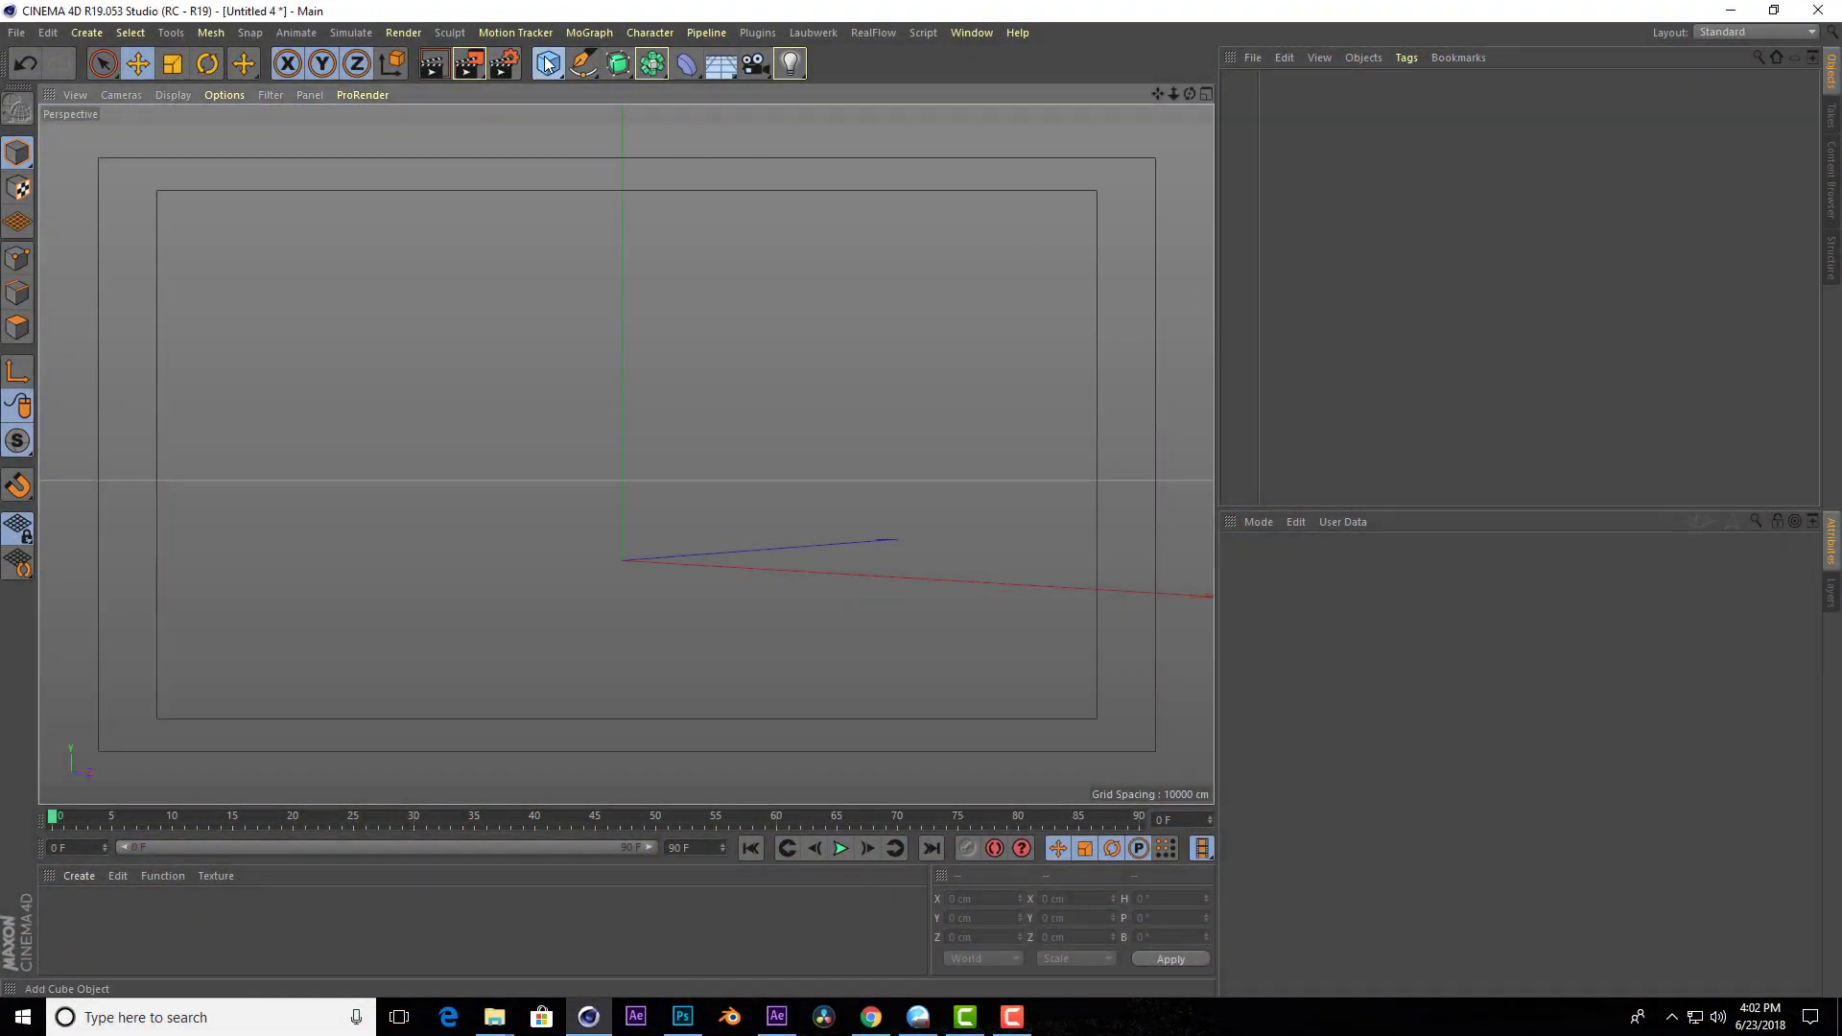
Add a cone pointing down along -Y with 1 height segment.
click(547, 63)
click(827, 92)
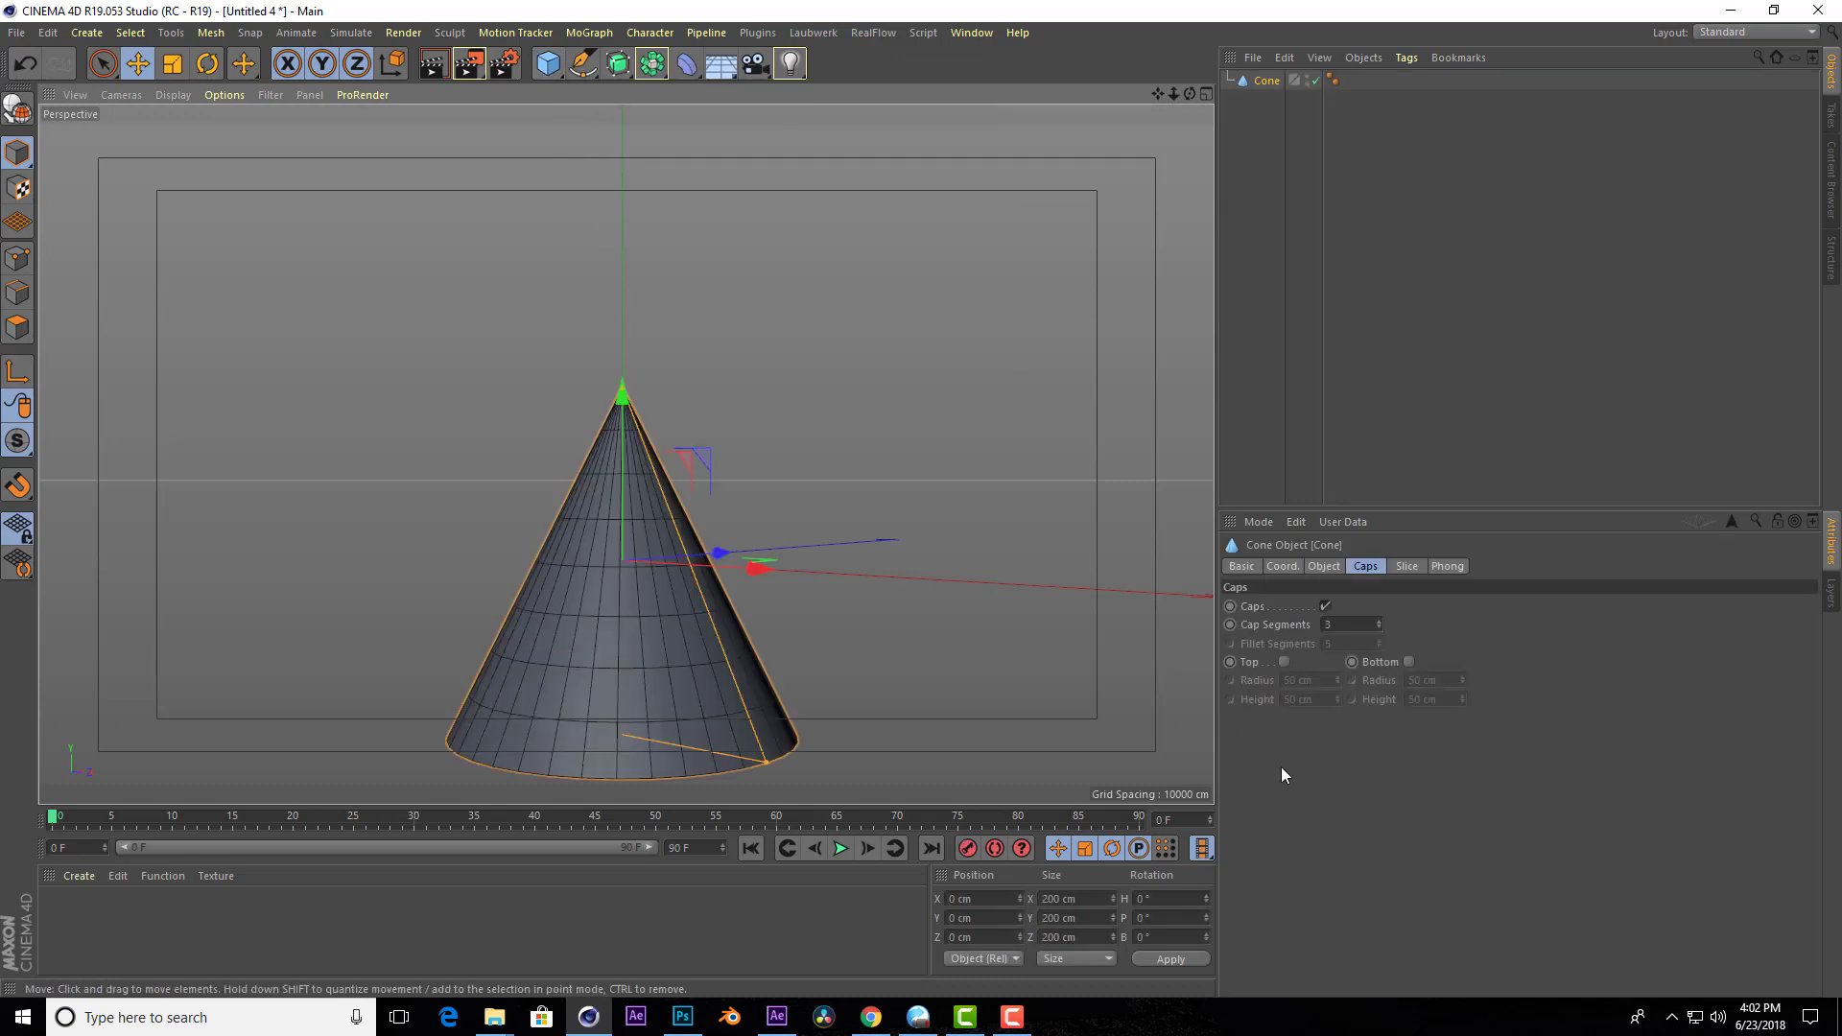
click(1366, 701)
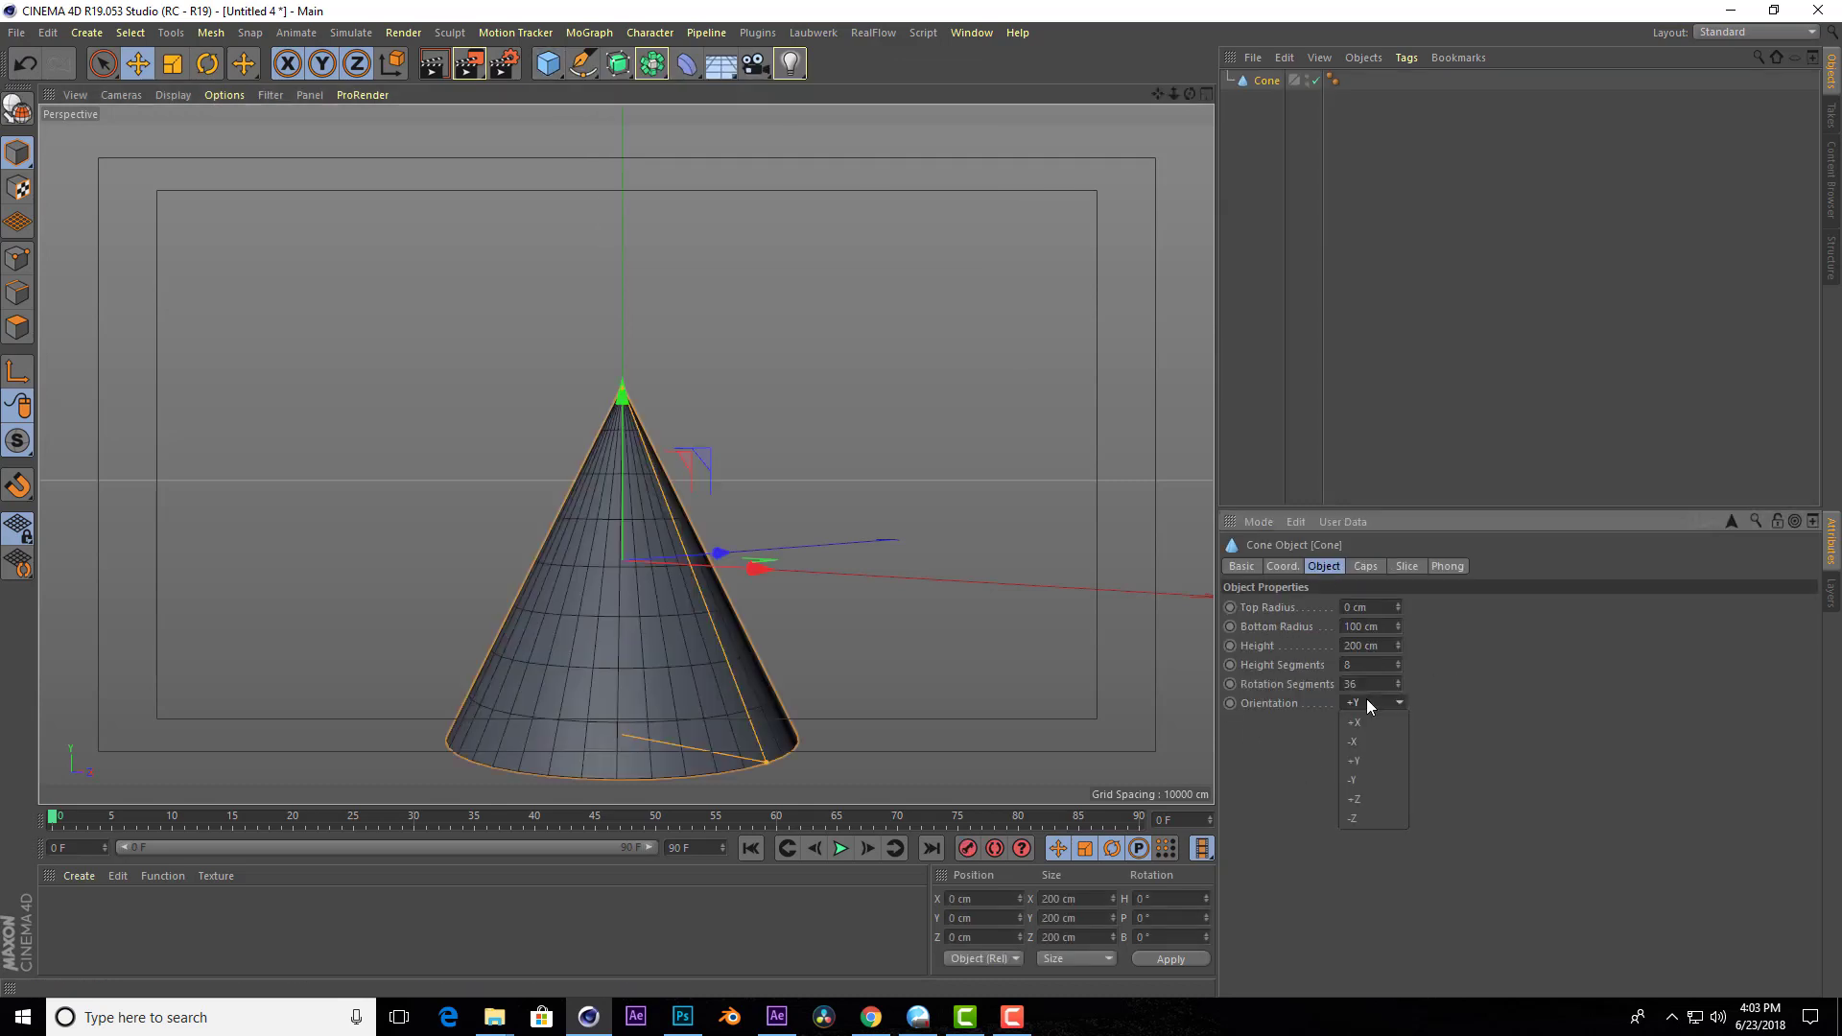
click(1373, 777)
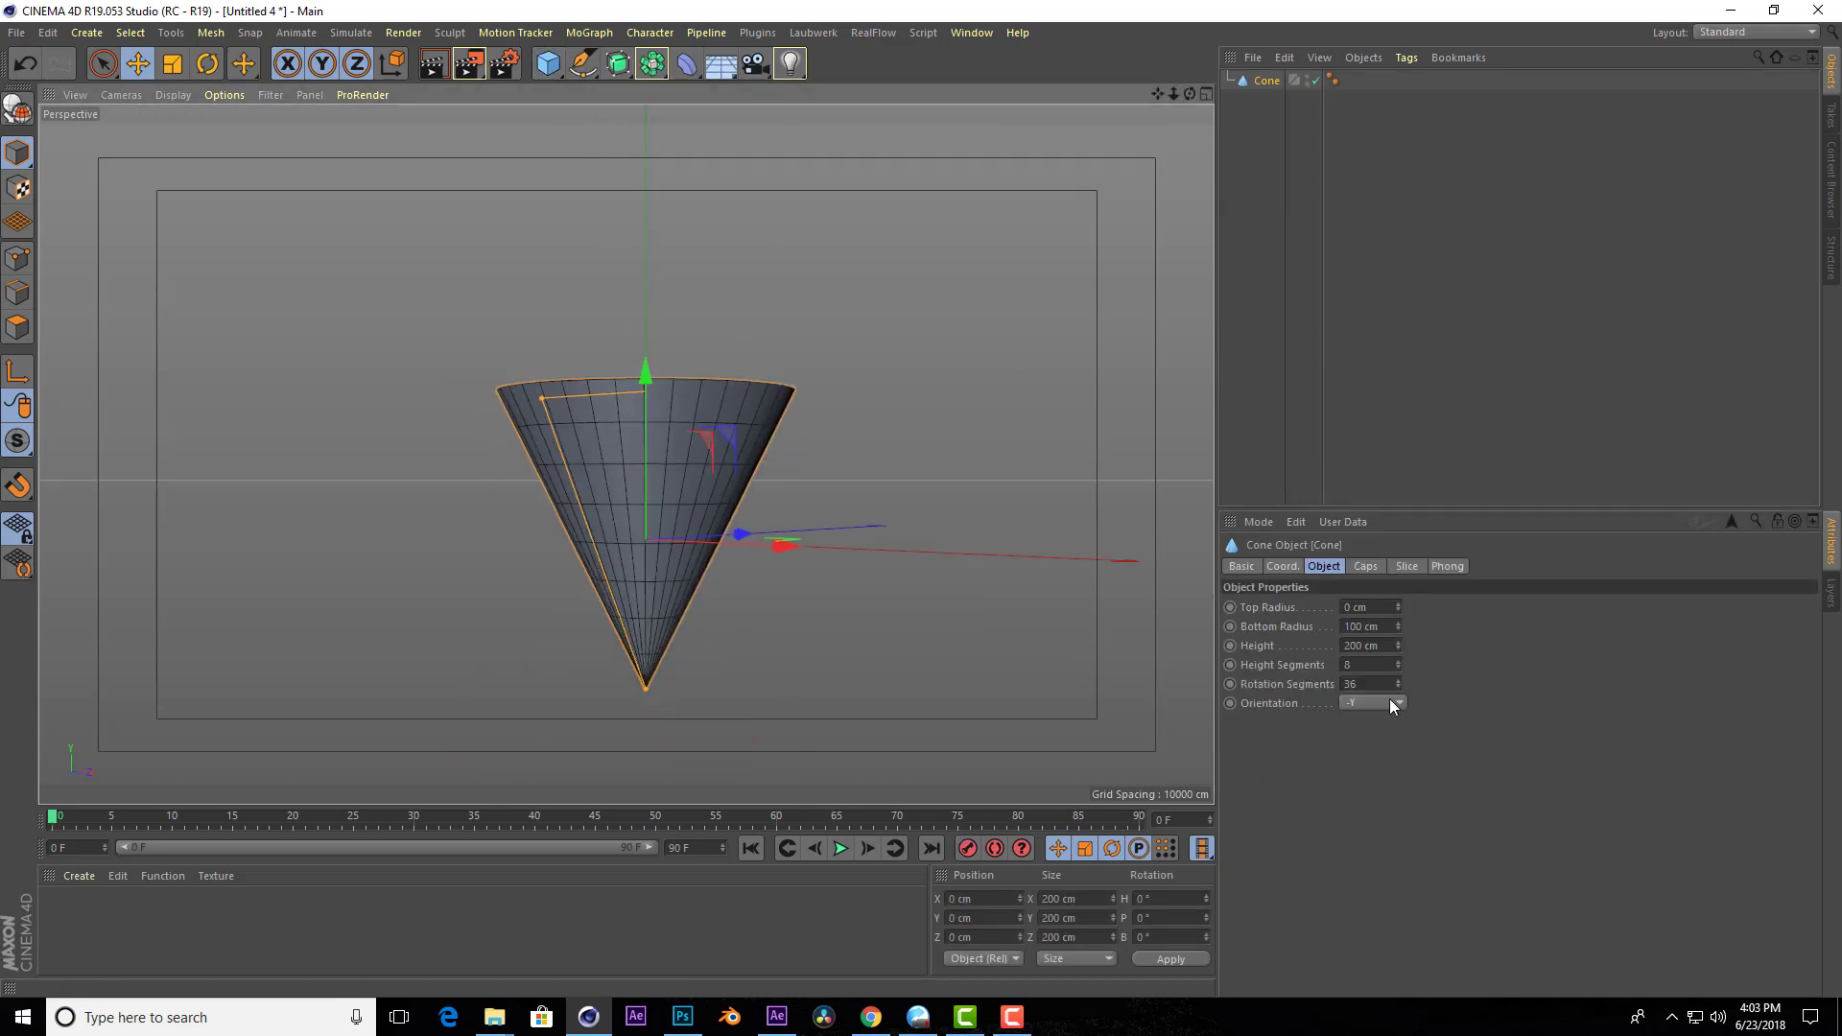
drag(1398, 666, 1397, 701)
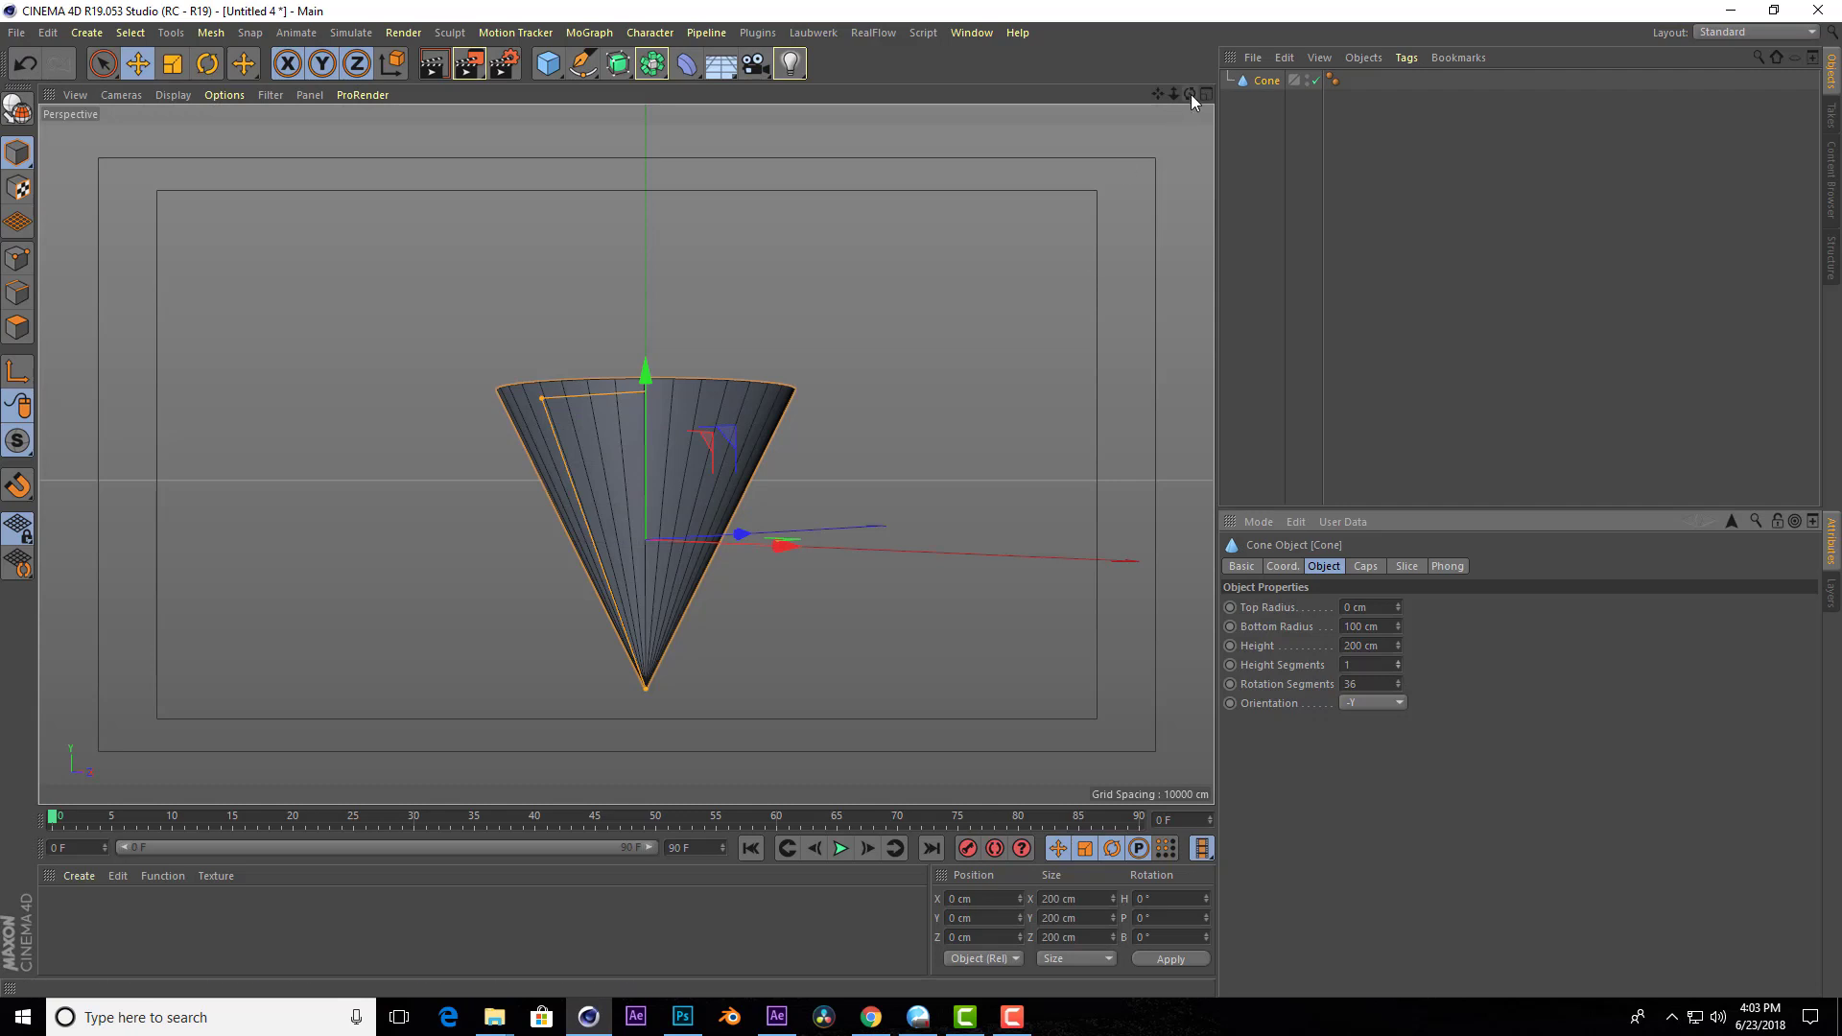
drag(1189, 94, 1180, 125)
drag(626, 454, 622, 454)
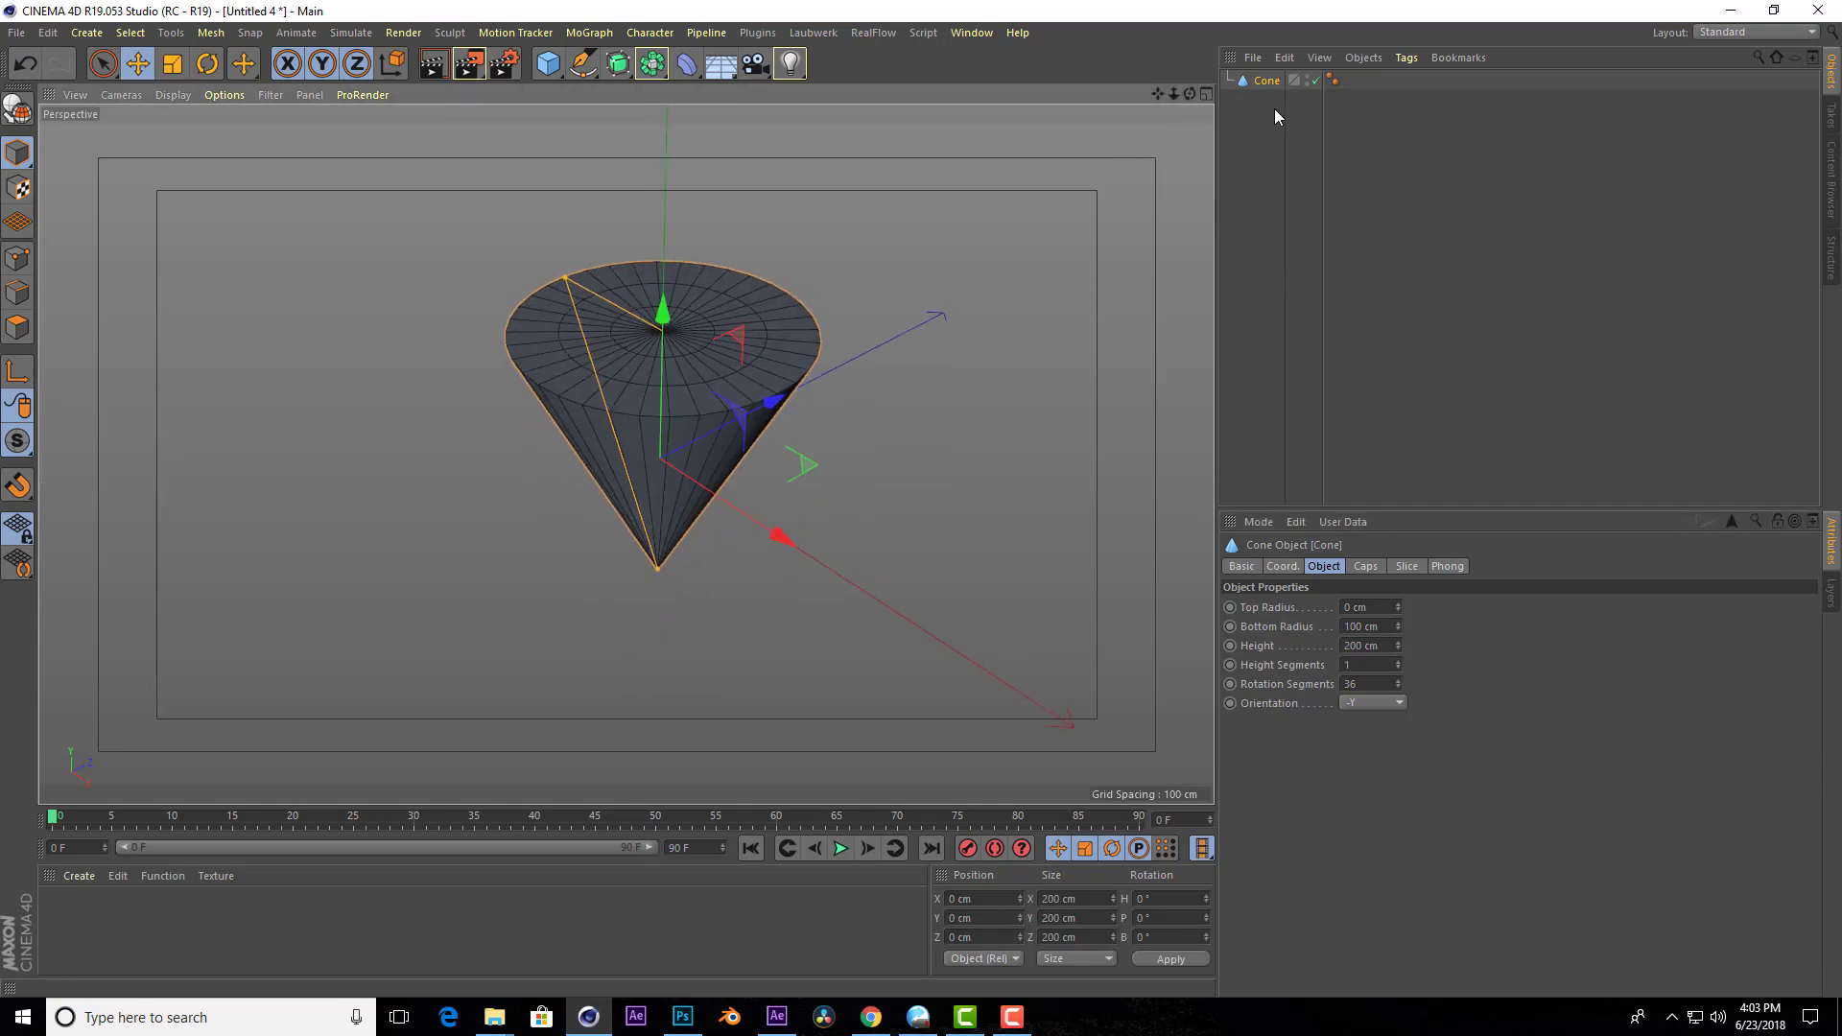
Set the cone's cap segments to 6.
click(1366, 568)
click(1380, 620)
click(1380, 621)
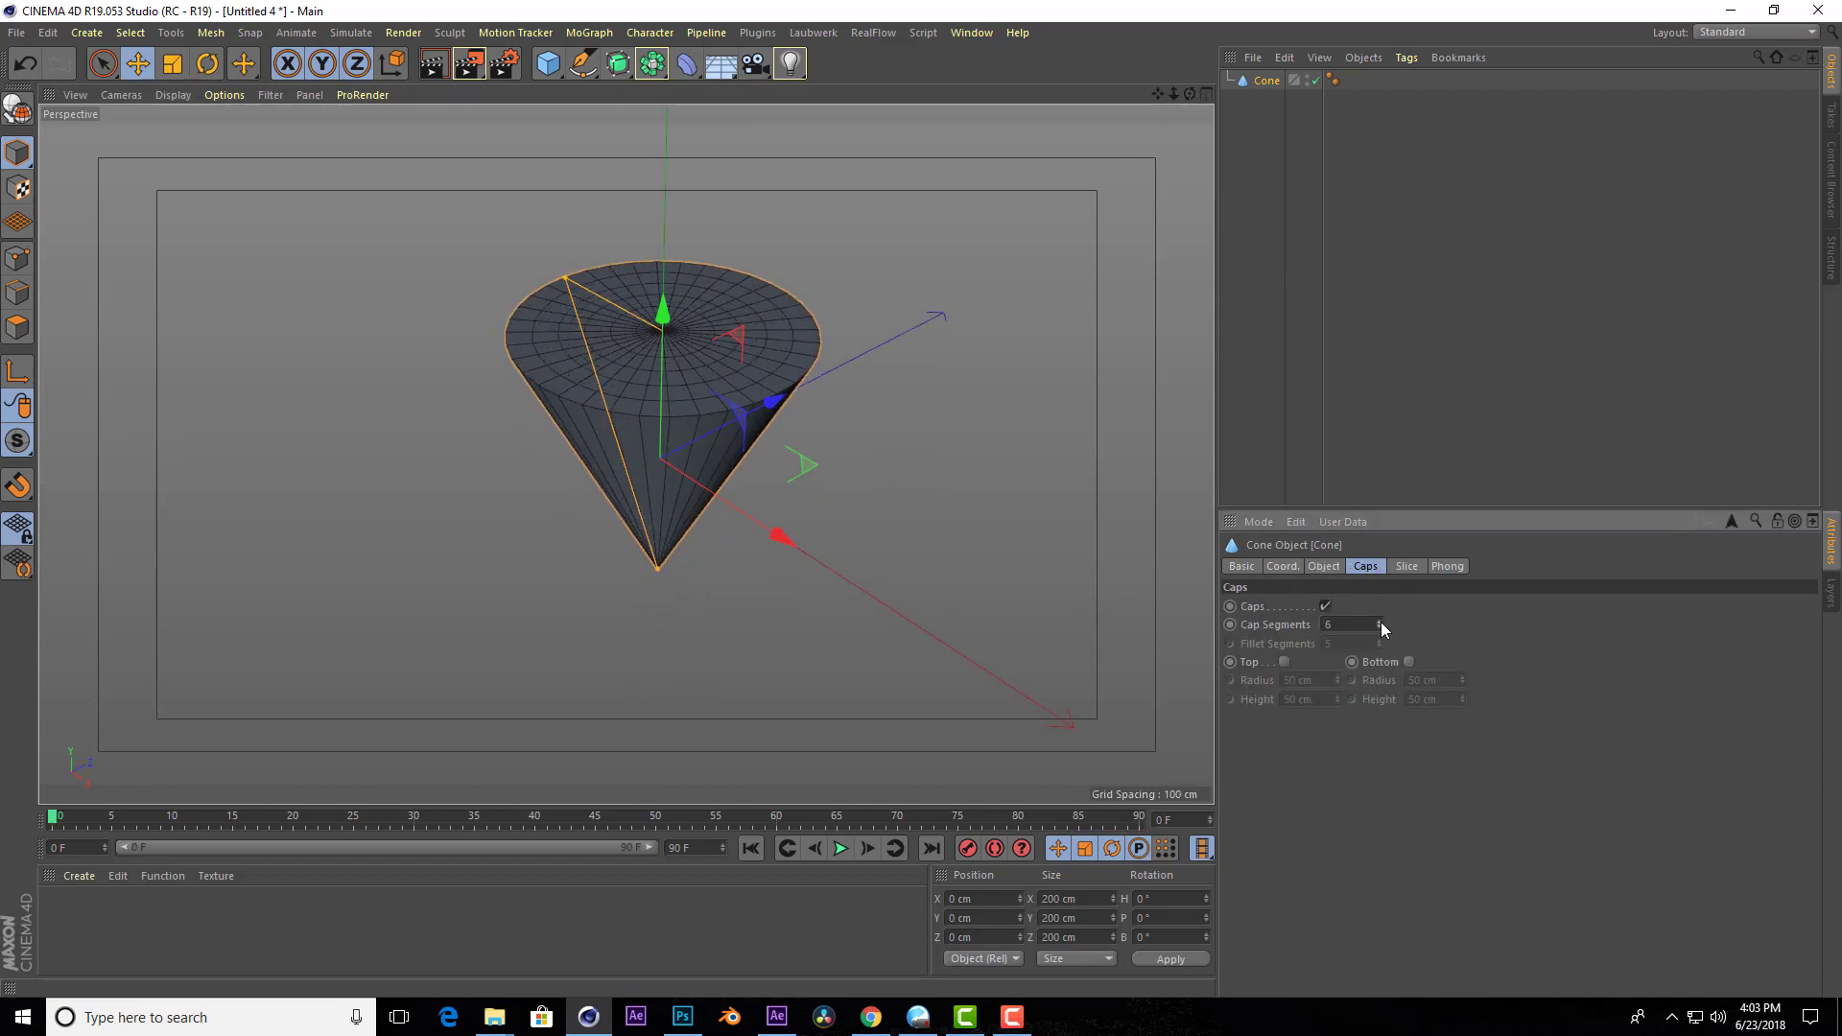
scroll(757, 318, up, 3)
drag(1190, 93, 814, 495)
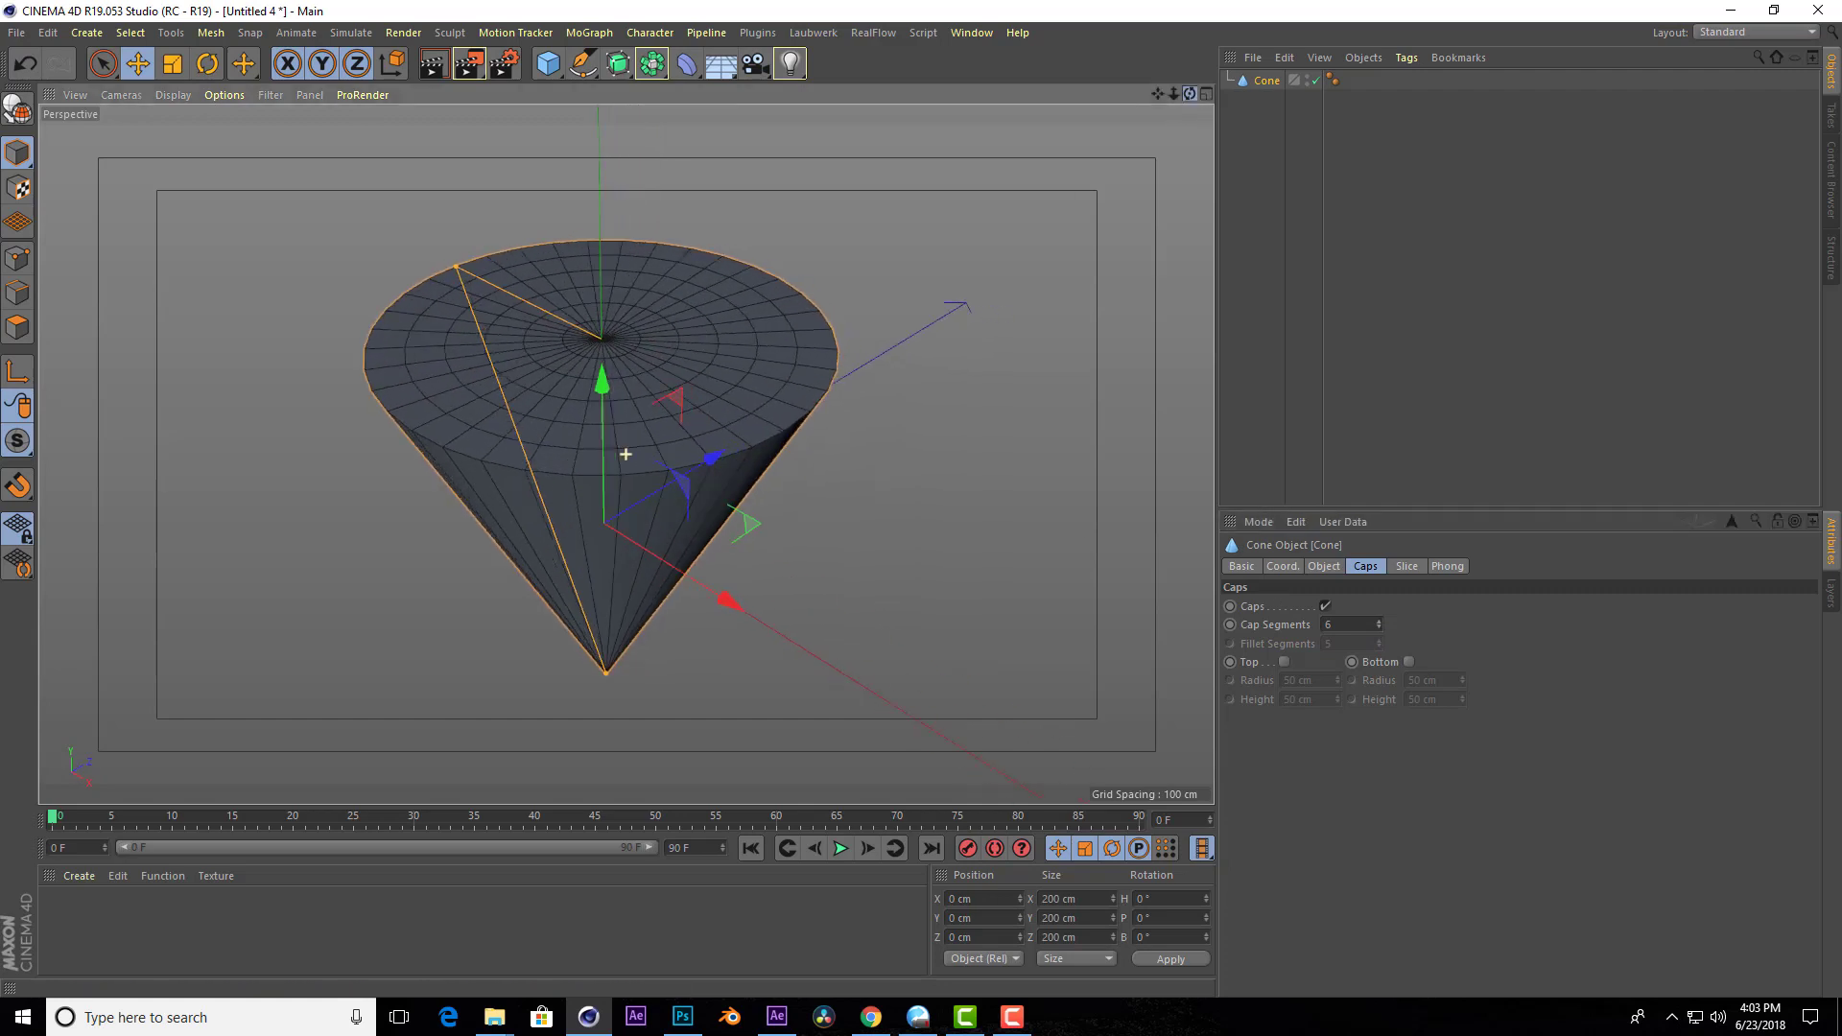
click(1408, 567)
click(1332, 567)
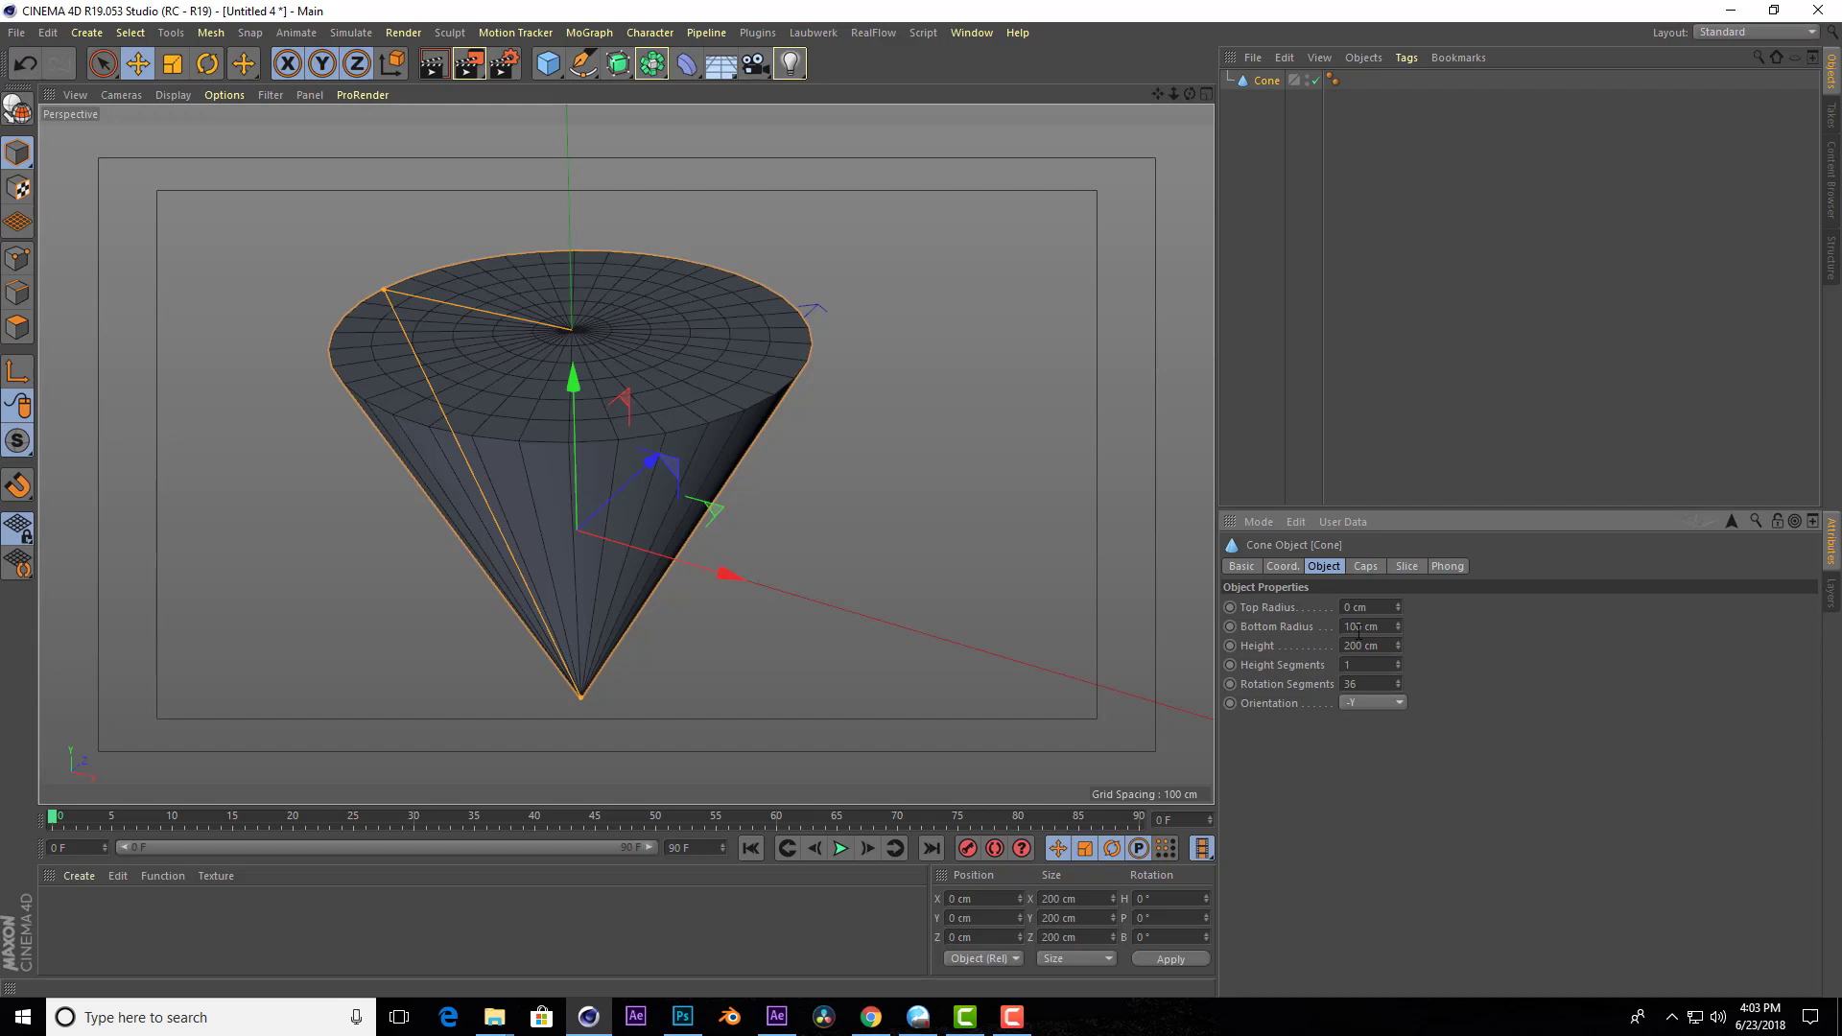
click(1362, 567)
Enable the bottom cap fillet with 0.5 cm radius and 0.5 cm height.
click(1408, 661)
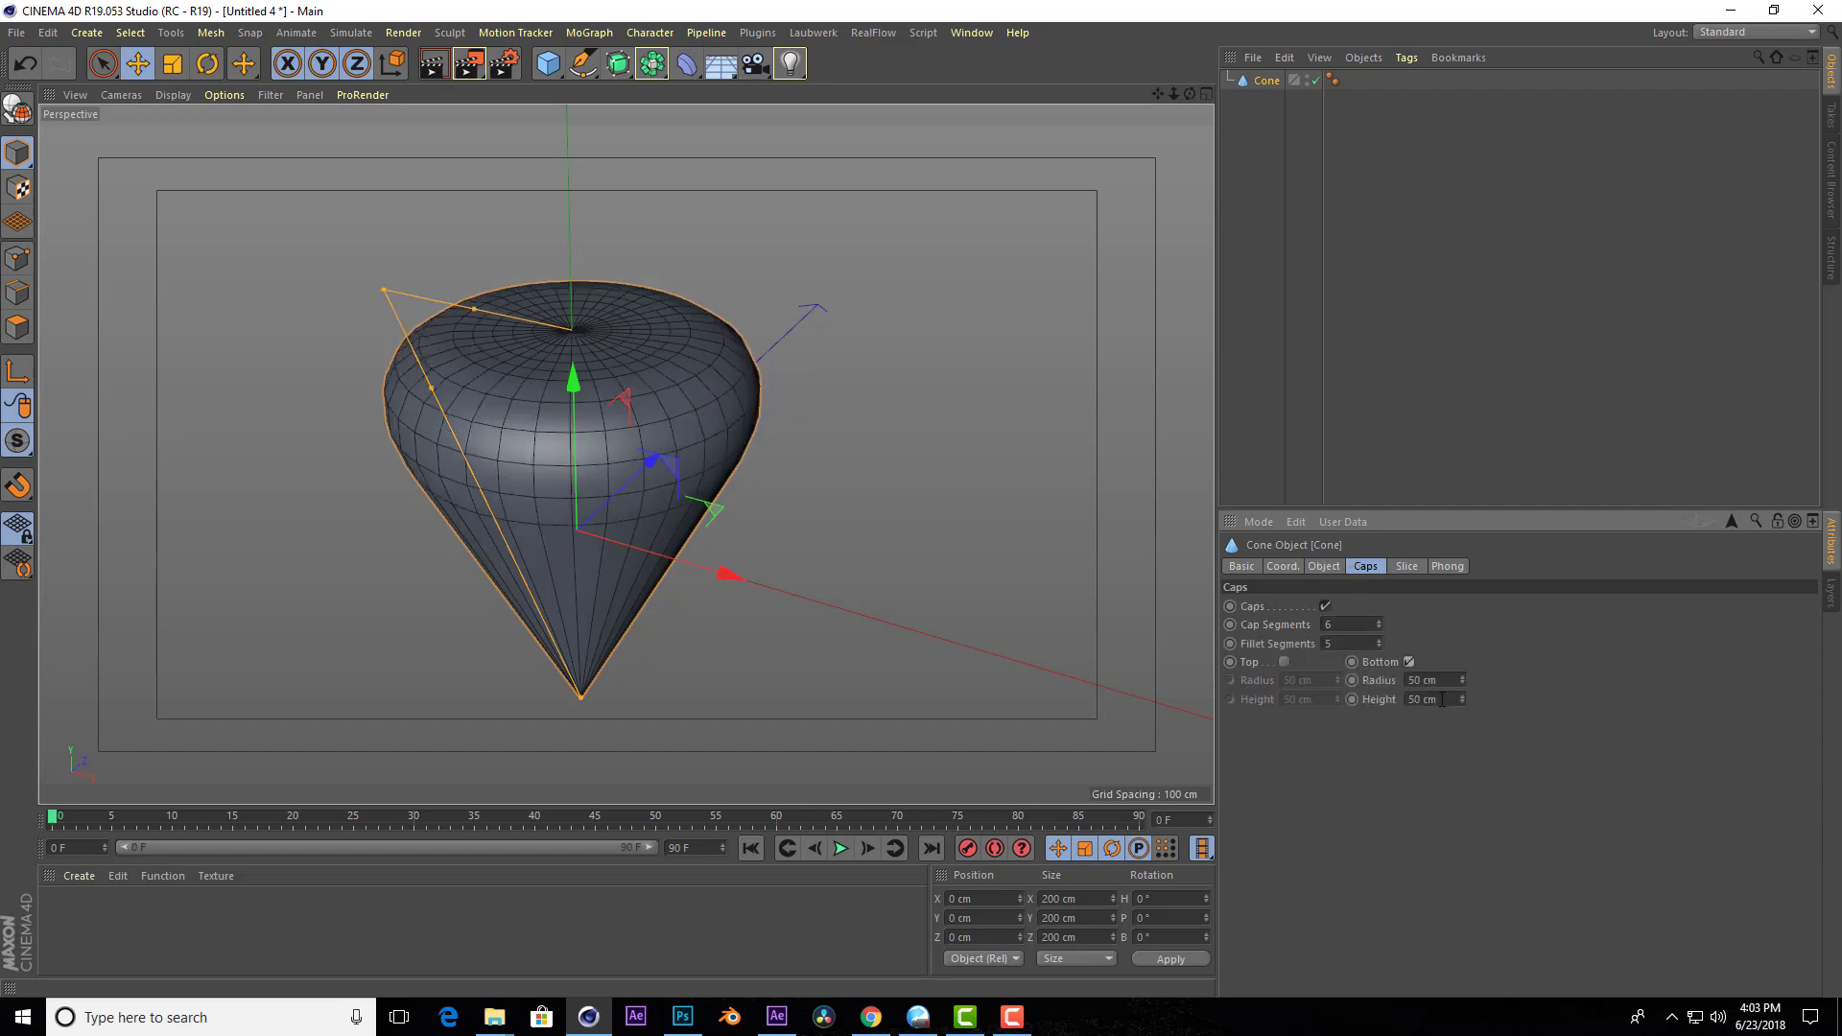
text(0.5)
key(Tab)
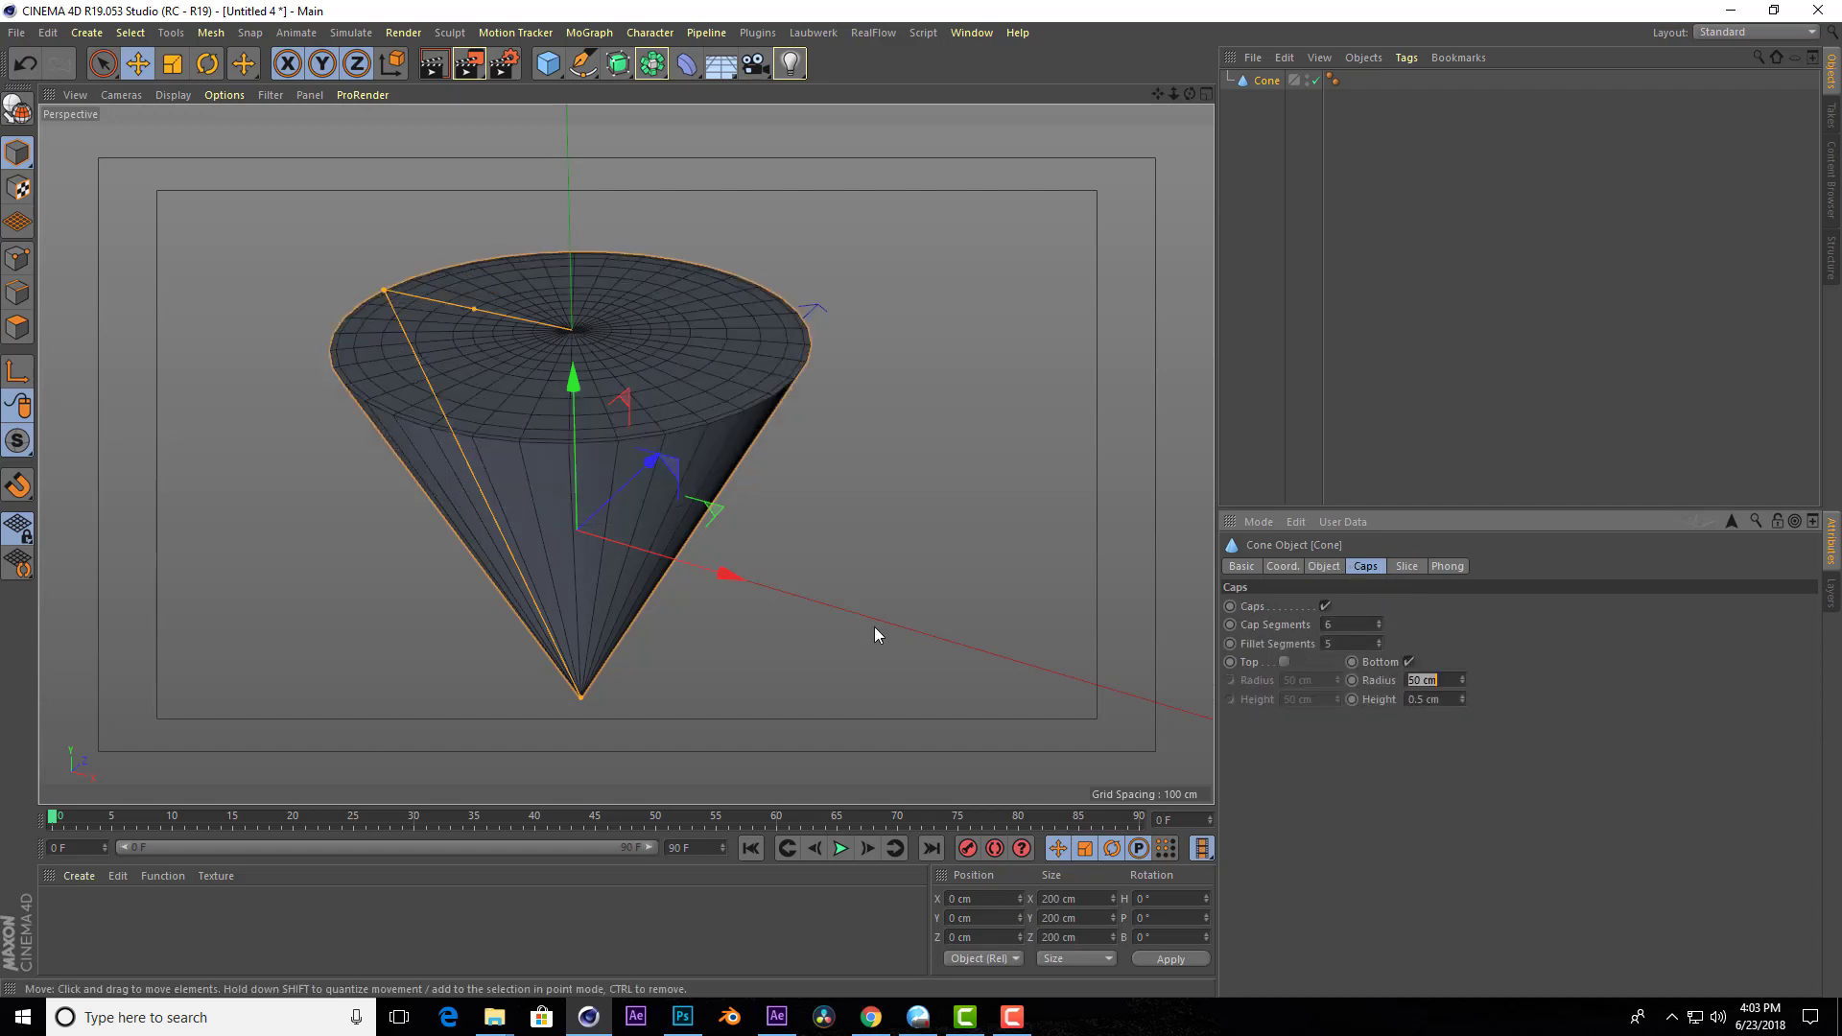
text(0.5)
key(Tab)
Increase the bottom fillet radius and height to 1 cm.
scroll(758, 430, up, 3)
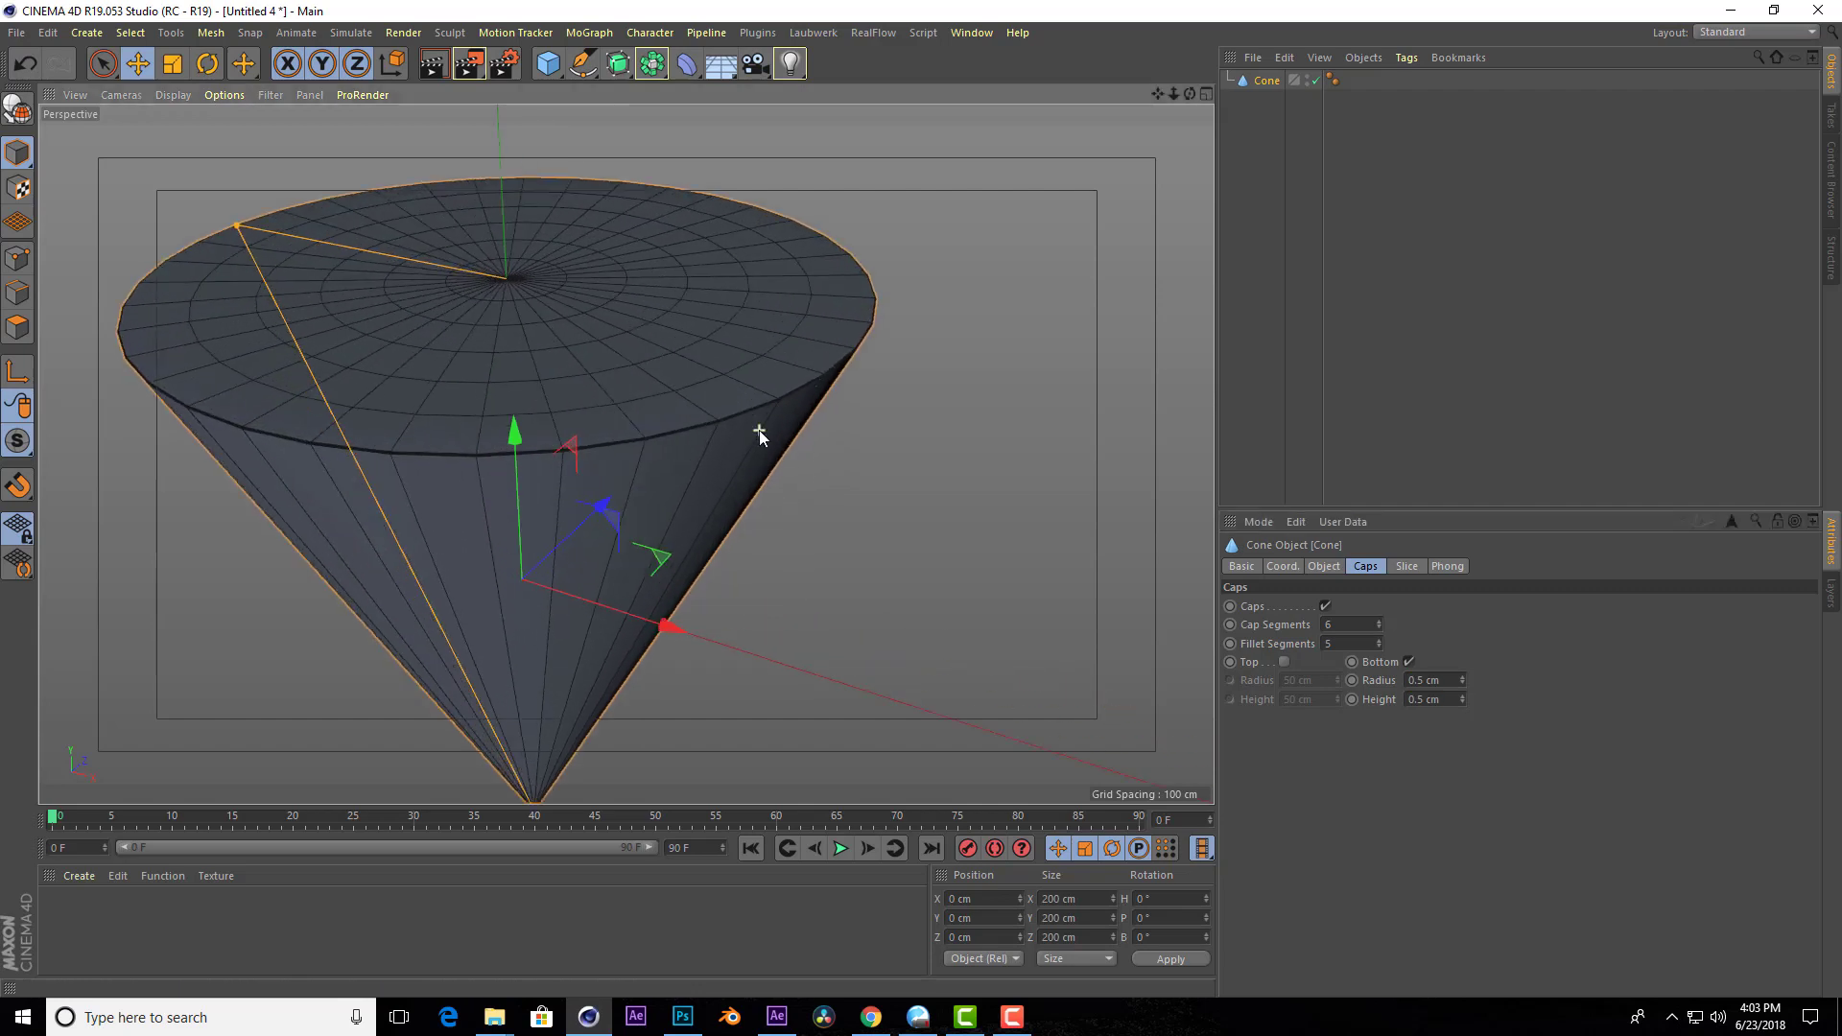
scroll(746, 411, up, 3)
scroll(925, 597, down, 3)
text(1)
key(Tab)
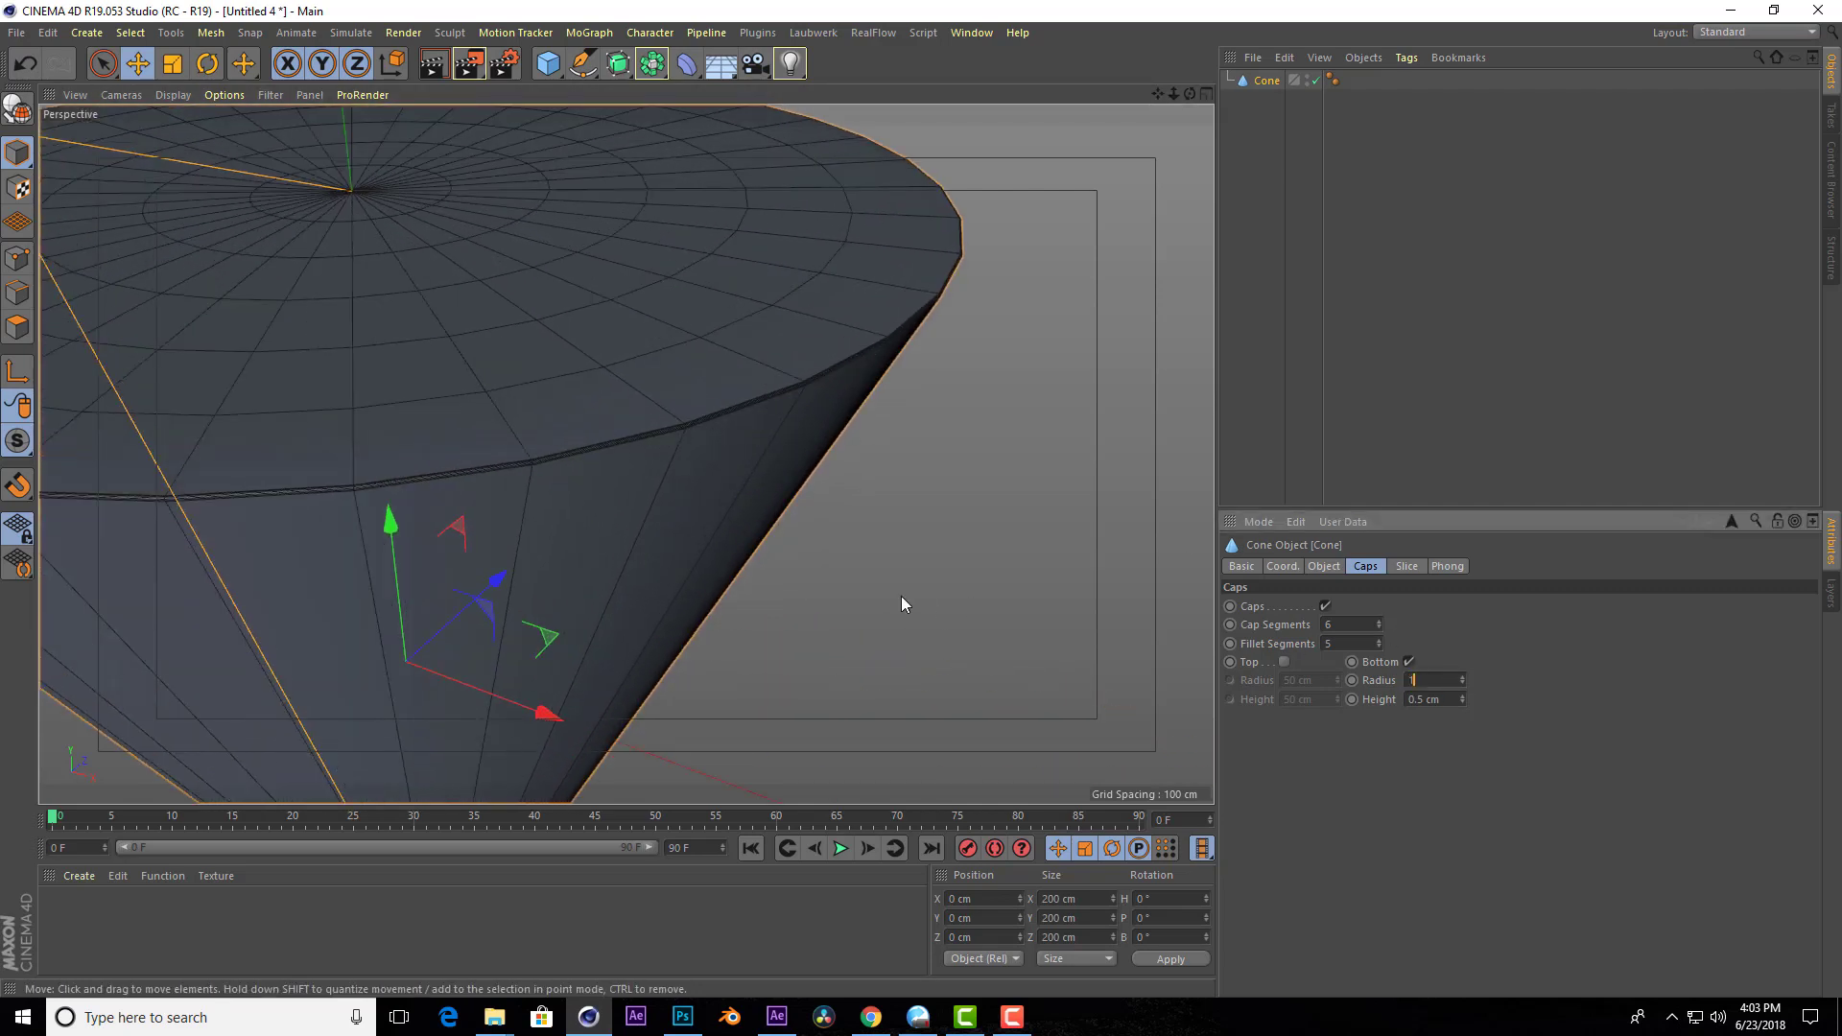
text(1)
key(Tab)
scroll(828, 580, down, 2)
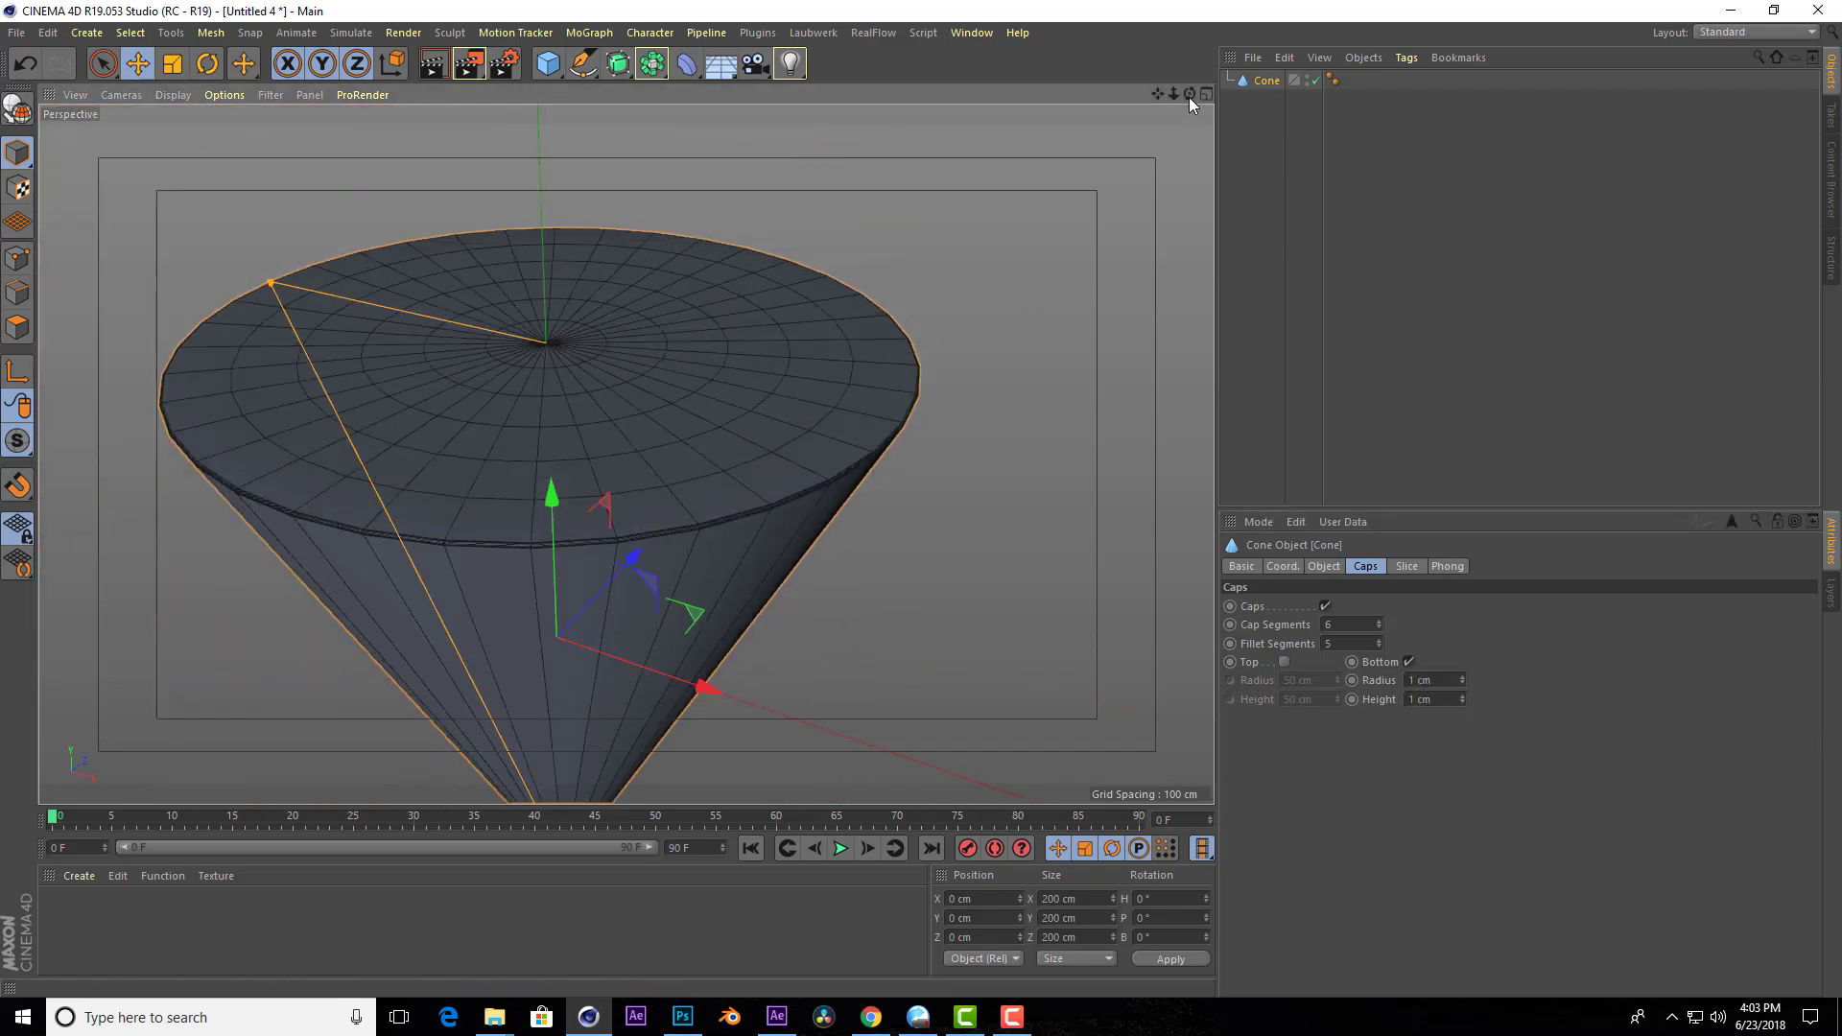
drag(1189, 96, 1174, 393)
Set the cone's rotation segments to 4, making a pyramid.
click(1324, 567)
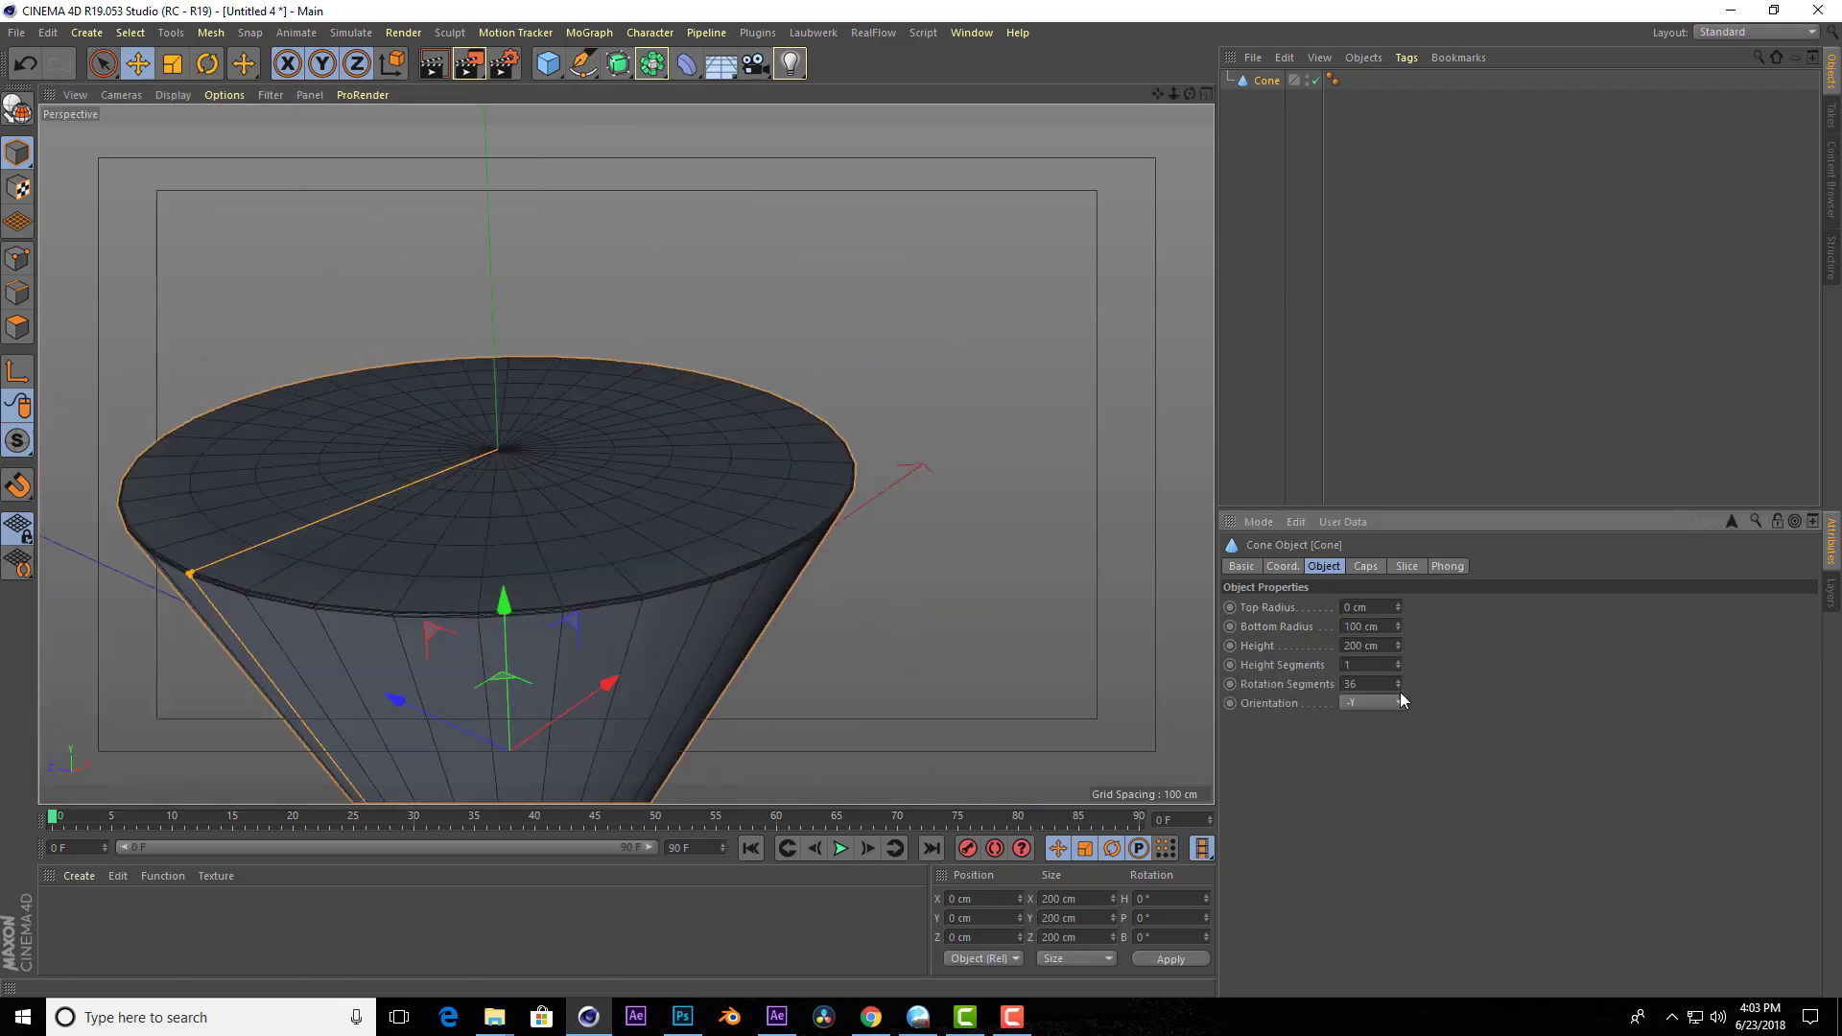
drag(1398, 687, 1398, 729)
text(4)
key(Return)
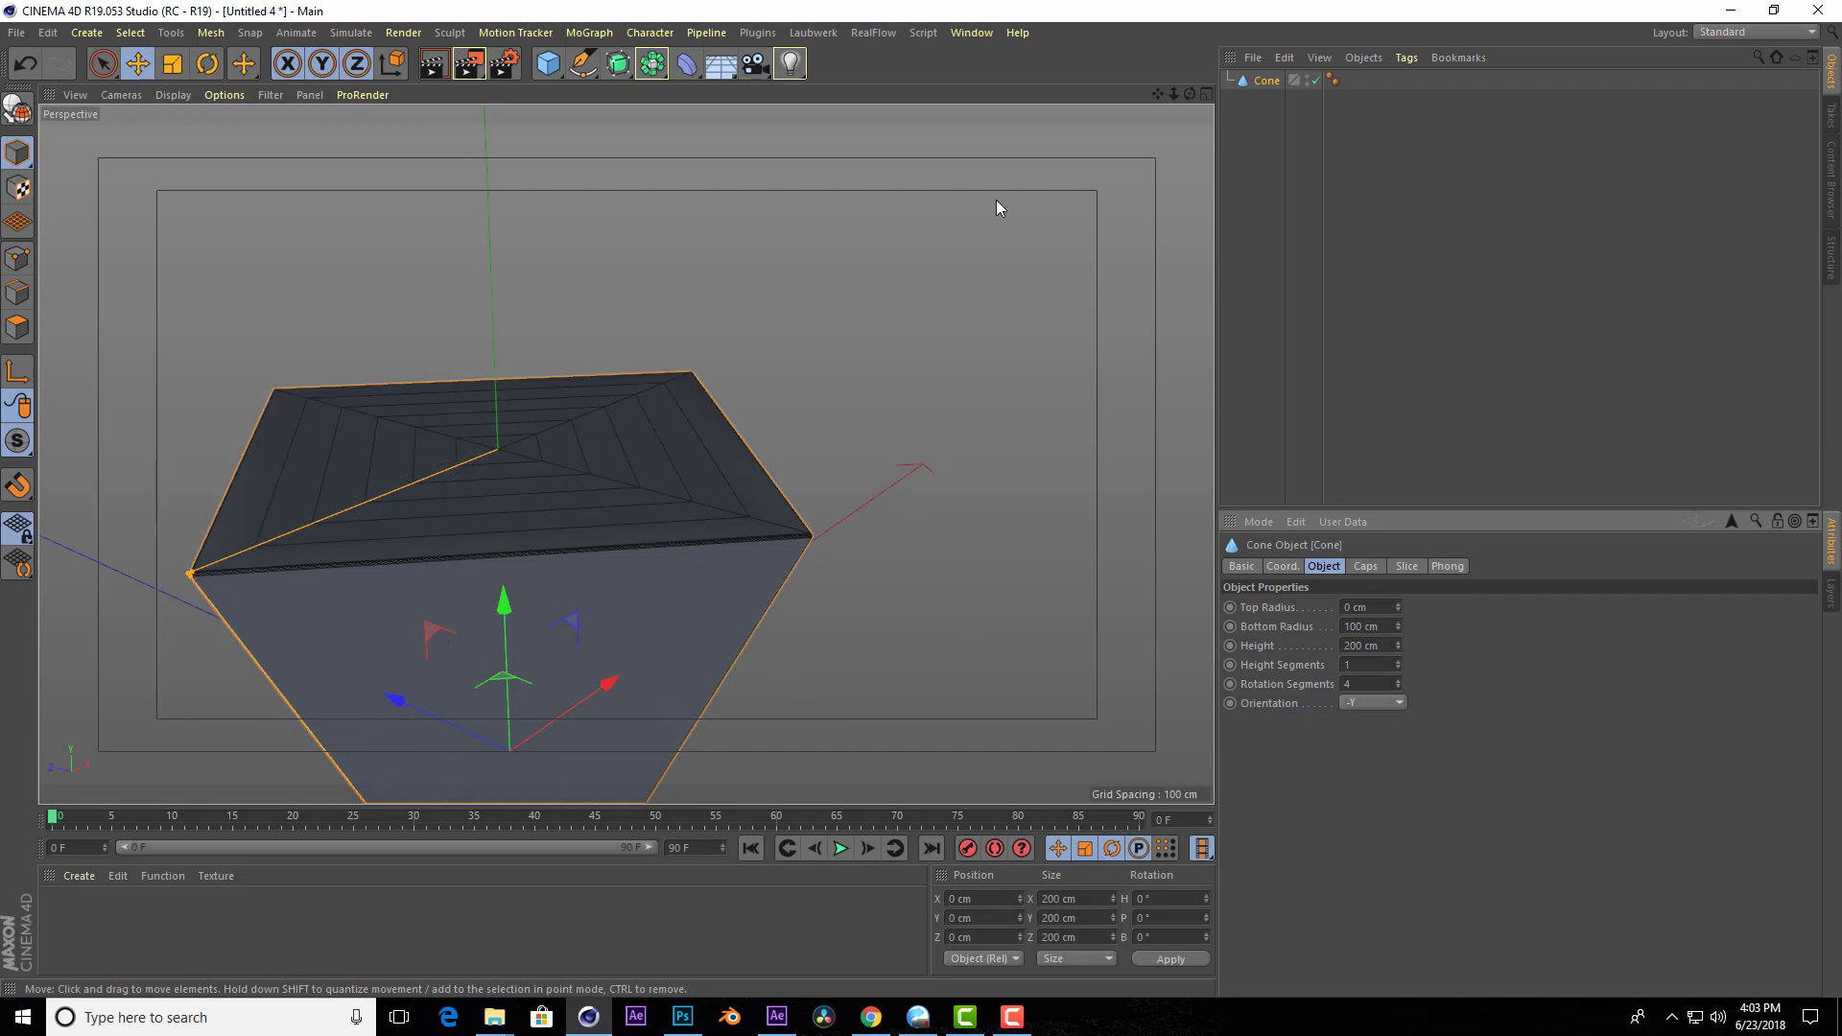
mouse_move(1190, 94)
mouse_down()
mouse_move(1132, 154)
mouse_move(1186, 144)
mouse_move(1151, 134)
mouse_up()
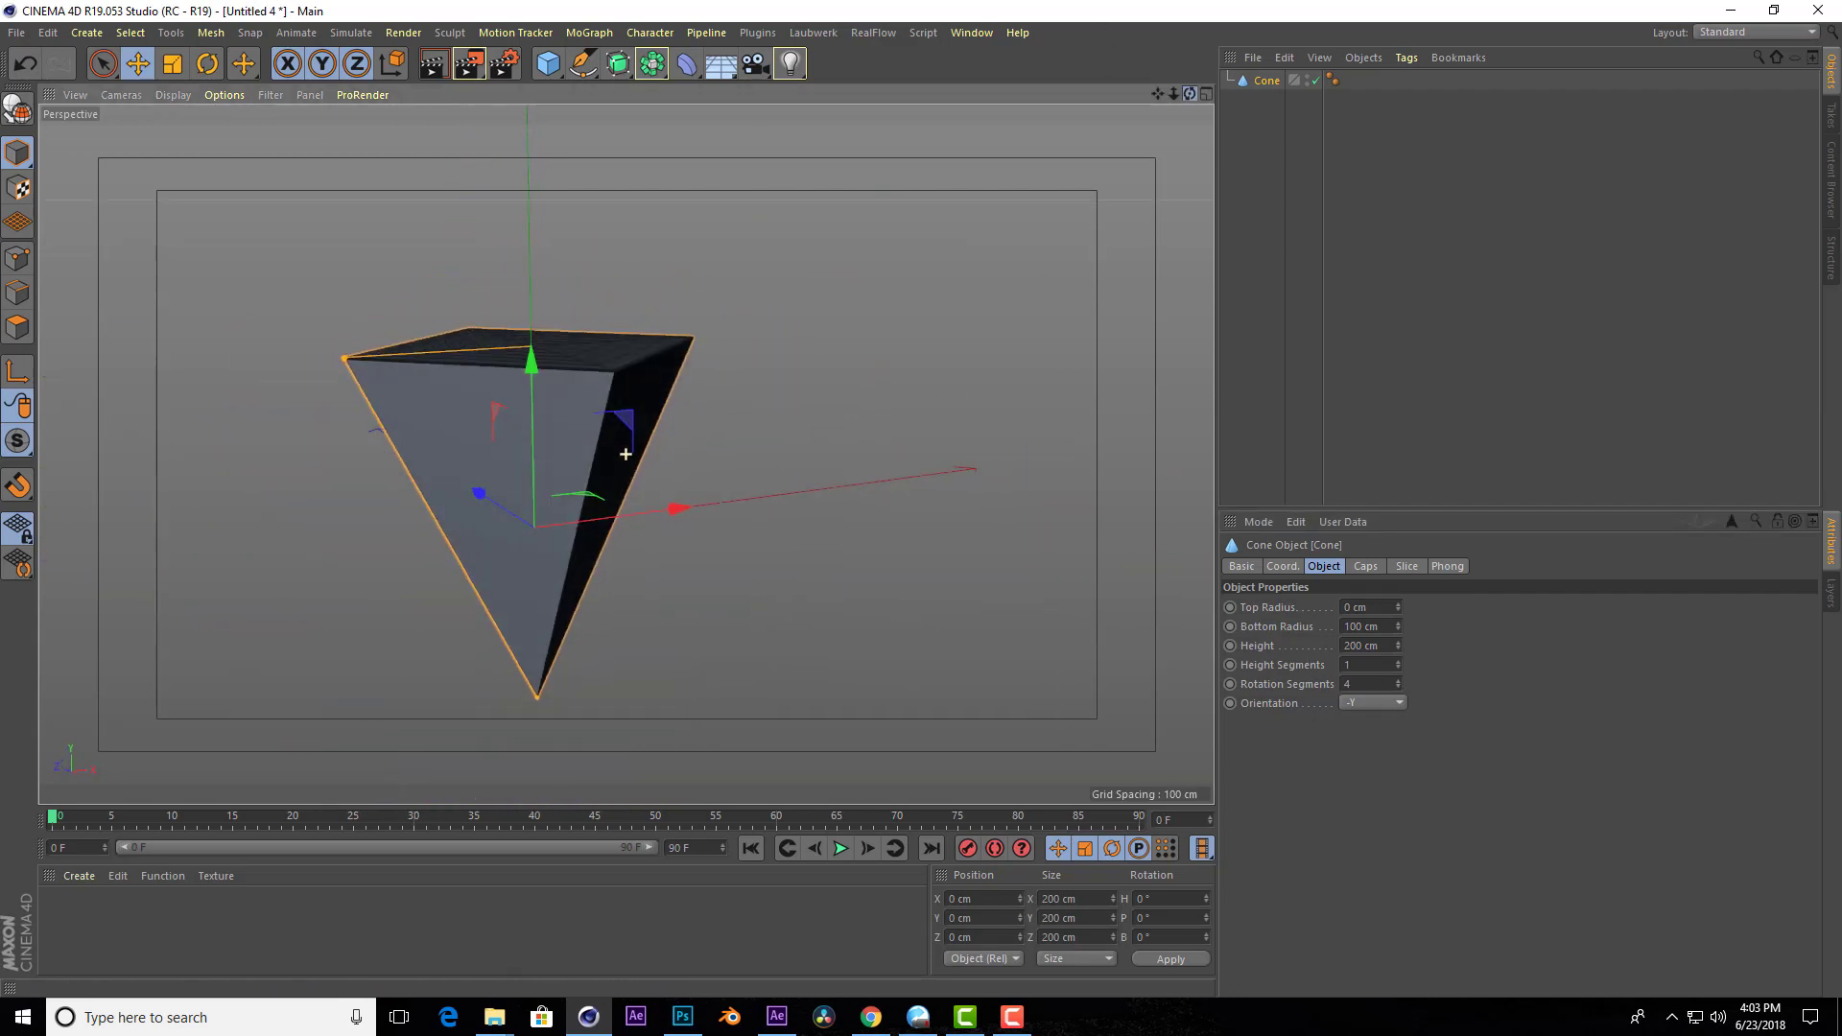
Add an X-ray reference cube and scale the cone down to 8.735 cm.
click(547, 63)
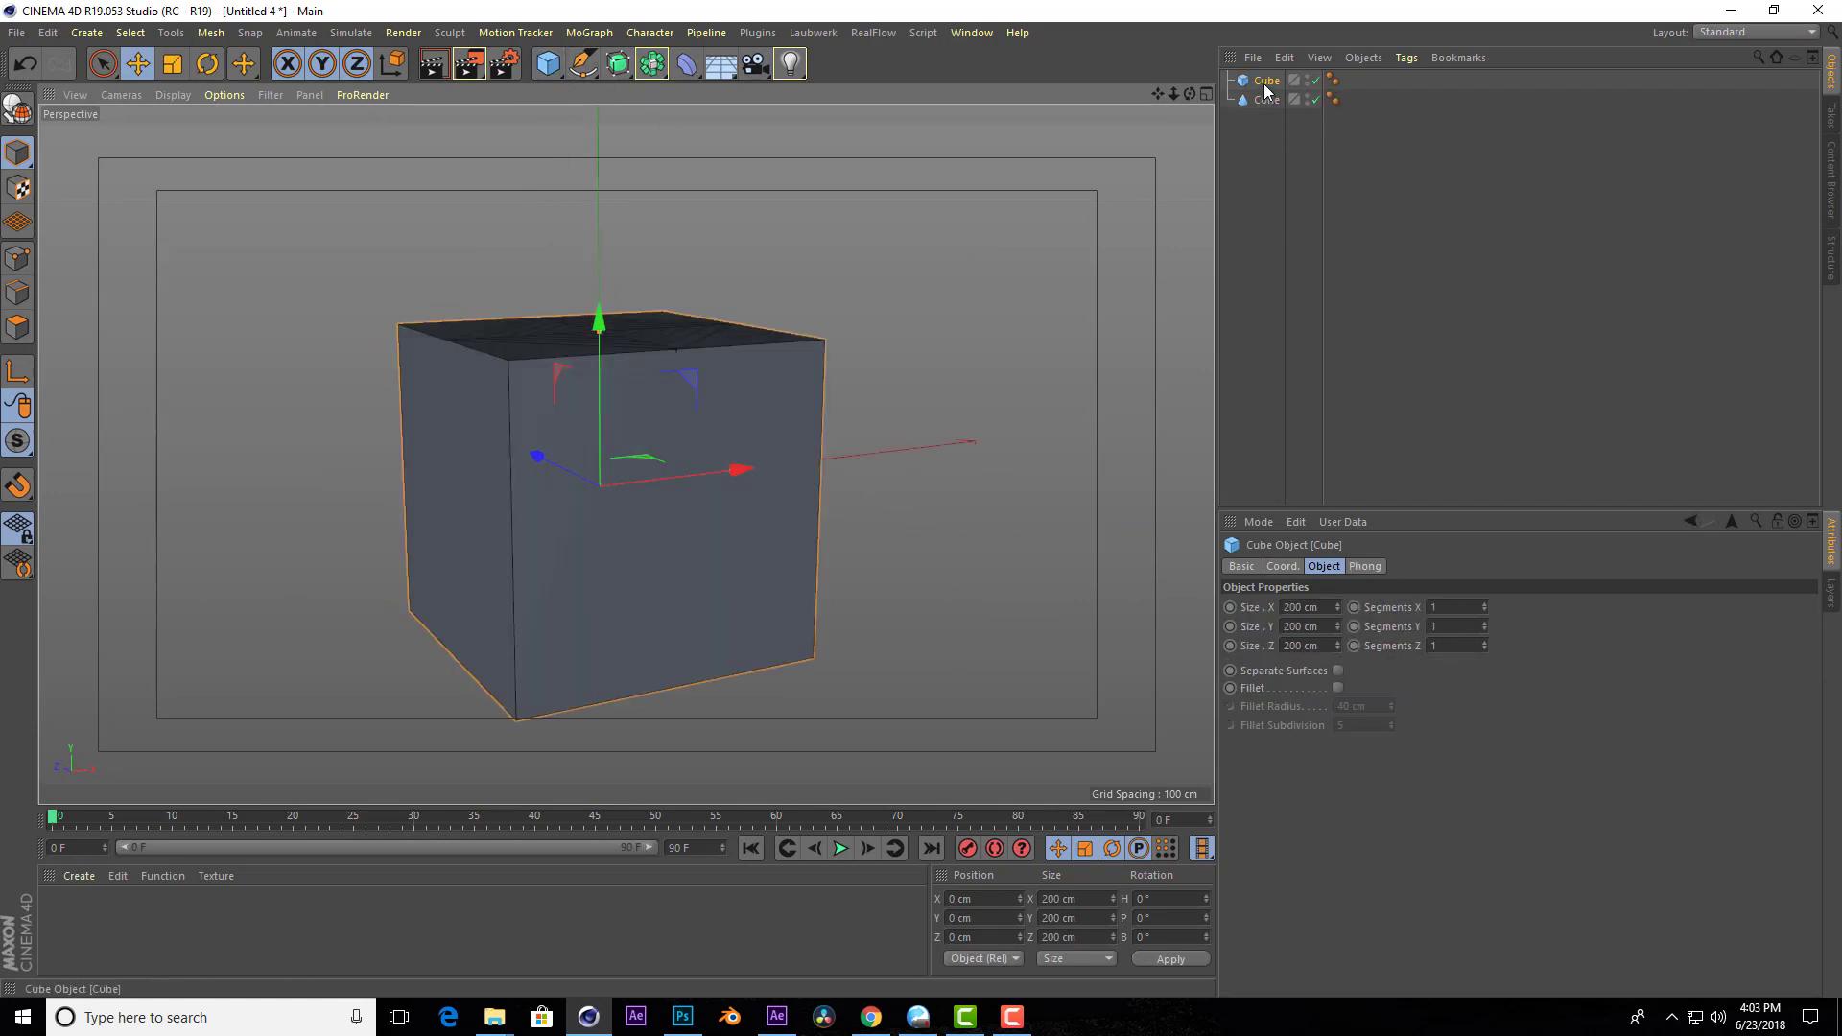
click(1283, 567)
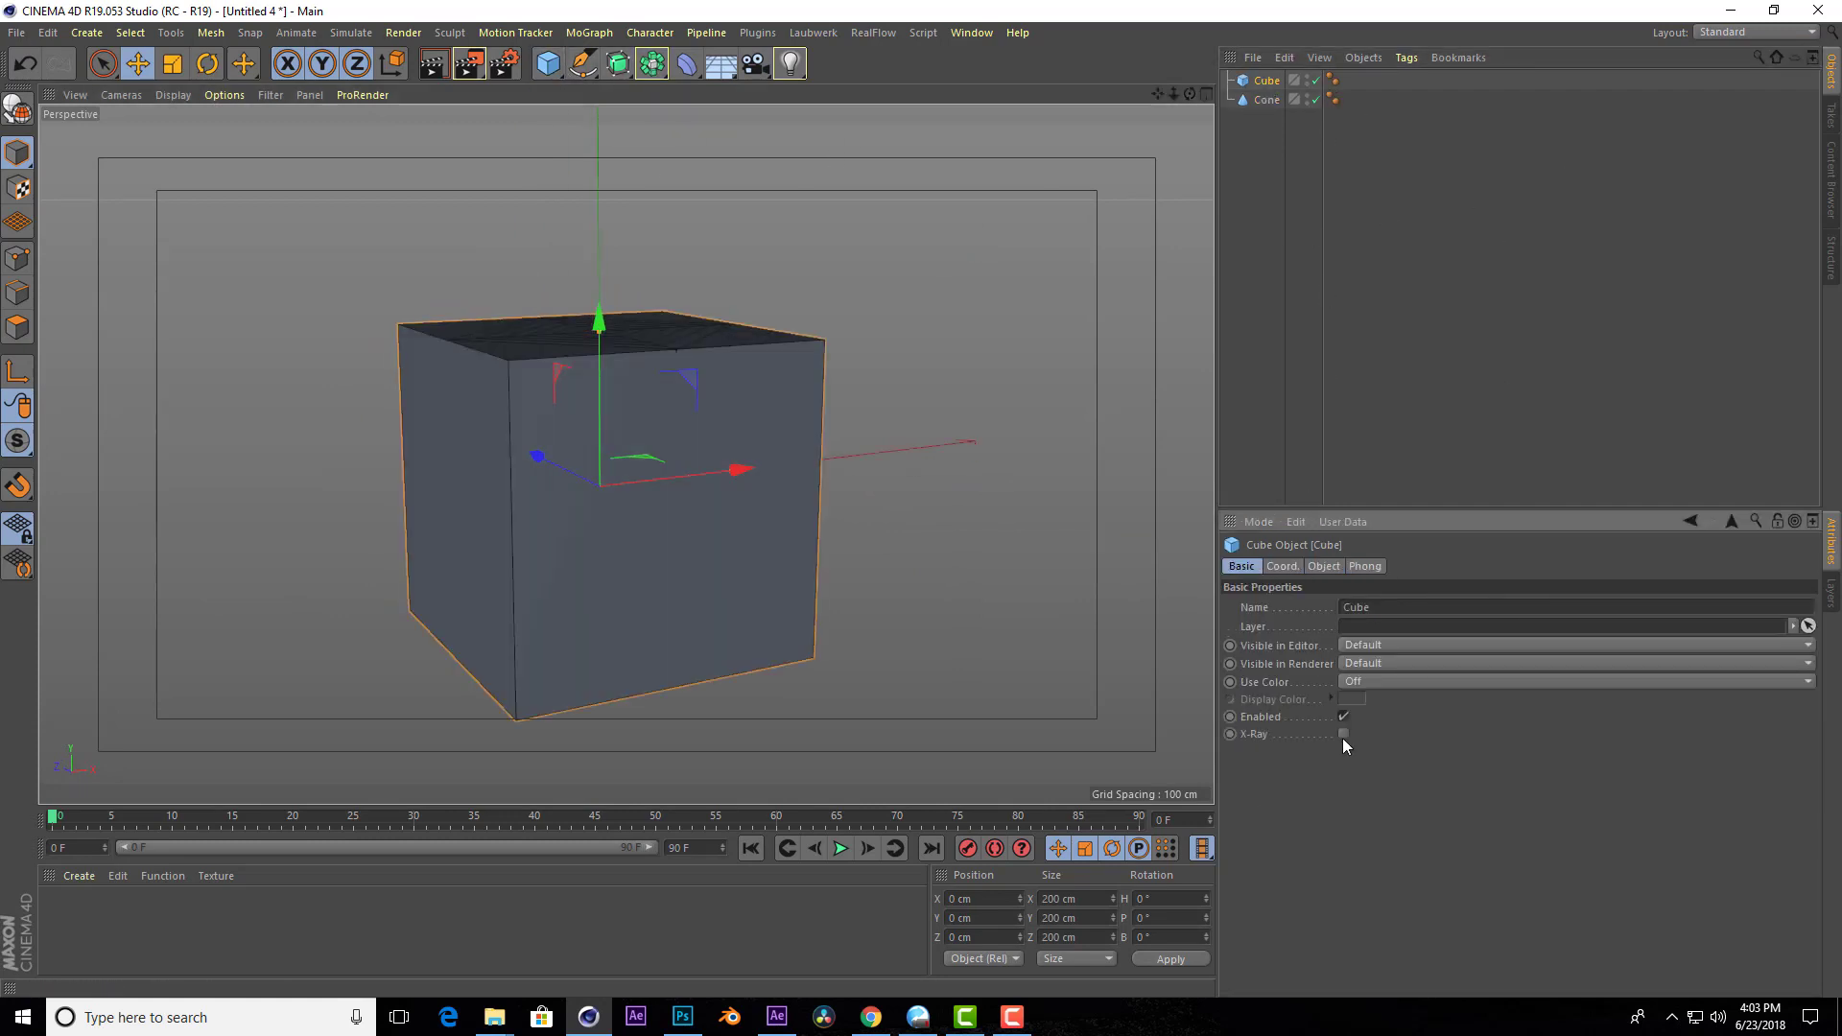
click(1344, 734)
click(1267, 99)
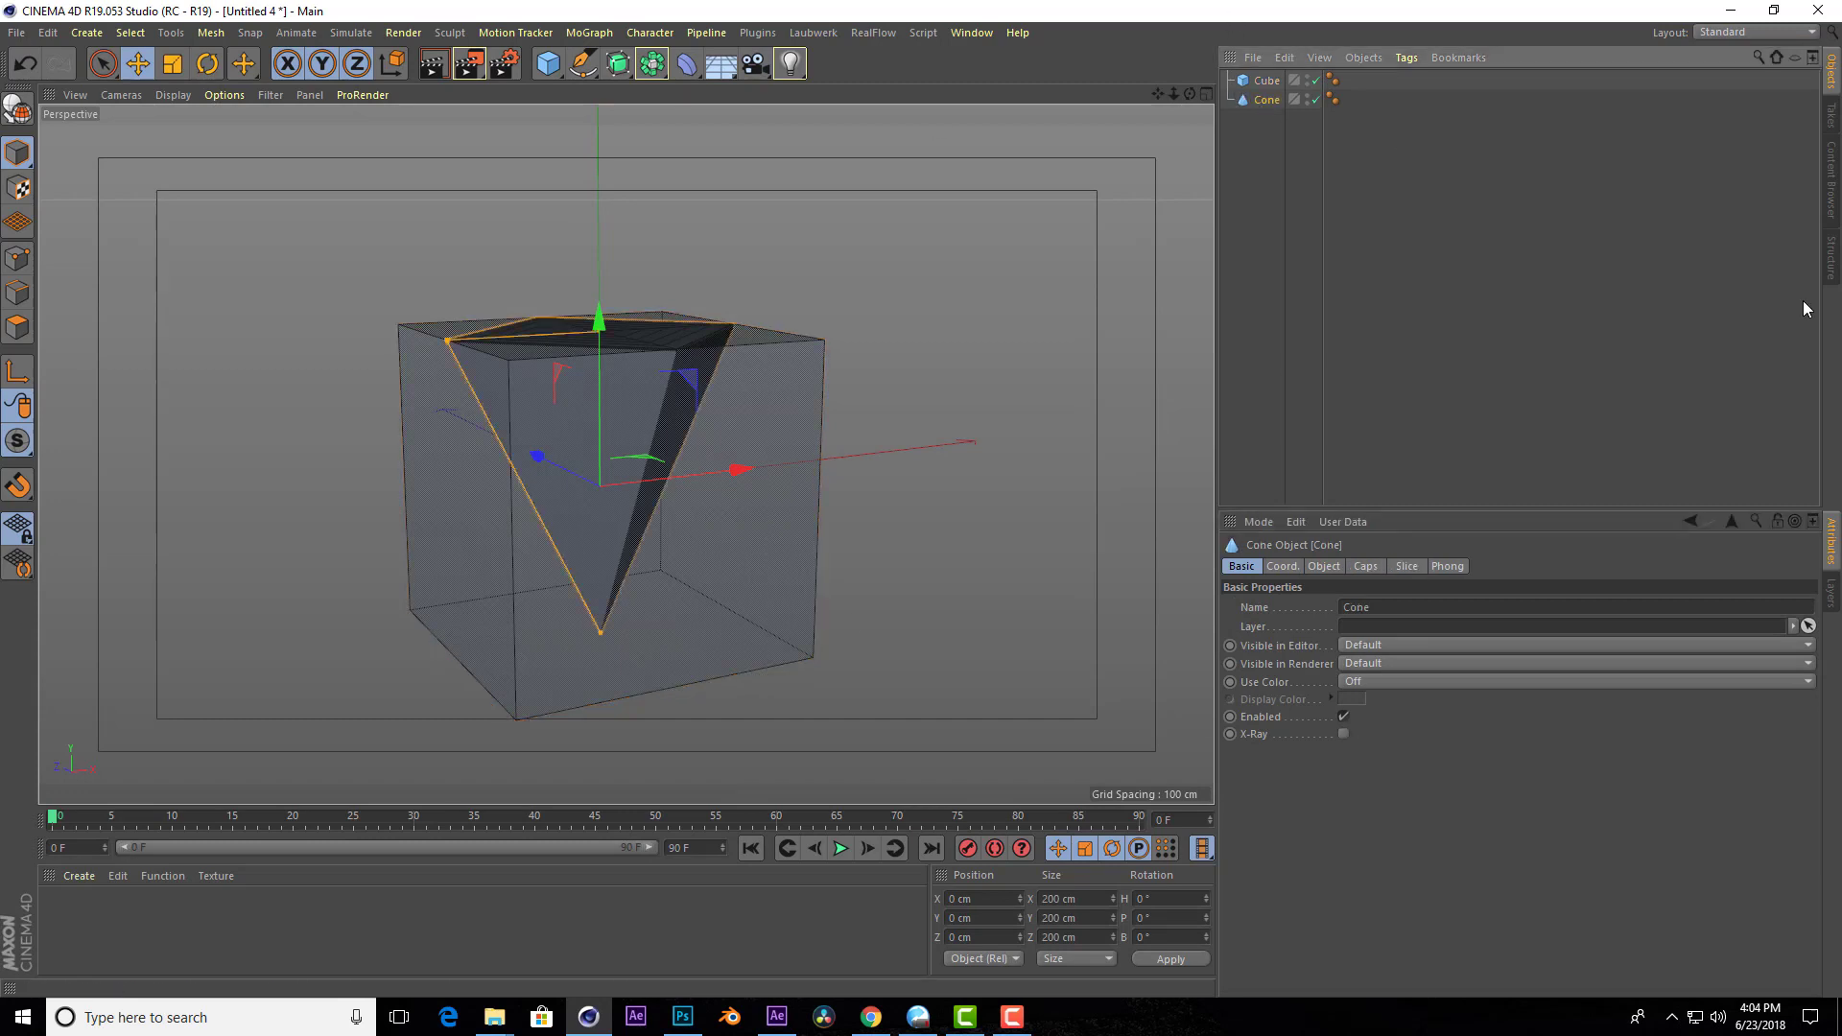
click(174, 64)
mouse_move(855, 255)
mouse_down()
mouse_move(506, 682)
mouse_move(473, 768)
mouse_up()
scroll(596, 535, up, 1)
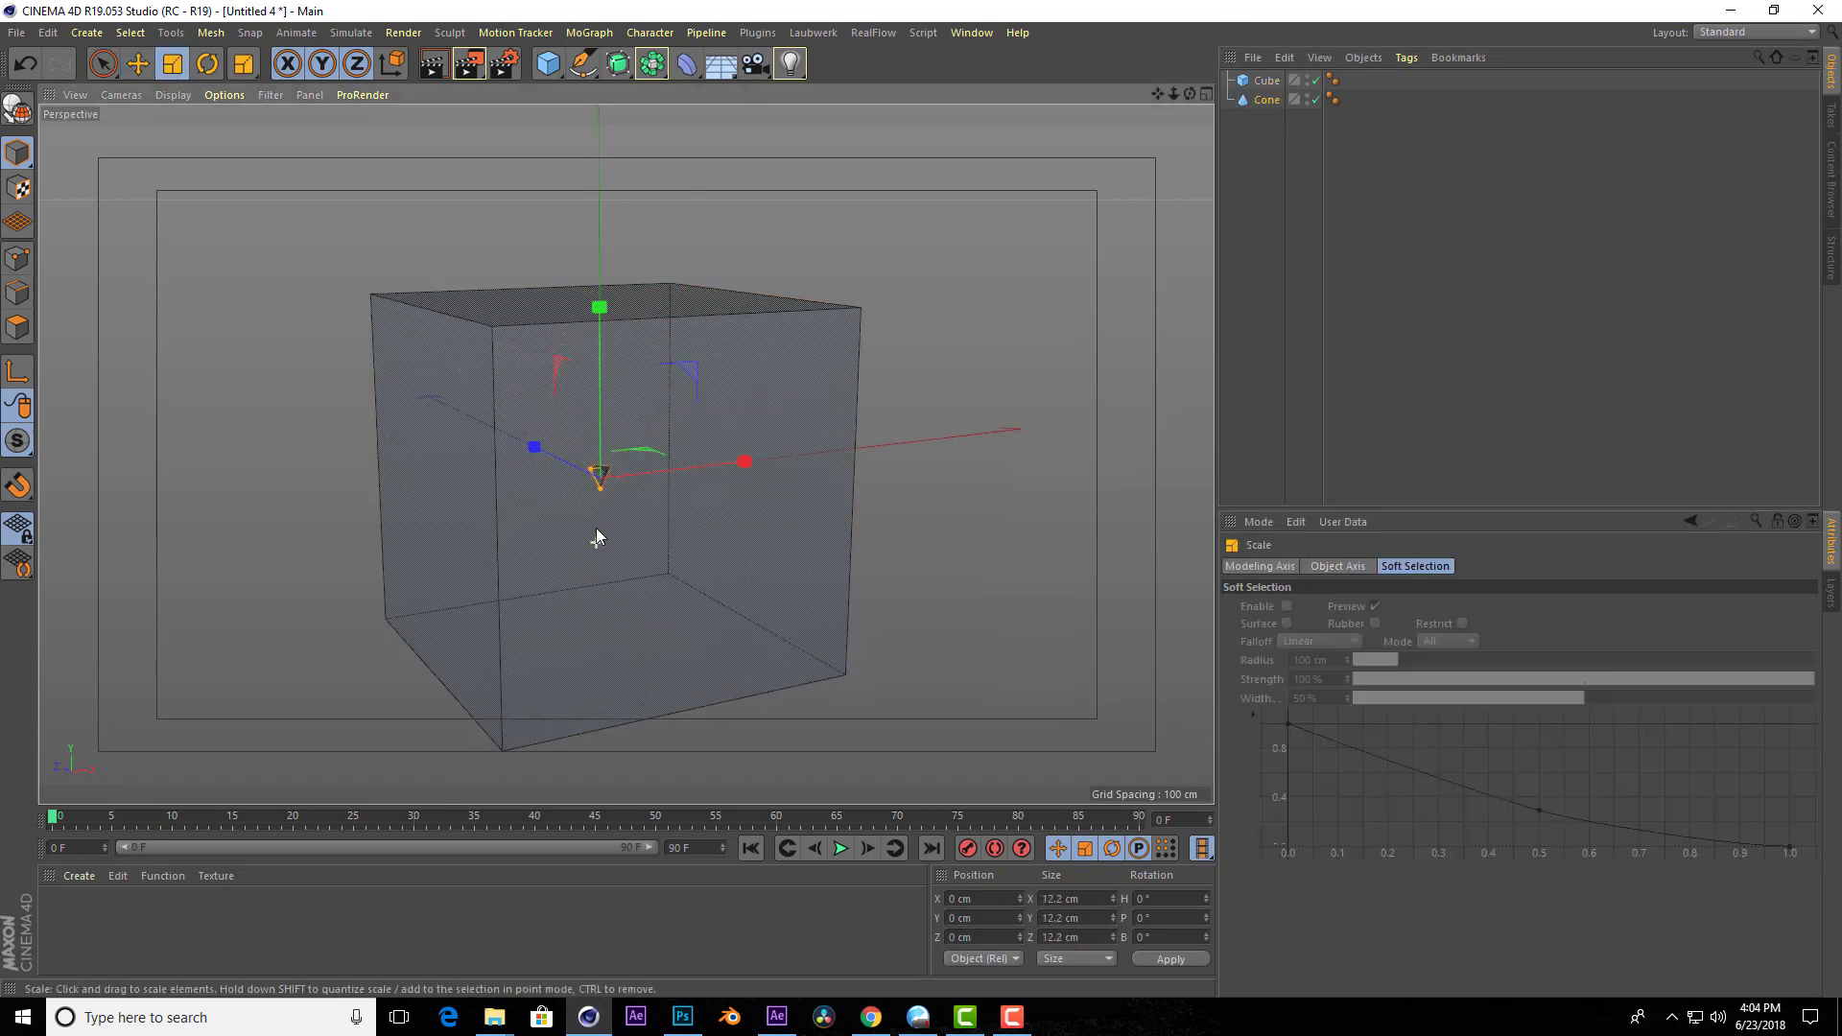
scroll(596, 535, up, 2)
drag(702, 458, 675, 494)
scroll(582, 475, up, 2)
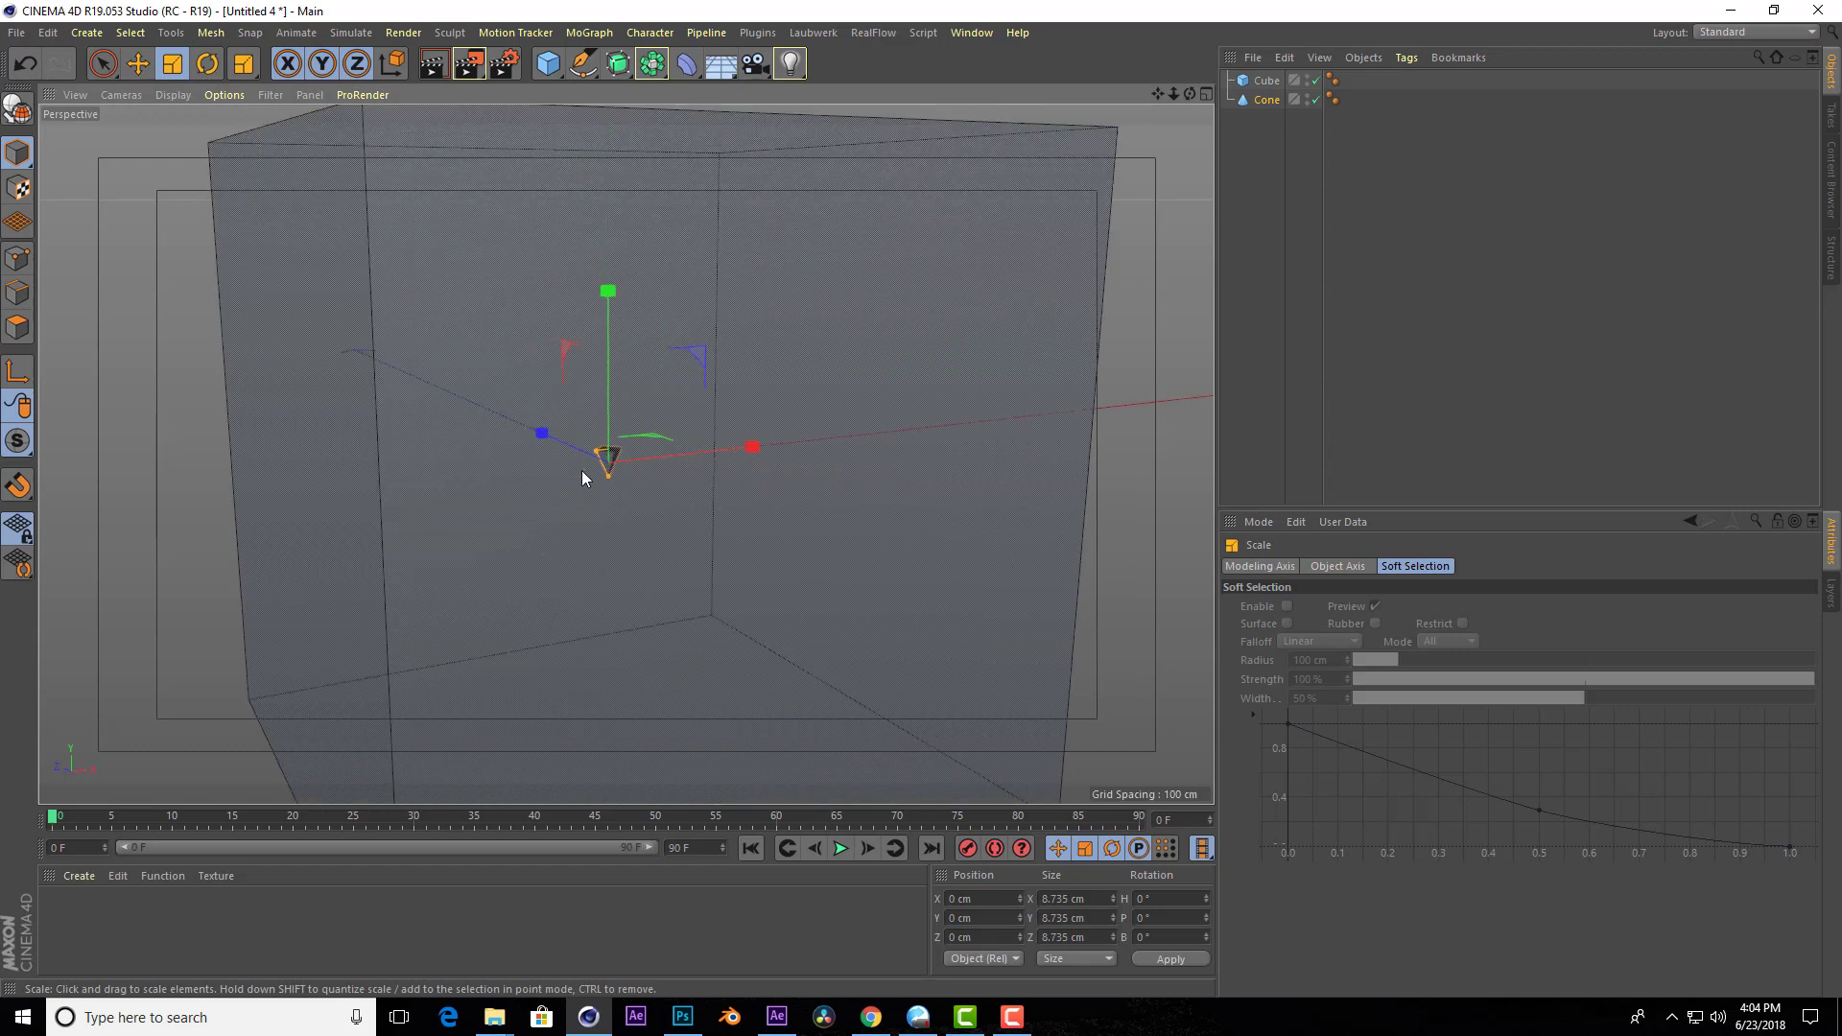
scroll(582, 470, down, 3)
scroll(582, 471, down, 2)
Delete the reference cube, leaving only the pyramid framed in view.
click(1269, 125)
click(1267, 80)
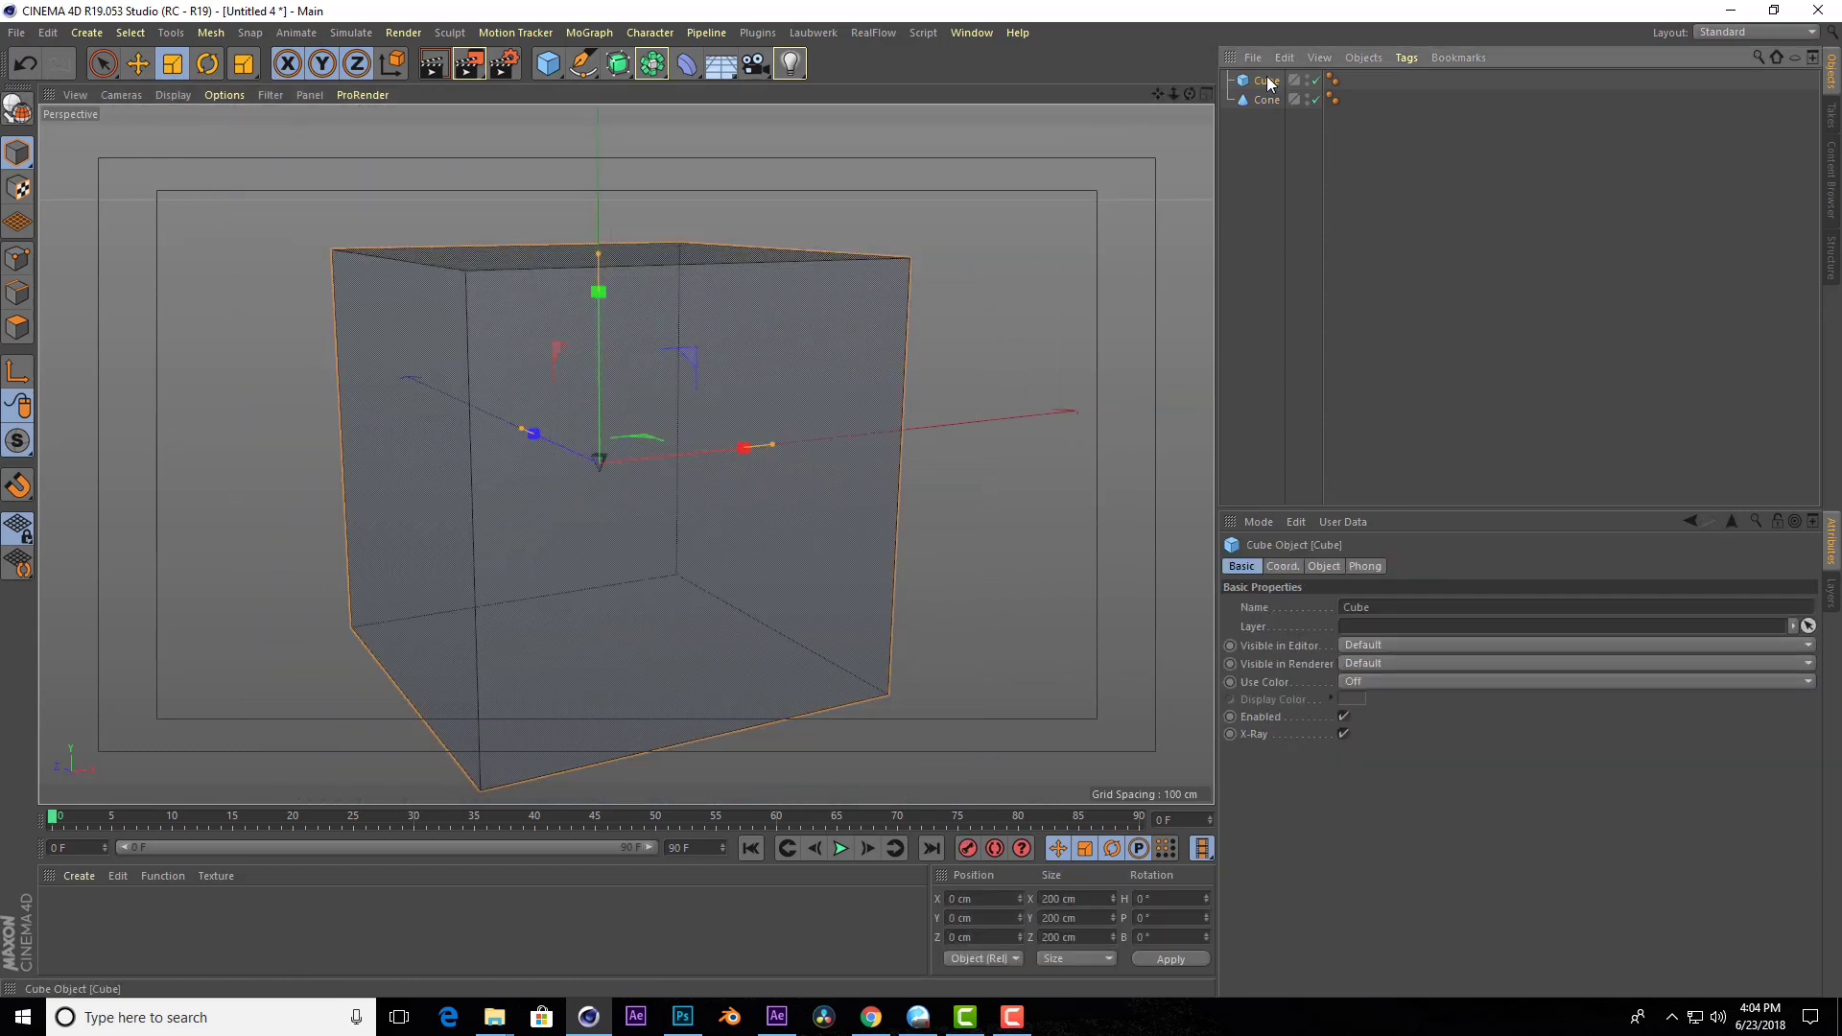
key(Delete)
click(1267, 81)
key(o)
alt+drag(611, 588, 745, 429)
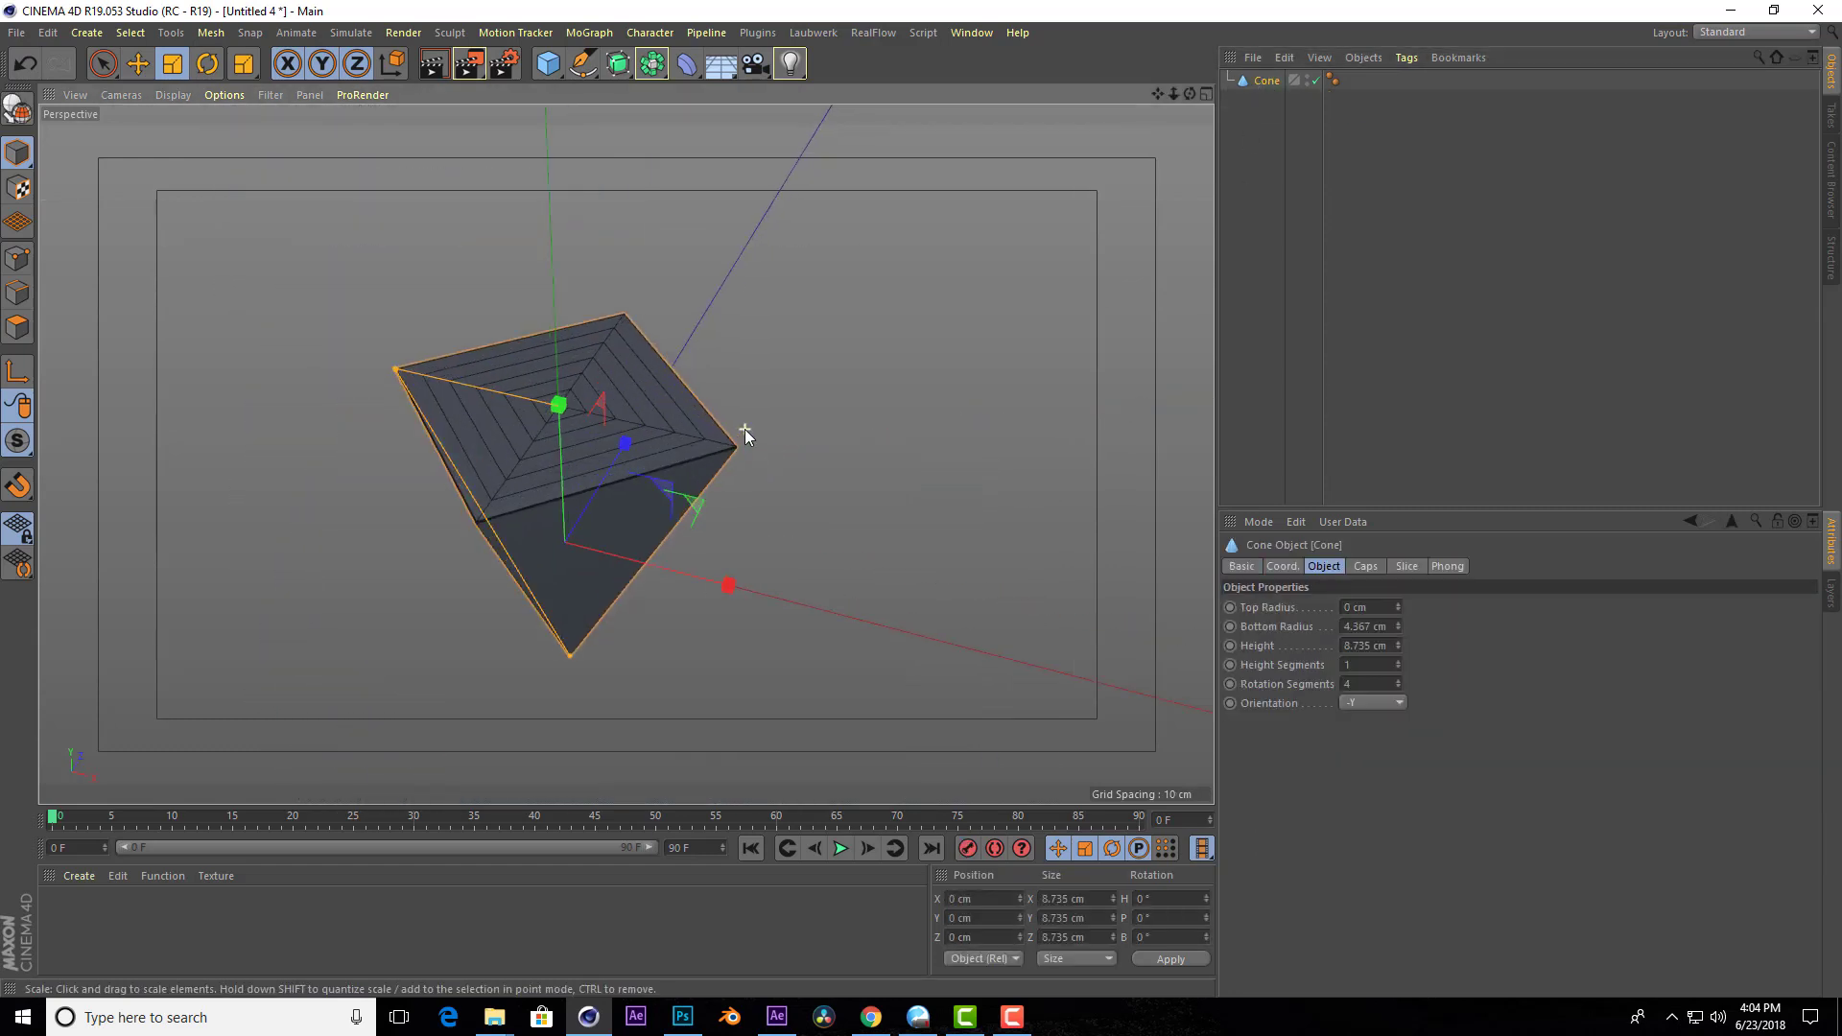
Place the cone inside a new linear Cloner.
click(589, 33)
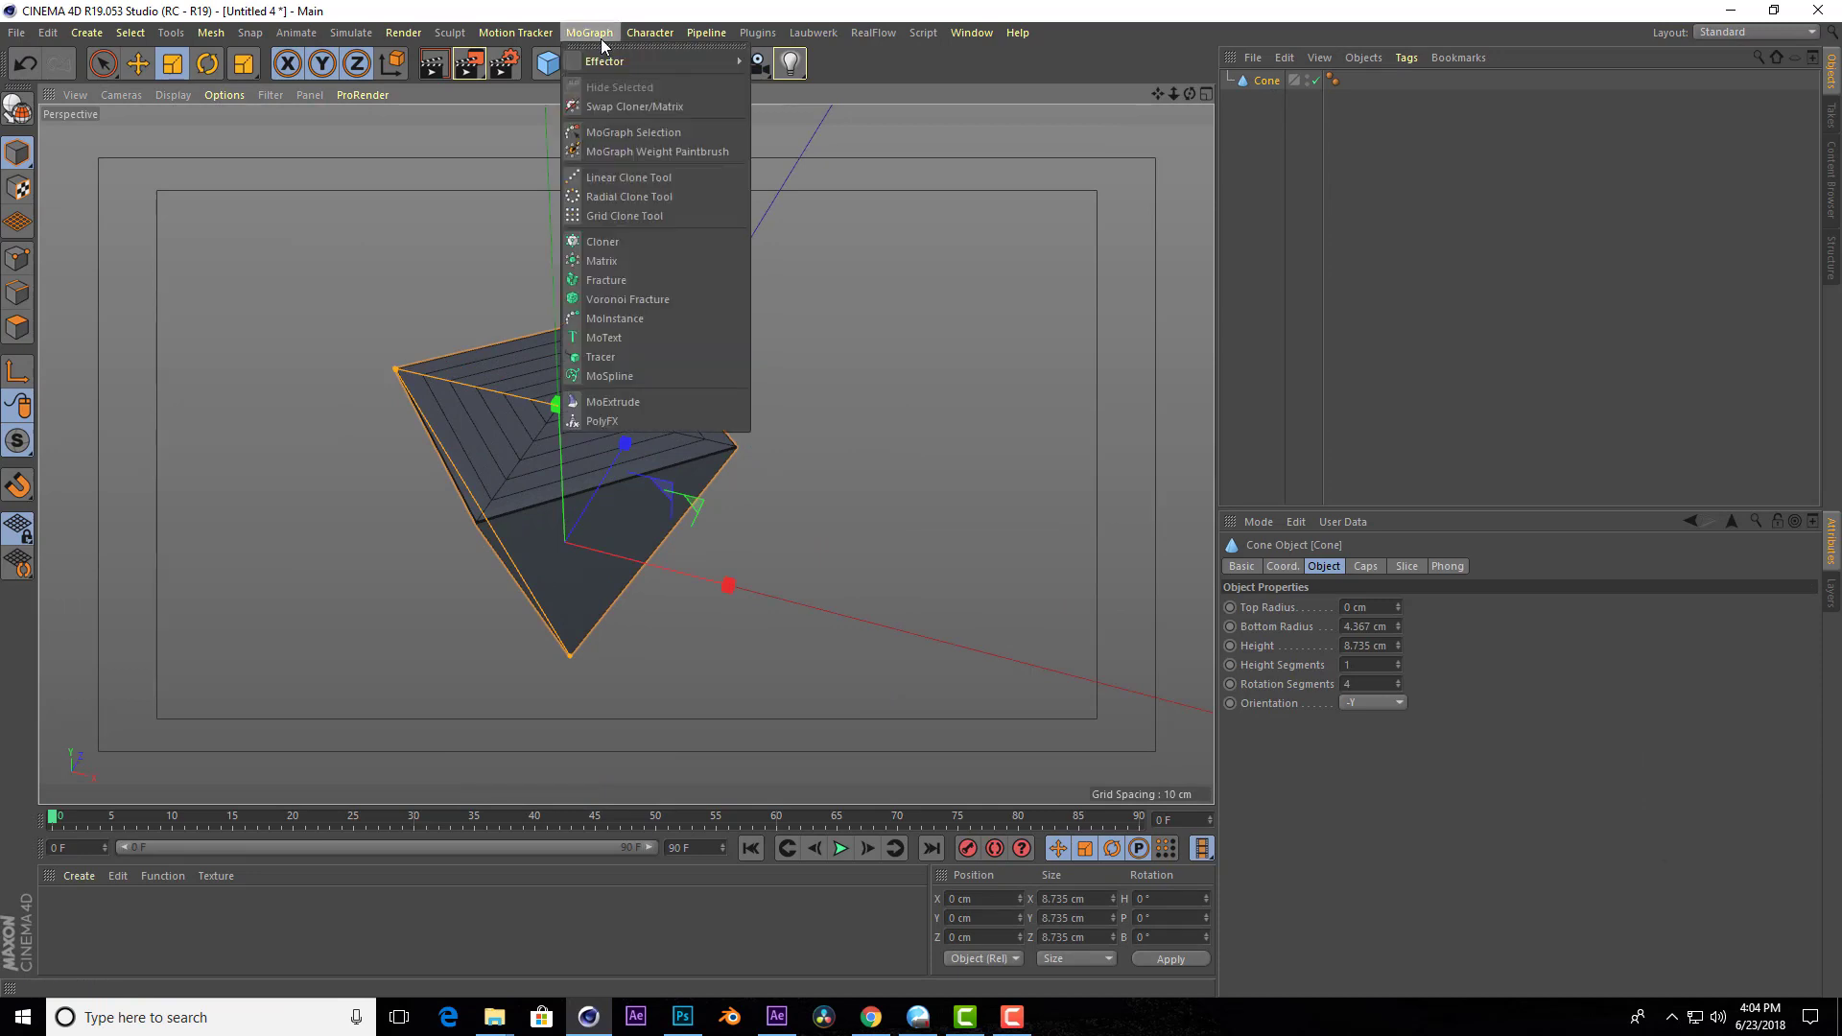
click(619, 244)
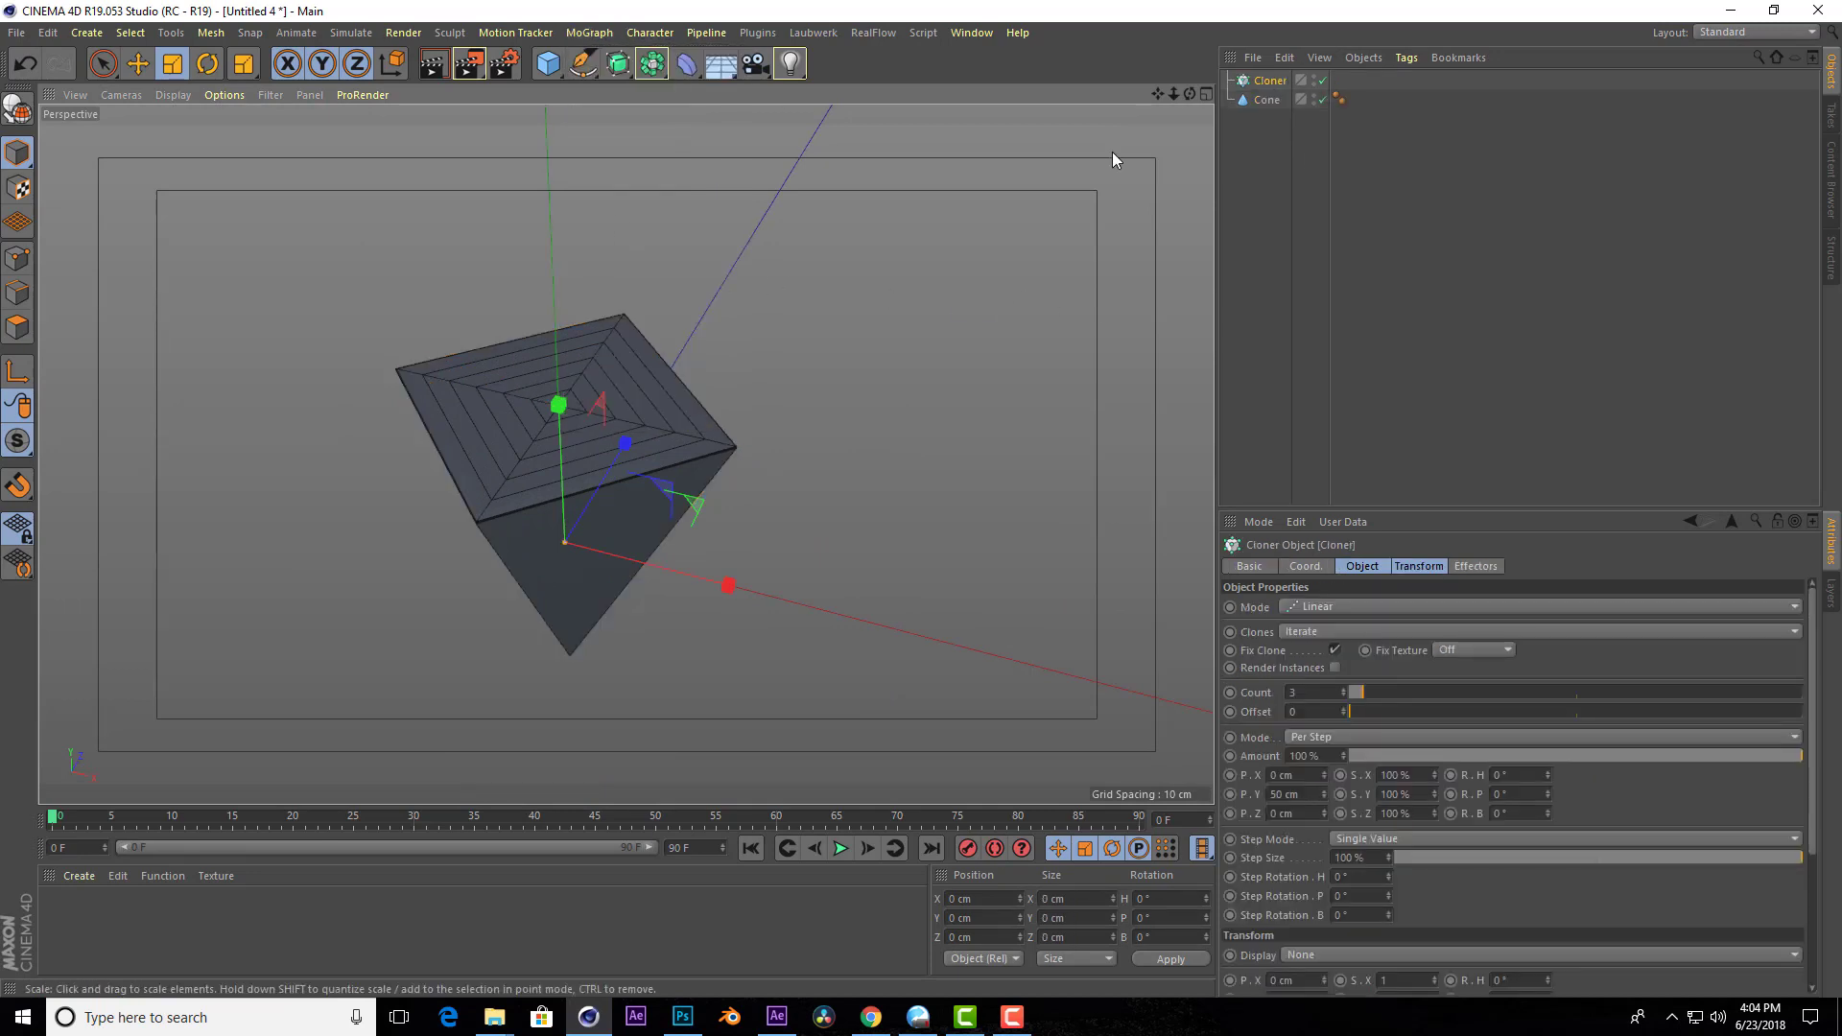
drag(1270, 102, 1280, 84)
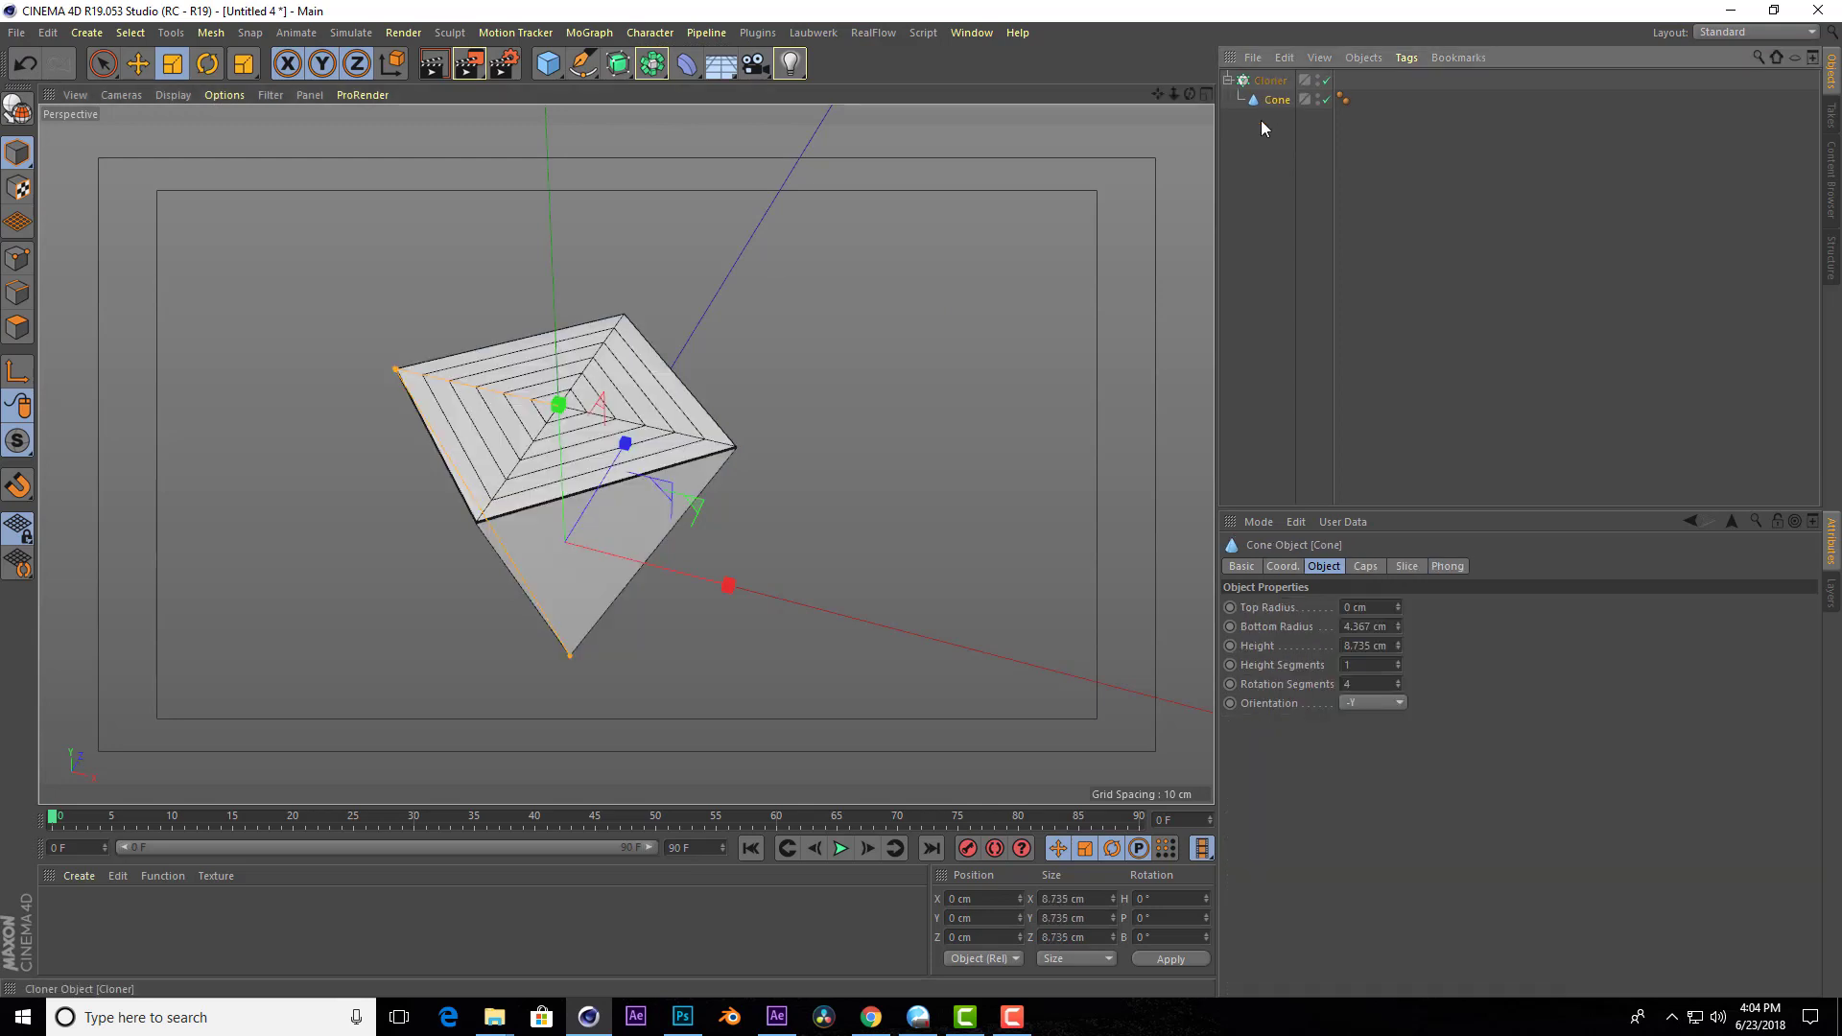
alt+drag(924, 389, 937, 390)
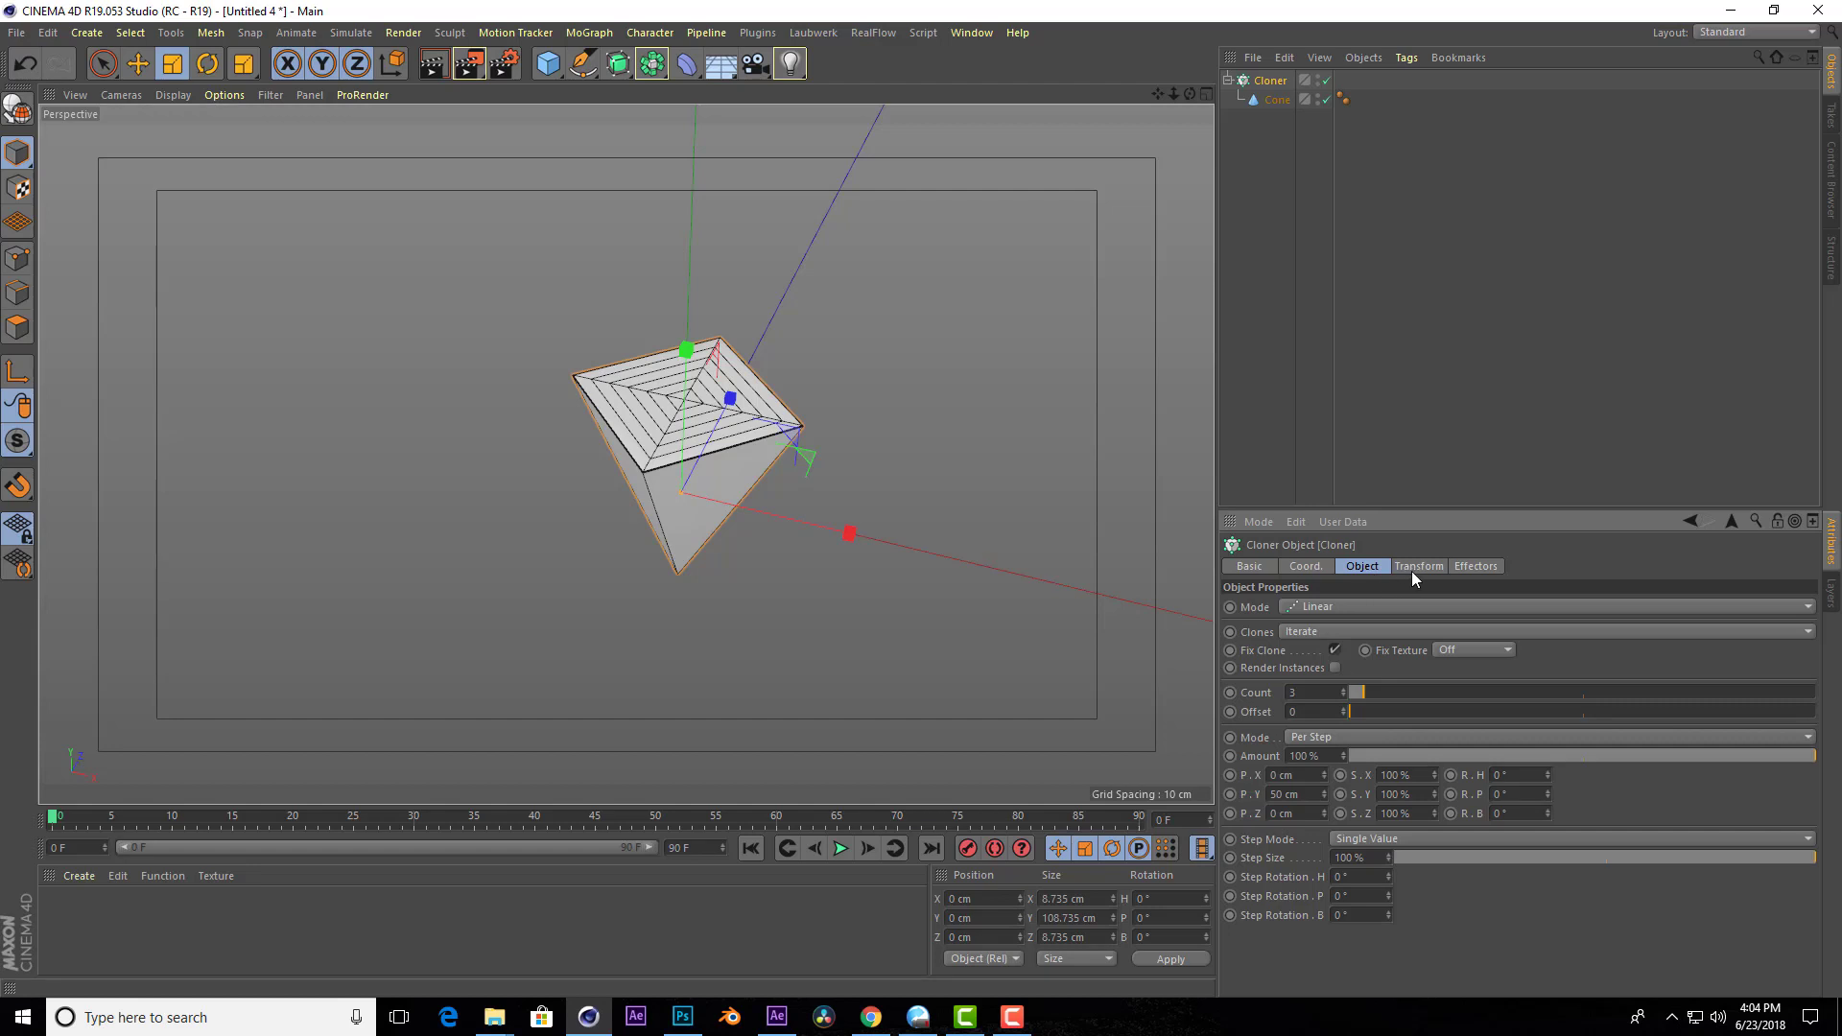
Give the clones a dark grey colour, raising its value from 27% to 31%.
click(1413, 570)
click(1320, 694)
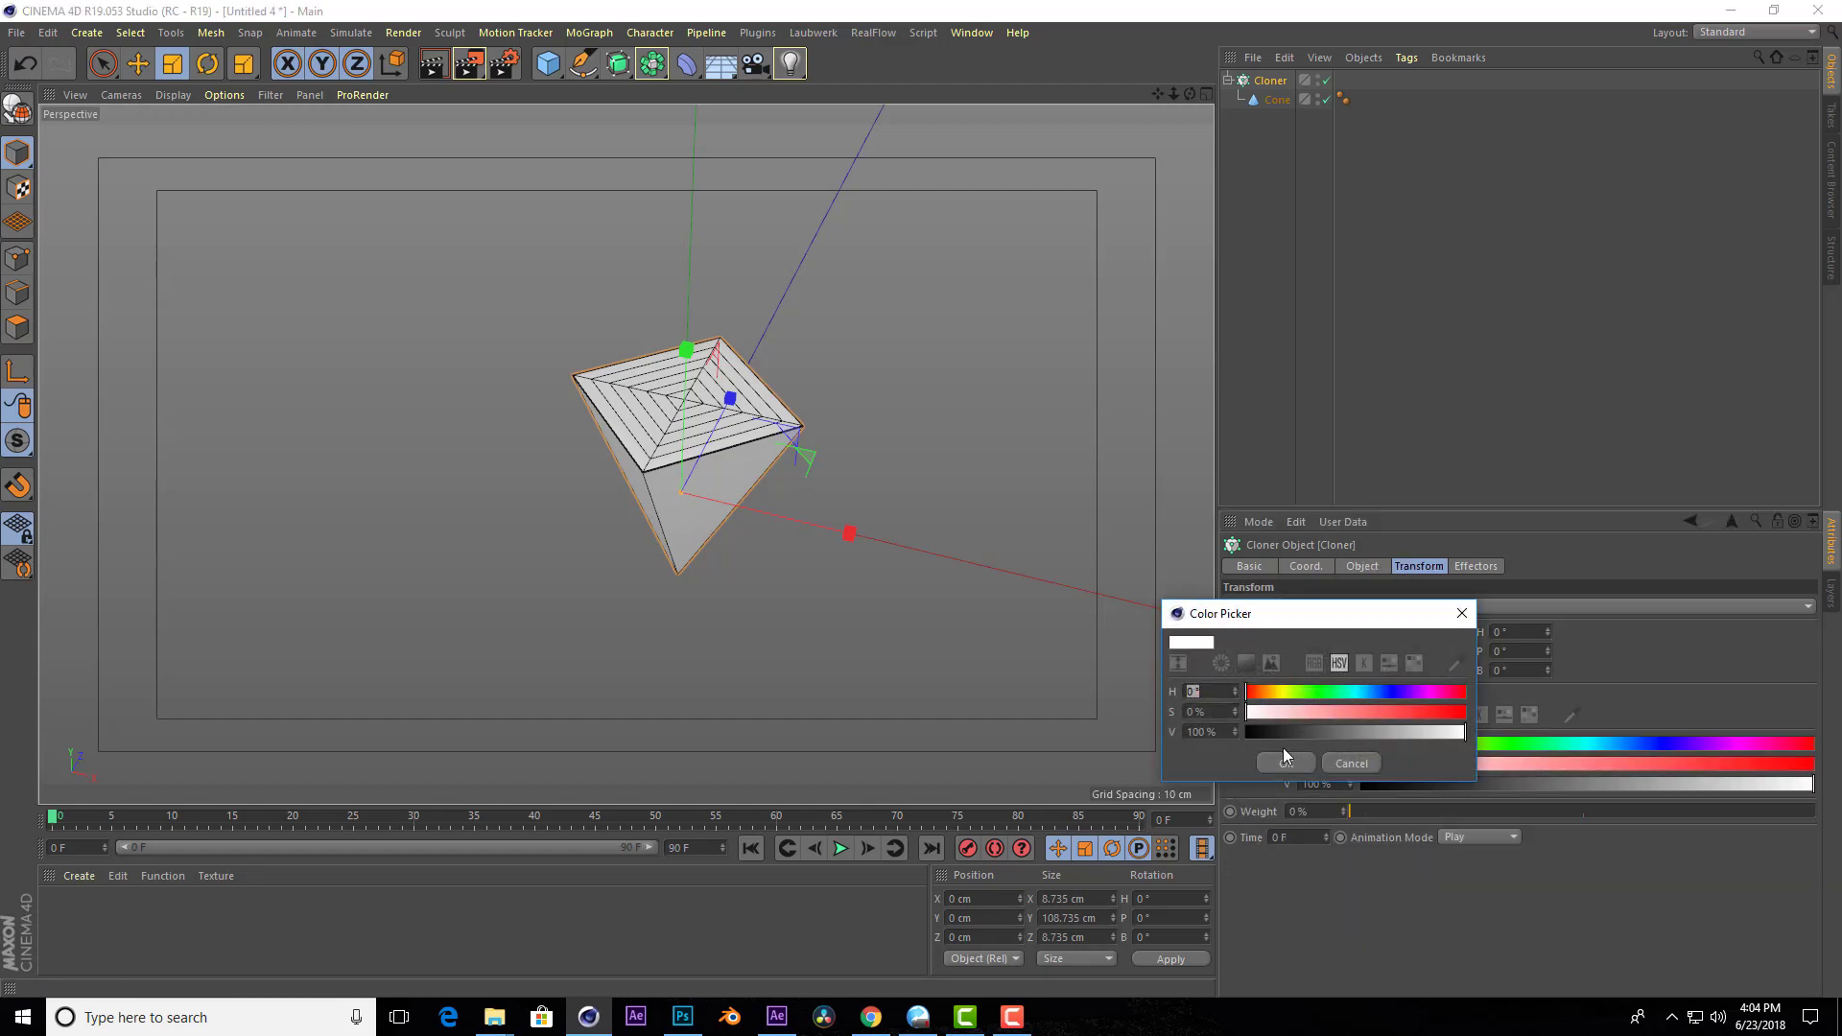
click(1316, 734)
drag(1309, 734, 1305, 734)
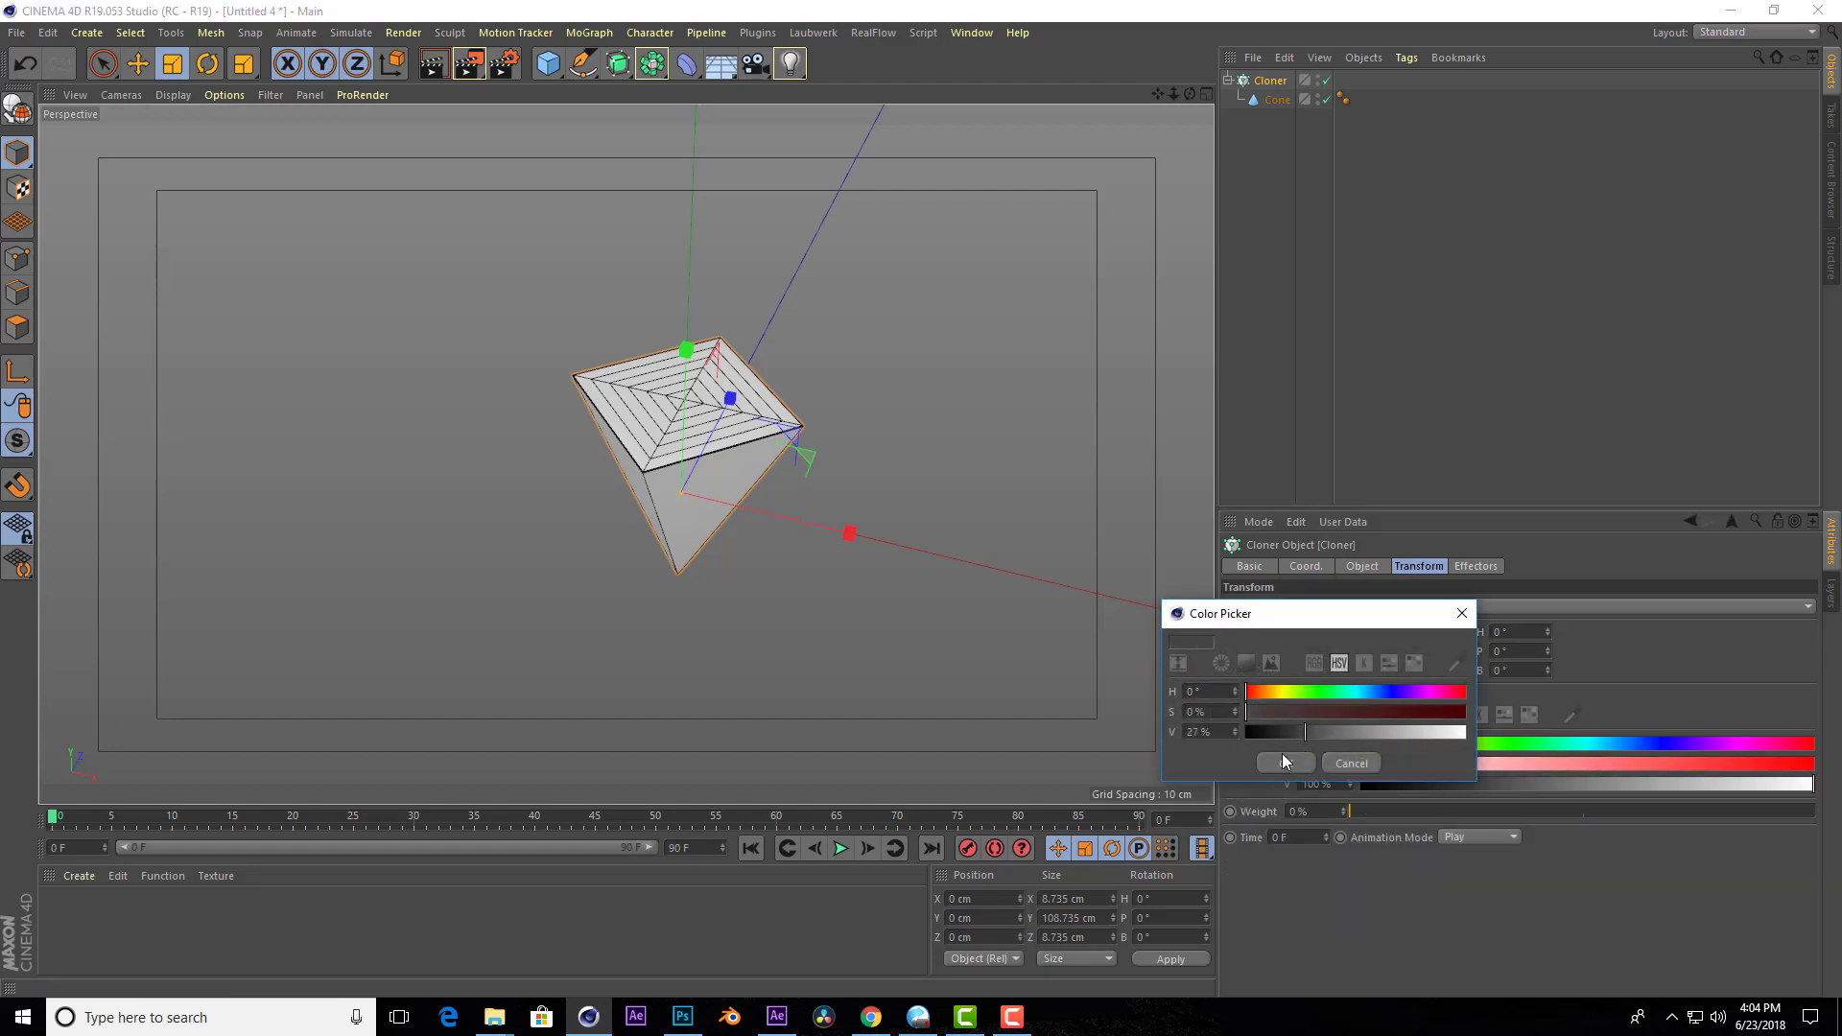
click(1284, 762)
scroll(835, 430, up, 3)
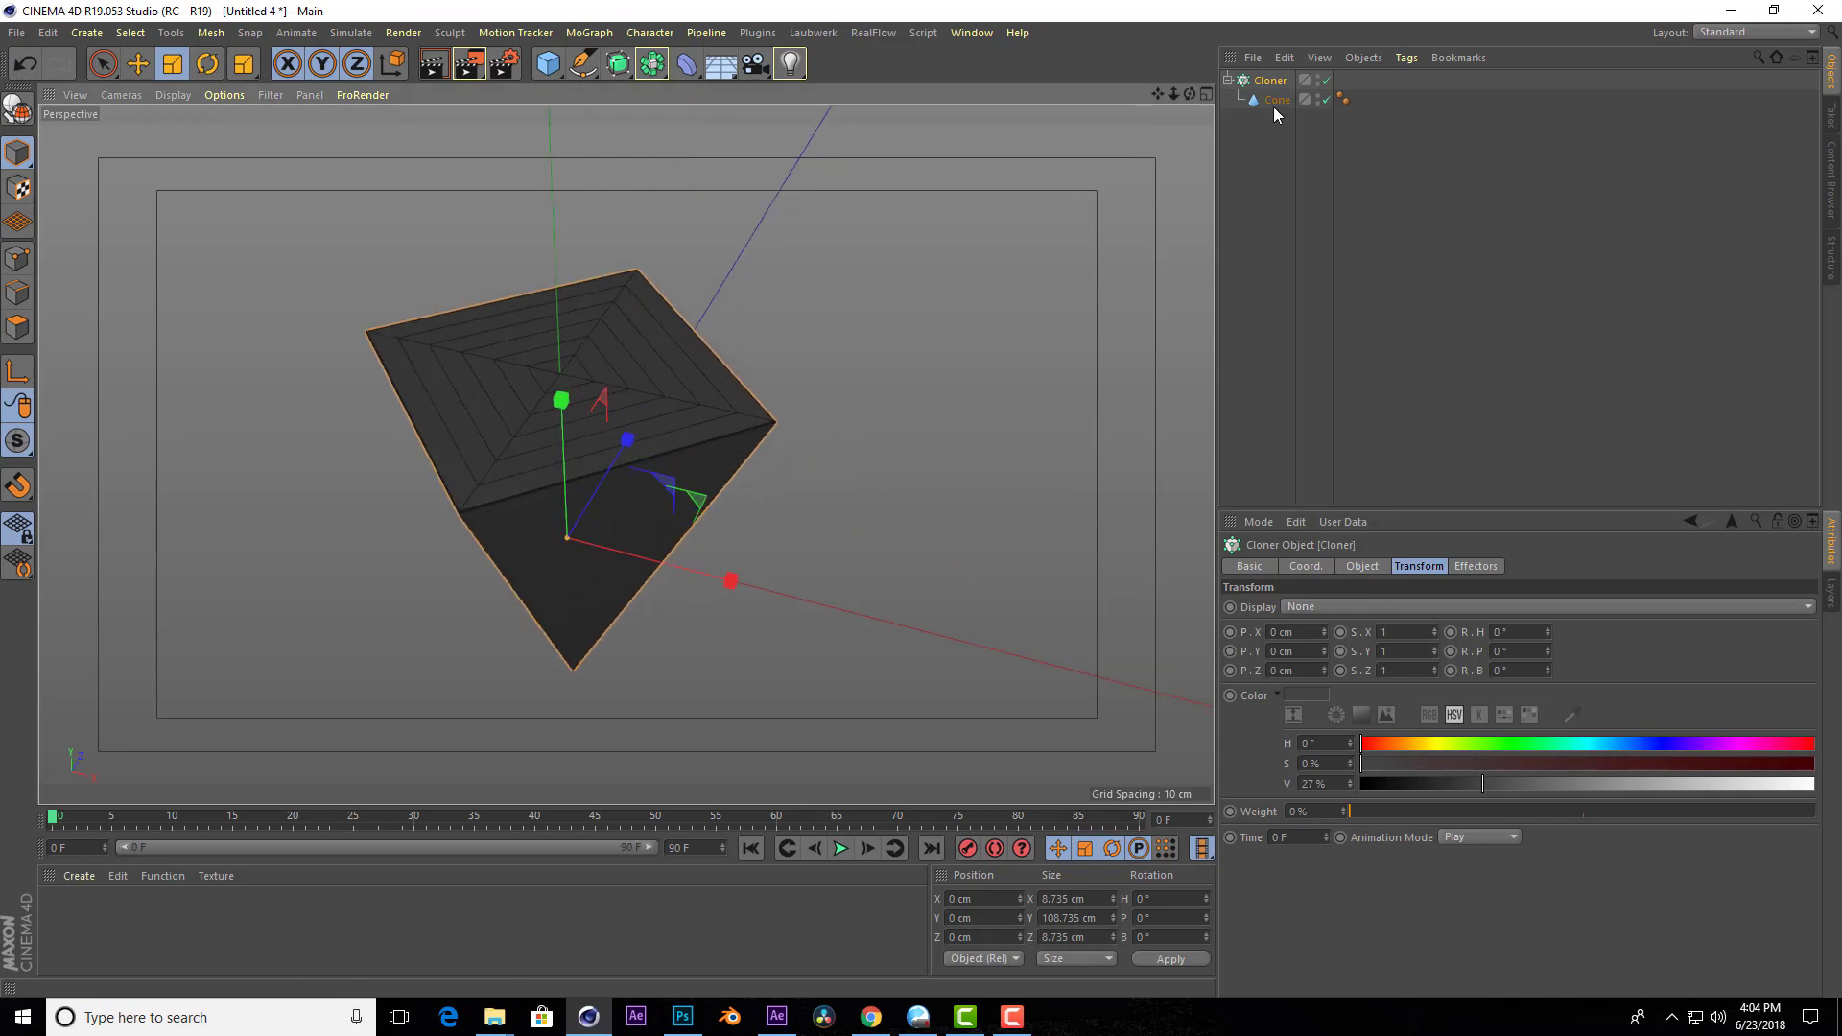
drag(1482, 784, 1501, 784)
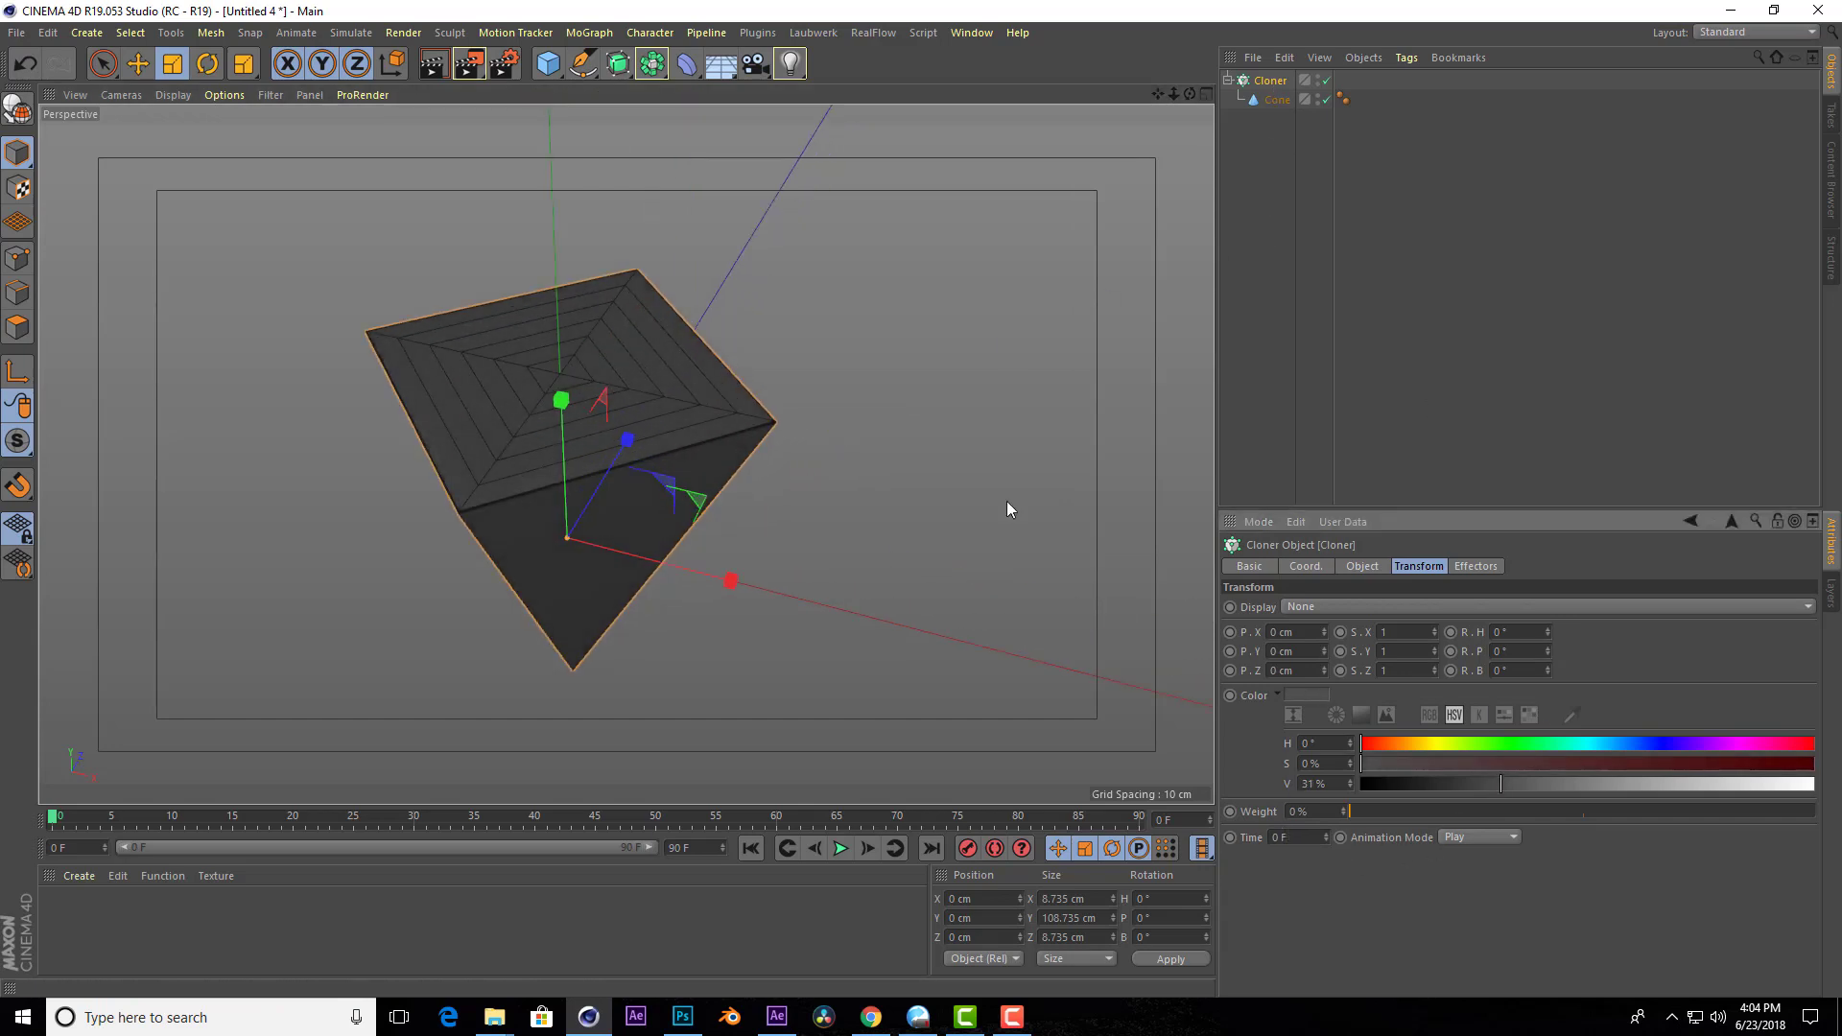
Switch the Cloner mode to Honeycomb Array.
click(1364, 568)
click(1338, 607)
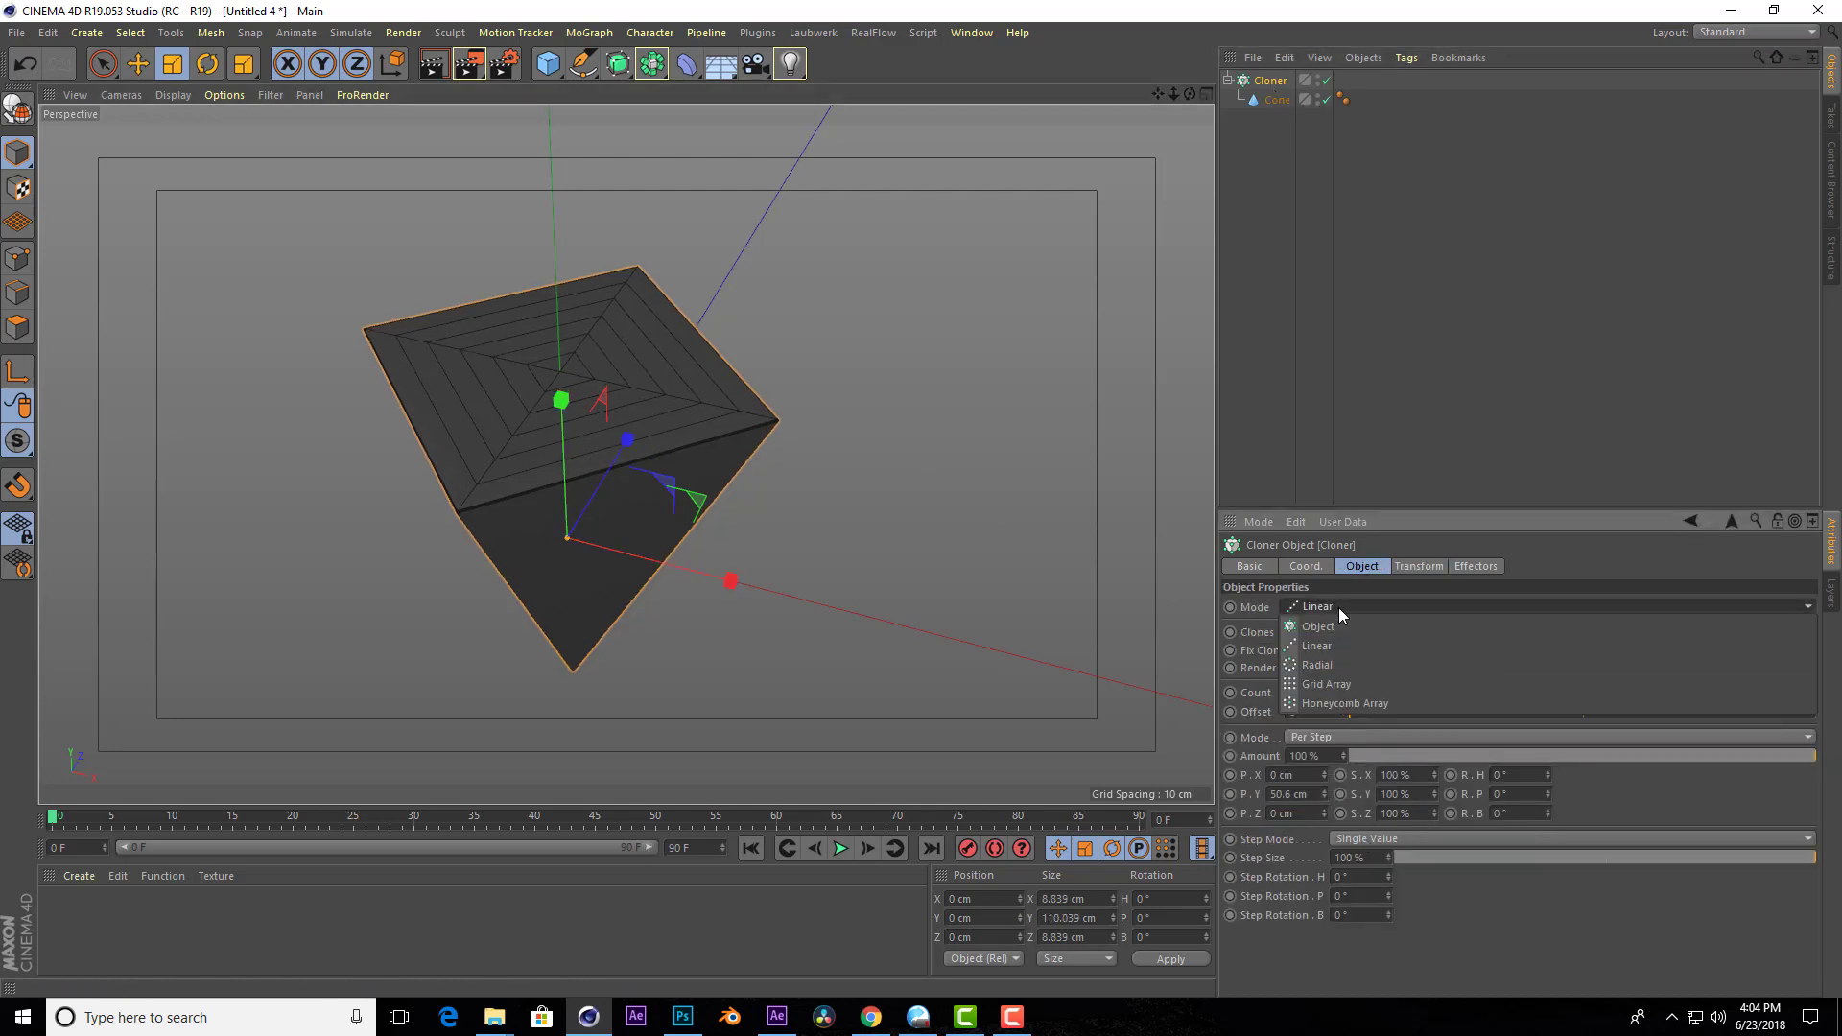
click(1328, 706)
scroll(638, 534, down, 3)
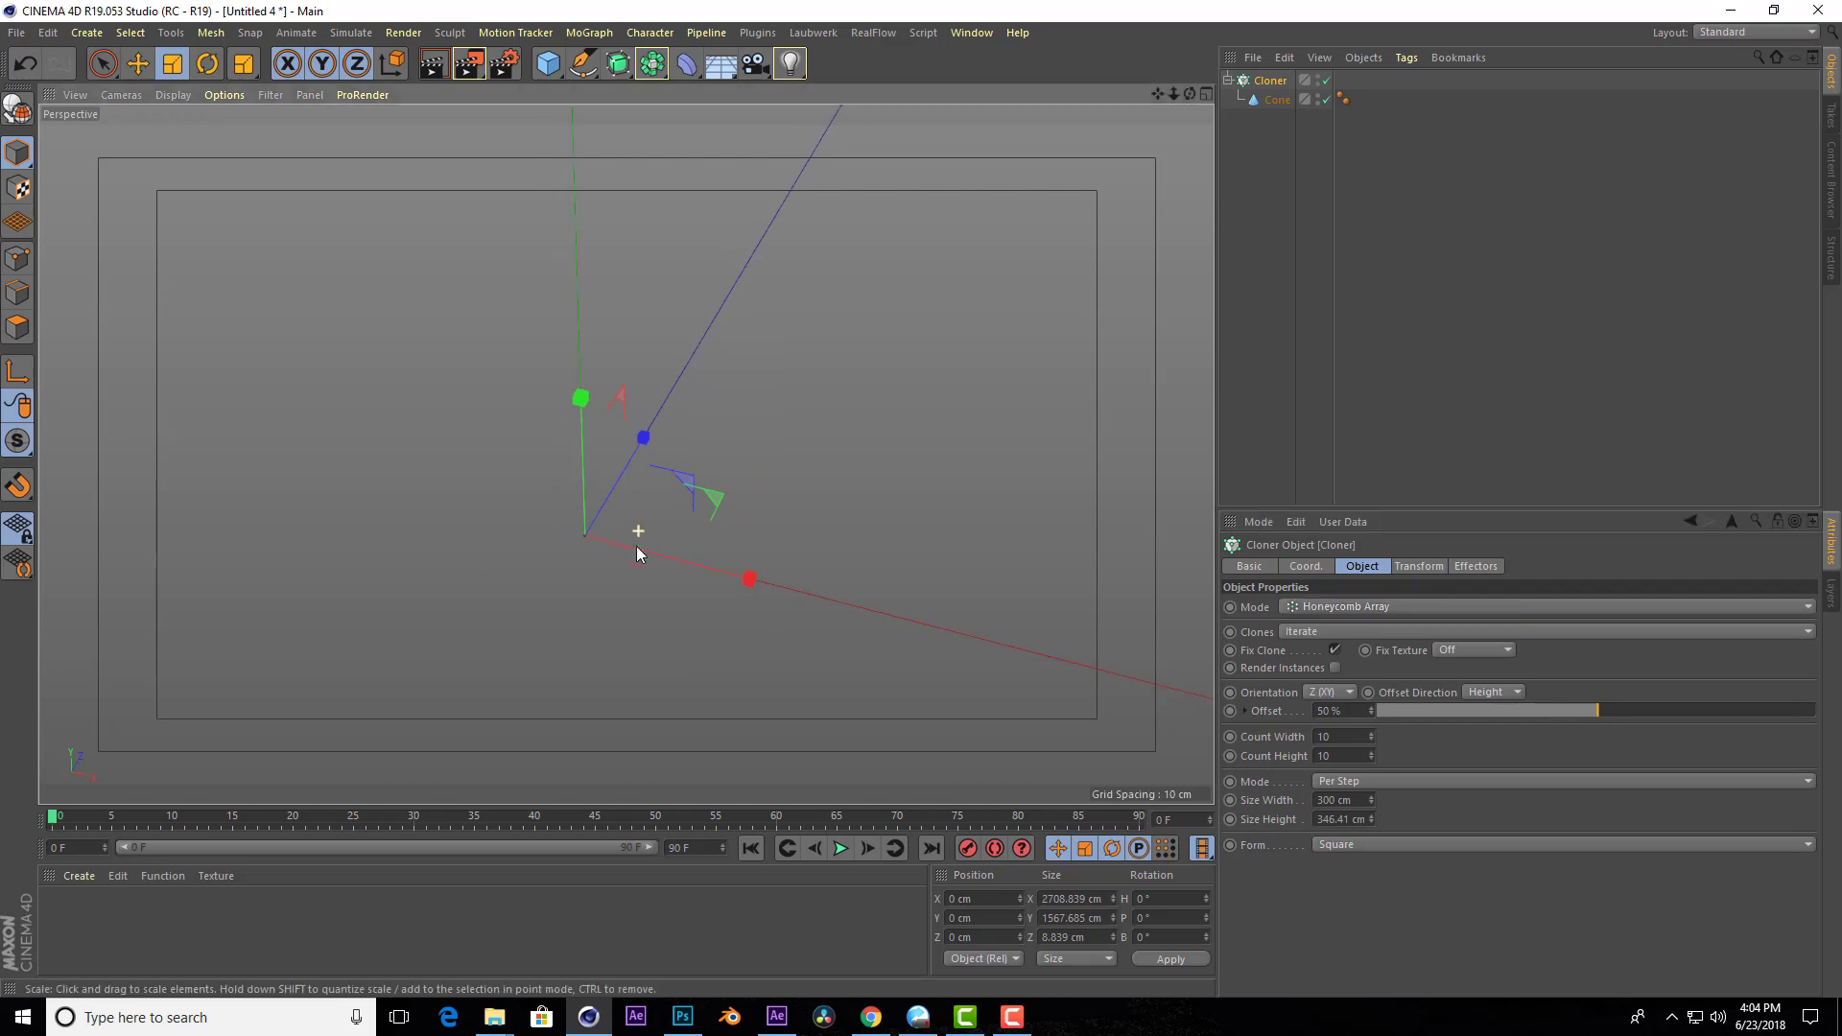
scroll(627, 455, down, 2)
scroll(627, 454, down, 3)
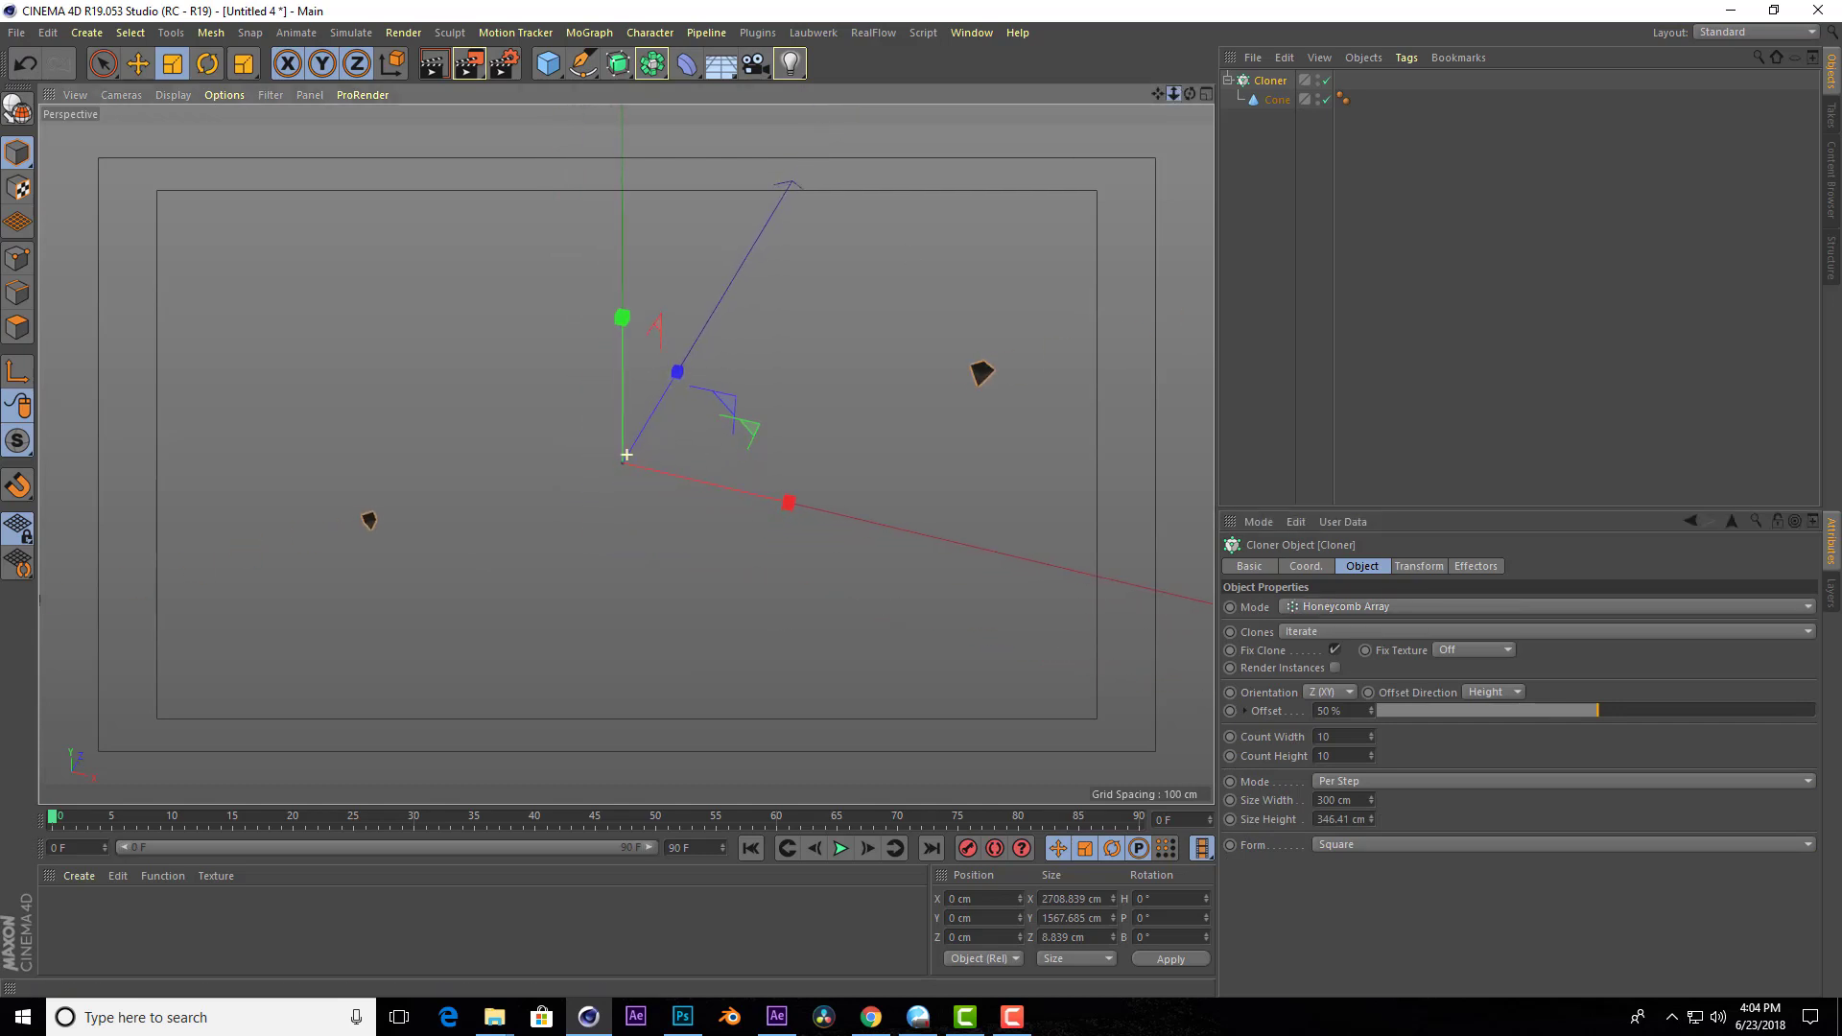
scroll(627, 454, down, 2)
scroll(561, 508, down, 2)
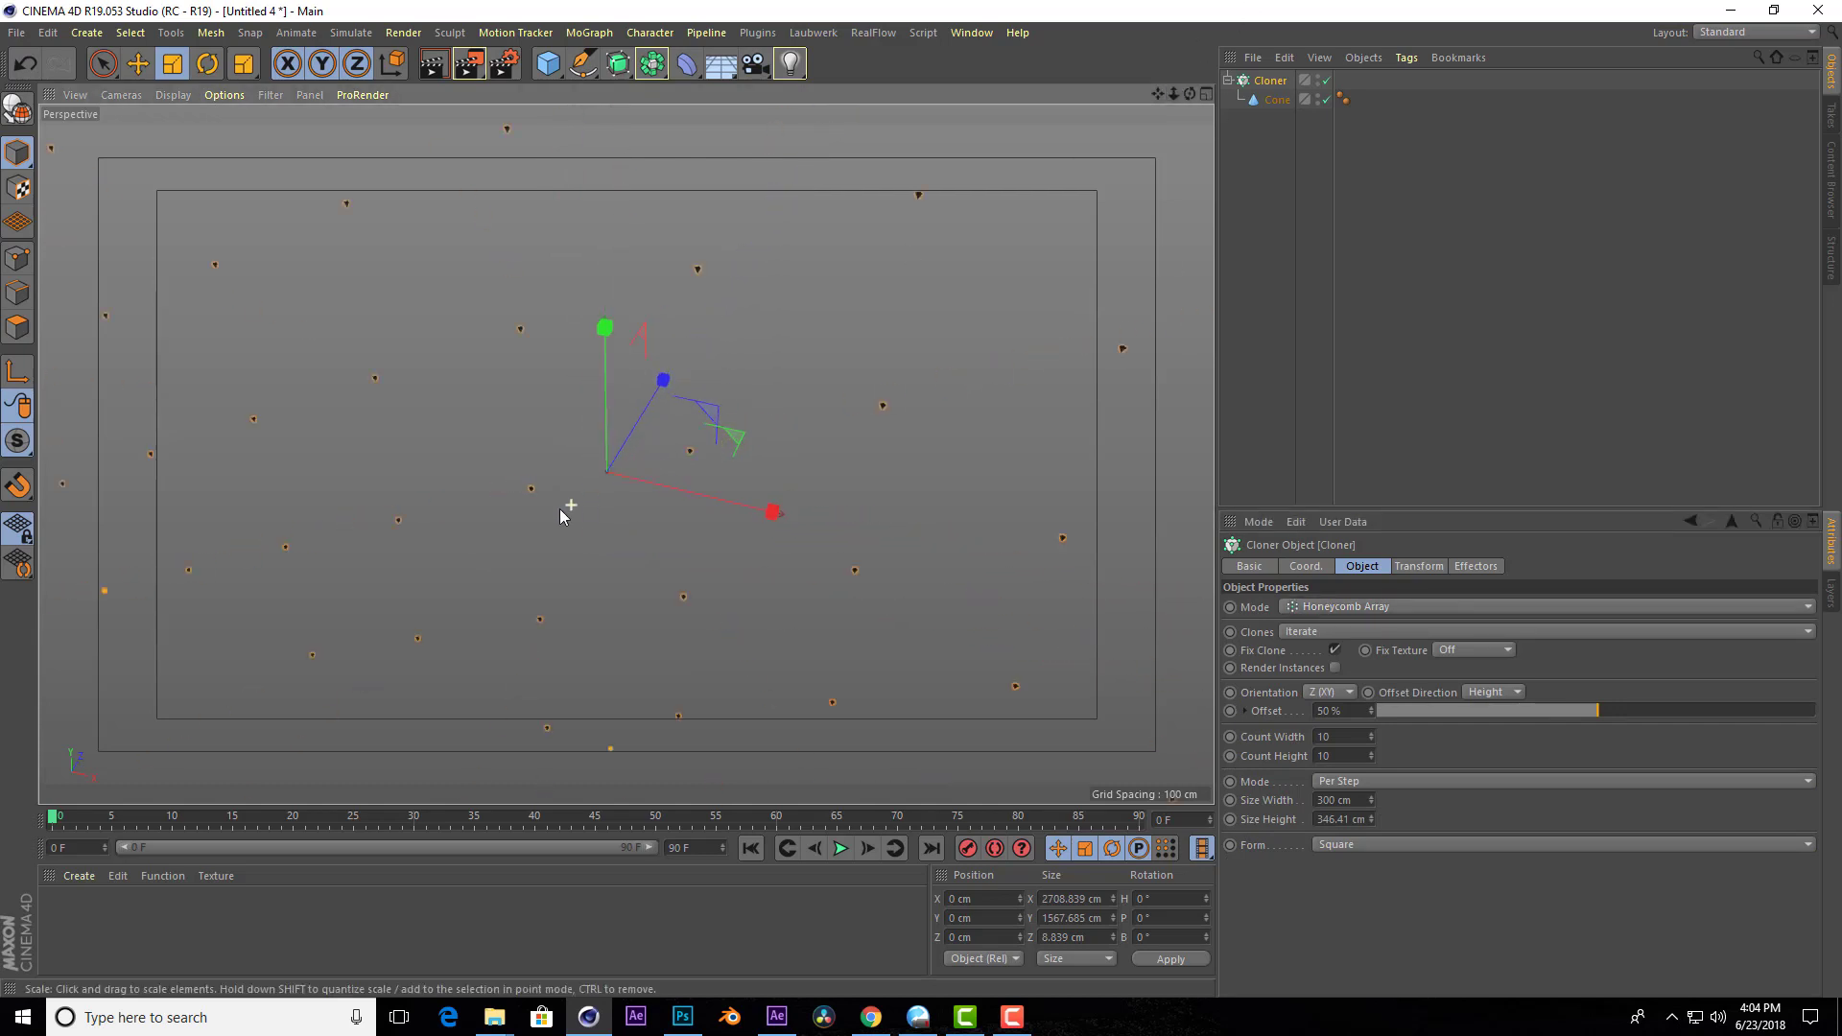
scroll(560, 493, down, 2)
scroll(561, 499, down, 2)
scroll(664, 520, up, 2)
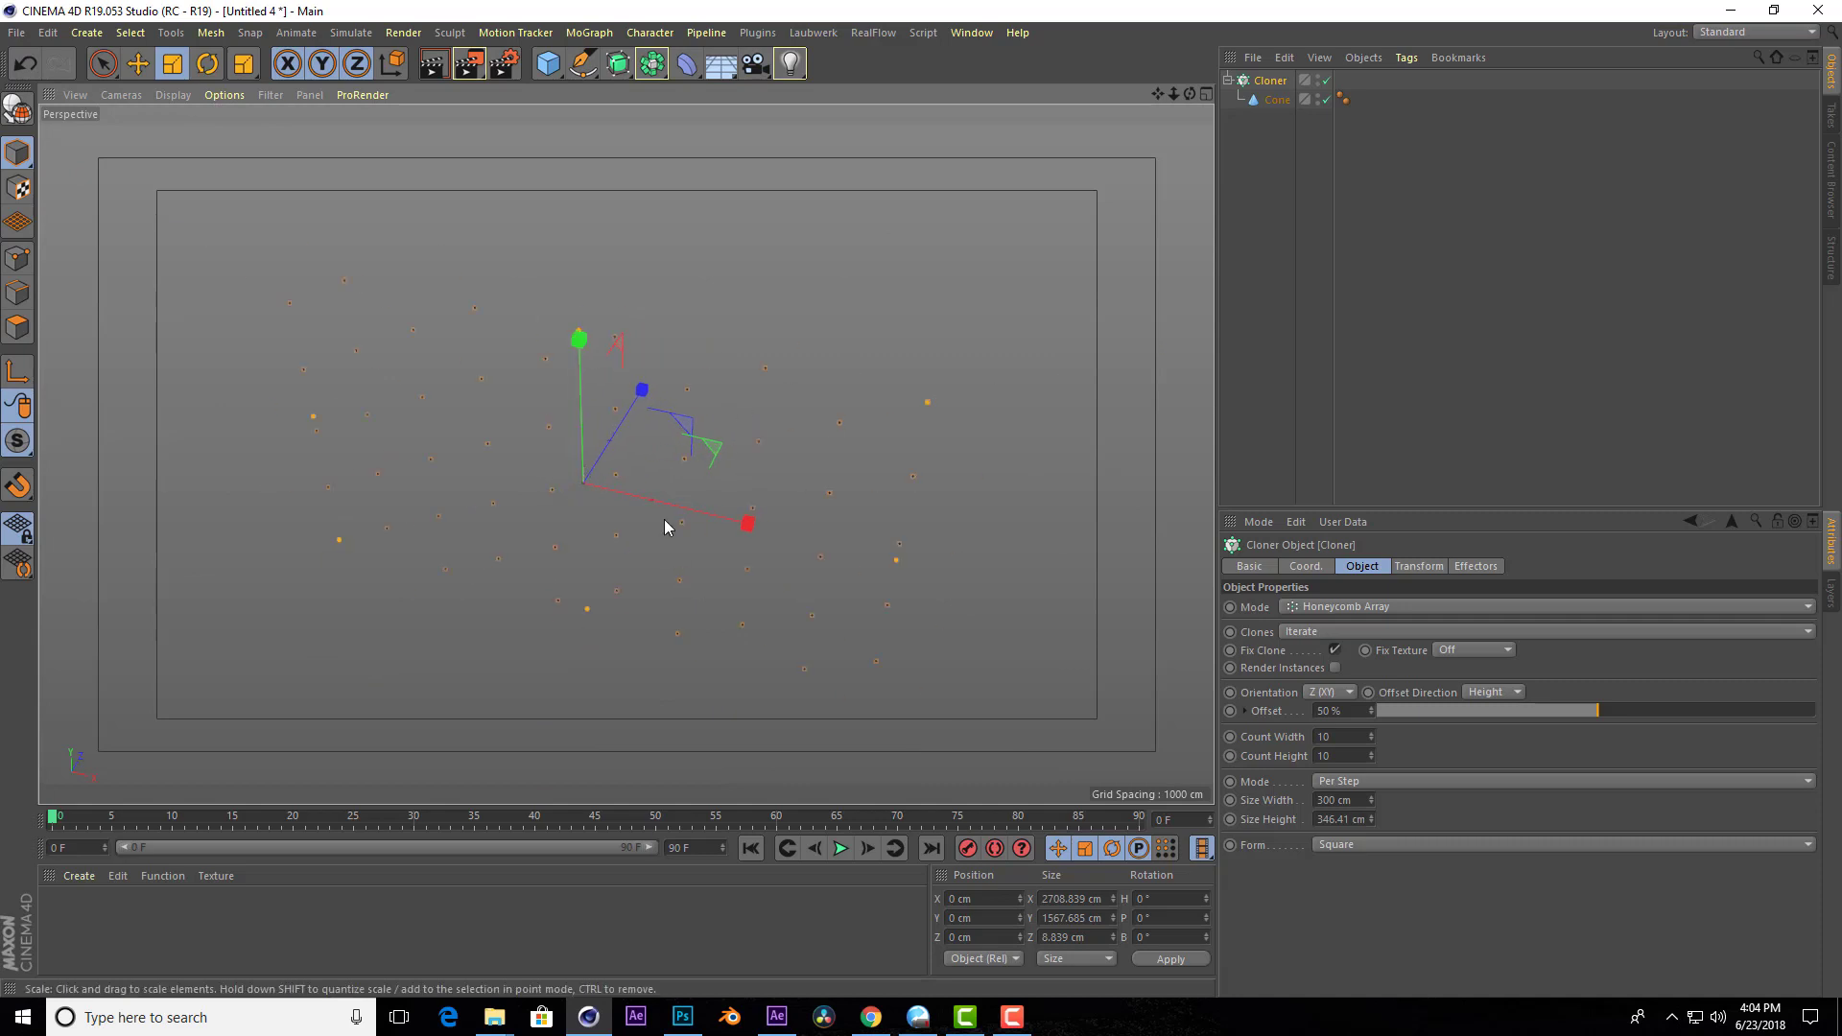
scroll(649, 492, up, 2)
scroll(649, 489, up, 2)
scroll(636, 480, up, 2)
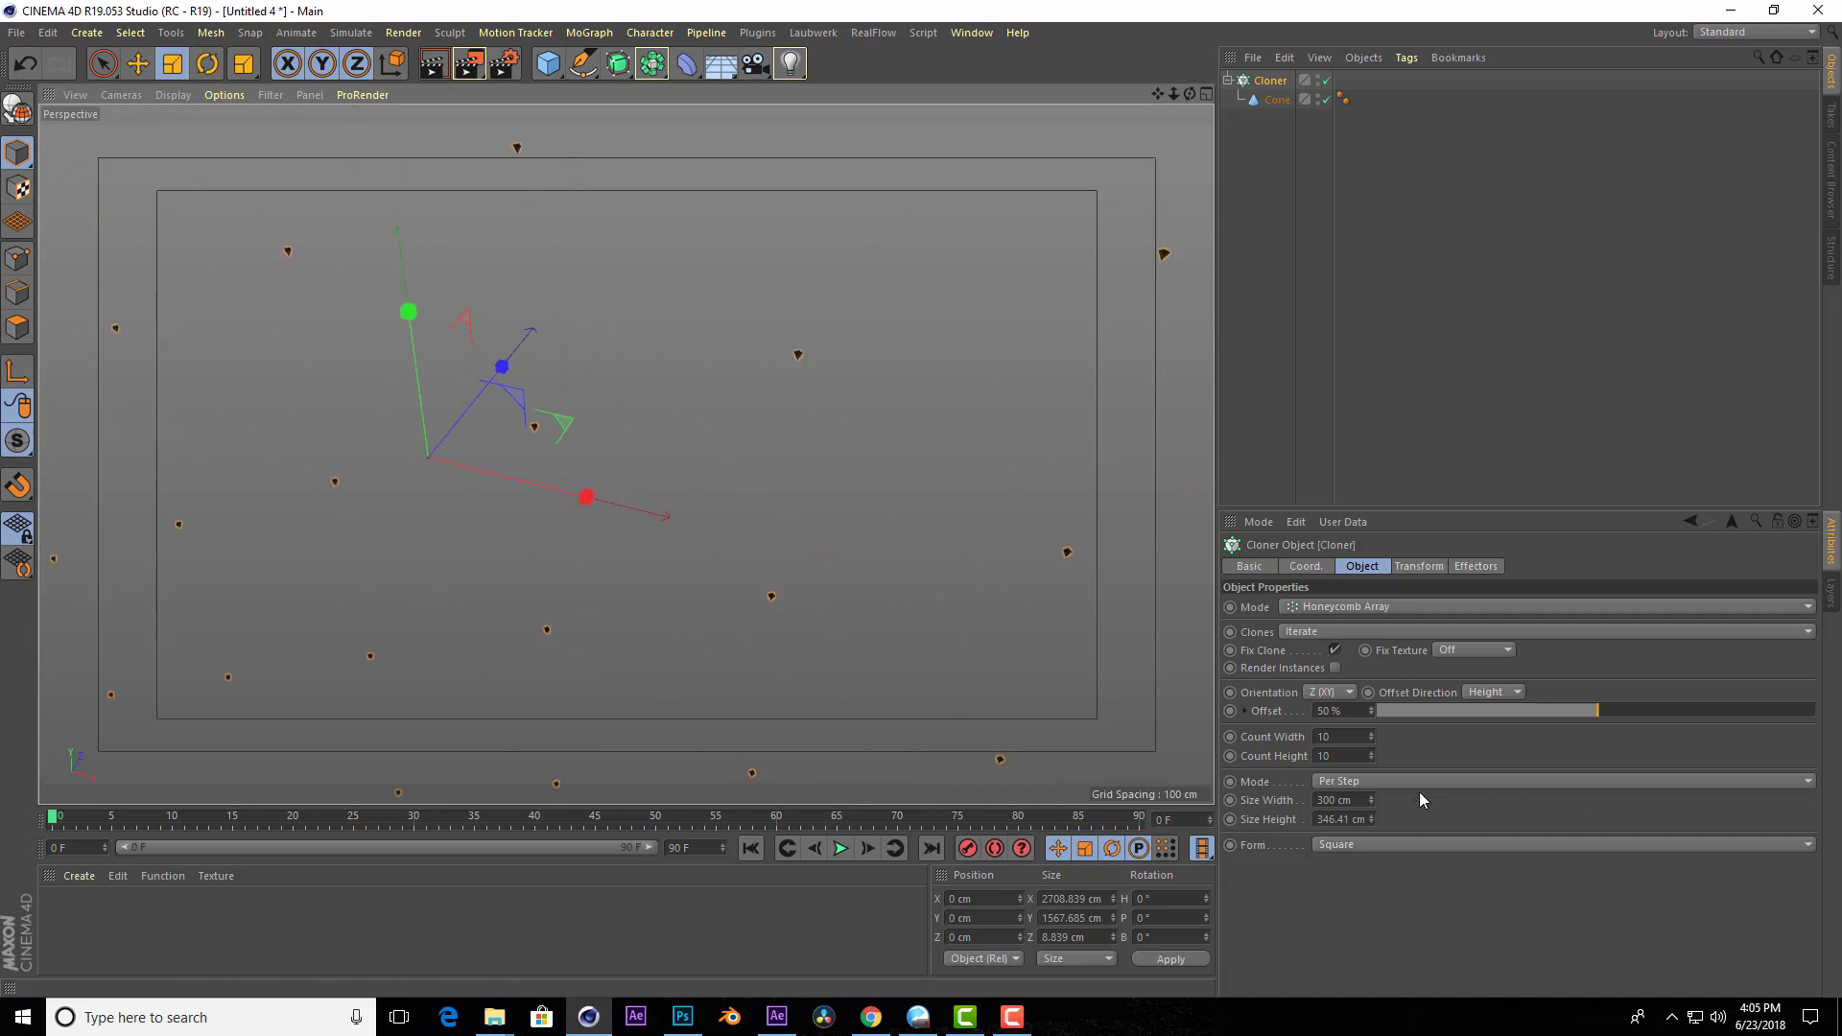
Lay the honeycomb flat on Y (XZ), narrow the width and set height spacing to 83.41 cm.
click(1347, 693)
click(1339, 751)
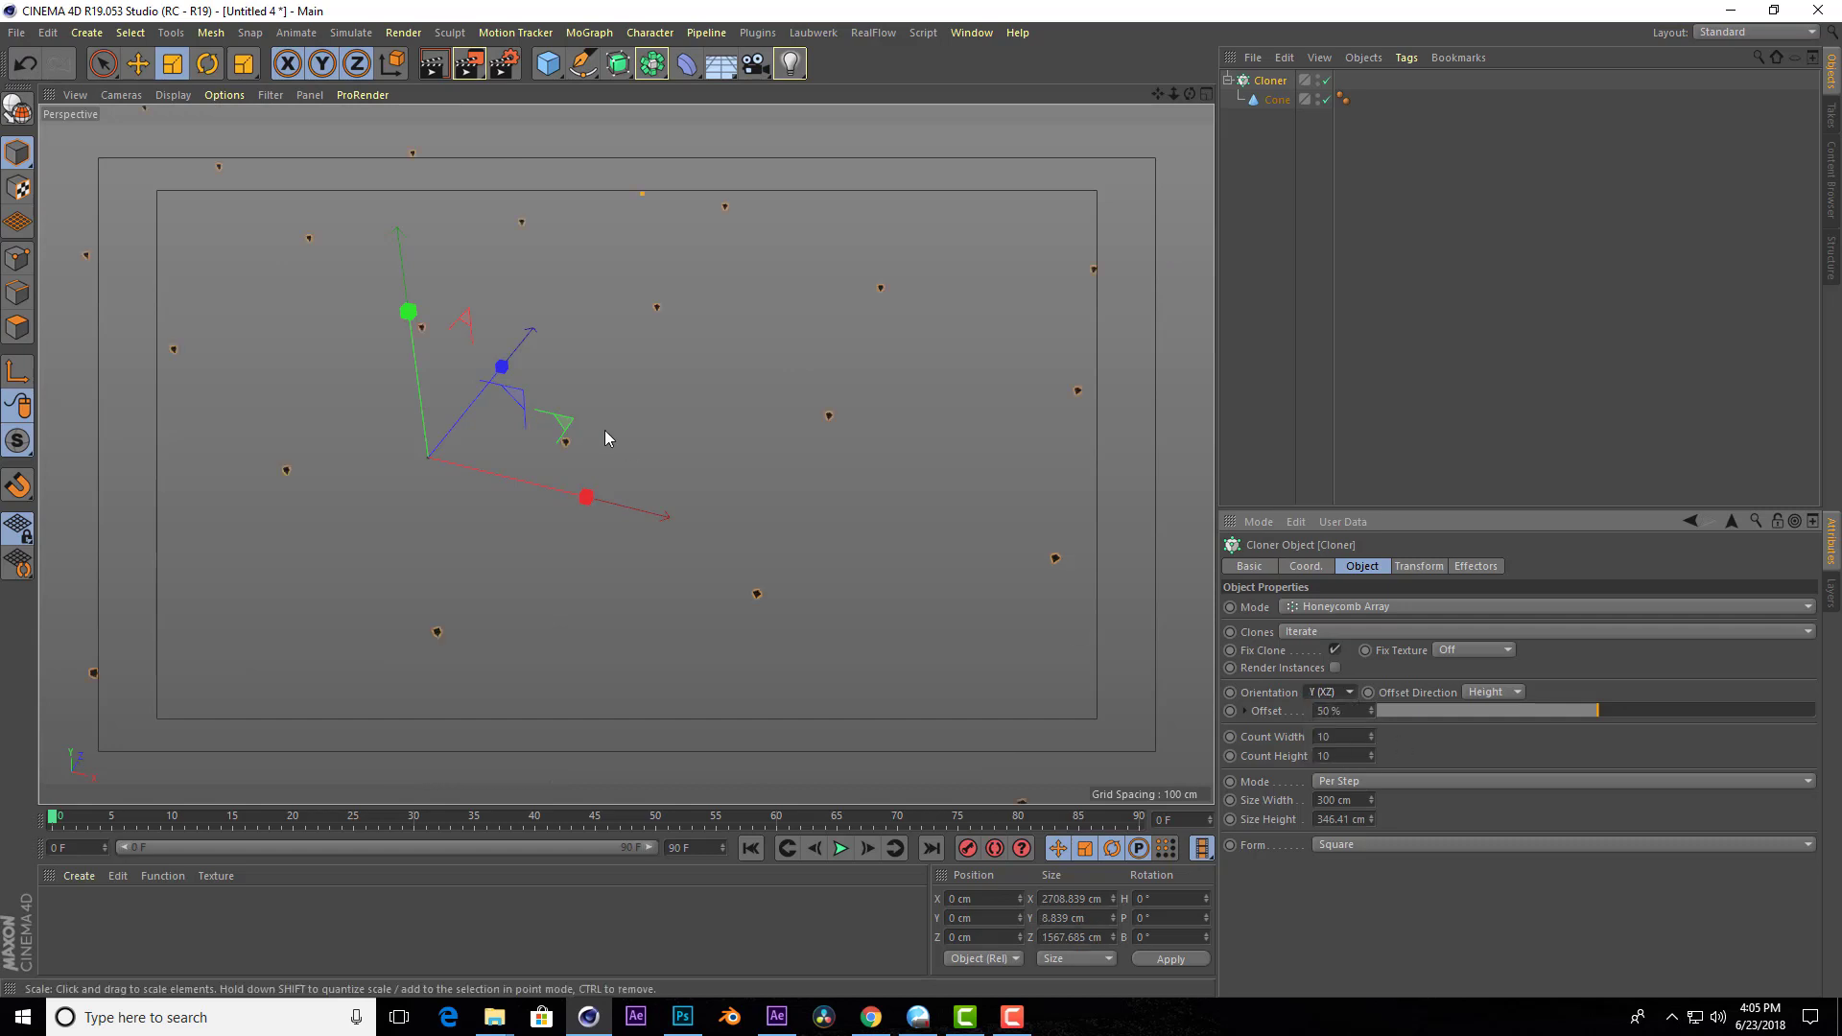
scroll(711, 424, down, 2)
scroll(902, 393, down, 2)
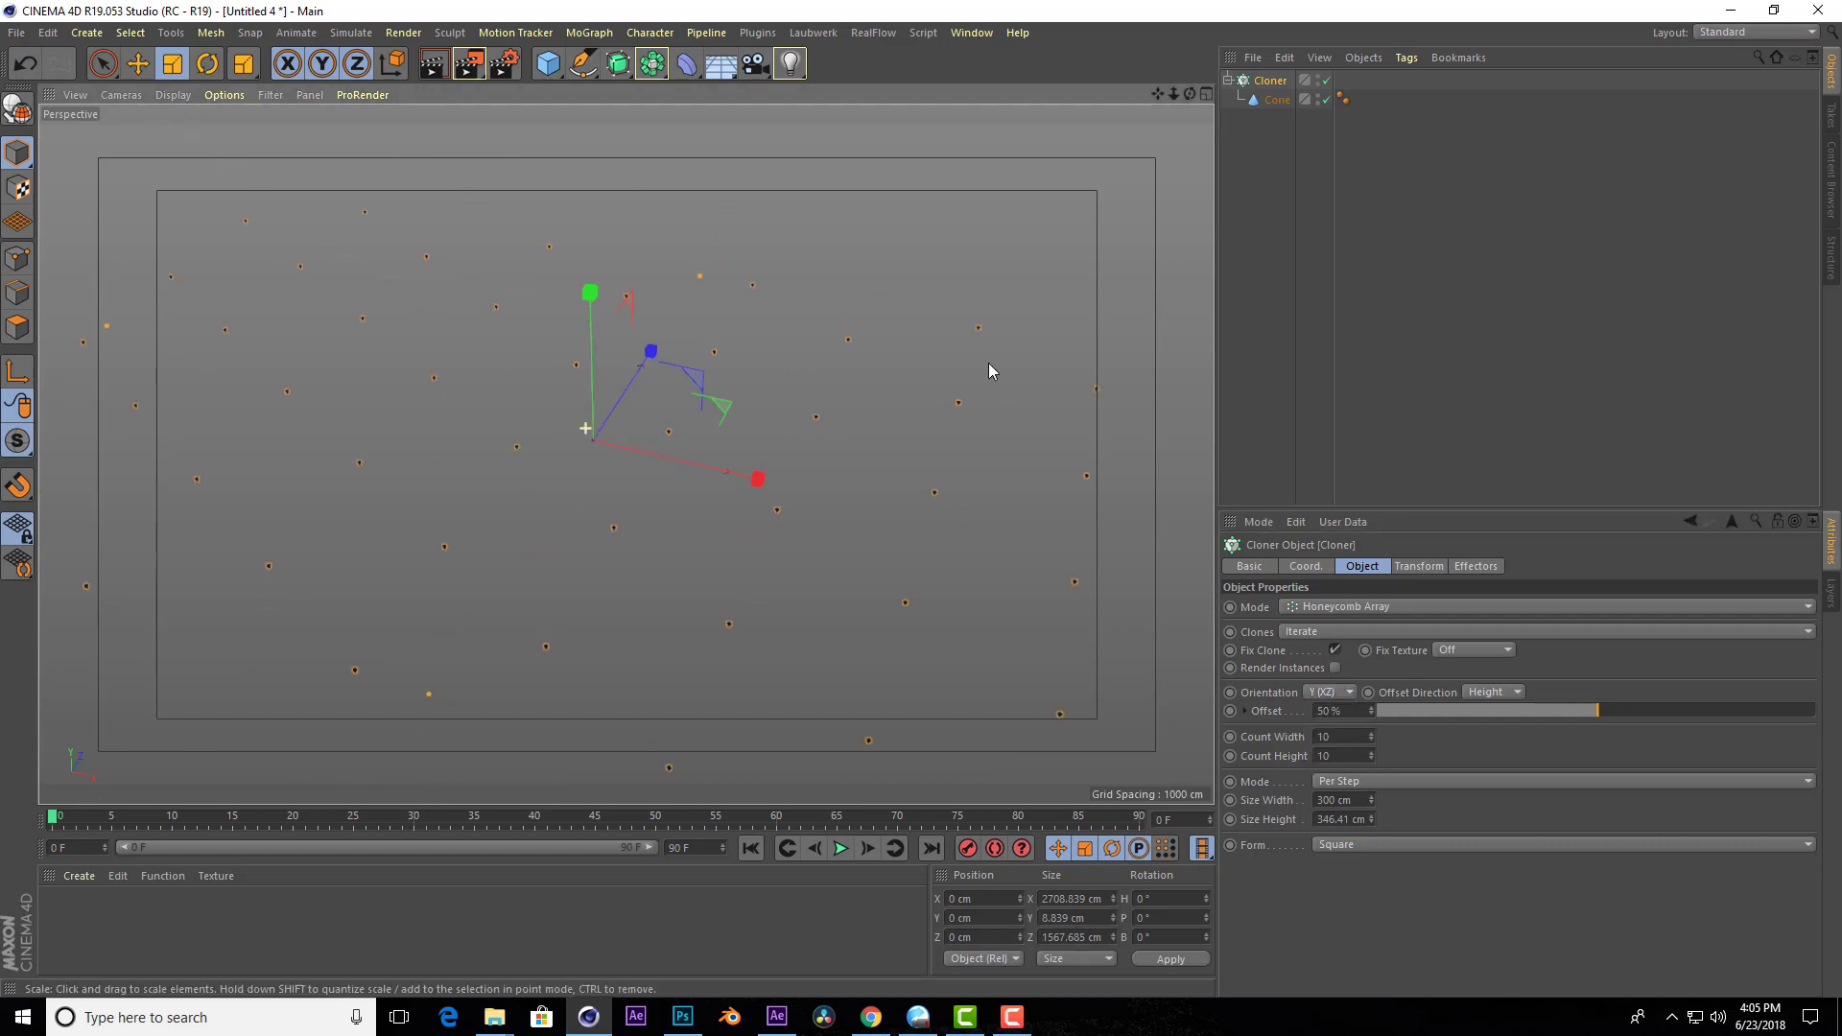
click(1268, 282)
click(1269, 81)
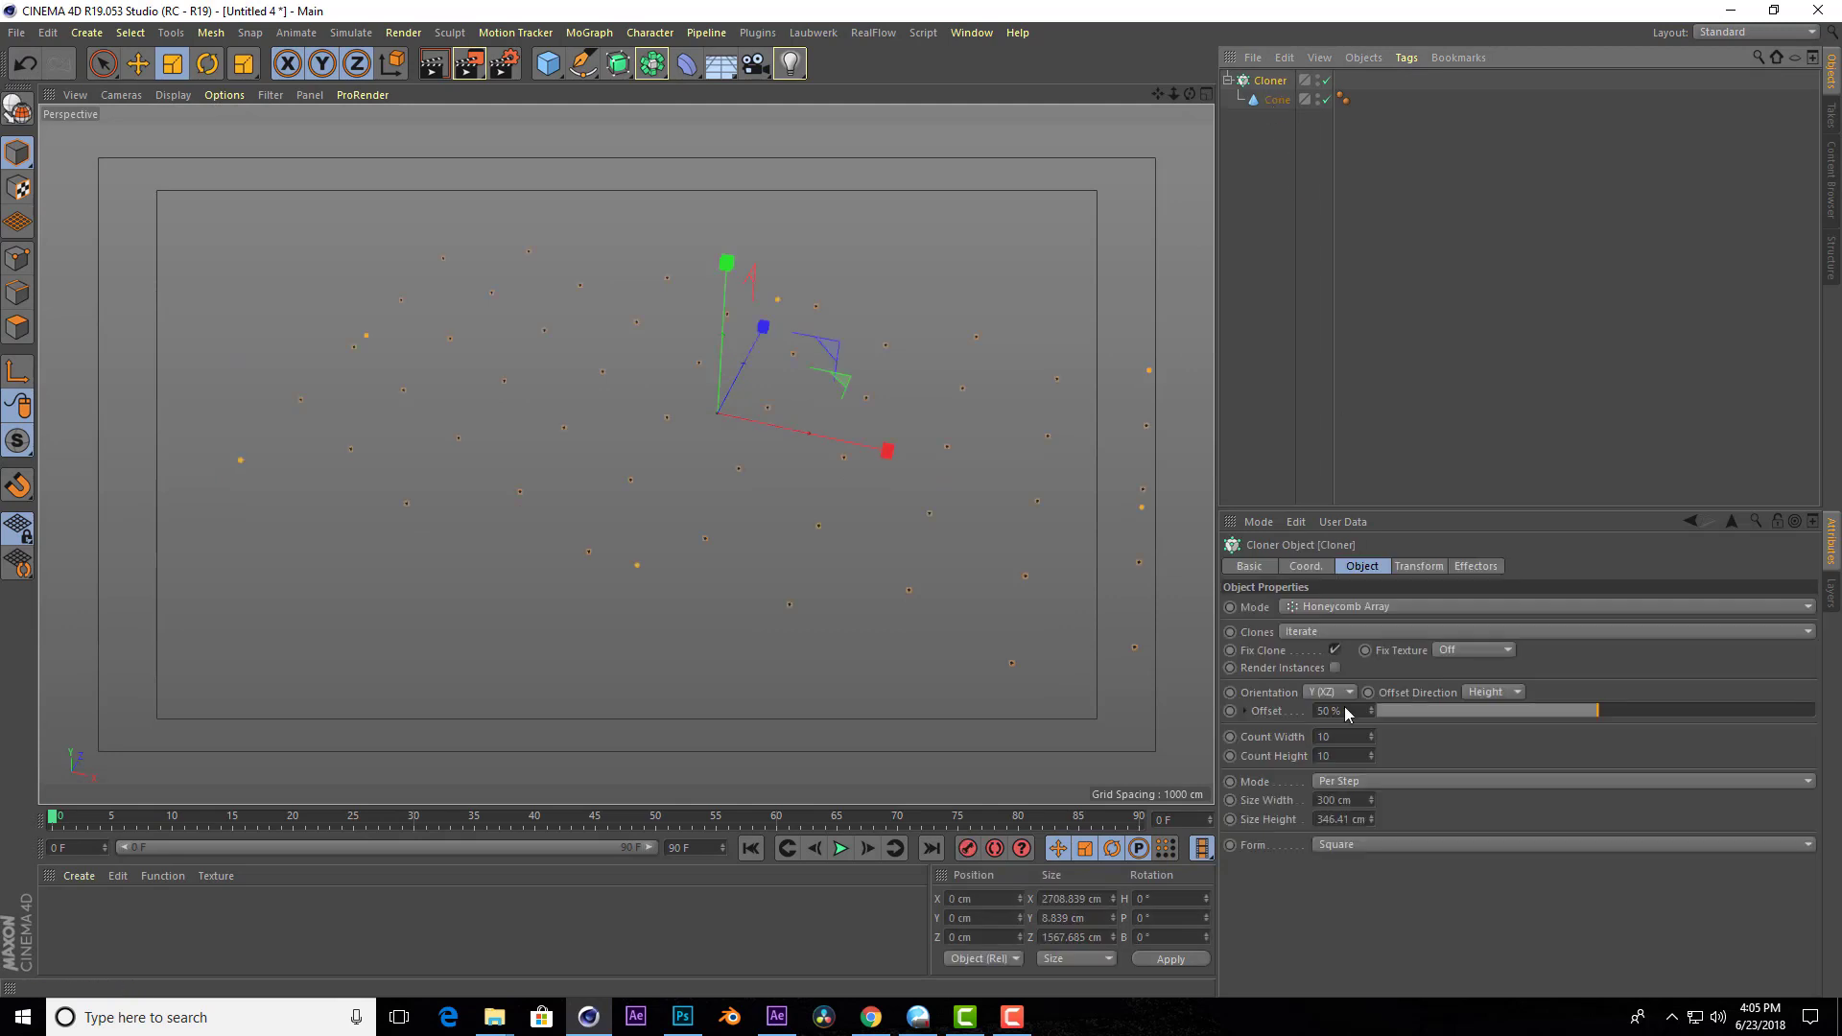
drag(1371, 804, 1371, 844)
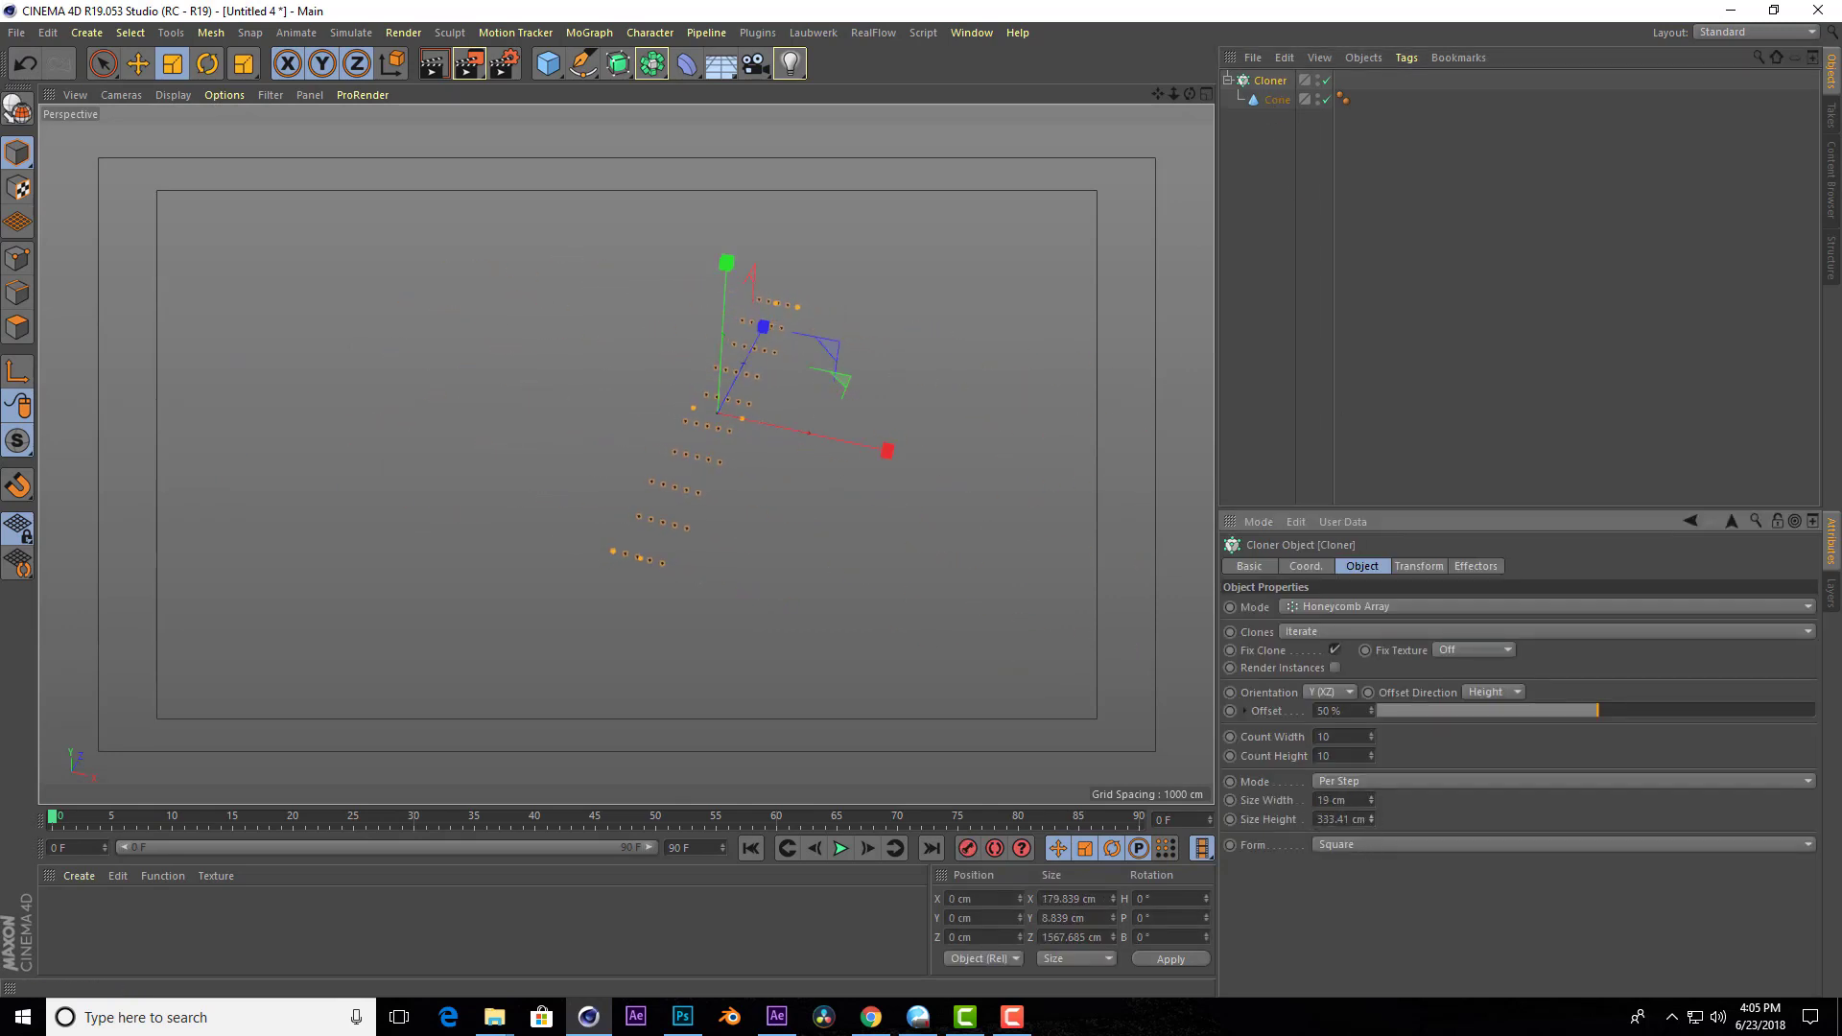
drag(1372, 819, 1372, 845)
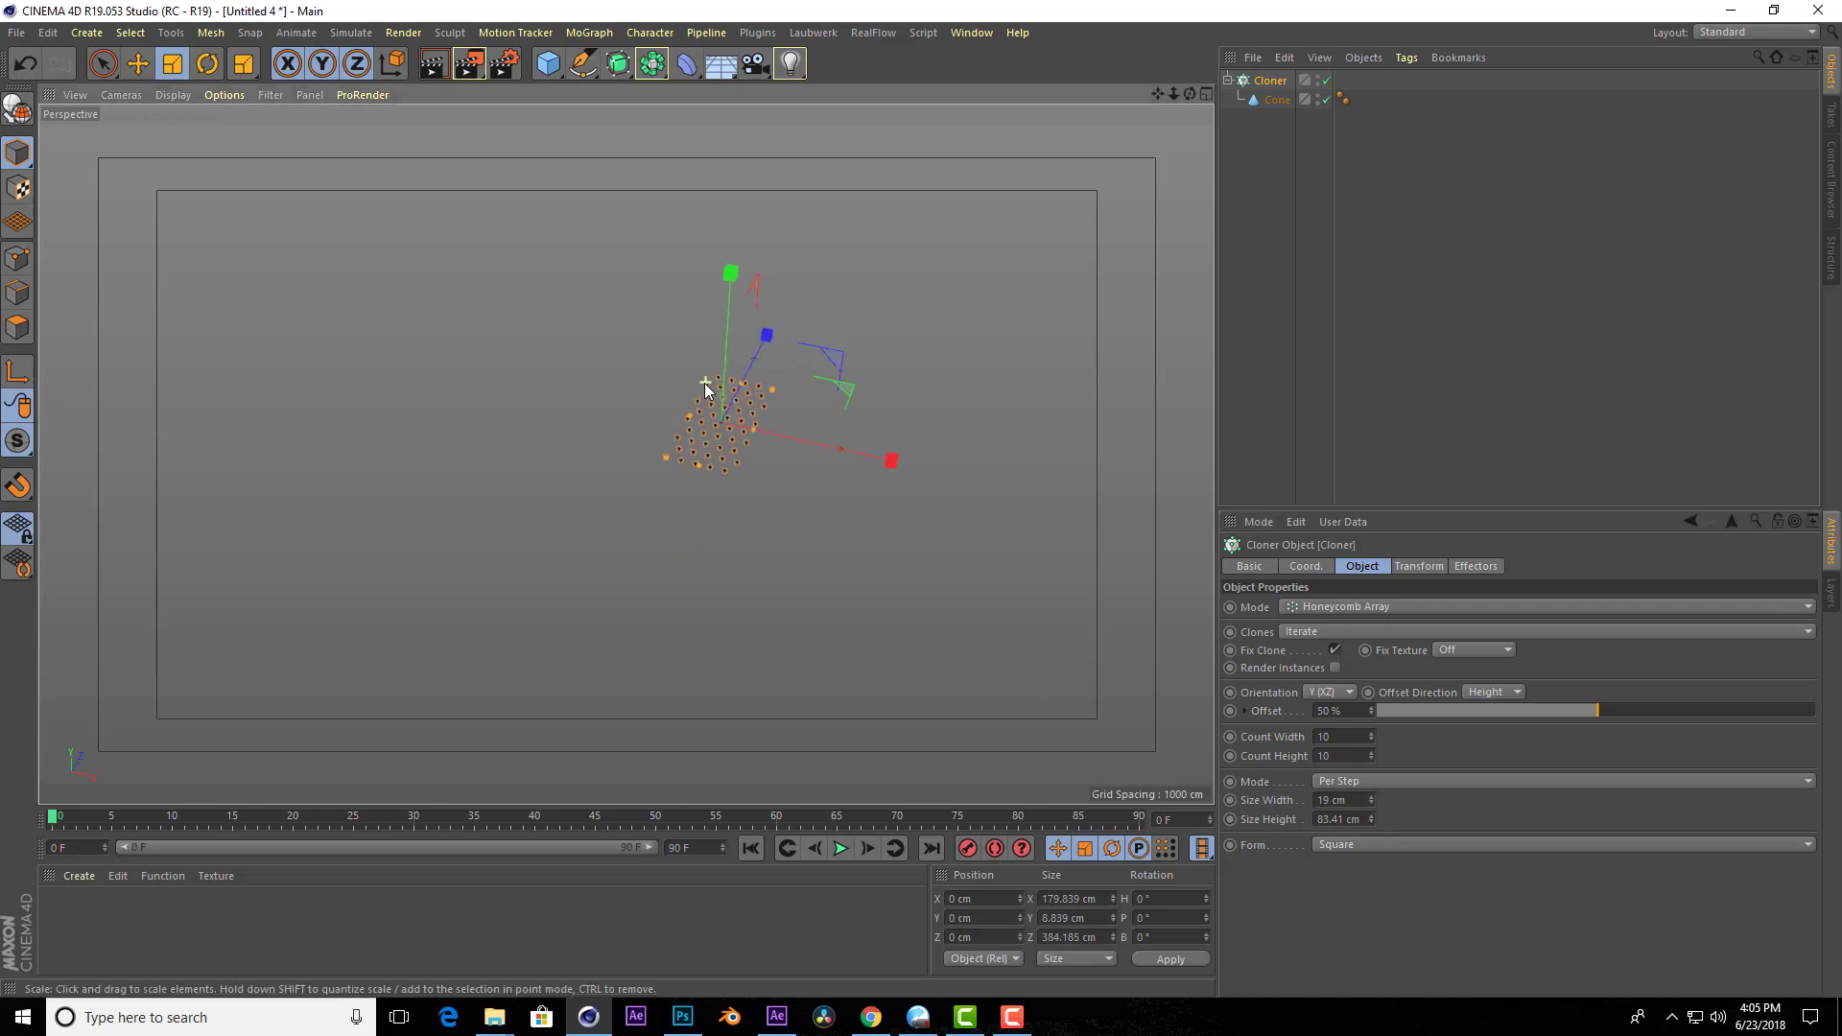
scroll(743, 465, up, 5)
scroll(647, 520, up, 5)
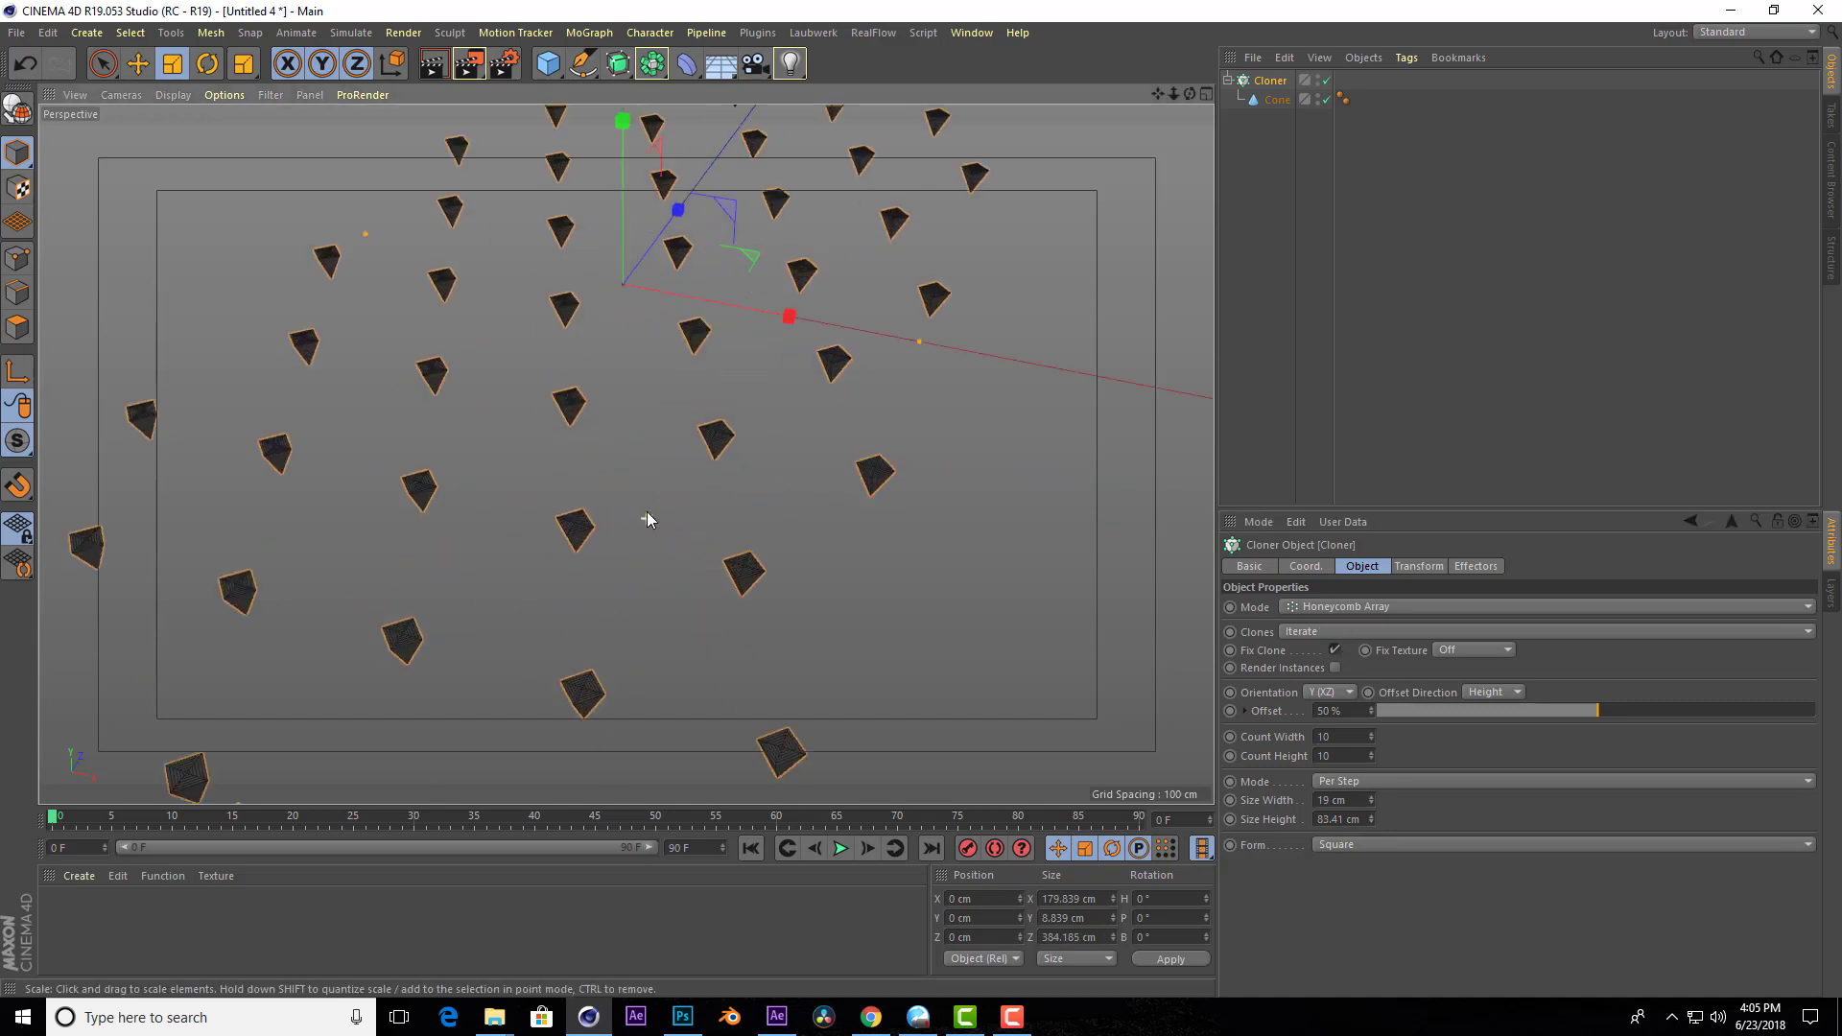
Switch the viewport to Gouraud shading.
click(172, 95)
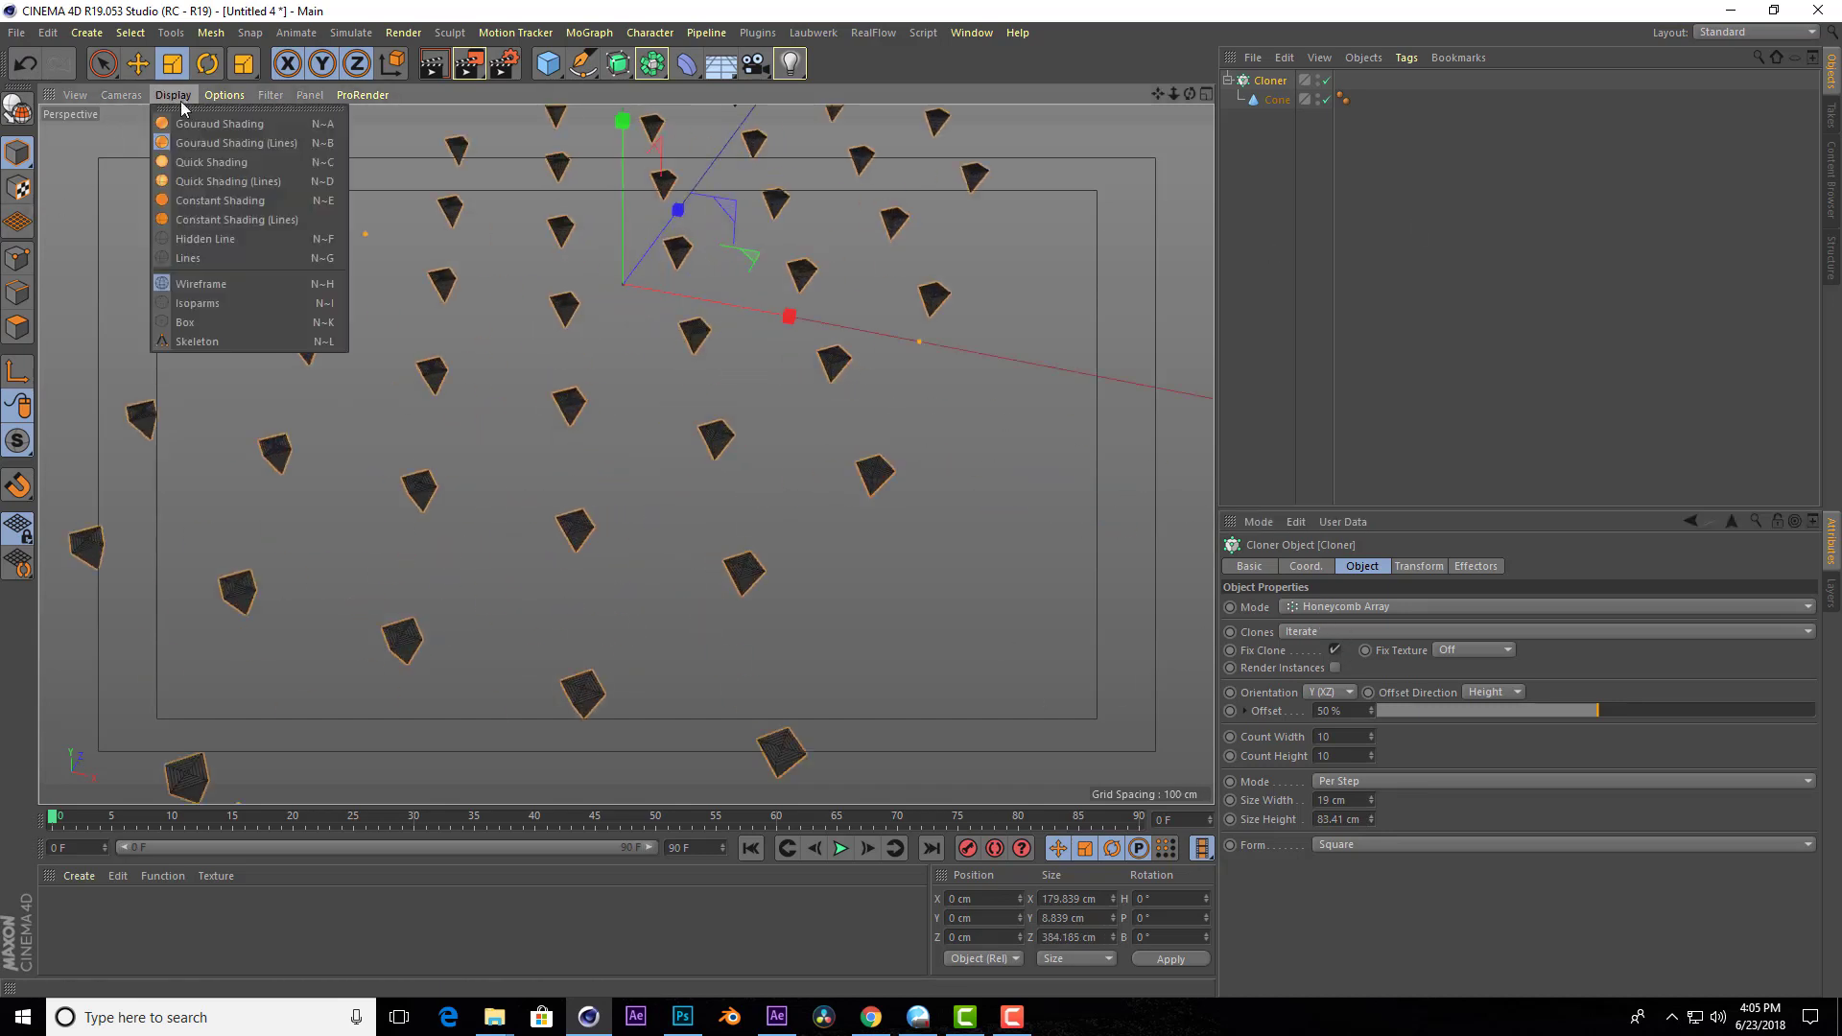
click(196, 125)
scroll(753, 439, up, 3)
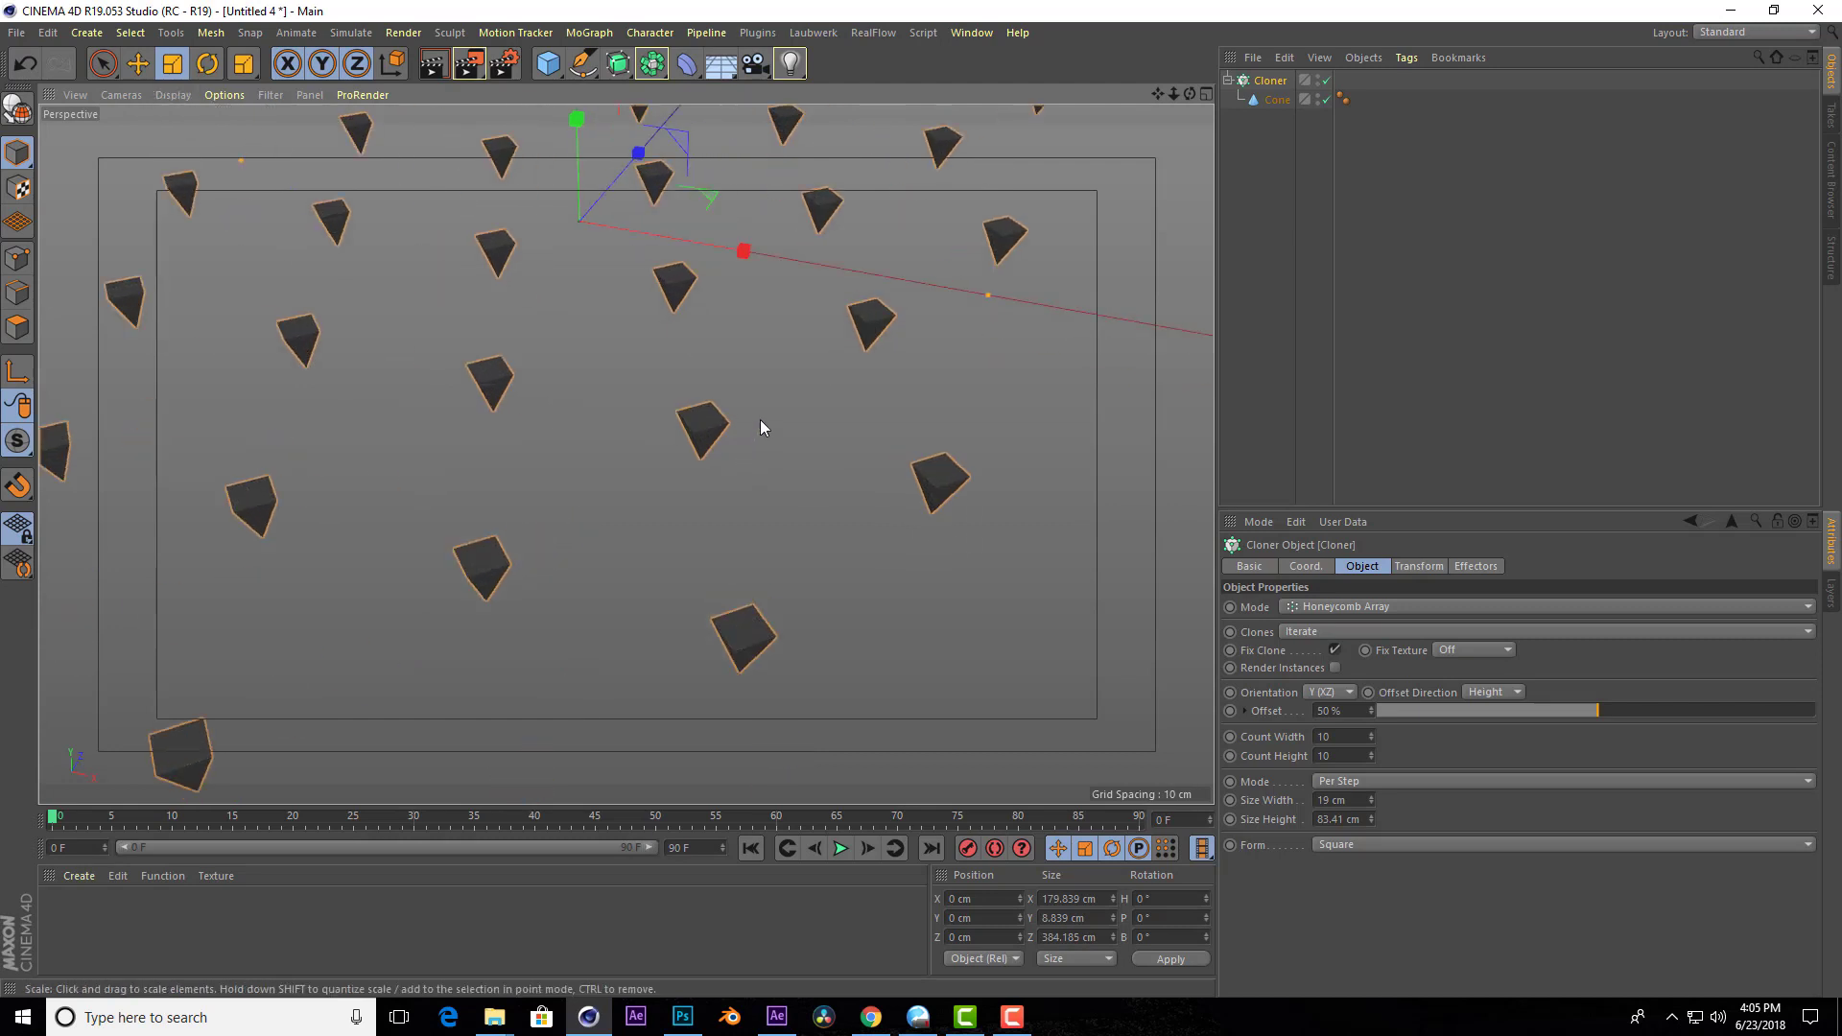
scroll(767, 398, up, 3)
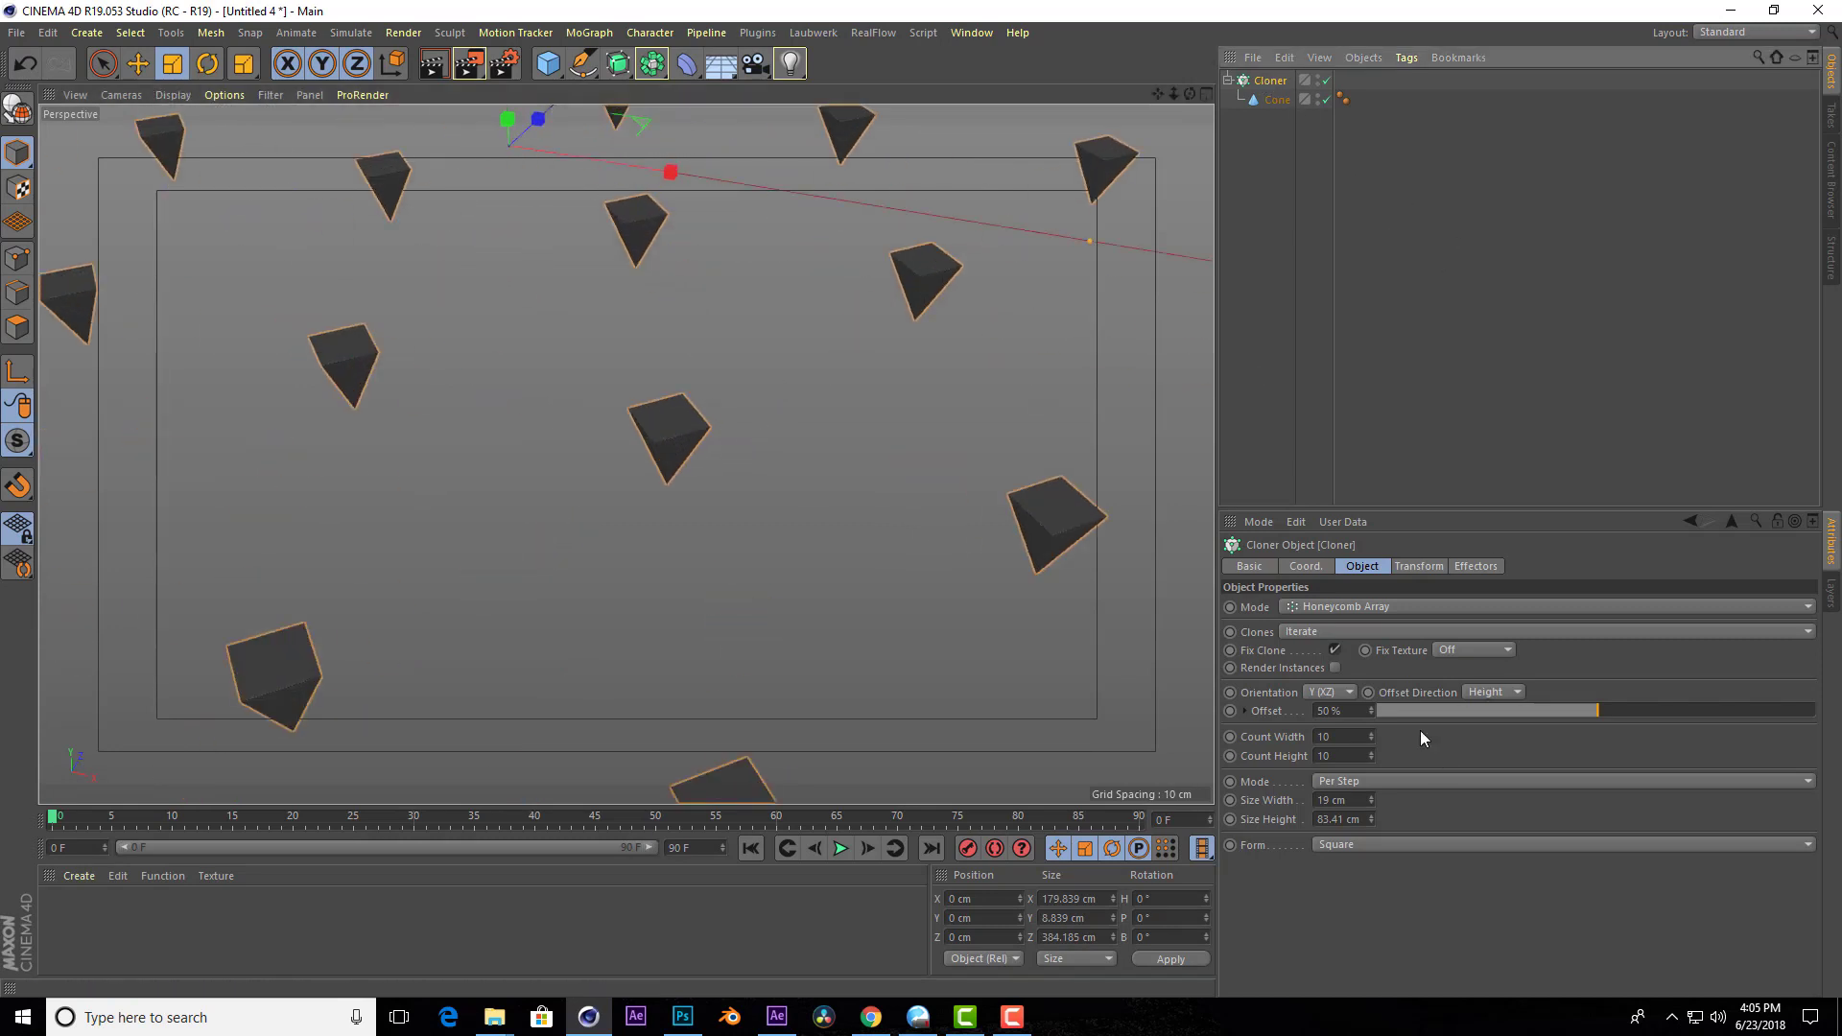
Lighten the clone colour to 43% value.
click(1418, 566)
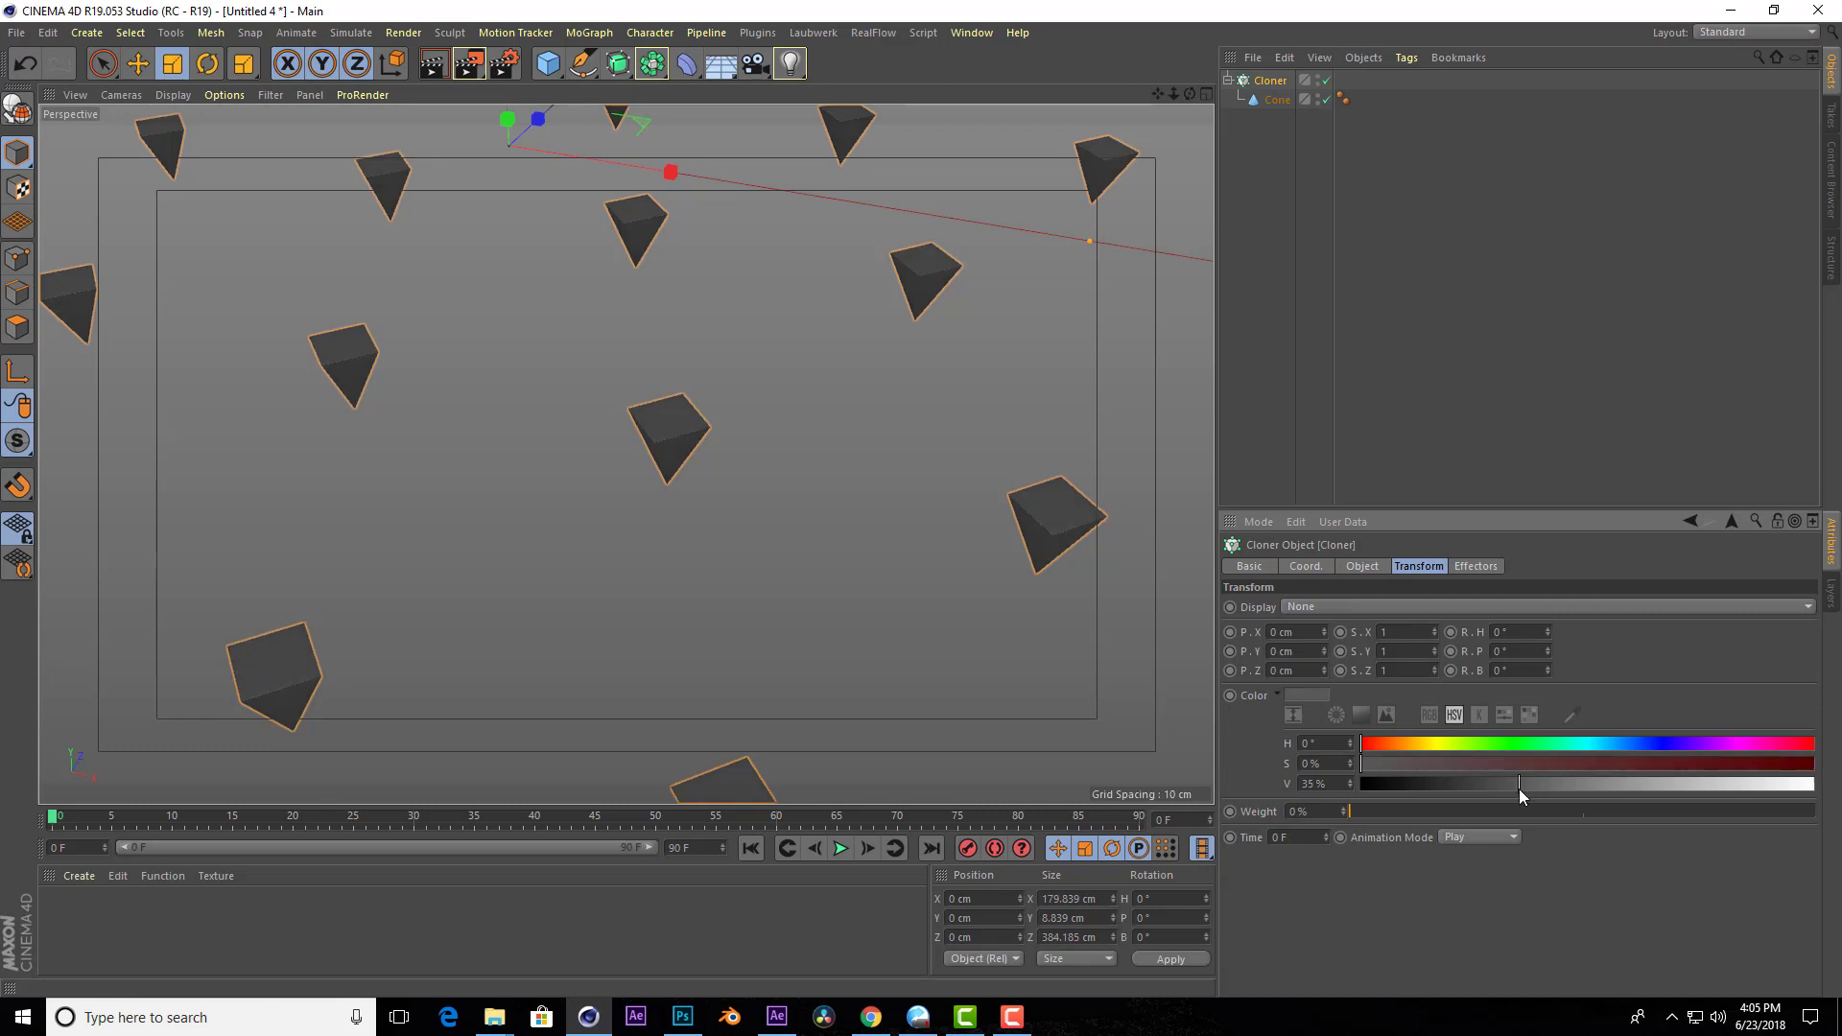
drag(1500, 784, 1555, 784)
scroll(889, 487, down, 3)
scroll(890, 487, up, 3)
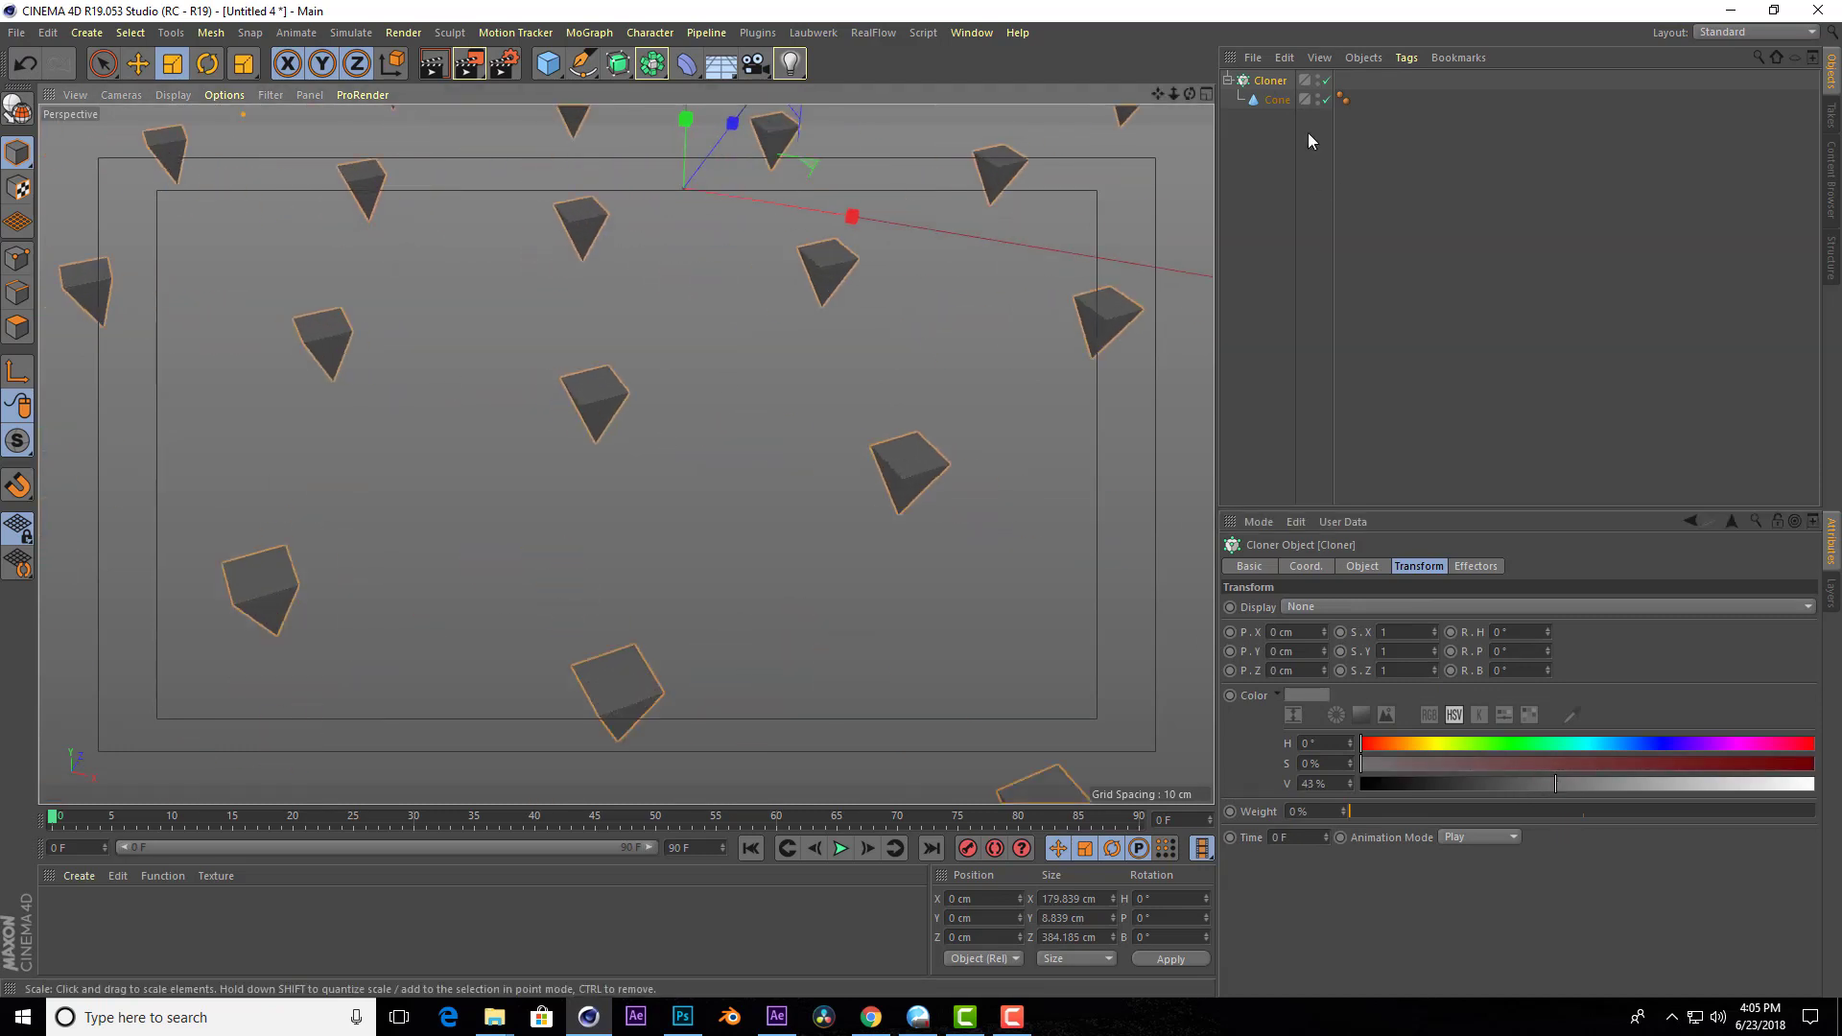
Try honeycomb width spacings of about 4 cm and 5.5 cm.
click(1362, 566)
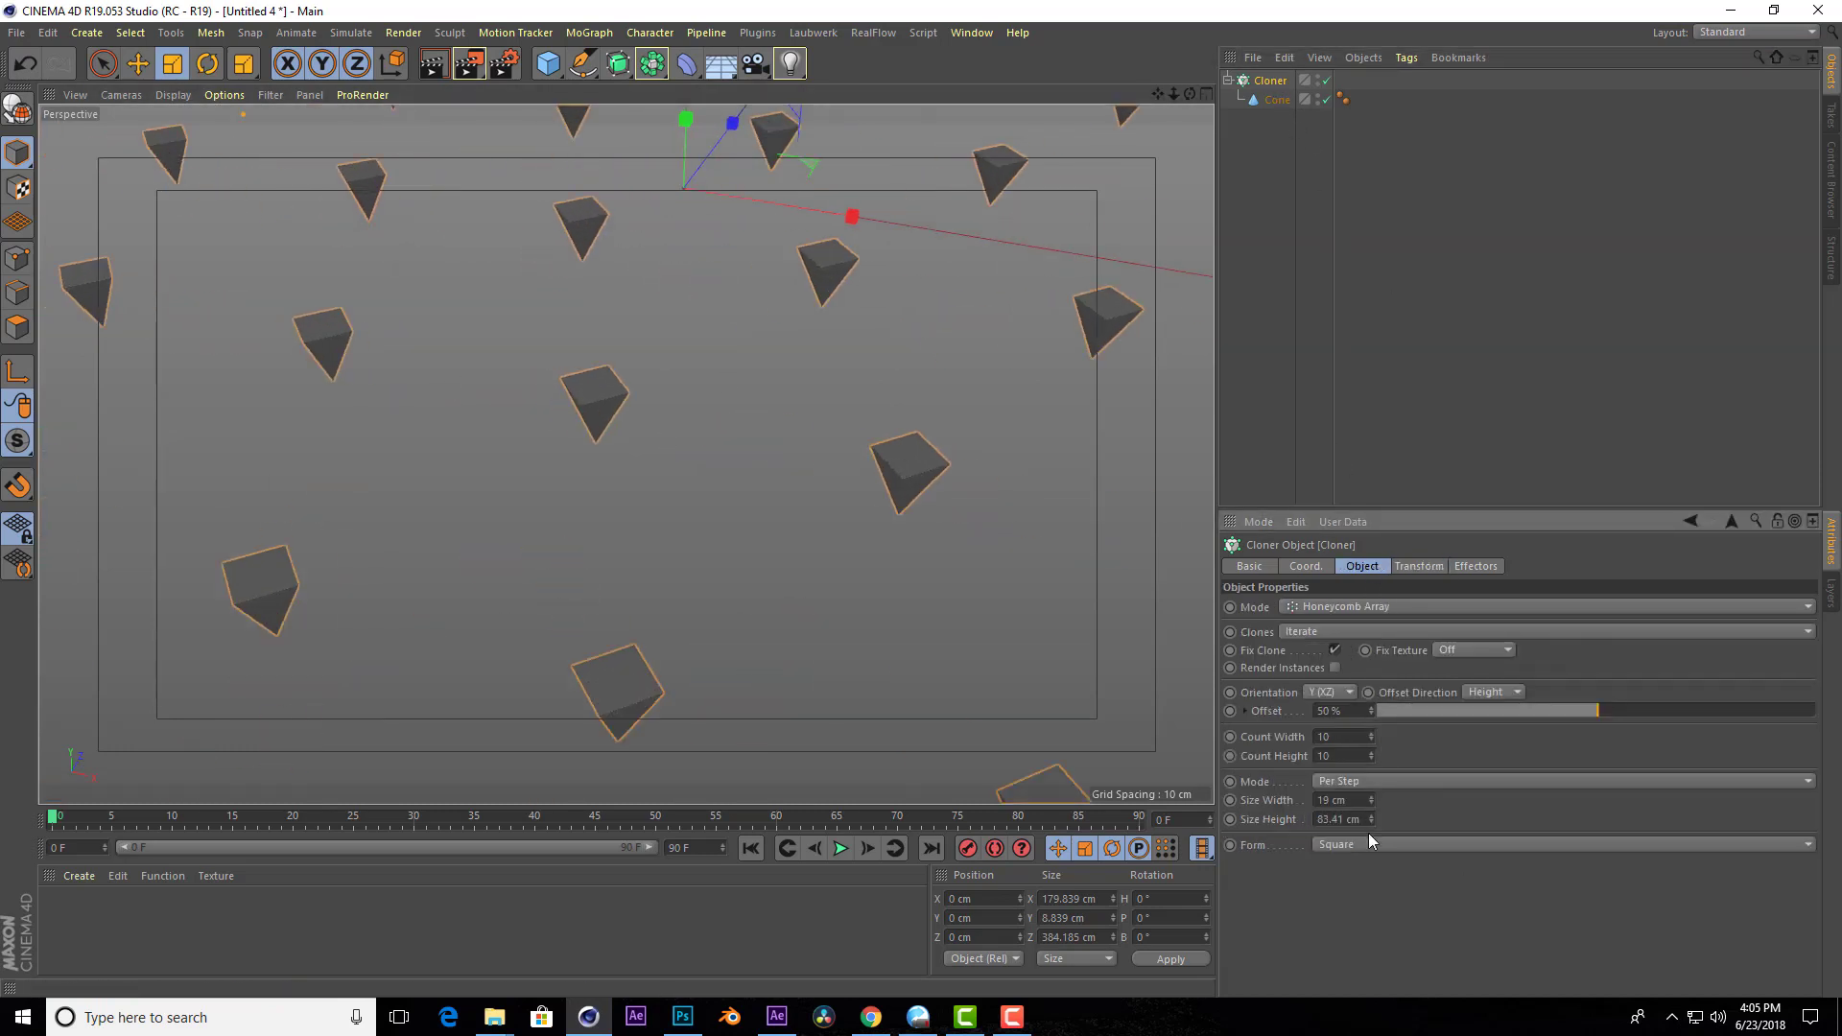
mouse_move(1372, 800)
mouse_down()
mouse_move(1372, 845)
mouse_move(1372, 787)
mouse_up()
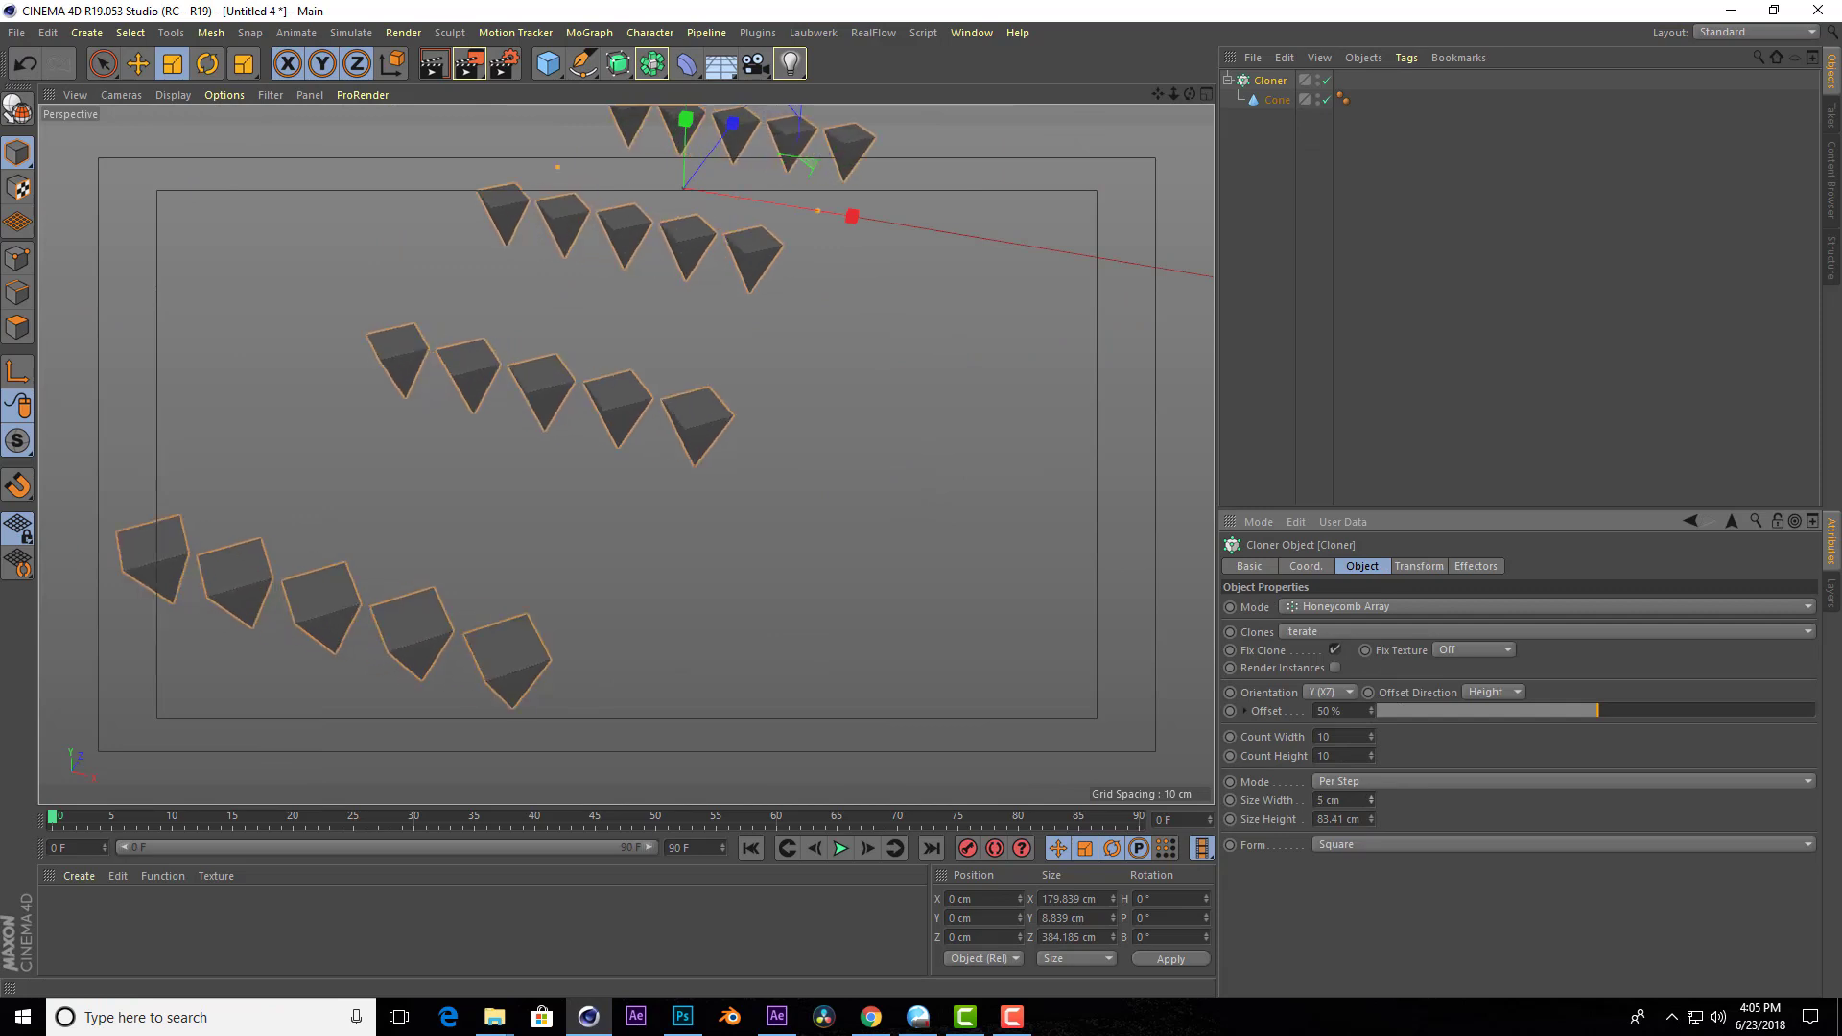
scroll(576, 355, up, 3)
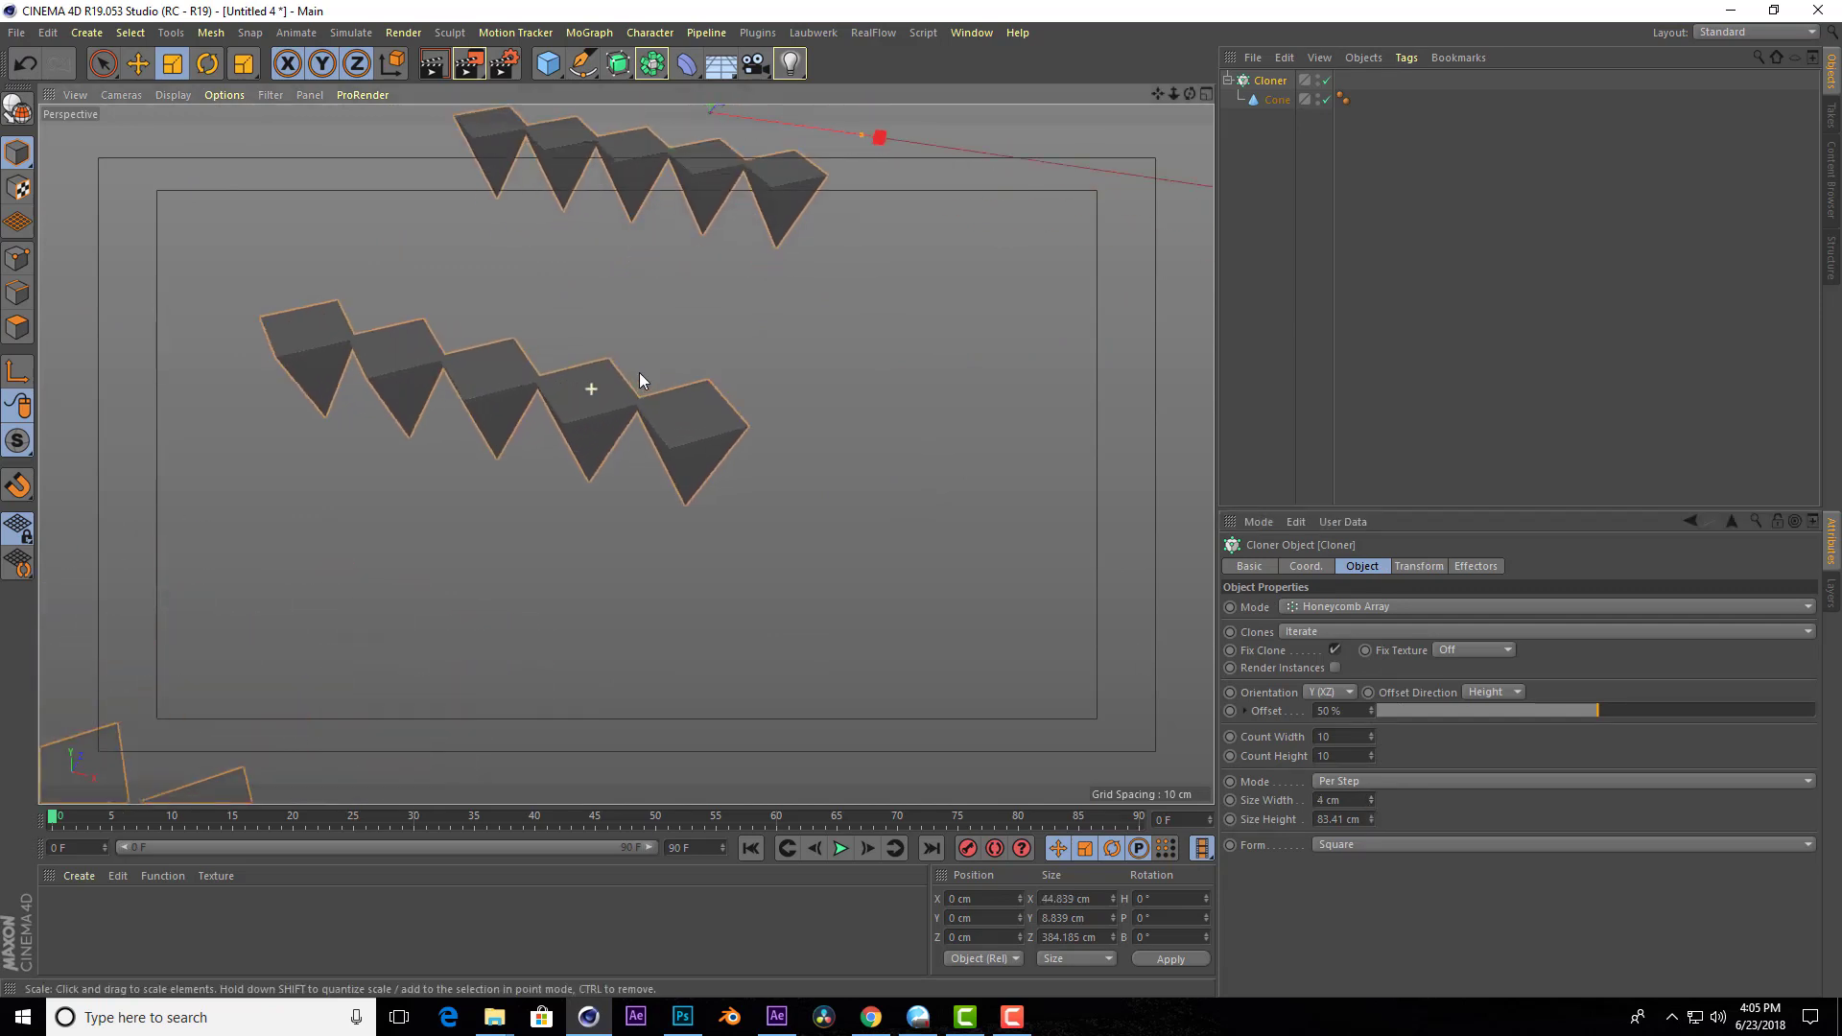
scroll(614, 403, up, 3)
scroll(642, 439, up, 3)
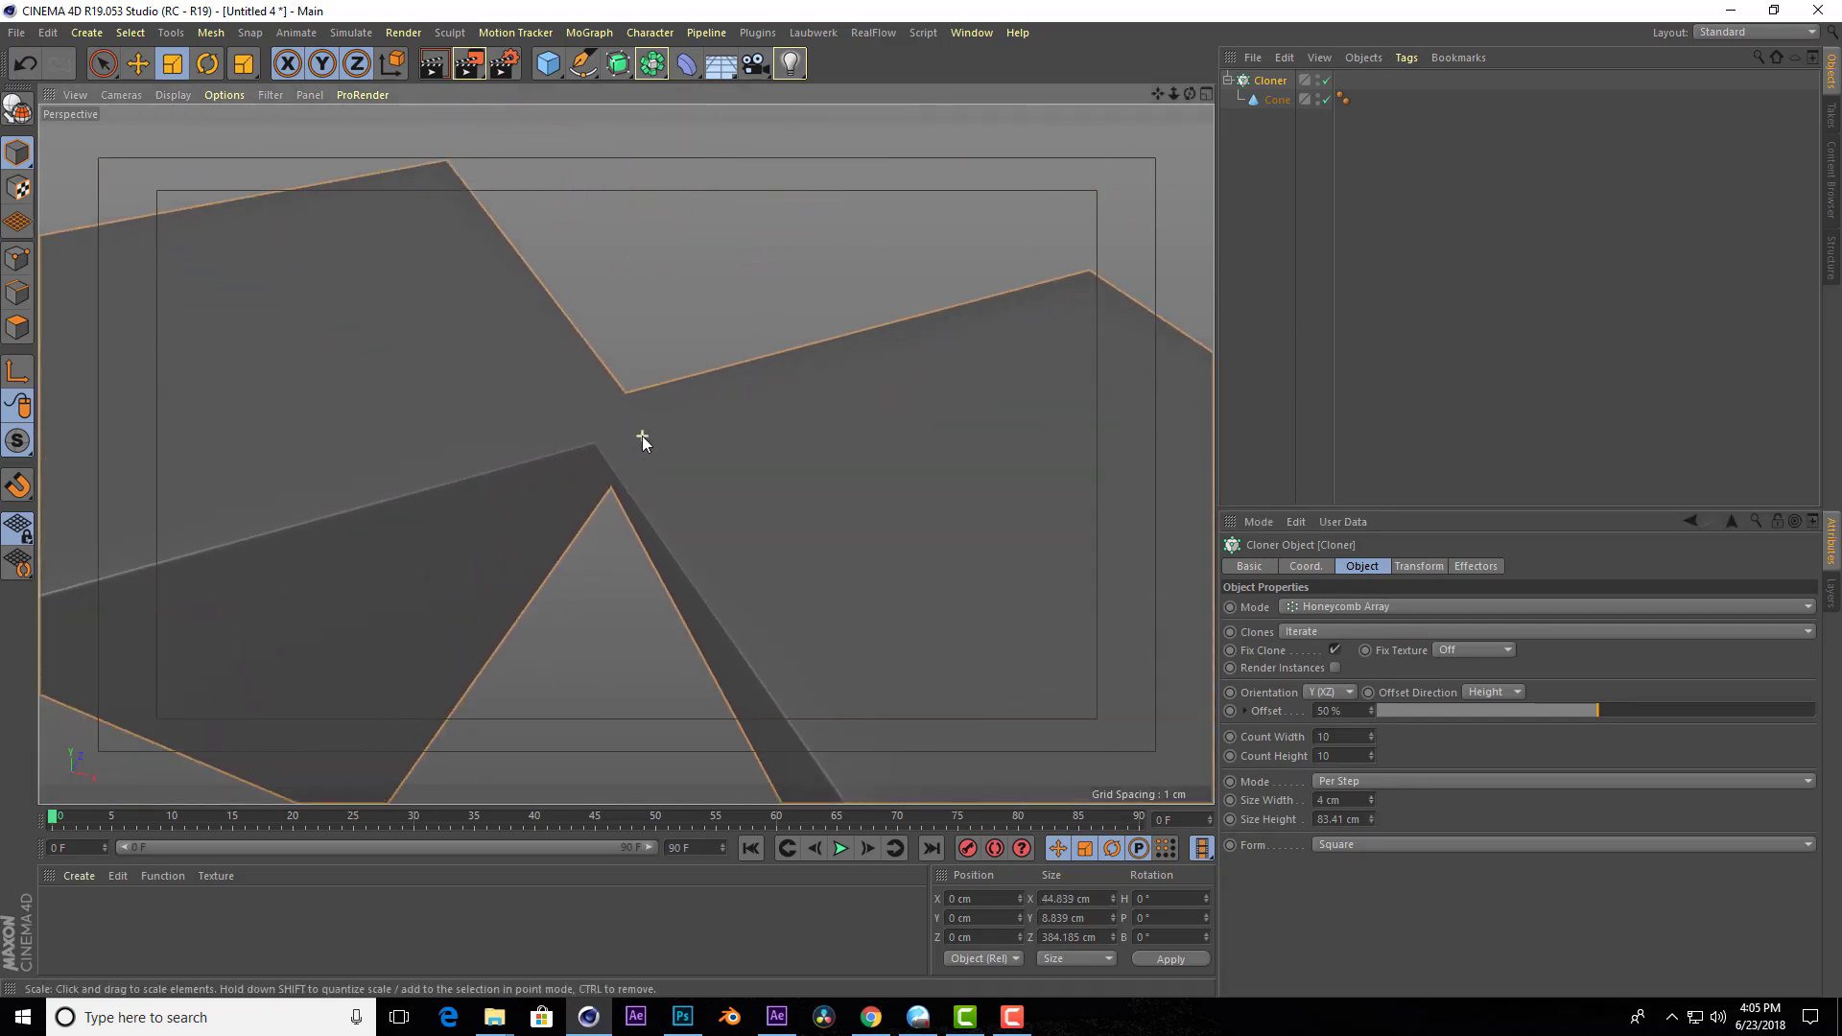
click(1372, 804)
drag(1372, 801, 1373, 797)
click(1330, 800)
text(5.5)
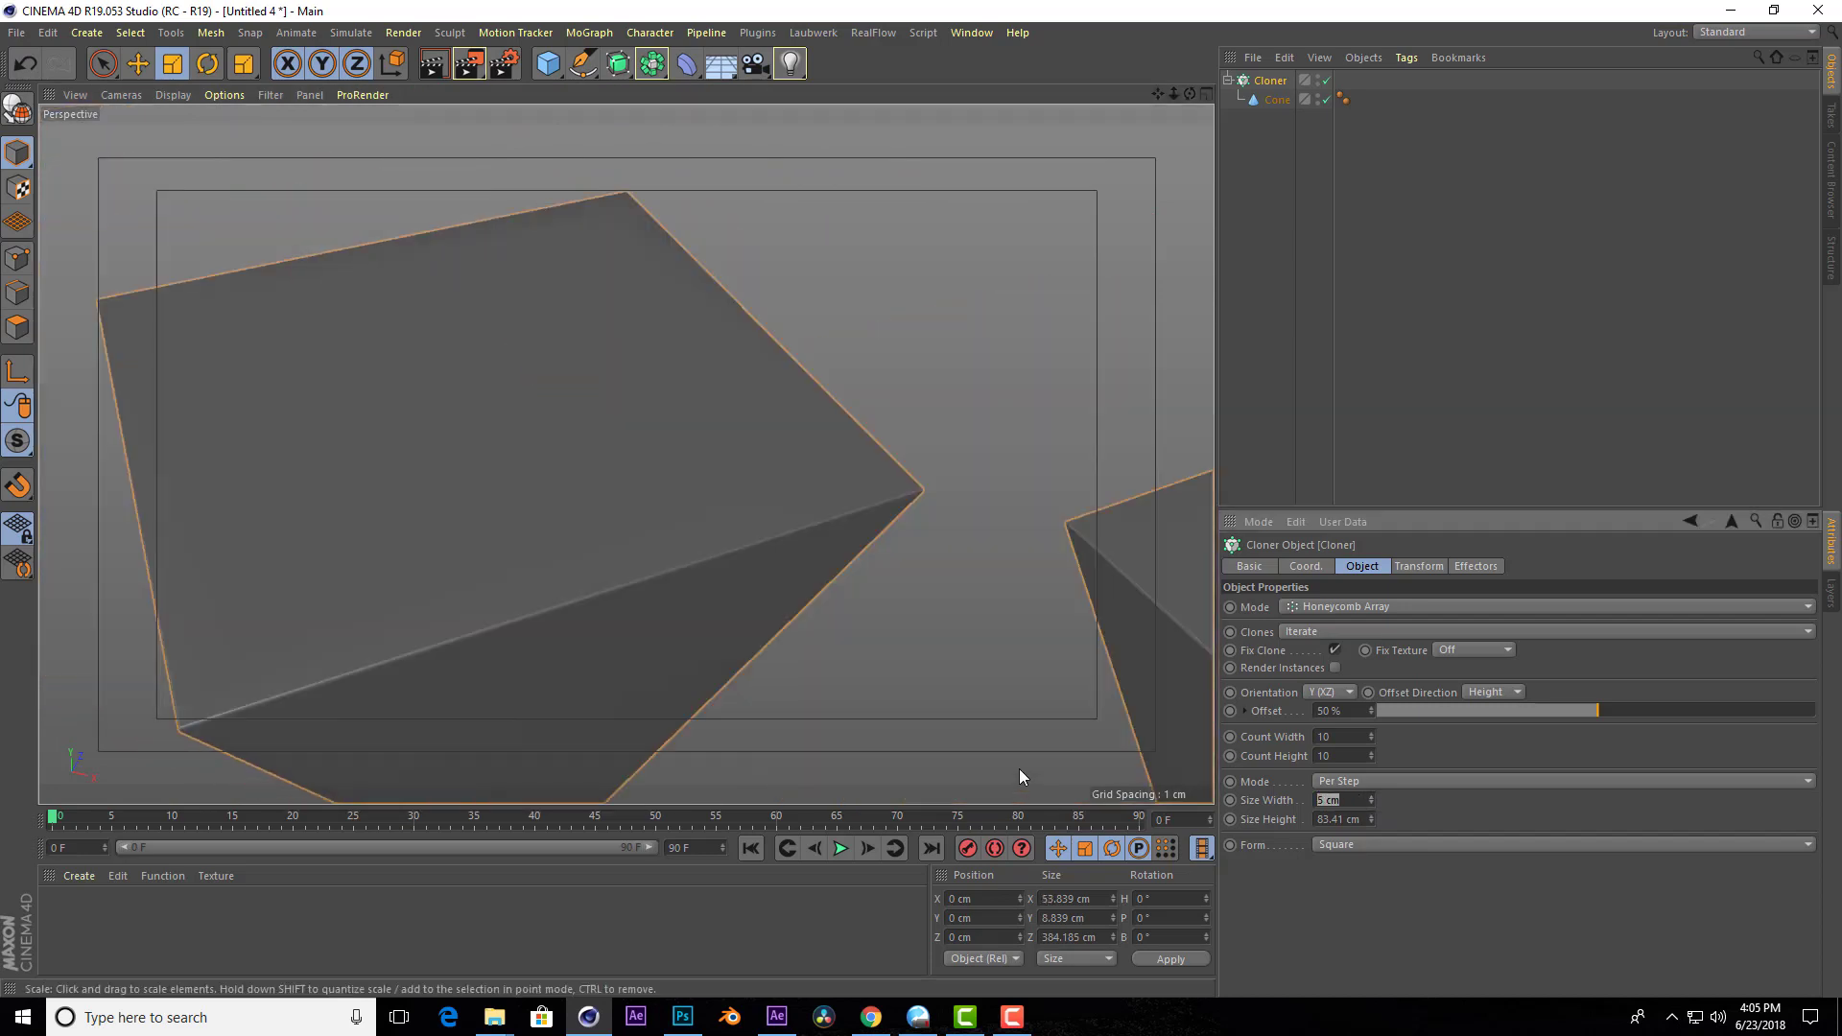
key(Return)
Fine-tune the width spacing through 4.5, 4.2 and 4.3 to a final 4.4 cm.
scroll(1097, 615, down, 3)
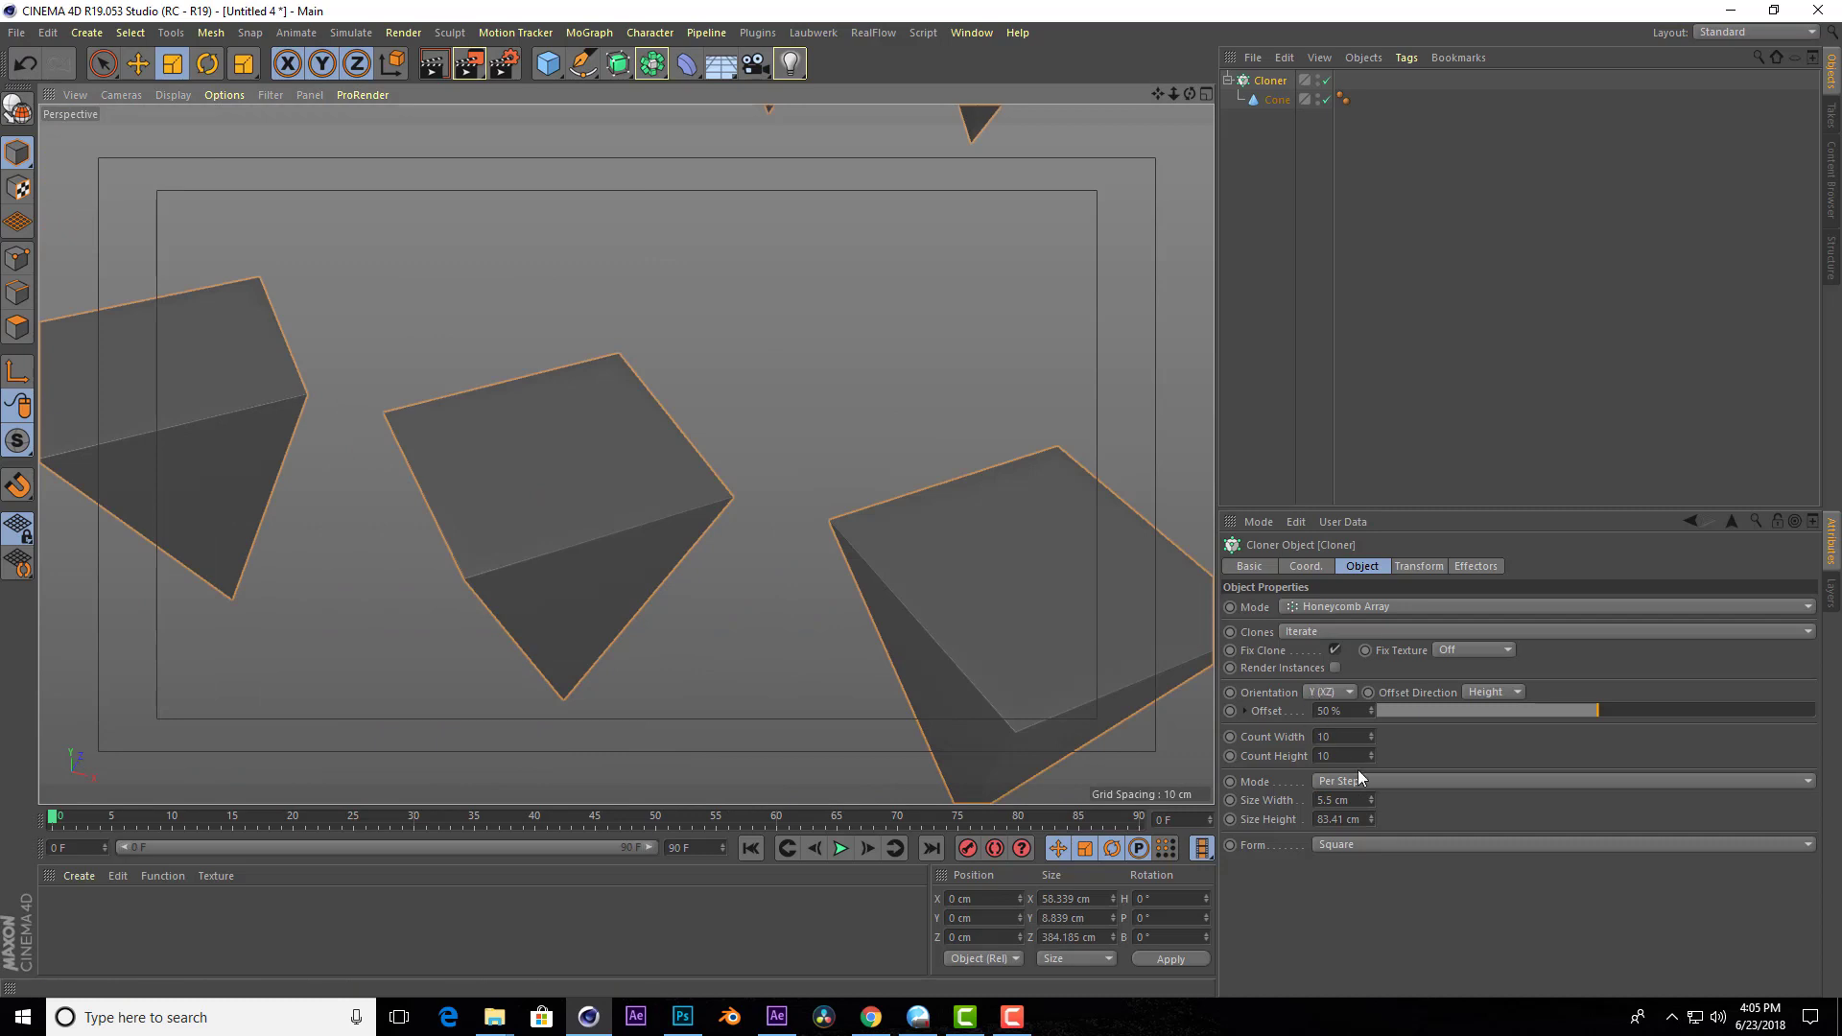
text(4.5)
key(Return)
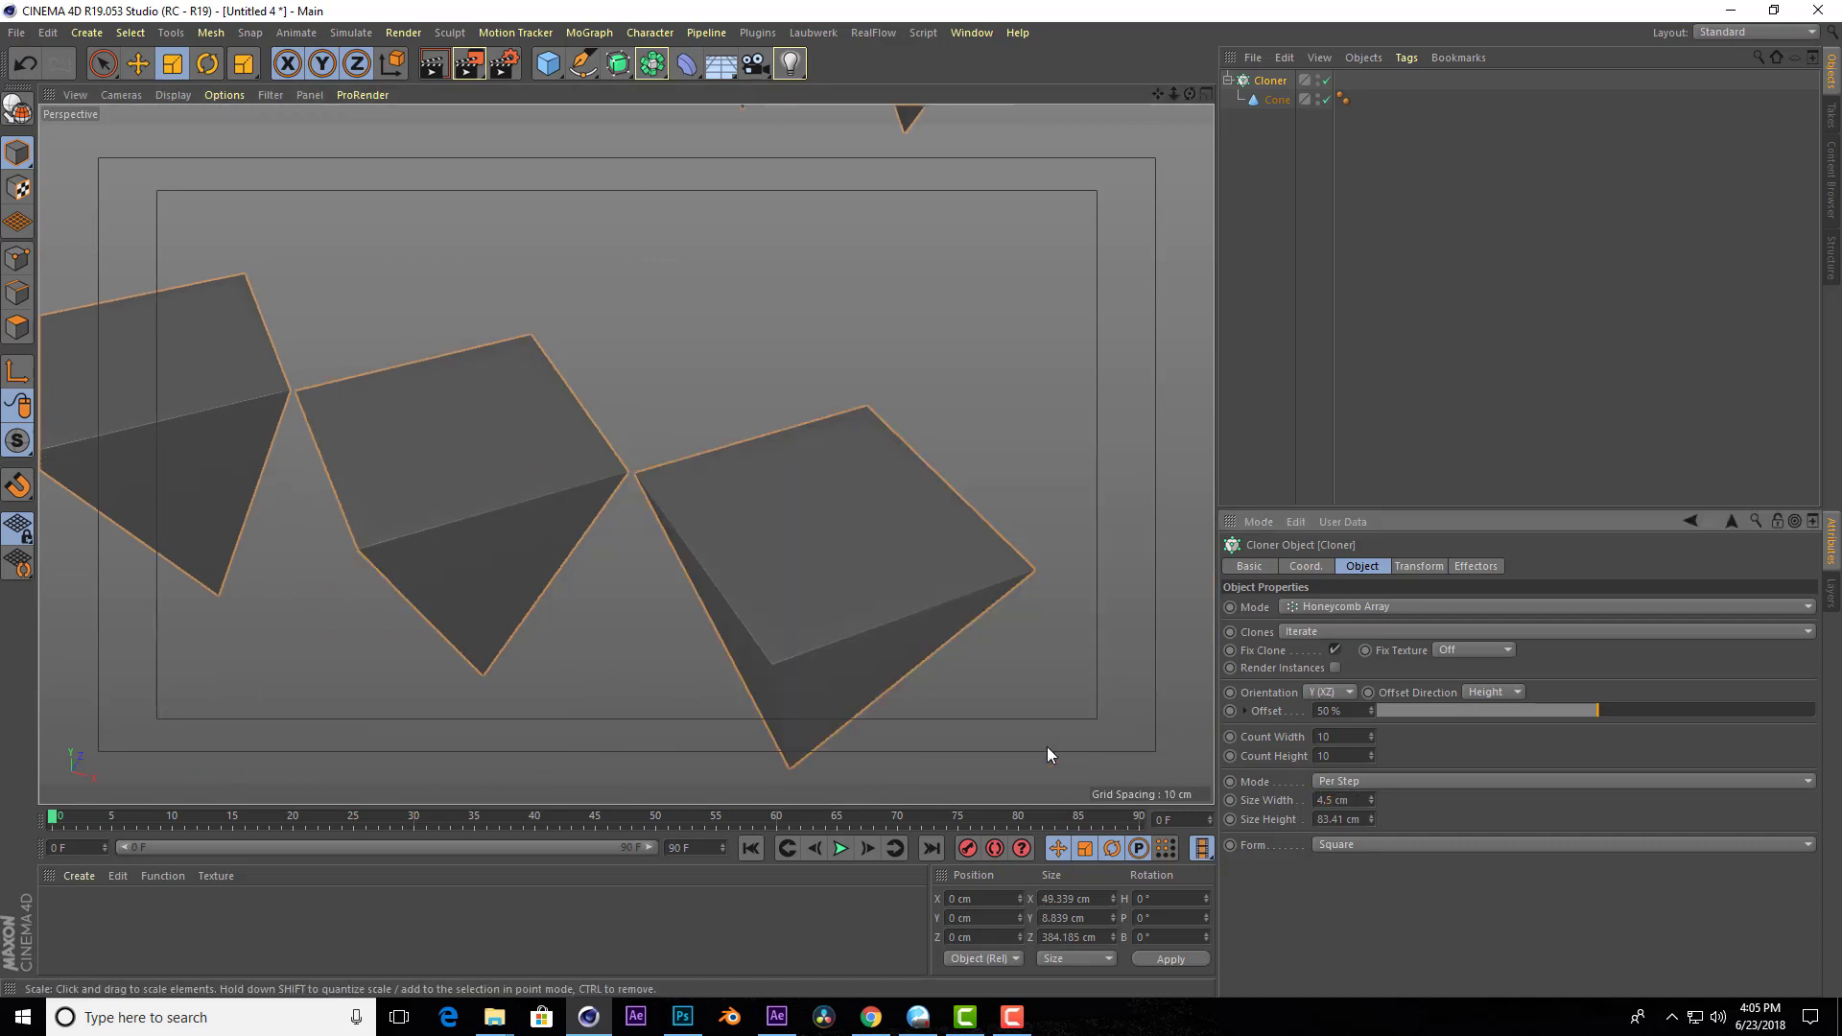
scroll(689, 480, up, 3)
click(1329, 800)
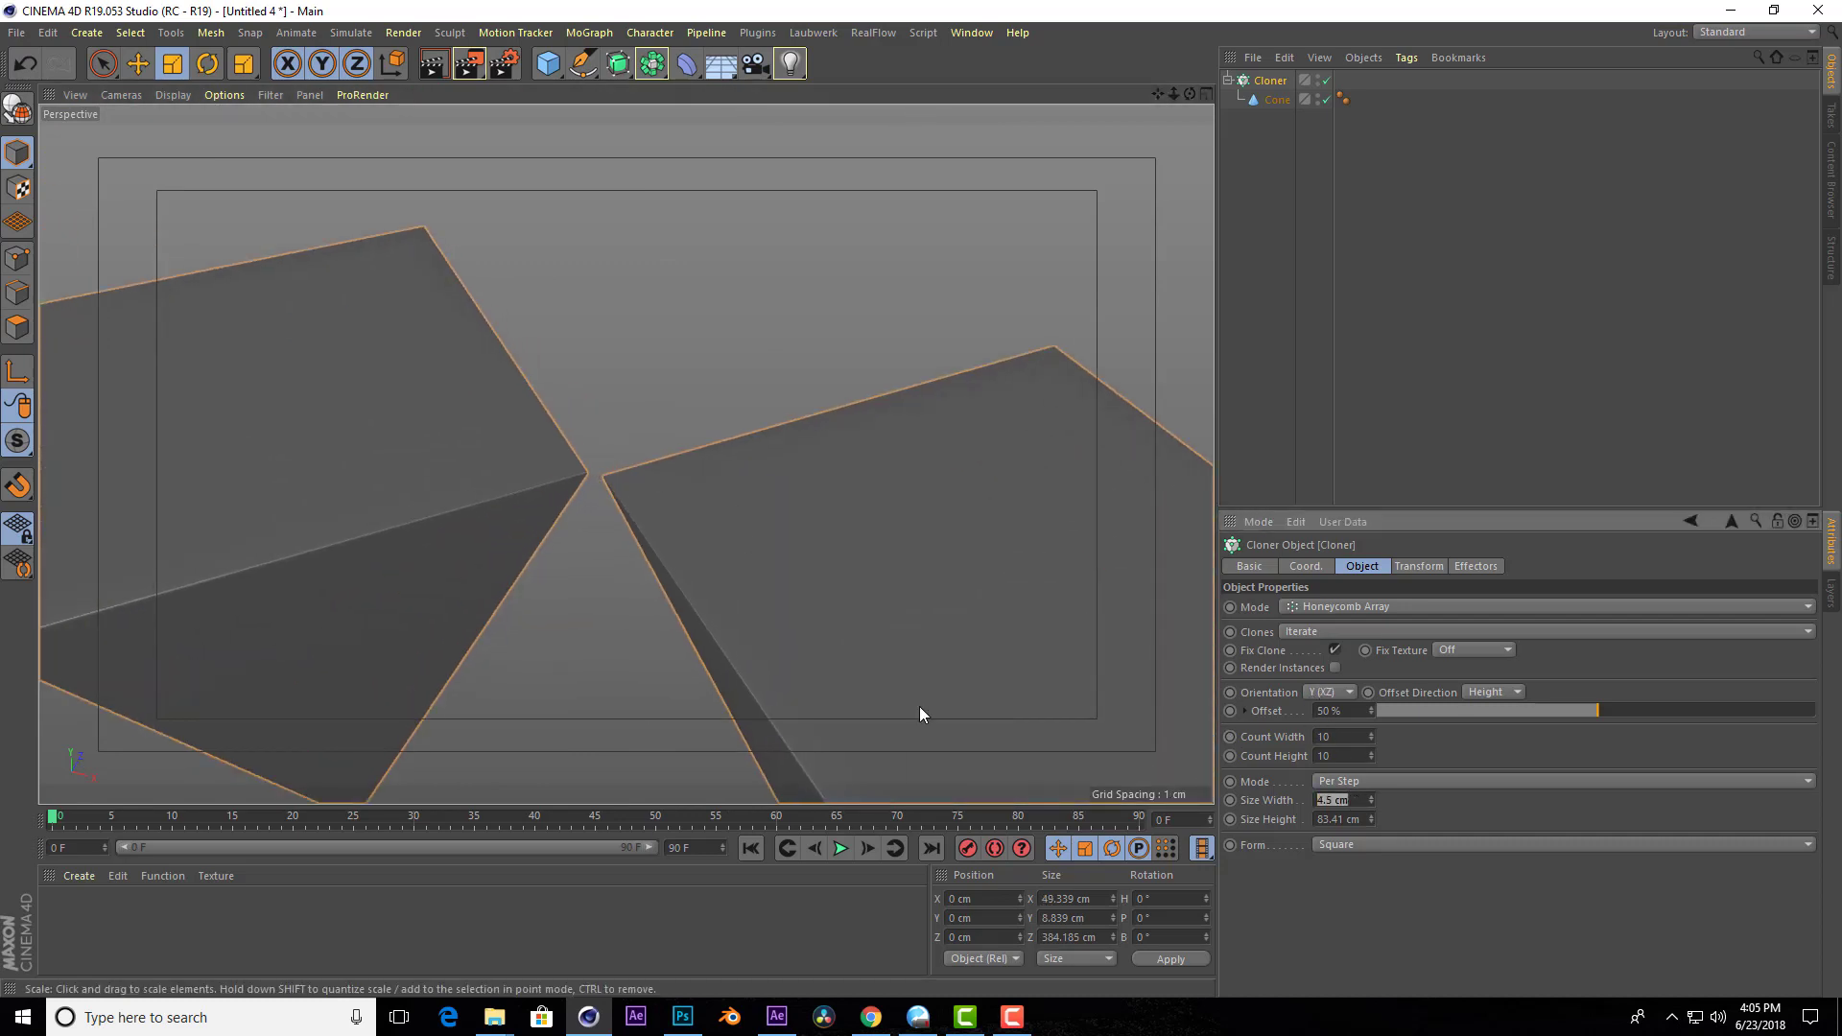
text(4.2)
key(Return)
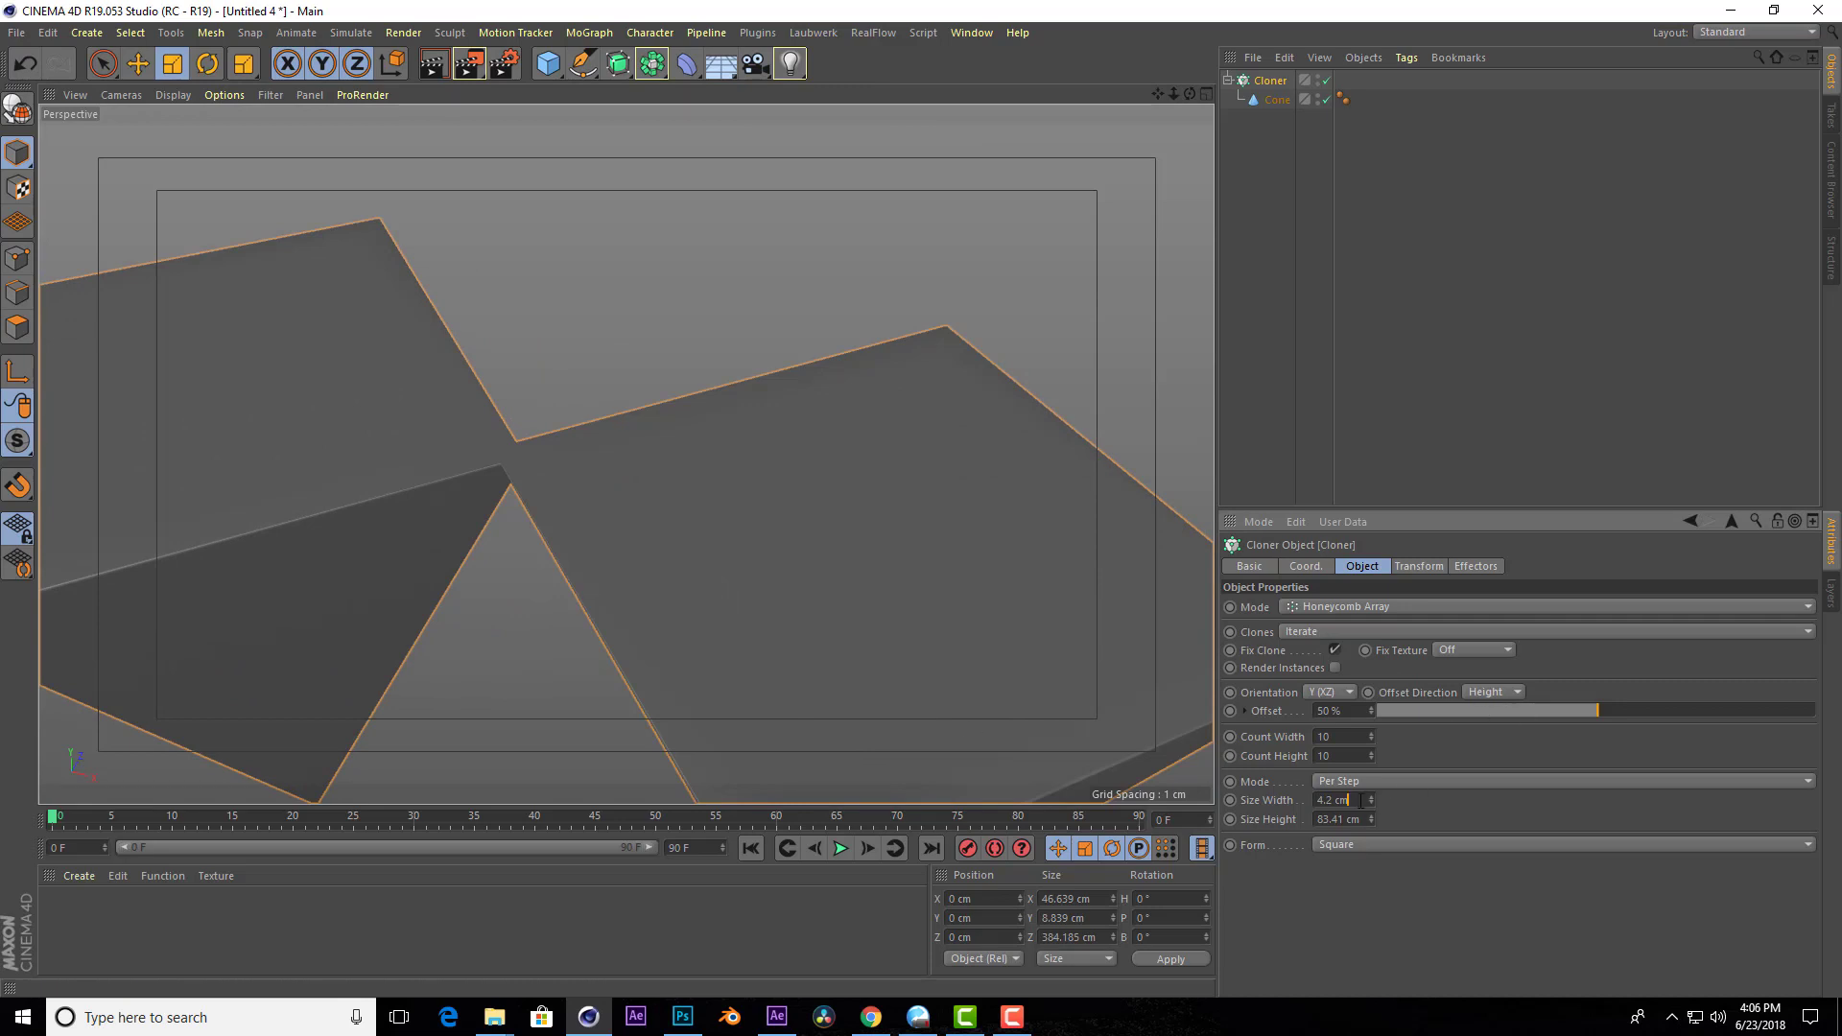
text(4.3)
key(Return)
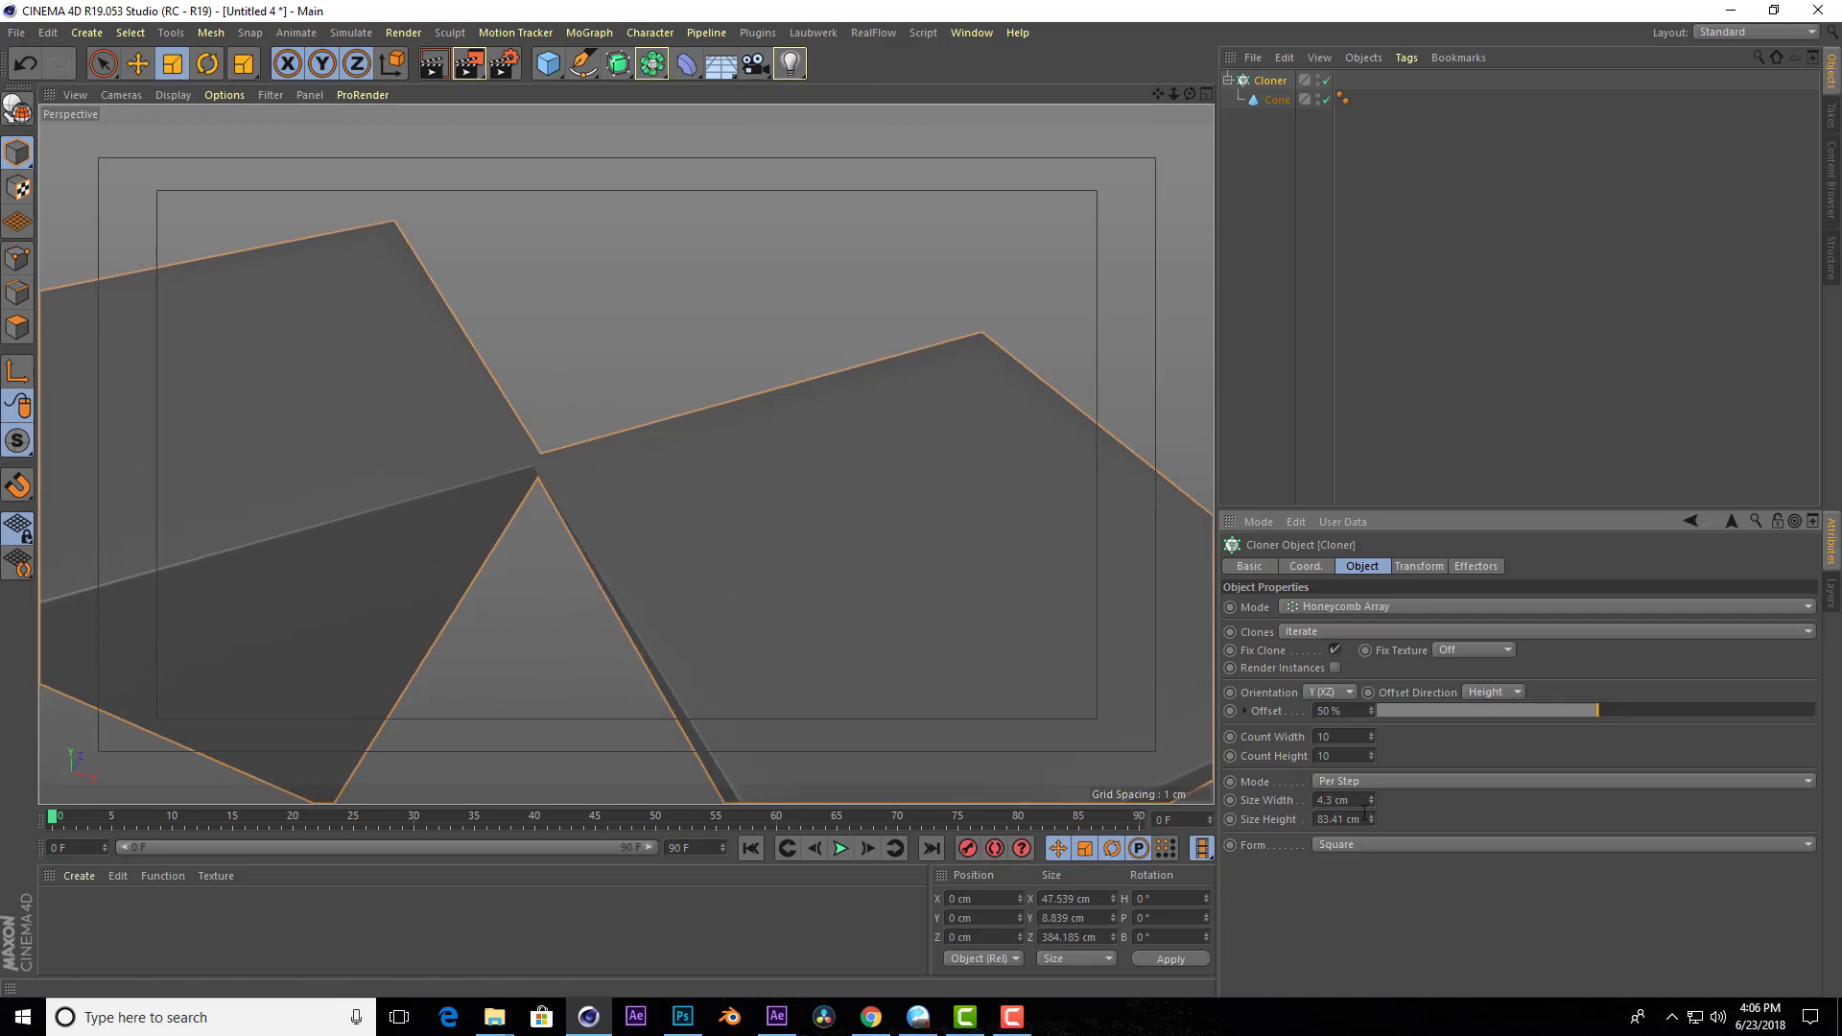
text(4.4)
key(Return)
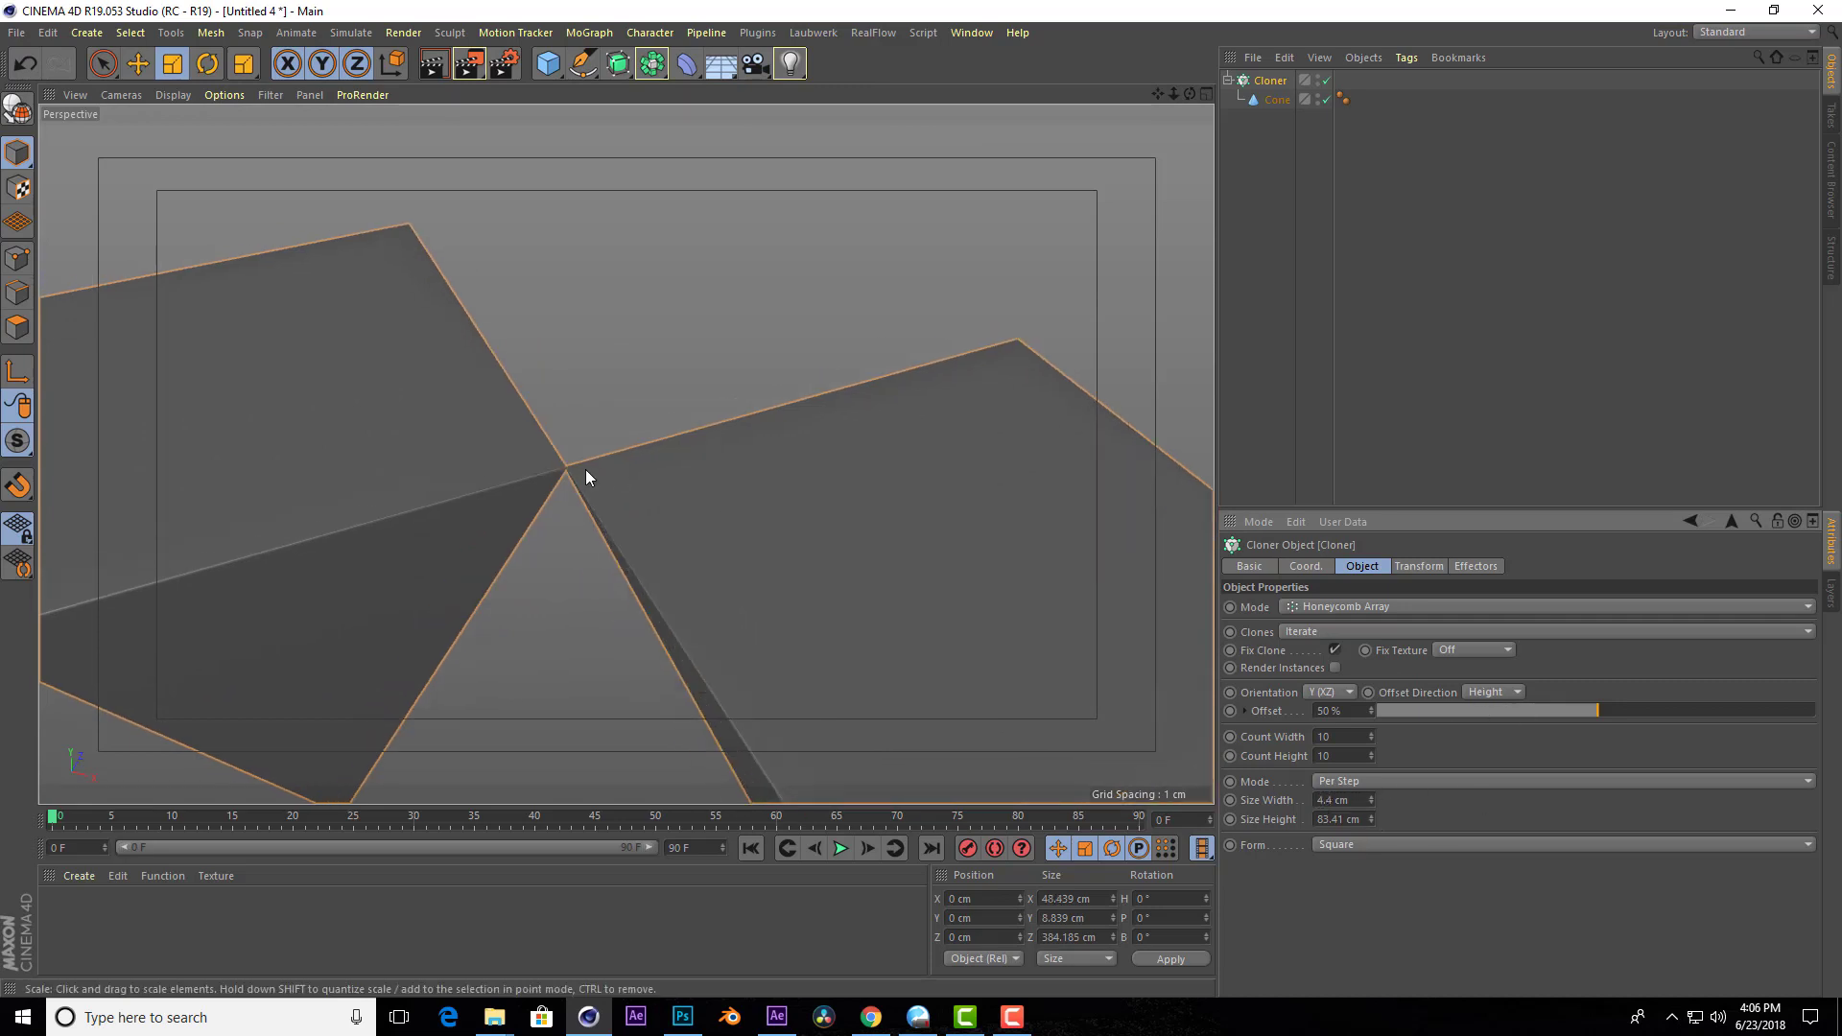
scroll(588, 477, down, 3)
scroll(716, 499, down, 2)
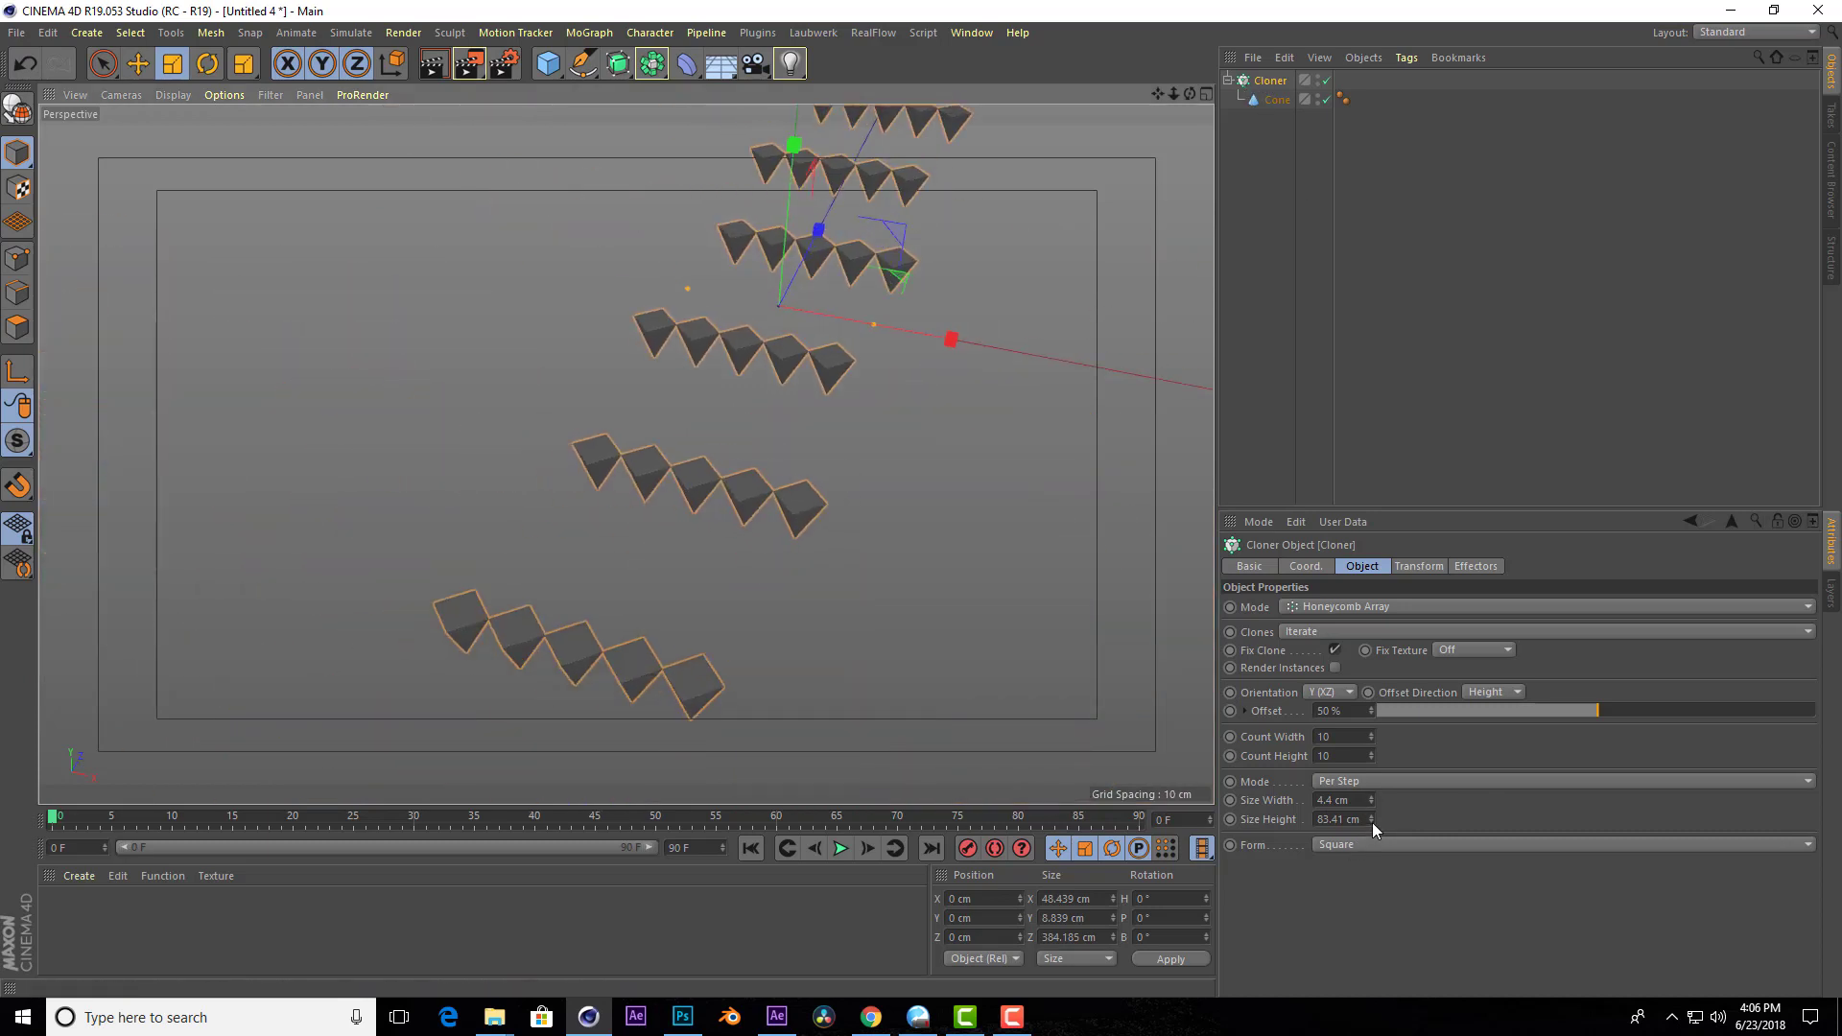
Shrink the honeycomb row spacing with the spinner so clone rows pack together.
mouse_move(1373, 821)
mouse_down()
mouse_move(1372, 863)
mouse_move(1372, 835)
mouse_up()
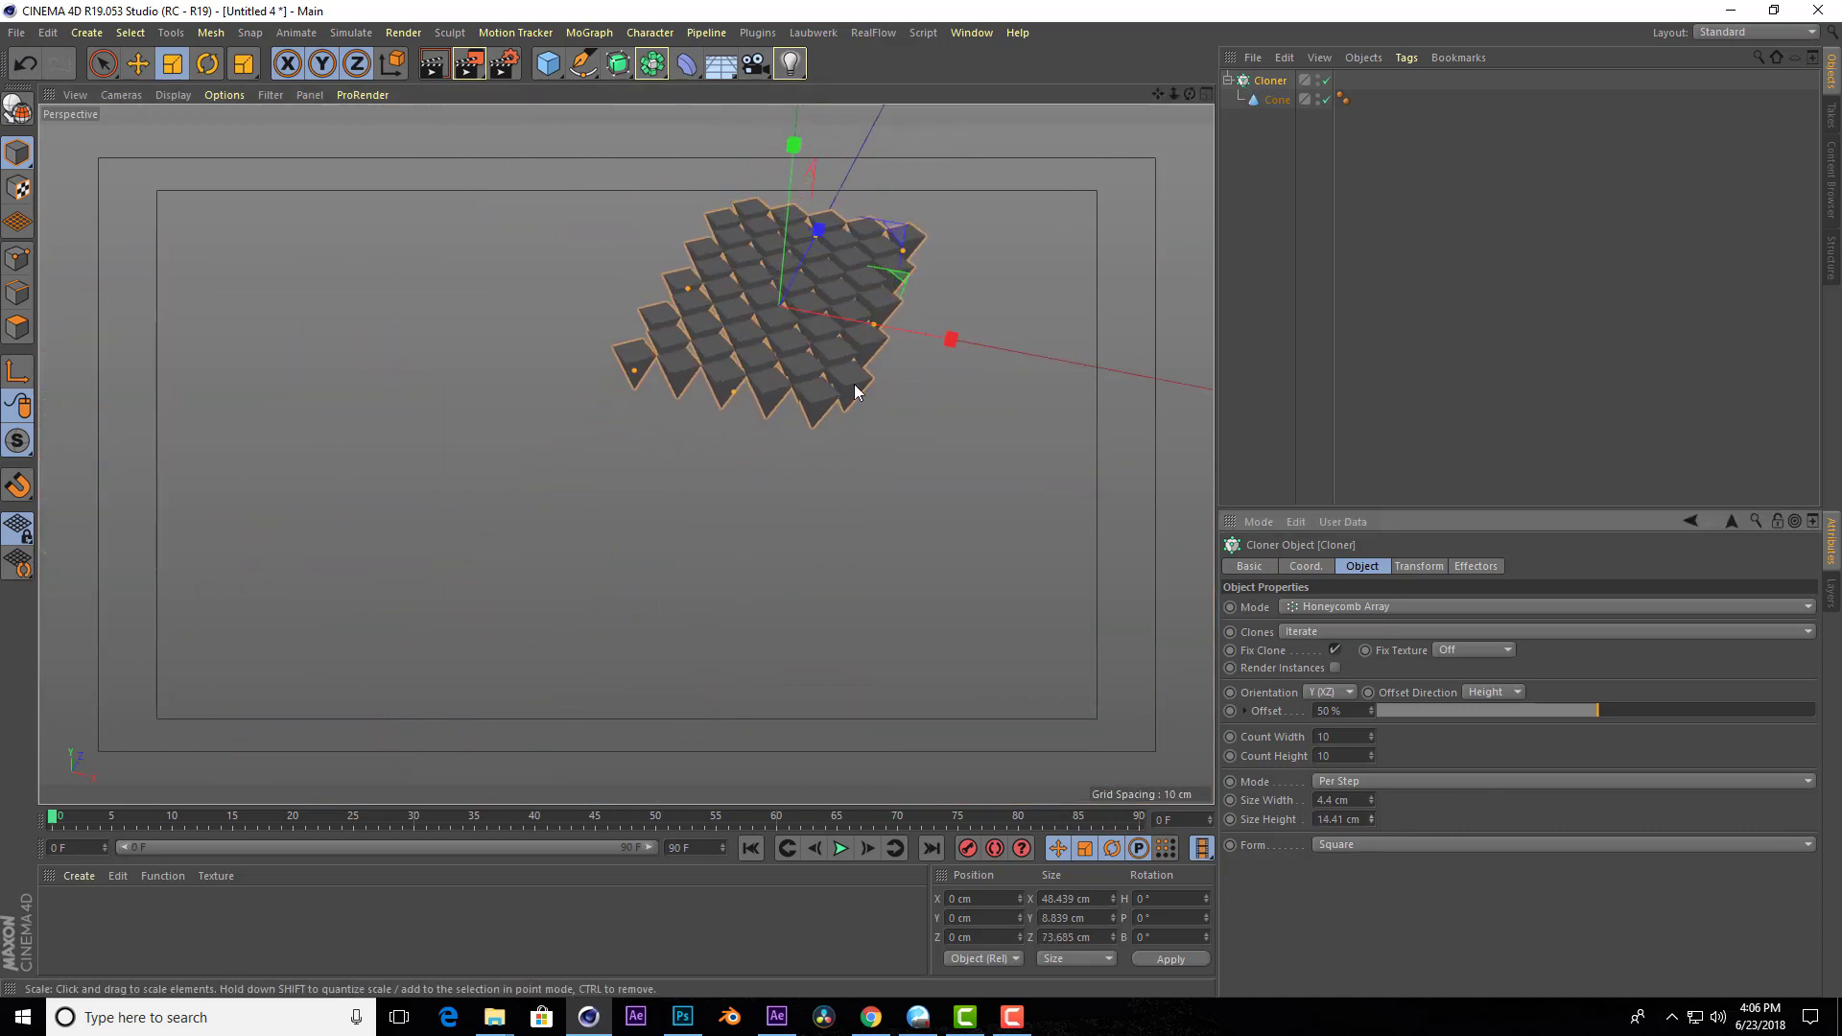
scroll(897, 573, up, 3)
scroll(898, 342, up, 3)
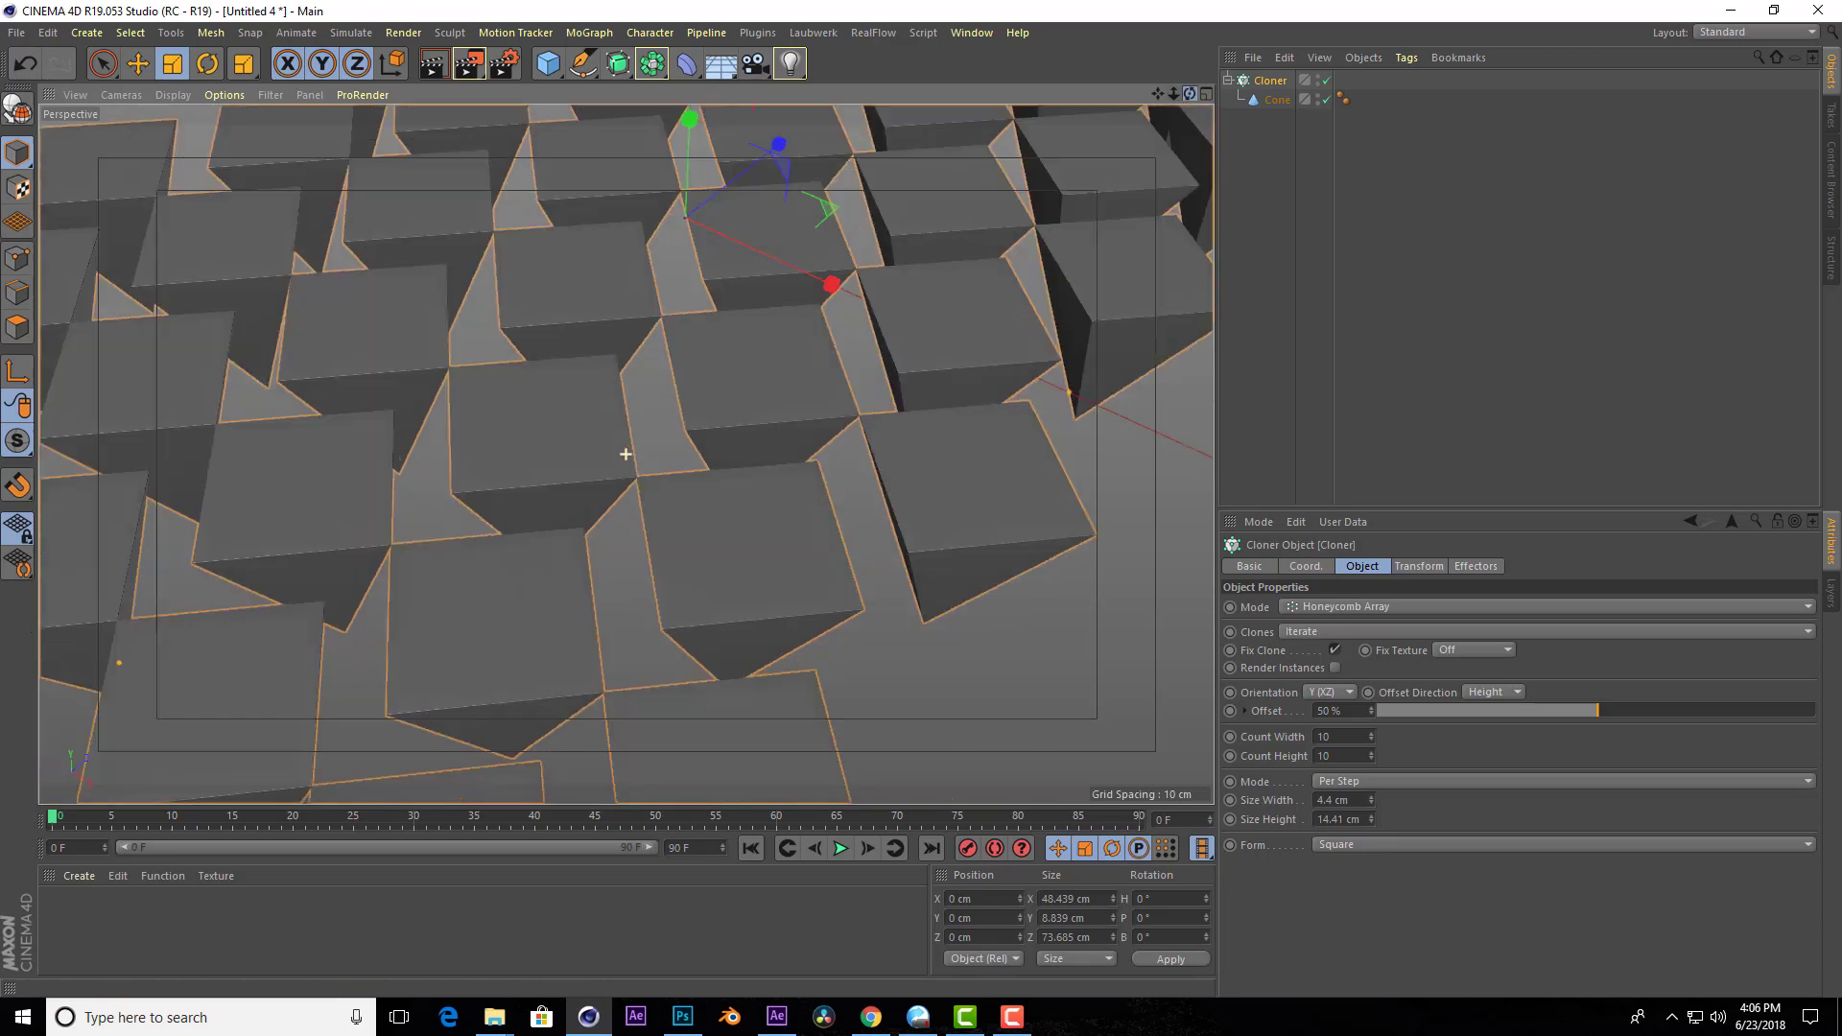
drag(1189, 93, 1196, 83)
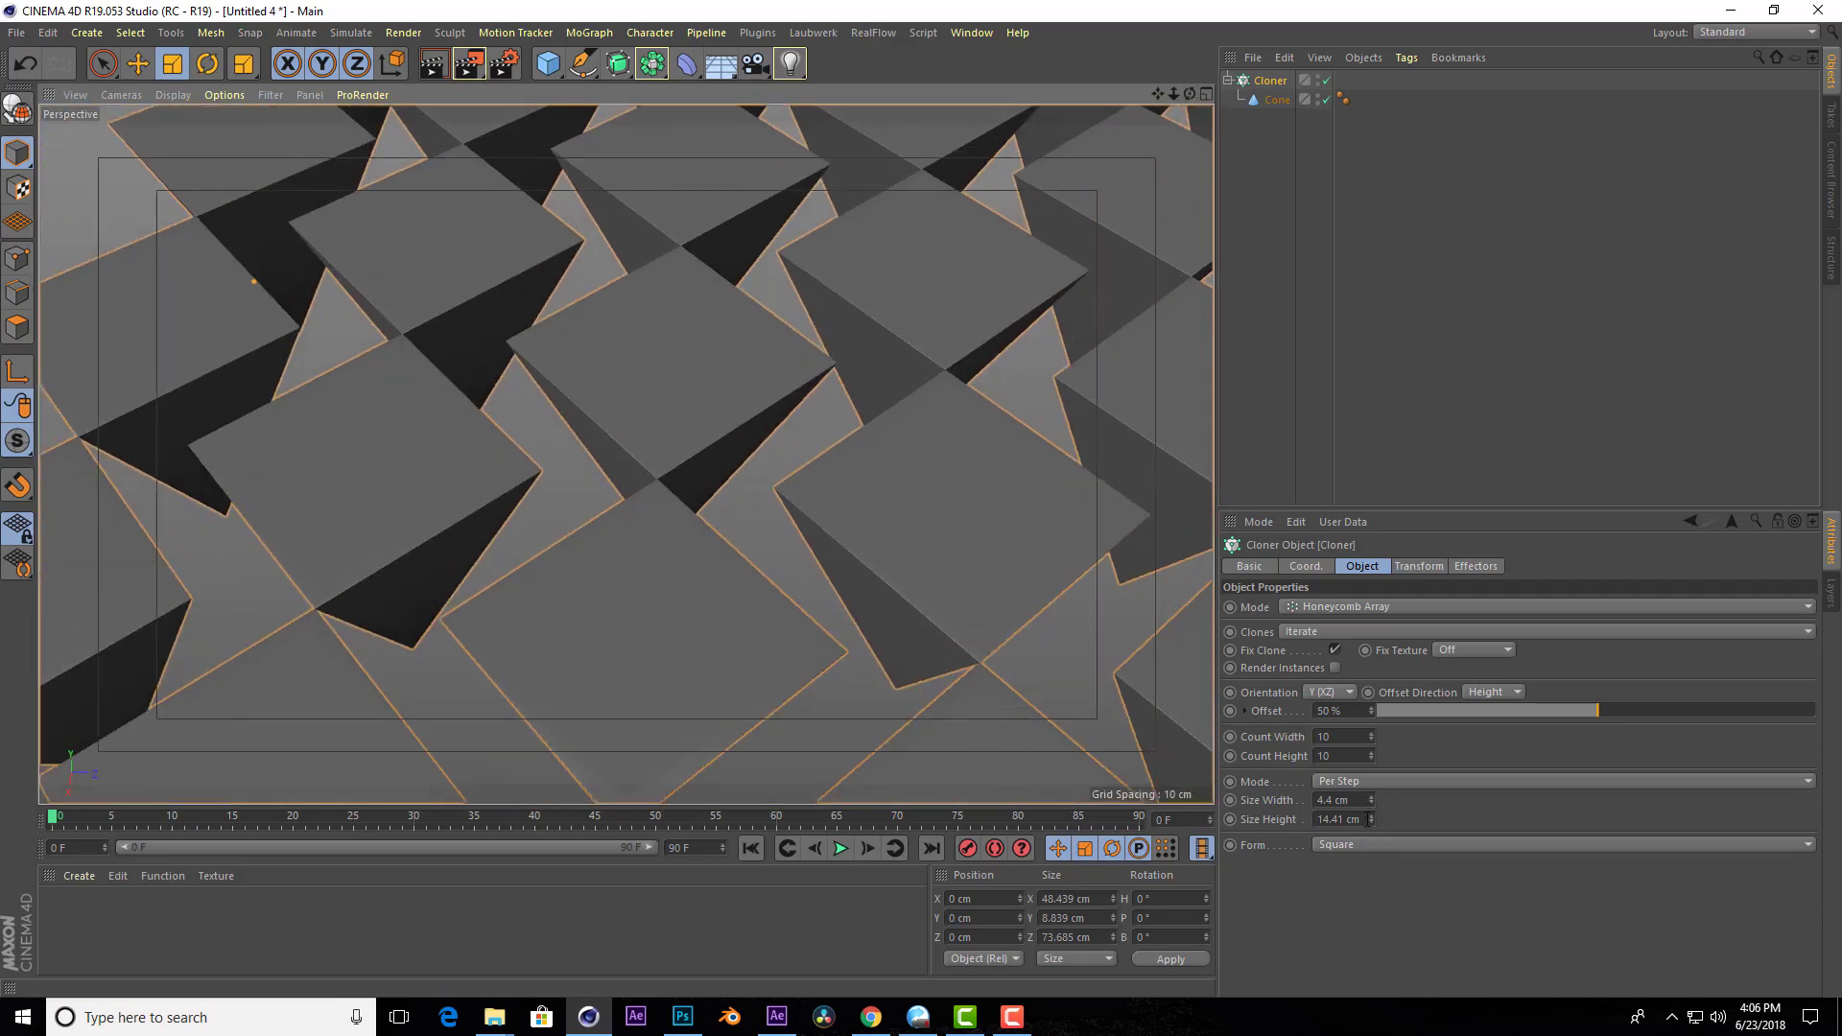
drag(1373, 819, 1375, 821)
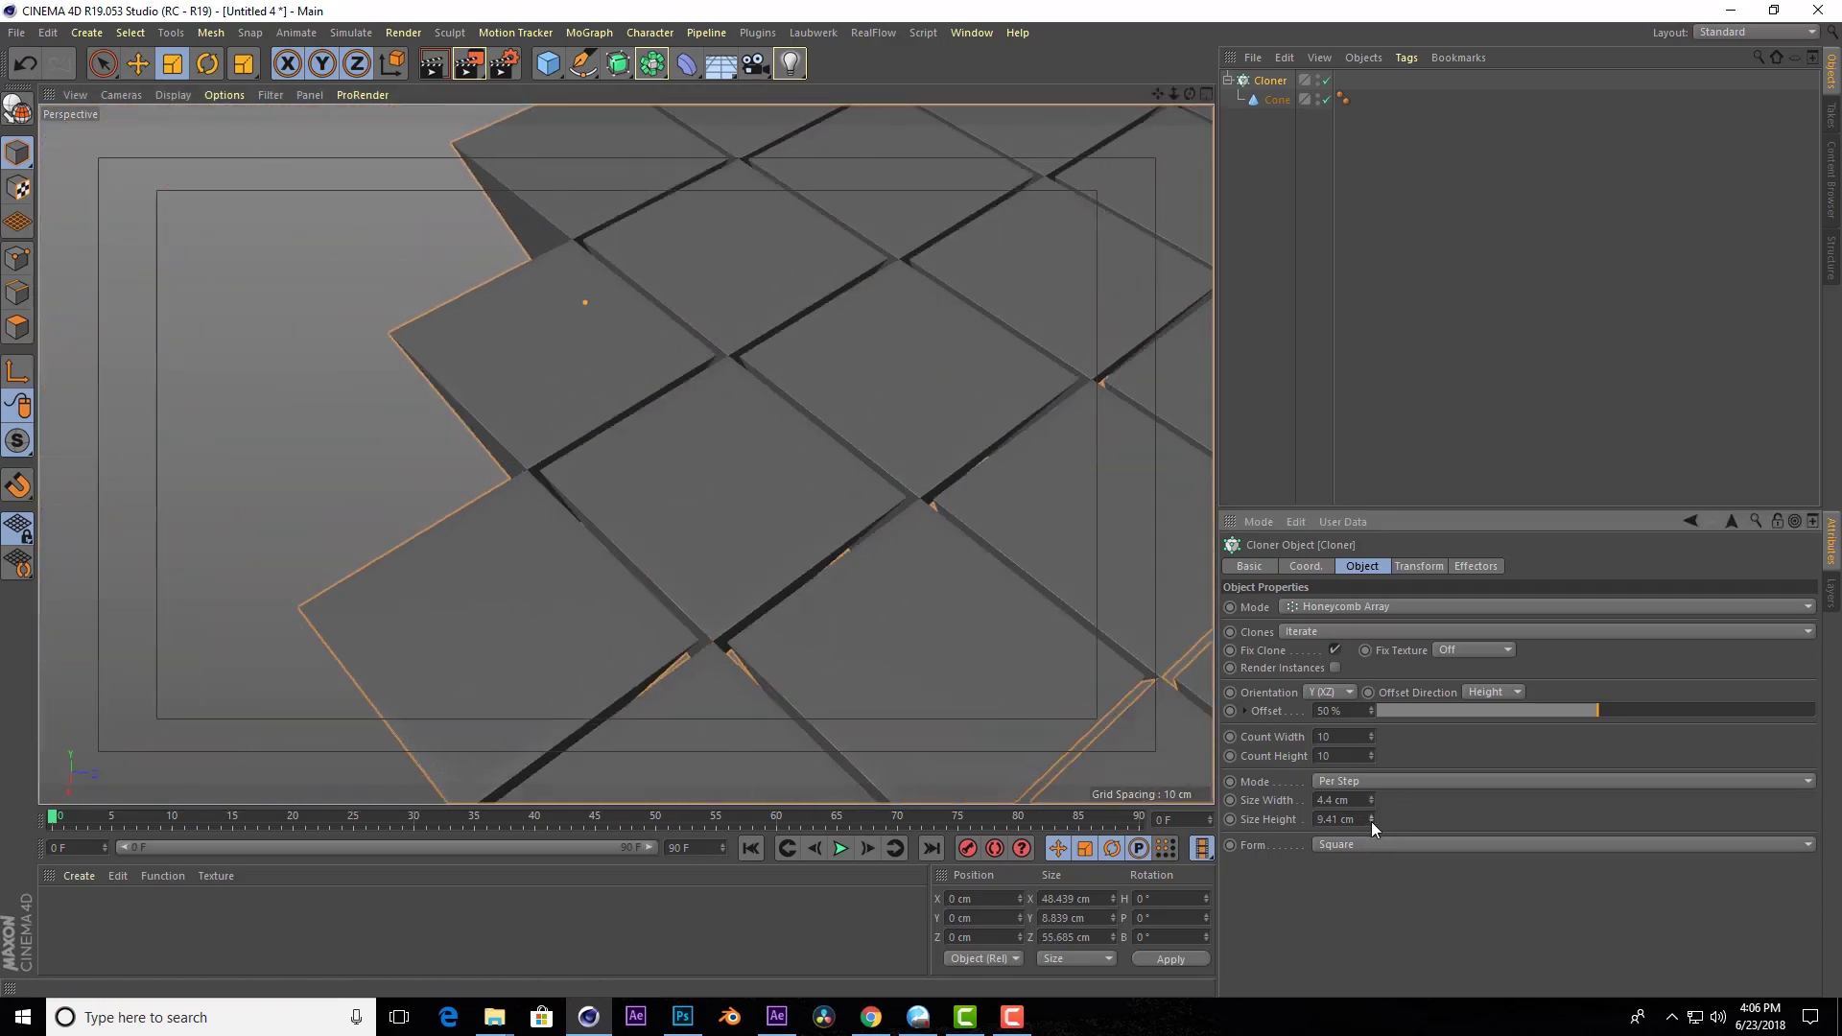
scroll(719, 510, up, 5)
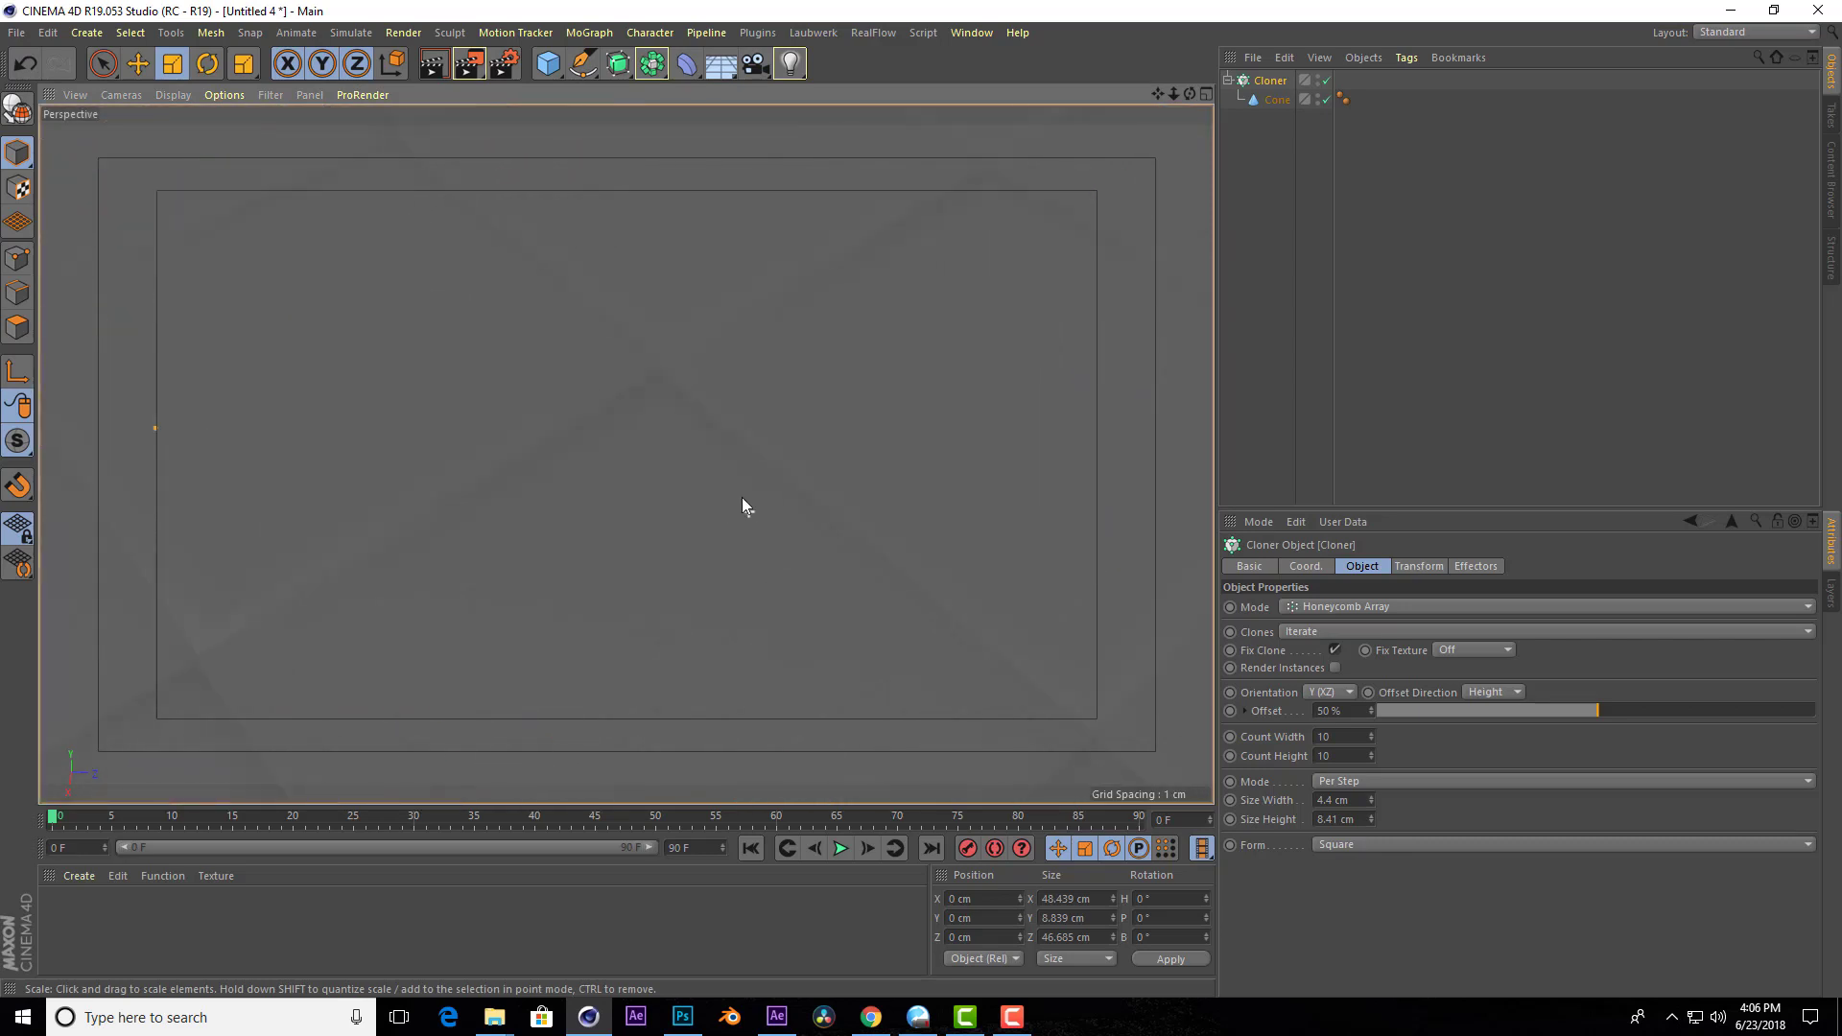
click(1372, 823)
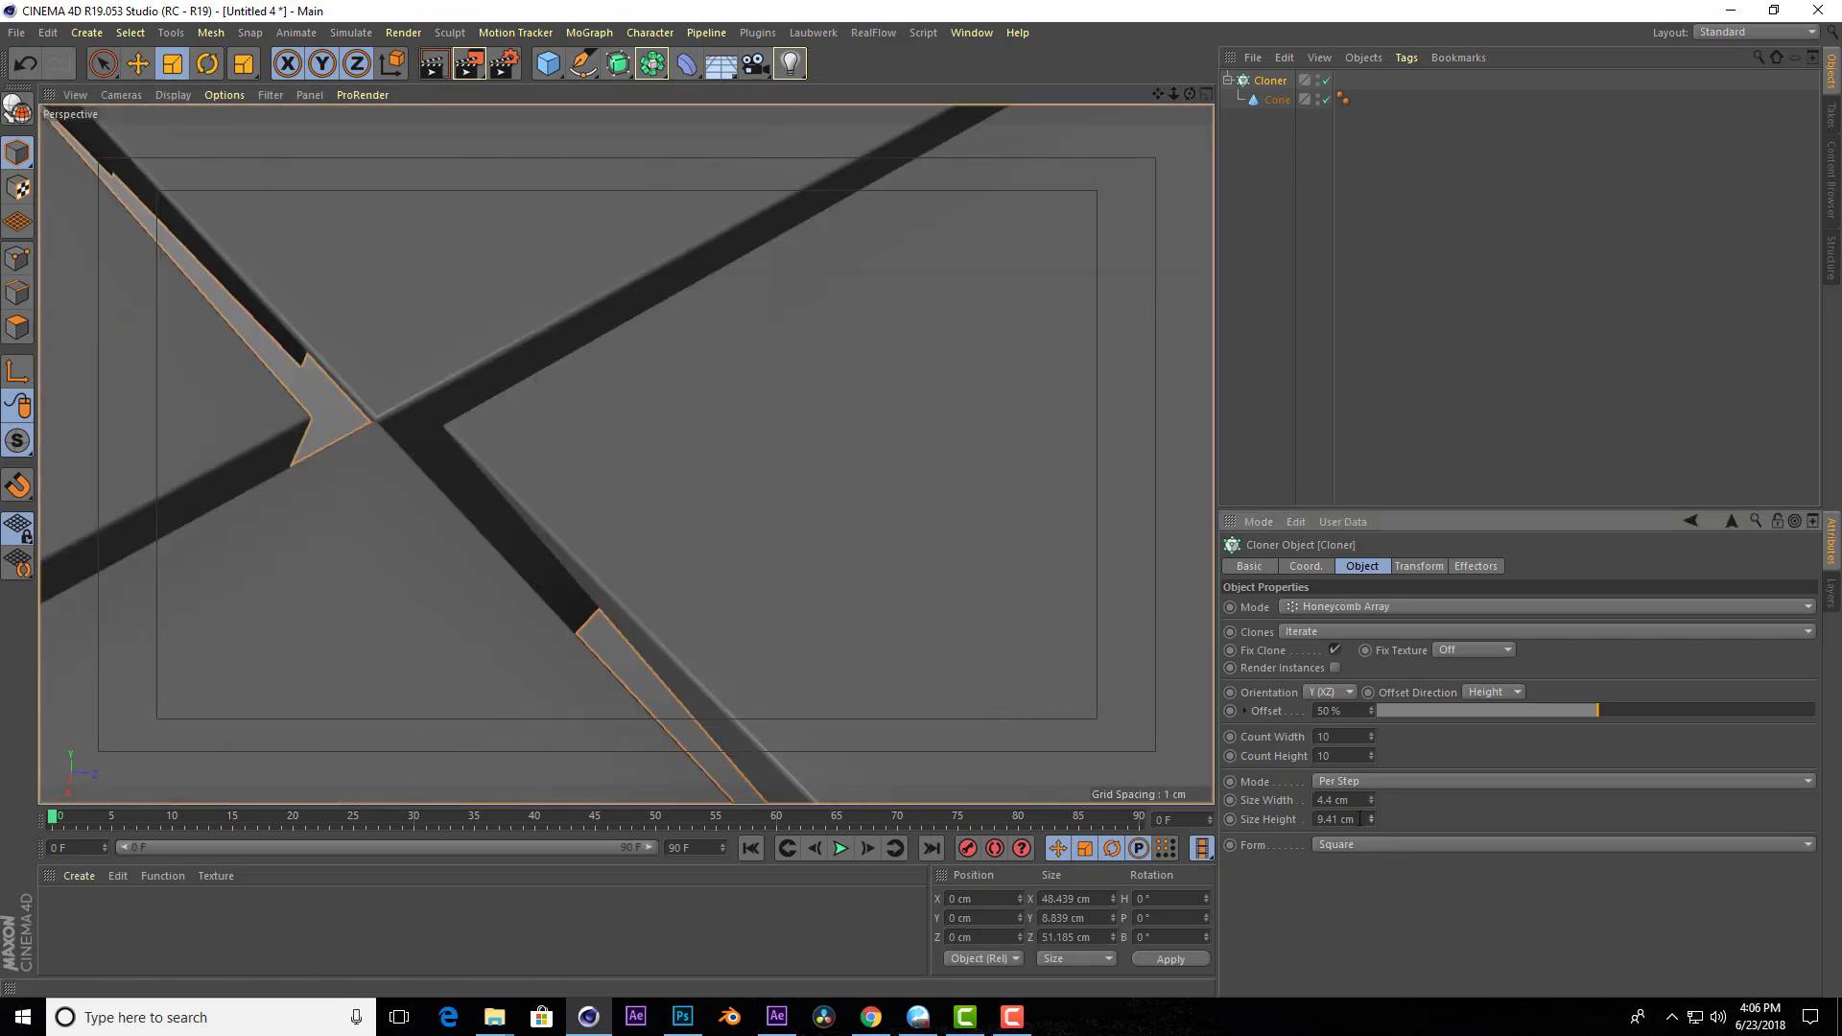
Step the row spacing down through 9.4, 9.2, 9.1 and 9 to 8.8 cm.
double_click(1349, 819)
key(BackSpace)
key(Return)
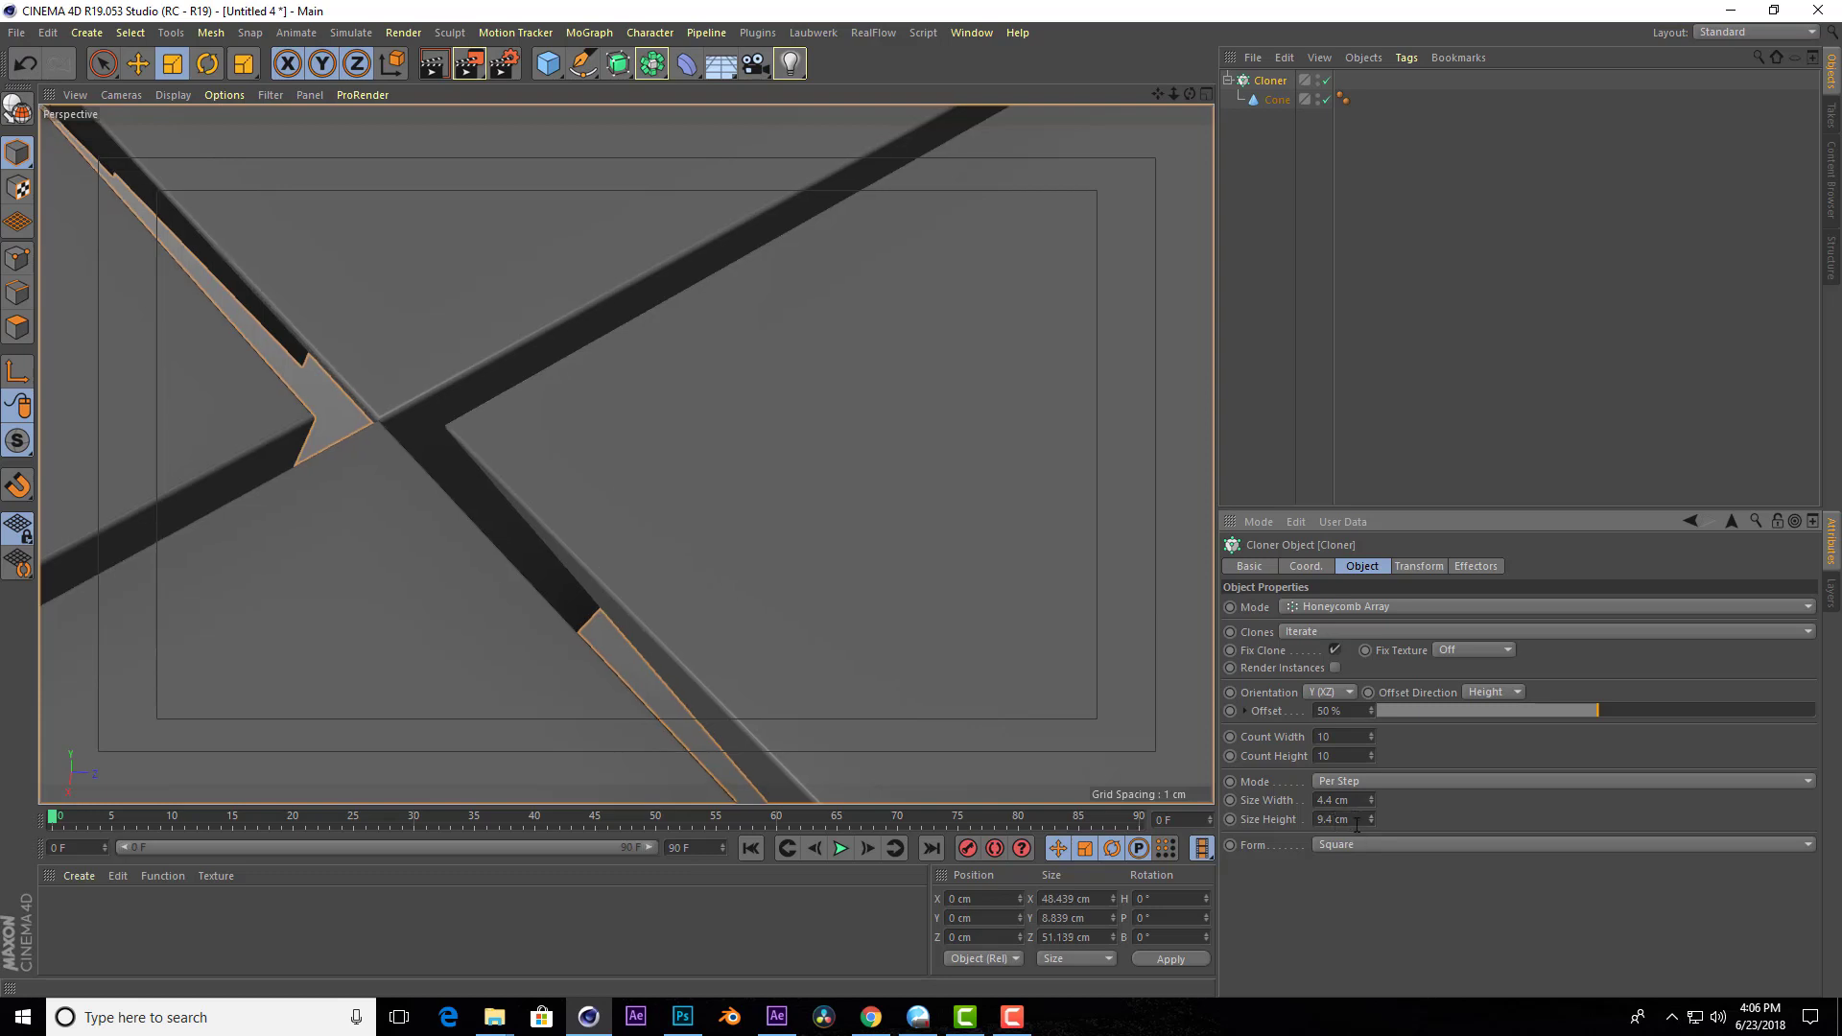
text(2)
key(Return)
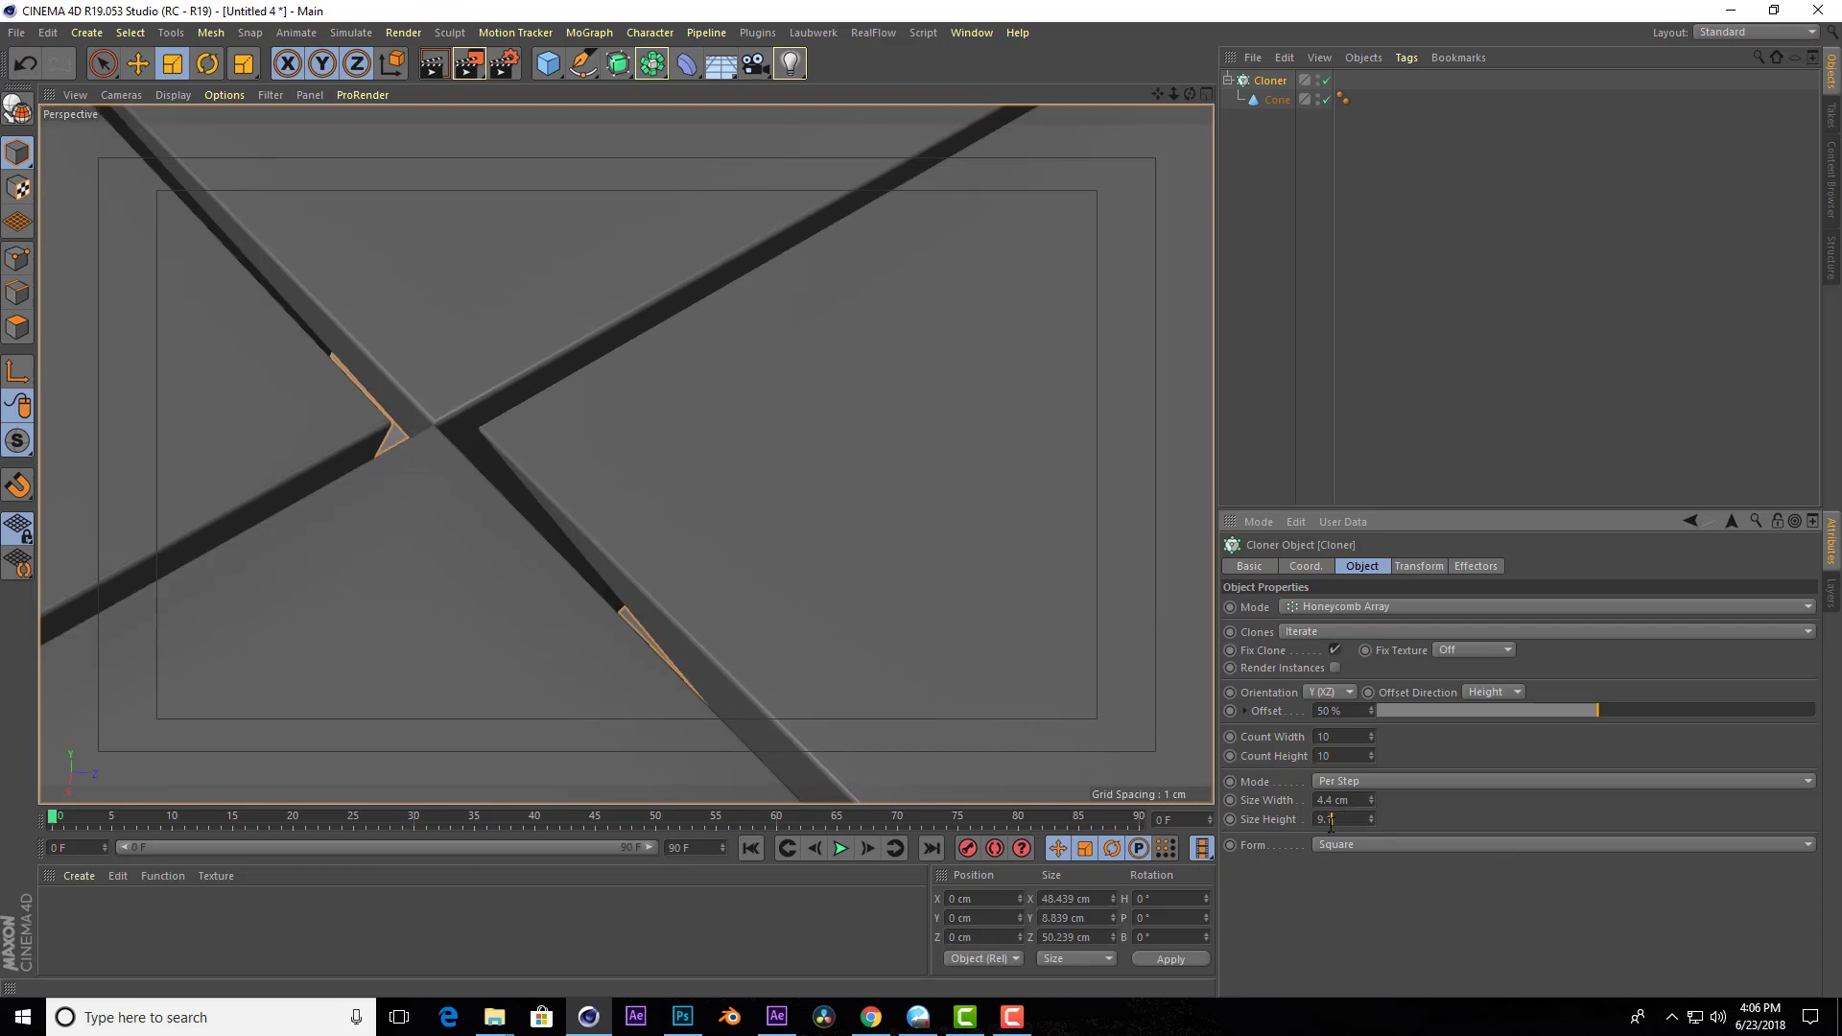
text(1)
key(Return)
key(BackSpace)
key(BackSpace)
key(Return)
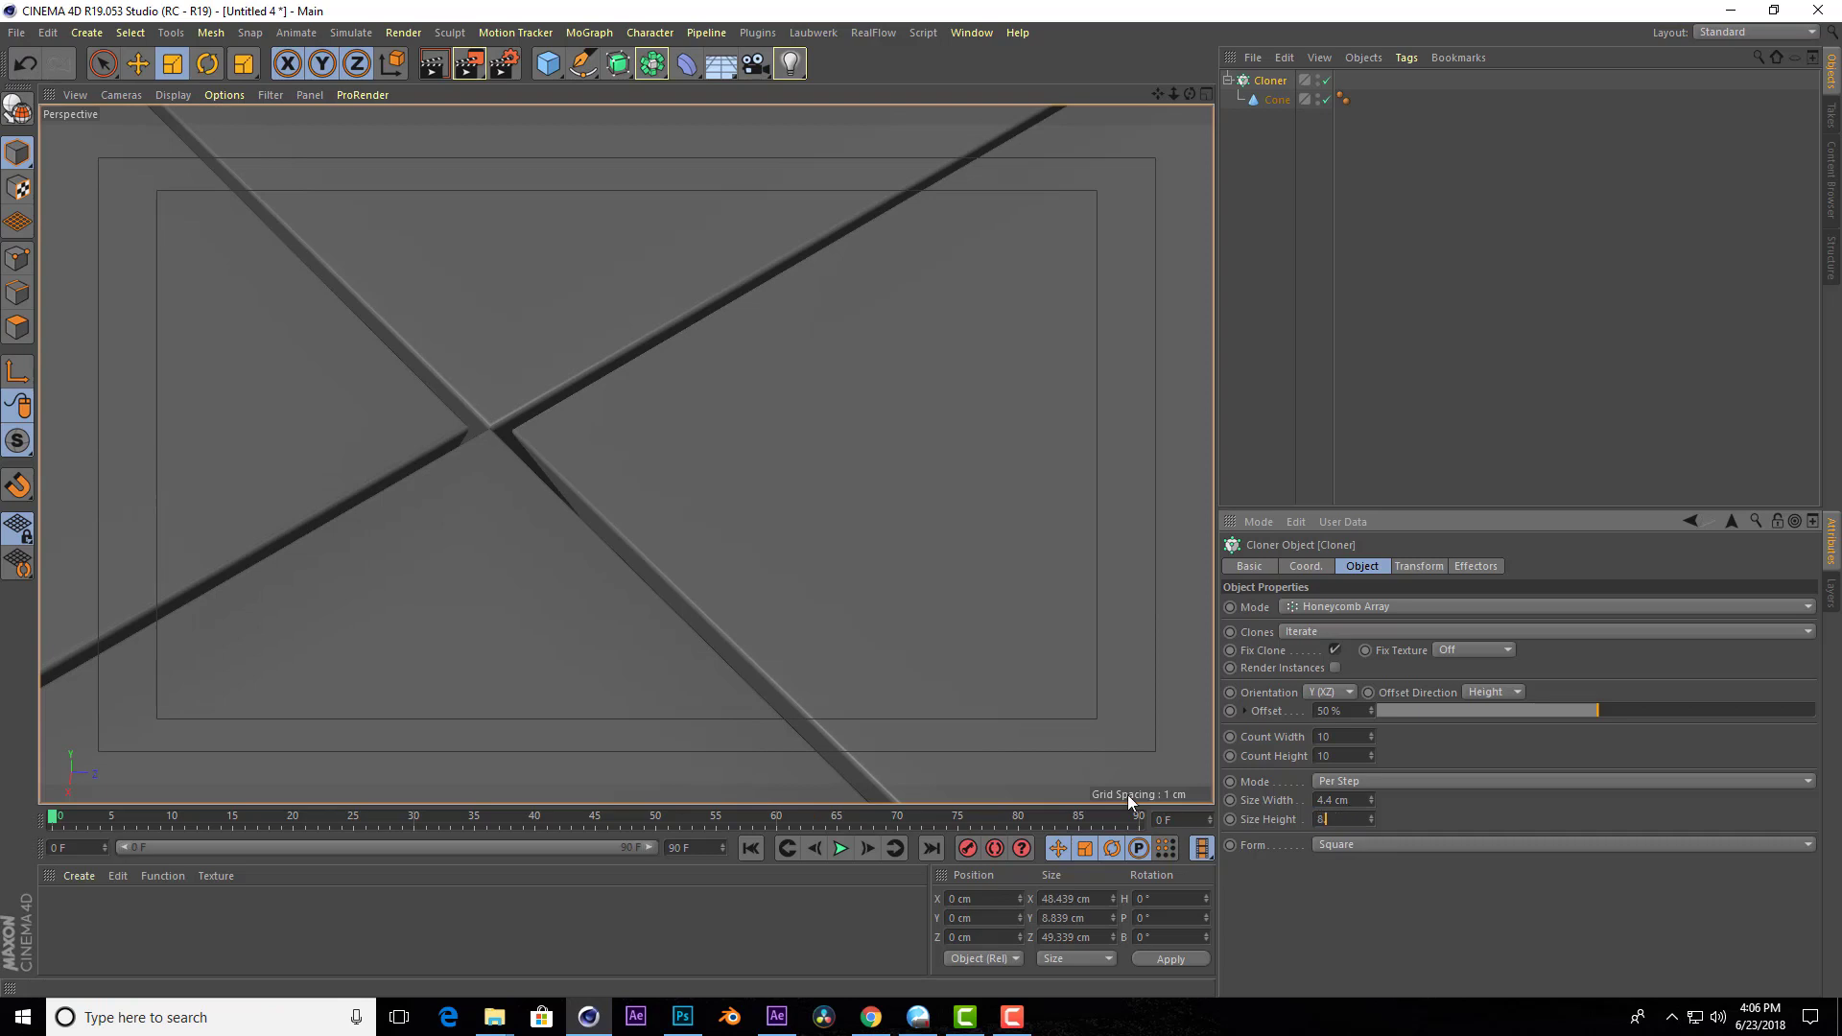
text(.8)
key(Return)
scroll(566, 474, down, 2)
Set the viewport display to Gouraud Shading (Lines) to show mesh lines on the clones.
scroll(566, 474, down, 3)
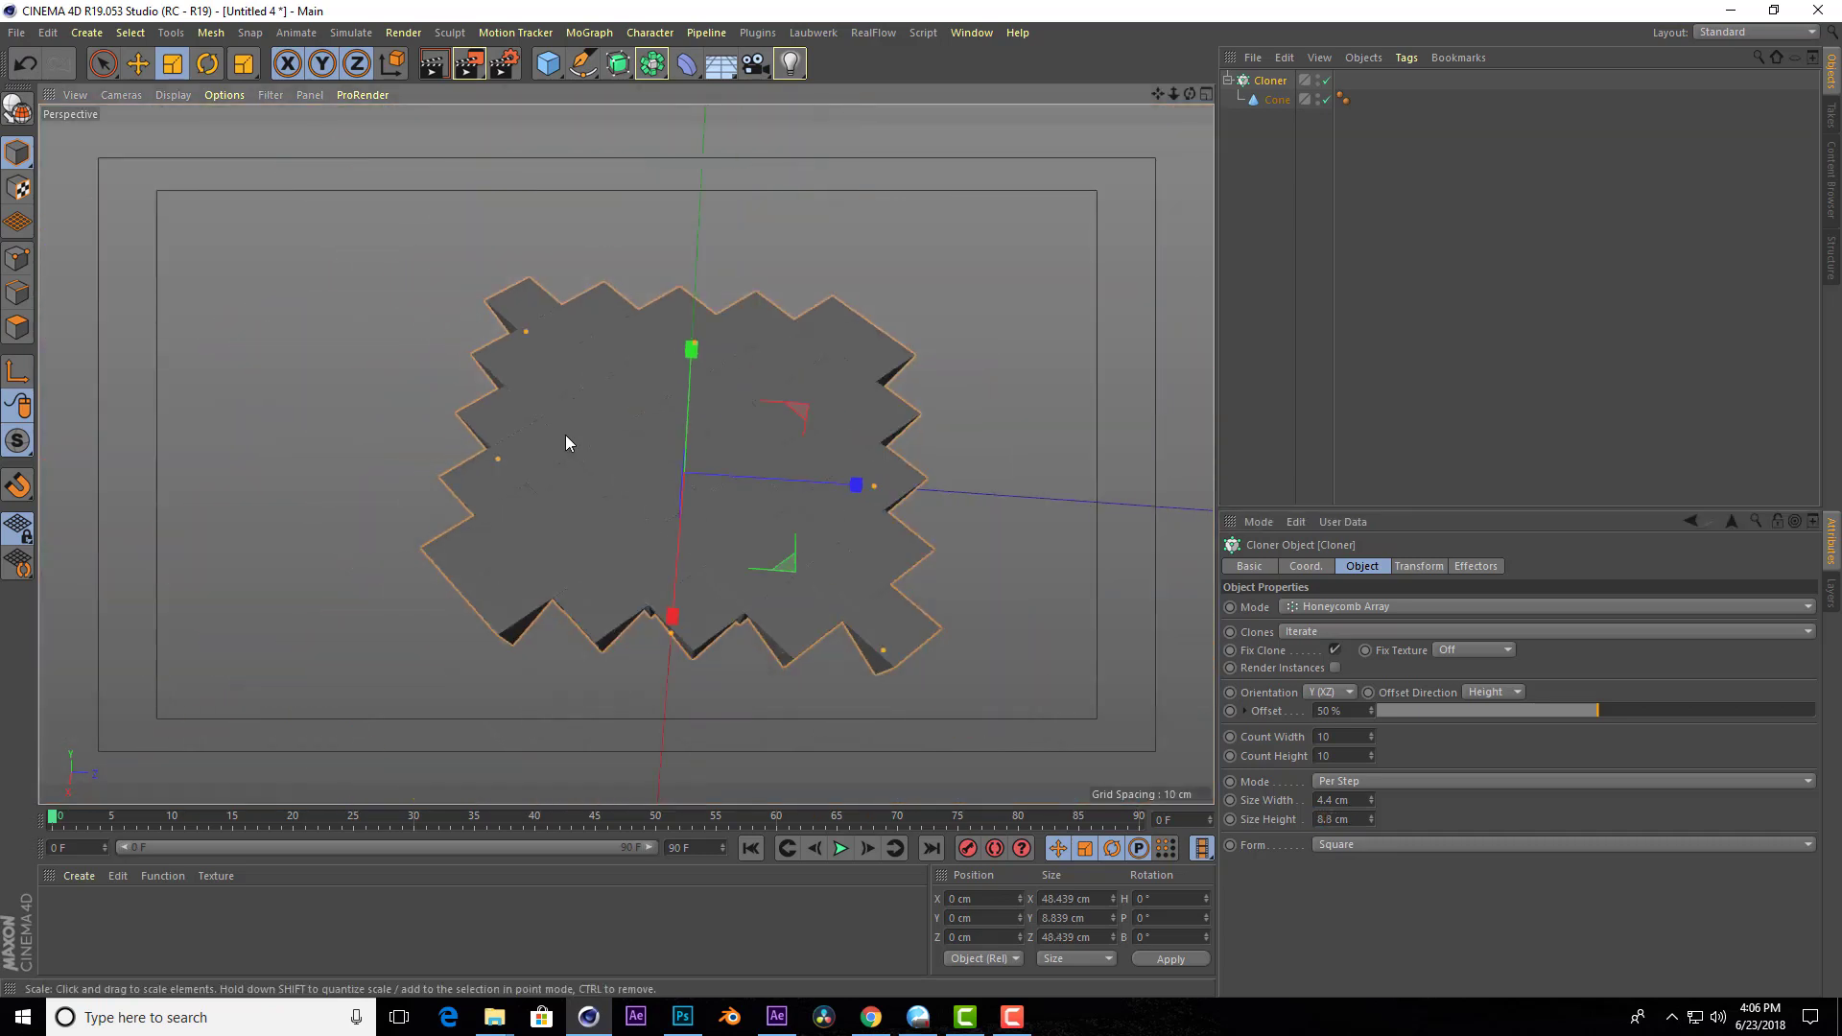
drag(1178, 98, 1132, 153)
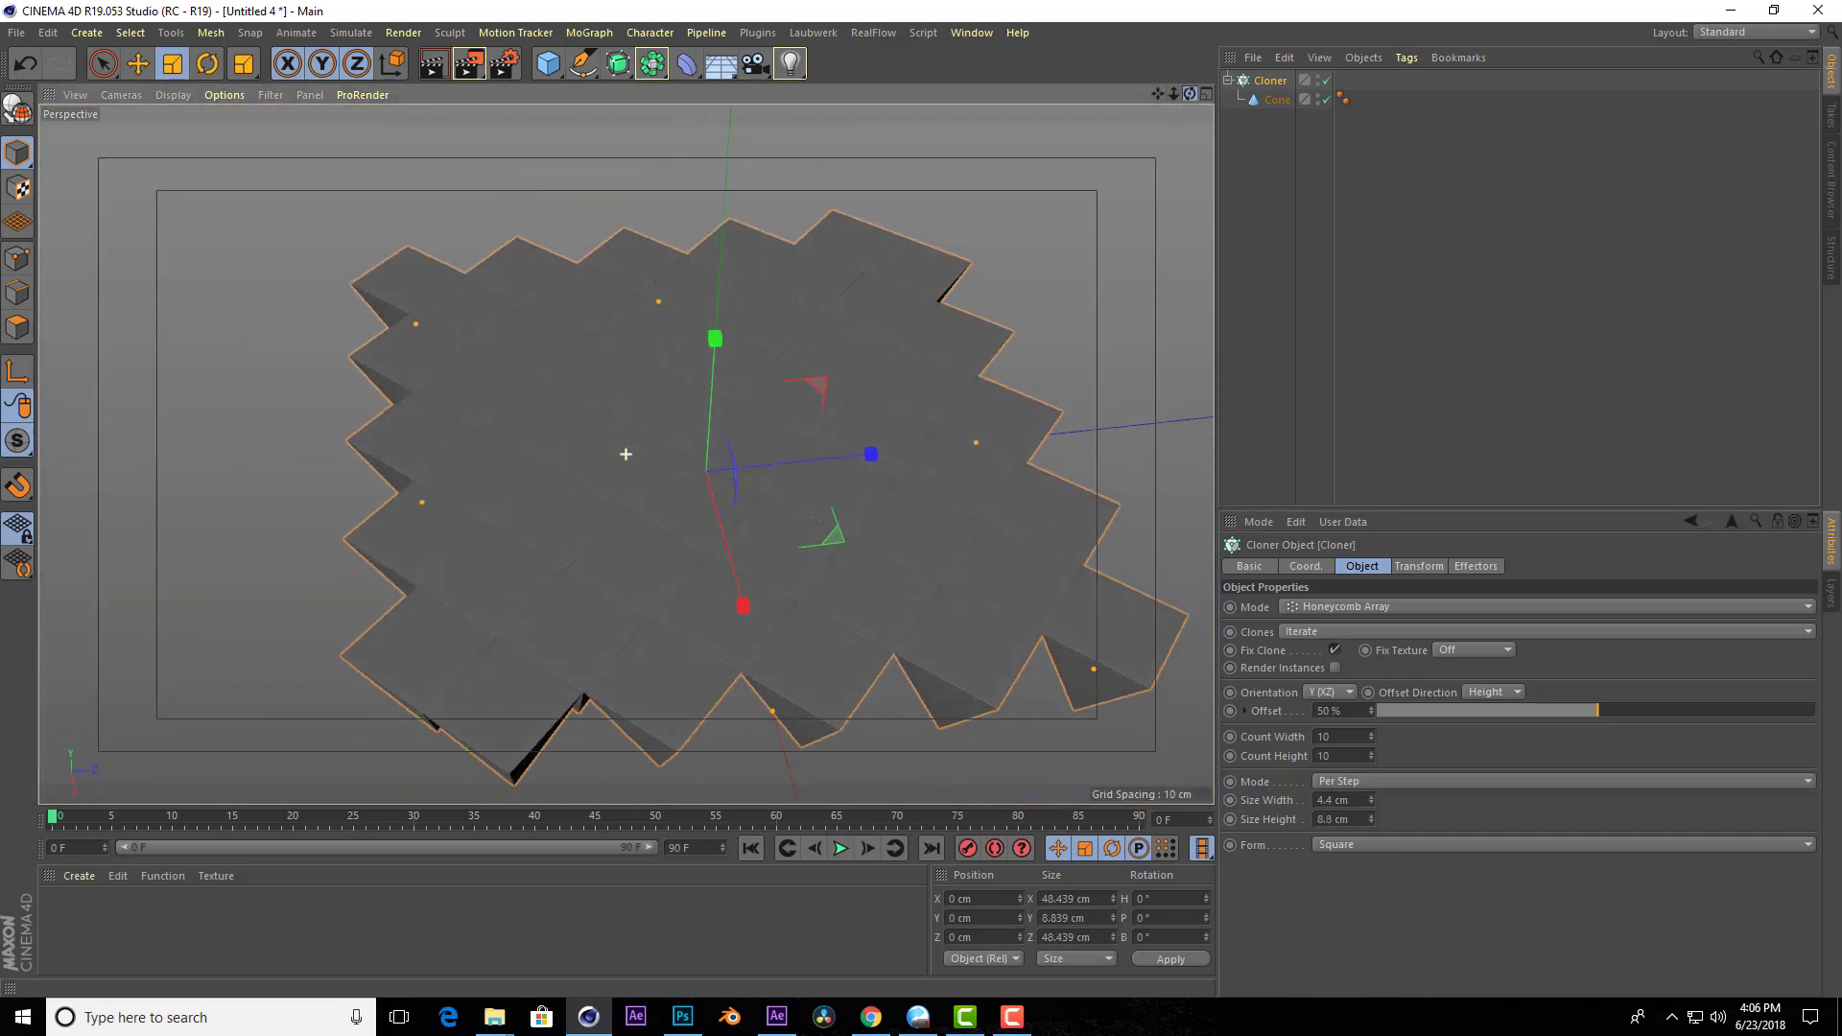
scroll(806, 487, up, 3)
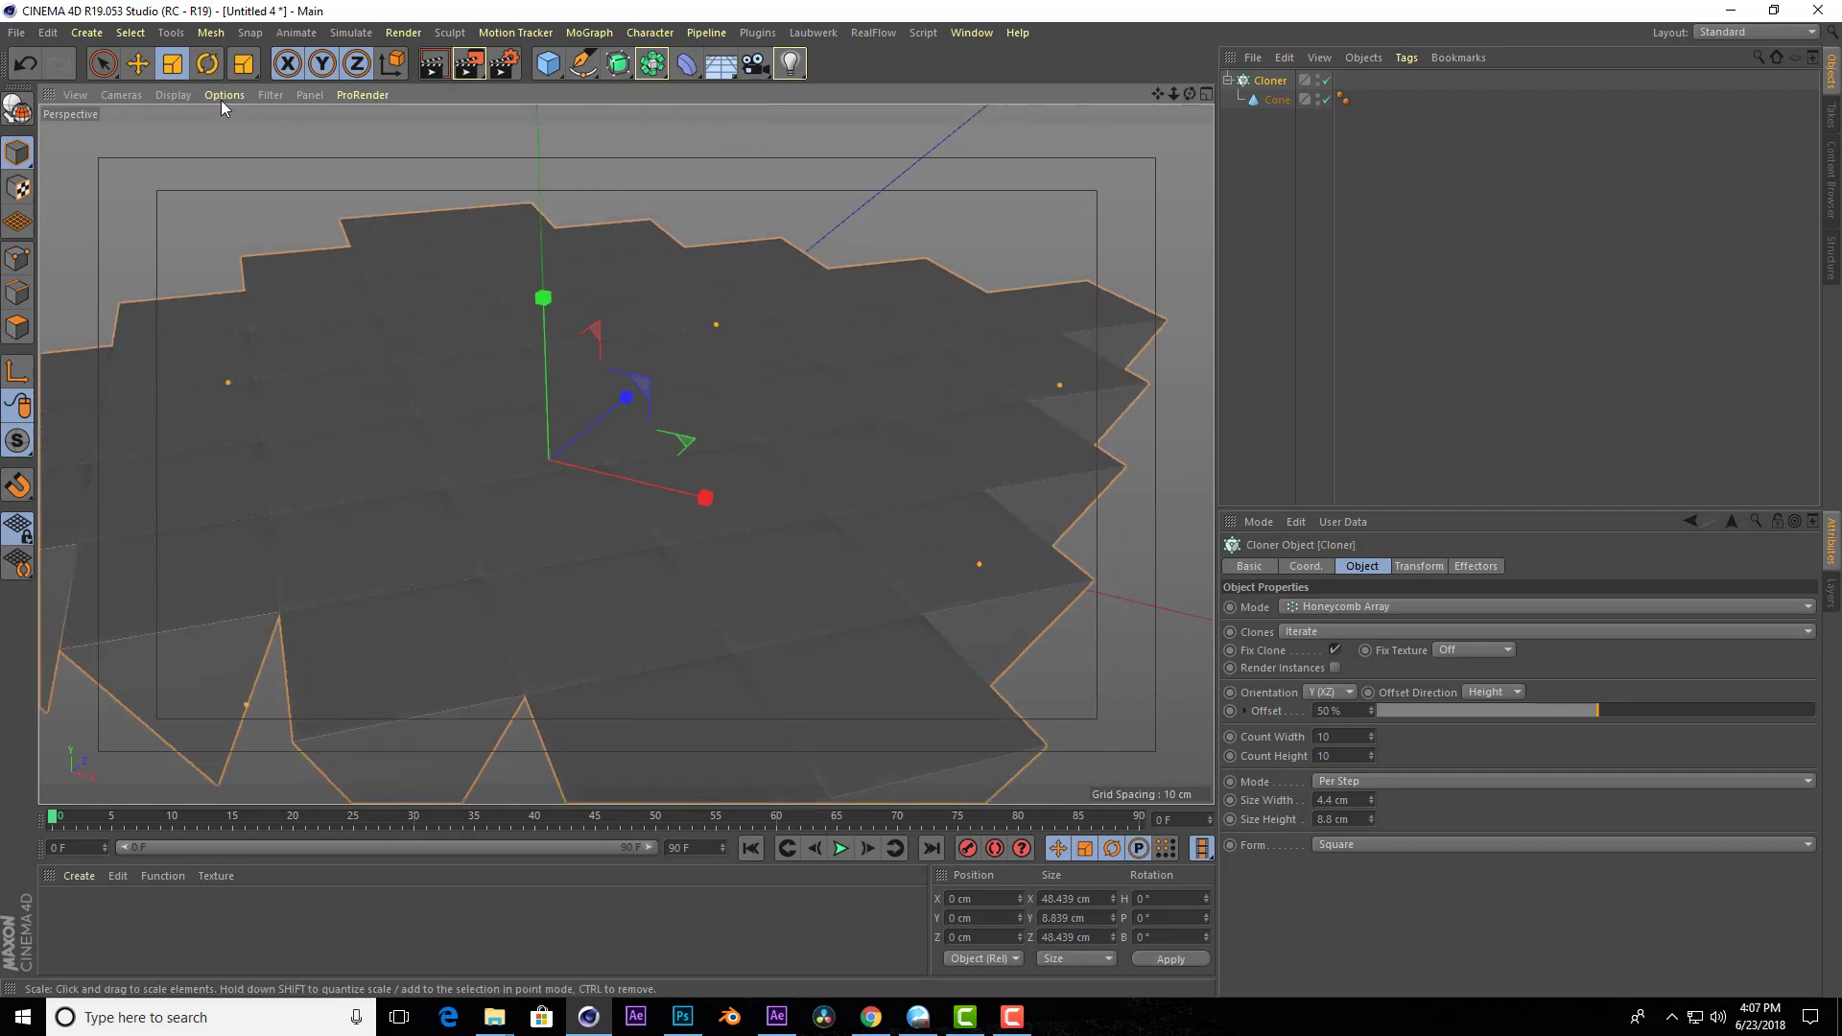
click(175, 96)
click(221, 136)
Set the Cloner count to 40 wide by 33 high.
scroll(800, 543, down, 2)
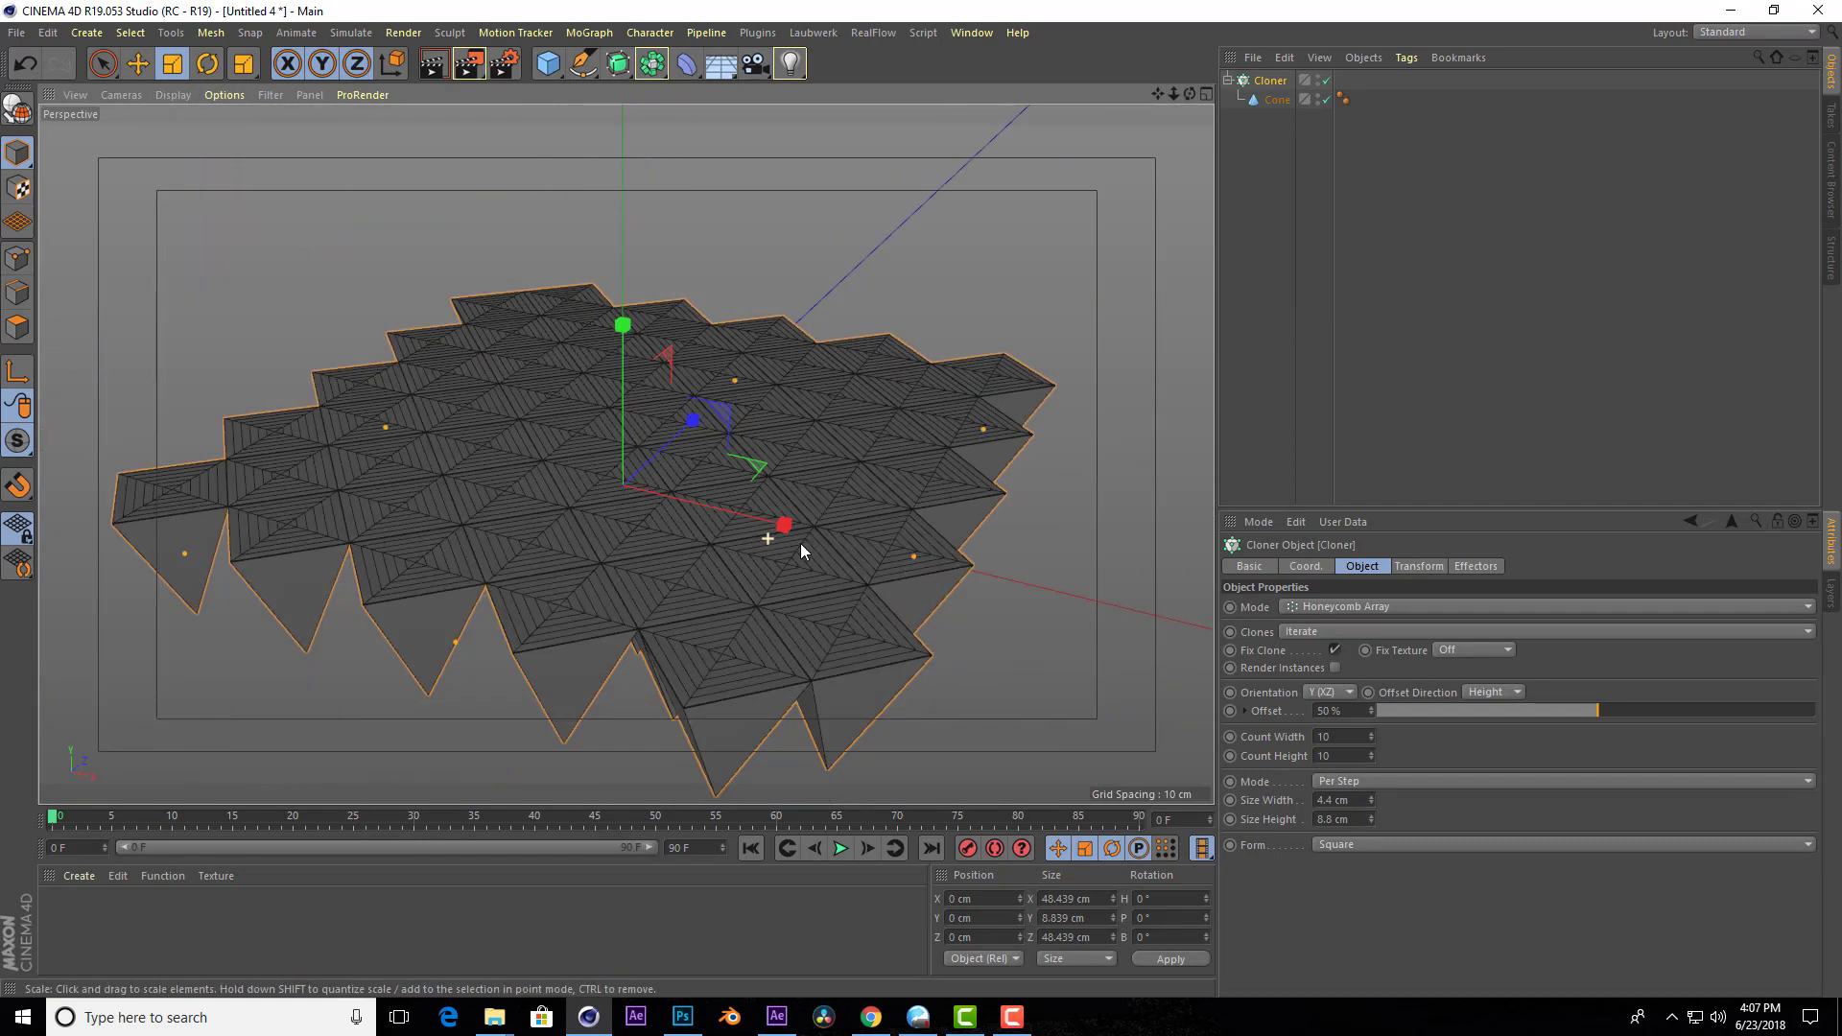
drag(1188, 102, 1188, 153)
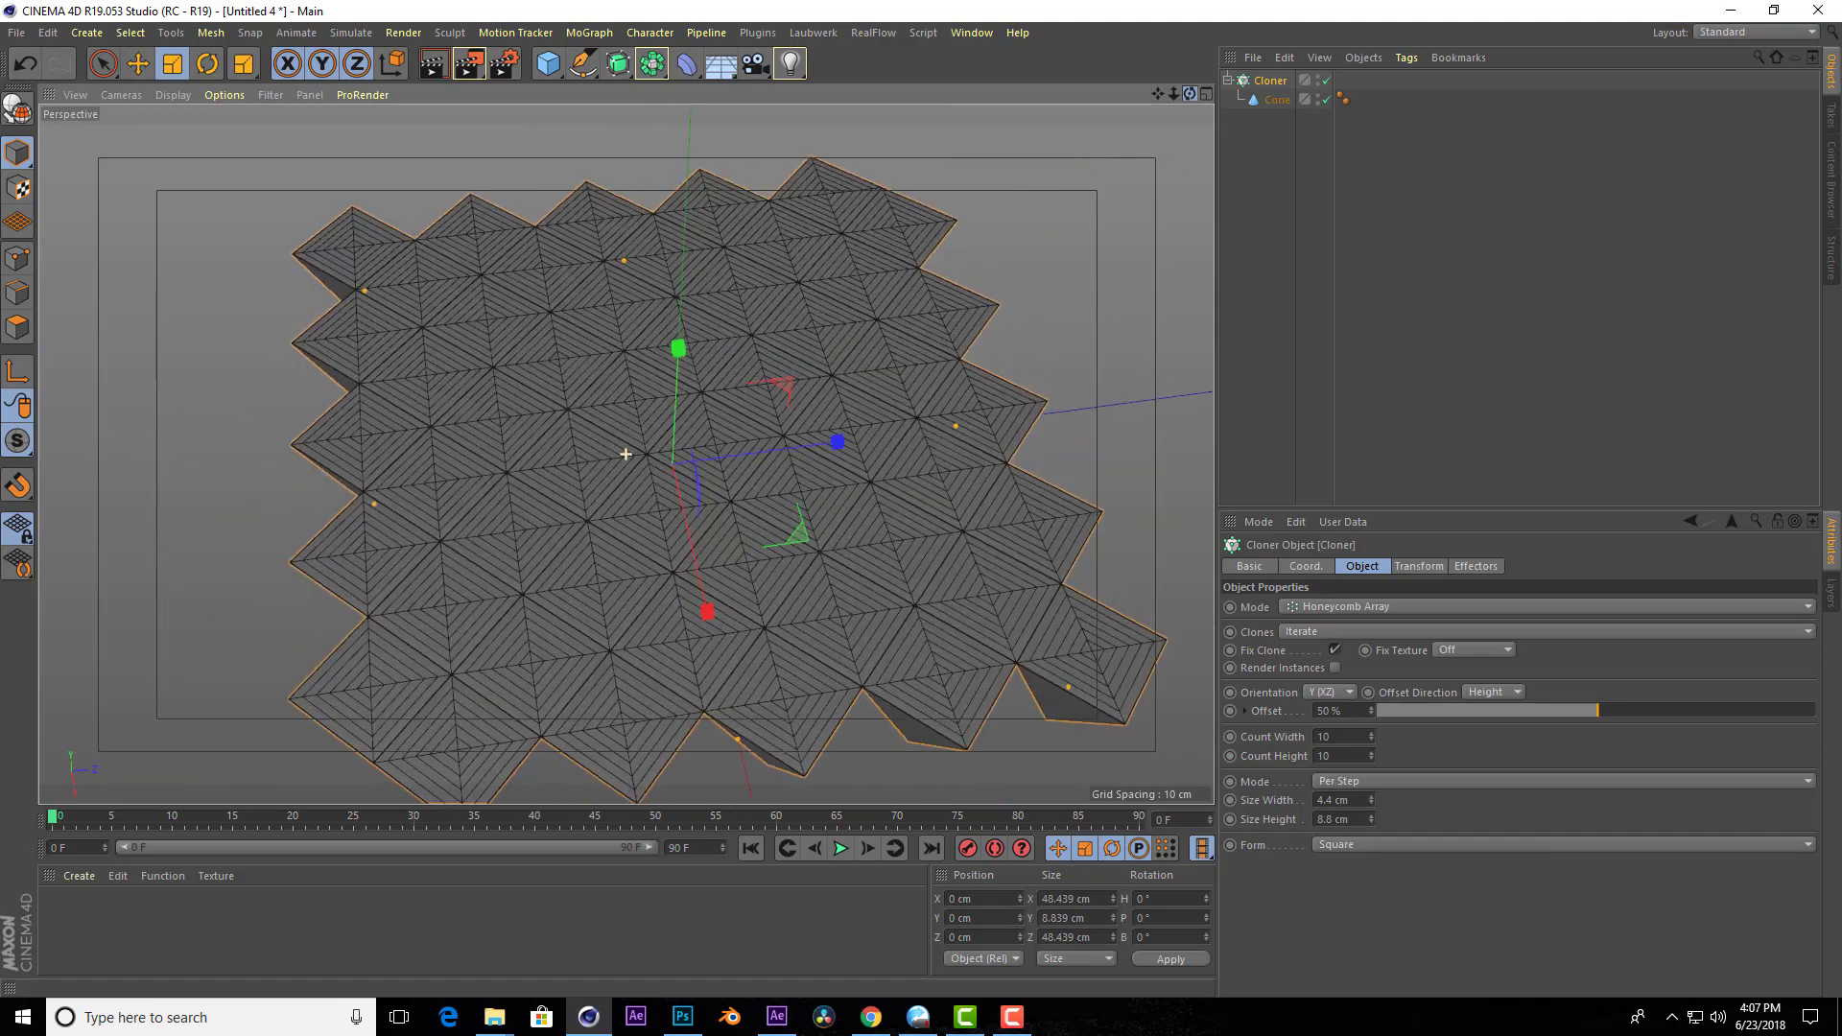
drag(626, 454, 777, 579)
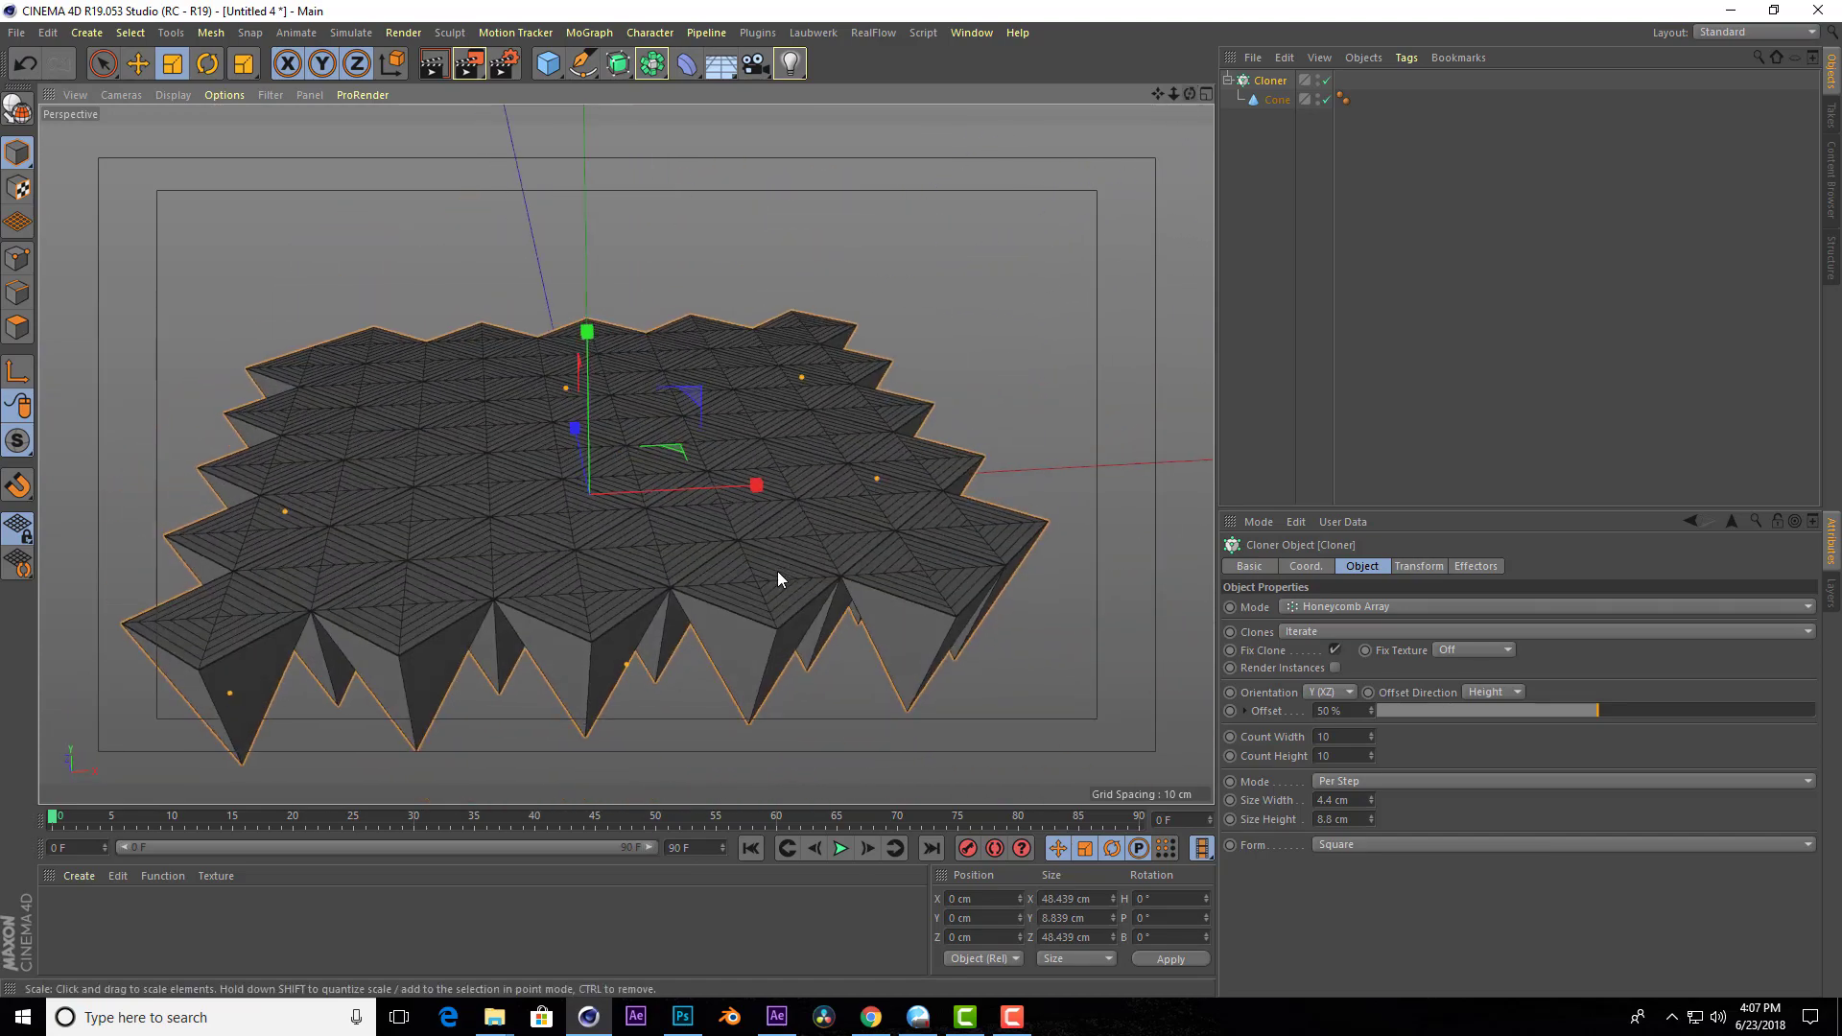
scroll(777, 579, down, 3)
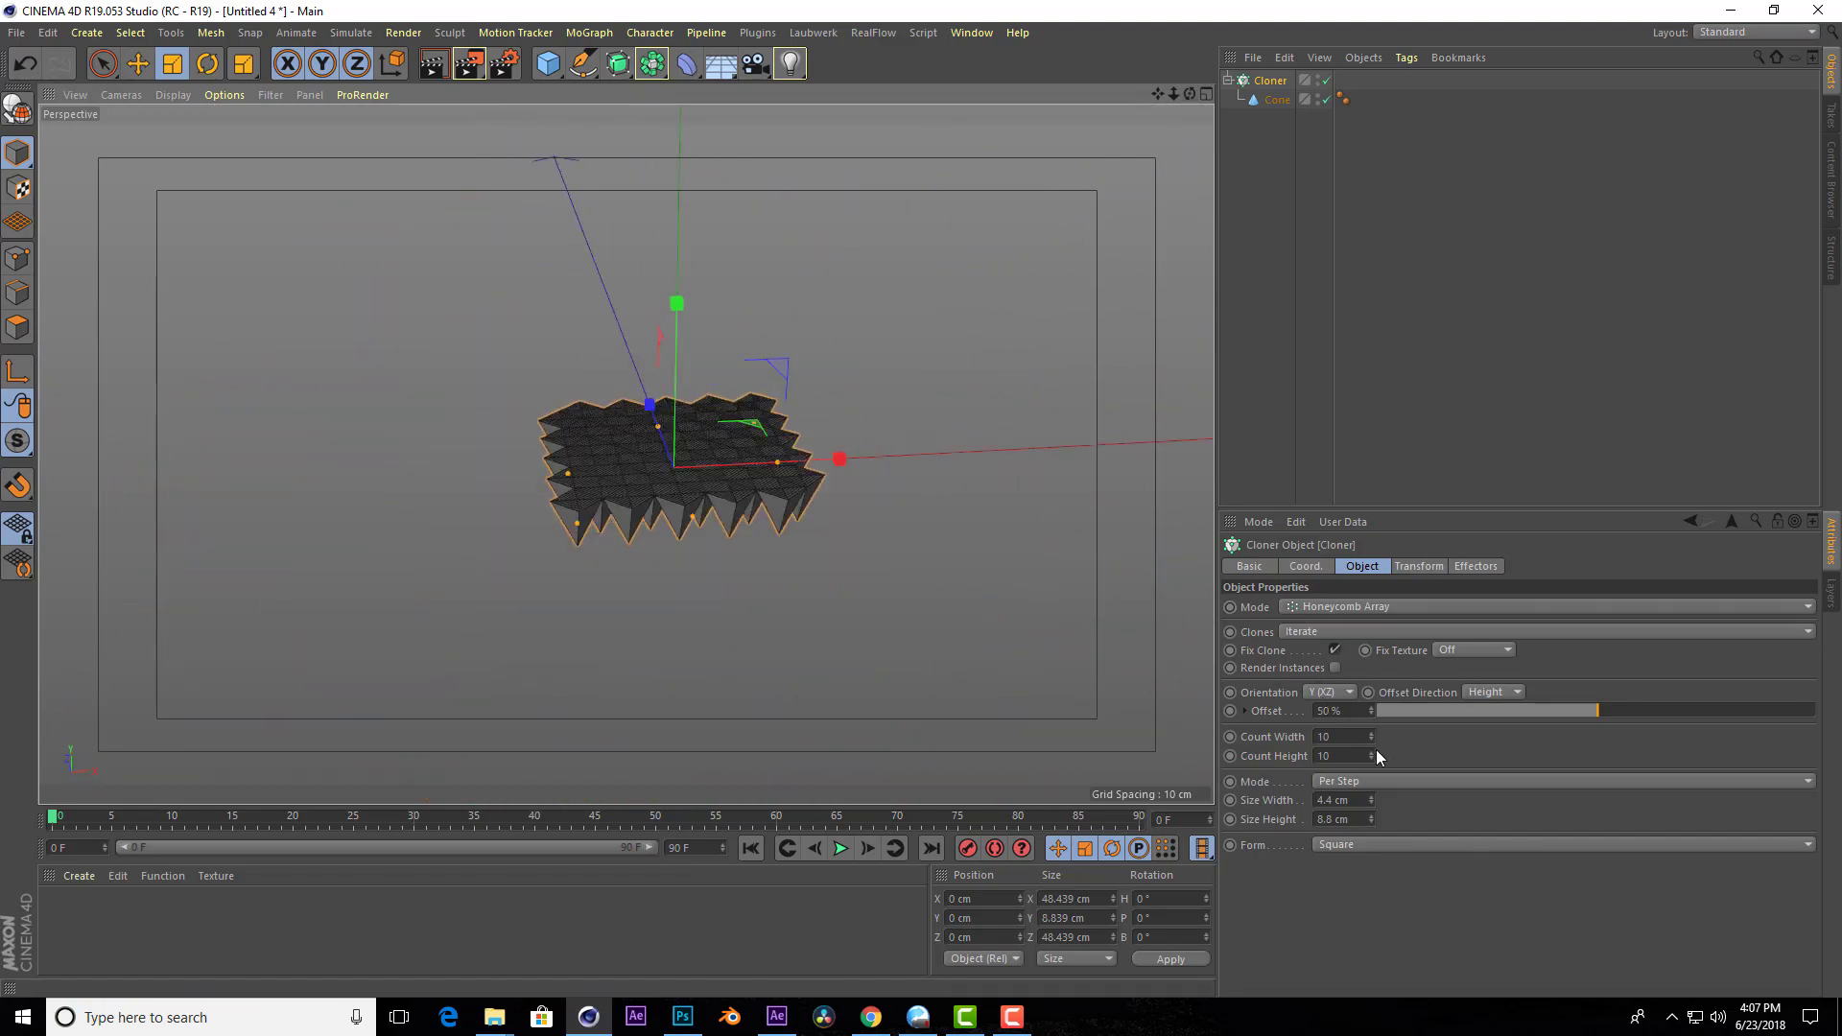
mouse_move(1372, 735)
mouse_down()
mouse_move(1401, 735)
mouse_move(1391, 758)
mouse_up()
mouse_move(1372, 756)
mouse_down()
mouse_move(1377, 771)
mouse_move(1362, 745)
mouse_up()
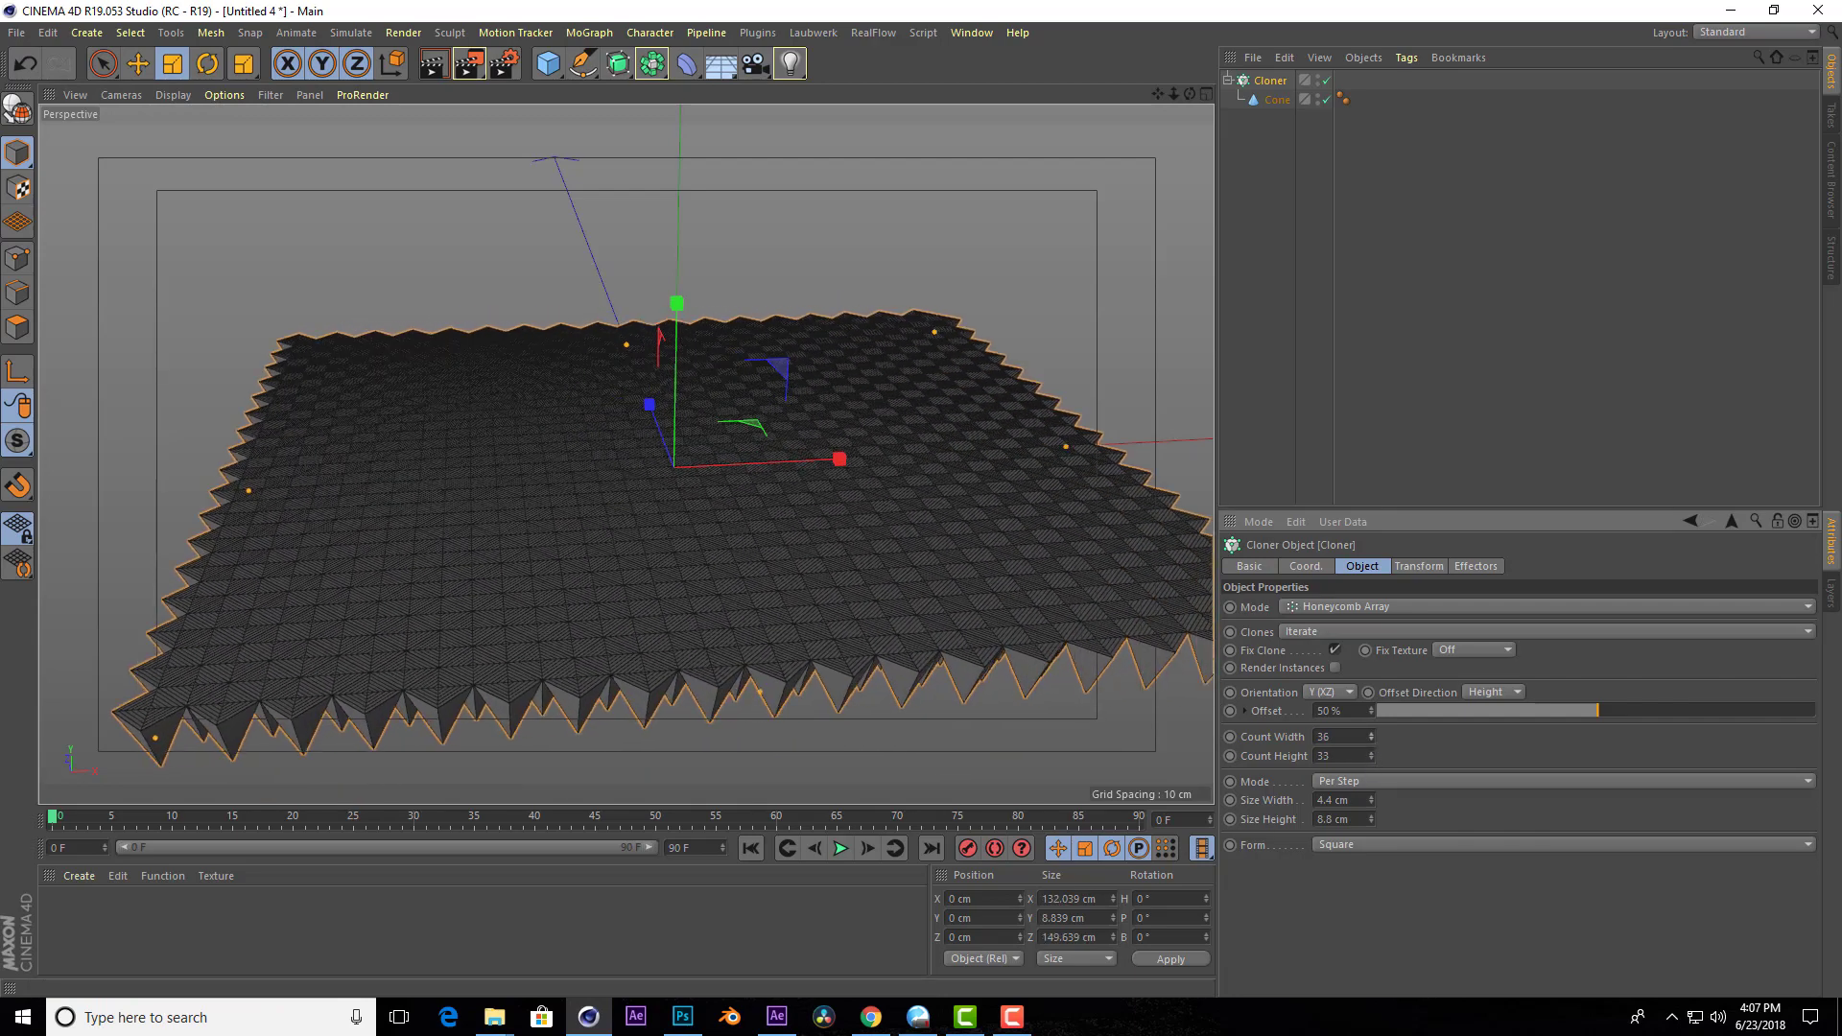
Preview-render the enlarged honeycomb field from a couple of angles.
scroll(735, 476, up, 2)
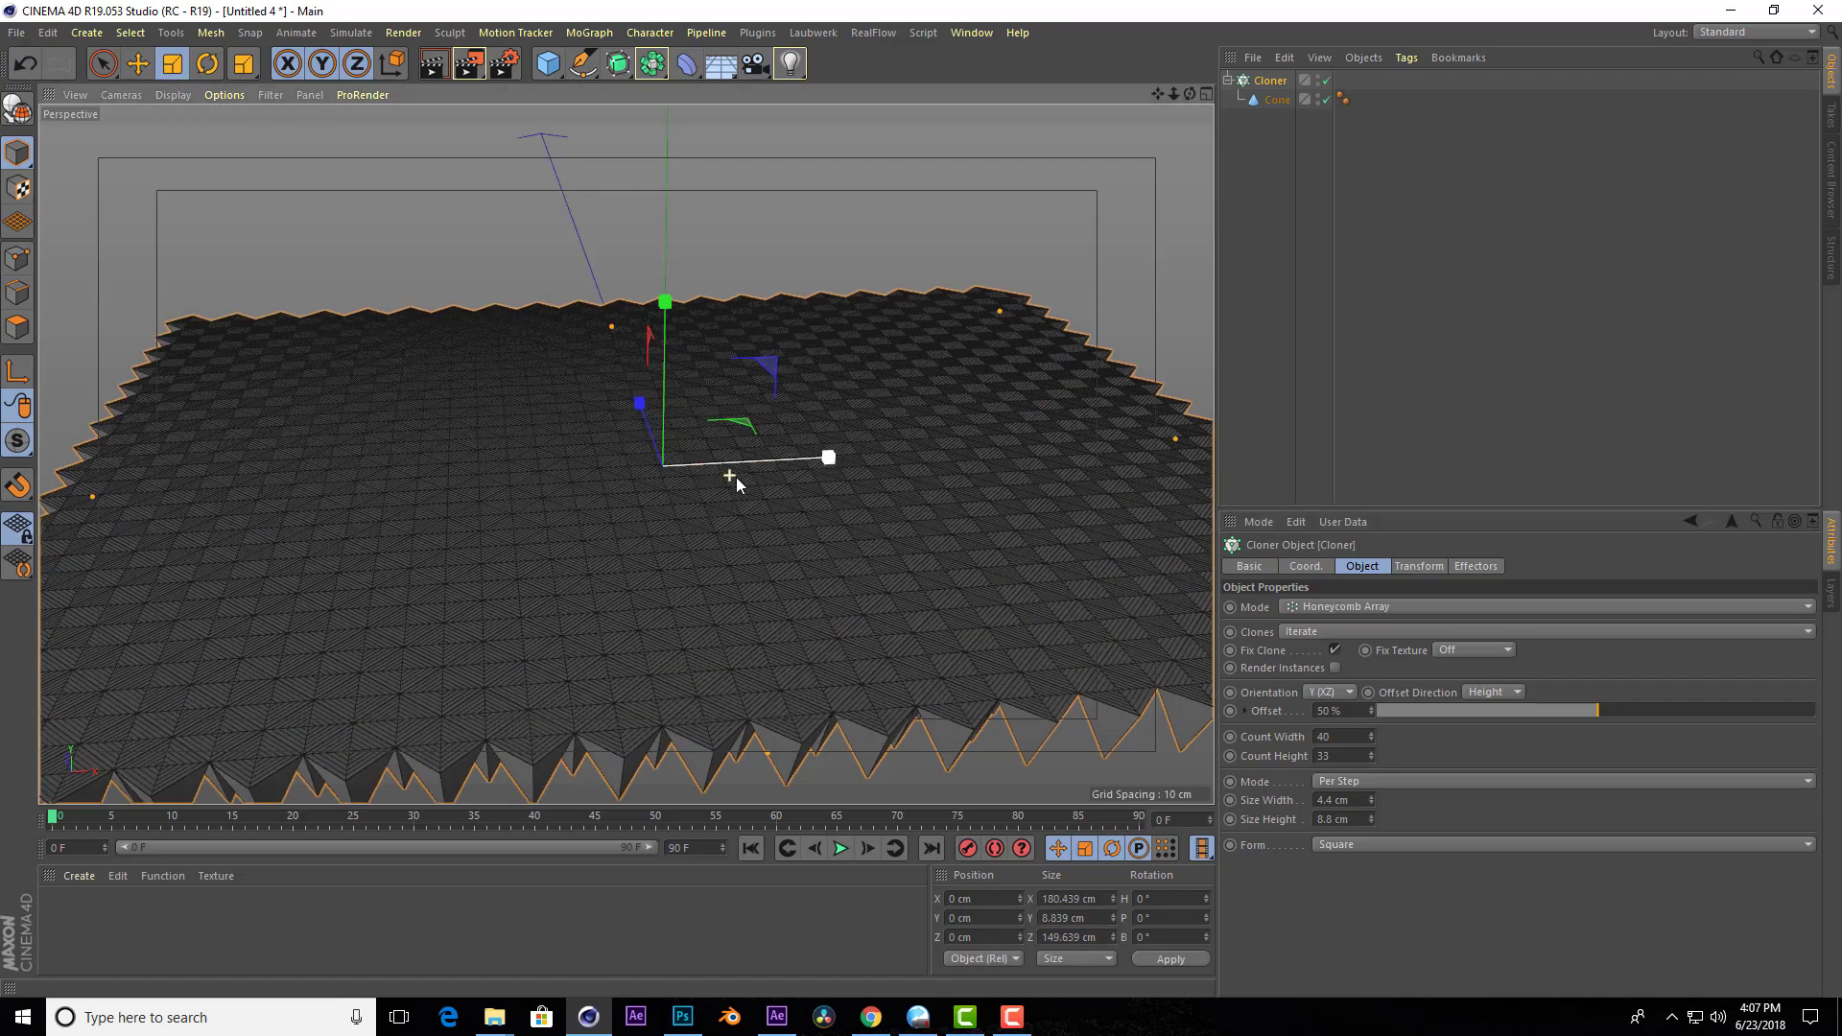
drag(1190, 102, 1056, 115)
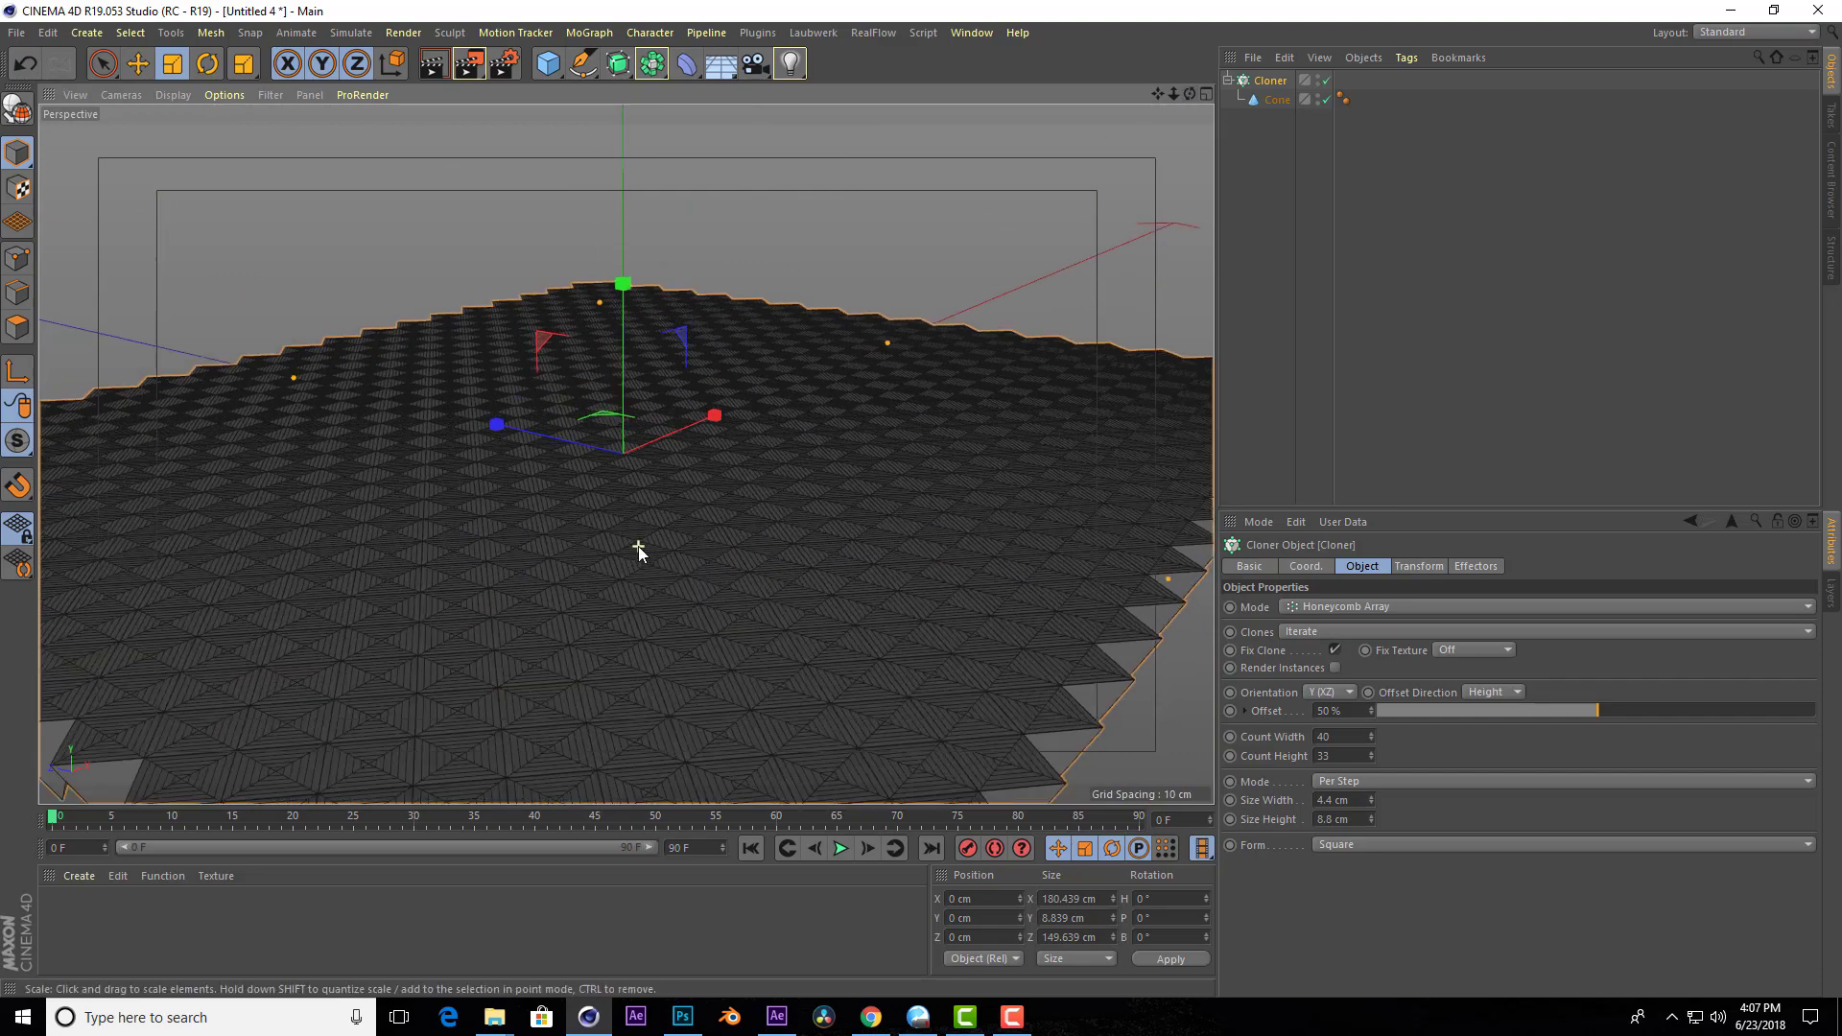
drag(625, 454, 647, 497)
click(428, 73)
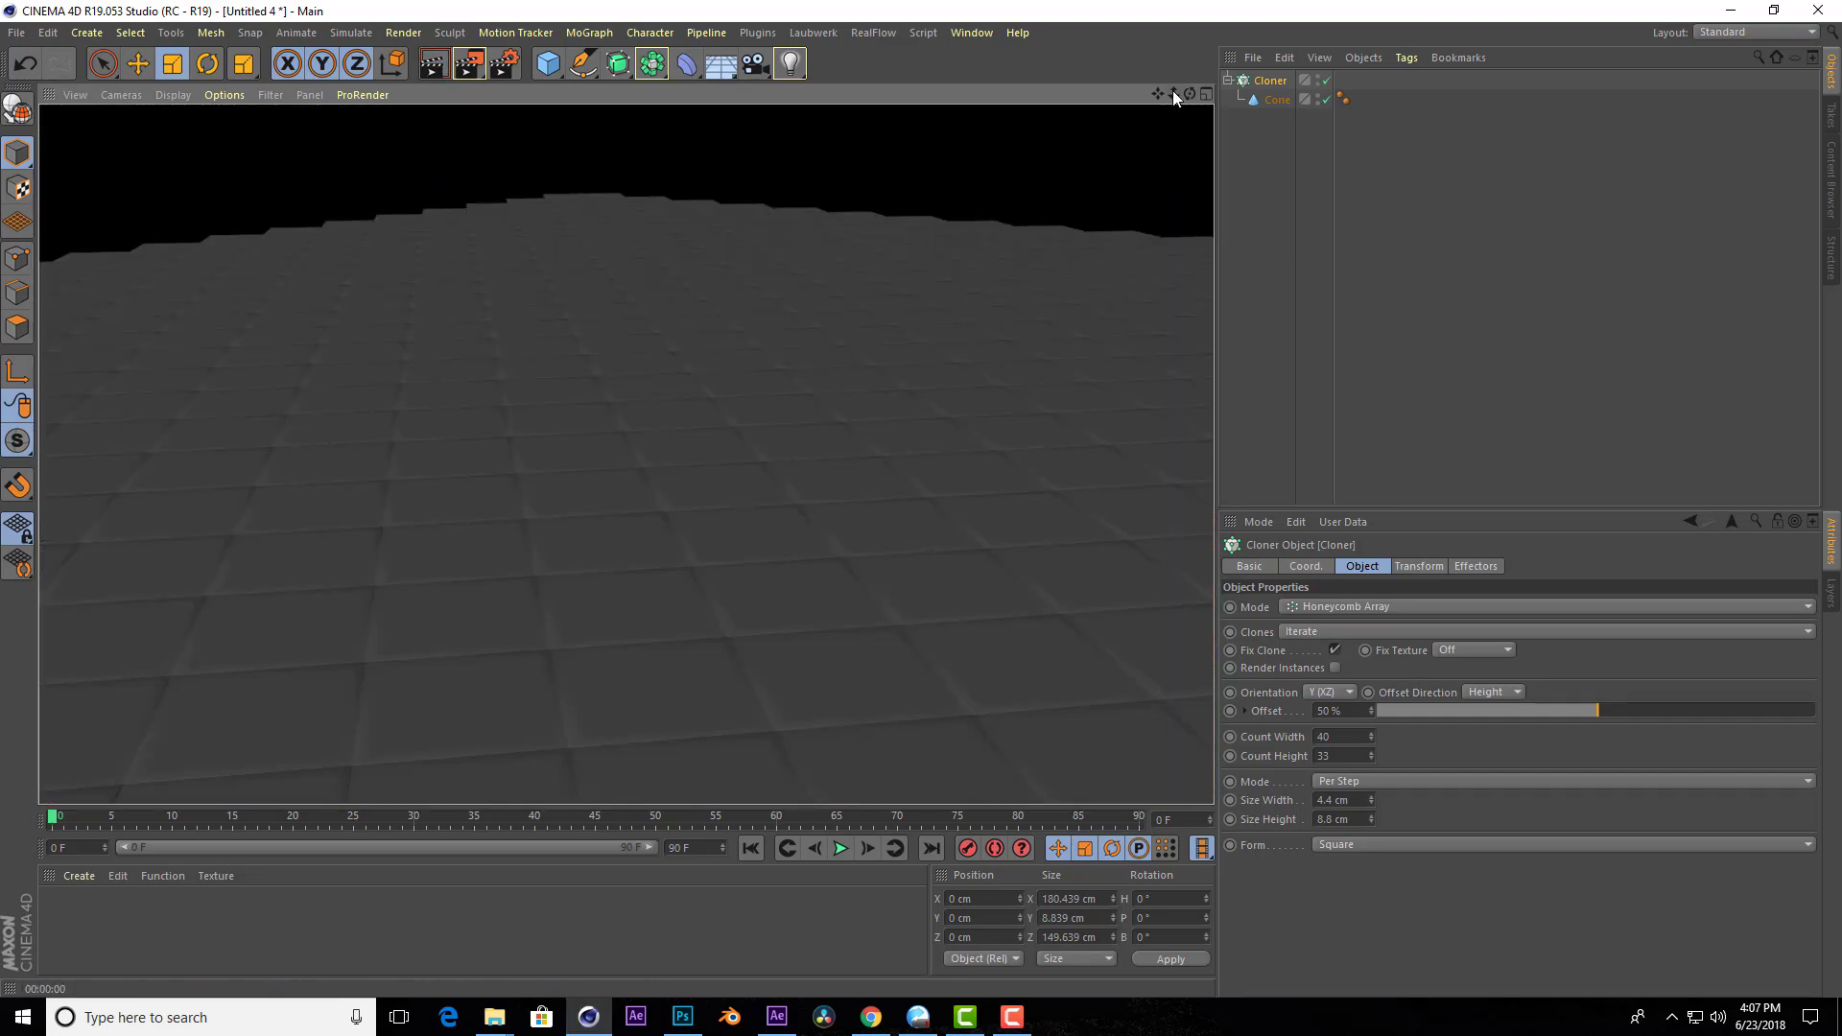
drag(1173, 90, 463, 84)
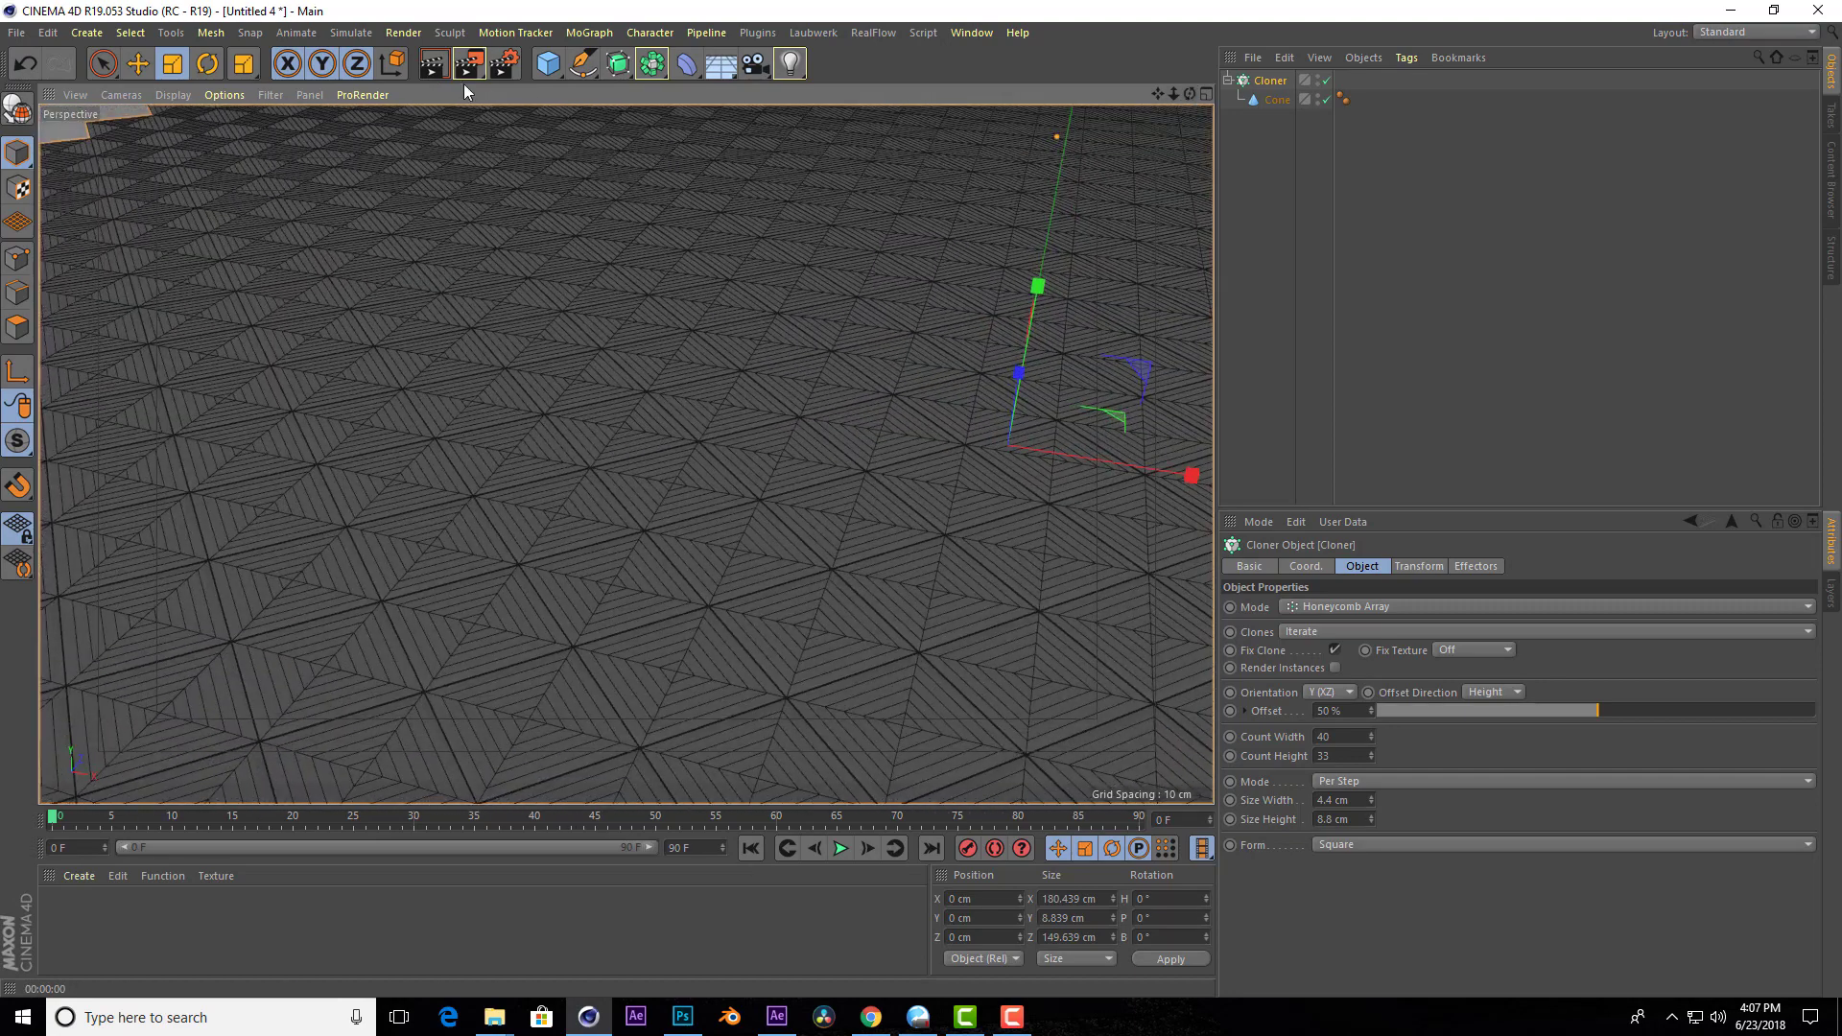
click(427, 69)
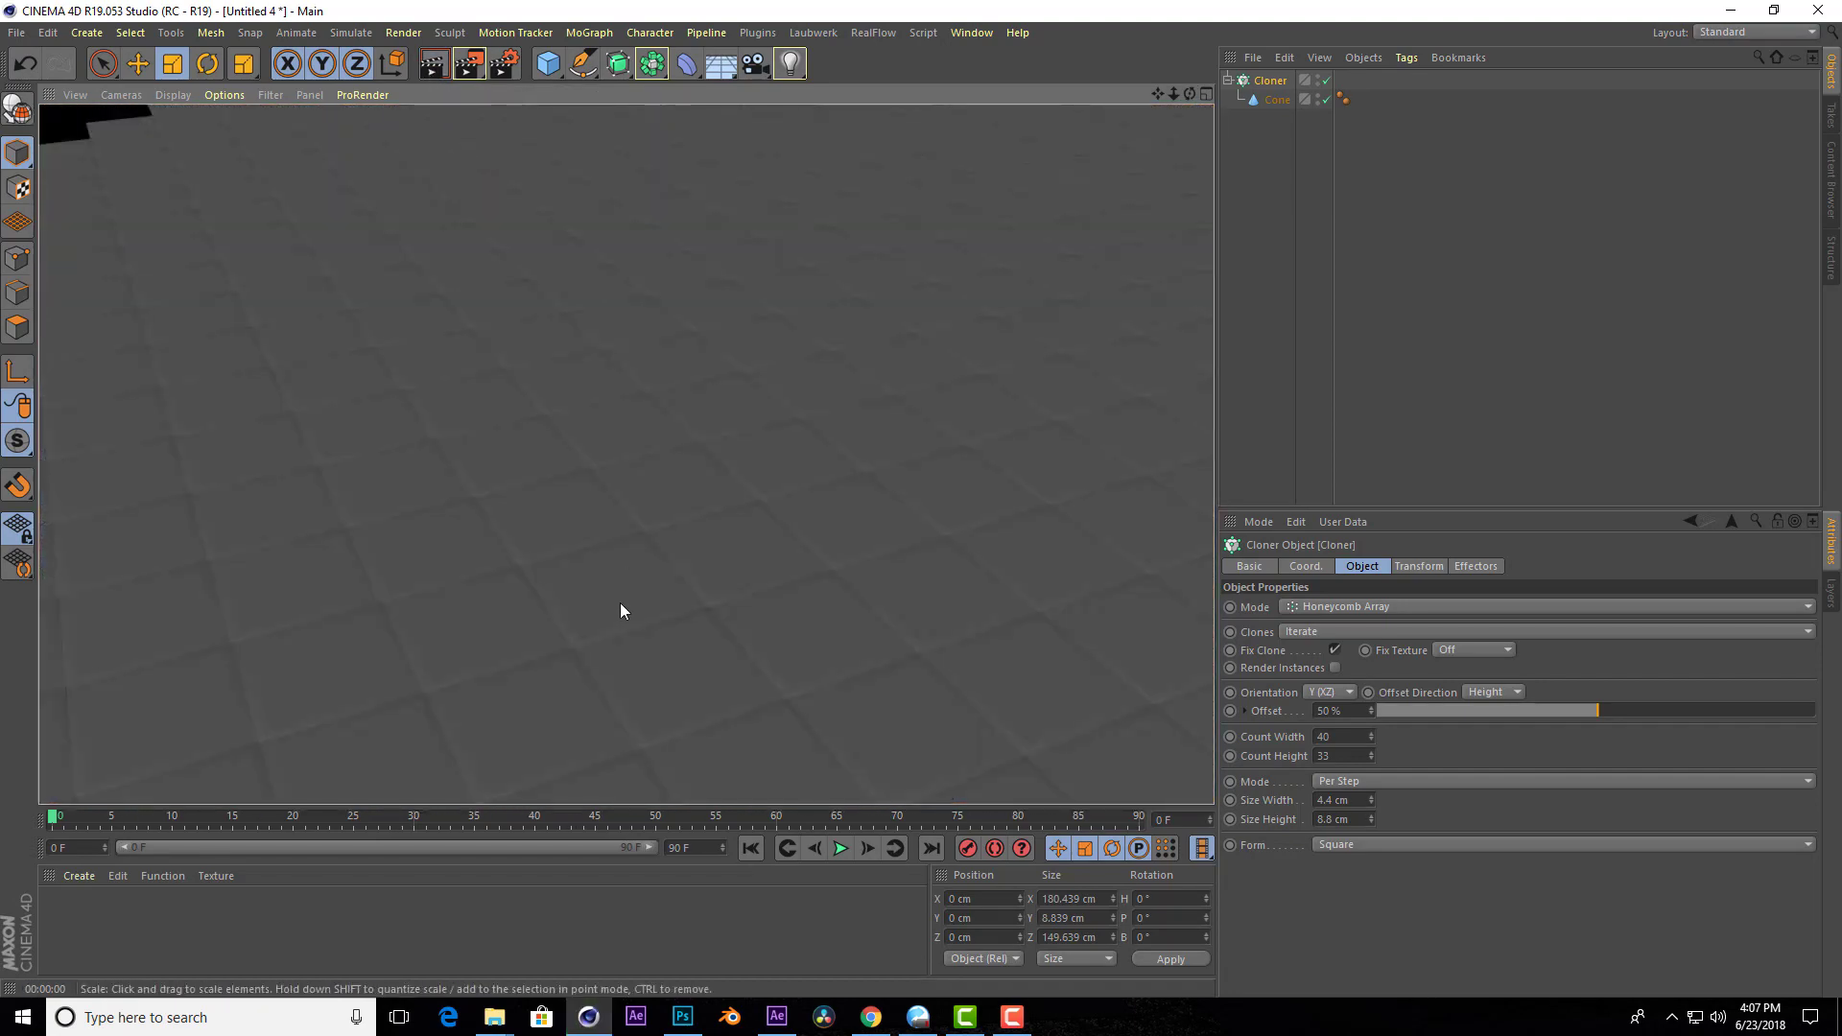
Disable the Cloner in the Object Manager, leaving a single pyramid.
scroll(486, 615, up, 3)
scroll(601, 611, up, 3)
scroll(601, 602, up, 3)
scroll(601, 610, up, 3)
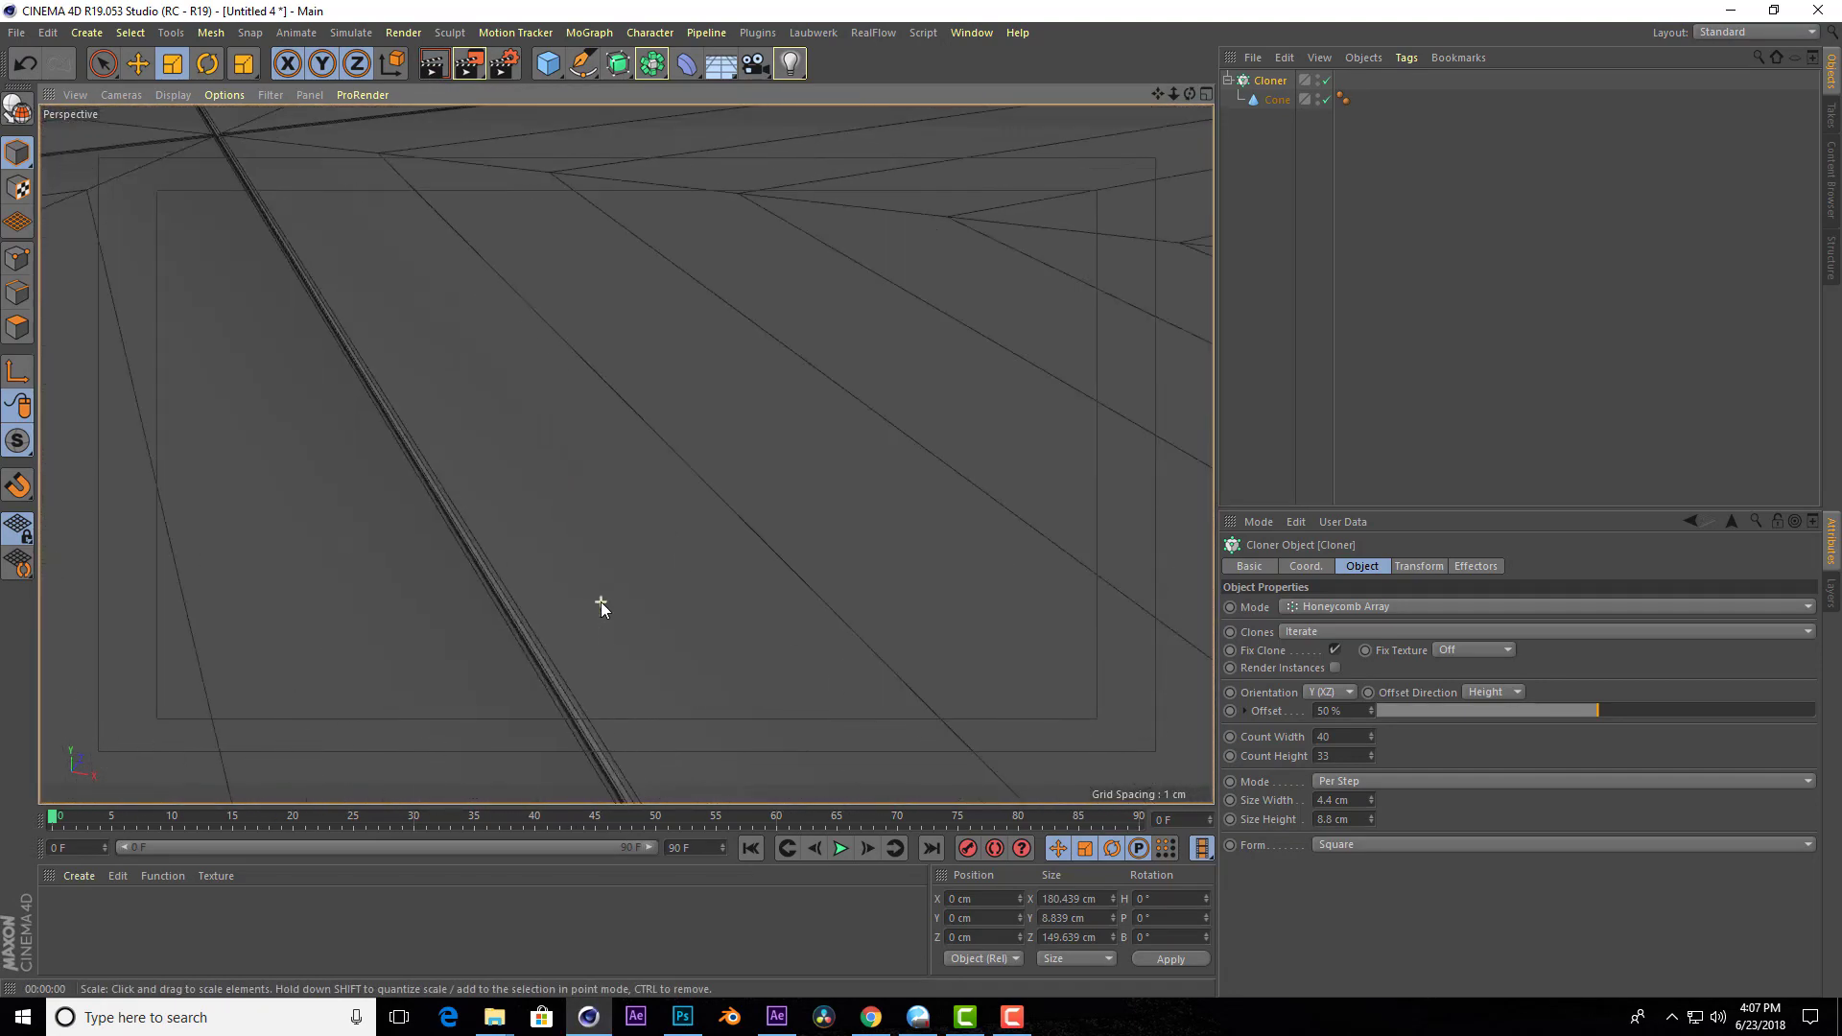
scroll(514, 641, up, 2)
scroll(515, 641, up, 3)
scroll(512, 636, down, 2)
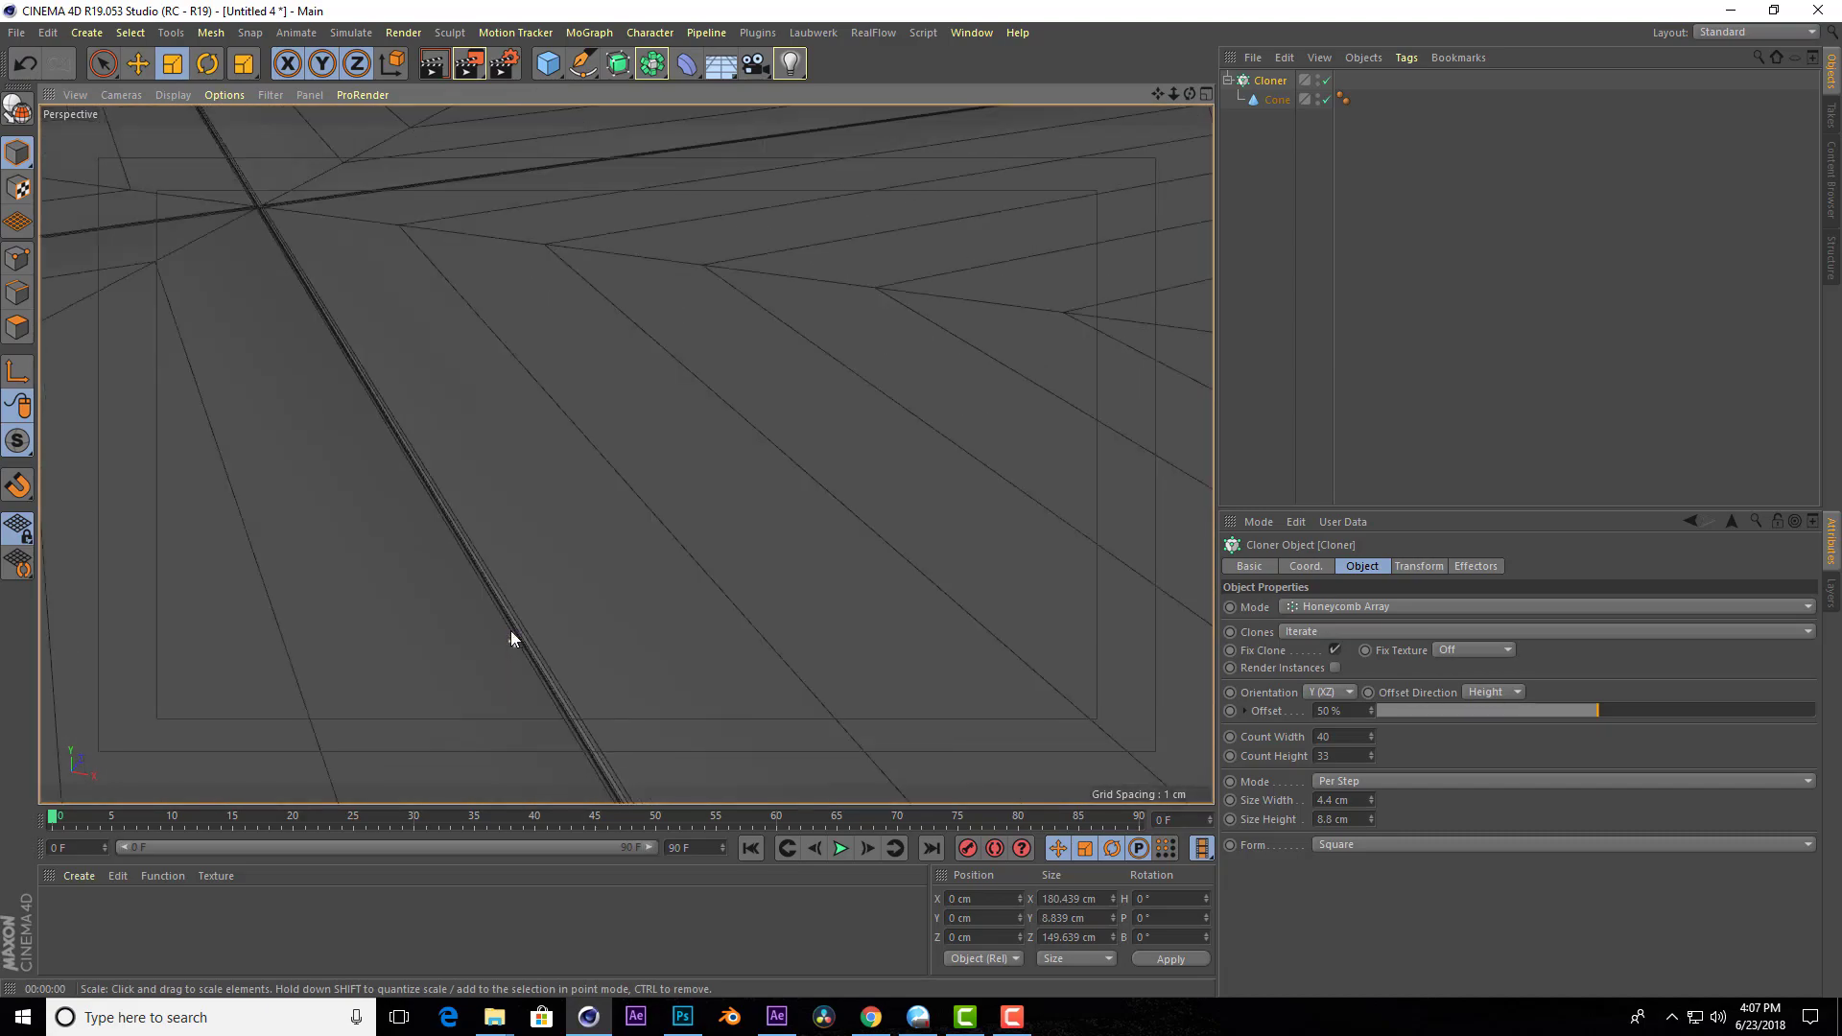
scroll(550, 550, down, 3)
scroll(606, 470, down, 3)
scroll(619, 518, down, 3)
scroll(620, 519, down, 3)
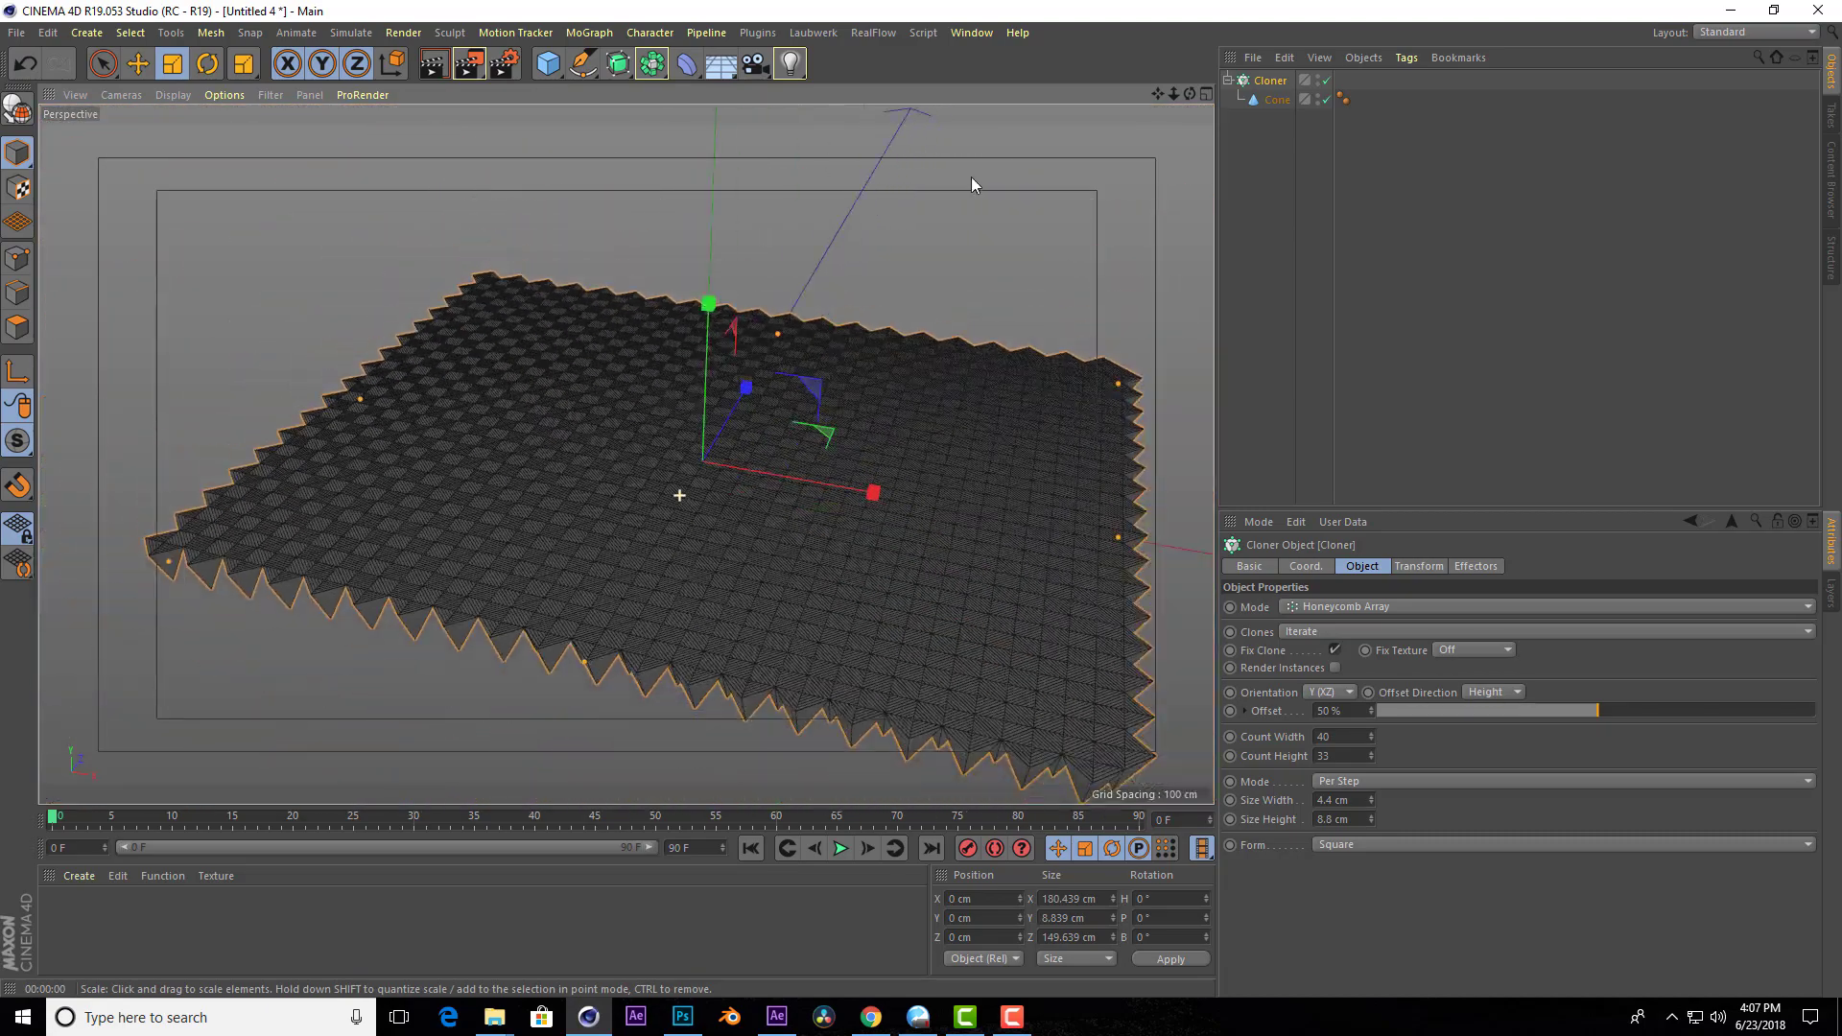
click(1326, 80)
Duplicate the Cloner and group the copy into a Null with Alt+G.
scroll(700, 456, up, 3)
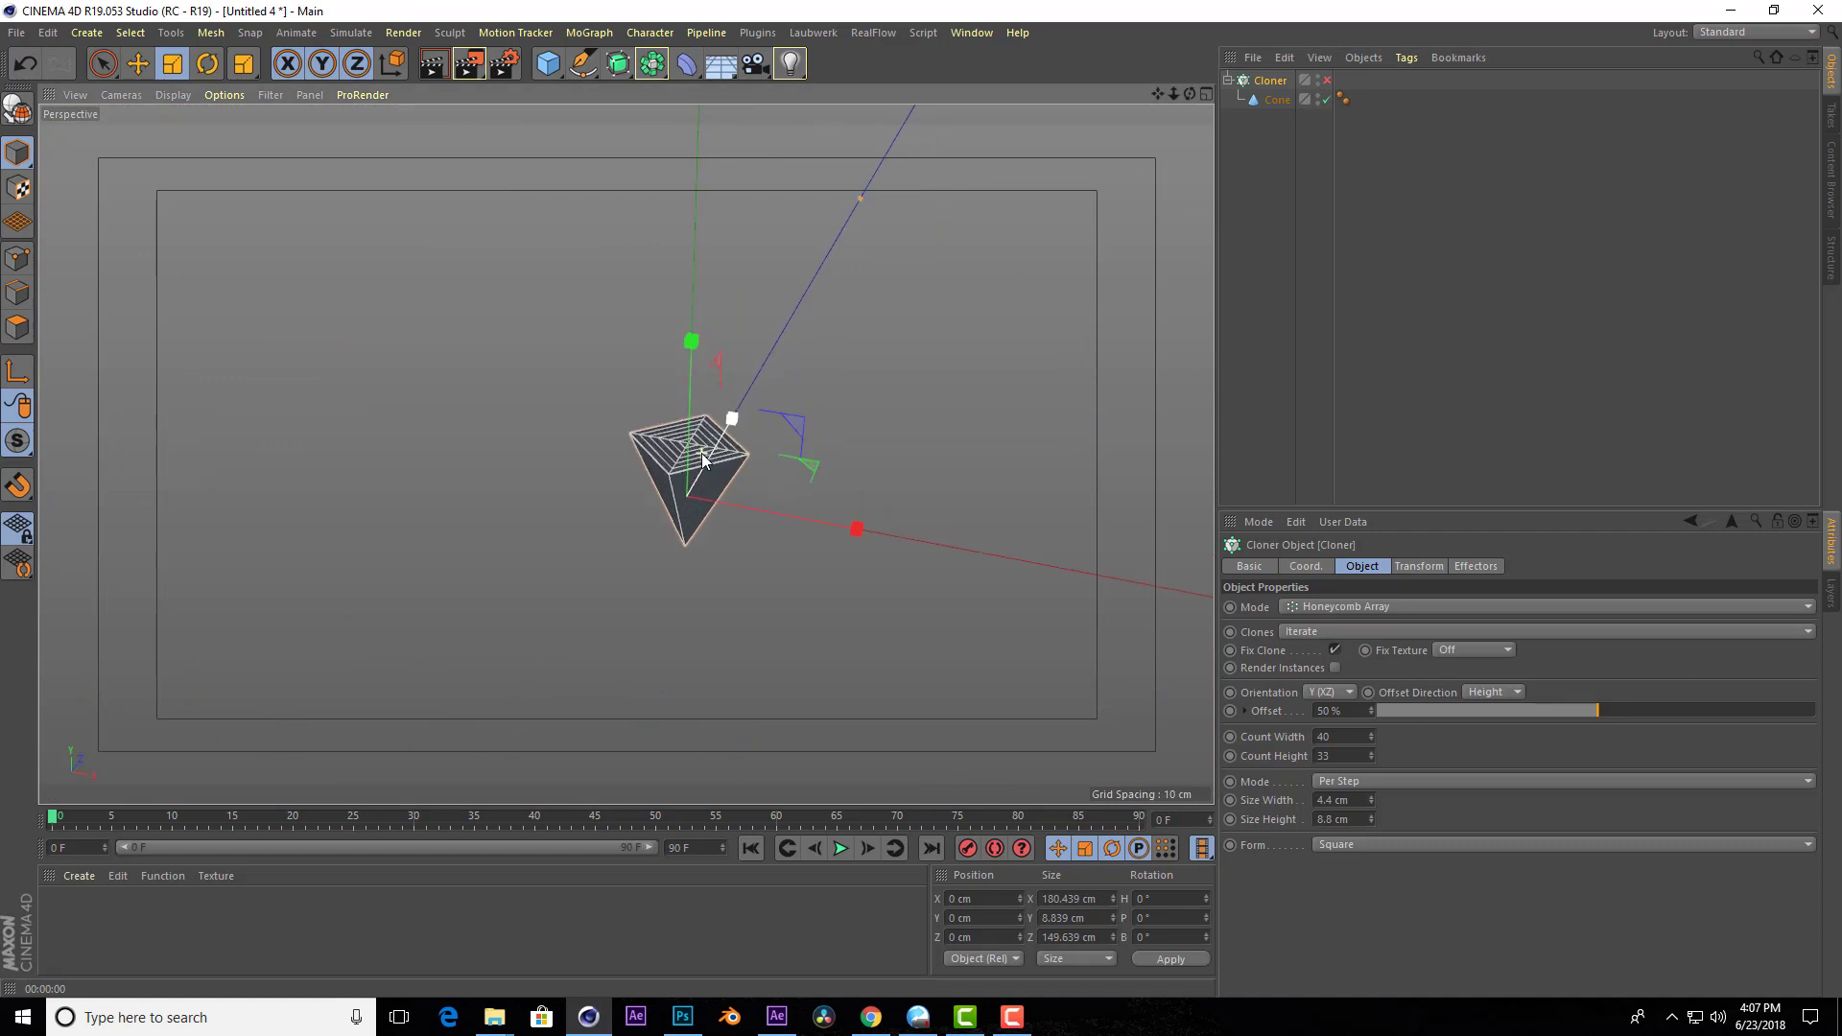
scroll(703, 459, up, 3)
click(1228, 81)
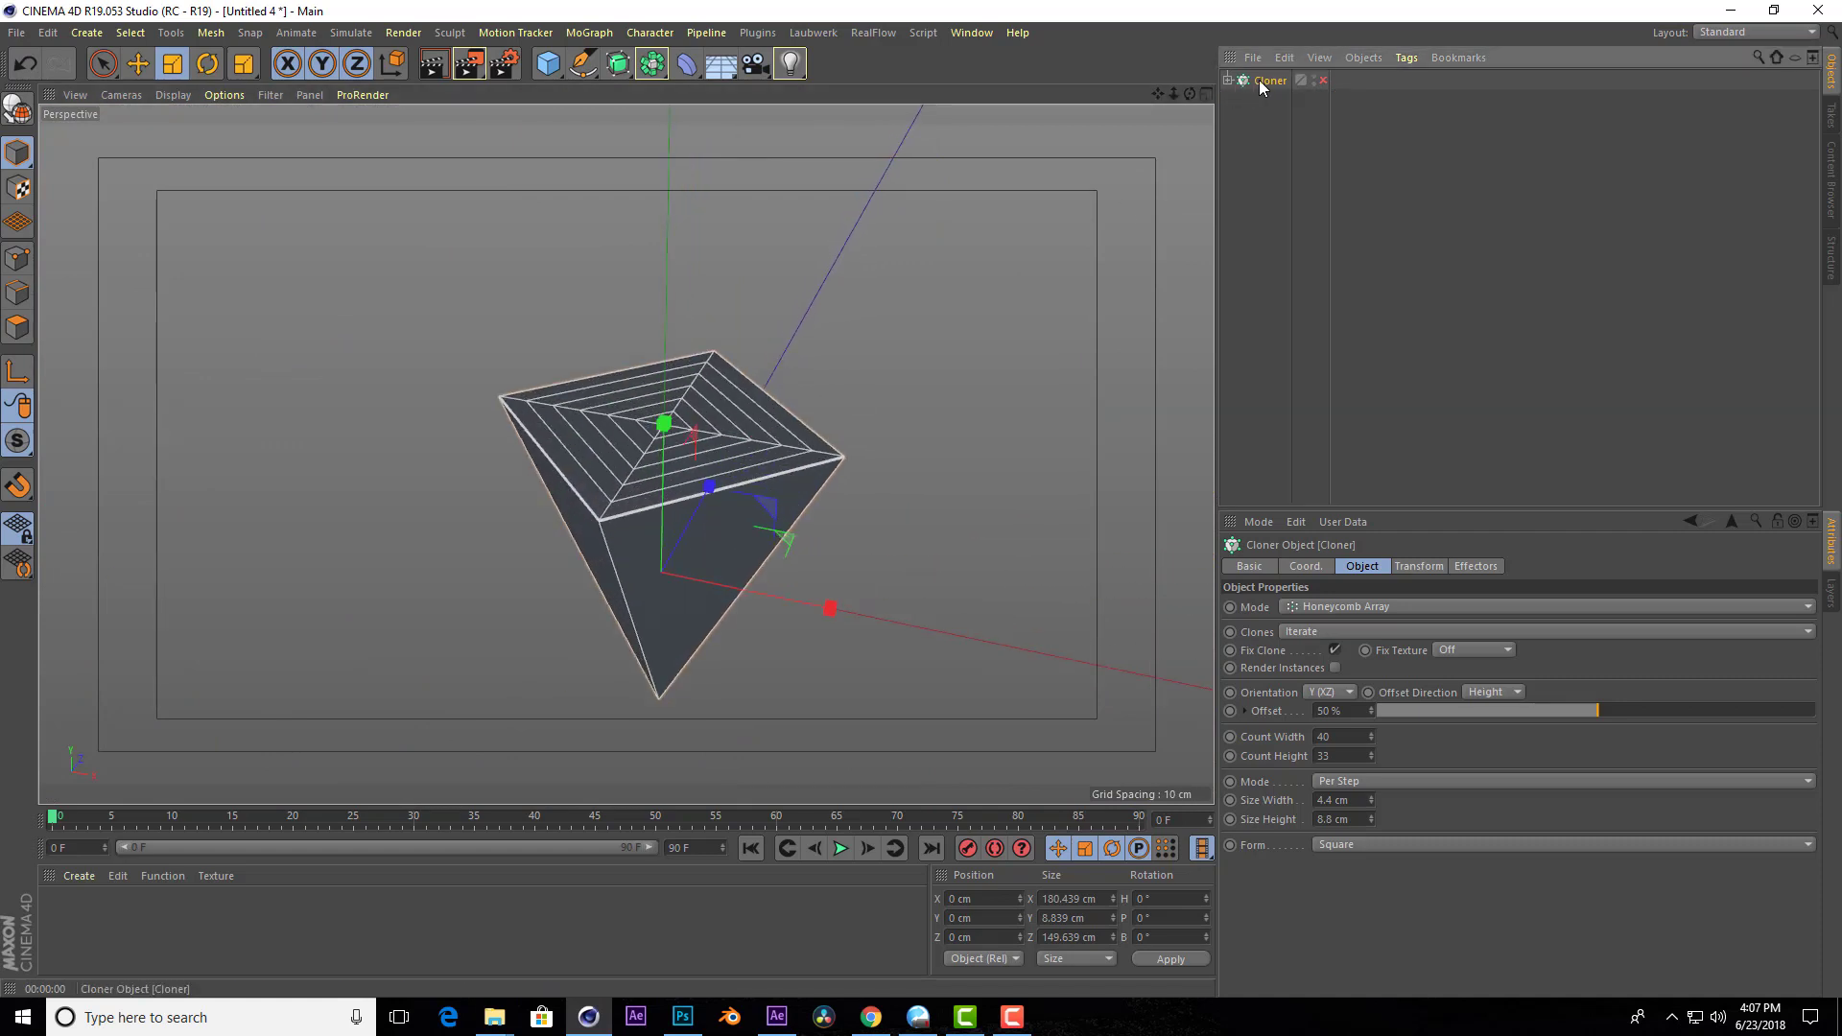
ctrl+drag(1261, 86, 1324, 160)
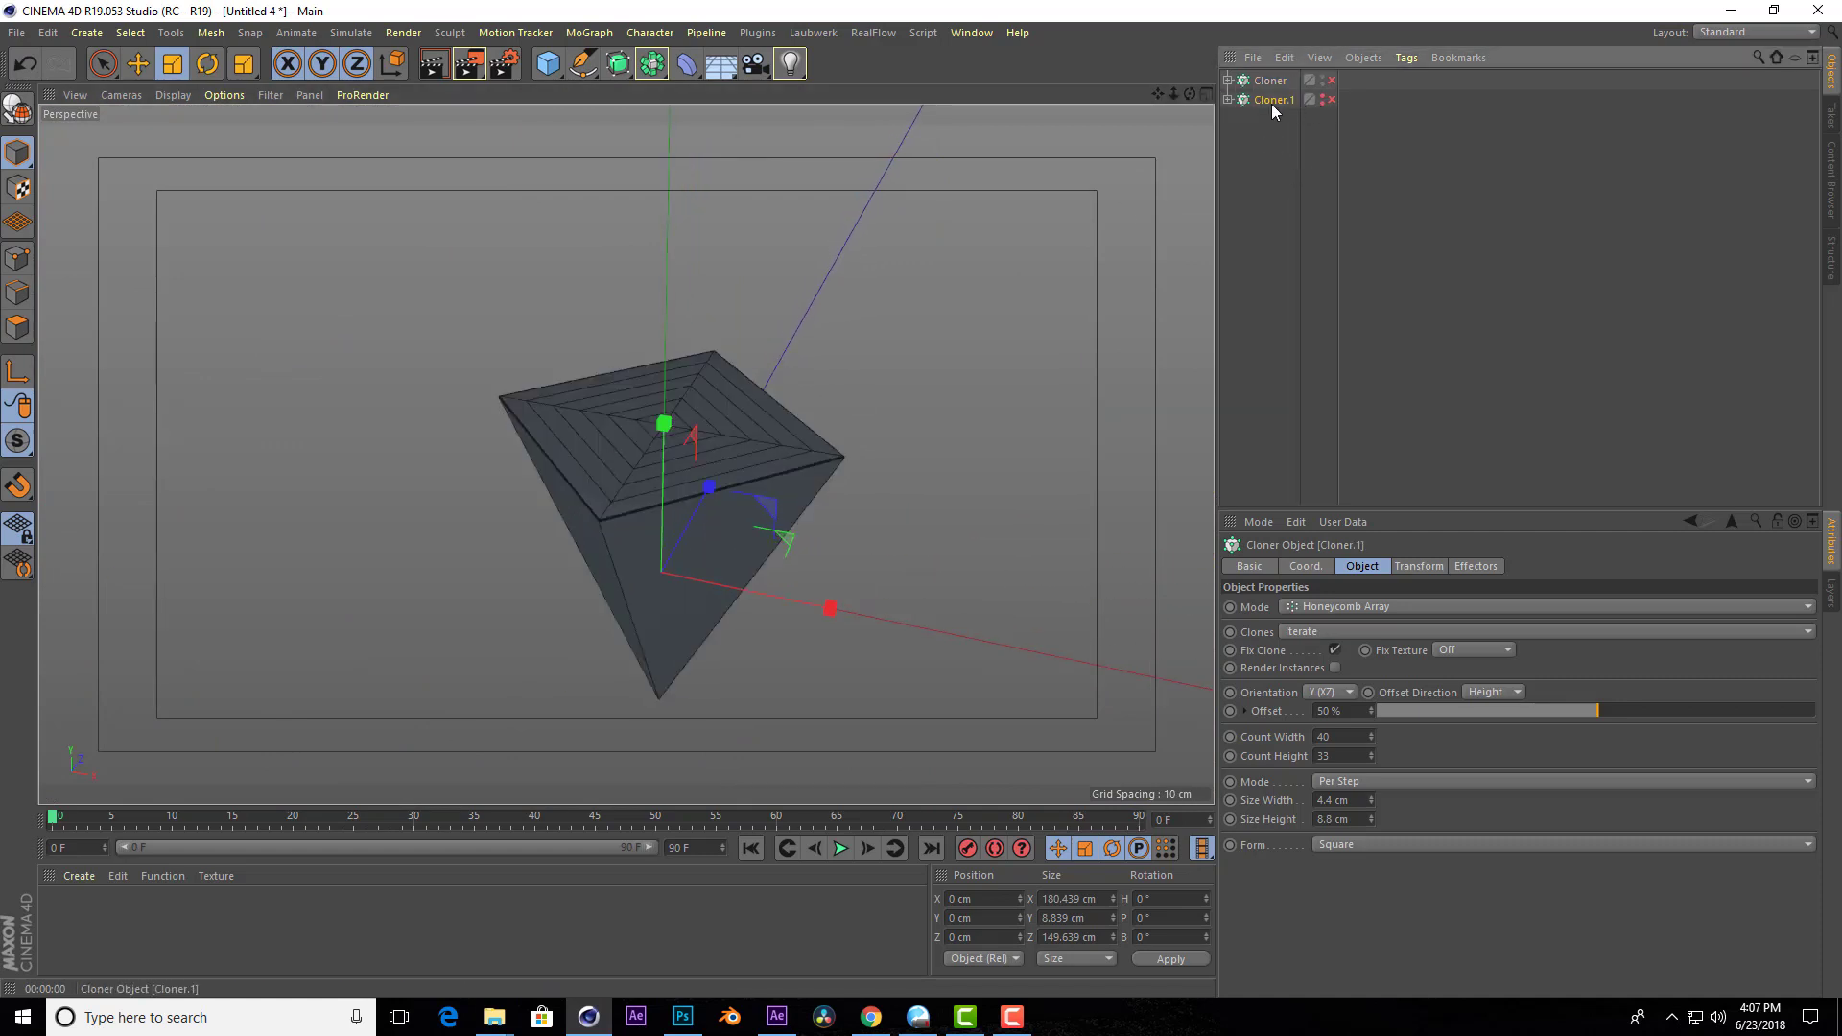
key(alt+g)
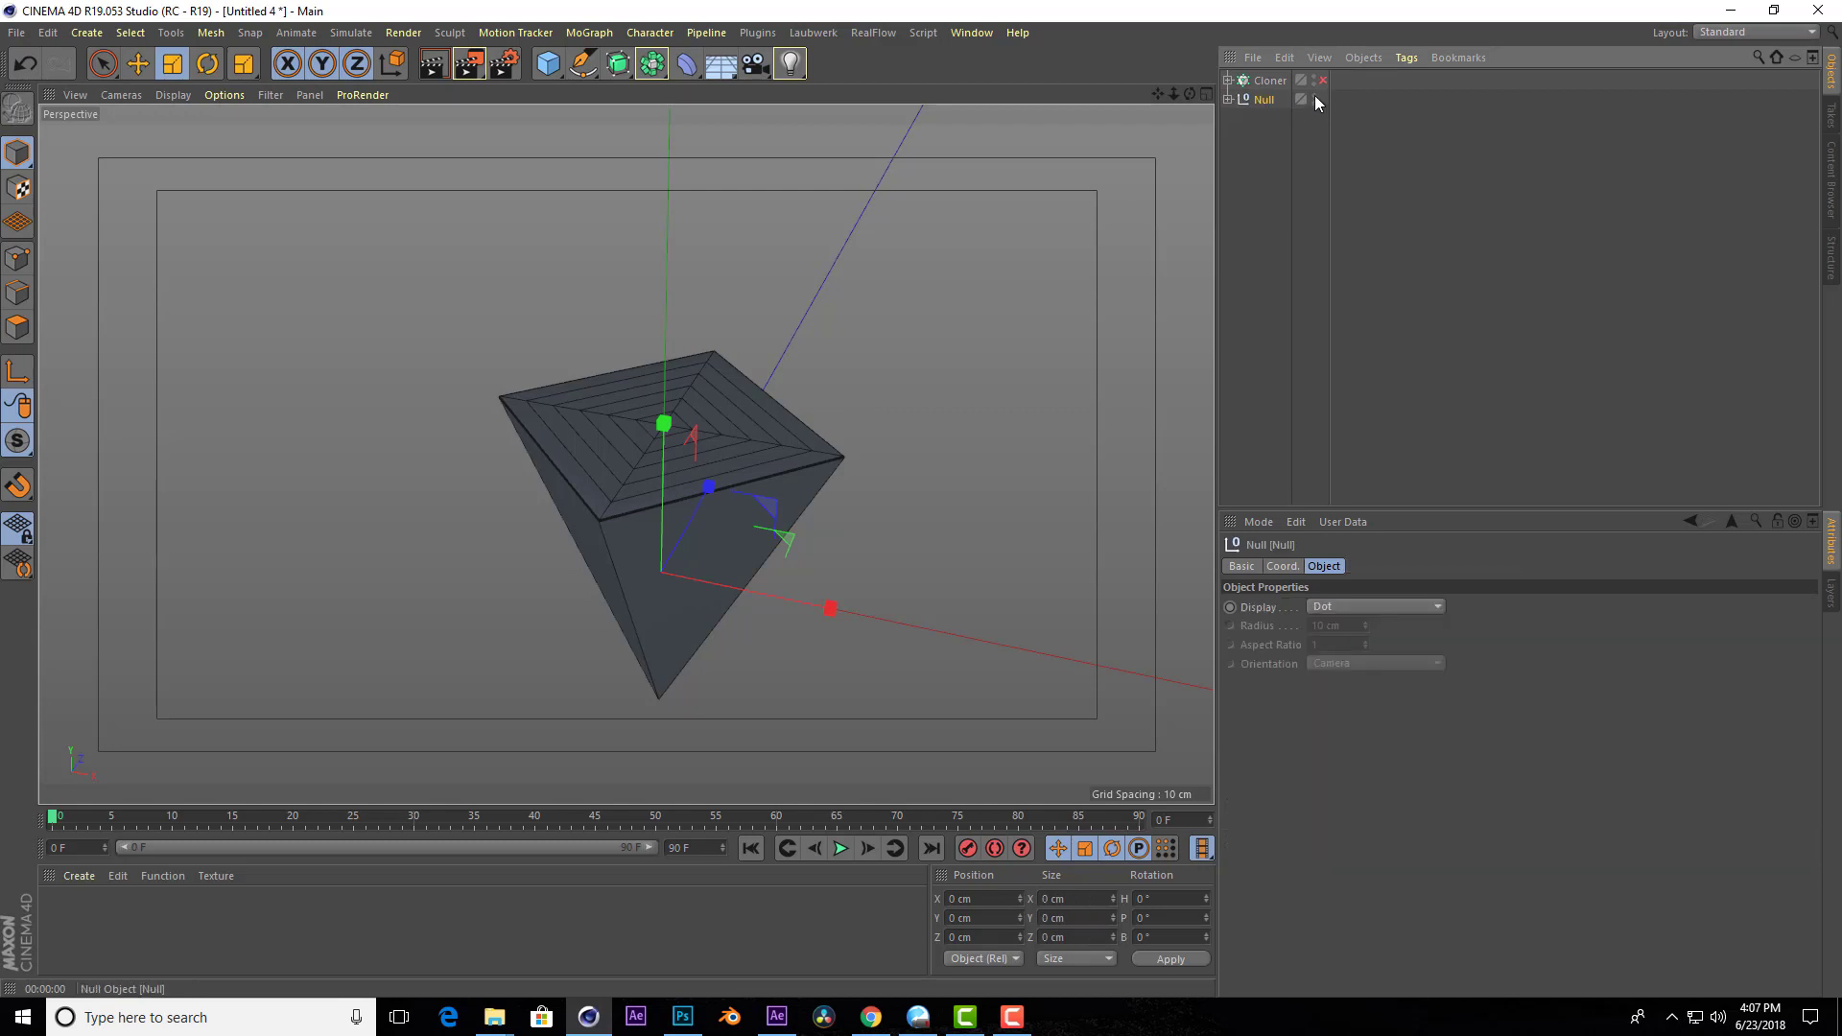
Make the Cone inside the Cloner editable and switch to Polygon mode.
click(1228, 80)
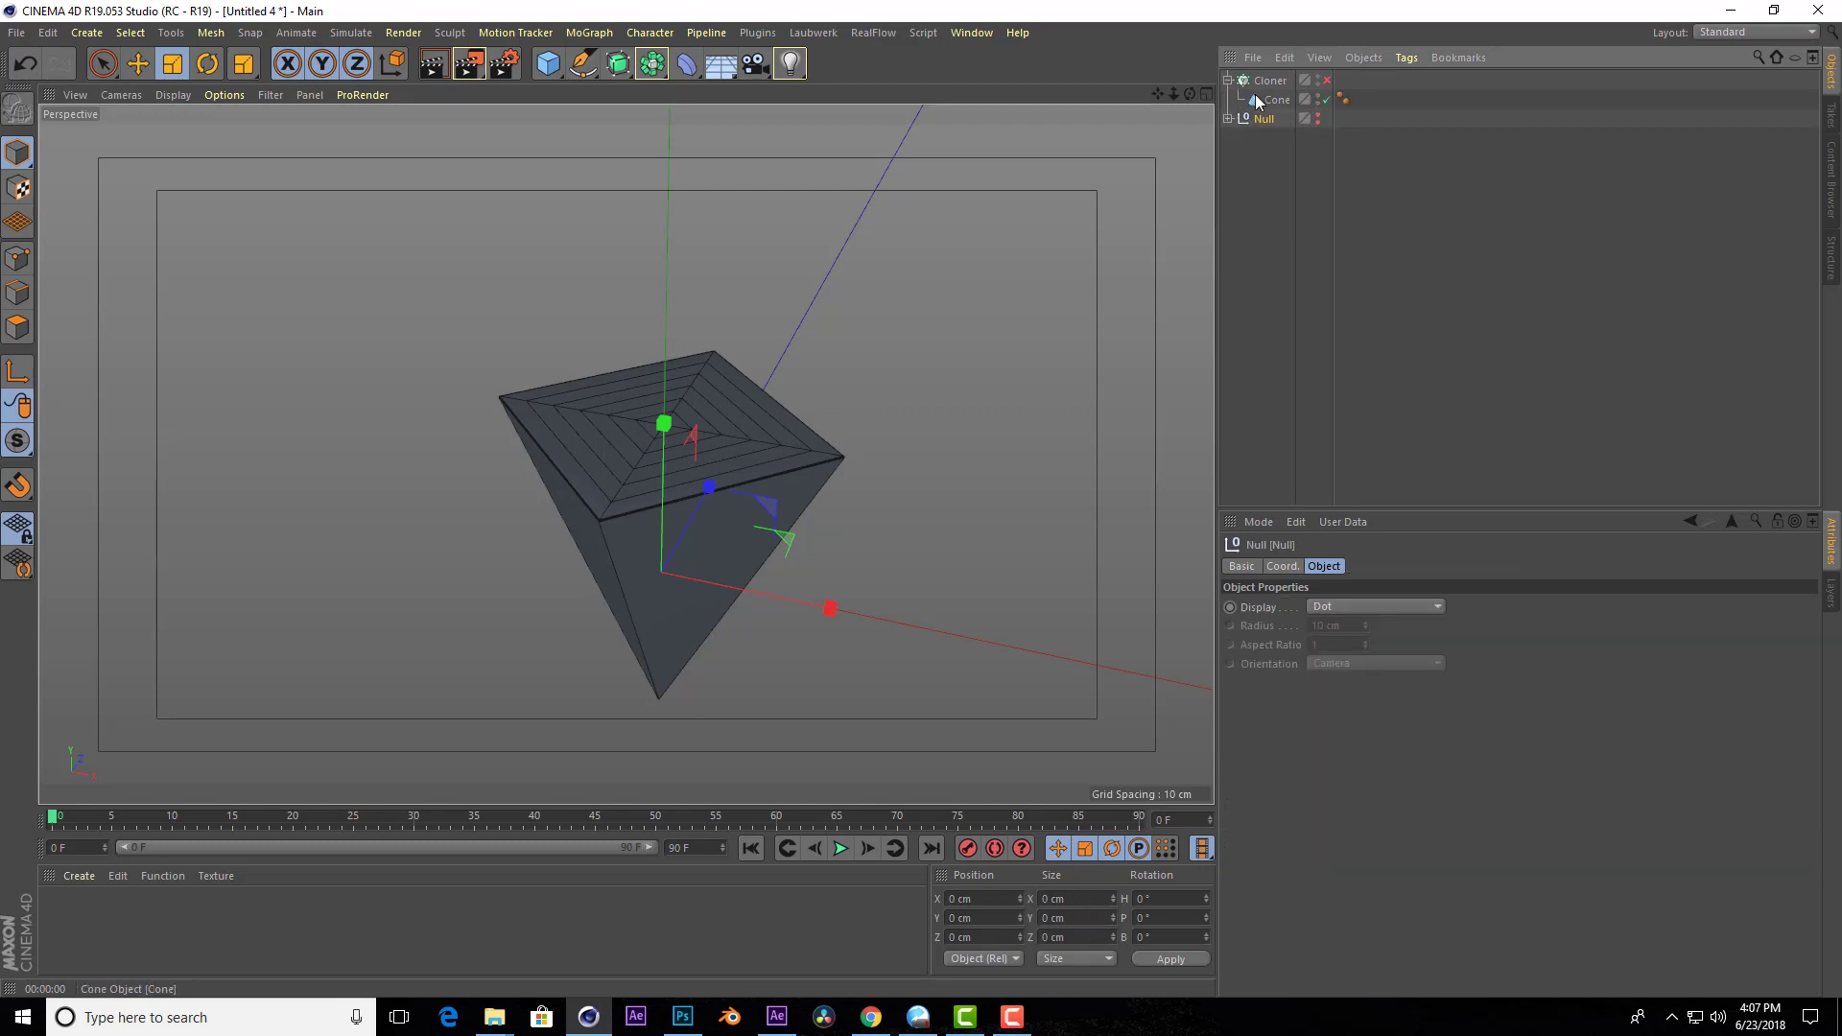
click(1276, 99)
click(17, 107)
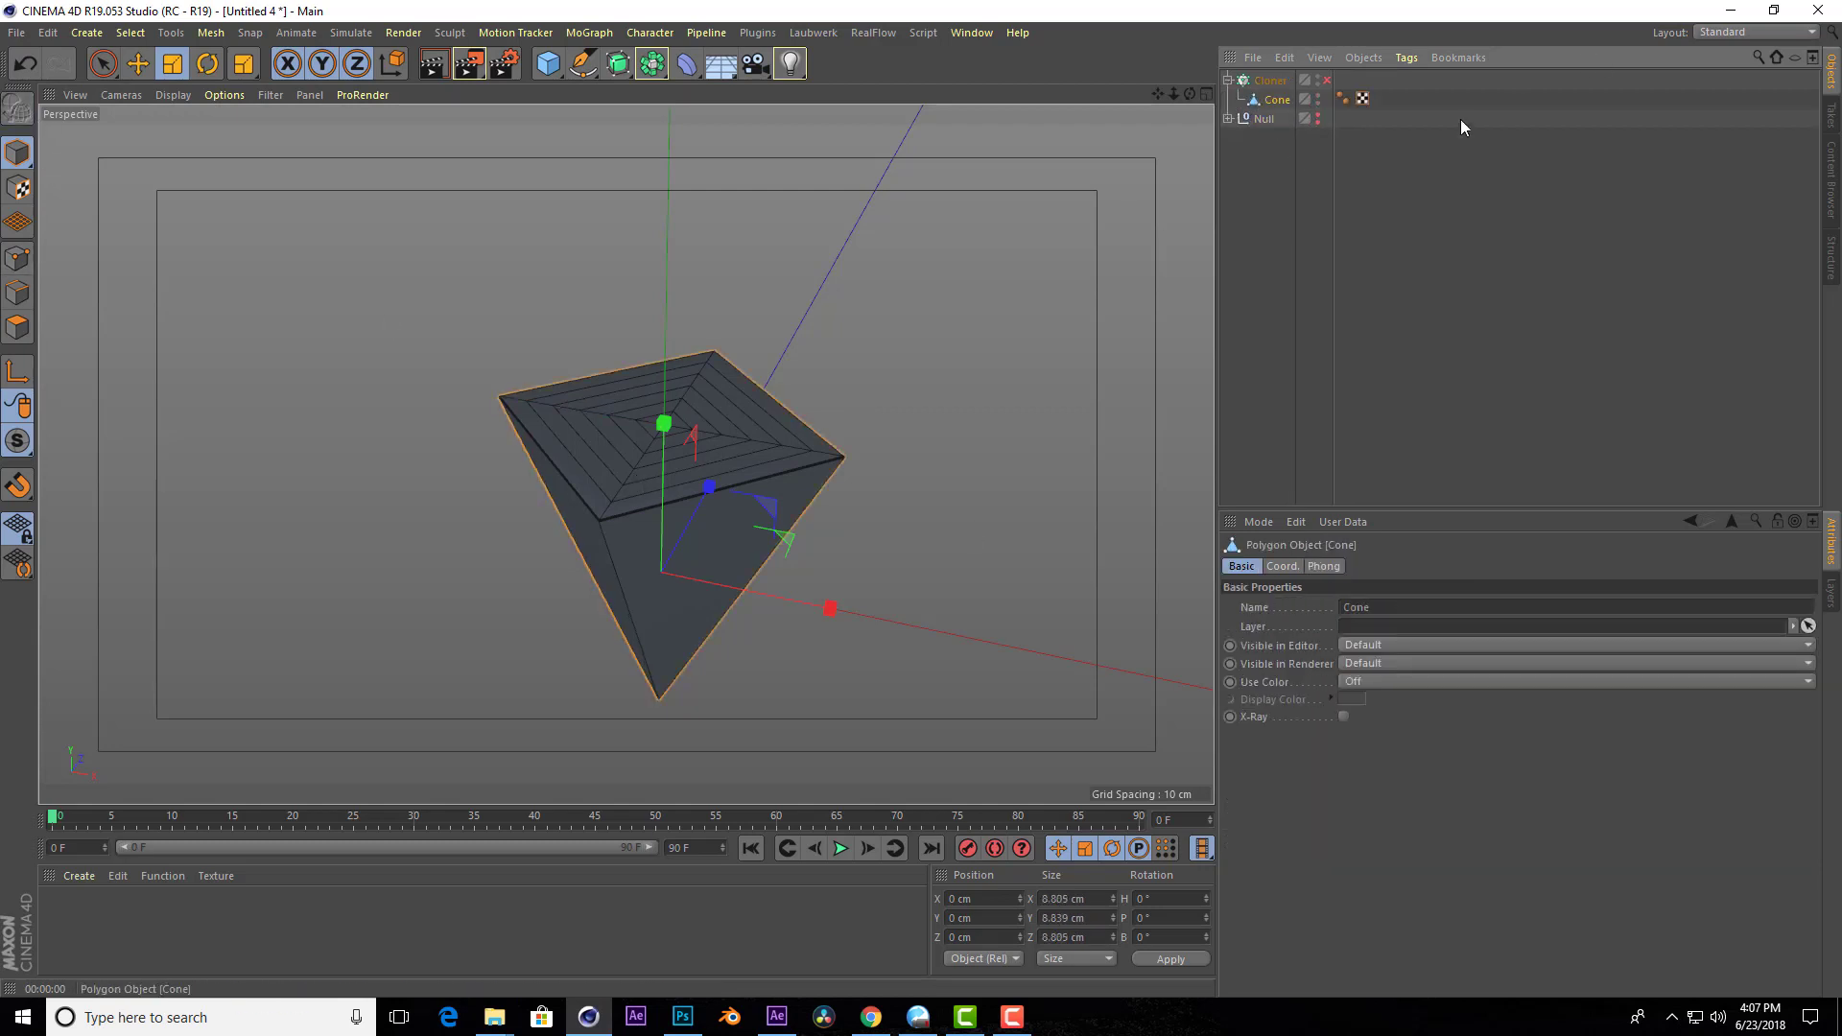
click(103, 63)
Live-select the strips of two alternating square rings on the cone's top.
click(17, 328)
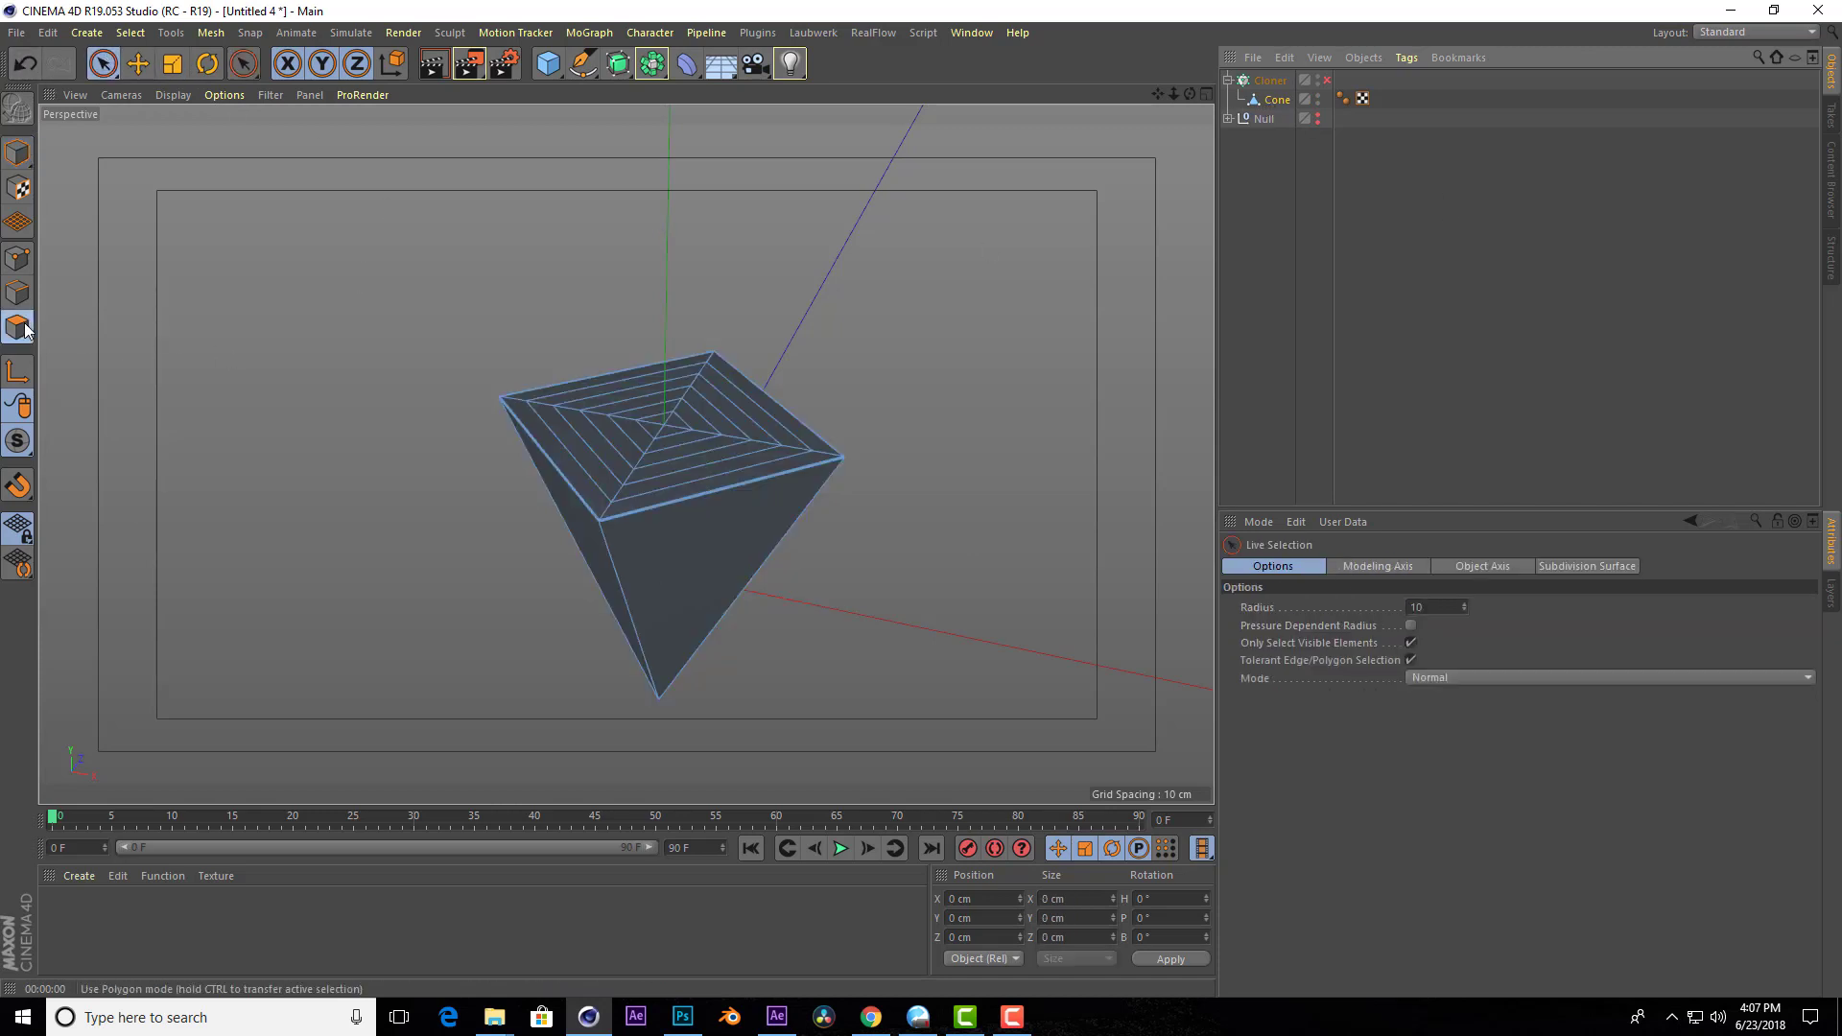
scroll(683, 436, up, 3)
alt+drag(672, 466, 1036, 351)
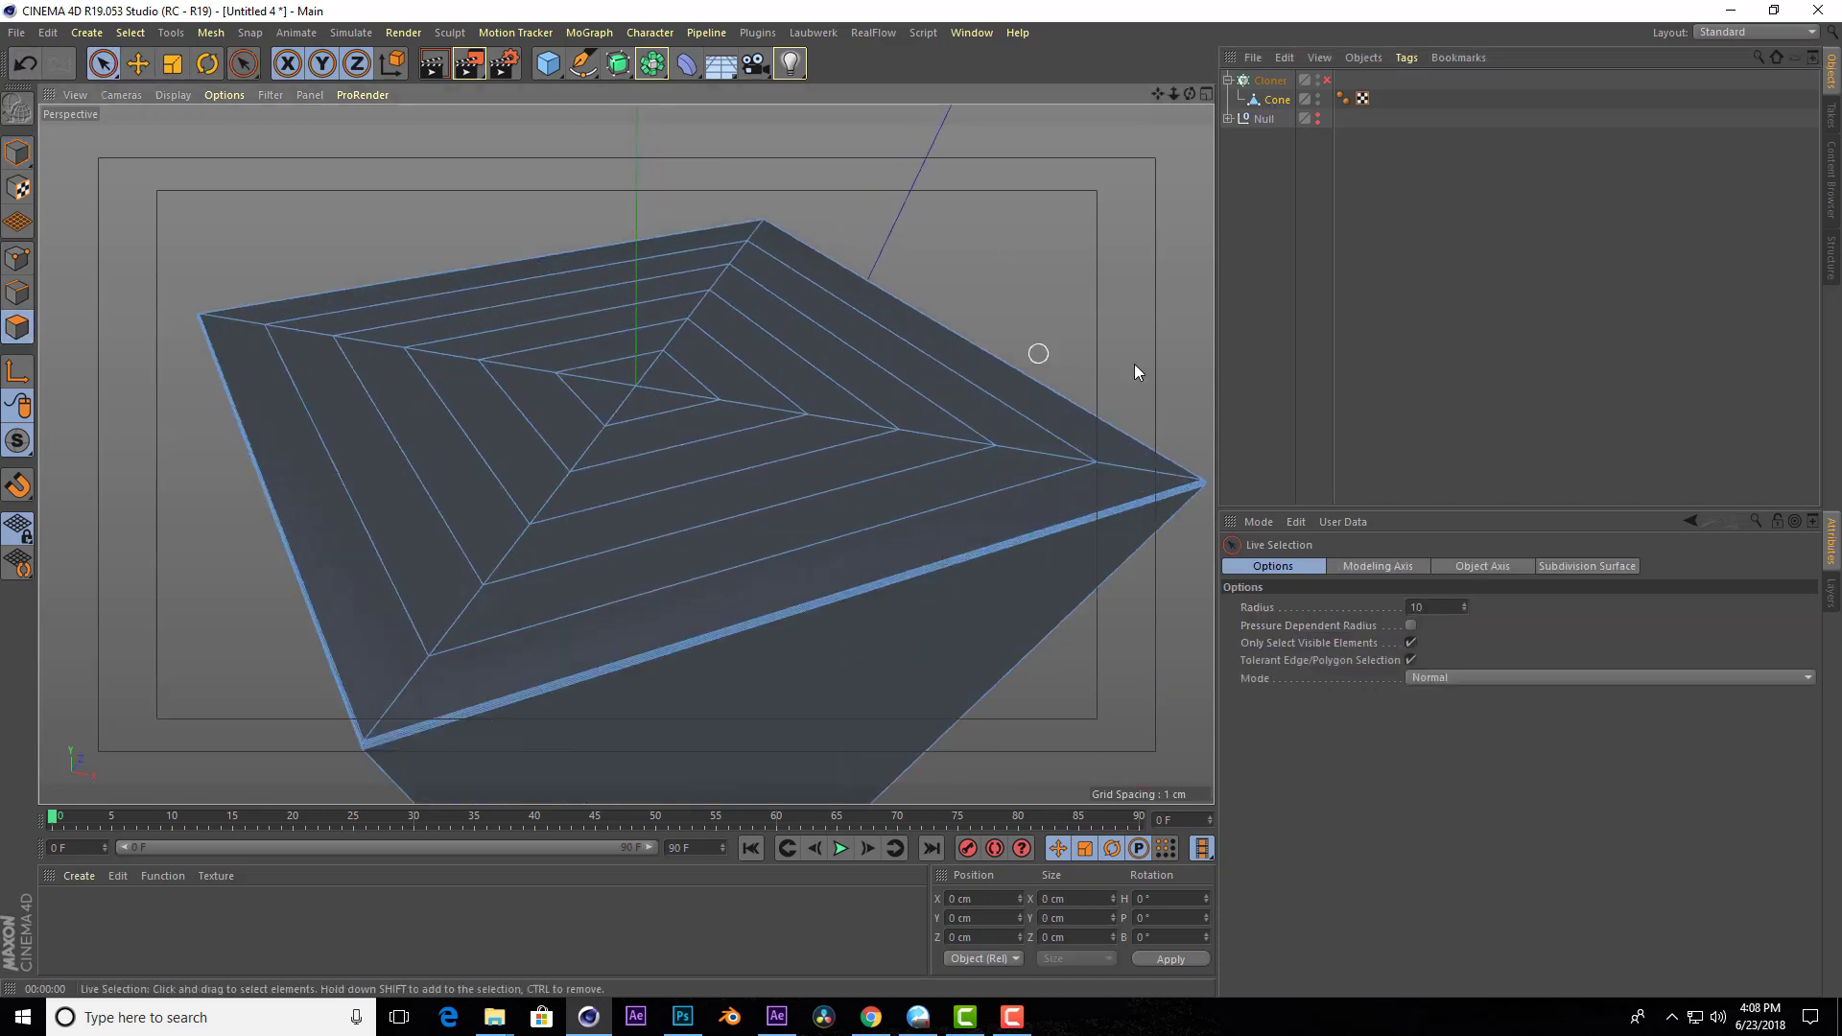
click(415, 562)
shift+click(583, 586)
shift+click(960, 405)
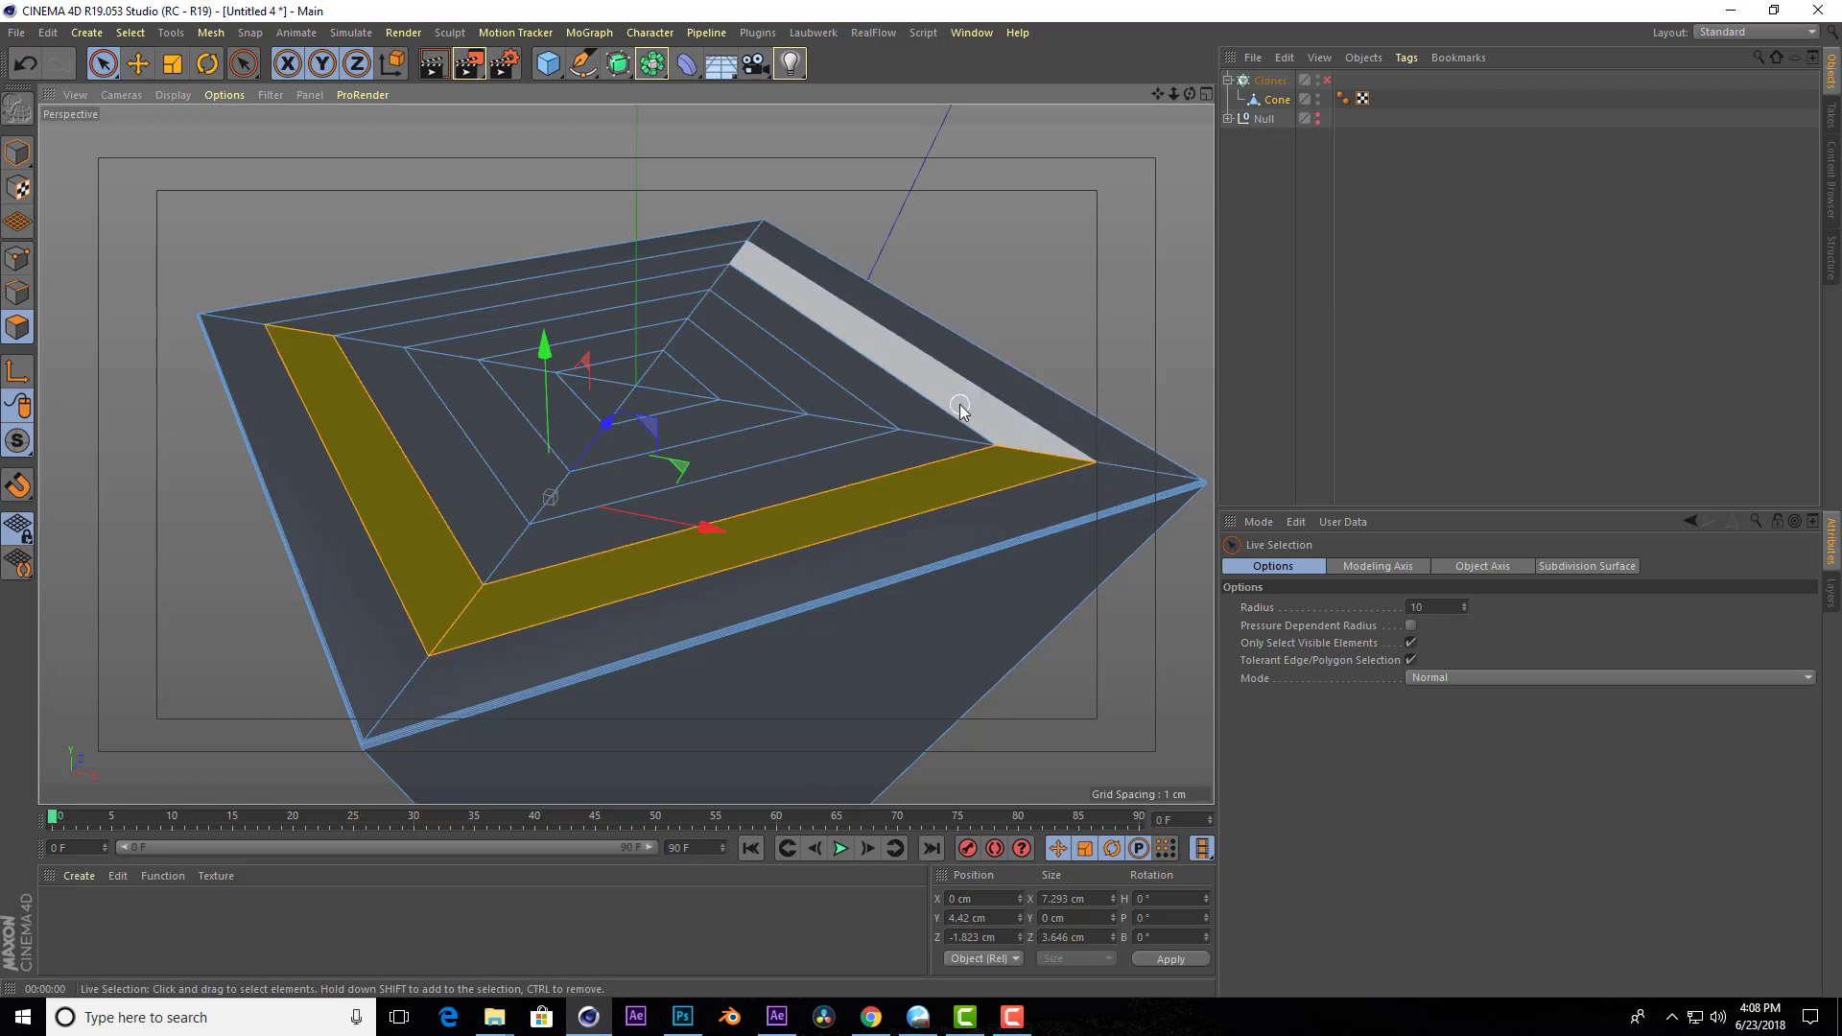
shift+click(720, 271)
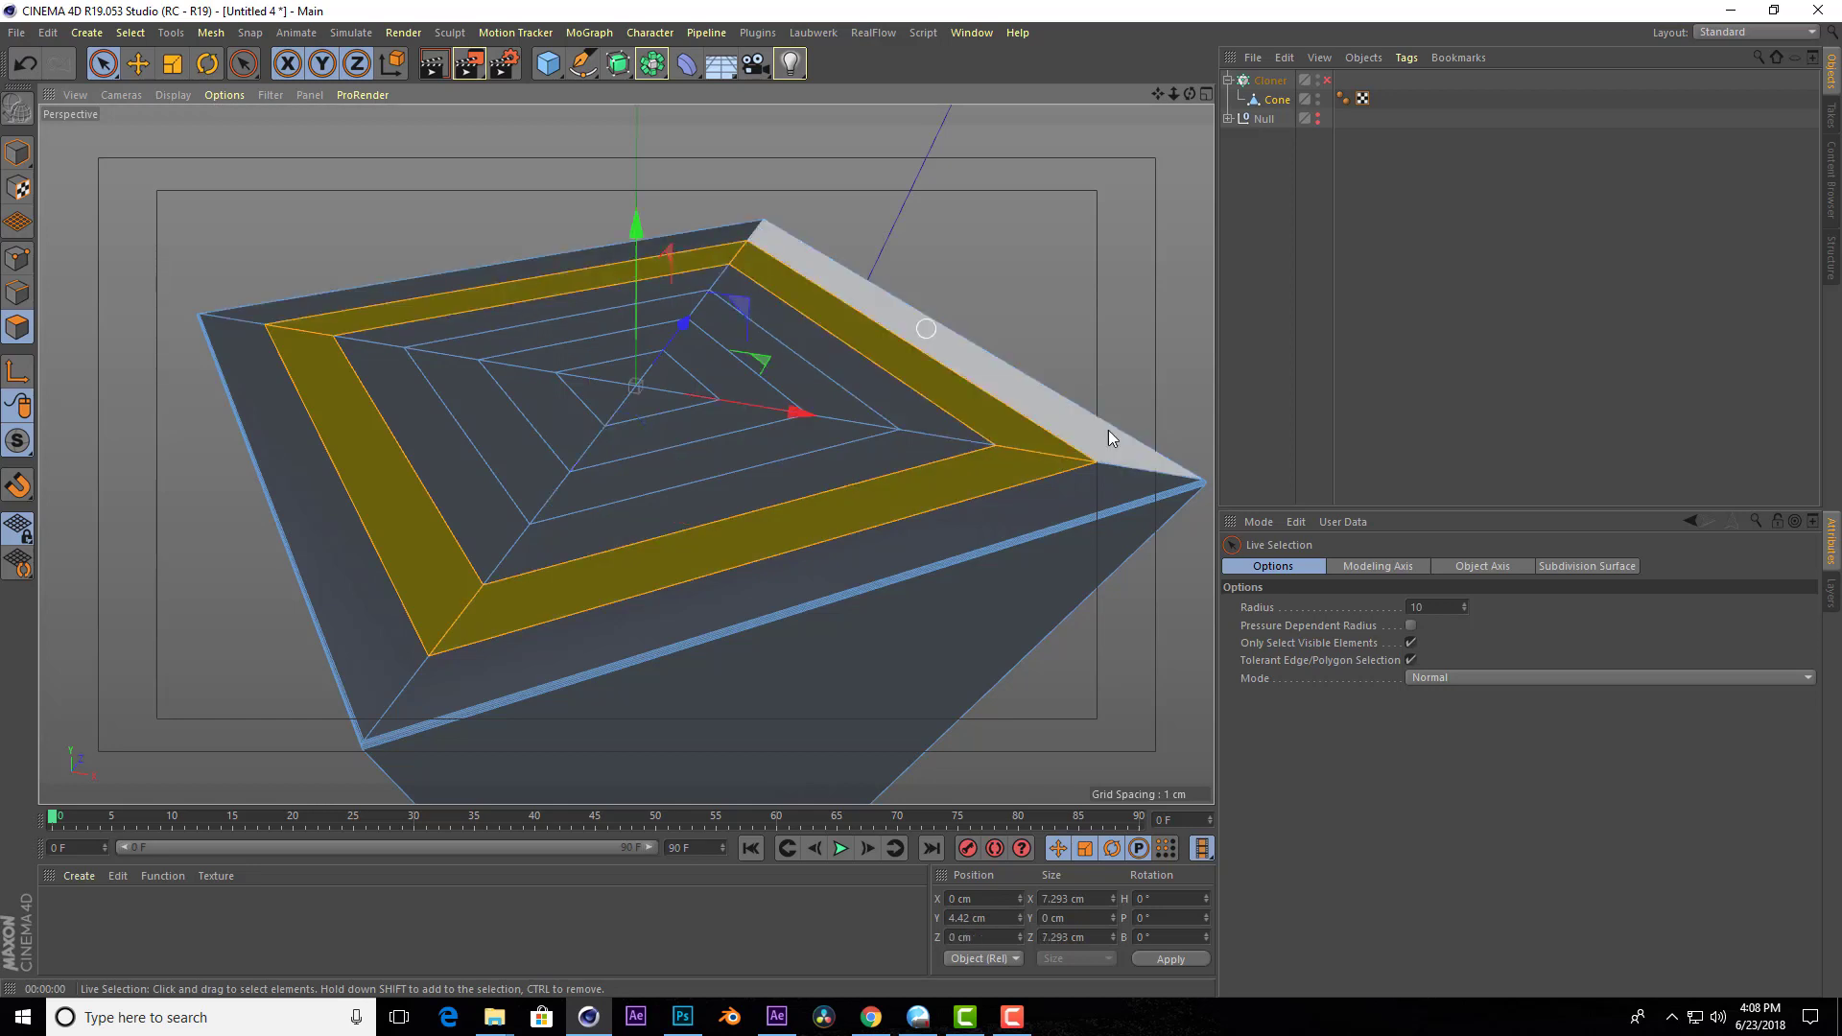
scroll(498, 426, up, 2)
shift+click(498, 426)
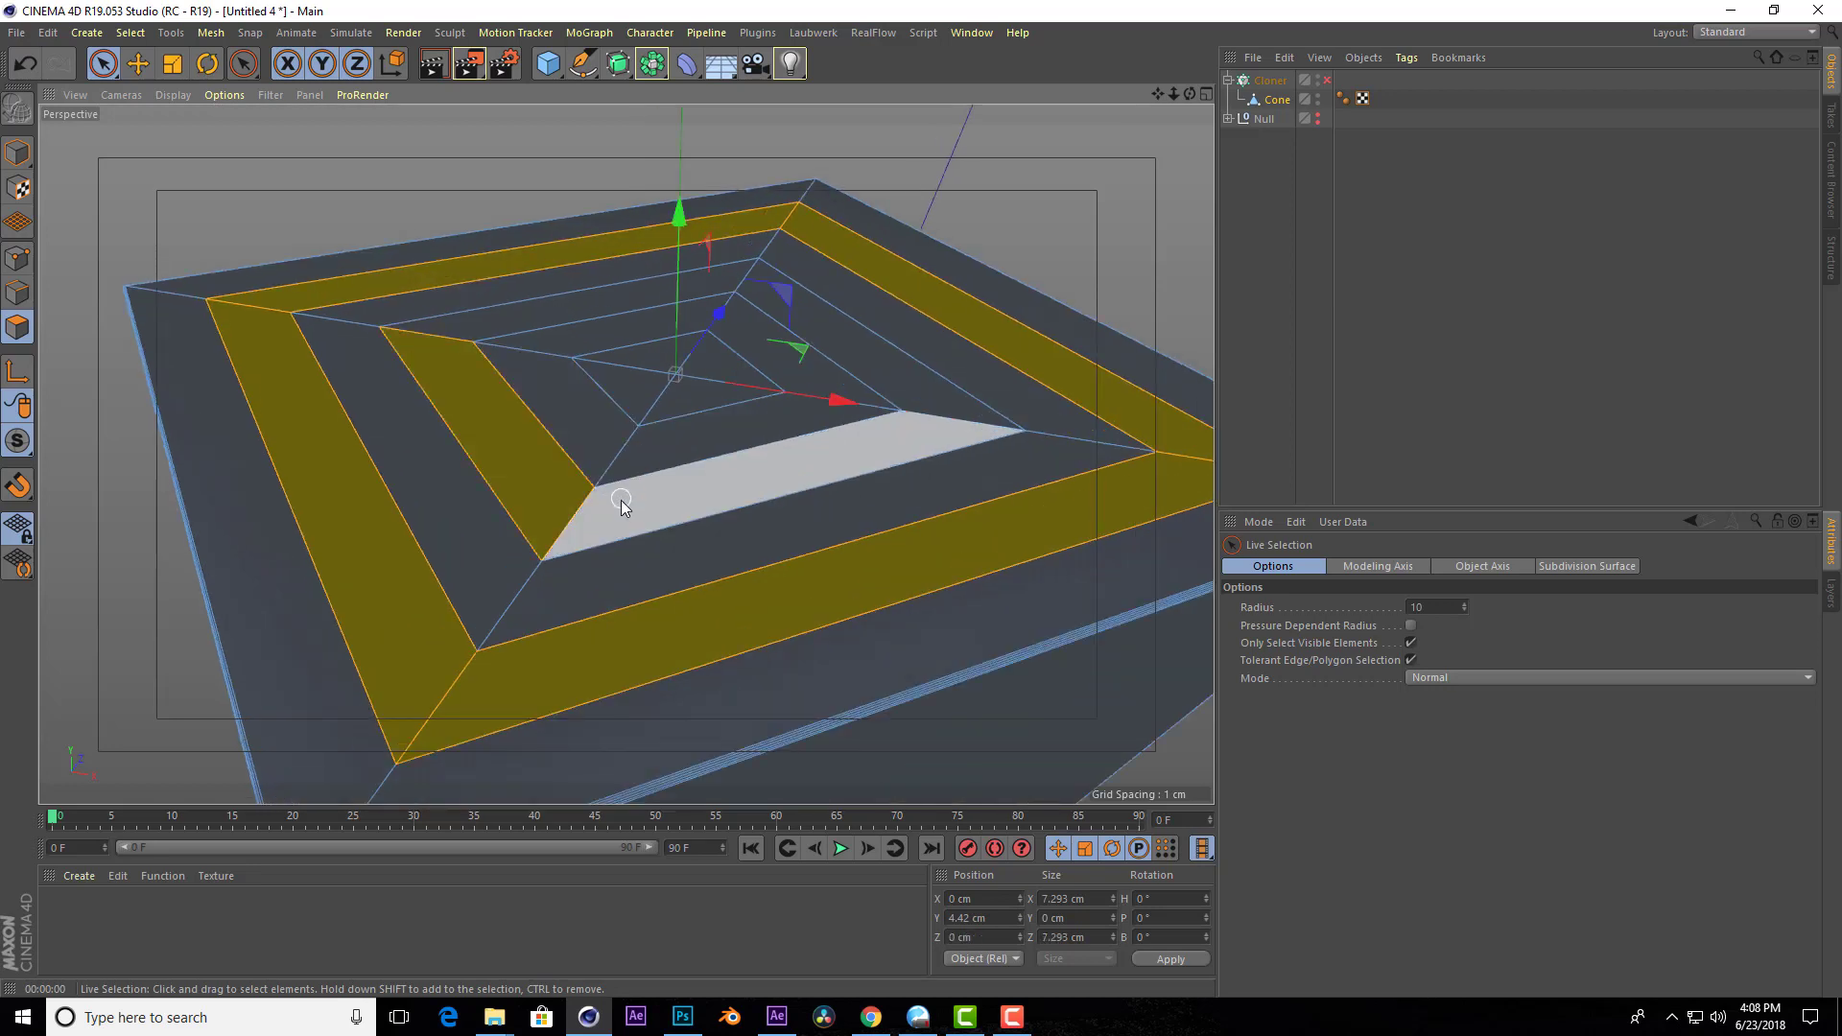
shift+click(843, 454)
shift+click(916, 399)
shift+click(566, 315)
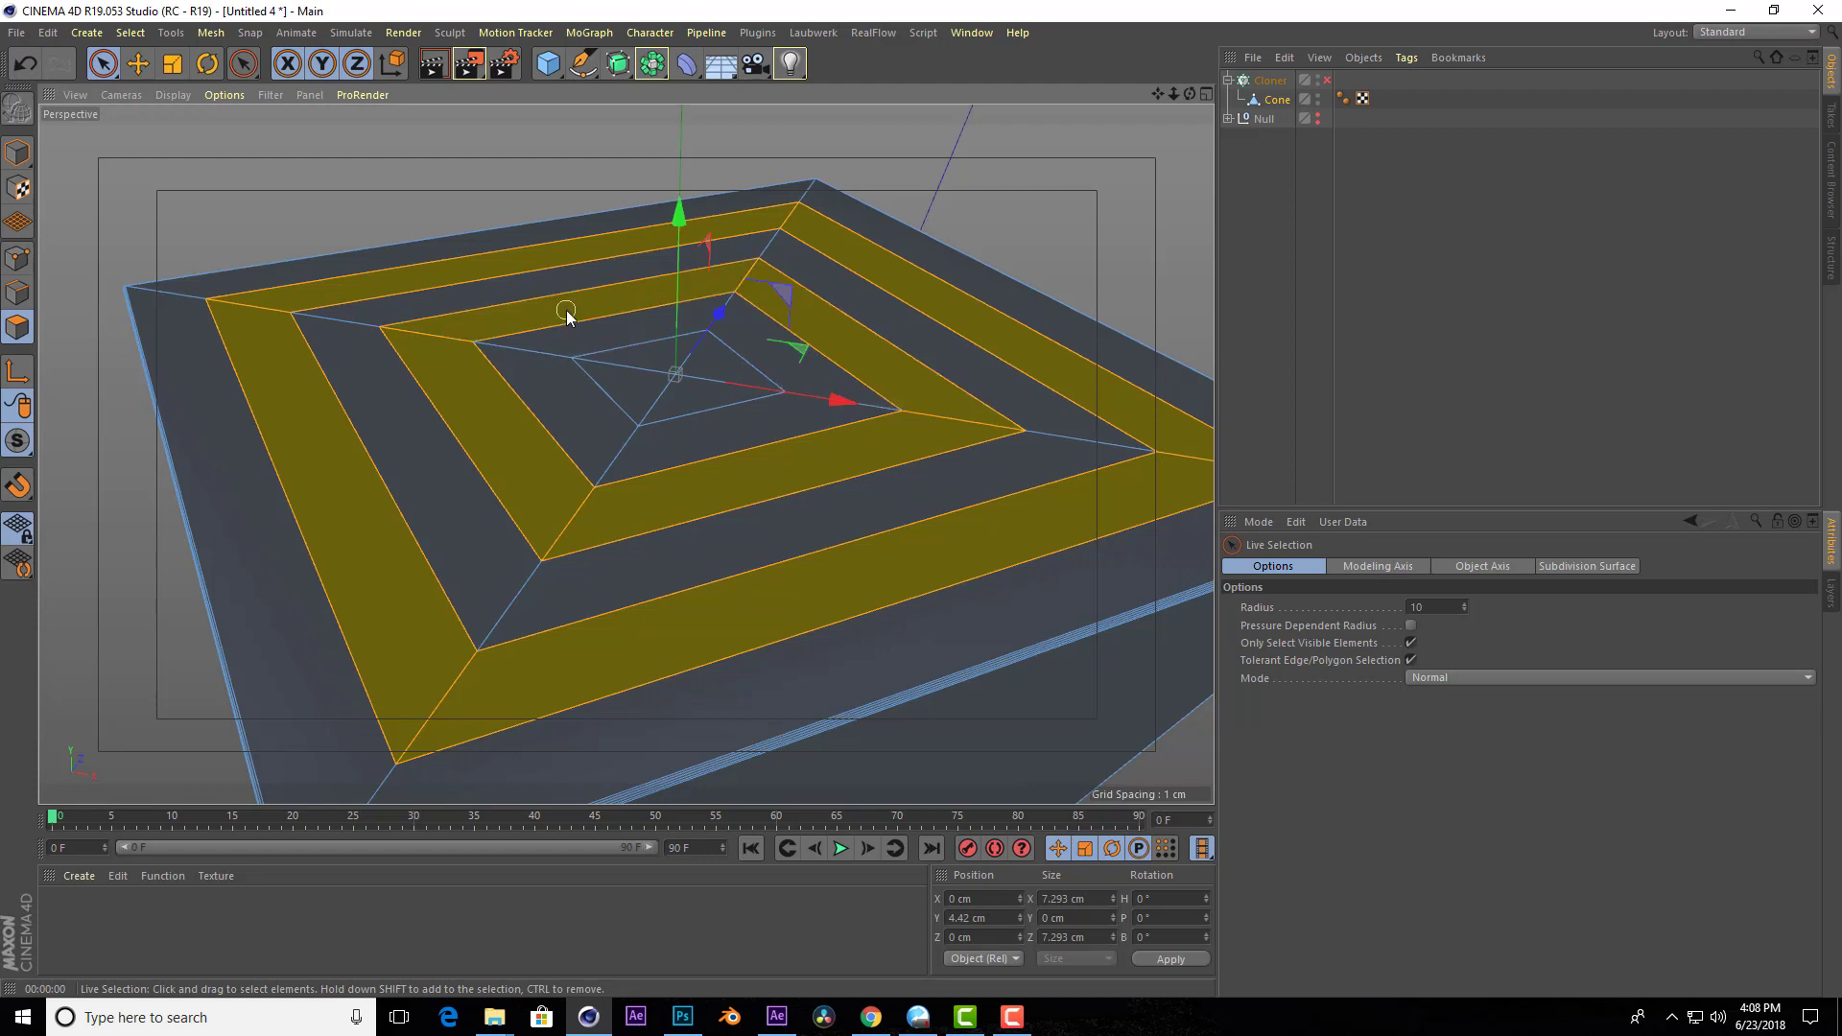
scroll(671, 441, up, 2)
Inset the ring faces 0.01 cm with Extrude Inner, then extrude them inward about -0.02 cm.
right_click(474, 445)
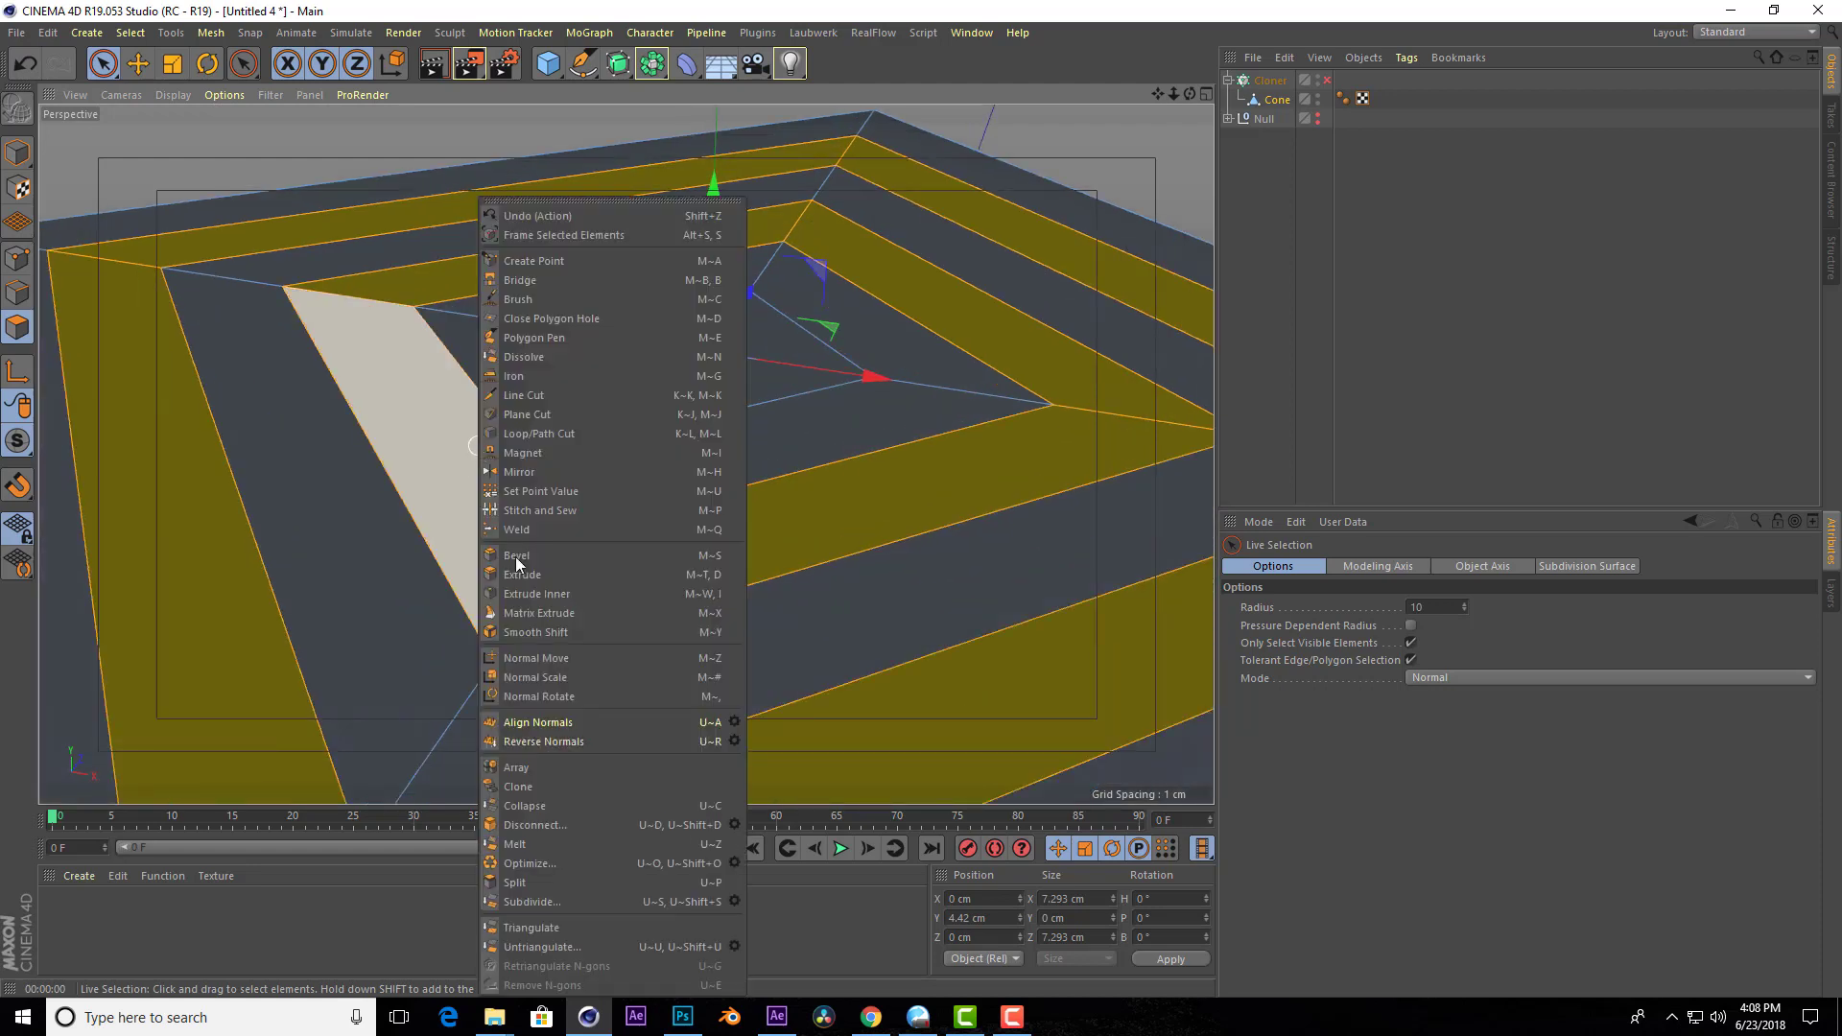
click(563, 595)
scroll(639, 560, up, 3)
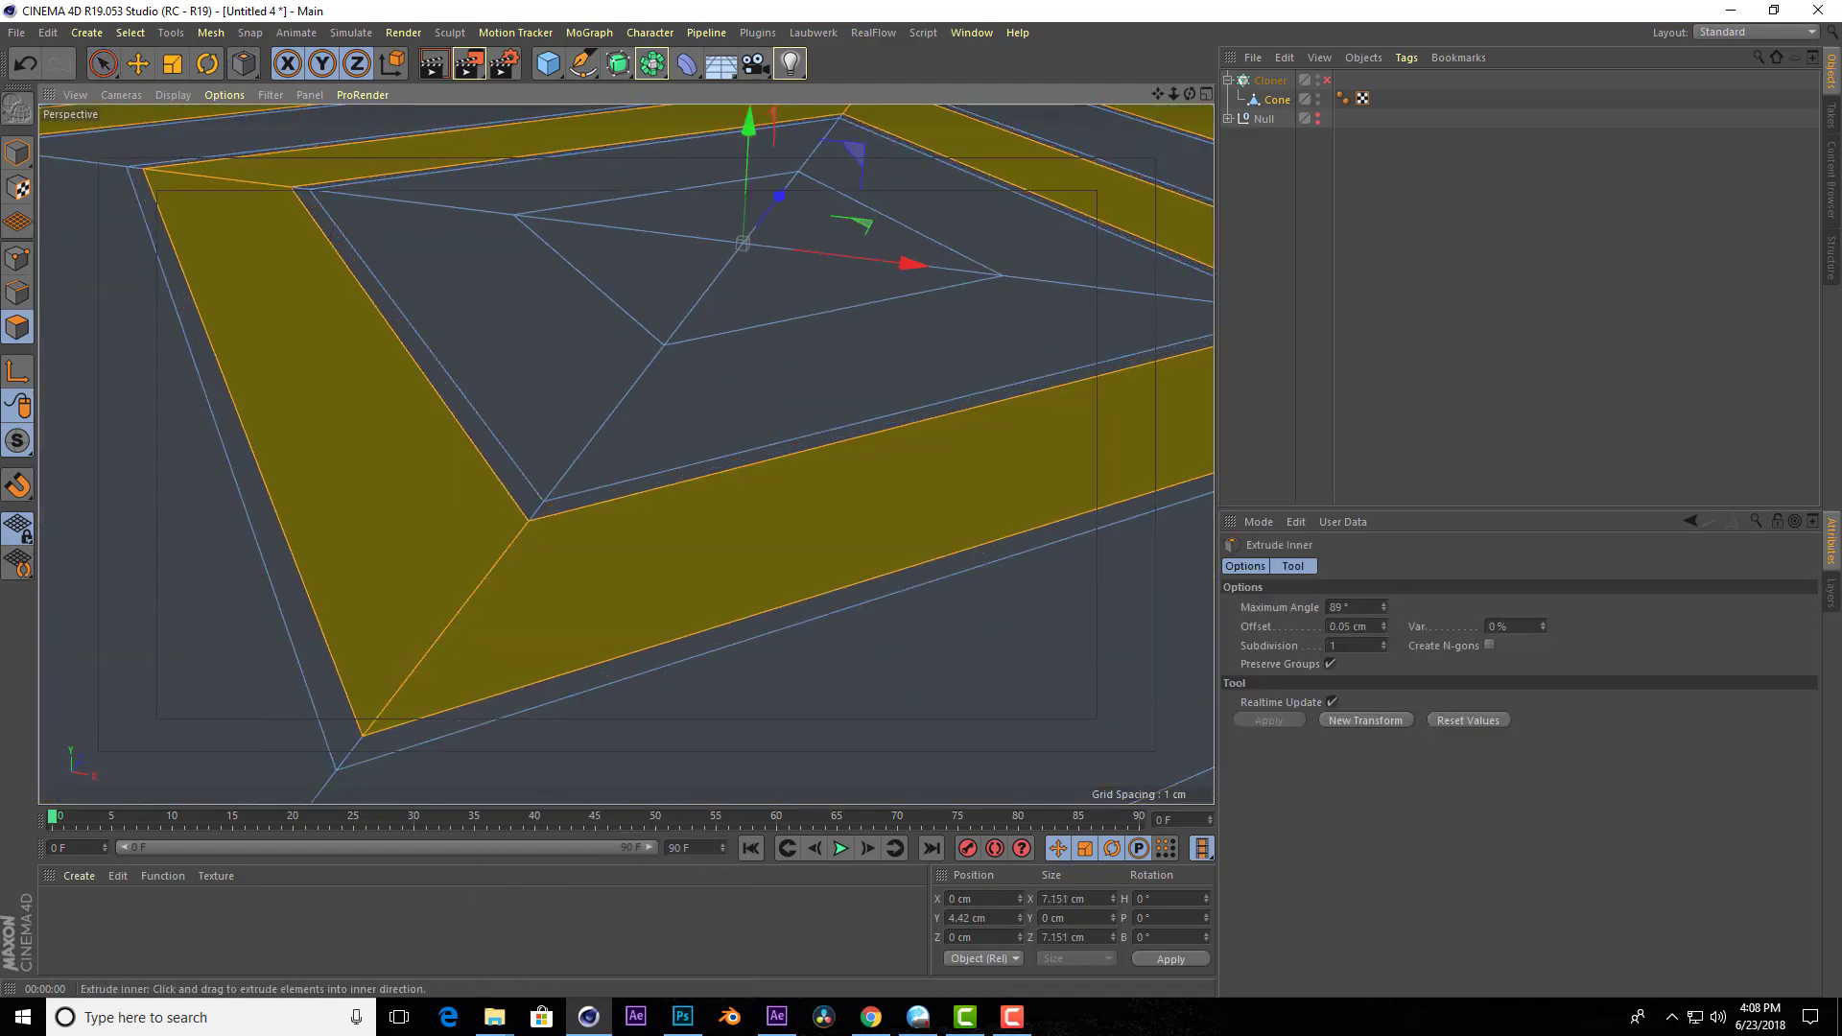
drag(639, 561, 595, 561)
right_click(600, 539)
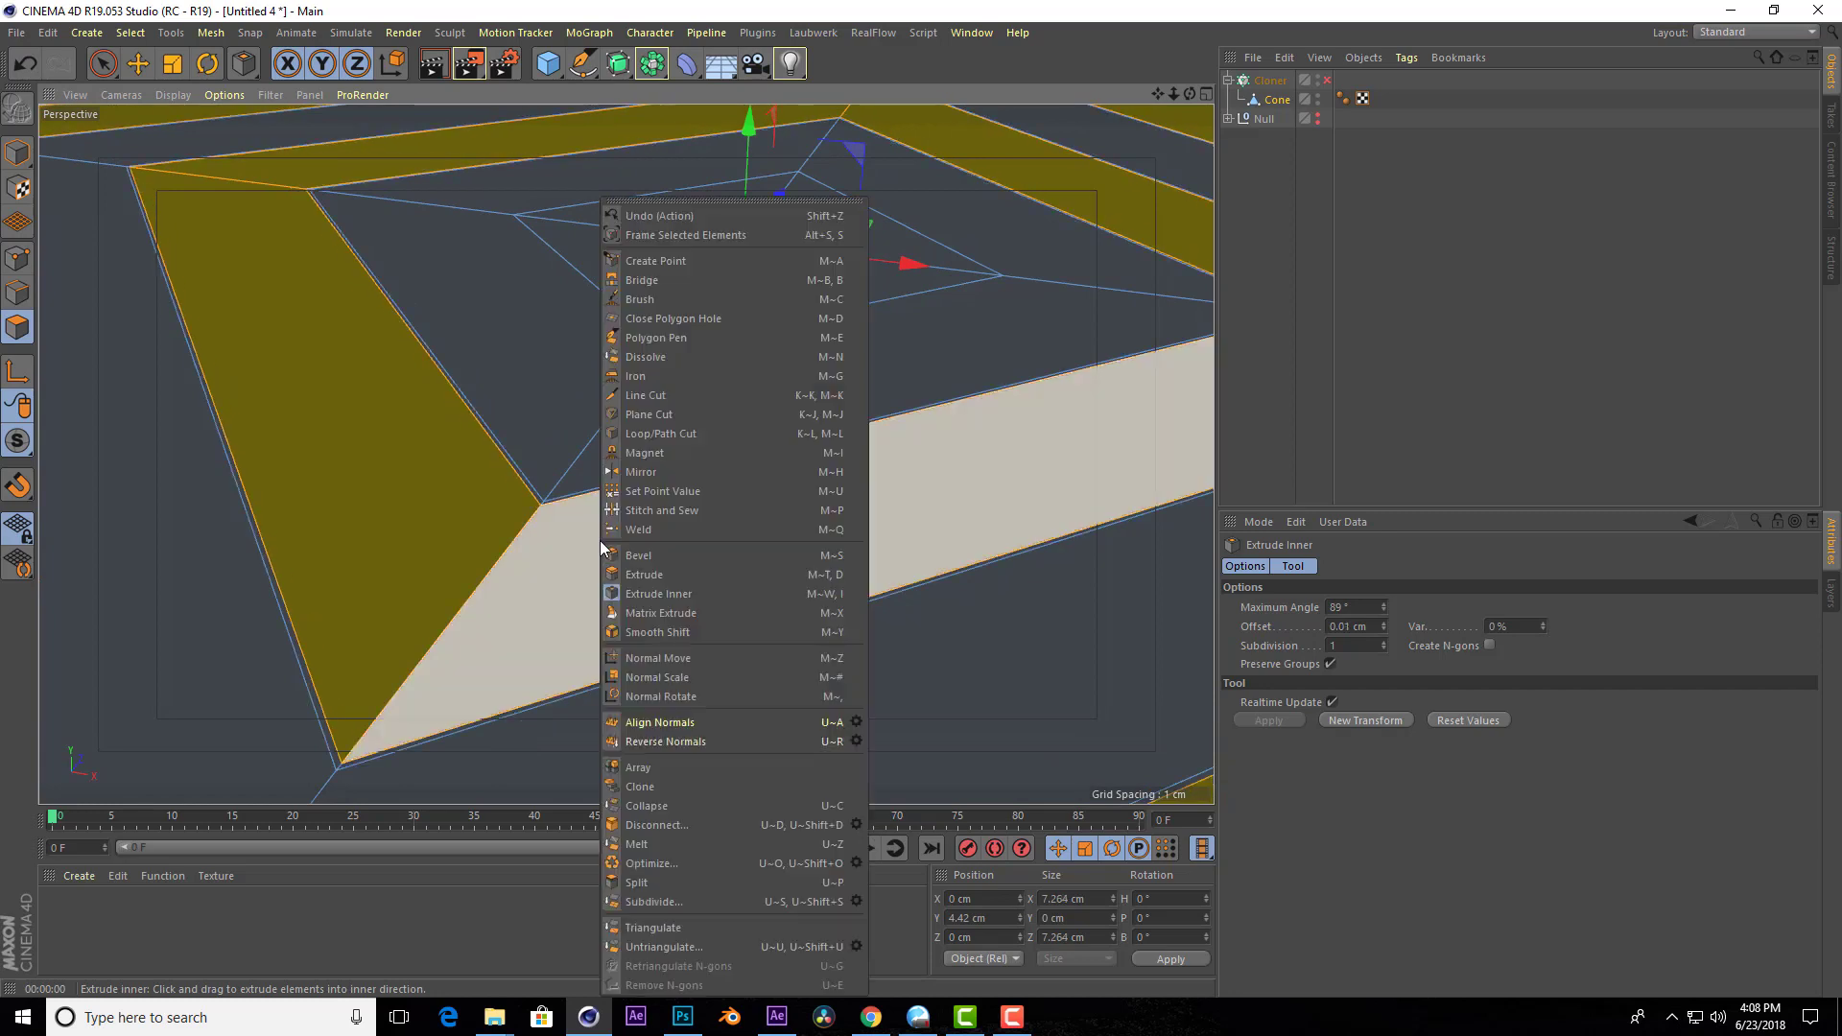
click(672, 574)
mouse_move(678, 617)
mouse_down()
mouse_move(710, 614)
mouse_move(671, 614)
mouse_up()
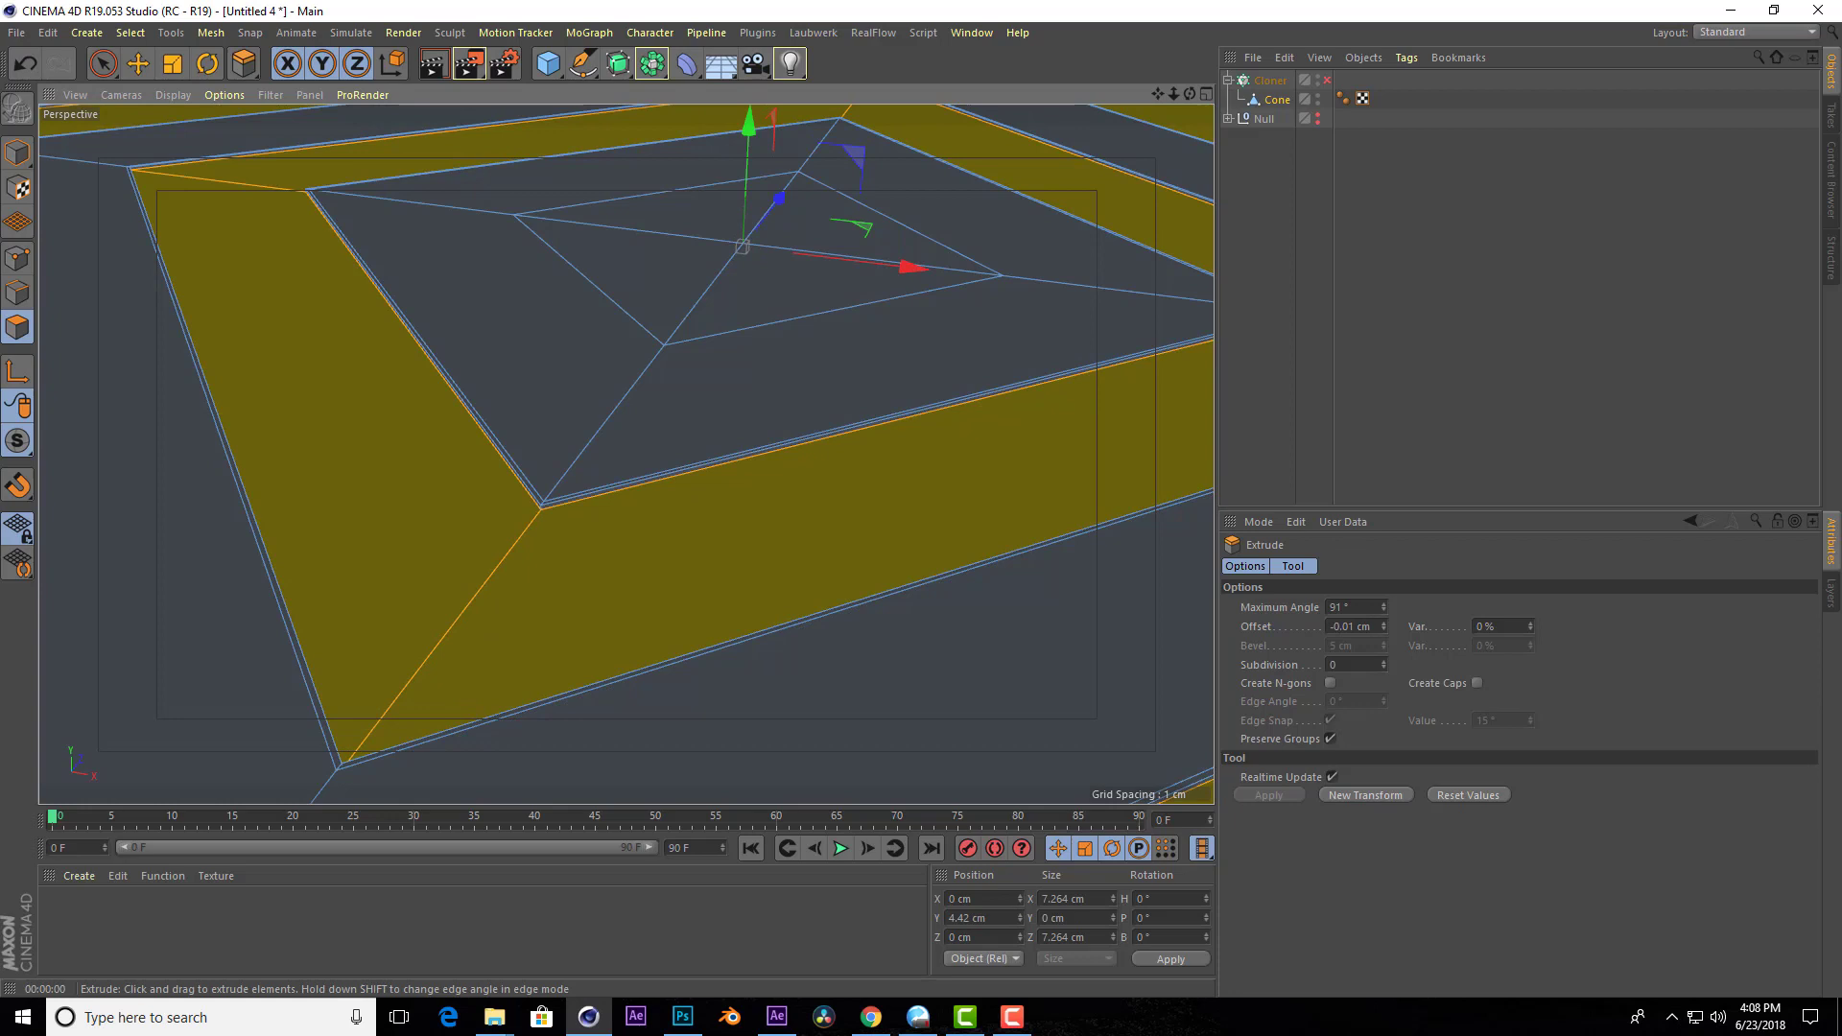
scroll(511, 593, down, 3)
scroll(562, 556, down, 4)
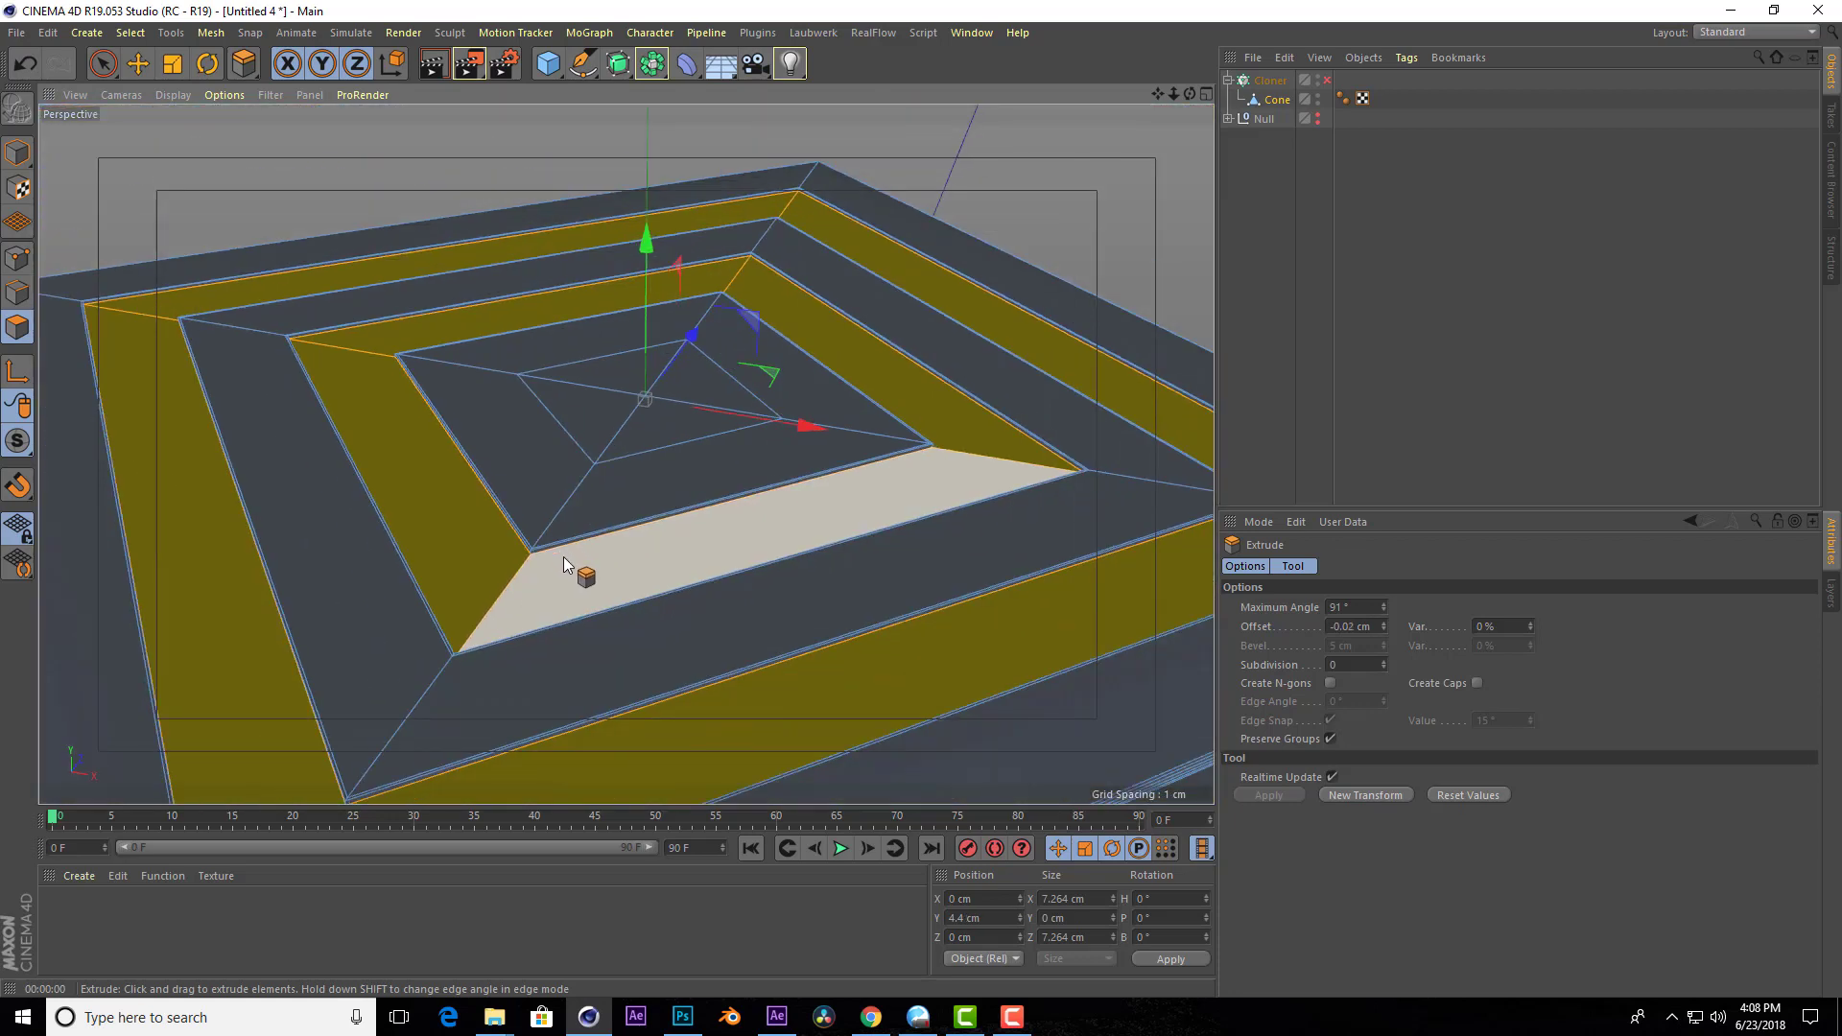
Add the Ambient Occlusion effect in Render Settings and render a preview of the grooved top.
click(437, 65)
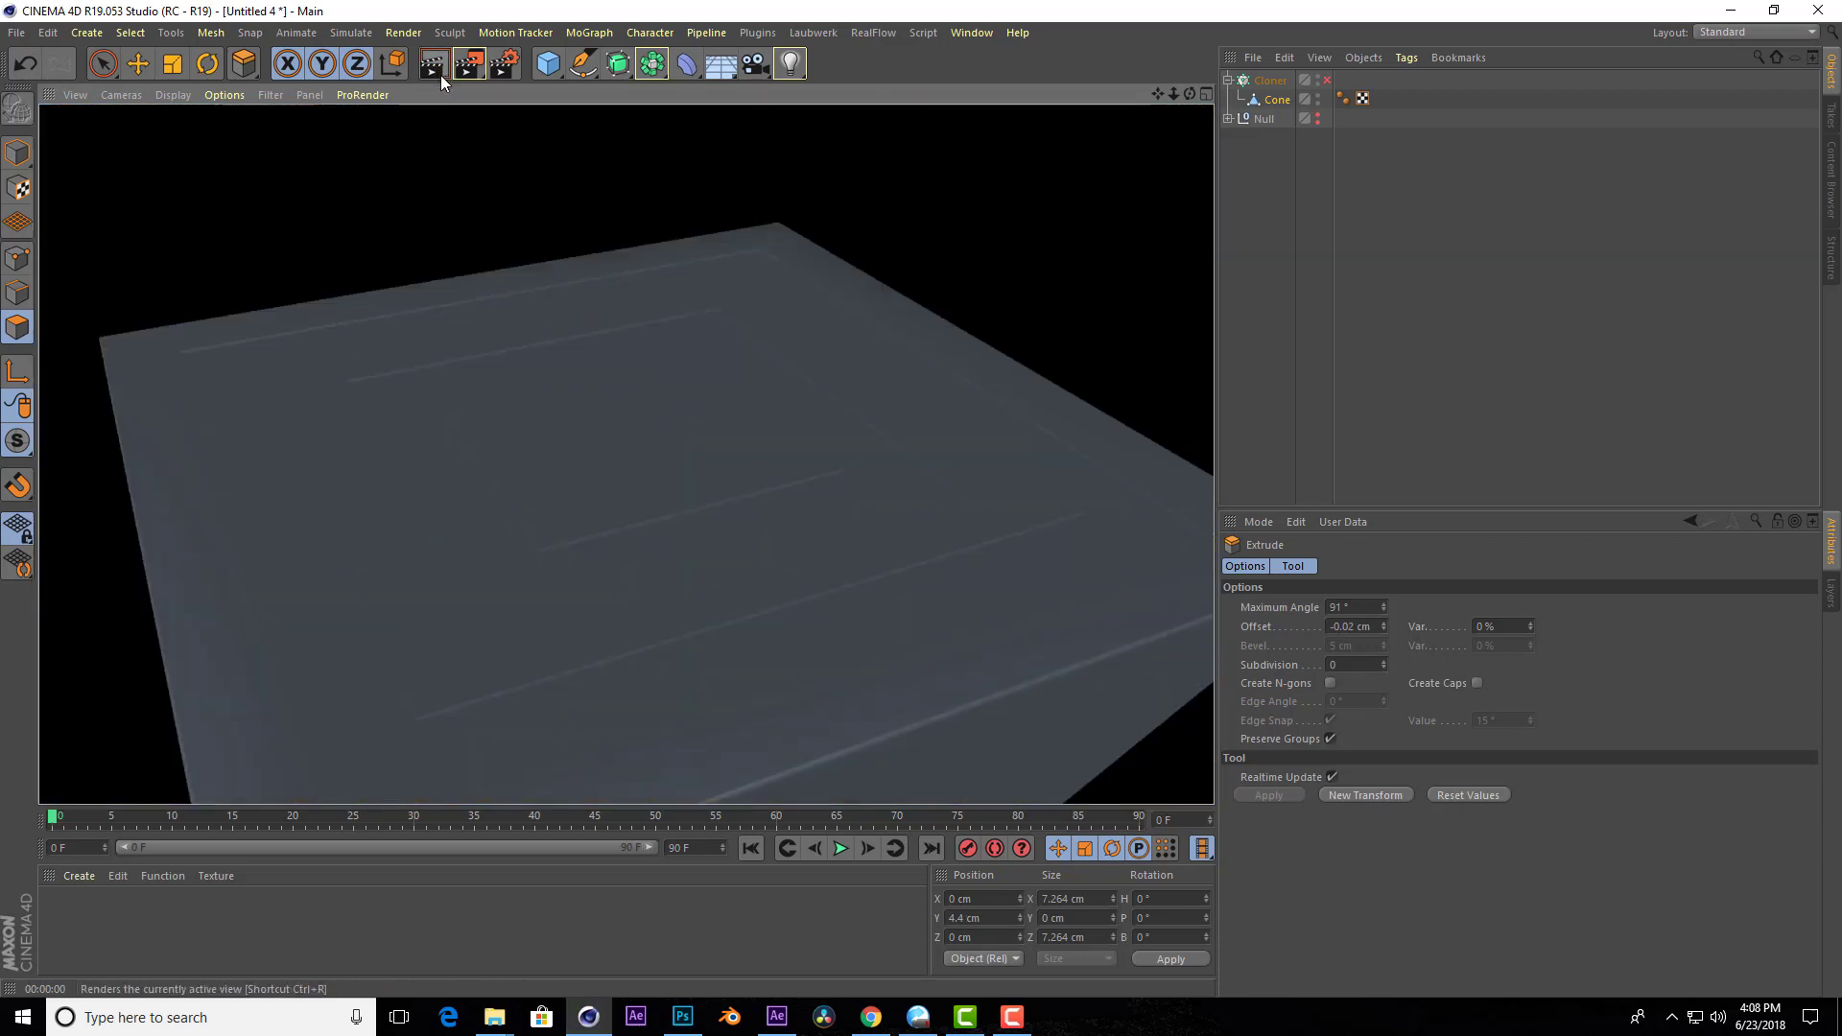
click(502, 68)
click(181, 353)
click(274, 476)
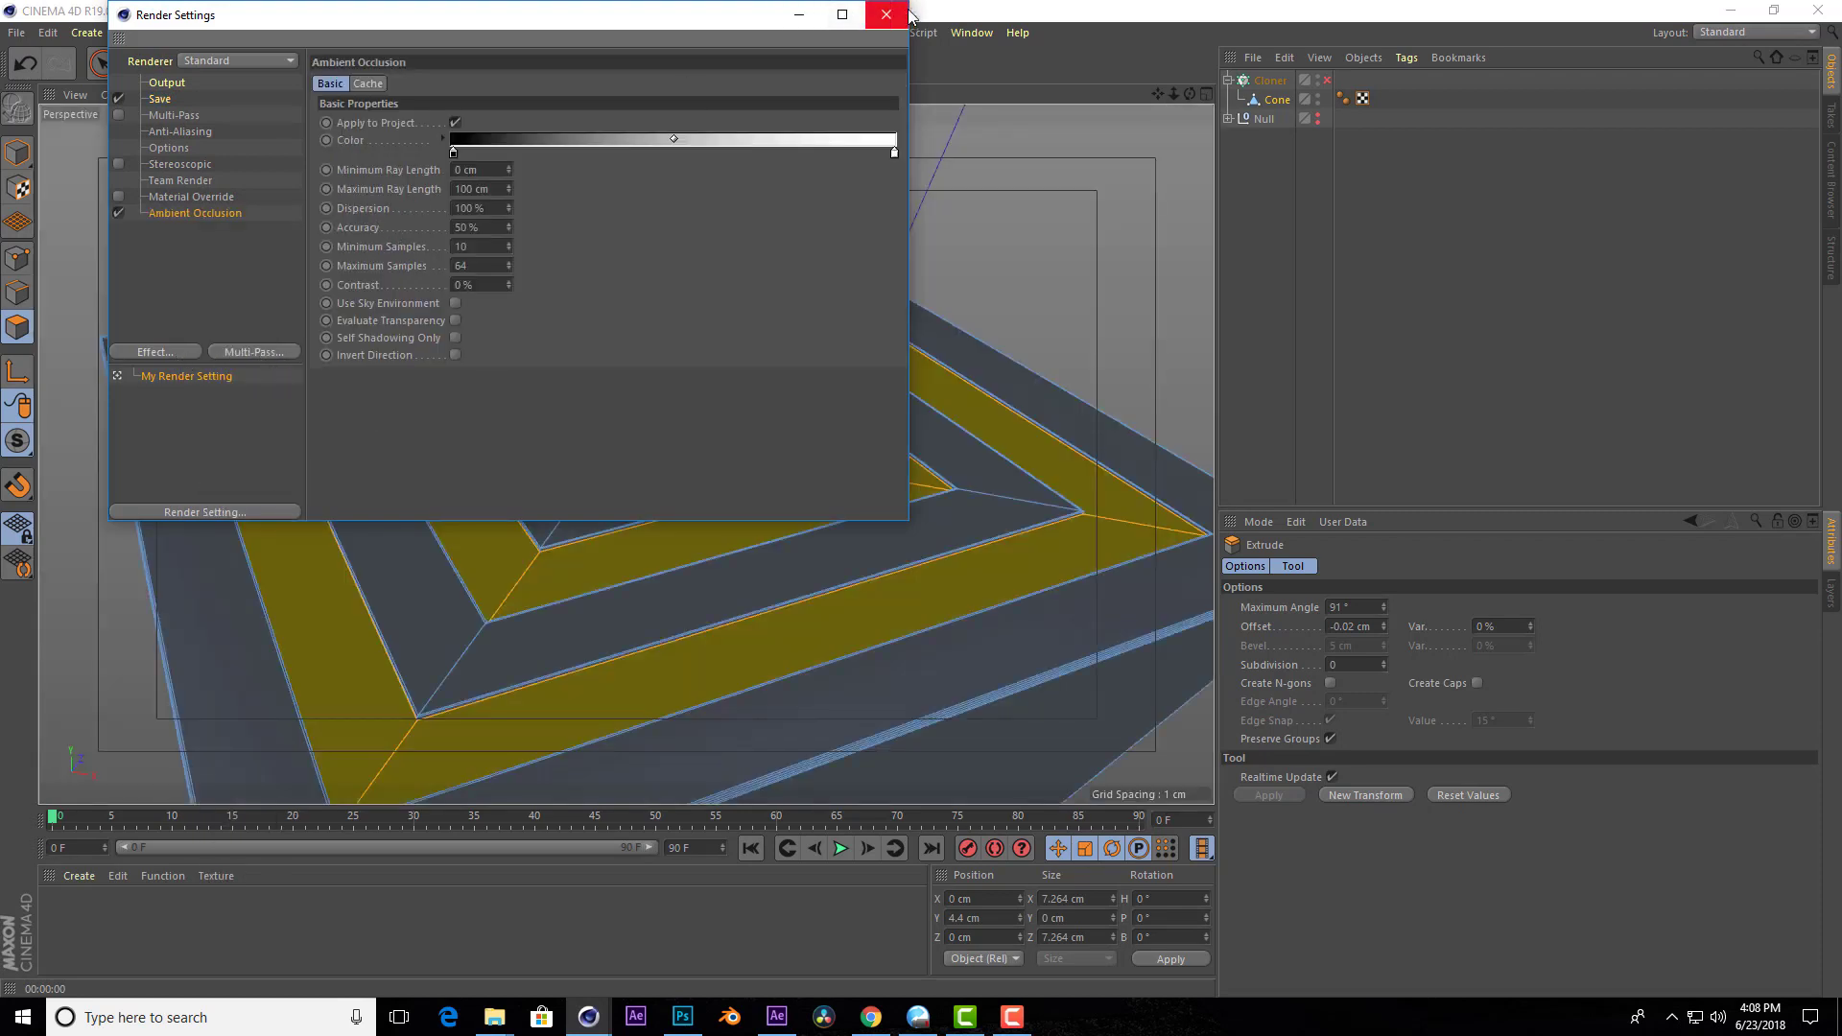
click(885, 14)
click(435, 72)
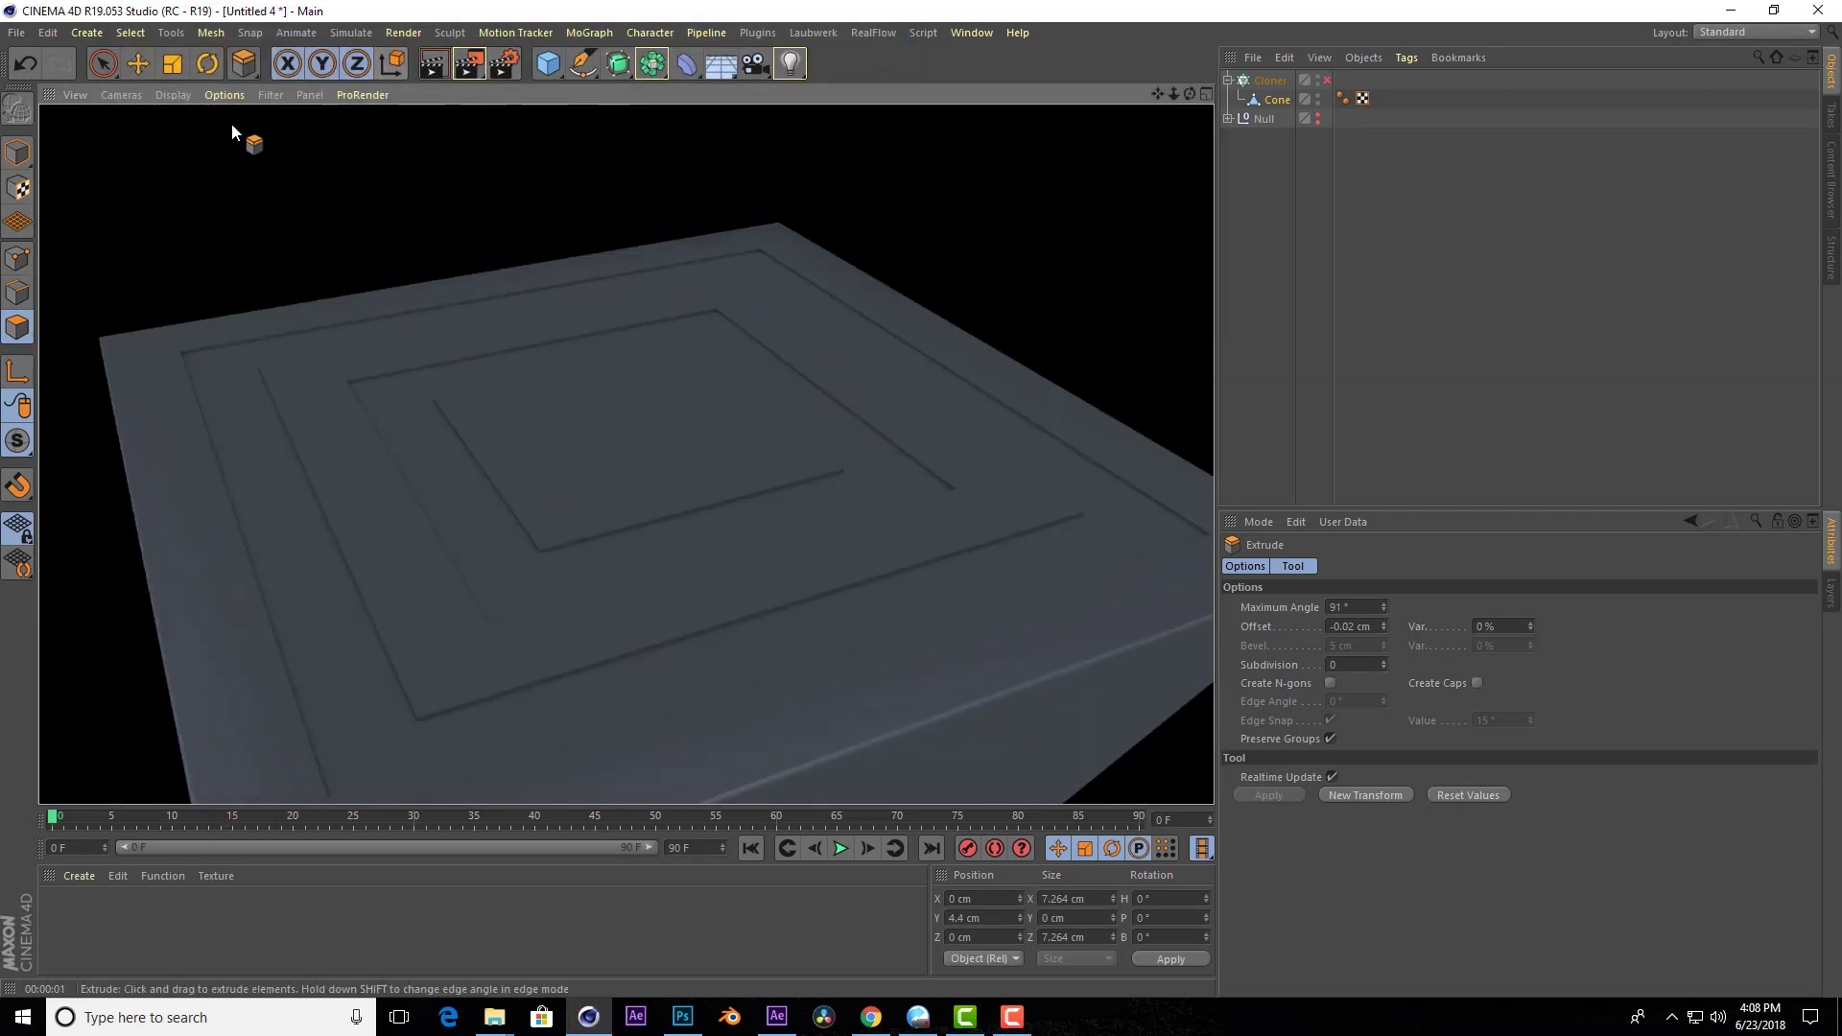
click(233, 125)
scroll(694, 614, up, 3)
scroll(1191, 296, up, 2)
Extrude the Cone's selected rings slightly further, Y 4.4 to 4.426 cm, and render to check.
click(1191, 297)
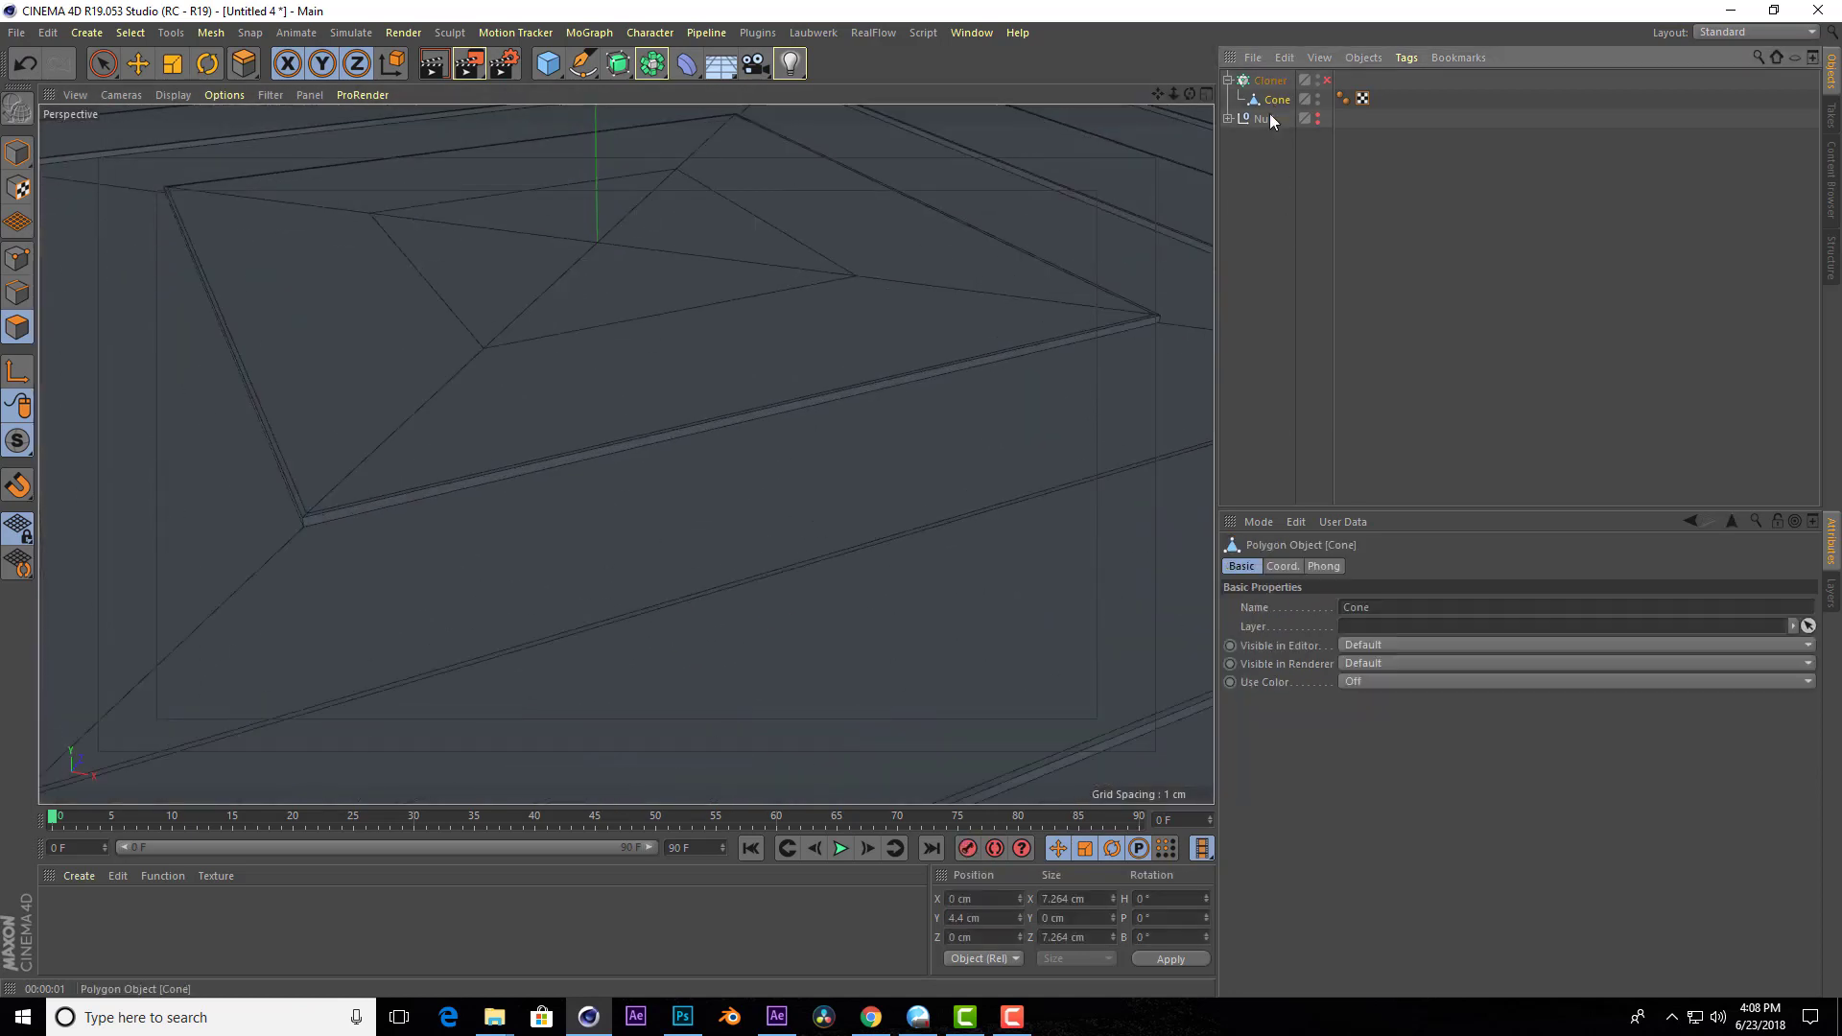
scroll(553, 479, up, 2)
click(552, 480)
drag(553, 480, 611, 132)
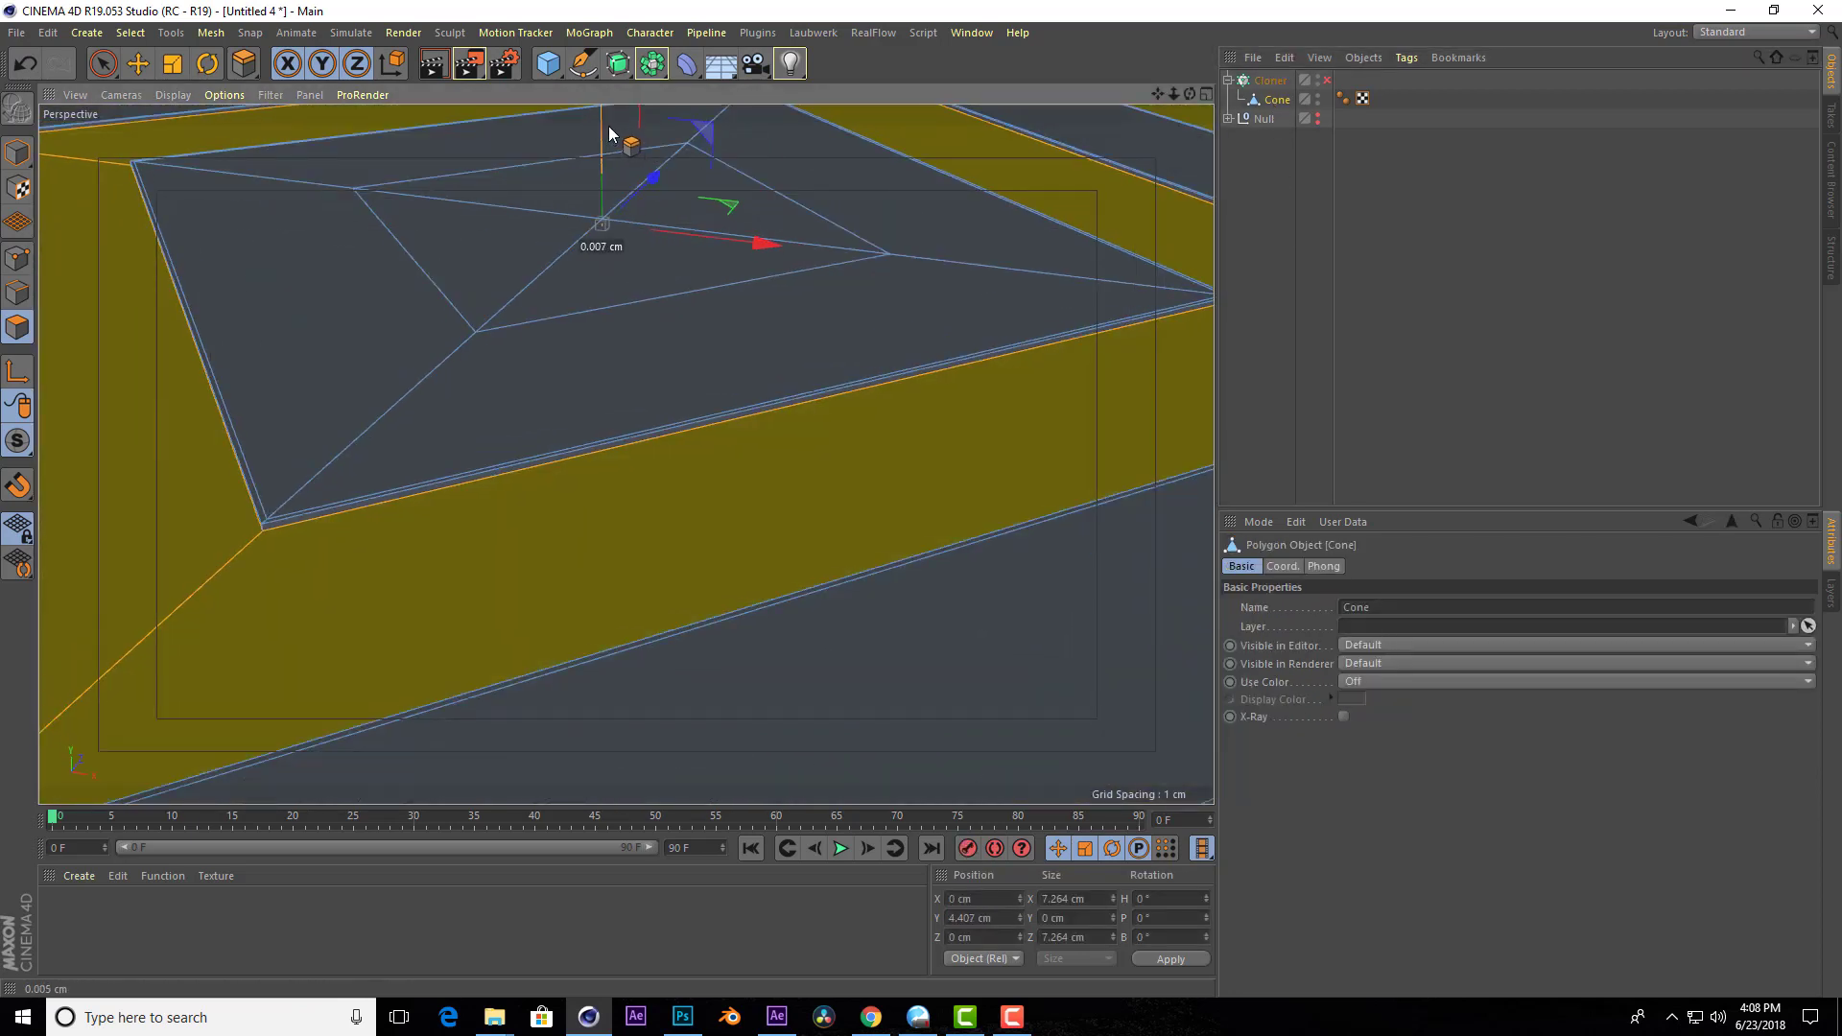
drag(611, 132, 613, 123)
click(433, 63)
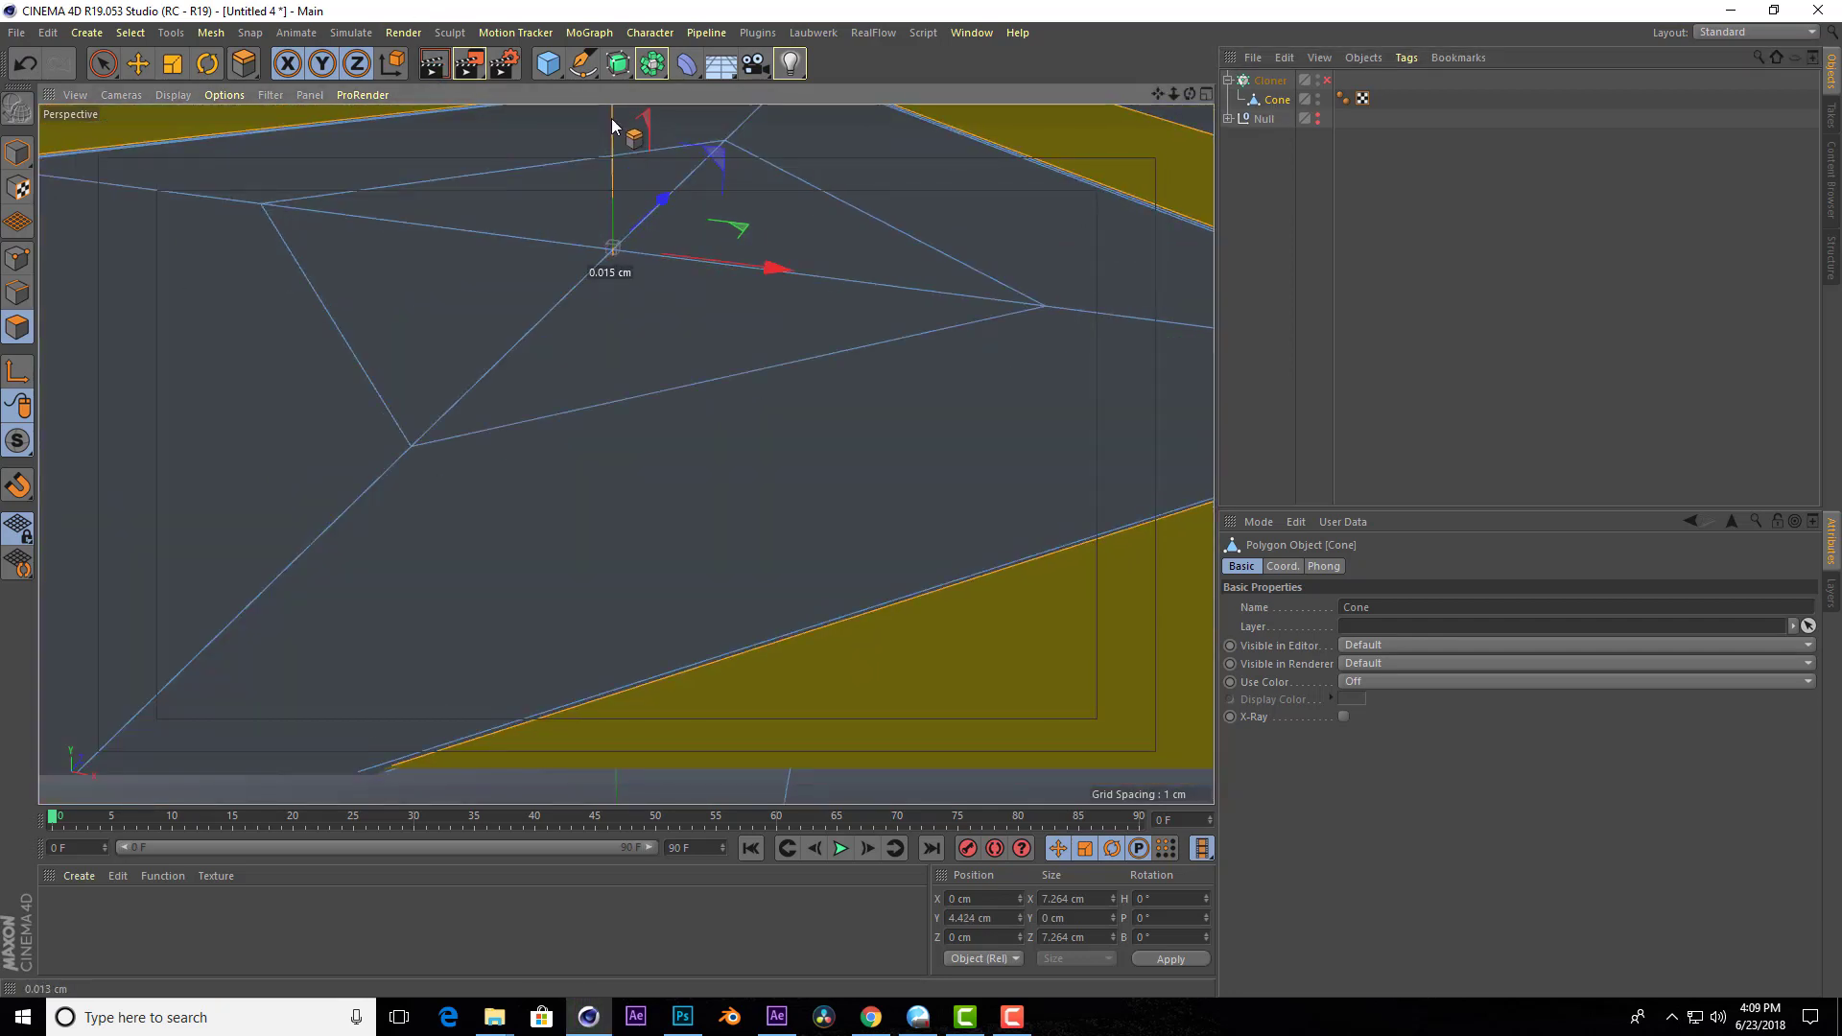
scroll(787, 255, down, 3)
click(436, 66)
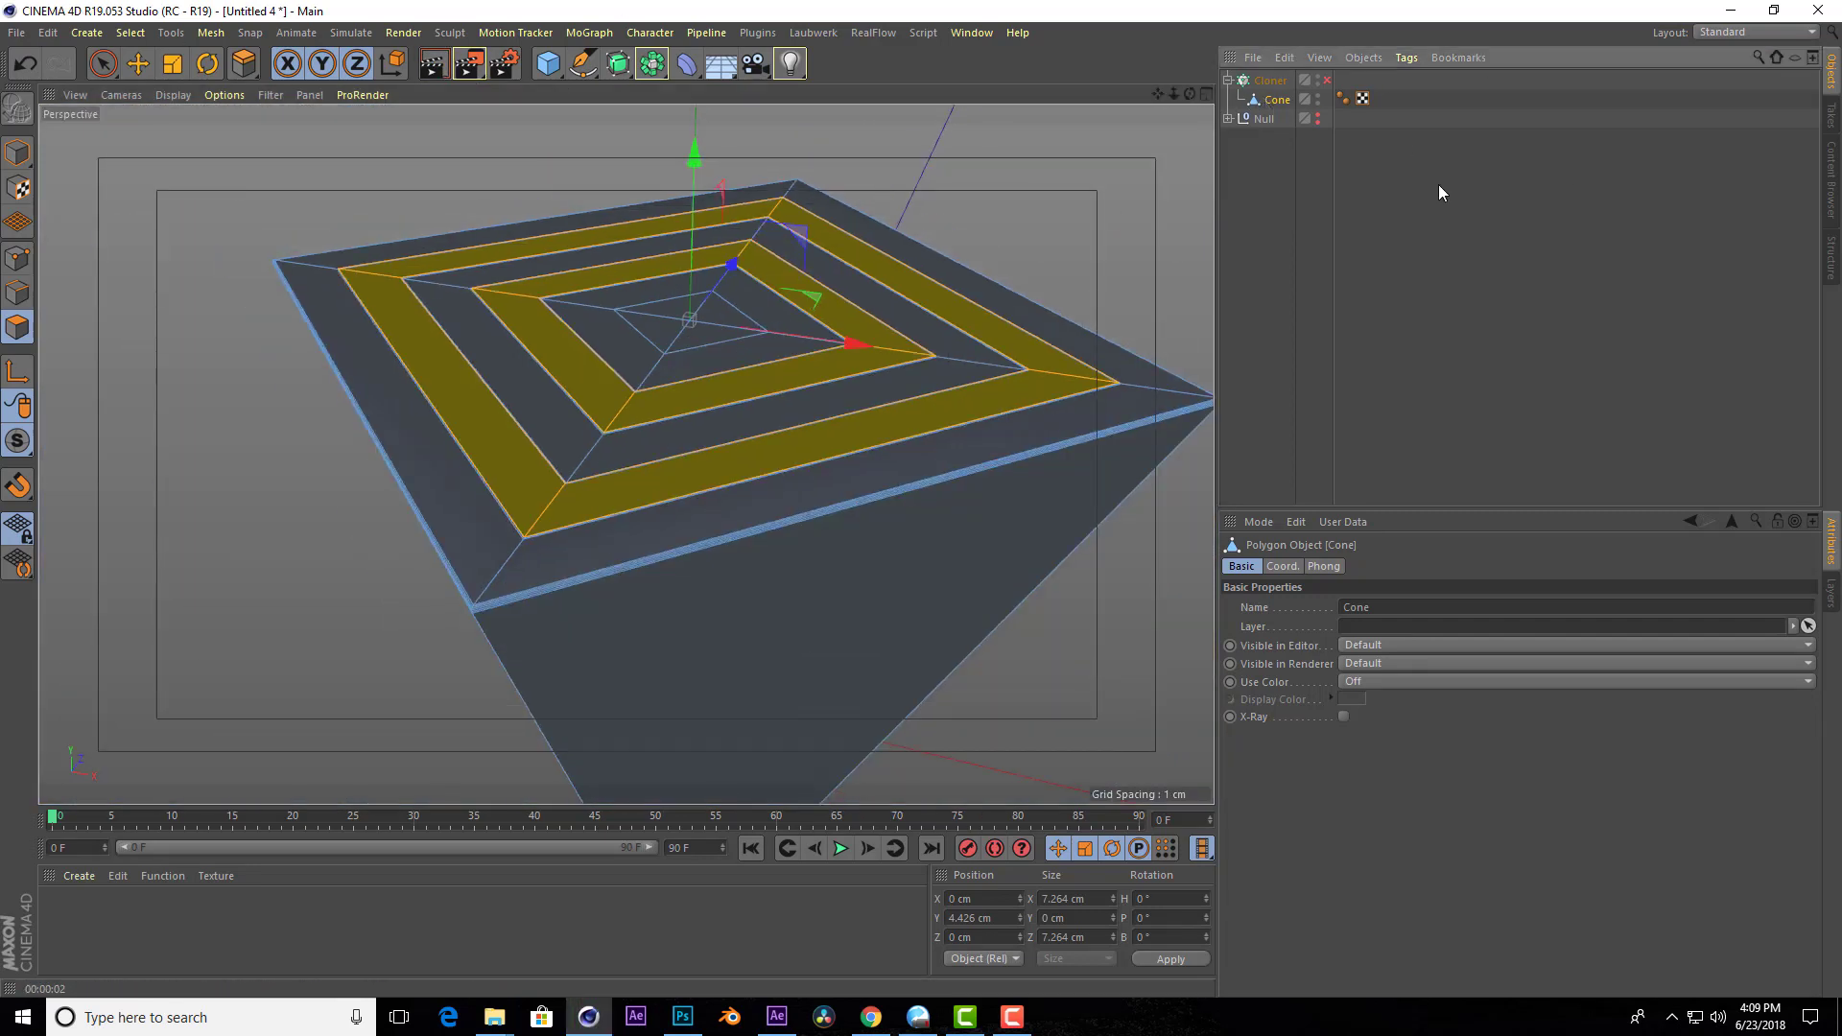
Store the groove ring faces as a polygon selection set, then clear the selection.
click(86, 32)
click(192, 517)
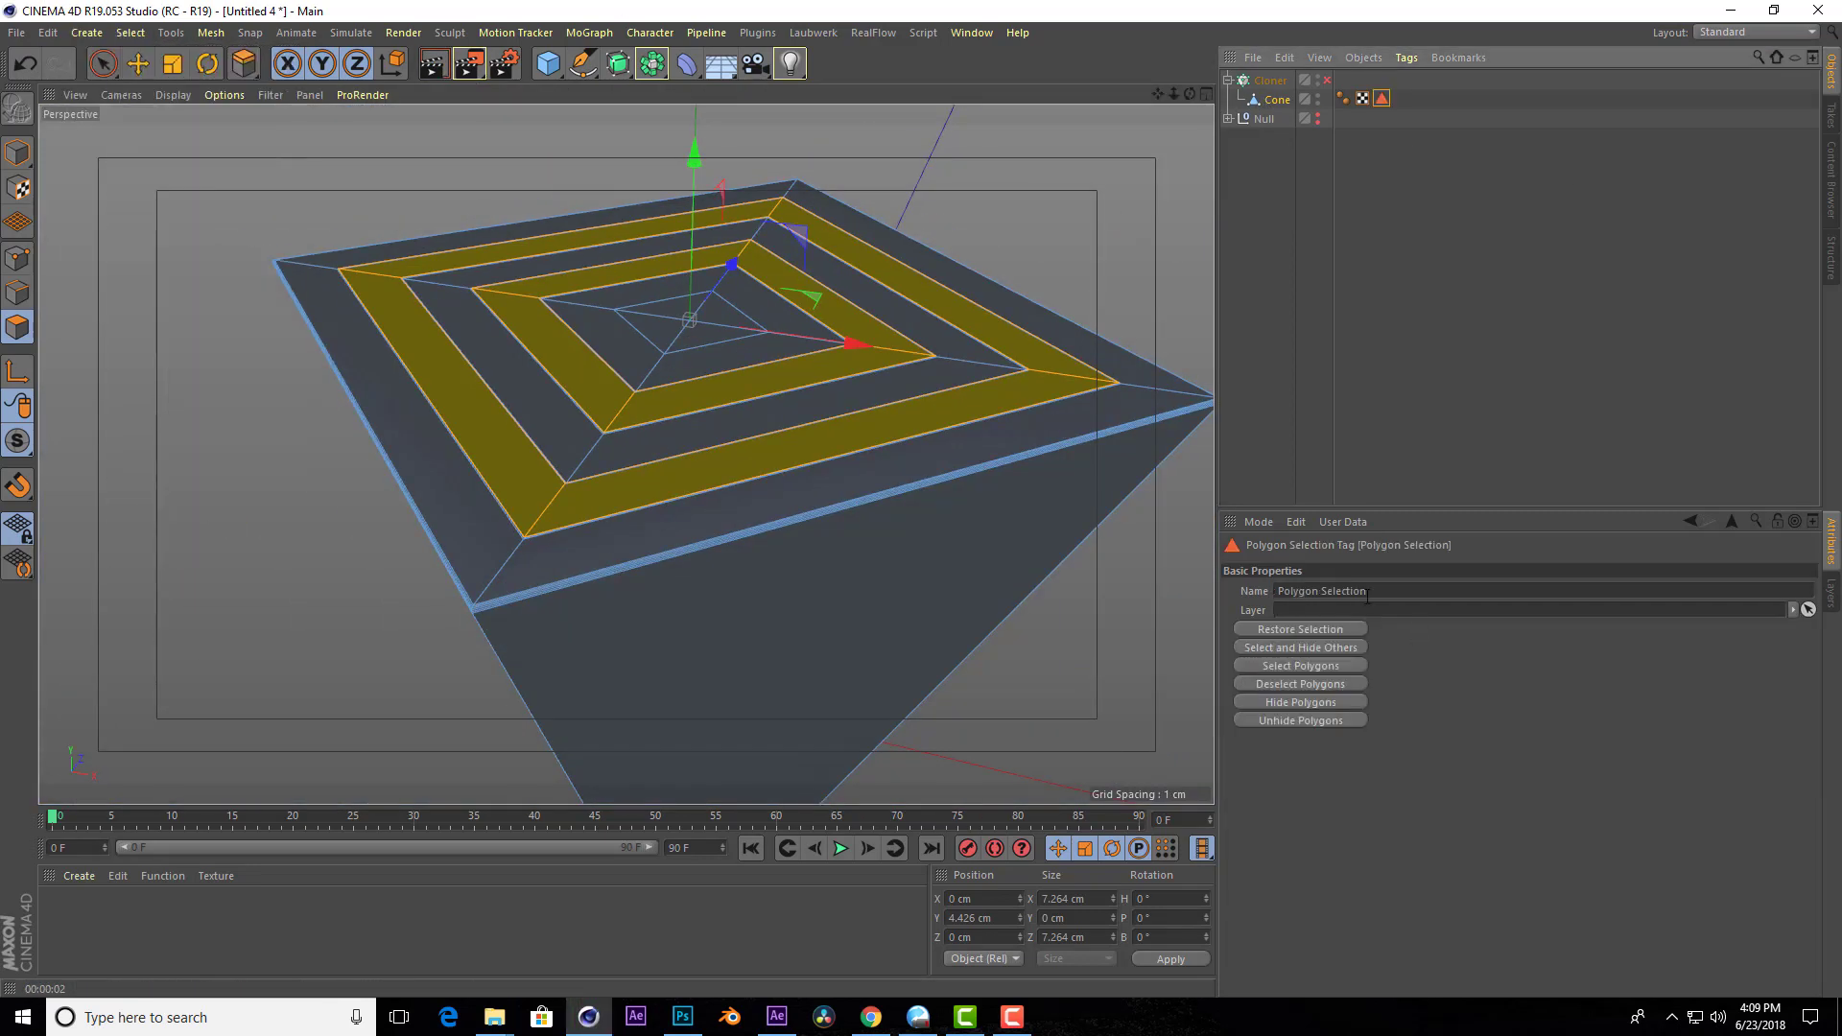
key(space)
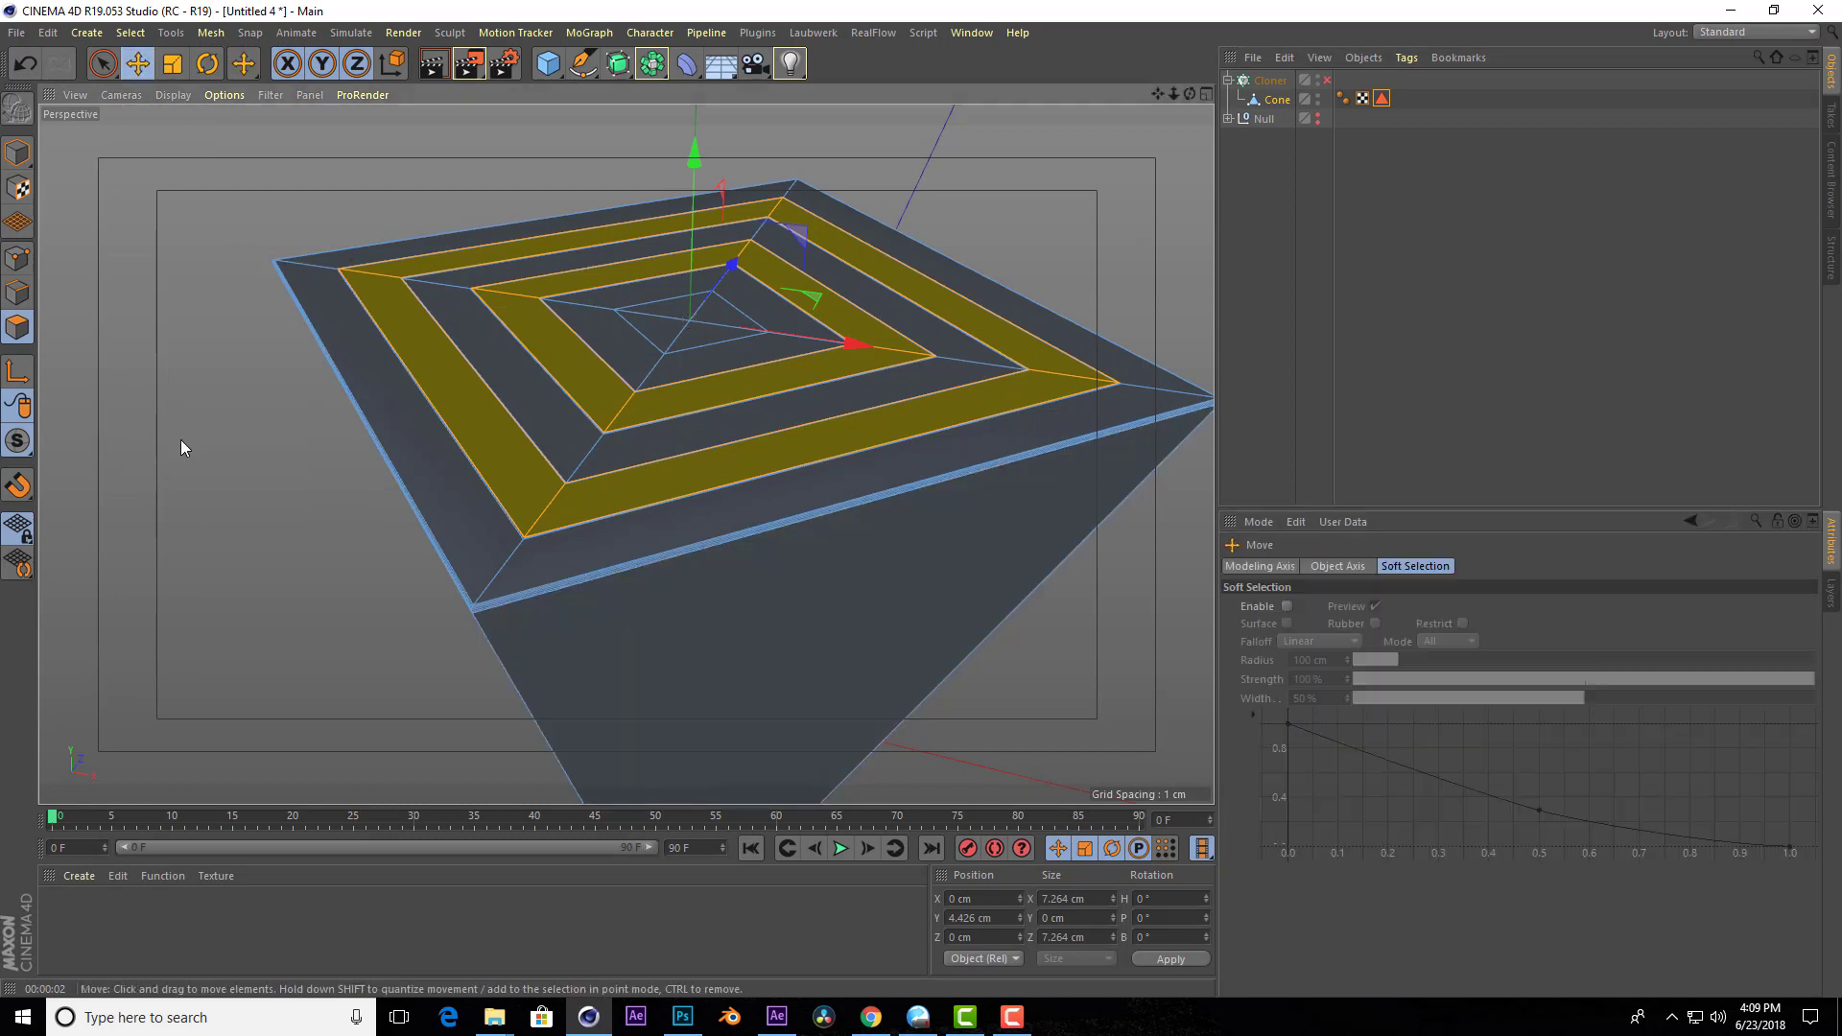
click(181, 445)
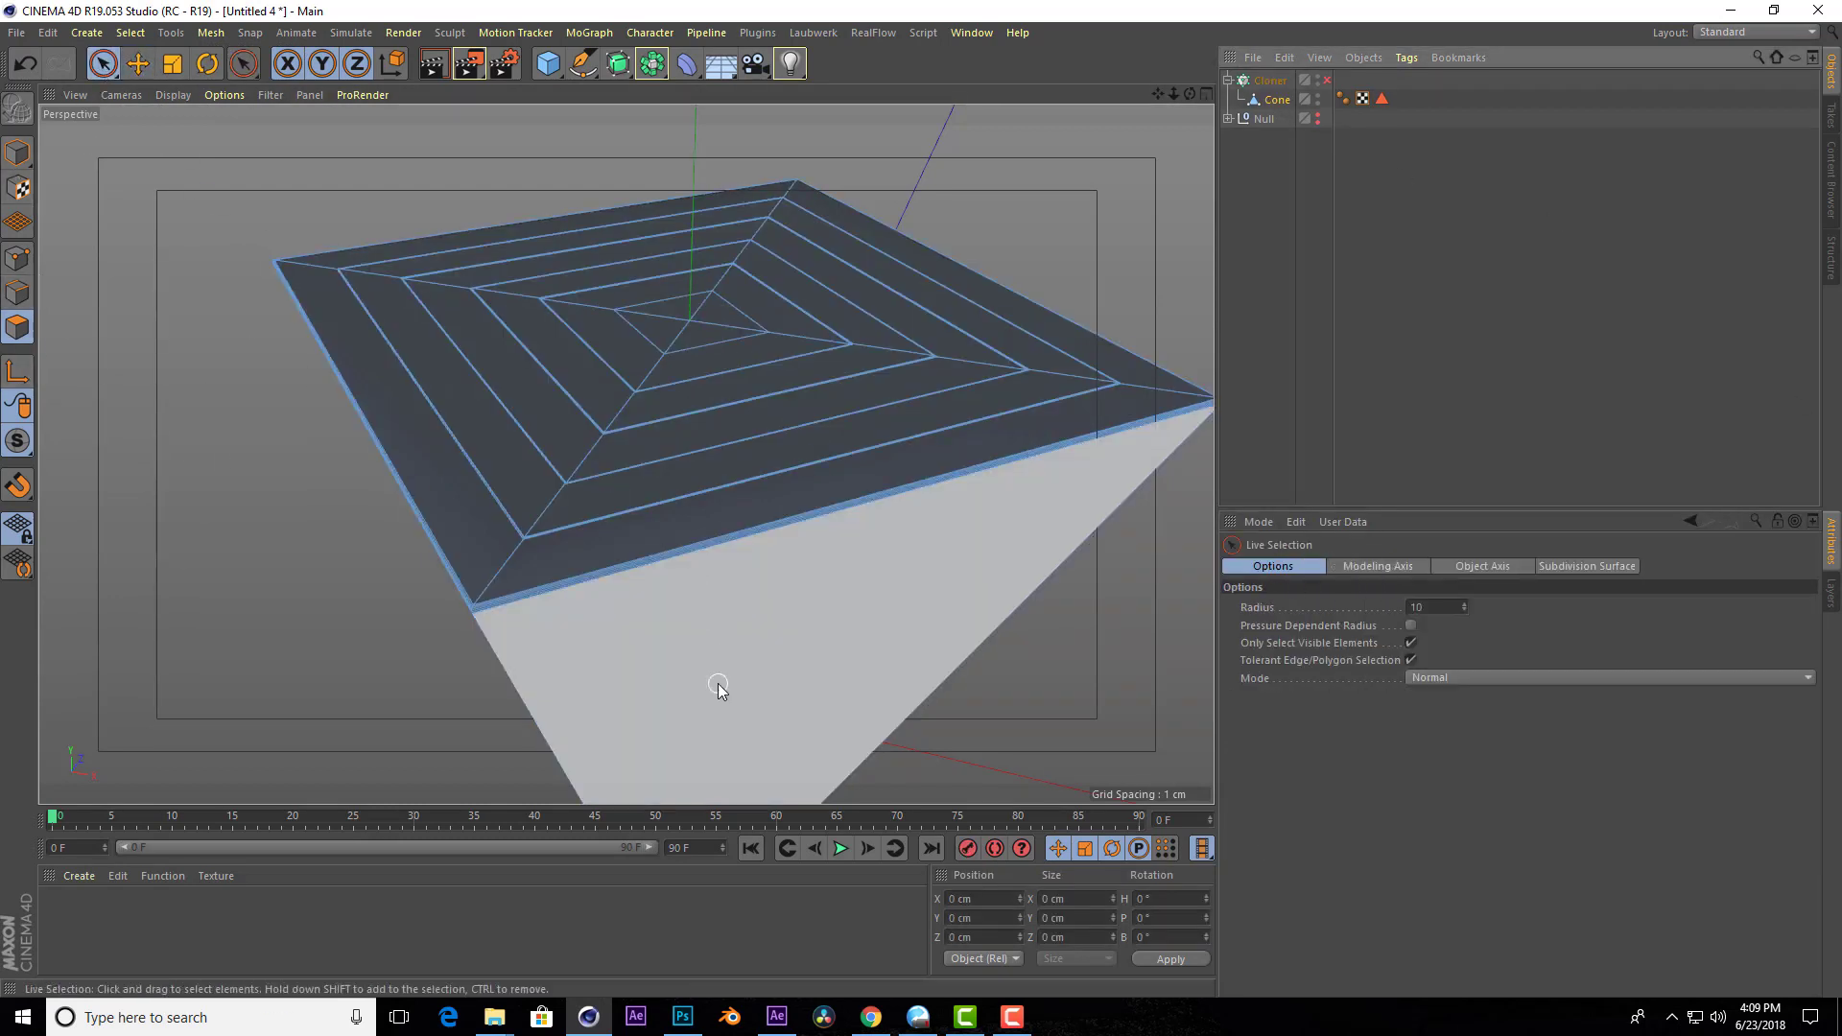
Store the cone's side faces as a second polygon selection set named "2".
scroll(719, 684, down, 3)
click(678, 587)
alt+drag(678, 587, 1032, 304)
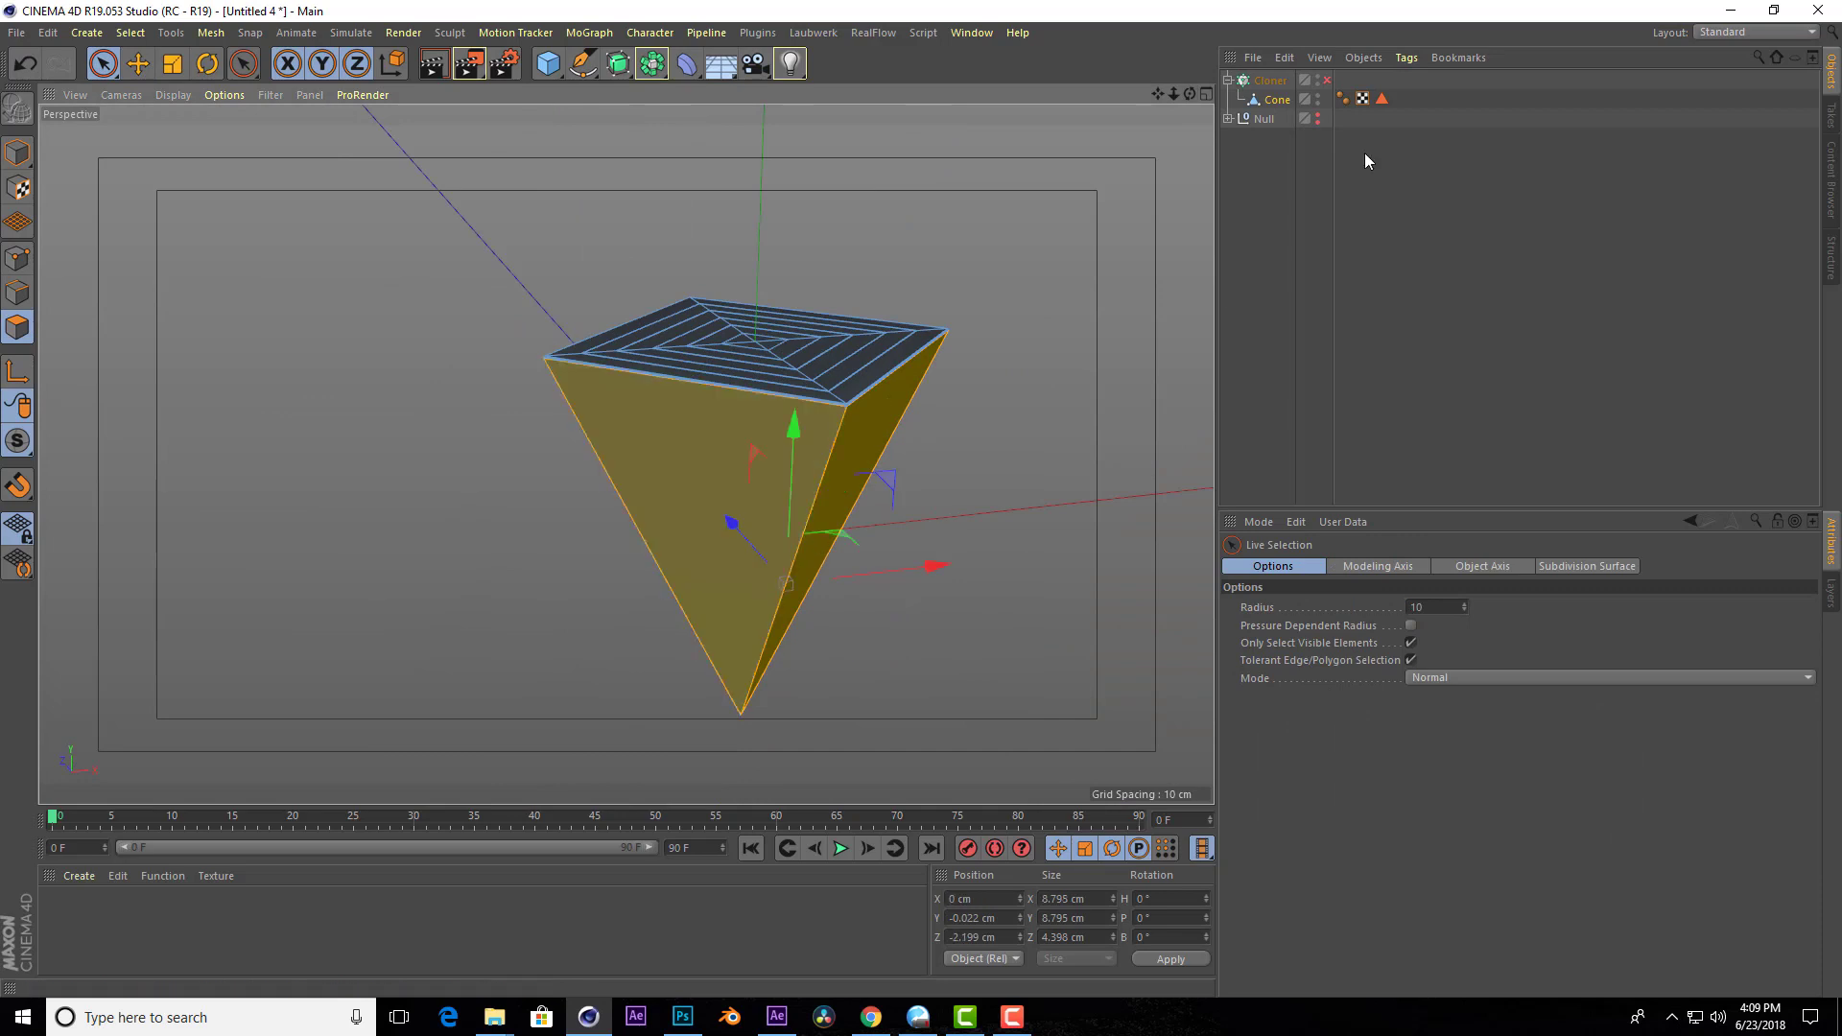
mouse_move(1190, 93)
mouse_down()
mouse_move(1193, 117)
mouse_move(625, 453)
mouse_move(942, 741)
mouse_move(807, 605)
mouse_move(719, 614)
mouse_move(552, 329)
mouse_up()
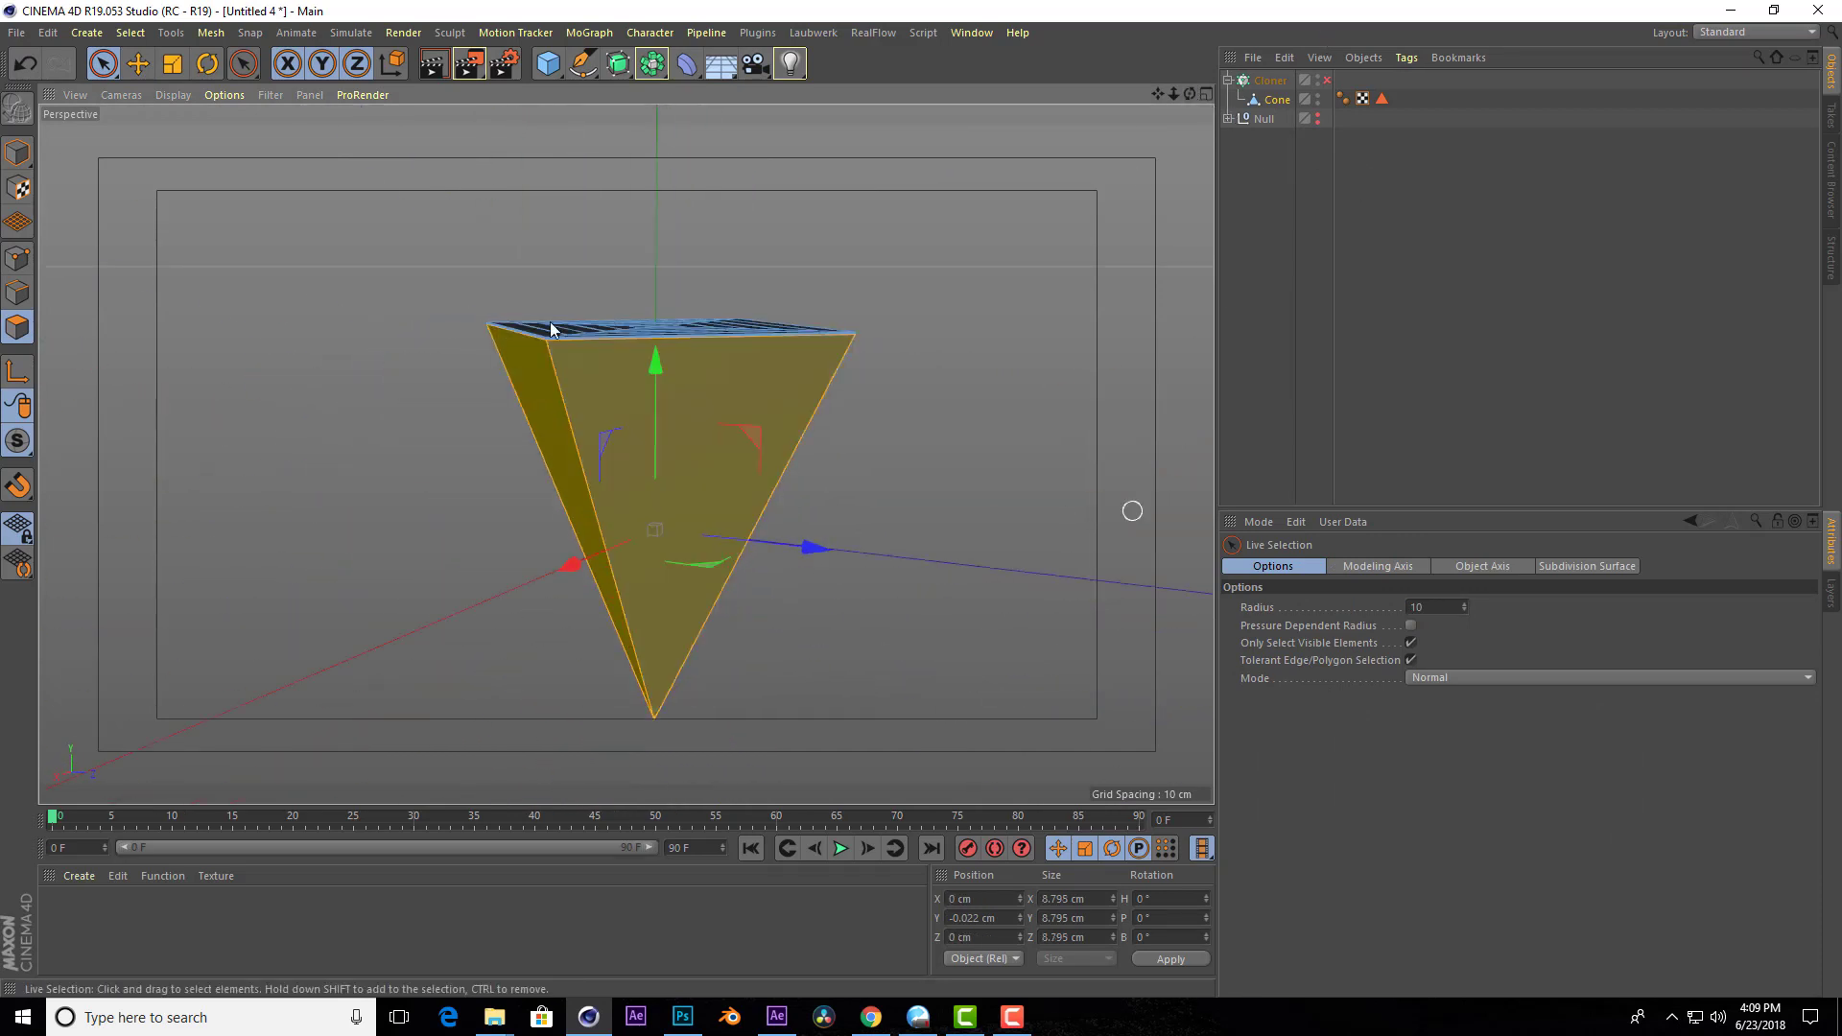
click(127, 33)
click(176, 516)
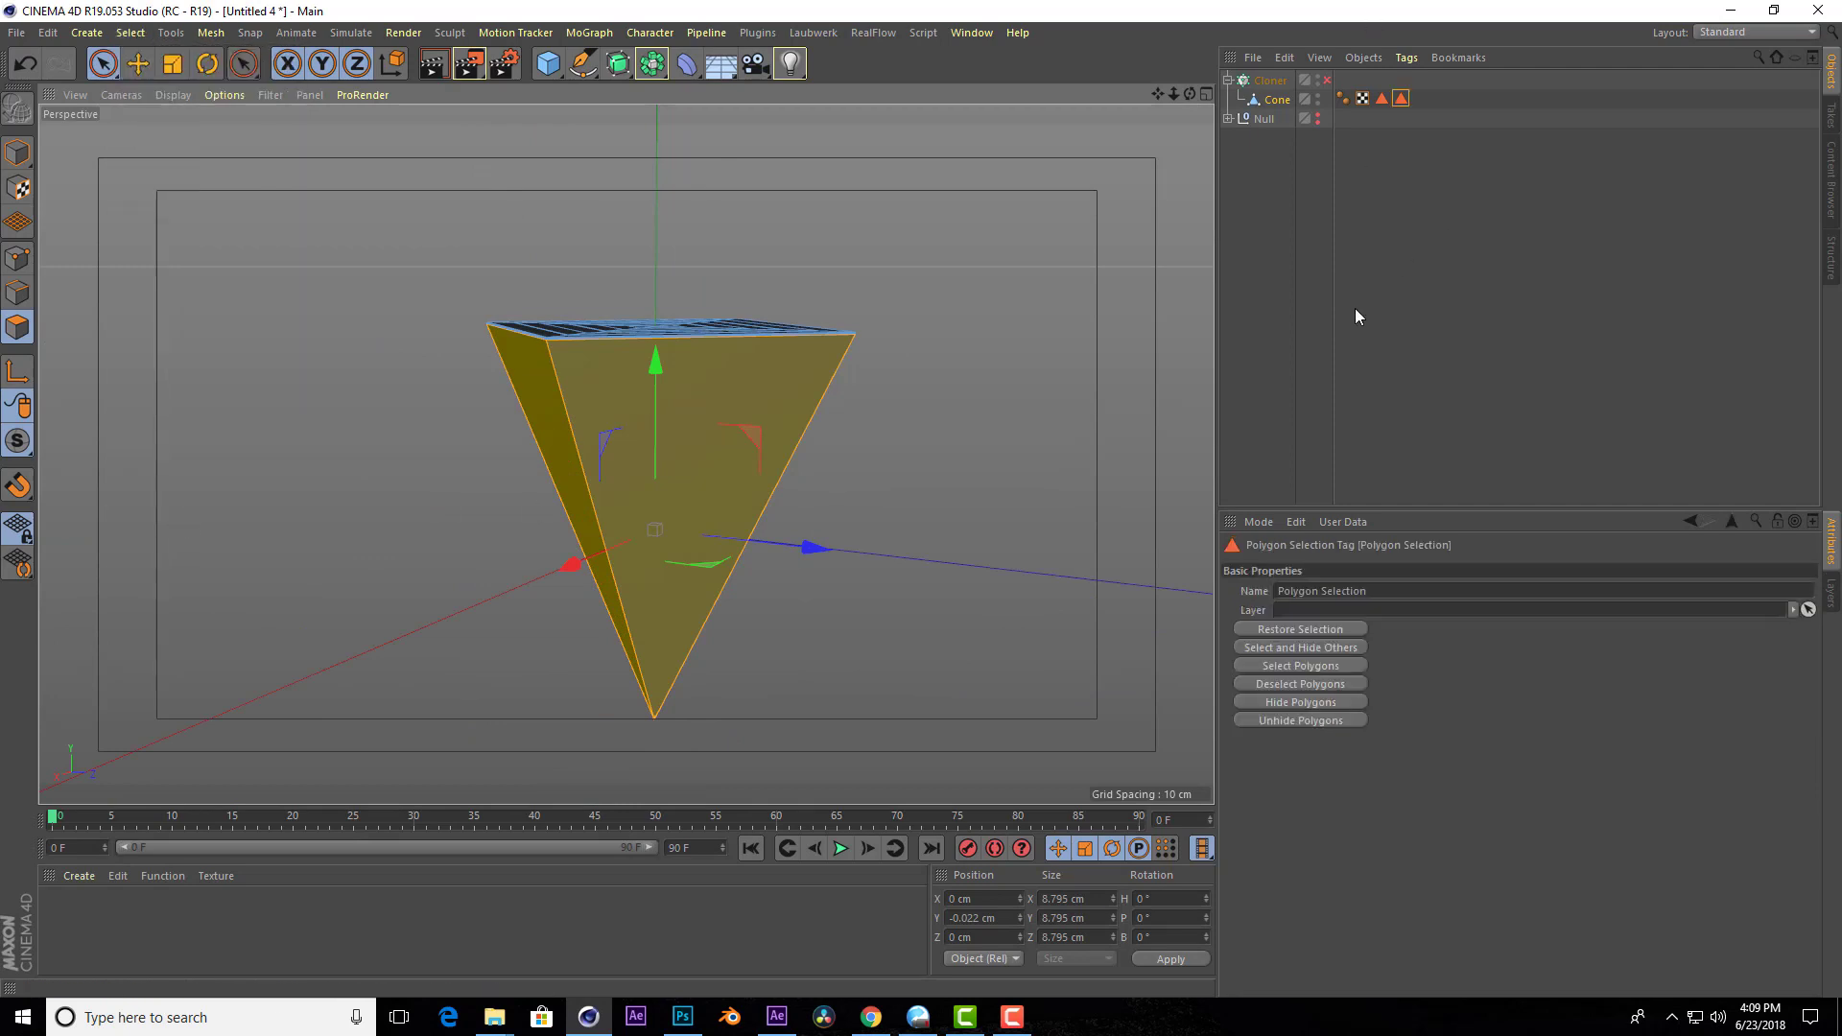
click(1400, 590)
text(2)
drag(1206, 104, 1050, 165)
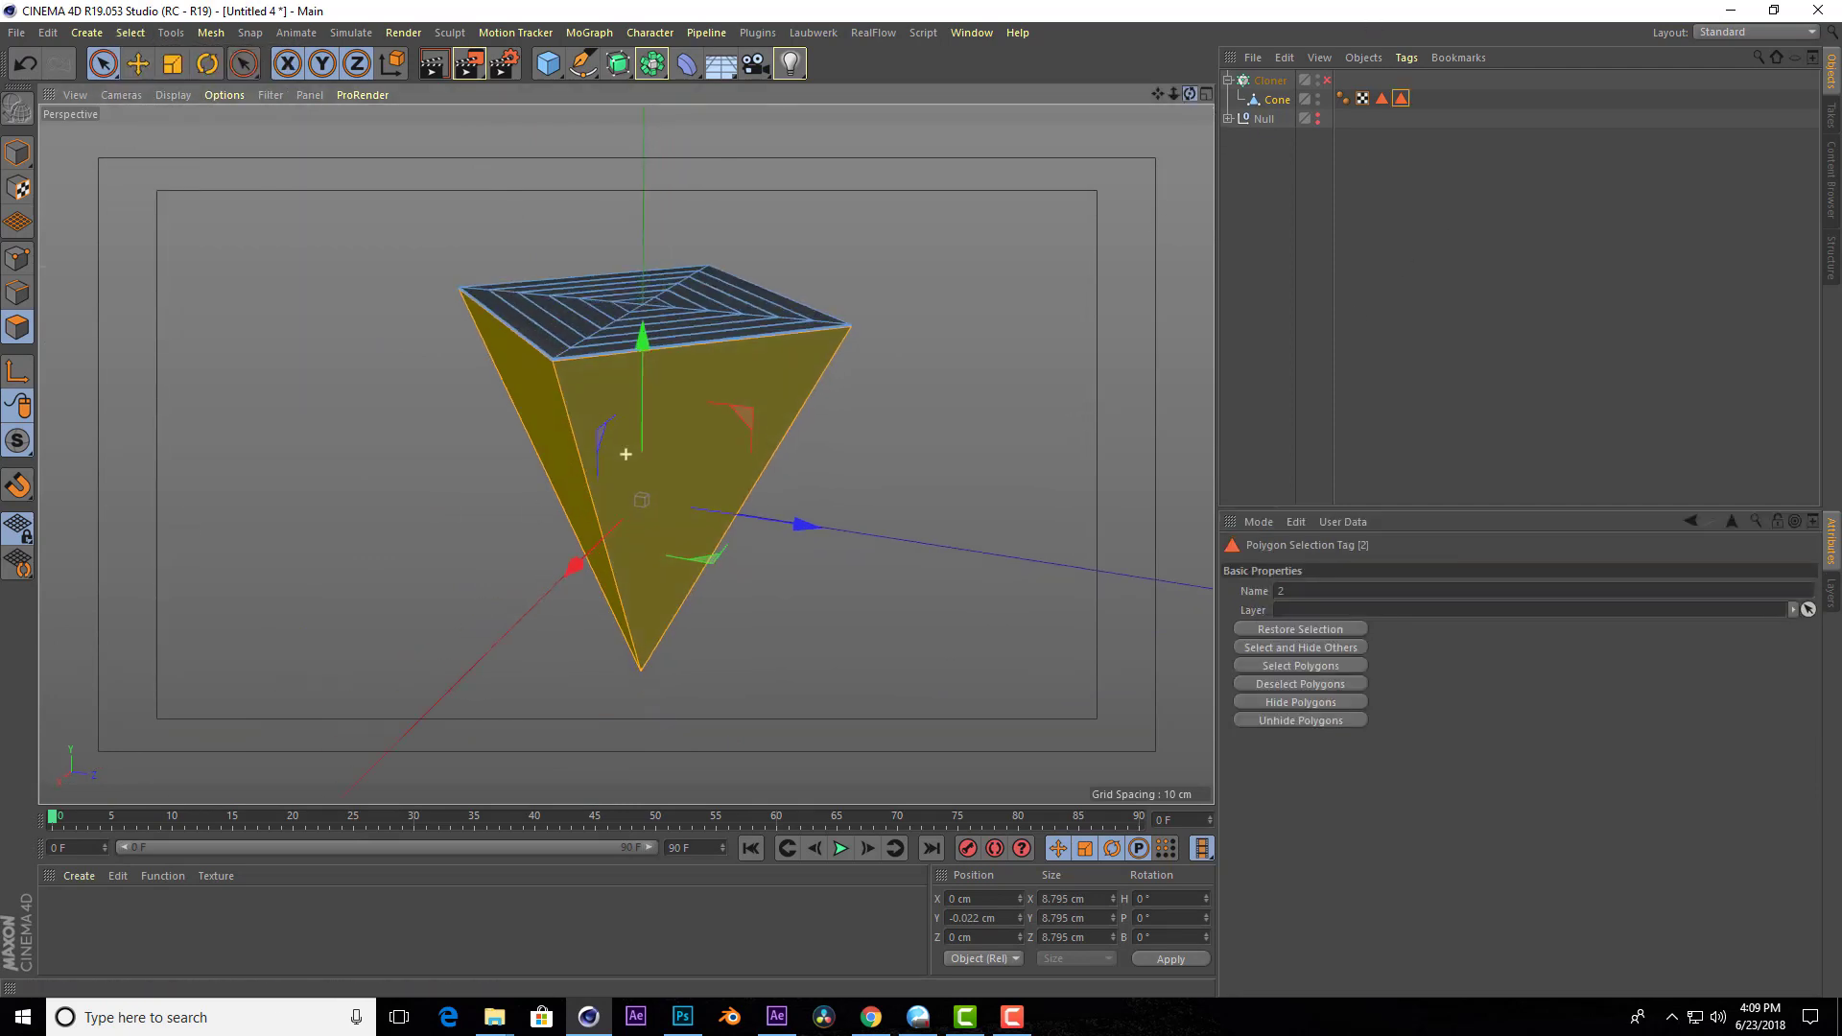
click(137, 63)
Return to Model mode and re-enable the Cloner to show the 40 by 33 pyramid field.
click(1323, 297)
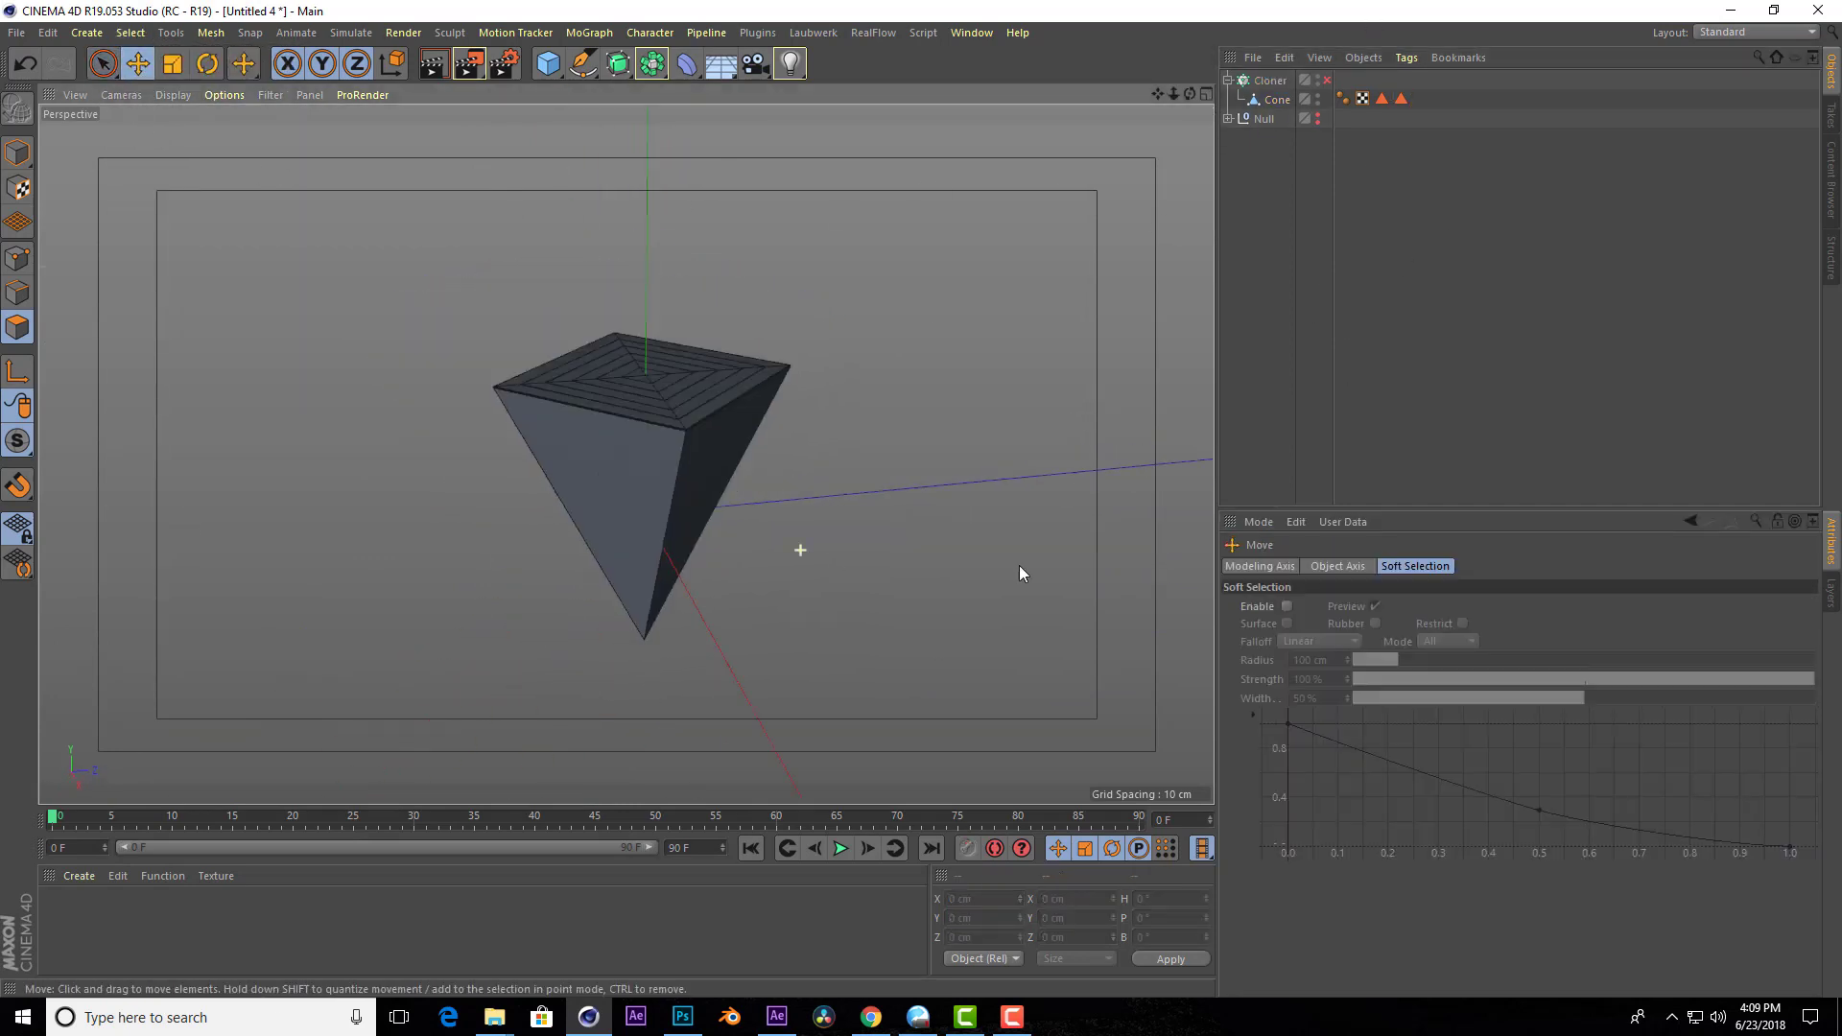
scroll(580, 392, up, 2)
scroll(584, 389, up, 2)
scroll(925, 328, up, 3)
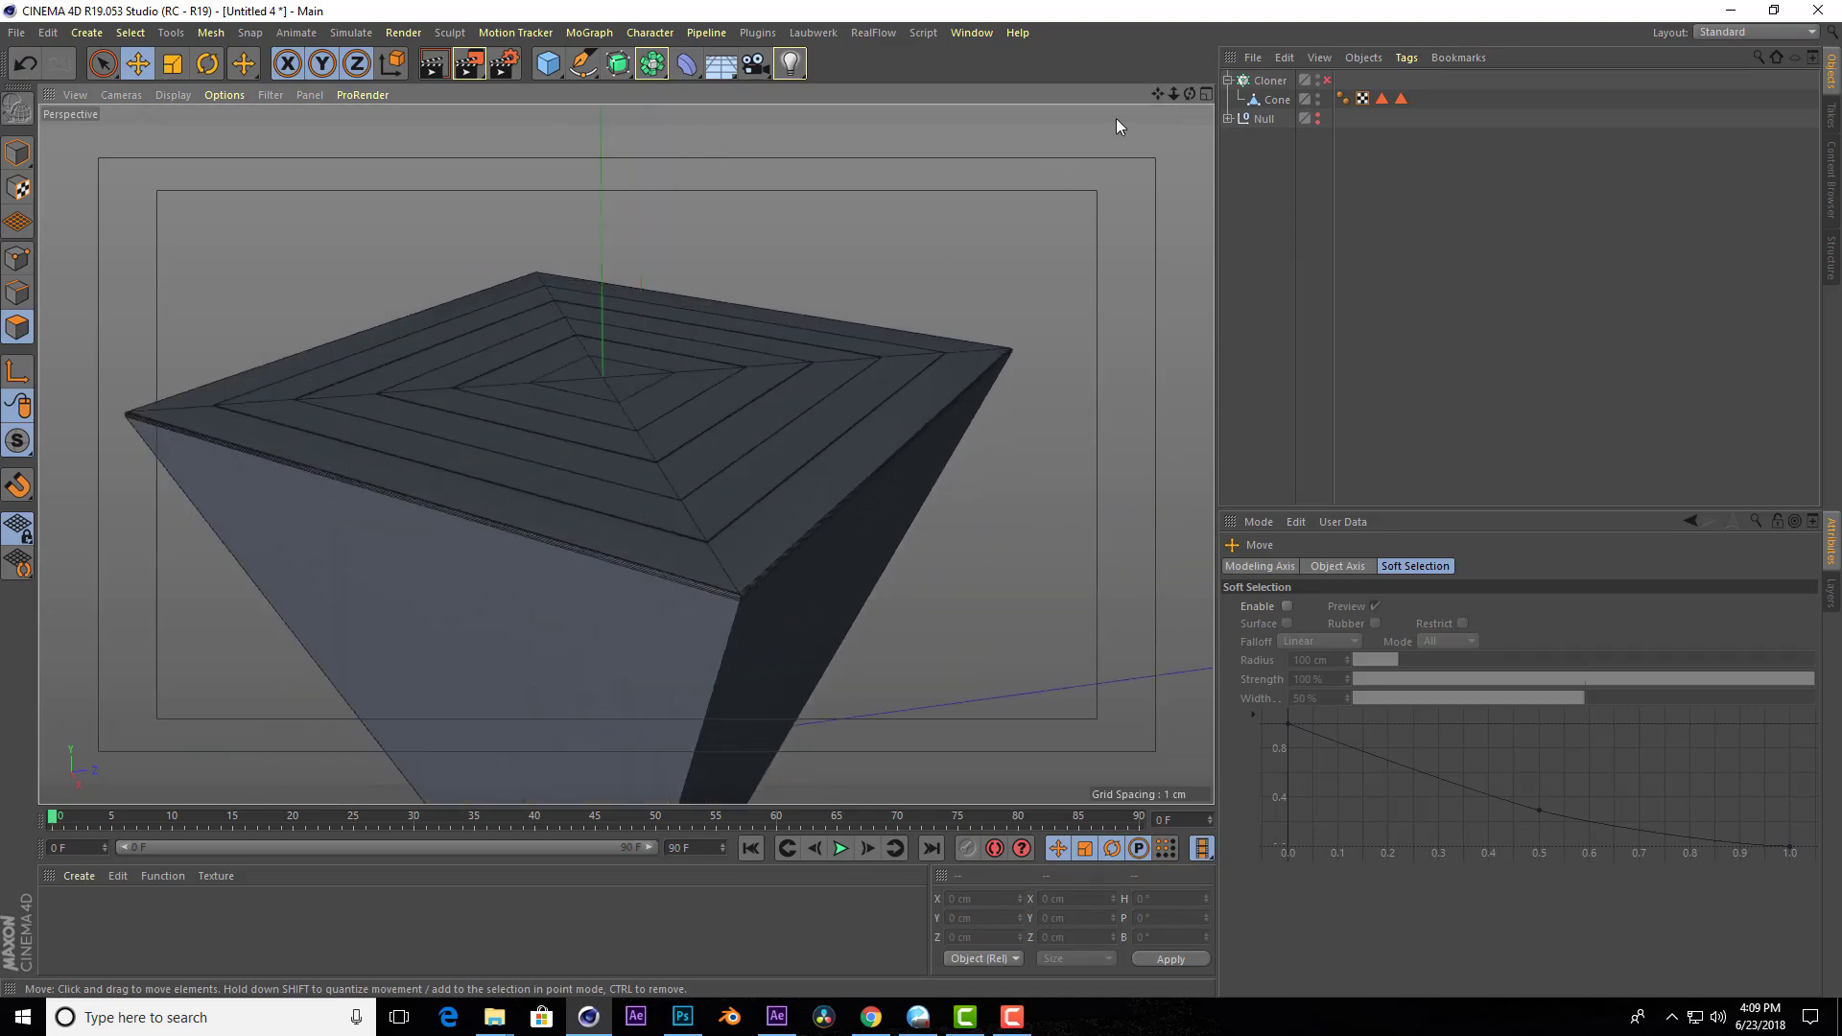
scroll(626, 454, up, 2)
alt+drag(626, 454, 787, 365)
click(1328, 81)
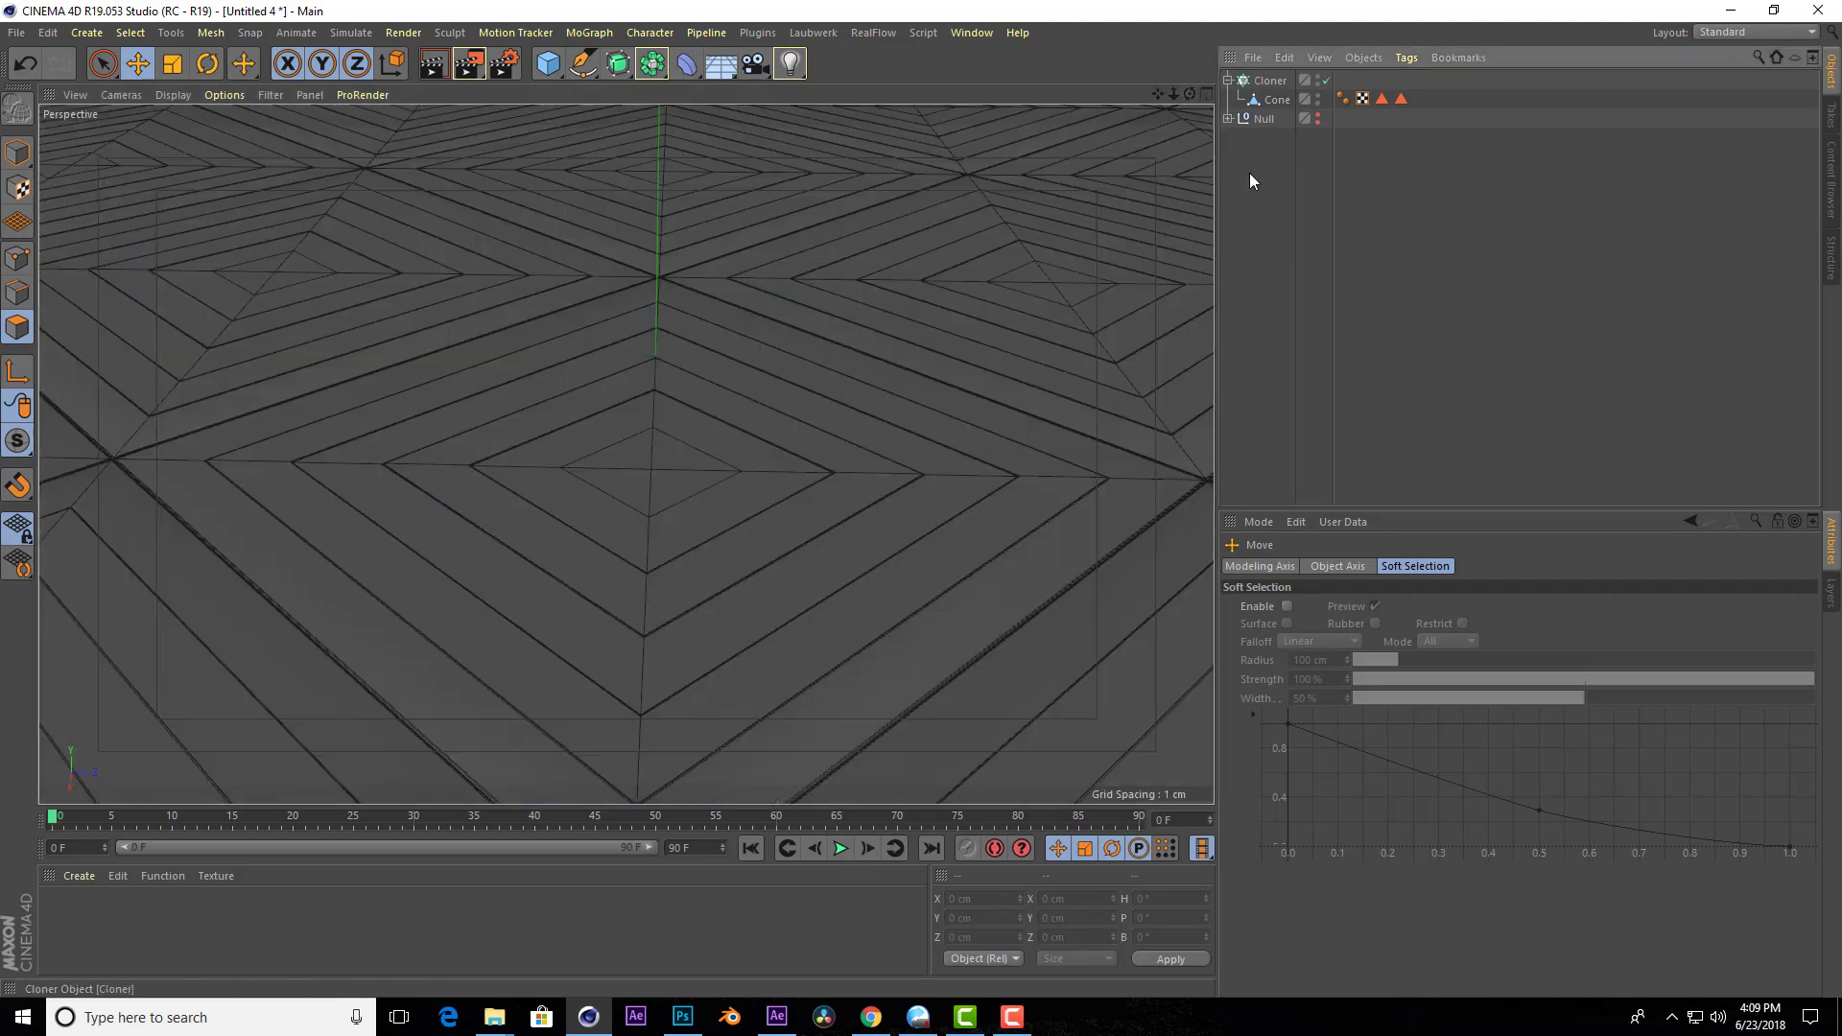
Preview-render the grooved pyramid field, then collapse and select the Cloner.
scroll(503, 424, down, 2)
scroll(618, 407, down, 3)
scroll(681, 244, down, 3)
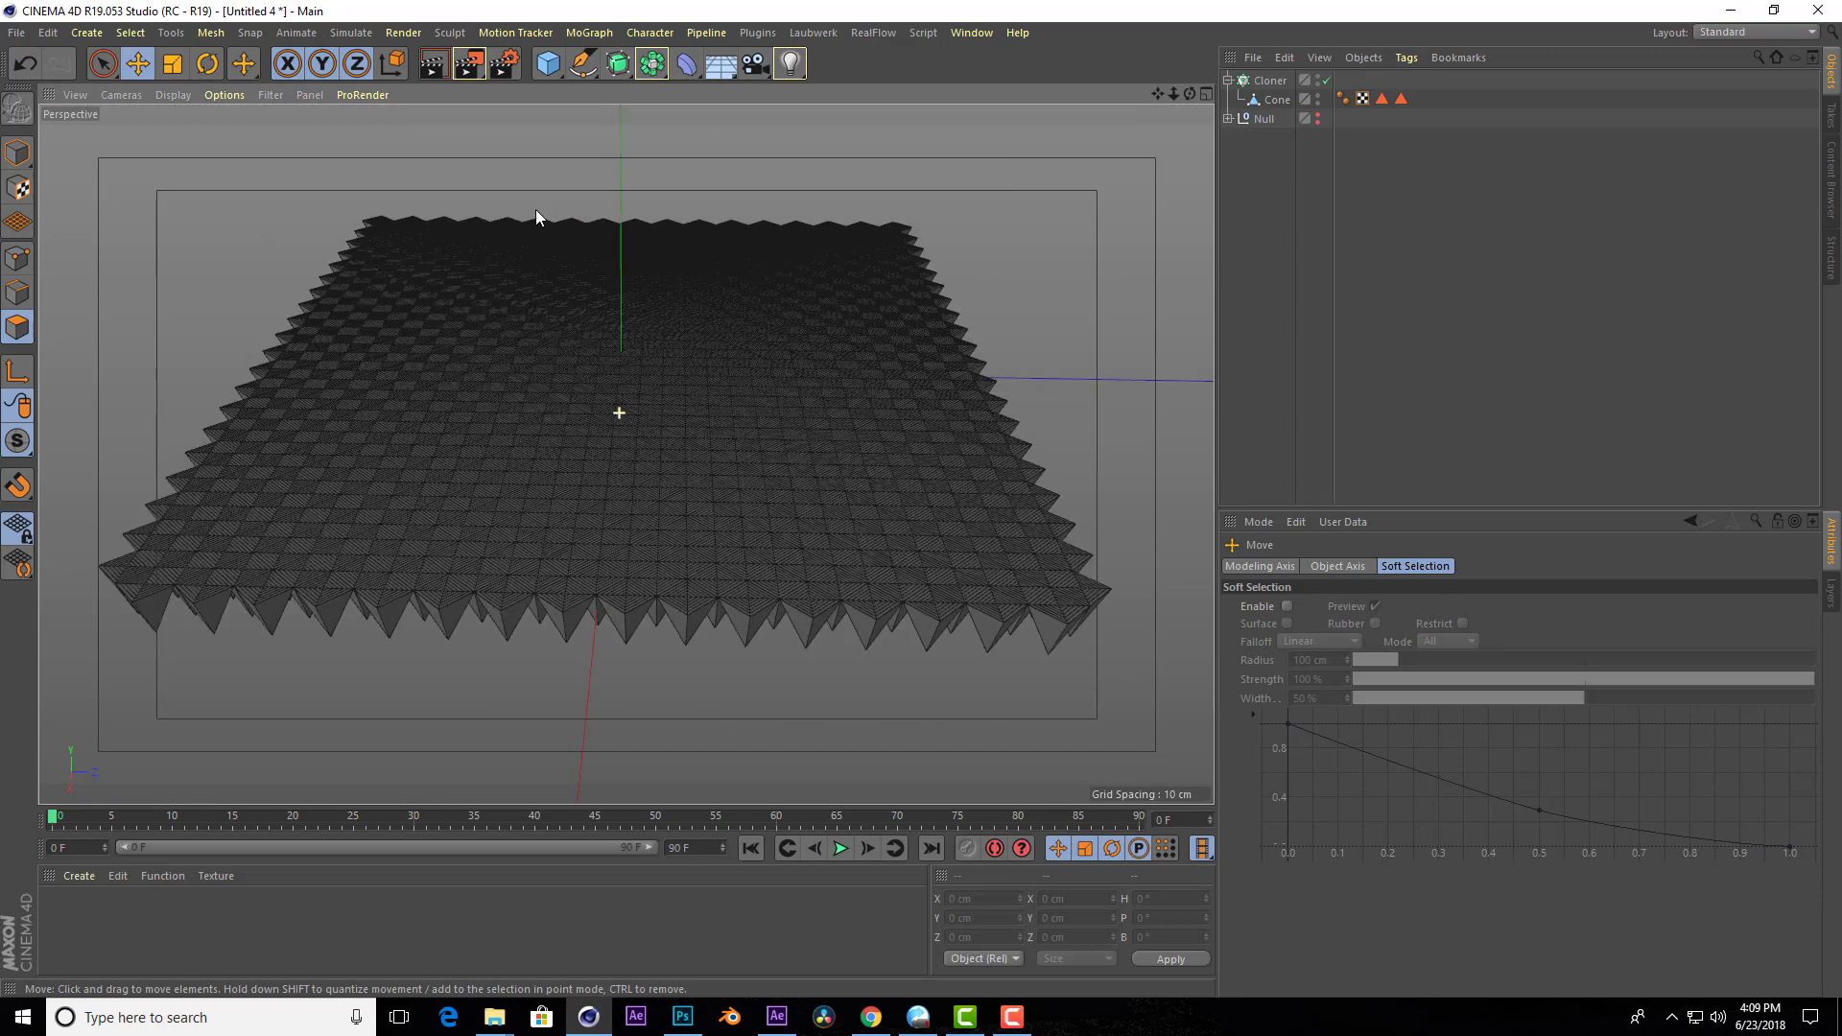
click(434, 65)
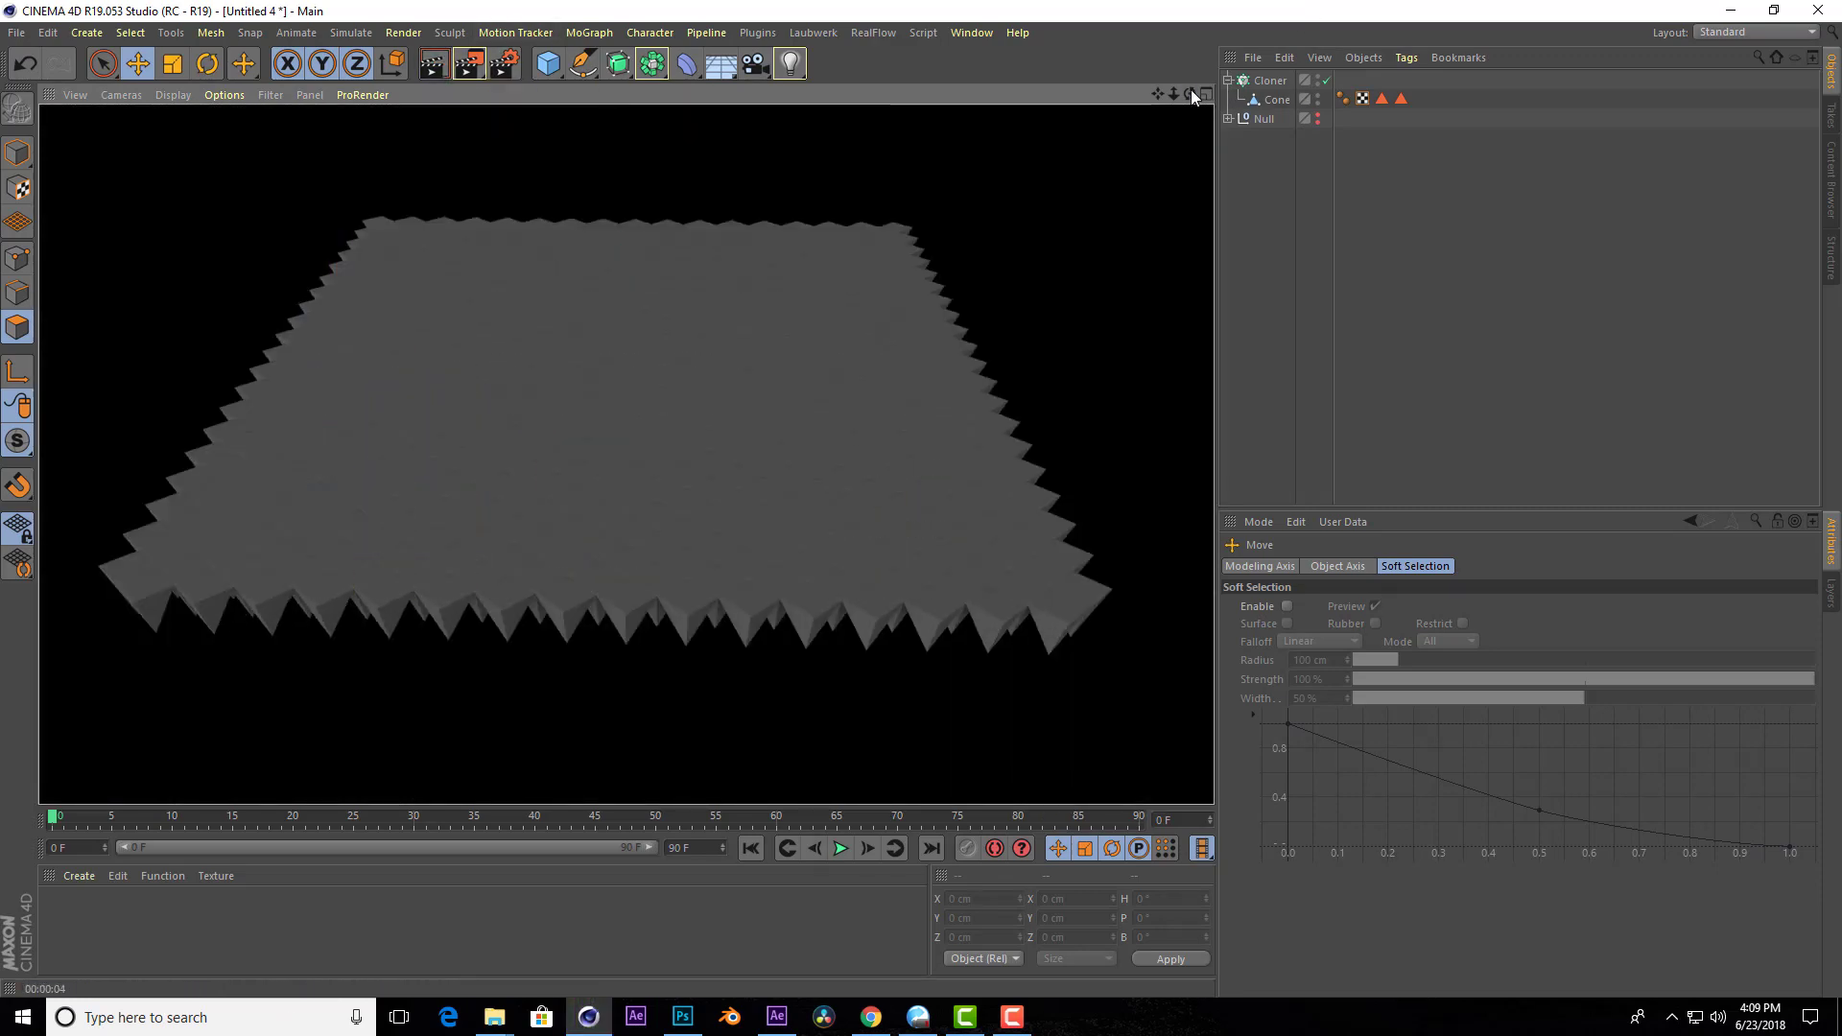
drag(1193, 97, 1132, 97)
click(1228, 81)
Frame the Cloner and add a MoGraph Random effector to scatter its clones.
key(h)
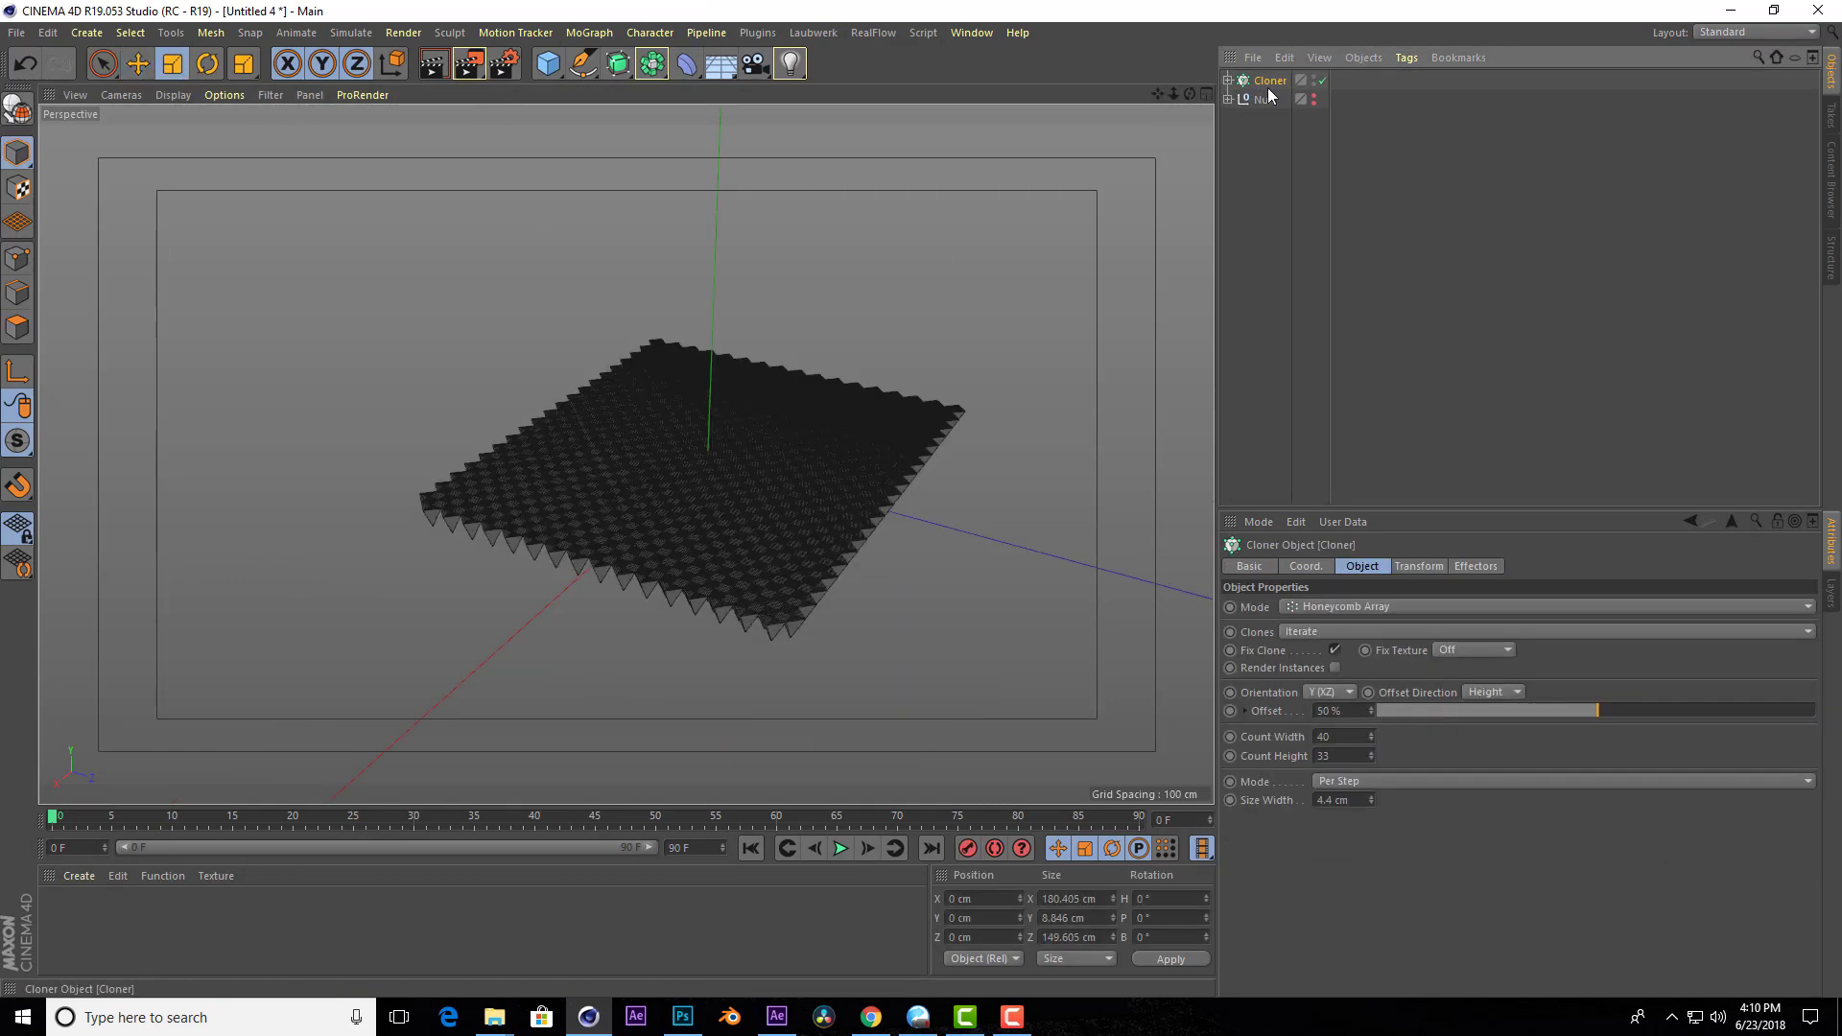
click(589, 32)
mouse_move(633, 61)
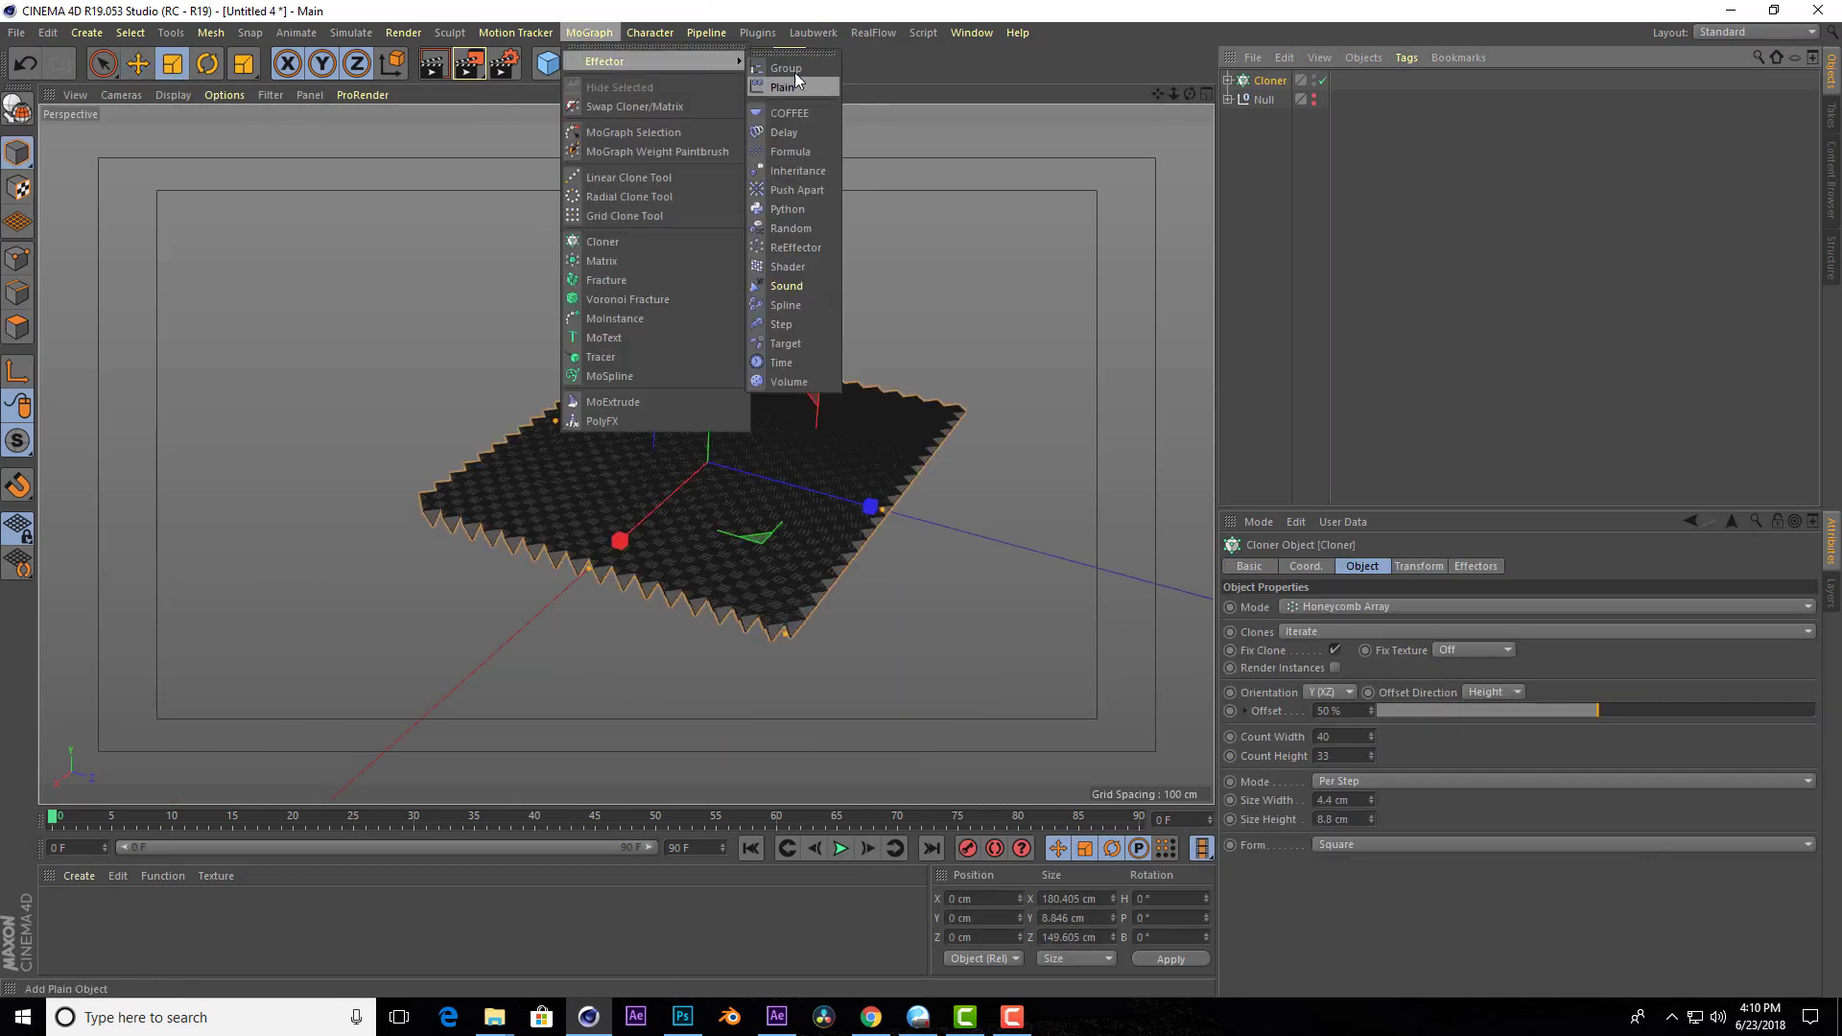
click(811, 227)
scroll(729, 472, up, 3)
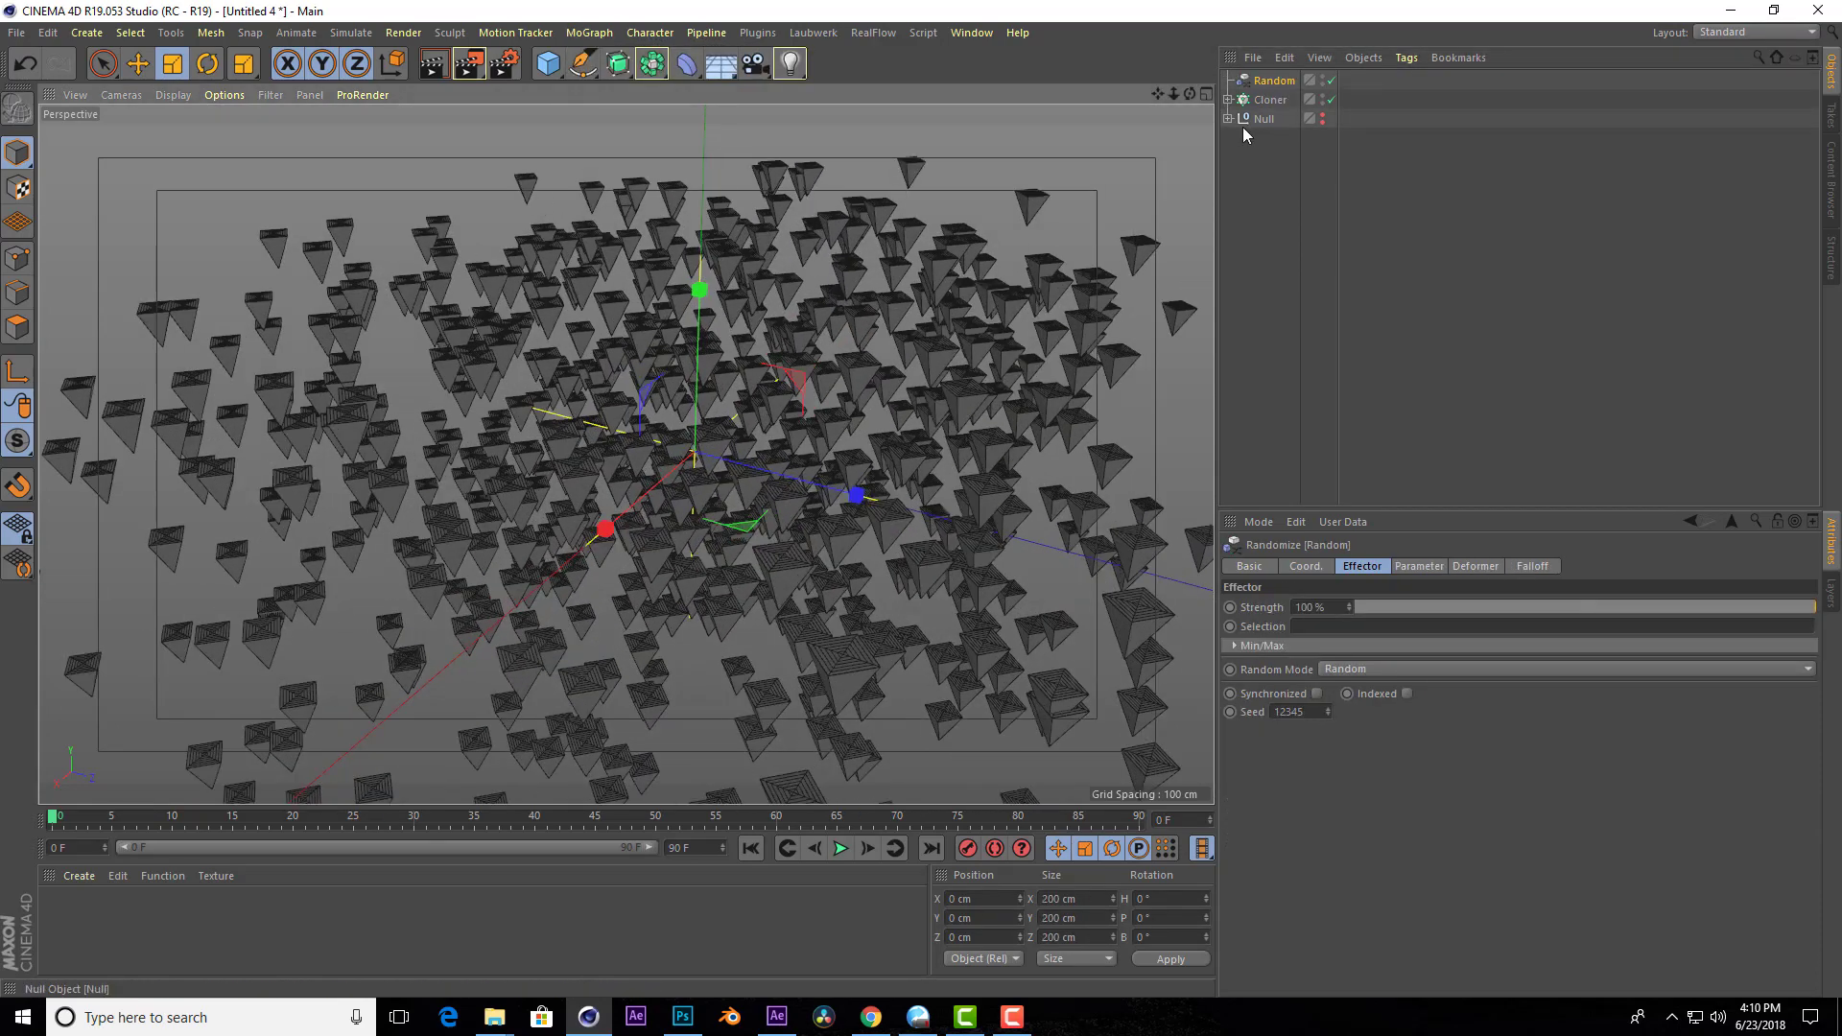
Set the Random effector's falloff shape to Box.
click(1424, 564)
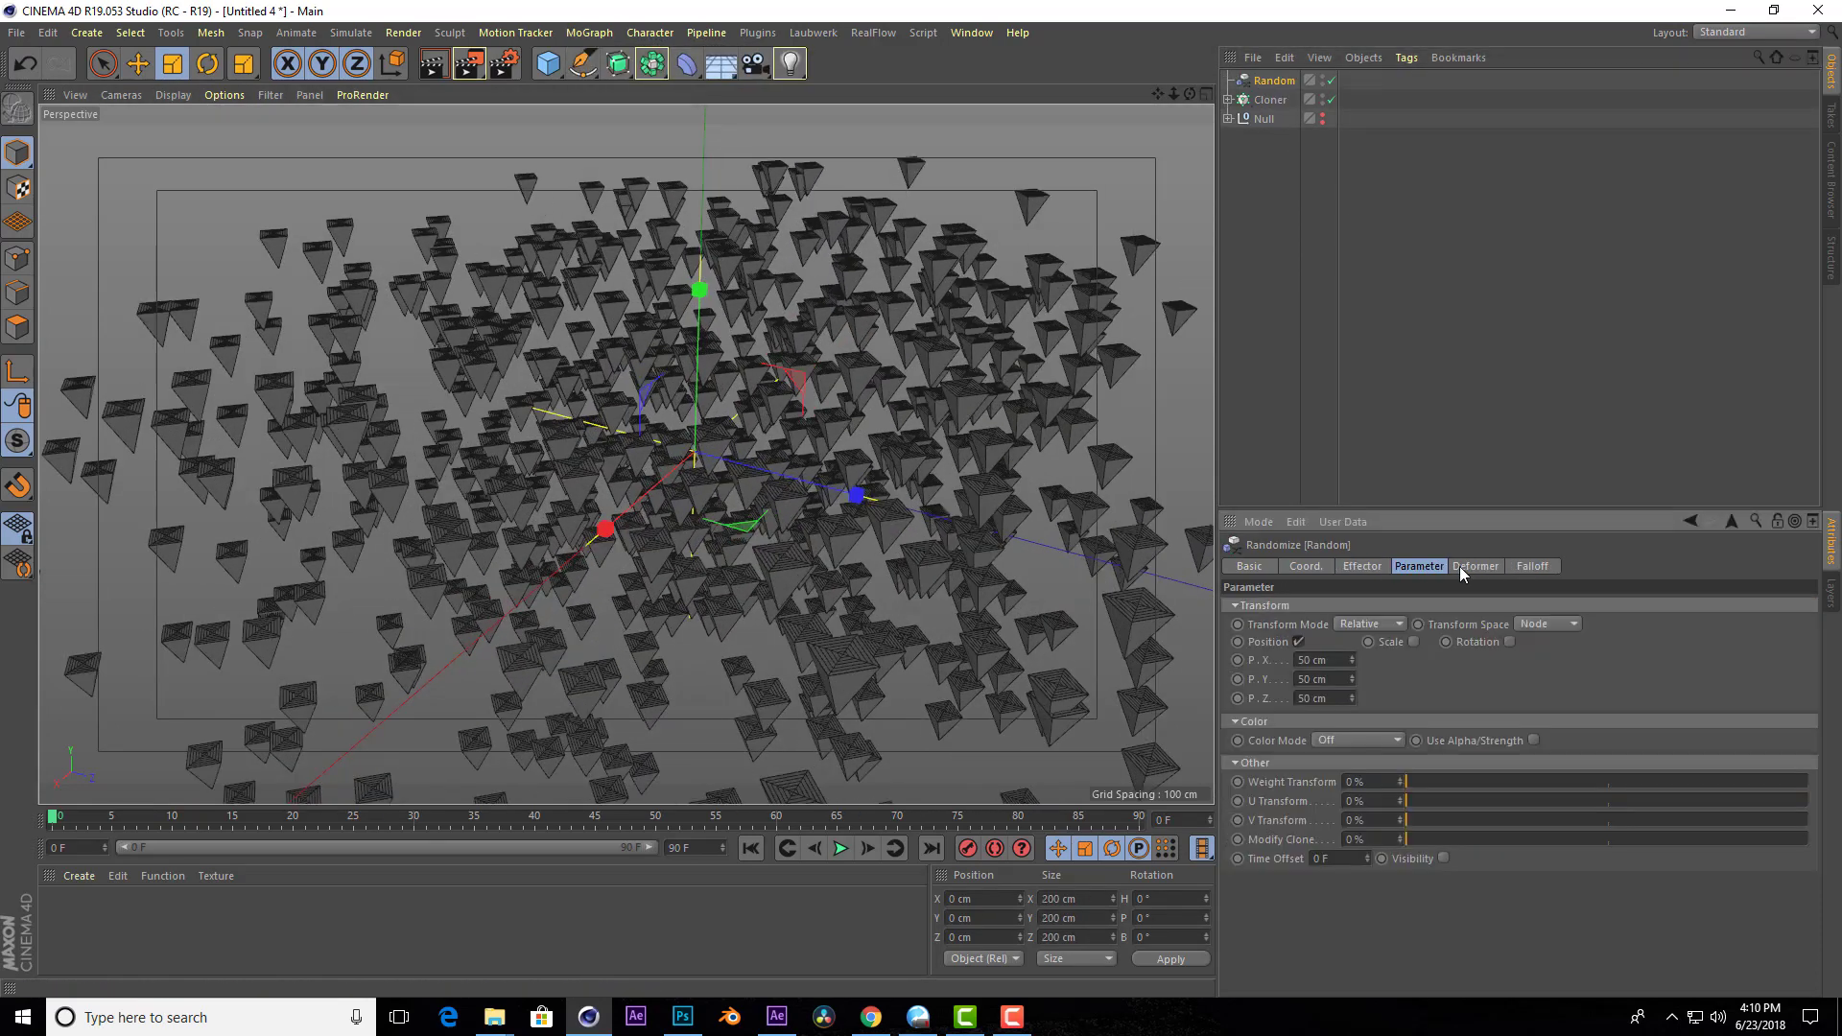
click(1547, 566)
click(1343, 605)
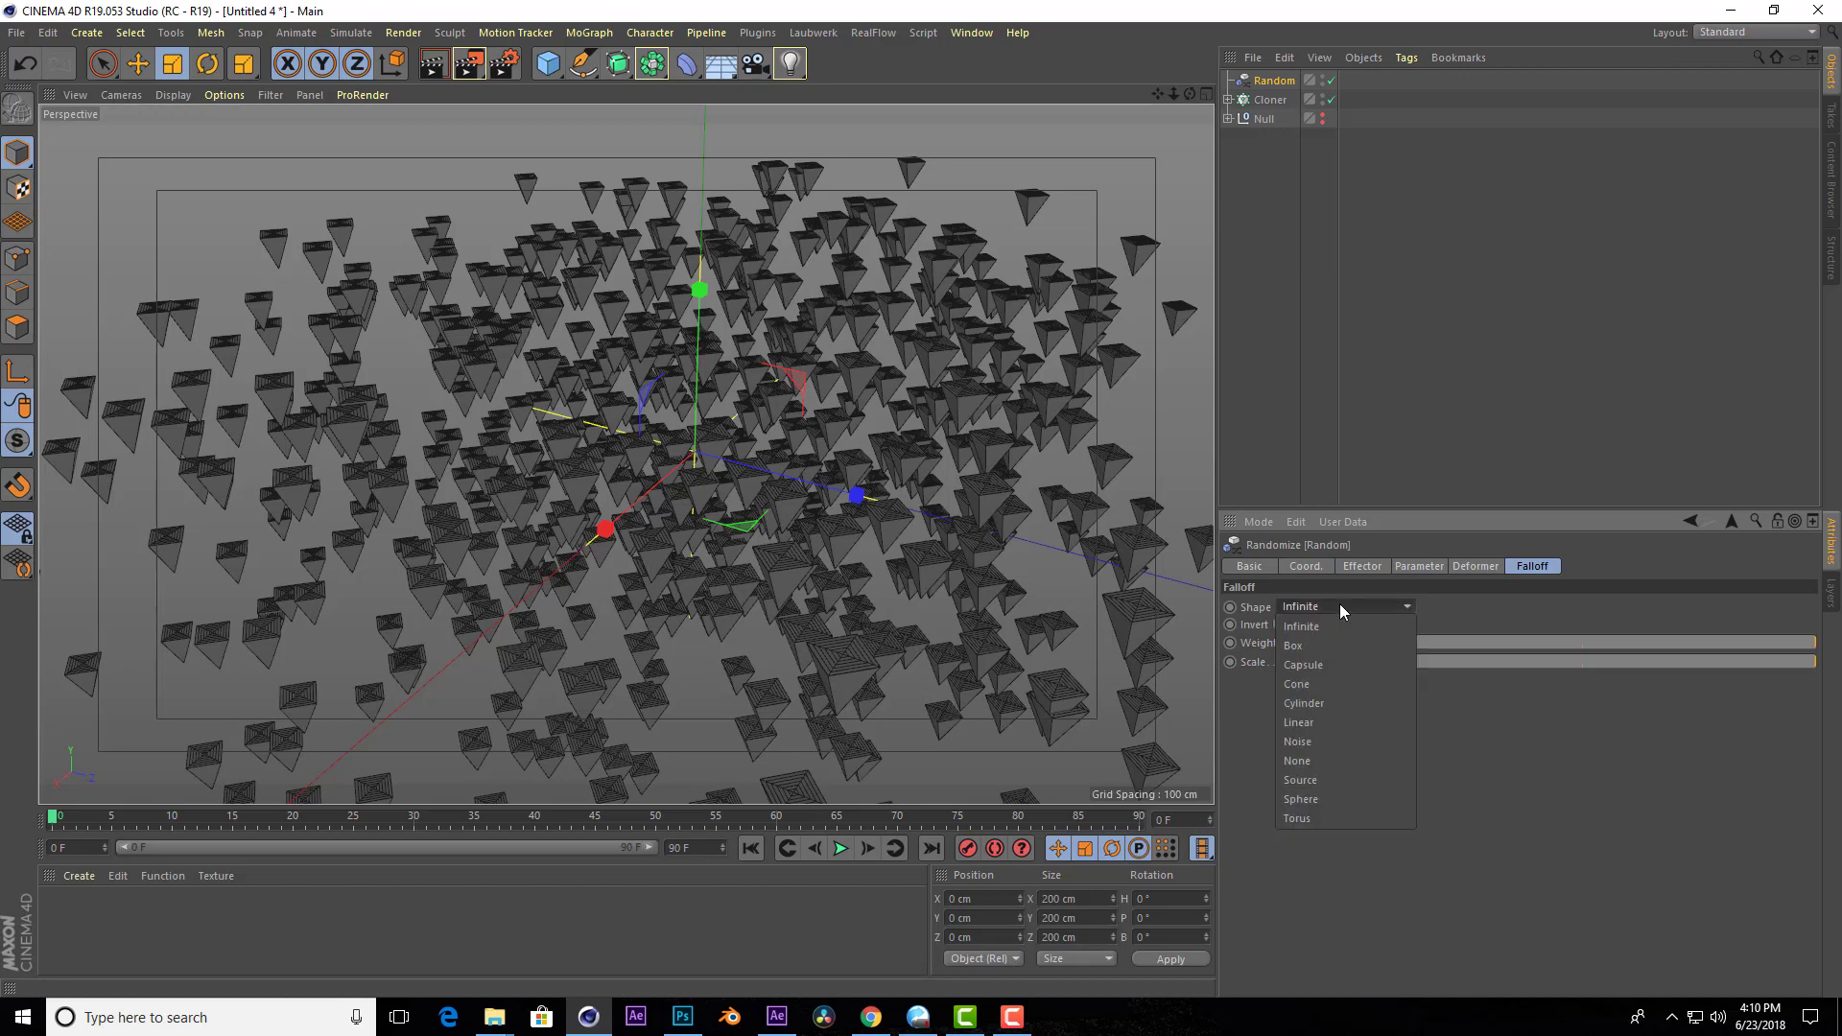
click(1315, 652)
scroll(693, 423, down, 3)
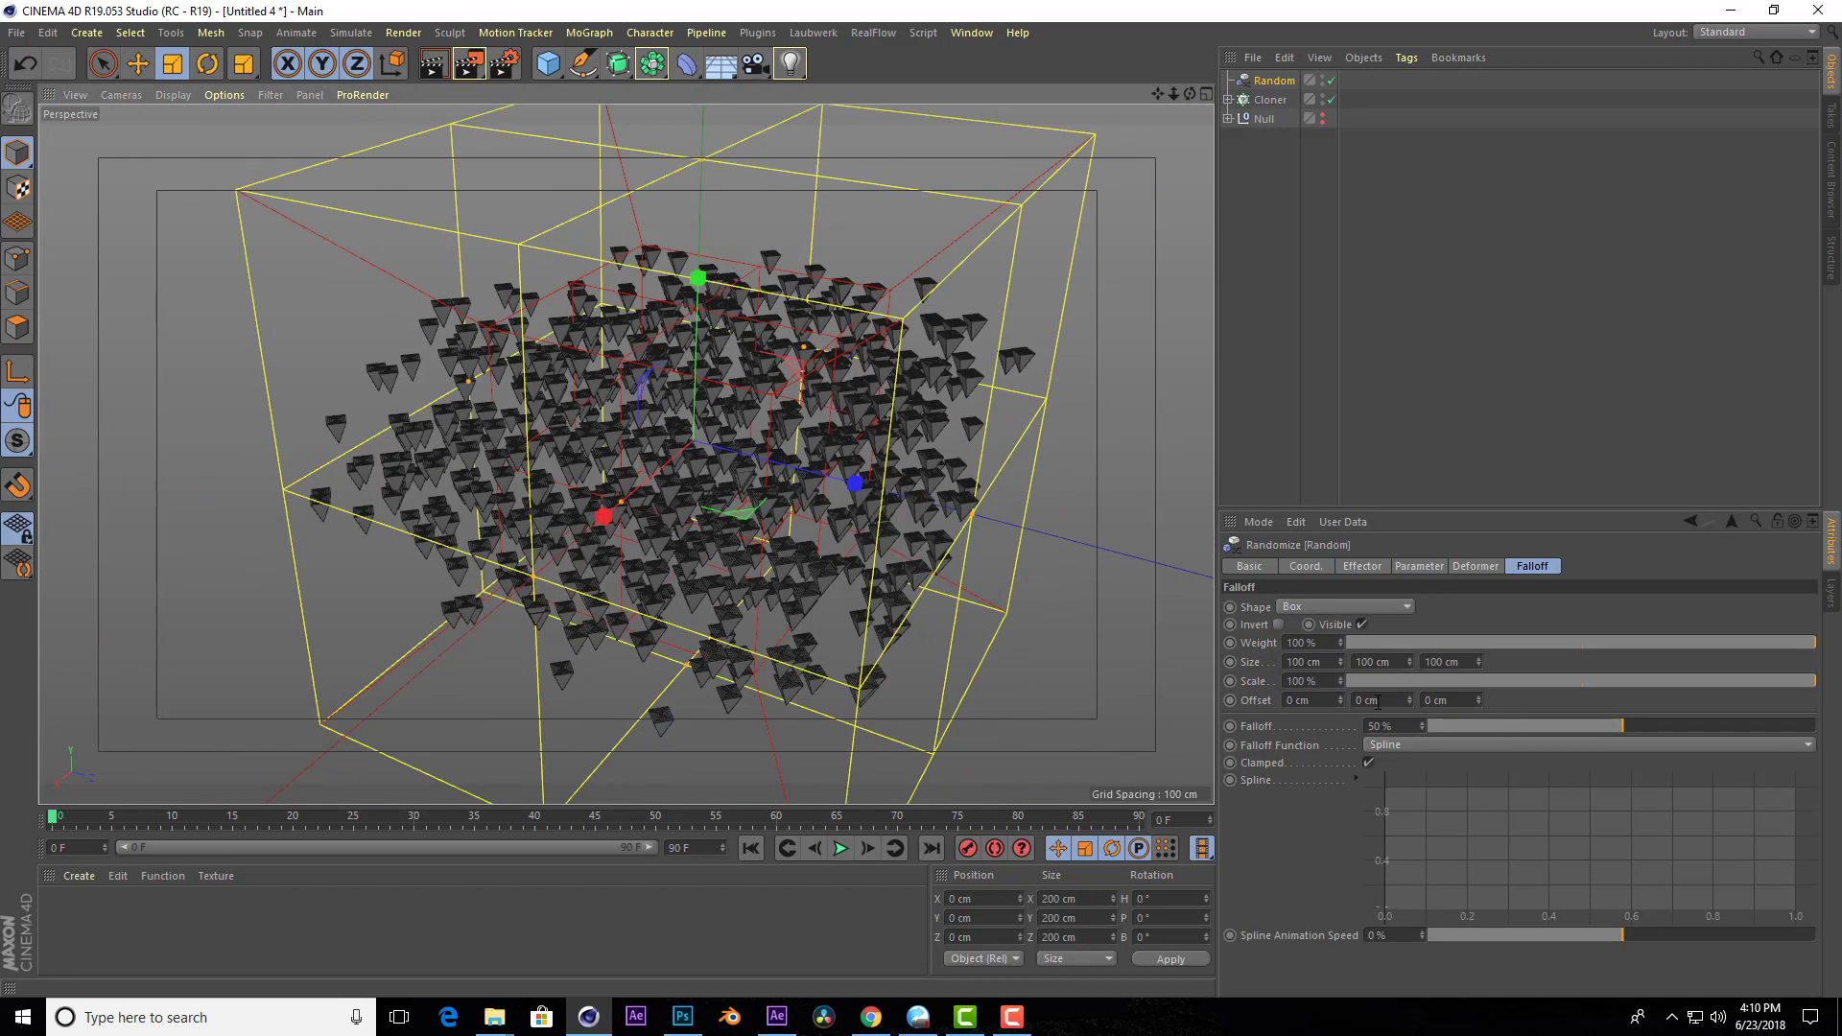
Set the Box falloff size to 25 x 25 x 25 cm.
drag(1341, 664, 1342, 729)
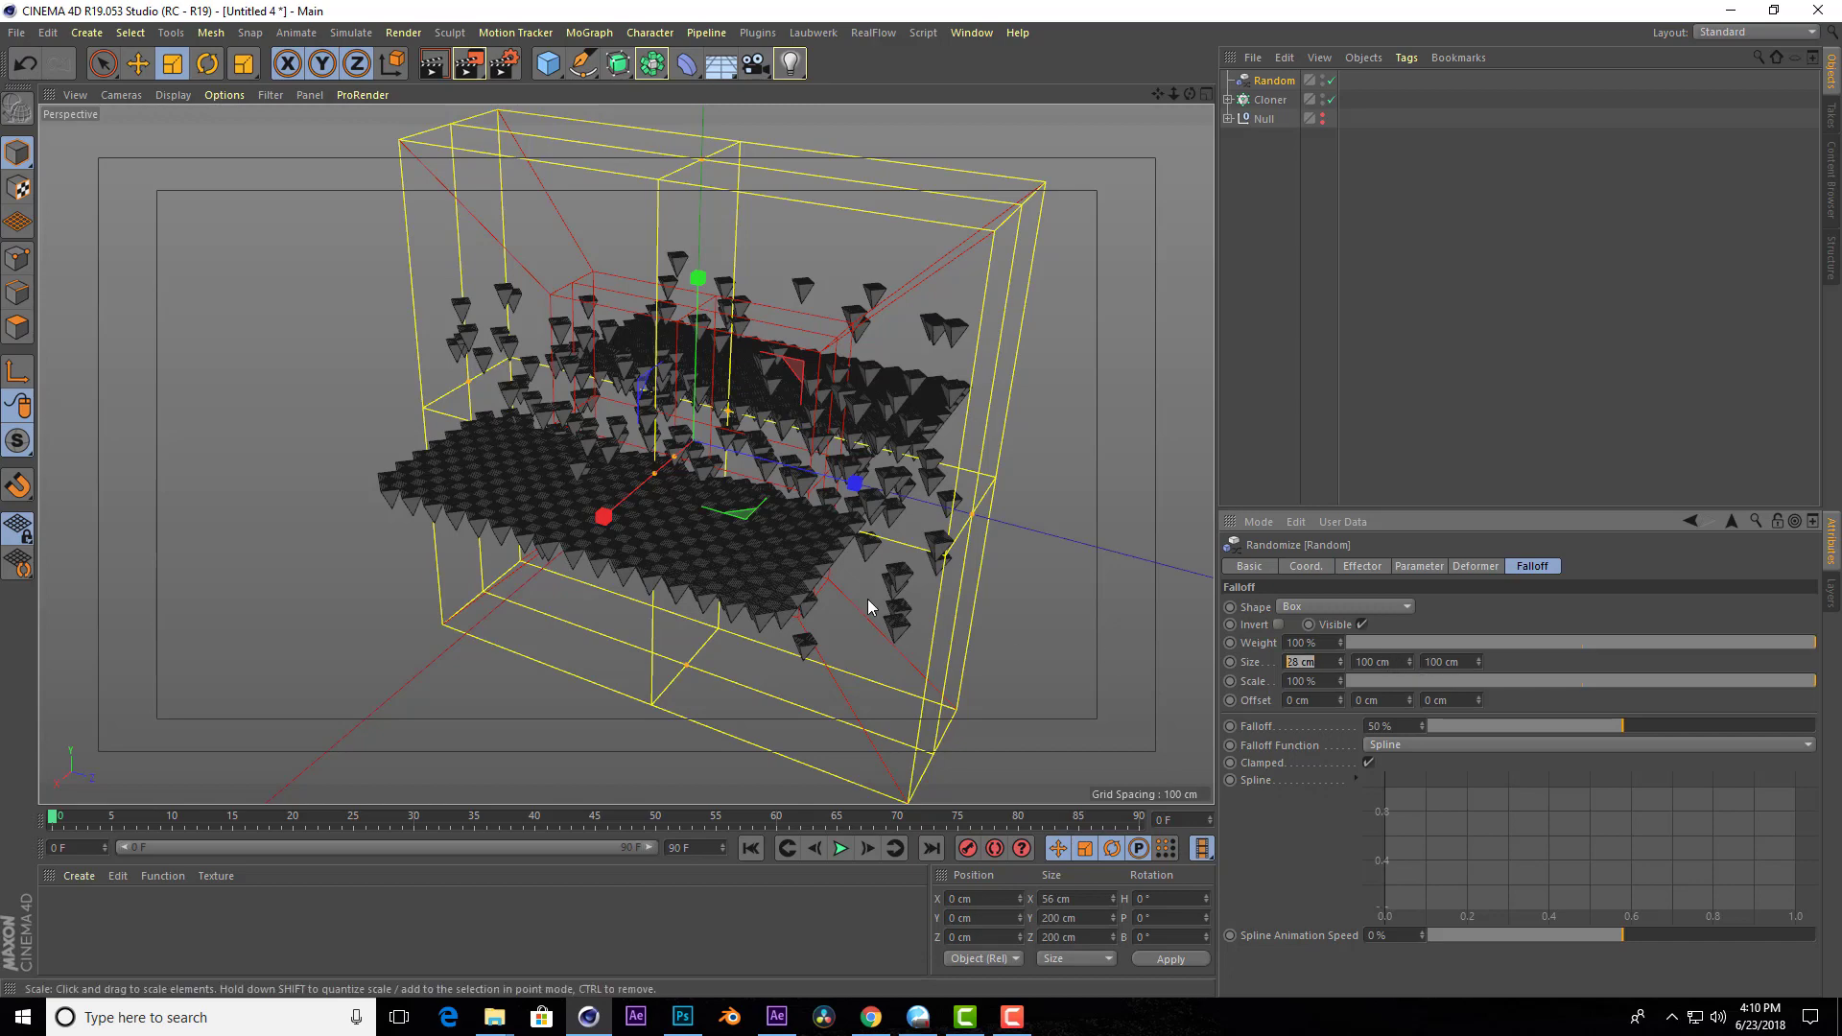
text(25)
key(Tab)
text(25)
key(Tab)
text(25)
key(Tab)
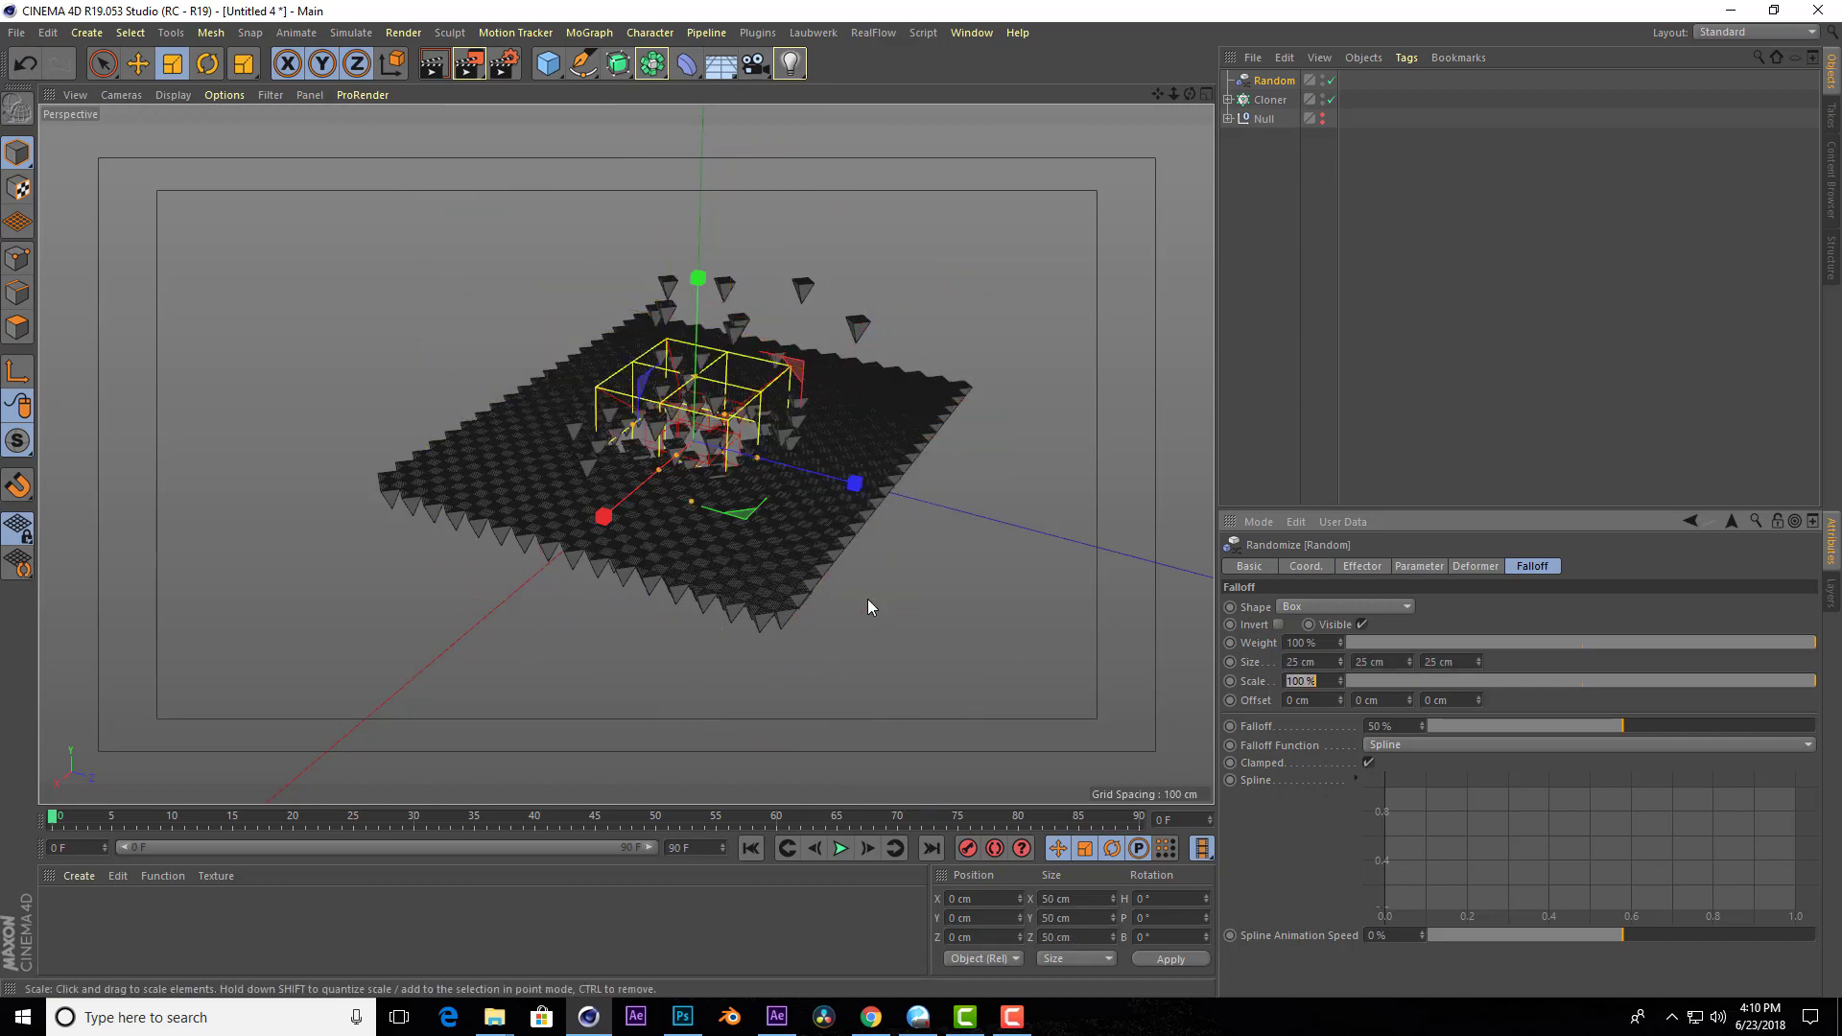
scroll(809, 423, up, 3)
scroll(1152, 174, up, 3)
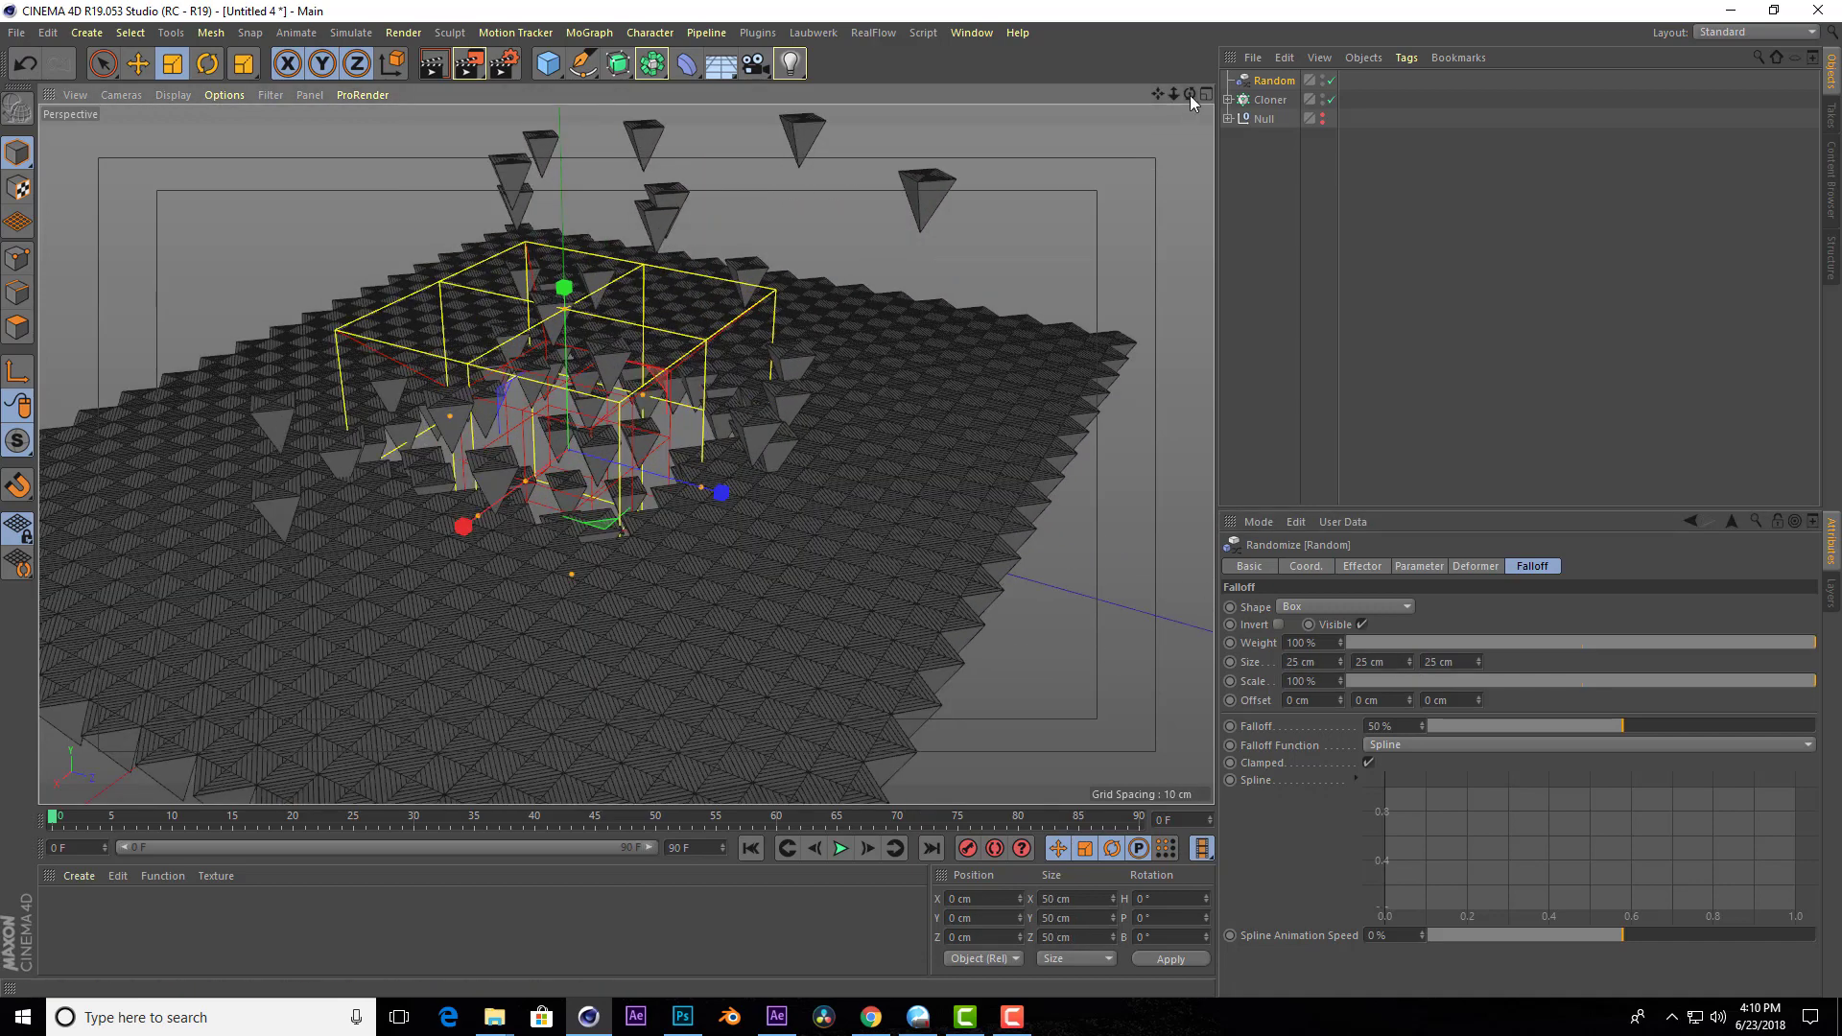
drag(1190, 95, 1442, 702)
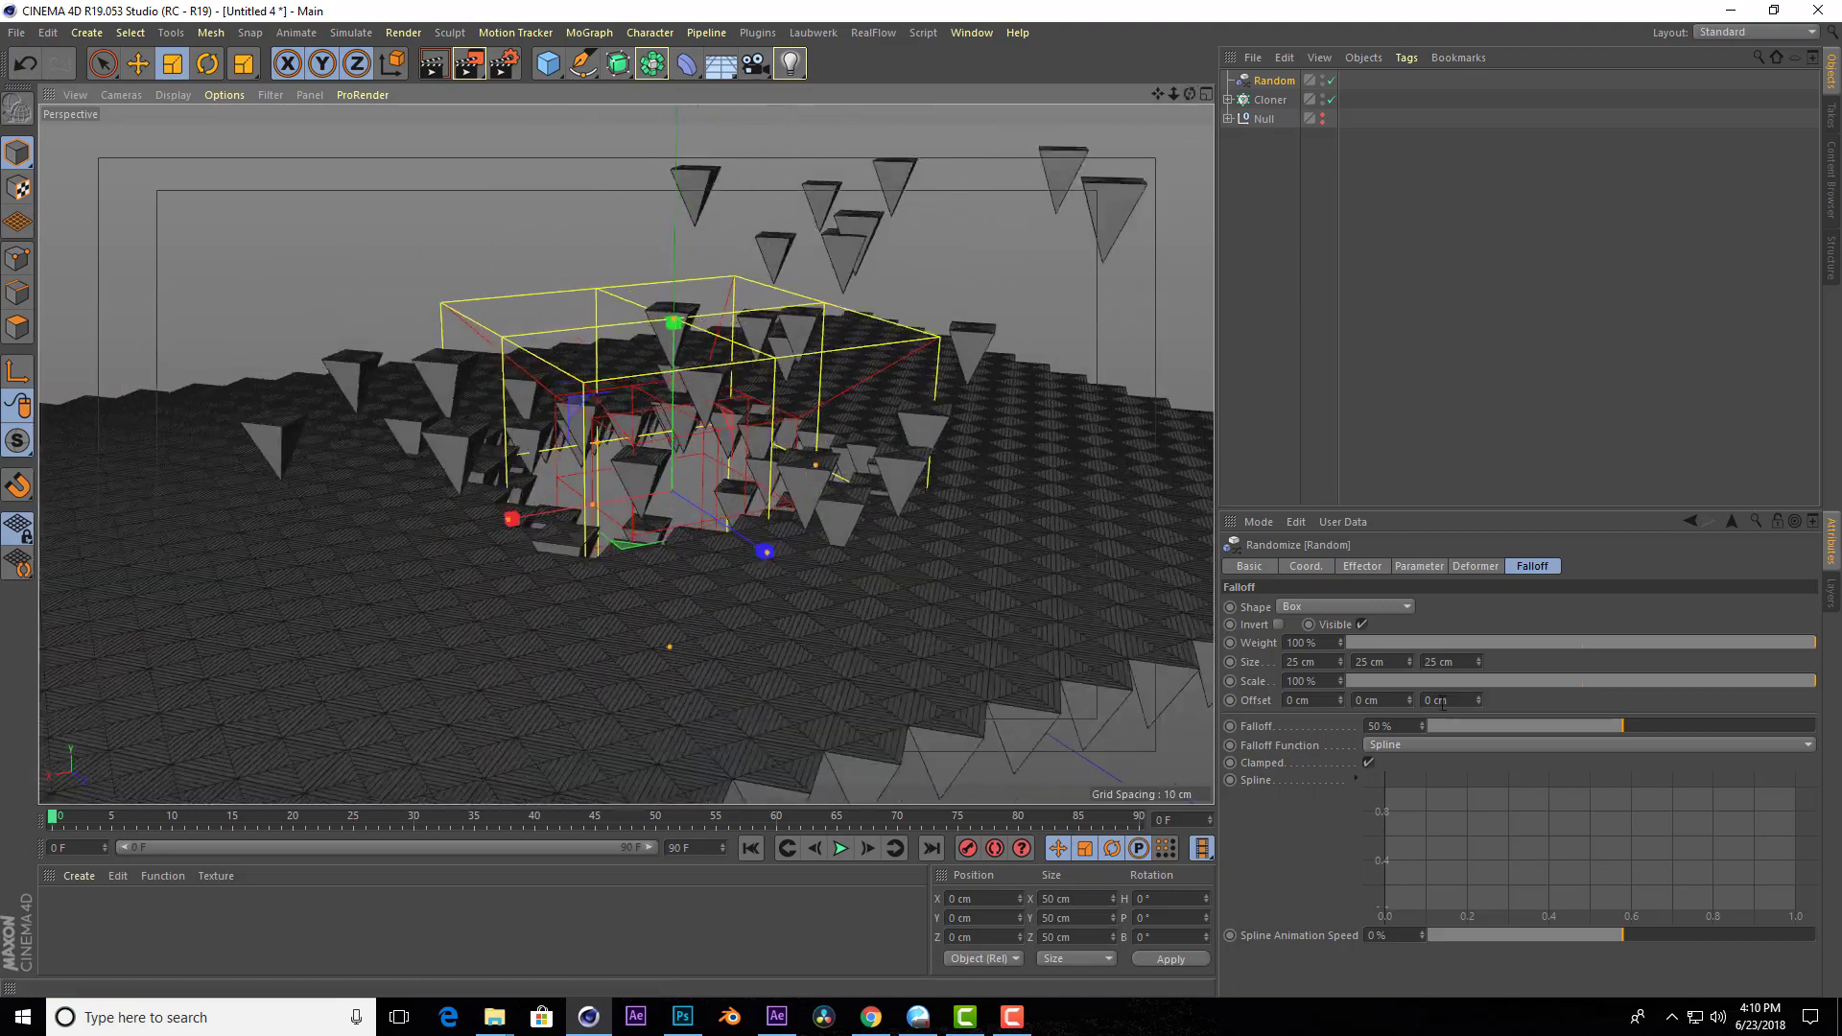
Set the Random effector's P.X and P.Z to 0 cm, leaving only vertical displacement.
click(1418, 567)
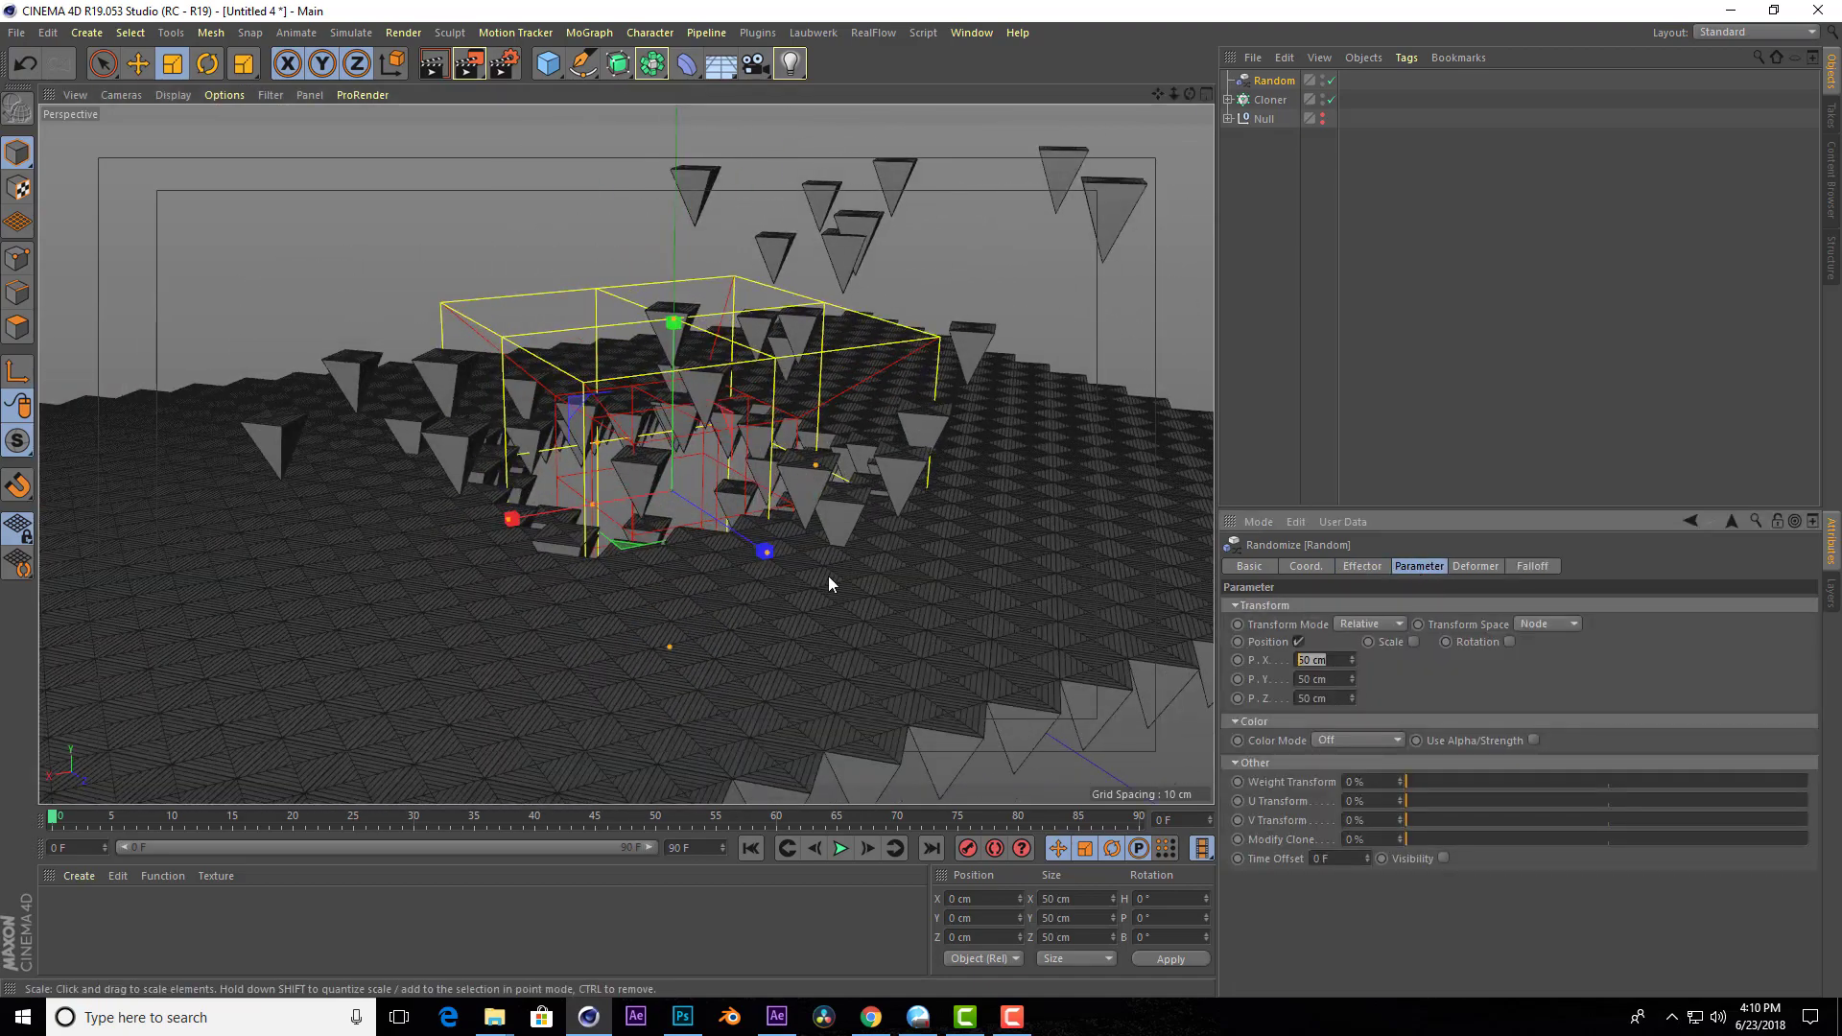
text(0)
key(Tab)
key(Tab)
text(0)
key(Return)
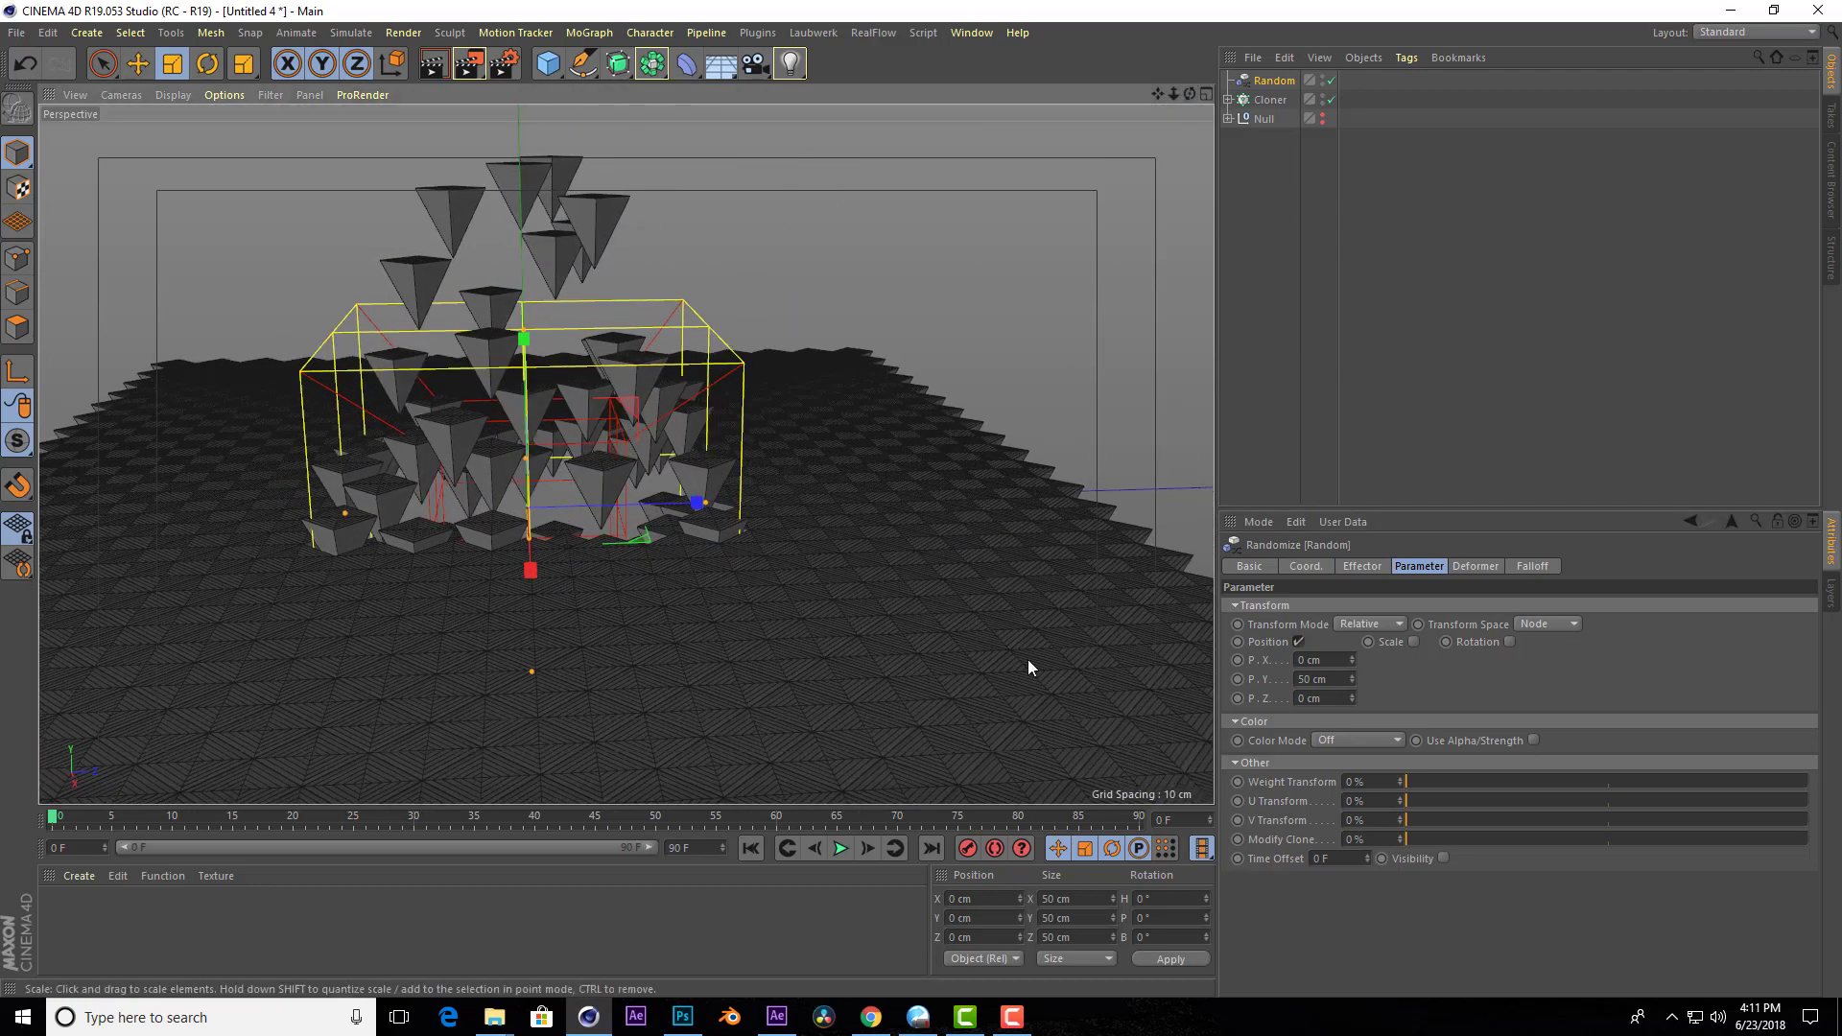
click(1537, 569)
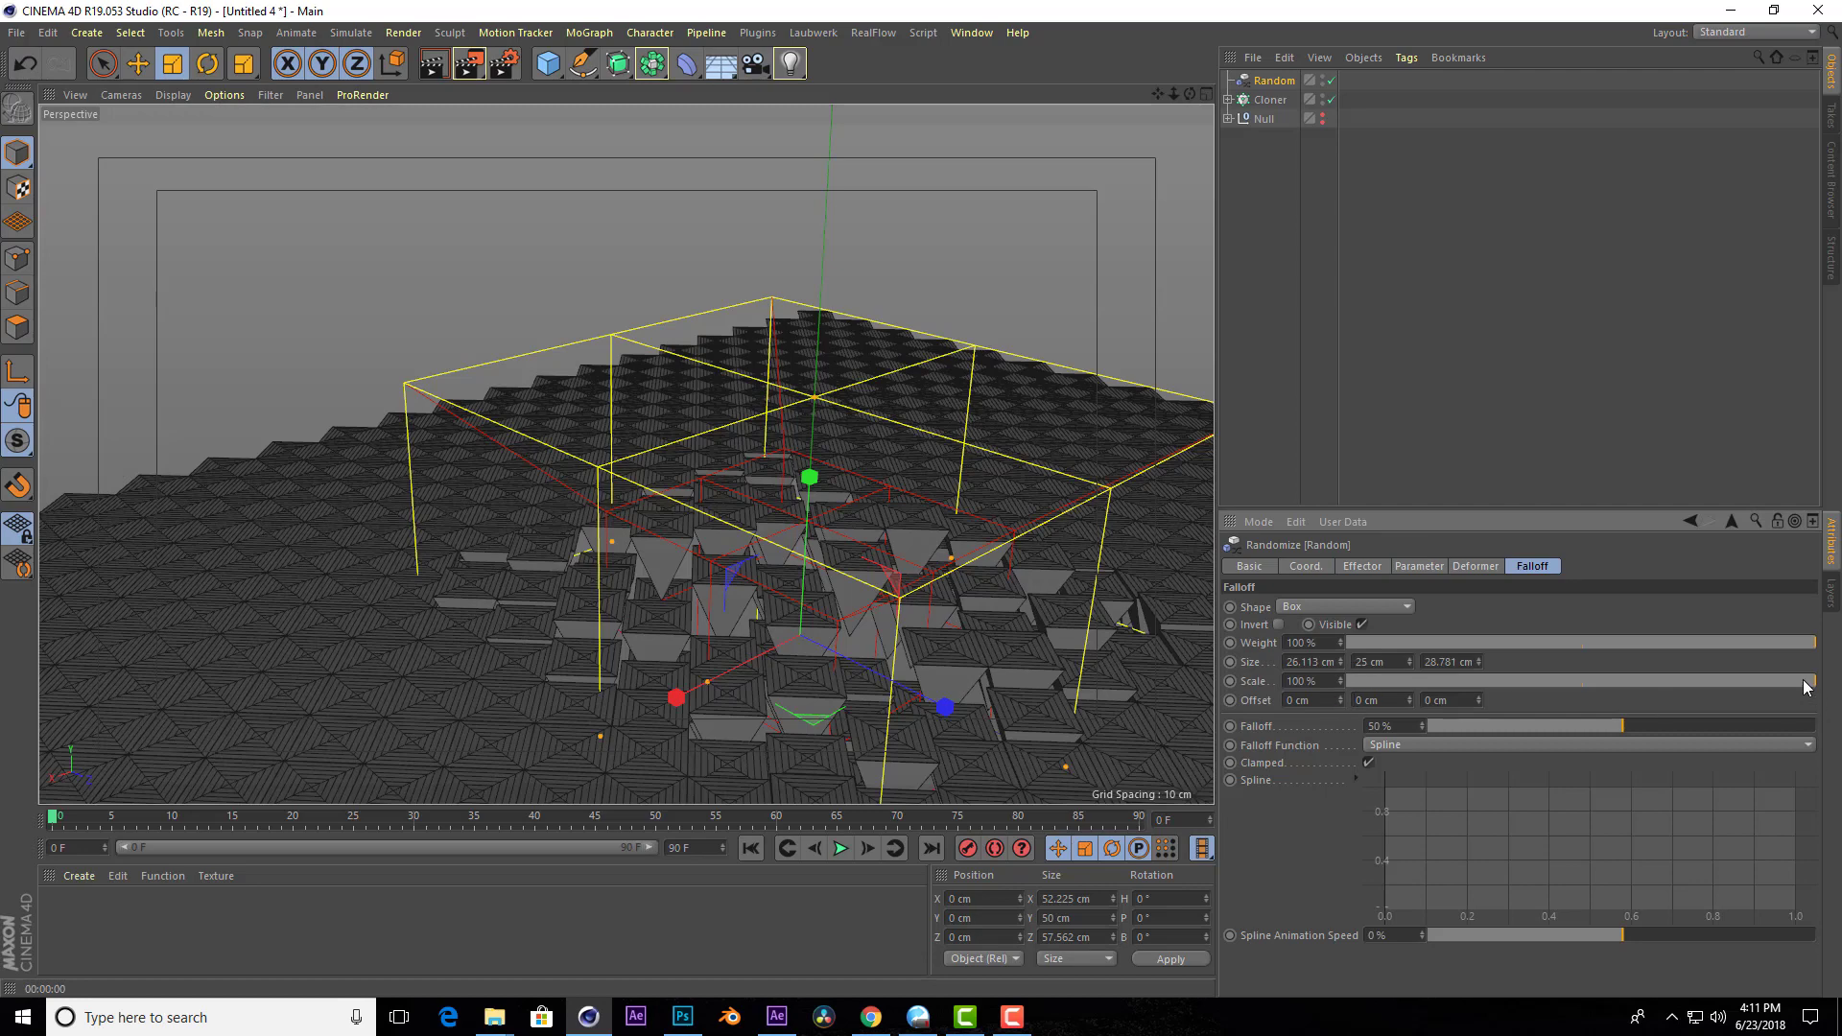
Reduce the Box falloff scale to 76%, undoing a stray falloff offset change.
mouse_move(1804, 685)
mouse_down()
mouse_move(1574, 718)
mouse_move(1731, 666)
mouse_move(1527, 740)
mouse_move(1621, 716)
mouse_up()
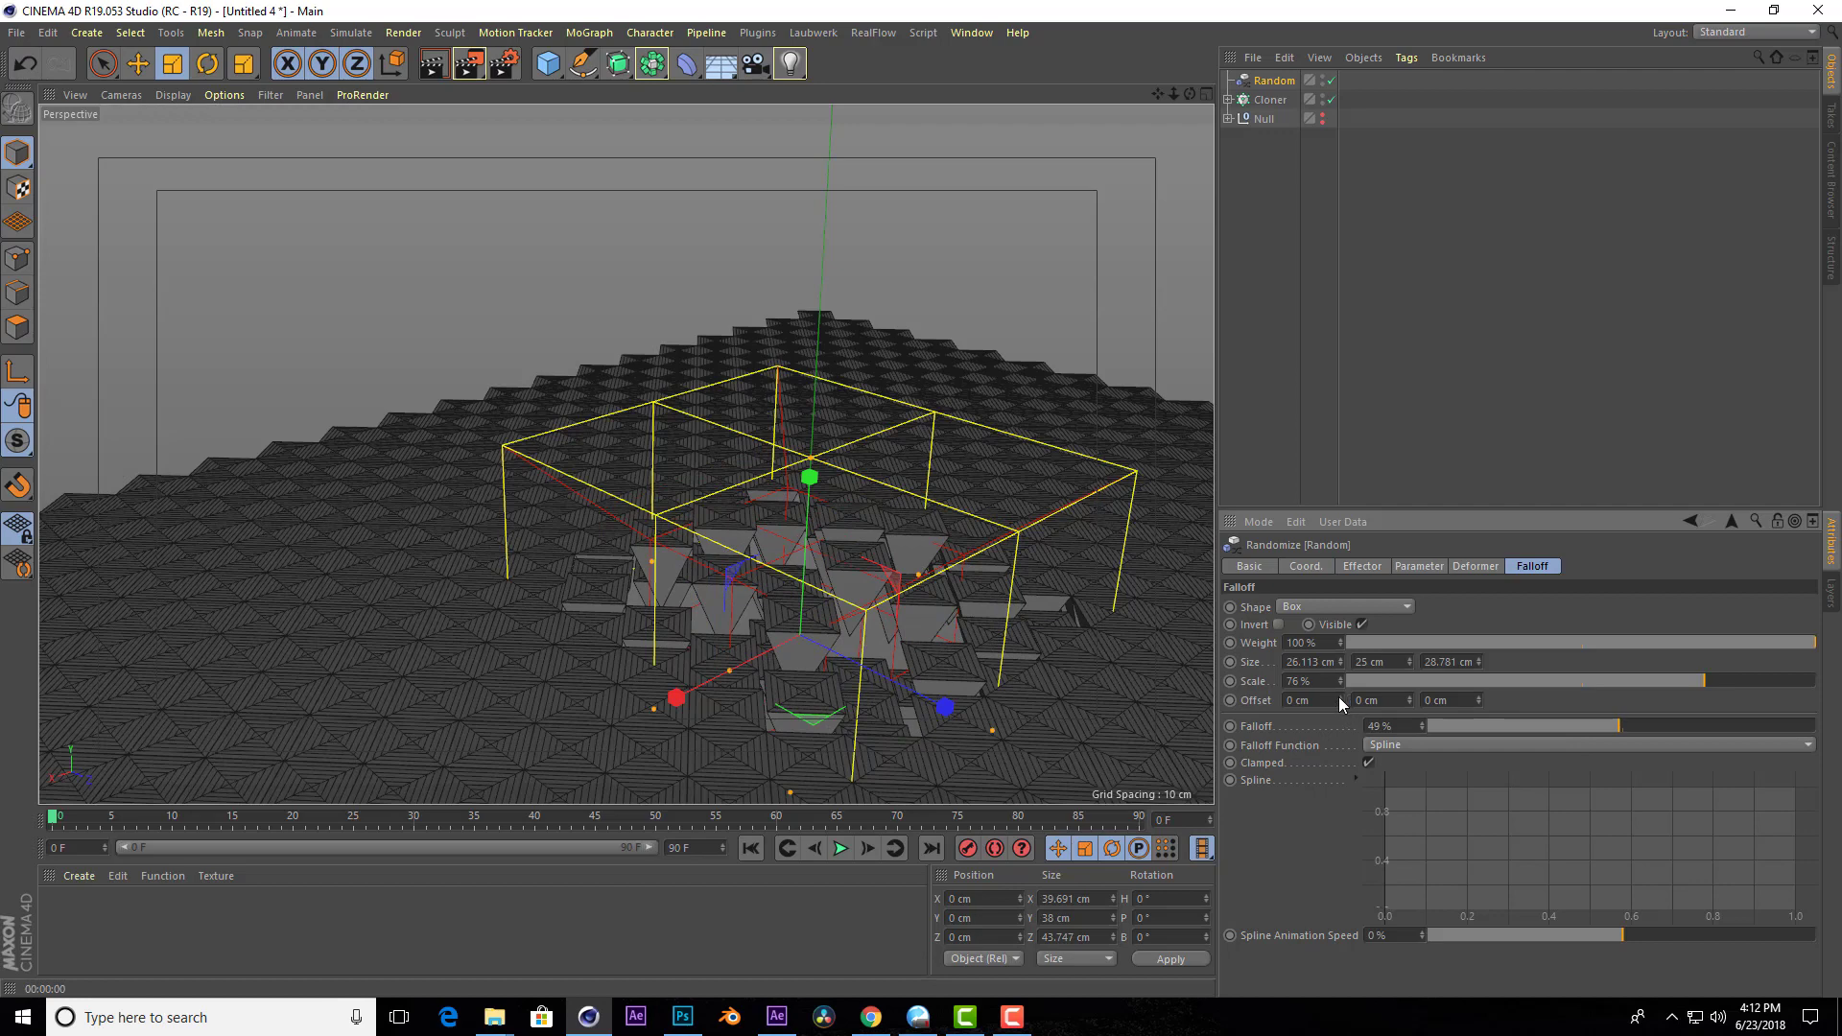
drag(1340, 697, 1363, 698)
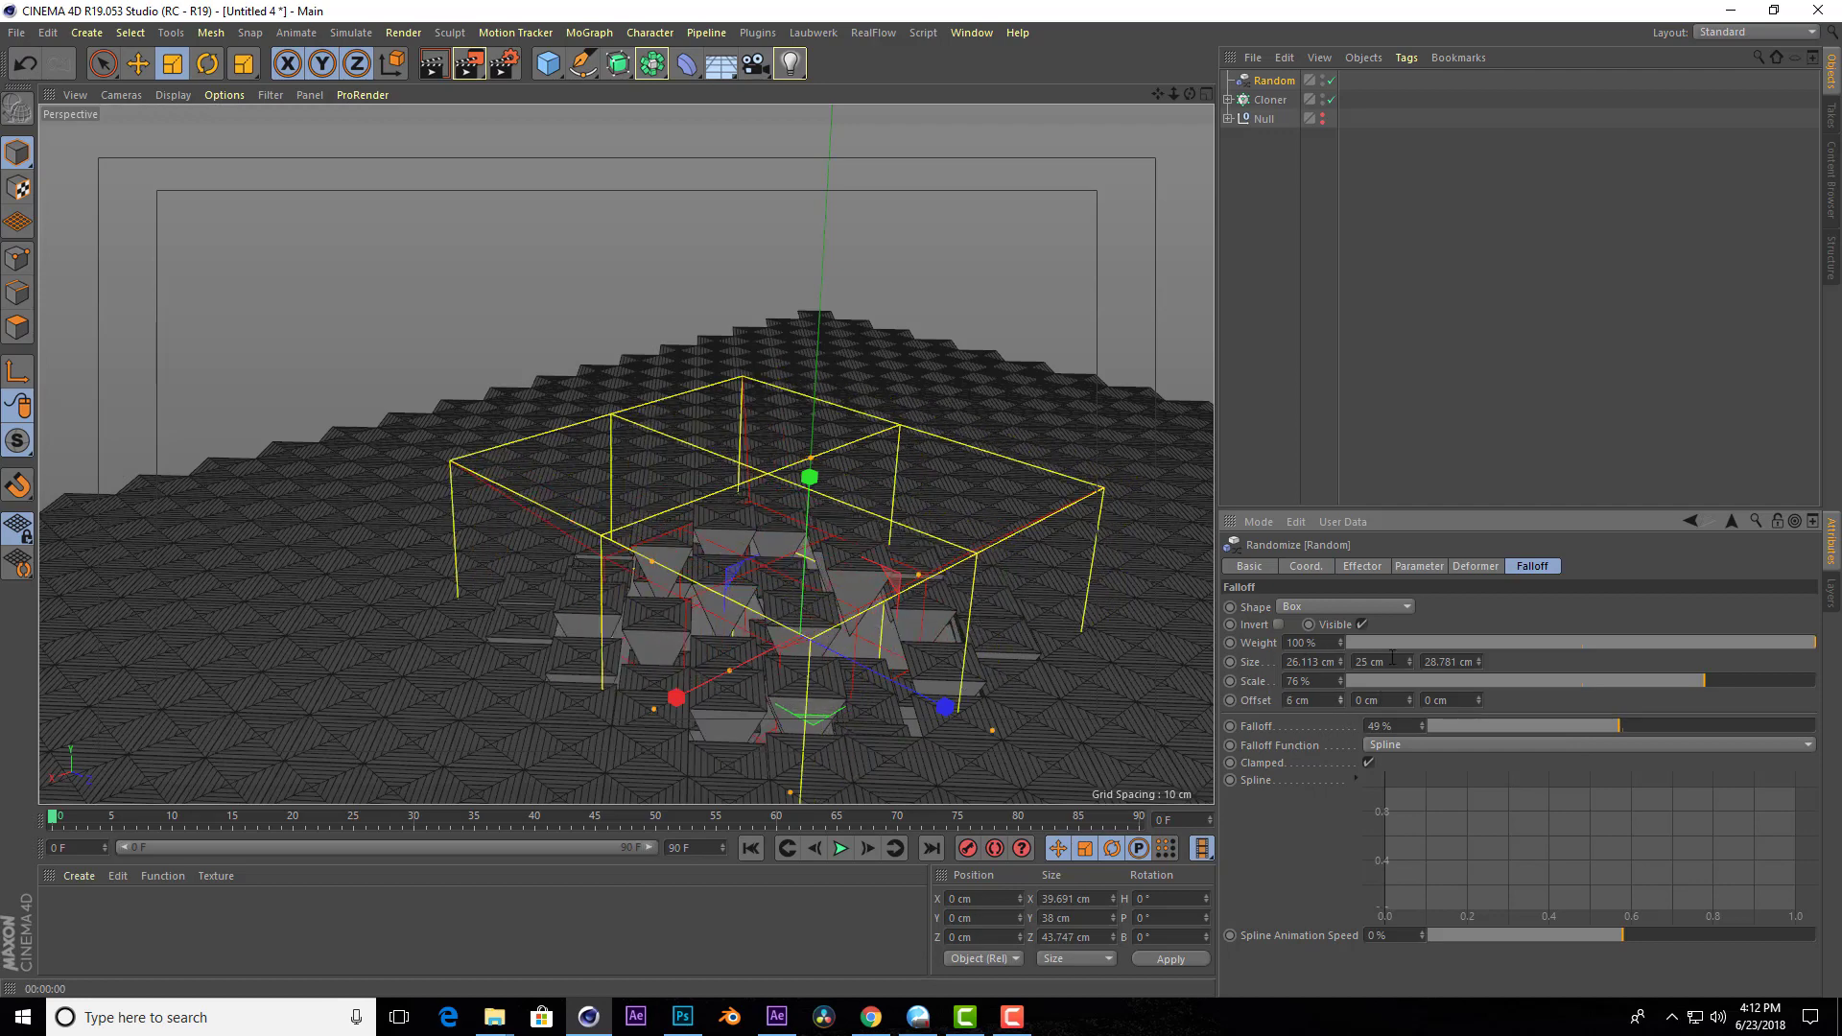
key(ctrl+z)
scroll(1082, 658, up, 2)
scroll(1082, 659, up, 3)
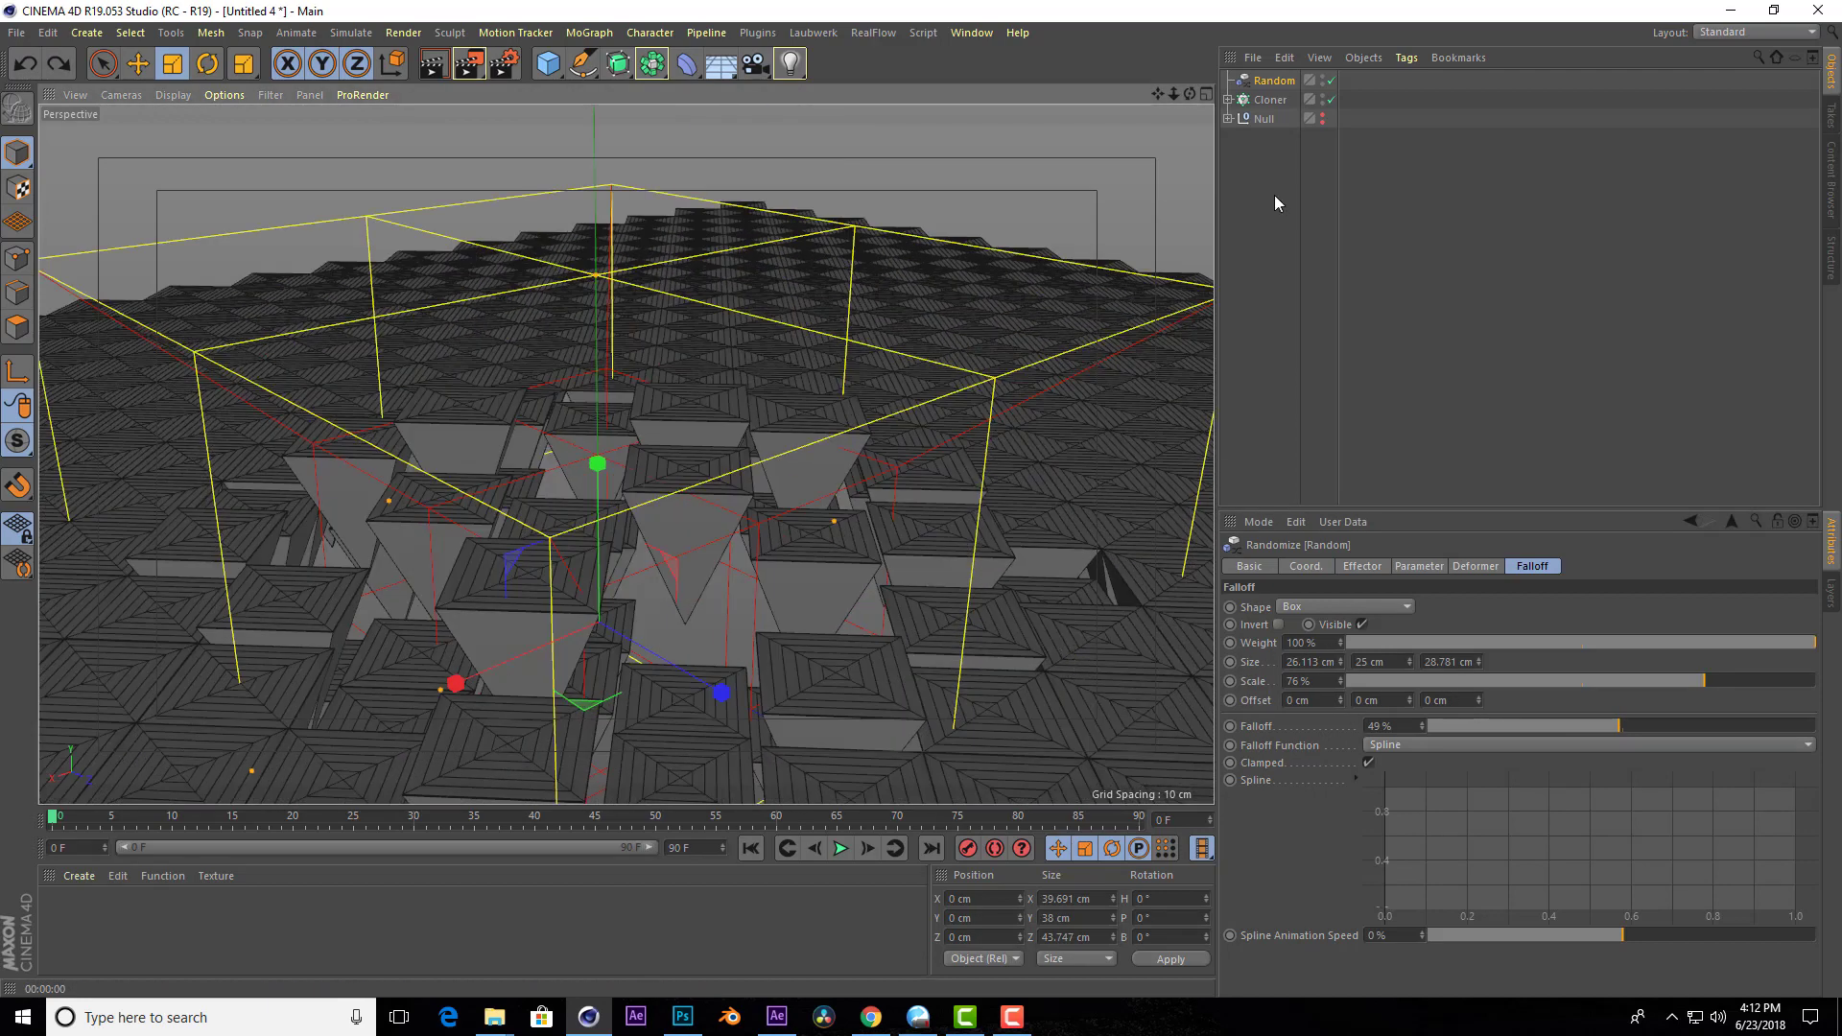
drag(1190, 99, 1199, 135)
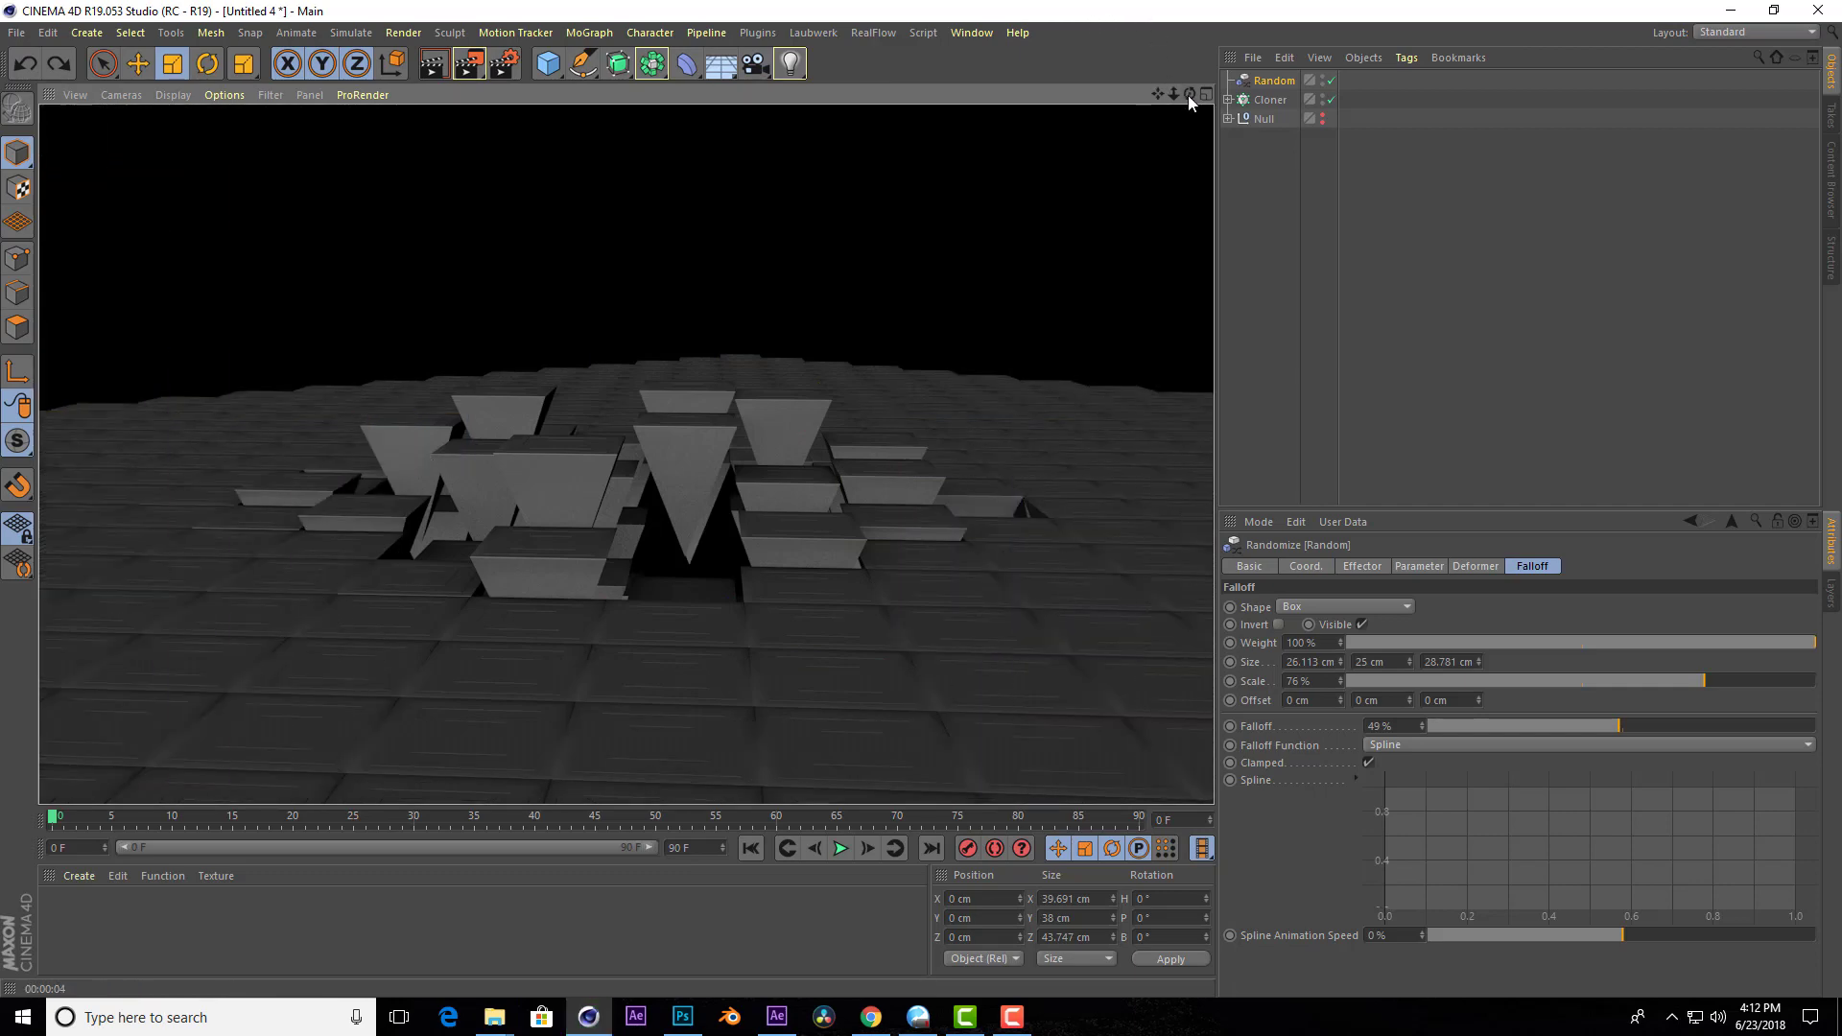
mouse_move(1189, 93)
mouse_down()
mouse_move(626, 454)
mouse_move(662, 422)
mouse_up()
click(1579, 338)
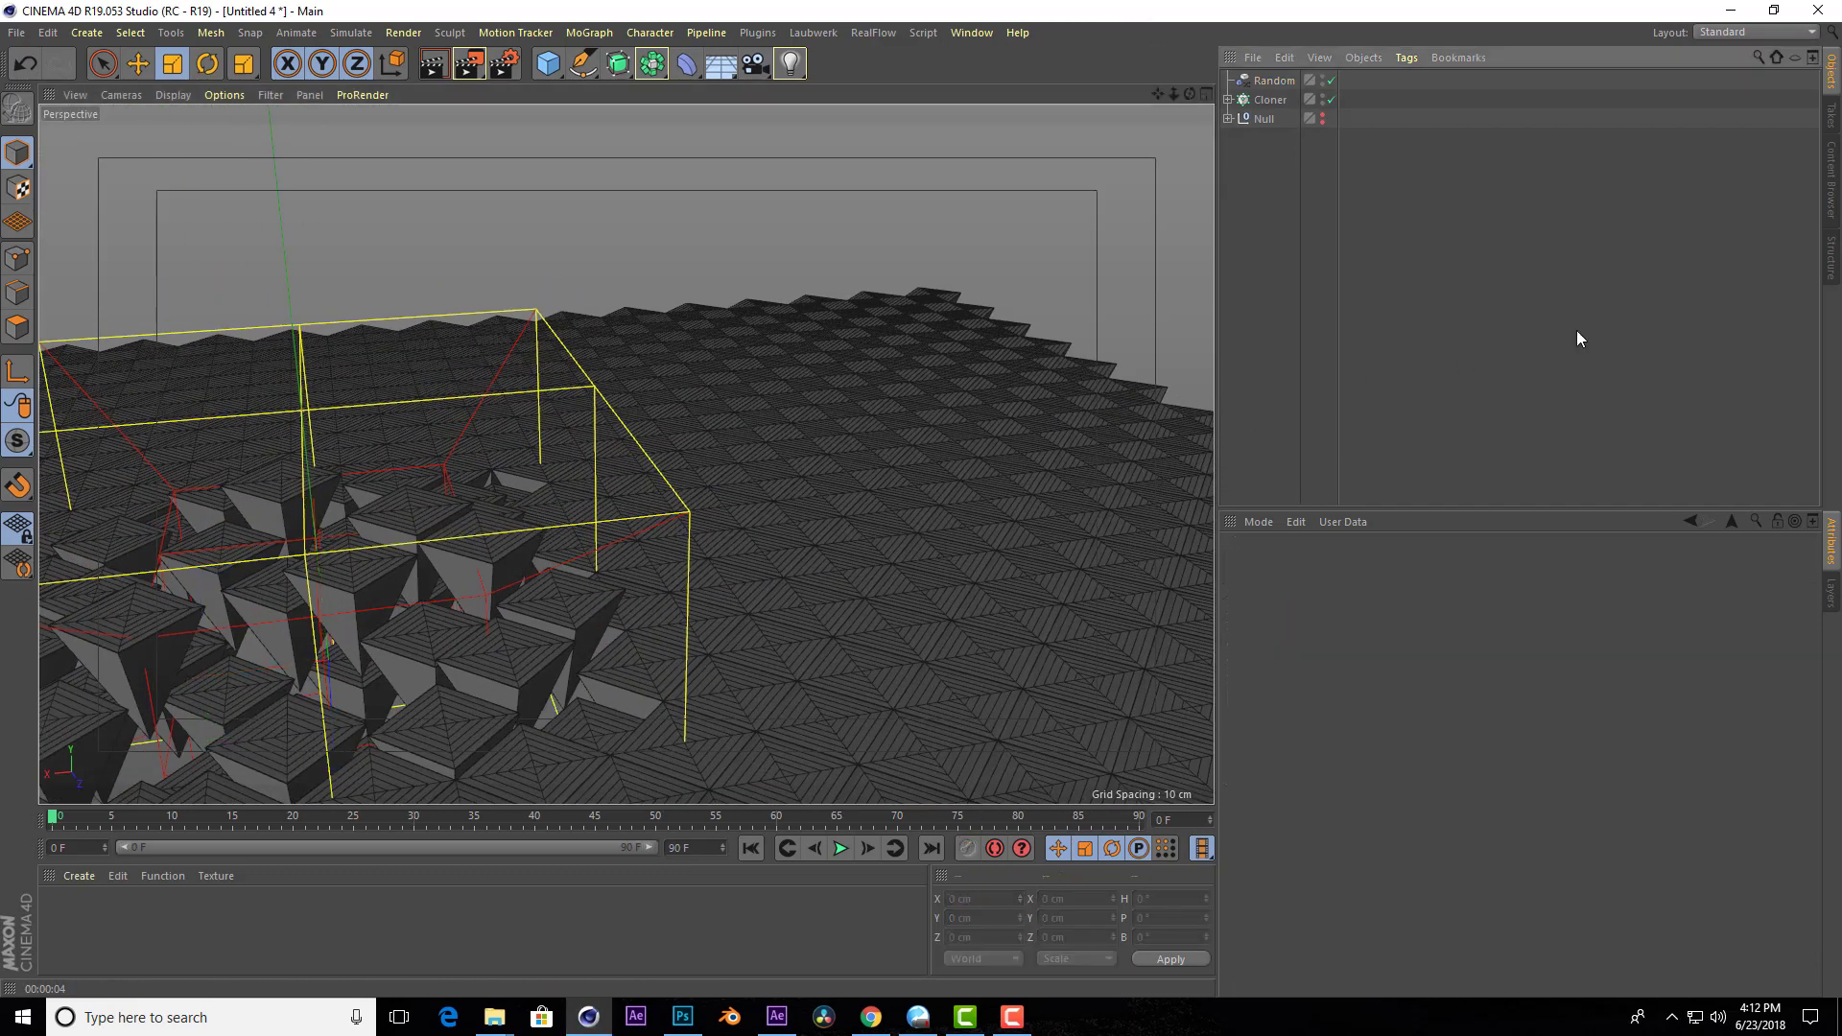
key(ctrl+shift+z)
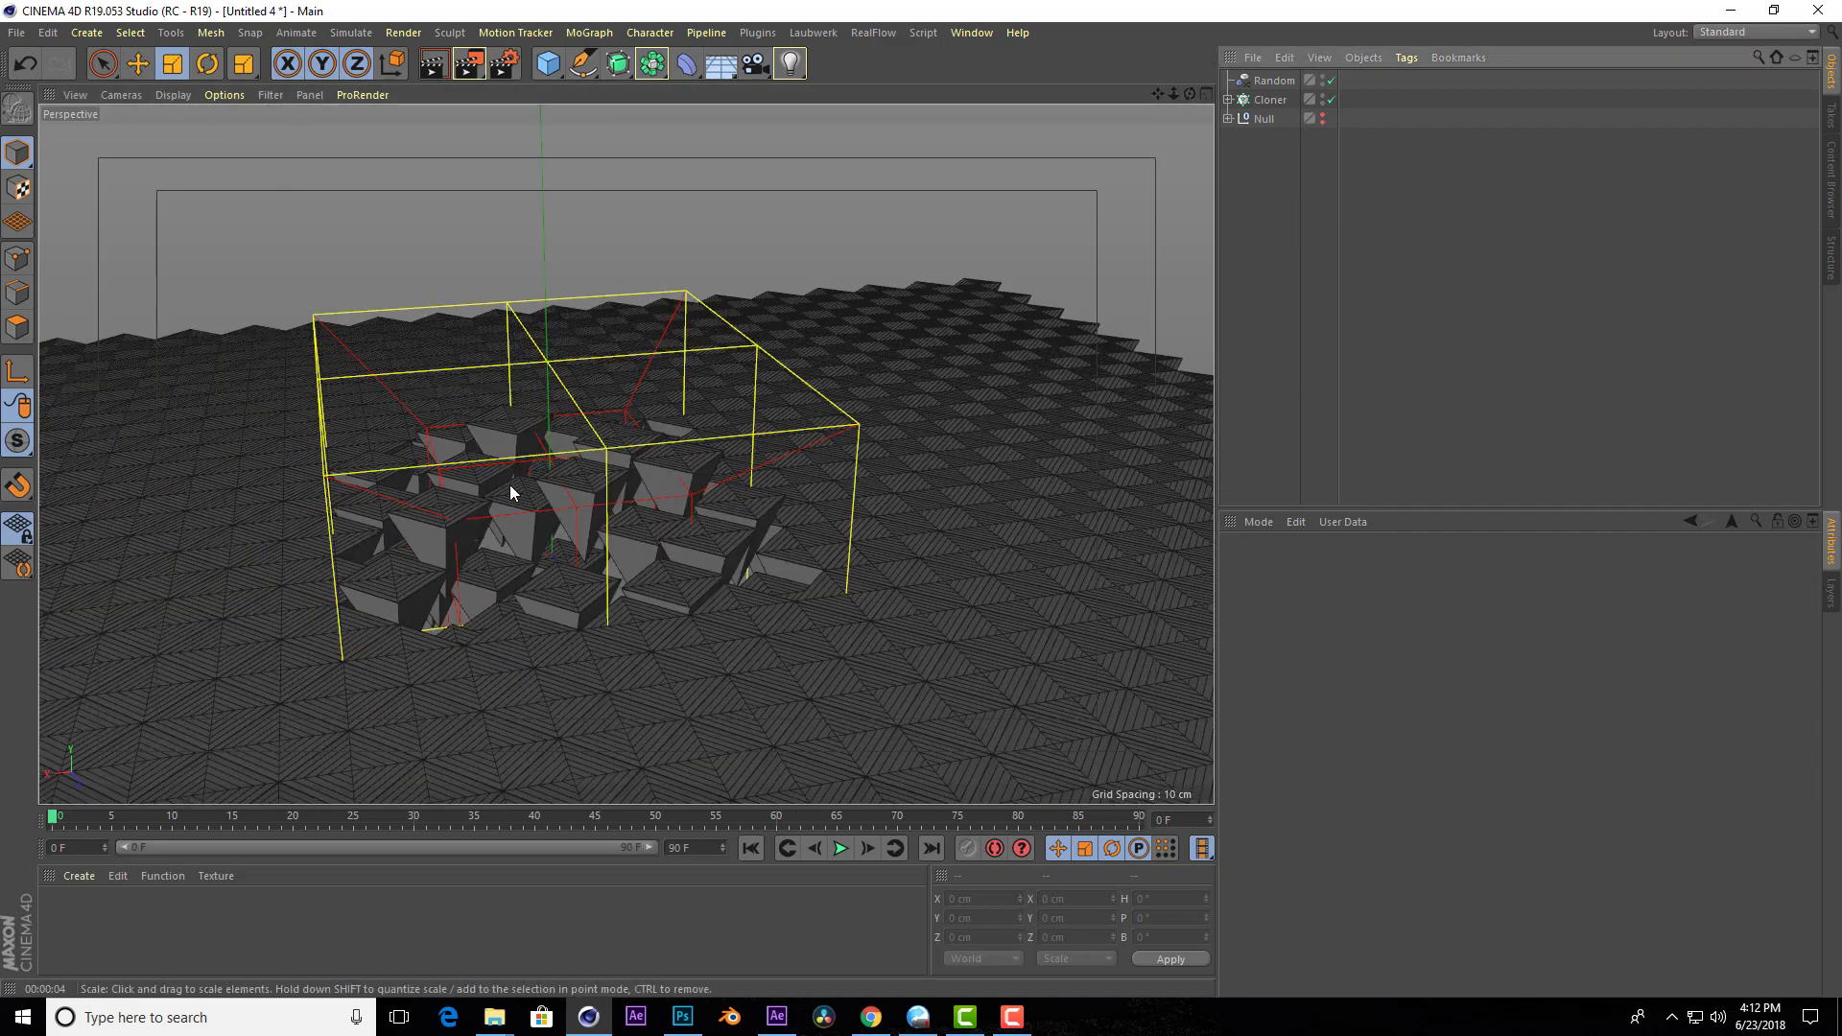
scroll(511, 493, up, 5)
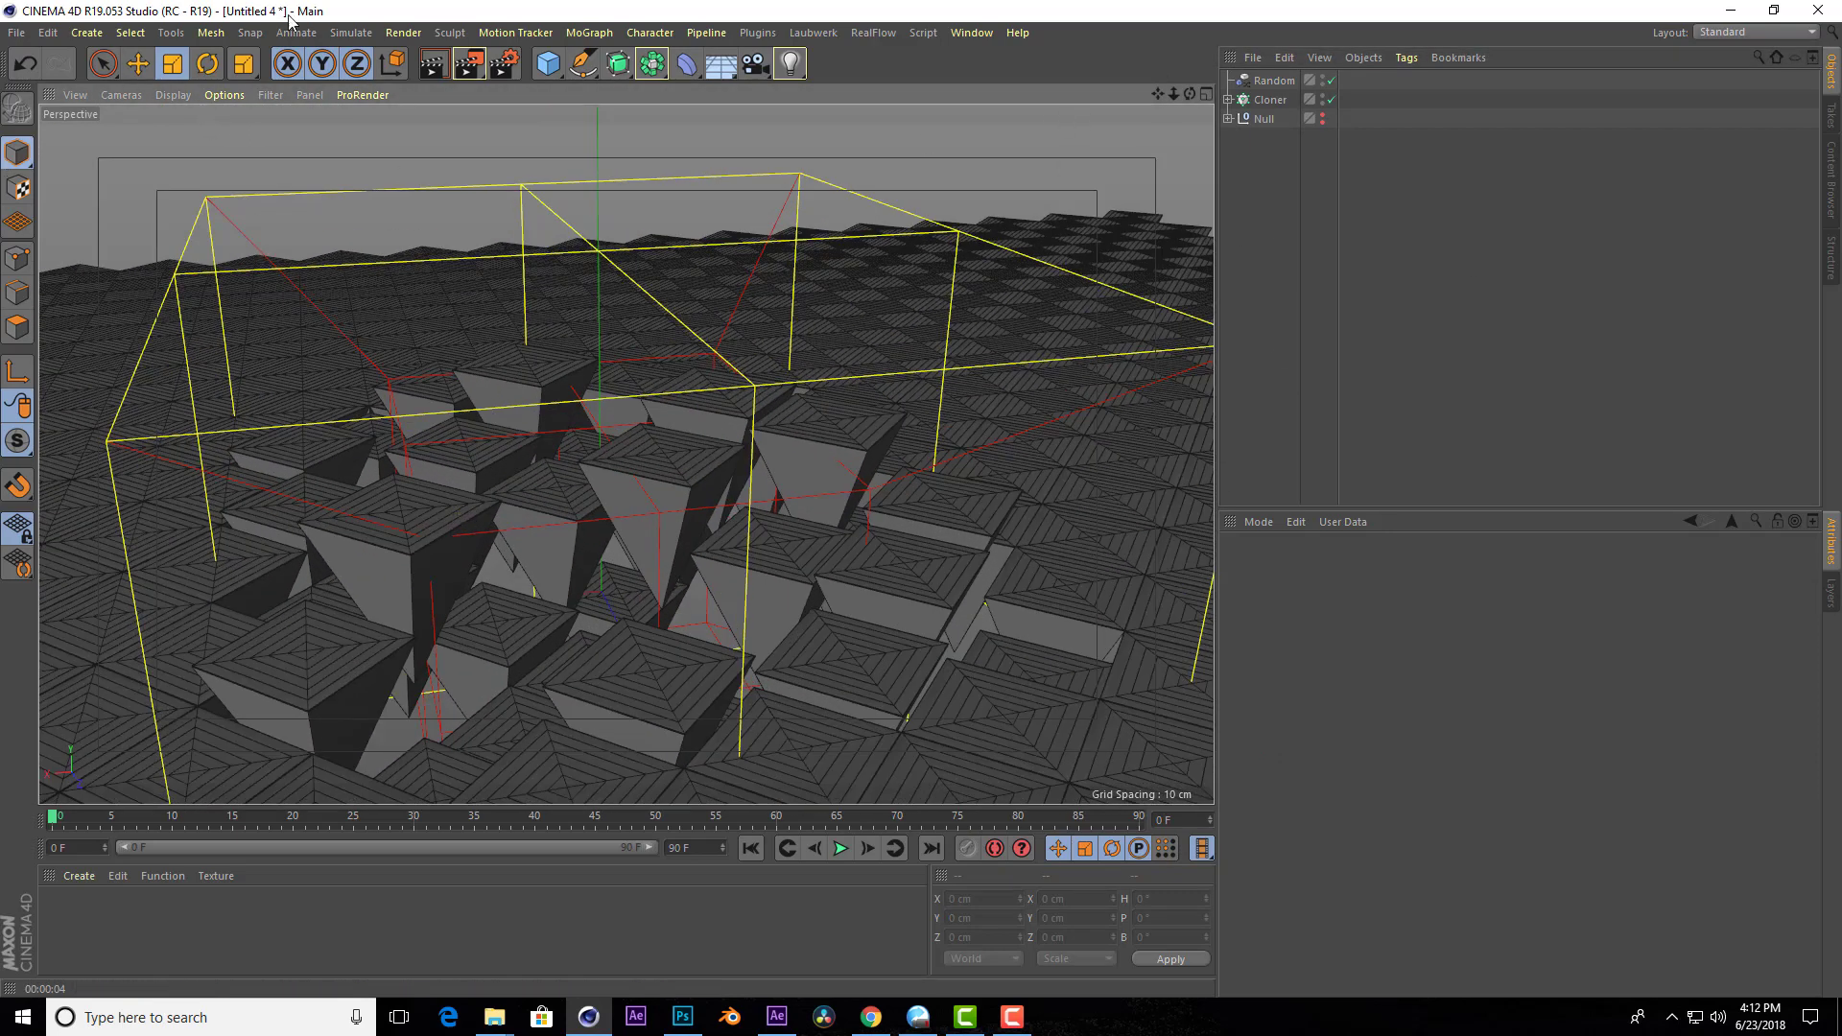
click(150, 71)
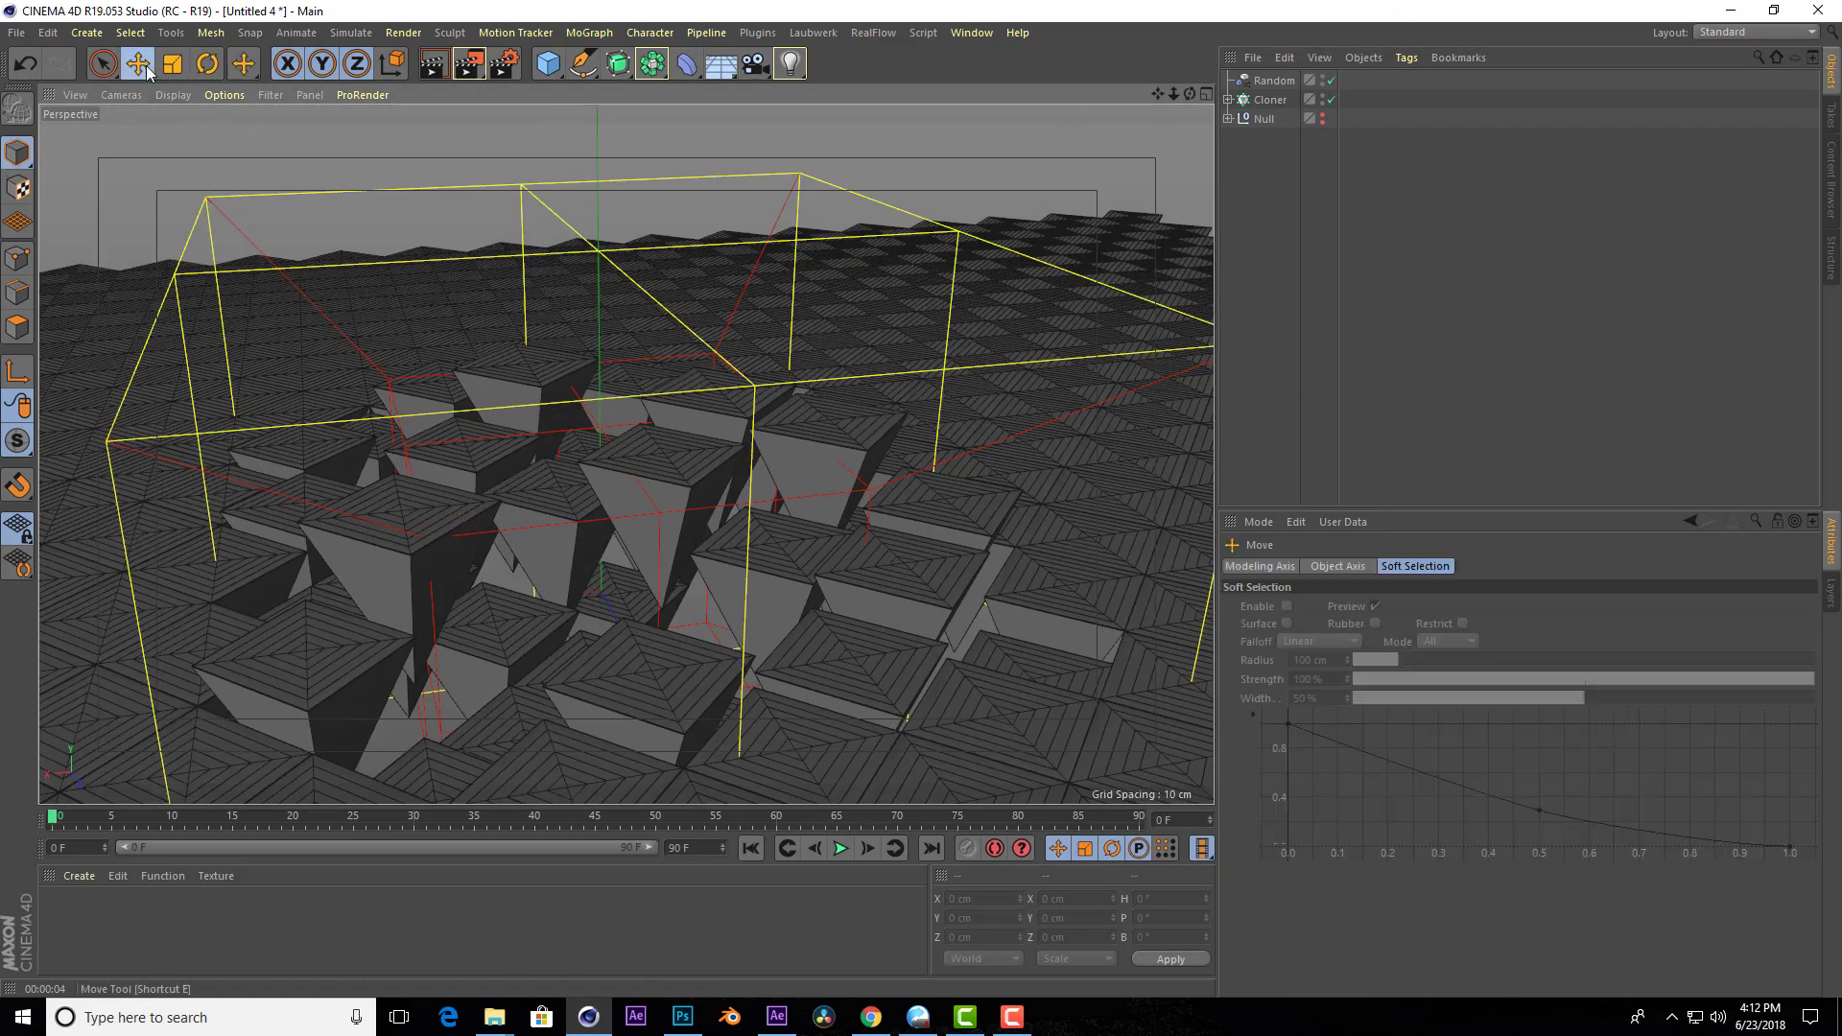
alt+drag(614, 427, 625, 451)
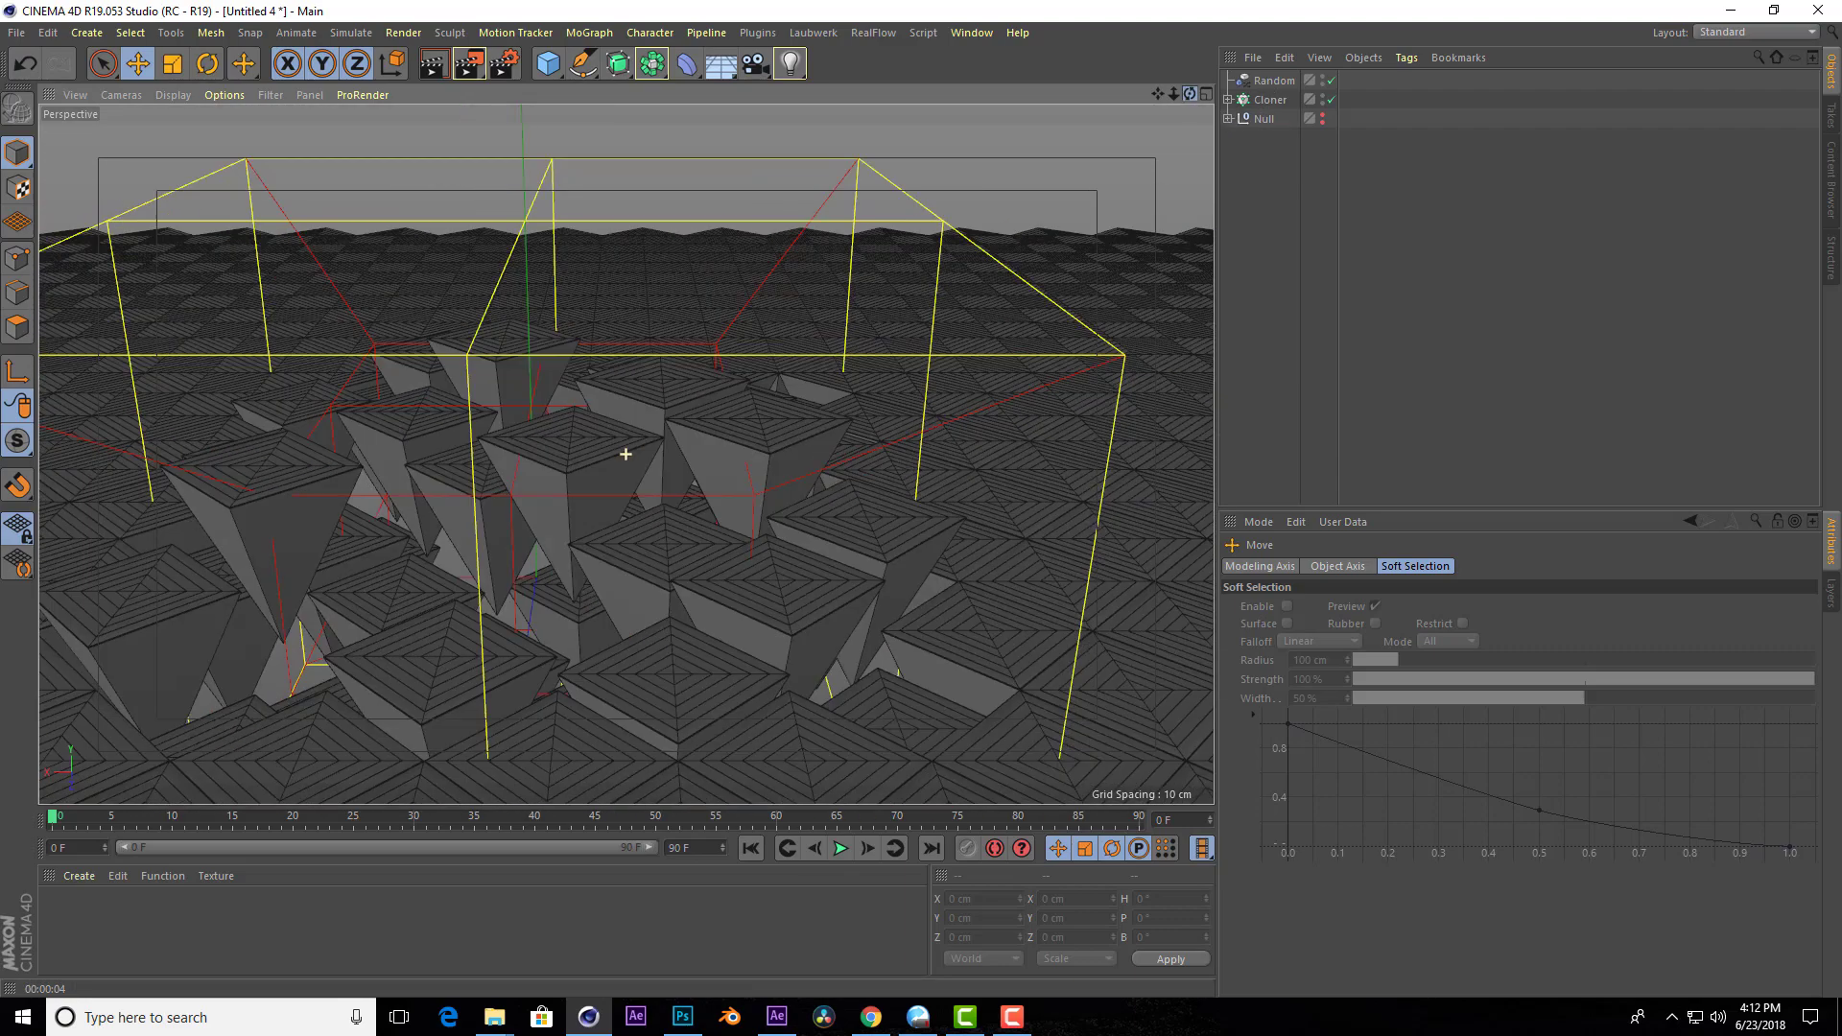
click(1270, 82)
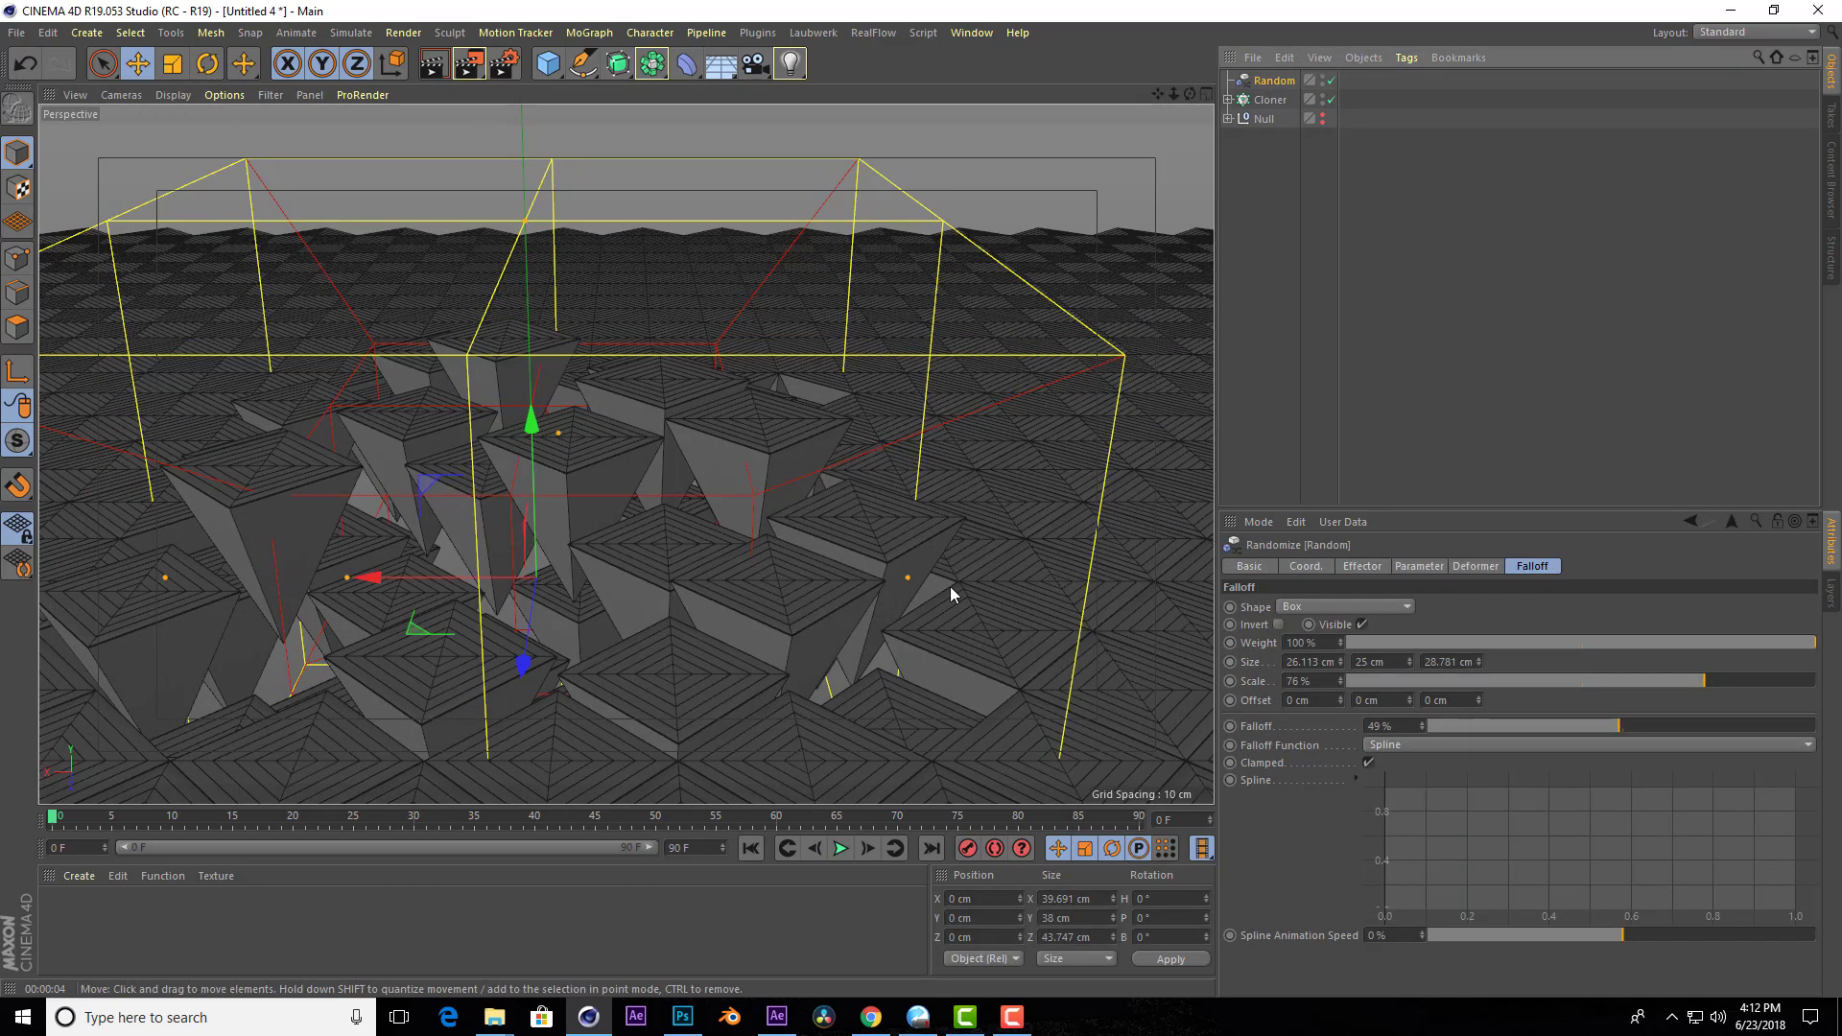
Resize the Random falloff box to about 27.5 × 25 × 33.4 cm using its X and Z handles.
drag(910, 579, 850, 577)
mouse_move(559, 438)
mouse_down()
mouse_move(564, 411)
mouse_move(554, 449)
mouse_move(576, 420)
mouse_up()
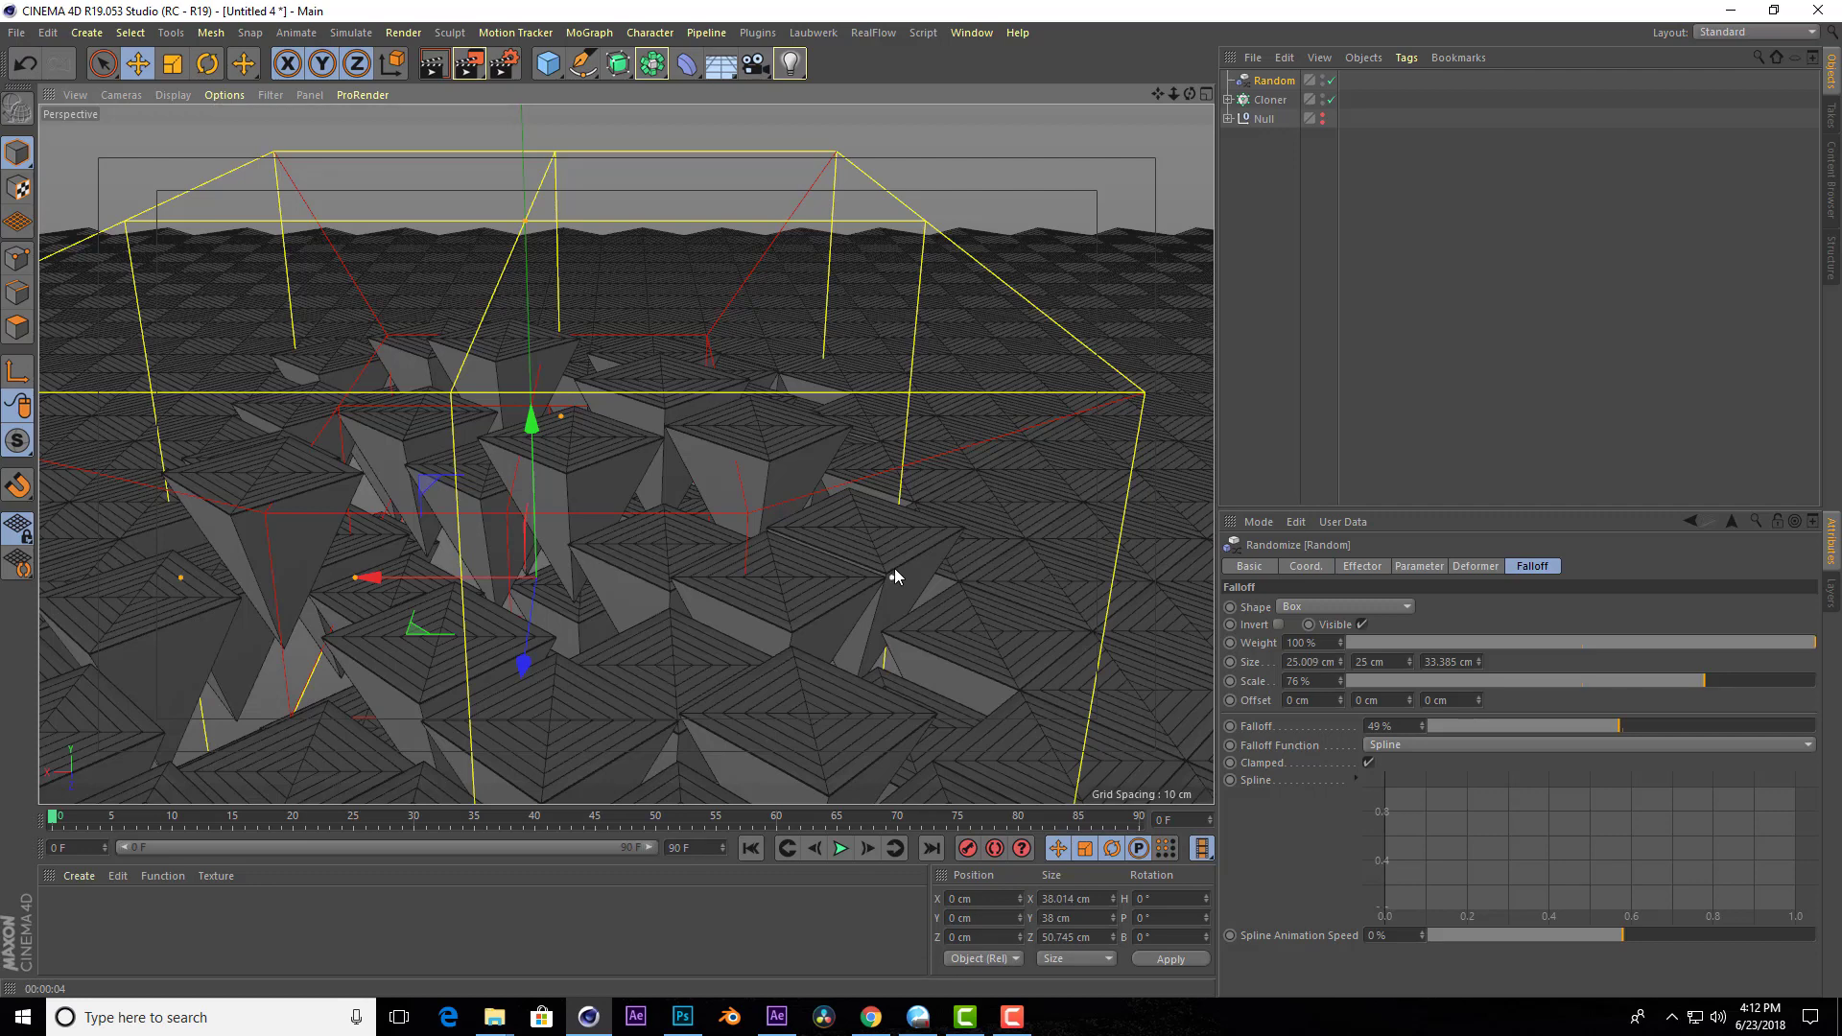
mouse_move(894, 568)
mouse_down()
mouse_move(984, 561)
mouse_move(929, 563)
mouse_up()
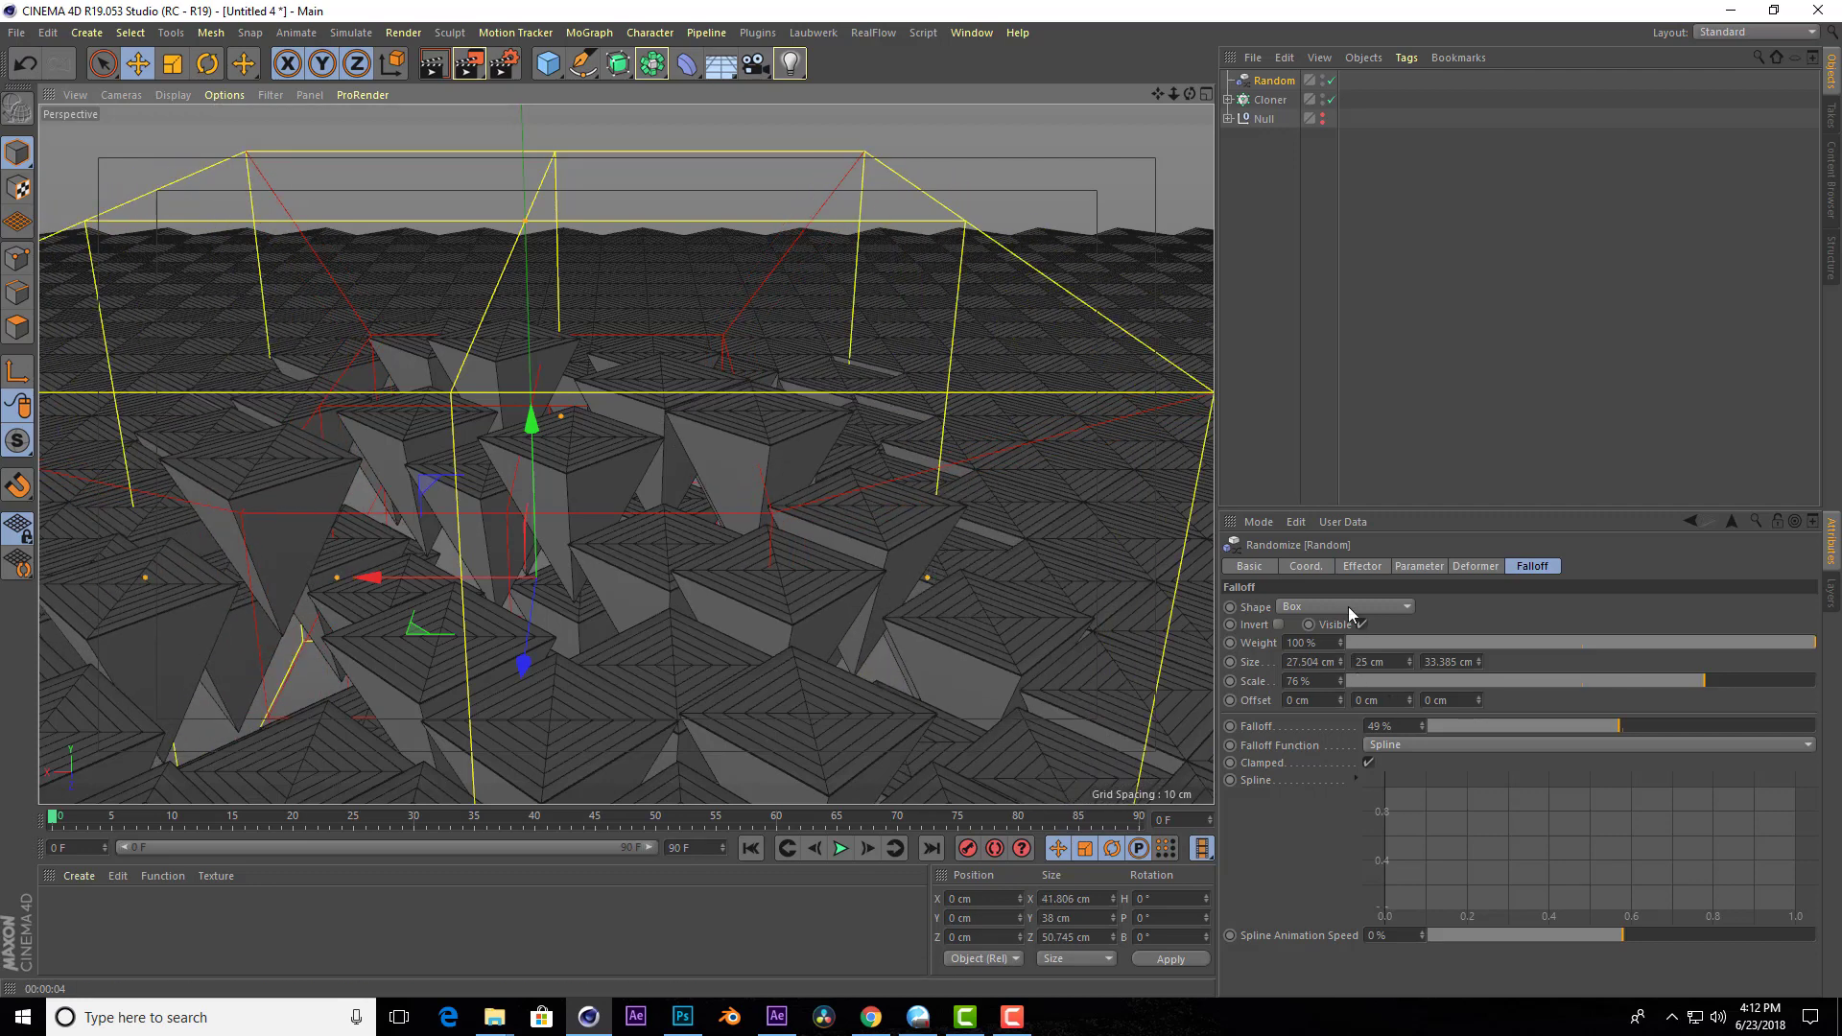
Set the Random effector's vertical position offset P.Y to 7 cm.
click(1379, 566)
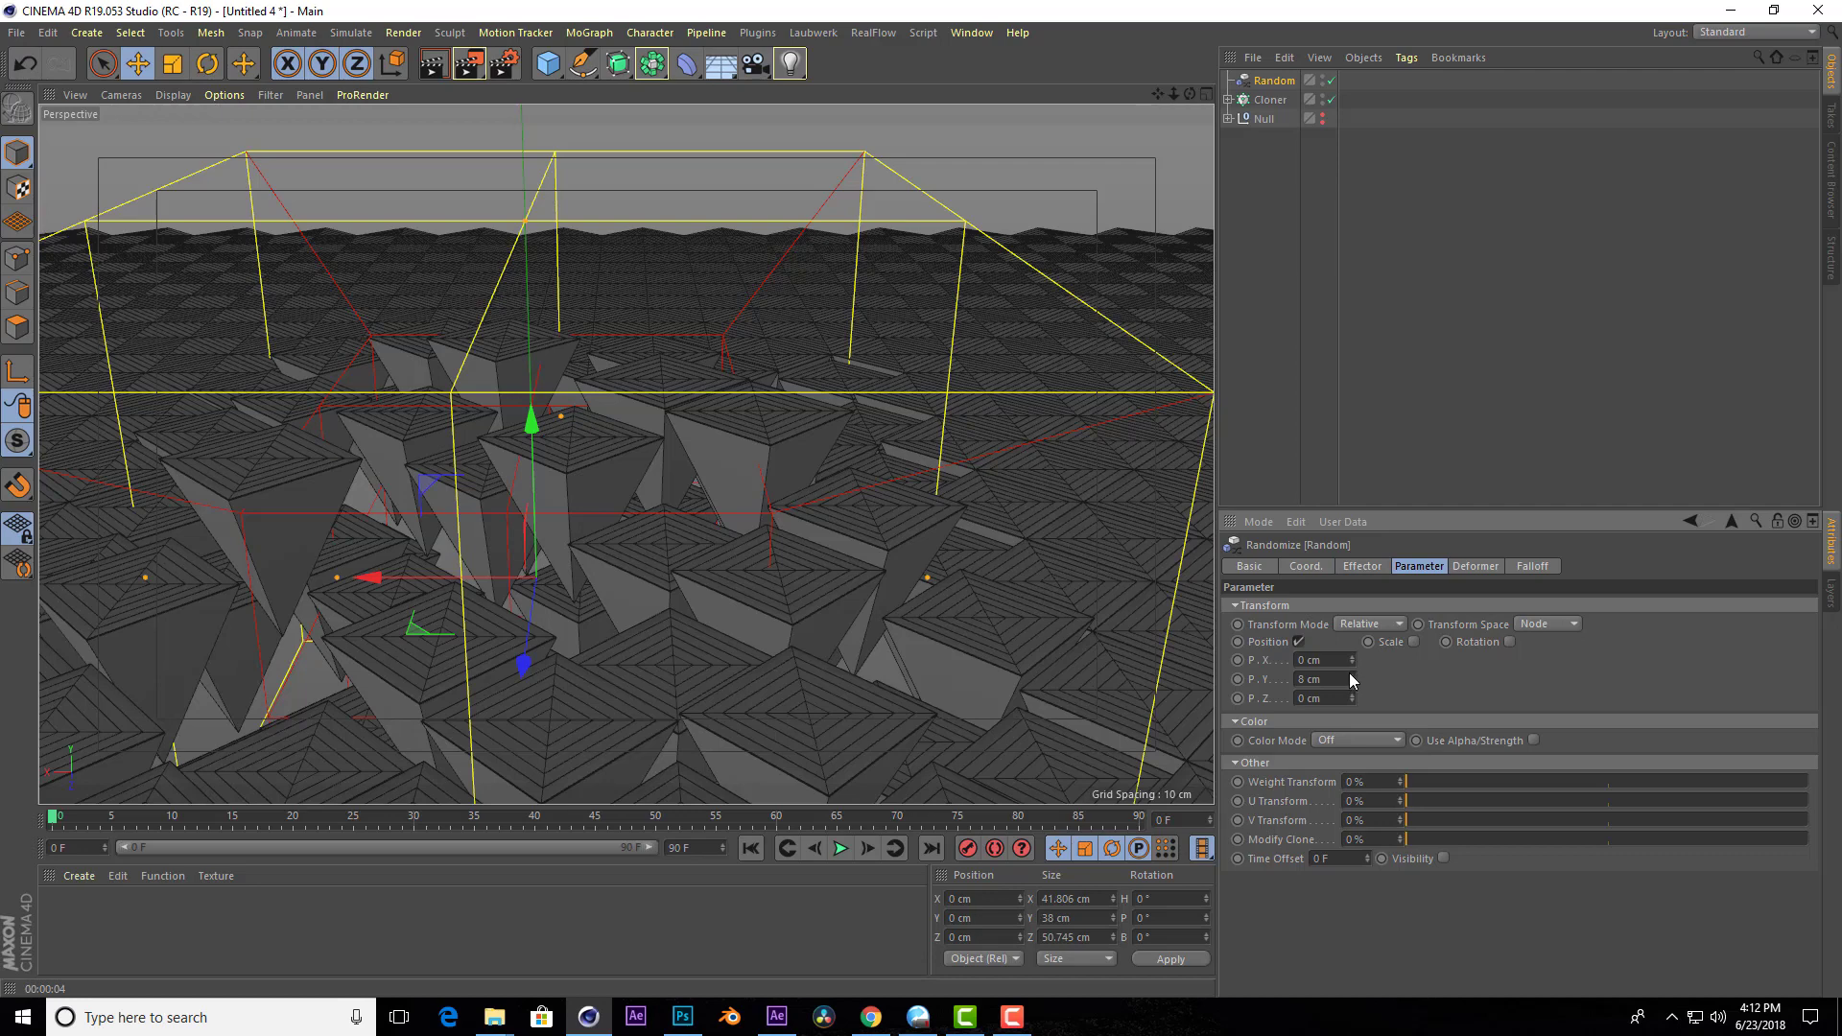
drag(1351, 674, 1354, 676)
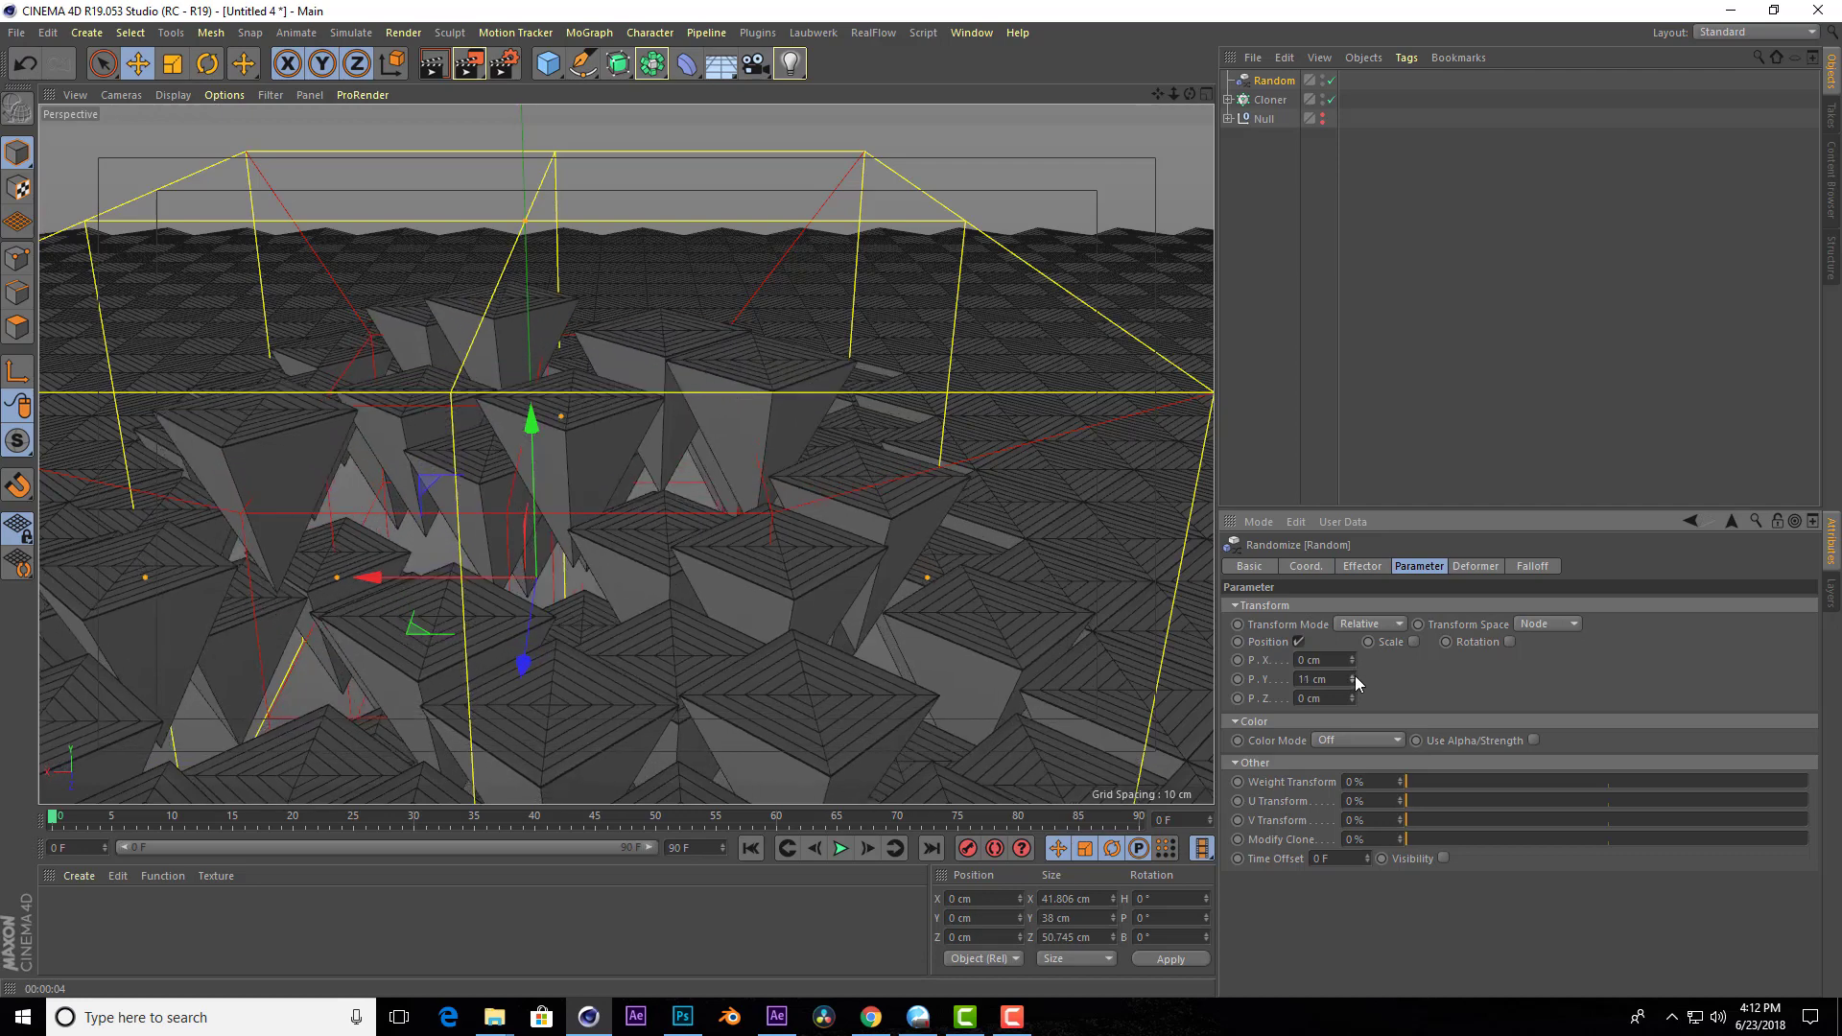
mouse_move(1173, 94)
mouse_down()
mouse_move(1172, 135)
mouse_move(1190, 68)
mouse_up()
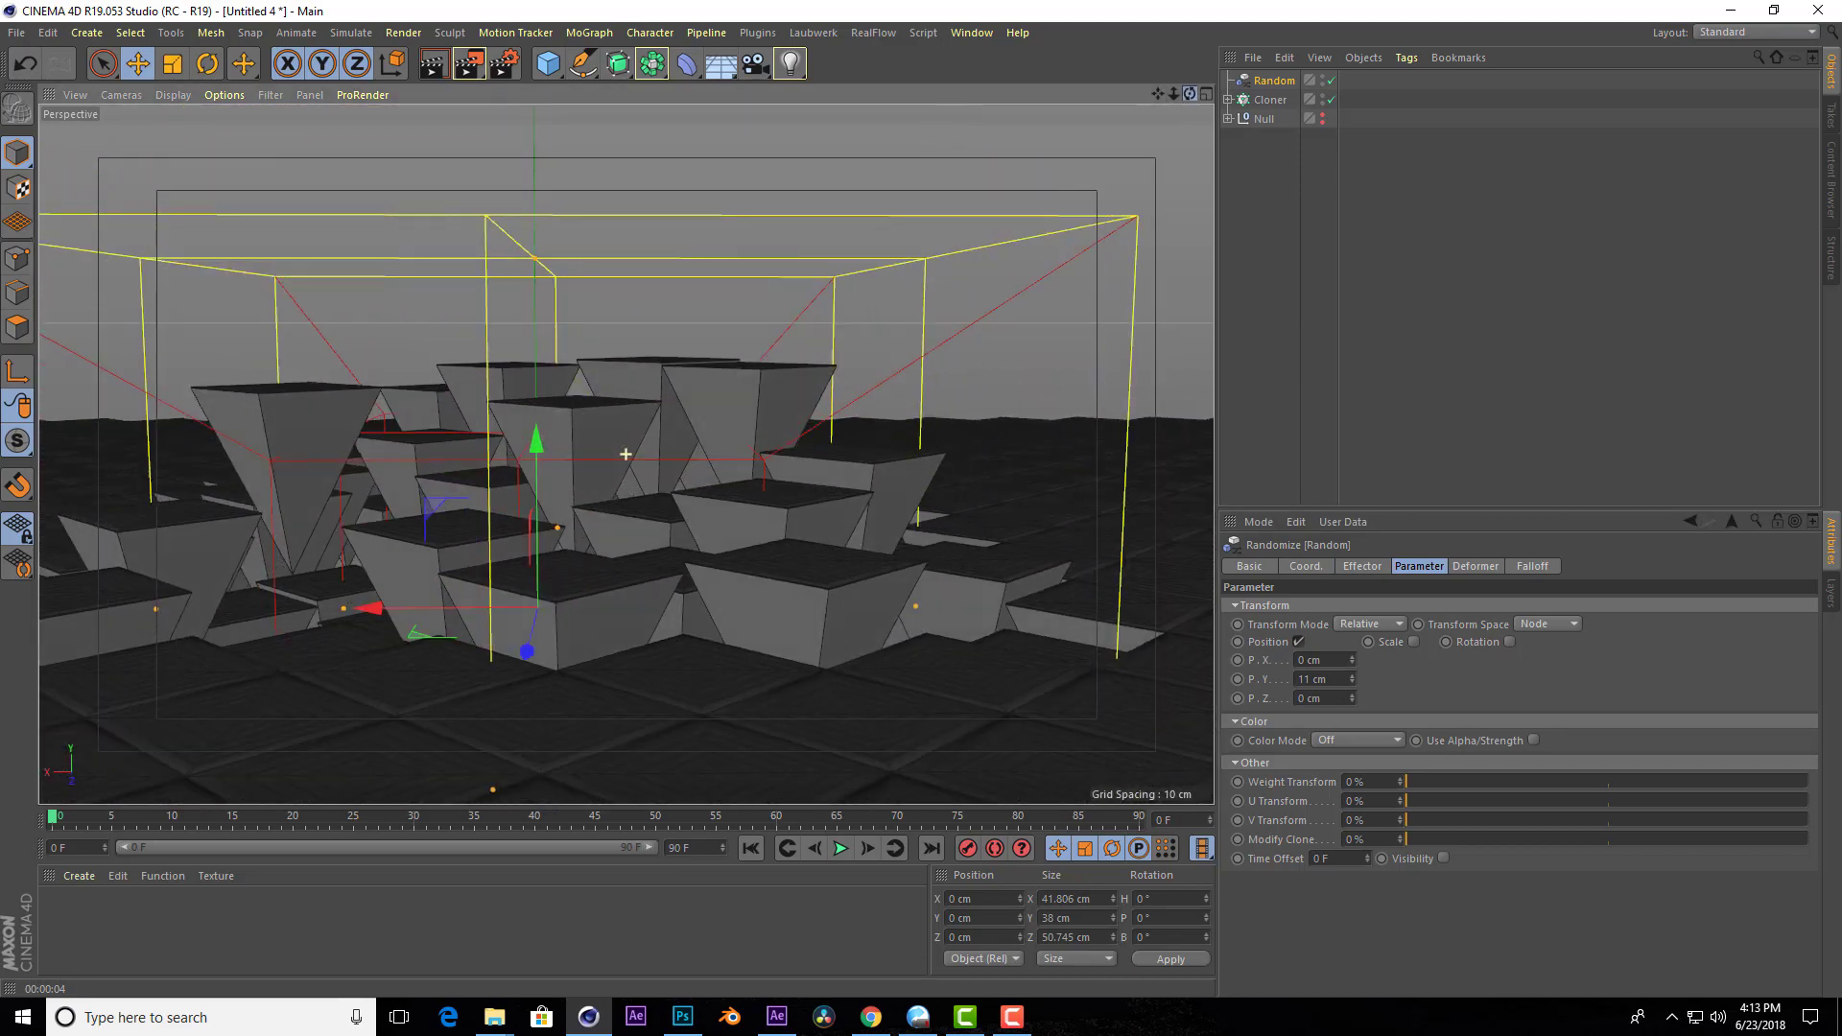
mouse_move(1353, 682)
mouse_down()
mouse_move(1353, 730)
mouse_move(1353, 653)
mouse_move(1351, 698)
mouse_up()
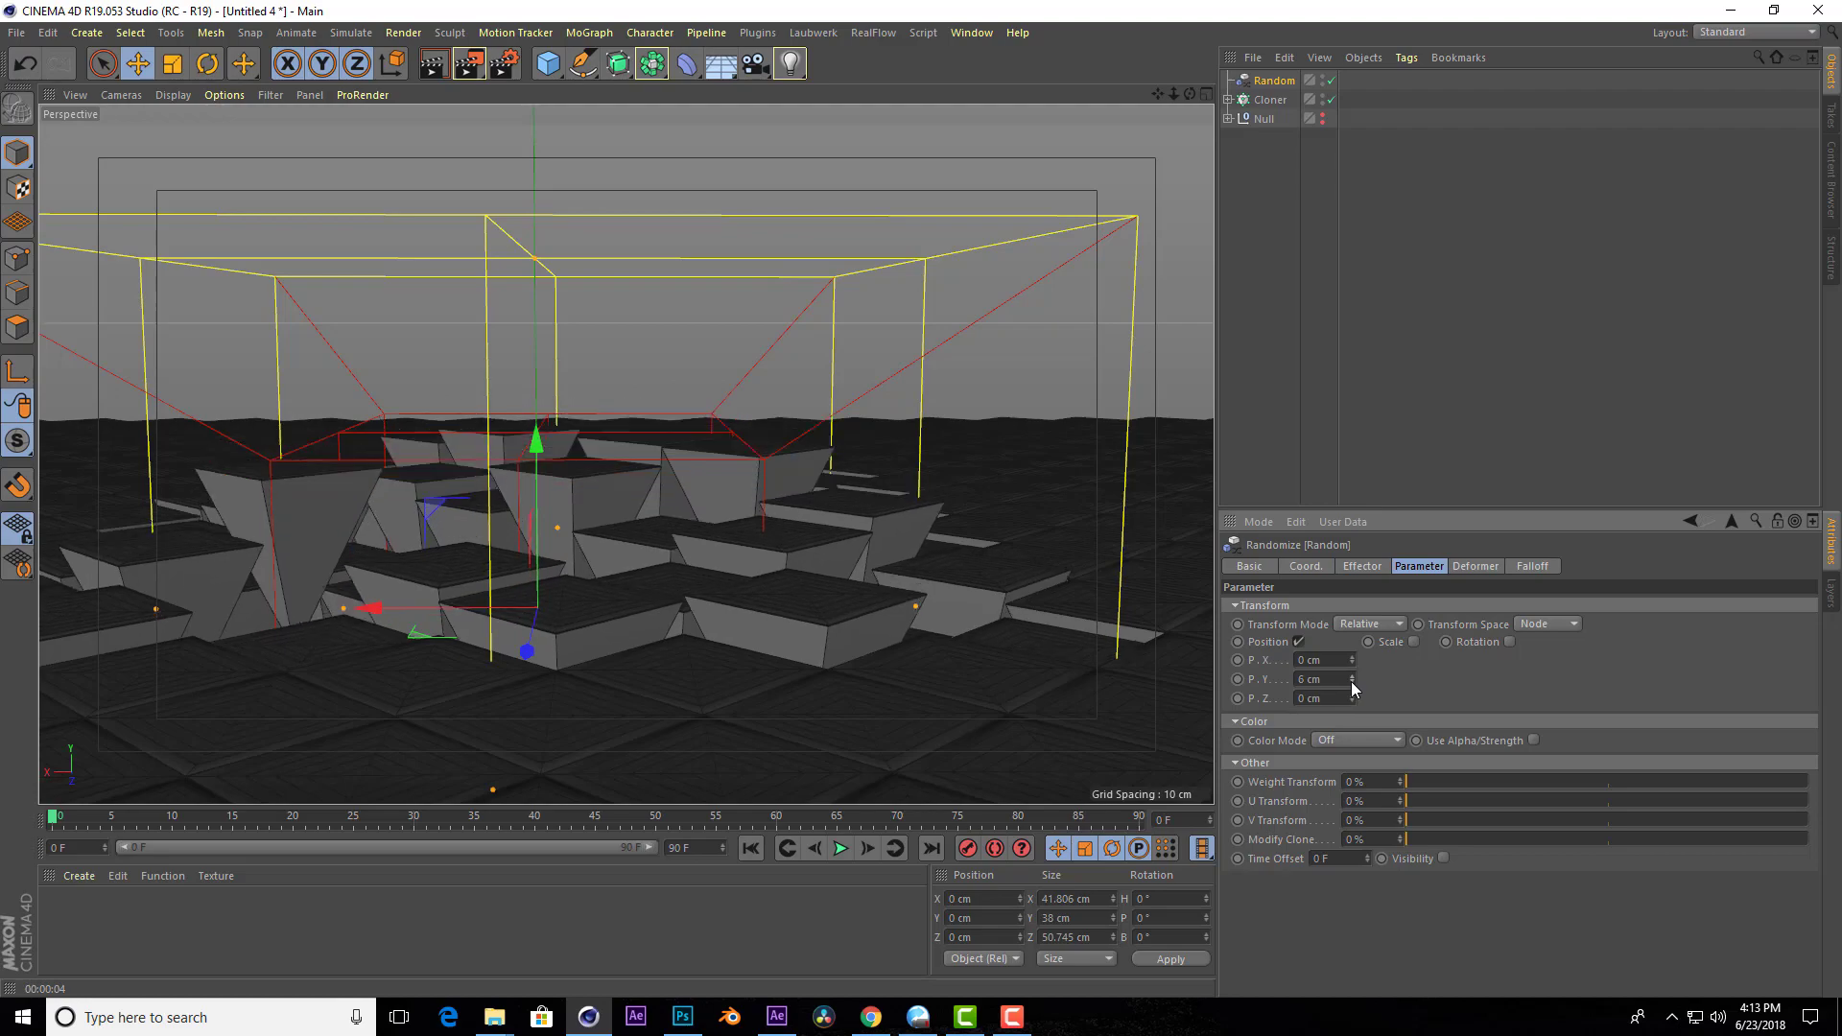
click(1352, 677)
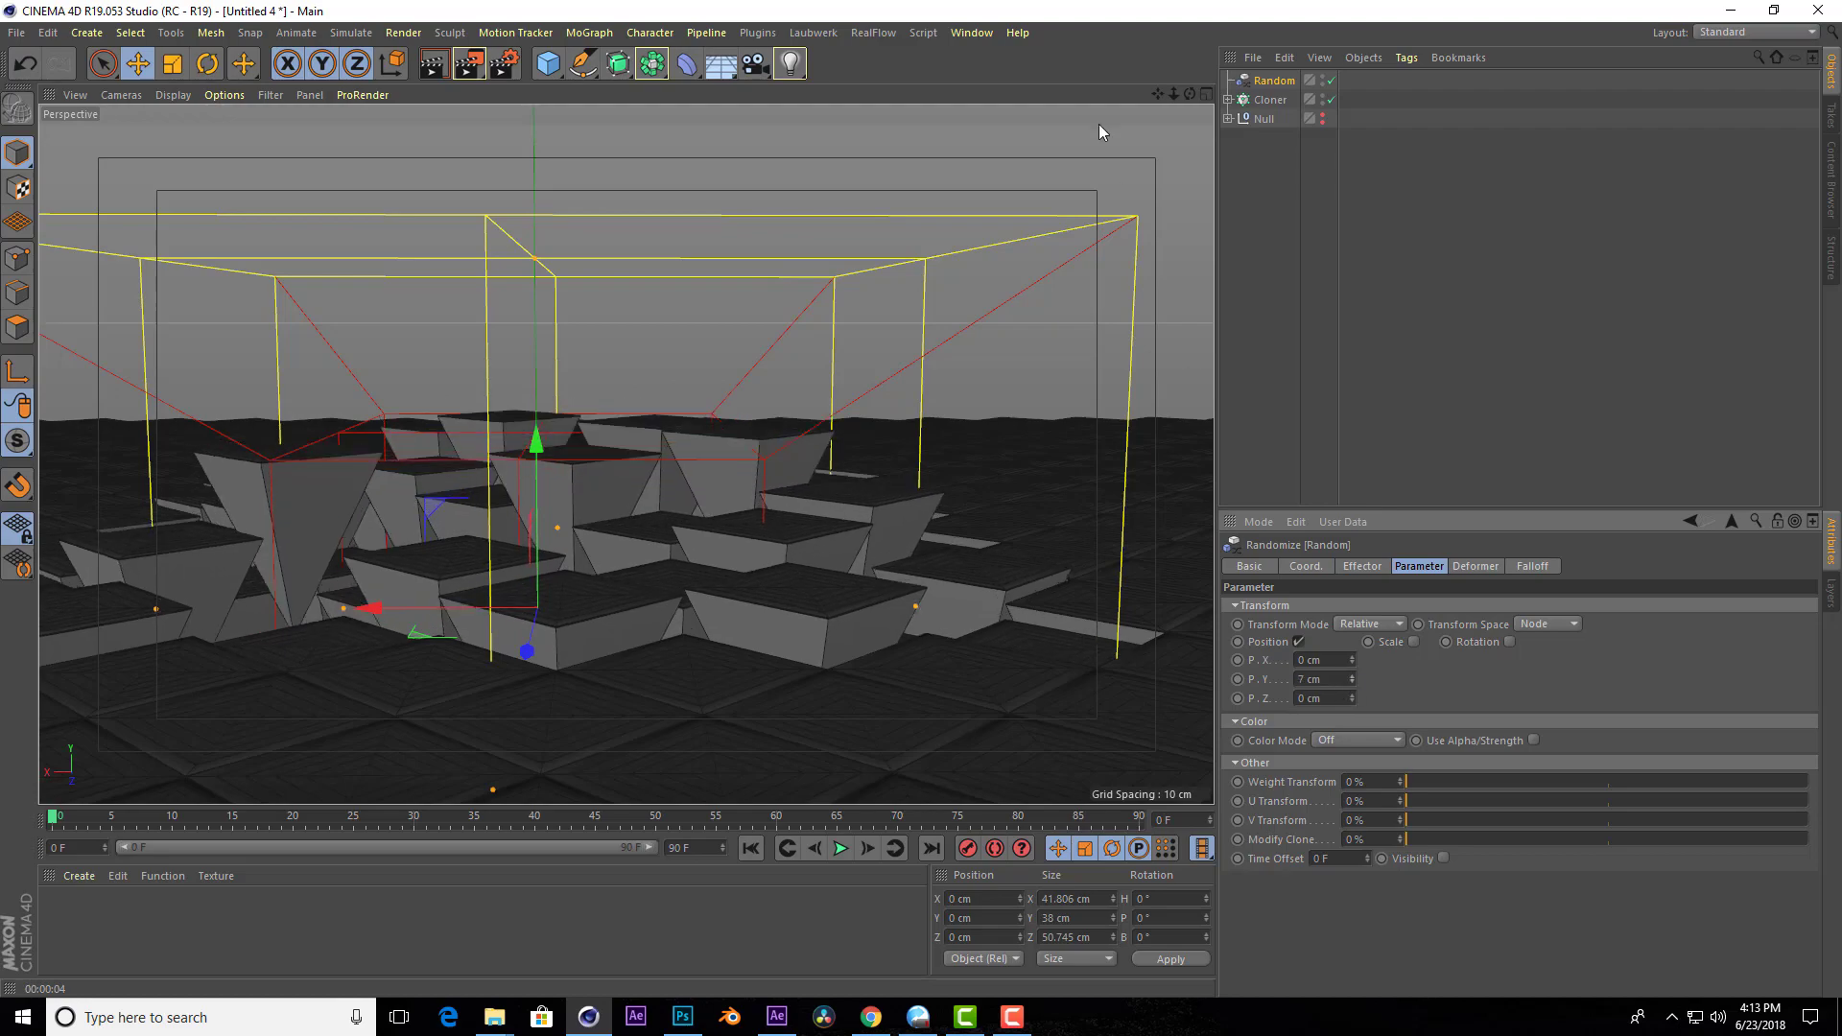
Orbit around the clone field and render a preview of the gentler pyramid relief.
drag(1190, 93, 1190, 288)
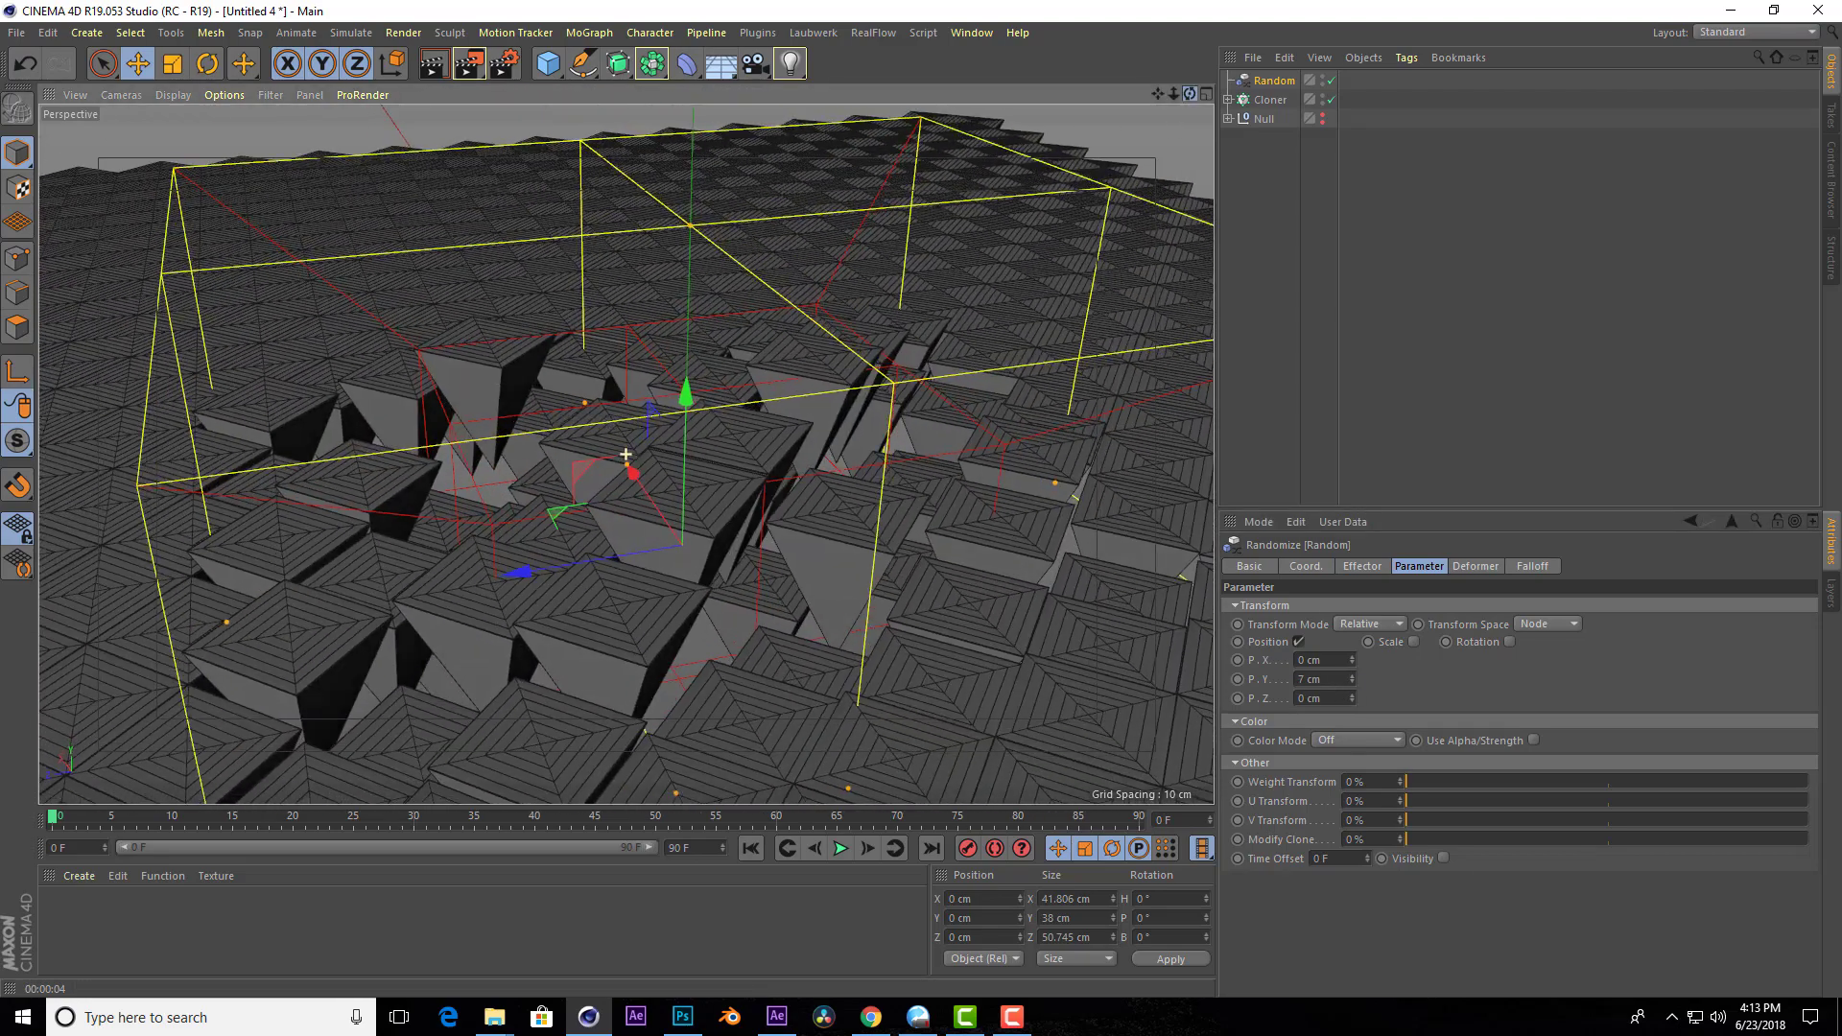
drag(625, 453, 460, 100)
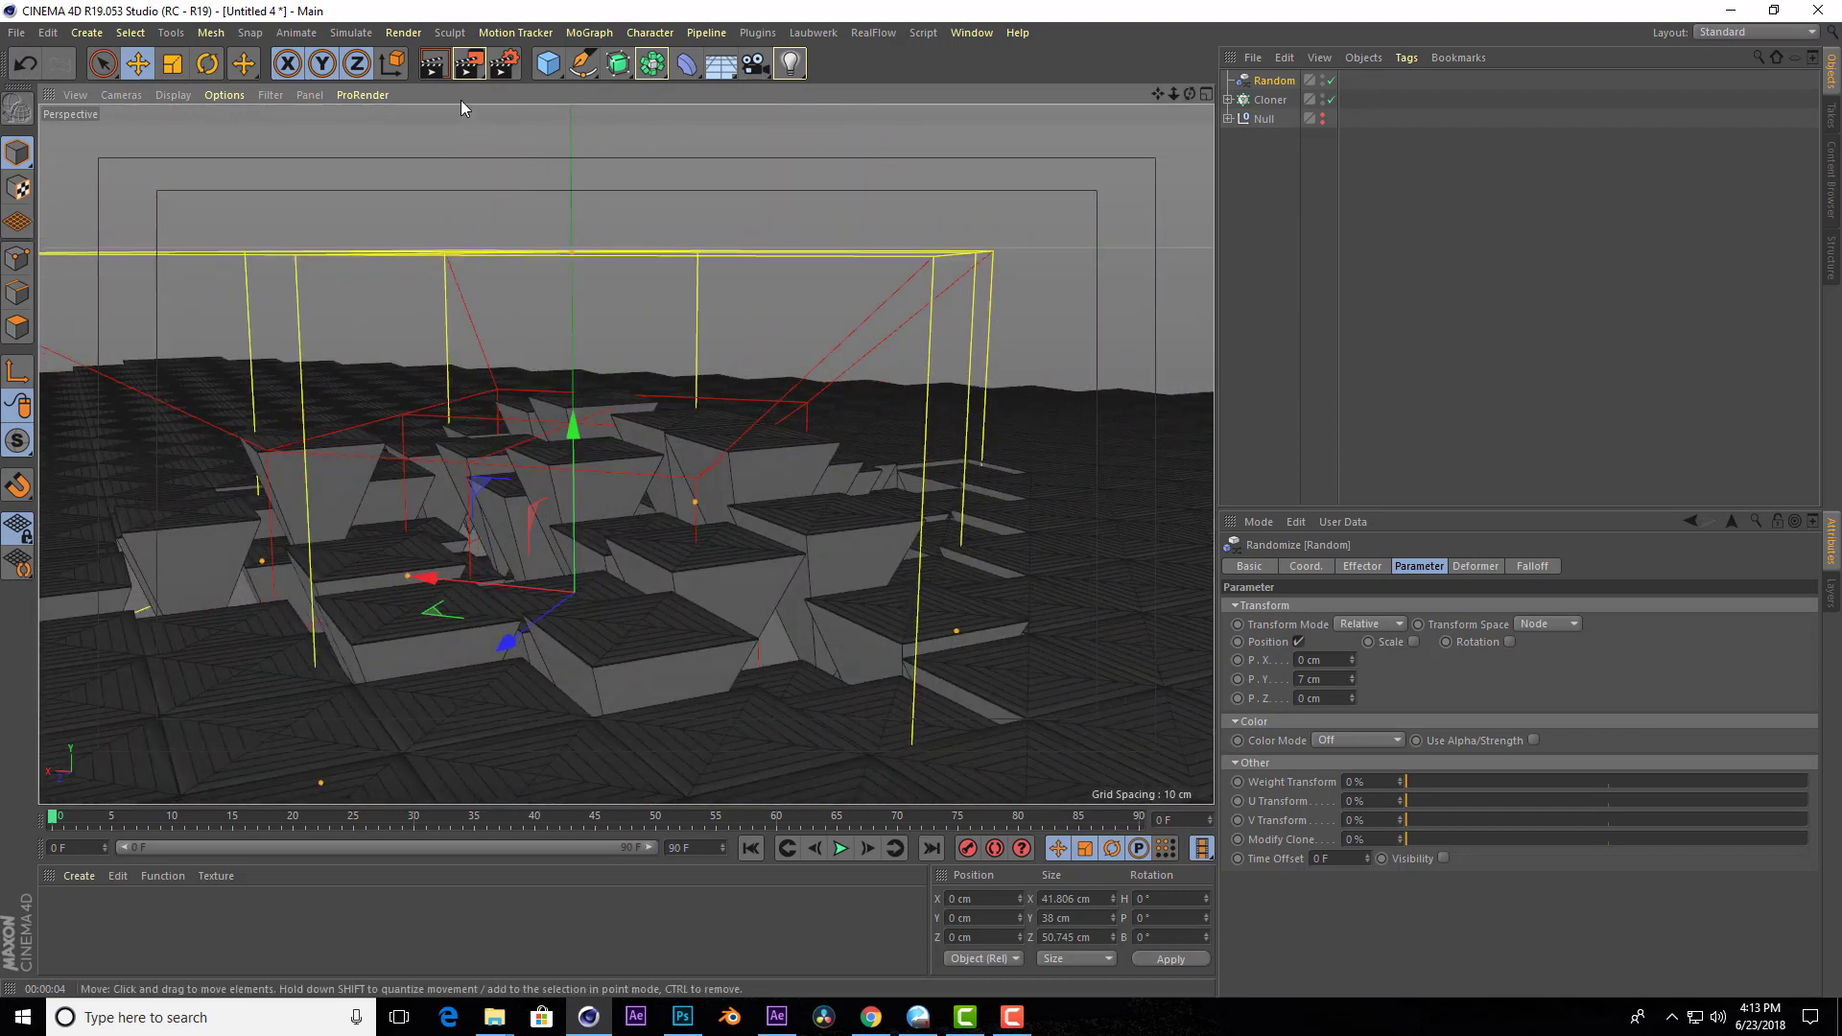
click(434, 64)
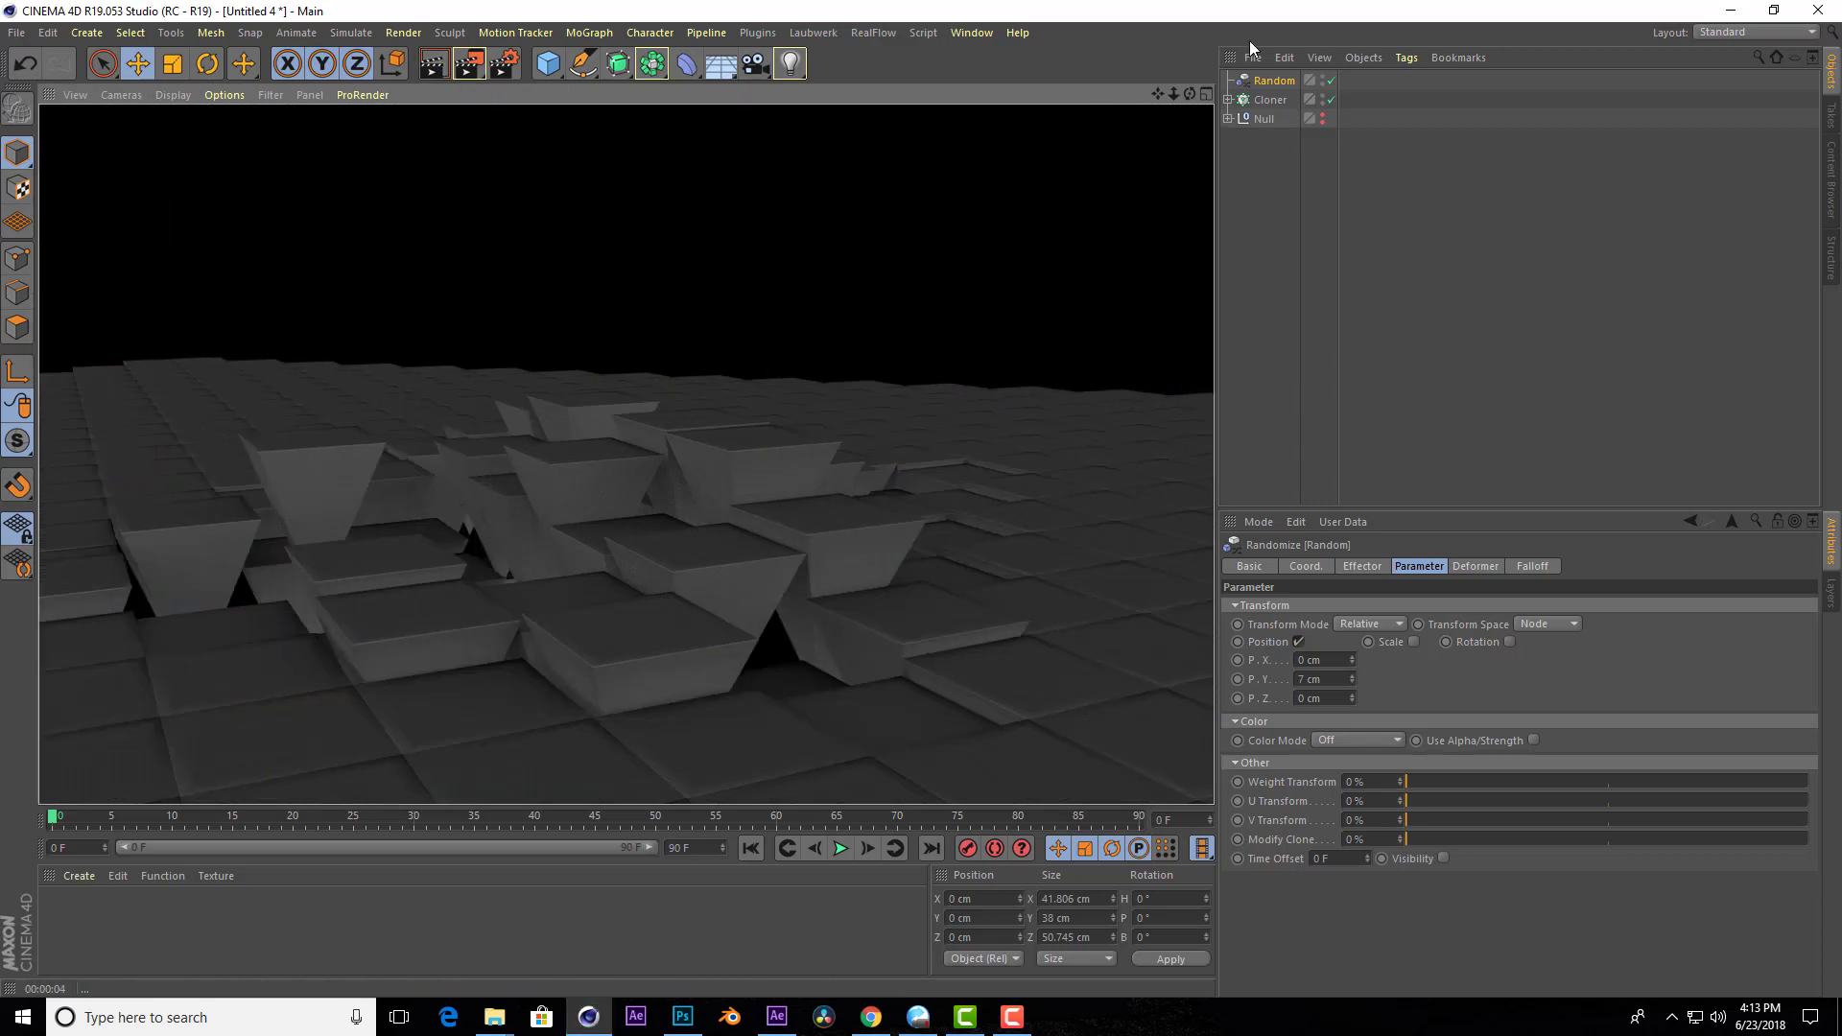
mouse_move(1189, 94)
mouse_down()
mouse_move(626, 453)
mouse_move(1204, 129)
mouse_up()
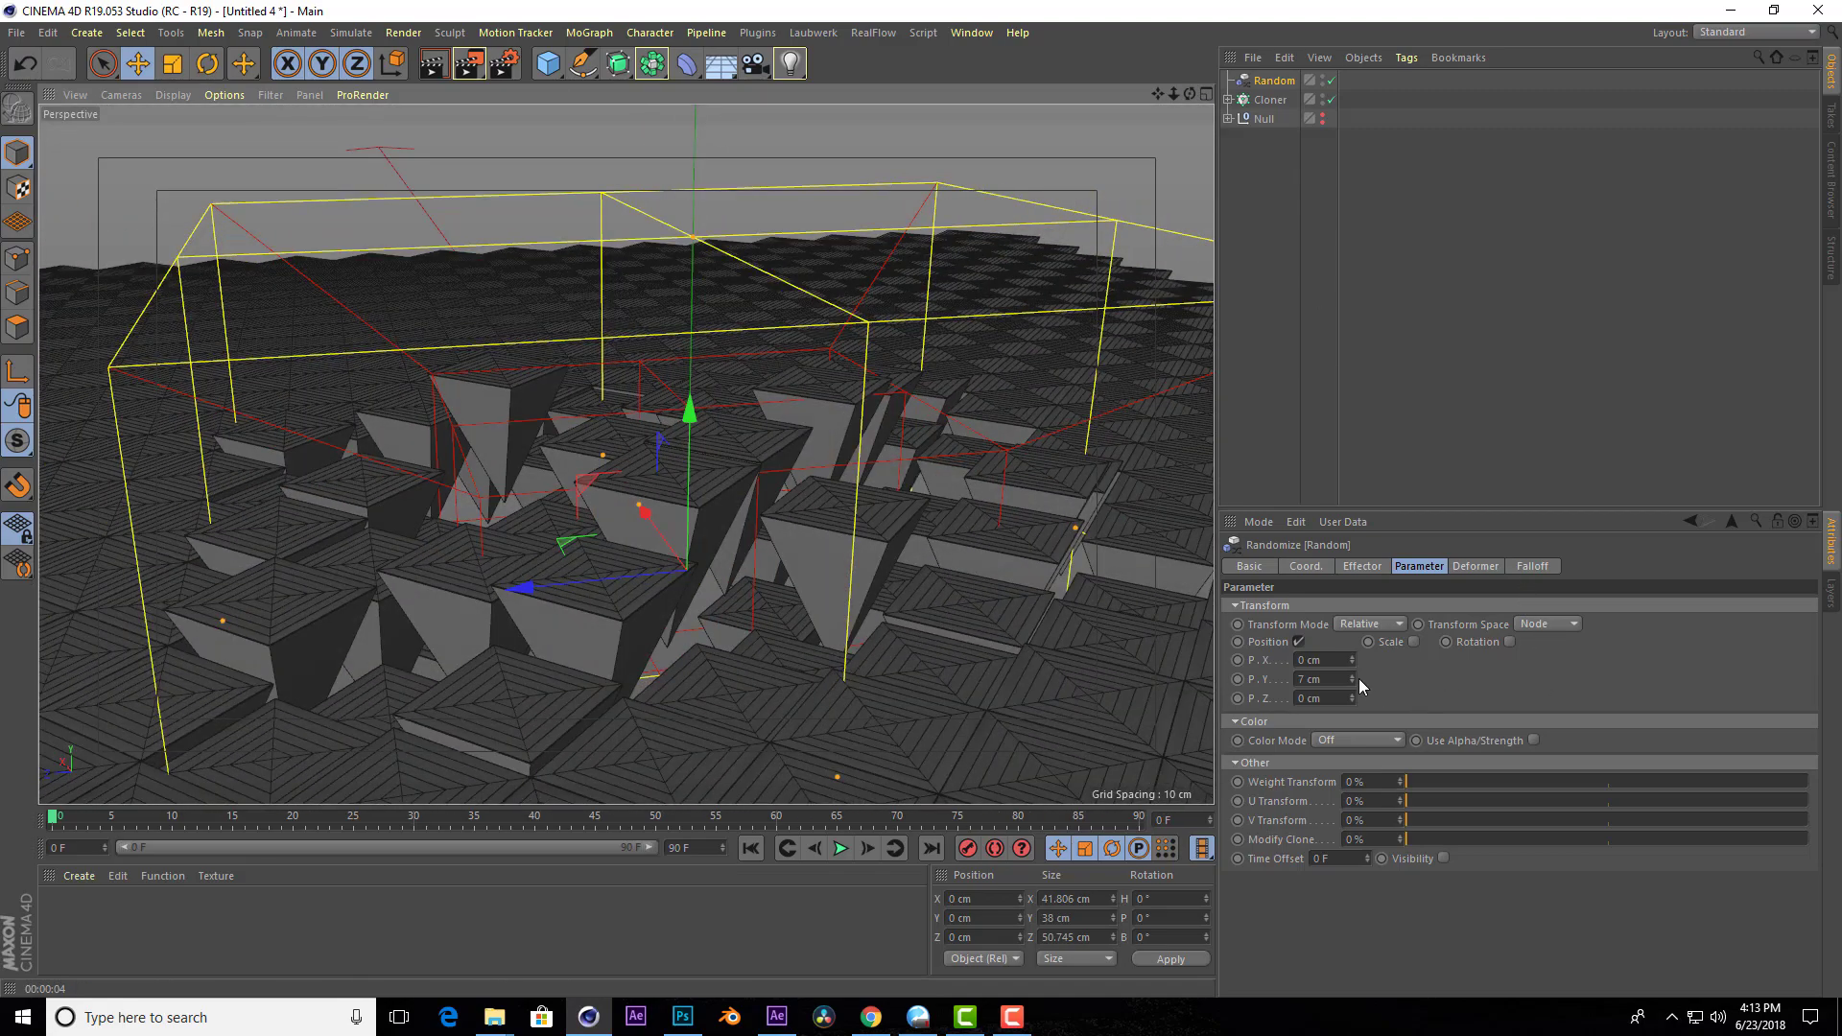
Enable random scaling and try several scale amounts, ending at a uniform 0.51.
click(1414, 641)
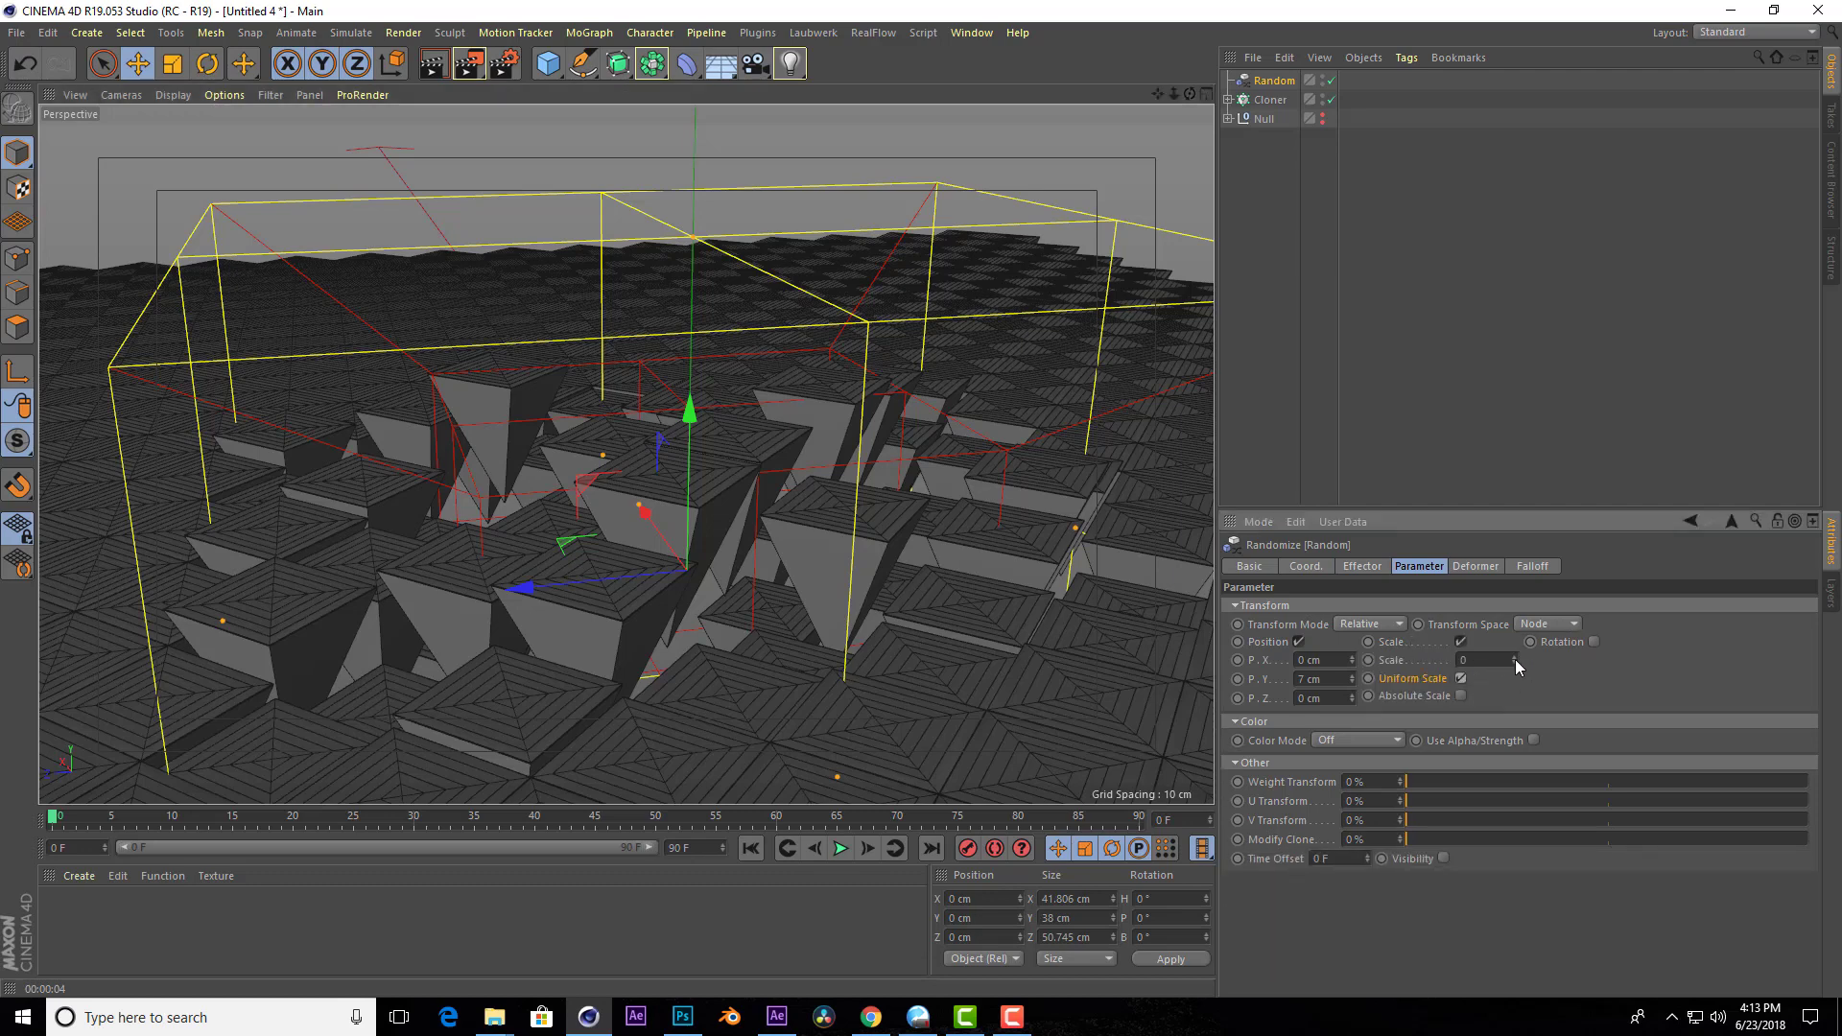
drag(1515, 660, 1515, 672)
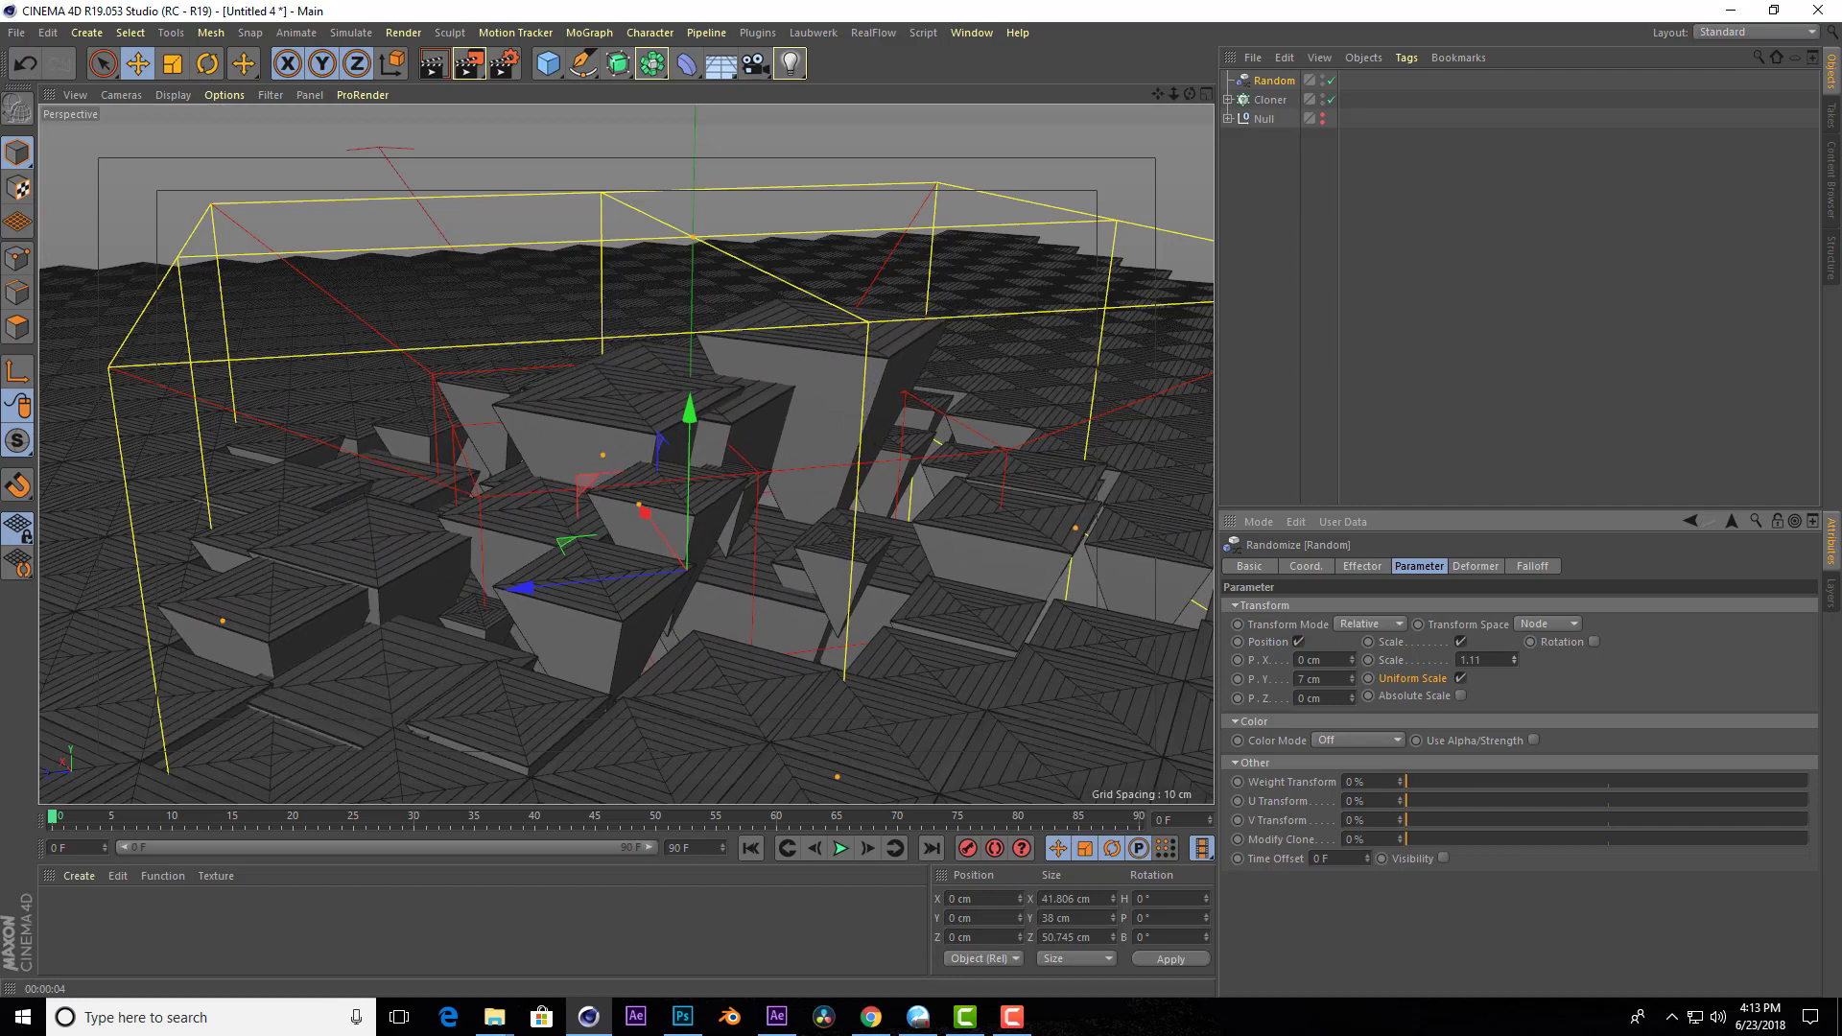
drag(1515, 660, 1515, 614)
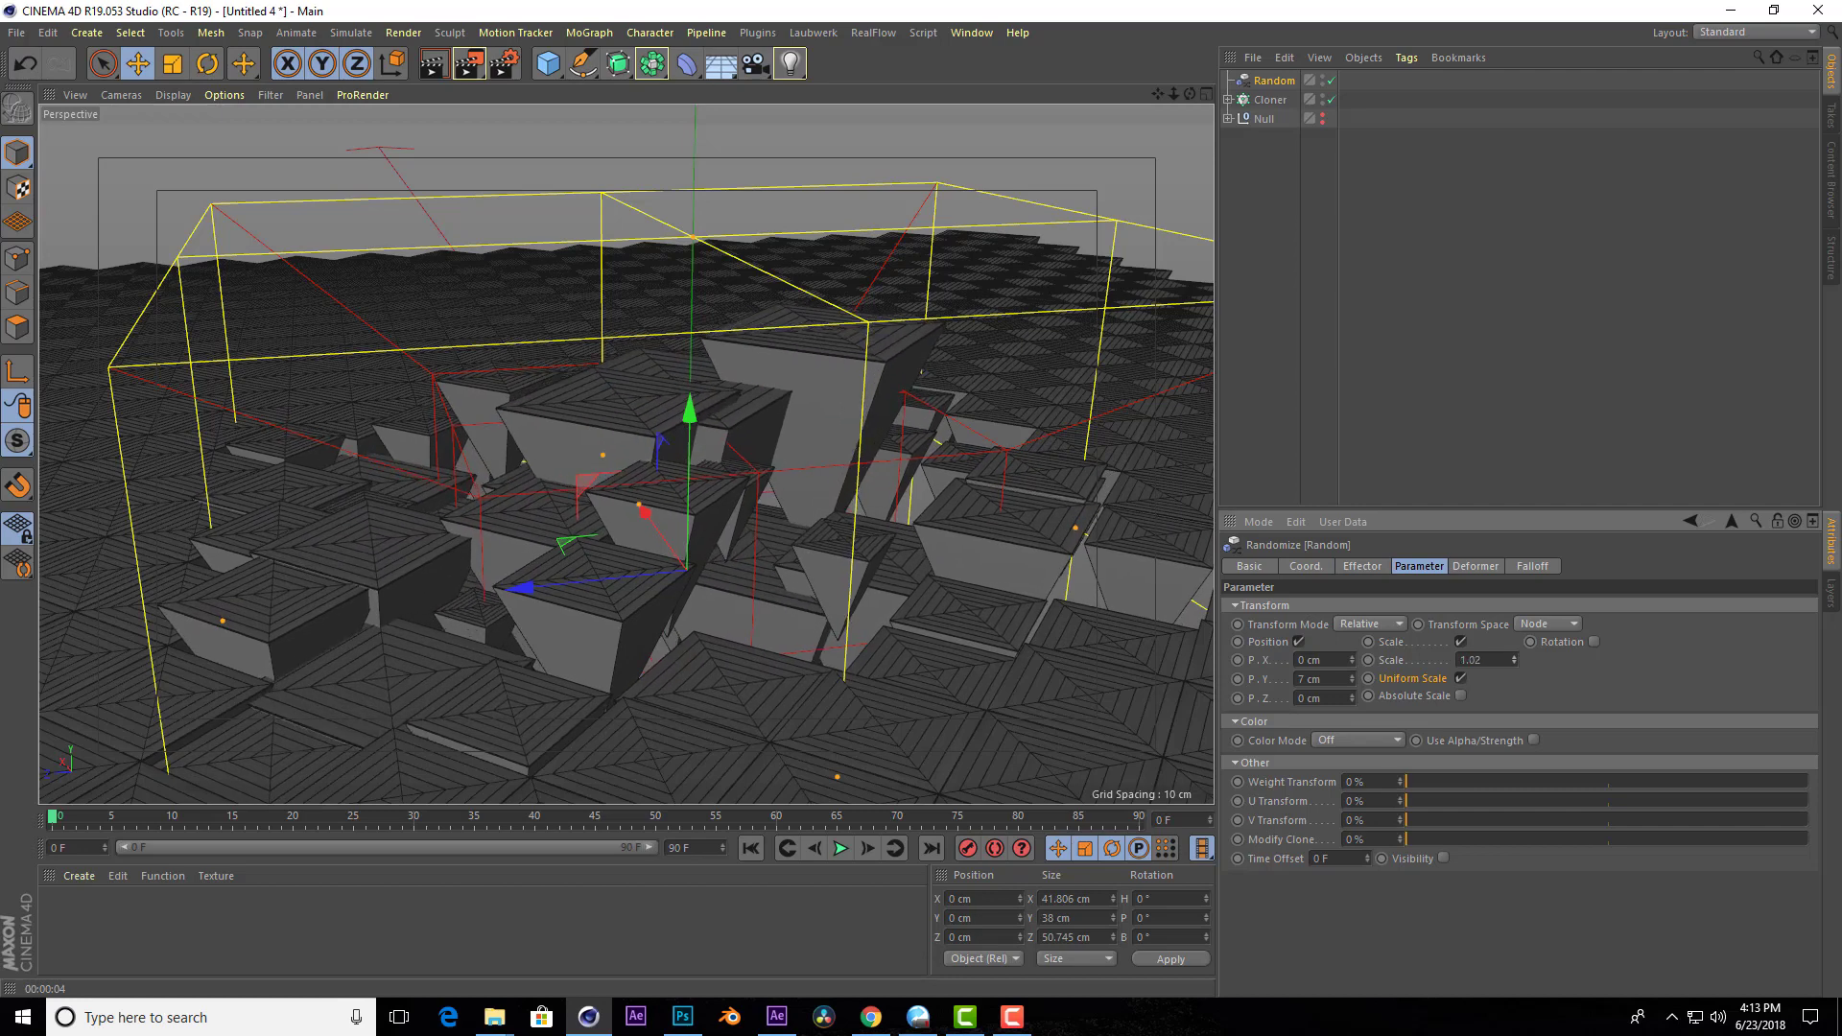
click(1461, 678)
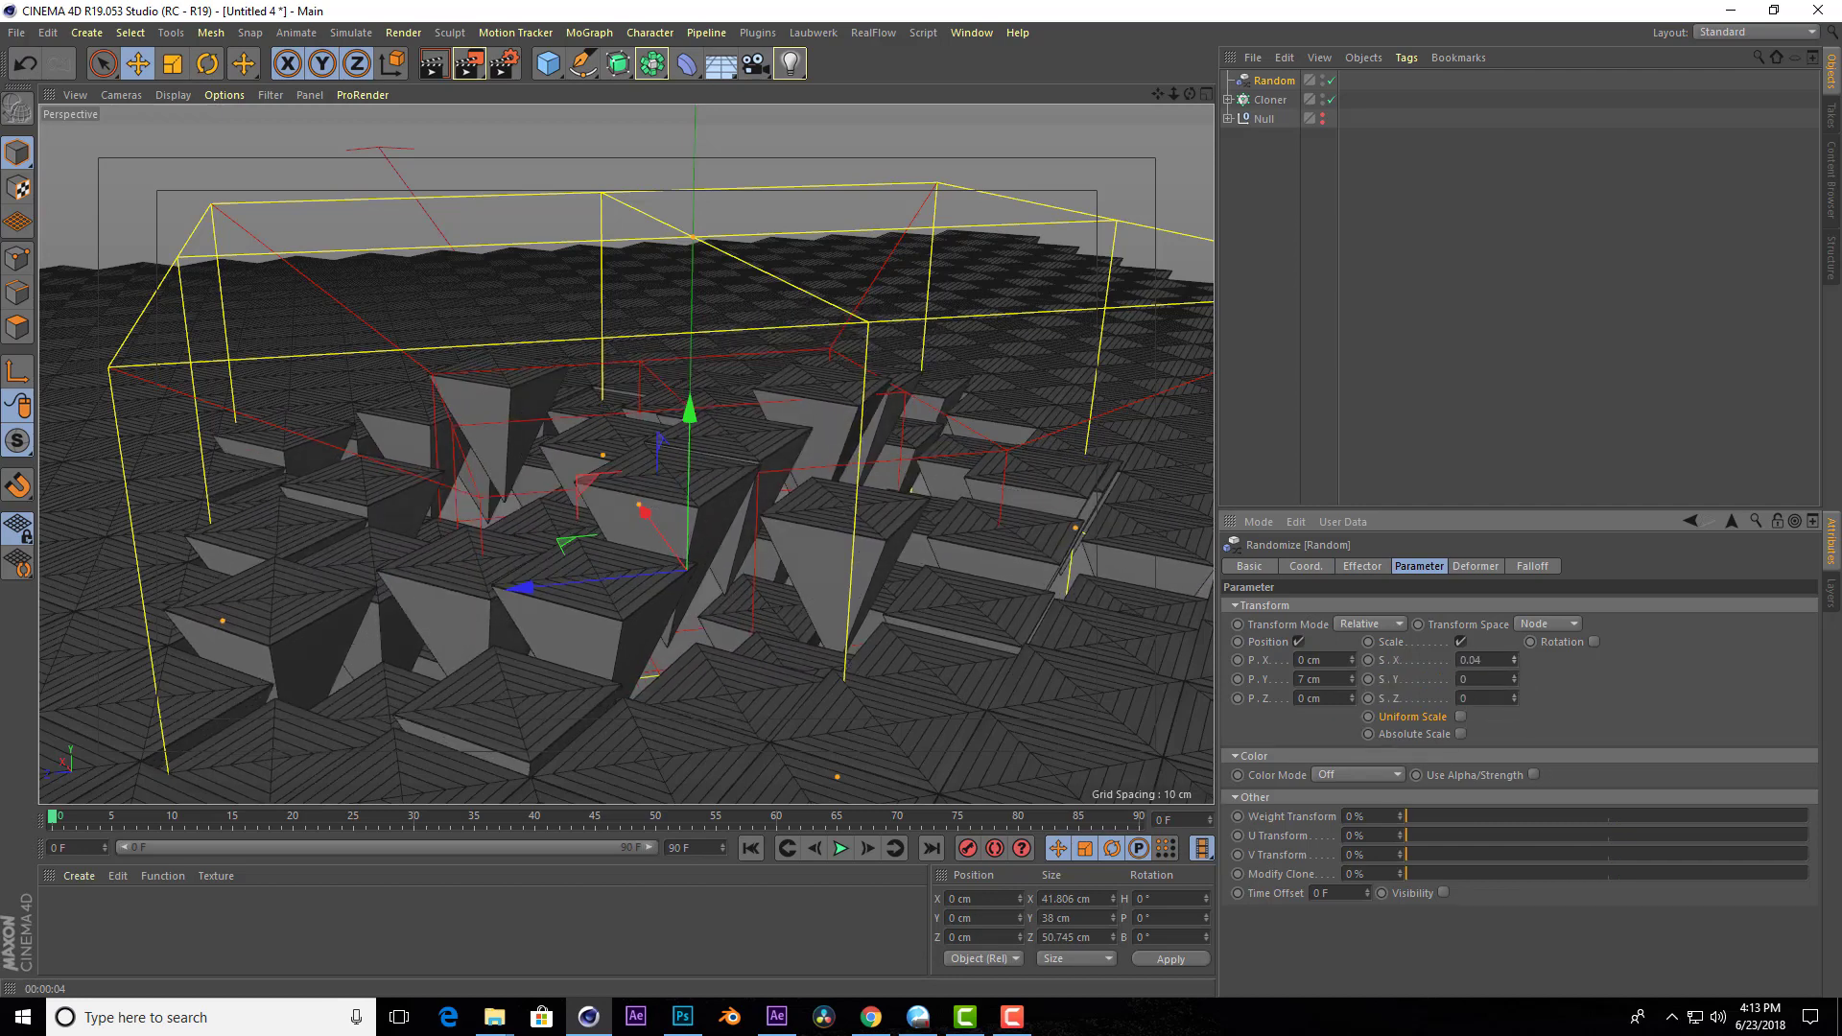
drag(1515, 660, 1516, 672)
click(1460, 717)
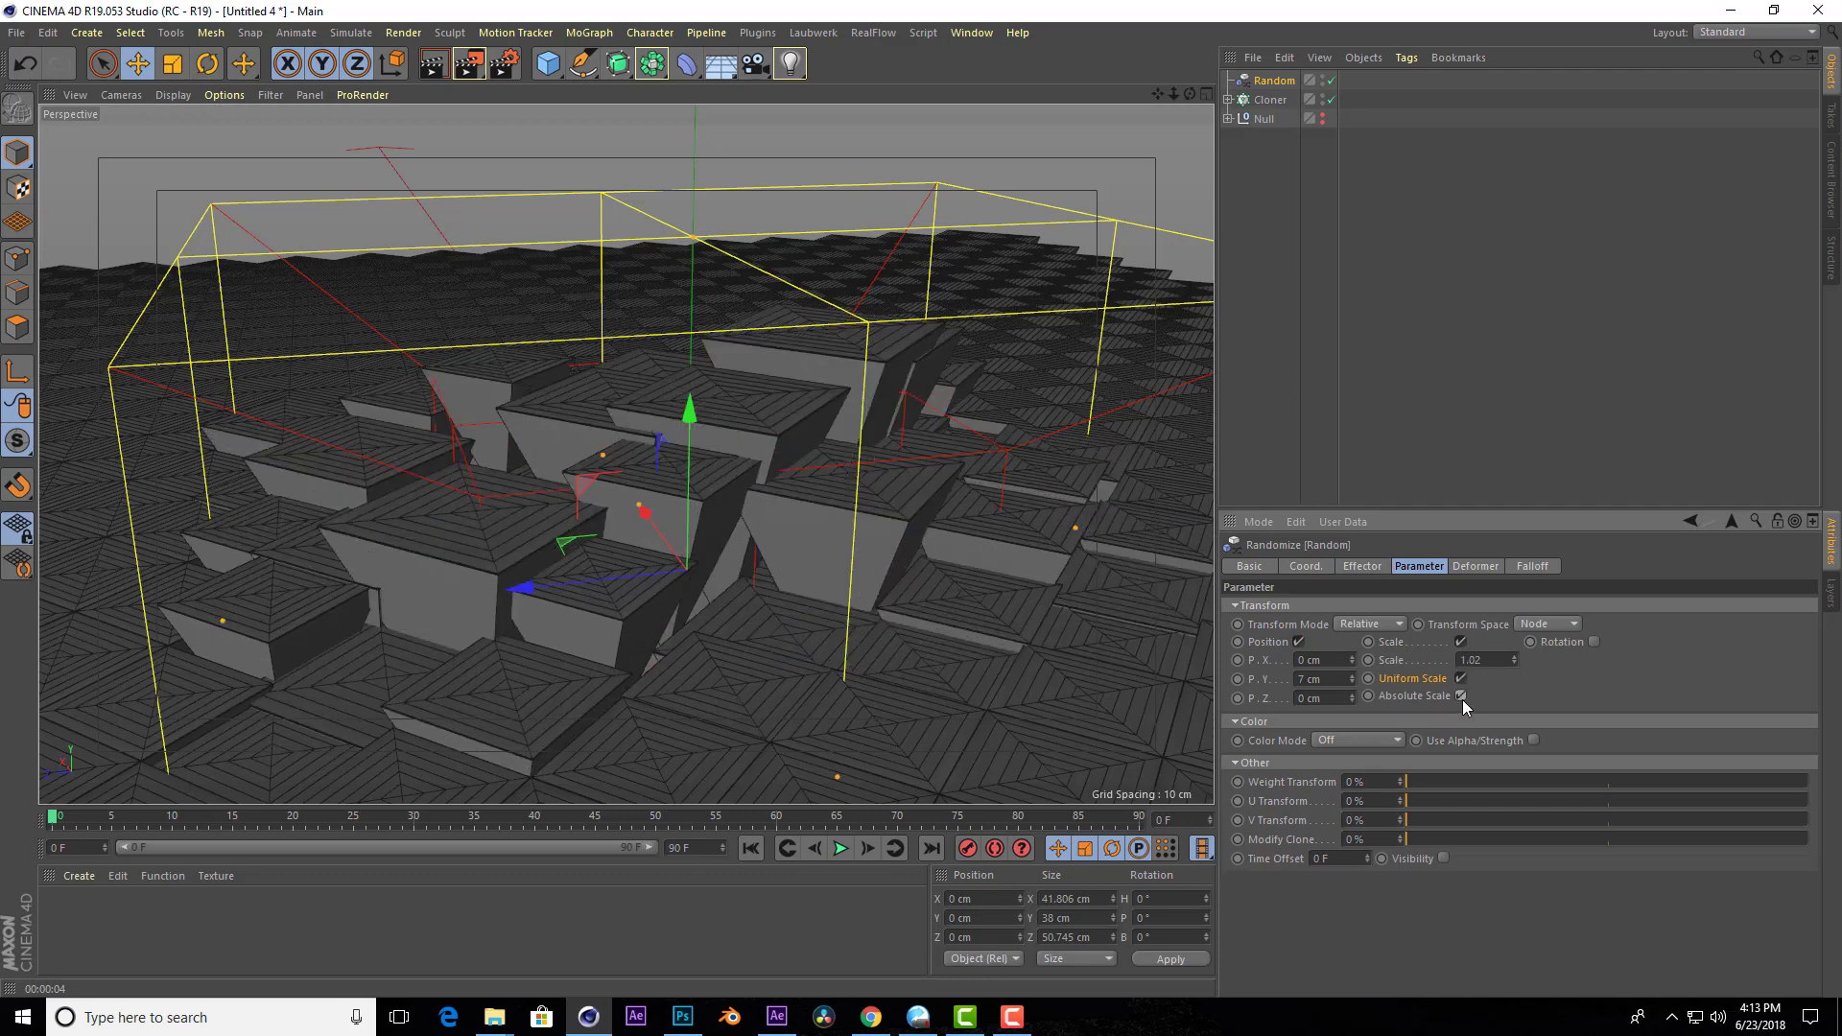
drag(1514, 660, 1514, 730)
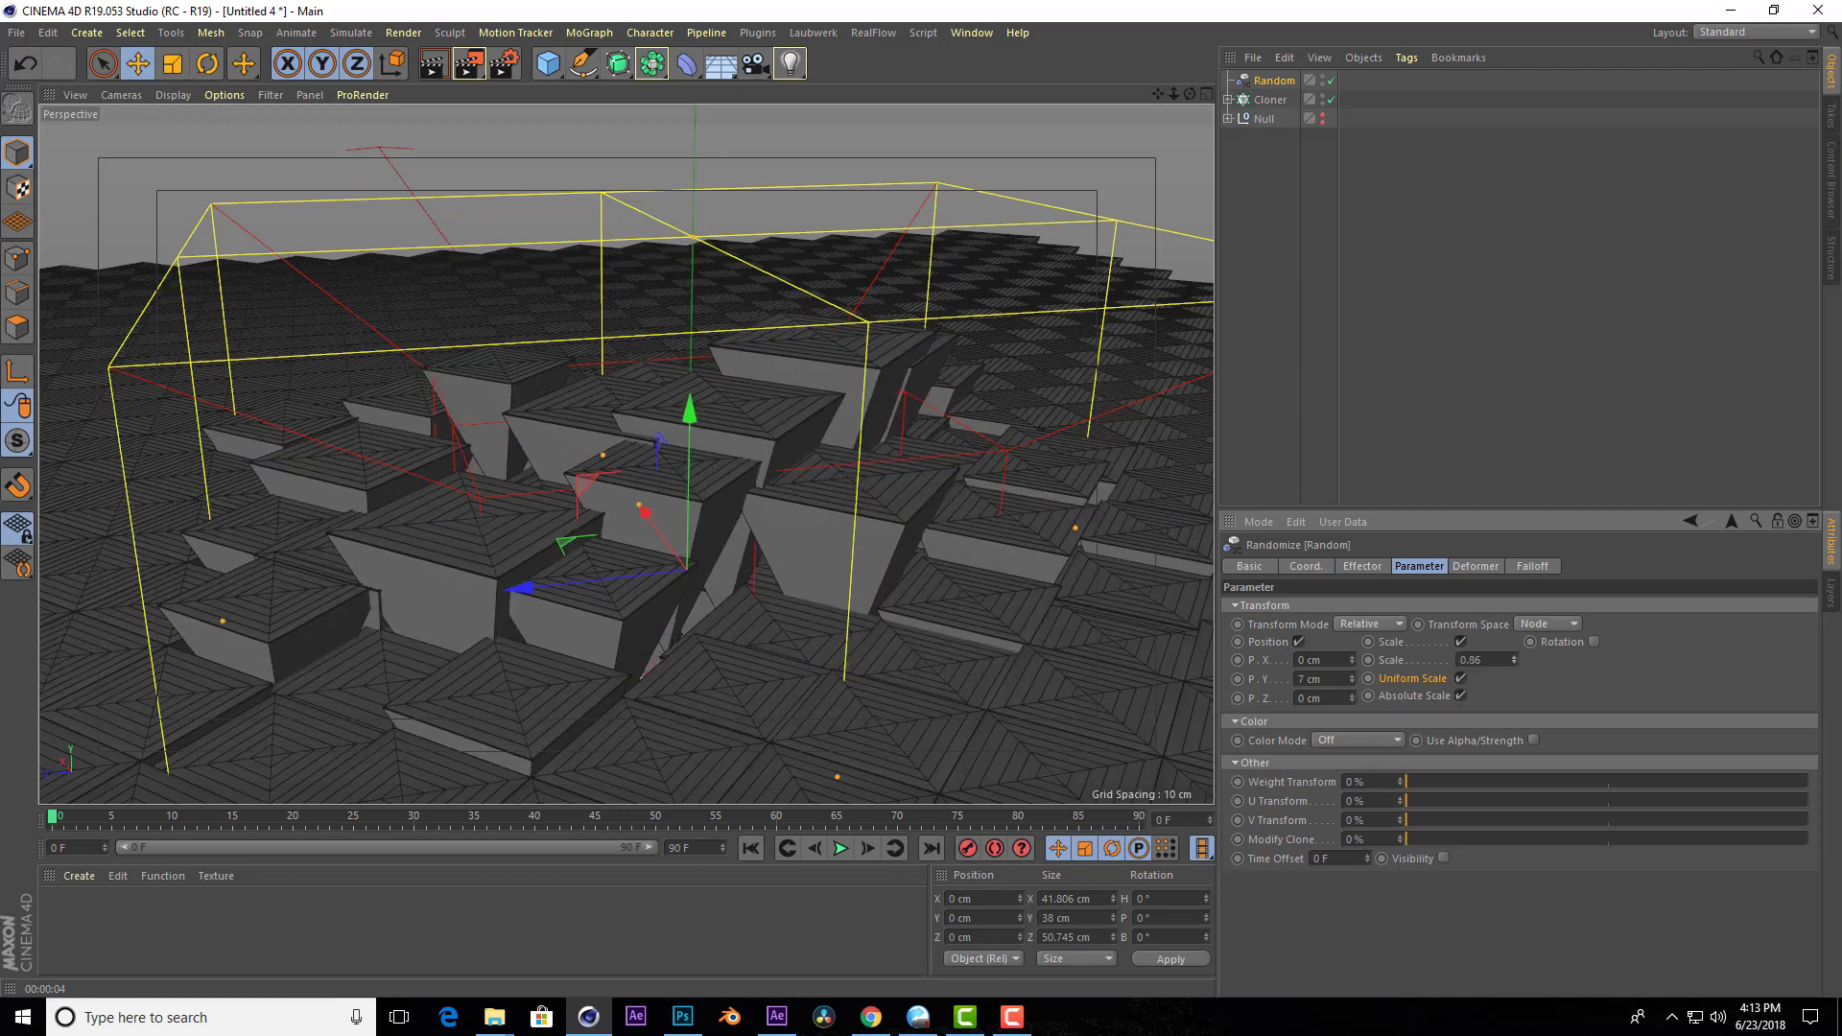
drag(1514, 660, 1515, 614)
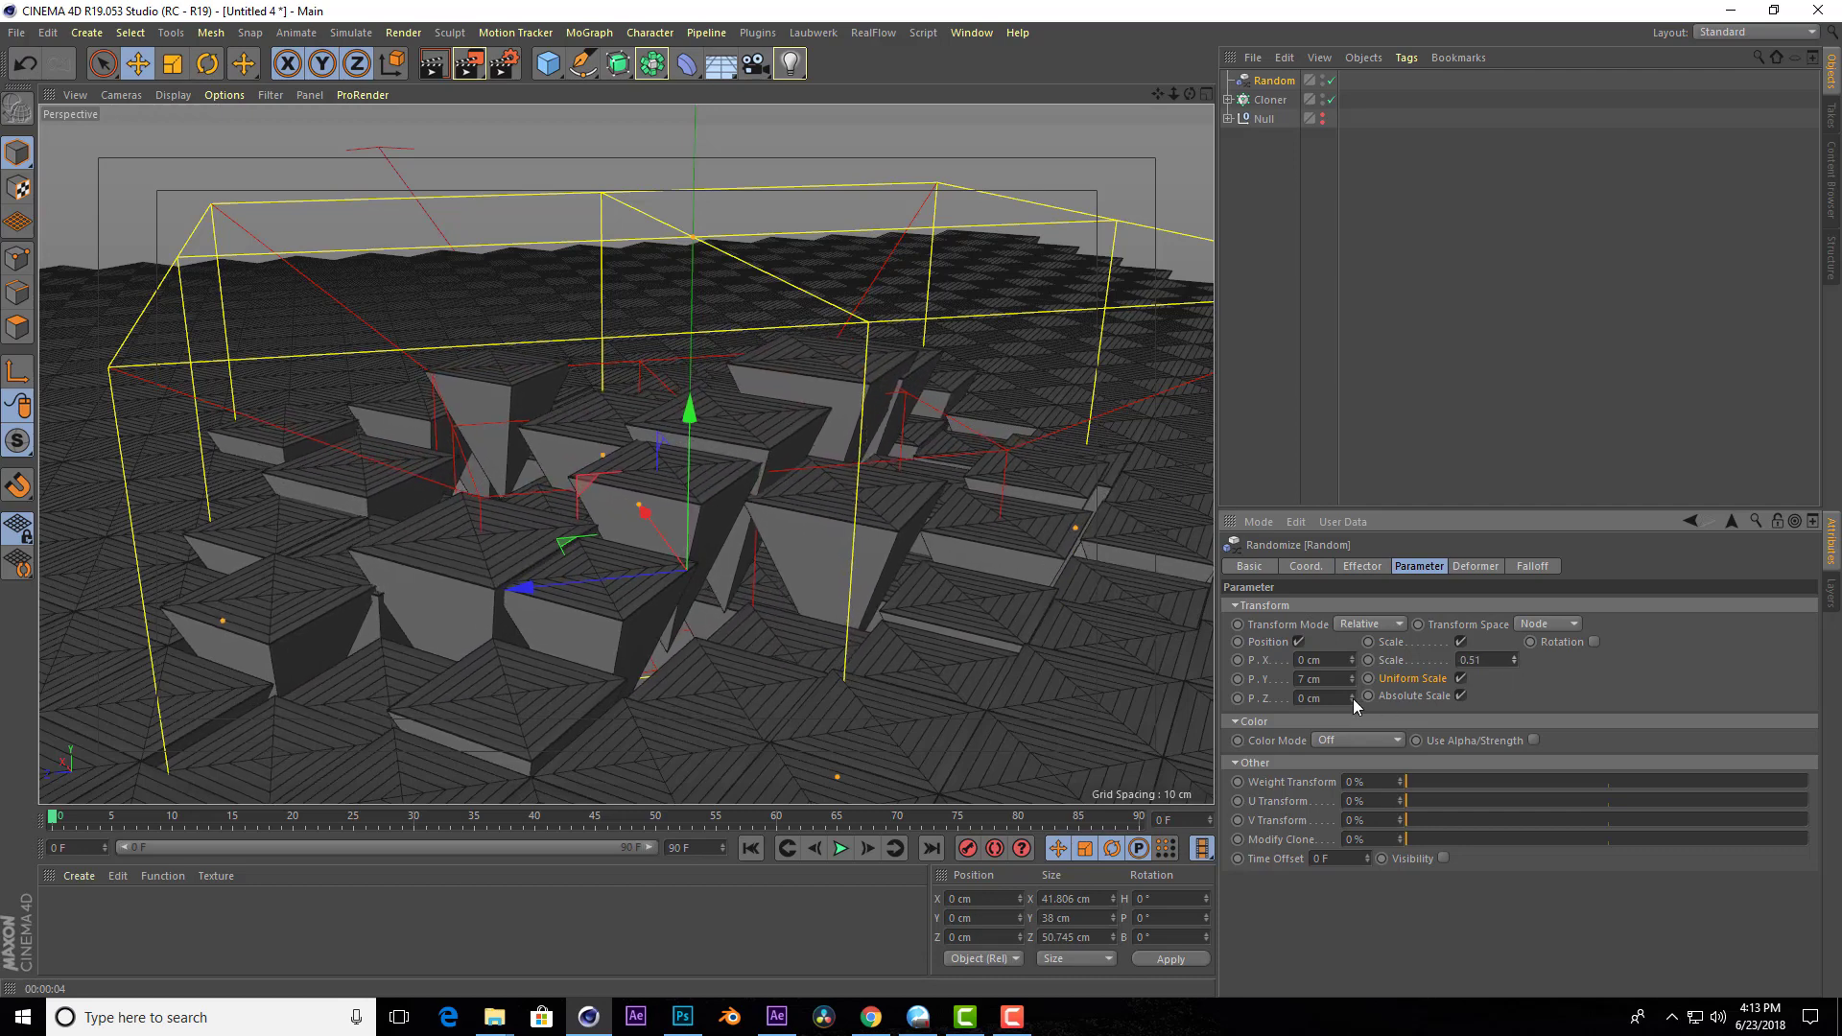
Raise the random P.Y offset to 11 cm and switch random scaling back off.
drag(1356, 681, 1355, 662)
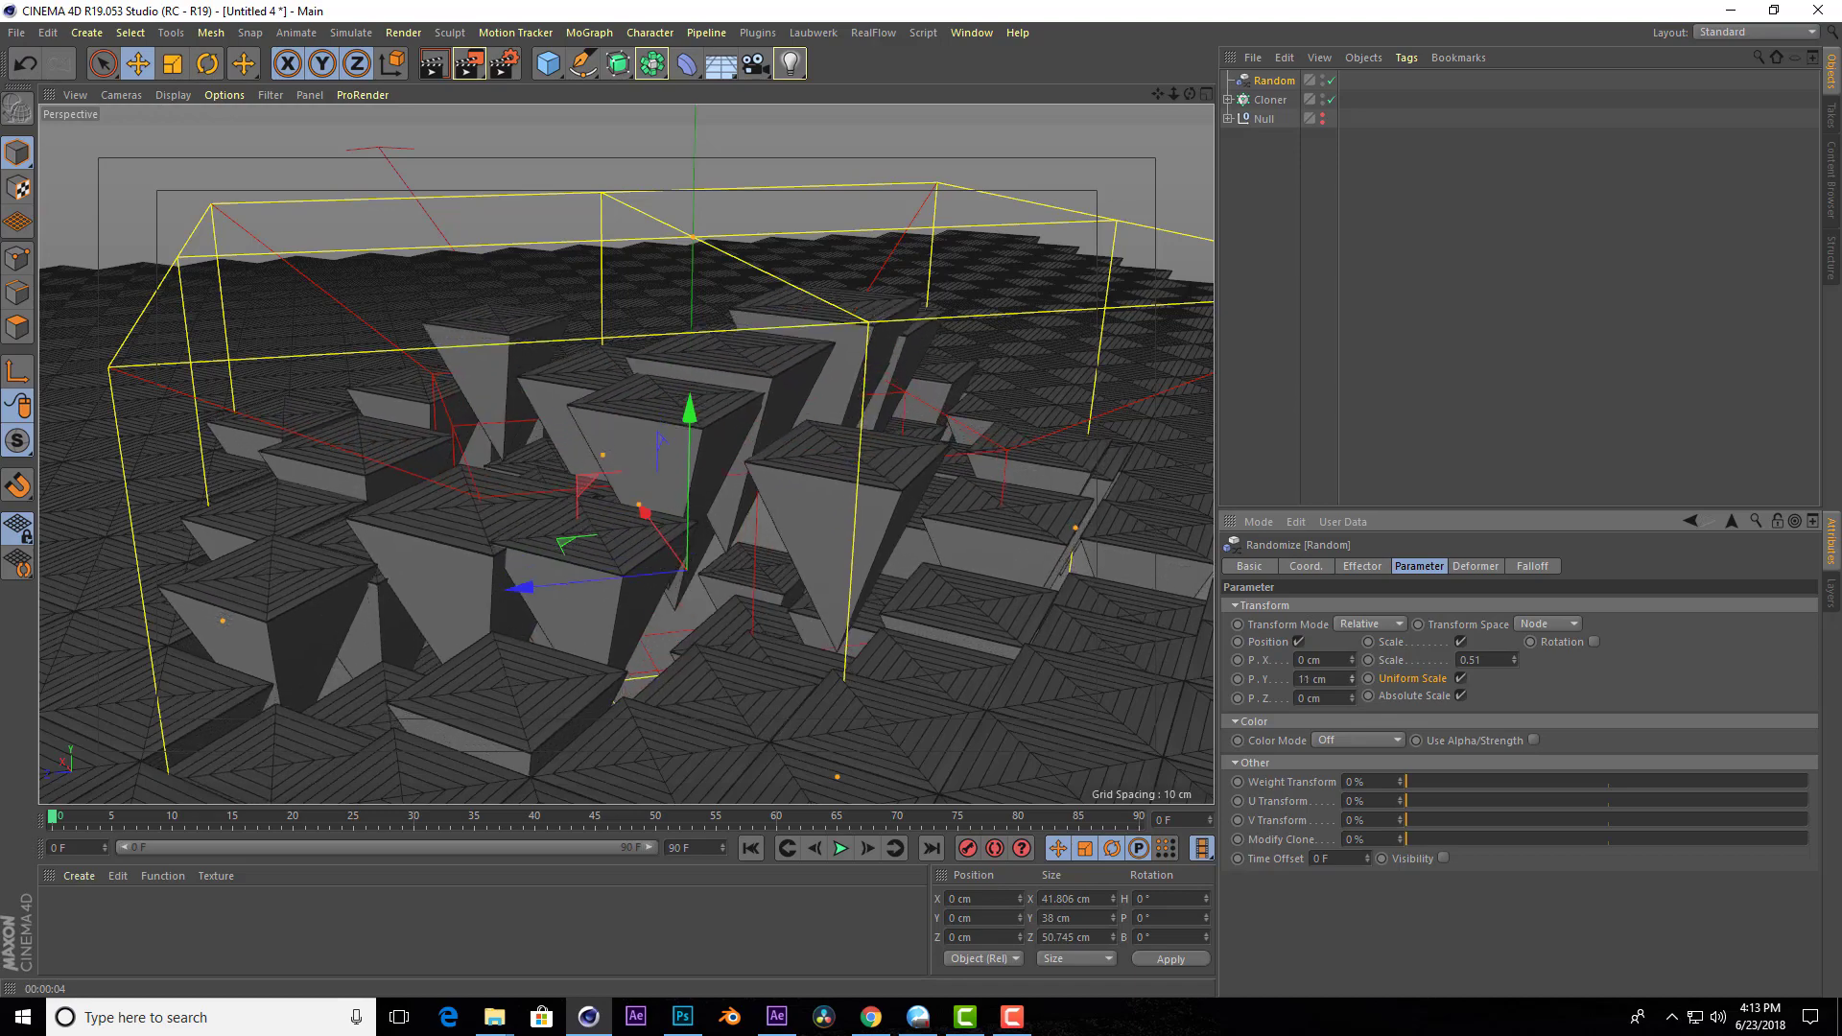
mouse_move(1190, 94)
mouse_down()
mouse_move(1182, 67)
mouse_move(1199, 134)
mouse_up()
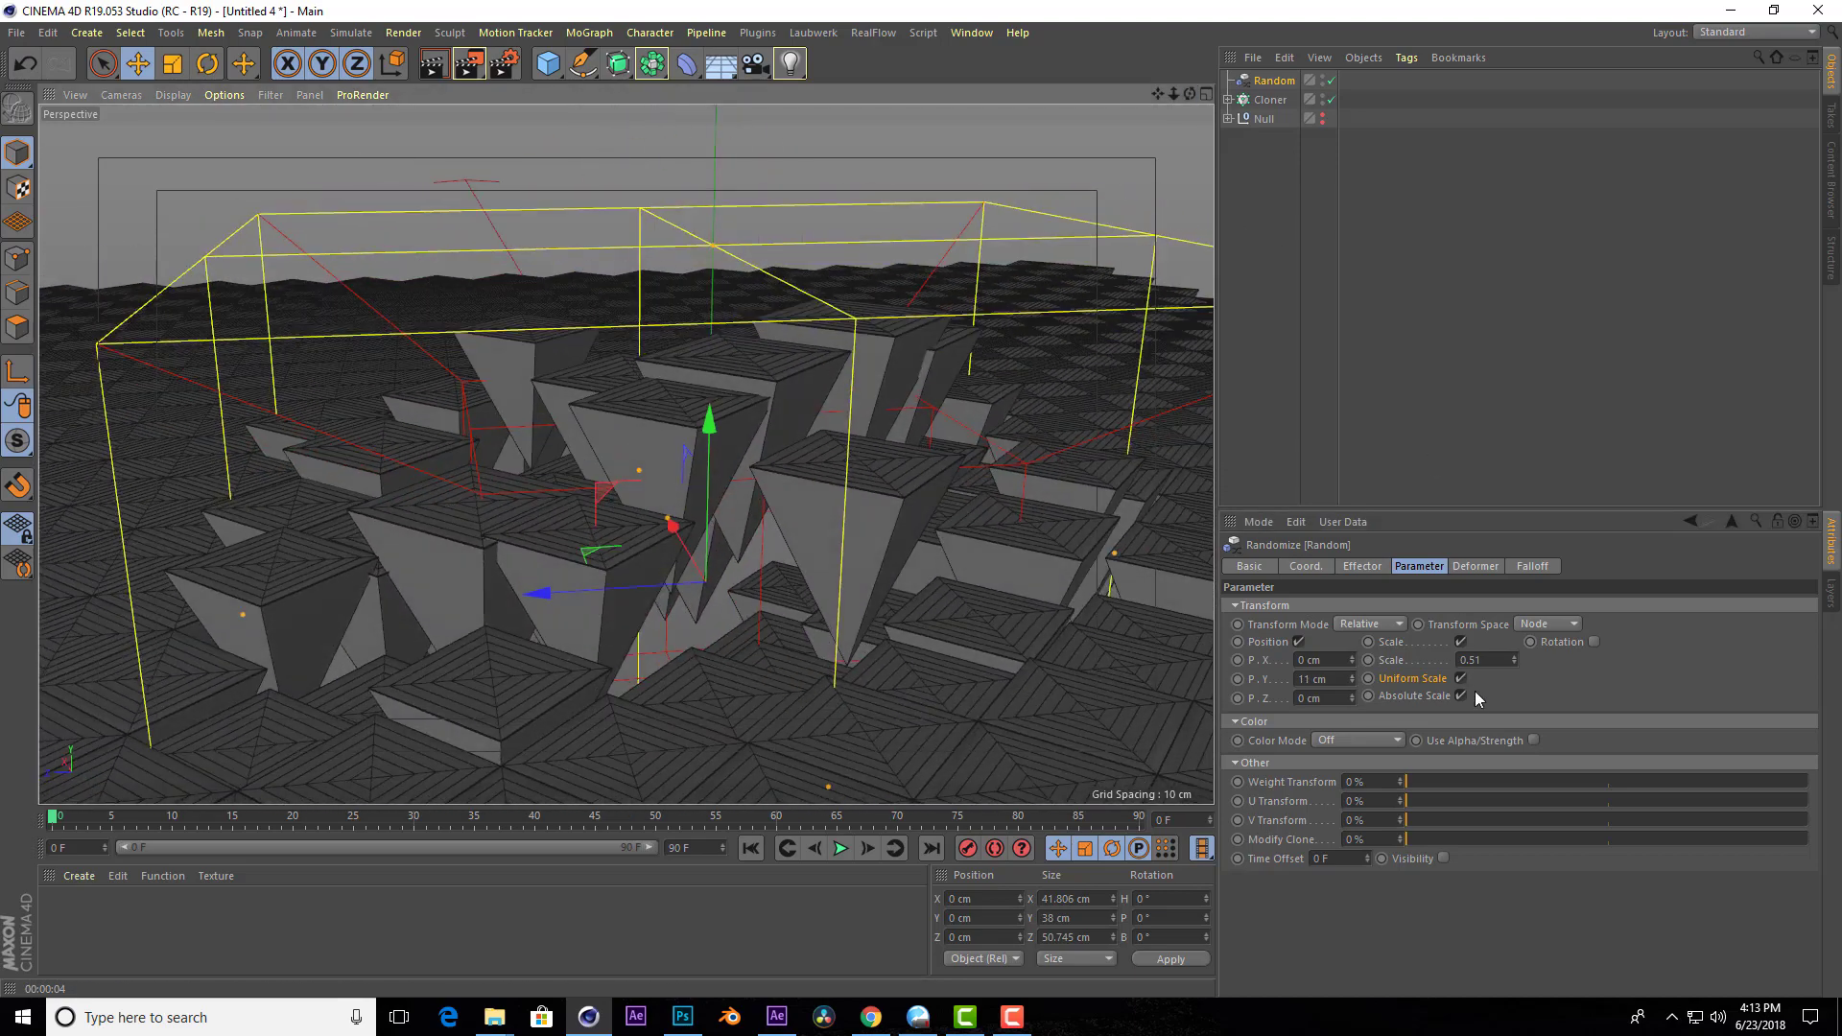
click(1461, 642)
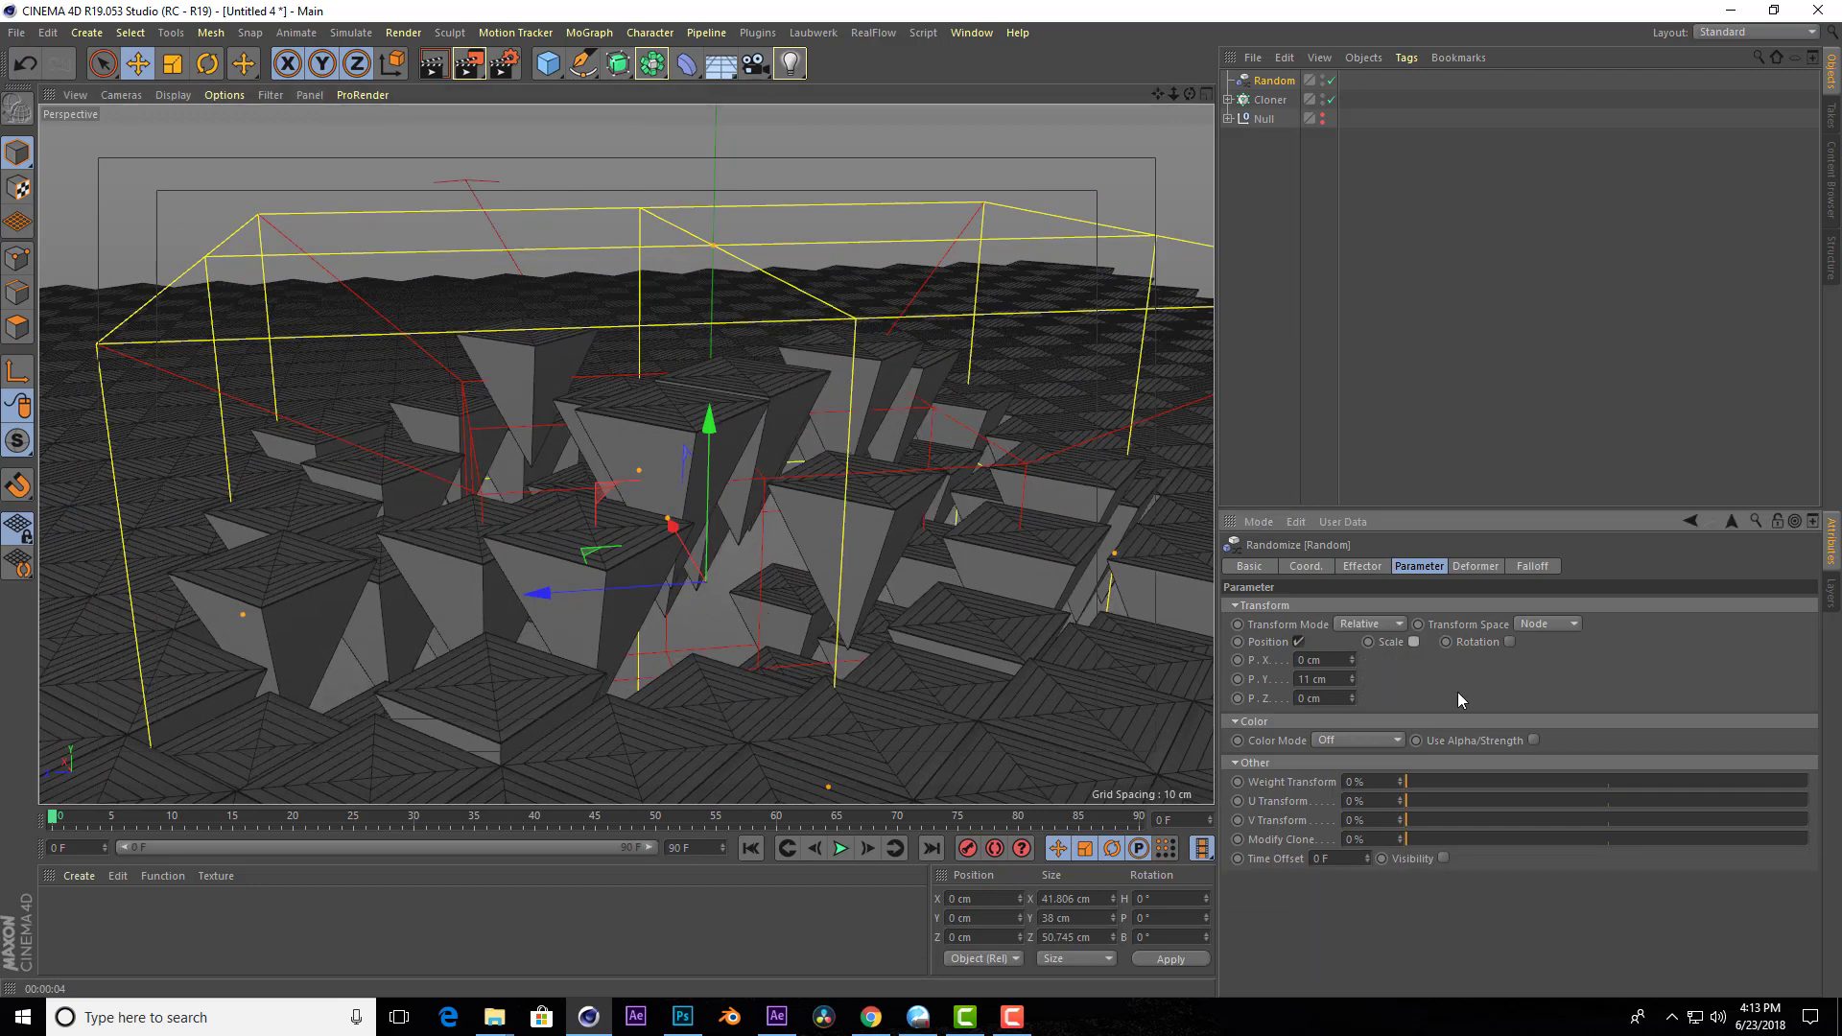
Step the Random effector's P.Y offset to 9 cm.
click(1352, 682)
click(1353, 677)
click(1353, 676)
click(1353, 683)
Orbit and zoom over the clone field, render a preview, then deselect the effector.
drag(1190, 94, 625, 454)
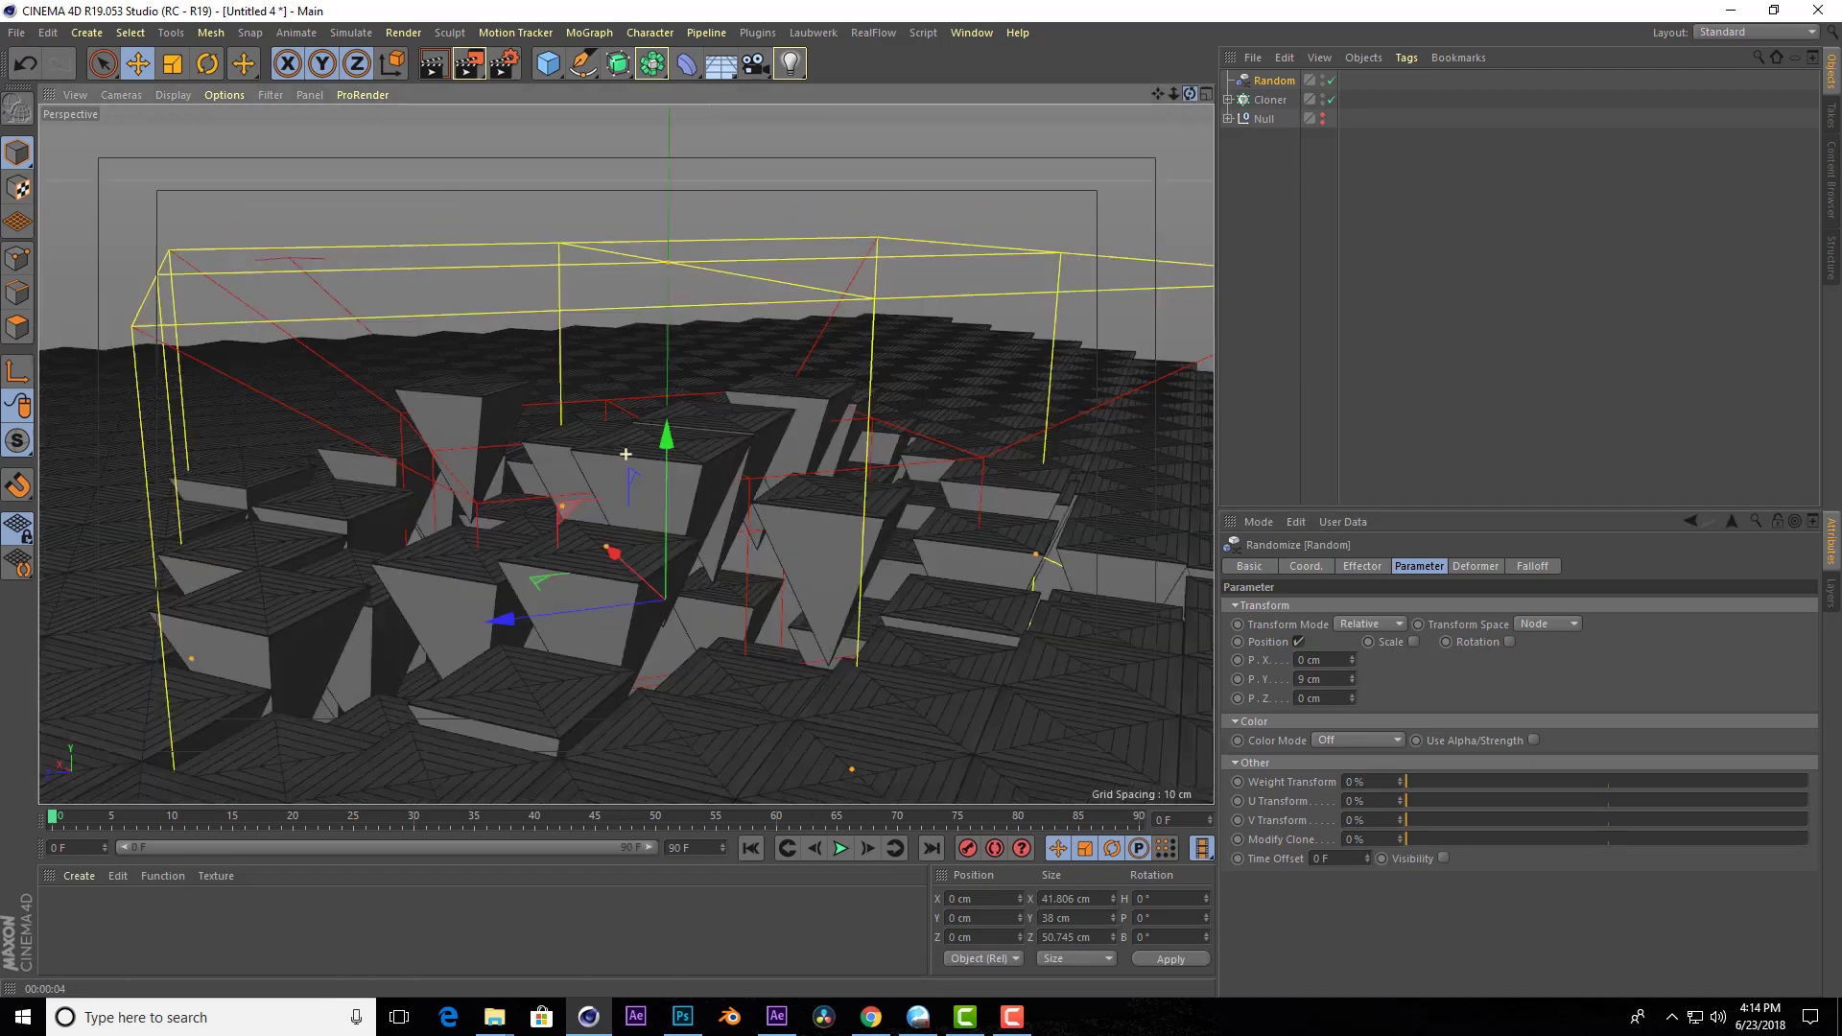
scroll(530, 255, down, 3)
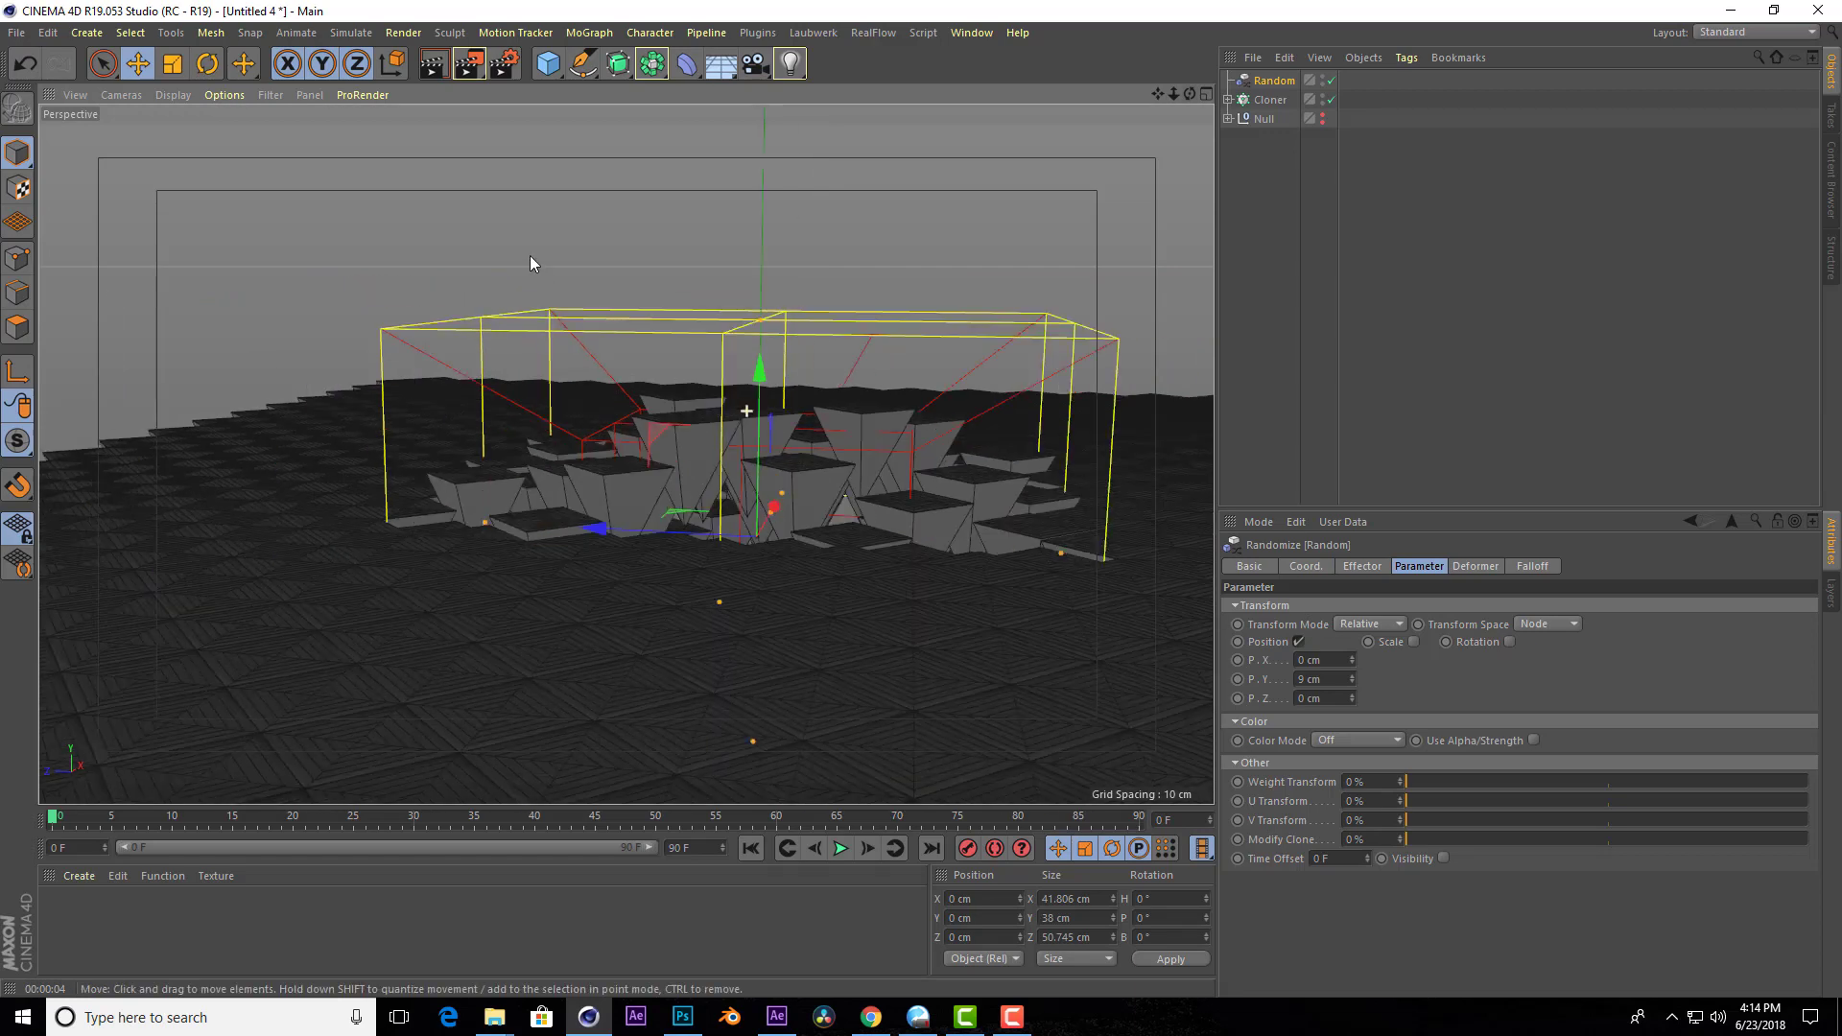
drag(1190, 94, 477, 83)
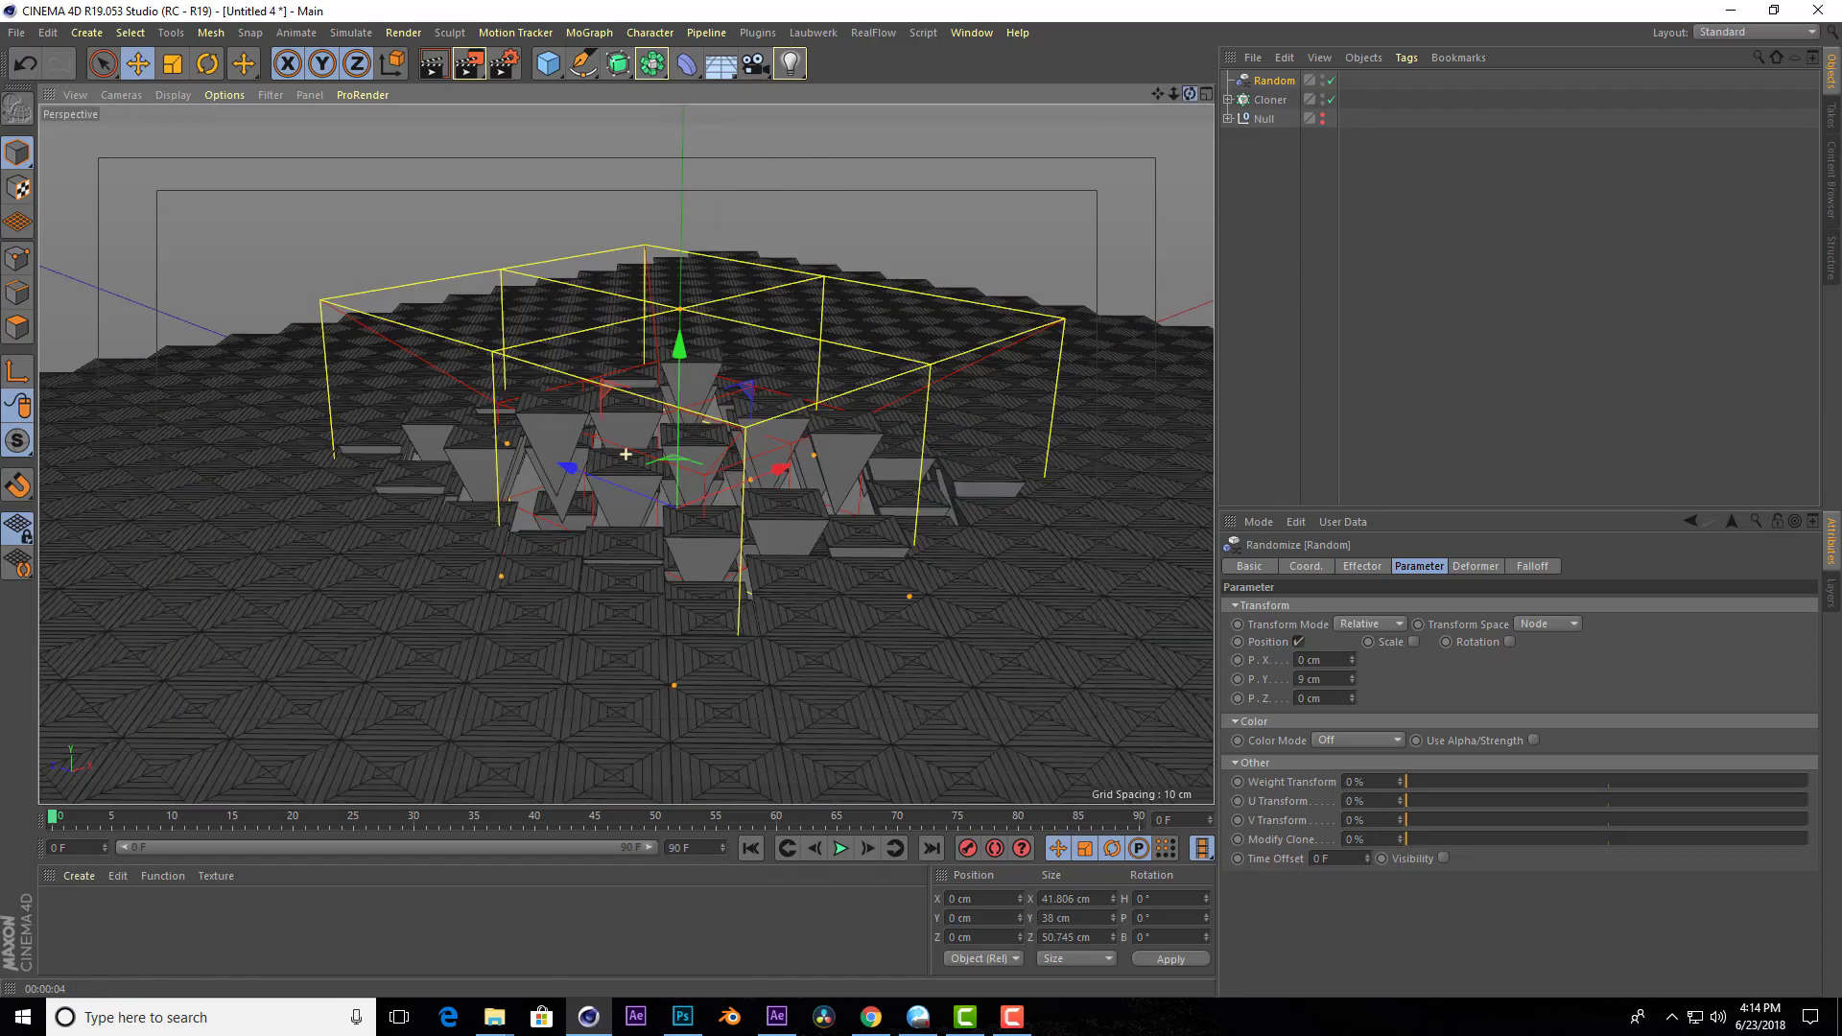
click(468, 65)
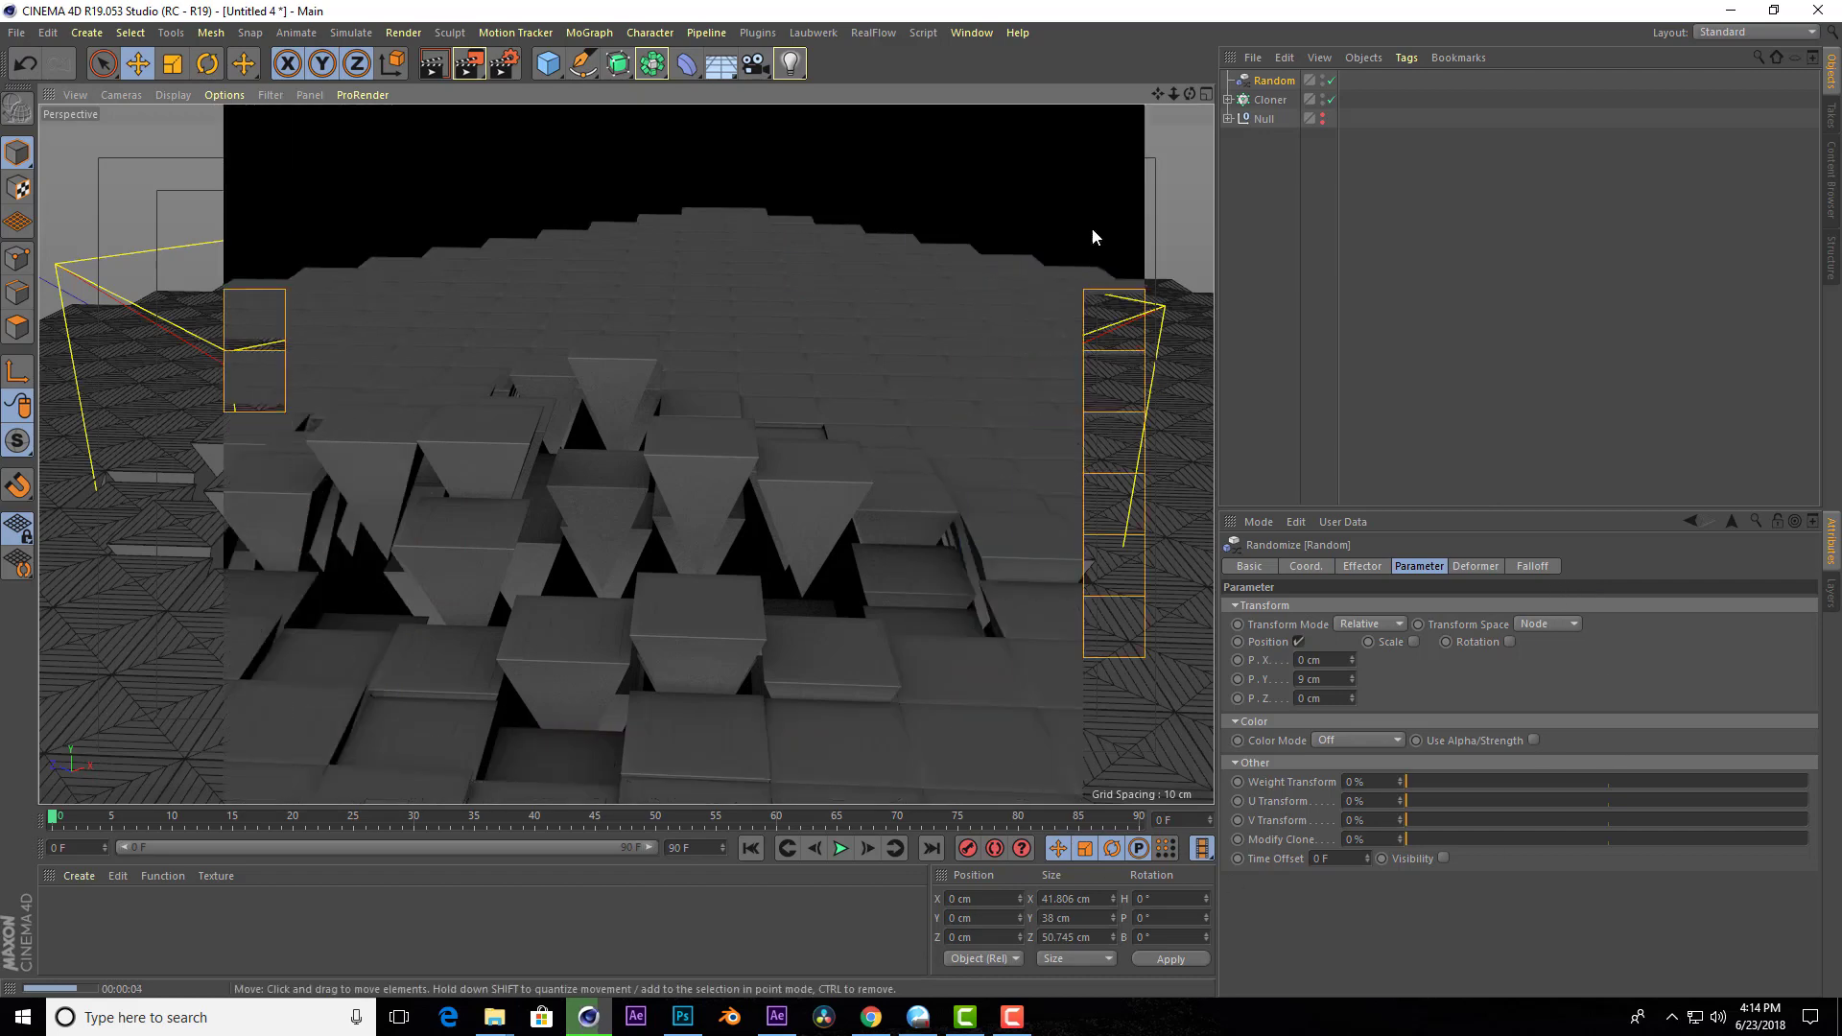
drag(1182, 96, 1488, 280)
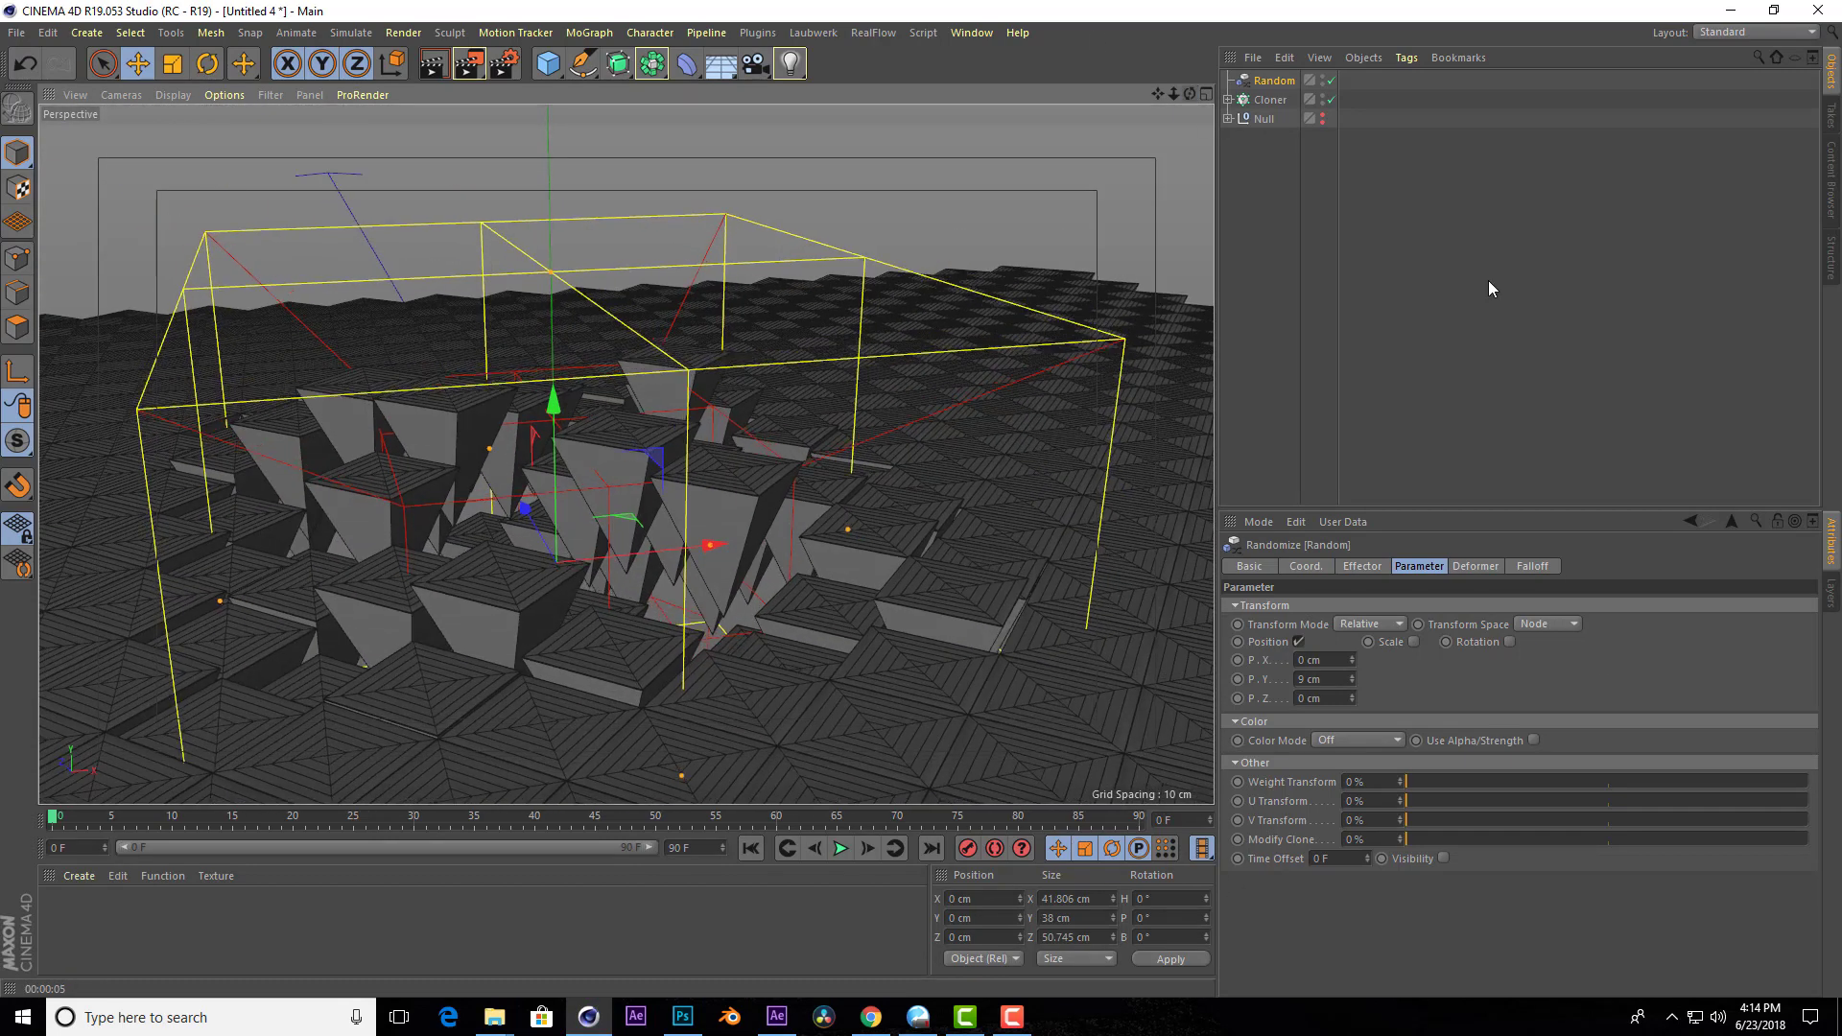
click(1488, 281)
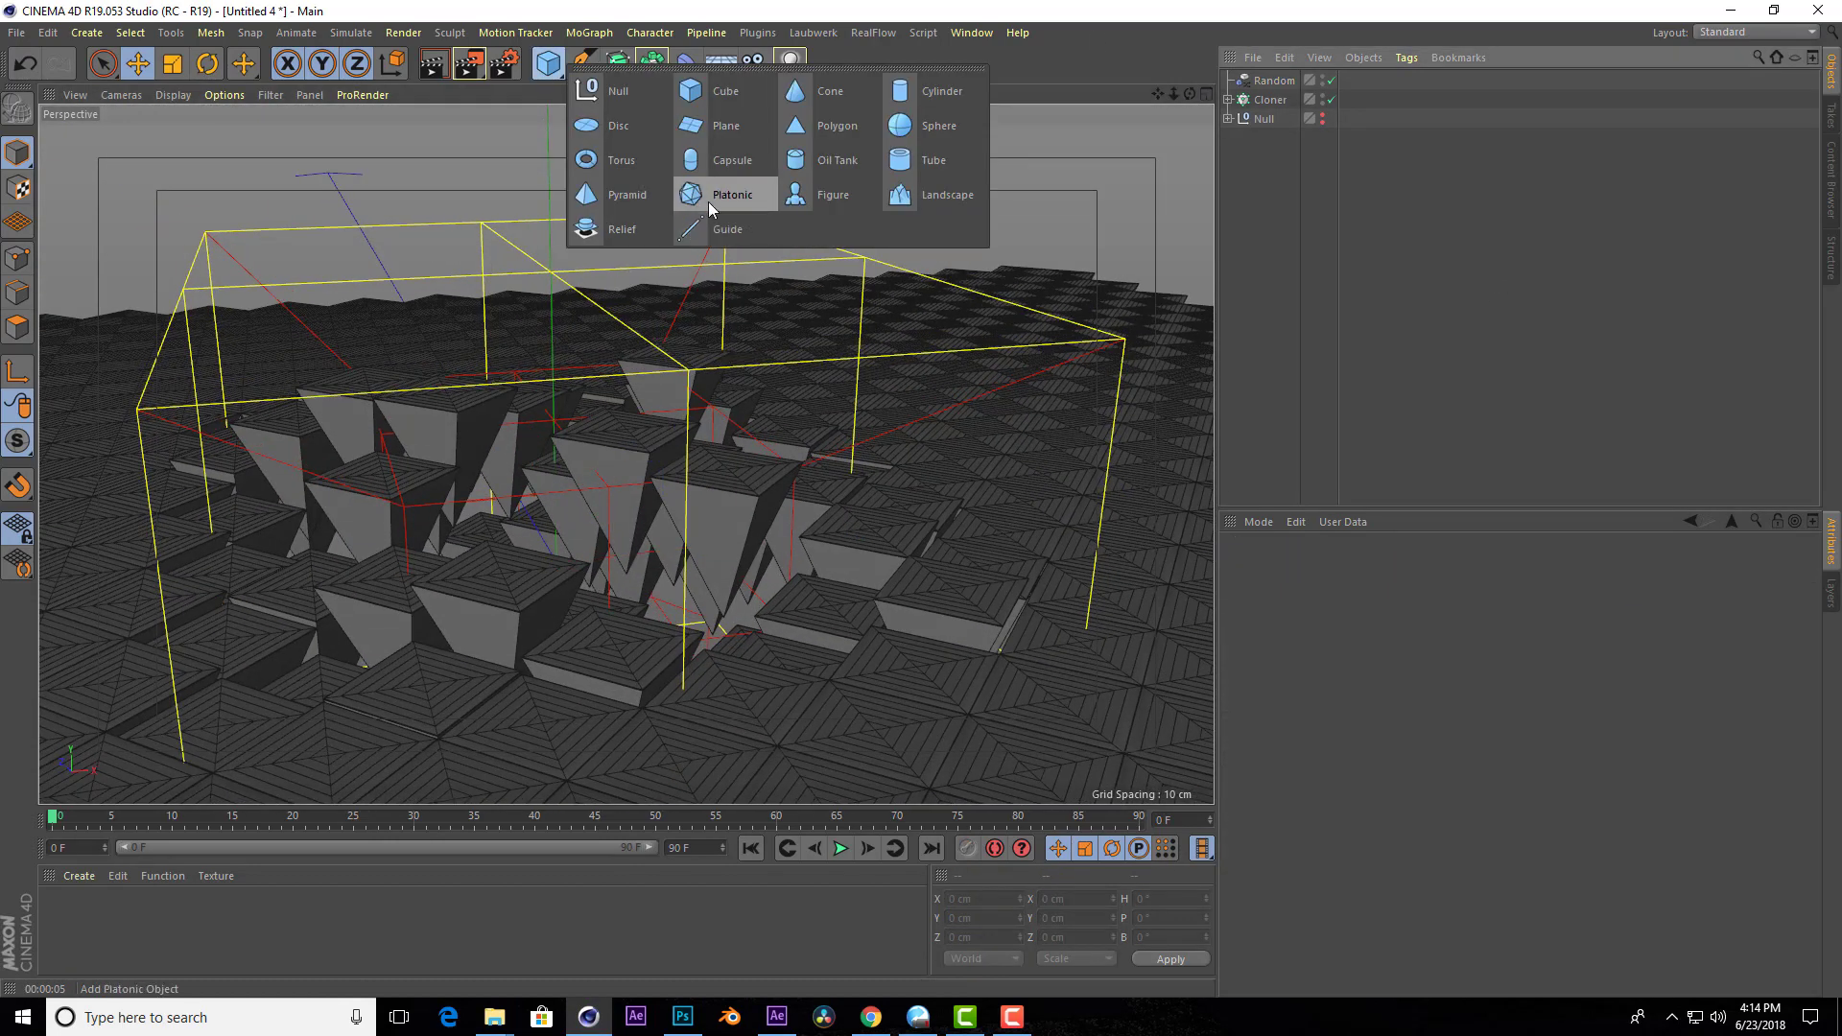
Add a Platonic solid and scale it down to 2 cm.
drag(557, 72, 726, 210)
key(t)
drag(480, 383, 342, 734)
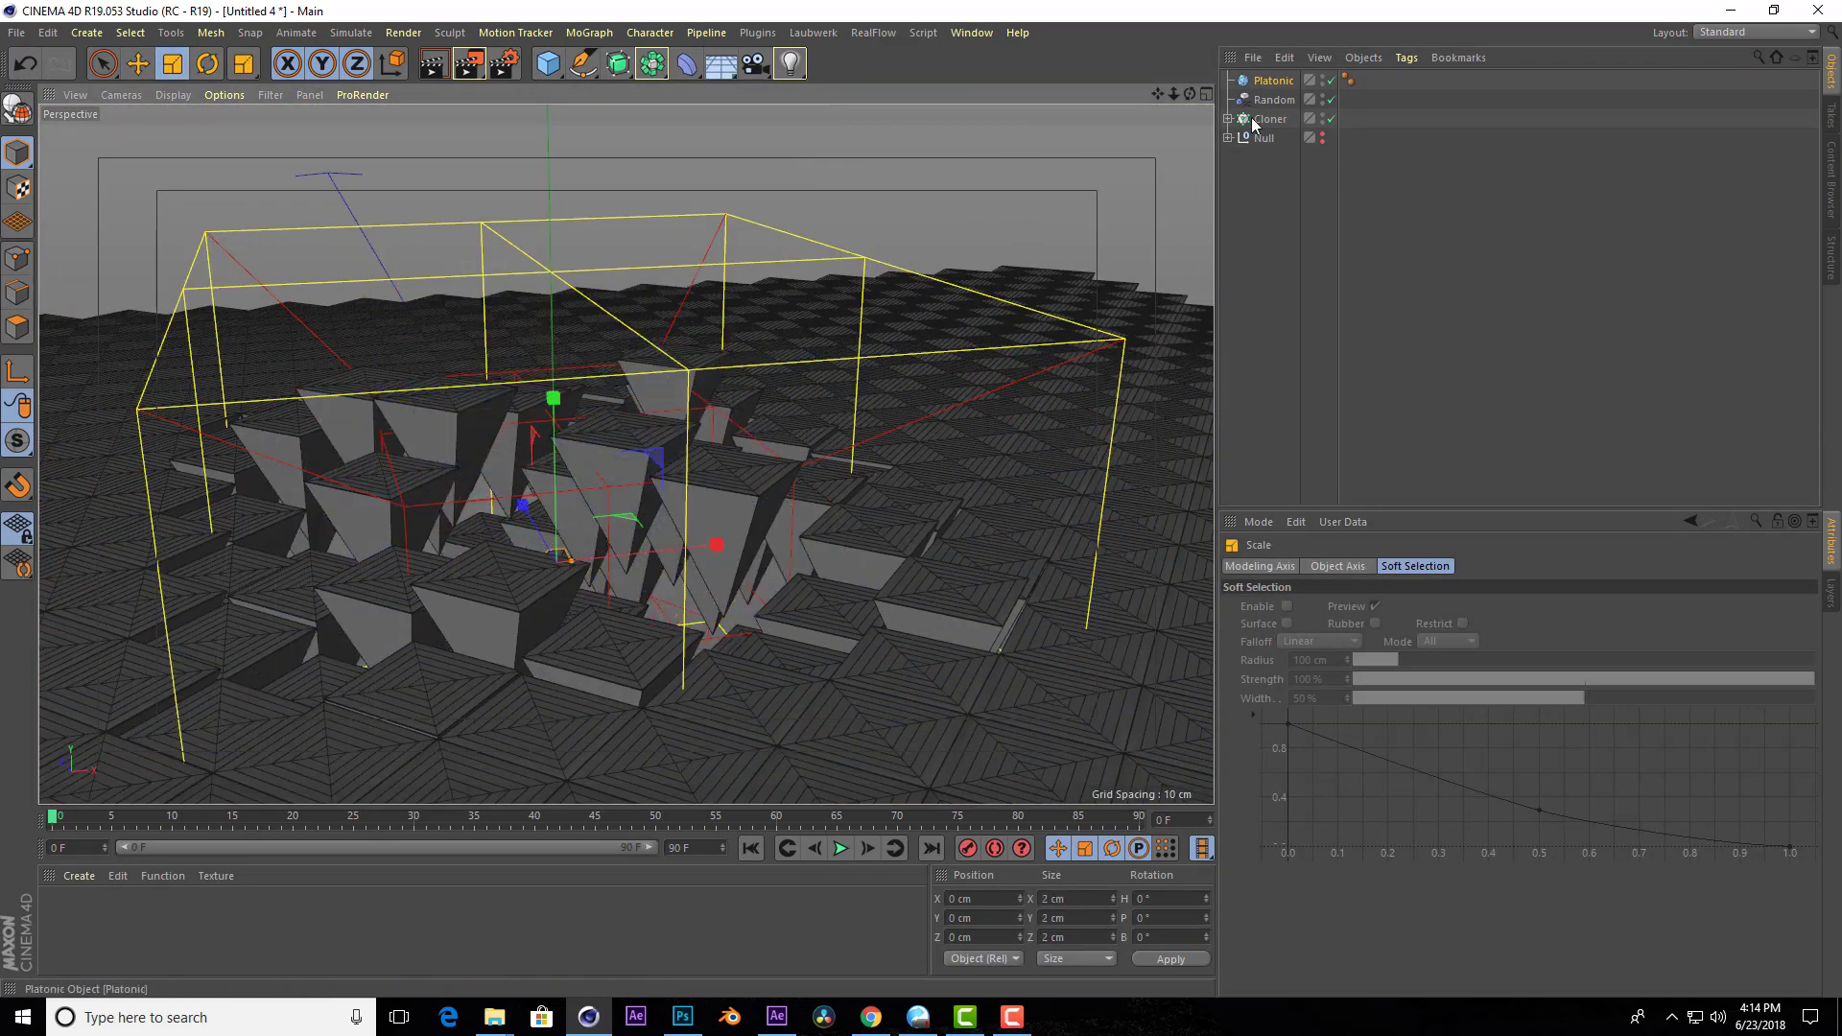
Place the Platonic under a new Cloner set to Honeycomb Array mode.
click(588, 33)
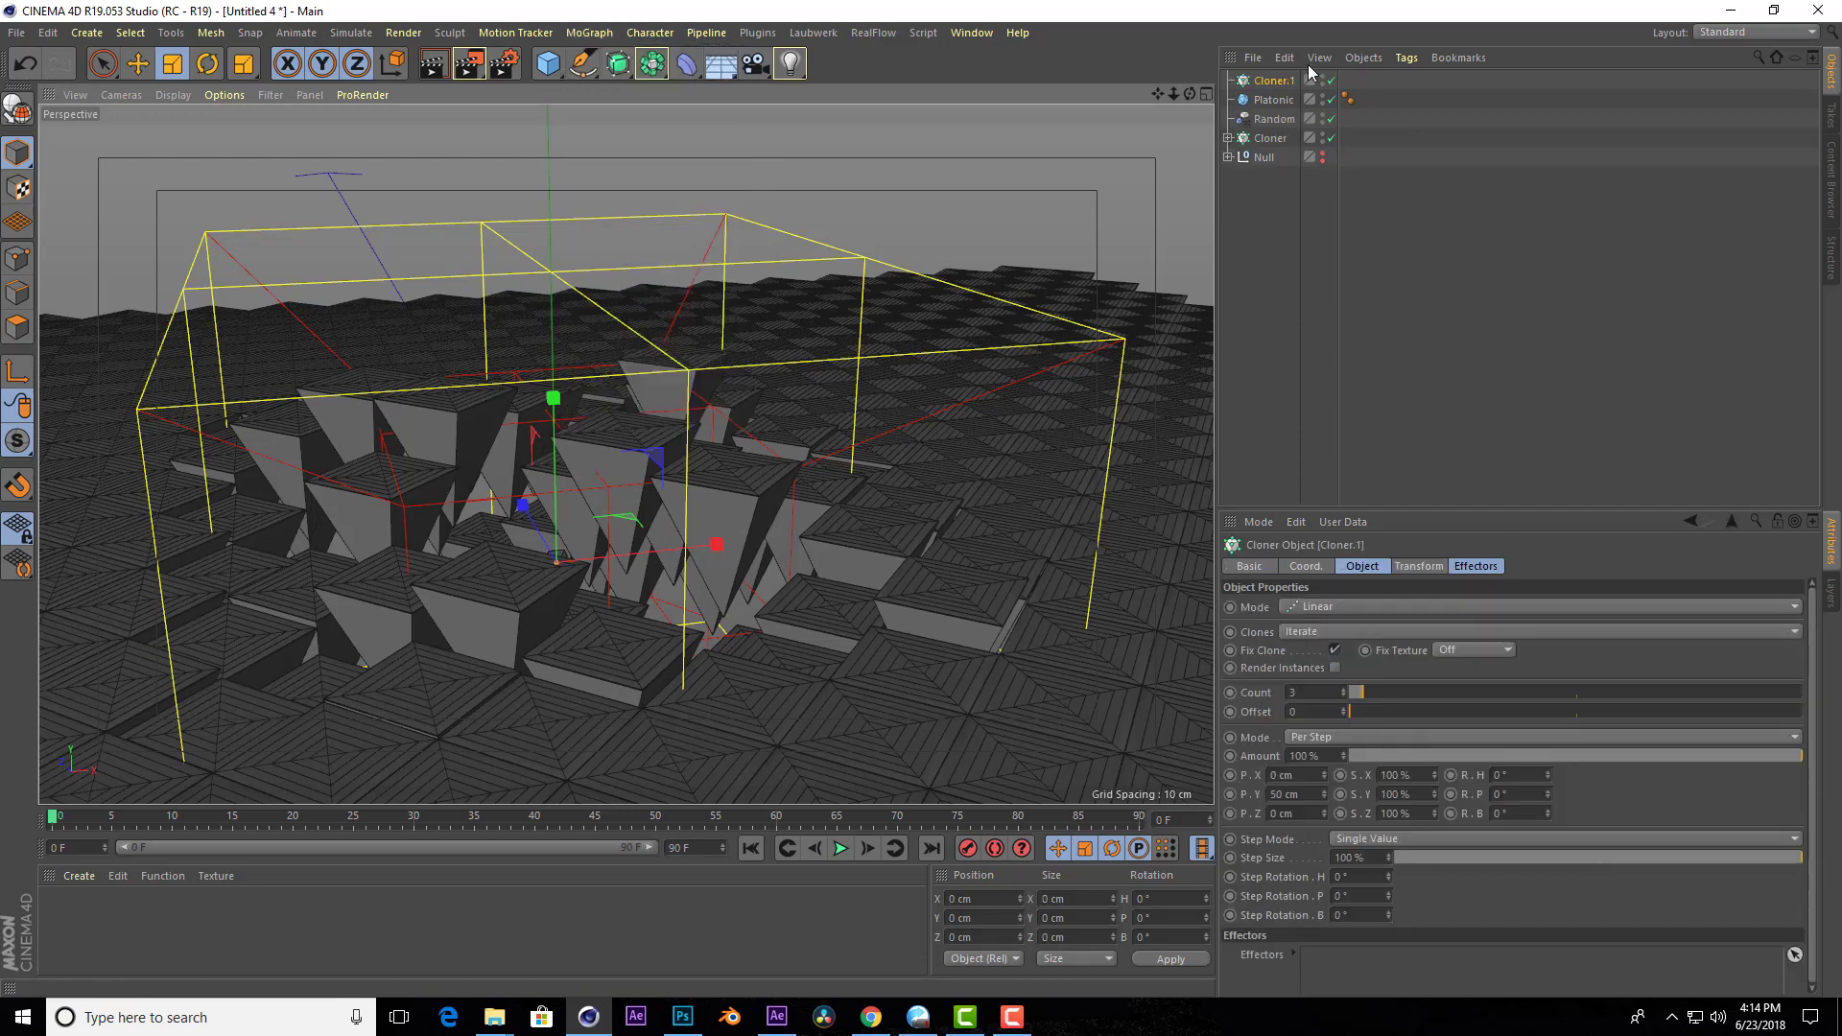
drag(1273, 100, 1275, 83)
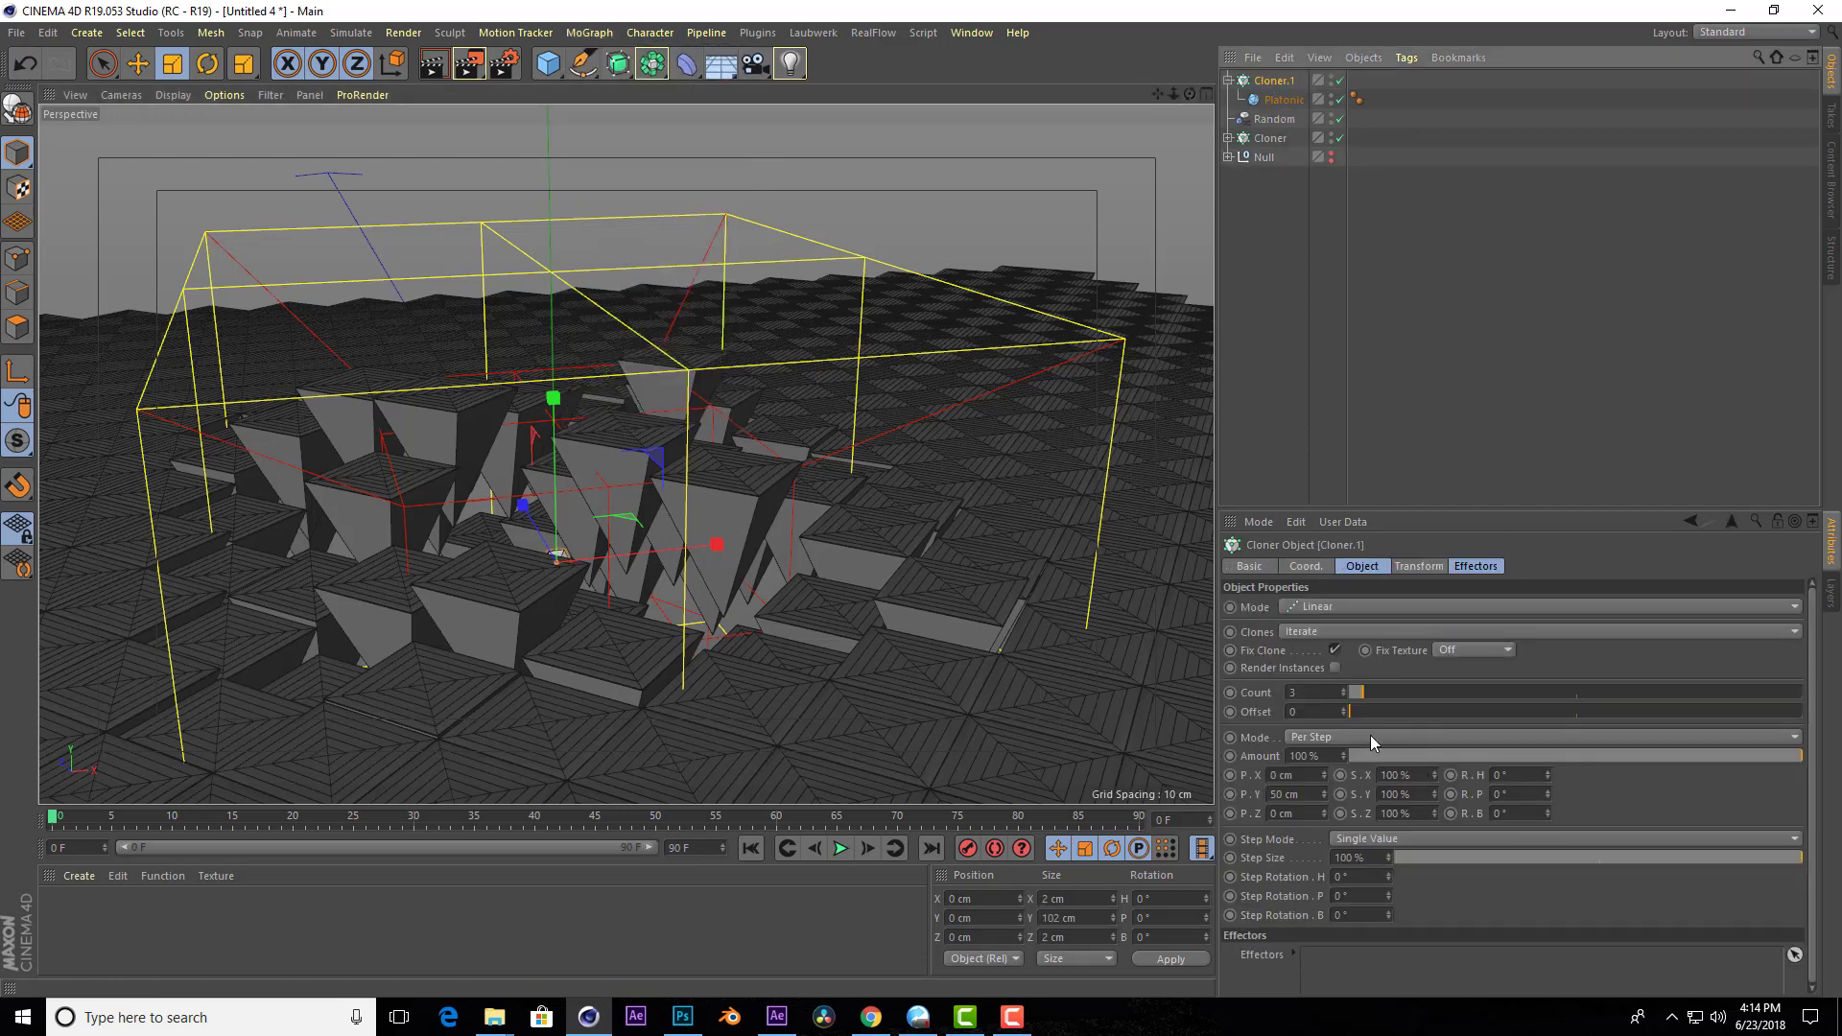
click(1330, 608)
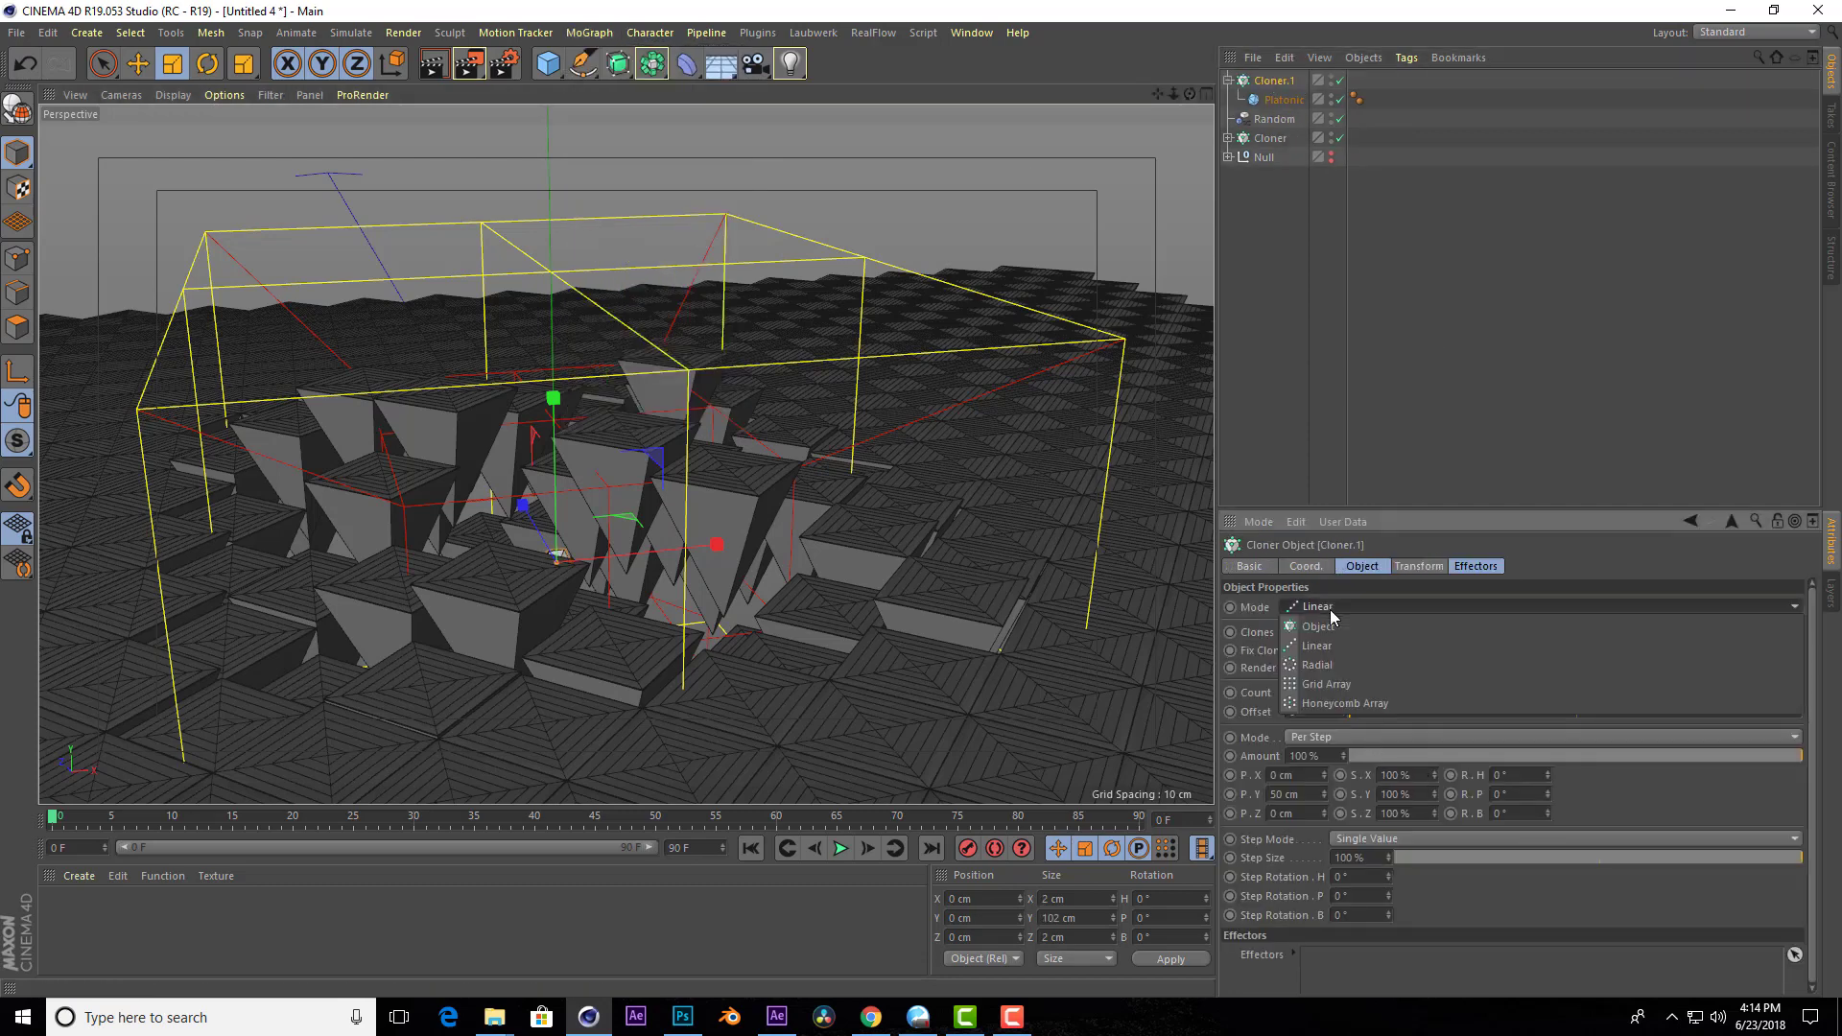
click(1353, 703)
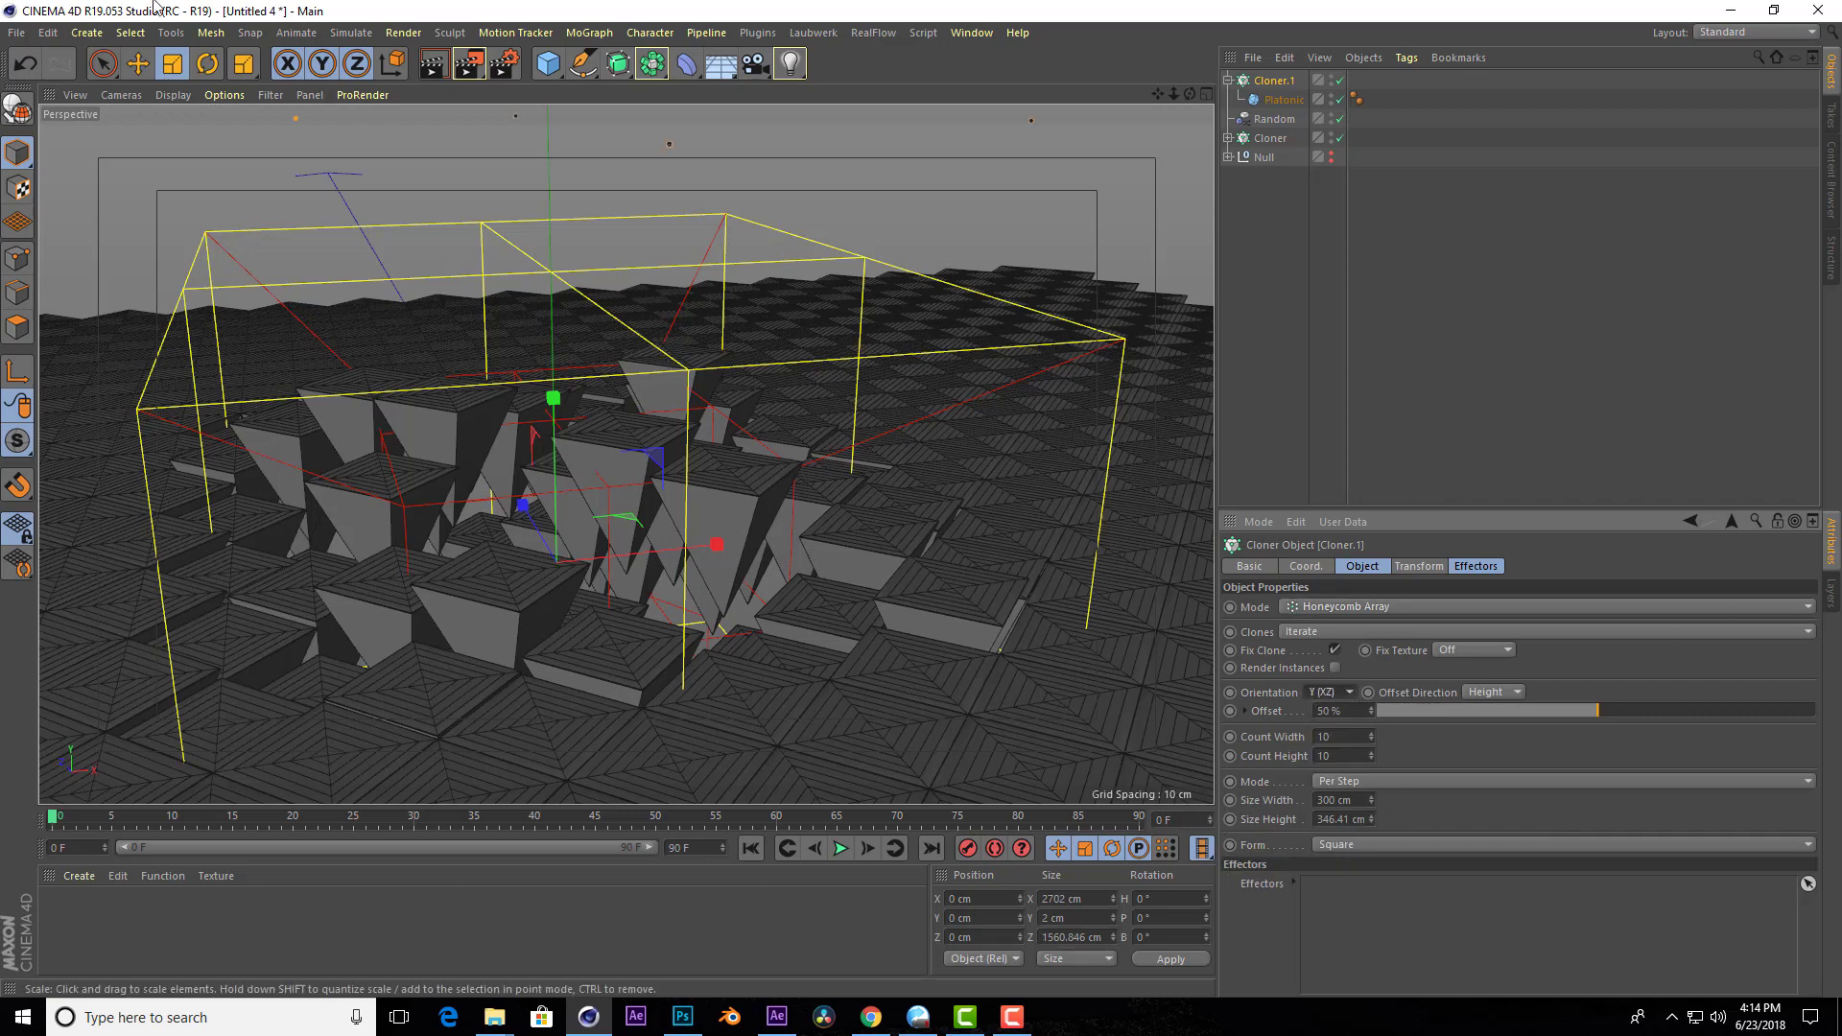
Lift Cloner.1 above the pyramids and rough in its honeycomb width and height.
key(e)
mouse_move(564, 412)
mouse_down()
mouse_move(563, 278)
mouse_move(563, 312)
mouse_up()
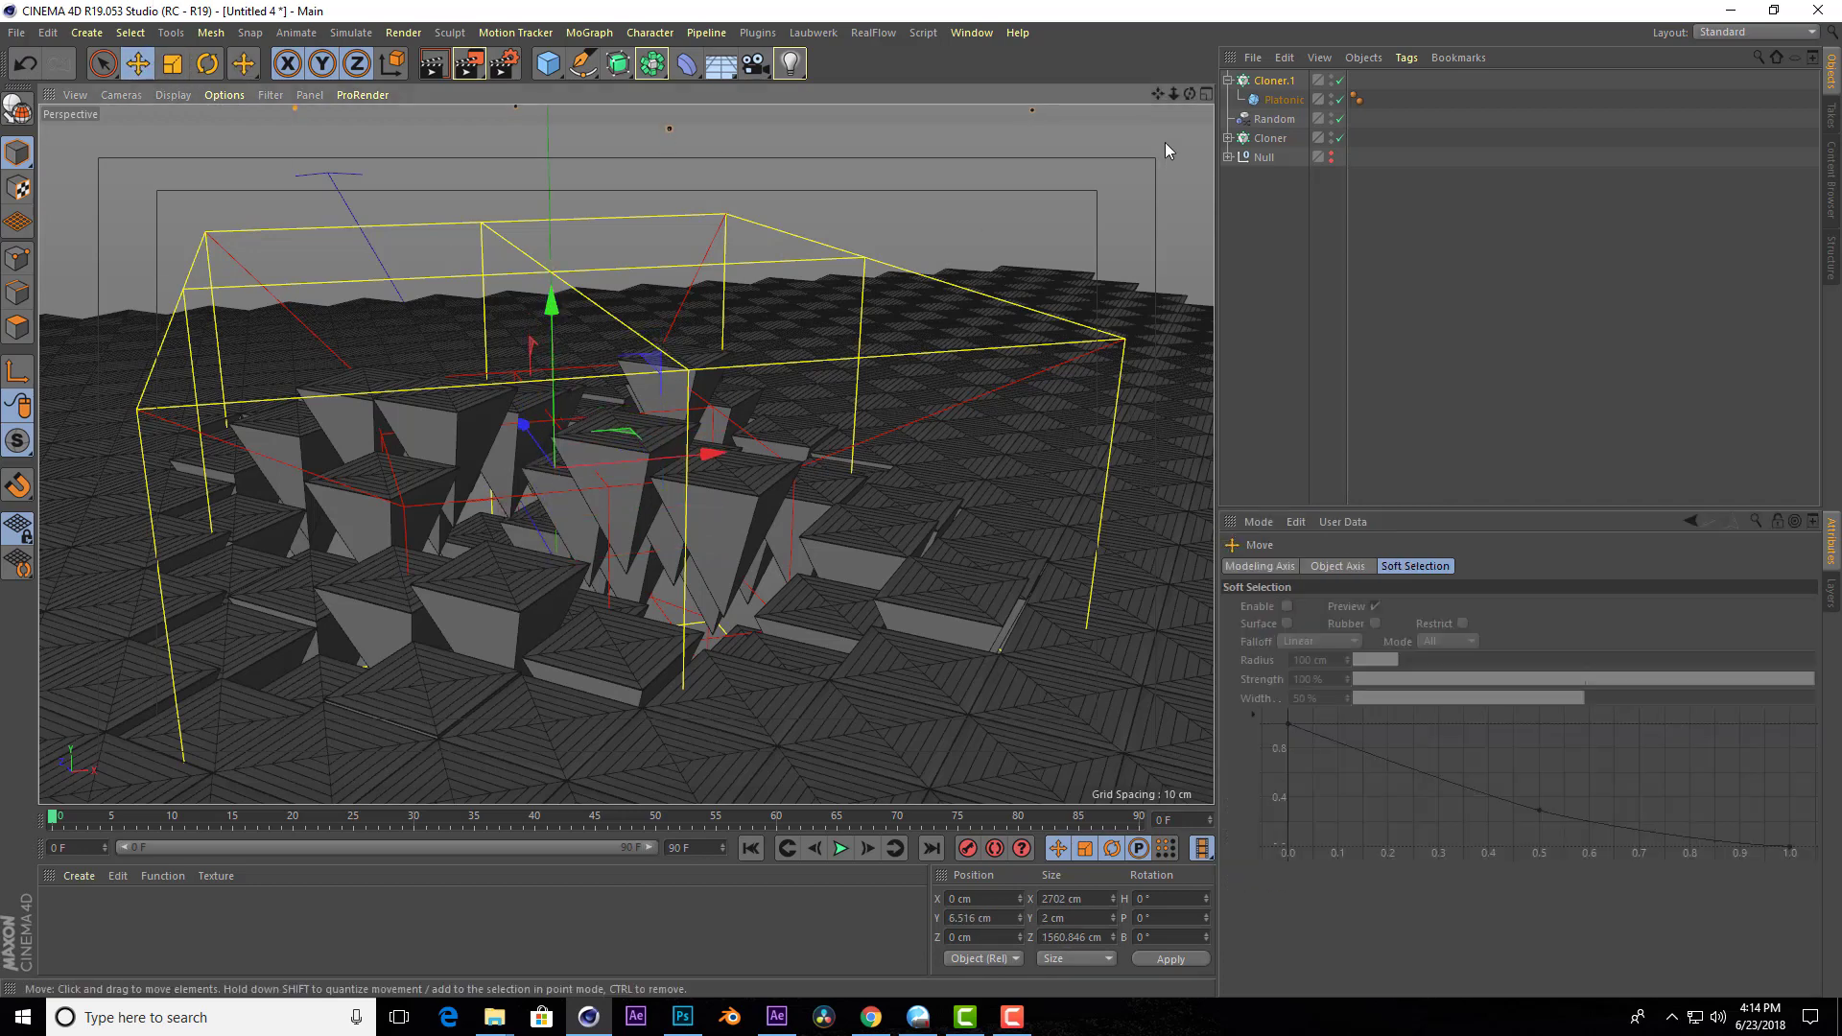
click(1244, 84)
drag(1371, 800, 1370, 960)
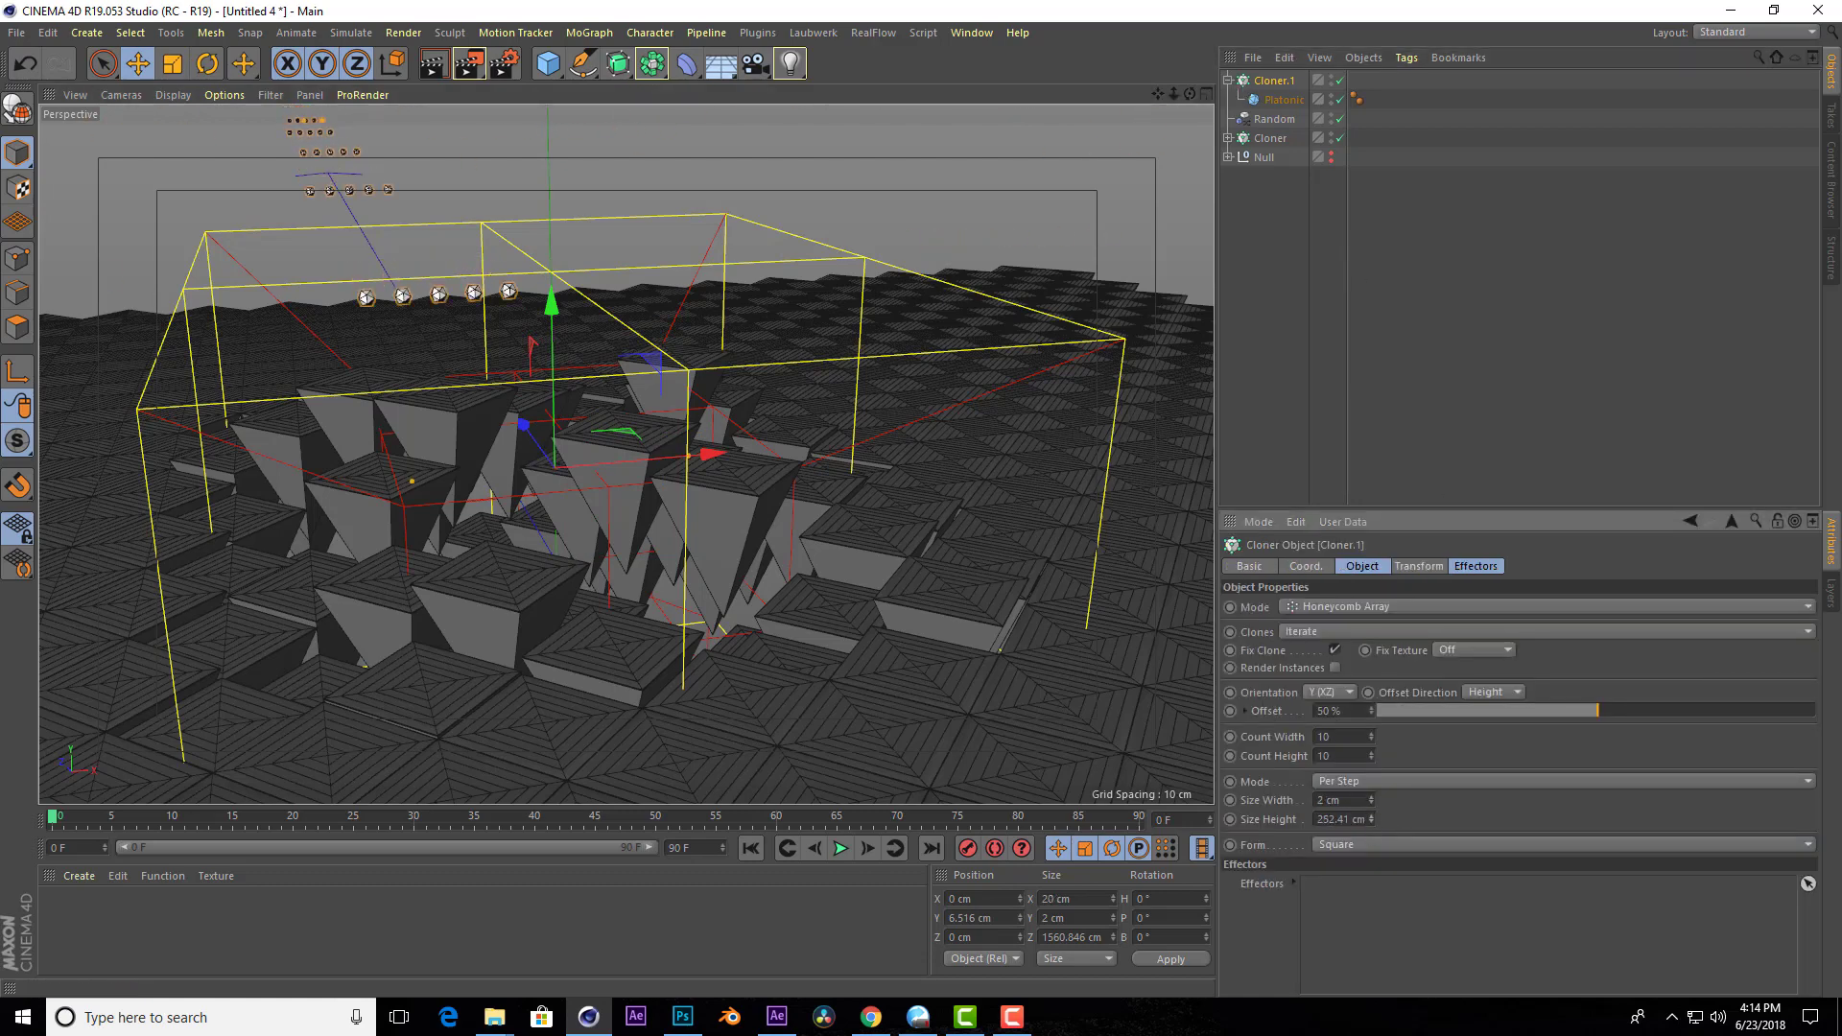
drag(1371, 820, 1370, 806)
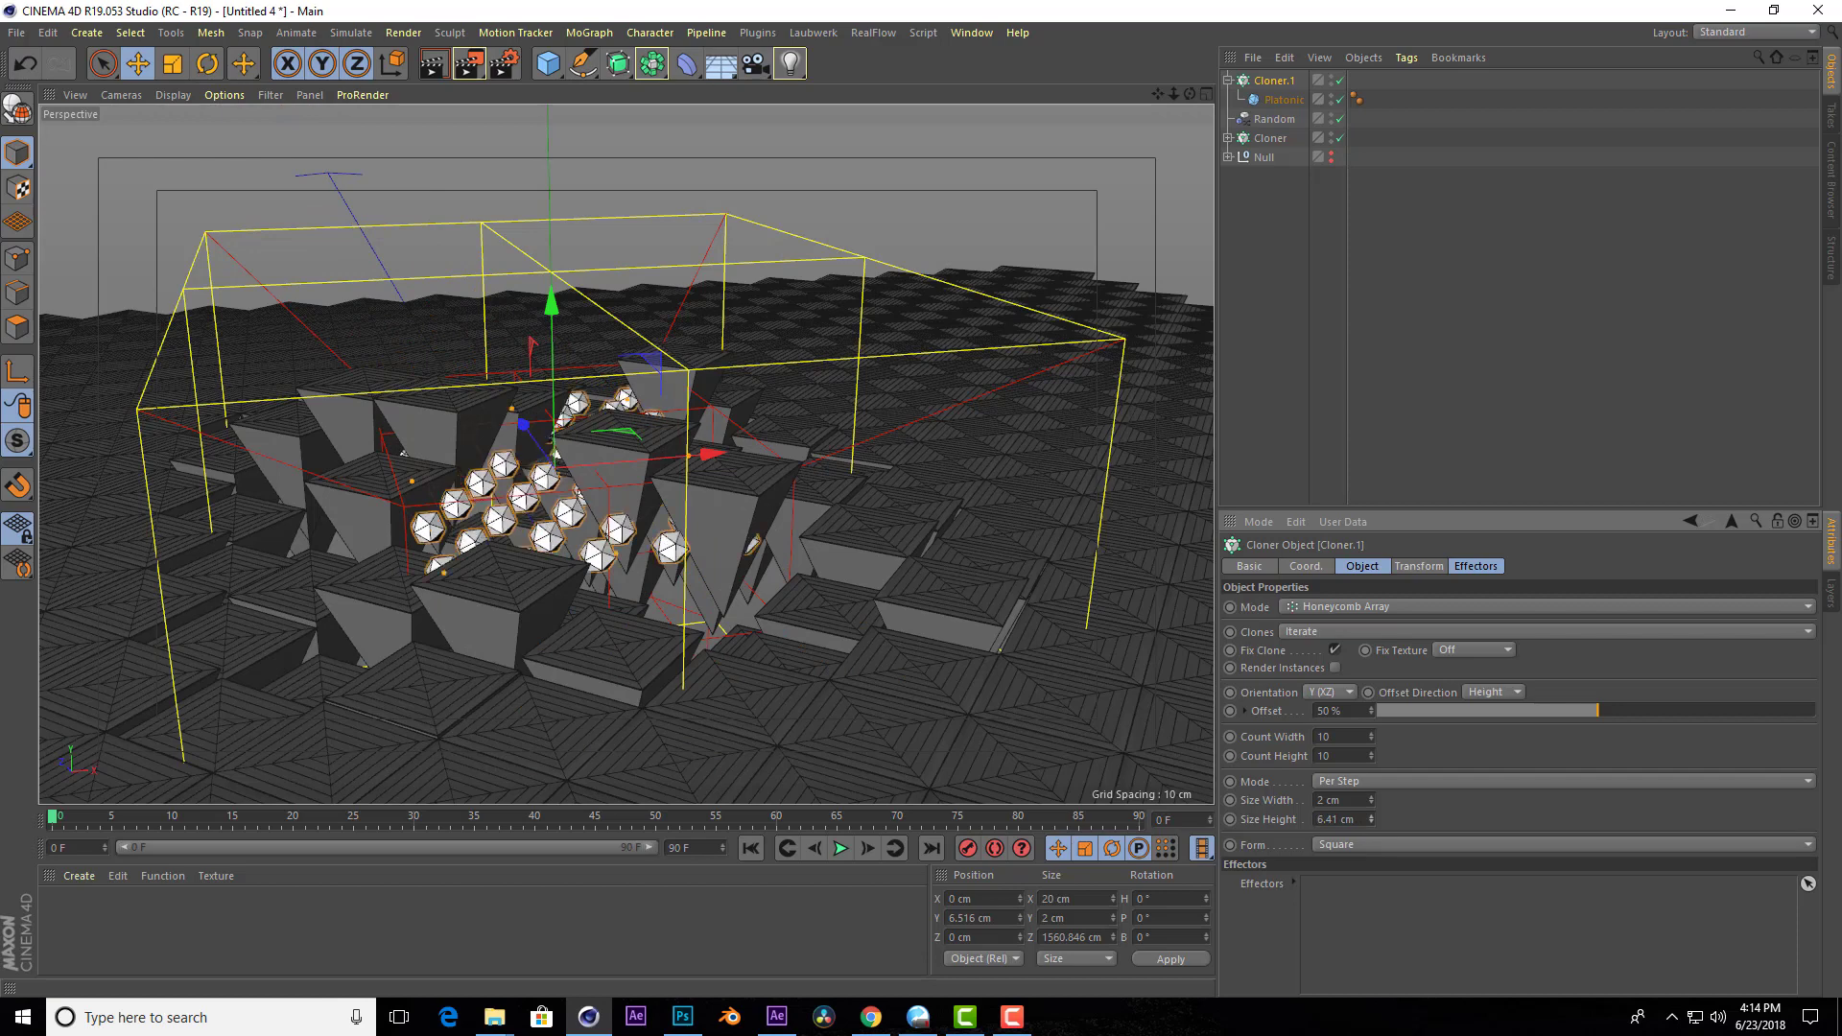
drag(552, 307, 553, 213)
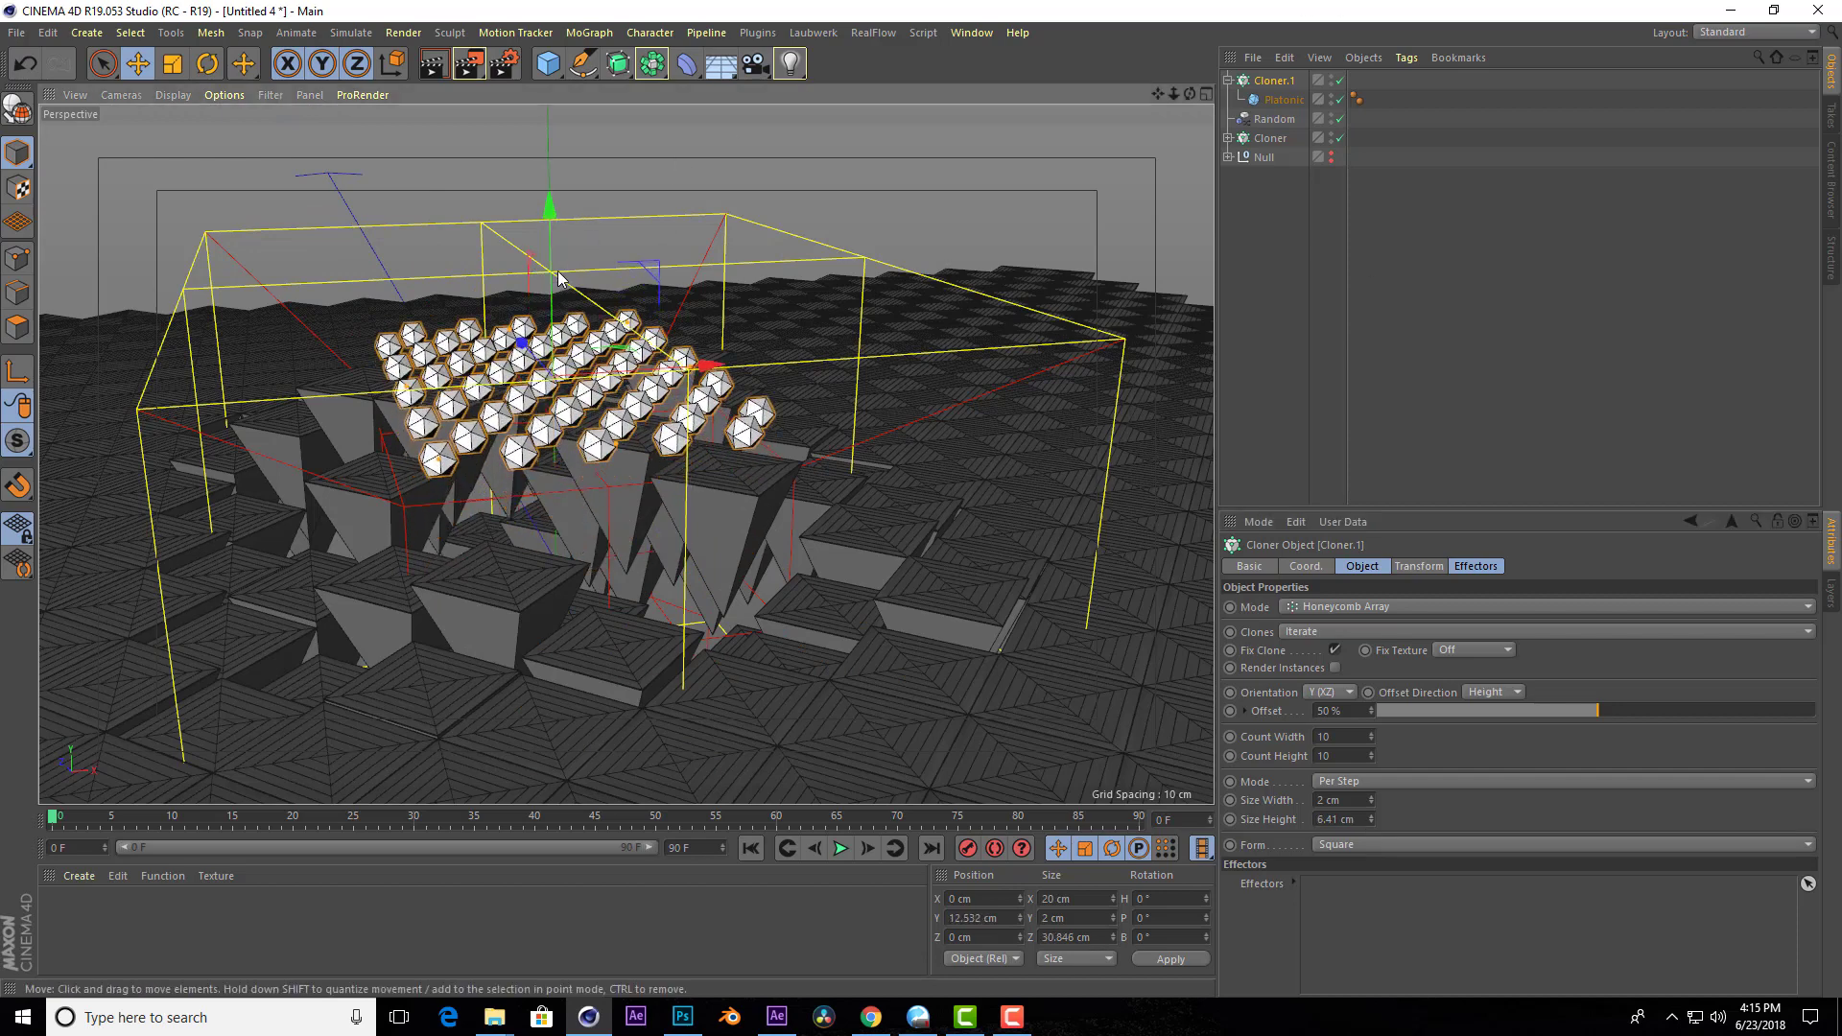
scroll(544, 317, up, 3)
Scale the Platonic clones down to about a fifth of their size.
key(t)
drag(785, 298, 523, 602)
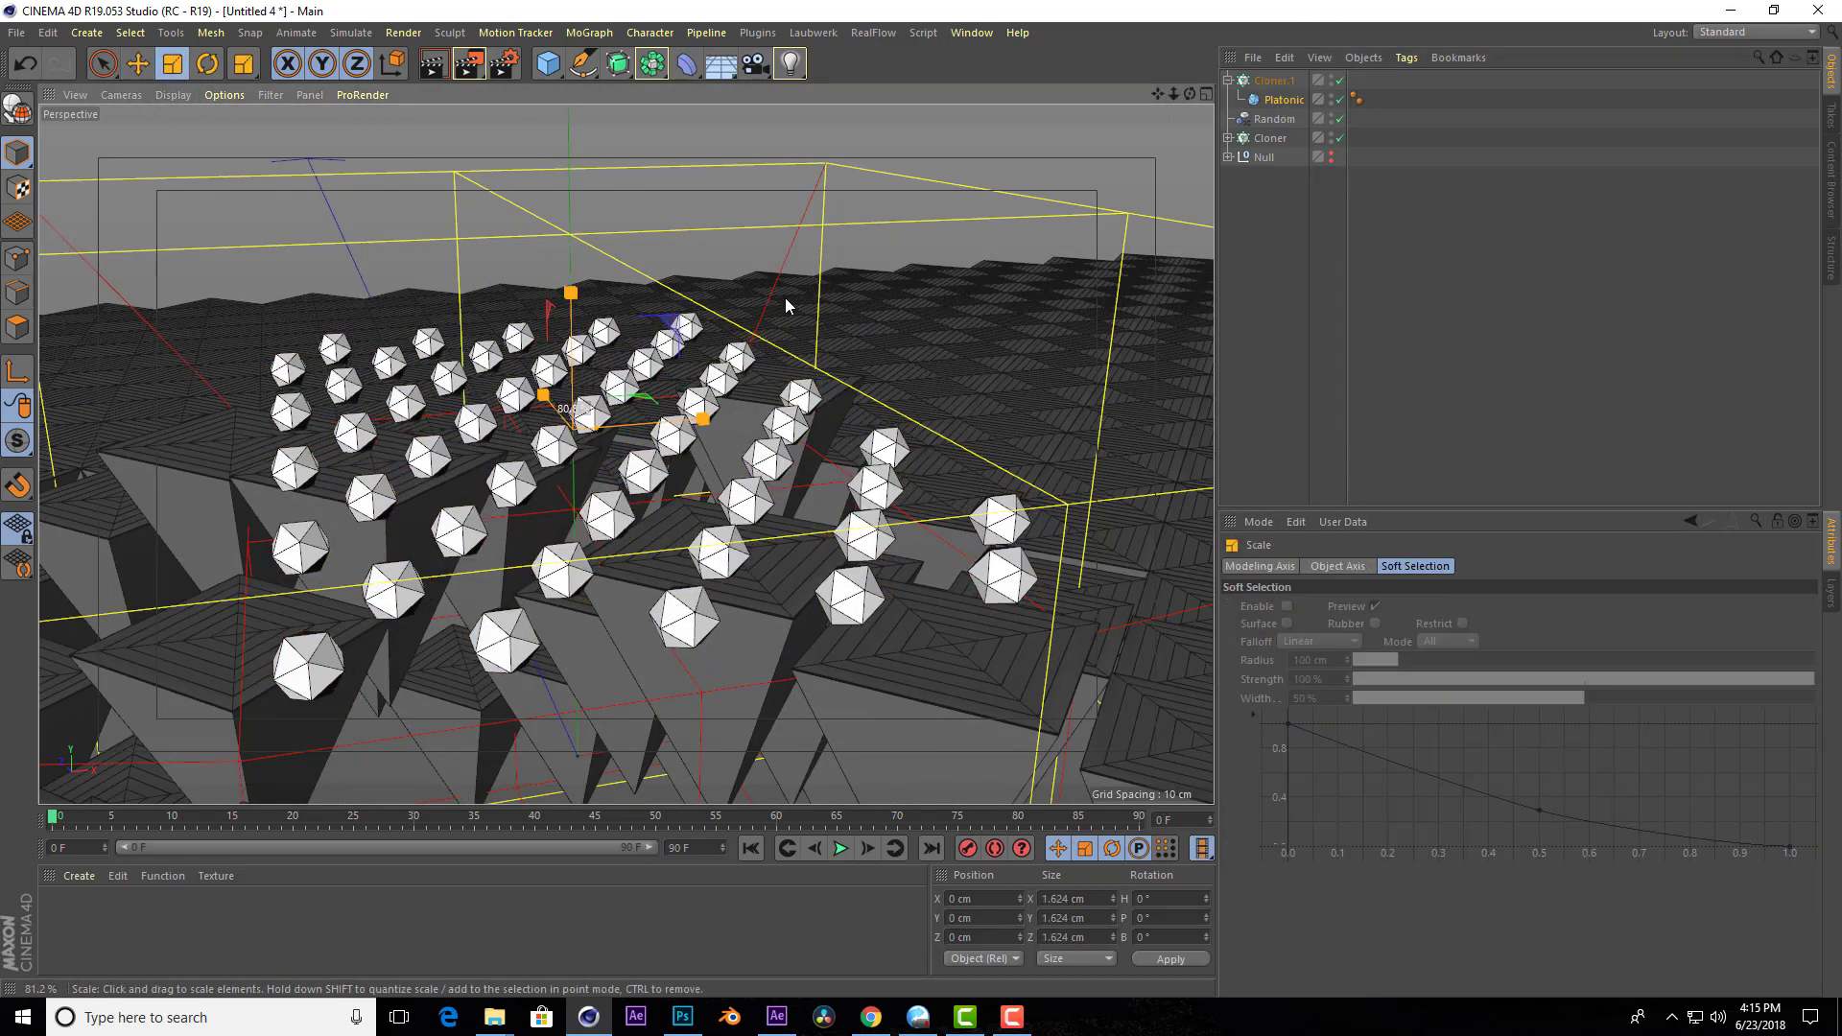
scroll(902, 289, down, 3)
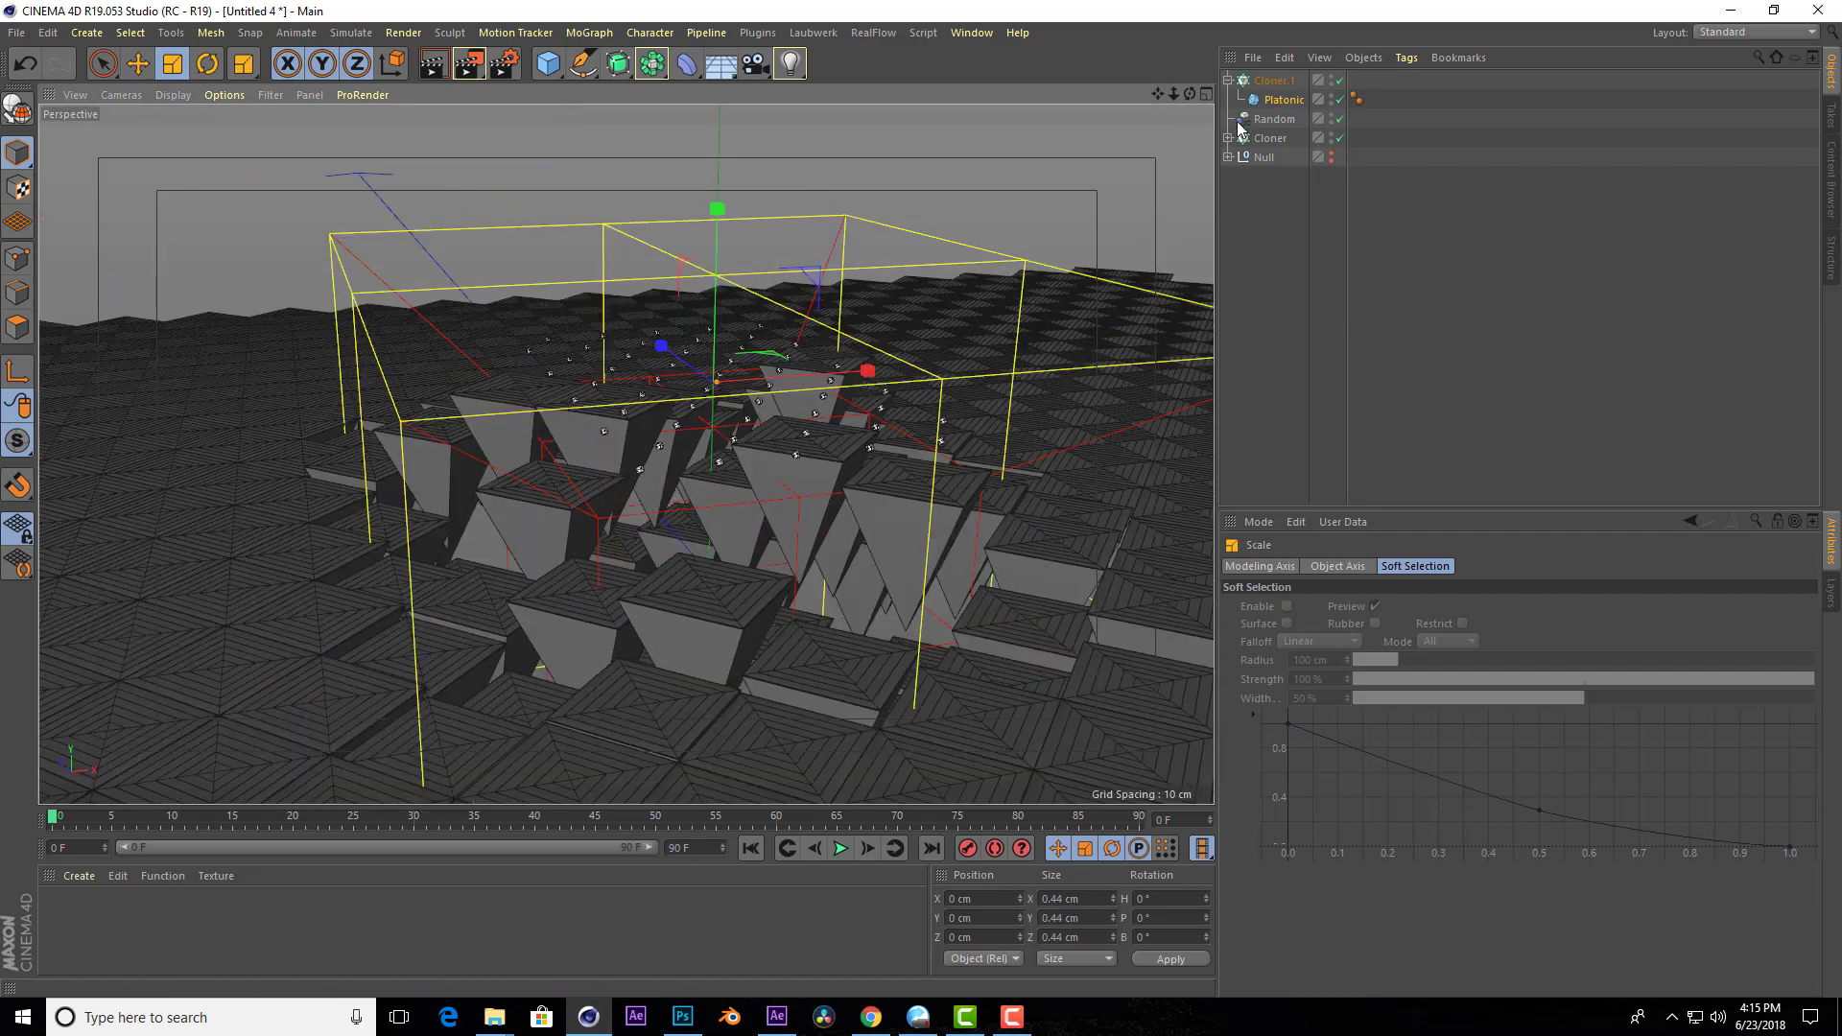
Set the honeycomb to 0.625 × 1.211 cm cells with a 22 by 24 count.
click(1273, 80)
click(1373, 804)
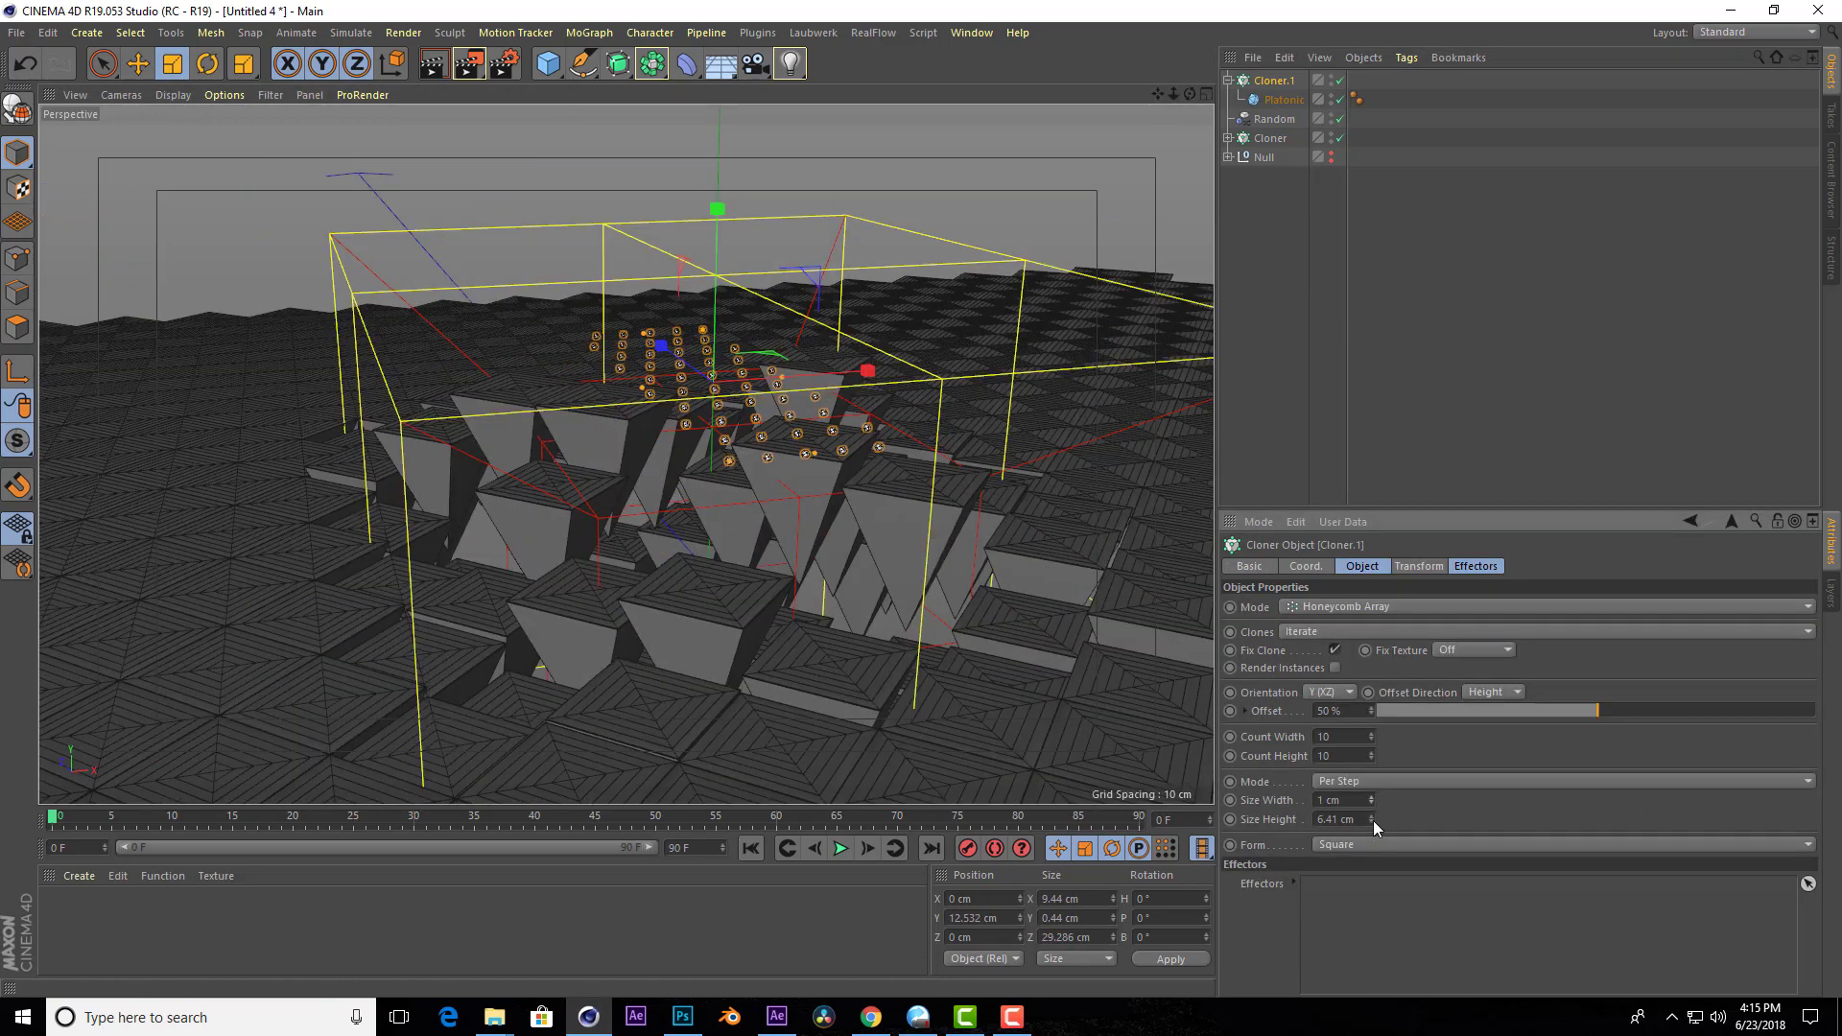
click(1373, 822)
click(1374, 822)
click(1373, 804)
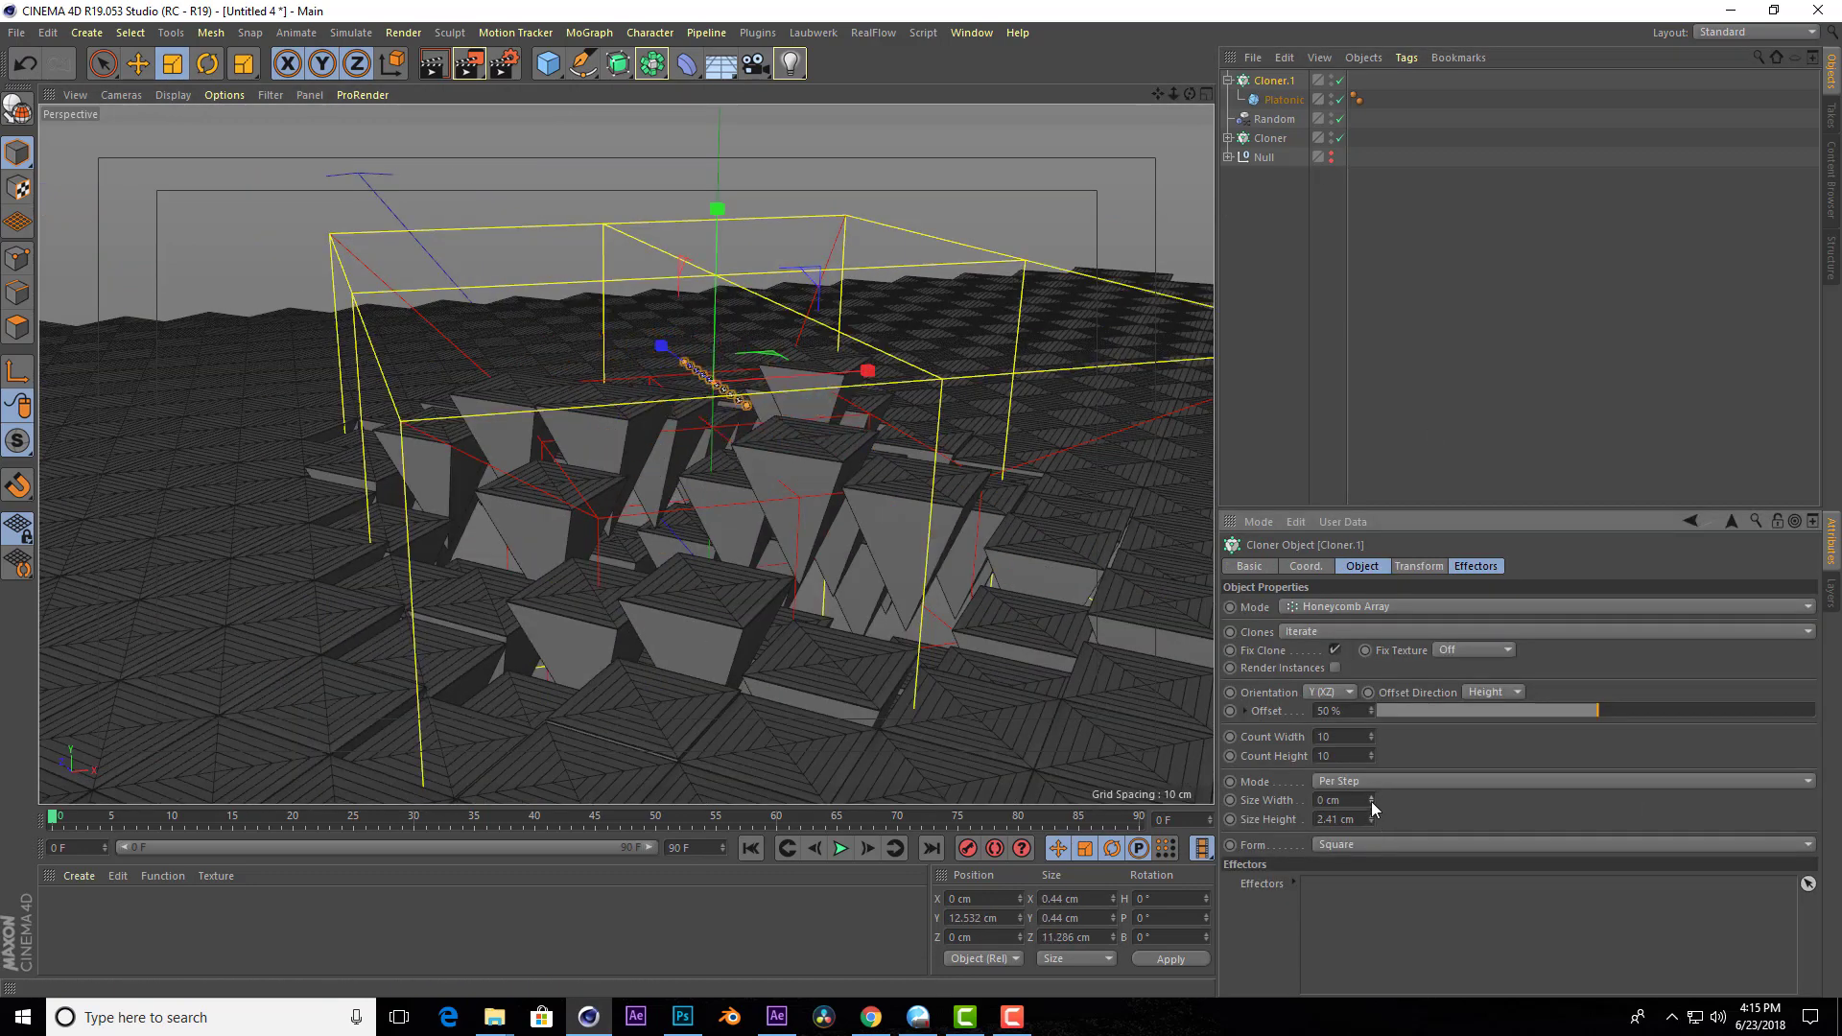
drag(1370, 805, 1370, 828)
scroll(804, 423, up, 5)
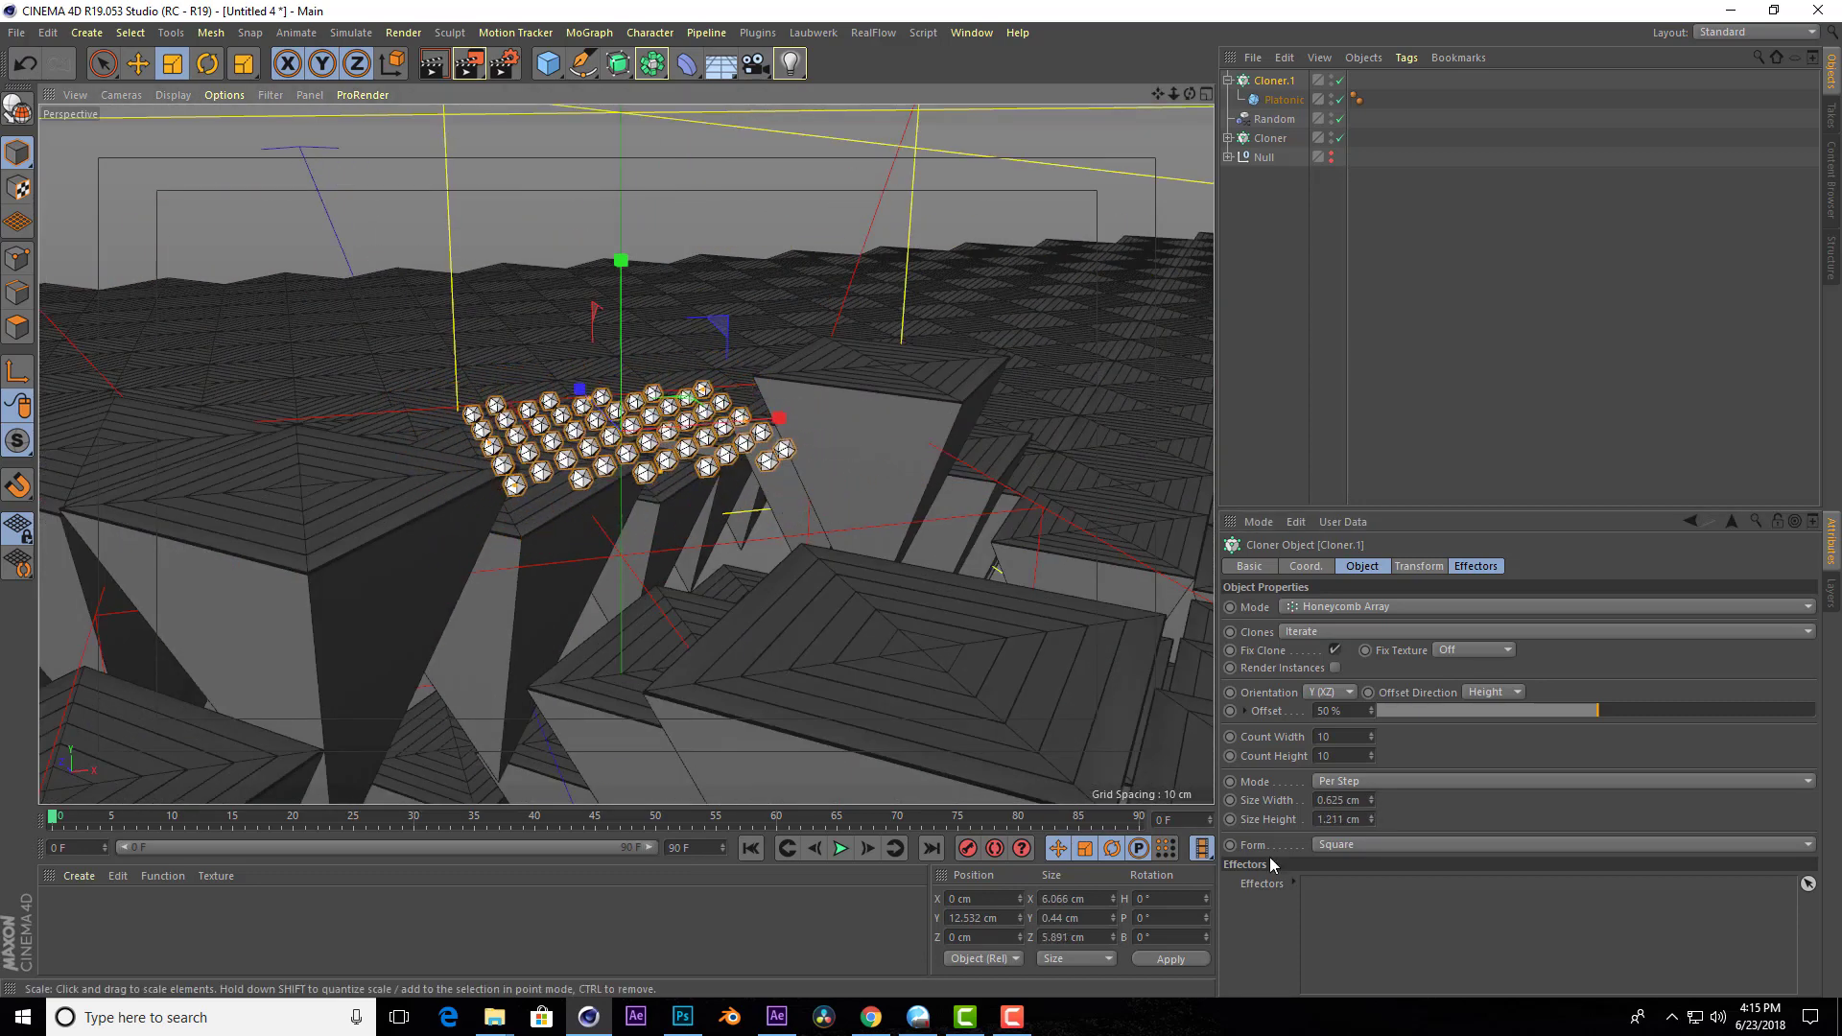
drag(1373, 735, 1367, 733)
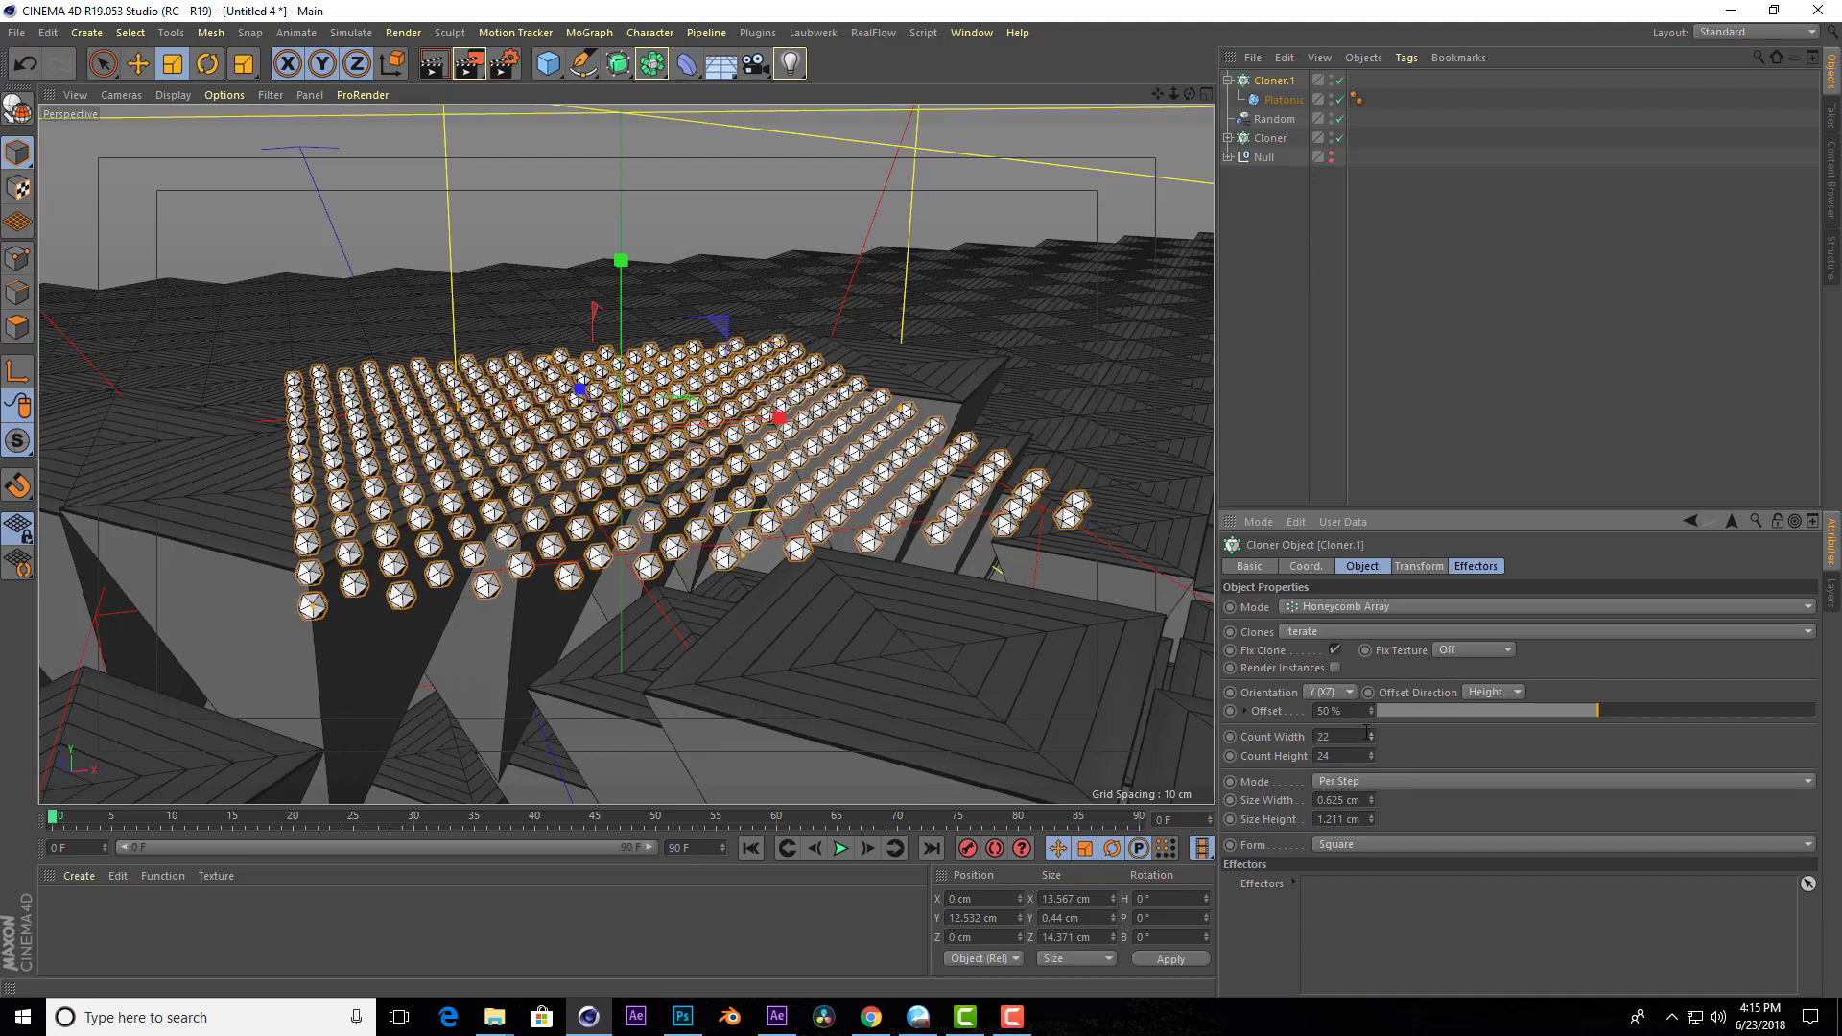
scroll(929, 349, down, 3)
alt+drag(929, 349, 1144, 227)
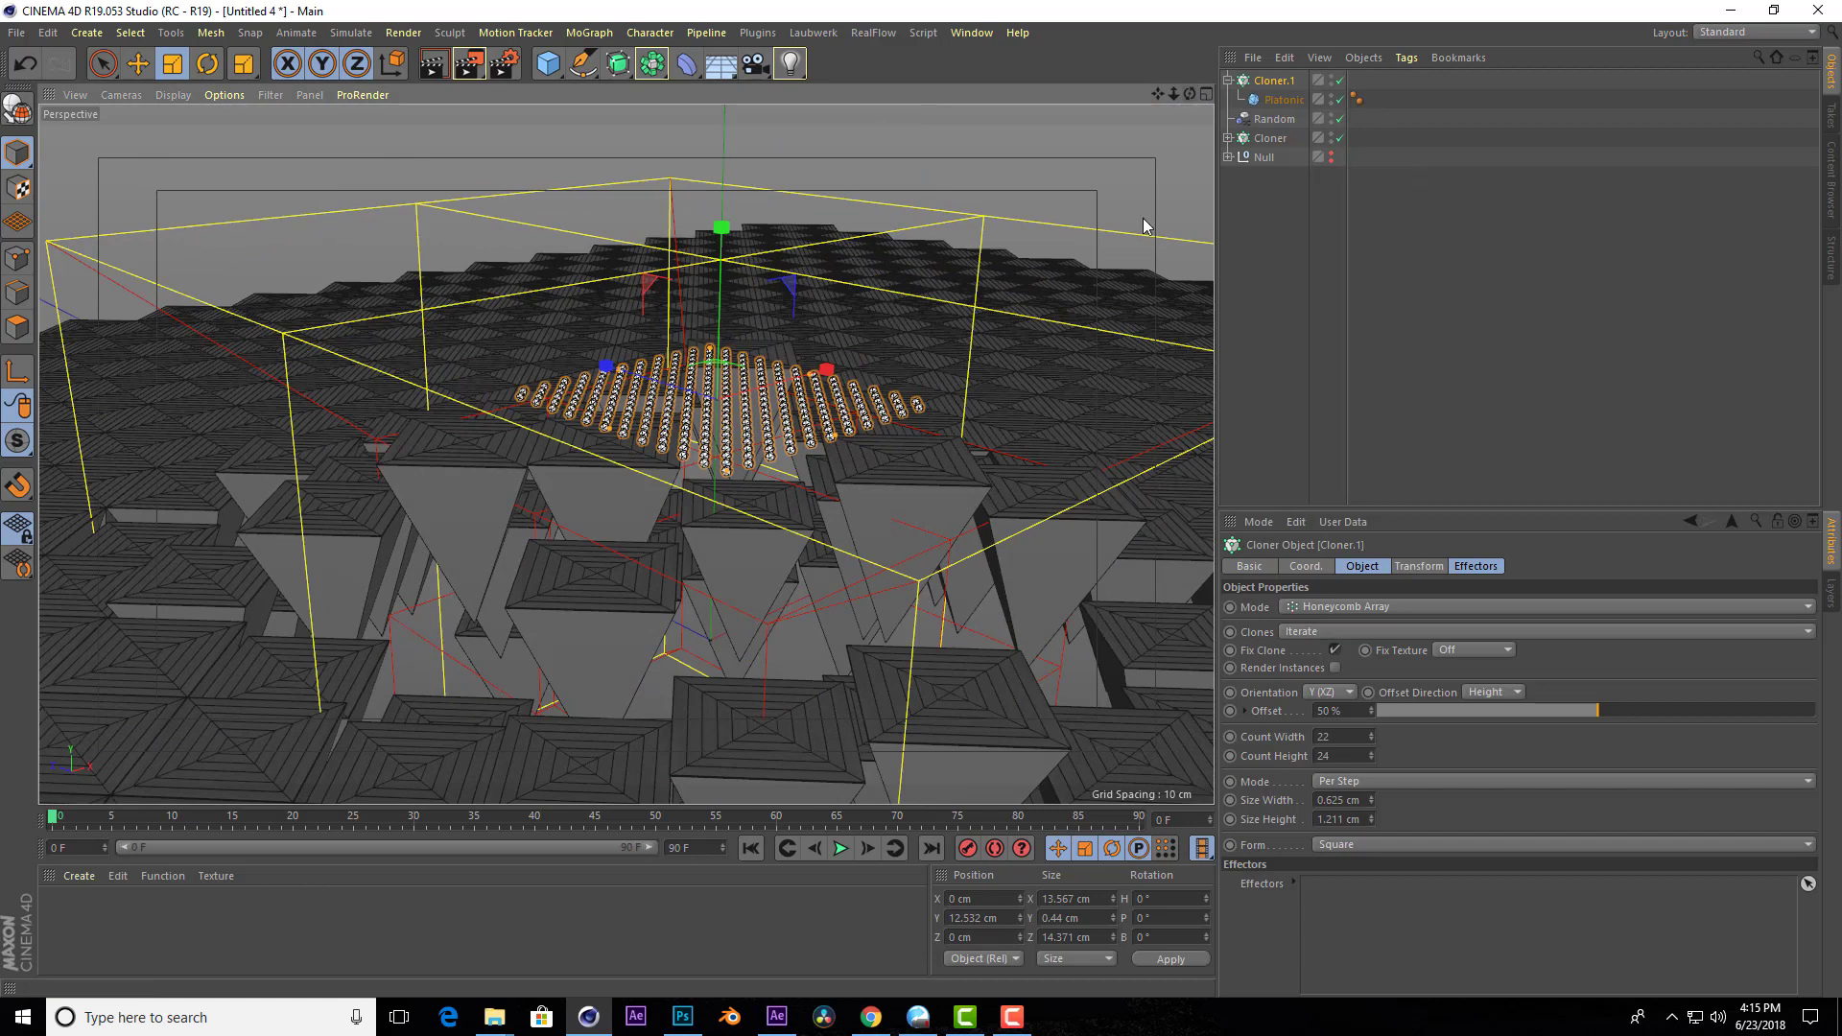
Darken Cloner.1's clone colour to a dark grey at 33% value.
key(e)
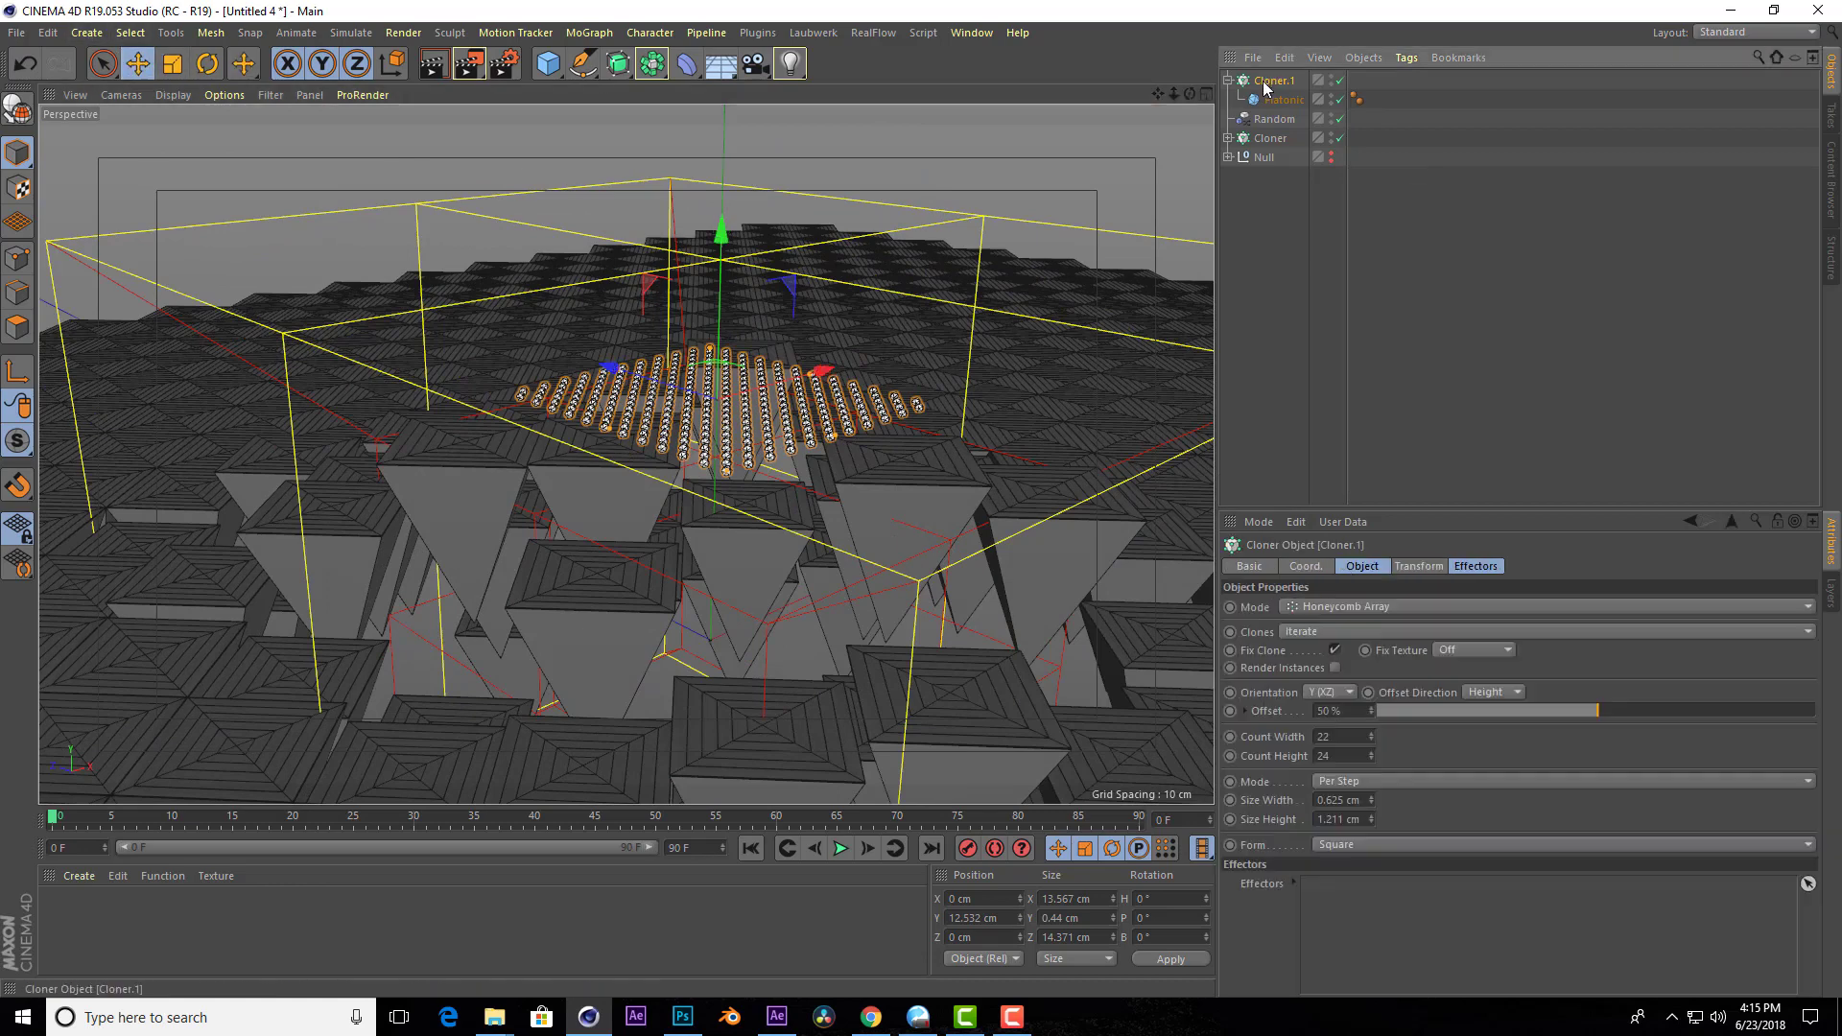
click(1408, 564)
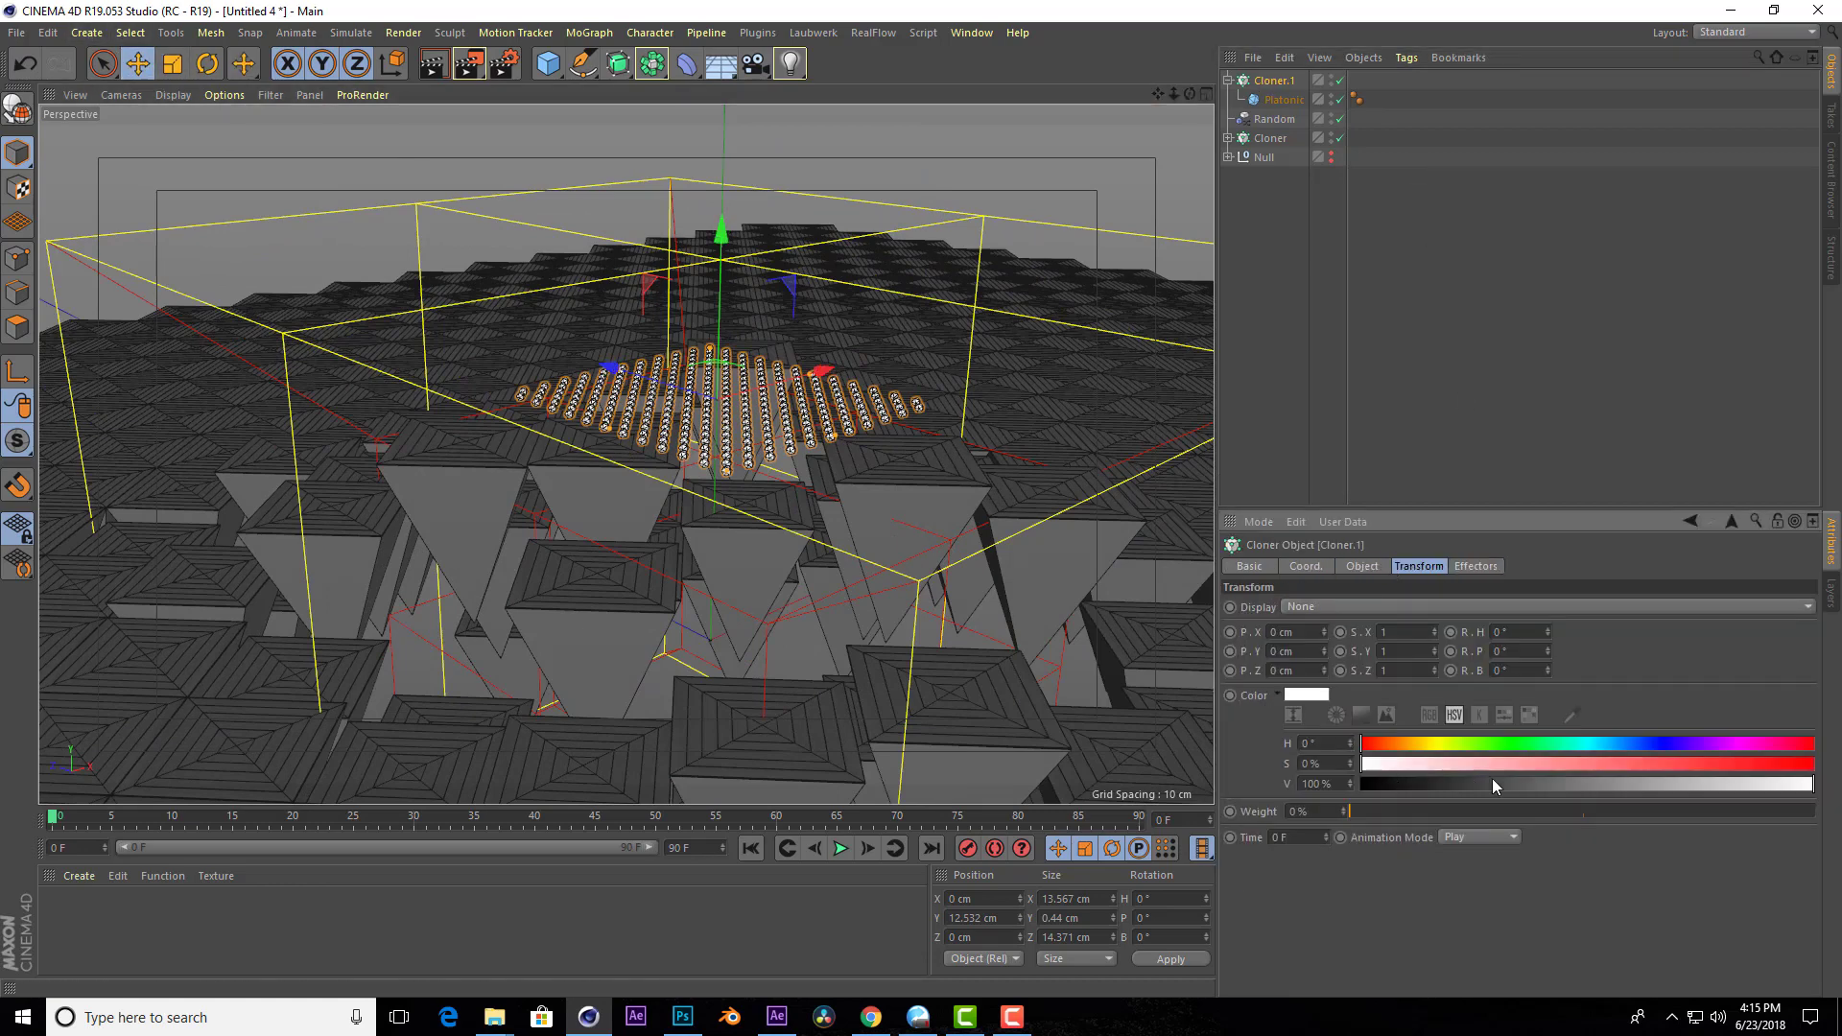
drag(1493, 783, 1517, 785)
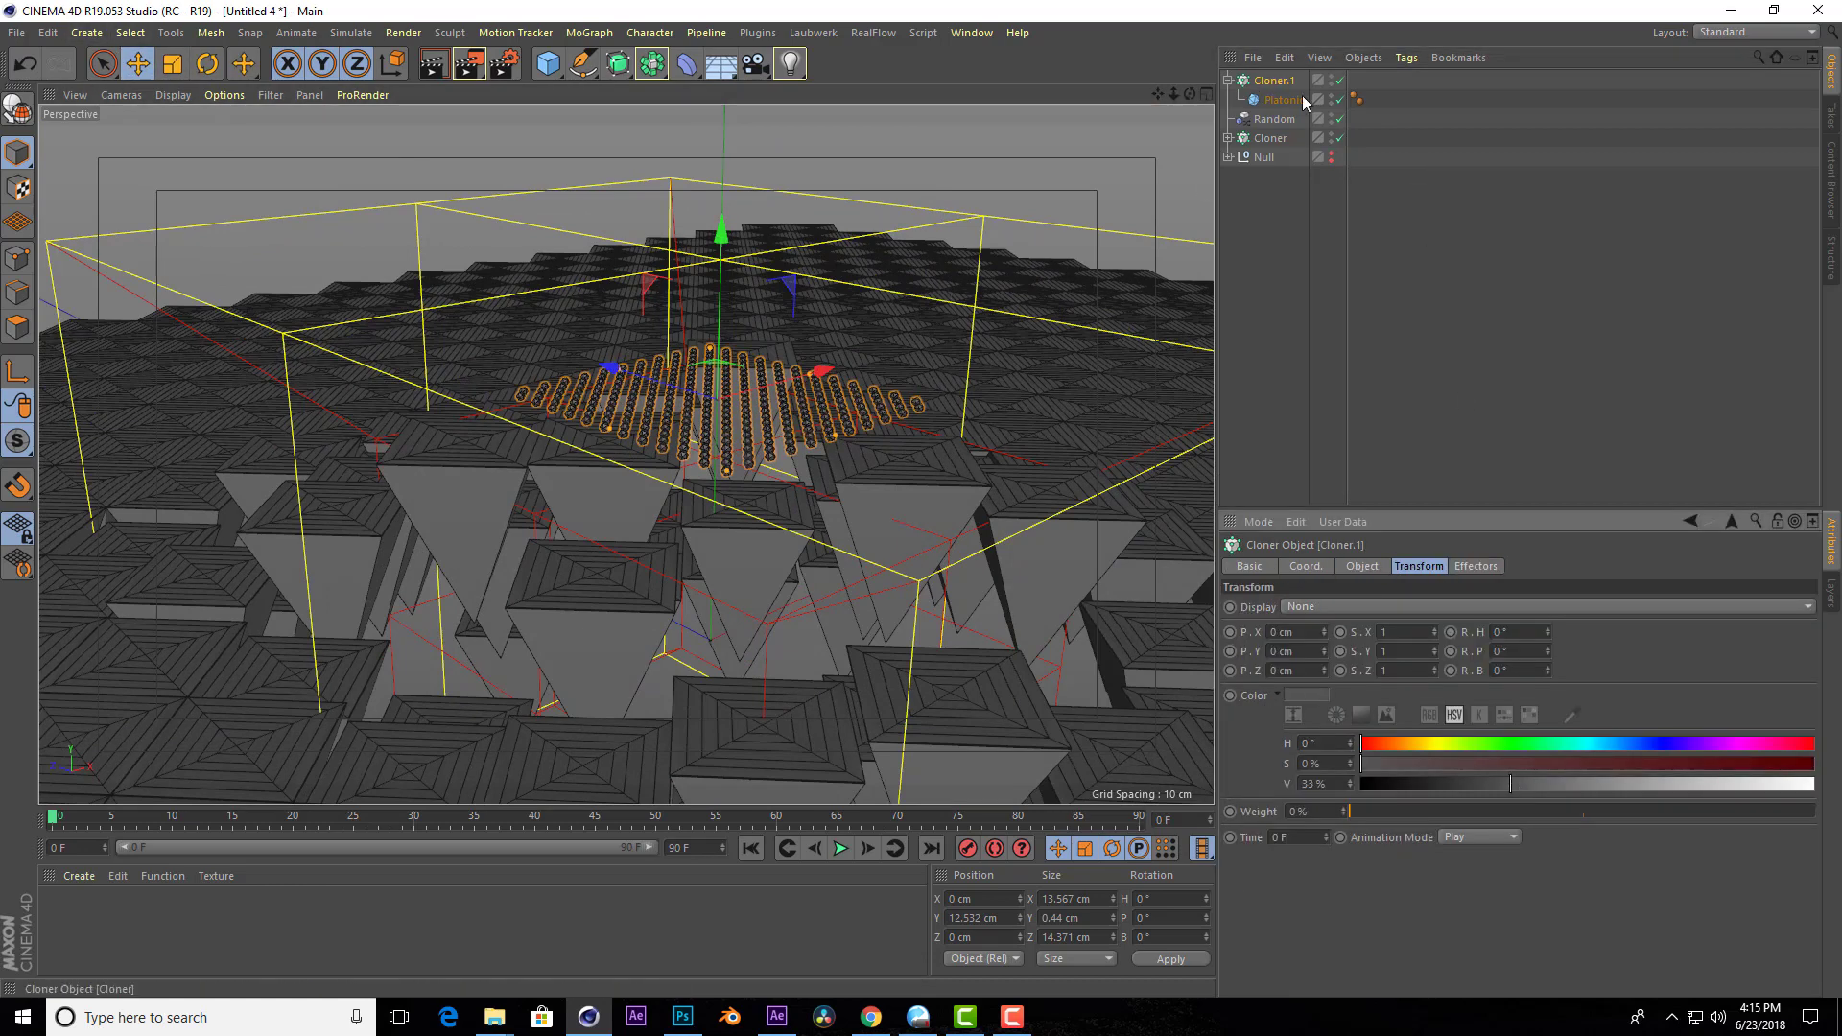
click(552, 33)
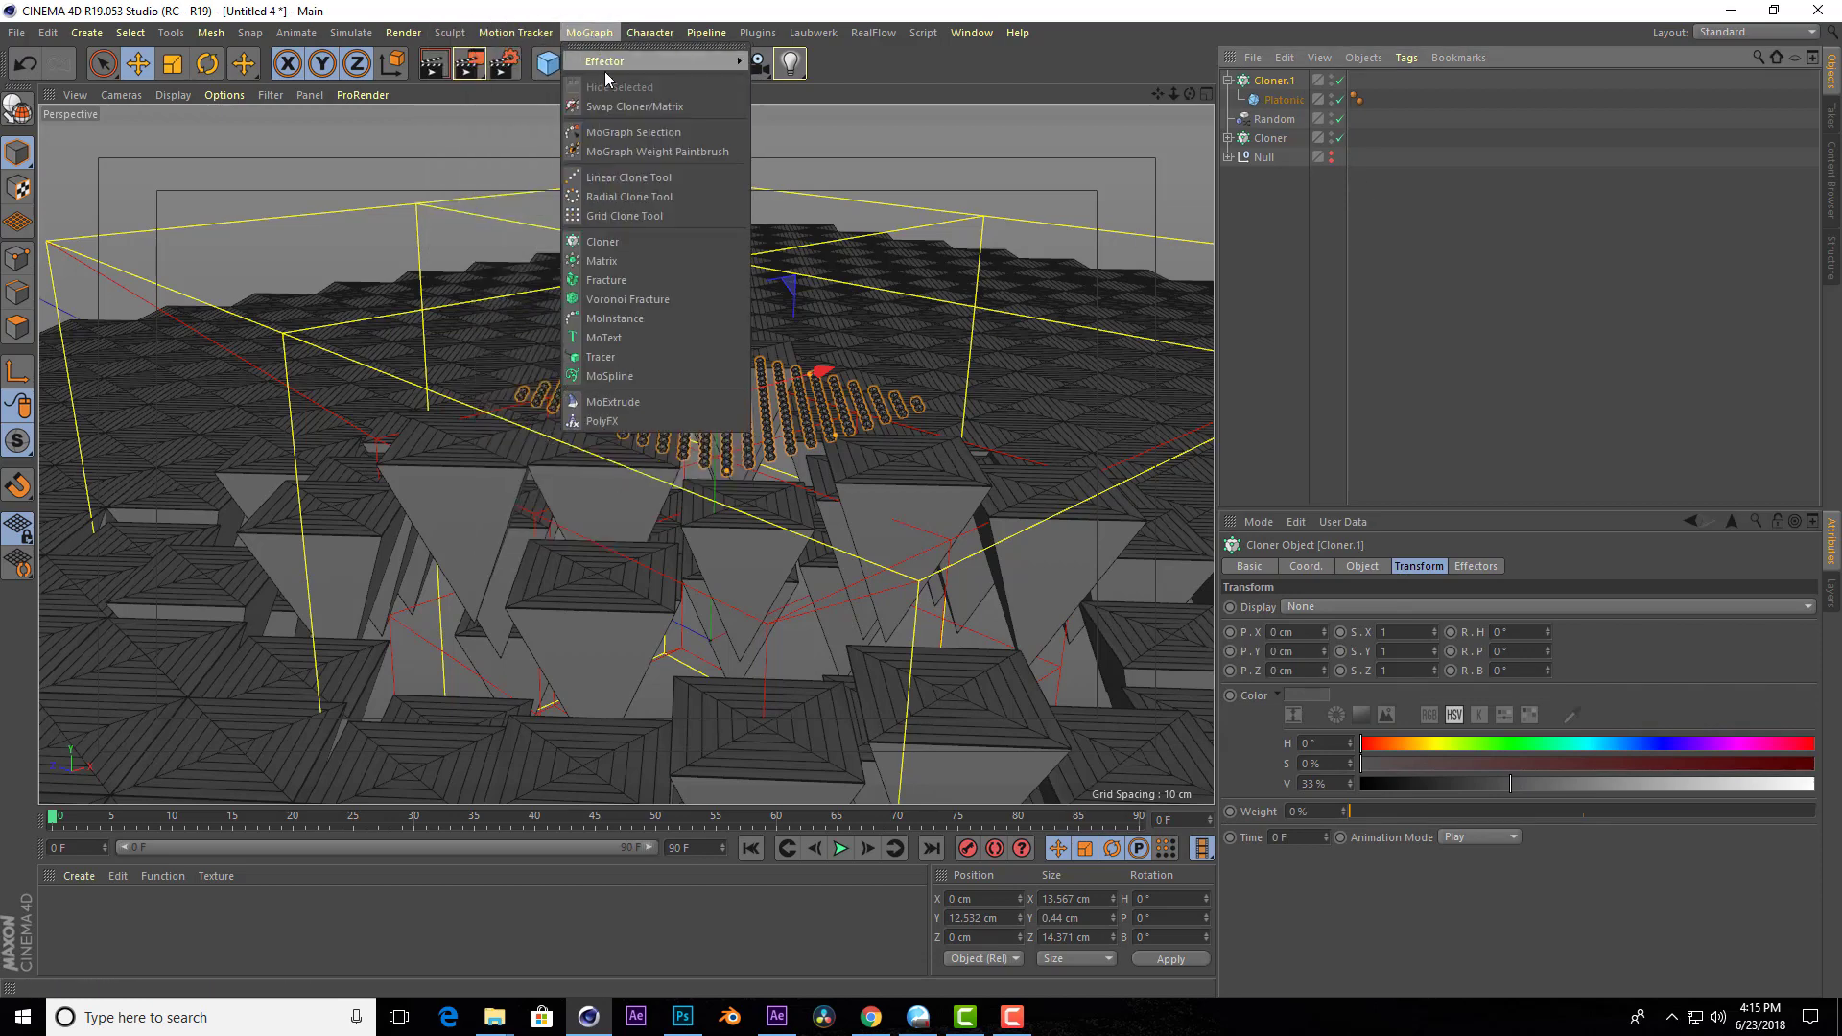
Add a Random effector to Cloner.1 and zero its position offsets.
mouse_move(604, 60)
click(812, 228)
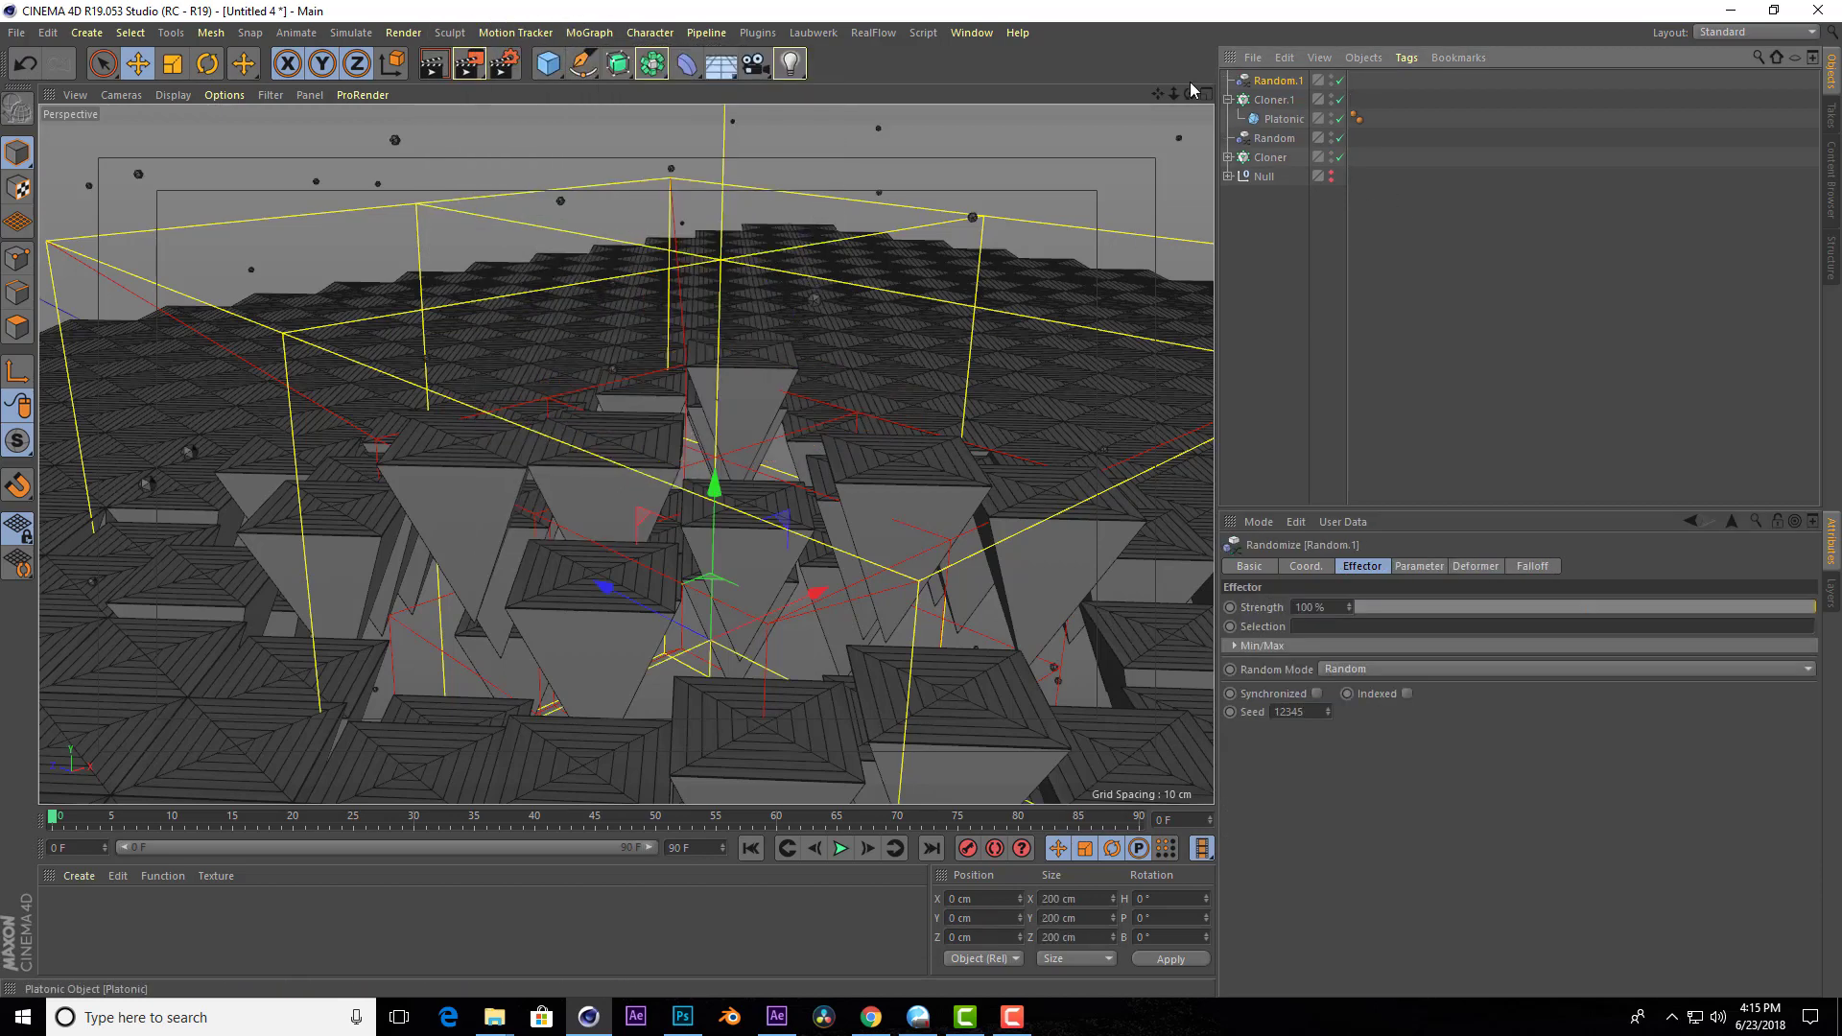
click(1421, 567)
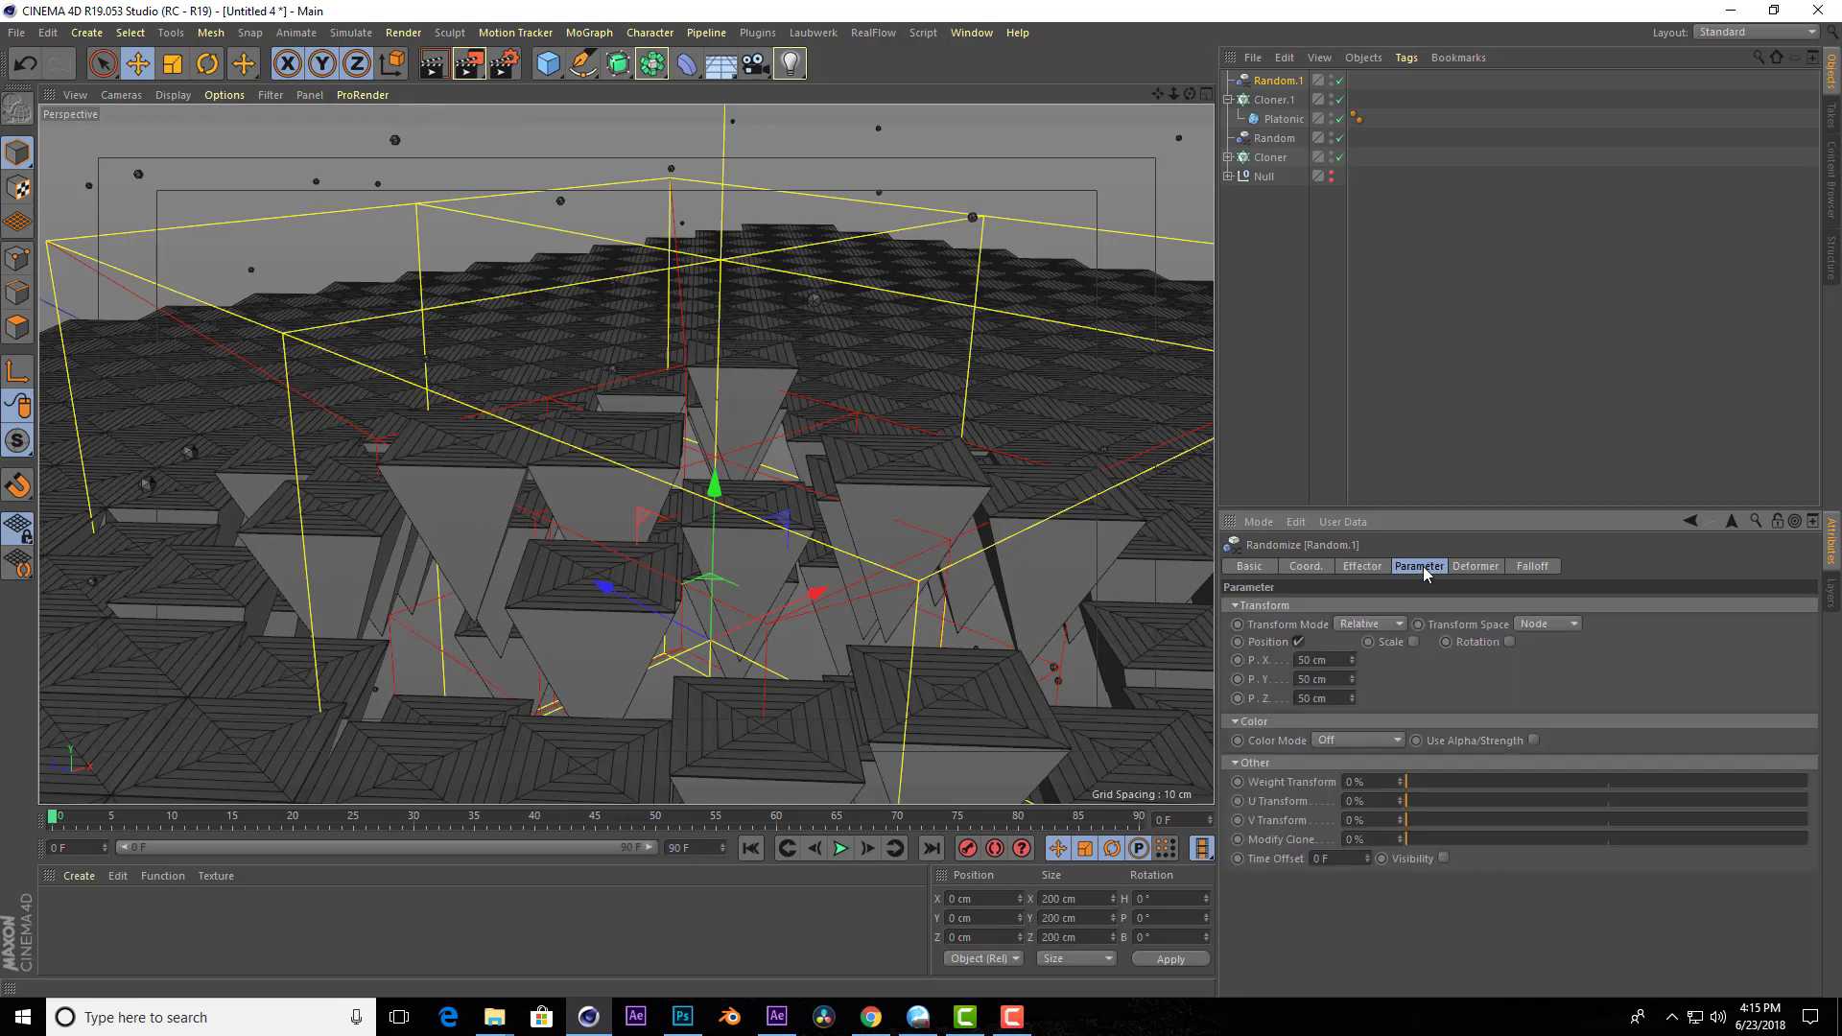
mouse_move(1353, 660)
mouse_down()
mouse_move(1353, 729)
mouse_move(1353, 662)
mouse_move(1353, 705)
mouse_up()
text(0)
key(Tab)
key(Tab)
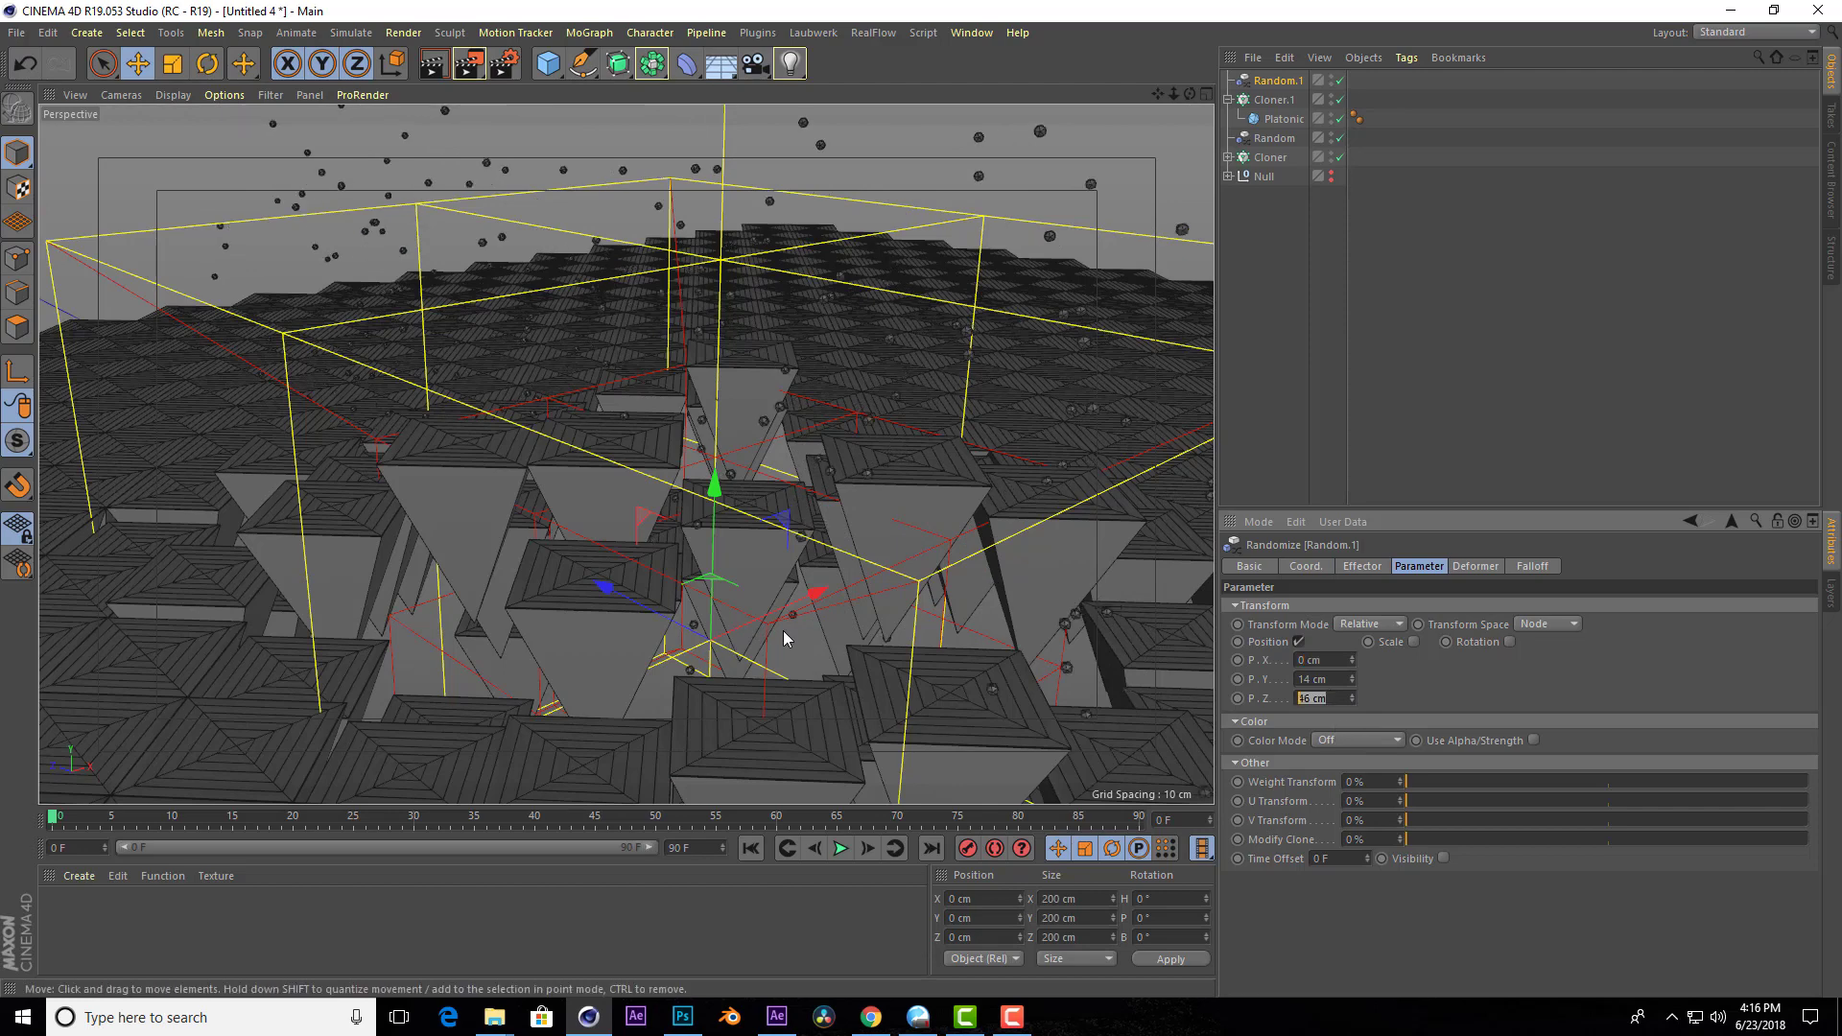
text(0)
key(Return)
Switch to the four-view layout and set the random Y offset to 0 cm.
drag(1173, 94, 1353, 693)
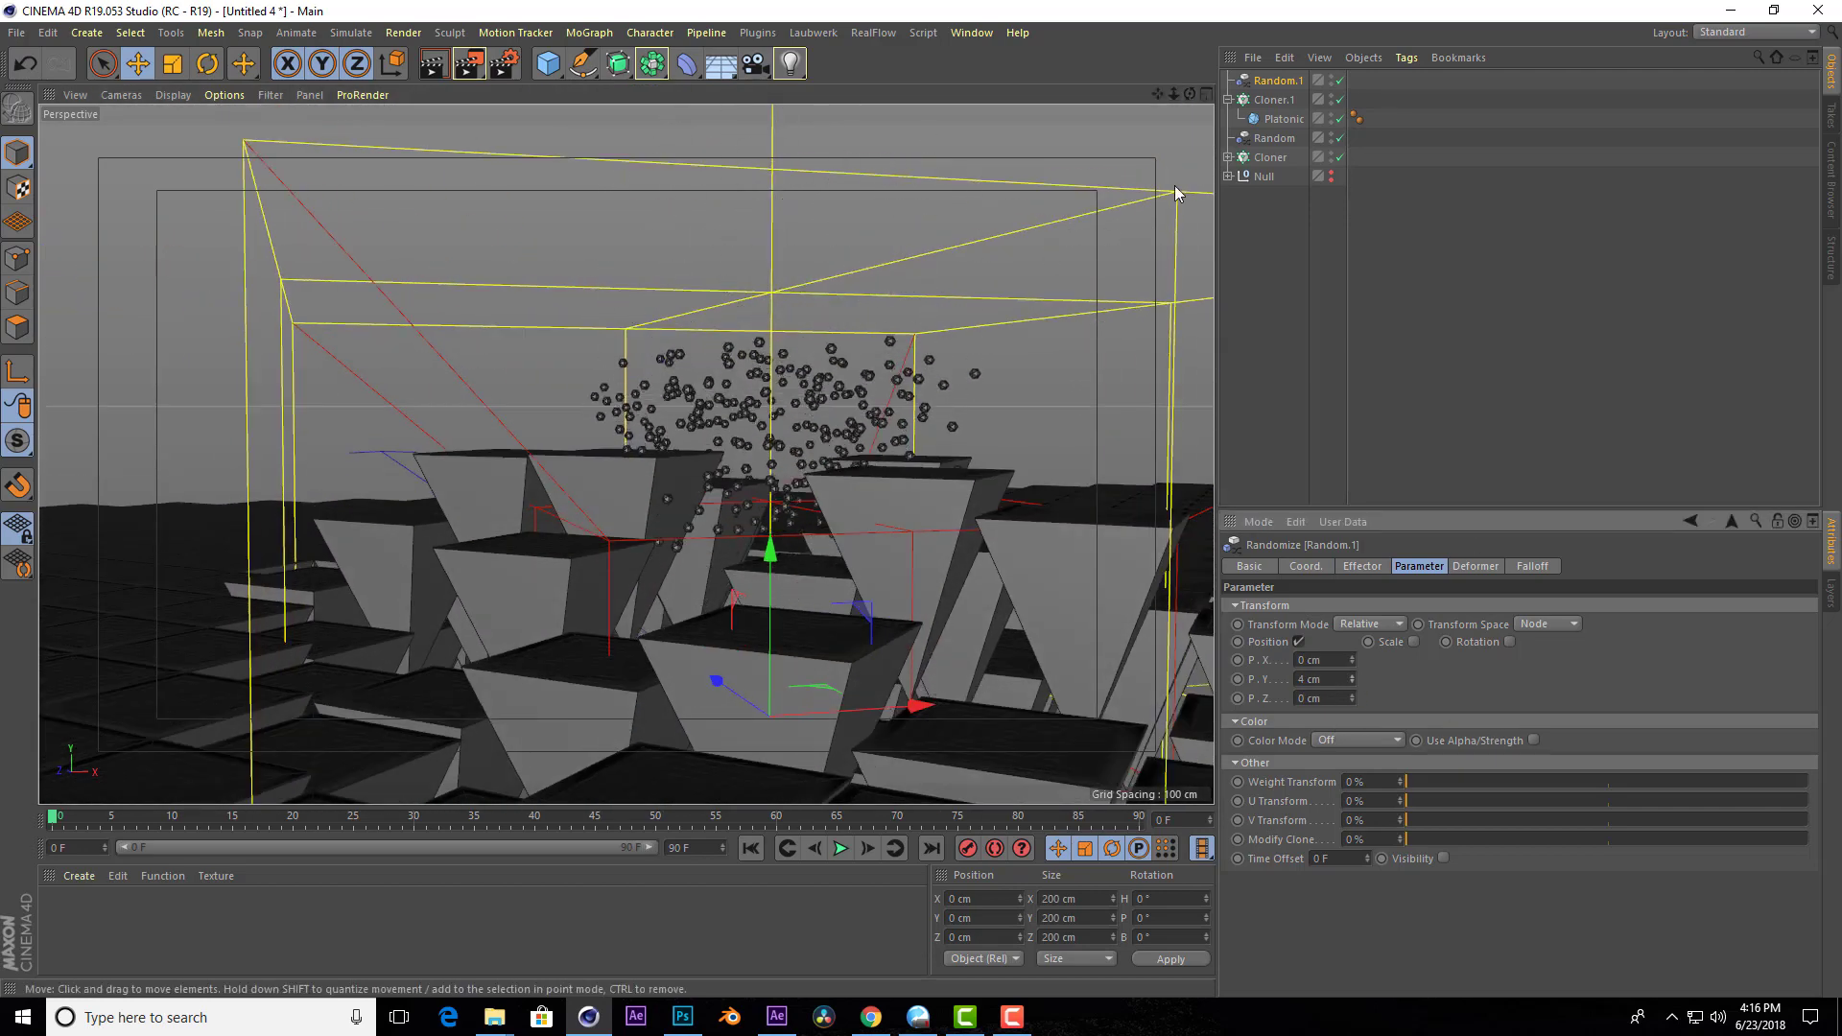
click(1207, 94)
scroll(950, 655, up, 3)
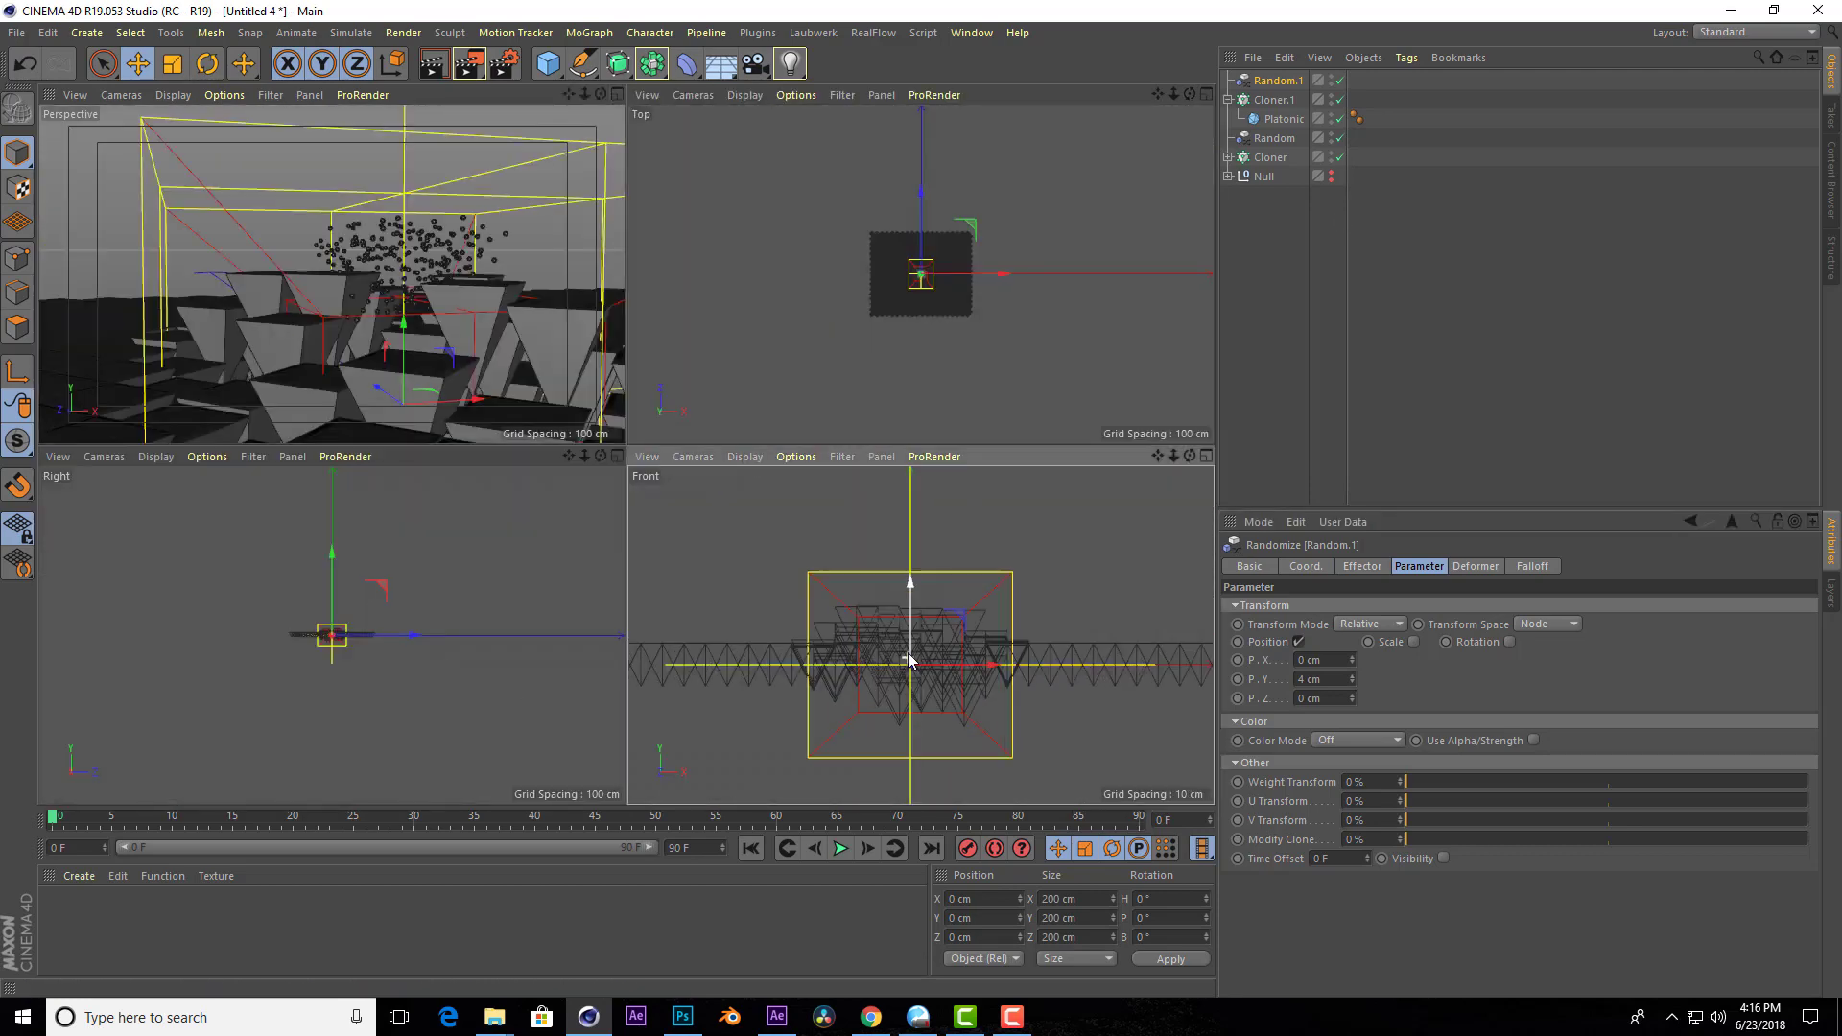
scroll(950, 654, up, 2)
double_click(1313, 680)
text(0)
key(Return)
scroll(971, 624, up, 3)
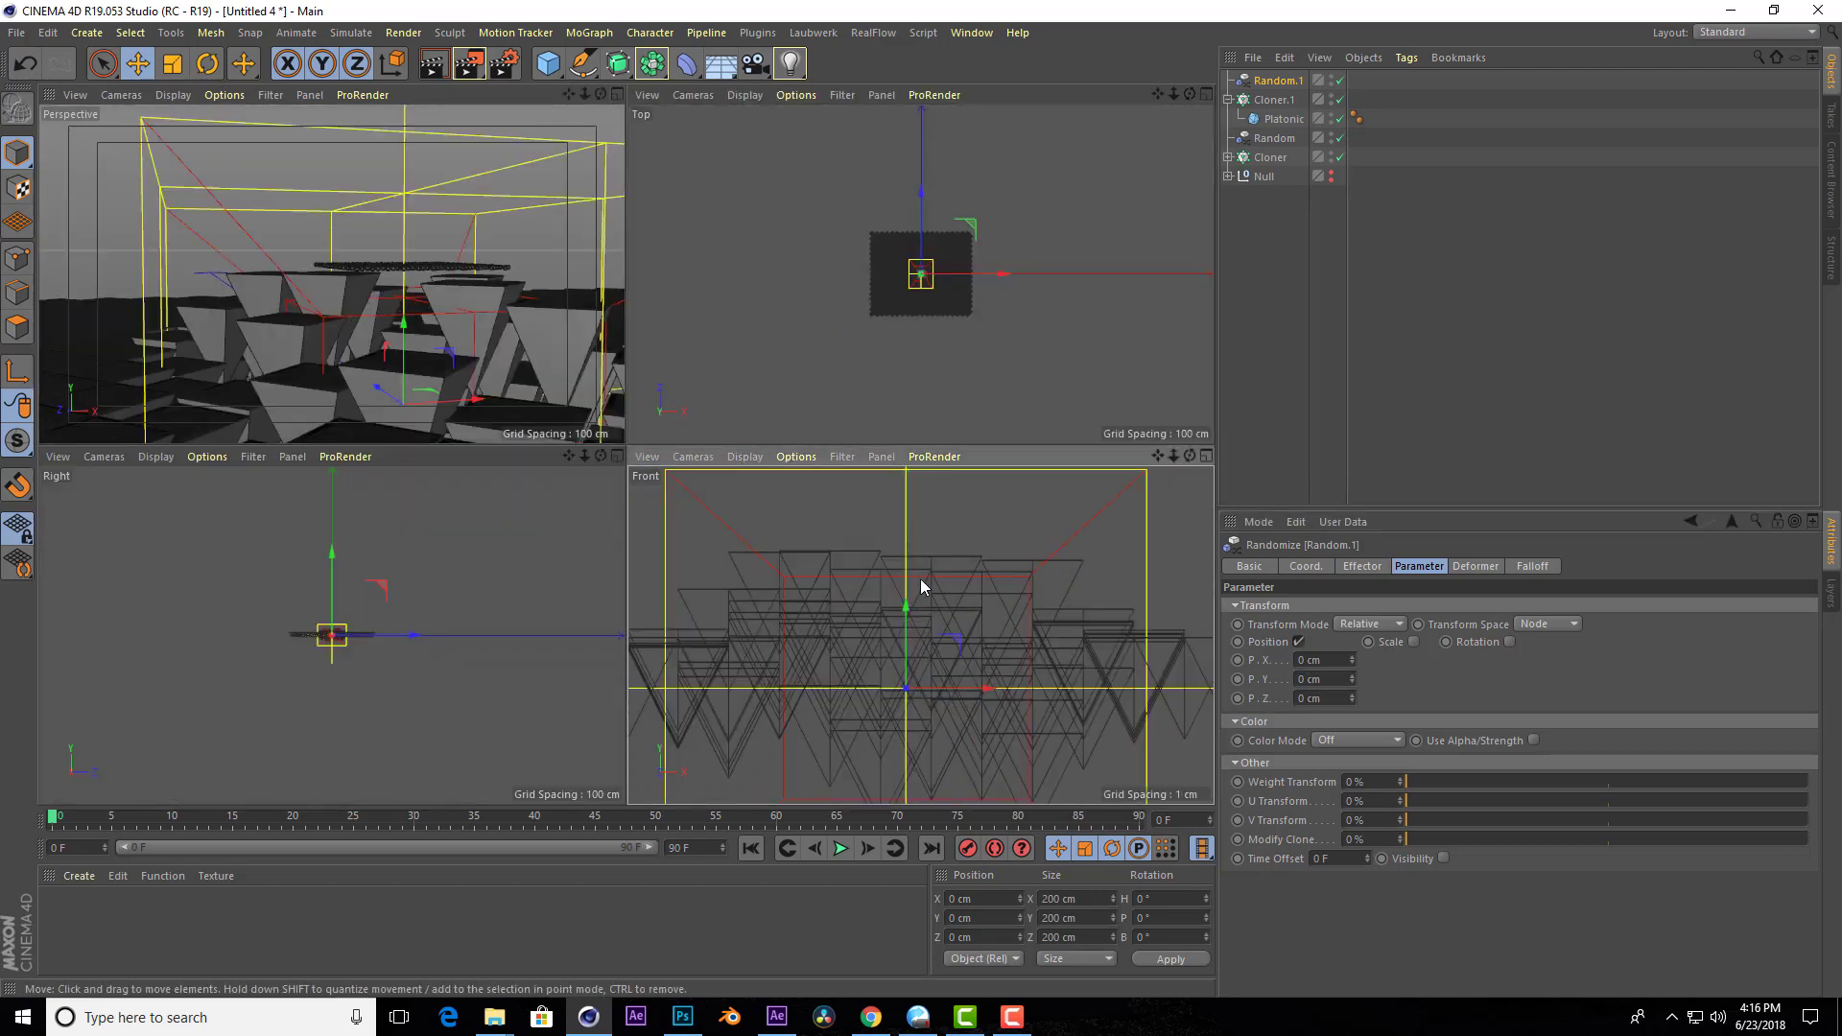
Lower Cloner.1 in the Front view onto the pyramid tops, temporarily disabling the first Random effector.
click(1248, 100)
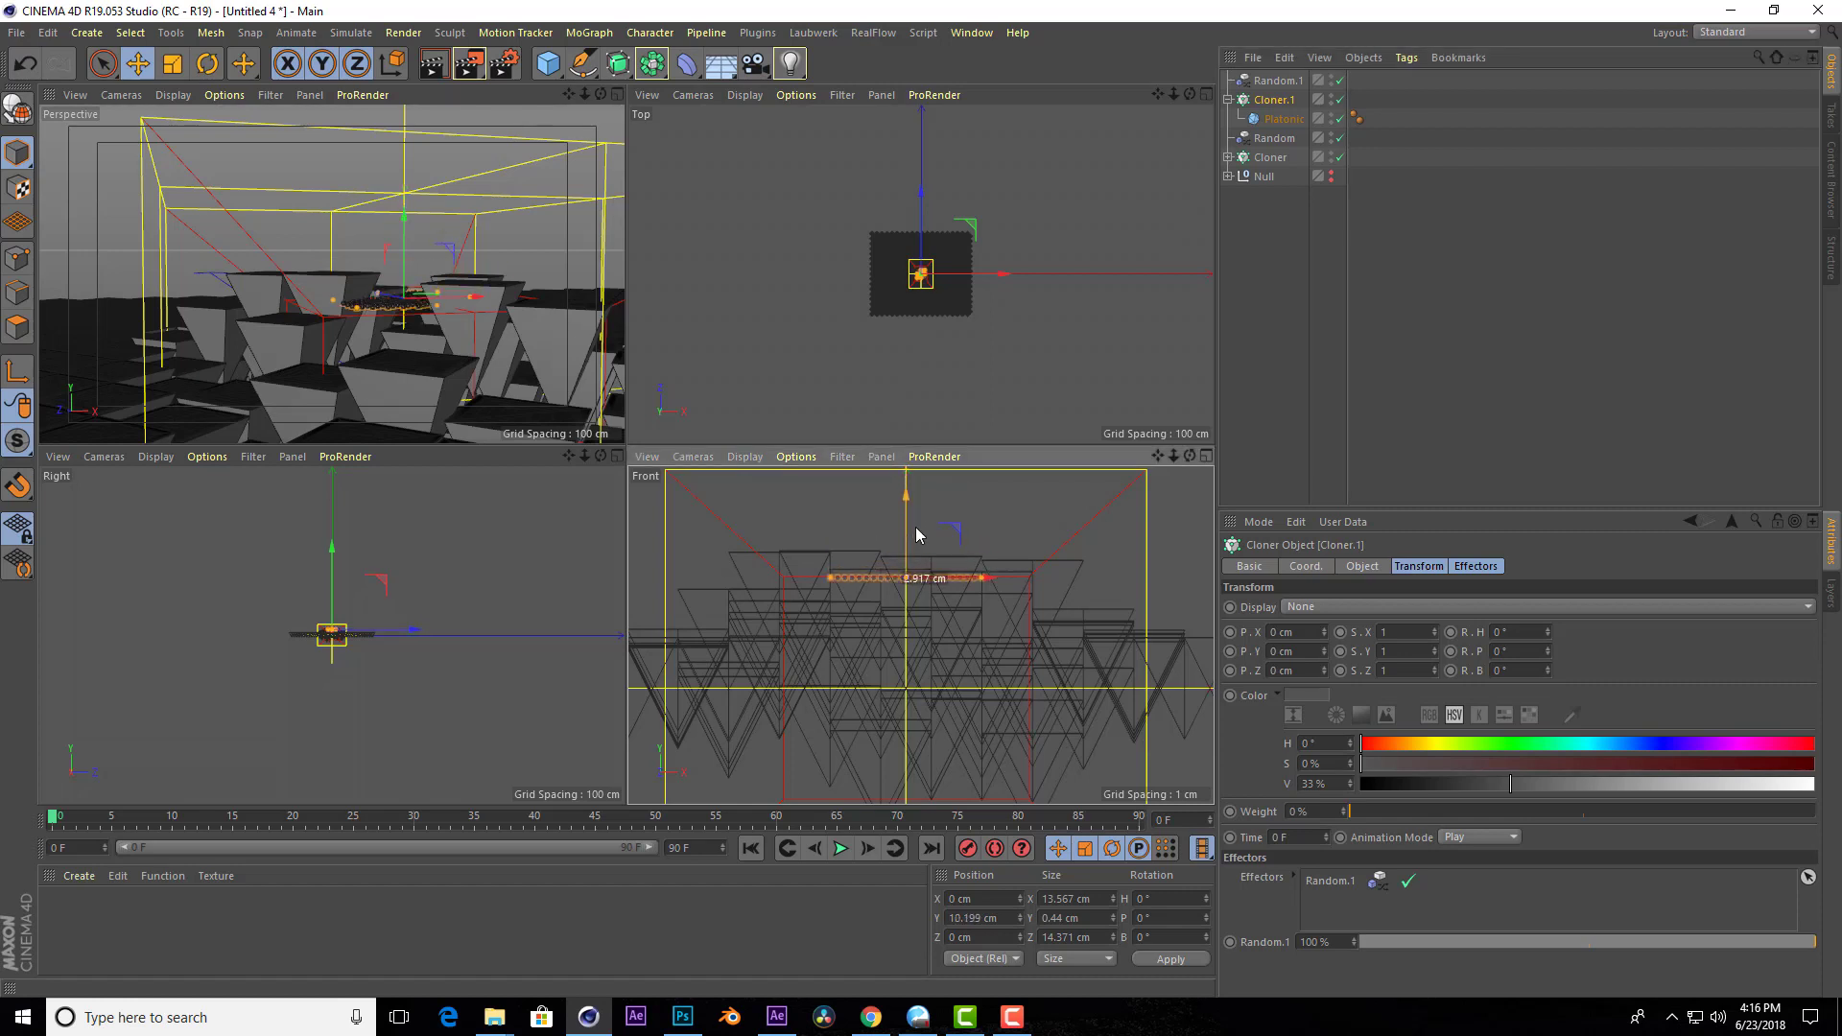
drag(909, 485, 919, 581)
click(1341, 138)
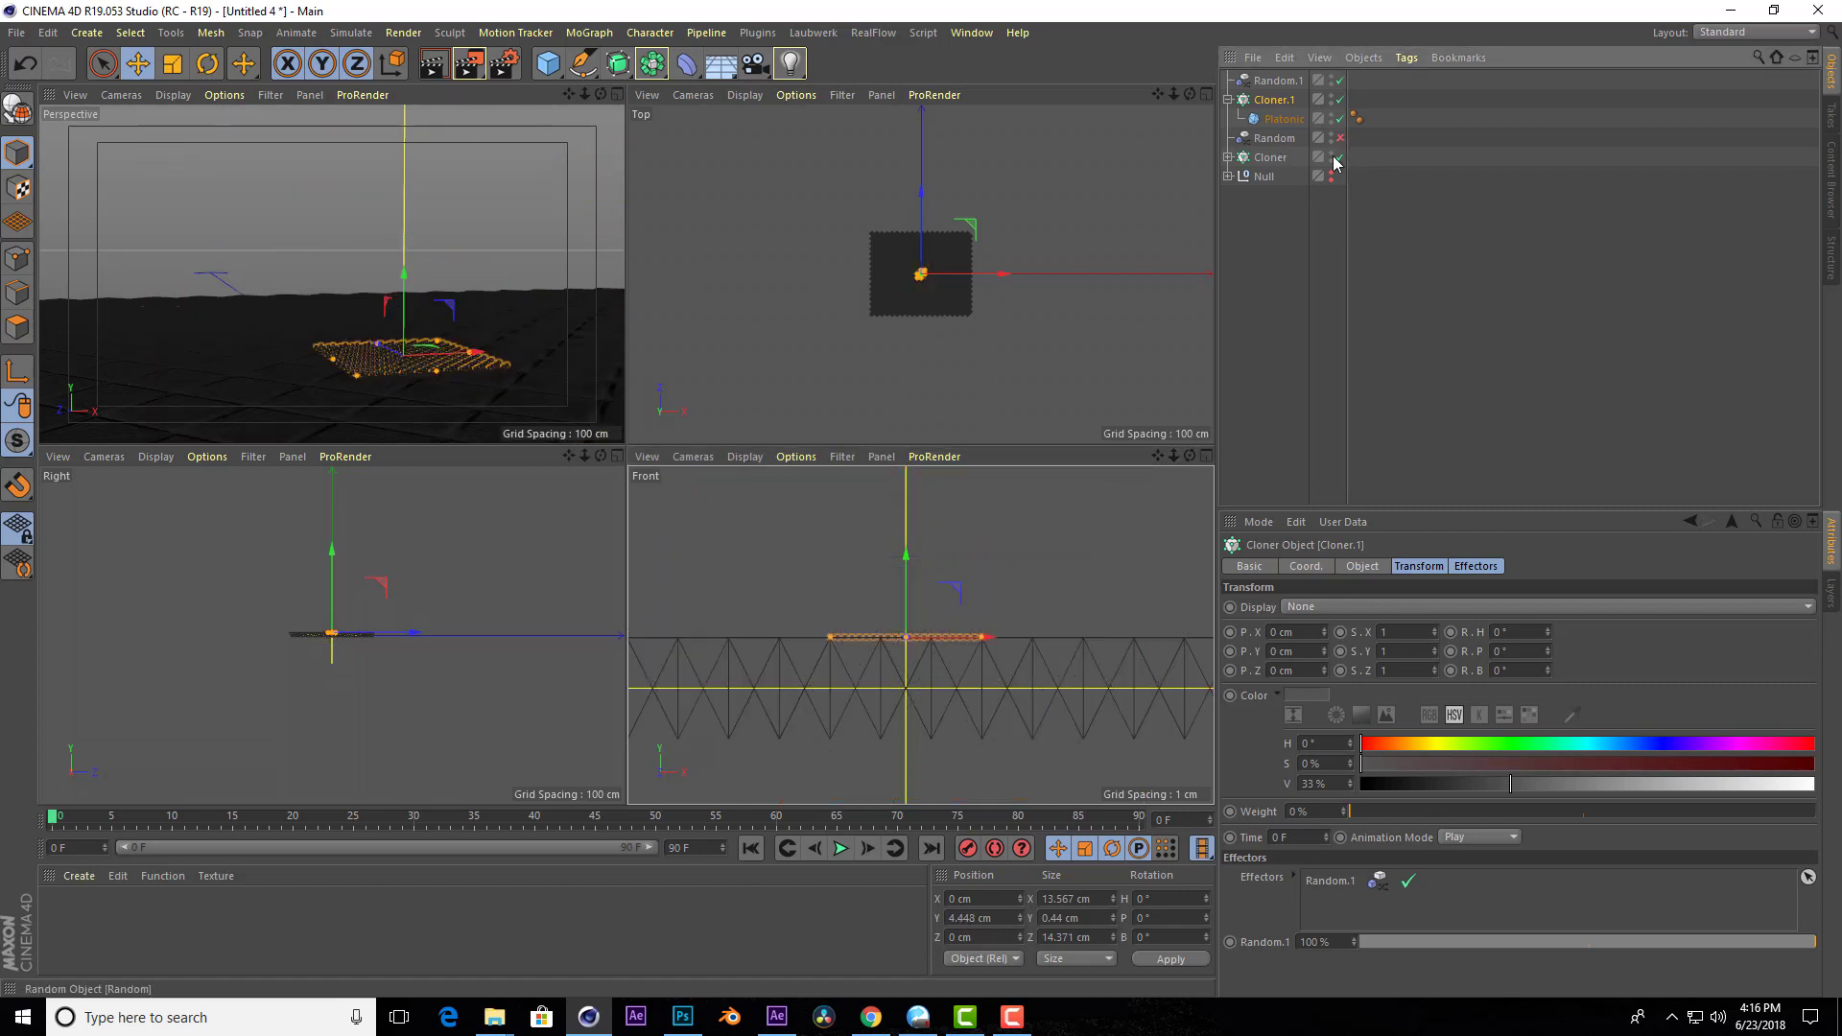
click(1279, 82)
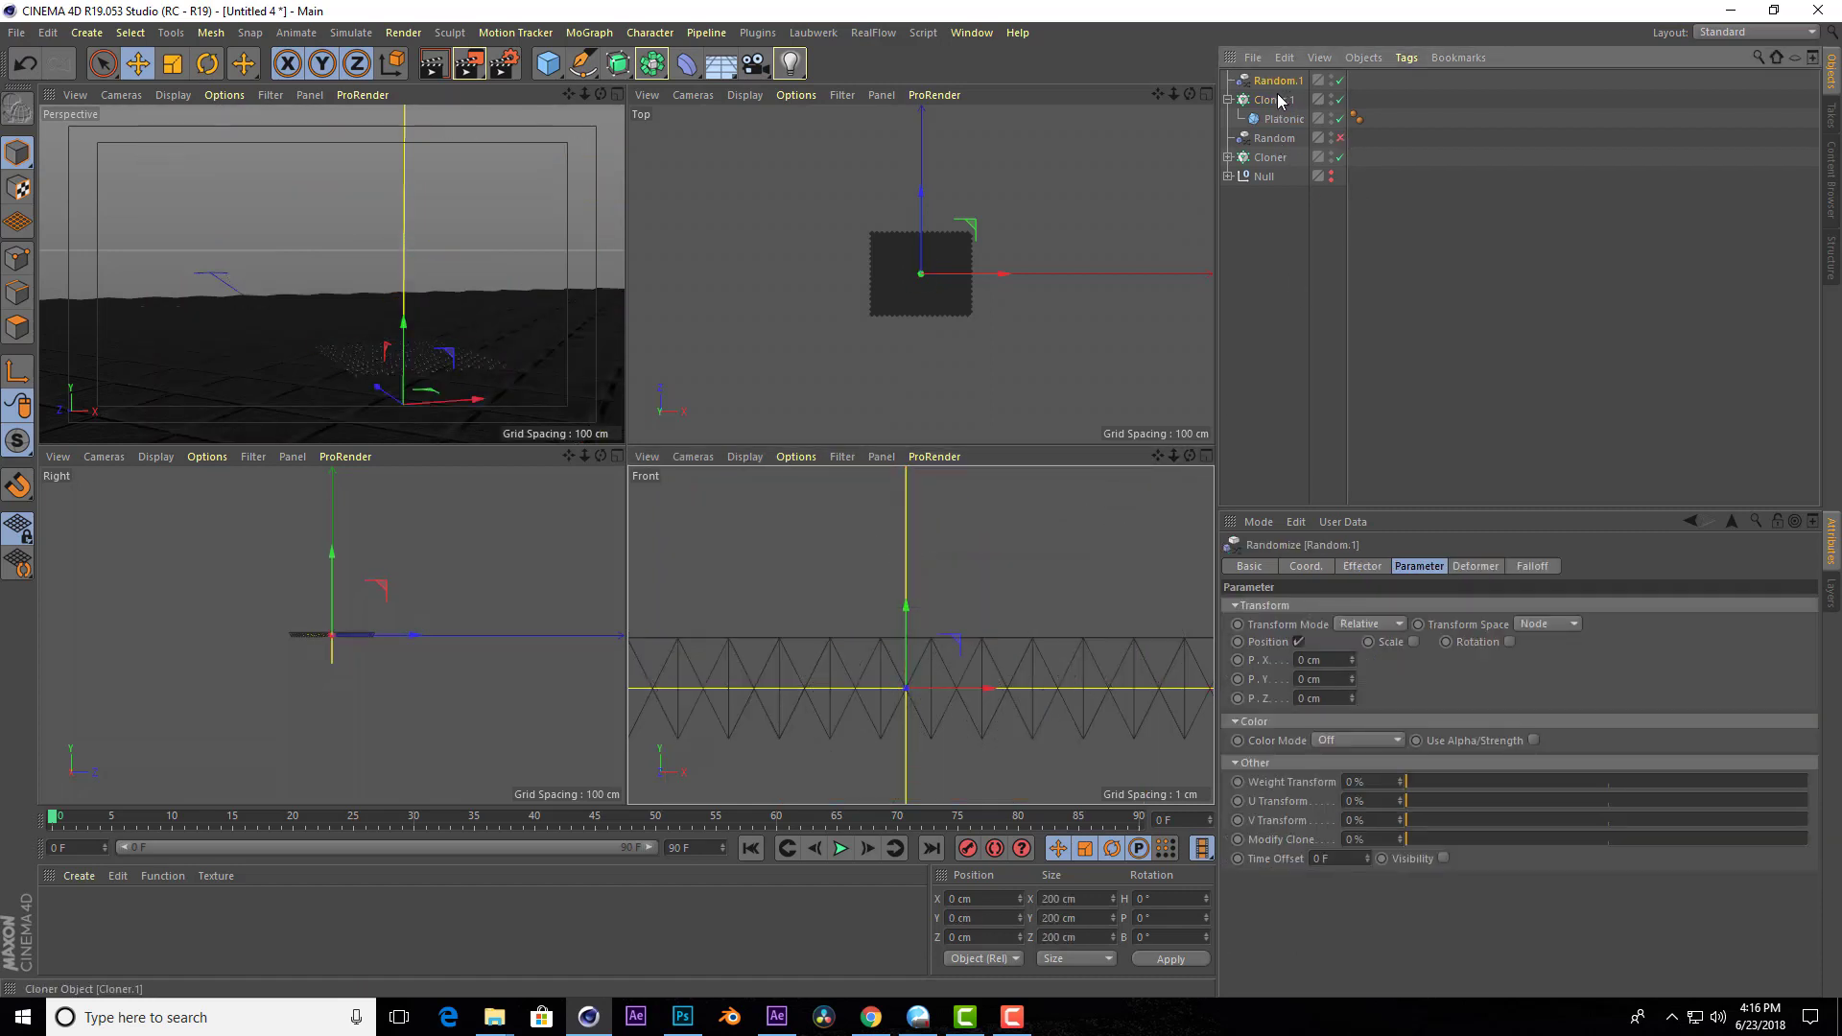
click(1279, 100)
drag(902, 562, 909, 632)
click(1340, 138)
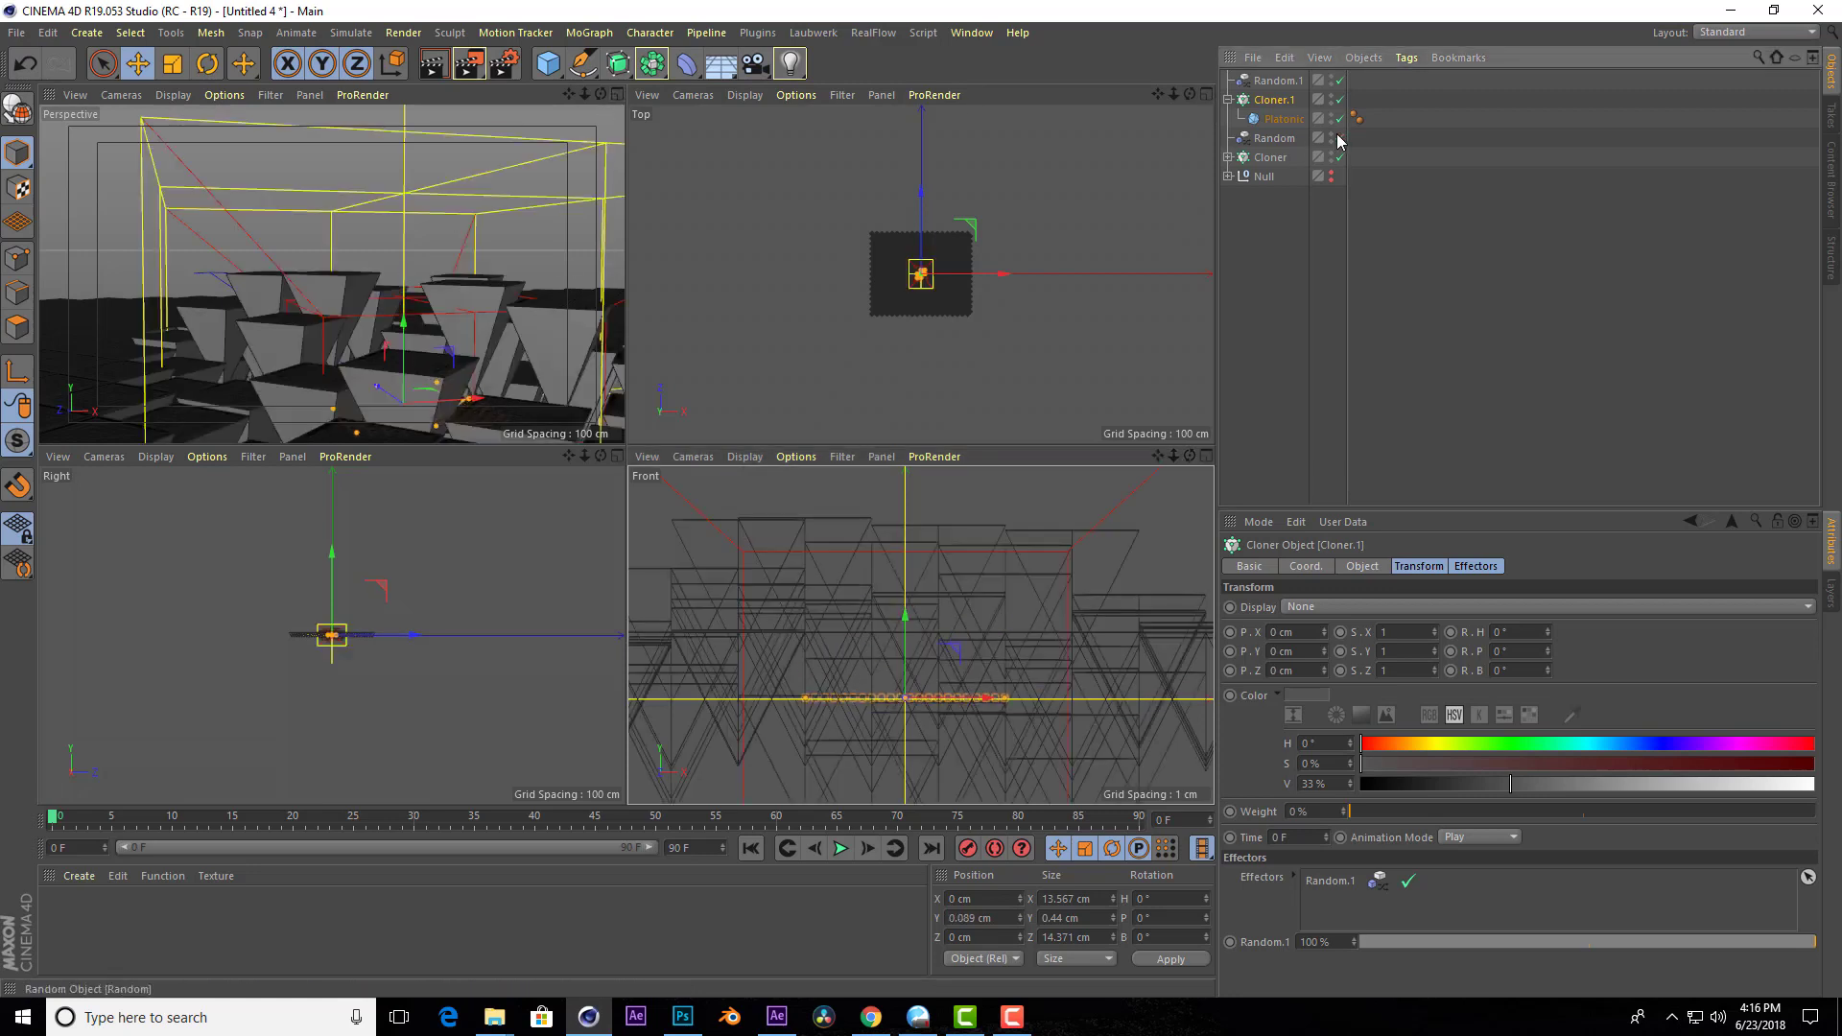
click(617, 94)
Set Random.1's P.Y offset to 15 cm to scatter the spheres vertically.
click(1279, 81)
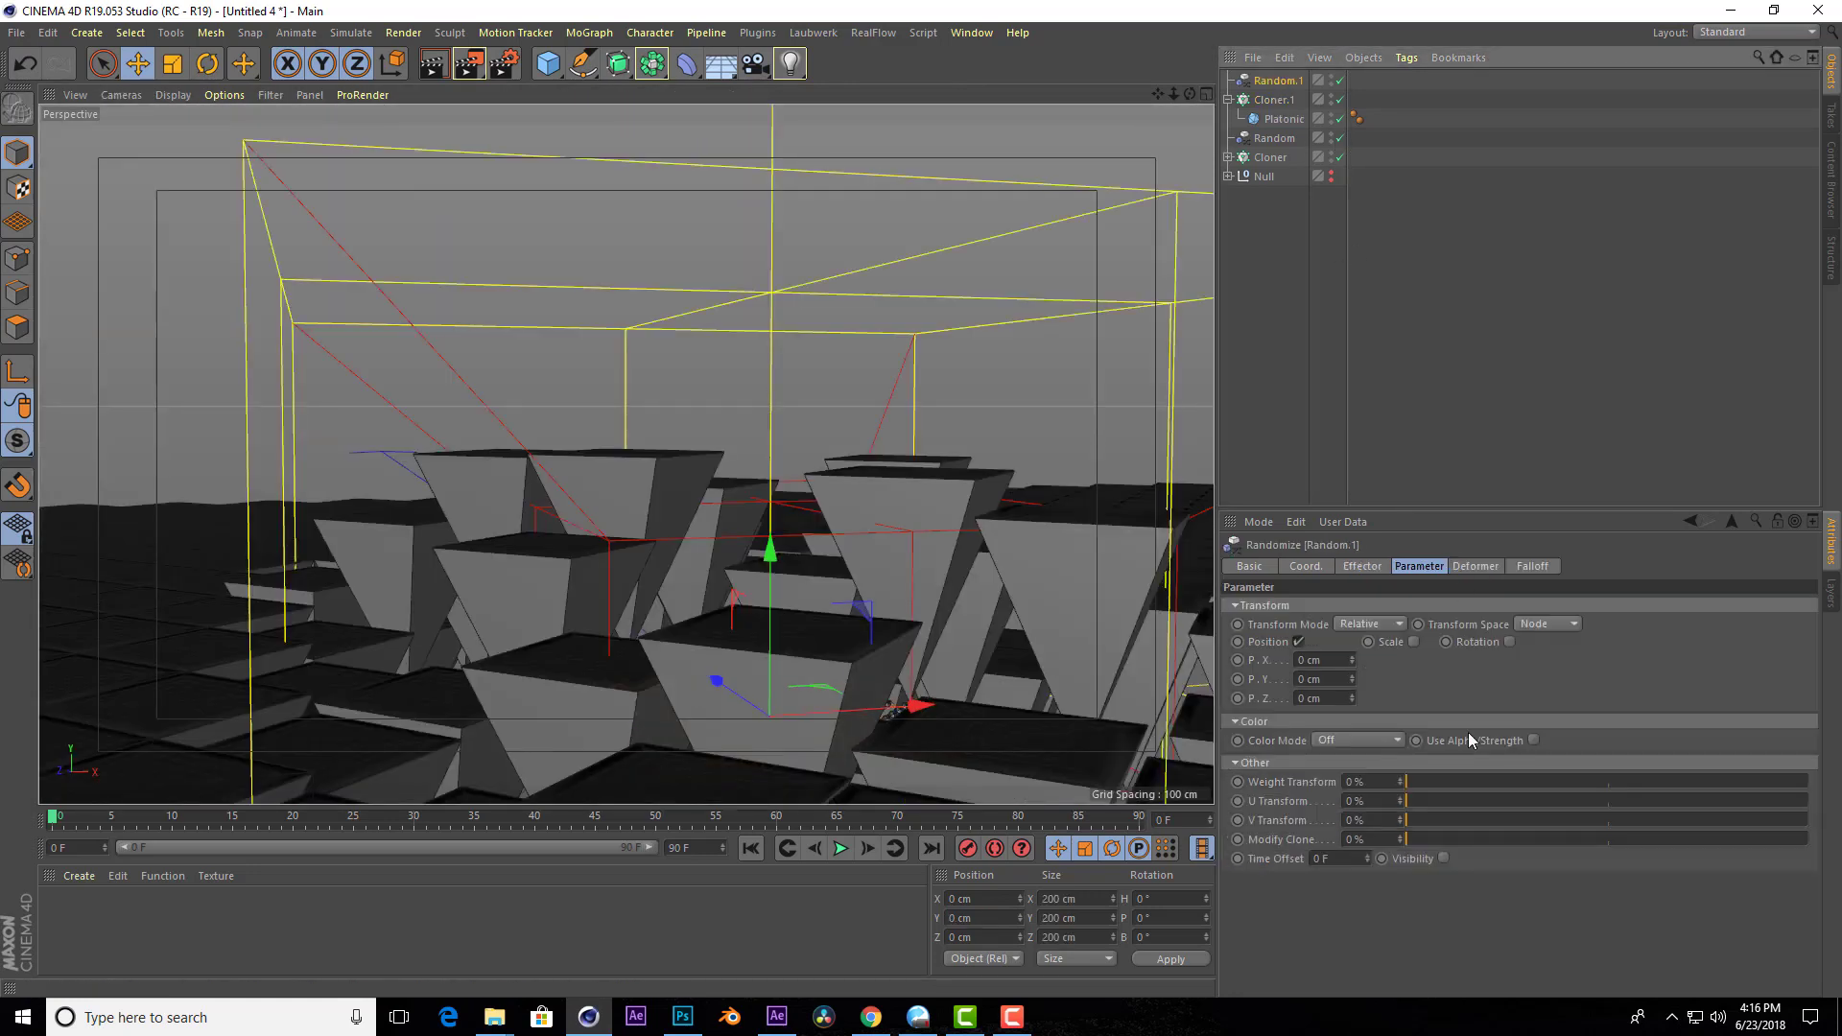
drag(1353, 680, 1353, 663)
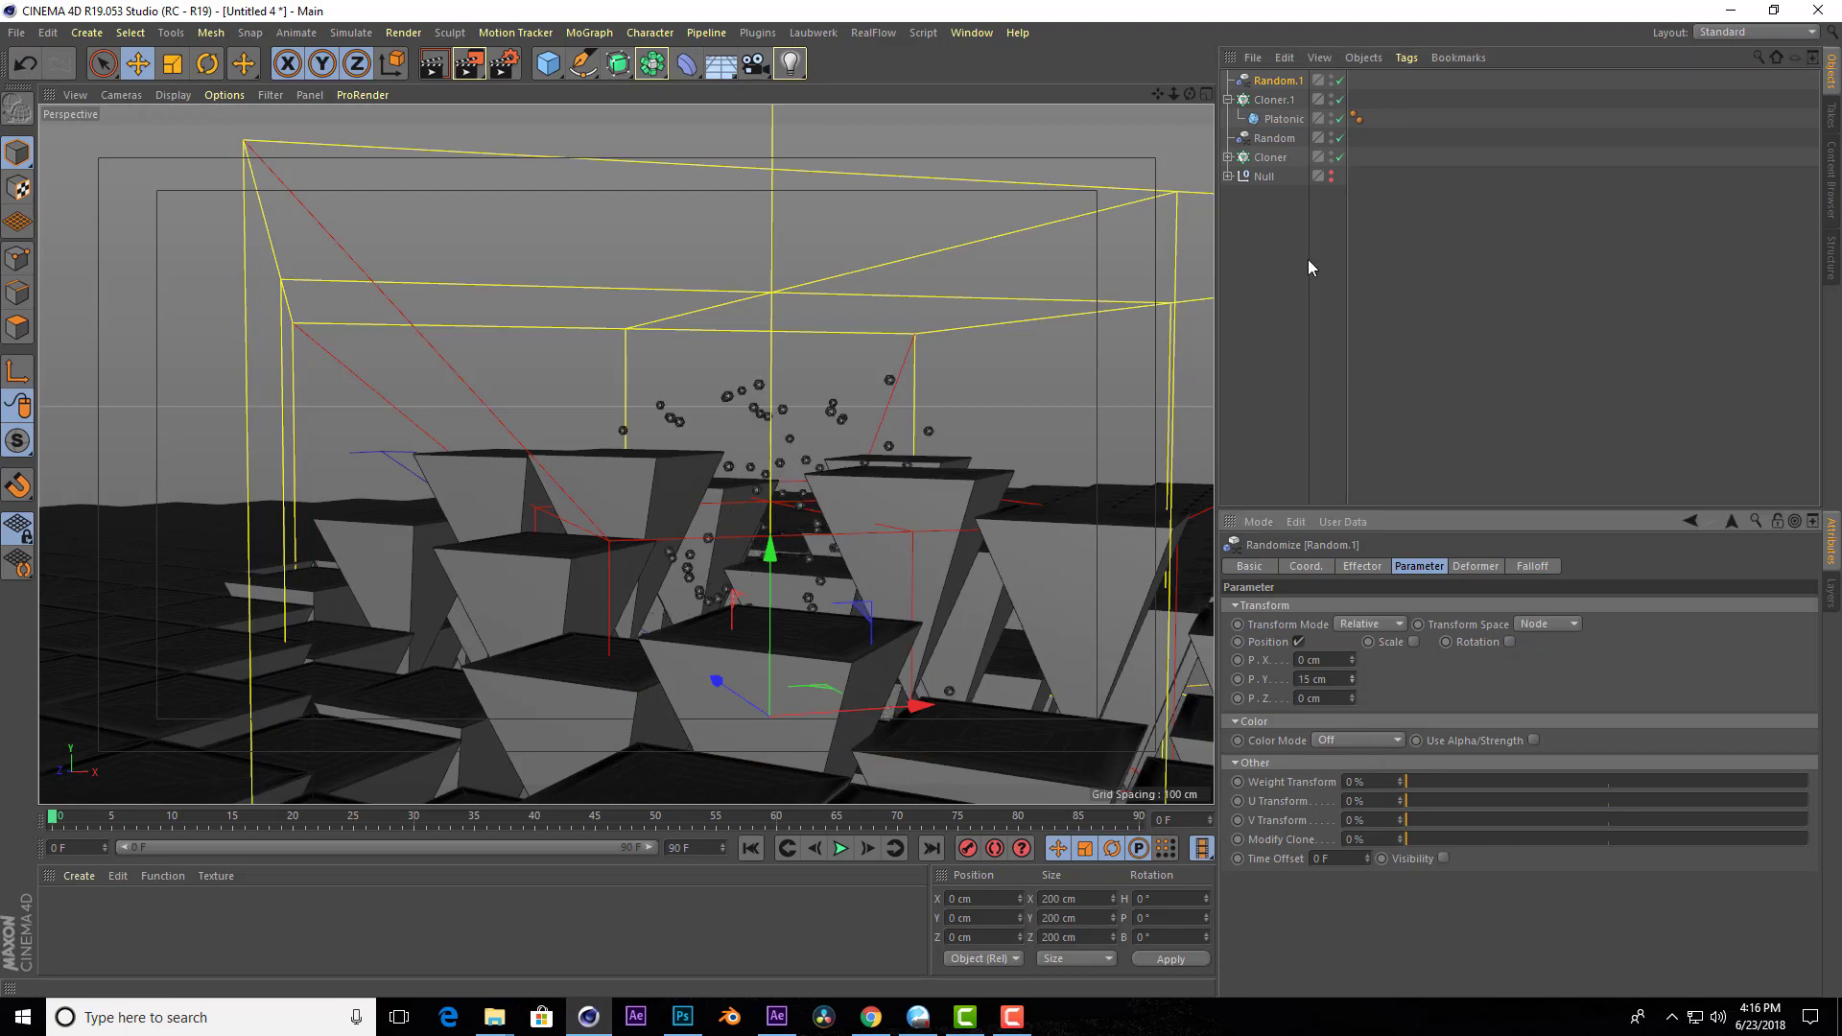
drag(1191, 94, 1180, 134)
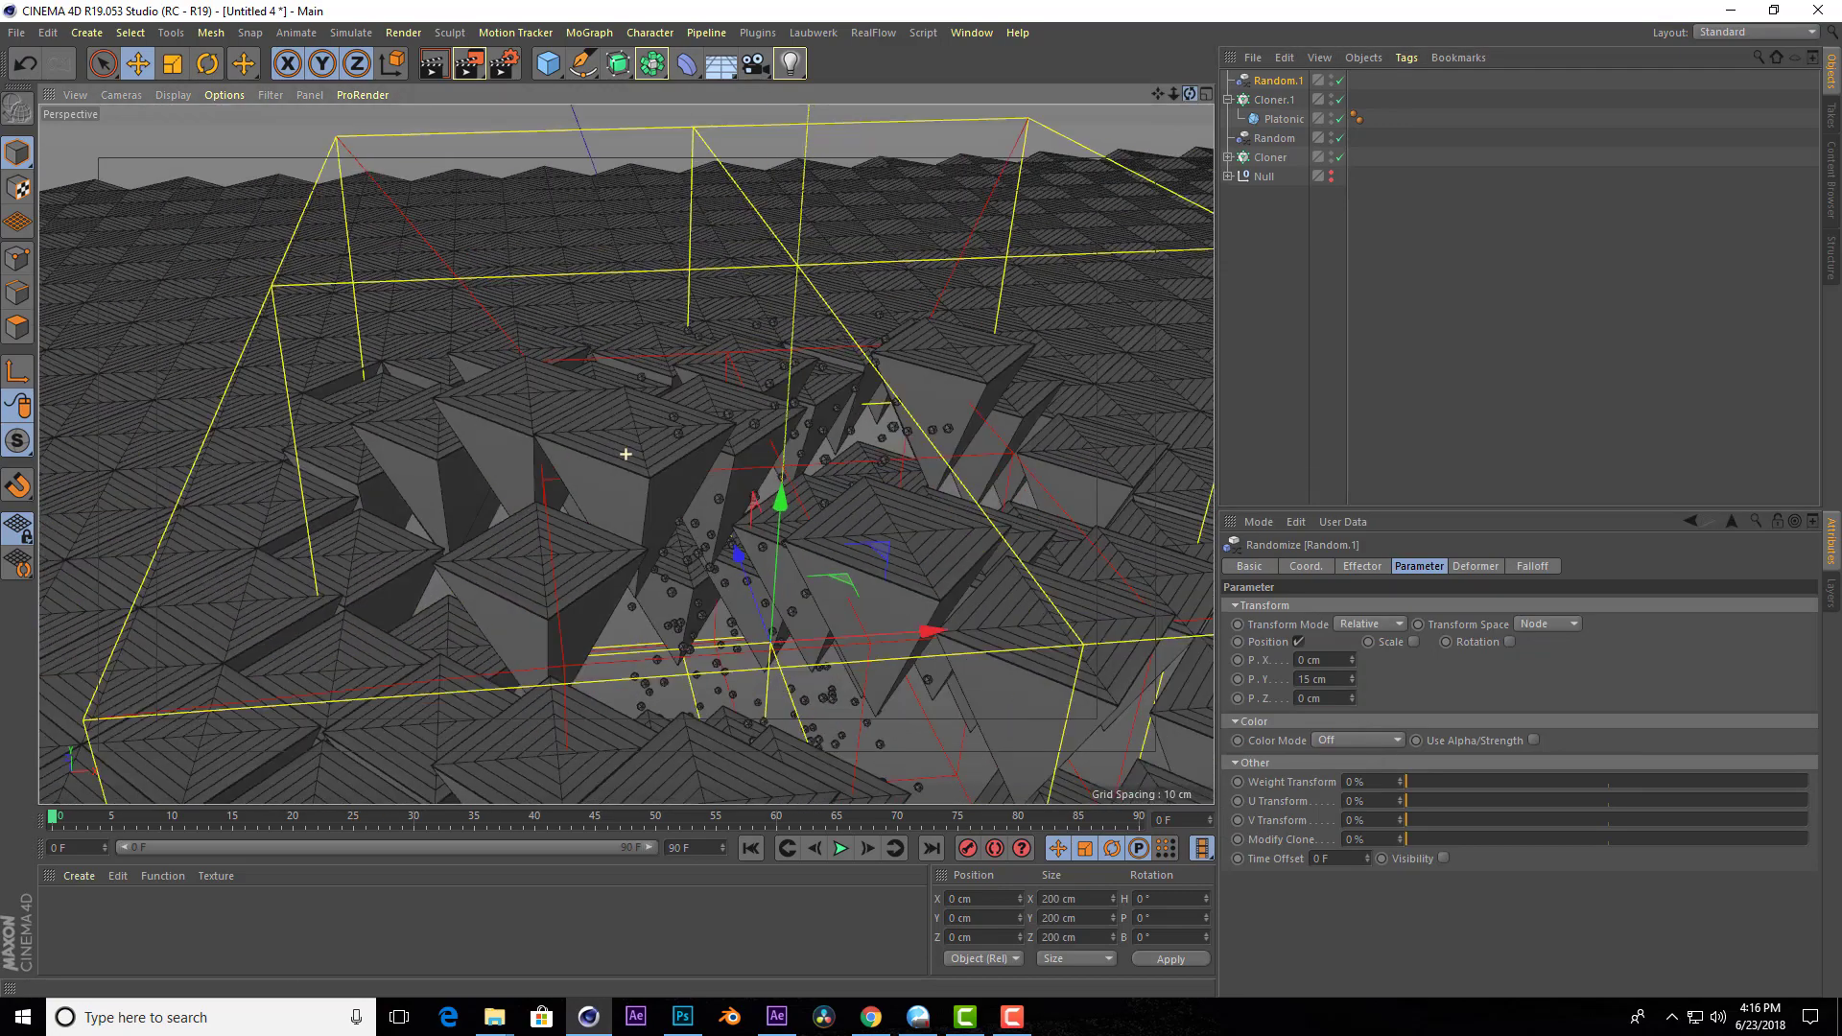
drag(626, 454, 633, 412)
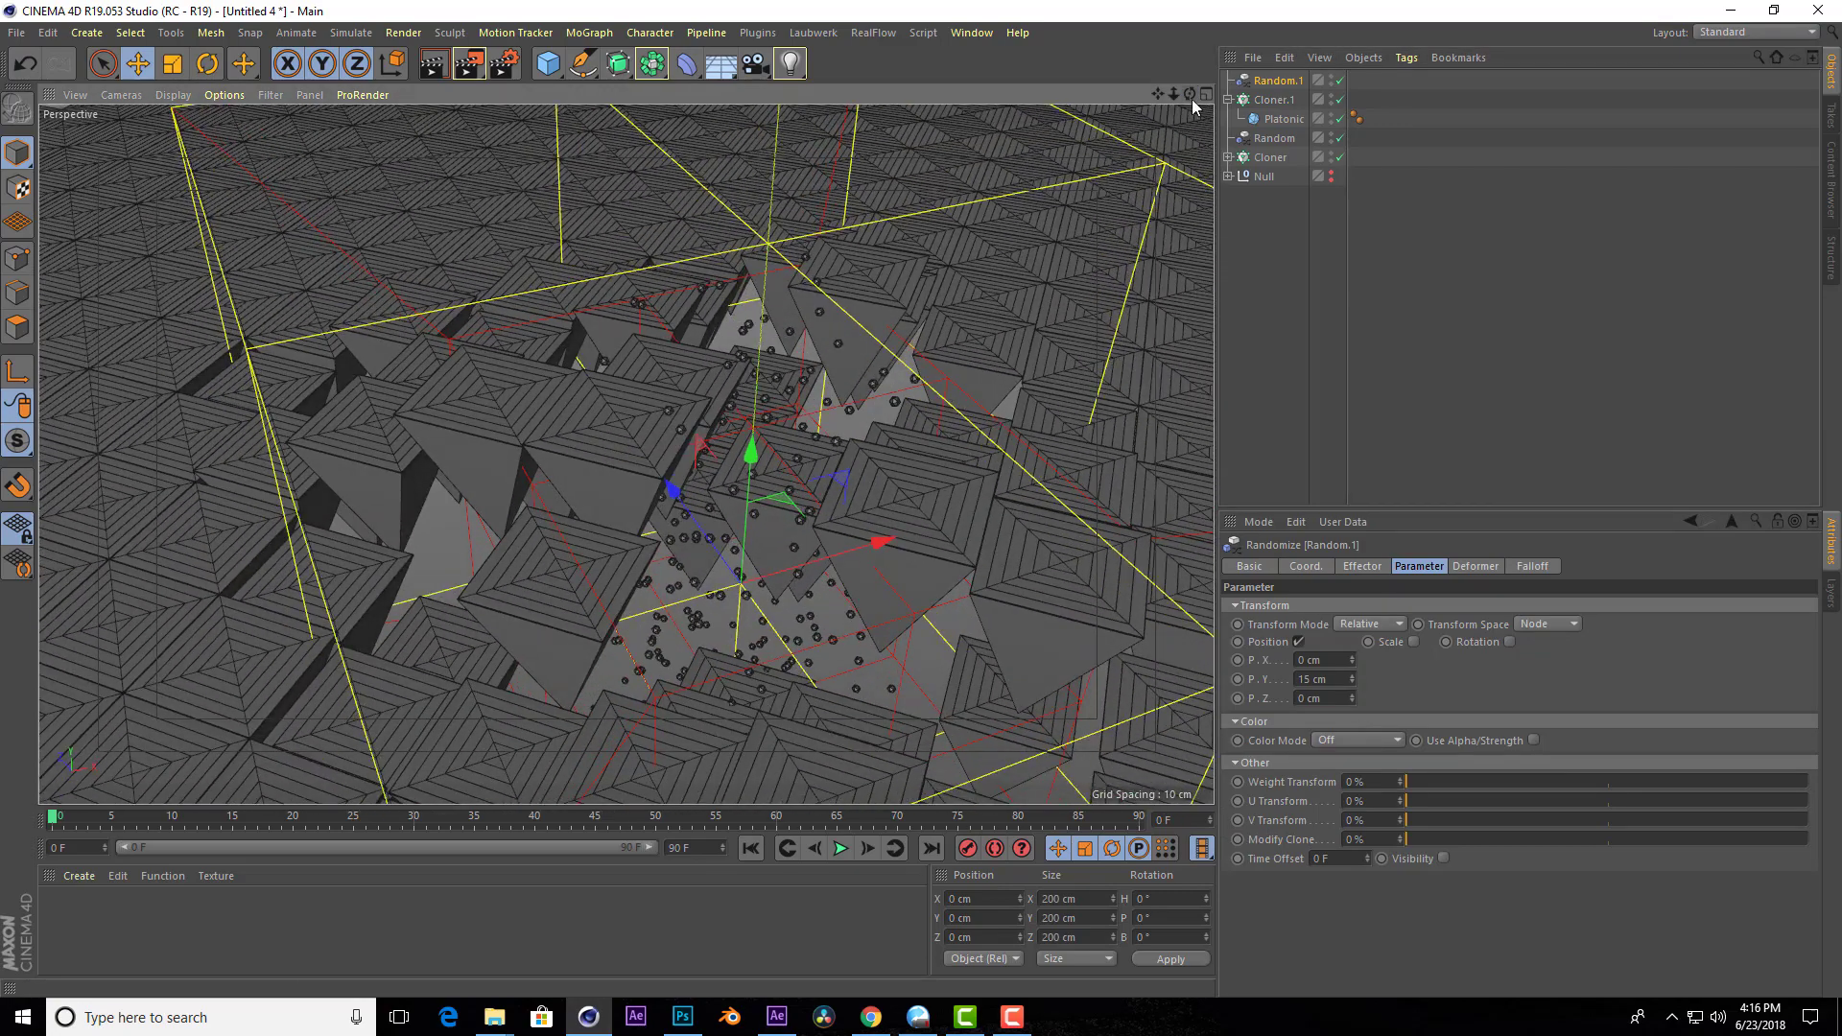
Enable random uniform scaling with a scale amount of -1.
click(1415, 642)
click(1461, 718)
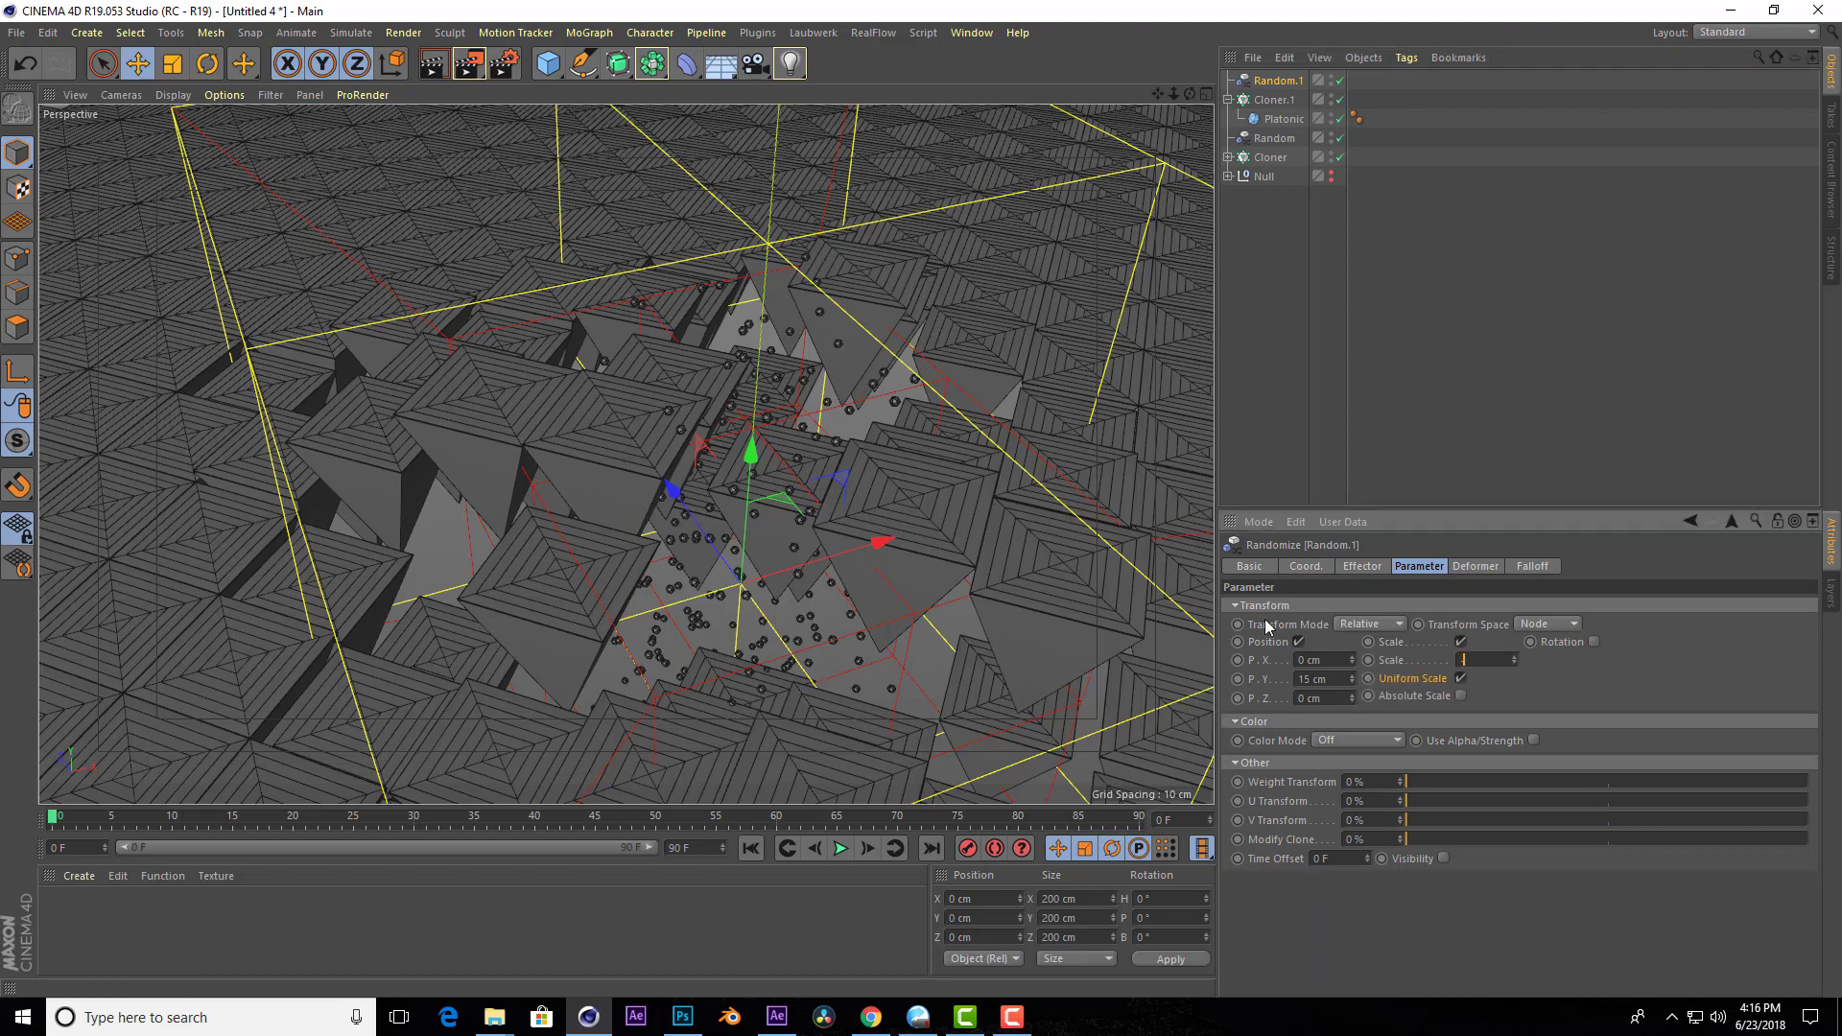
text(-1)
key(Return)
alt+drag(614, 451, 626, 454)
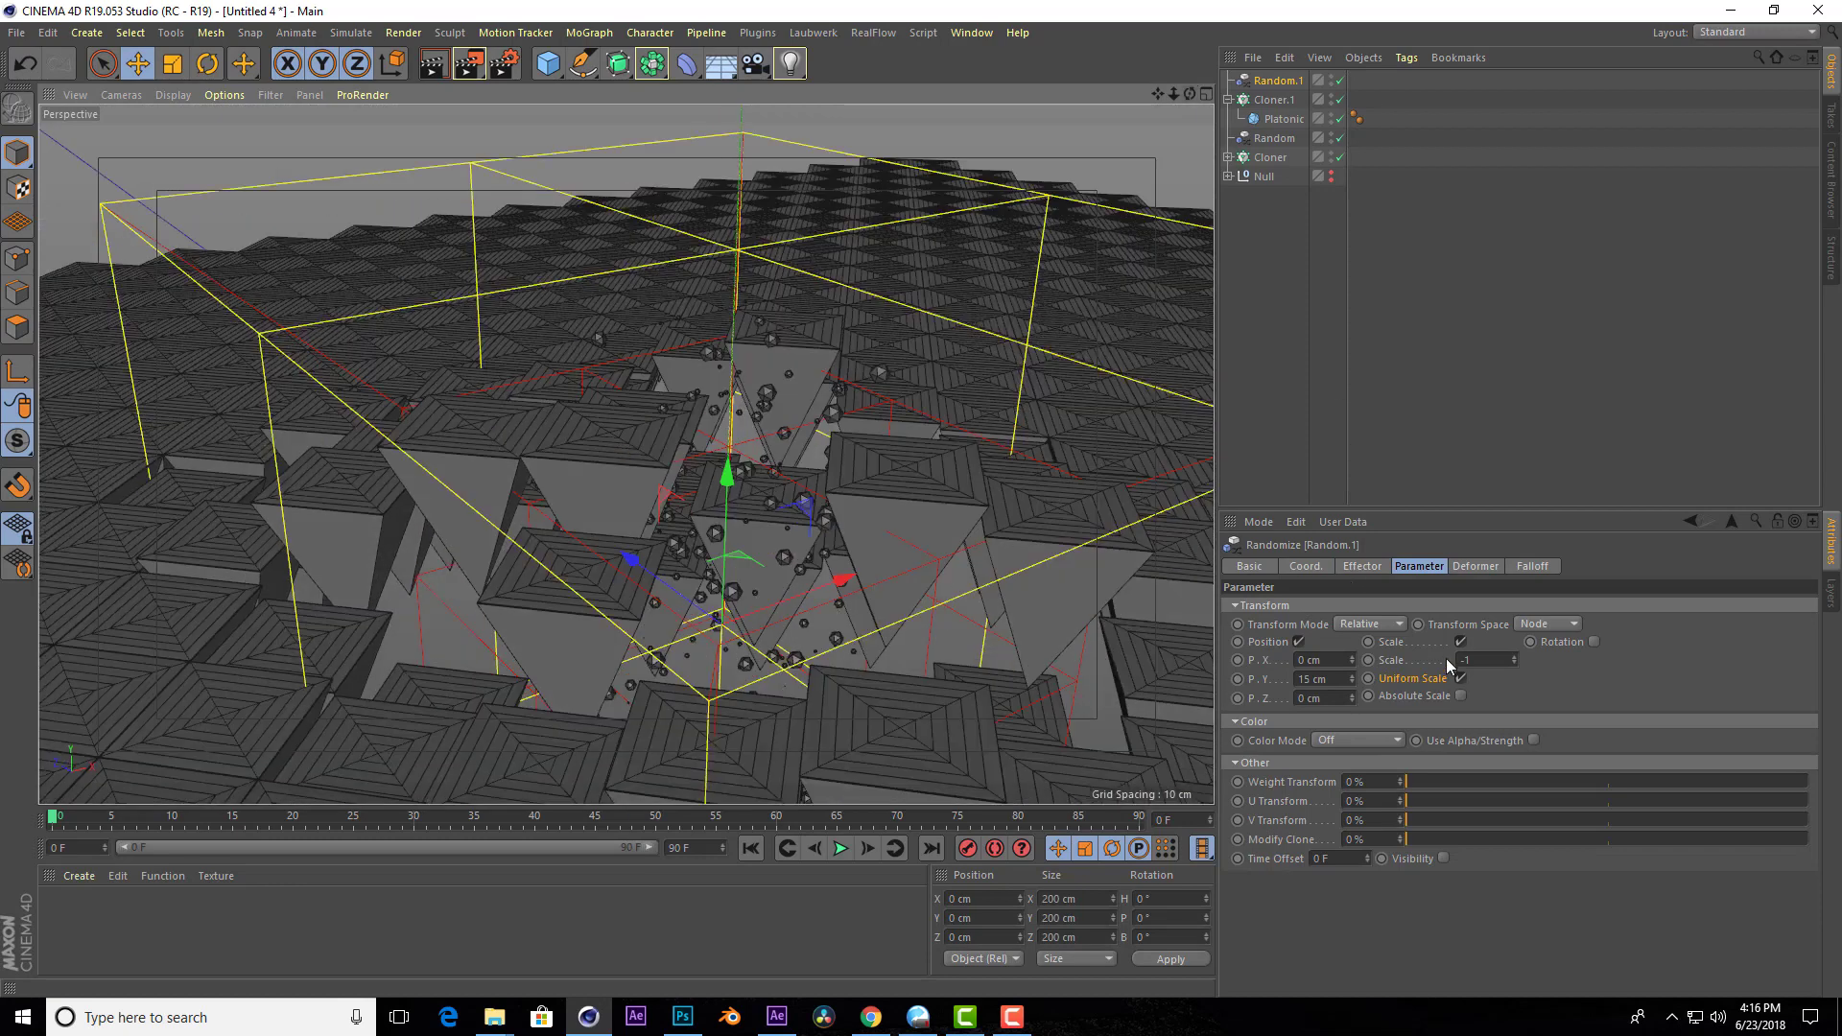
Enable random rotation with a raised pitch value, then reselect Cloner.1.
click(1594, 642)
mouse_move(1648, 679)
mouse_down()
mouse_move(1648, 653)
mouse_move(1654, 672)
mouse_up()
click(1275, 99)
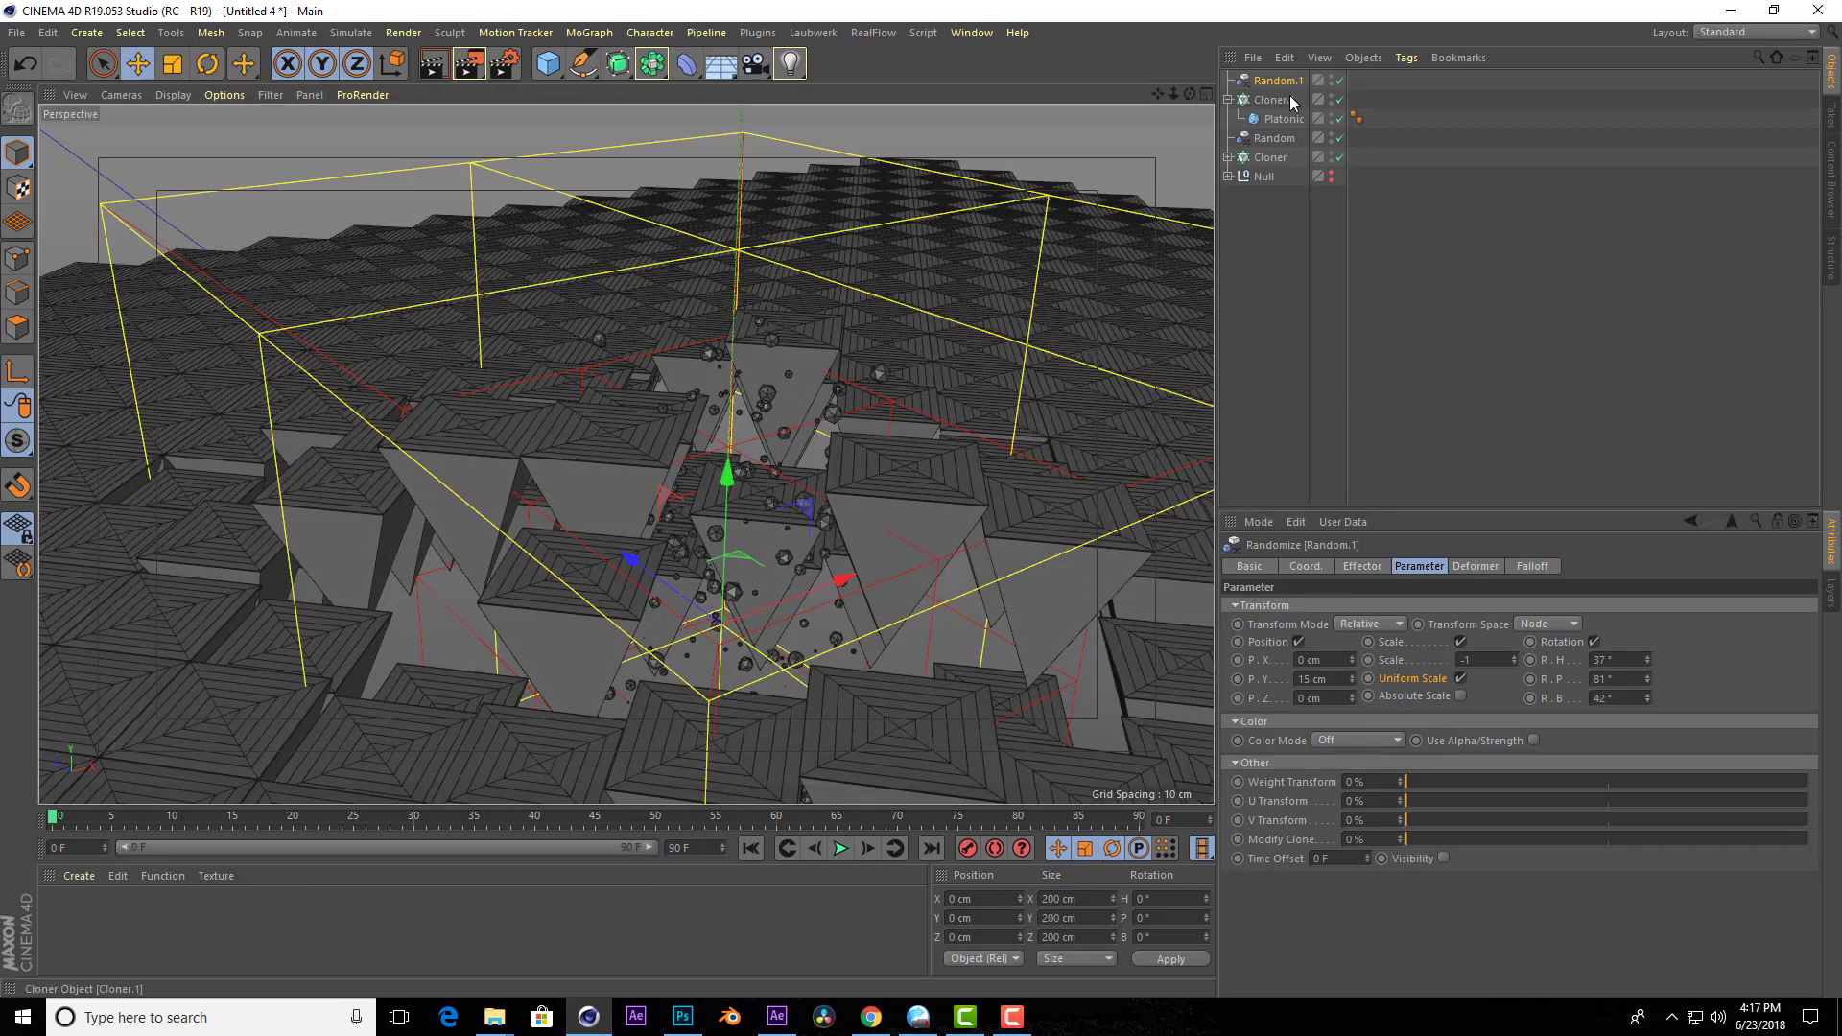
click(1363, 566)
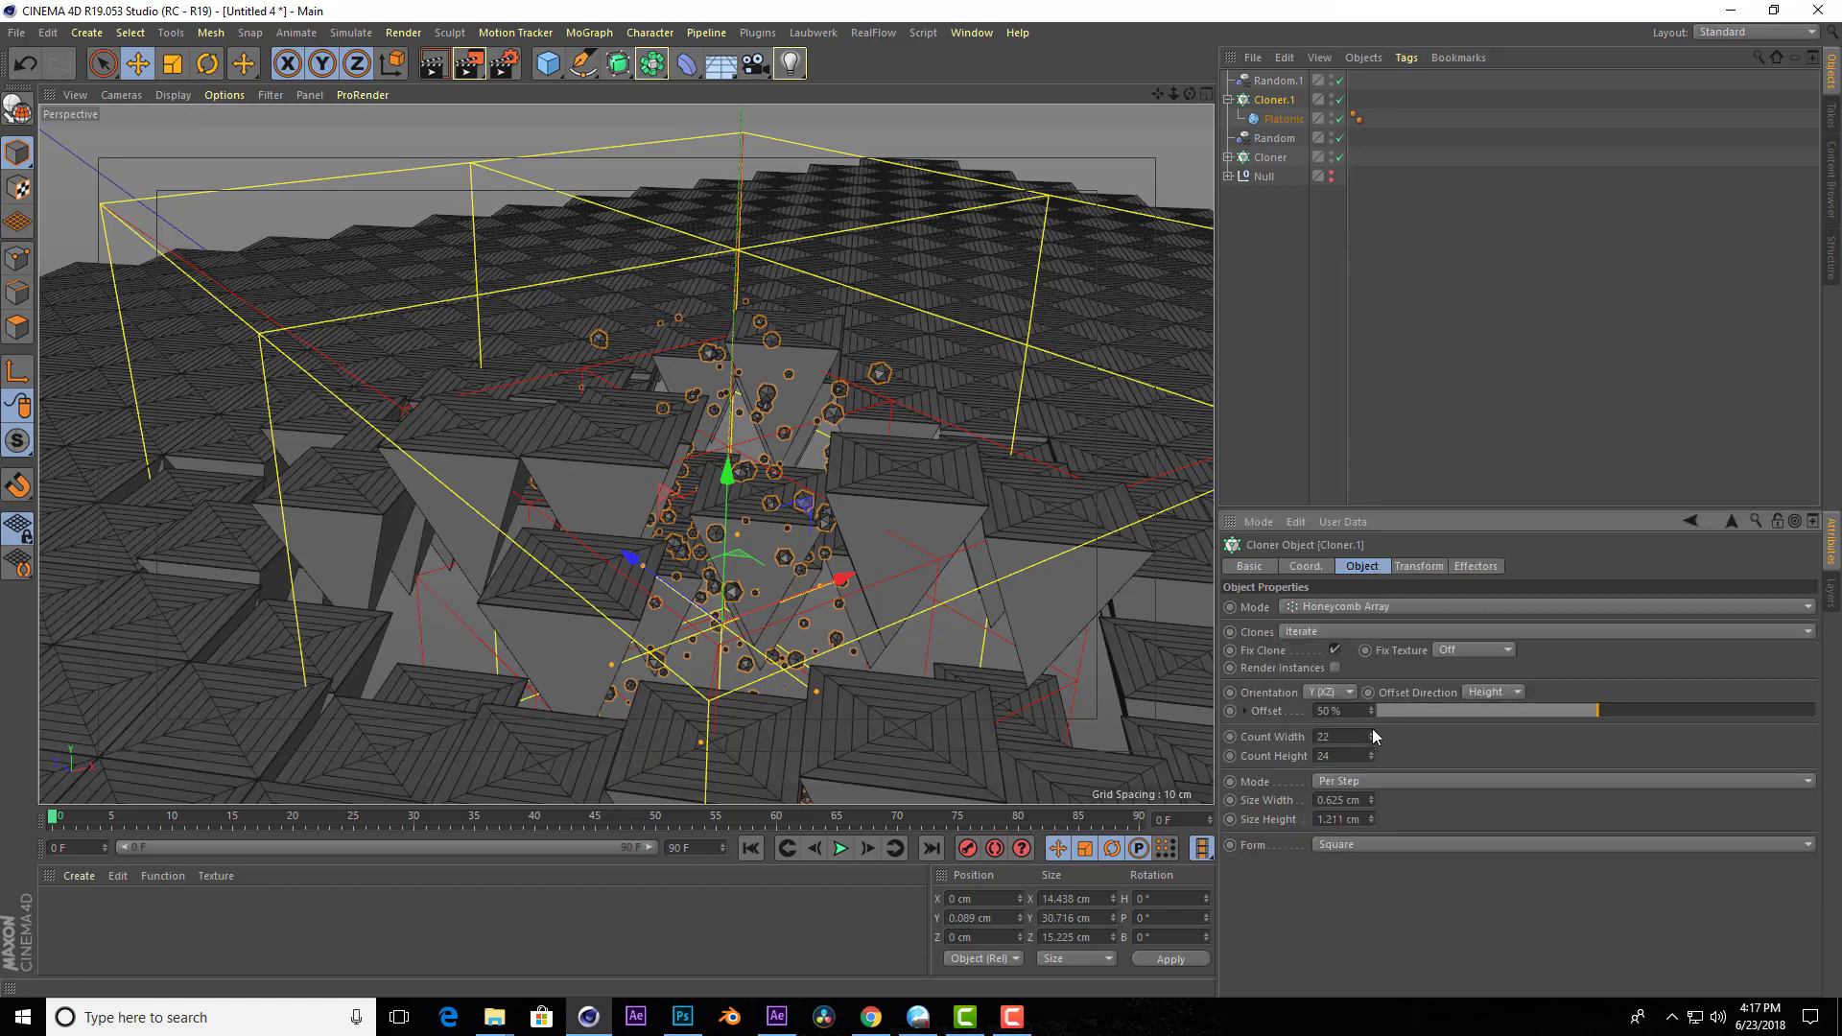
Expand the sphere field to 41 by 26 with 0.625 cm width and 2.211 cm height spacing.
mouse_move(1372, 736)
mouse_down()
mouse_move(1372, 710)
mouse_move(1374, 748)
mouse_up()
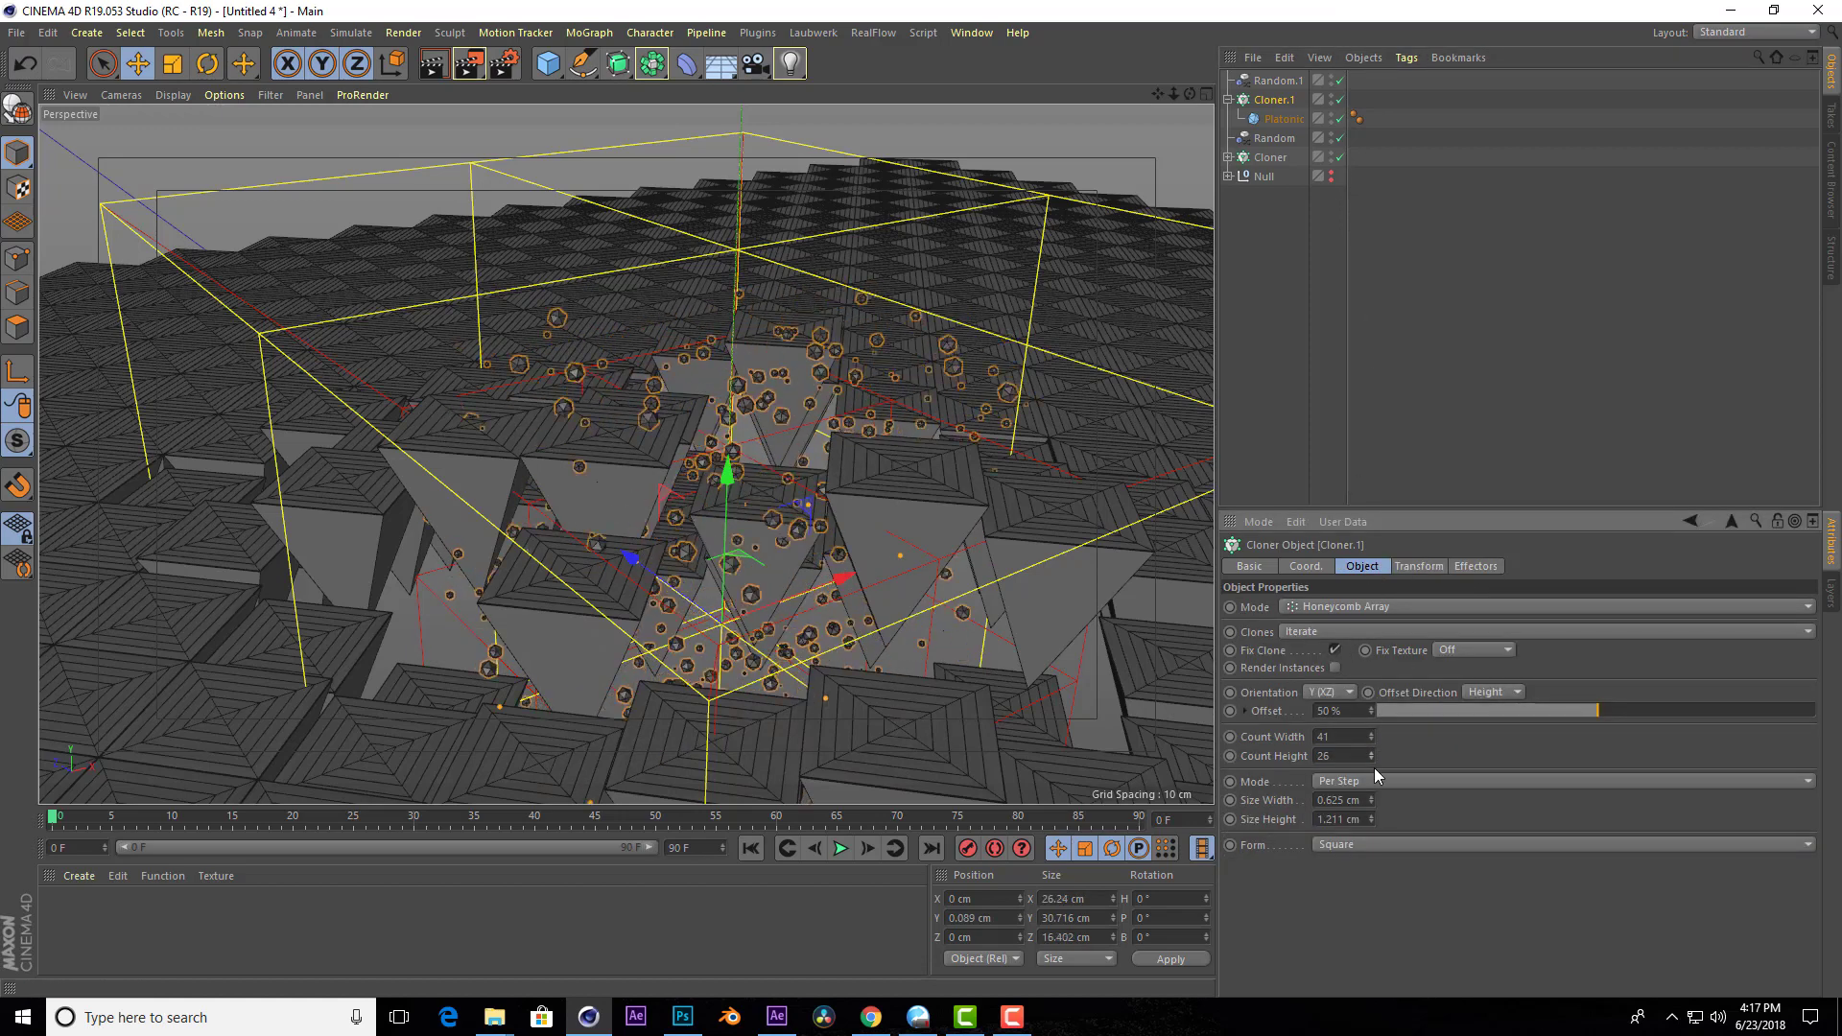
click(1284, 118)
key(t)
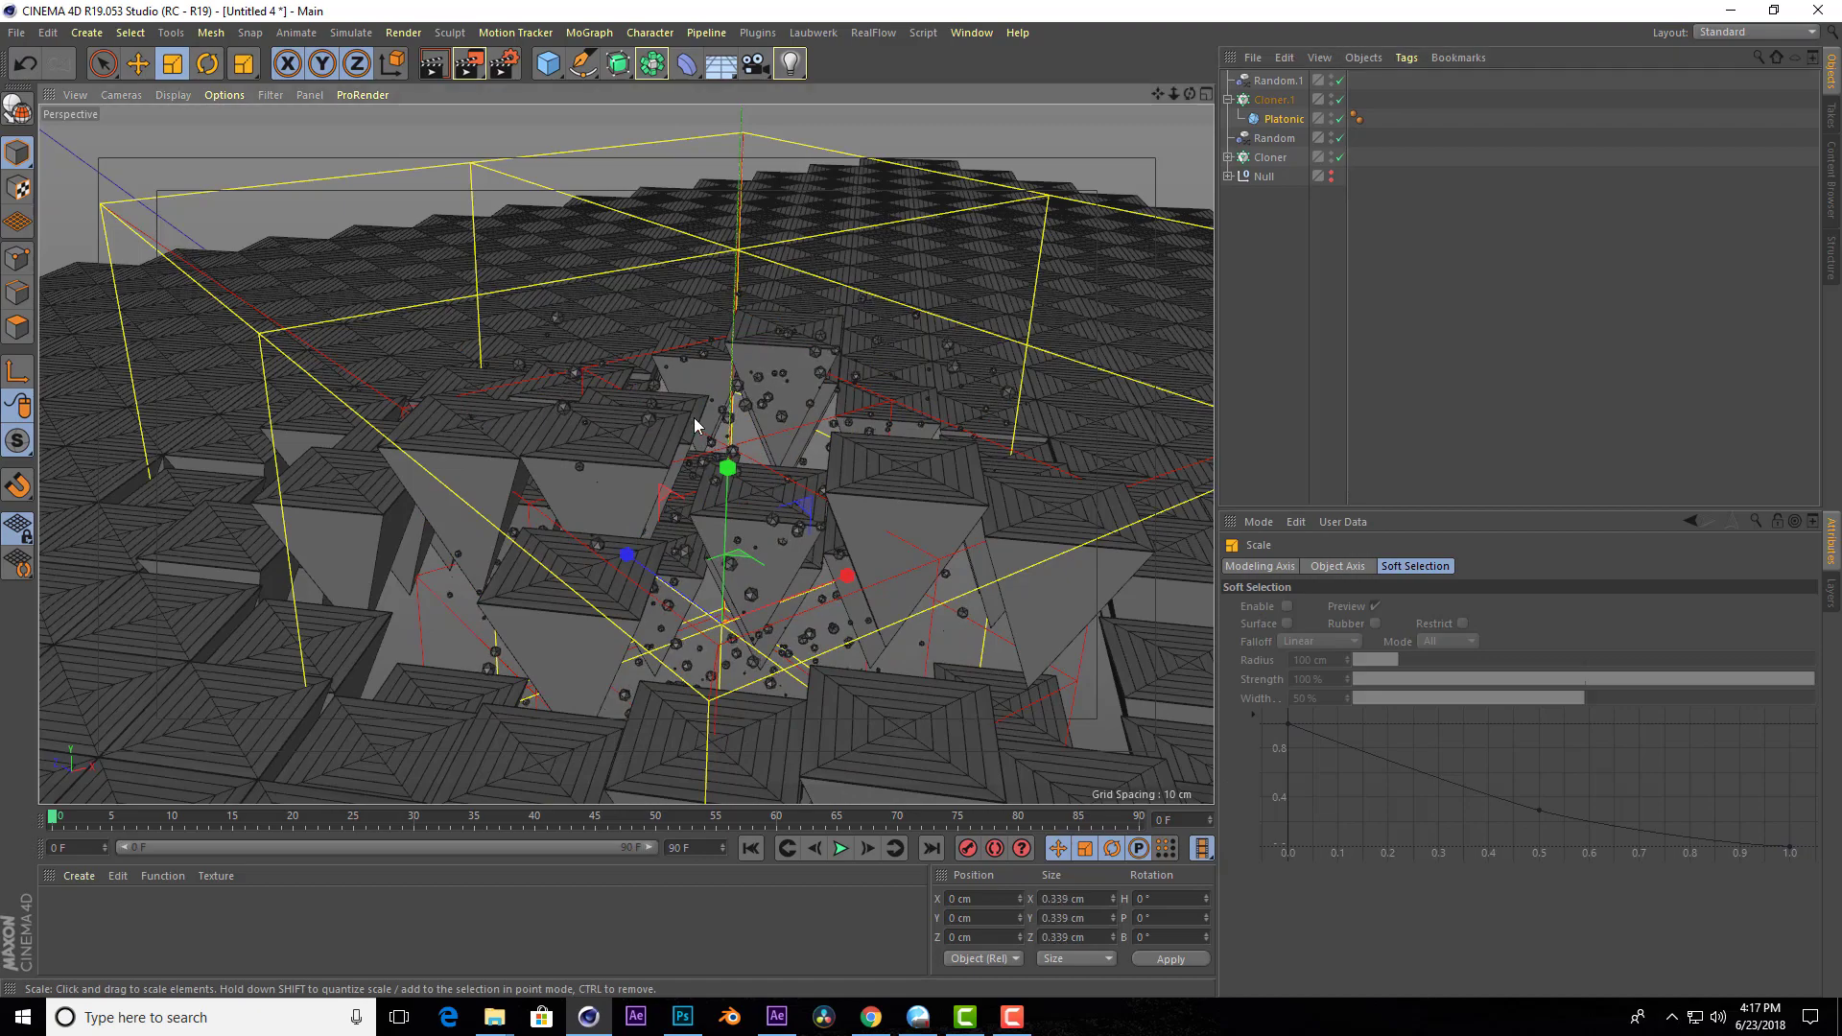
mouse_move(1189, 90)
mouse_down()
mouse_move(625, 454)
mouse_move(715, 495)
mouse_up()
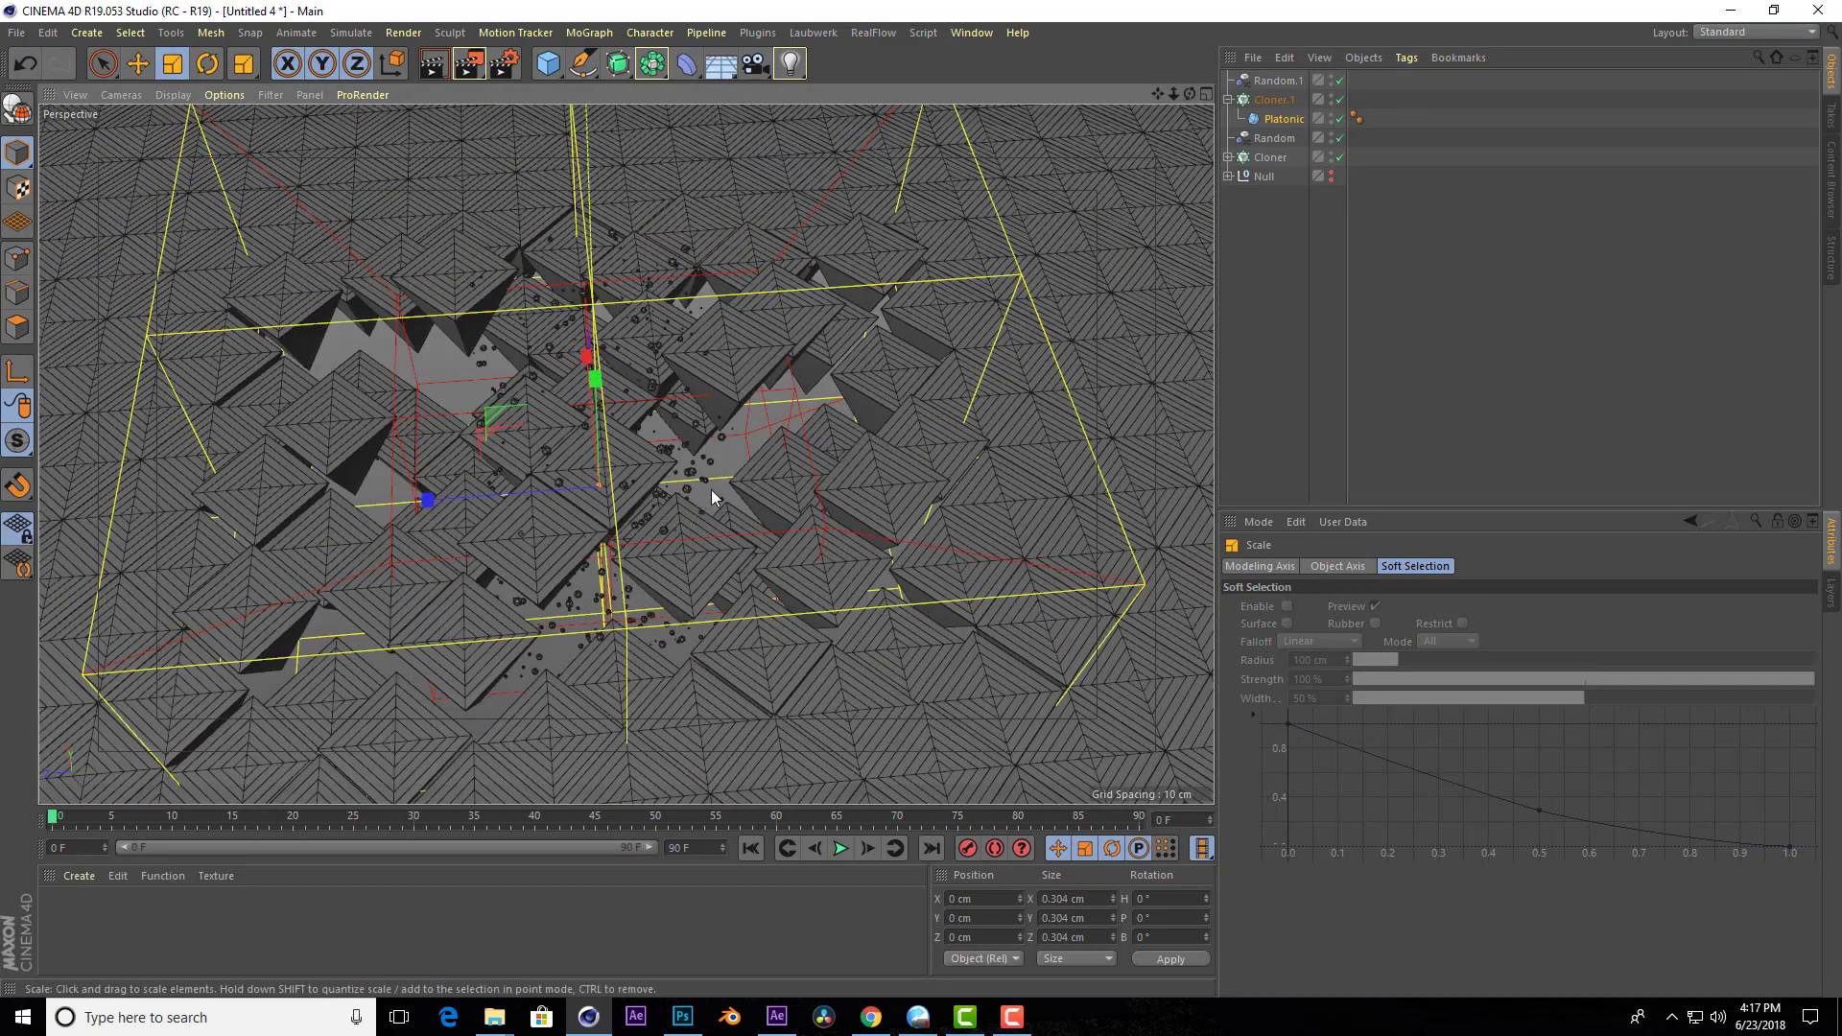
click(715, 494)
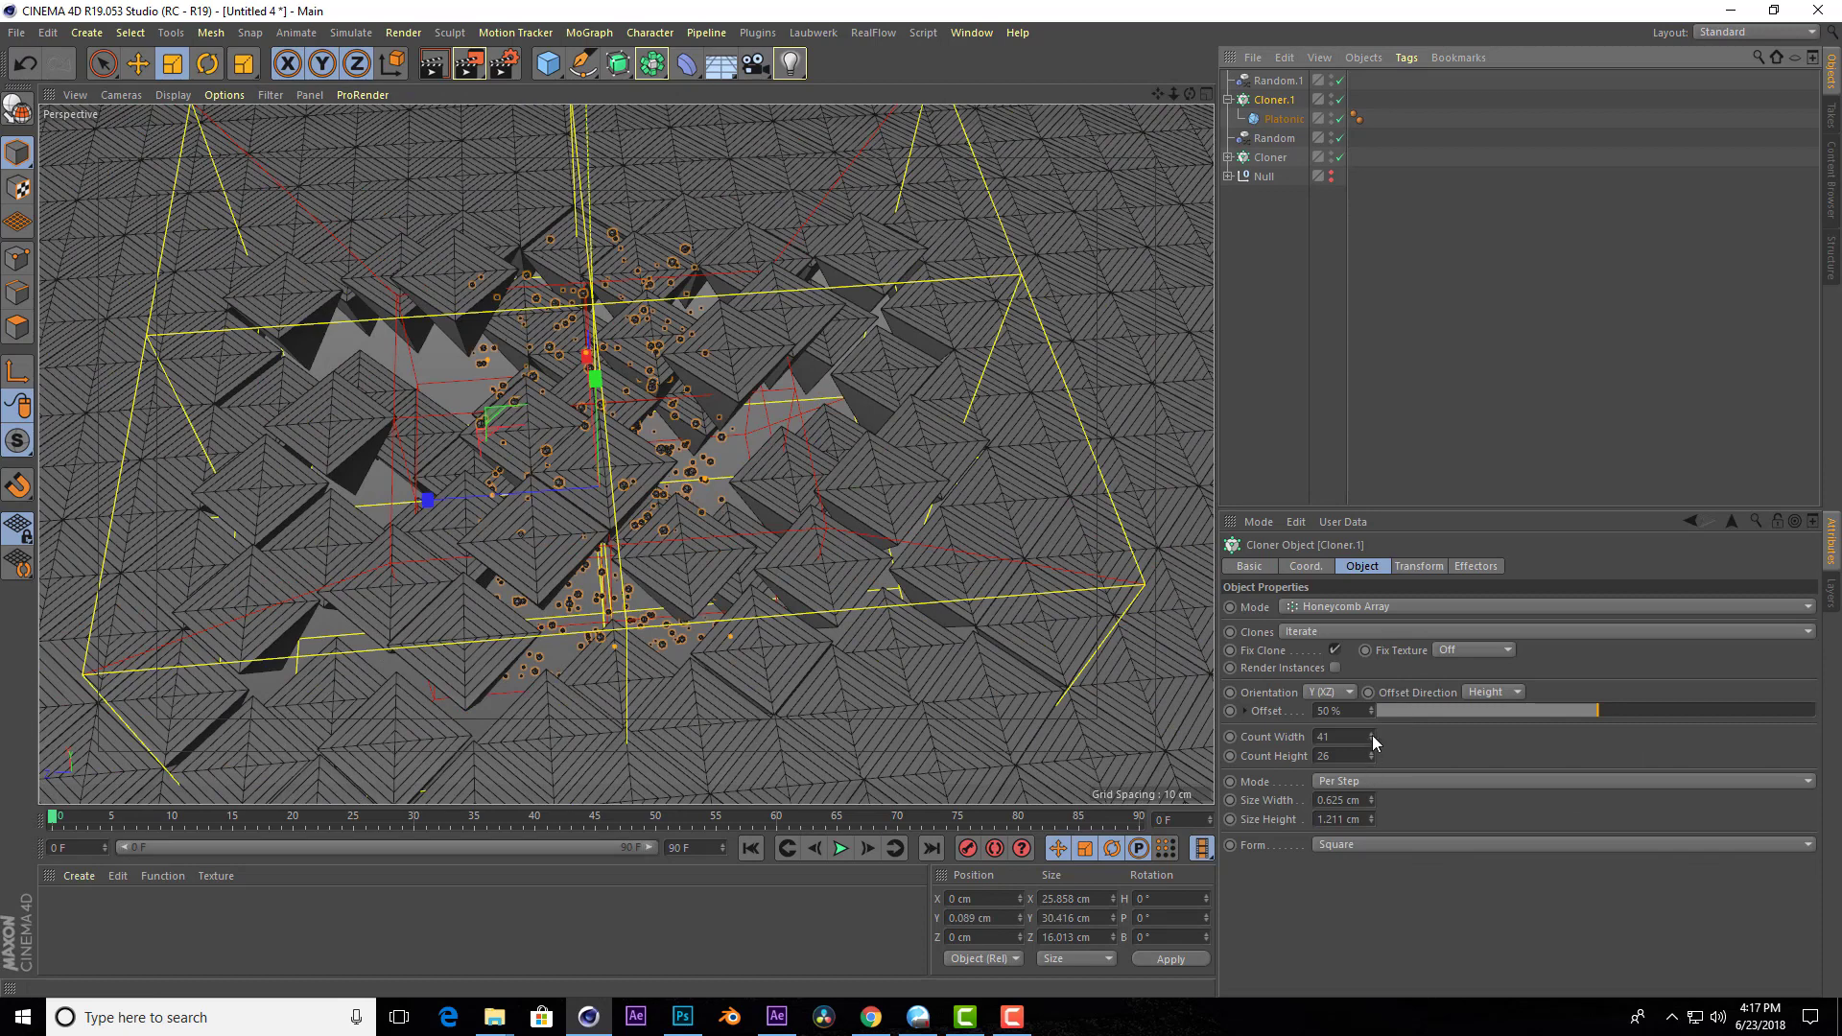
click(1373, 802)
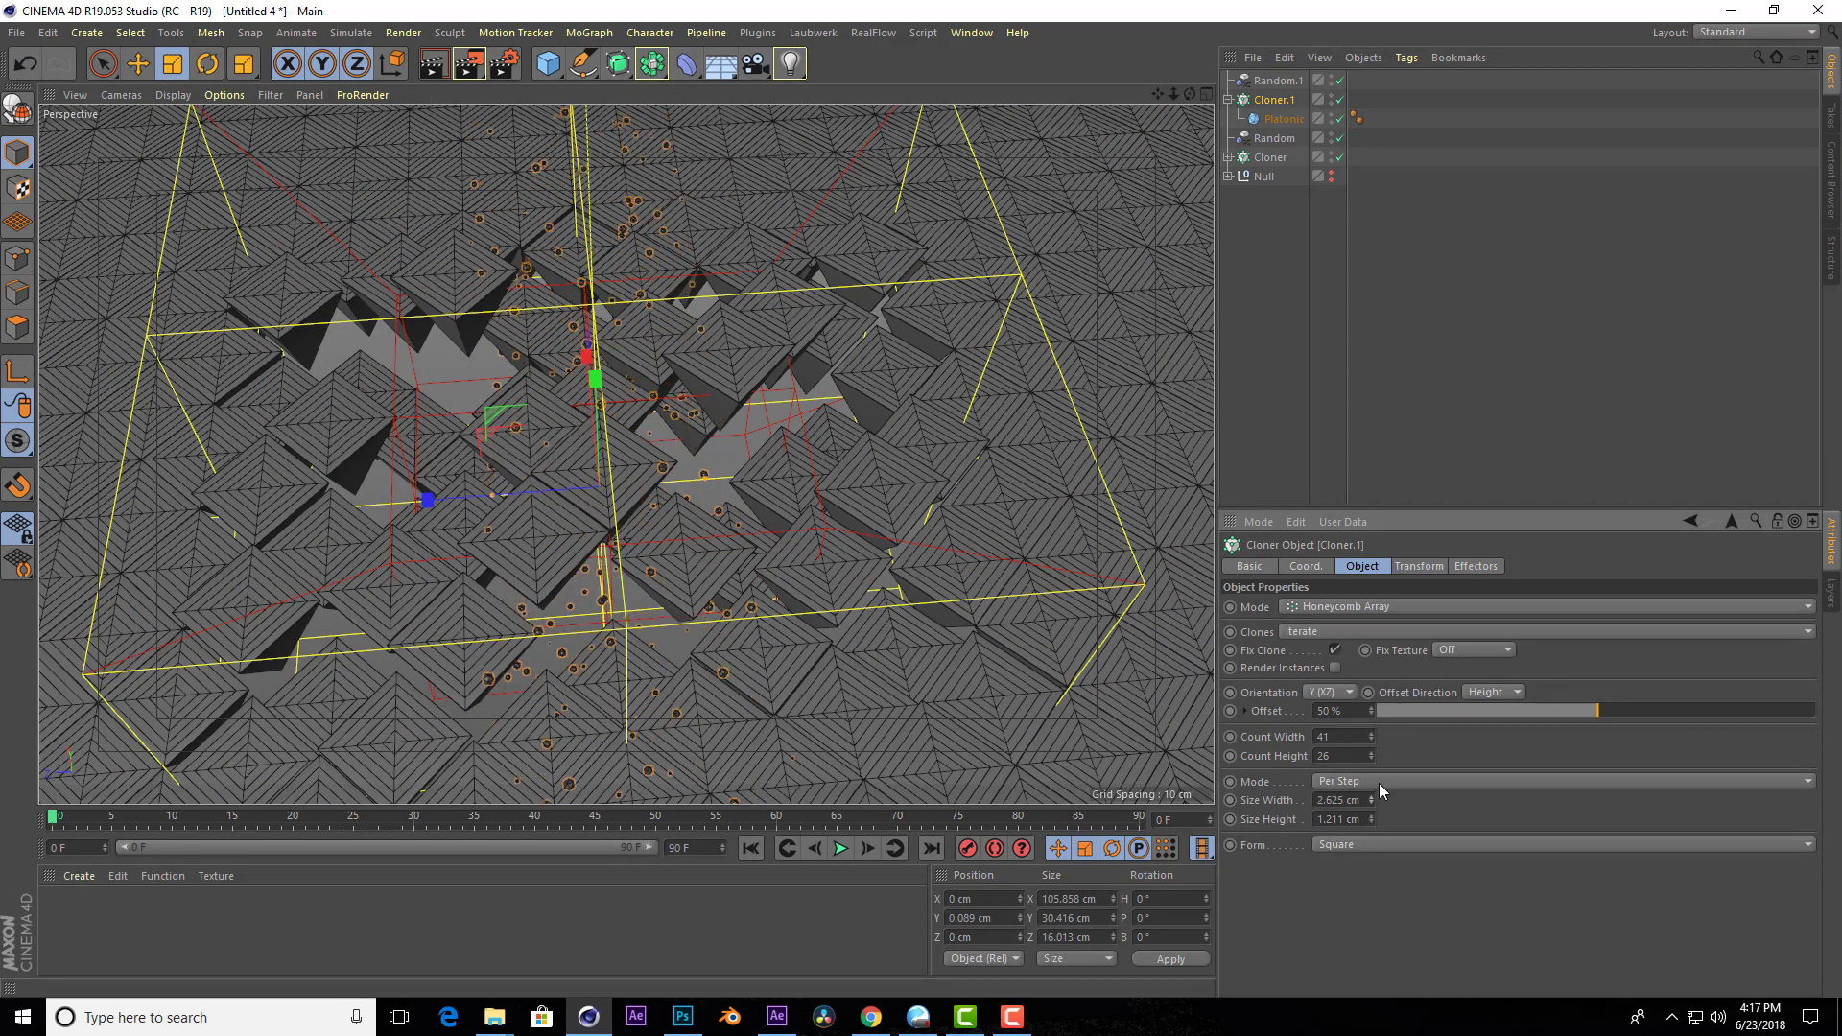
click(1372, 815)
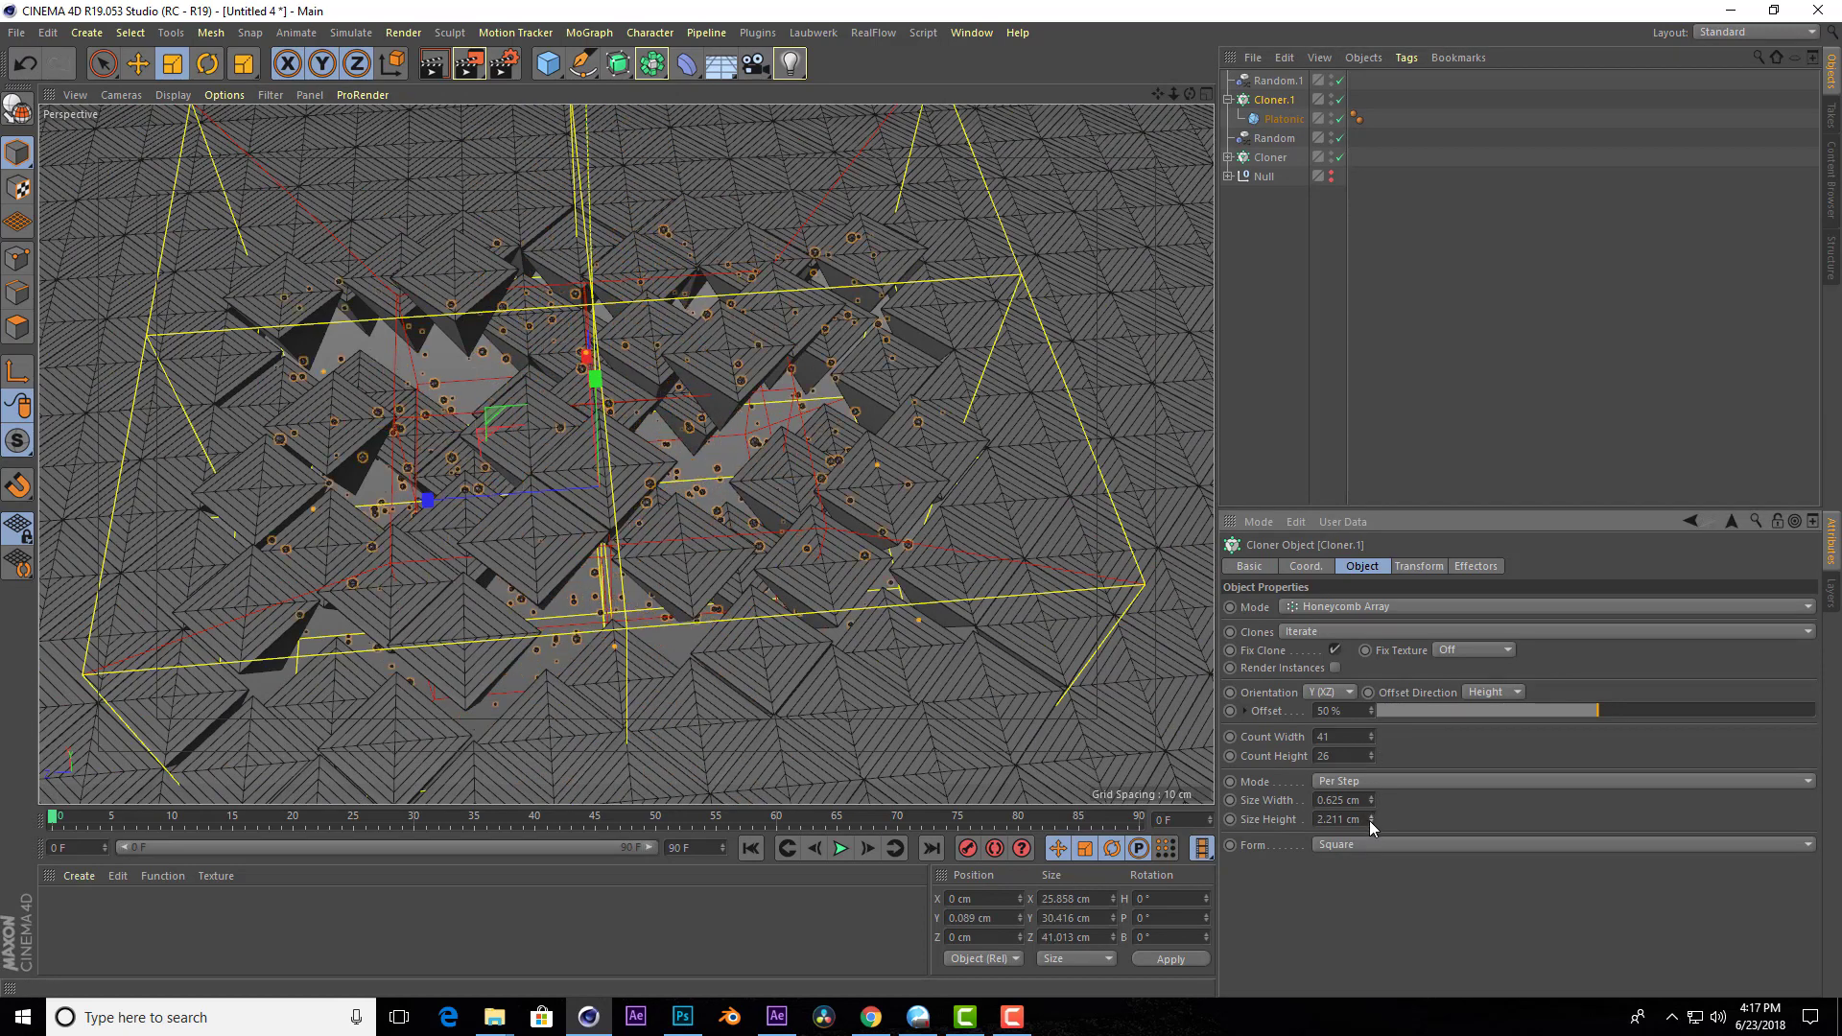
Orbit to low and overhead angles and render previews of the spheres above the pyramids.
mouse_move(614, 614)
alt+mouse_down()
mouse_move(626, 454)
mouse_move(982, 514)
mouse_move(1209, 374)
alt+mouse_up()
click(439, 65)
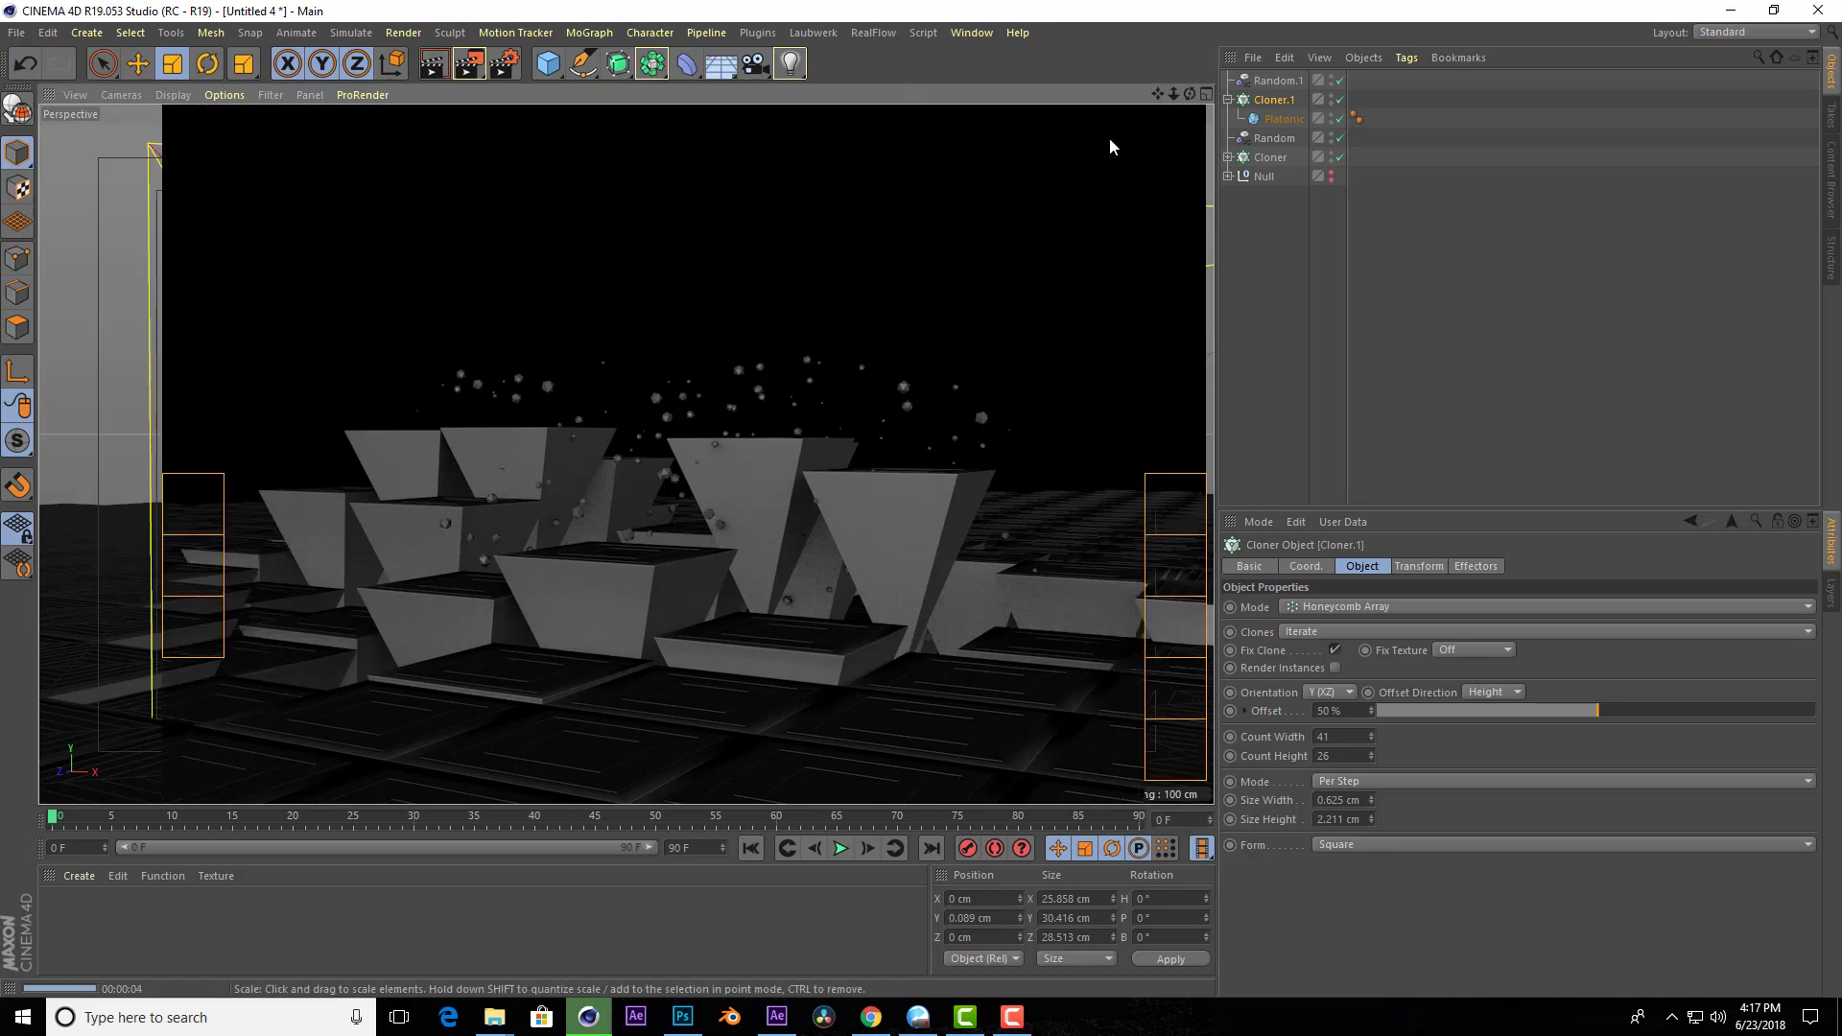
drag(1190, 94, 1190, 192)
scroll(455, 336, down, 3)
click(139, 66)
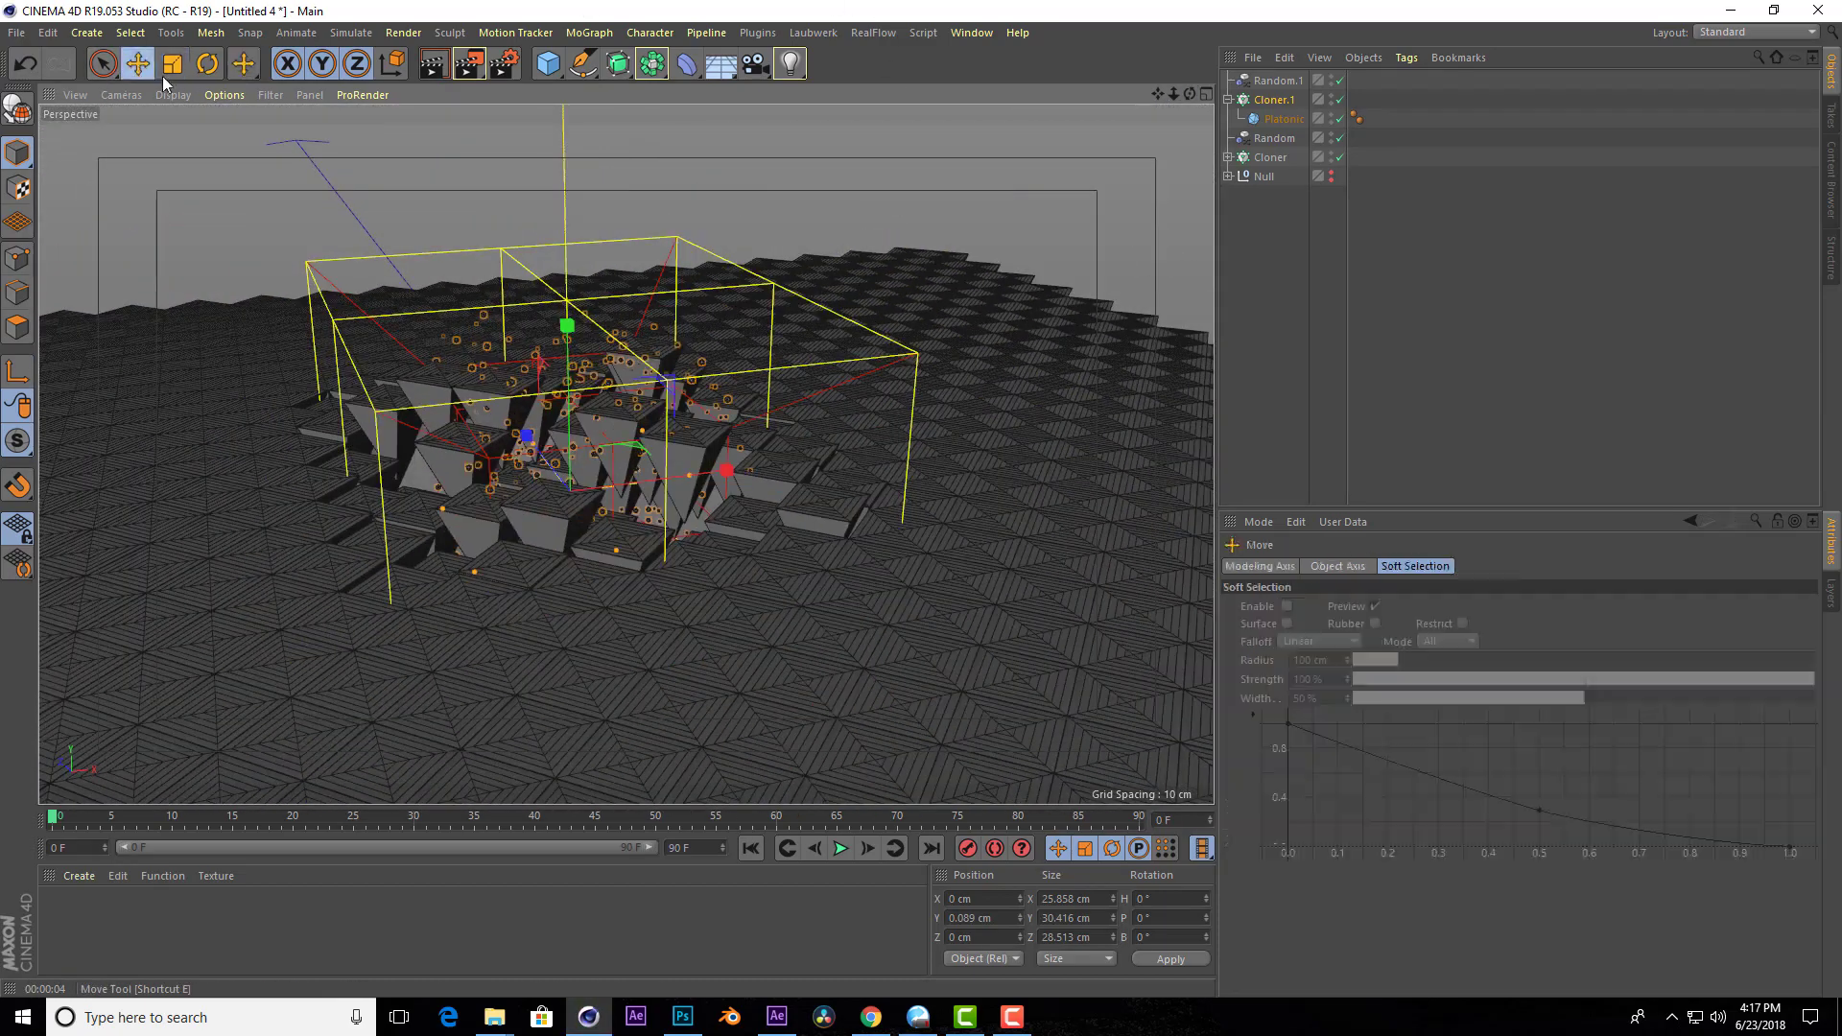
click(606, 415)
drag(1190, 94, 1182, 107)
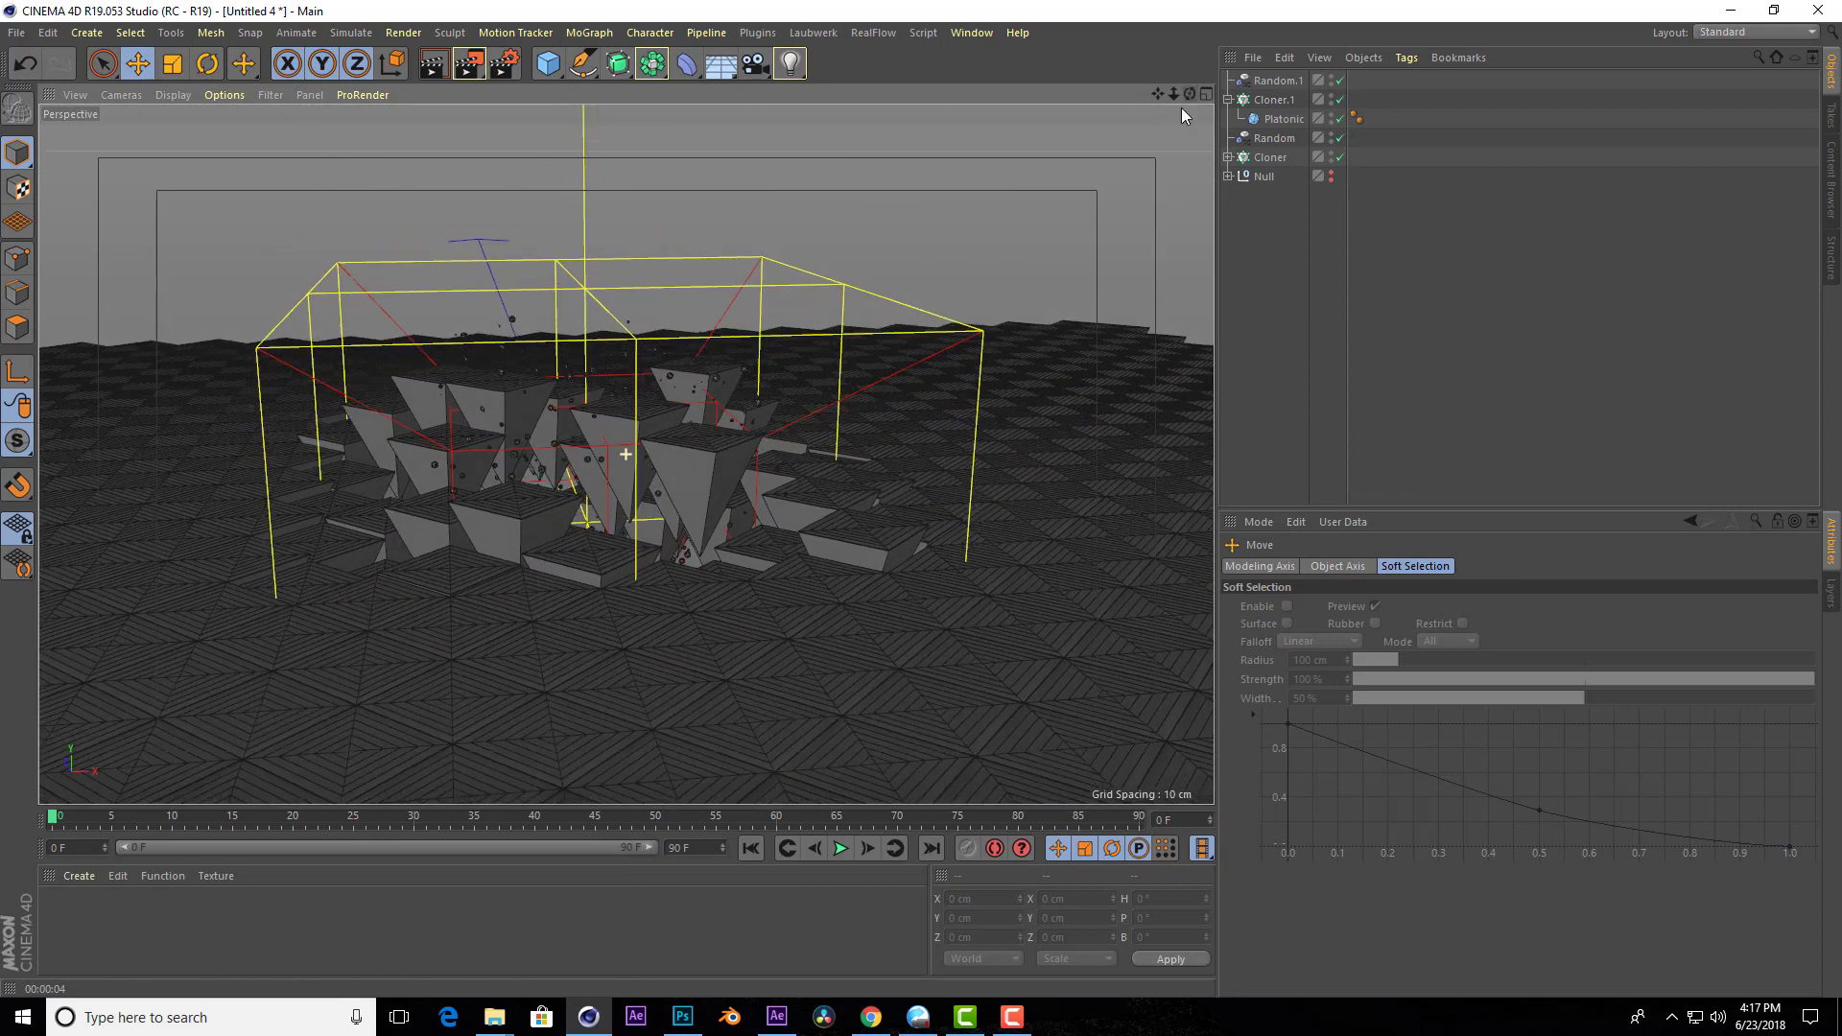
scroll(476, 230, up, 3)
click(433, 64)
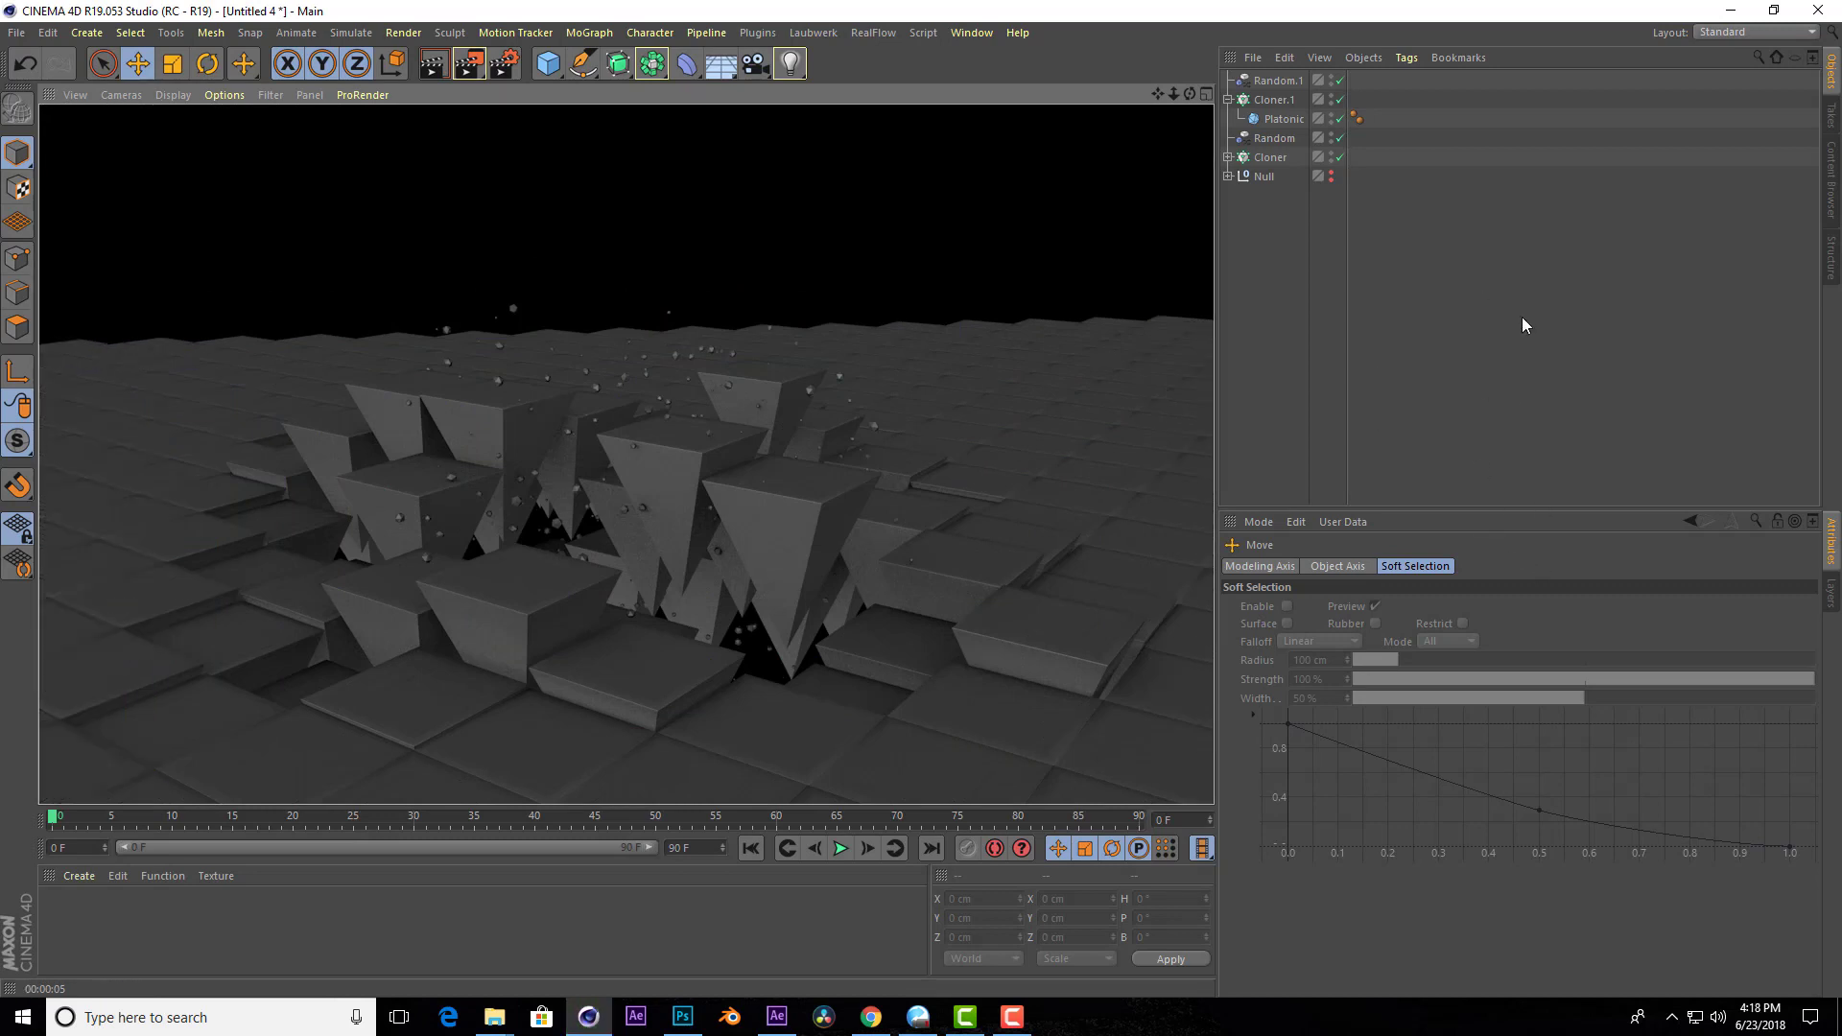
Add a Rigid Body tag to the Platonic sphere and a Collider Body tag to the Cone.
right_click(1281, 119)
click(1589, 340)
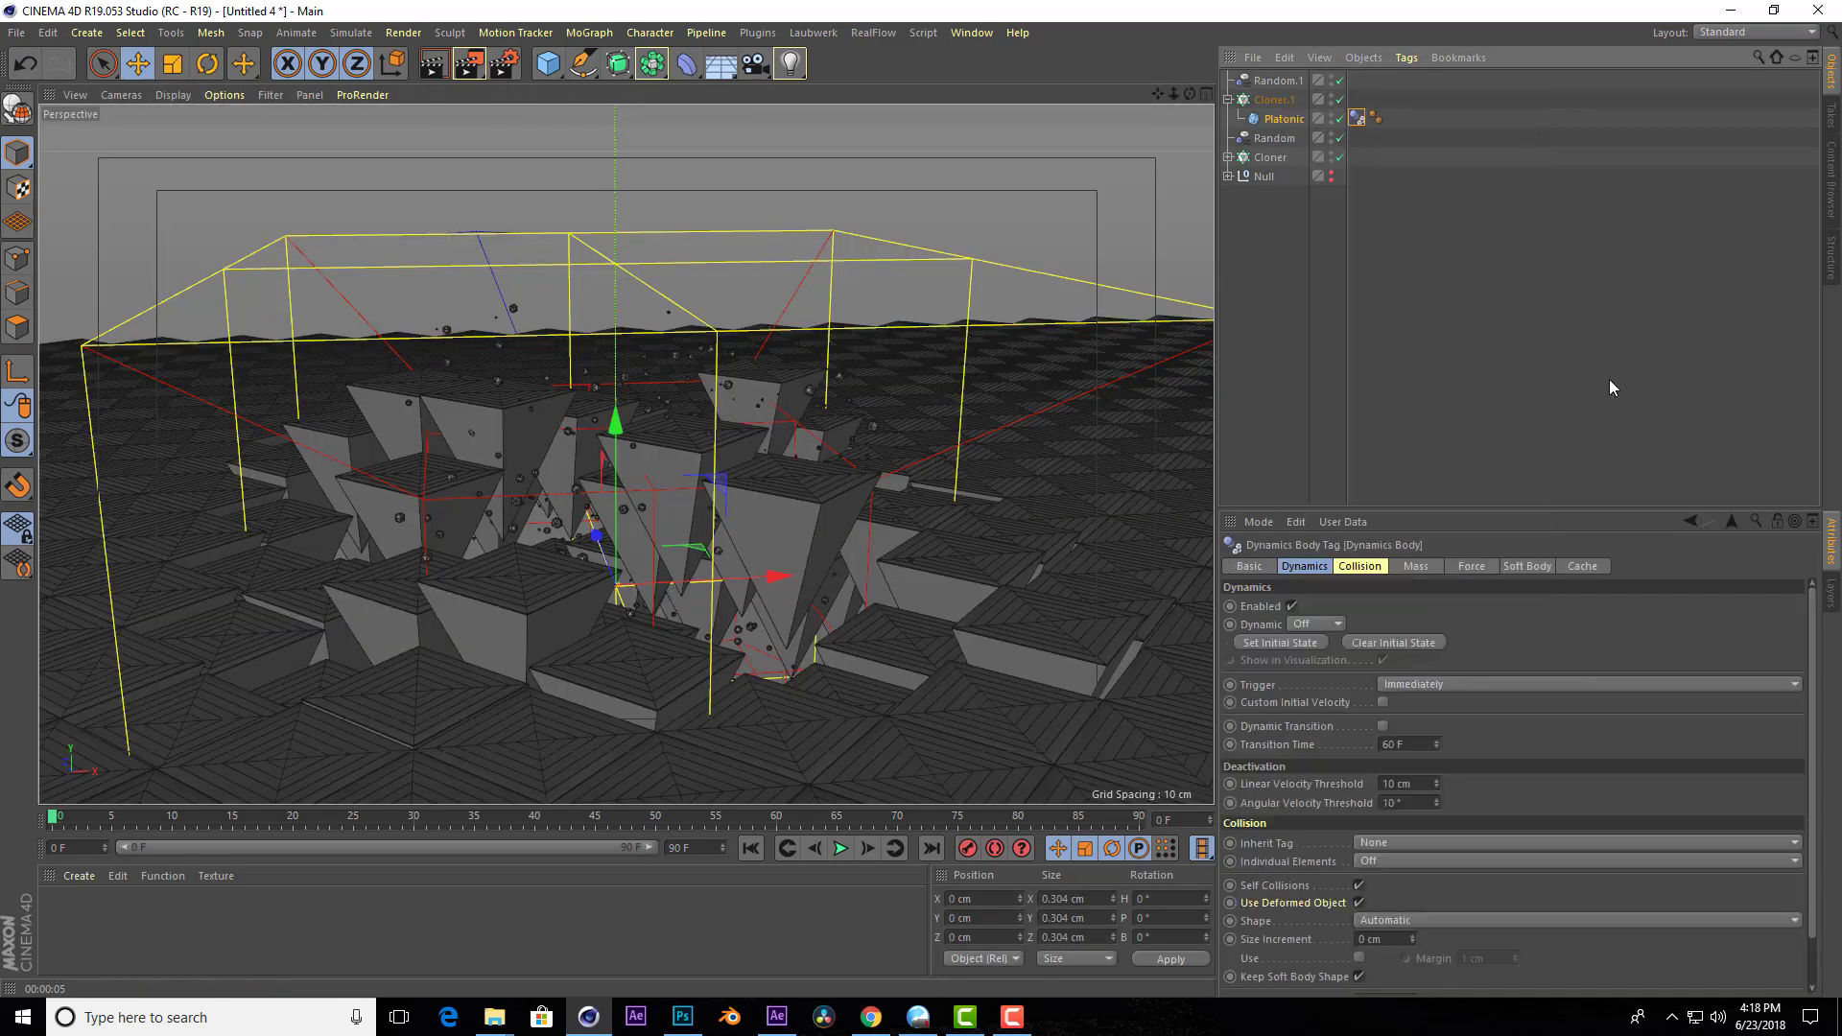
click(1228, 156)
right_click(1276, 177)
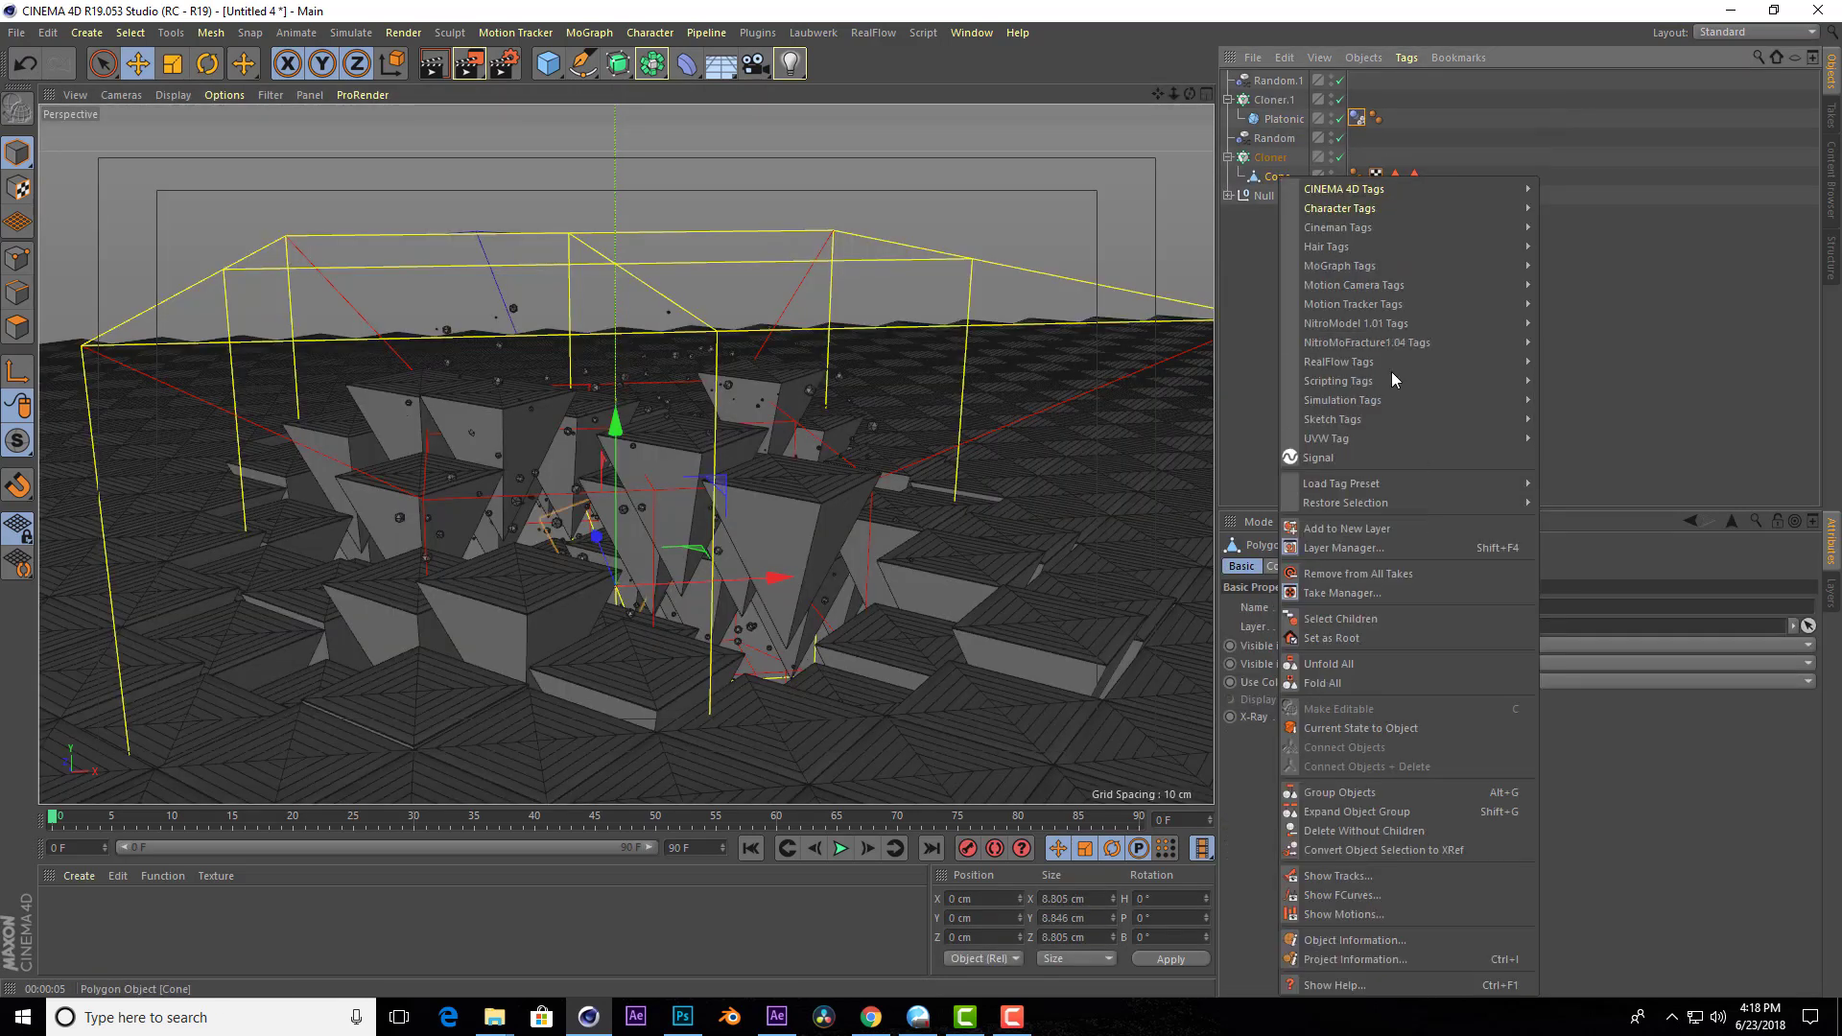
mouse_move(1342, 399)
click(1622, 440)
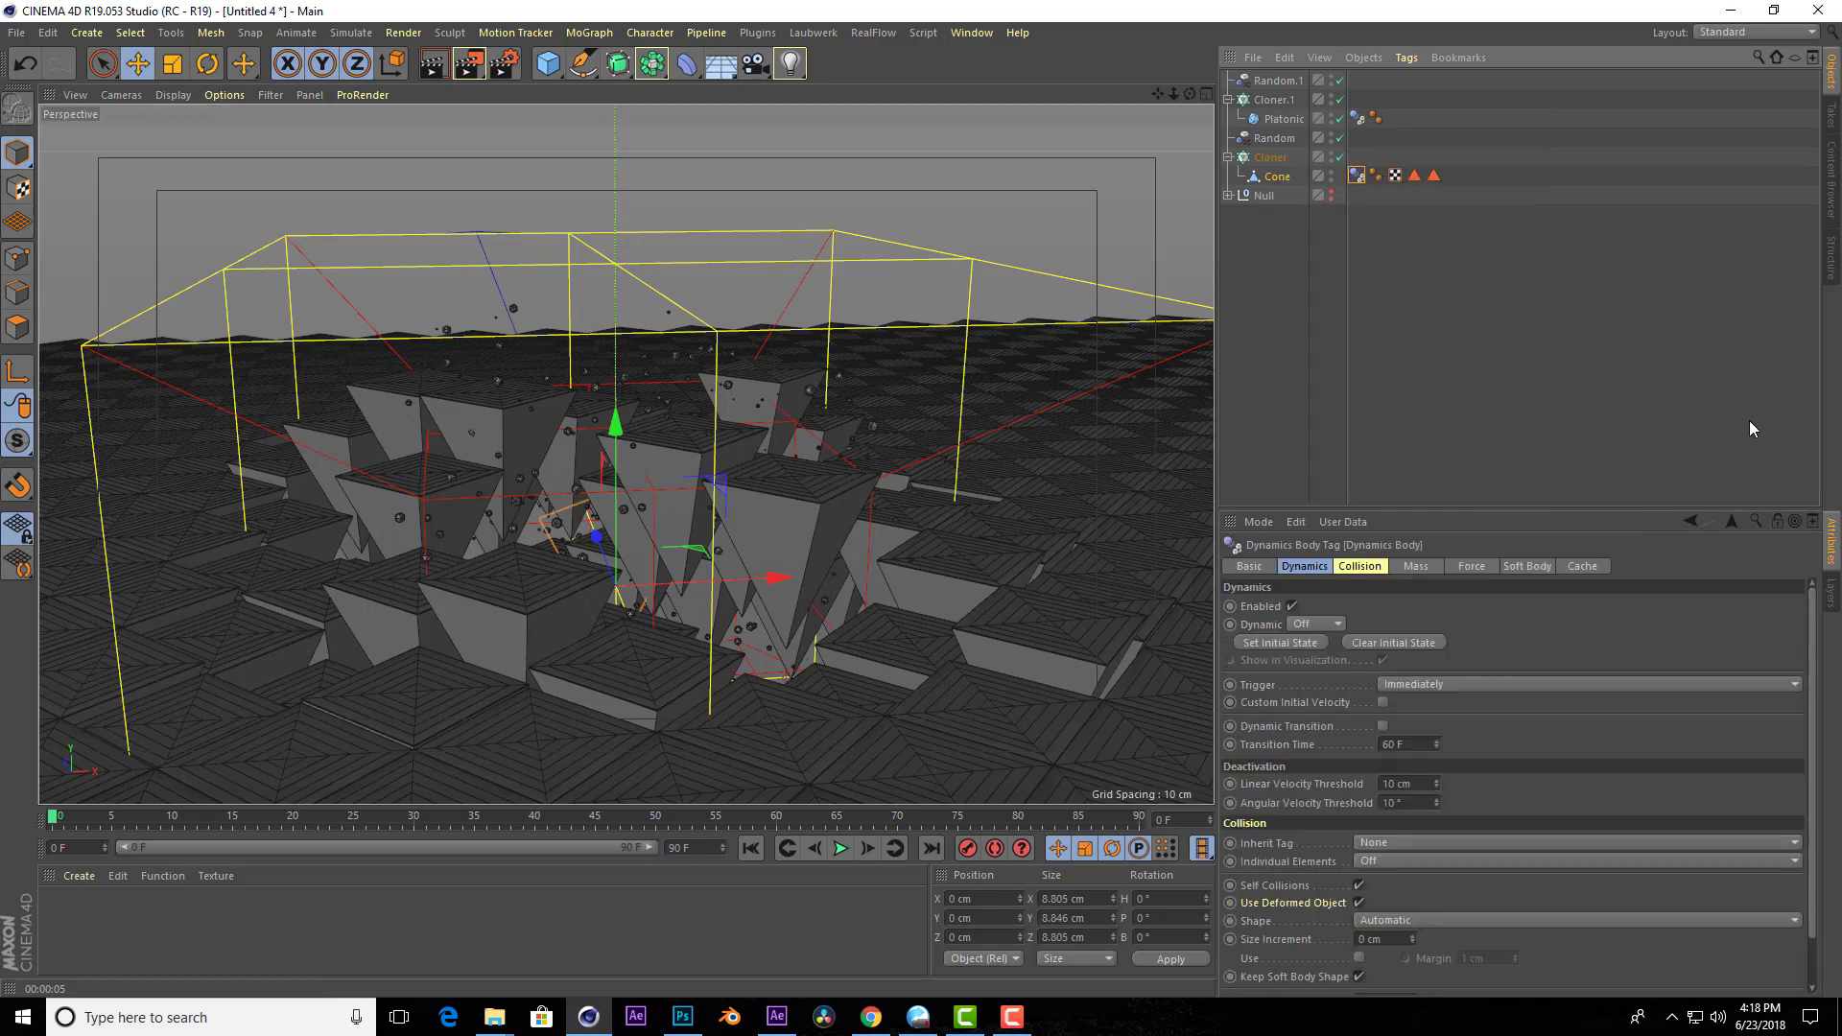
Stop the simulation at frame 31 and render a preview of it.
click(842, 853)
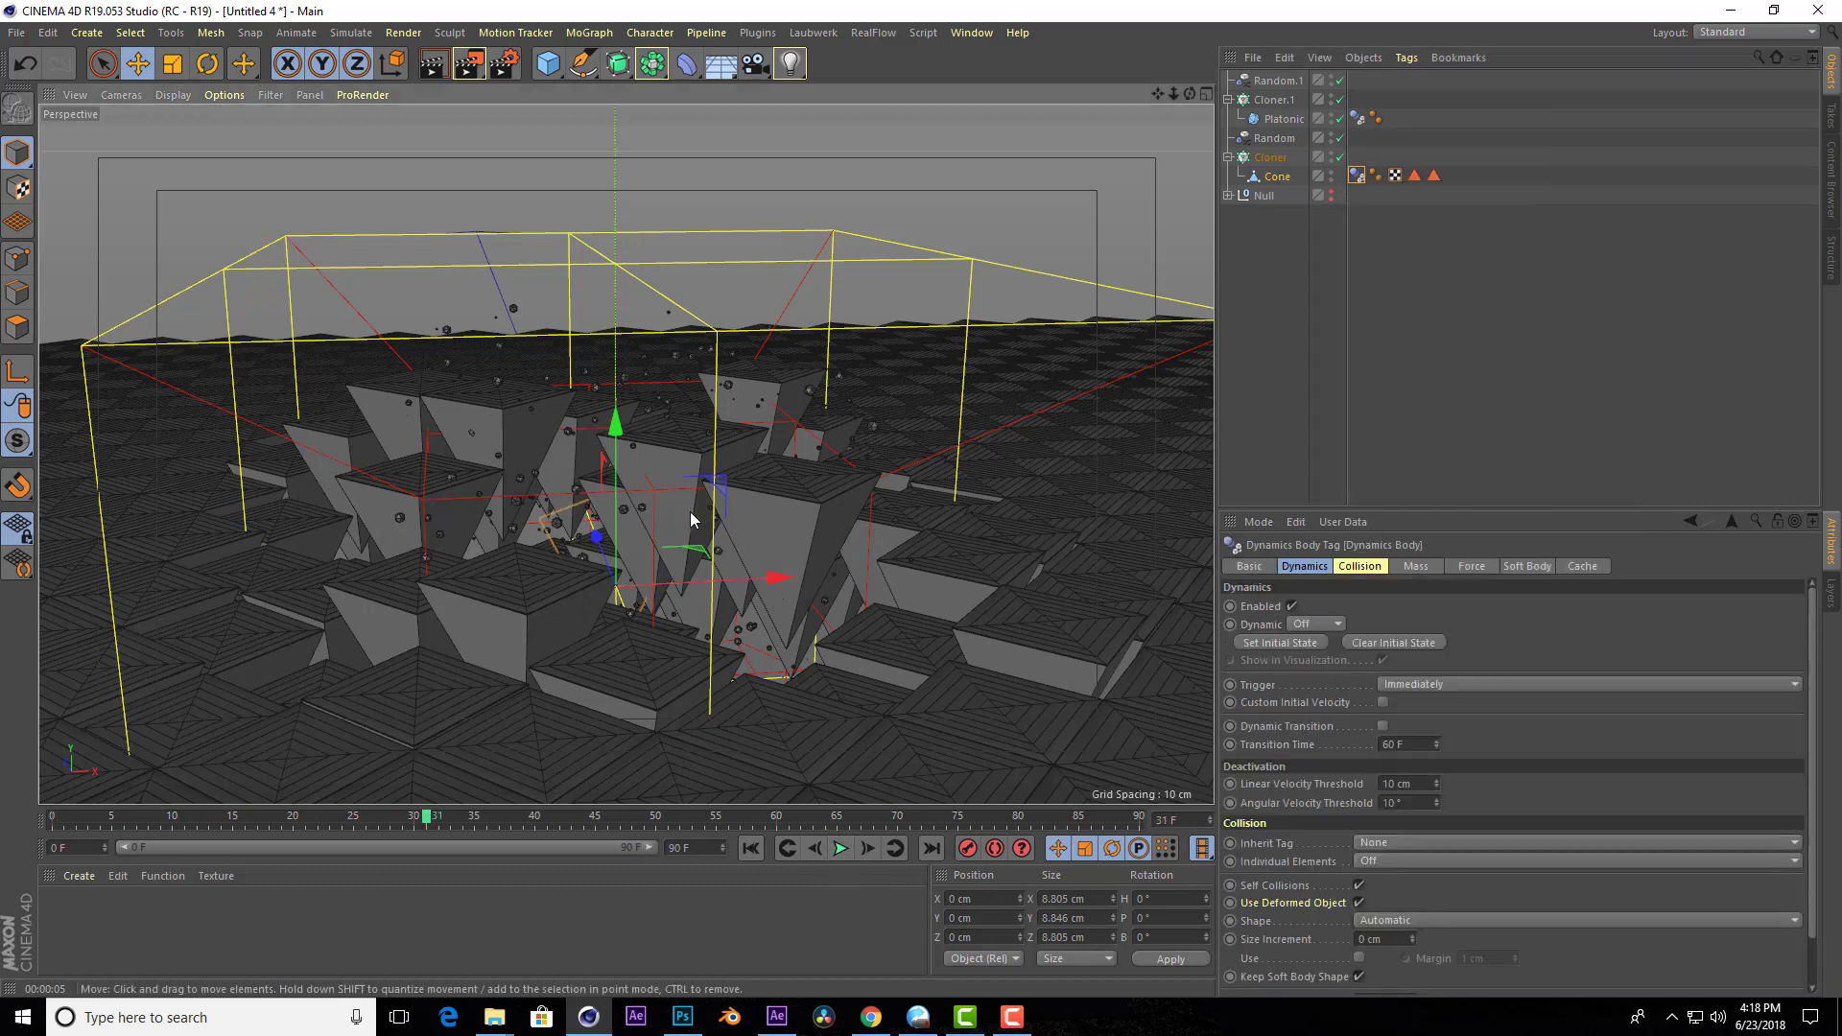
scroll(689, 511, up, 2)
click(442, 75)
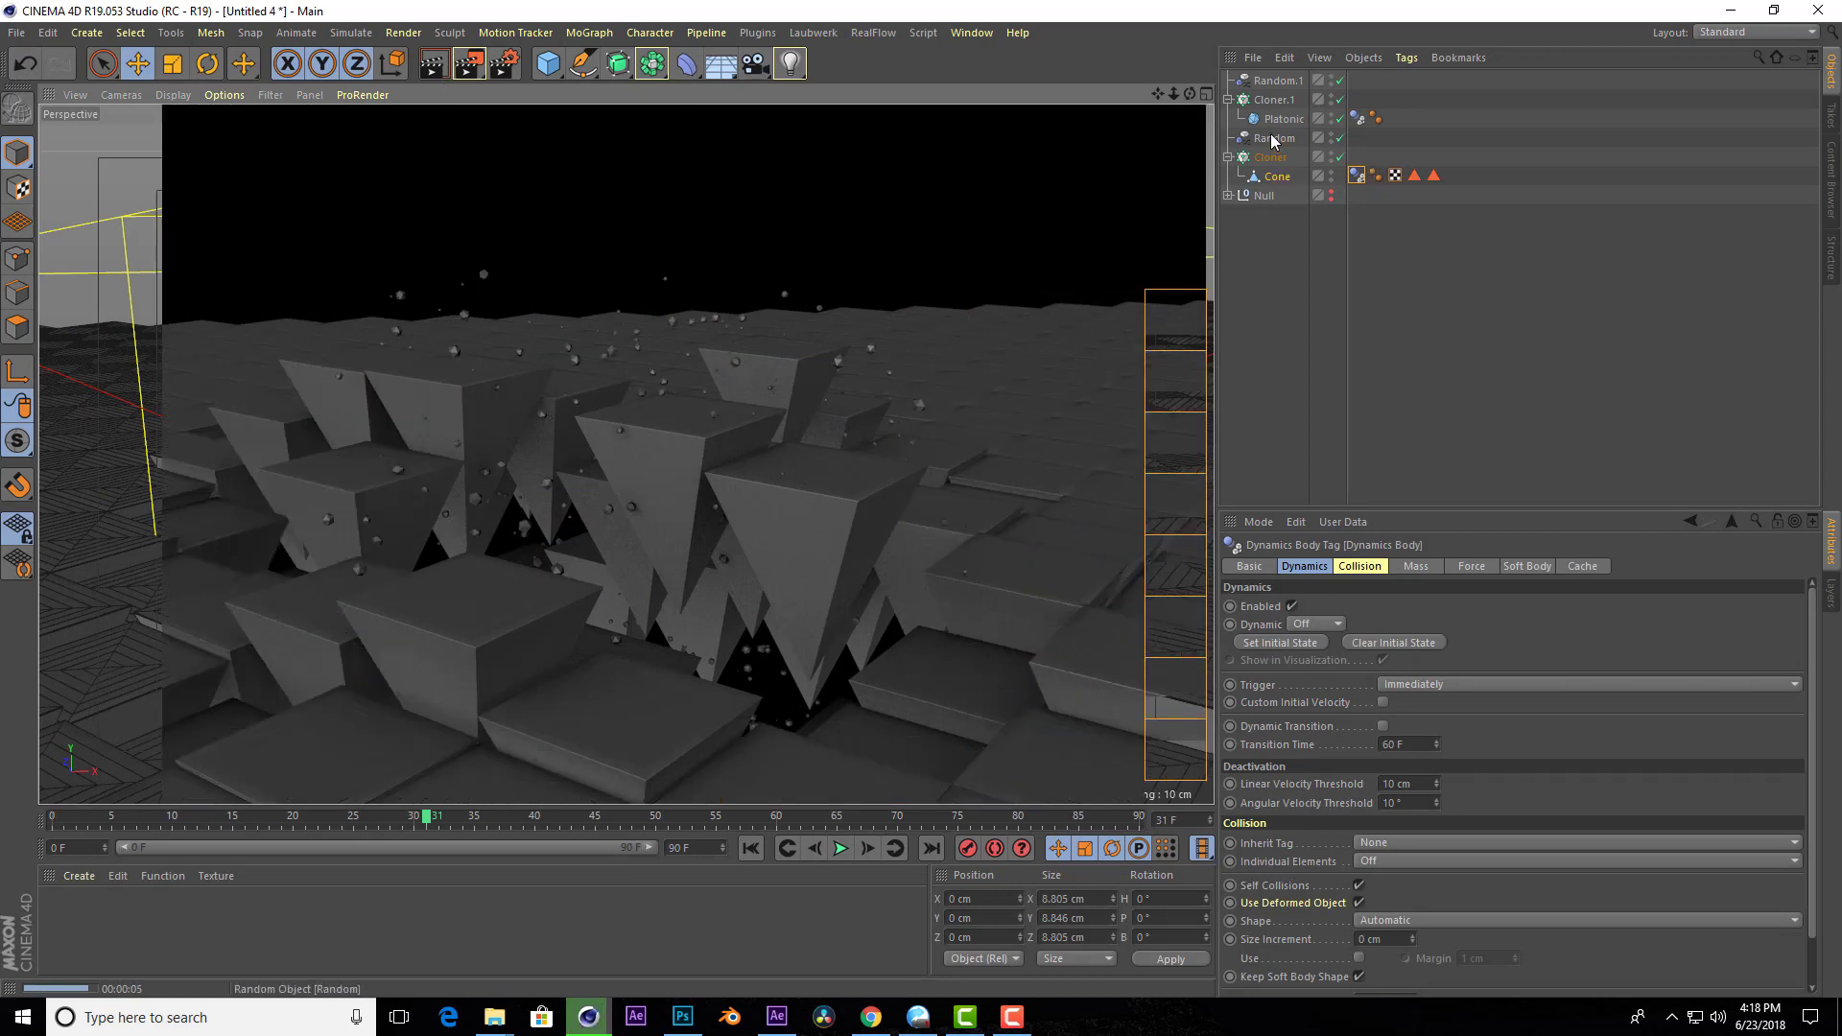
Try moving the Random.1 effector along X and vertically, undoing both moves.
click(1276, 80)
click(1422, 566)
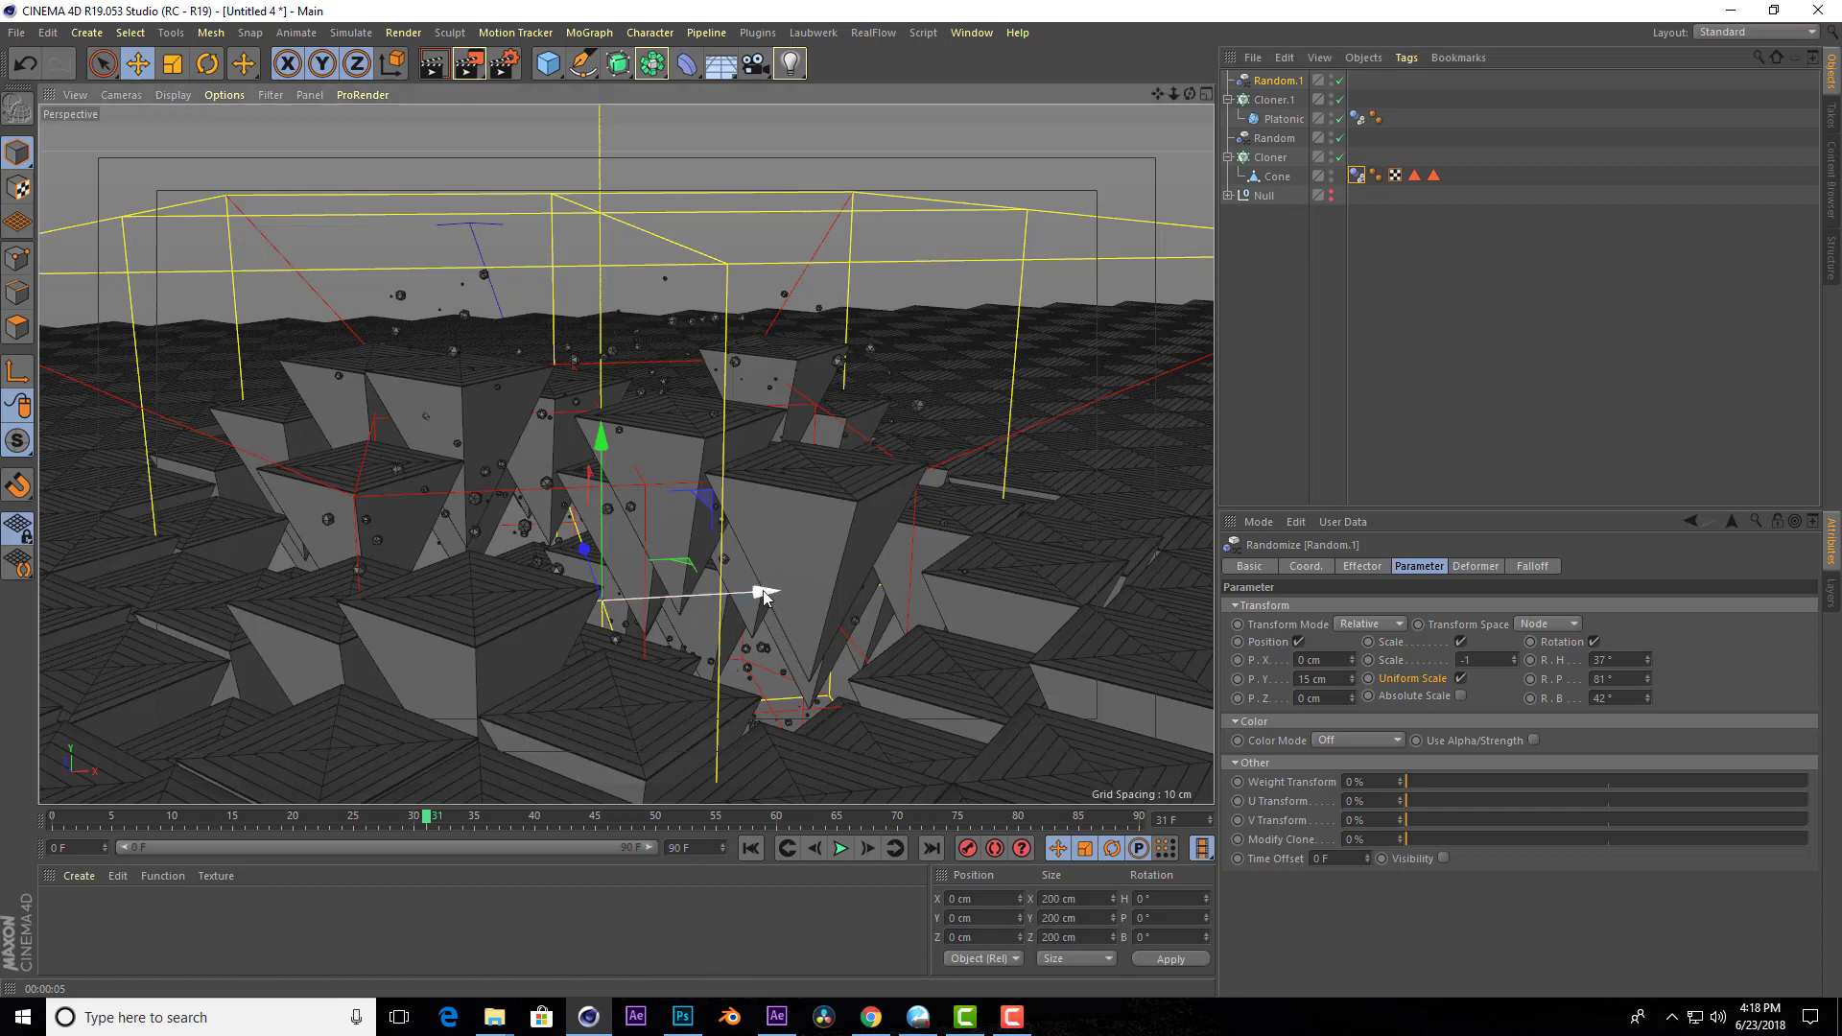
drag(765, 591, 847, 590)
key(ctrl+z)
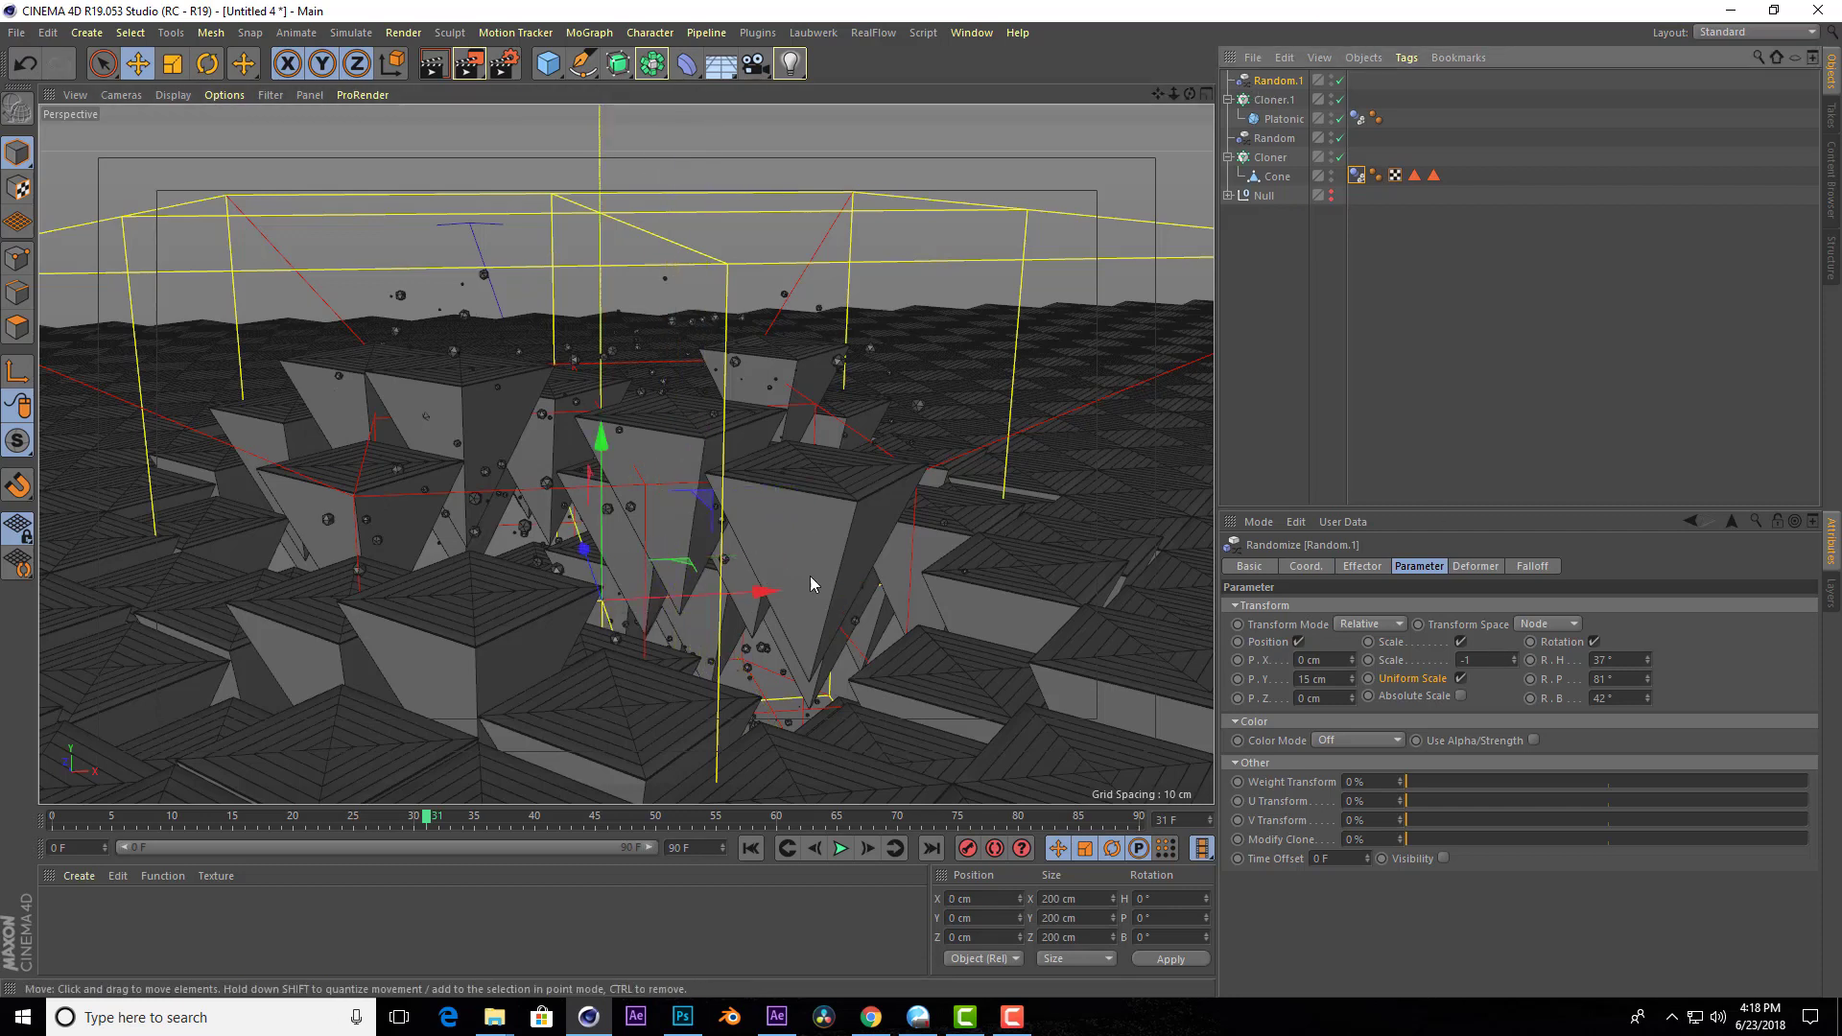
drag(601, 449, 603, 354)
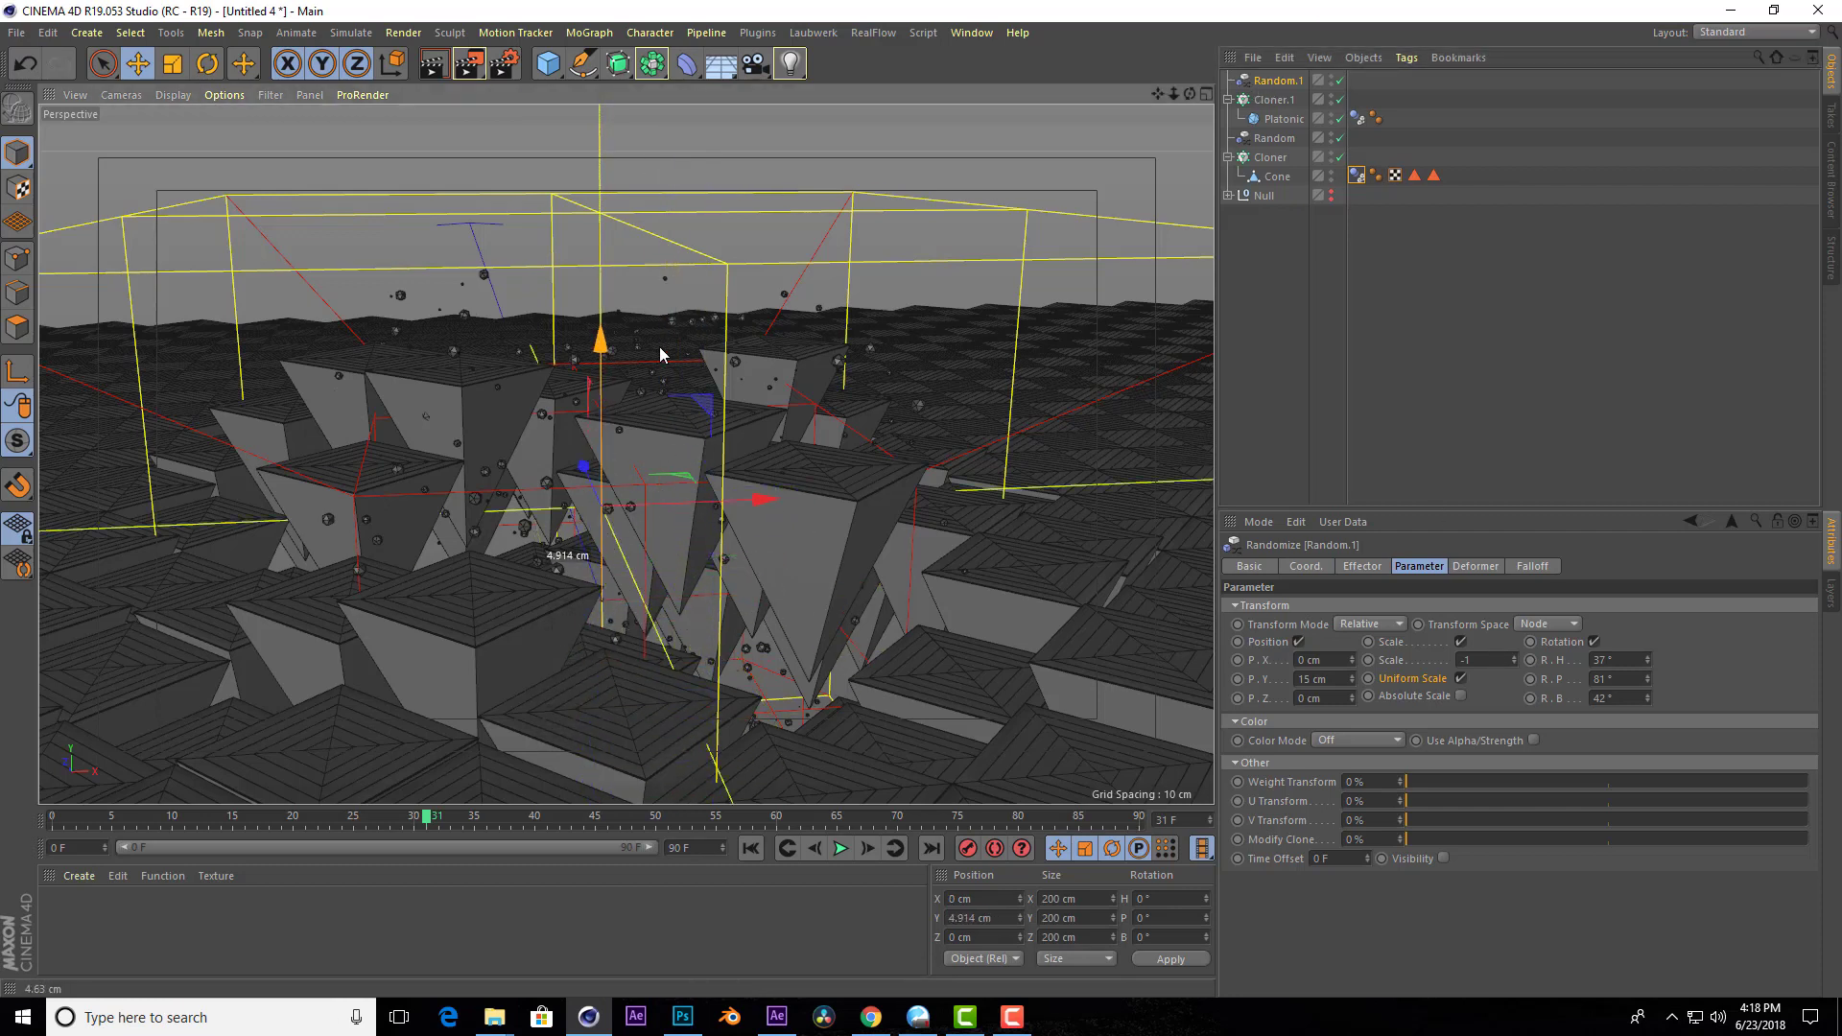
key(ctrl+z)
click(1273, 98)
Rename the Random.1 effector and the sphere cloner Cloner.1 to Dust.
click(1474, 567)
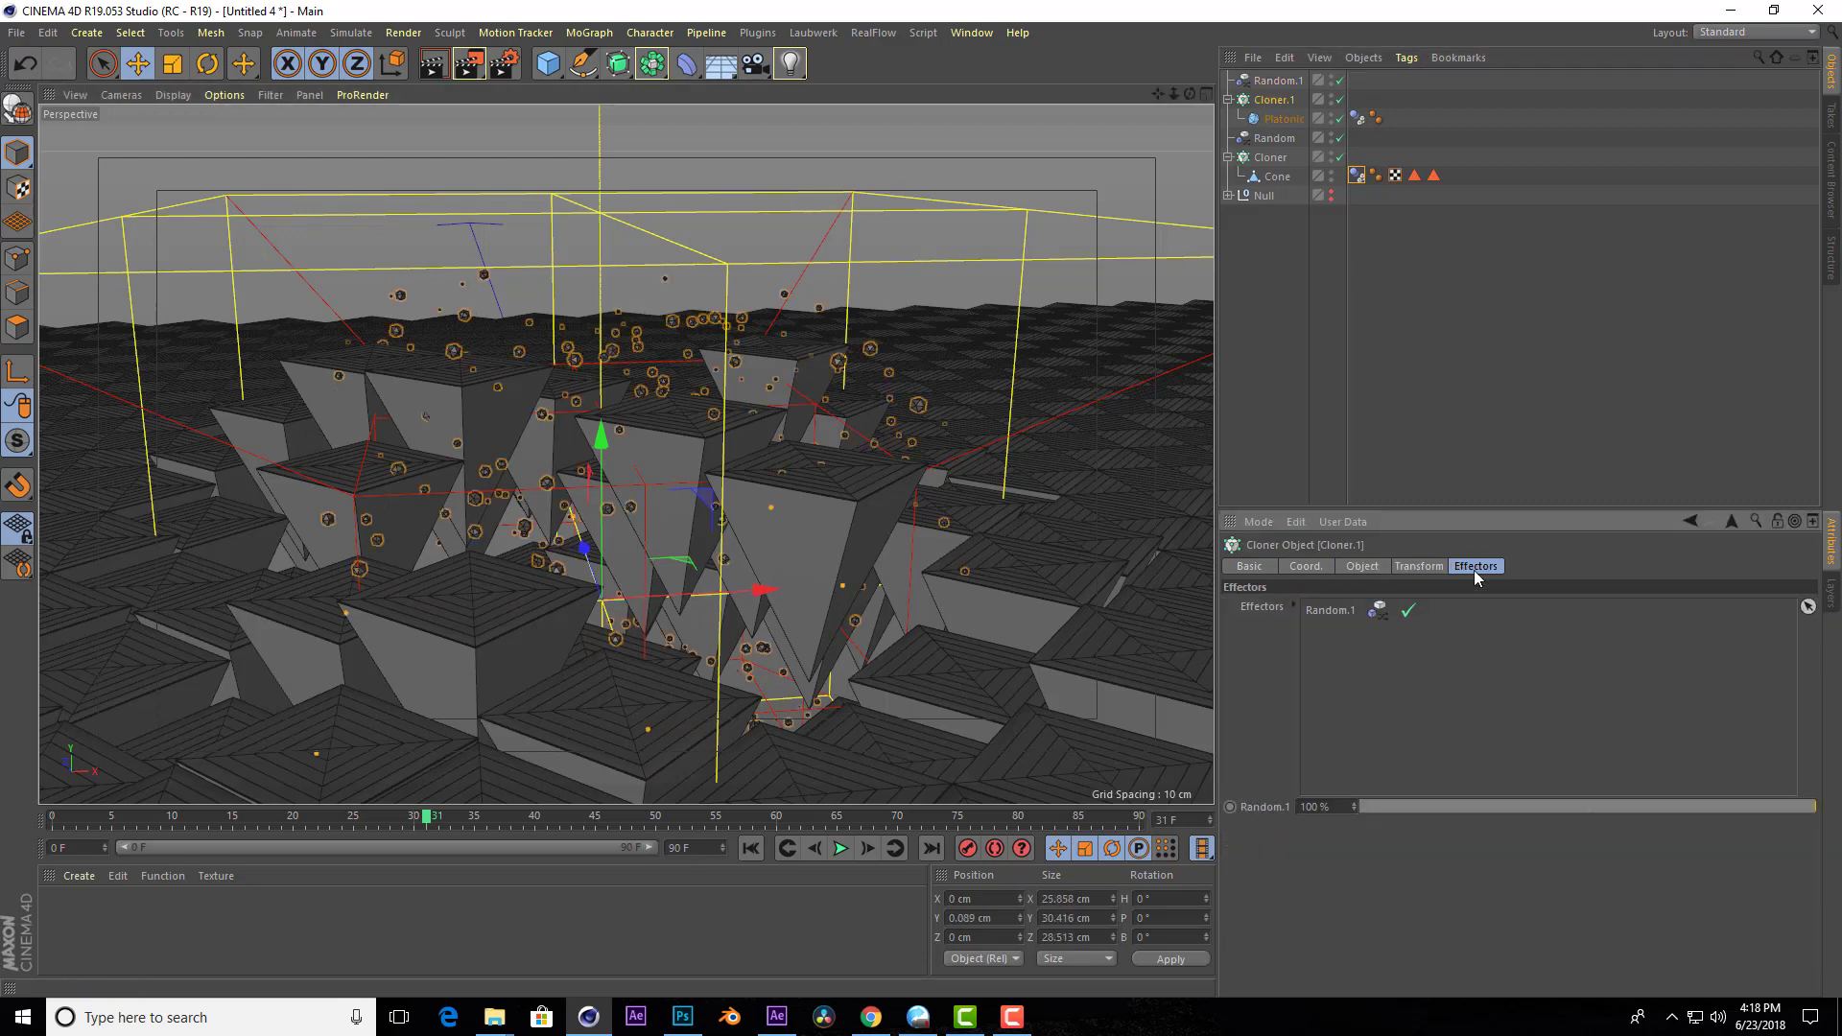
double_click(1277, 80)
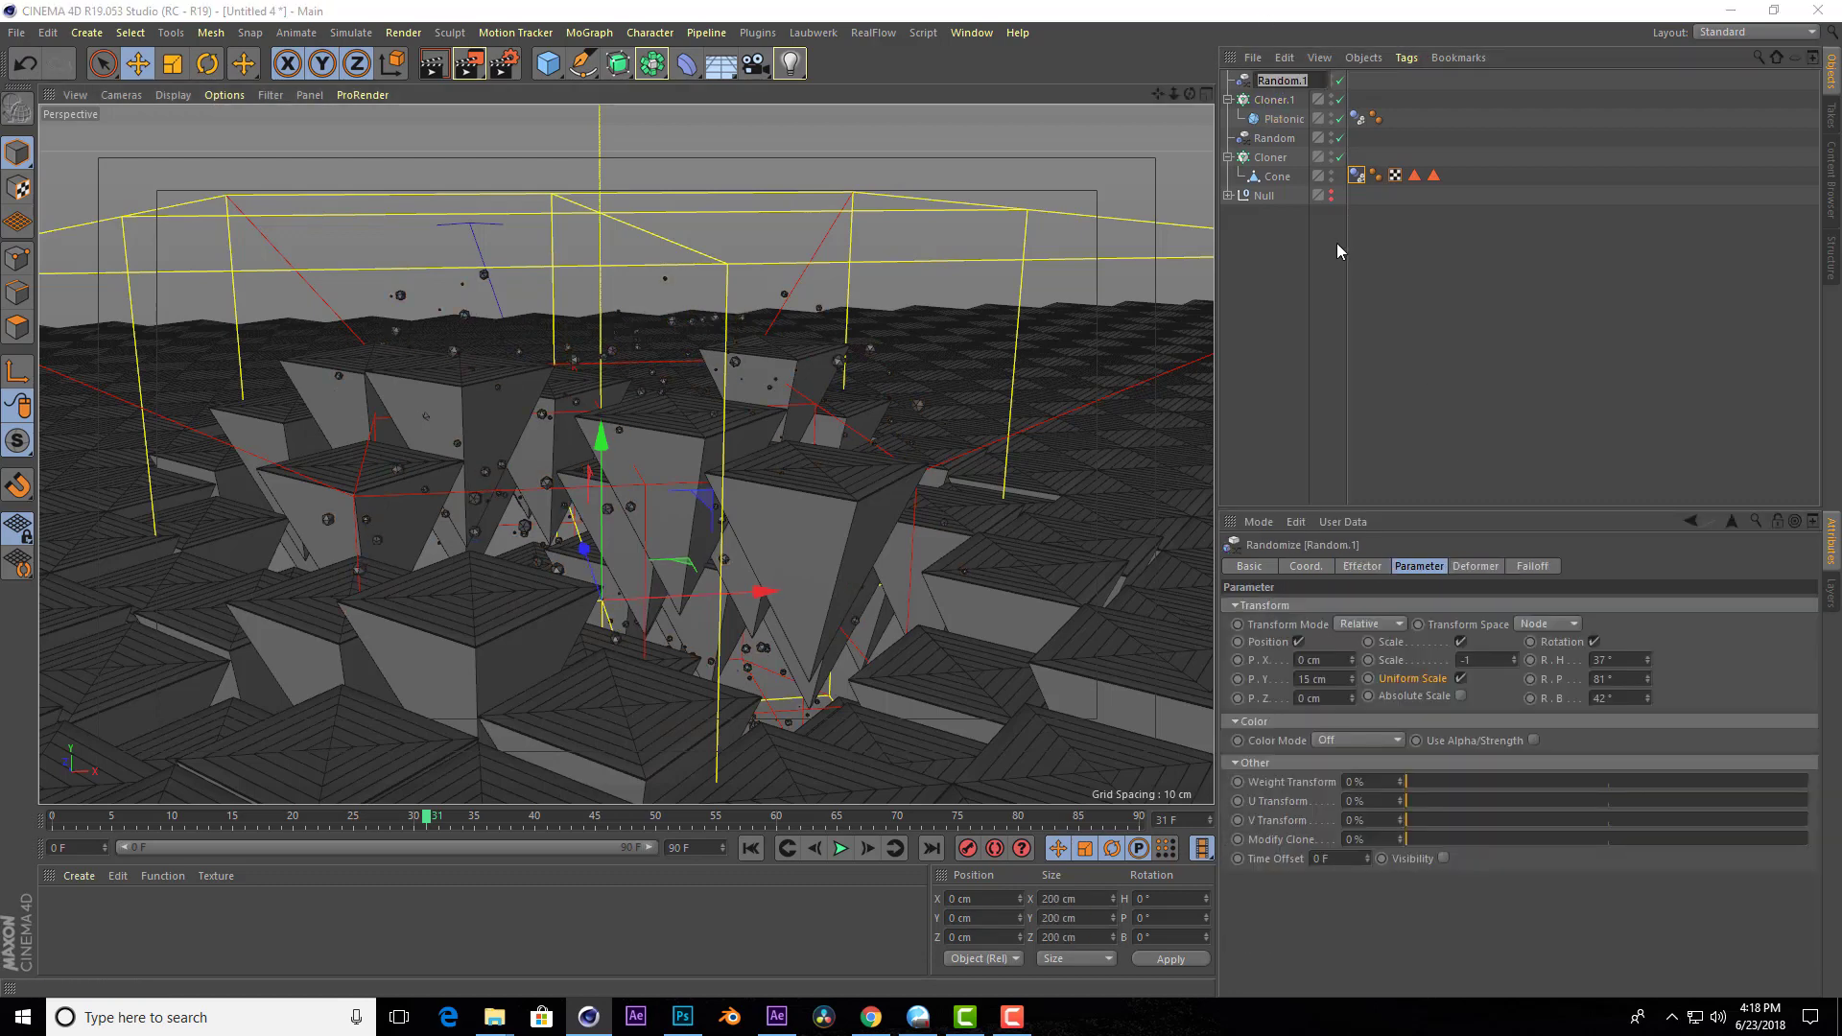
text(Dust)
key(Return)
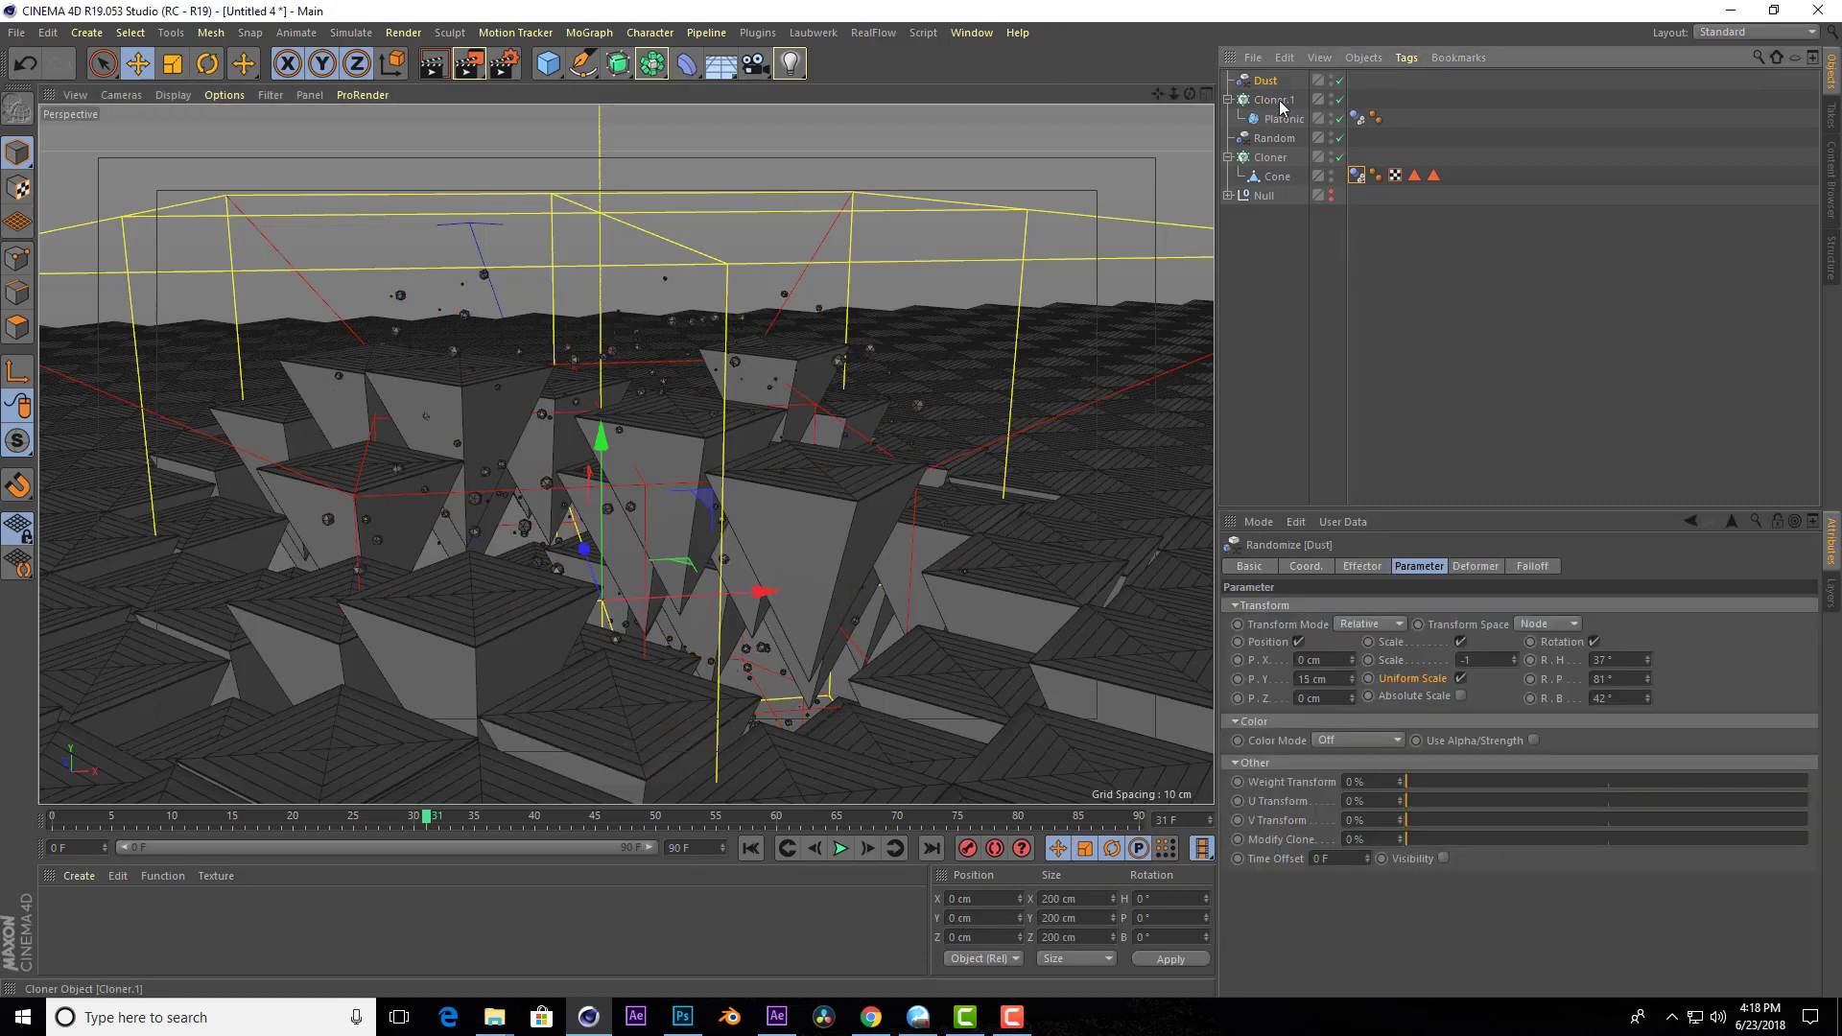
click(1281, 102)
text(D)
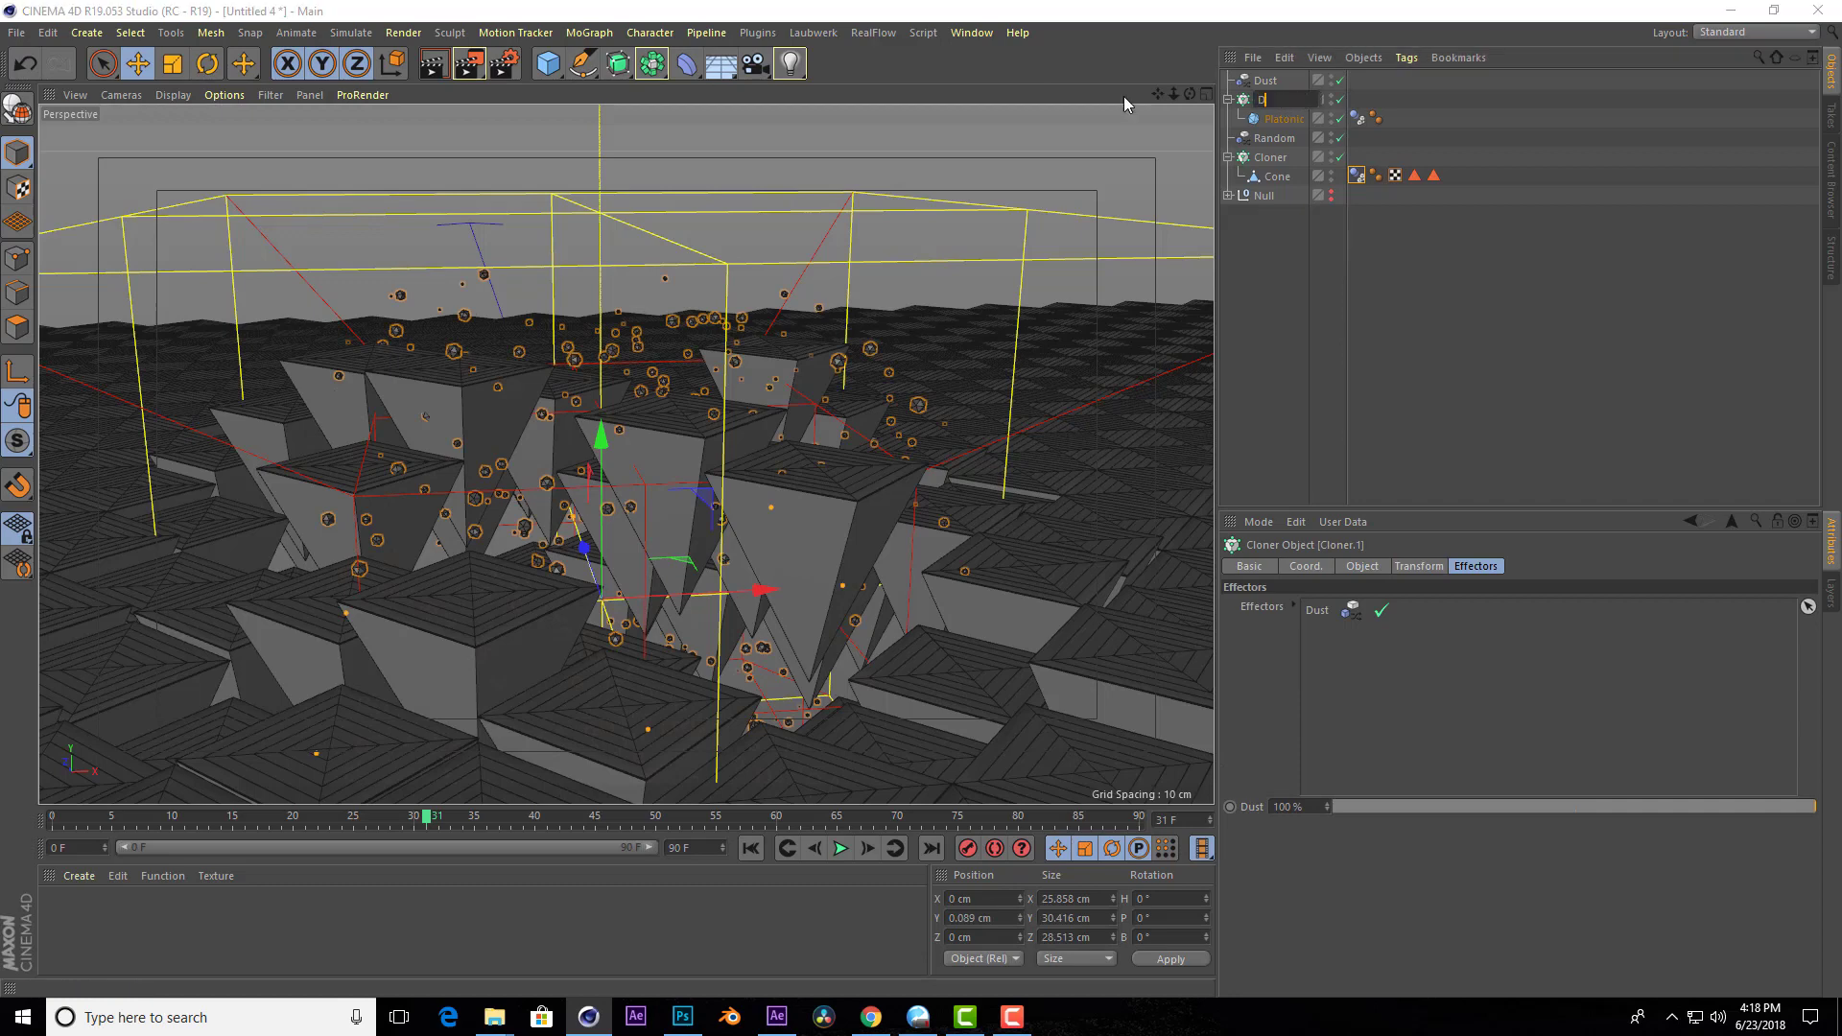
text(ust)
key(Return)
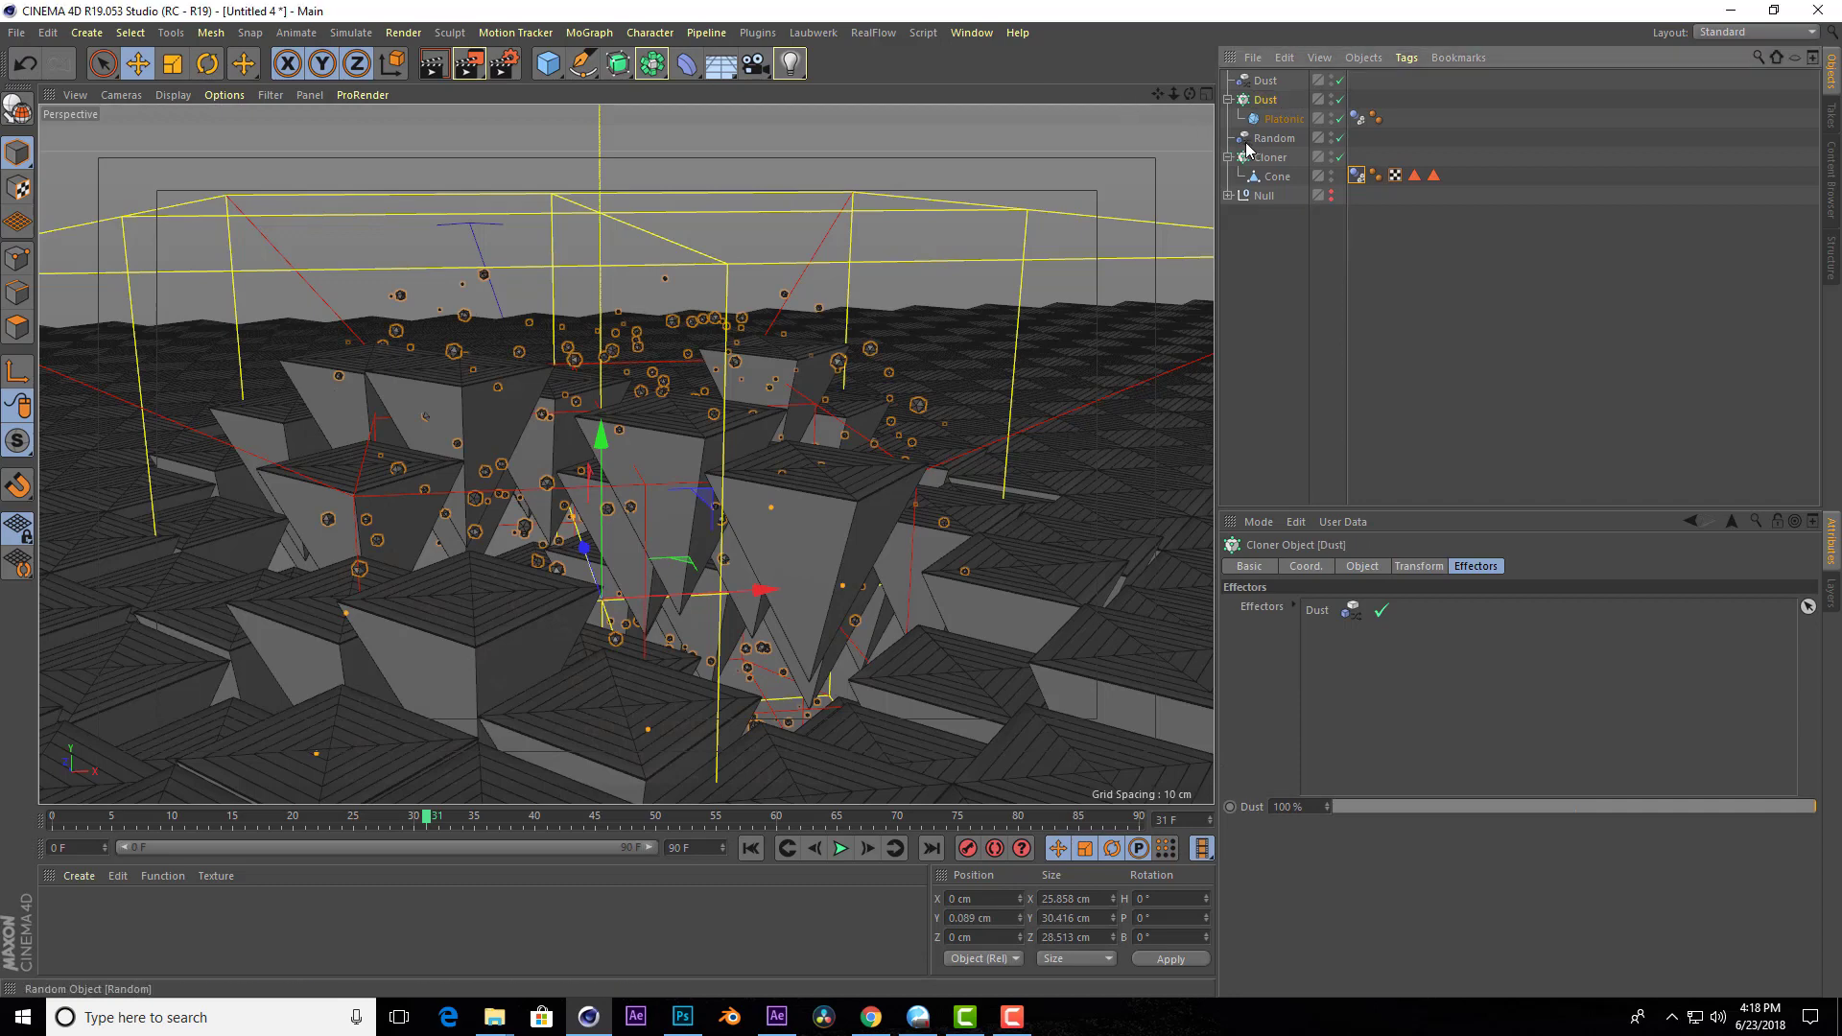
Rename the pyramid cloner and its Random effector to Rock.
double_click(1271, 156)
text(Rock)
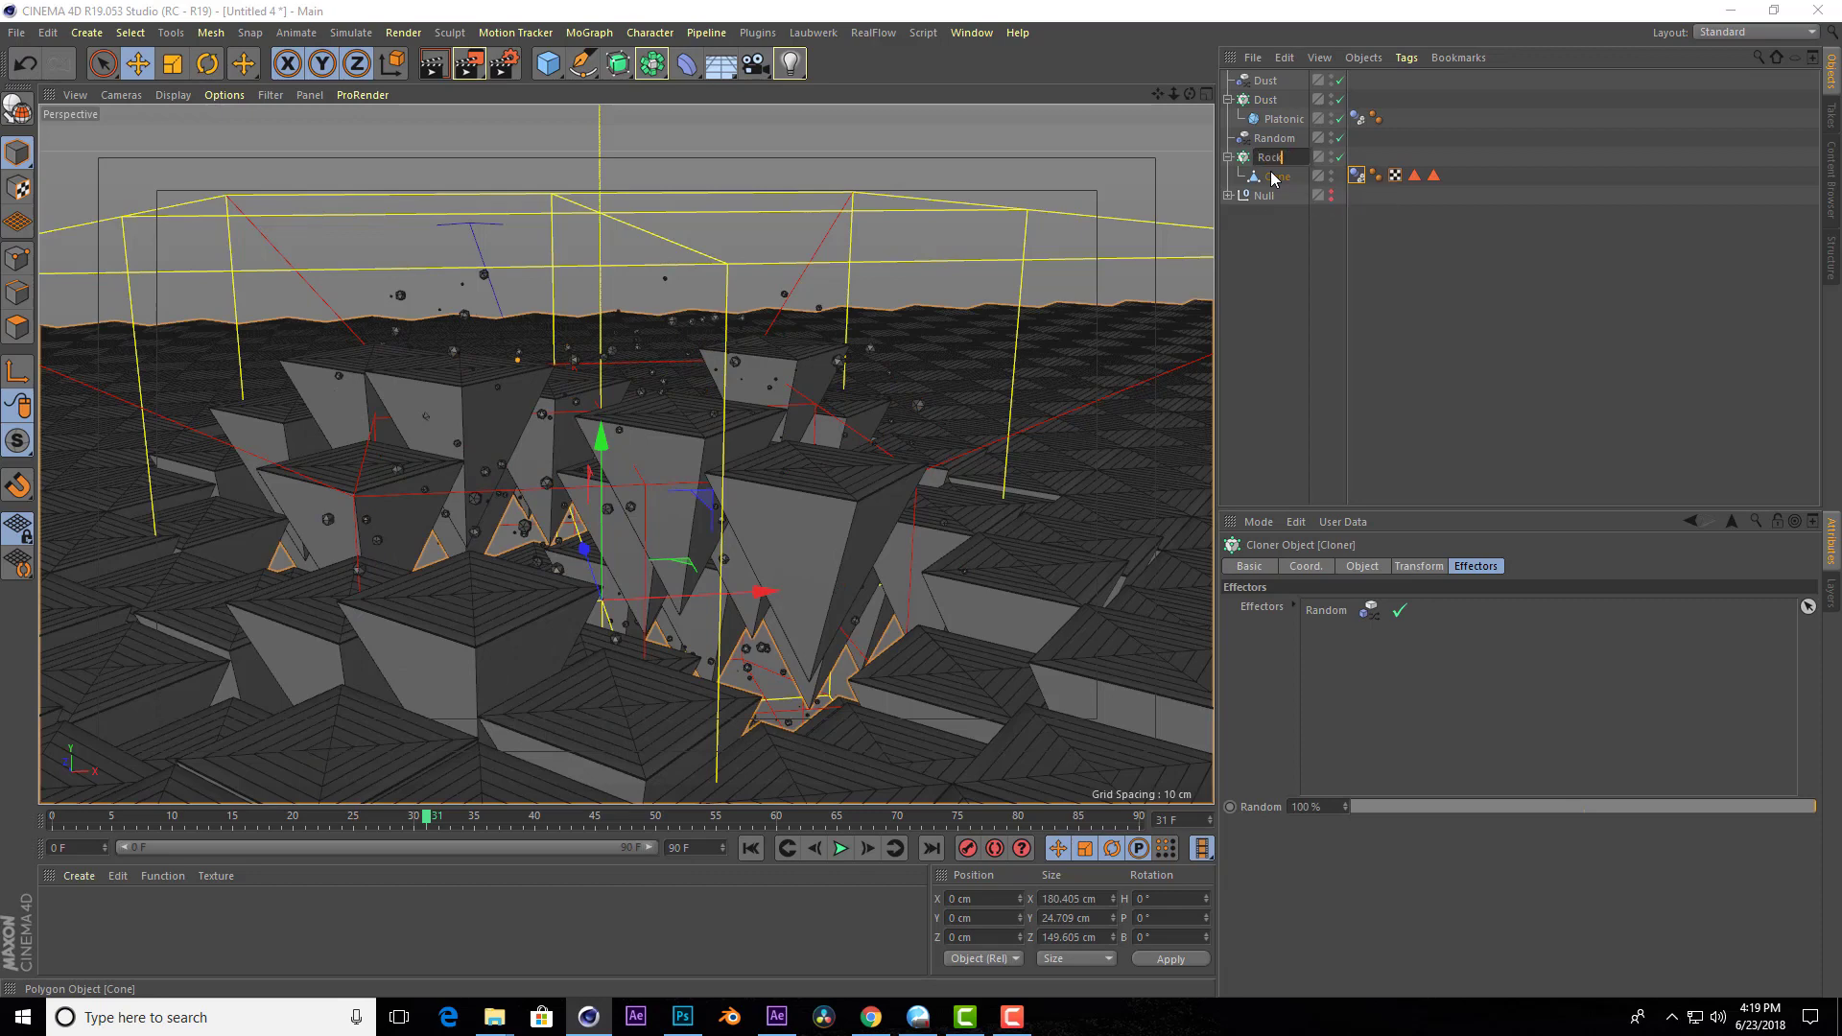
key(Return)
double_click(1276, 138)
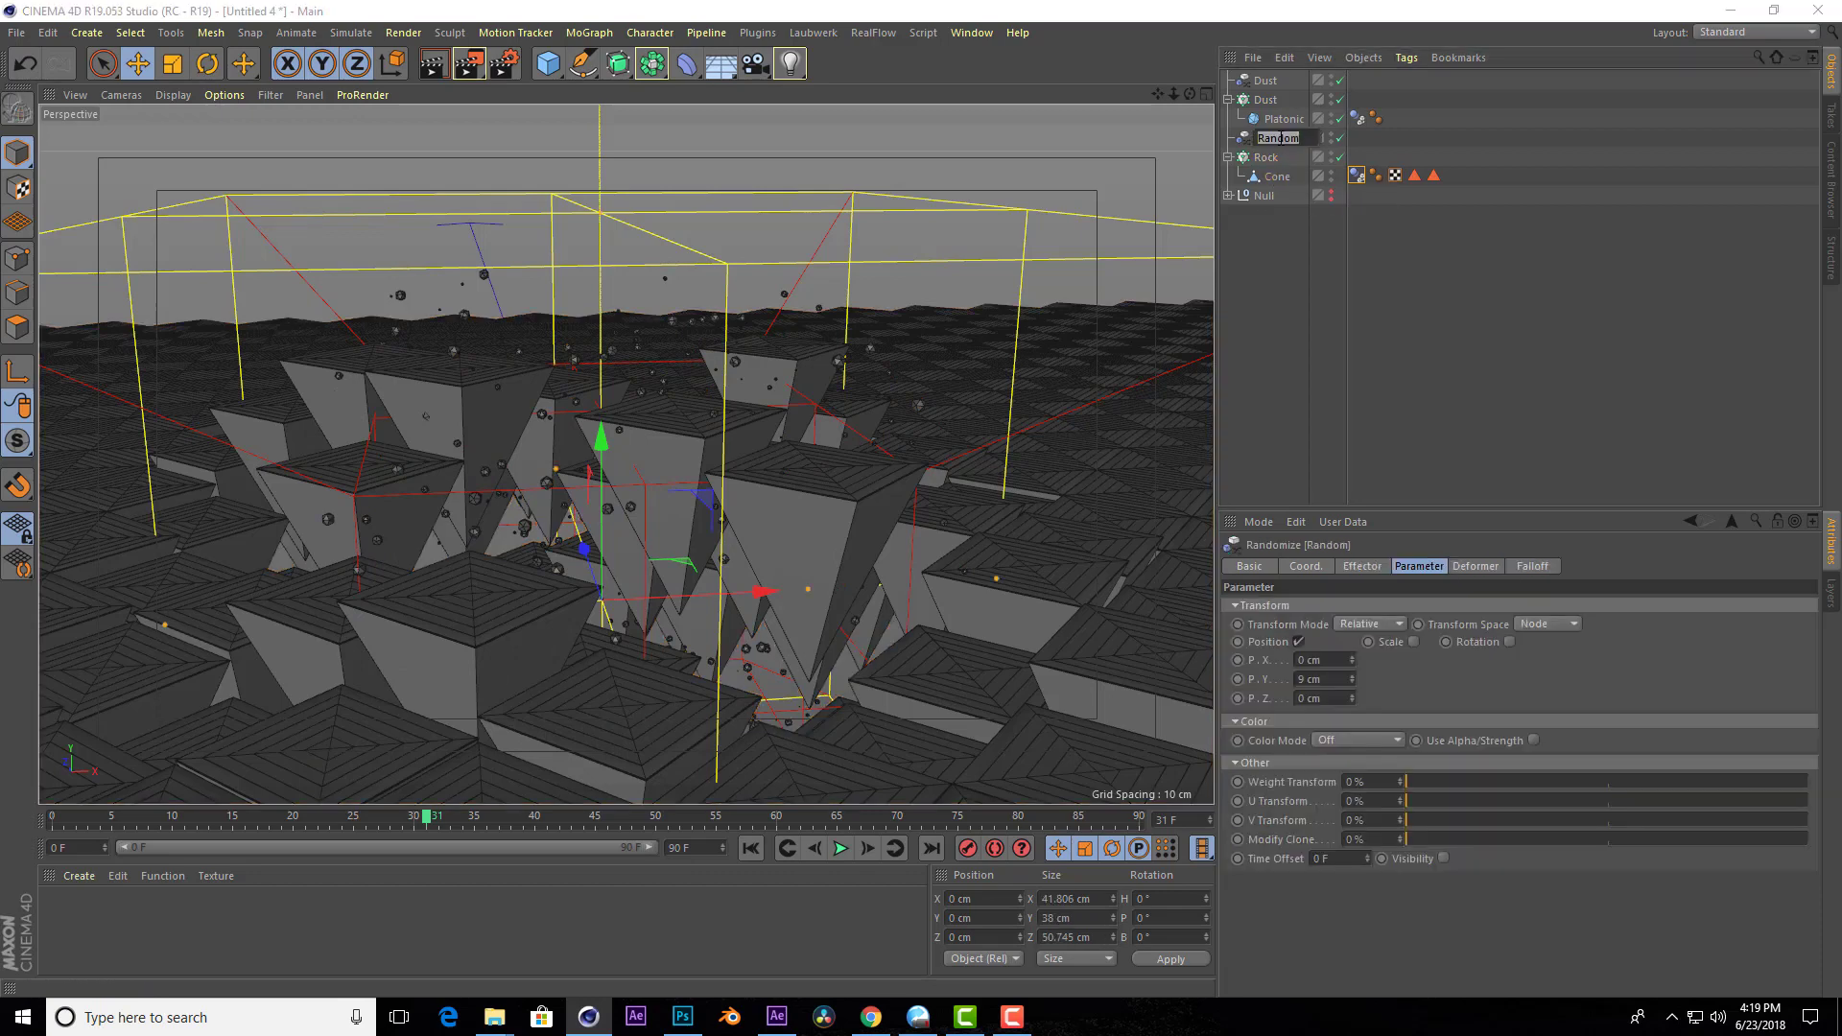
text(Rock)
key(Return)
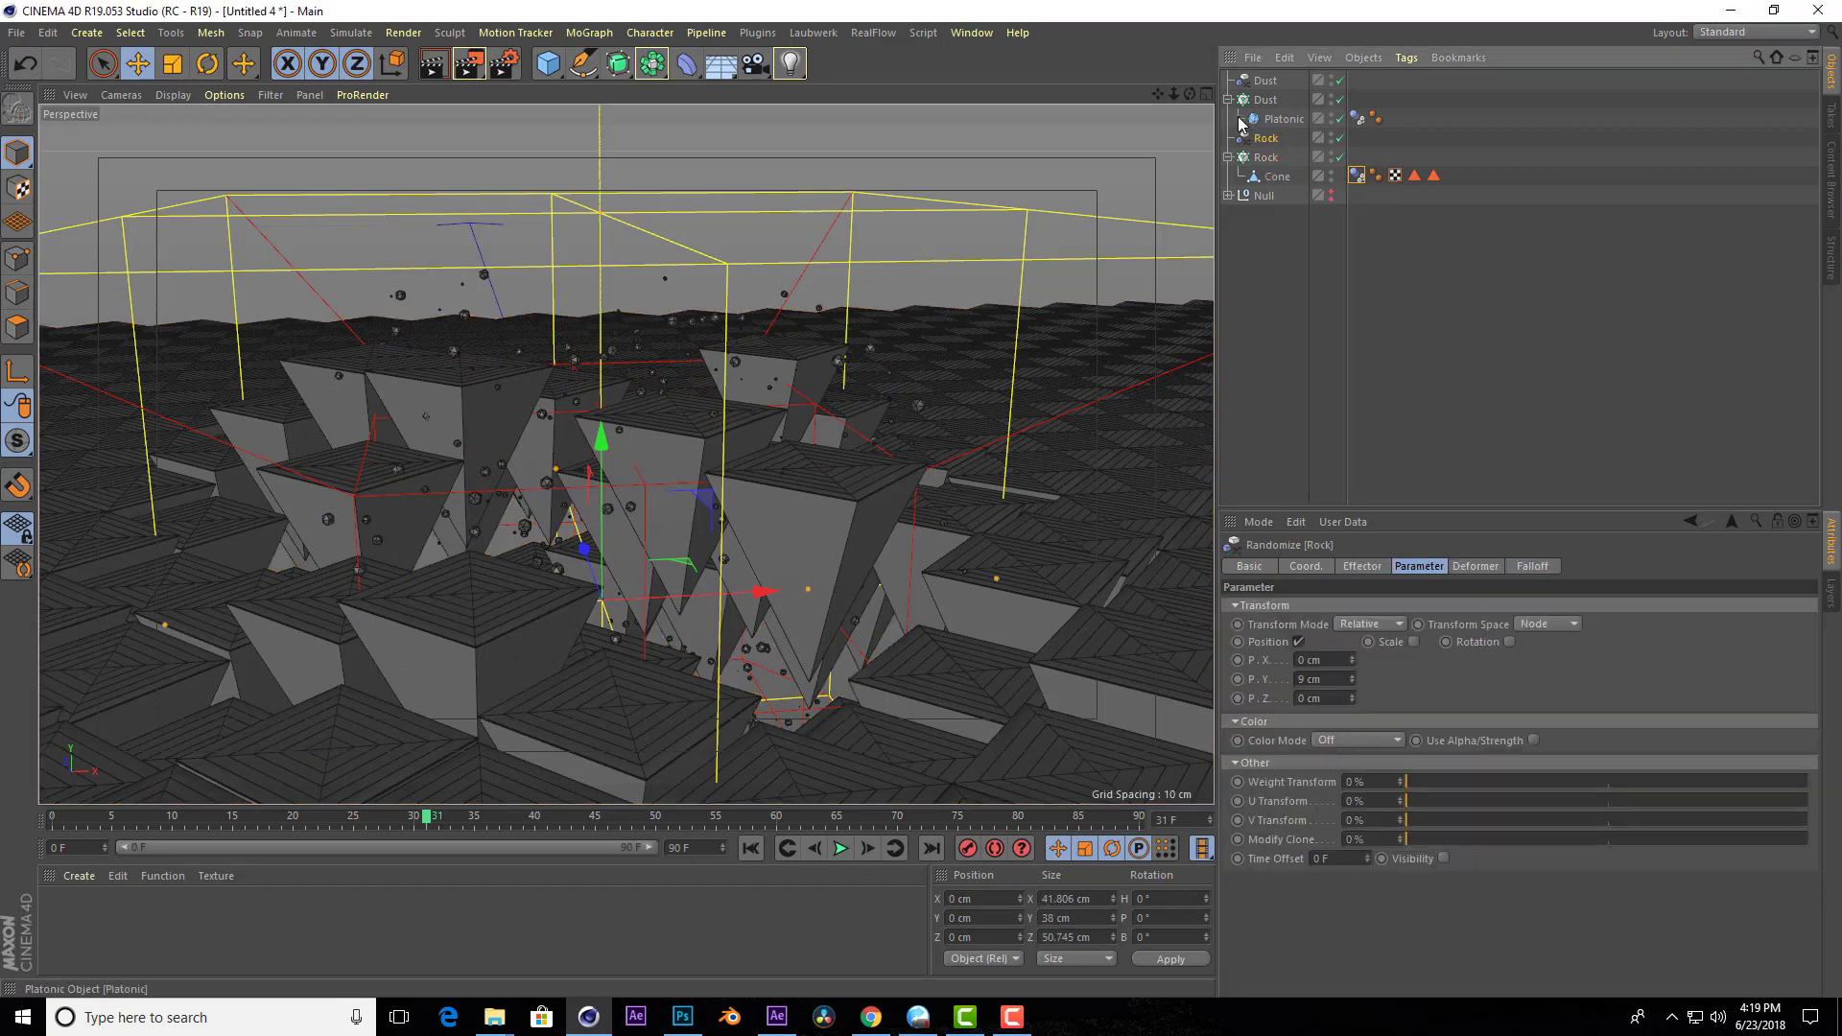
Collapse the Dust and Rock cloners, then render a low close-up of the pyramids.
click(1228, 99)
click(1229, 137)
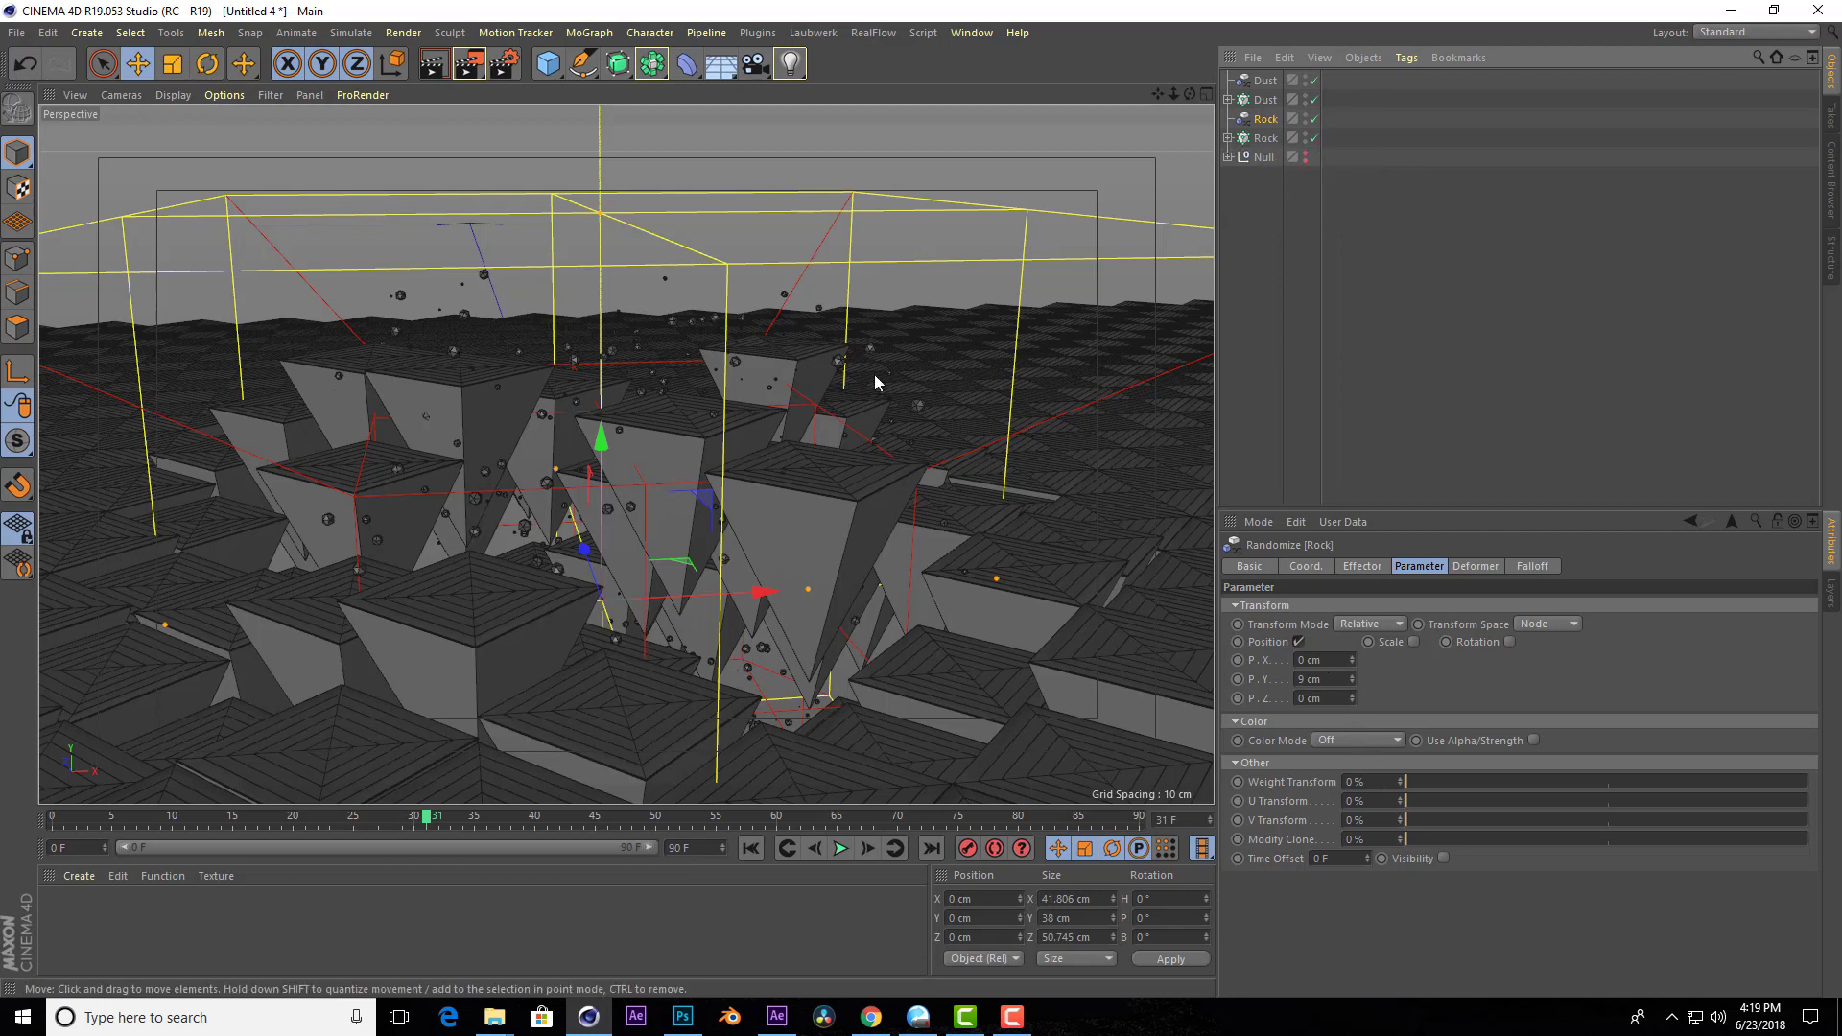
scroll(873, 374, down, 5)
scroll(883, 355, up, 5)
drag(1187, 100, 1247, 106)
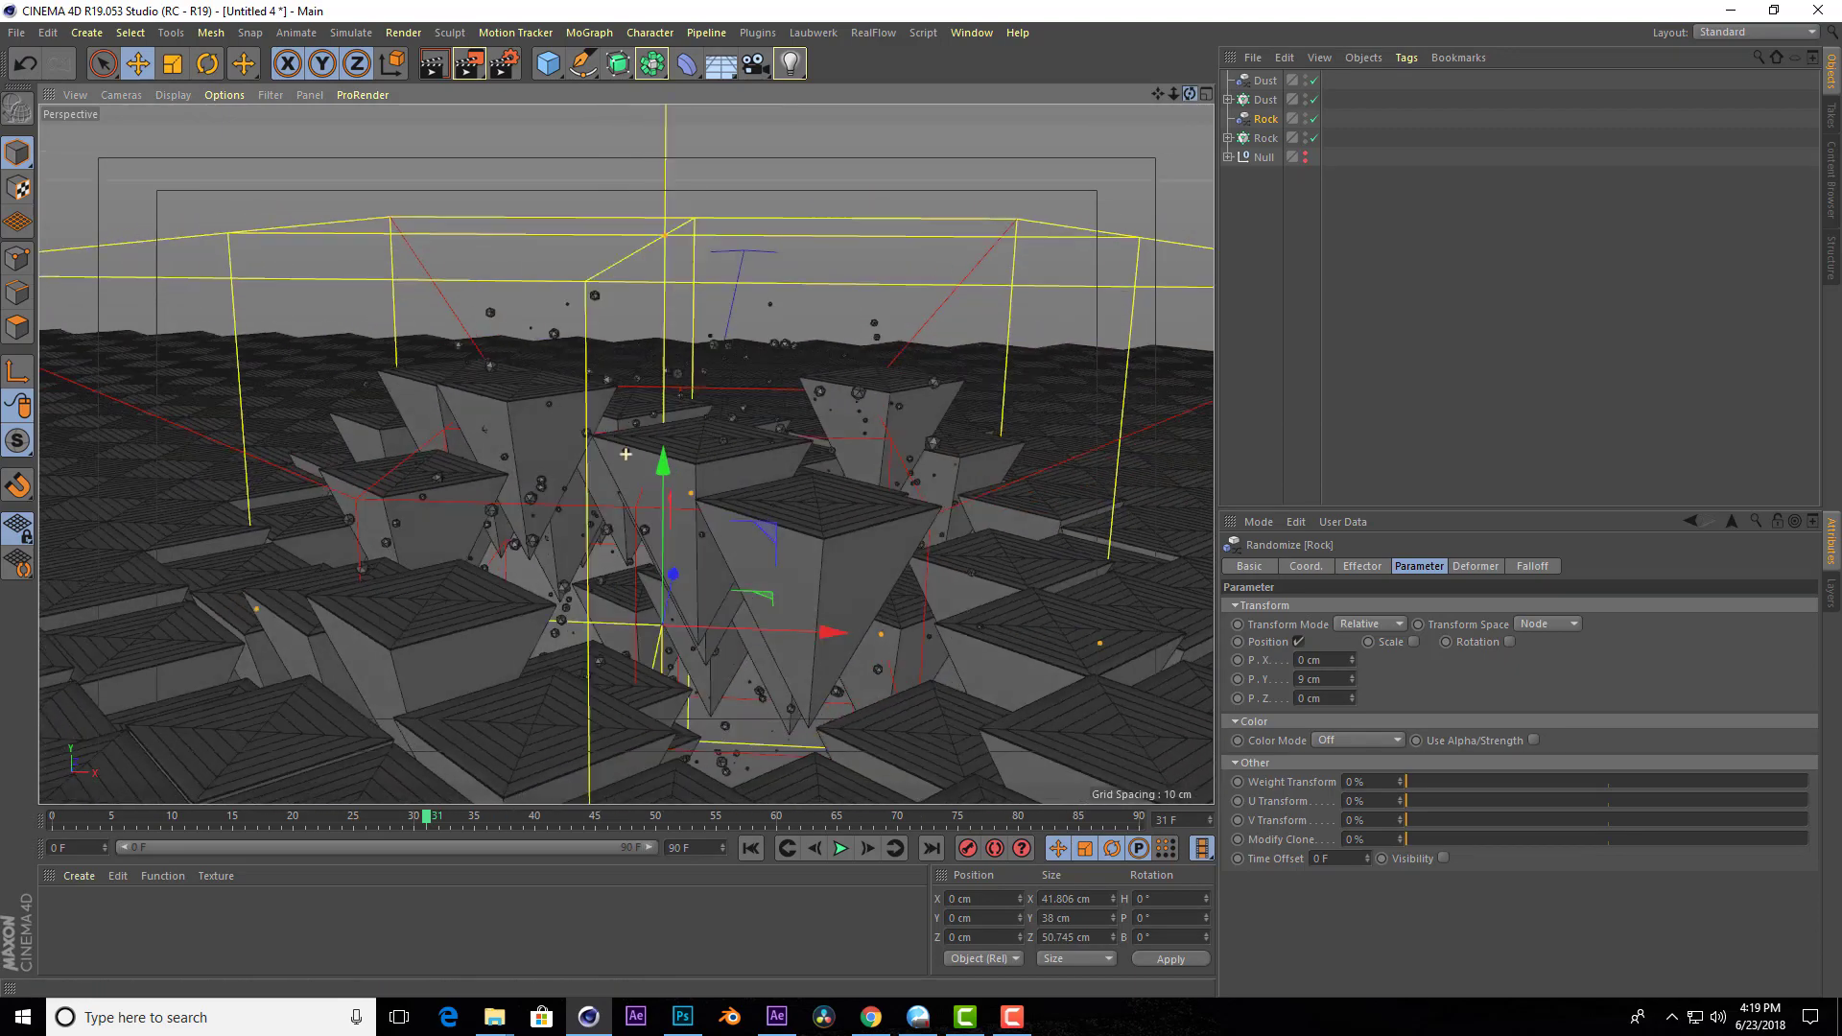
alt+drag(626, 453, 627, 454)
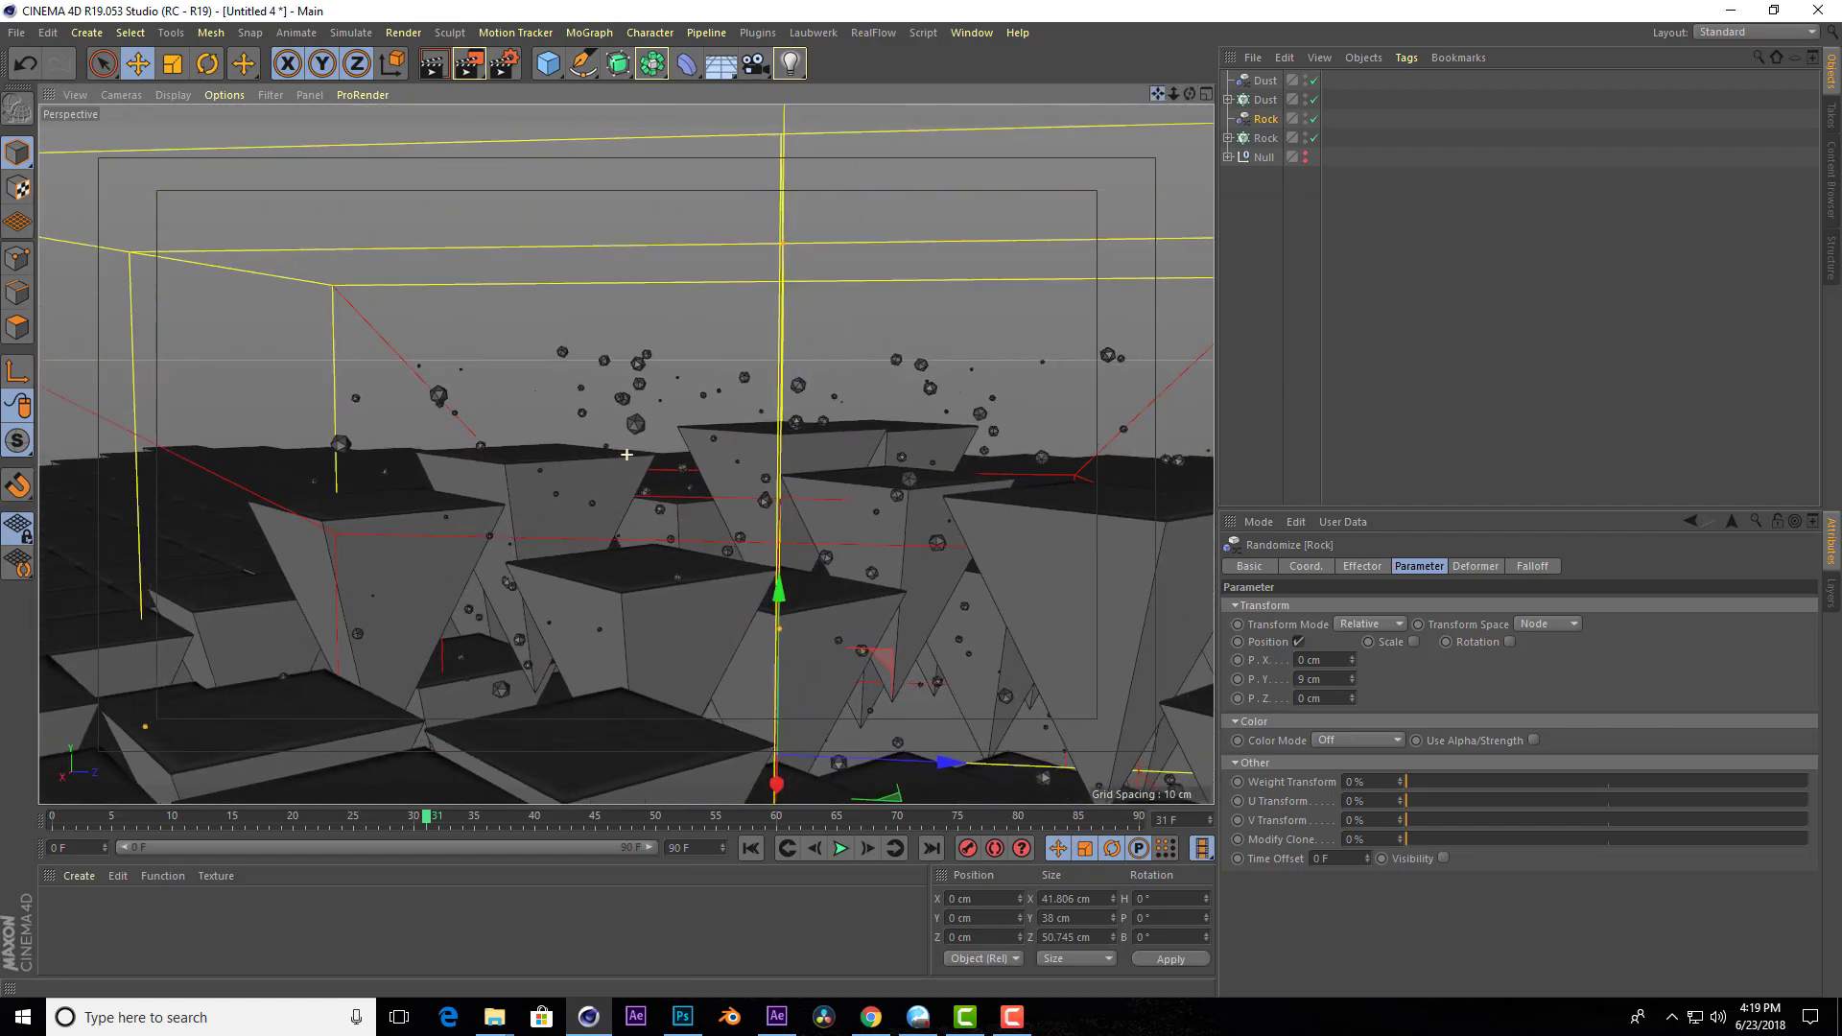
alt+drag(627, 454, 627, 454)
click(428, 73)
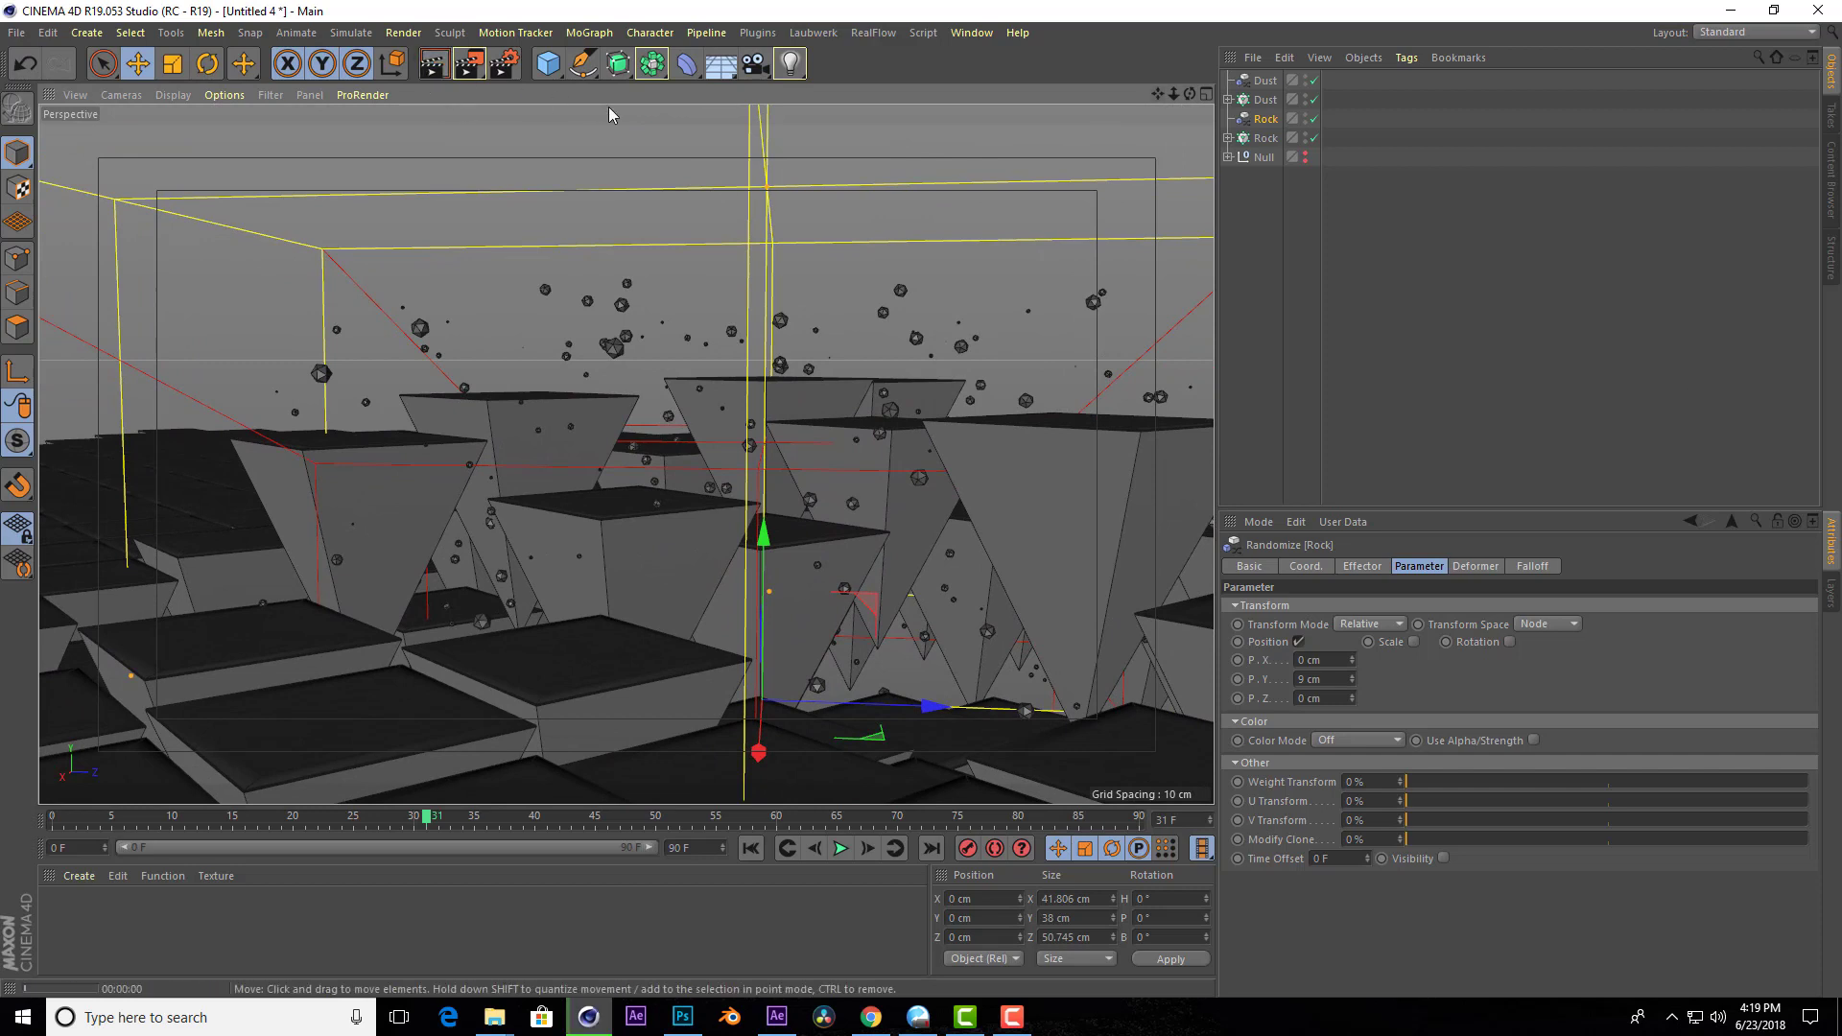
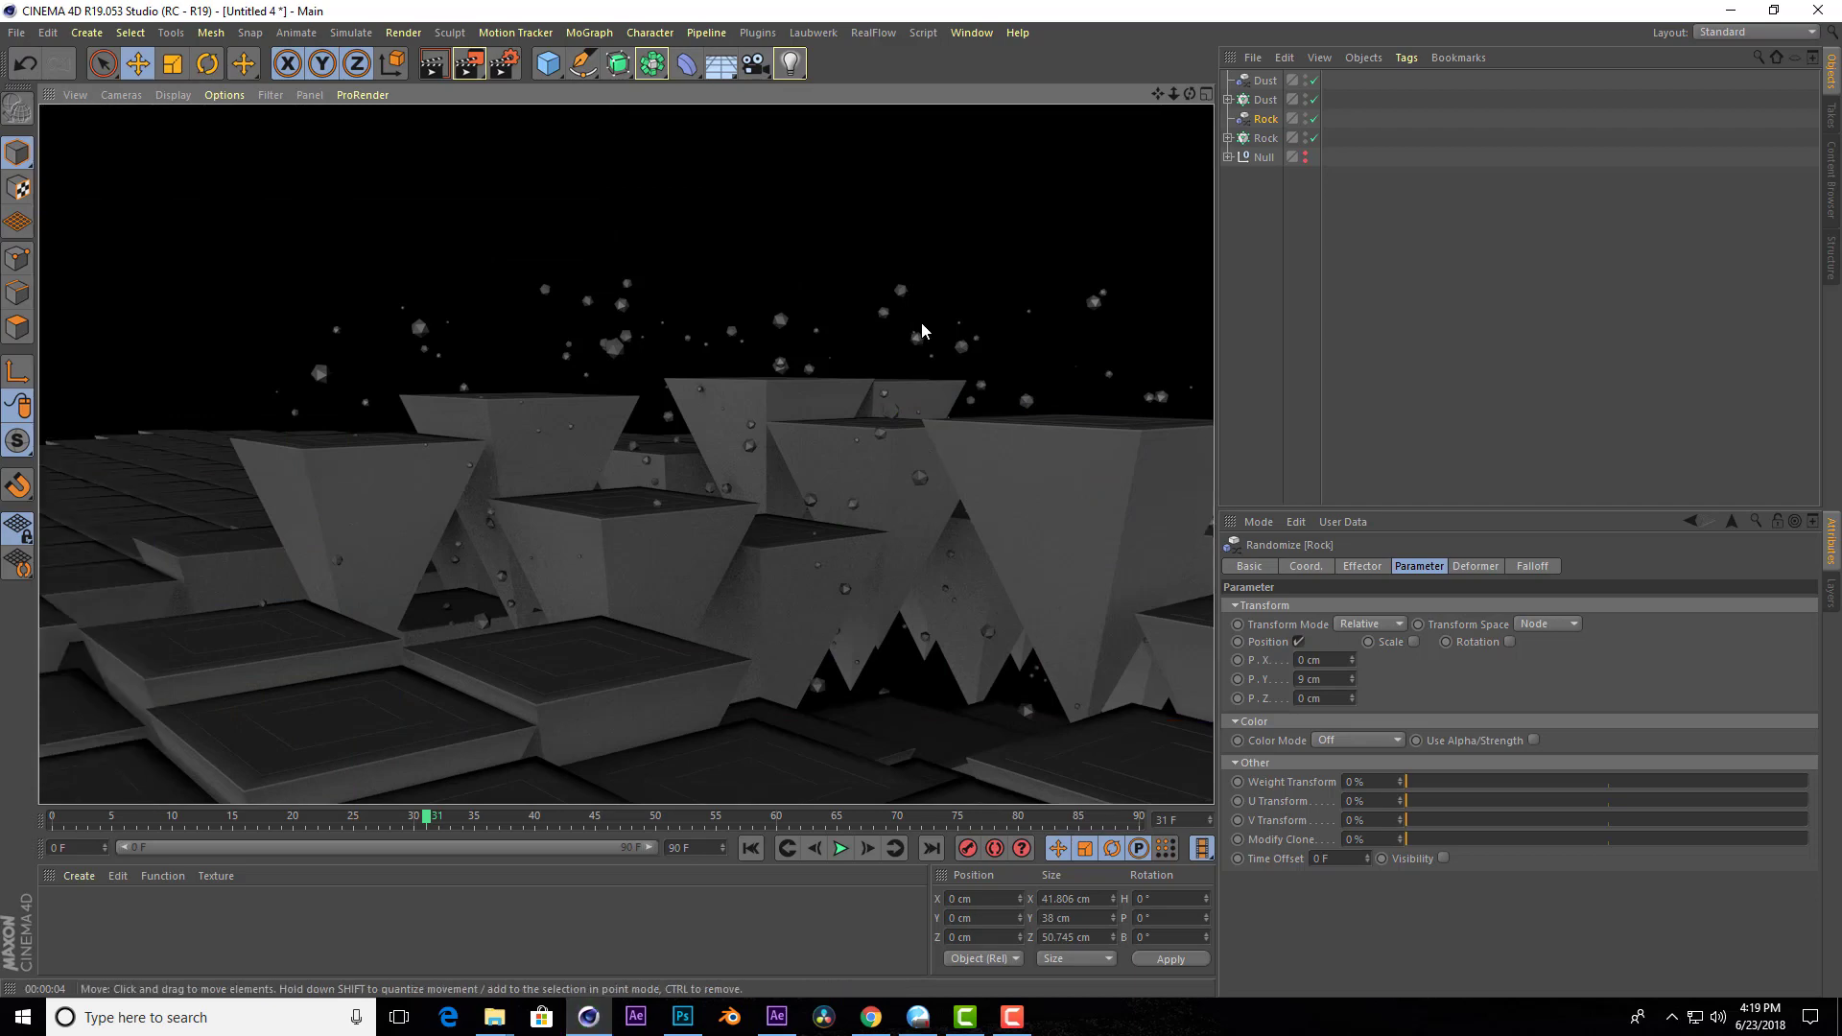
Orbit and zoom the view around the rocks and deselect the Rock object.
drag(1190, 94, 1151, 153)
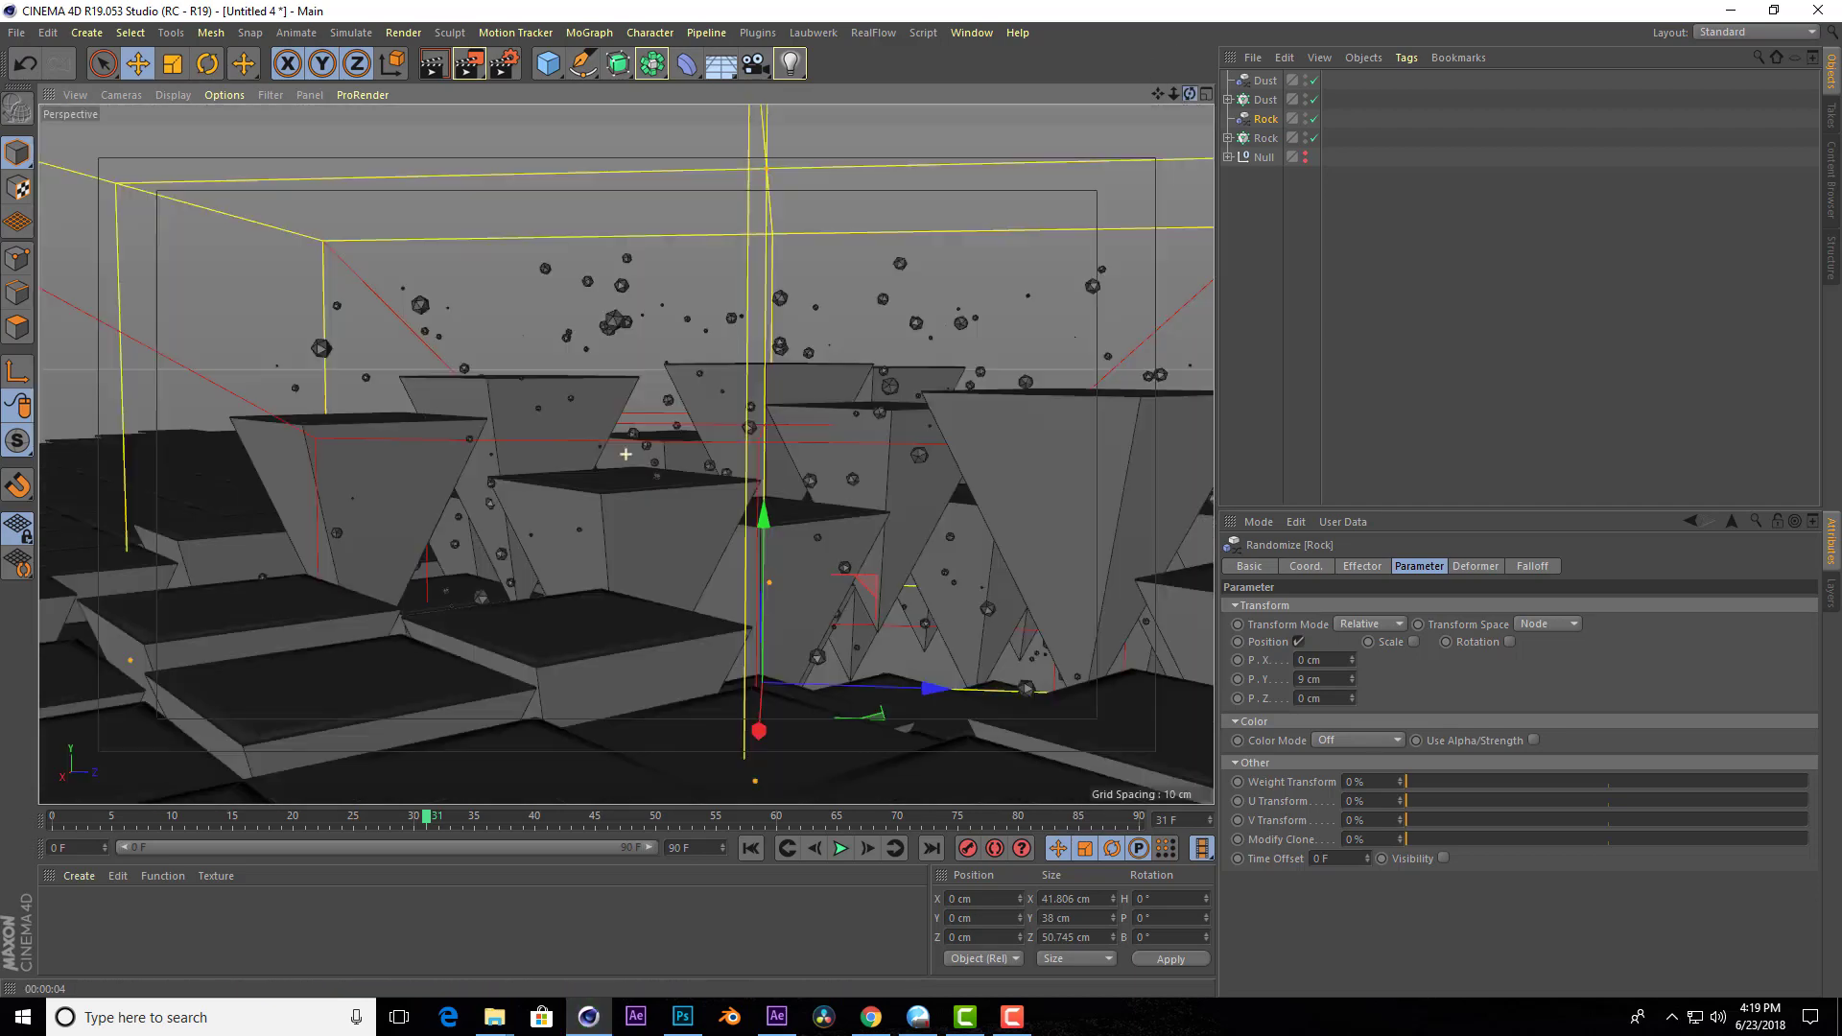
click(1457, 285)
scroll(672, 374, down, 3)
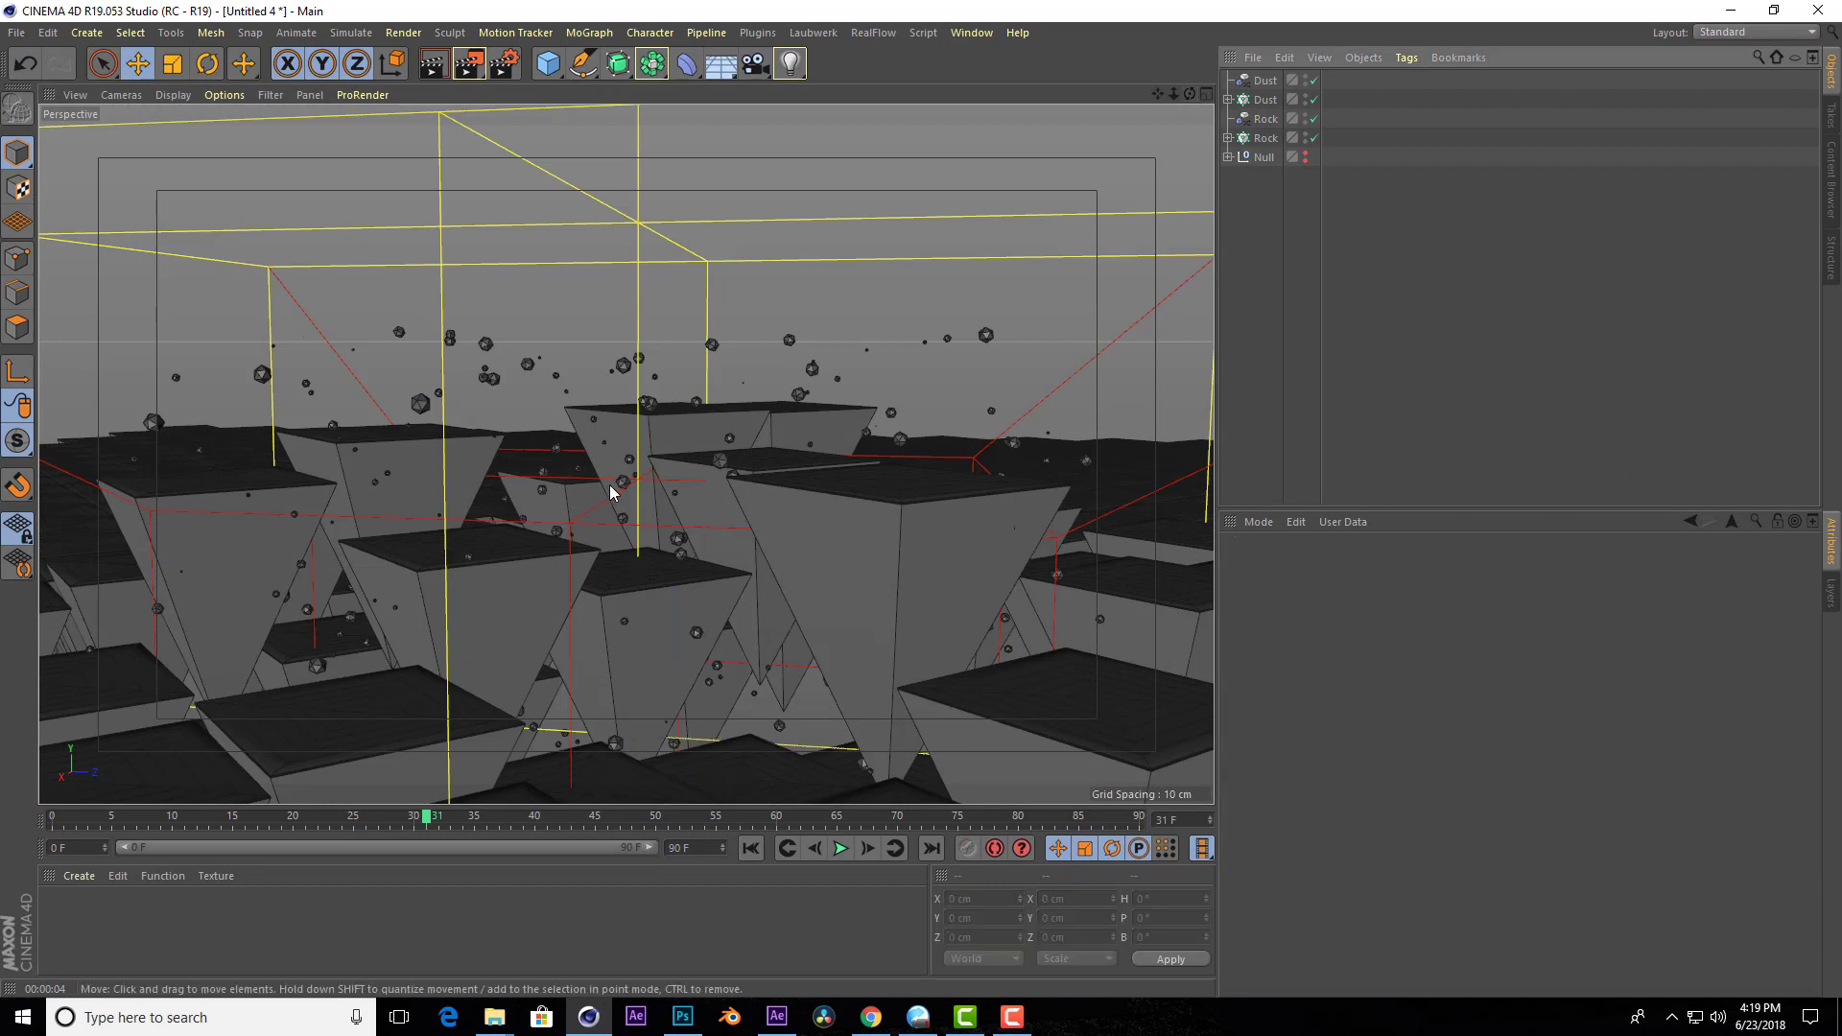
scroll(672, 374, down, 3)
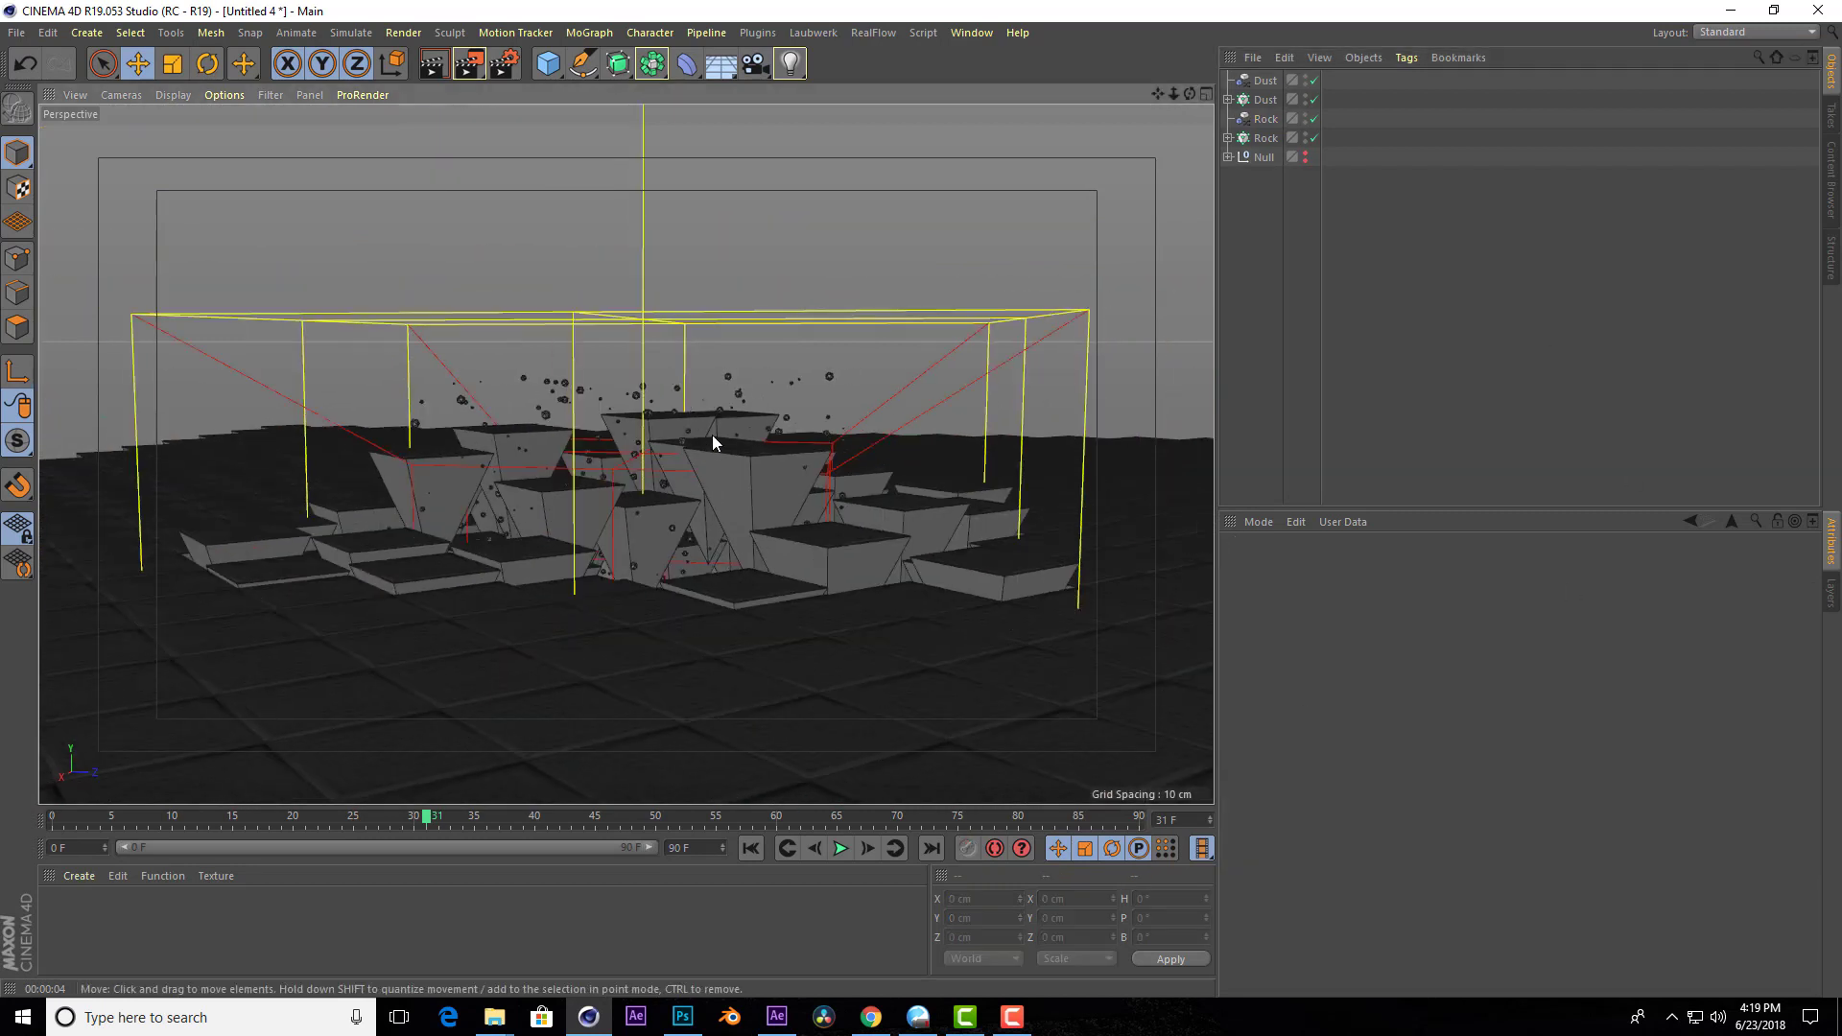
scroll(713, 438, up, 2)
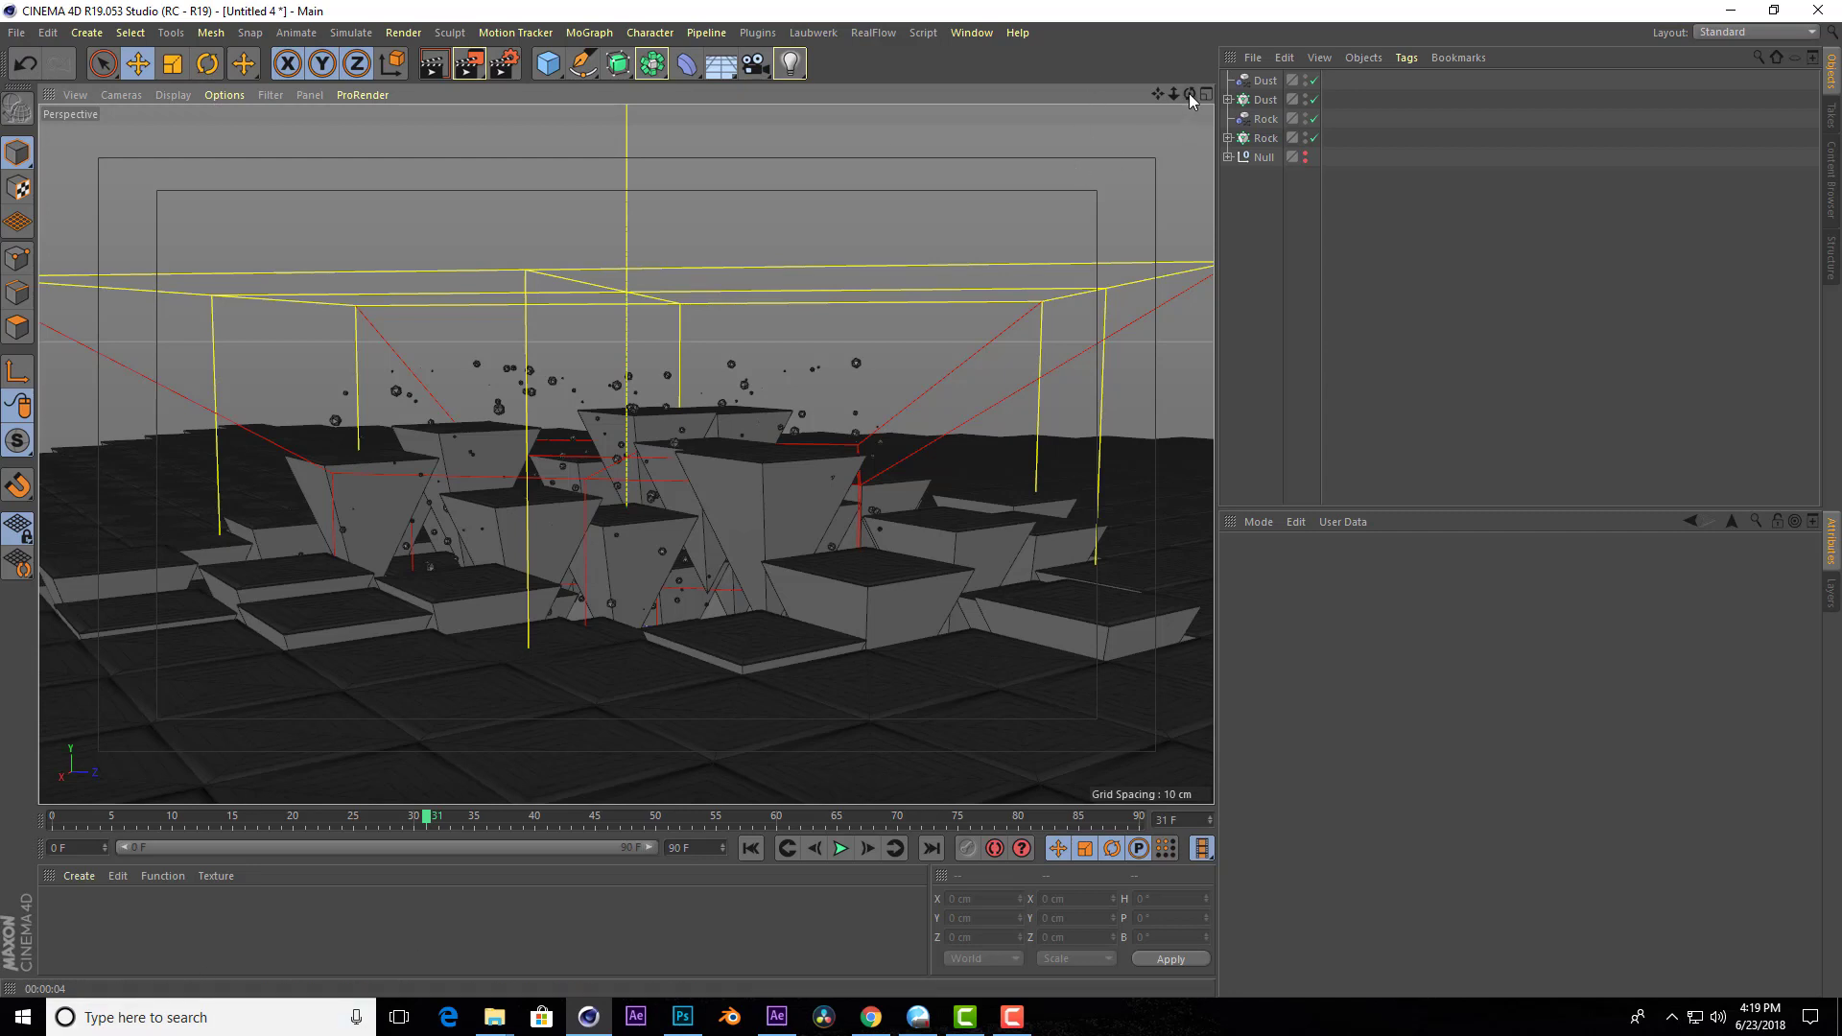
drag(1190, 94, 1195, 259)
Create a new material Mat and bring up its Color channel texture settings.
double_click(169, 928)
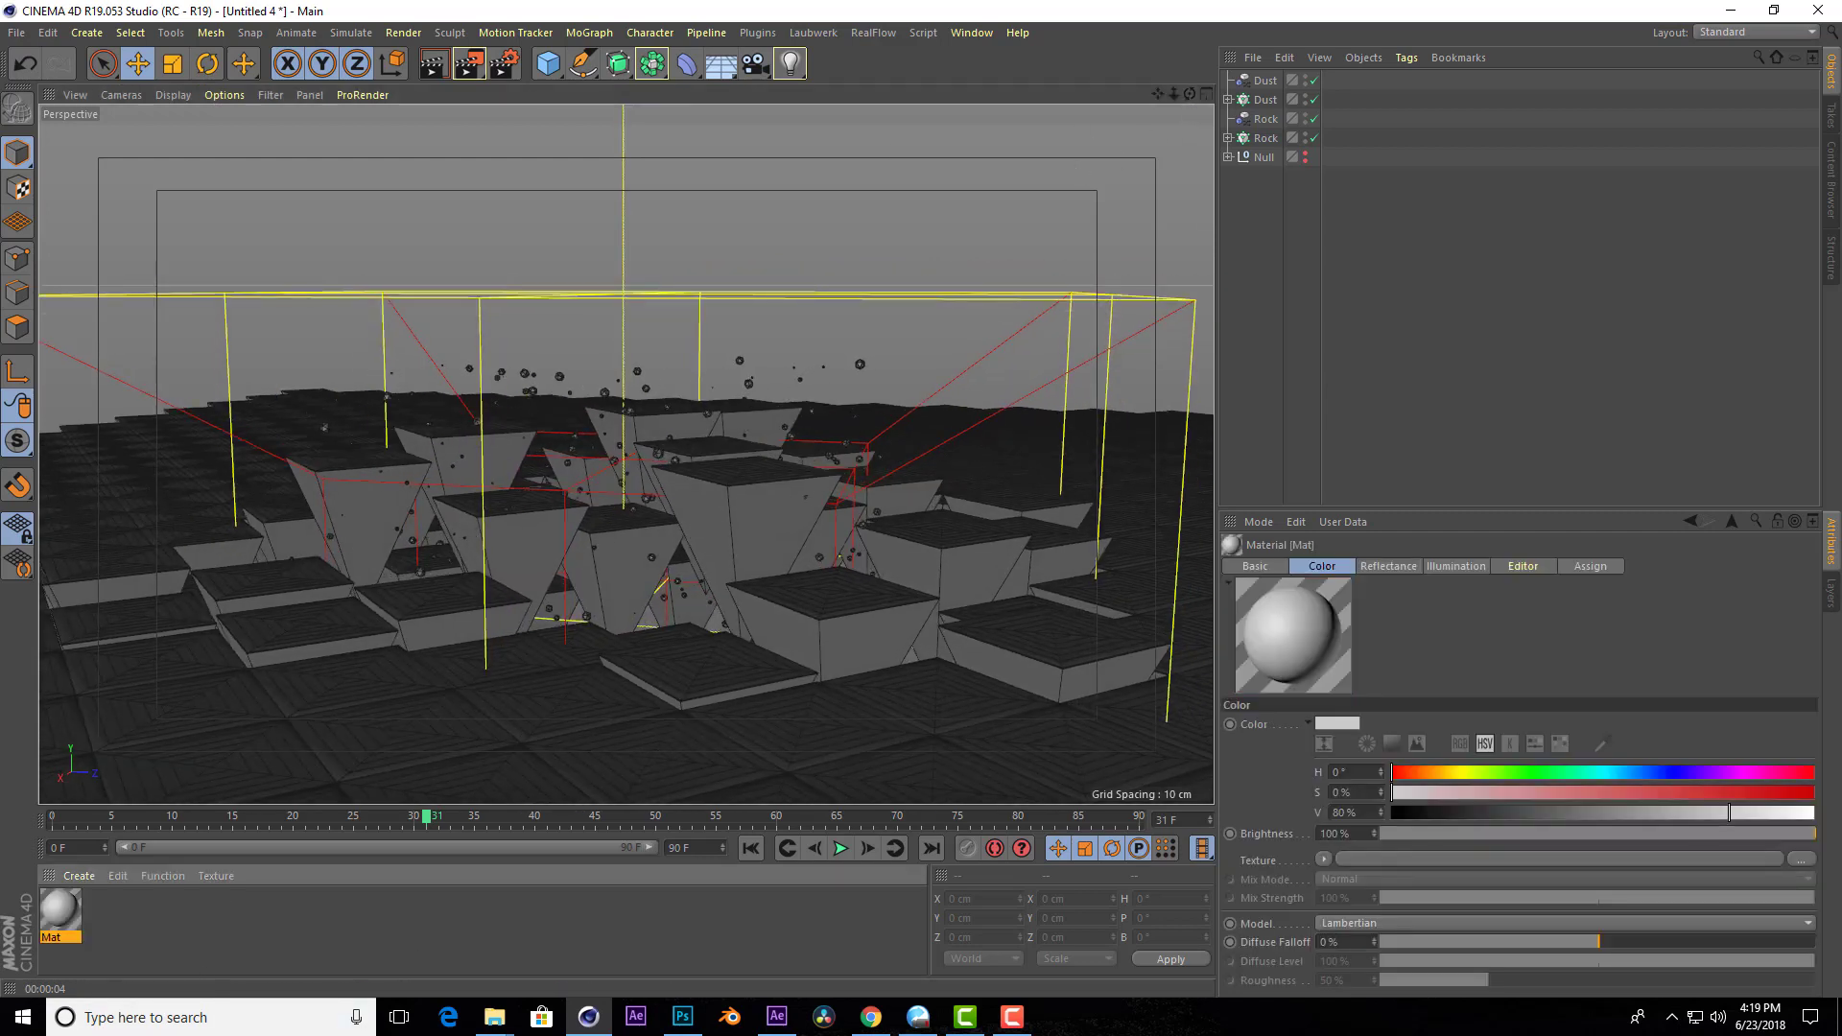
double_click(60, 912)
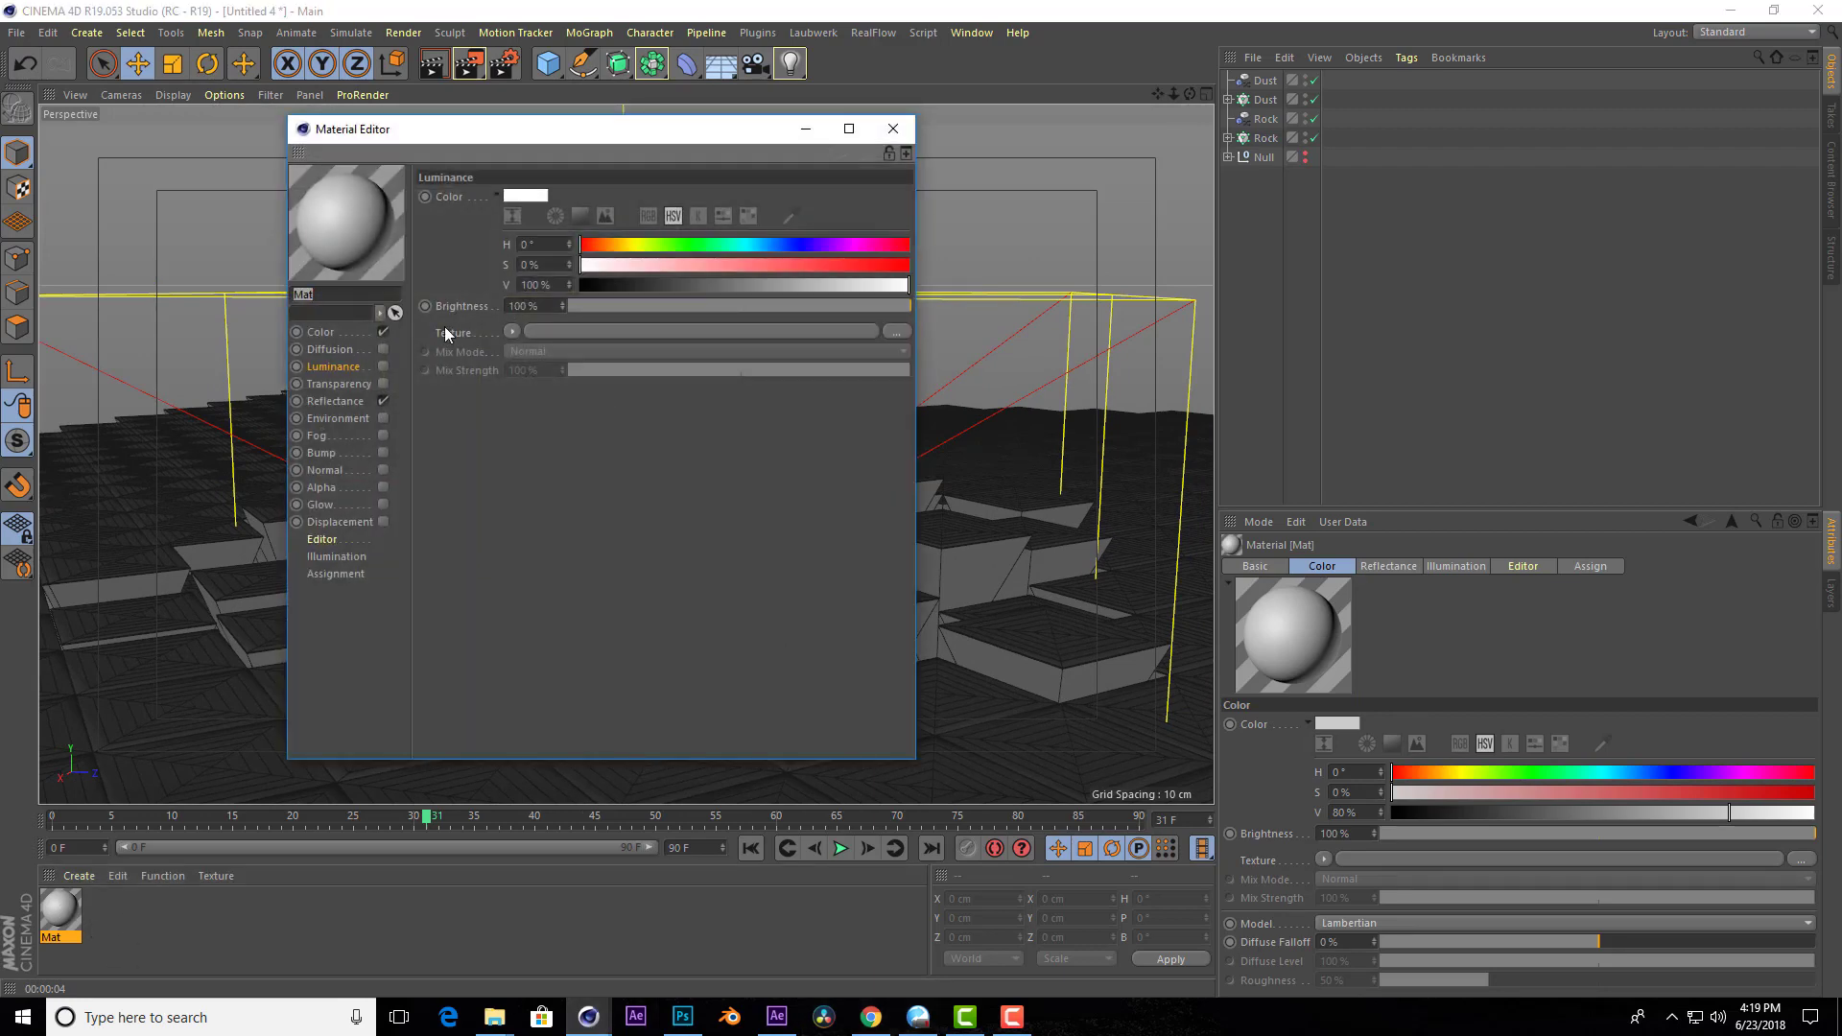
click(320, 333)
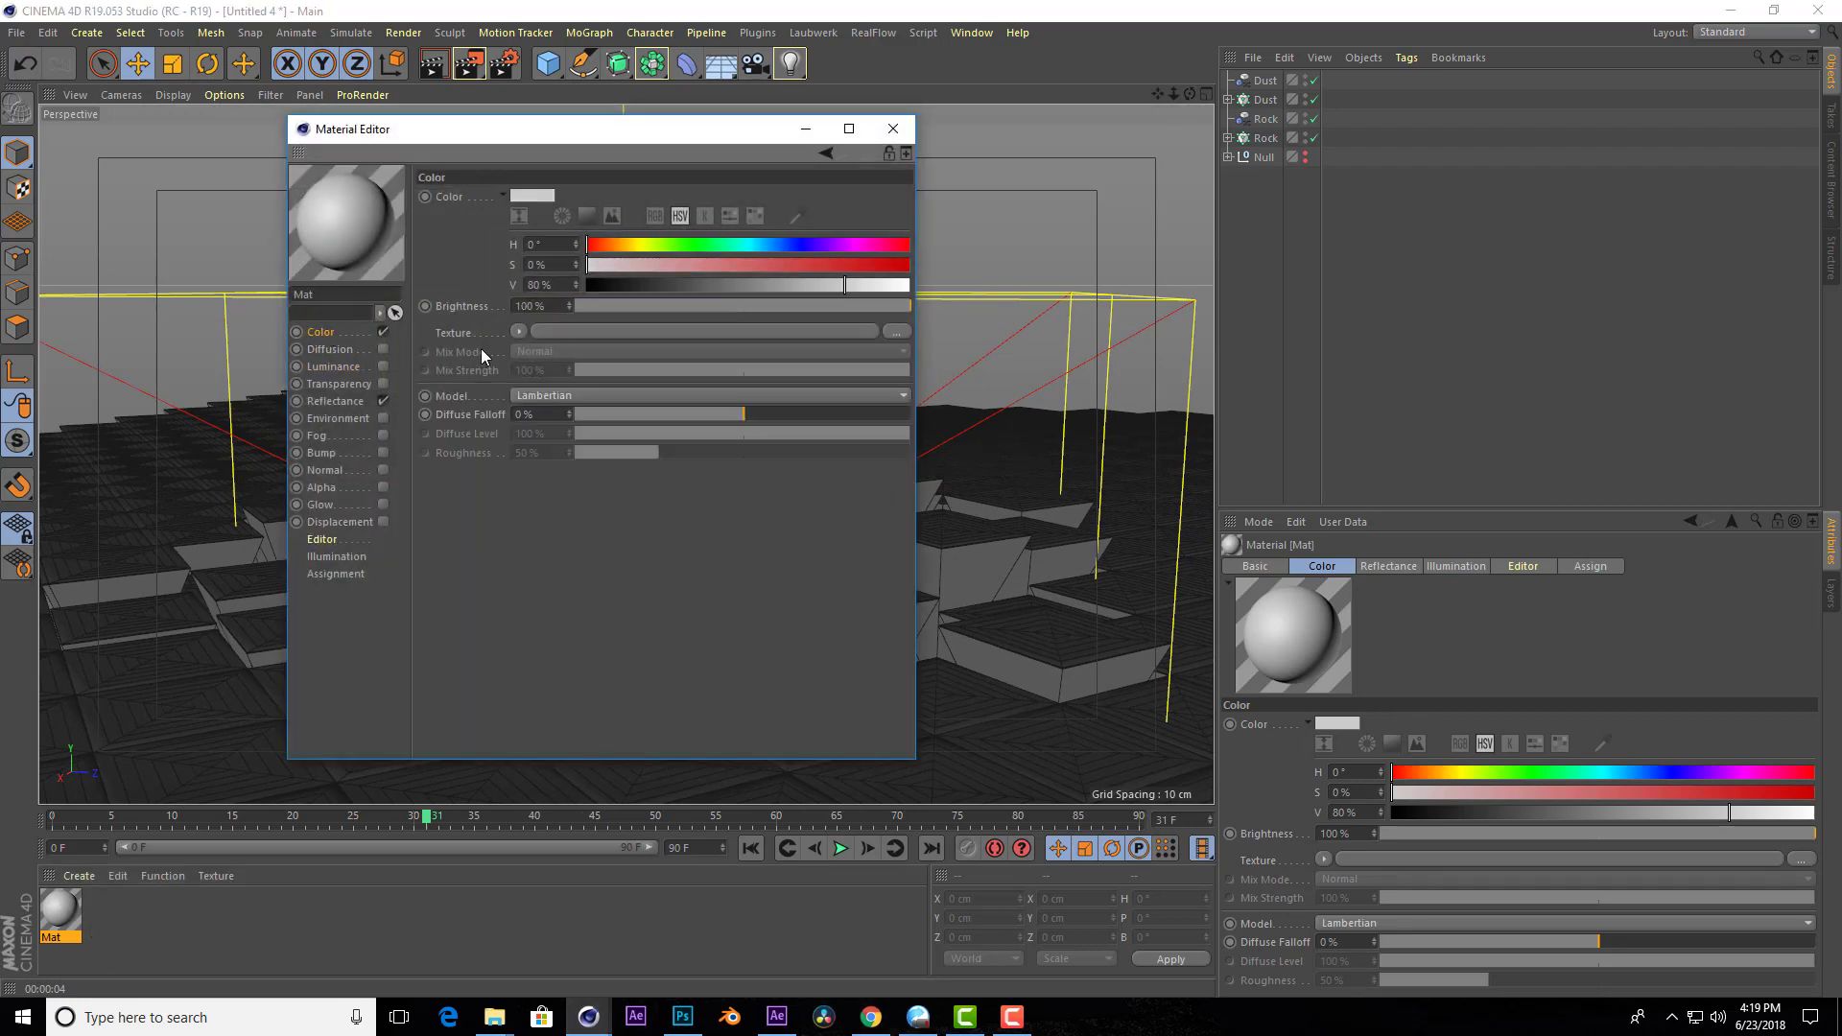
click(519, 331)
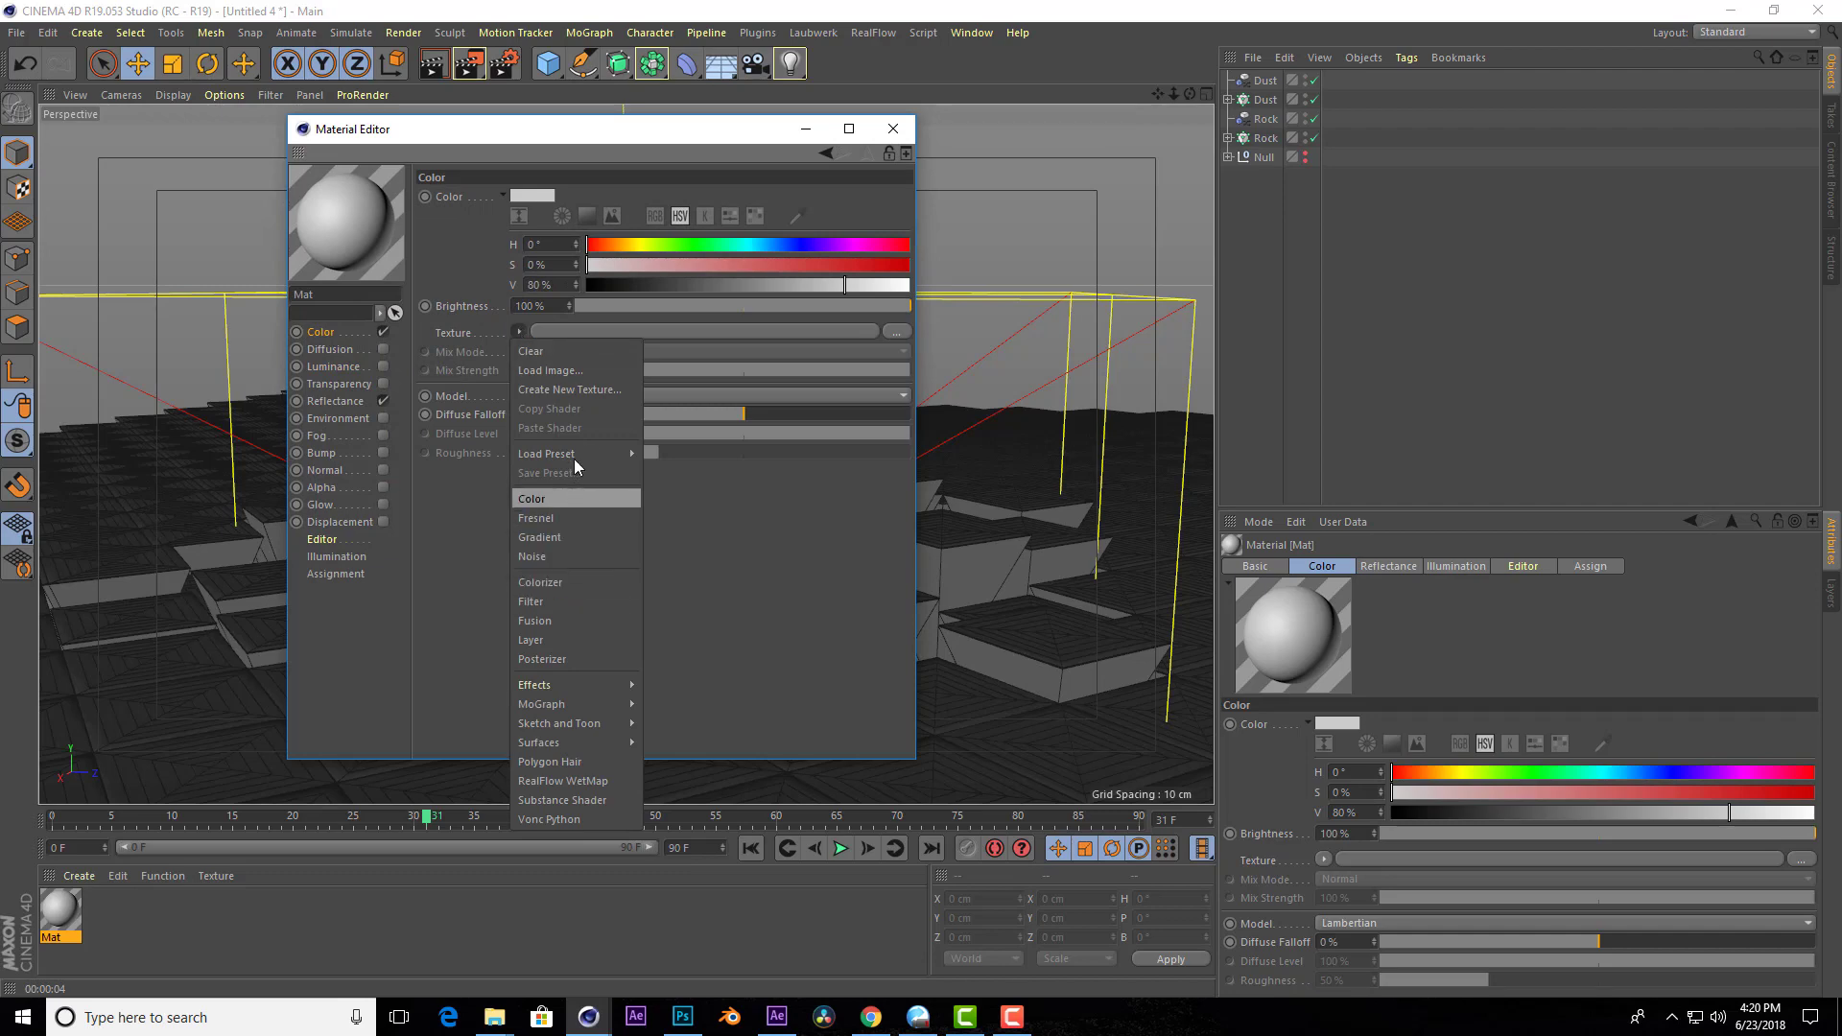
click(458, 507)
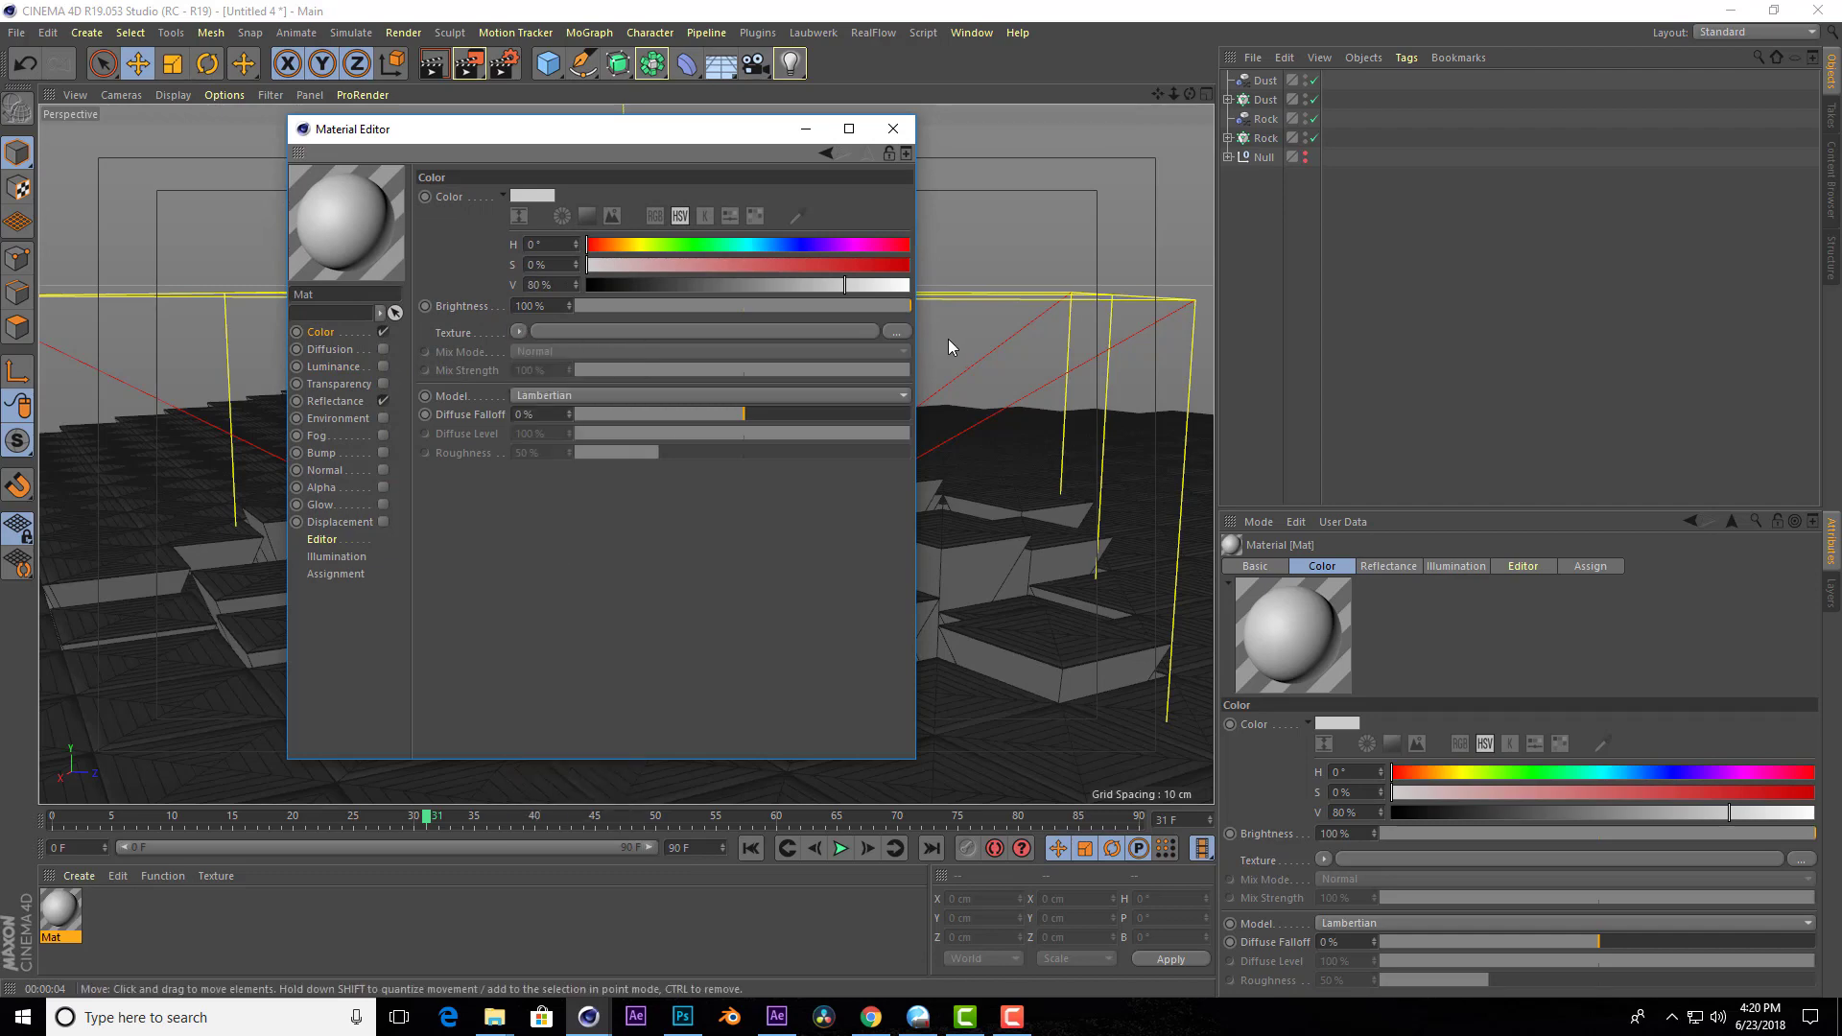
Load the ROCK stone-tile image dea60ce67a5bb55100ba6a7b1b1620fe.jpg as Mat's Color texture.
click(897, 331)
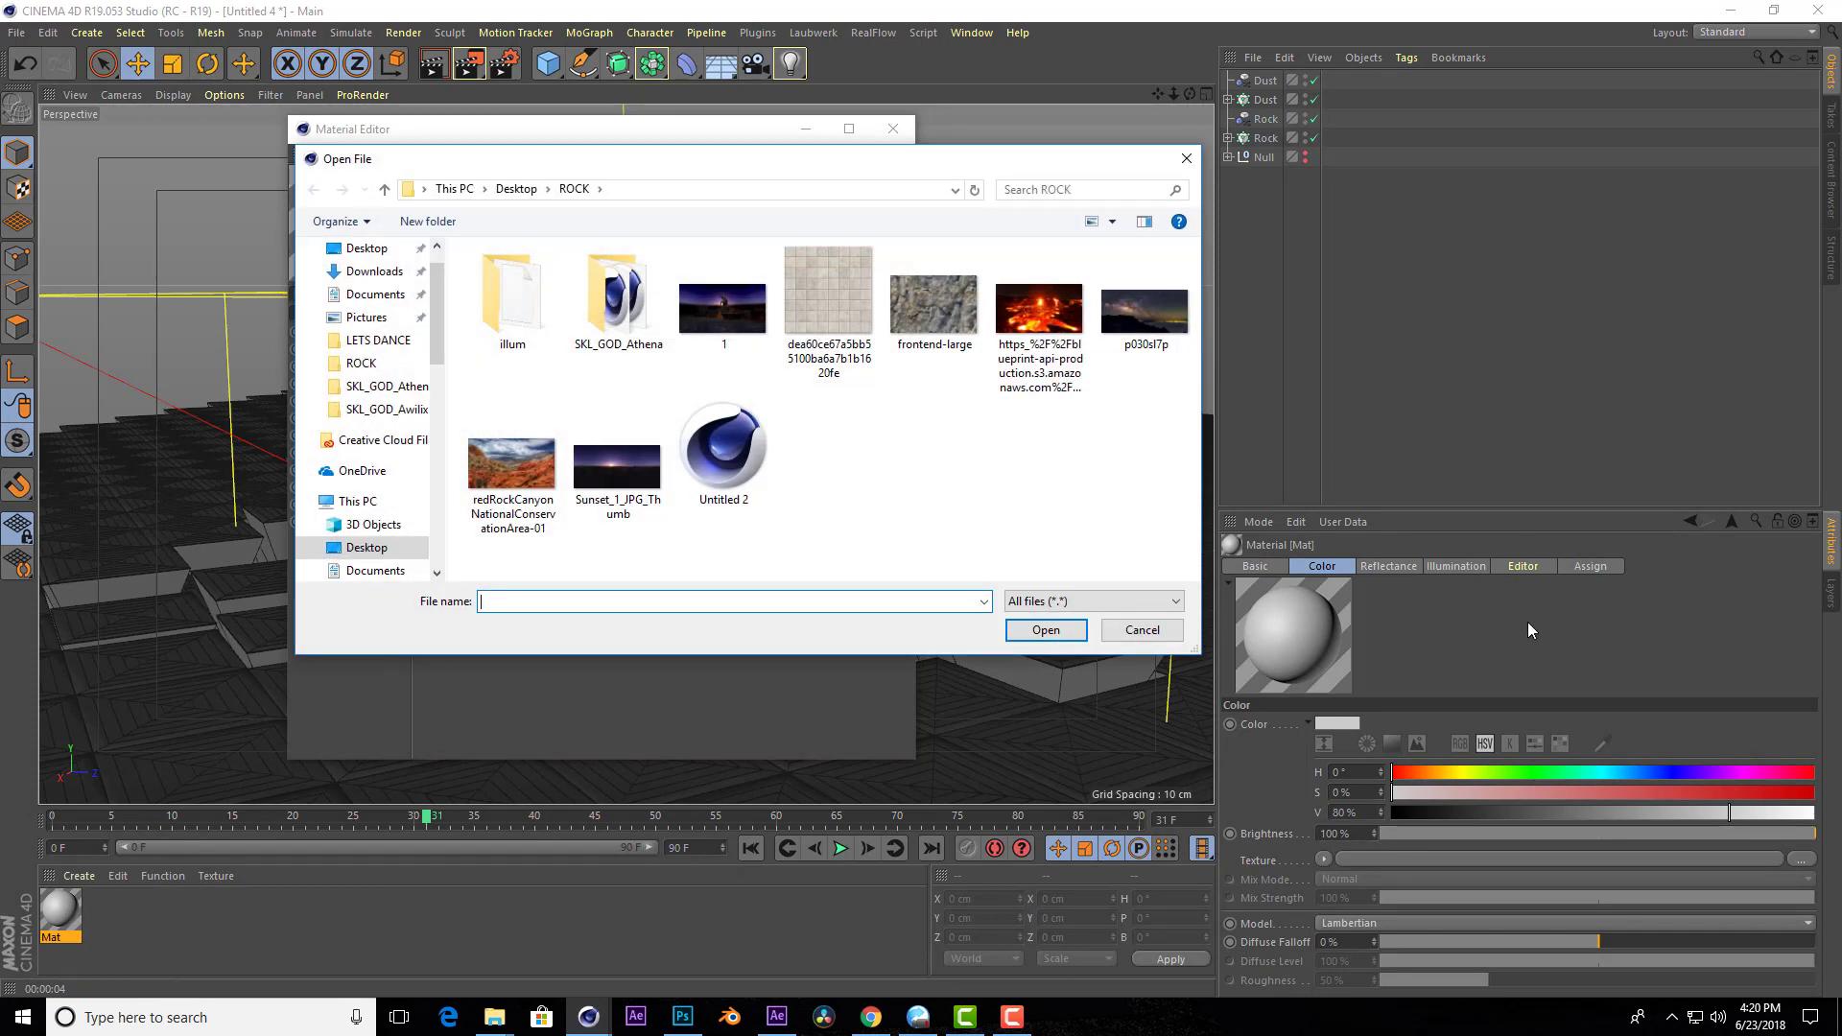
click(820, 353)
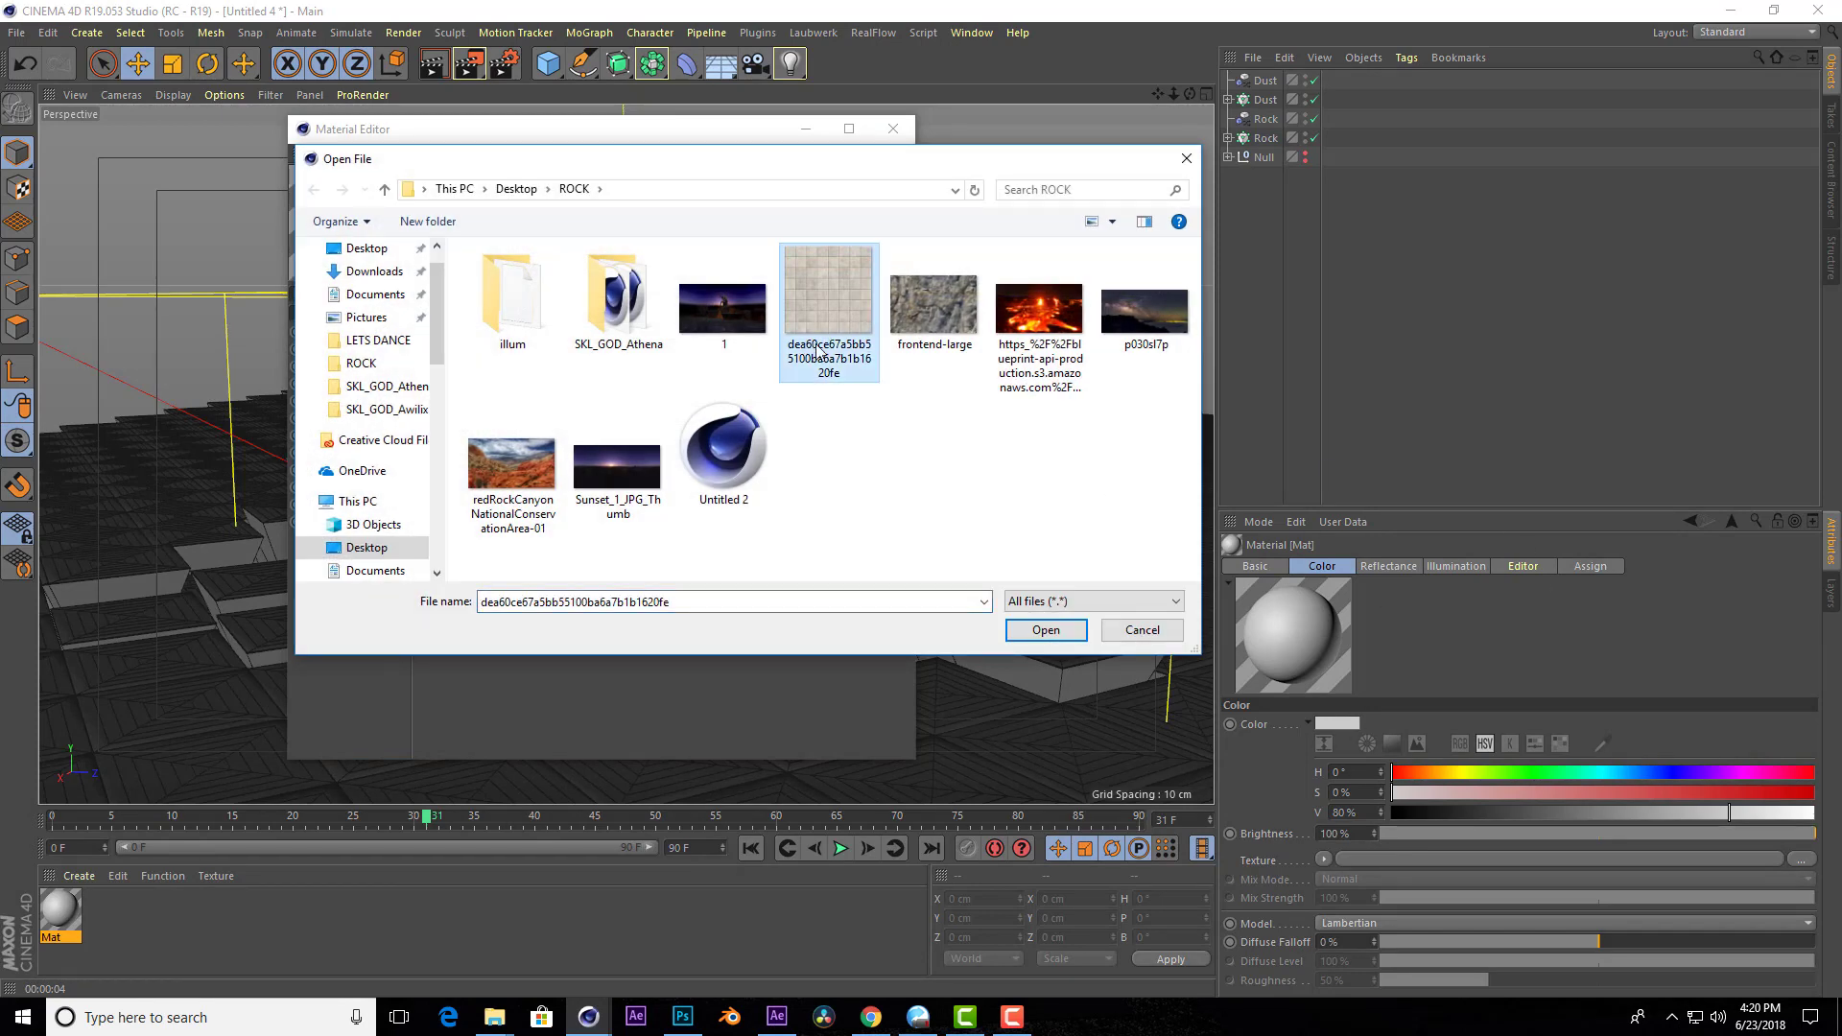
click(1046, 630)
click(948, 578)
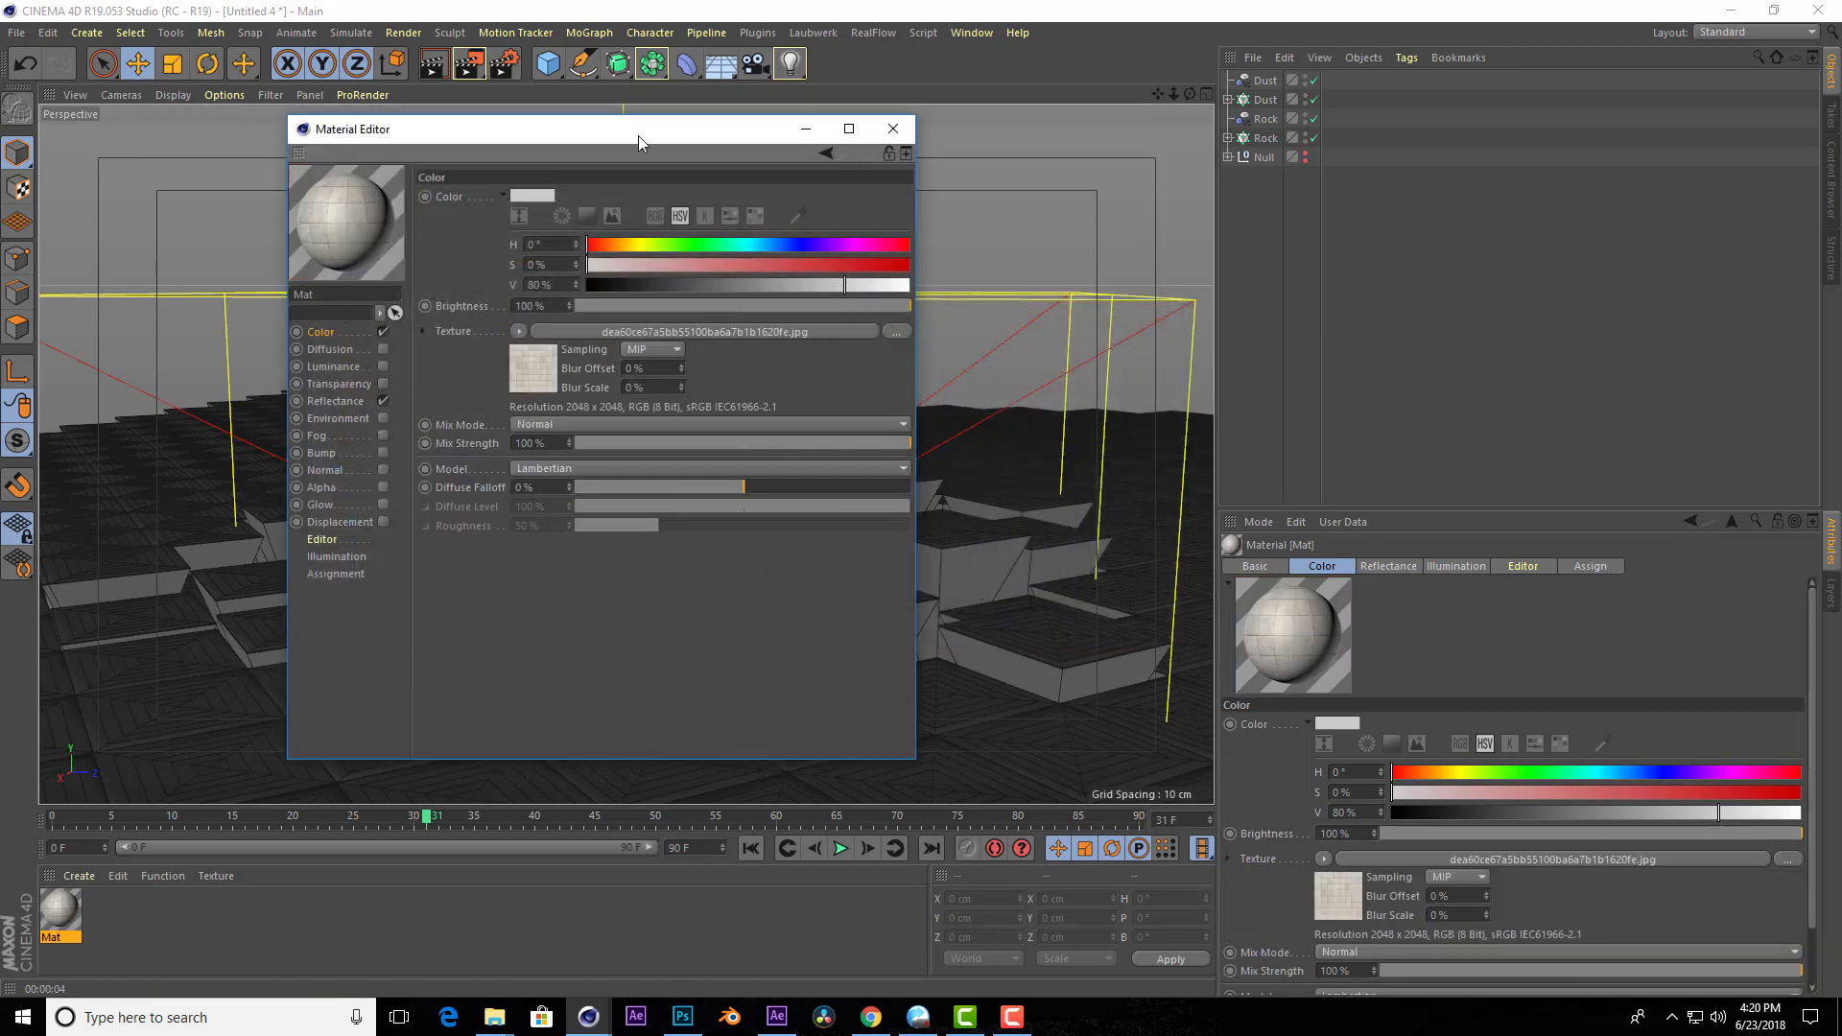
Assign the Mat material to the Cone object inside Rock.
drag(644, 132, 1226, 171)
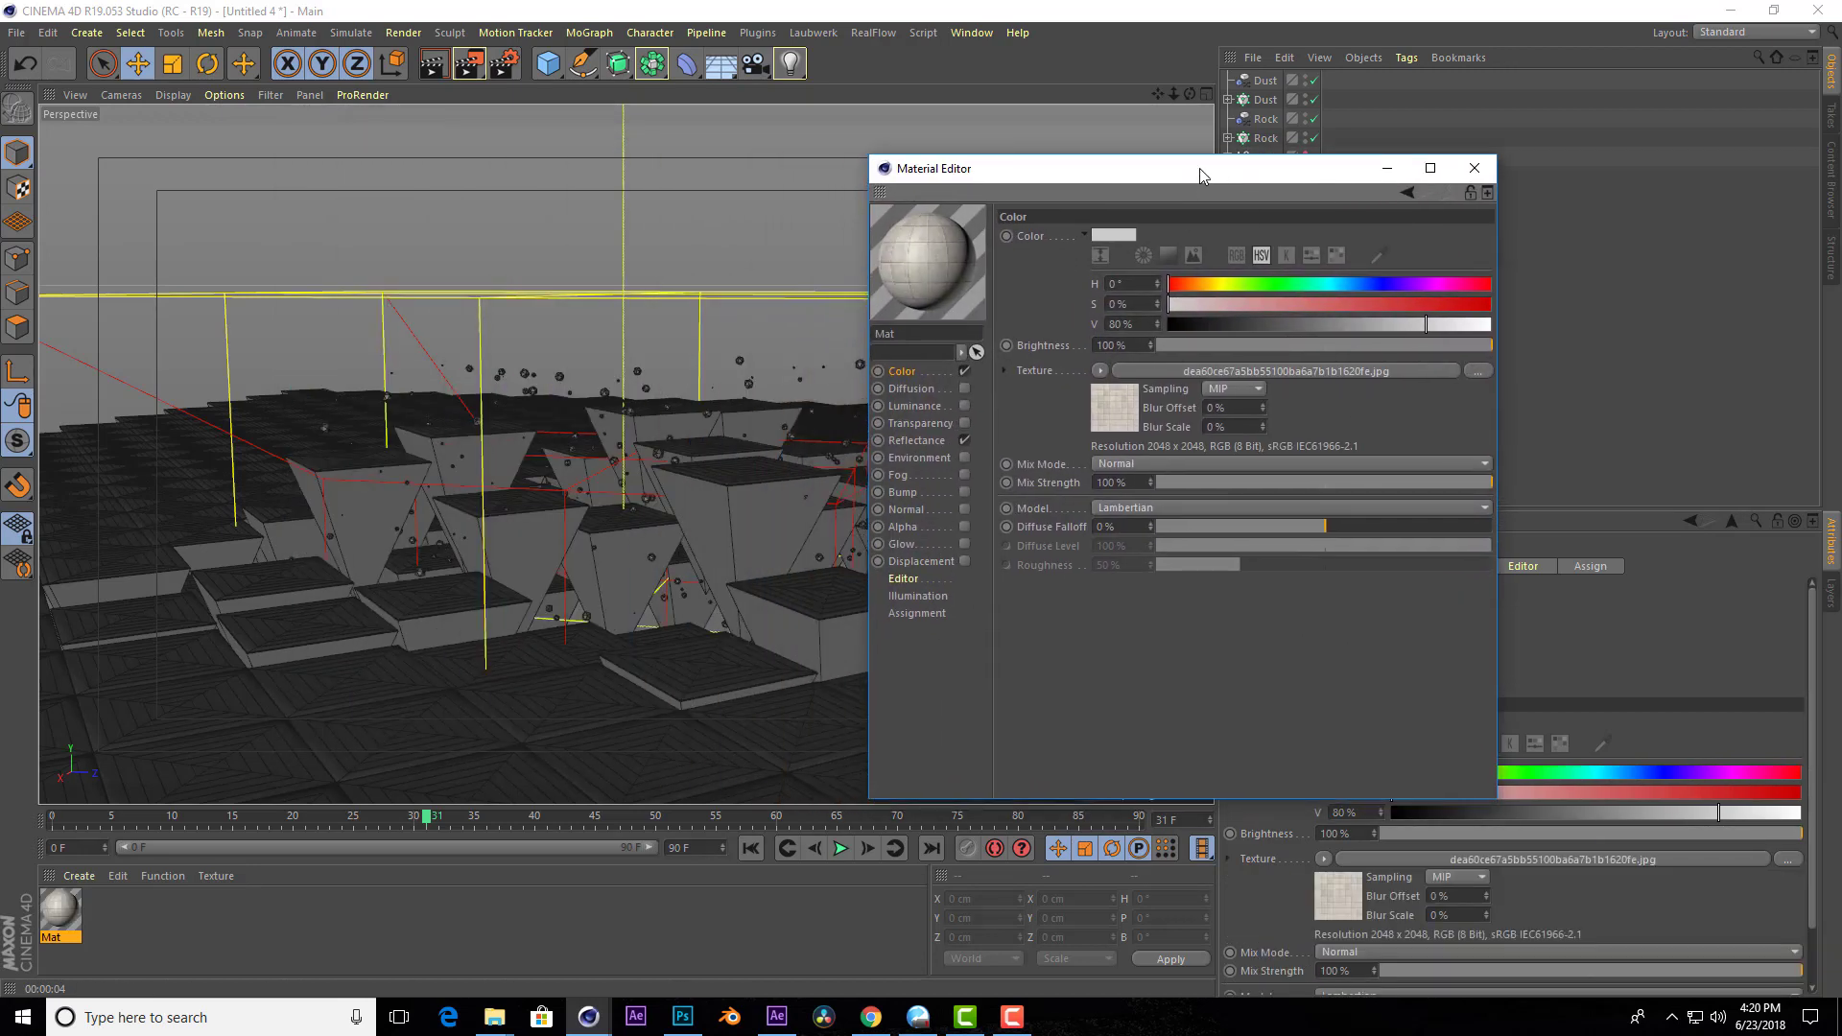
drag(1222, 158, 1634, 355)
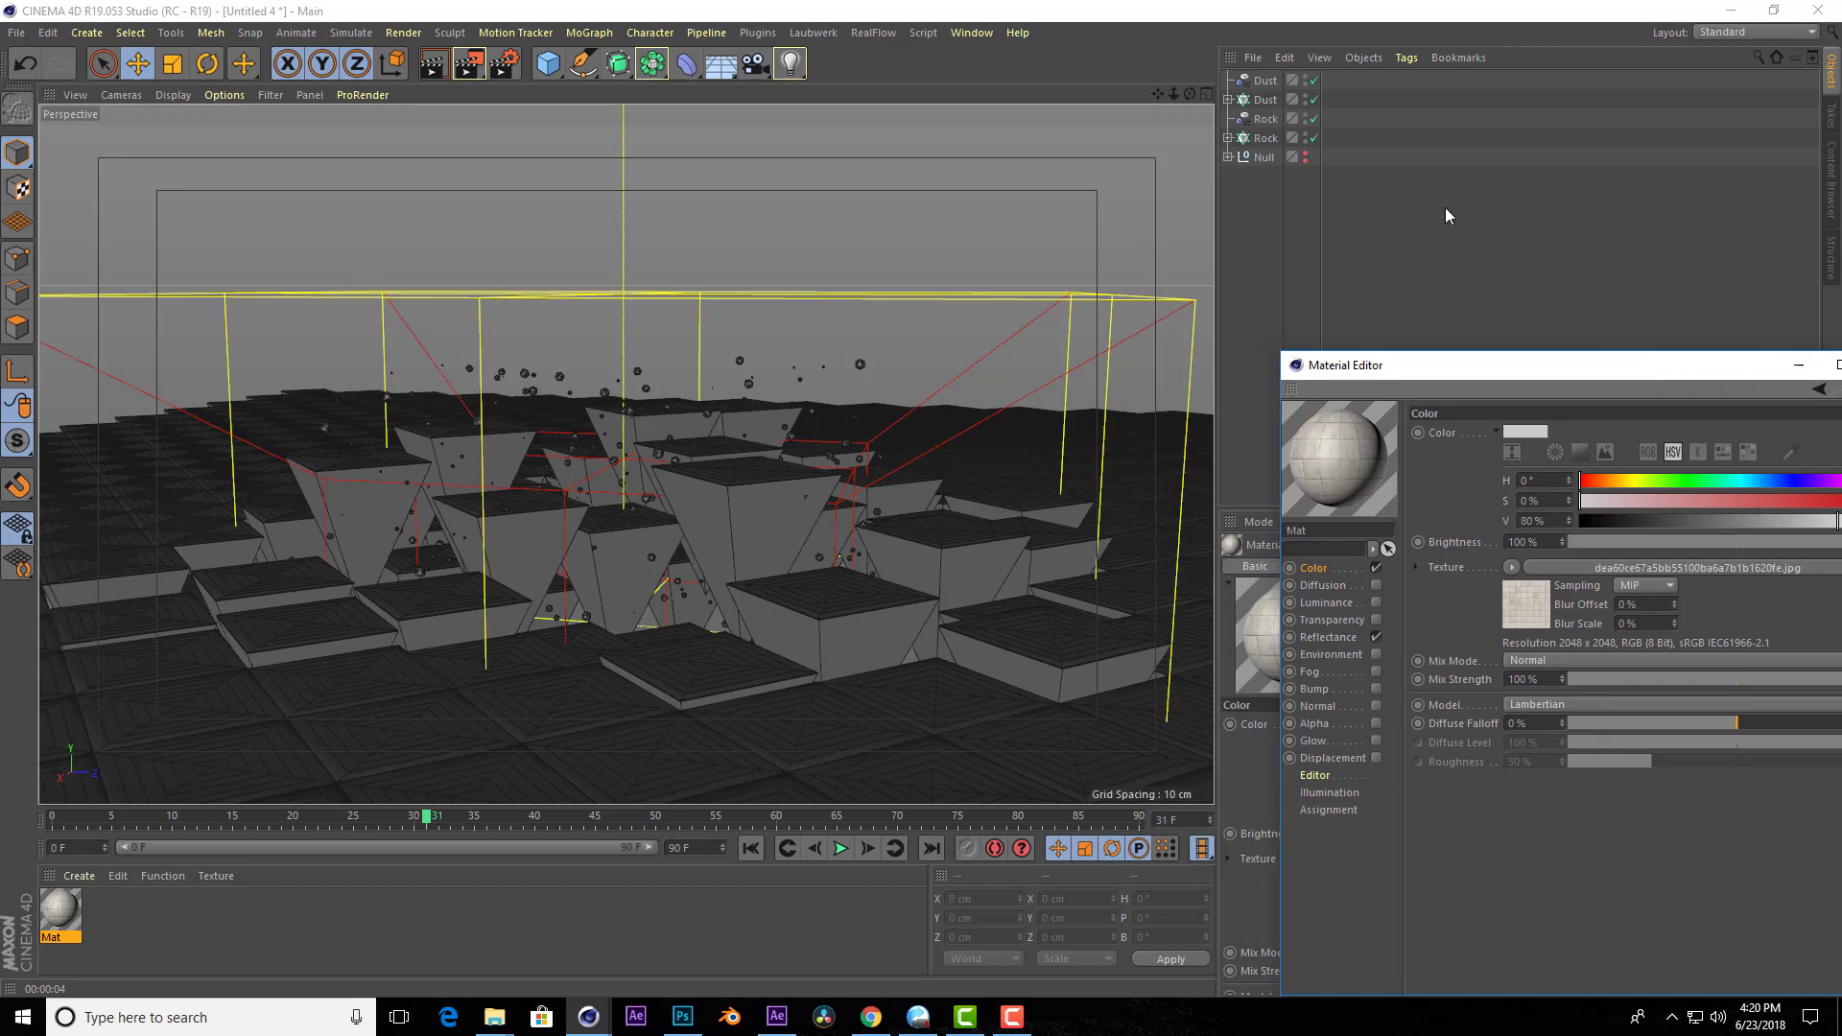
click(1229, 138)
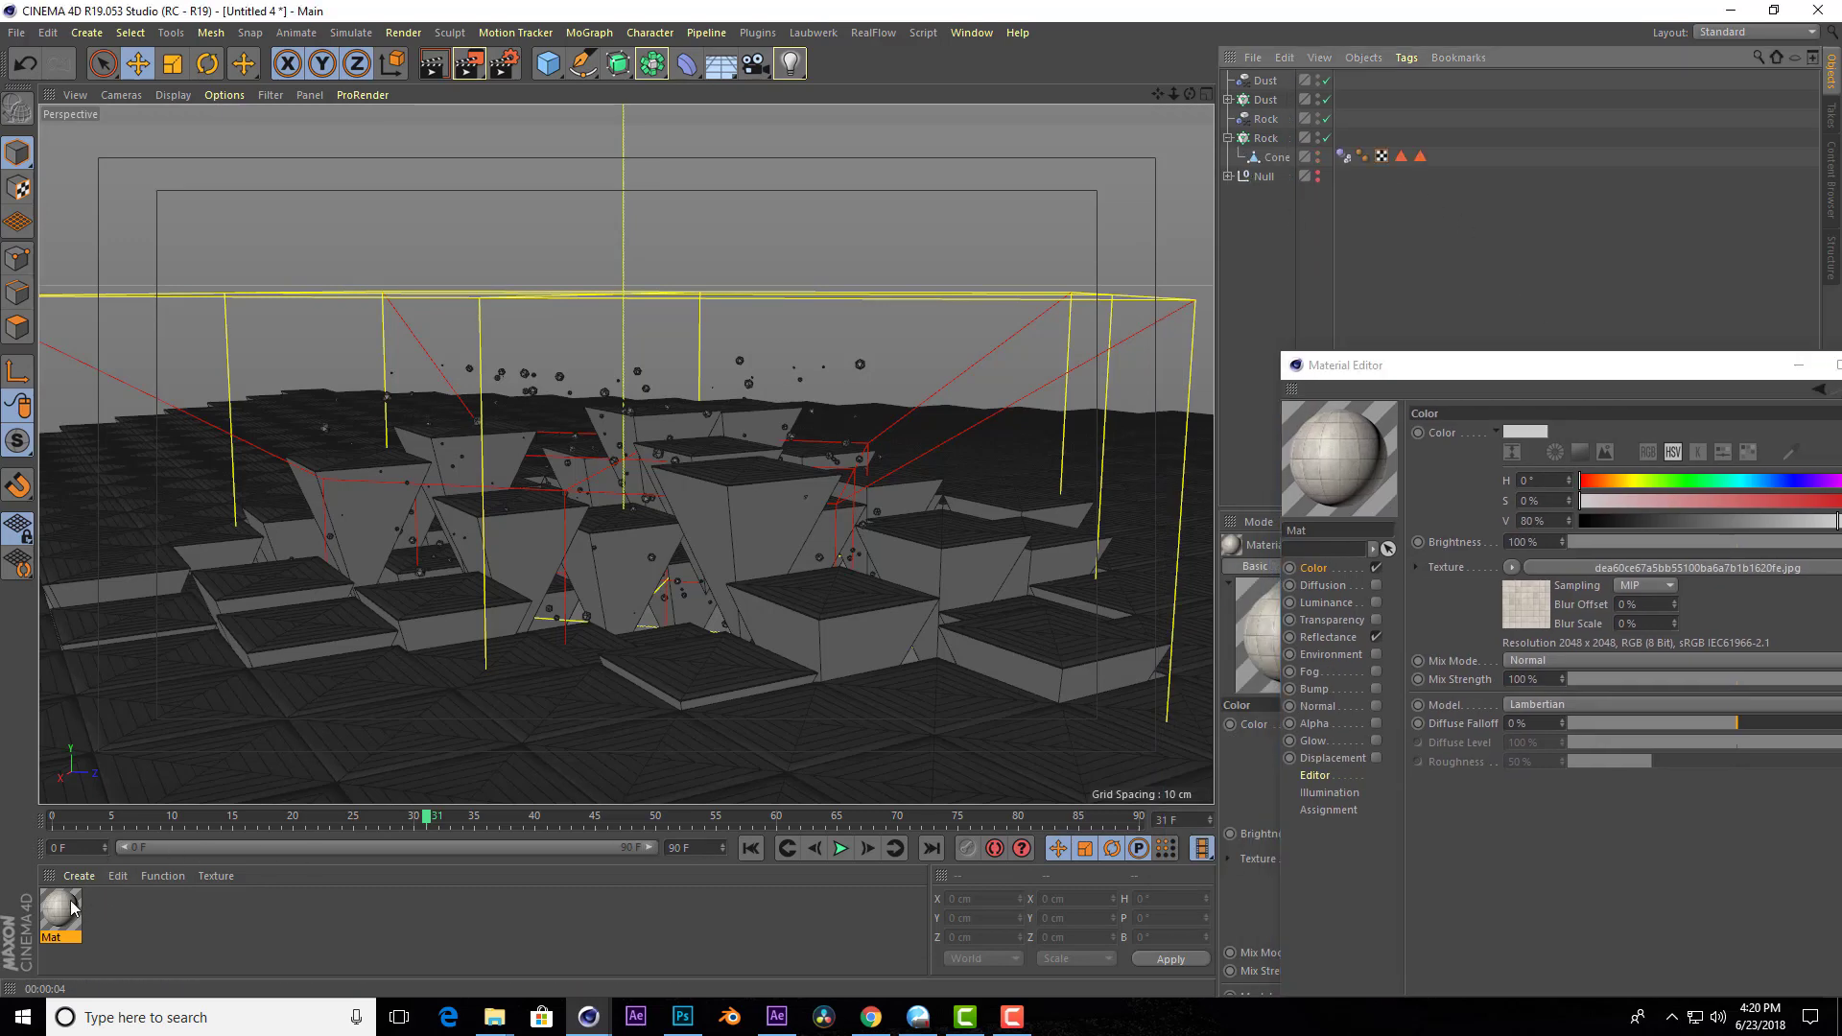
drag(60, 908, 1494, 146)
drag(1267, 163, 1273, 159)
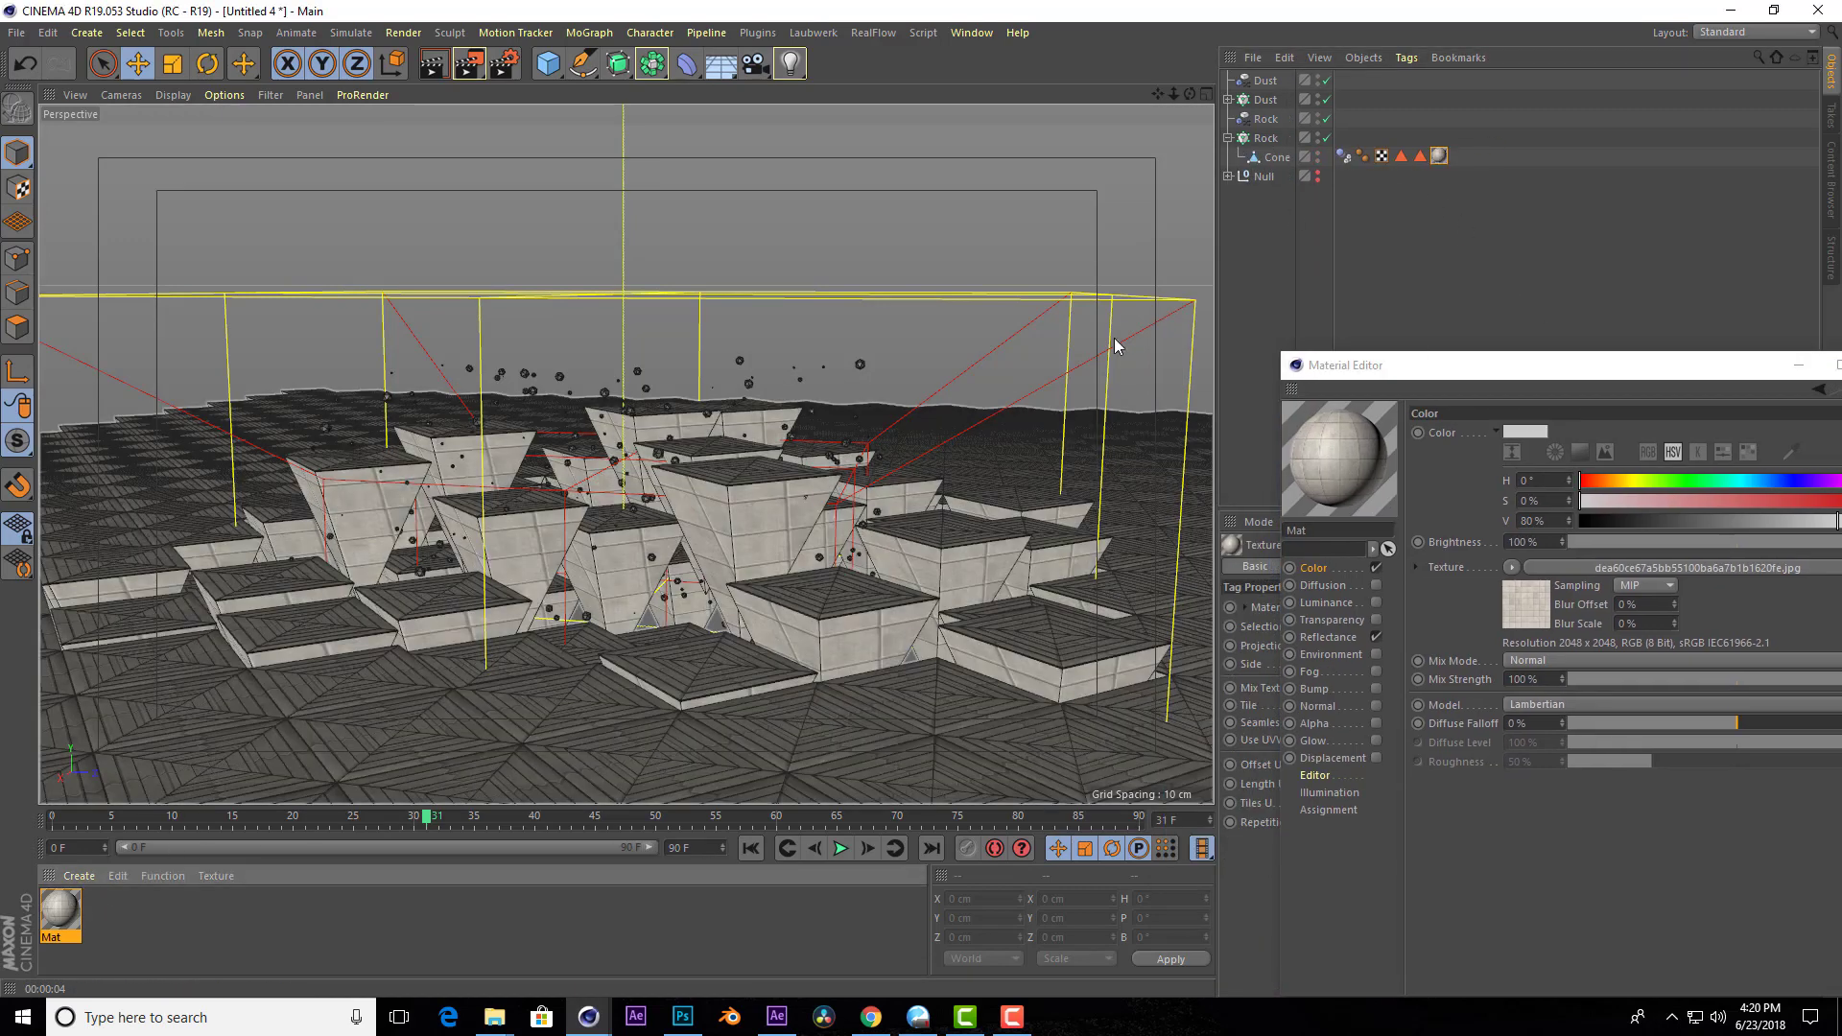
View the textured pyramids from overhead and uncover the texture tag settings.
drag(1190, 95, 618, 644)
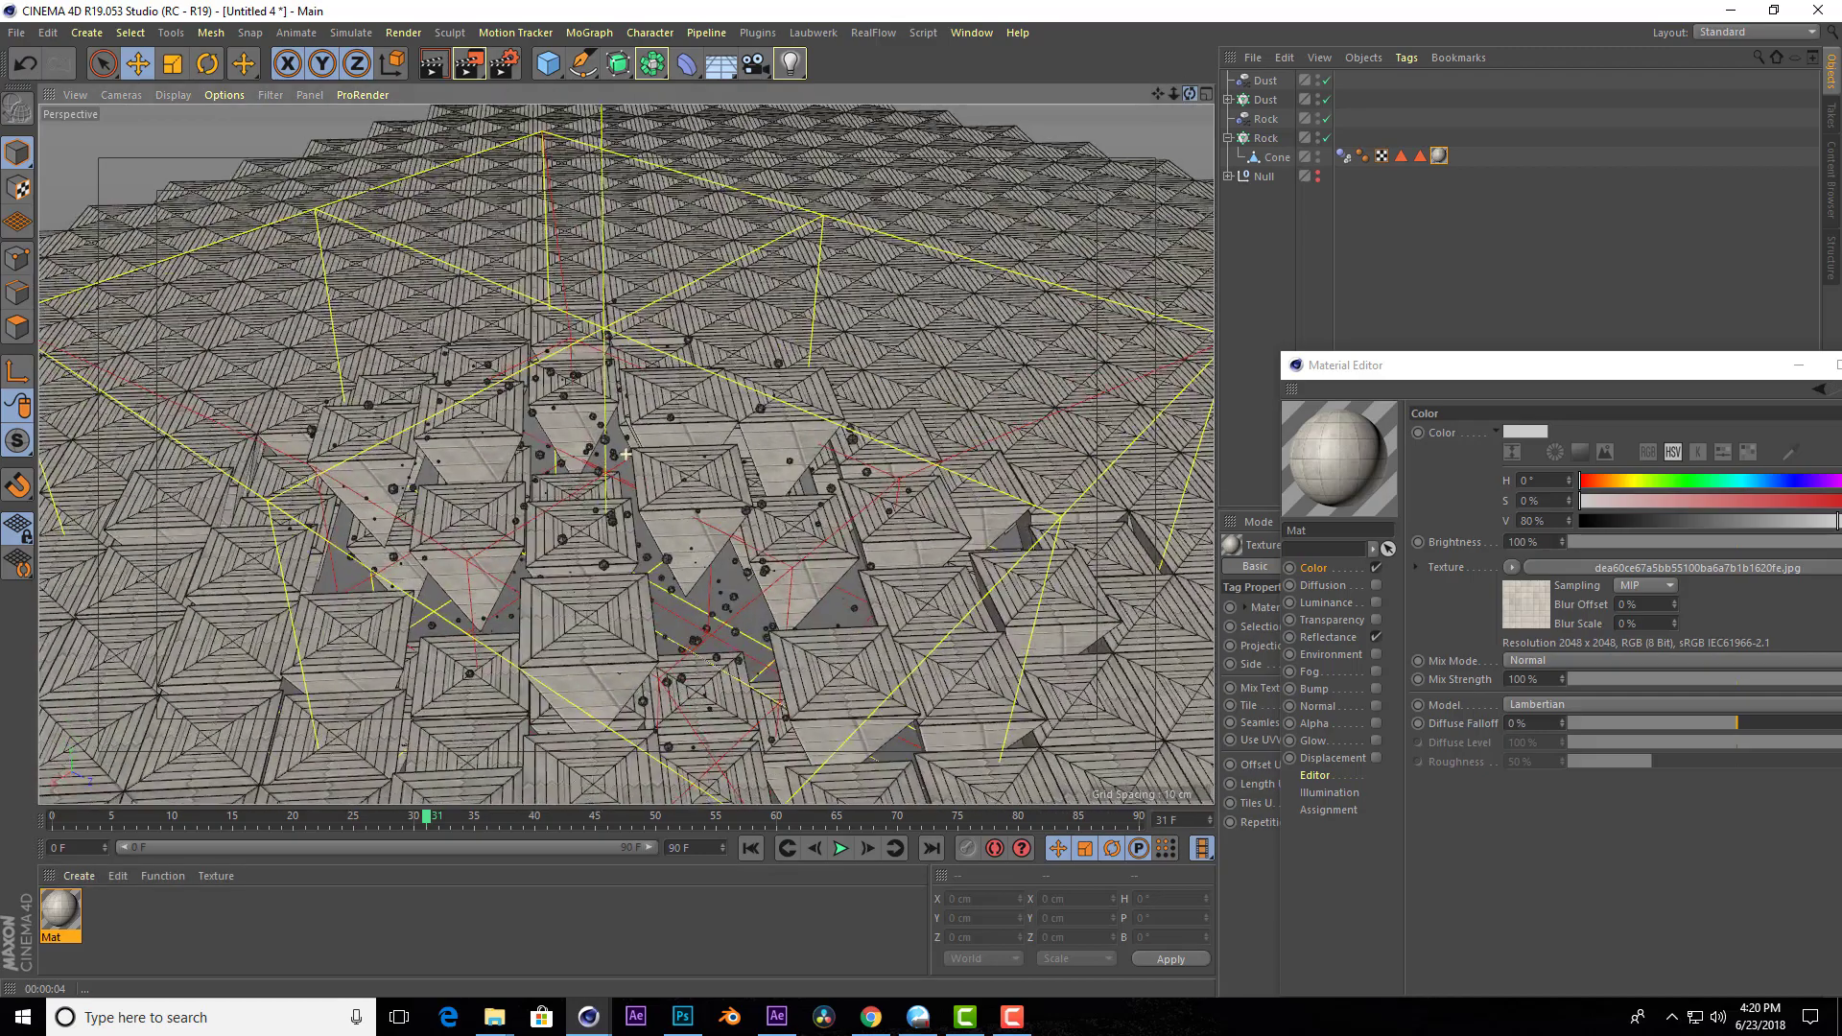
scroll(722, 428, up, 3)
scroll(738, 413, up, 3)
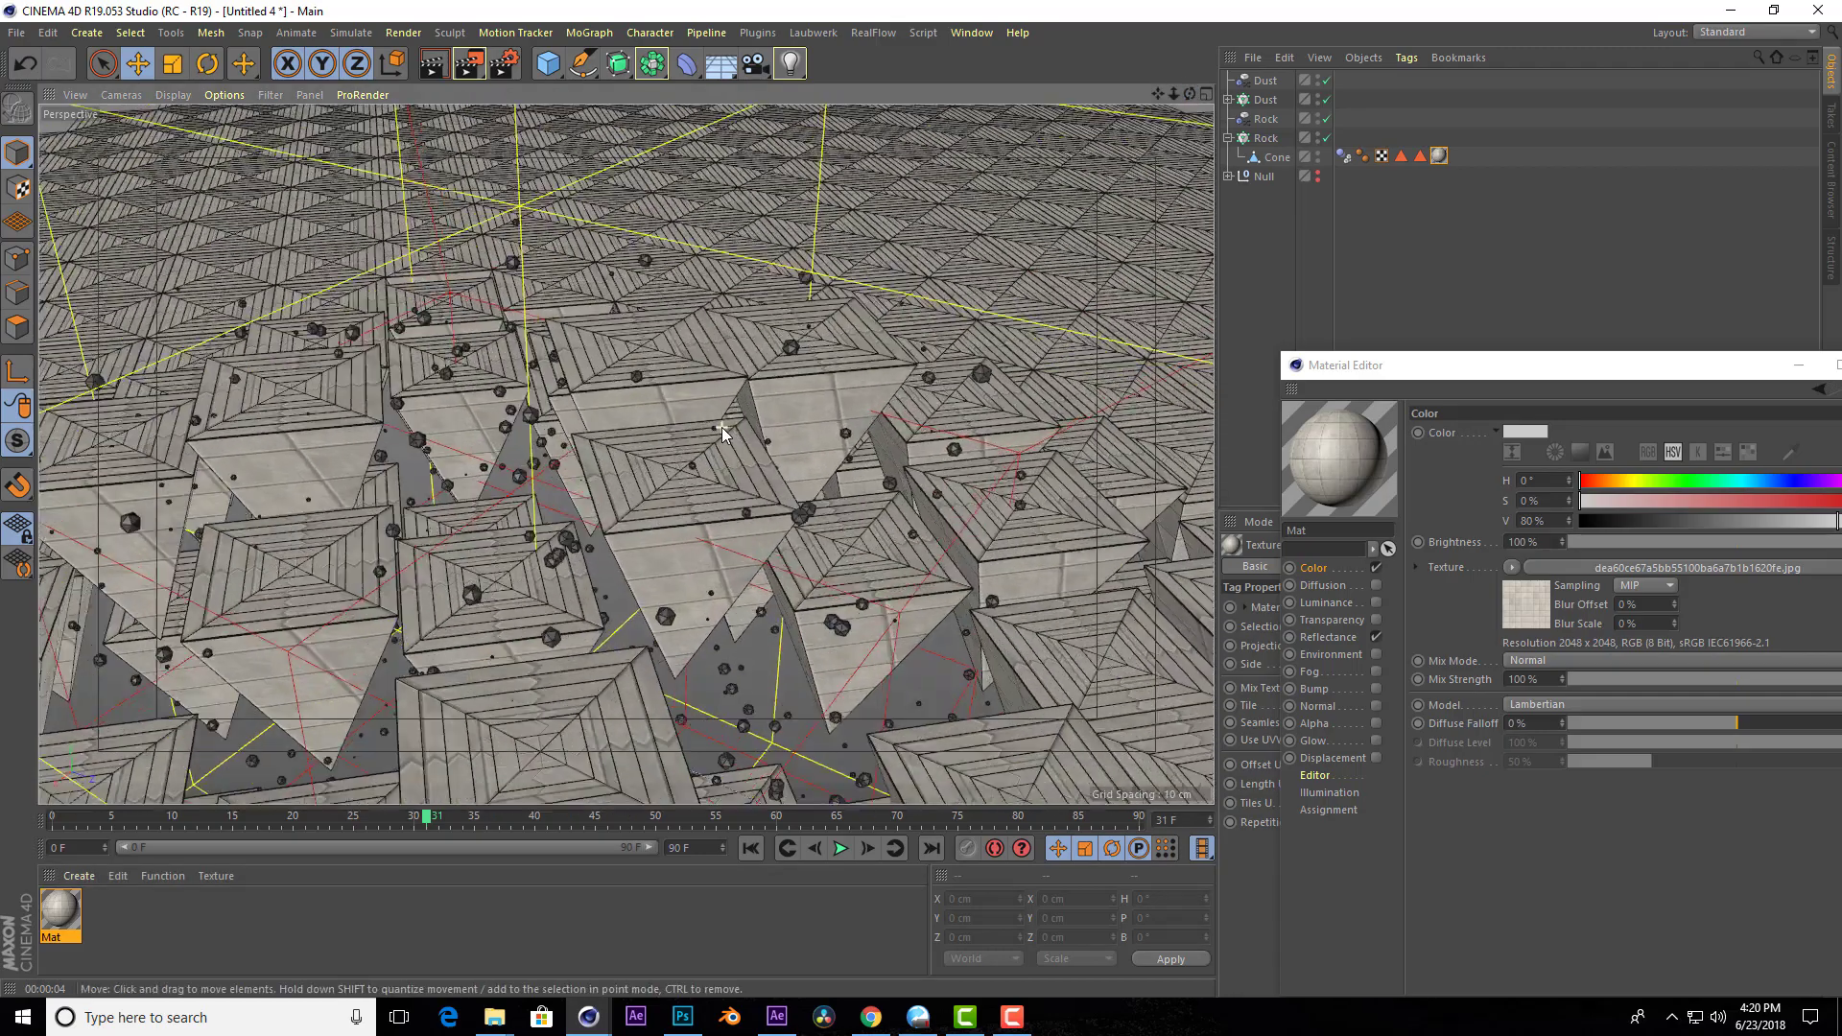
scroll(760, 395, up, 3)
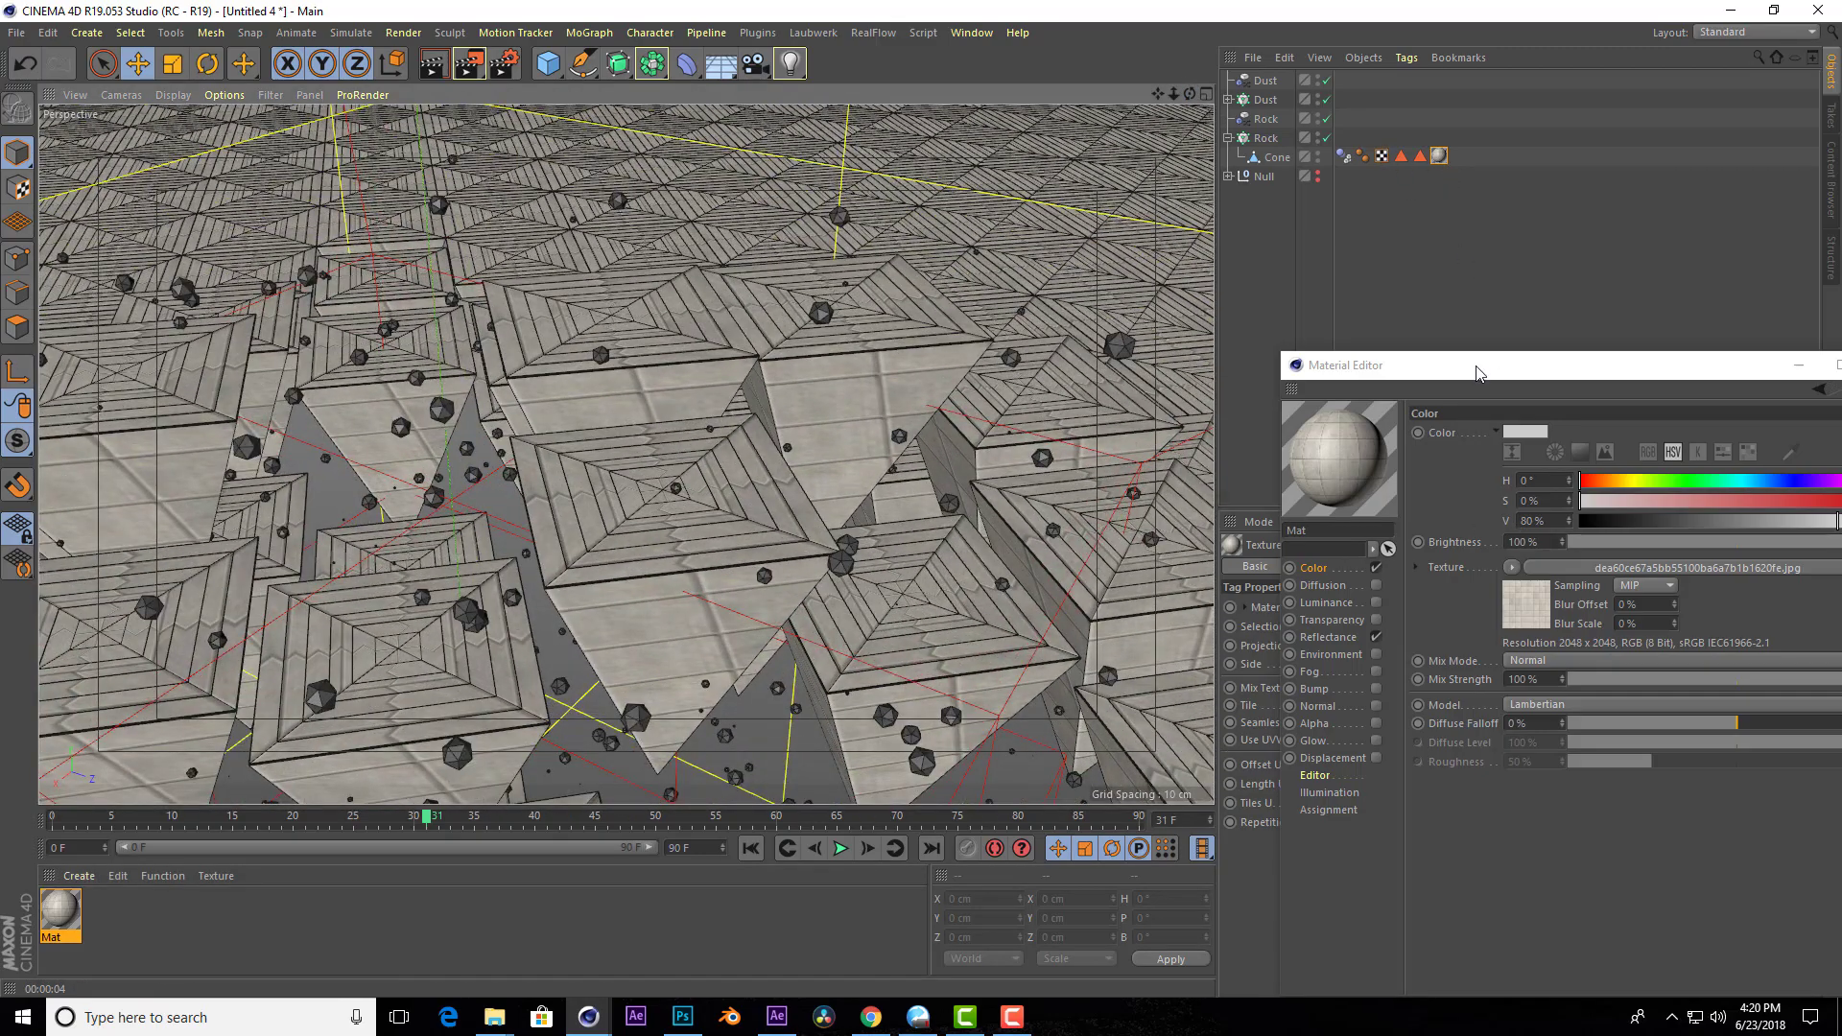
drag(1477, 365, 537, 347)
Switch the texture tag projection to Cubic and render a viewport preview.
click(1303, 196)
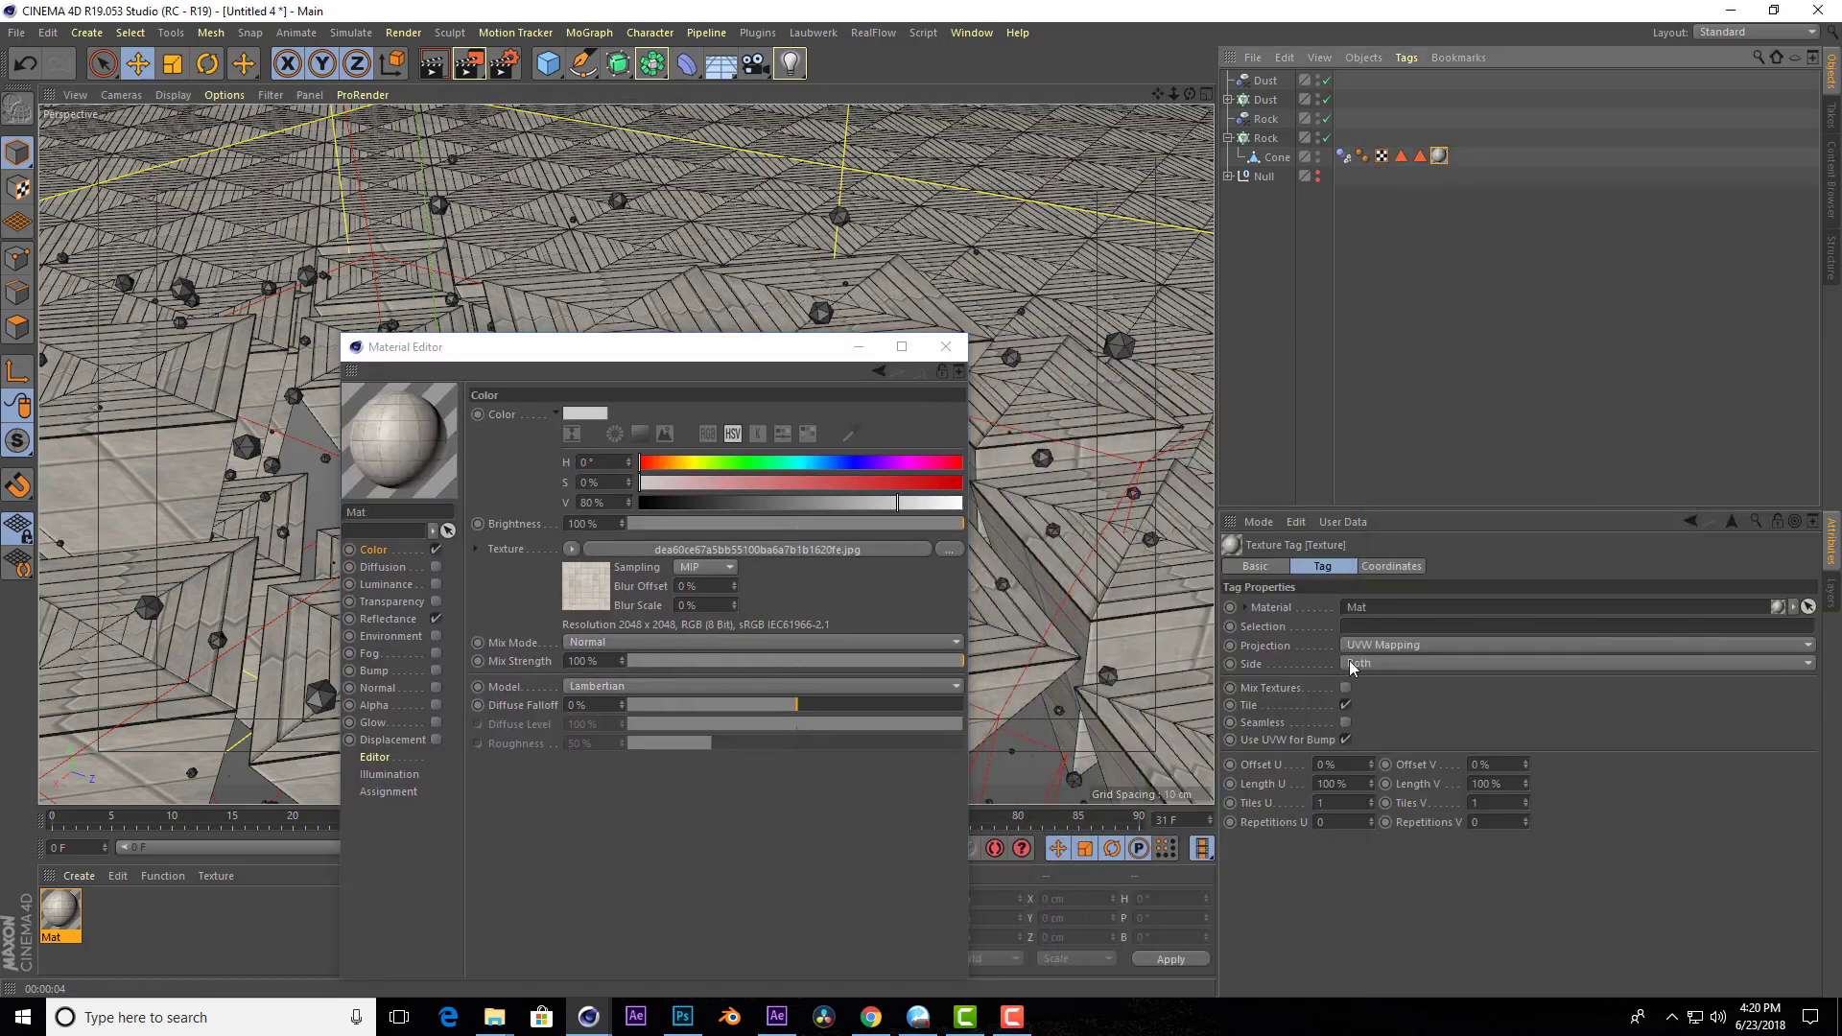
click(1382, 645)
click(1382, 722)
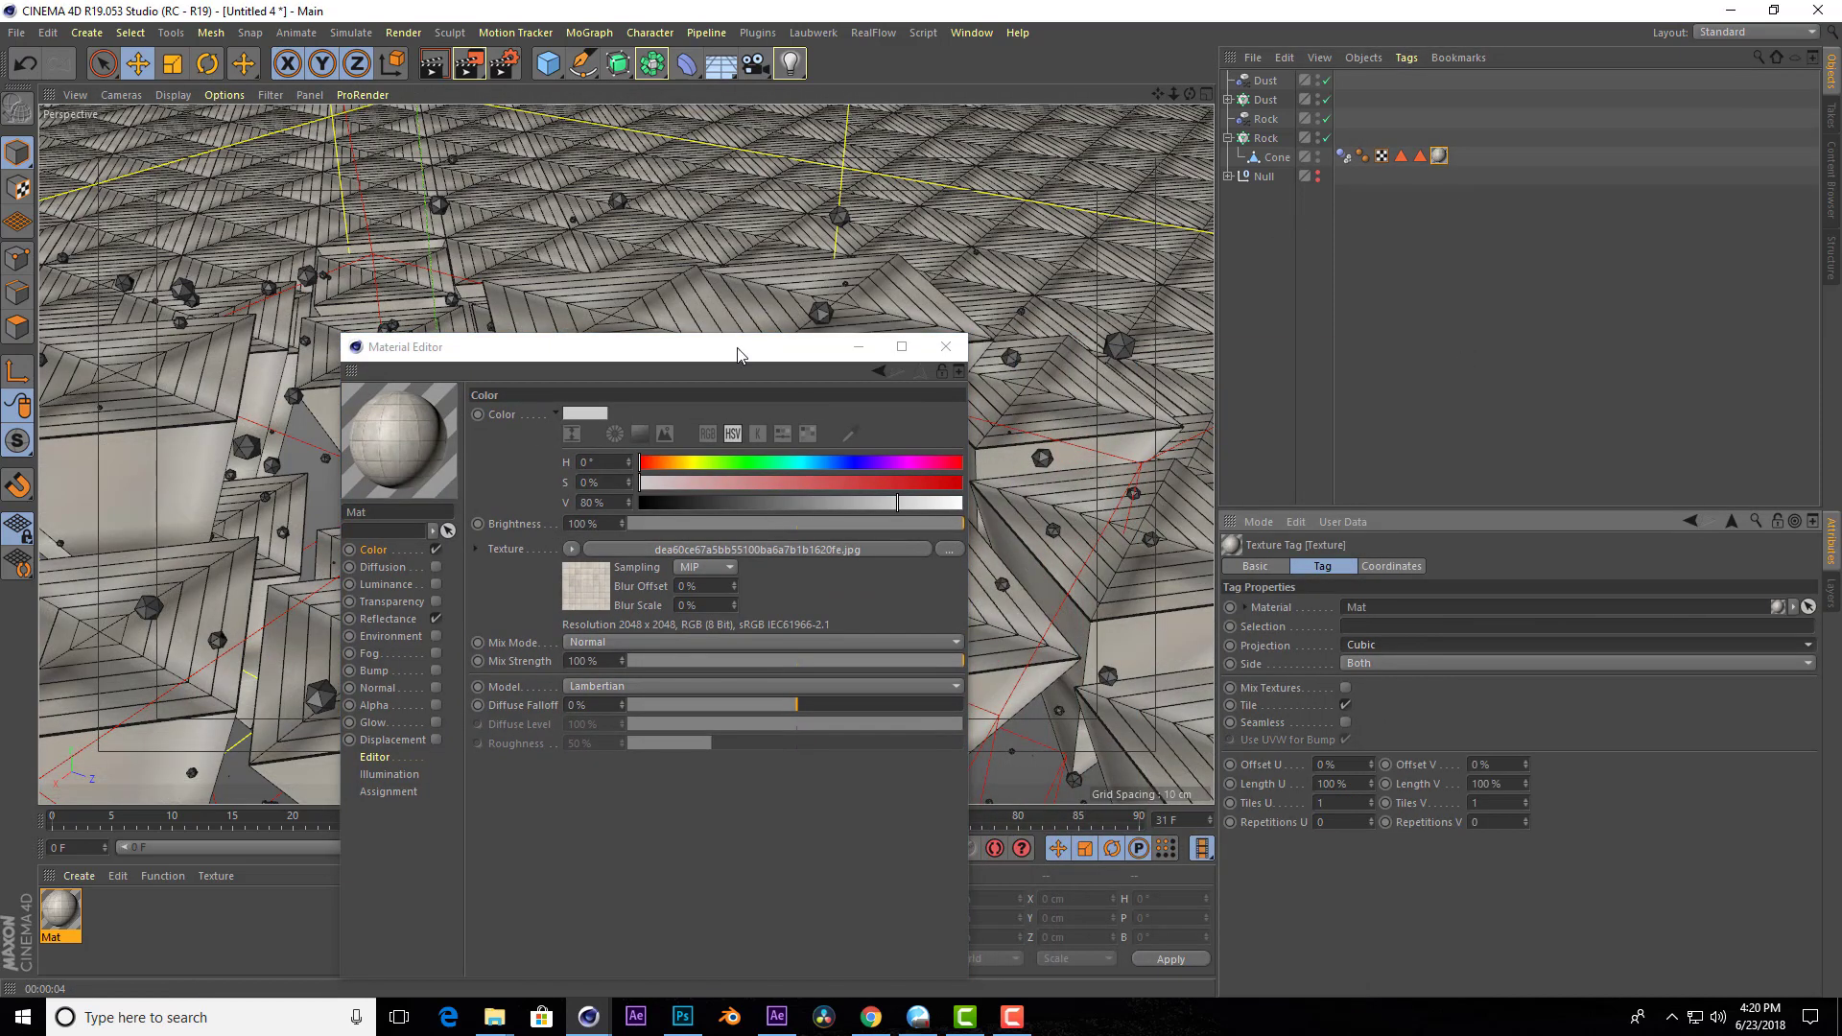
drag(688, 355, 1528, 273)
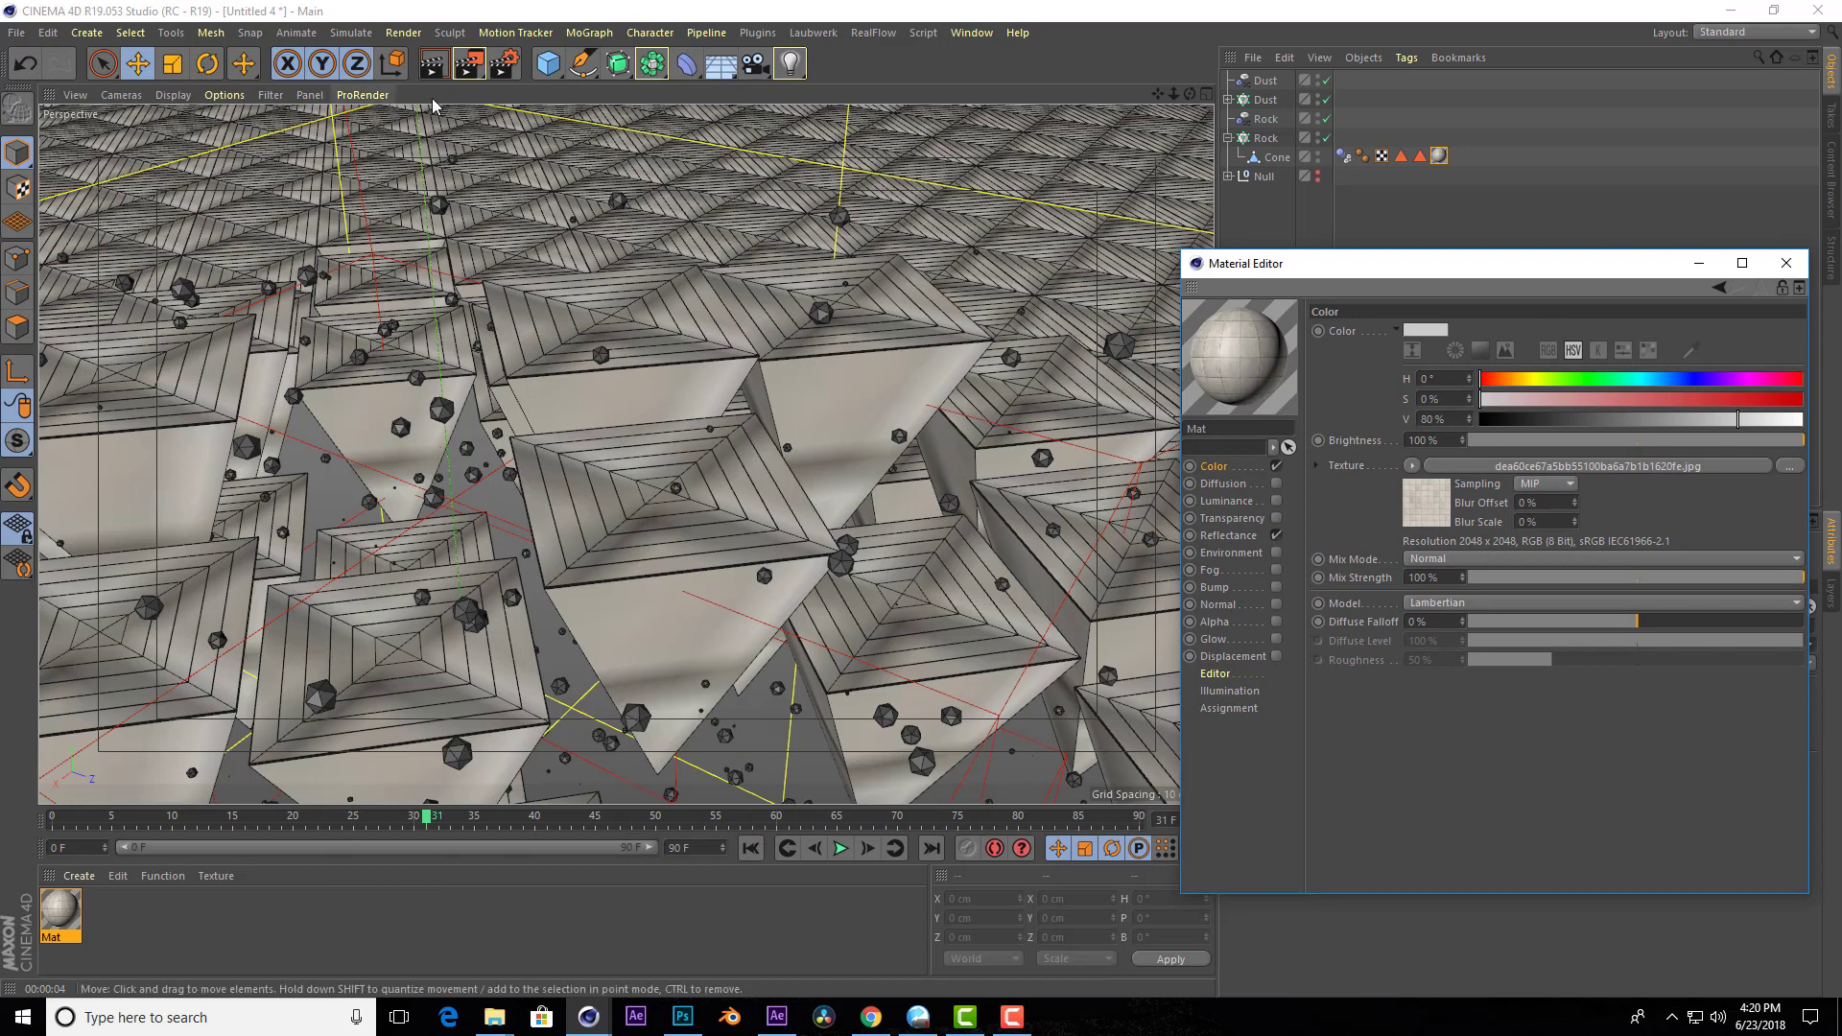
click(434, 67)
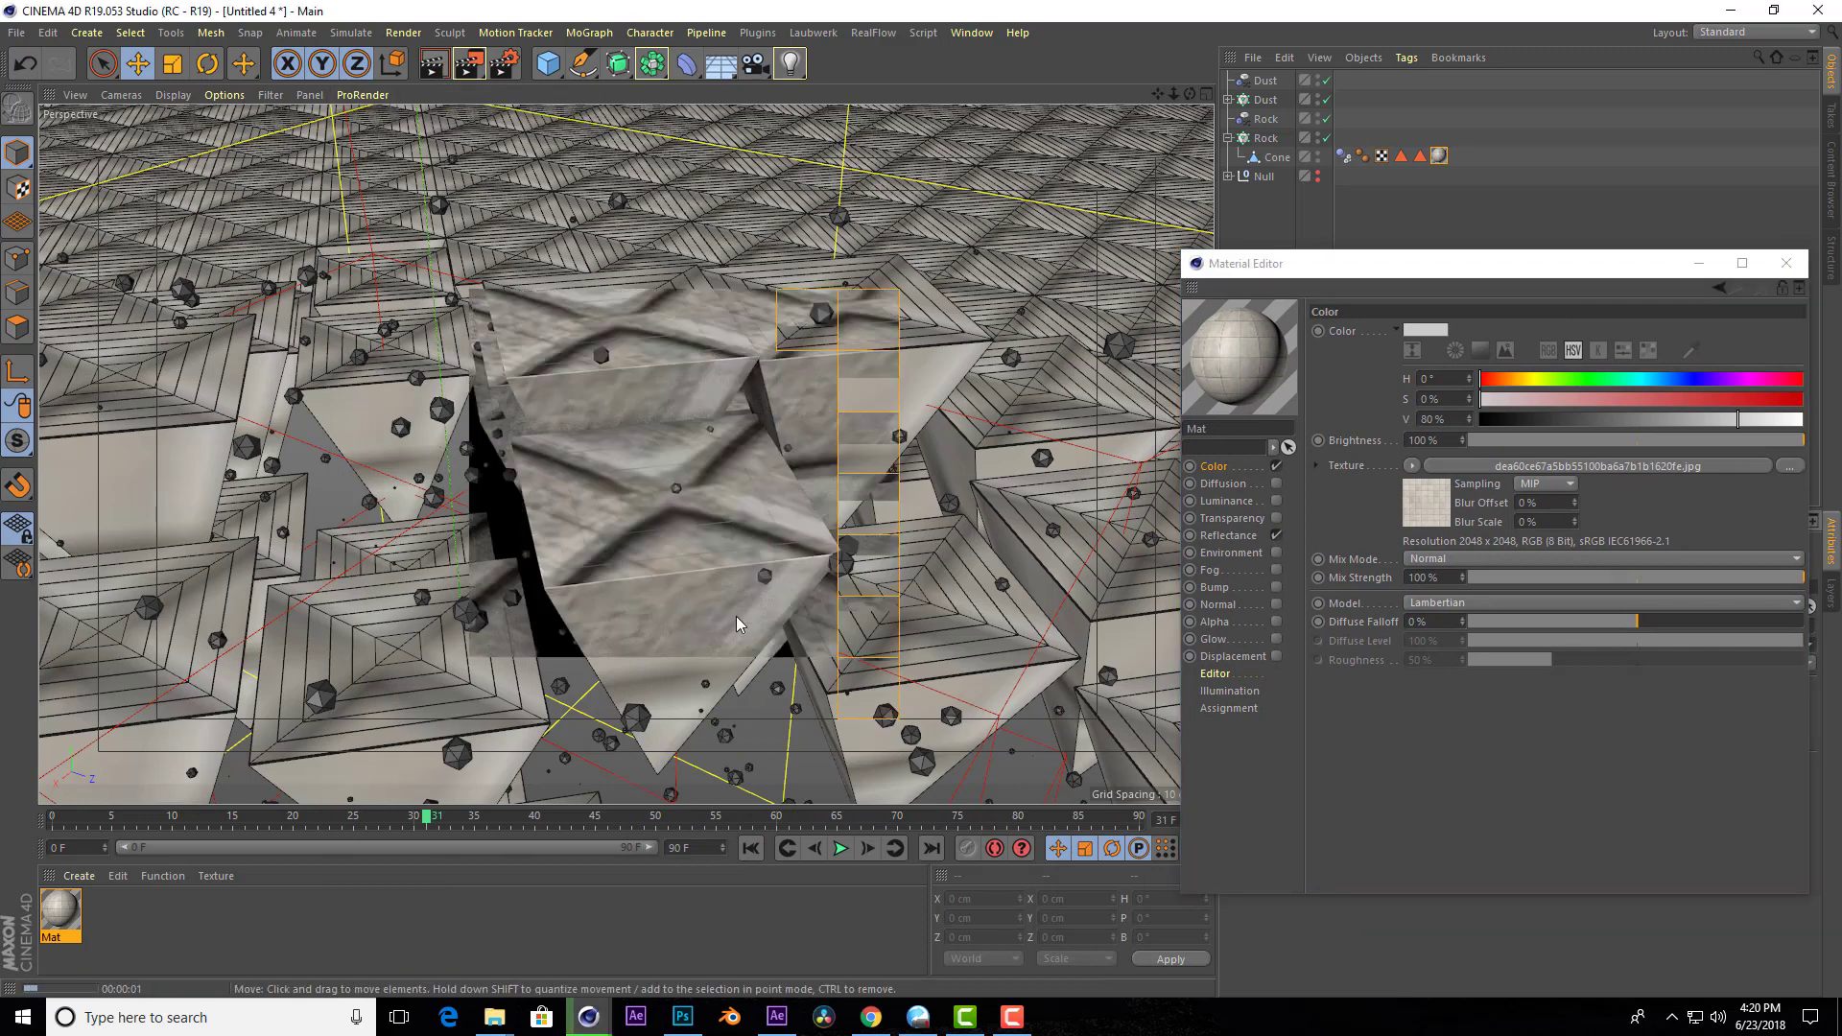
Set the texture tag's Length U and Length V to 25%.
drag(1535, 267, 662, 189)
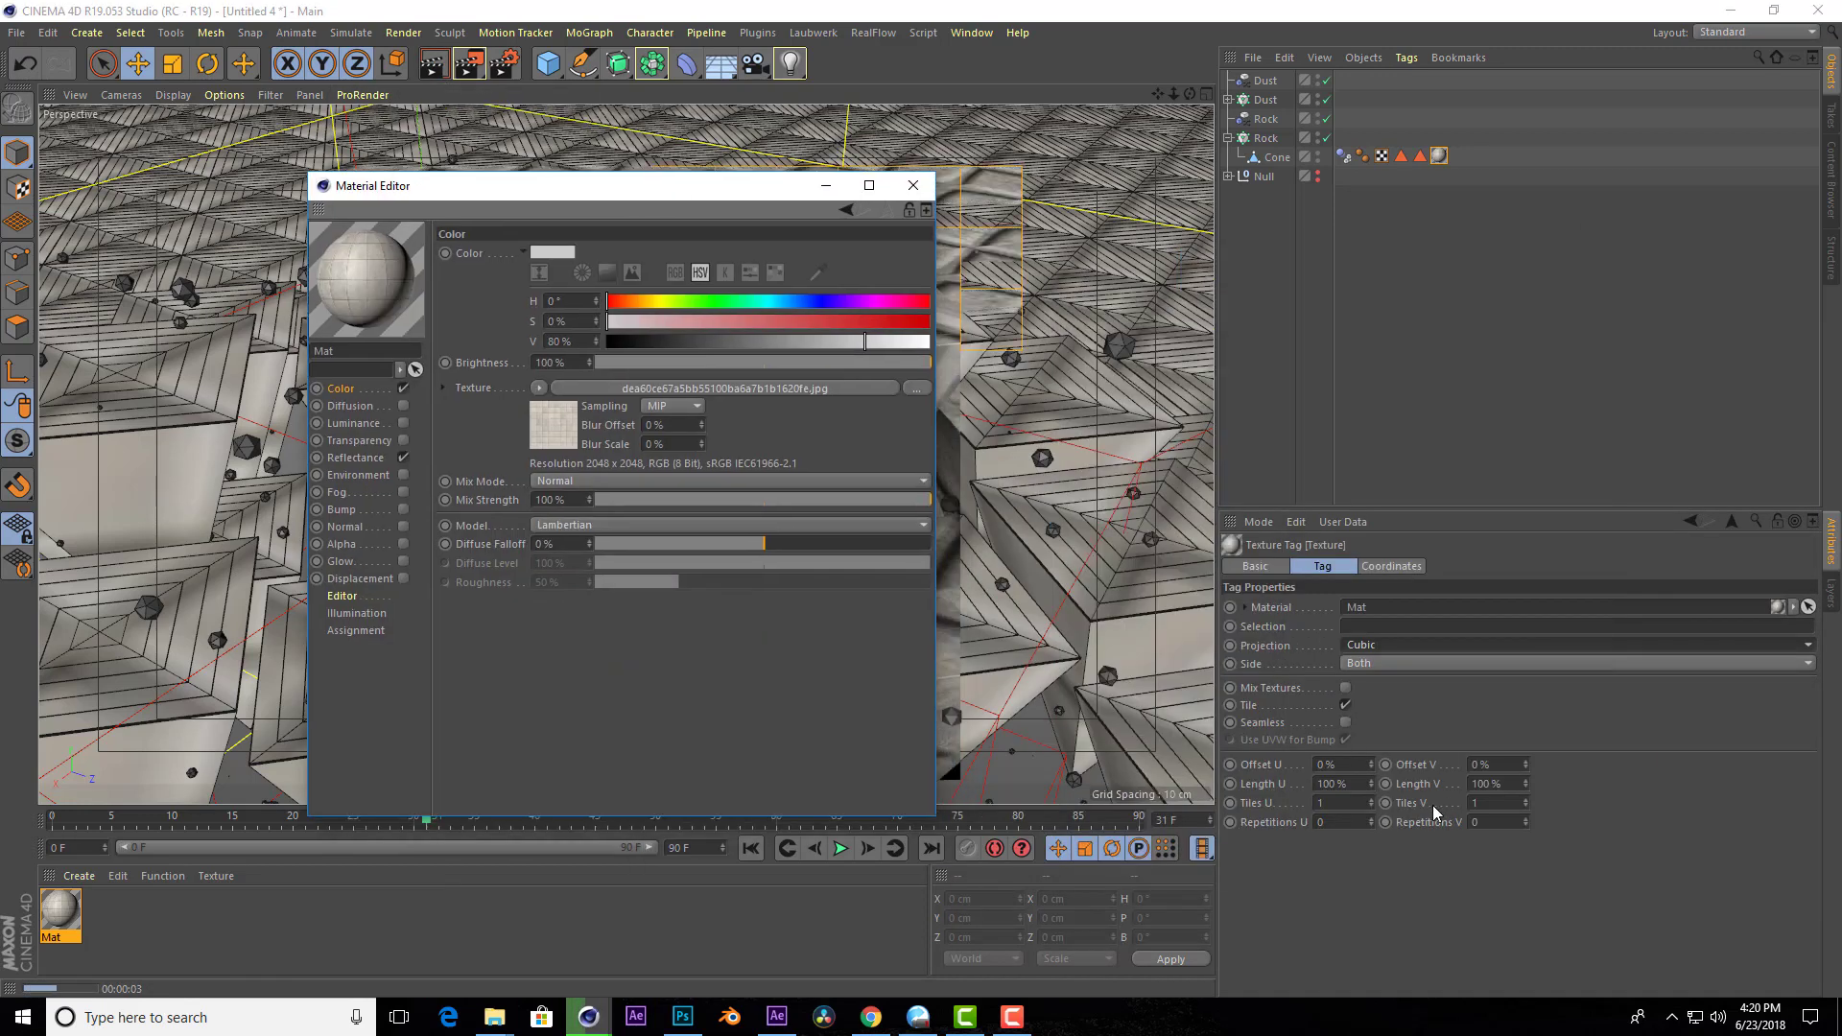
click(1334, 784)
text(25)
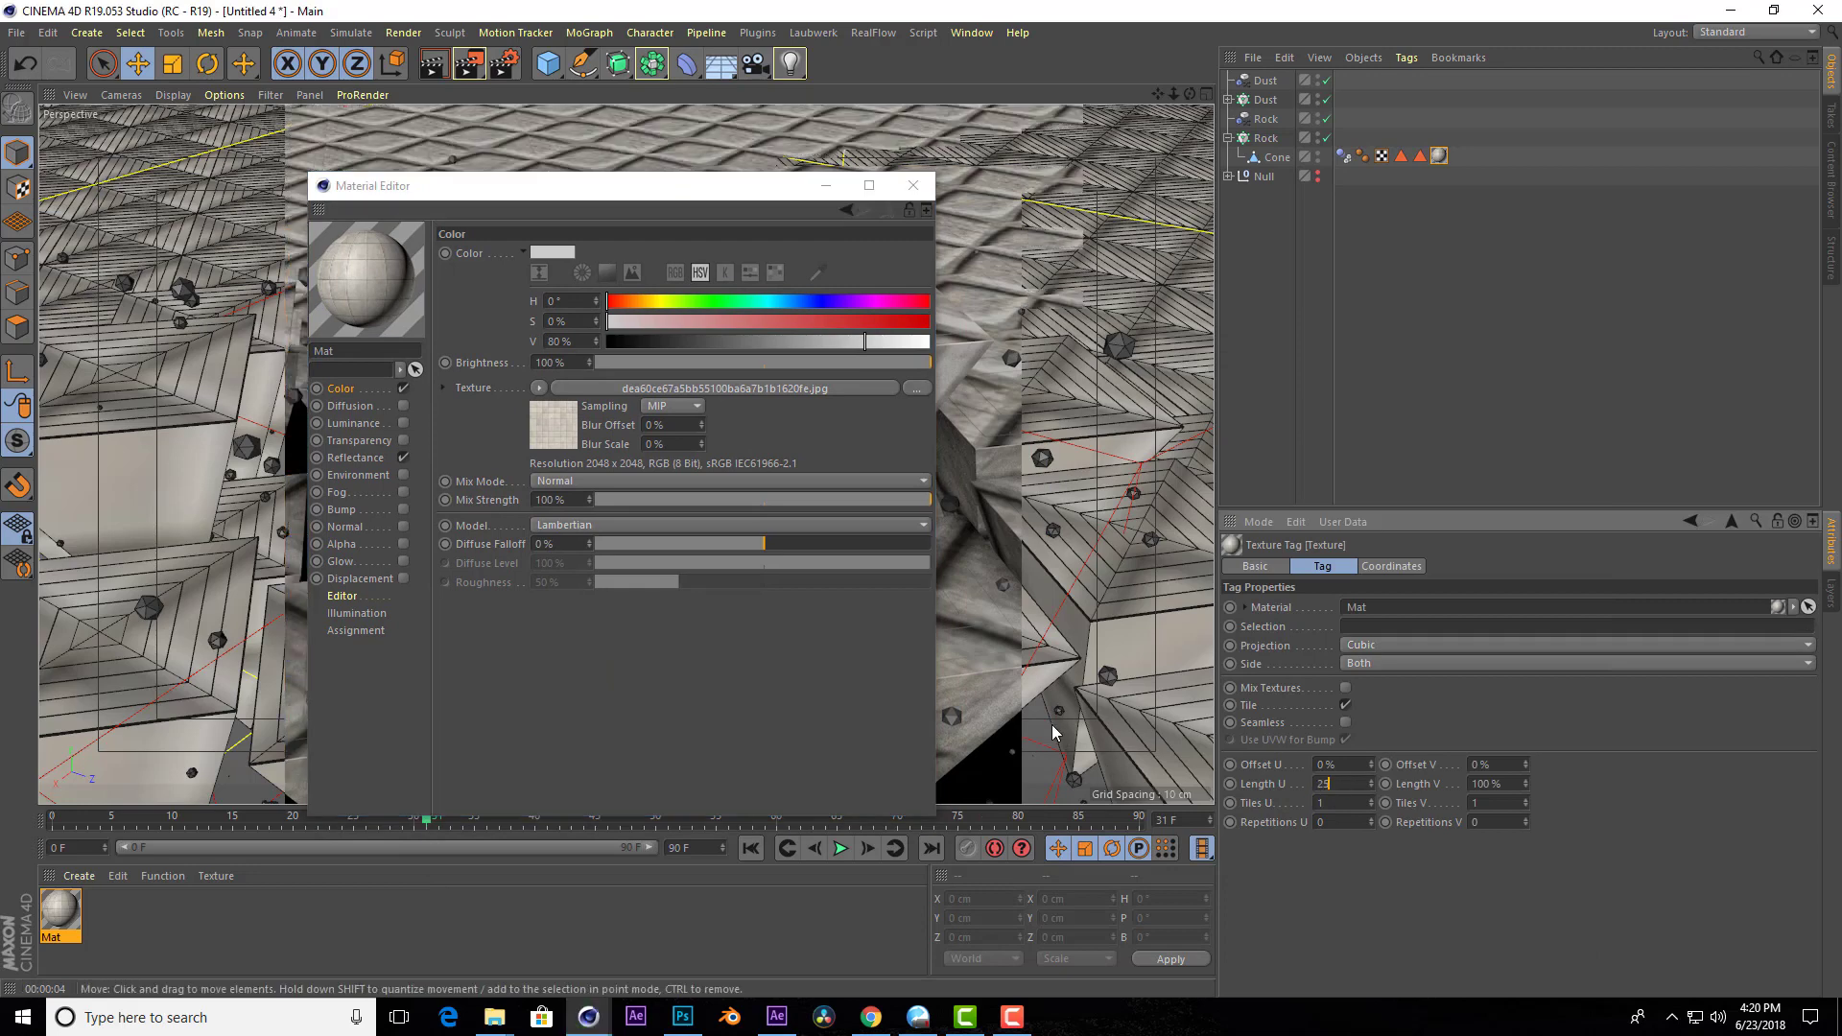
key(Tab)
text(25)
key(Tab)
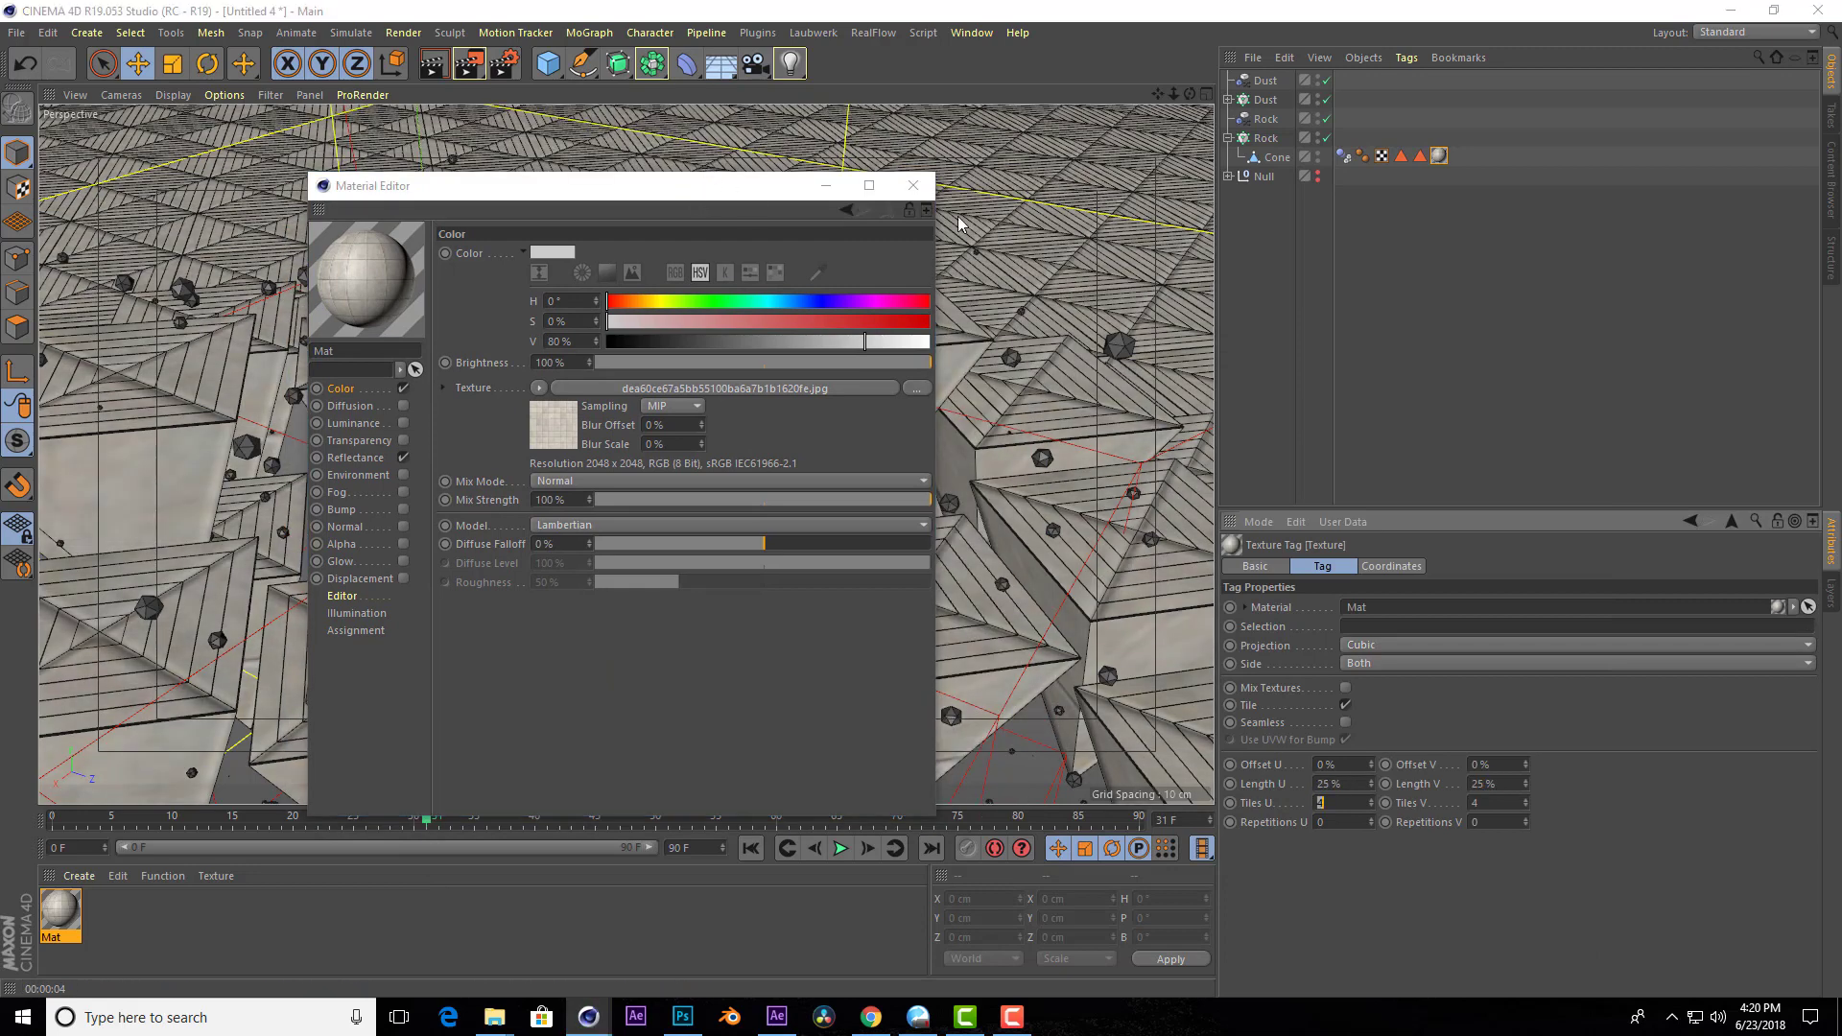
Reduce the texture length to 10% for 10× tiling and render a preview.
drag(724, 183, 1554, 53)
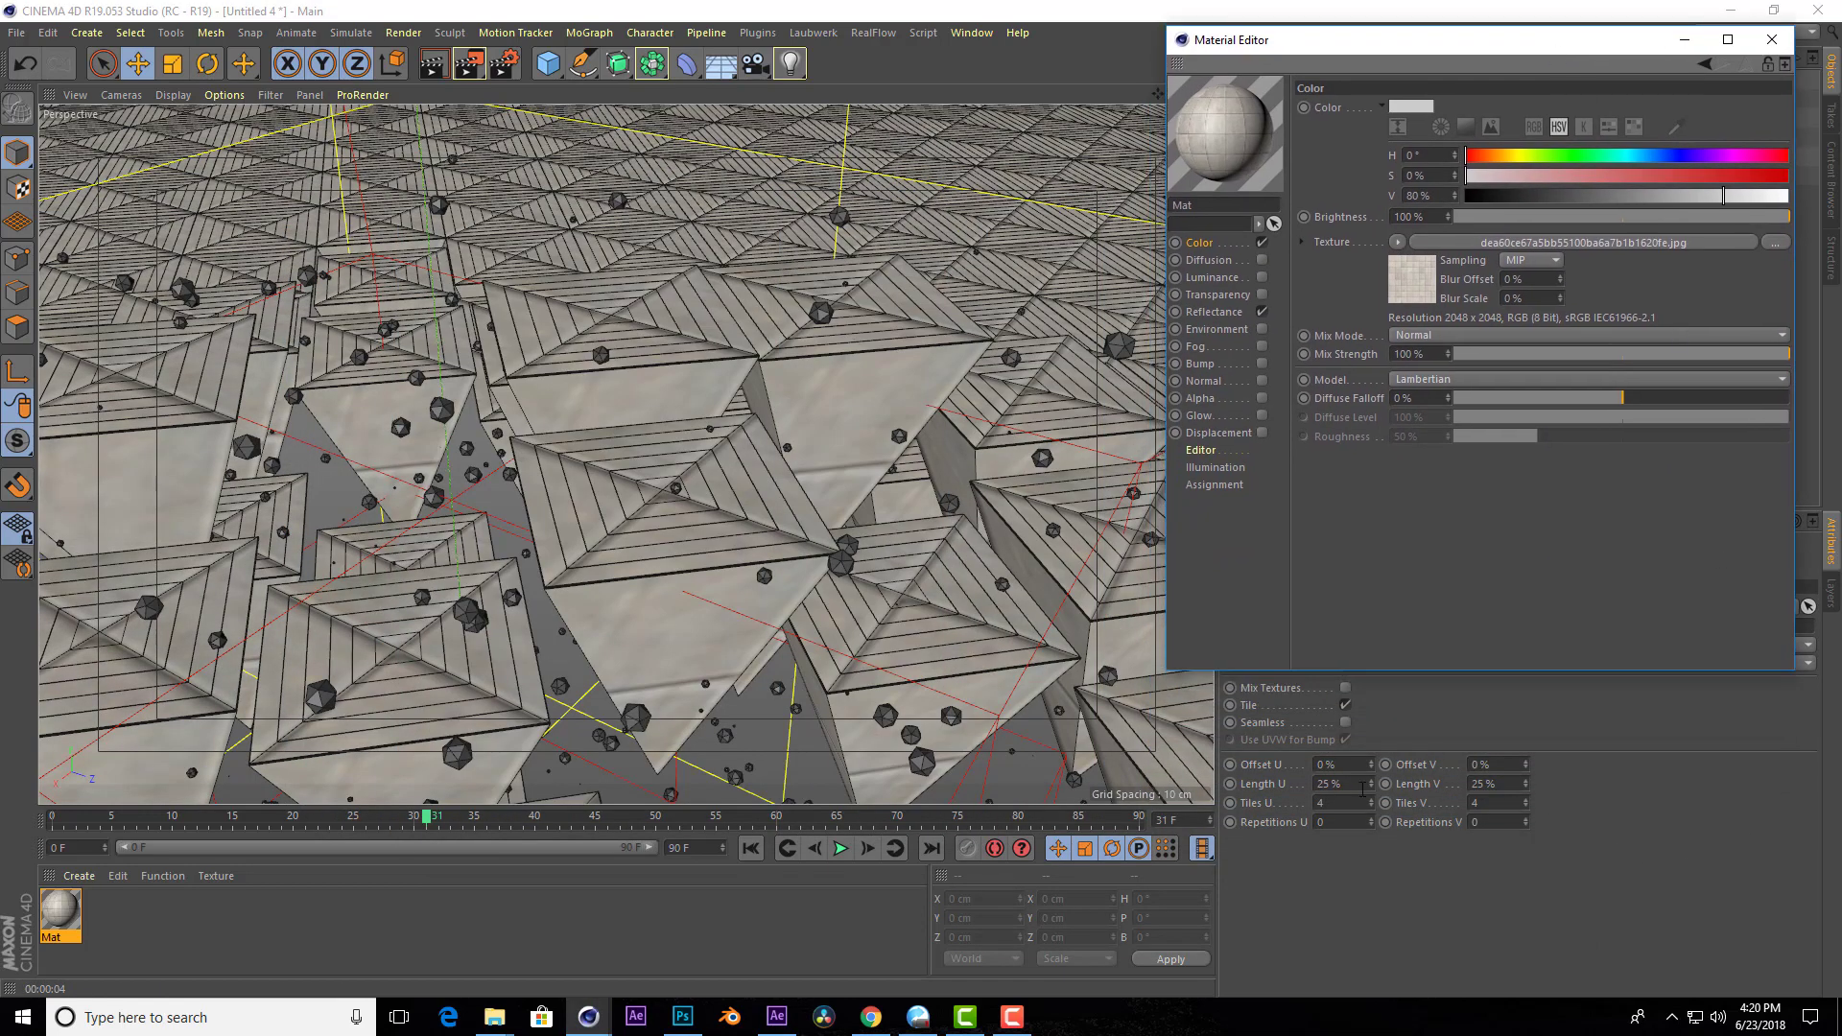
click(1363, 787)
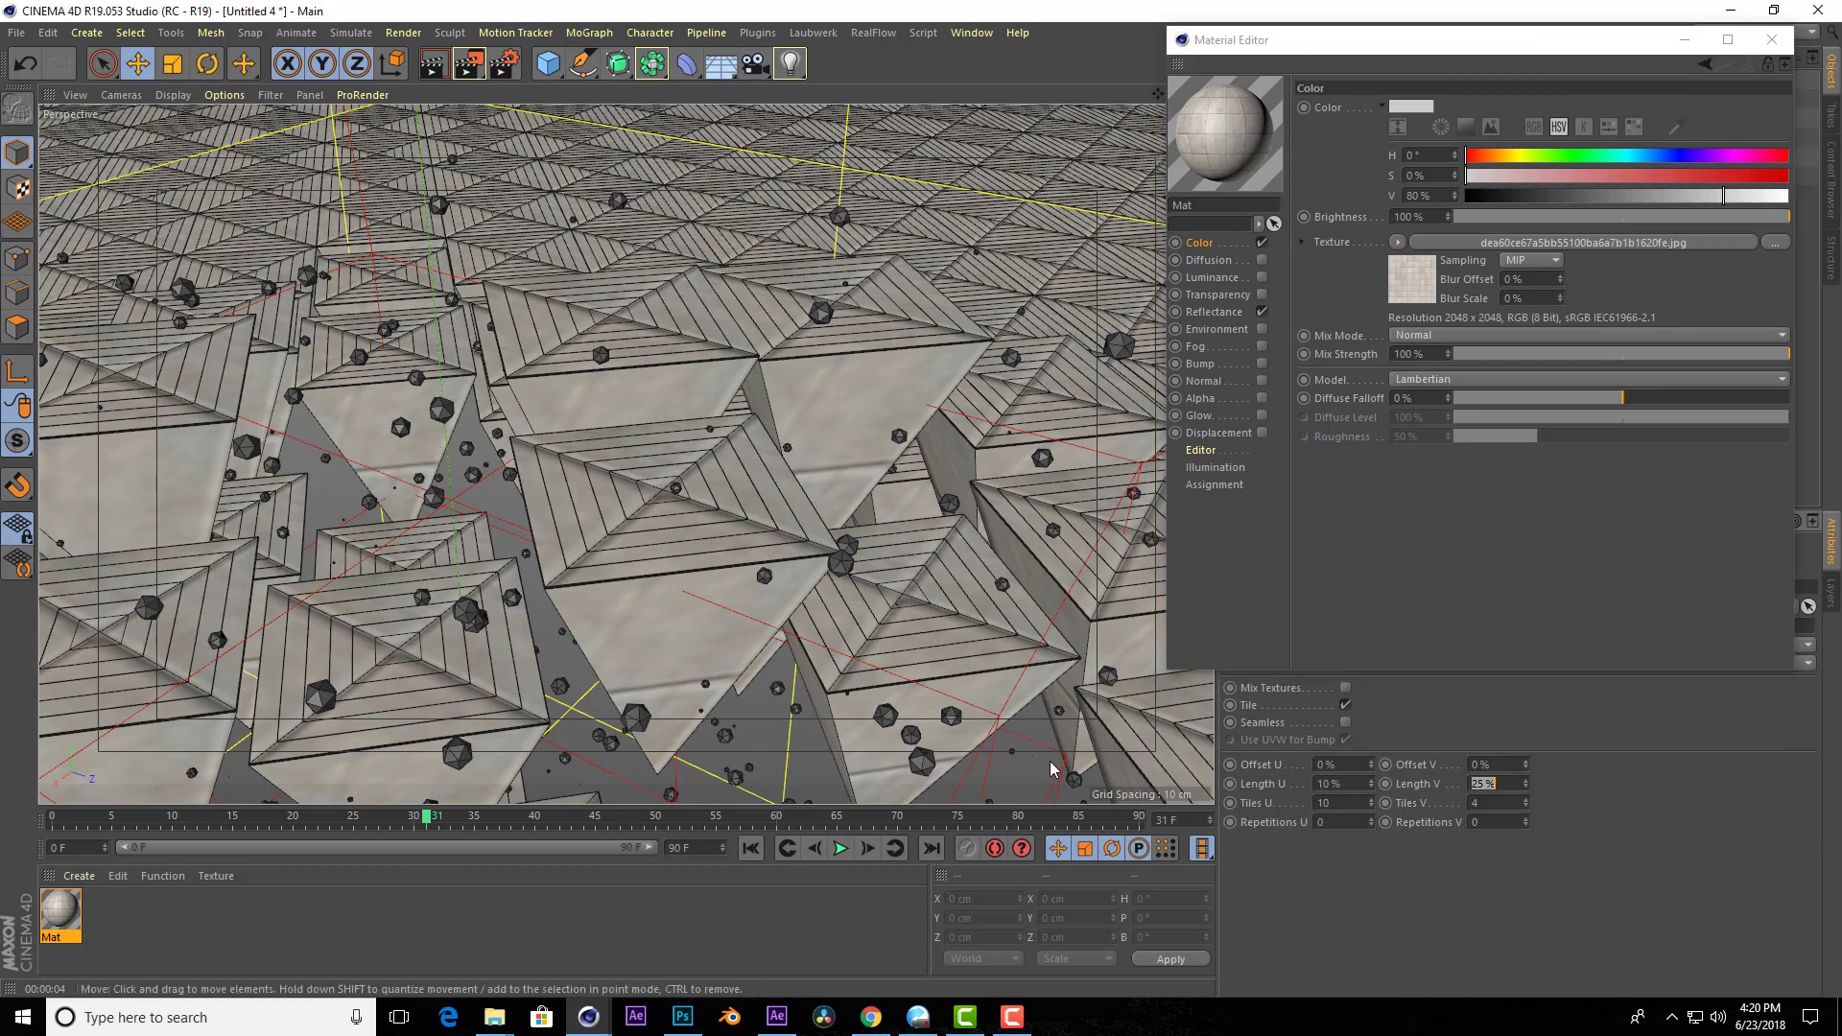
text(10)
key(Tab)
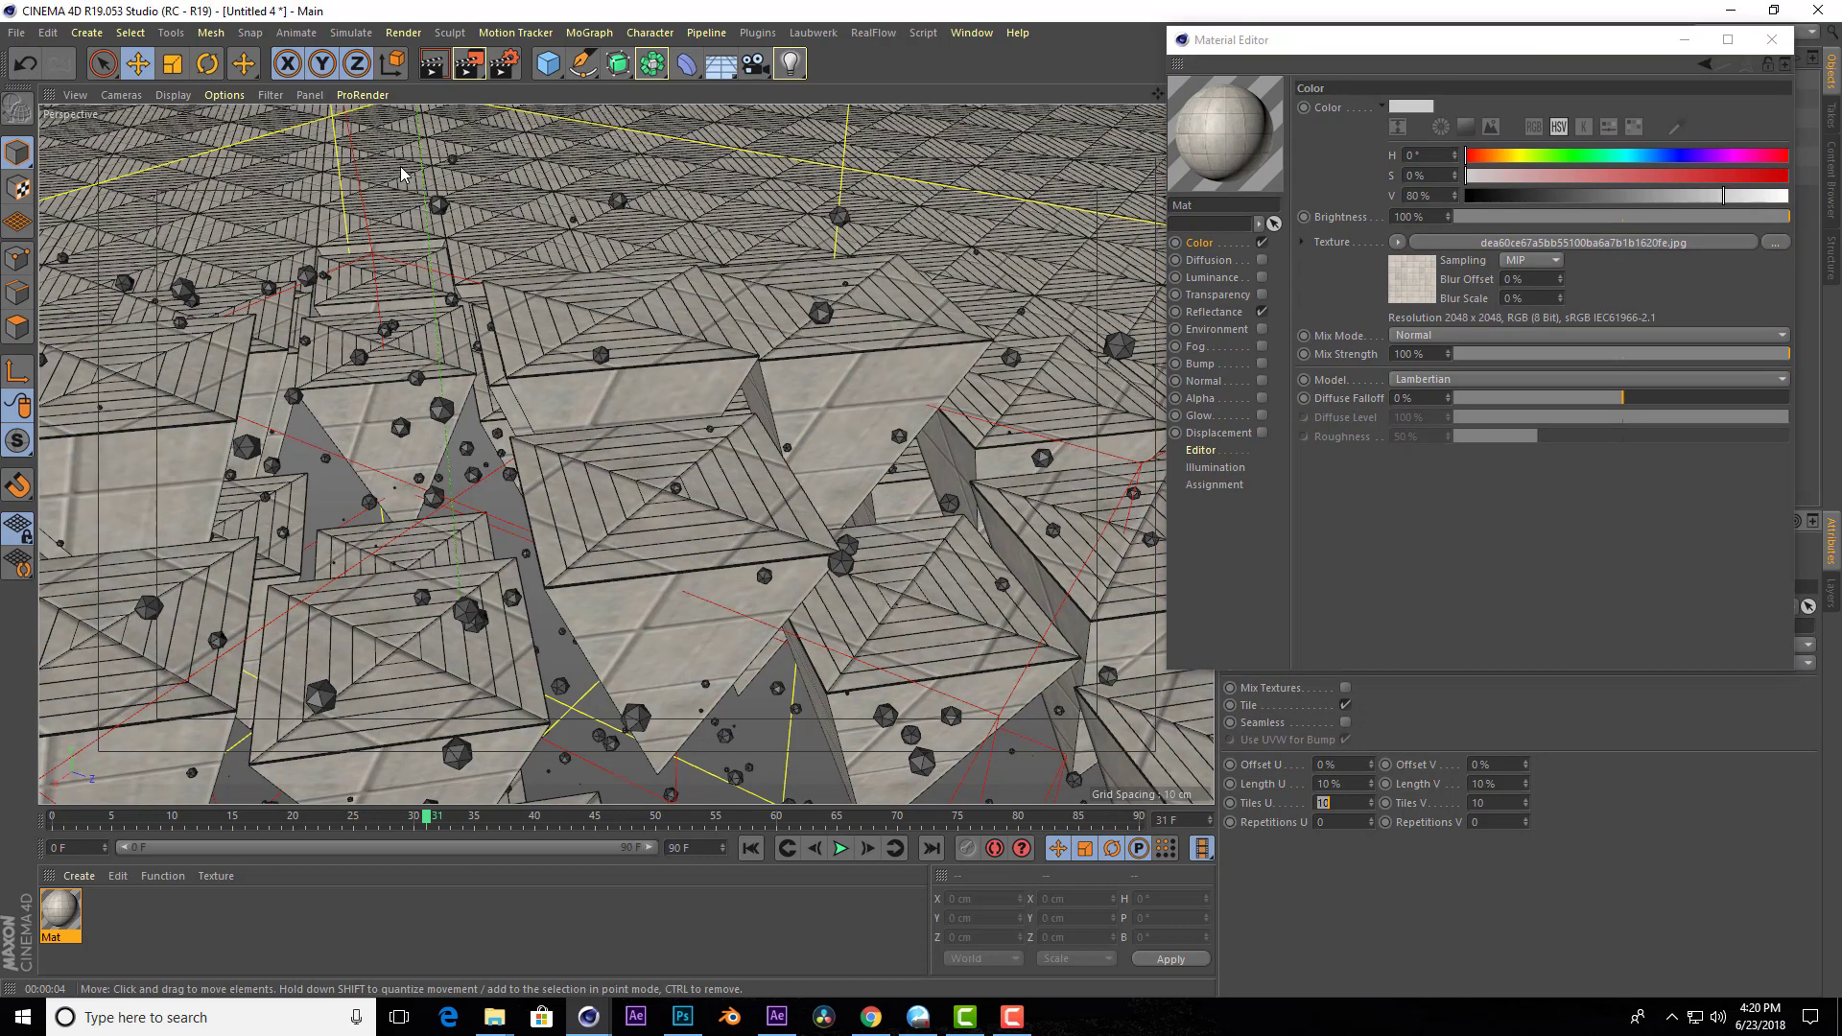
click(433, 70)
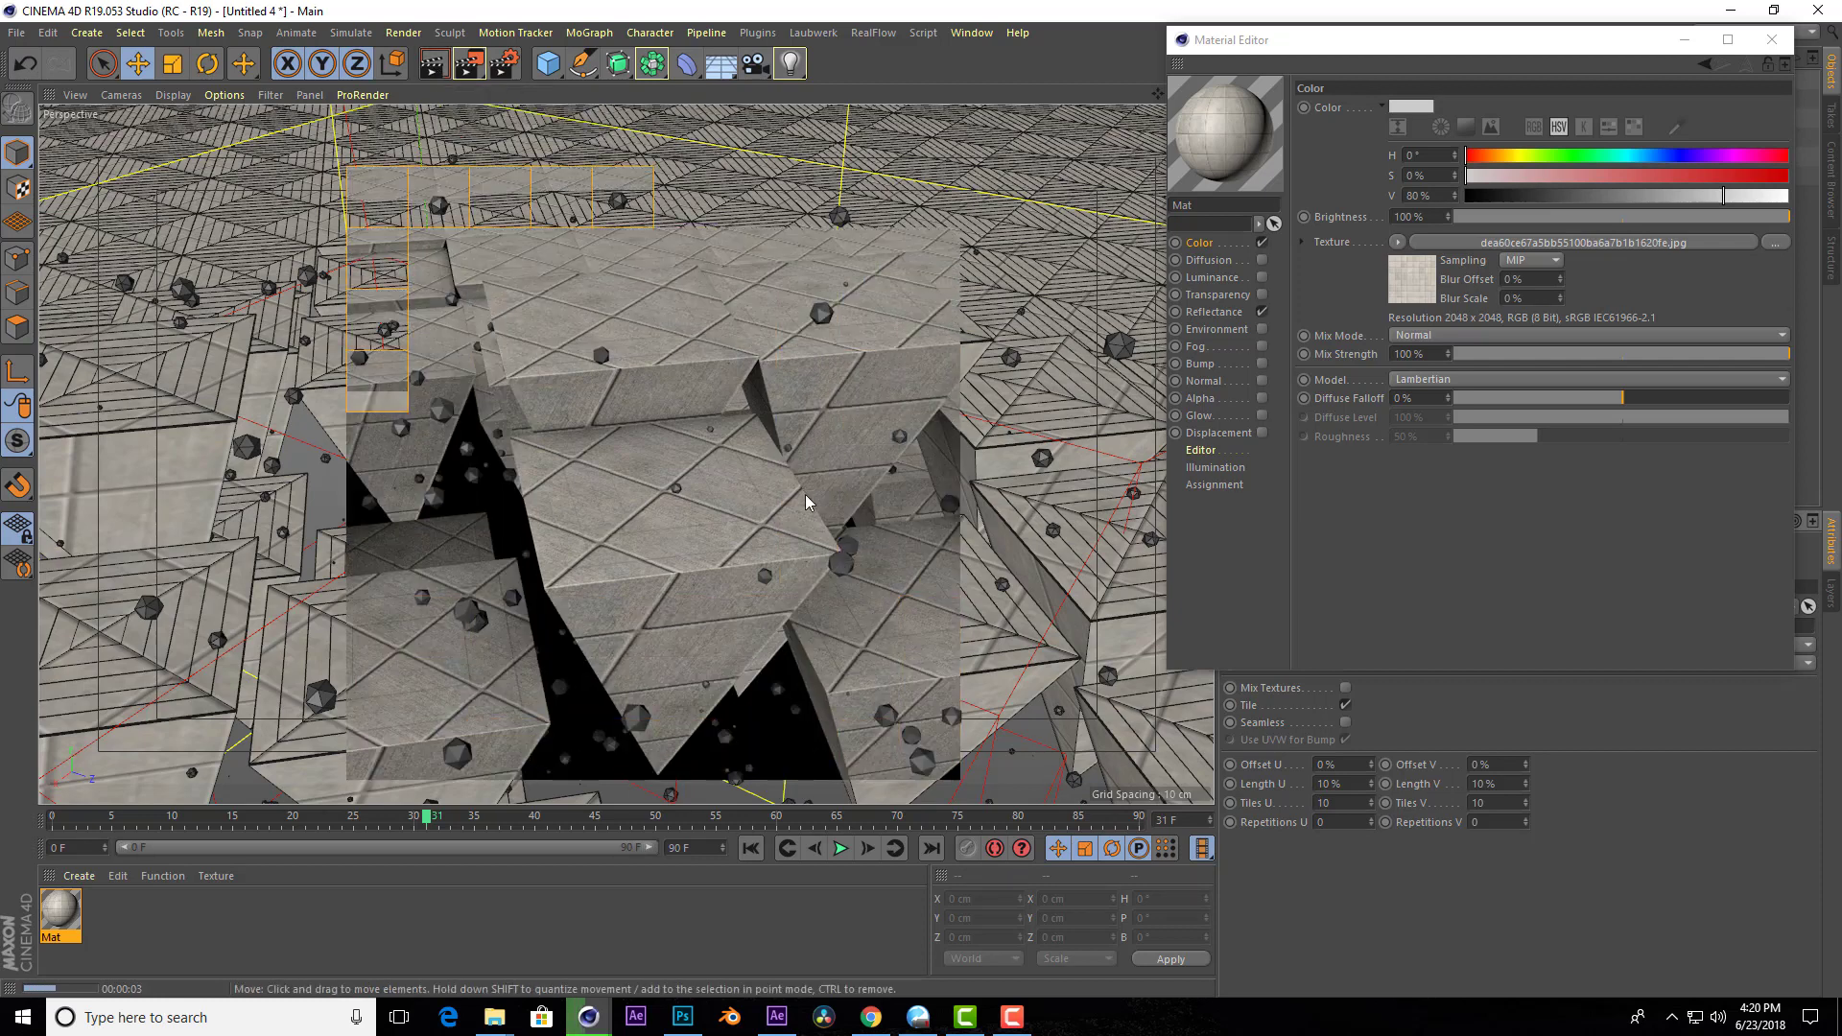
mouse_move(1350, 50)
mouse_down()
mouse_move(1375, 89)
mouse_move(1025, 151)
mouse_up()
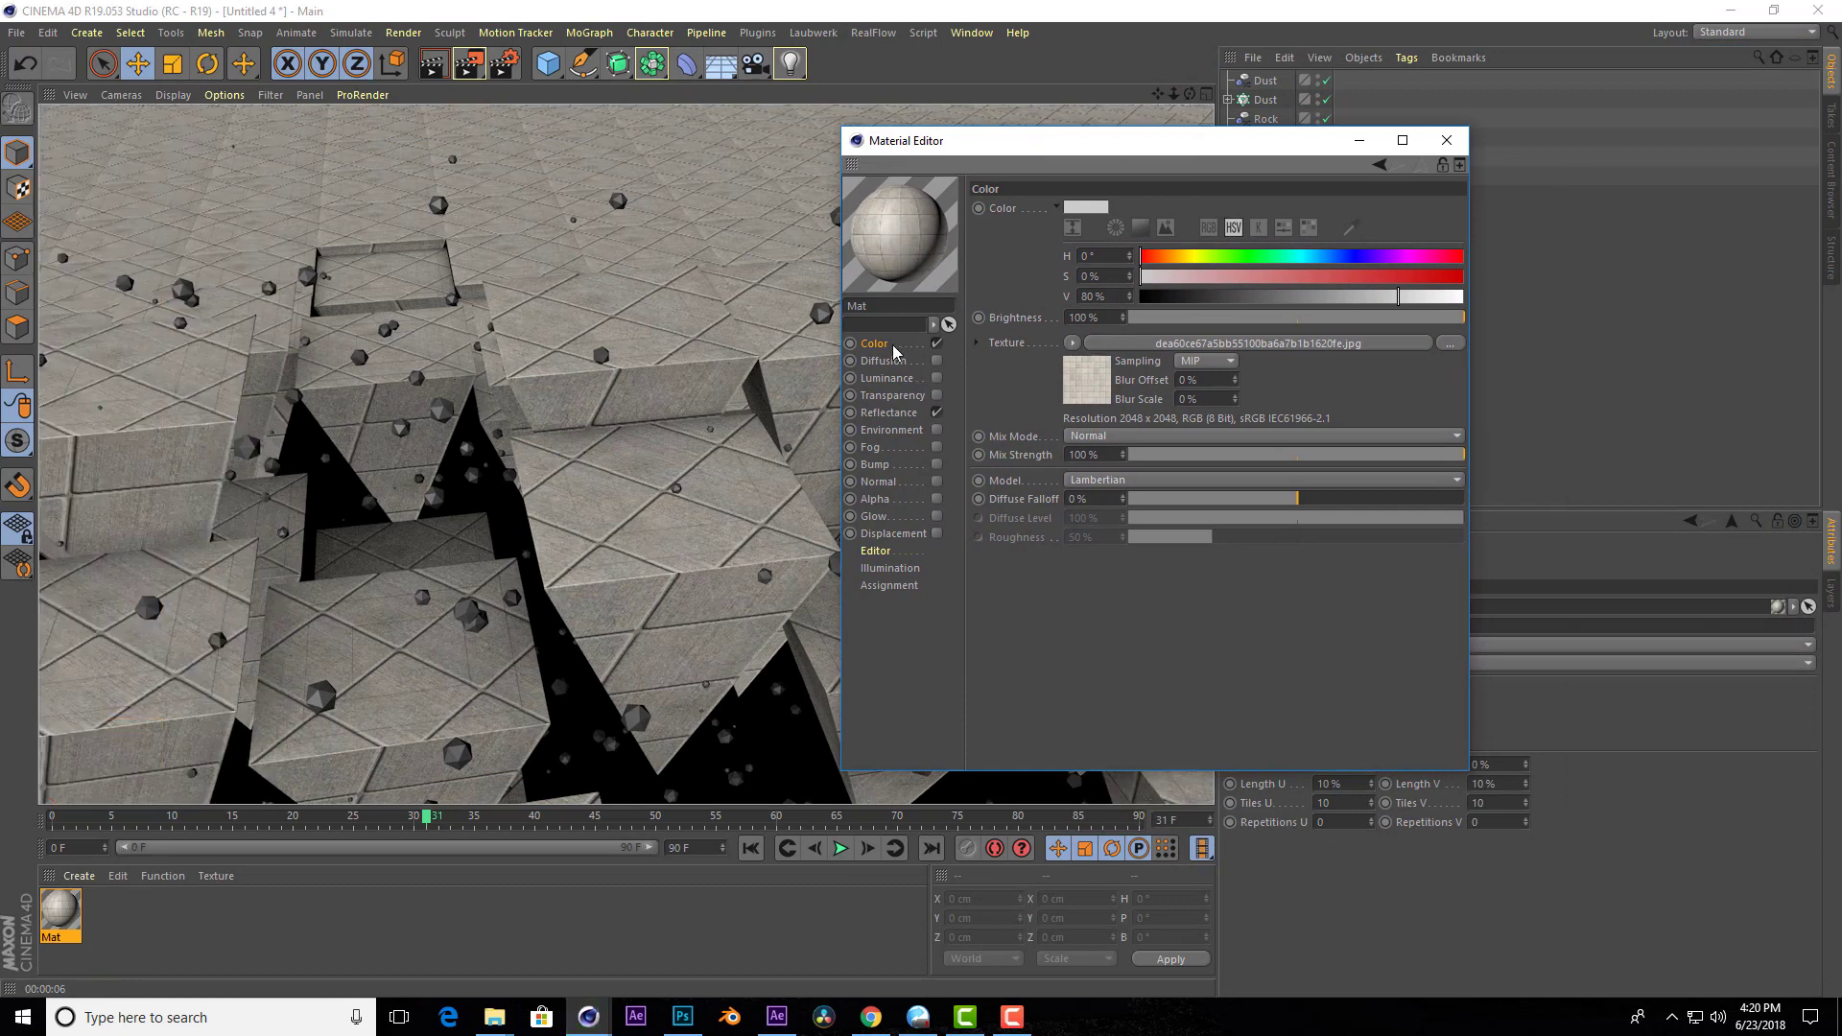
Wrap Mat's Color texture in a Layer shader and add a Color layer.
click(1073, 347)
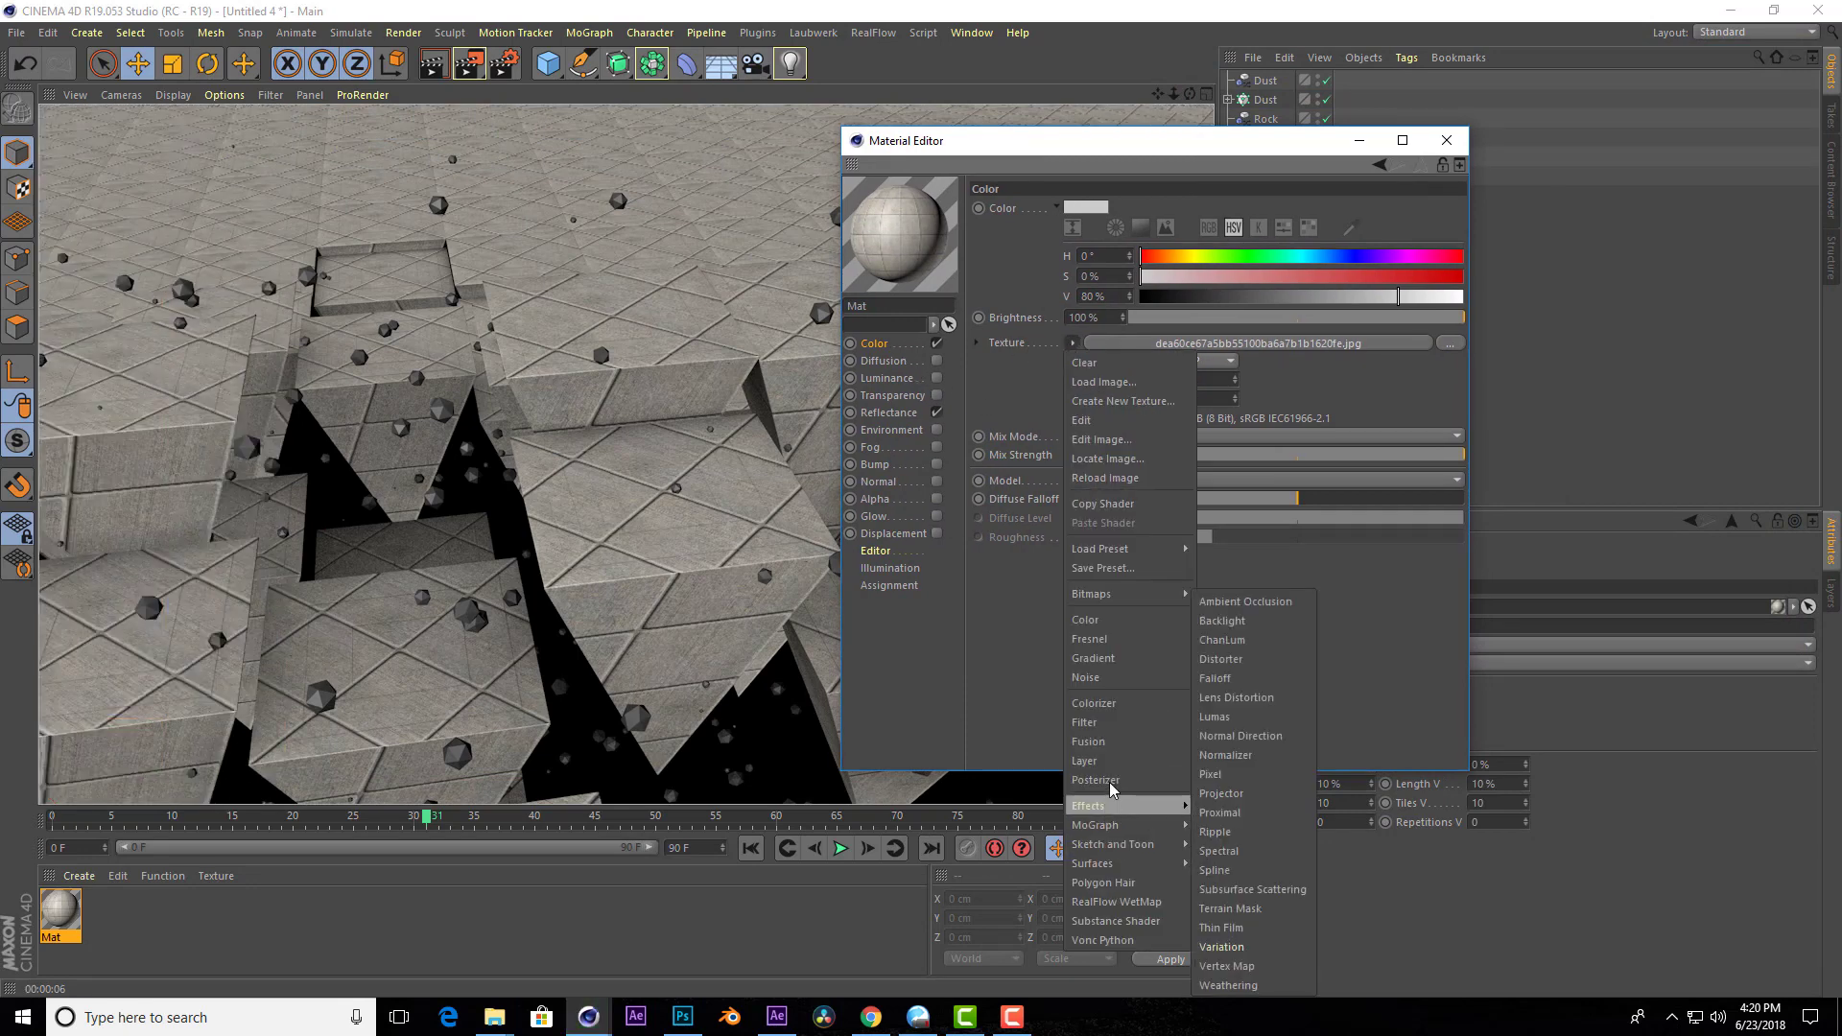
click(1085, 761)
click(1147, 343)
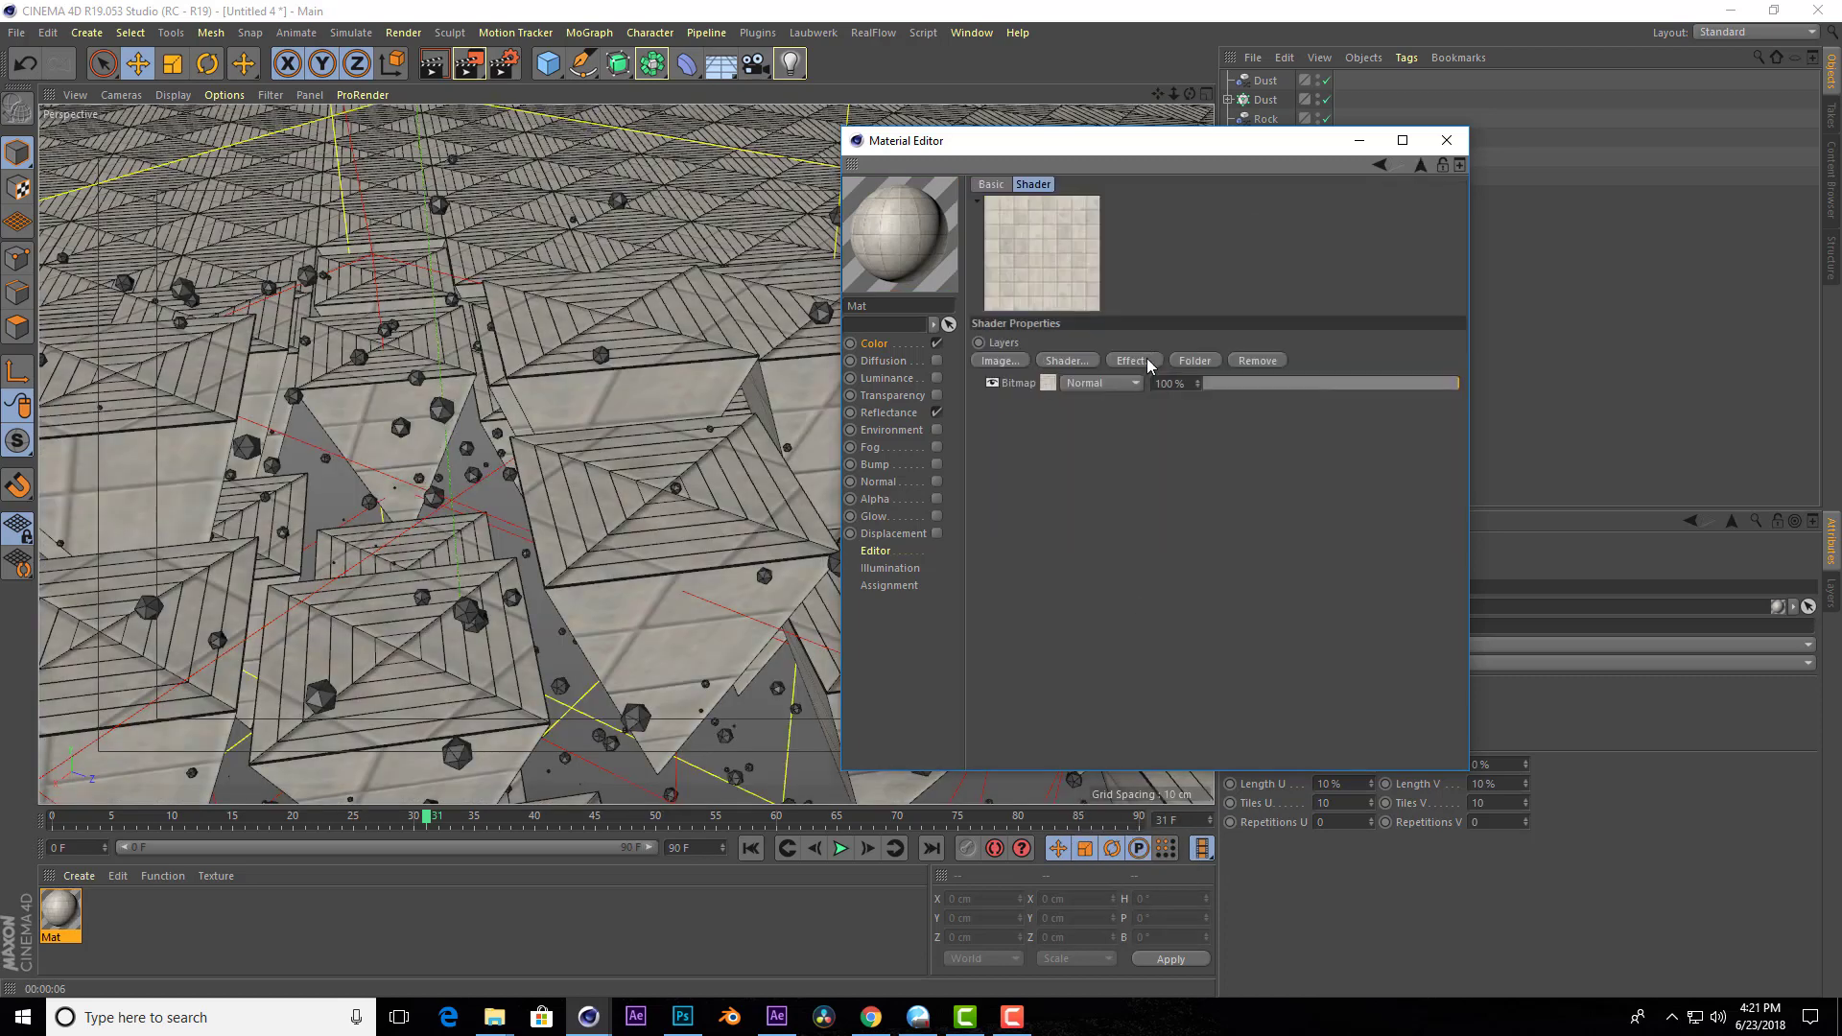
click(1065, 369)
click(1124, 447)
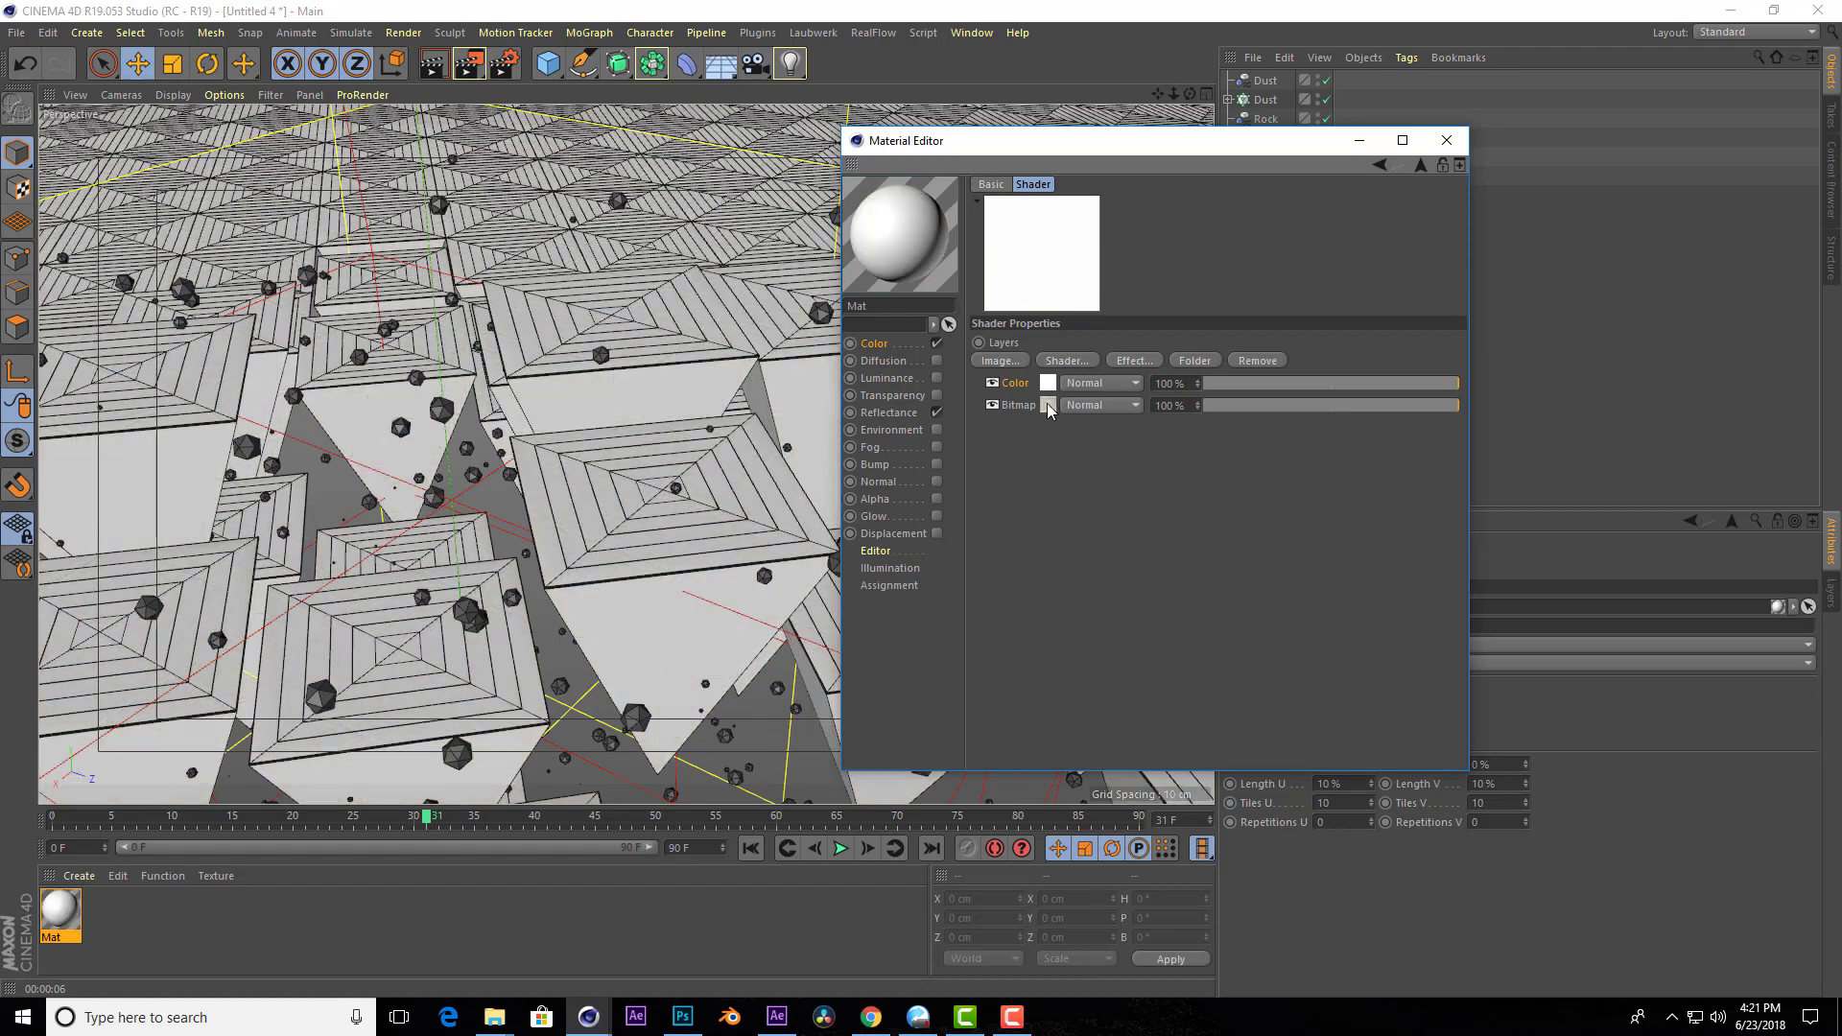
Make the new Color layer a saturated, lighter brown.
click(1050, 385)
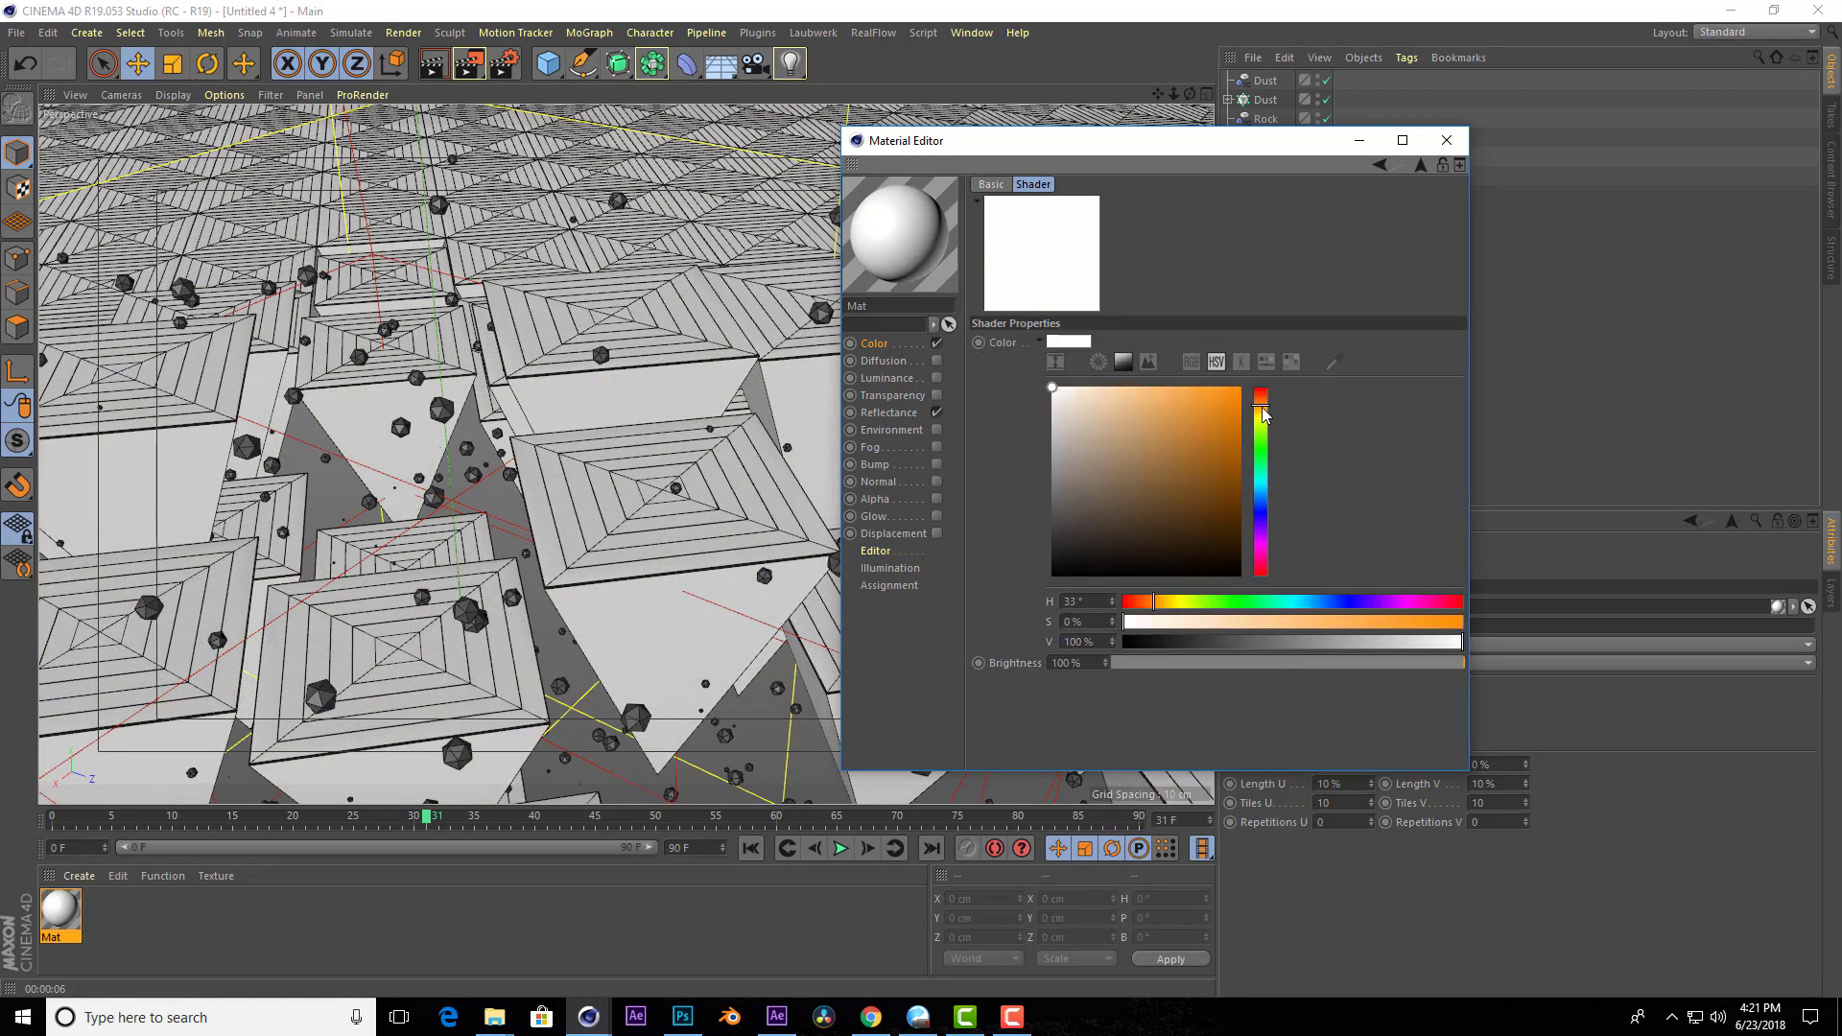
drag(1263, 415, 1263, 405)
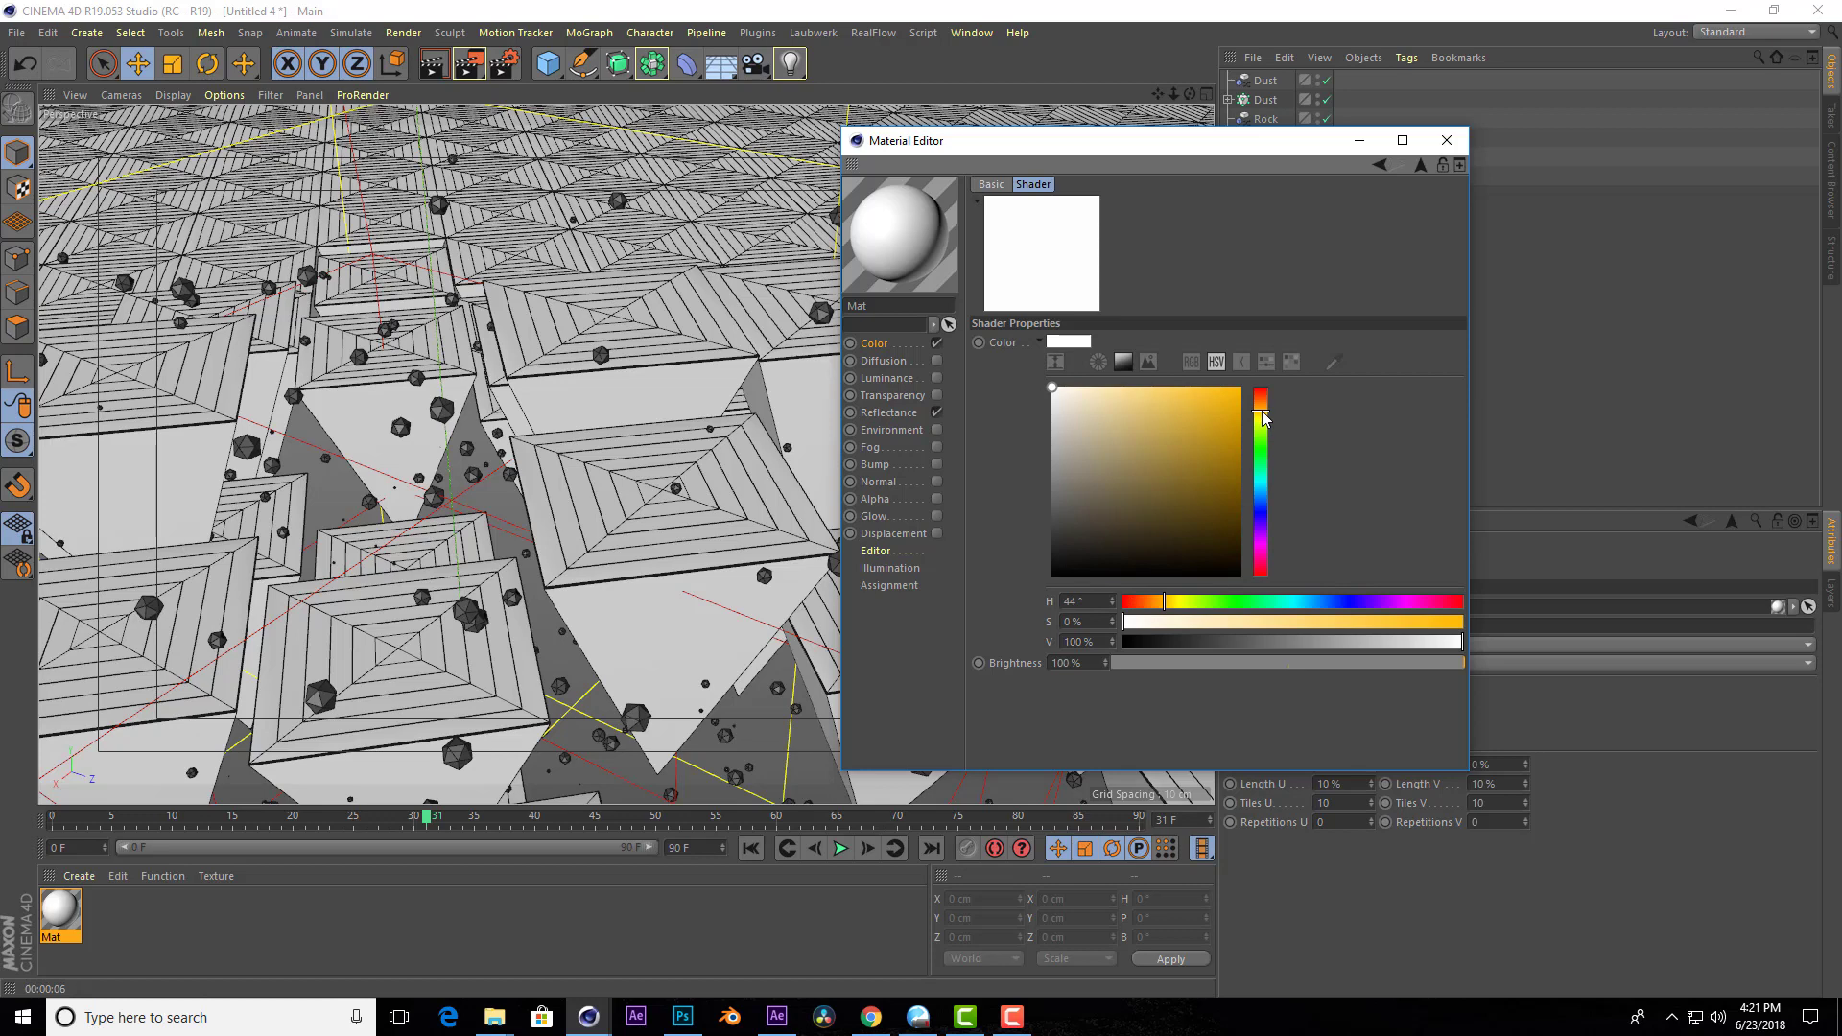
click(1132, 508)
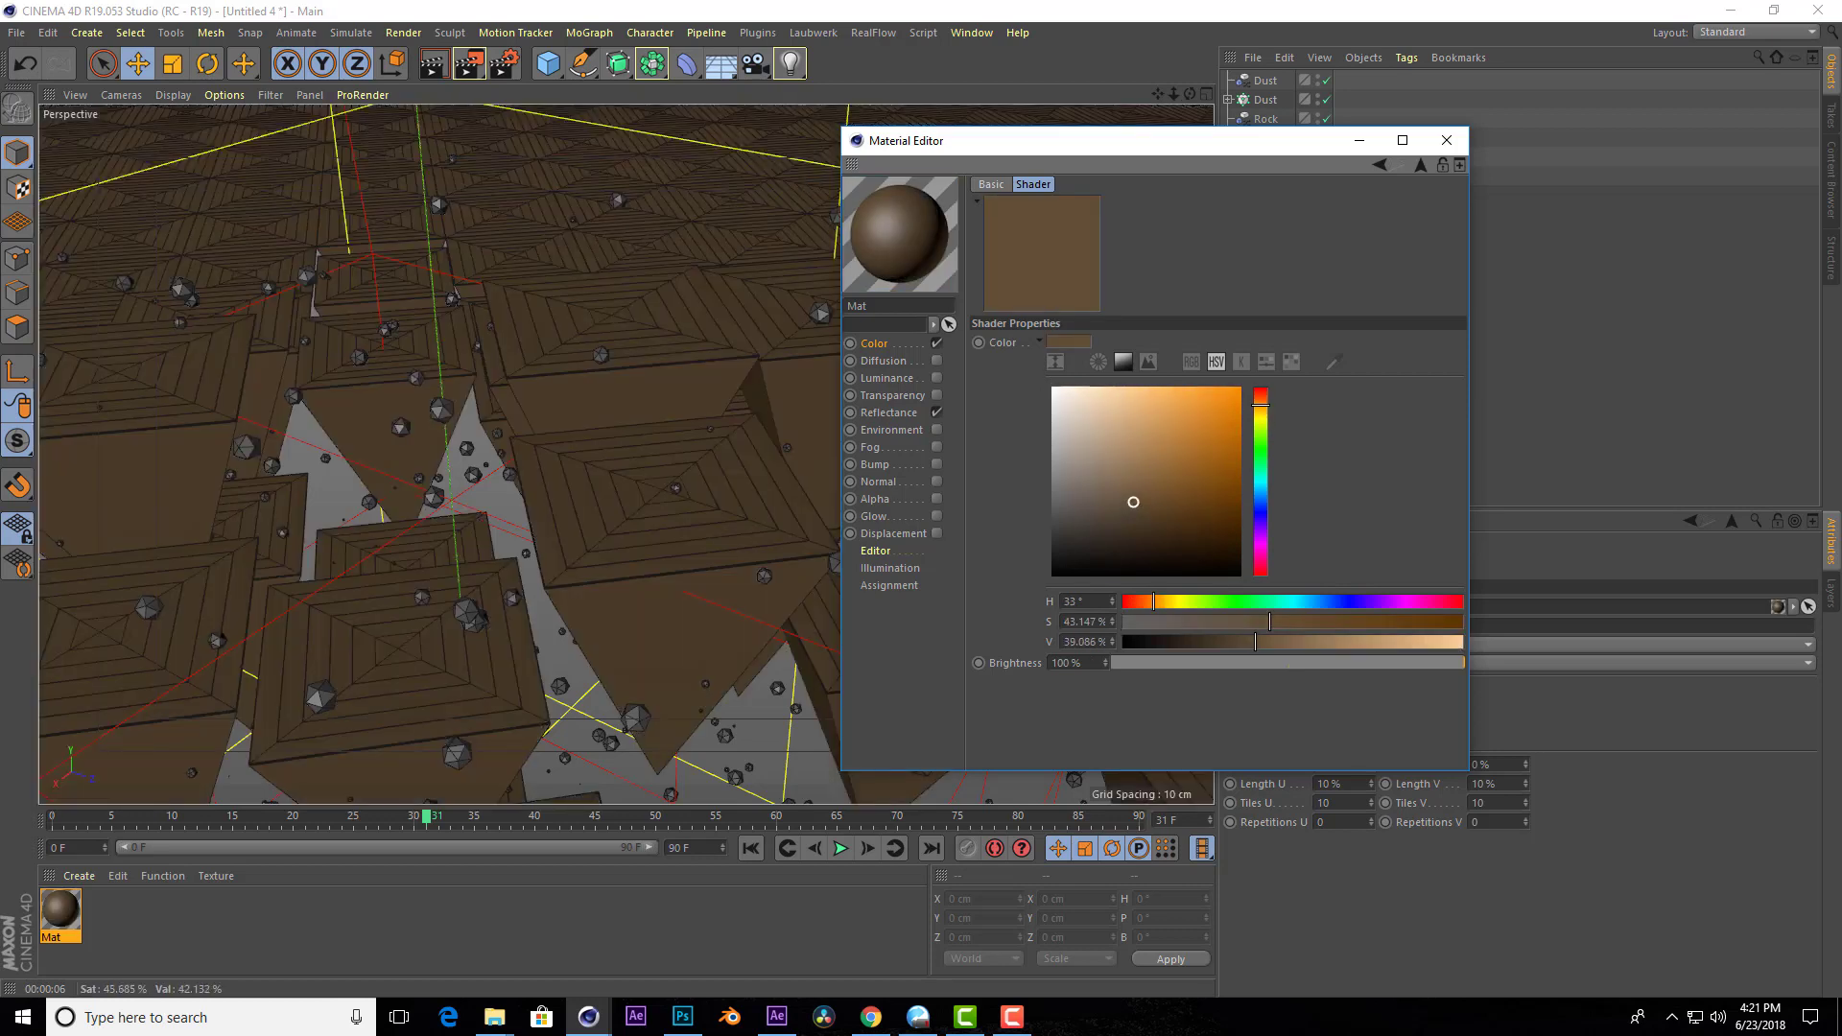
click(1138, 495)
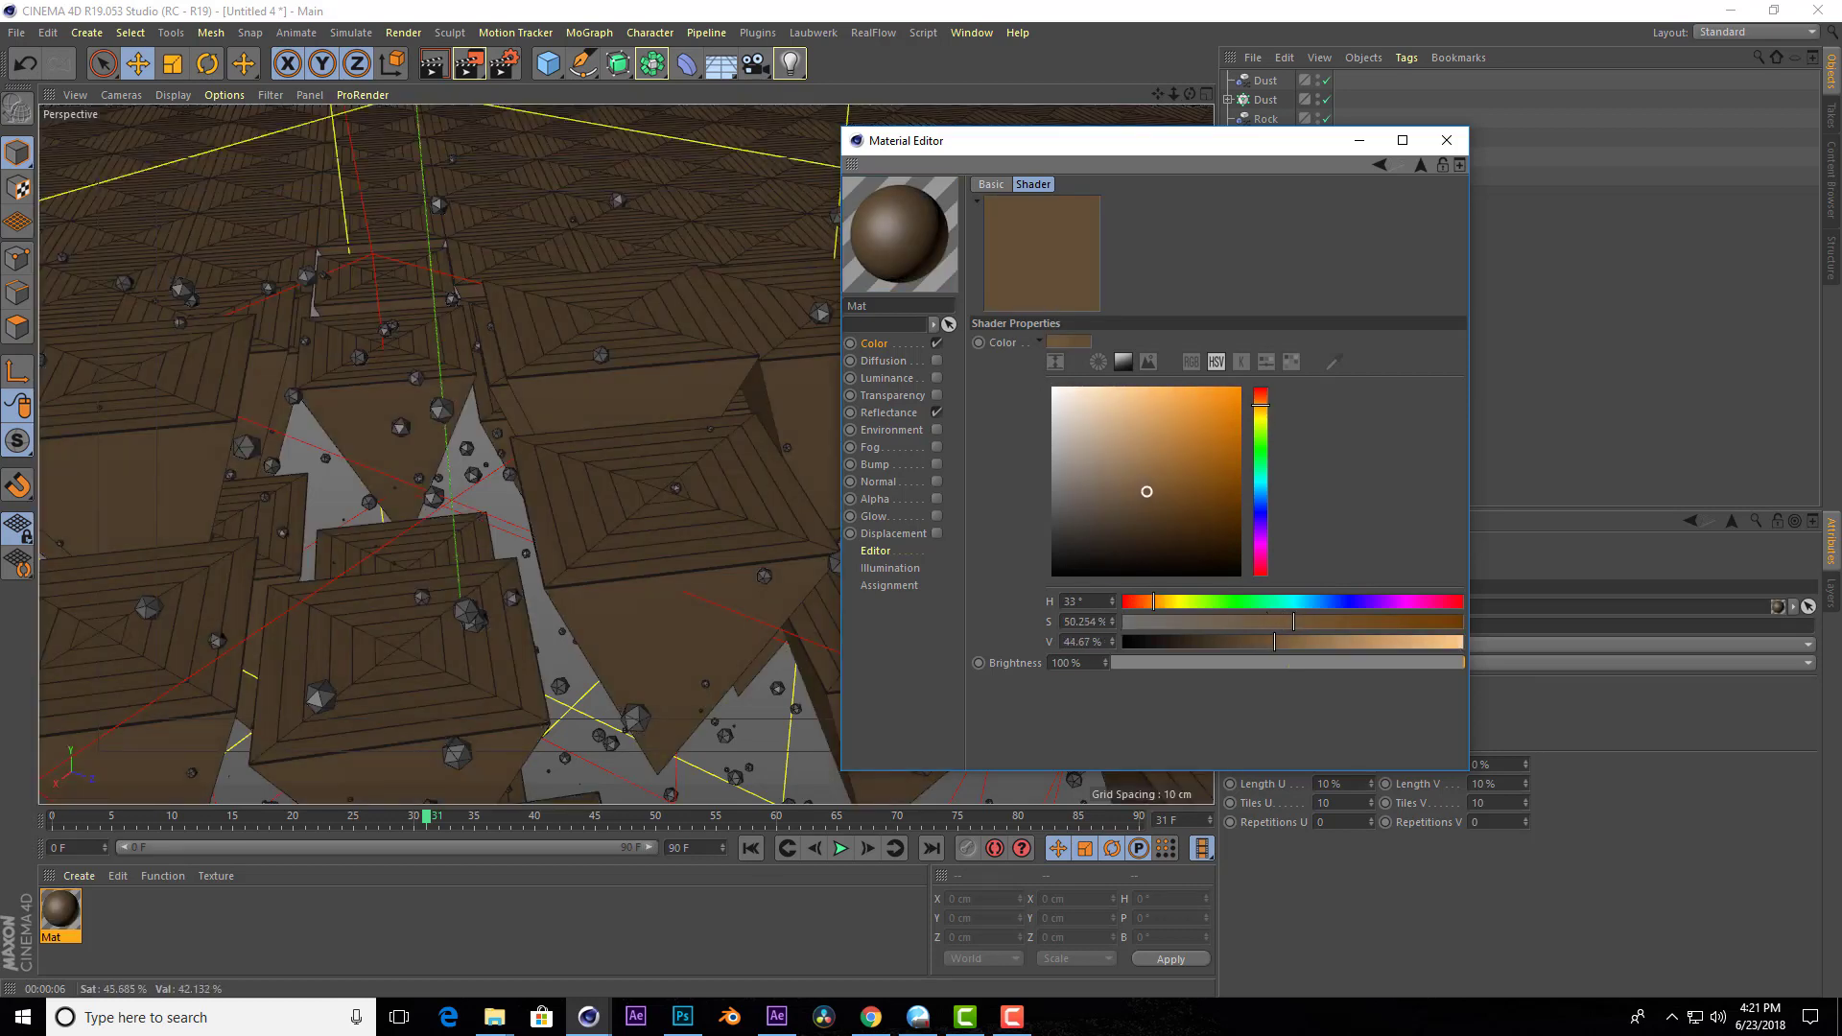
drag(1147, 491, 1148, 484)
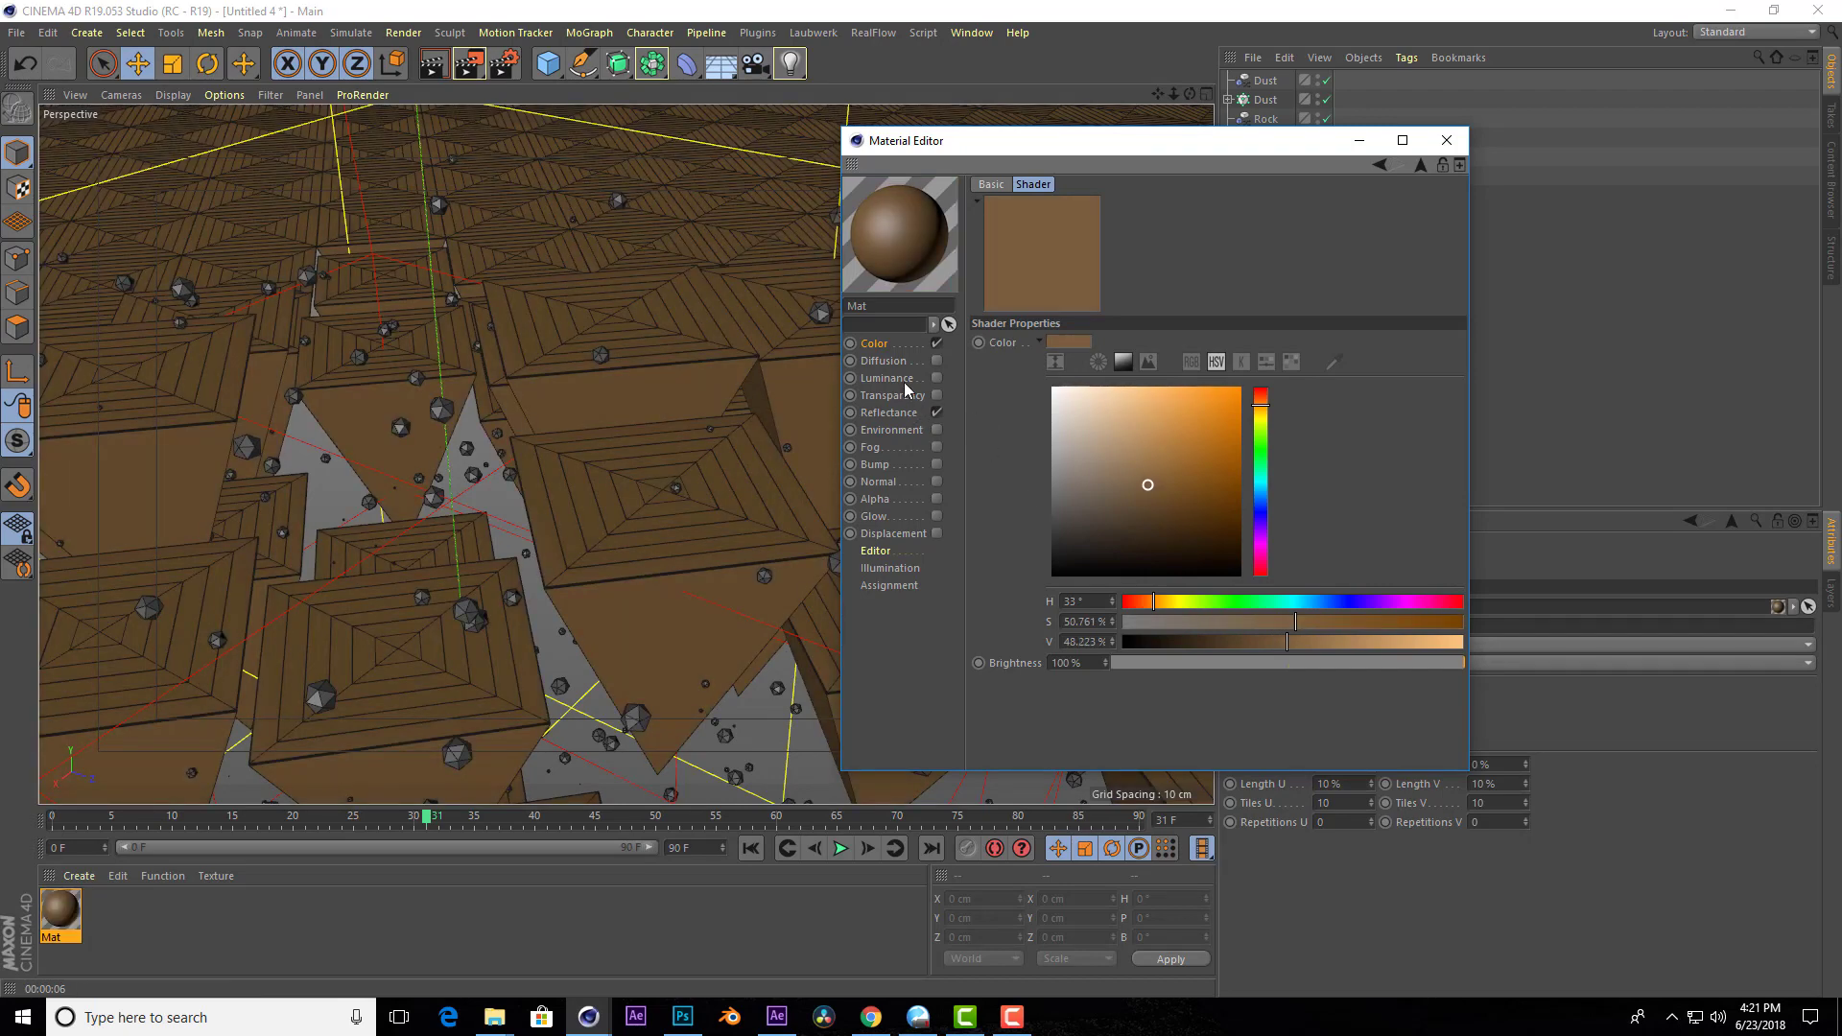
Put the brown under the stone bitmap in Overlay mode; set specular falloff to -27%.
click(1398, 171)
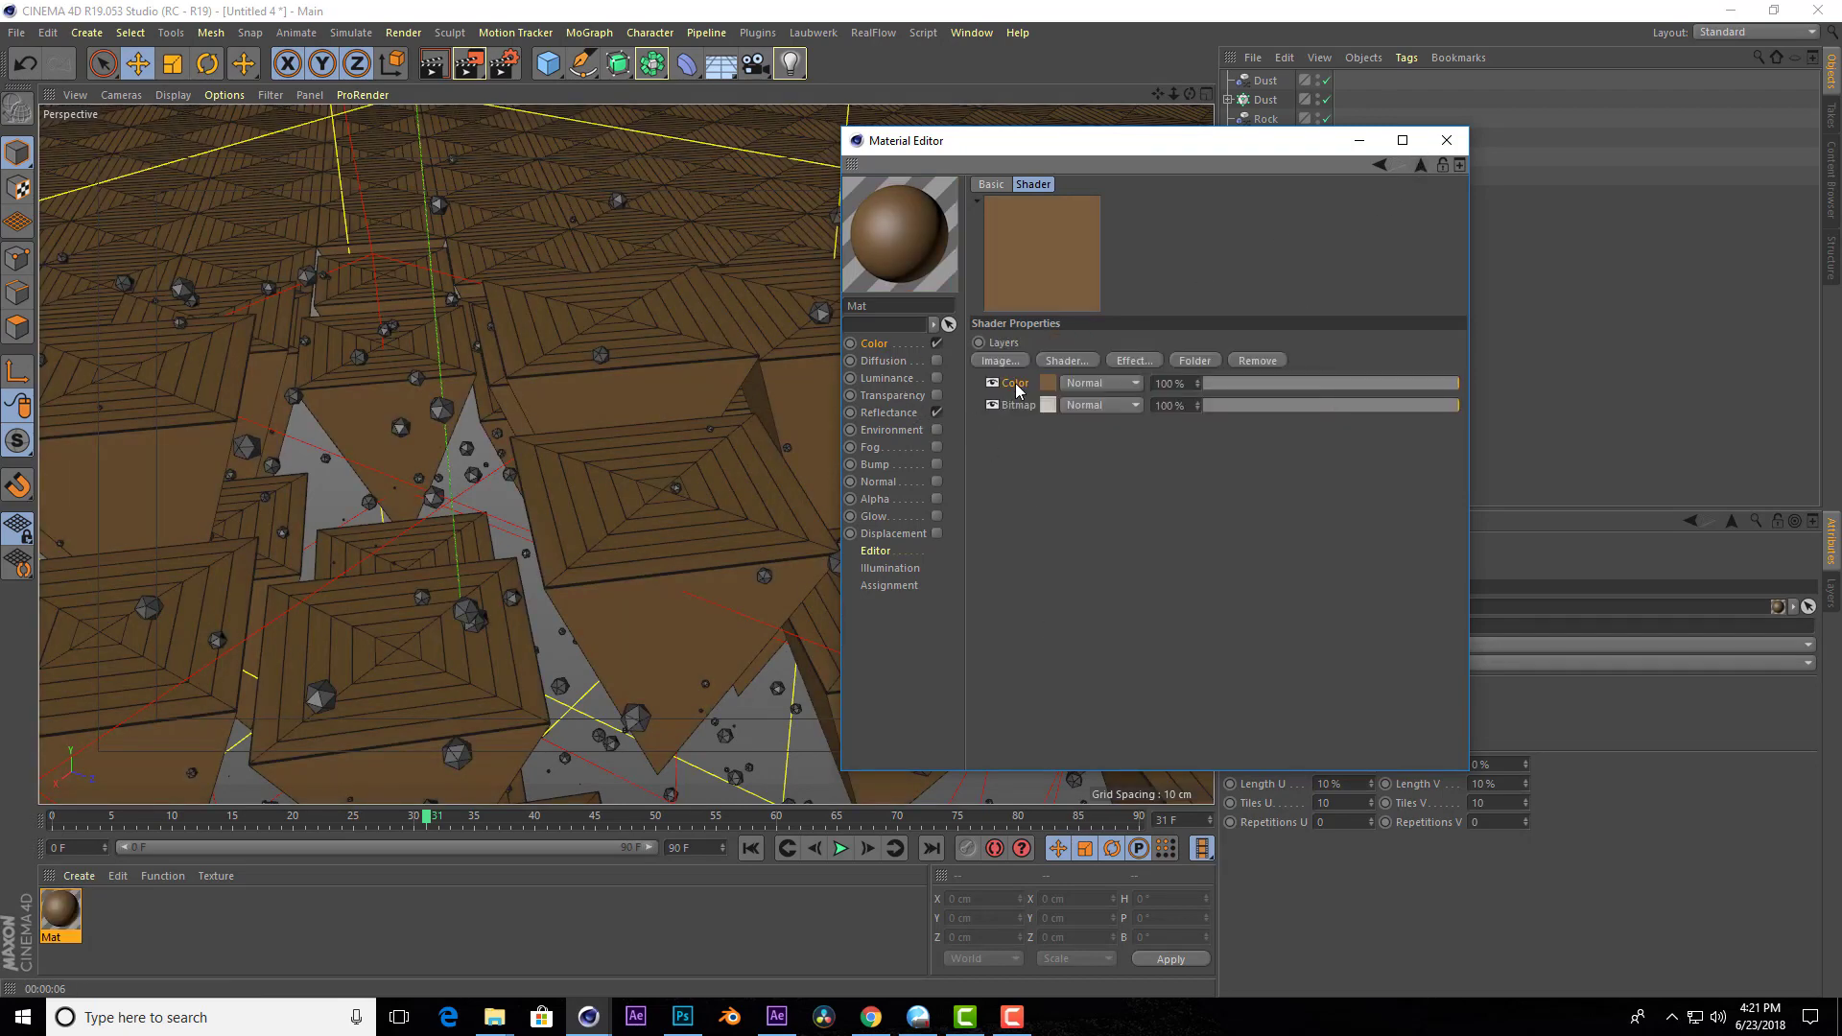
drag(1017, 389, 1046, 422)
click(1102, 383)
click(1103, 470)
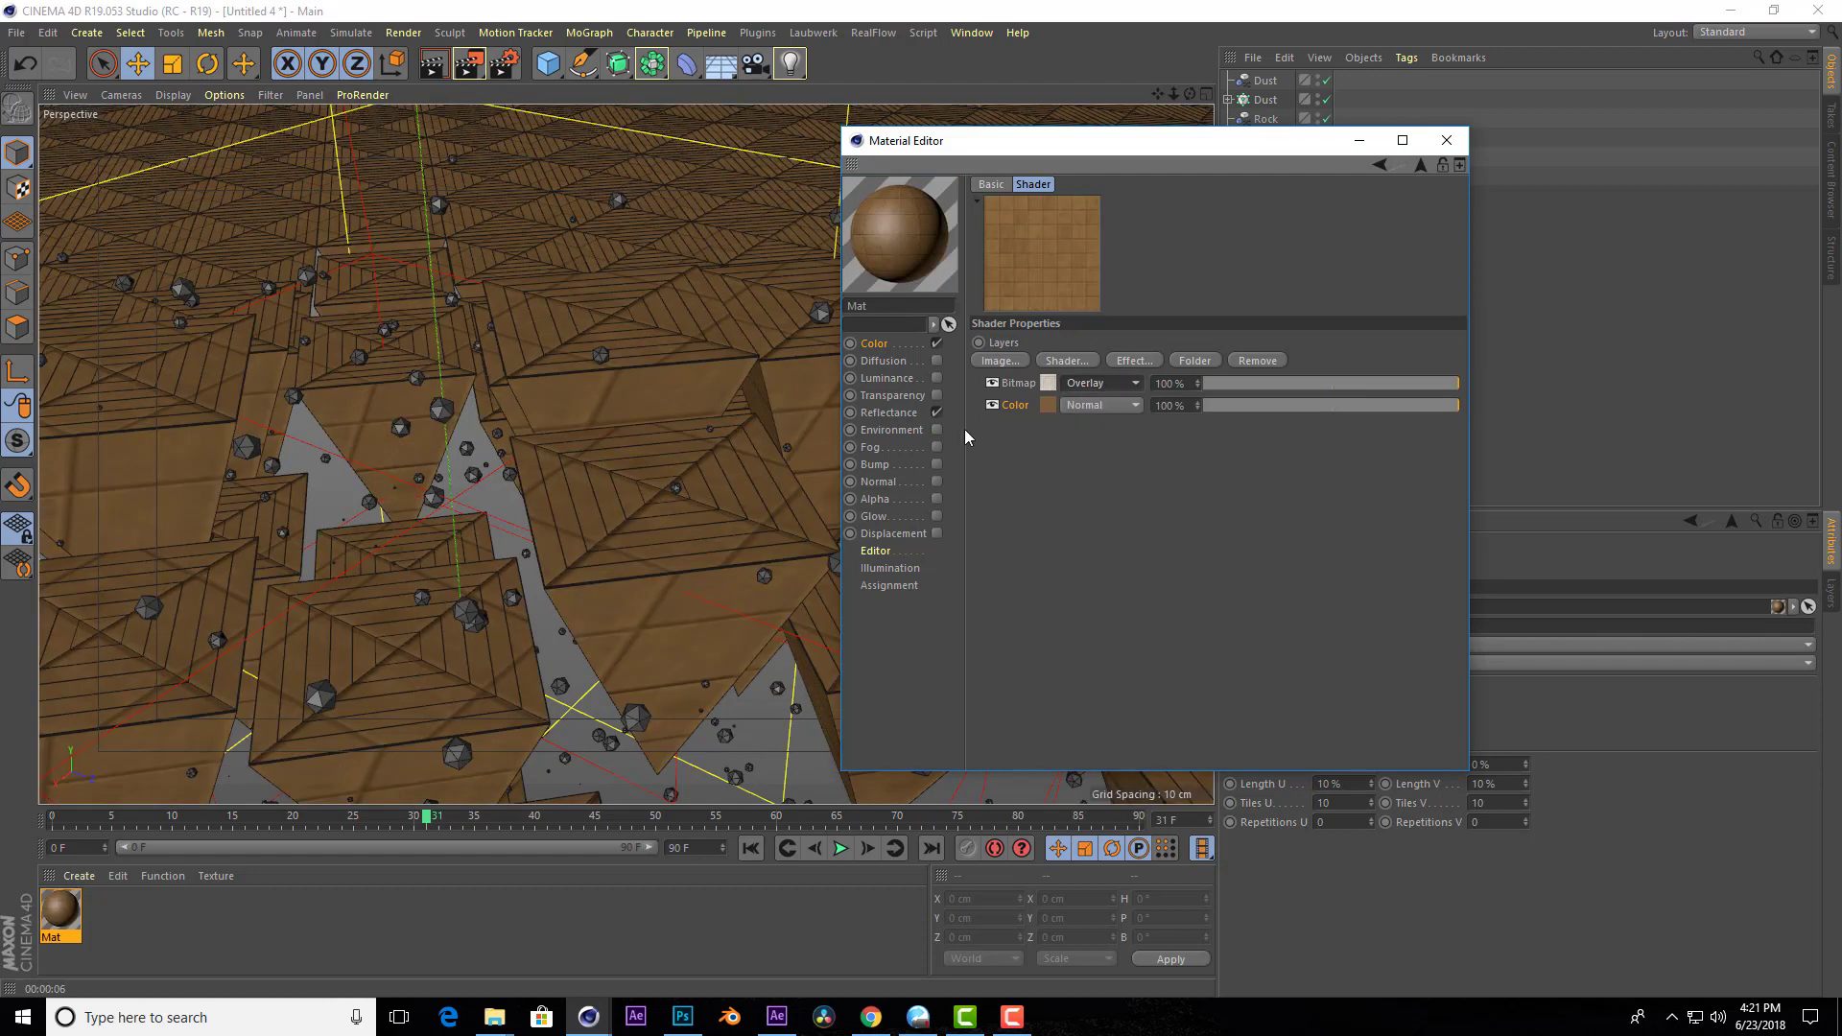
click(888, 413)
mouse_move(1293, 526)
mouse_down()
mouse_move(1247, 549)
mouse_move(1238, 534)
mouse_move(1315, 566)
mouse_move(1185, 558)
mouse_up()
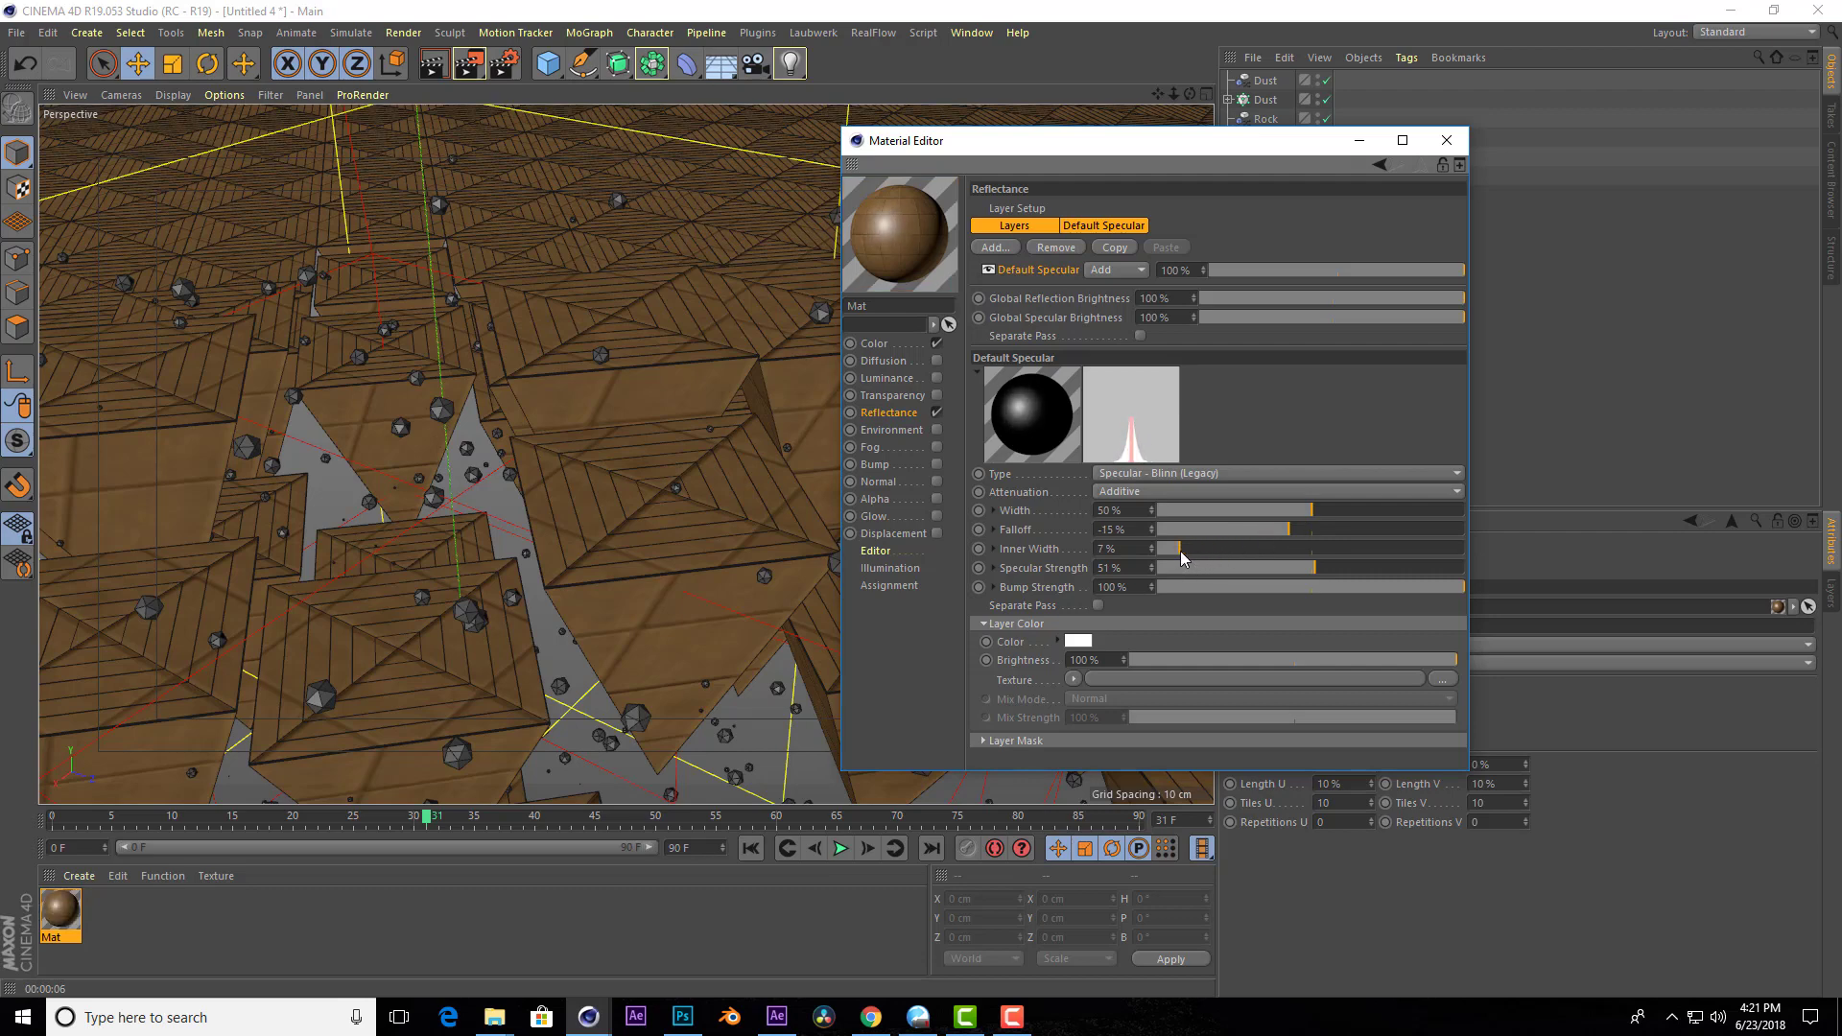
Preview the rocks render, then load the stone image into Default Specular's texture.
click(1447, 140)
click(440, 76)
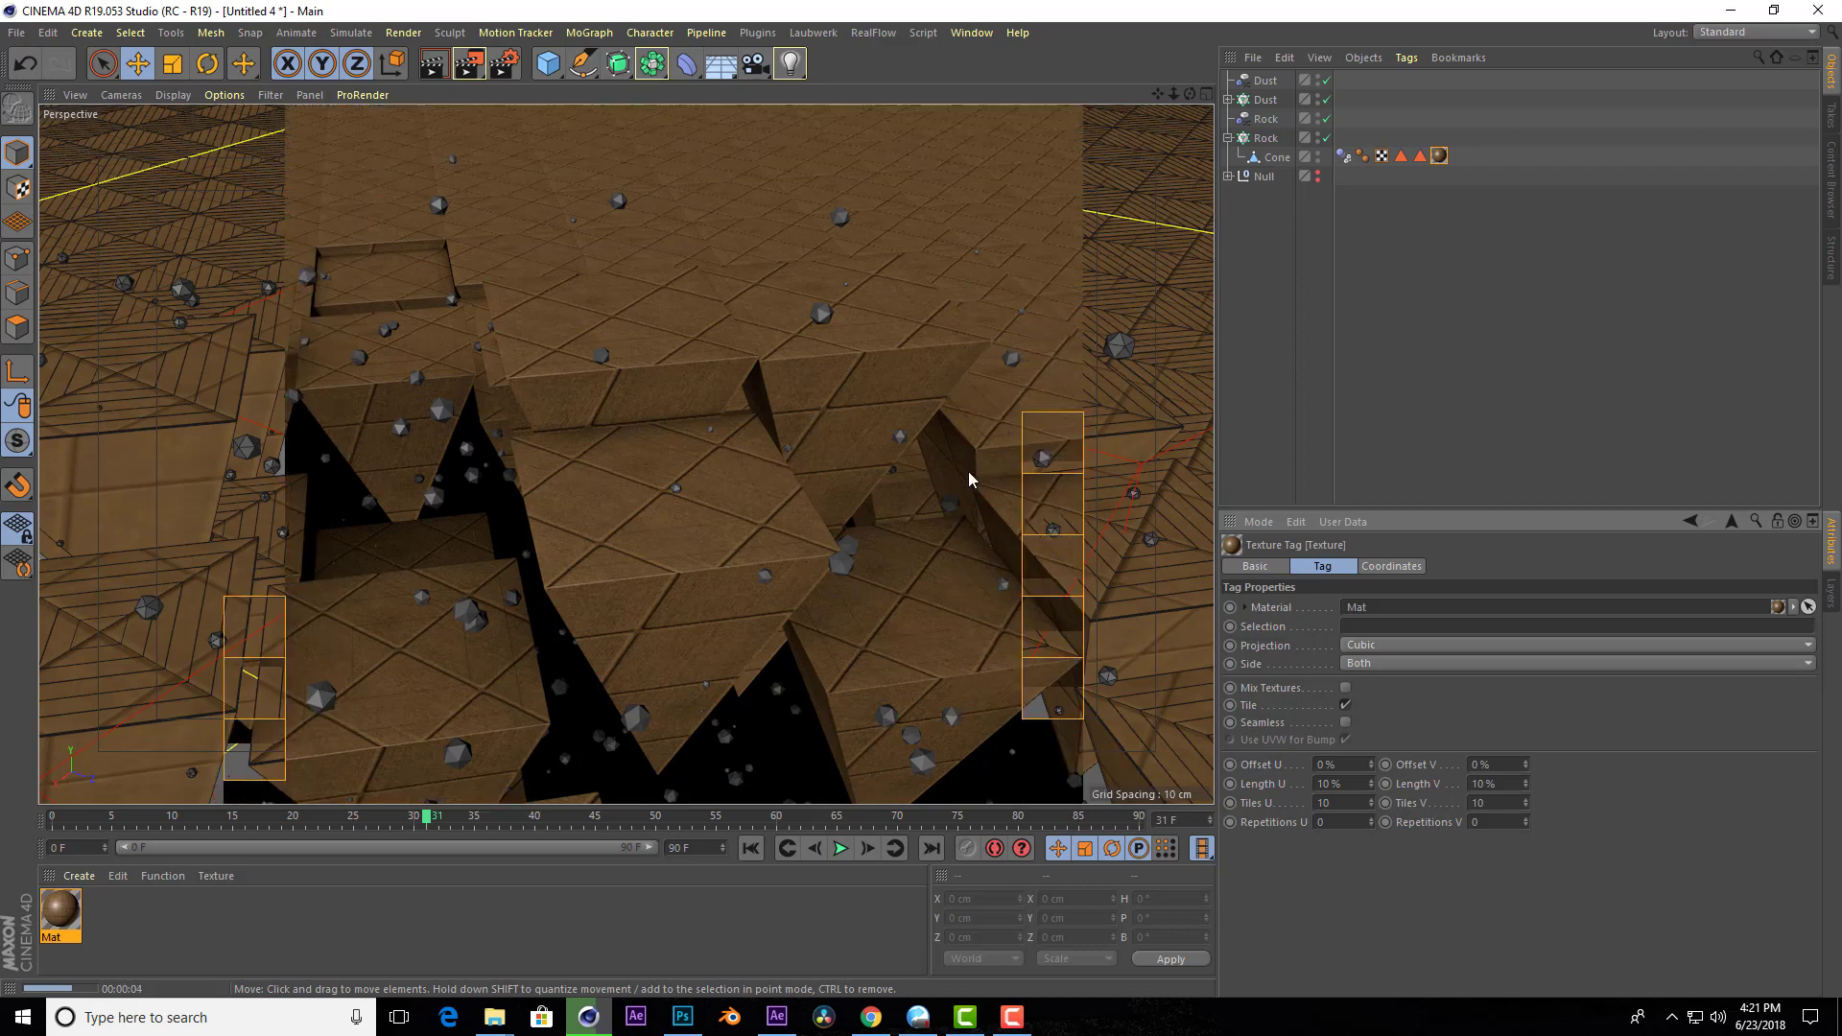
double_click(61, 912)
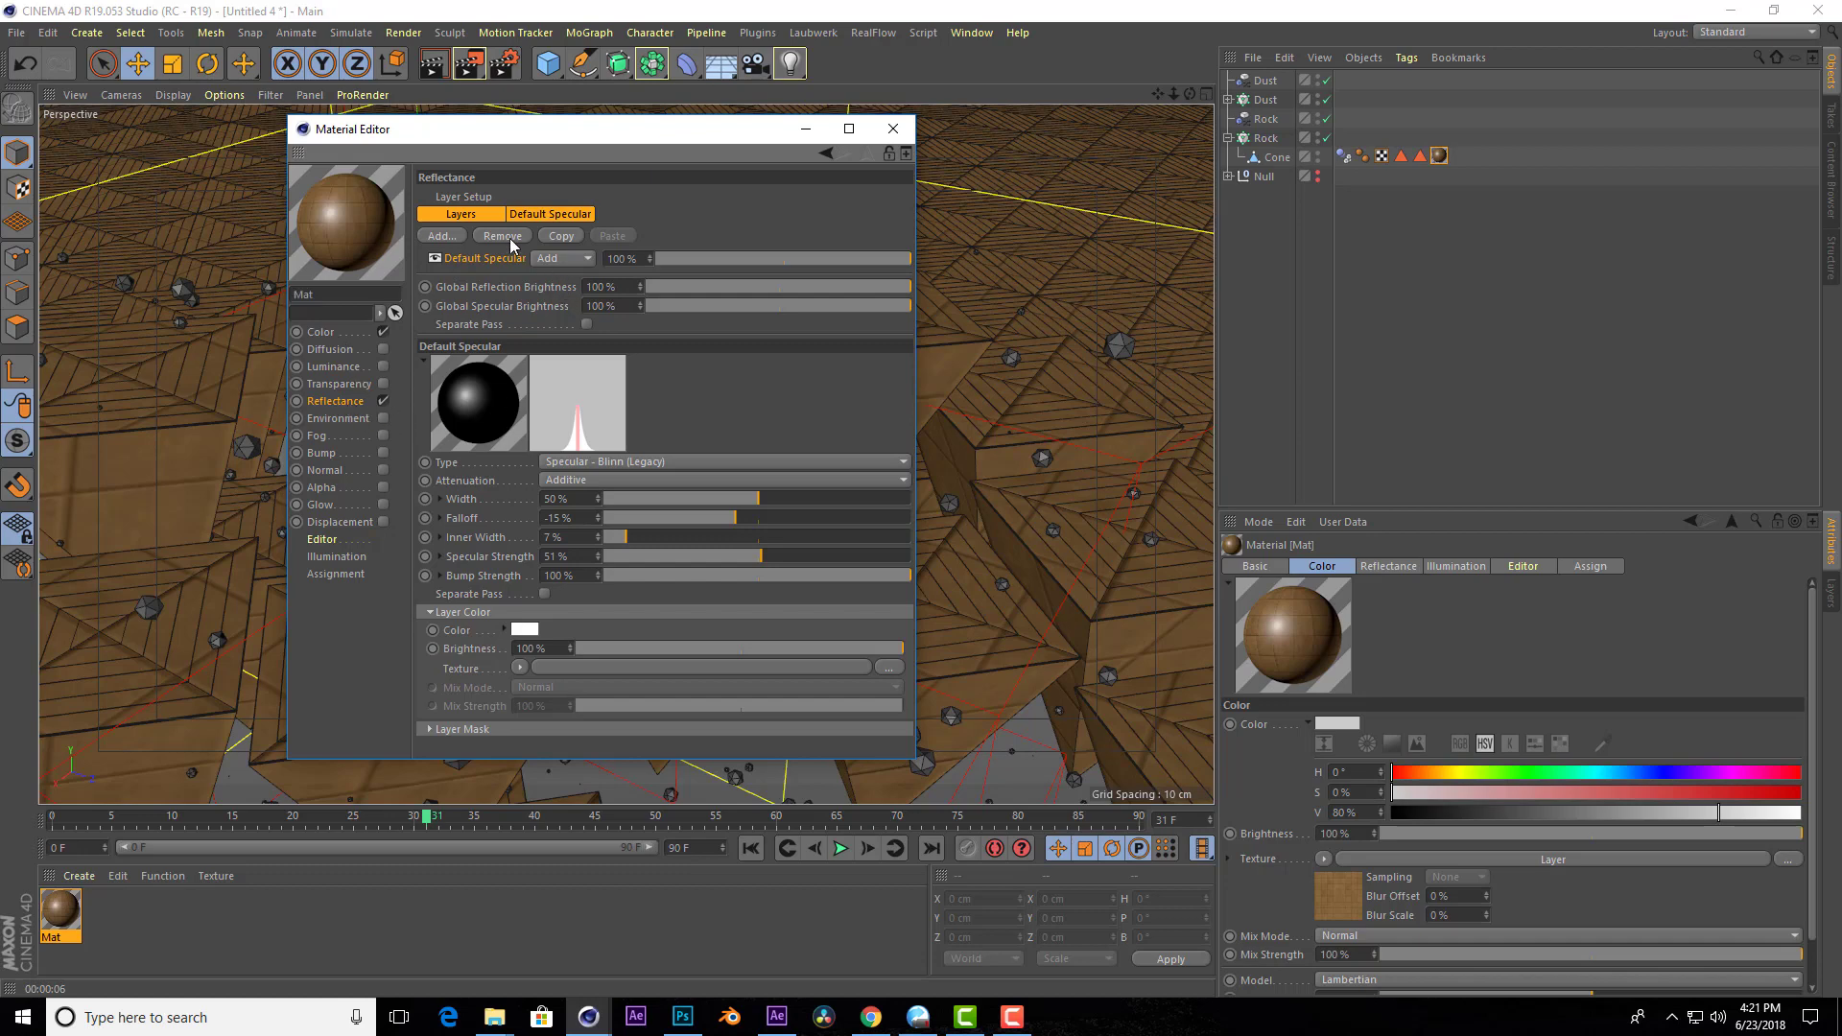
click(539, 216)
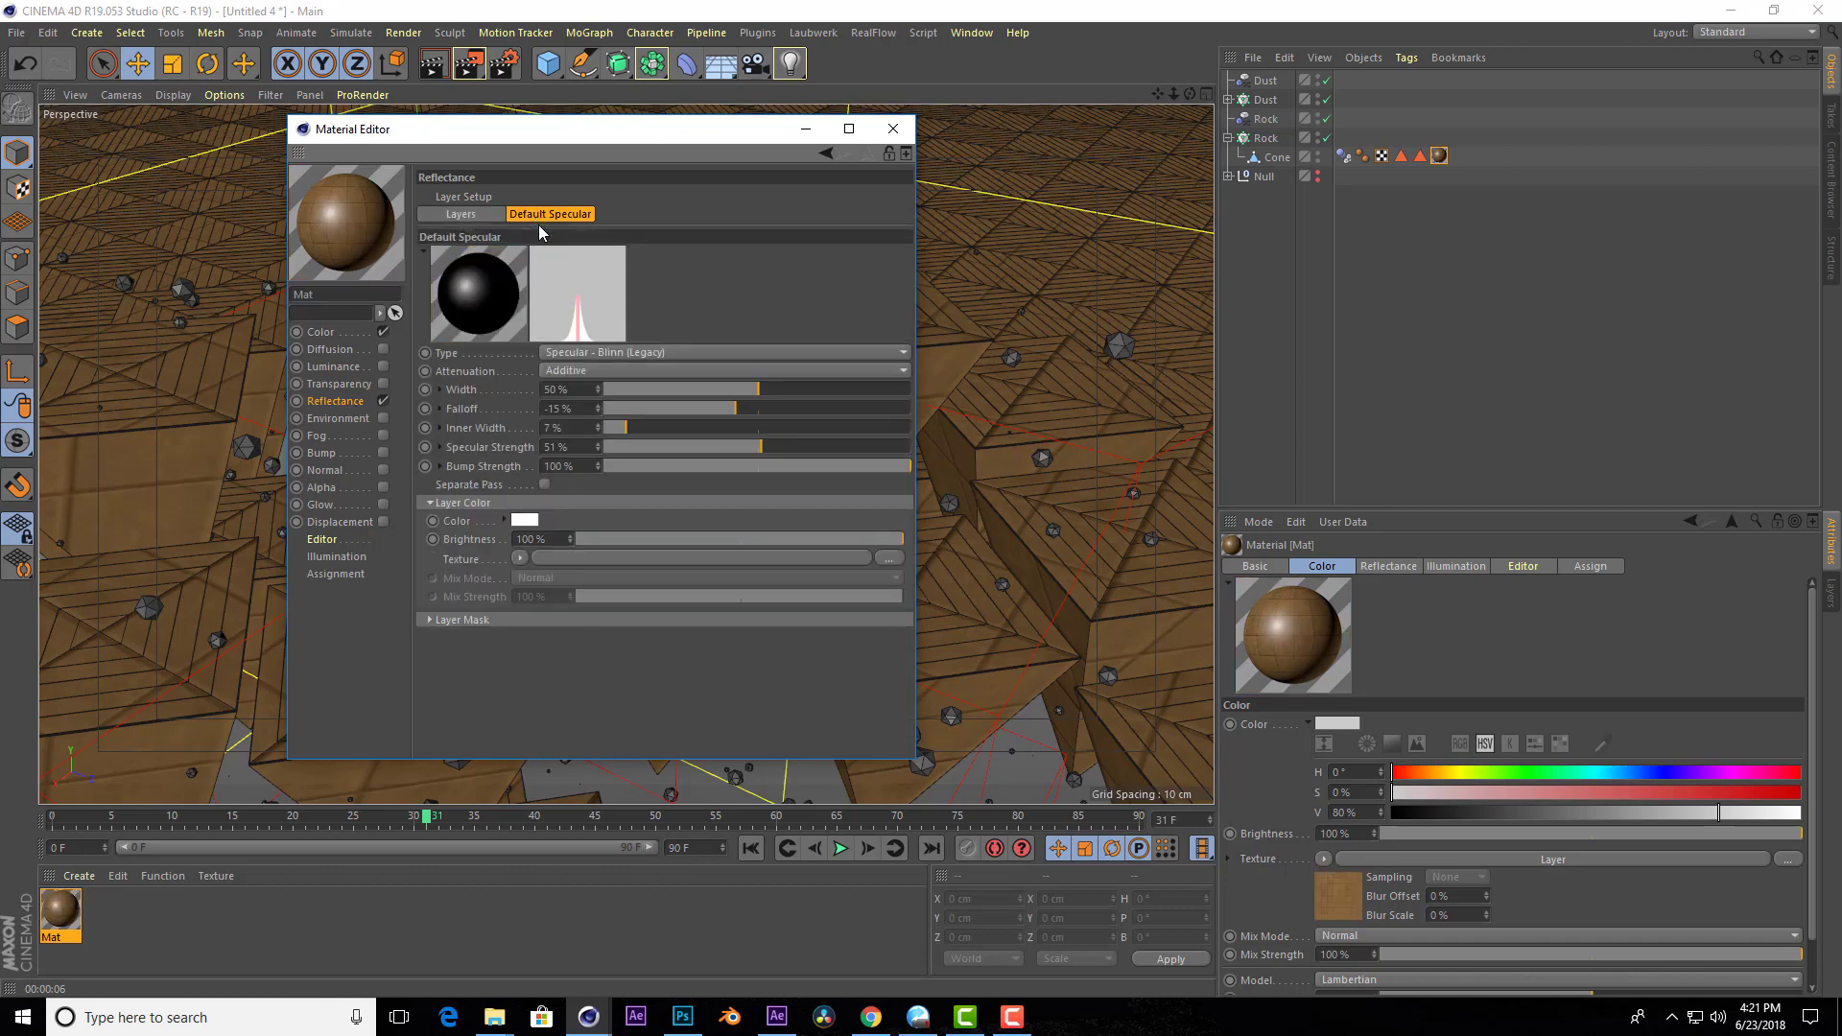
click(900, 559)
click(829, 298)
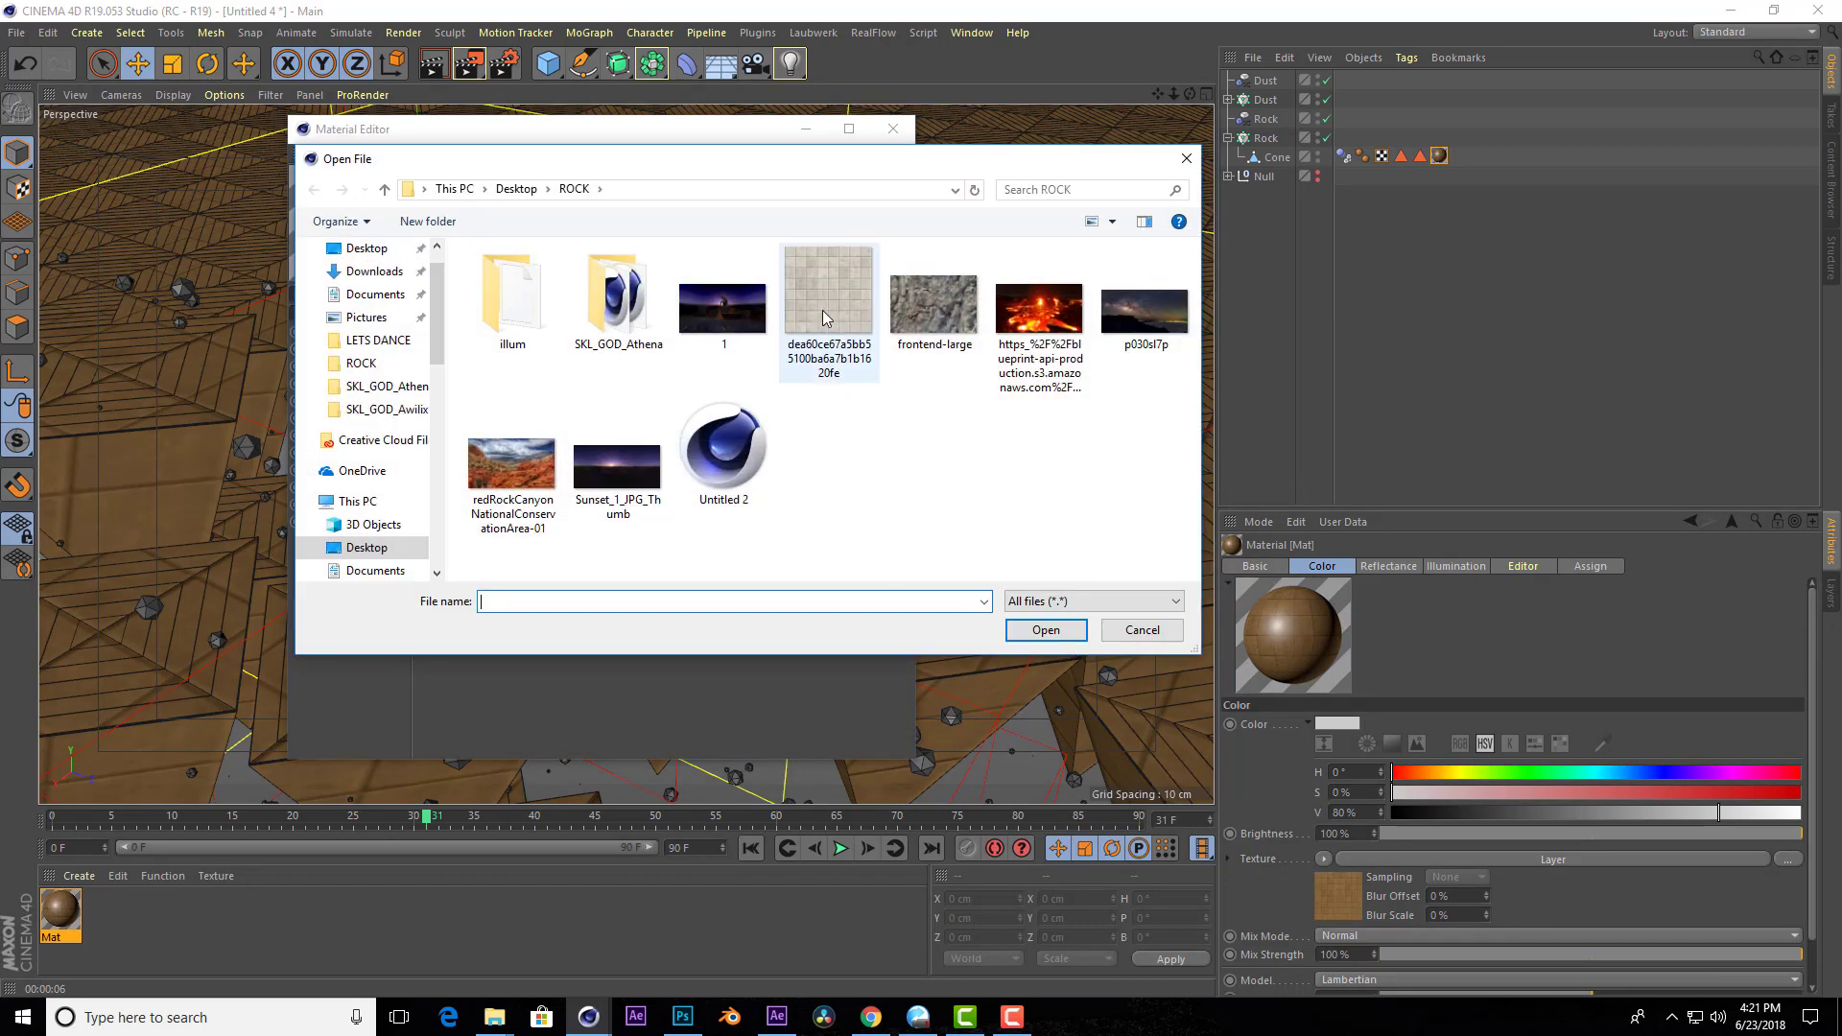
click(1040, 633)
click(973, 576)
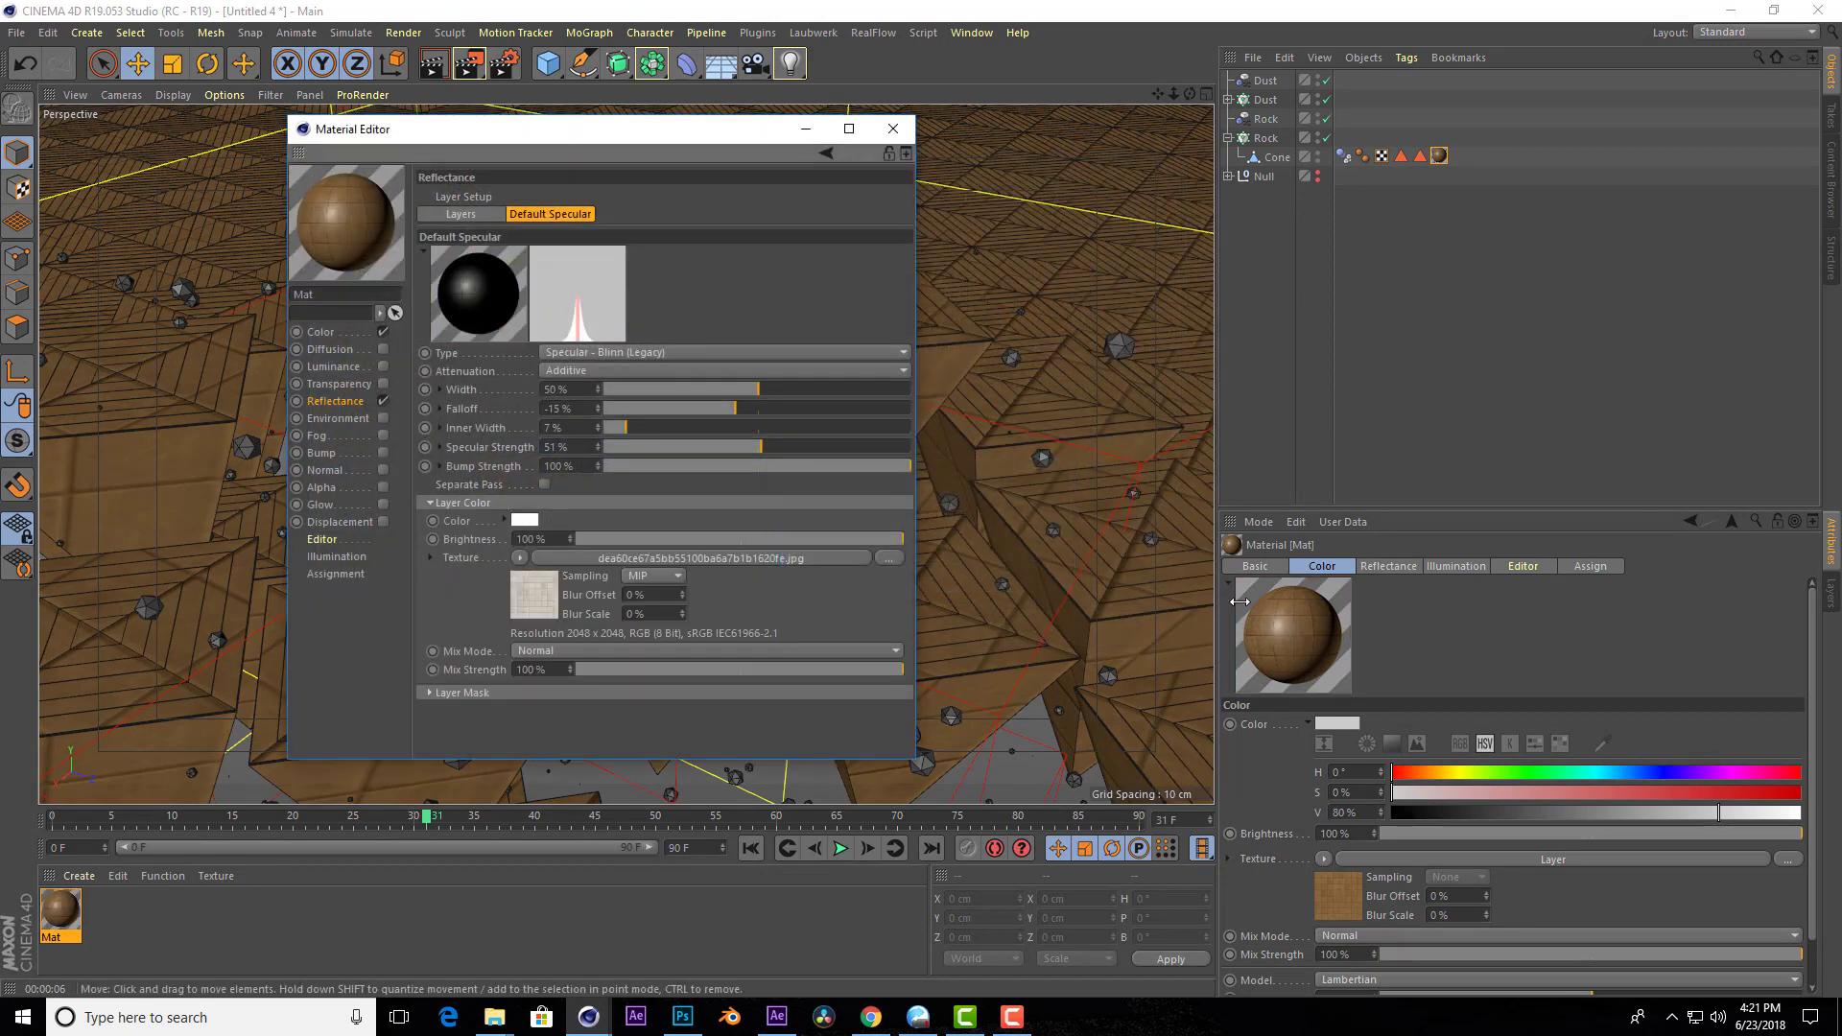
click(465, 216)
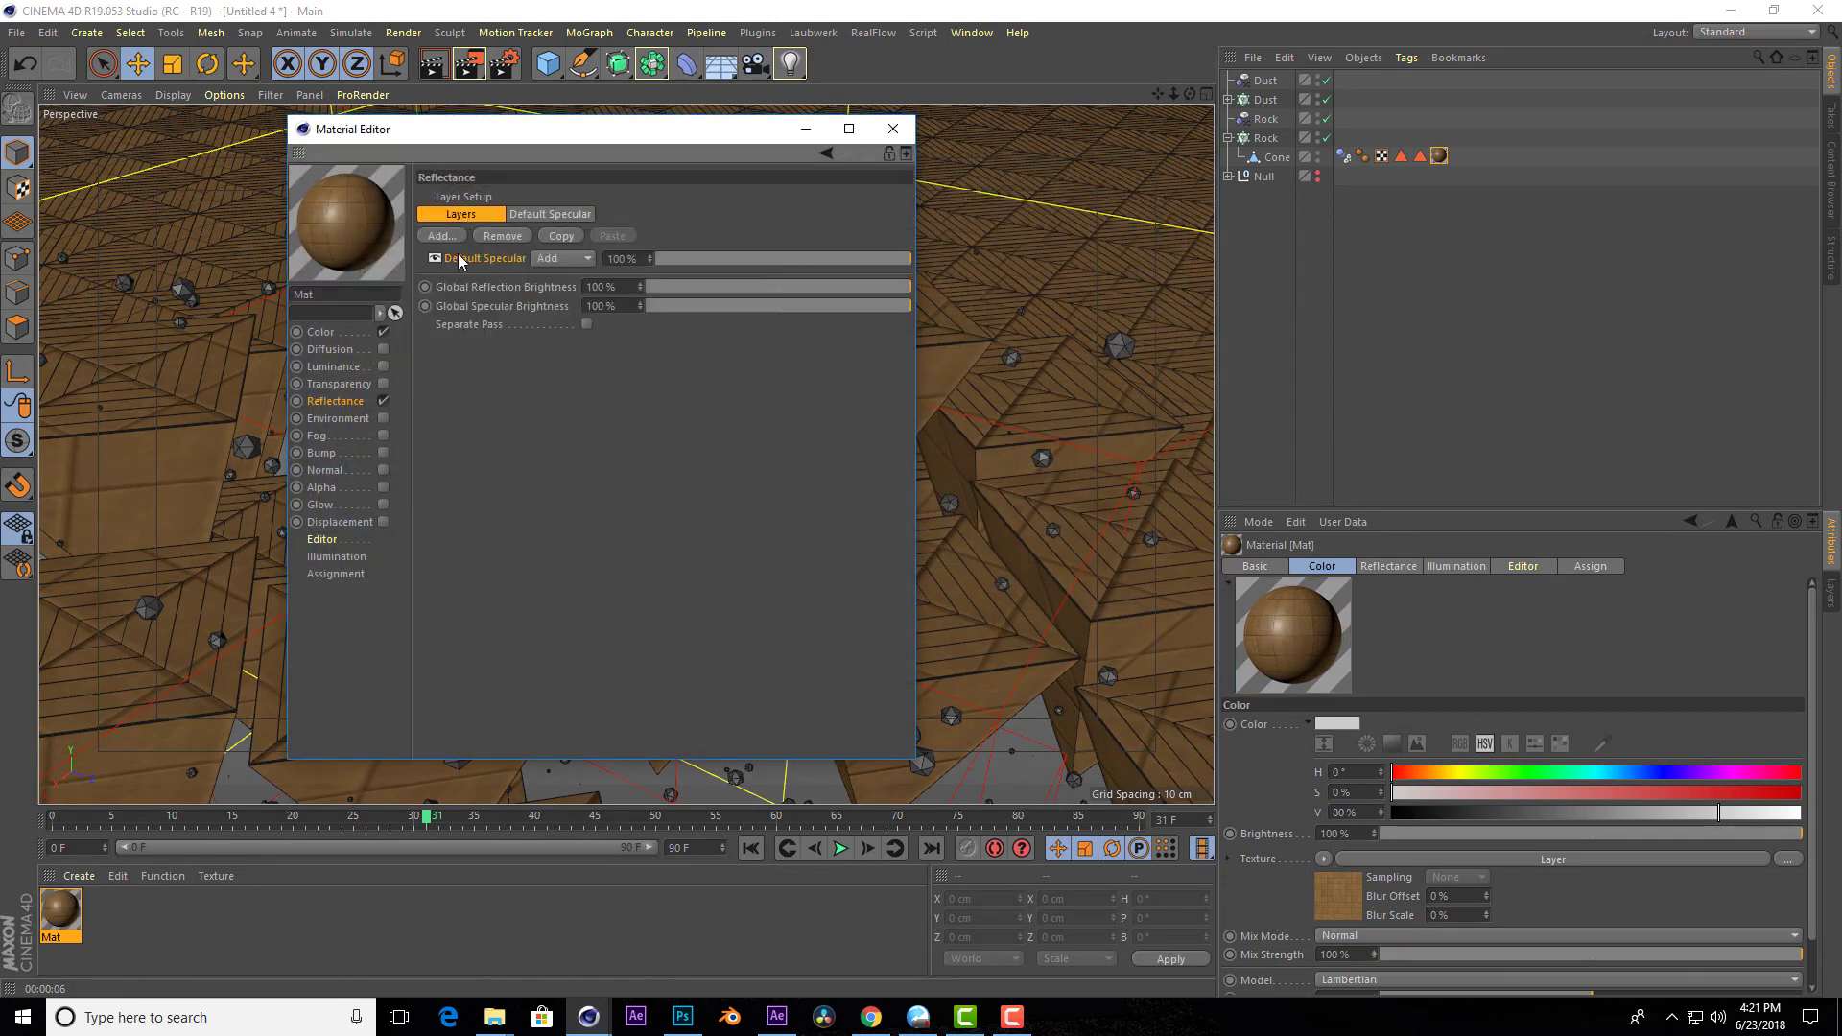
Add reflection Layer 1 with the stone texture, 49% brightness and 38% strength.
click(494, 247)
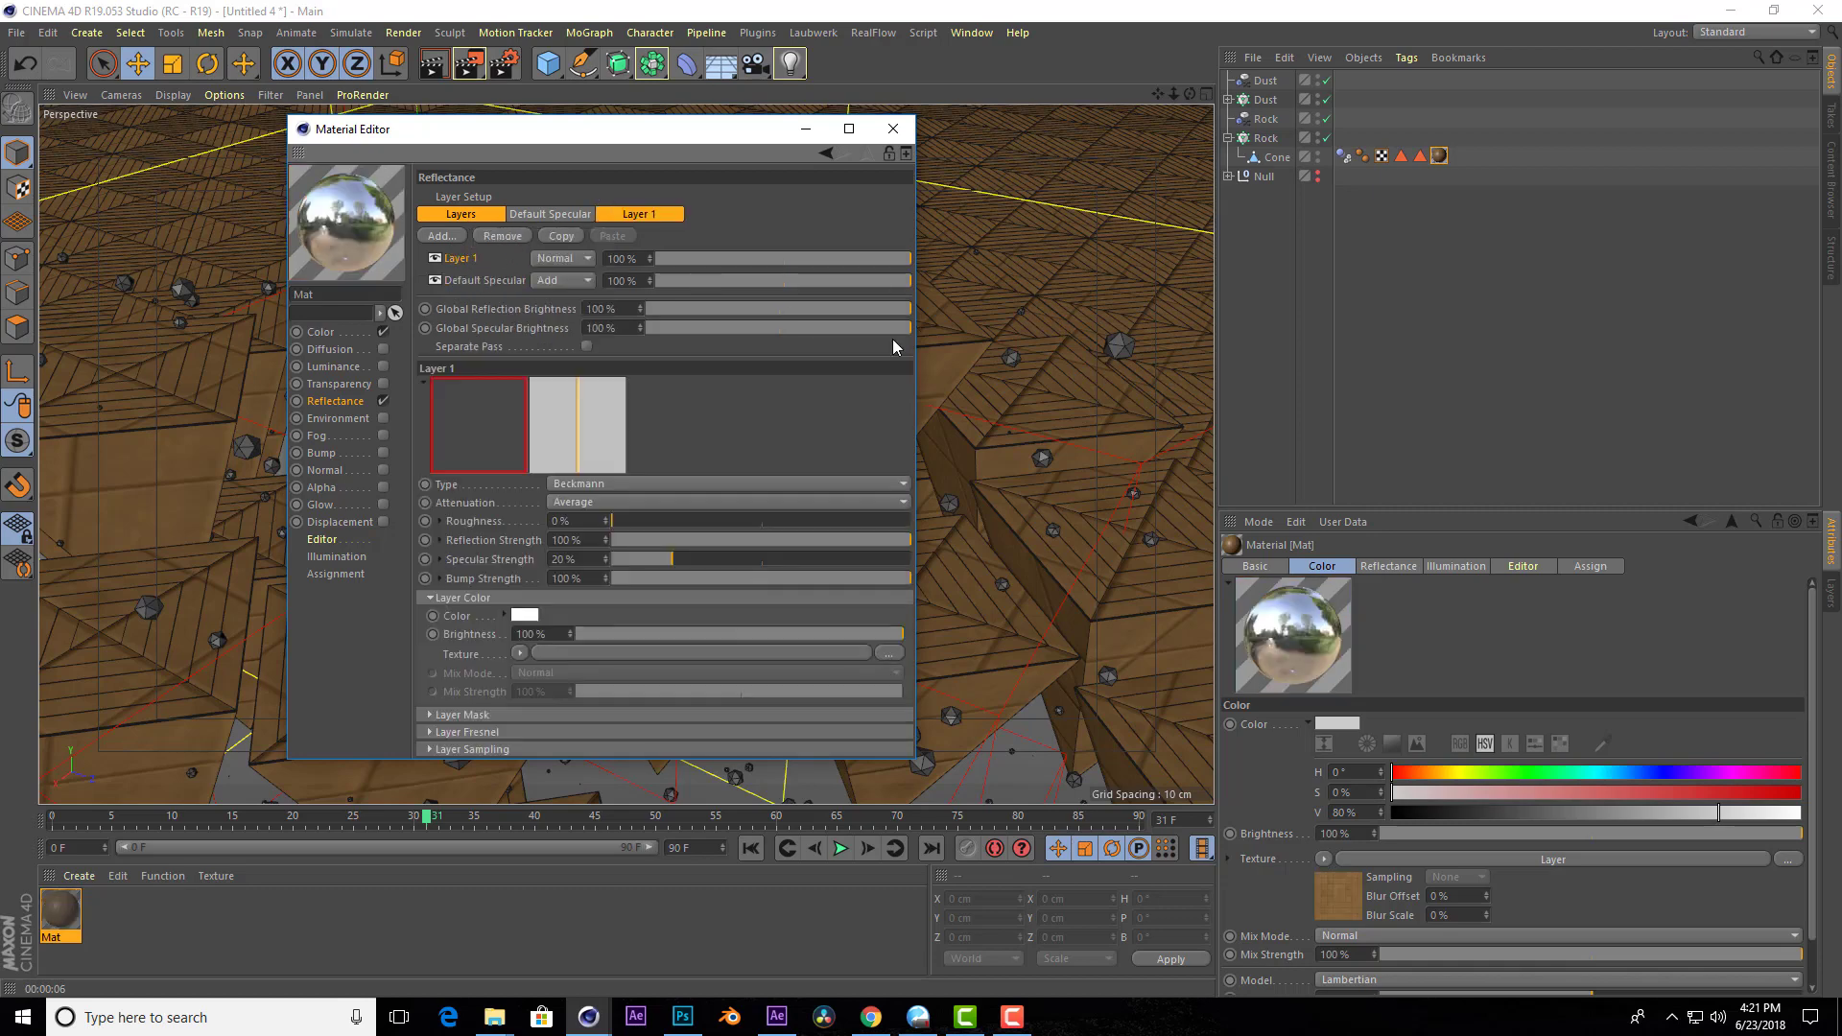
click(891, 656)
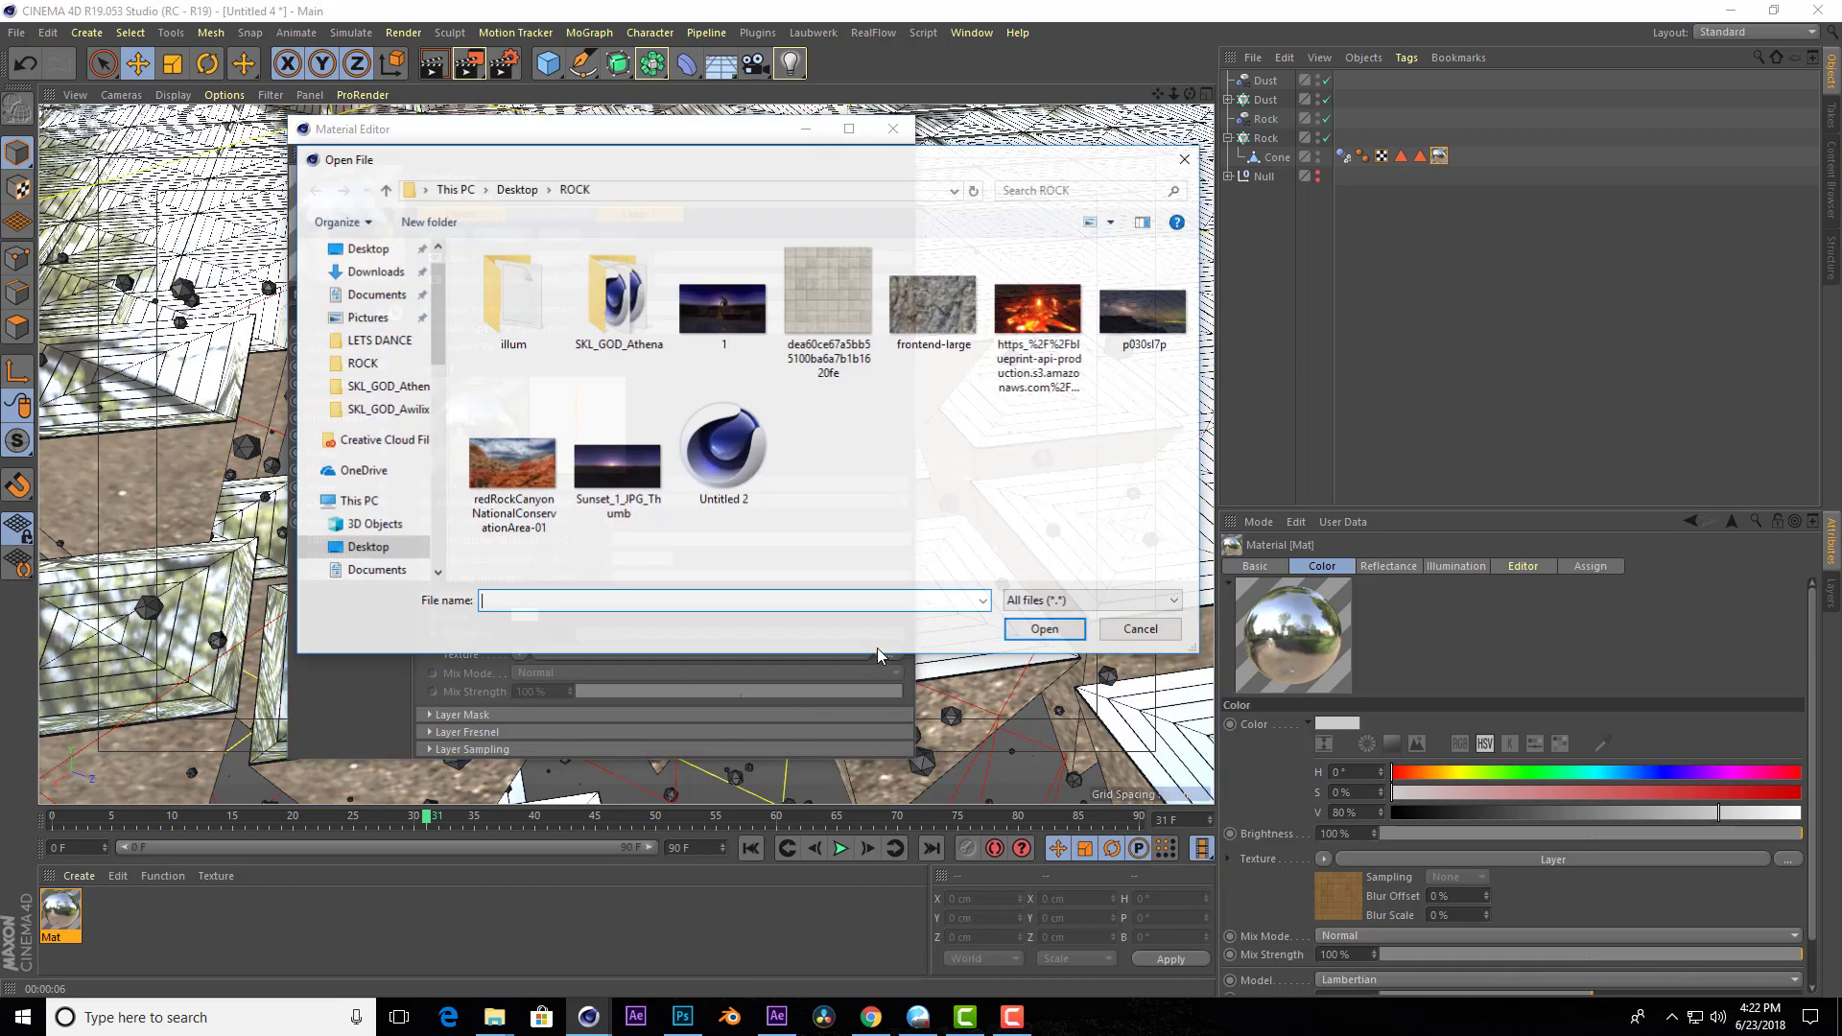
click(829, 307)
click(1046, 634)
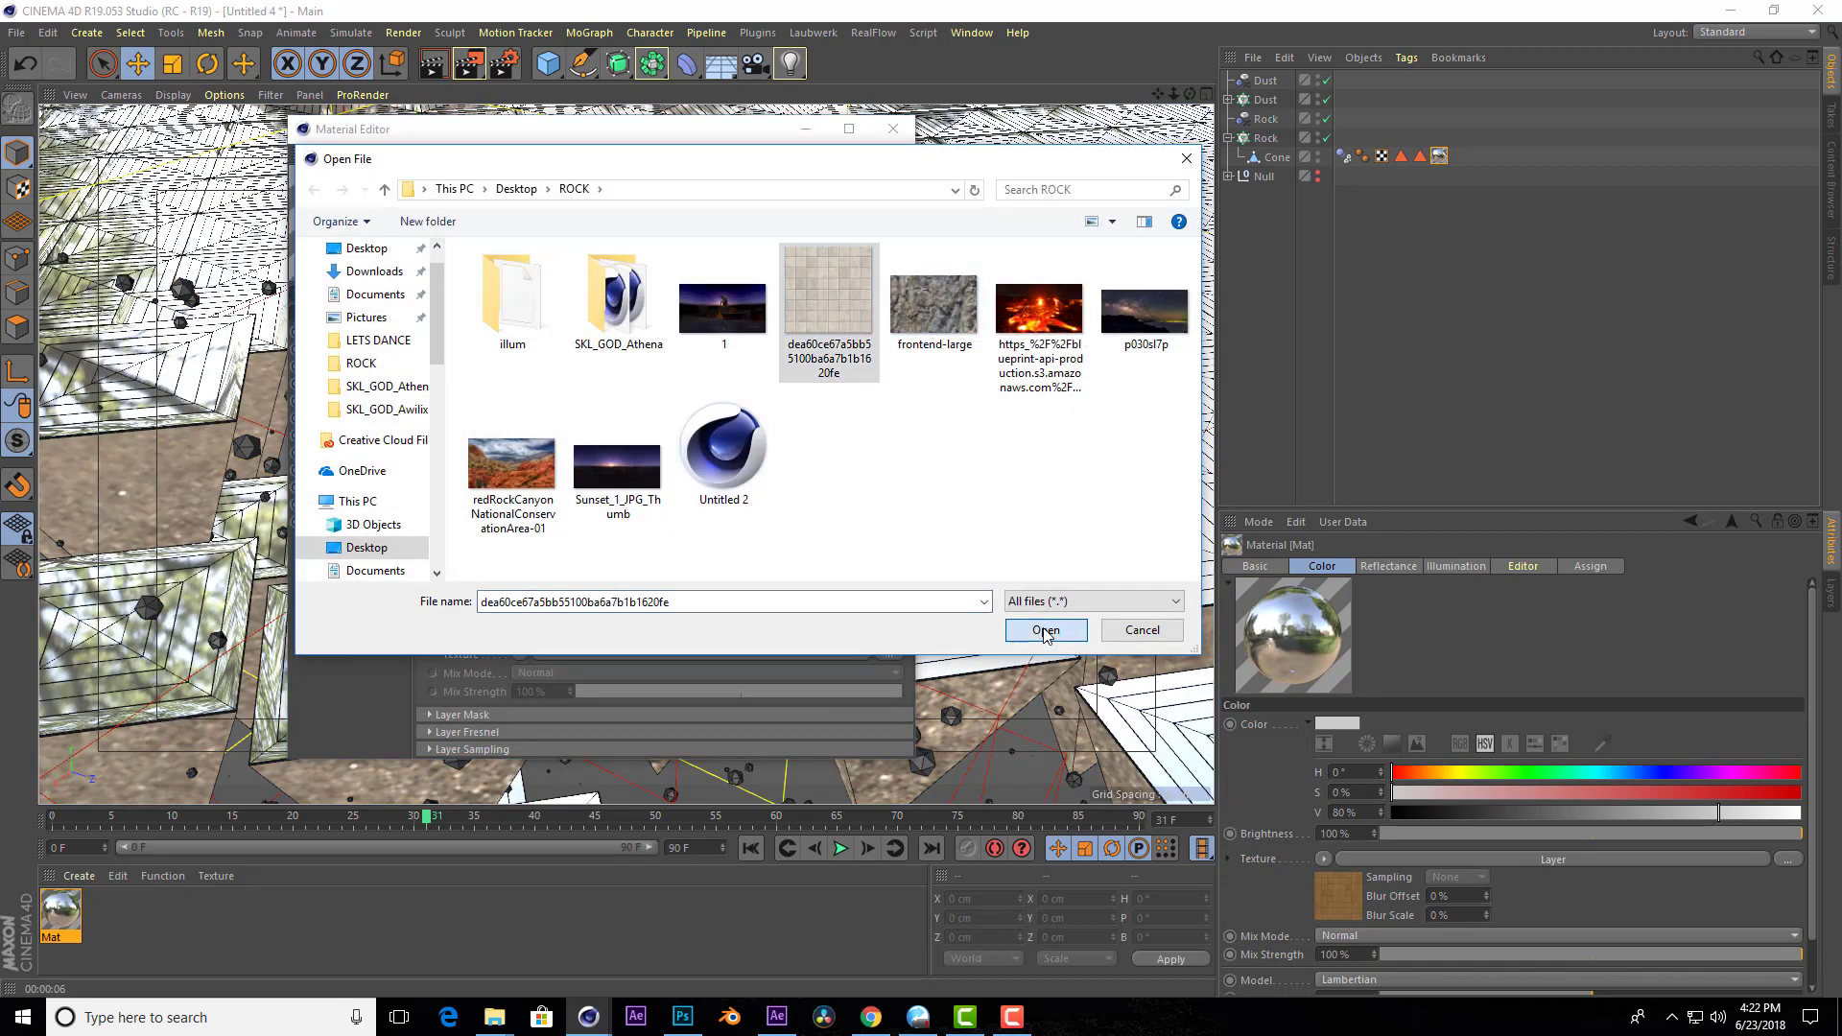
click(944, 577)
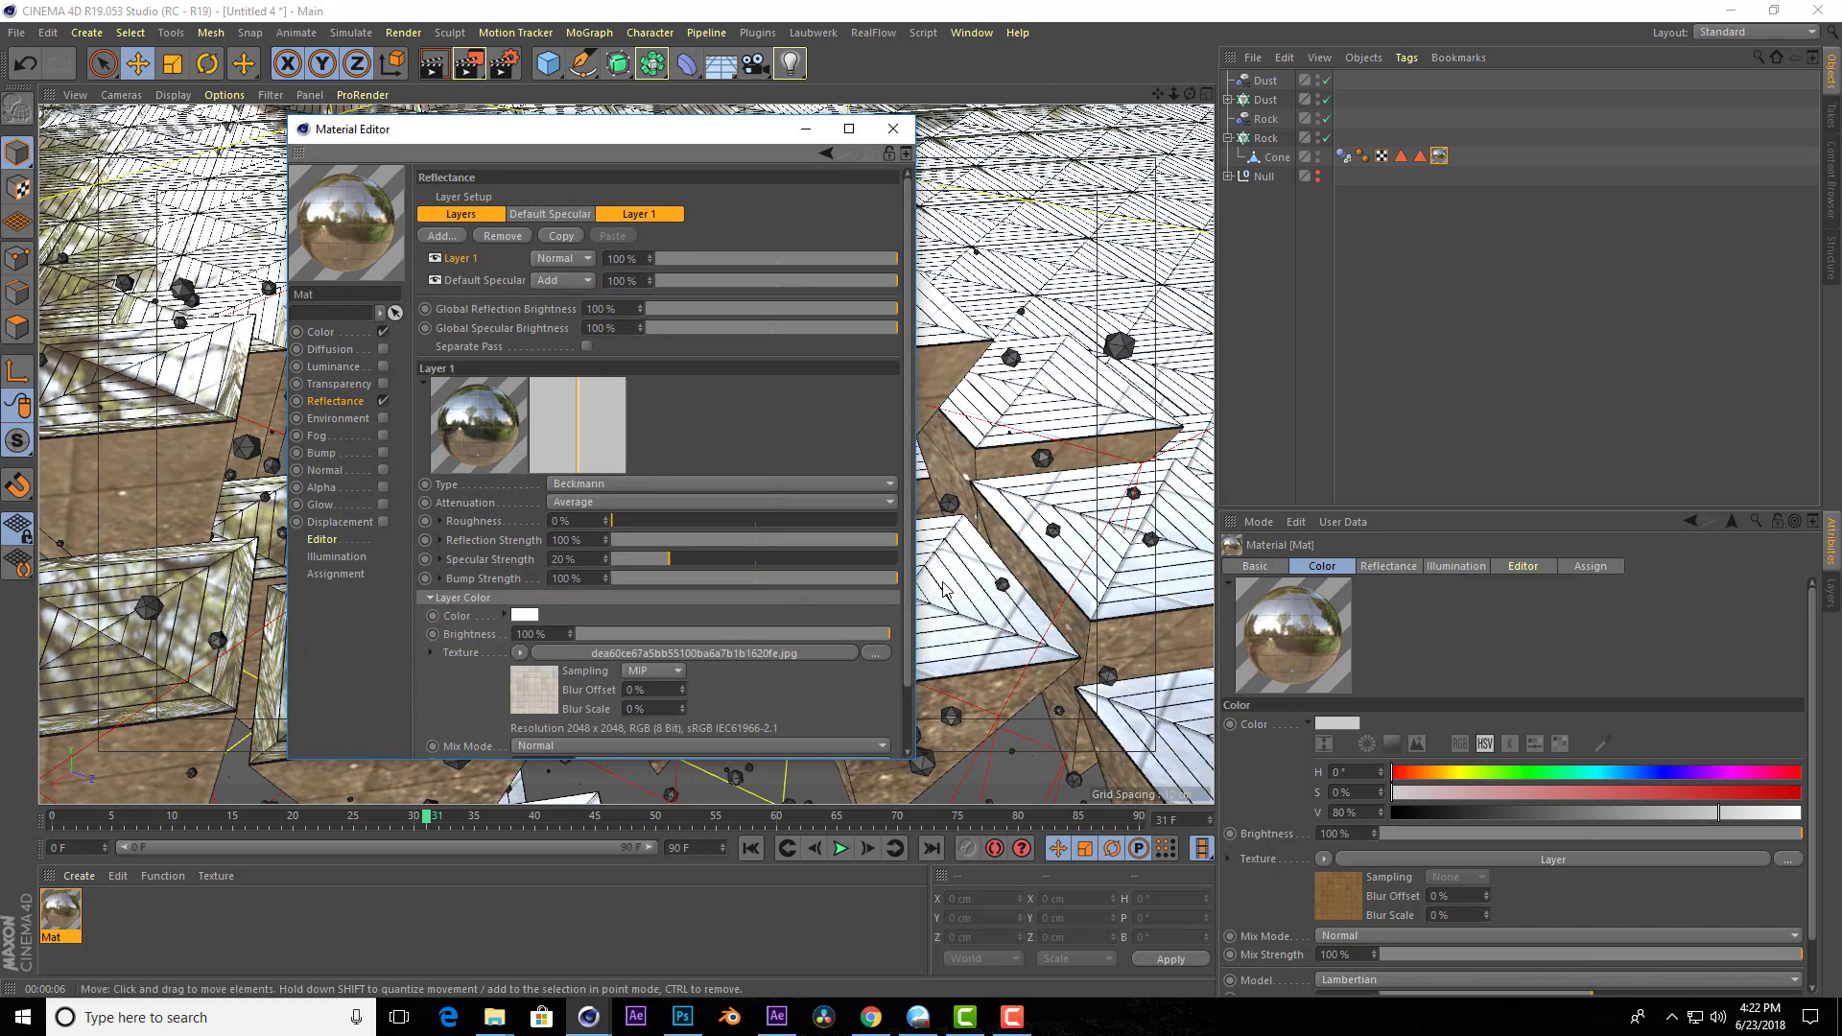
click(732, 634)
click(720, 541)
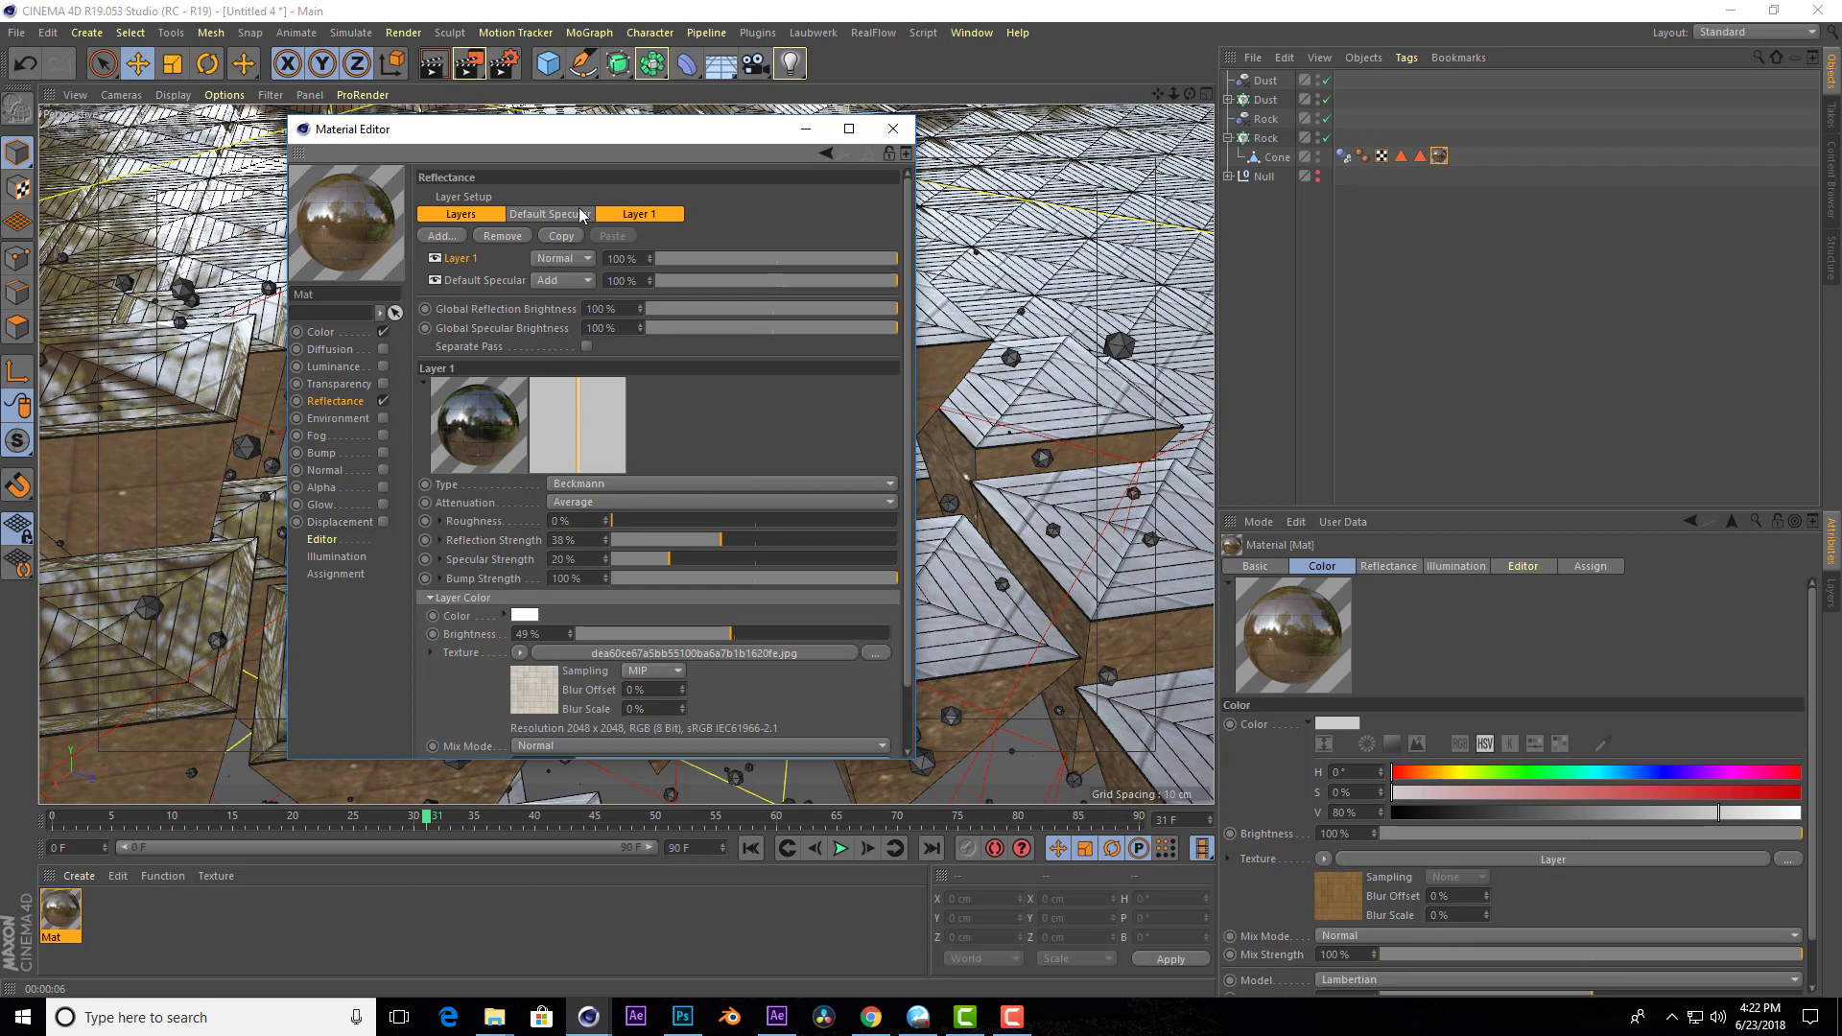
Tune Layer 1 in an interactive render to 41% brightness and 27% reflection strength.
drag(587, 139, 1338, 202)
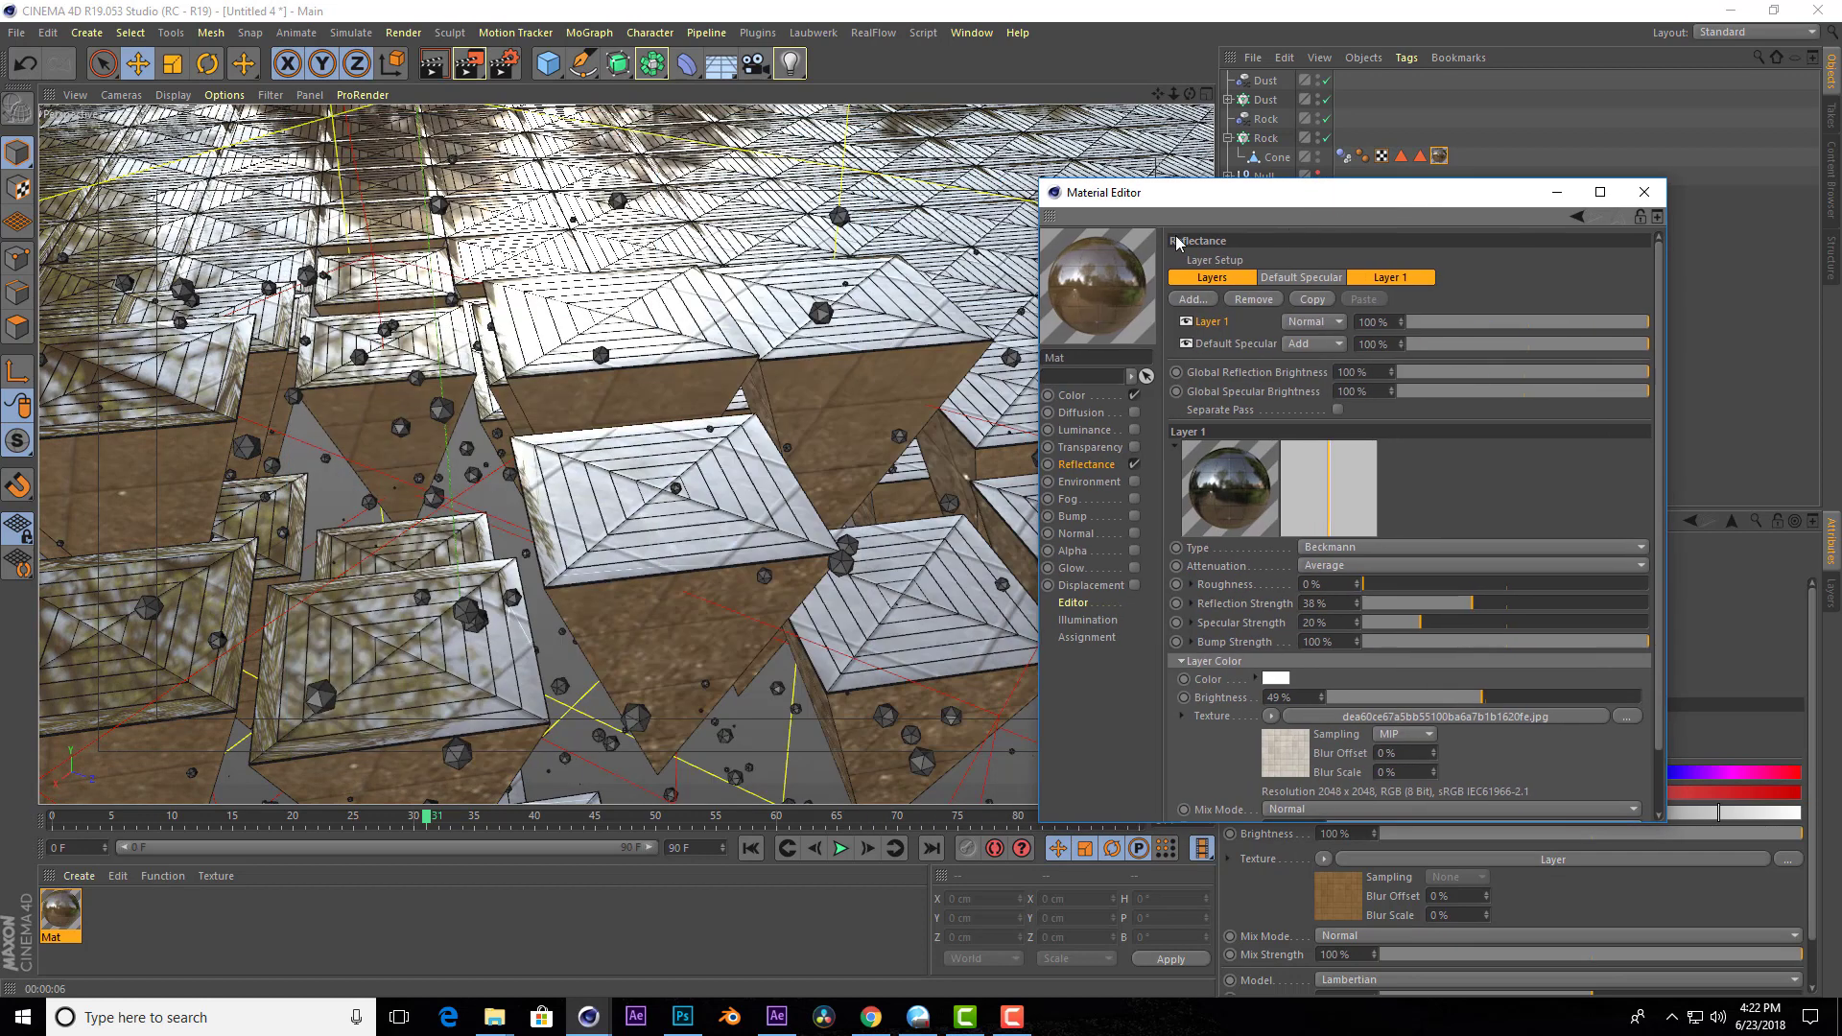
click(441, 68)
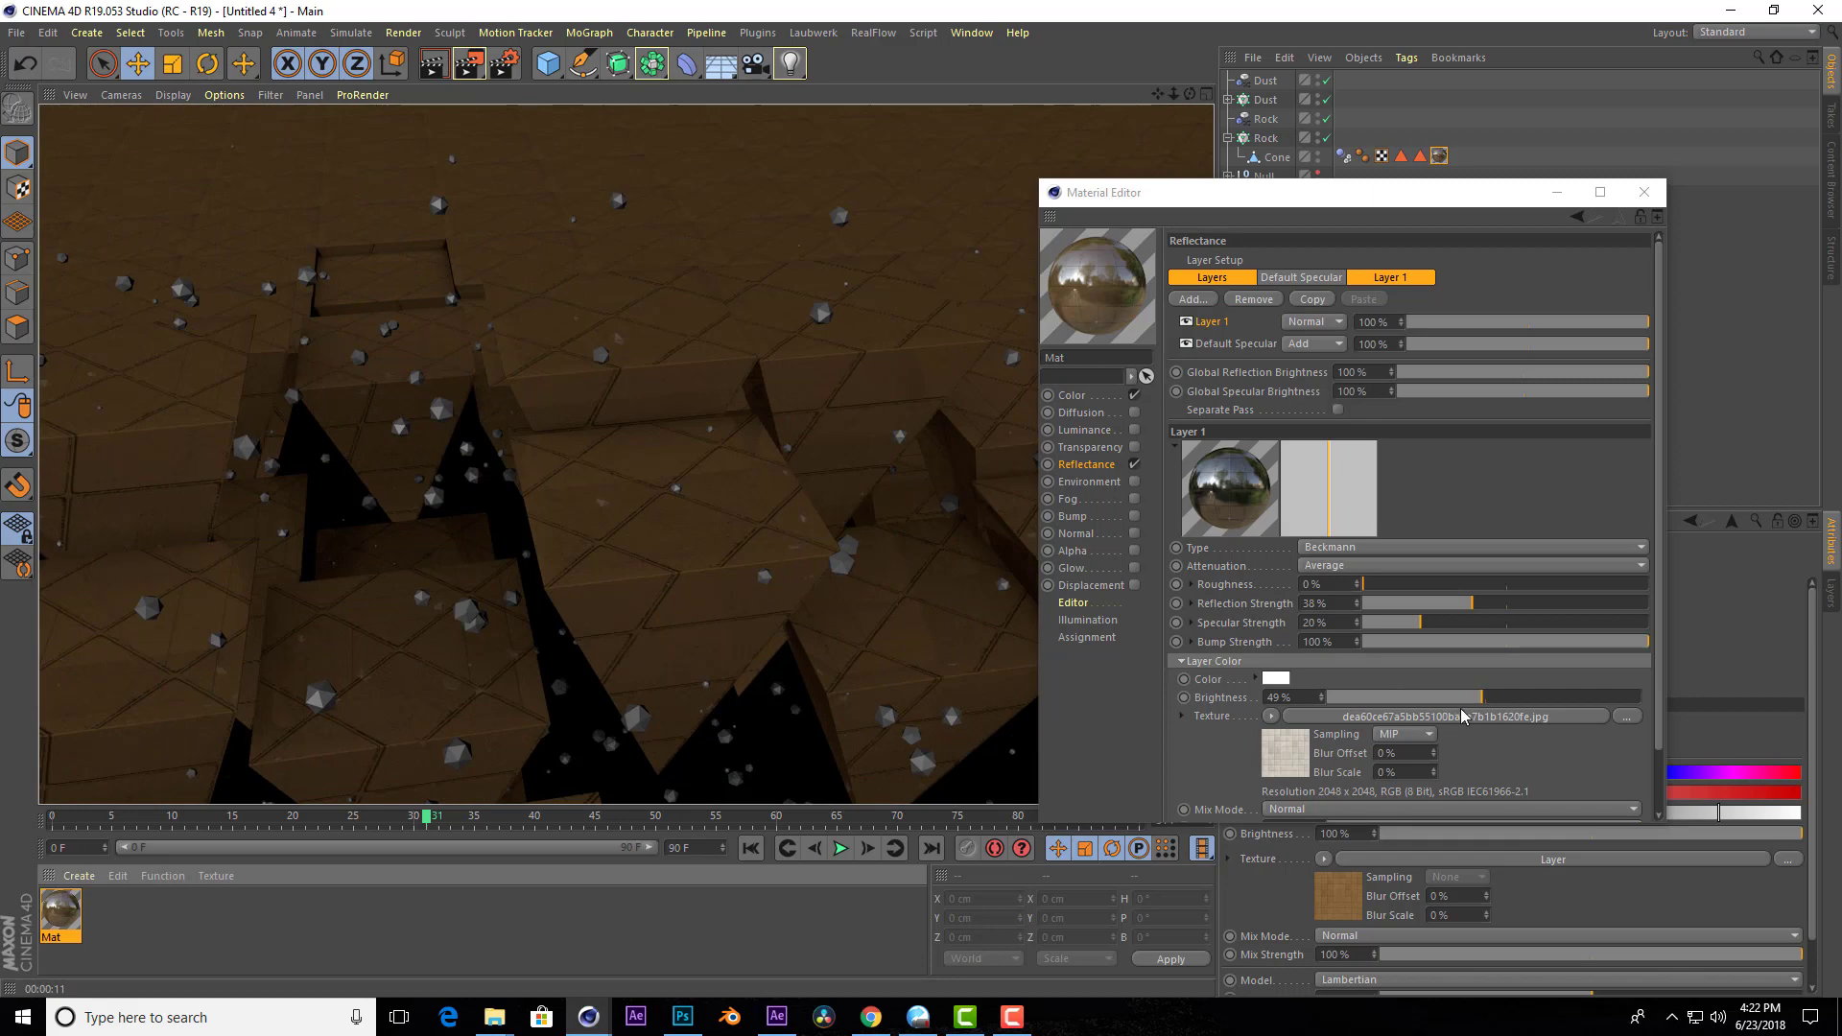
drag(1482, 698, 1474, 695)
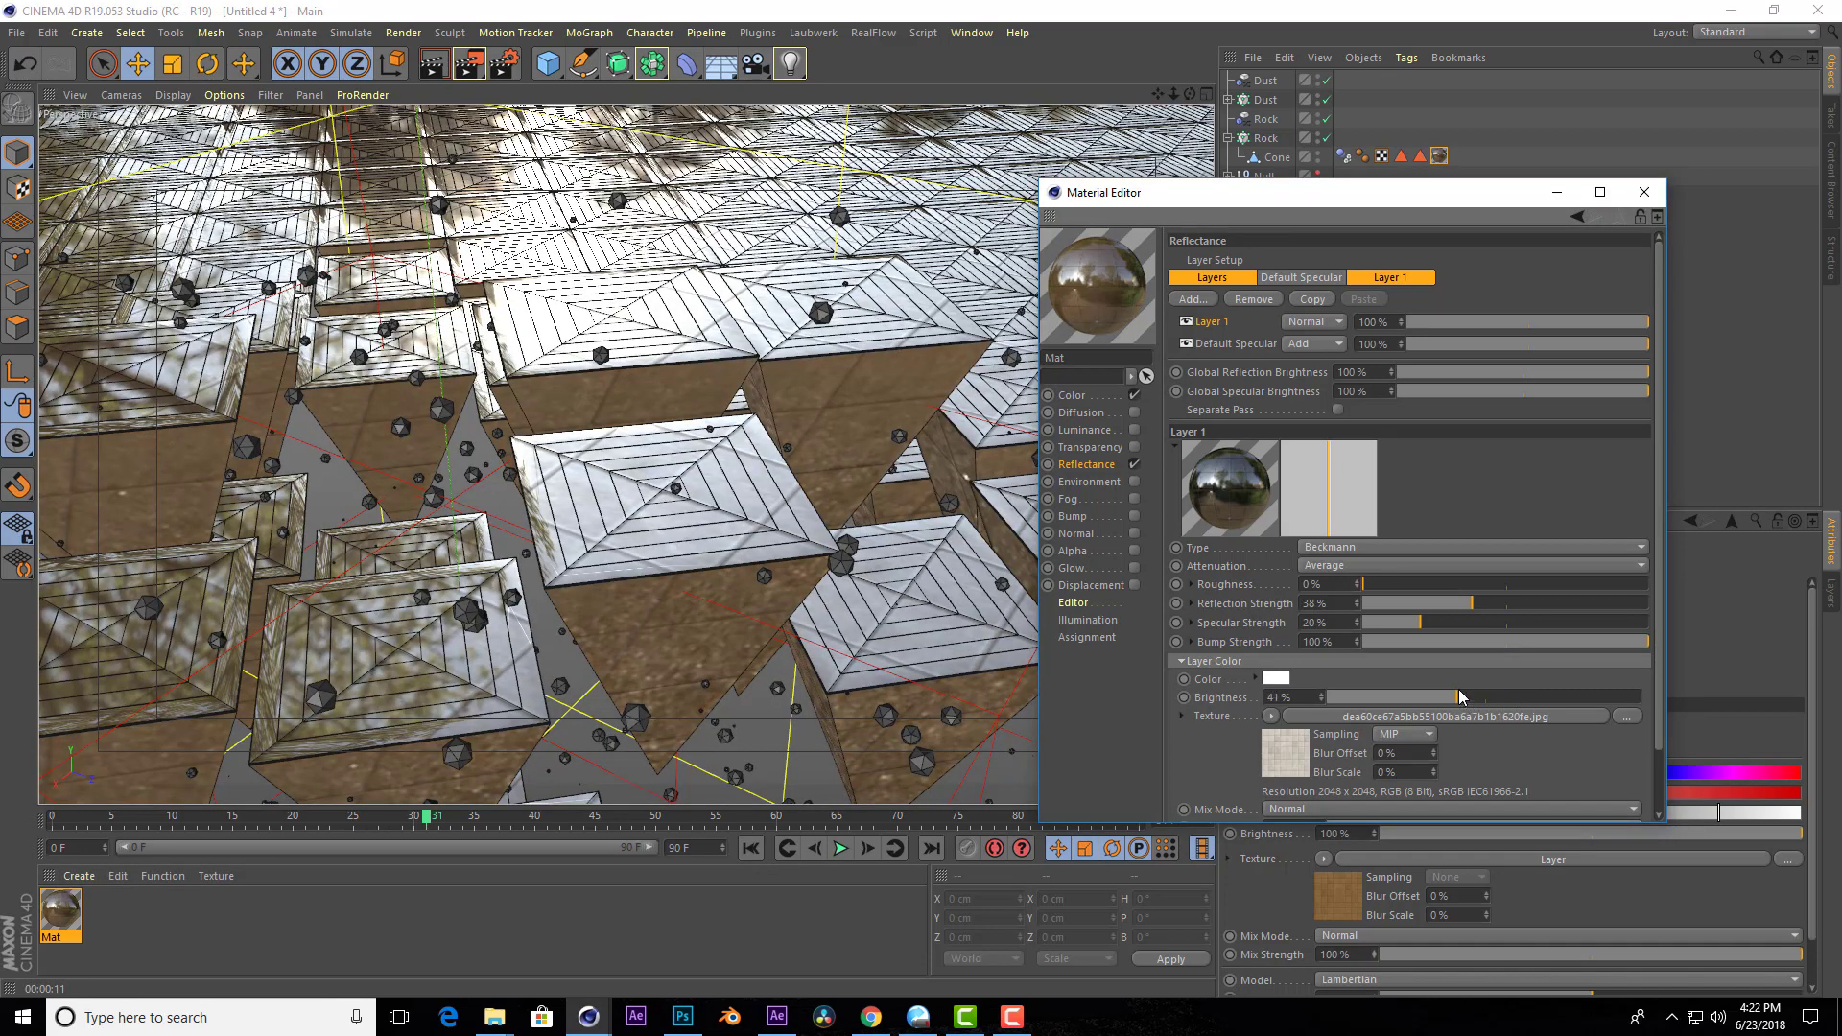
click(1441, 603)
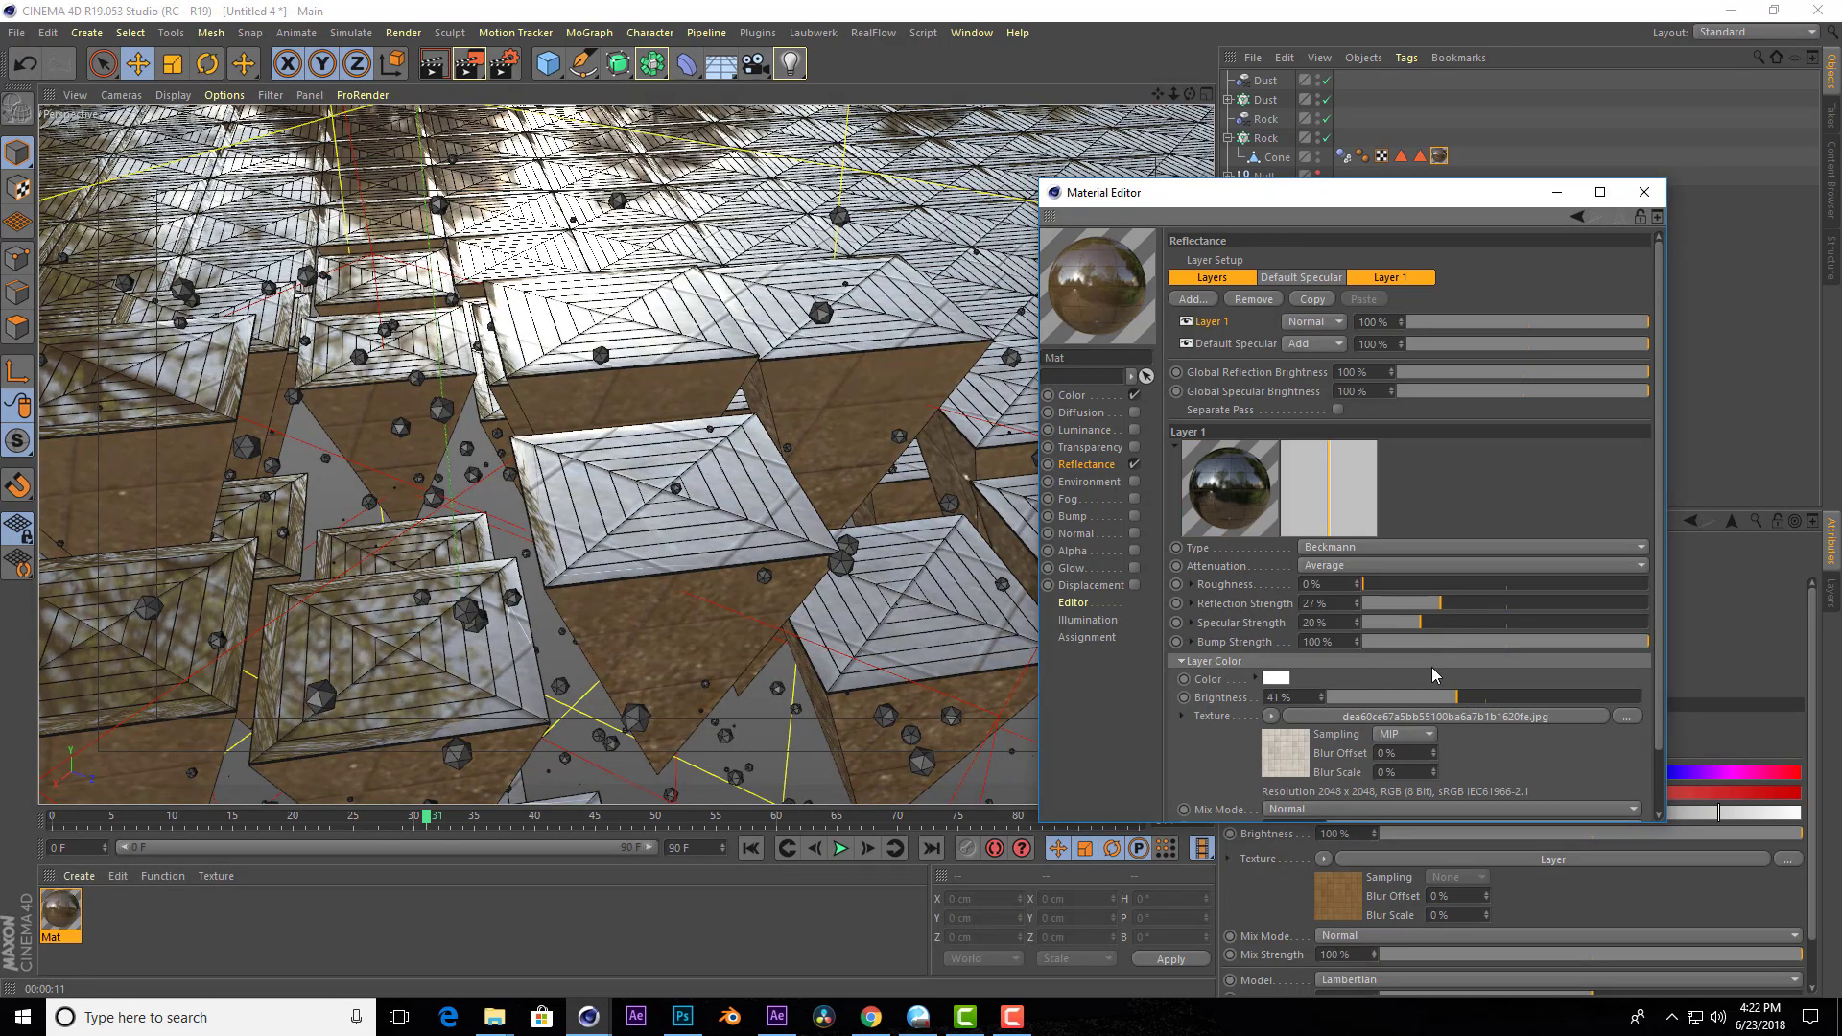
click(1086, 397)
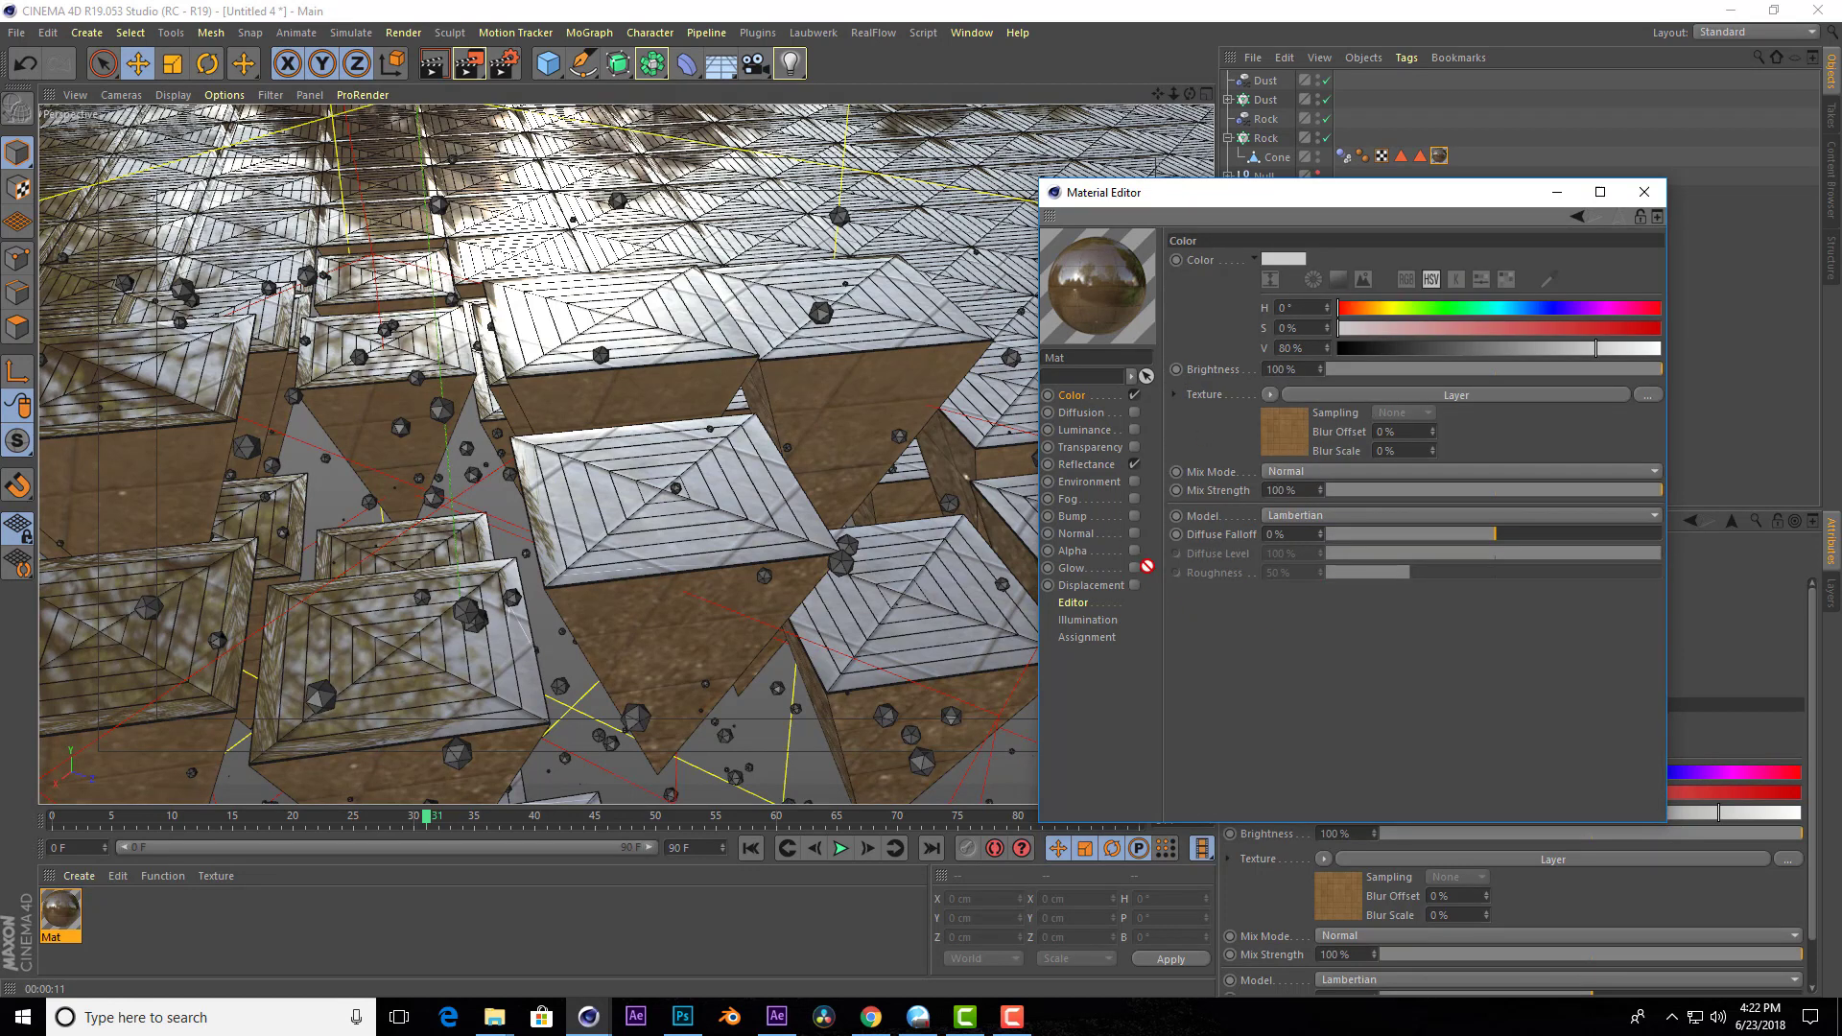
Enable bump on the material using the layered rock texture as the bump map.
click(1085, 517)
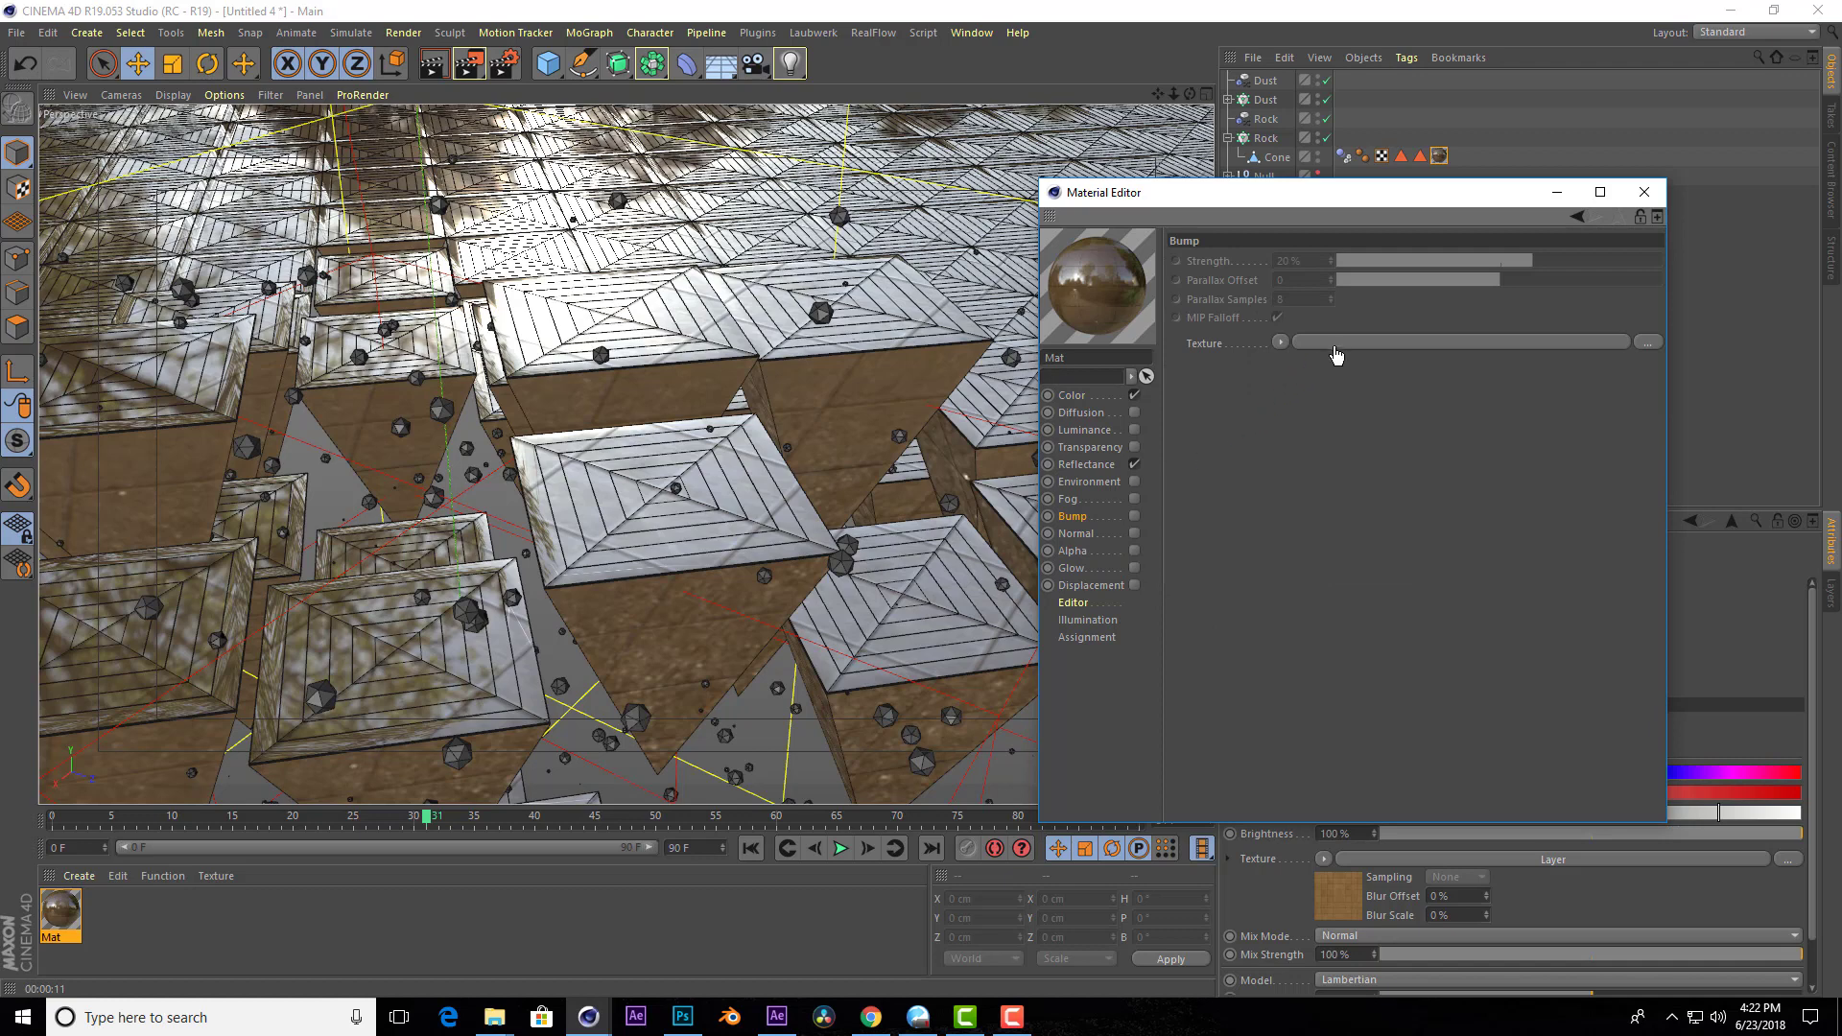
drag(1144, 493, 1337, 347)
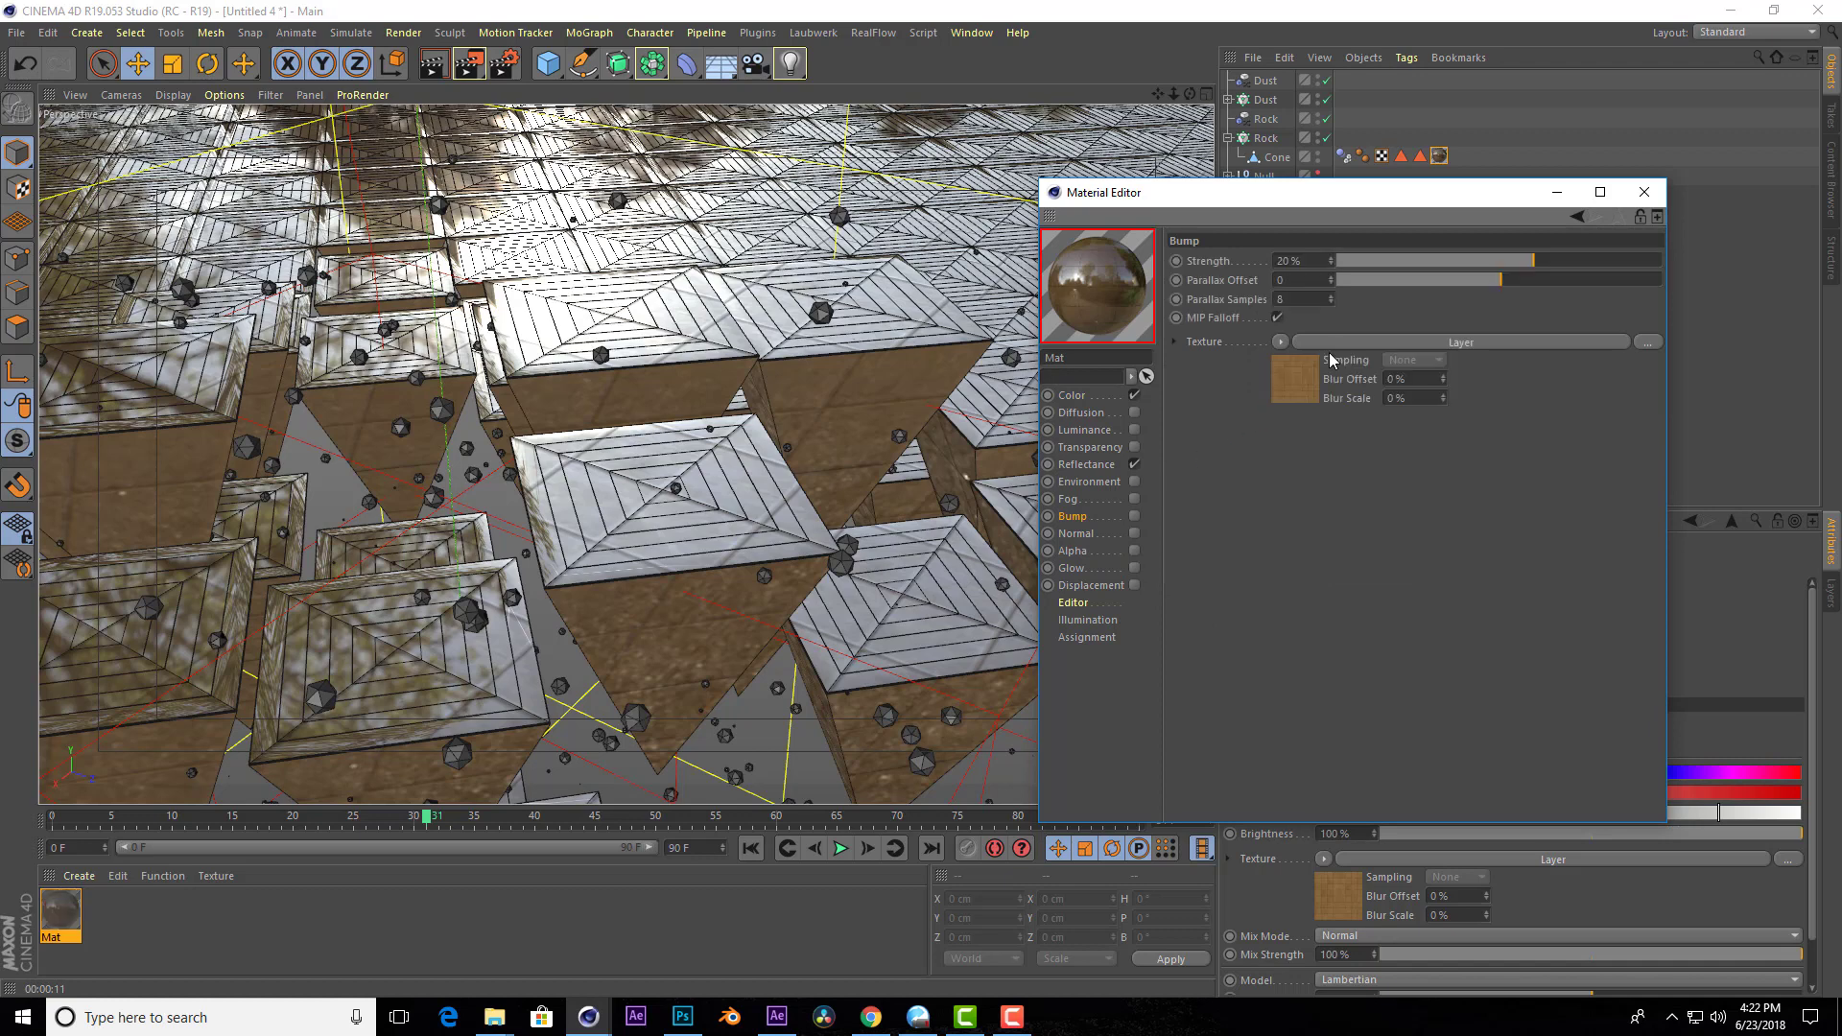
click(1134, 518)
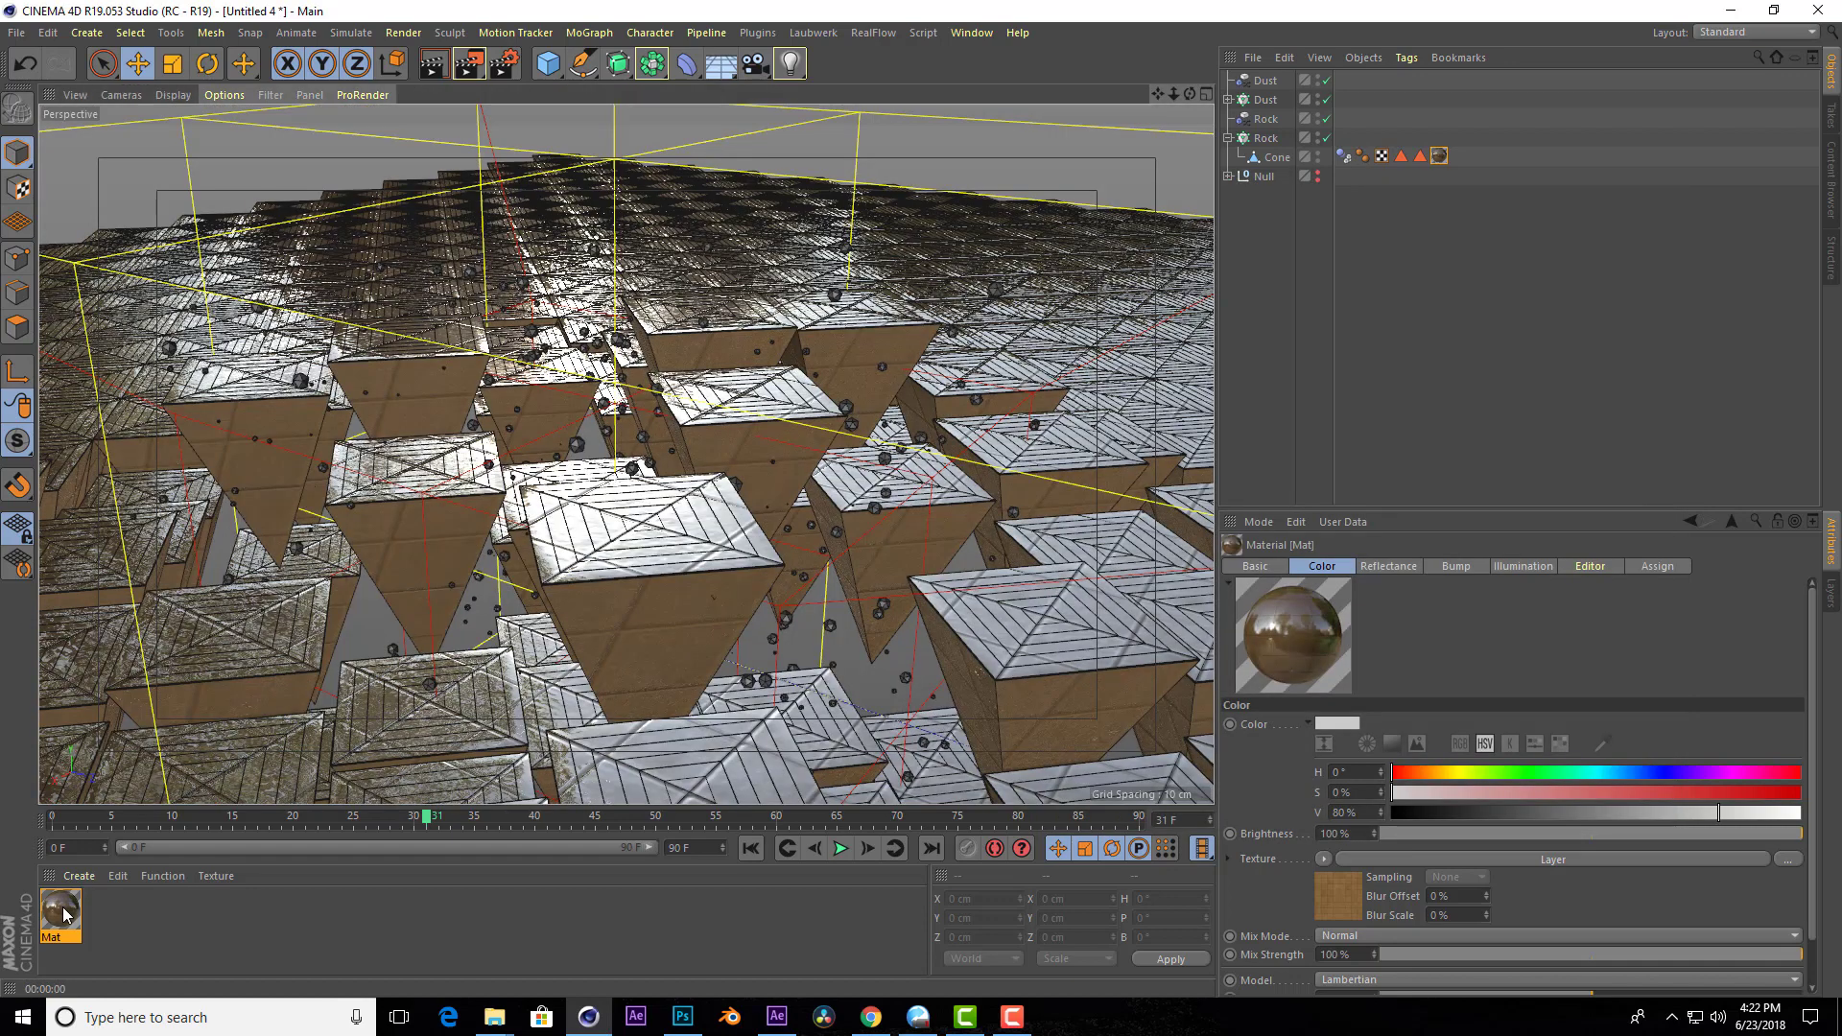
Rename the material to Title and make a duplicate, Title.1.
double_click(63, 912)
text(Tile)
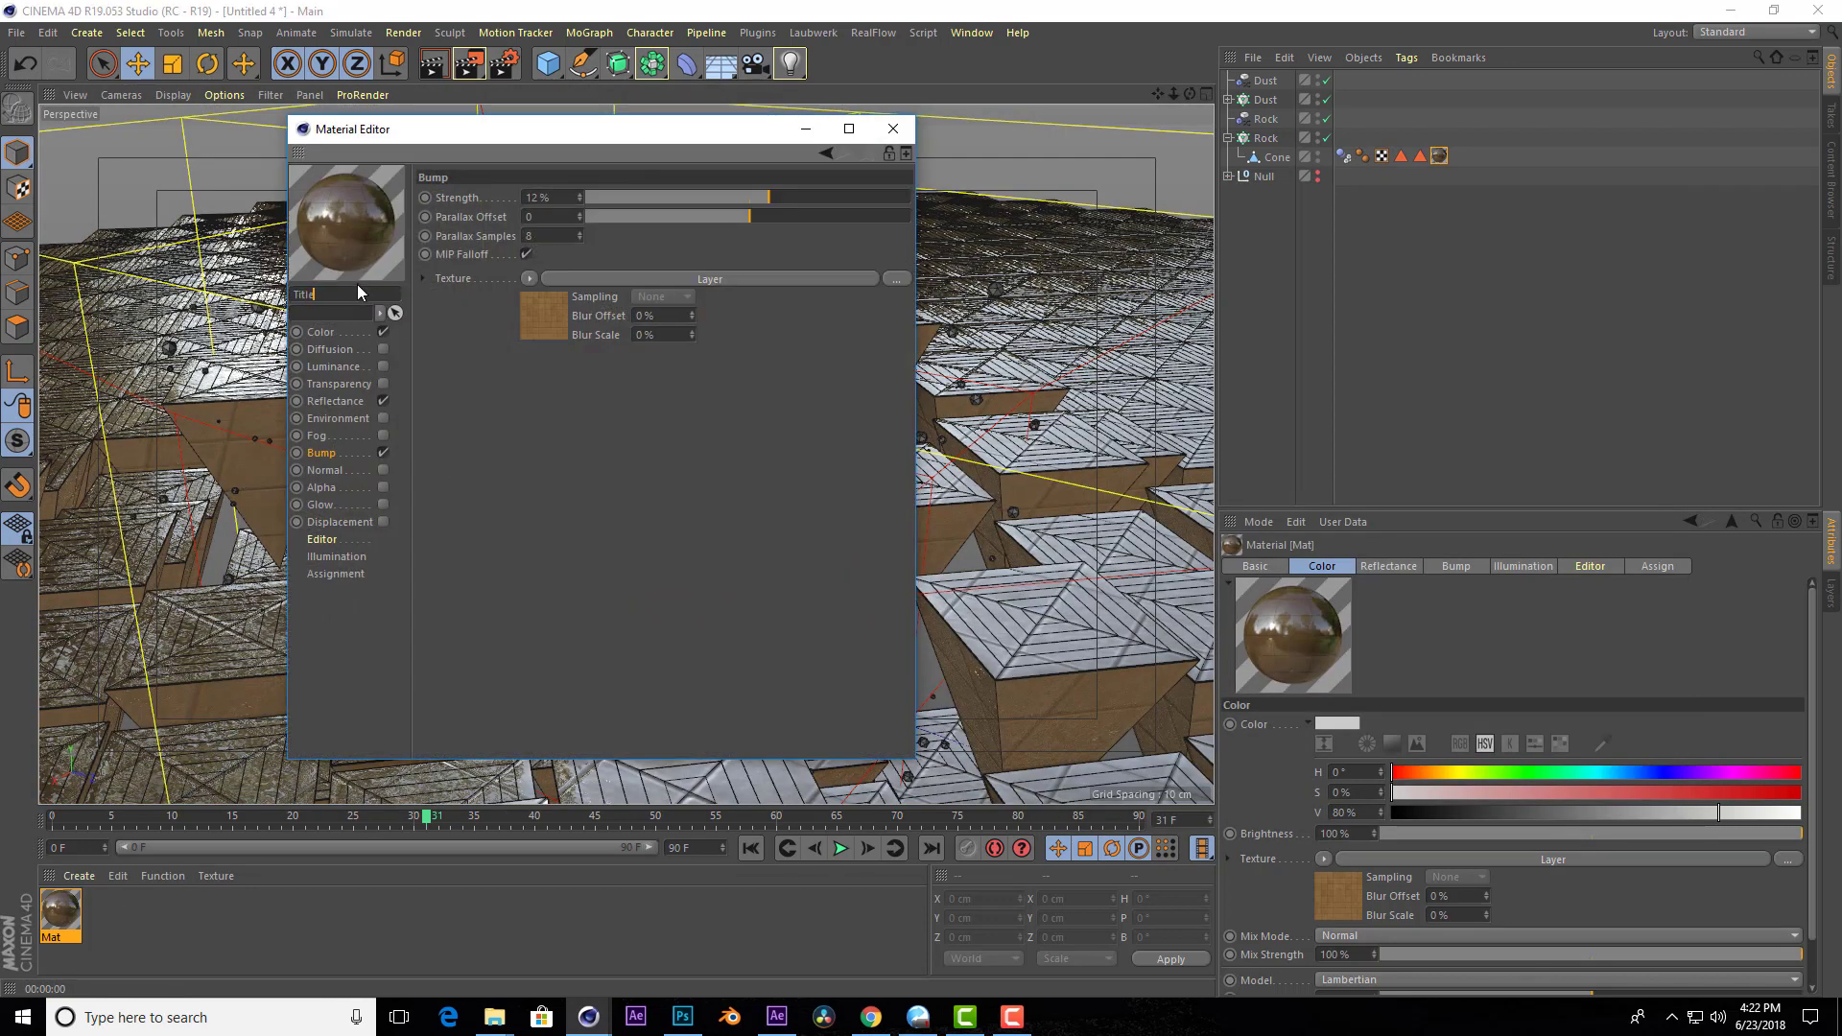
key(Return)
click(893, 129)
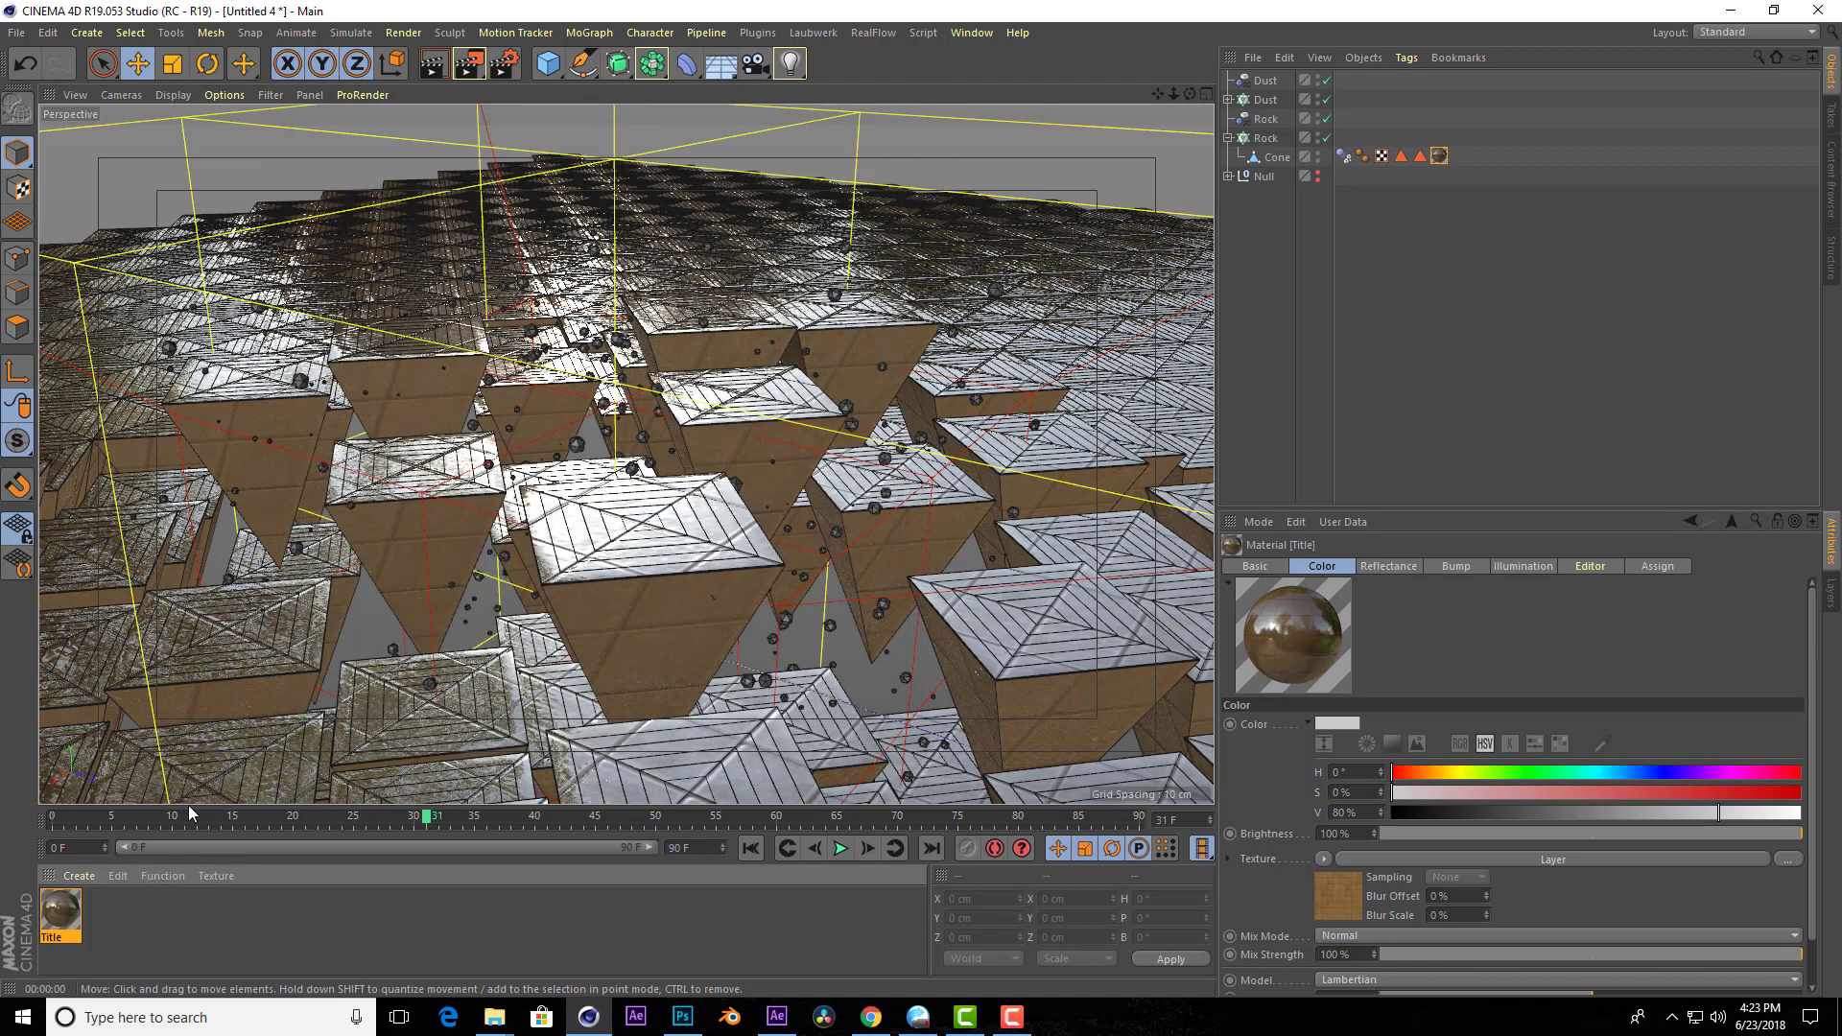
ctrl+drag(61, 918, 103, 928)
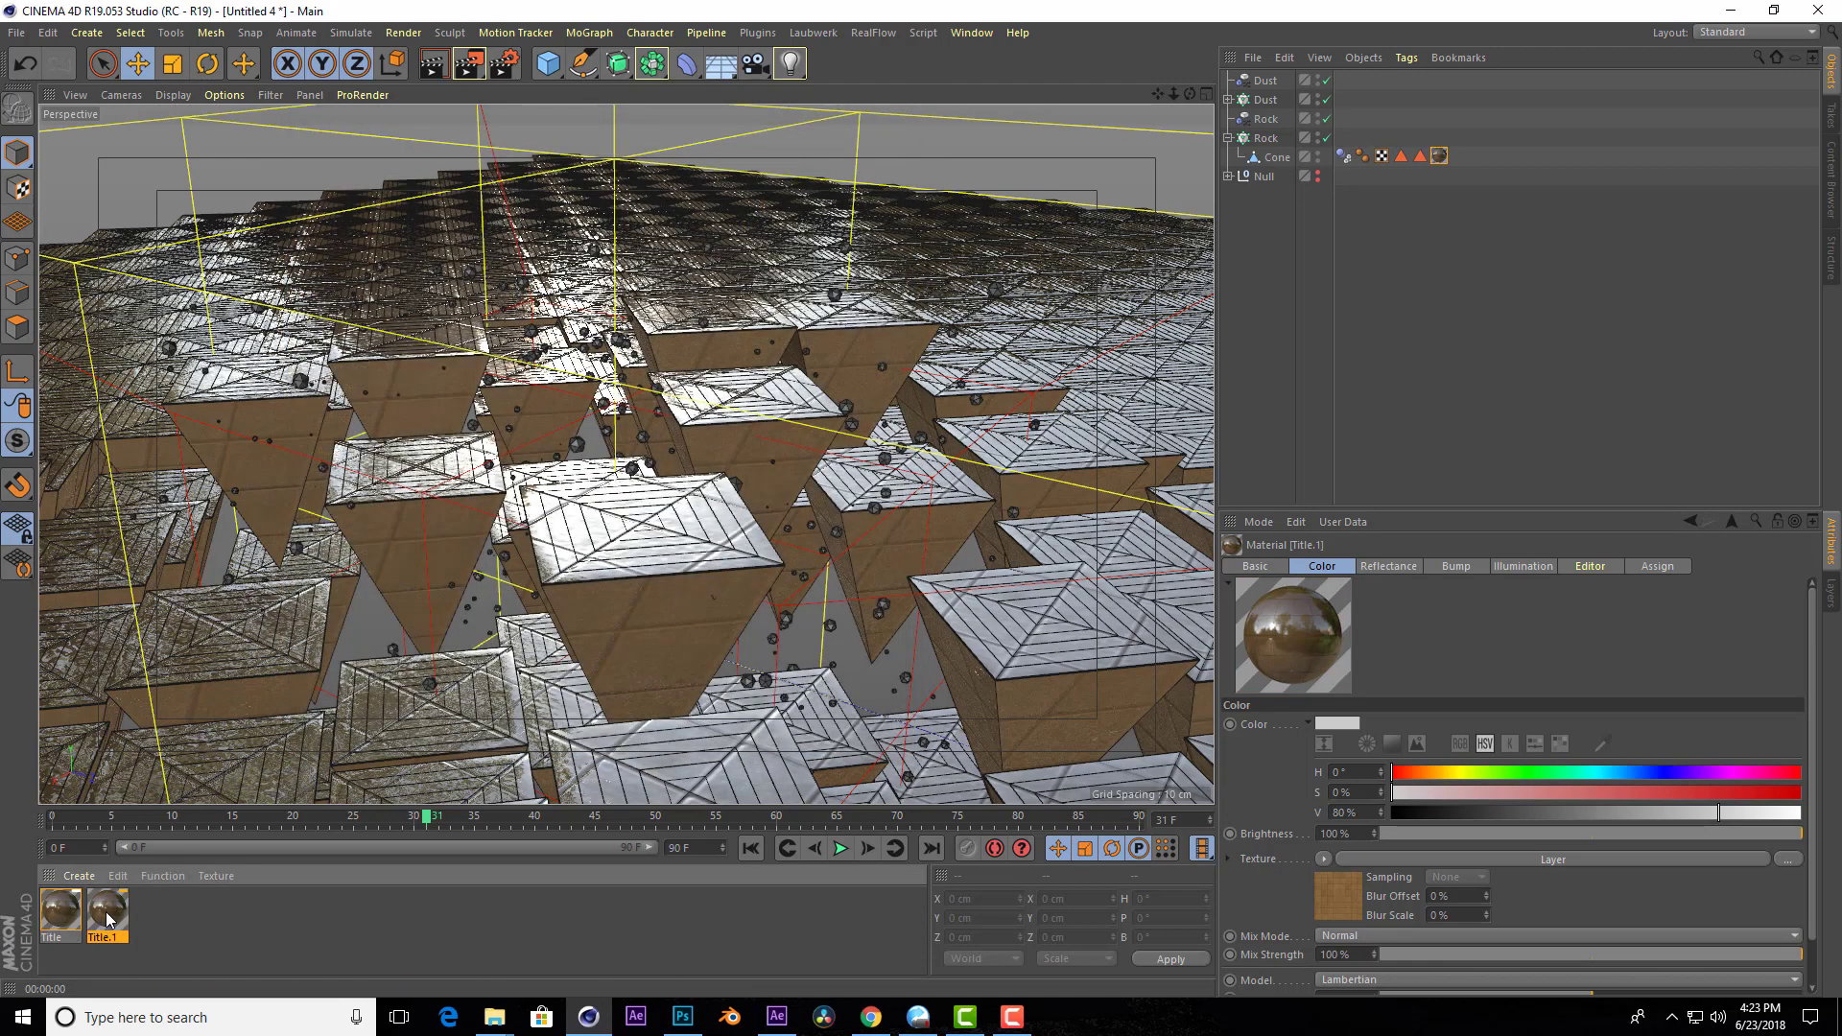
Open the duplicated Title.1 material and rename it to Rock.
double_click(107, 919)
text(Title.2)
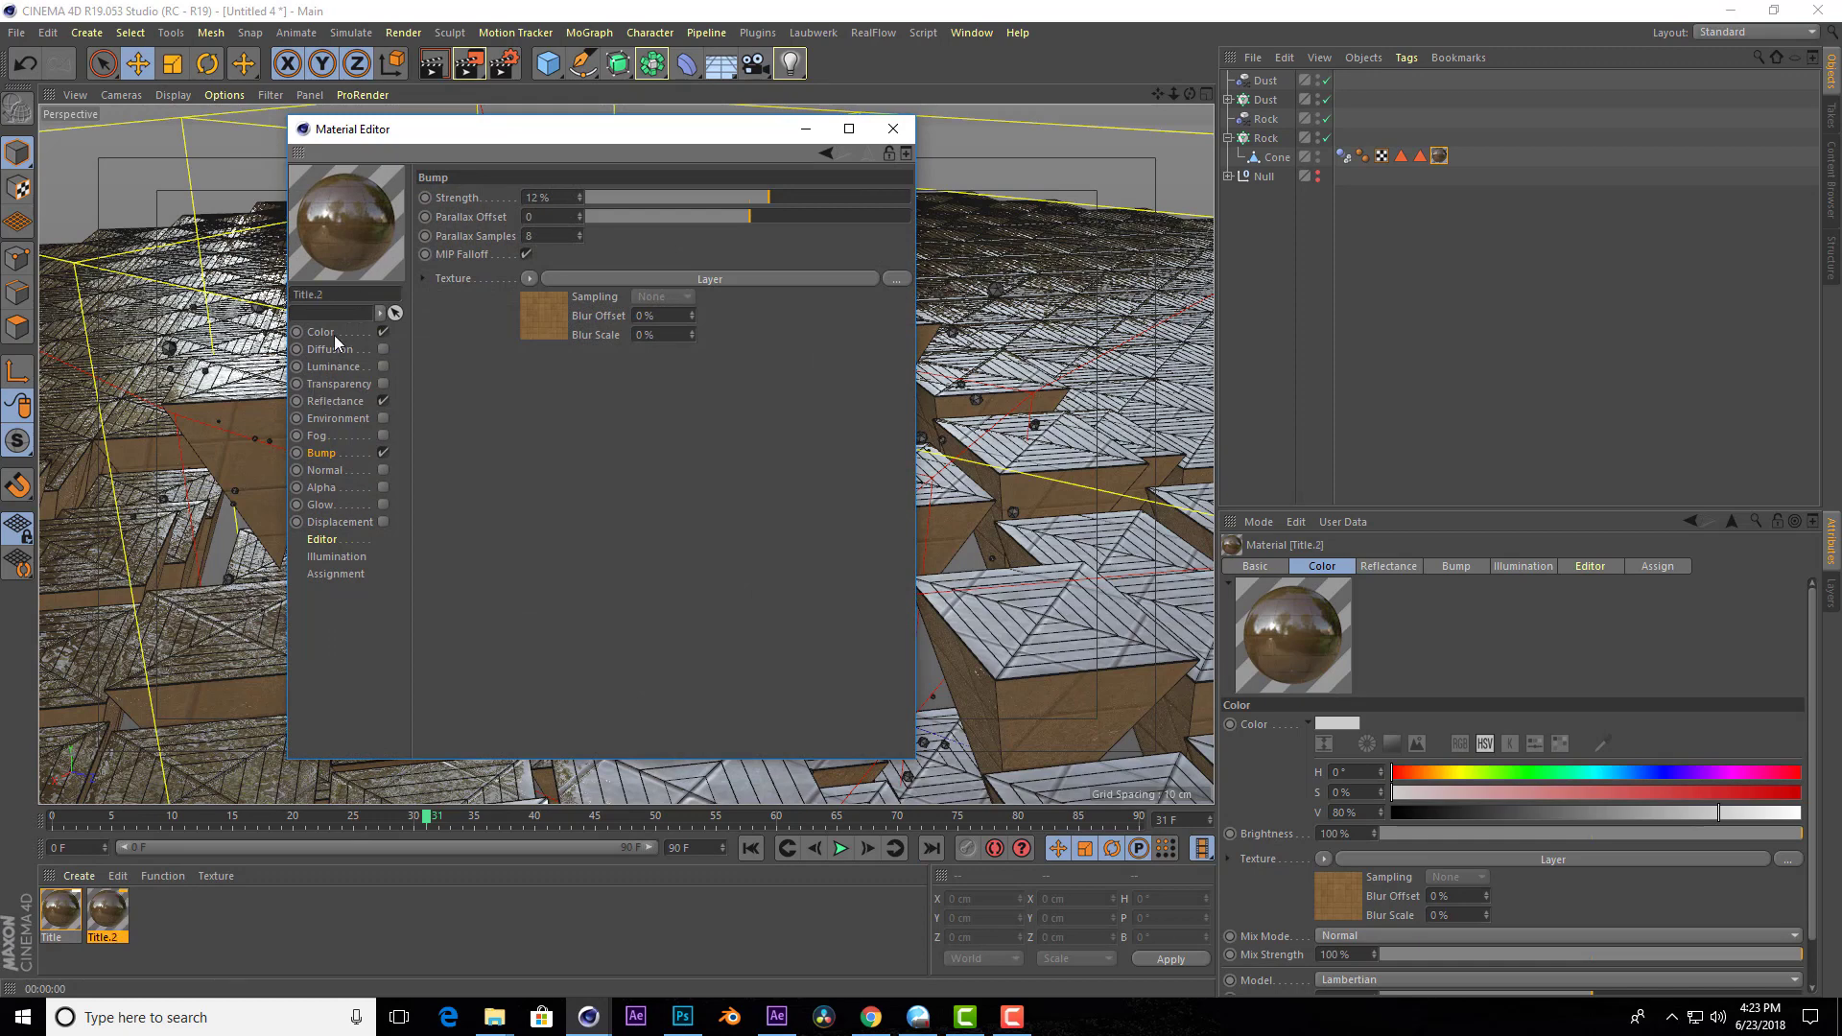
click(320, 332)
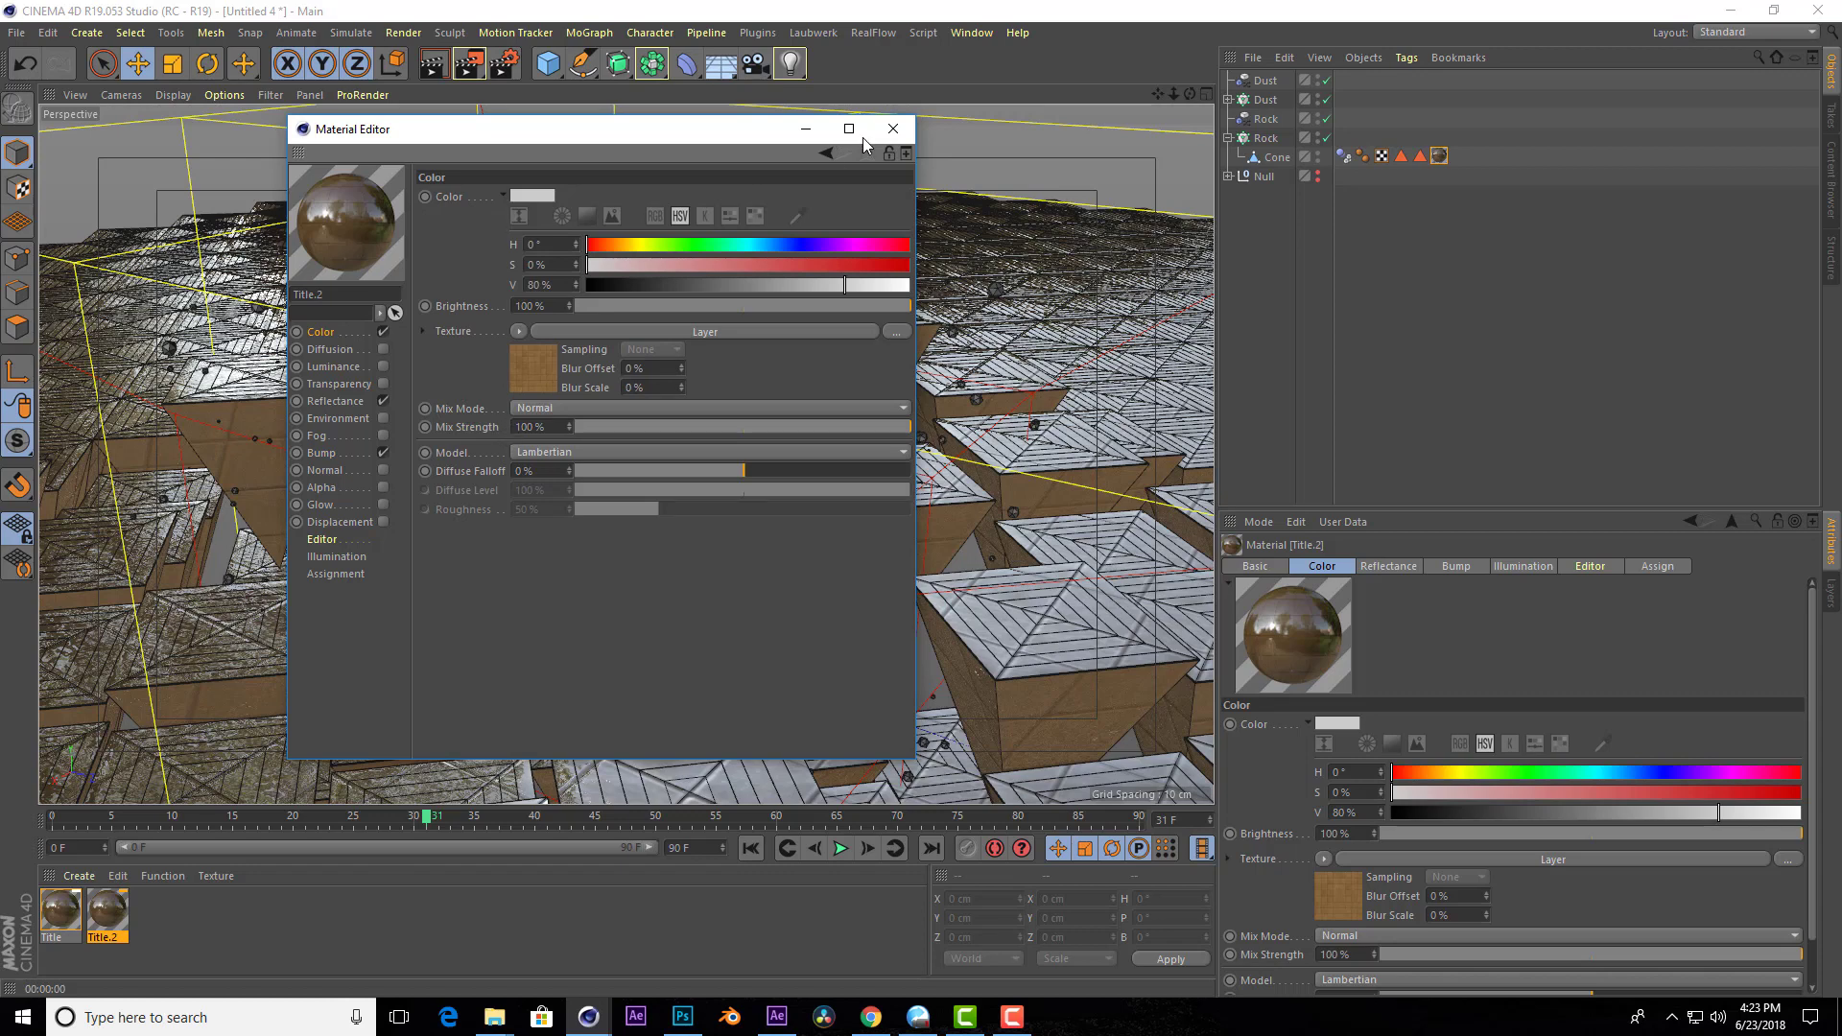
double_click(308, 294)
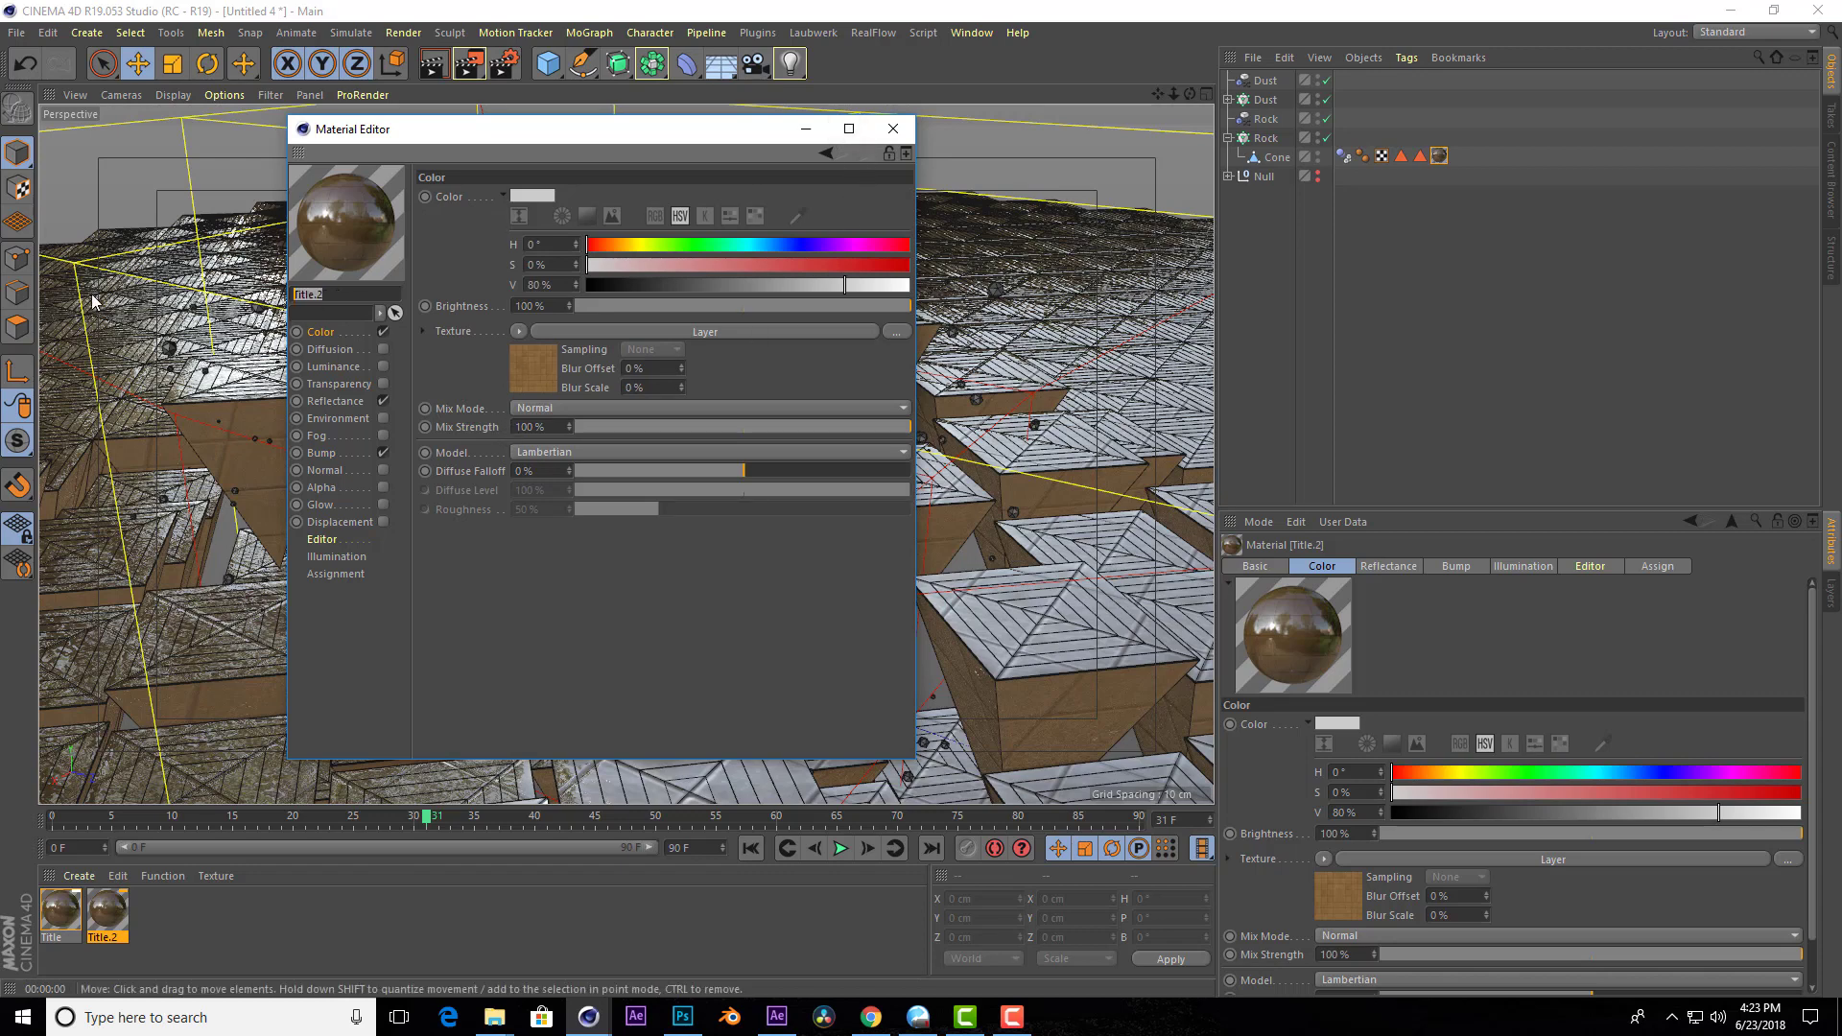
text(Rock)
key(Return)
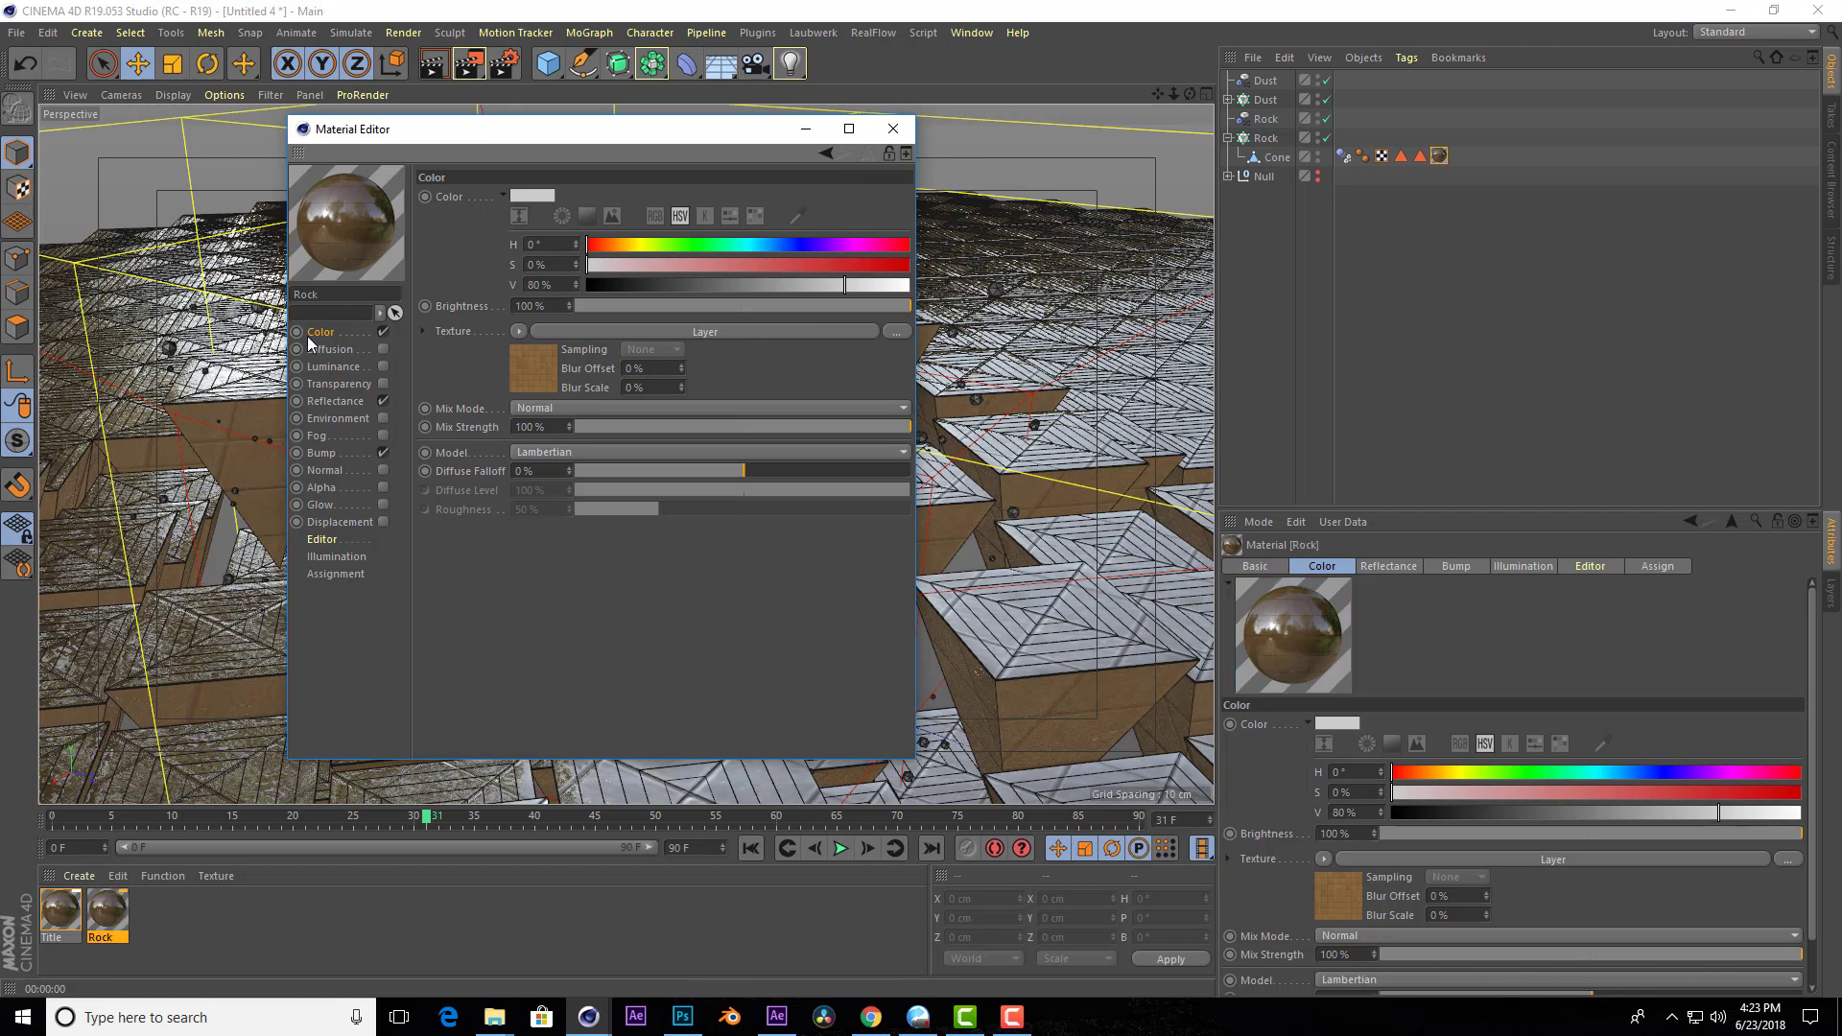
Set the Bitmap layer in Rock's Color Layer shader to Normal blending.
click(595, 331)
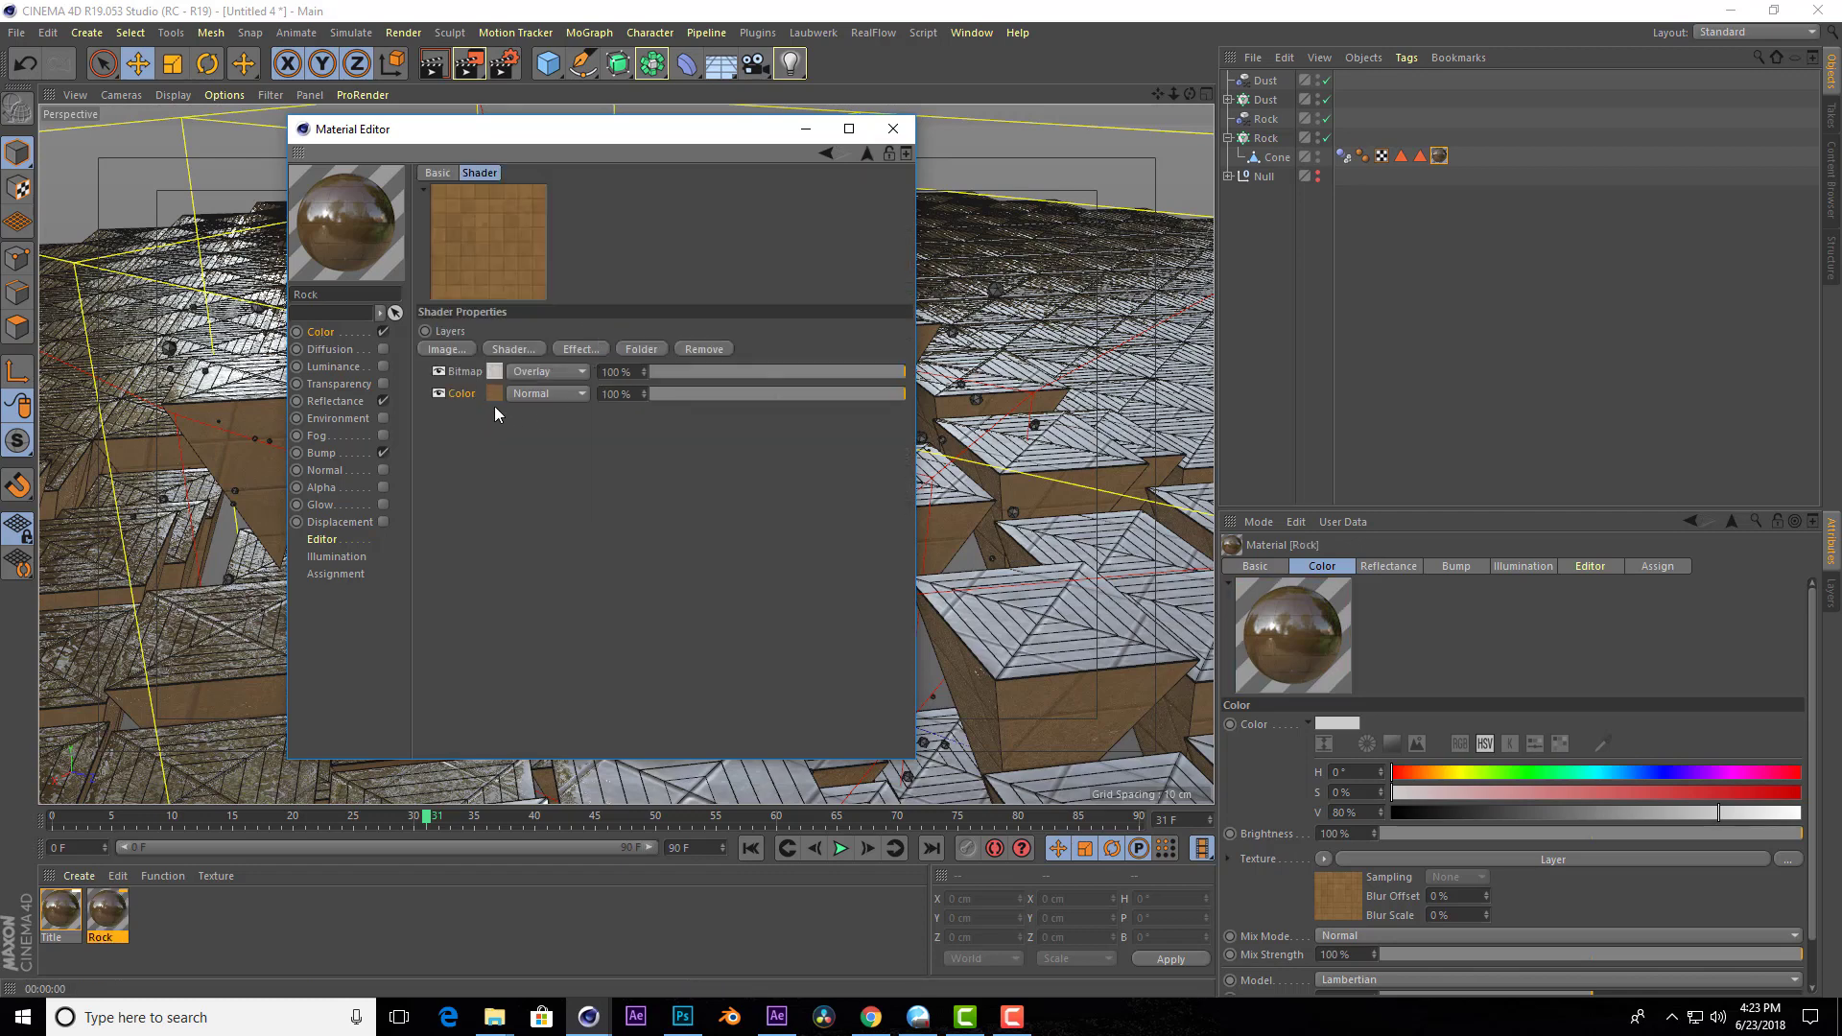
click(439, 393)
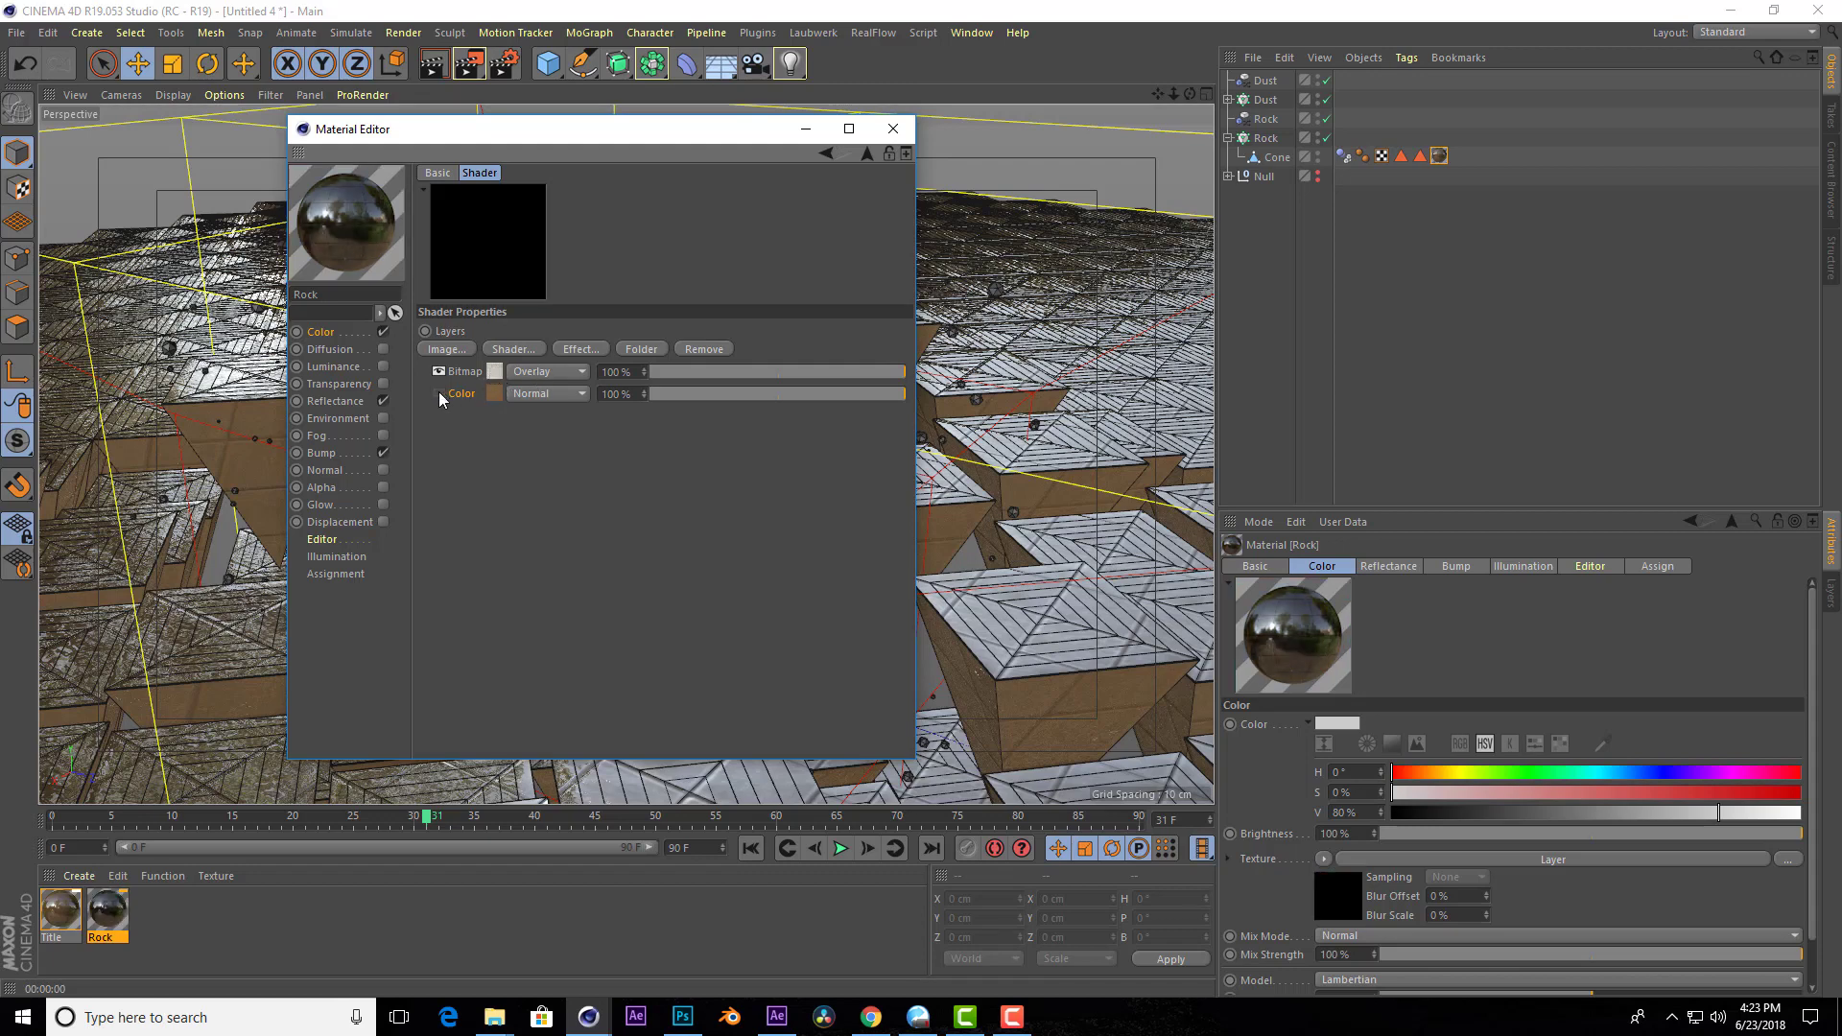
click(451, 392)
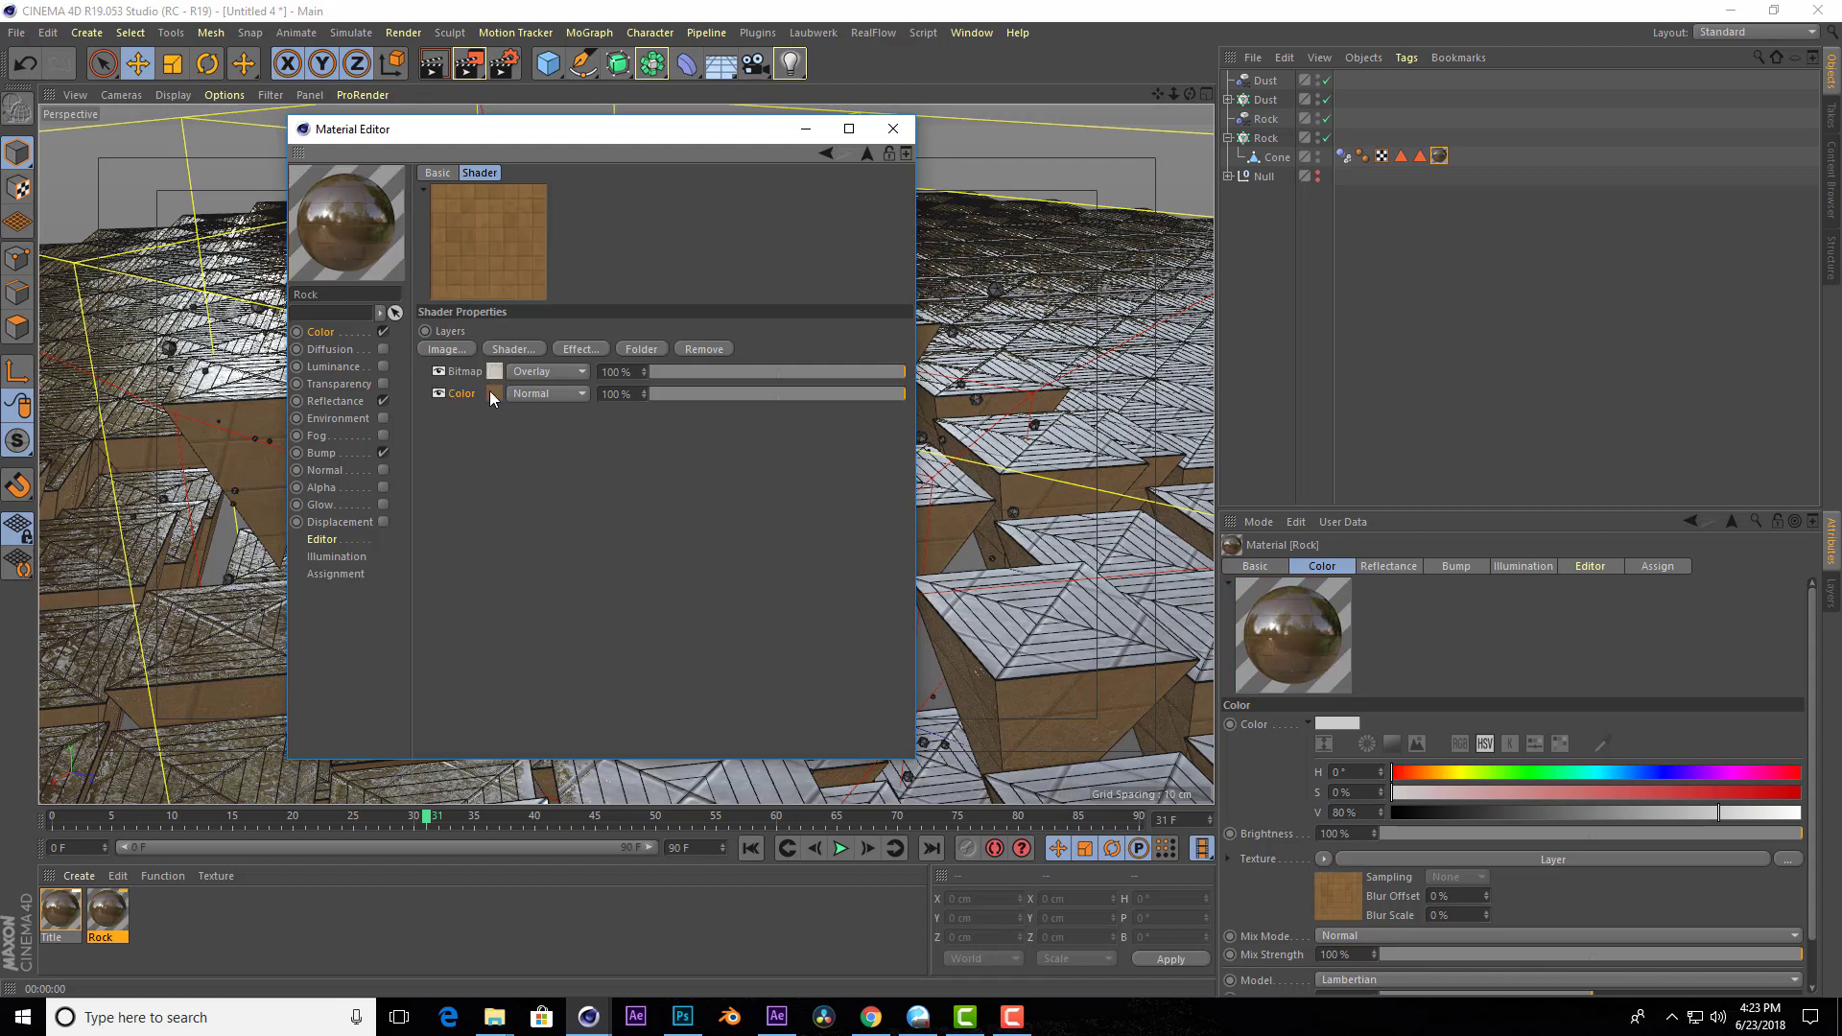
click(520, 371)
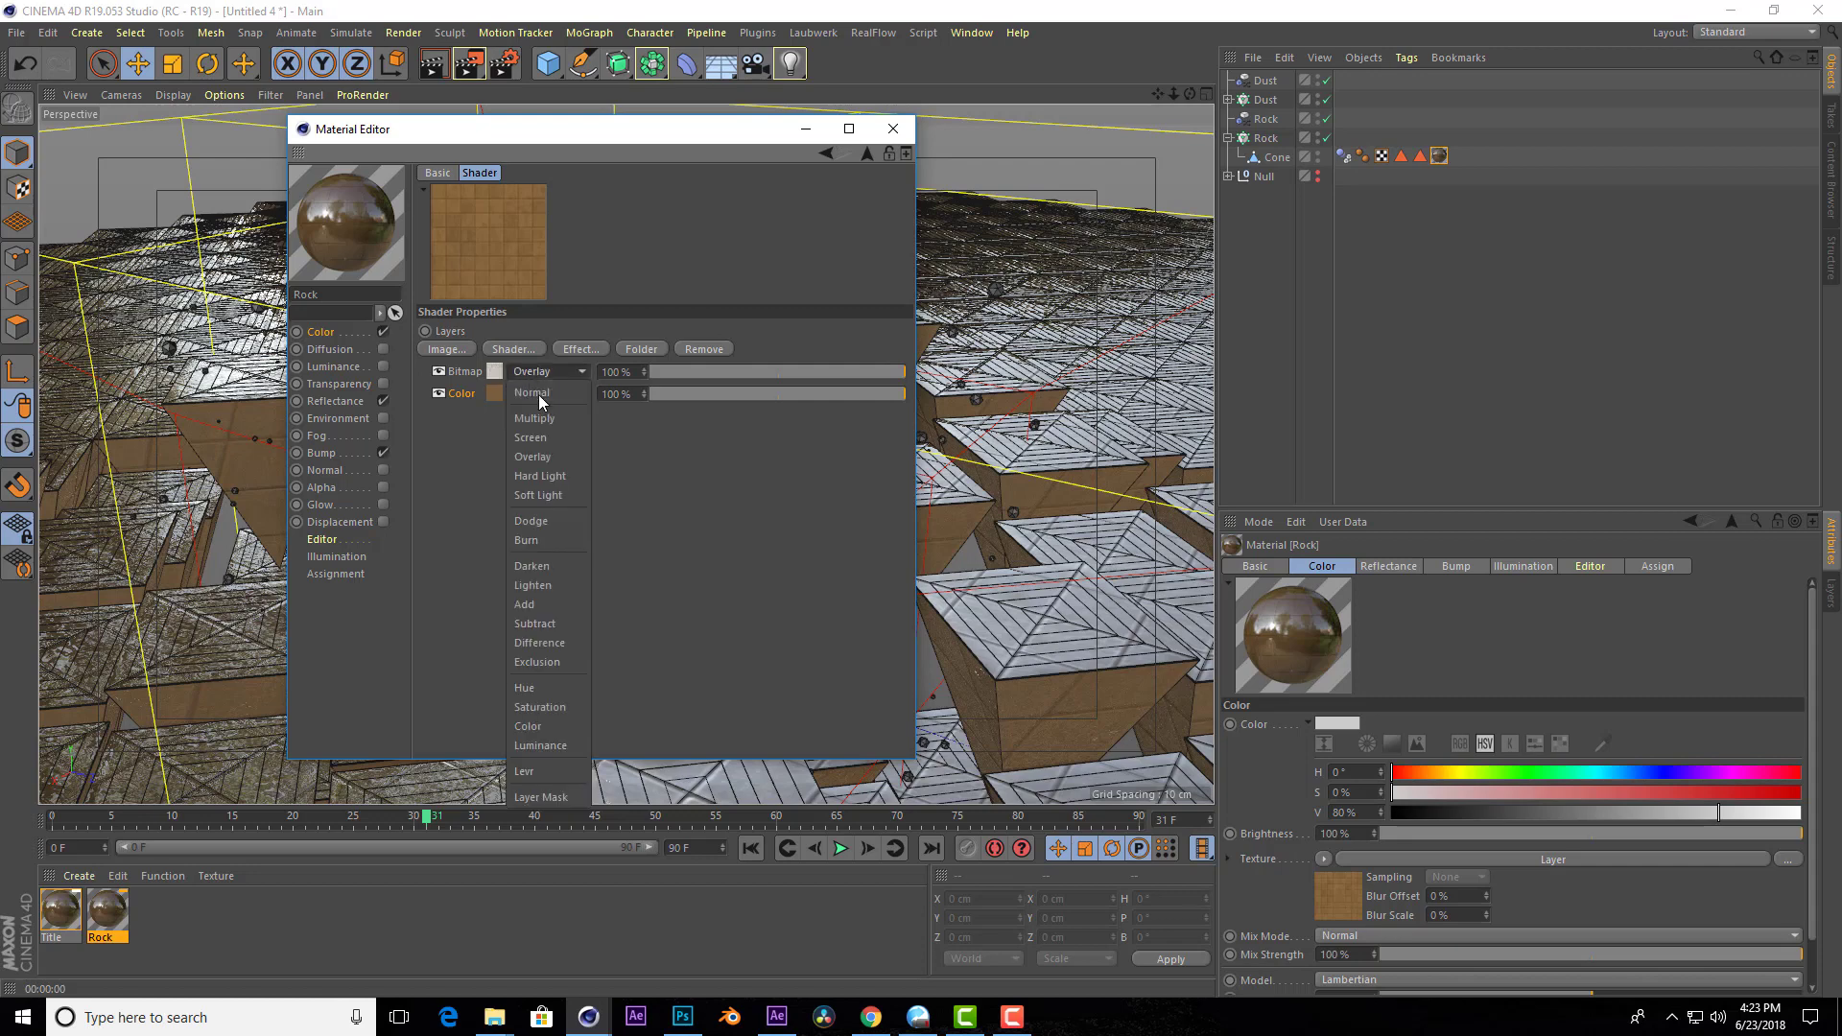
click(441, 395)
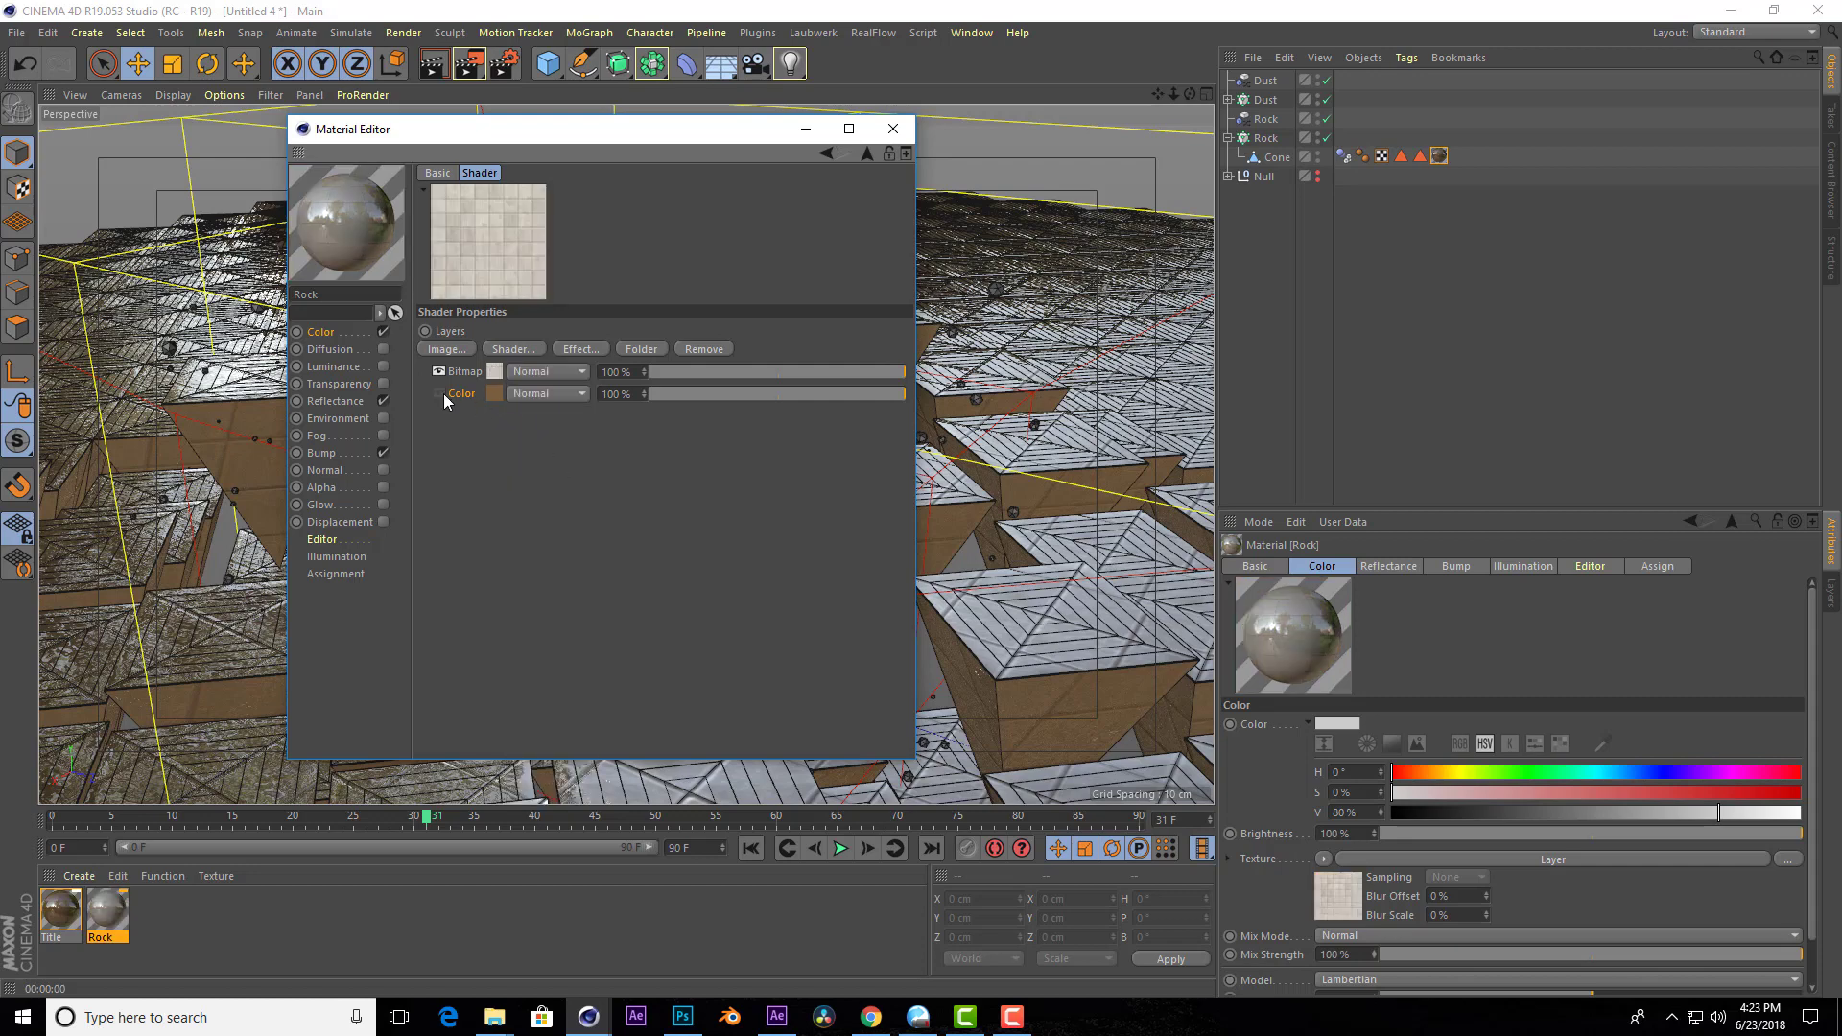
Swap the Bitmap layer's image to frontend-large.jpg.
click(509, 377)
click(896, 366)
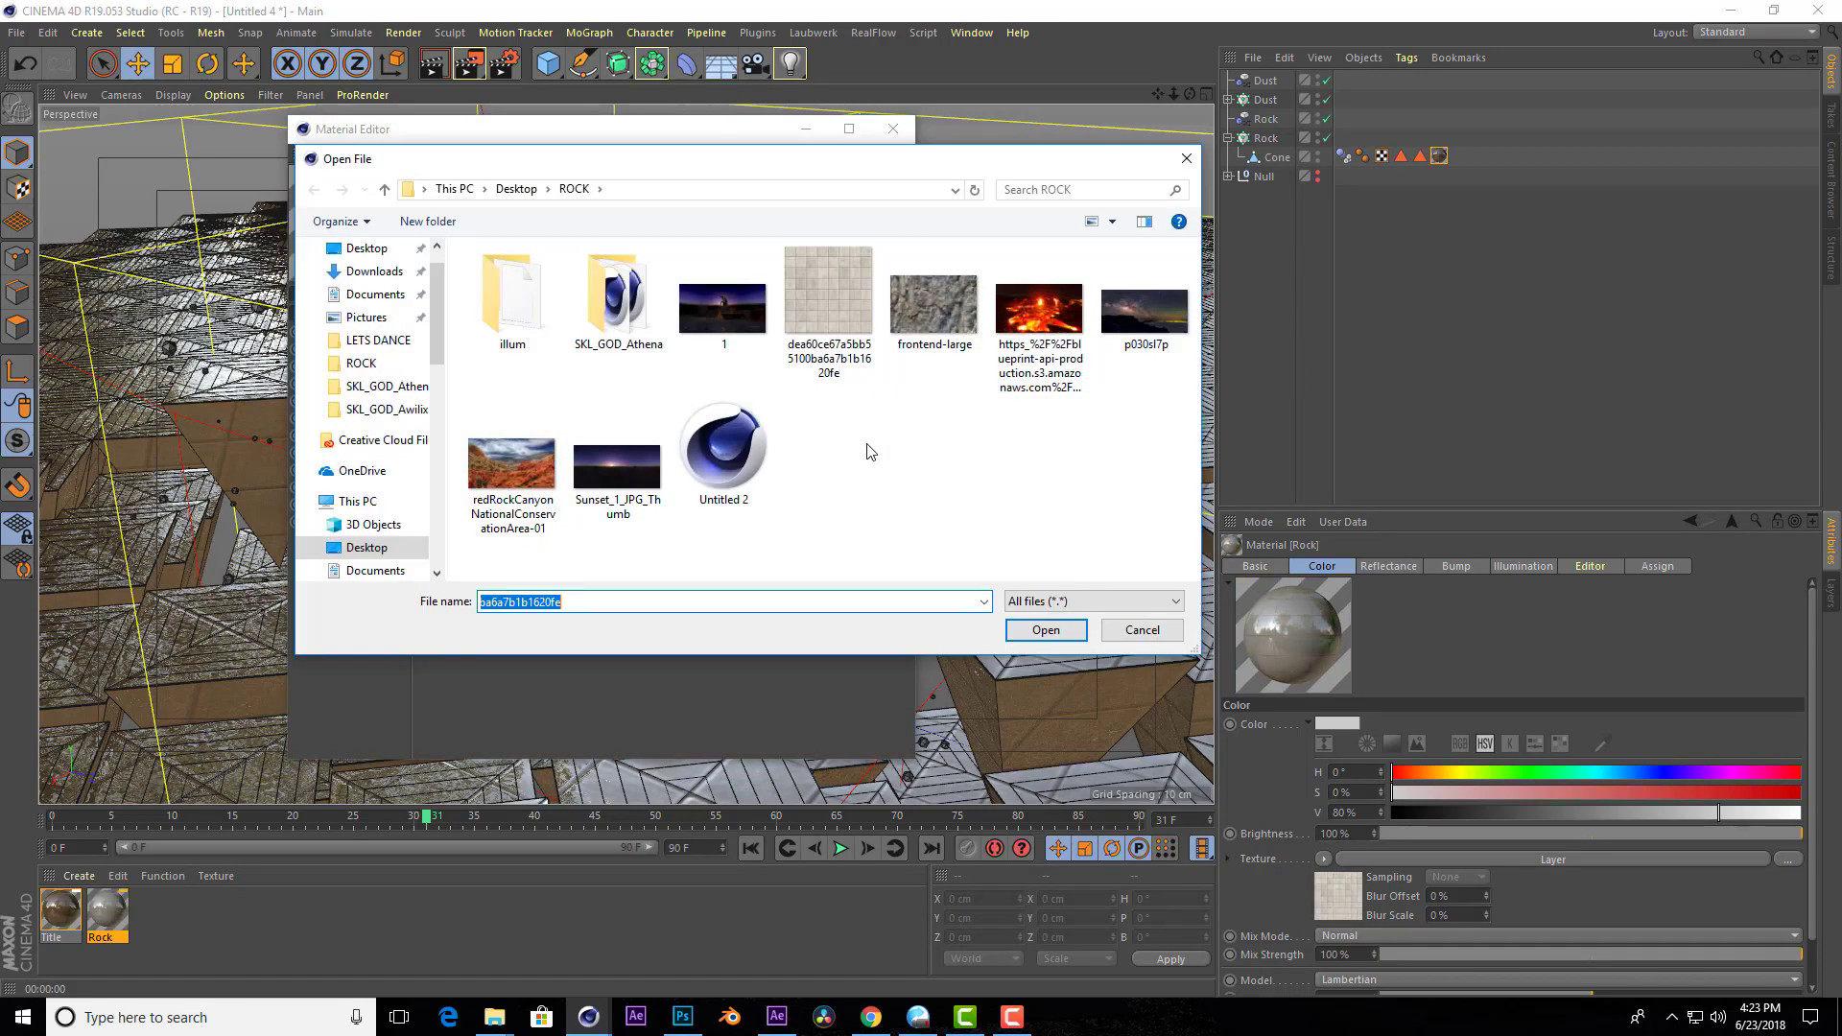
click(921, 319)
click(1046, 630)
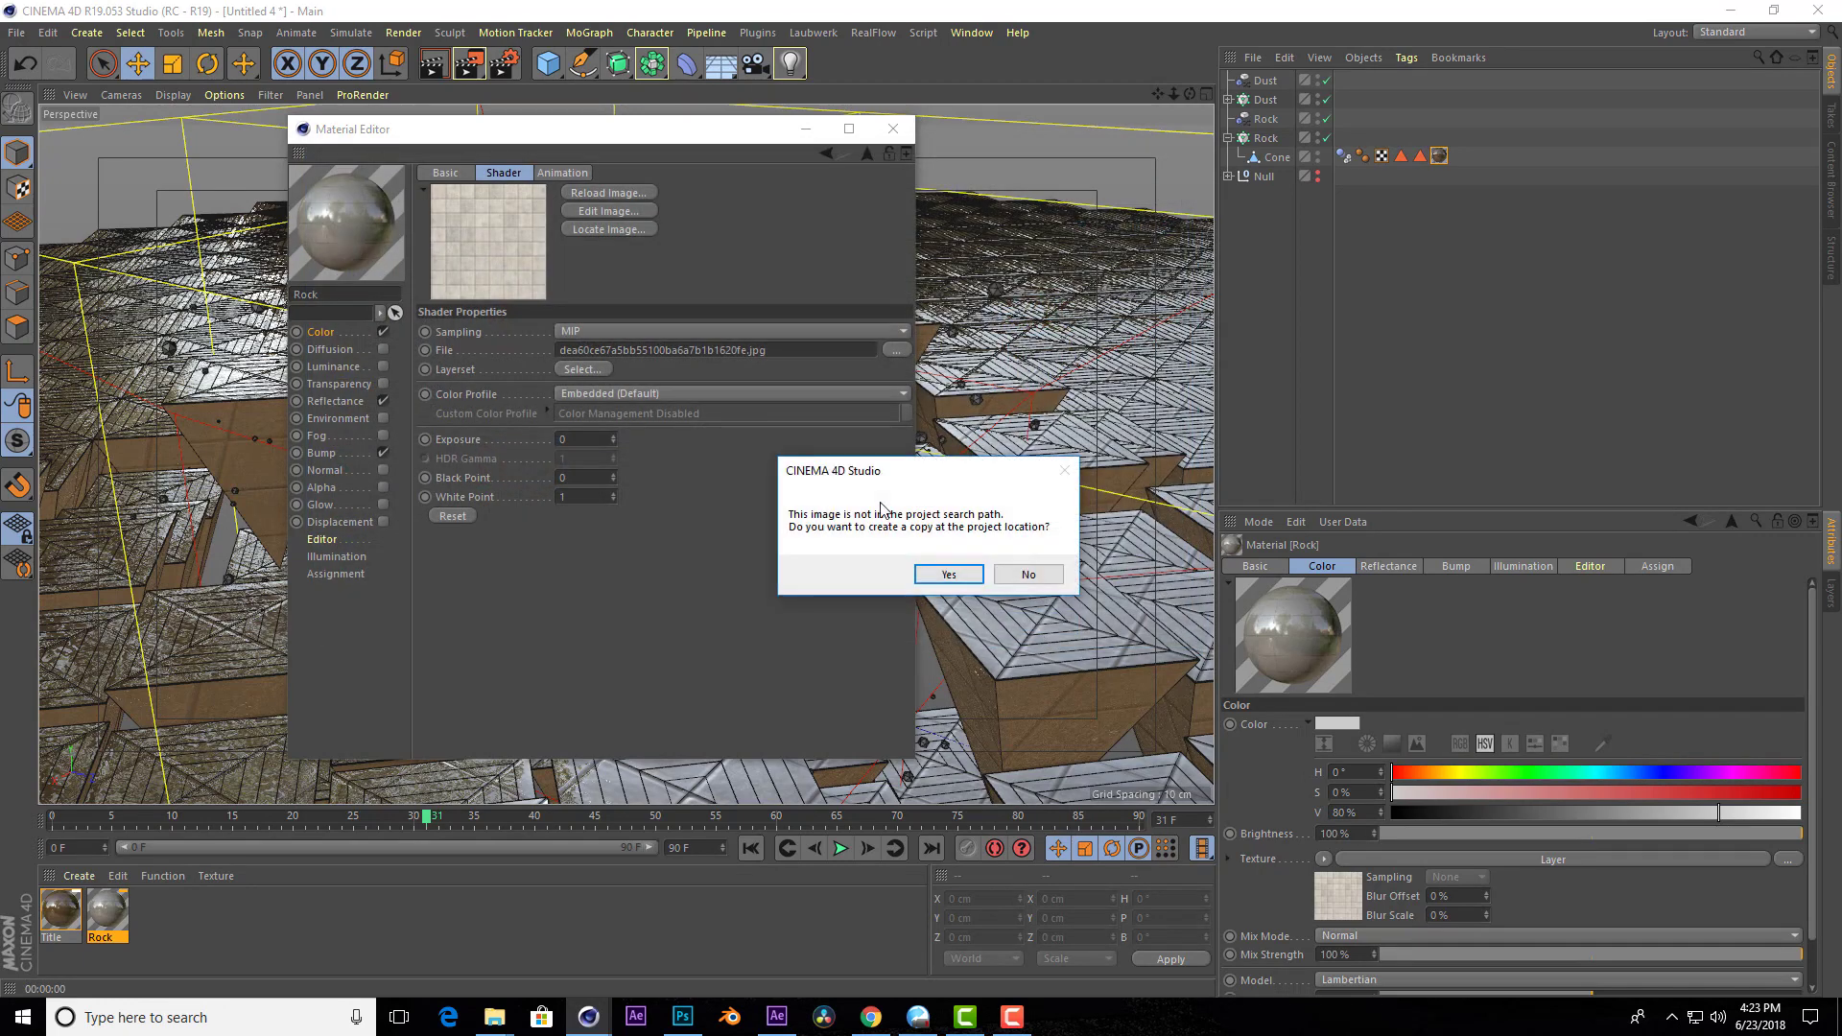
click(937, 574)
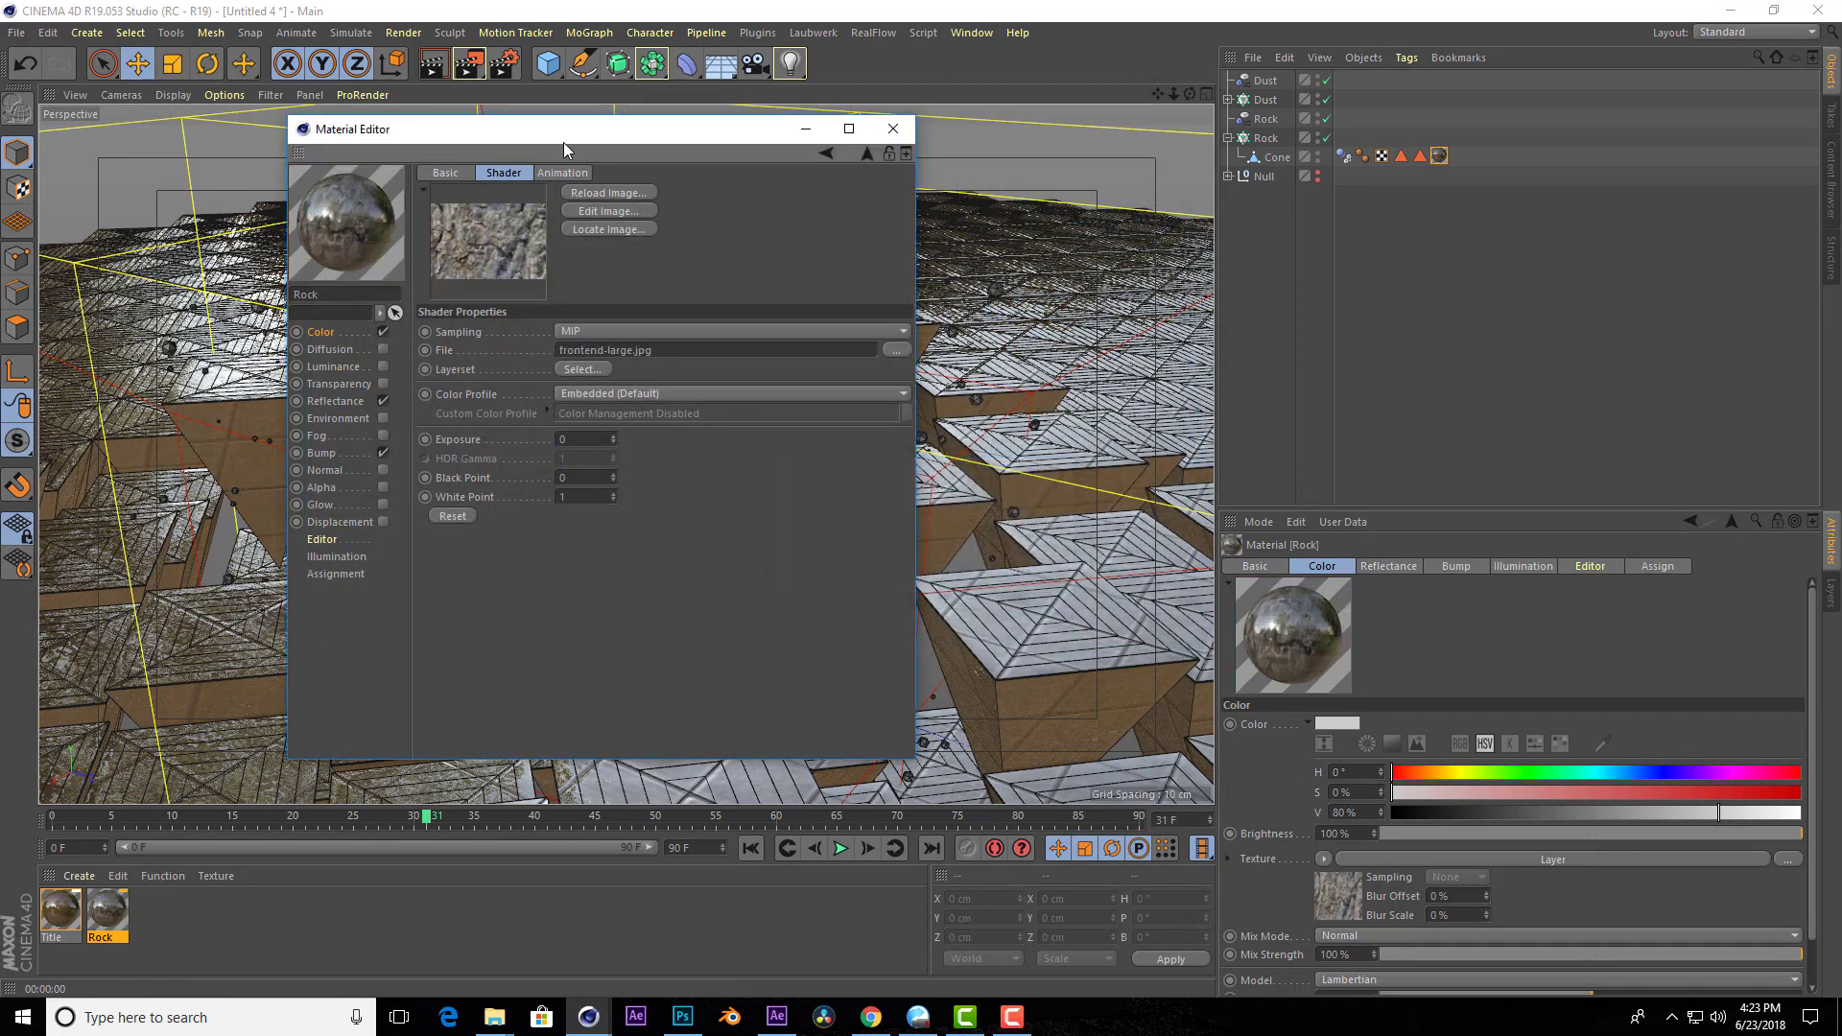
drag(564, 143, 1057, 149)
Load frontend-large.jpg into reflectance Layer 1 and raise its roughness to 14%.
click(829, 408)
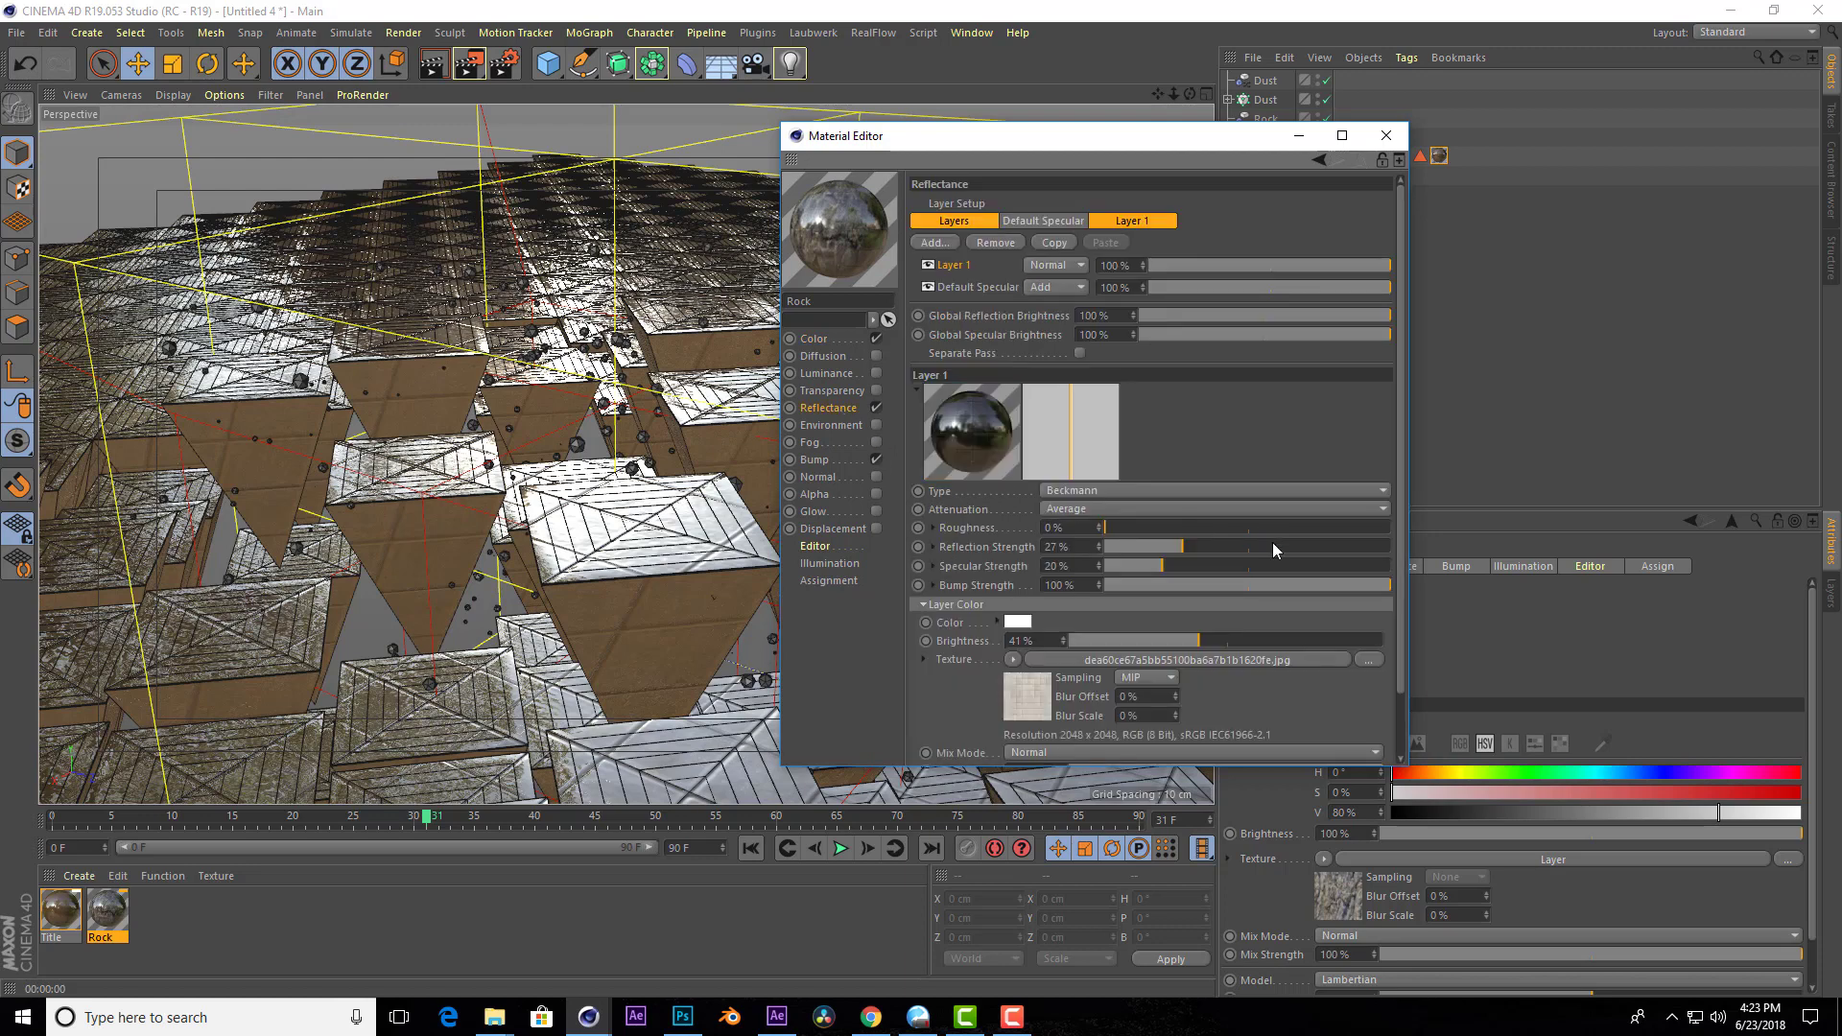
click(1115, 224)
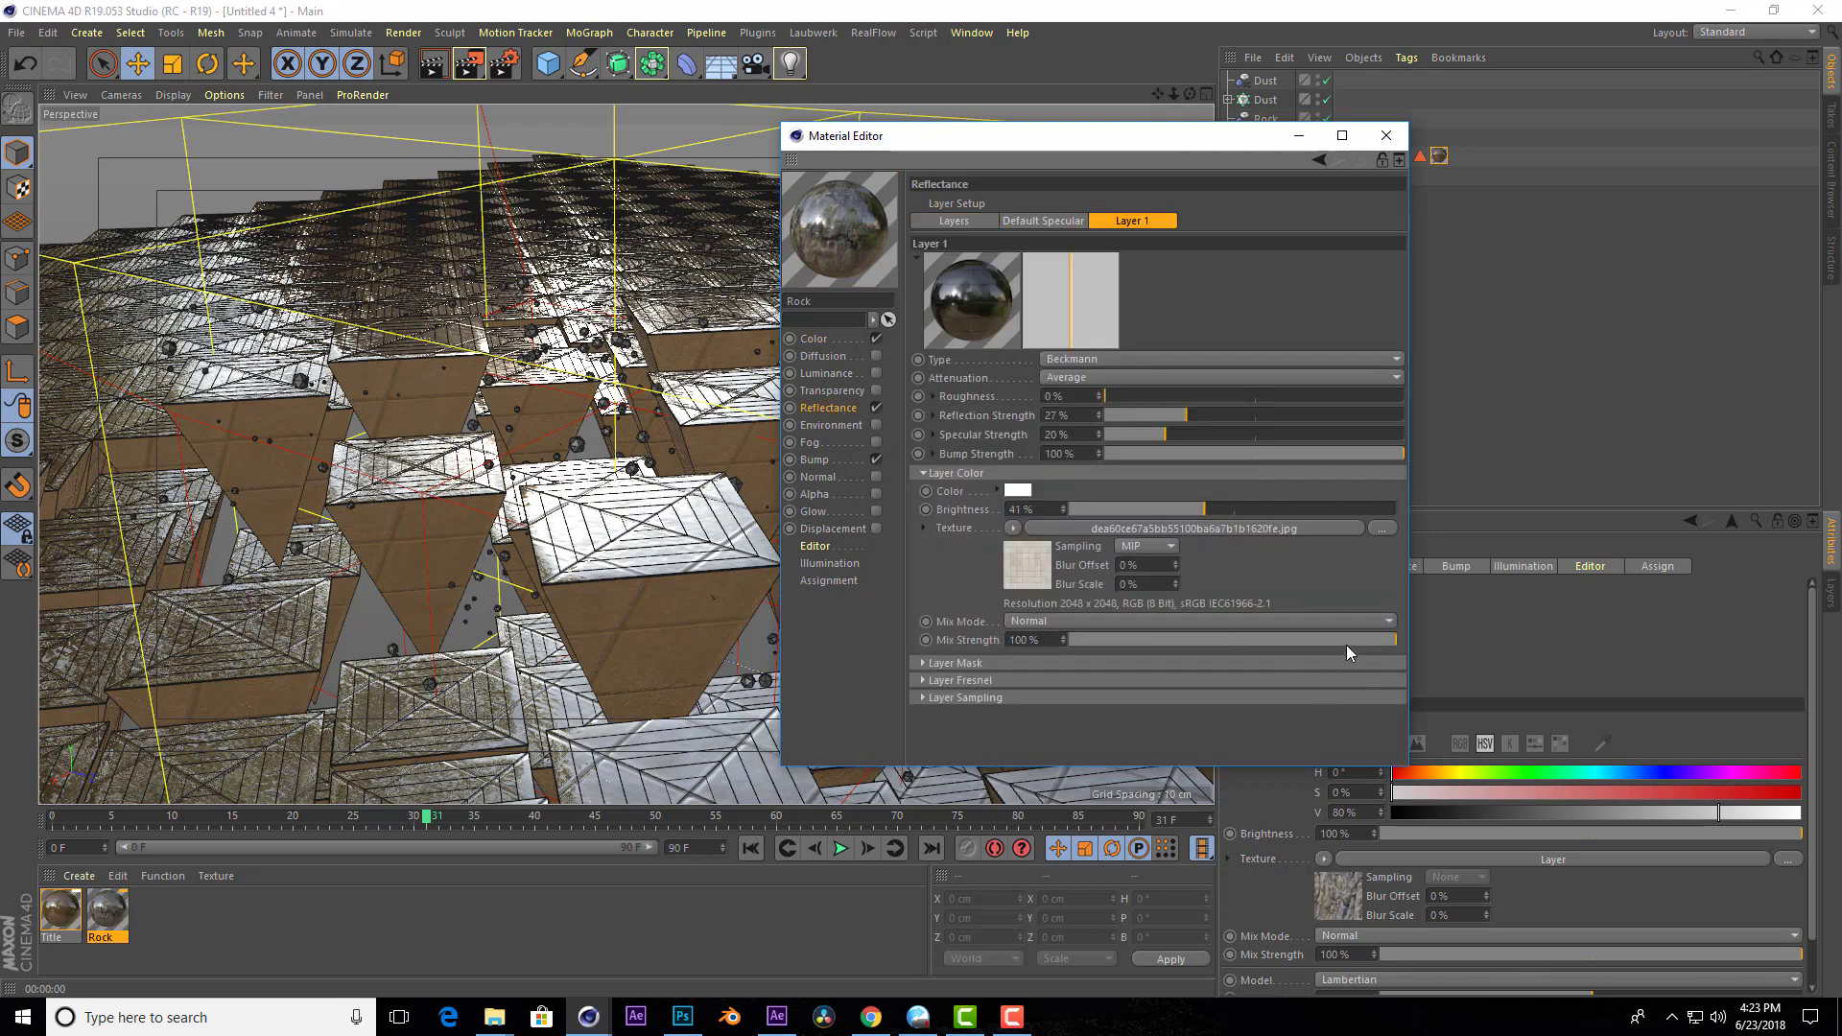
click(1374, 534)
click(1427, 309)
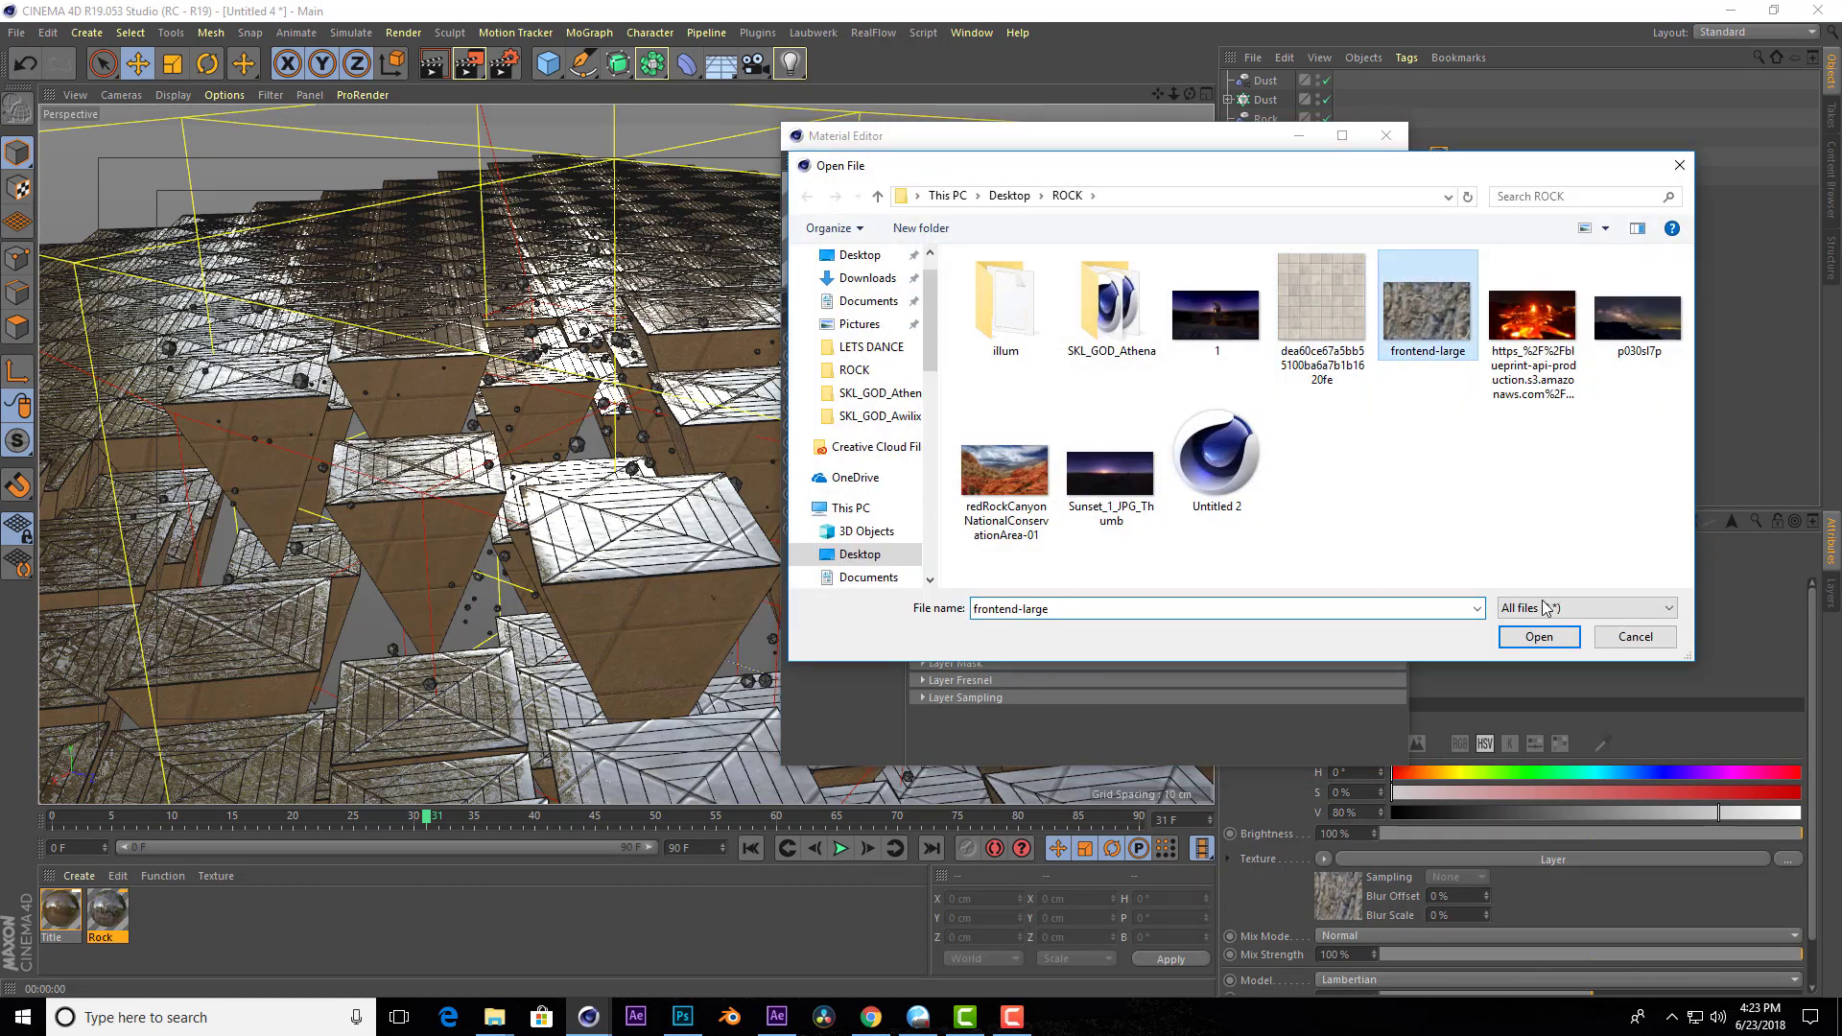
click(1547, 639)
click(949, 576)
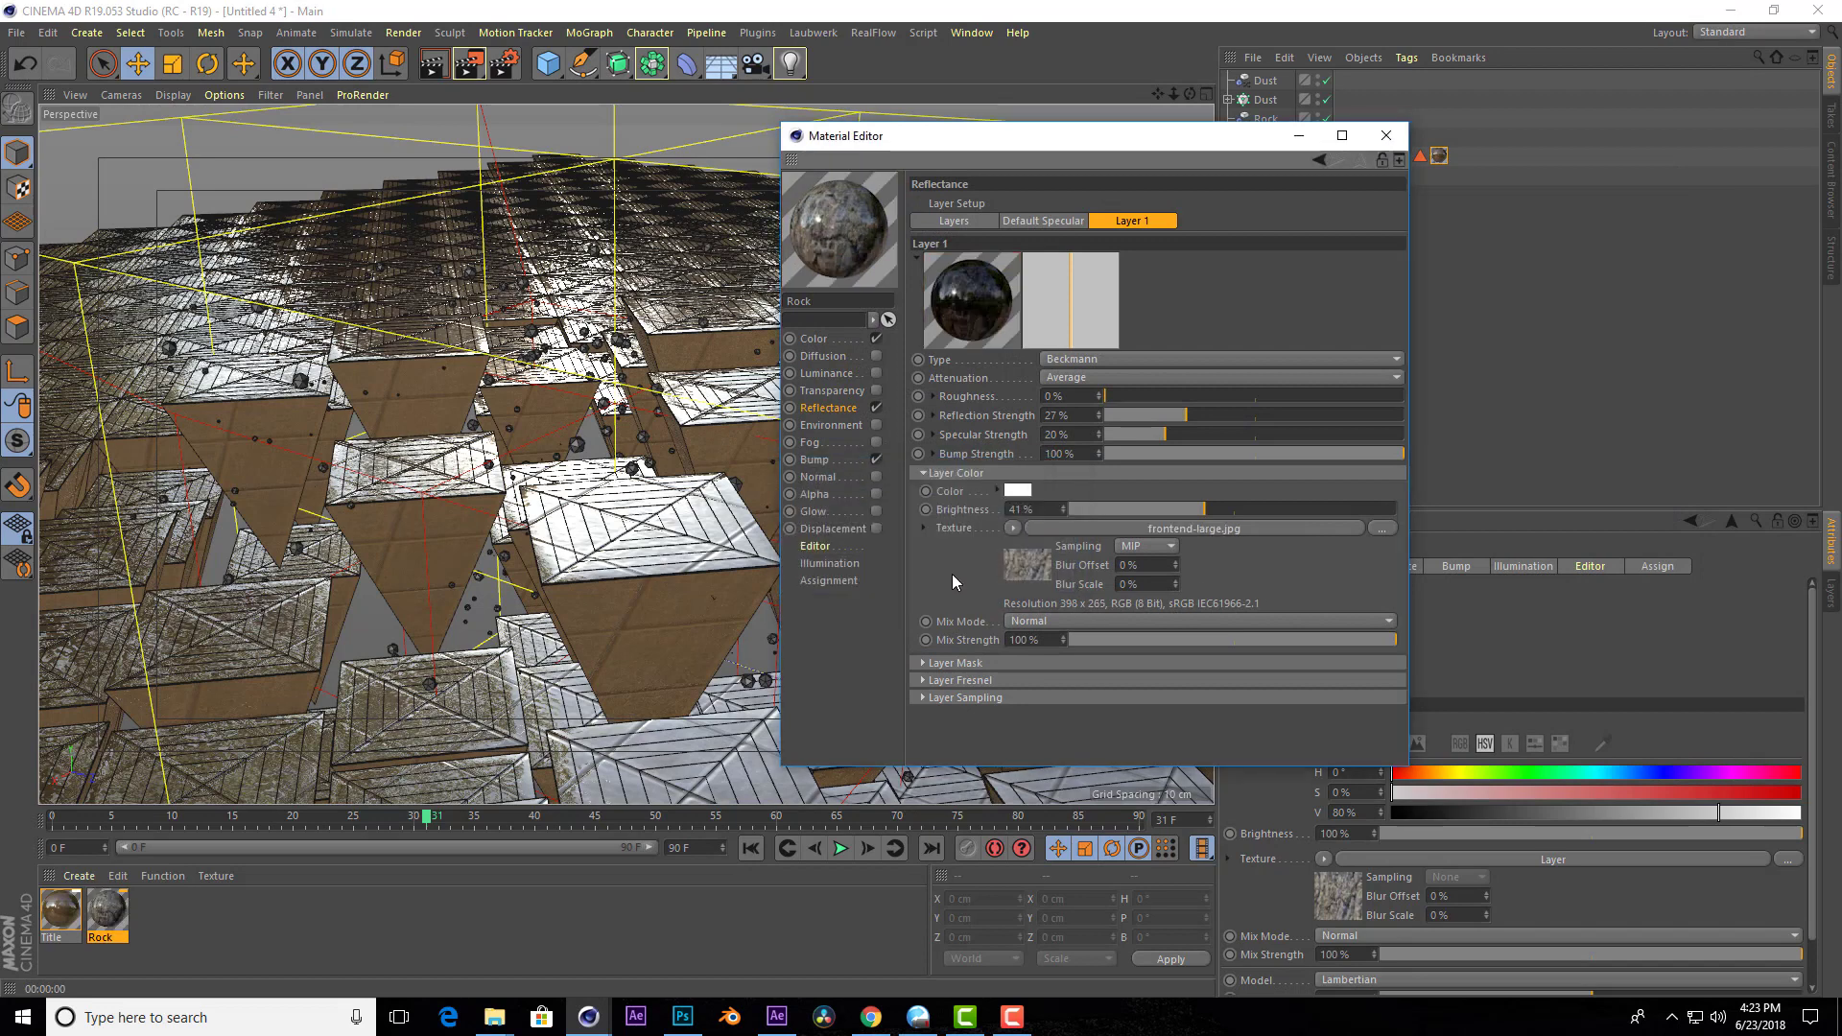
drag(1125, 393, 1146, 394)
Load frontend-large.jpg into the Default Specular layer's texture.
click(1060, 221)
click(1383, 570)
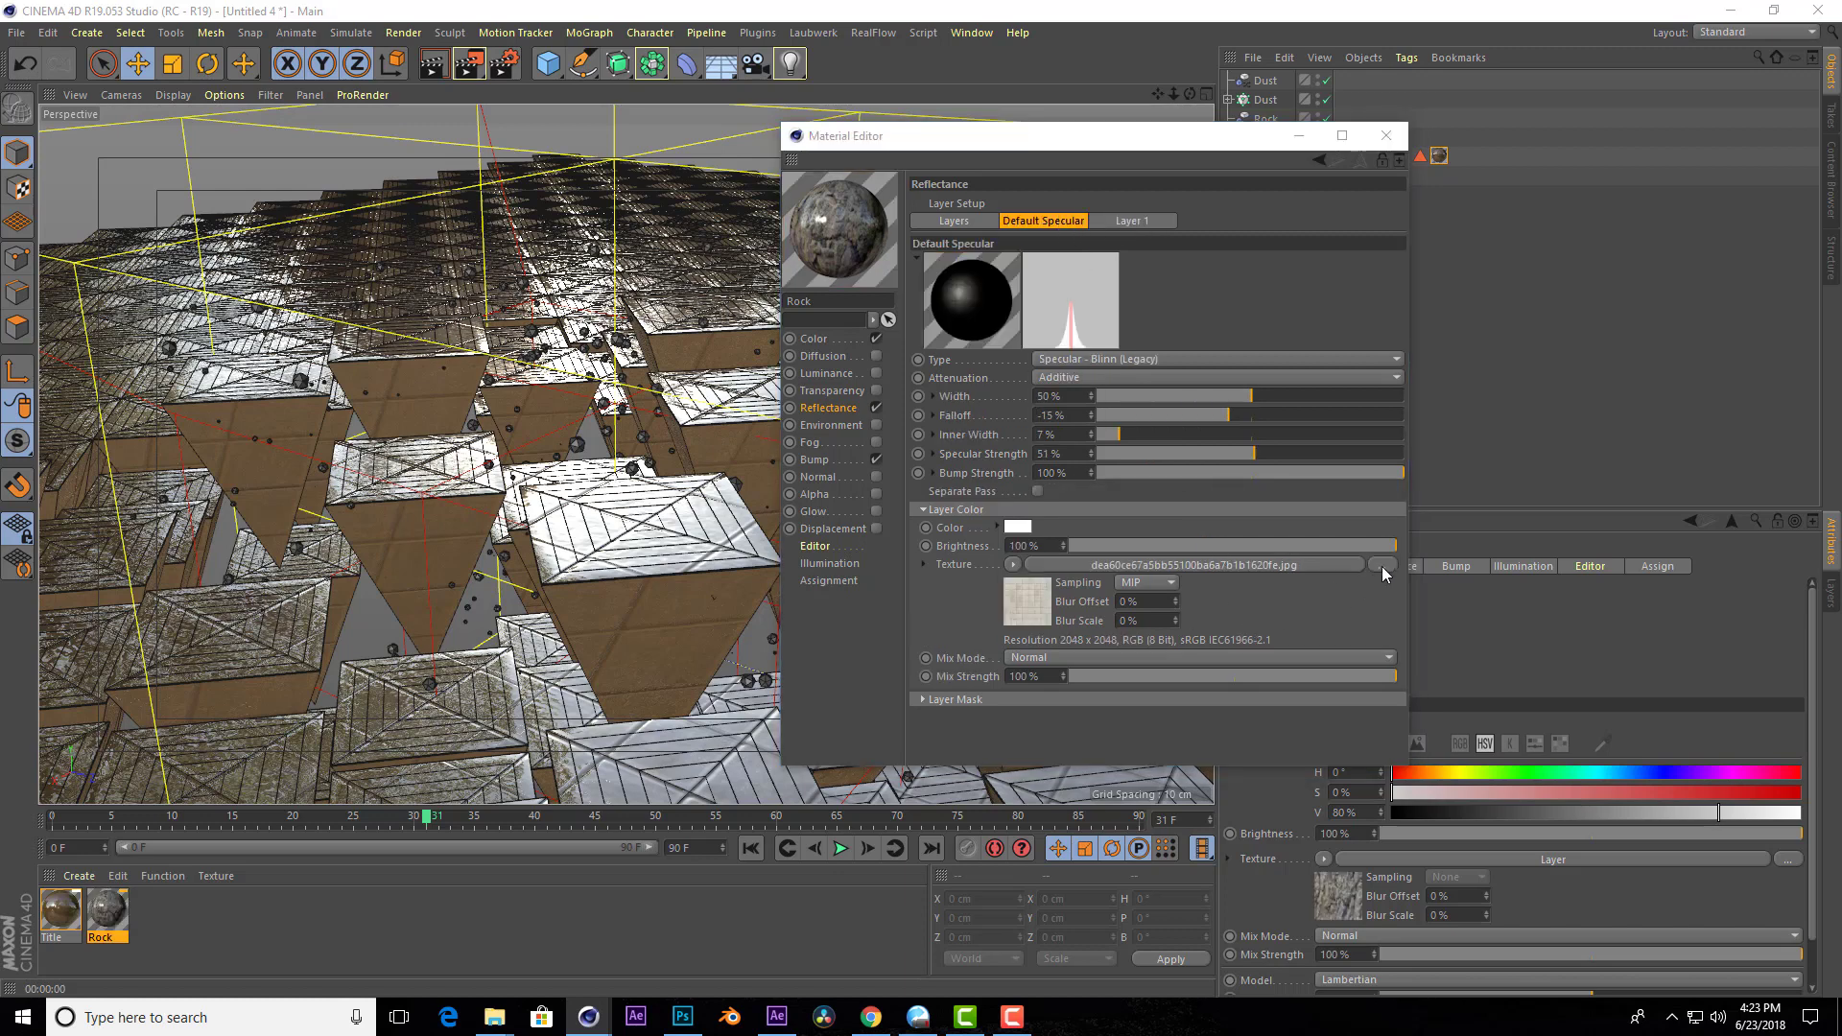
click(1428, 312)
click(1505, 641)
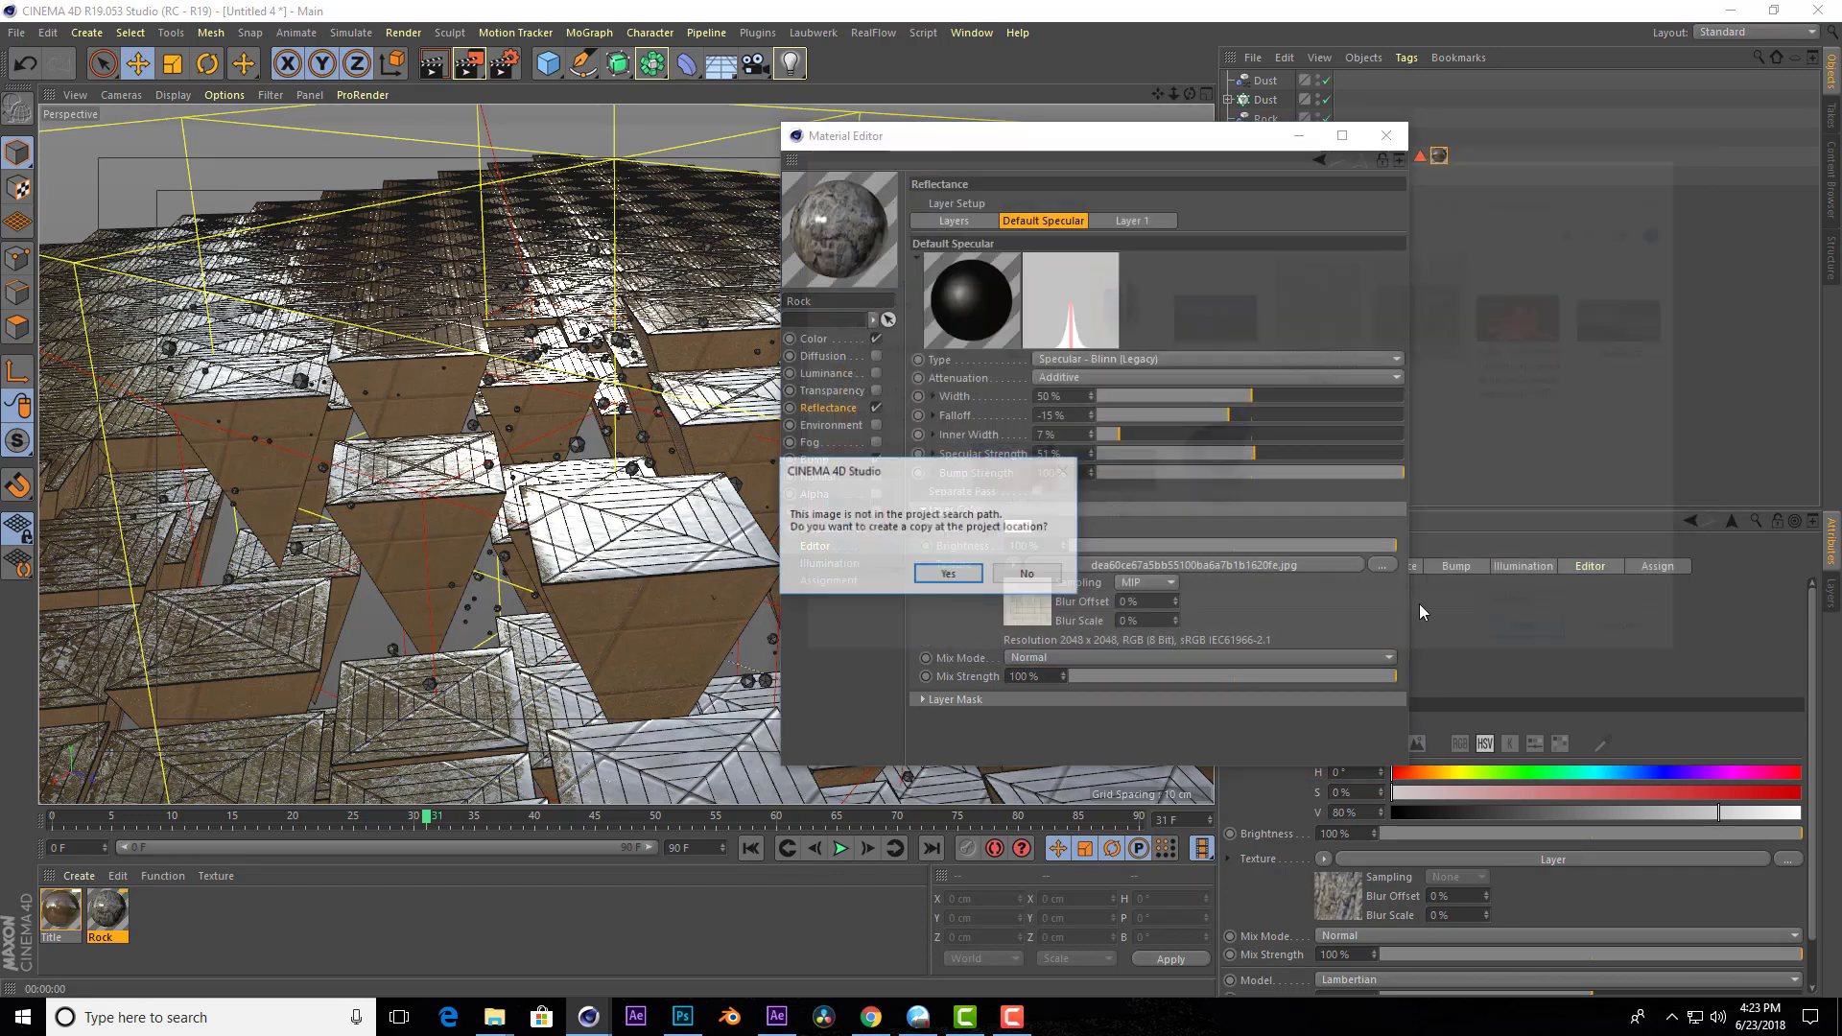
click(955, 576)
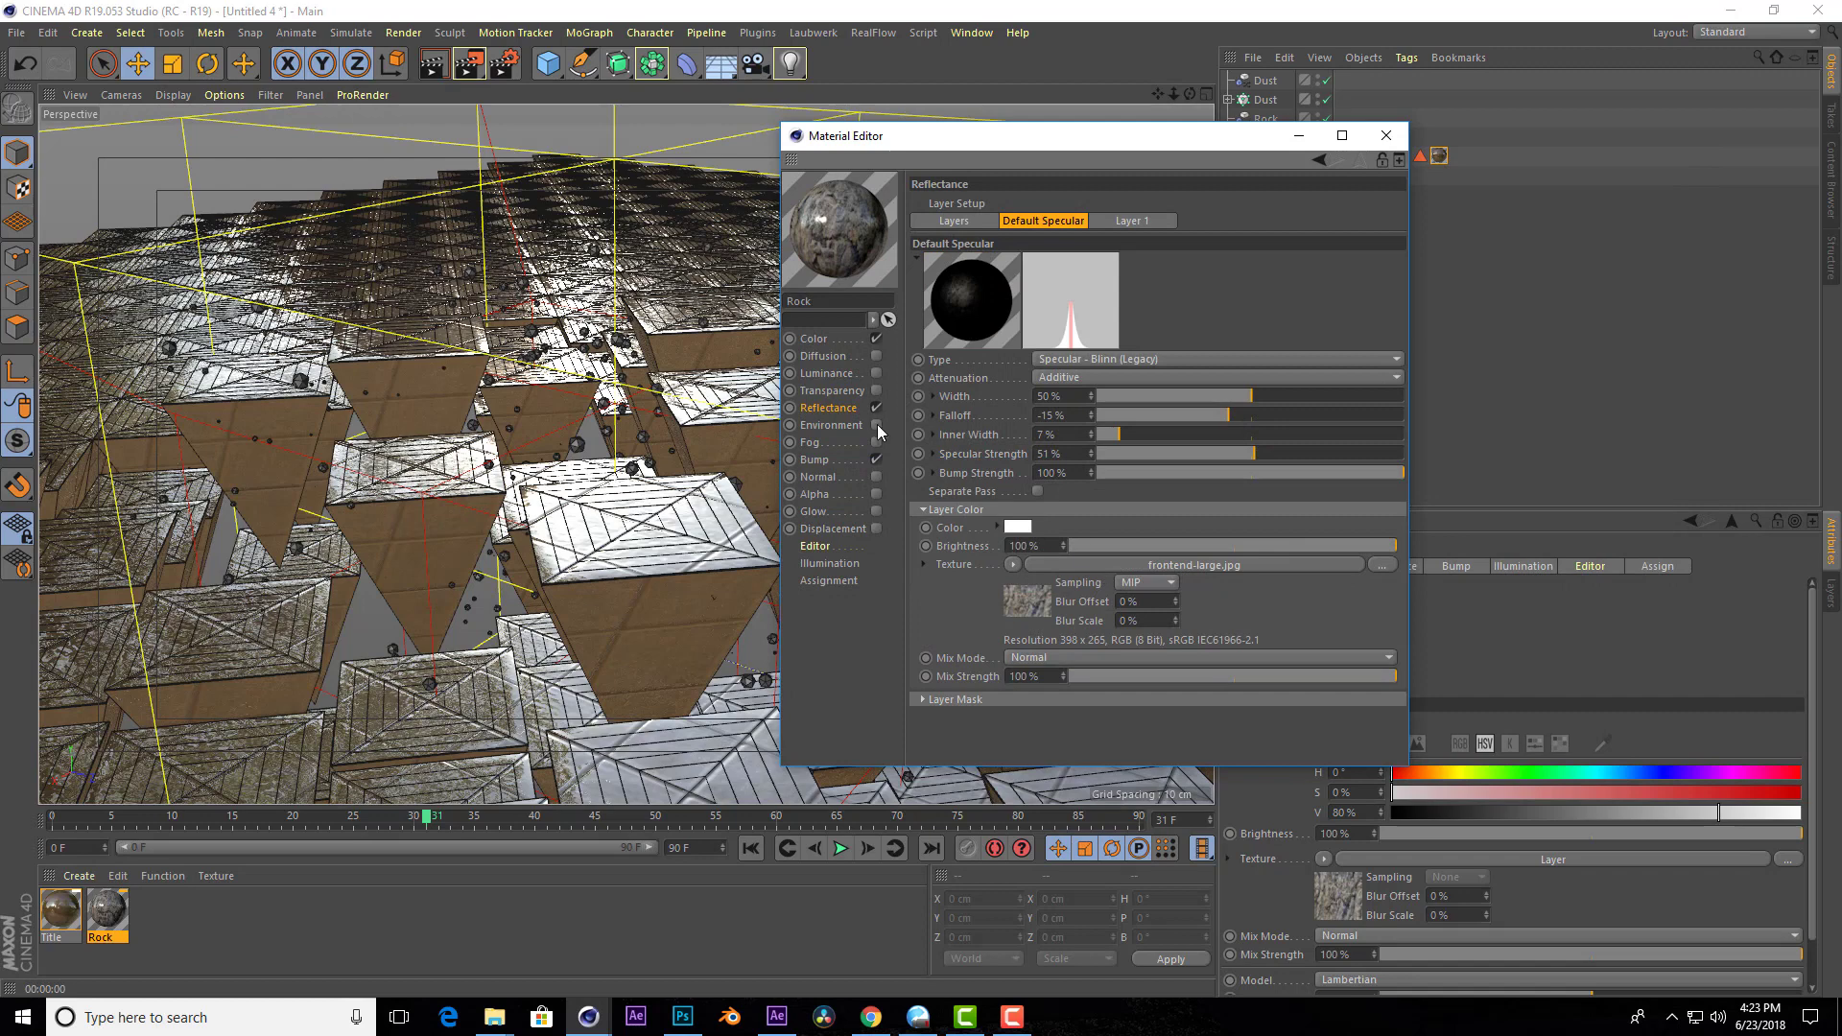
click(825, 340)
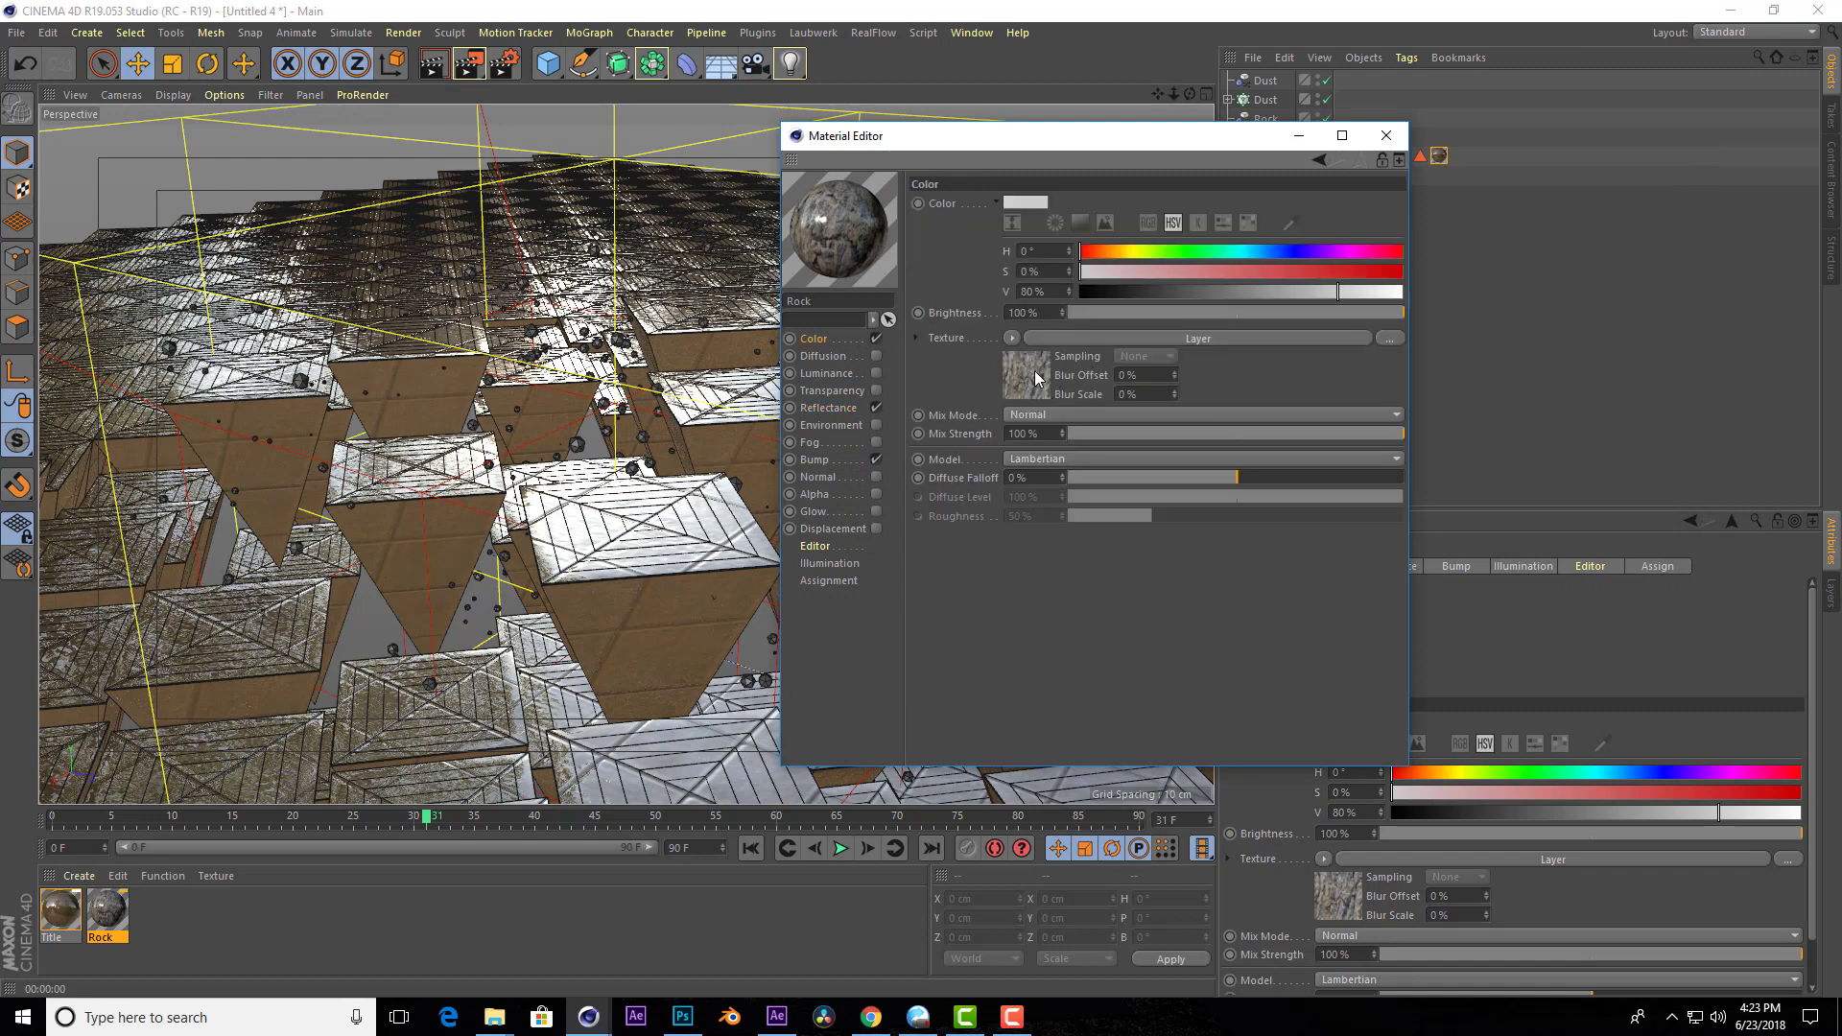
Load the rock image into the Rock material's Bump channel texture.
drag(1036, 377, 1013, 284)
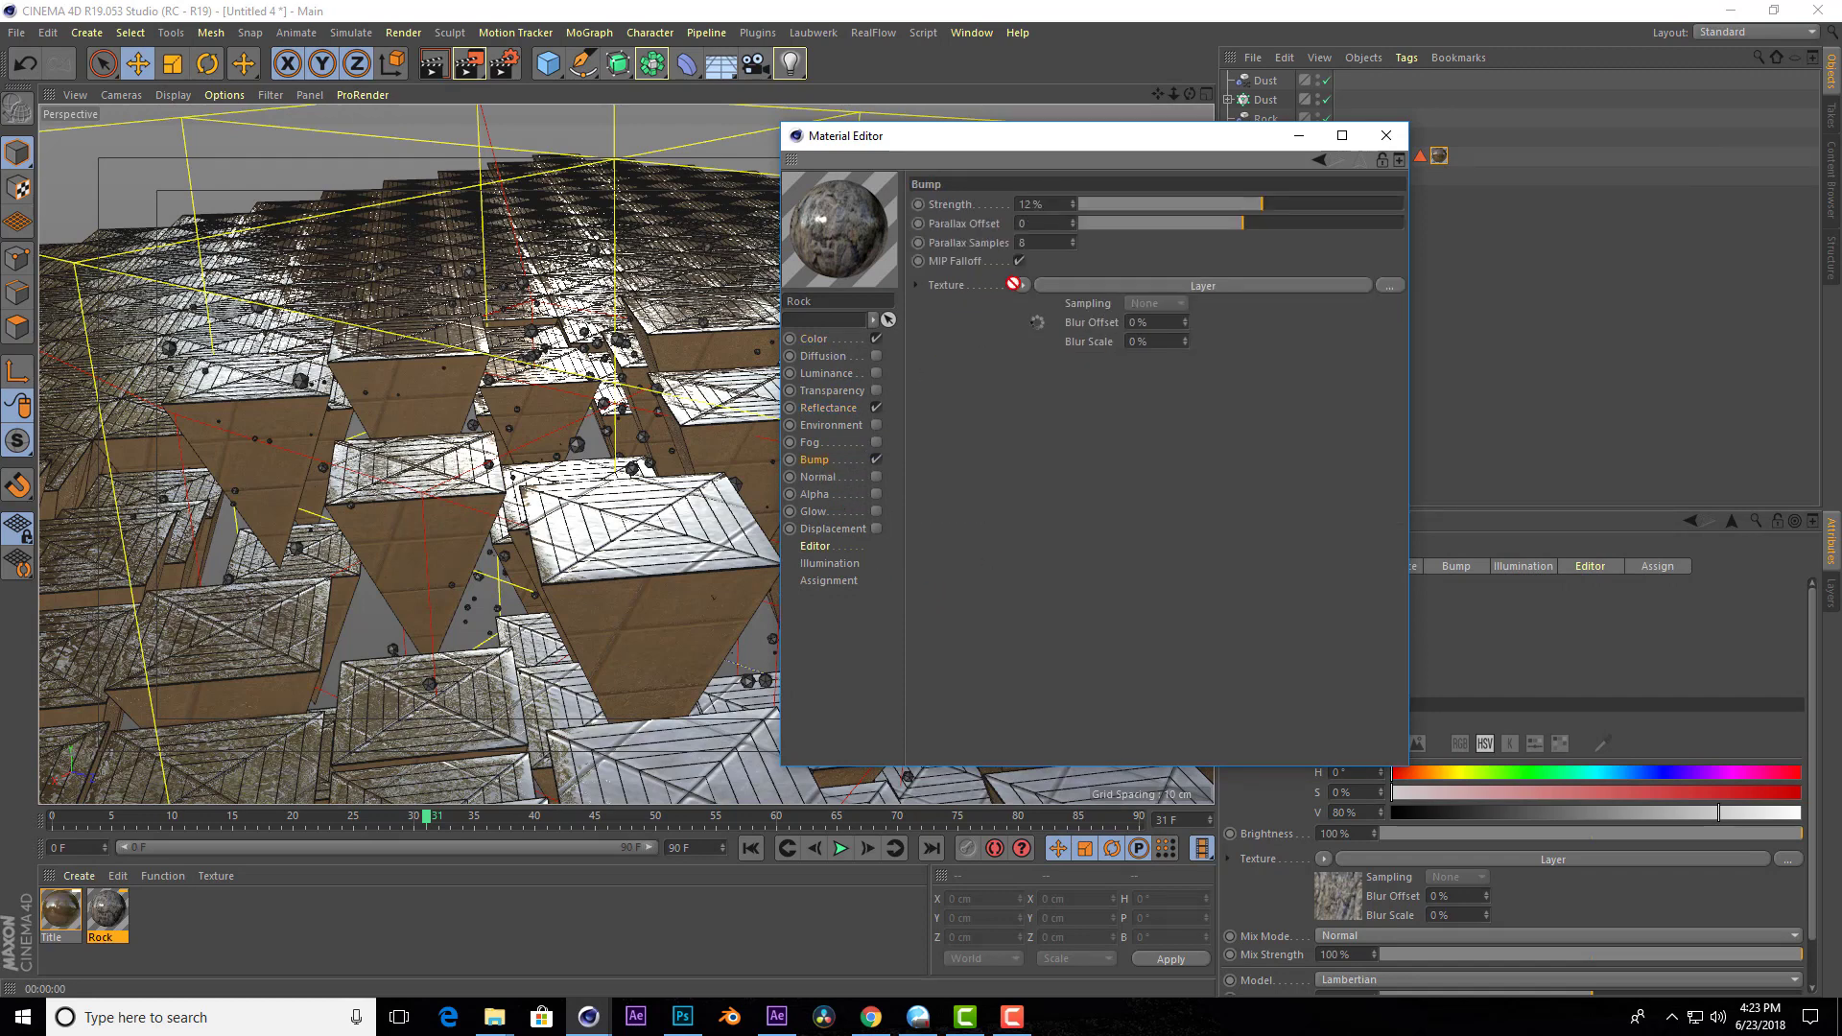
drag(1013, 284, 1048, 290)
click(1023, 284)
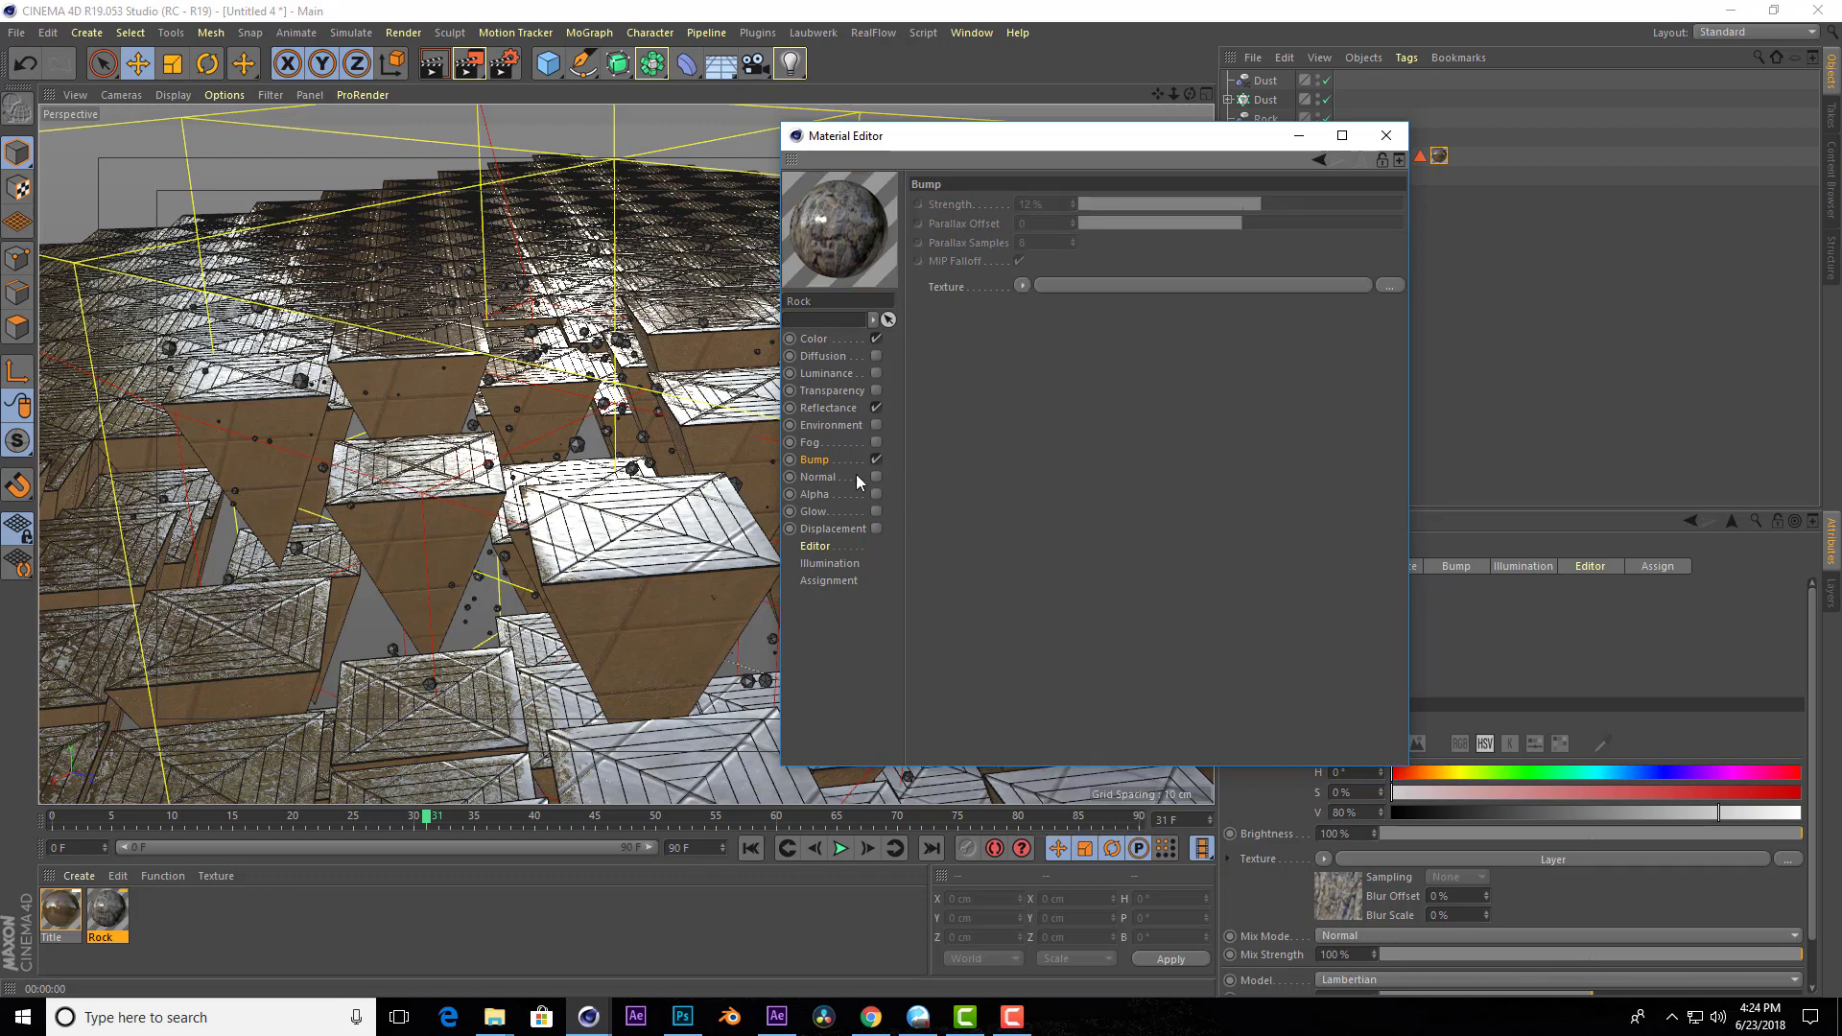
click(853, 340)
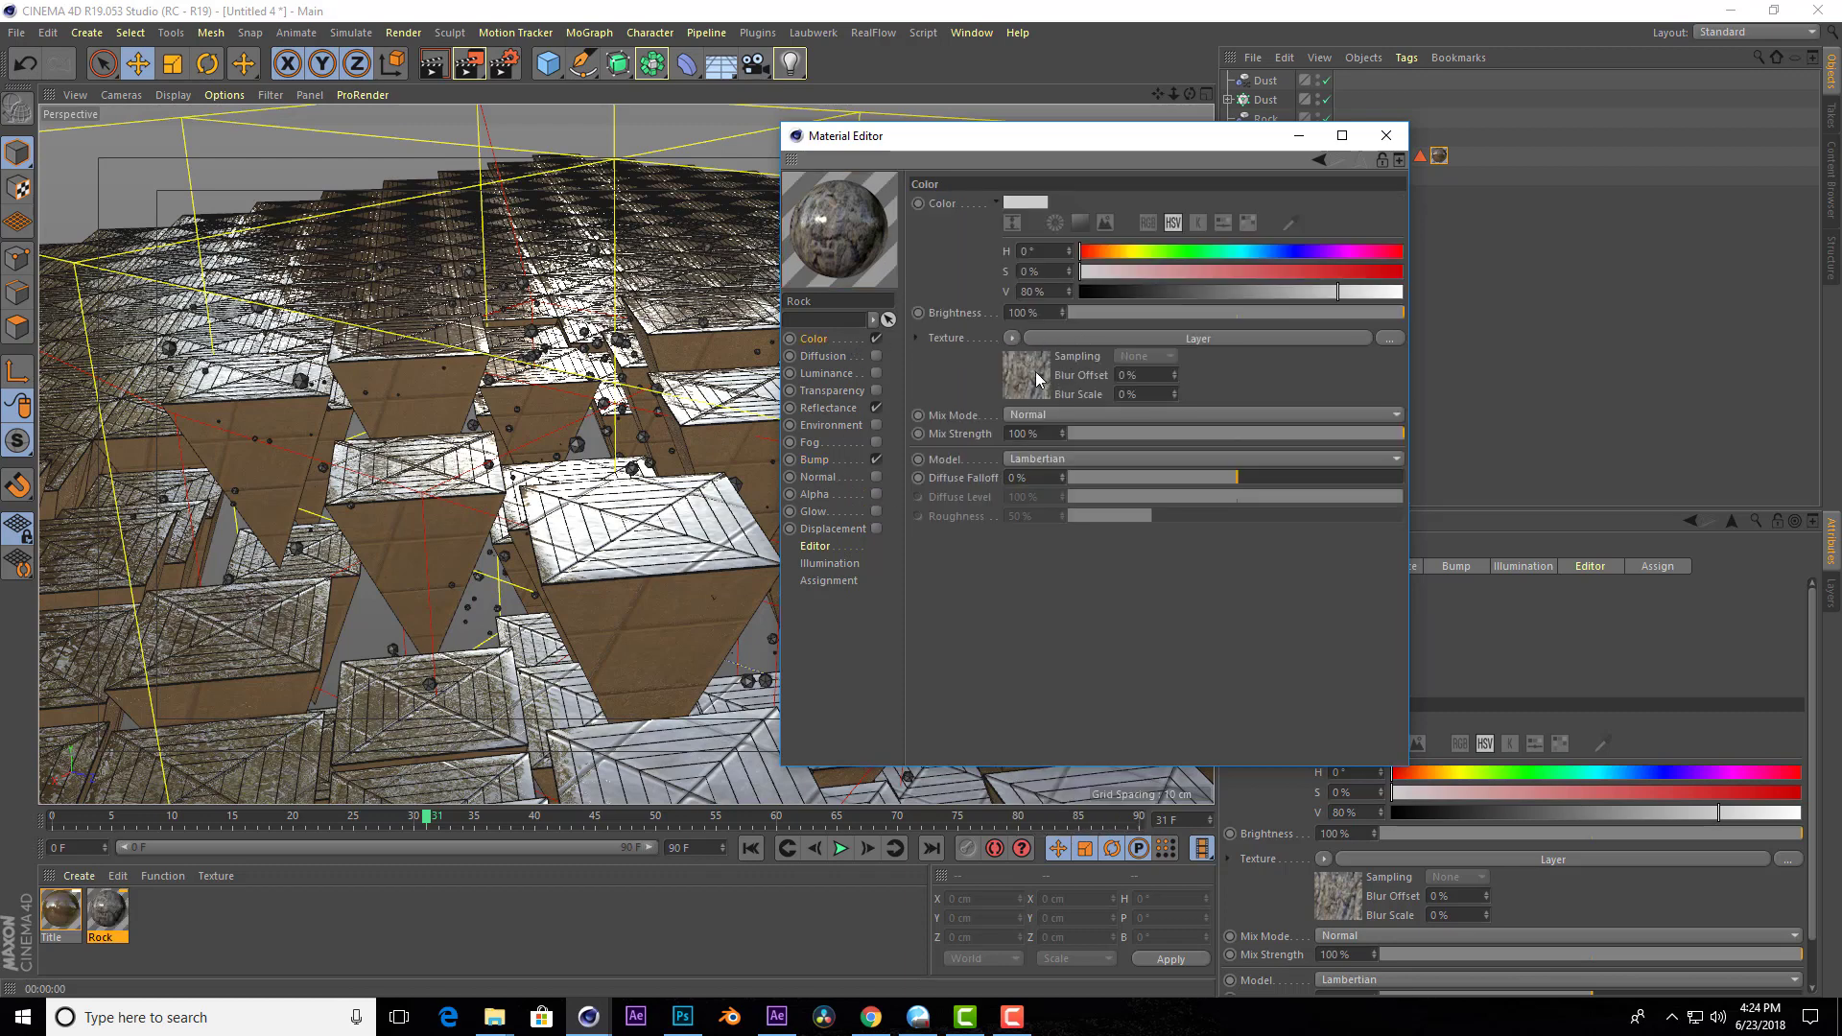
drag(1036, 377, 1006, 360)
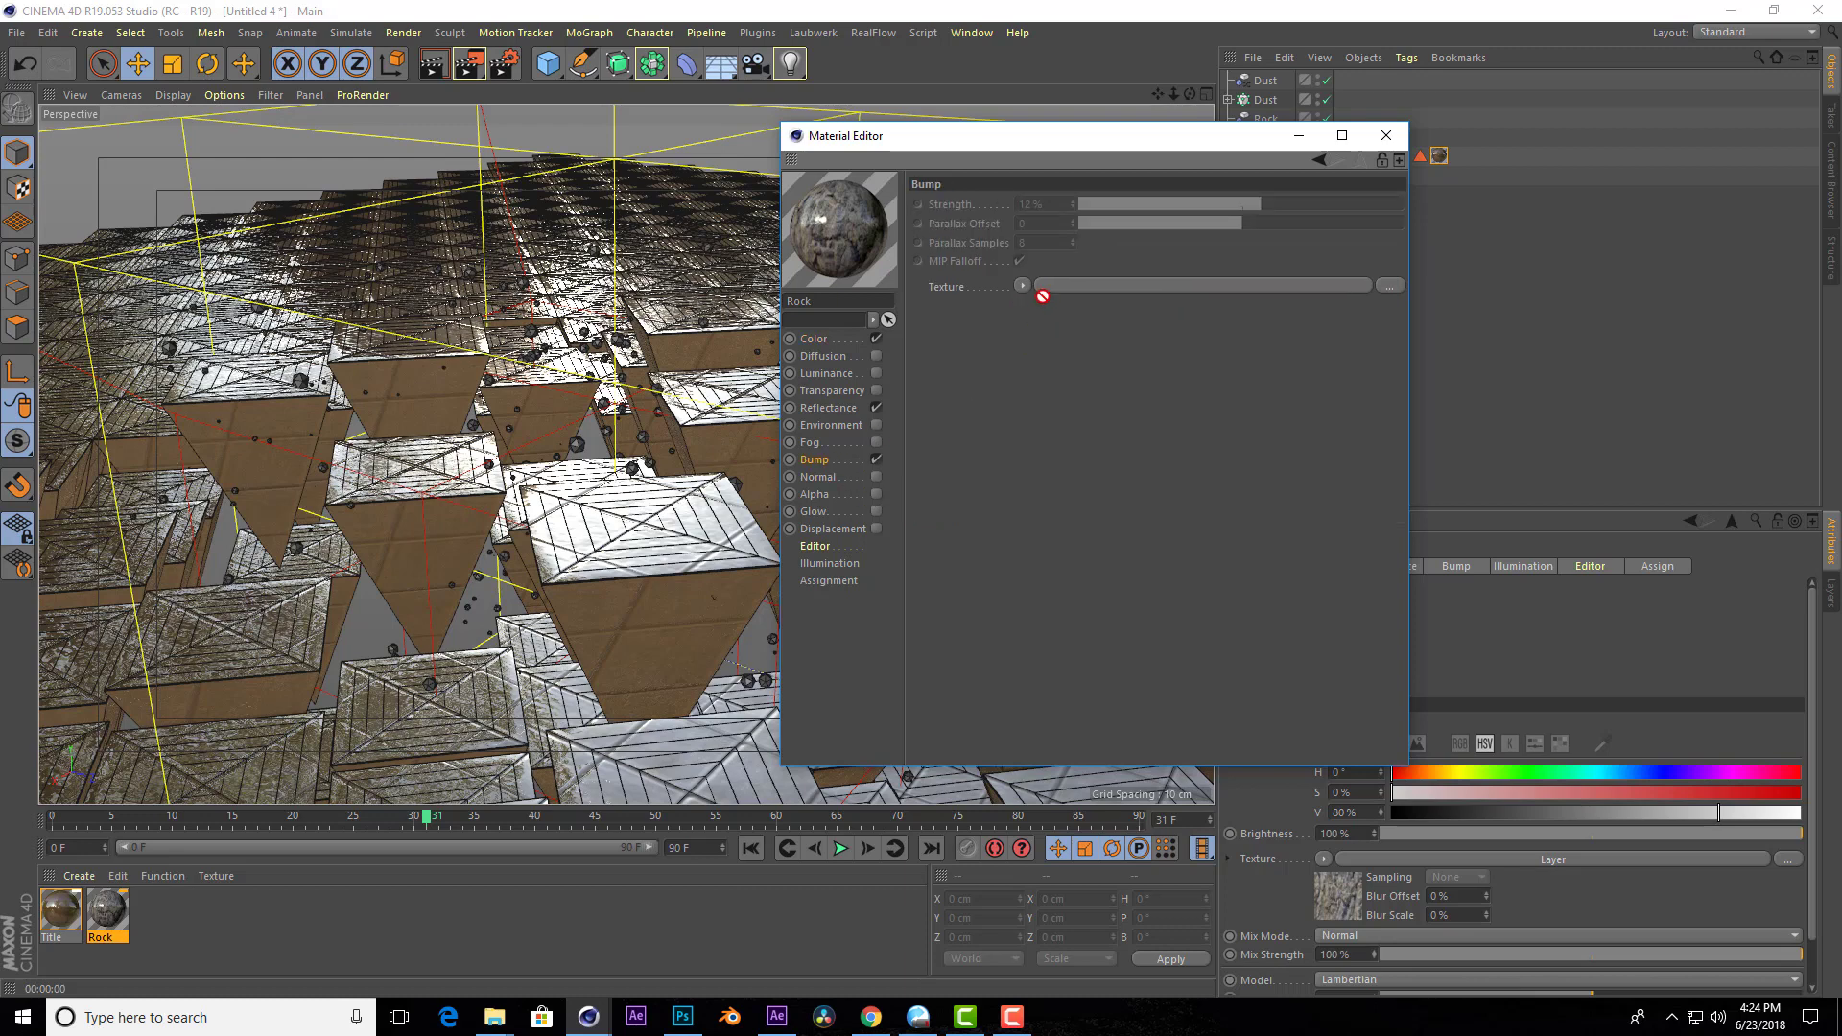
drag(1042, 295, 1057, 290)
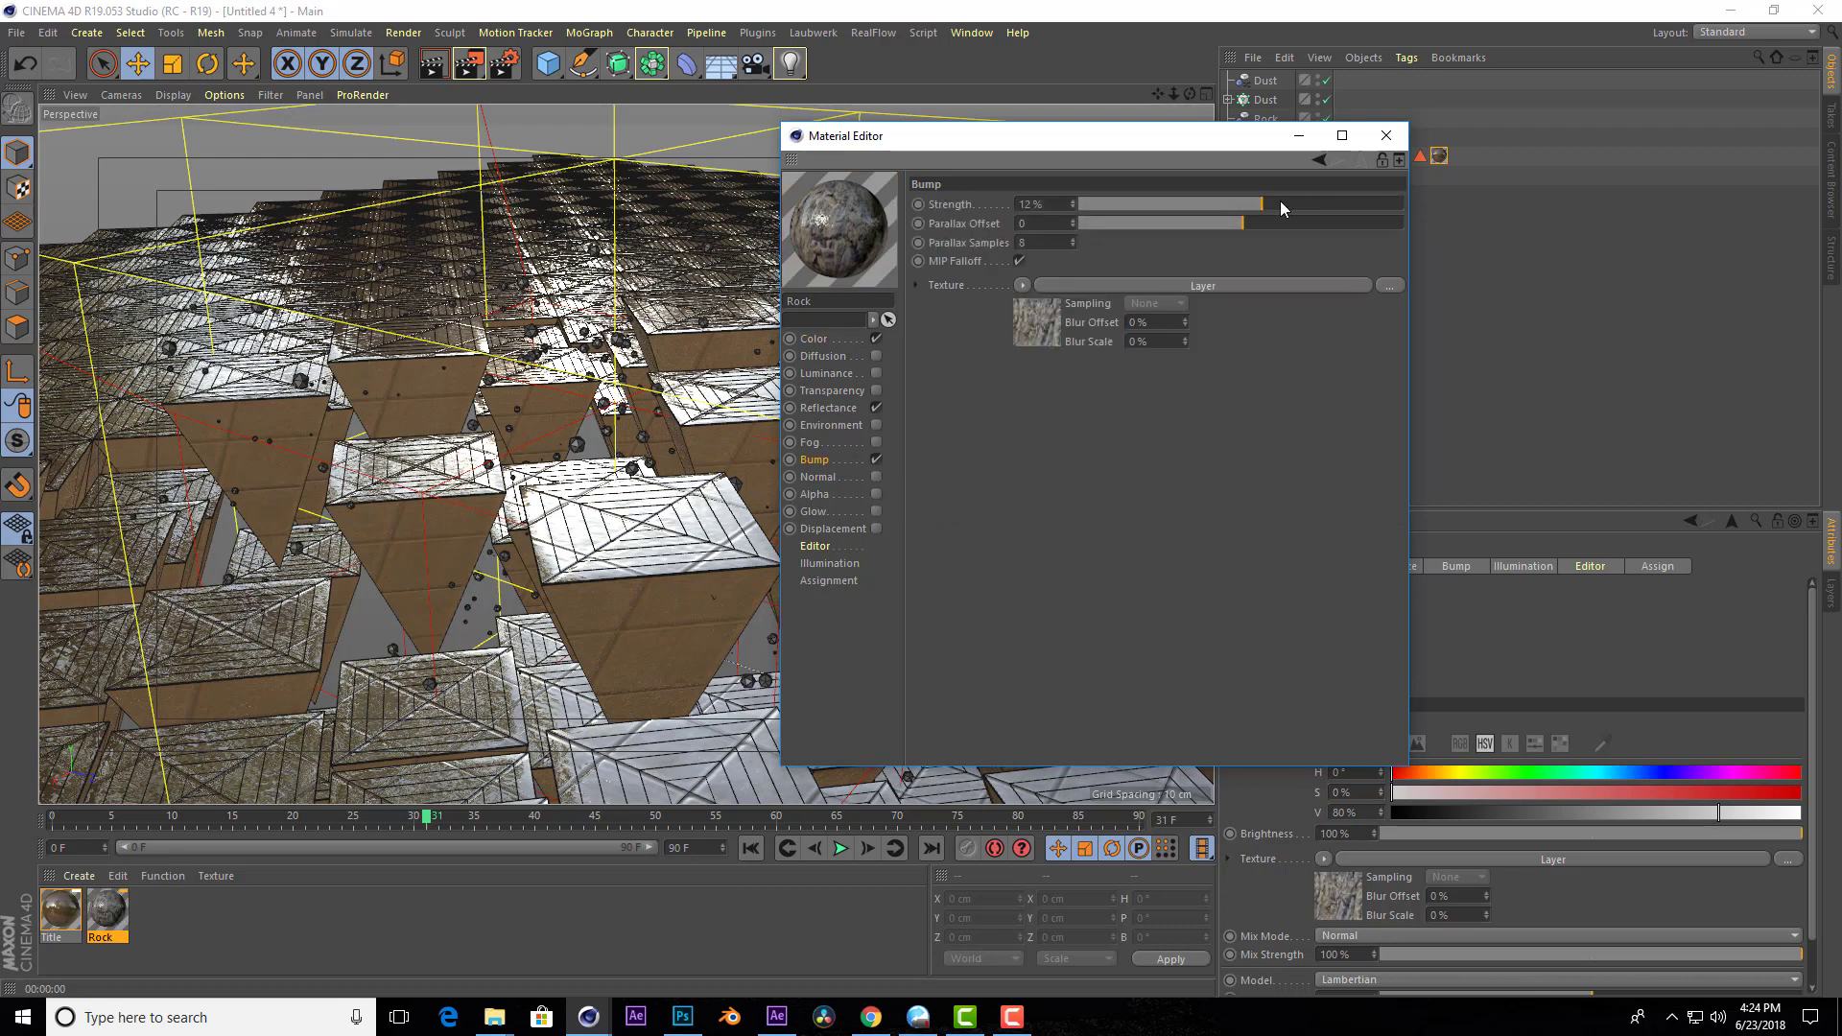
Close the Material Editor and drag the Rock material onto the Cone.
click(1385, 135)
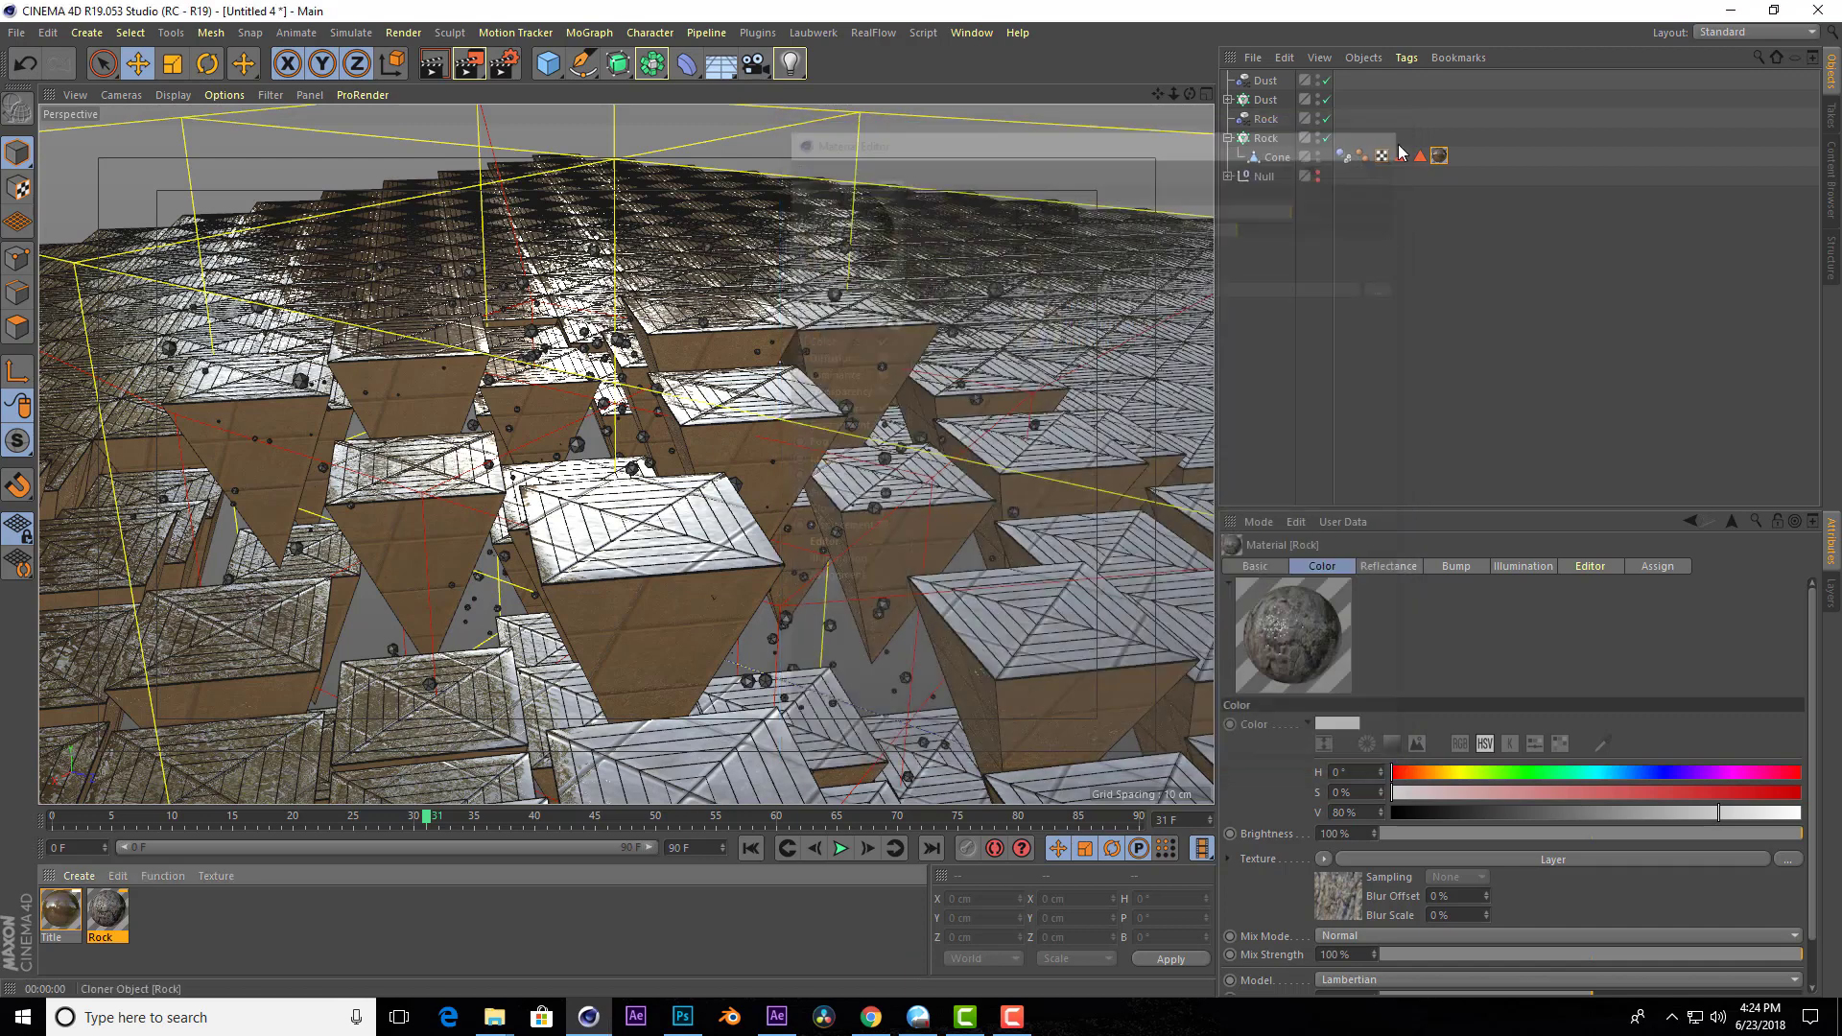
click(1276, 158)
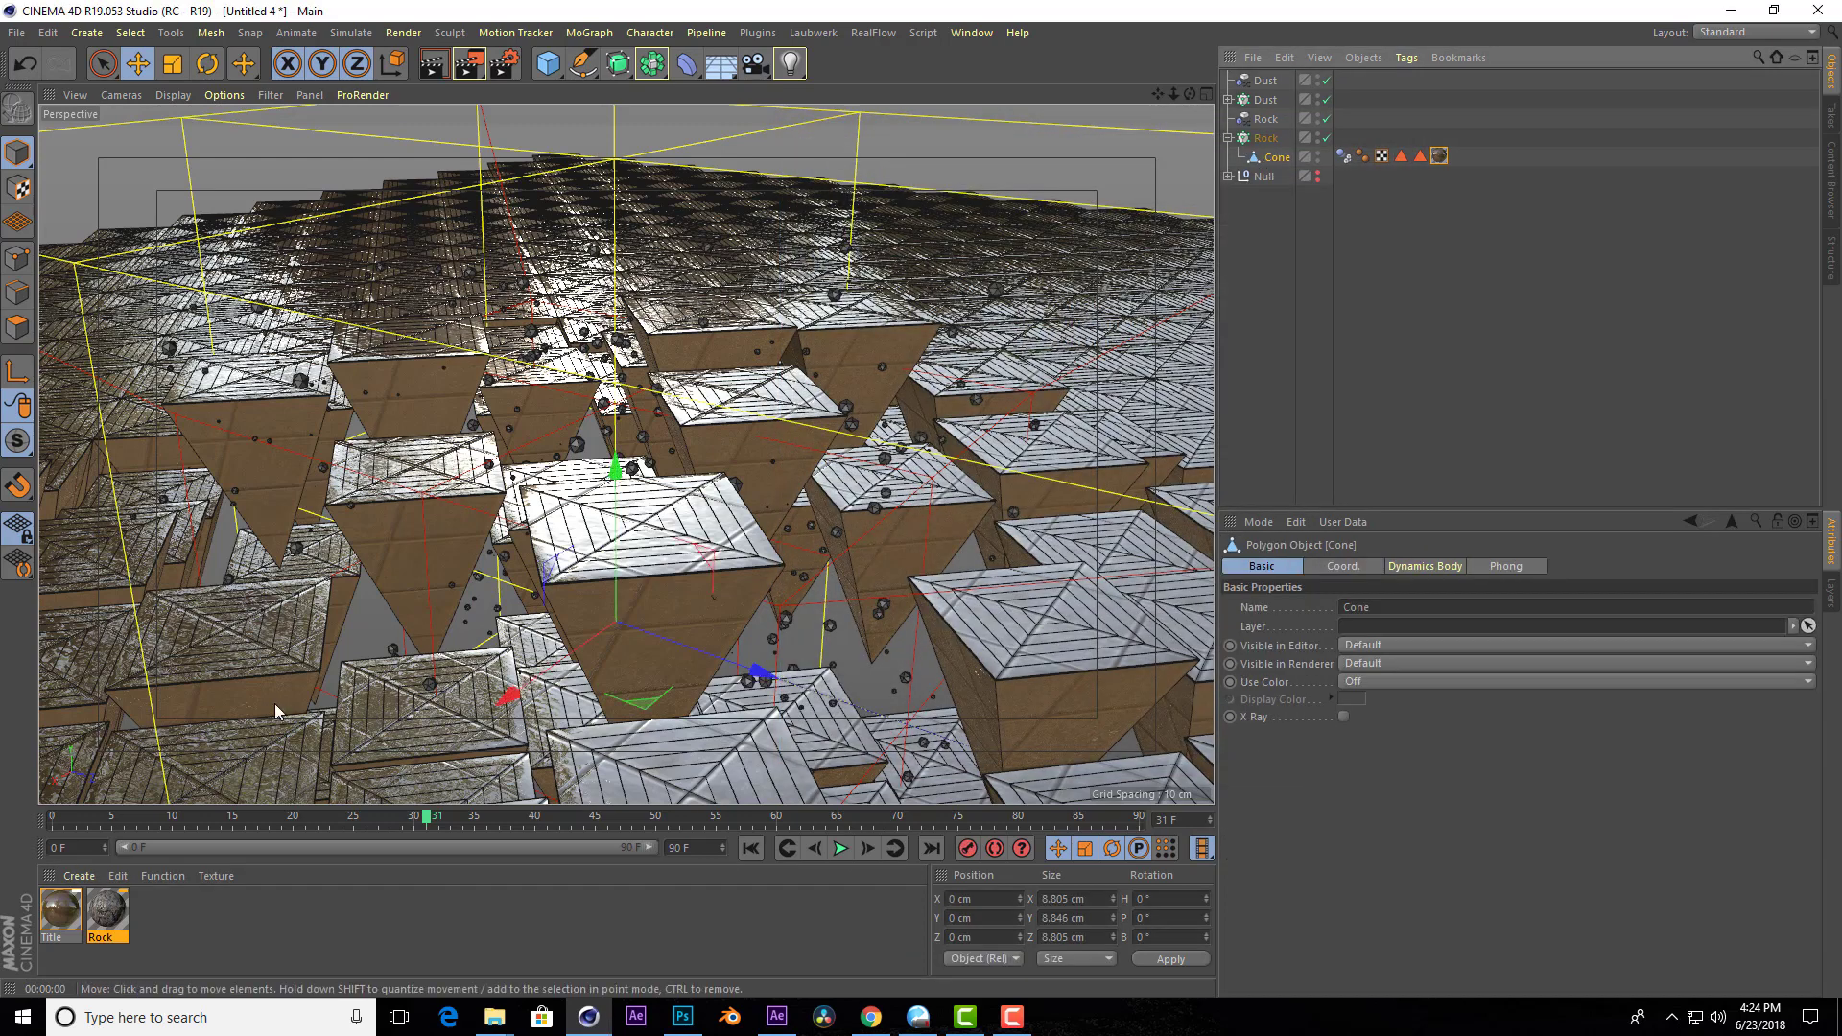
drag(108, 911, 1300, 162)
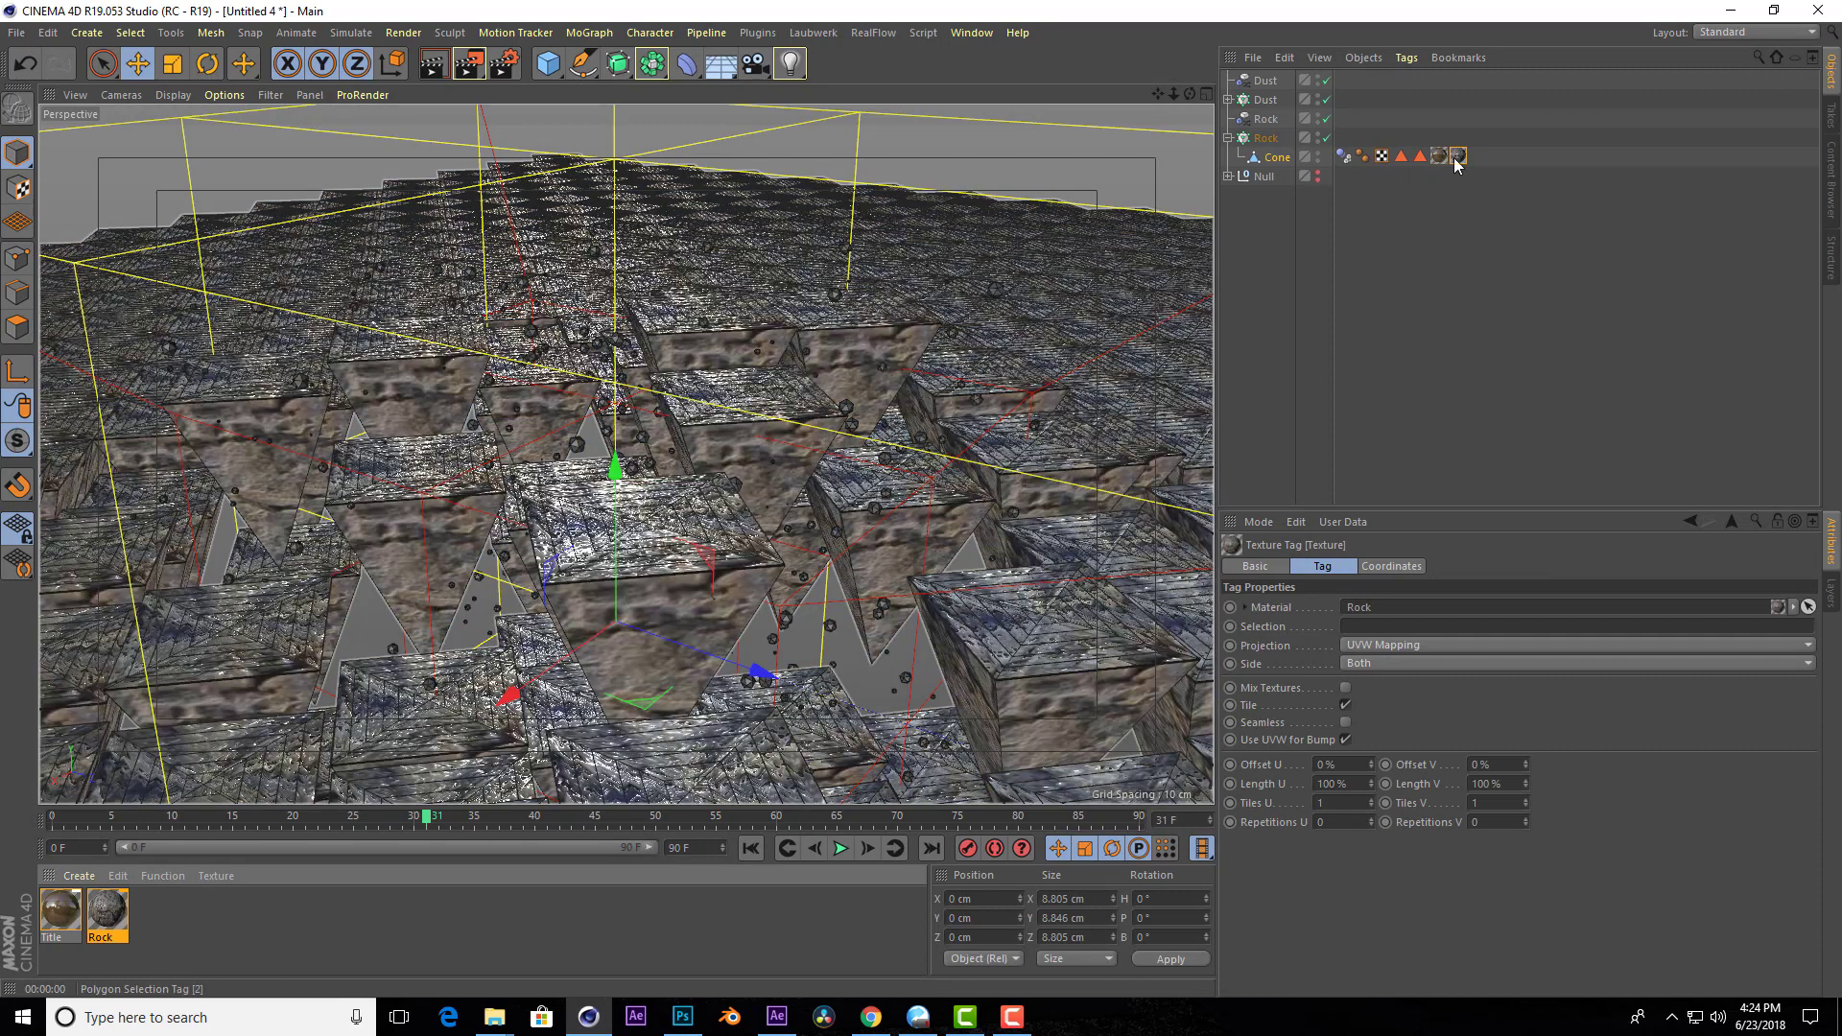
Restrict the Cone's Rock texture tag to Polygon Selection 2.
click(1401, 157)
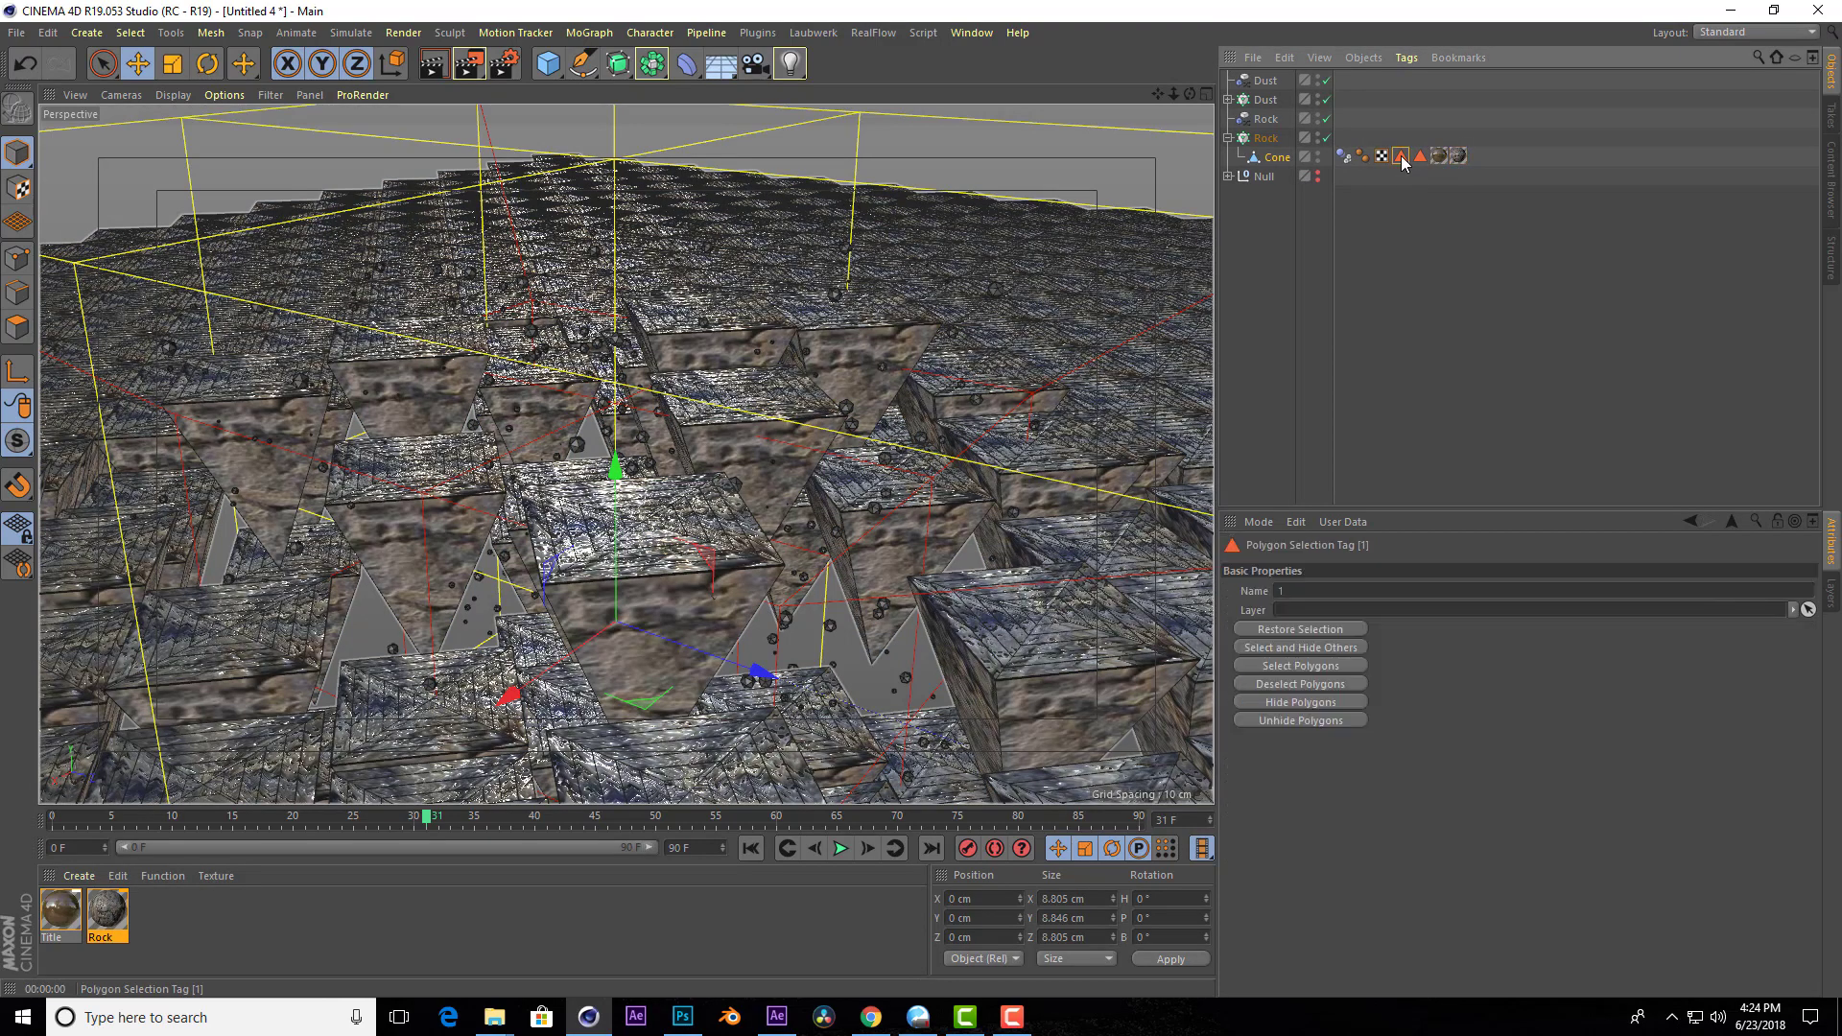
click(1418, 159)
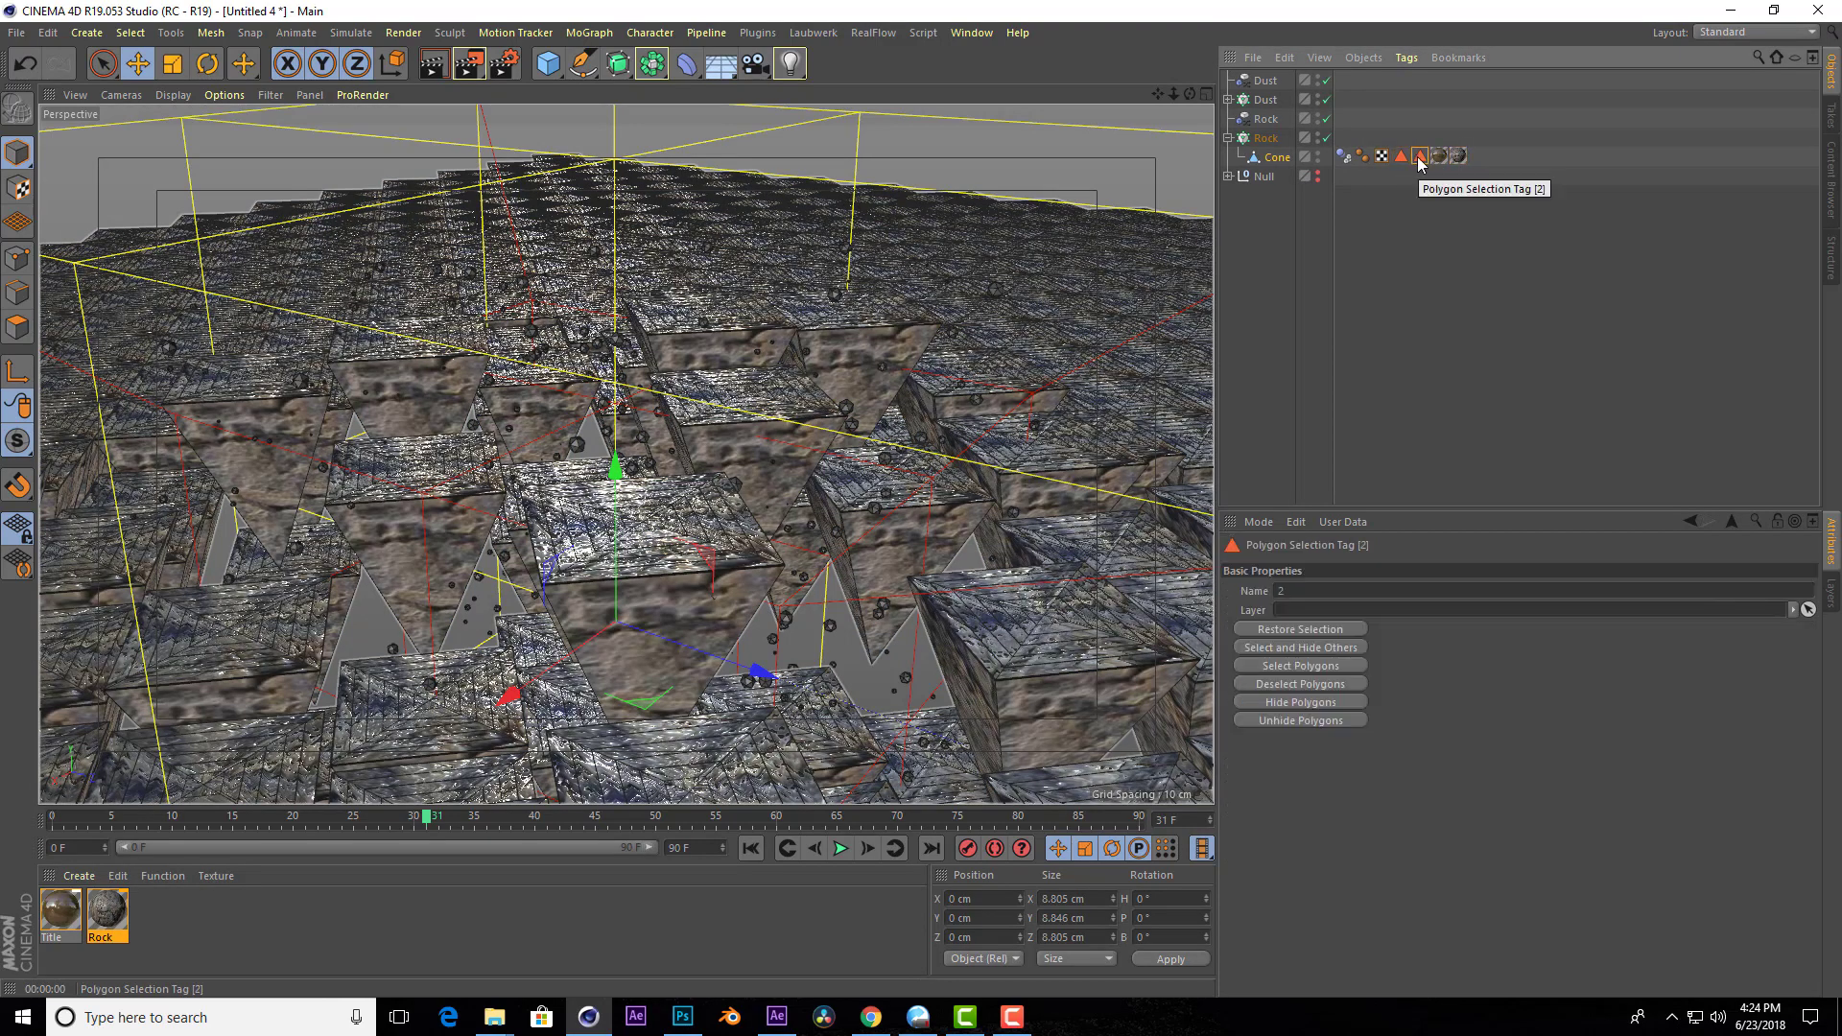
click(1440, 156)
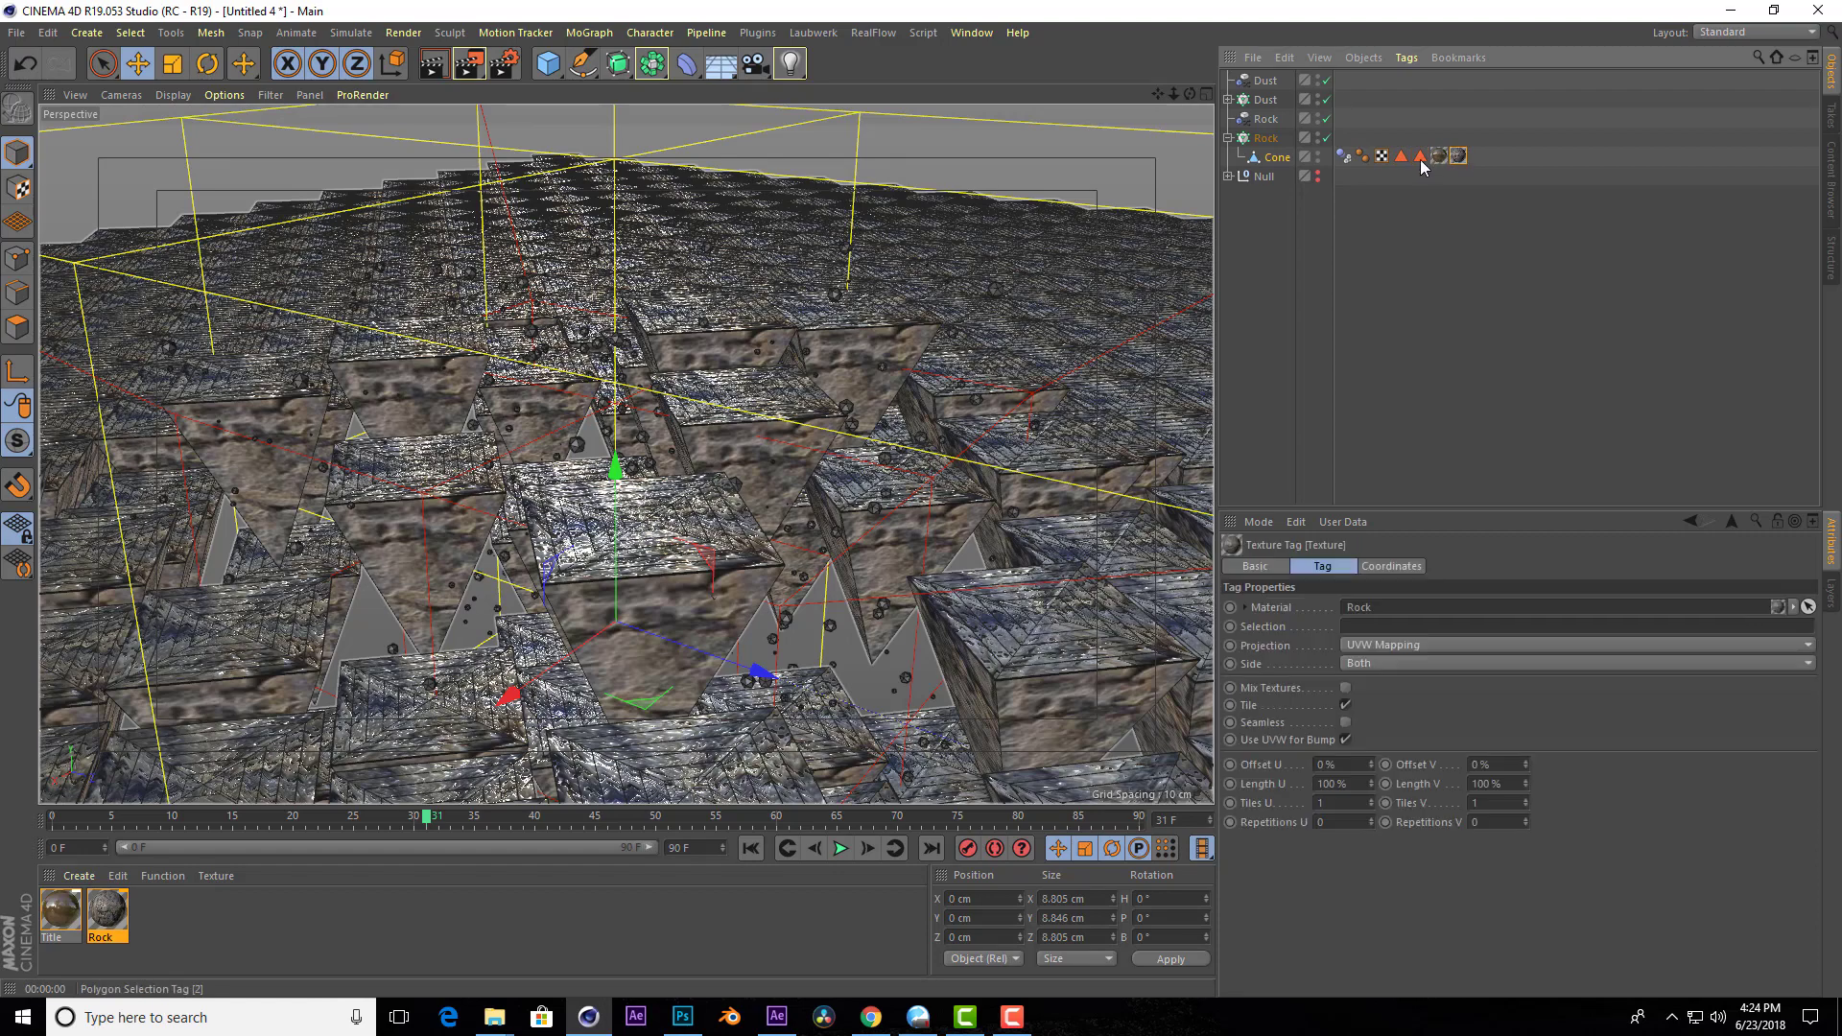
drag(1421, 156, 1372, 629)
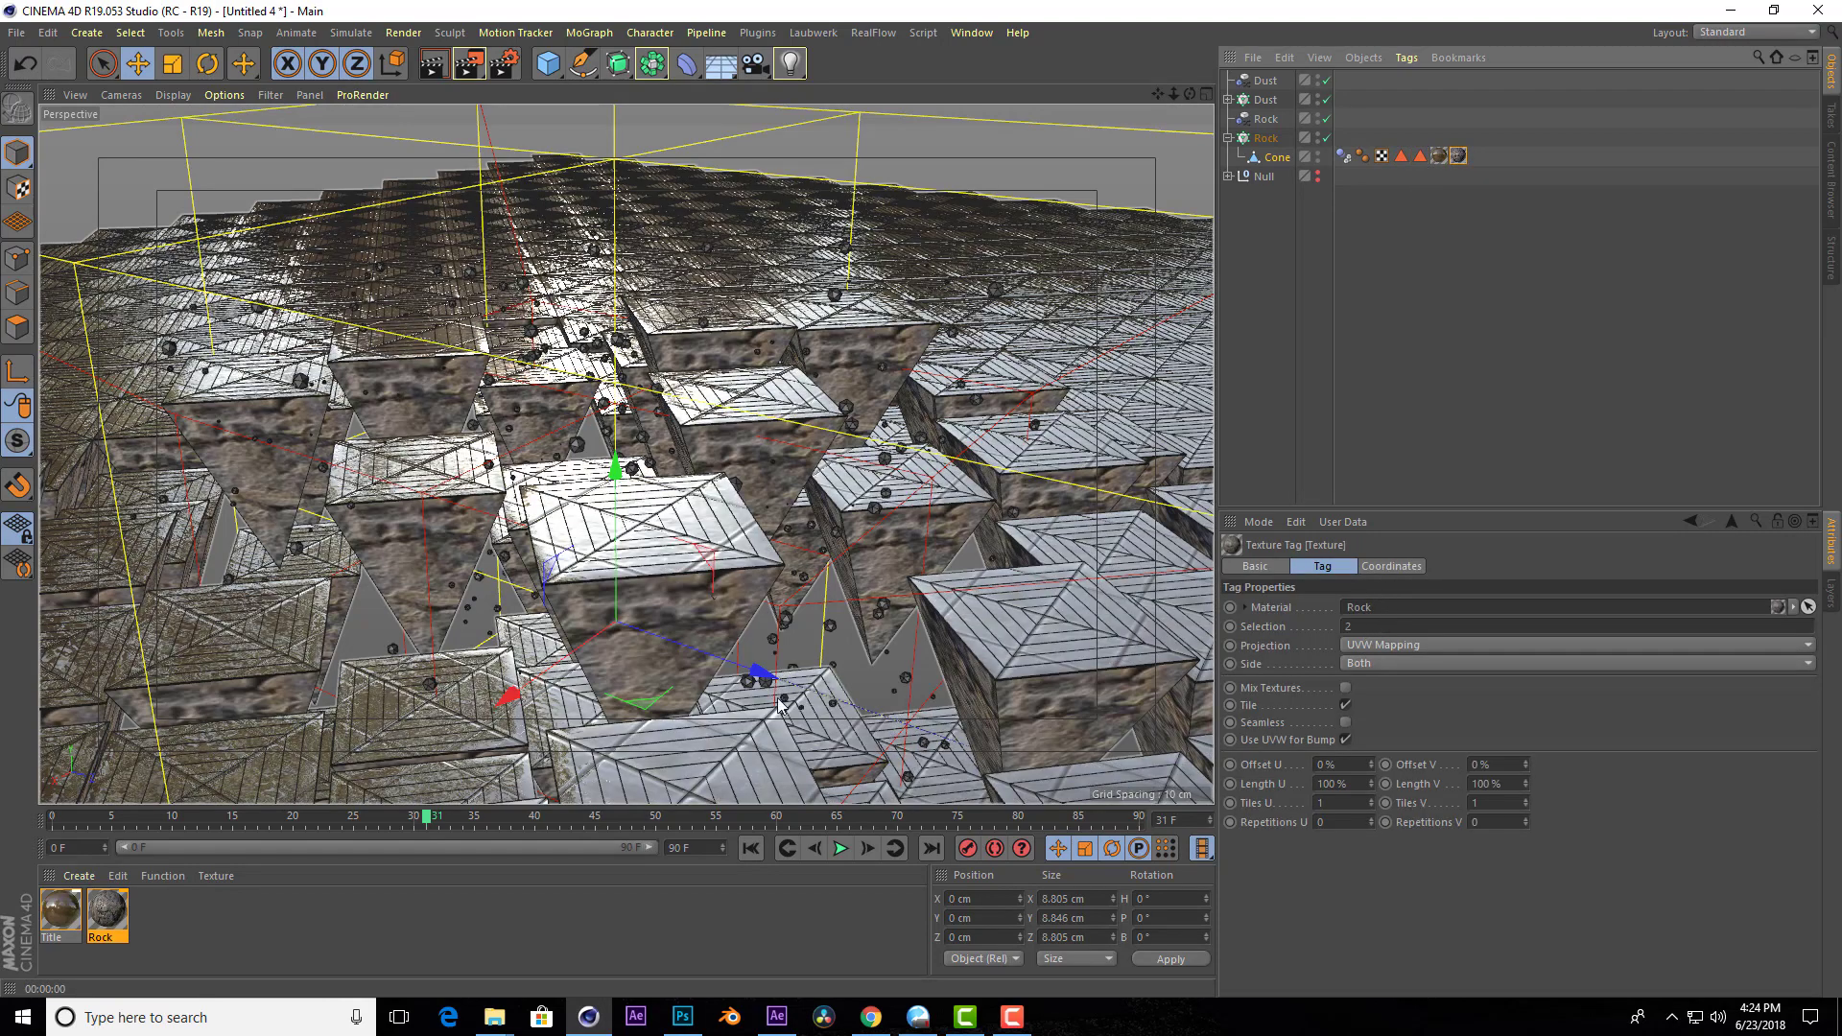
Orbit to a low angle across the rocks and render the view.
scroll(718, 674, up, 2)
scroll(718, 674, up, 2)
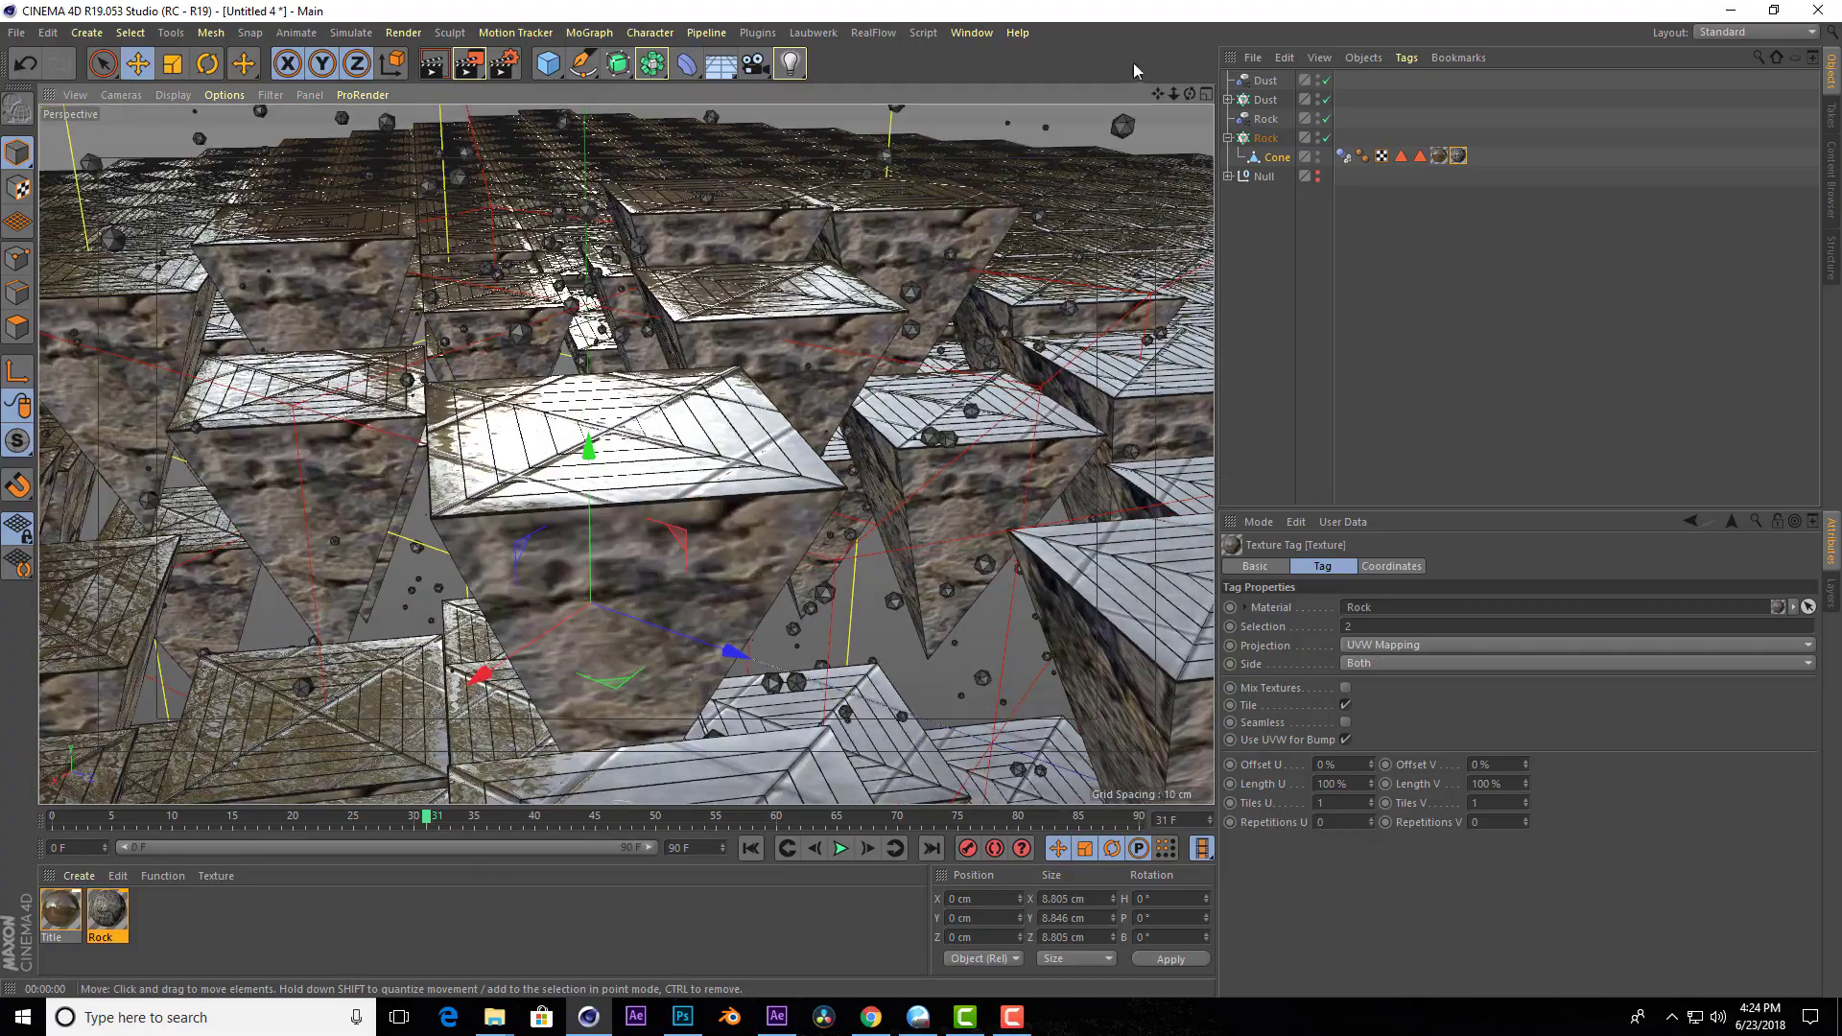
click(1353, 281)
drag(1189, 93, 1152, 134)
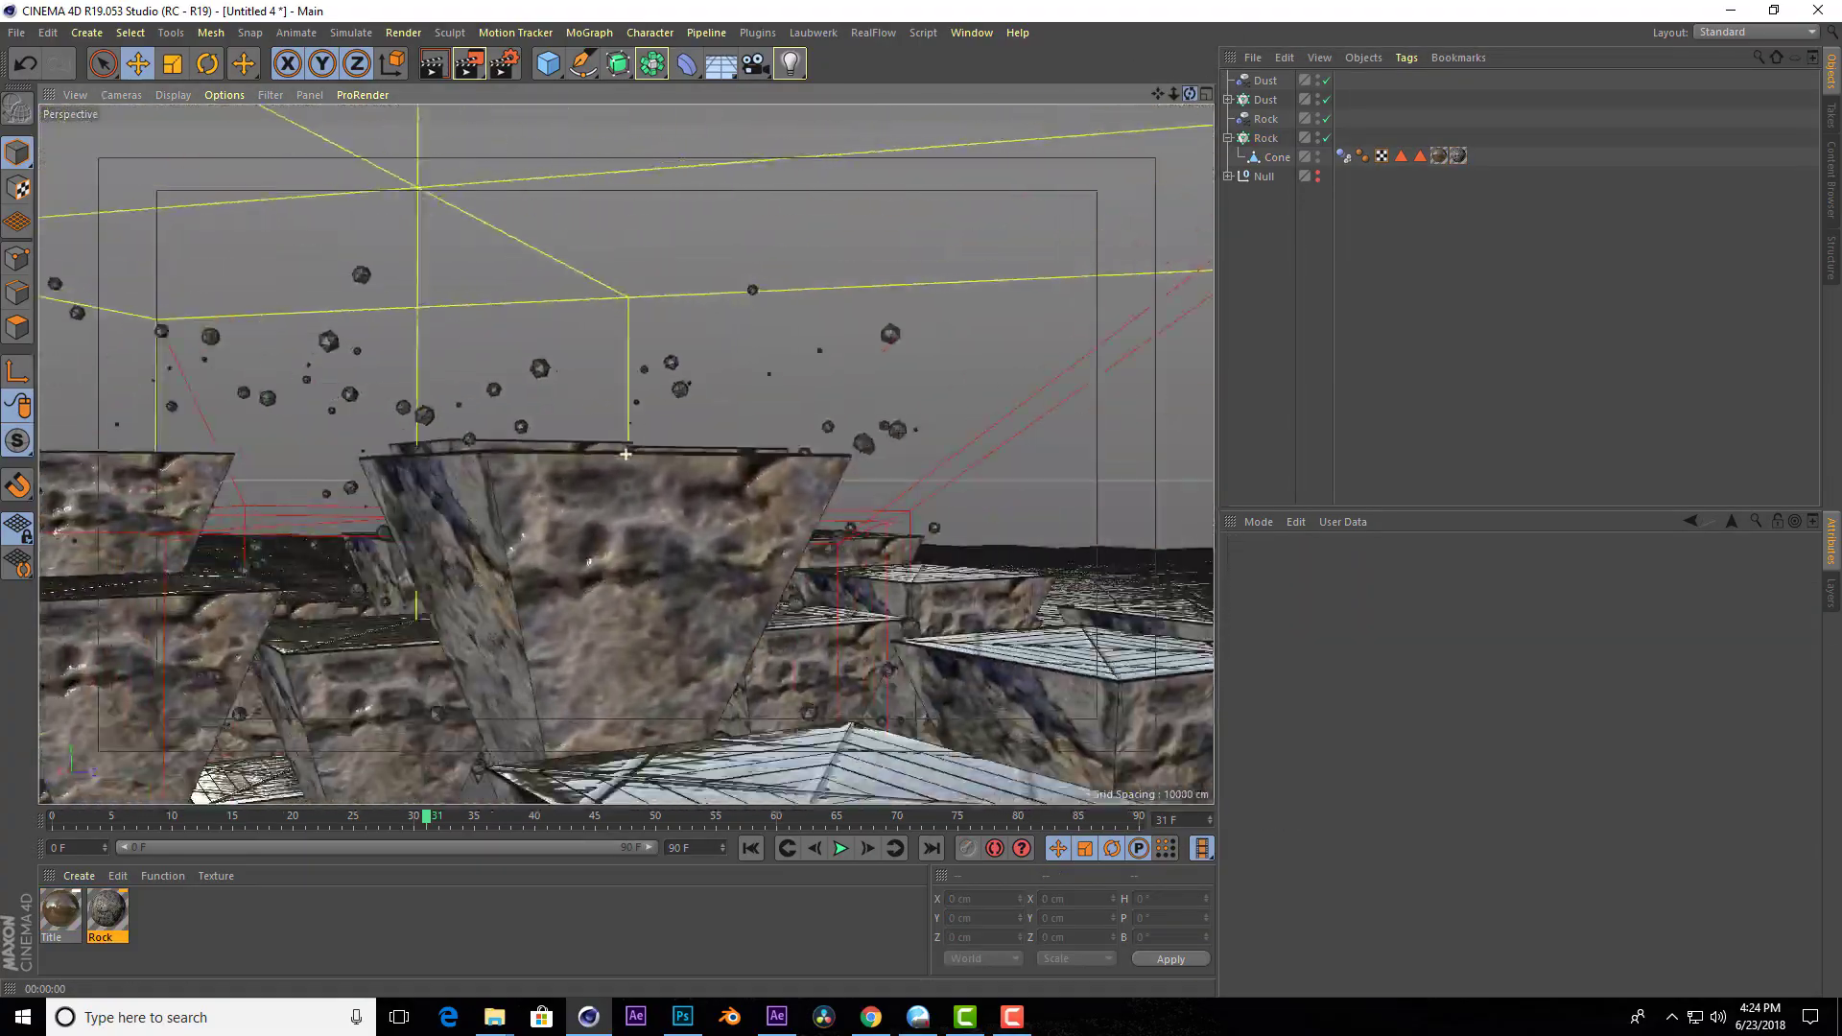
drag(626, 454, 839, 189)
click(432, 64)
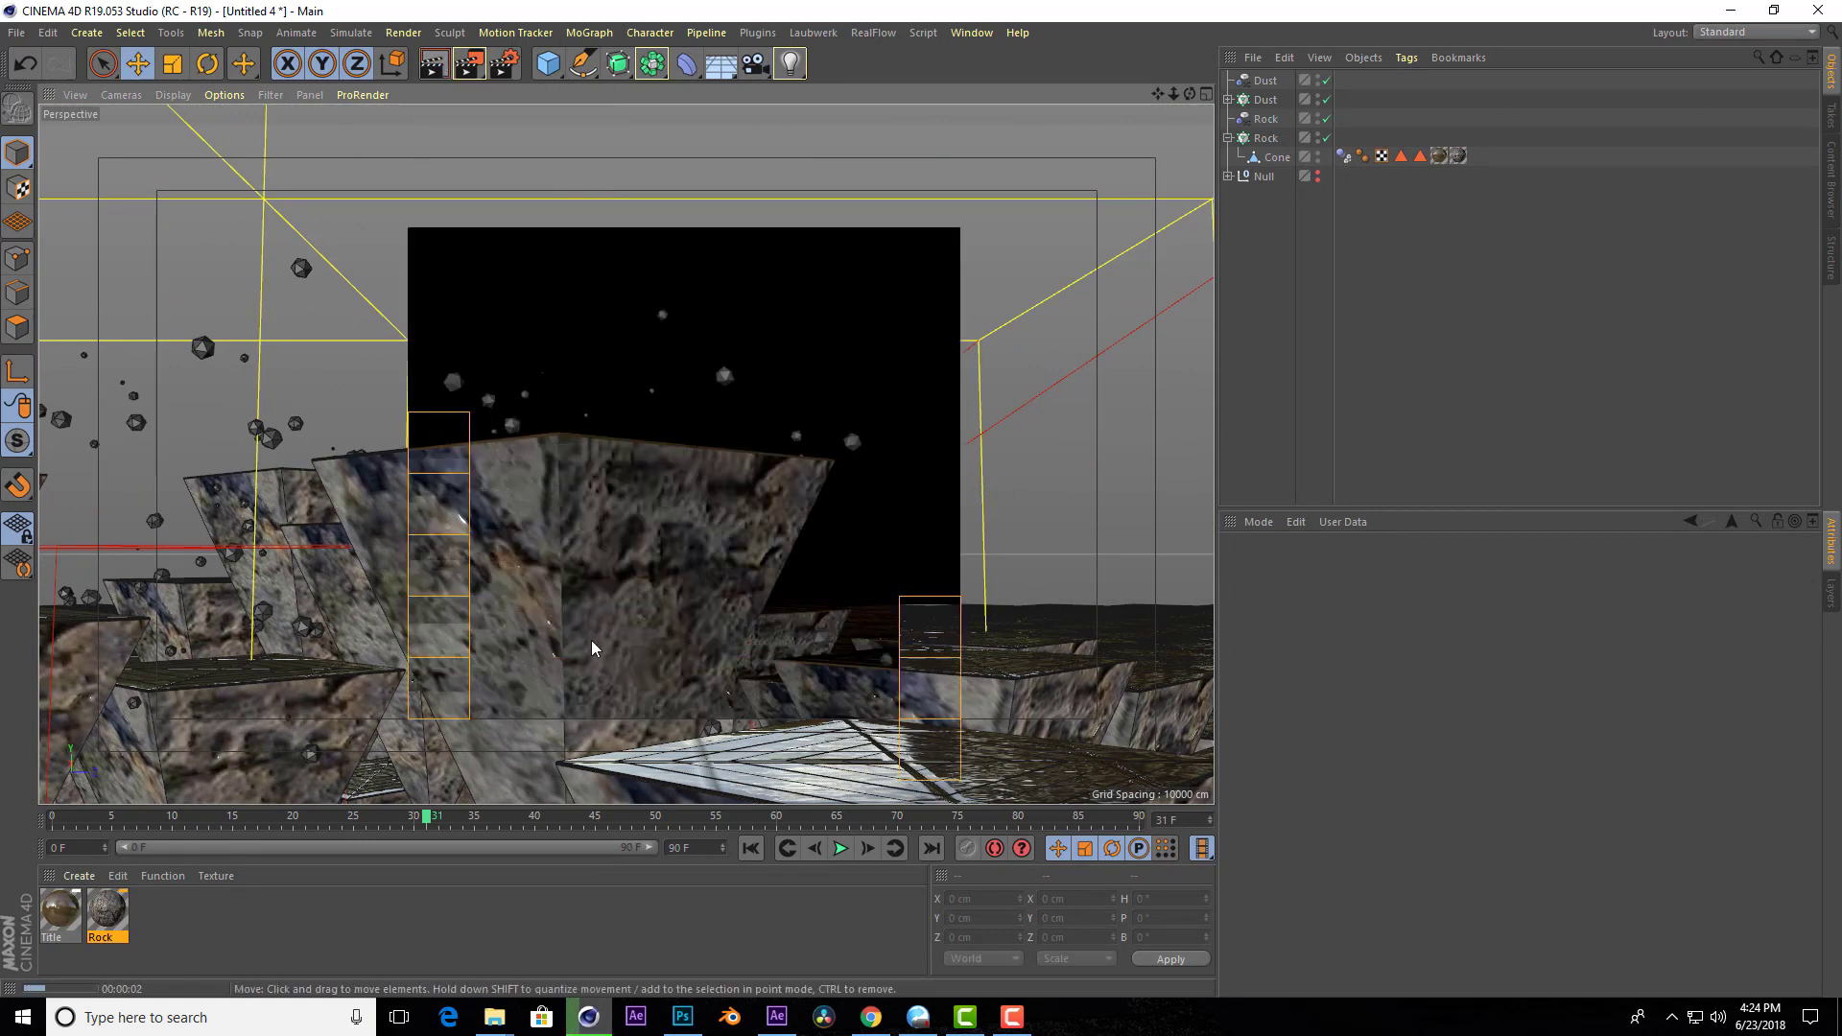
Set the Rock texture tag to Cubic projection with Length U 10%, then render.
click(1459, 155)
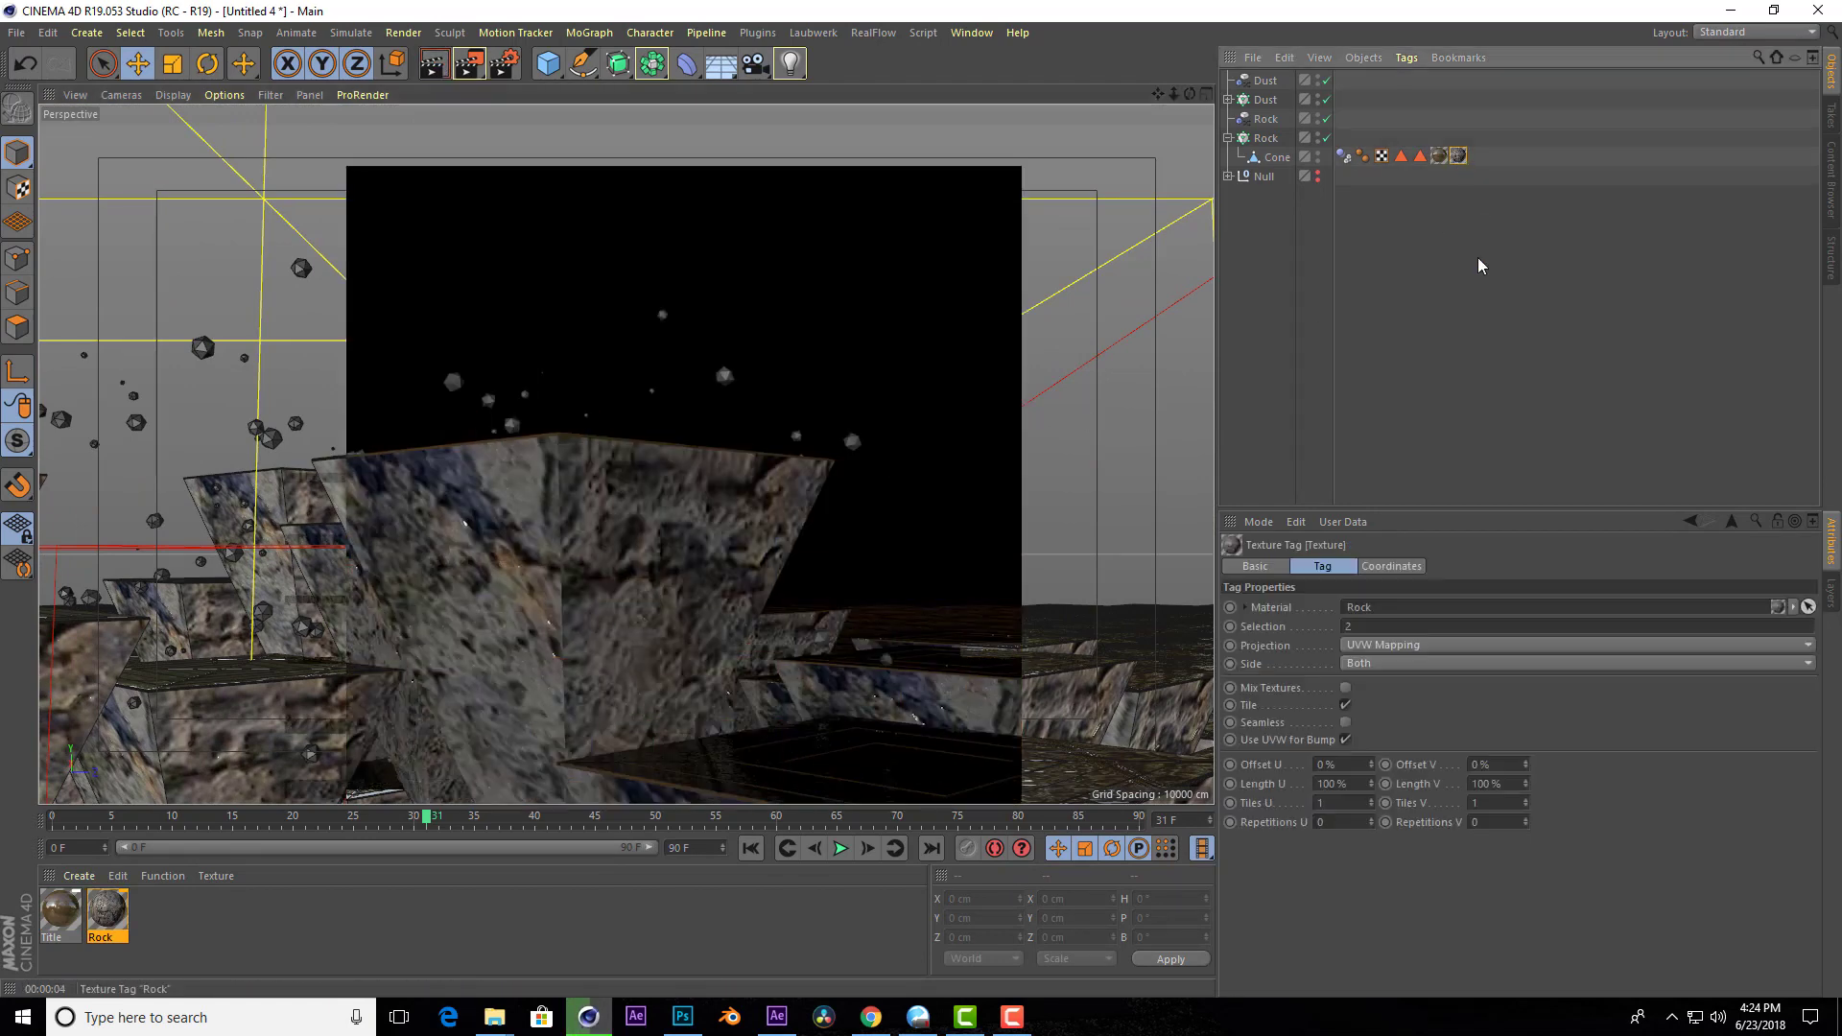
click(1378, 646)
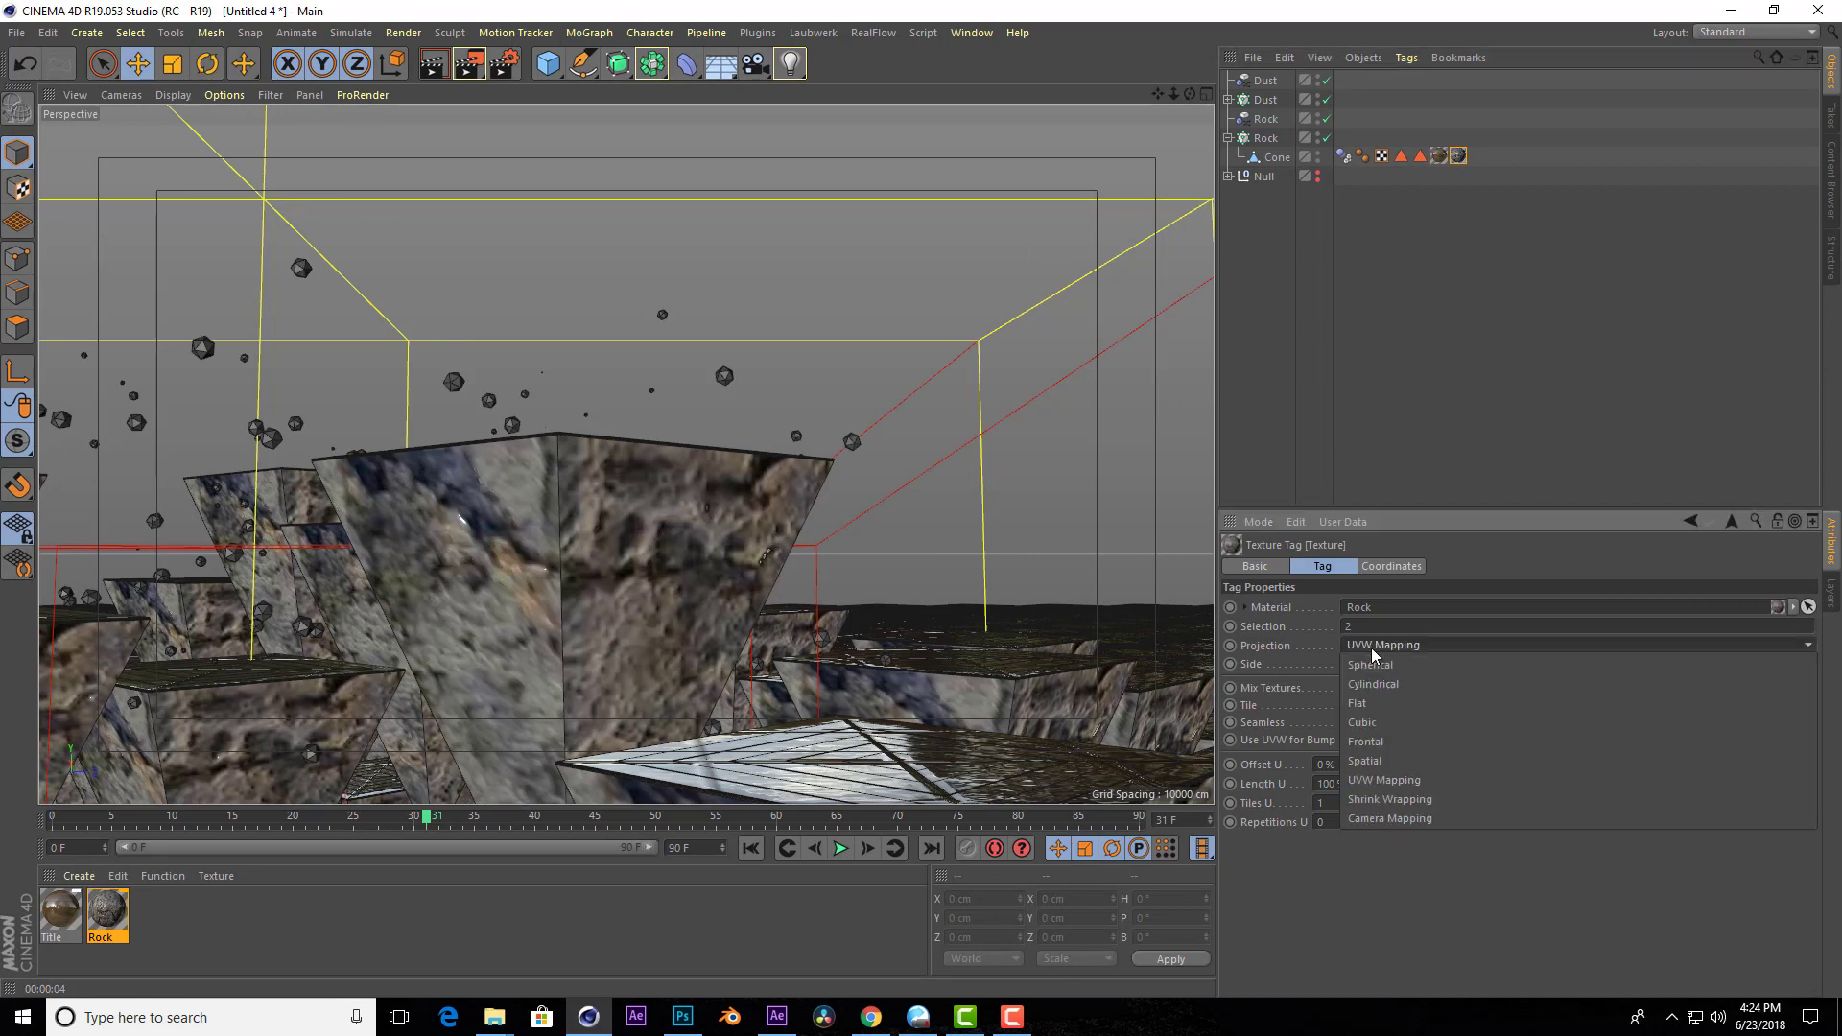
click(1380, 721)
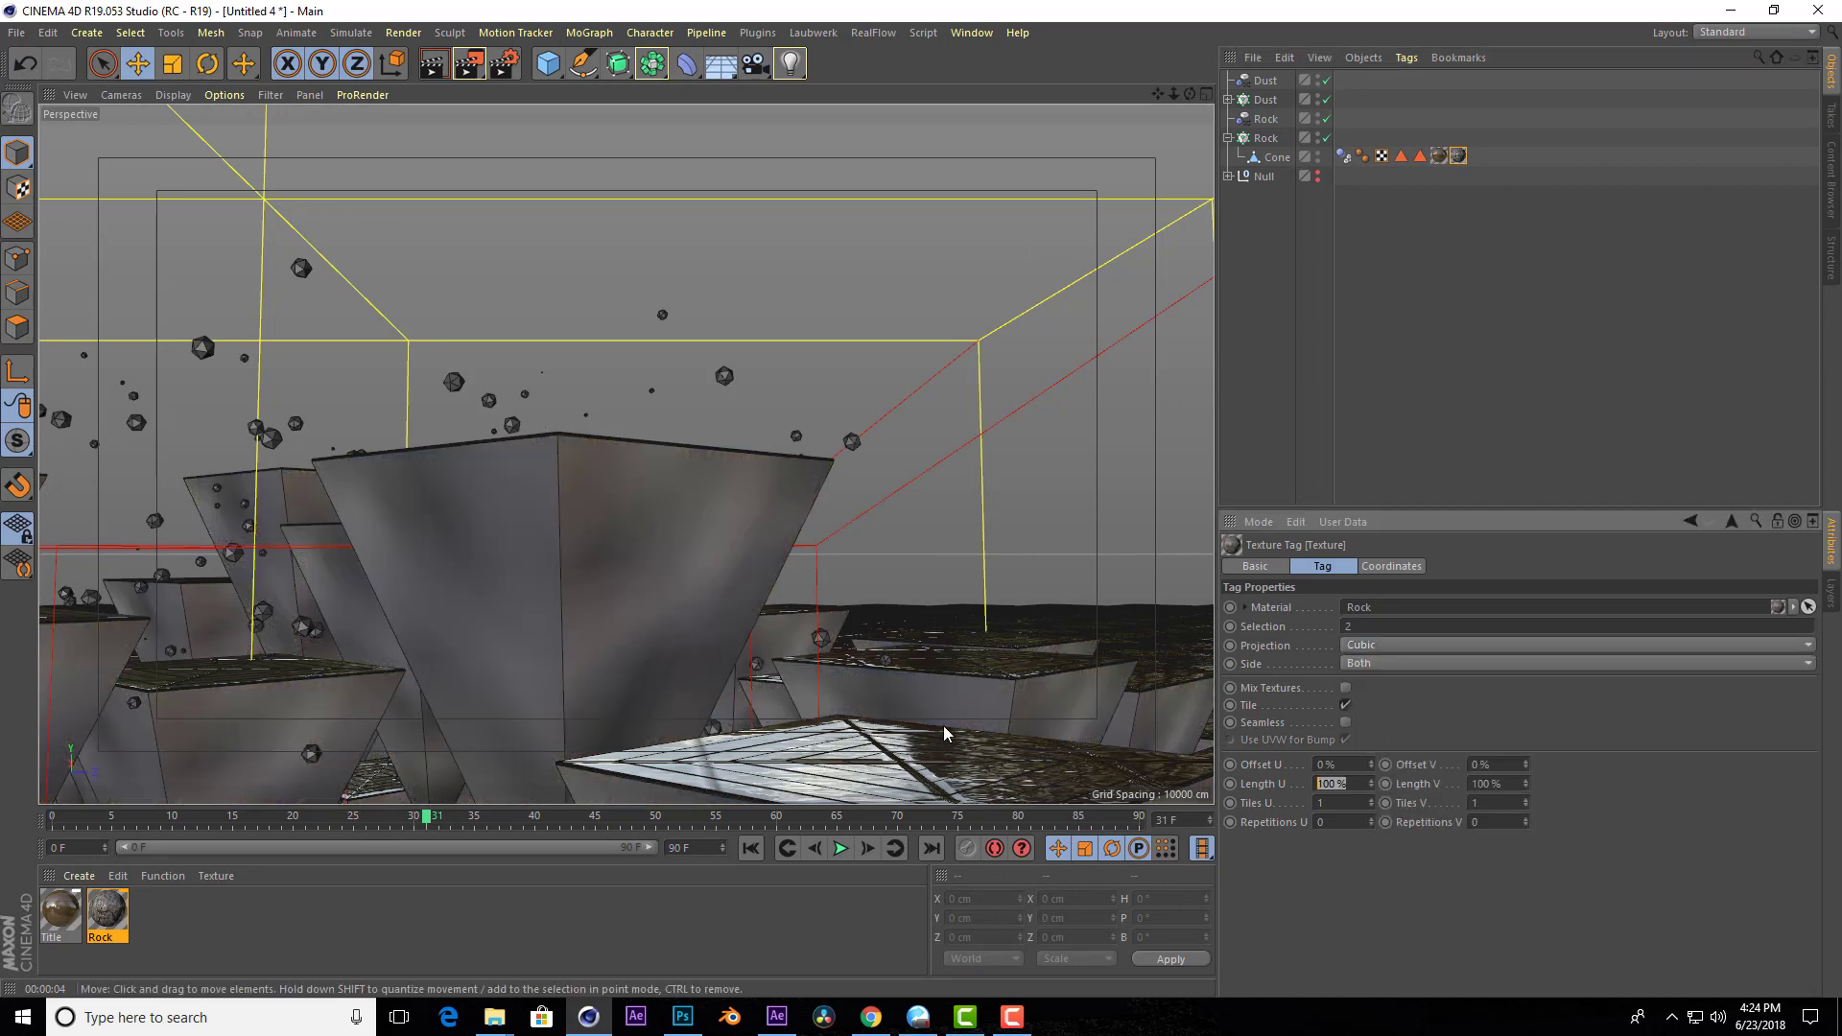
text(10)
key(Tab)
text(10)
key(Tab)
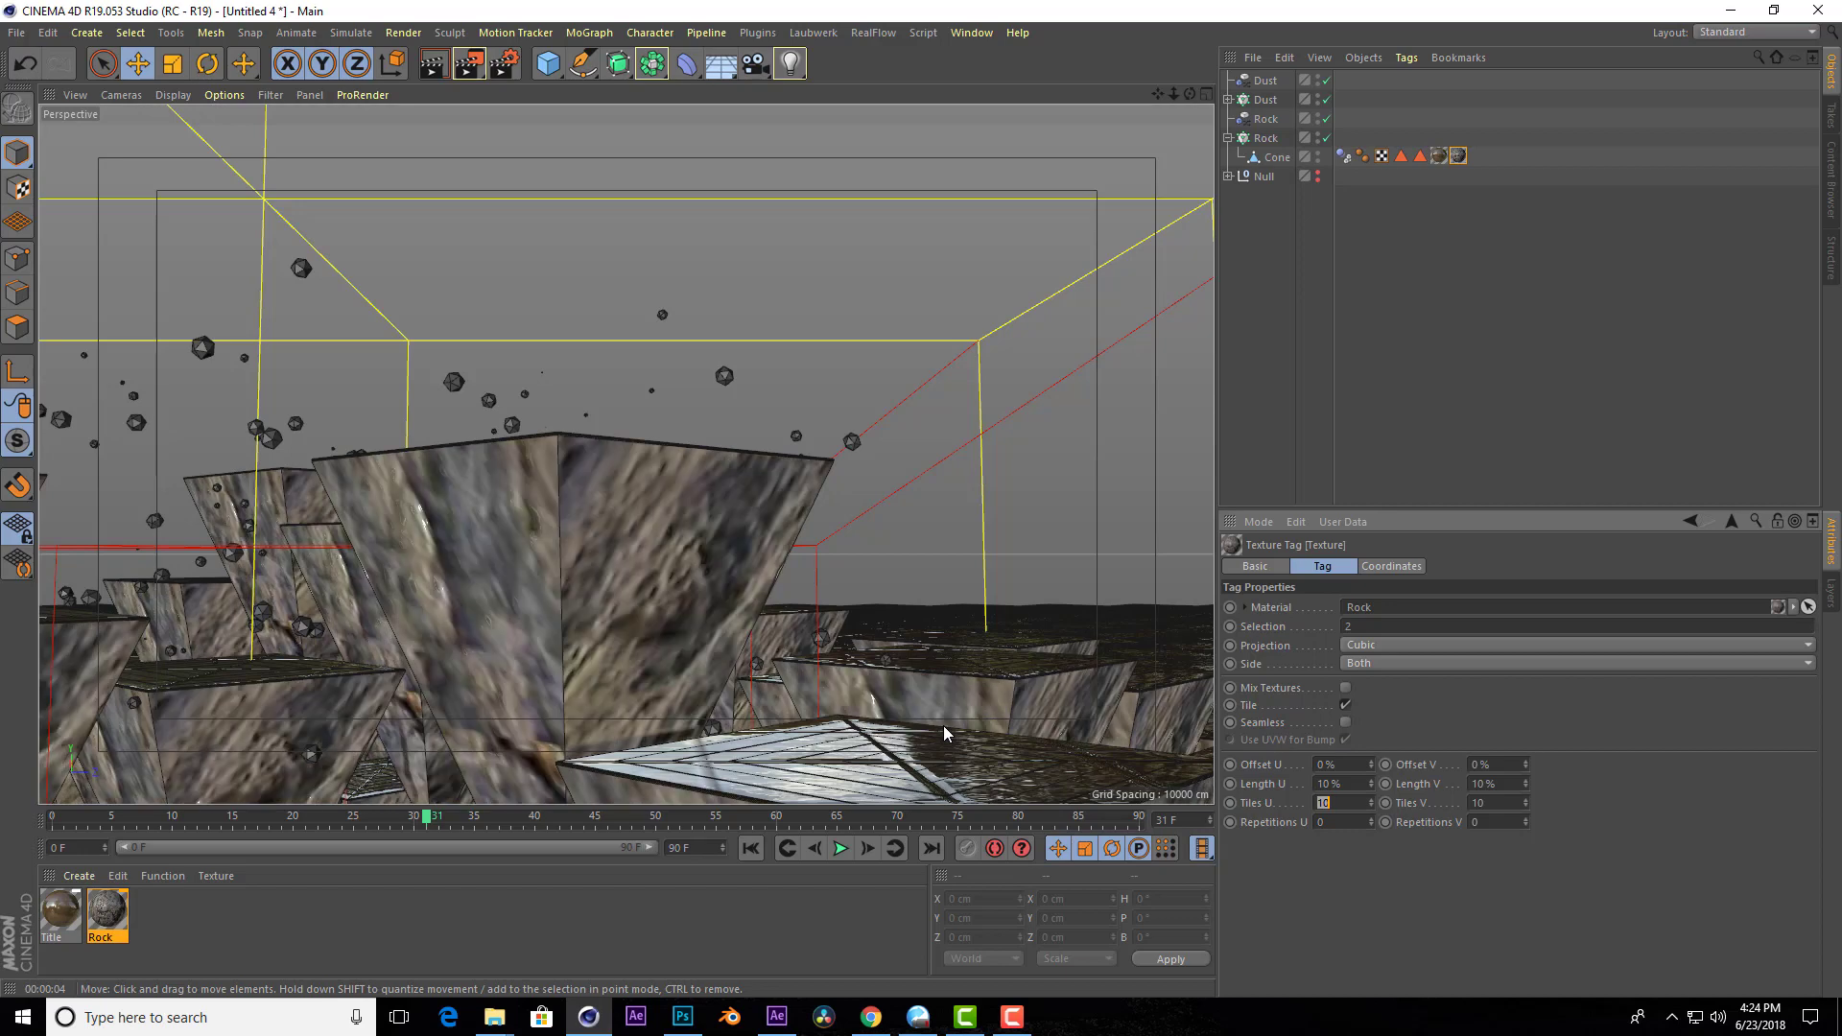
click(431, 65)
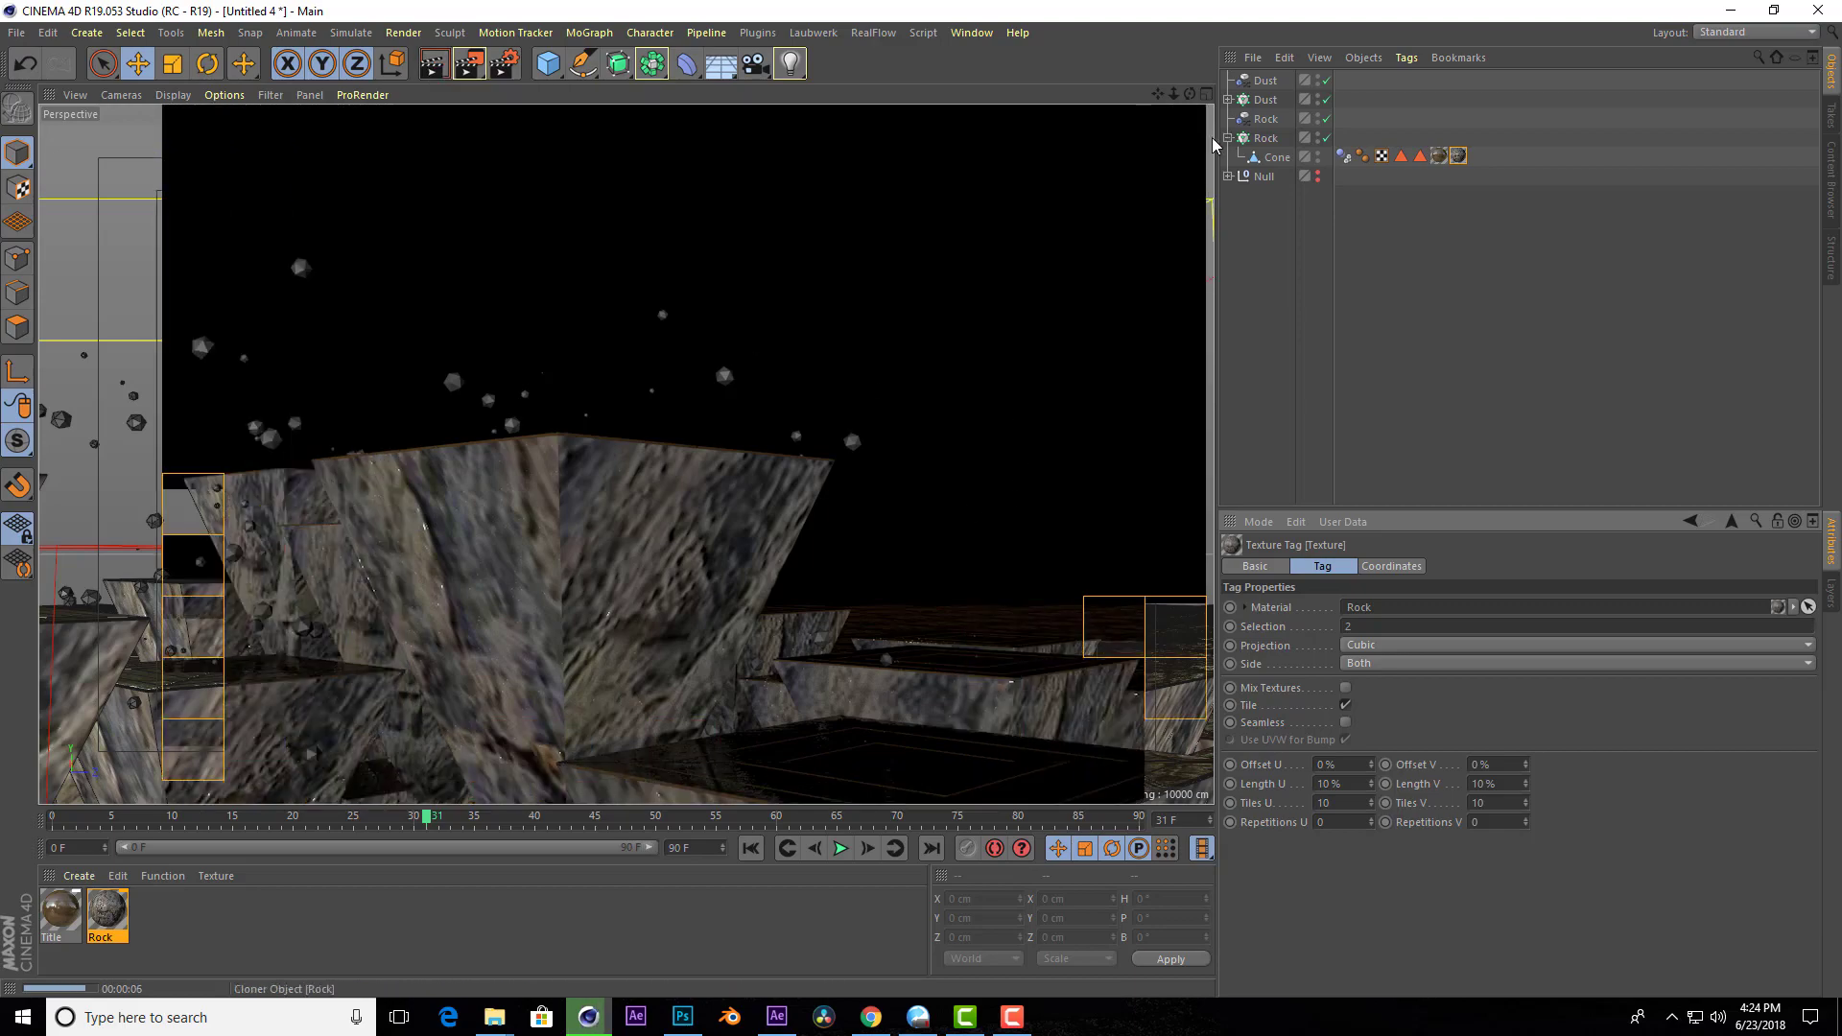
Change the Rock texture's Length V to 5%.
drag(1190, 94, 1192, 97)
drag(1525, 802, 1526, 782)
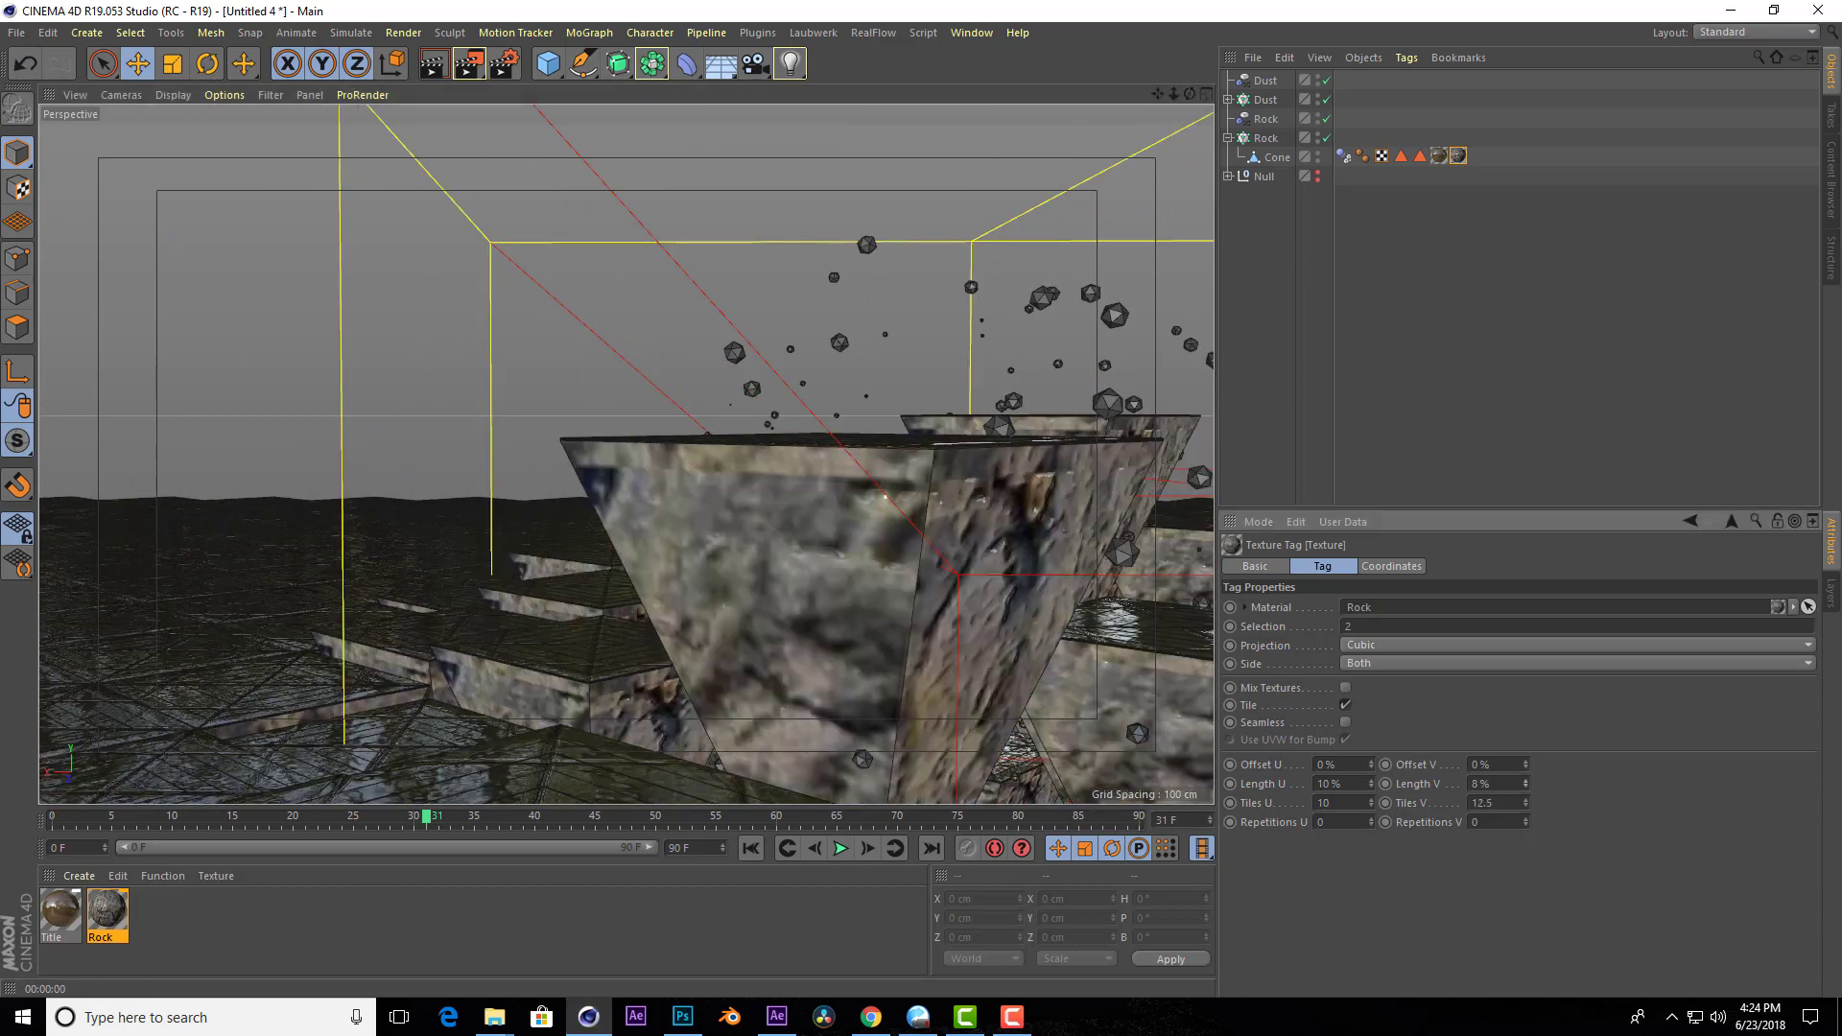
key(ctrl+z)
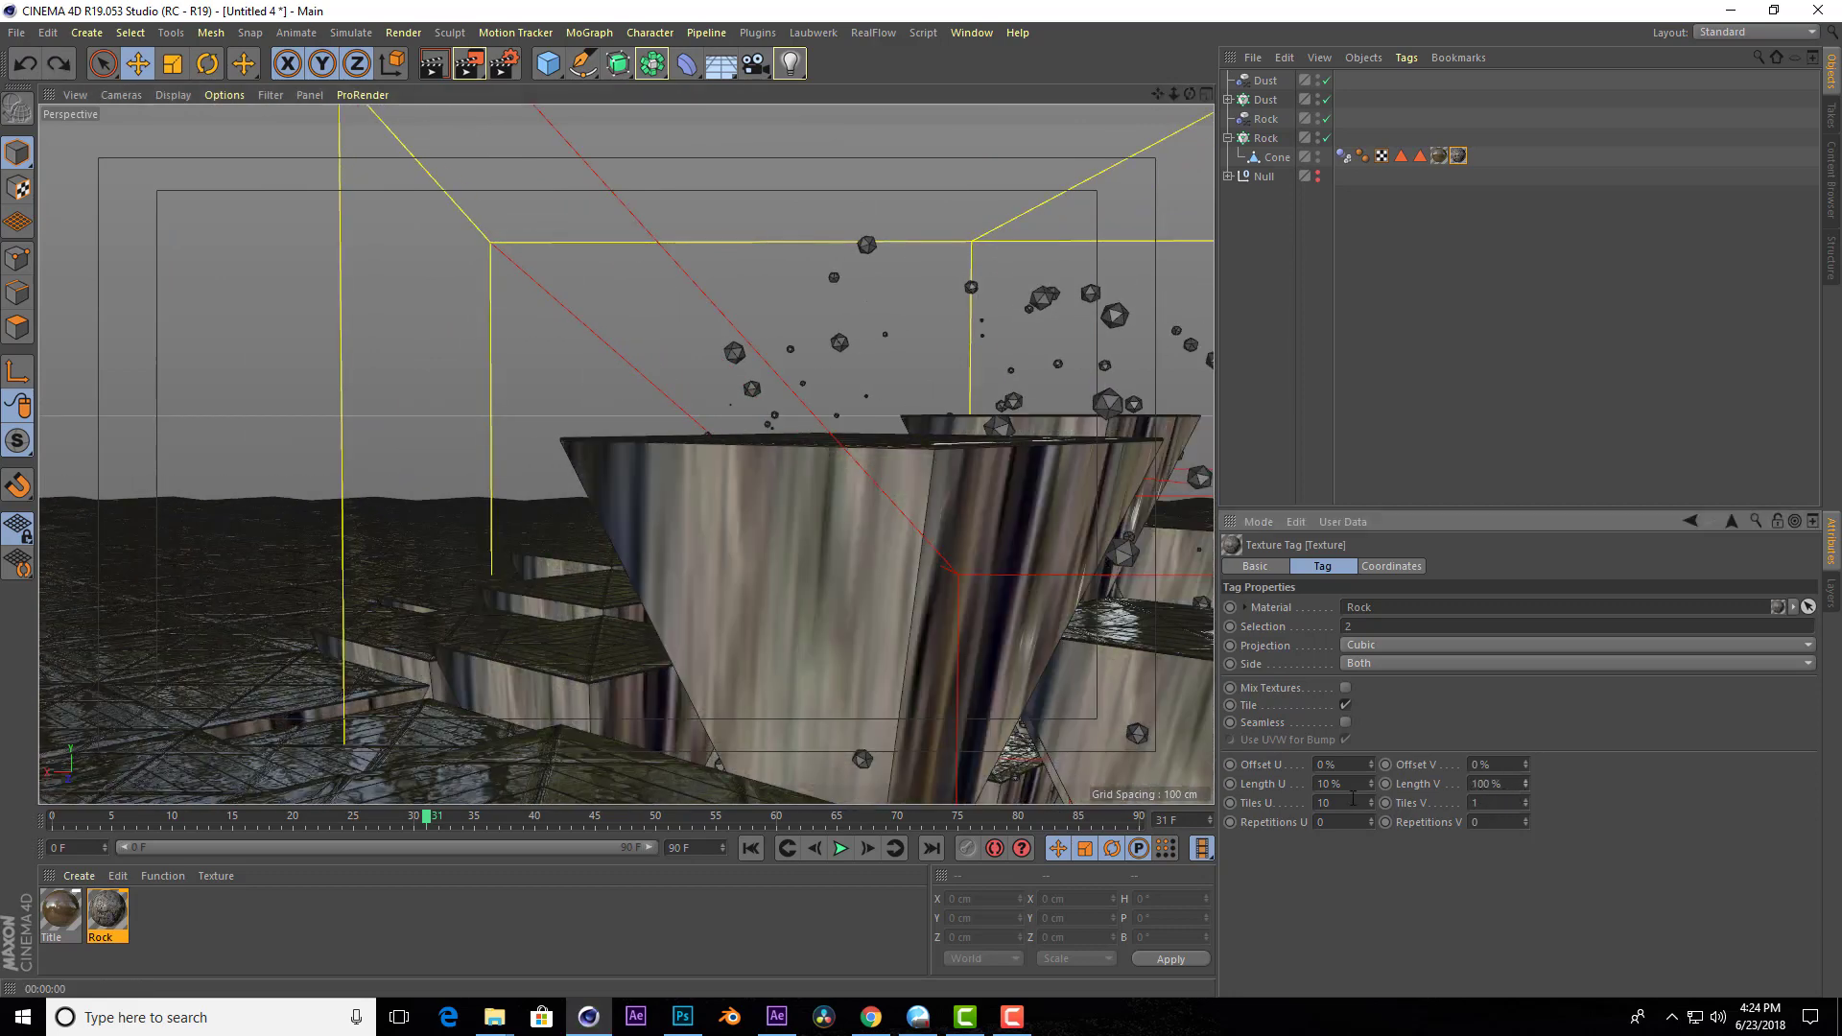
double_click(1488, 783)
text(5)
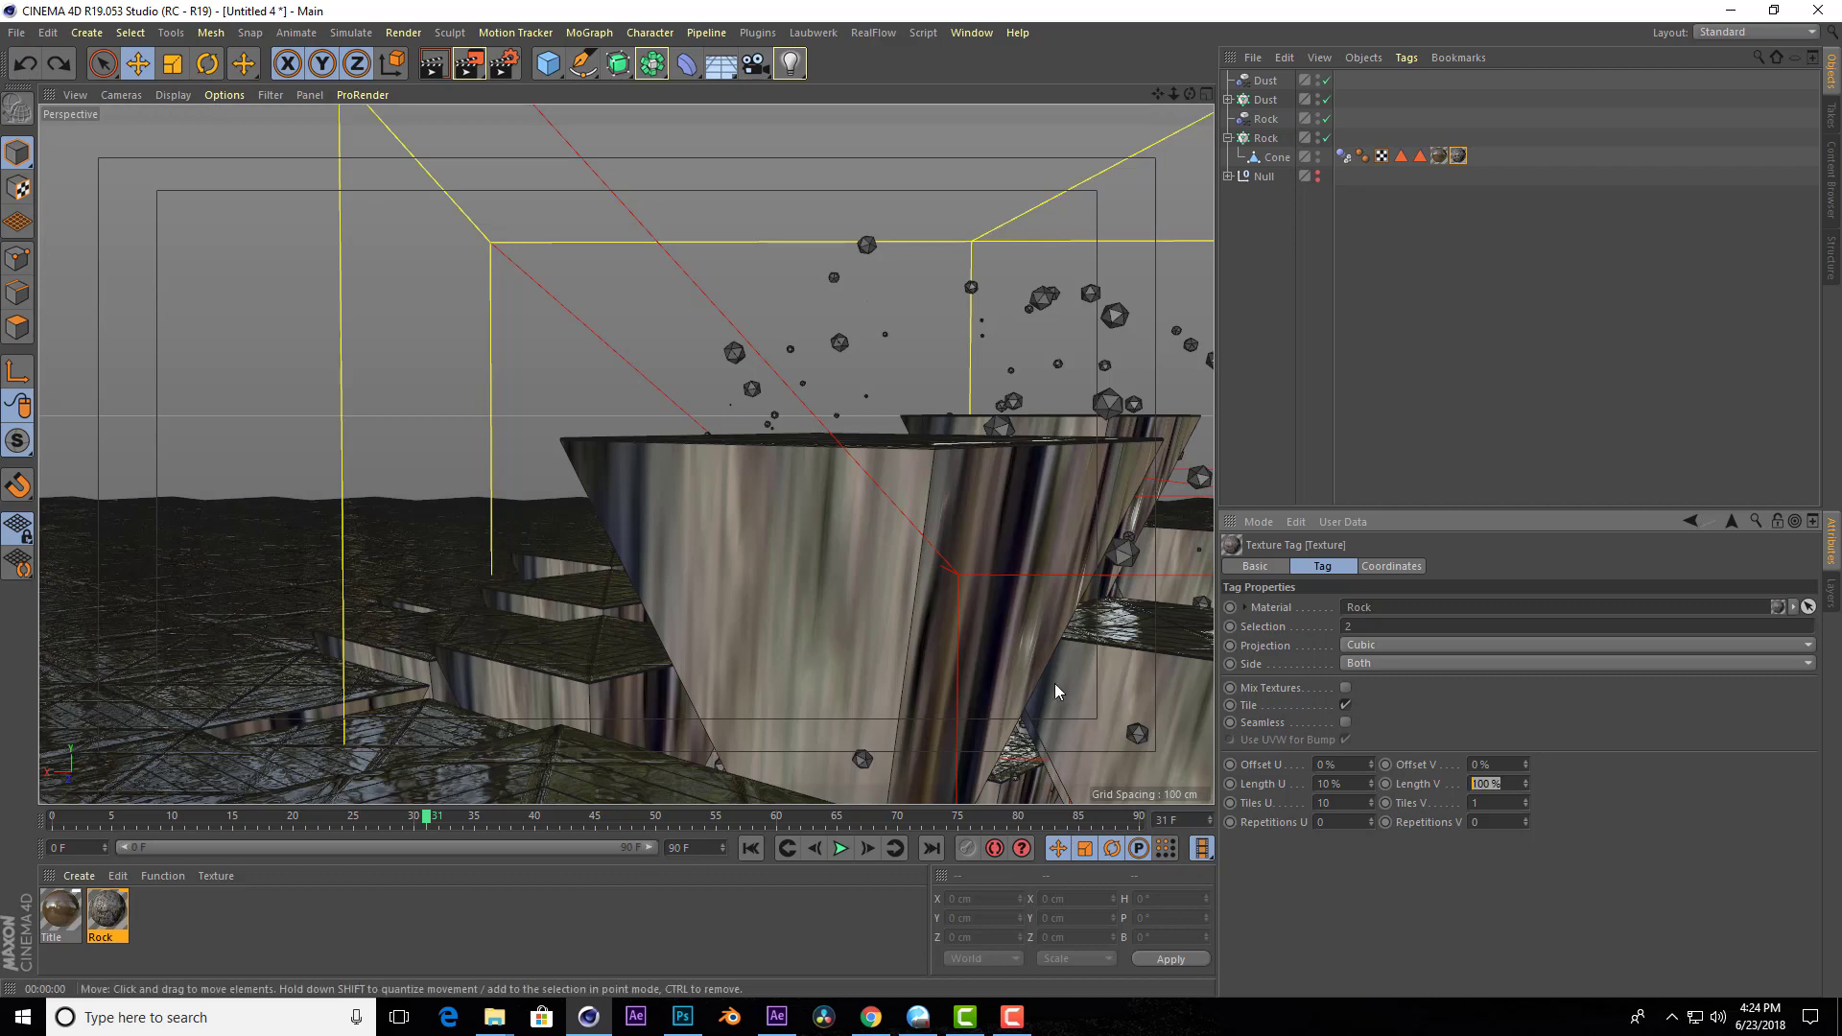
key(Return)
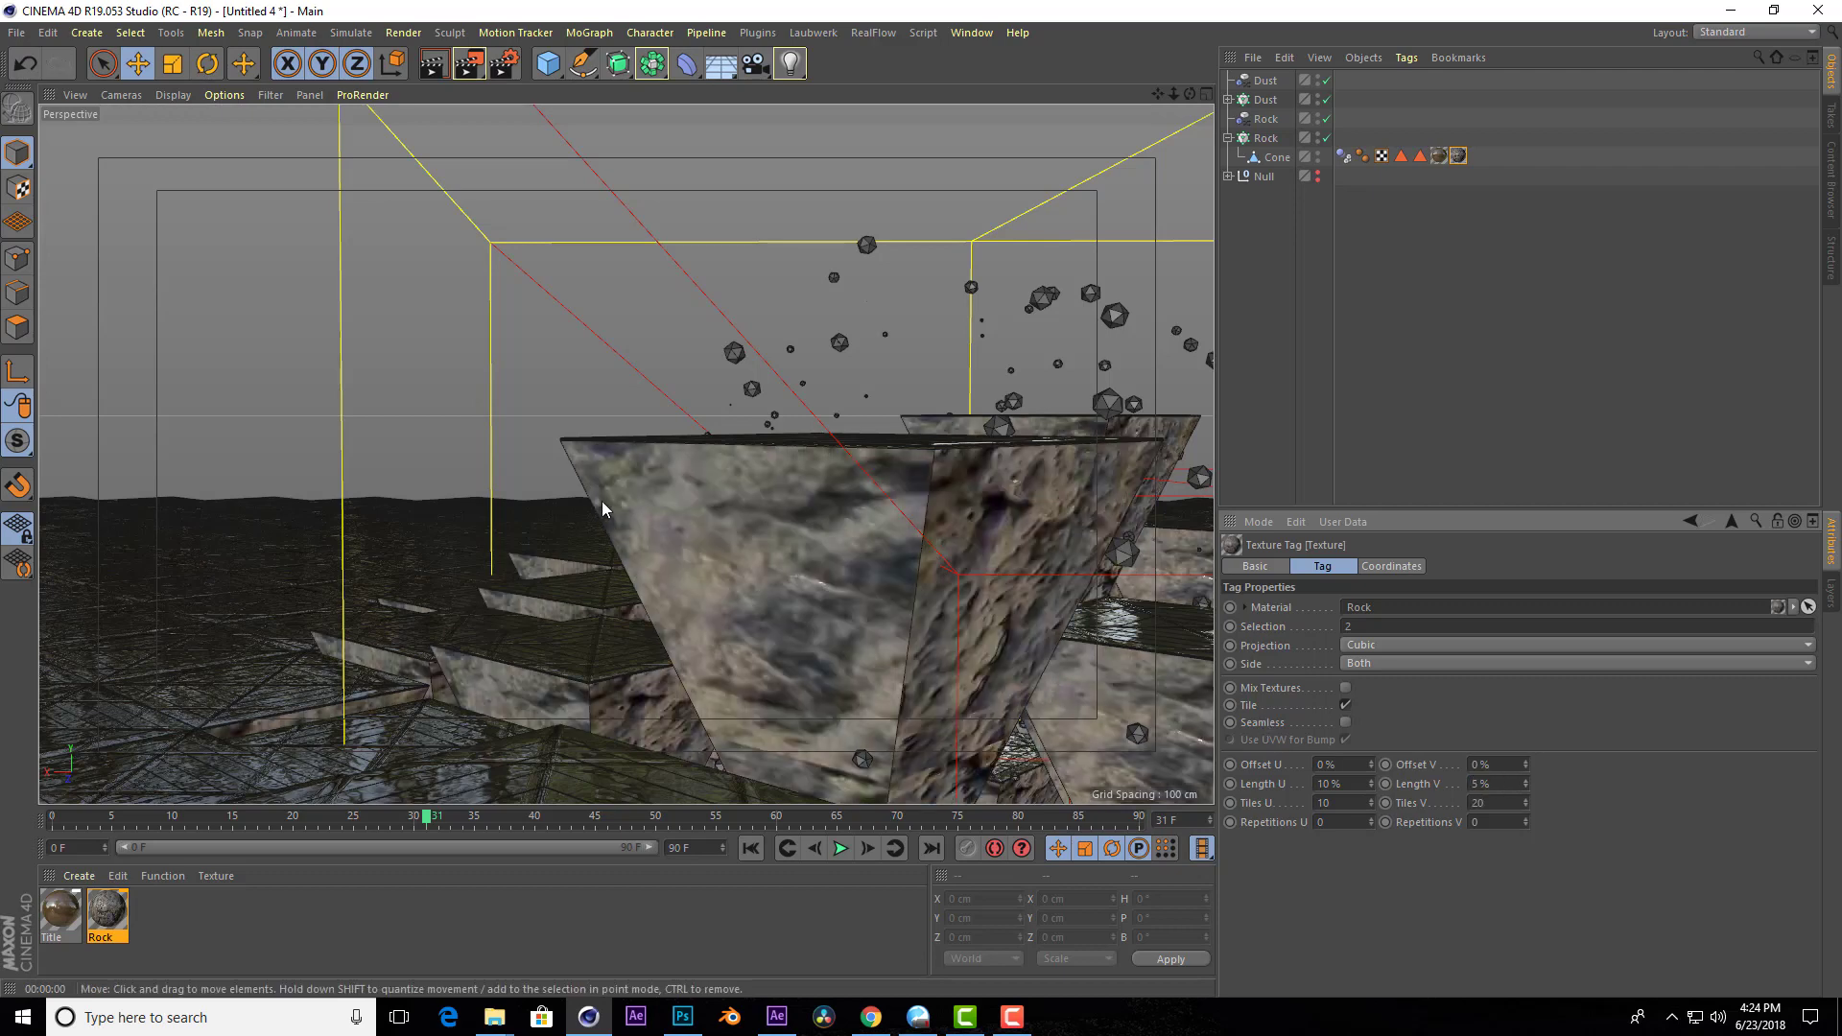
Orbit around the whole rock array and render the retextured rocks.
scroll(601, 501, down, 5)
scroll(550, 499, down, 3)
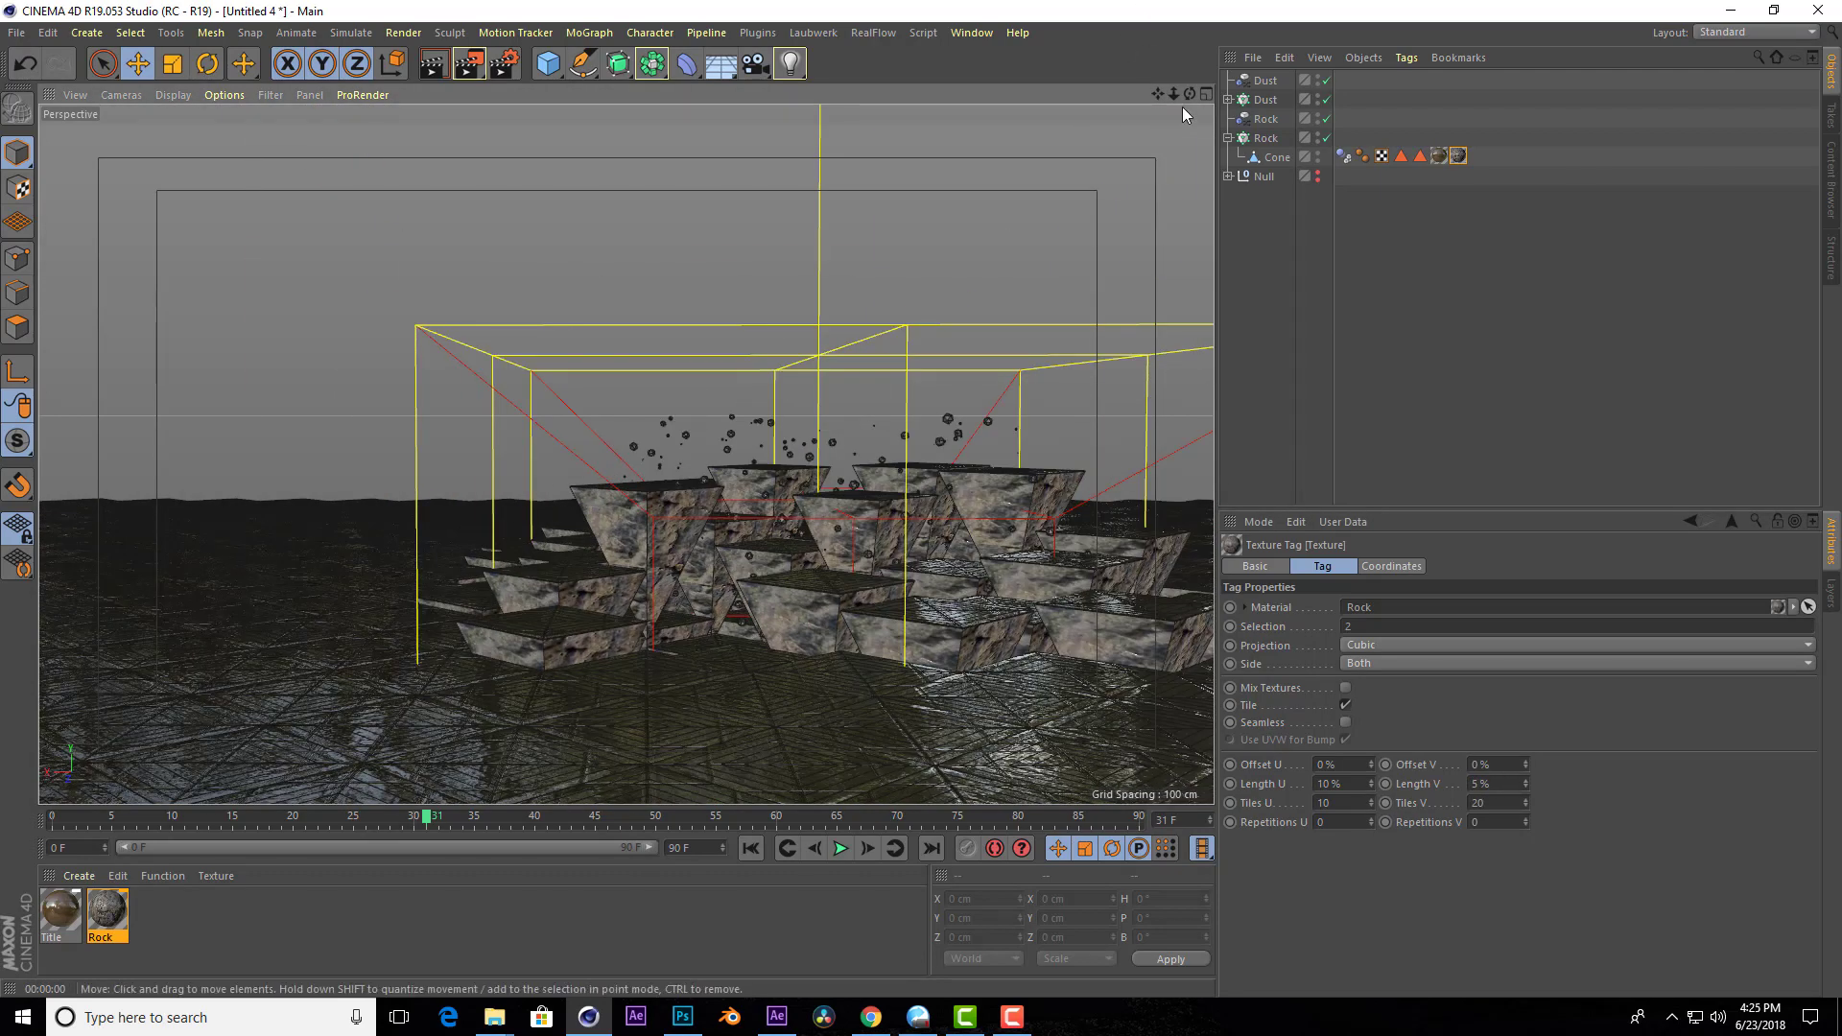
drag(1190, 93, 1152, 110)
scroll(775, 487, up, 4)
scroll(775, 488, up, 3)
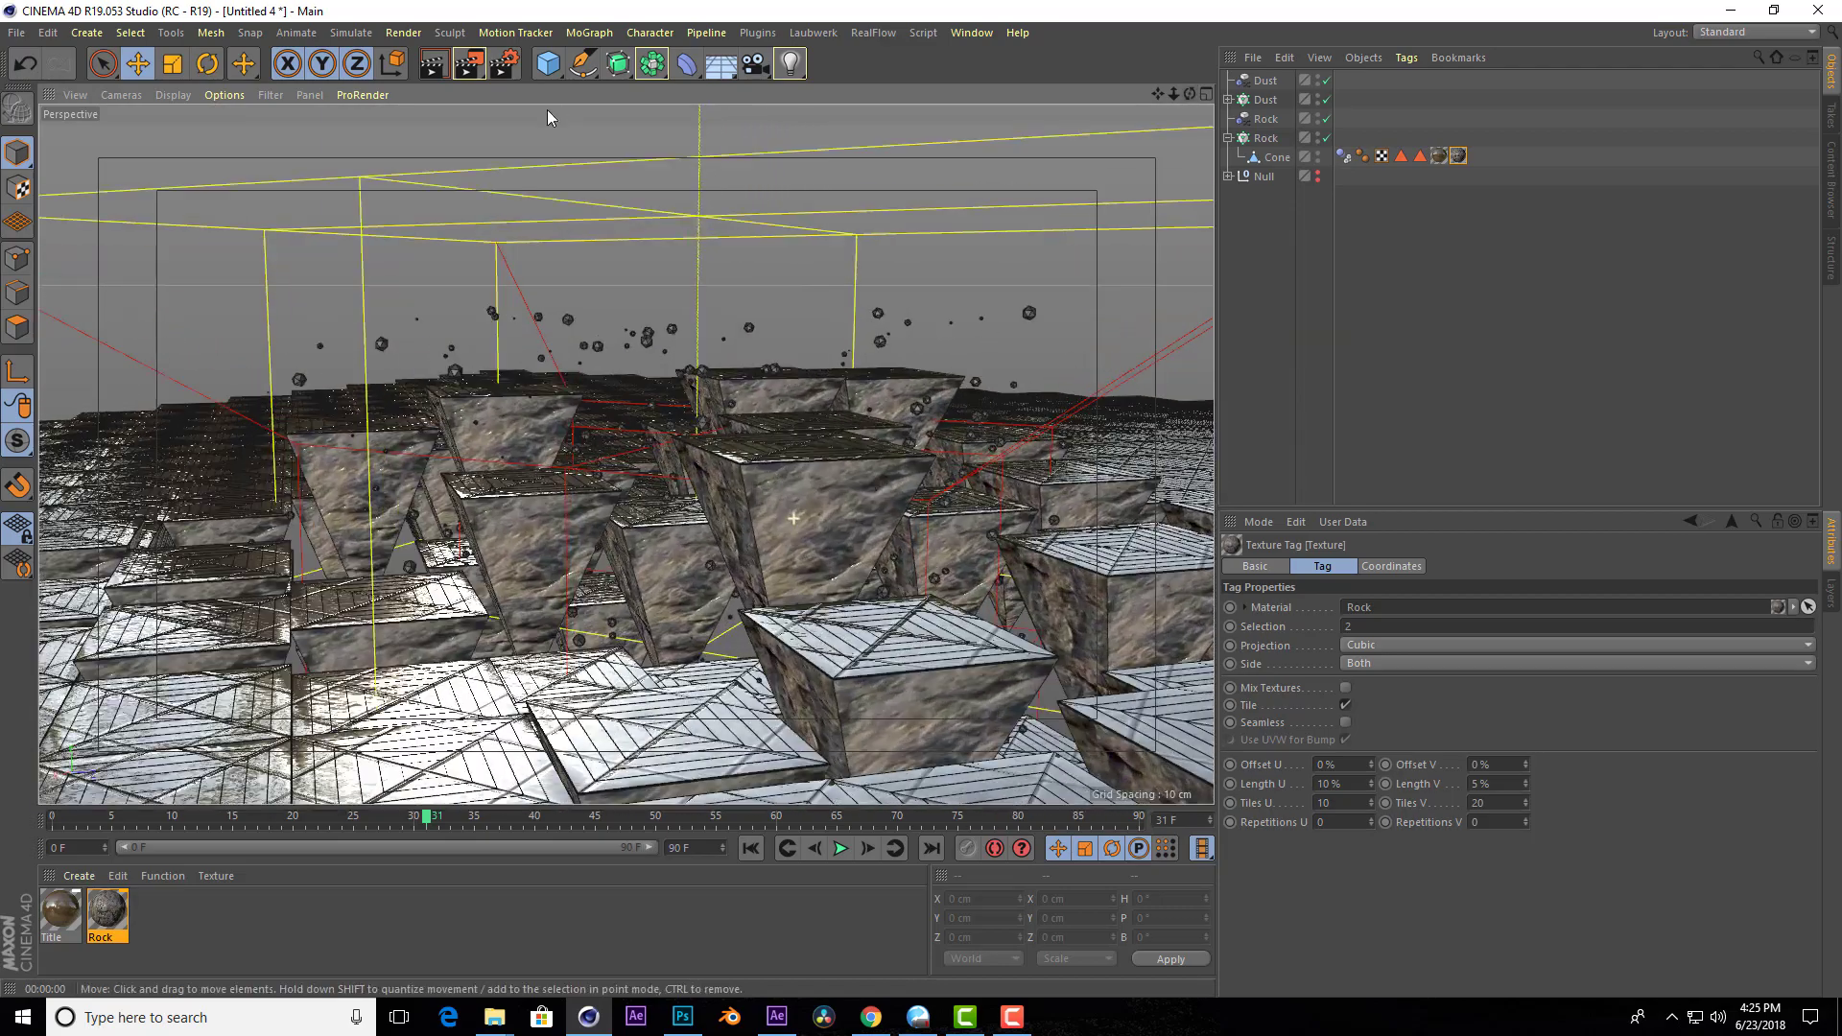
click(430, 73)
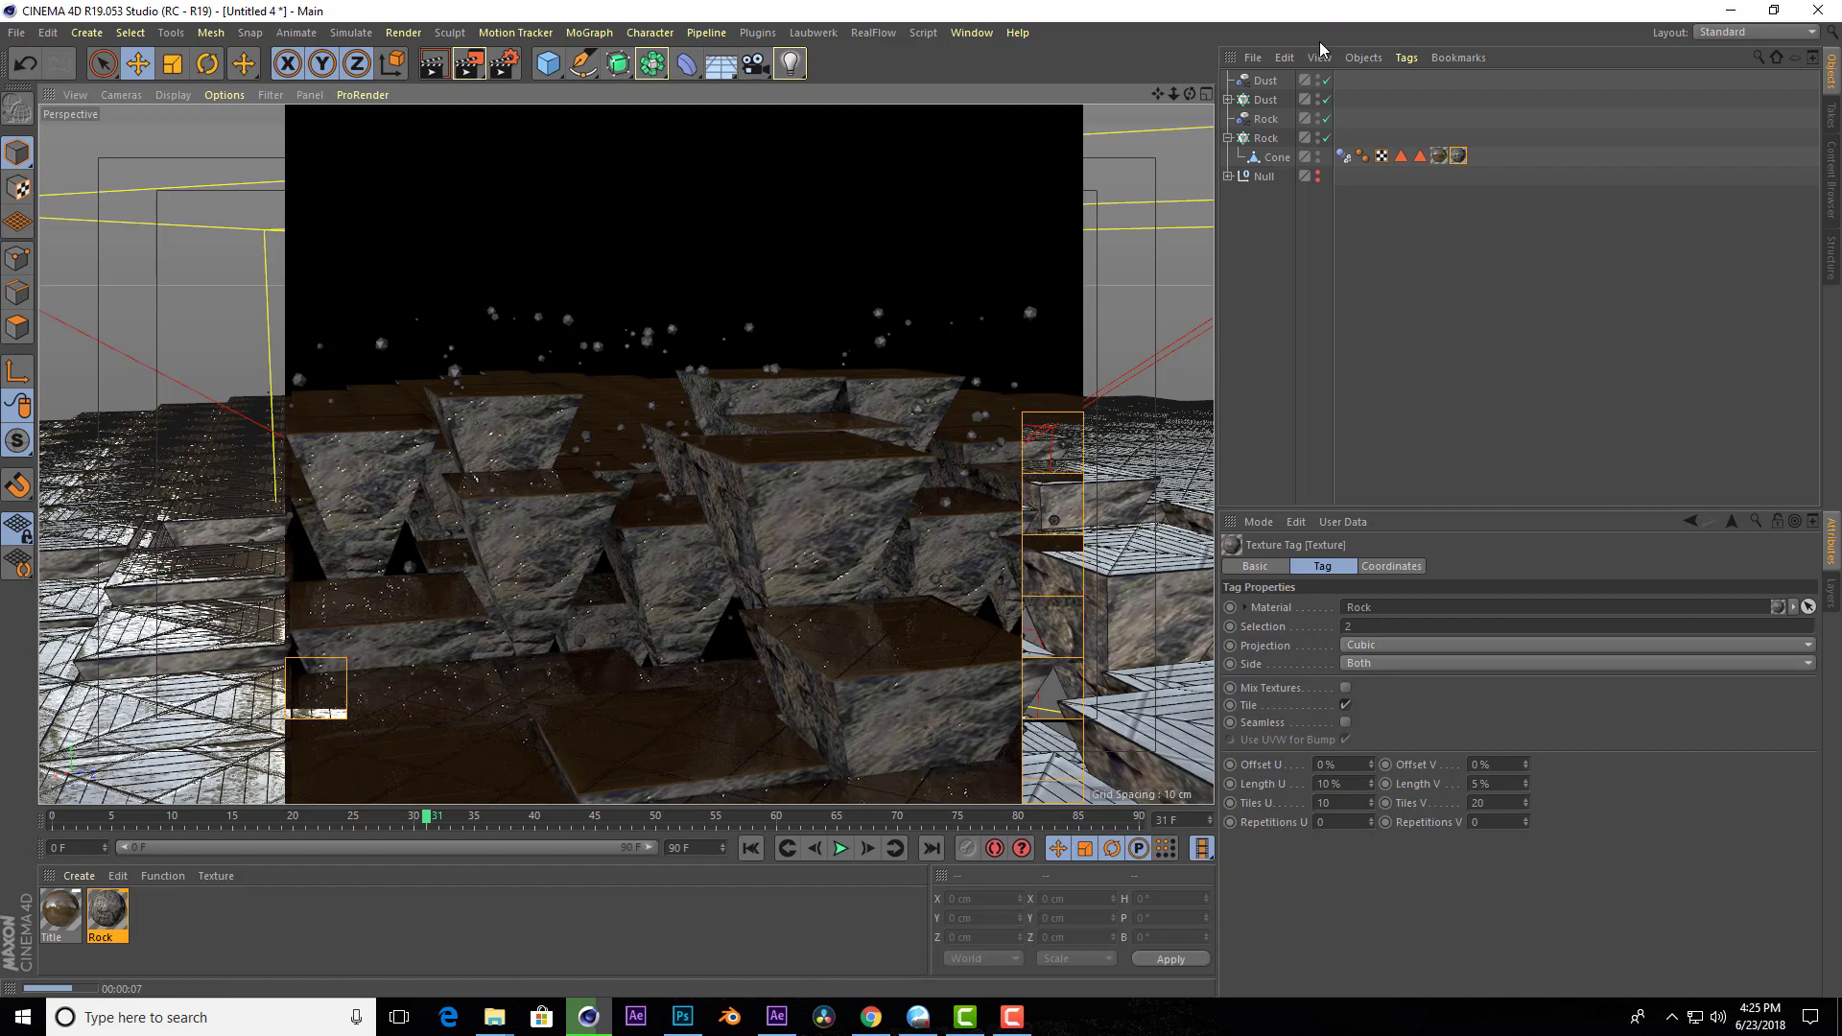
Enable Rock's colour layer and set the rock image layer to Overlay blending.
click(128, 907)
double_click(129, 910)
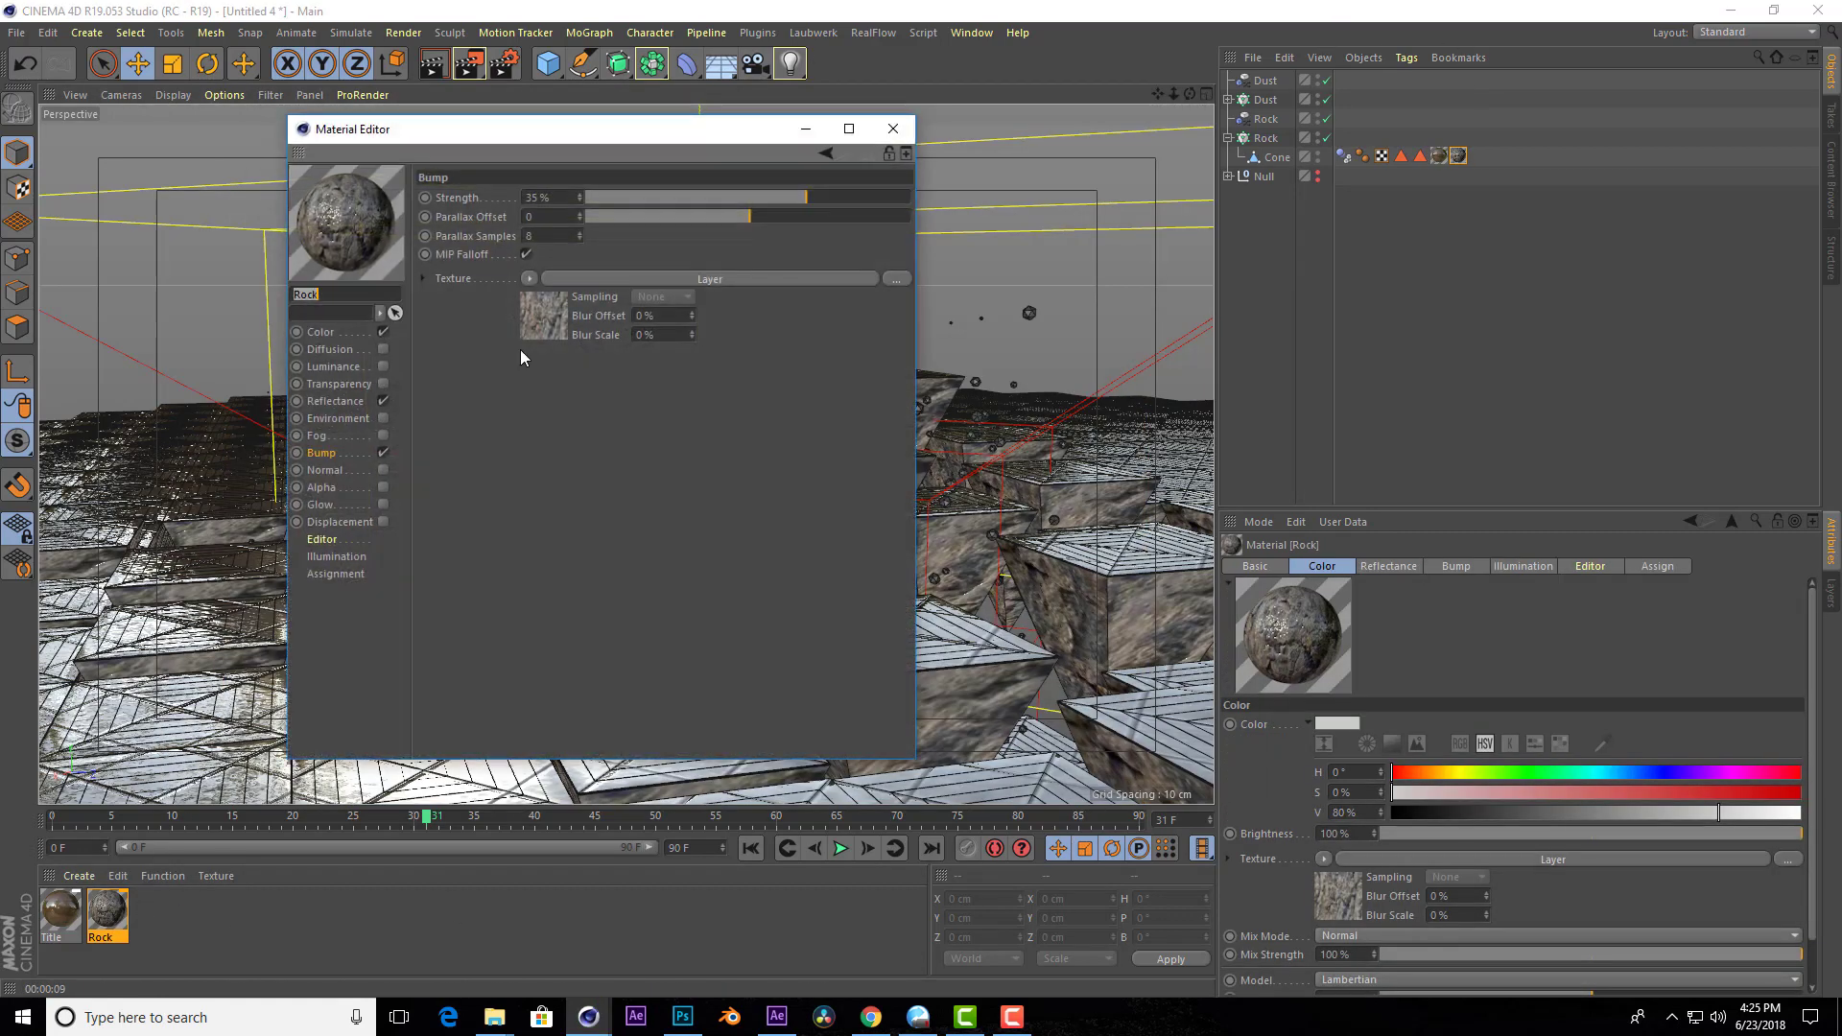
click(321, 332)
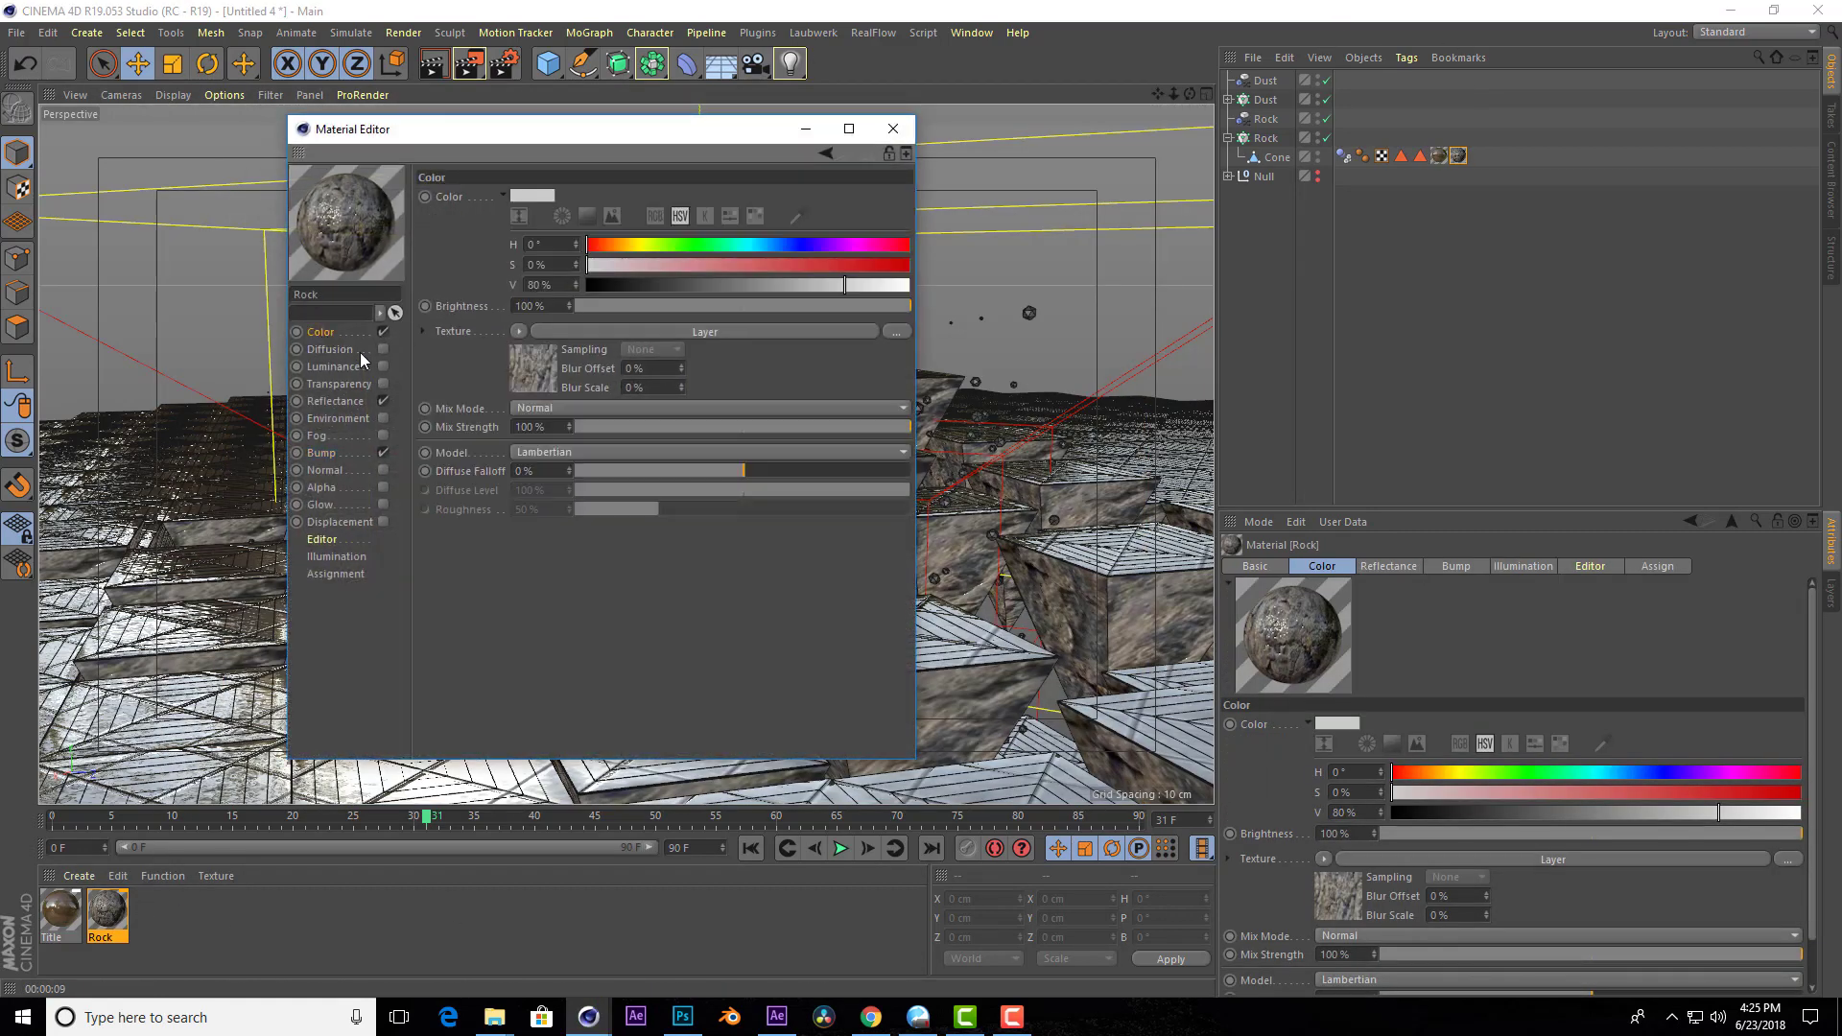
click(640, 332)
click(439, 394)
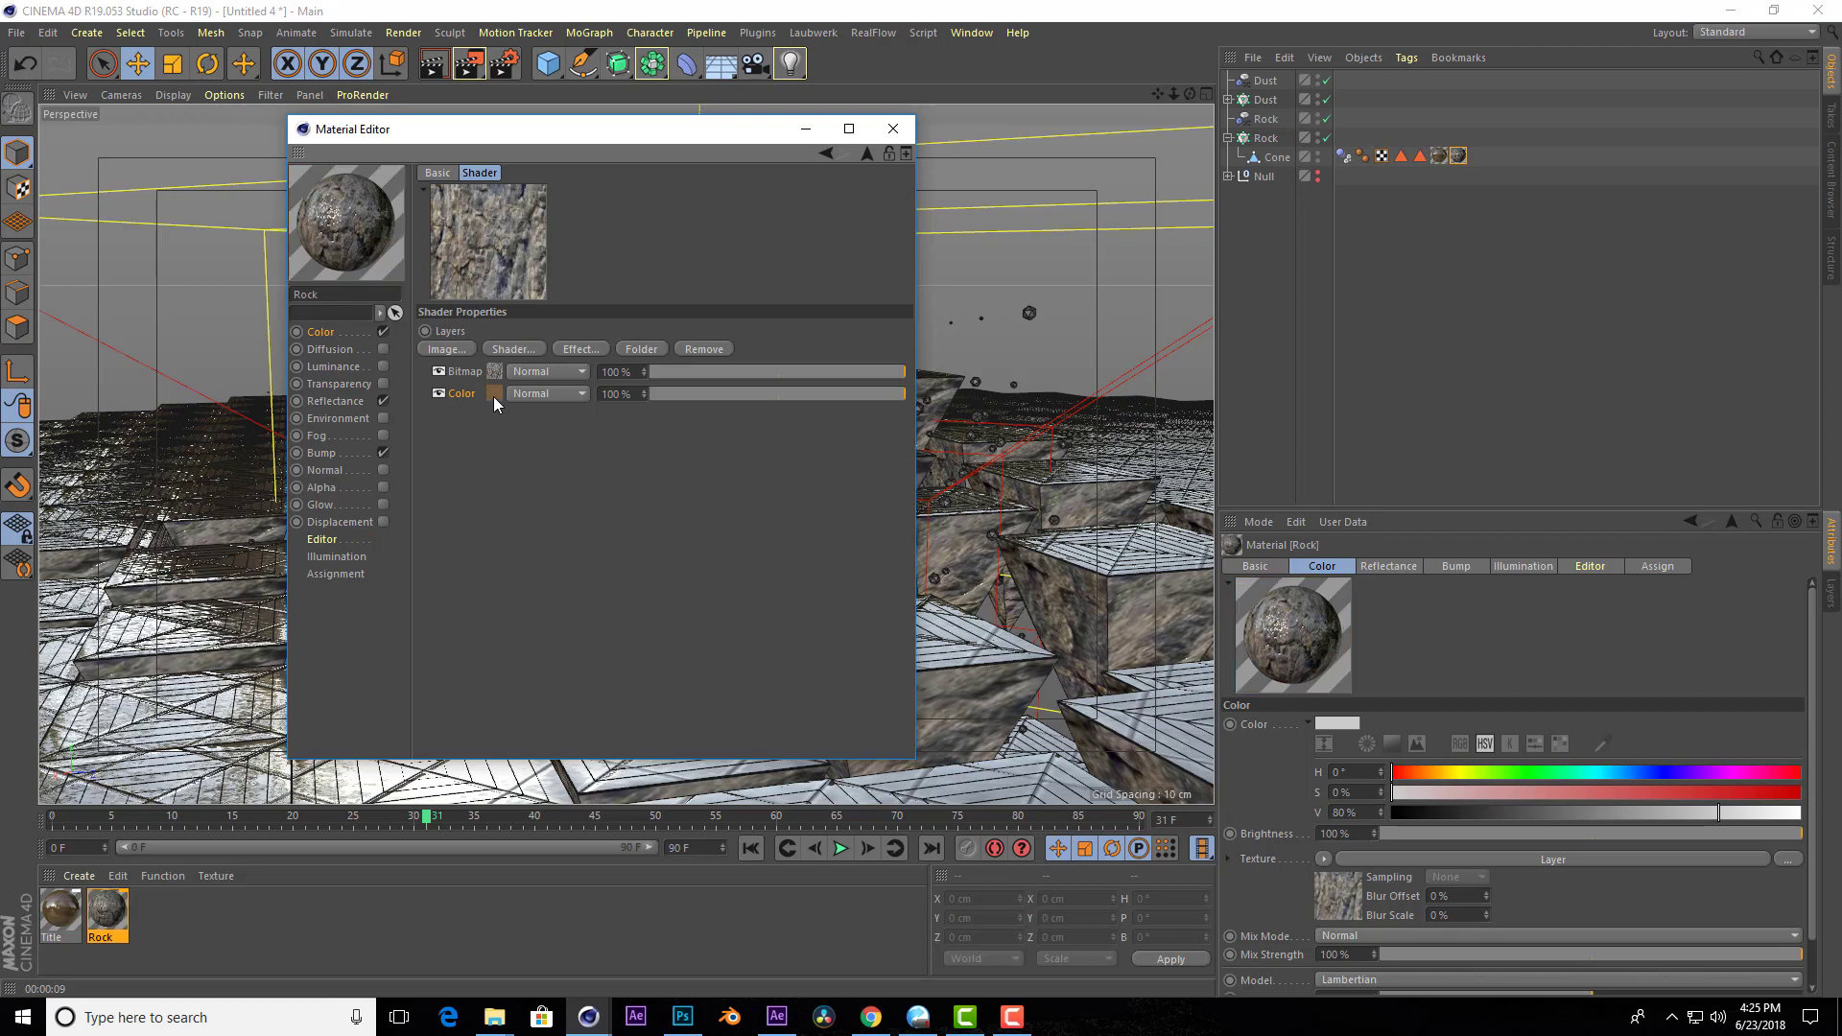
click(547, 372)
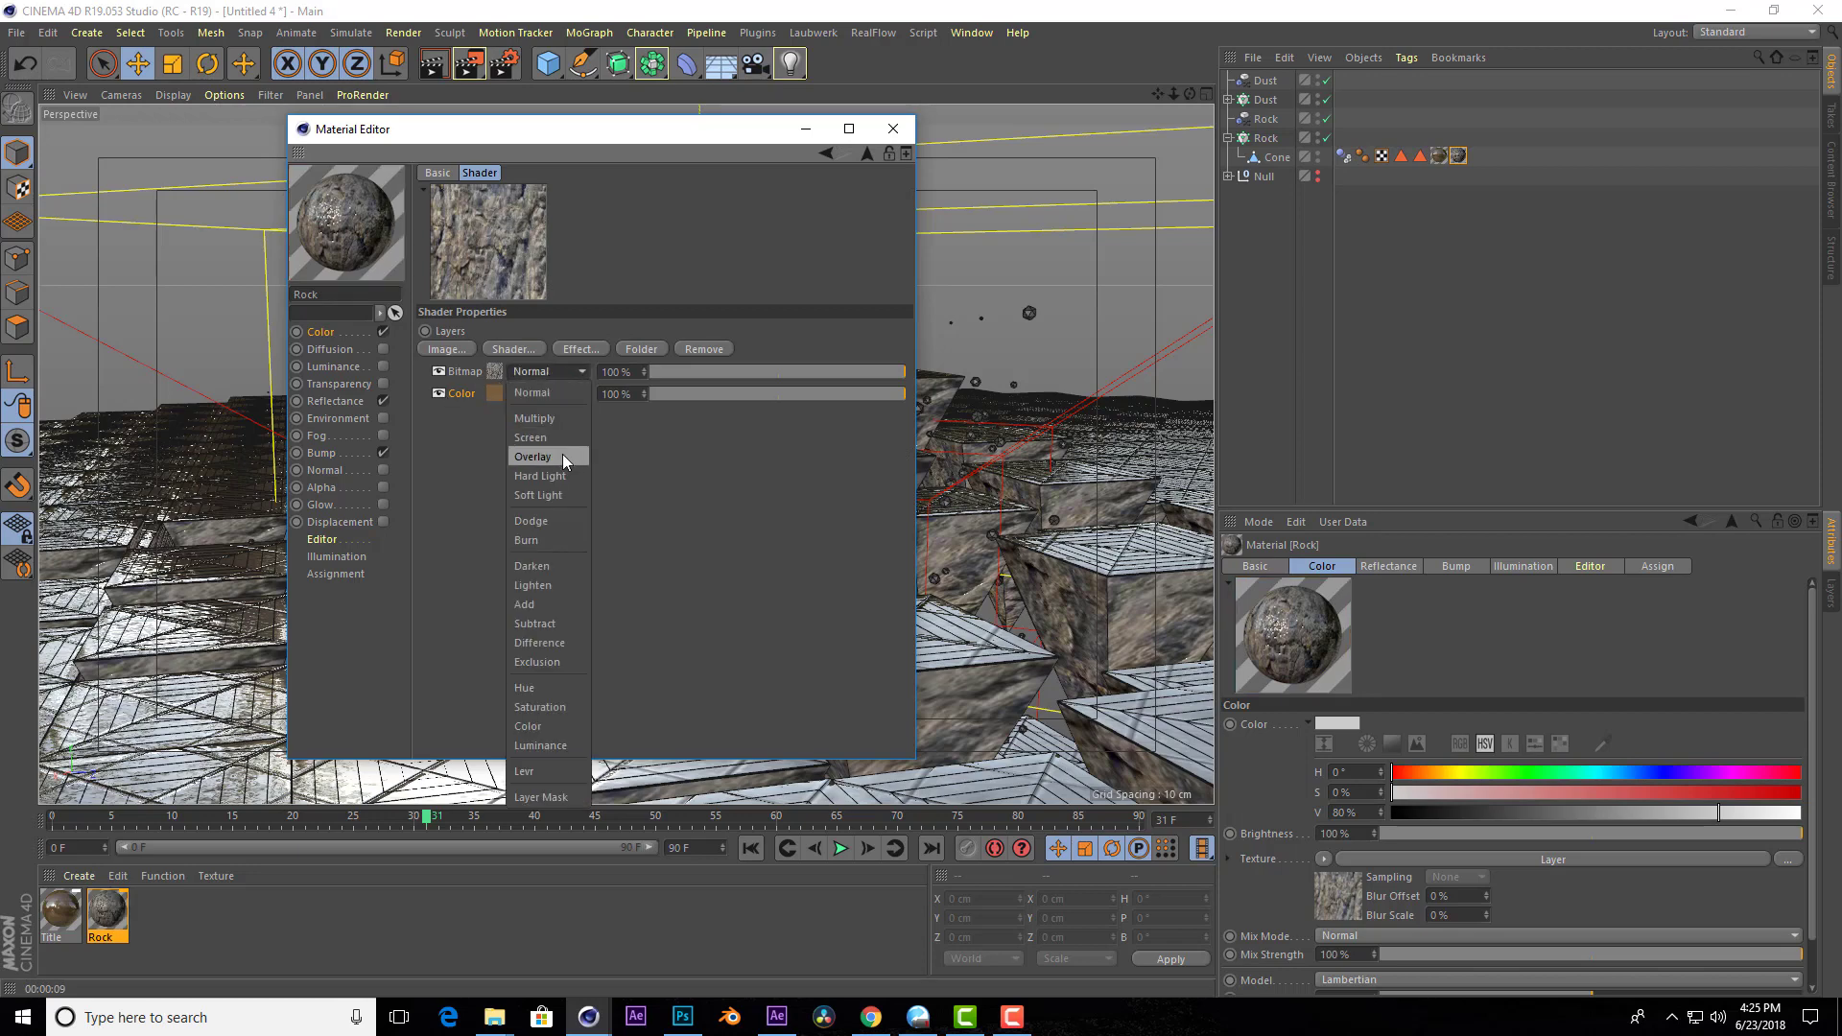
click(563, 455)
Set the colour layer to deep brown (H 35°, S 99.5%, V 39%) and render.
click(495, 394)
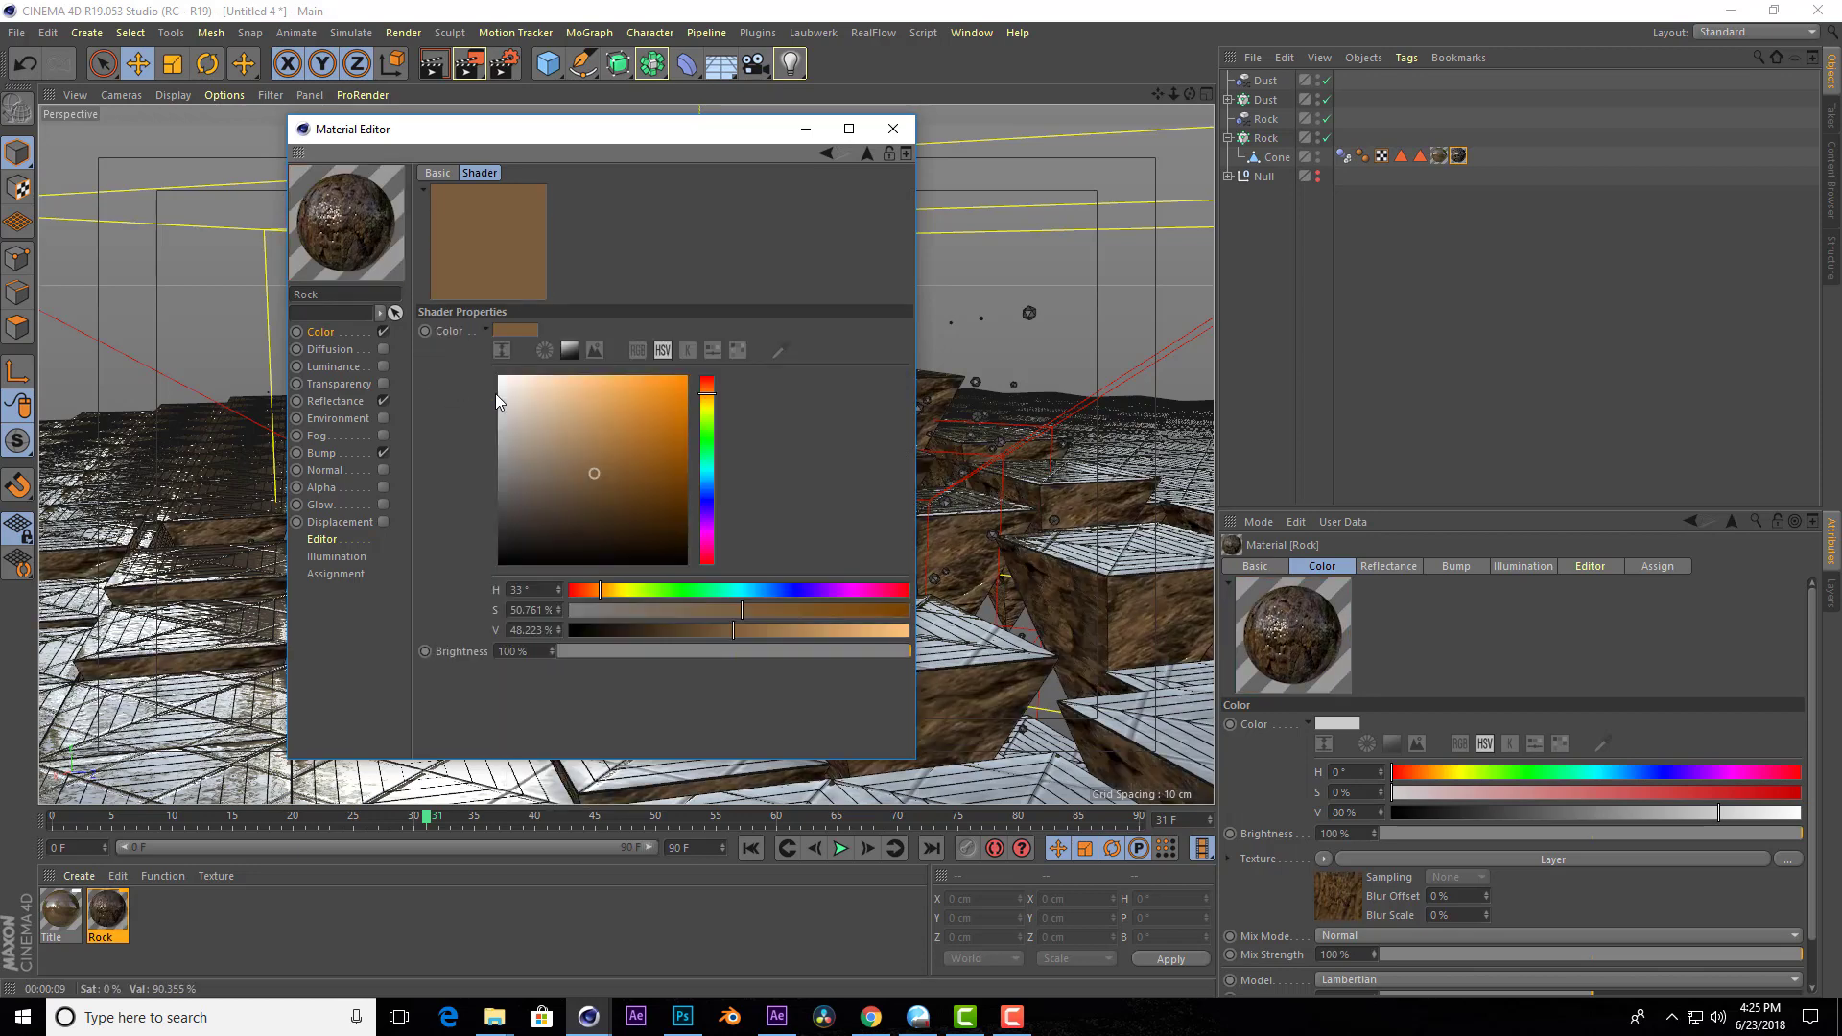
drag(711, 394, 712, 401)
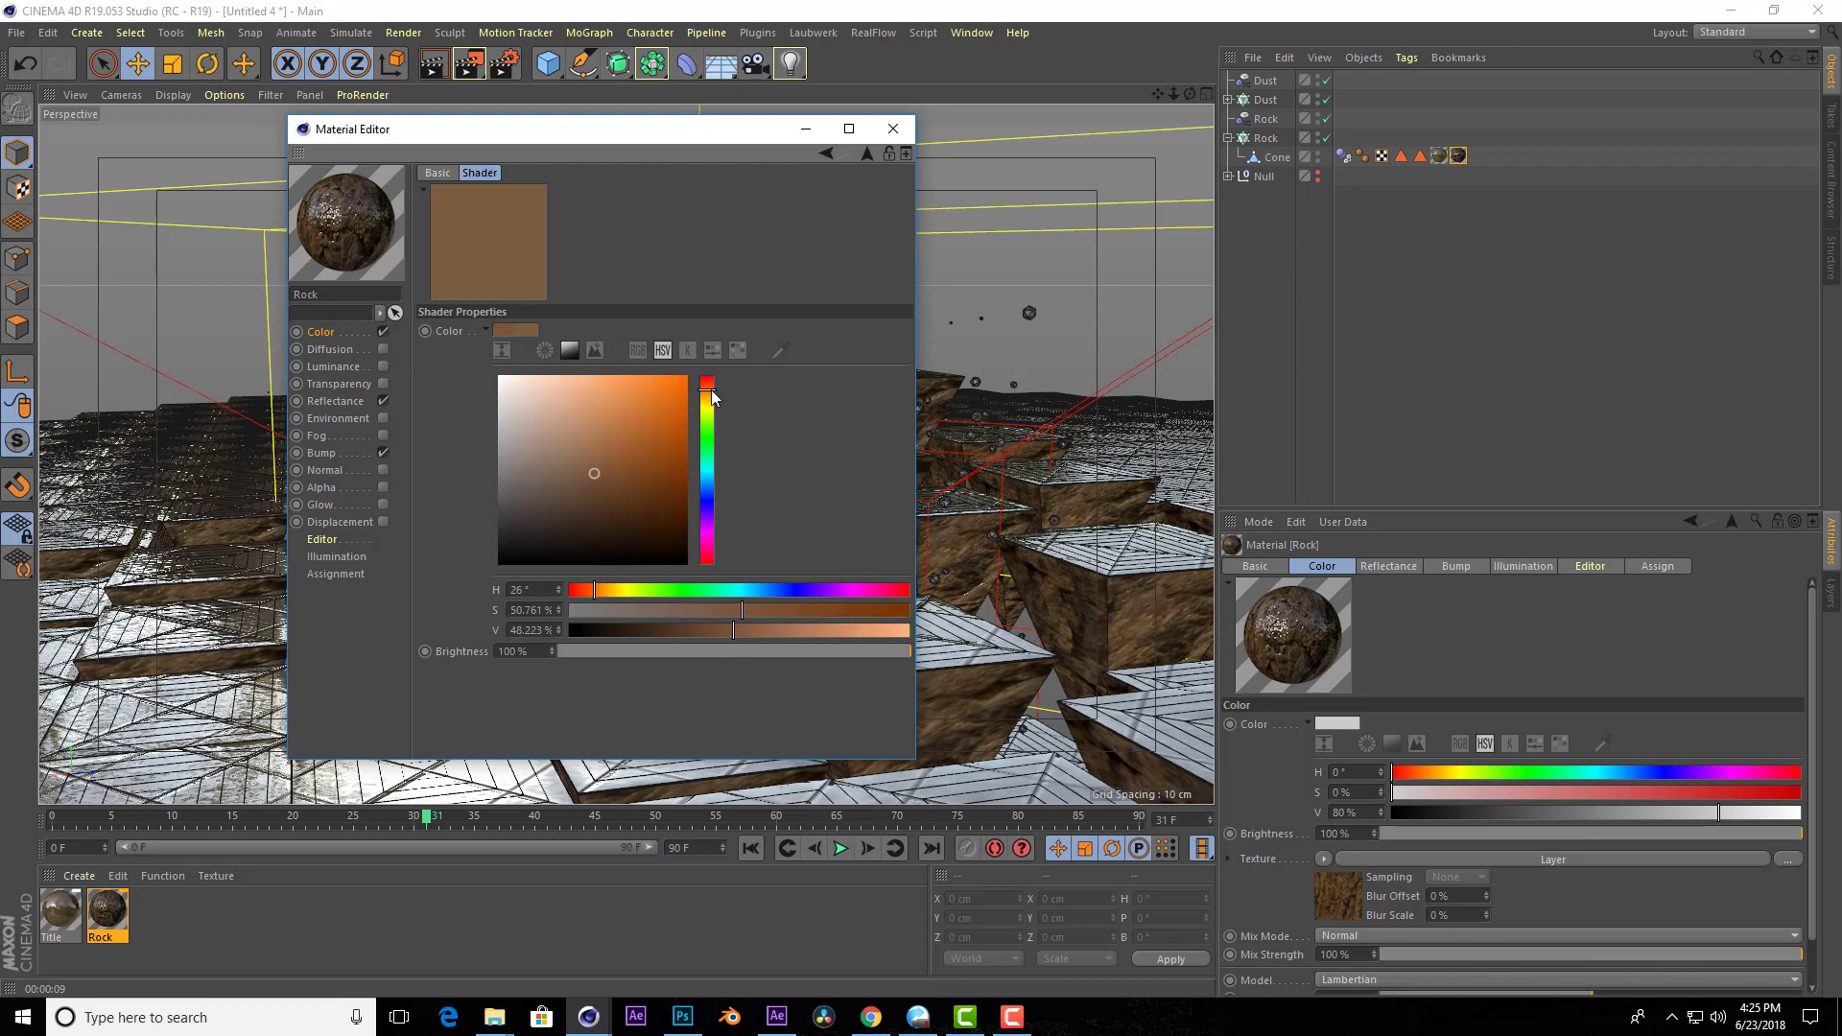
click(684, 501)
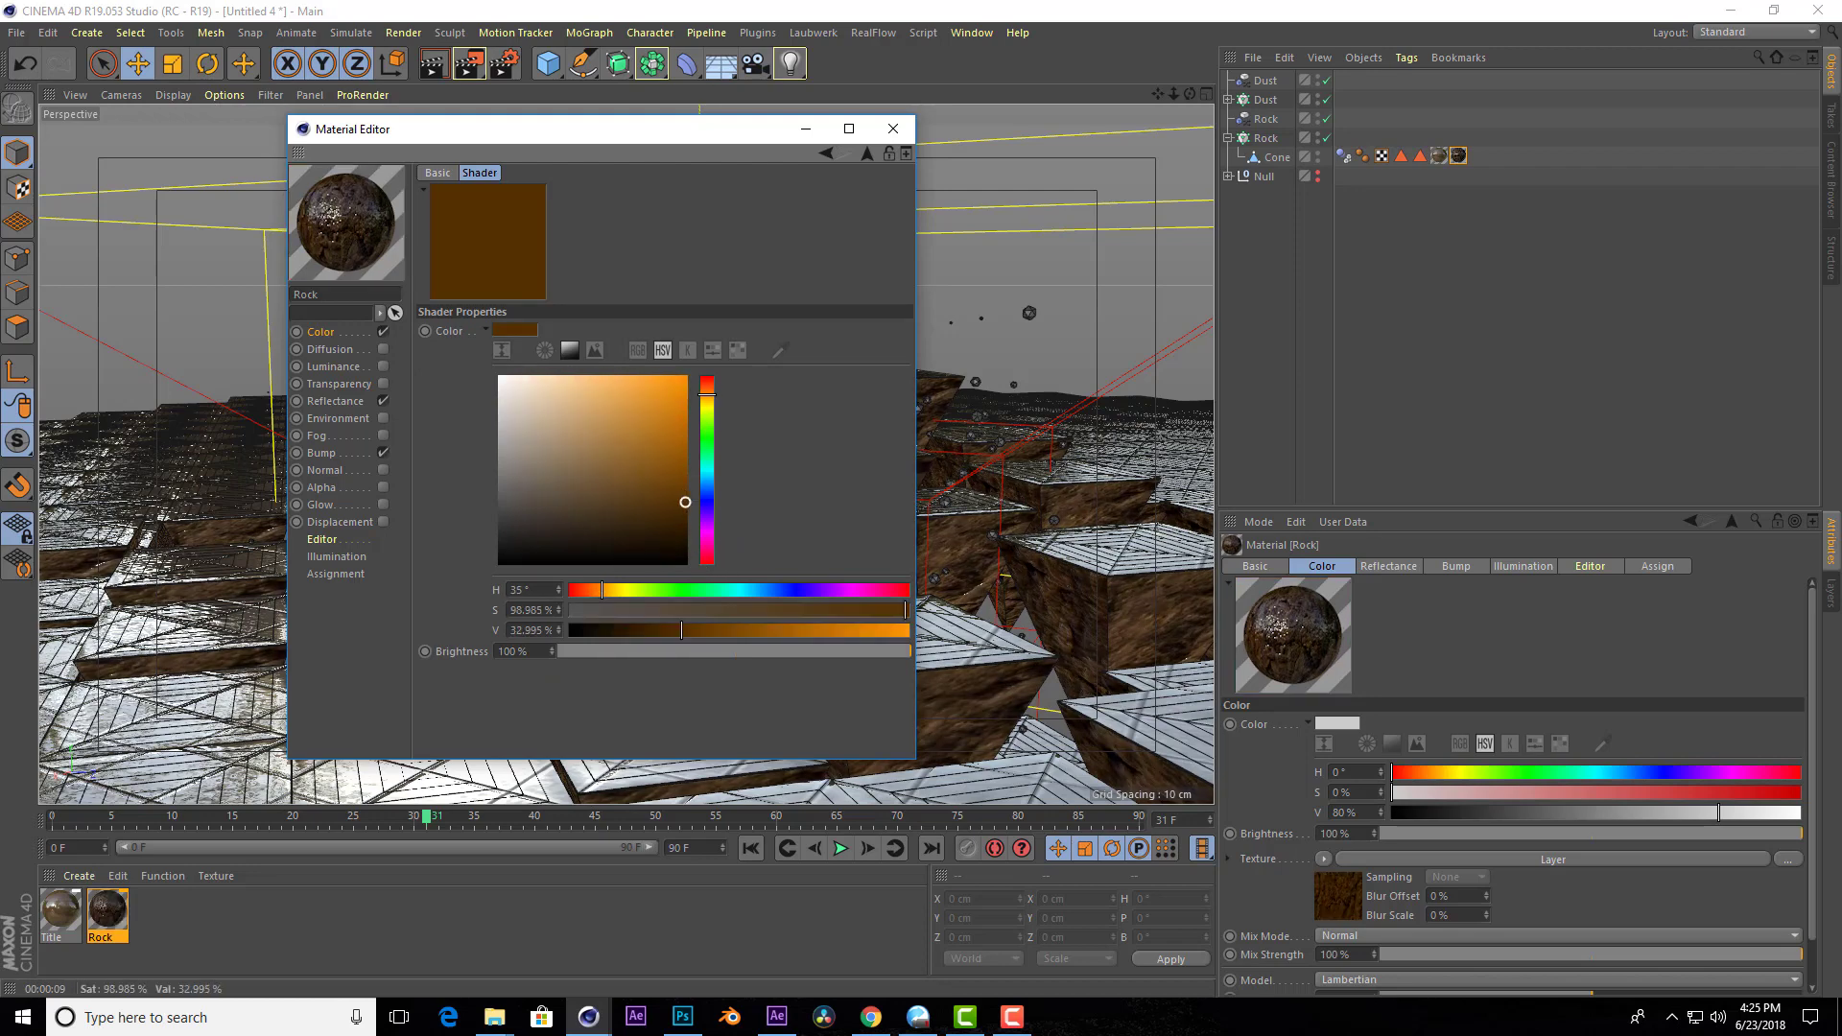
drag(684, 500, 683, 493)
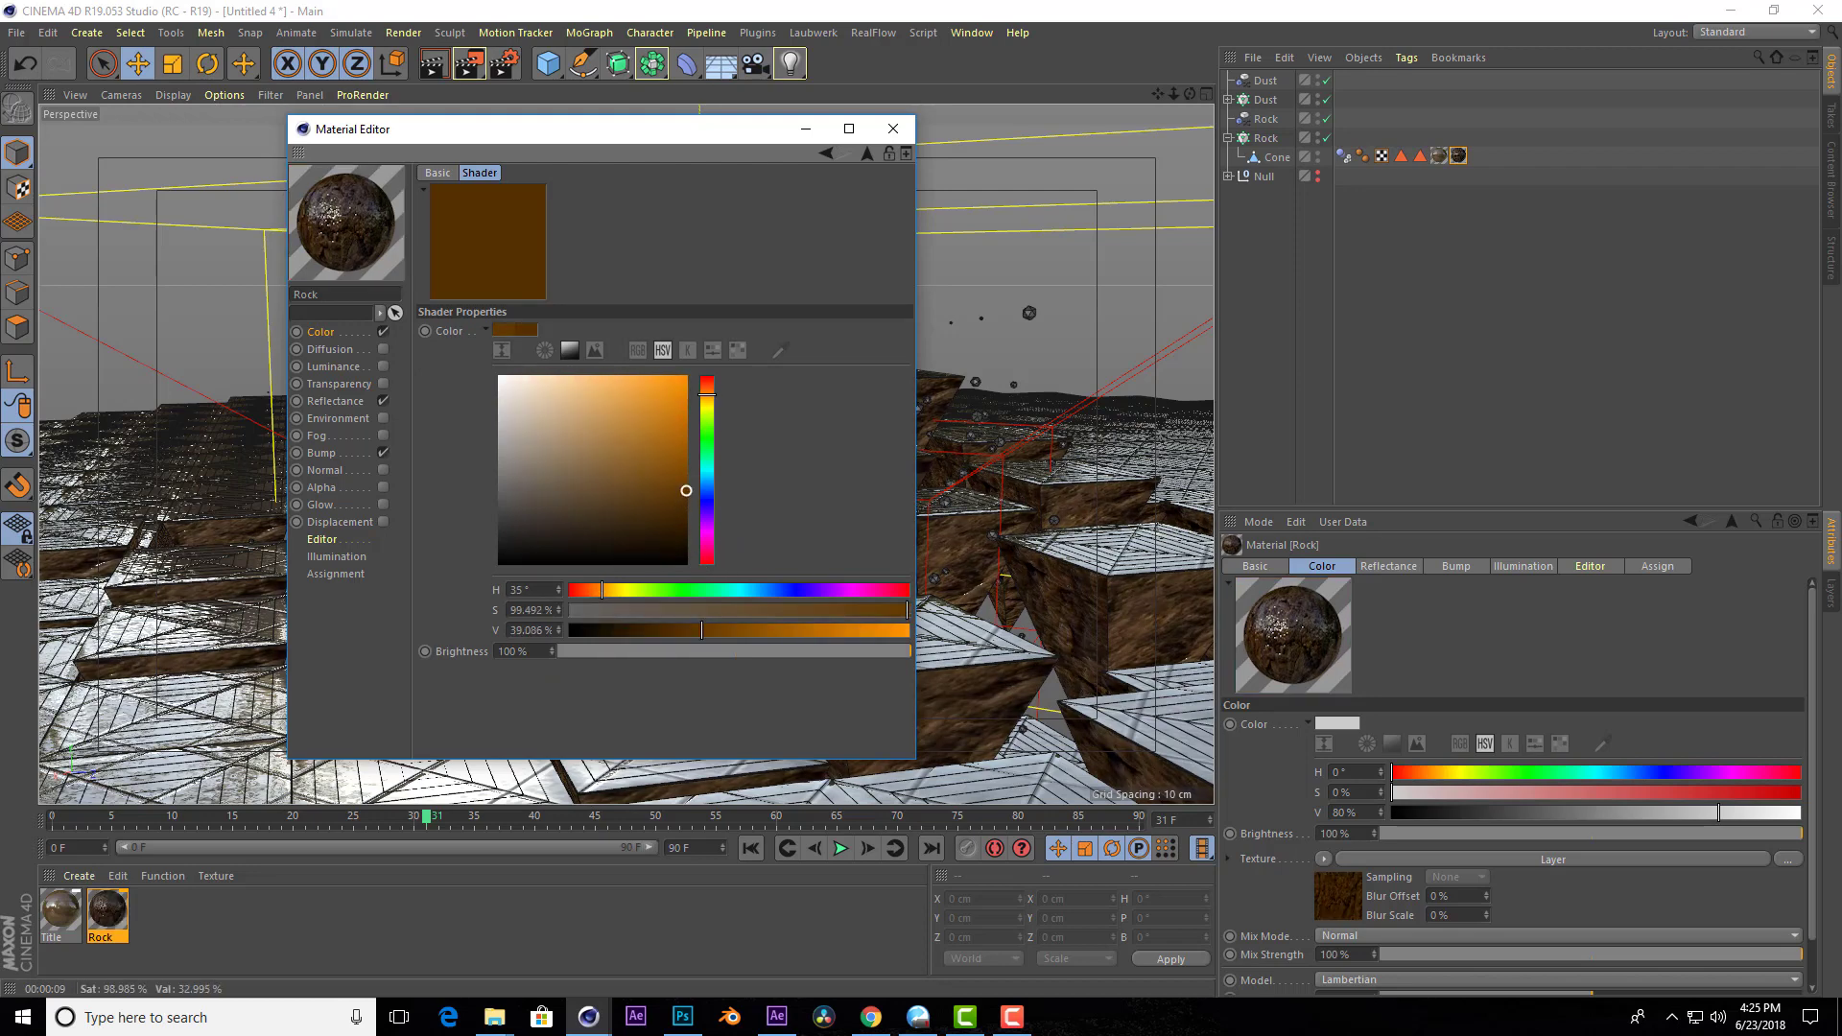
click(893, 131)
key(ctrl+r)
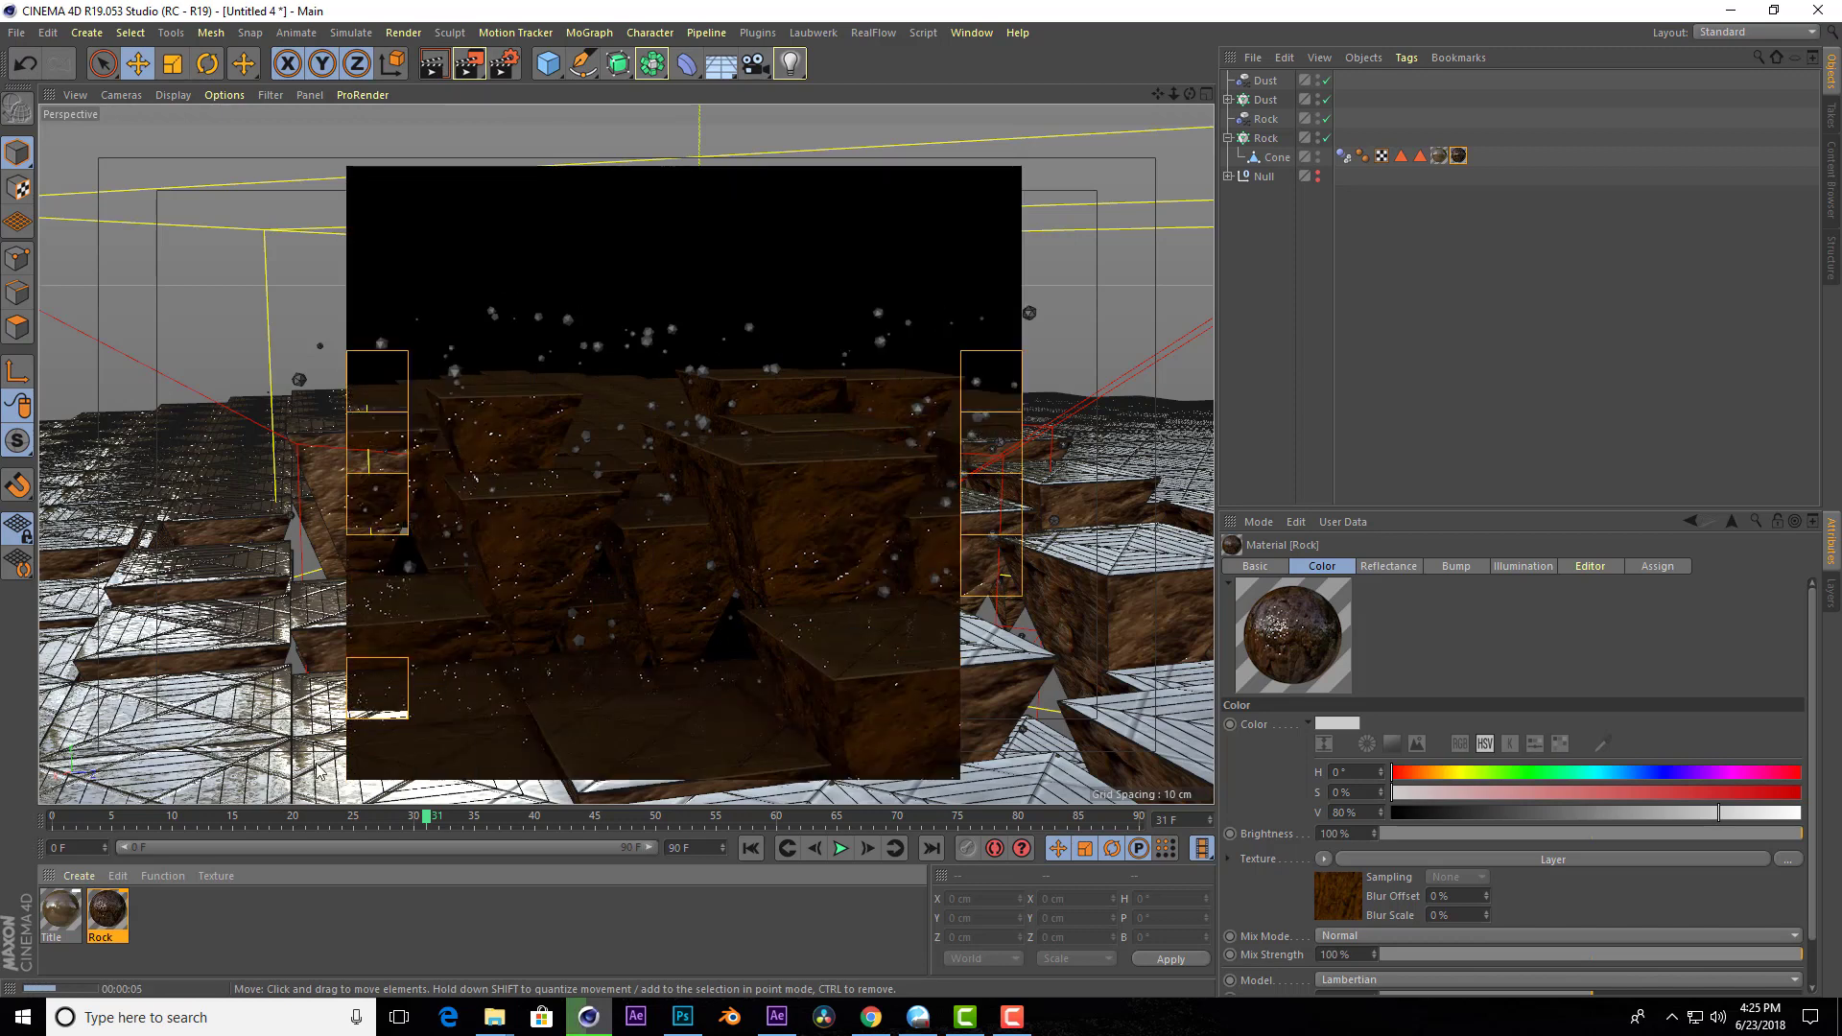
Change the Title material's colour layer to a pale tan and render.
double_click(60, 909)
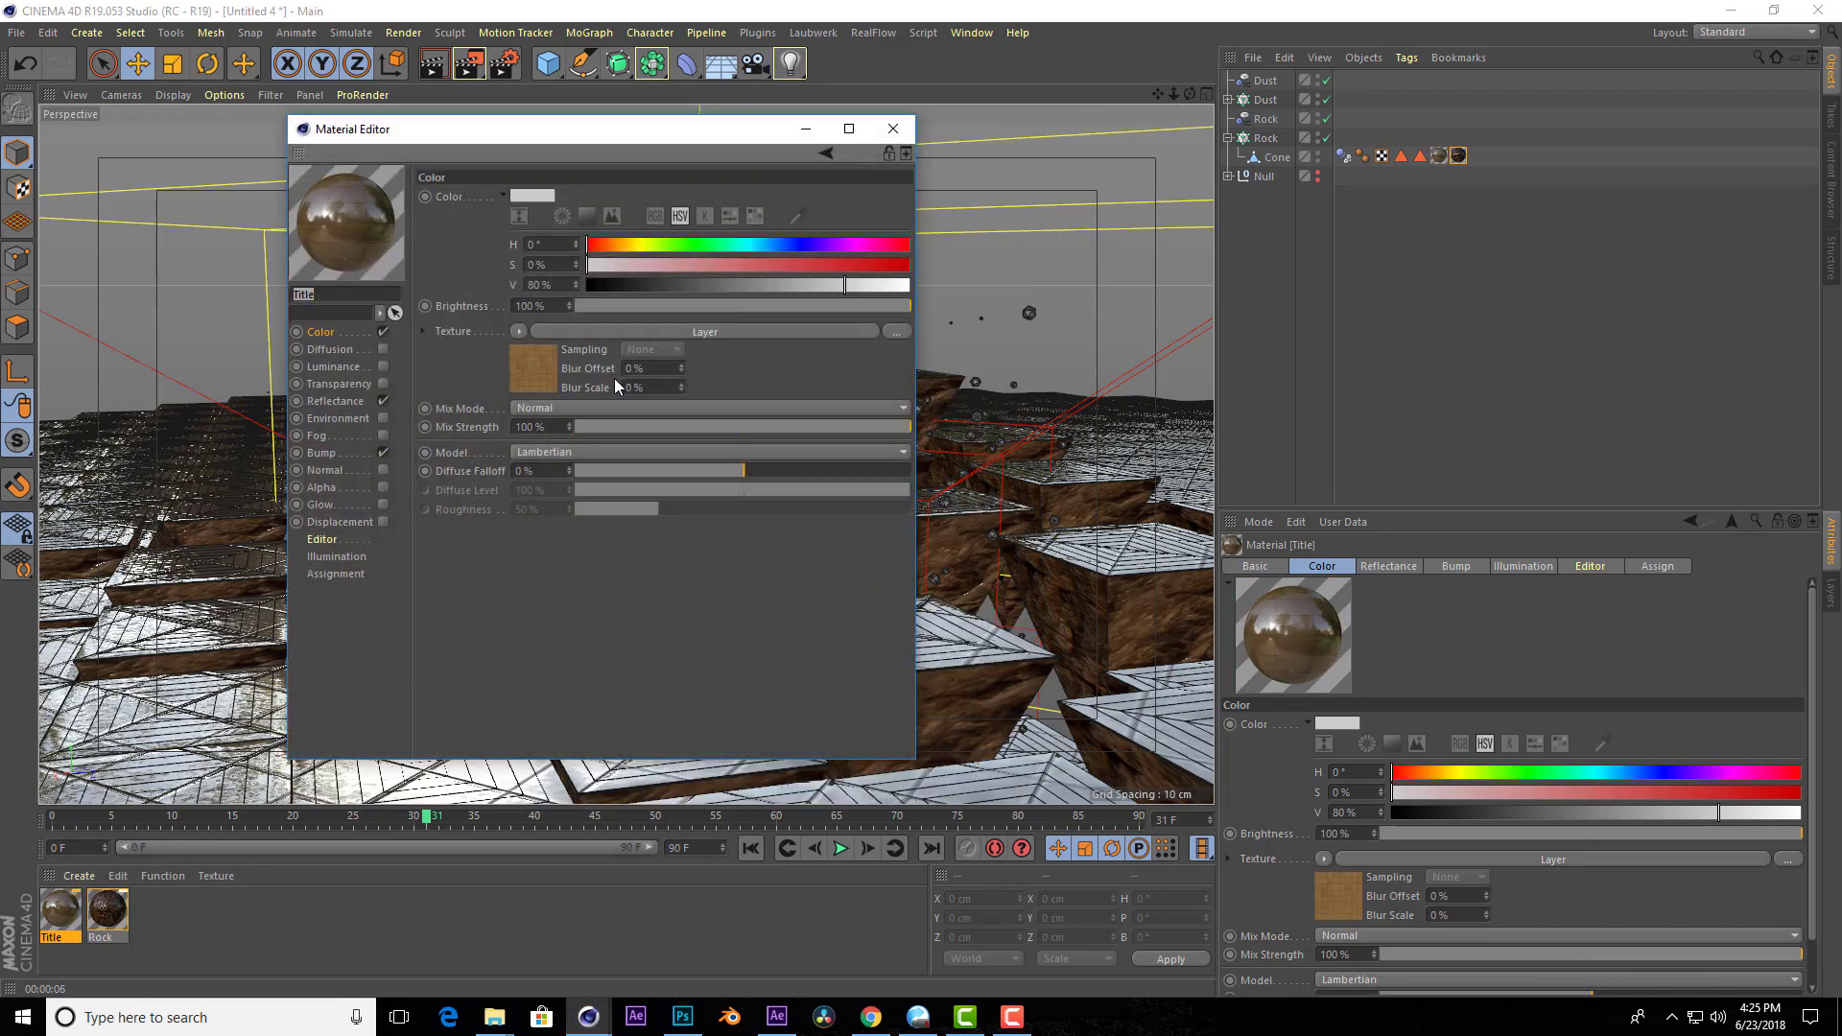
click(533, 376)
click(500, 393)
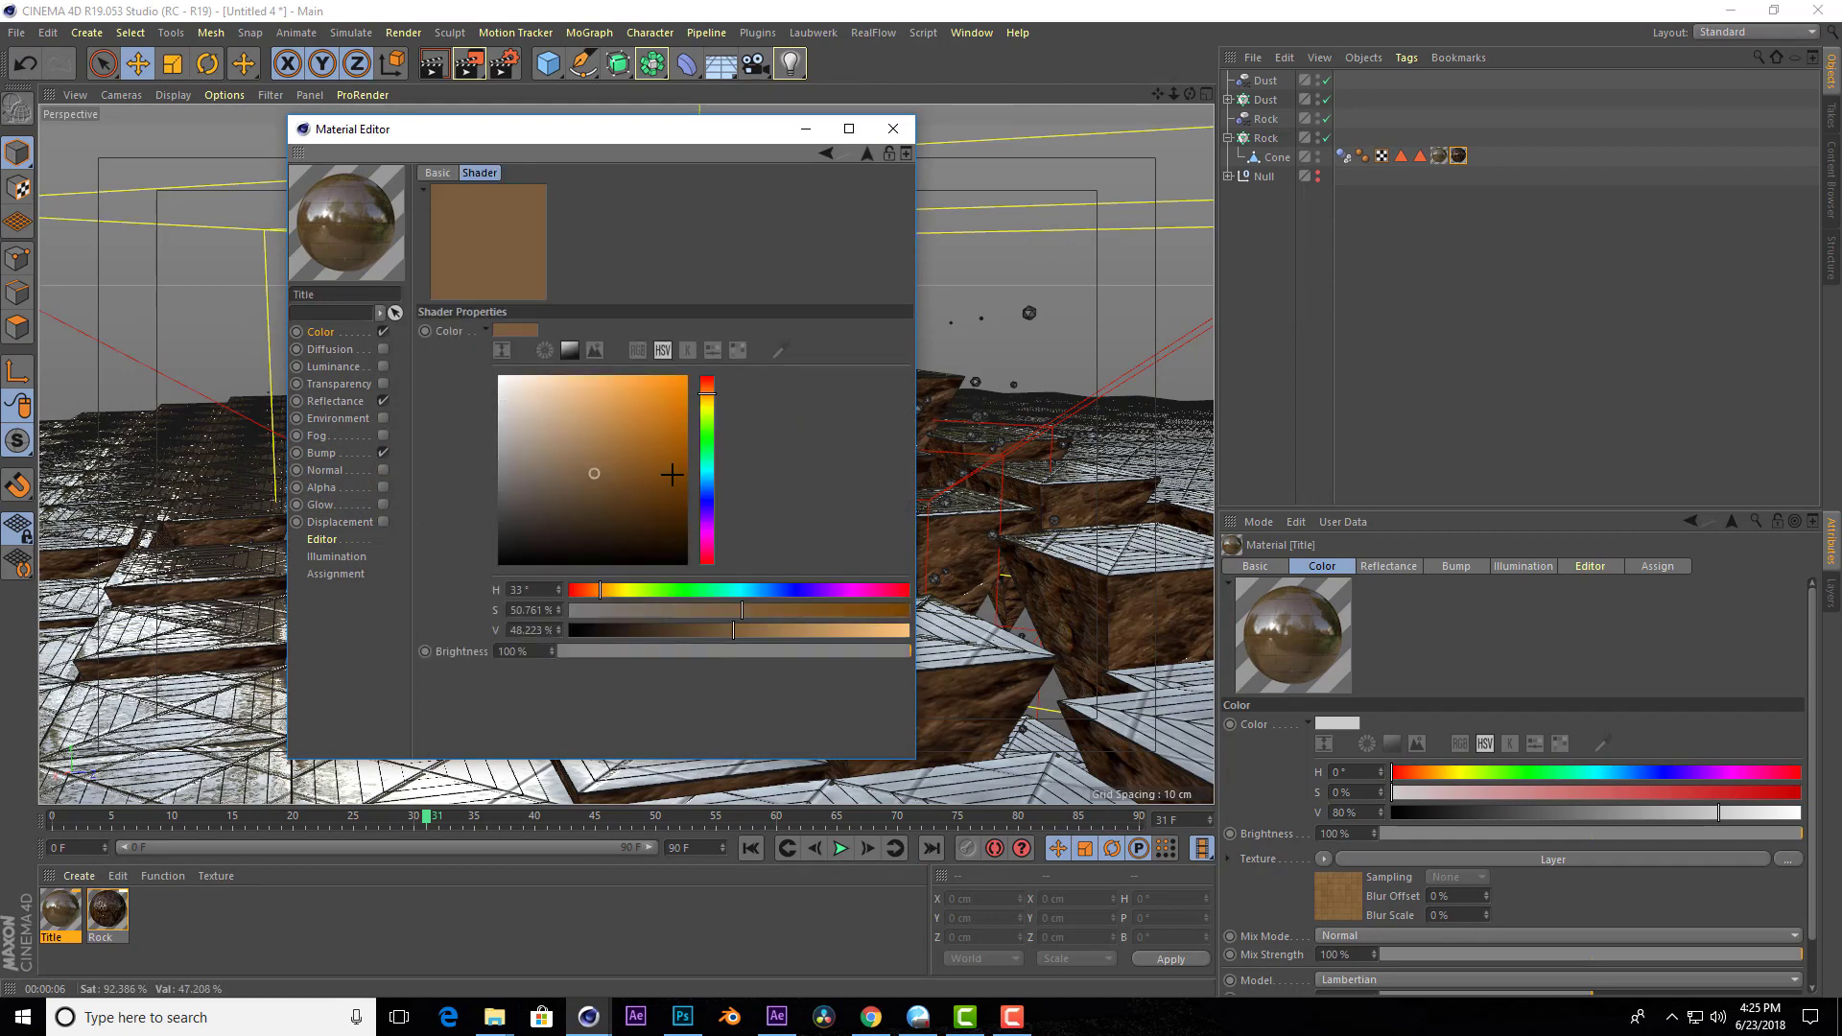
drag(579, 466, 547, 440)
click(893, 129)
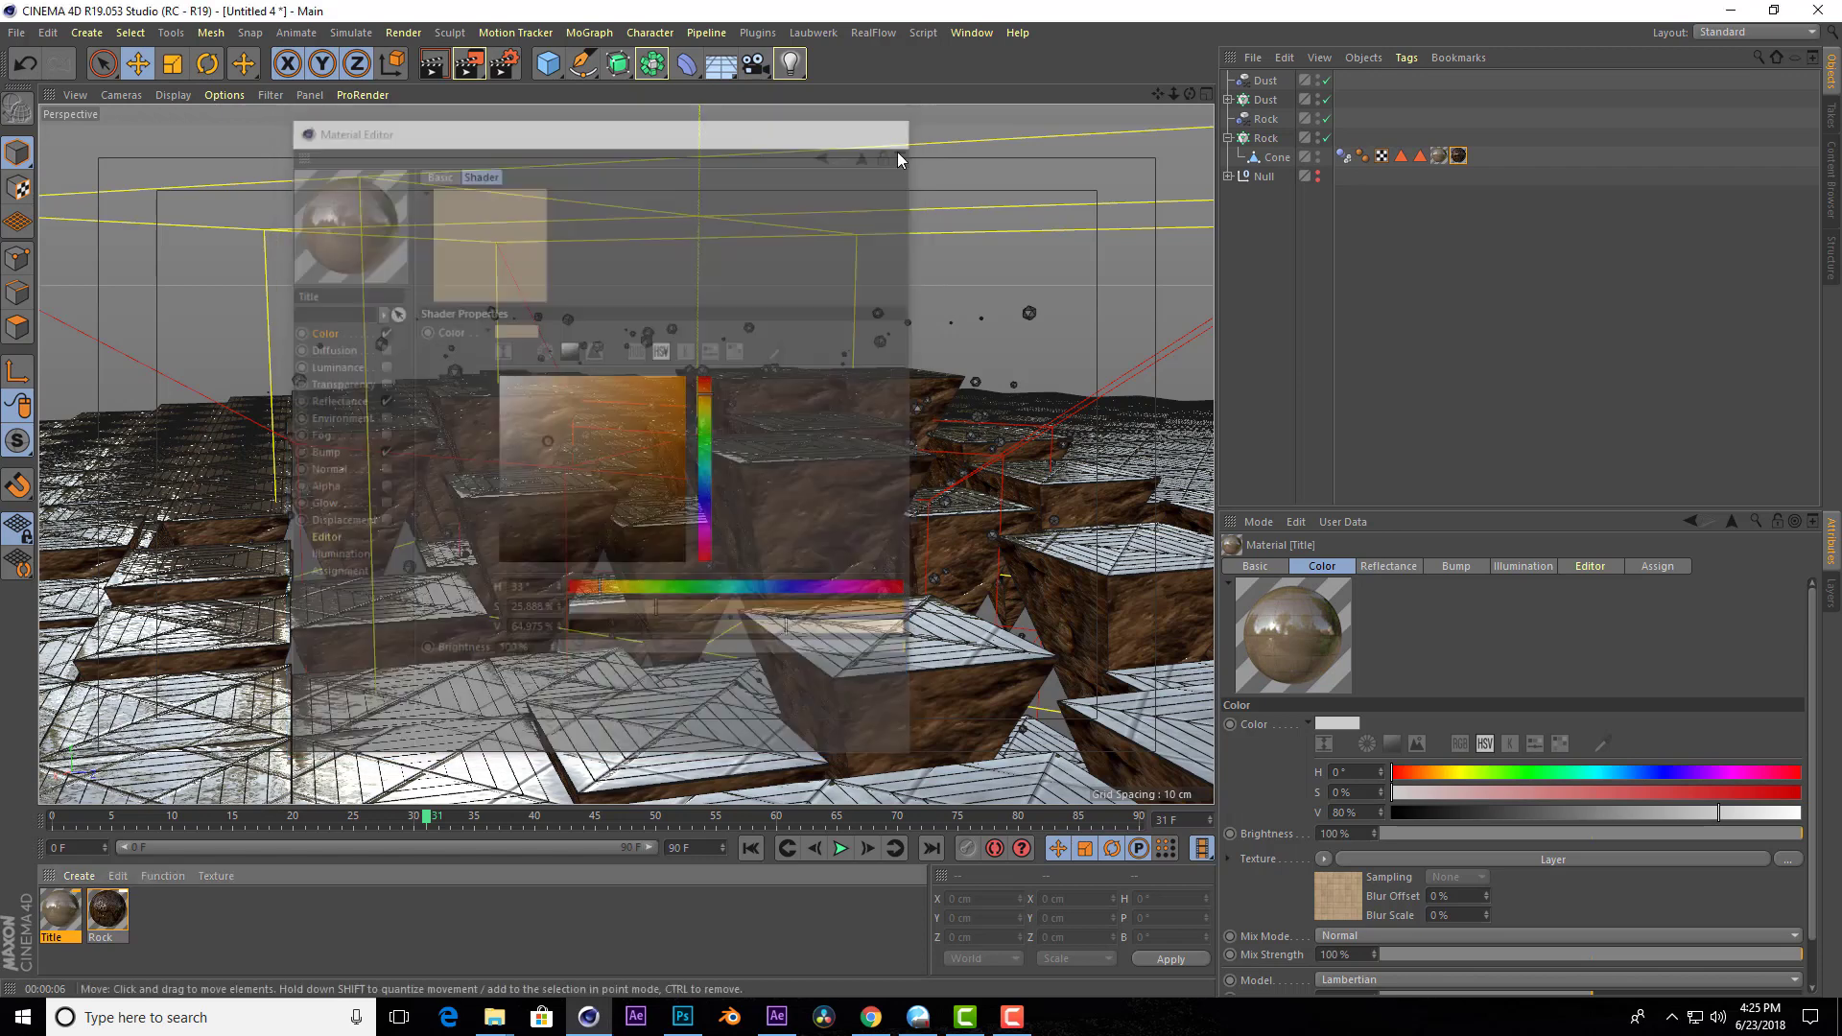
click(433, 65)
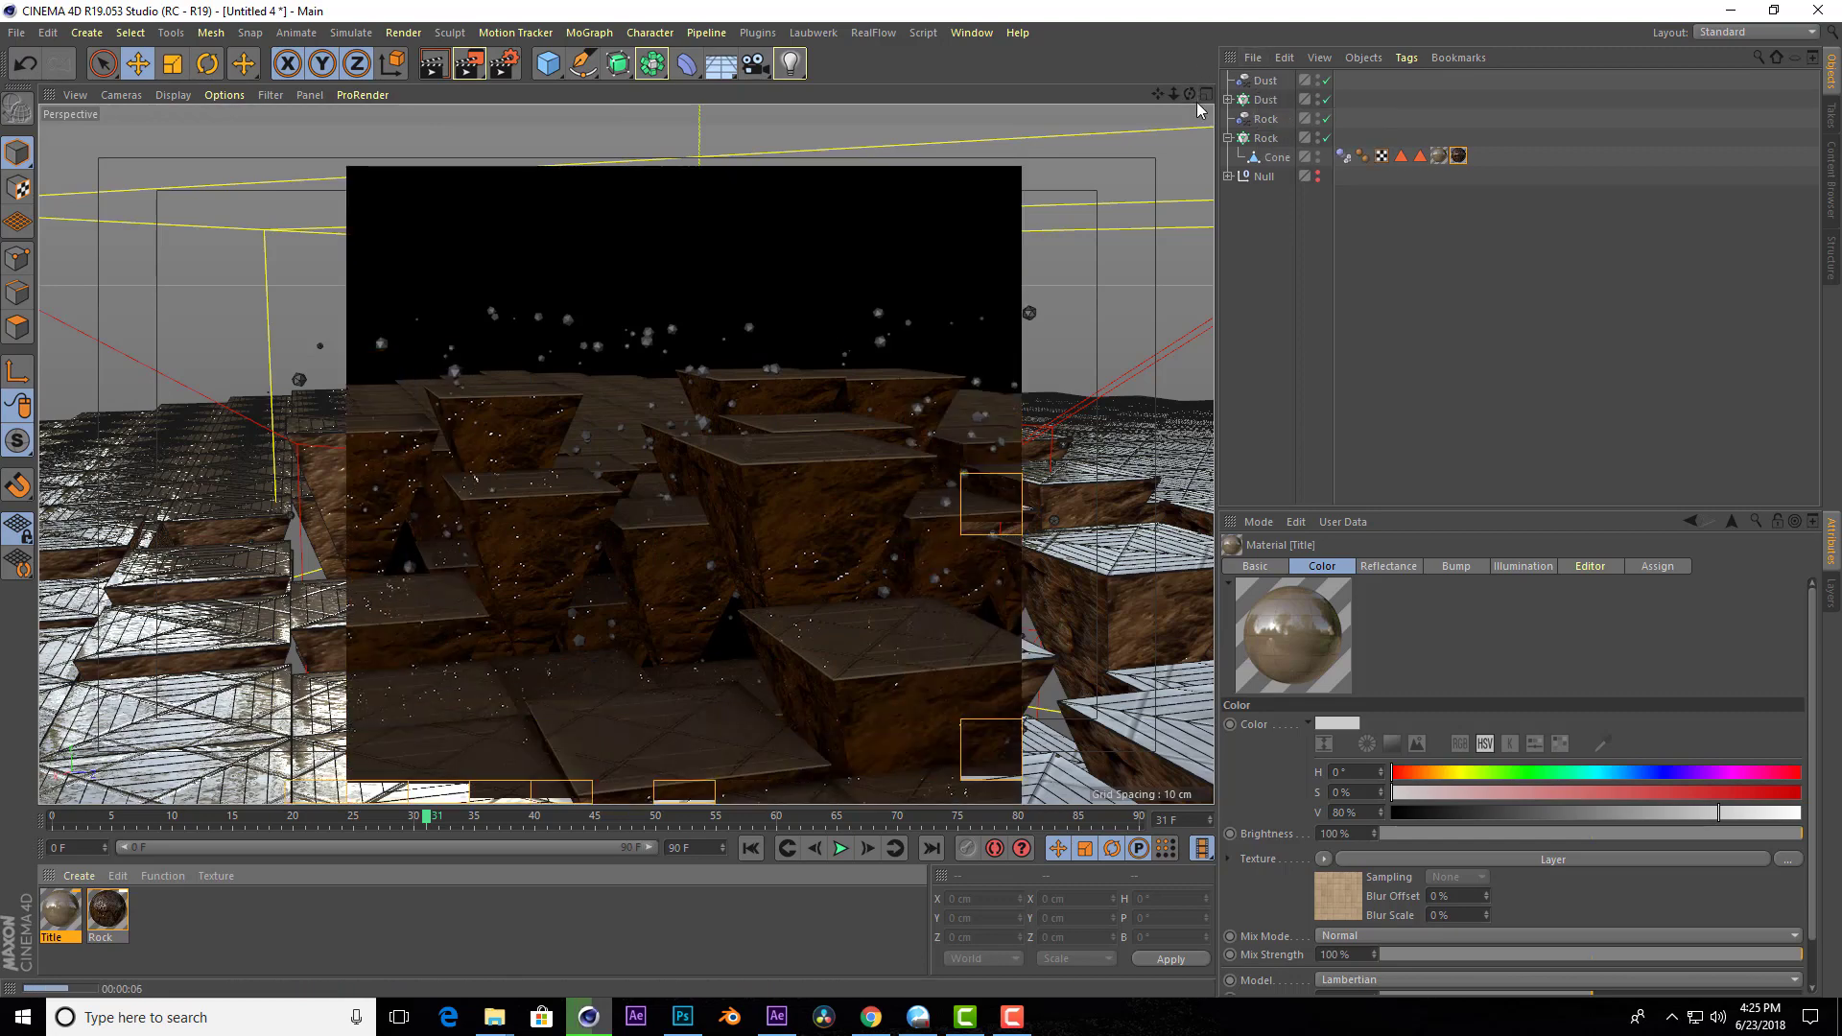
Orbit closer over the pyramid field and render from the new angle.
drag(1190, 93, 1151, 134)
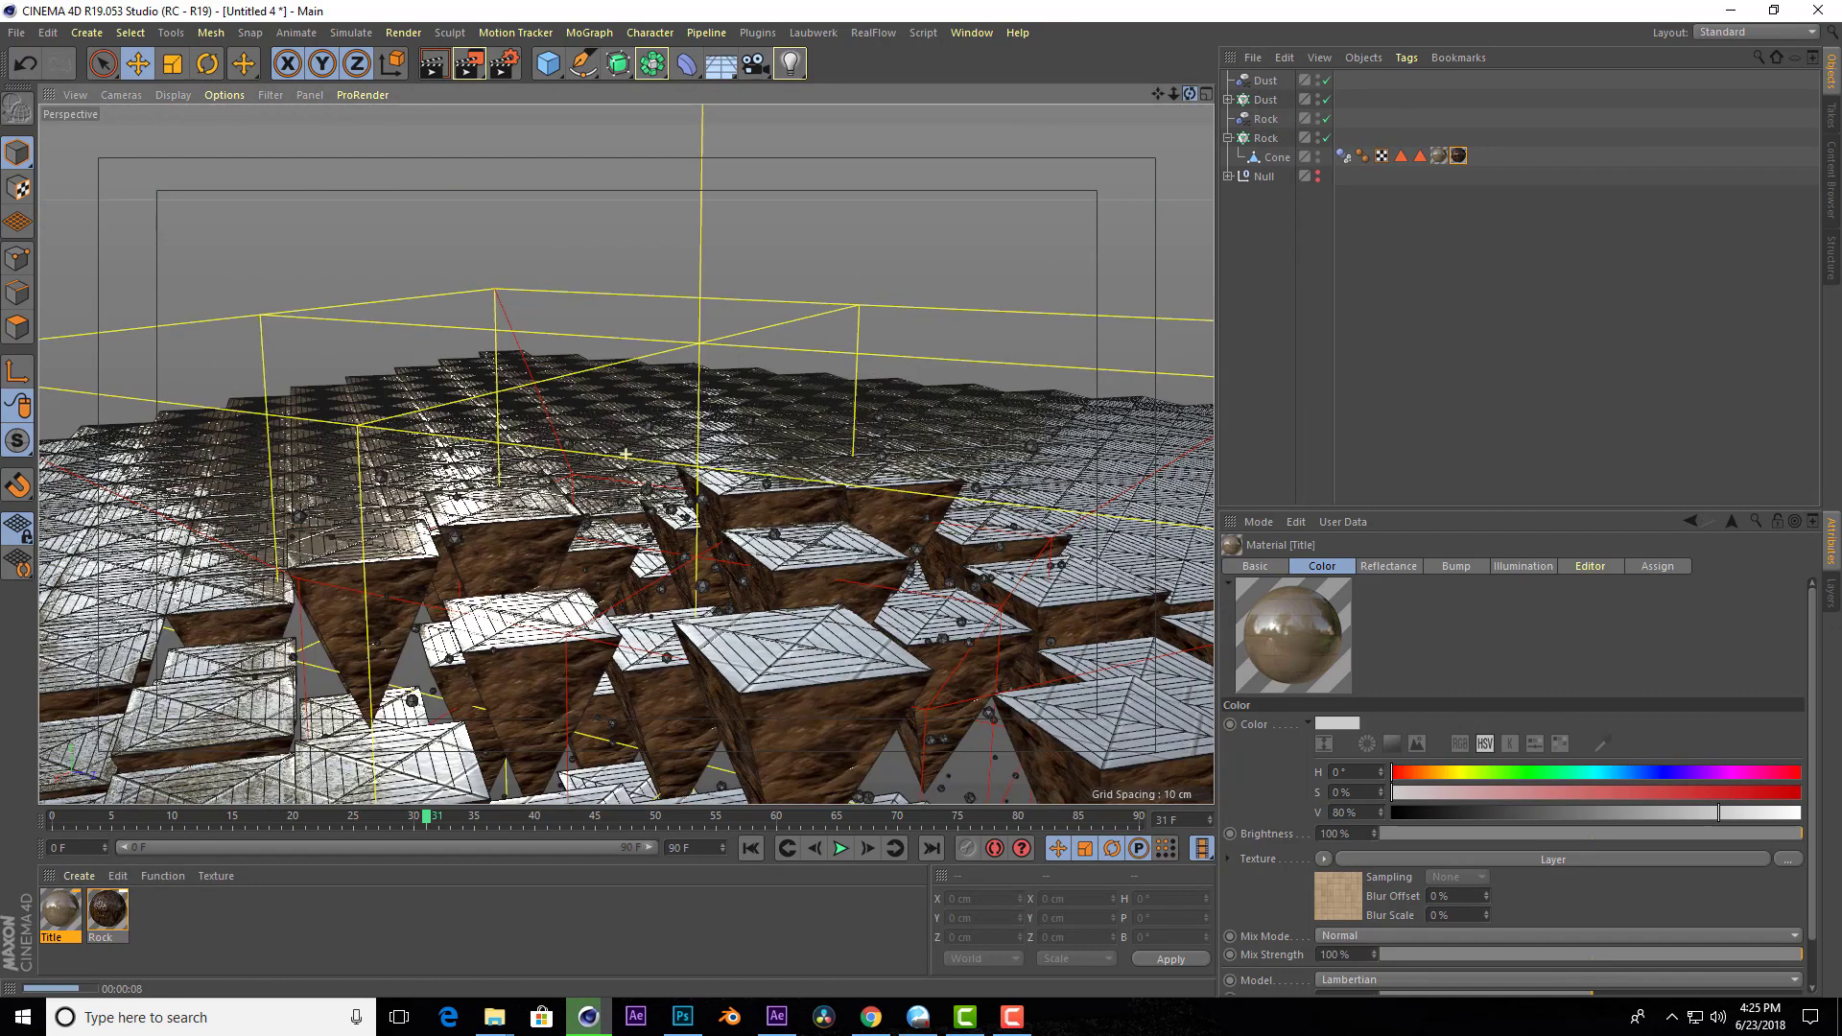
alt+drag(852, 147, 816, 378)
click(433, 65)
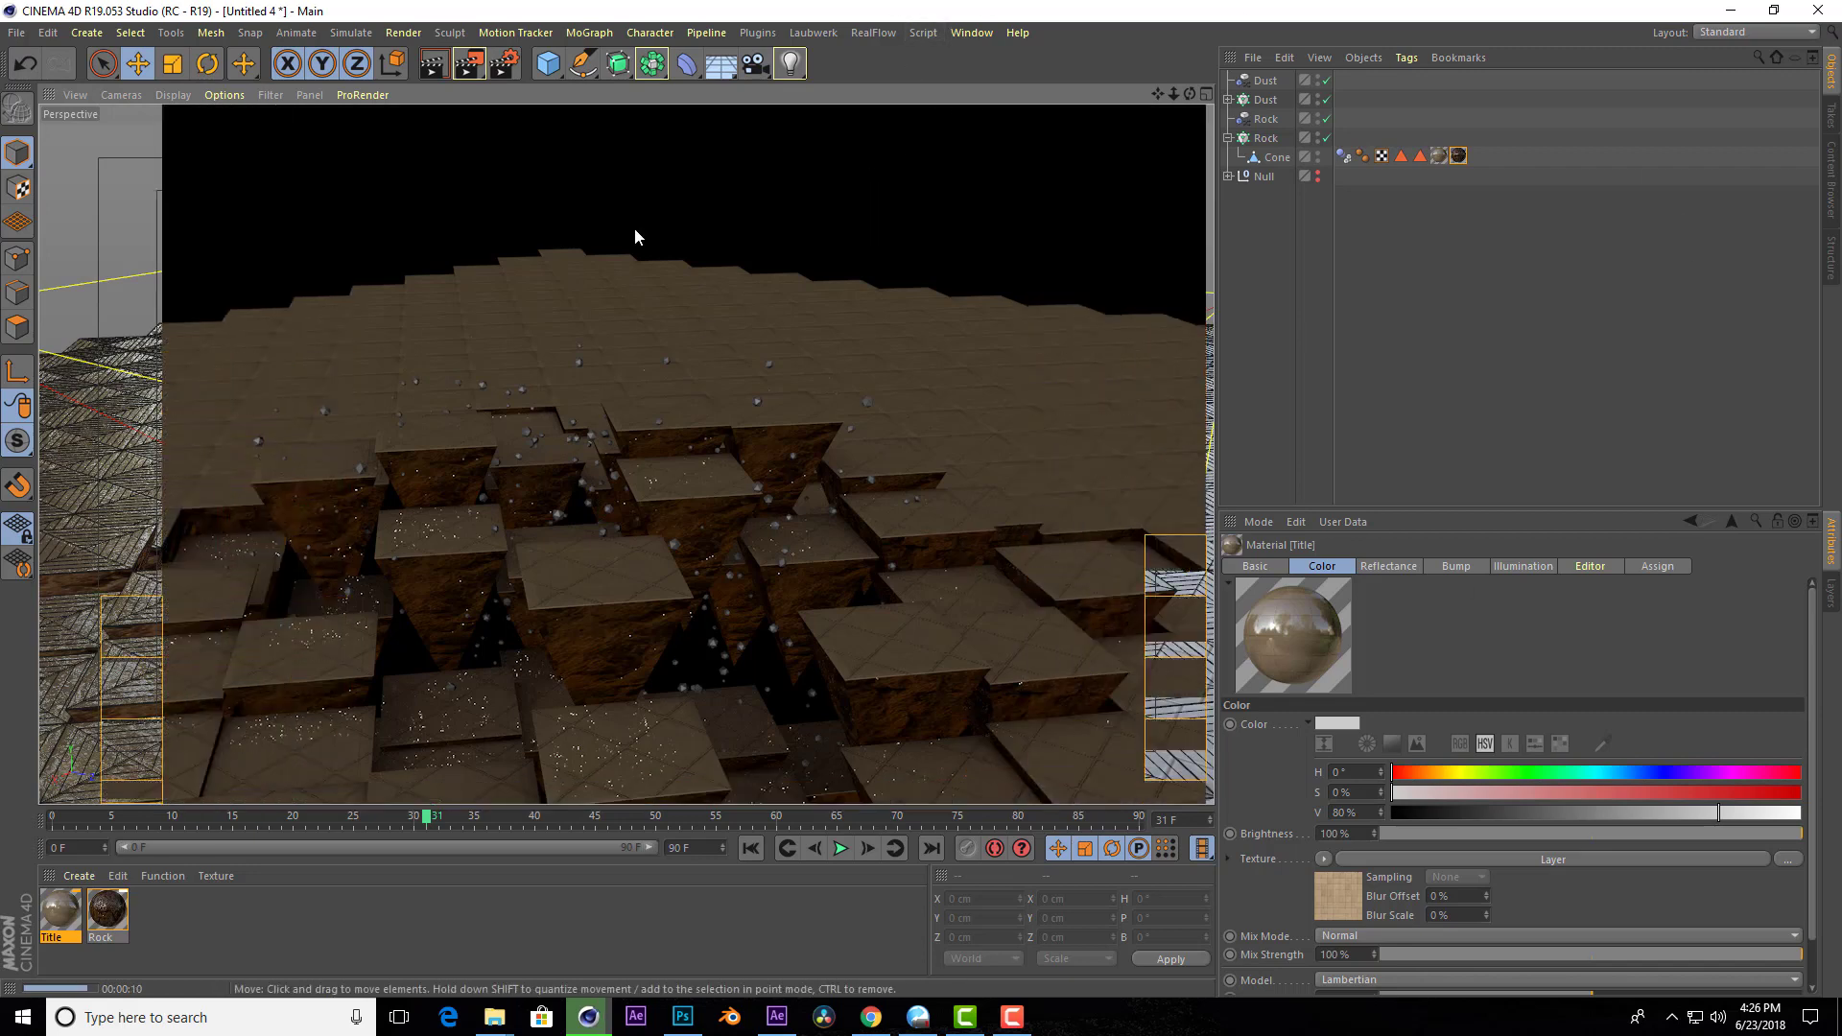
Duplicate Rock as Rock.1 and set its colour layer to light tan.
click(60, 918)
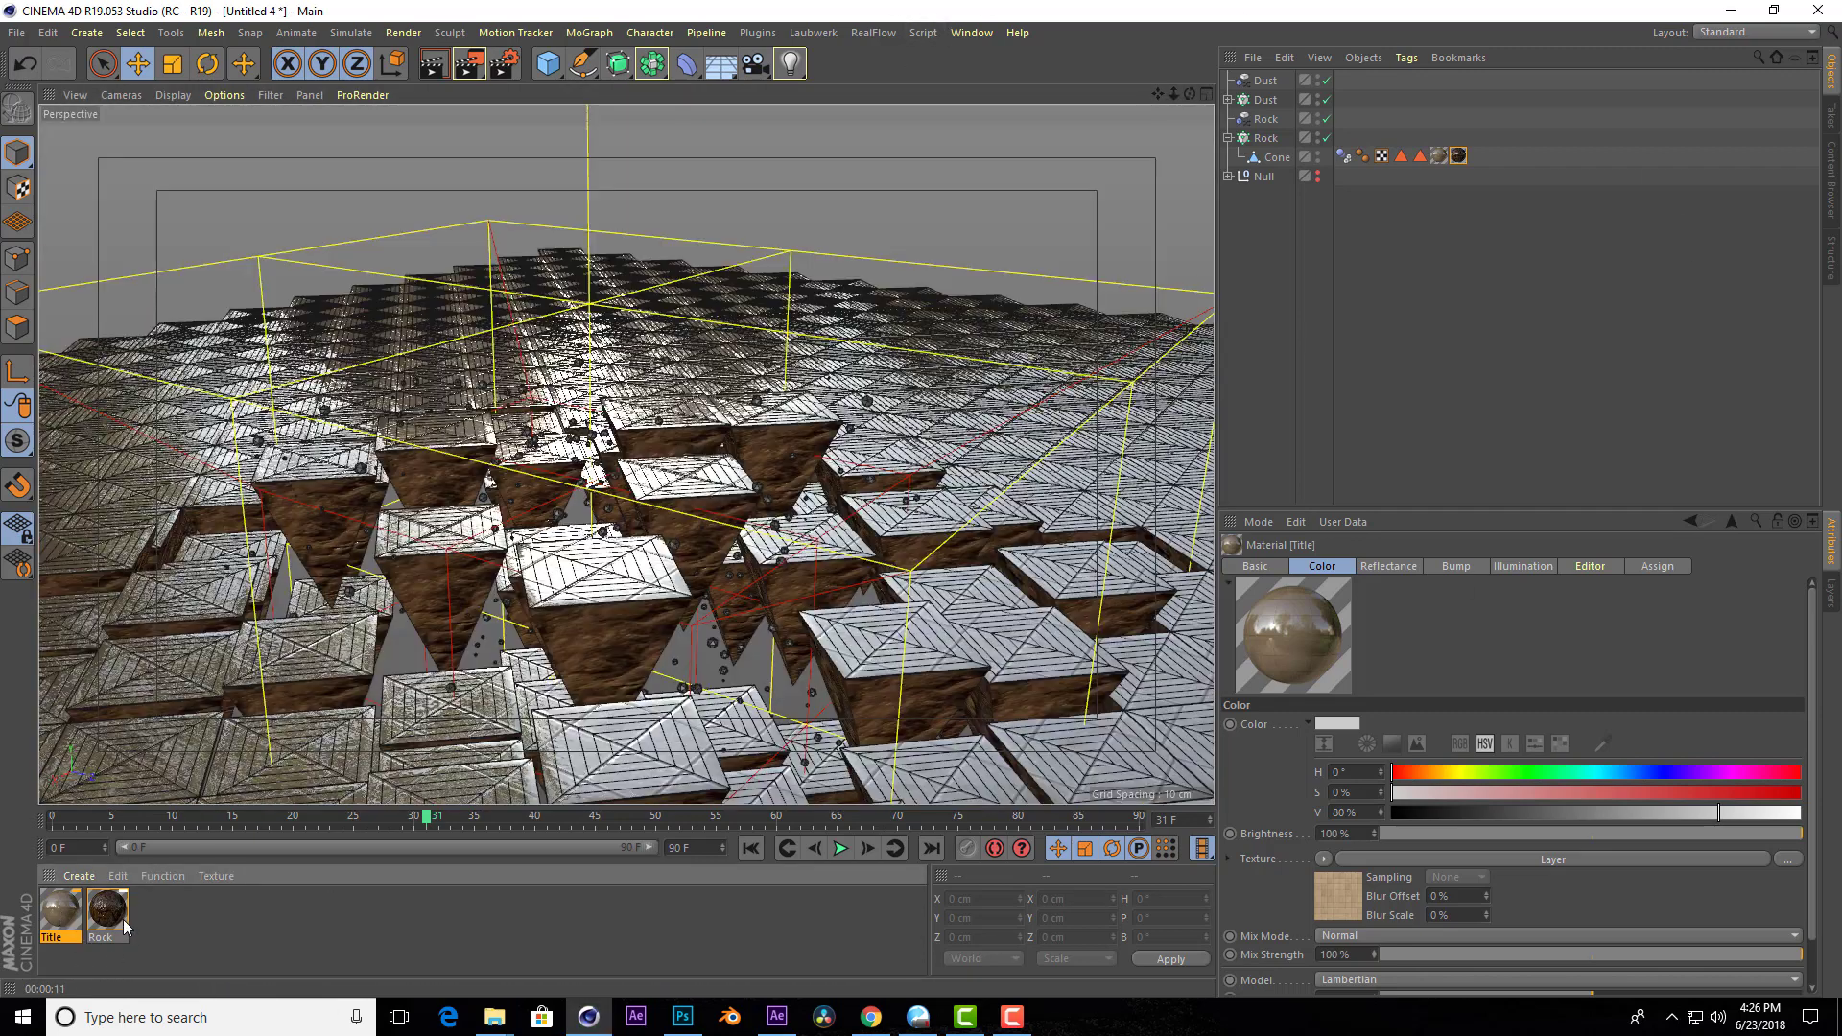
click(117, 938)
ctrl+drag(214, 908, 164, 907)
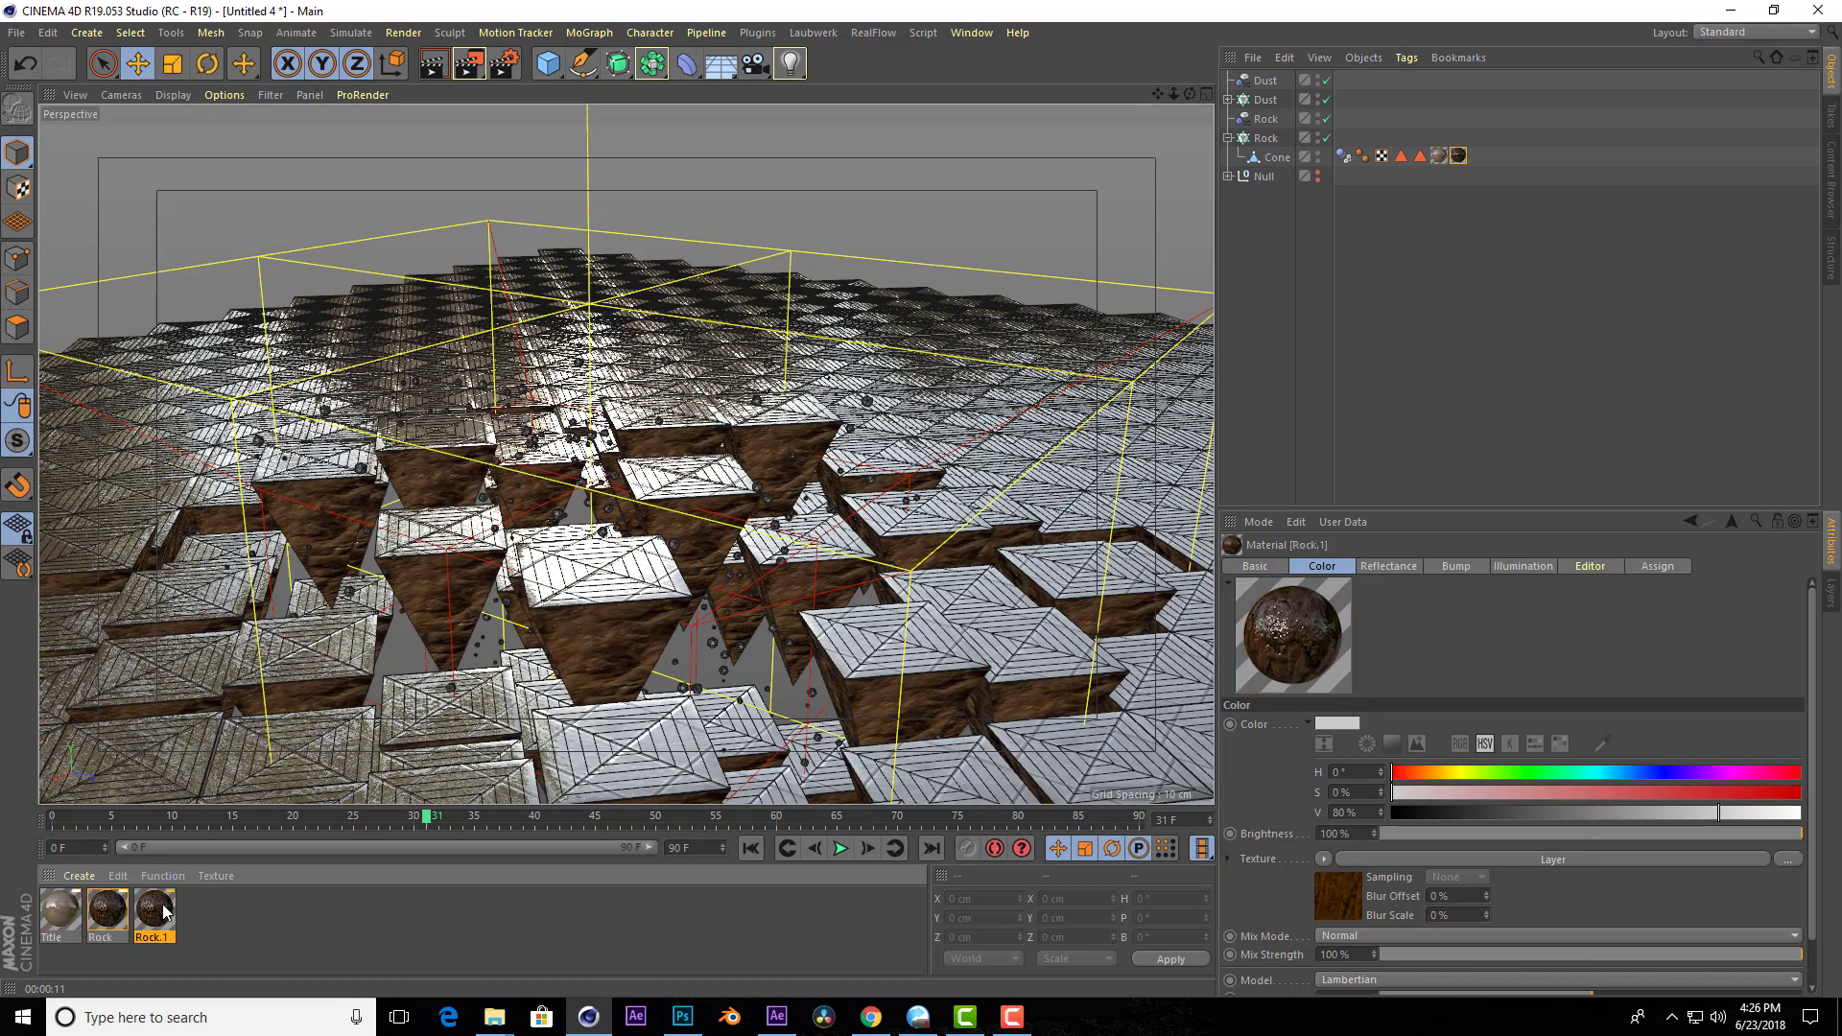
double_click(163, 912)
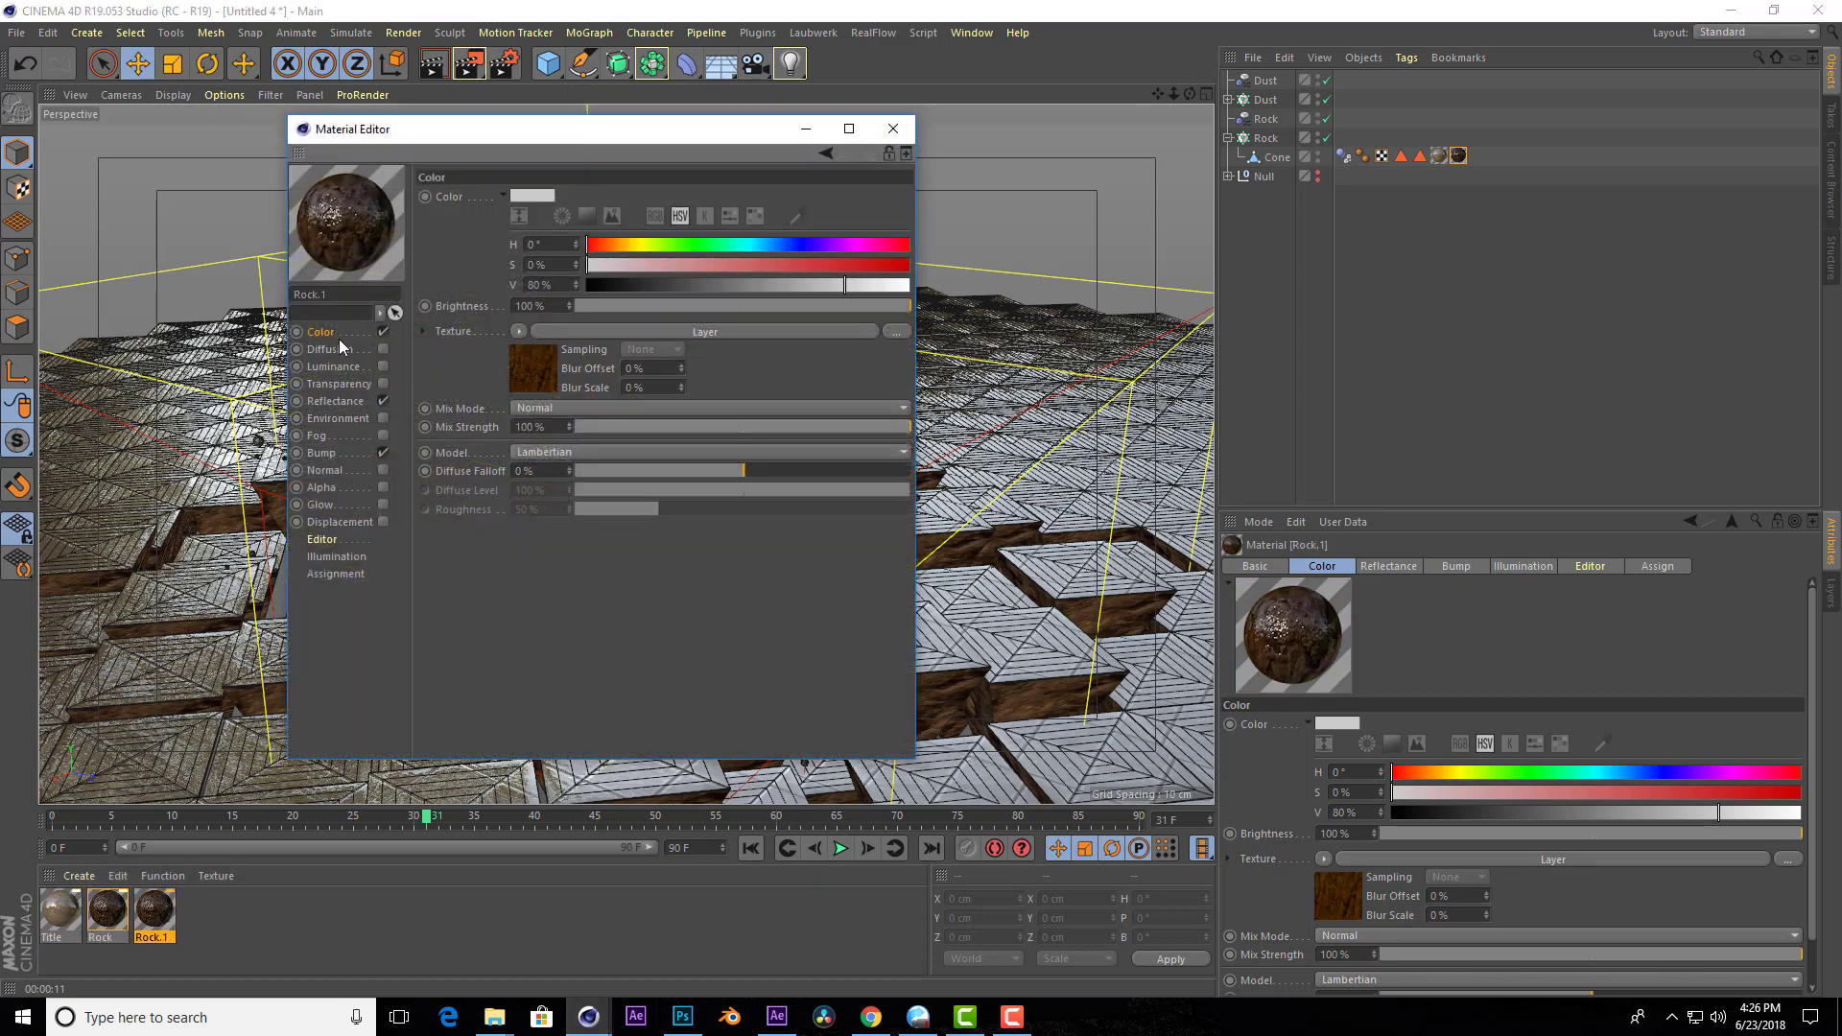
click(534, 351)
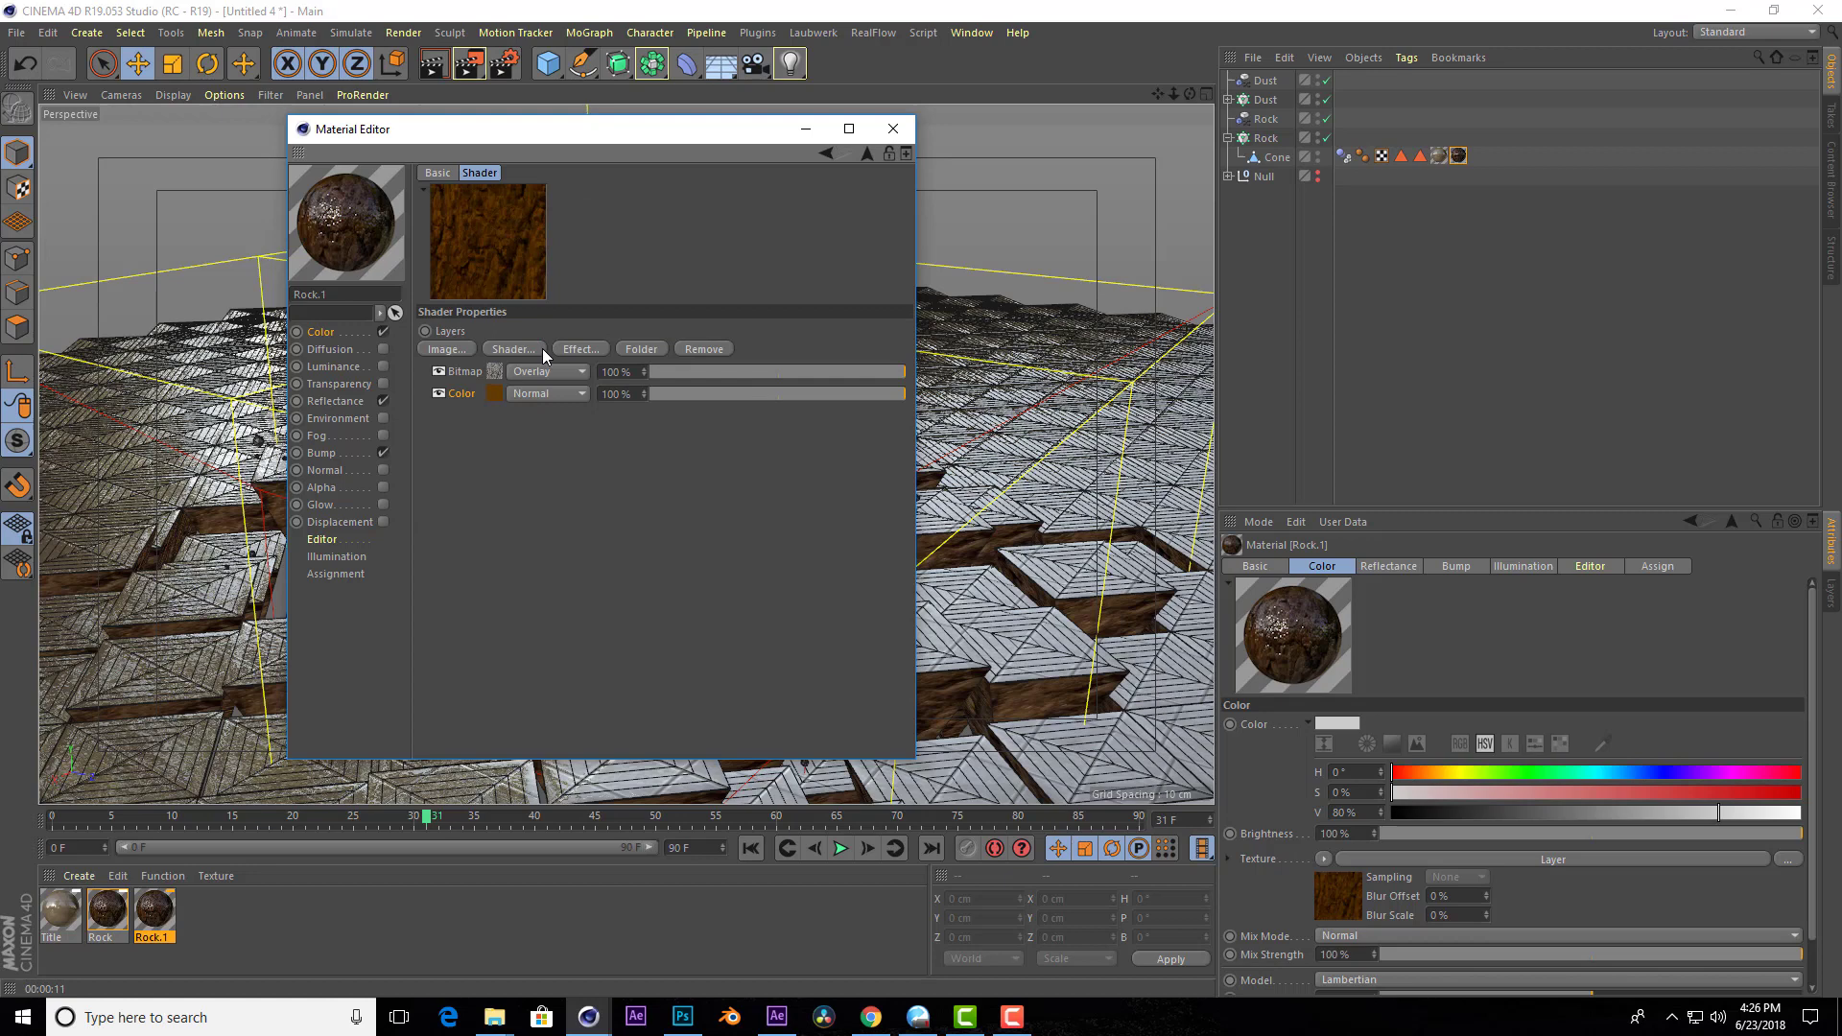
click(491, 395)
click(573, 474)
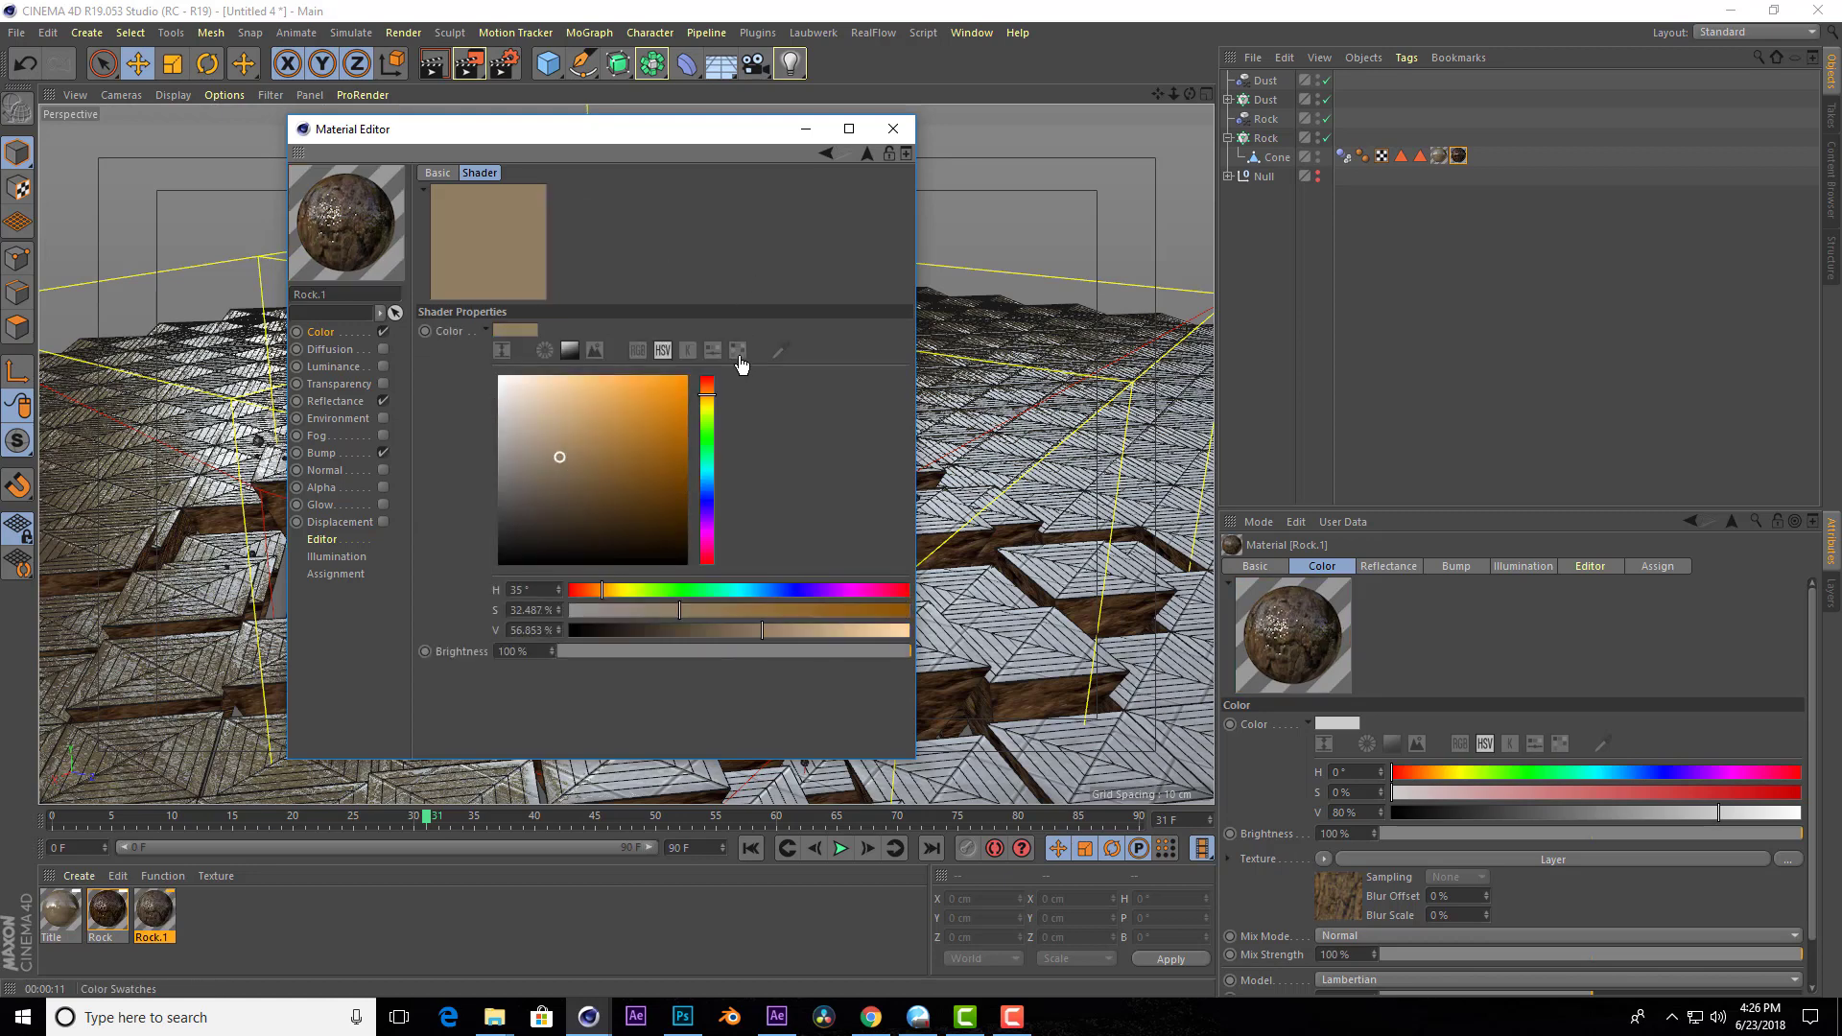
click(892, 130)
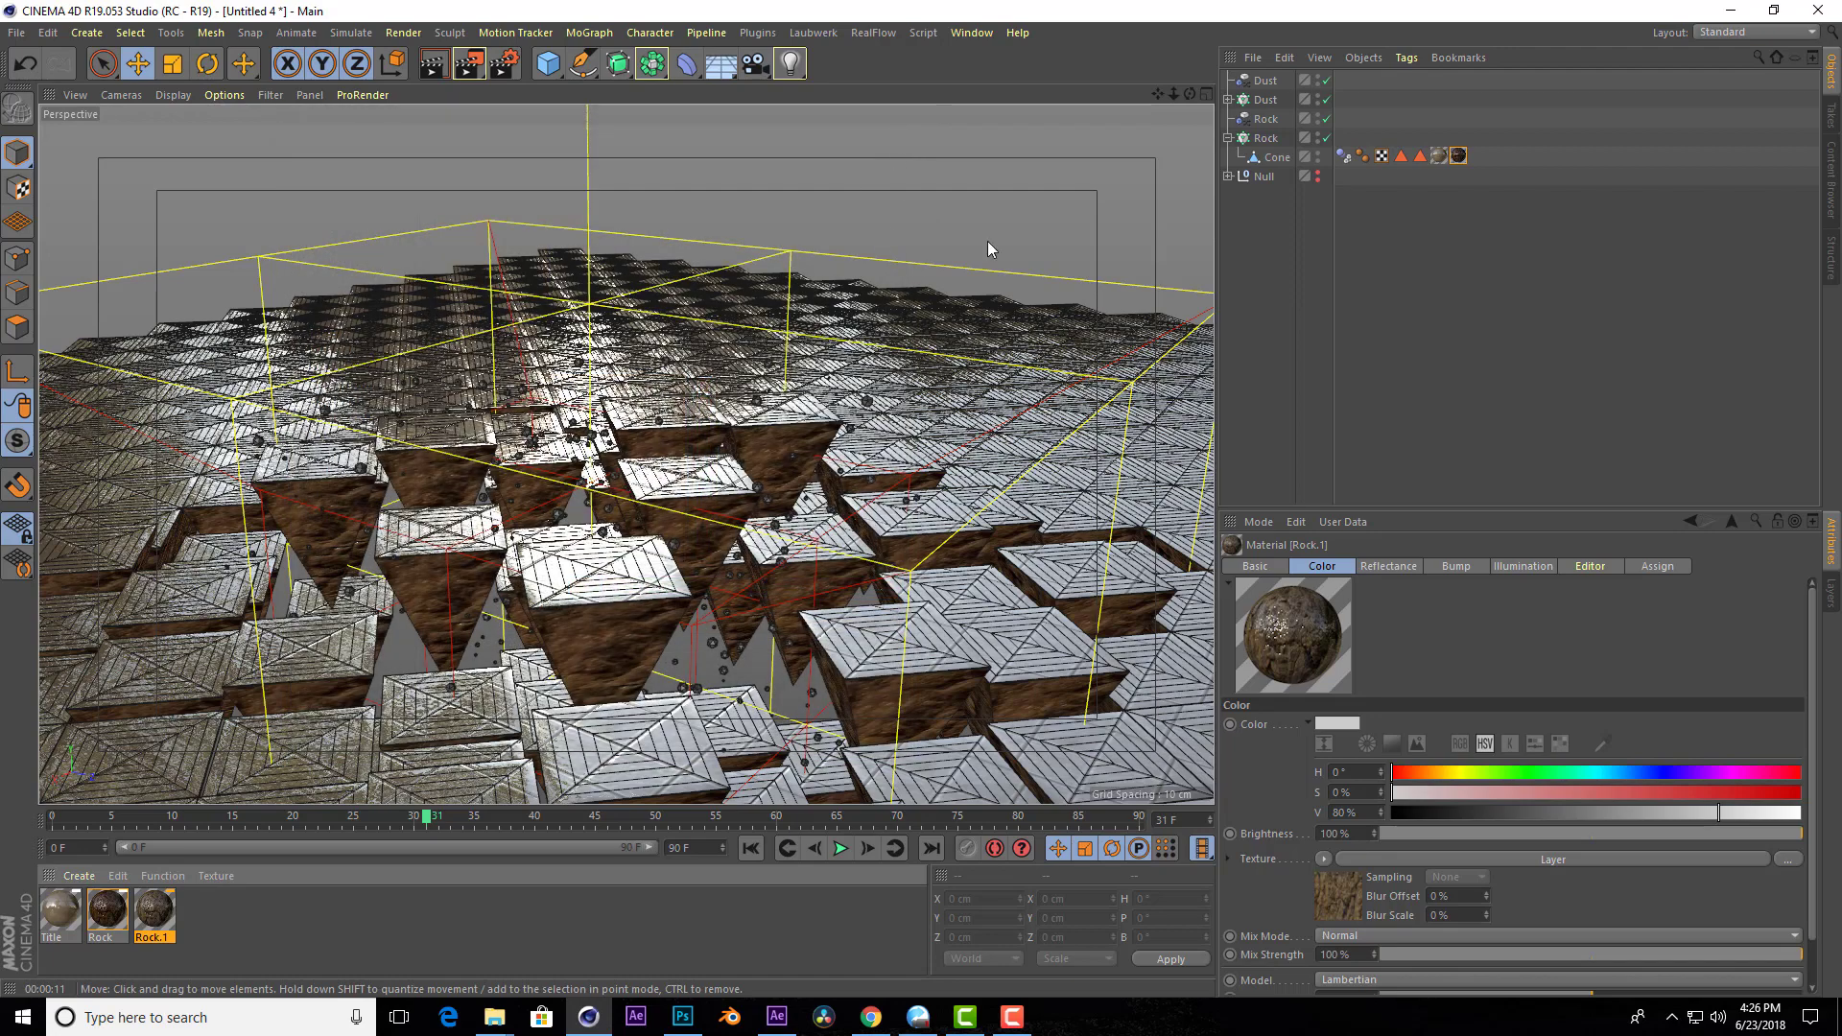
Assign Rock.1 to the Cone and render a preview over the cones.
mouse_move(165, 915)
mouse_down()
mouse_move(1287, 219)
mouse_move(1289, 159)
mouse_up()
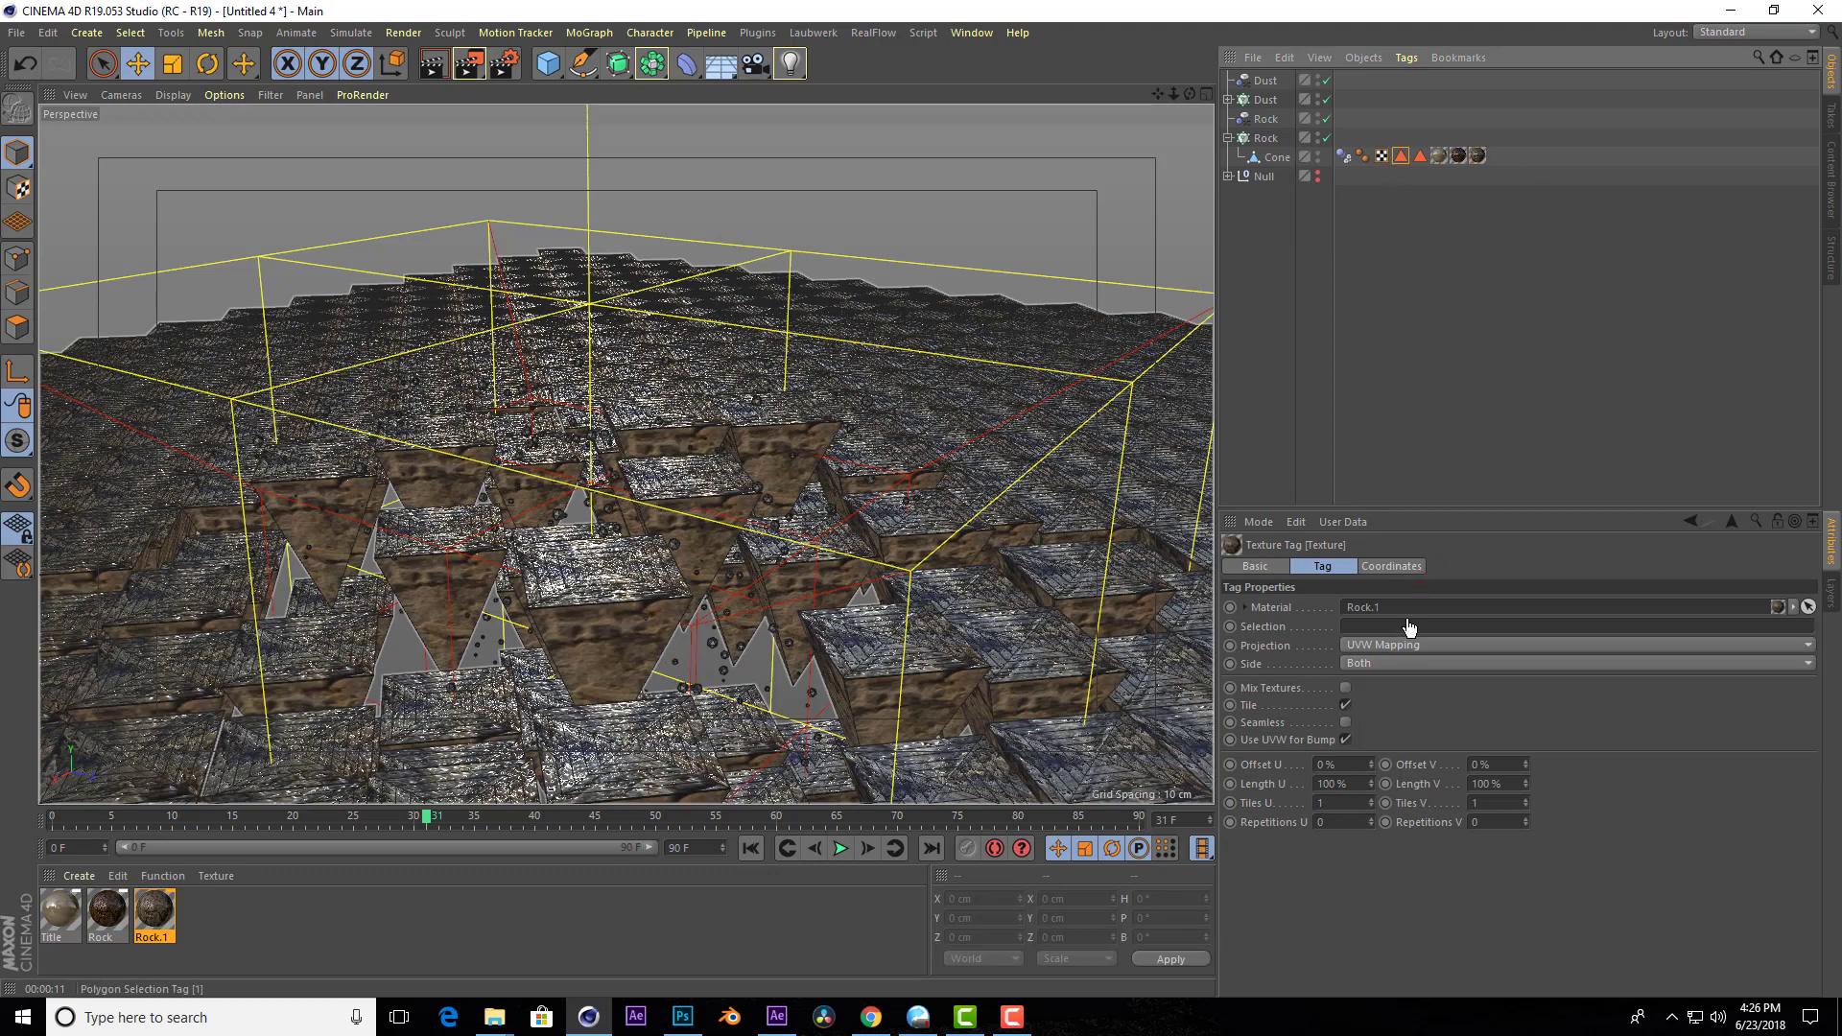
scroll(599, 541, up, 2)
scroll(599, 541, up, 3)
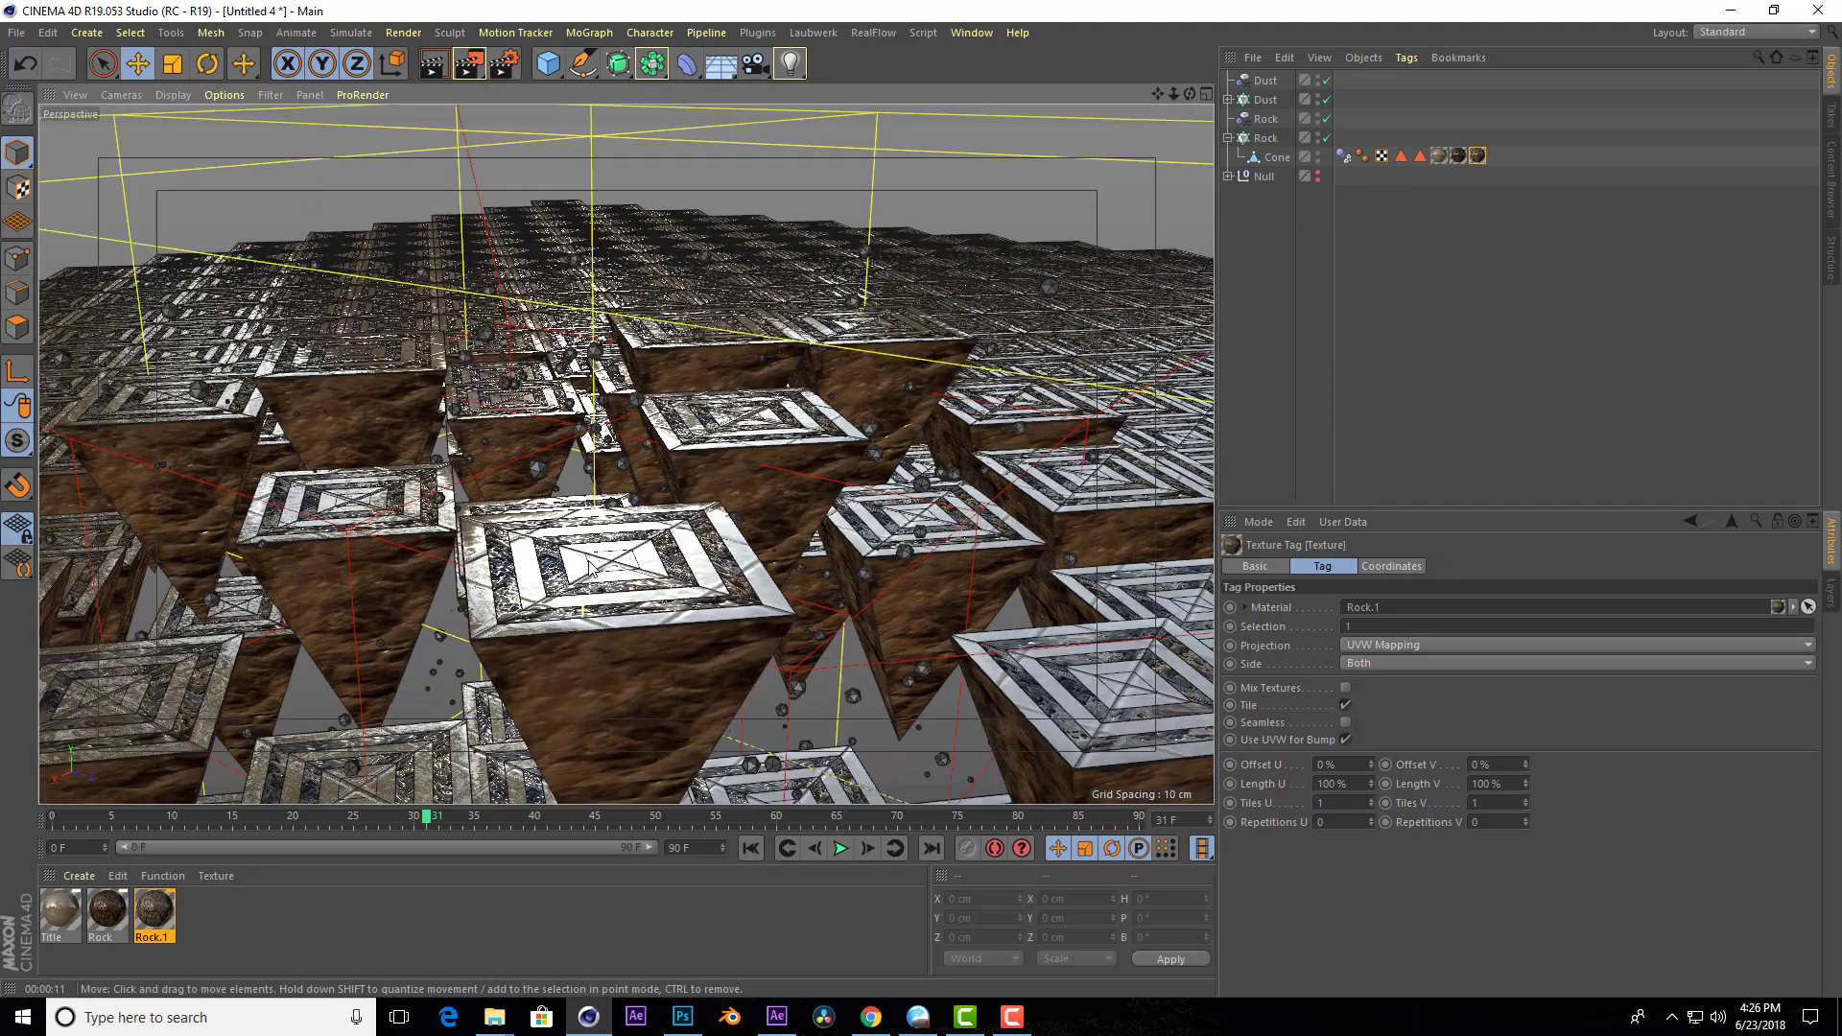
scroll(599, 540, up, 3)
scroll(600, 540, up, 2)
drag(1191, 99, 581, 617)
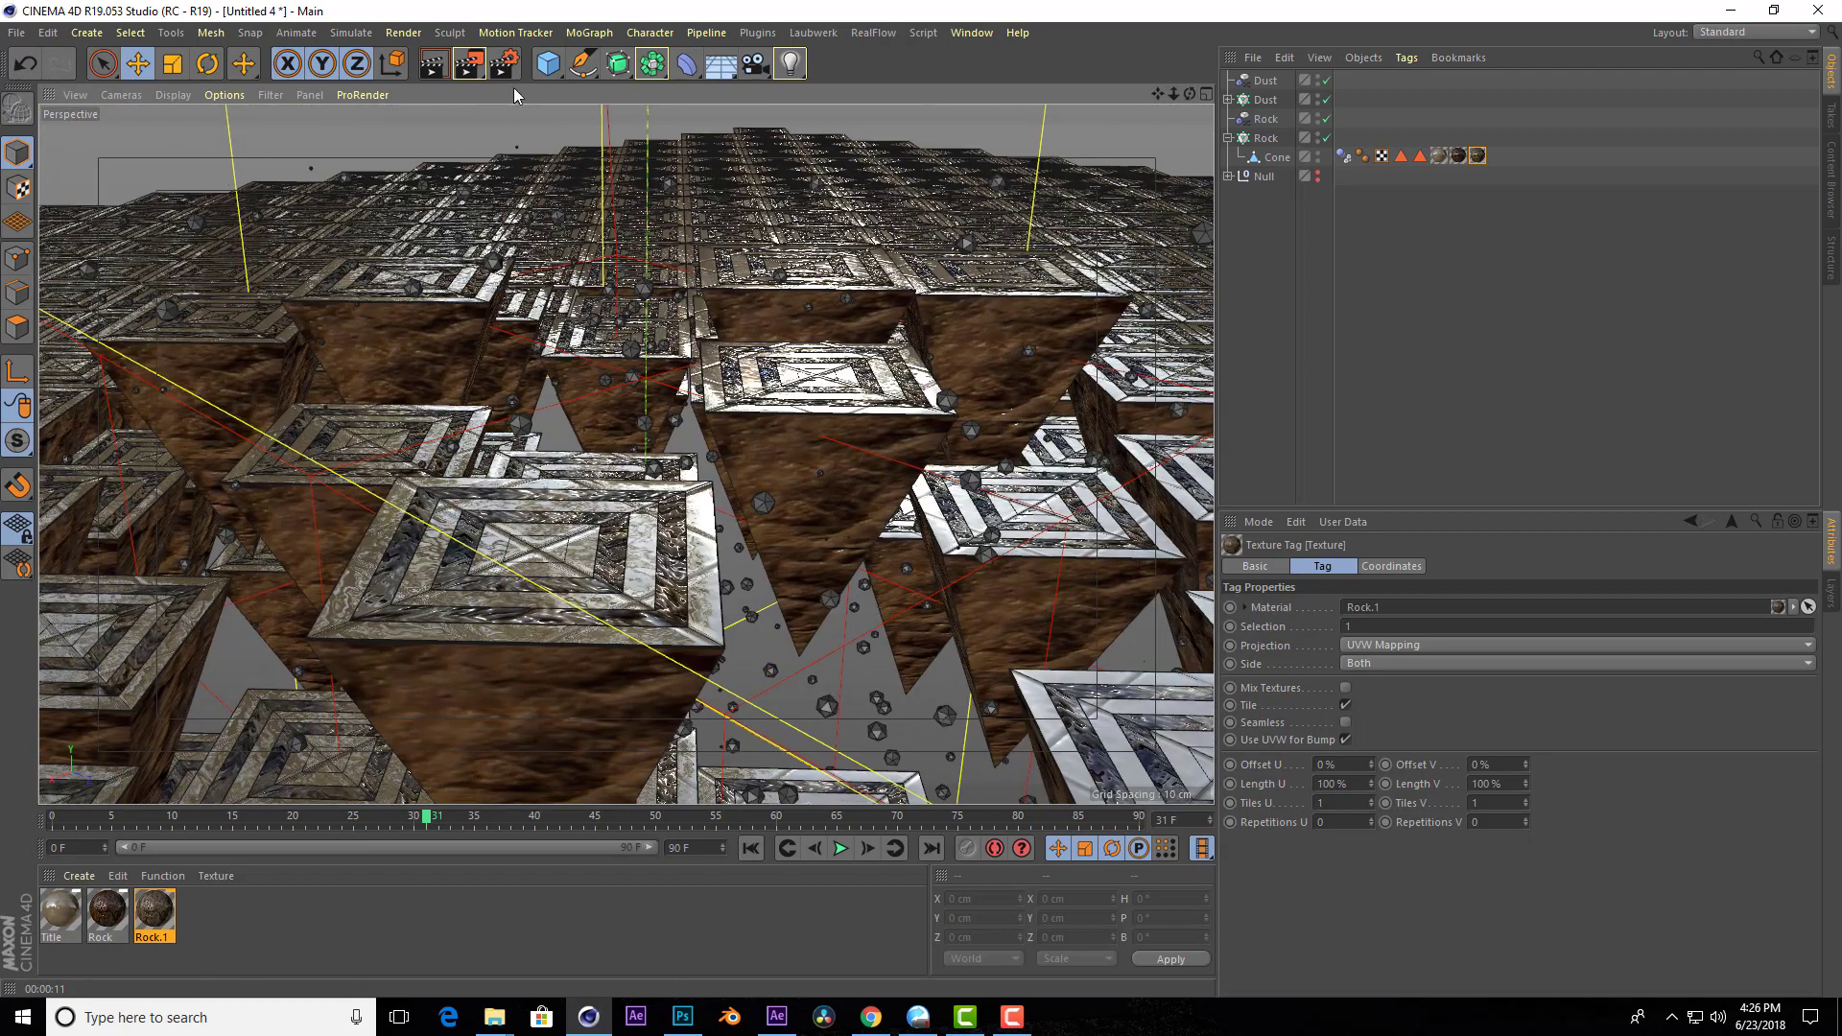
click(435, 65)
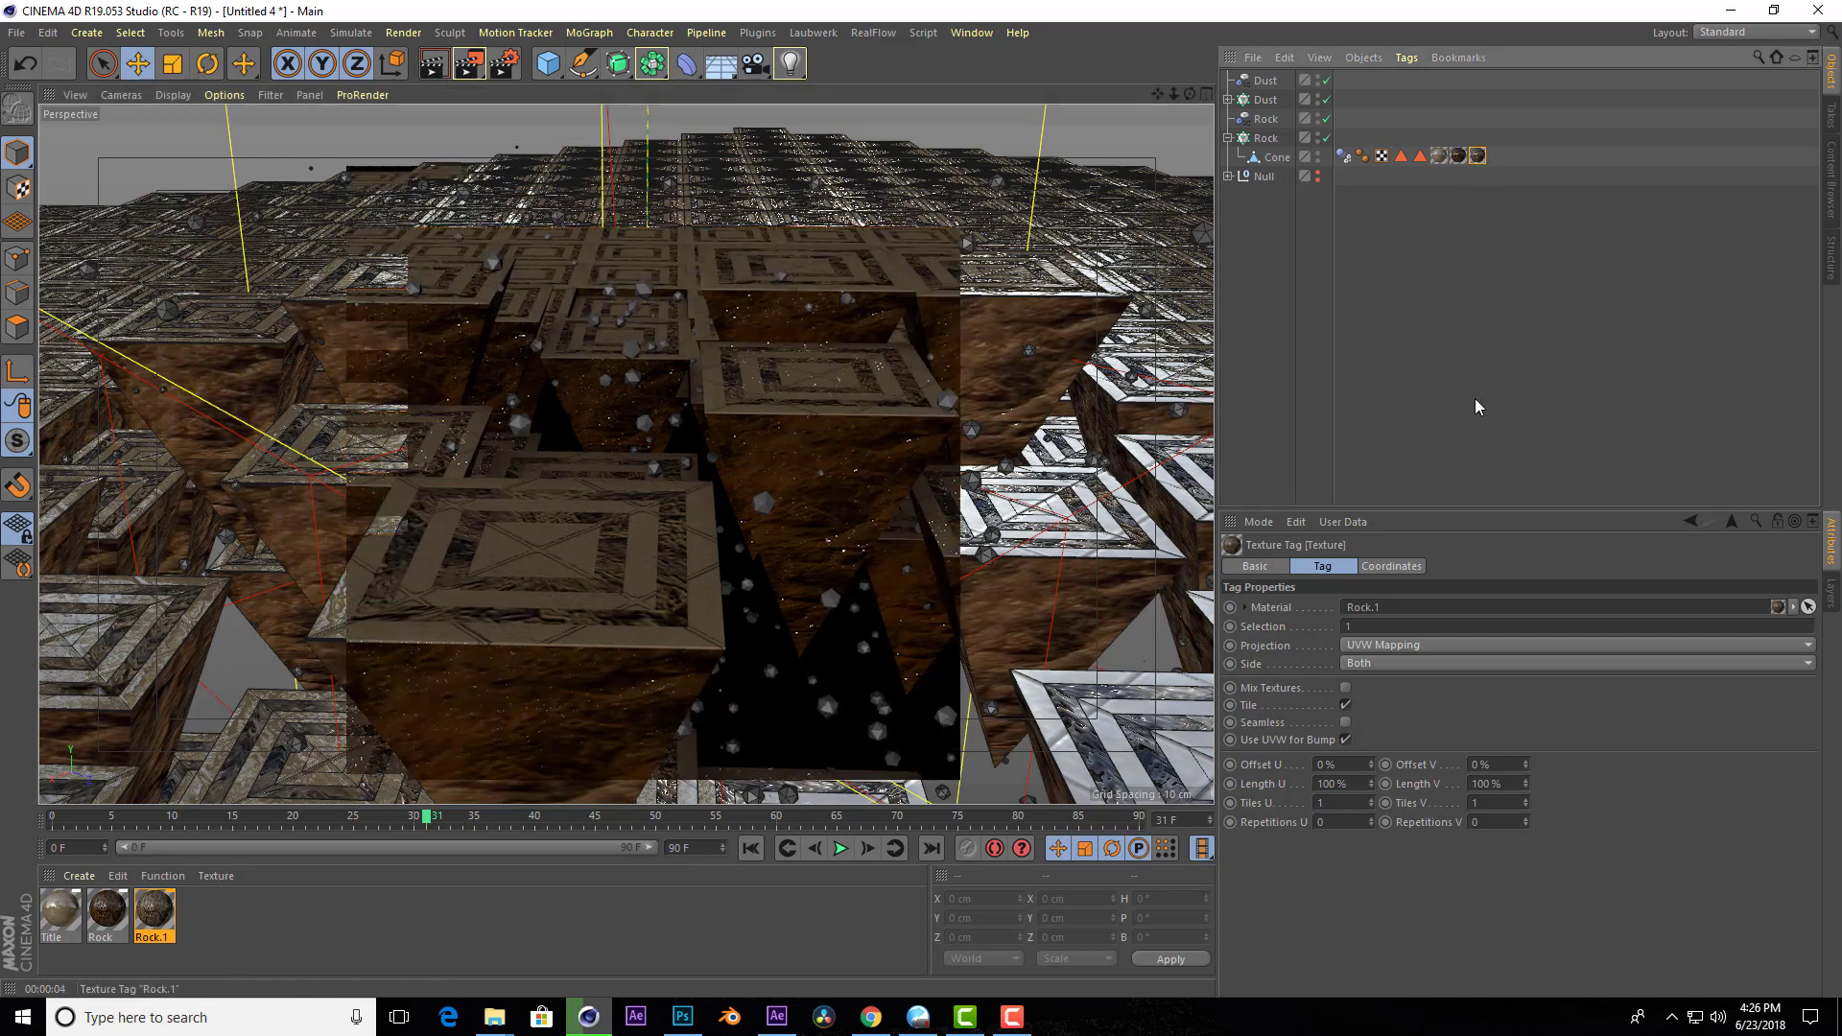
Set Rock.1's texture tag to Cubic projection with Length U and V 5%.
click(1409, 646)
click(1390, 720)
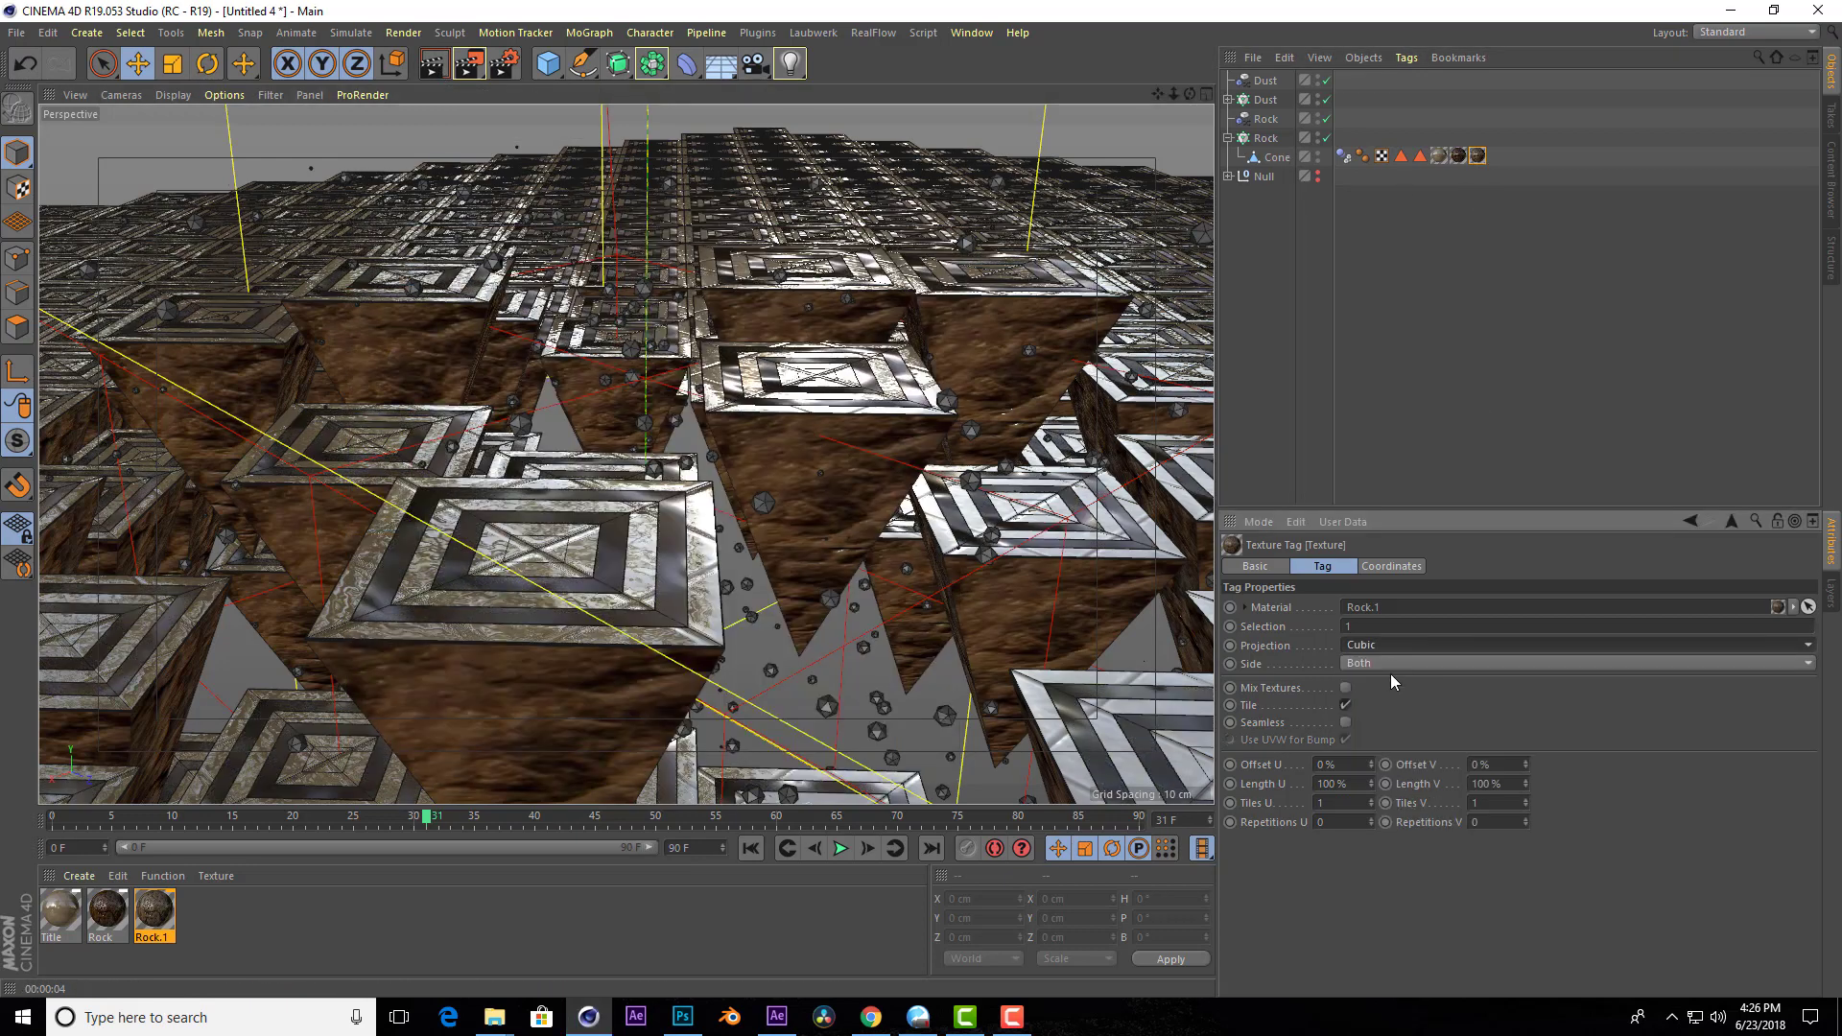
double_click(1348, 784)
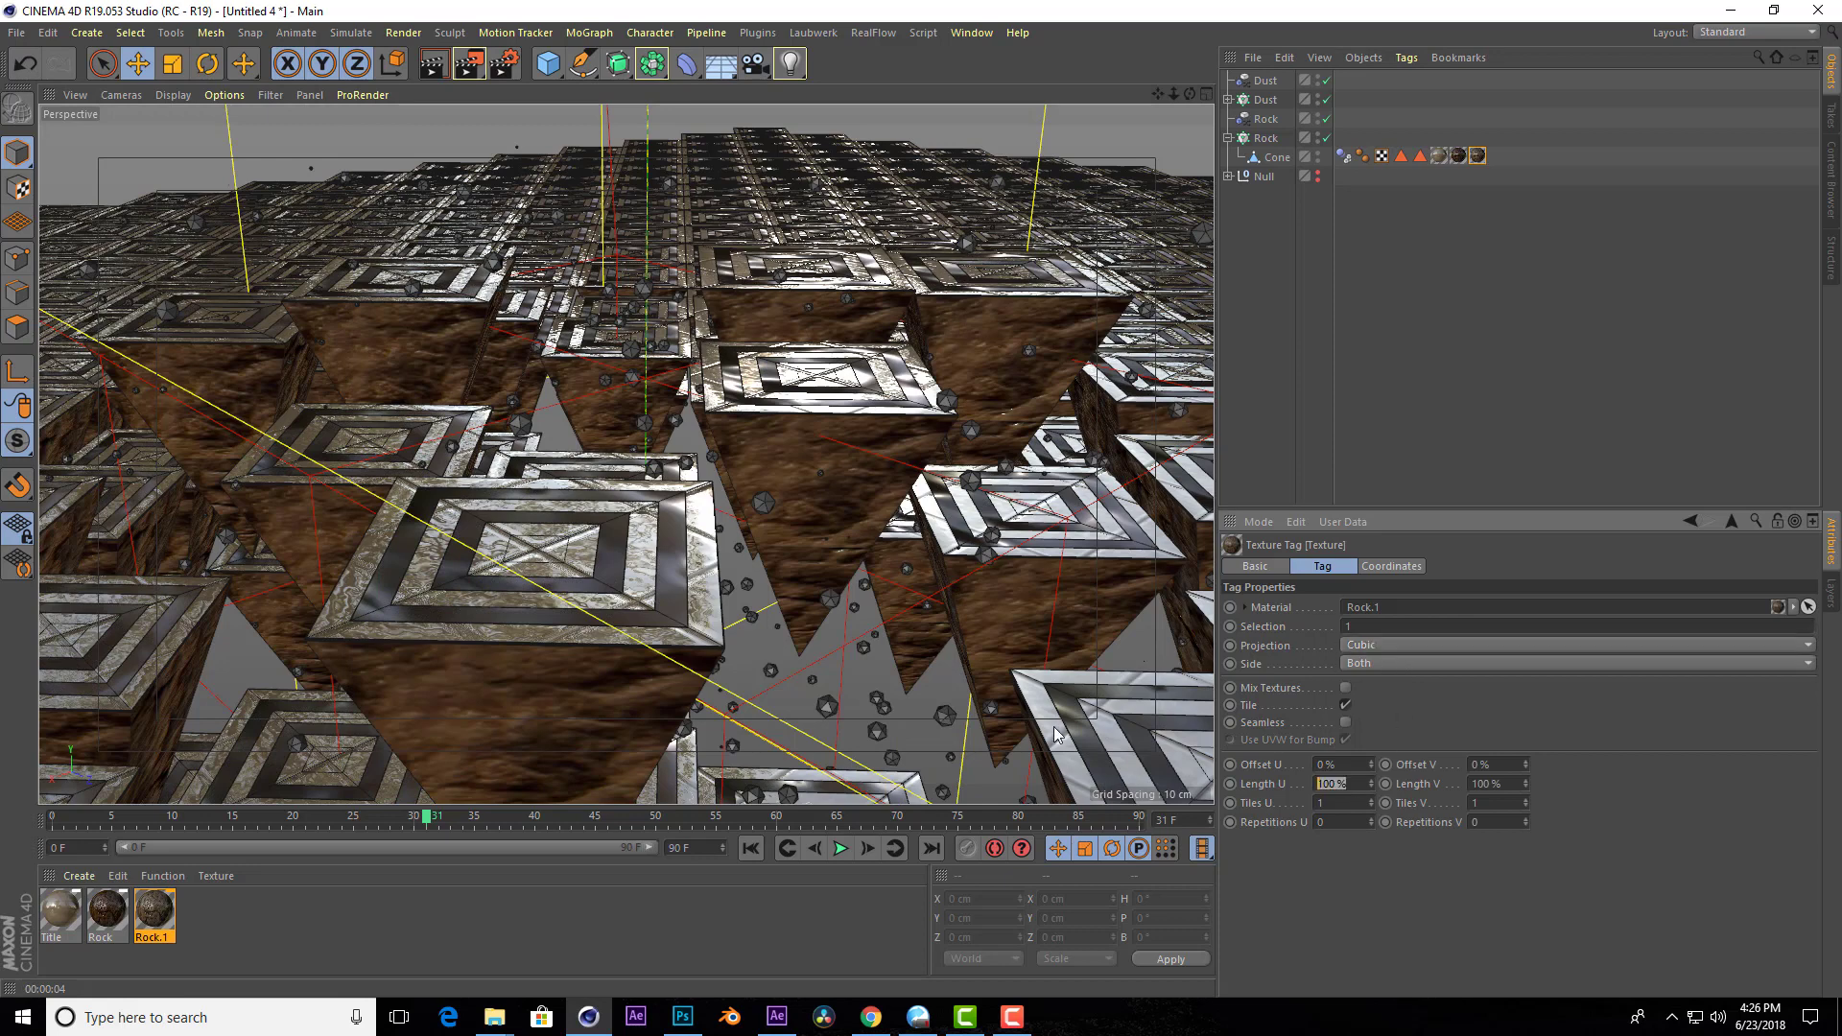
text(5)
key(Tab)
text(5)
key(Tab)
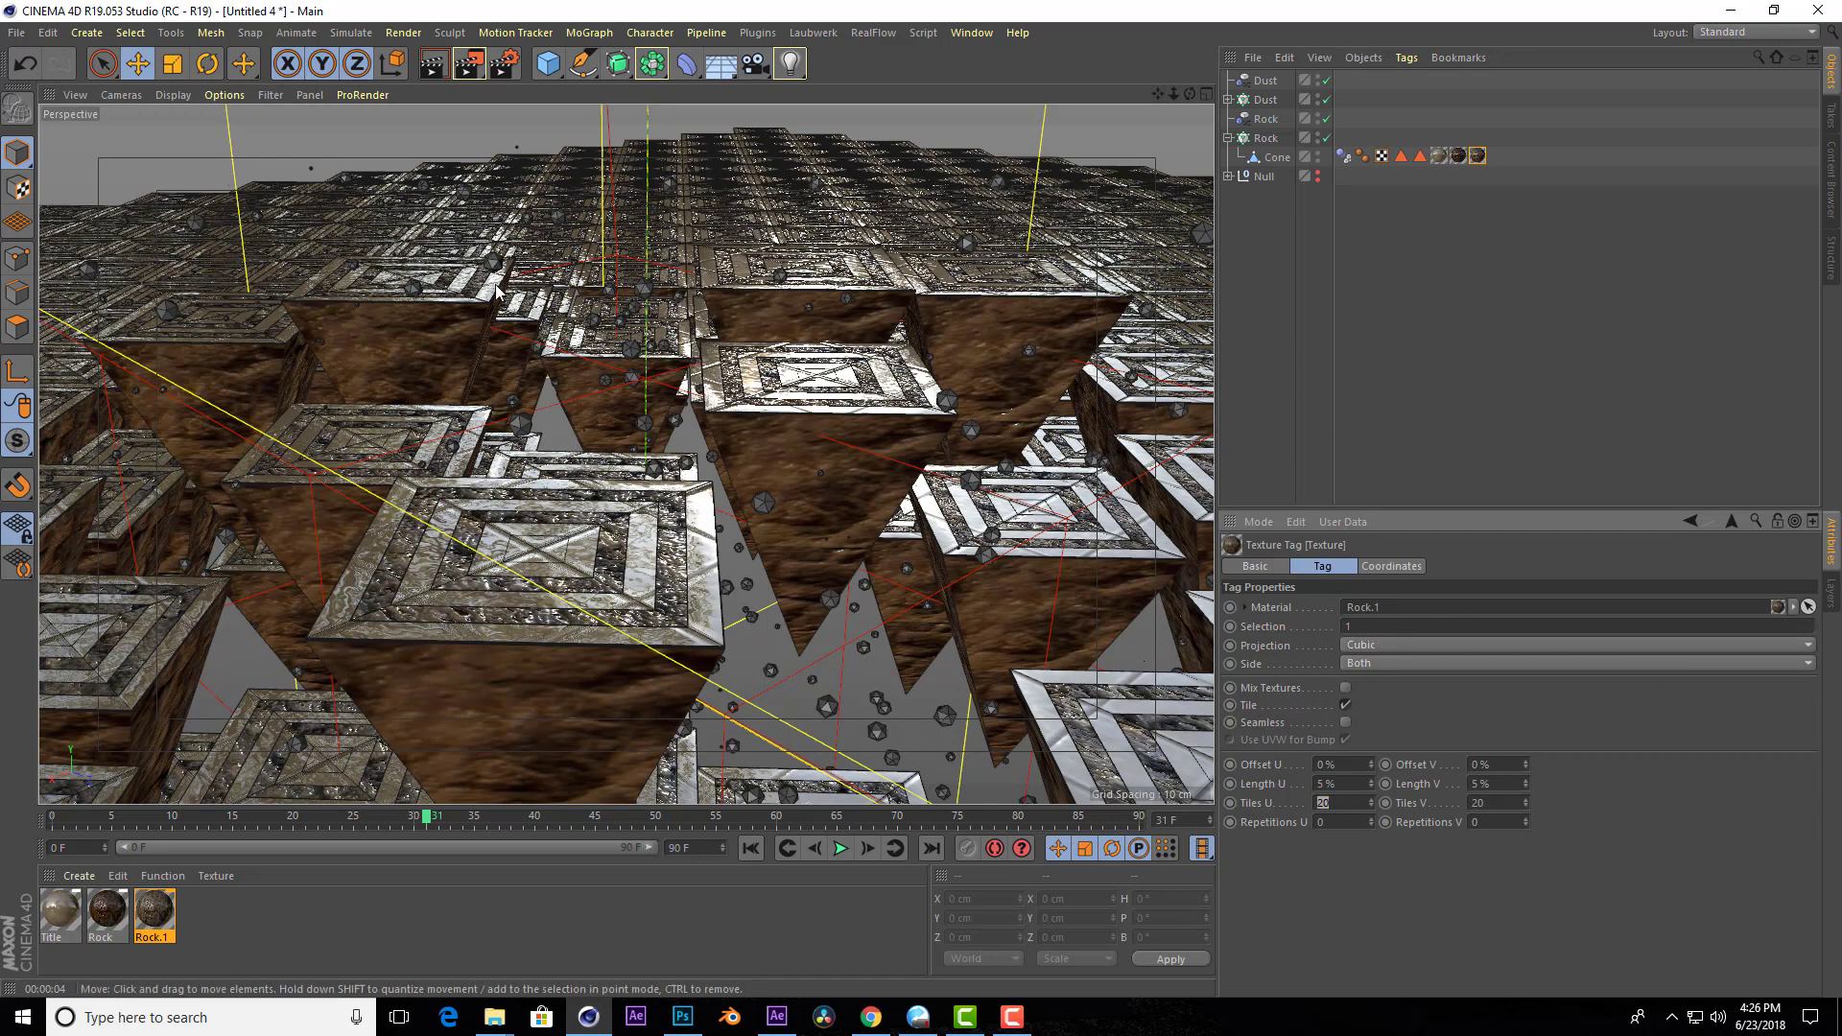
click(434, 66)
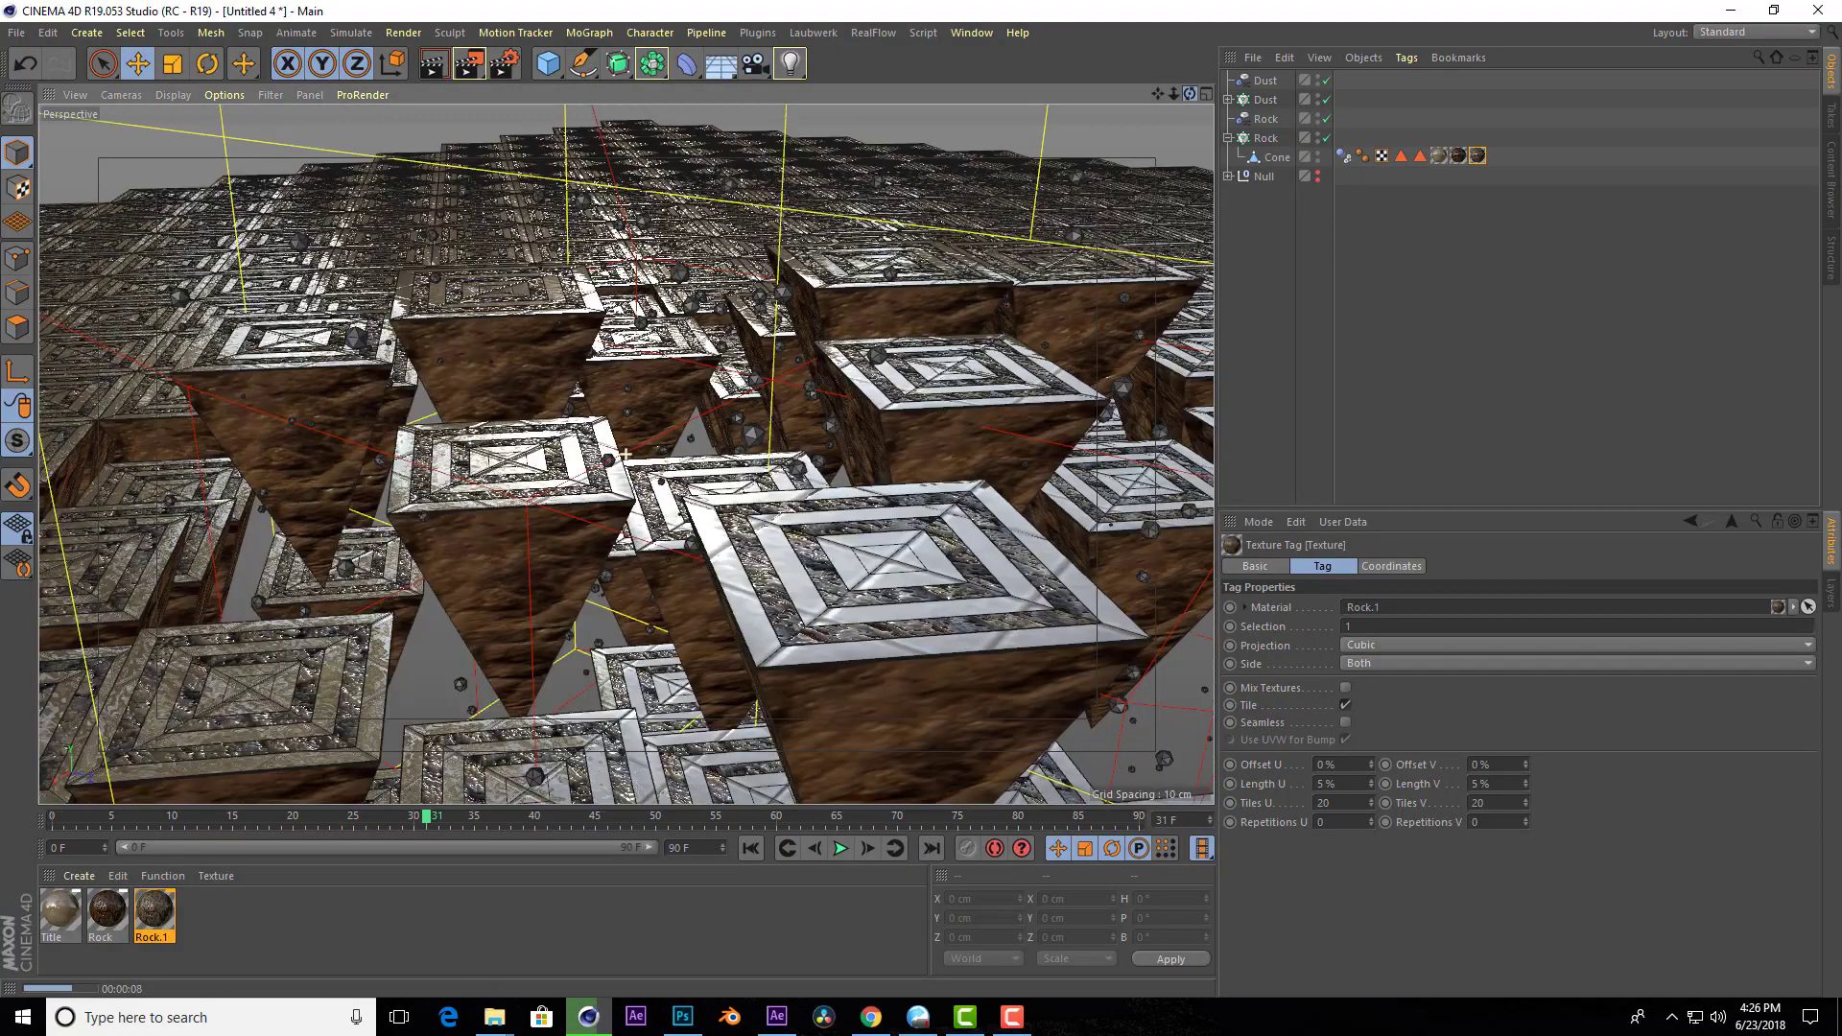
Orbit over the rock field, render, then drop to an eye-level view.
alt+drag(625, 454, 1108, 170)
drag(1174, 94, 1158, 94)
alt+drag(625, 455, 1052, 197)
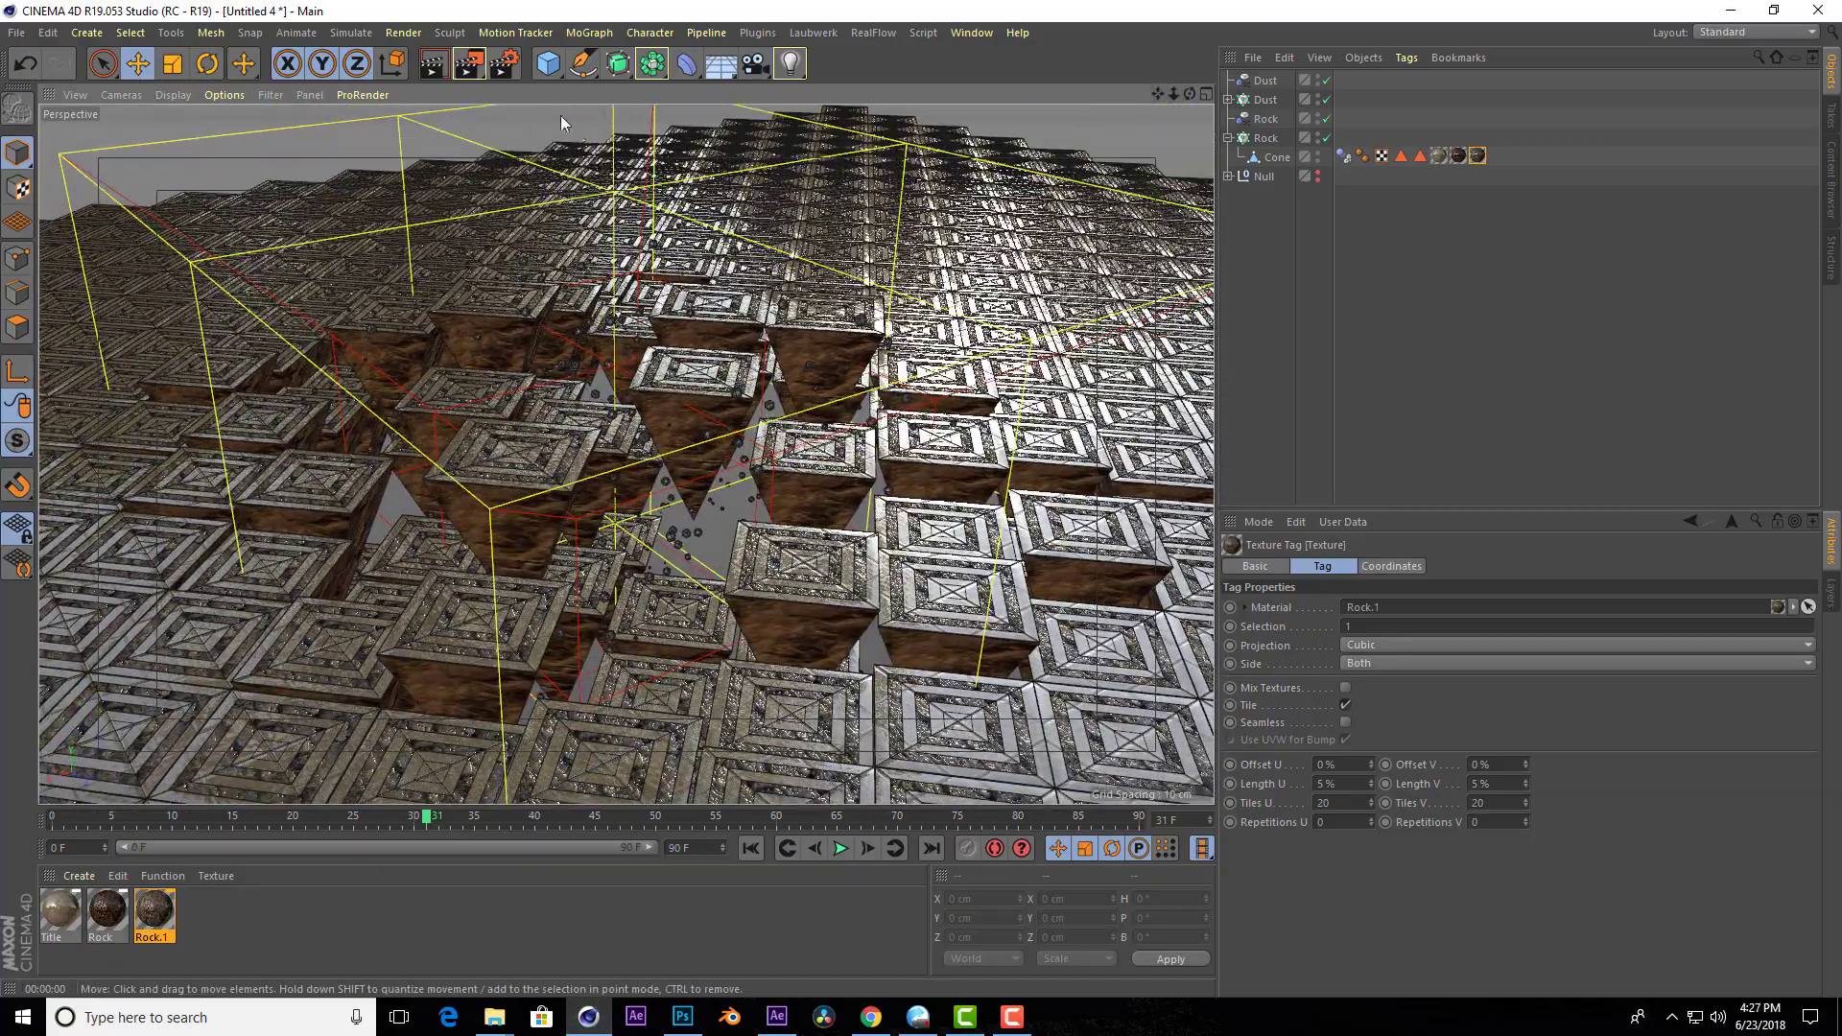
key(ctrl+r)
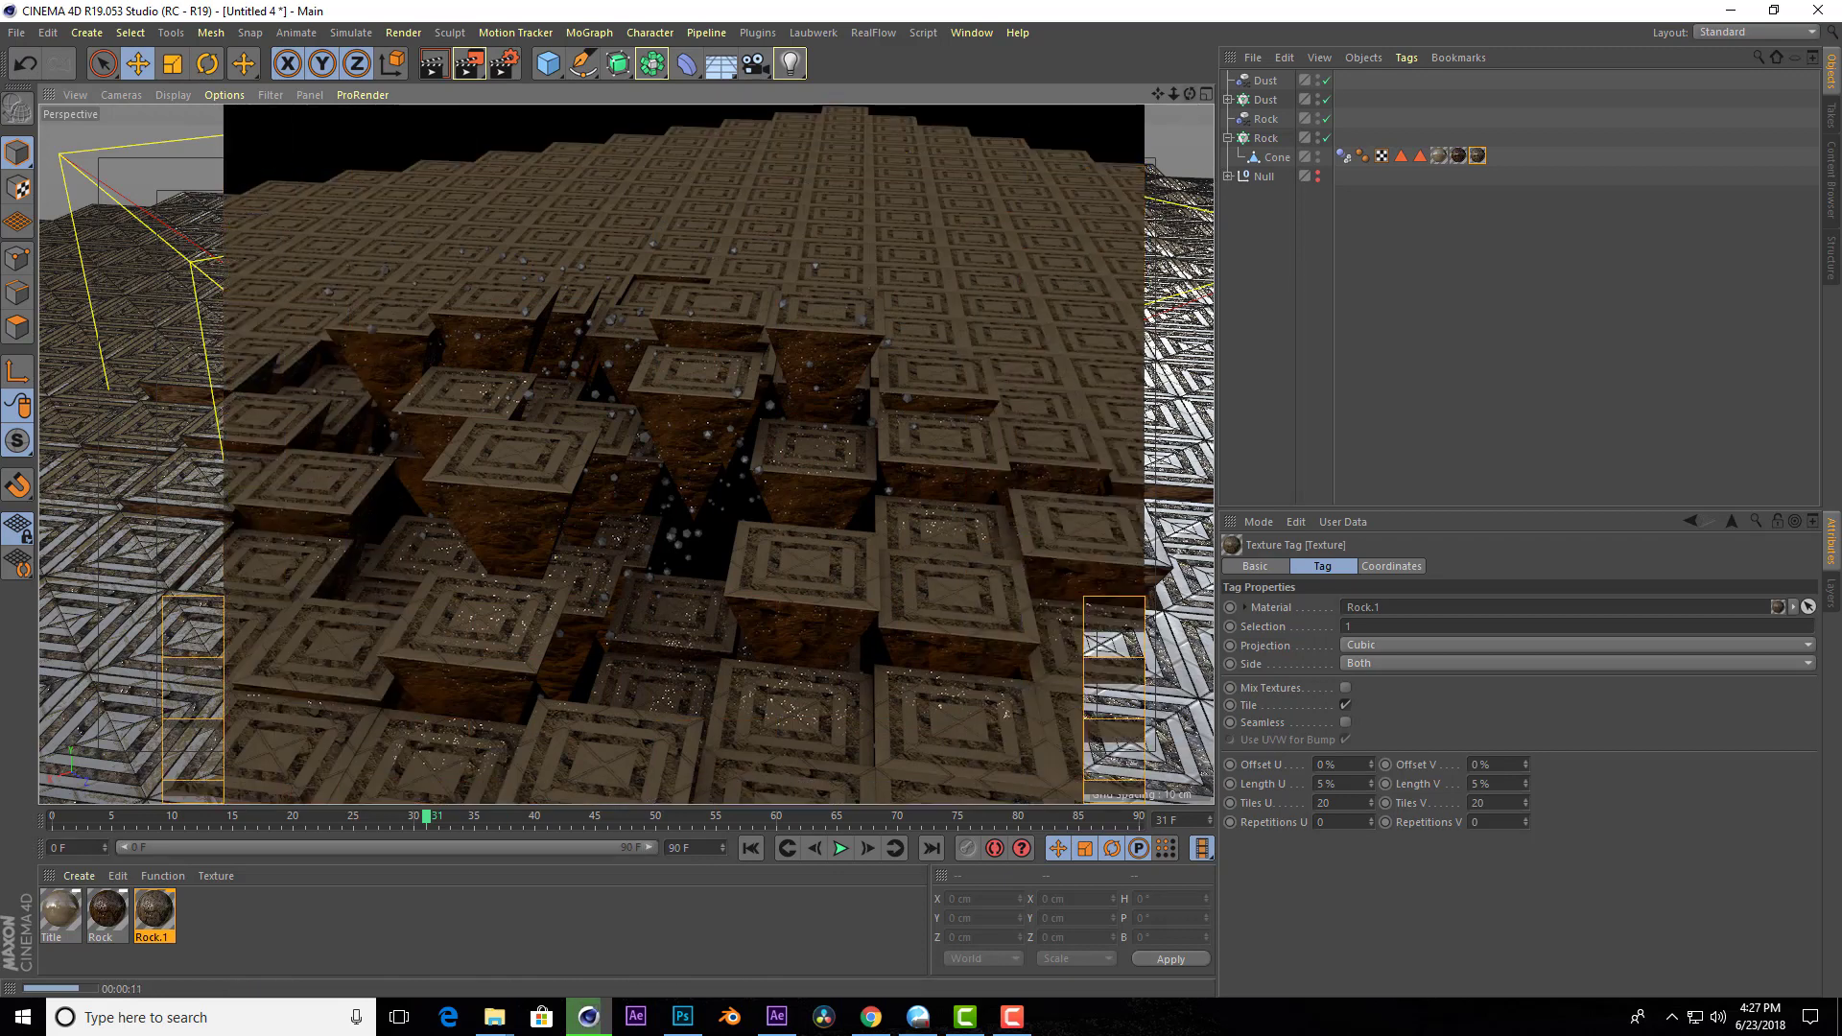
drag(1190, 93, 664, 194)
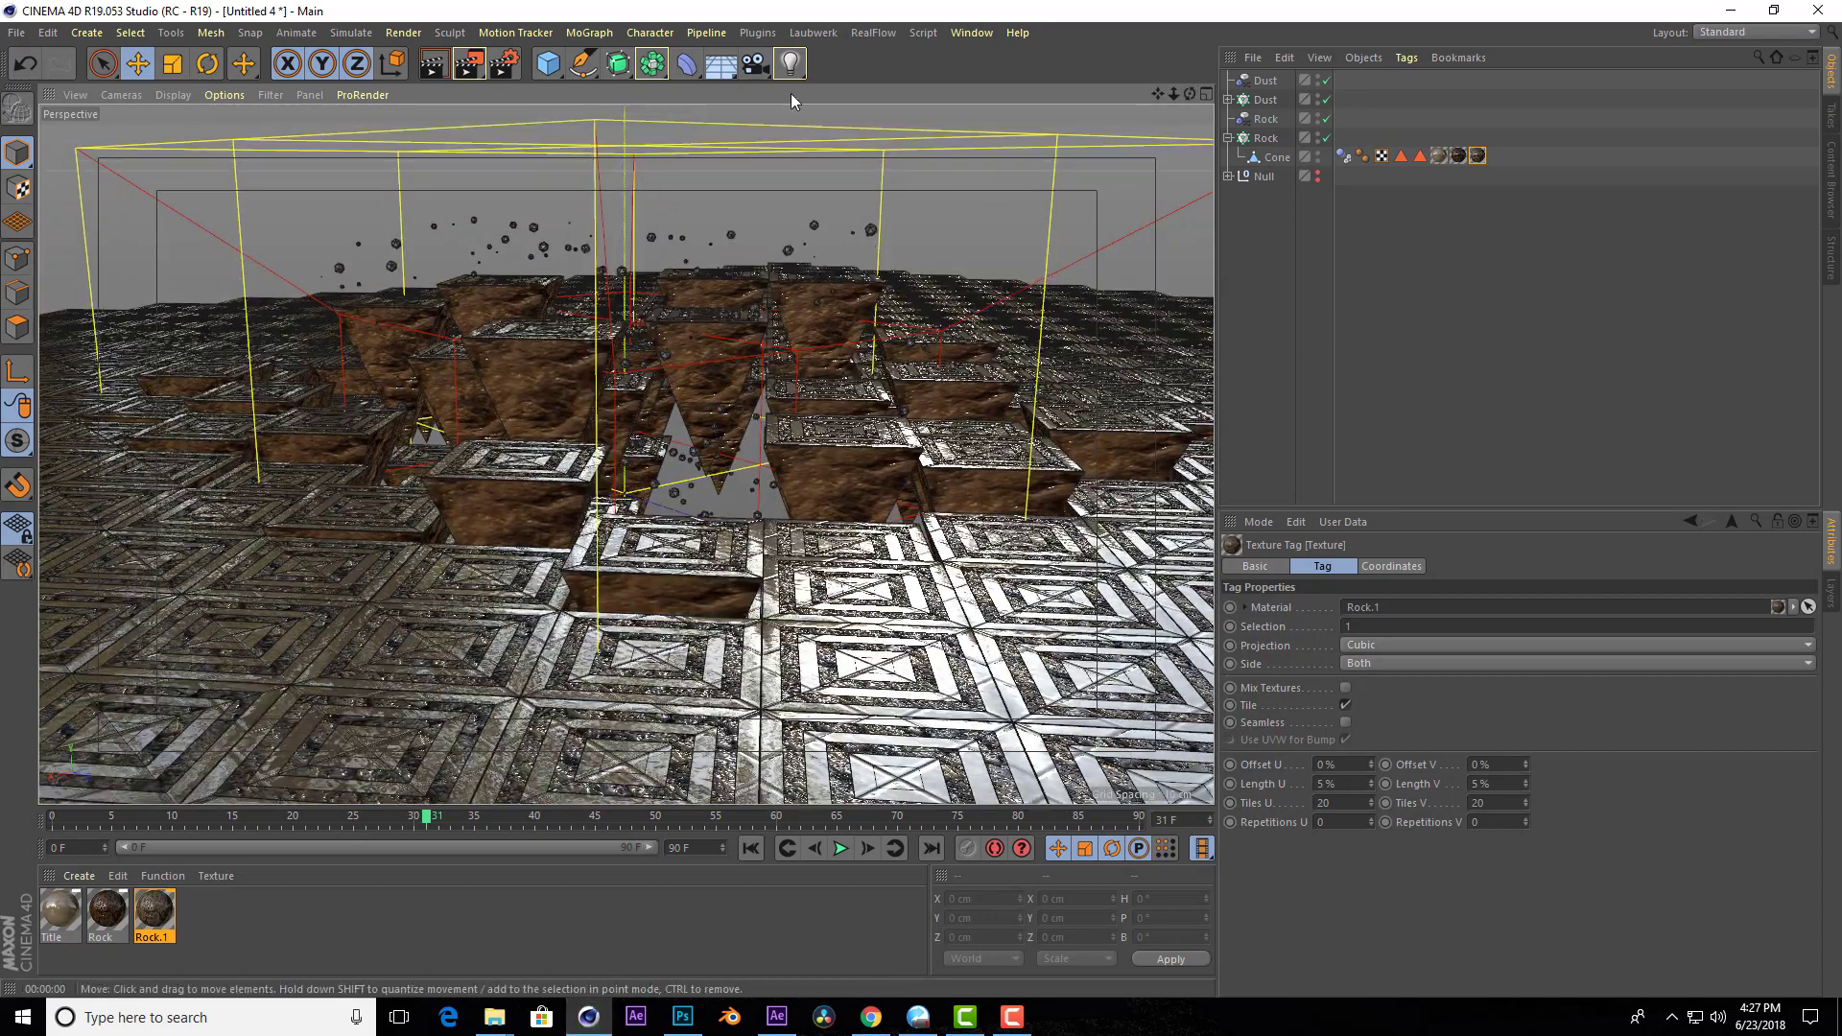
Add a new light above the rocks and make it a spotlight.
click(791, 63)
drag(611, 344, 650, 220)
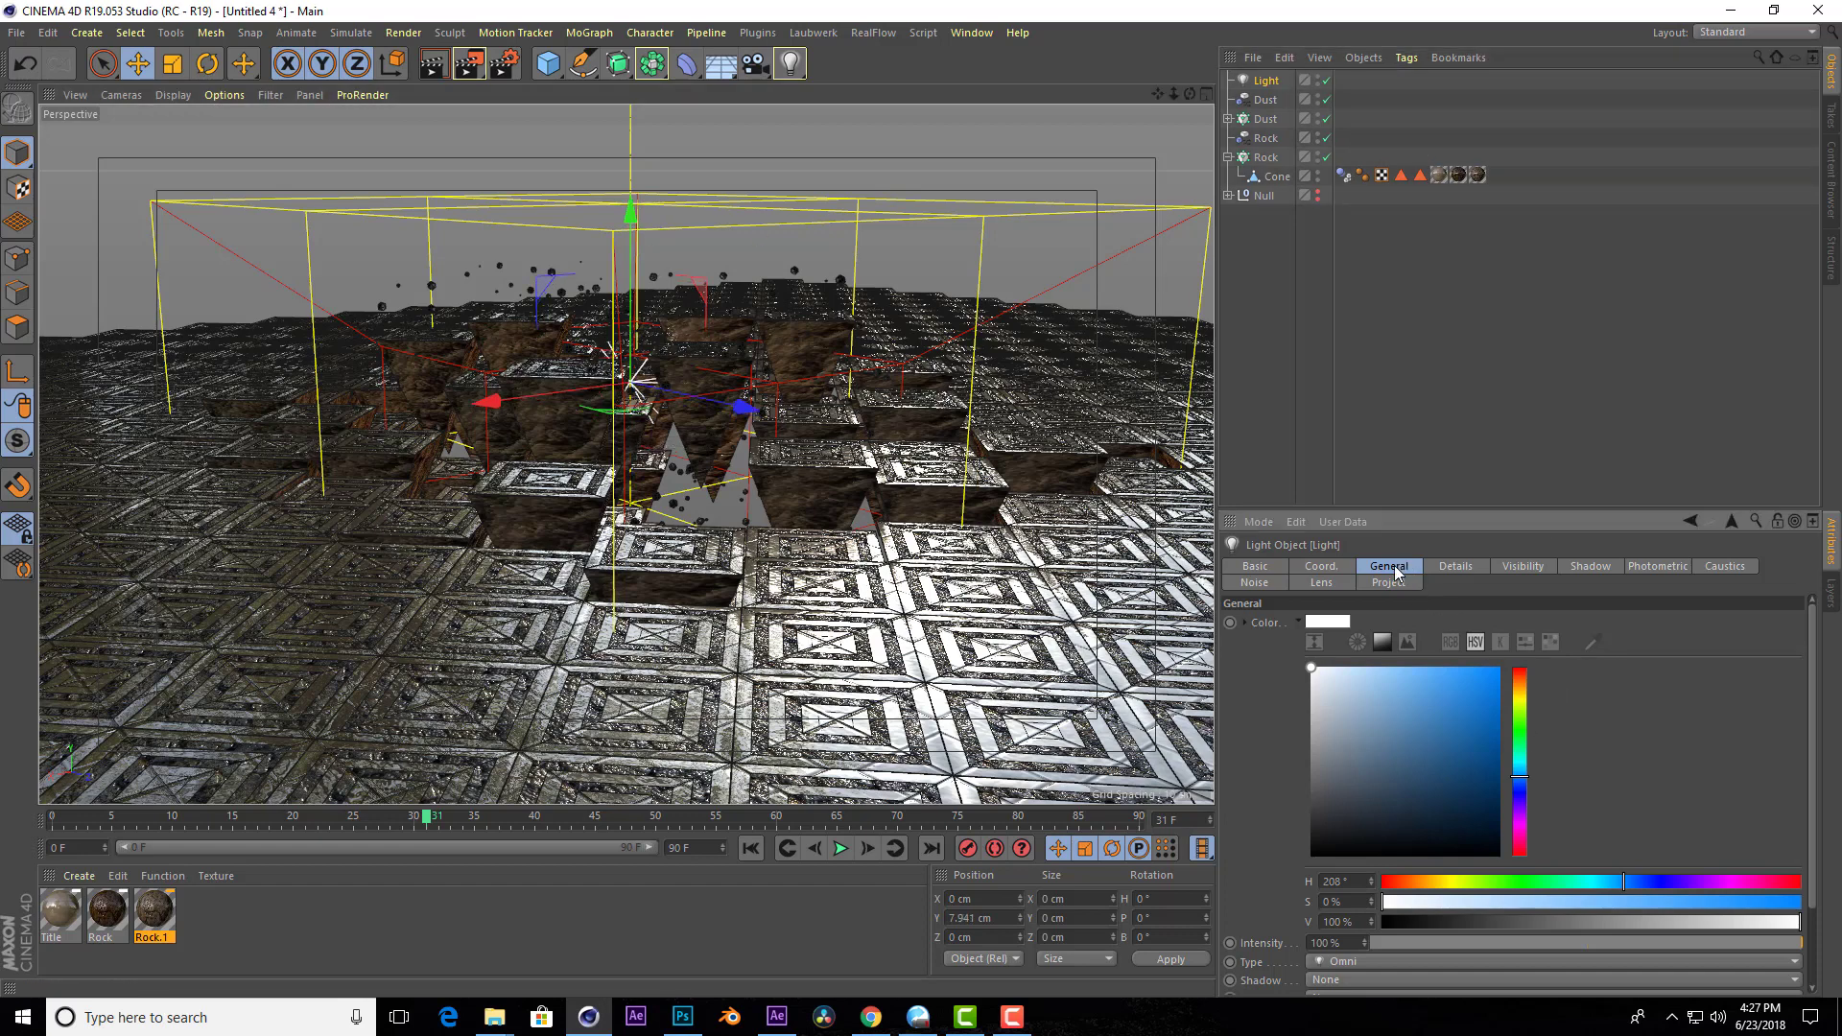
click(1342, 570)
click(1396, 565)
scroll(1382, 924, down, 2)
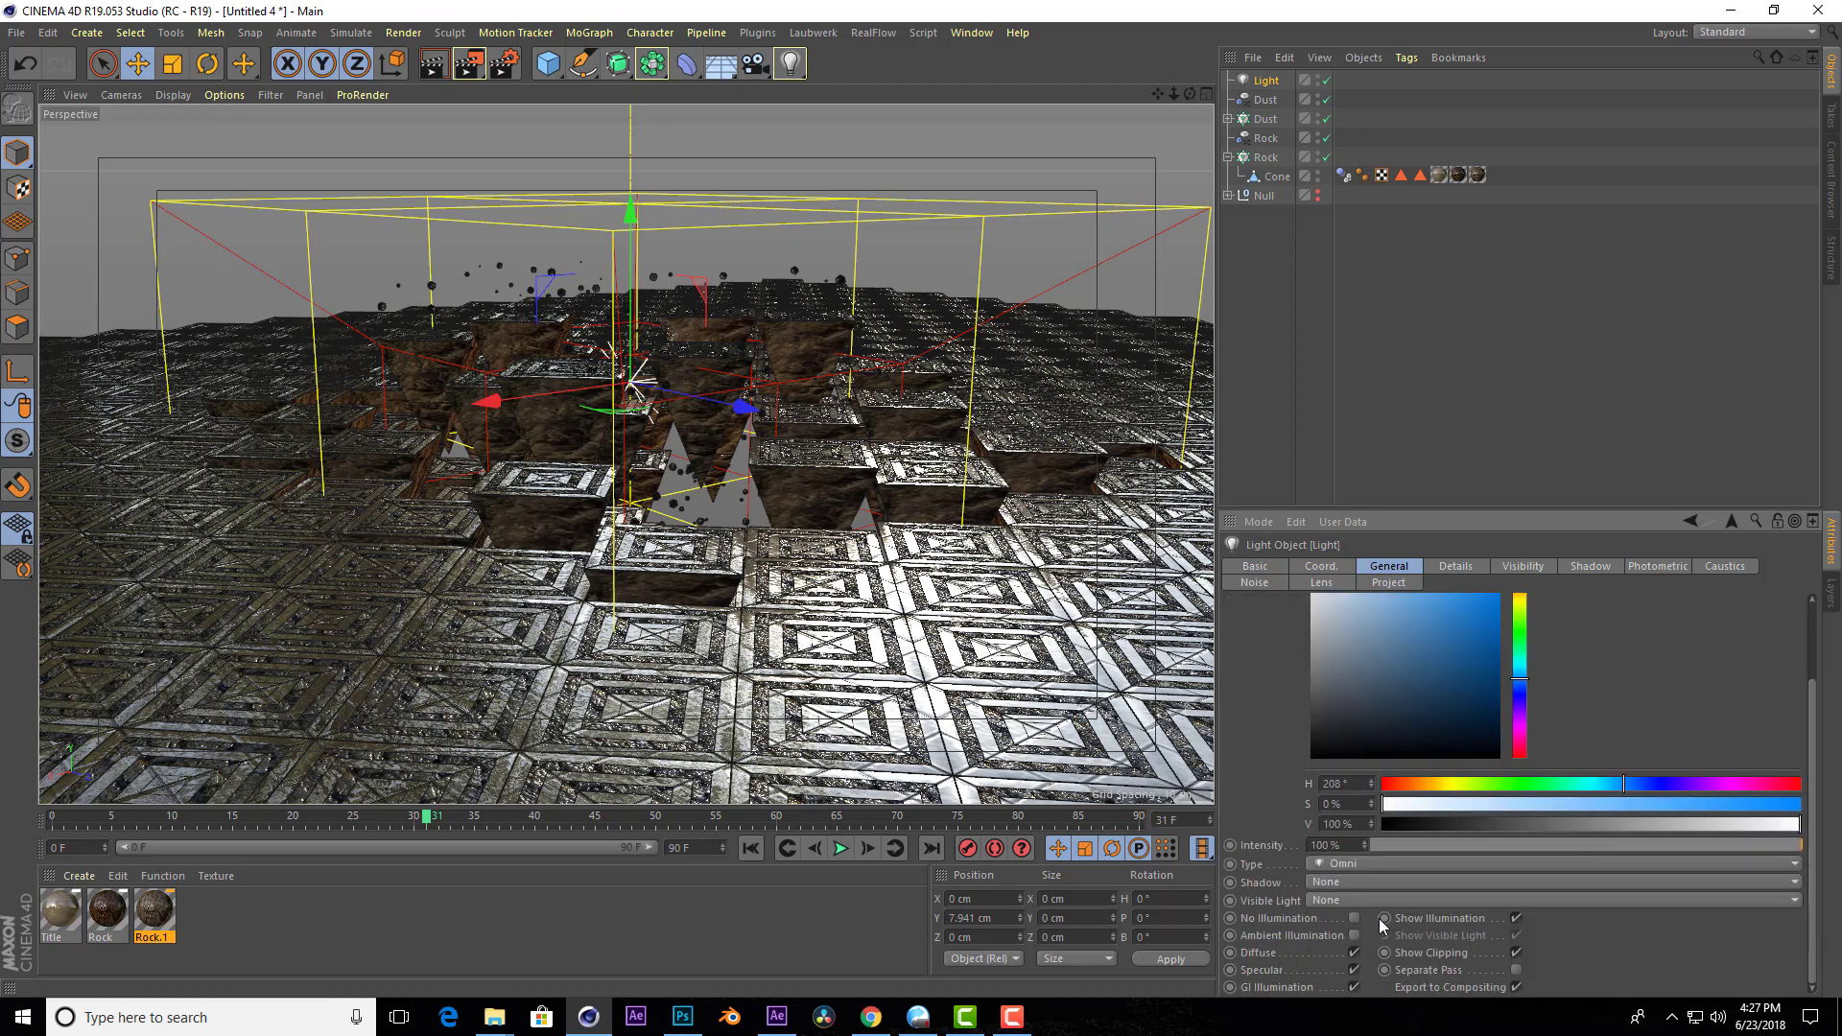
click(1363, 864)
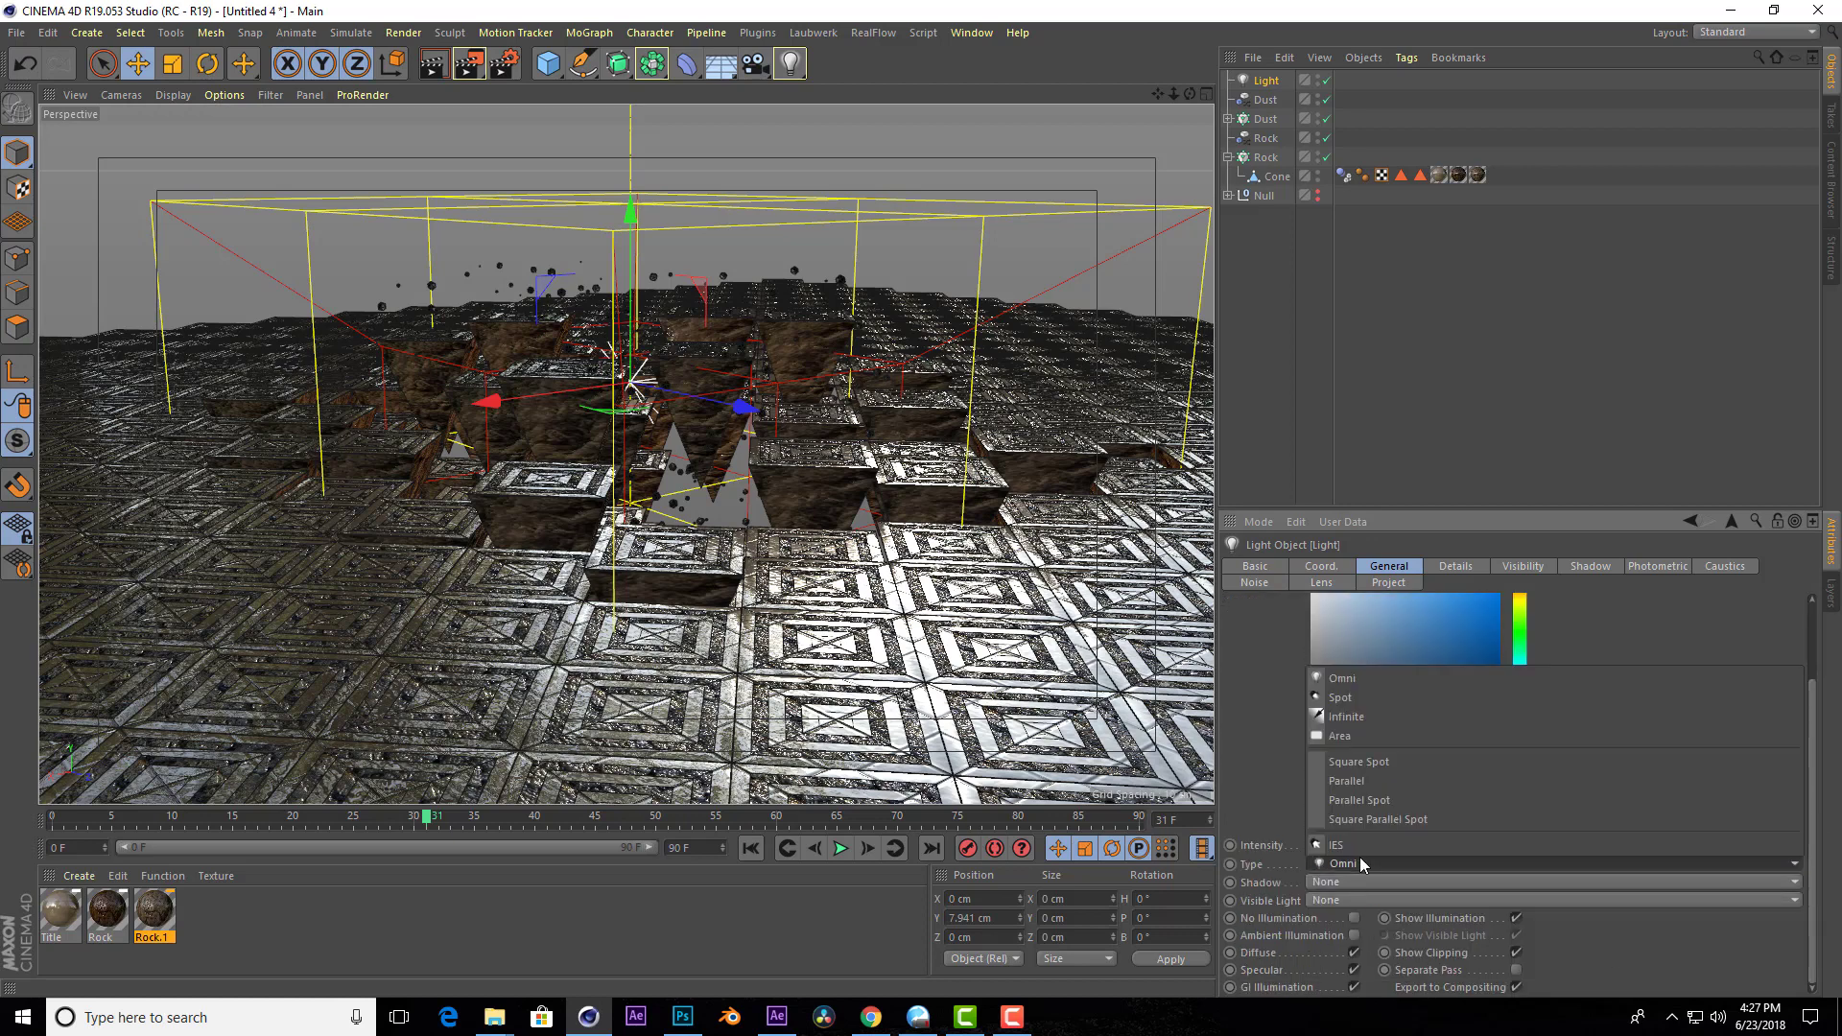
click(1362, 711)
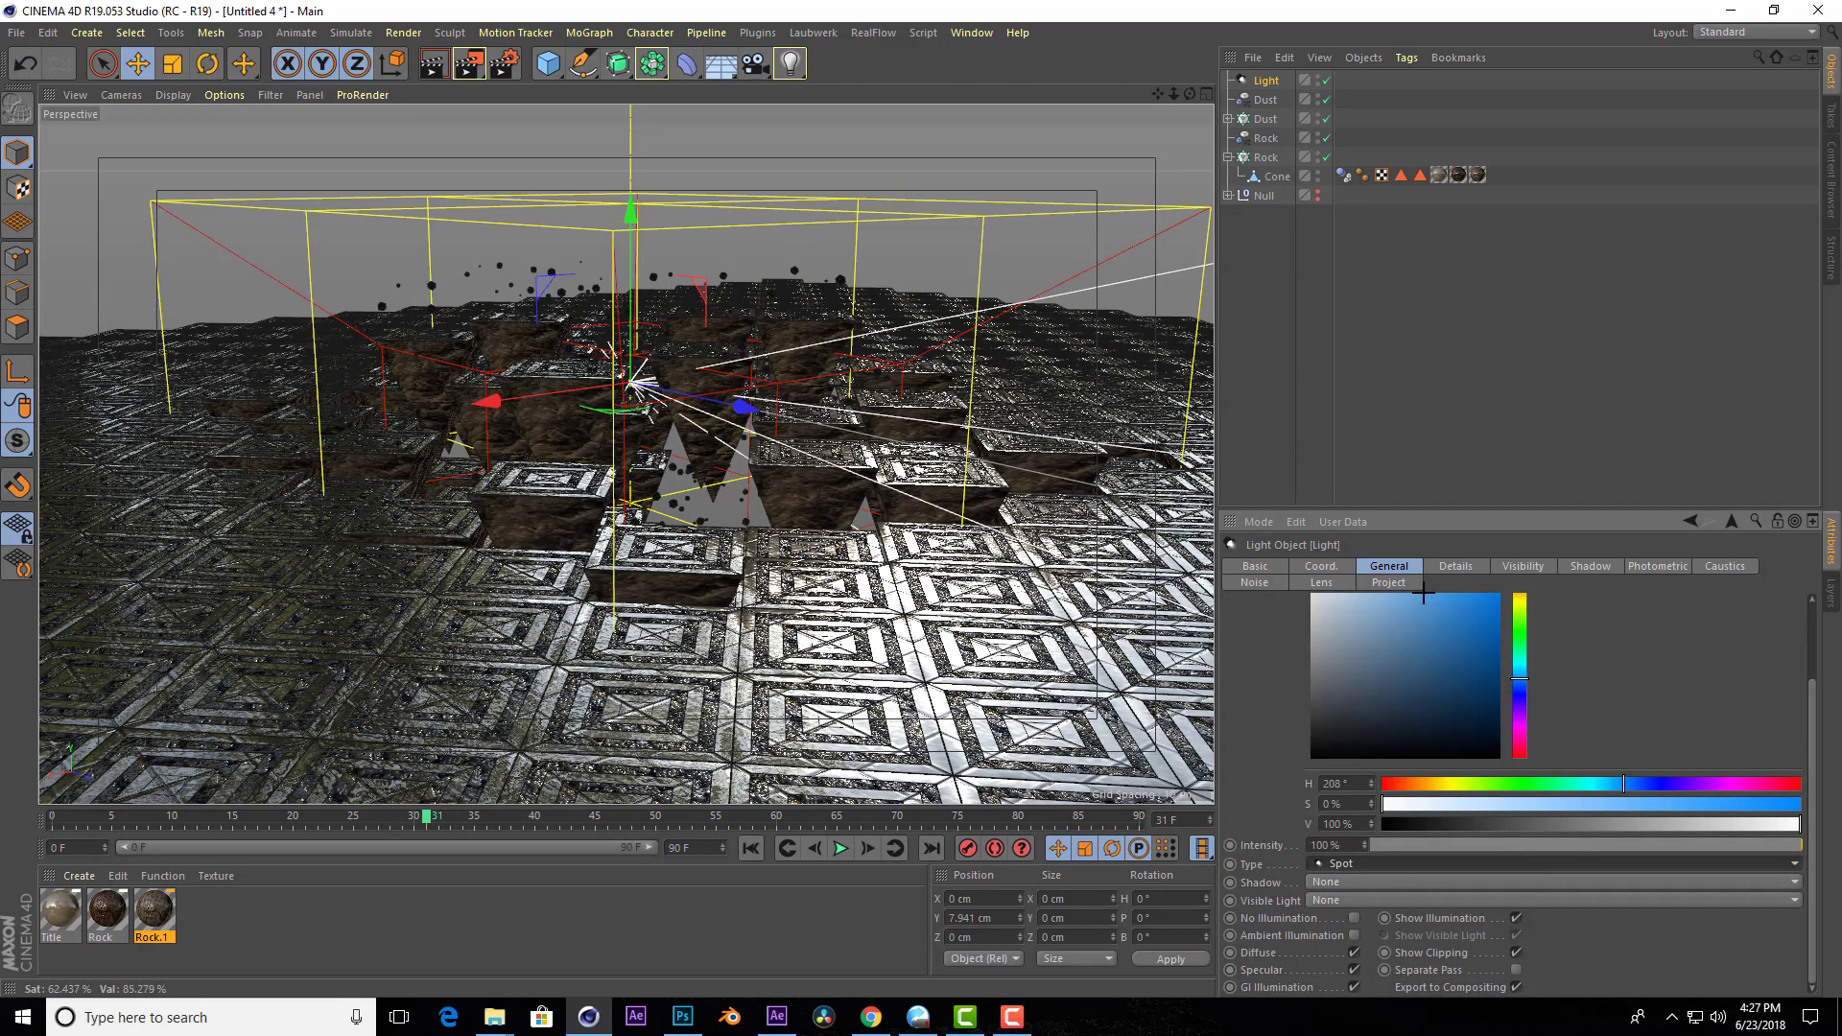
Try tilting the spotlight's pitch, then undo it back to 90° in four-view layout.
key(r)
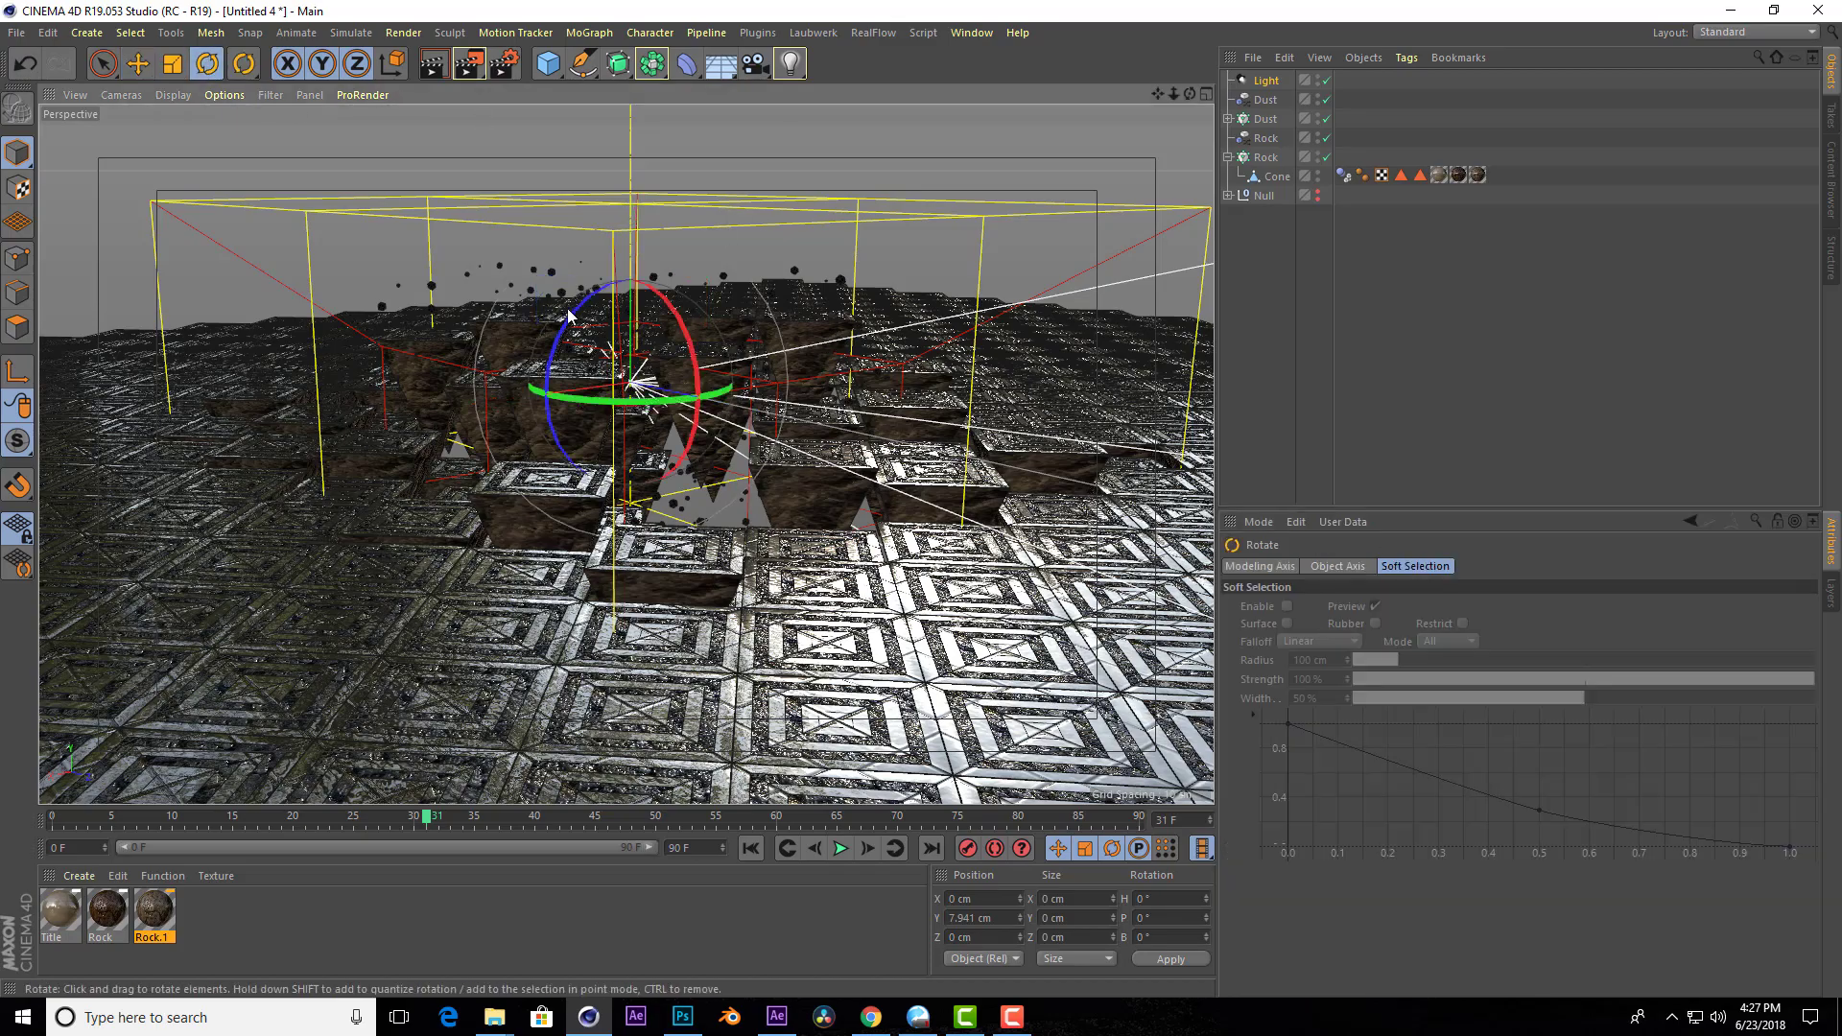
drag(1190, 94, 1190, 144)
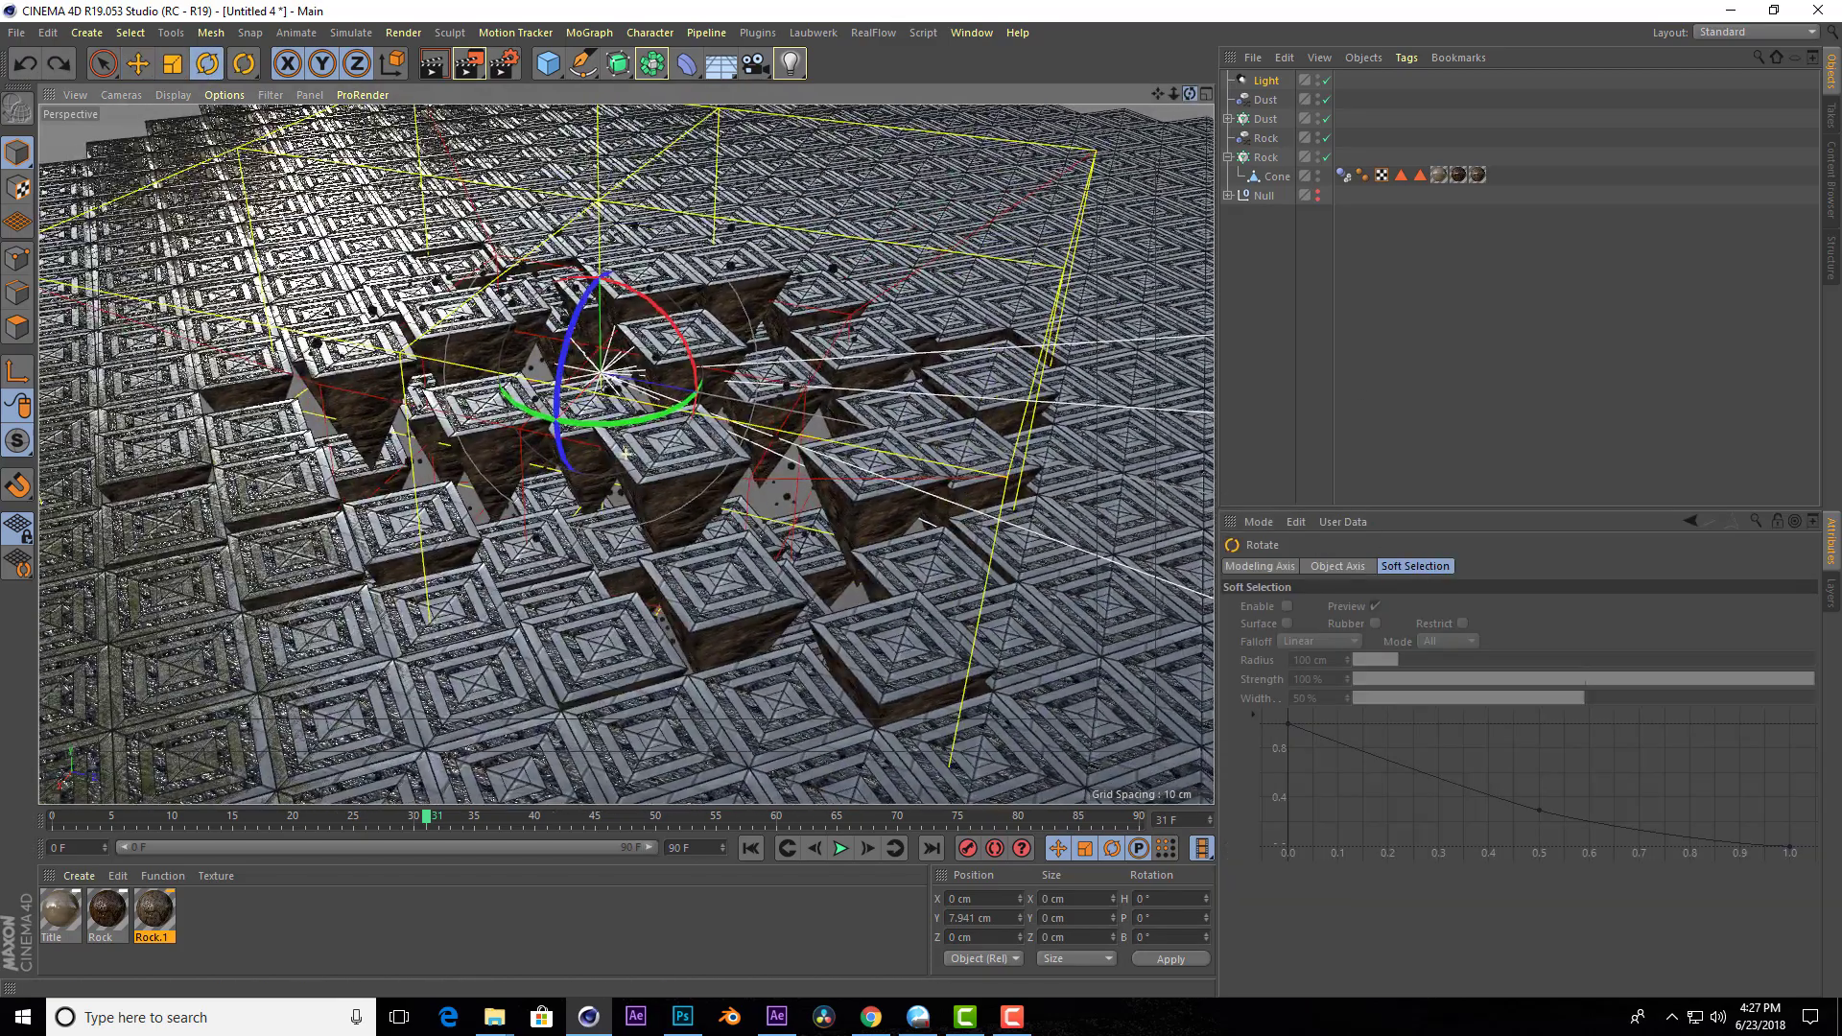
drag(693, 401, 663, 298)
key(F5)
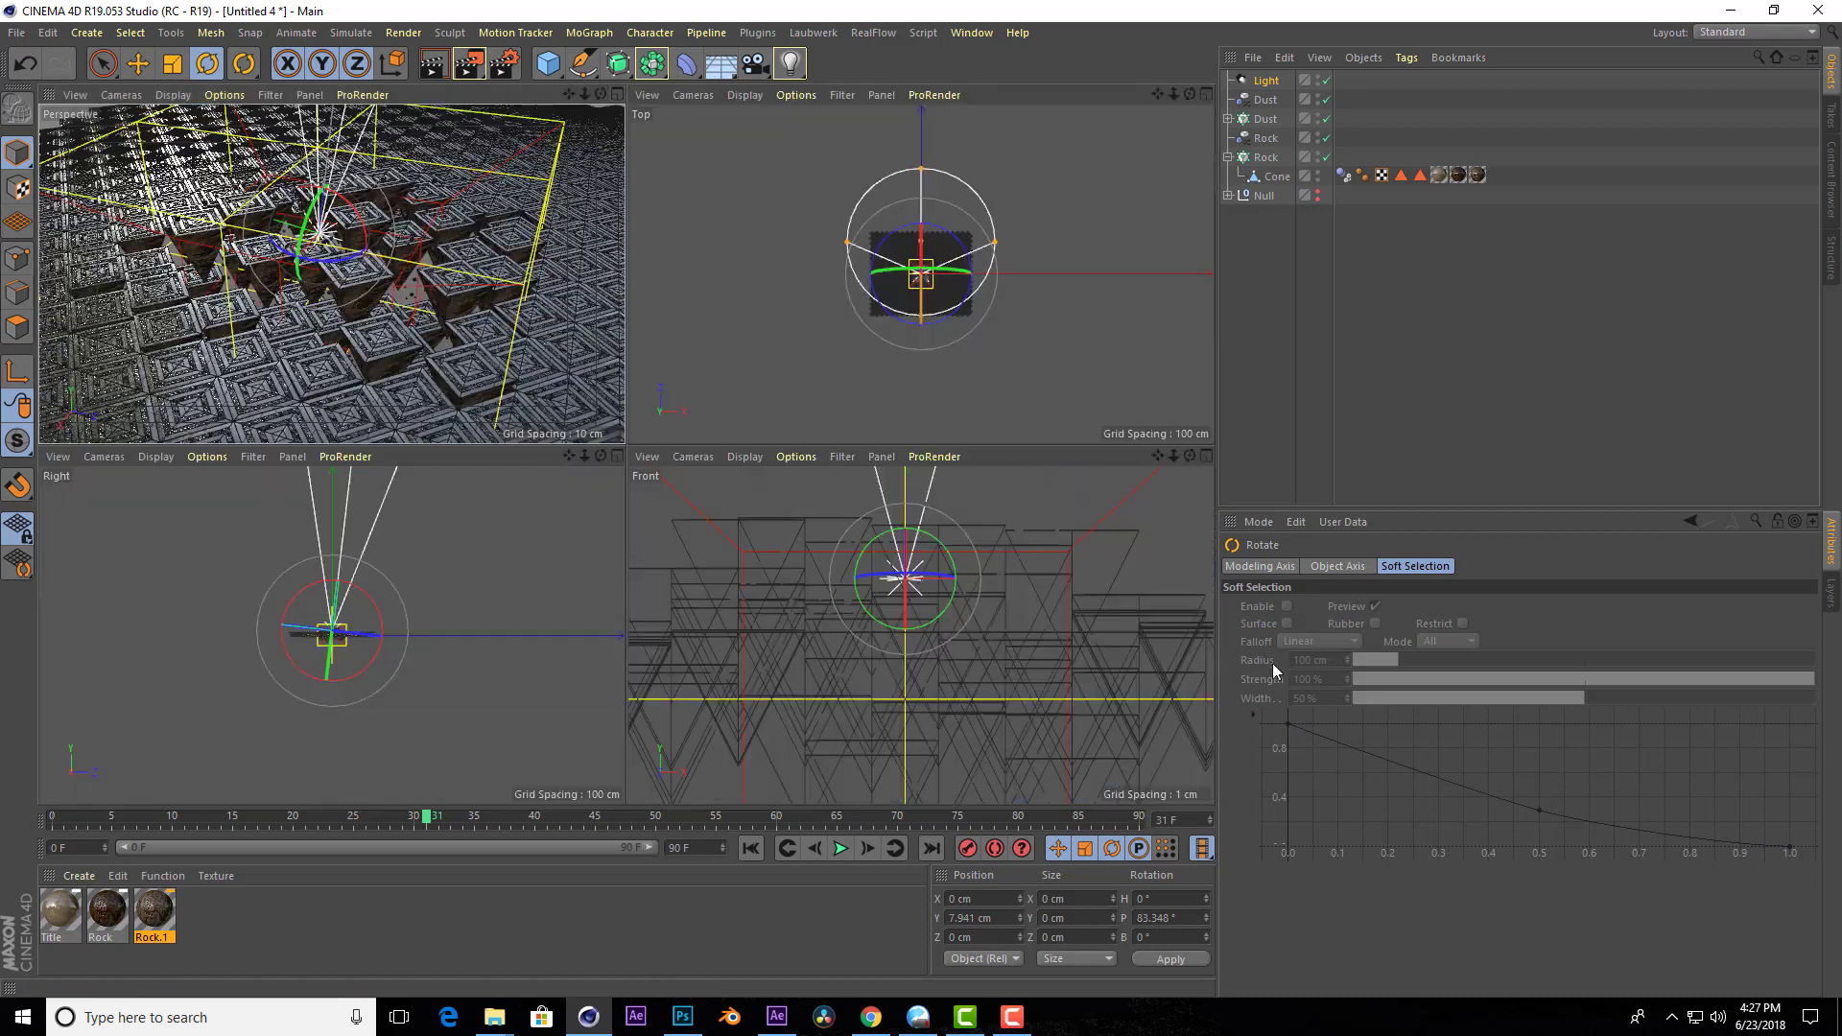
key(ctrl+z)
Lower the spotlight to Y −11.803 cm below the rocks and widen its cone.
key(e)
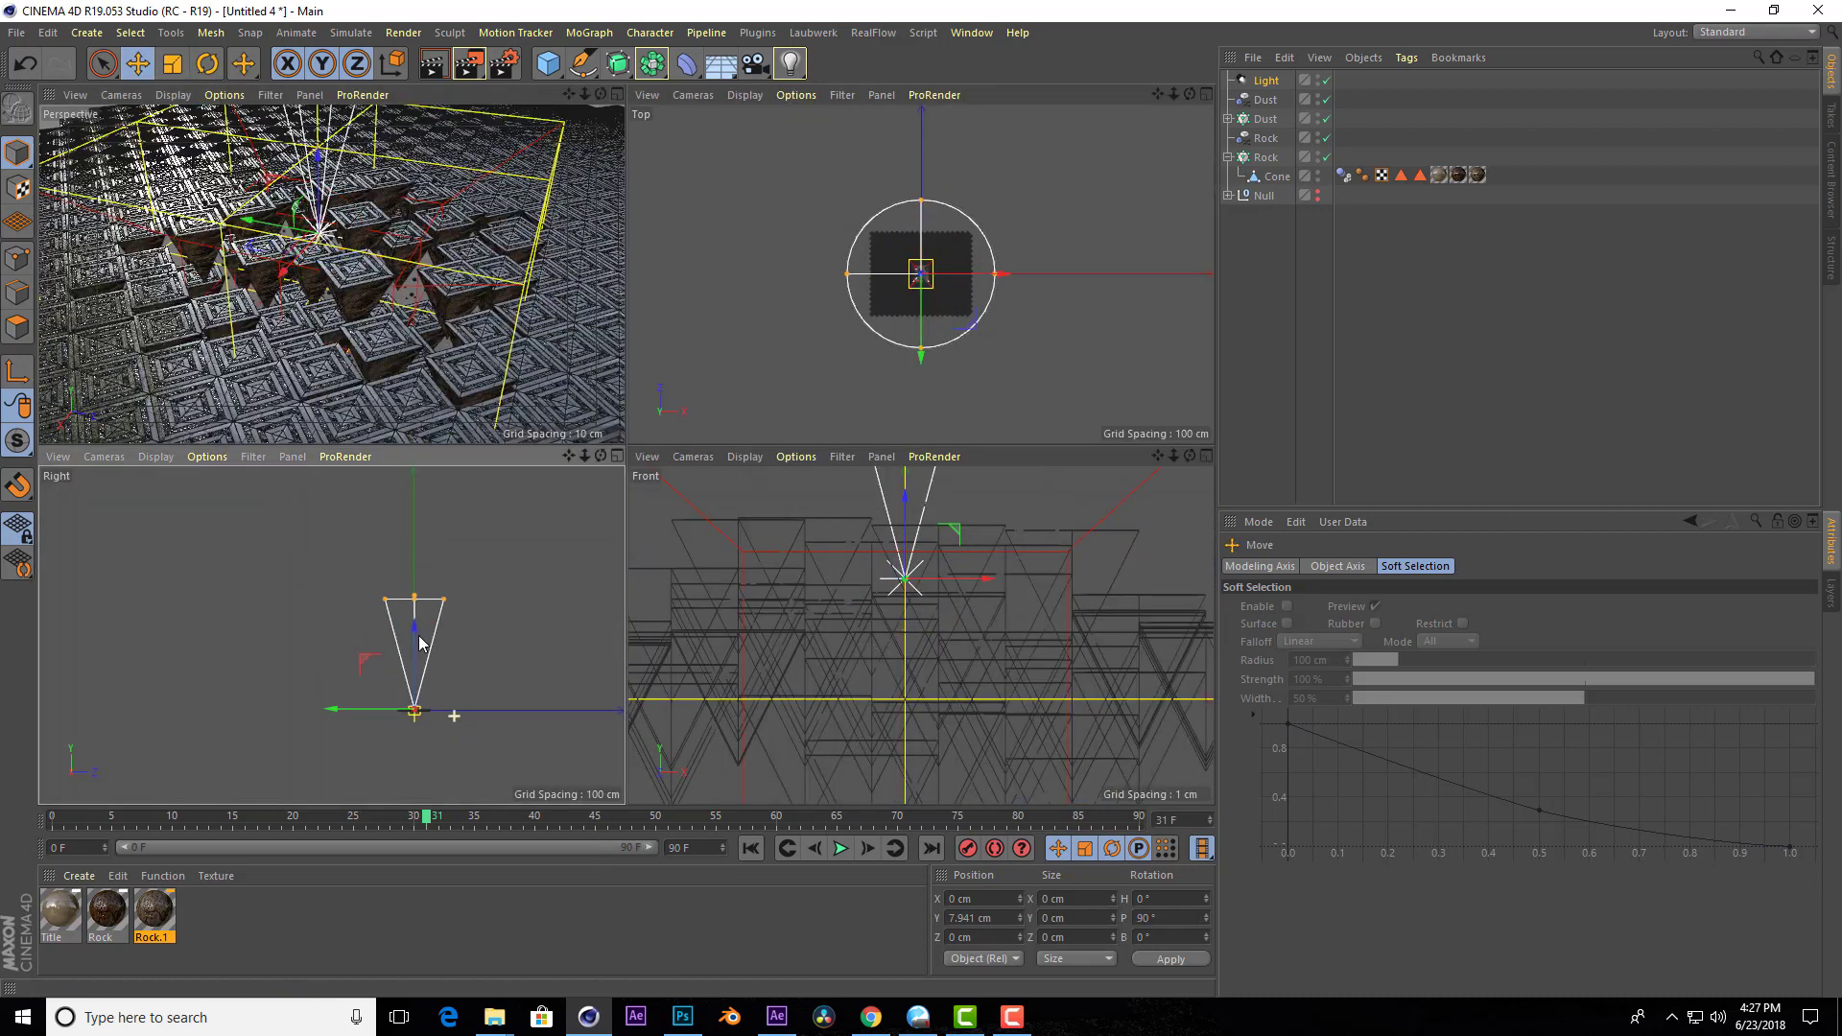
key(ctrl+z)
scroll(939, 698, down, 5)
drag(936, 537, 936, 710)
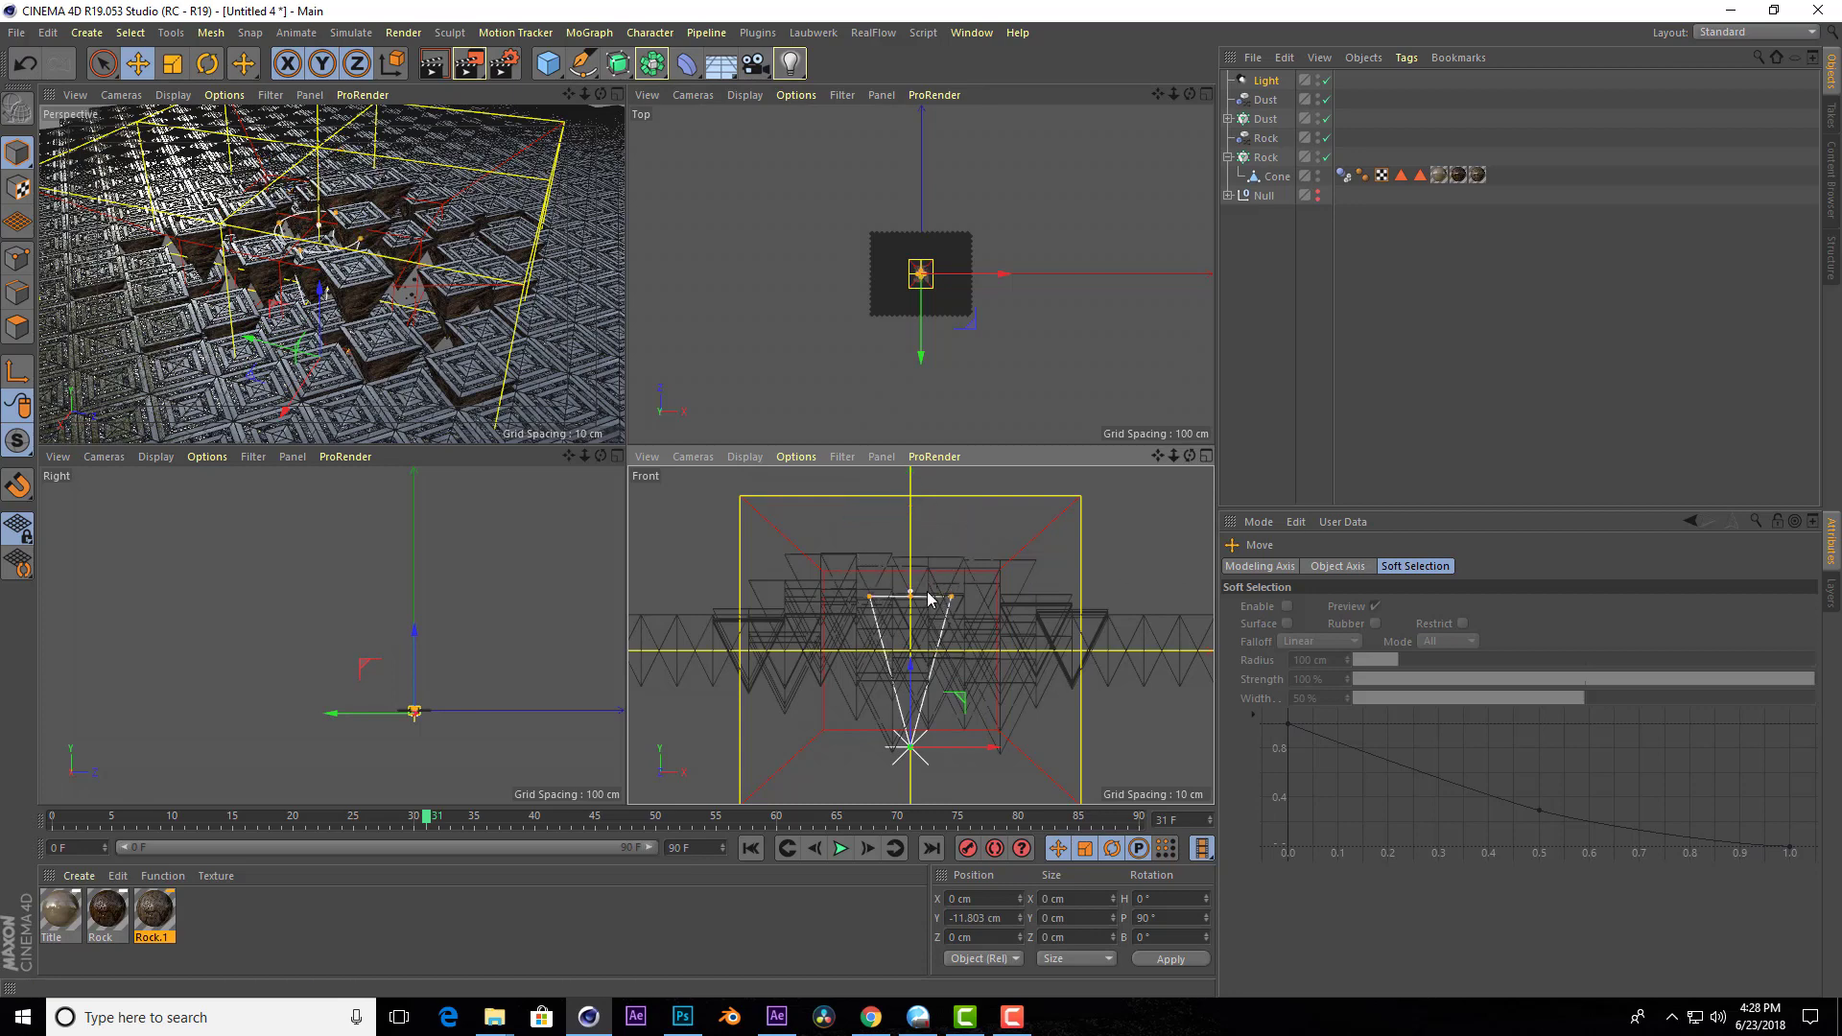
drag(971, 516, 1060, 608)
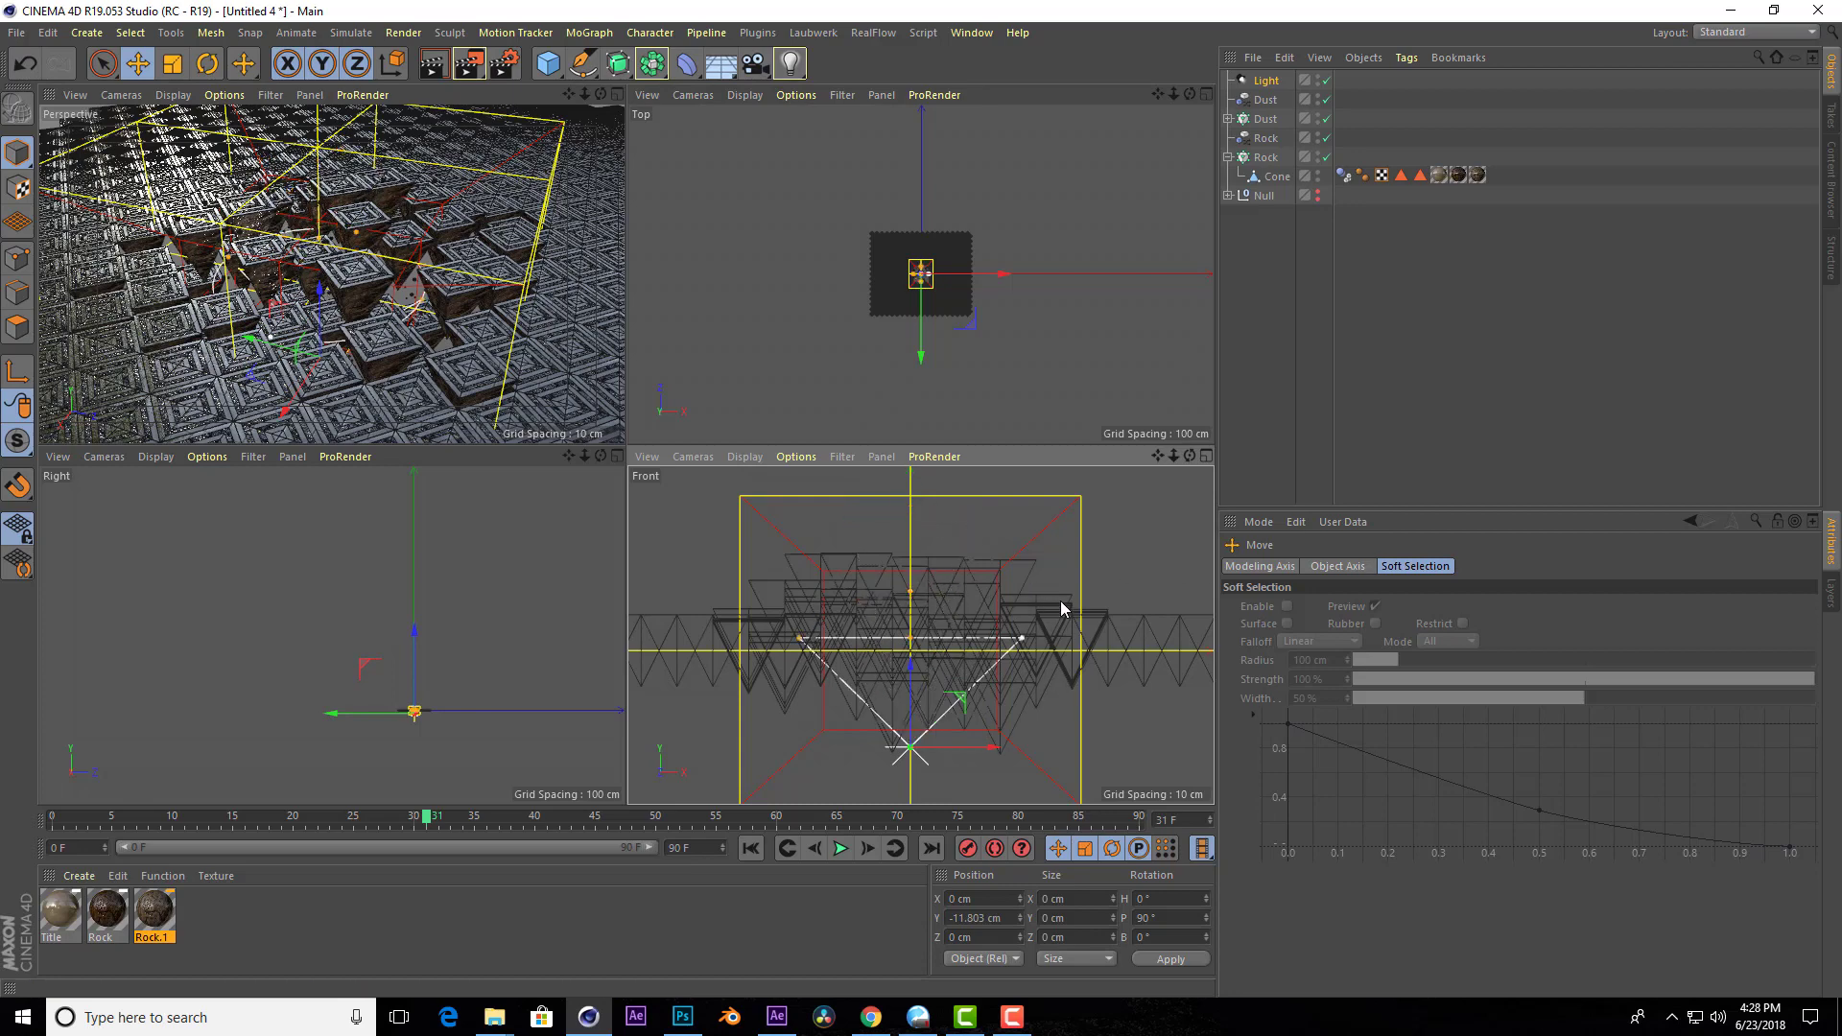
Keep the spotlight's shadows off, set Visible Light to Visible, and render.
click(1265, 81)
click(1357, 979)
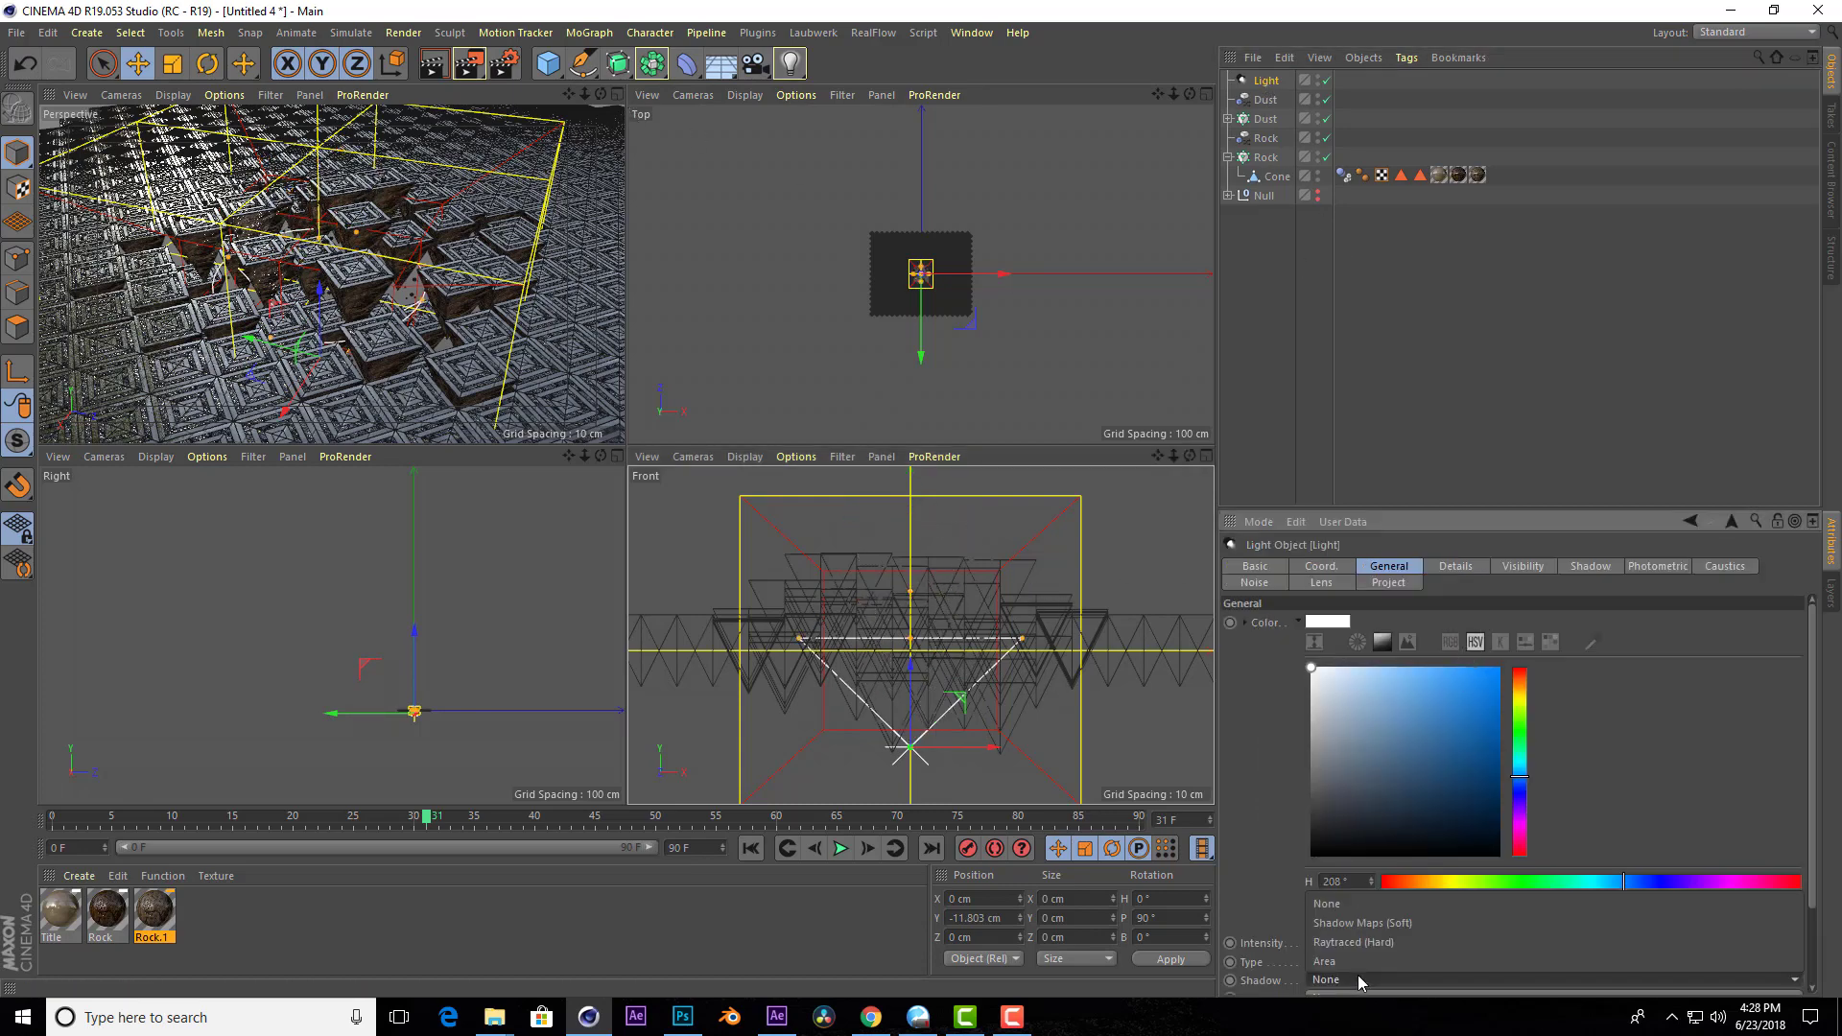
click(1817, 970)
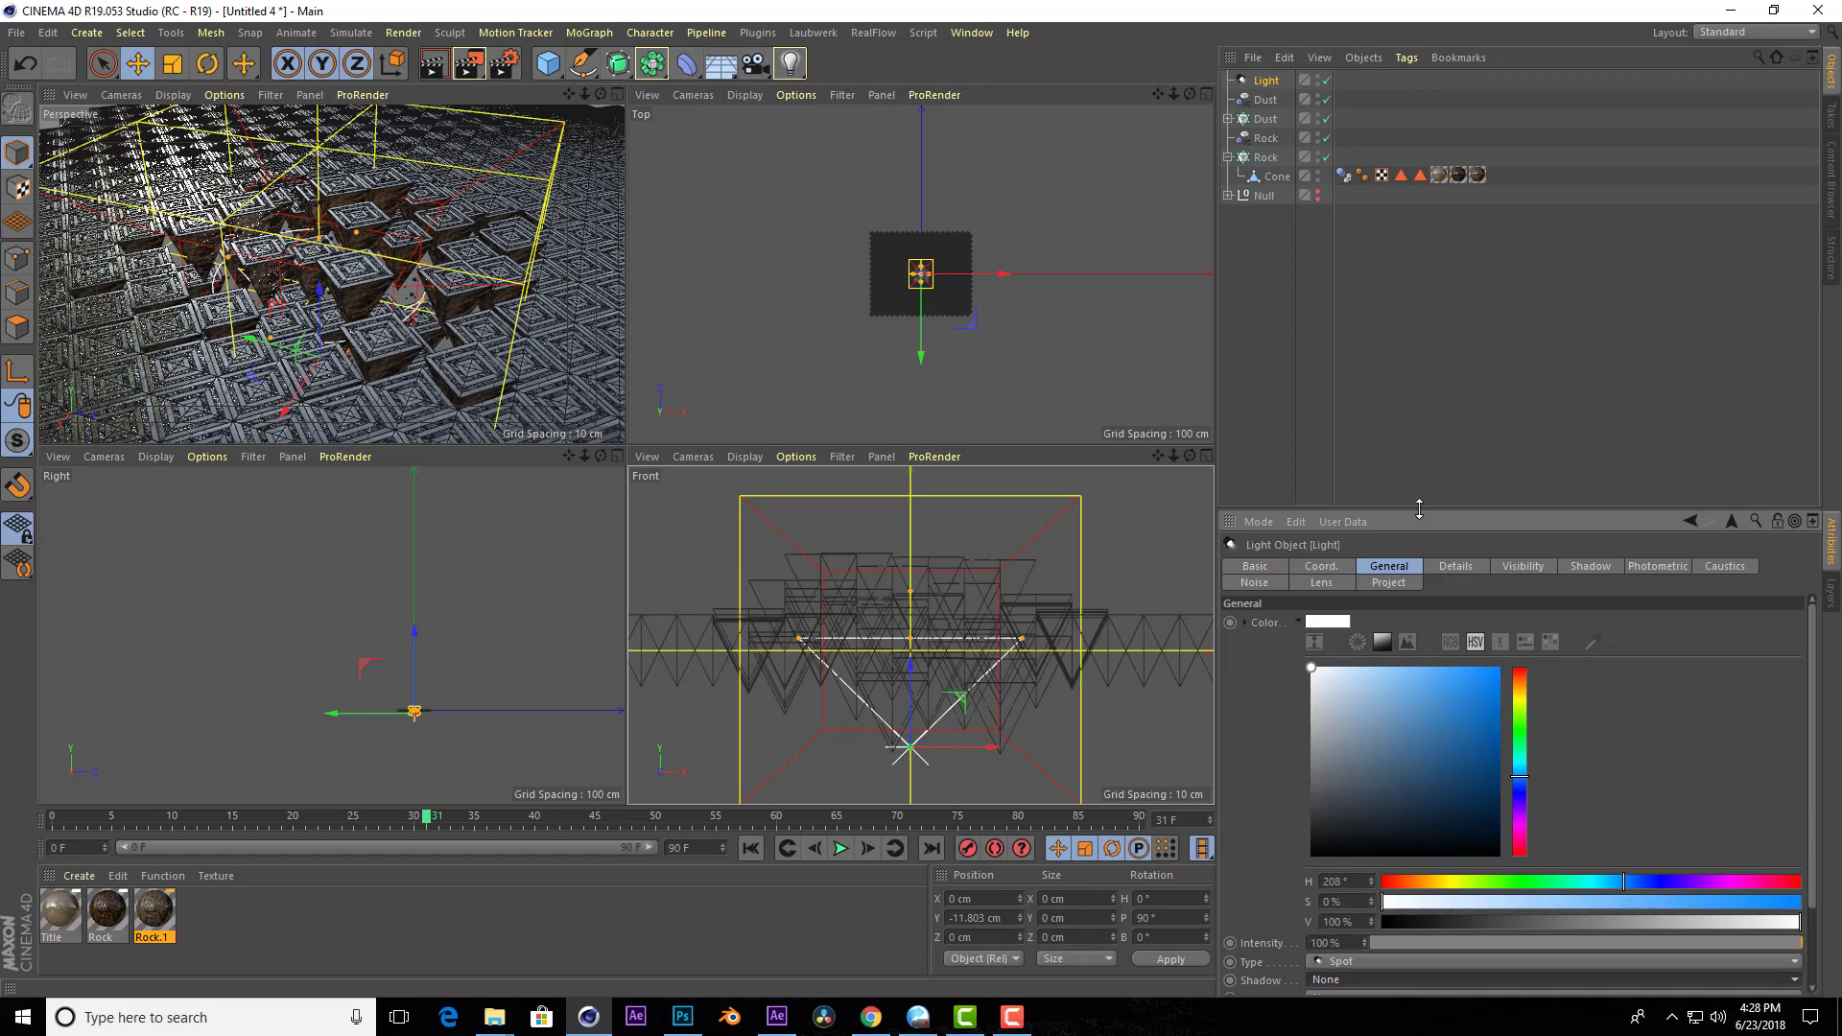
drag(1428, 509, 1434, 322)
click(1353, 813)
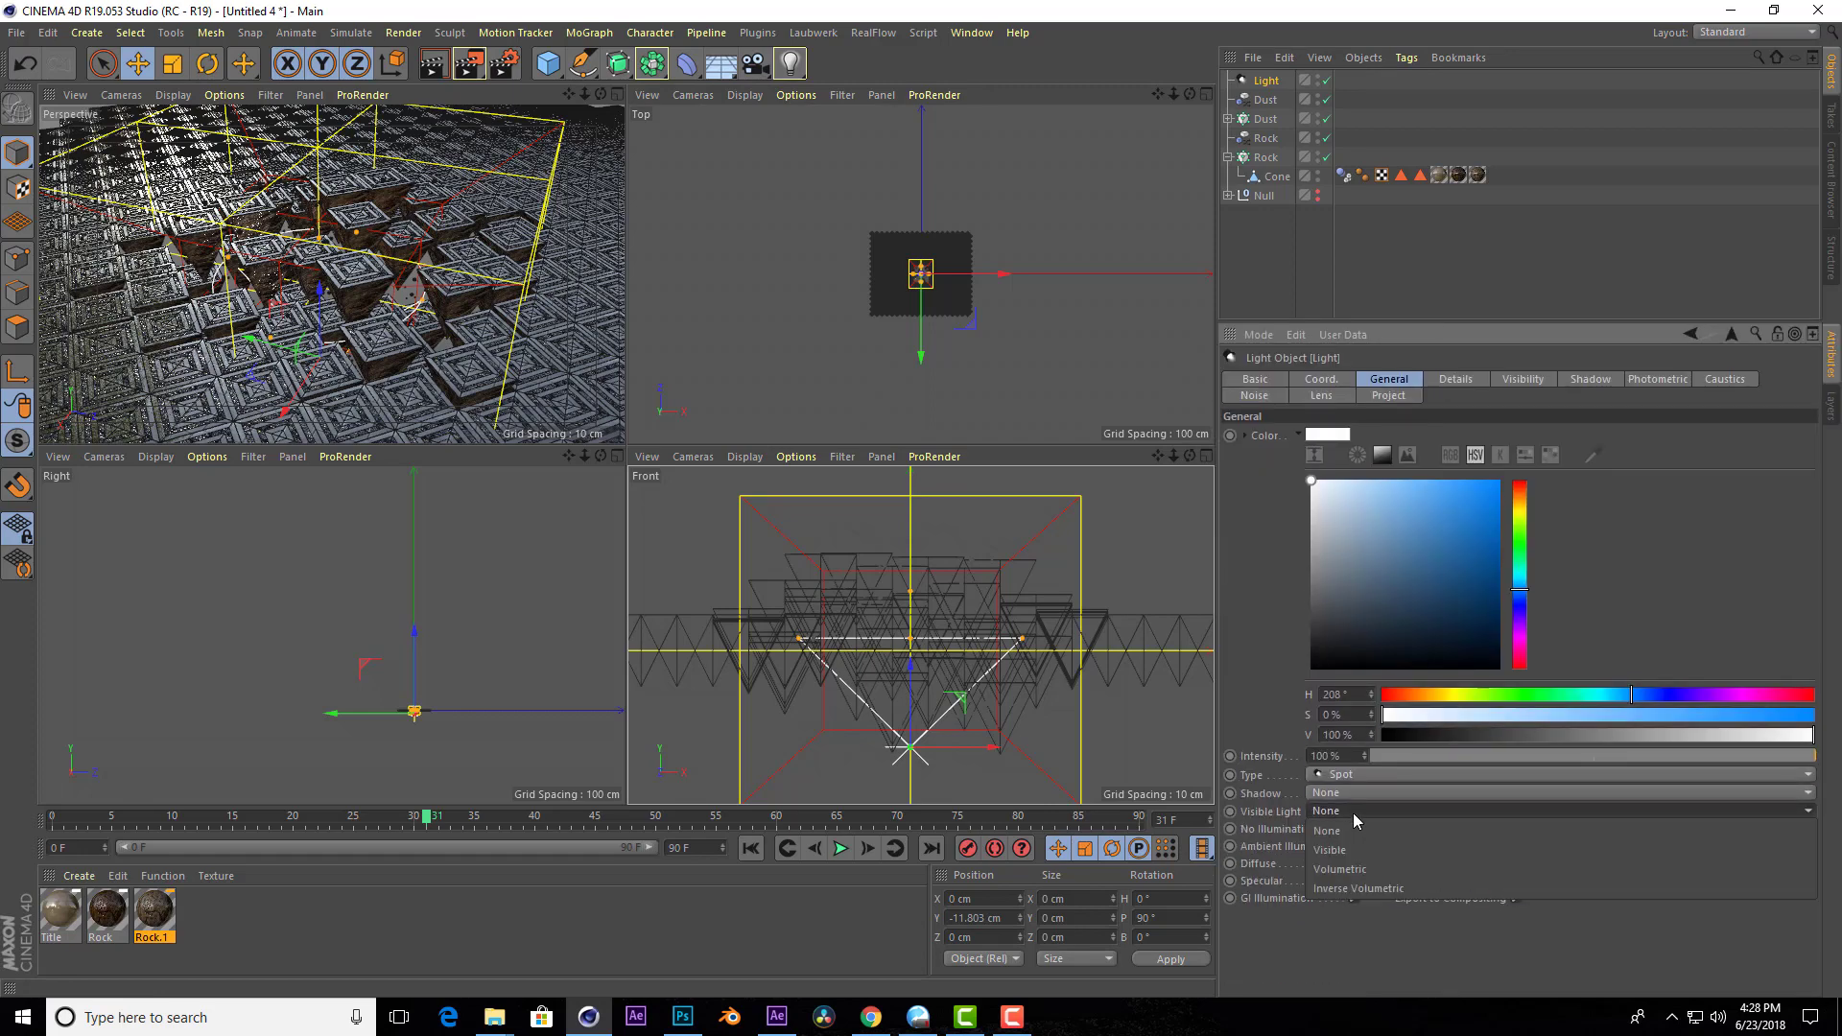
click(1355, 849)
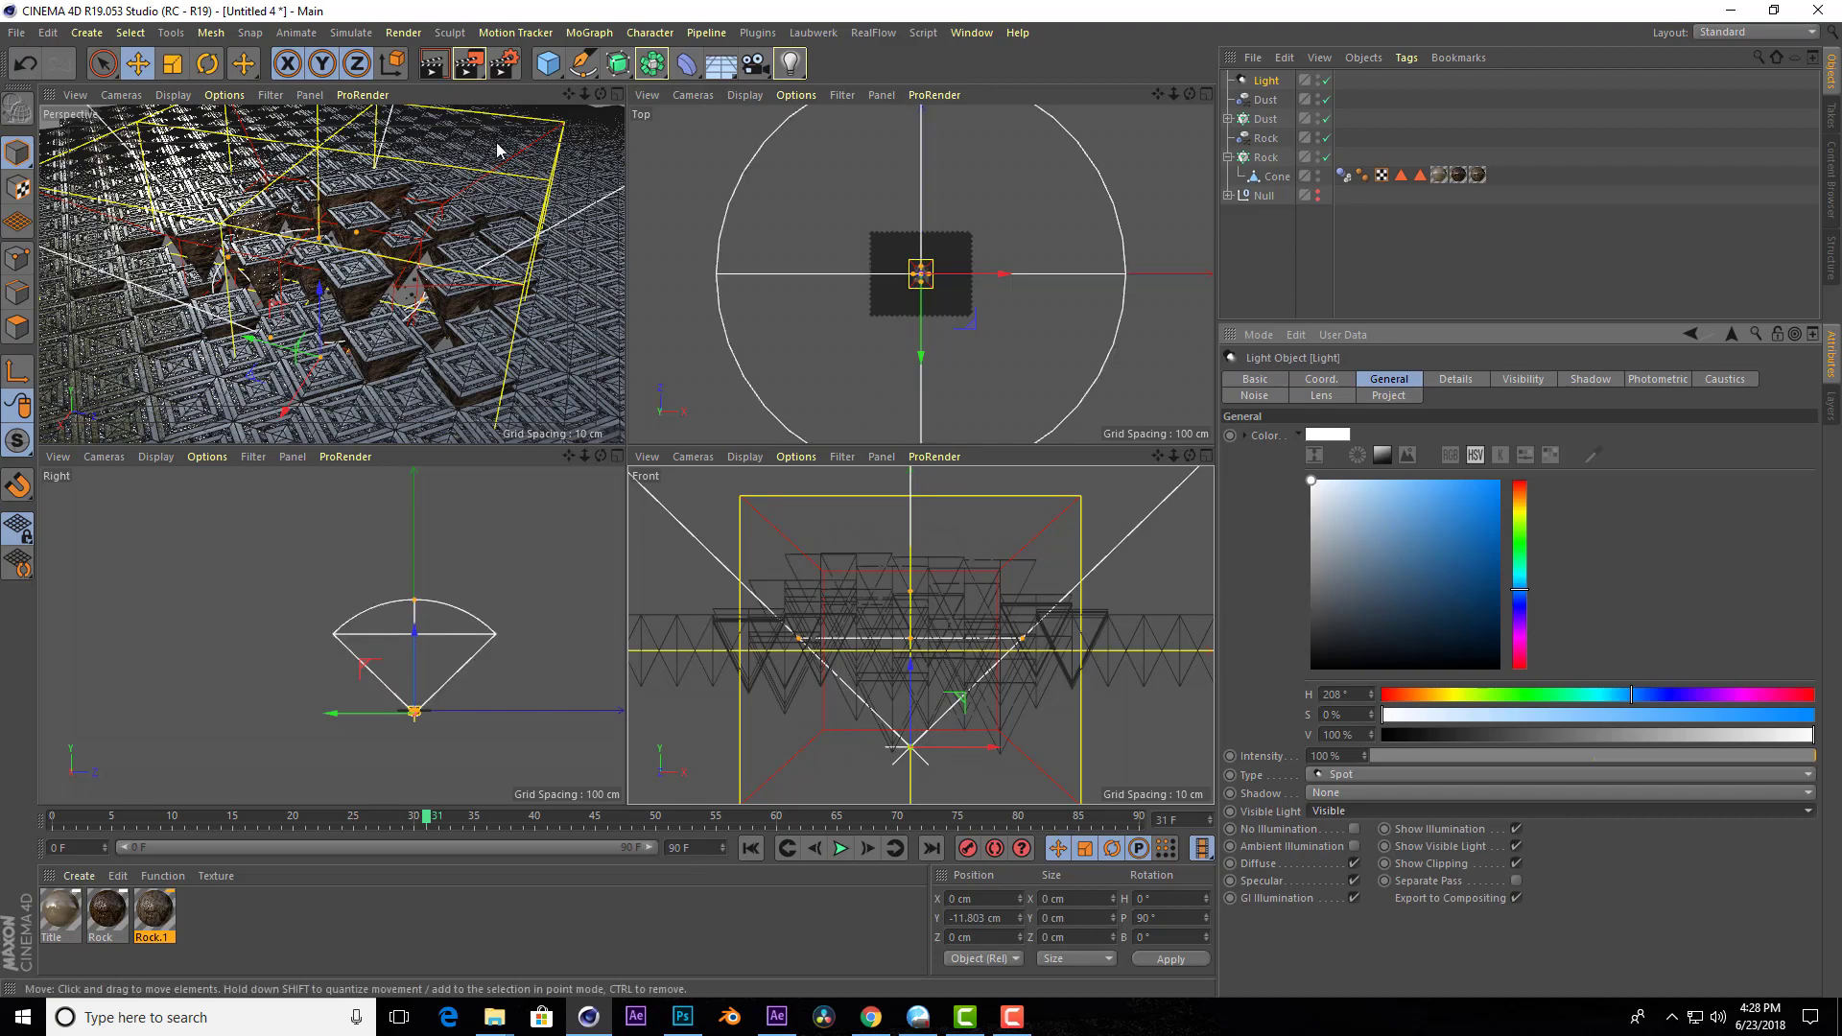
click(617, 94)
click(433, 65)
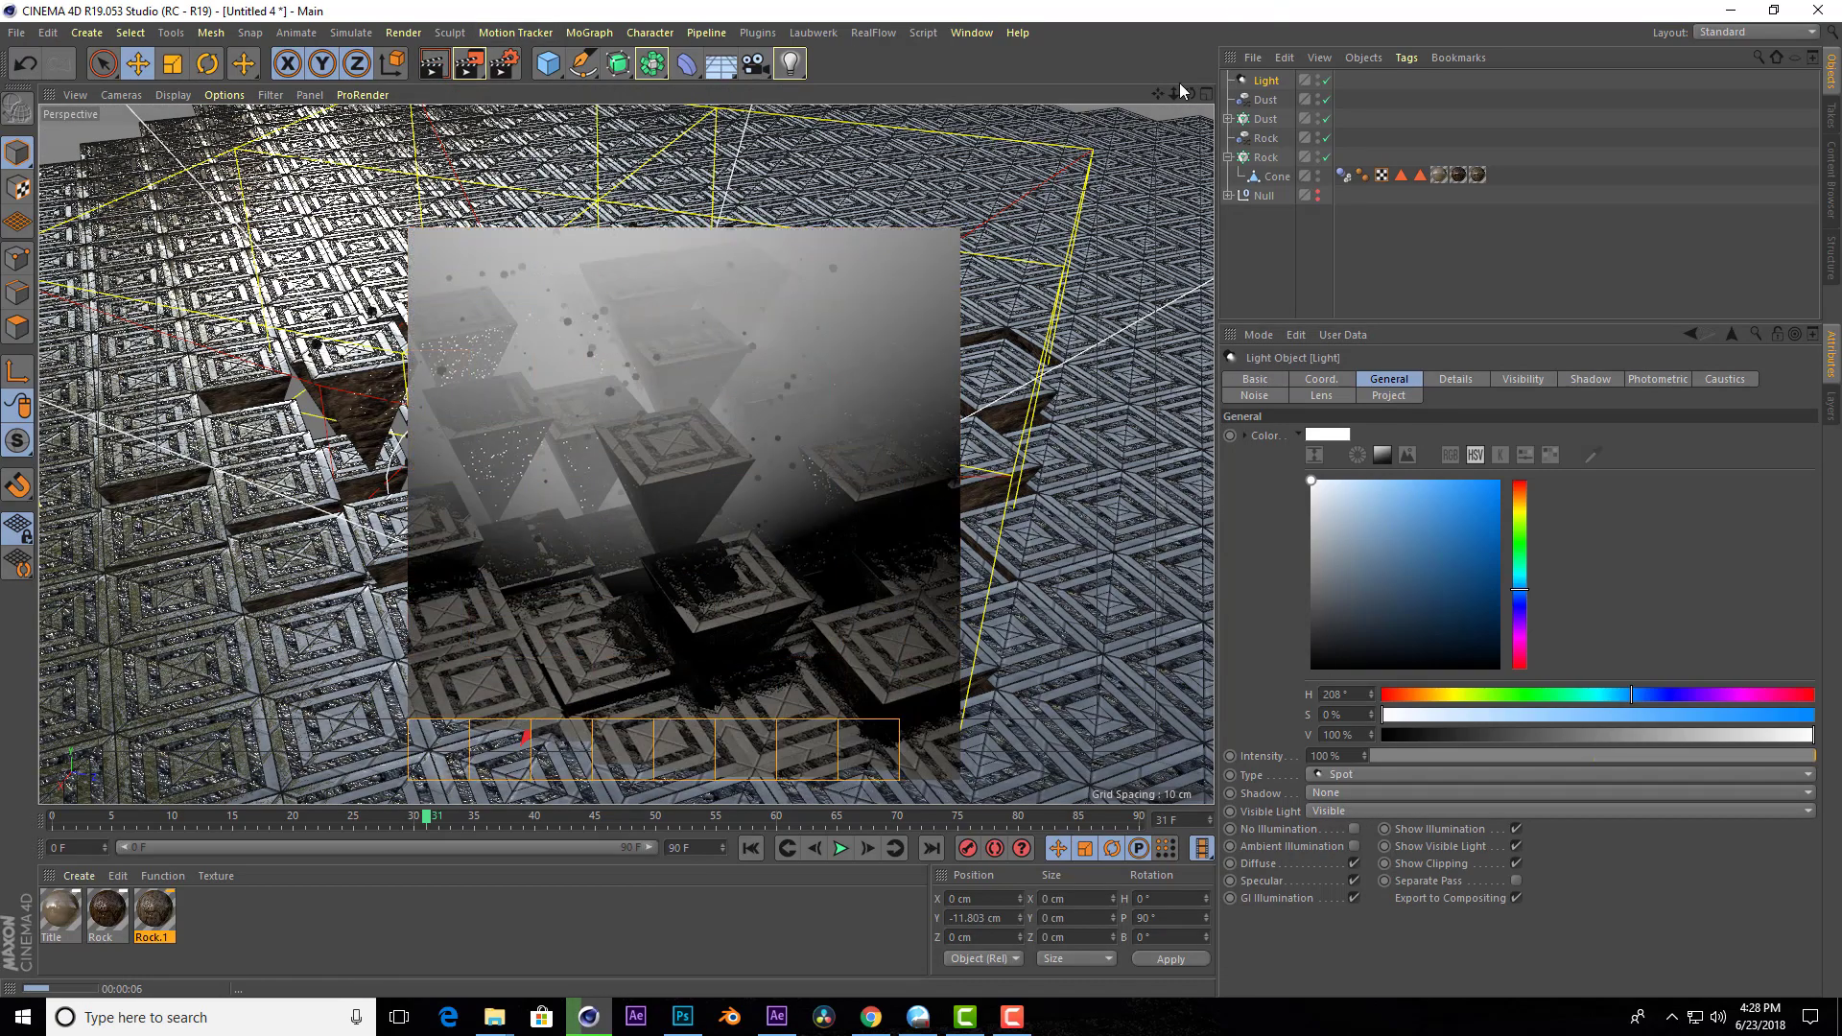
Make the light colour orange (H 31°, S 97%, V 55%), render, then enlarge the Right view.
alt+drag(576, 451, 672, 460)
click(1520, 490)
drag(1478, 538, 1494, 564)
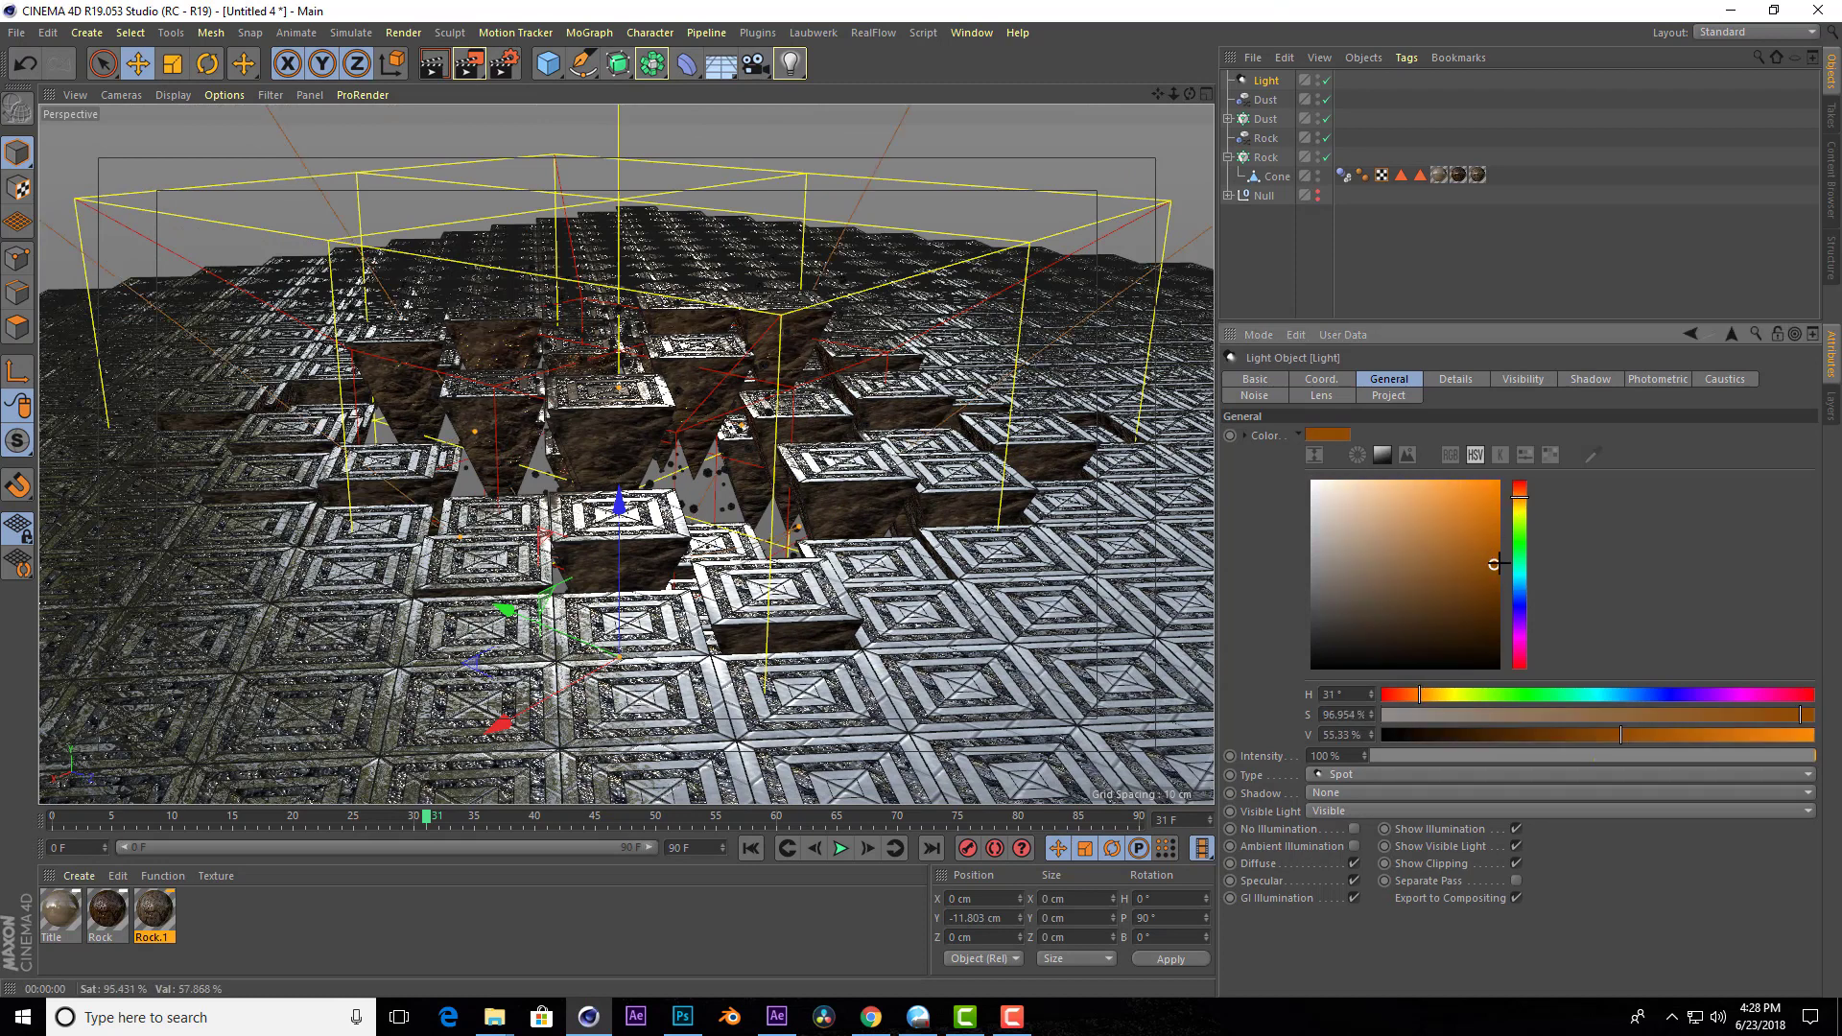
click(433, 65)
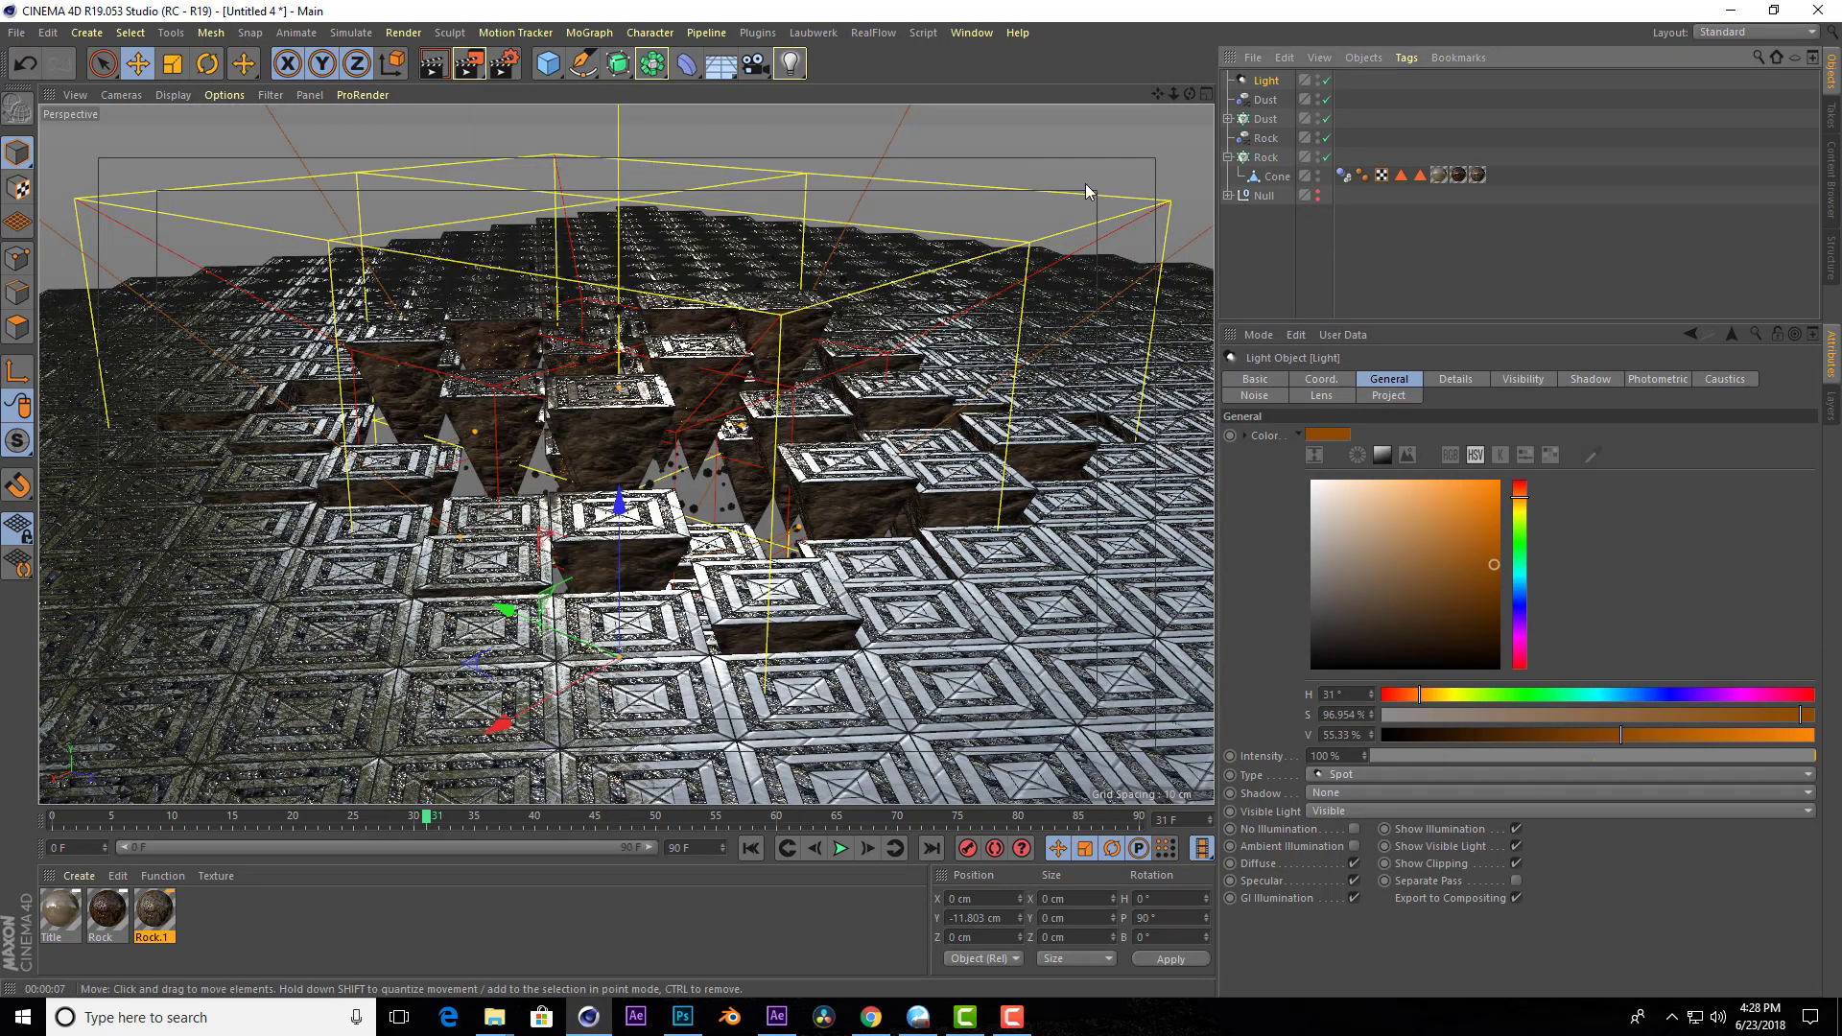
middle_click(1203, 111)
middle_click(616, 462)
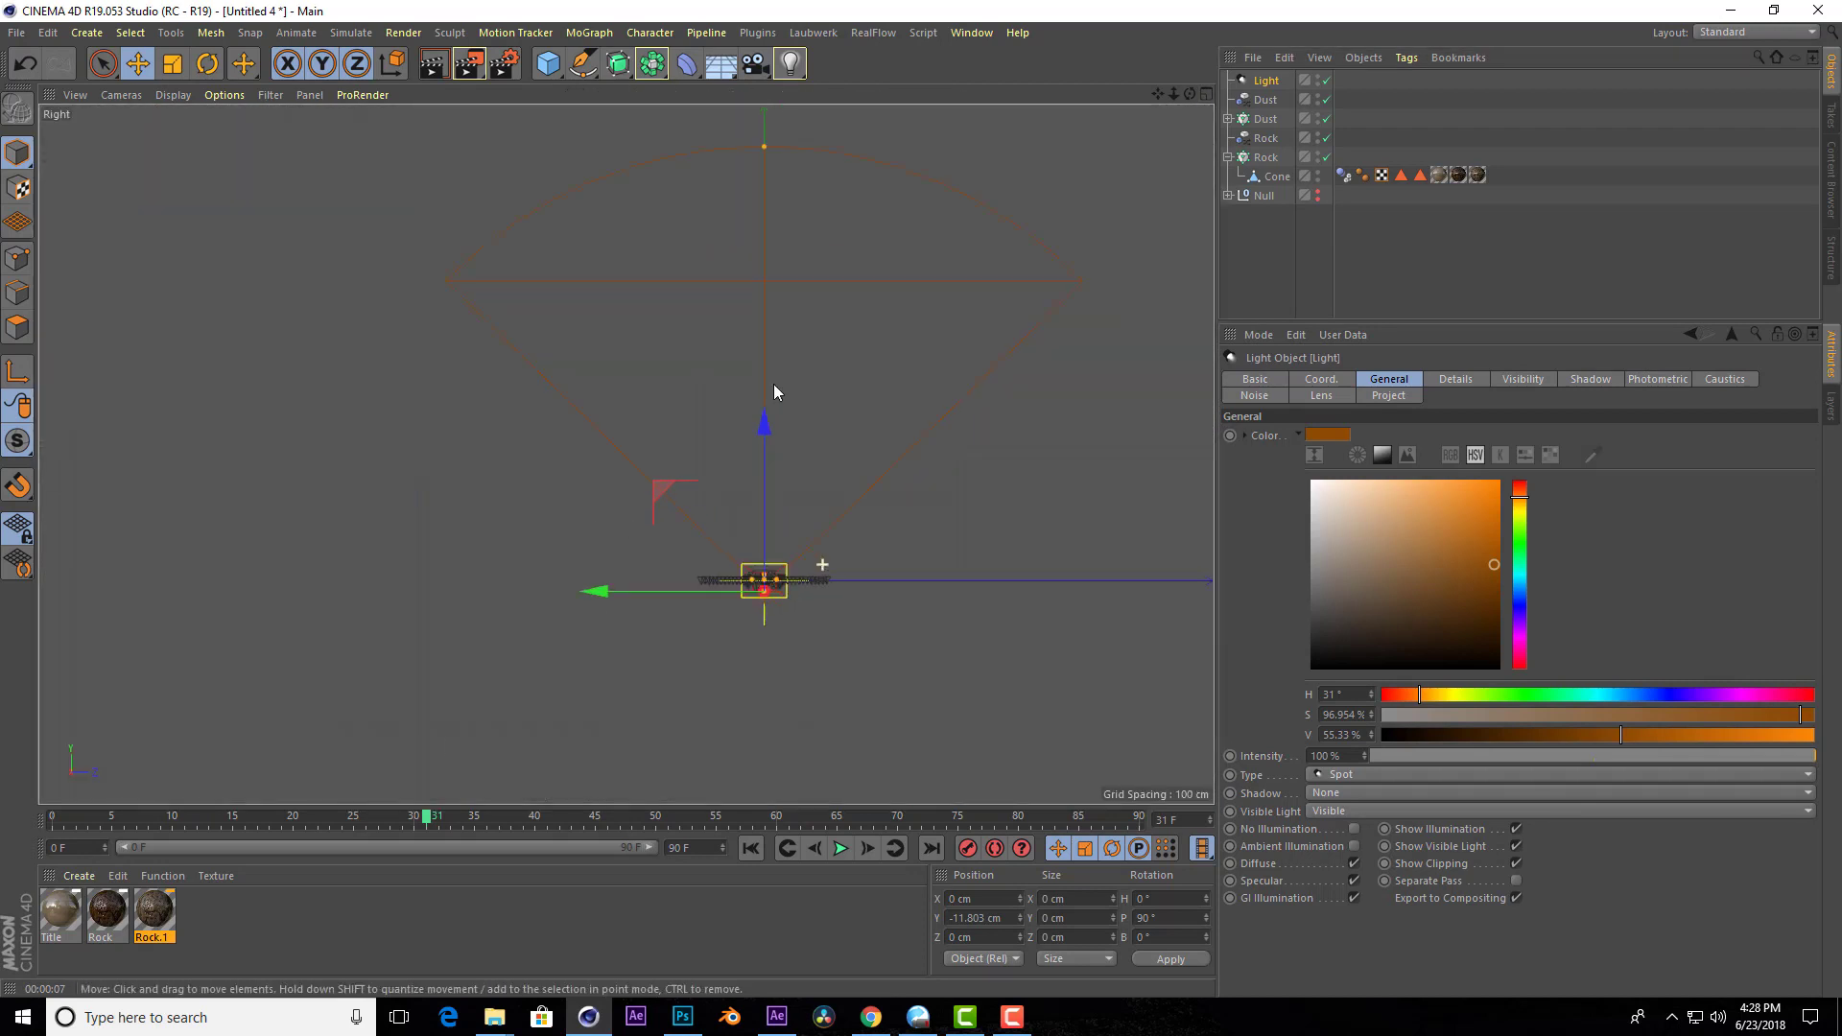
scroll(764, 593, up, 3)
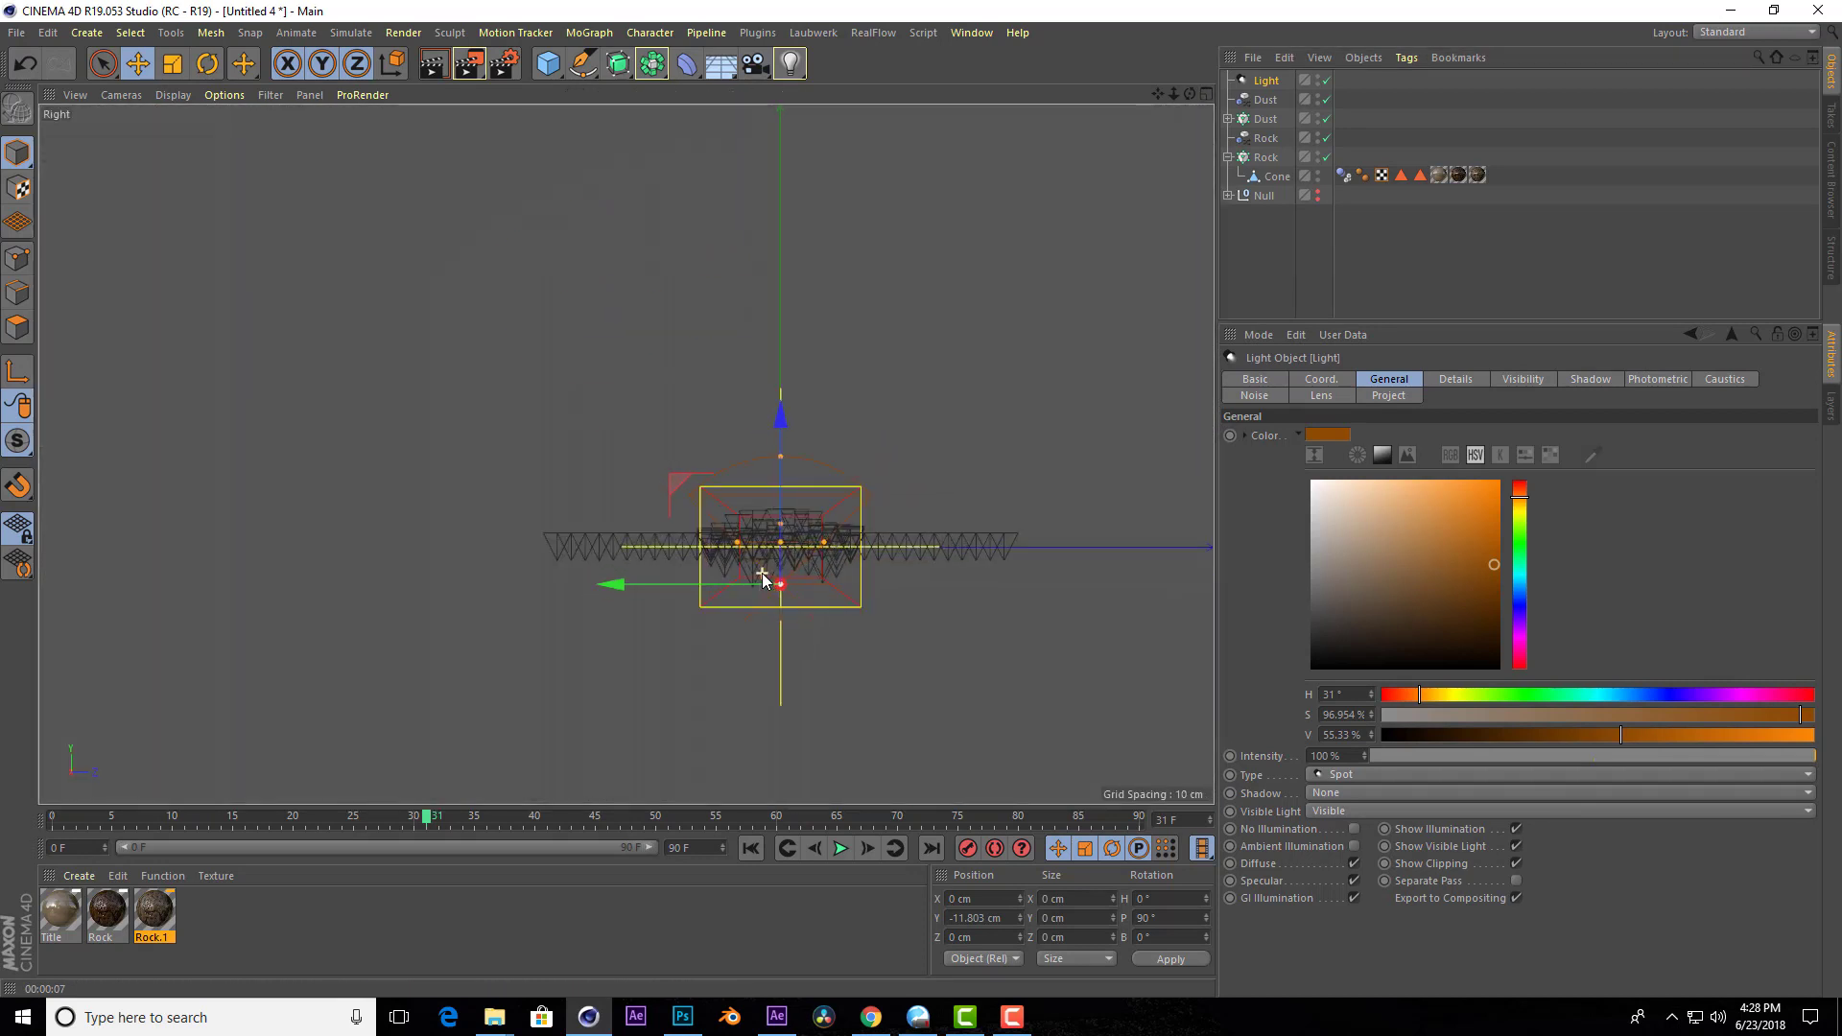
scroll(778, 479, up, 4)
Render perspective previews, moving the camera lower and closer to the rocks.
middle_click(900, 326)
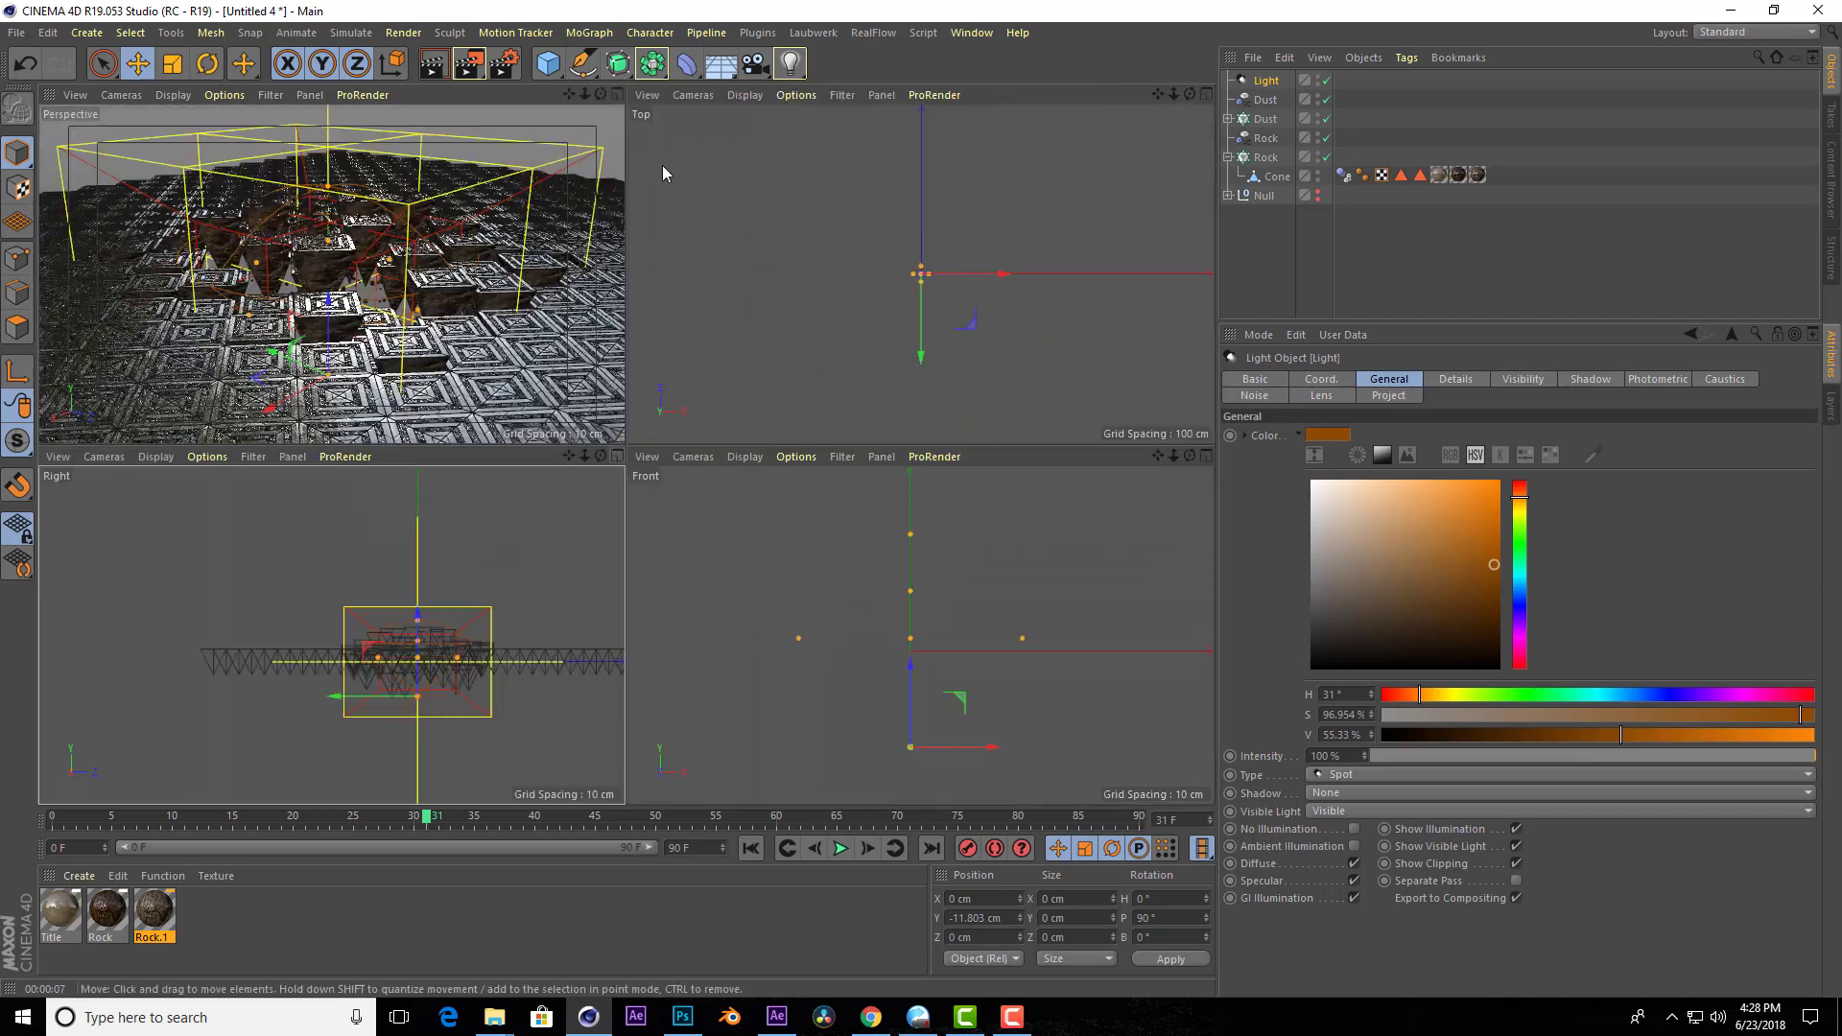
middle_click(607, 127)
click(432, 65)
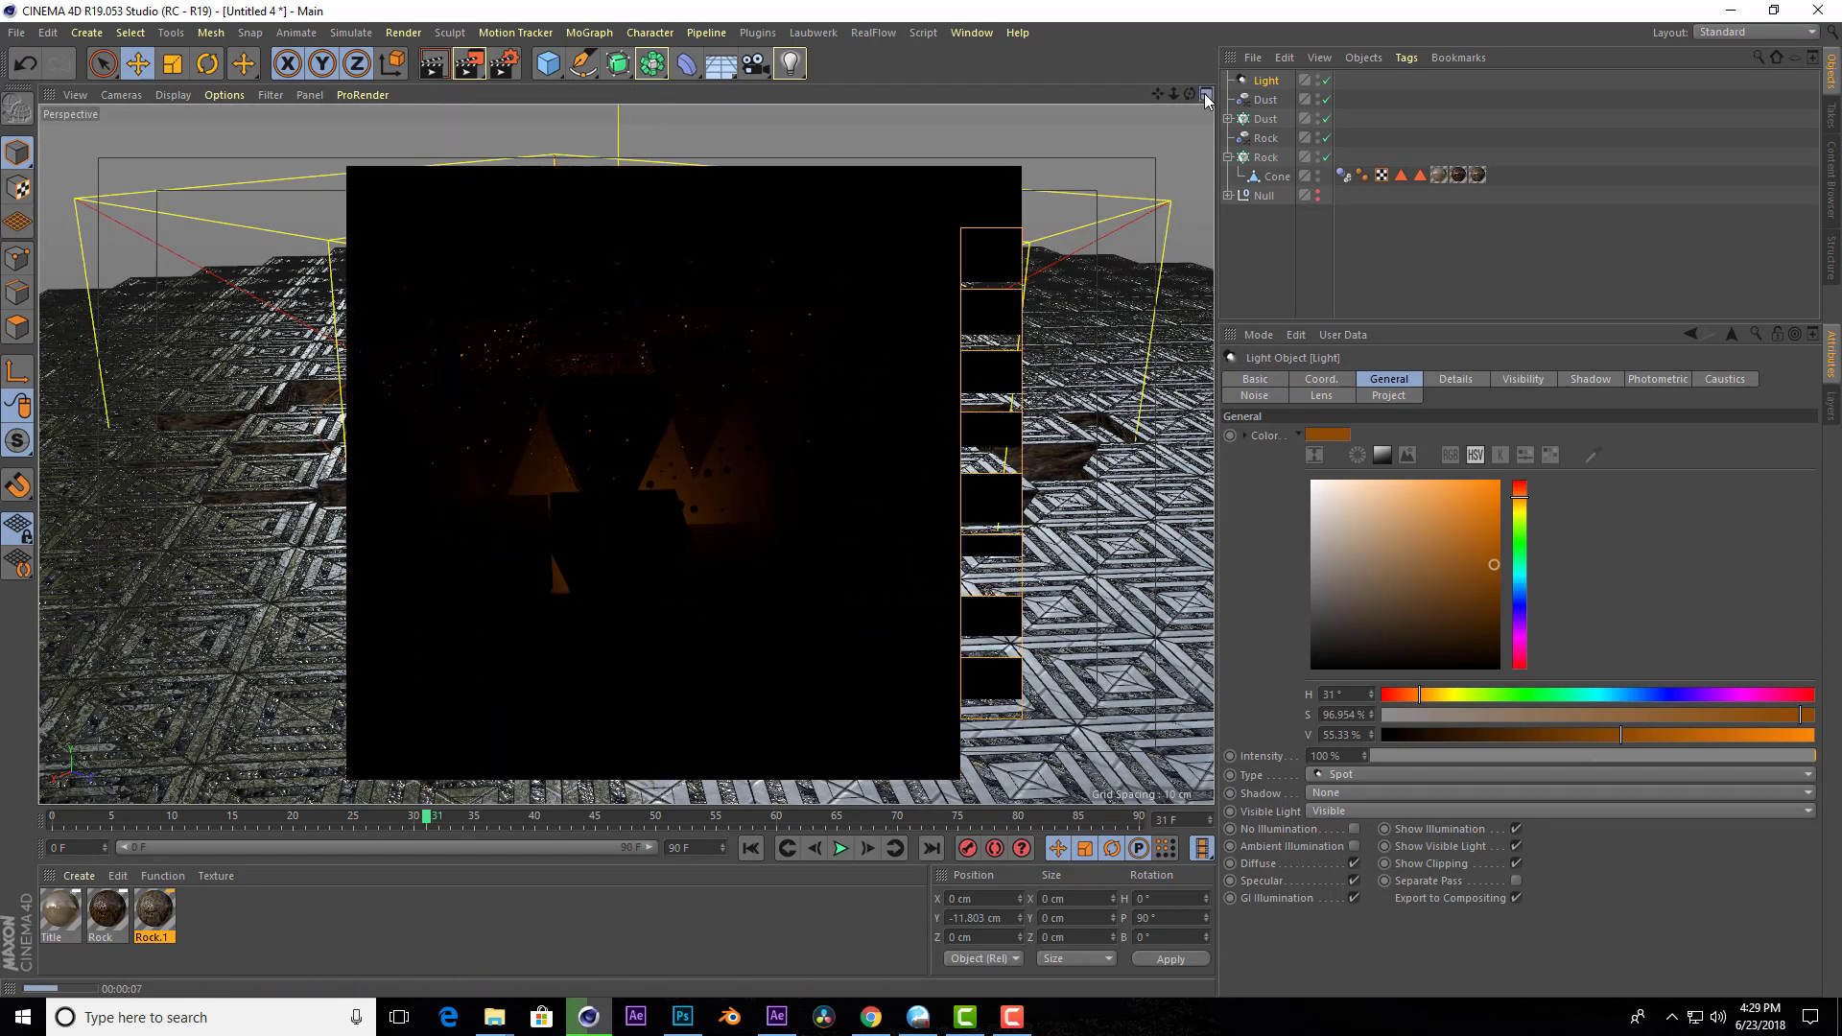
middle_click(432, 662)
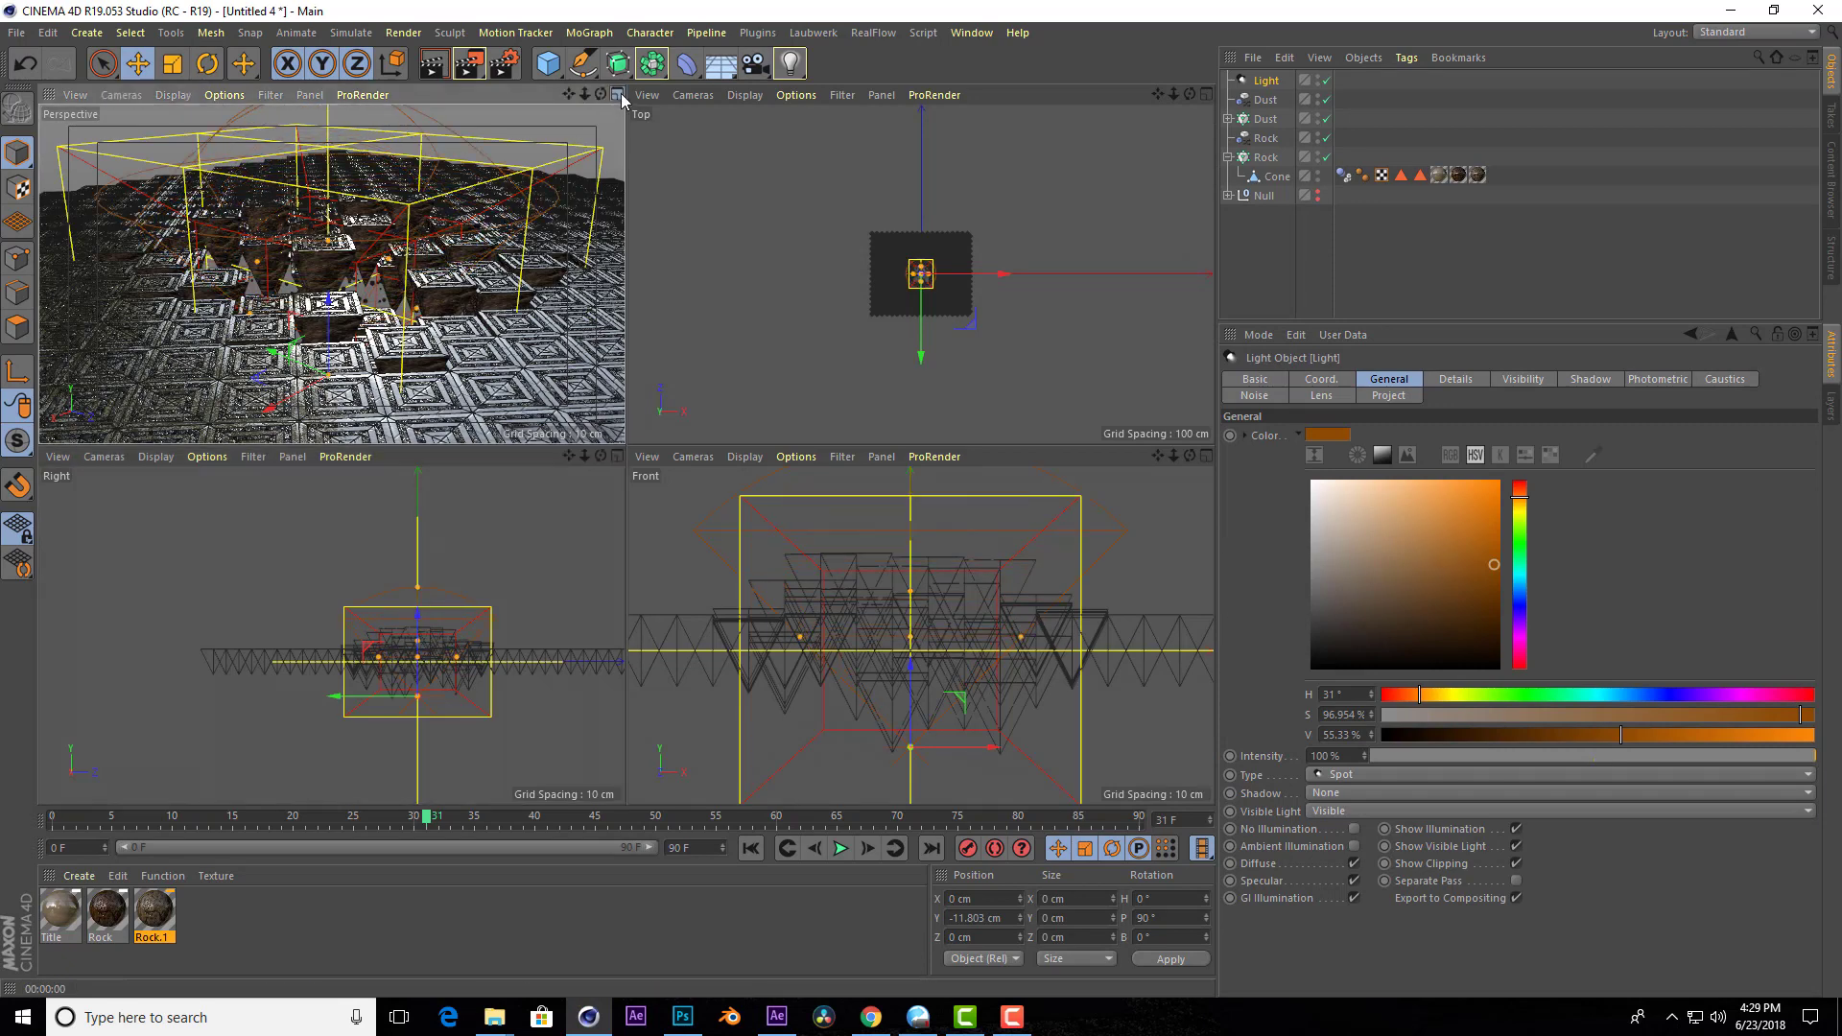
middle_click(451, 250)
click(455, 72)
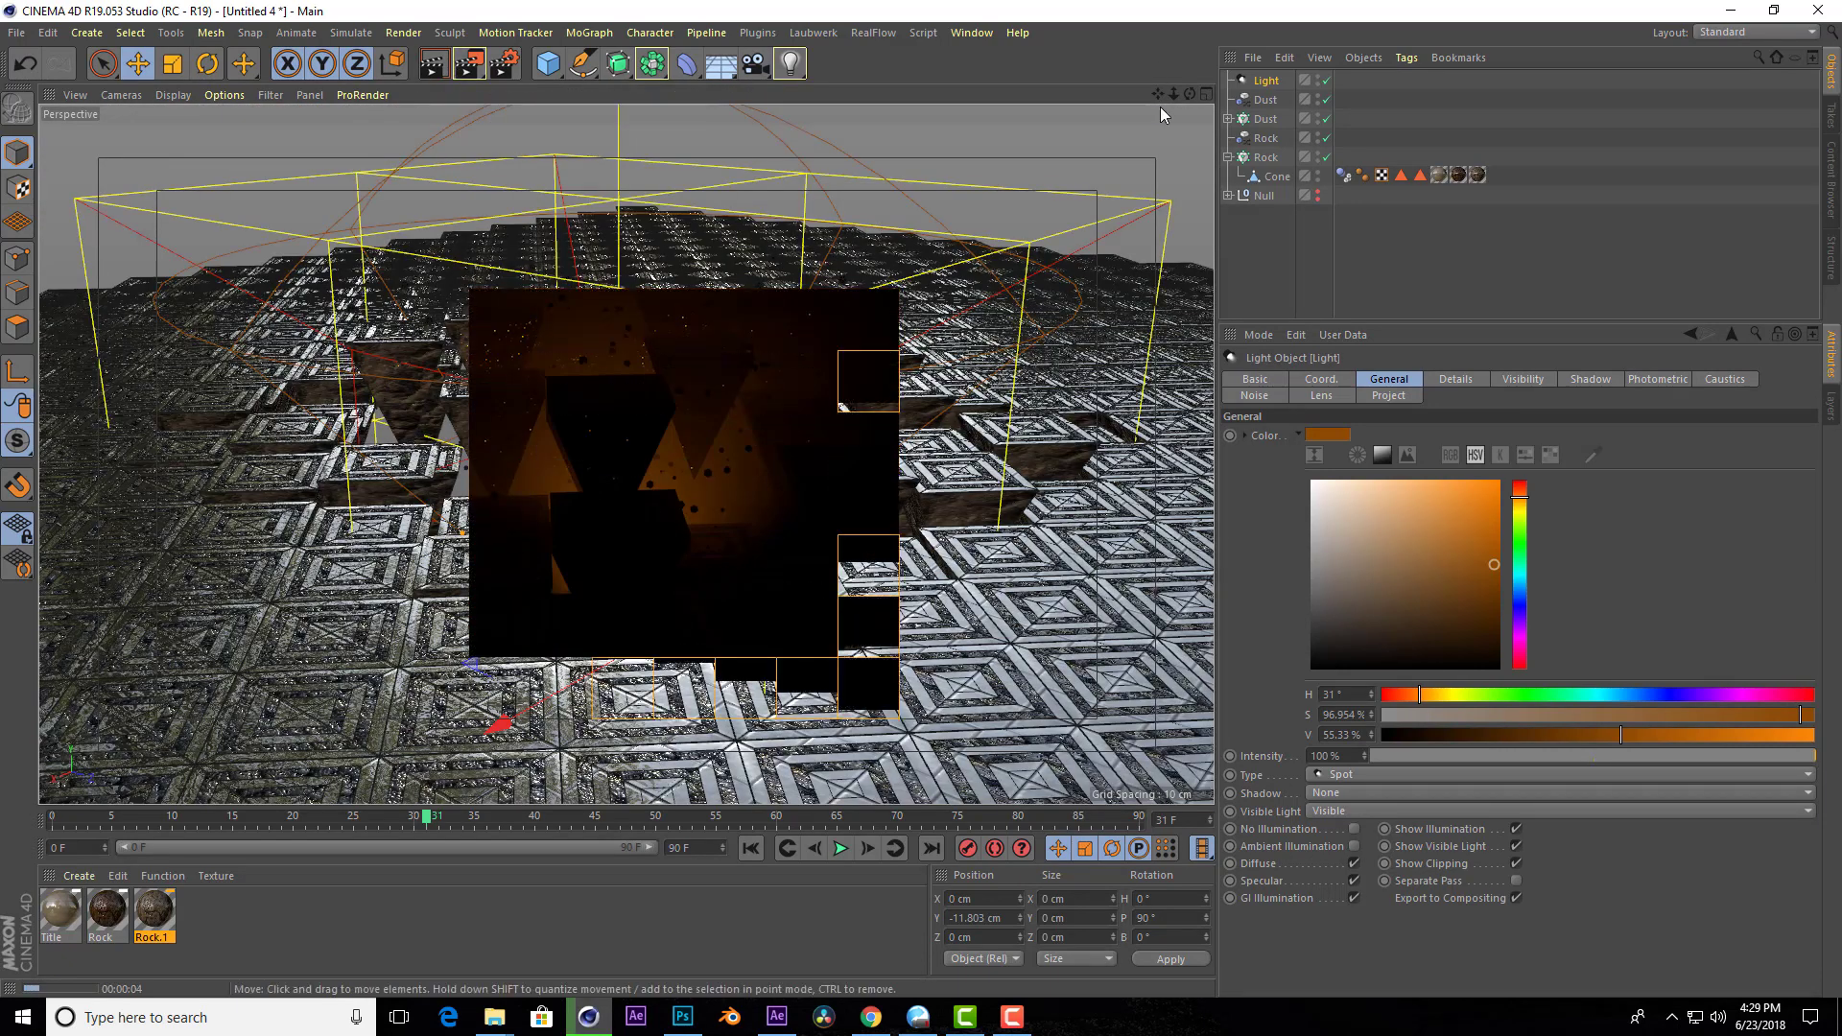
drag(1189, 93, 1200, 144)
click(441, 77)
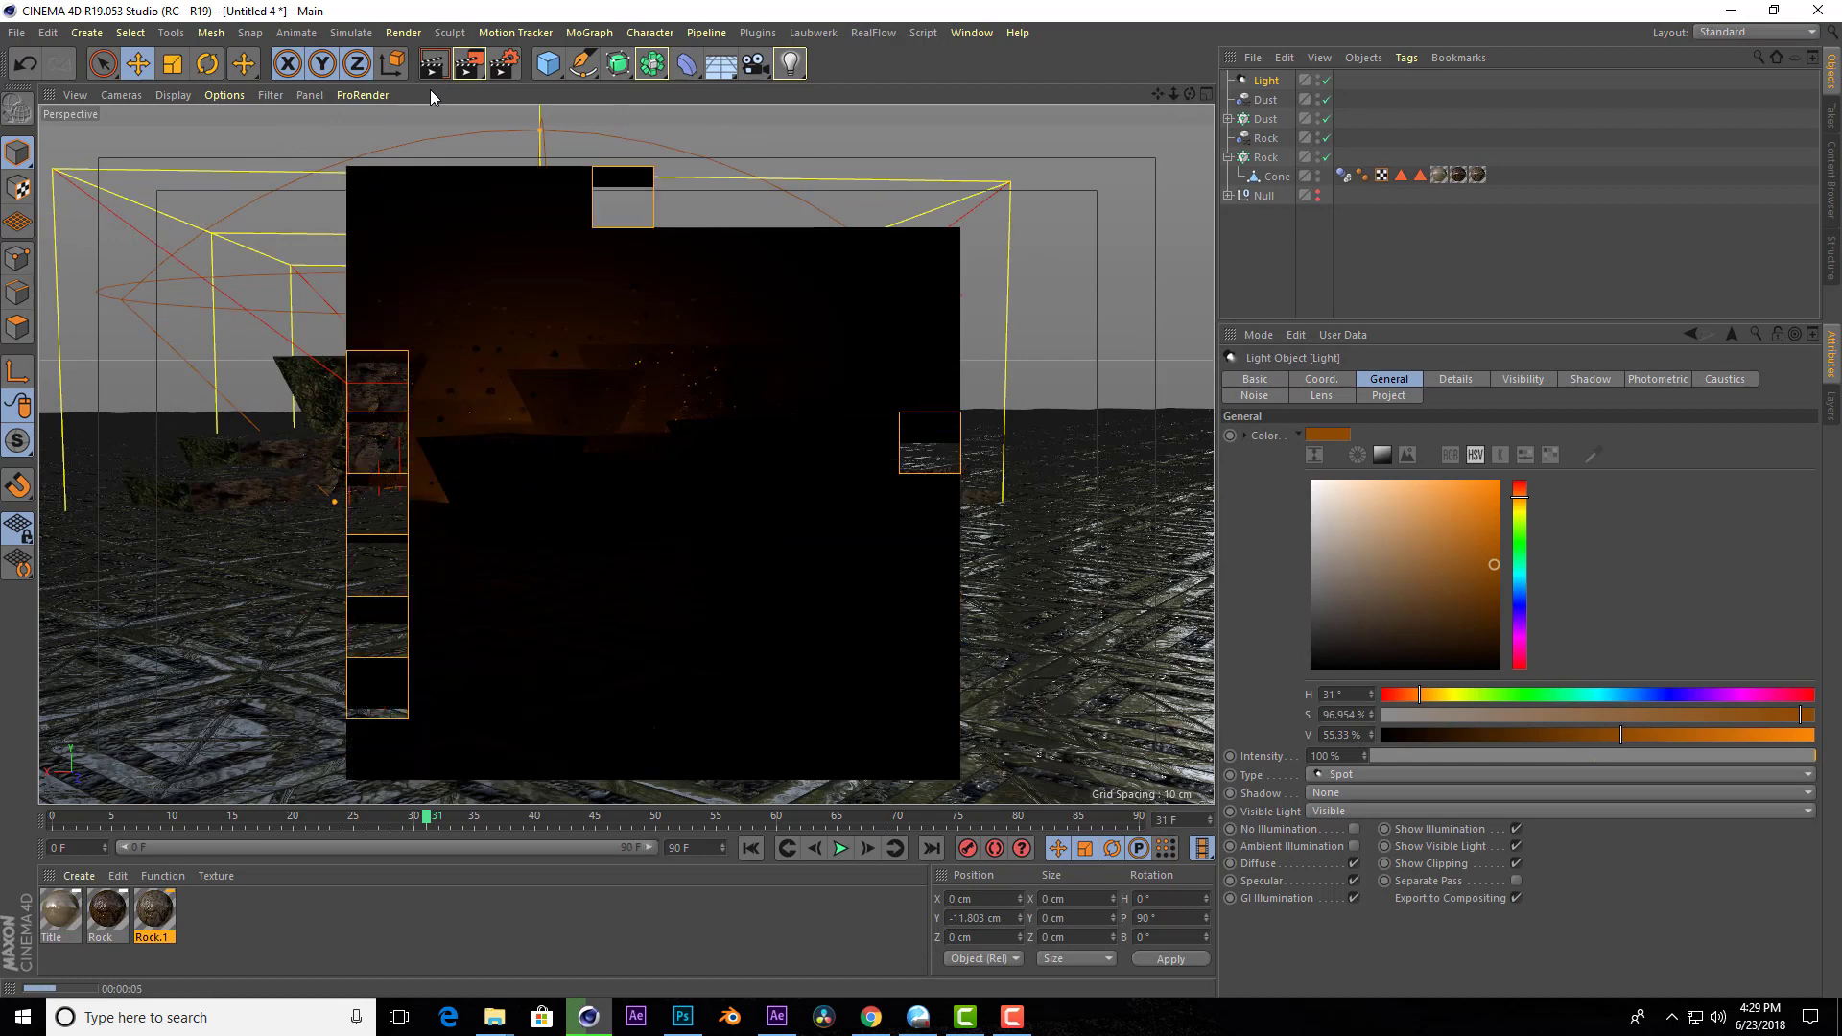
Apply Rock.1 to the Dust's Platonic shape, preview it, then orbit to a new angle.
click(1228, 119)
click(1273, 140)
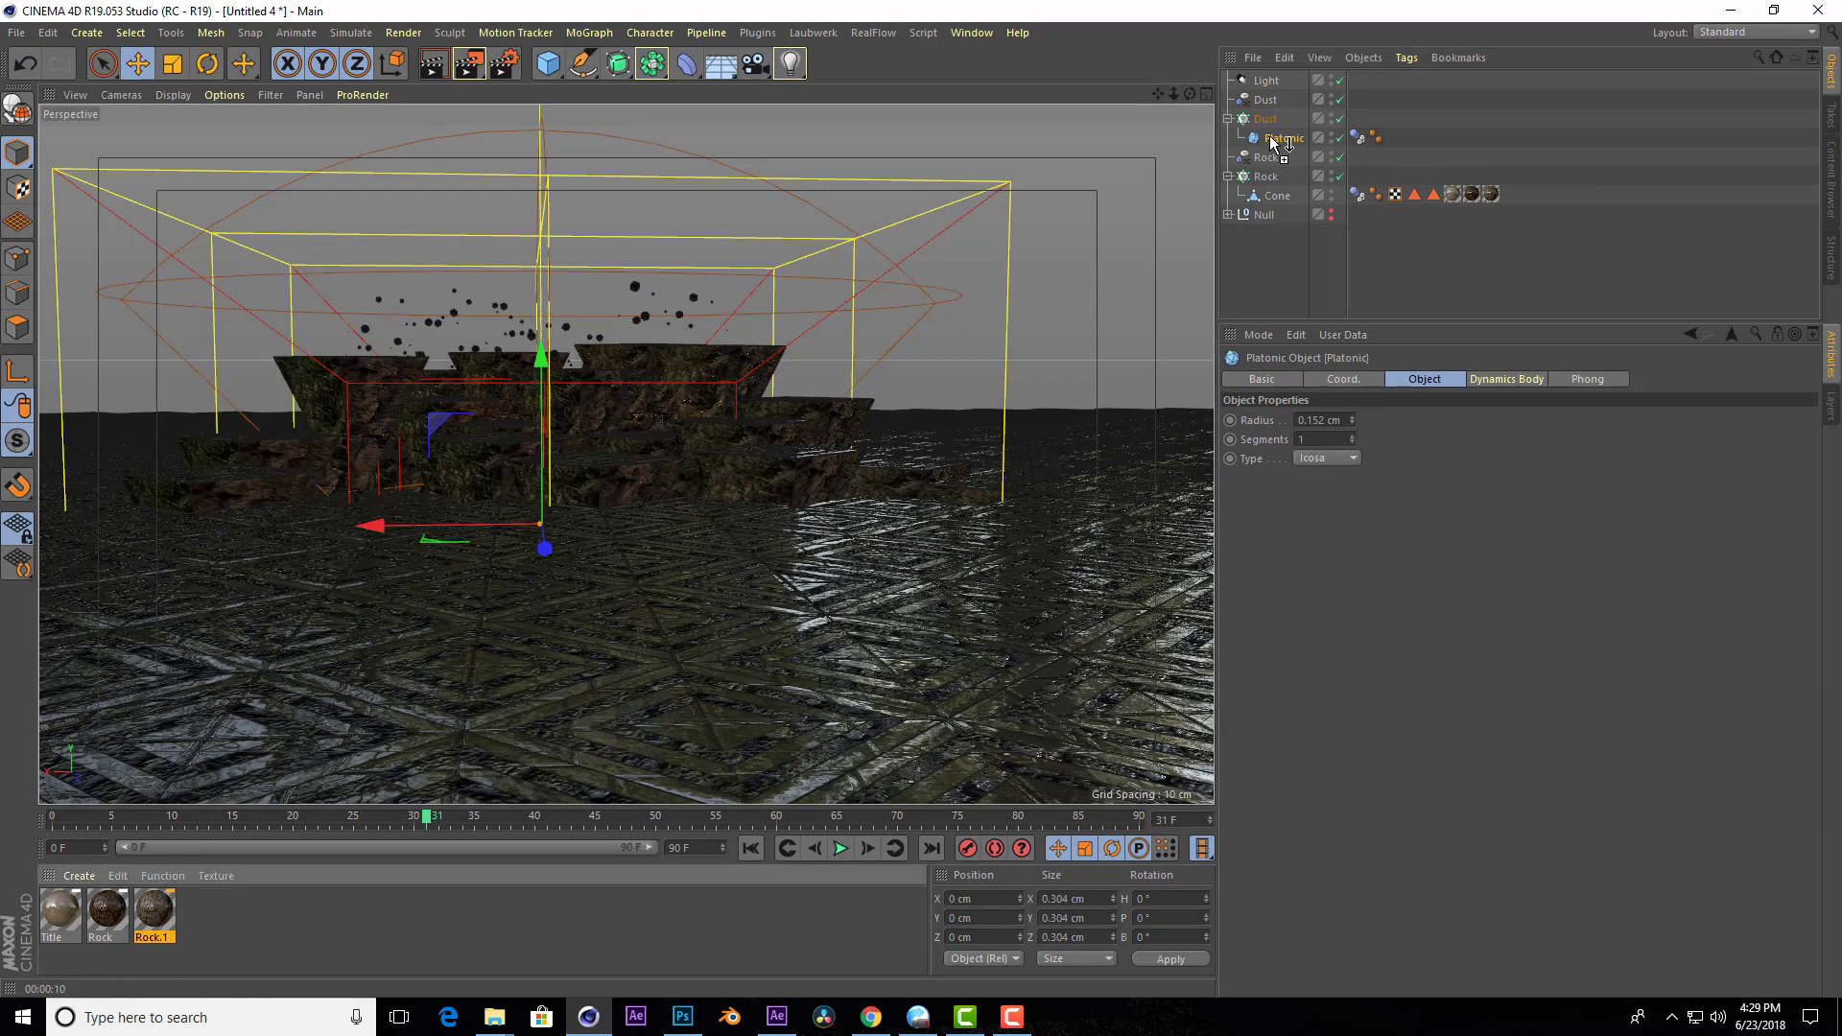
drag(1273, 140, 1274, 141)
click(429, 72)
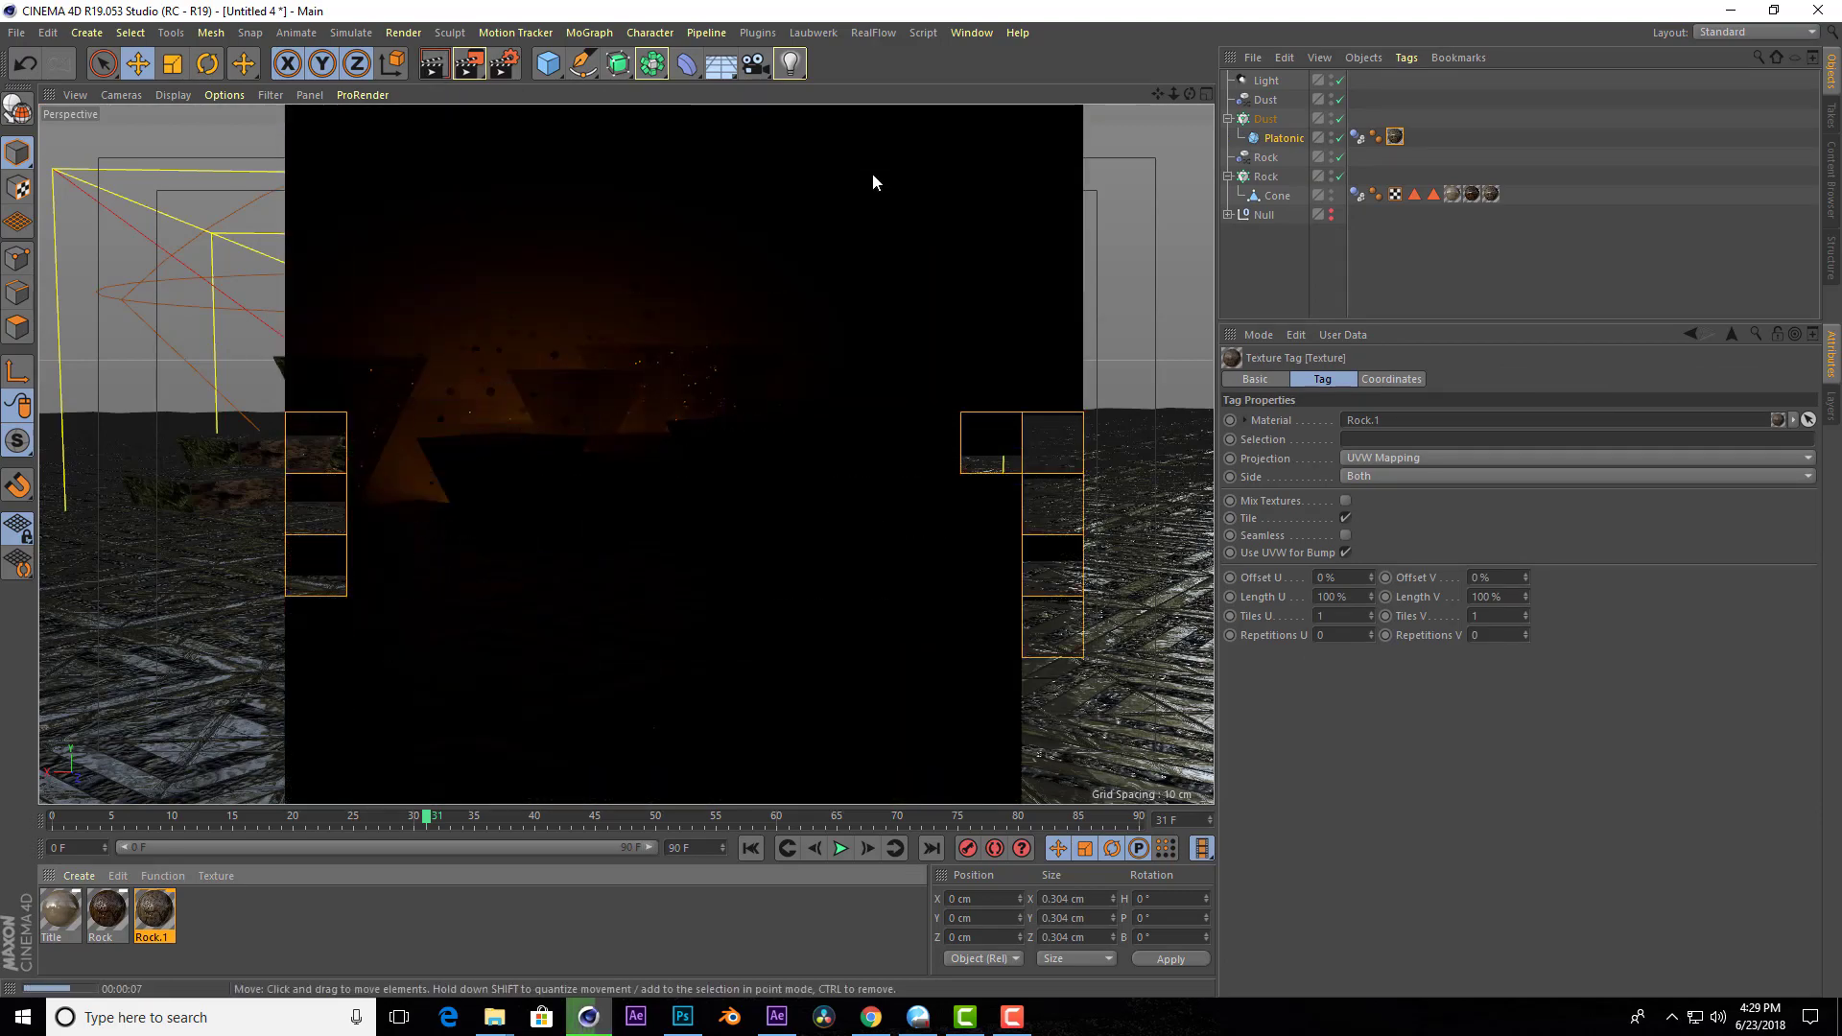
click(1437, 276)
drag(1190, 93, 1209, 125)
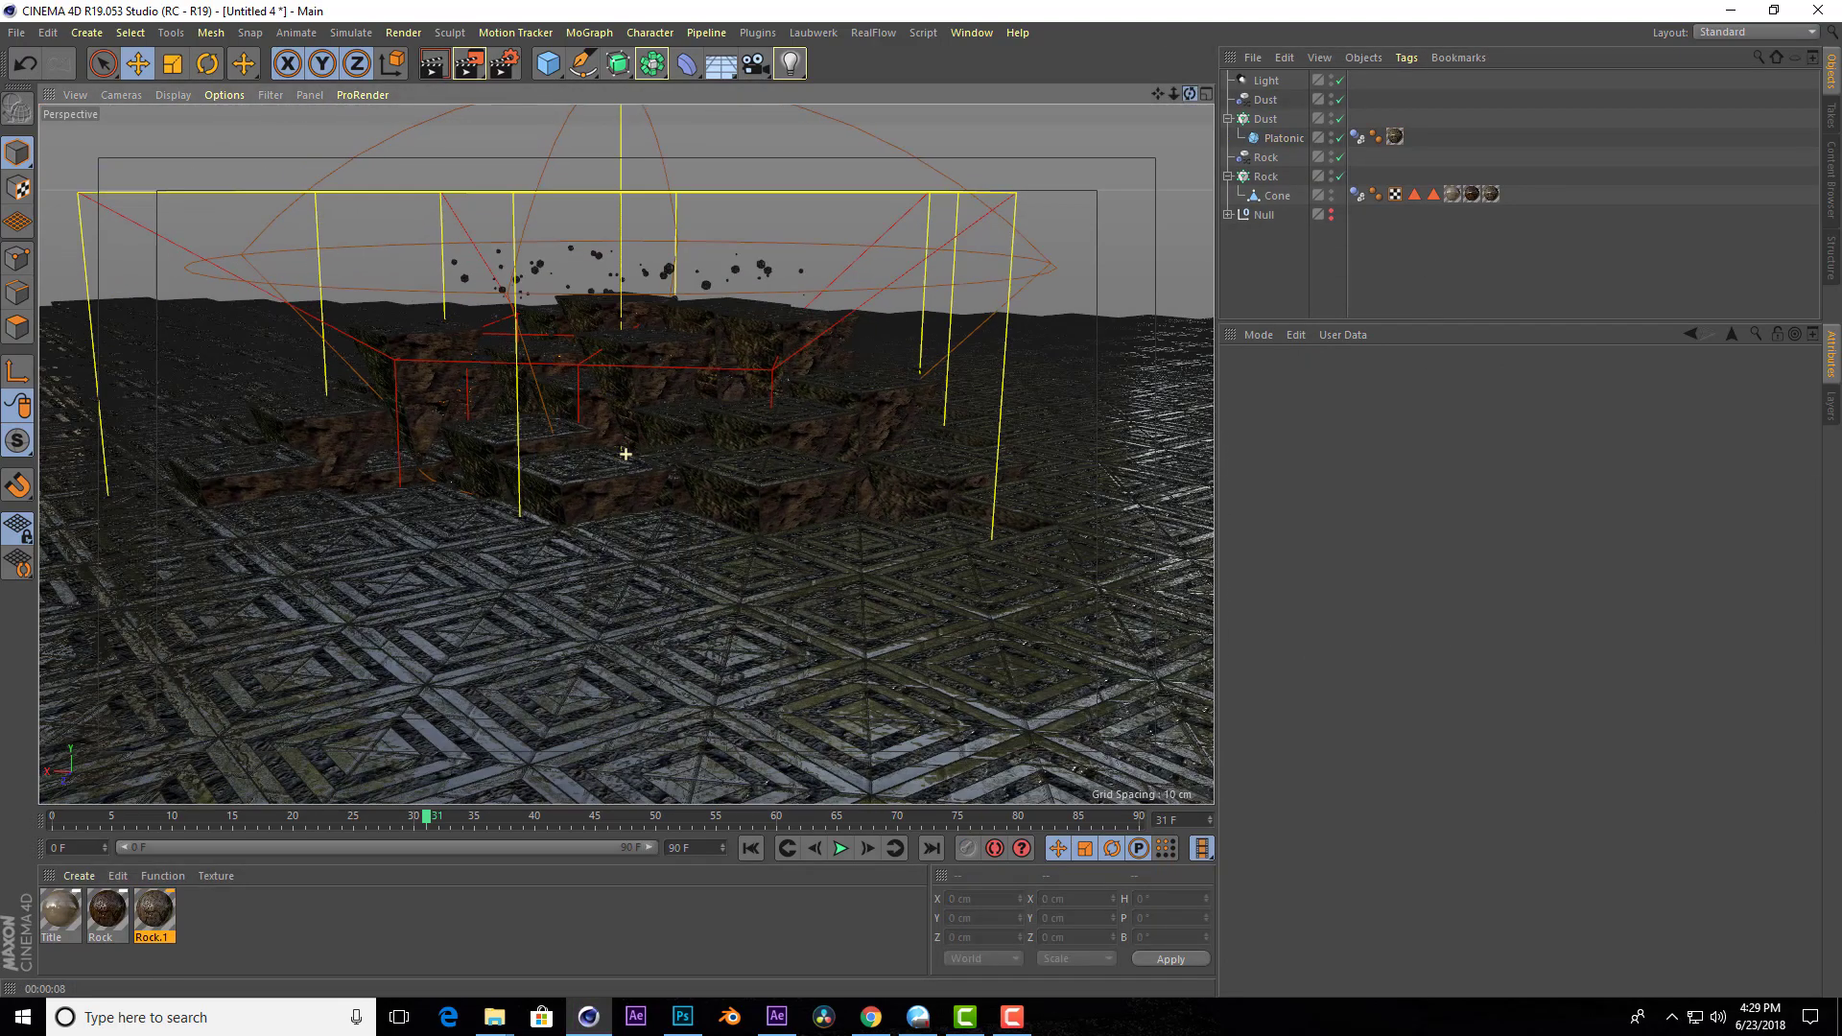
drag(626, 454, 806, 141)
Add a new light above the rocks with Inverse Square falloff and a smaller radius, then preview it.
click(793, 68)
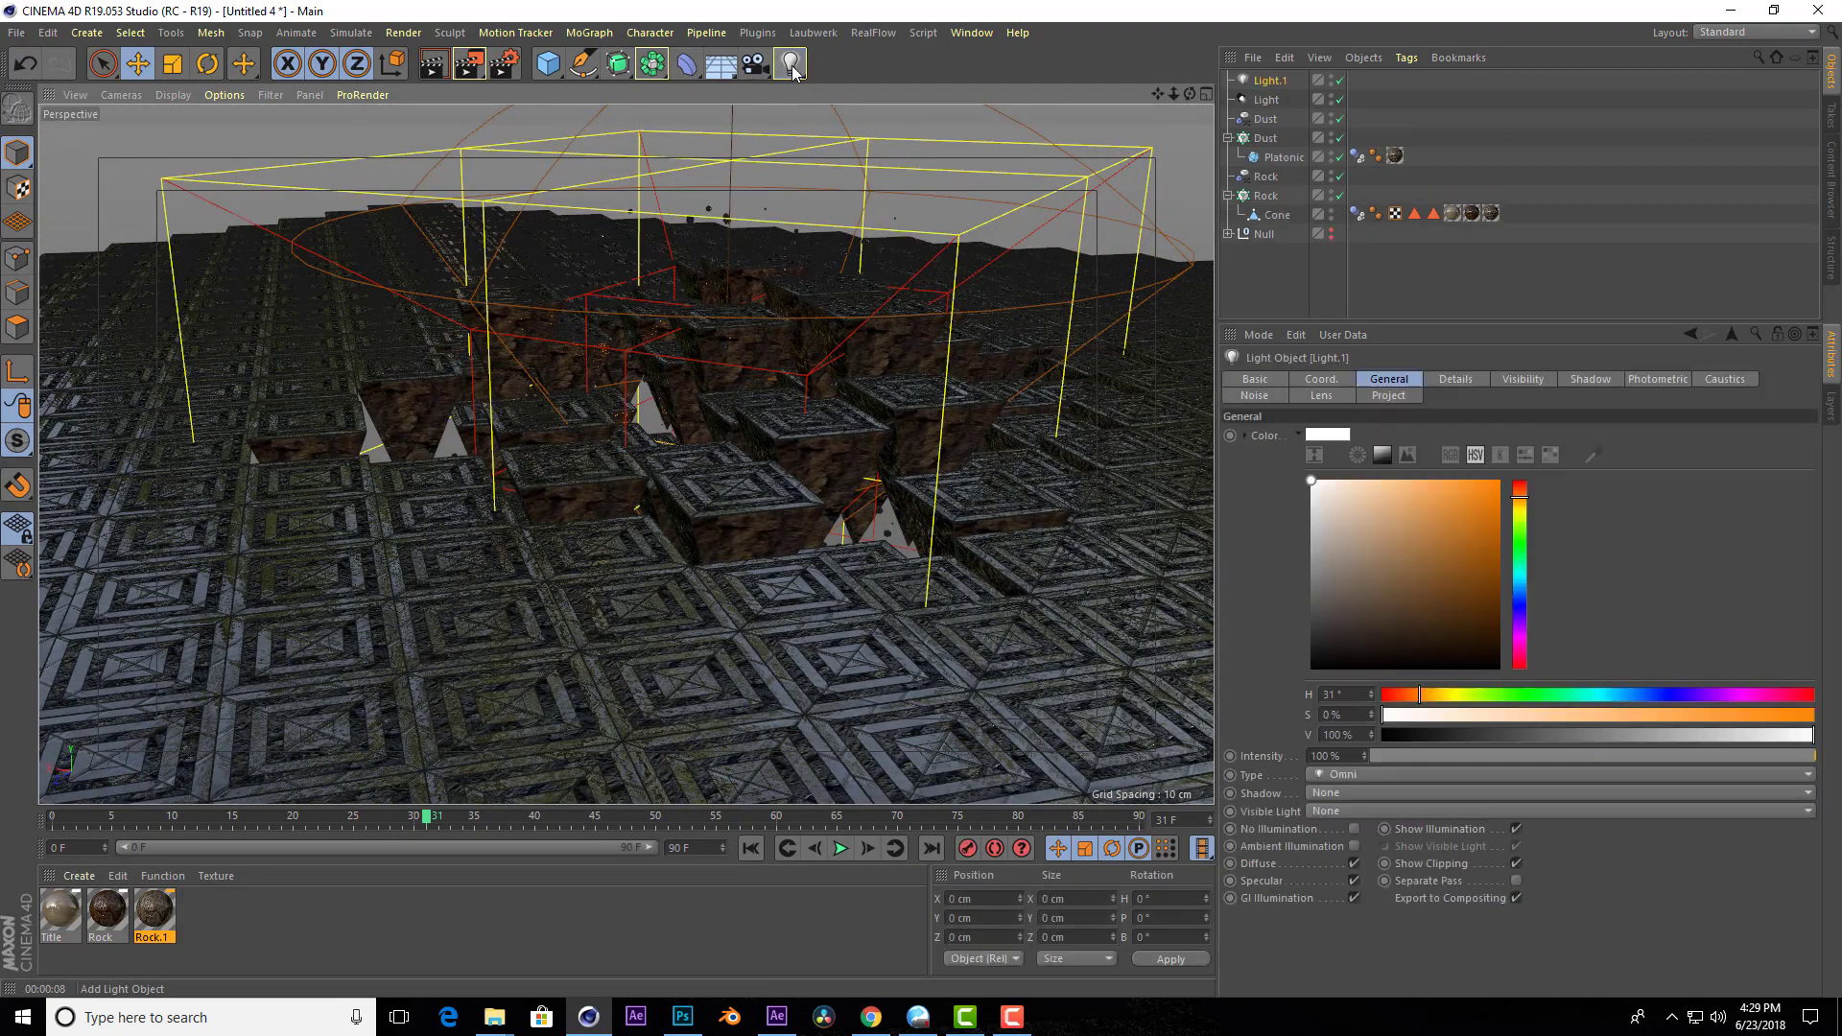
drag(728, 287, 757, 150)
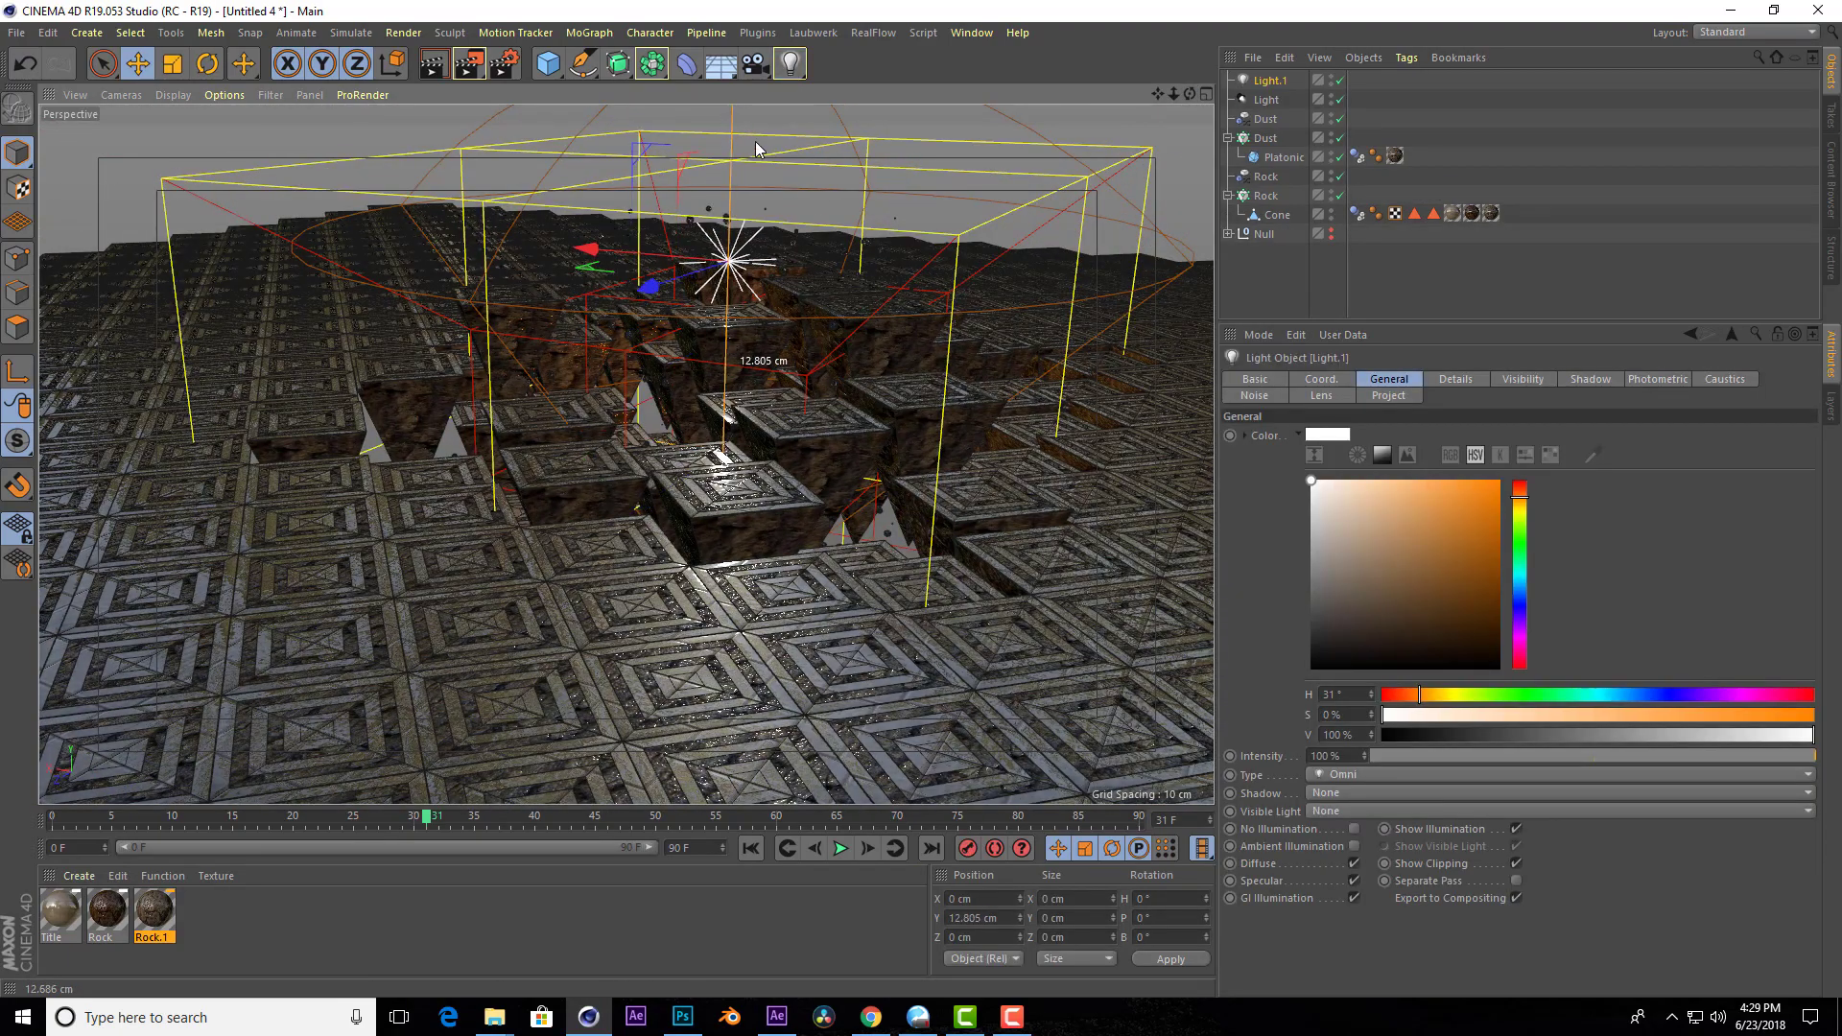
click(1422, 554)
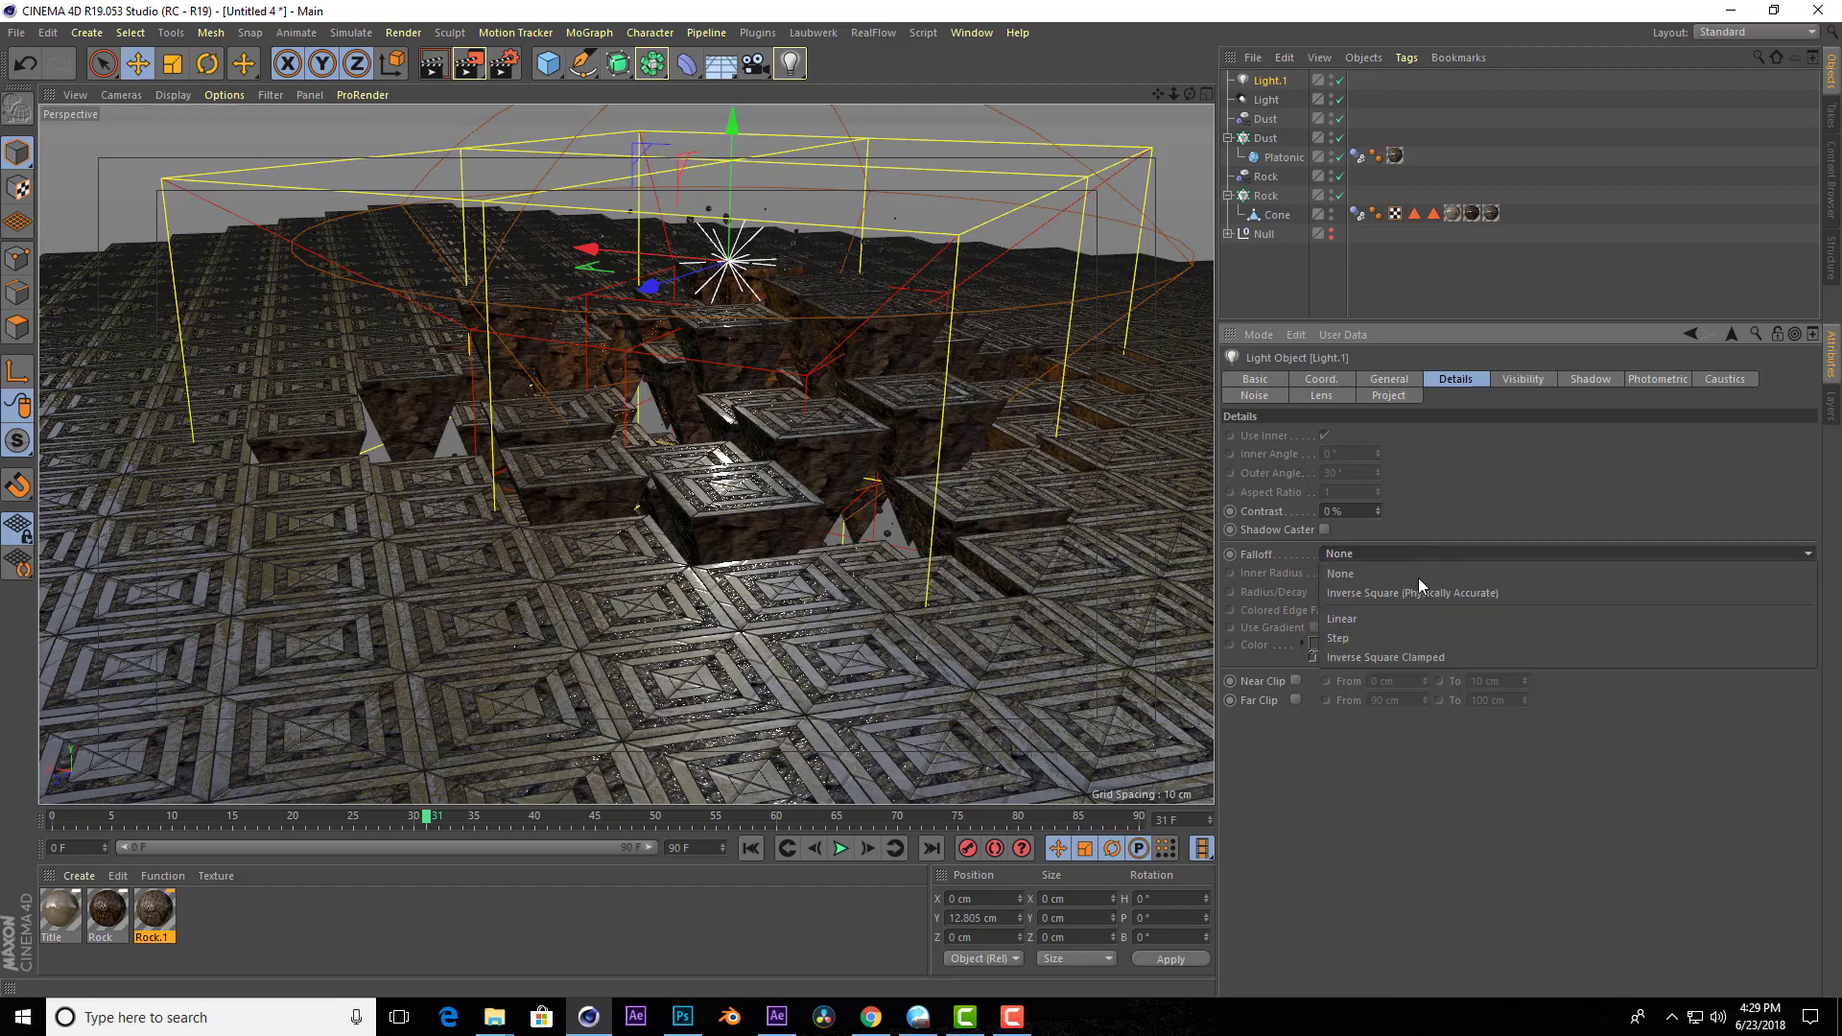
click(1422, 585)
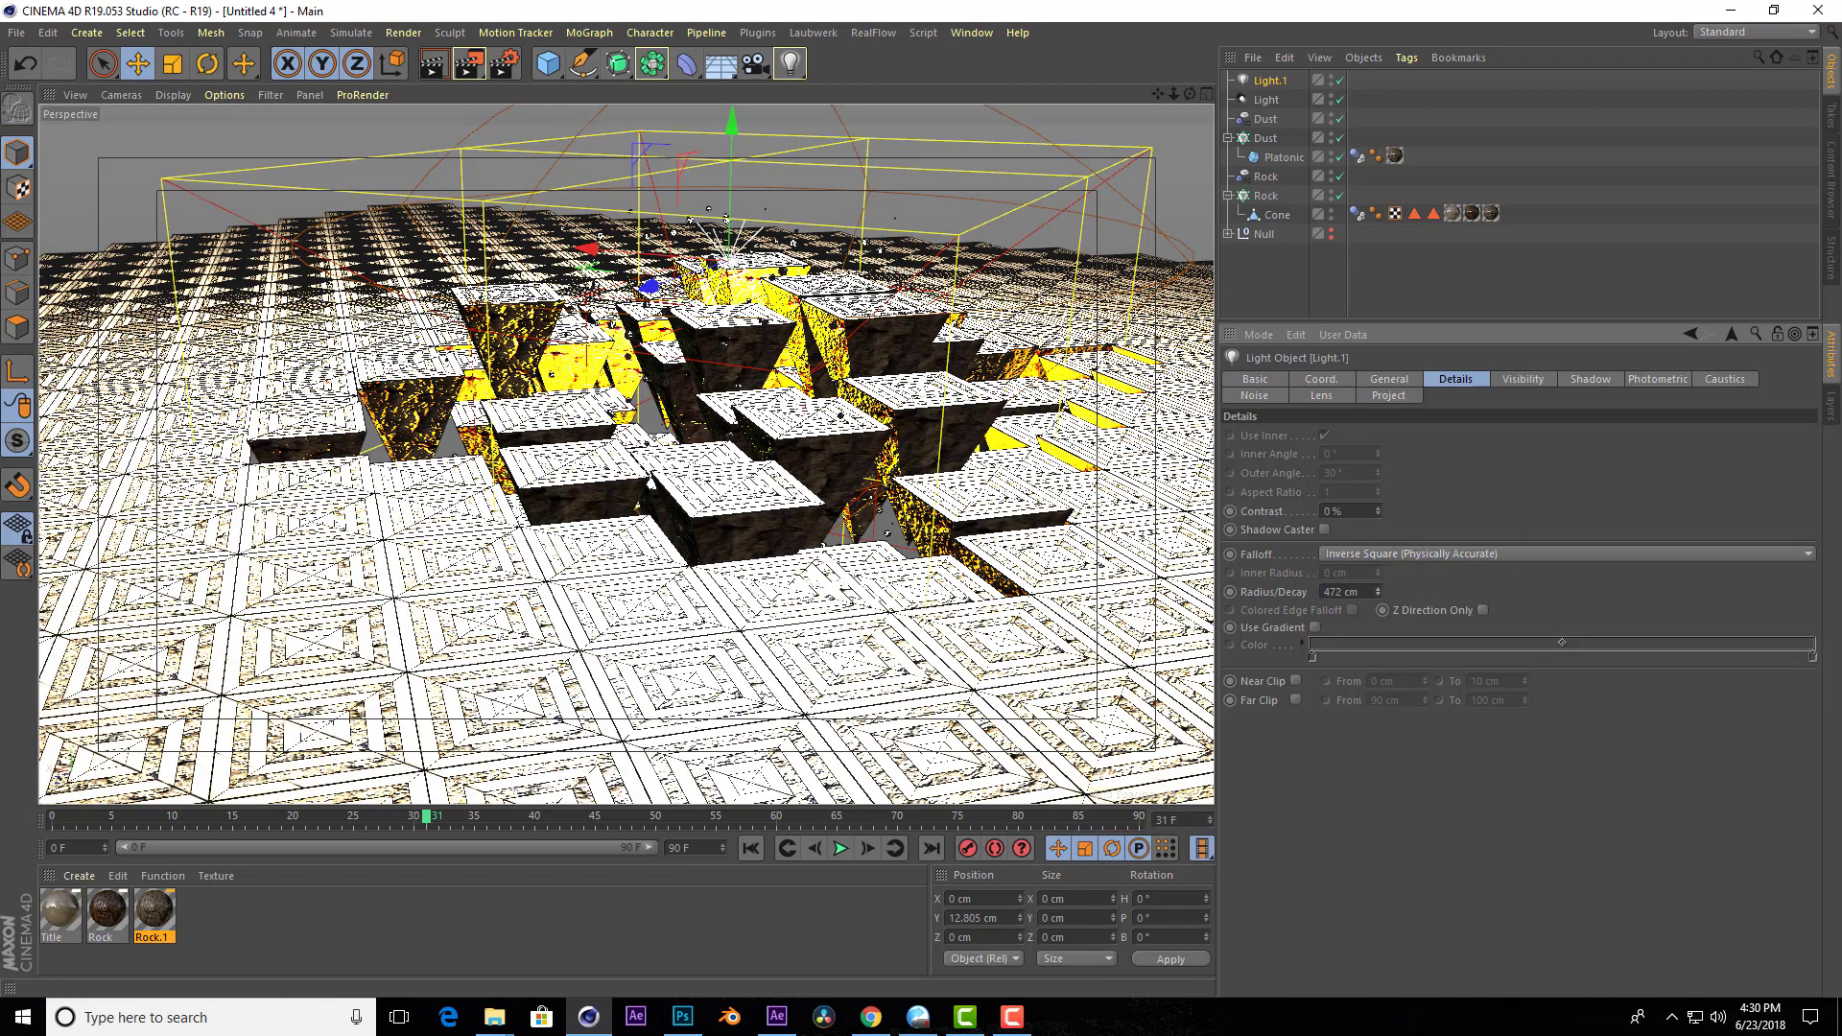
mouse_move(1379, 595)
mouse_down()
mouse_move(1379, 652)
mouse_move(1379, 575)
mouse_up()
mouse_move(734, 144)
mouse_down()
mouse_move(660, 221)
mouse_move(542, 139)
mouse_move(540, 110)
mouse_move(802, 327)
mouse_move(717, 303)
mouse_up()
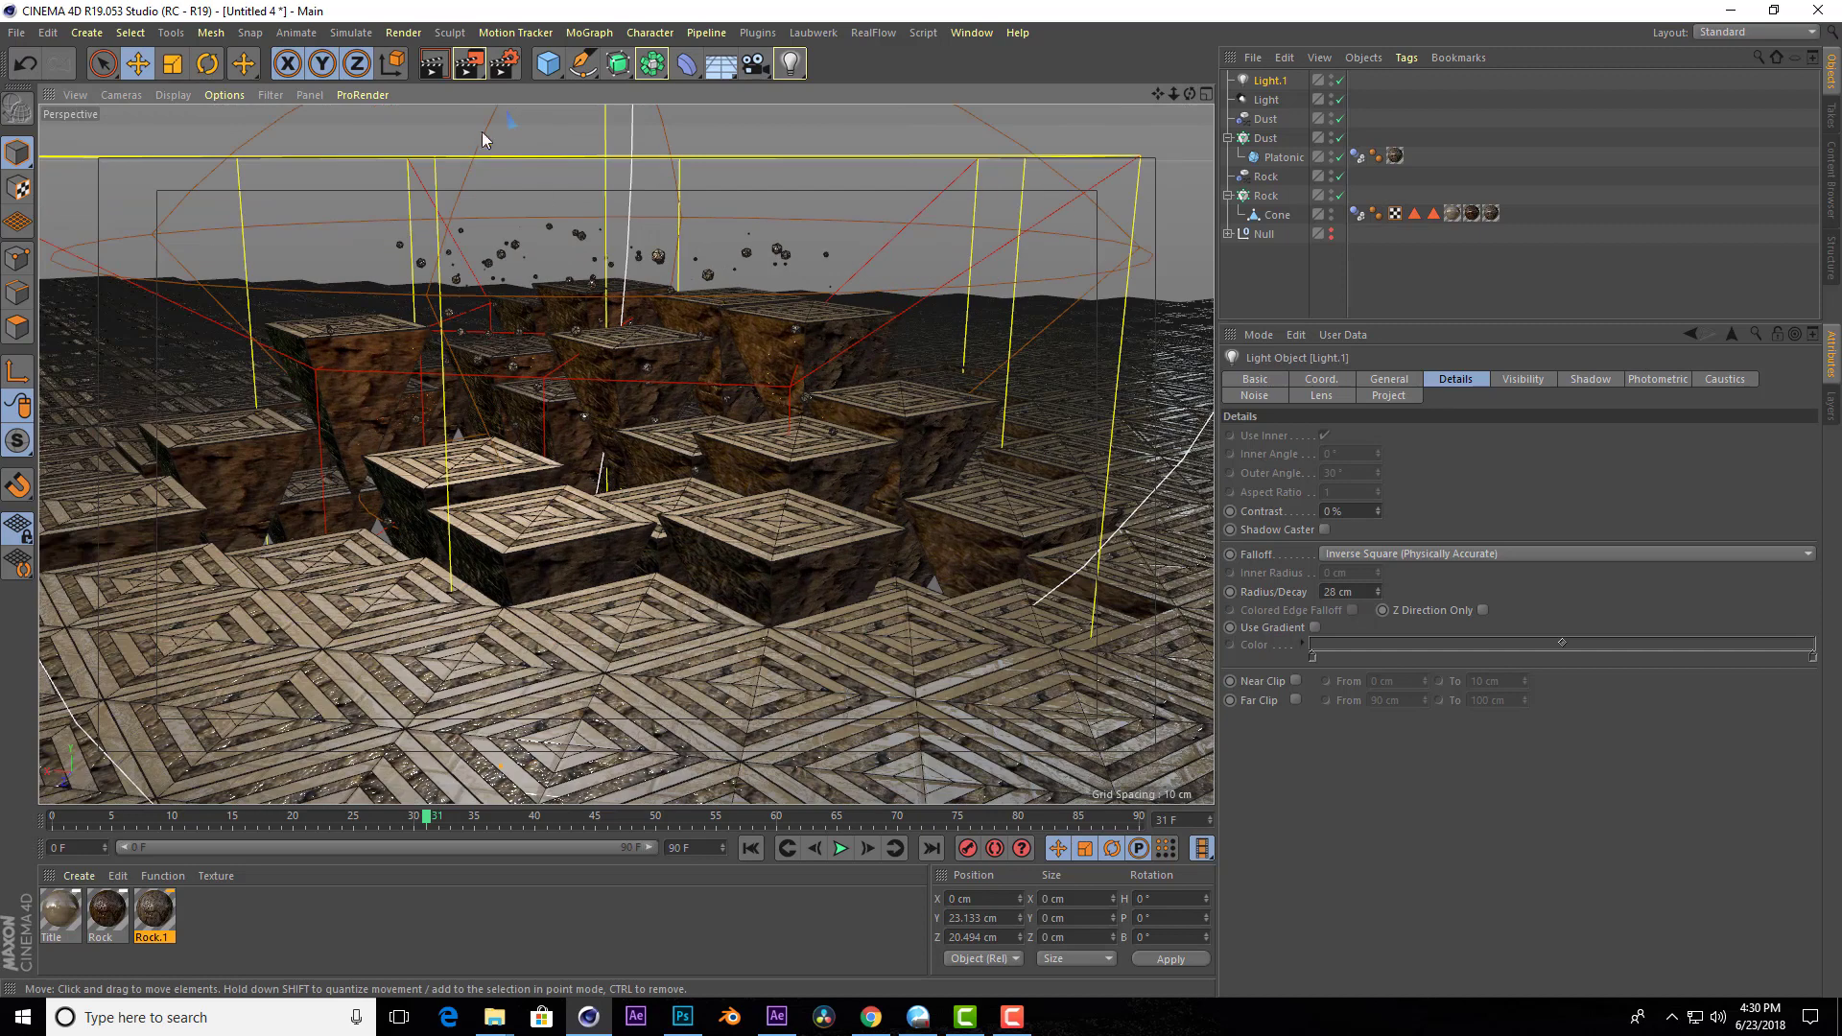
click(440, 67)
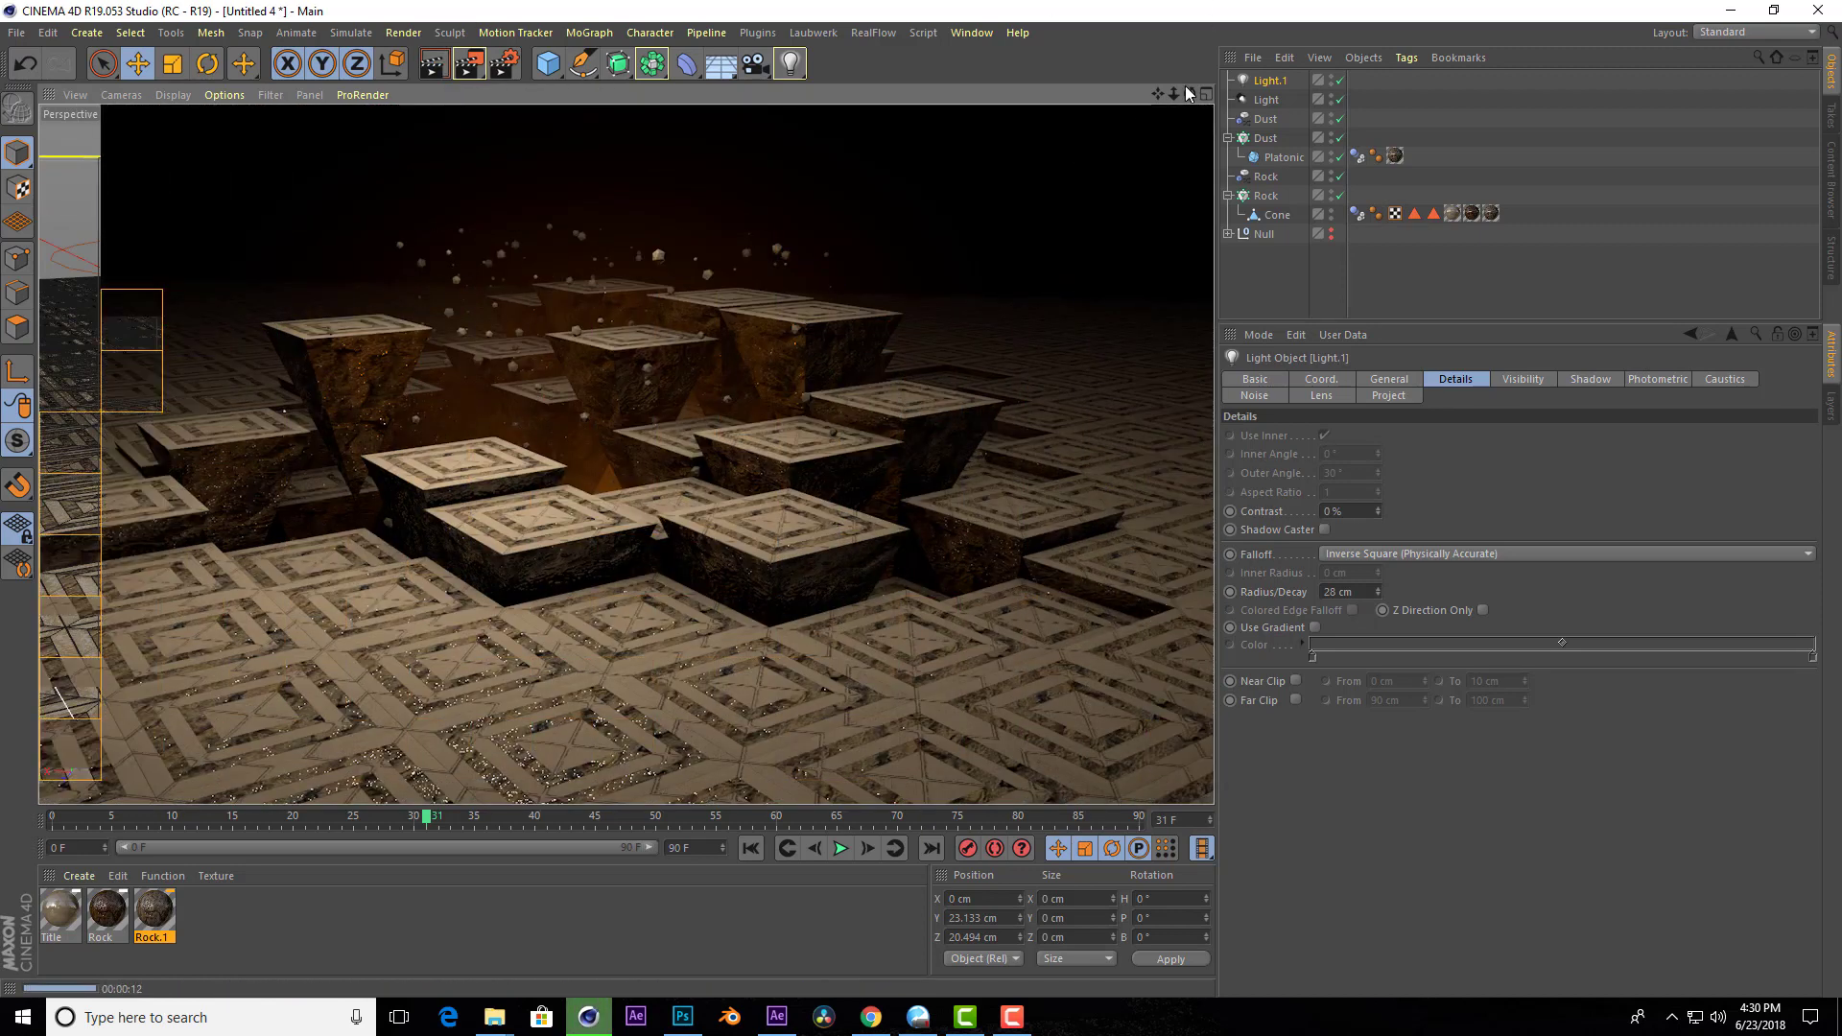
Shrink Light.1's falloff radius to 18 cm and check it with a preview render.
drag(1189, 93, 1189, 134)
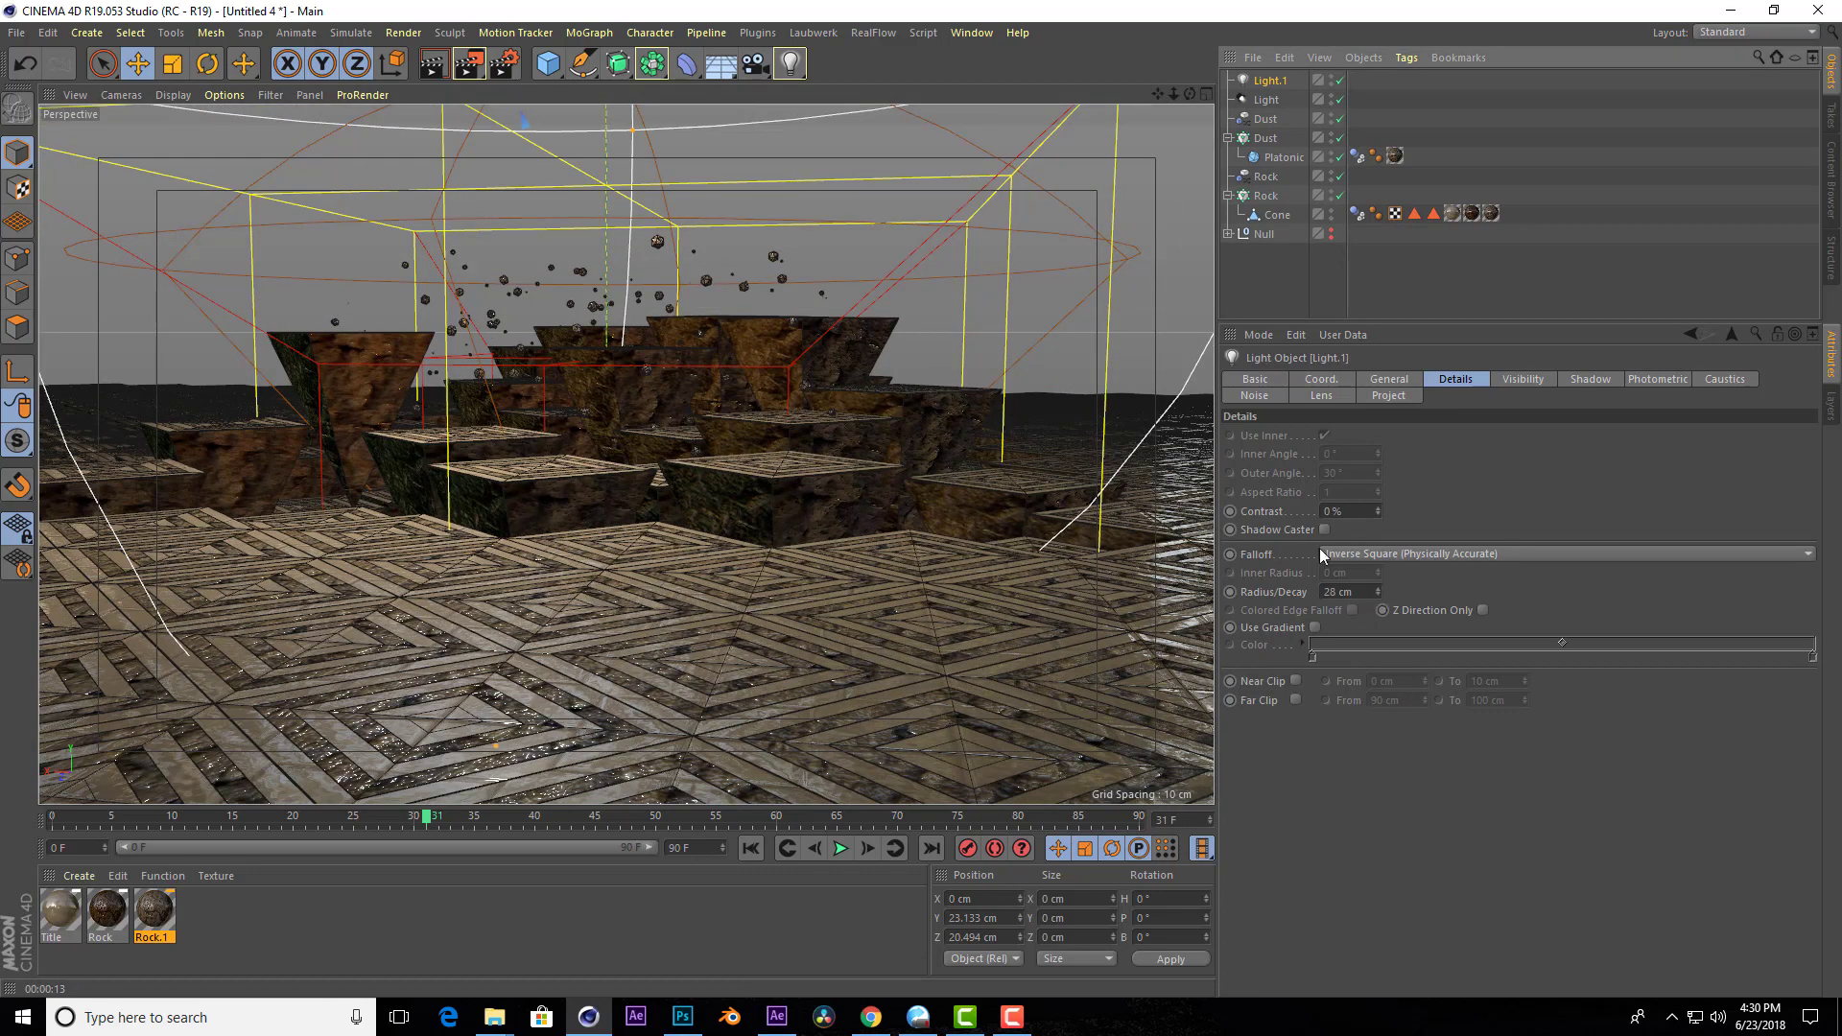
drag(1379, 592, 1379, 633)
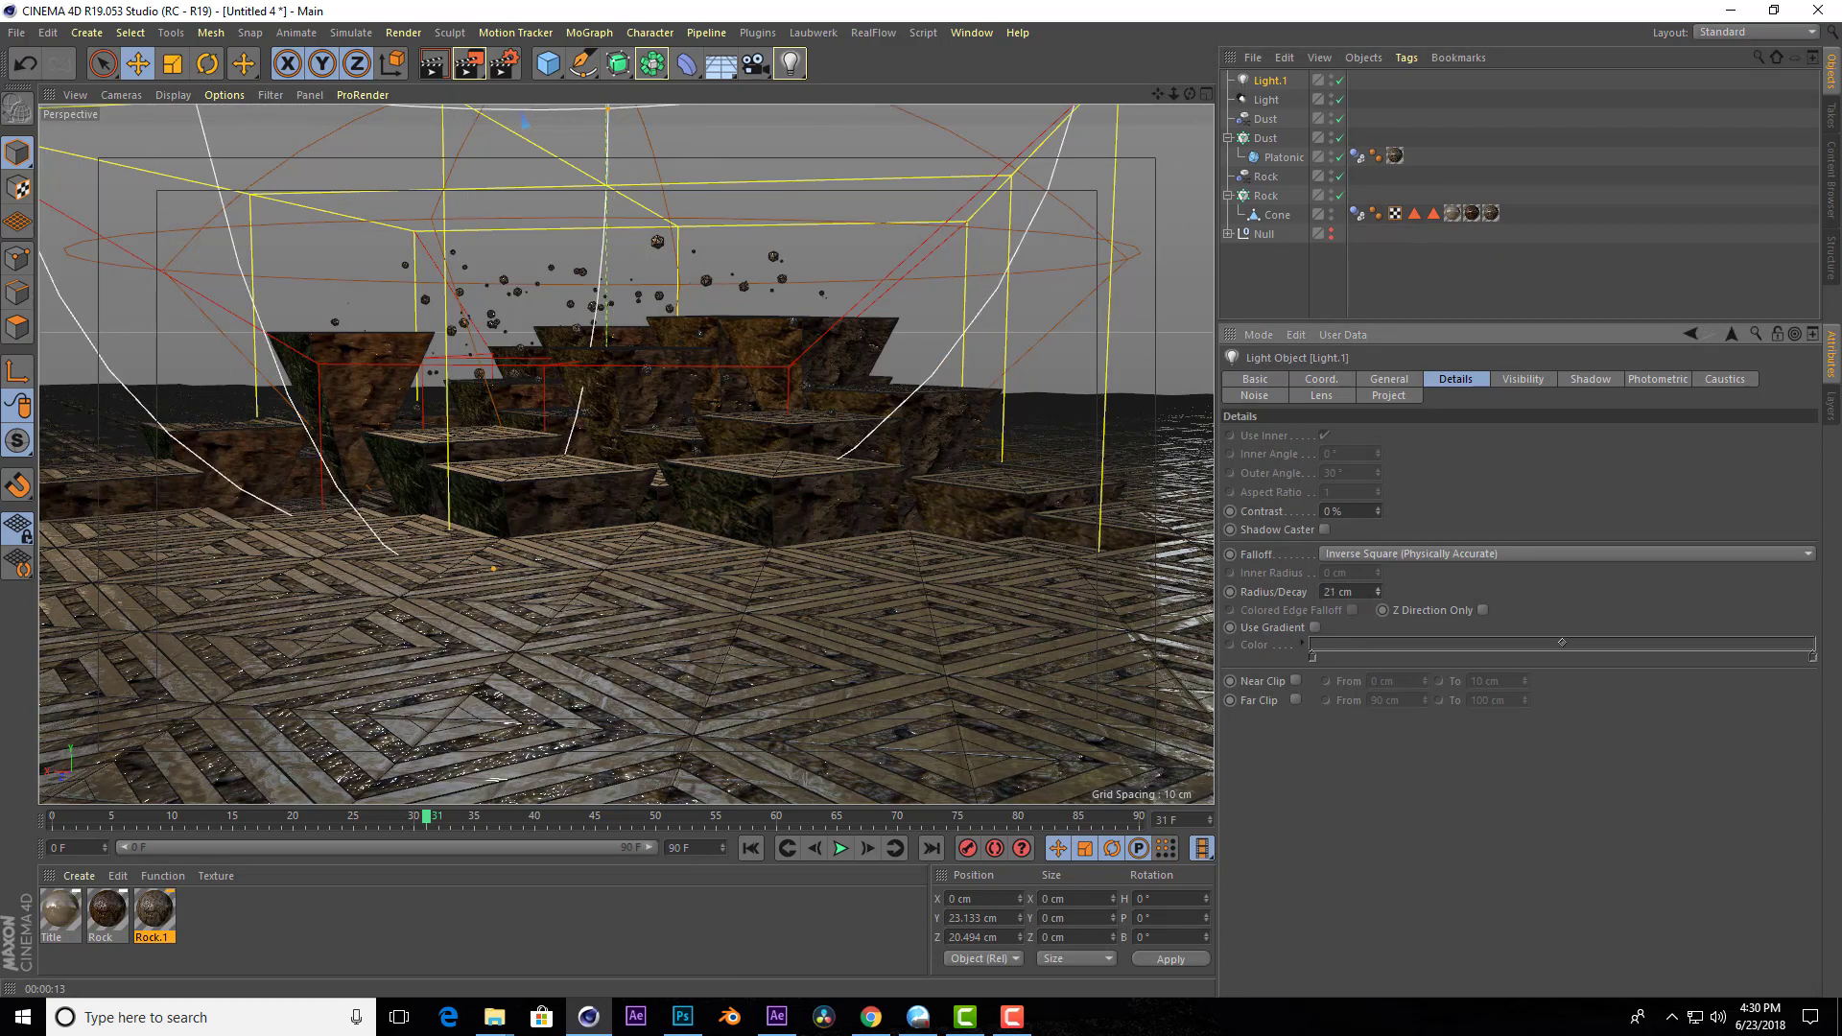
click(431, 64)
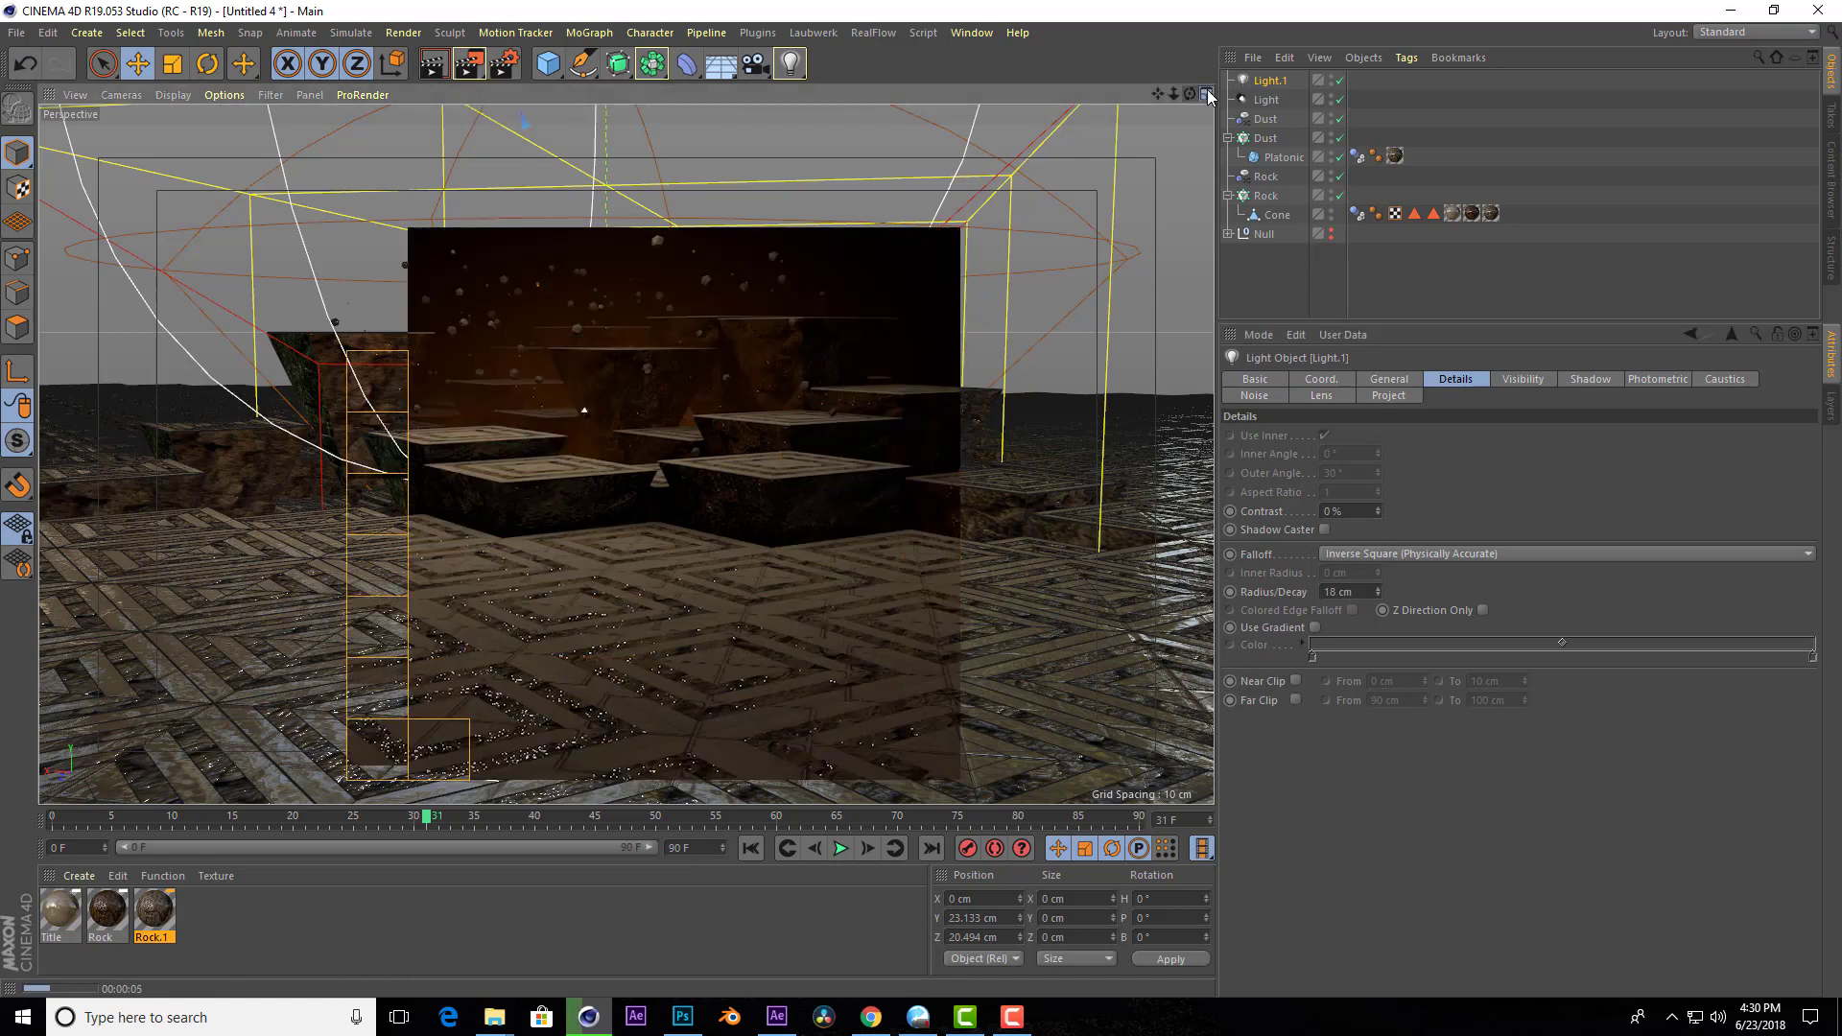
Move Light.1 back along Z to about 41 cm and render a preview.
middle_click(931, 249)
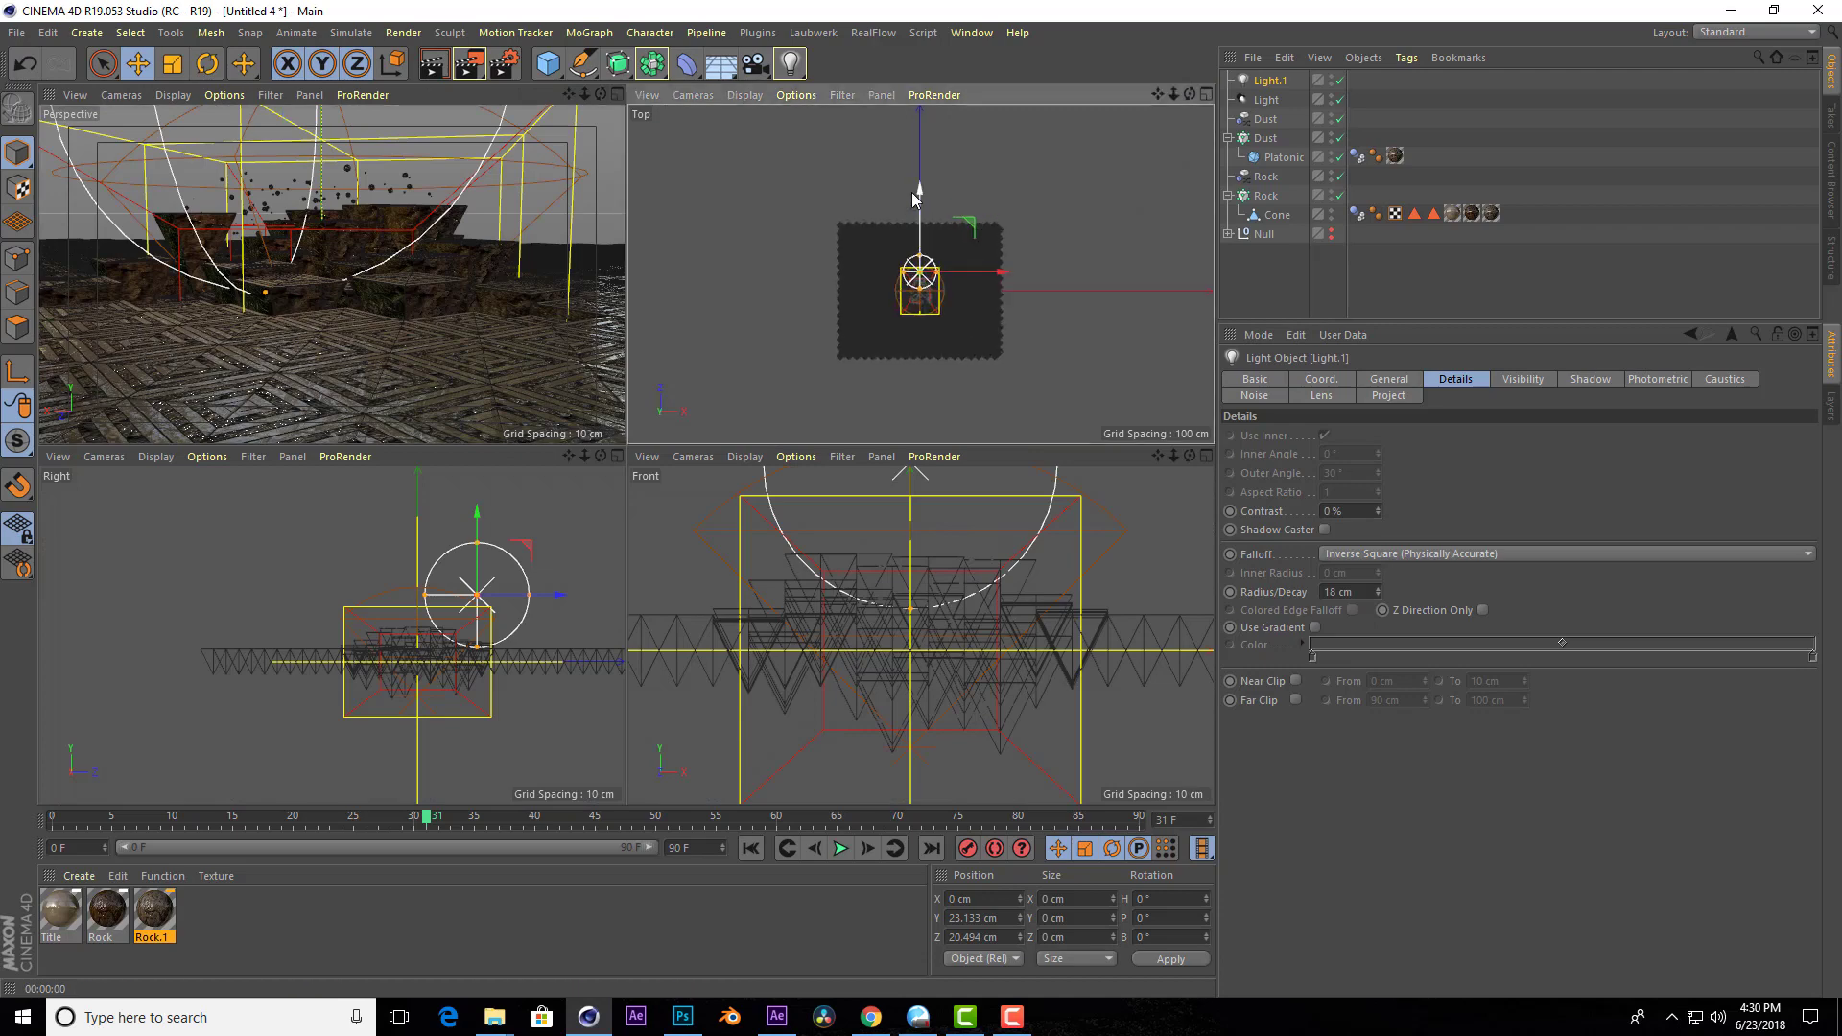
drag(921, 188, 924, 171)
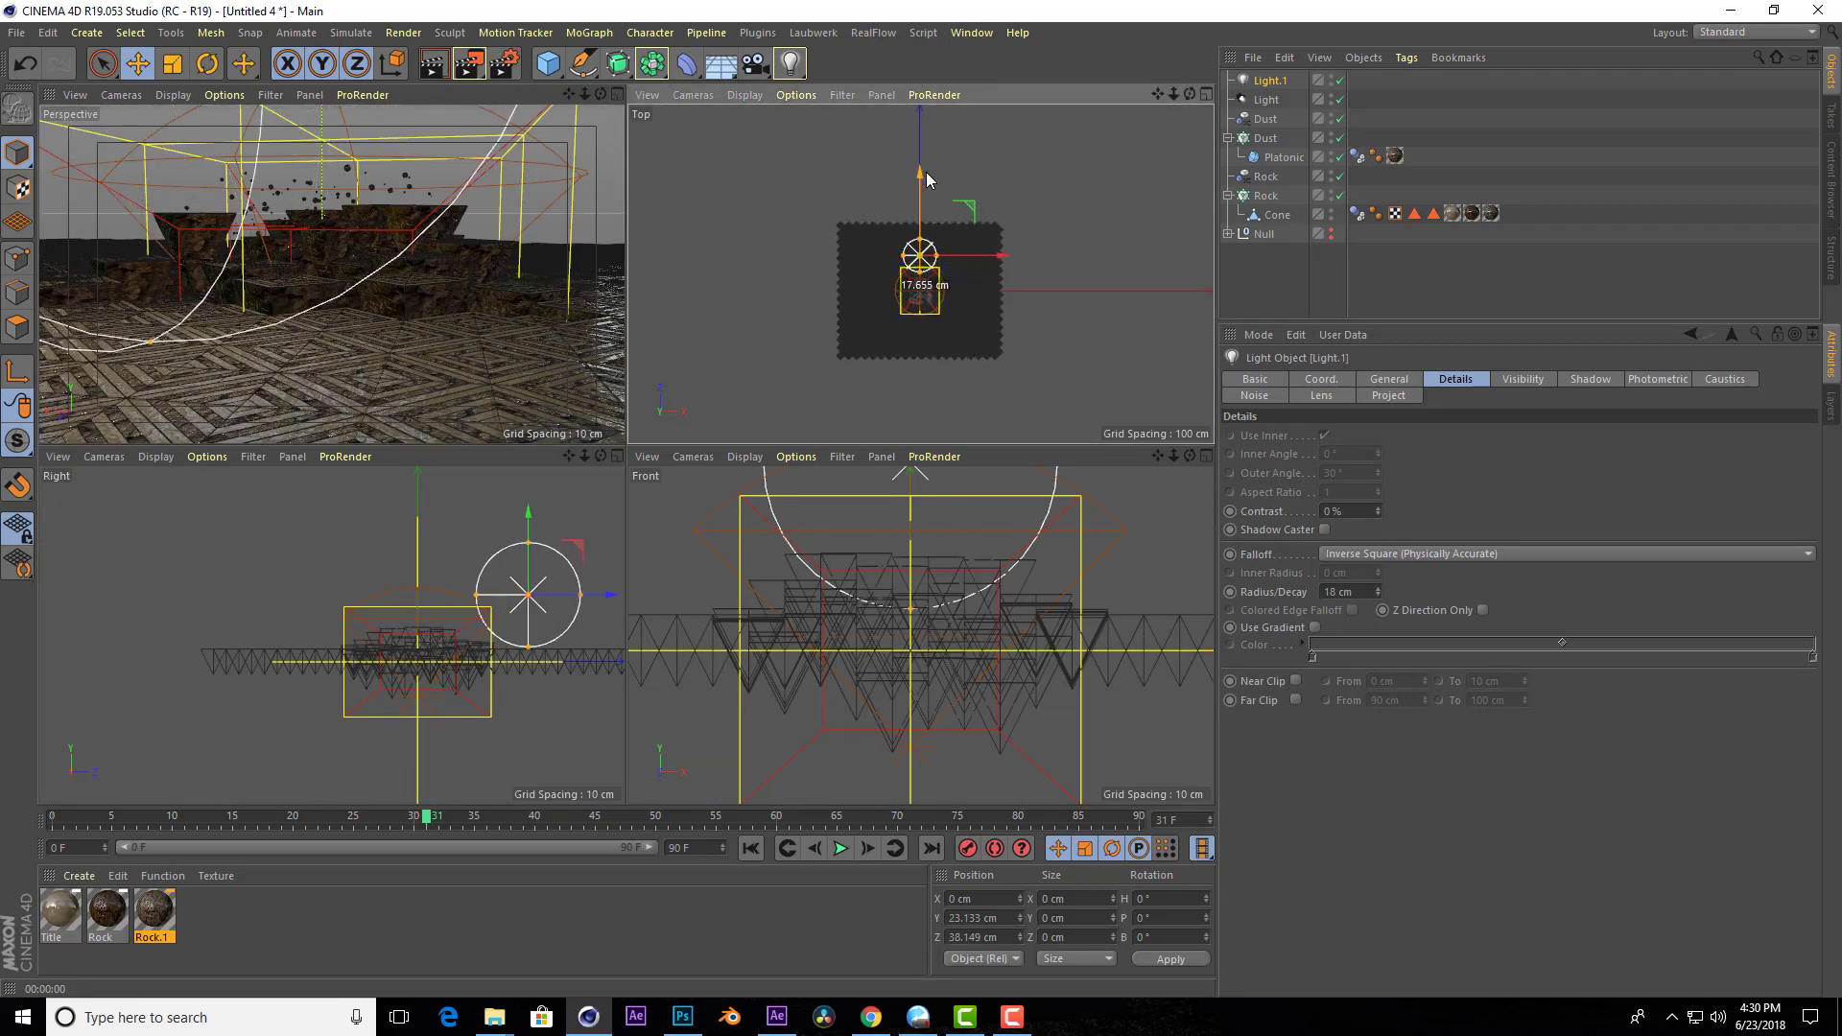
drag(925, 171, 925, 169)
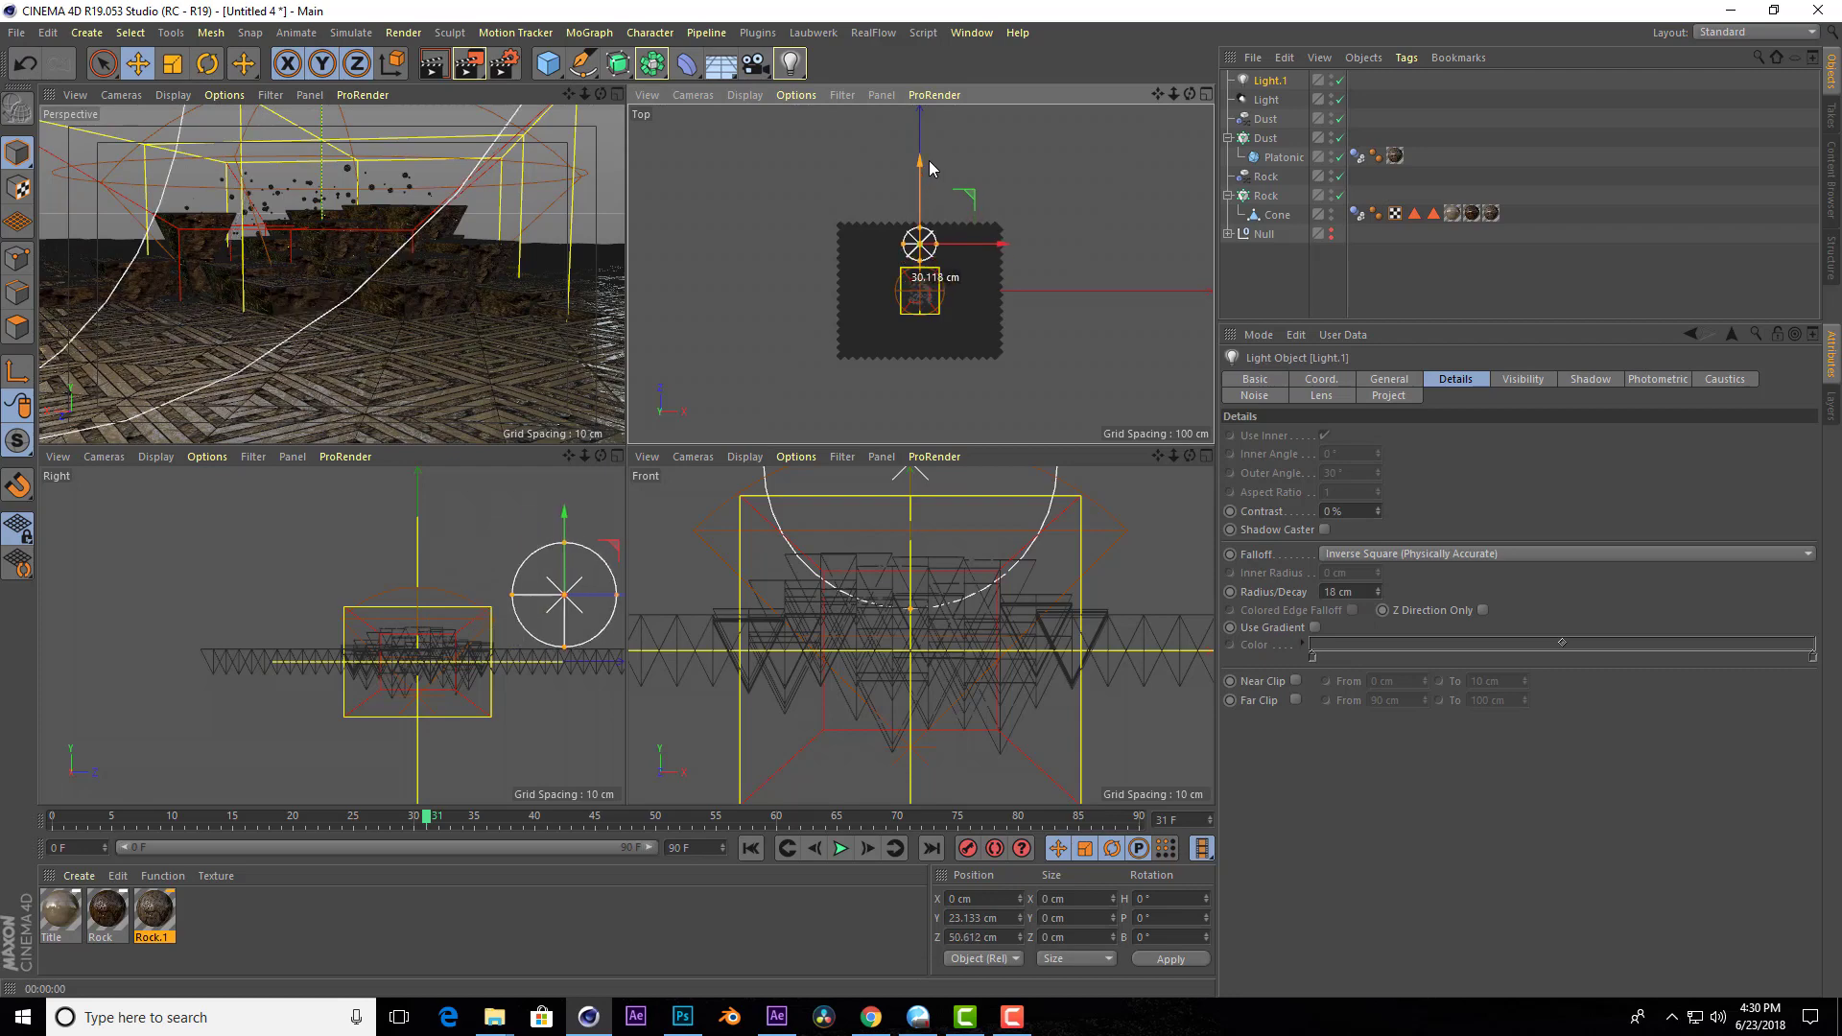
click(617, 94)
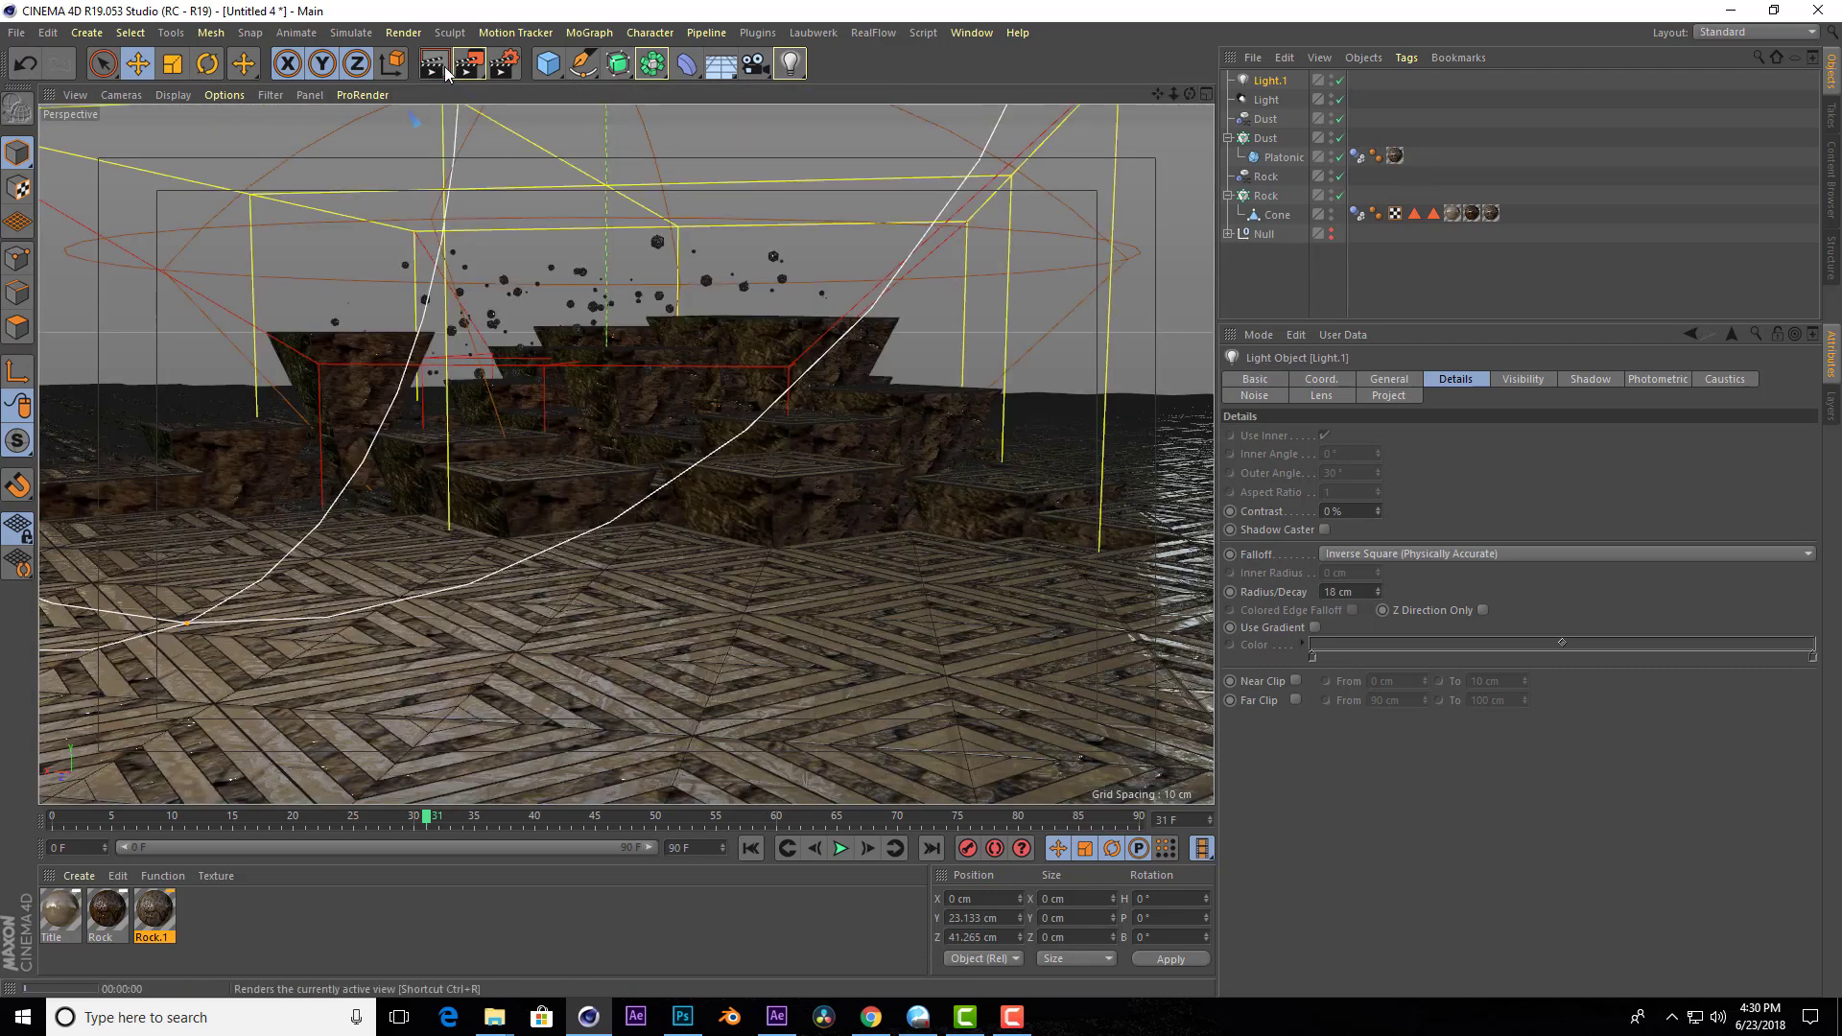
click(446, 66)
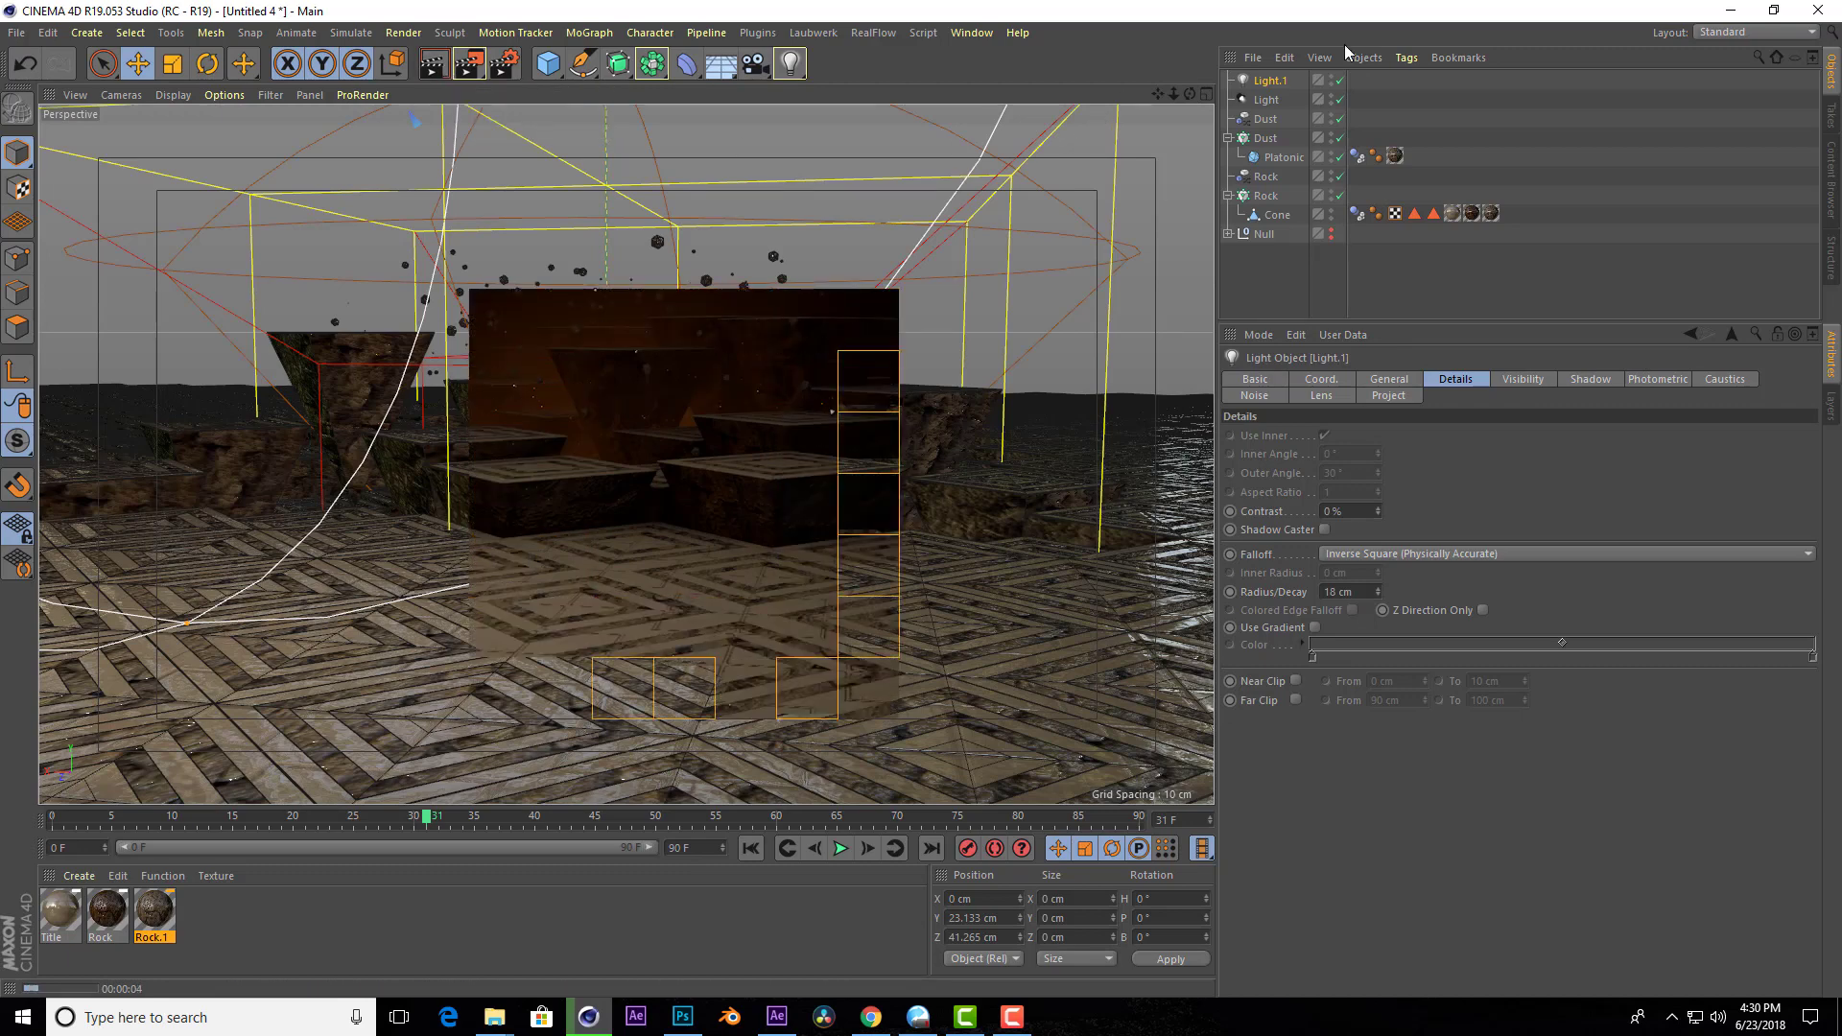
Tint Light.1 dark cyan, then make it paler and brighter, test-rendering each change.
click(1392, 380)
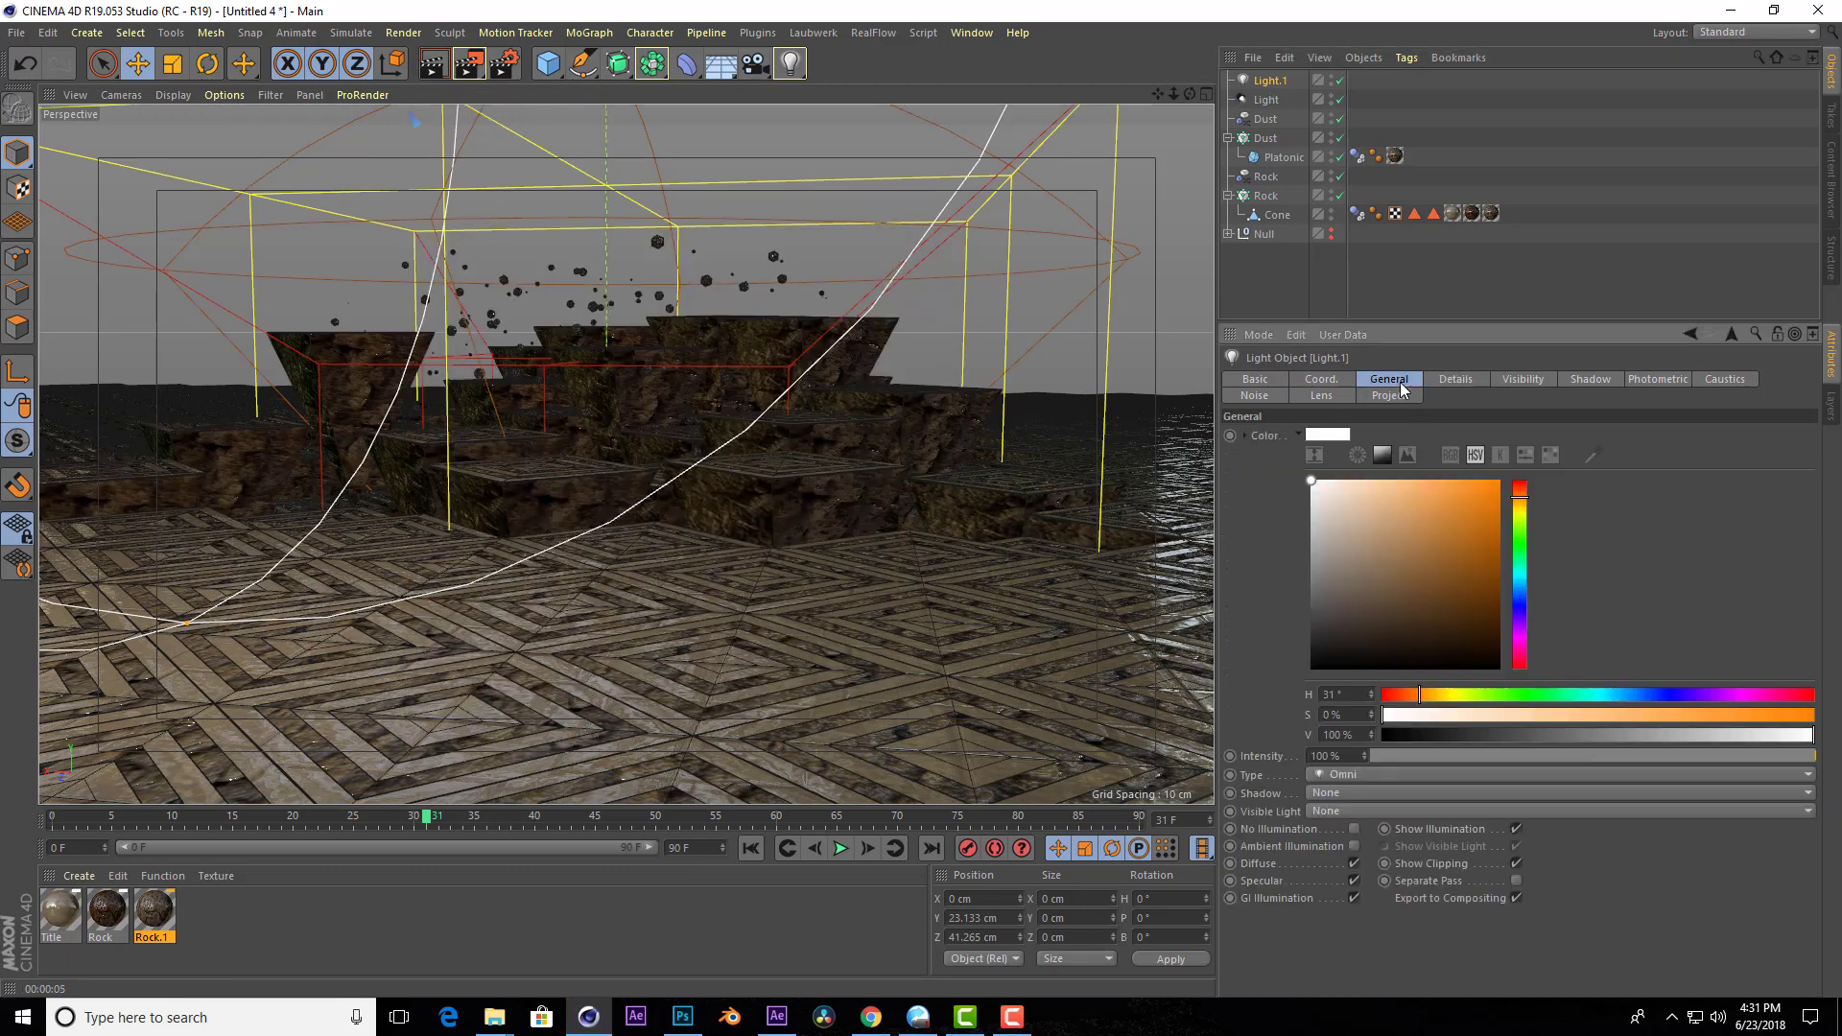
click(1524, 574)
mouse_move(1494, 580)
mouse_down()
mouse_move(1496, 613)
mouse_move(1499, 570)
mouse_up()
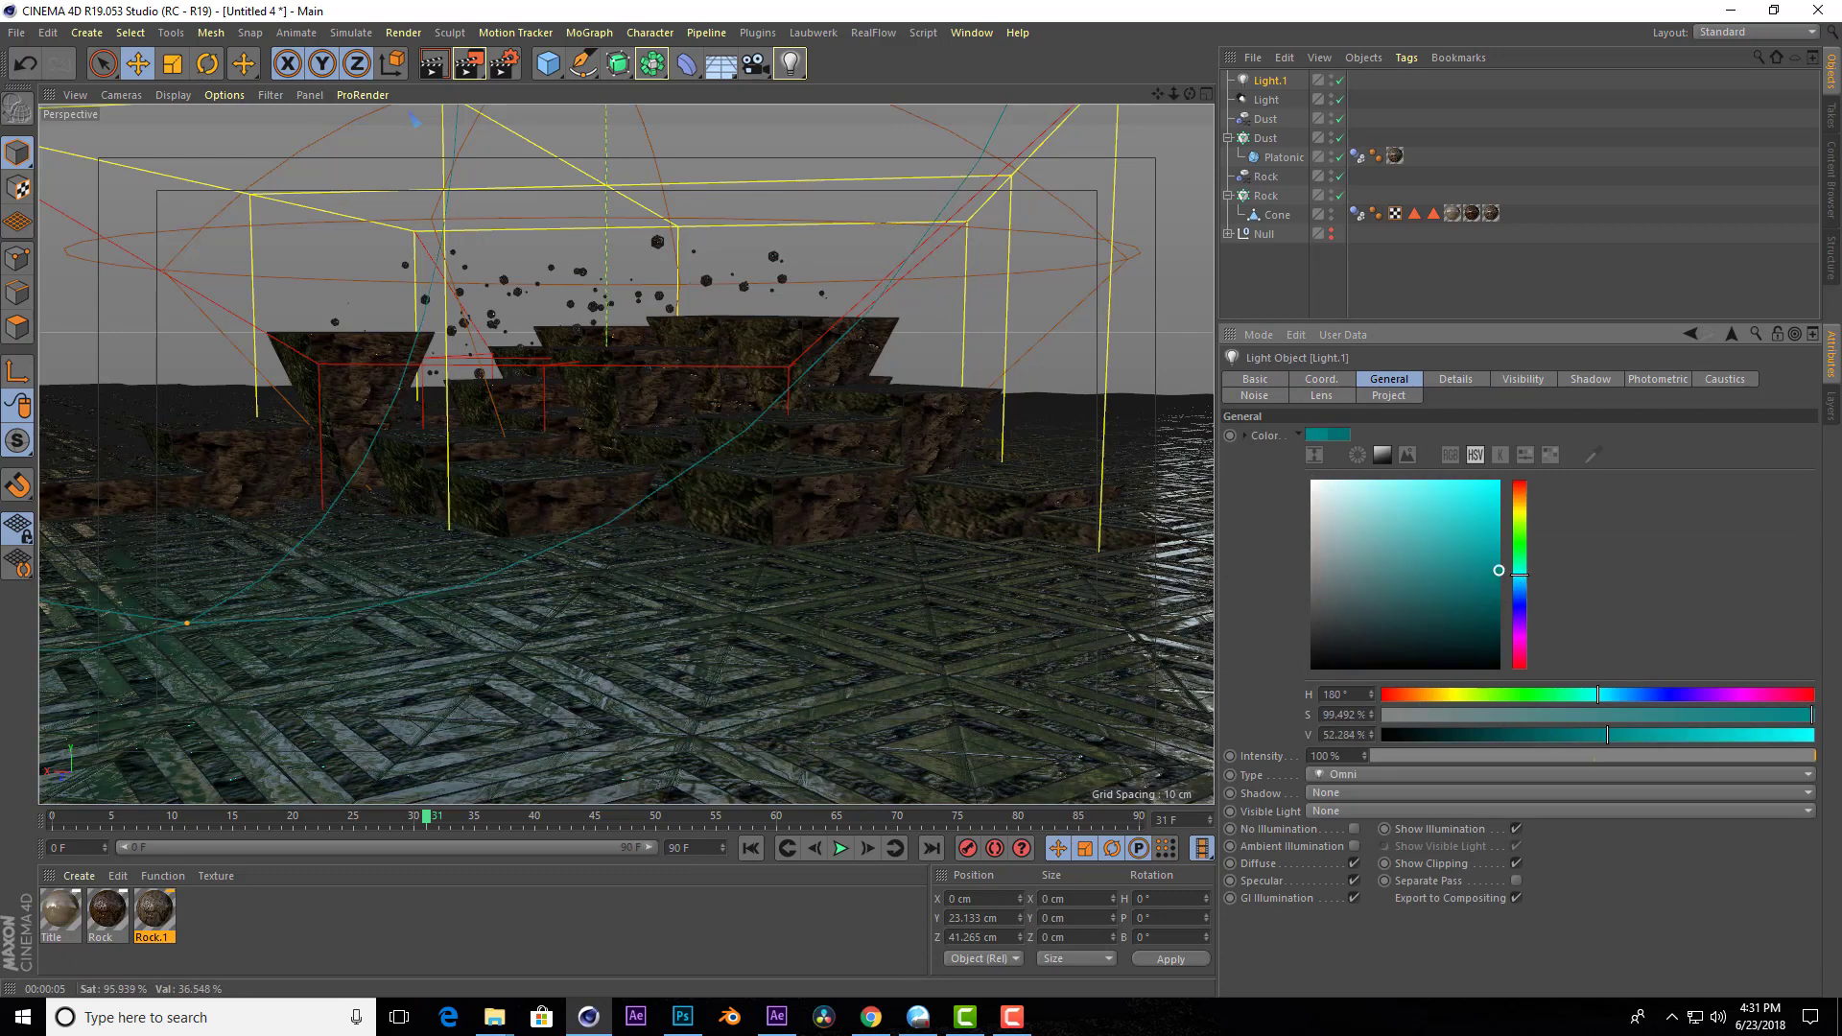
click(433, 63)
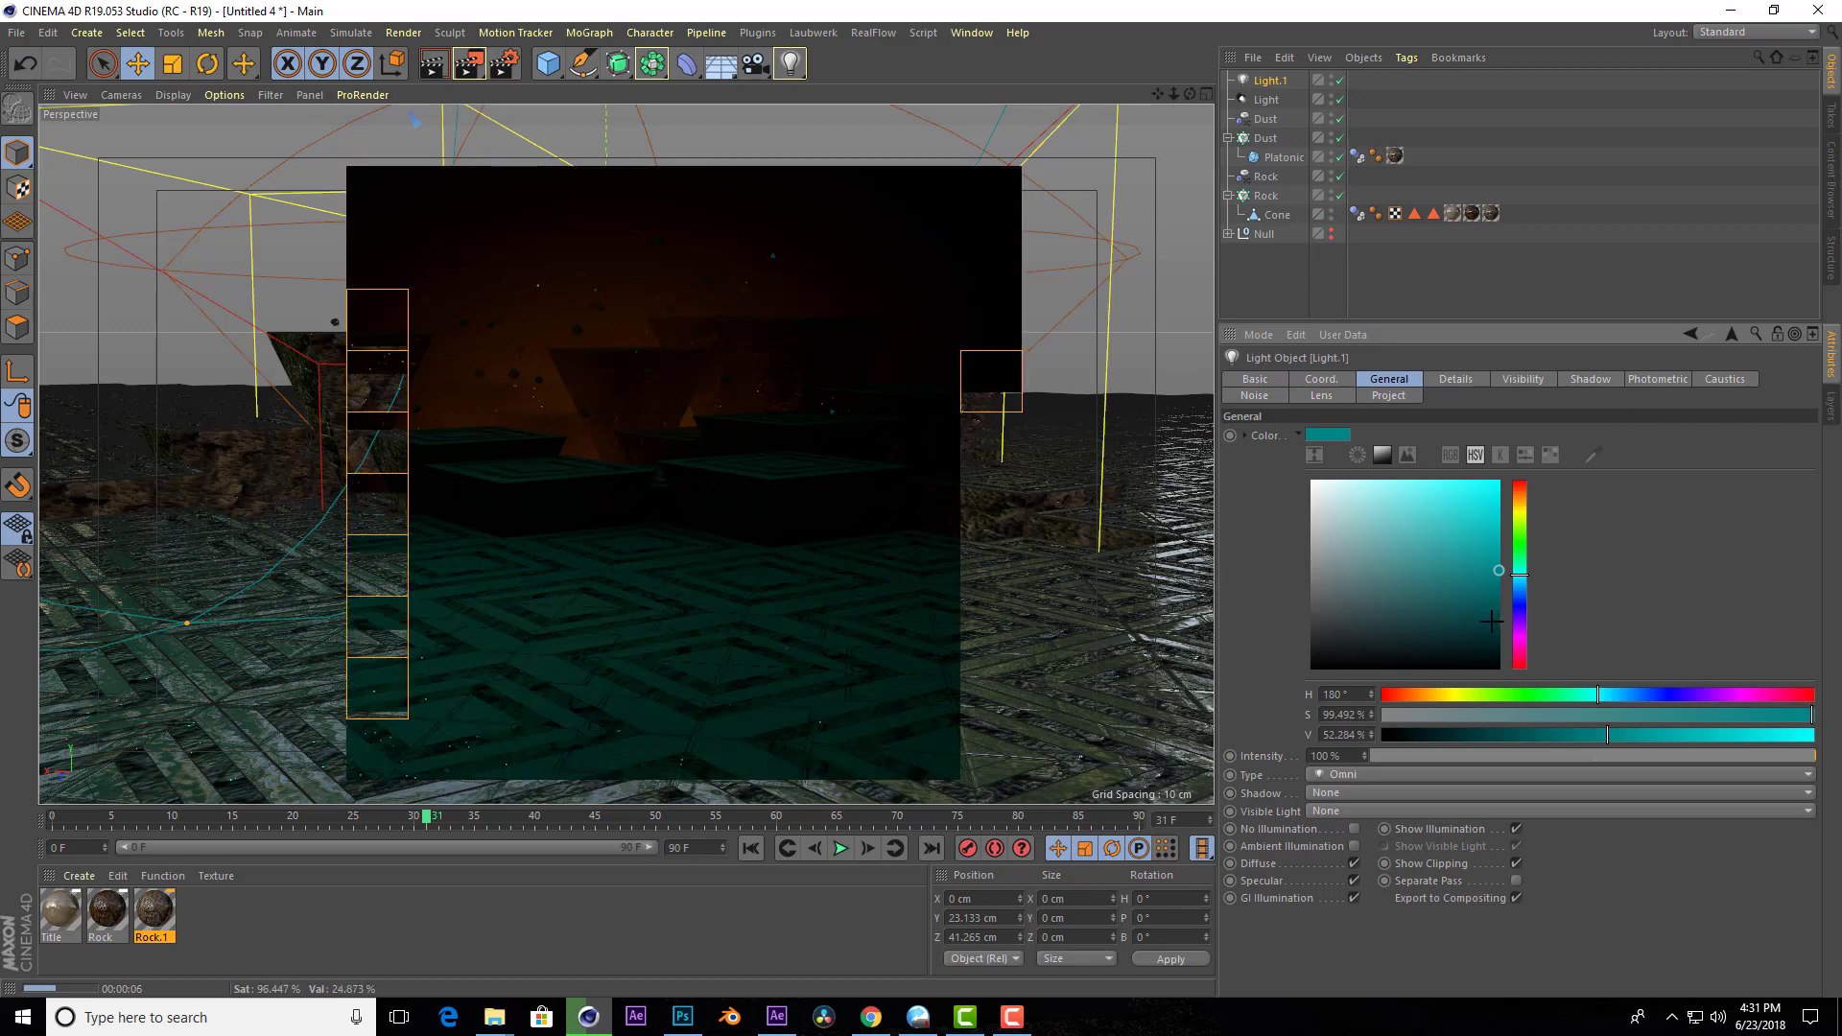
mouse_move(1493, 619)
mouse_down()
mouse_move(1429, 584)
mouse_move(1444, 507)
mouse_move(1394, 508)
mouse_up()
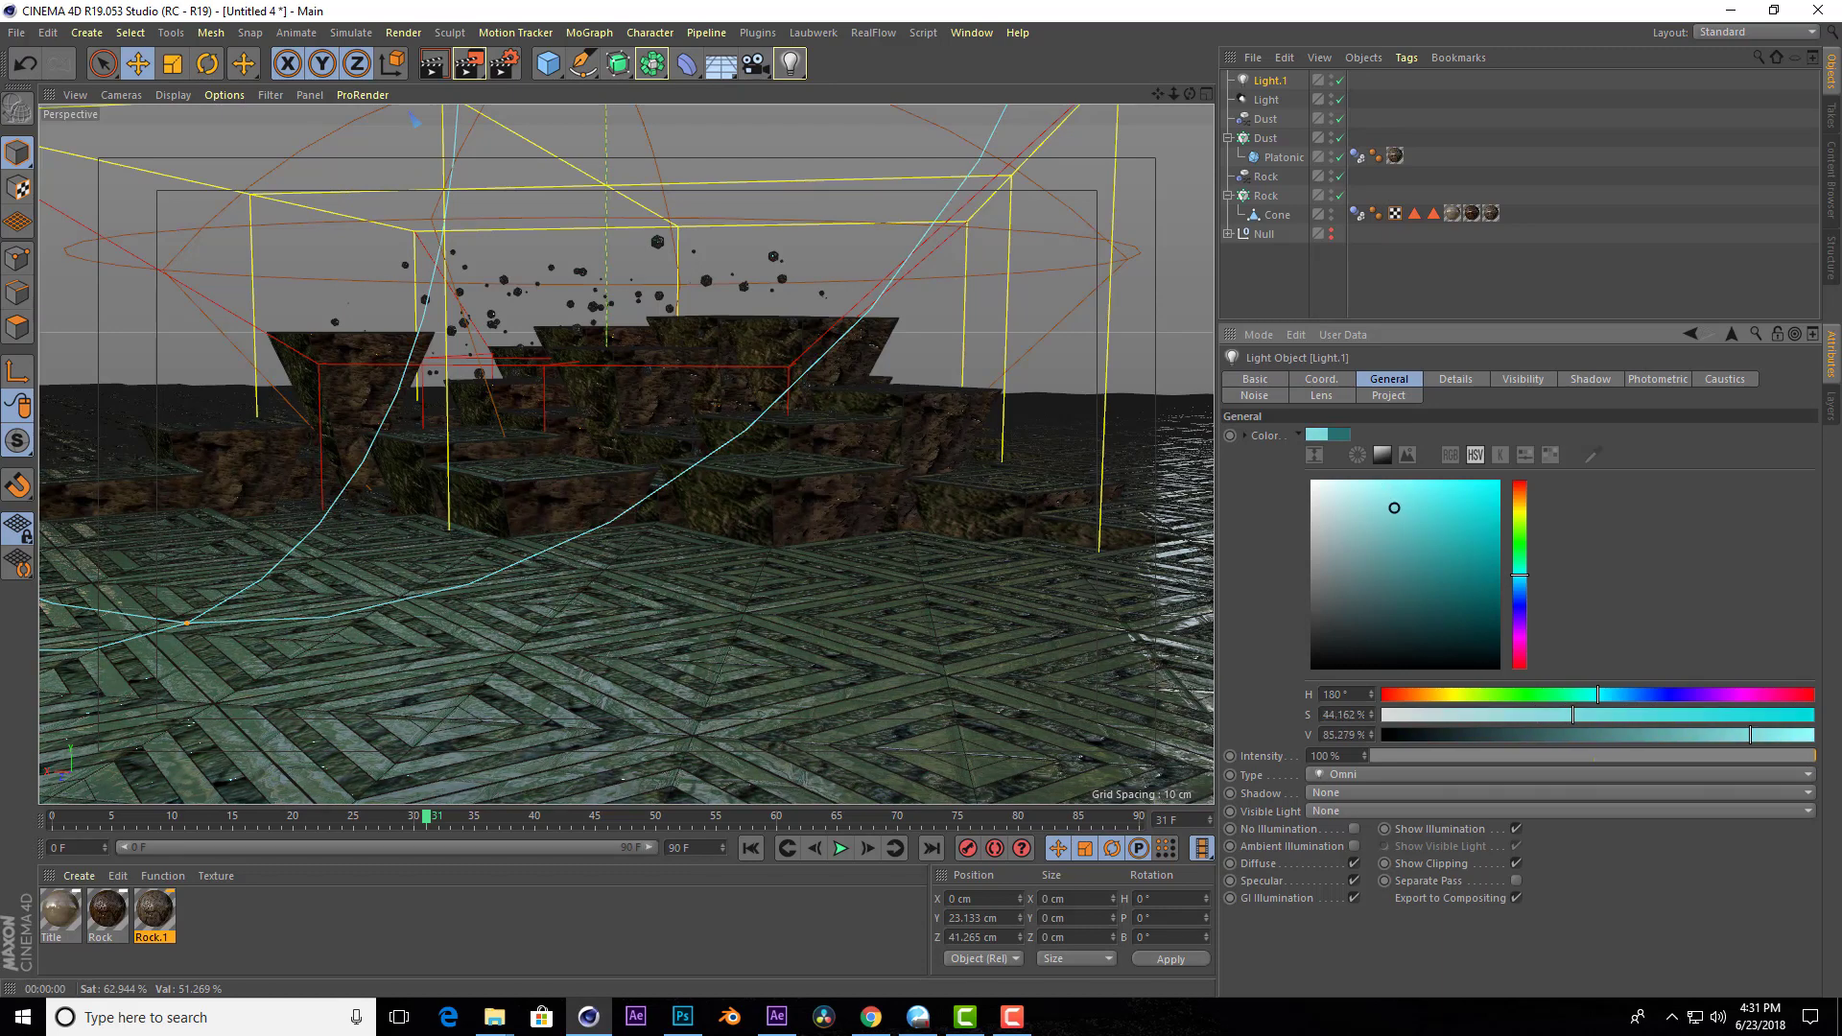
click(440, 69)
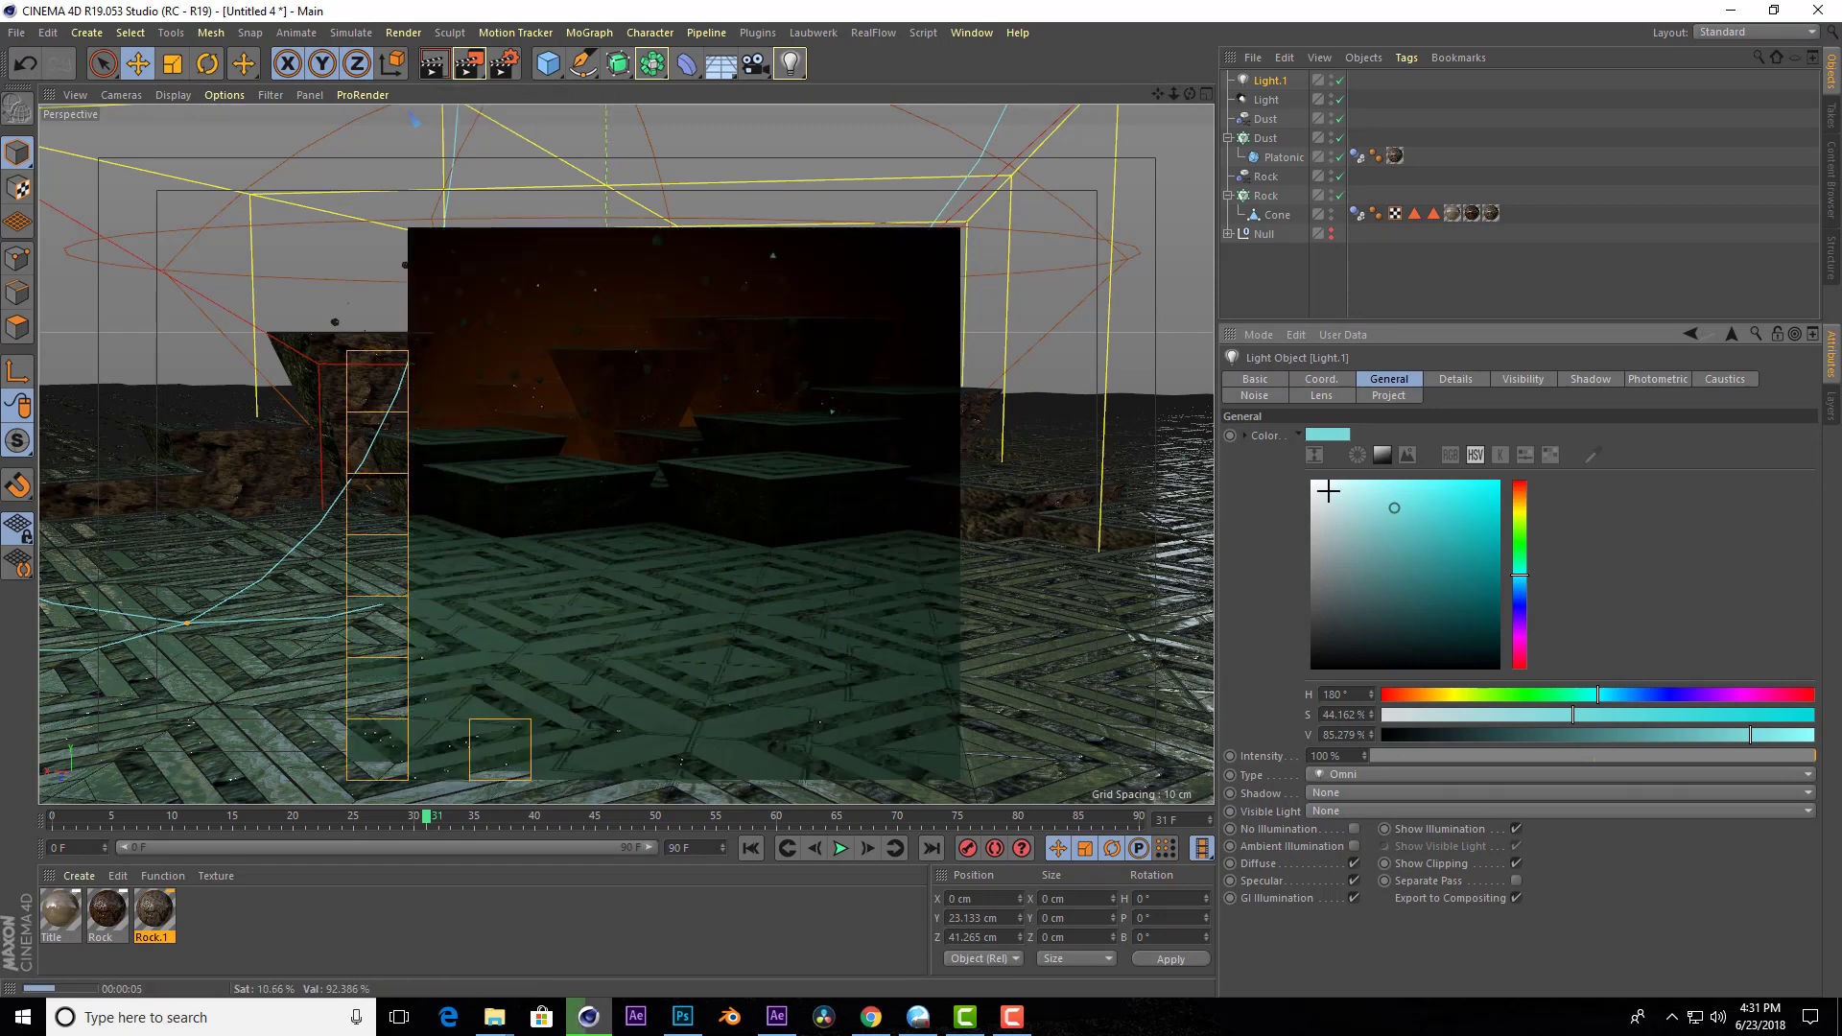
Shift Light.1's hue to blue 209°, more saturated and darker, with preview renders.
click(1522, 577)
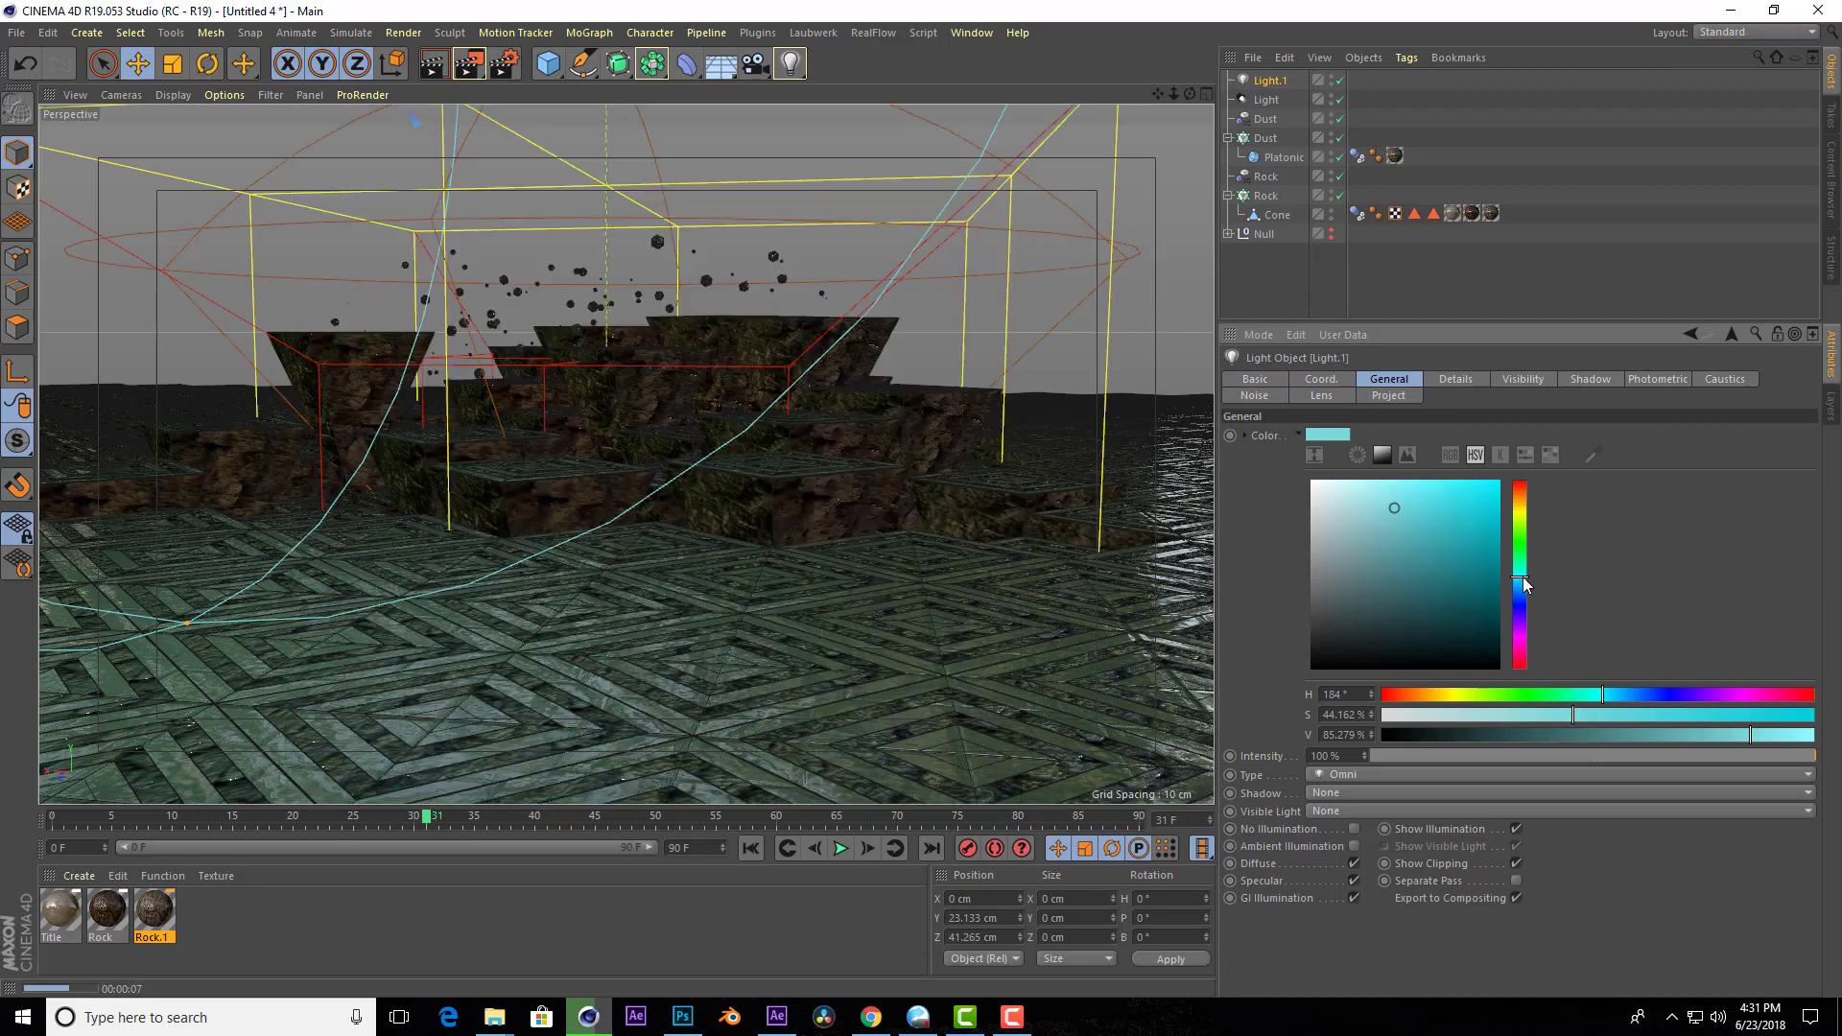
click(1521, 590)
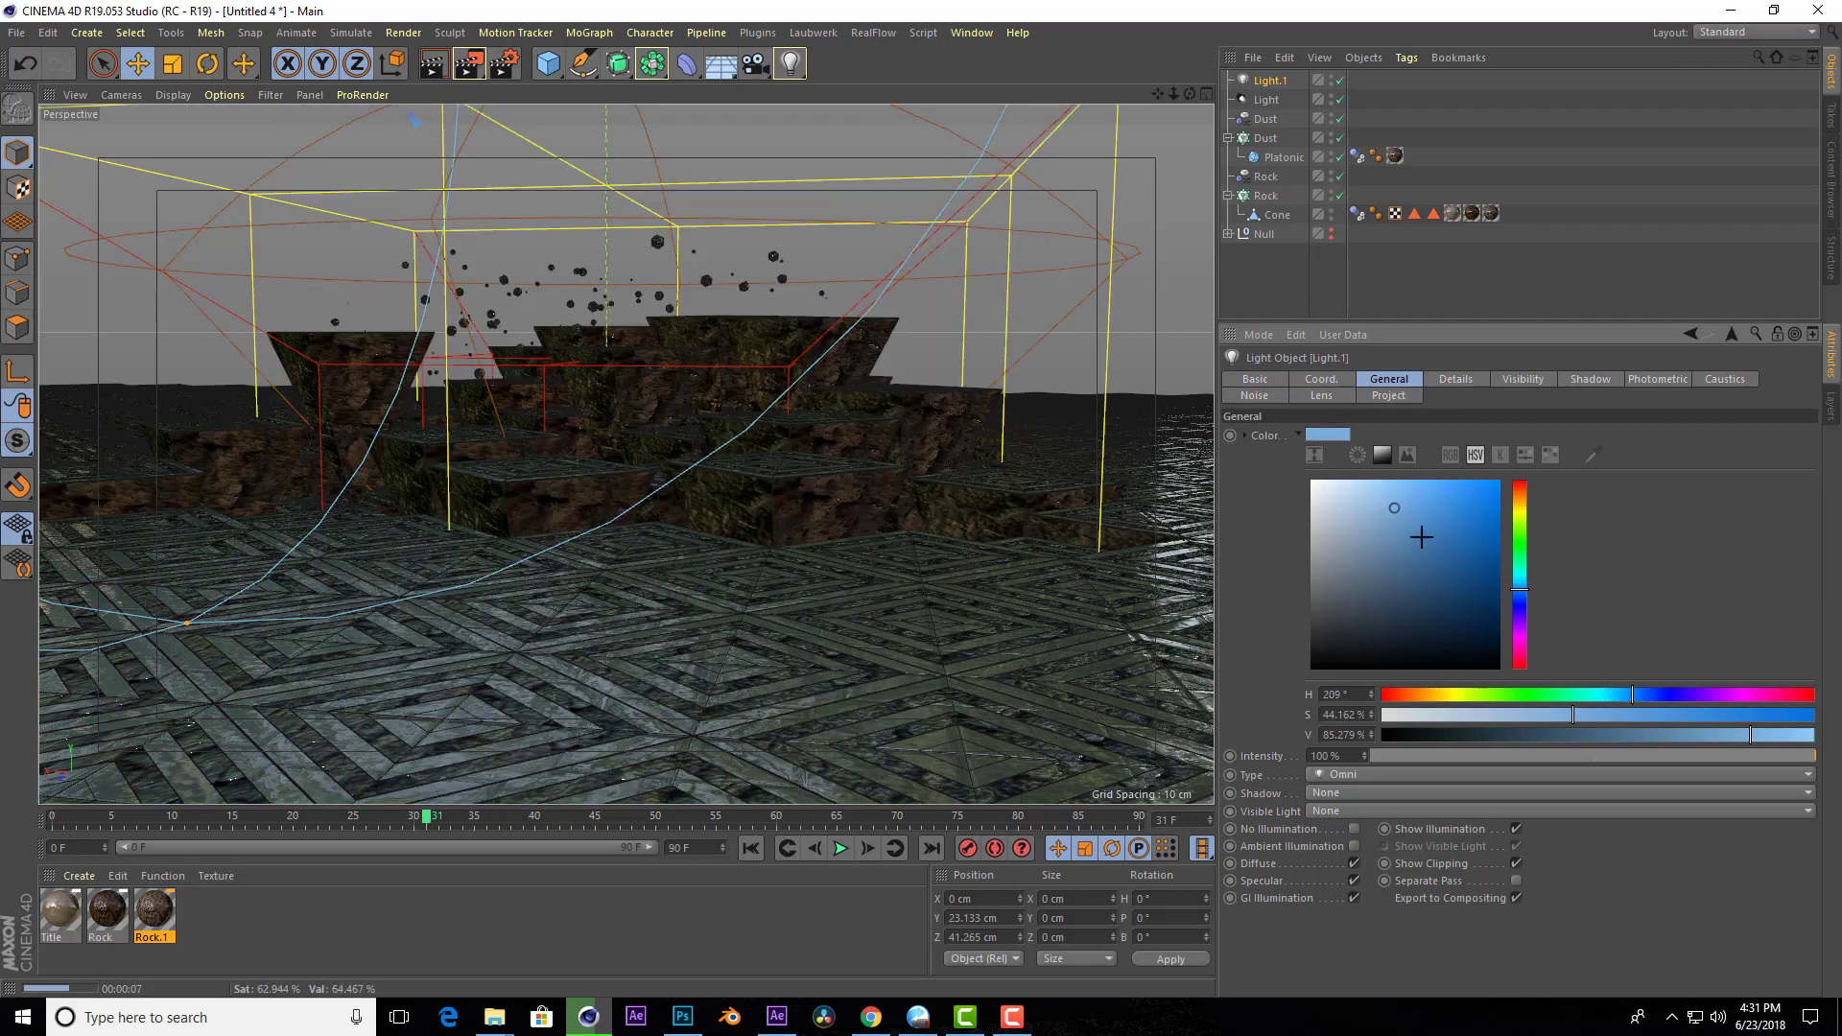
drag(1421, 537, 1453, 537)
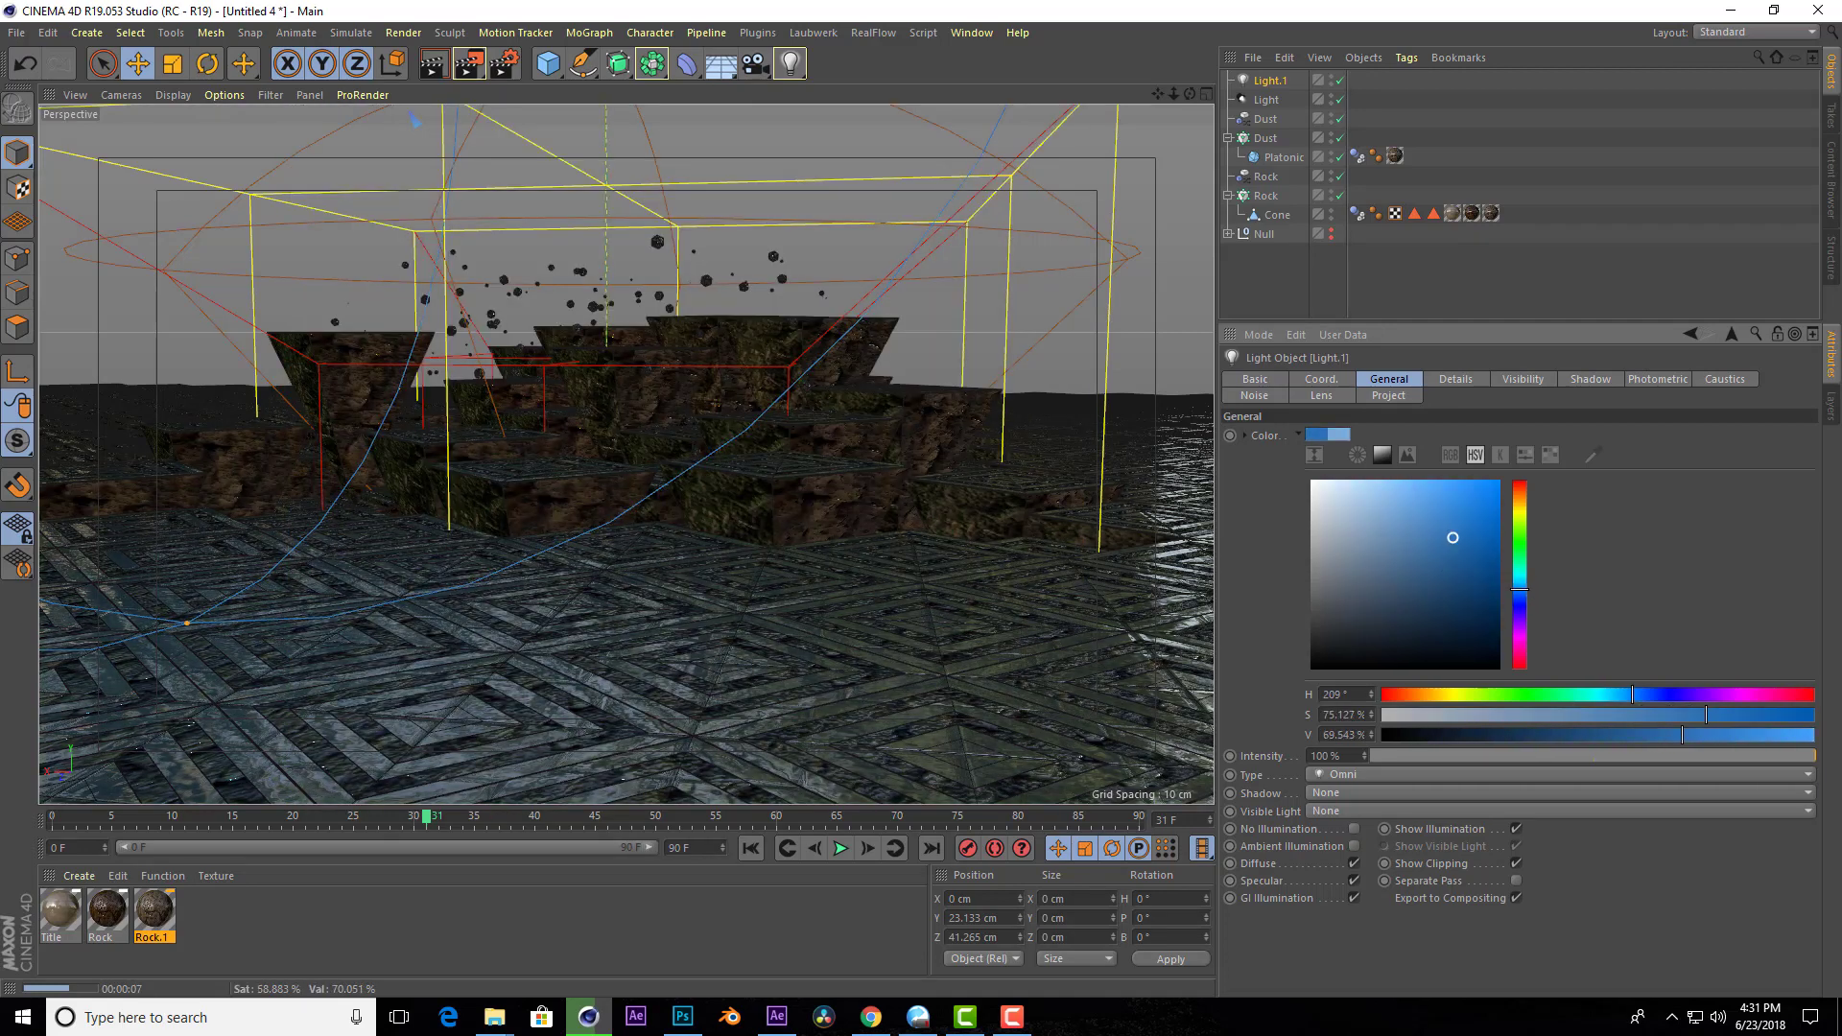
click(431, 75)
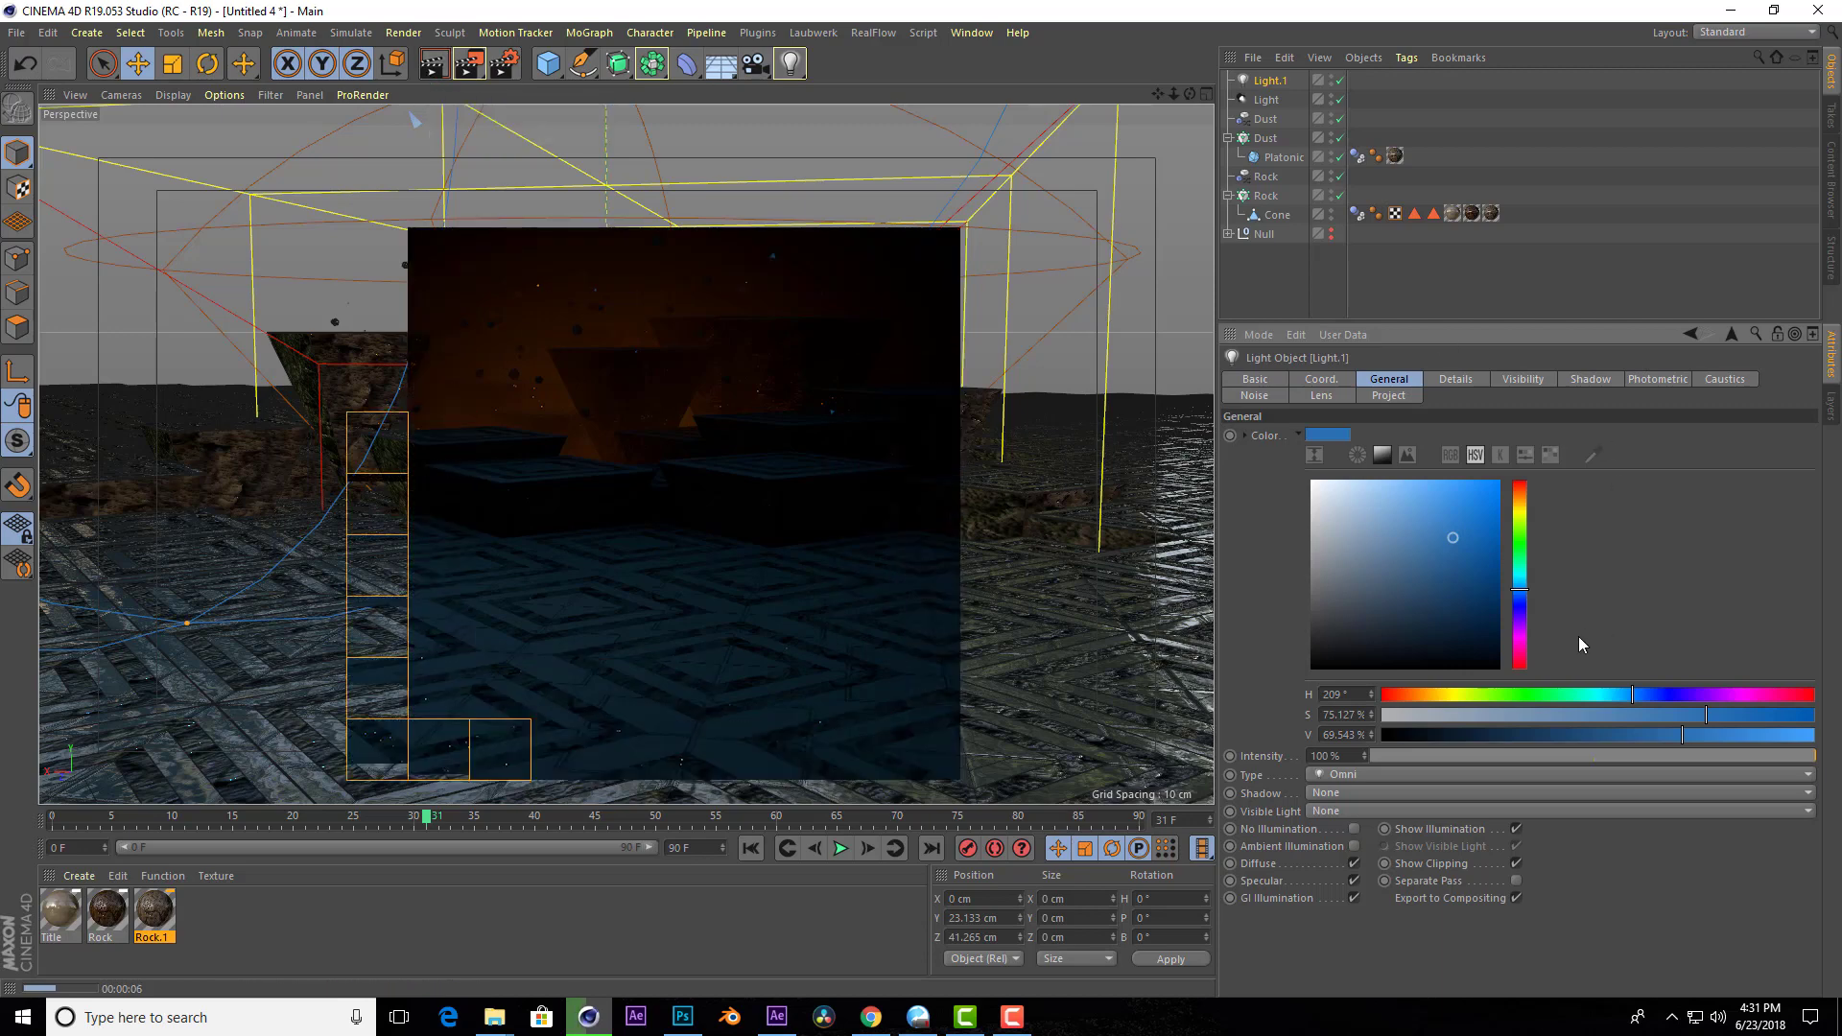
click(1474, 597)
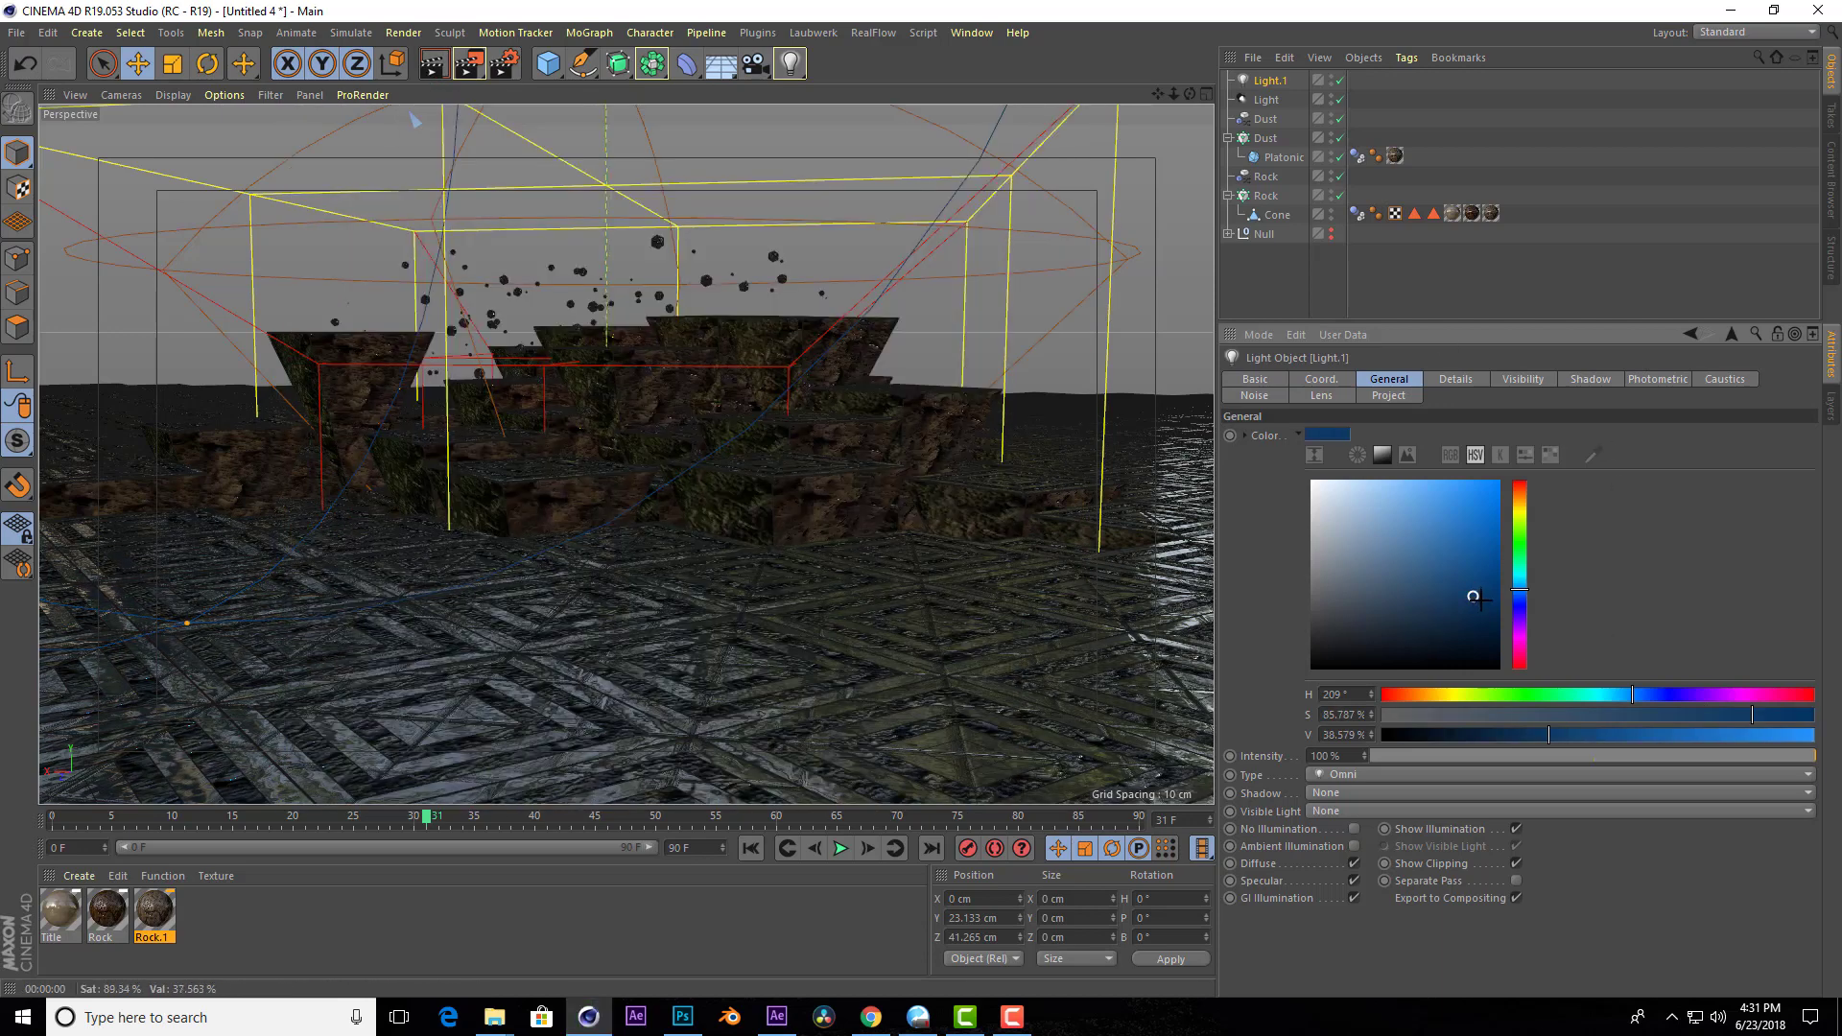
drag(1479, 600, 1489, 624)
click(433, 65)
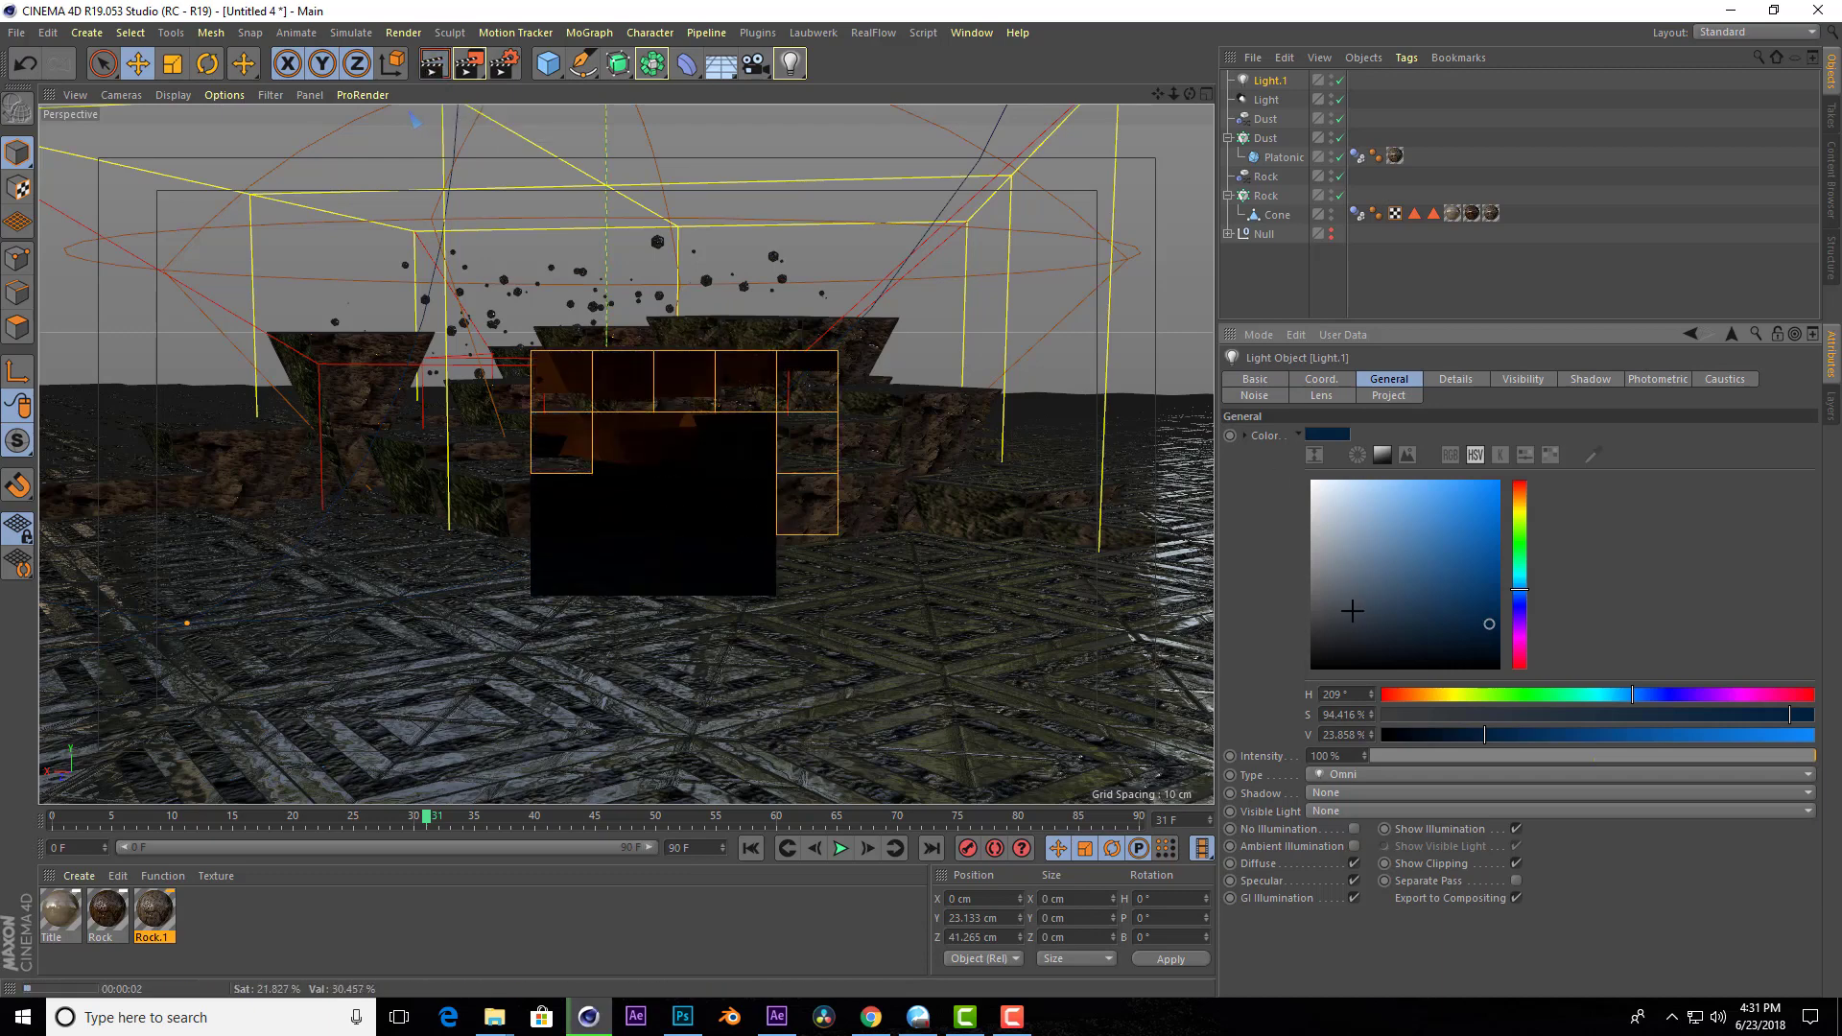
Settle on the final blue (S ~96%, V ~55%), preview it, and stop the render.
click(1463, 572)
drag(1465, 569, 1492, 565)
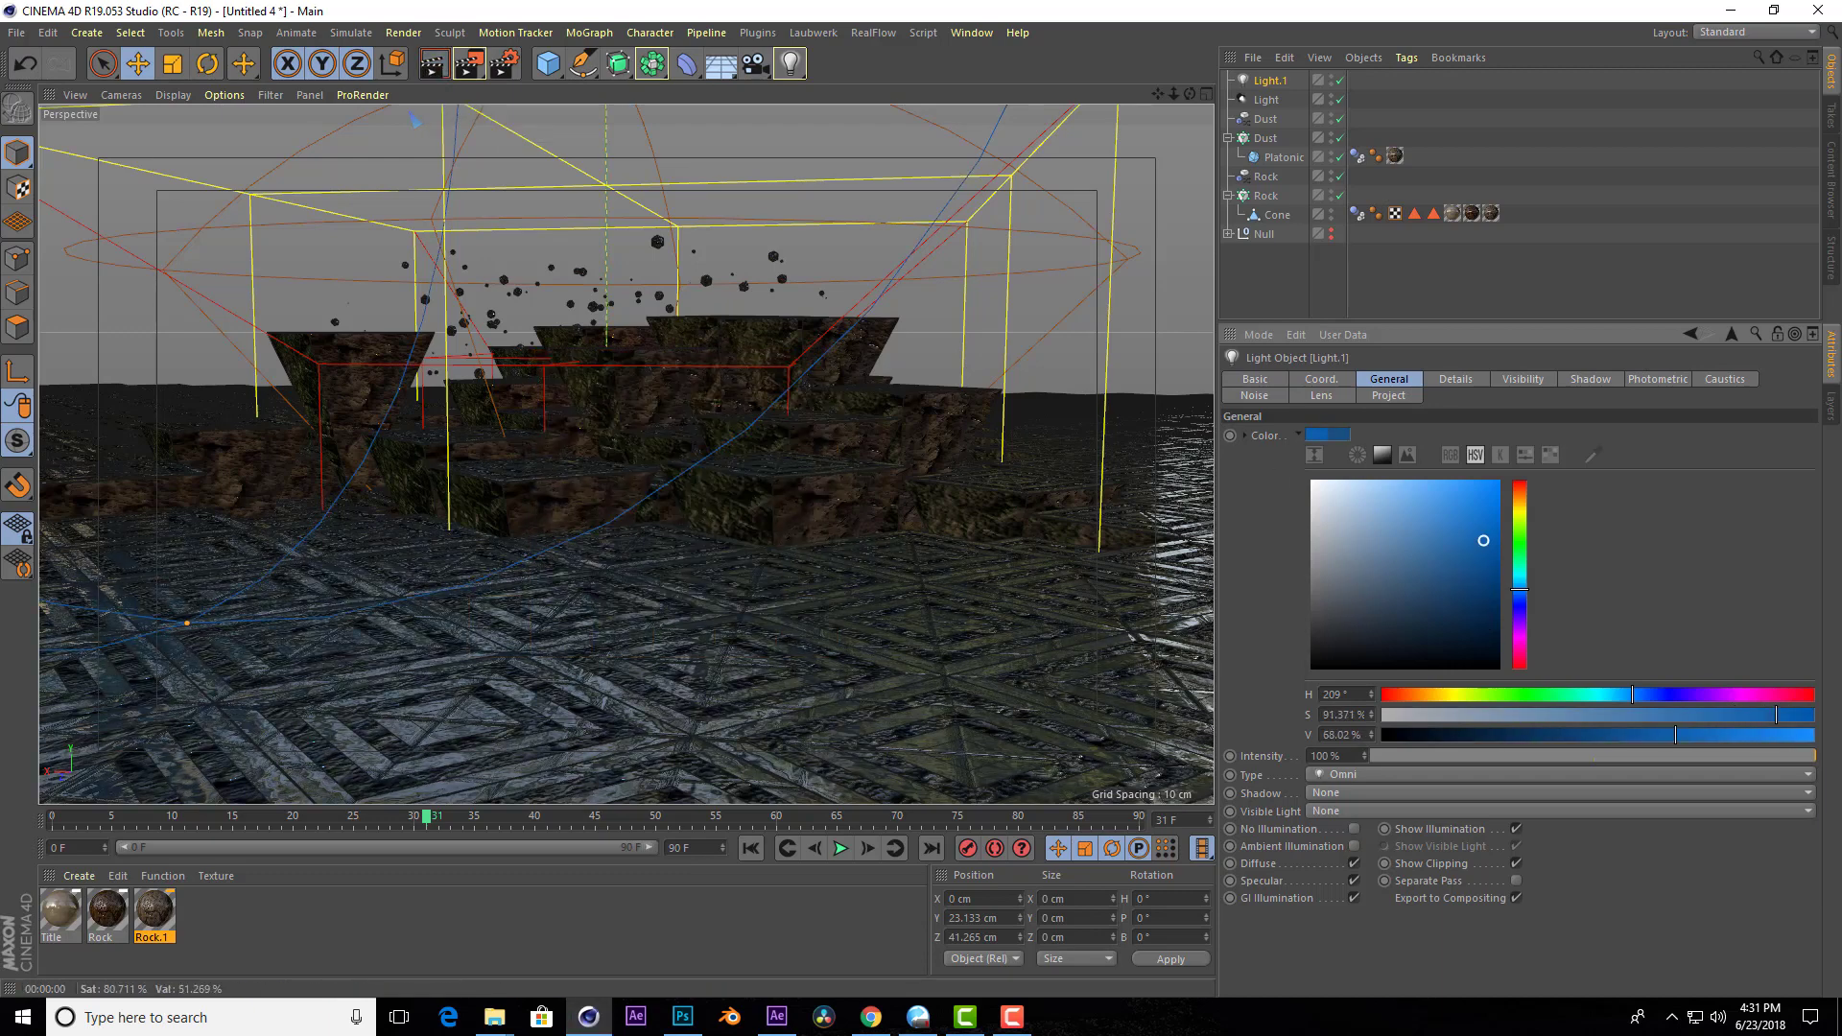
click(433, 69)
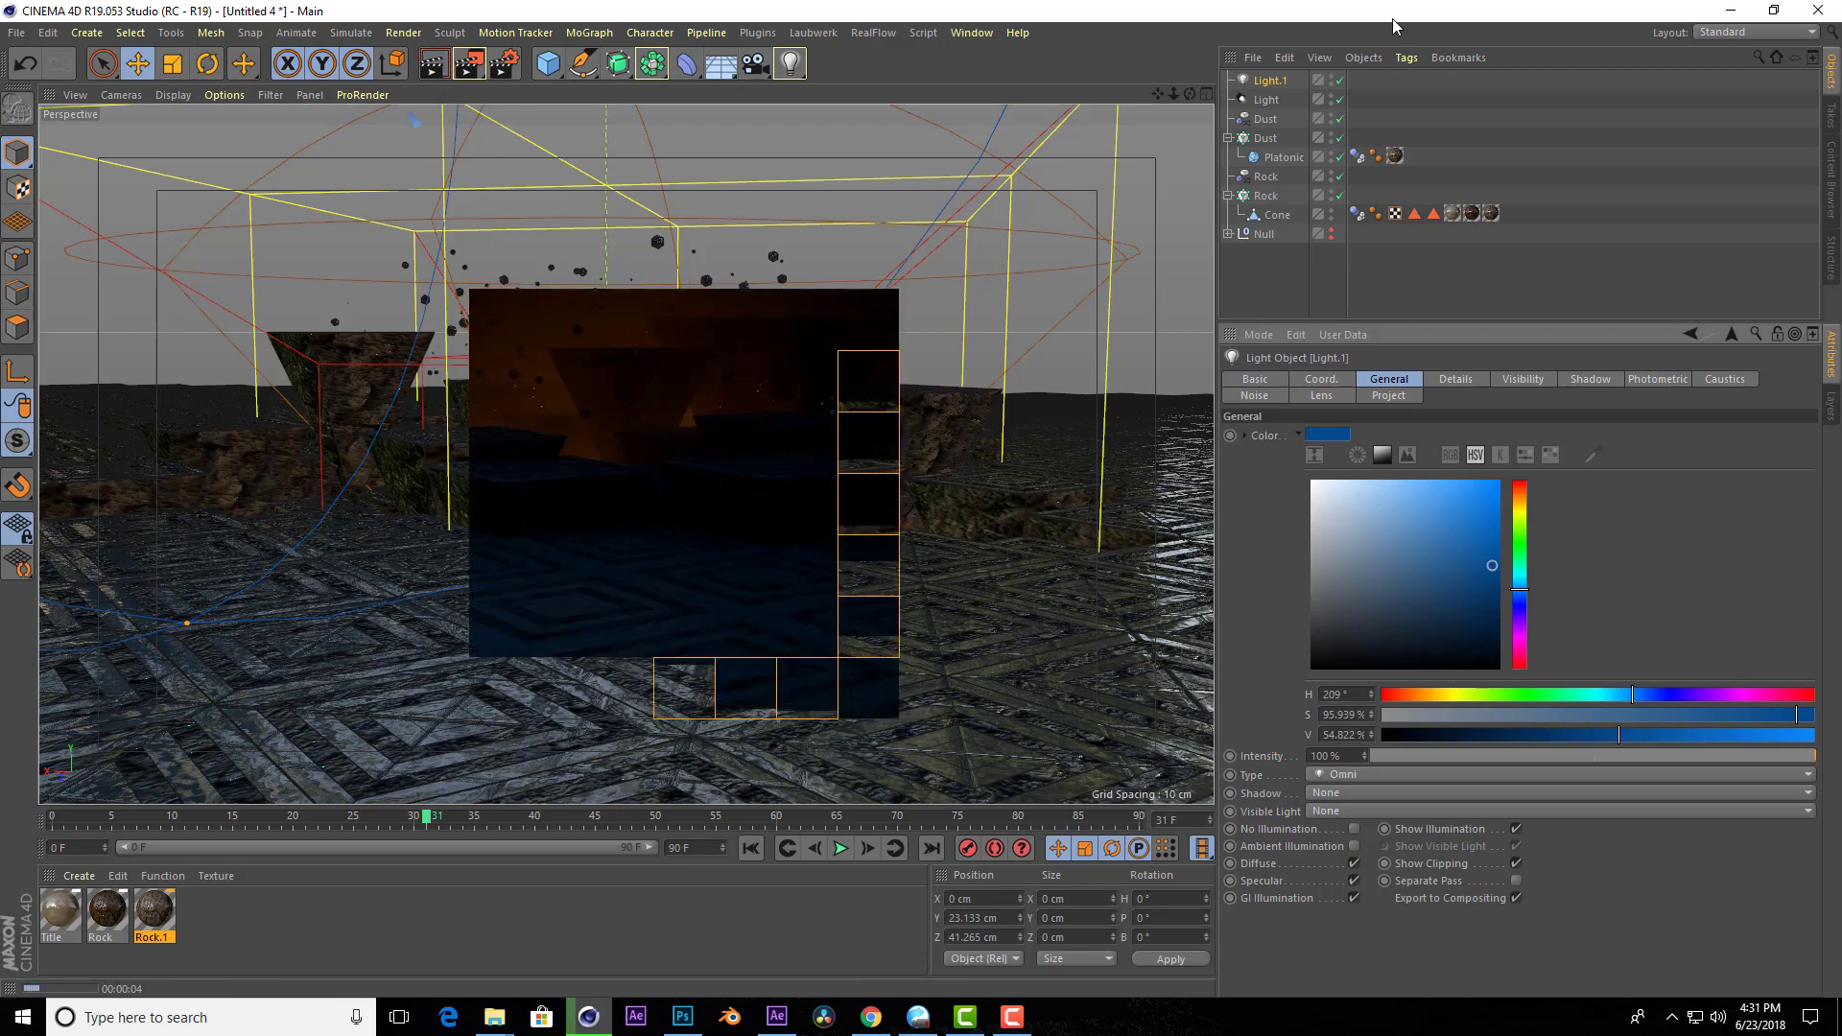
click(1263, 86)
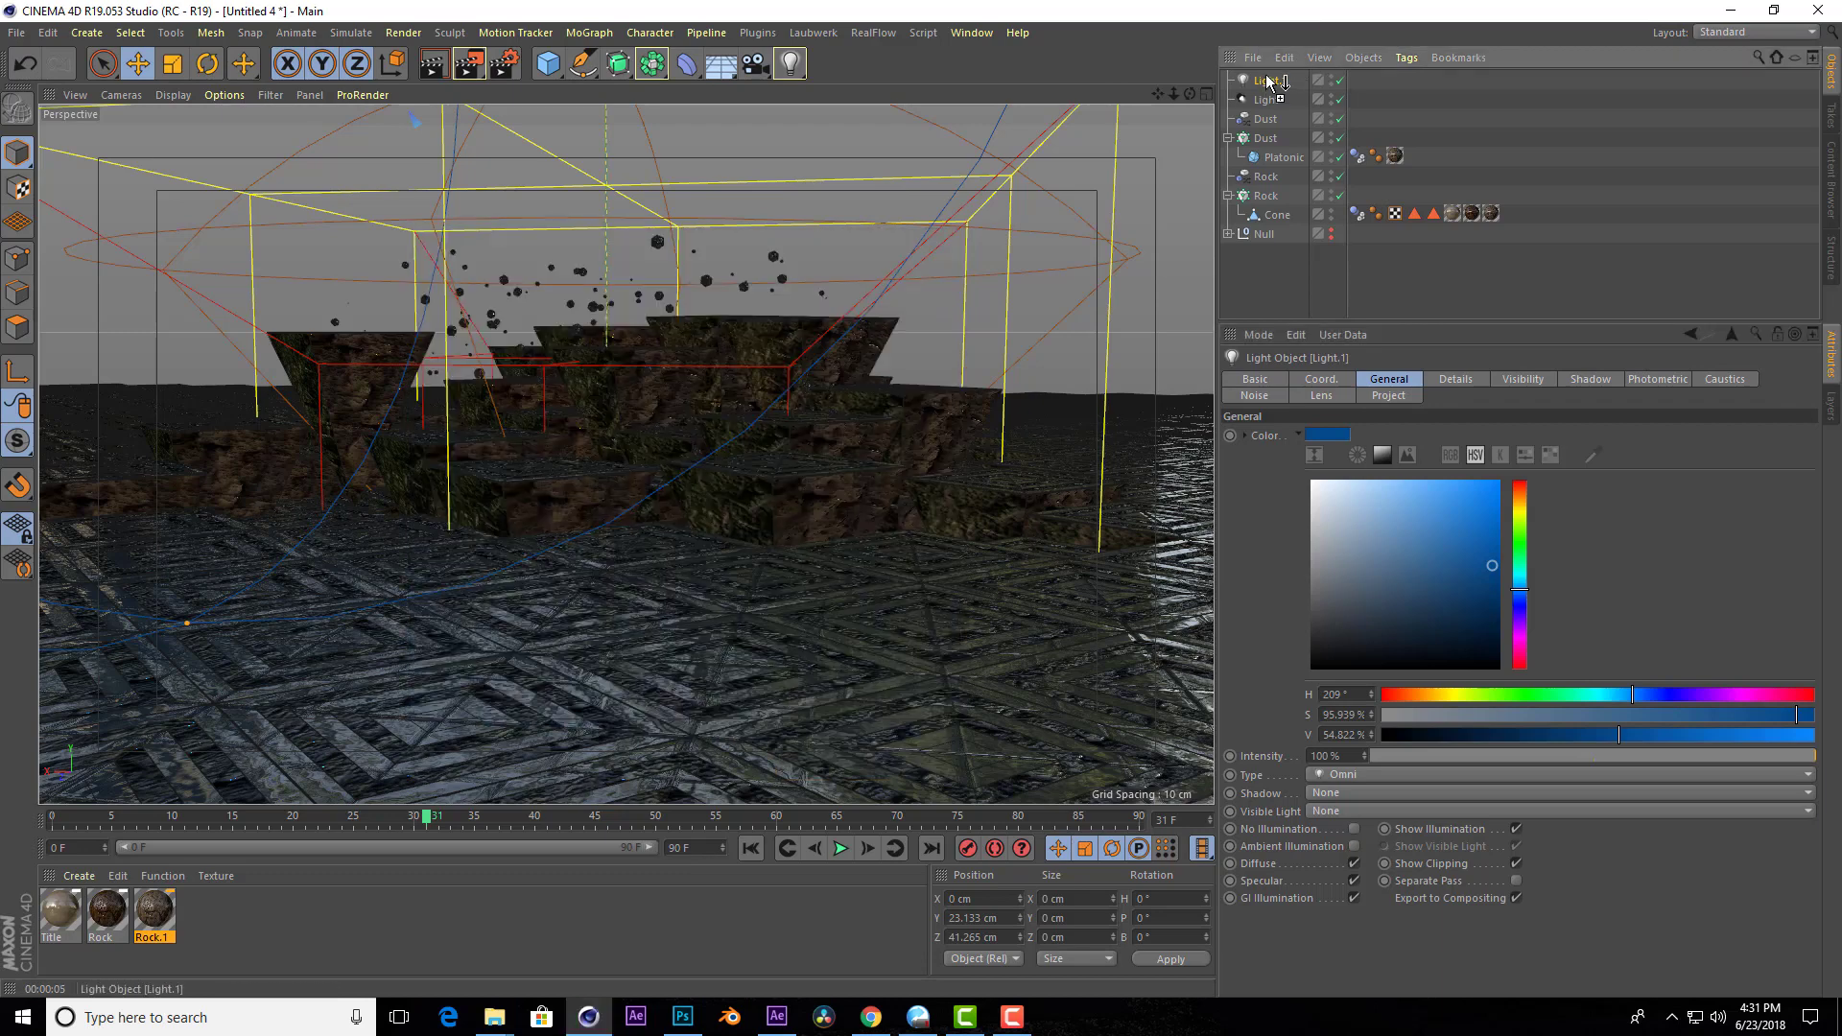
Duplicate Light.1 as Light.2, move it forward to Z −2.354 cm and make it pale blue.
ctrl+drag(1267, 82, 1266, 76)
middle_click(959, 287)
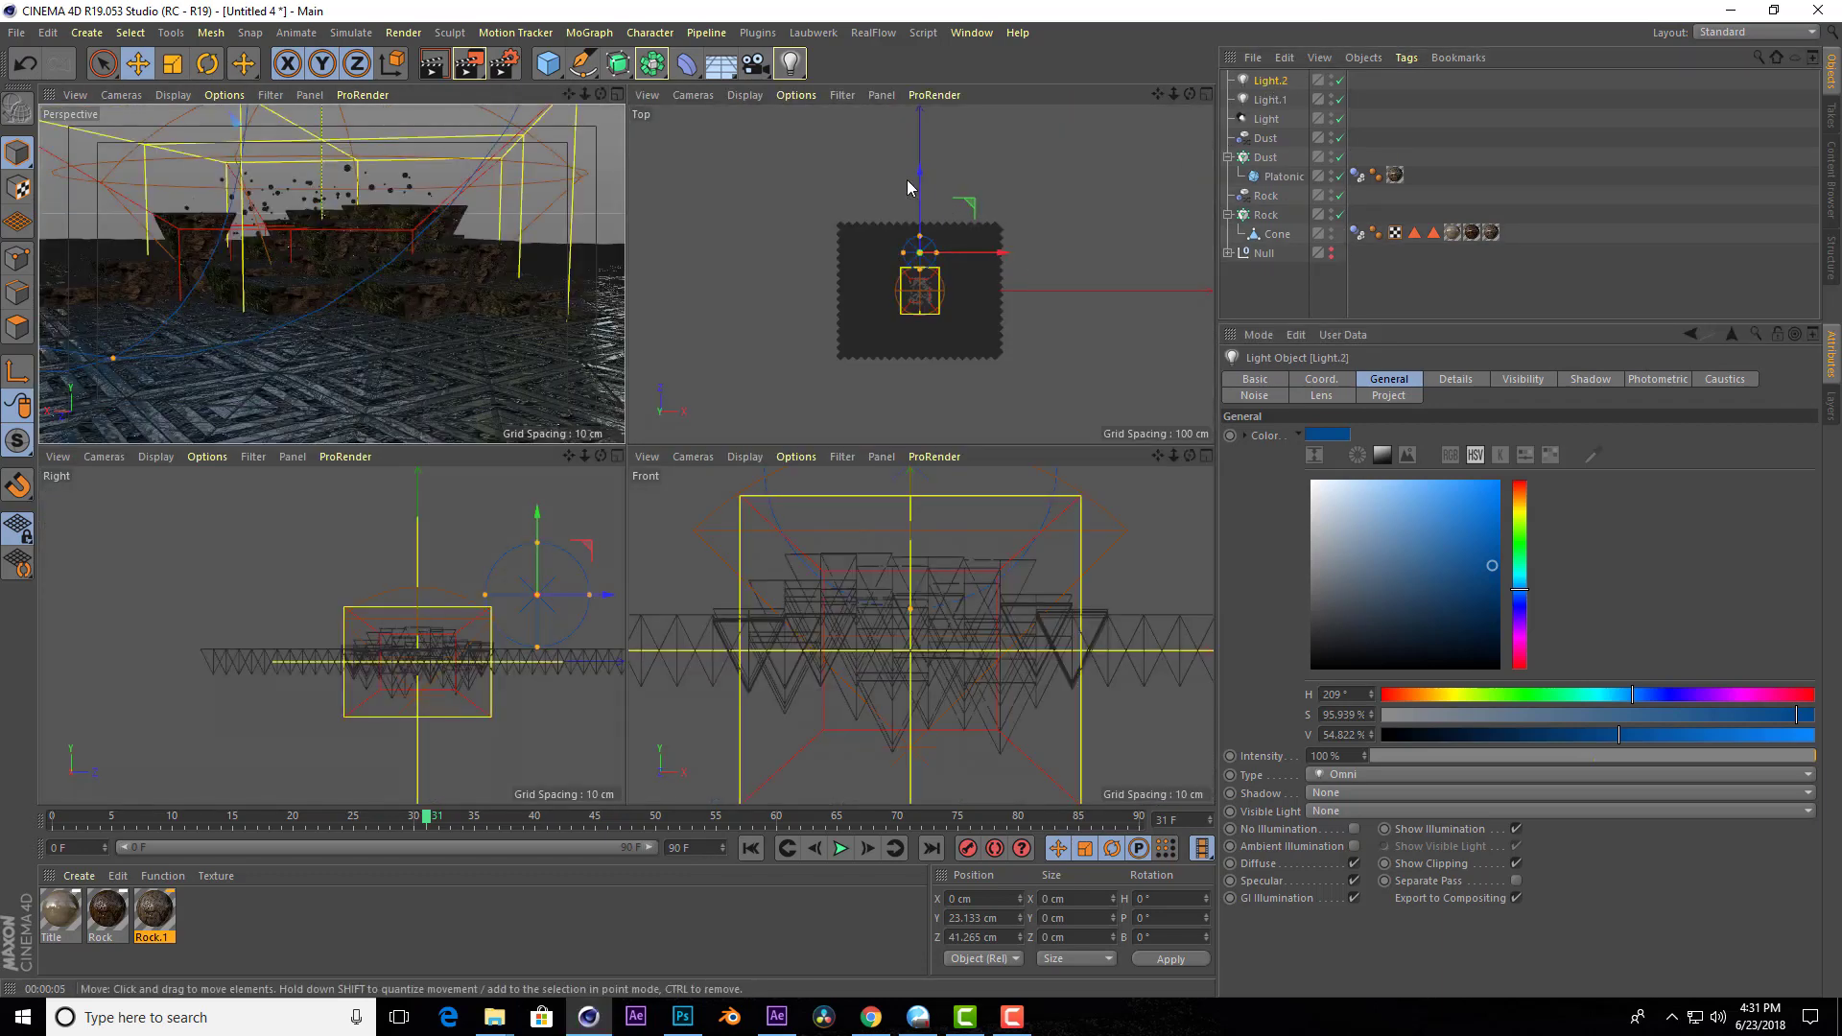
drag(926, 194, 927, 234)
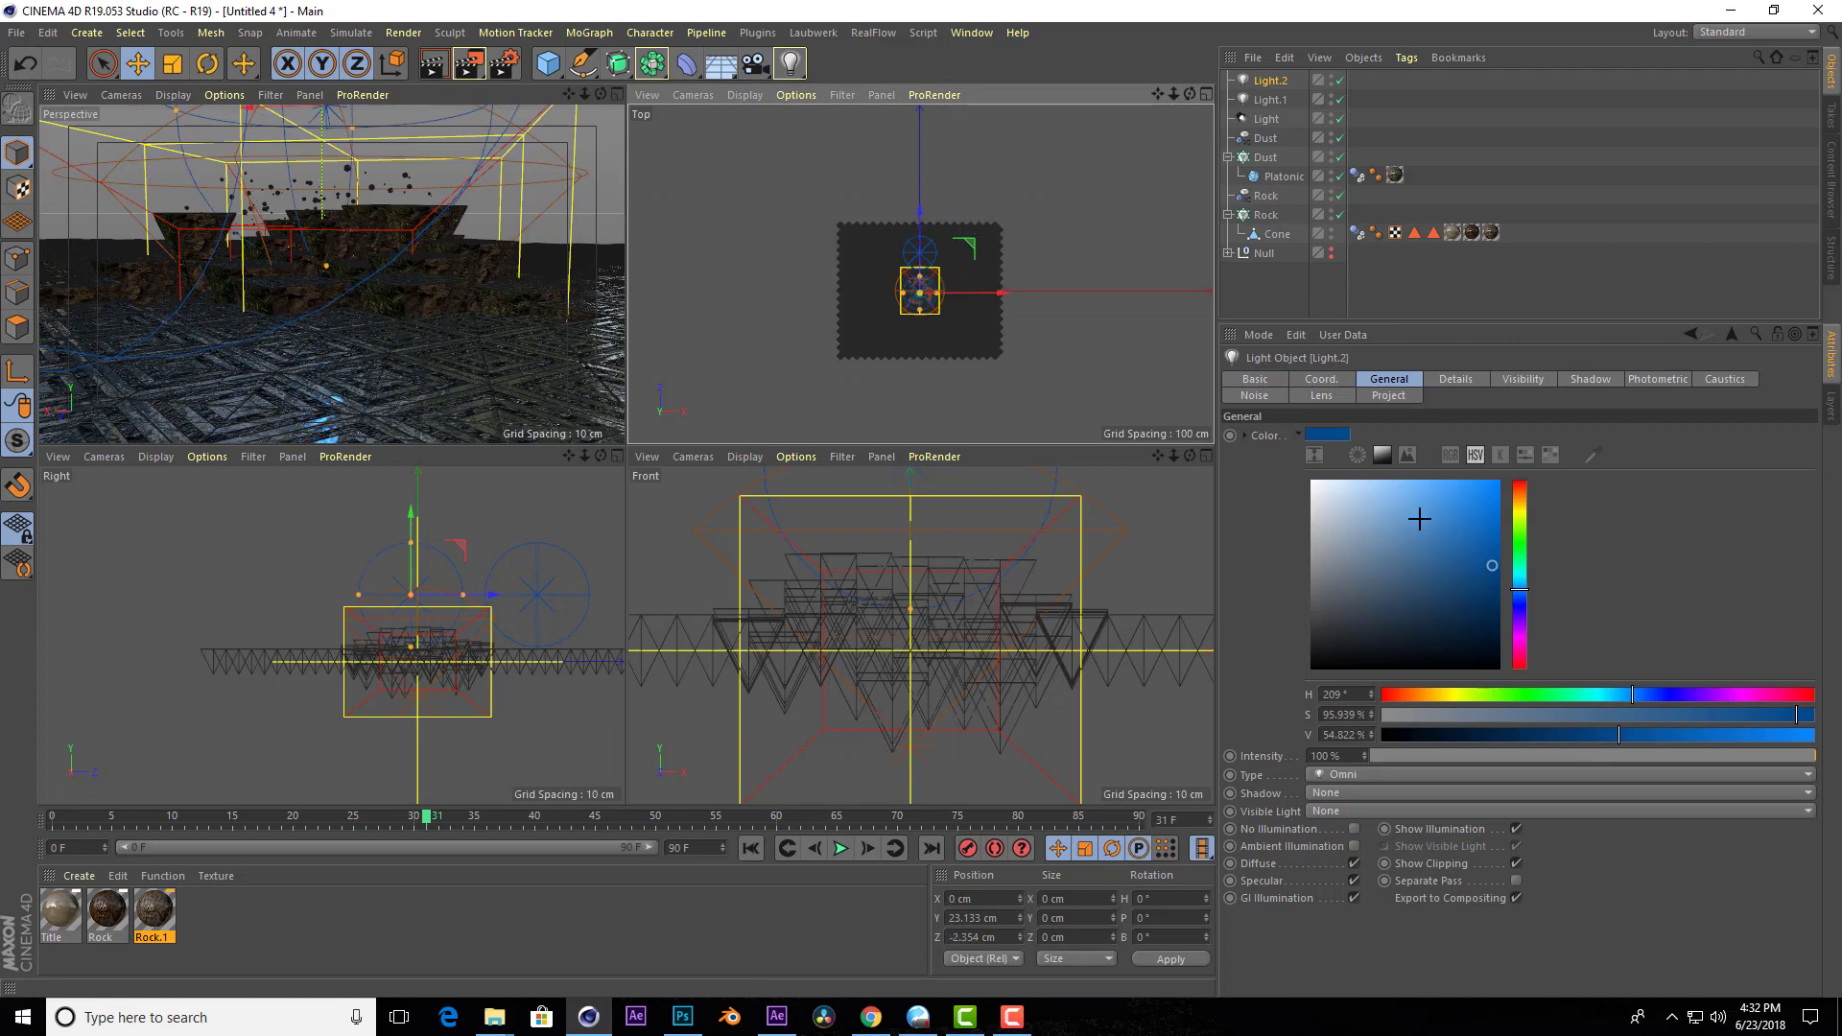
click(1391, 491)
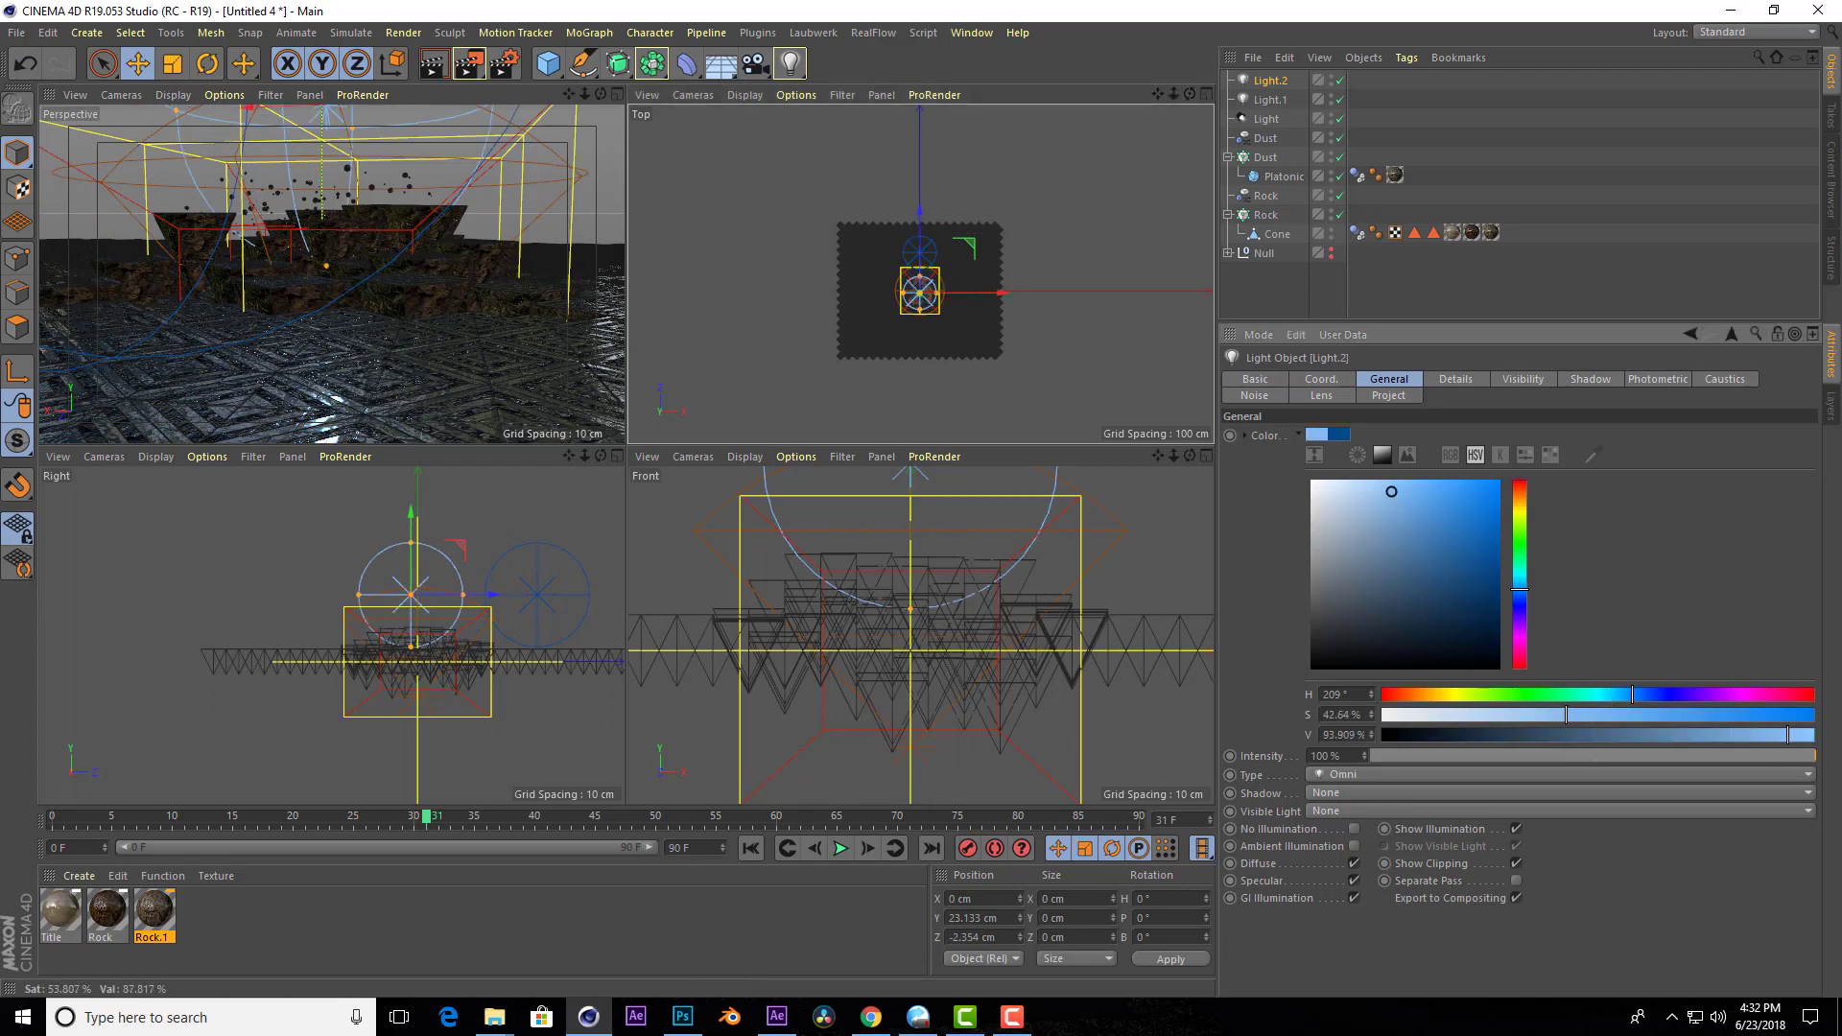
Preview-render the perspective view with both blue fill lights, then deselect Light.2.
click(616, 94)
click(432, 65)
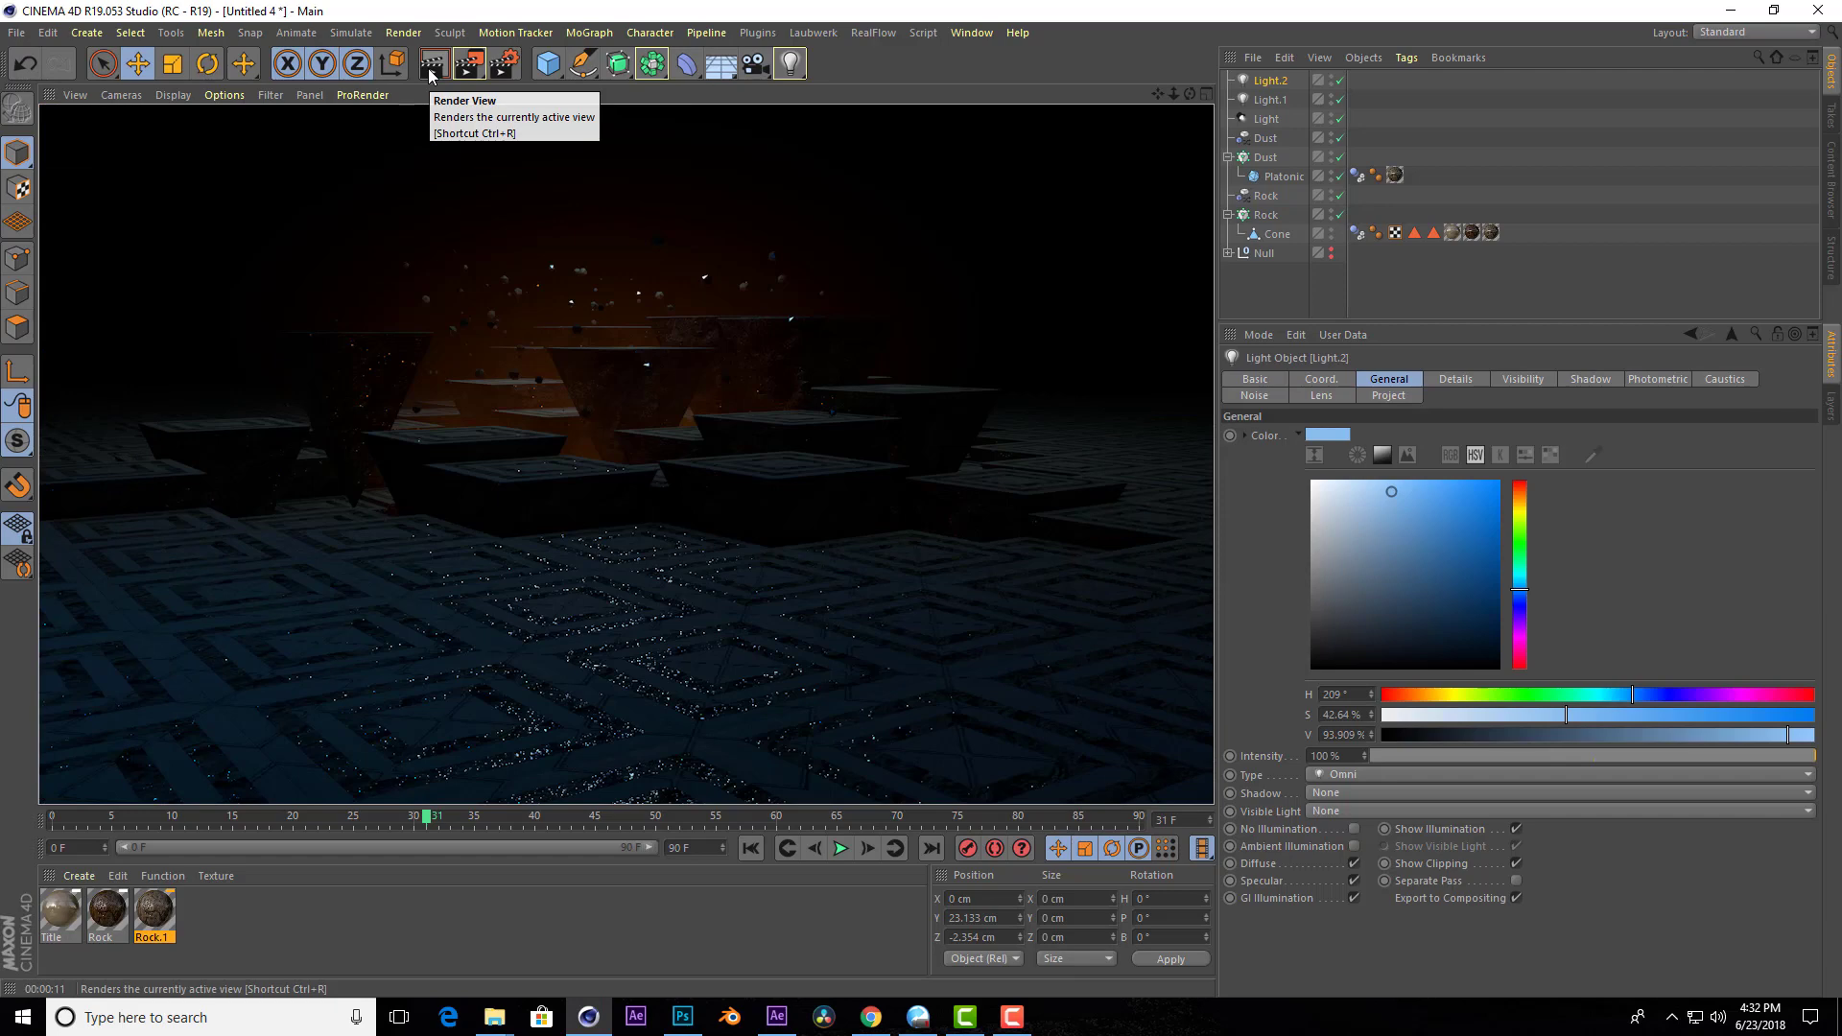
click(1420, 291)
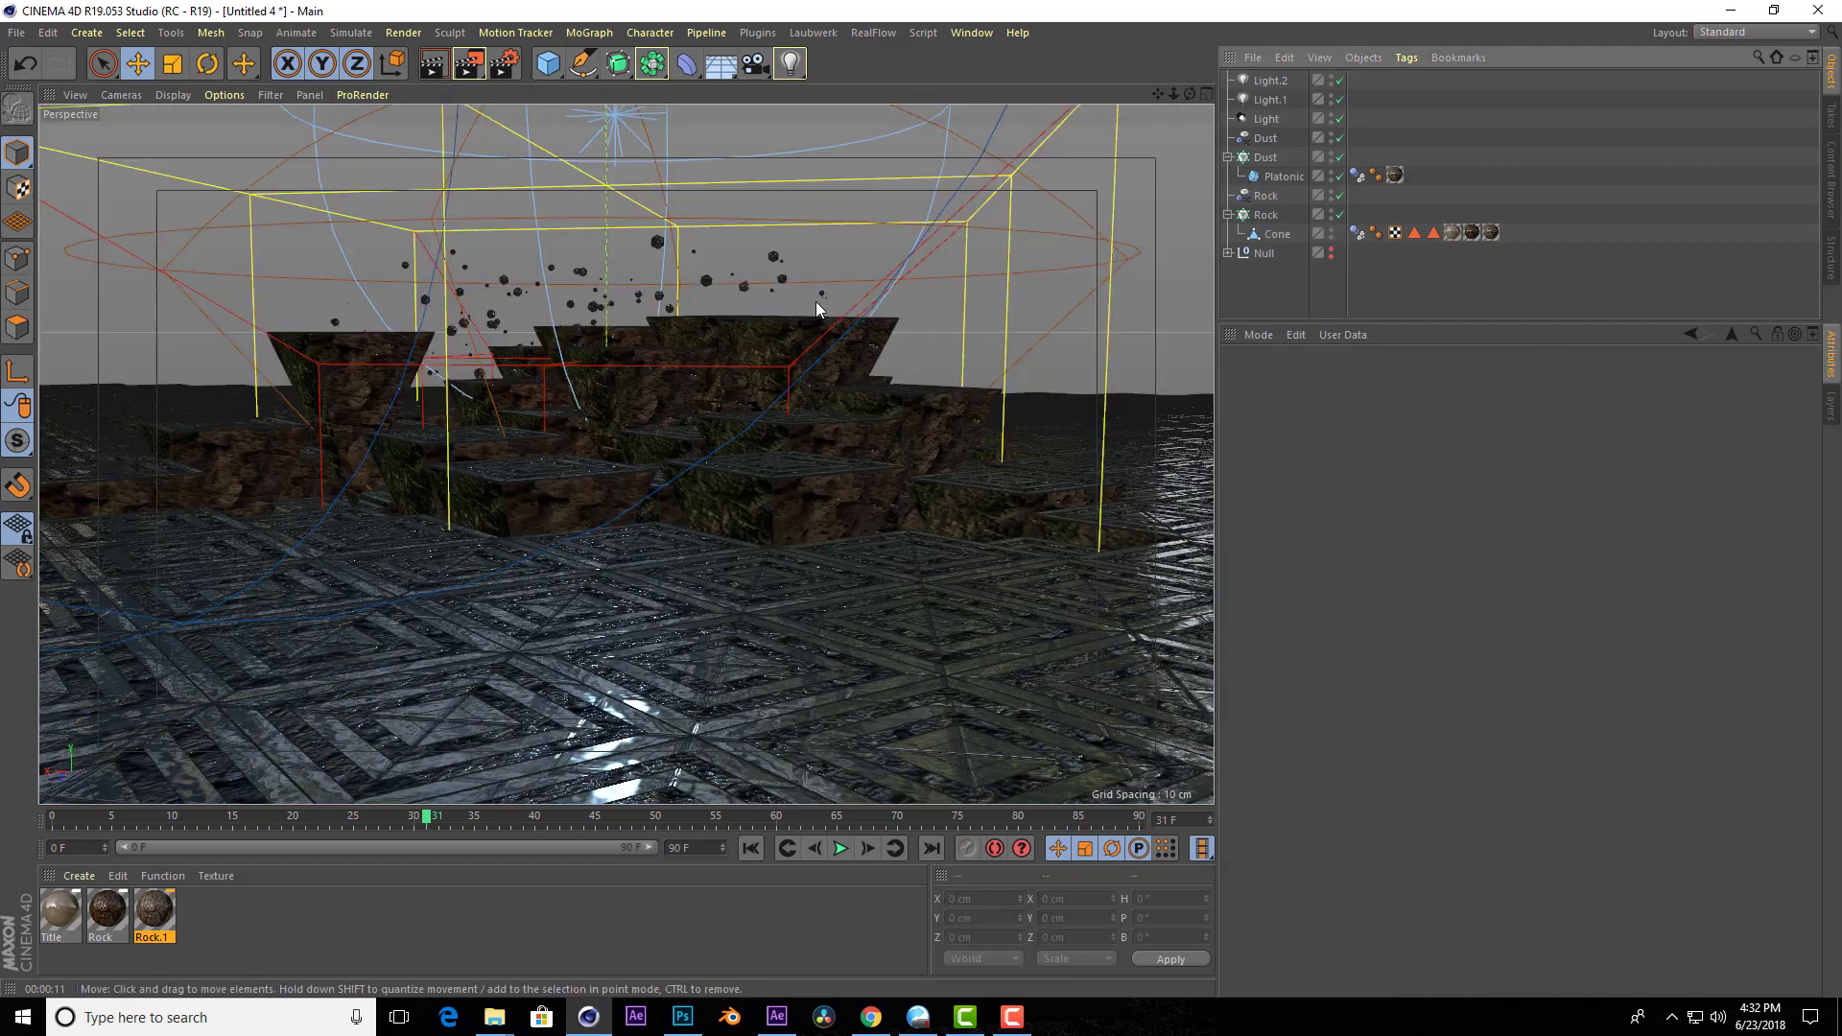
click(548, 75)
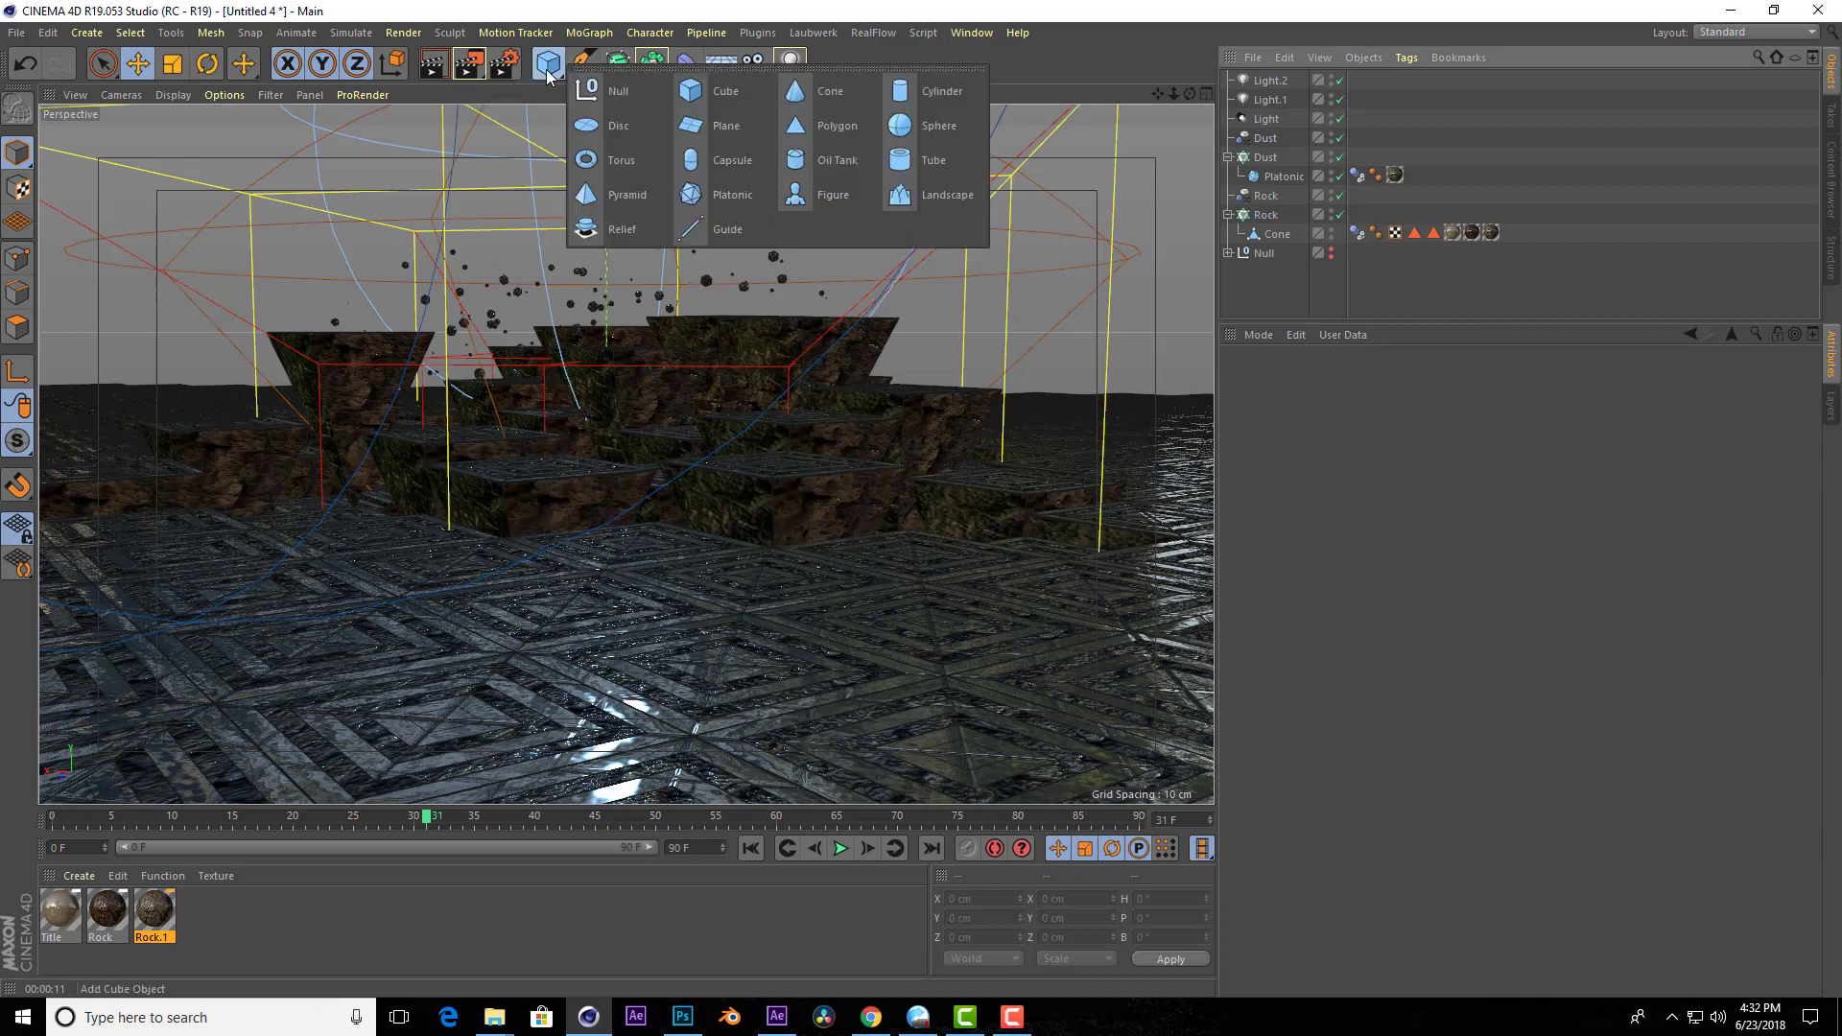
Add a cylinder about 64 cm tall and raise it to Y 20.6 cm.
click(938, 91)
click(1202, 95)
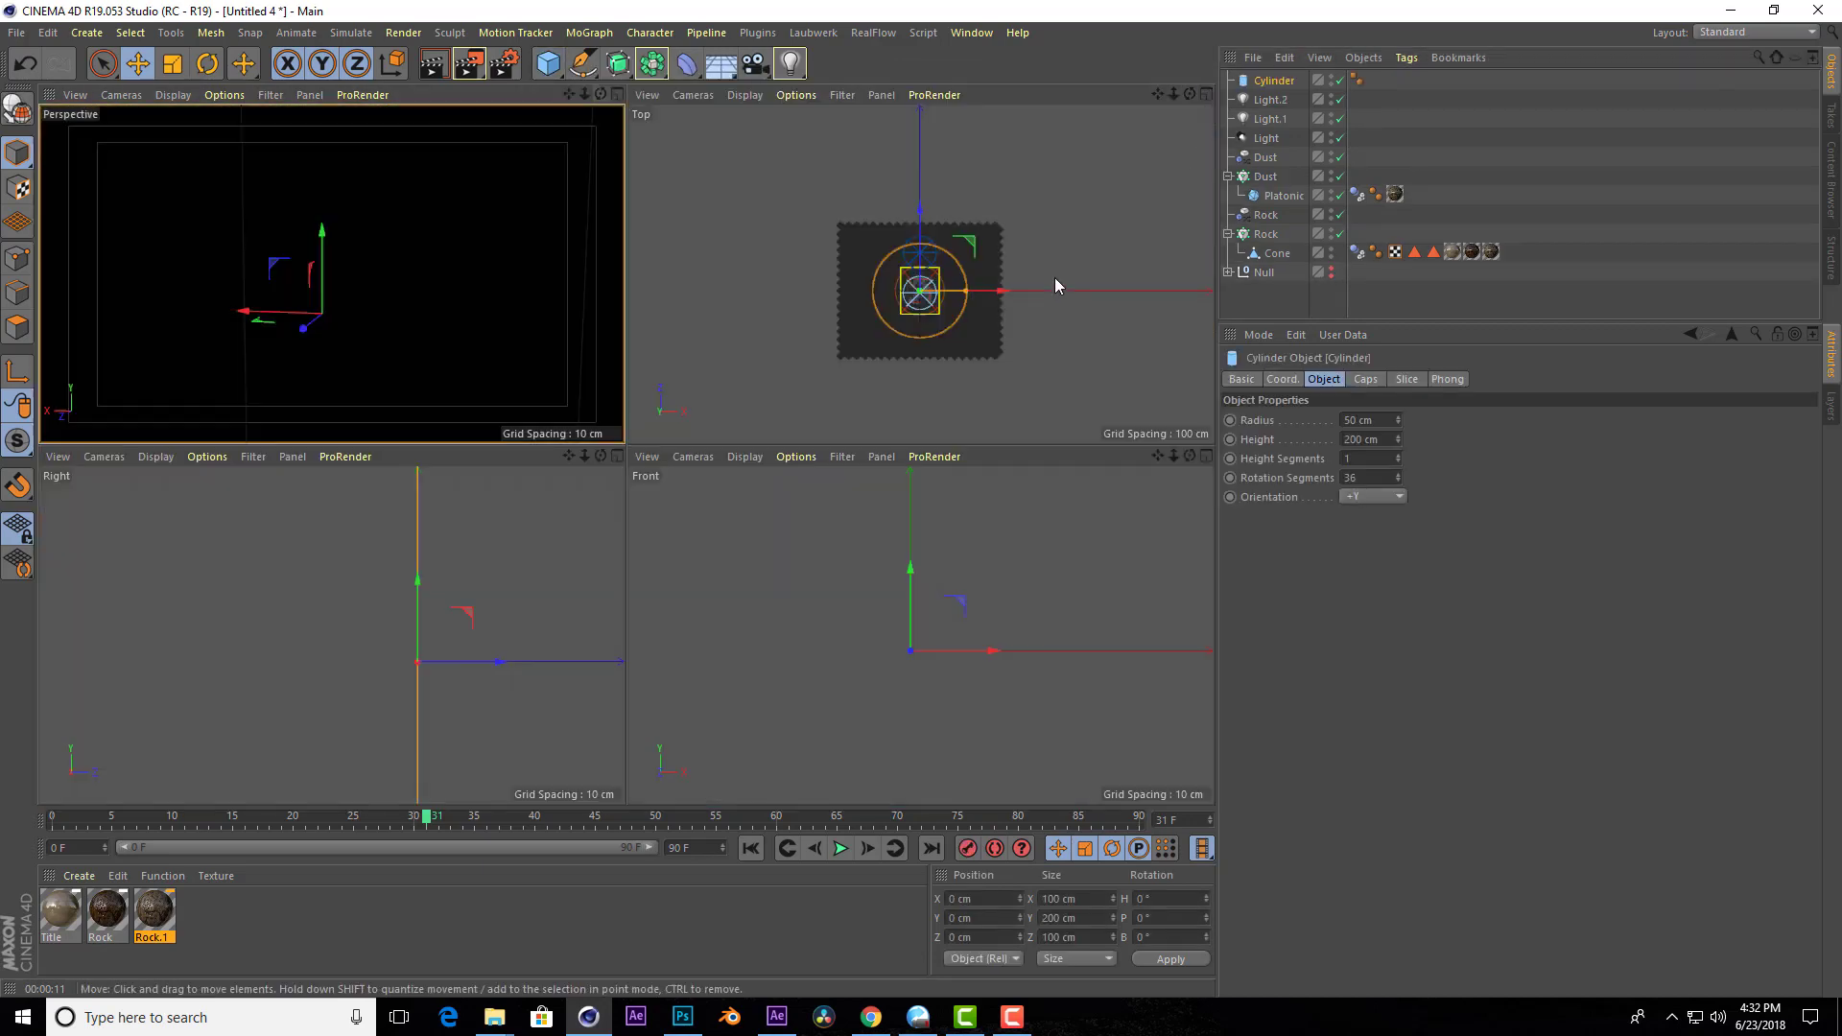
scroll(480, 671, down, 2)
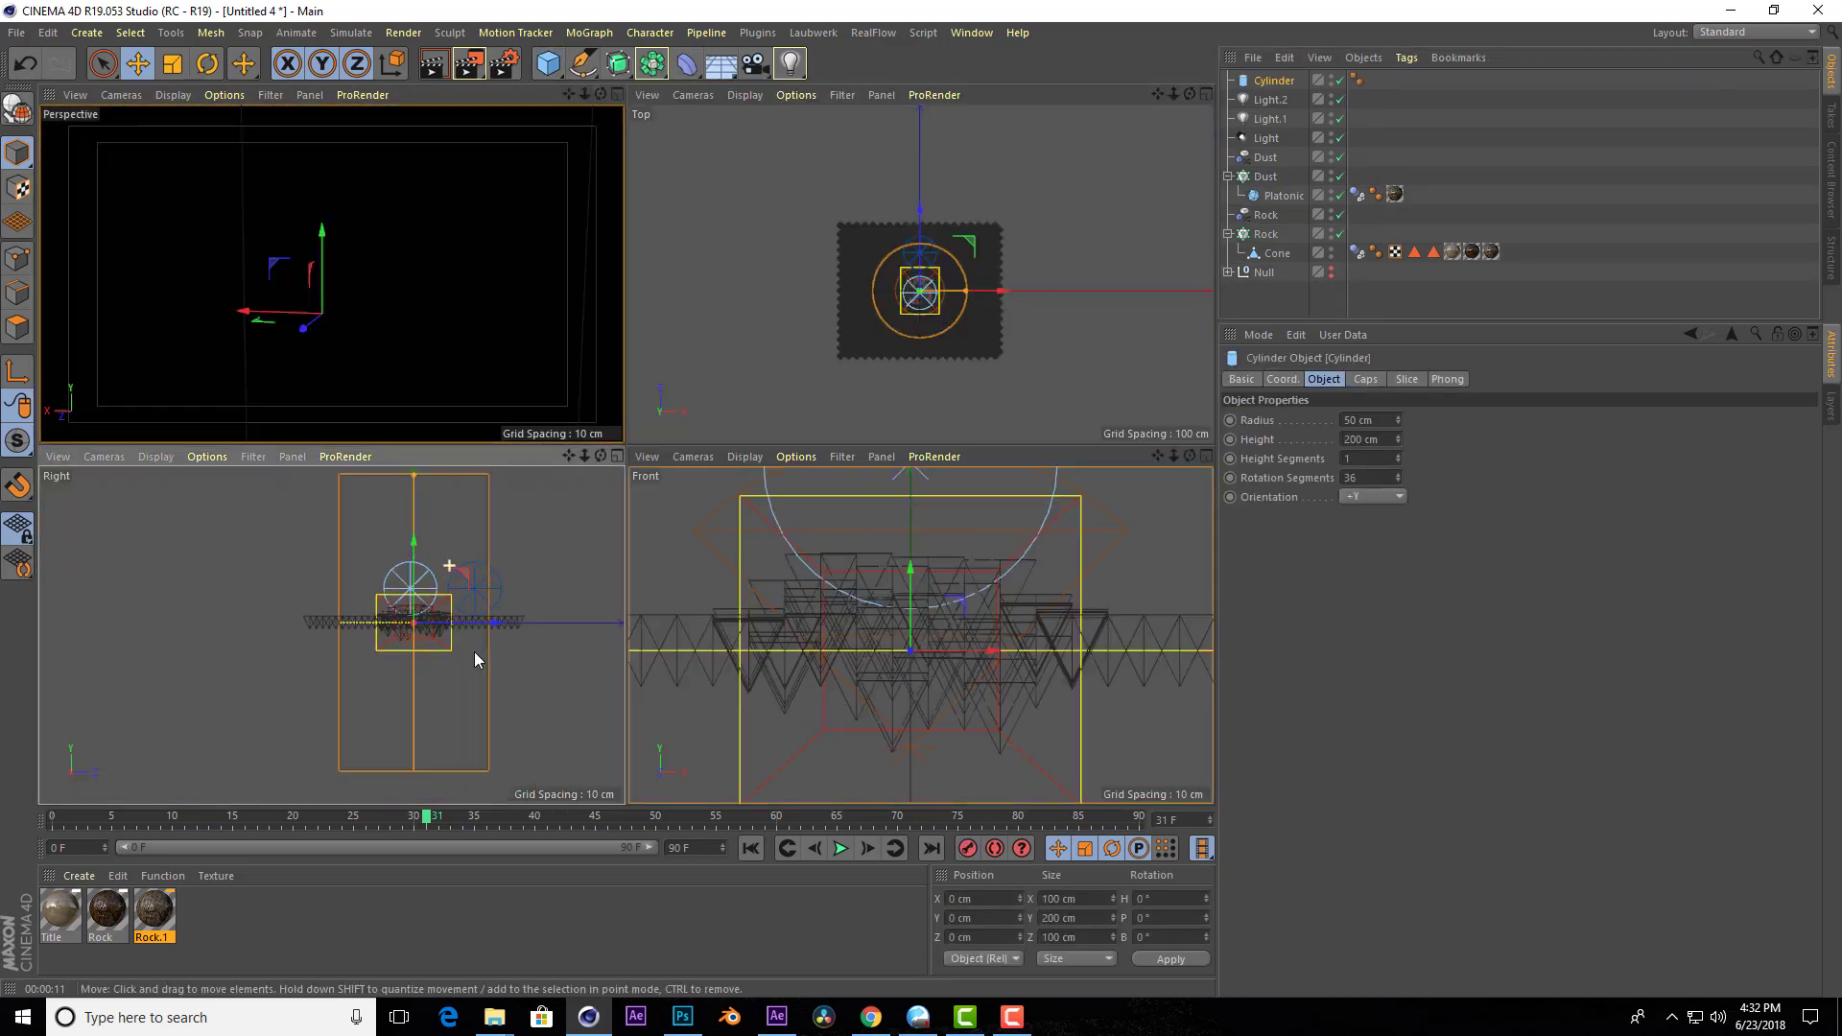
scroll(474, 653, down, 2)
drag(447, 545, 461, 598)
scroll(446, 537, up, 3)
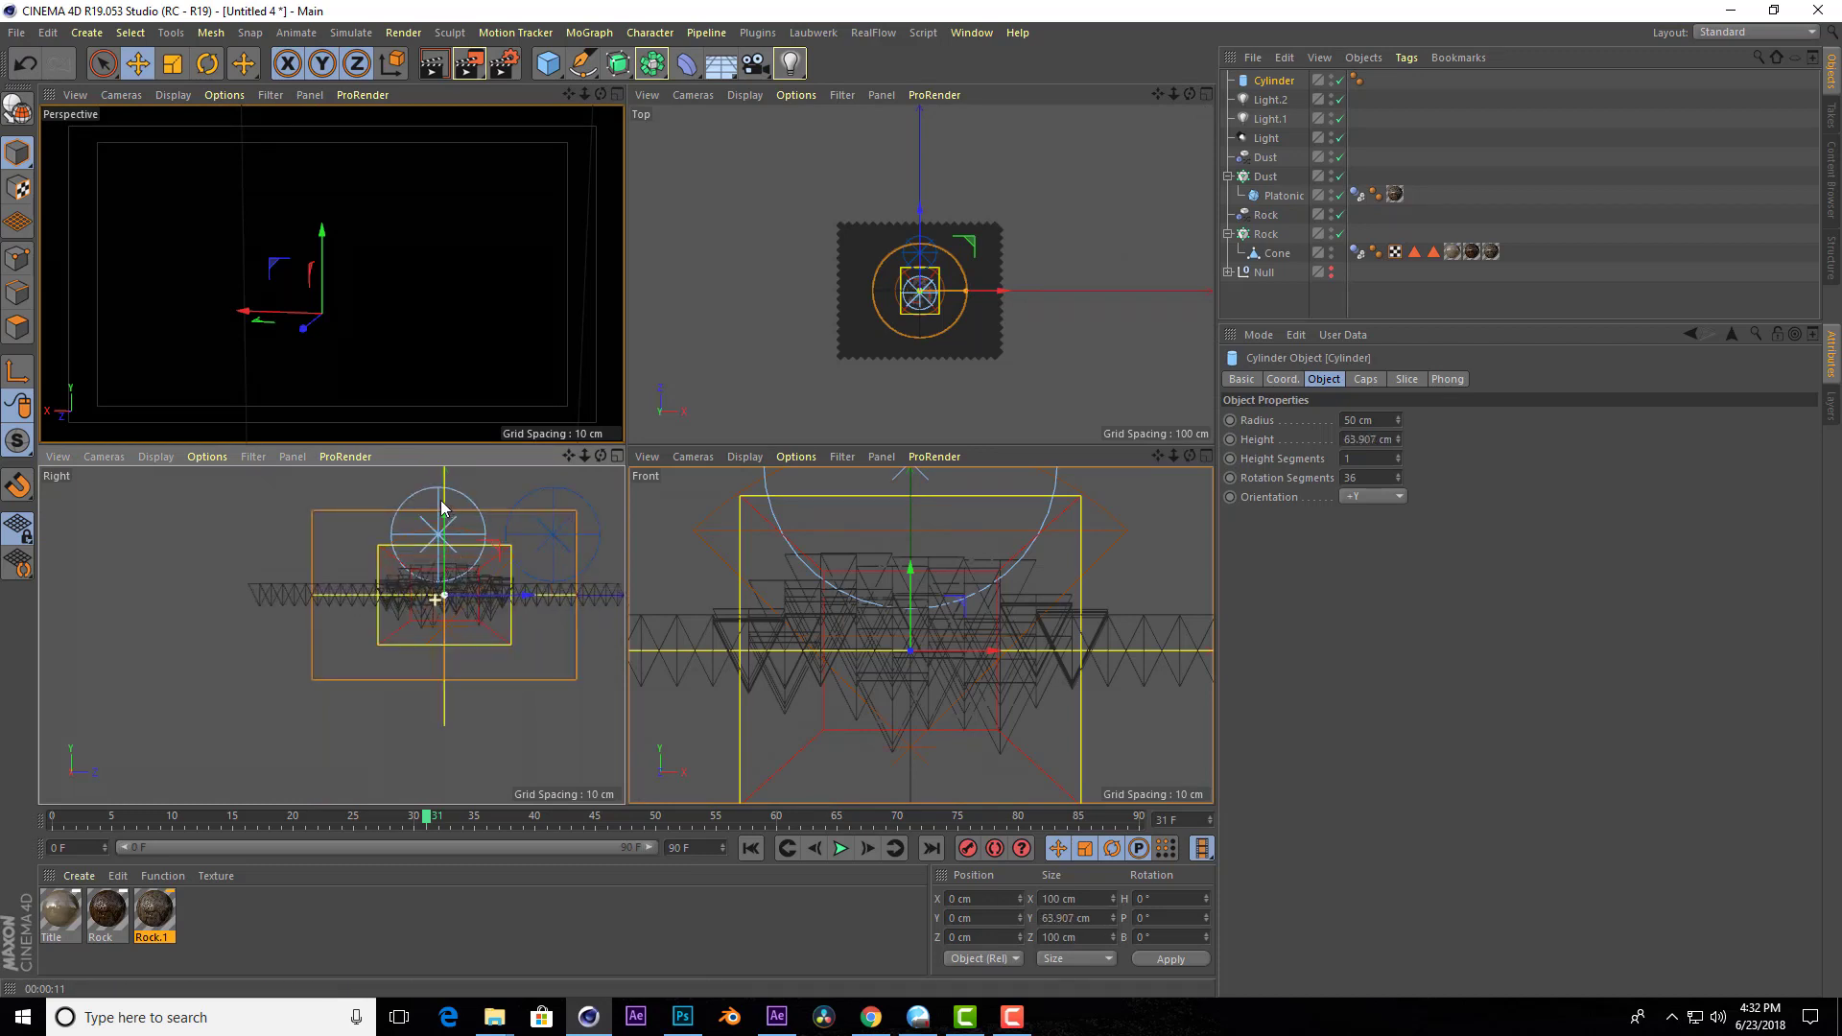
scroll(547, 545, up, 2)
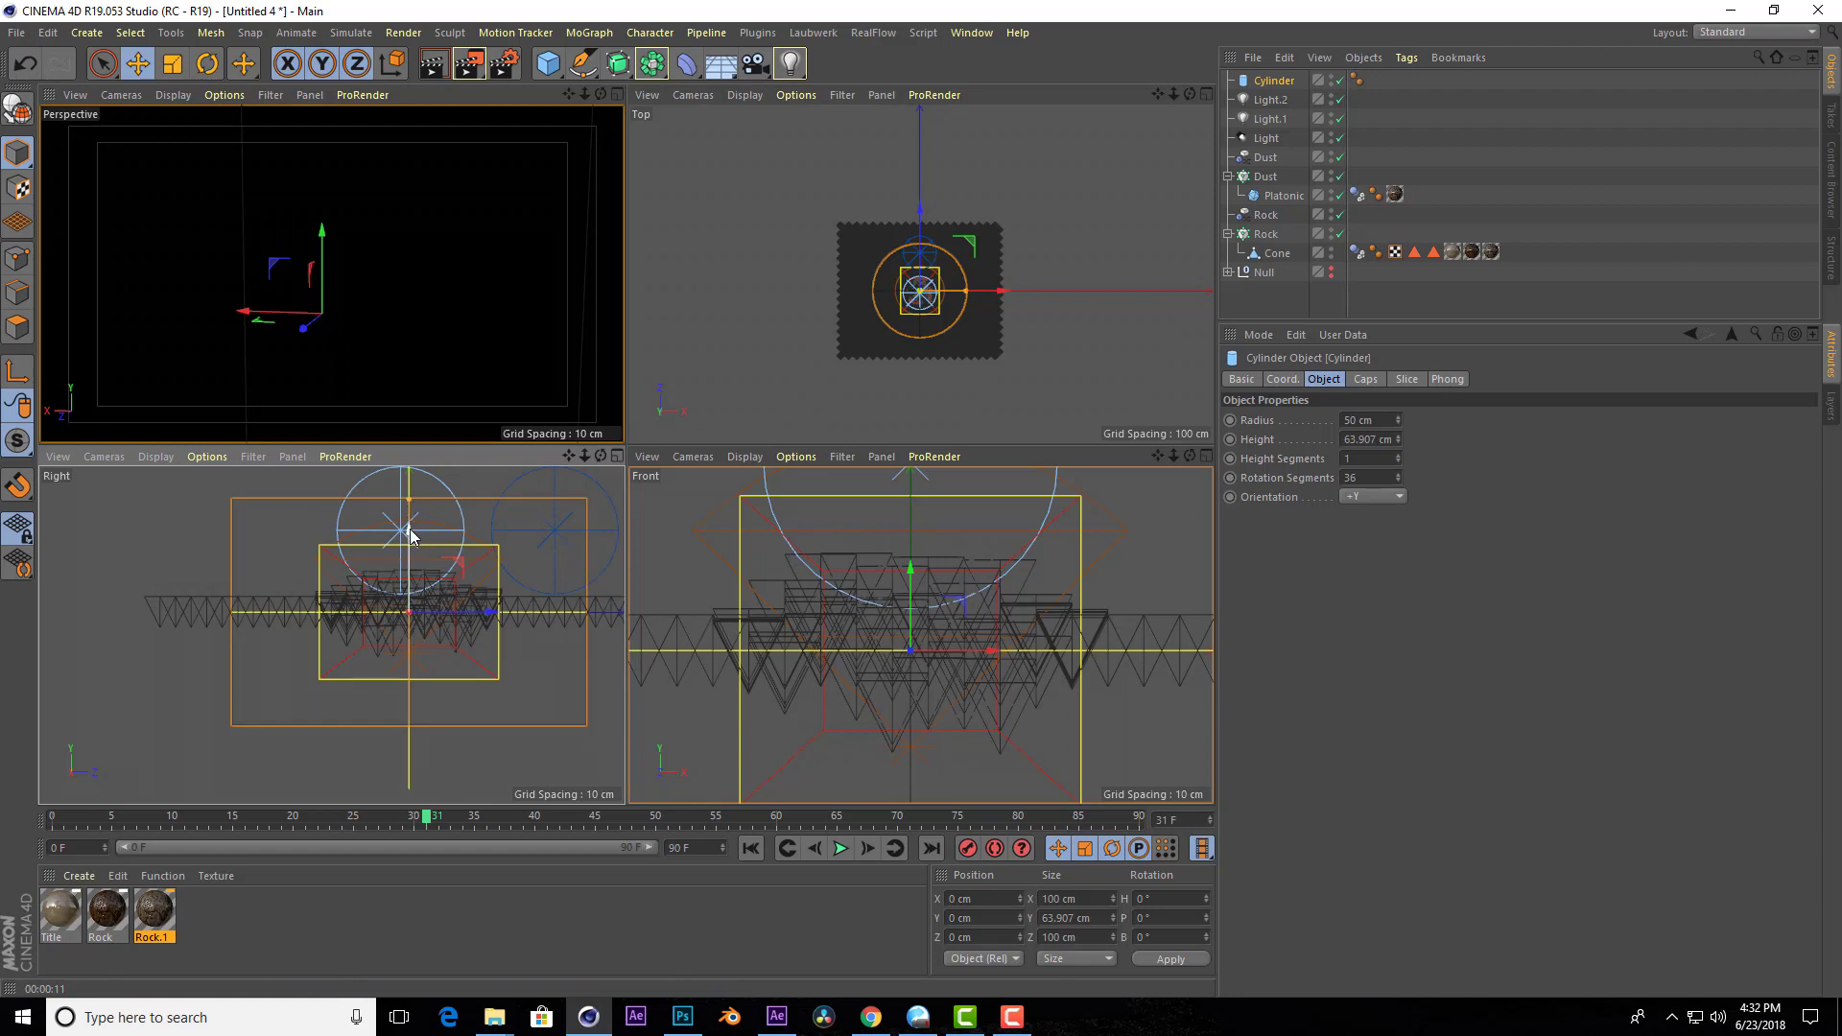
drag(411, 535, 410, 462)
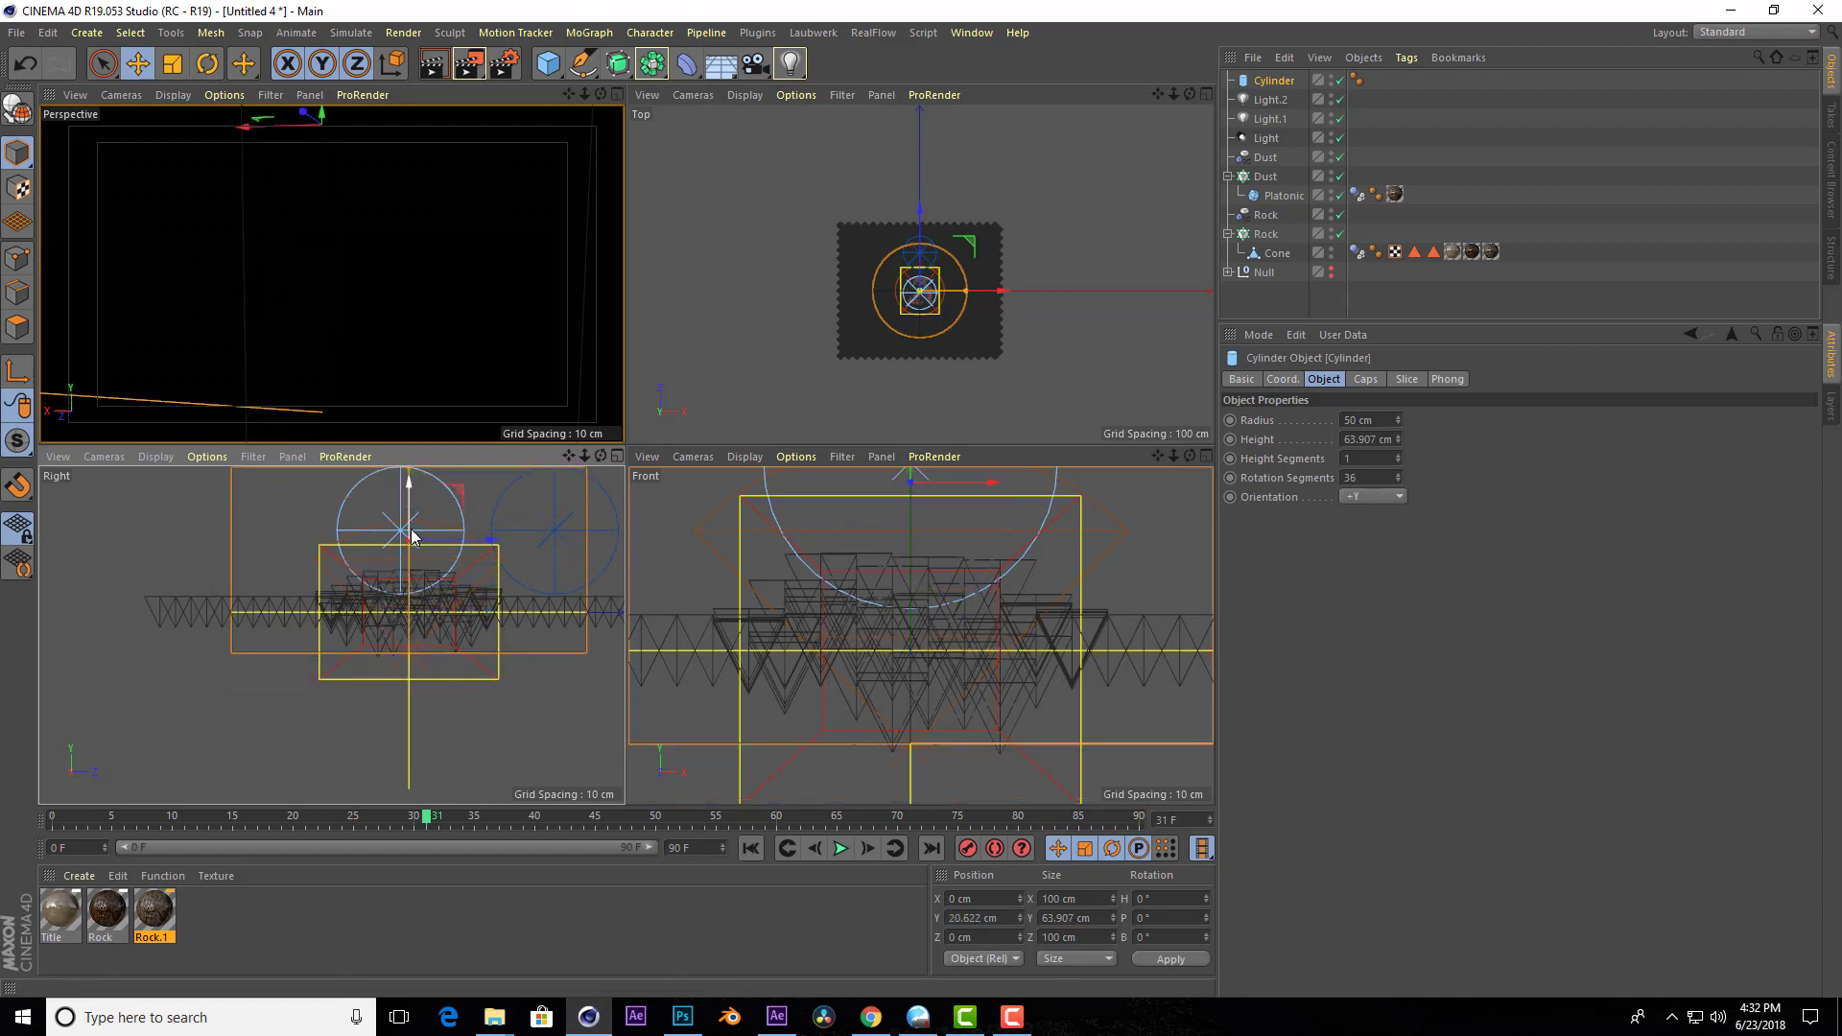
Widen the cylinder's radius to about 71 cm around the rocks and preview the reframed perspective.
scroll(426, 650, down, 2)
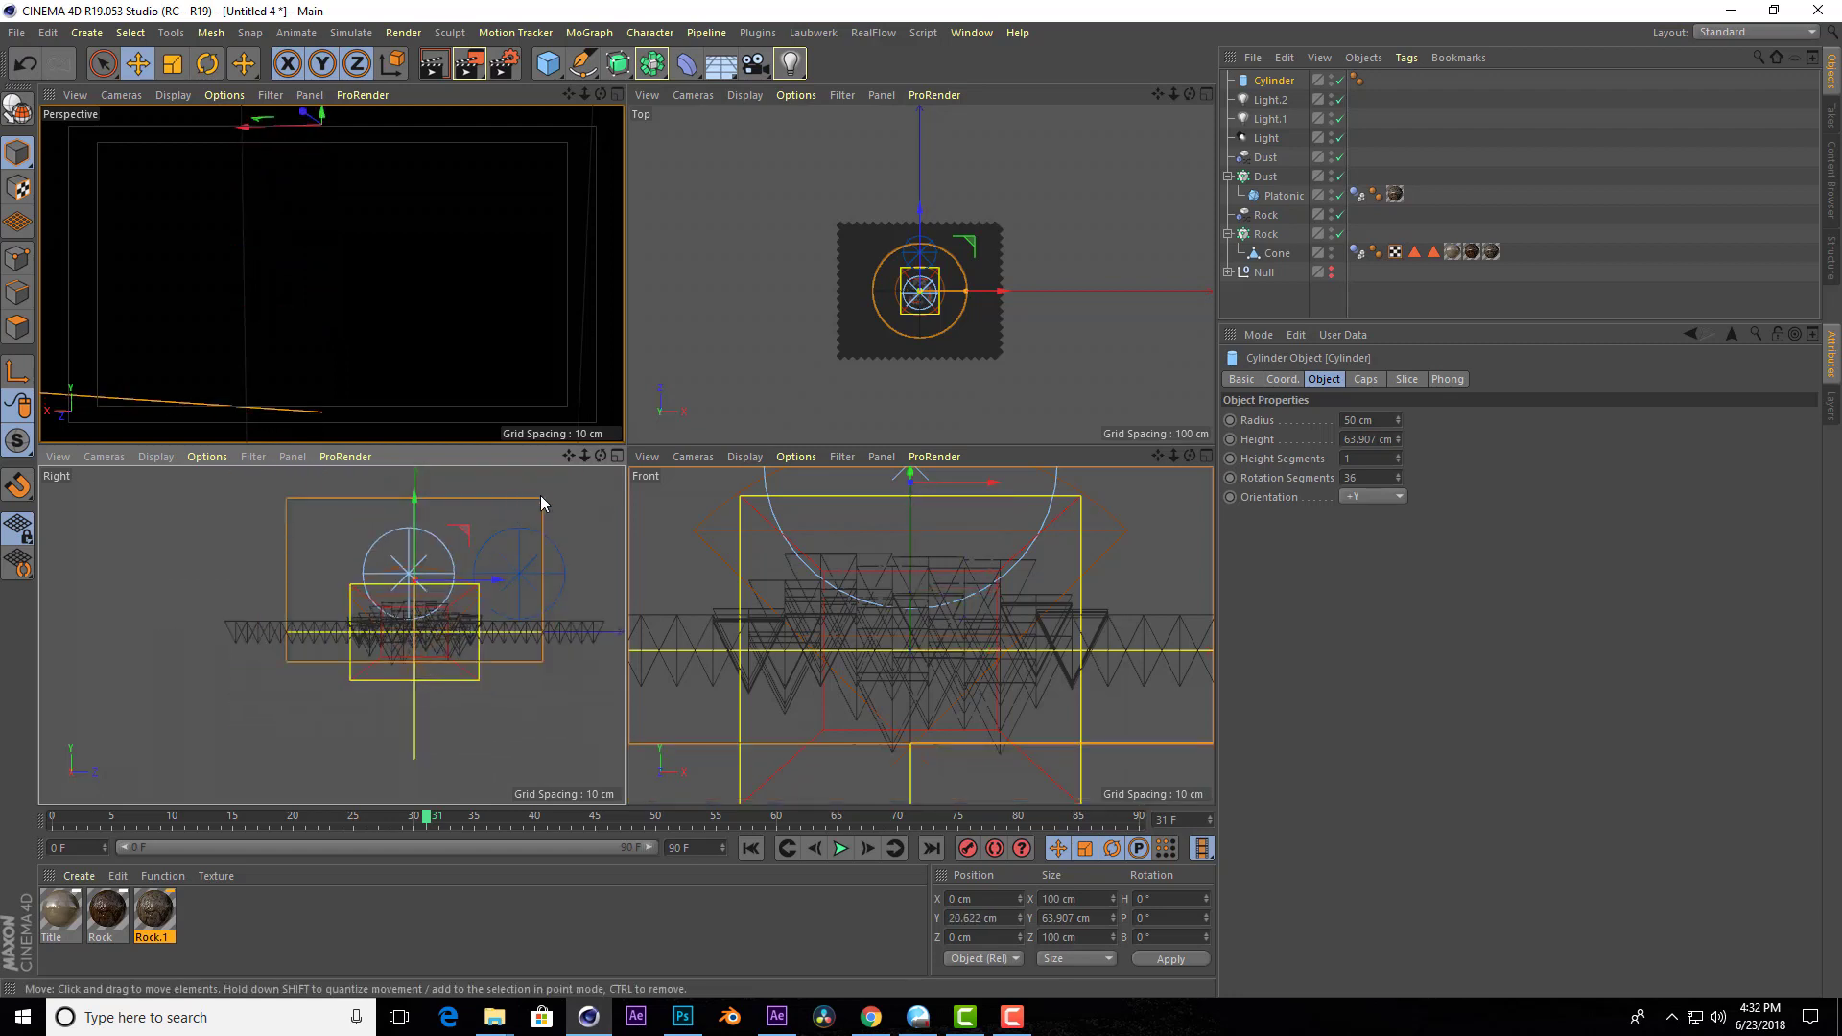
drag(967, 291, 986, 295)
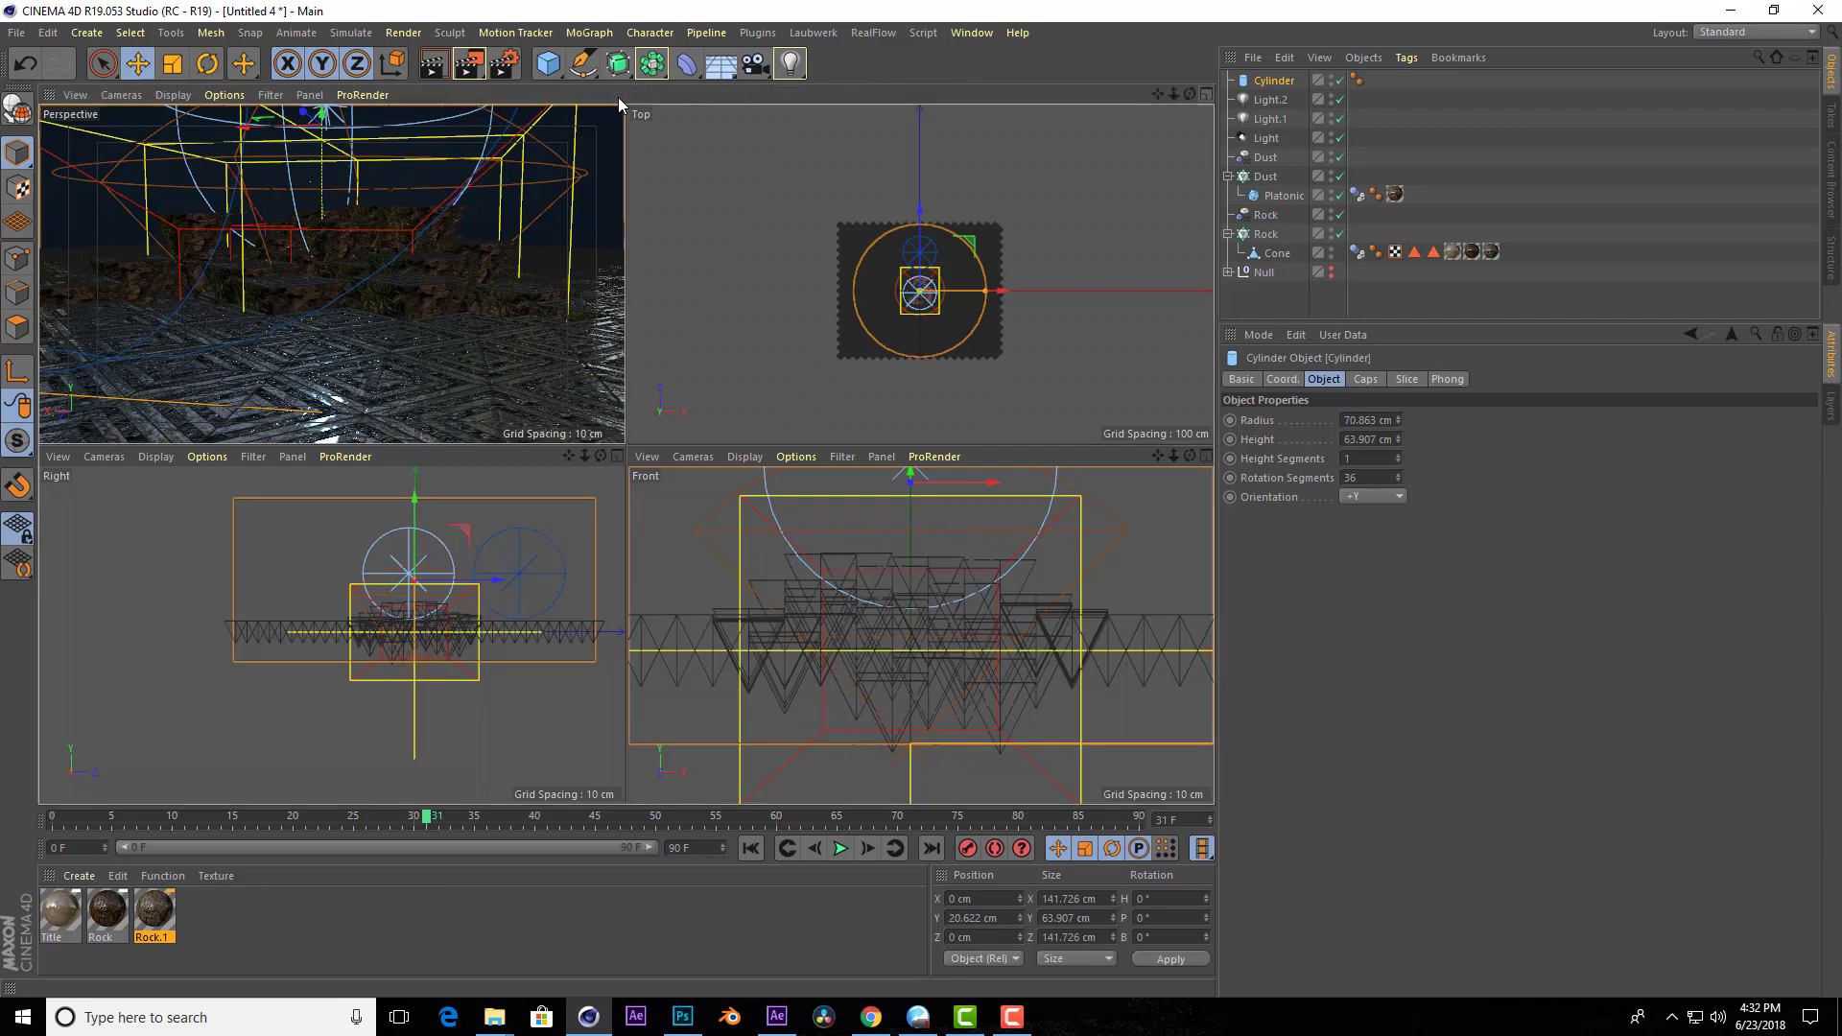
click(618, 95)
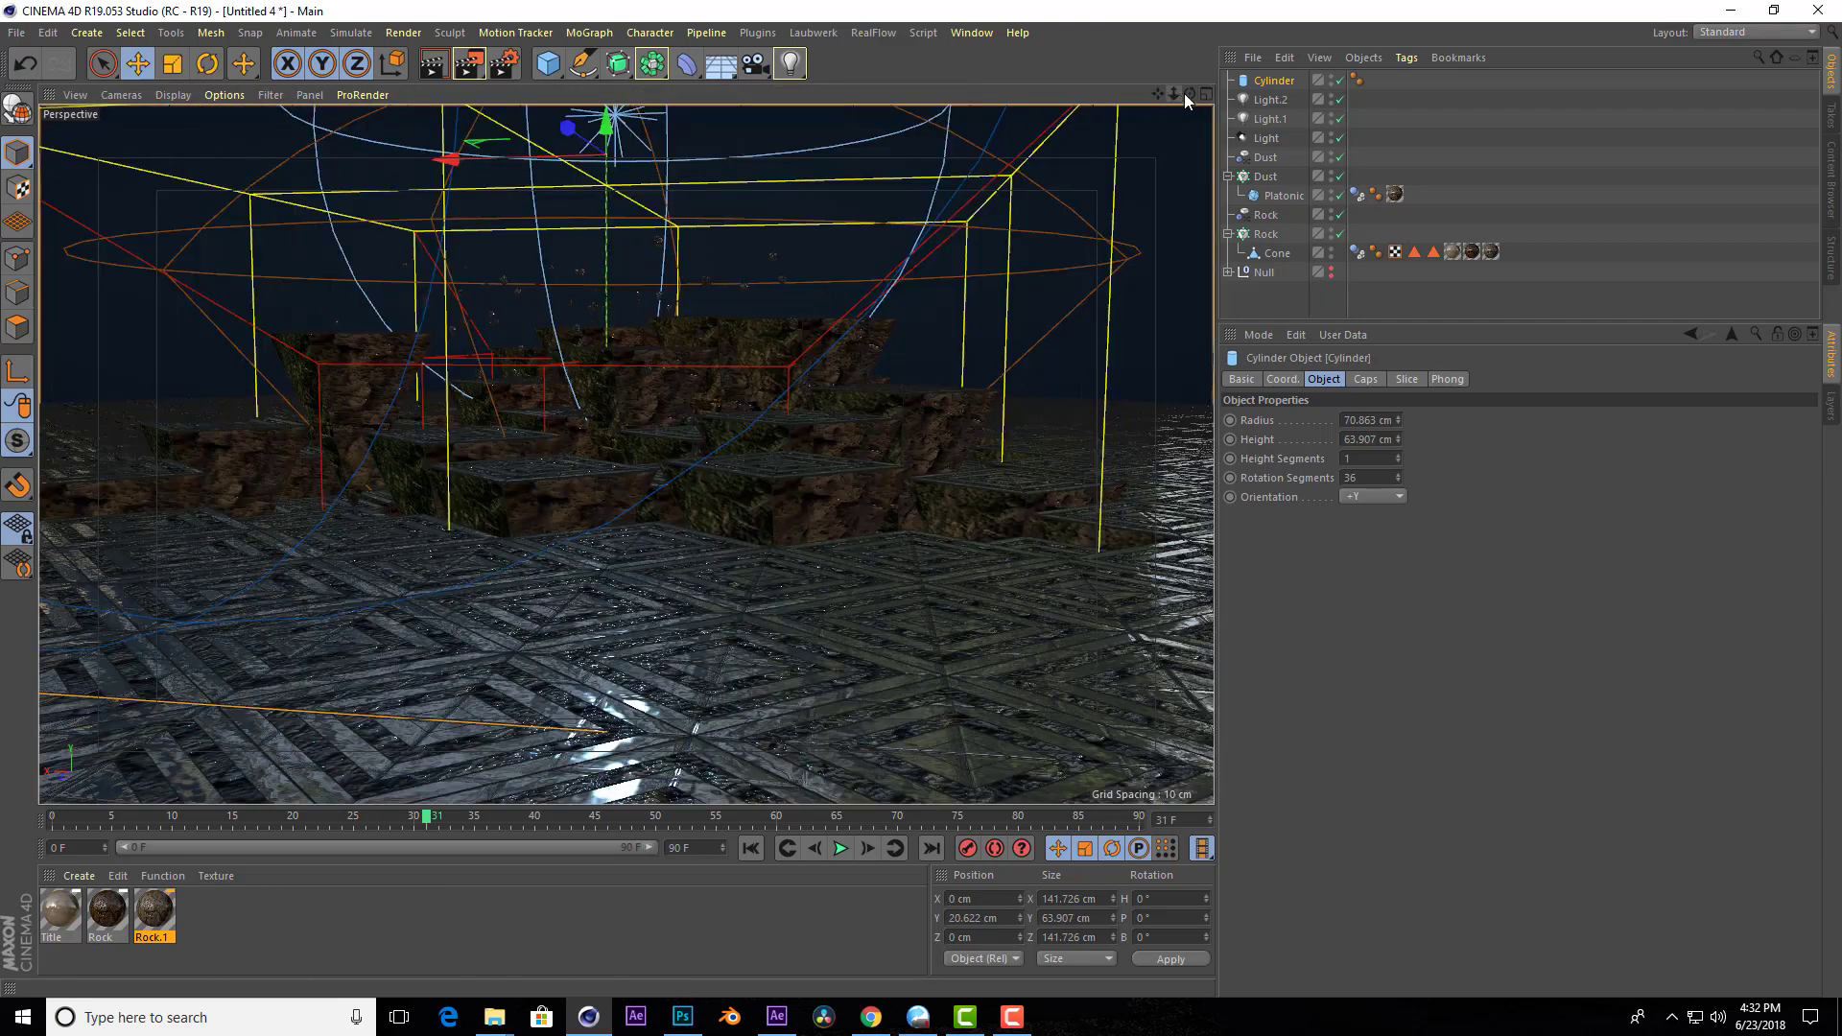
drag(1190, 93, 1166, 98)
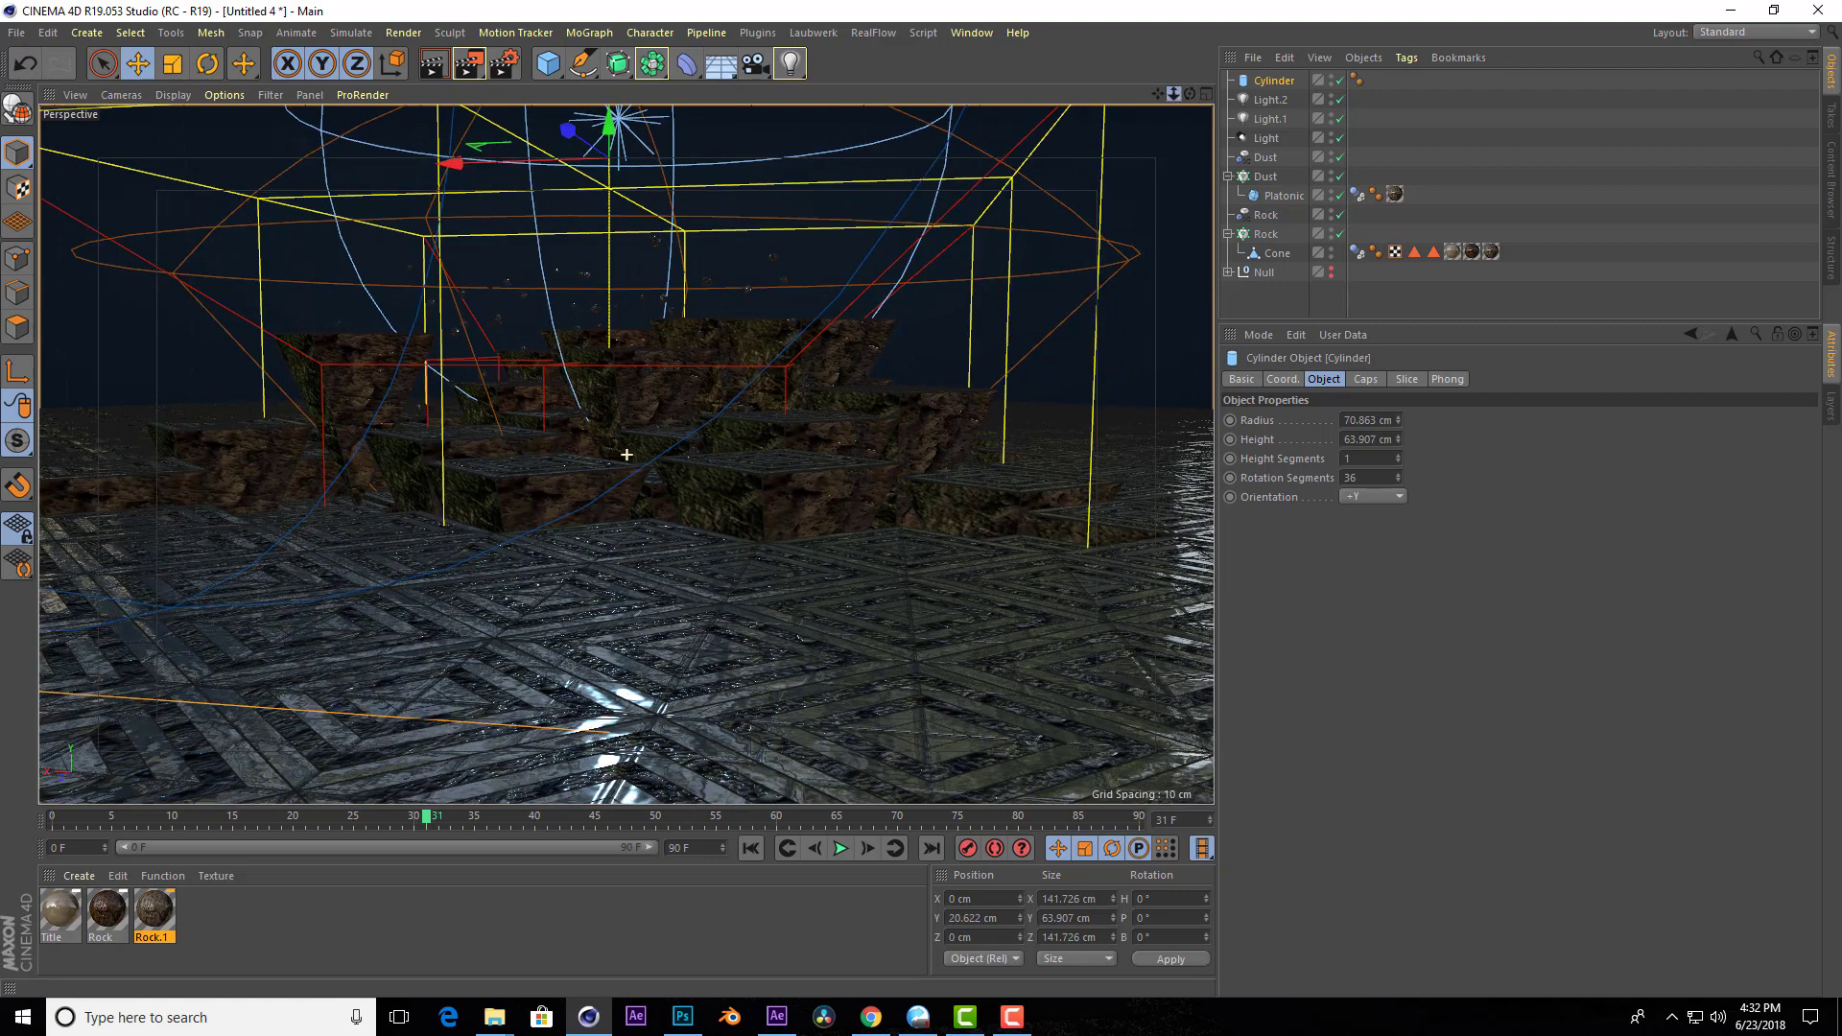
drag(1166, 97, 757, 140)
click(443, 72)
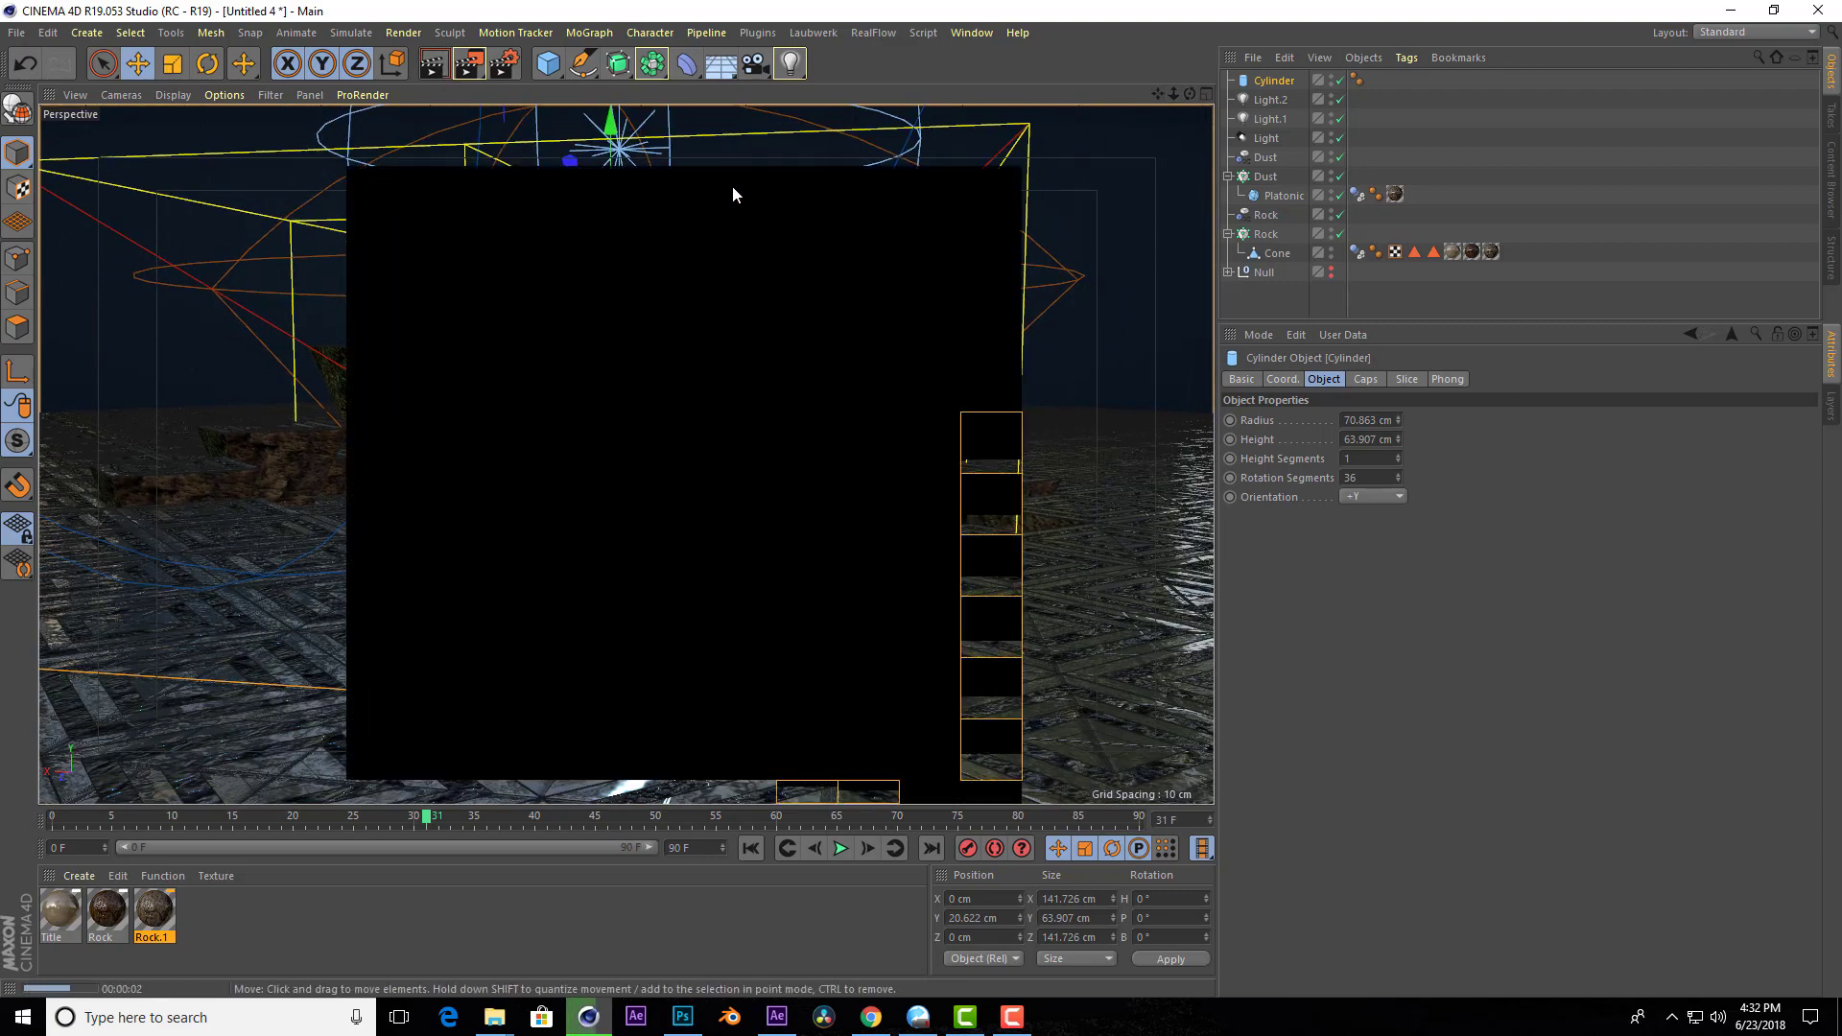
click(627, 454)
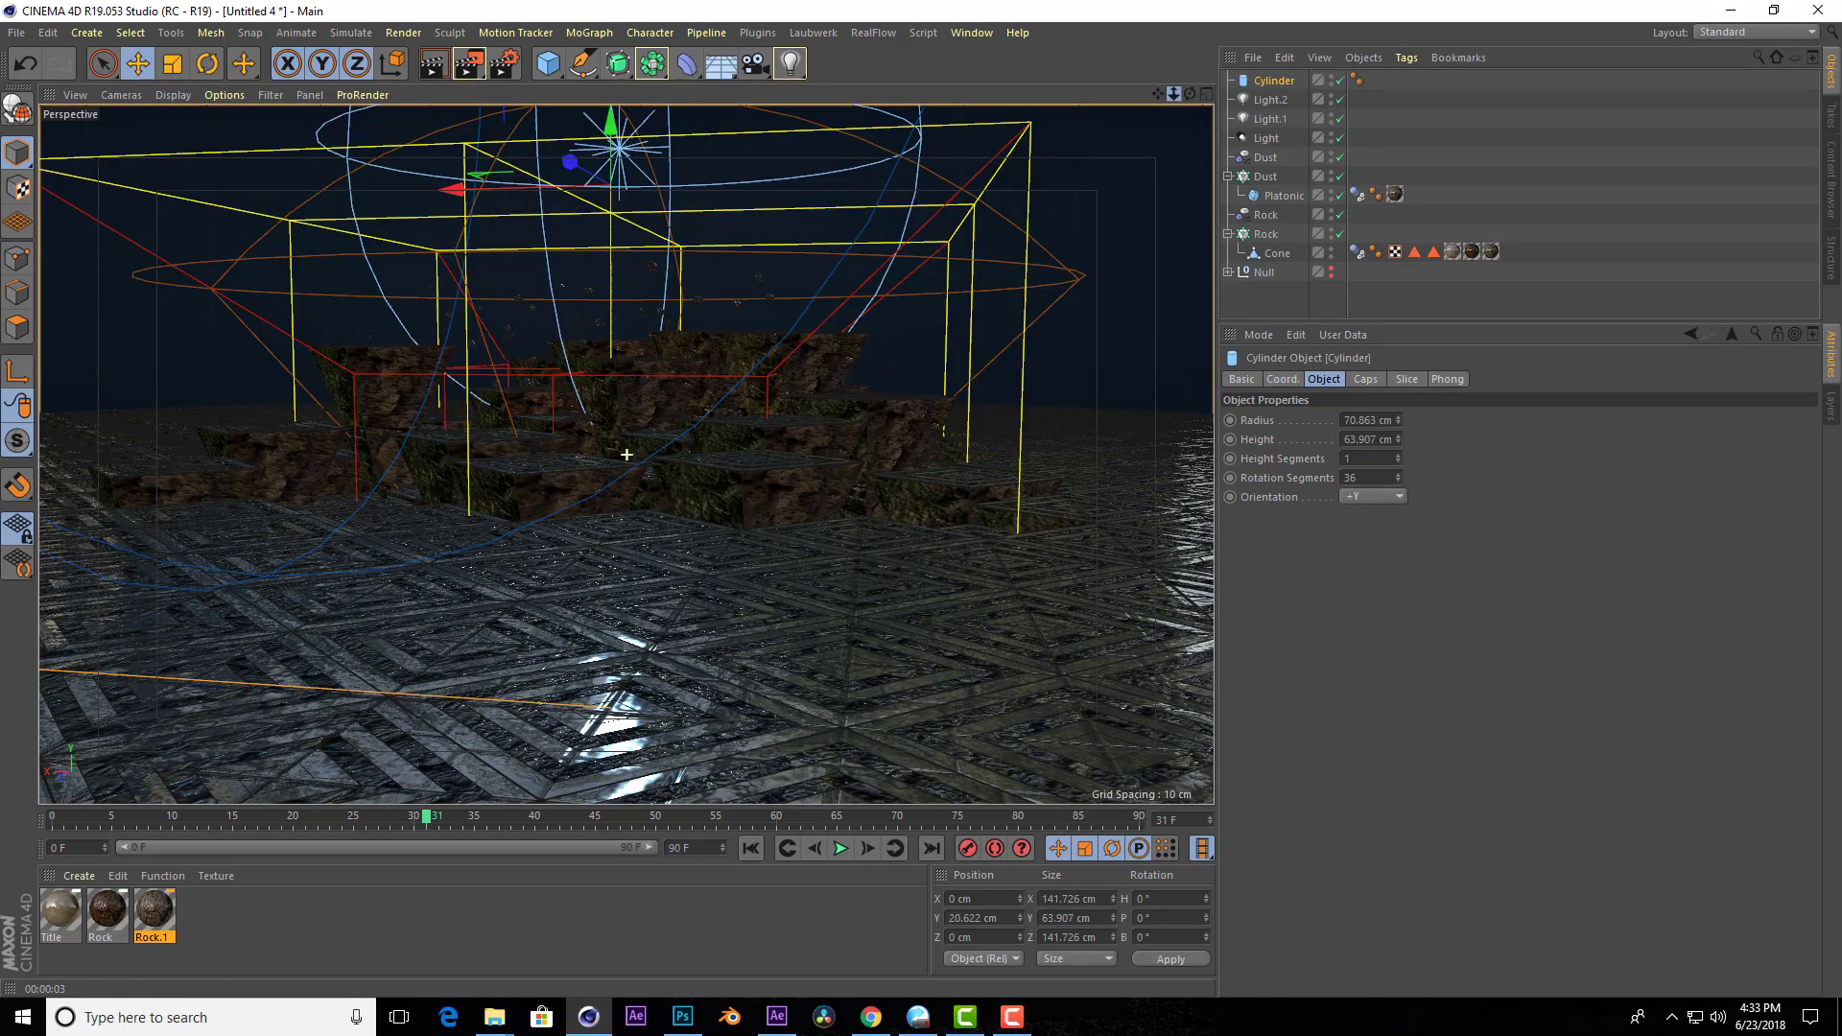
click(1202, 95)
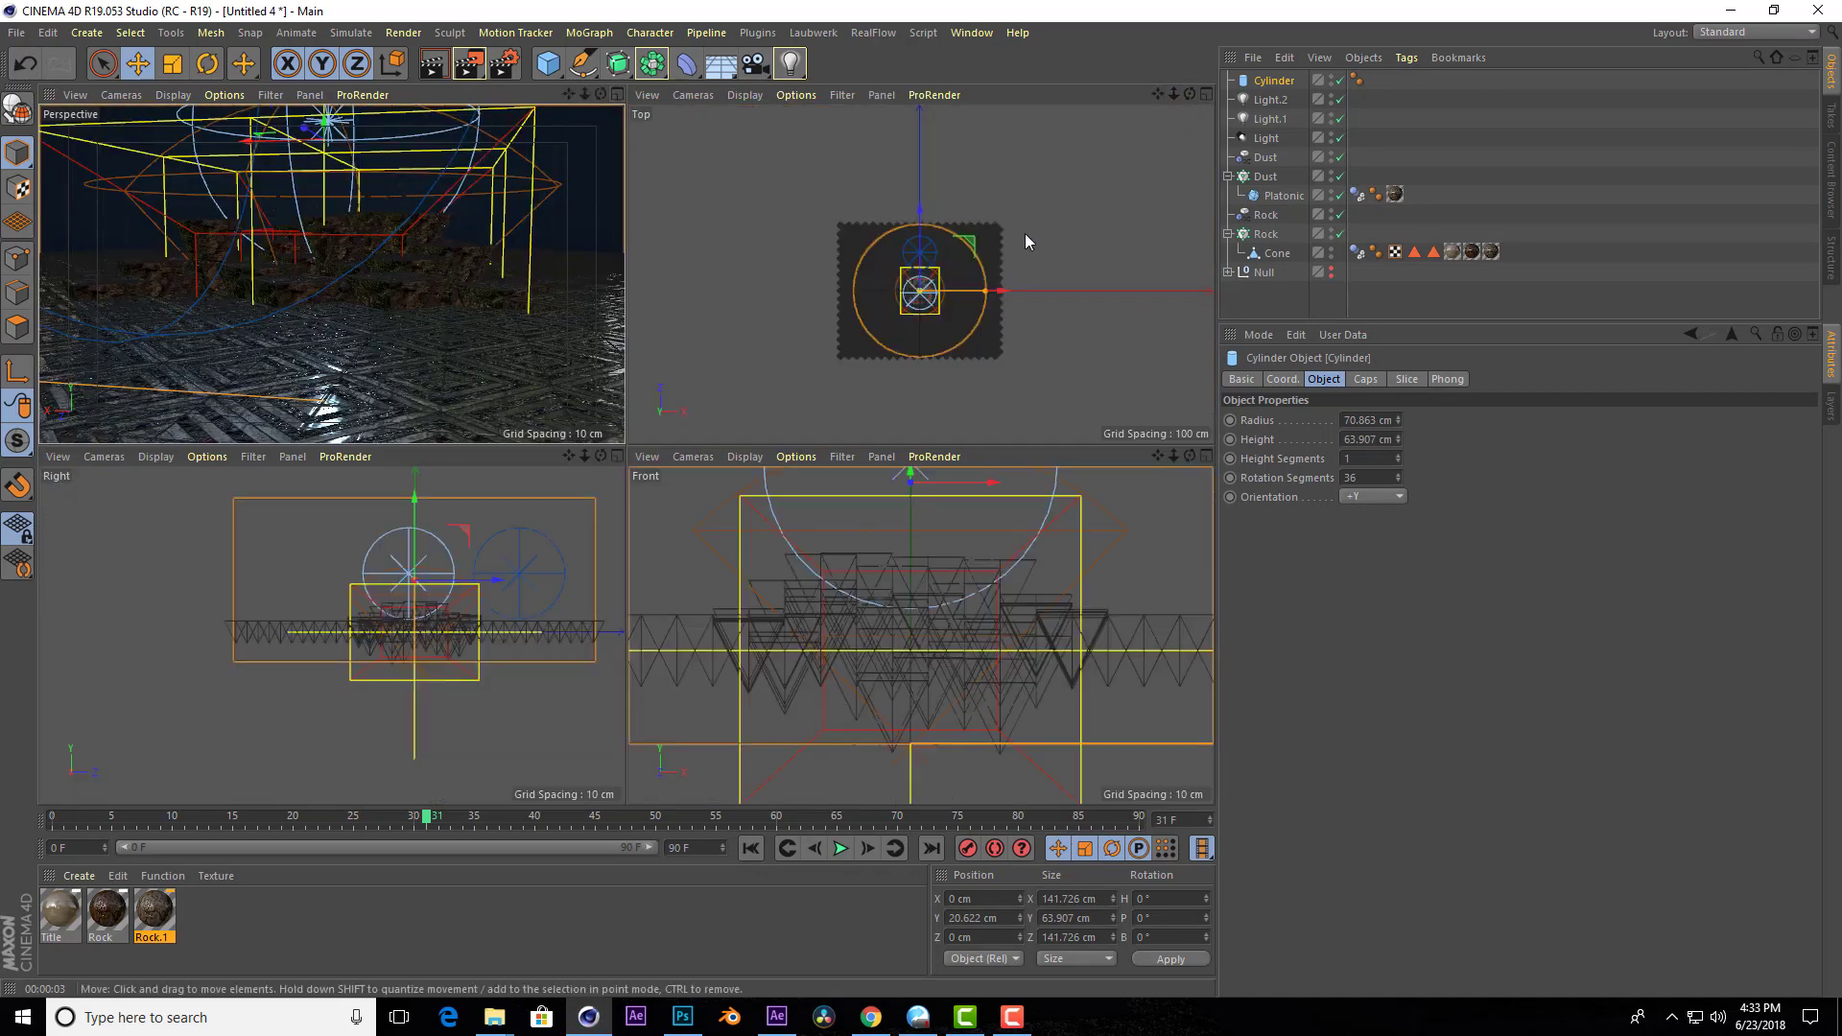
Raise the Rock cloner's honeycomb Count Width to 45 and increase its Count Height.
scroll(940, 303, up, 2)
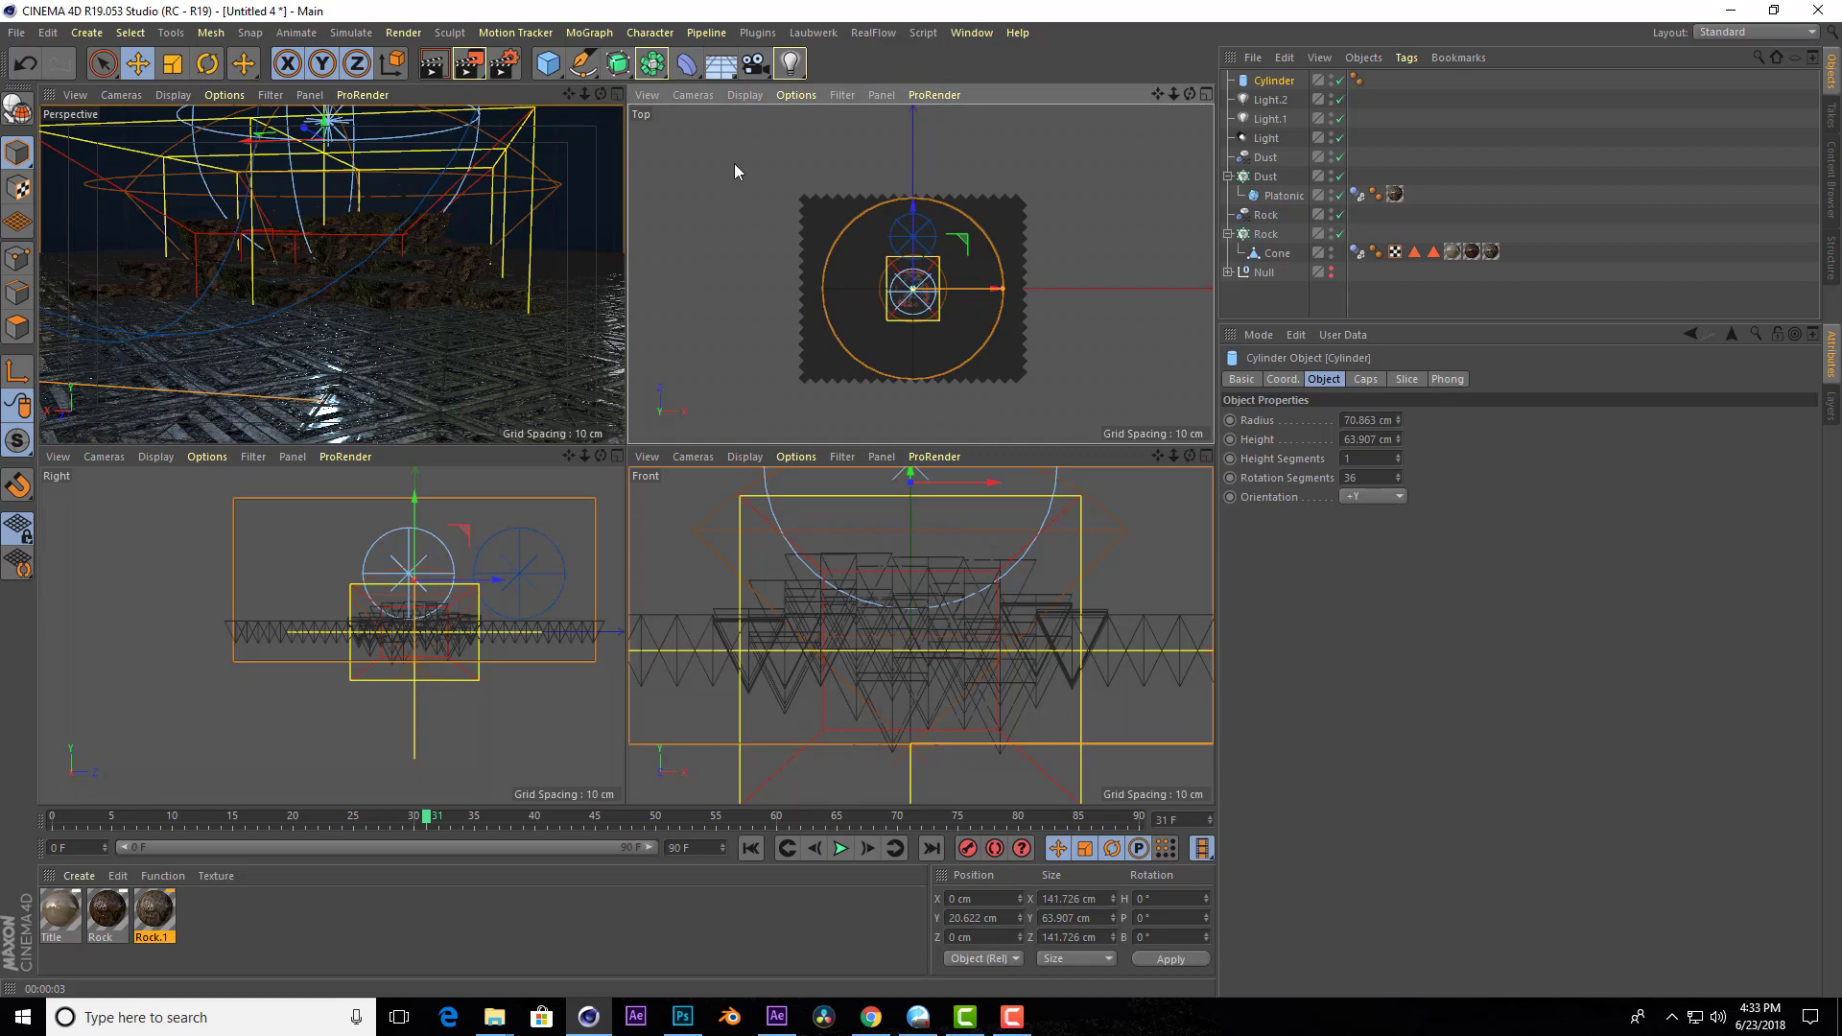
click(1263, 234)
click(1362, 380)
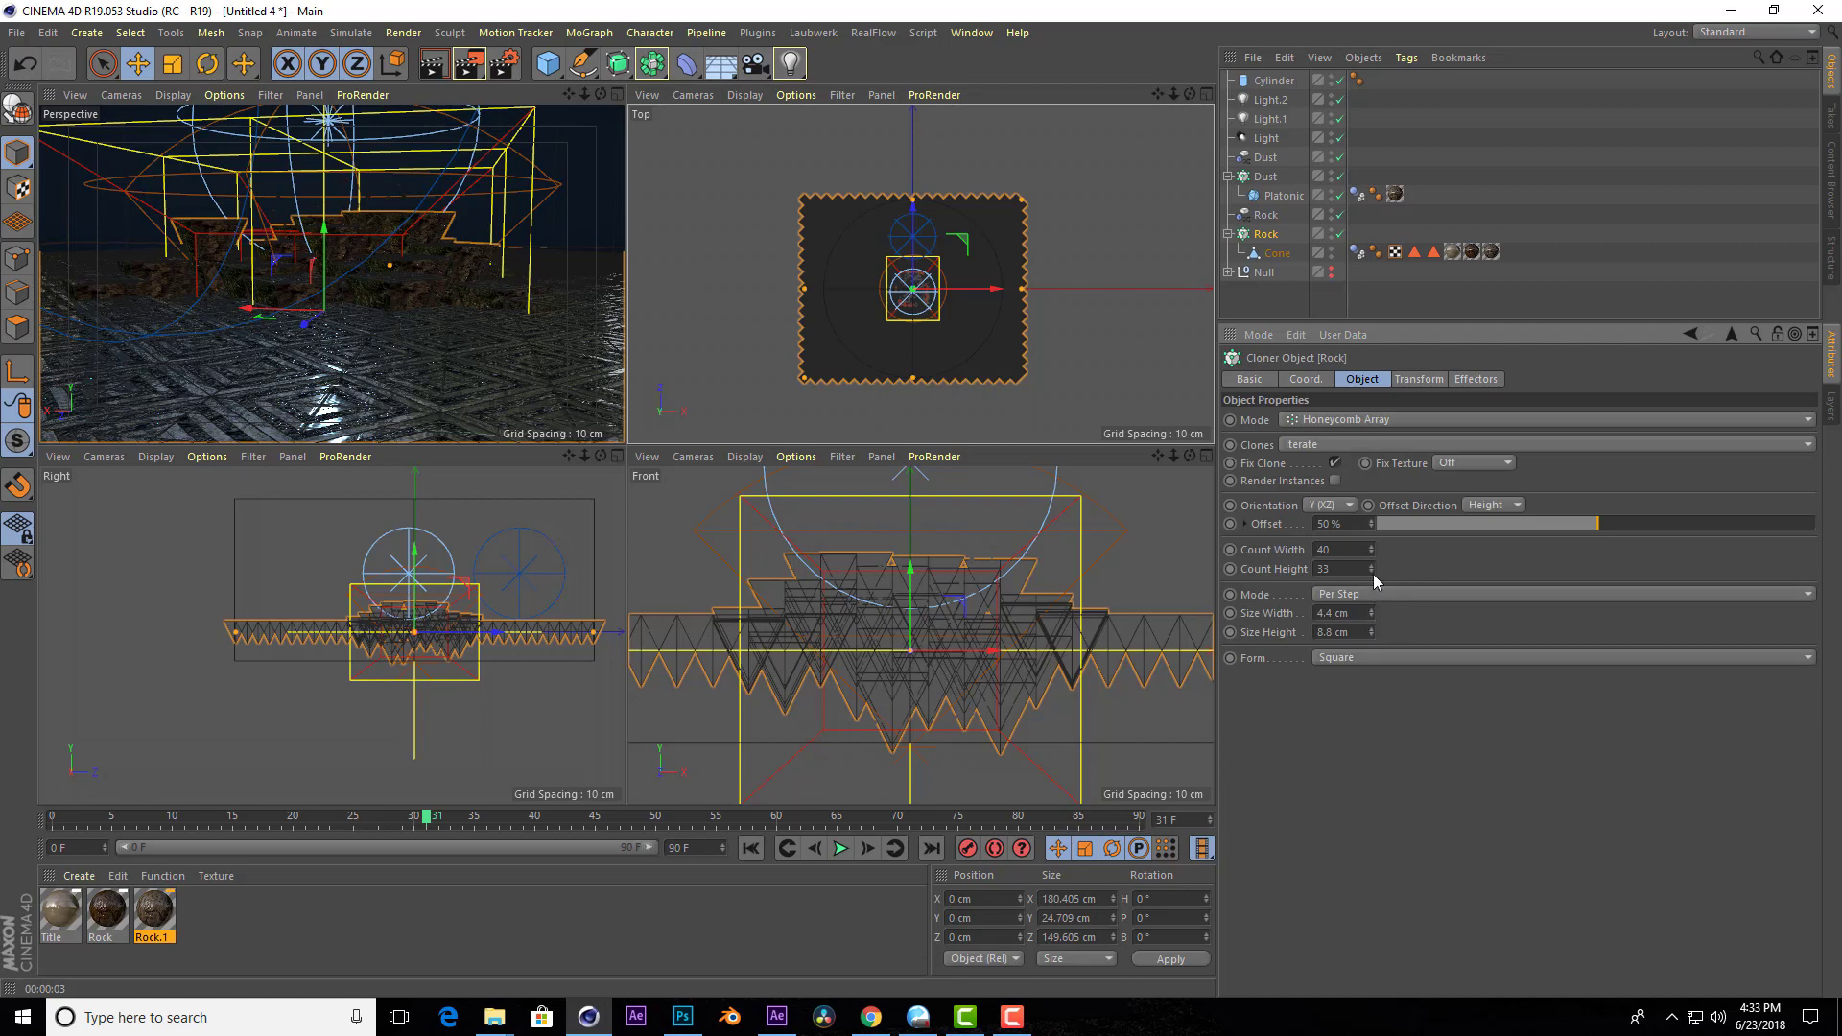
drag(1372, 547, 1372, 560)
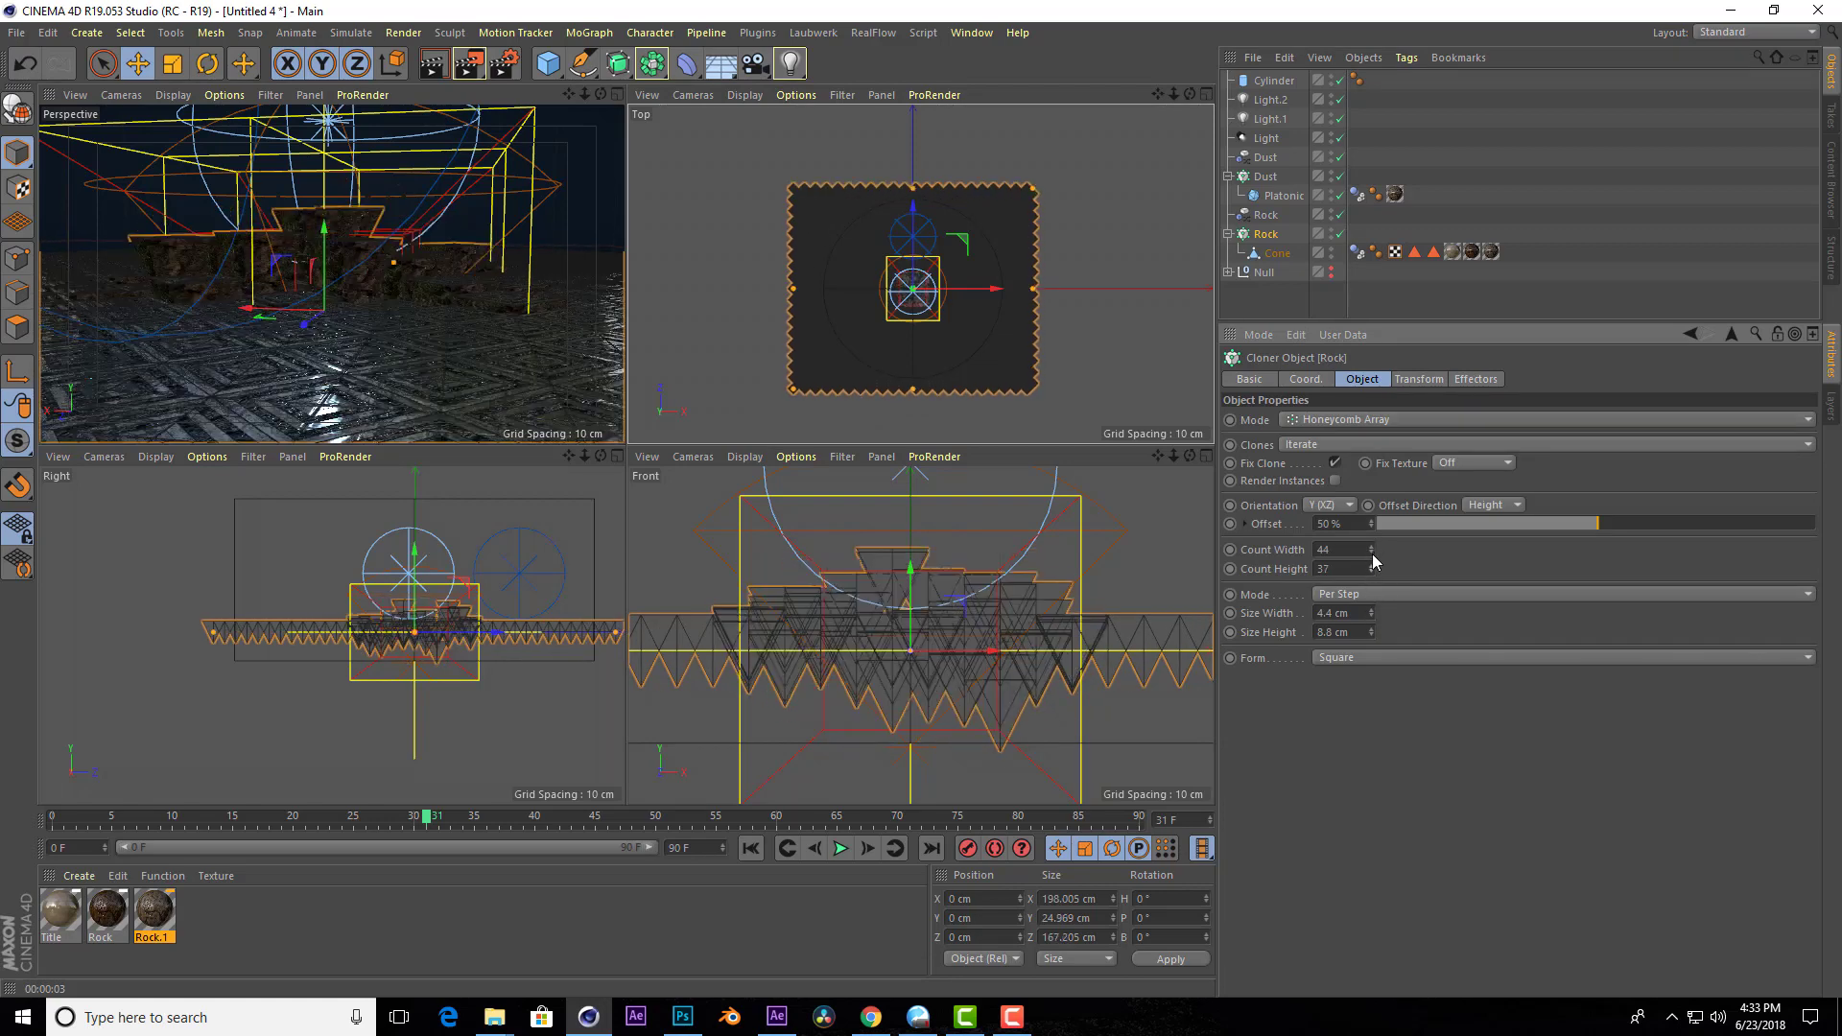
click(1372, 546)
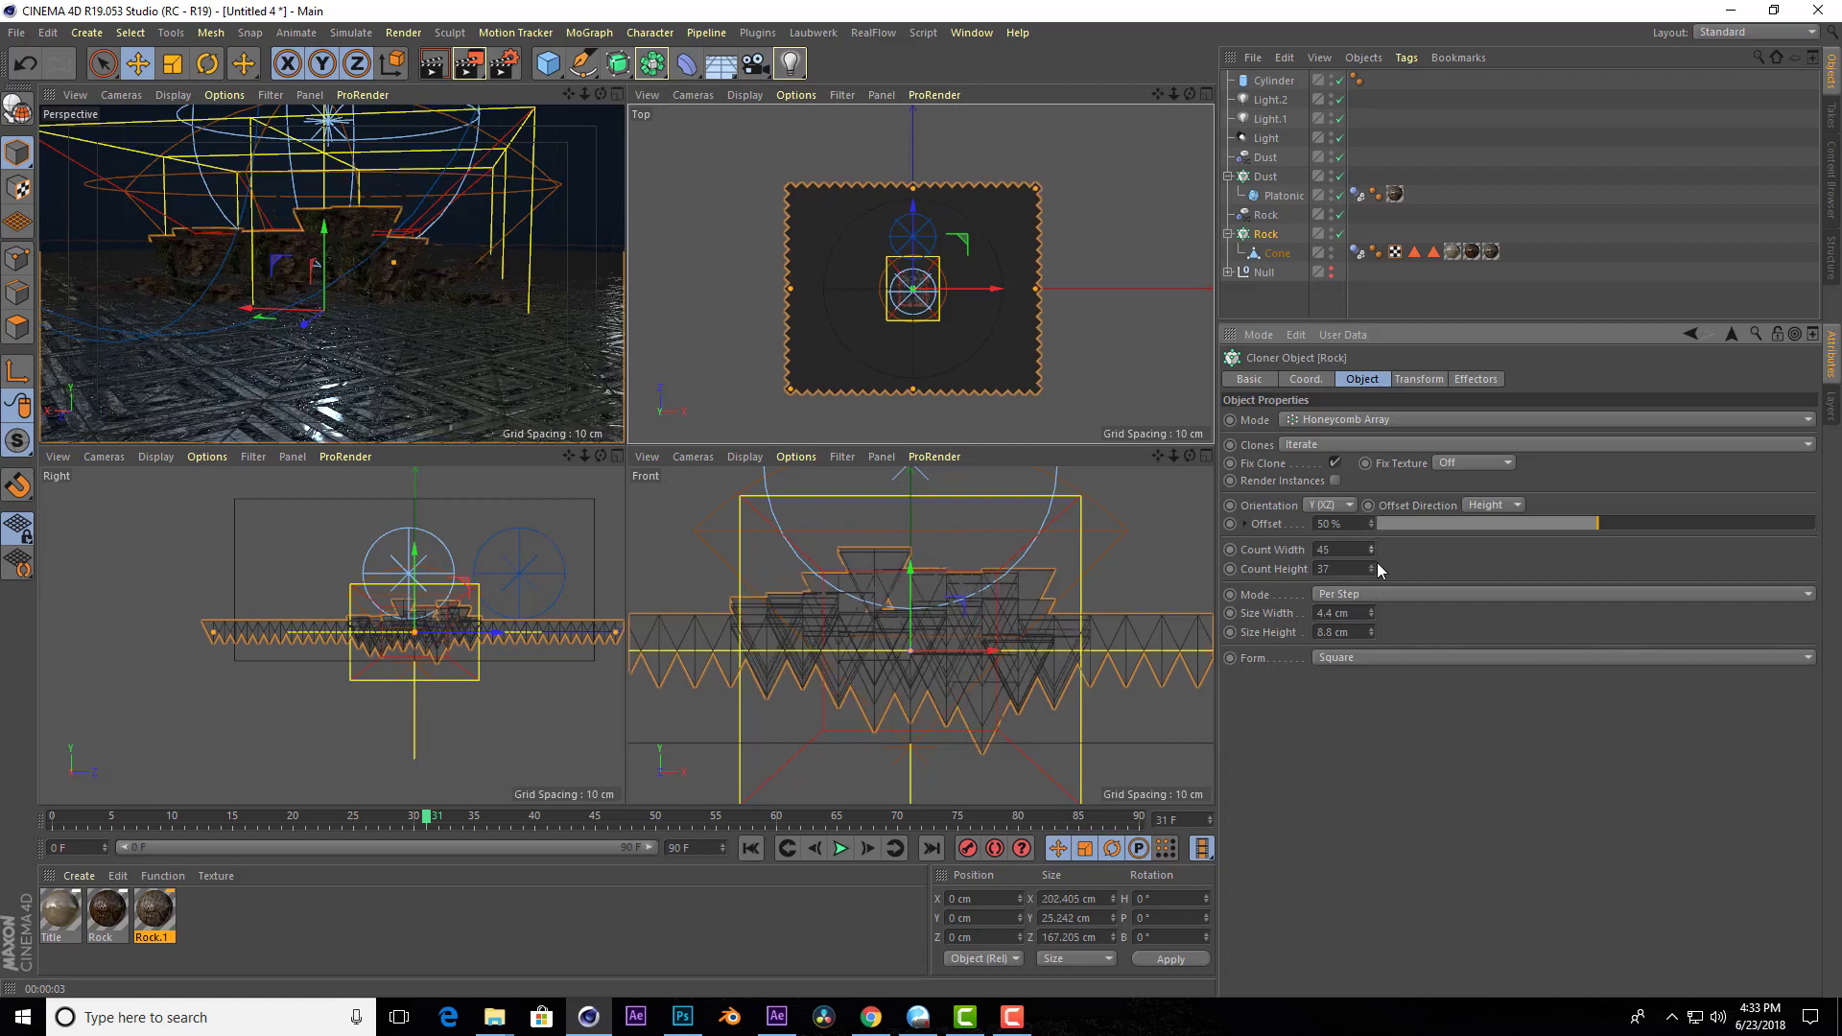
drag(1374, 569, 1374, 560)
Widen the Cylinder's radius to 83.7 cm and render a perspective preview.
click(1268, 99)
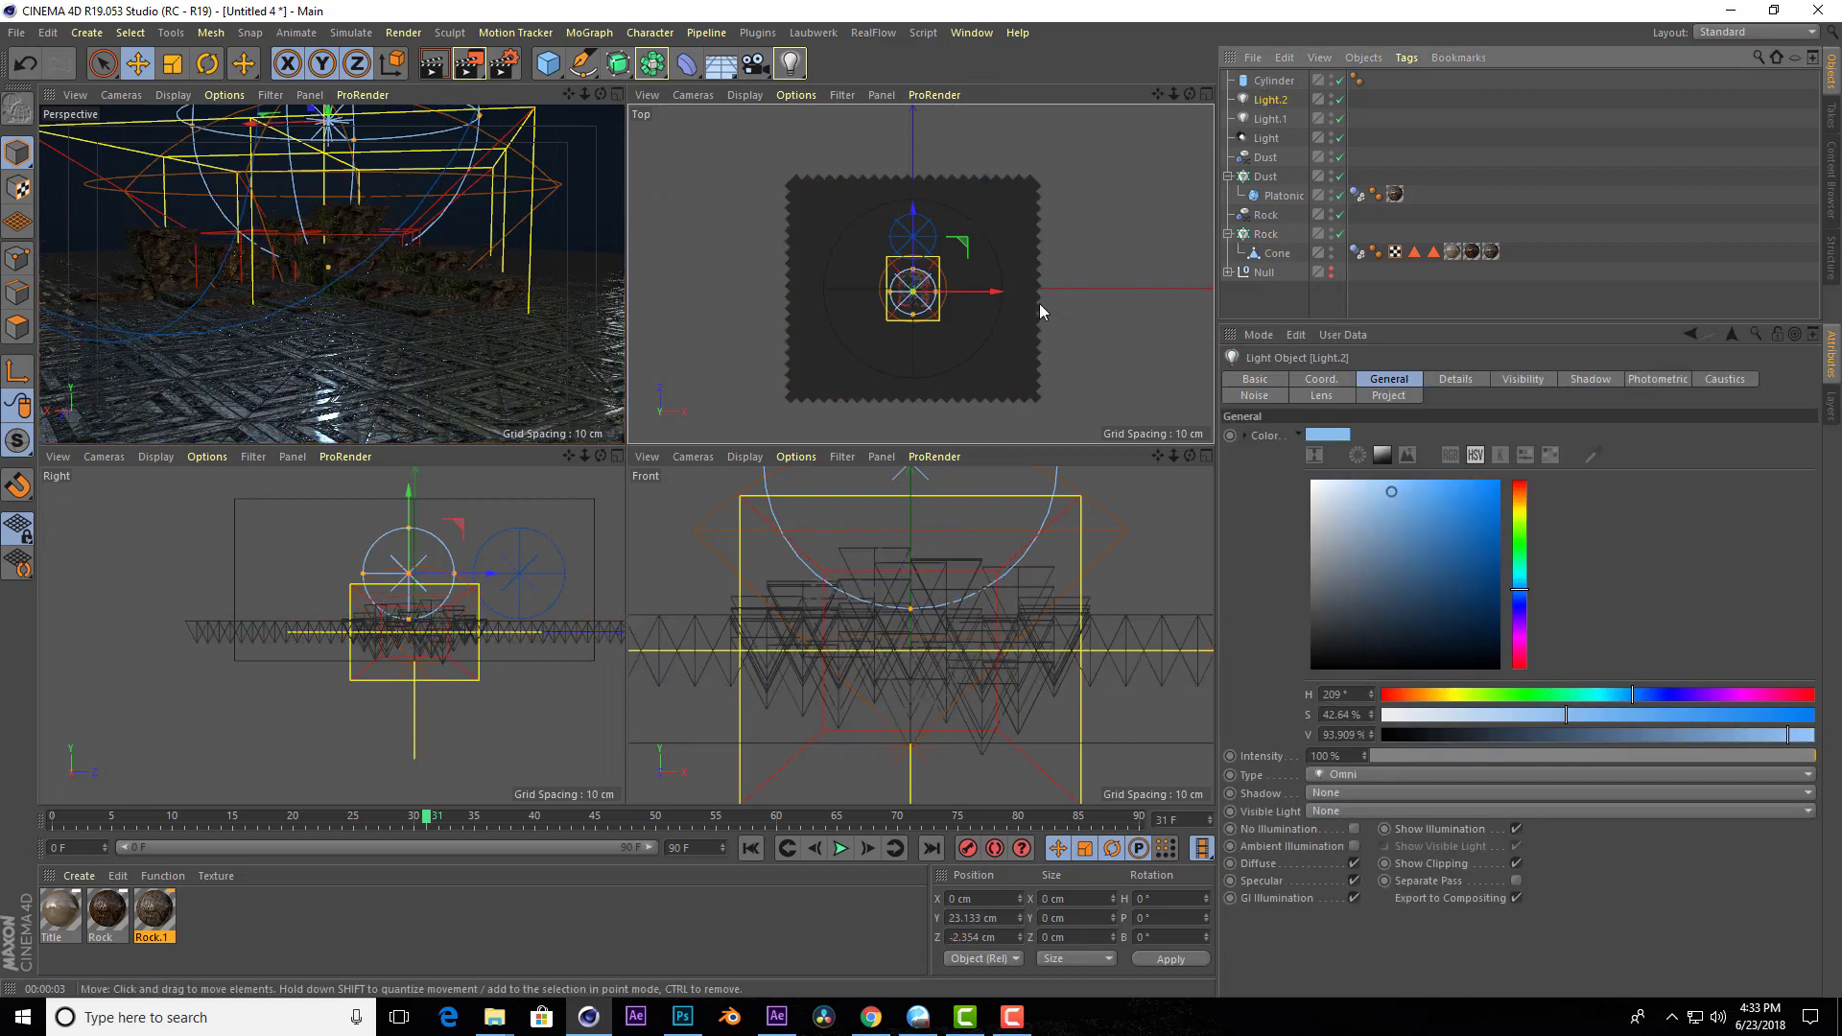
click(1268, 83)
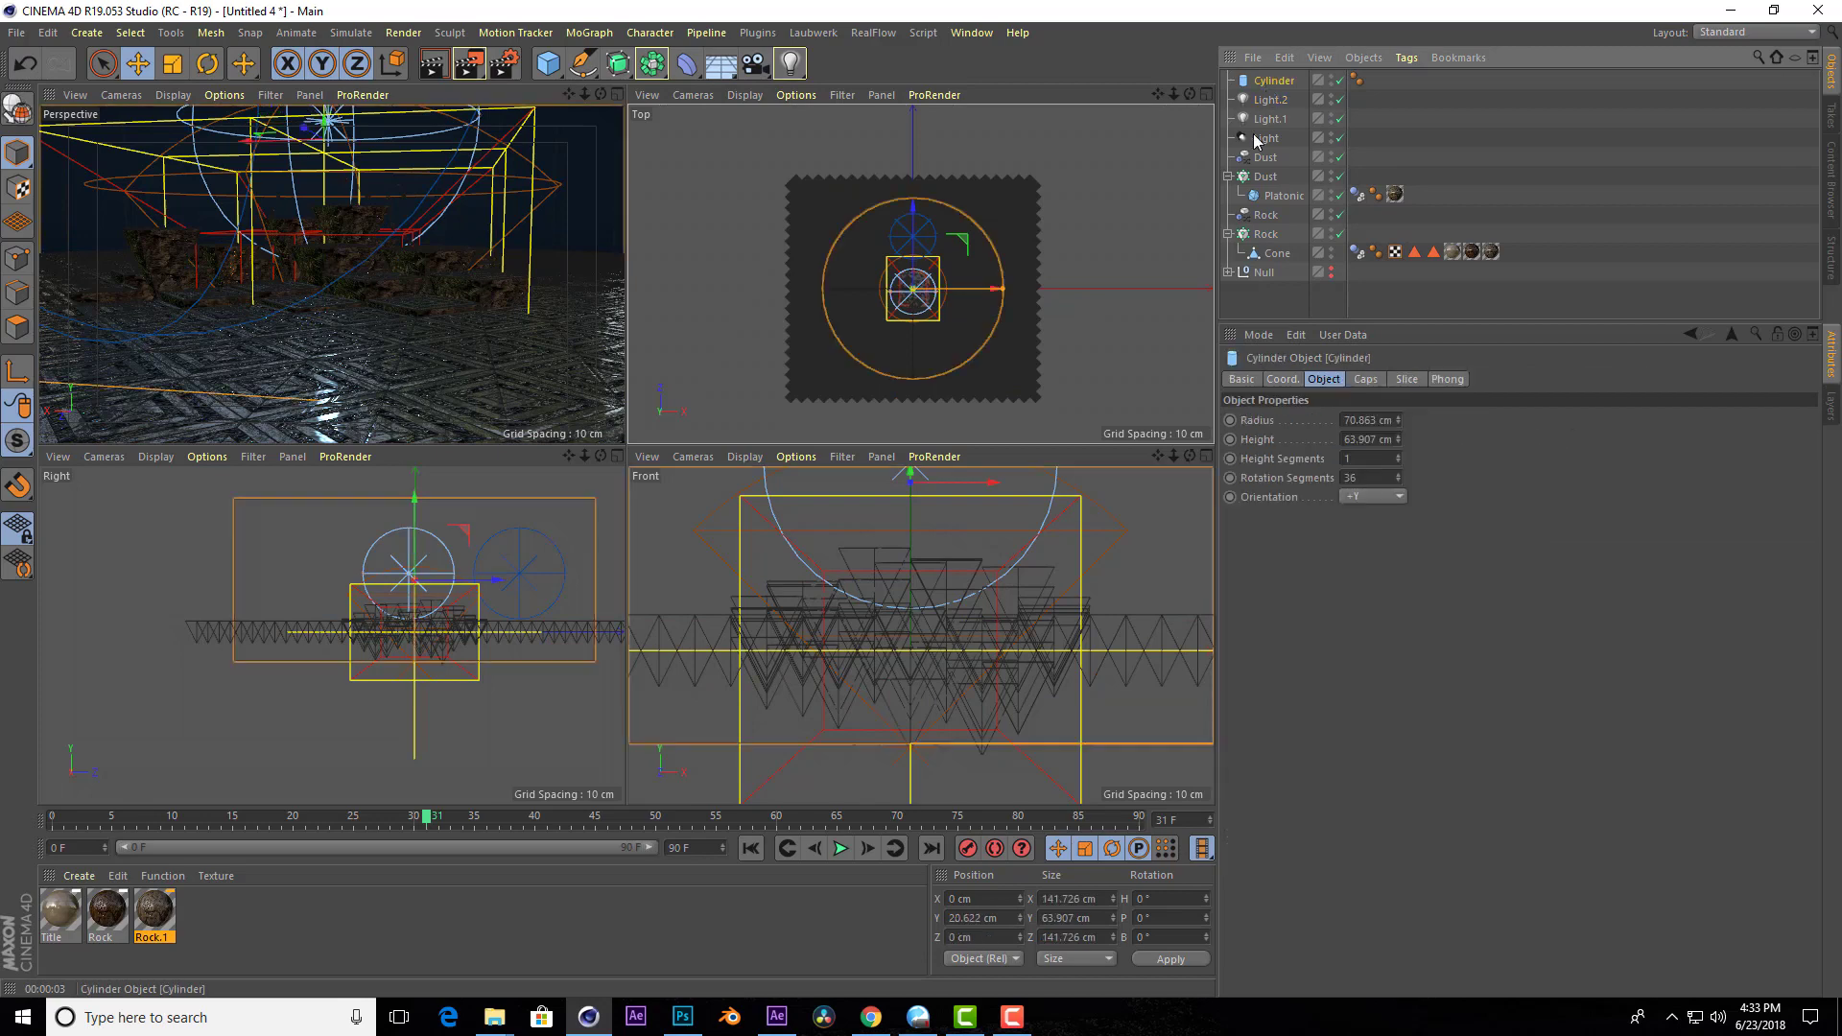
drag(1025, 288, 1019, 290)
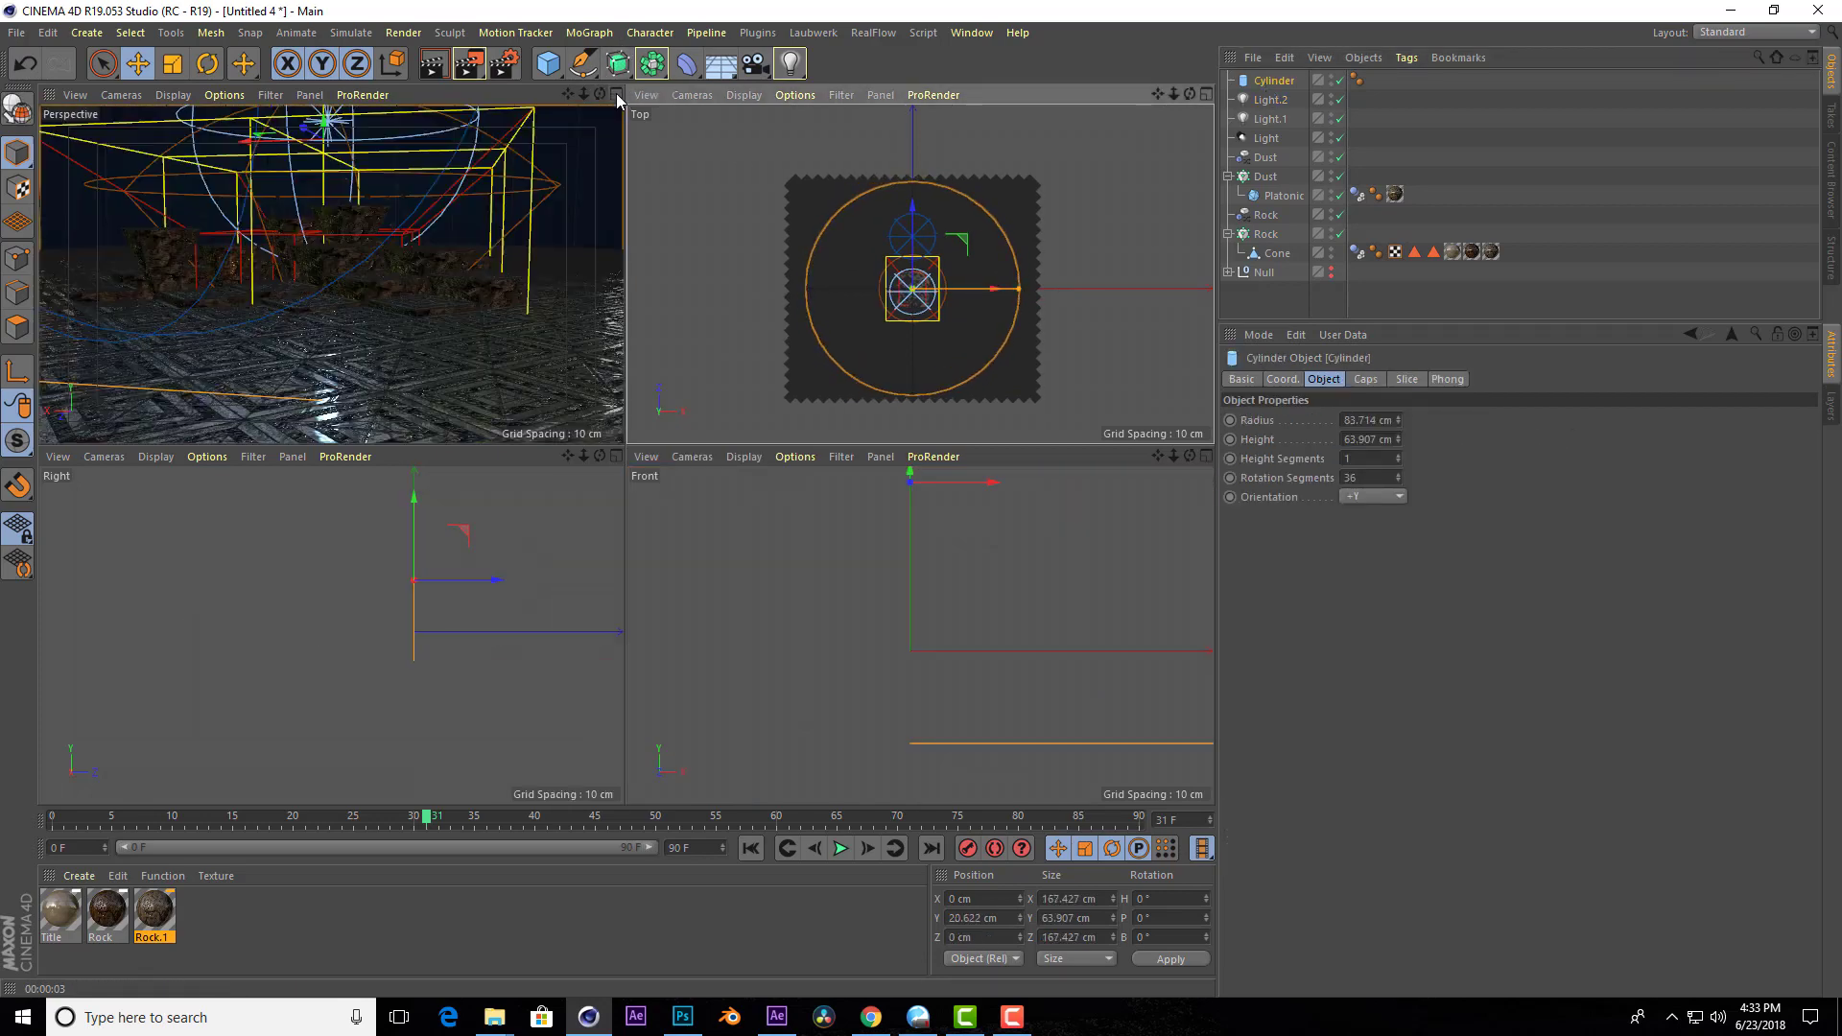
click(617, 94)
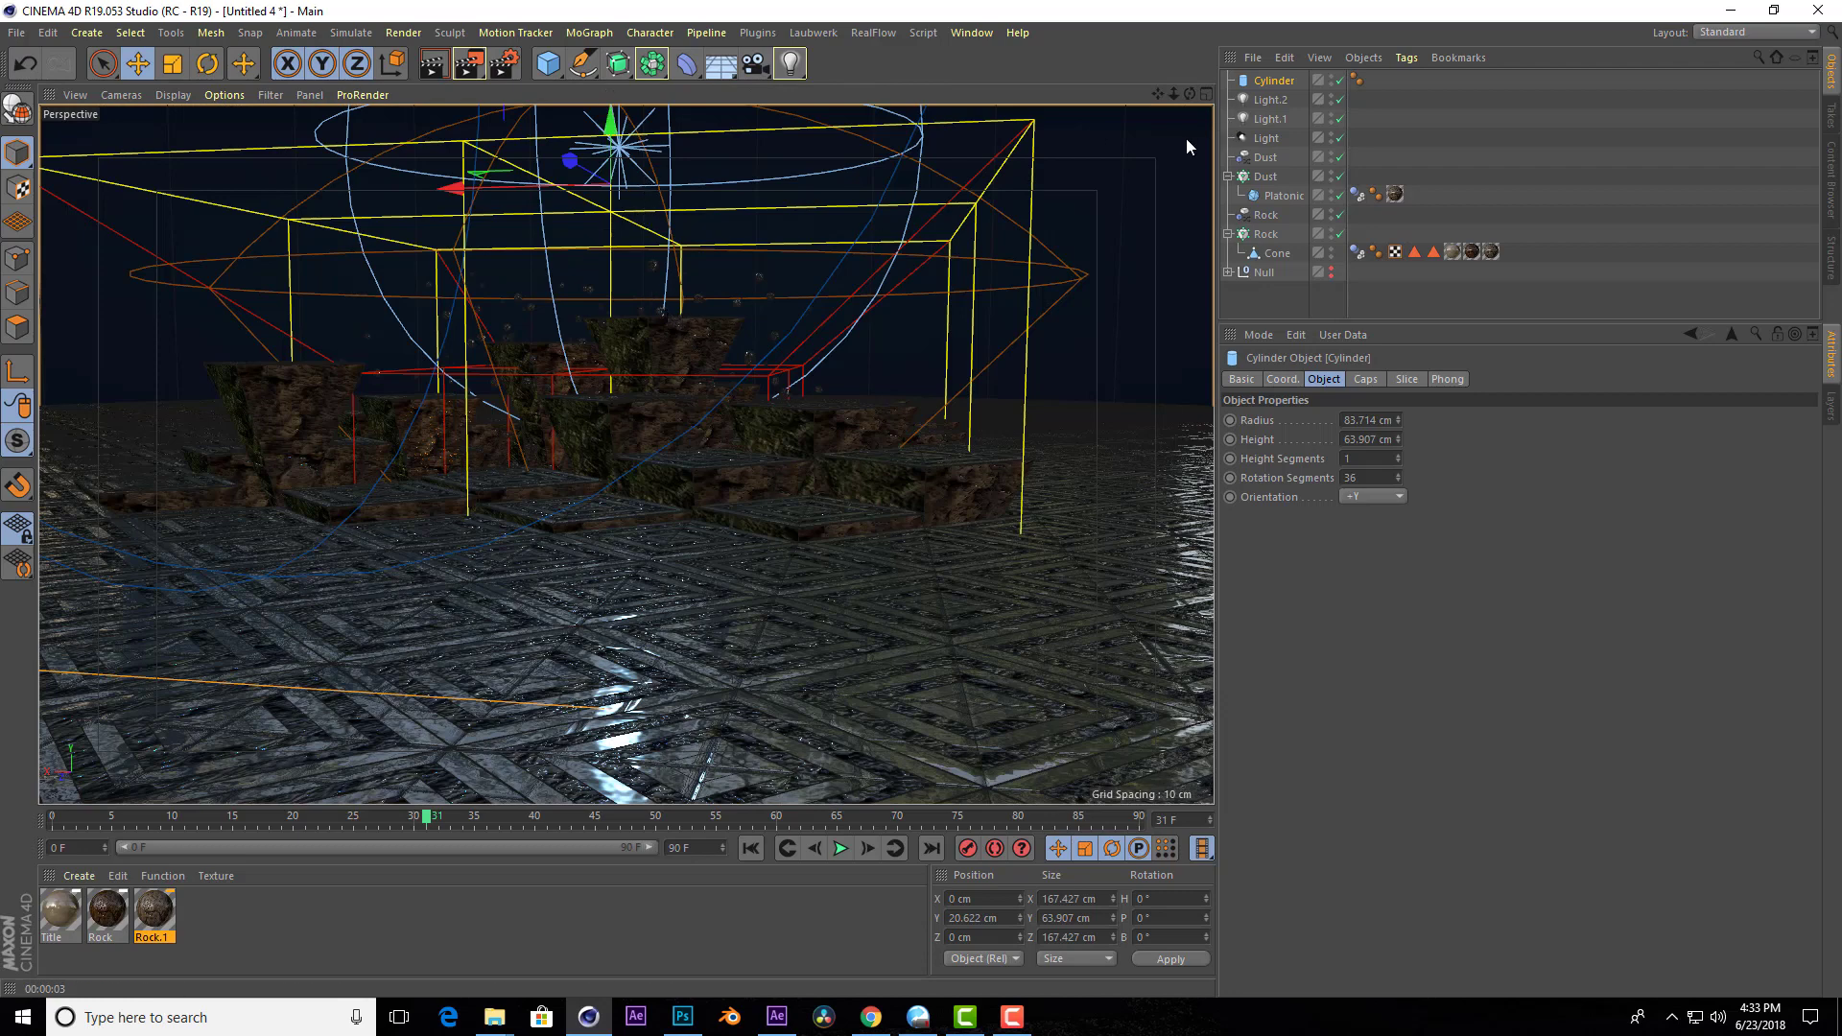
drag(1157, 94, 1175, 97)
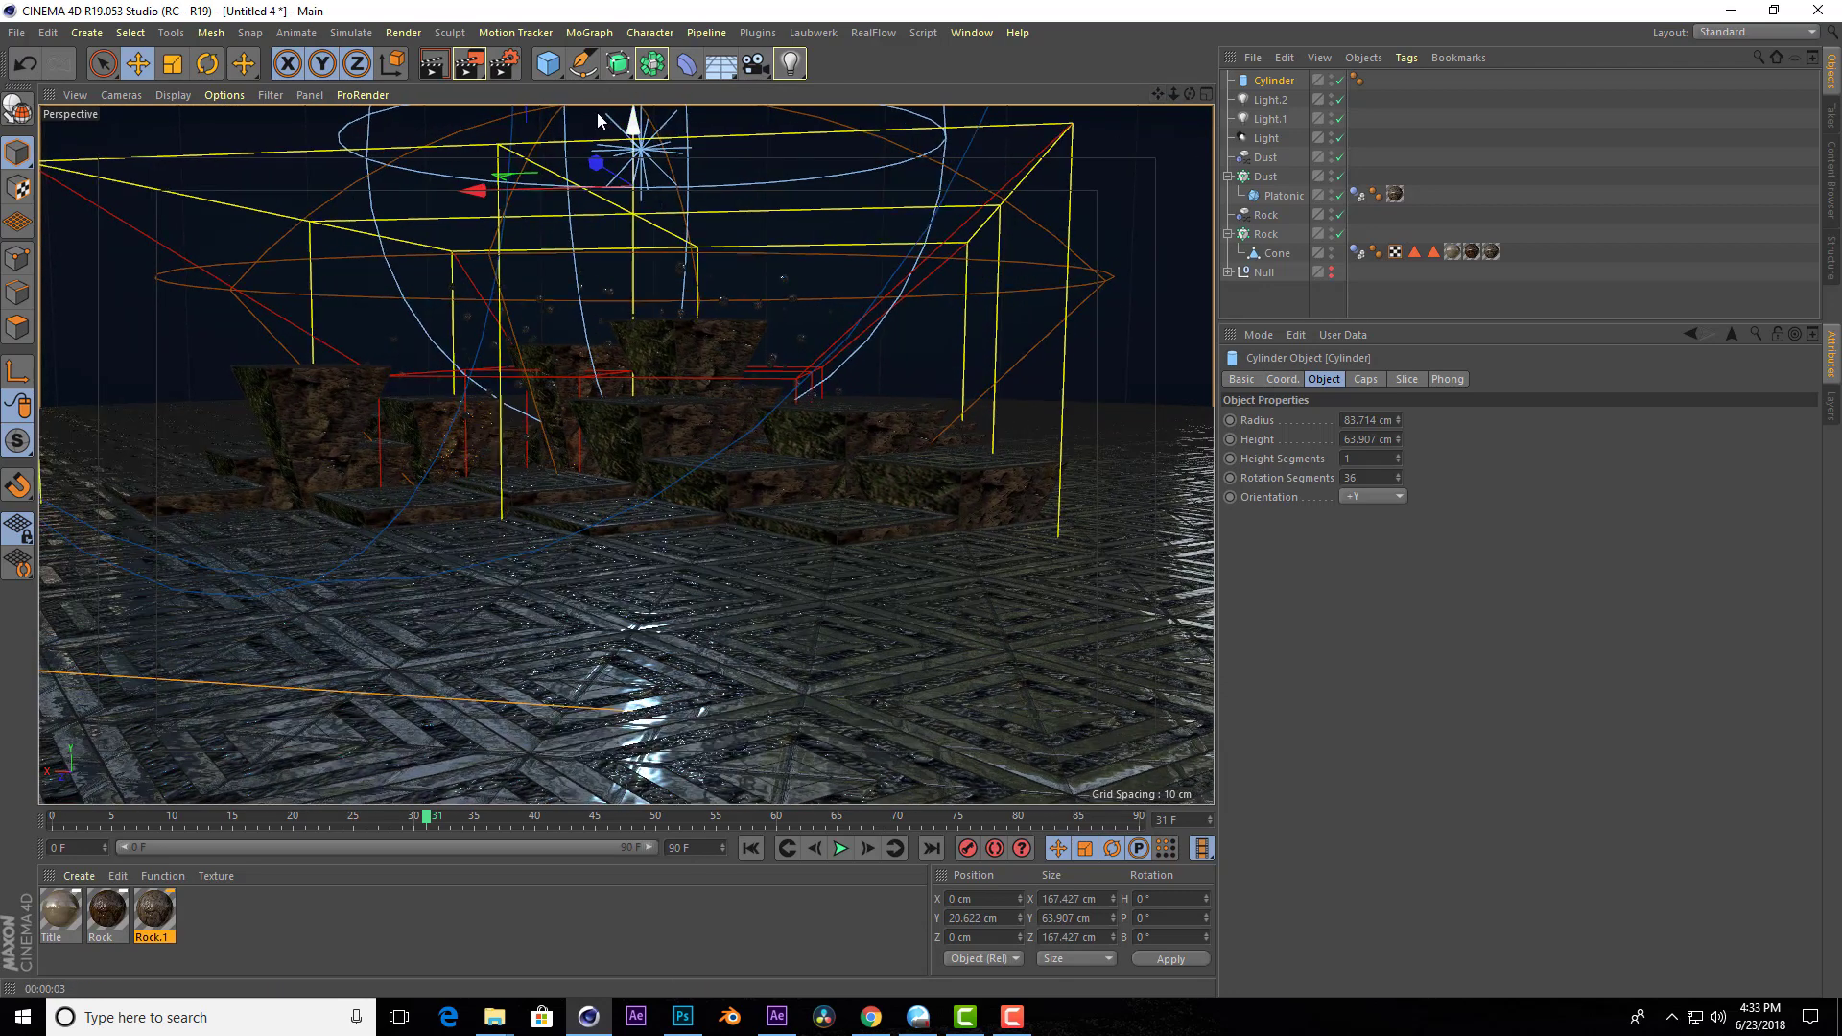
click(427, 75)
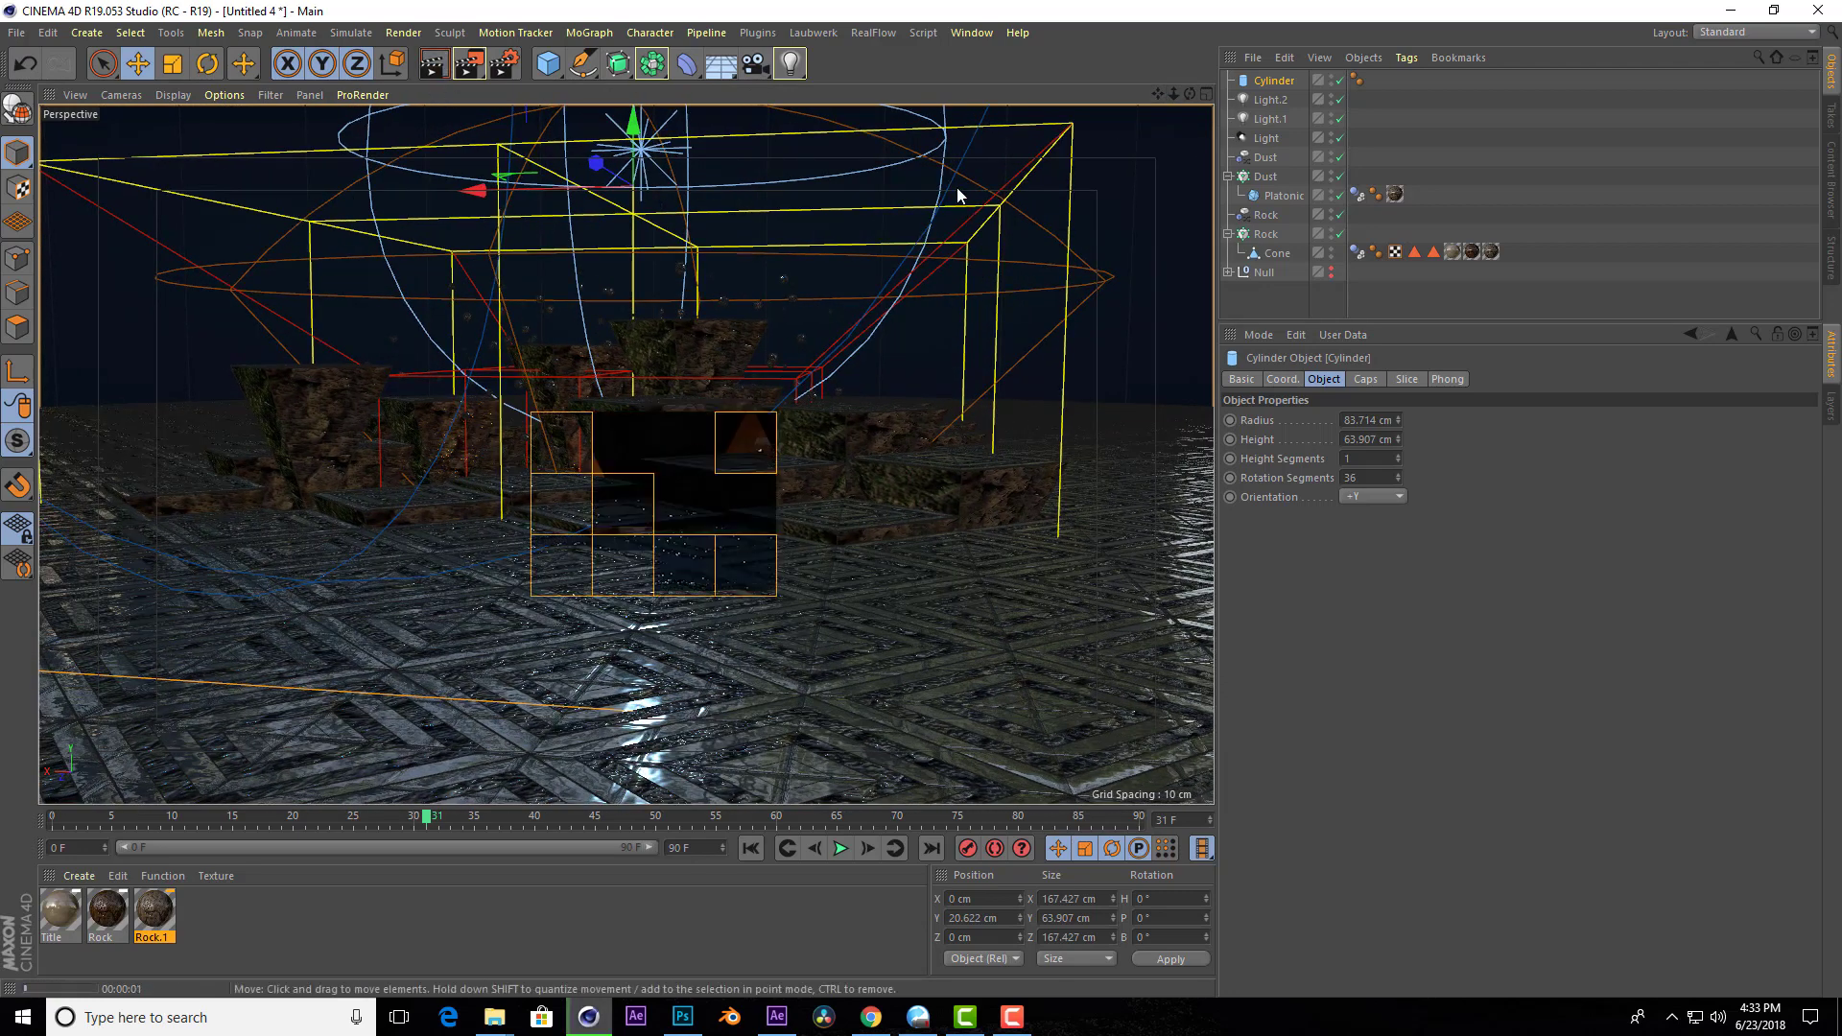
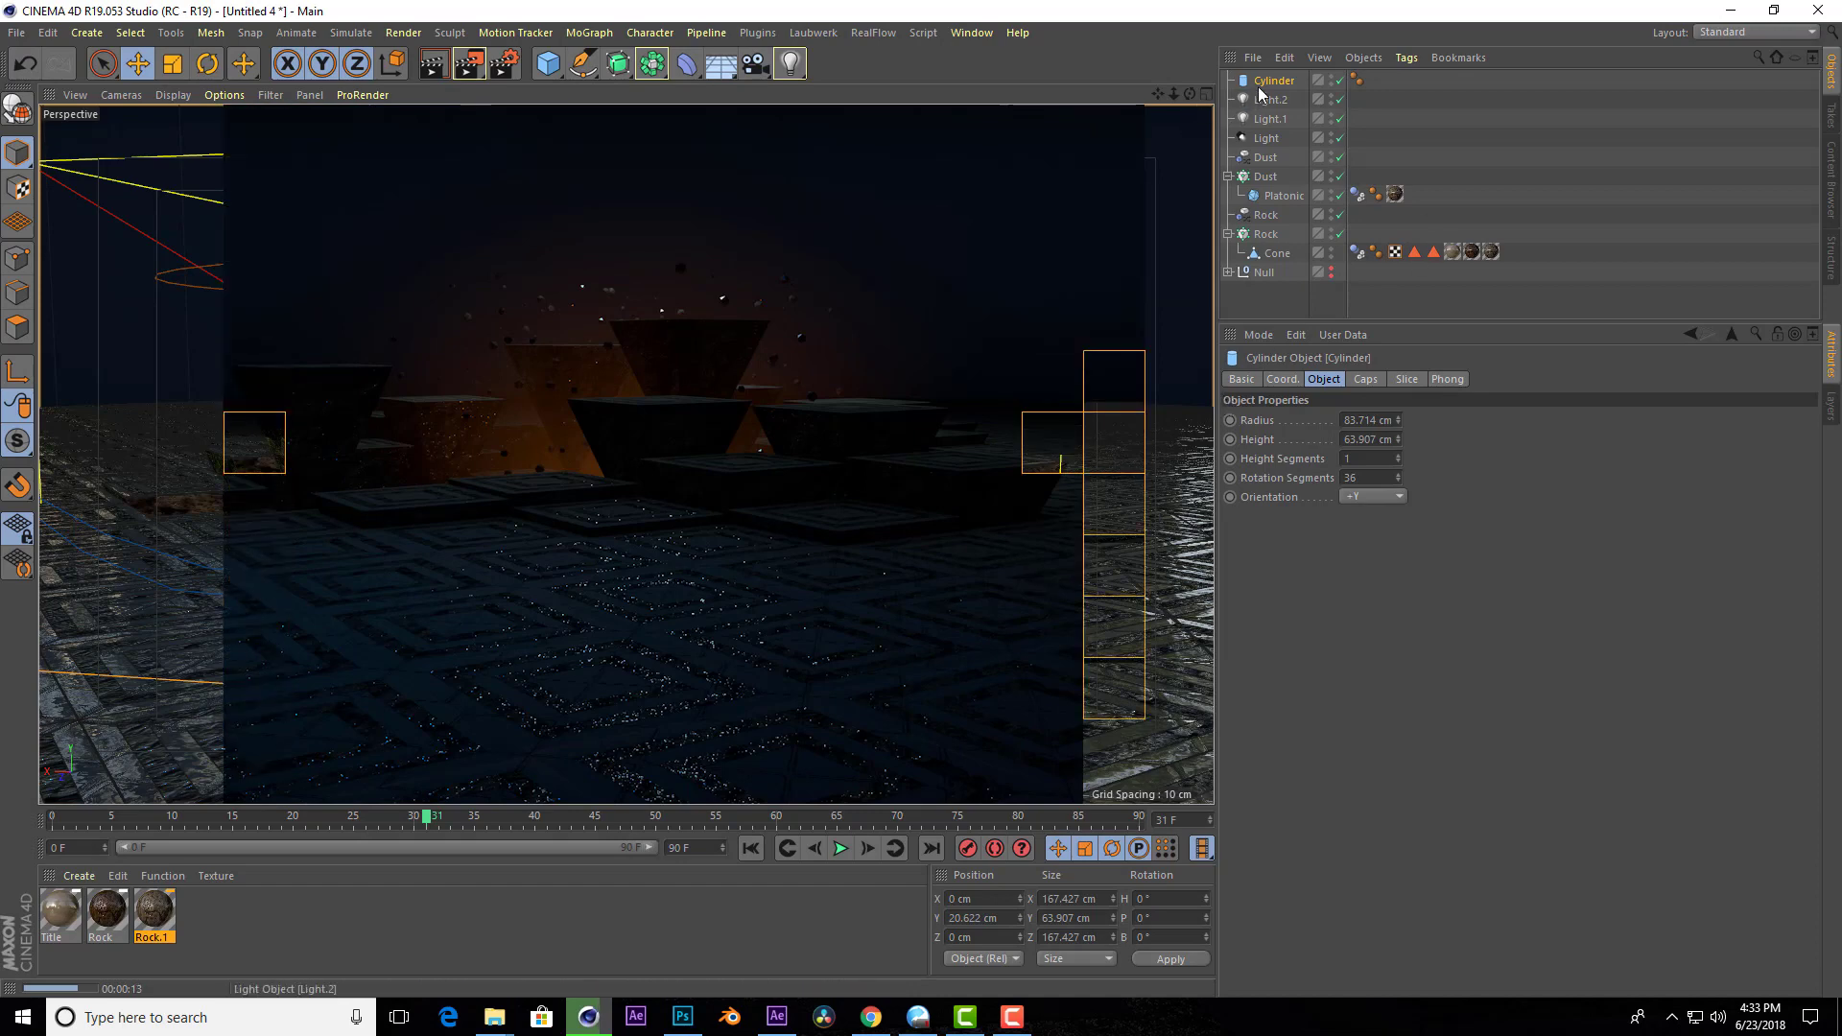
Make the Cylinder editable in four views and test selecting cap polygons in Polygon mode.
click(1209, 95)
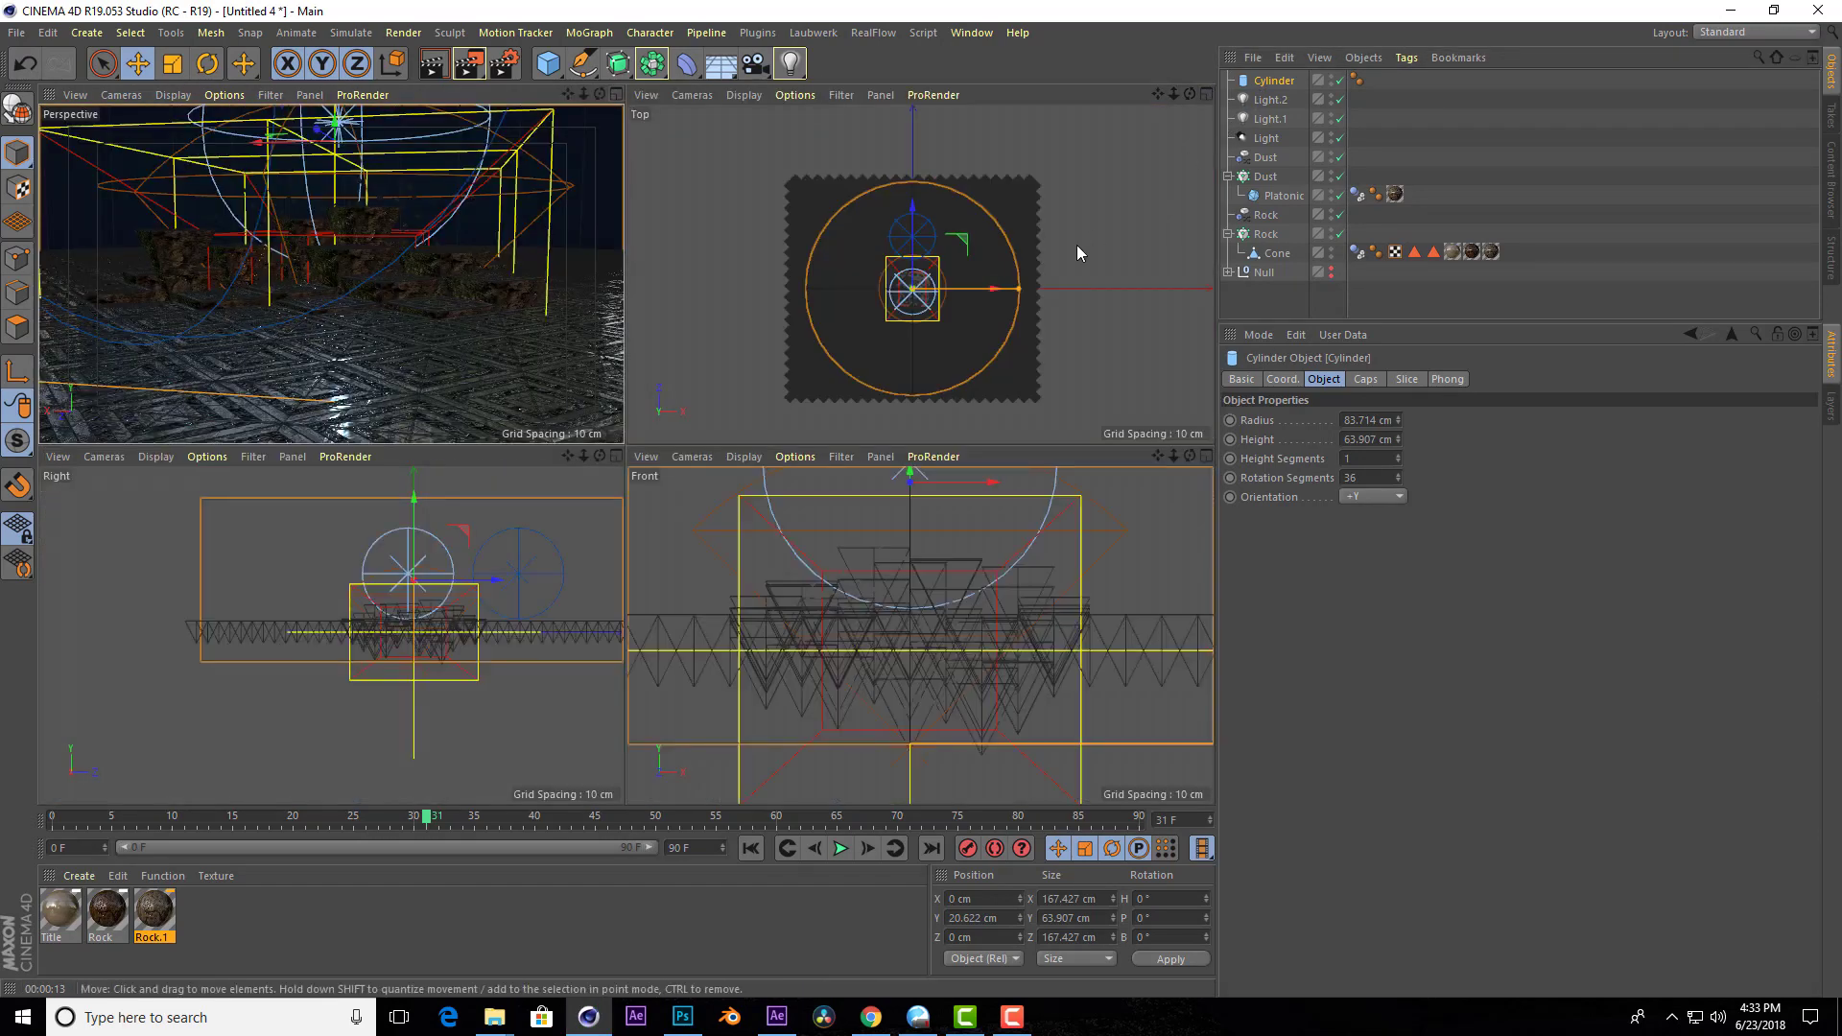
click(19, 107)
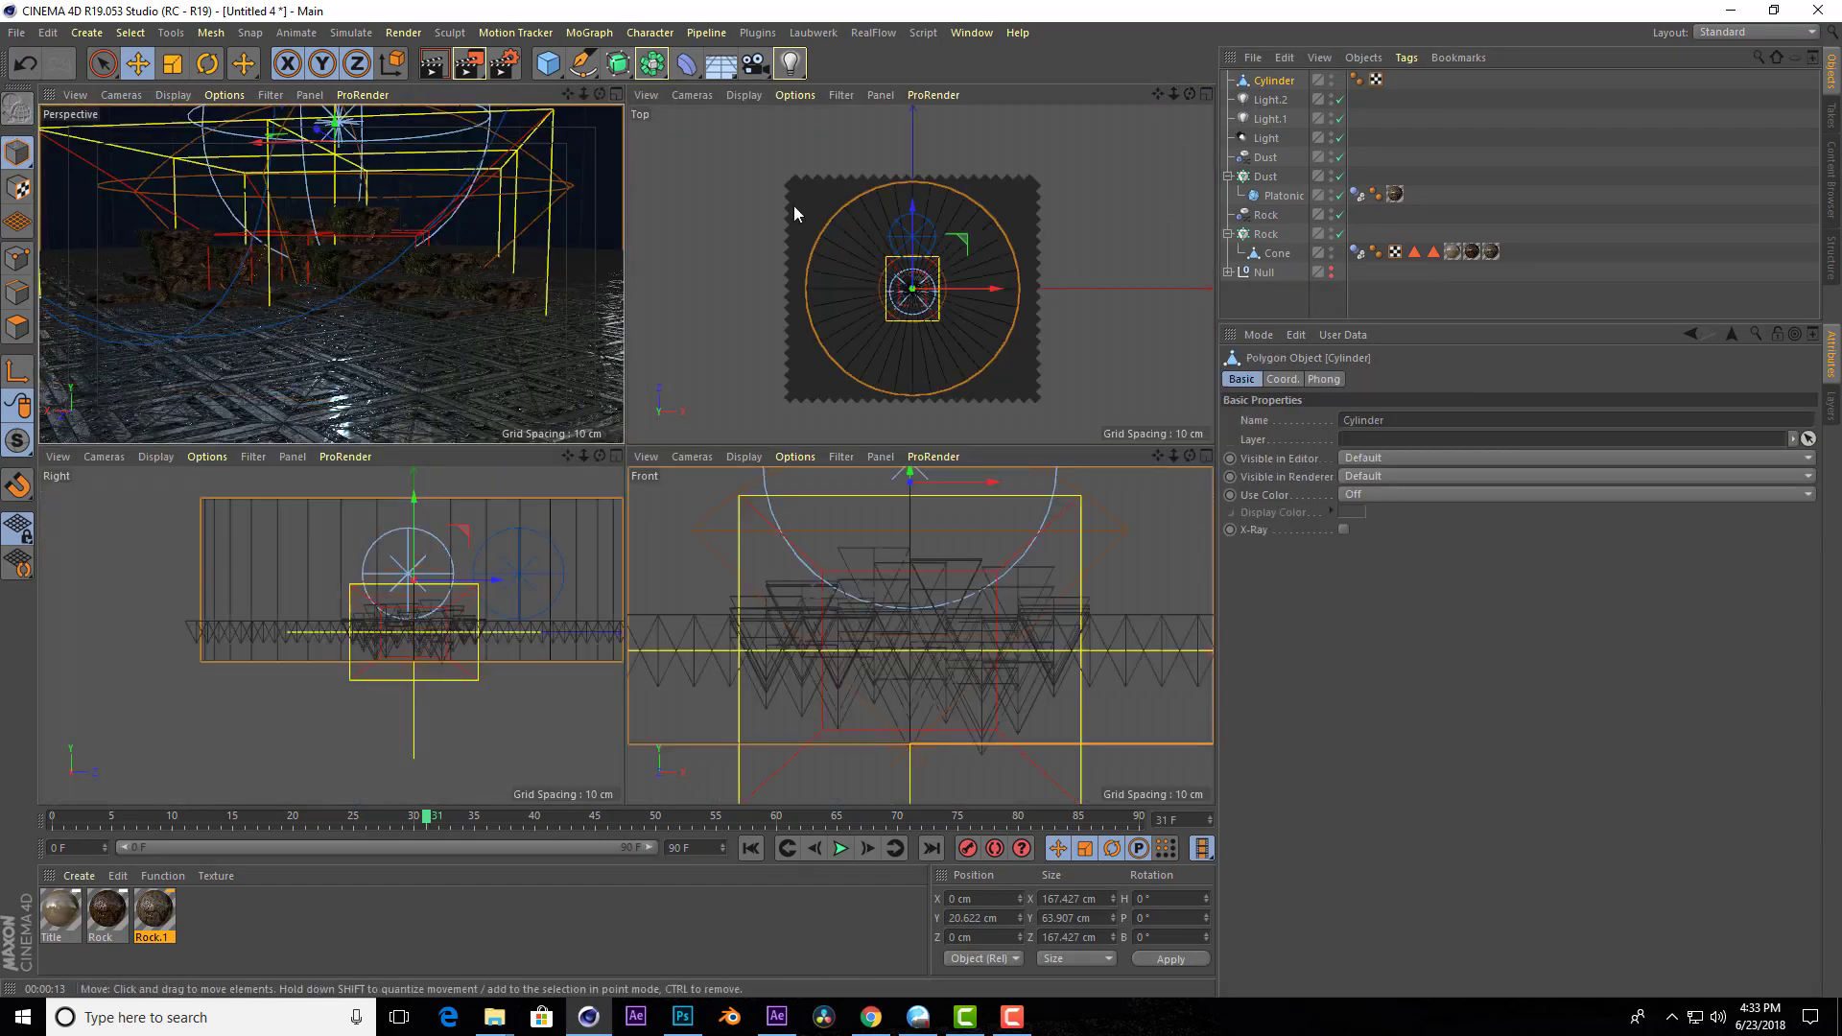
click(103, 63)
scroll(953, 266, up, 2)
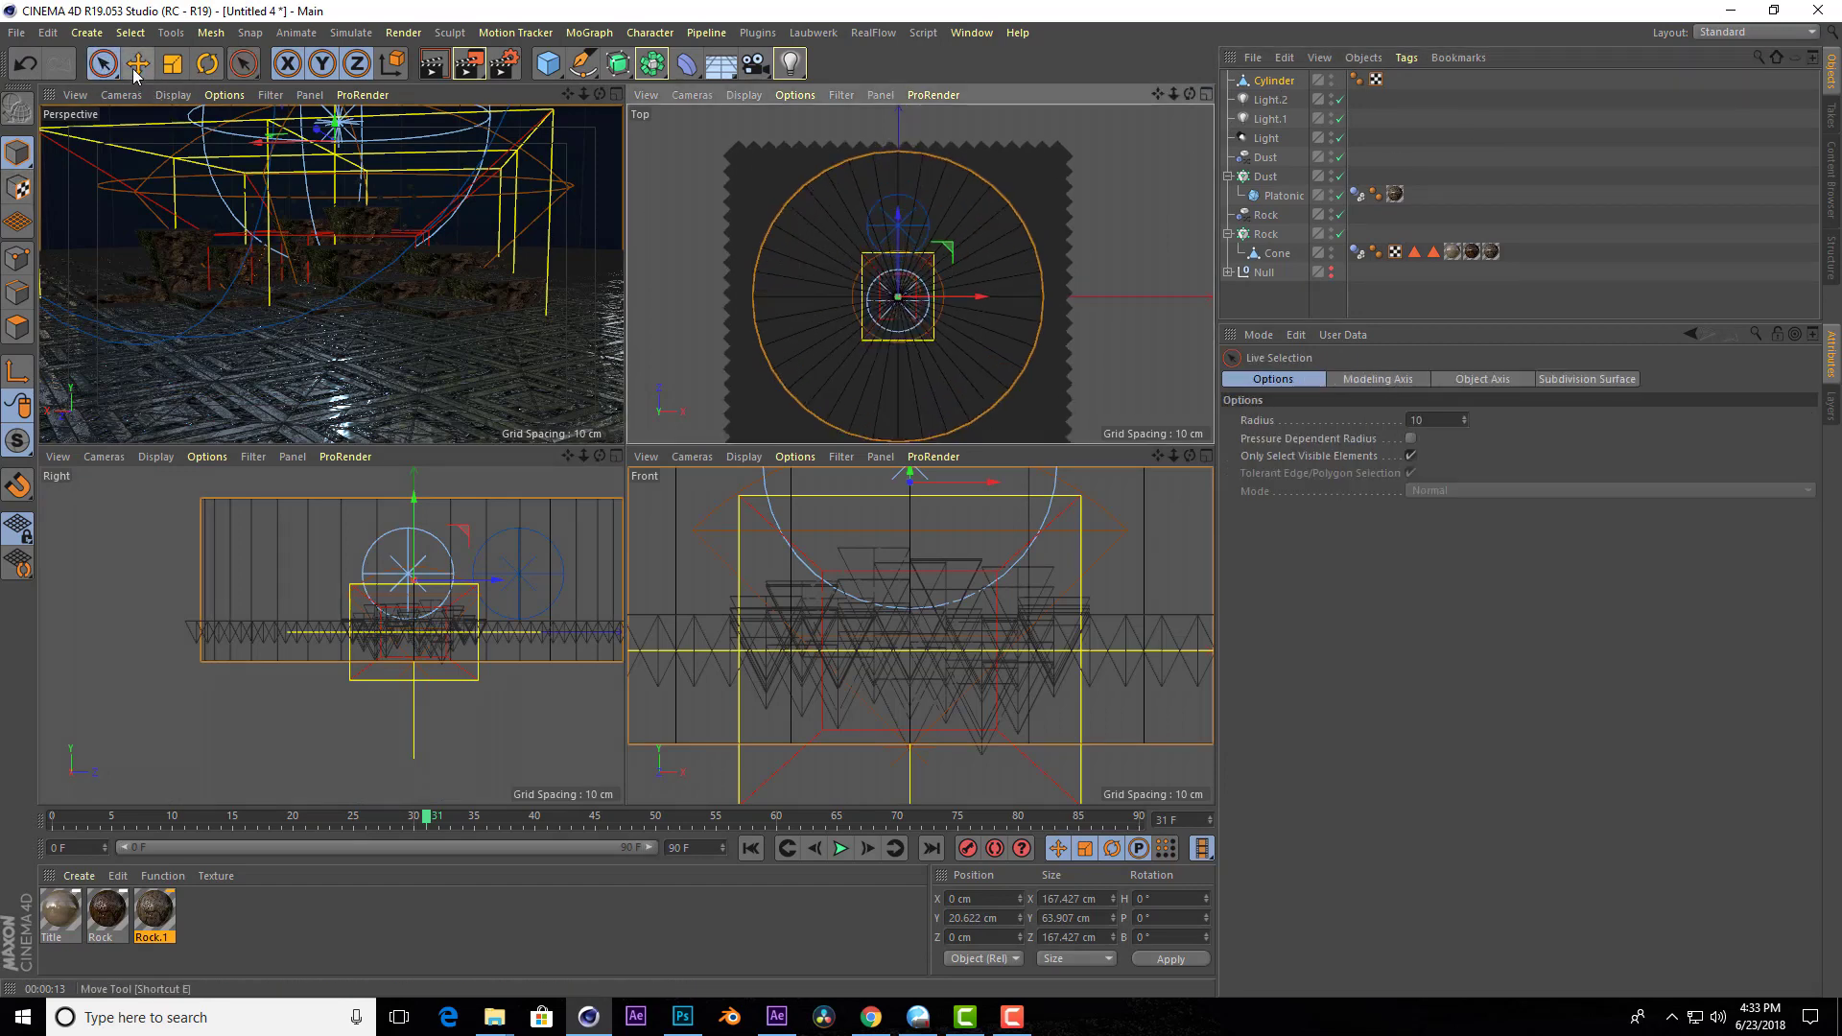
click(17, 327)
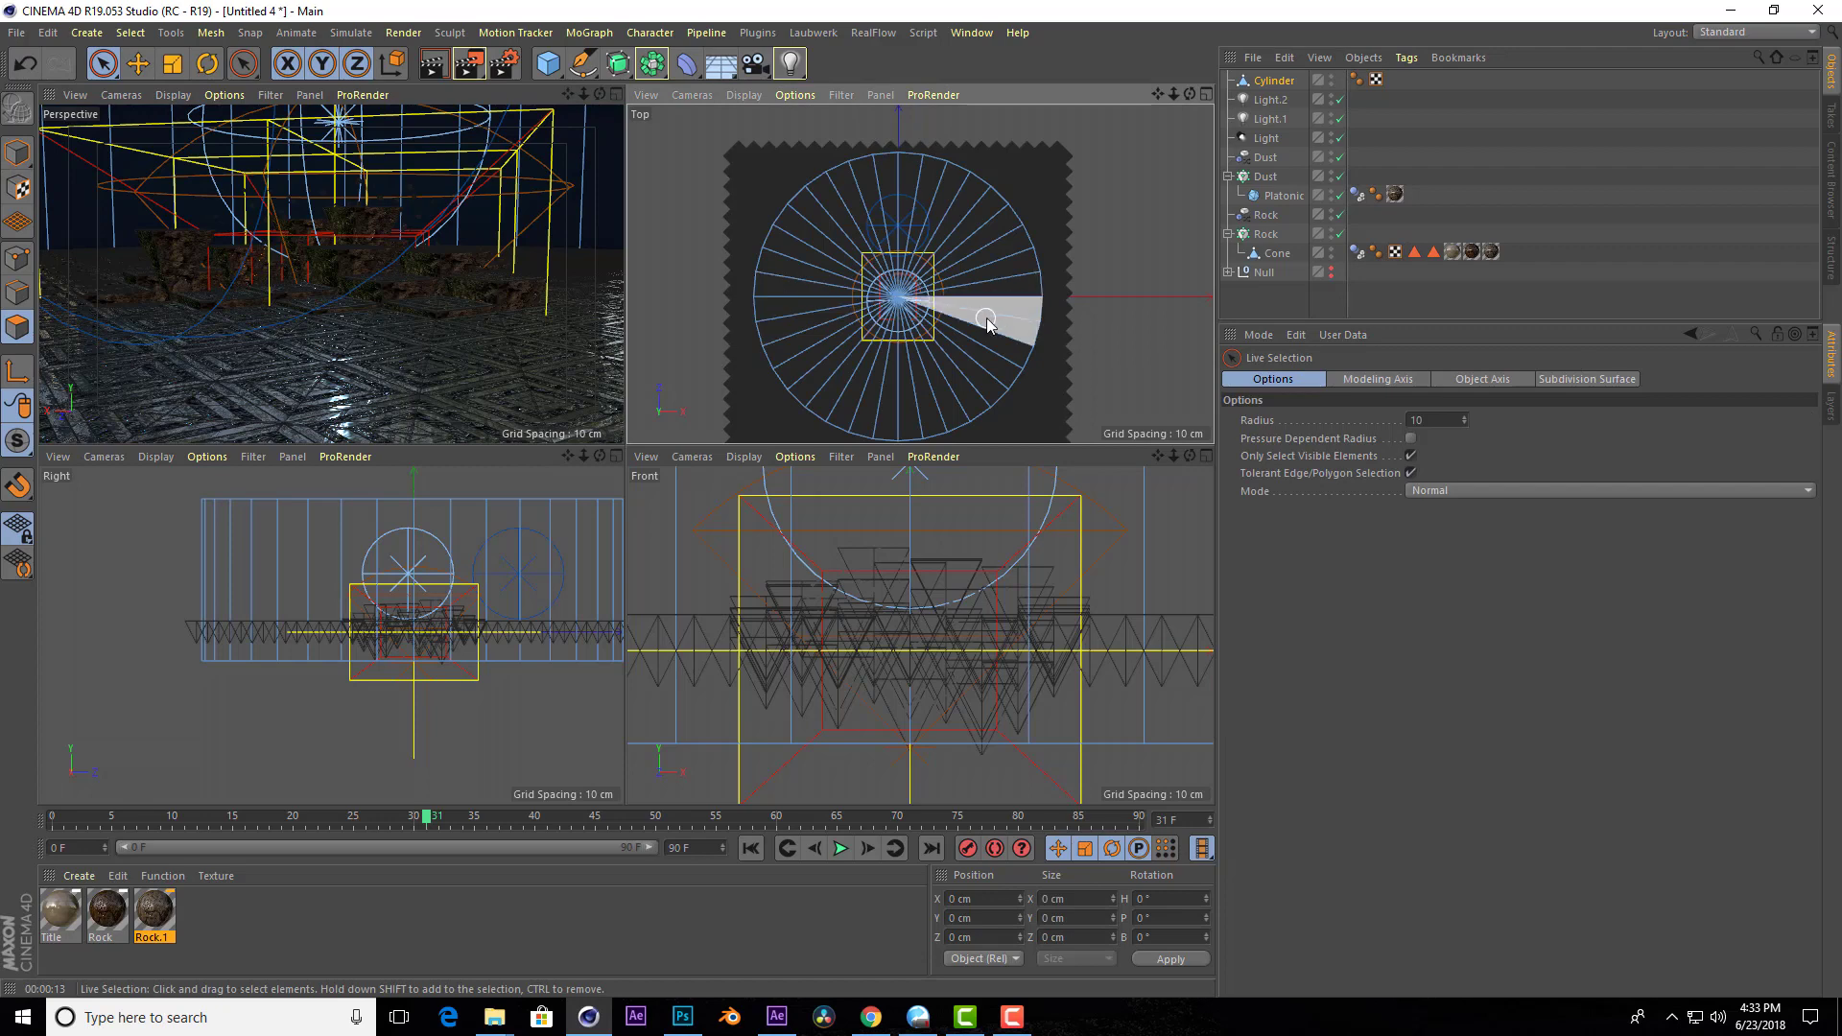
drag(985, 329, 920, 387)
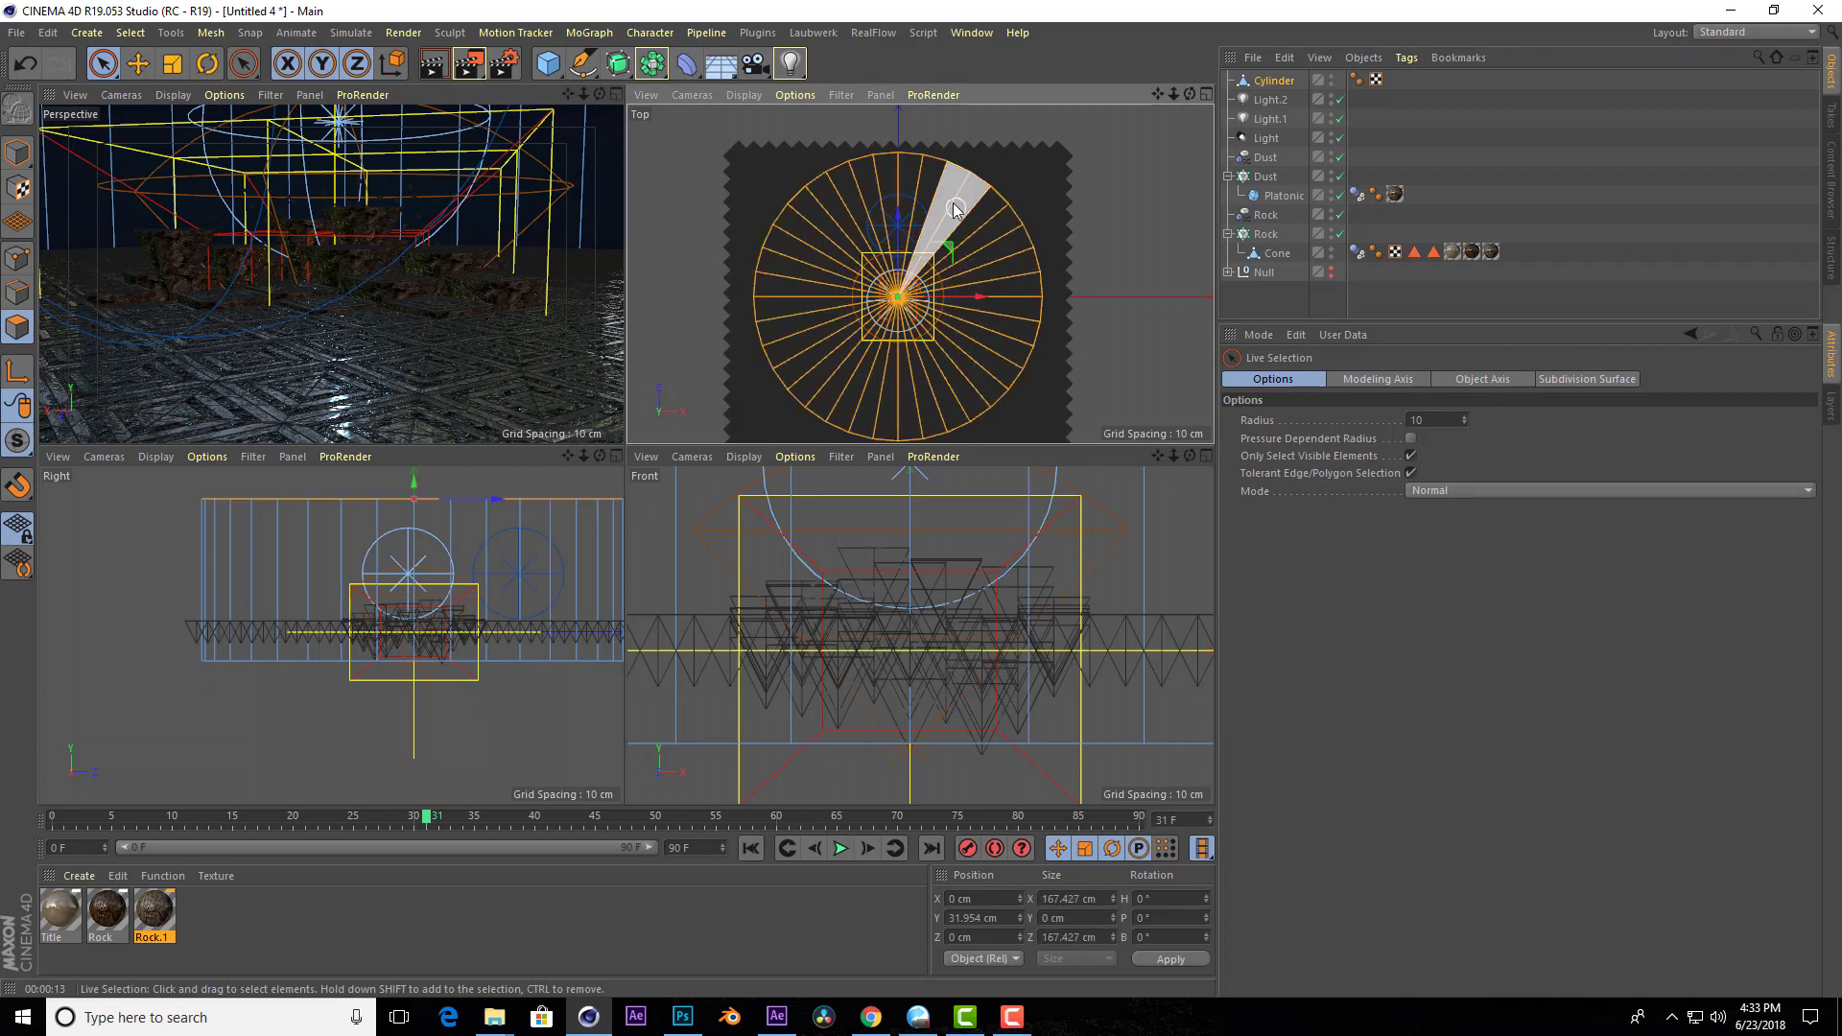
key(ctrl+z)
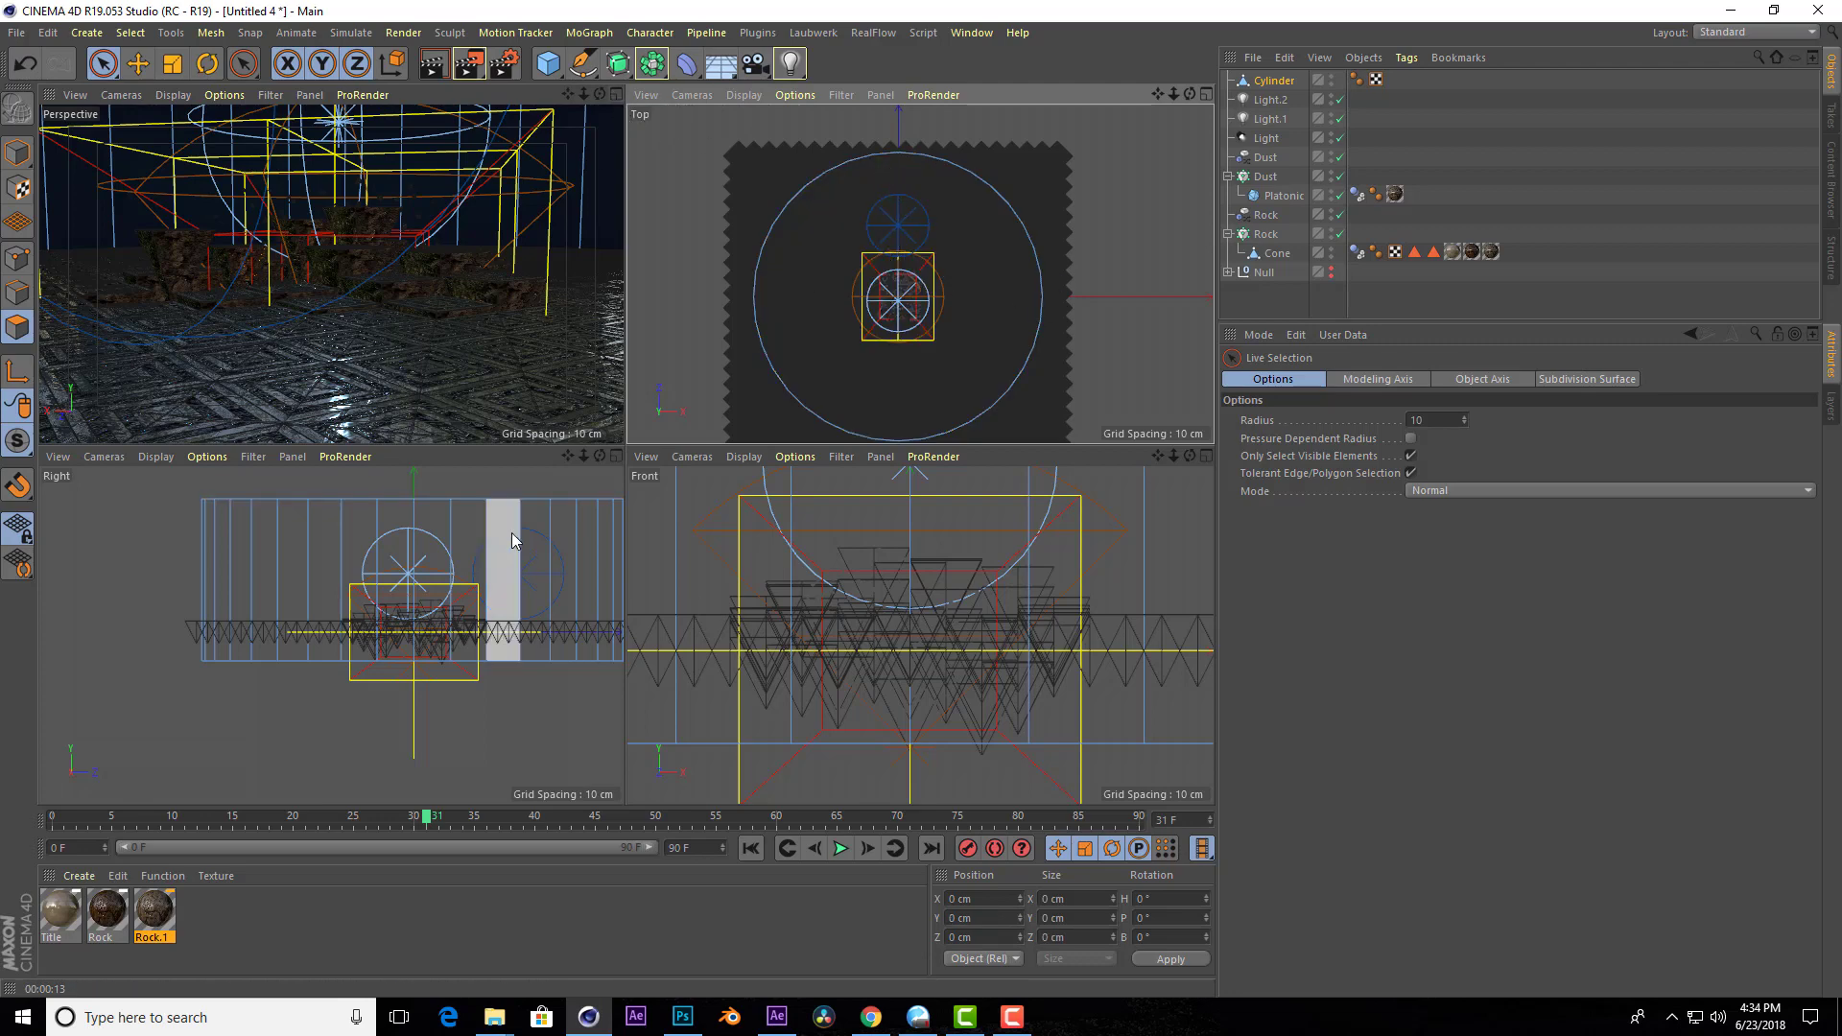
click(139, 63)
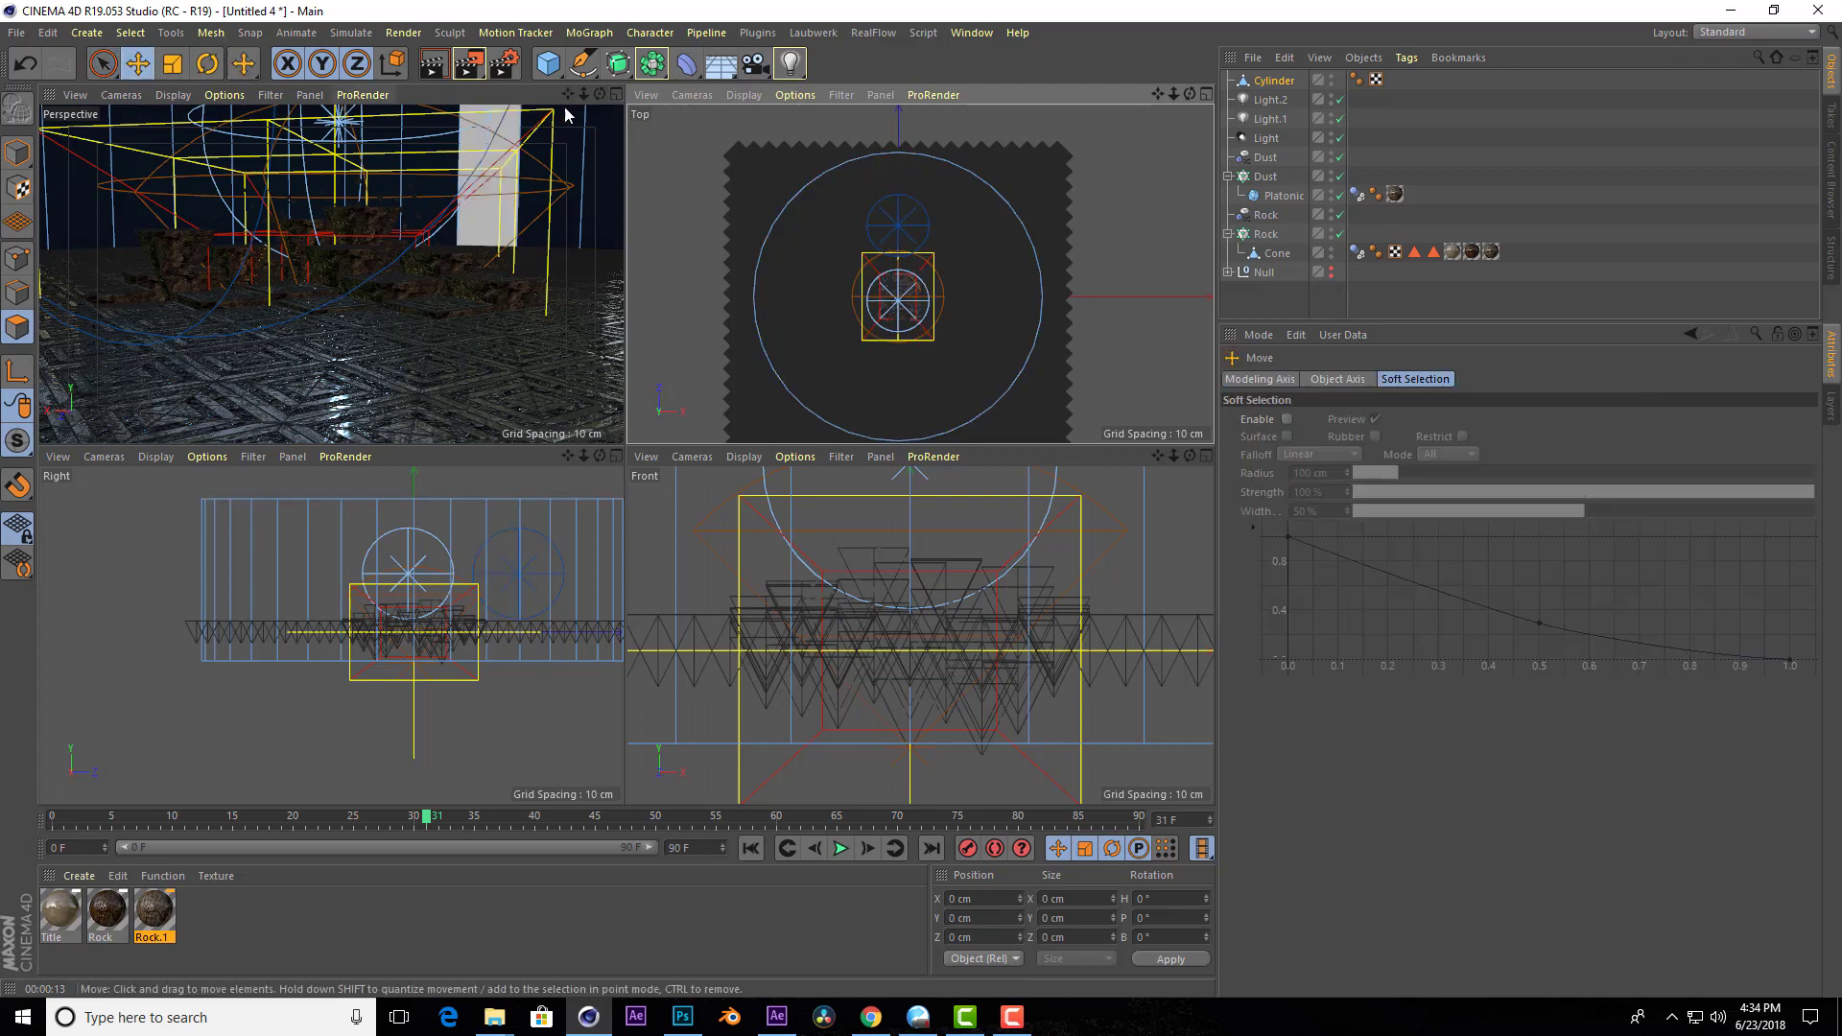
Maximize the Perspective view and orbit inside the cylinder toward its cap polygons.
click(616, 94)
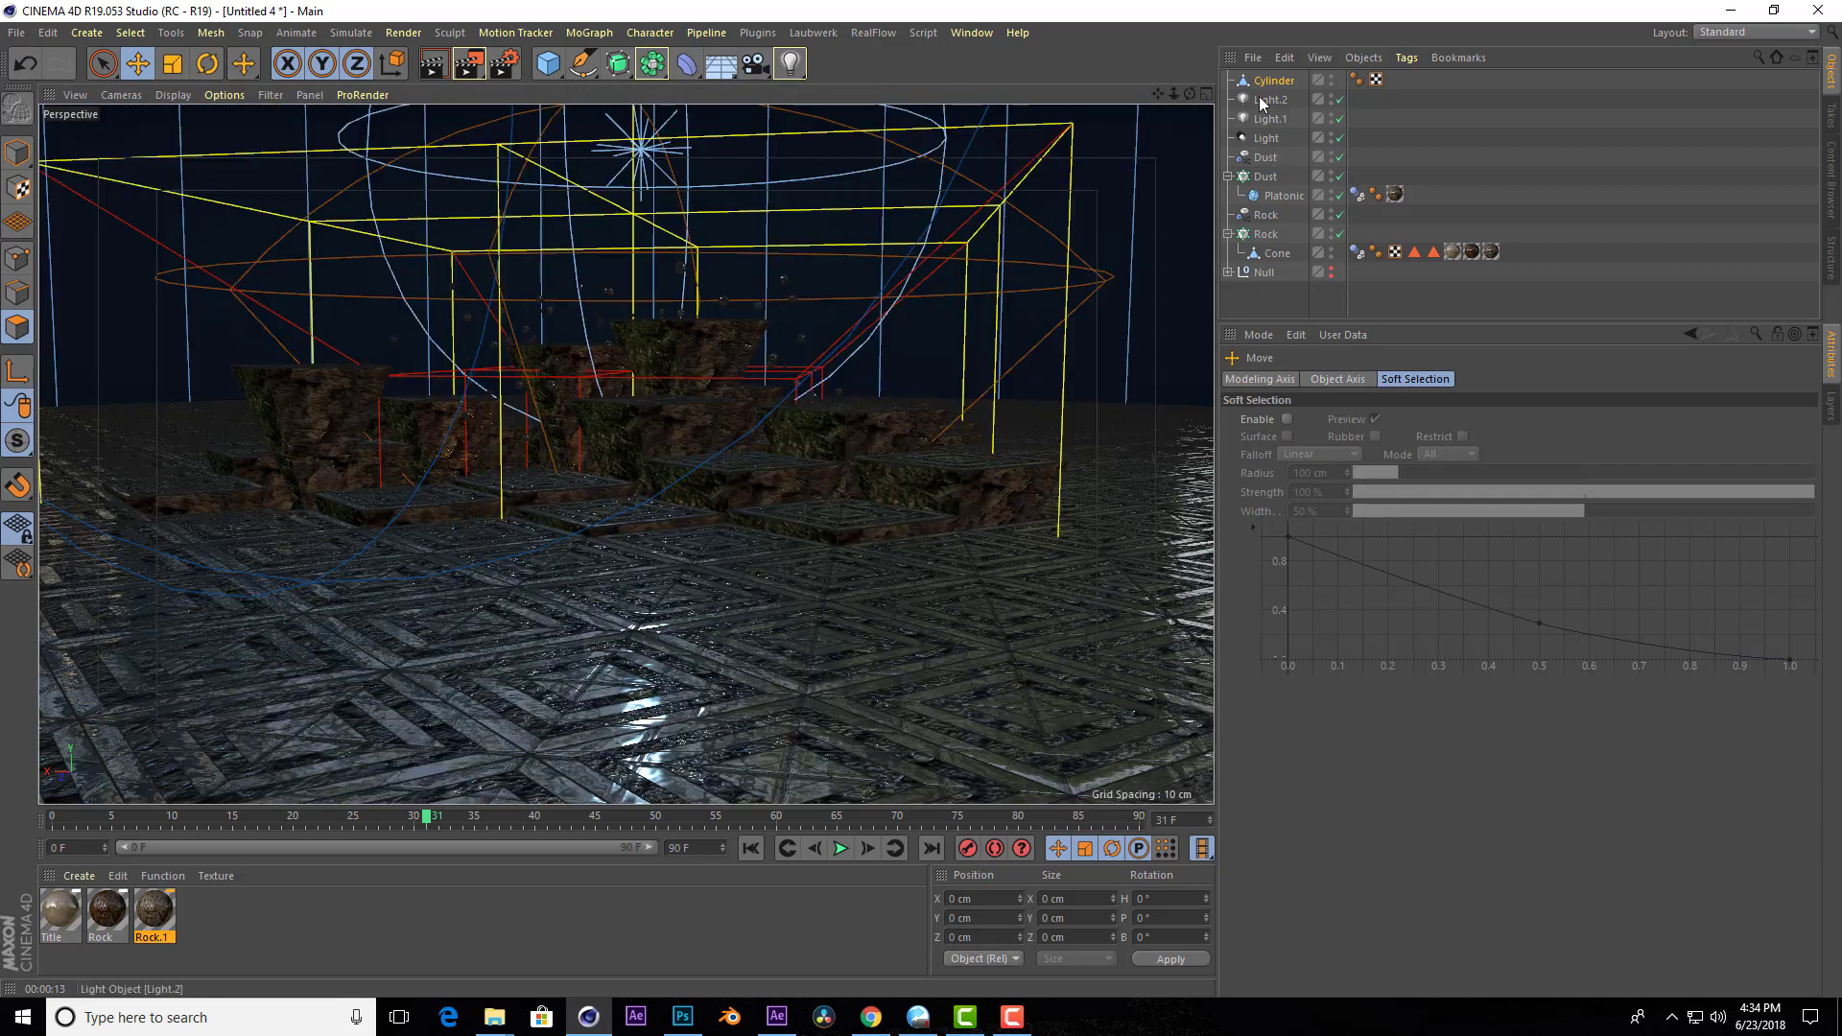
scroll(918, 297, up, 5)
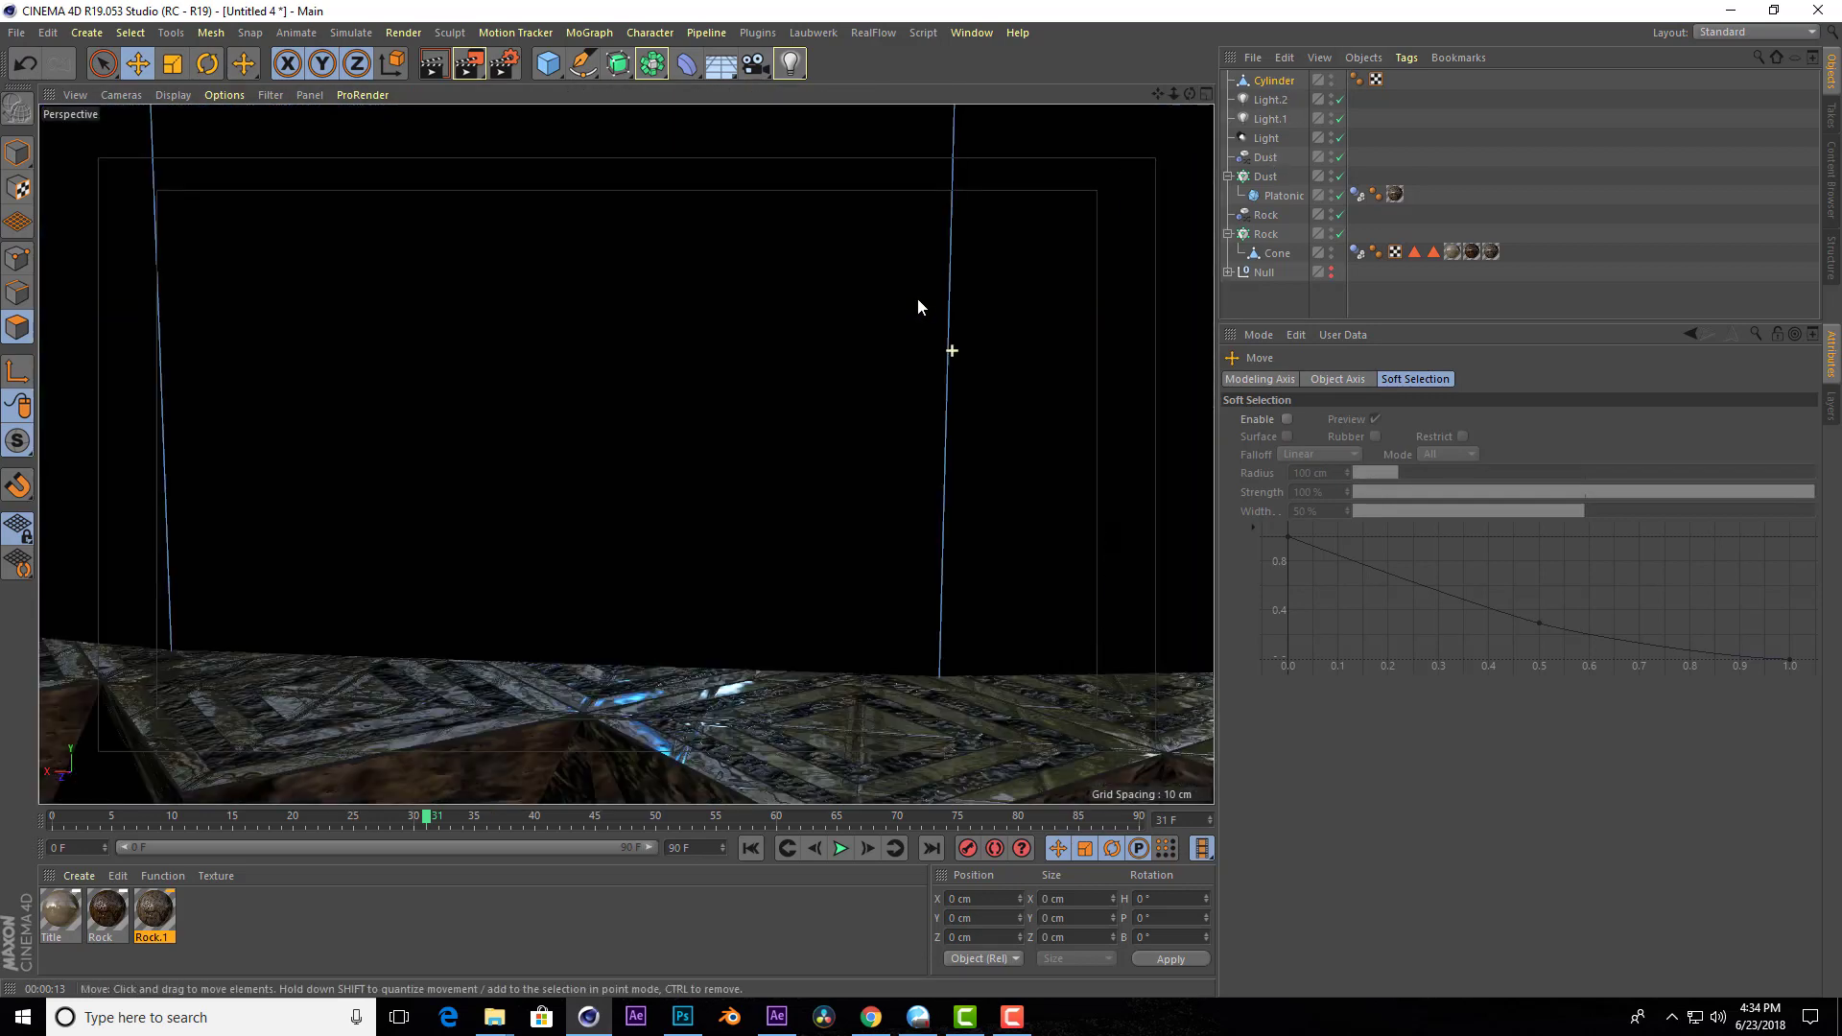
scroll(743, 395, up, 3)
scroll(752, 357, down, 3)
scroll(763, 343, down, 3)
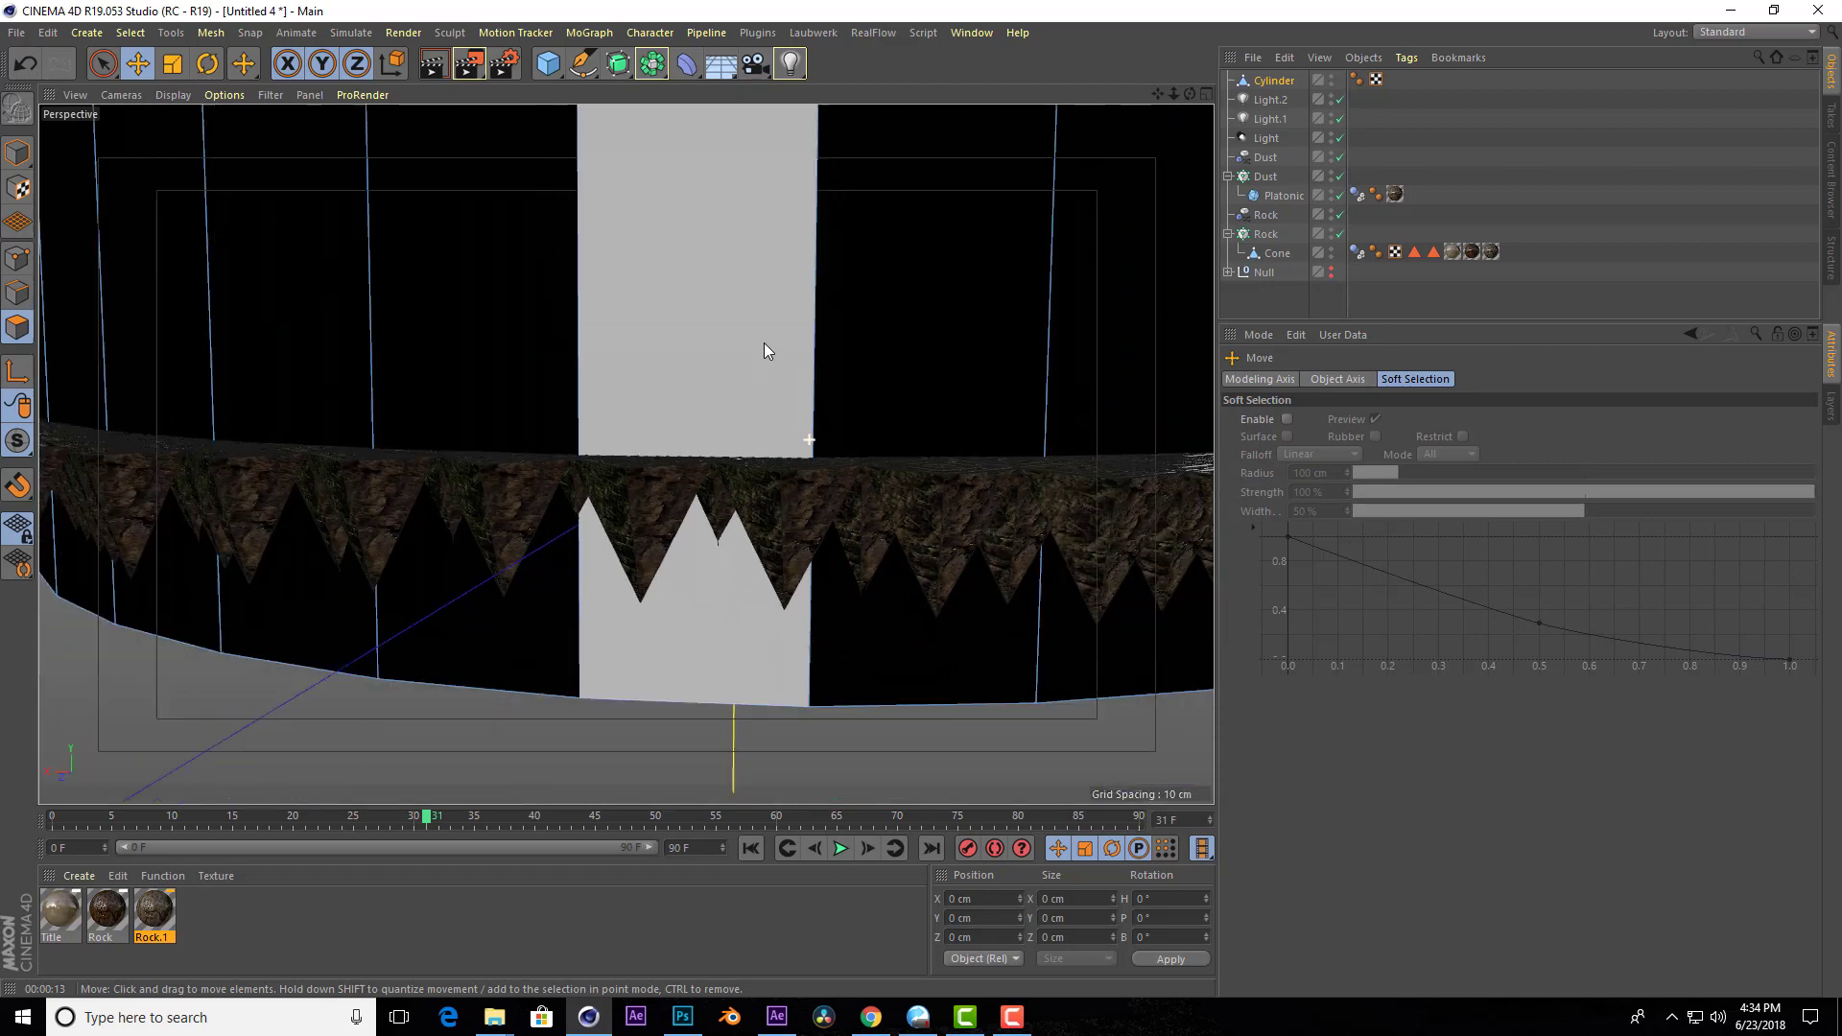
scroll(764, 343, down, 2)
mouse_move(1195, 95)
mouse_down()
mouse_move(747, 103)
mouse_move(733, 279)
mouse_up()
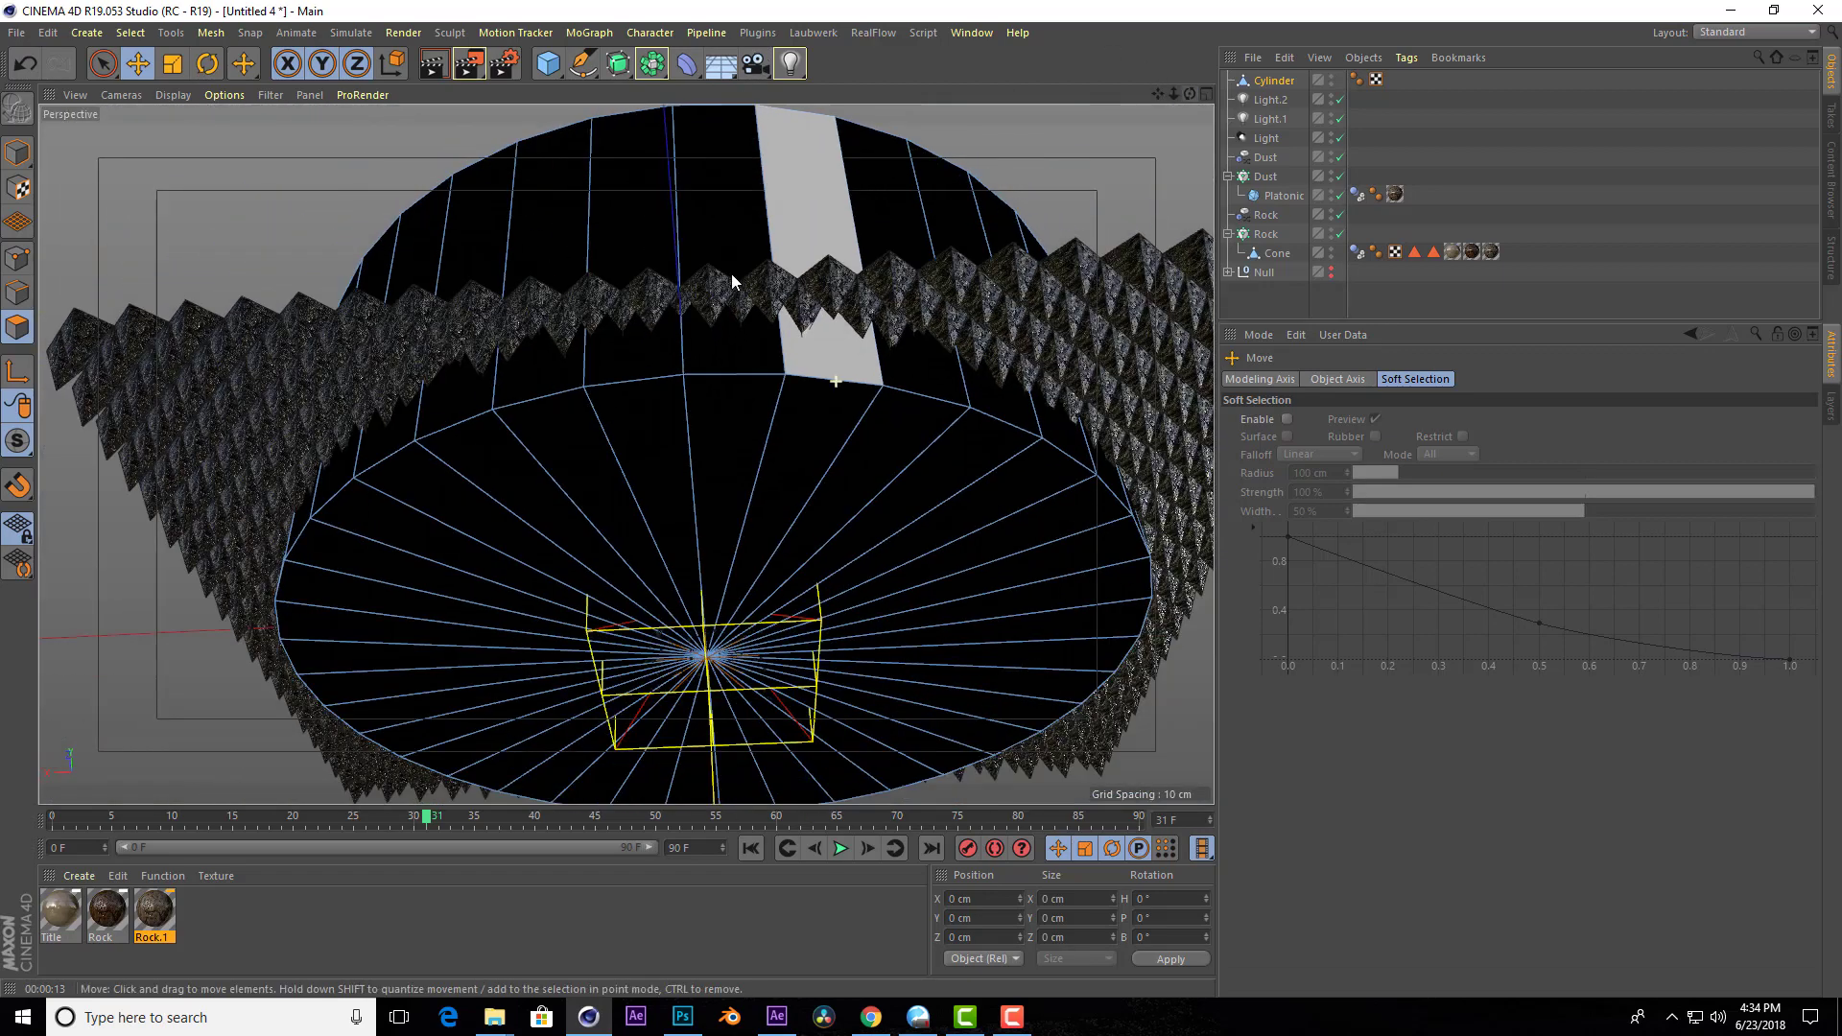
click(478, 490)
key(ctrl+z)
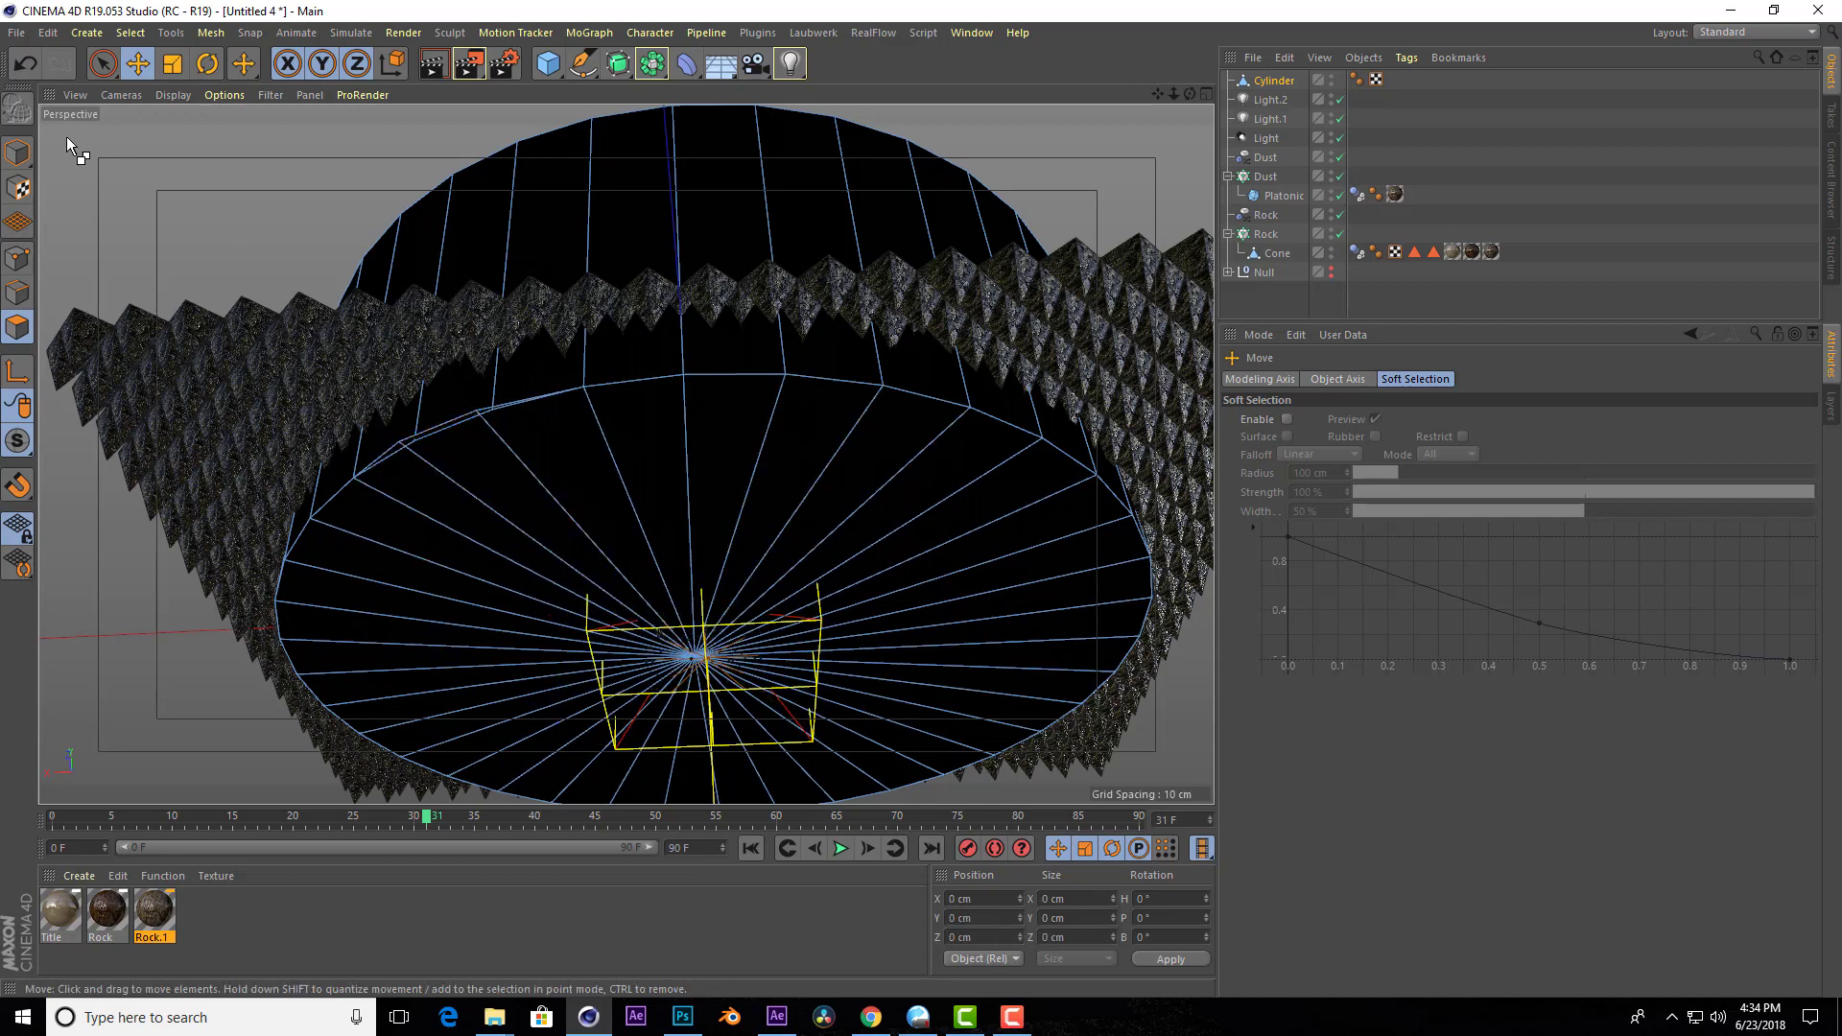
Live-select the cylinder's cap polygons and store them as a selection named floor.
click(103, 64)
mouse_move(537, 508)
mouse_down()
mouse_move(631, 652)
mouse_move(630, 604)
mouse_up()
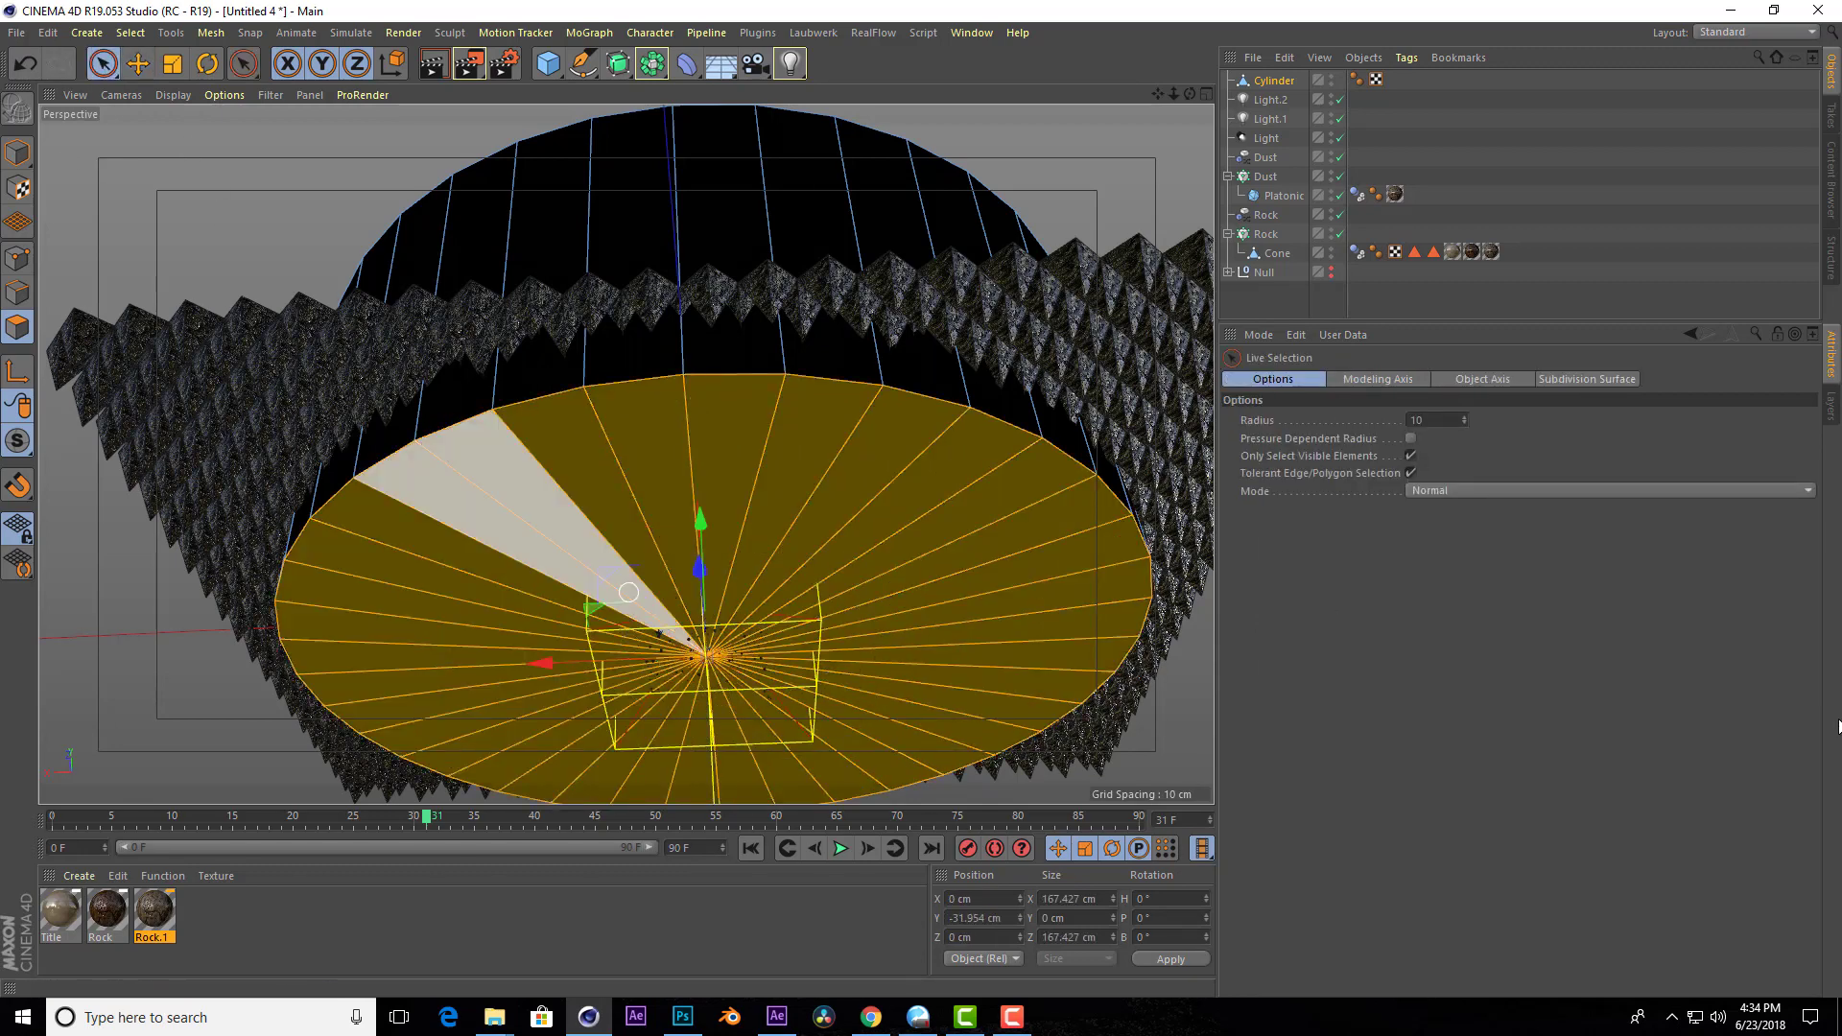
click(88, 35)
mouse_move(130, 32)
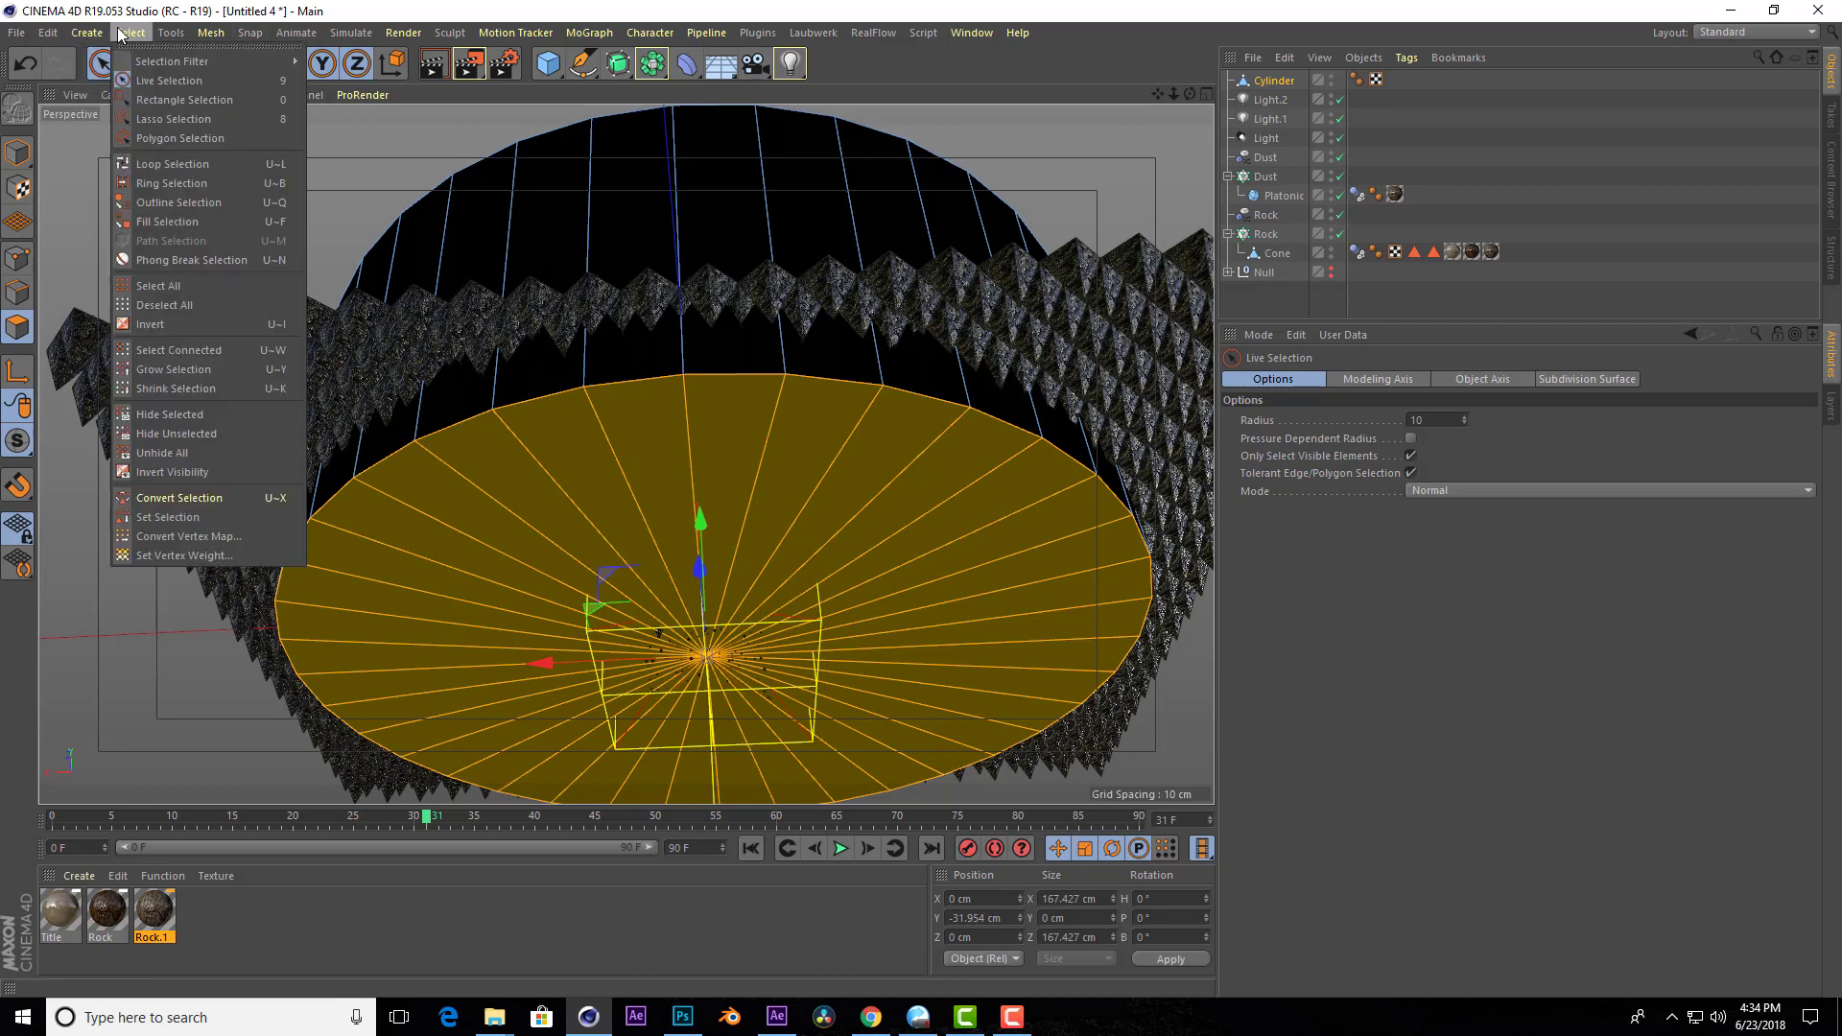
click(216, 517)
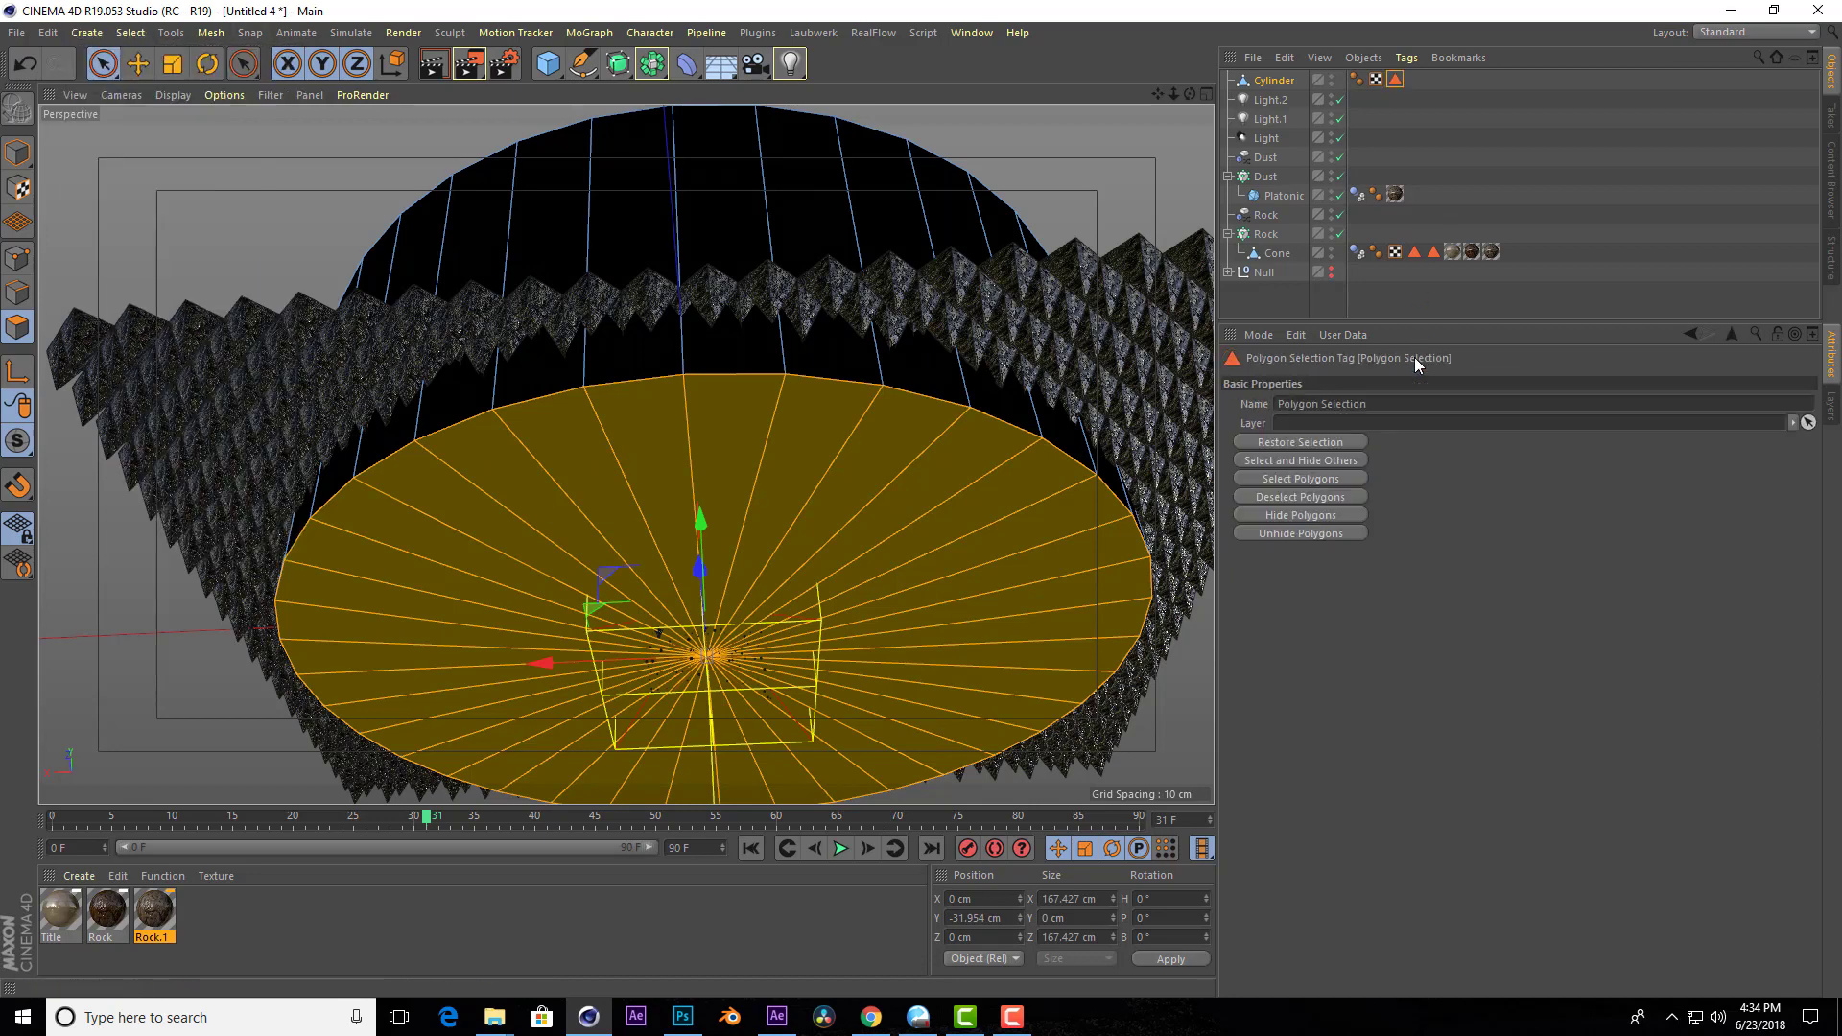
click(1383, 403)
text(floo)
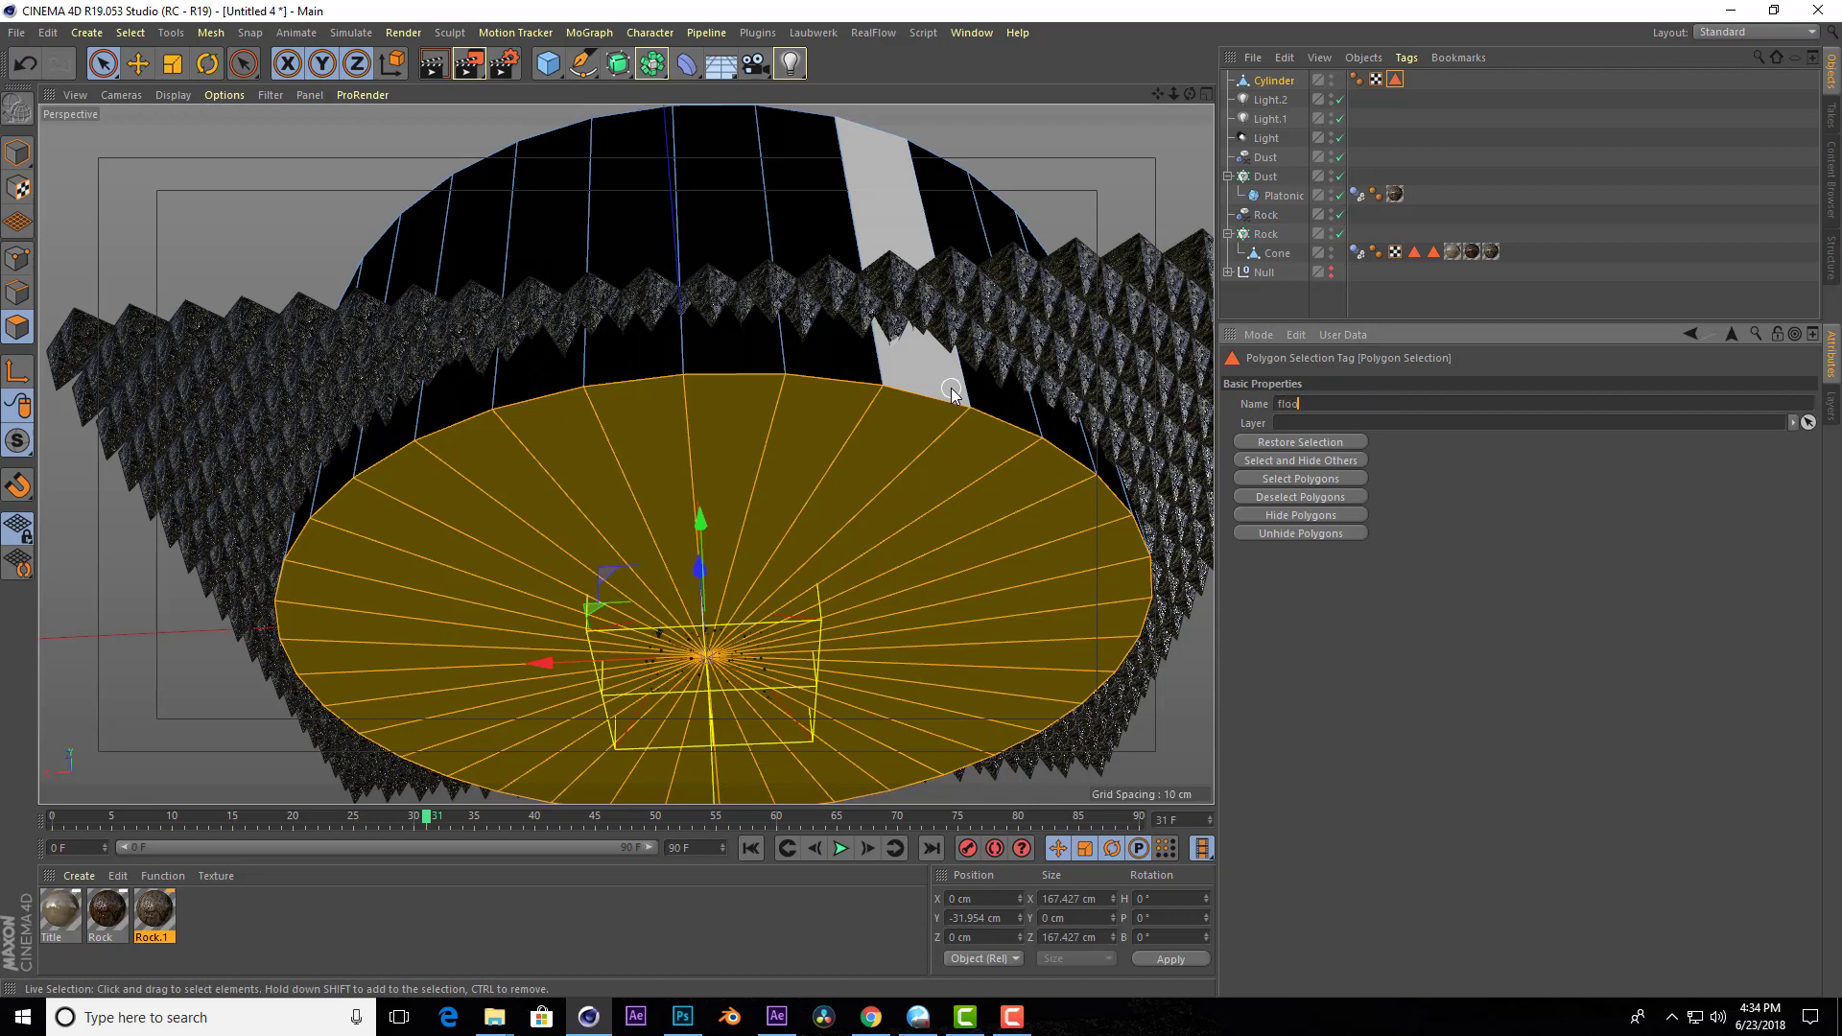
text(r)
key(Return)
Orbit beneath the floor out to a wide shot and deselect the cylinder.
drag(1194, 89, 625, 451)
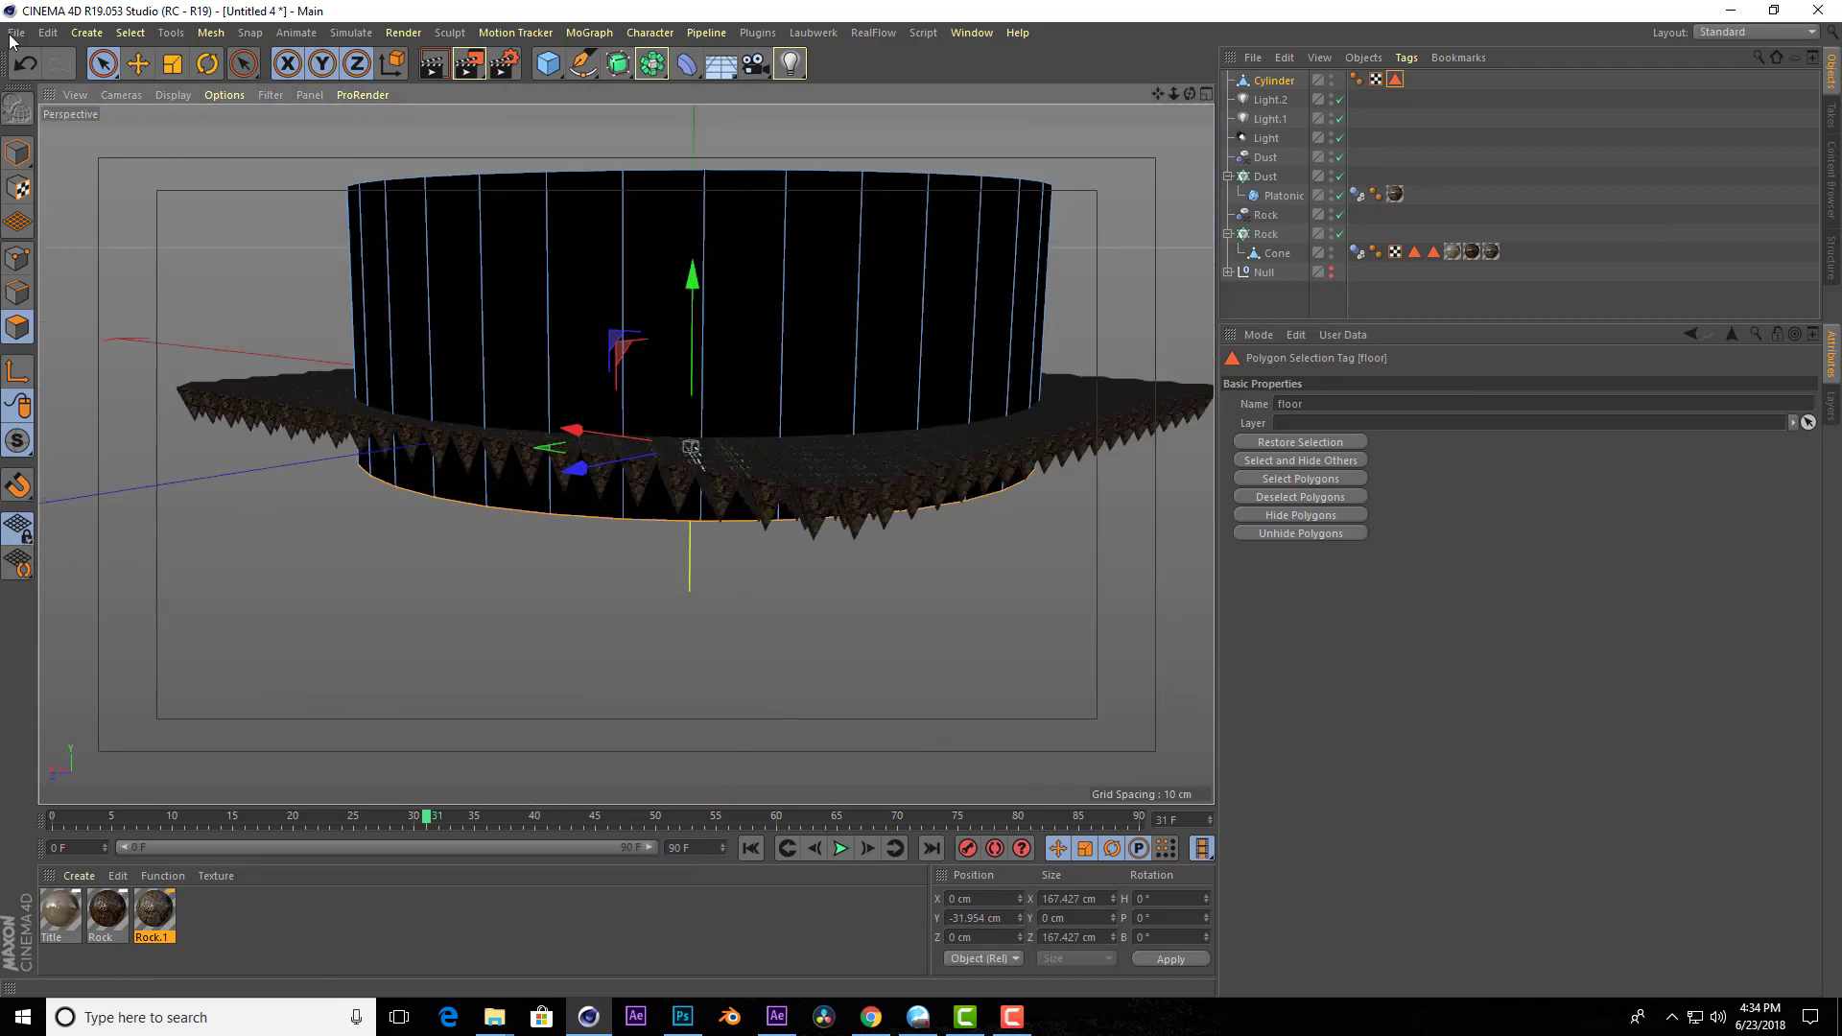
click(151, 65)
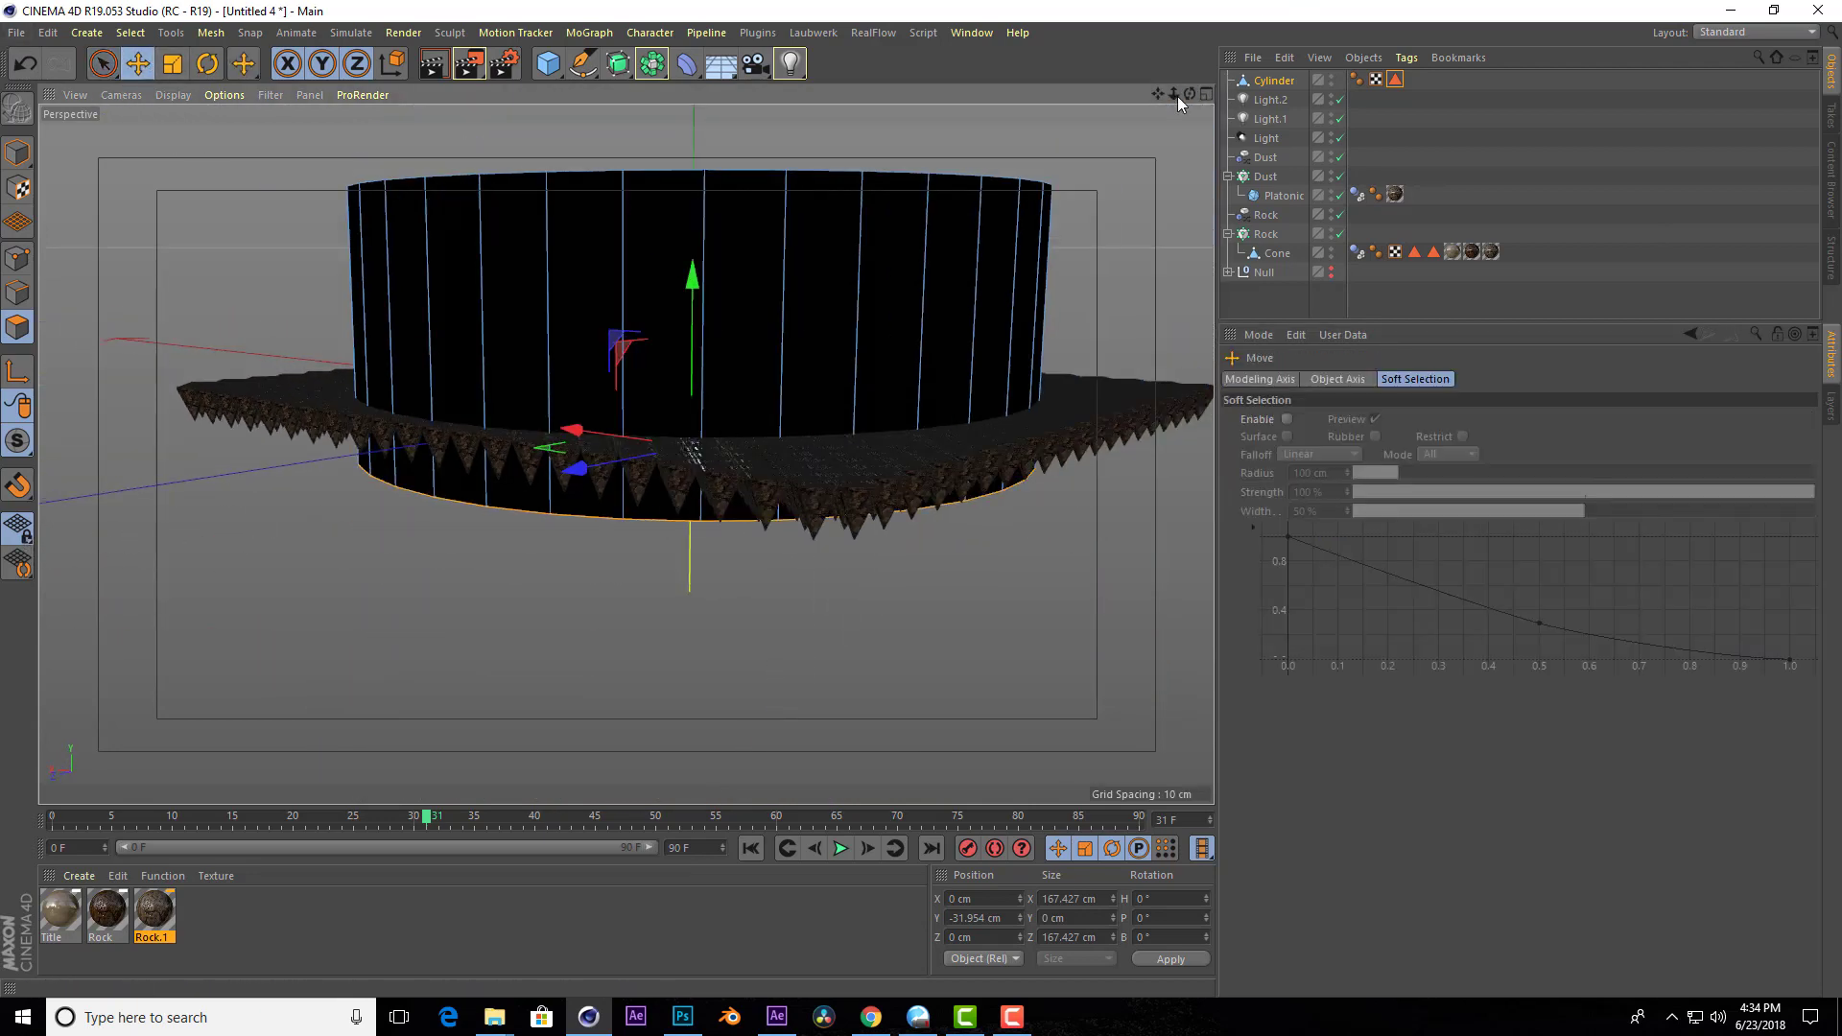
drag(1190, 93, 627, 453)
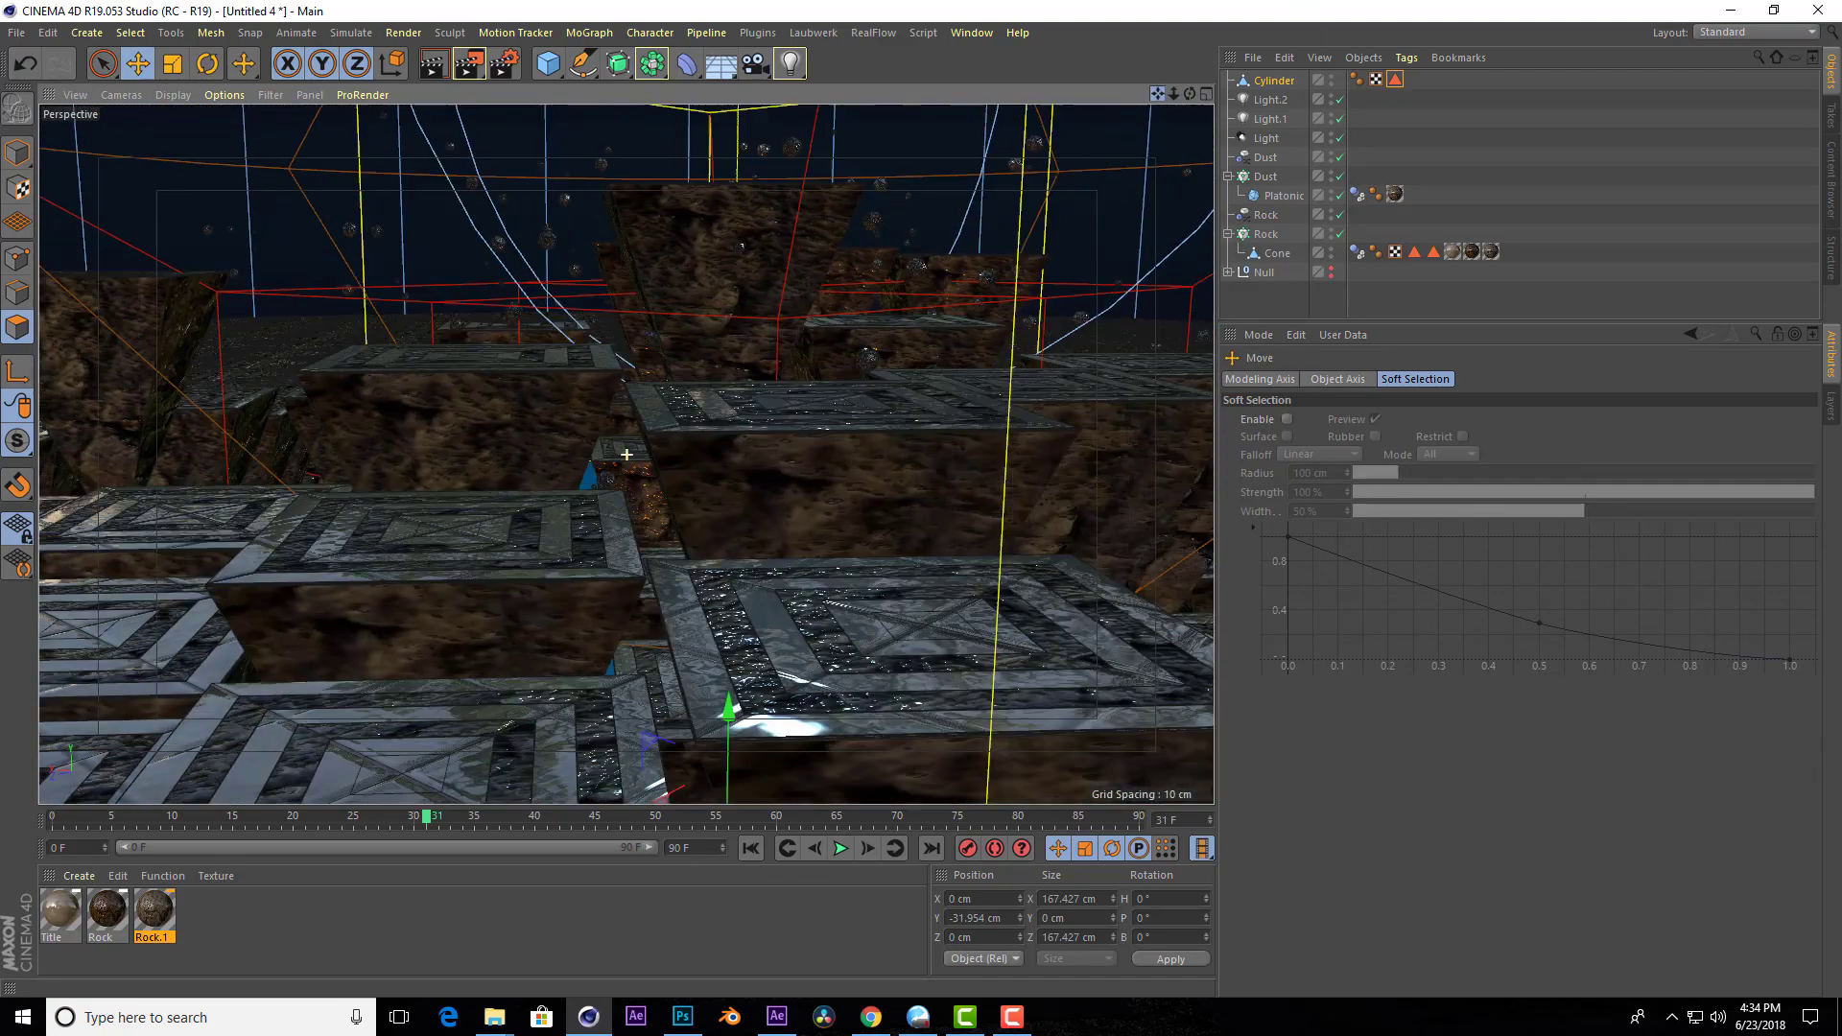
drag(627, 454, 445, 444)
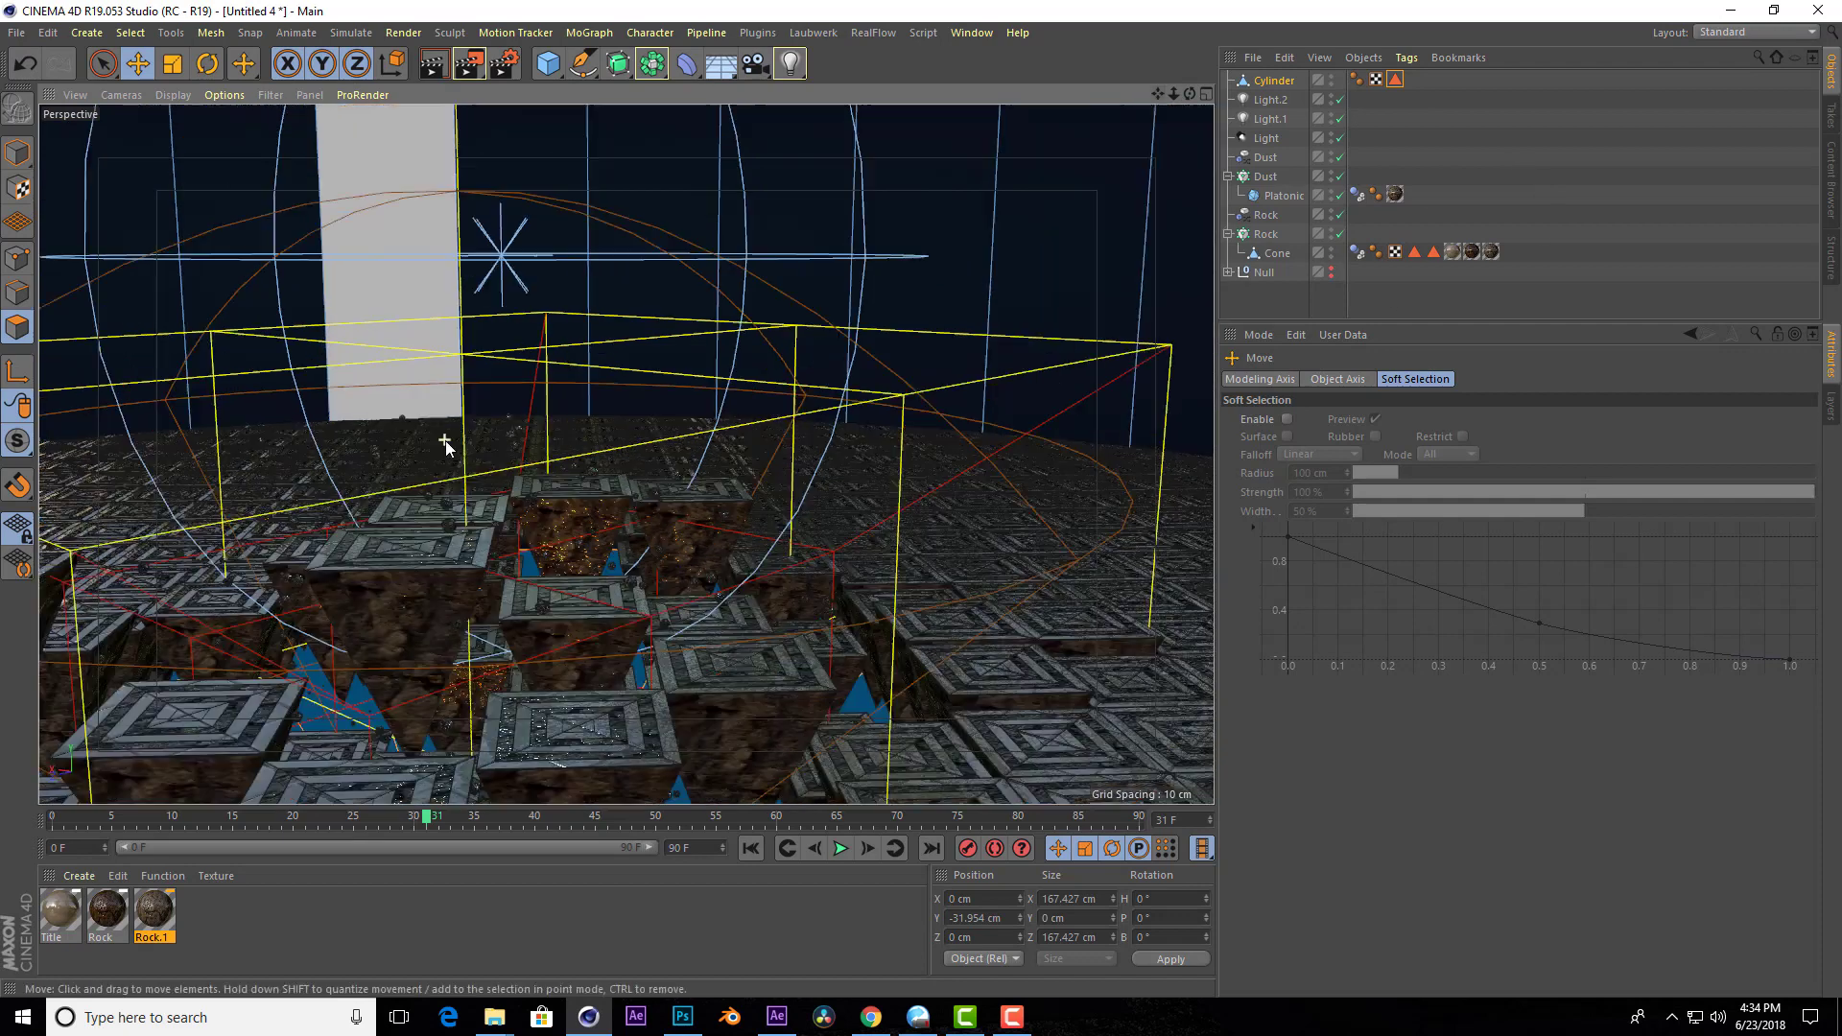
click(1564, 111)
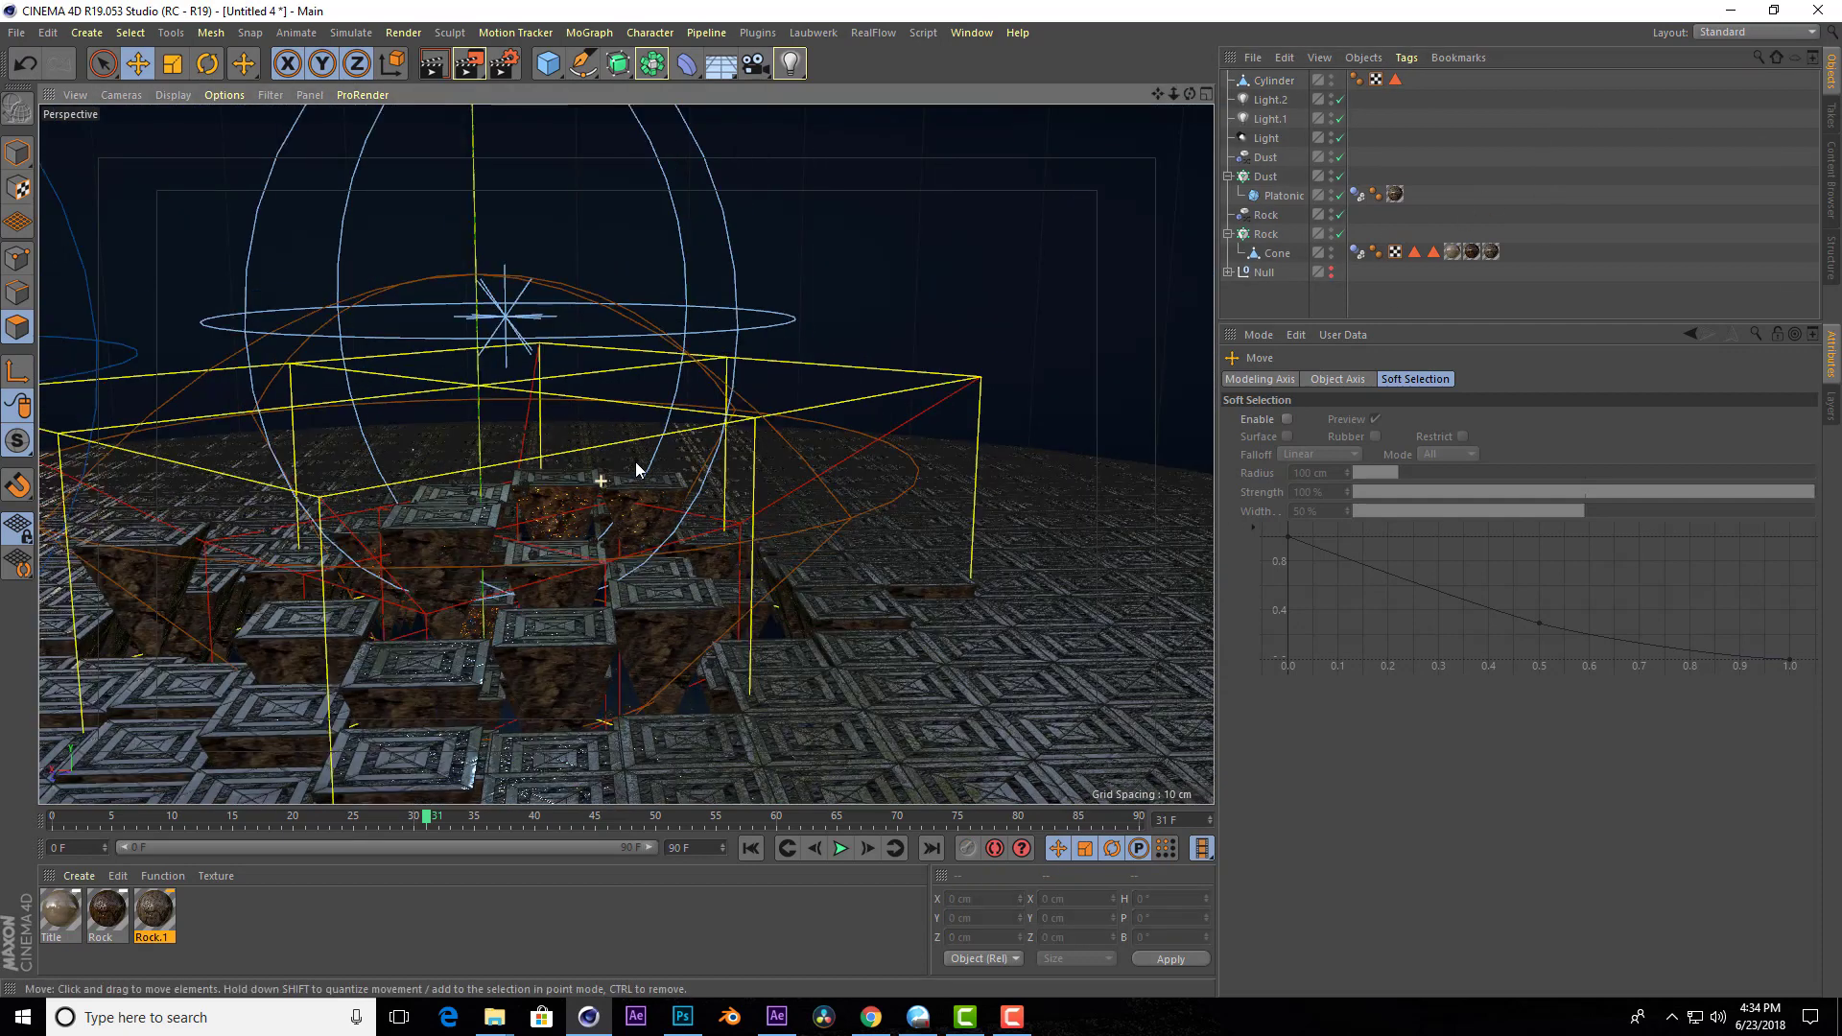
Create material Mat with Color and Reflectance off and a lava image as Luminance texture.
double_click(423, 938)
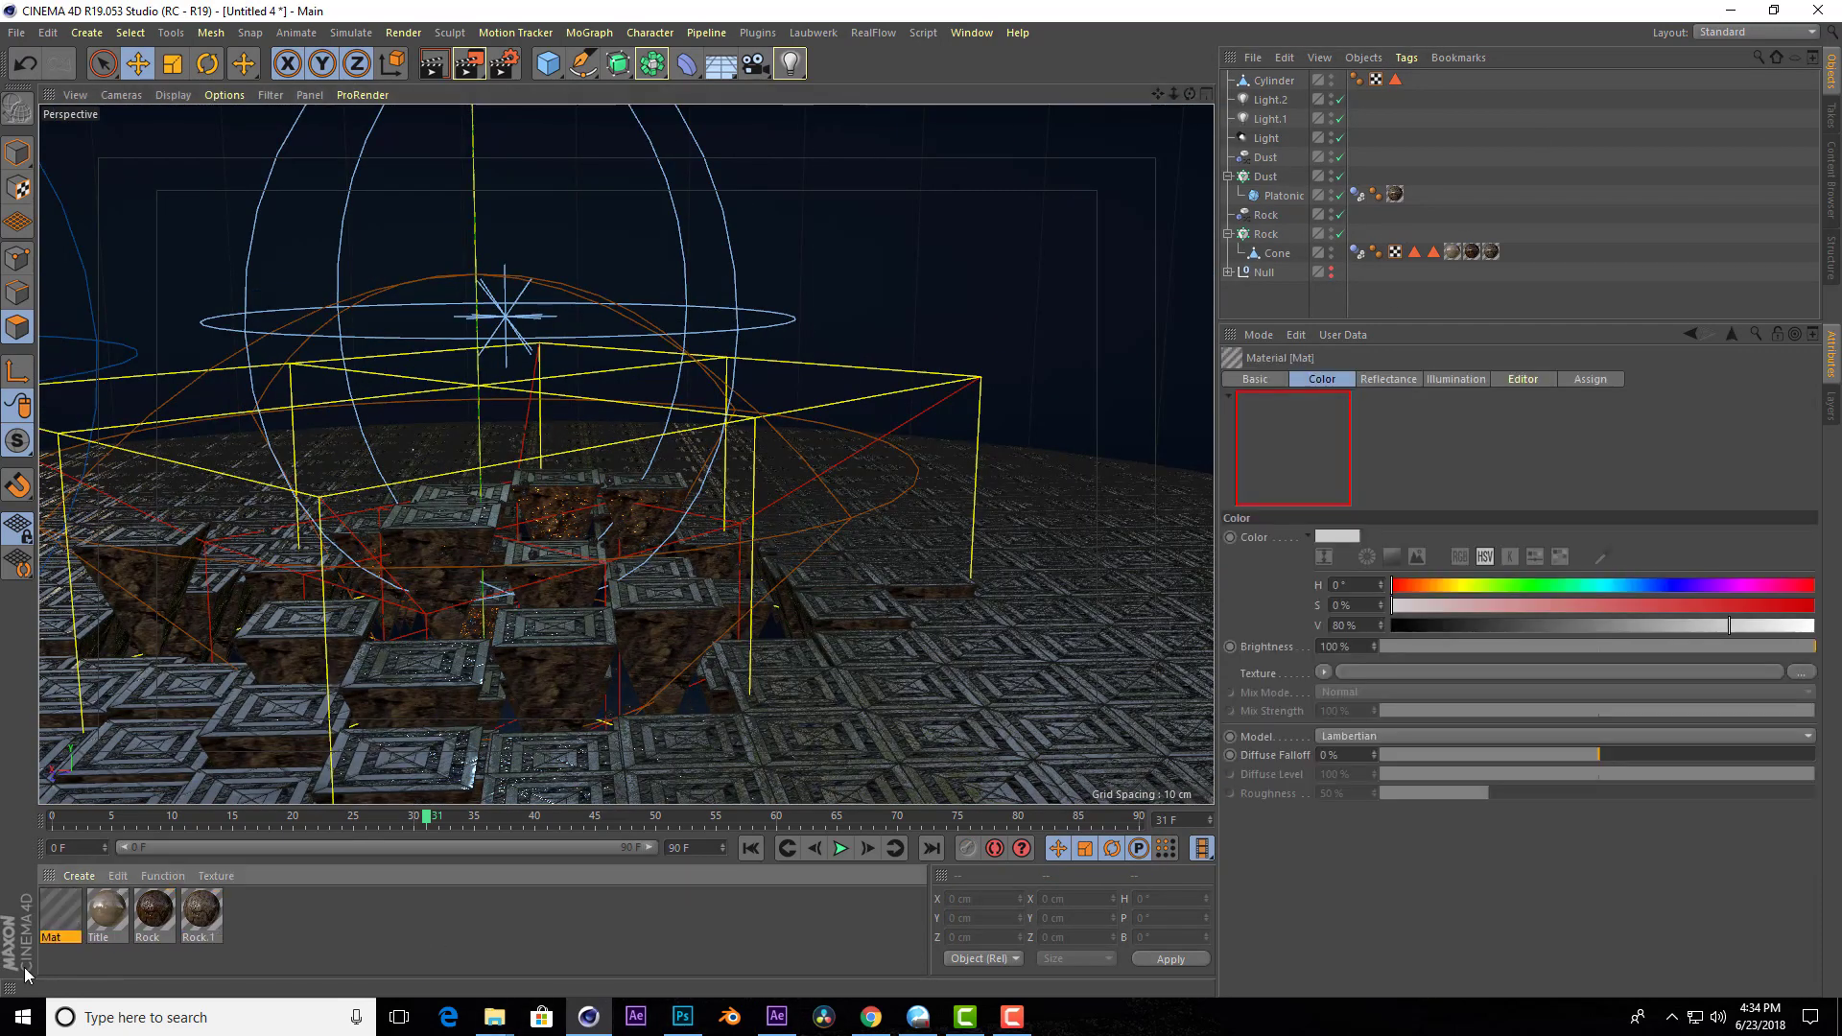
double_click(44, 907)
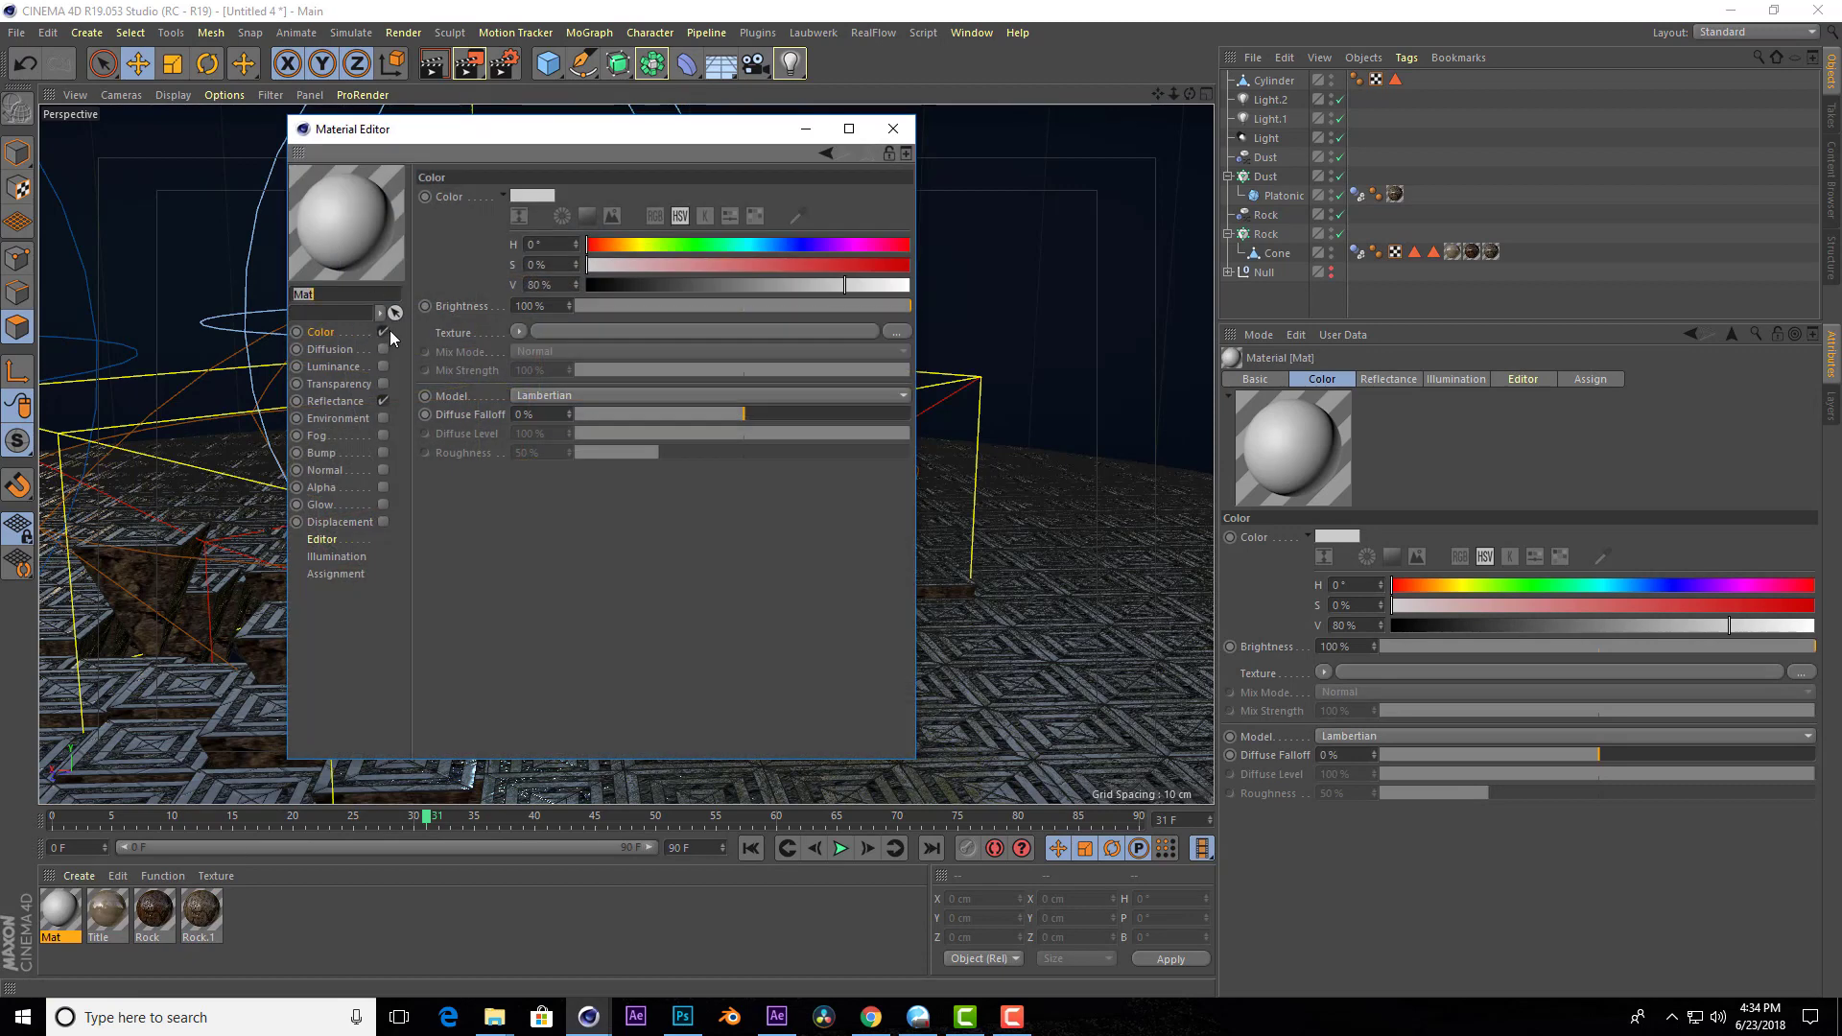
click(382, 331)
click(383, 366)
click(383, 401)
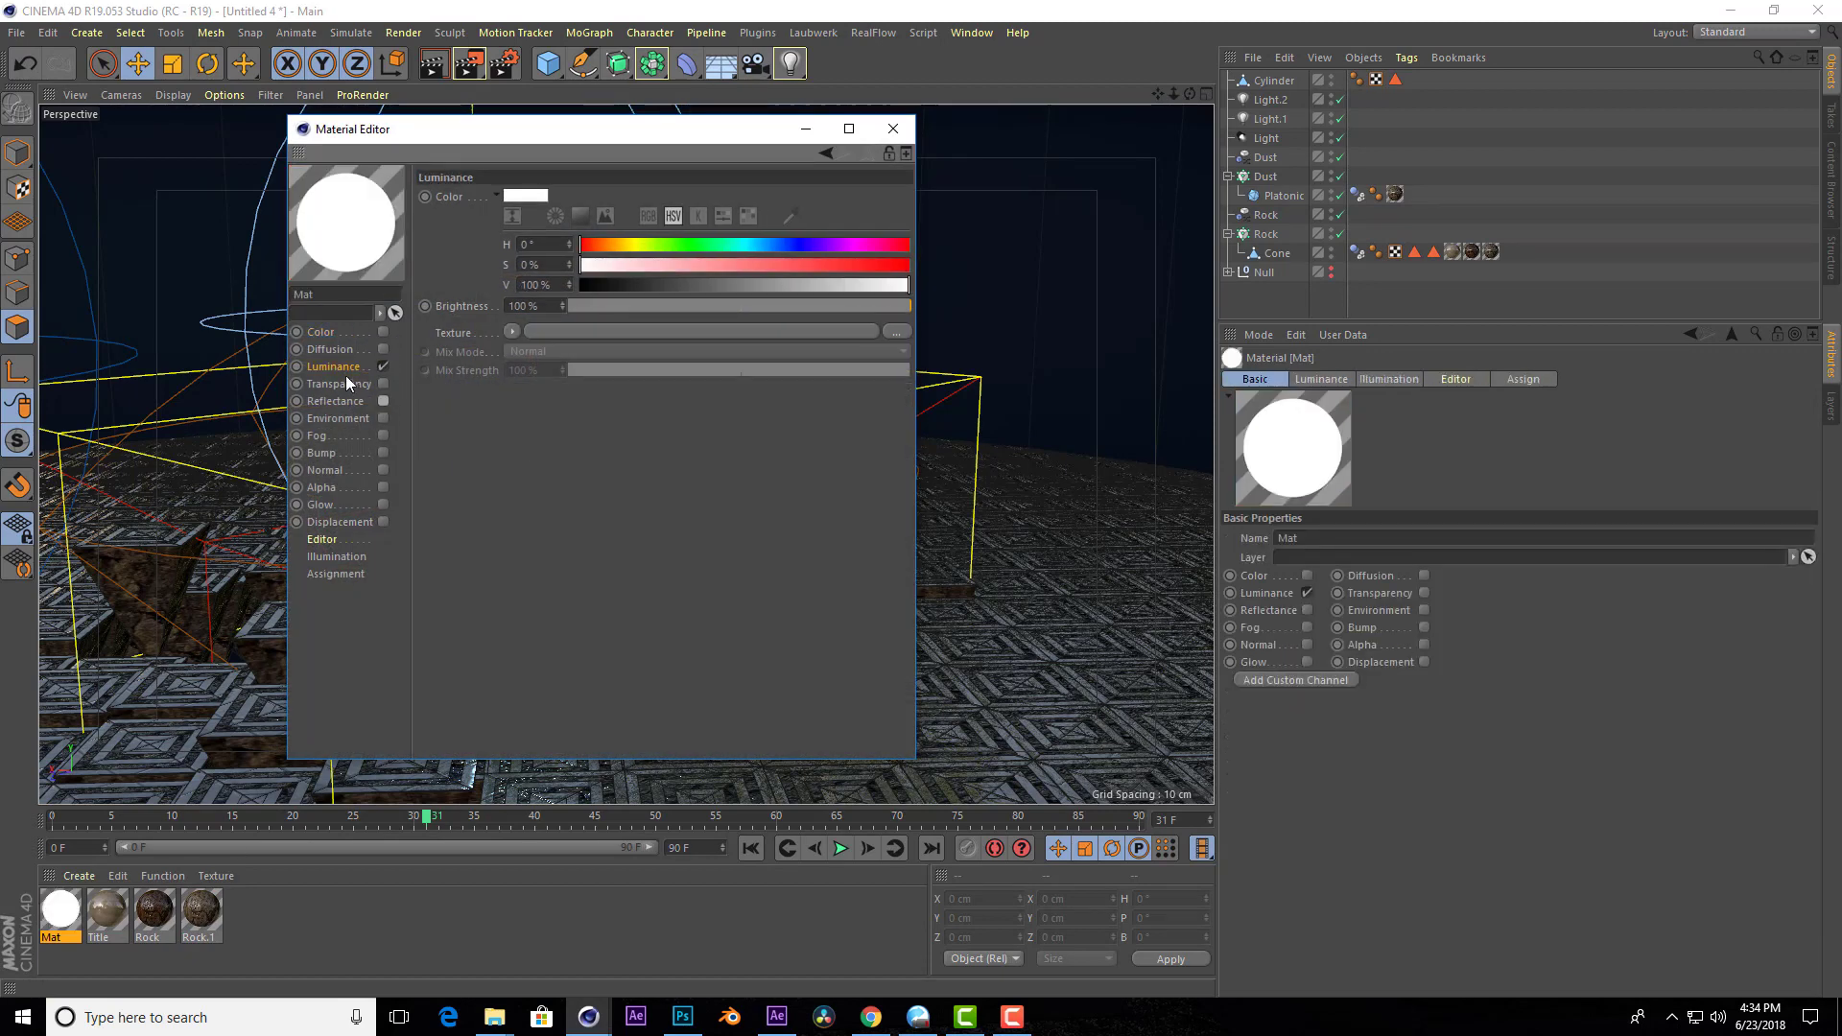
click(896, 331)
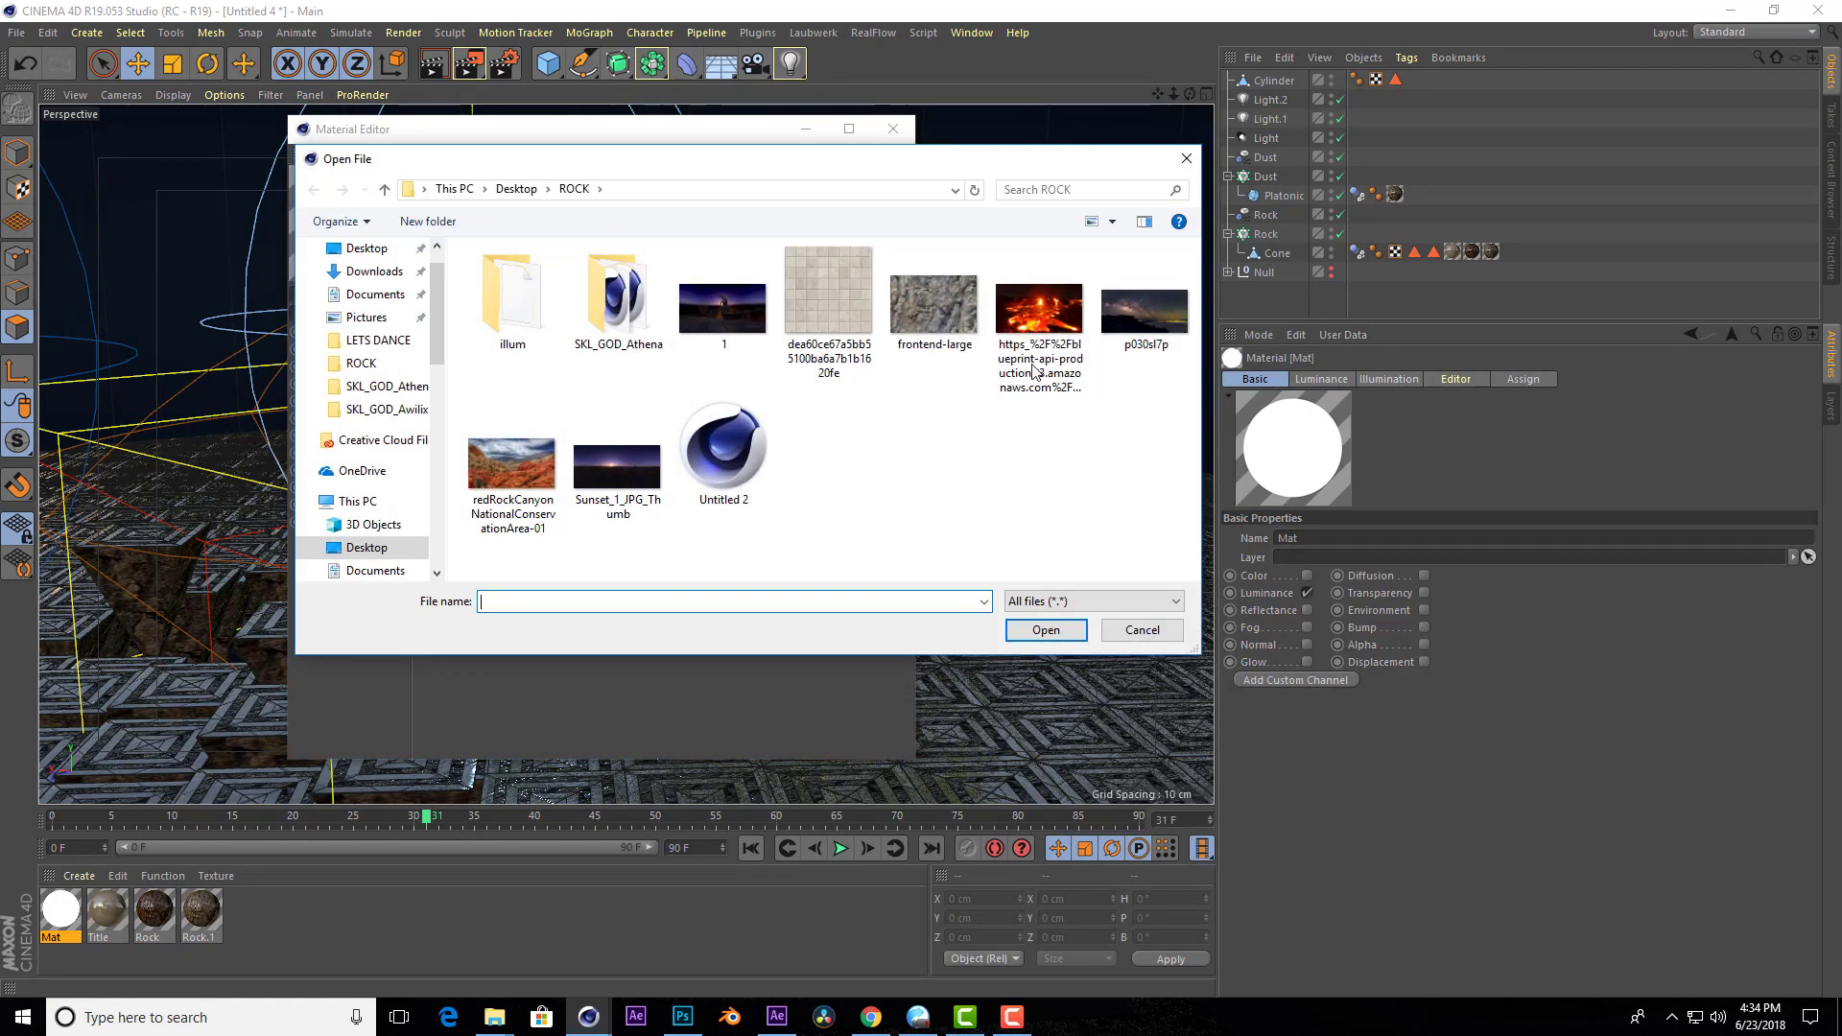
click(1073, 637)
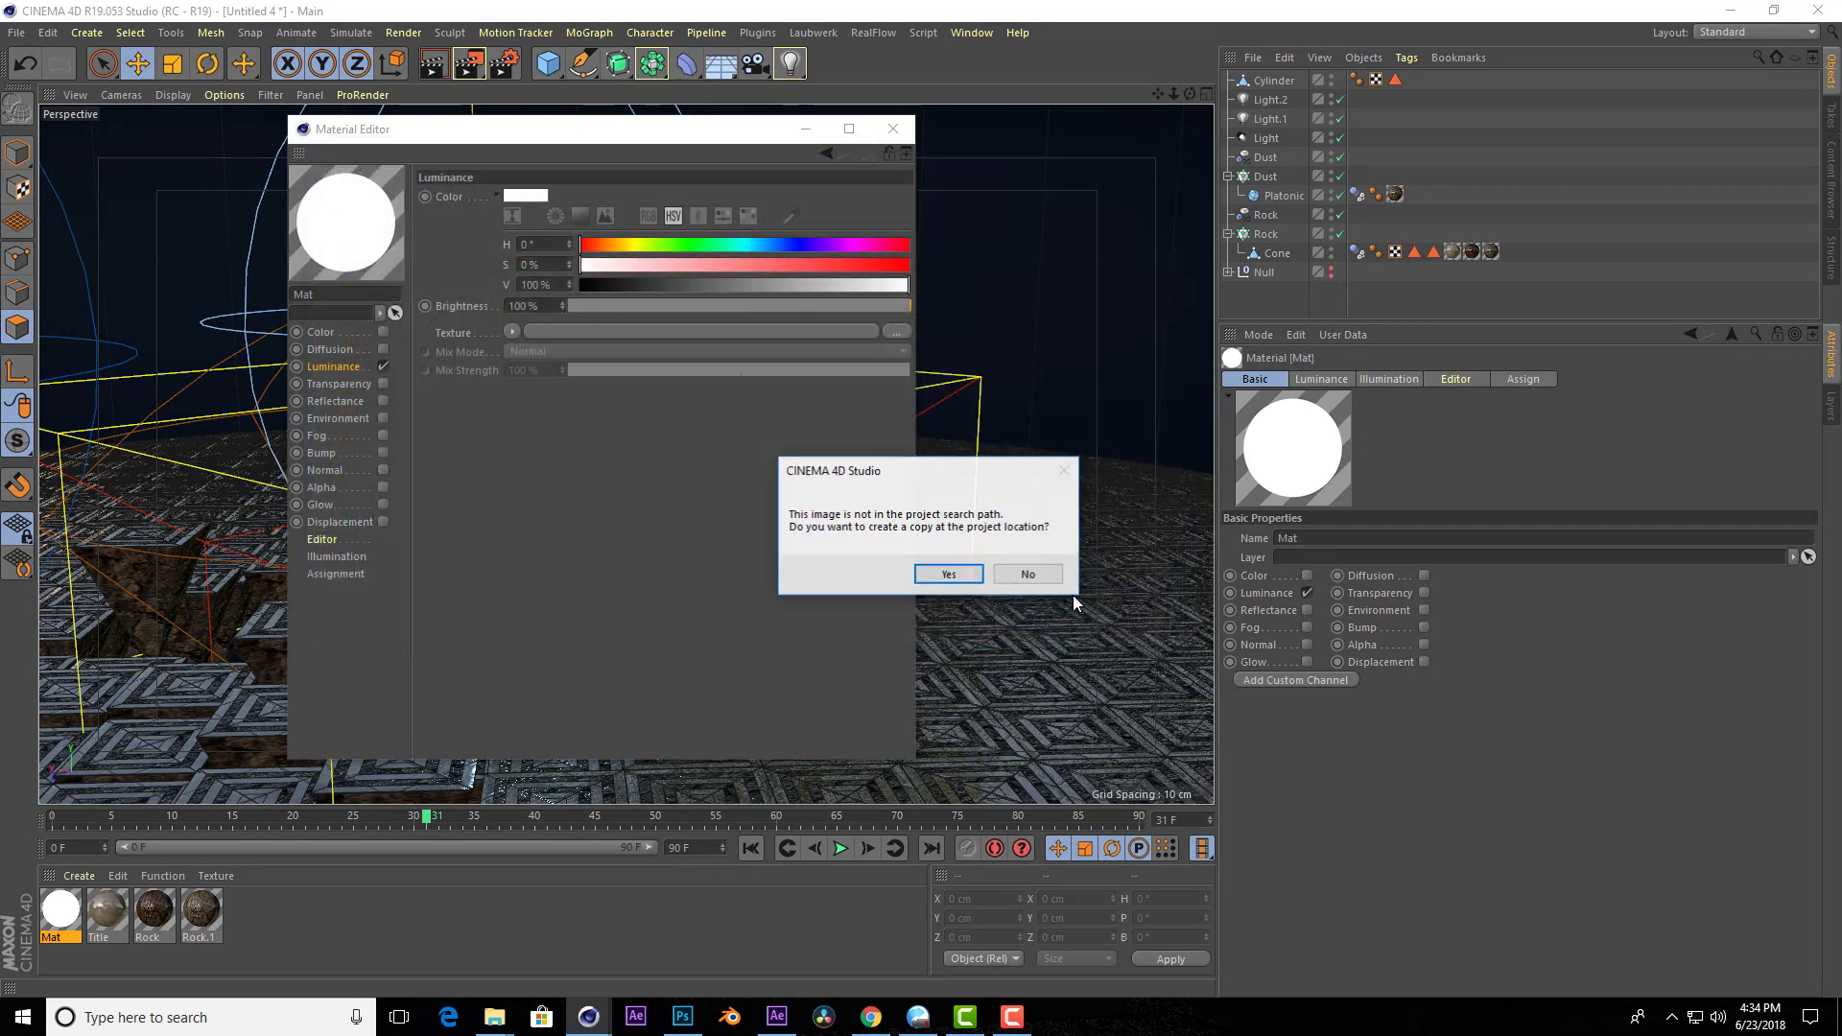
click(948, 577)
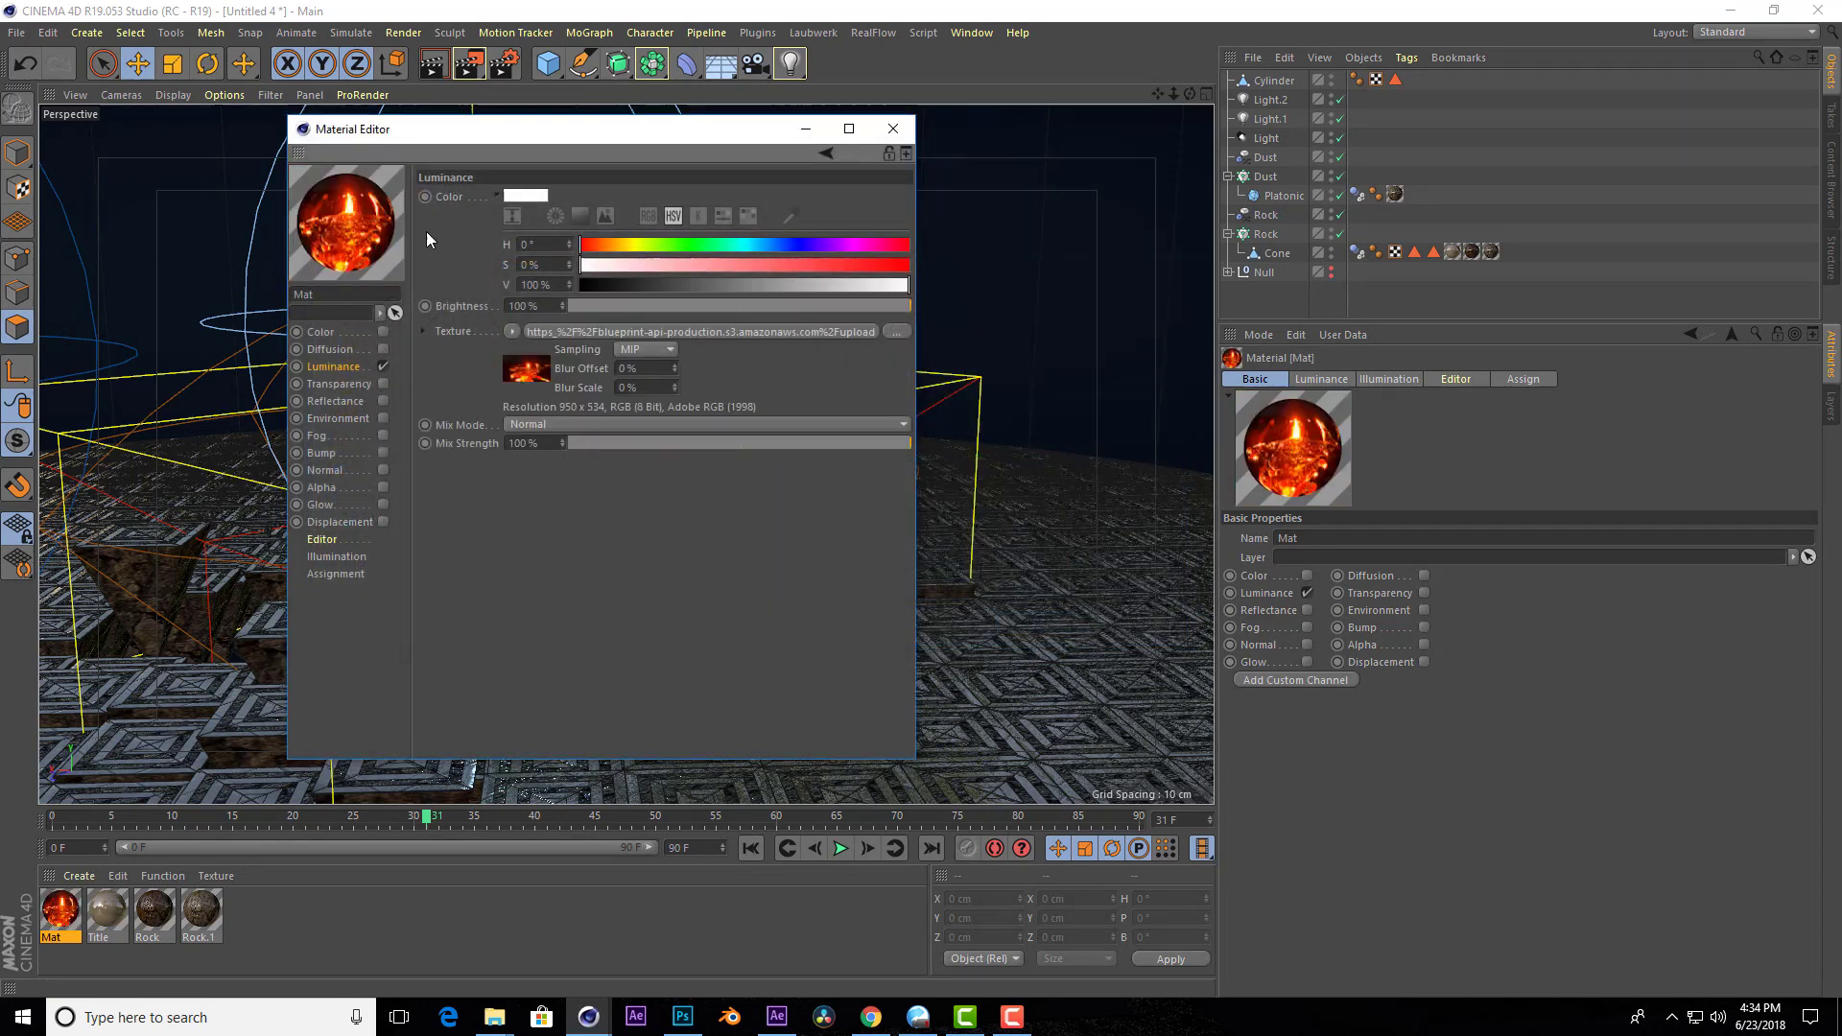
click(893, 128)
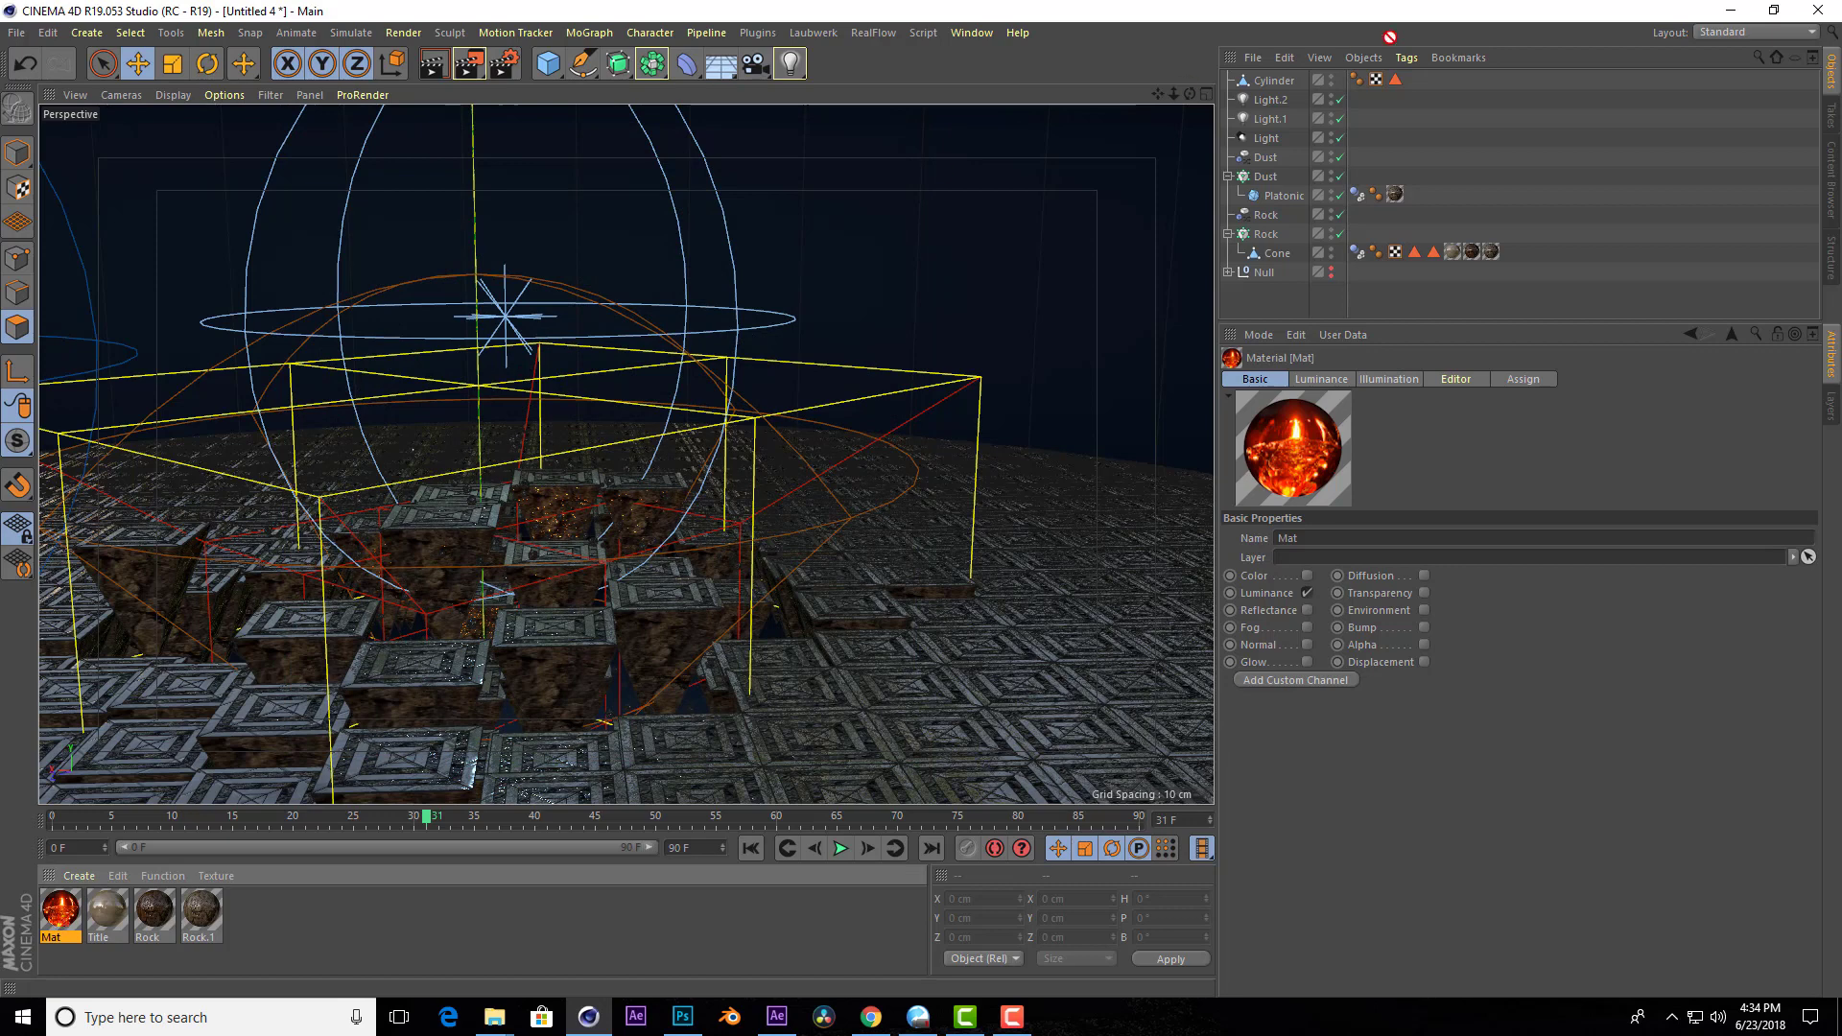
Apply Mat to the cylinder, test-render the lava gaps up close, then orbit lower.
drag(1292, 80, 1295, 82)
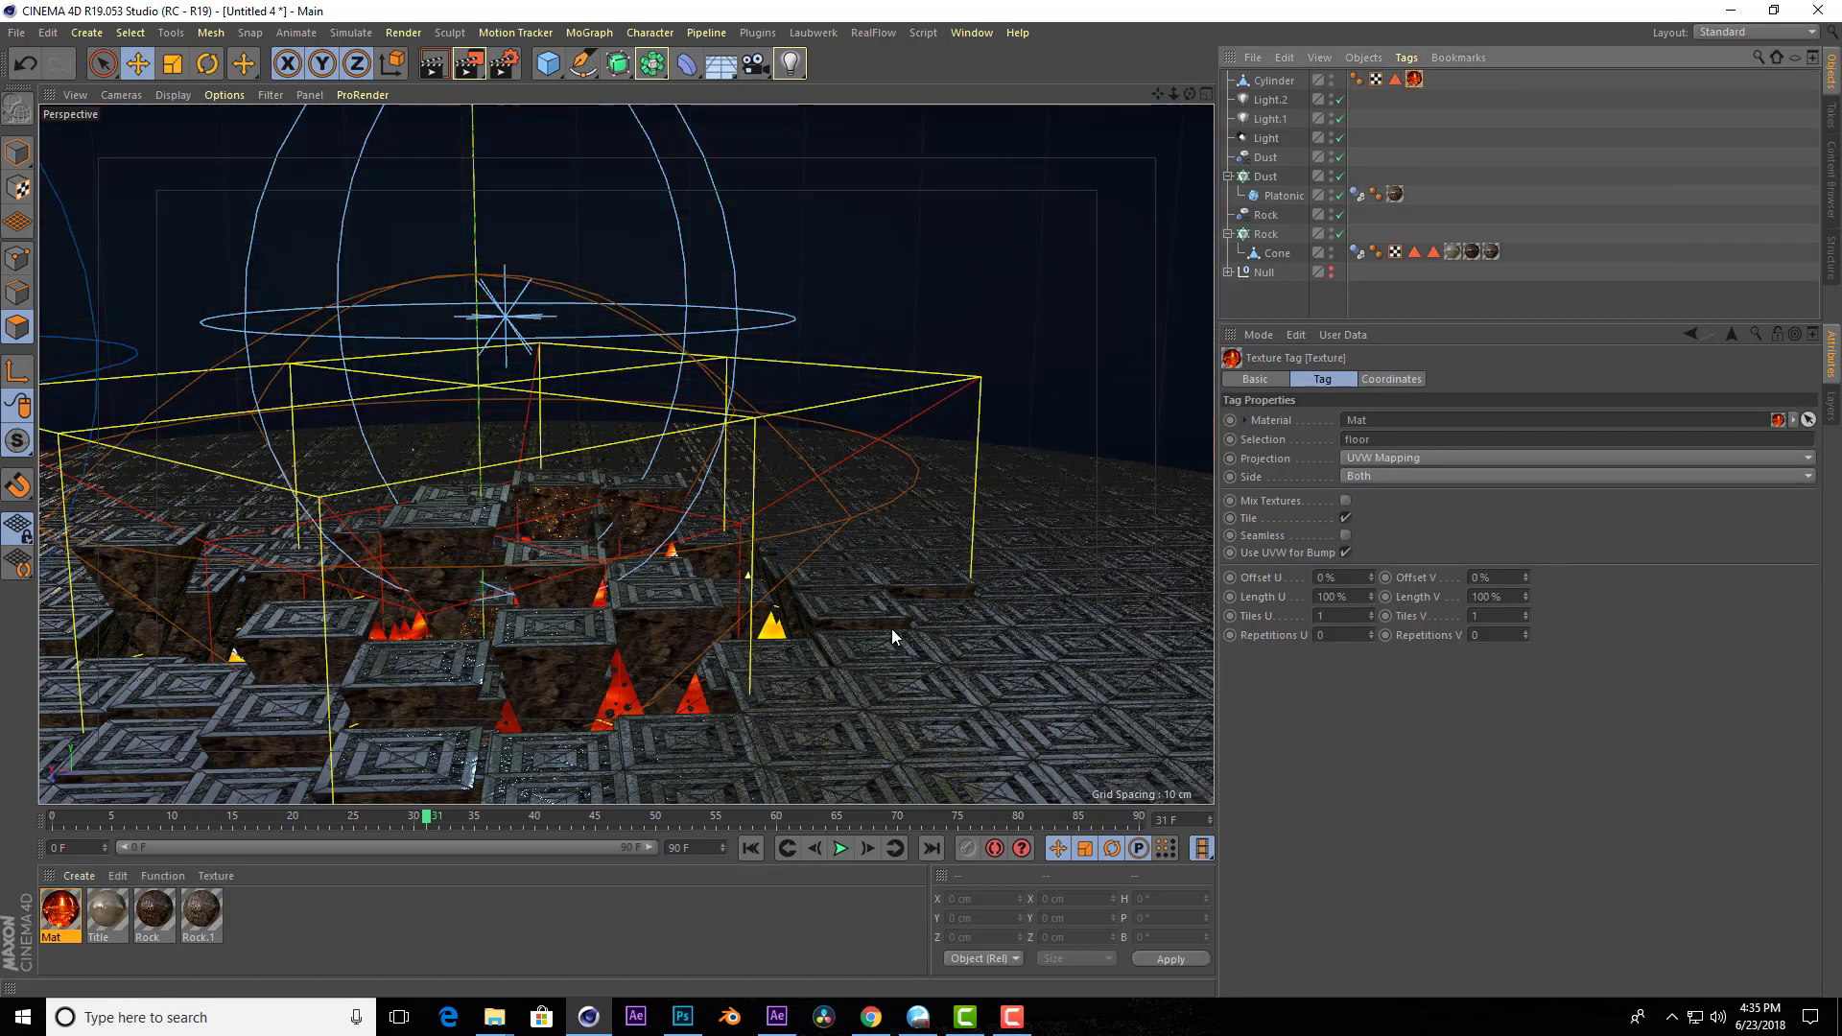
drag(1190, 94, 1159, 94)
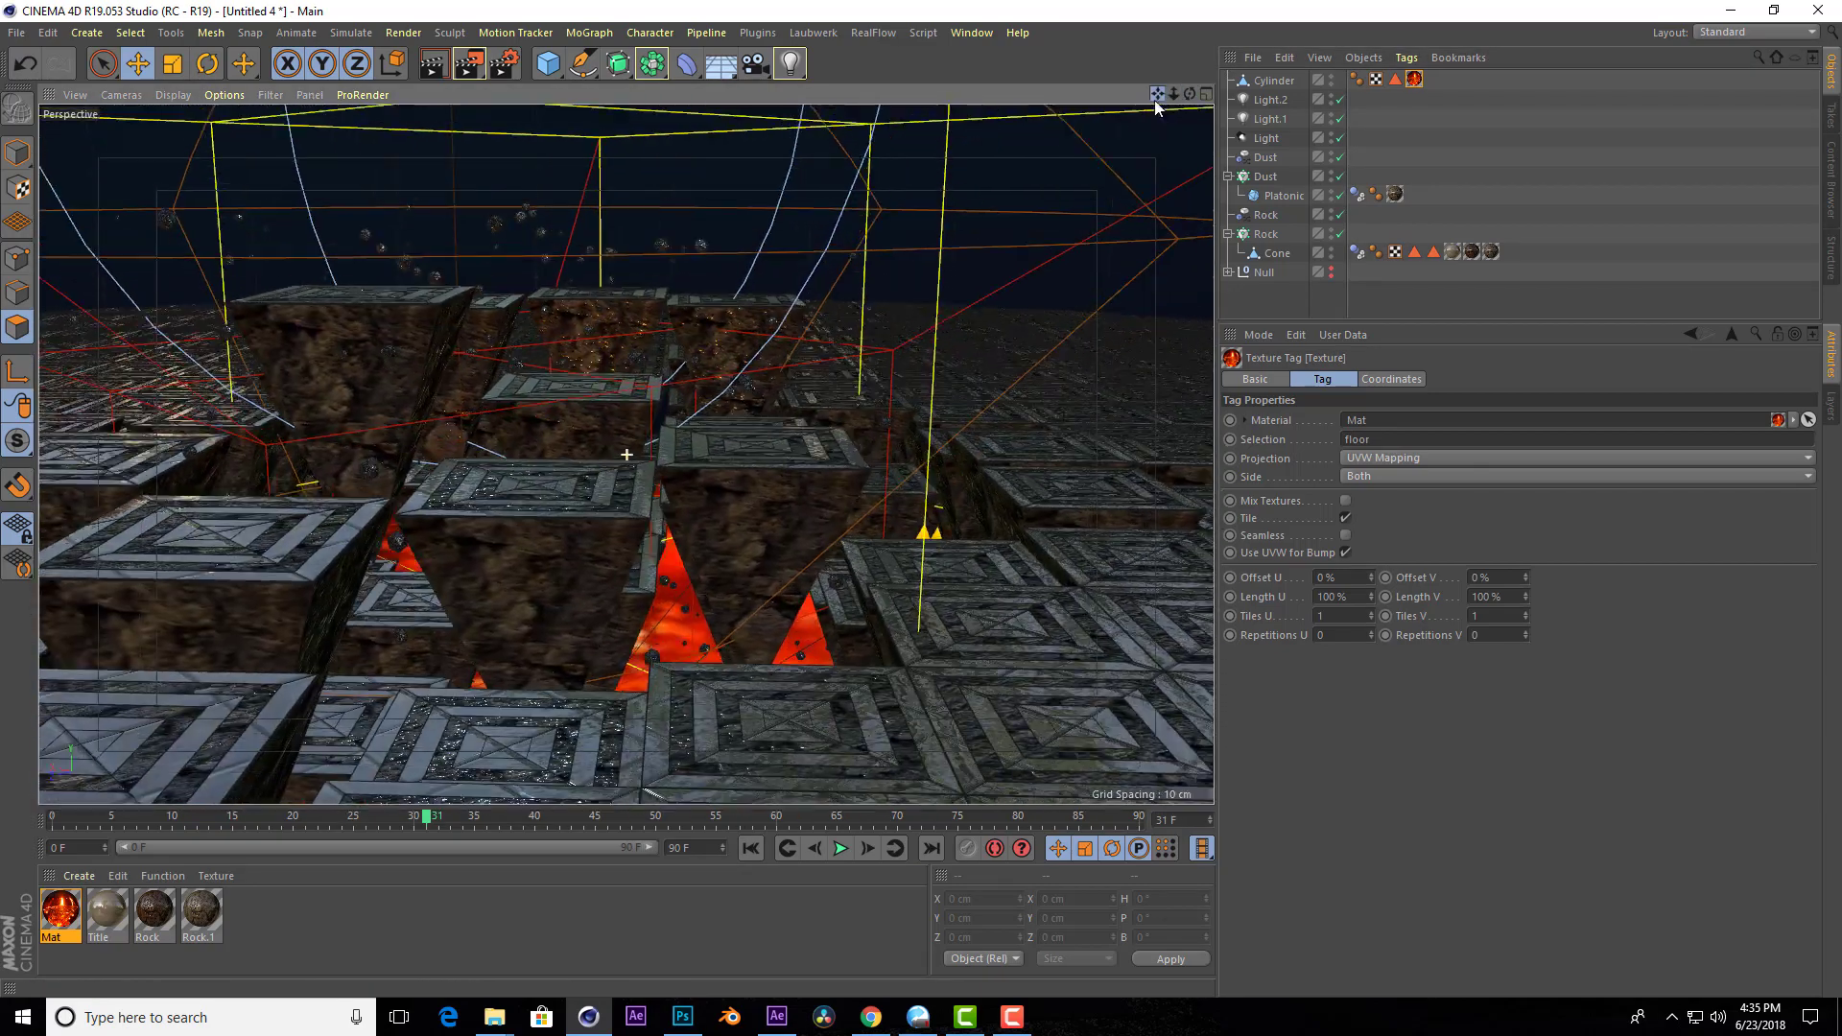
click(433, 64)
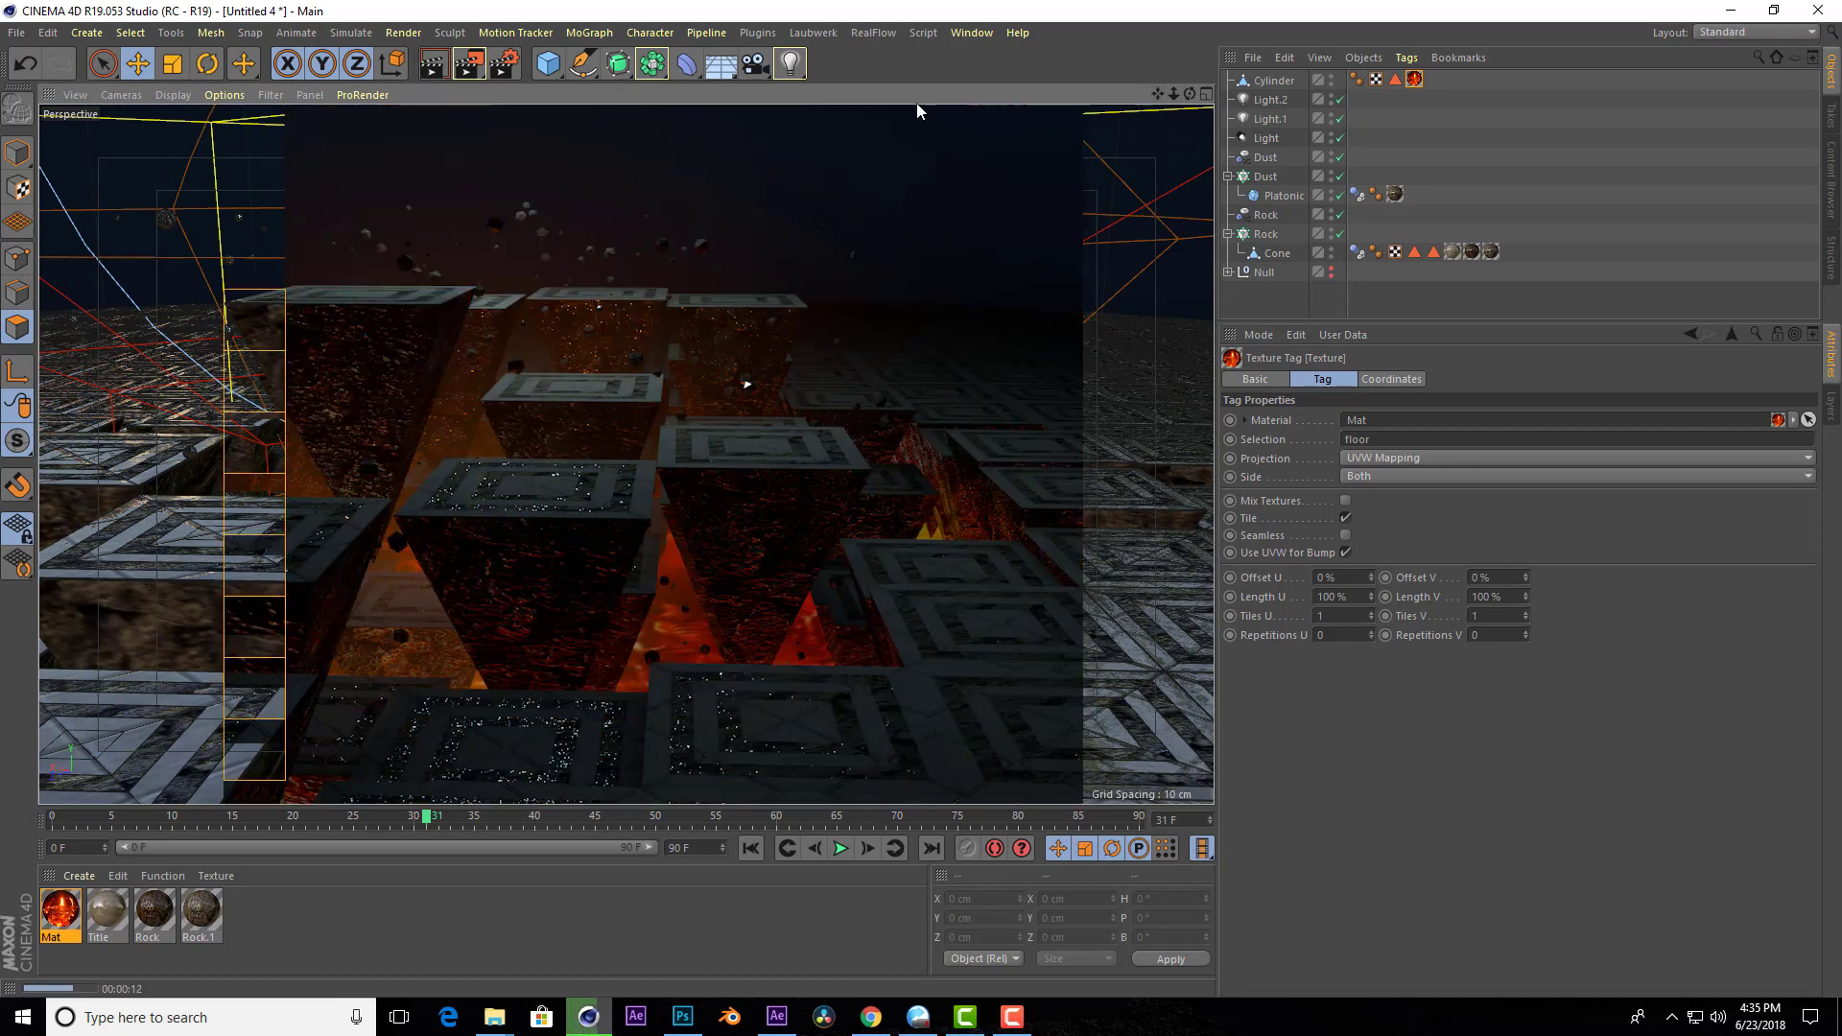
alt+drag(671, 432, 626, 454)
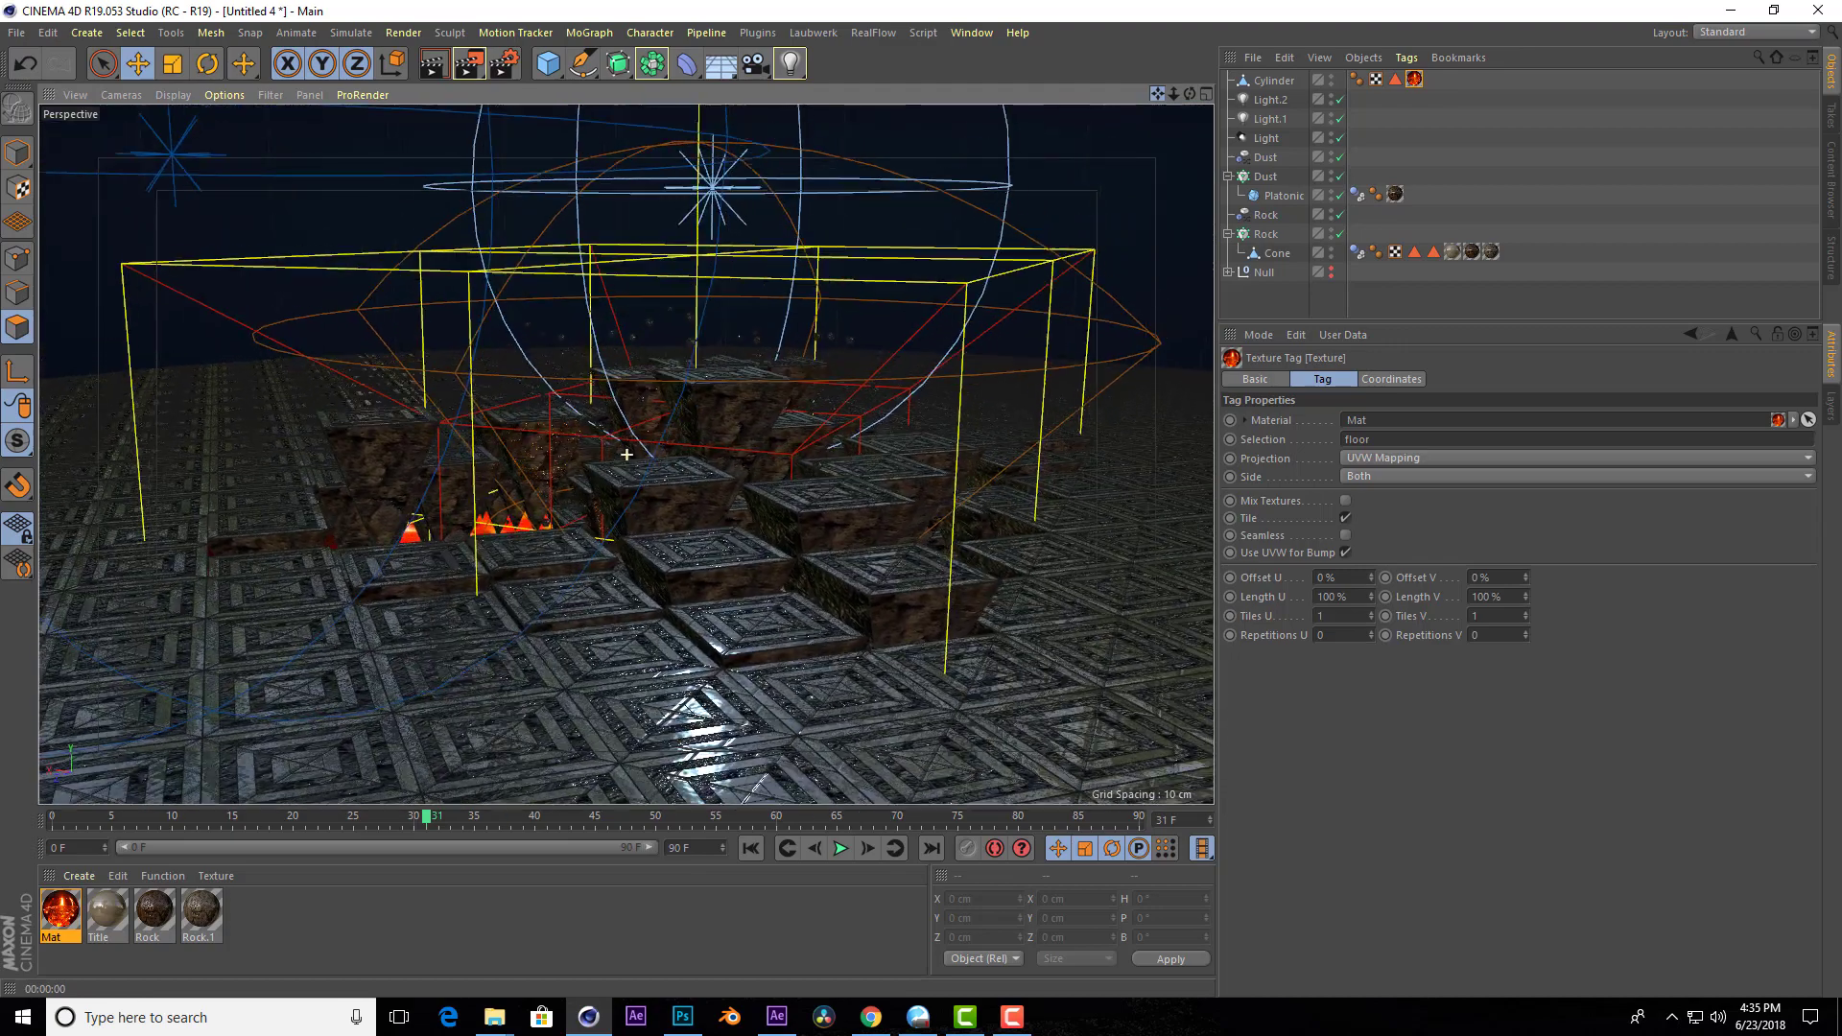
drag(1191, 94, 1191, 77)
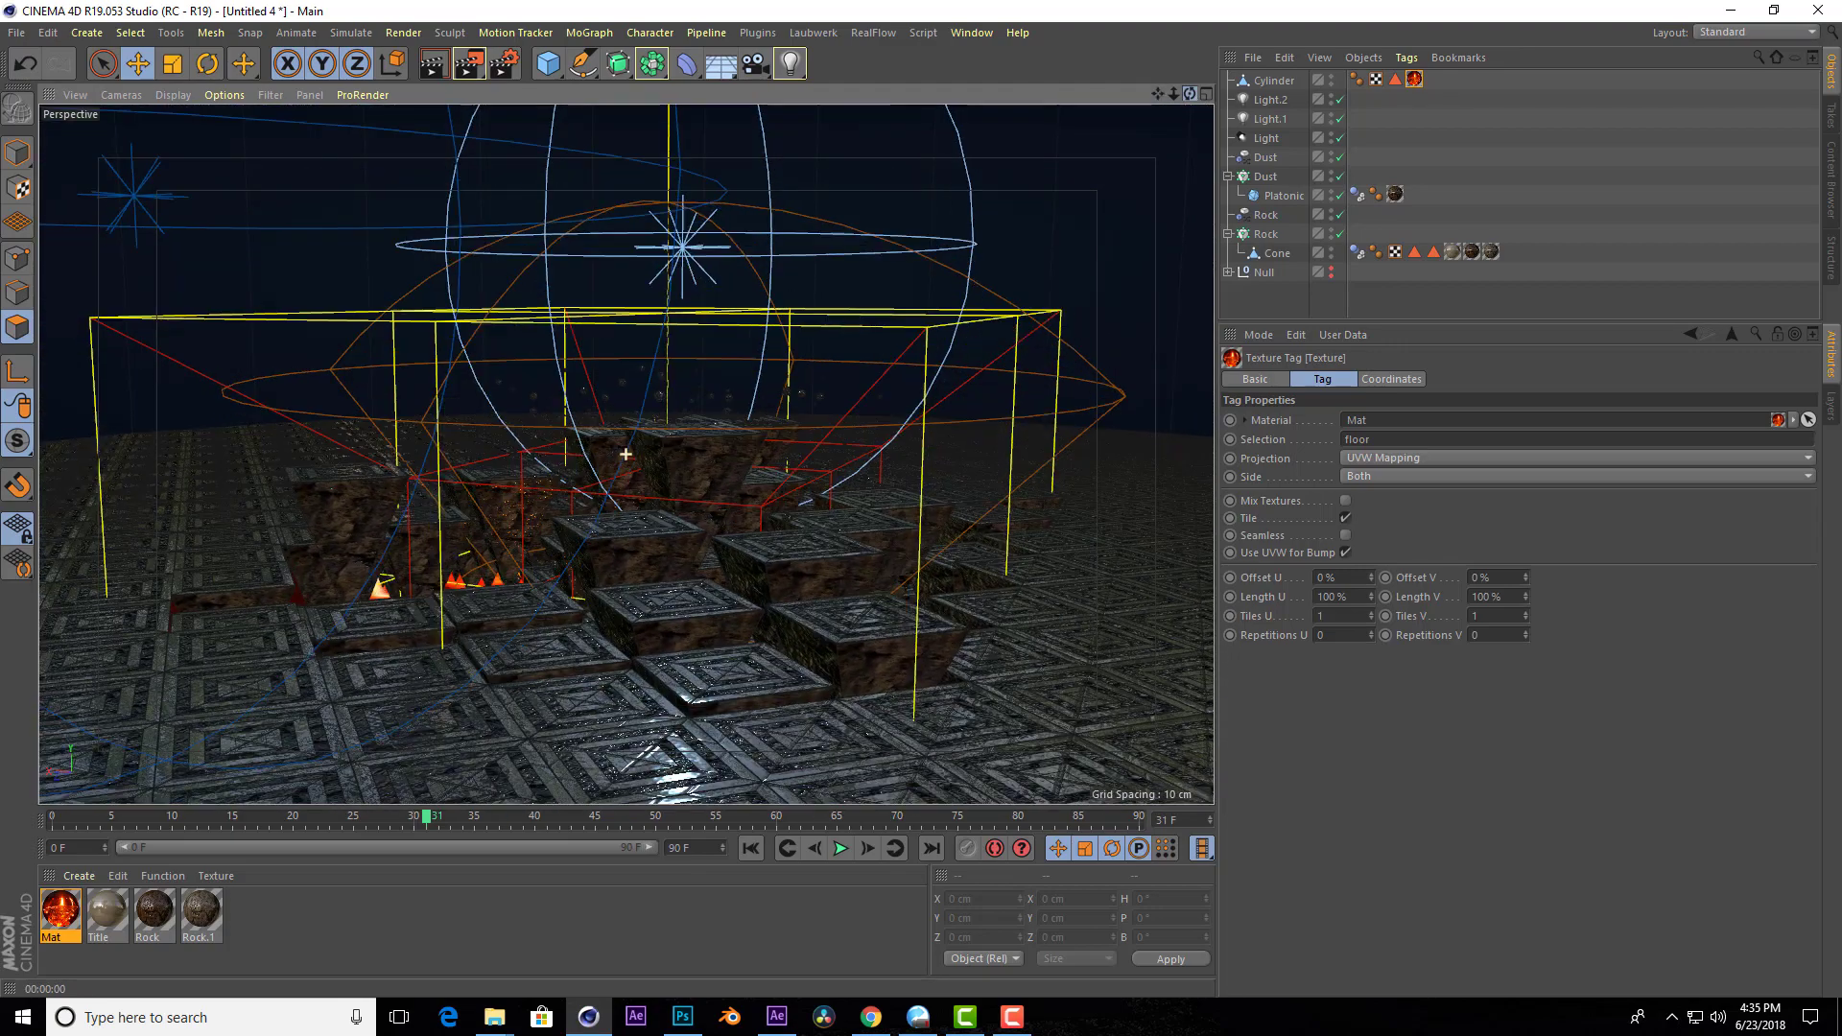
Create material 'sky' with only Luminance enabled, textured with Sunset_1_JPG_Thumb.jpg.
double_click(280, 914)
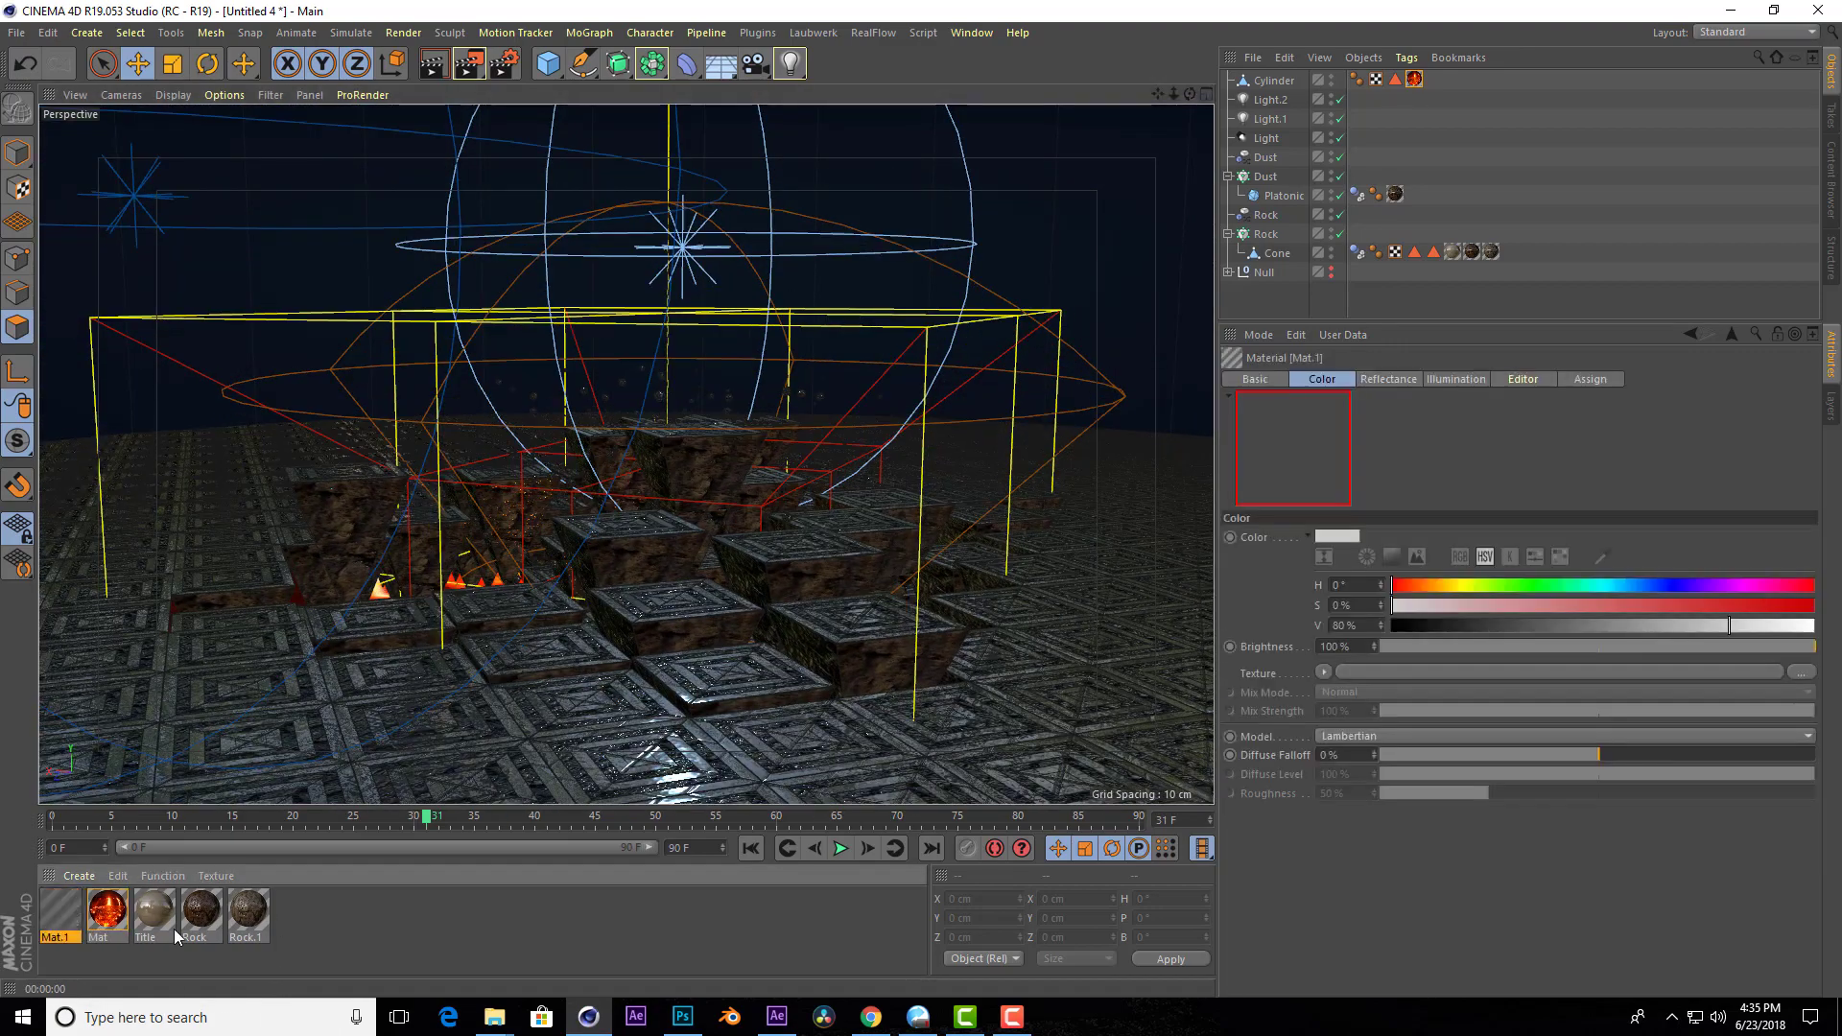
double_click(59, 909)
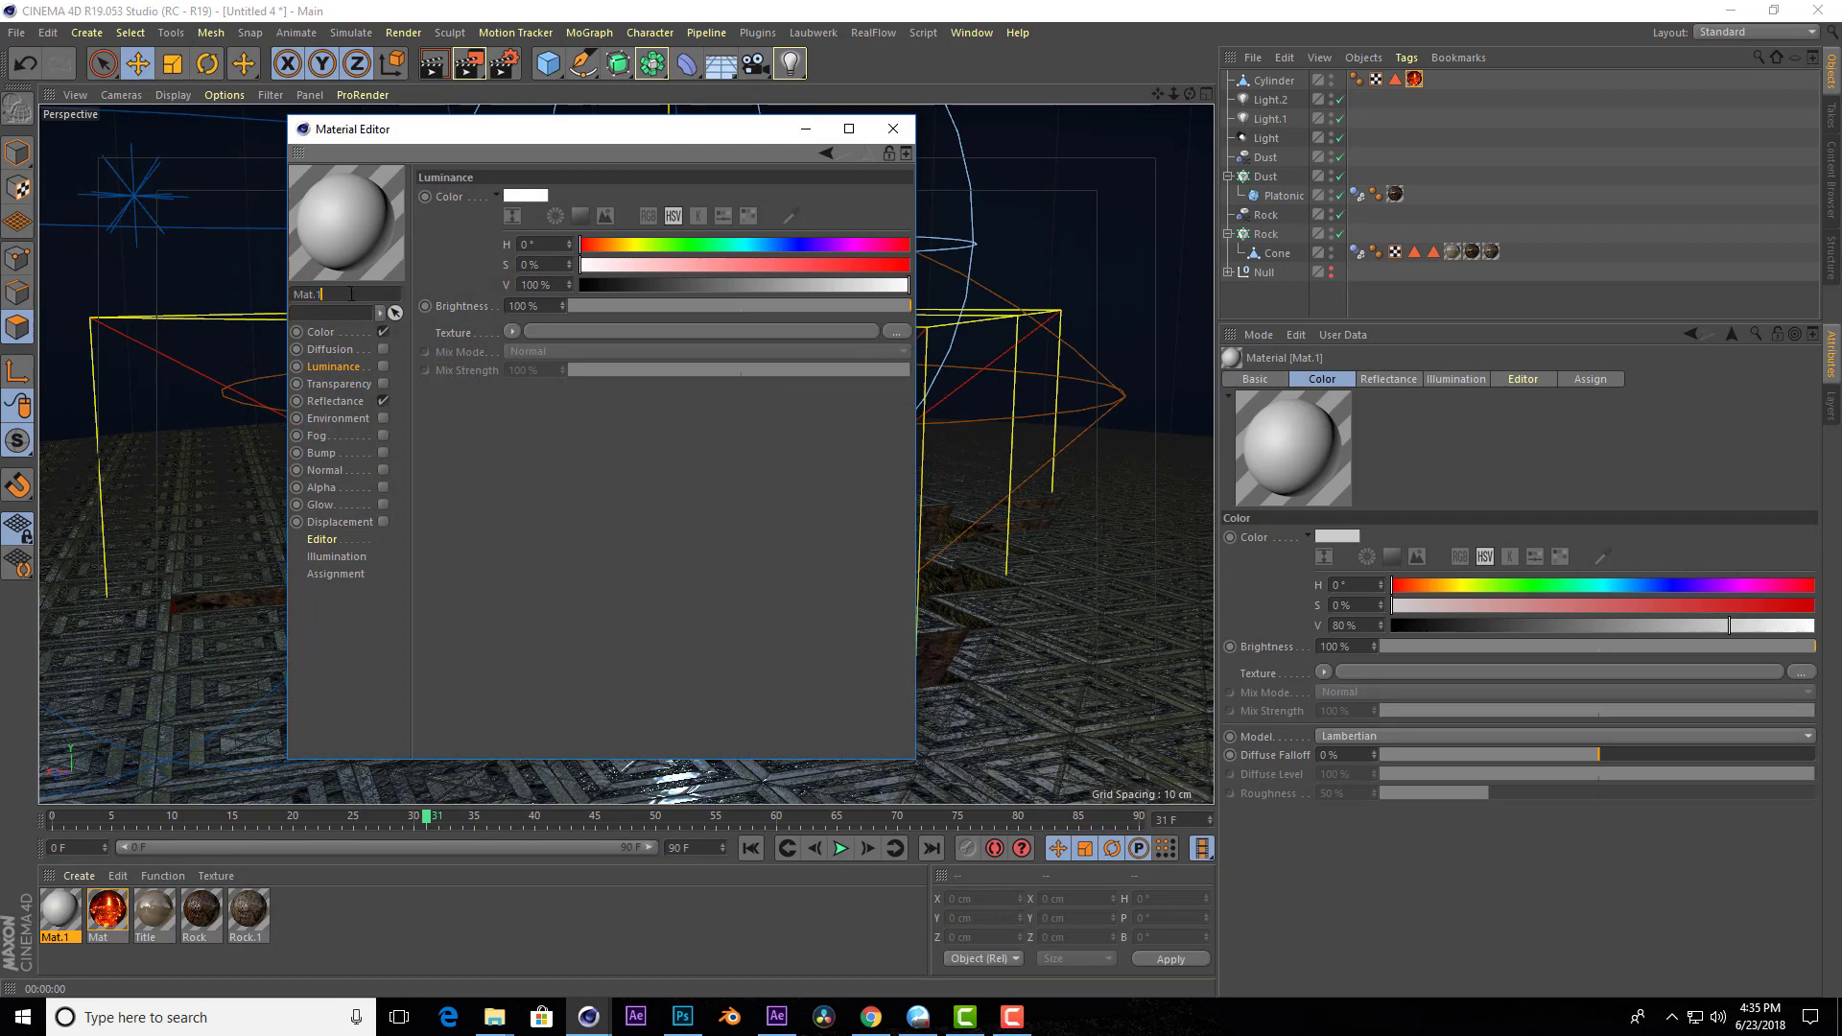
text(sky)
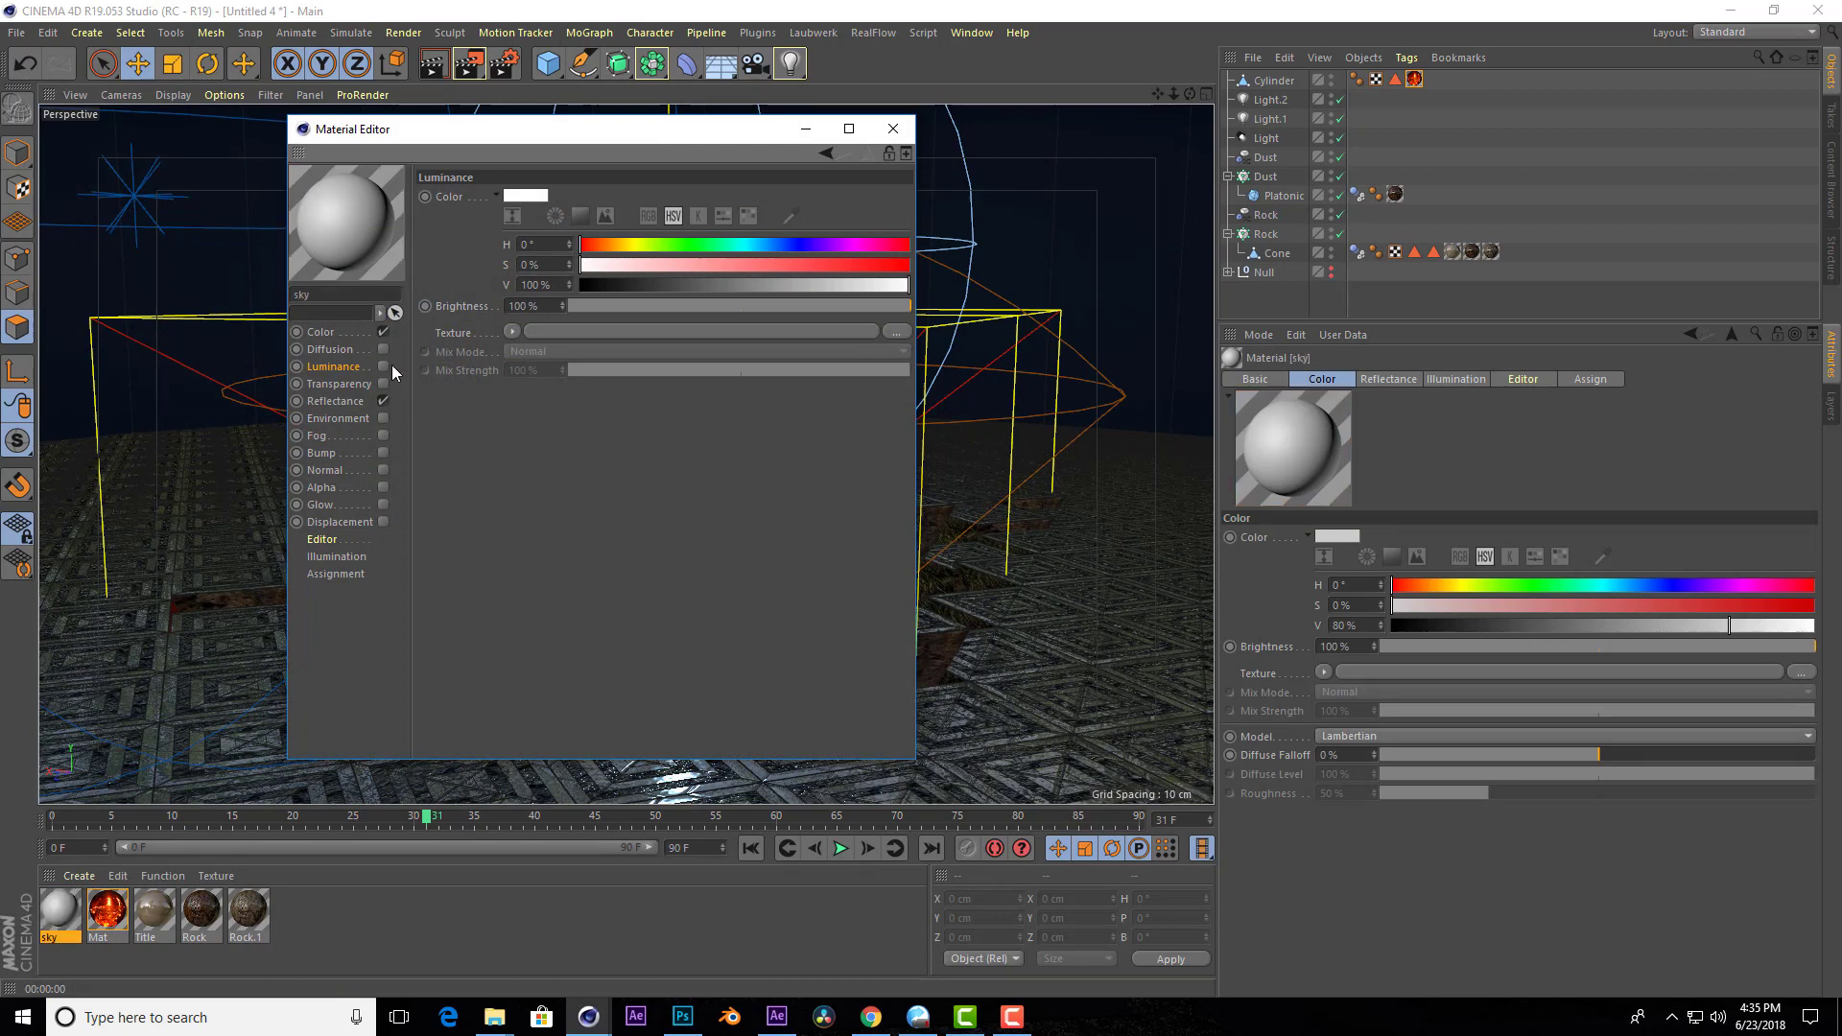
click(383, 367)
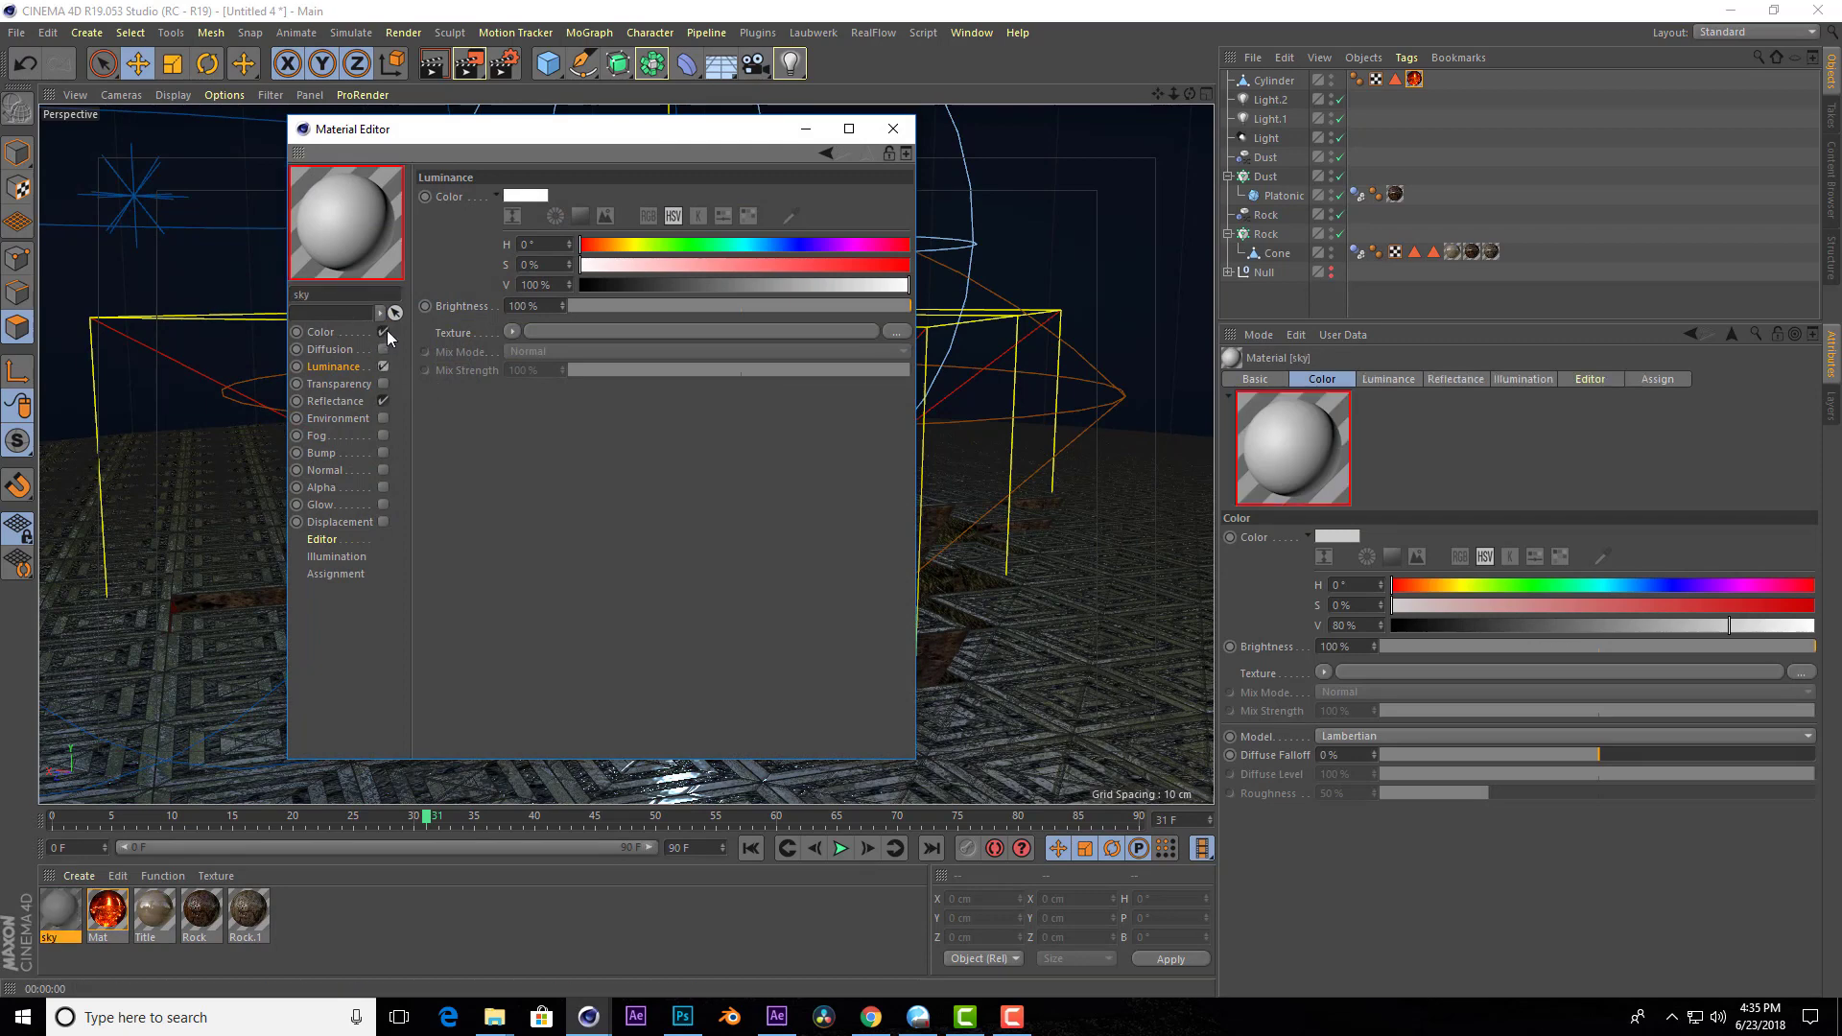
click(382, 332)
click(384, 399)
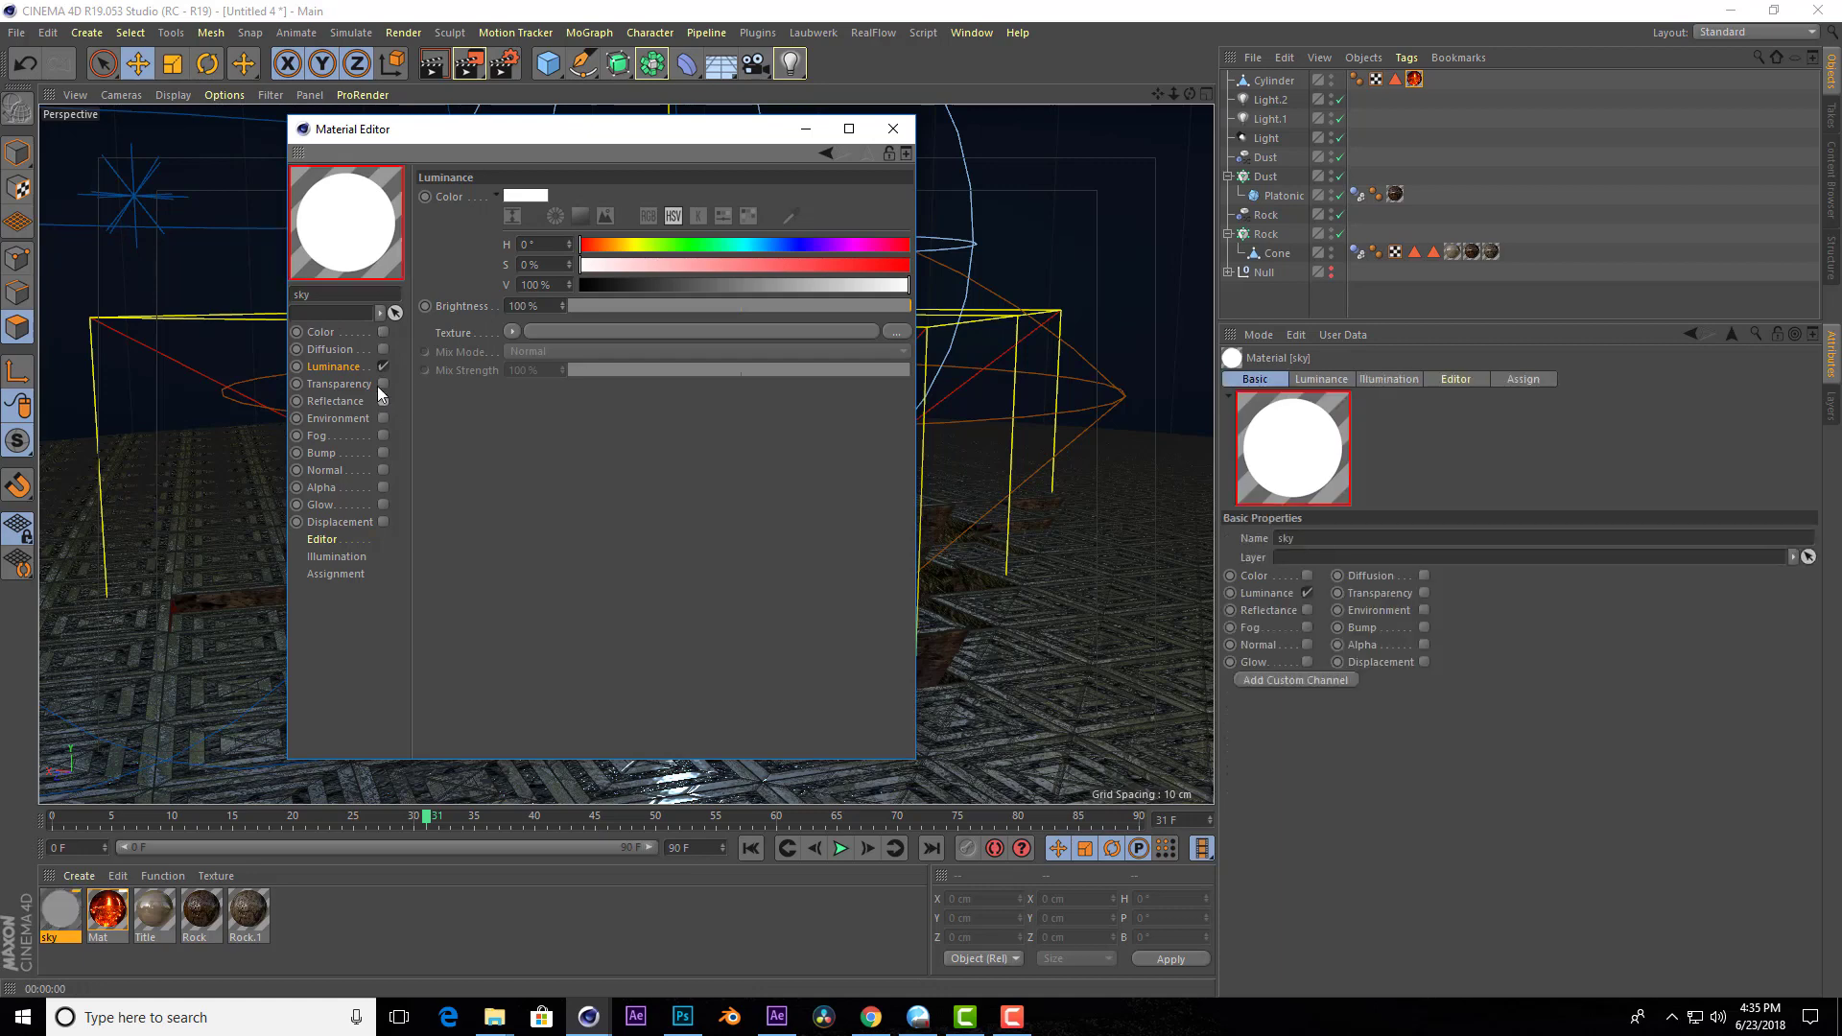
click(894, 332)
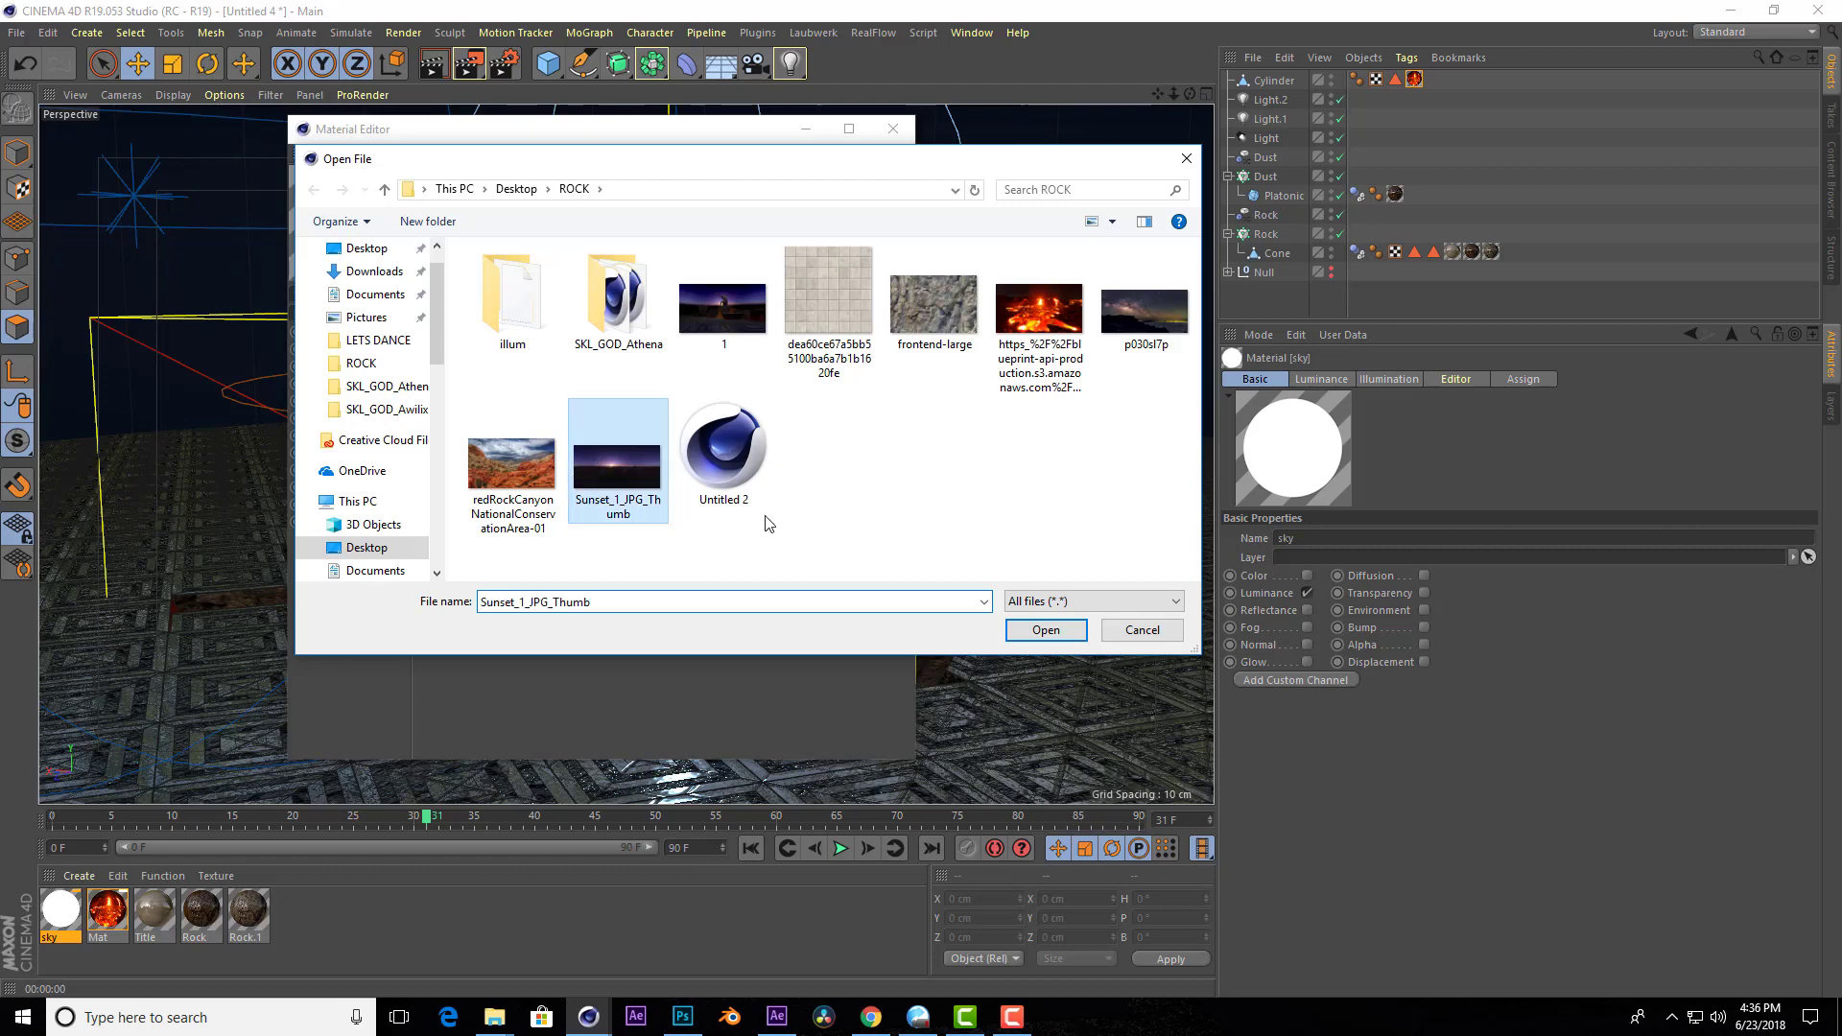
click(1067, 639)
click(942, 577)
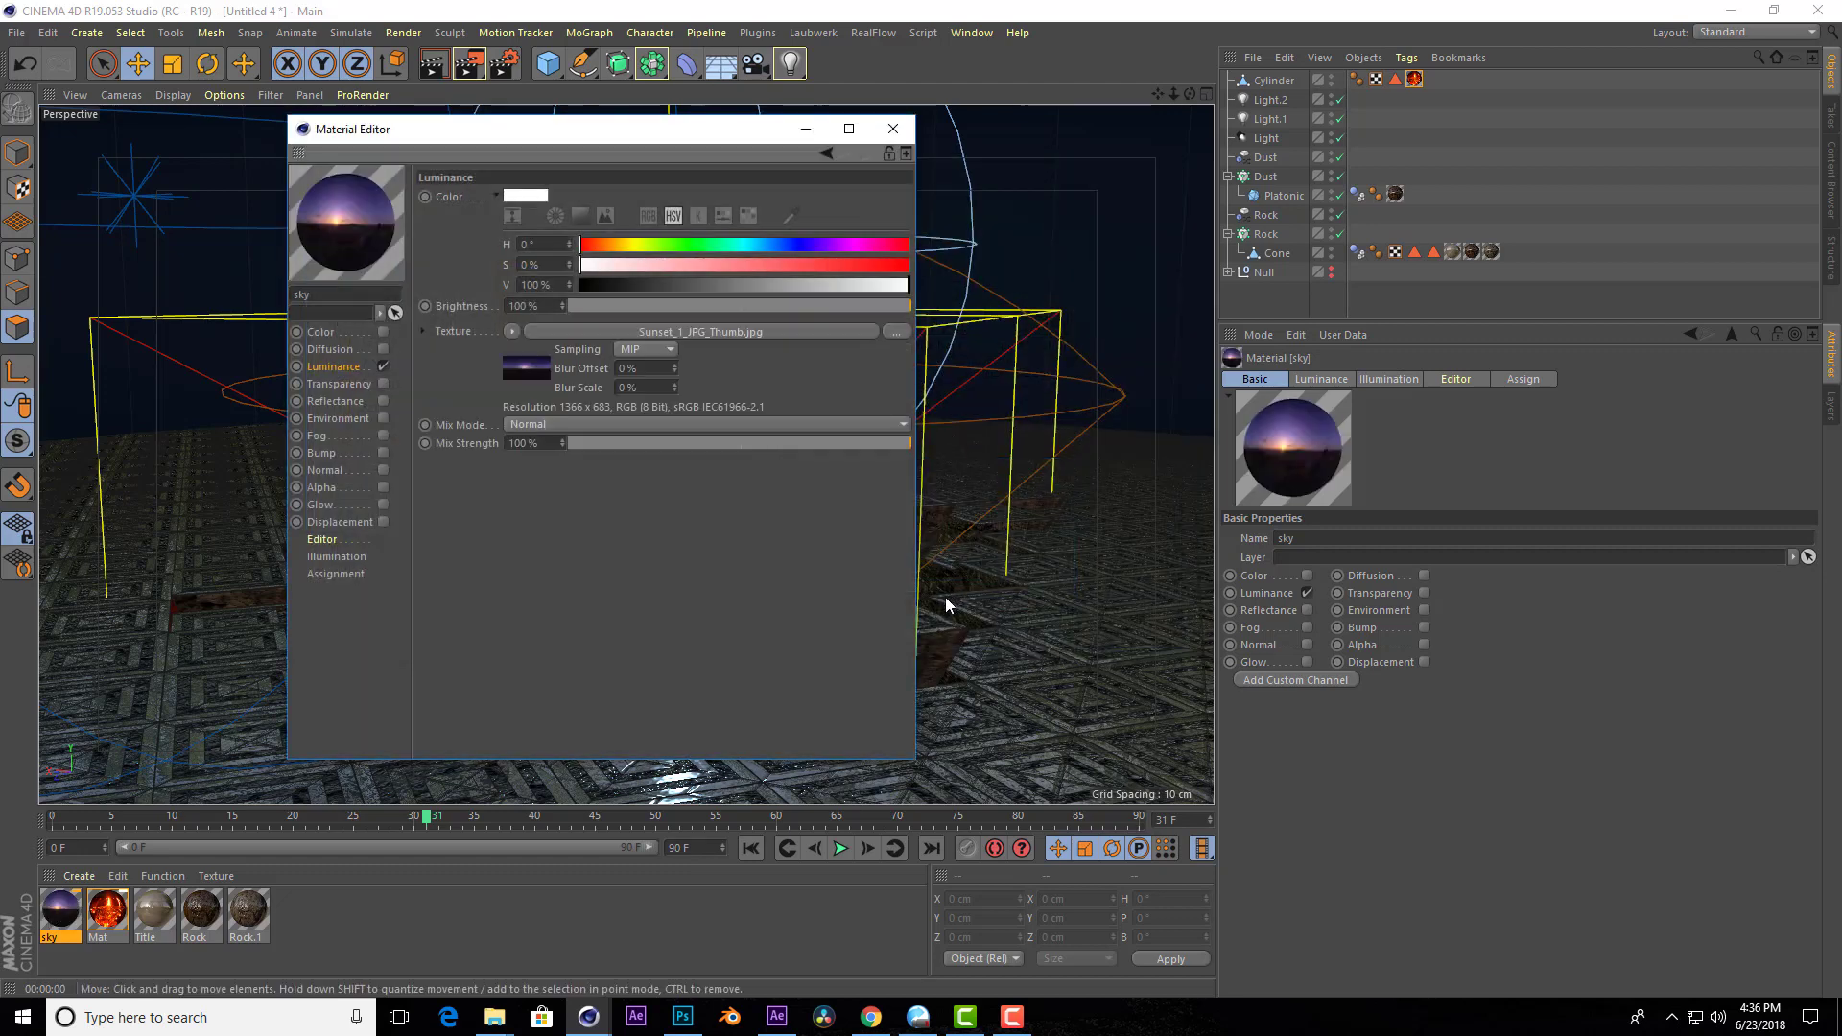
click(893, 130)
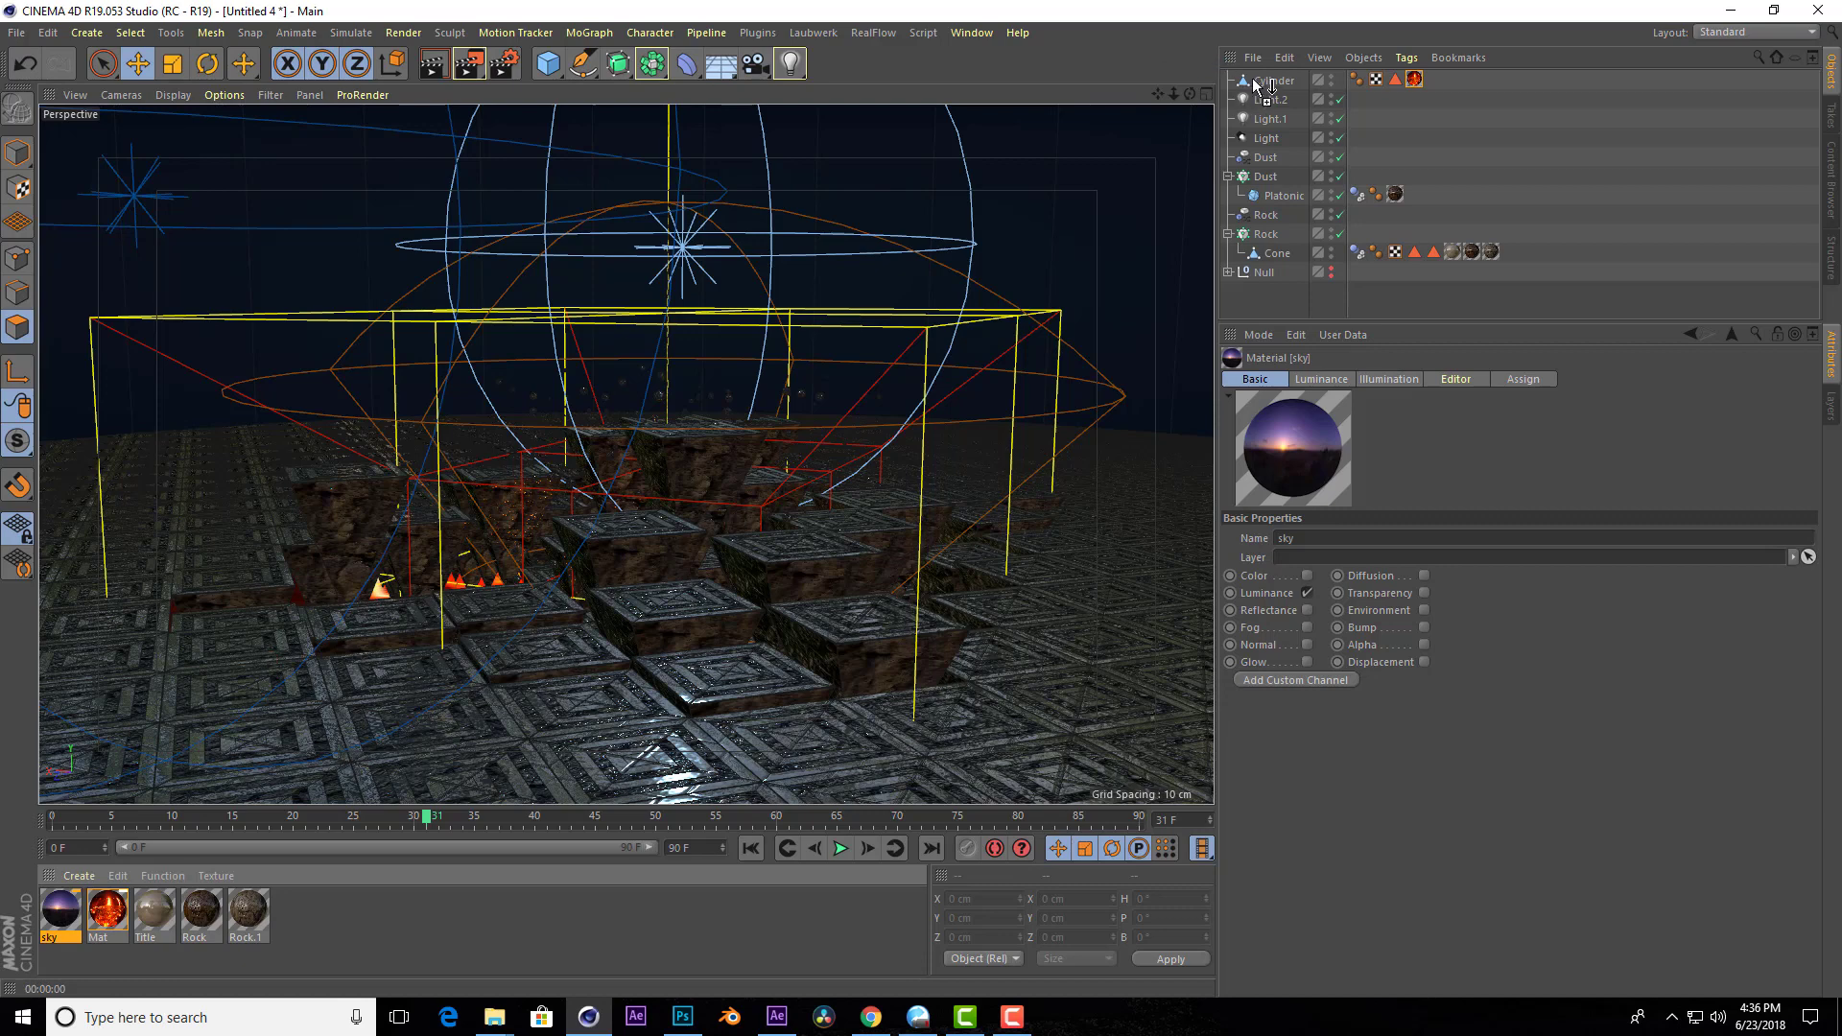
Apply sky to the Cylinder, order the Mat tag after it, and set Offset V to 12%.
drag(1255, 85, 1255, 85)
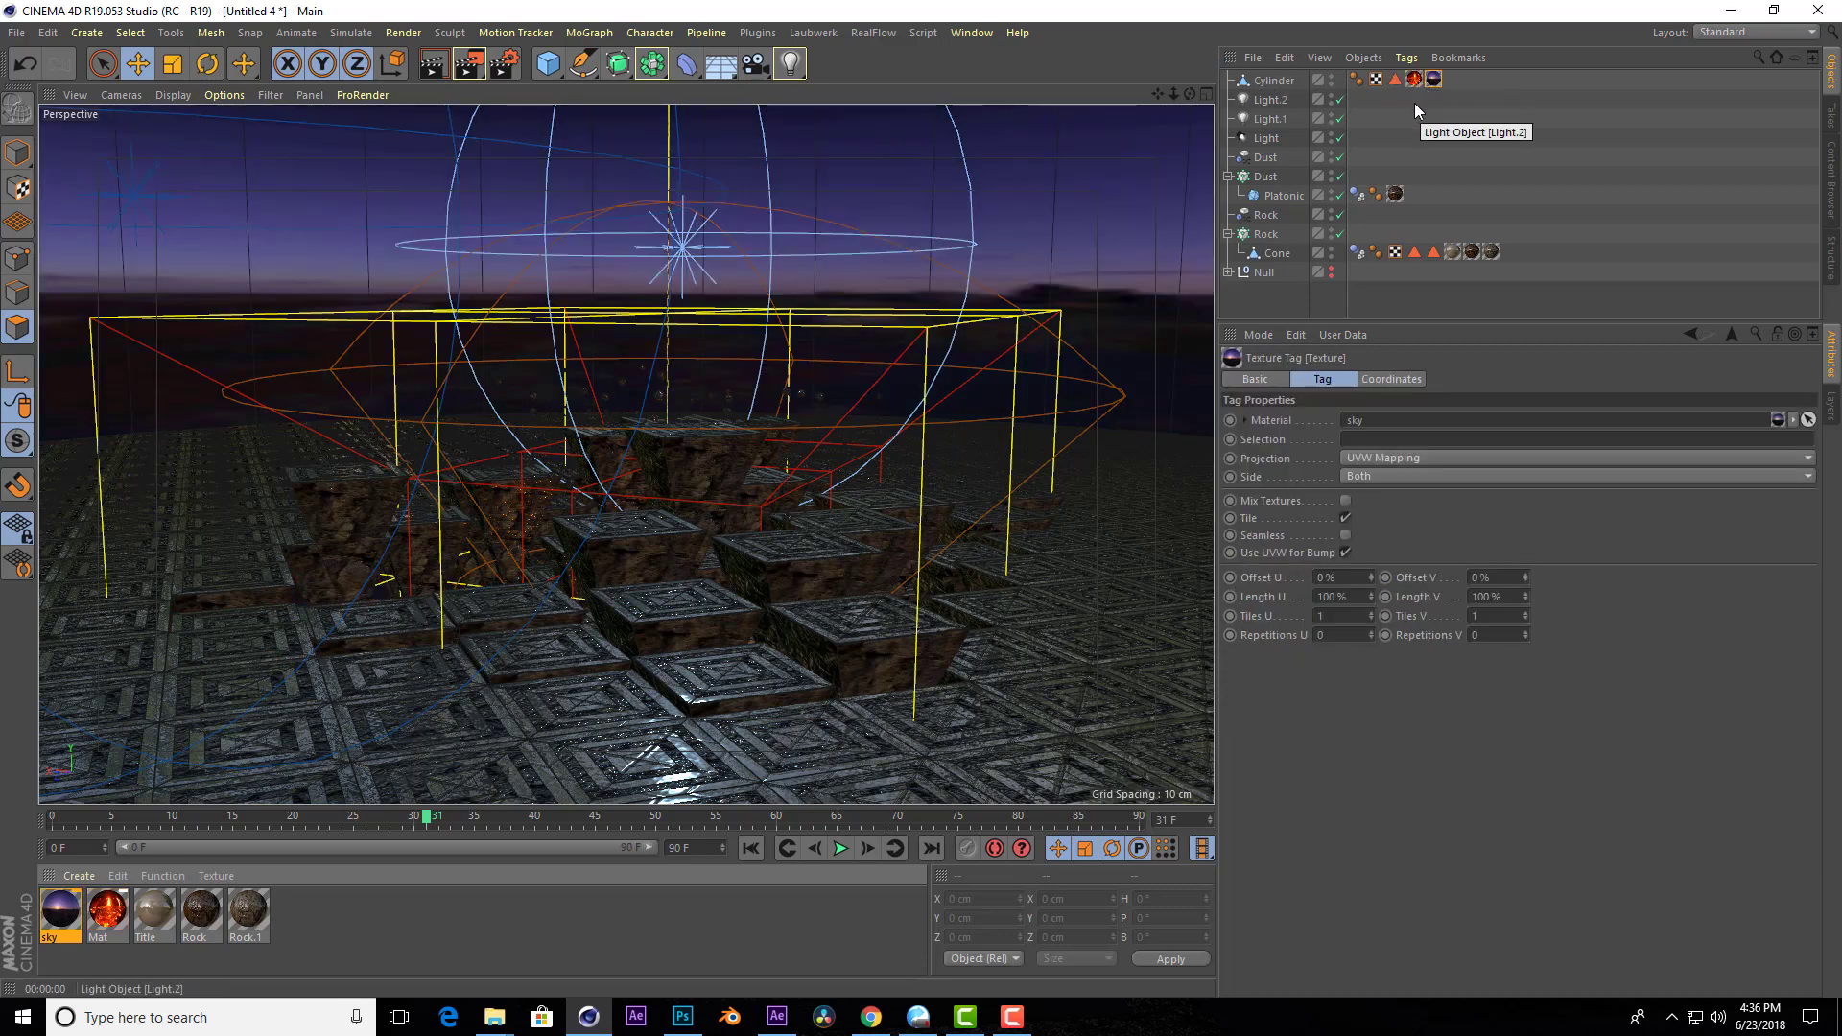
drag(1190, 93, 1151, 154)
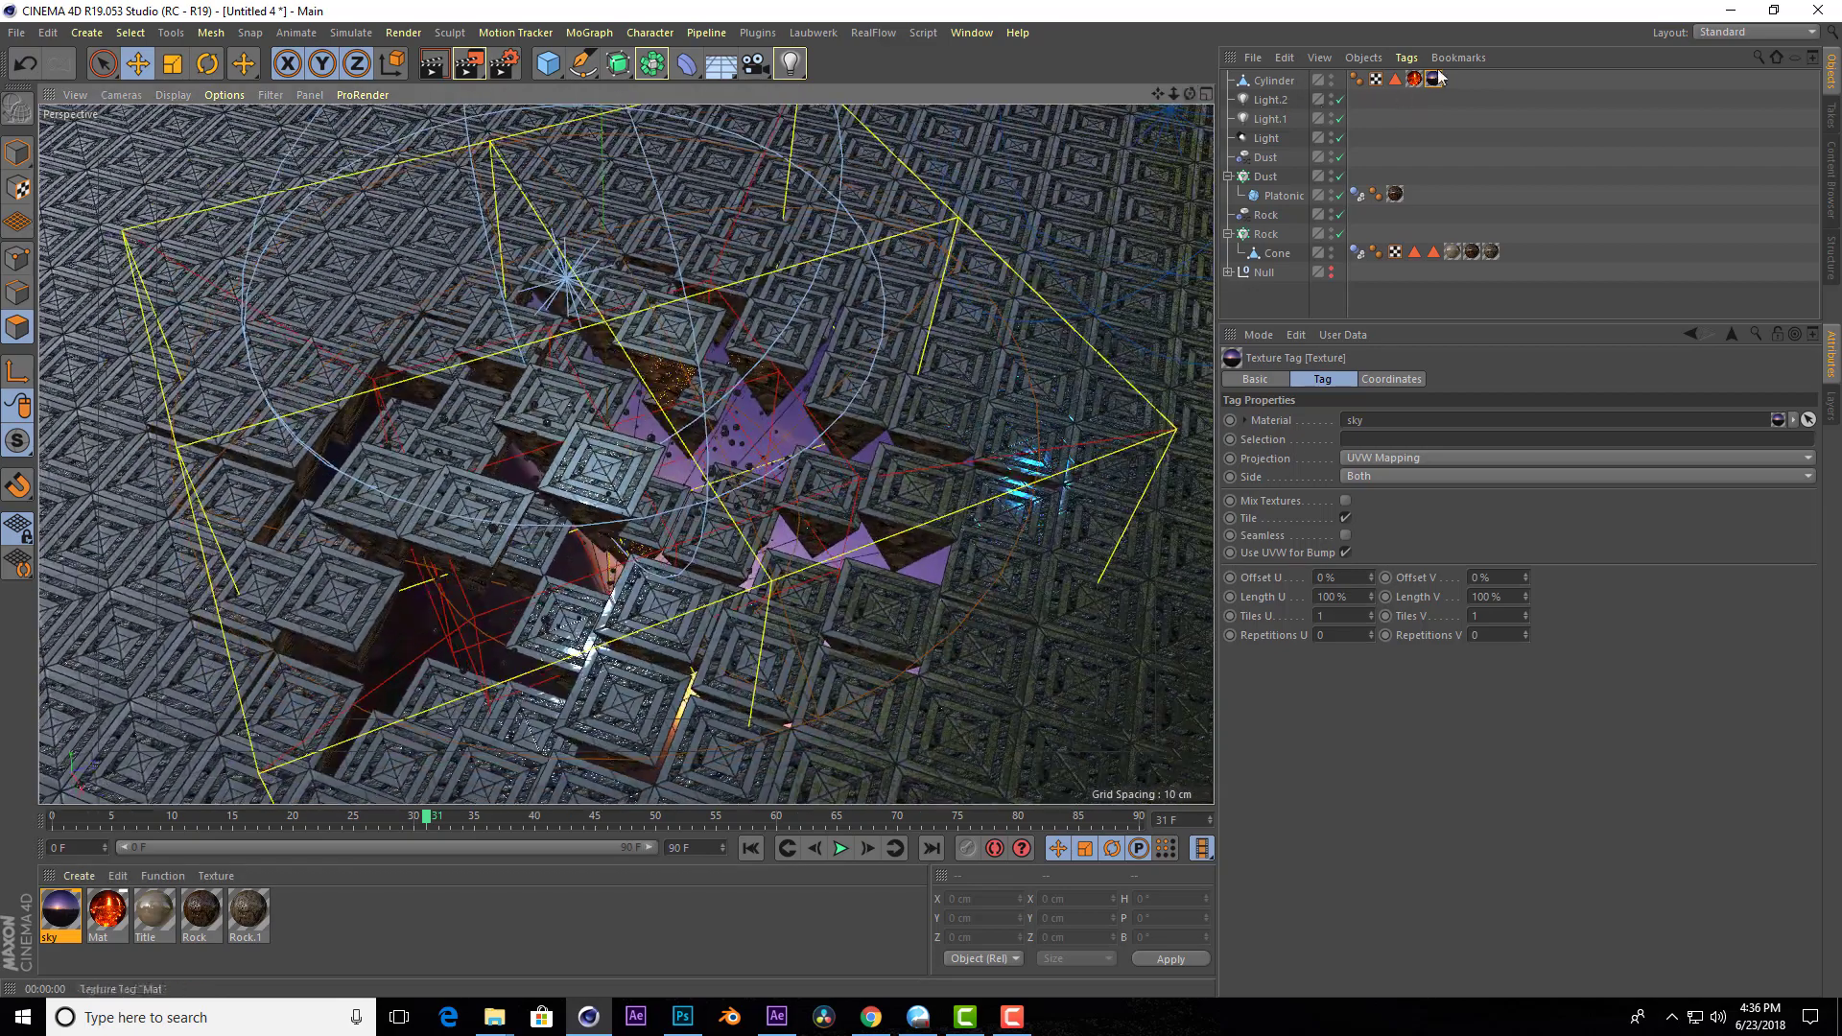
drag(1415, 85, 1454, 81)
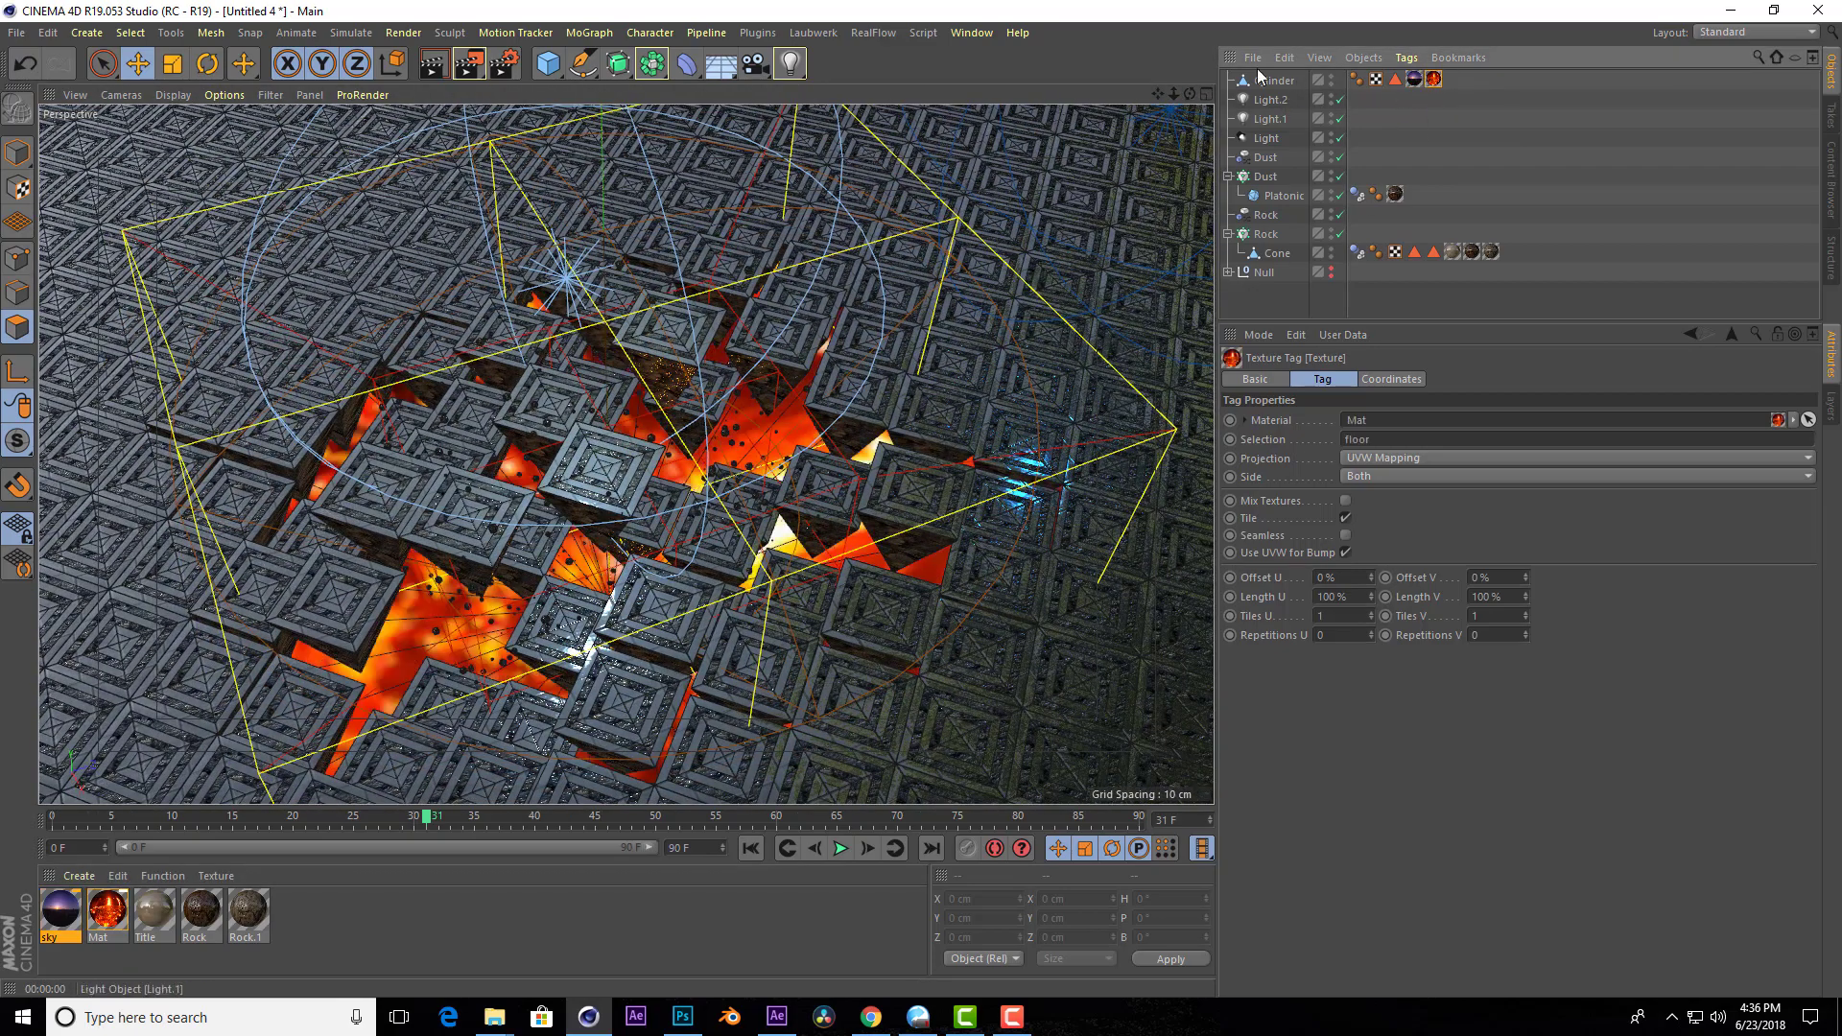
mouse_move(1190, 93)
mouse_down()
mouse_move(1175, 39)
mouse_move(1175, 58)
mouse_up()
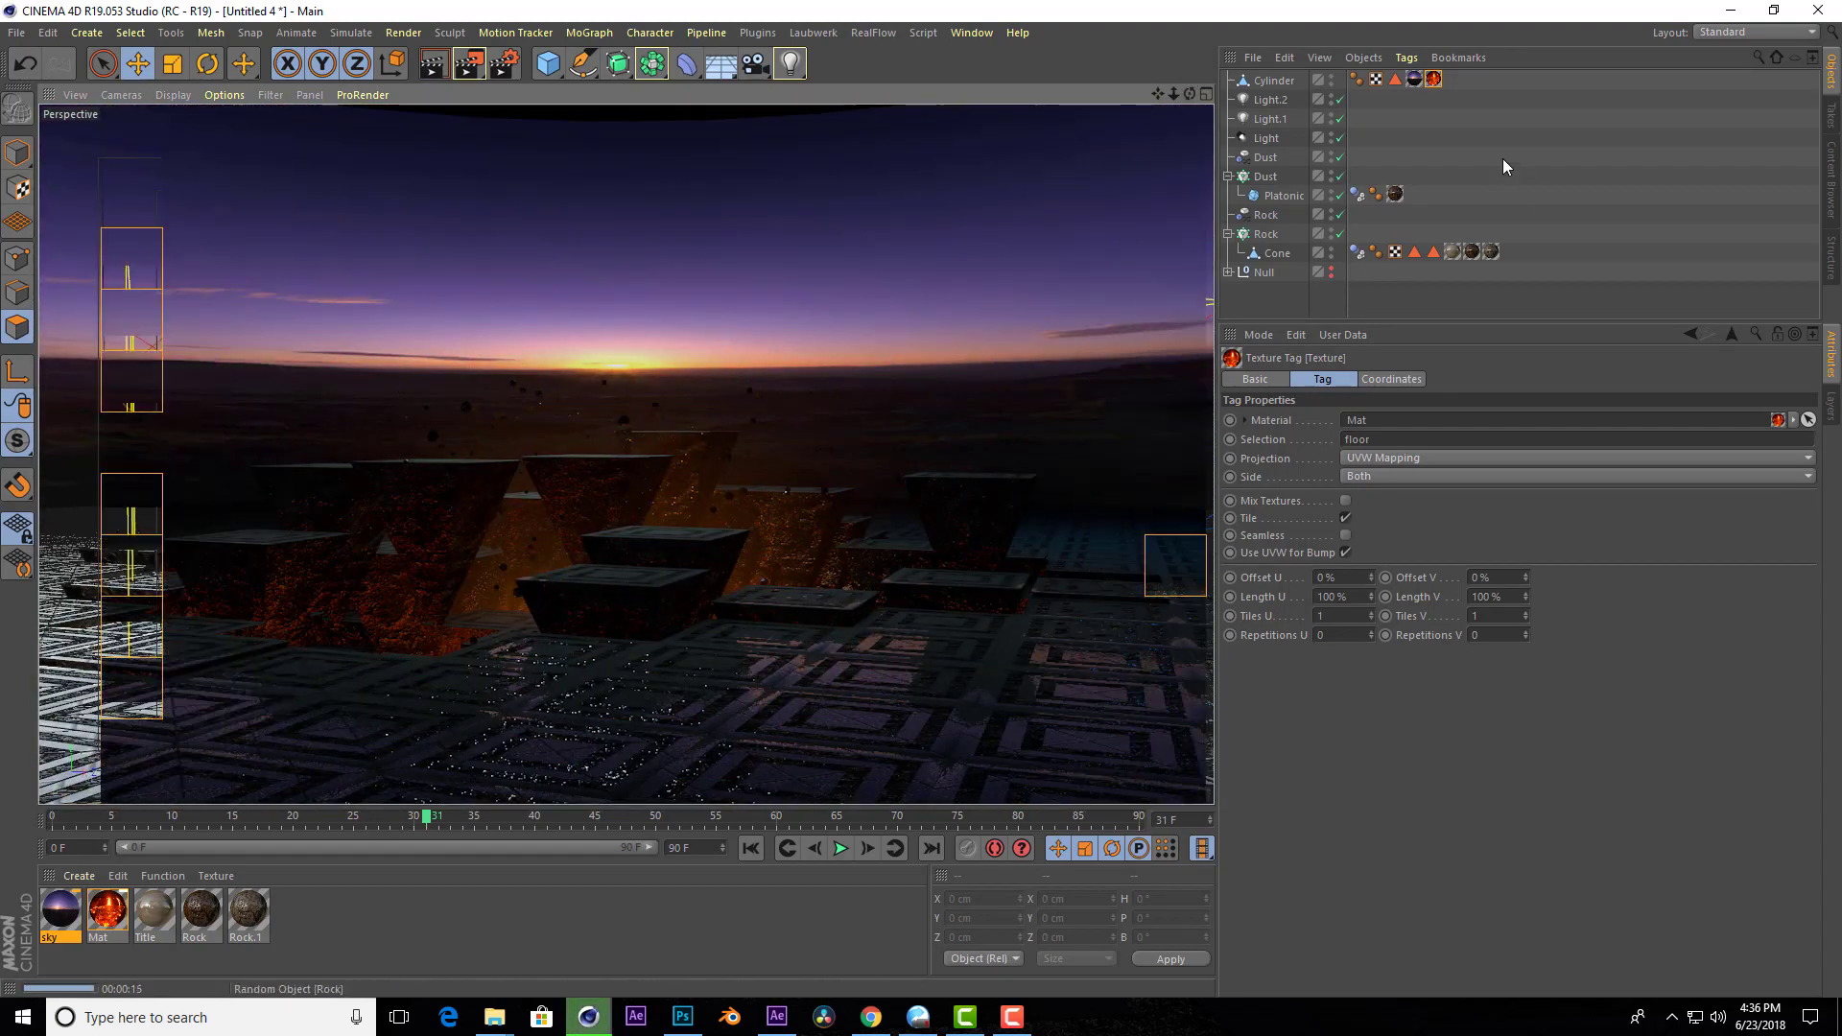
click(1415, 80)
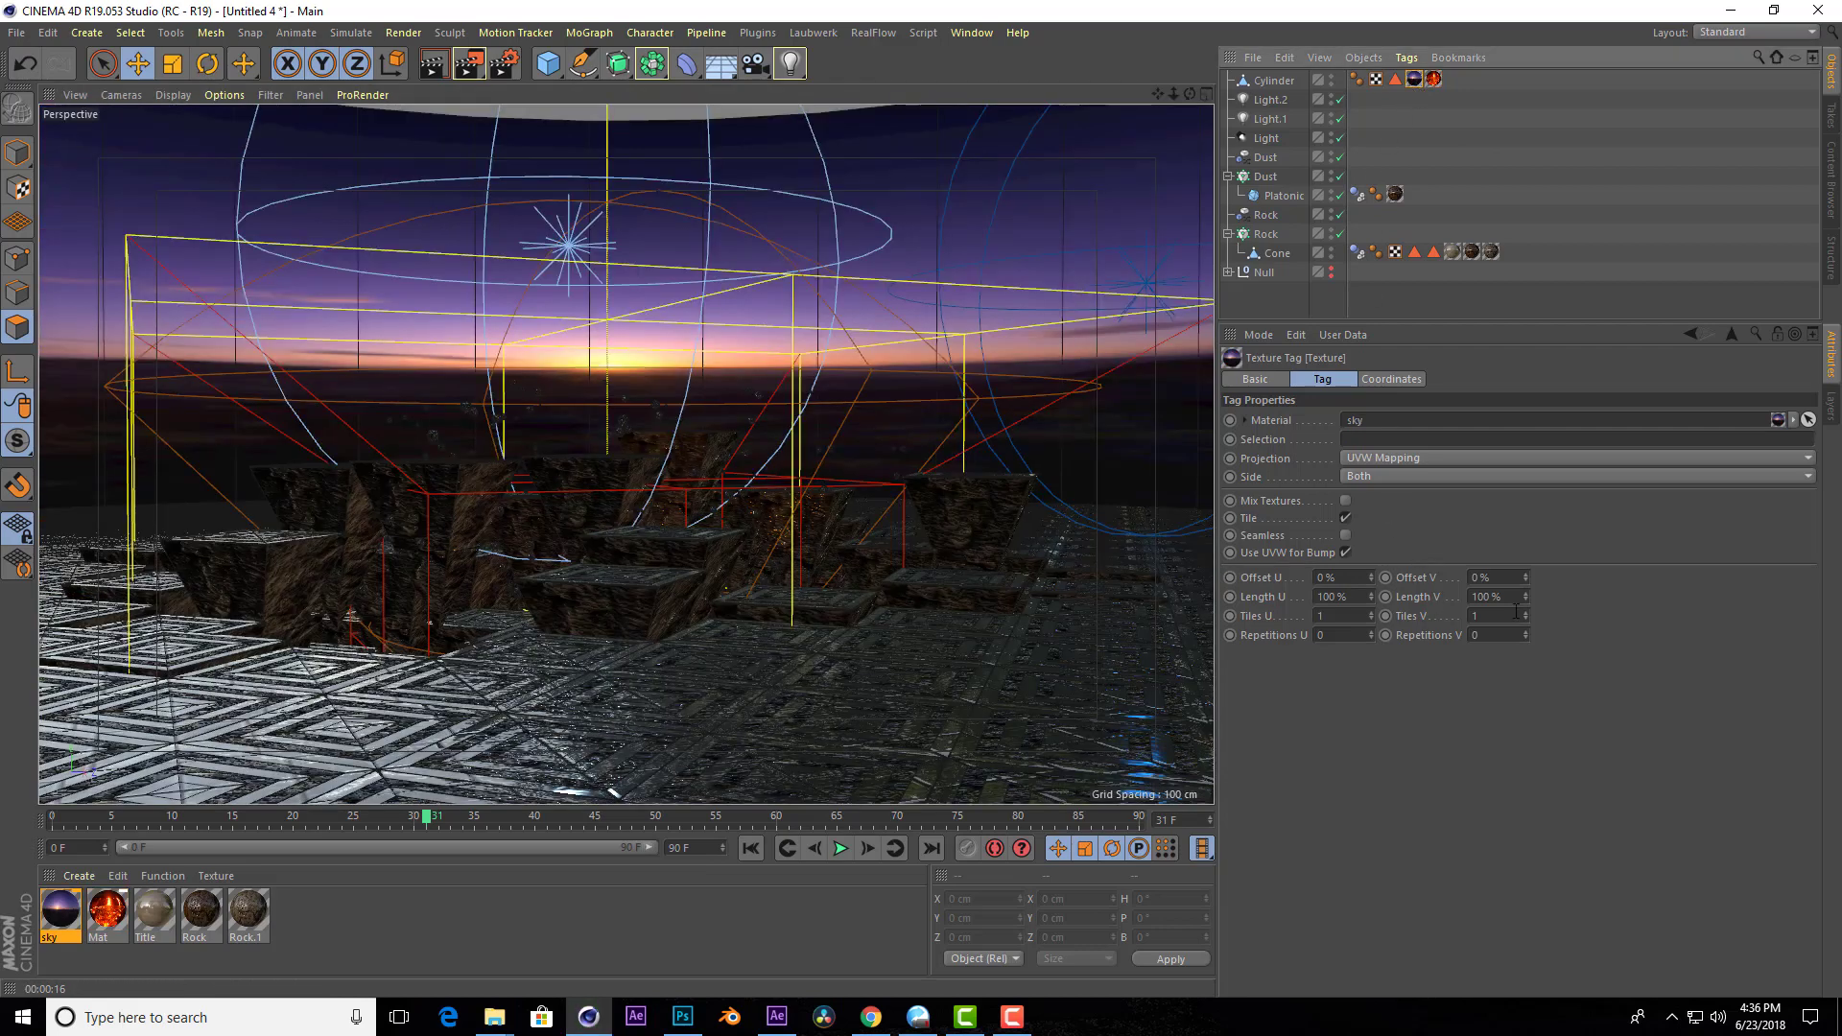
drag(1526, 576, 1526, 567)
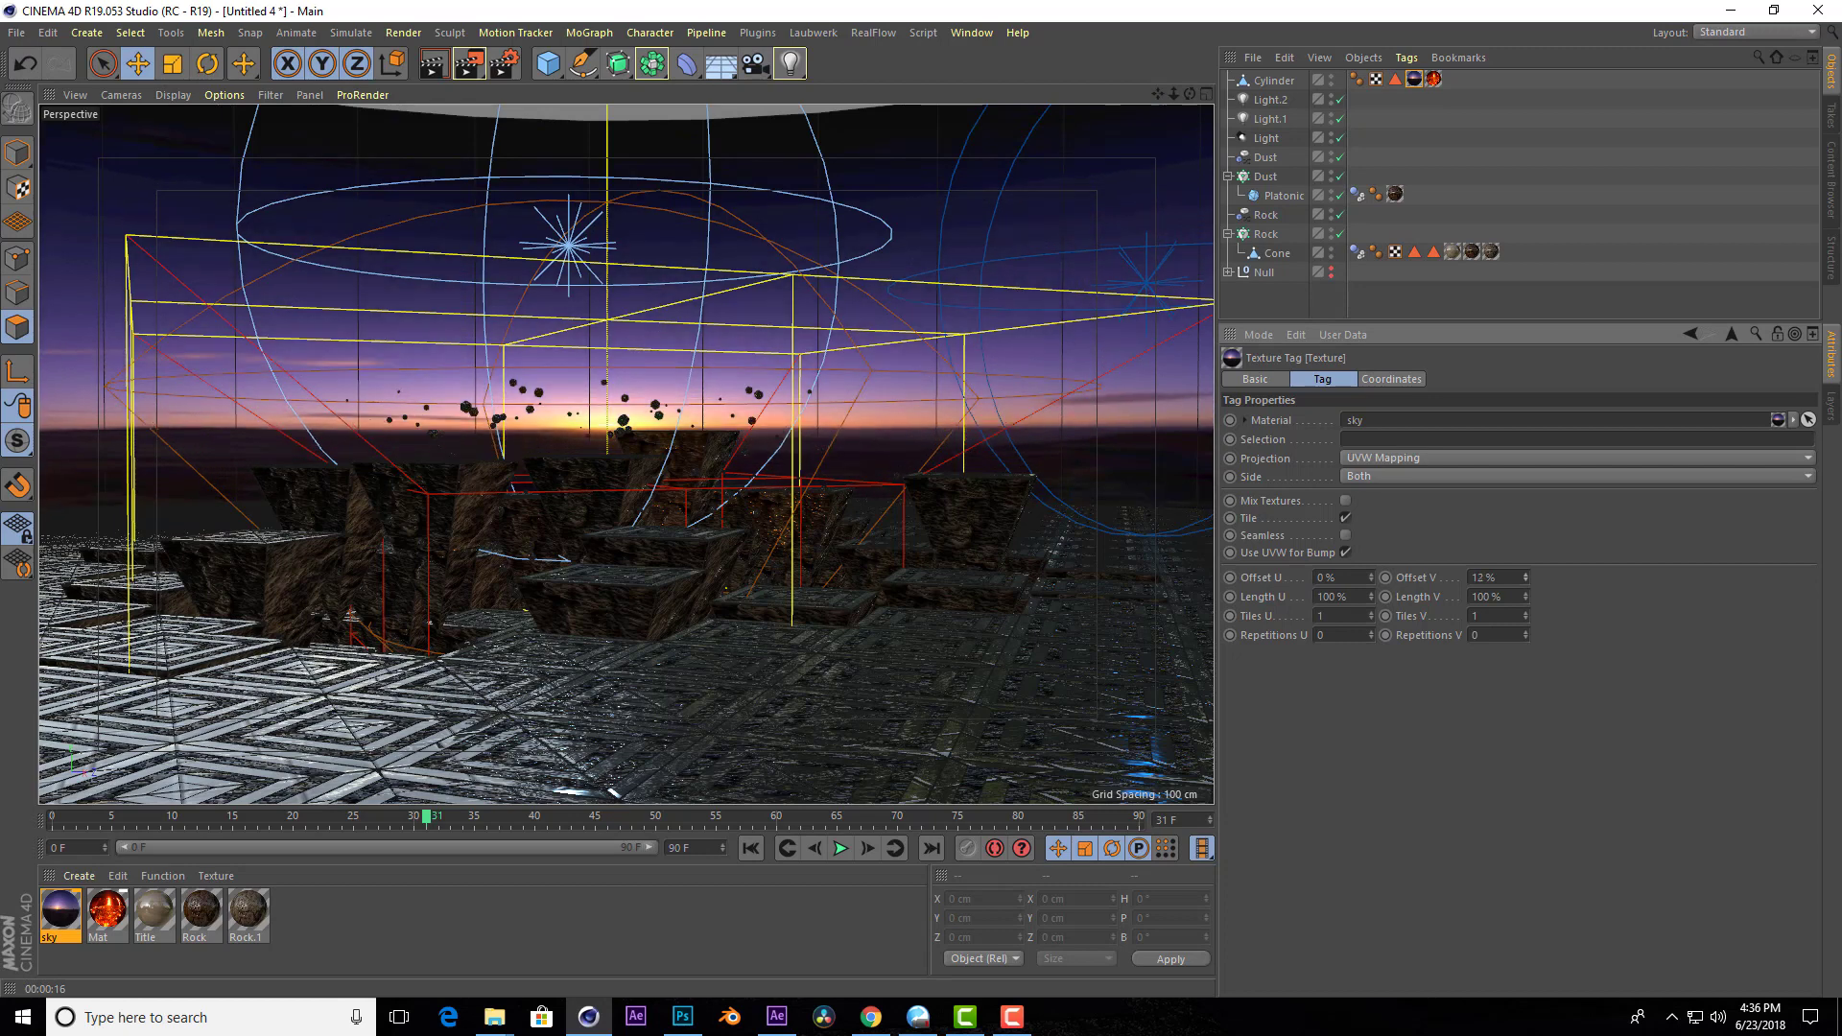
Test-render the sunset scene from several orbited angles closer to the pyramids.
click(438, 65)
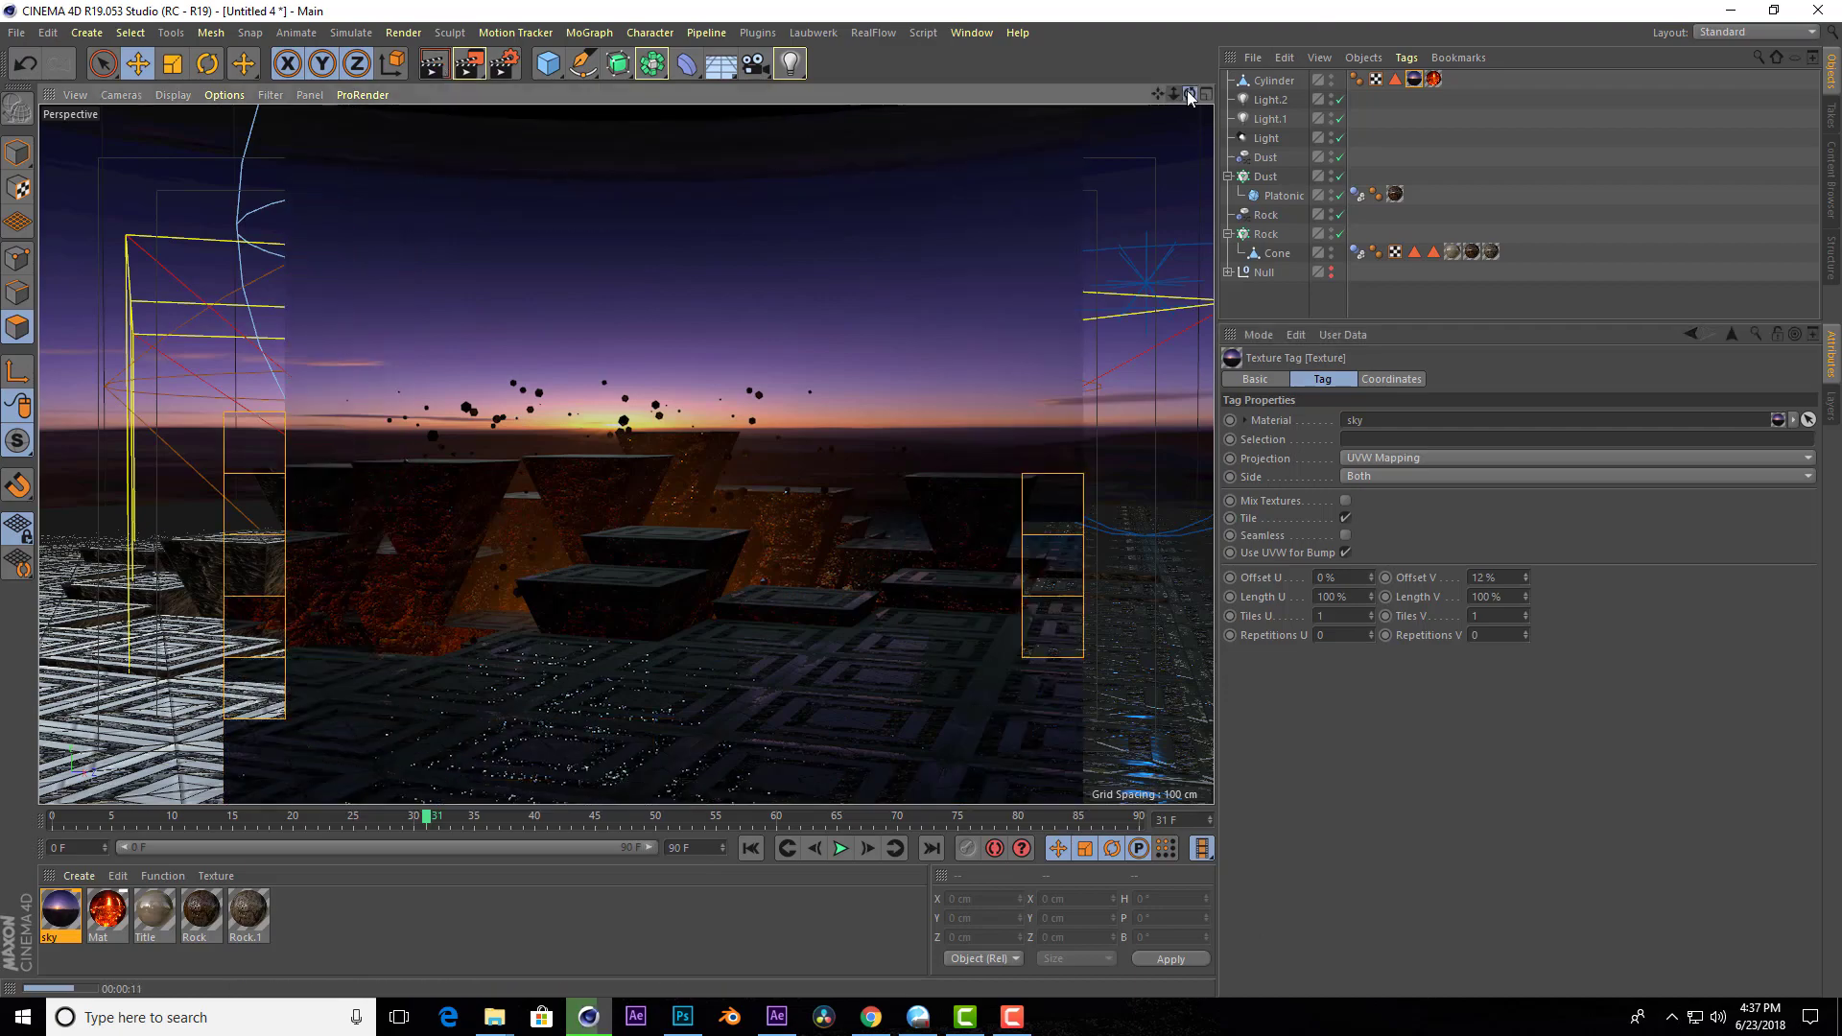
mouse_move(1190, 93)
mouse_down()
mouse_move(1104, 105)
mouse_move(1135, 165)
mouse_up()
mouse_move(1171, 95)
mouse_down()
mouse_move(1133, 134)
mouse_move(1152, 134)
mouse_up()
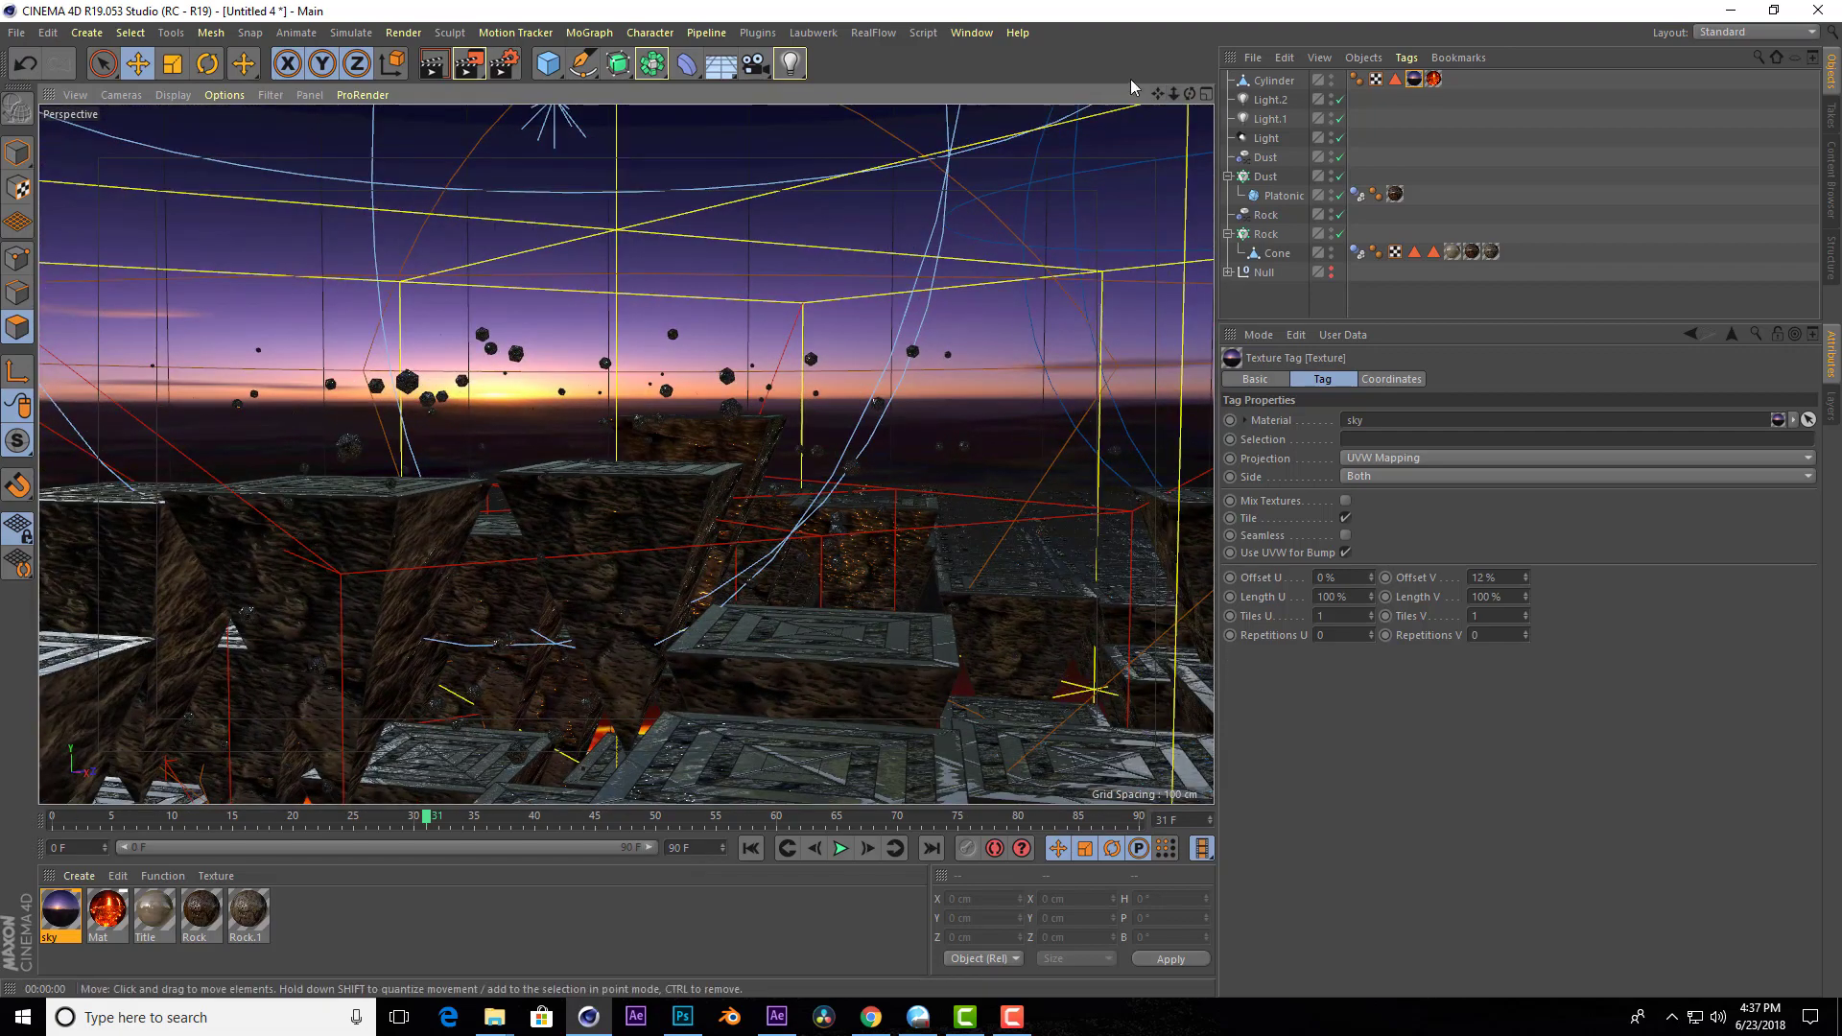
drag(1172, 93, 1151, 135)
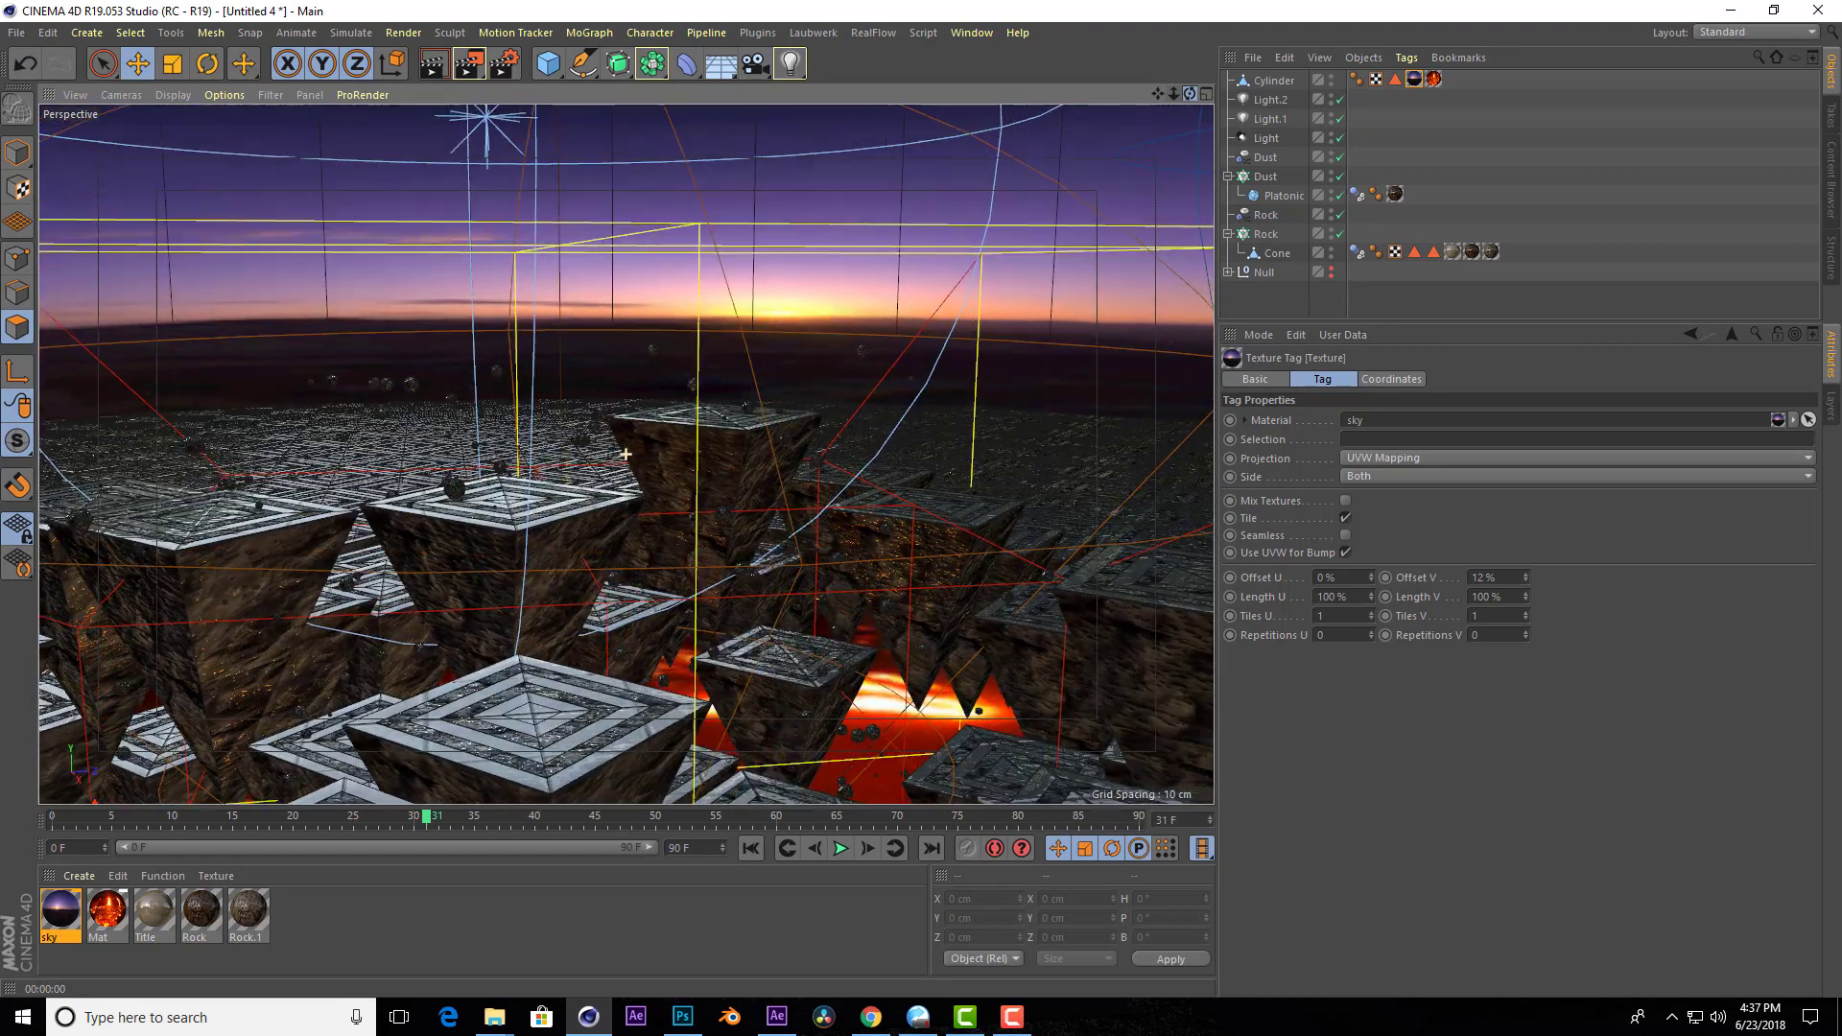
click(444, 72)
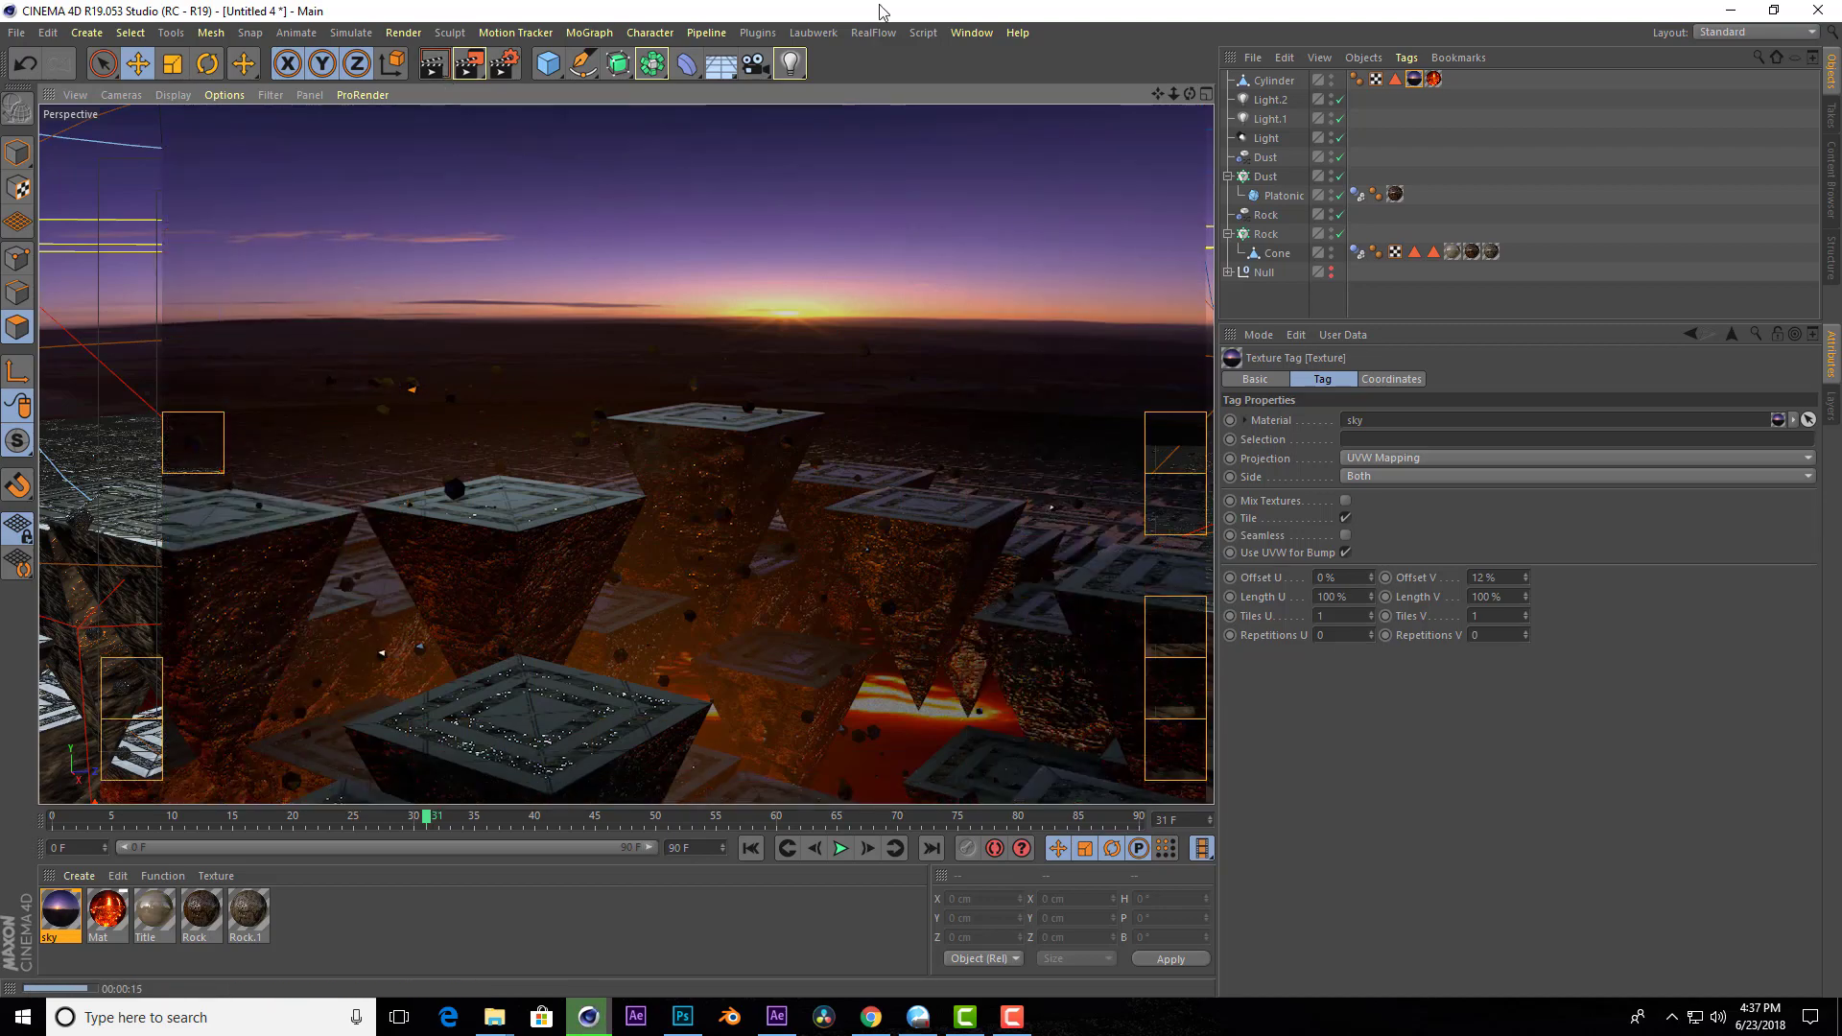
key(Escape)
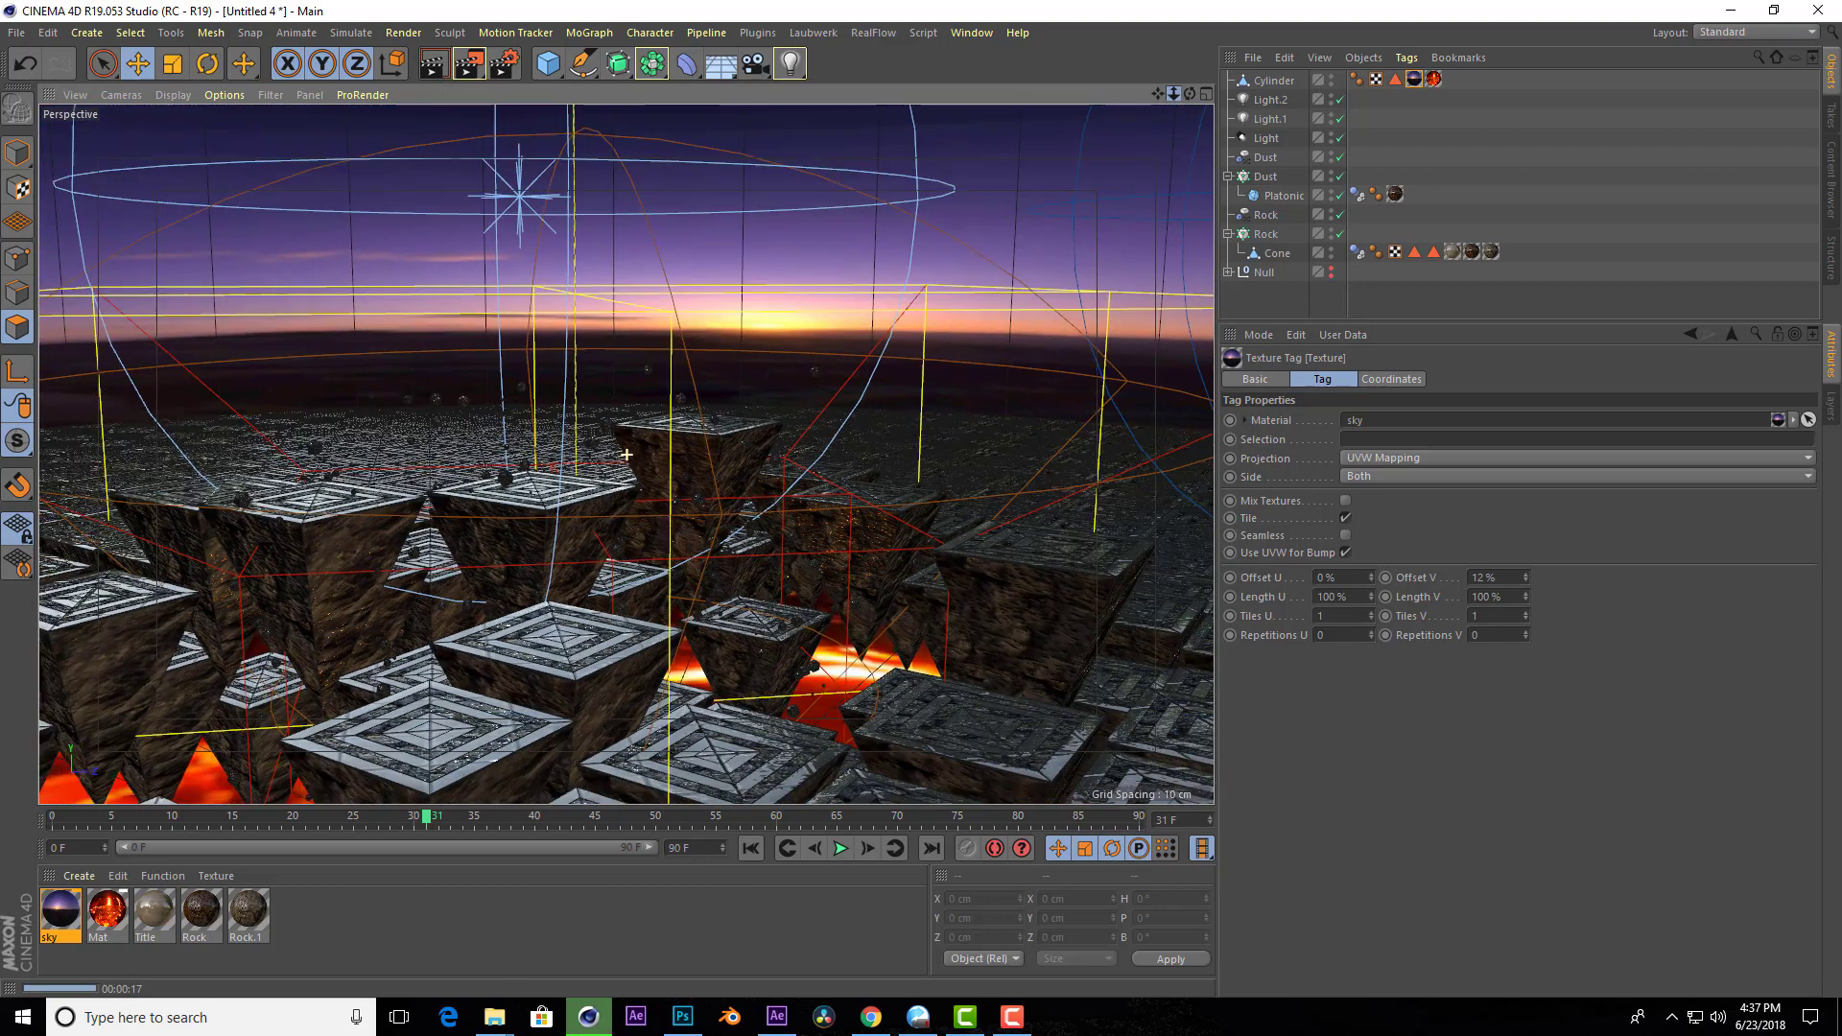
drag(1190, 102, 1250, 113)
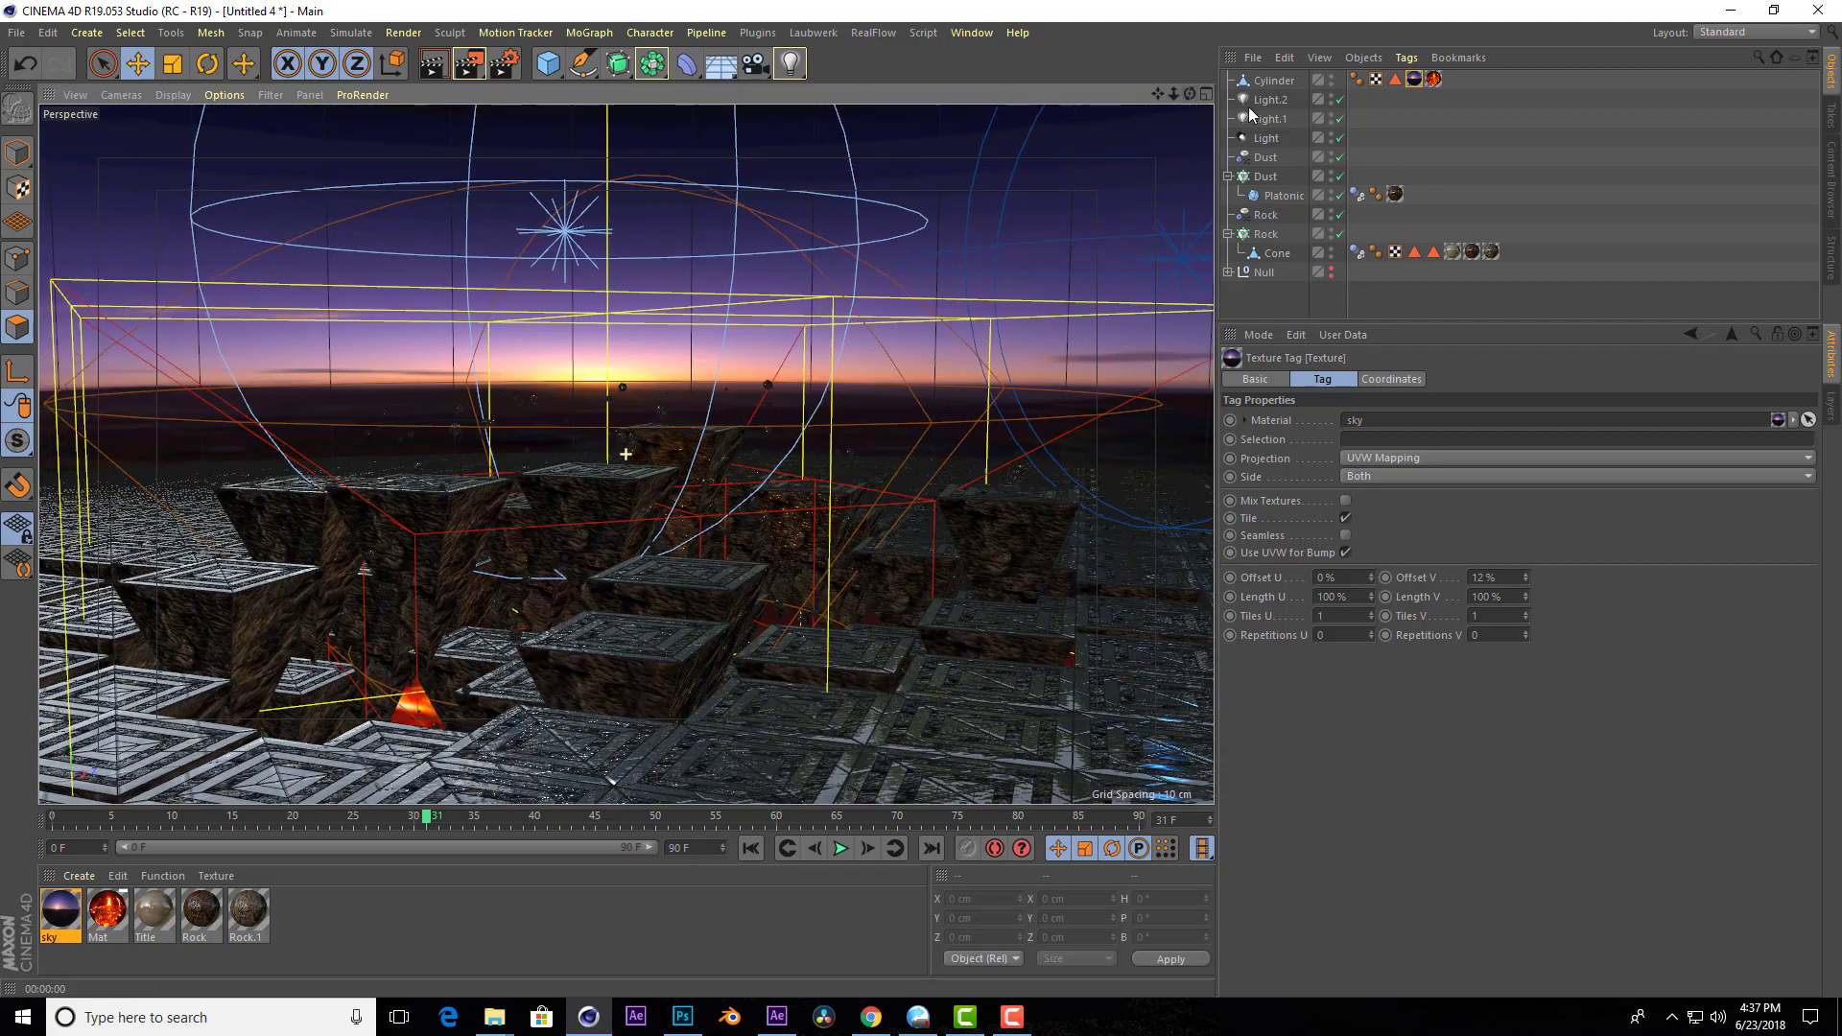
Lower Light.2 to about 47% and Light.1 to 51% intensity, then preview-render a reframed view.
click(1267, 101)
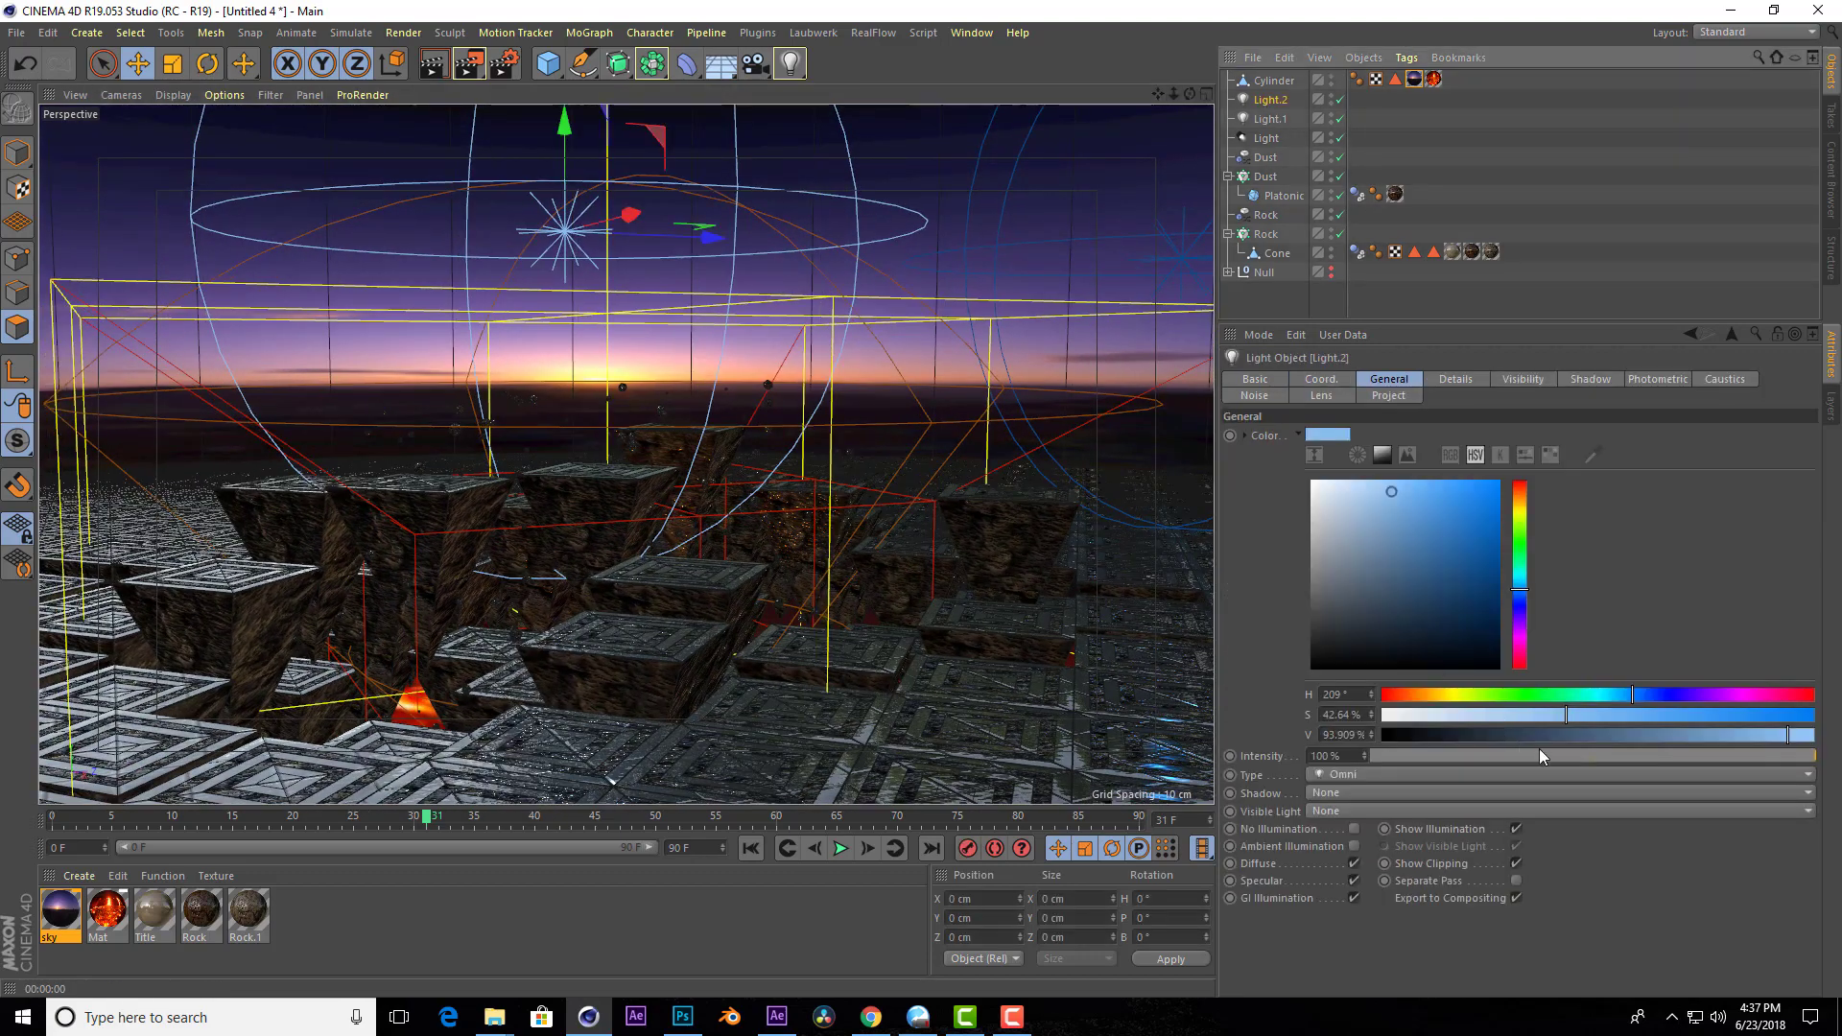
drag(1620, 758, 1517, 769)
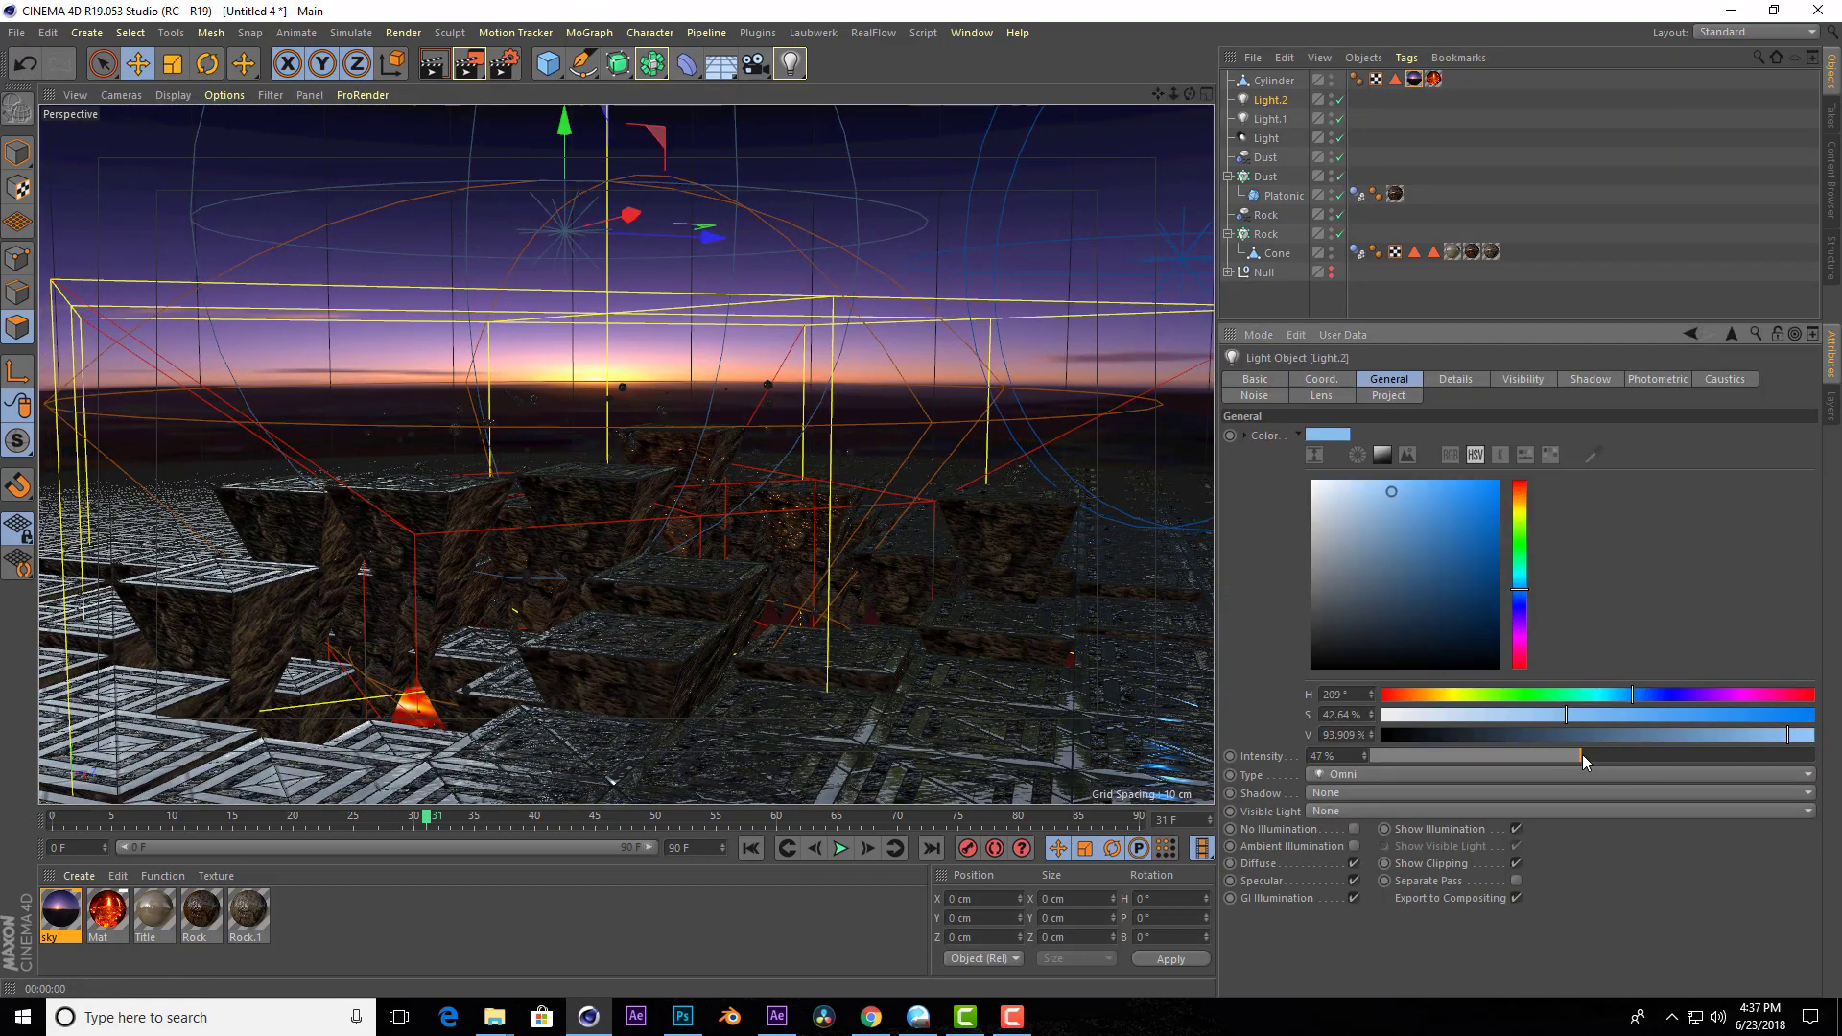
click(1270, 119)
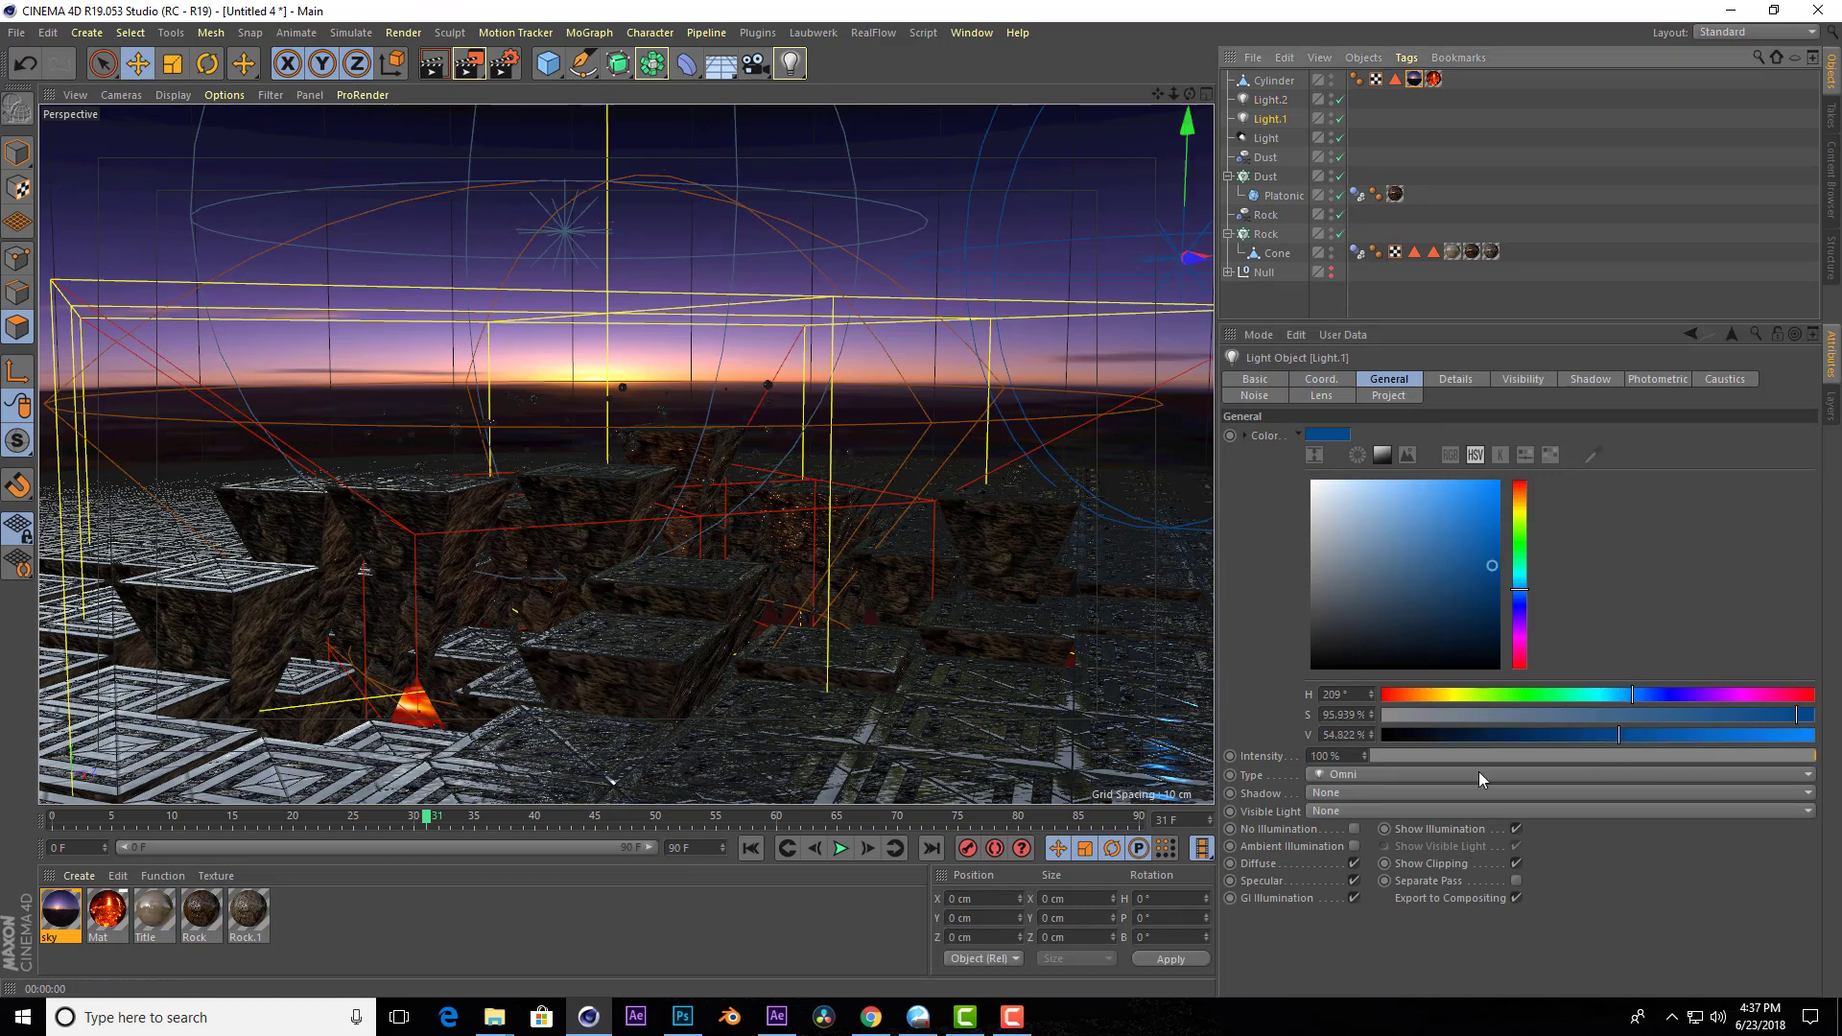
drag(1691, 755, 1517, 758)
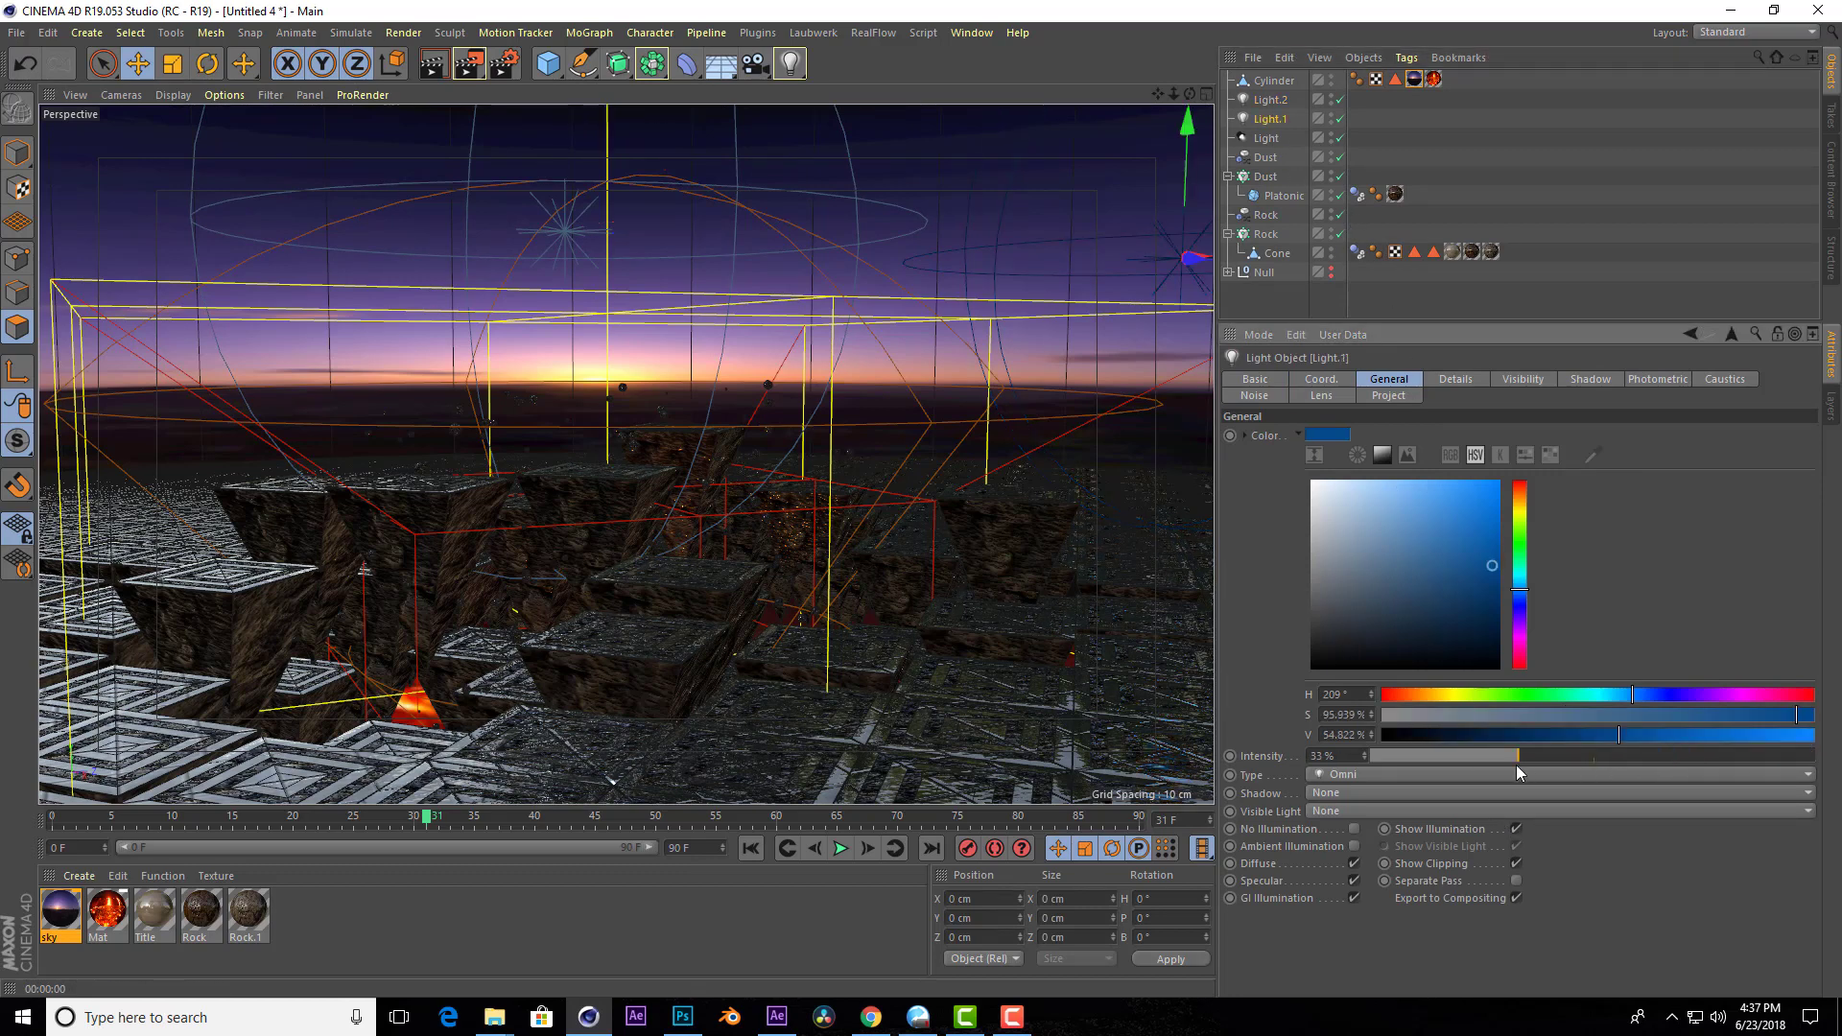
click(447, 69)
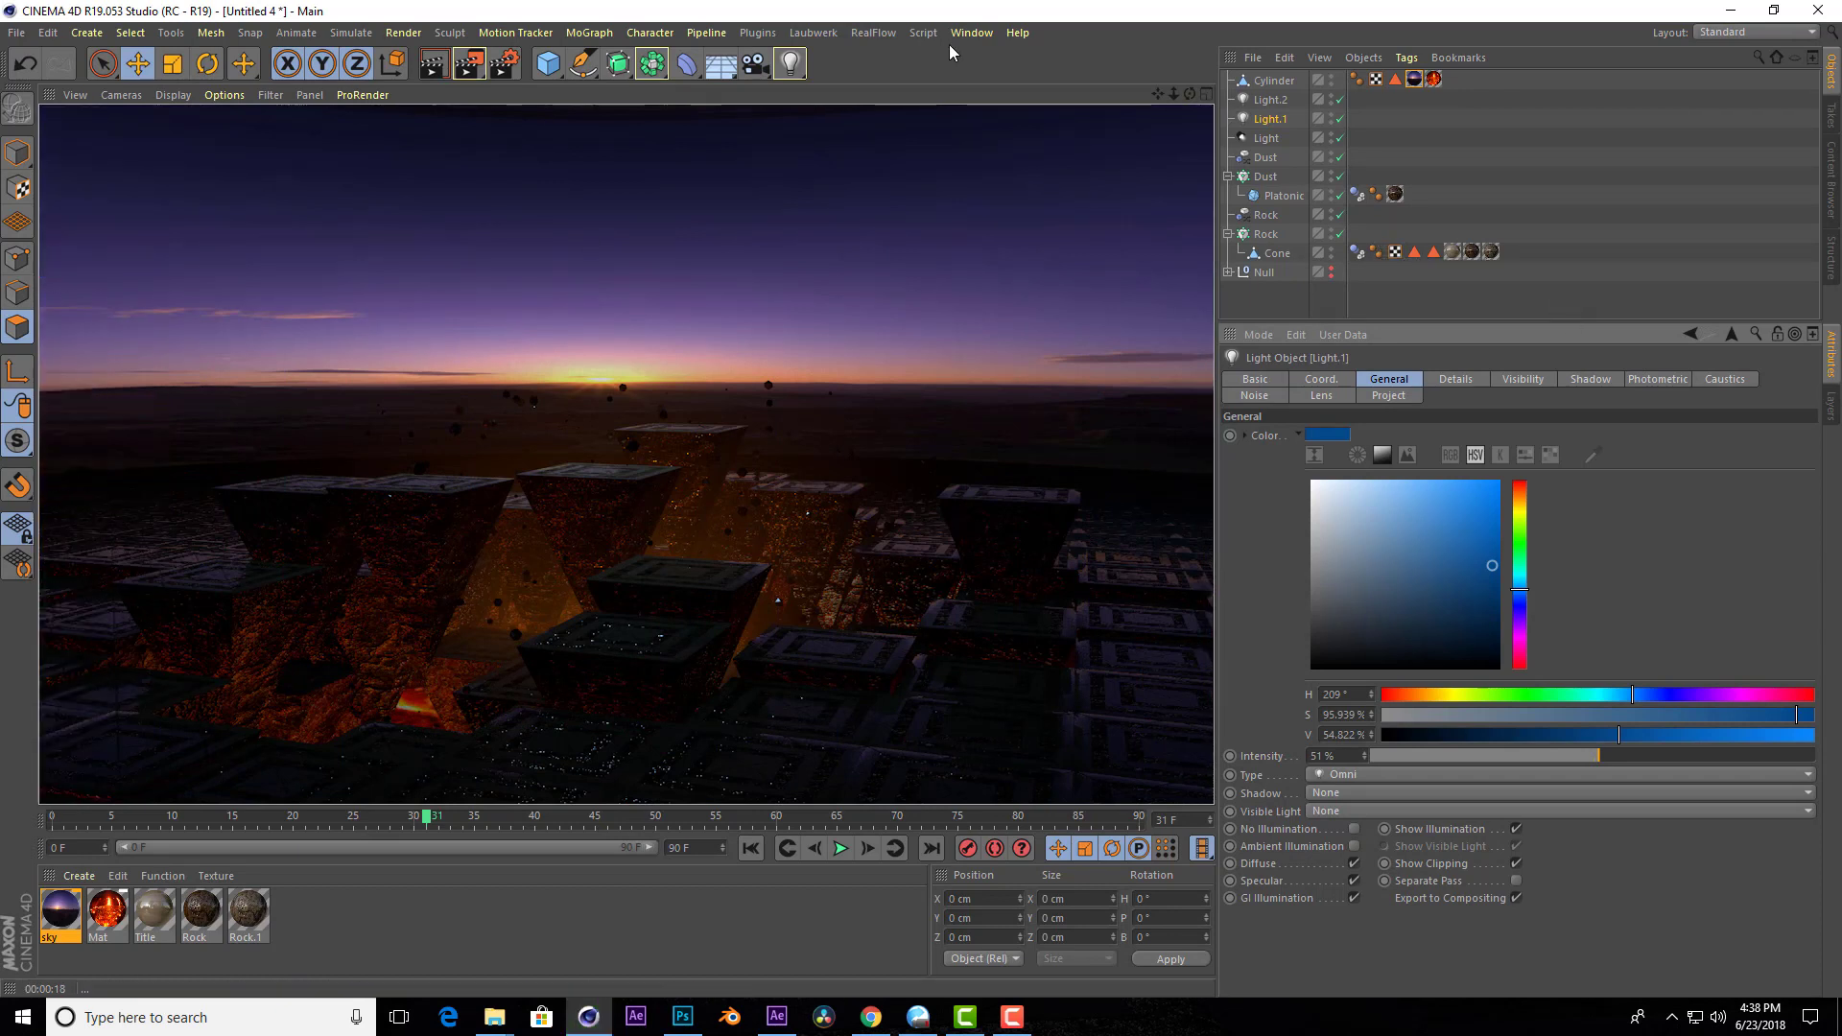
click(1179, 92)
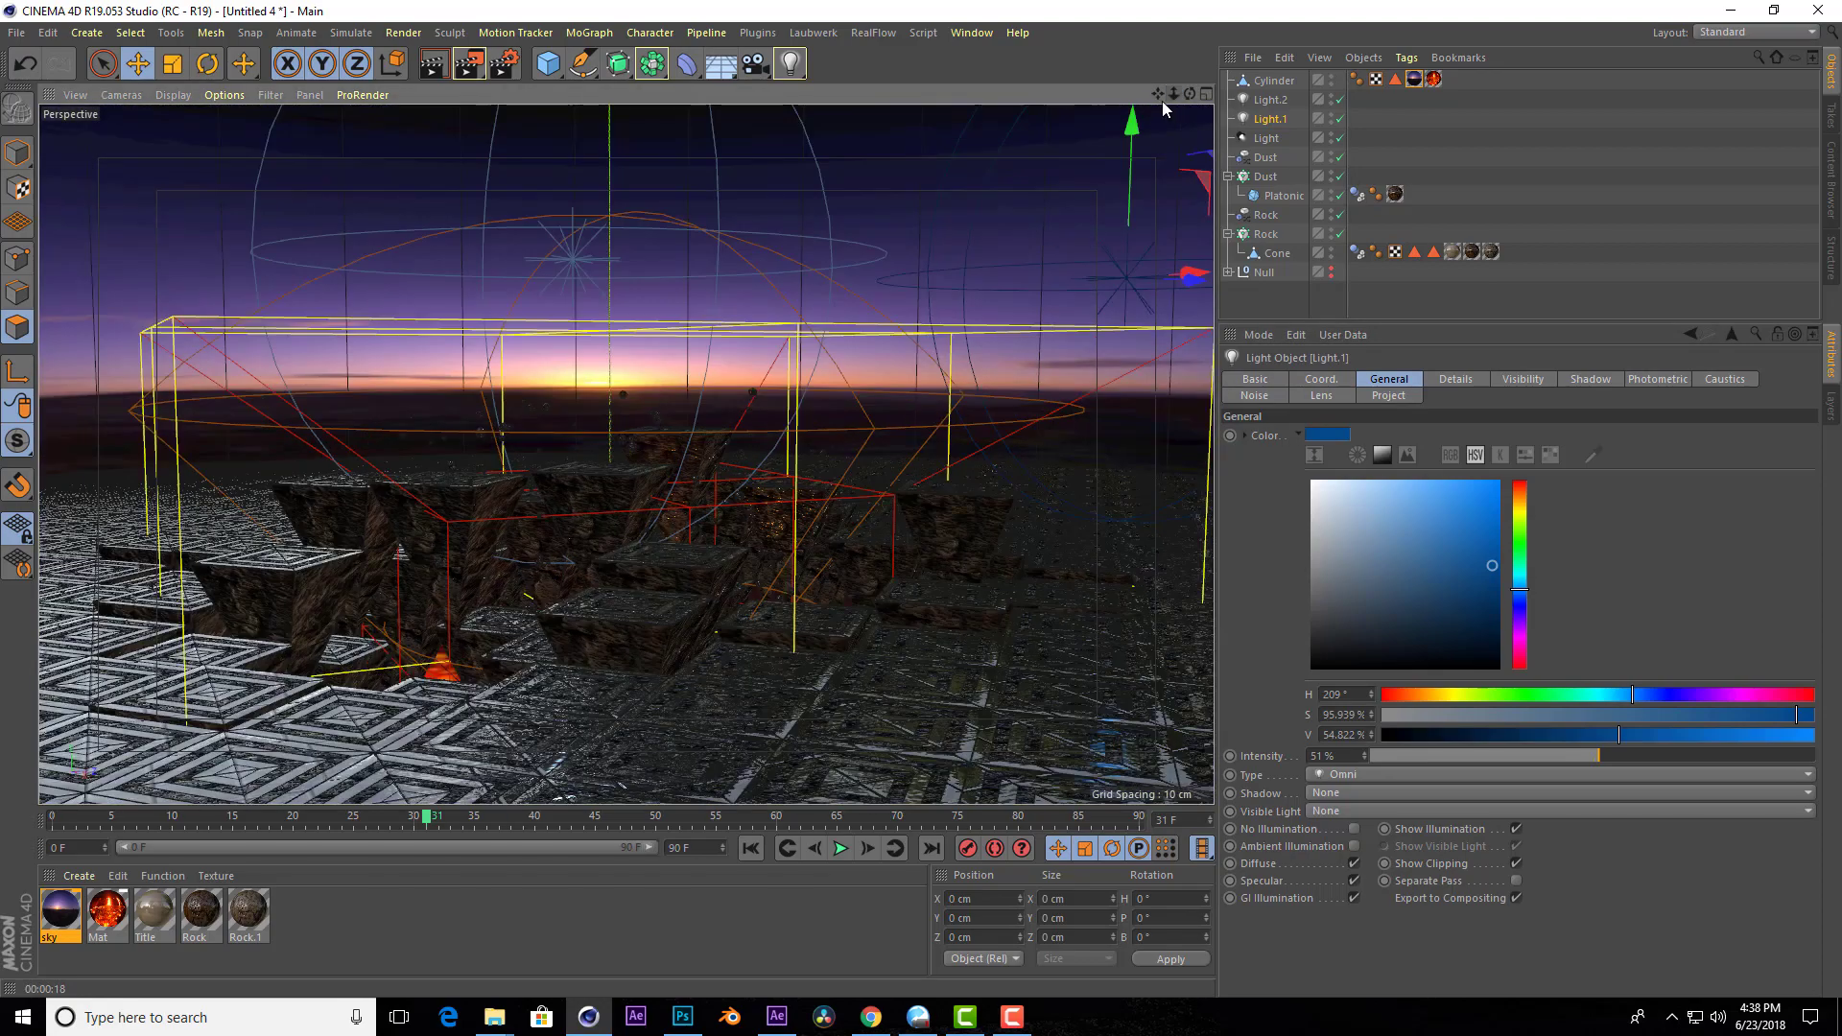
drag(1163, 109, 625, 451)
click(453, 79)
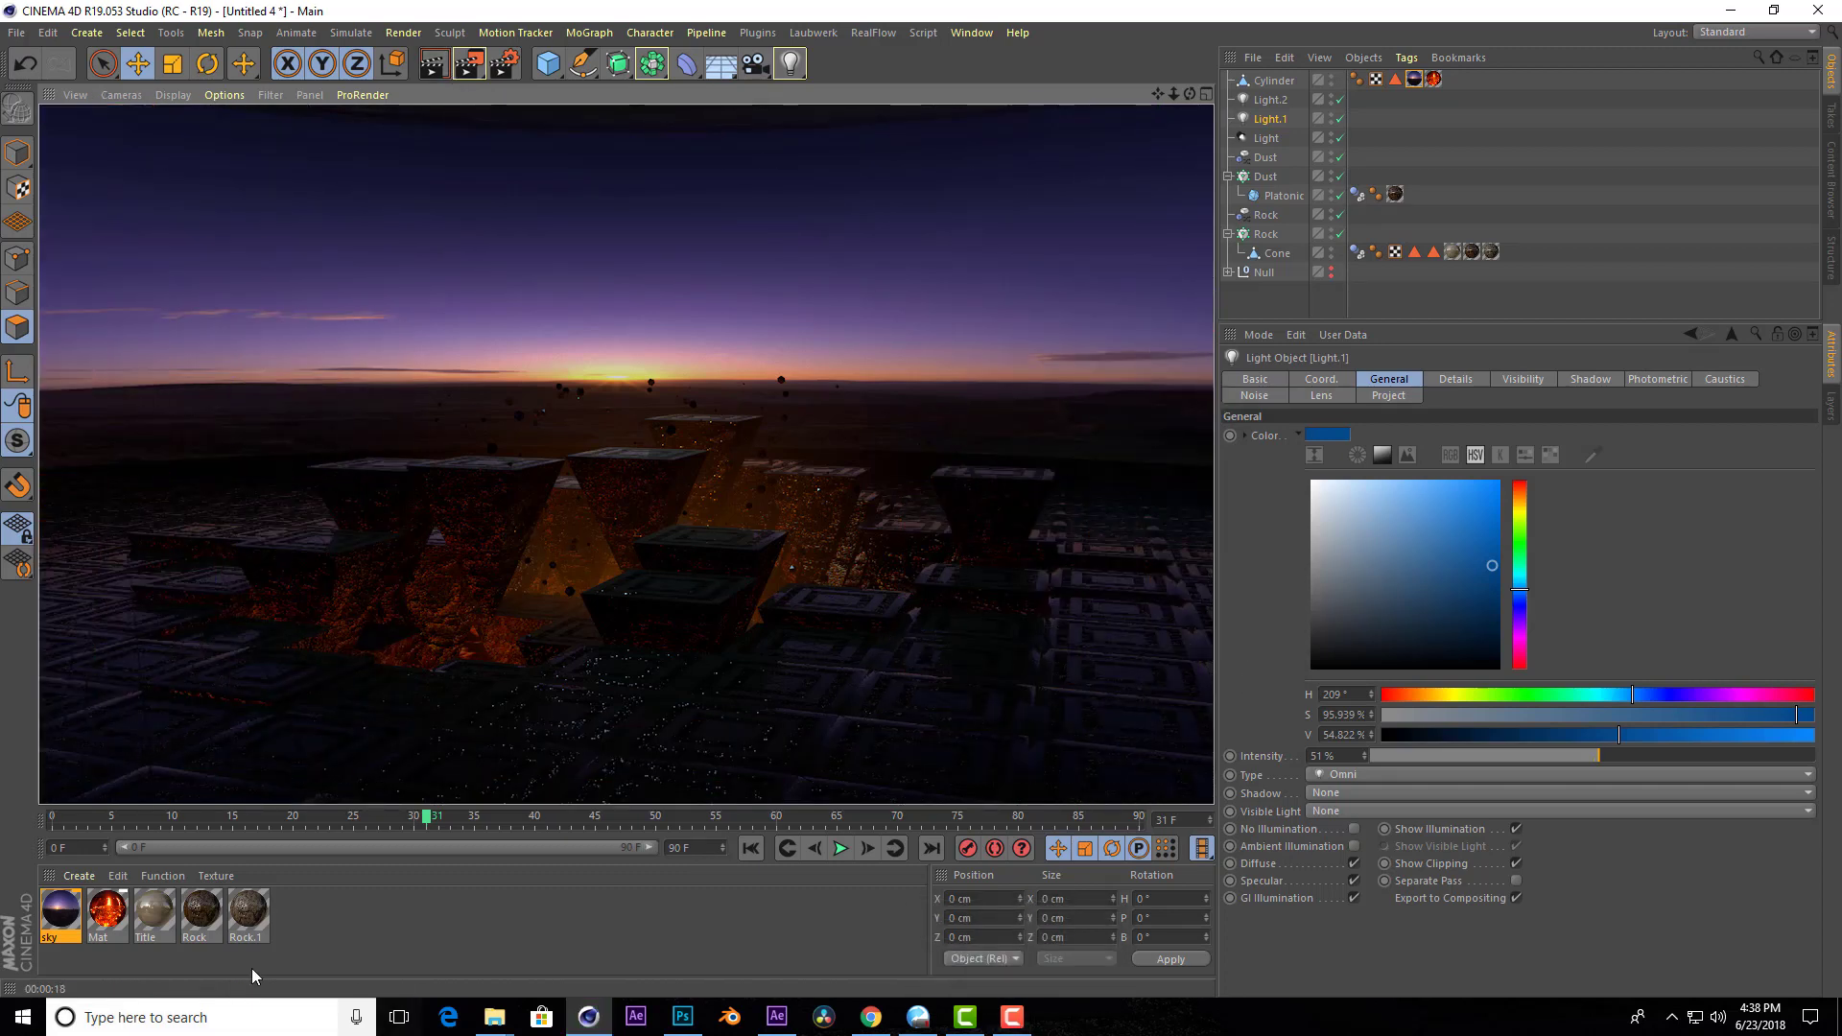
Set the sky's sunset texture to Black Point 0.07 and Blur Offset 3%, then preview-render.
double_click(53, 916)
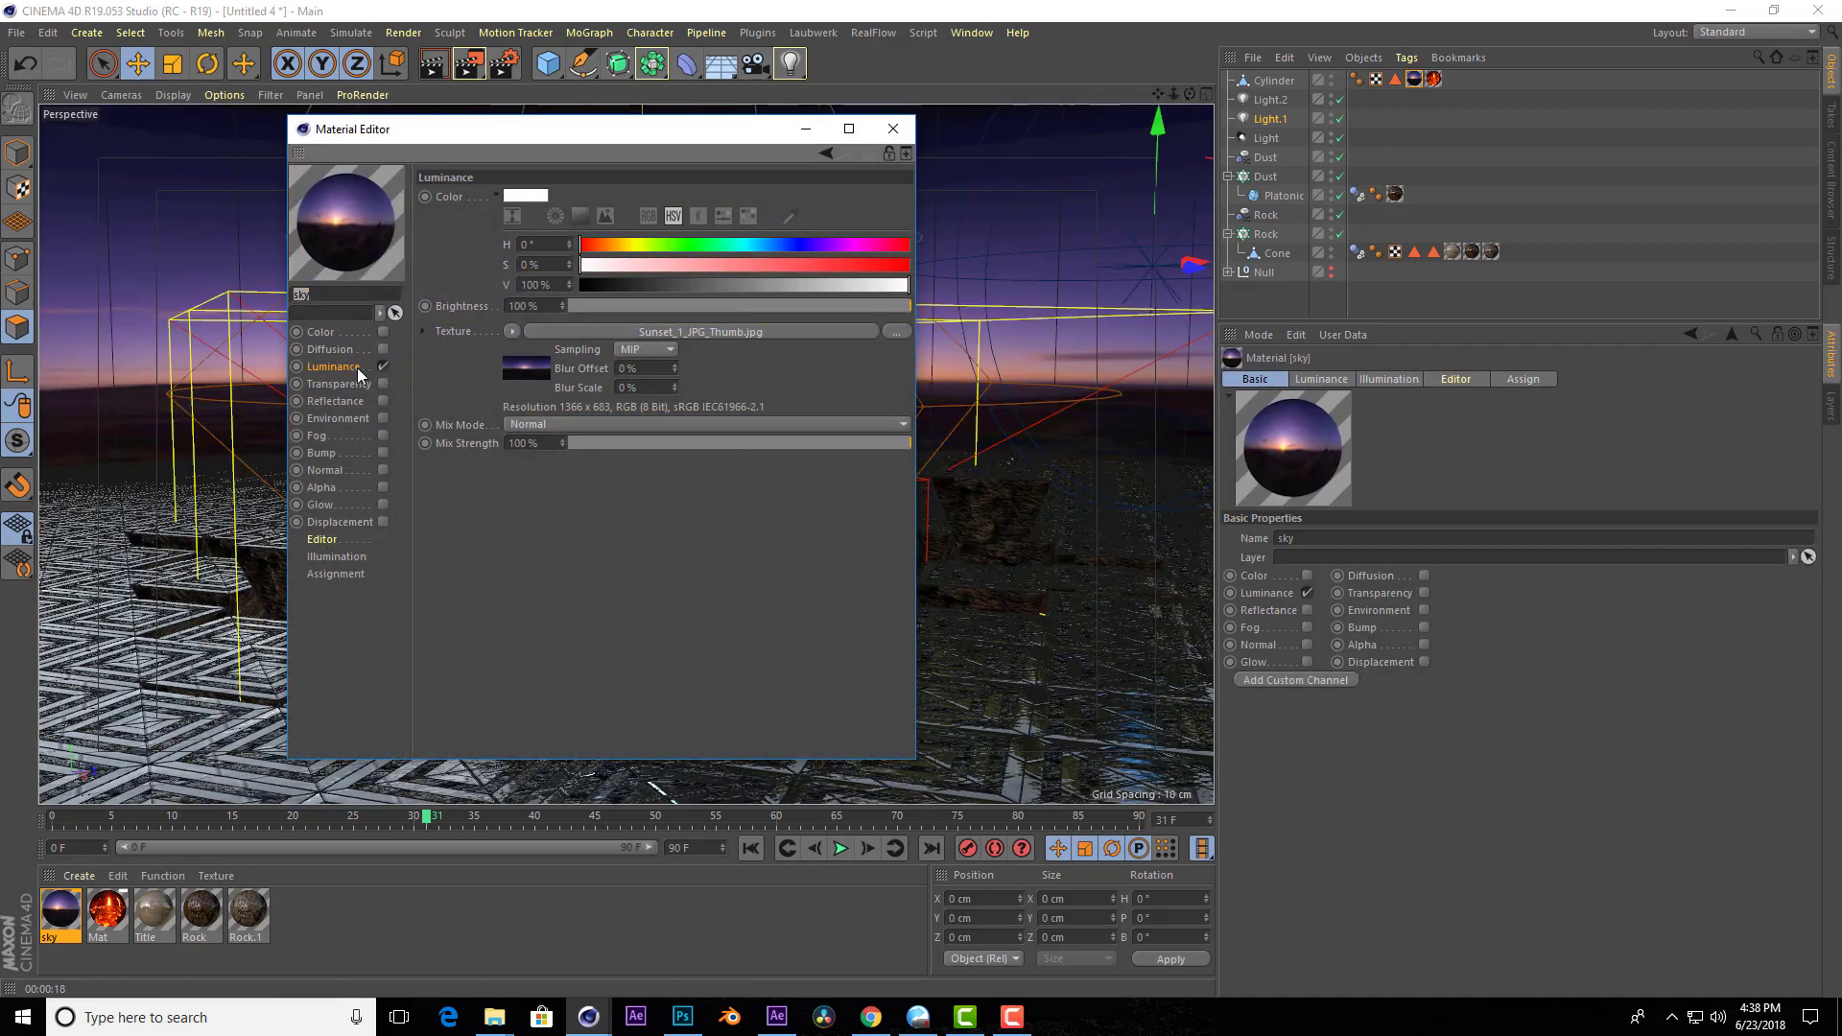
click(701, 334)
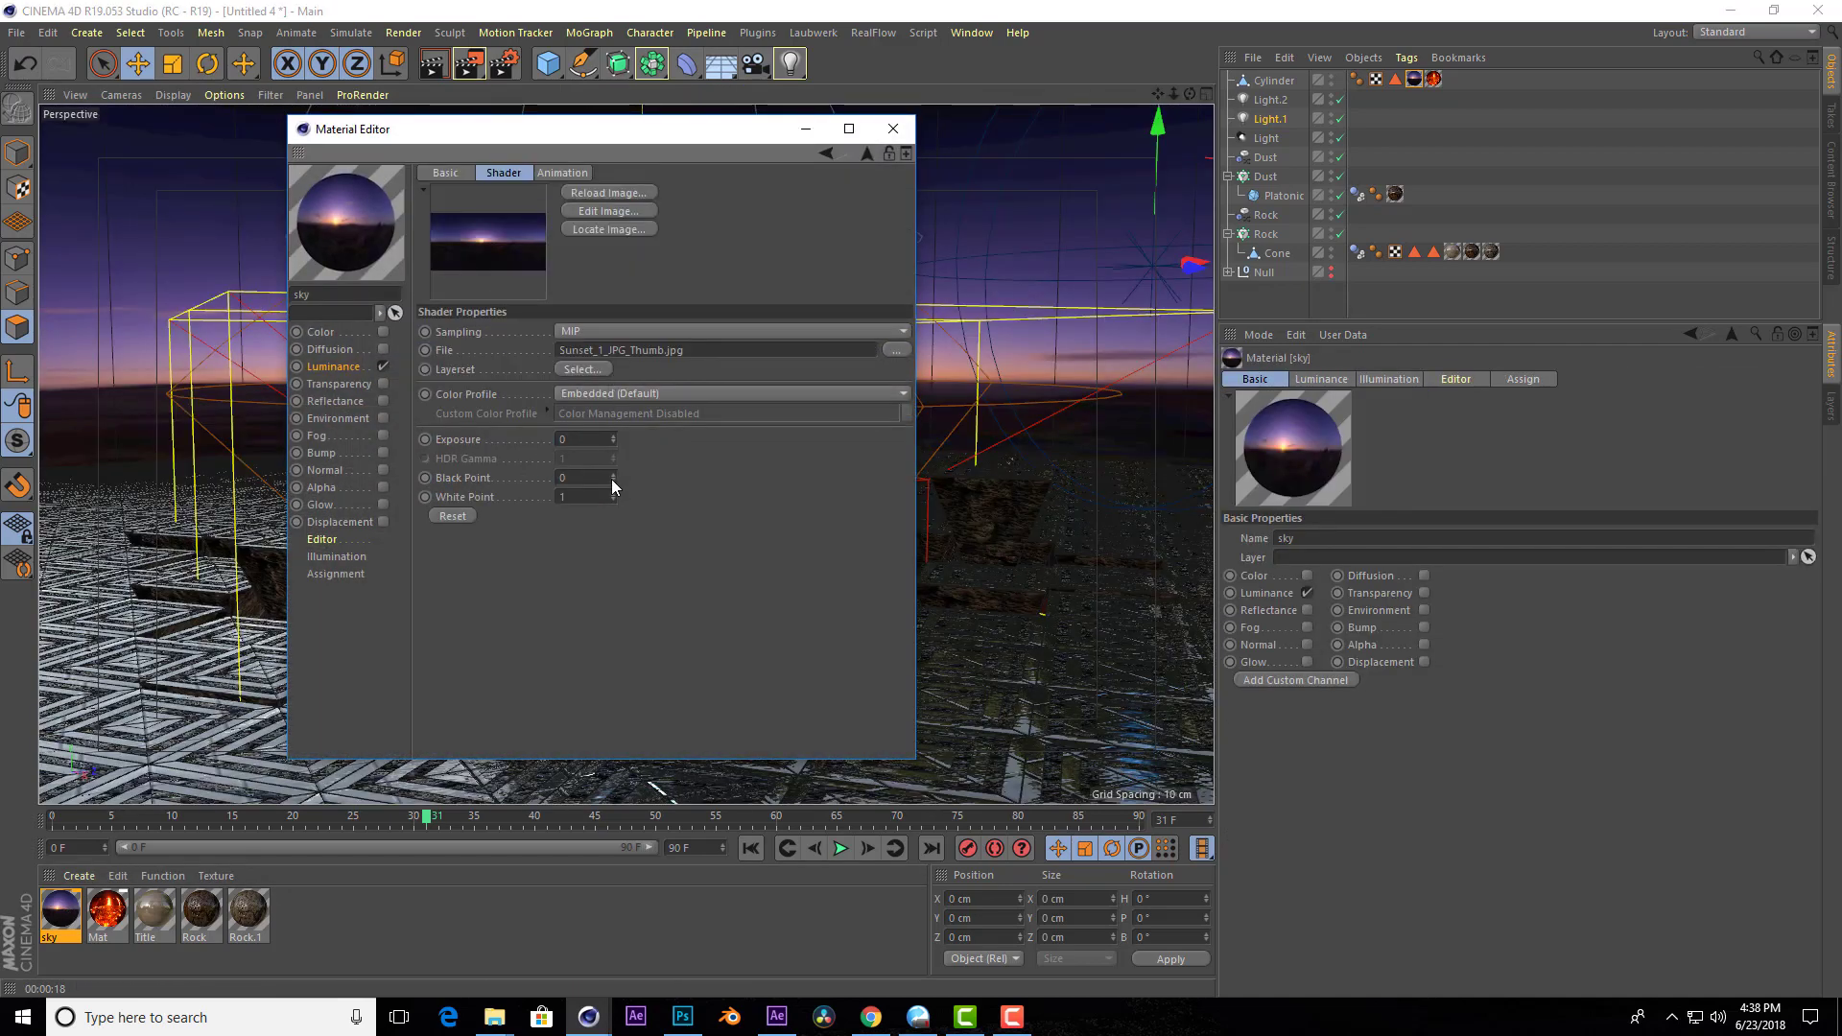
drag(616, 476, 612, 484)
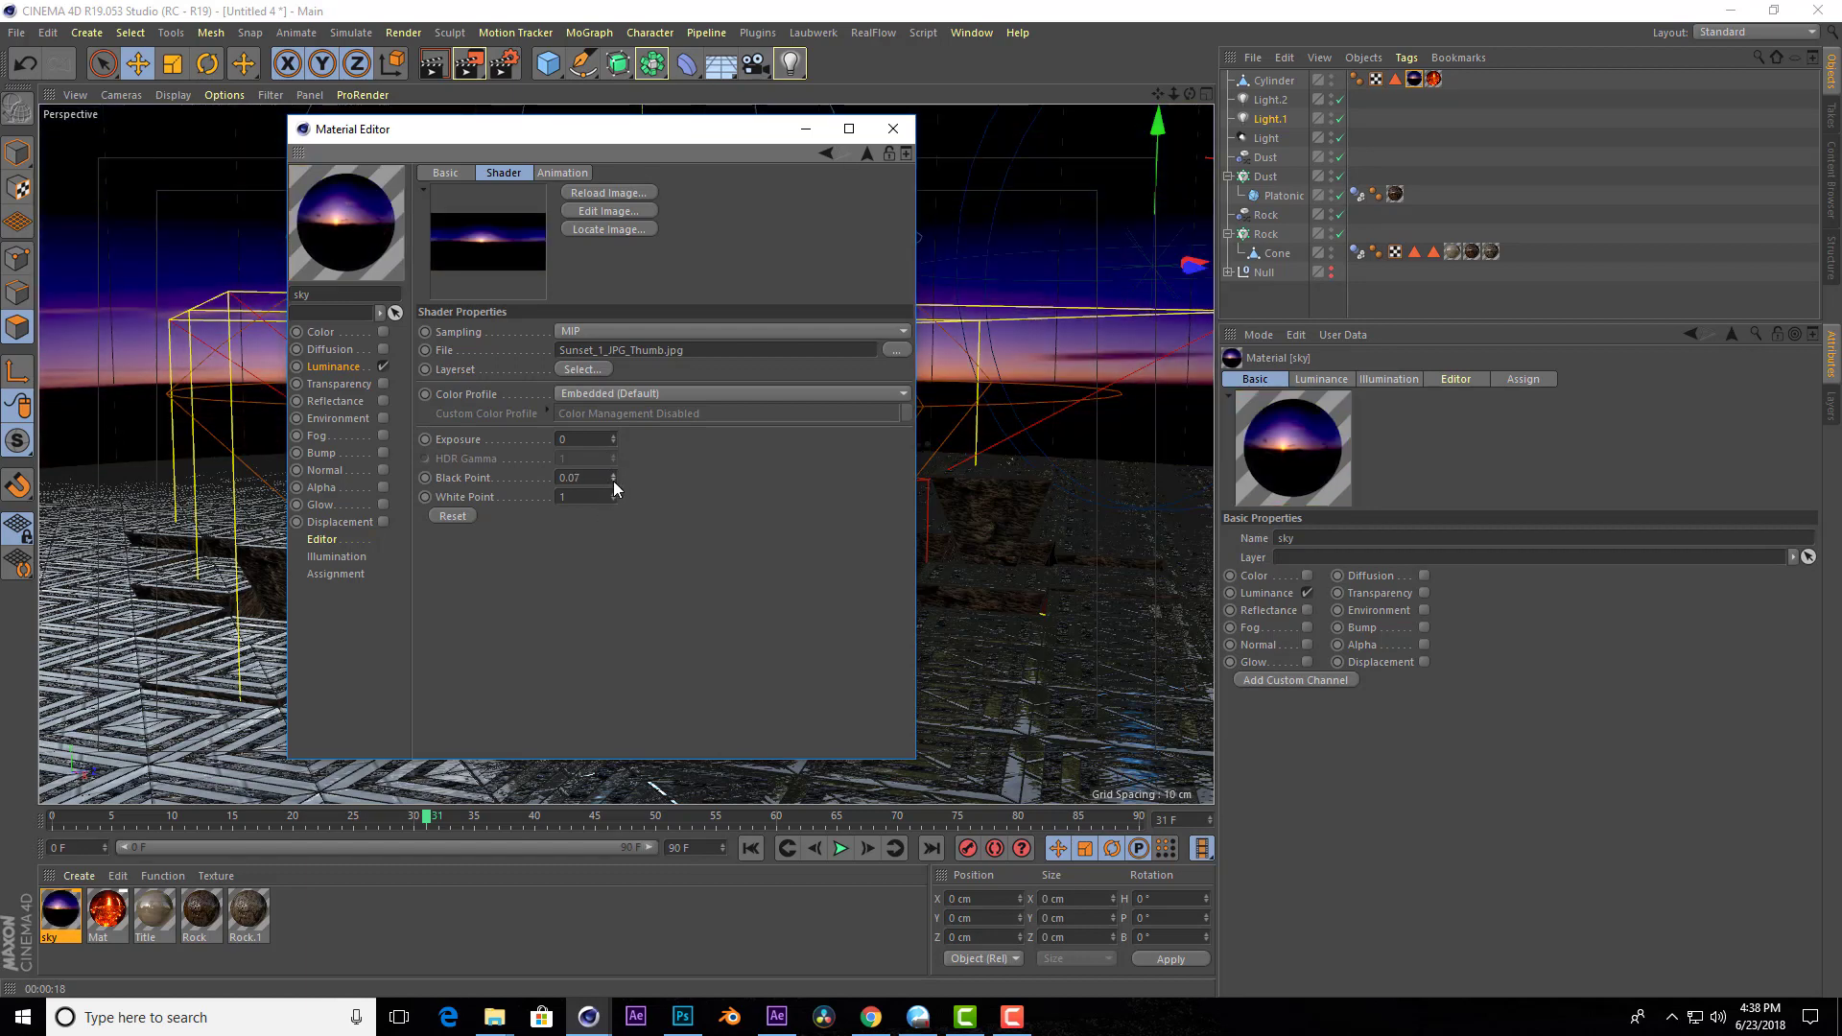
click(341, 368)
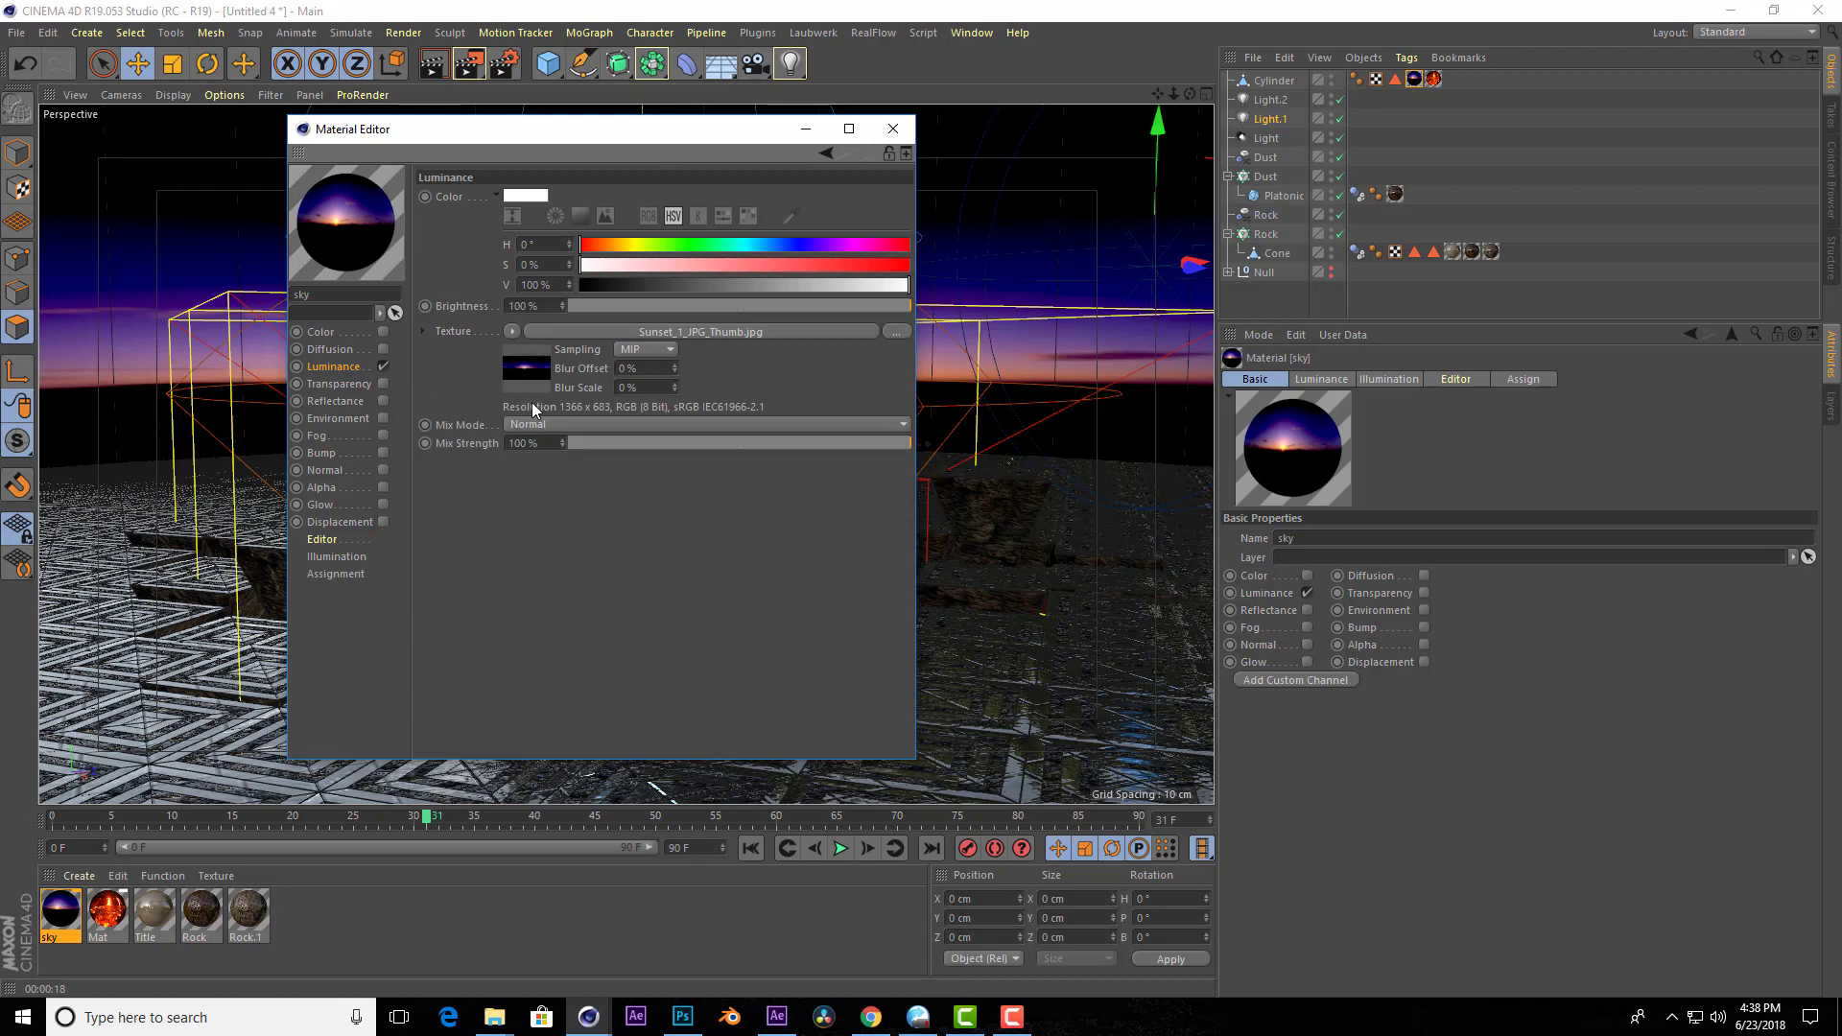
text(3)
key(Return)
click(902, 134)
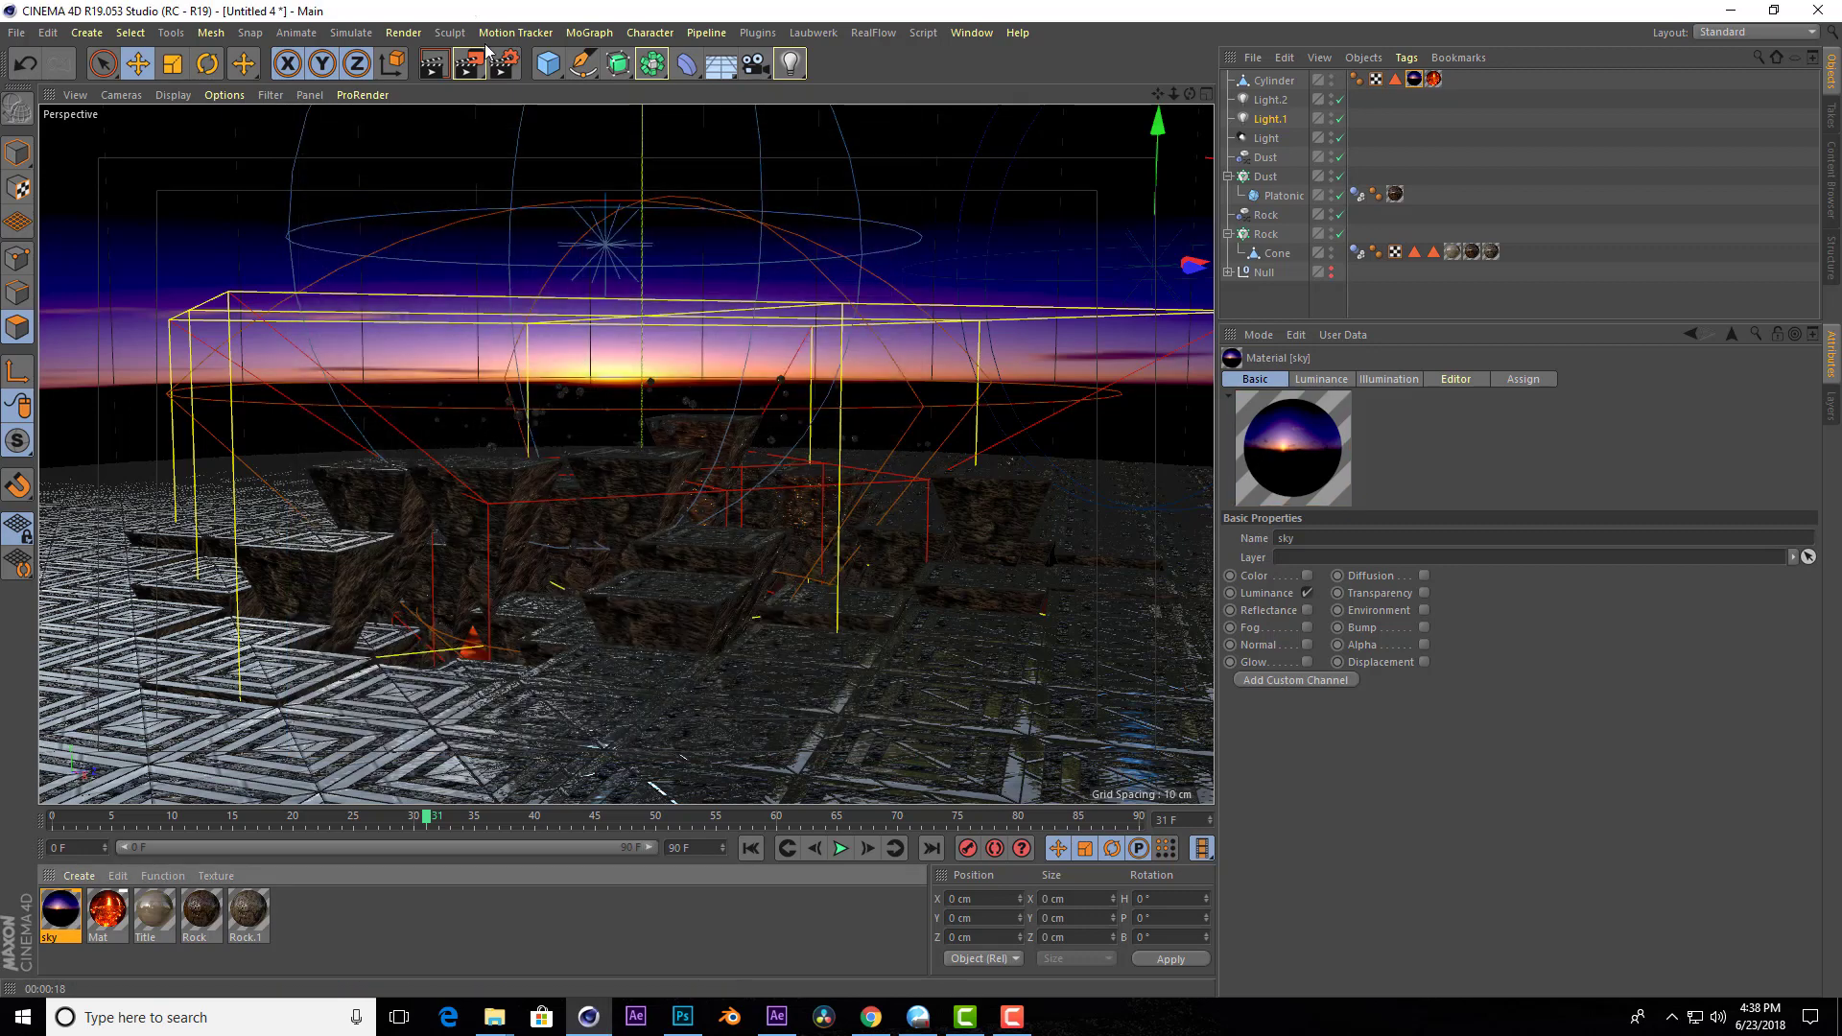
click(443, 69)
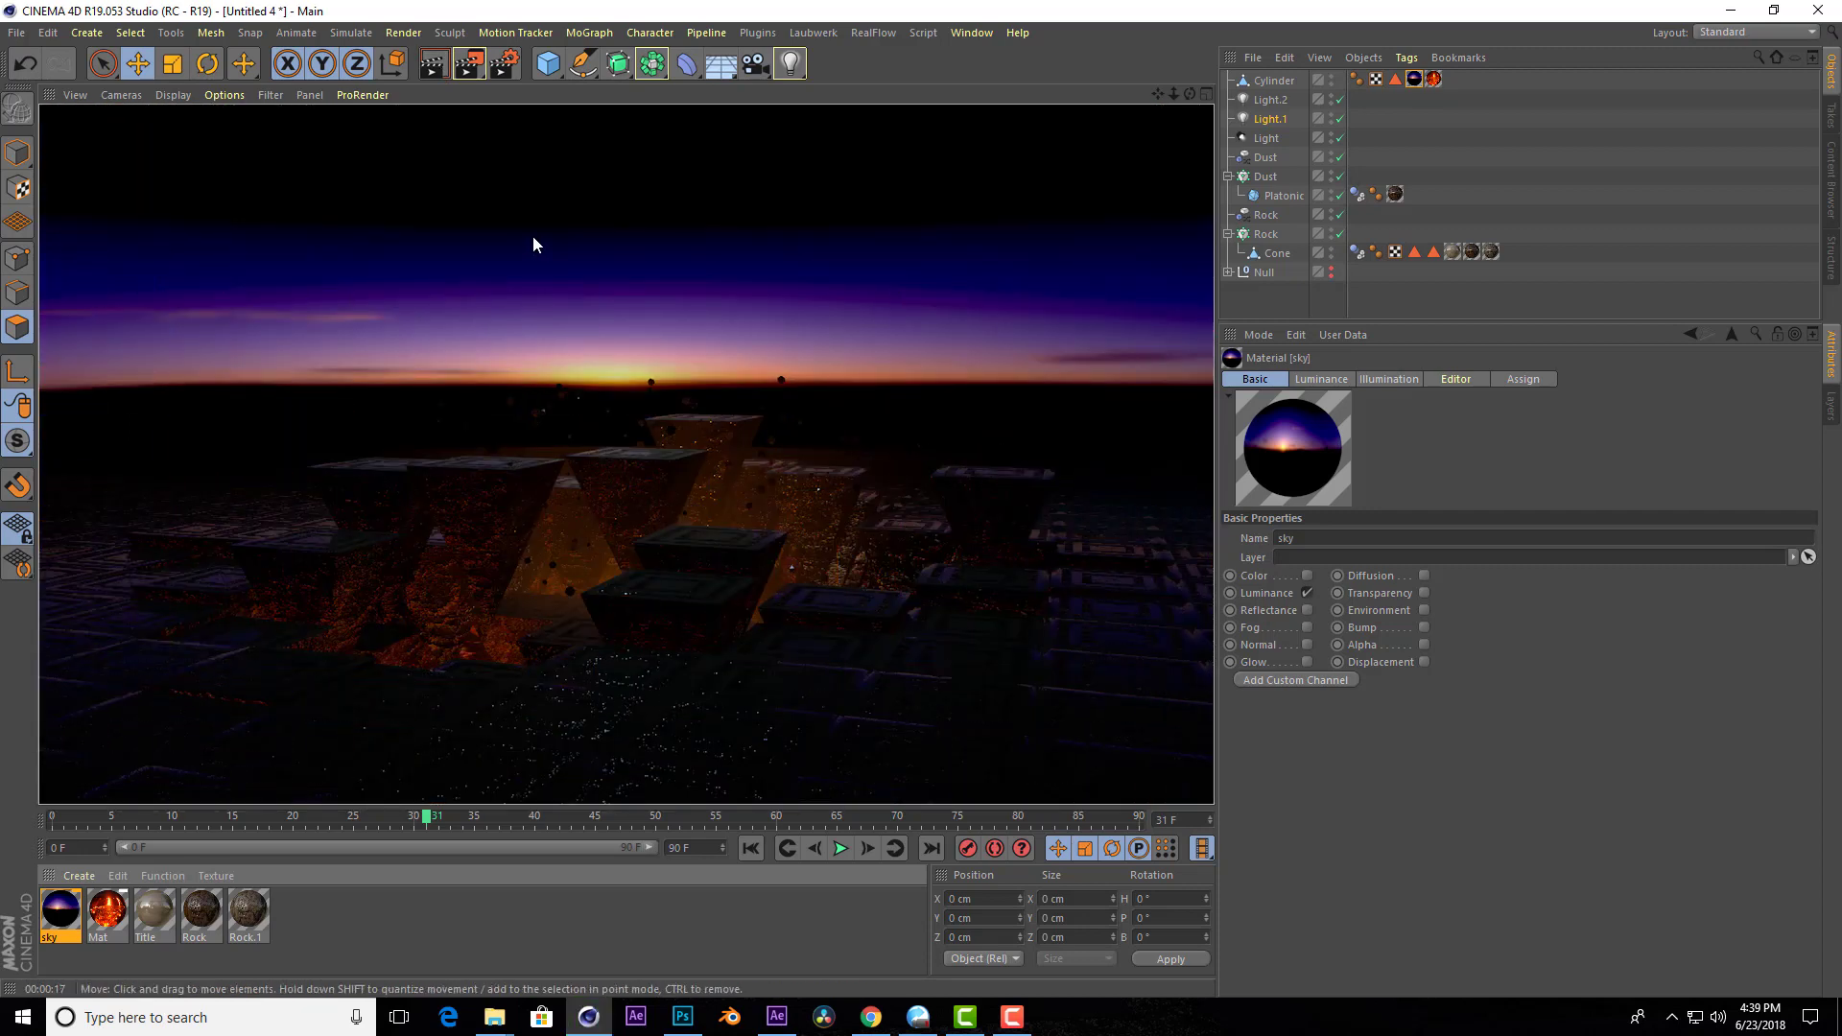
Drag Light.1 right of centre in the four-view Top view, nudging it in the side view.
click(1268, 119)
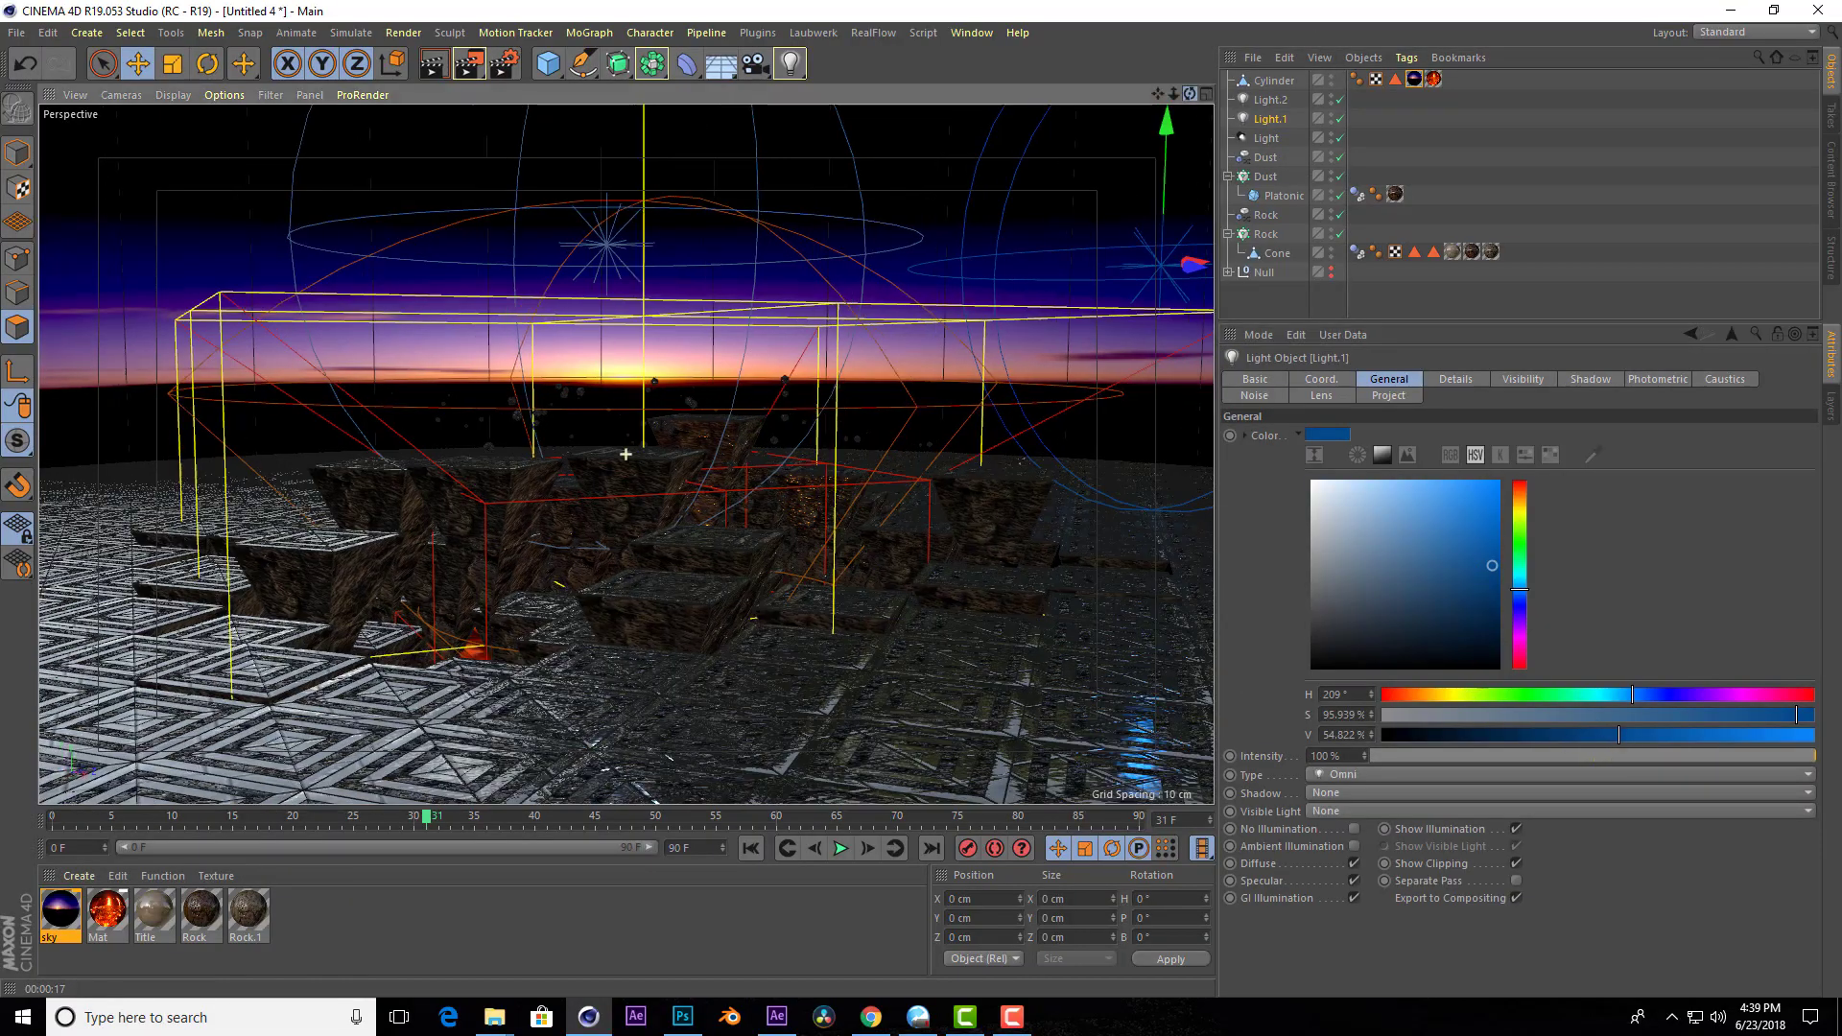
alt+drag(614, 451, 626, 453)
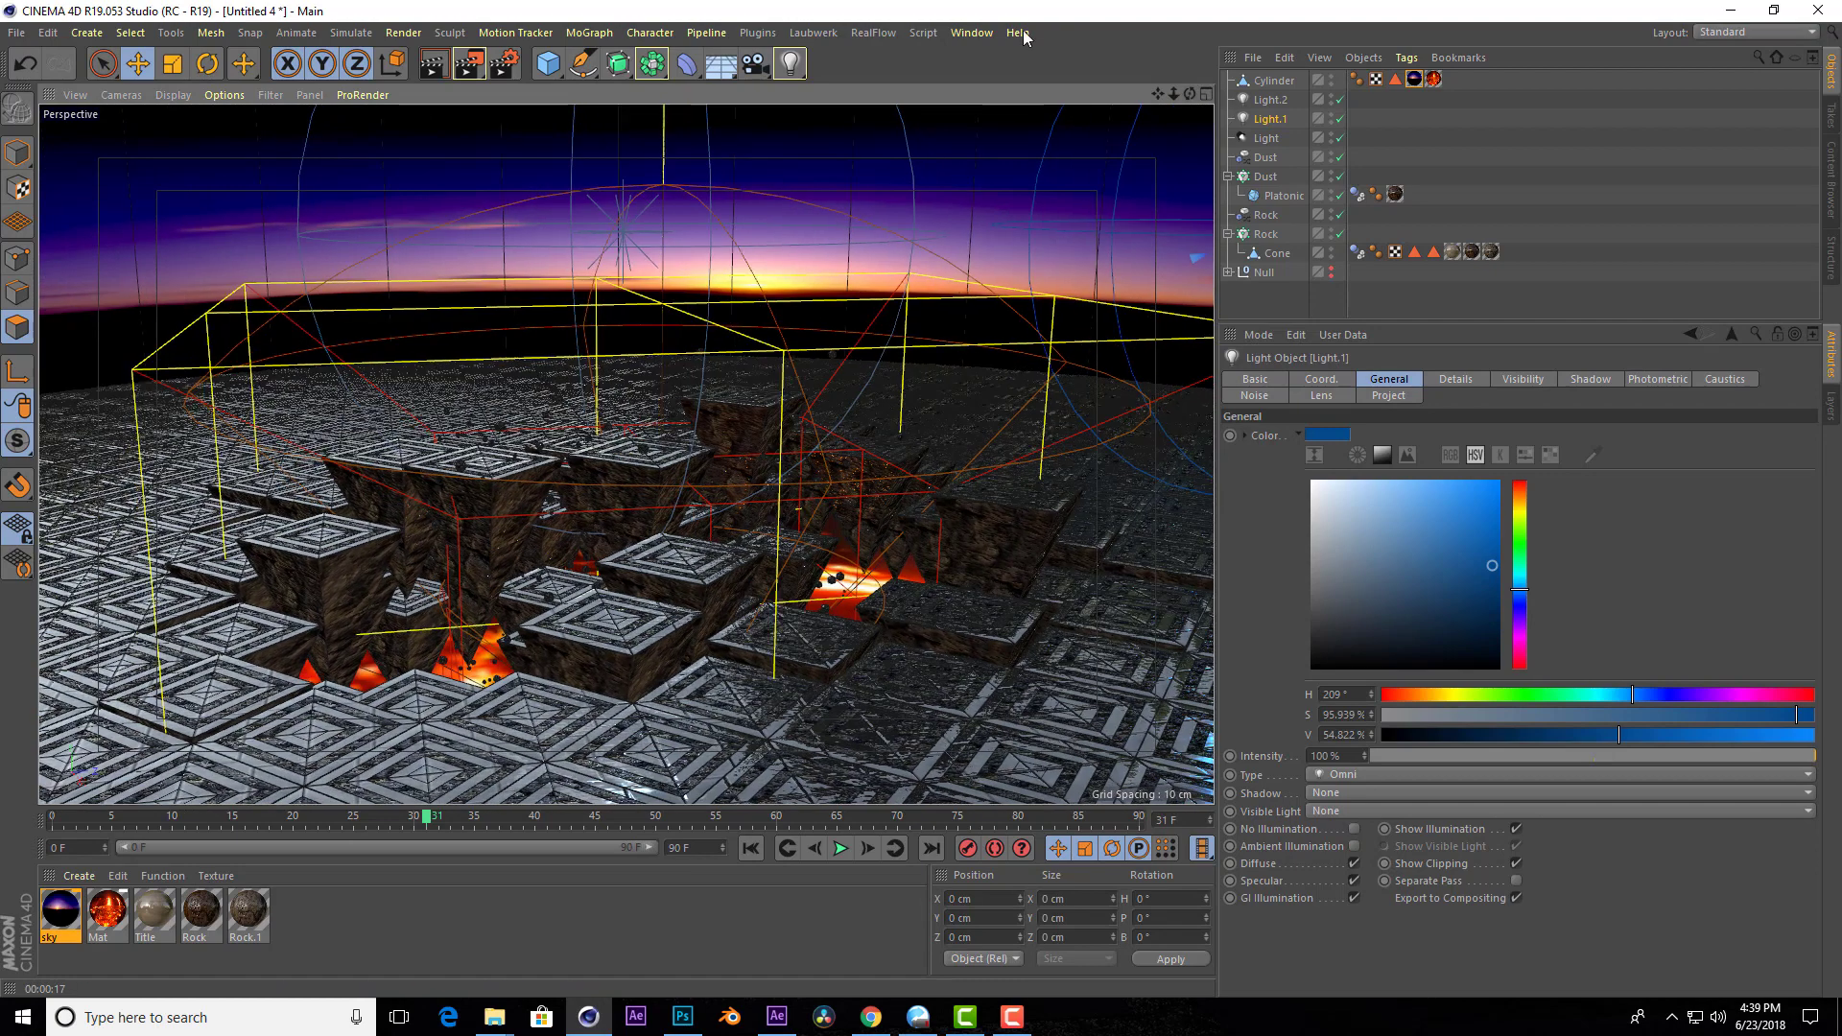
middle_click(626, 453)
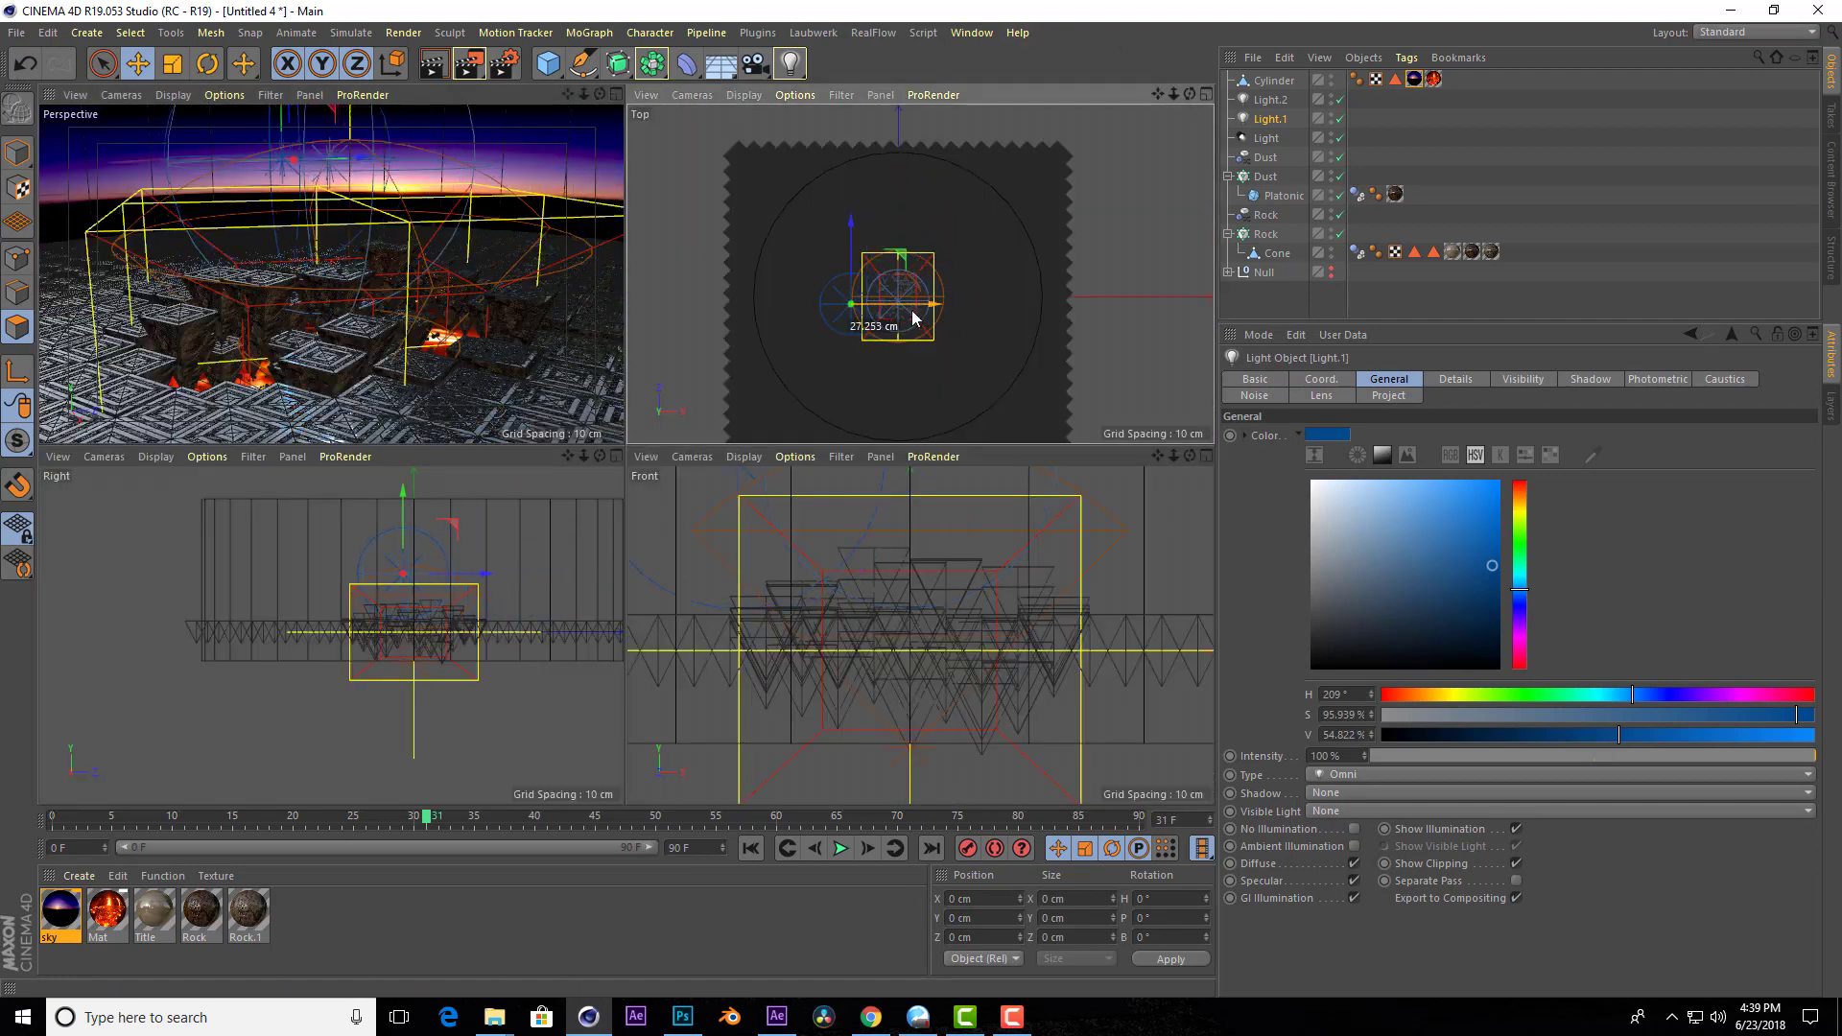
mouse_move(900, 305)
mouse_down()
mouse_move(978, 285)
mouse_move(1050, 317)
mouse_up()
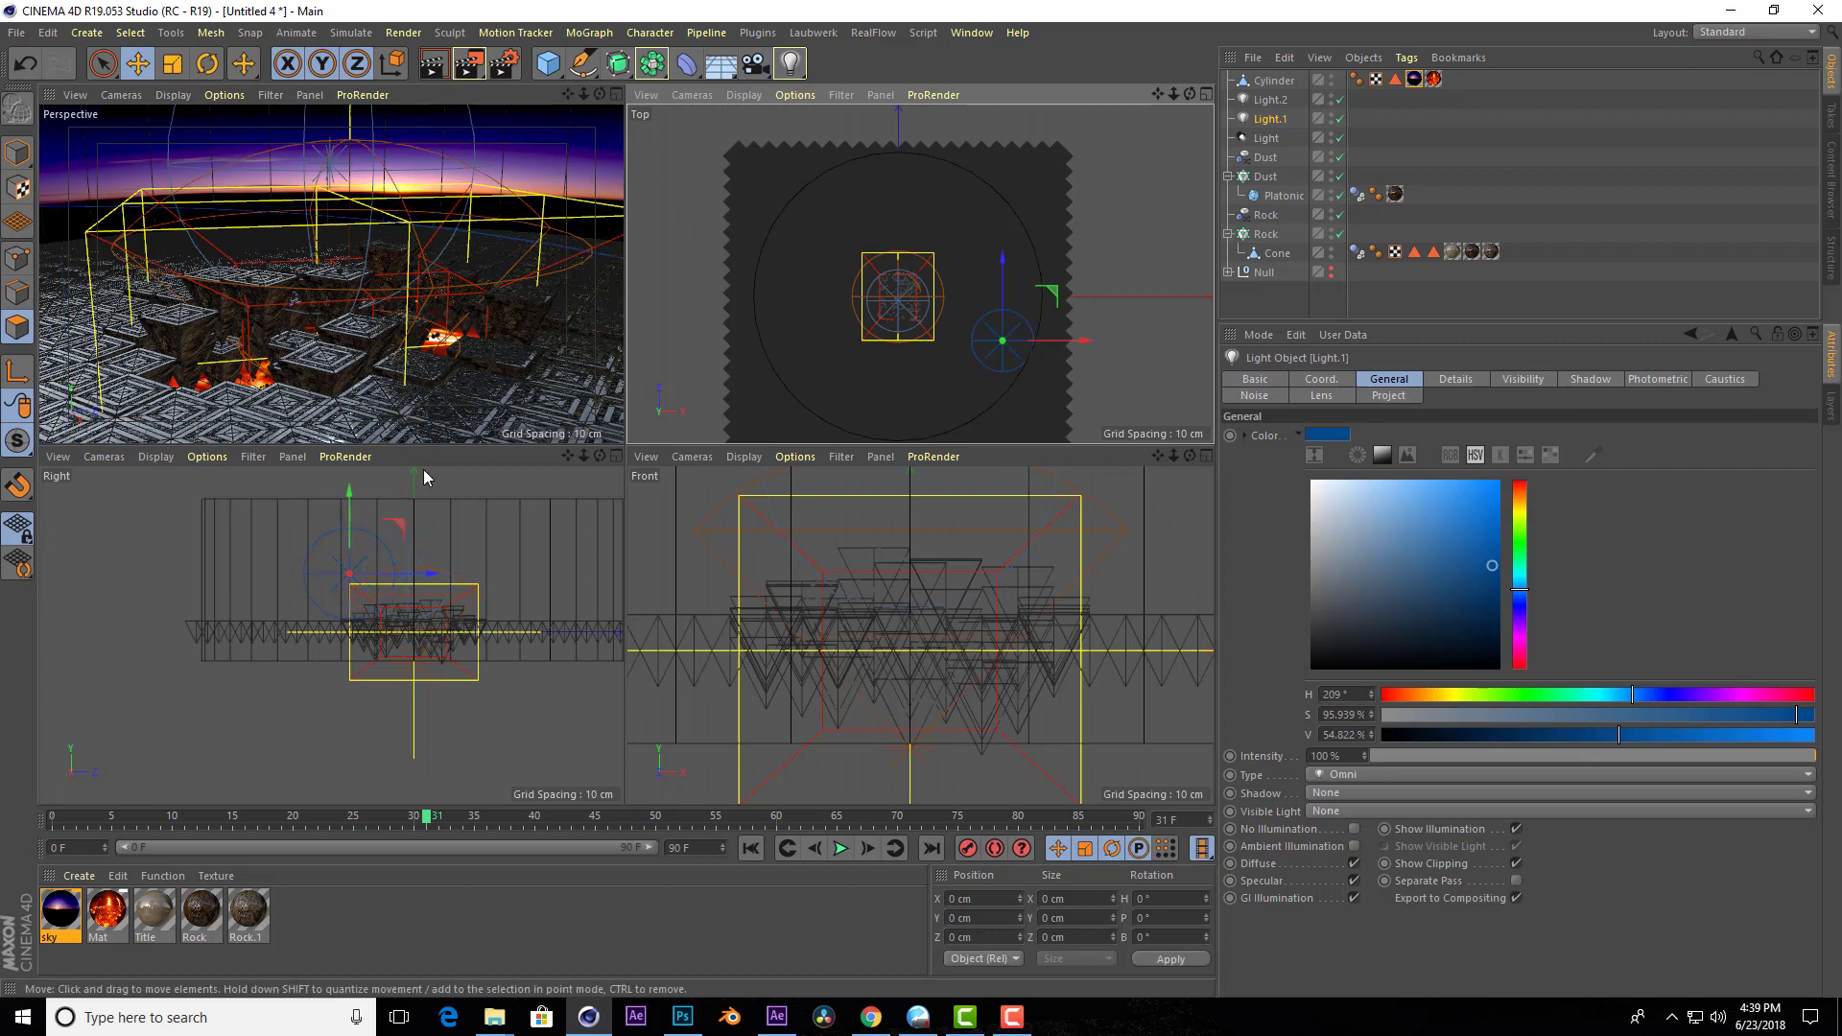
drag(354, 531, 445, 522)
middle_click(618, 103)
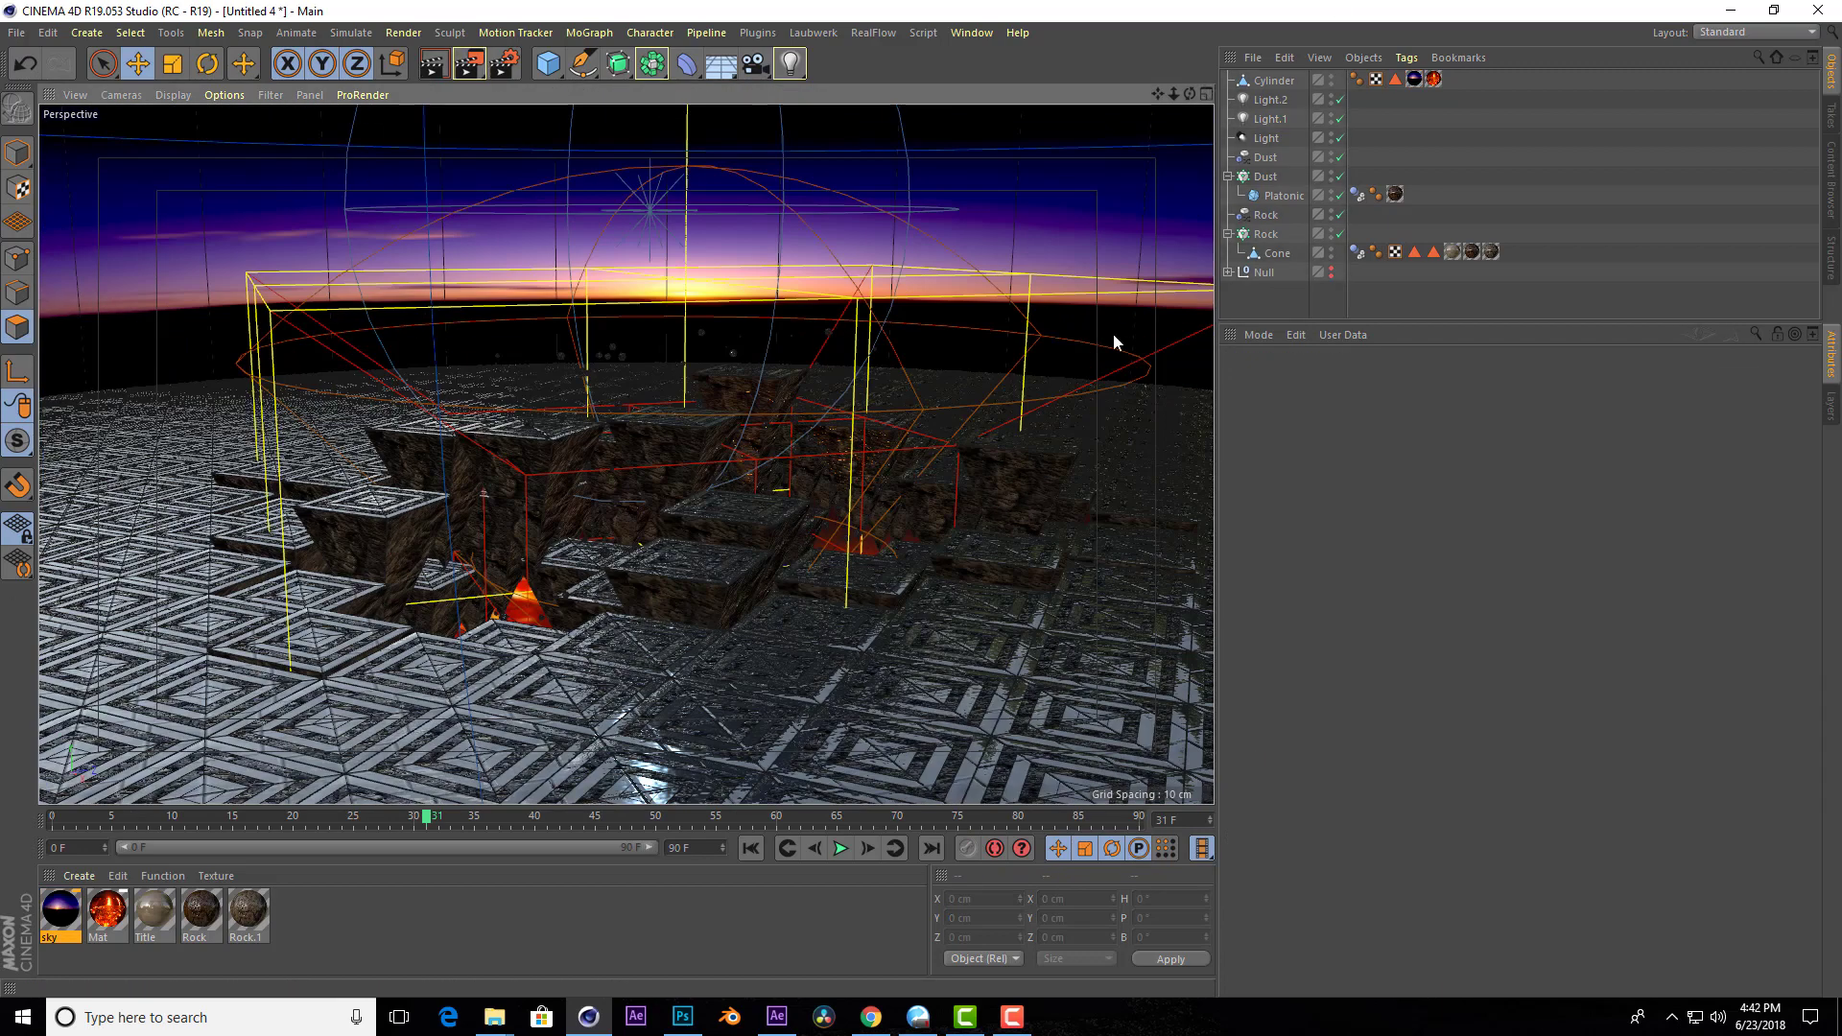
Switch to the Untitled 5 scene and play back the warrior's animation from frame 0.
click(973, 34)
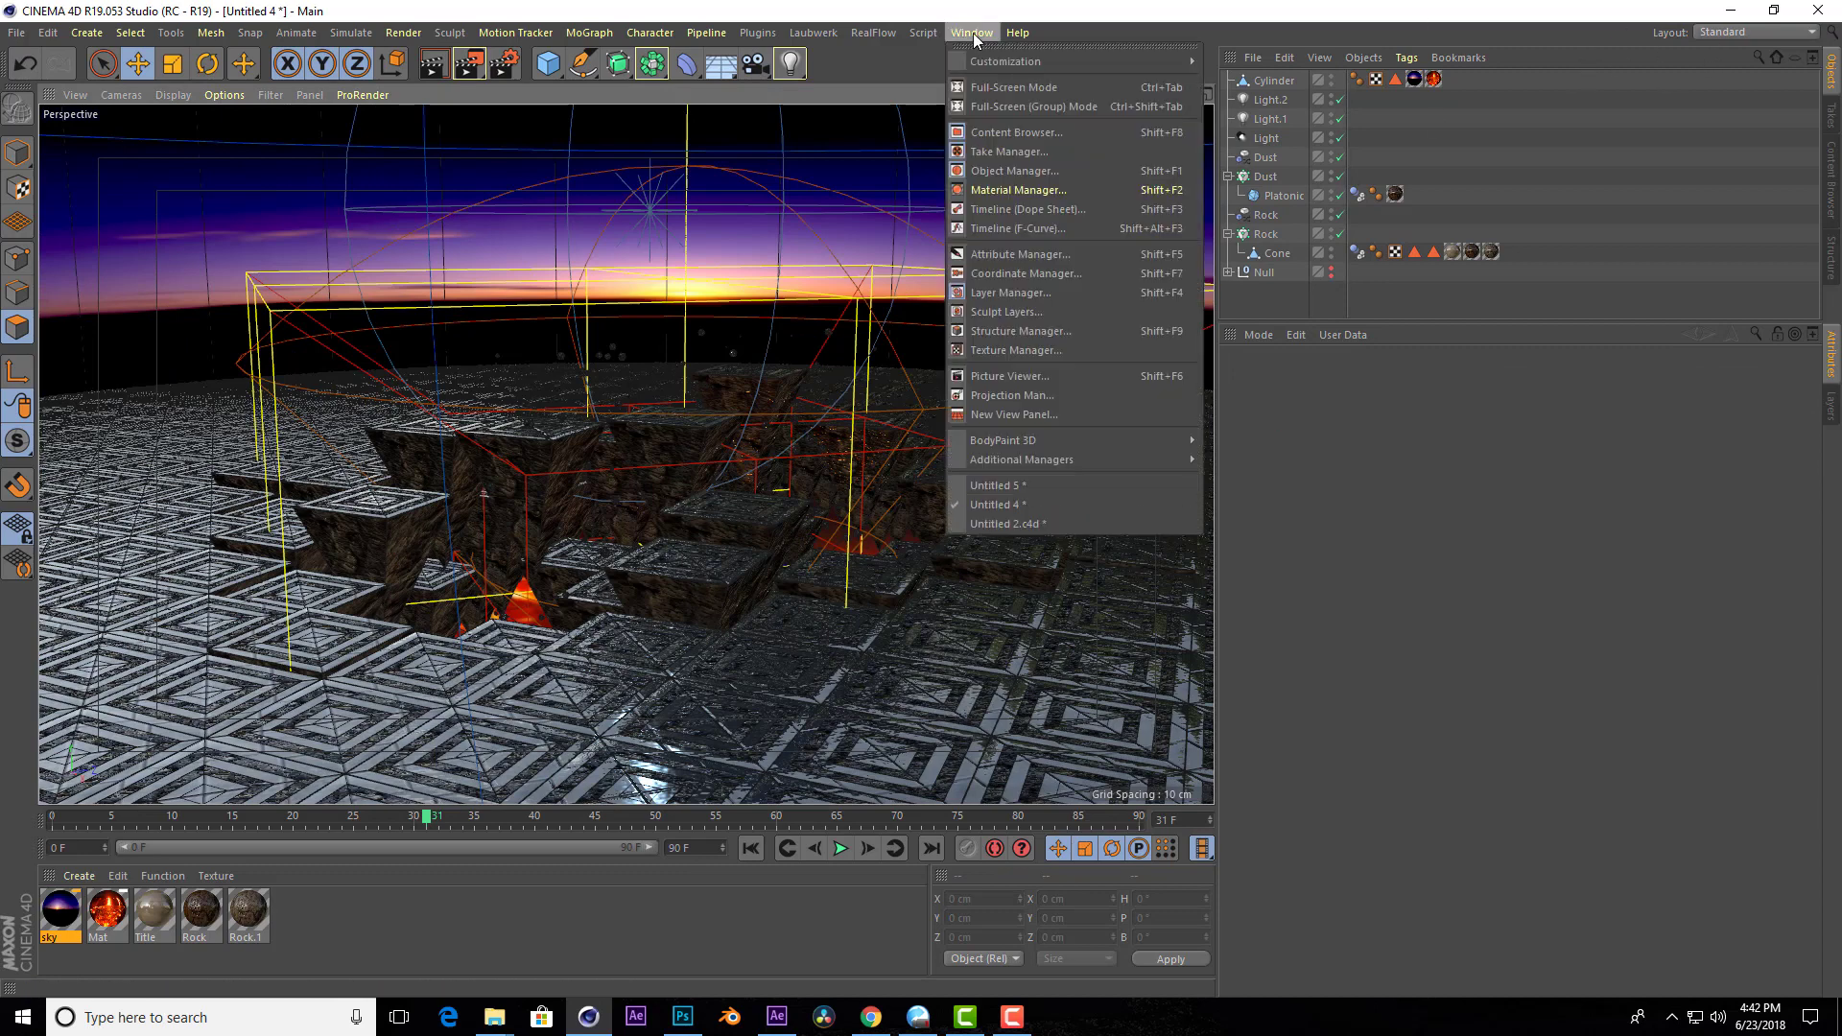
click(1004, 484)
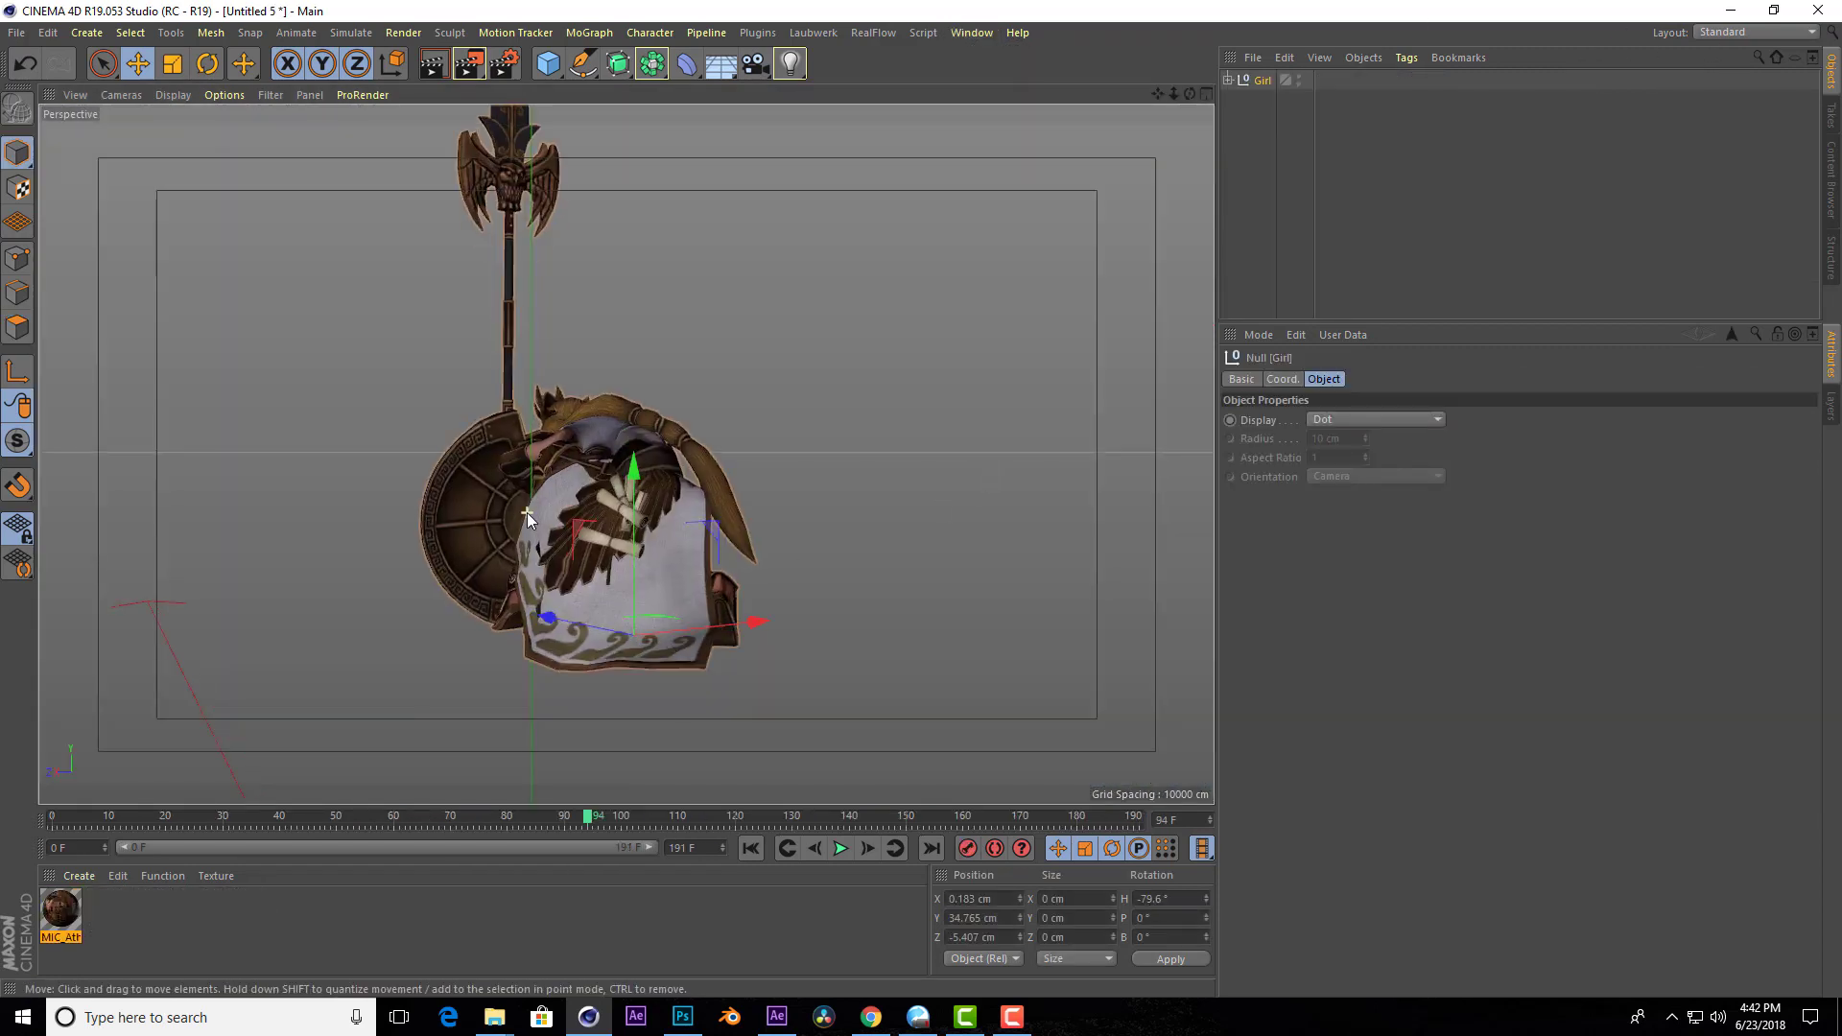
click(751, 851)
click(840, 850)
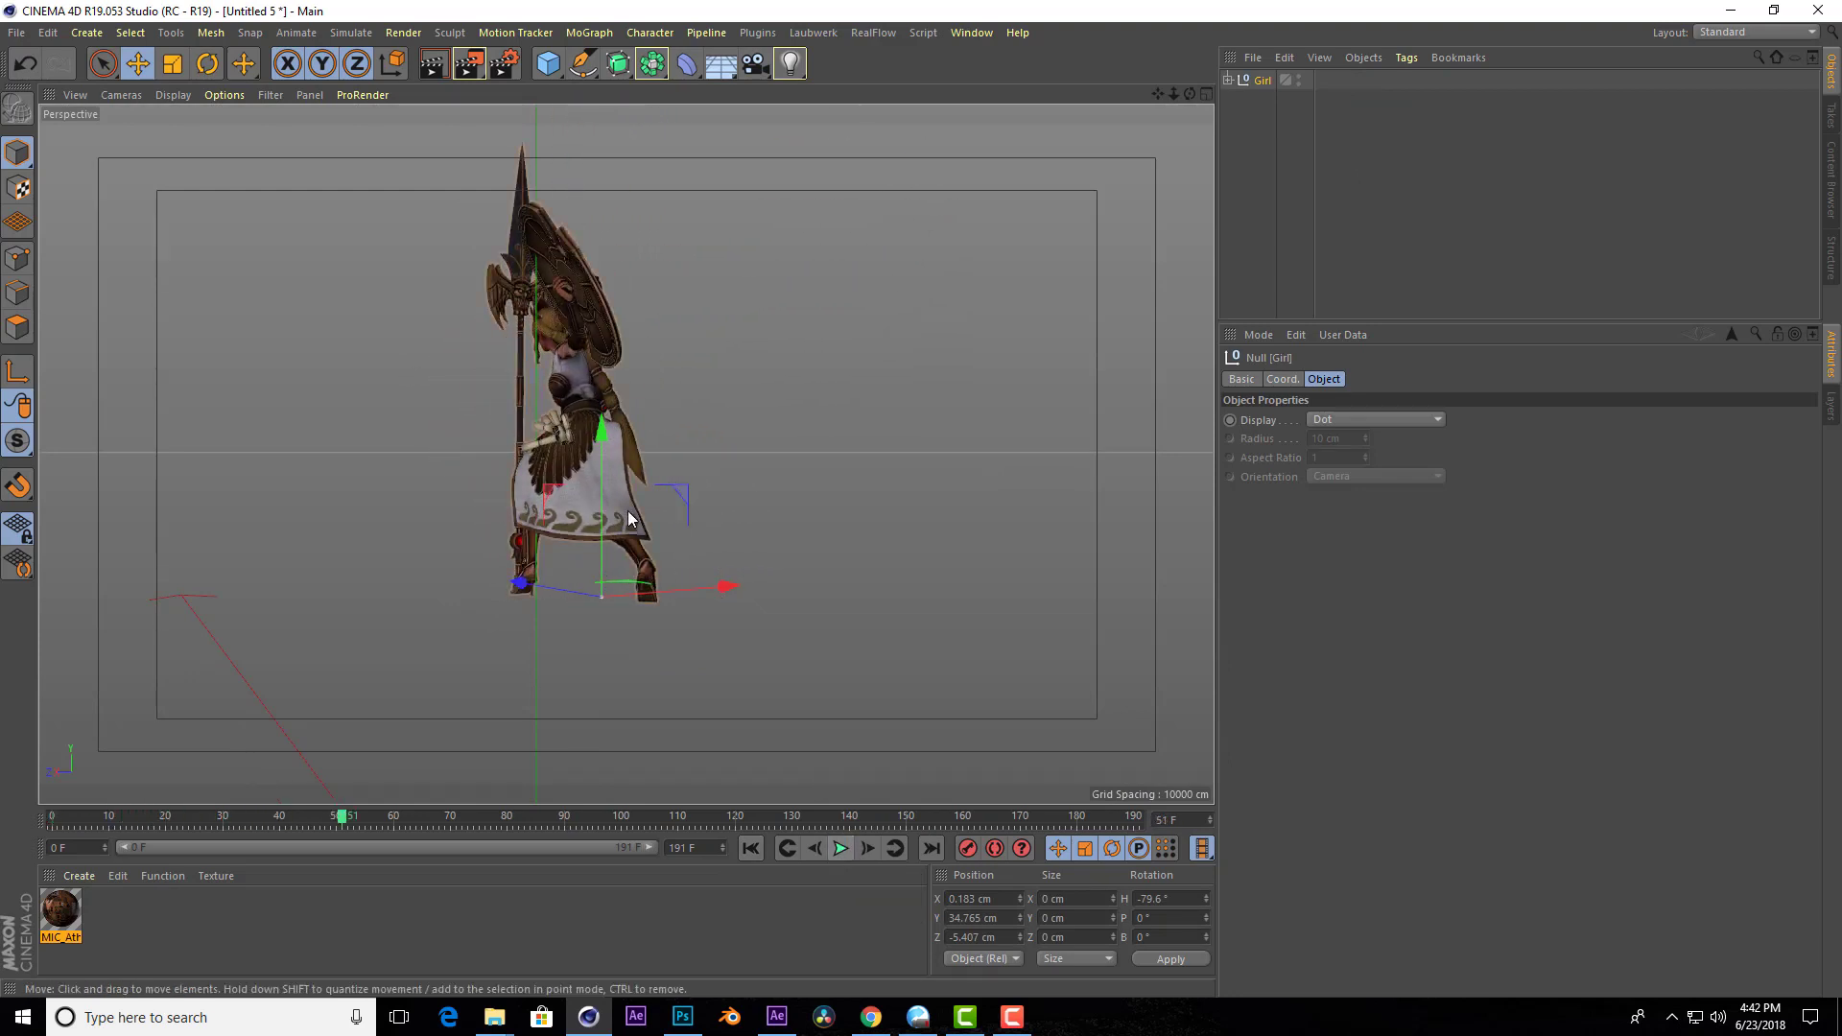
key(F8)
drag(1191, 93, 1132, 101)
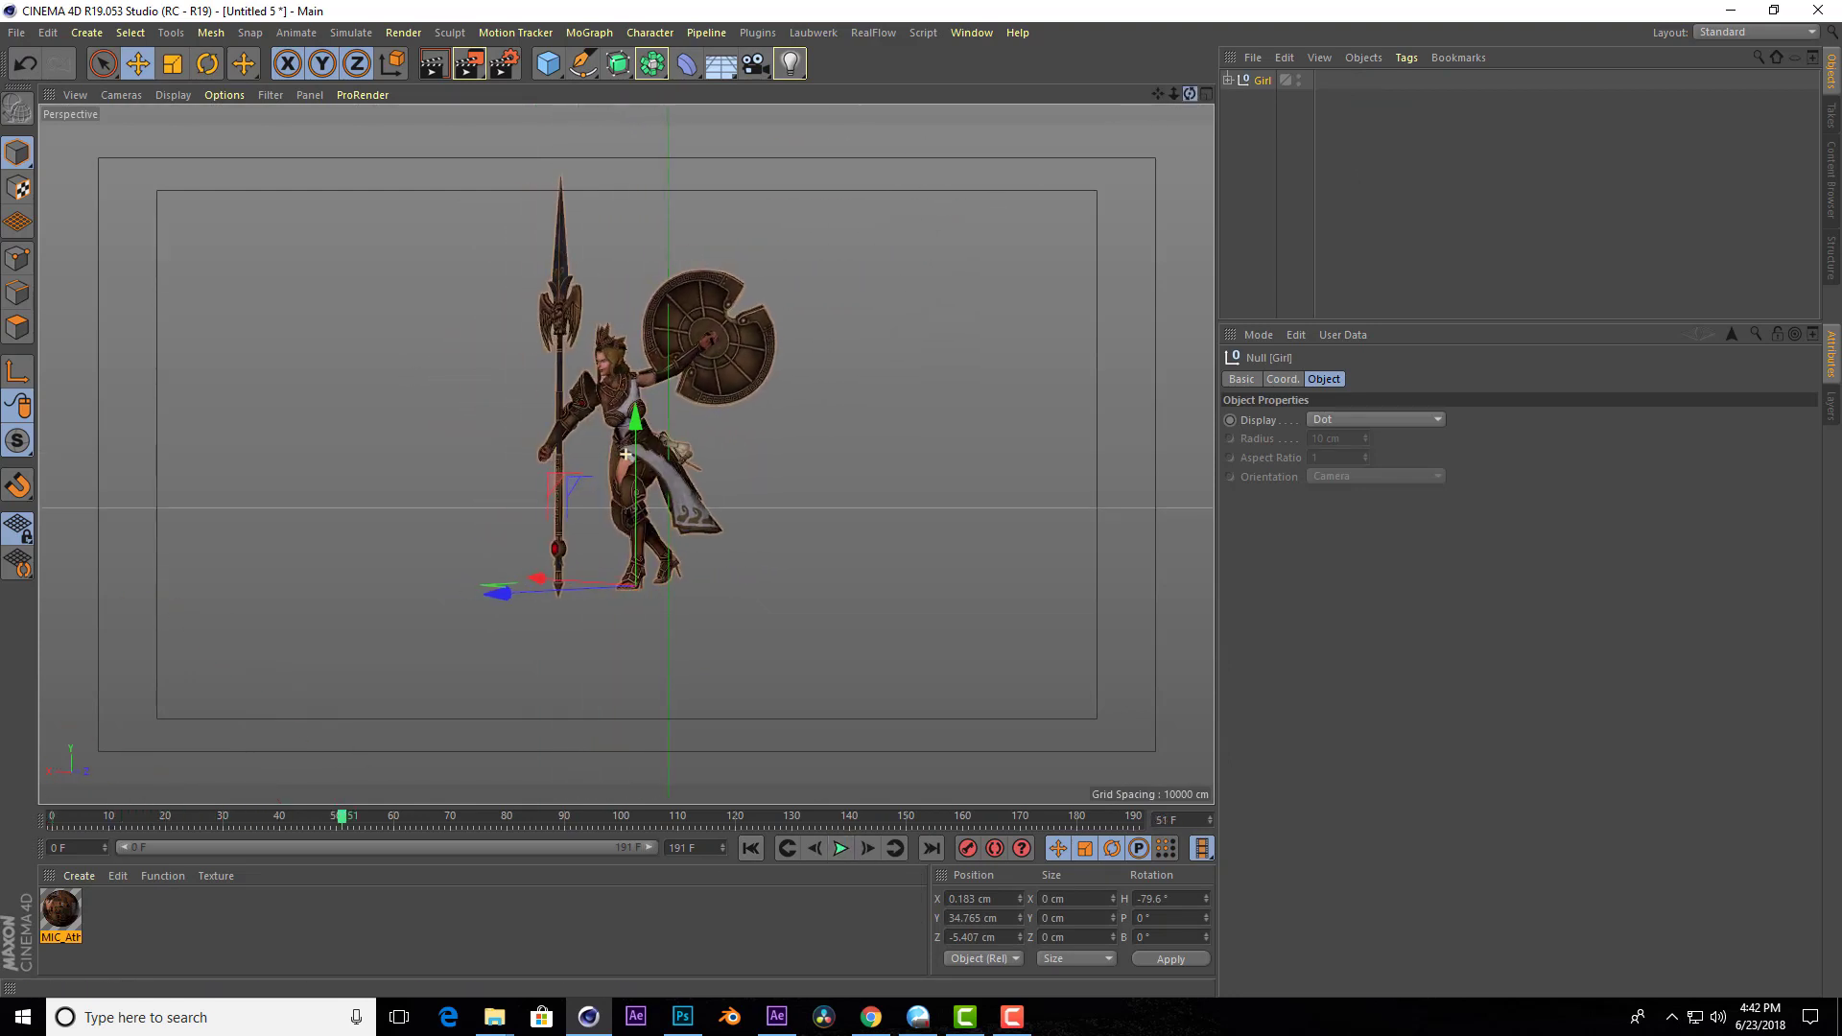
click(840, 848)
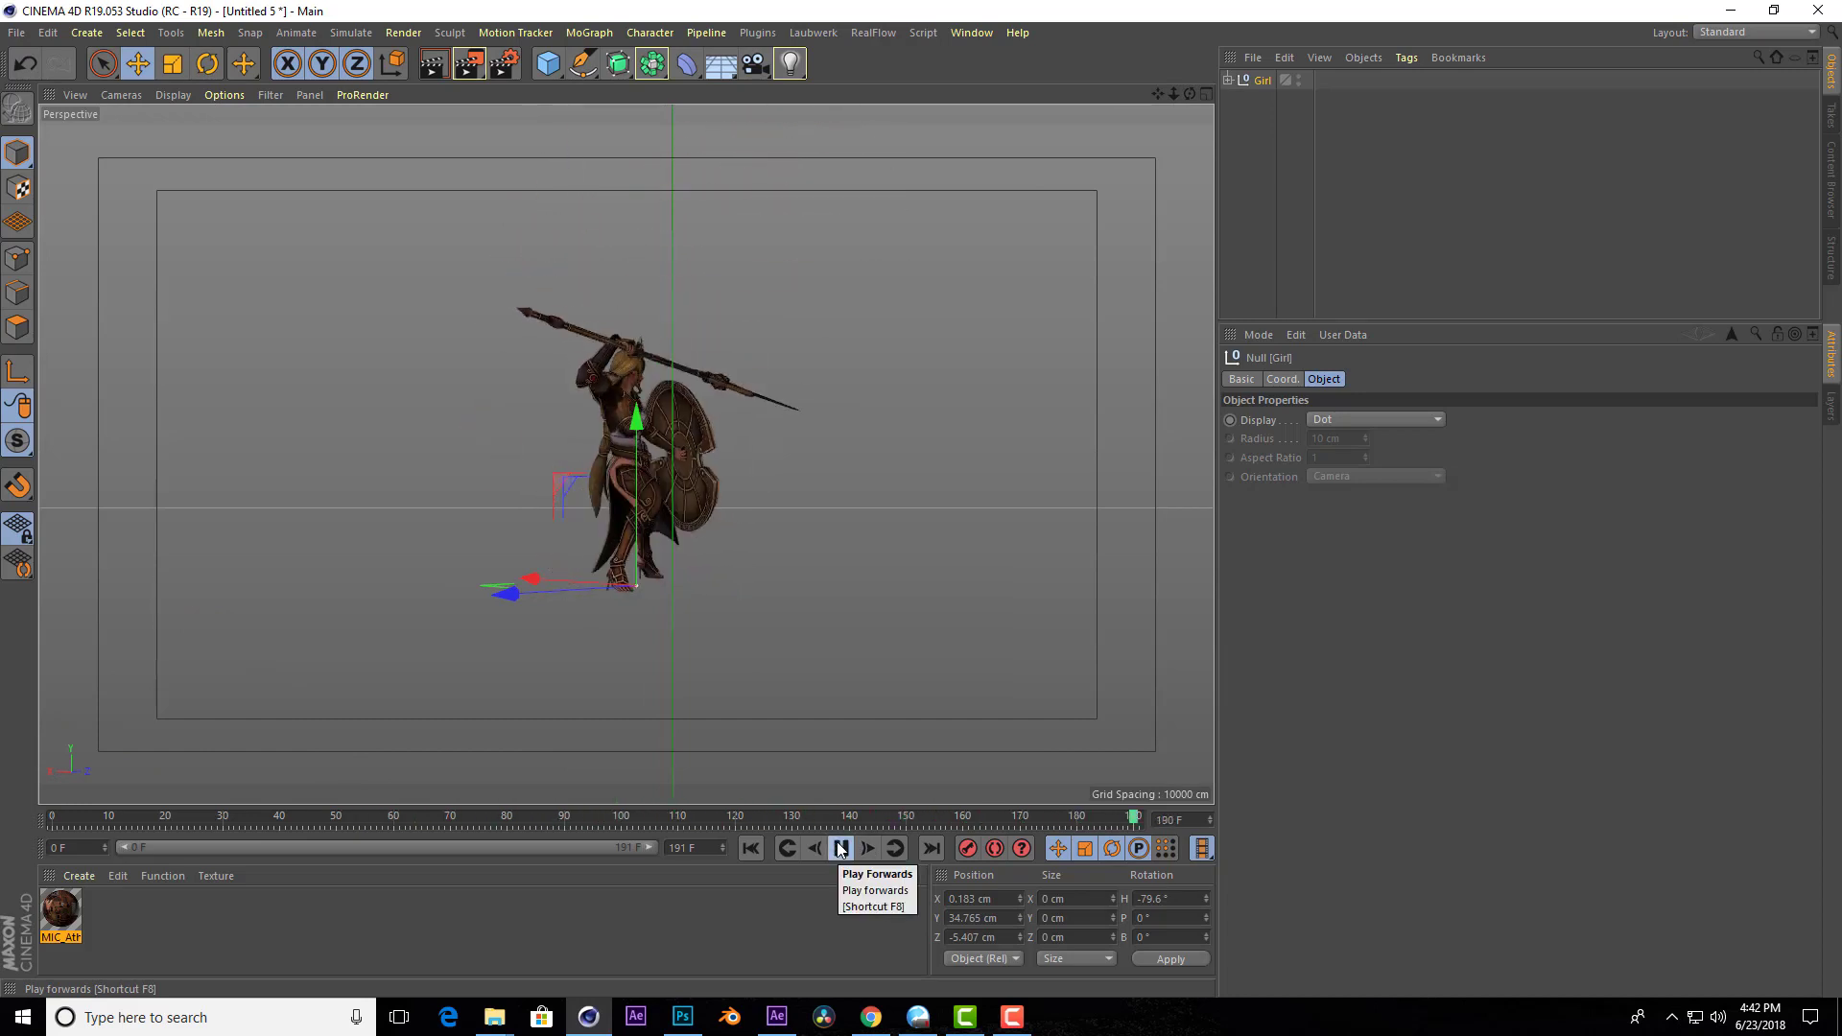
click(840, 849)
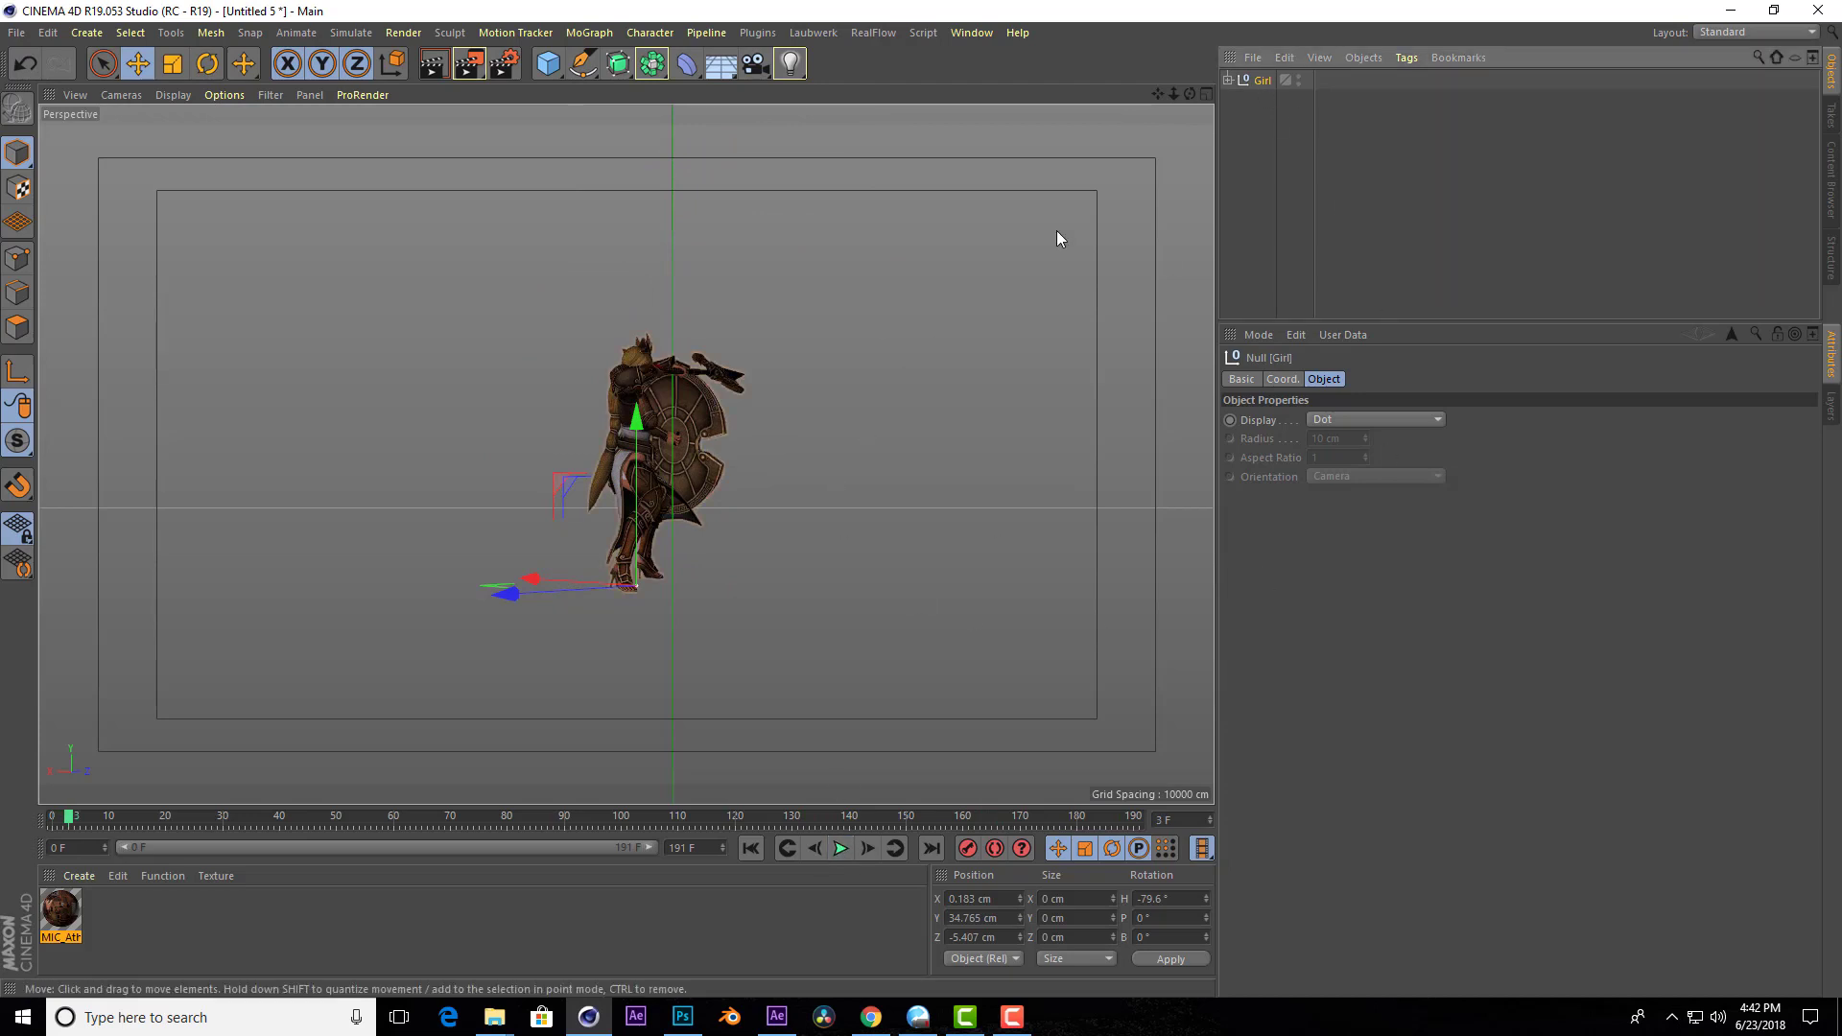
Paste the Girl warrior into the Untitled 4 scene and lower her toward the pyramid.
click(979, 36)
click(1008, 518)
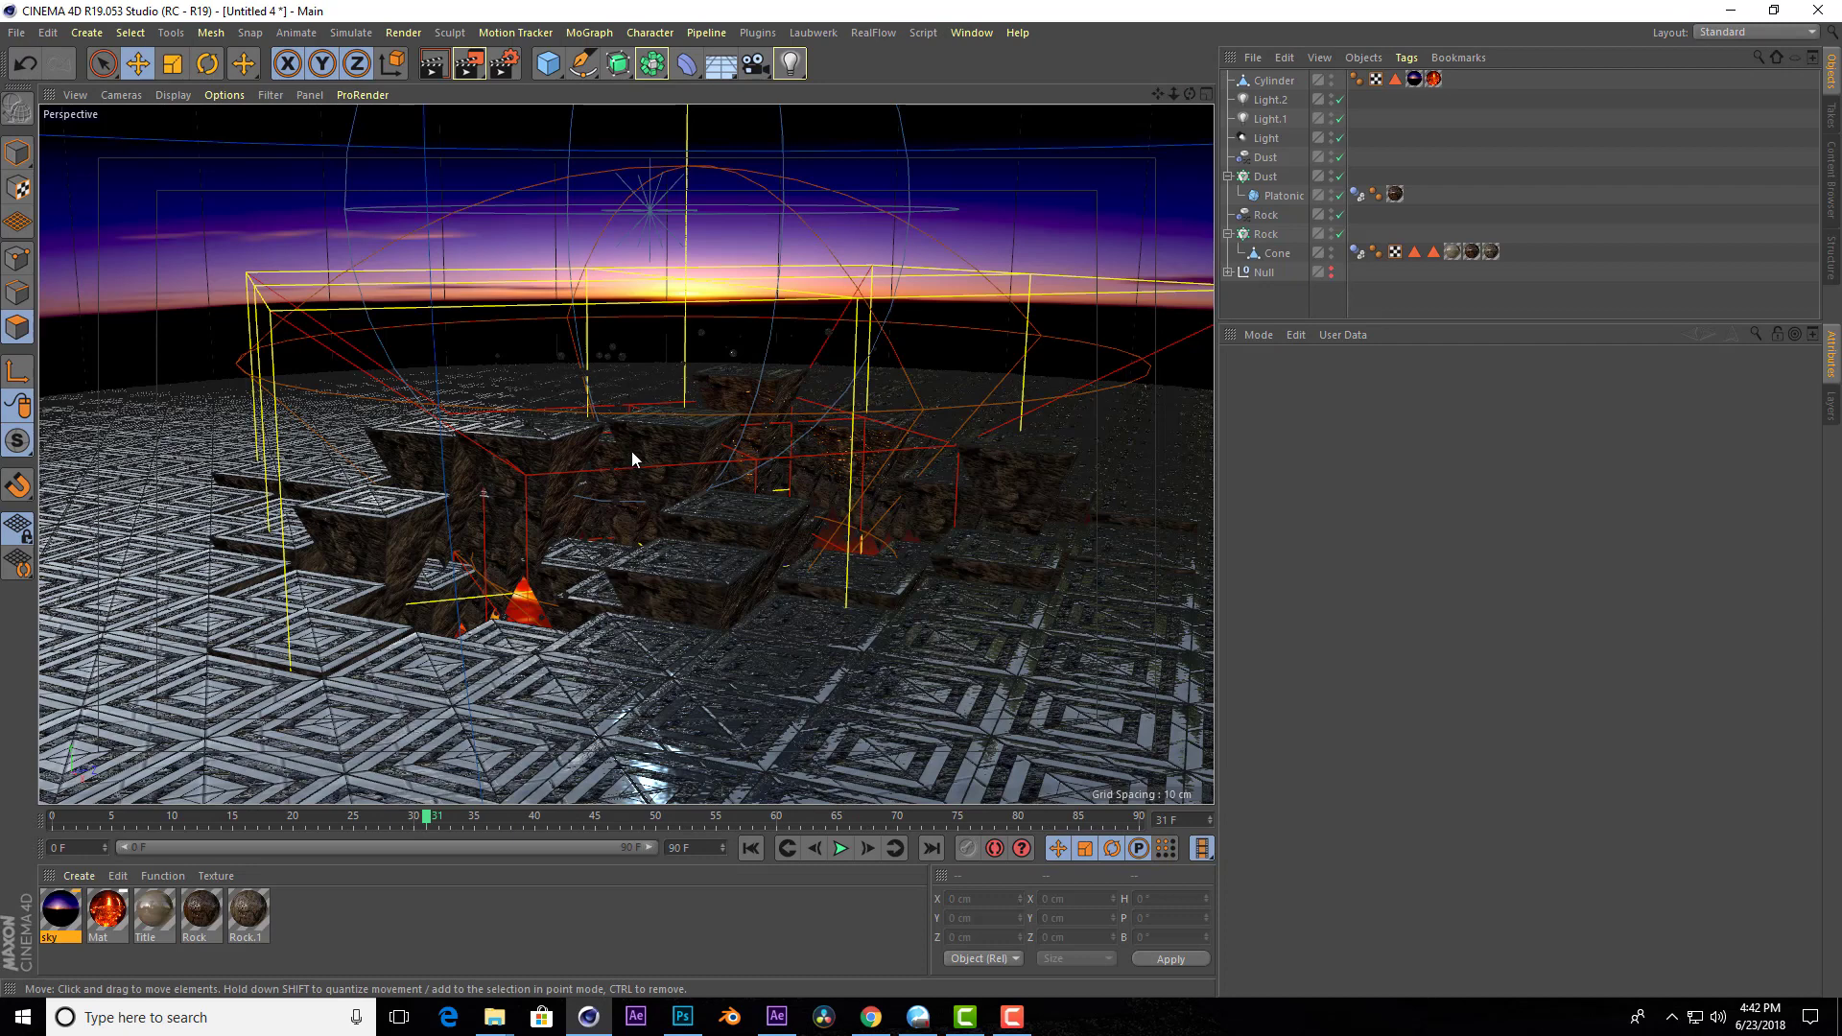
key(ctrl+v)
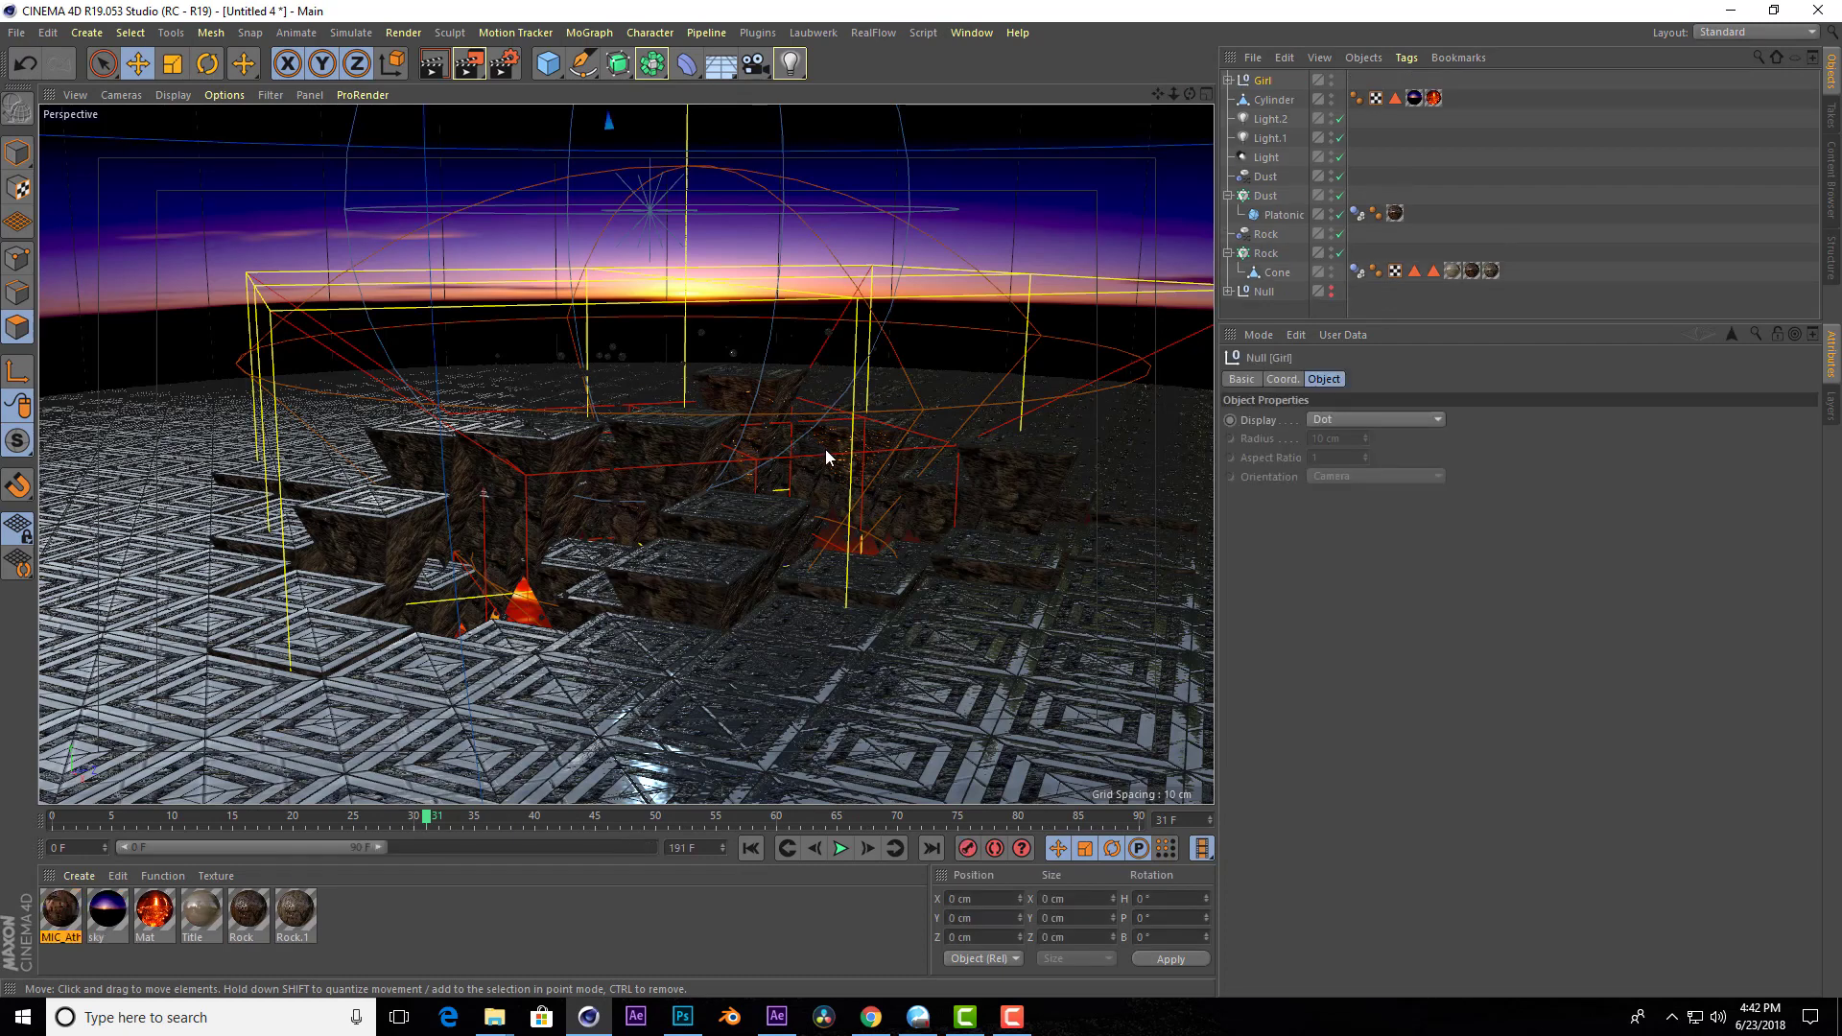
click(1206, 94)
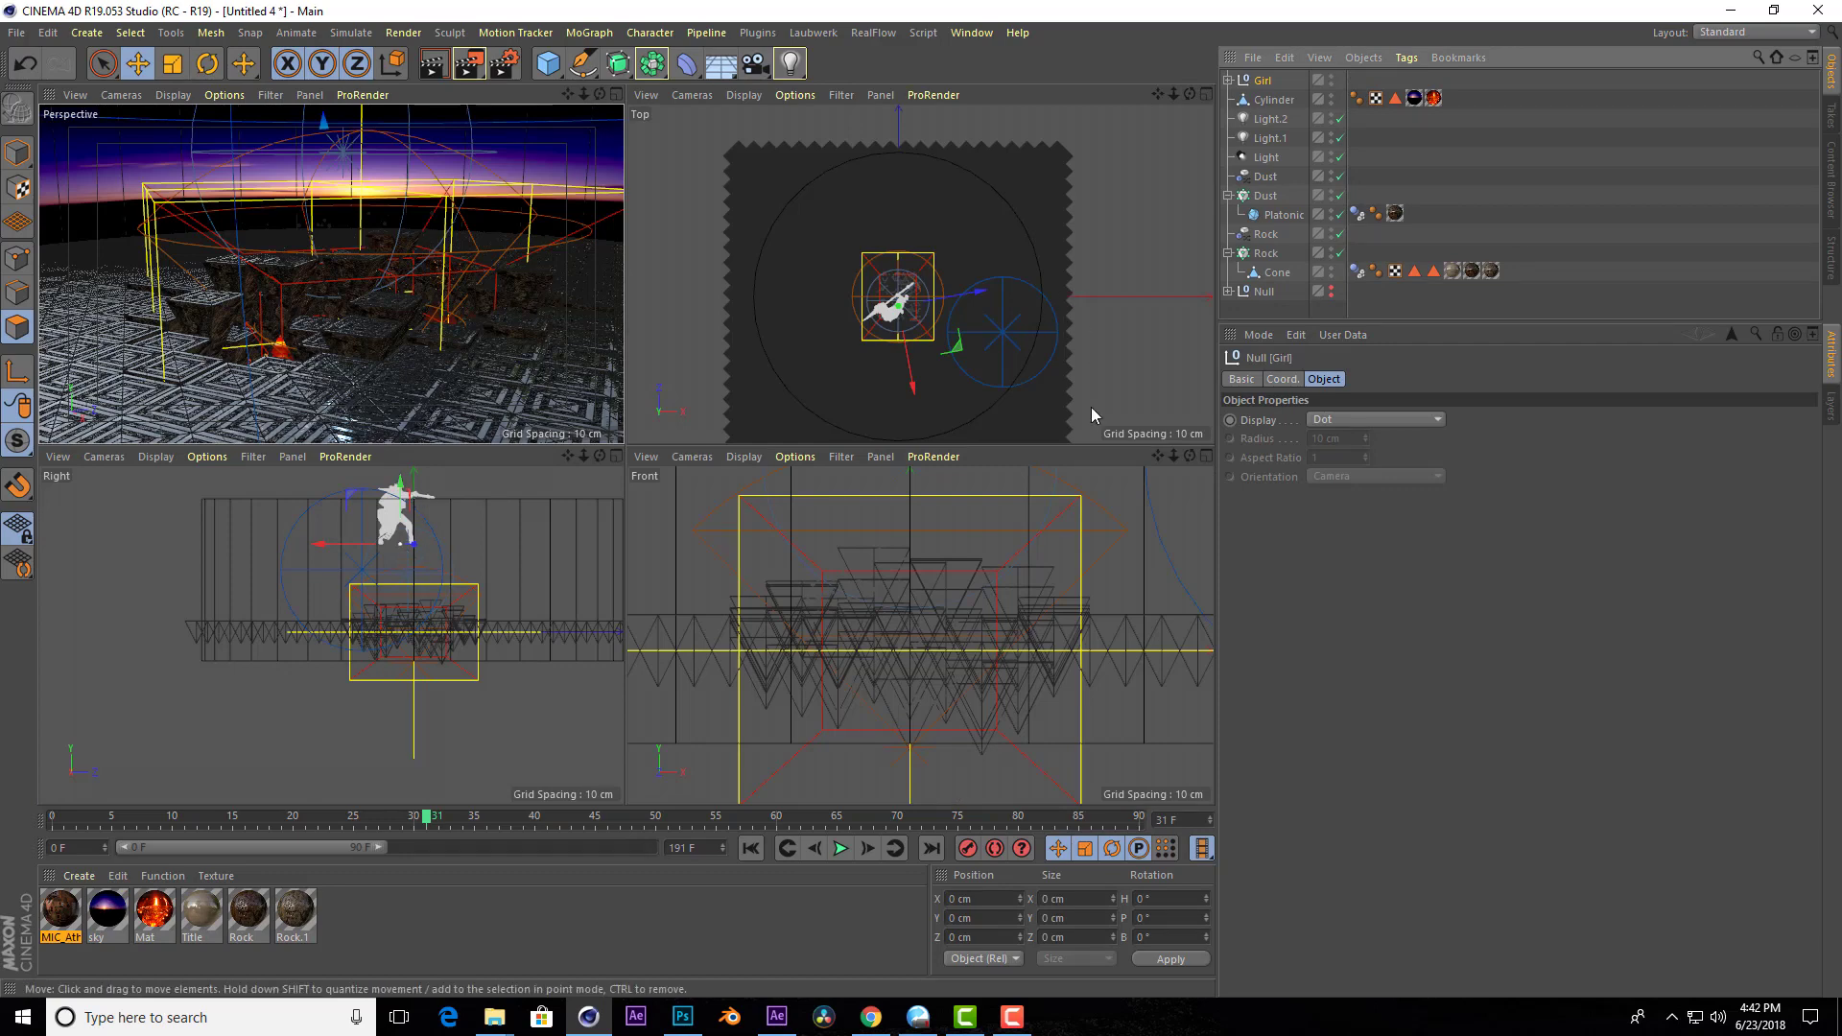
scroll(912, 763, down, 3)
scroll(911, 763, down, 2)
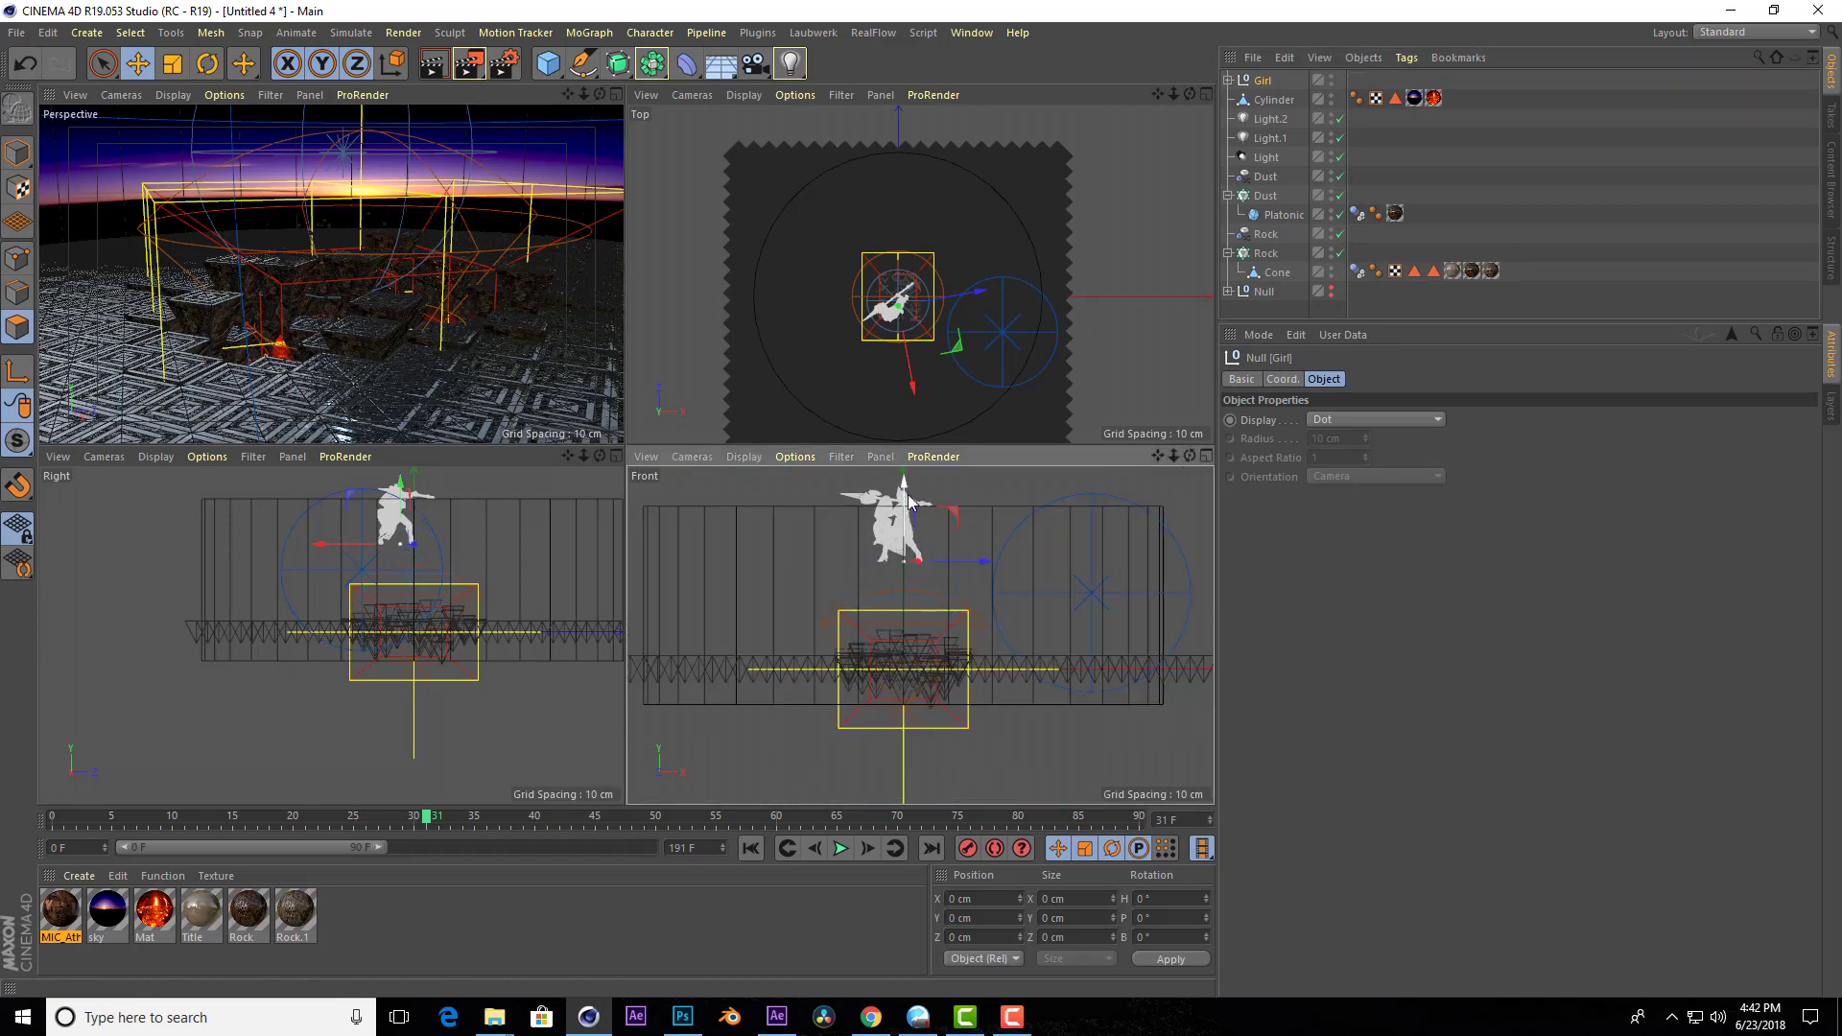
drag(919, 514, 921, 587)
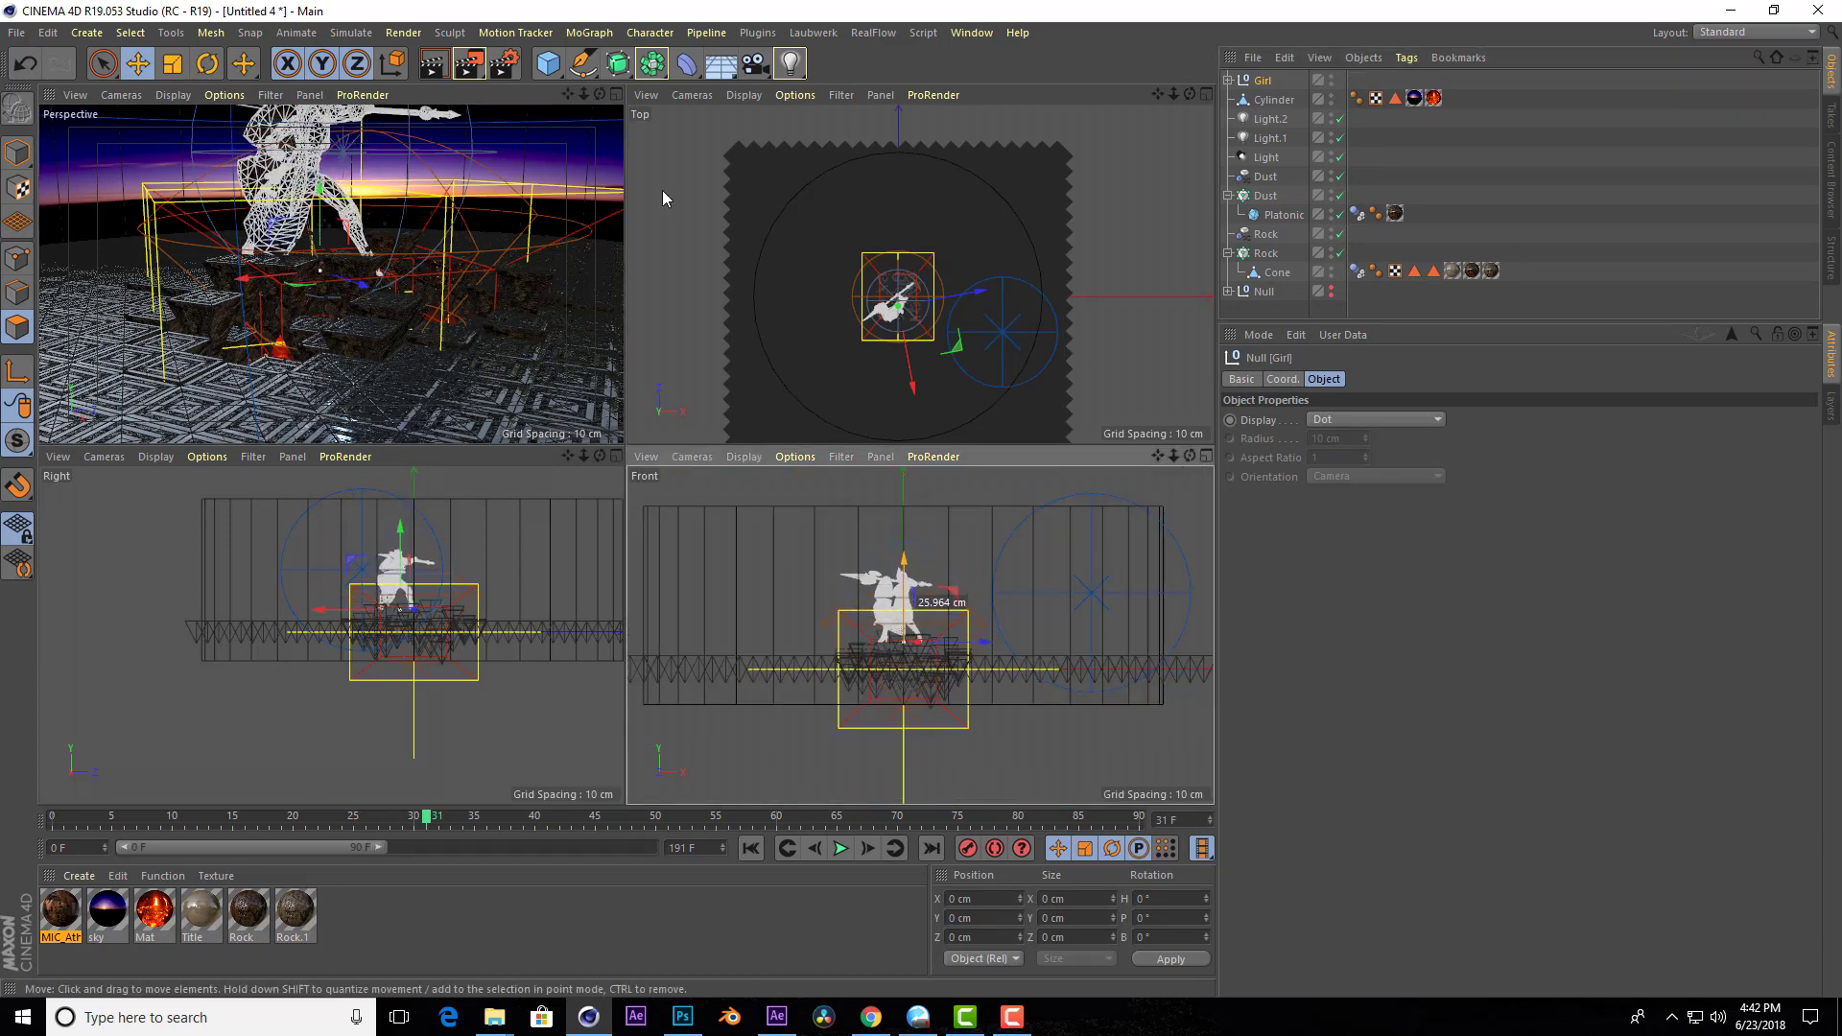
click(616, 94)
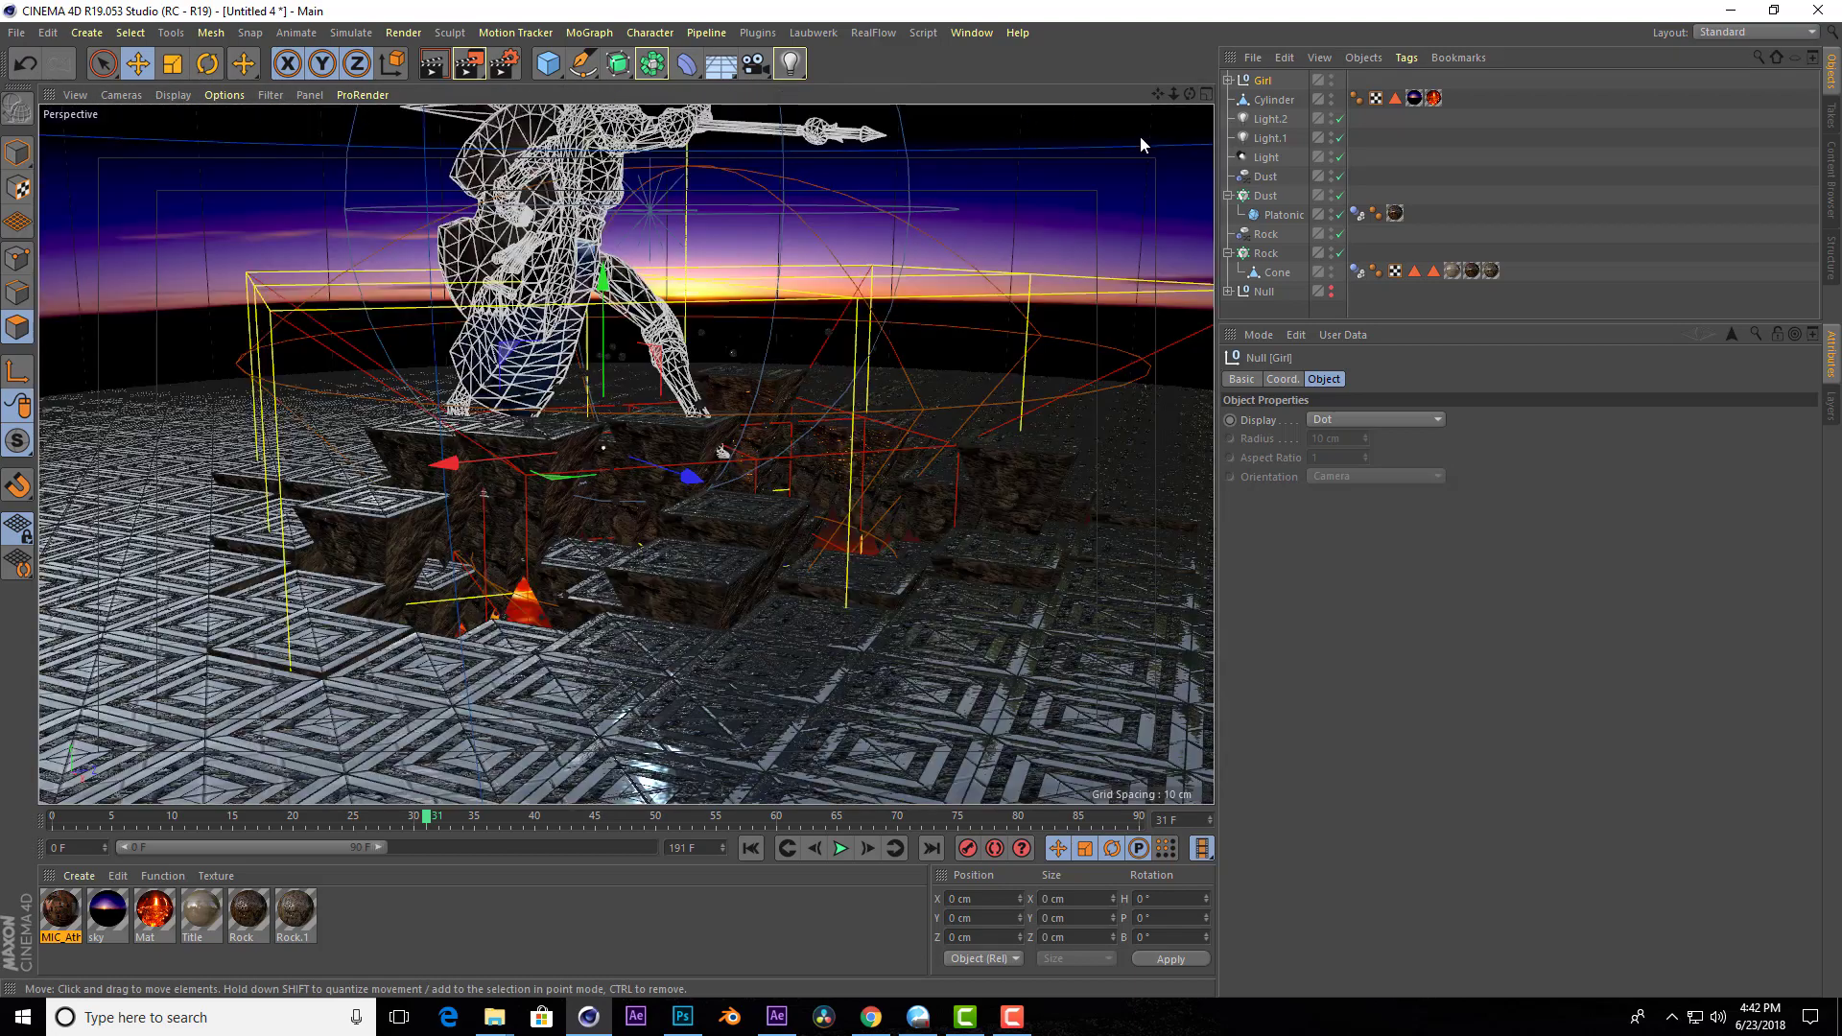
In Model mode, scale the Girl to about 41% and switch the viewport to shaded display.
click(1516, 193)
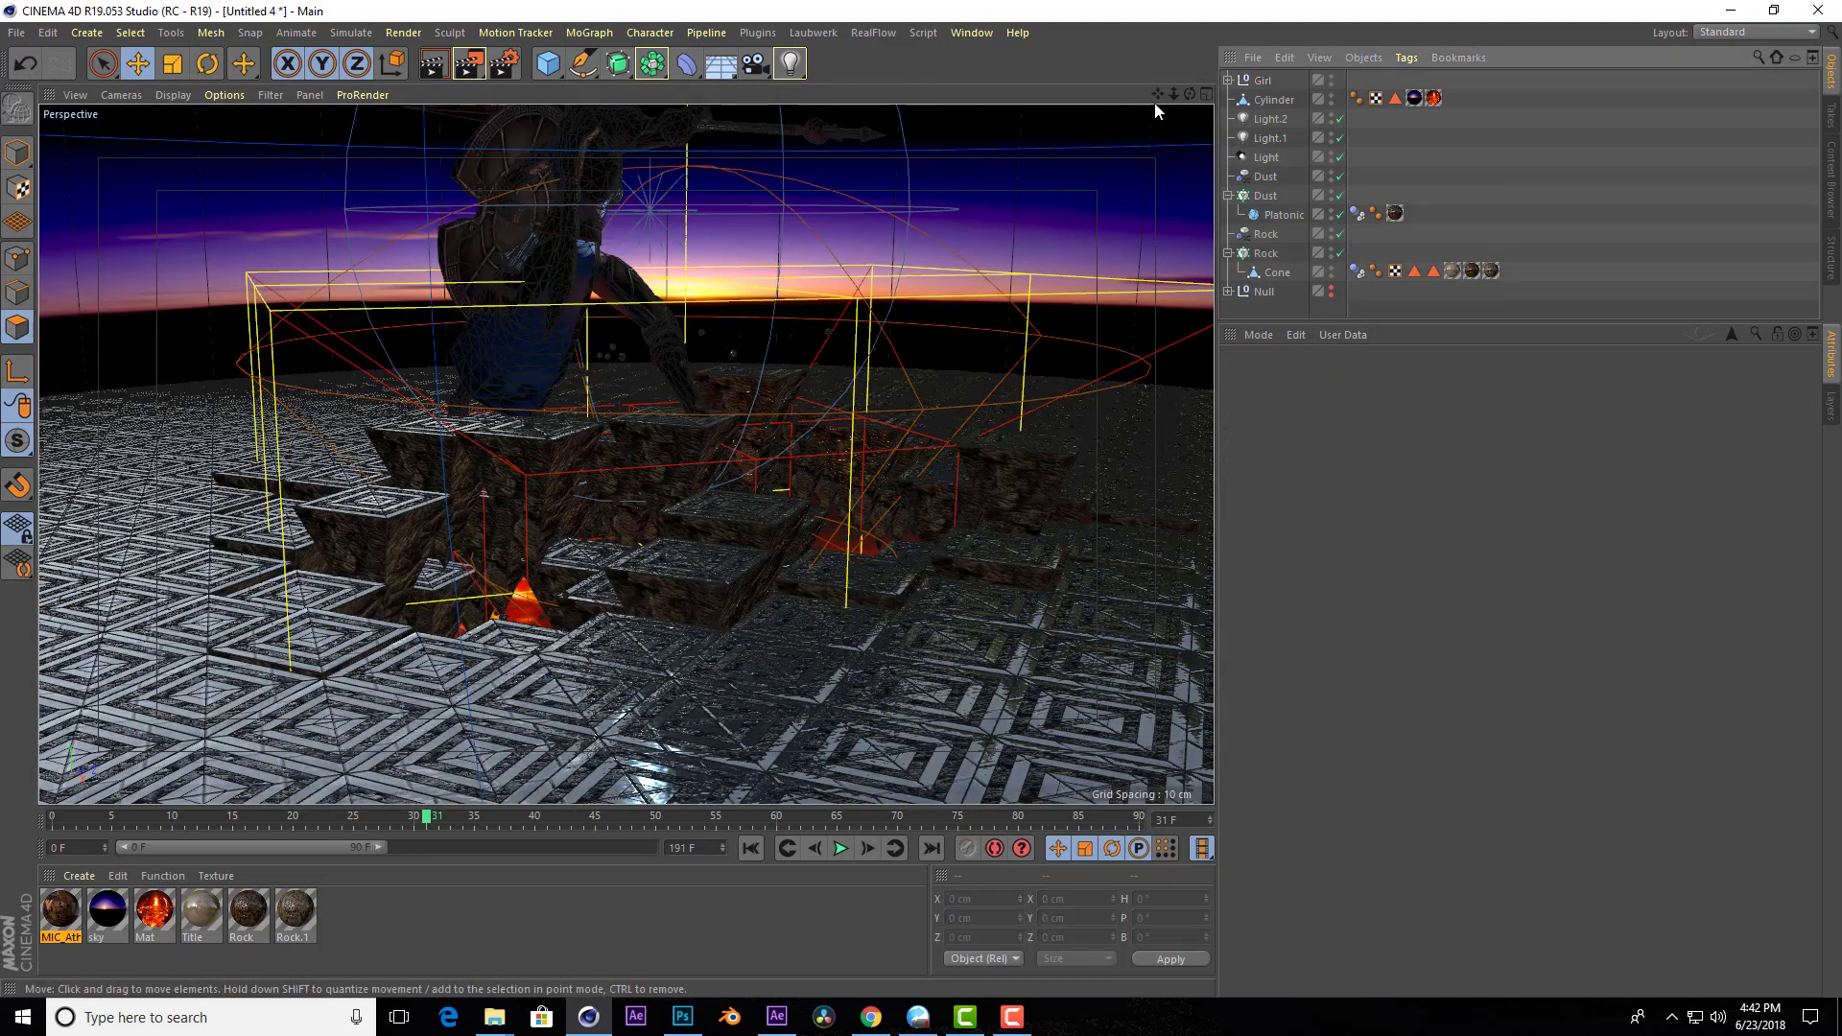
mouse_move(1173, 93)
mouse_down()
mouse_move(1154, 151)
mouse_move(1301, 159)
mouse_up()
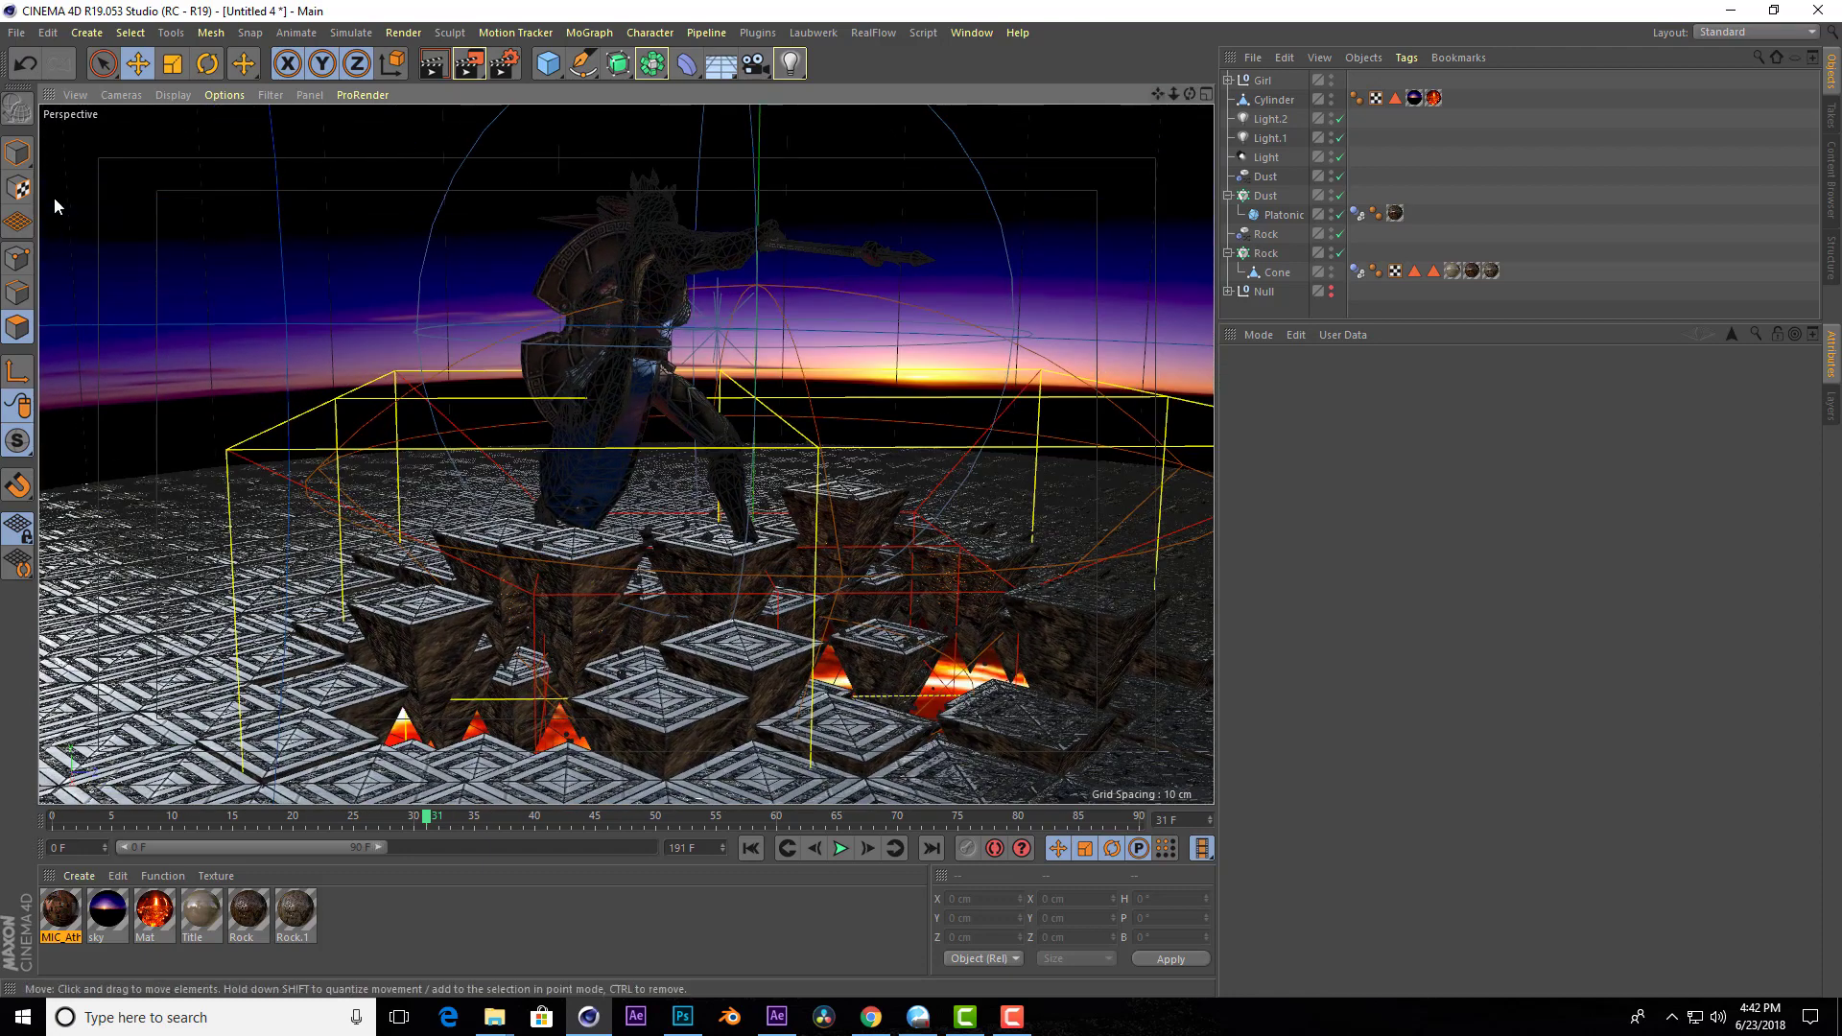
drag(17, 151, 89, 223)
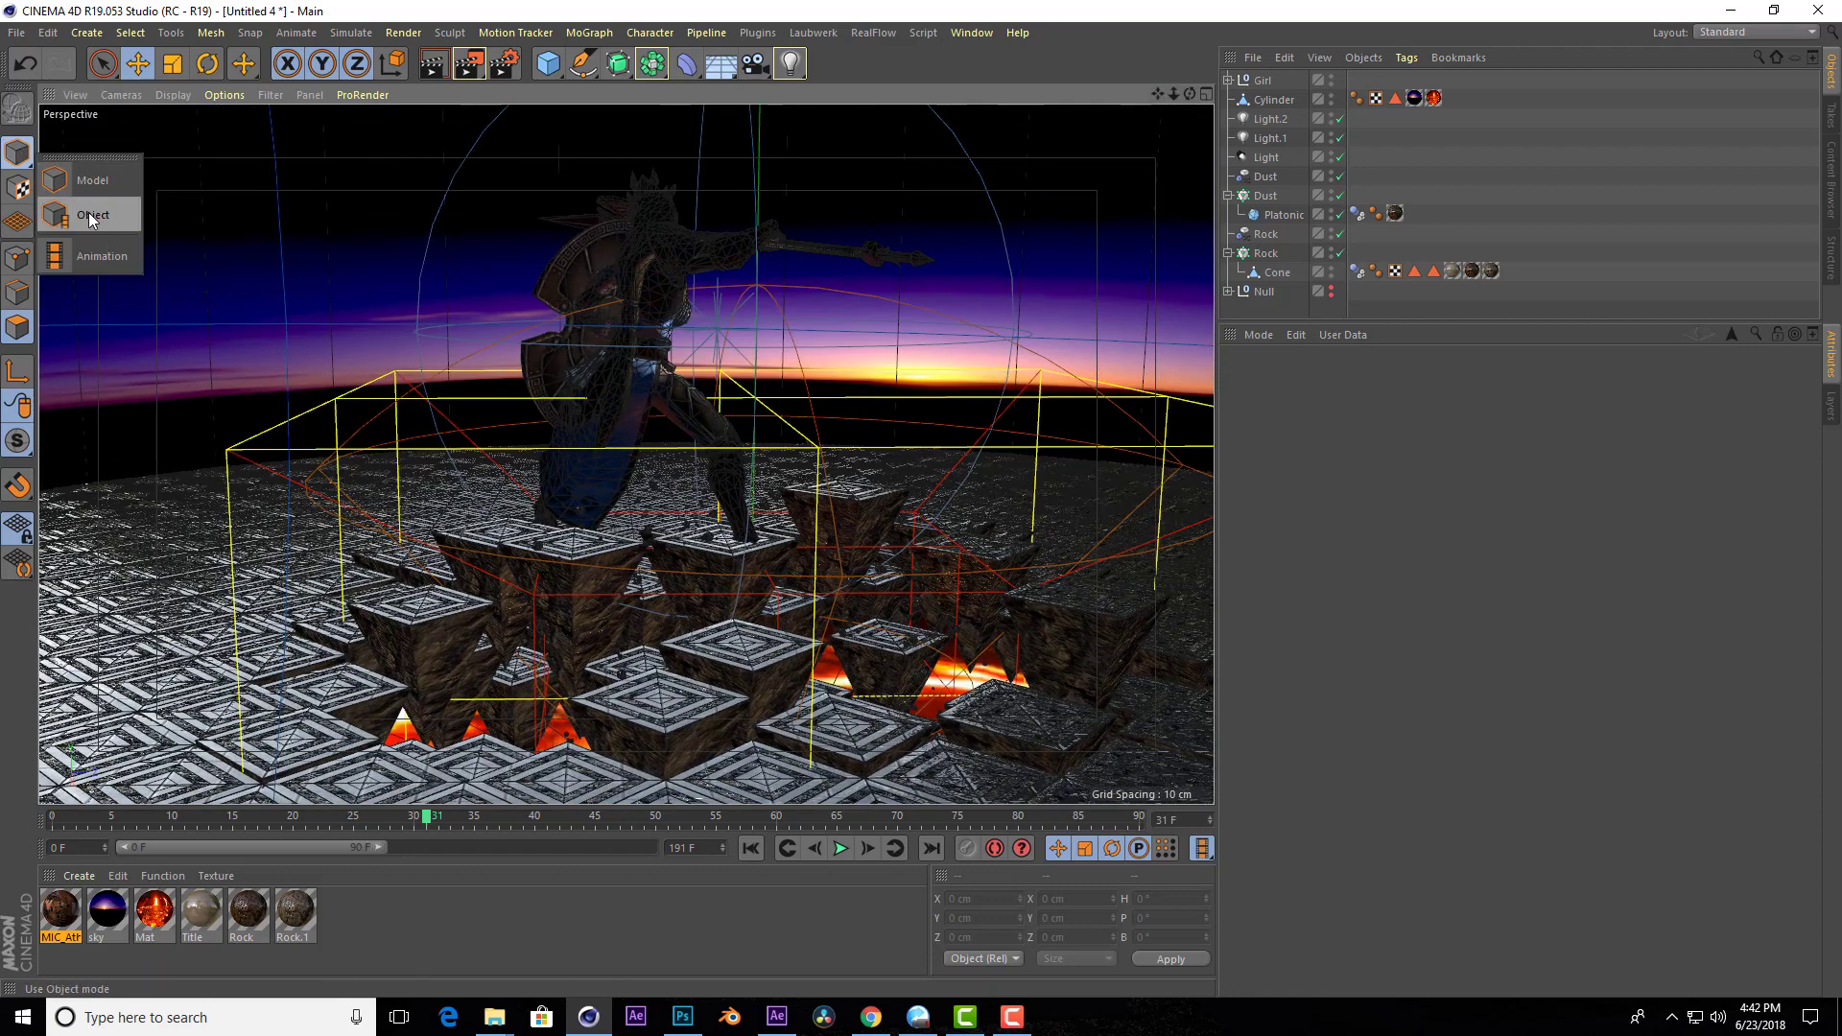
click(426, 336)
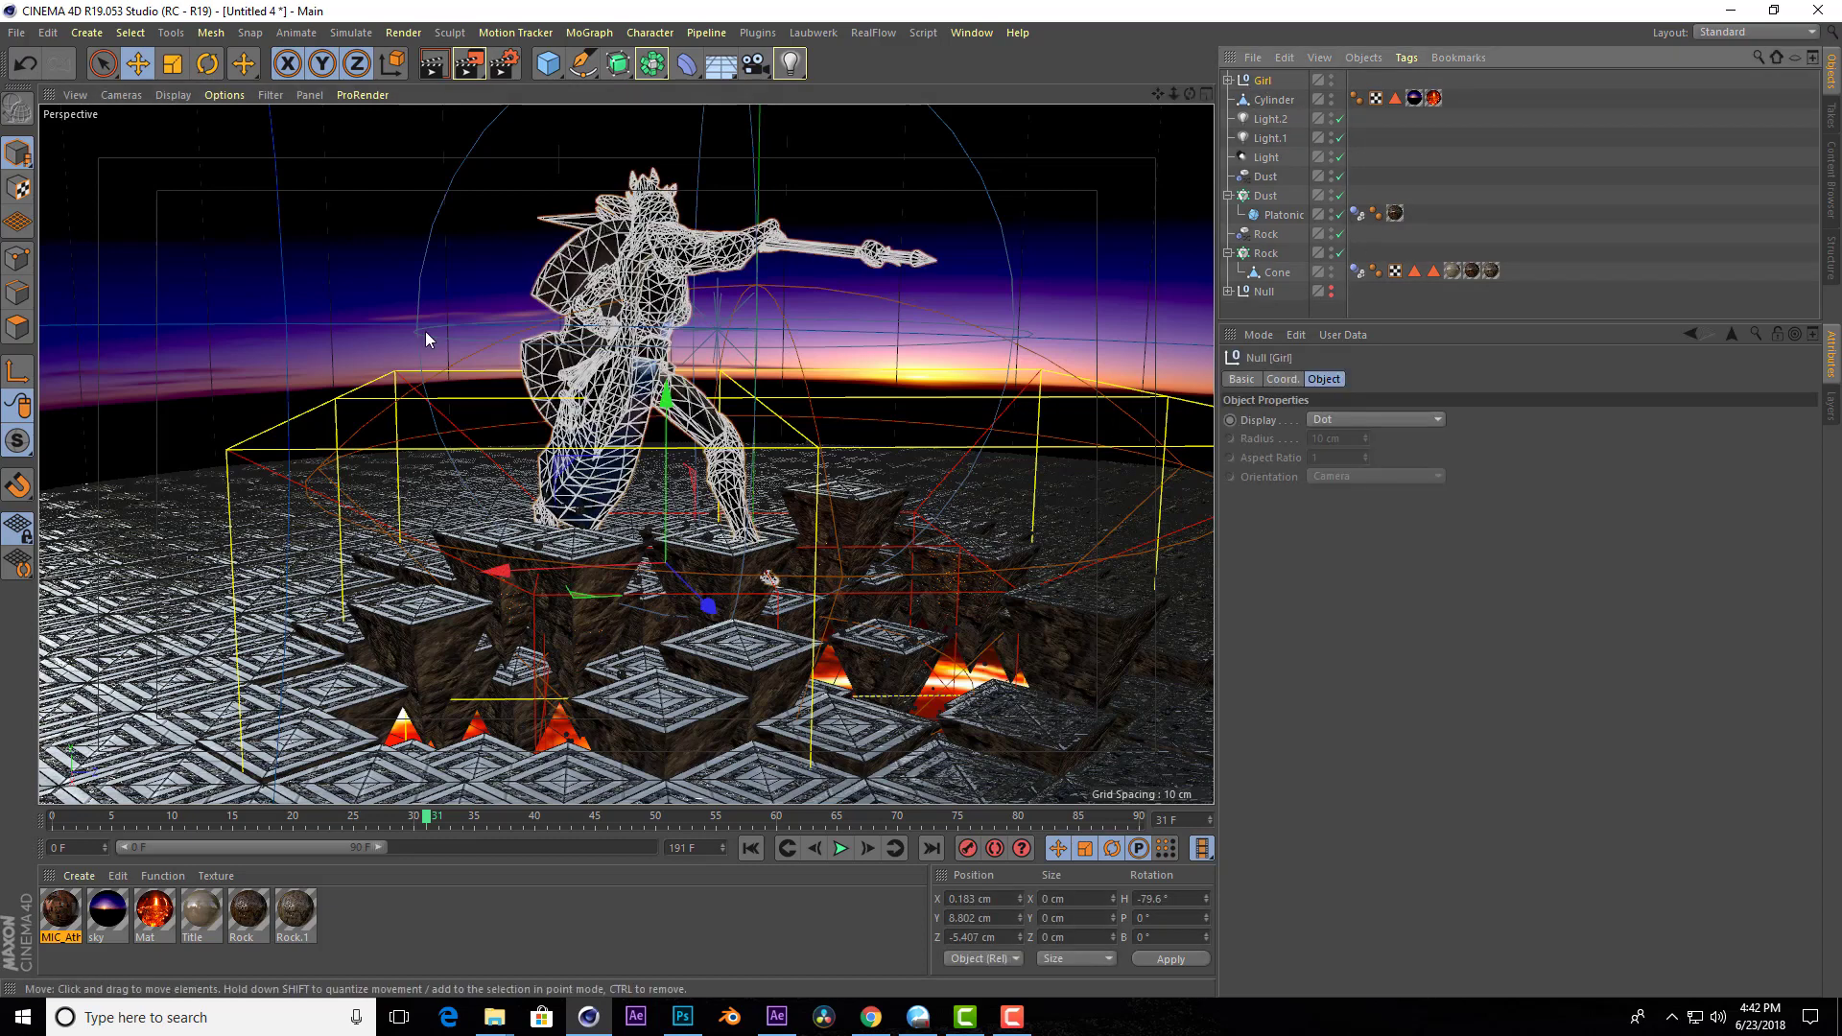
click(173, 65)
drag(767, 537, 667, 543)
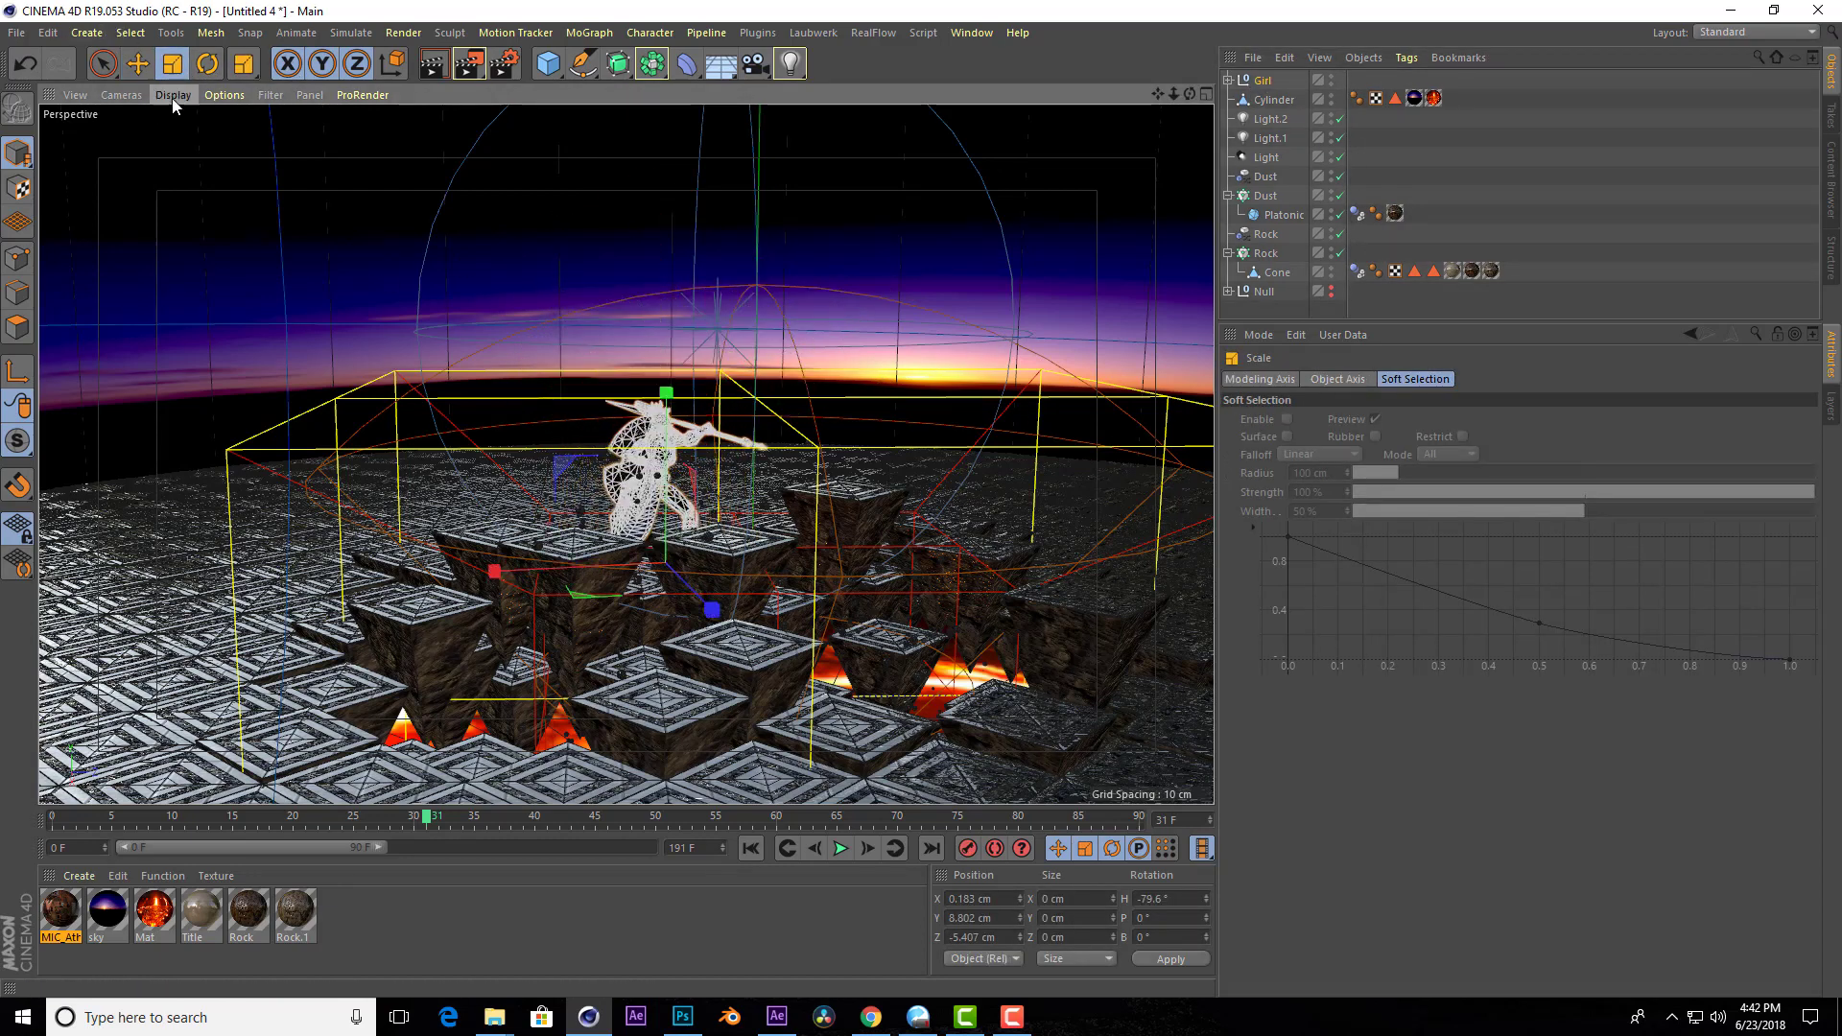
click(172, 96)
click(209, 129)
scroll(755, 513, up, 2)
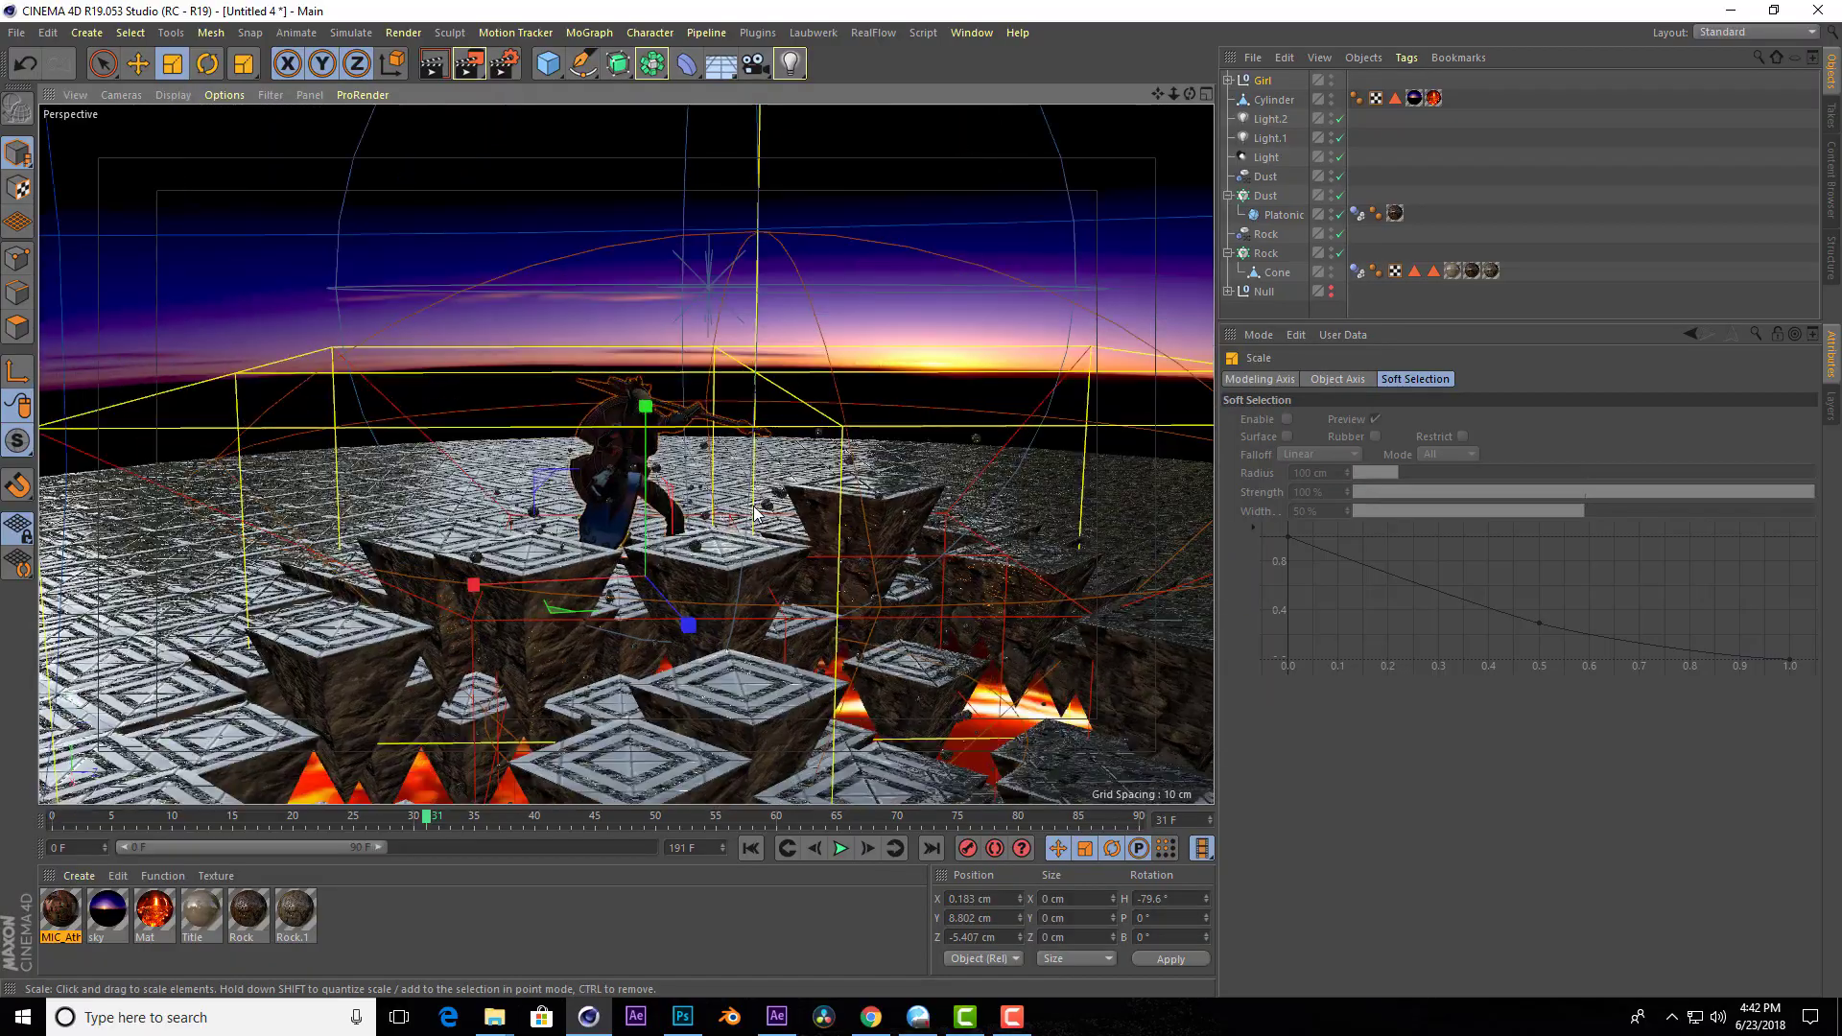
drag(1190, 93, 977, 348)
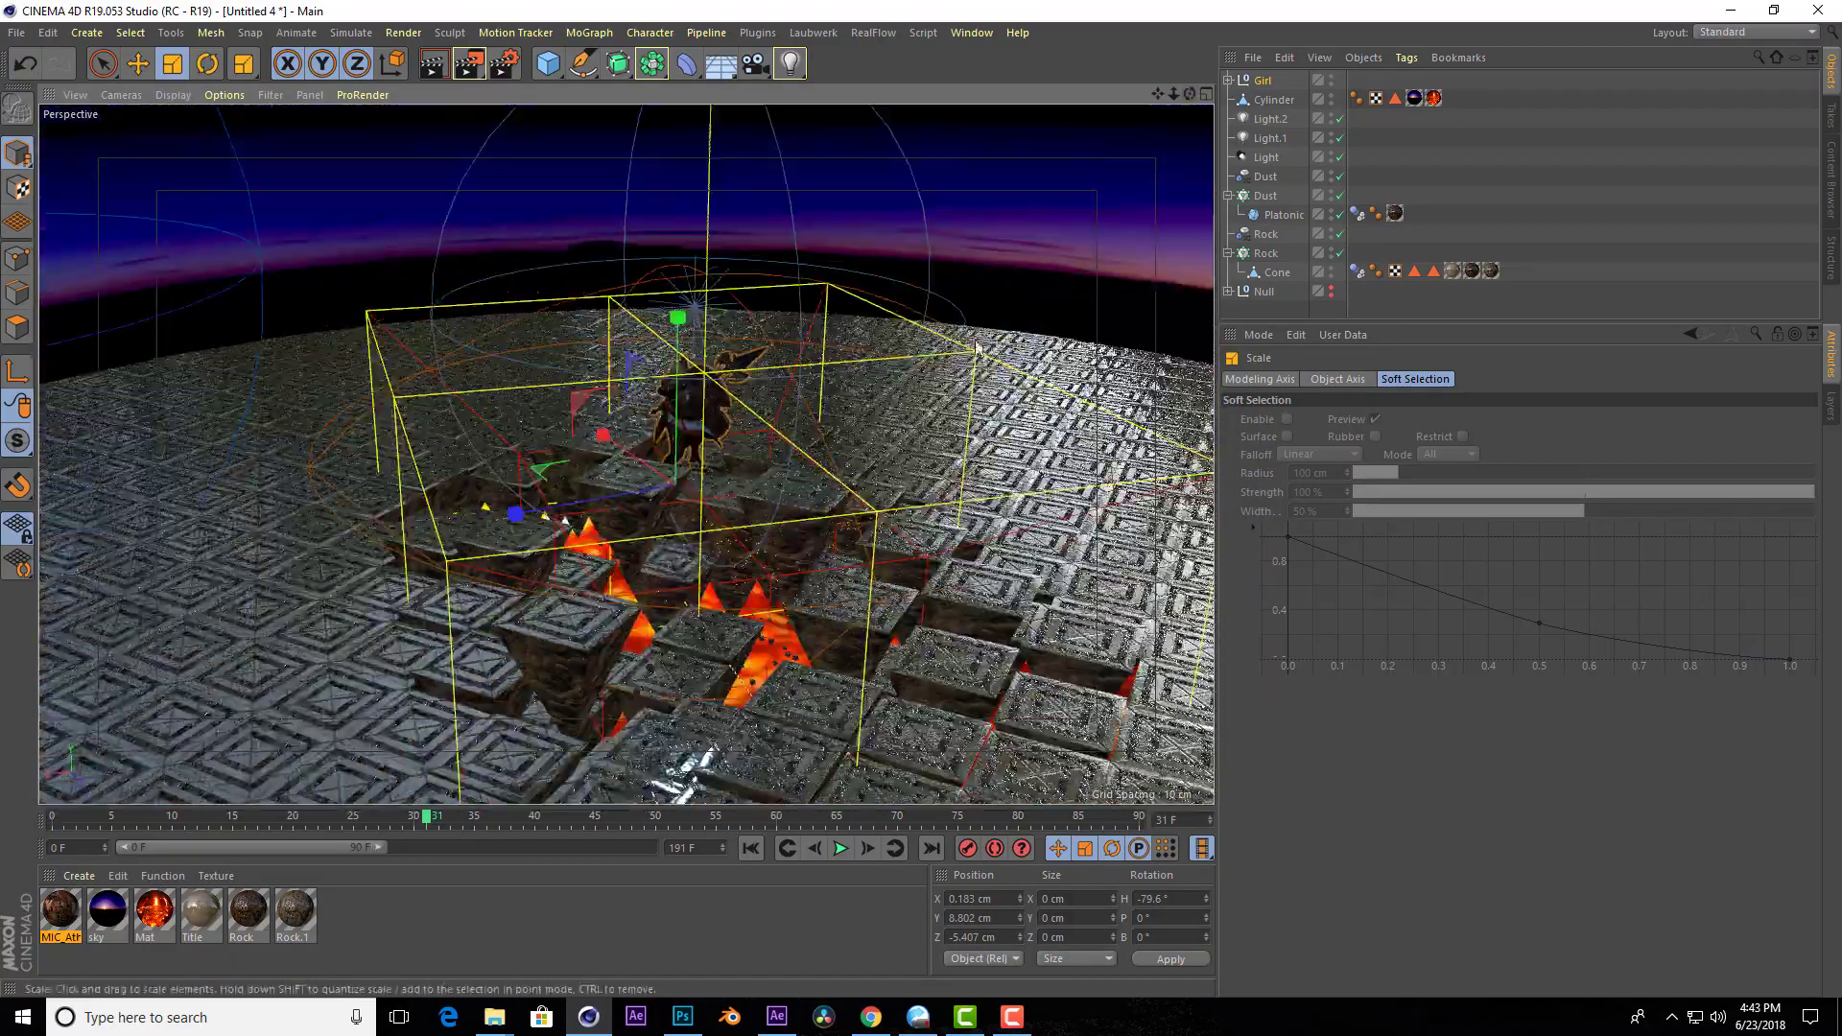
Place the Girl atop the pyramid, turn off the Light object, and rescale her to about half.
key(e)
mouse_move(690, 422)
mouse_down()
mouse_move(844, 393)
mouse_move(625, 454)
mouse_move(672, 451)
mouse_up()
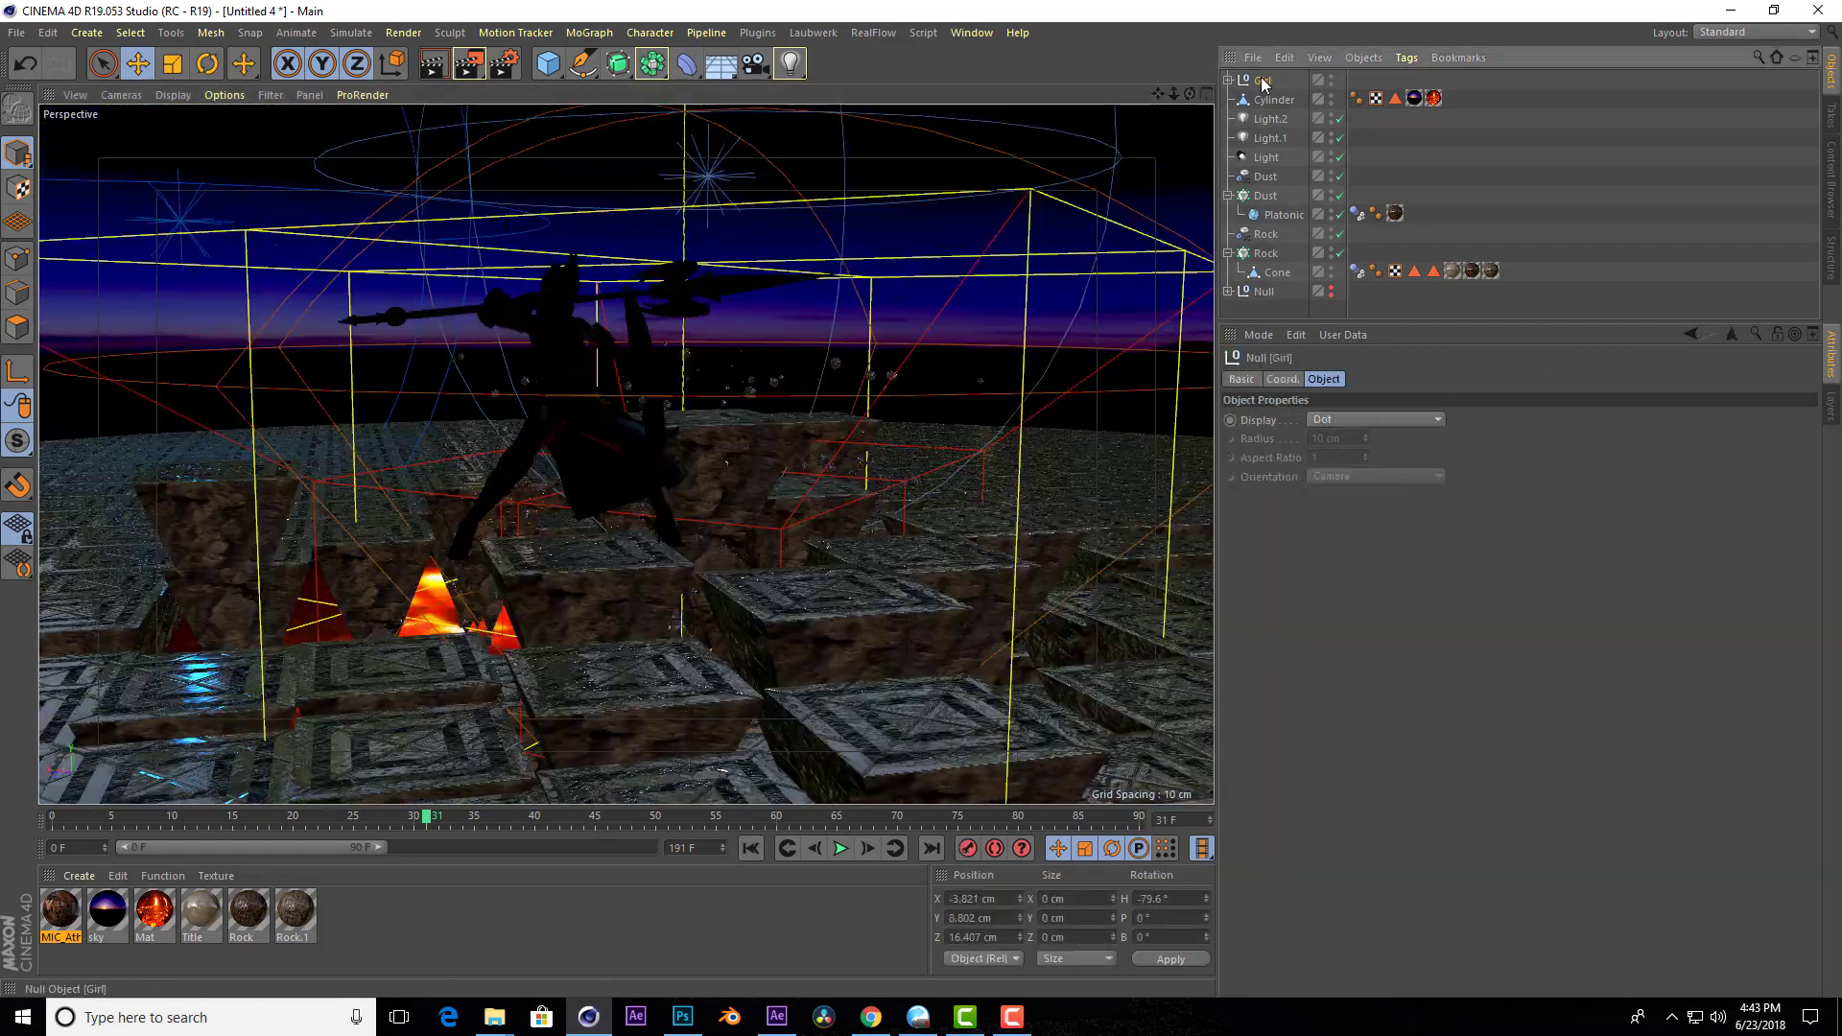
click(1341, 157)
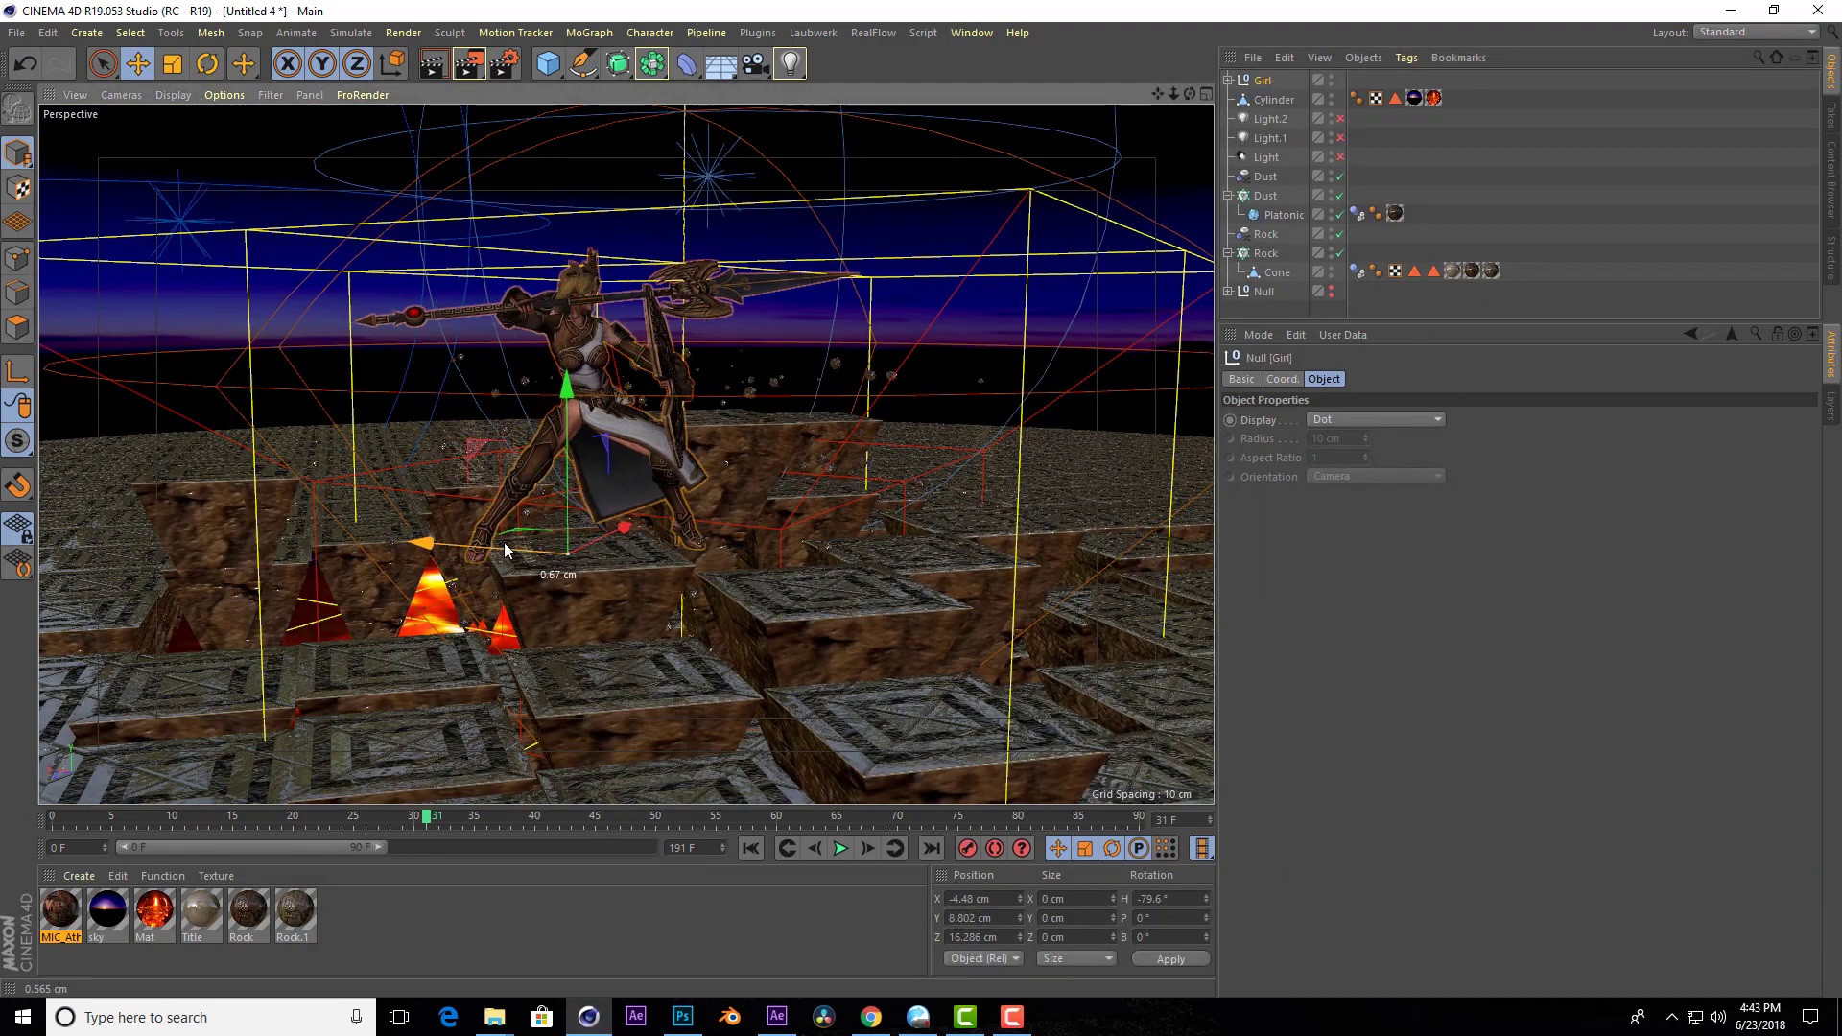
key(t)
mouse_move(671, 538)
mouse_down()
mouse_move(610, 561)
mouse_move(787, 453)
mouse_up()
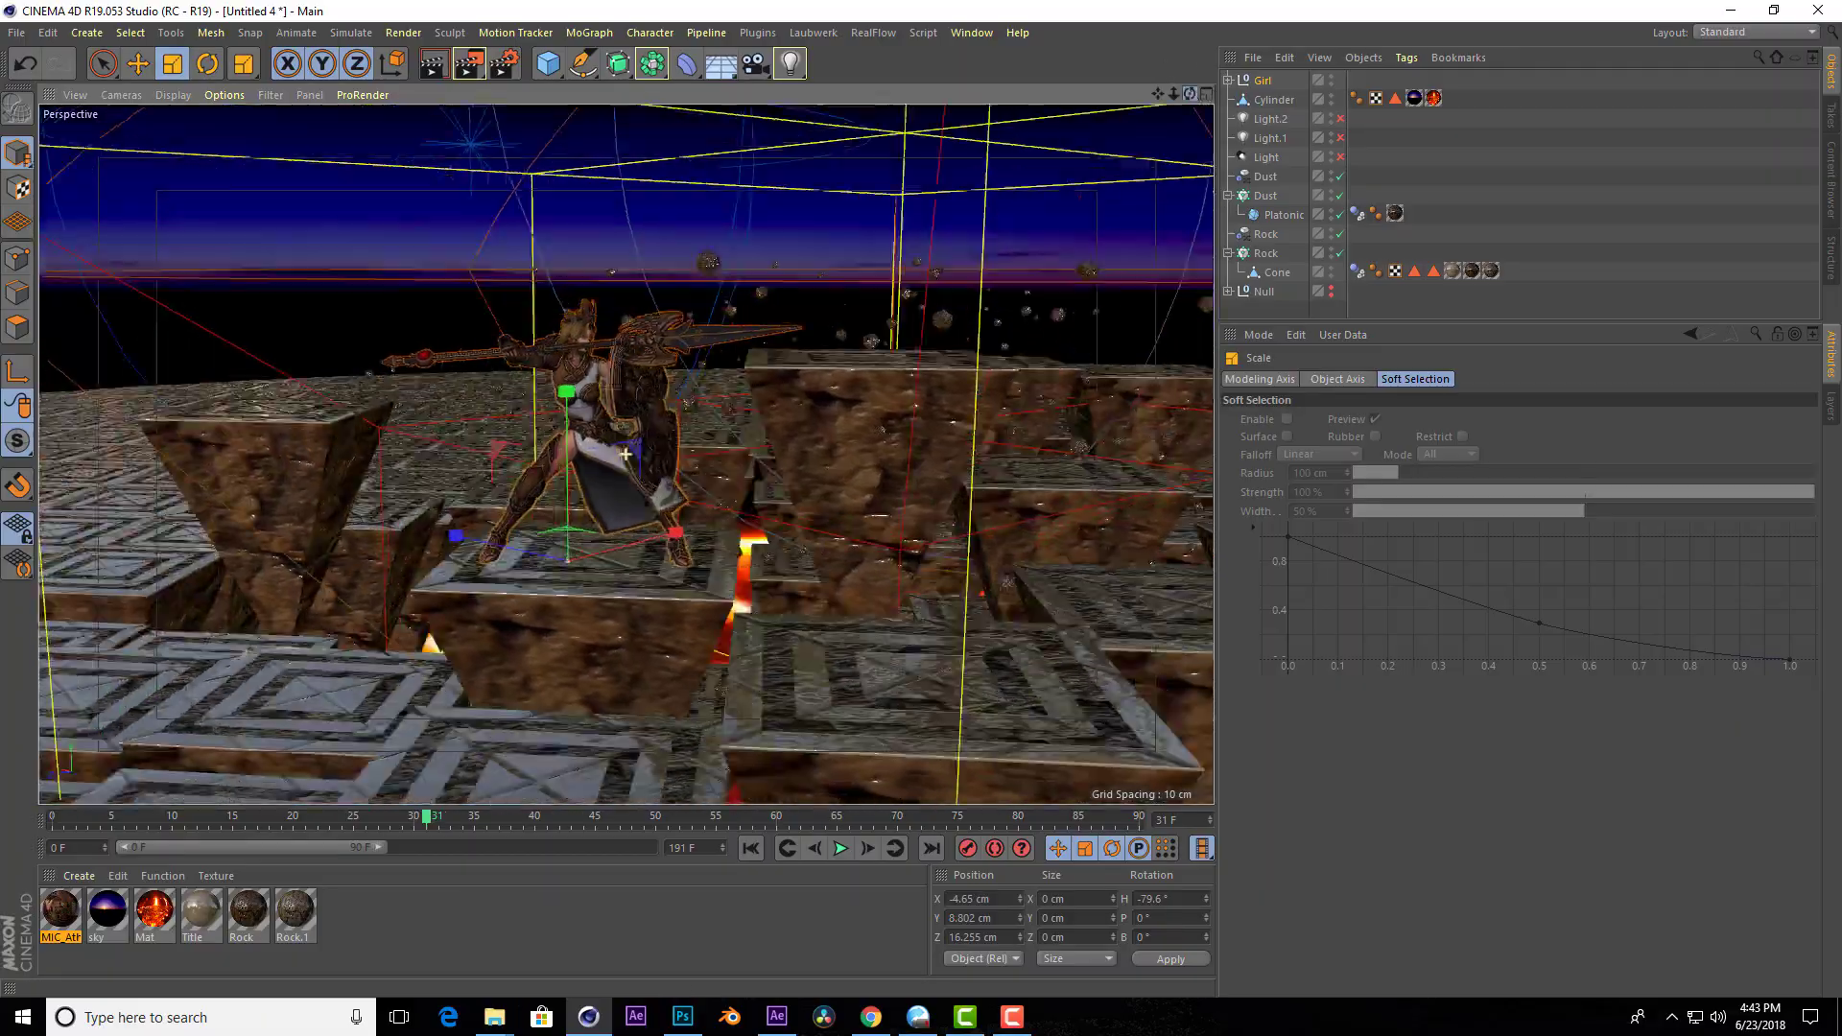
scroll(787, 453, down, 5)
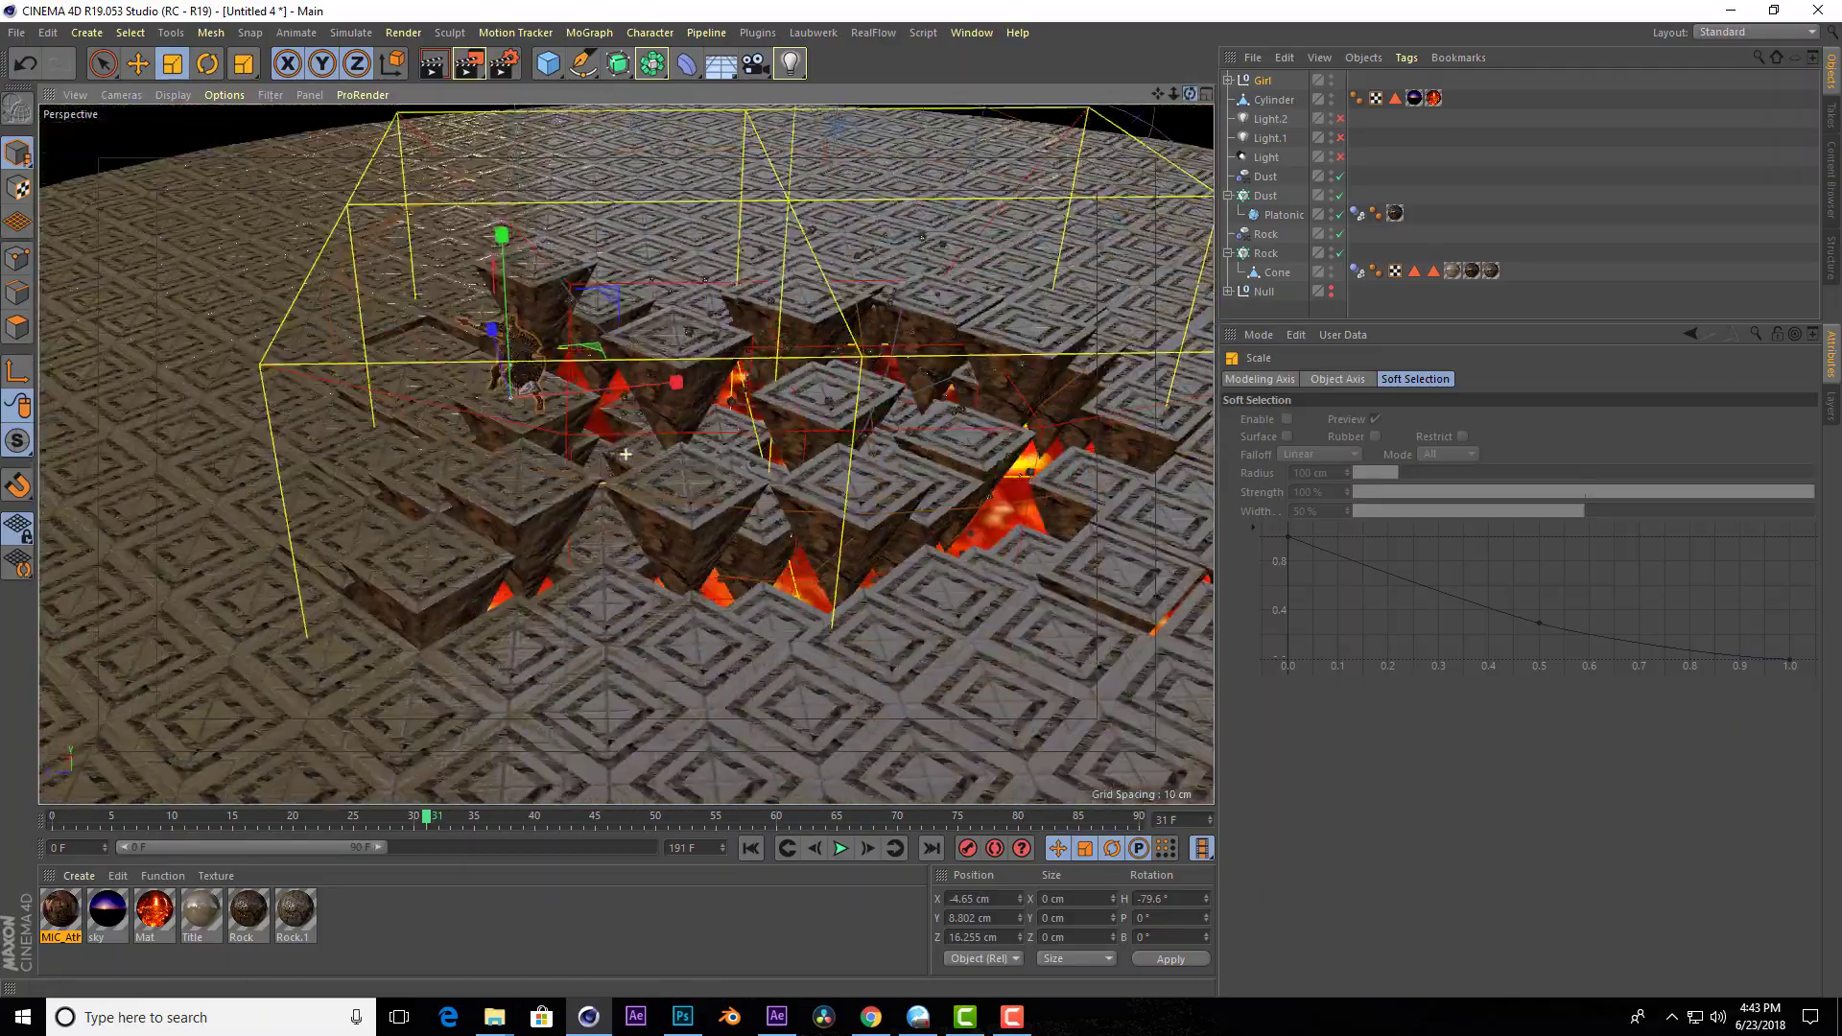
mouse_move(787, 453)
alt+mouse_down()
mouse_move(626, 454)
mouse_move(892, 345)
alt+mouse_up()
Lower the warrior onto the platform surface and orbit around to see her front.
key(e)
mouse_move(626, 453)
alt+mouse_down()
mouse_move(626, 384)
mouse_move(625, 454)
alt+mouse_up()
scroll(626, 454, up, 5)
scroll(625, 454, up, 5)
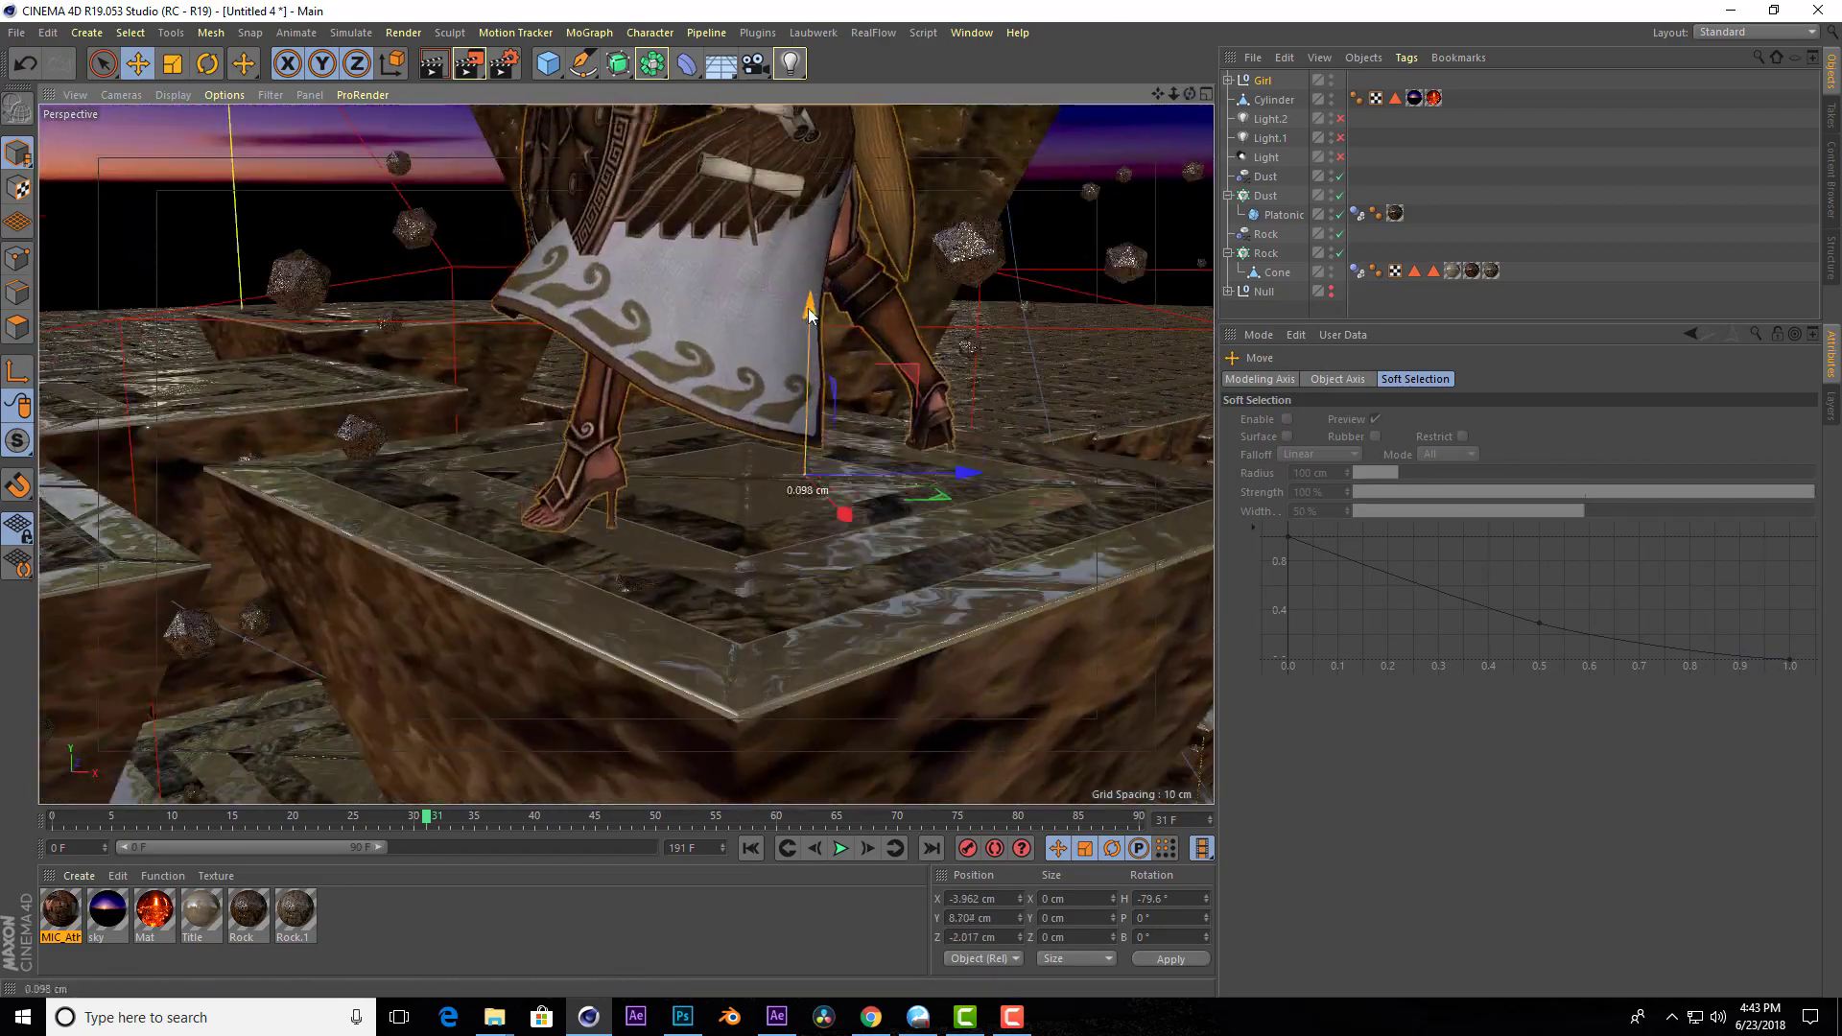
drag(810, 317, 810, 326)
scroll(845, 489, down, 2)
alt+drag(845, 490, 626, 454)
scroll(626, 454, down, 5)
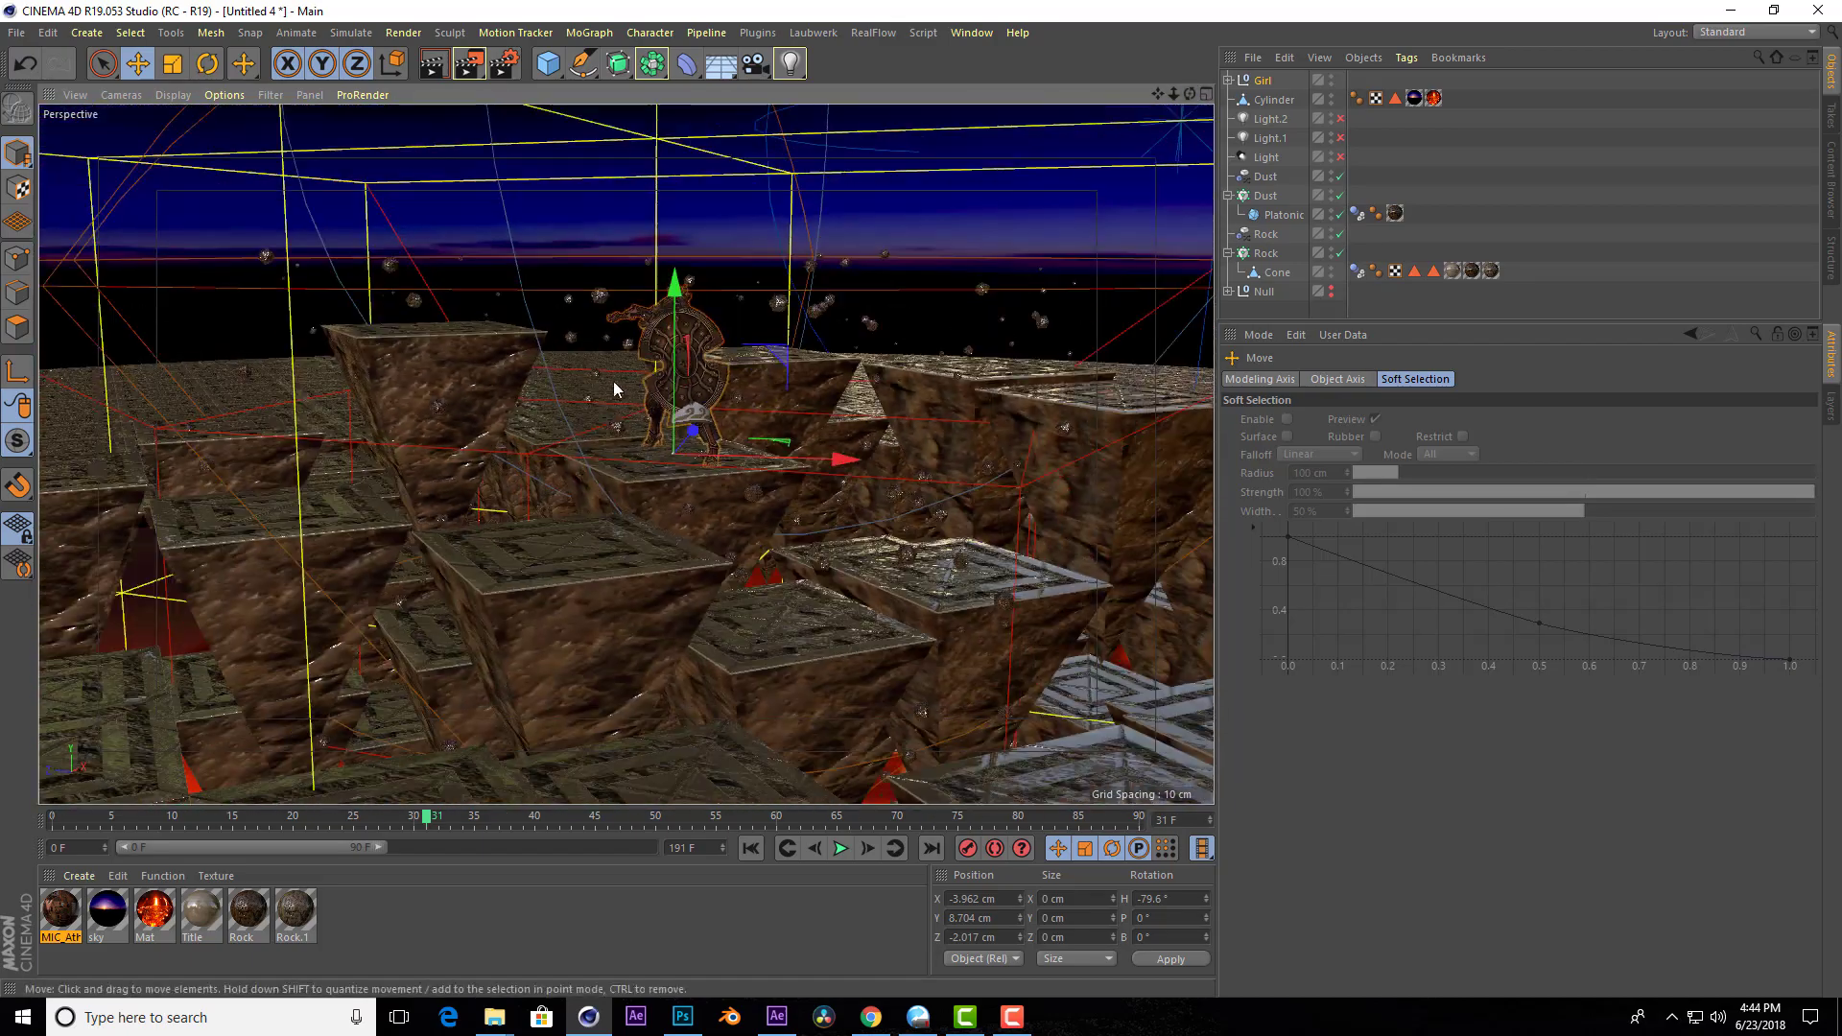
drag(1181, 94, 1103, 192)
Extend the animation end frame to 250 F and play it through.
drag(384, 847, 747, 851)
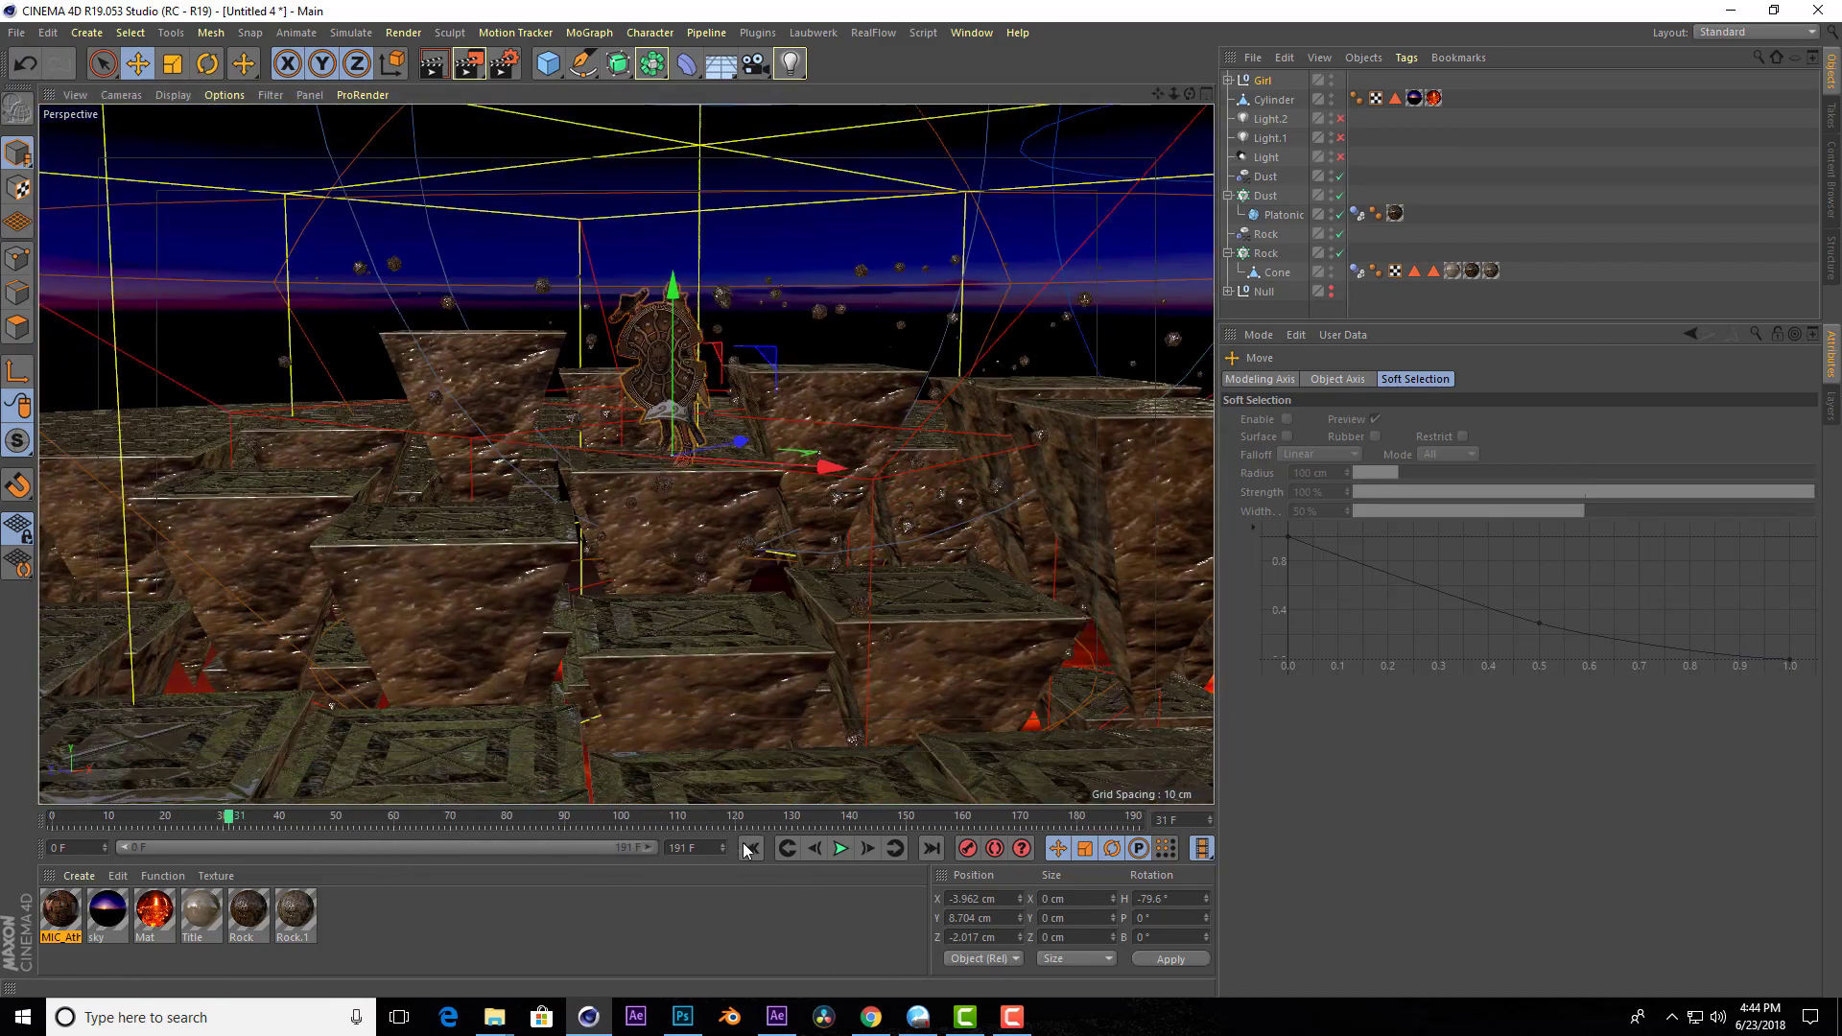
click(841, 848)
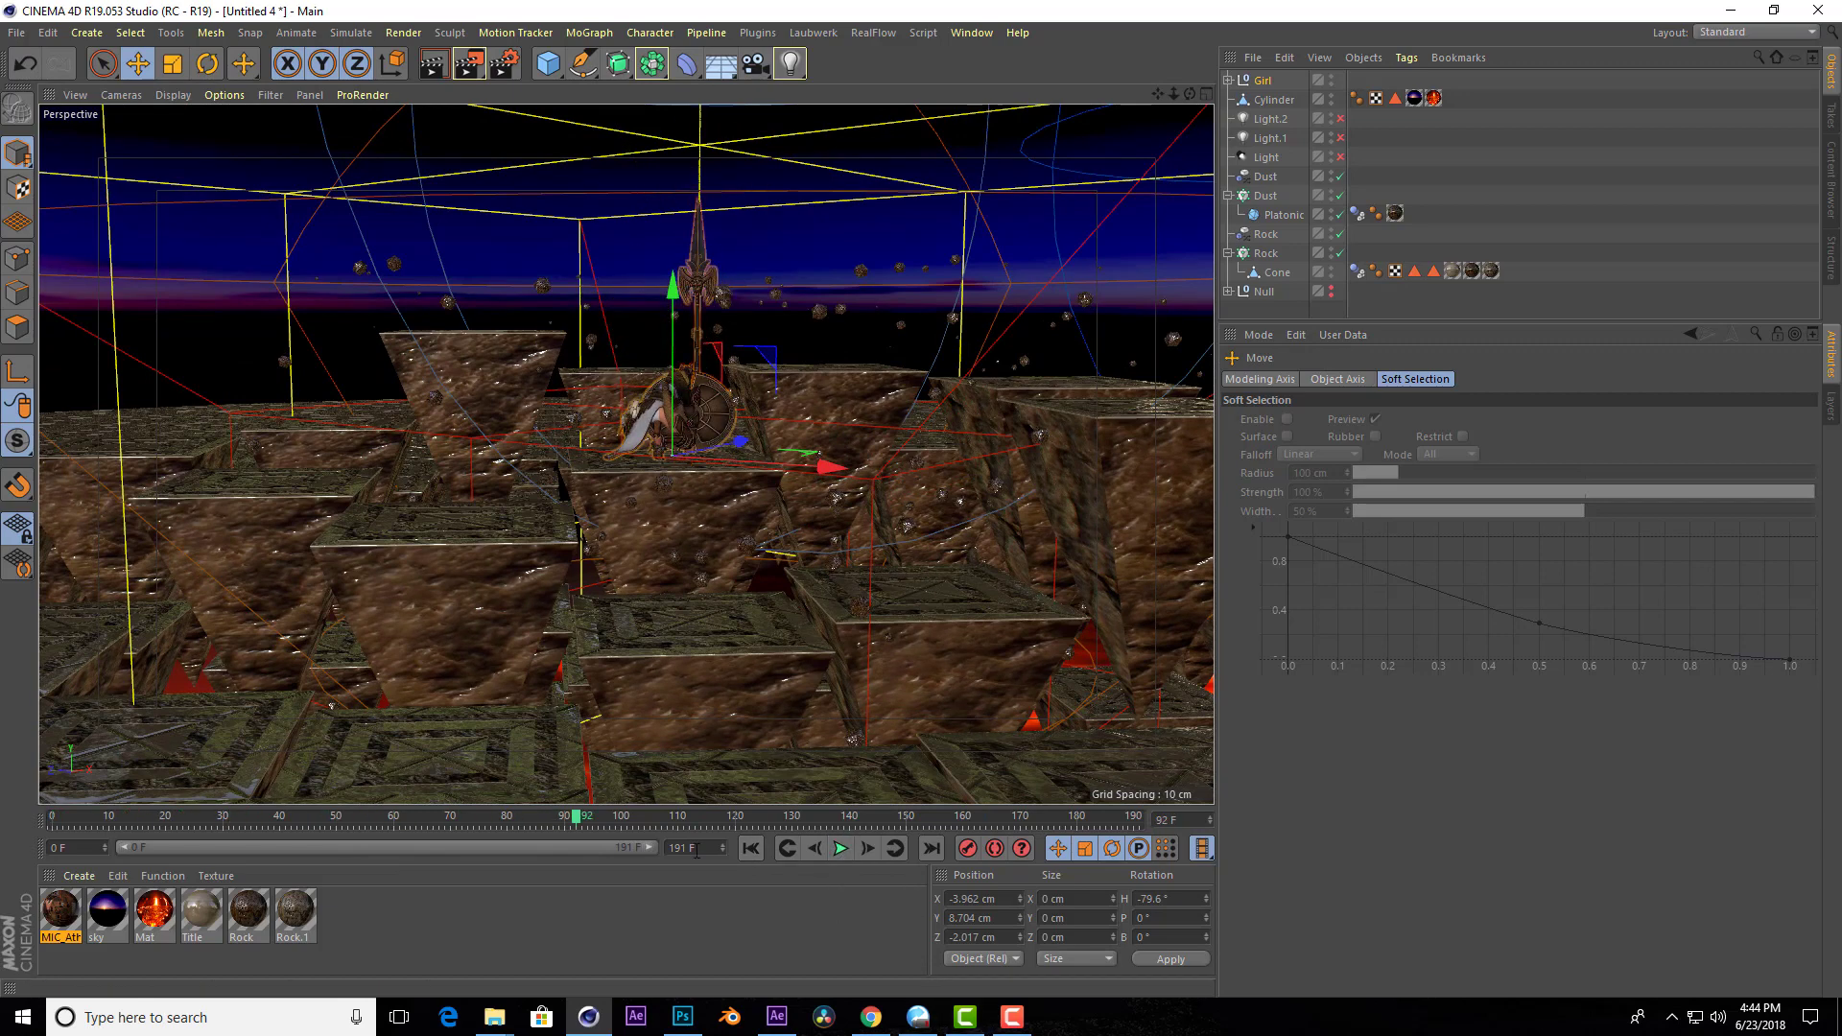
text(250)
key(Return)
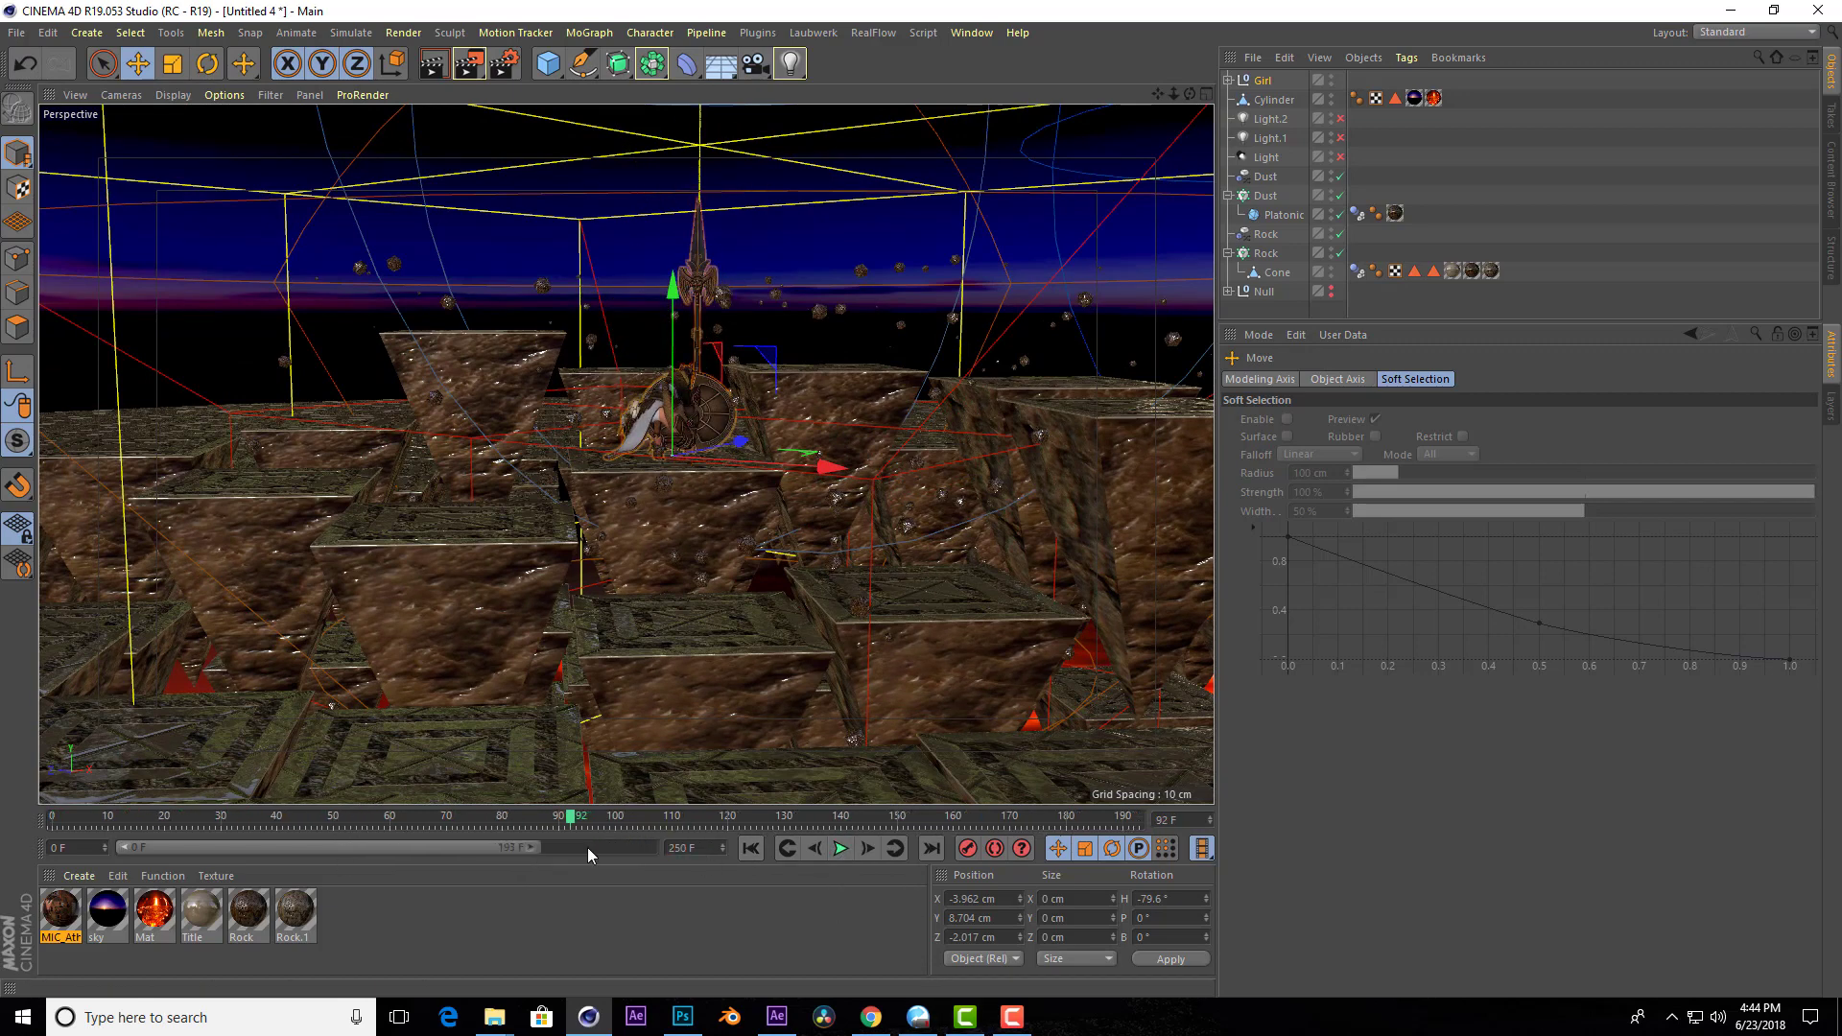
alt+drag(768, 480, 867, 350)
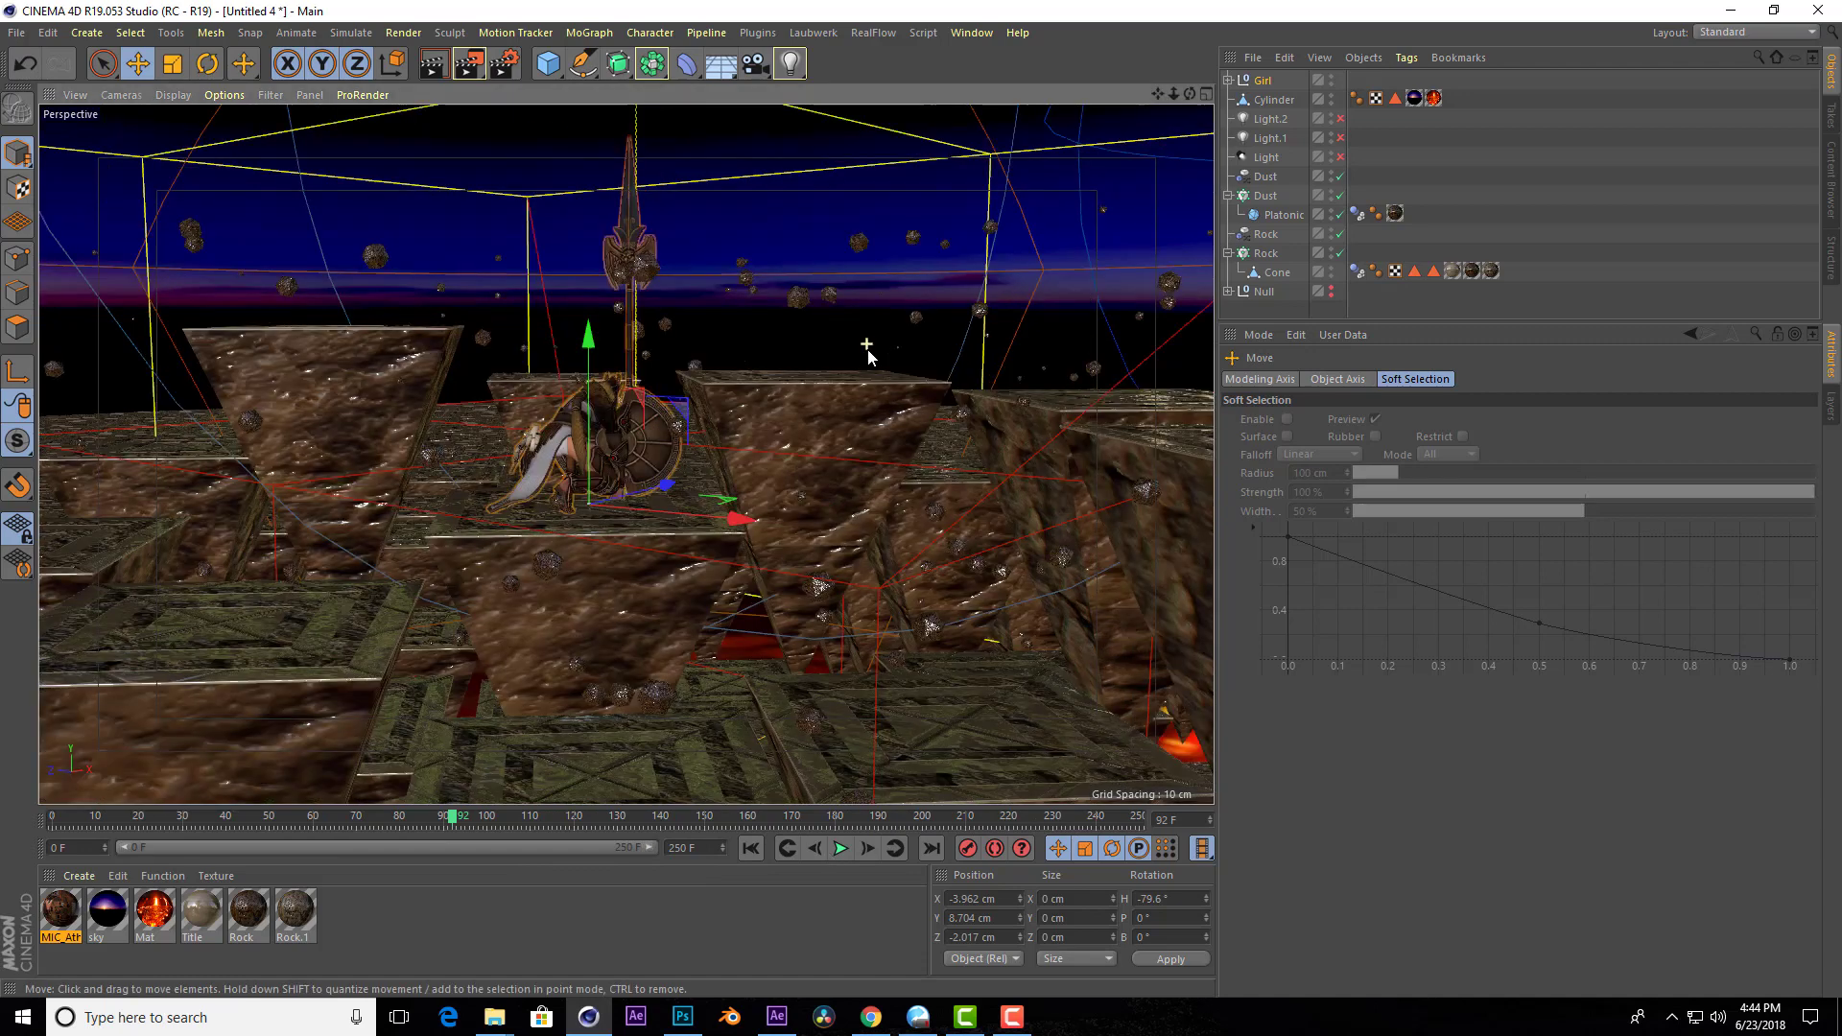
click(848, 853)
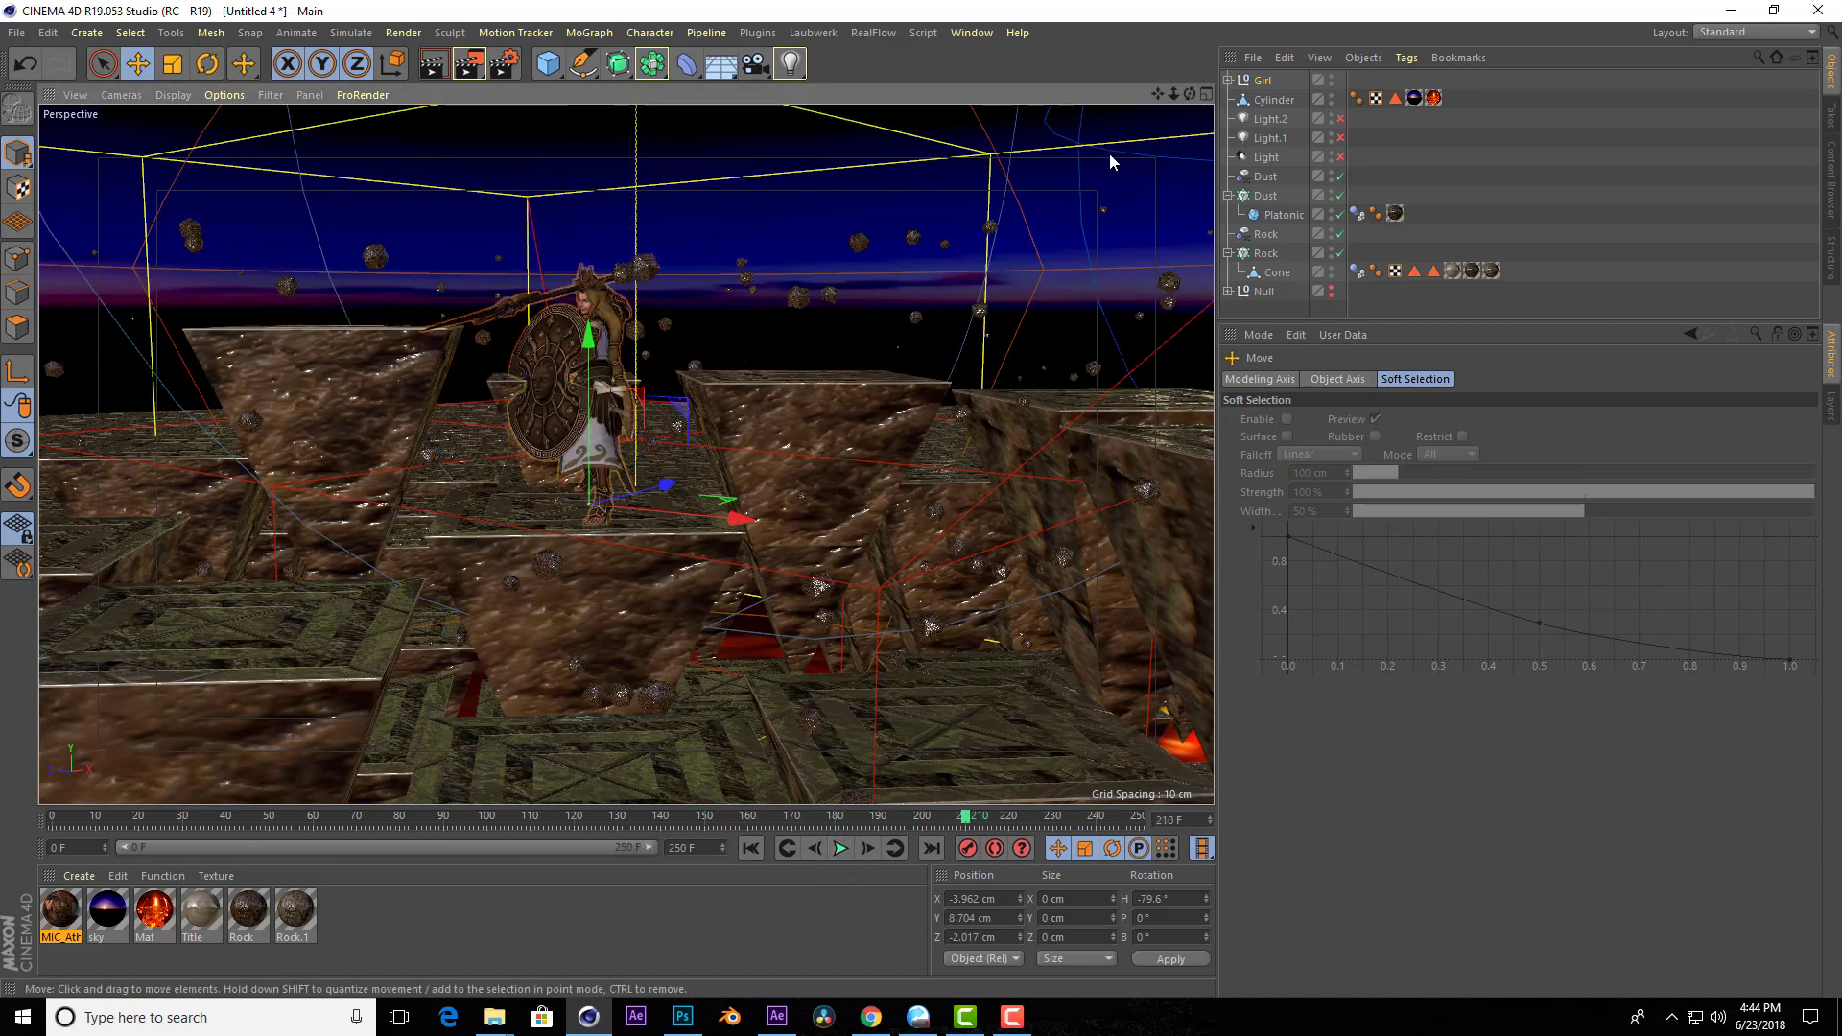
click(840, 848)
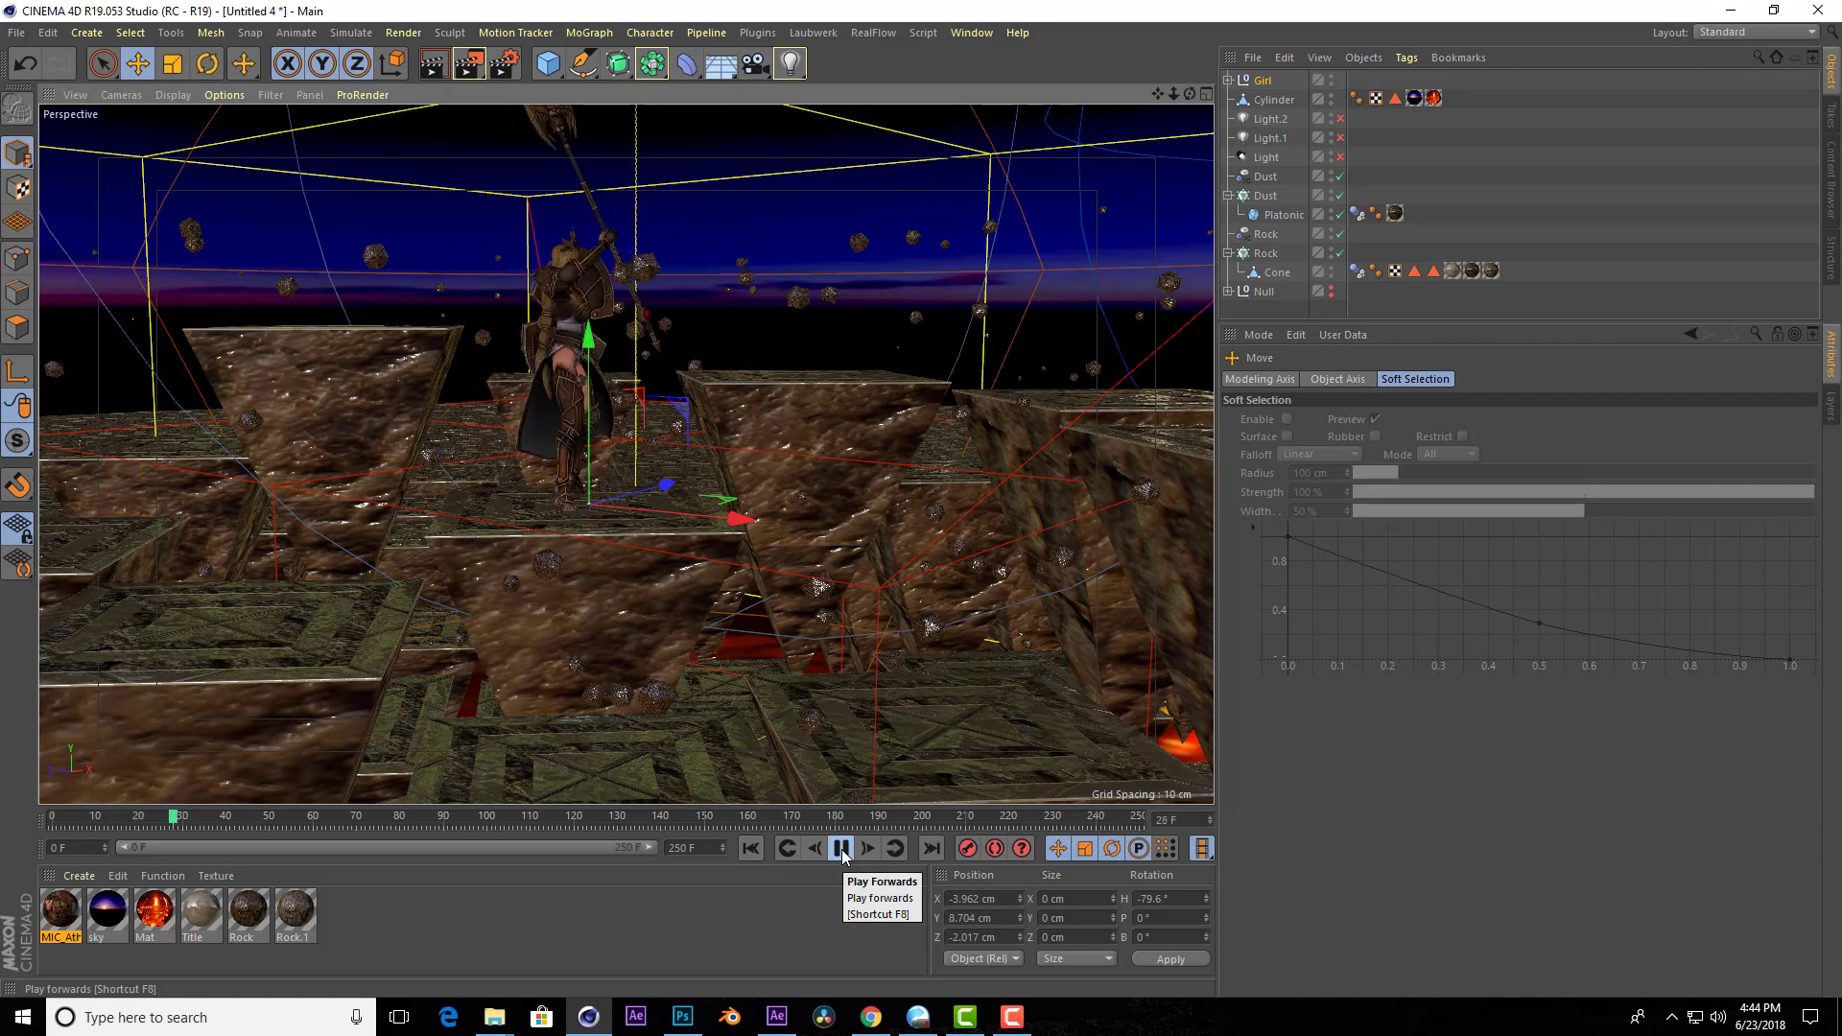
Rotate the Girl to heading -257.6° and replay the animation from the start.
key(r)
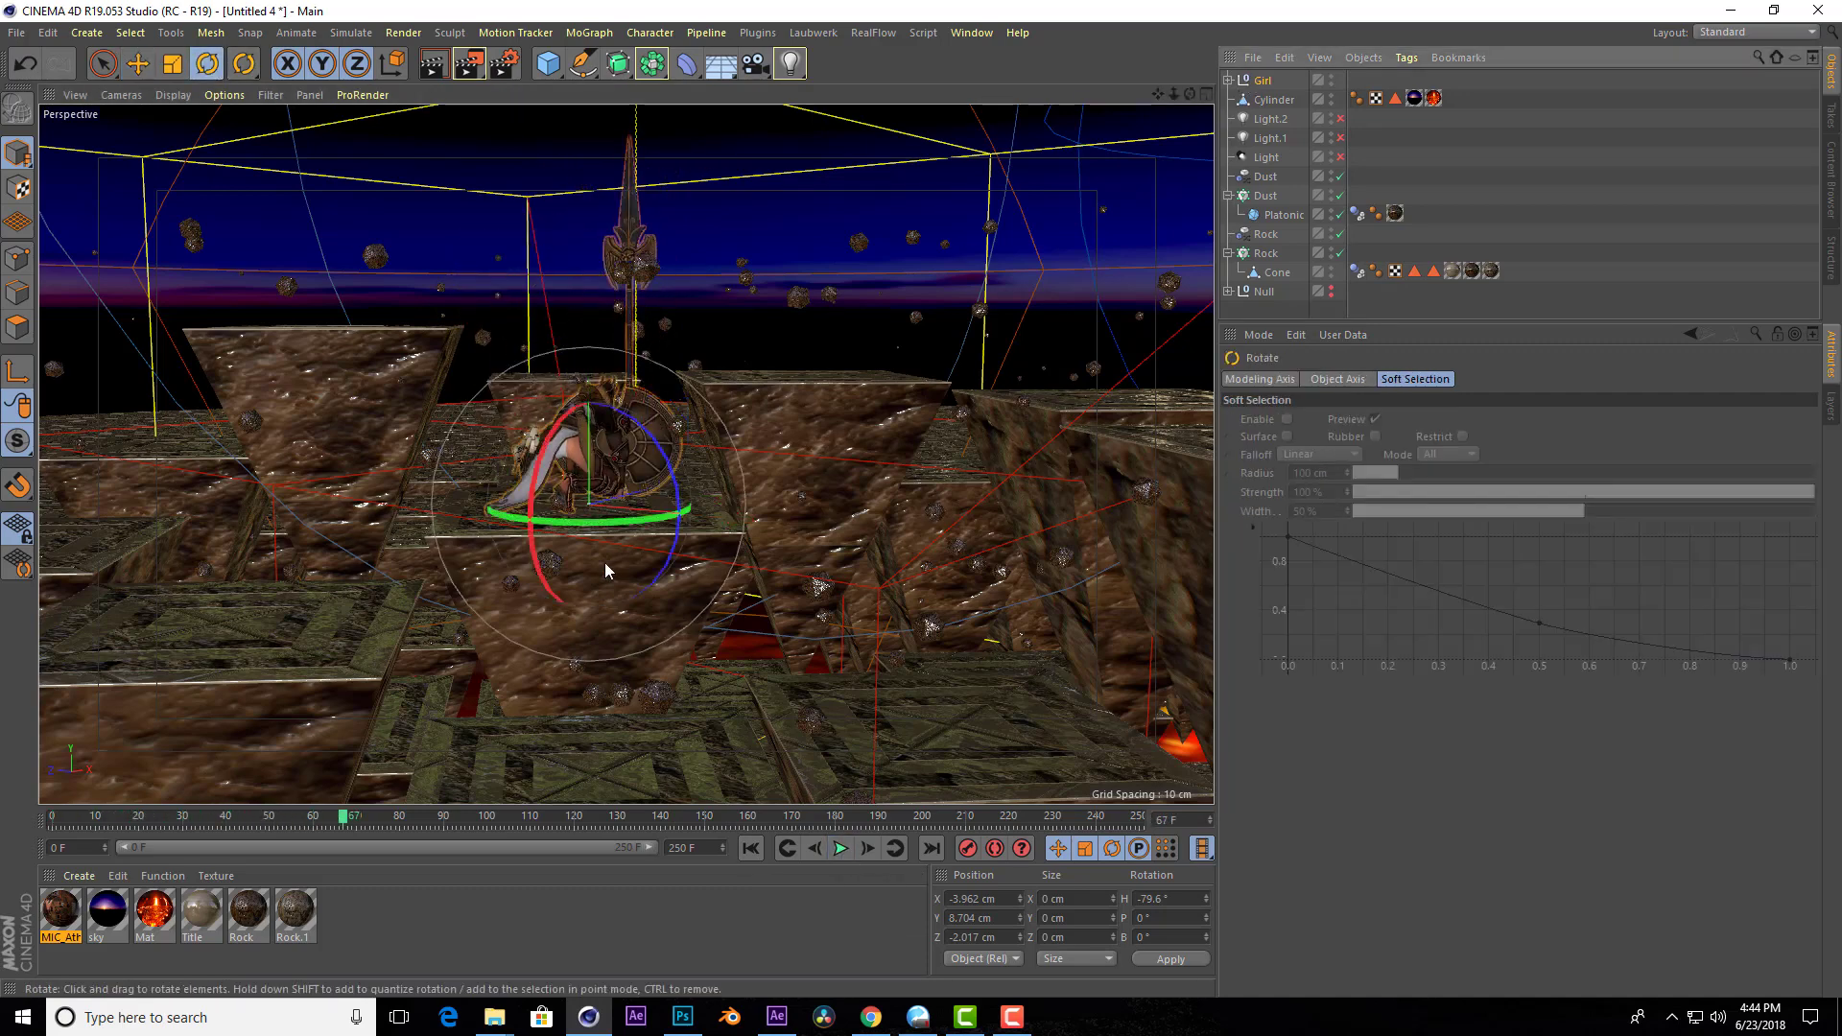
drag(591, 523, 672, 533)
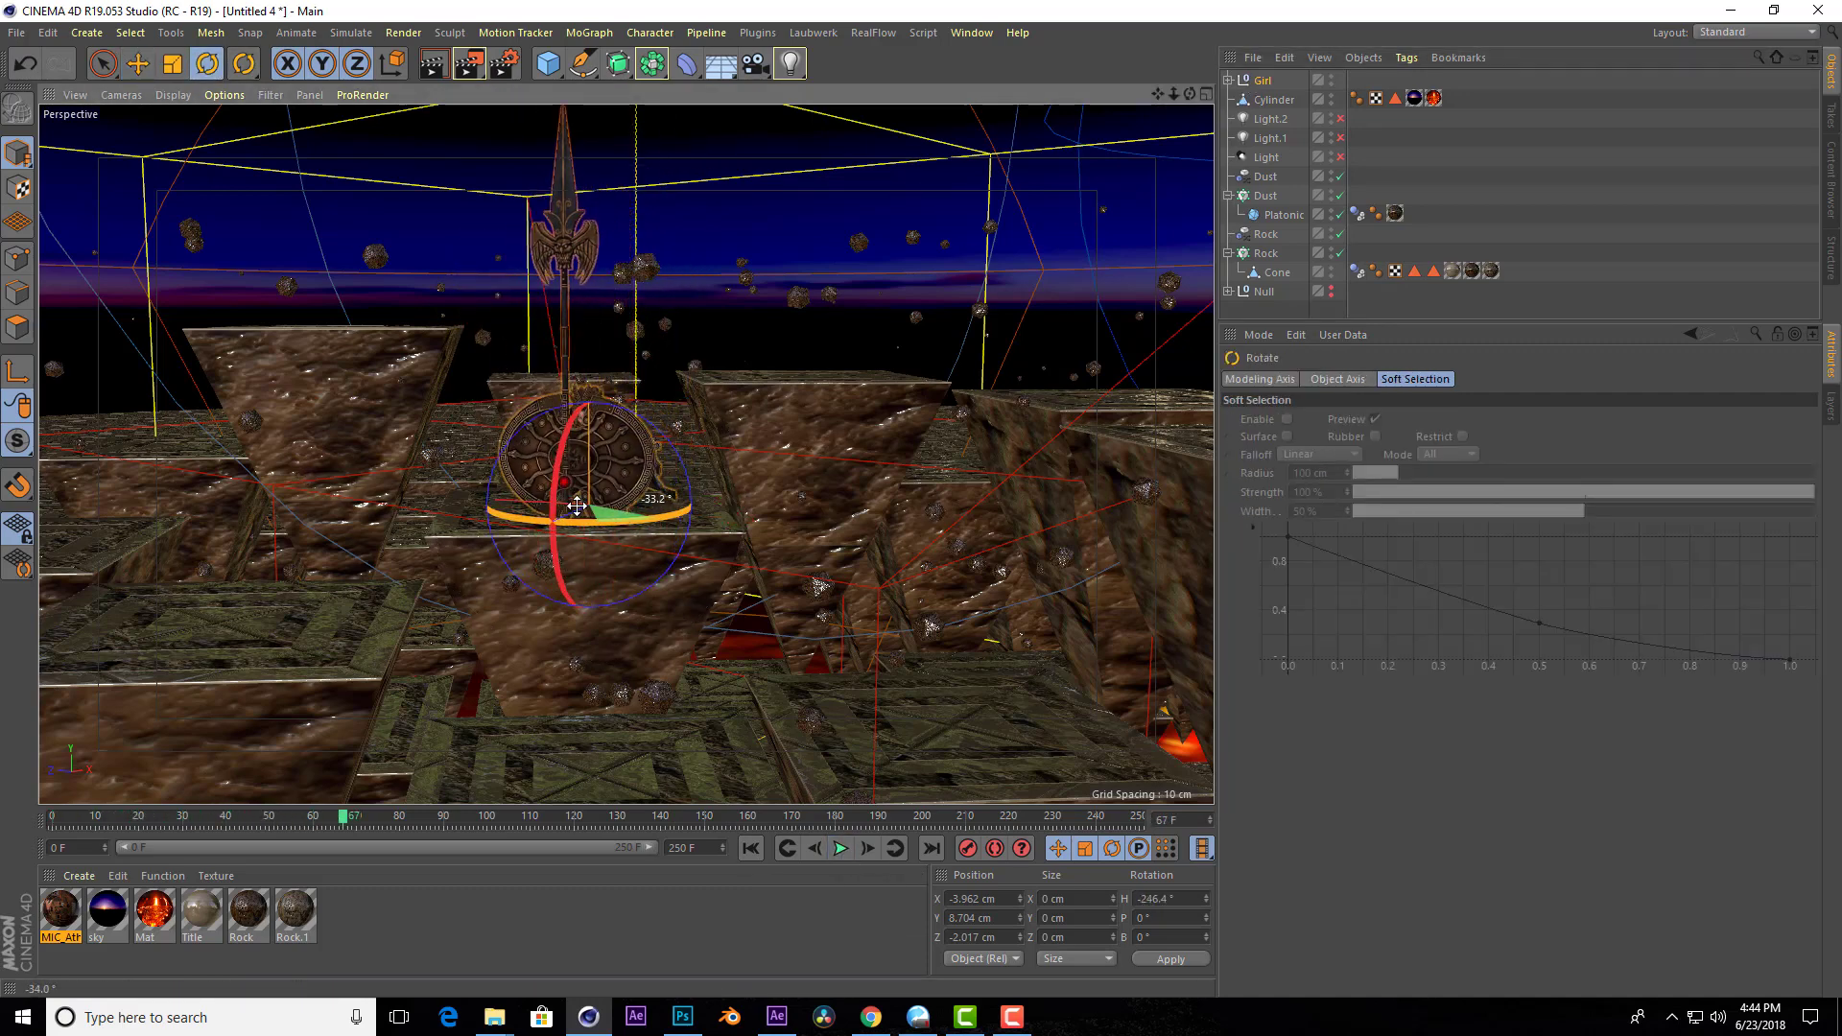
click(750, 848)
click(840, 848)
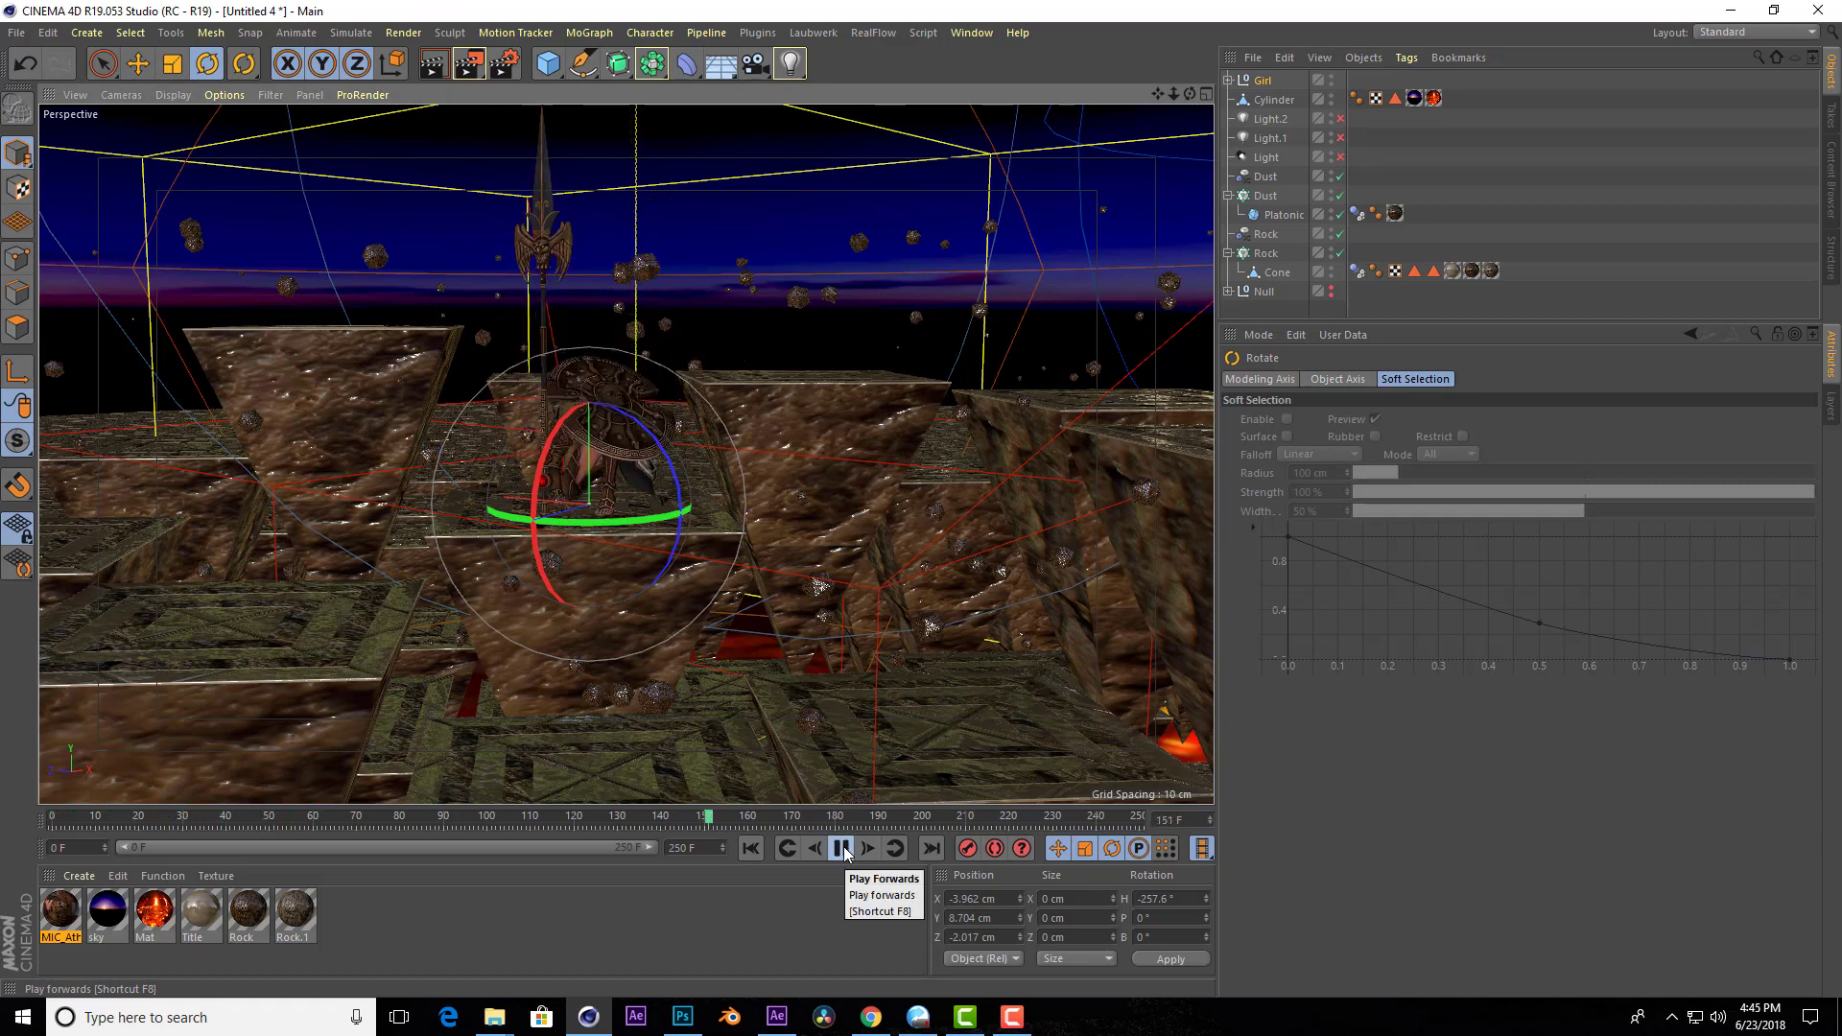
click(841, 849)
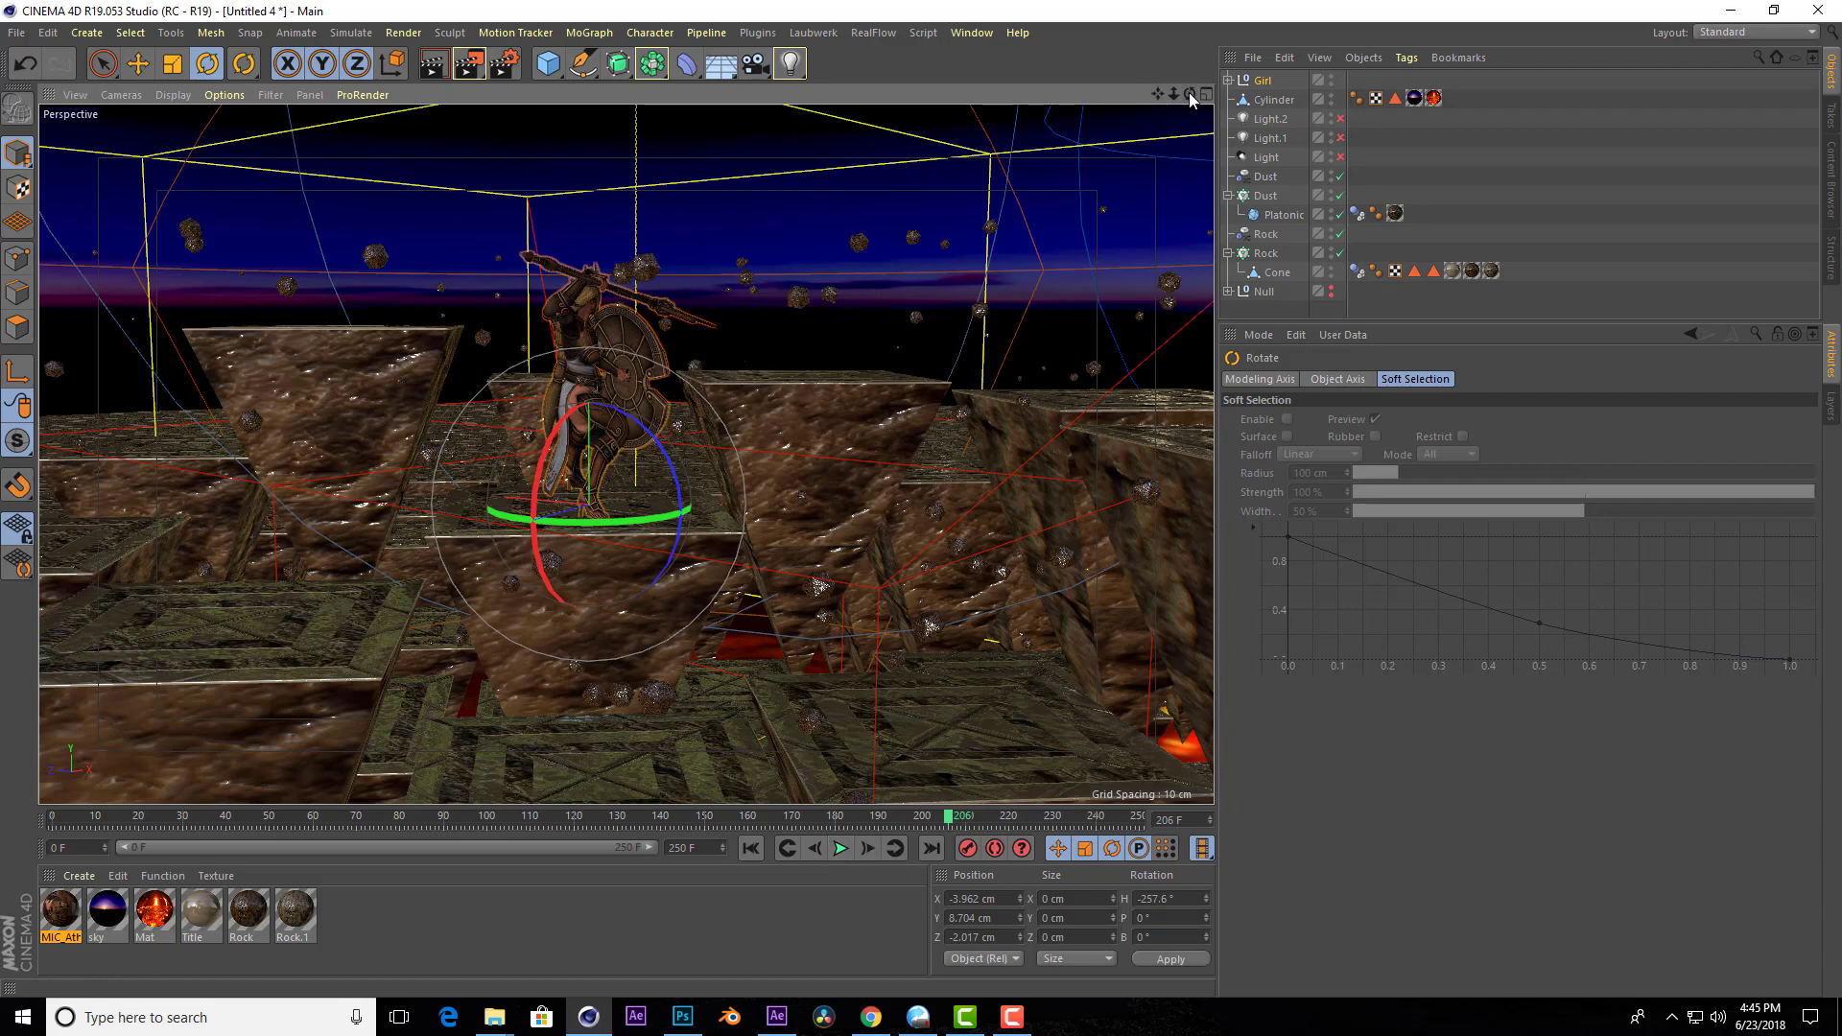
drag(1189, 92, 1113, 96)
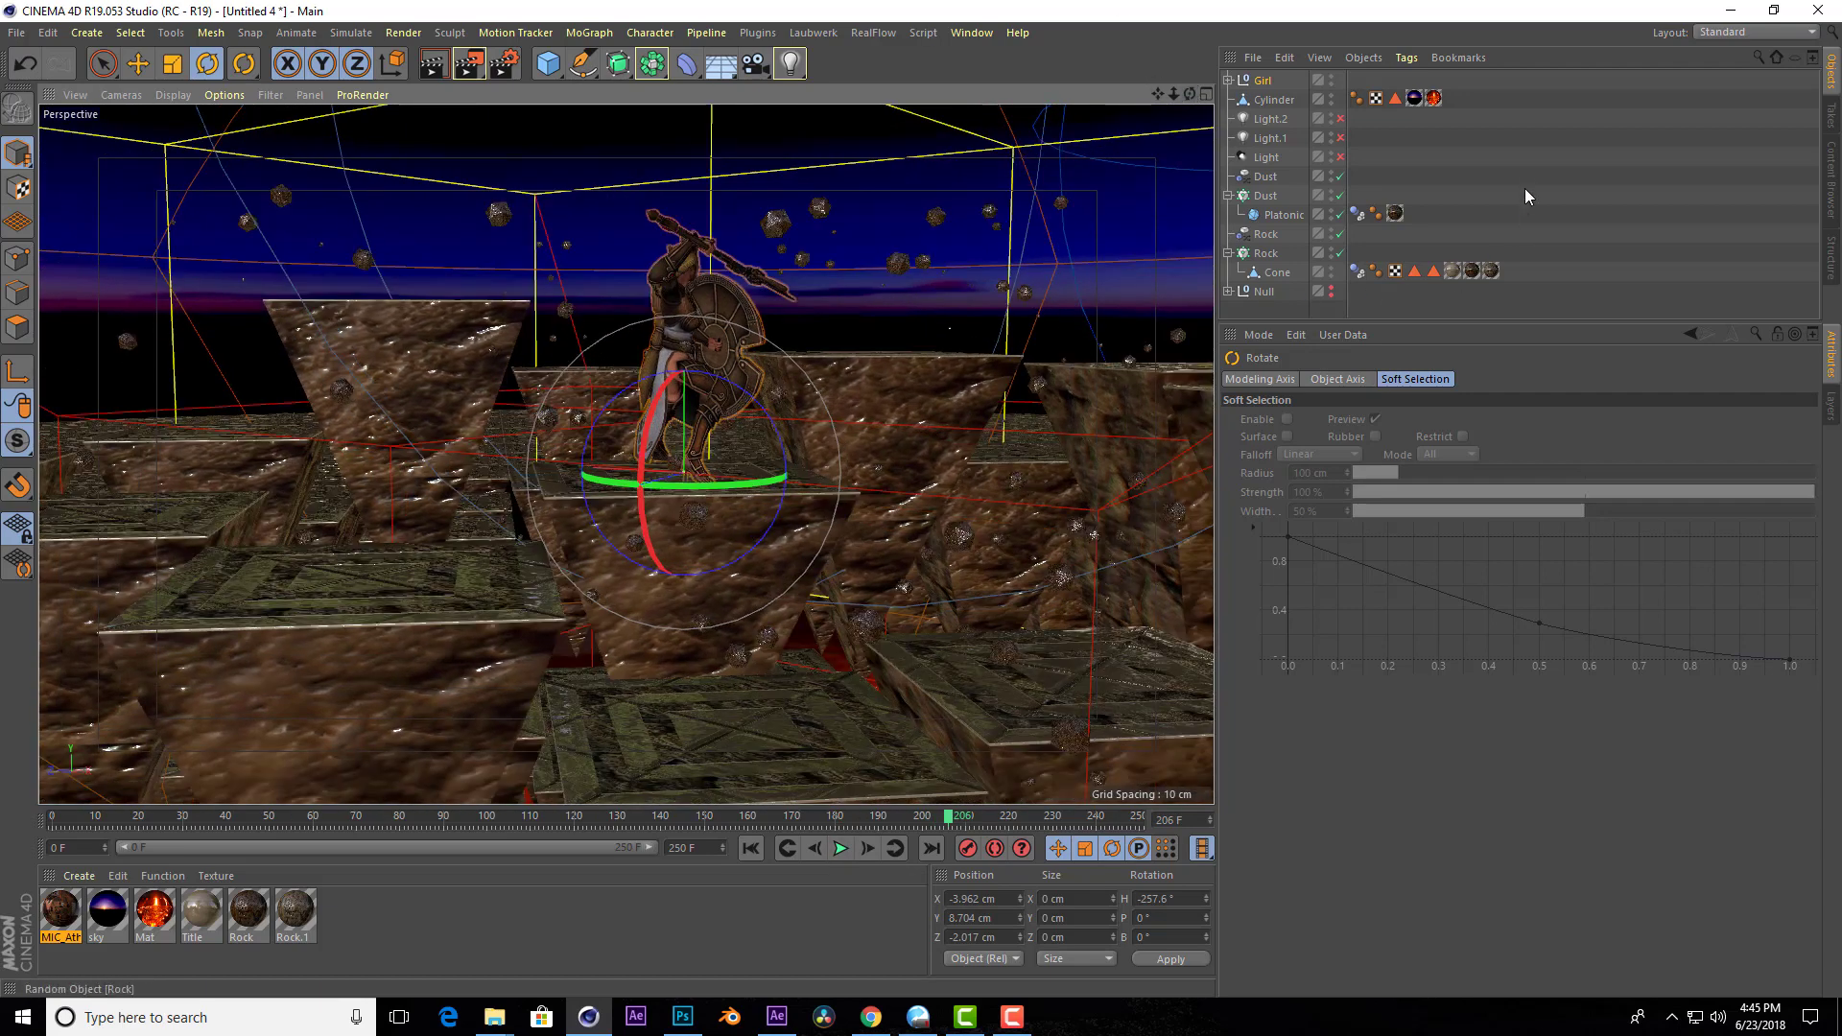
Select the sky Cylinder and drag its R.H heading to 241°.
click(1450, 189)
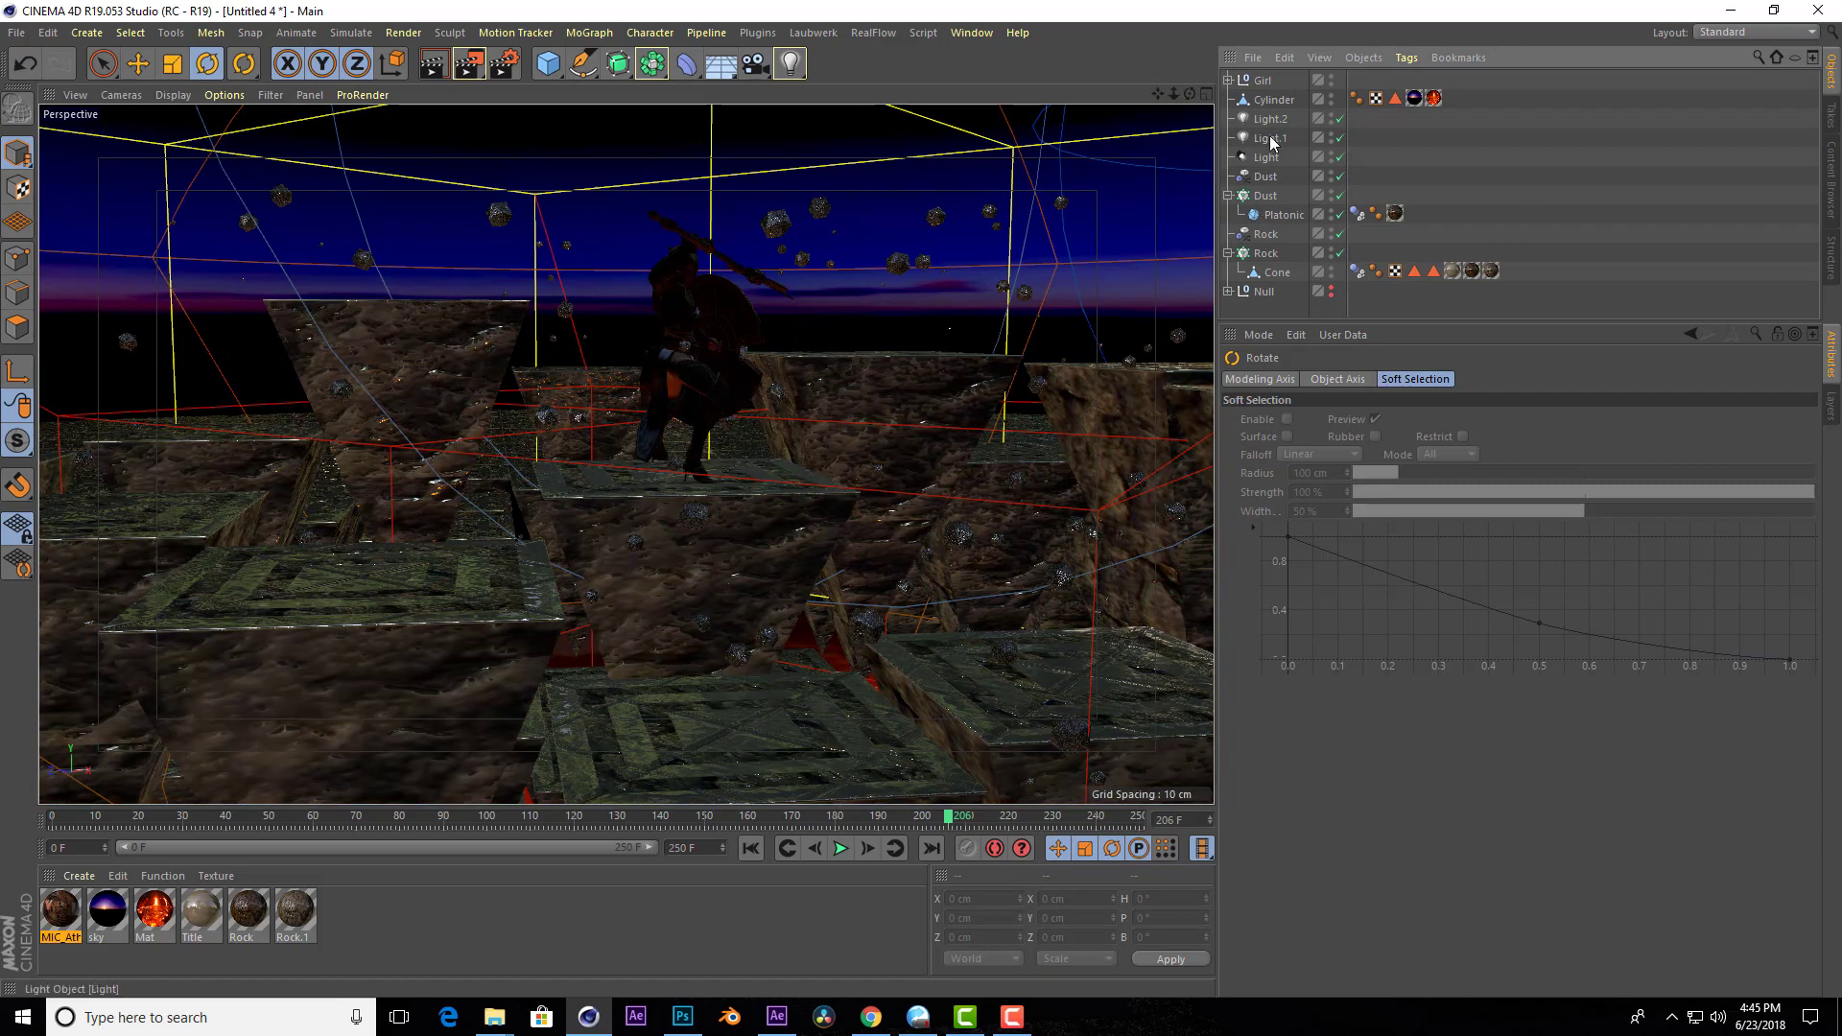
click(1267, 101)
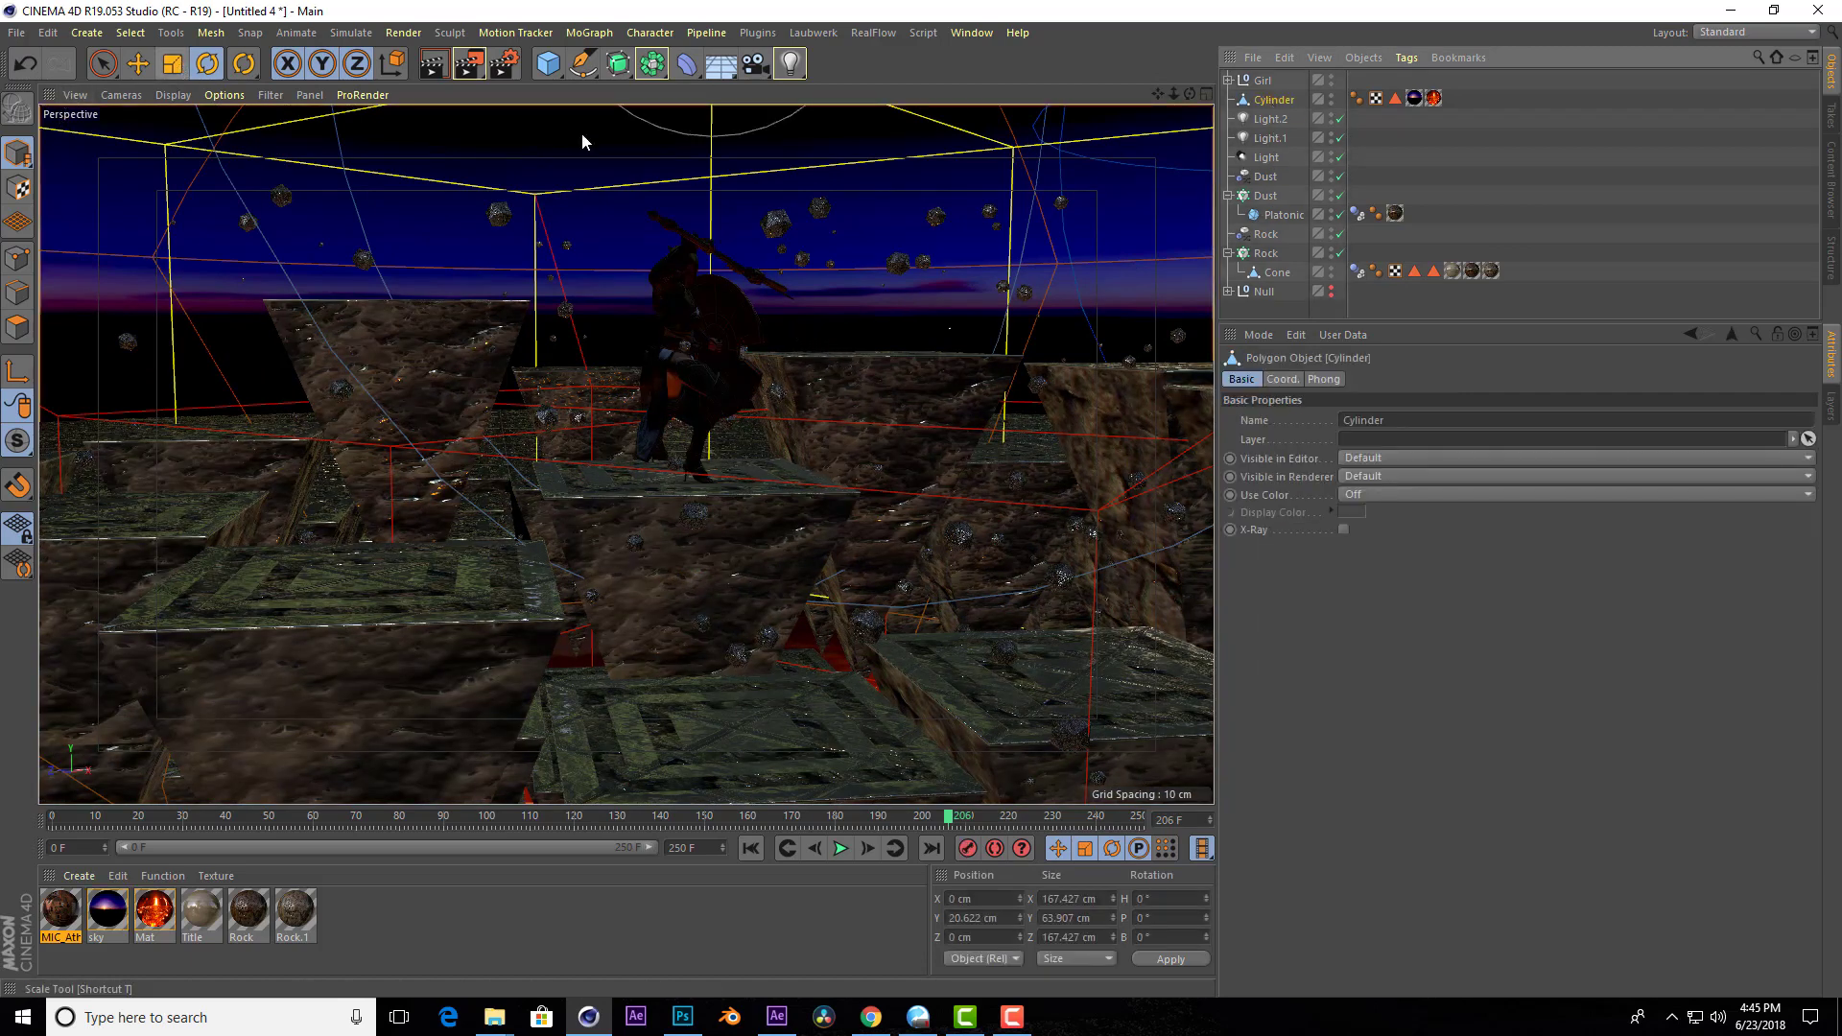
alt+drag(739, 390, 620, 516)
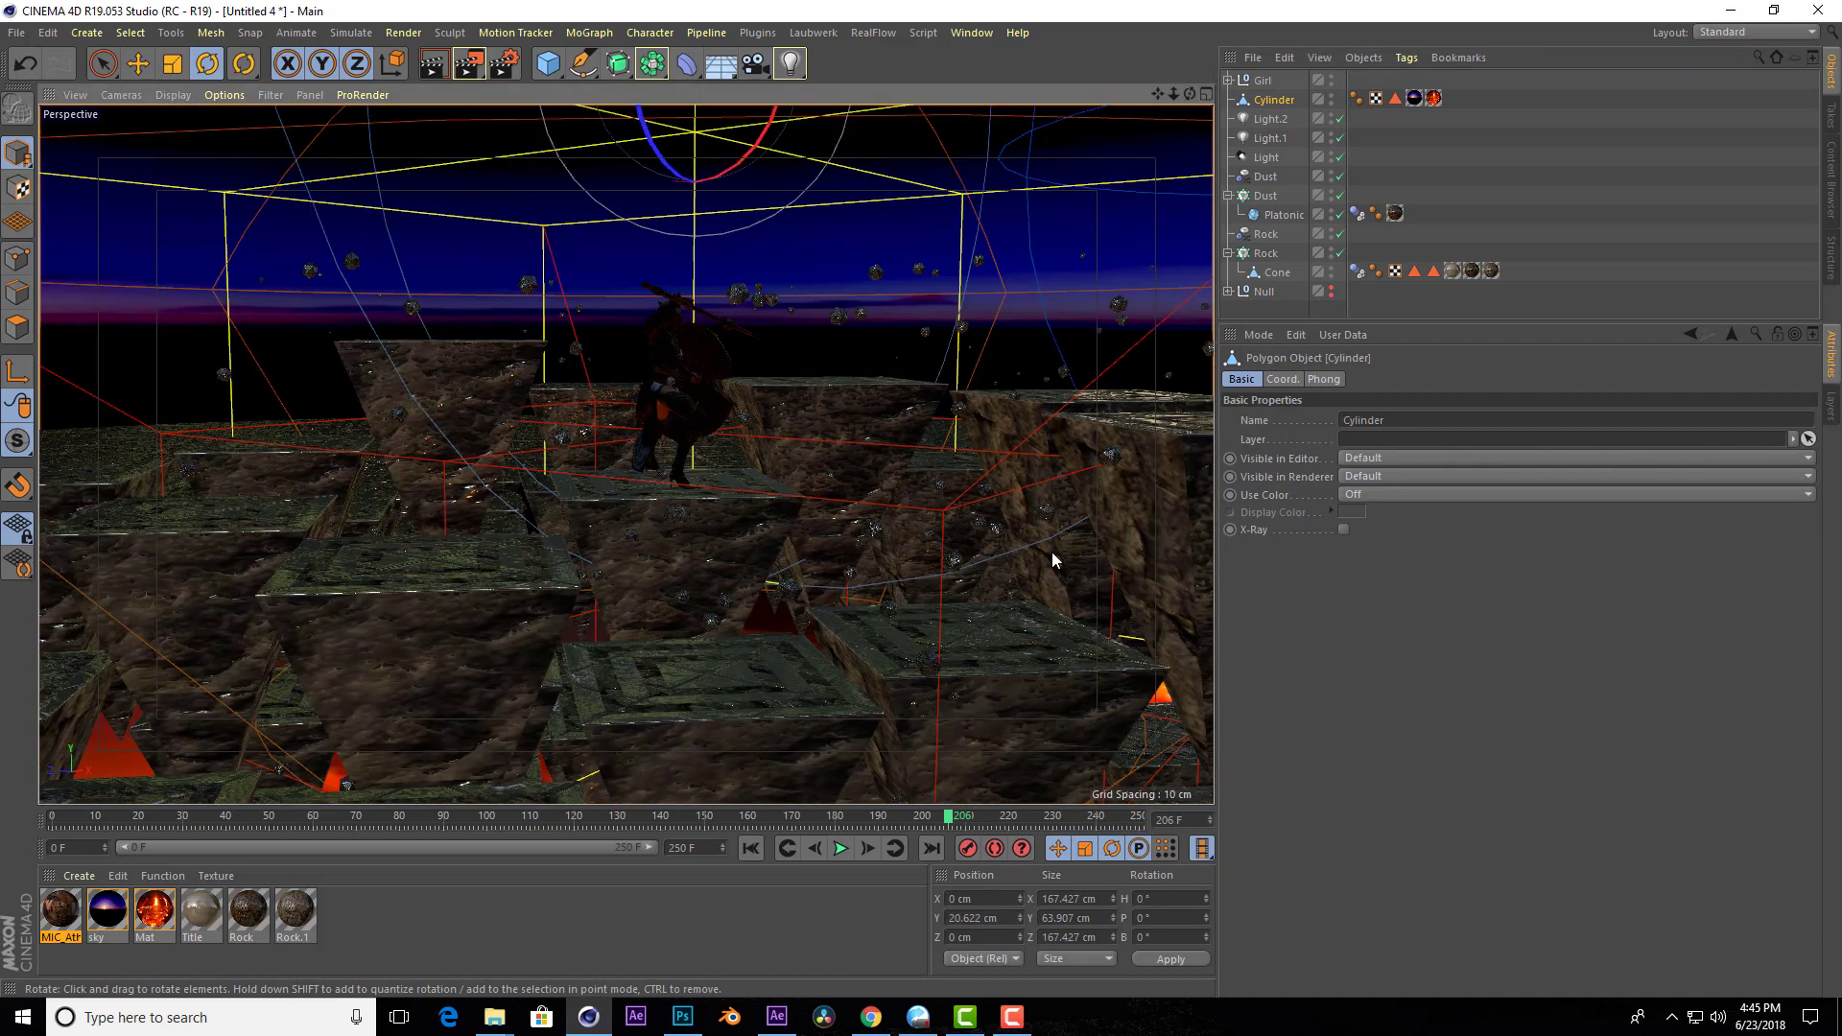
click(1283, 379)
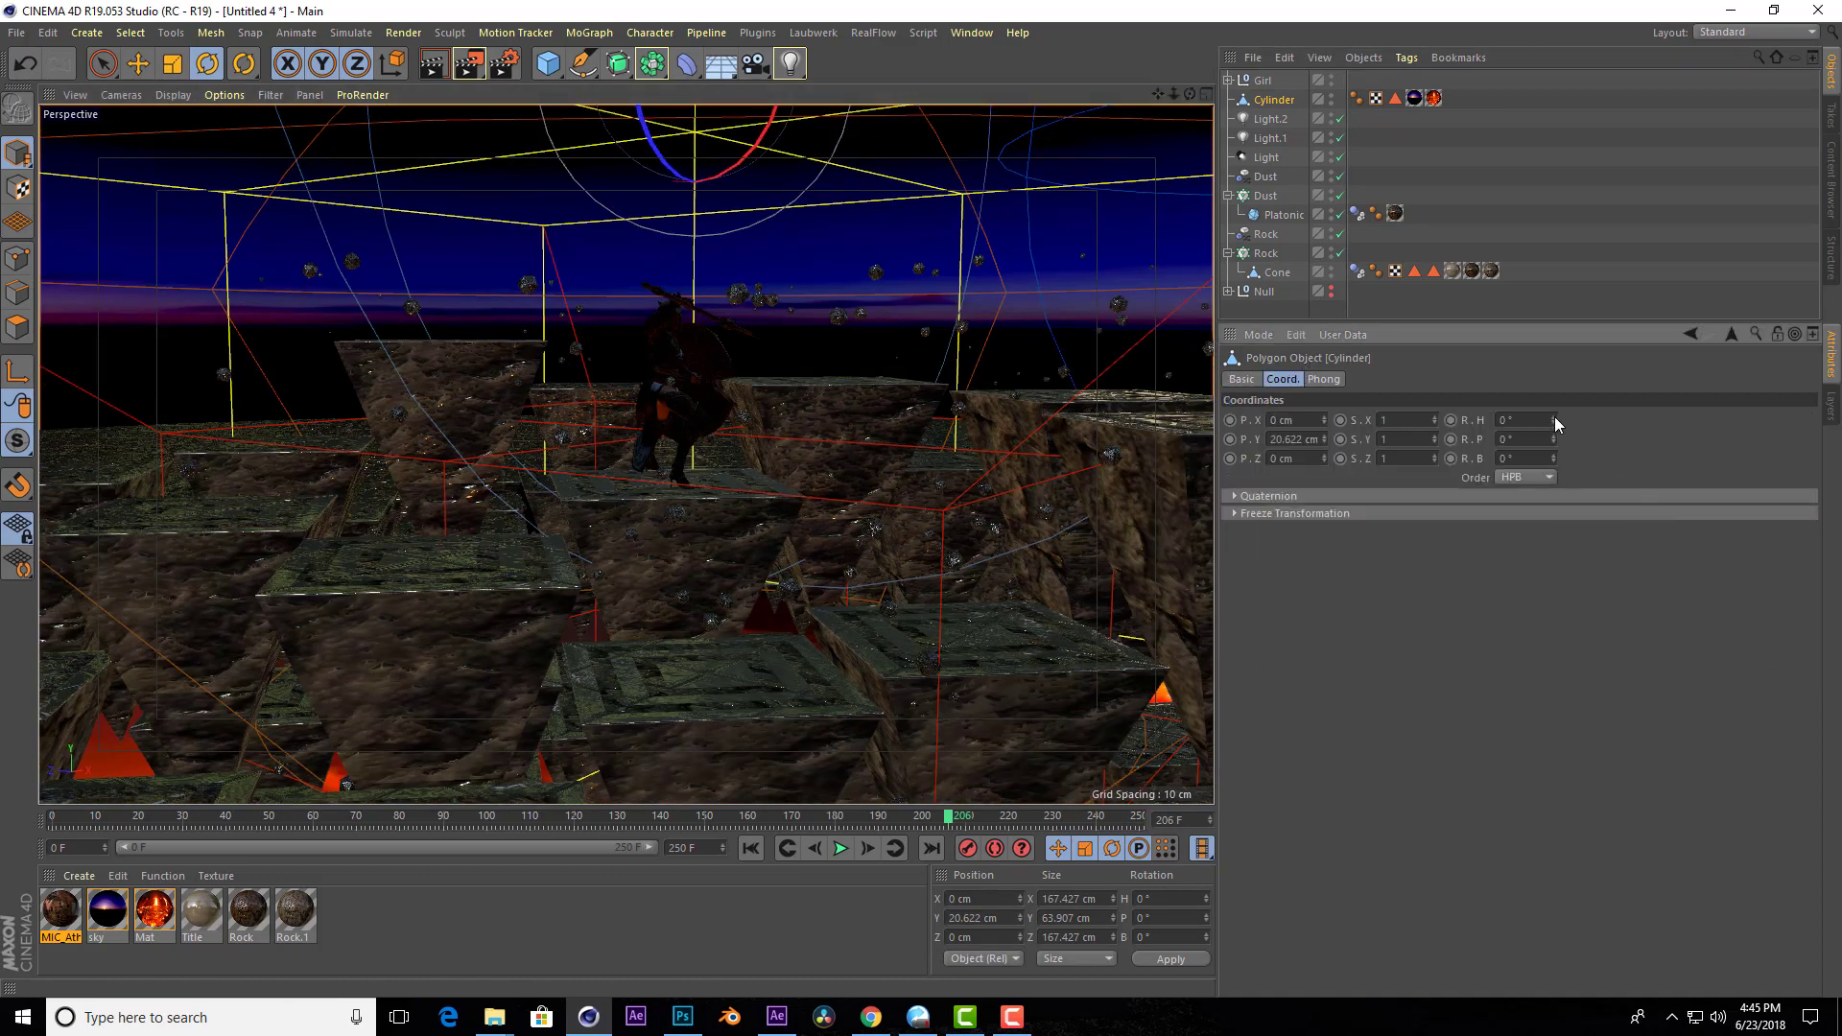
drag(1553, 420, 1554, 346)
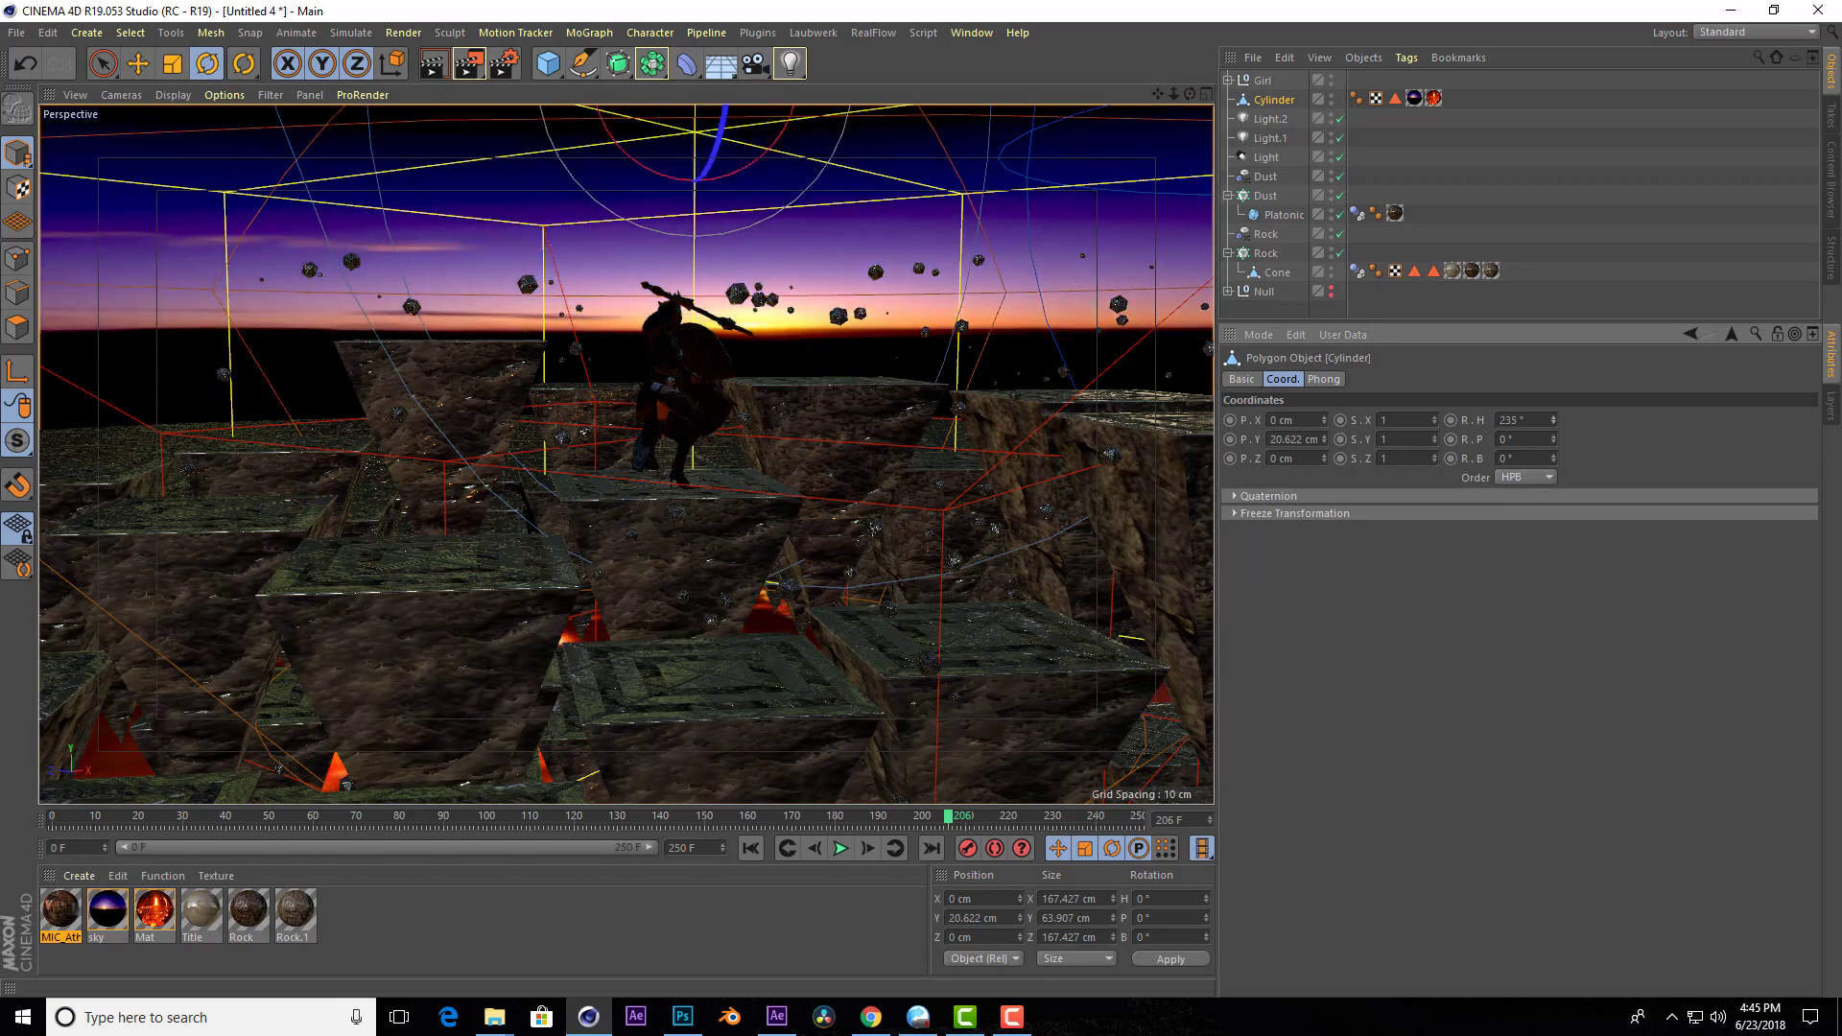
drag(1554, 419, 1554, 390)
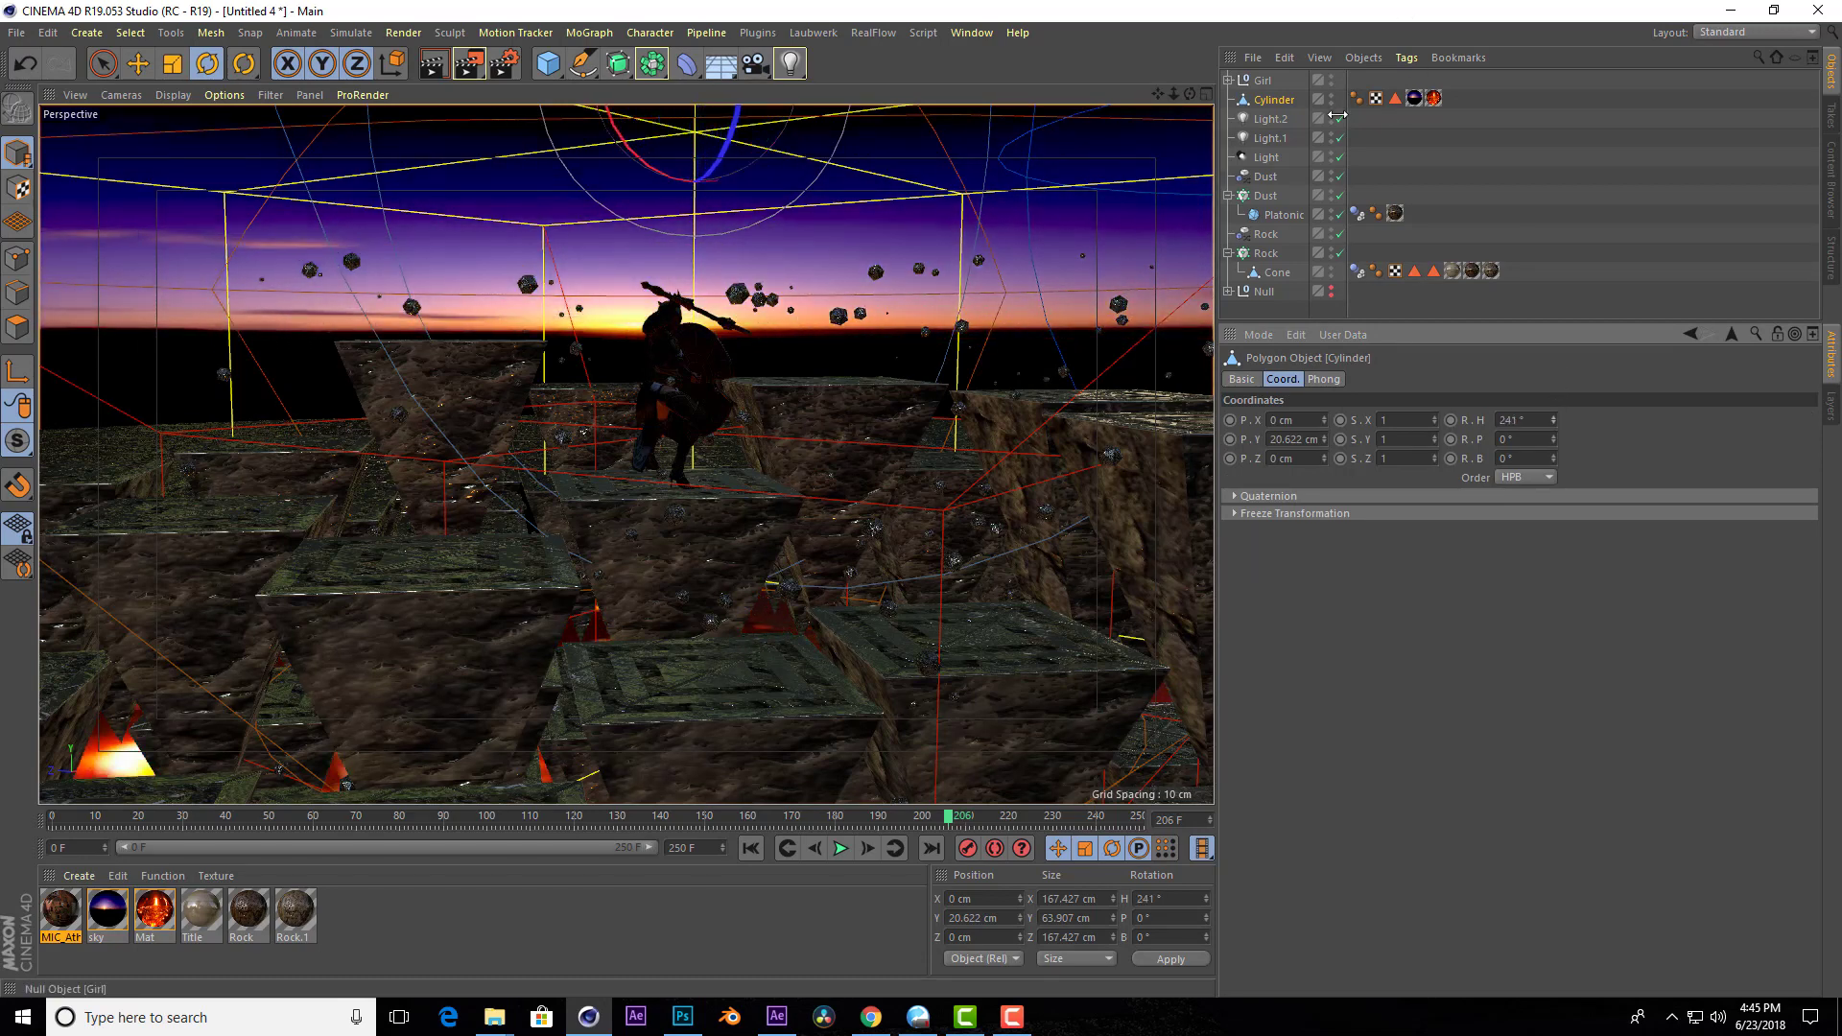
click(1414, 99)
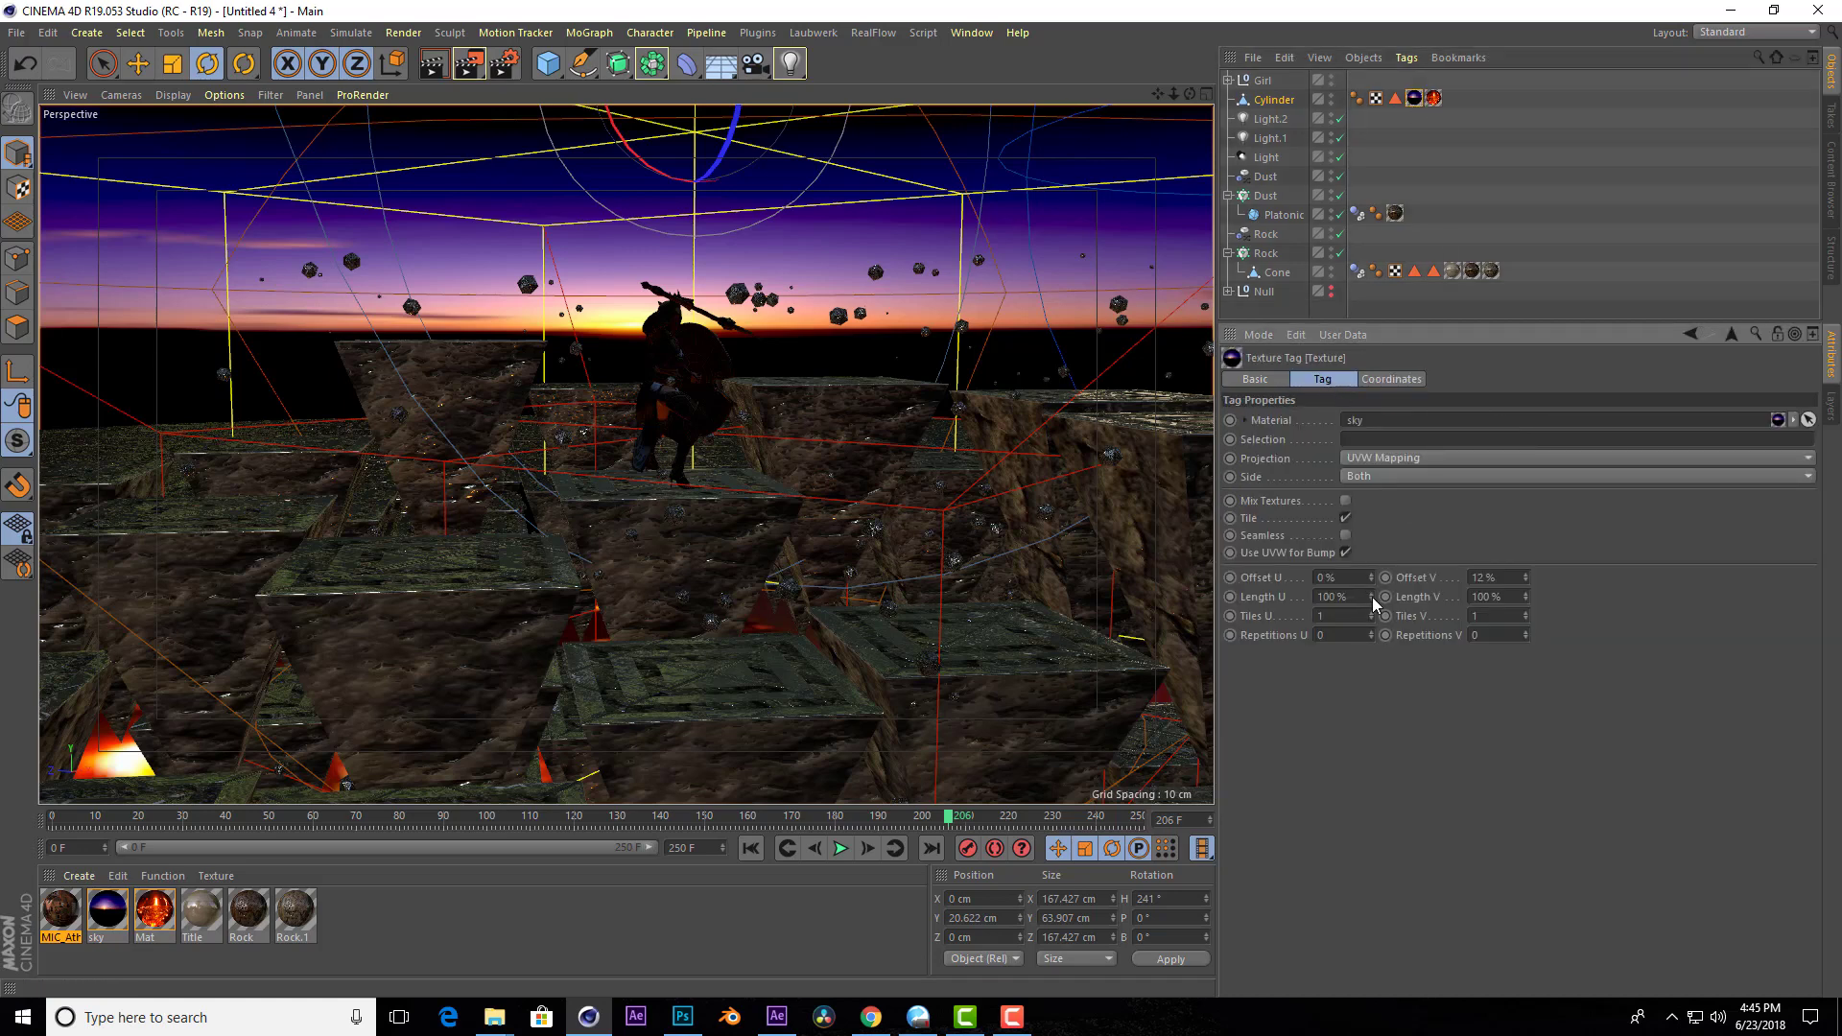
Set the sky texture tag's Length U to 75%, undoing a stray offset change.
drag(1372, 600, 1372, 634)
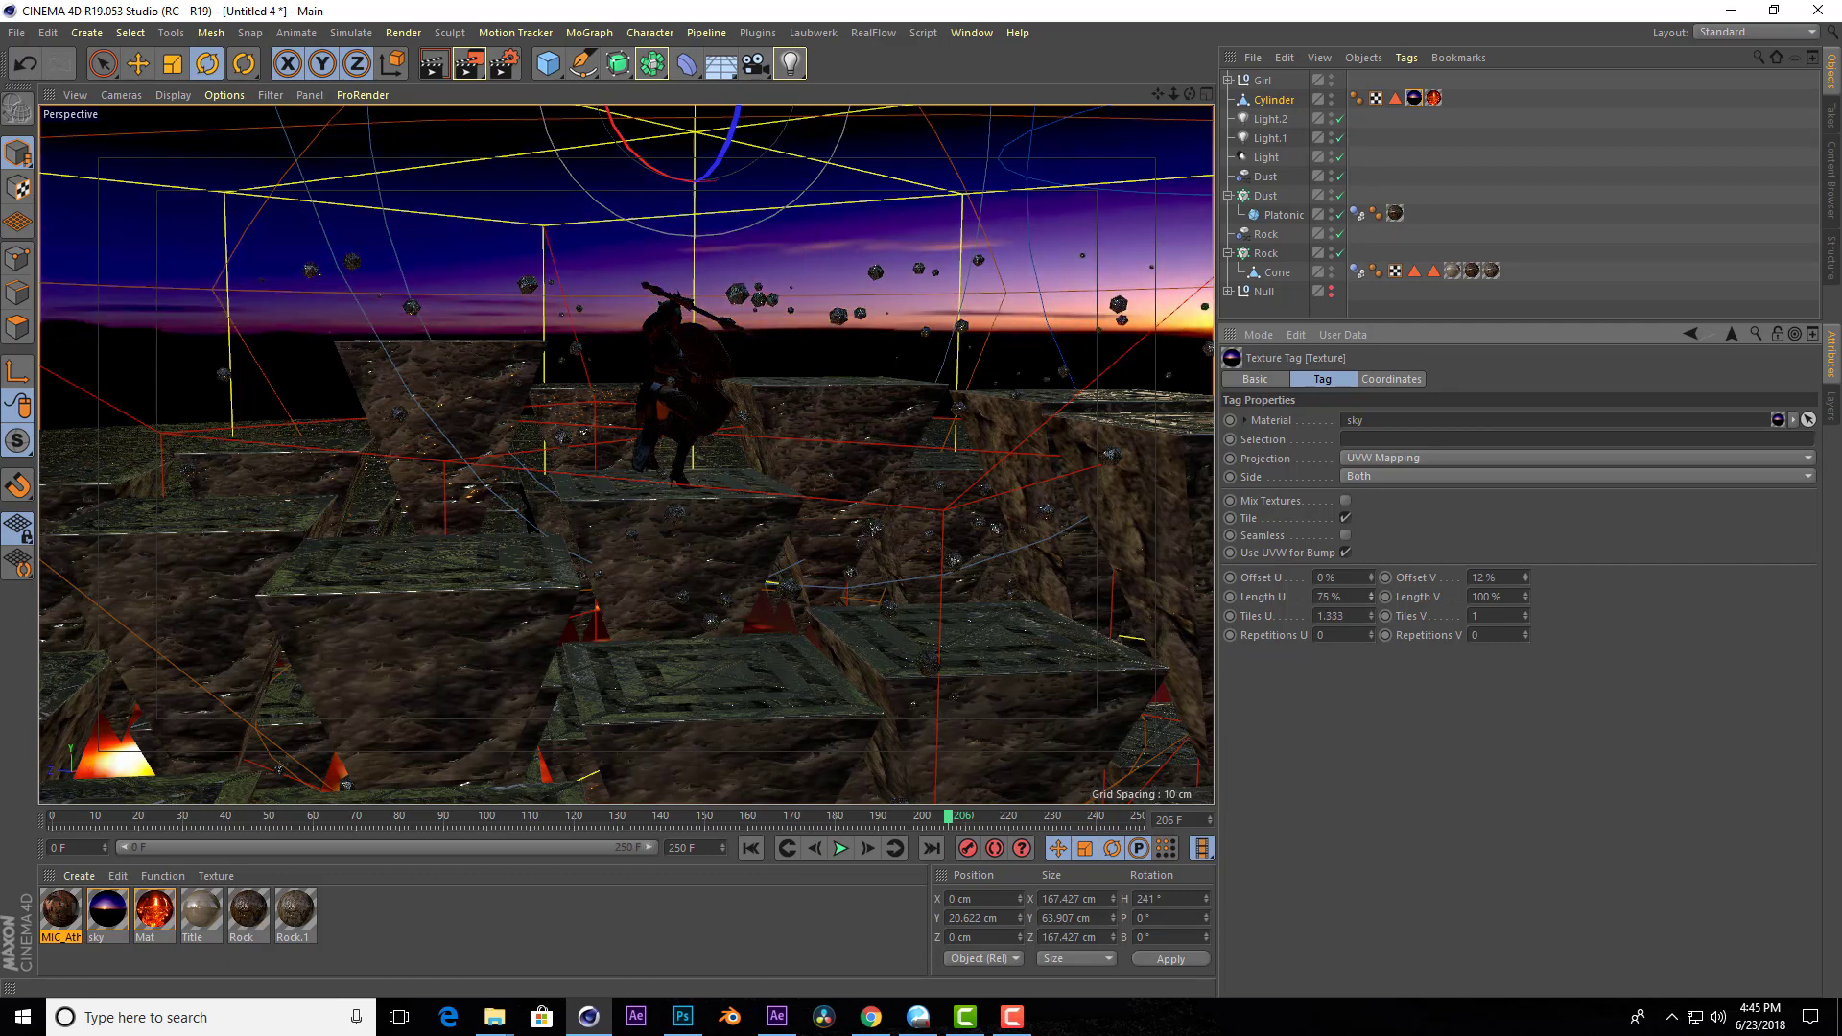
drag(1525, 581, 1529, 584)
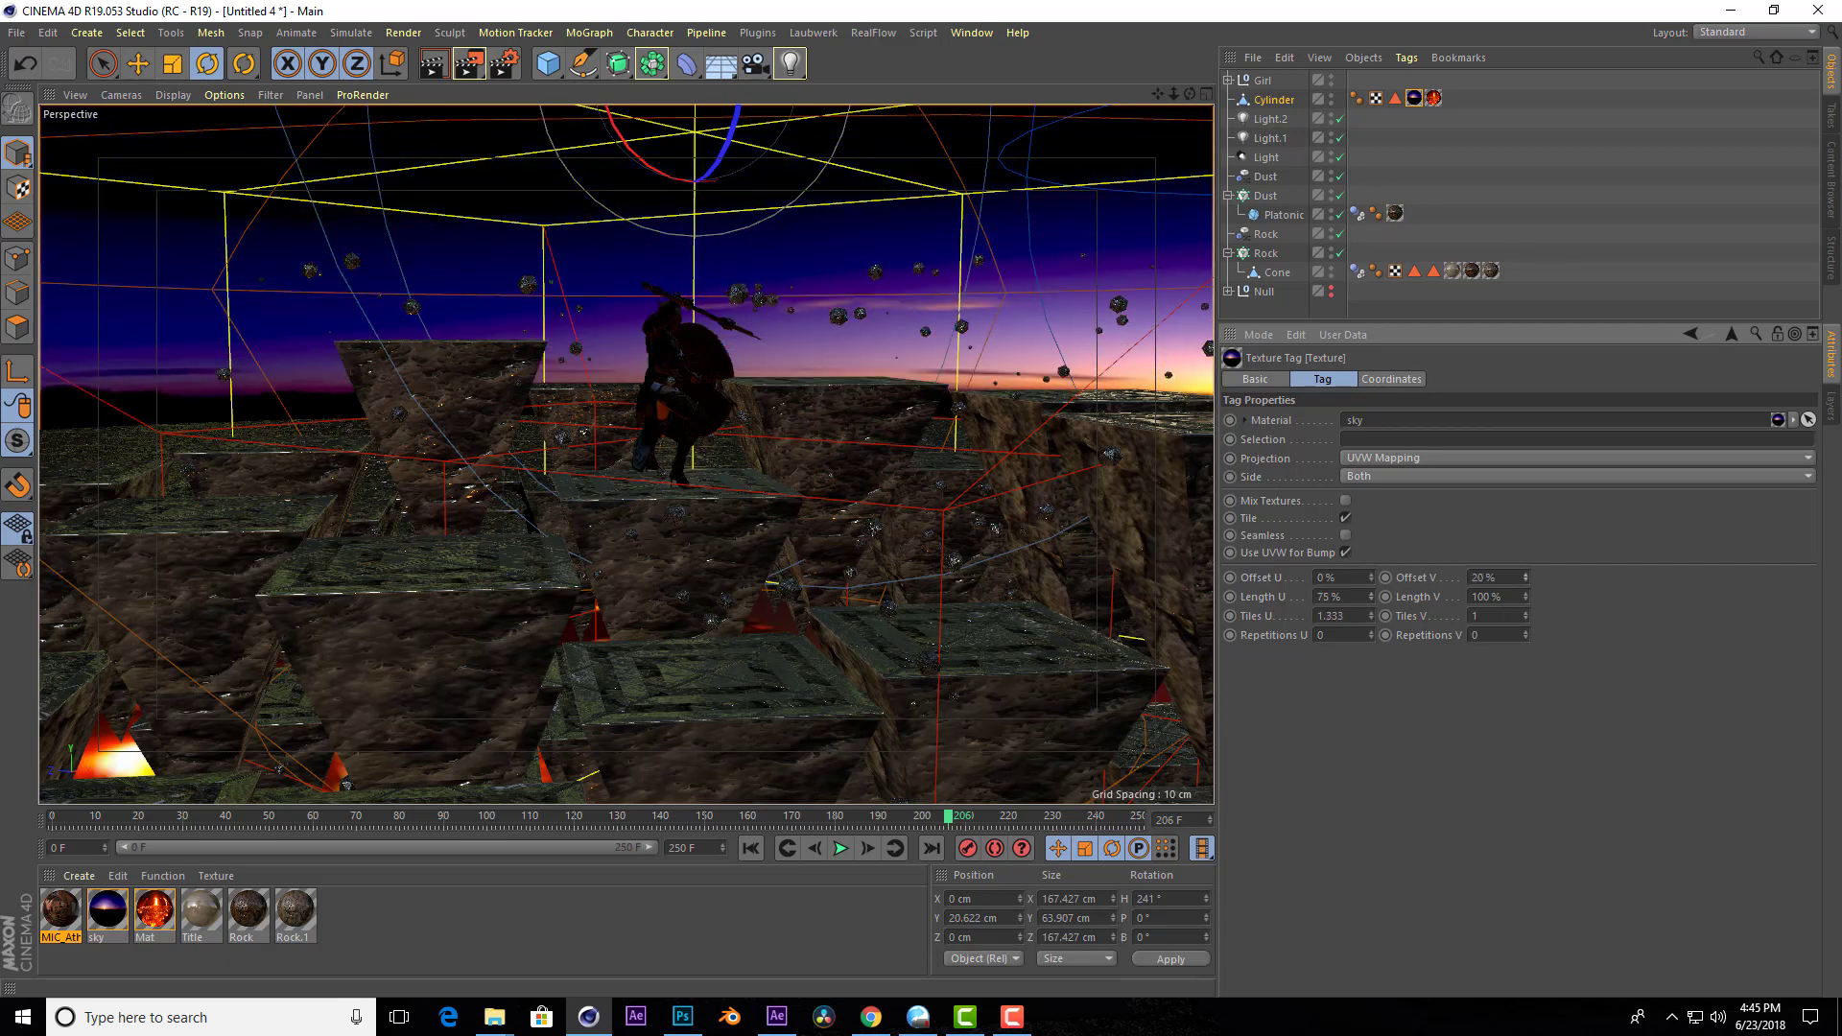
click(28, 64)
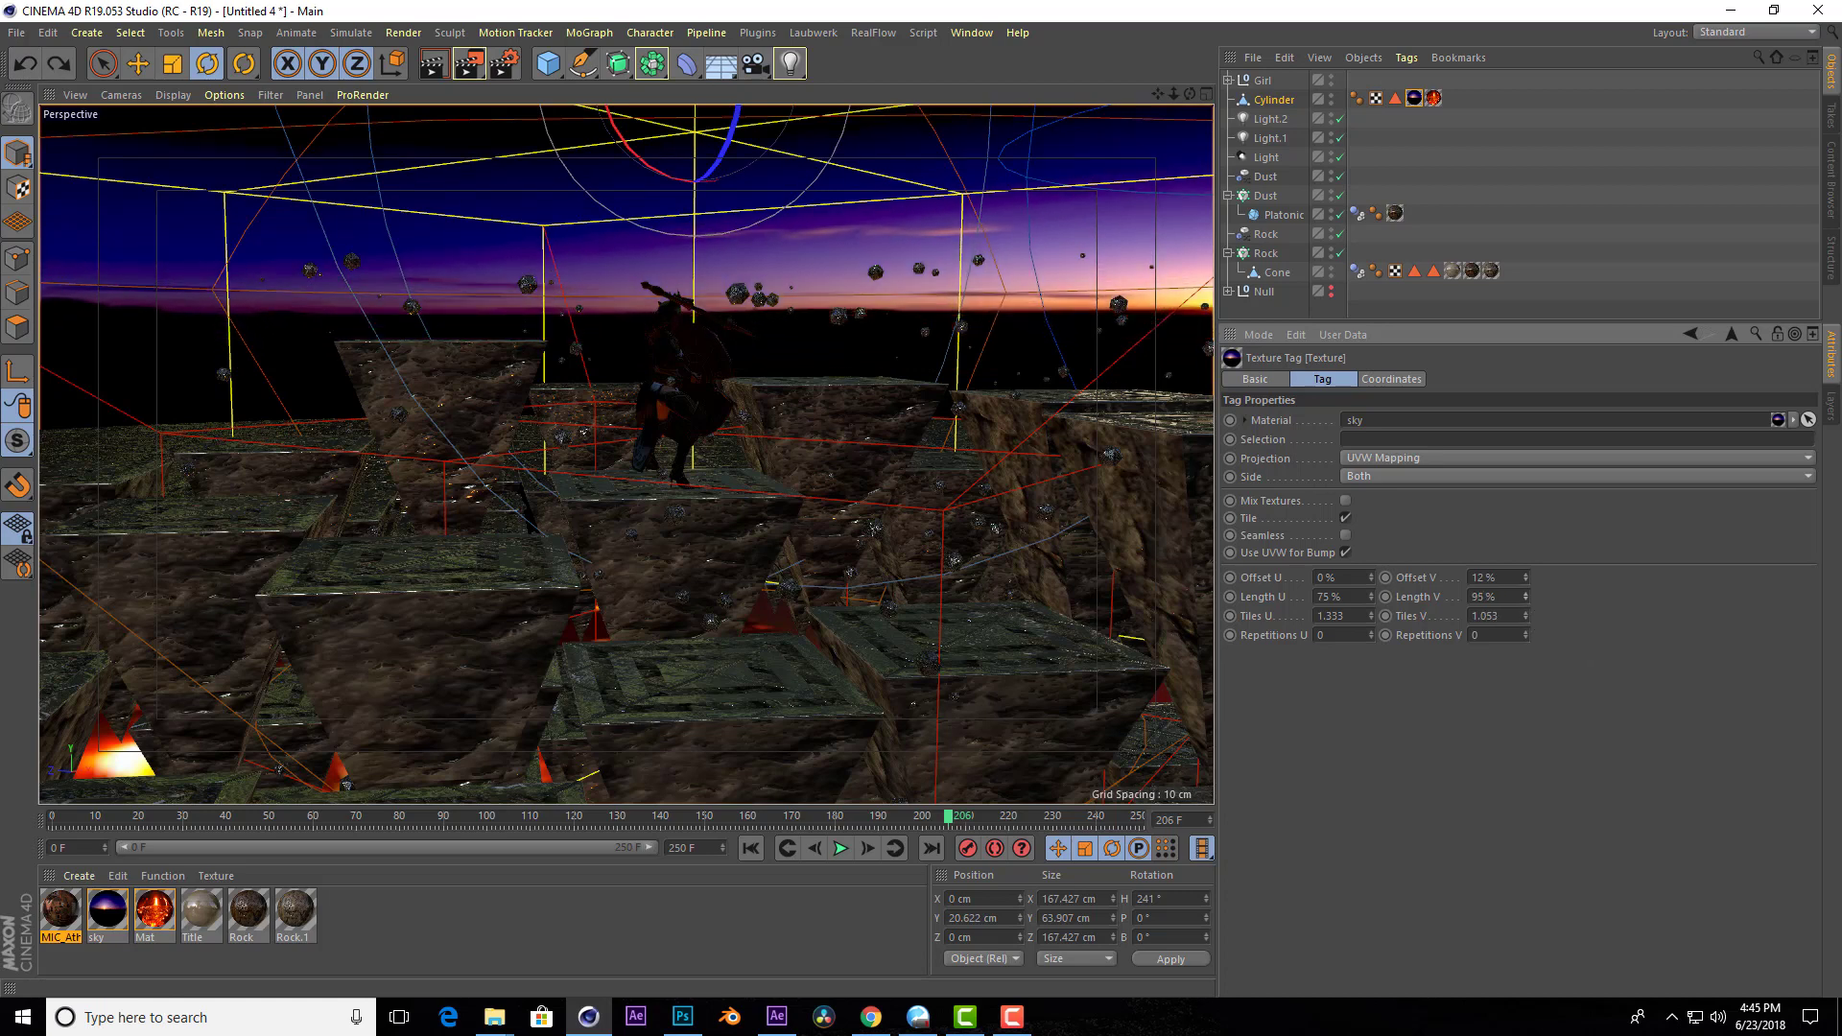
drag(1528, 600, 1529, 605)
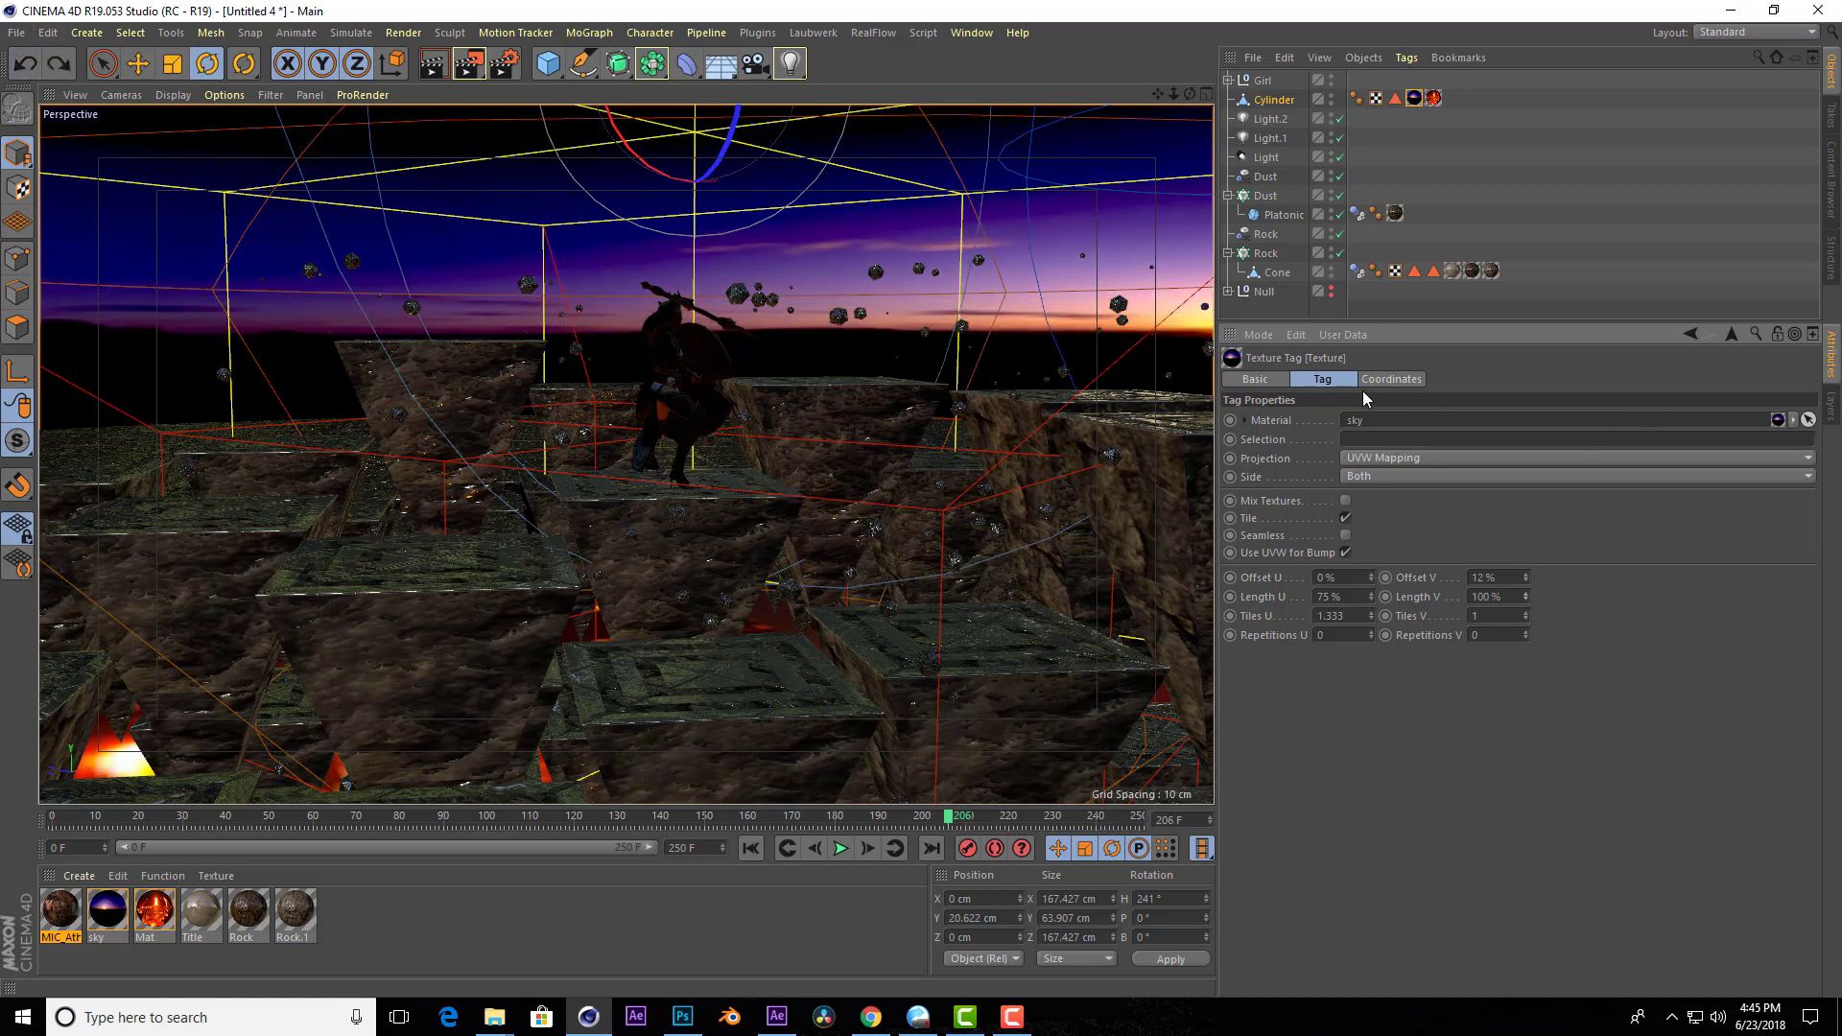
Turn the sky Cylinder's heading to 278° and render the view to check.
click(1259, 102)
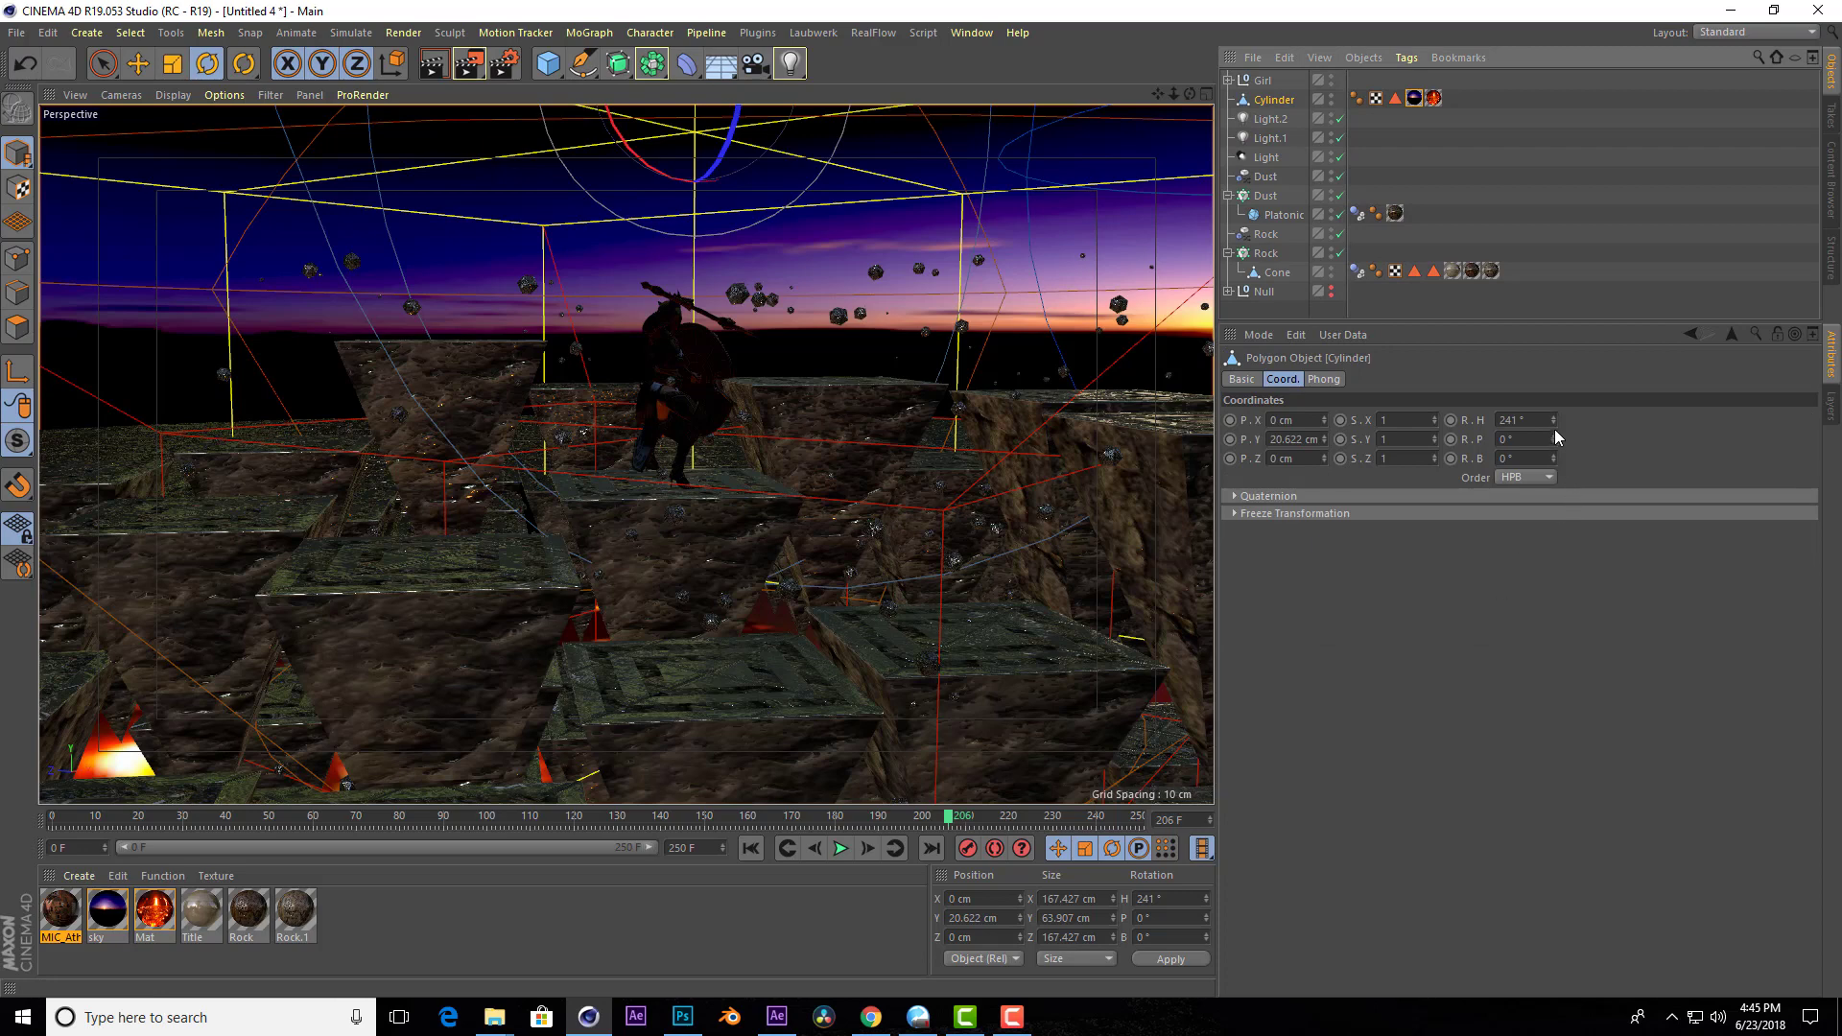
mouse_move(1554, 419)
mouse_down()
mouse_move(1555, 384)
mouse_move(1554, 417)
mouse_up()
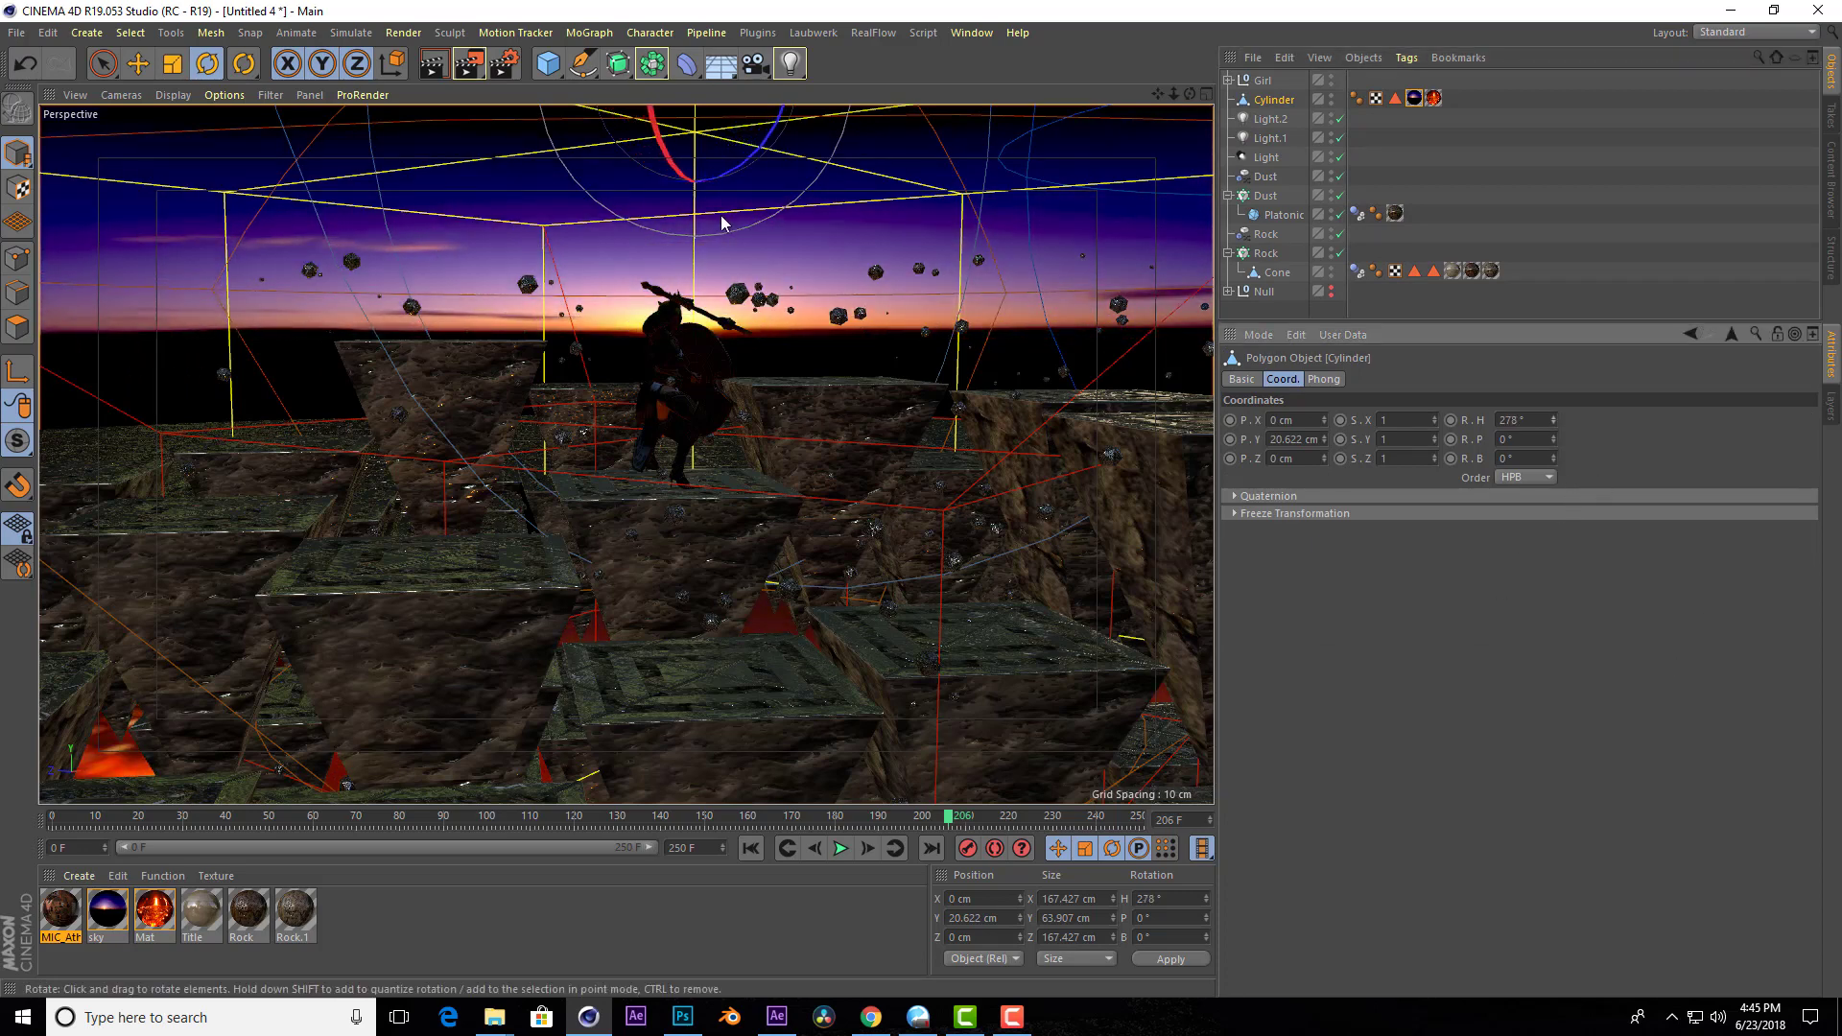
click(430, 69)
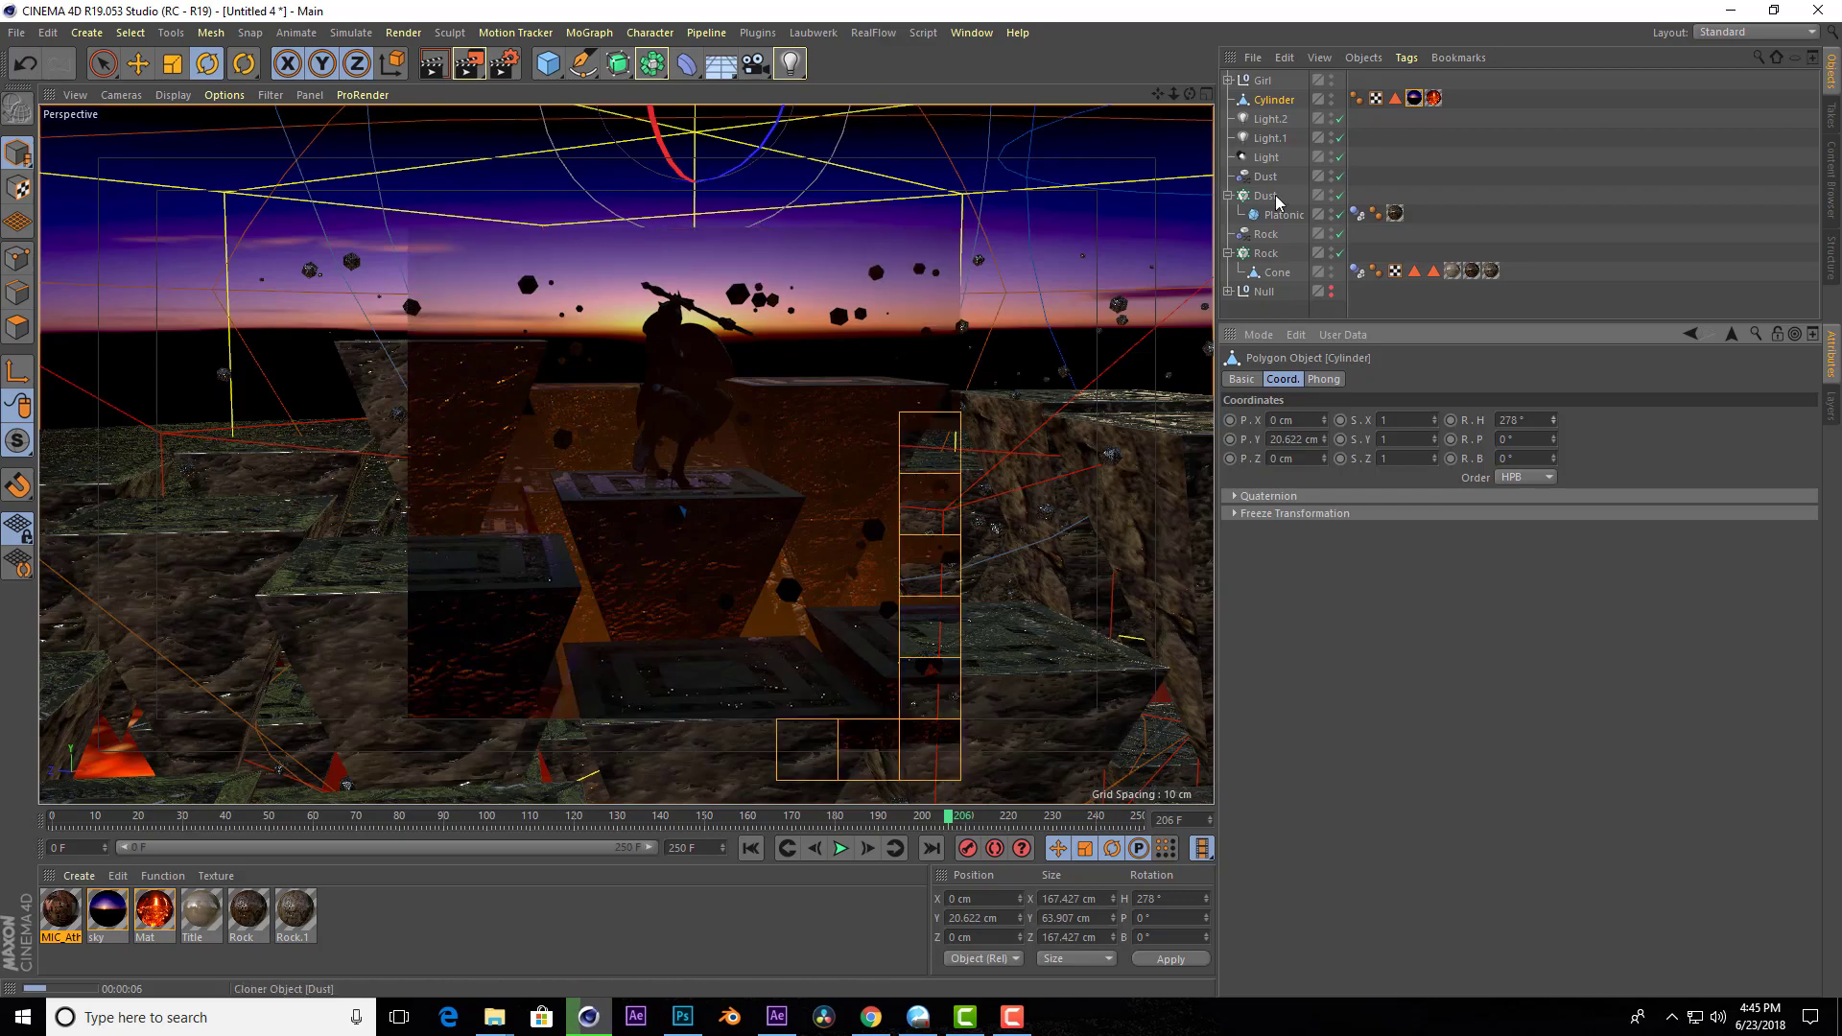
alt+drag(499, 451, 625, 454)
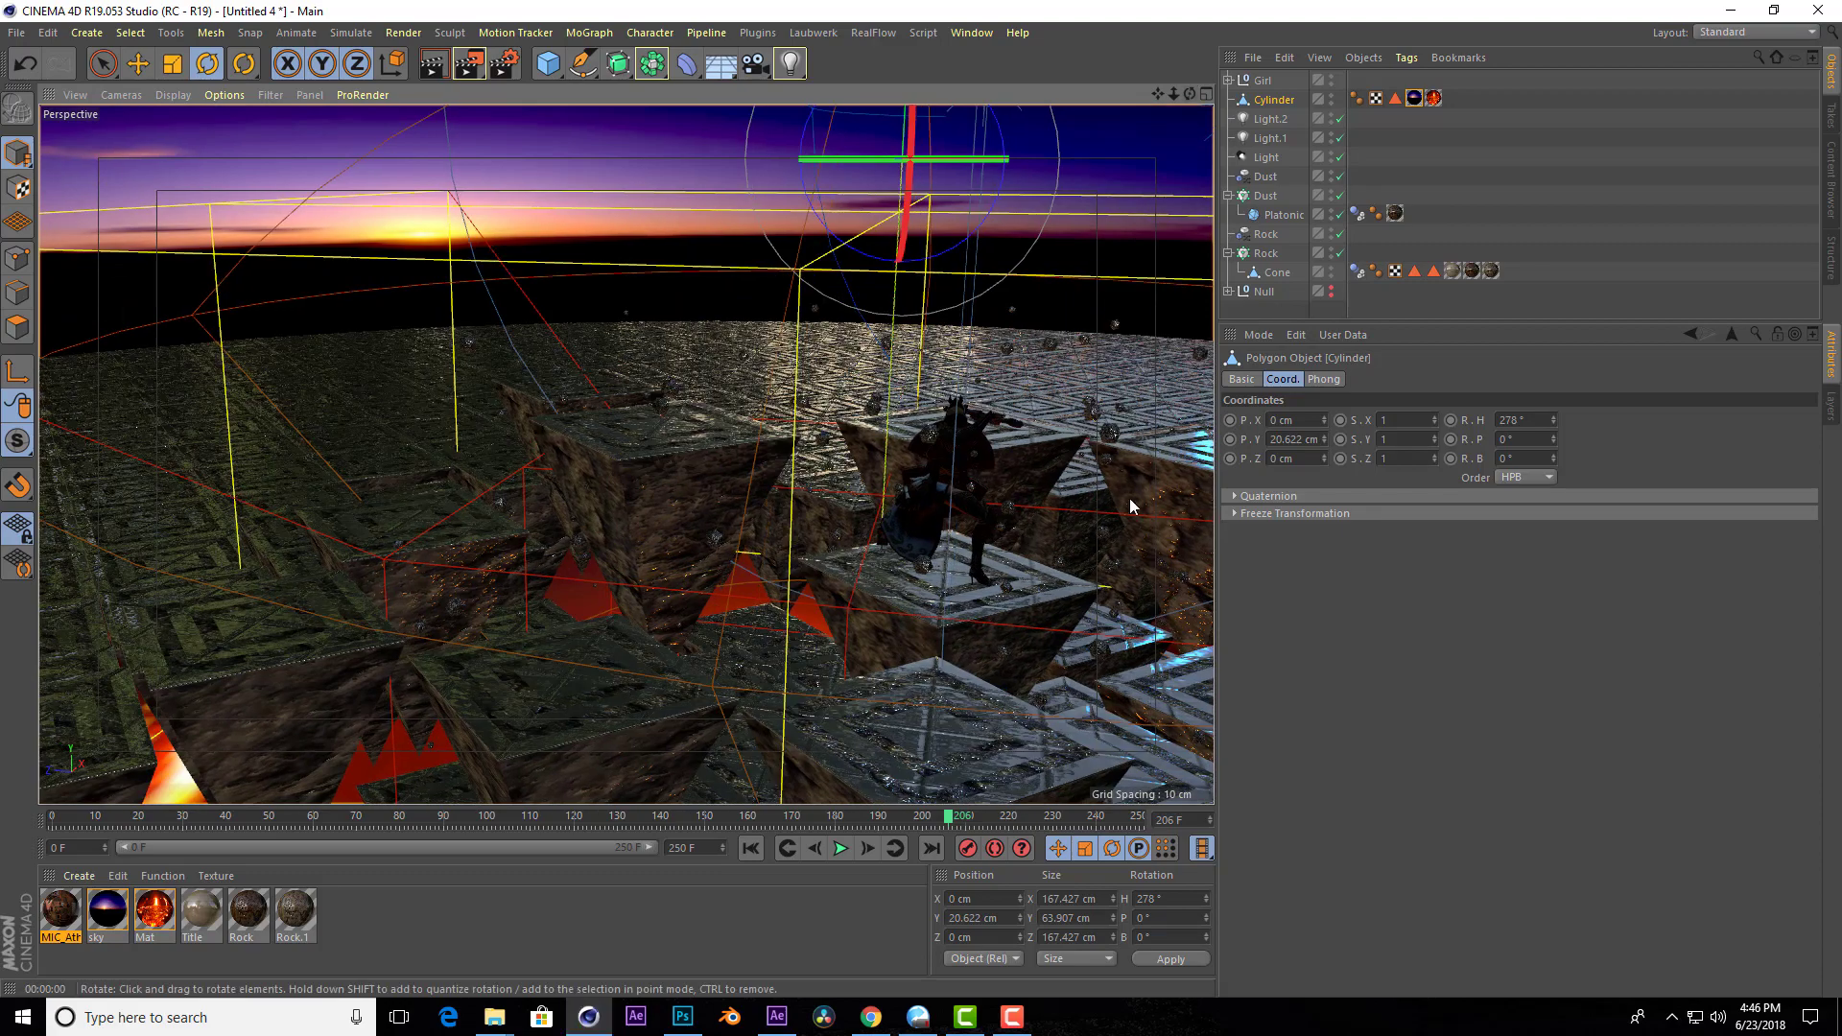
scroll(1130, 498, up, 5)
scroll(1208, 472, up, 3)
Move the Girl toward the camera and scale her up to about 120%.
click(1263, 83)
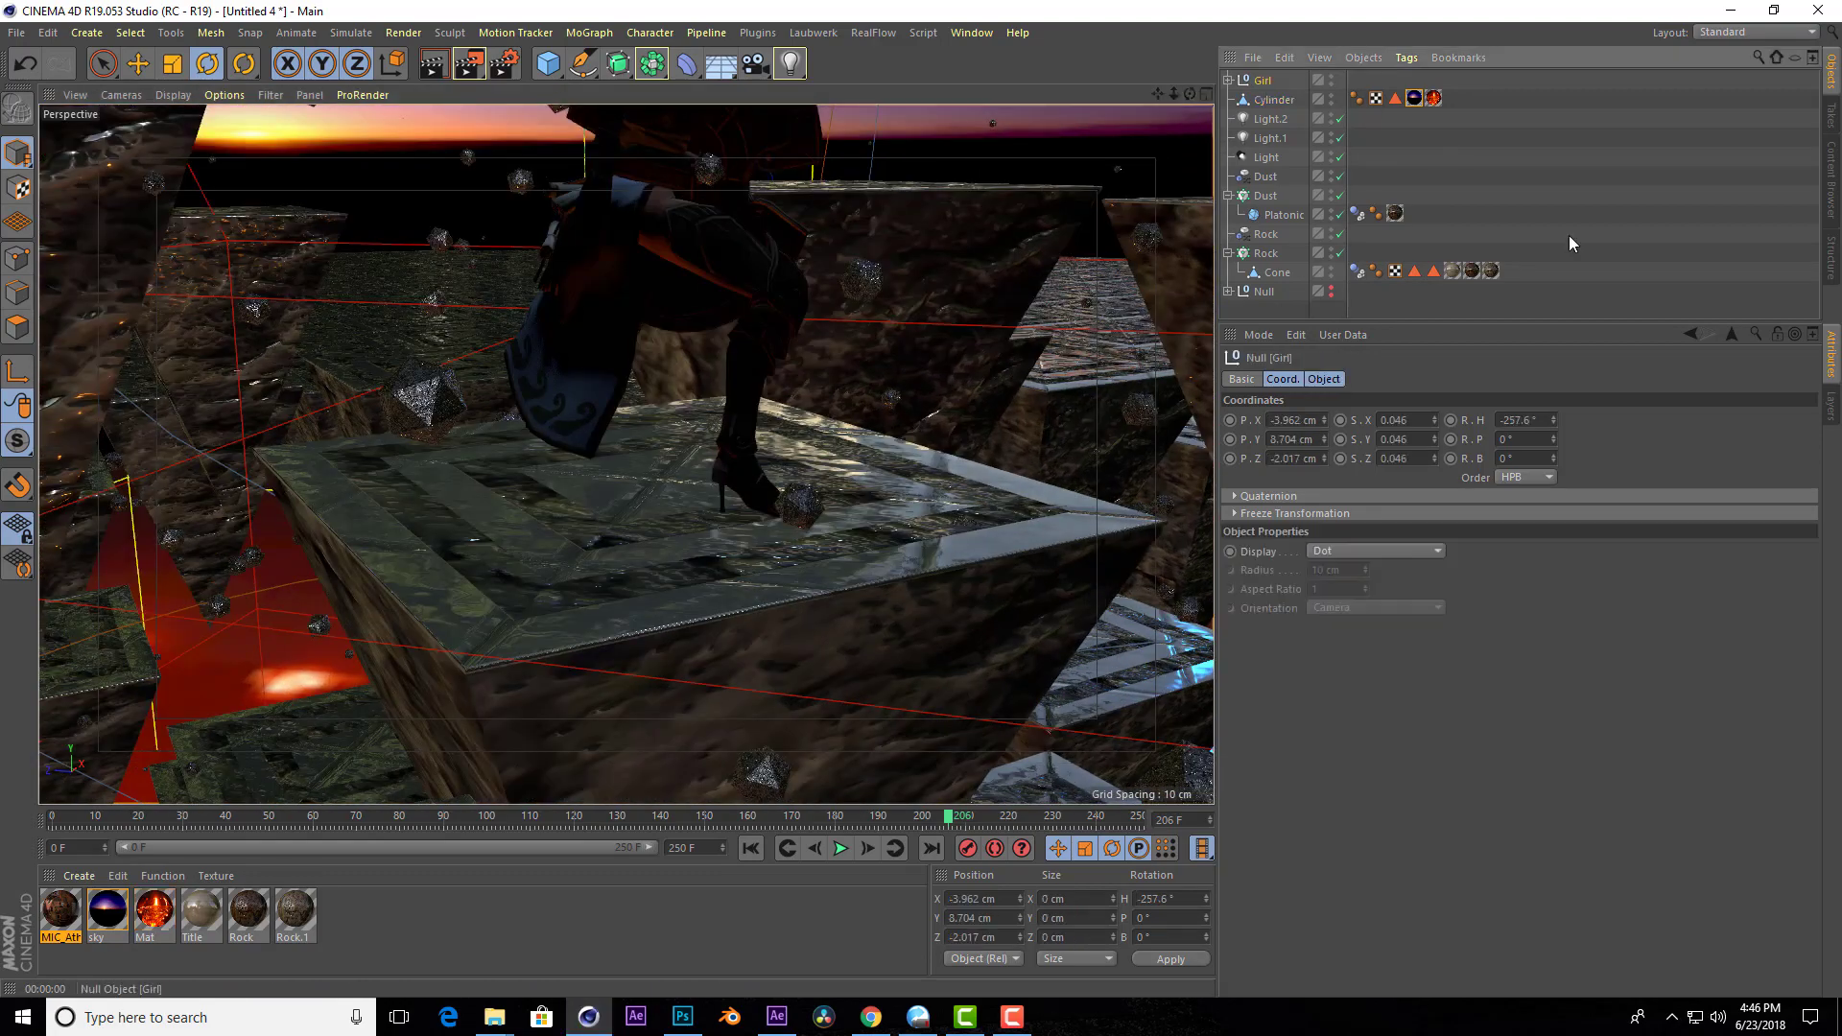
key(e)
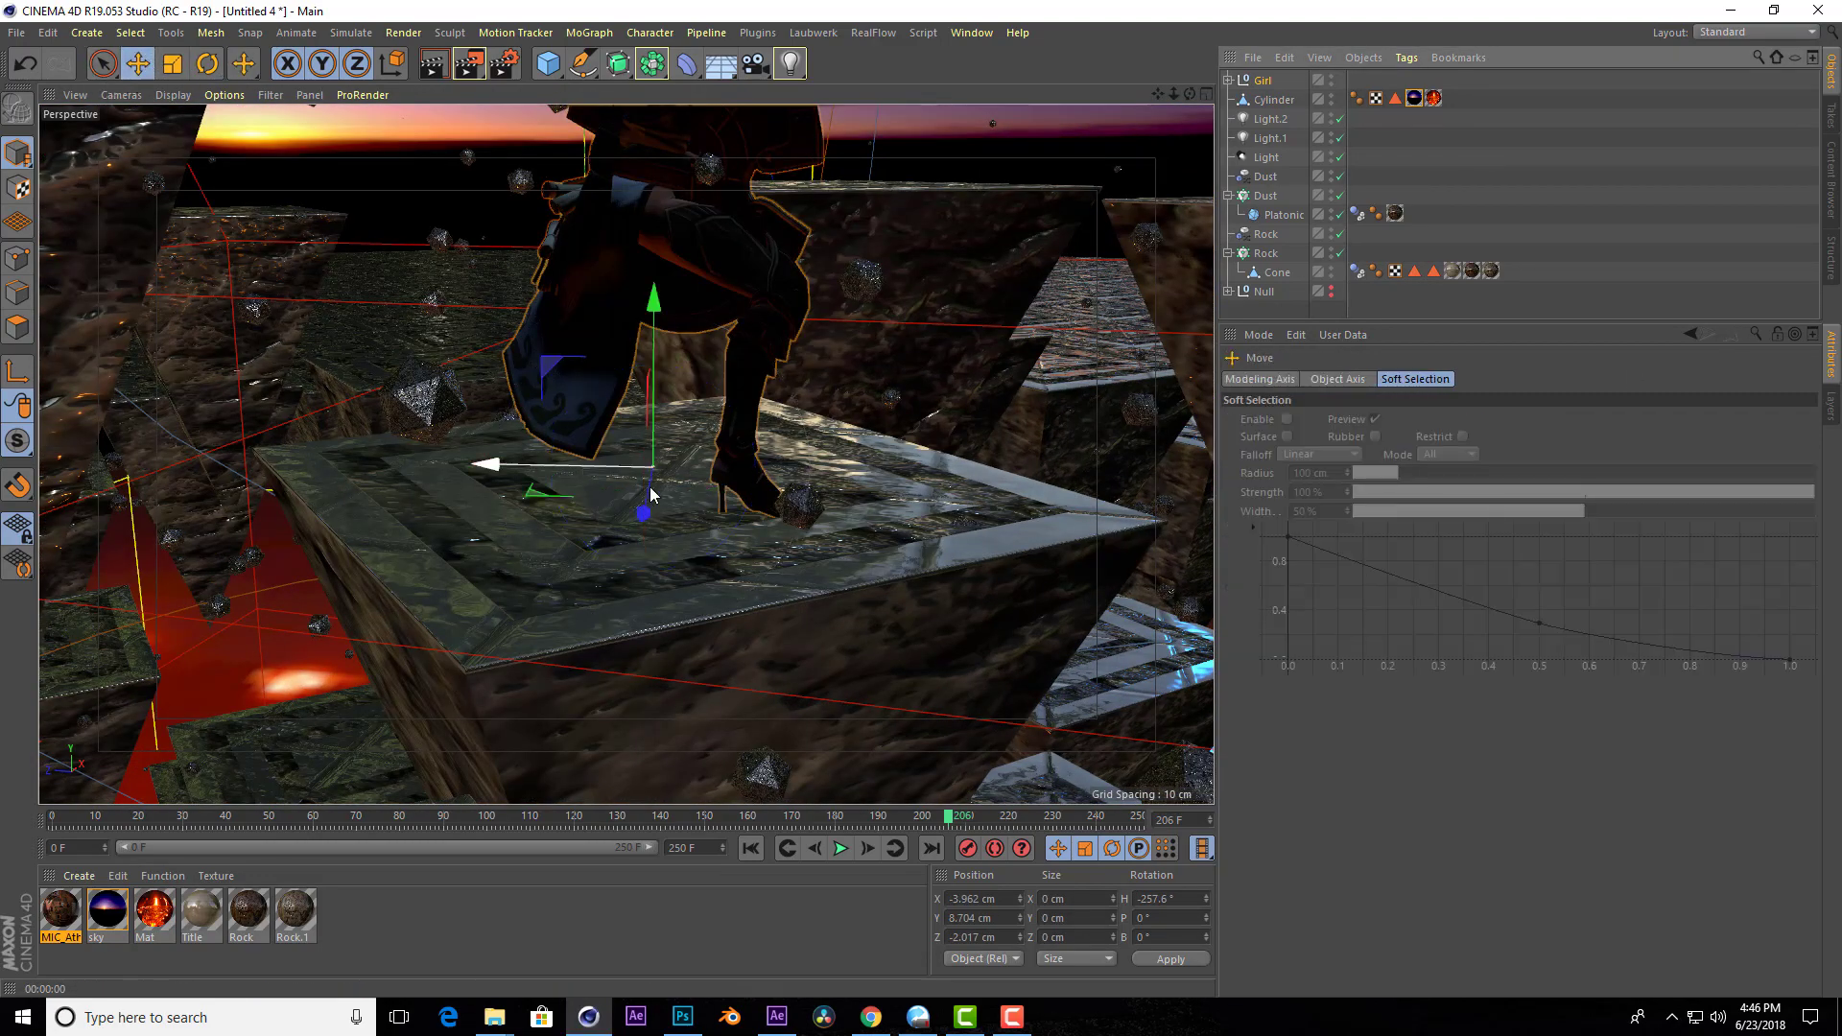
drag(764, 509, 777, 547)
drag(1190, 93, 1132, 105)
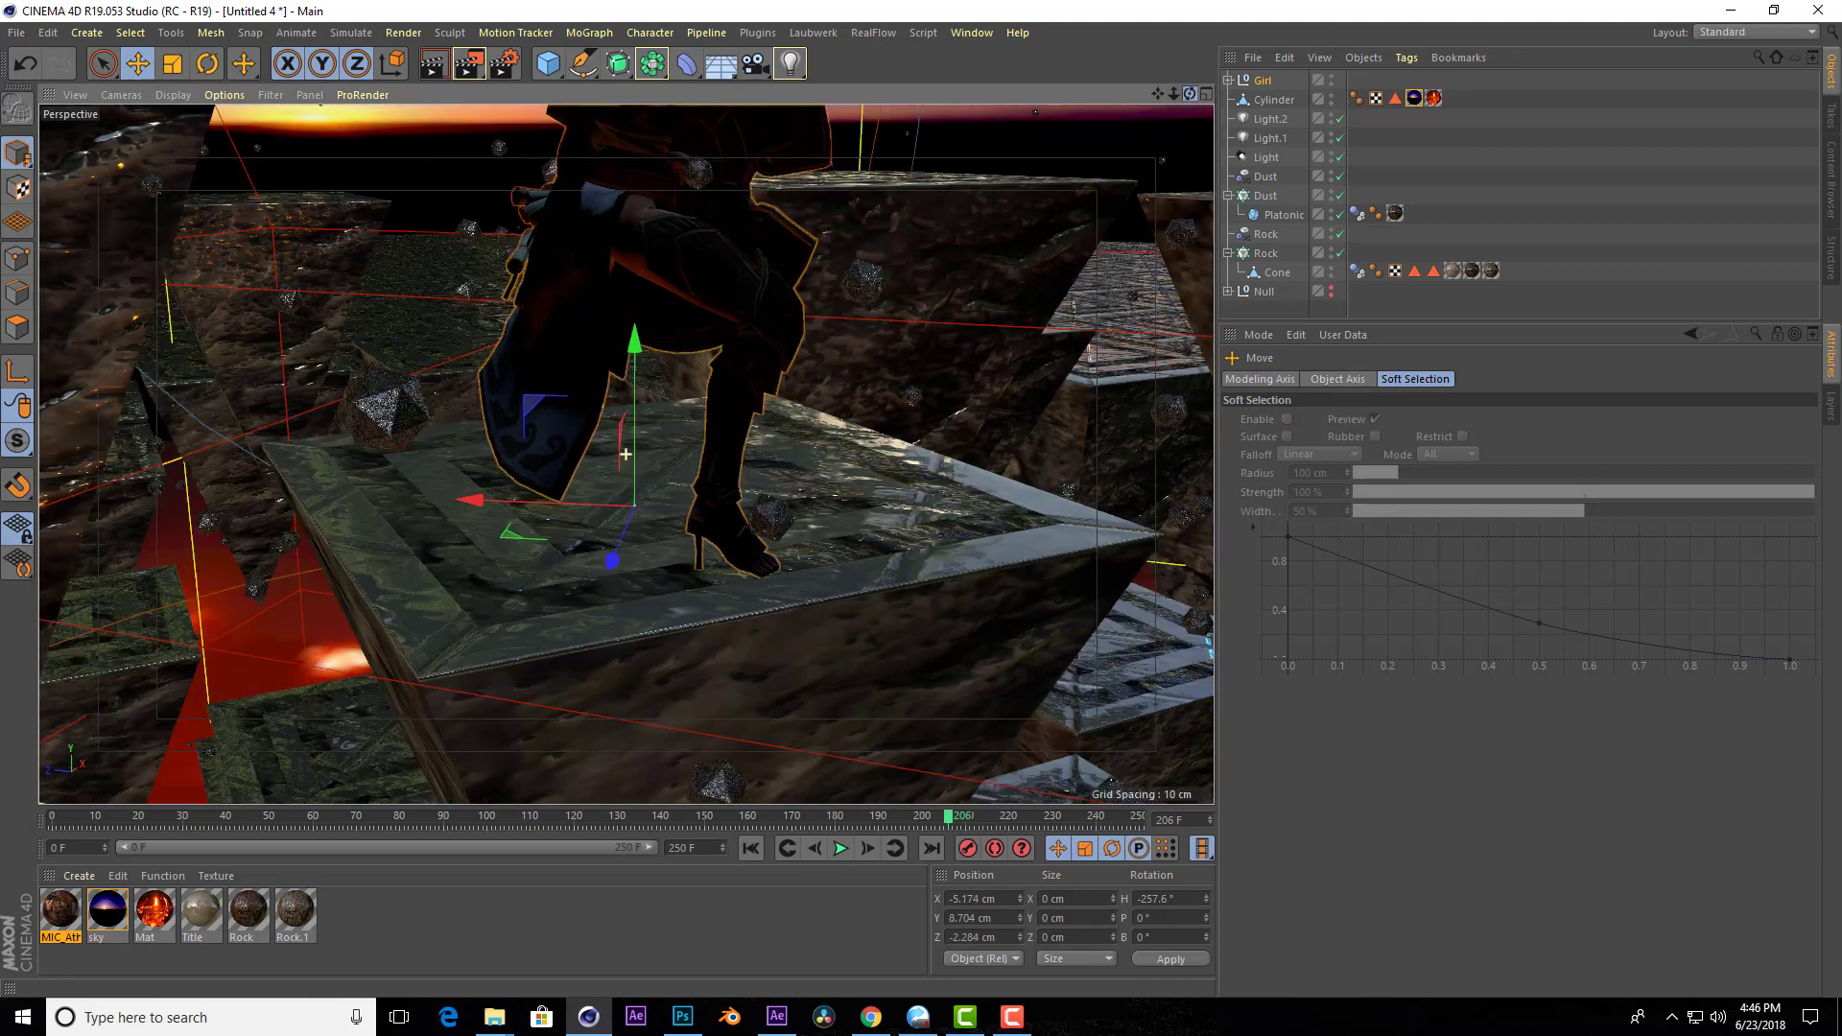
click(165, 67)
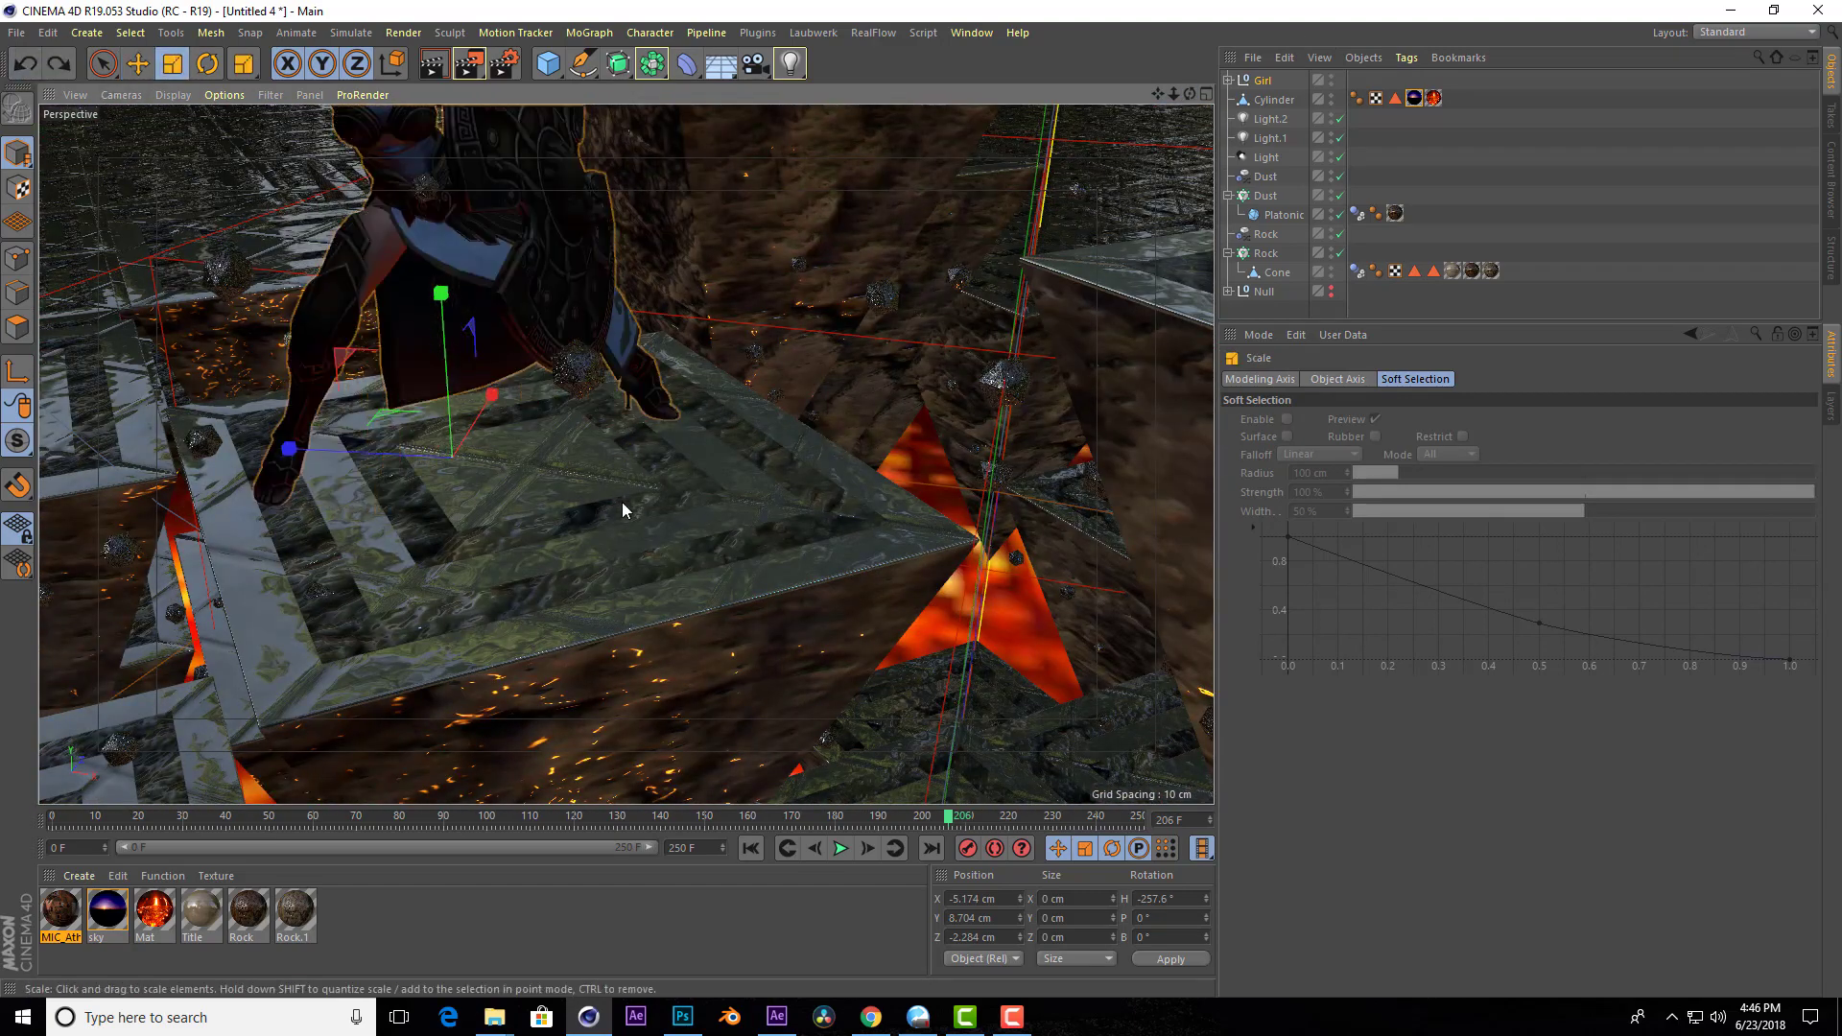
drag(622, 502, 713, 436)
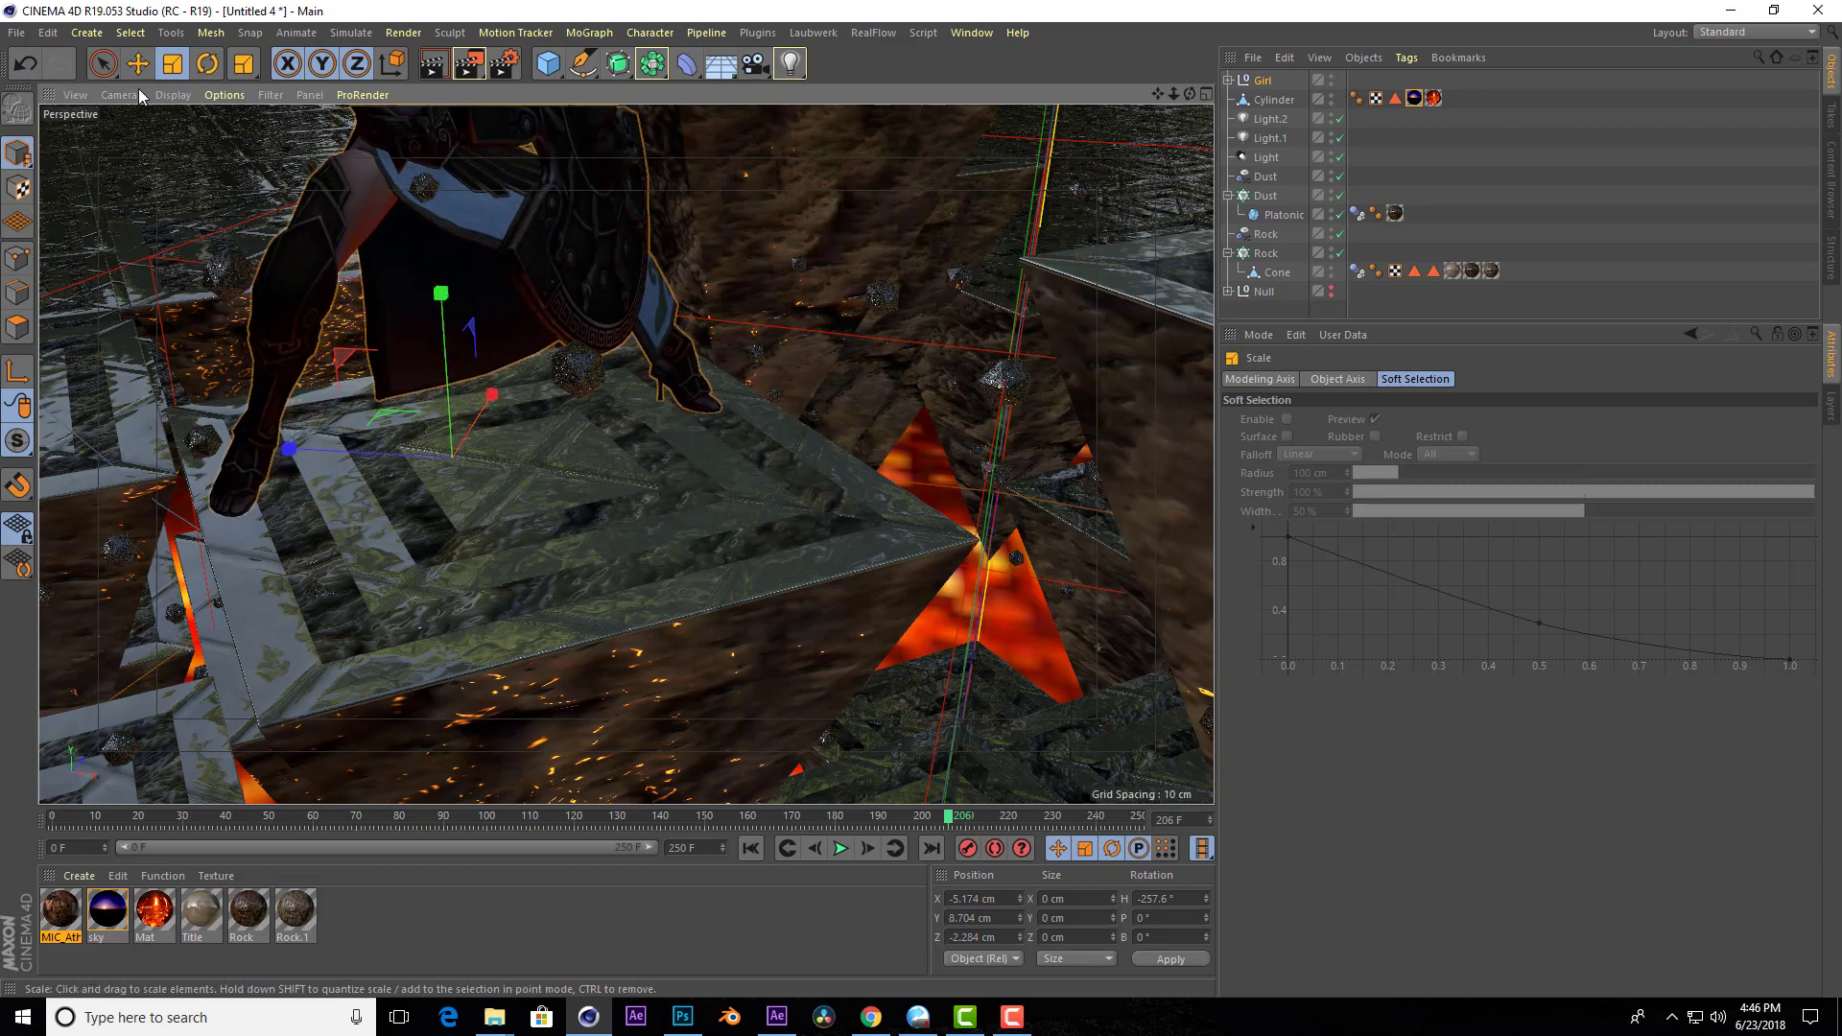
mouse_move(370, 467)
mouse_down()
mouse_move(410, 450)
mouse_move(404, 500)
mouse_up()
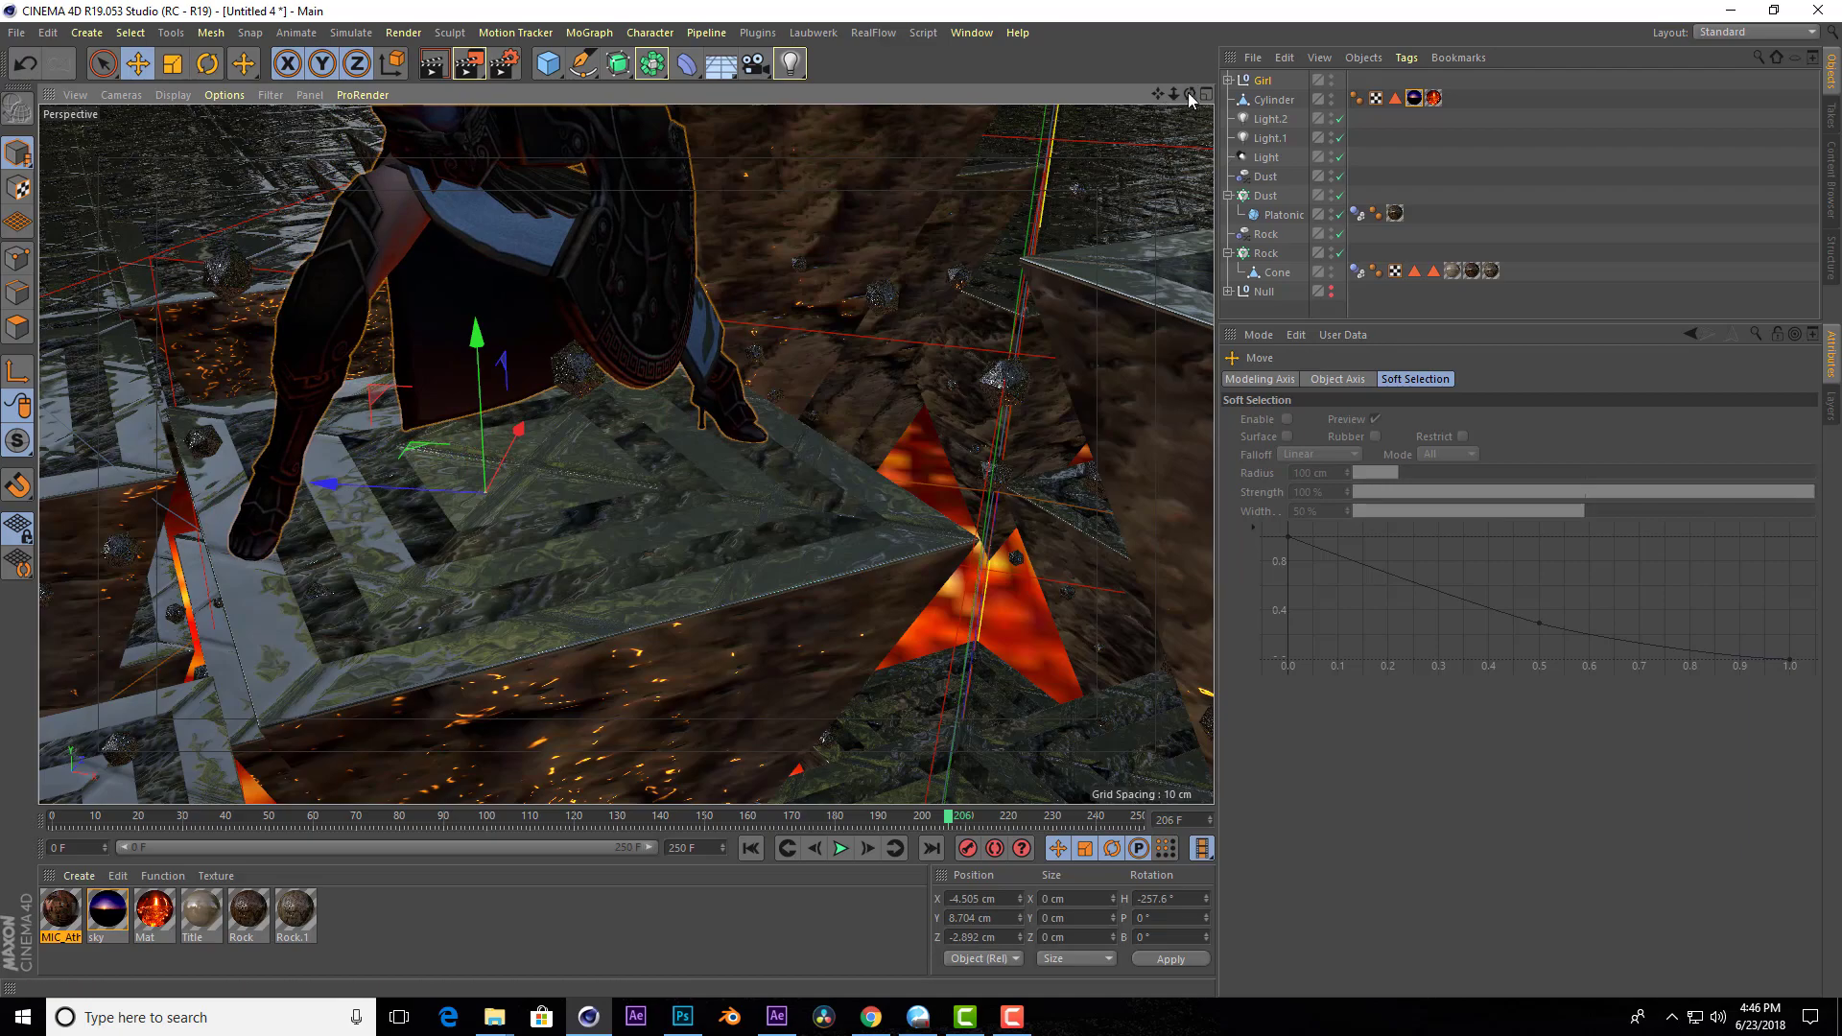
Frame the warrior against the sky and run a preview render.
mouse_move(1190, 100)
mouse_down()
mouse_move(891, 615)
mouse_move(1269, 177)
mouse_up()
mouse_move(1190, 94)
mouse_down()
mouse_move(1132, 153)
mouse_move(1190, 94)
mouse_up()
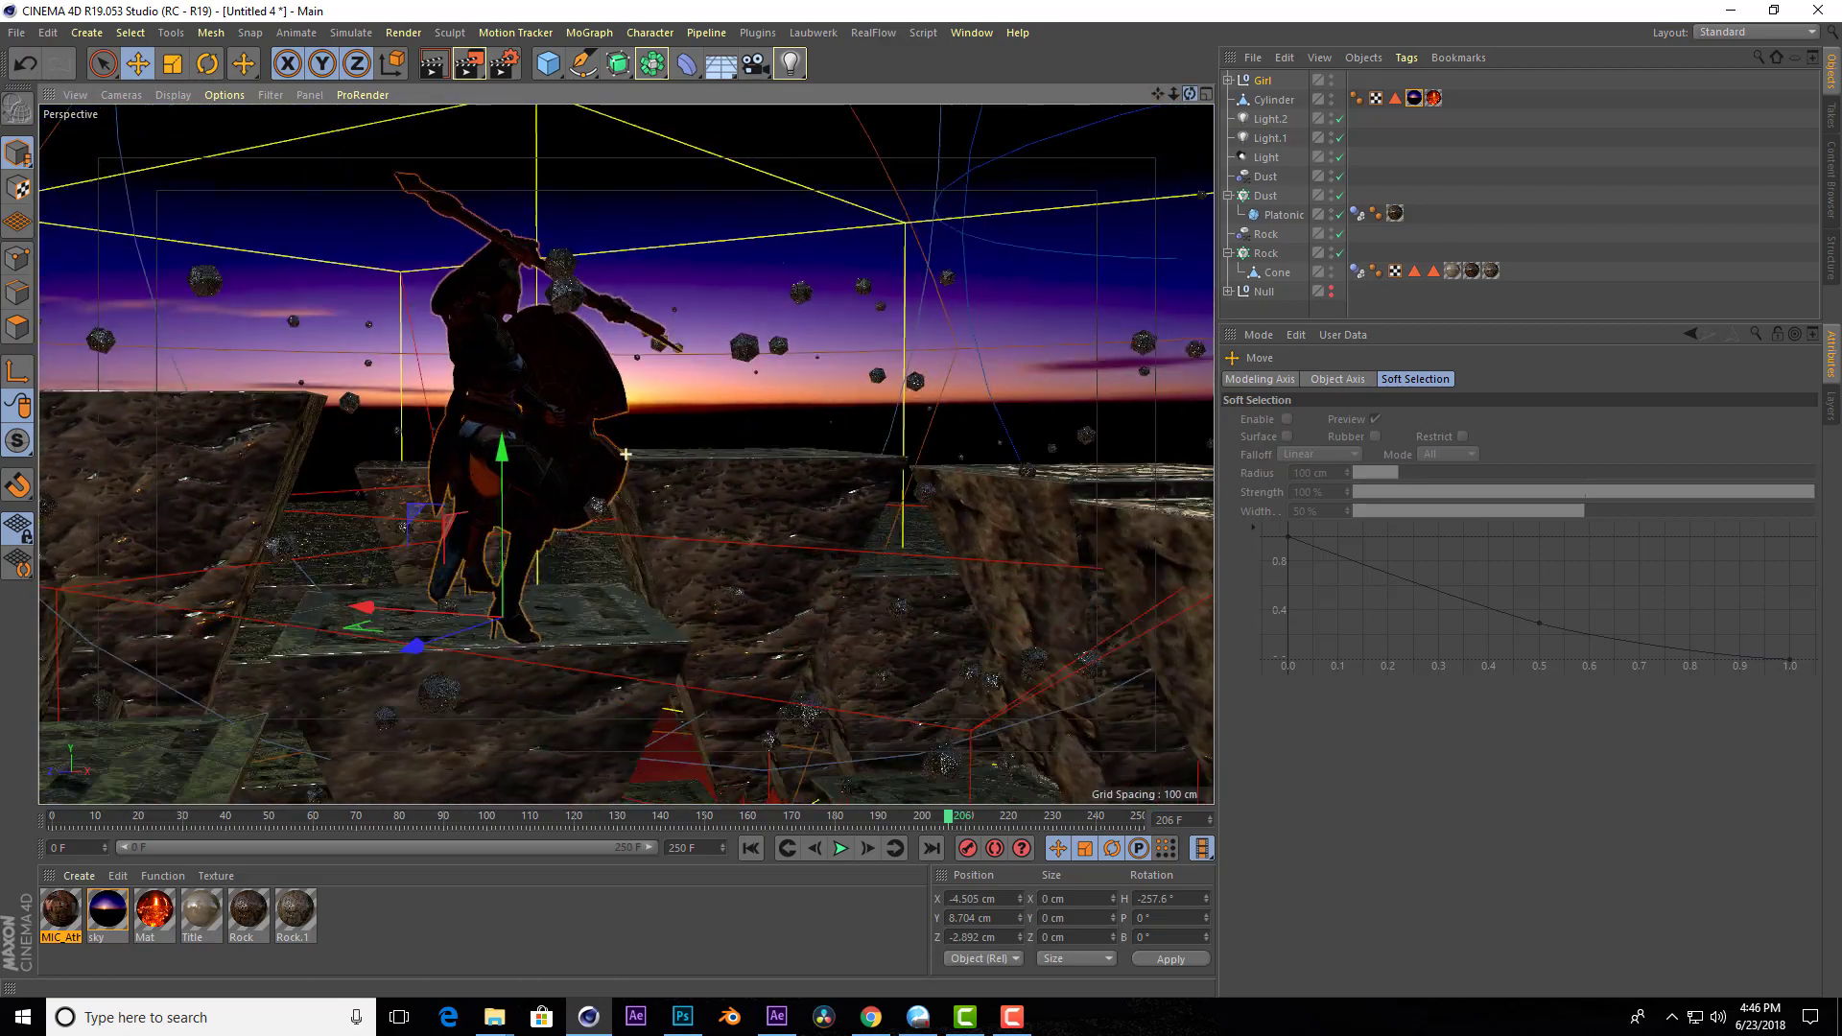
mouse_move(625, 454)
mouse_down()
mouse_move(1176, 102)
mouse_move(627, 453)
mouse_up()
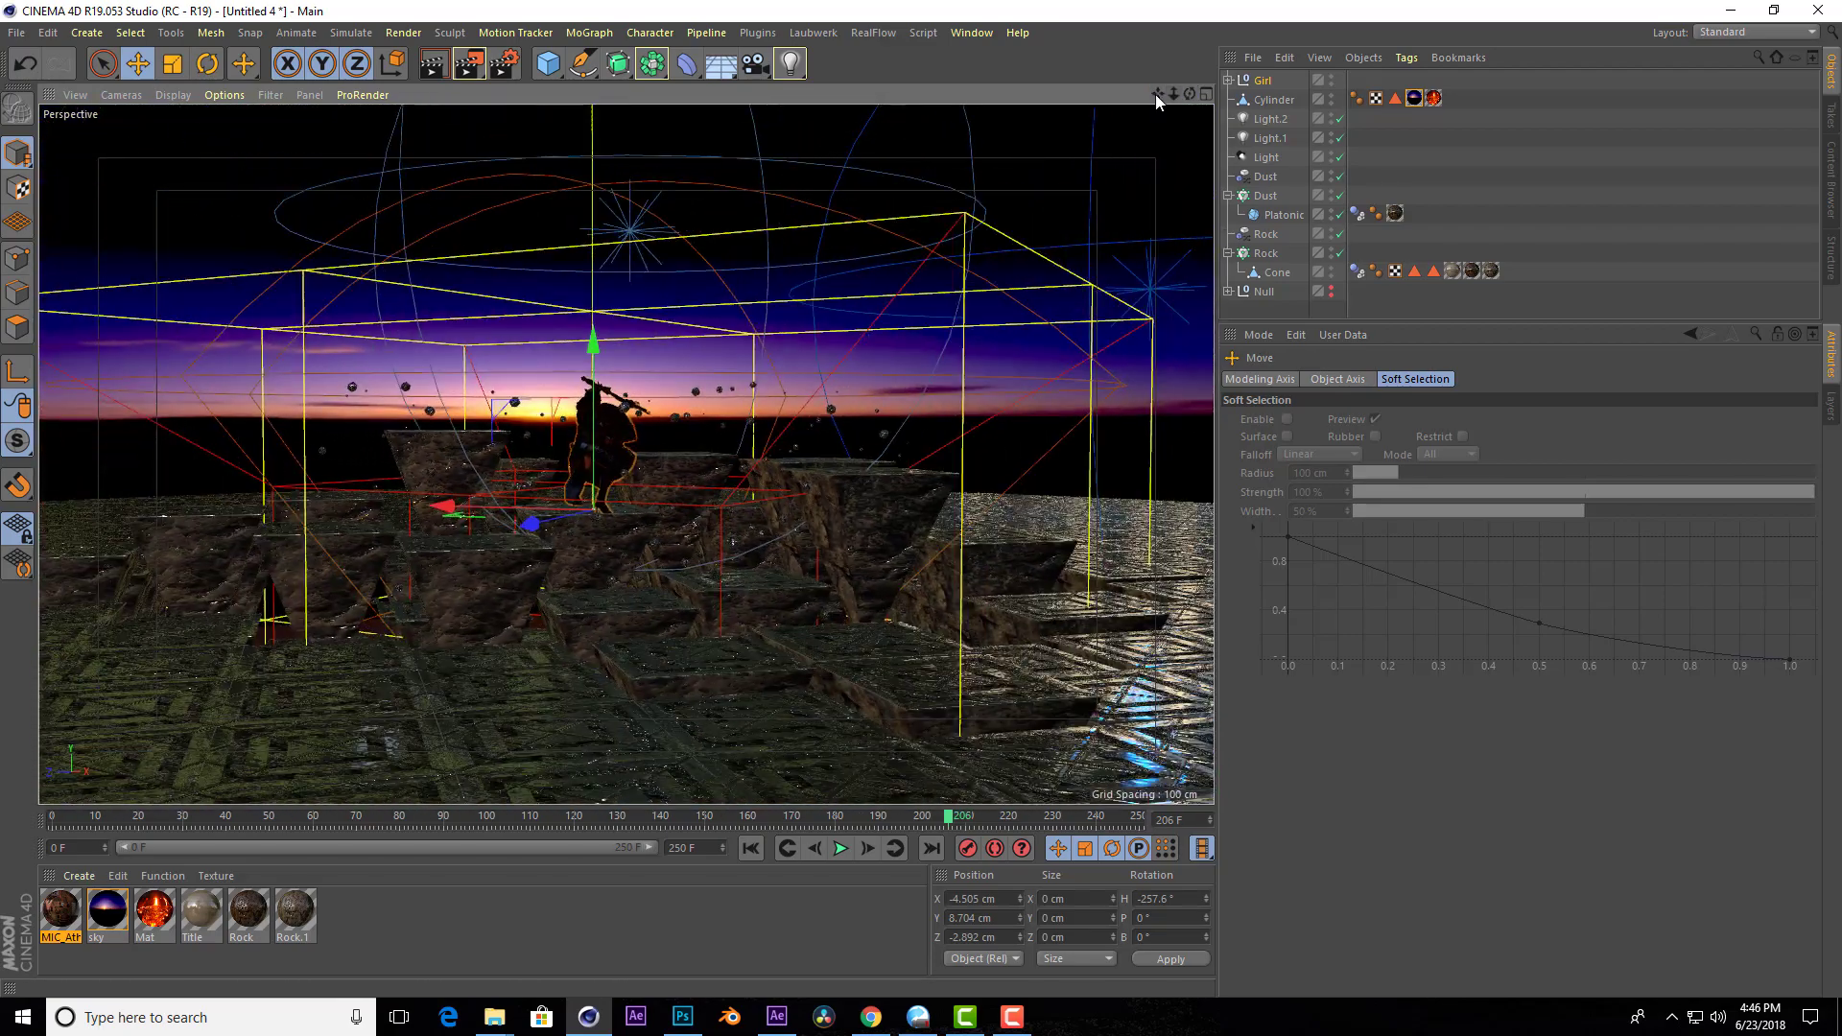
drag(1190, 94, 626, 454)
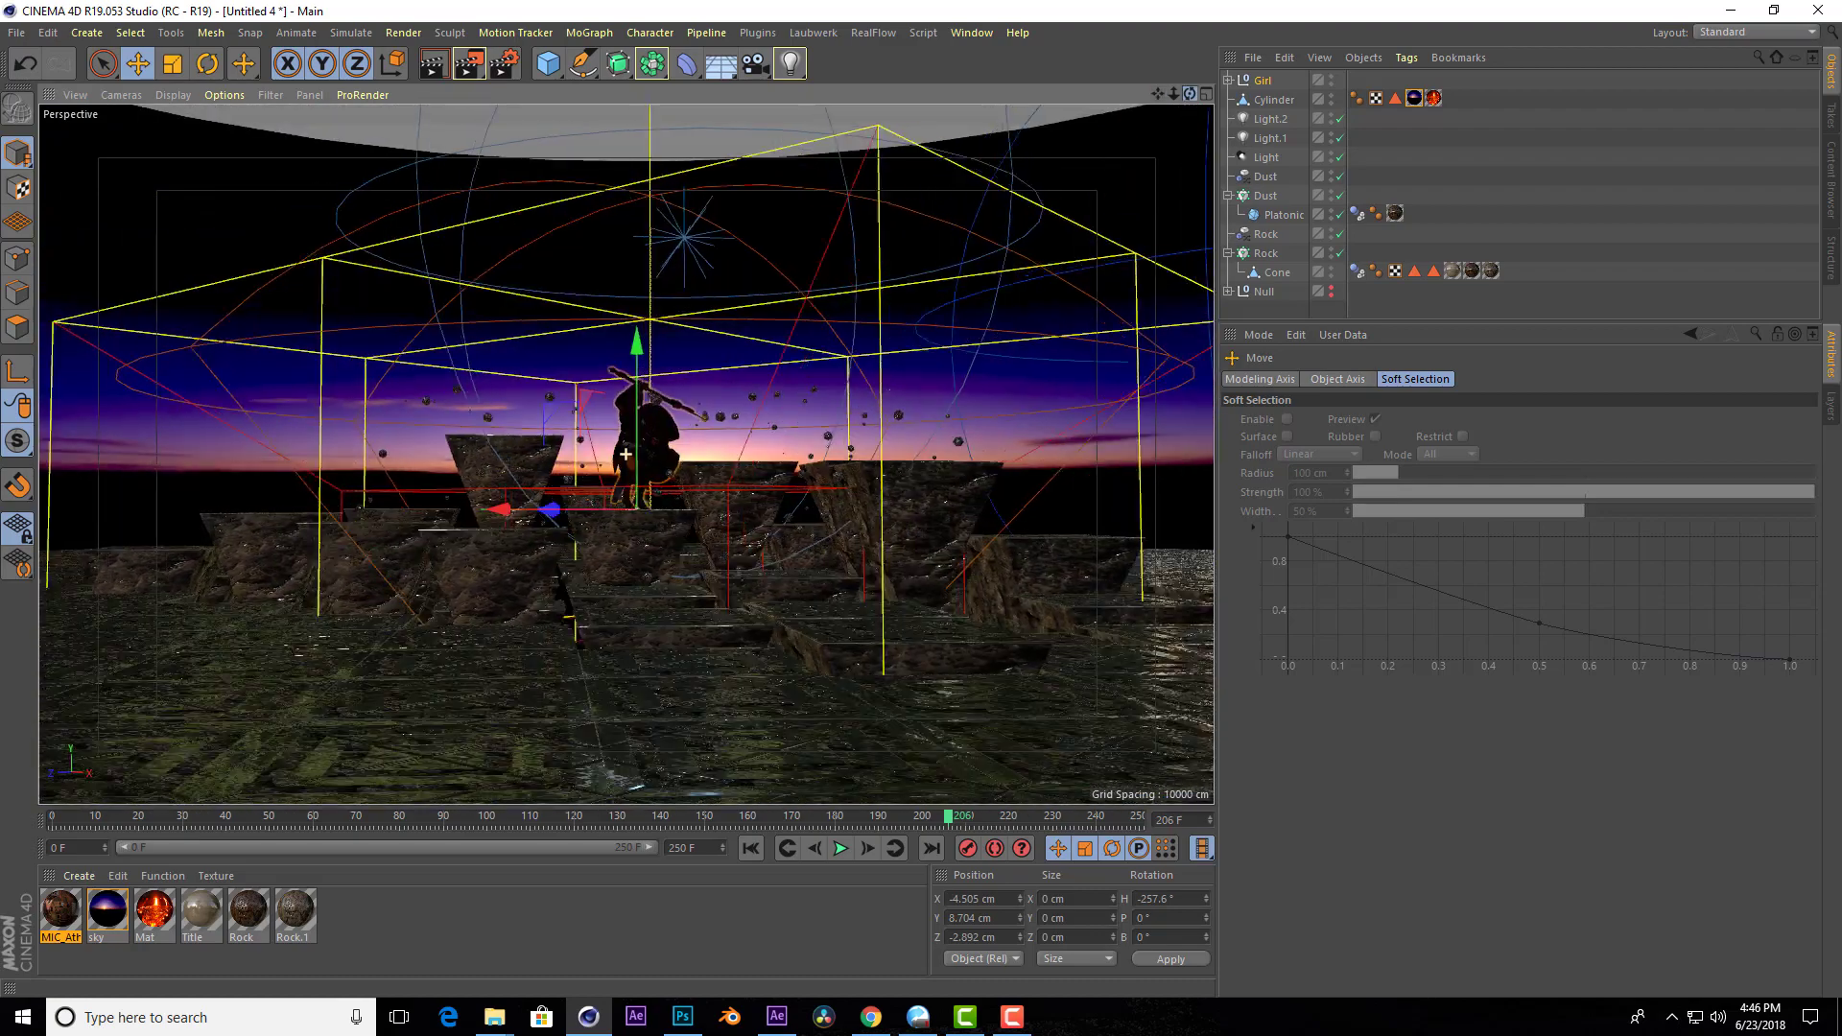
scroll(626, 454, up, 1)
scroll(626, 454, up, 1)
scroll(594, 538, up, 1)
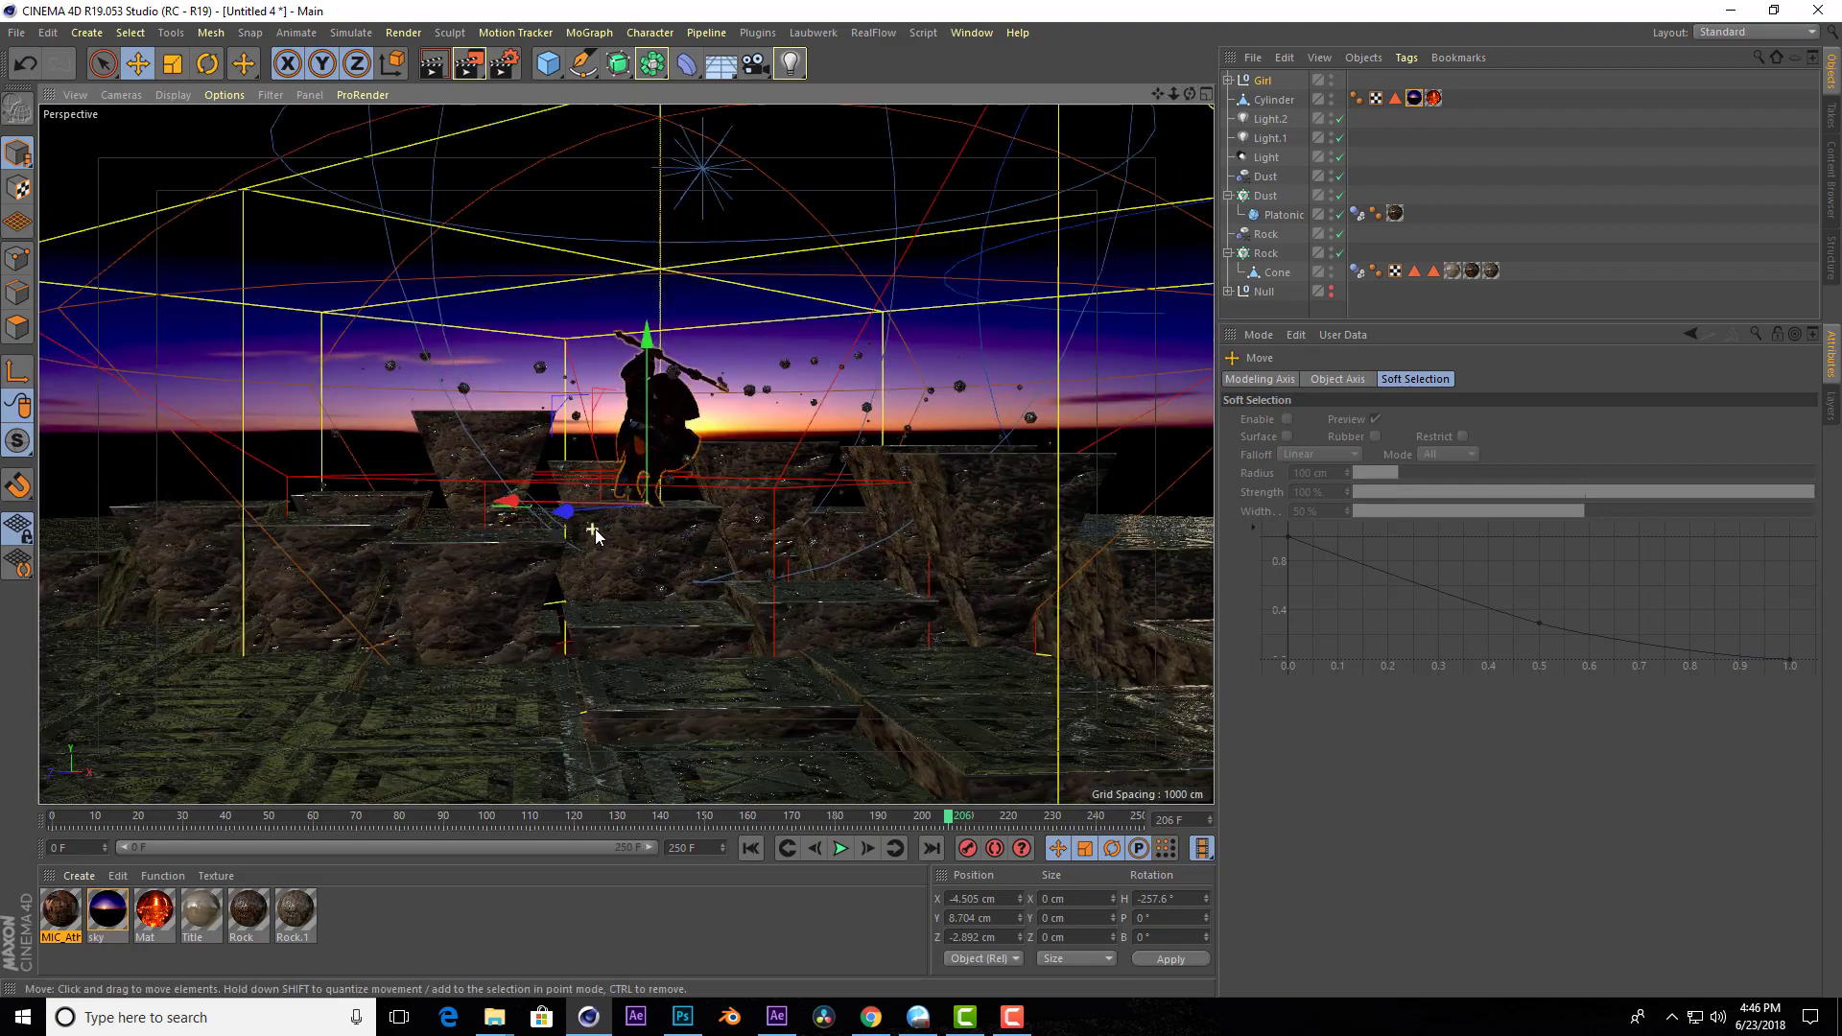
click(442, 72)
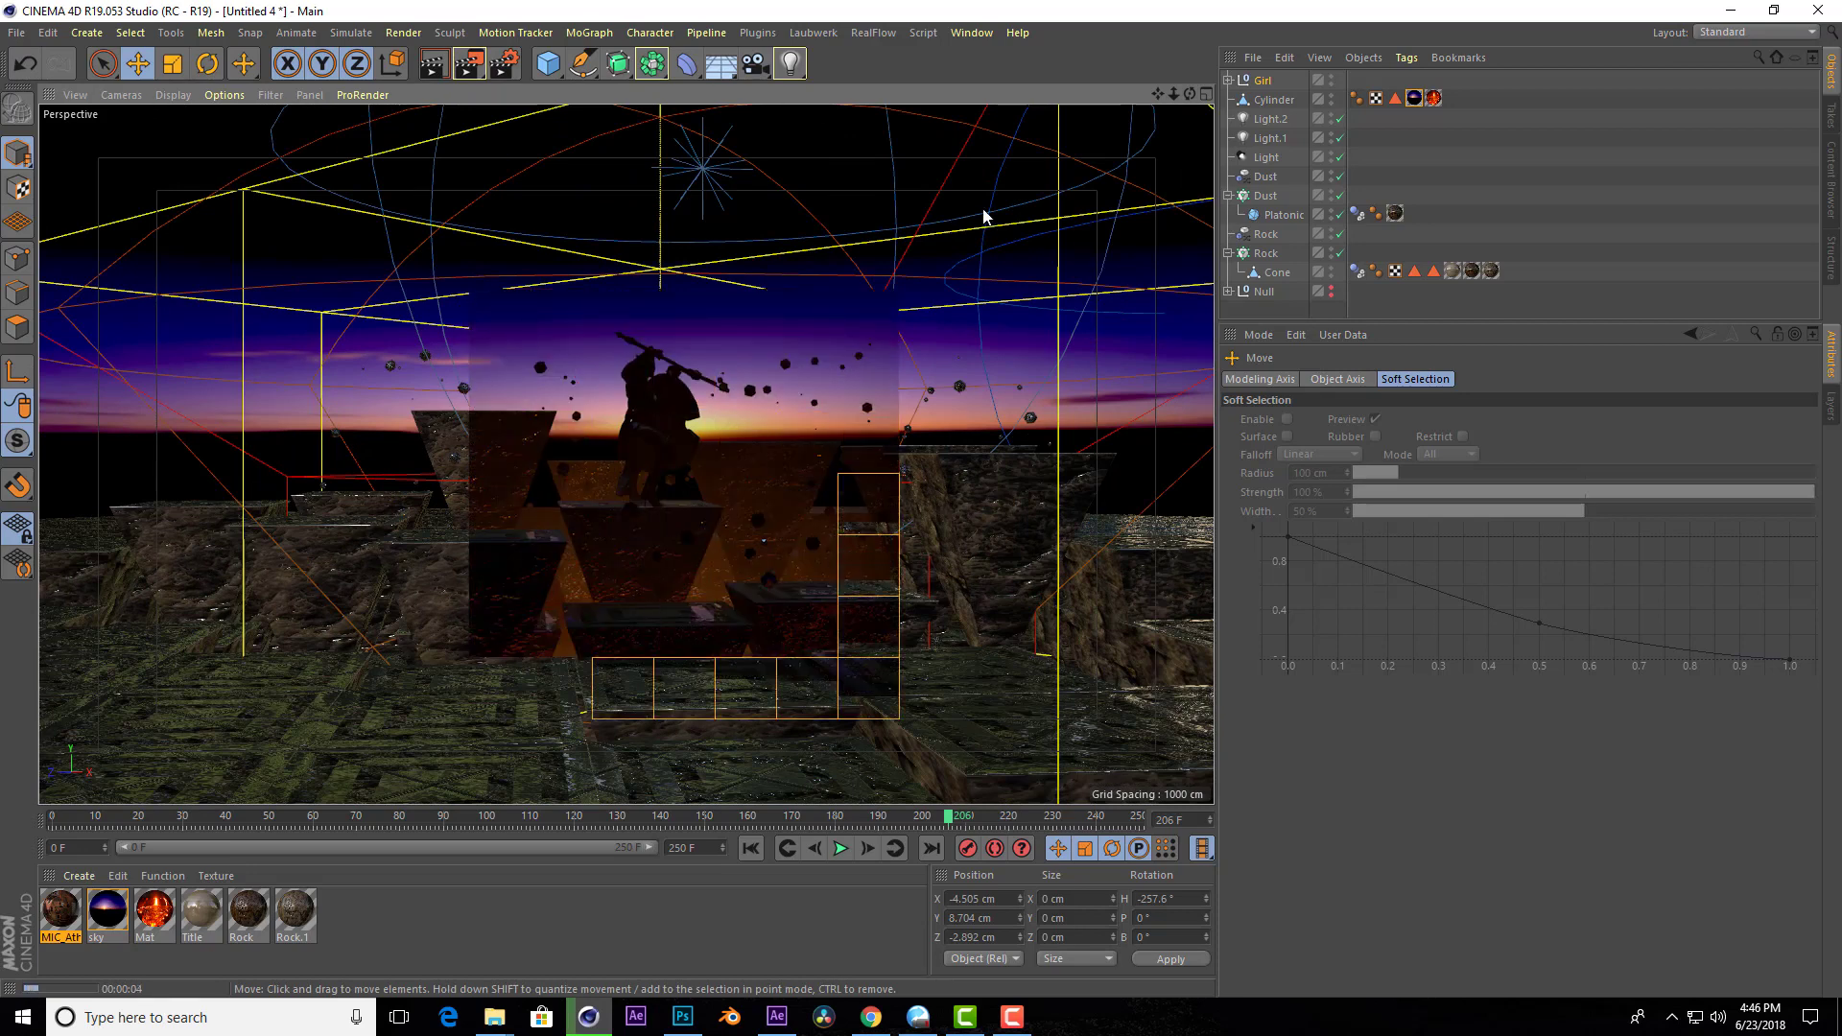
click(1264, 122)
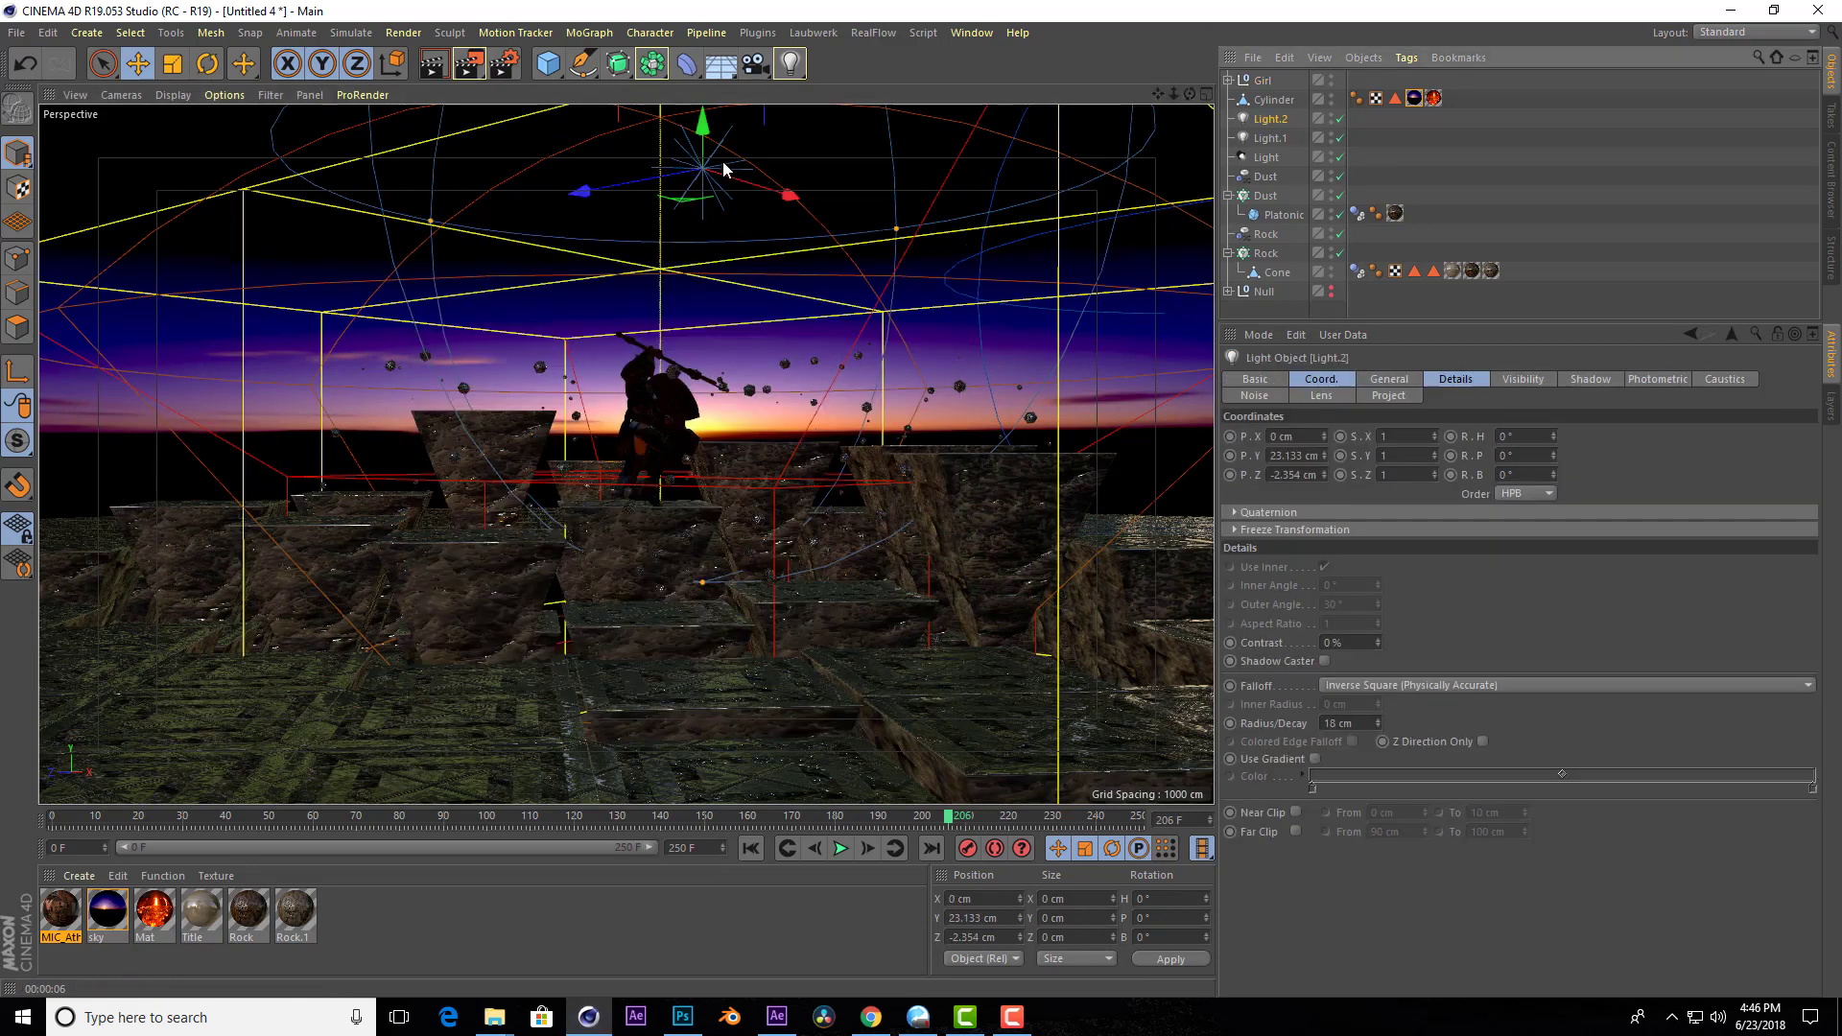
Duplicate Light.2 as Light.3, lowering it and shifting it left.
key(ctrl+z)
ctrl+drag(1275, 125, 1276, 118)
drag(718, 152, 731, 323)
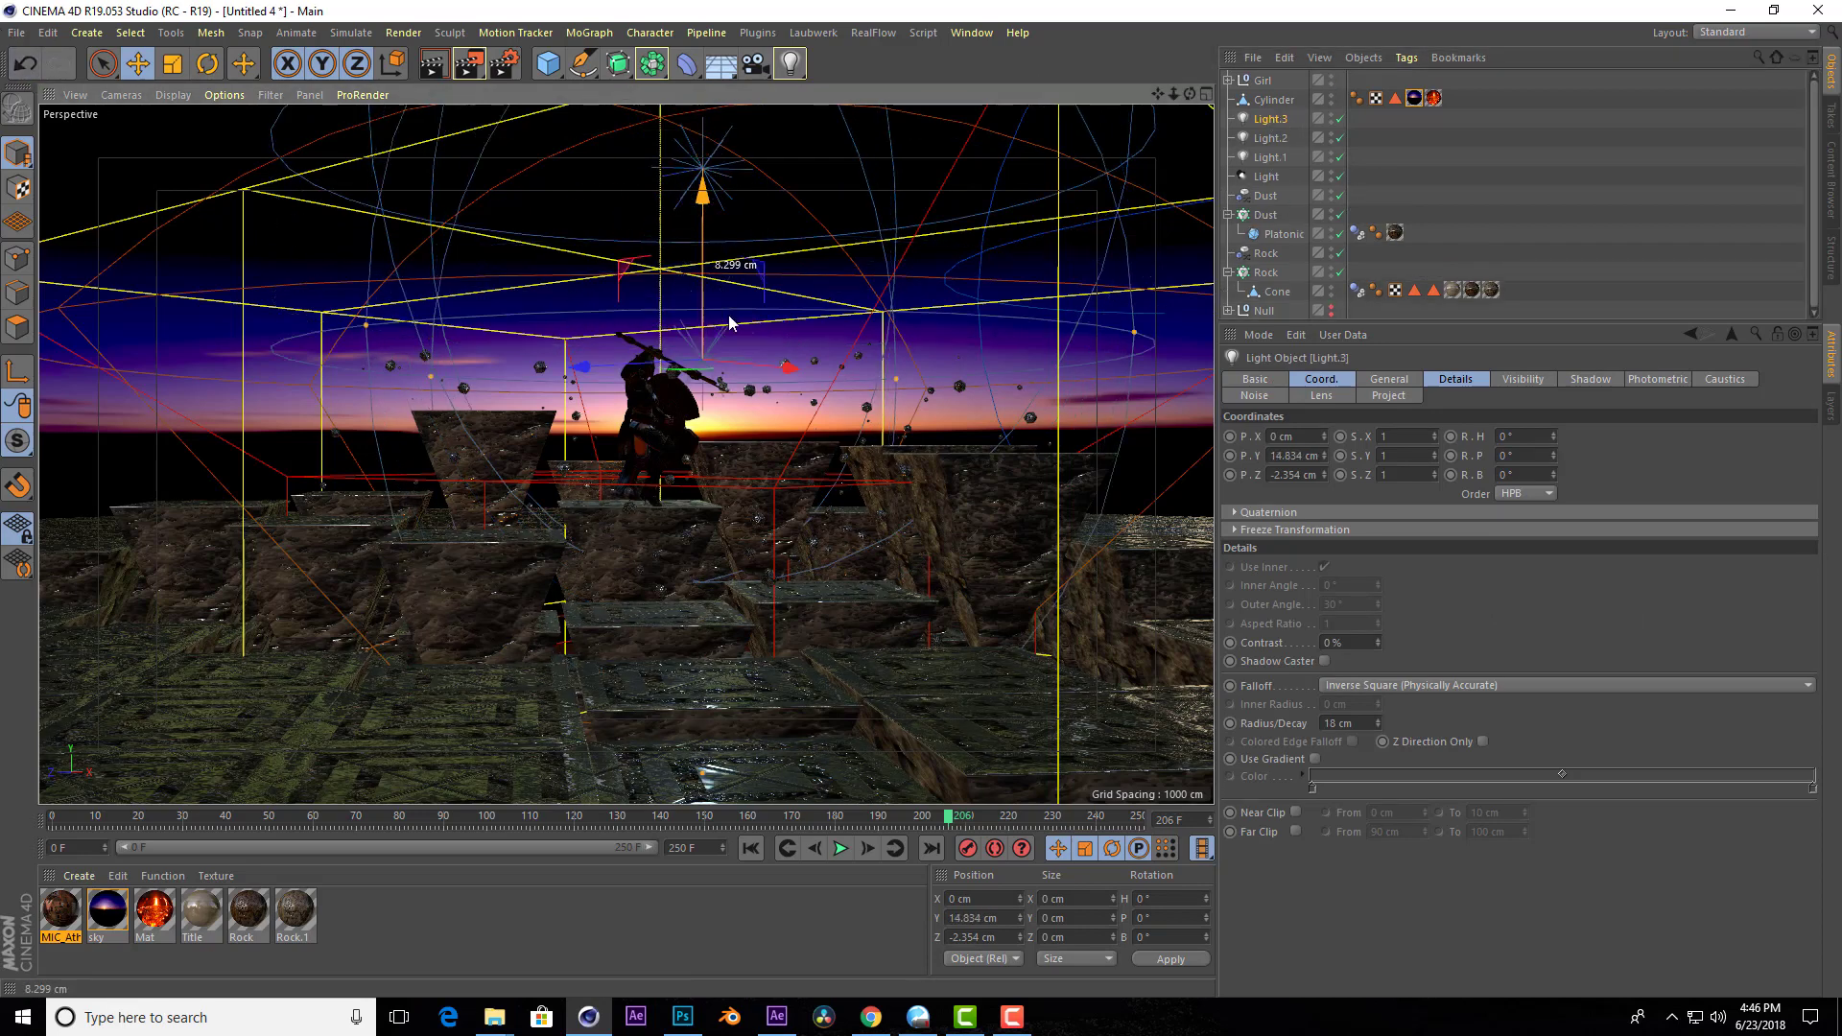
click(1205, 94)
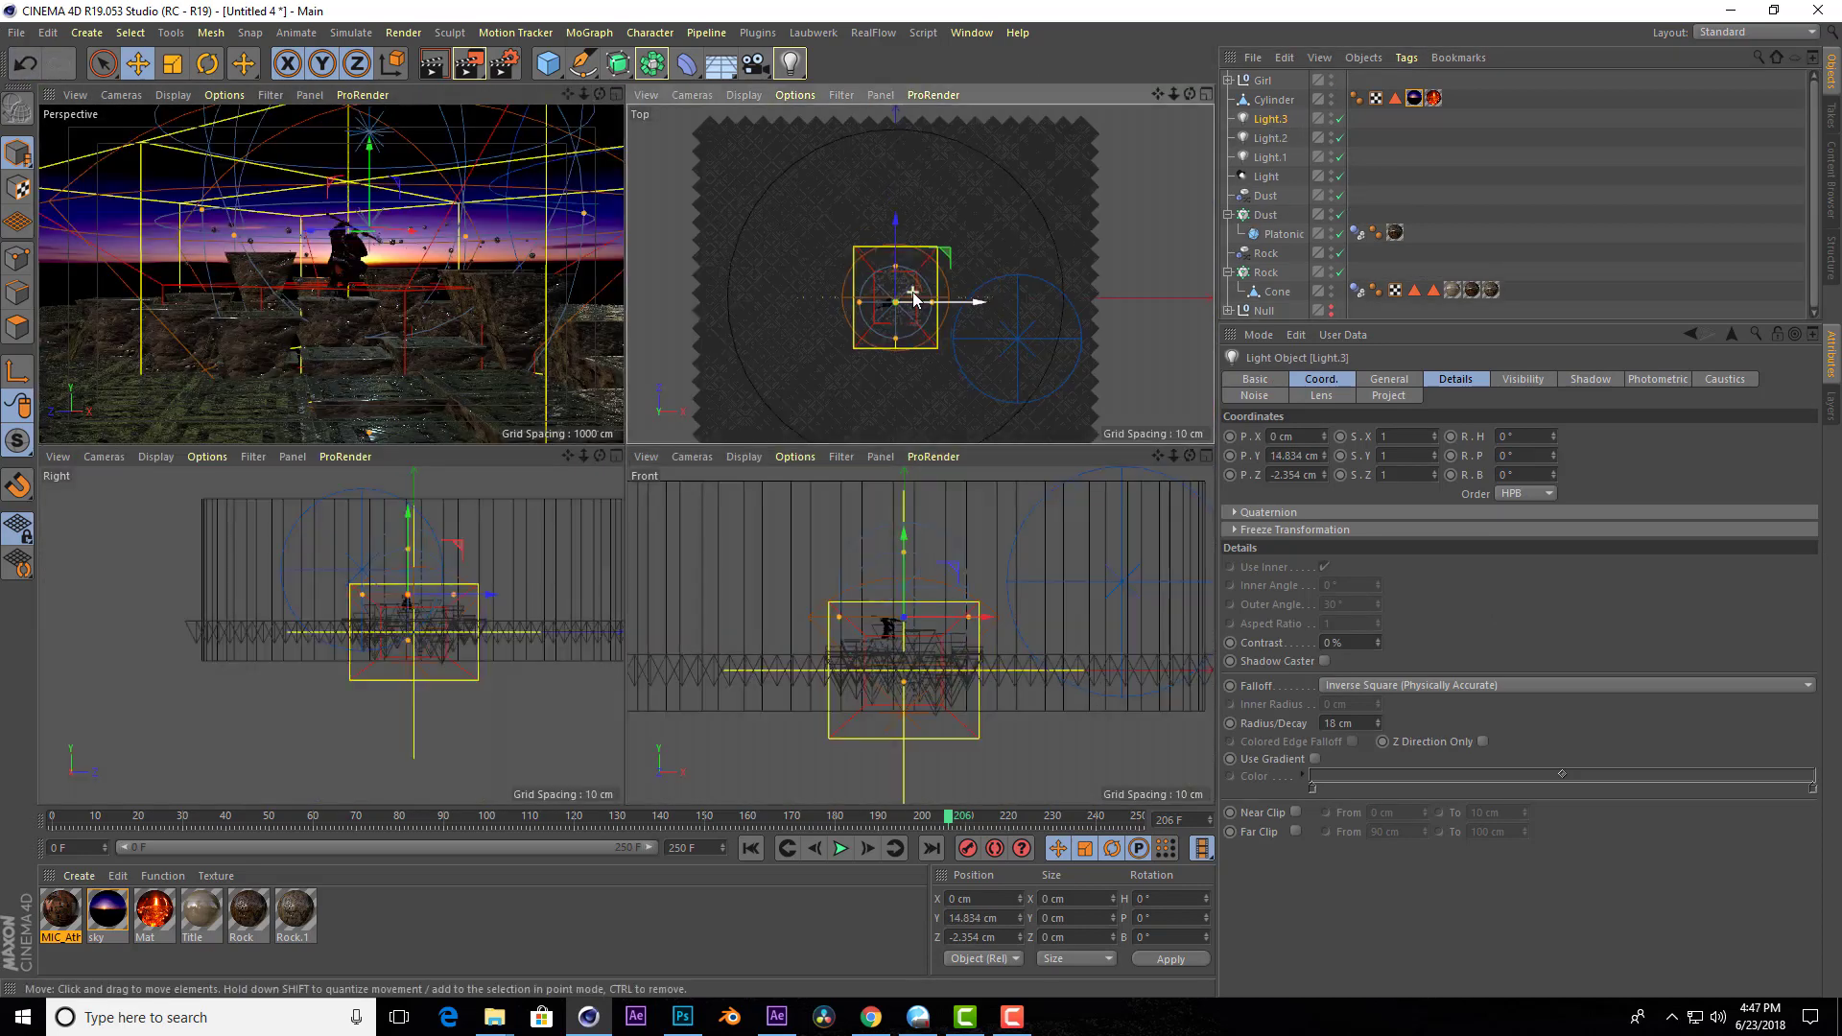
scroll(848, 357, up, 3)
drag(884, 355, 859, 355)
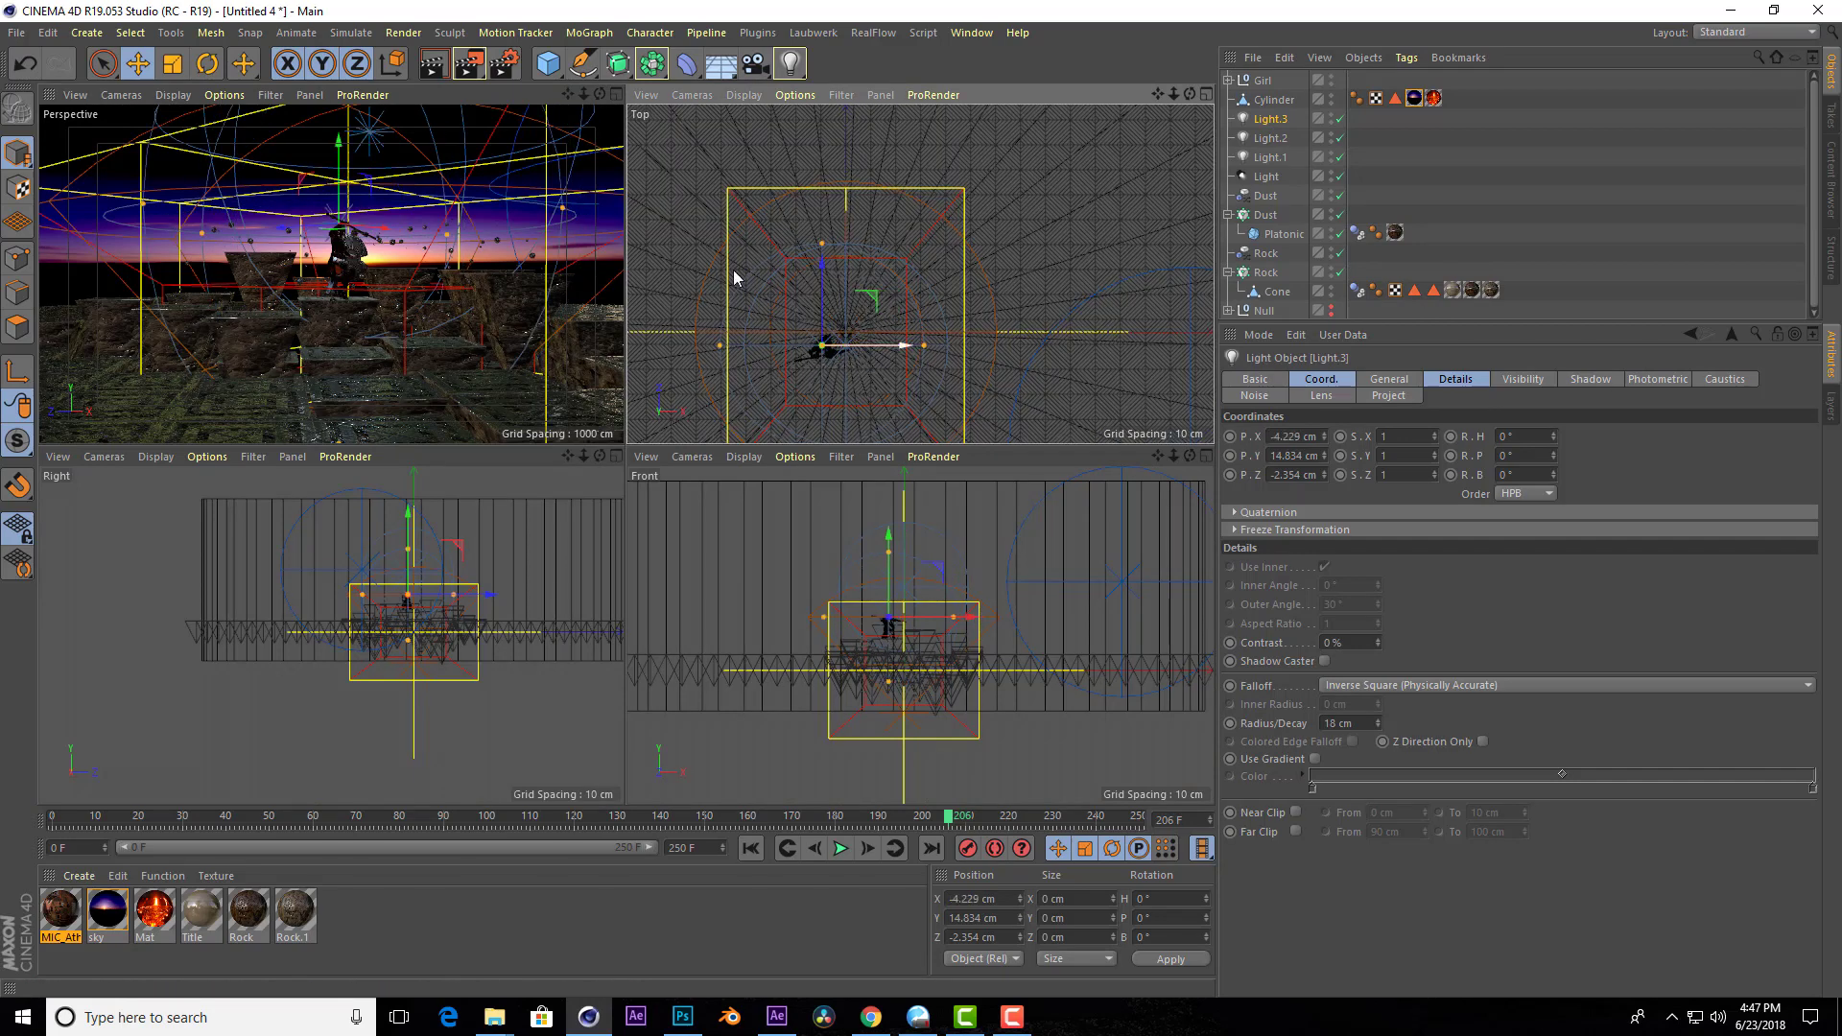
Fine-tune Light.3 to about X −6.355 cm, Y 14.484 cm beside the warrior.
scroll(389, 706, up, 3)
scroll(441, 486, up, 2)
scroll(470, 522, up, 2)
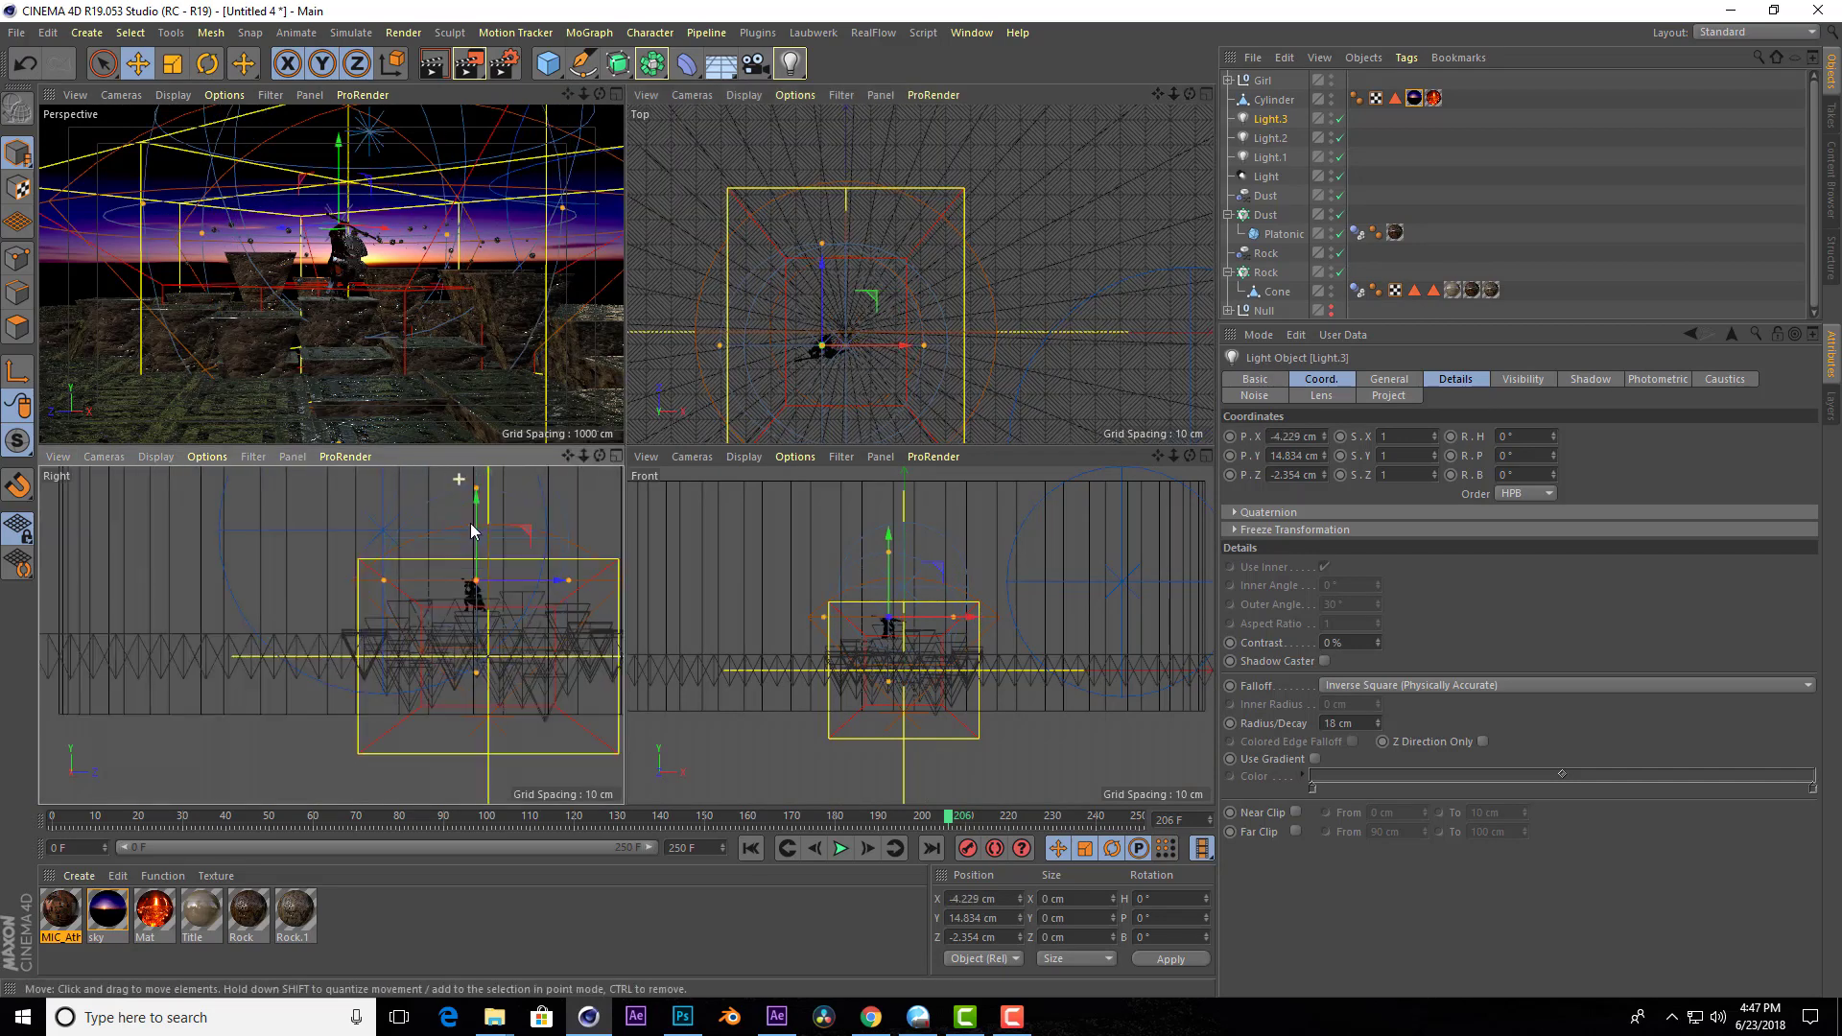
drag(470, 522, 483, 528)
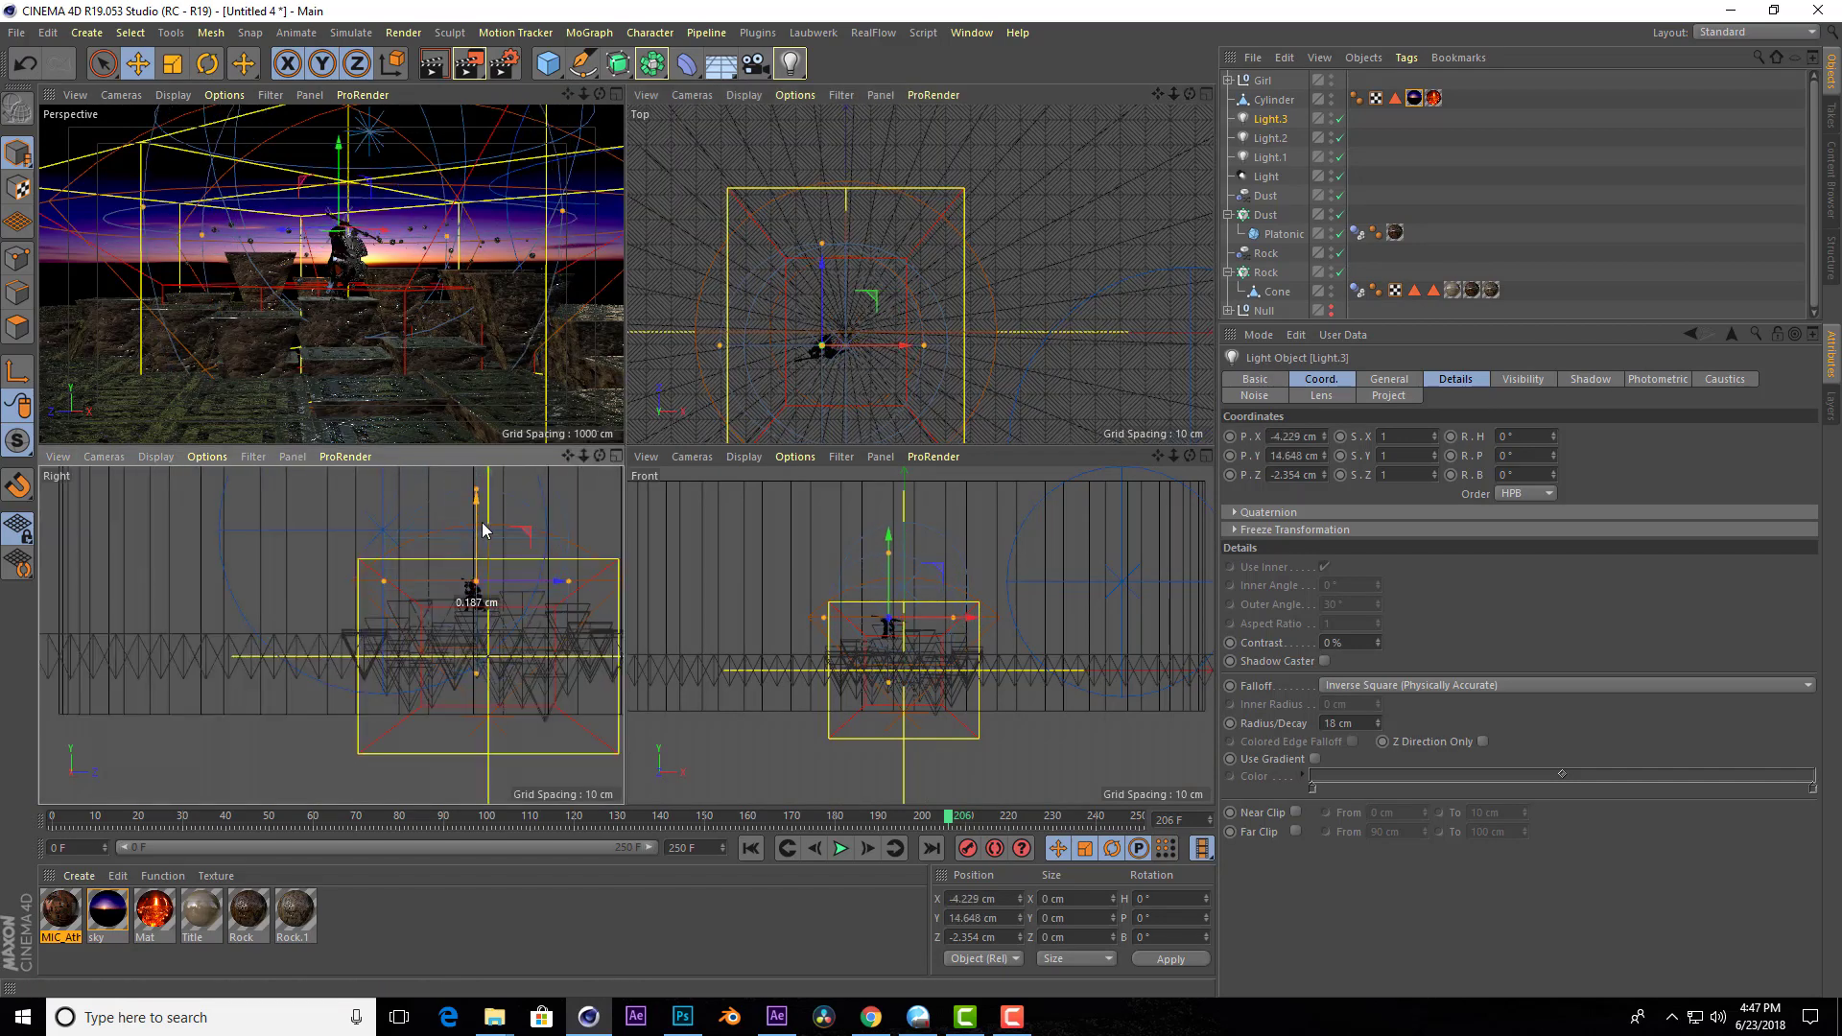
click(614, 96)
scroll(643, 307, up, 3)
scroll(643, 307, up, 2)
drag(643, 288, 648, 312)
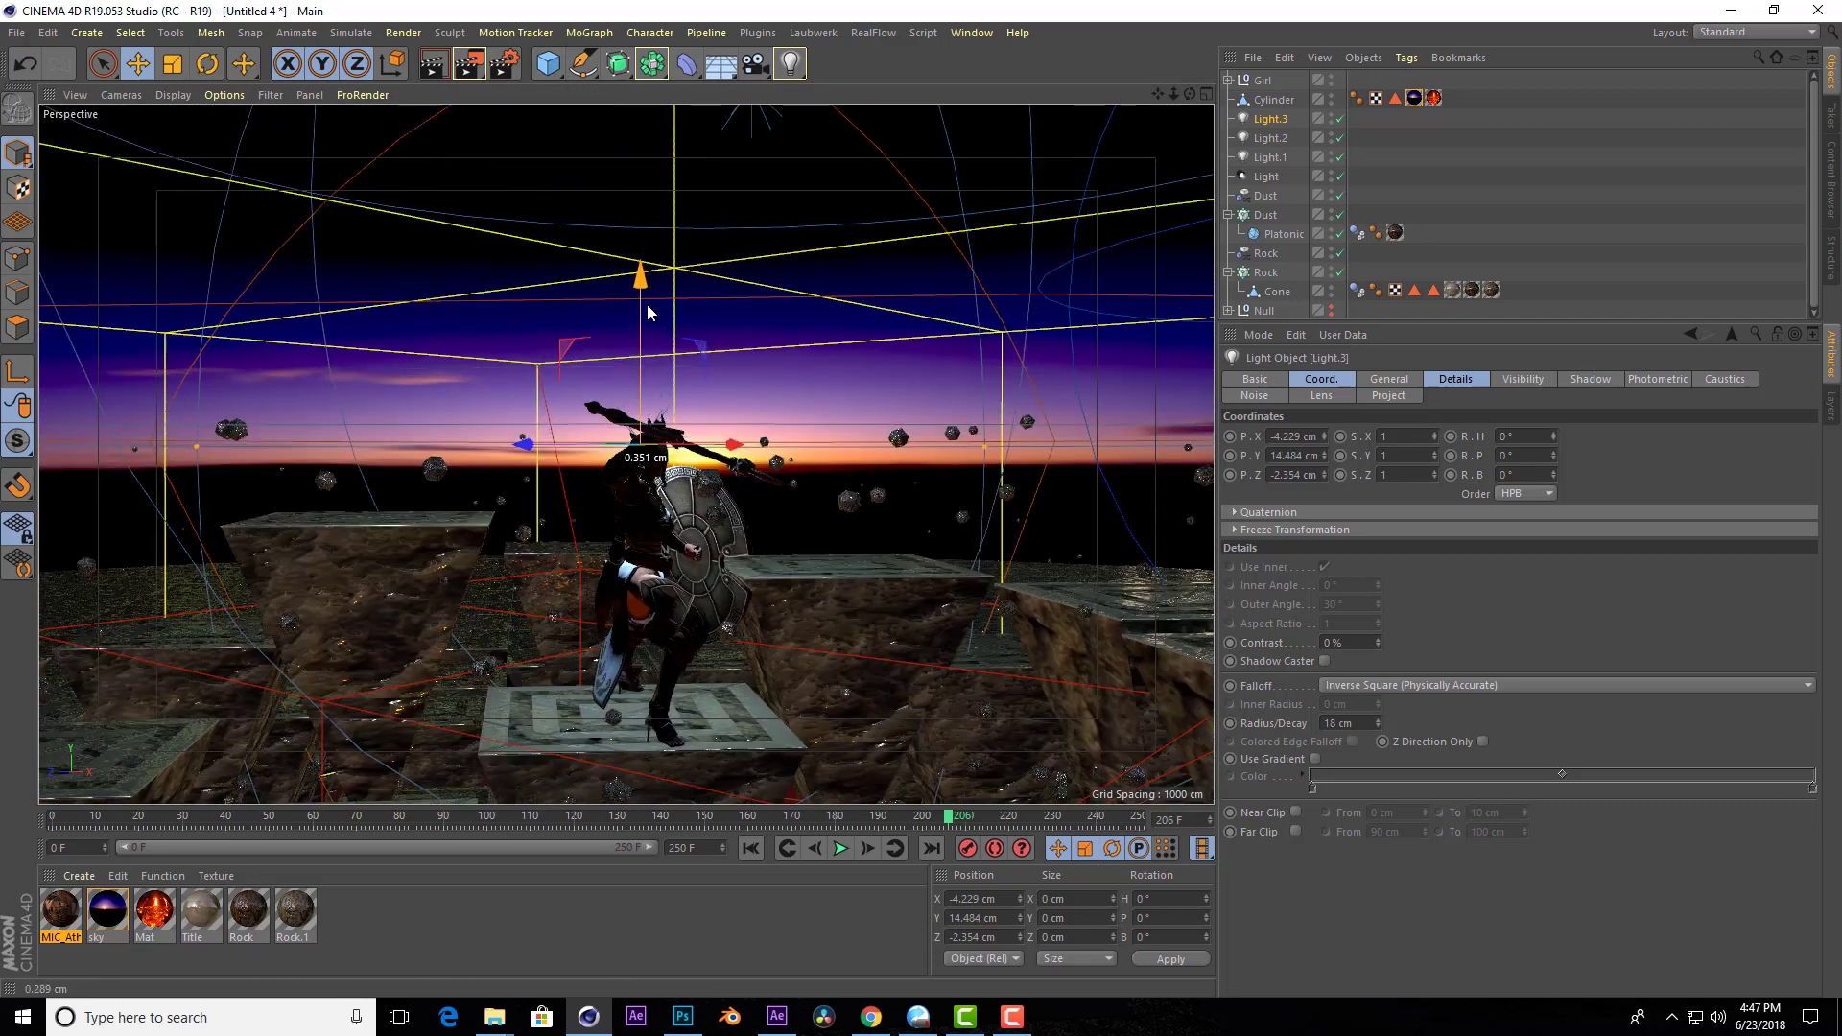
drag(711, 461, 864, 467)
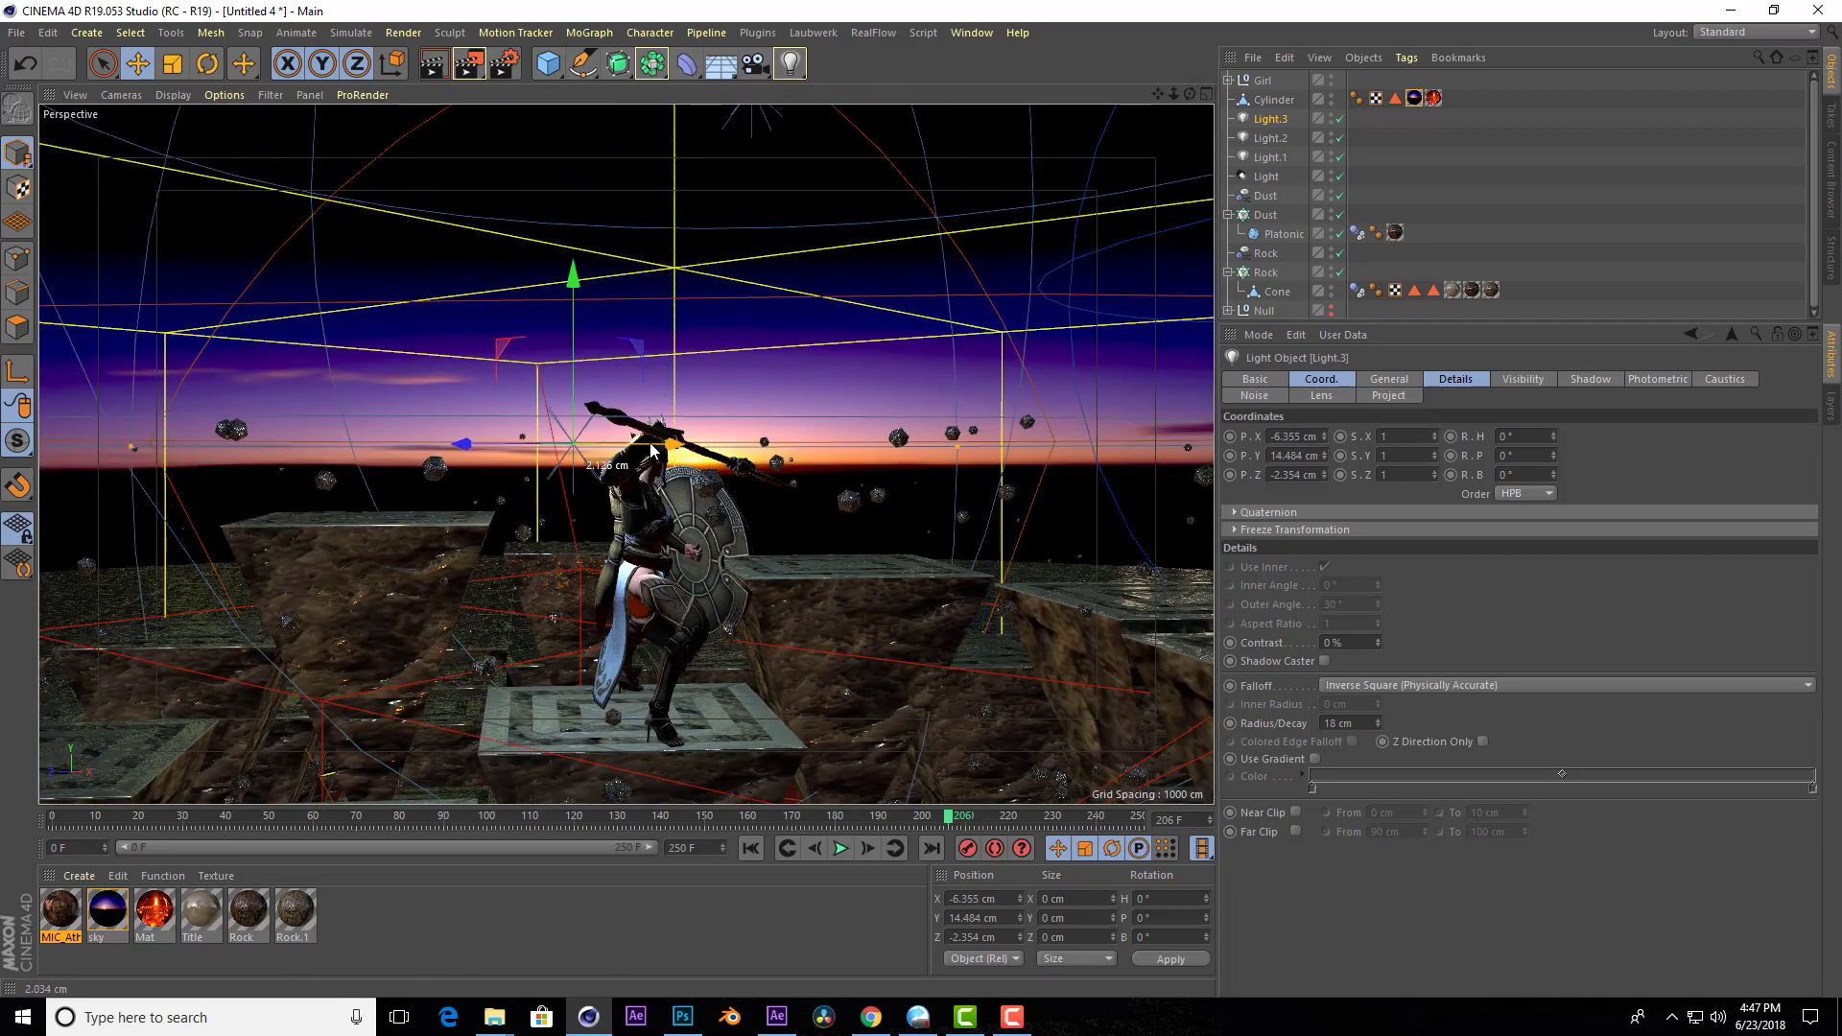
click(1404, 378)
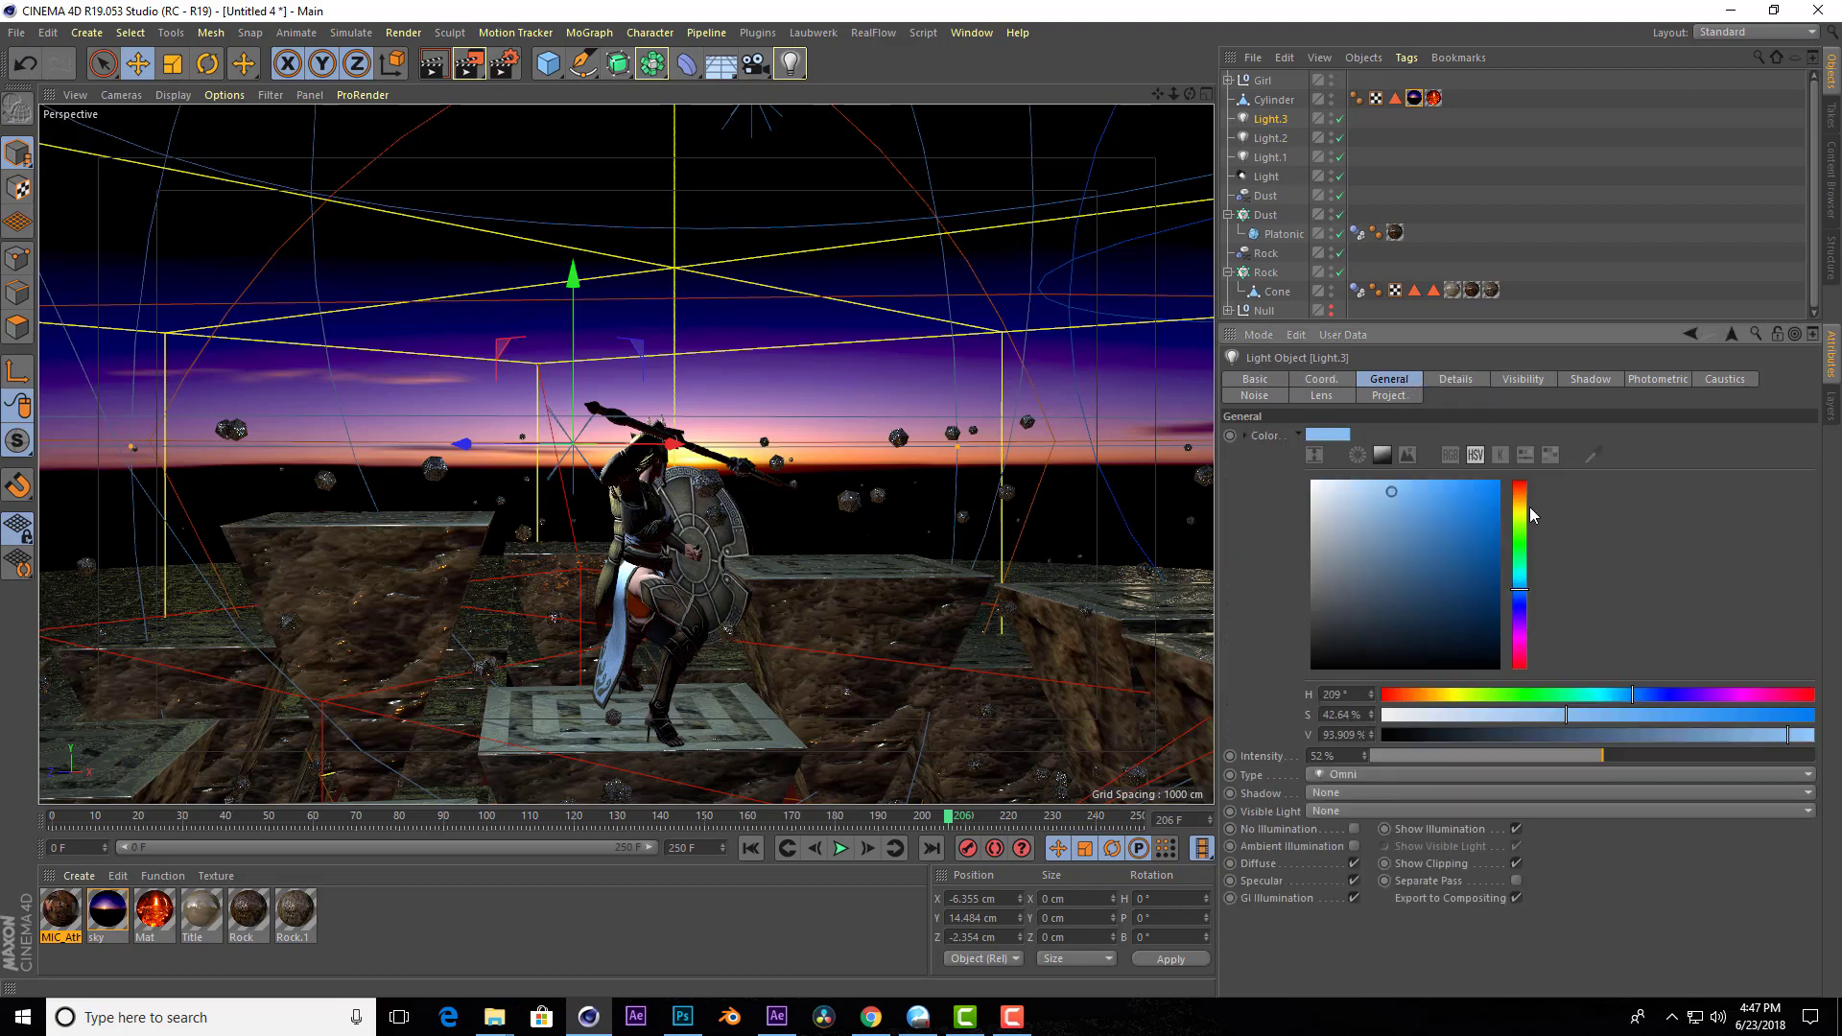
Sample the orange sunset sky as Light.3's colour with the eyedropper.
click(1593, 454)
click(804, 460)
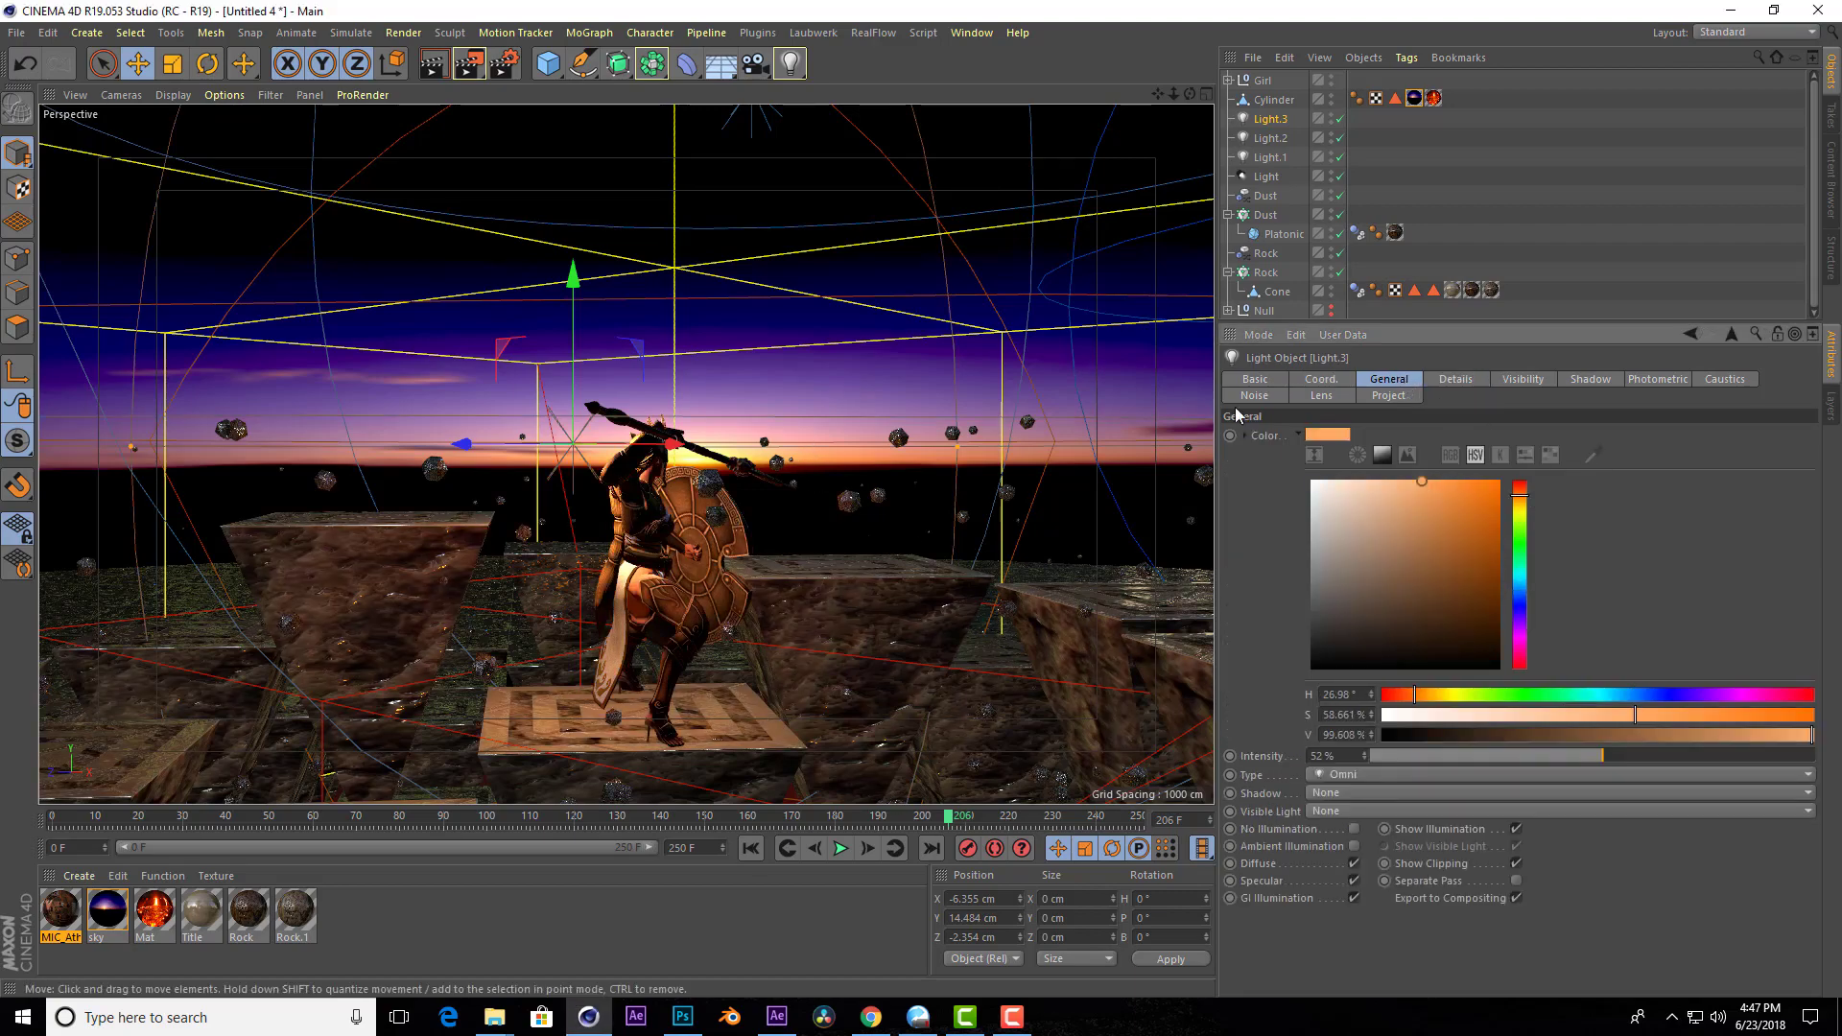
drag(1191, 93, 626, 454)
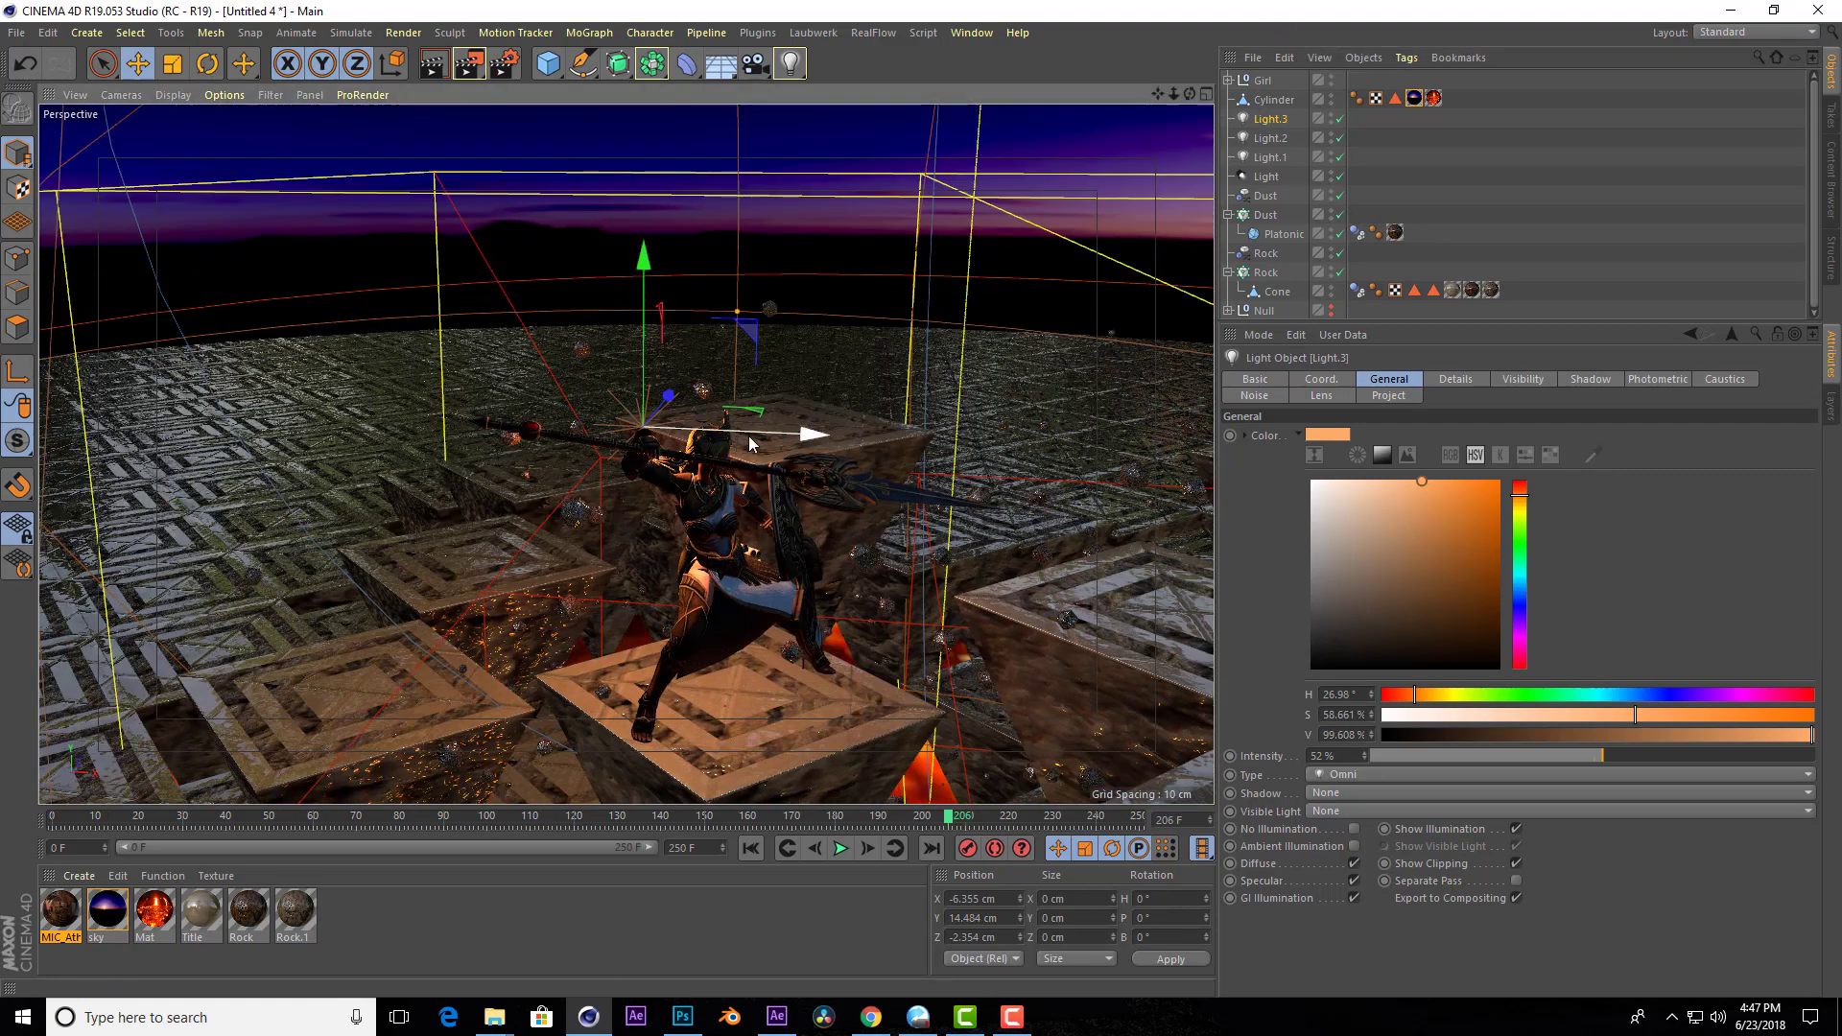
Place Light.3 just above and behind the warrior at X −2.896, Z −3.481 cm.
drag(758, 432, 919, 440)
drag(827, 393, 848, 436)
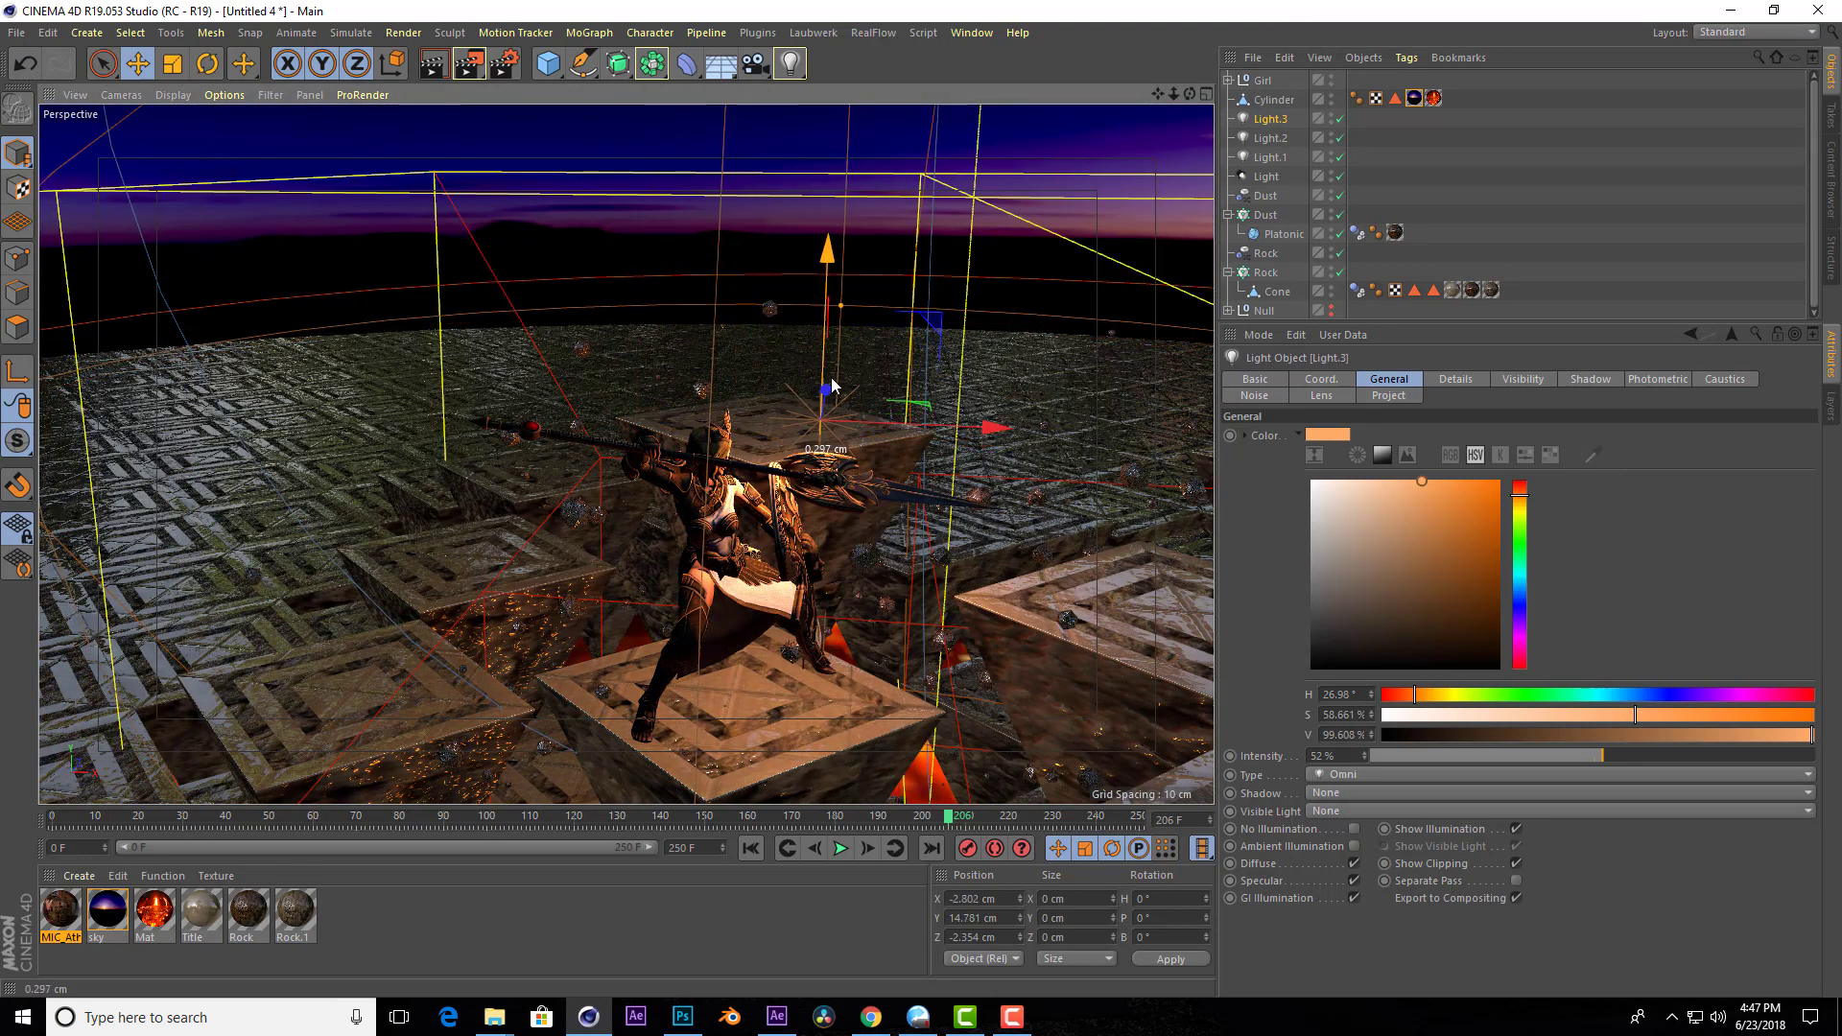
drag(1189, 100, 1159, 142)
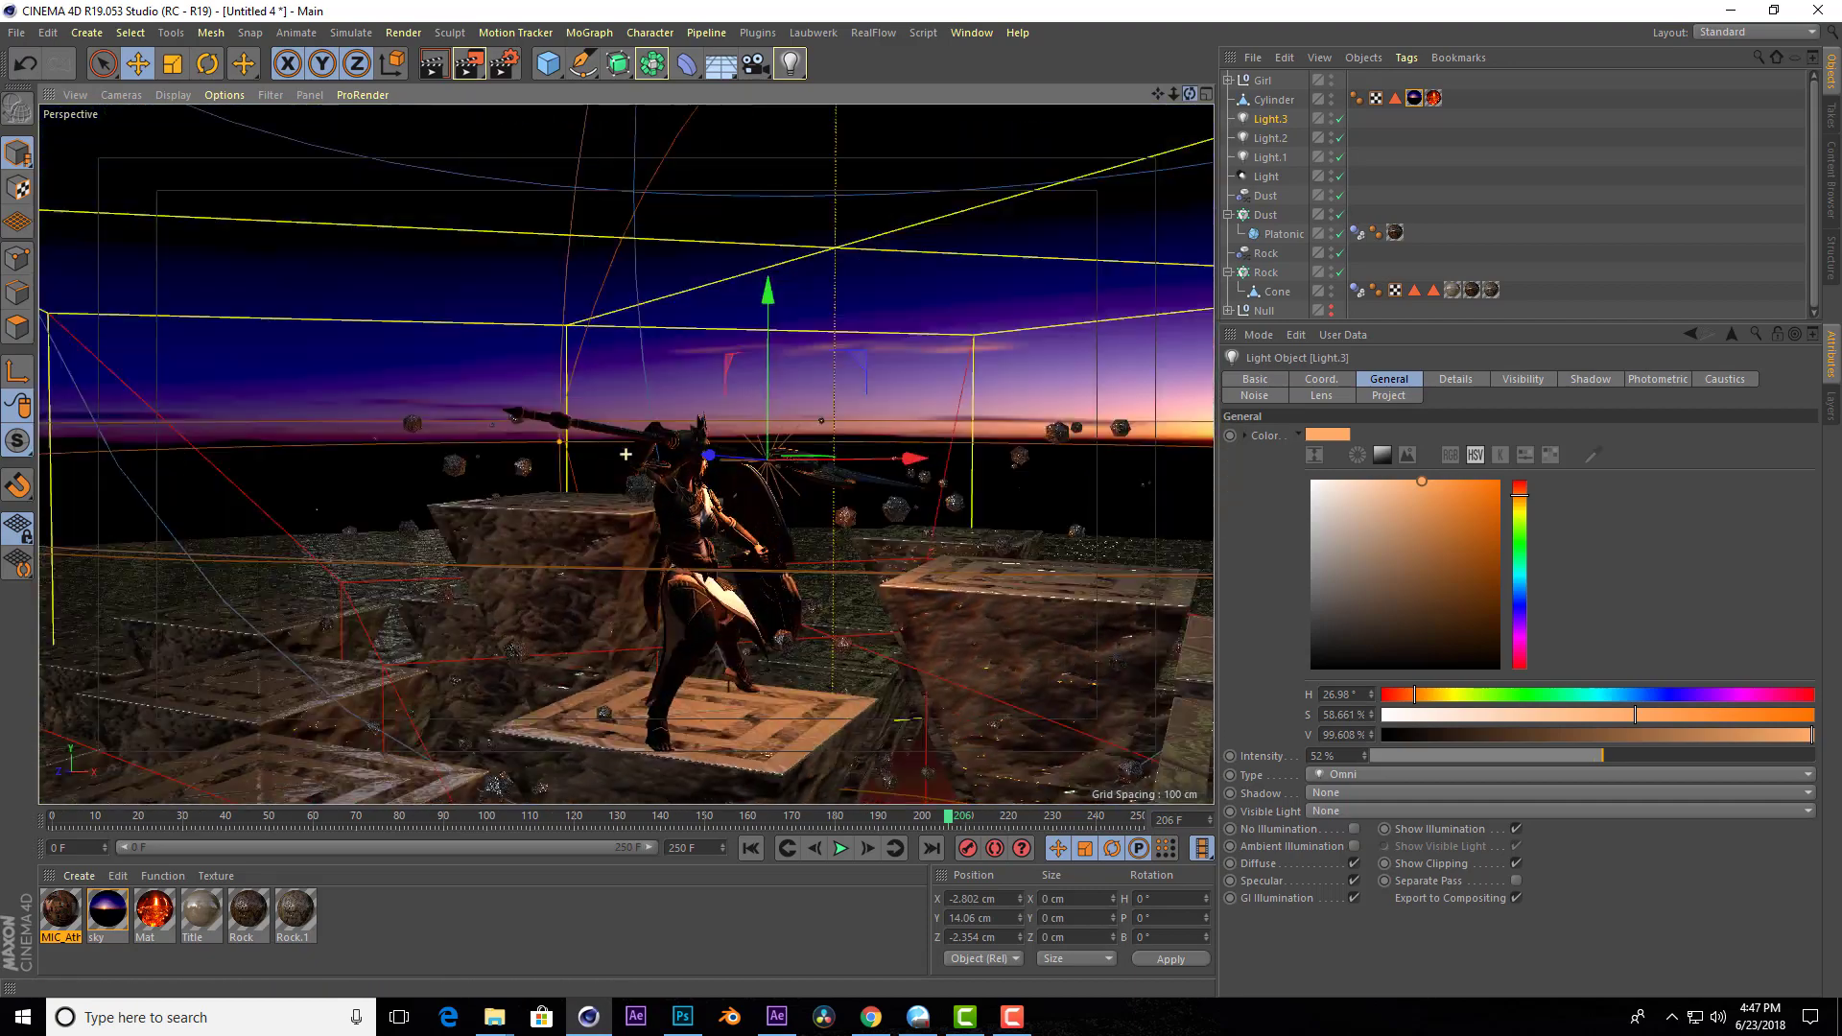
drag(776, 487, 699, 493)
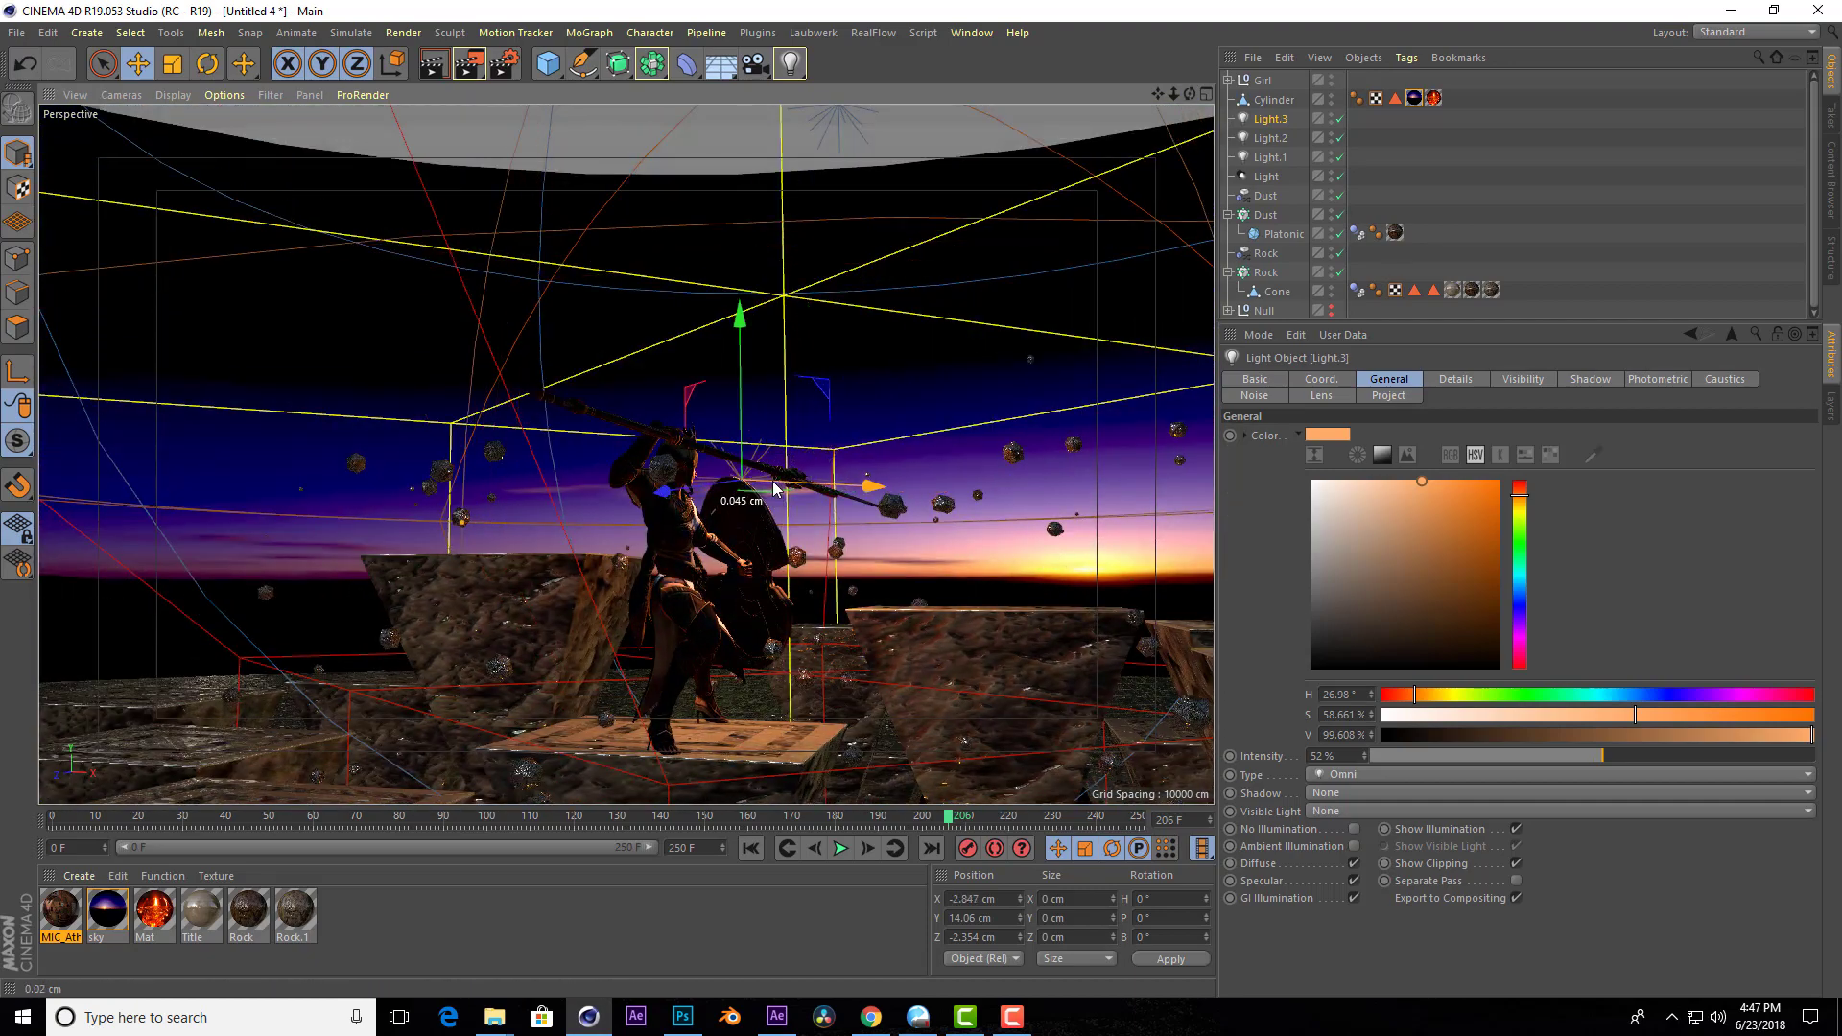
drag(1189, 100, 1132, 153)
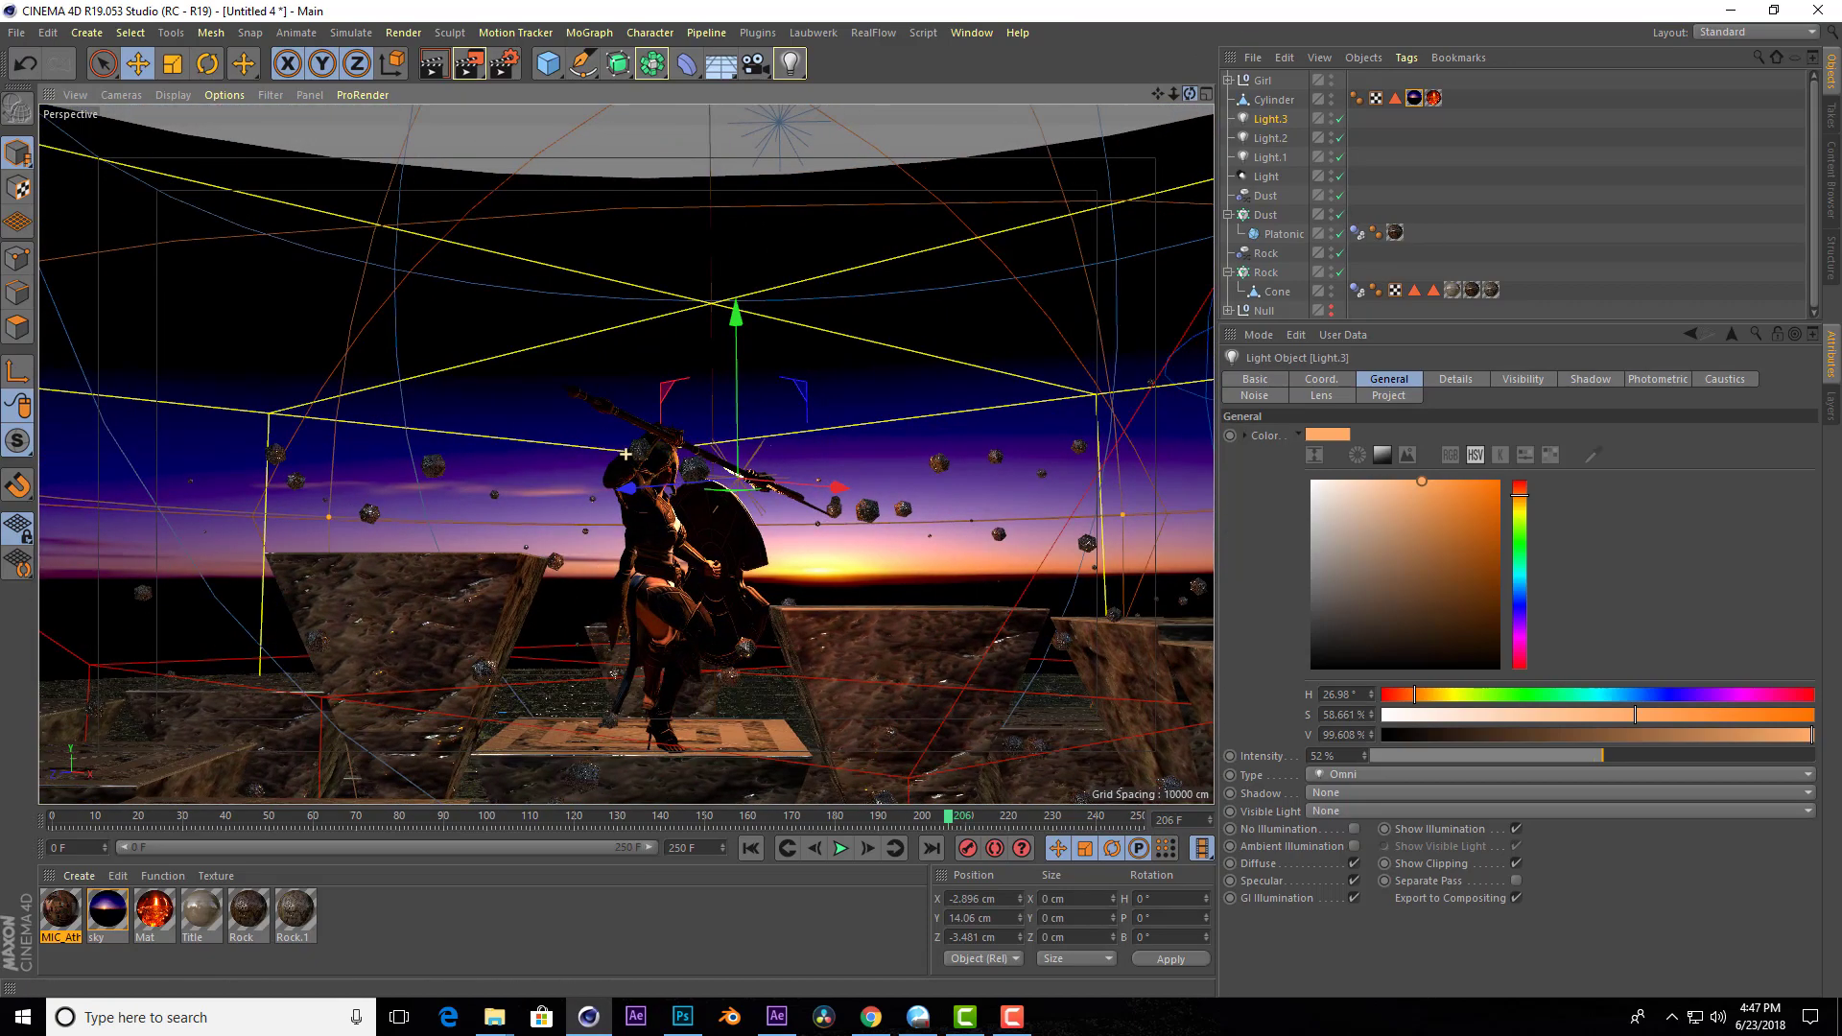
mouse_move(815, 822)
mouse_down()
mouse_move(582, 821)
mouse_move(272, 778)
mouse_up()
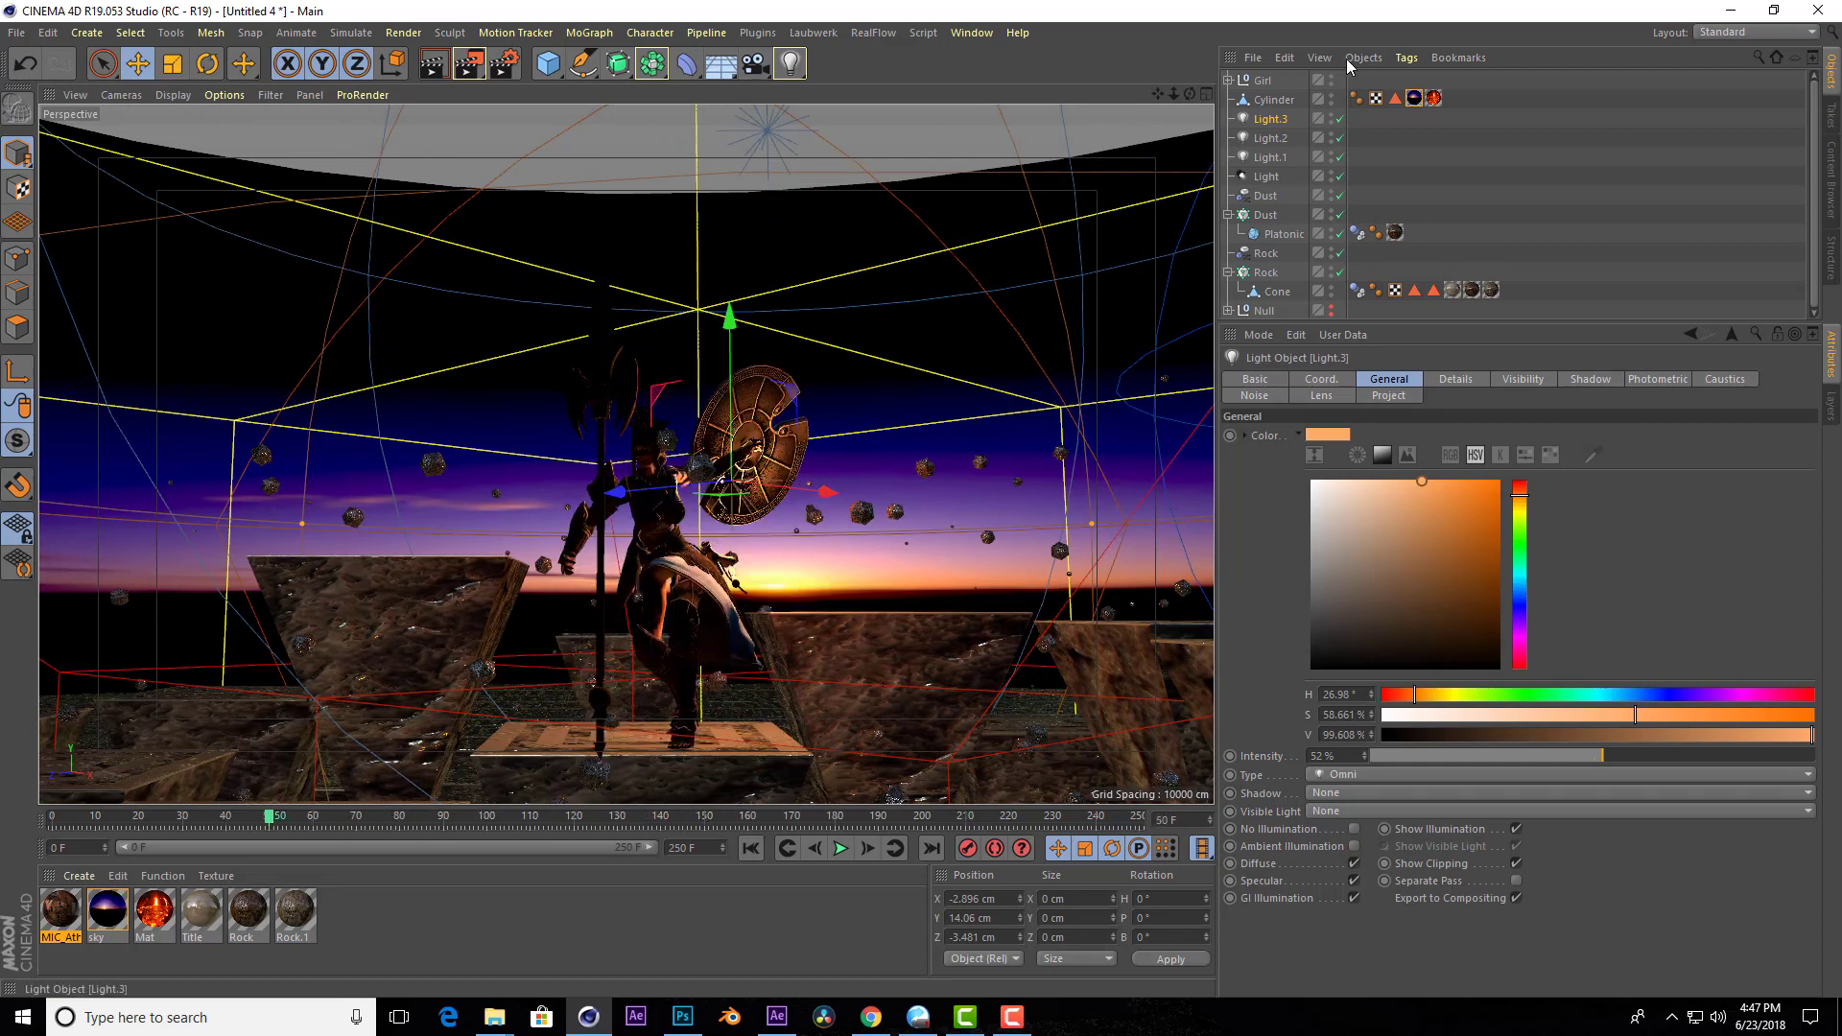
drag(1196, 100, 1163, 276)
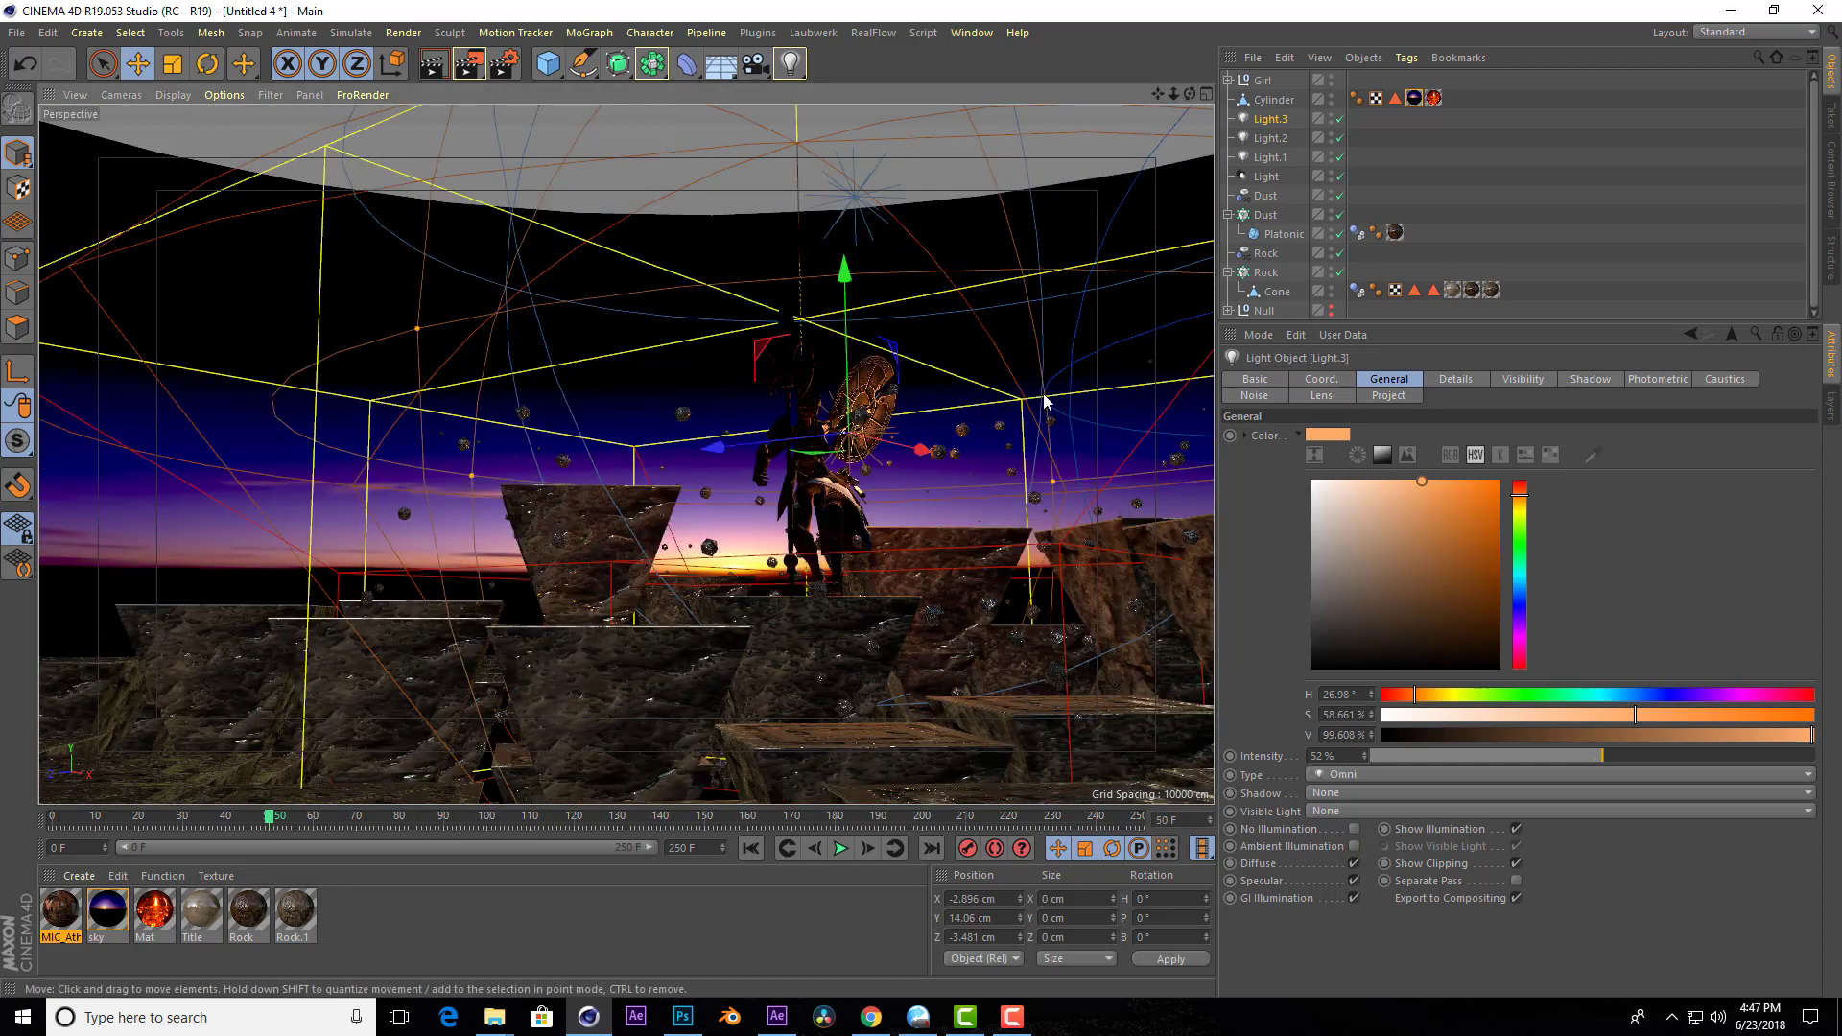
mouse_move(1196, 100)
mouse_down()
mouse_move(1175, 100)
mouse_move(1188, 115)
mouse_up()
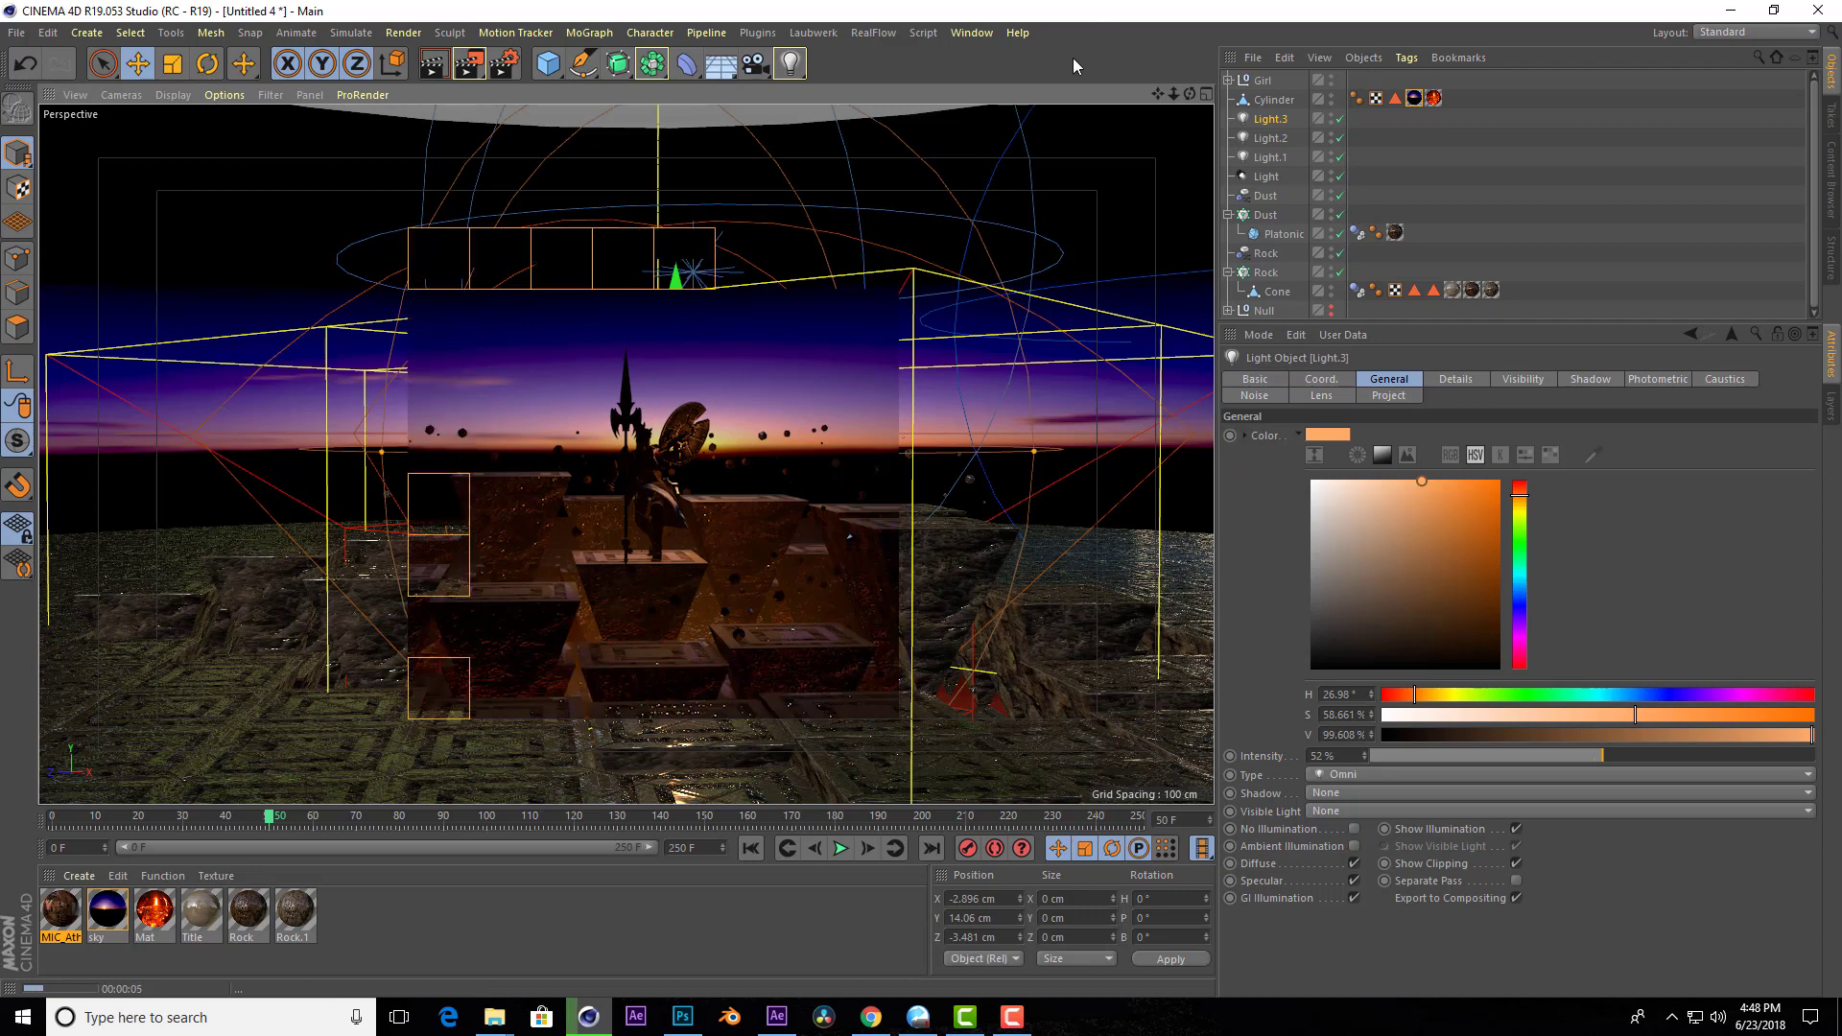
Disable Light.2, cut Light.3's falloff radius to 10 cm, and move it back along Z.
click(1341, 137)
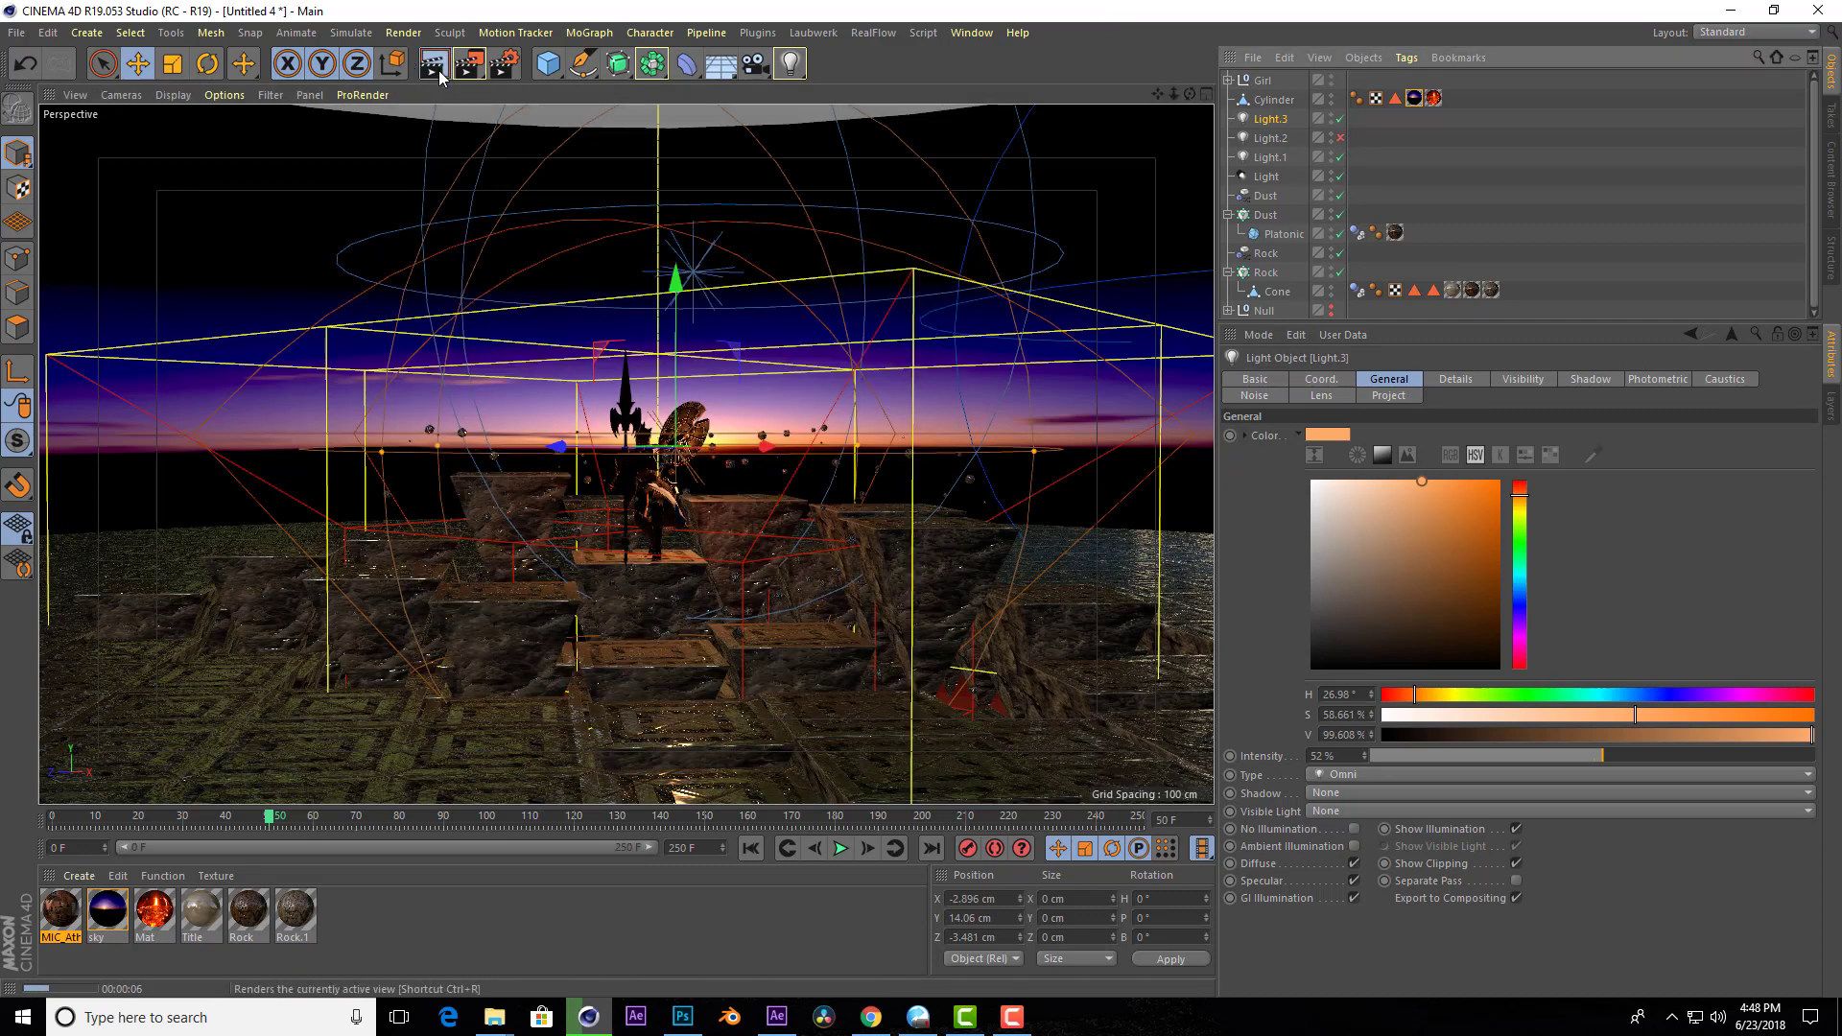
click(440, 75)
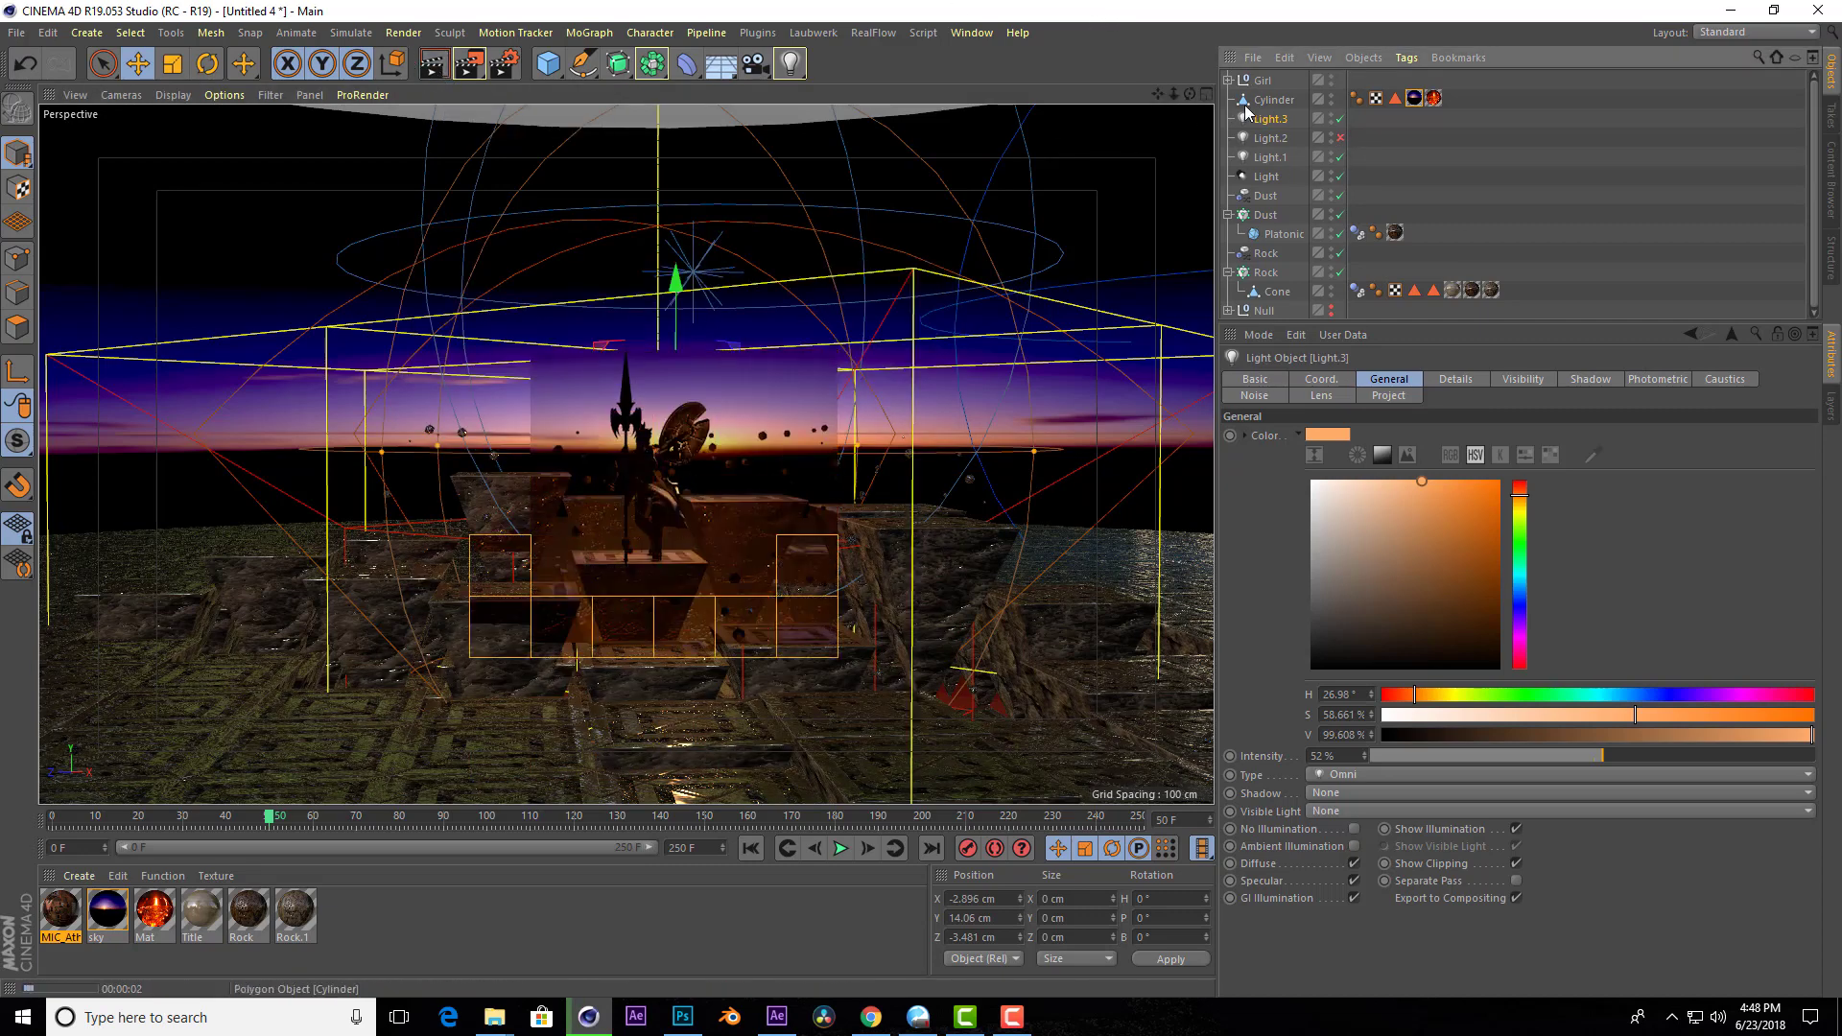
click(1456, 379)
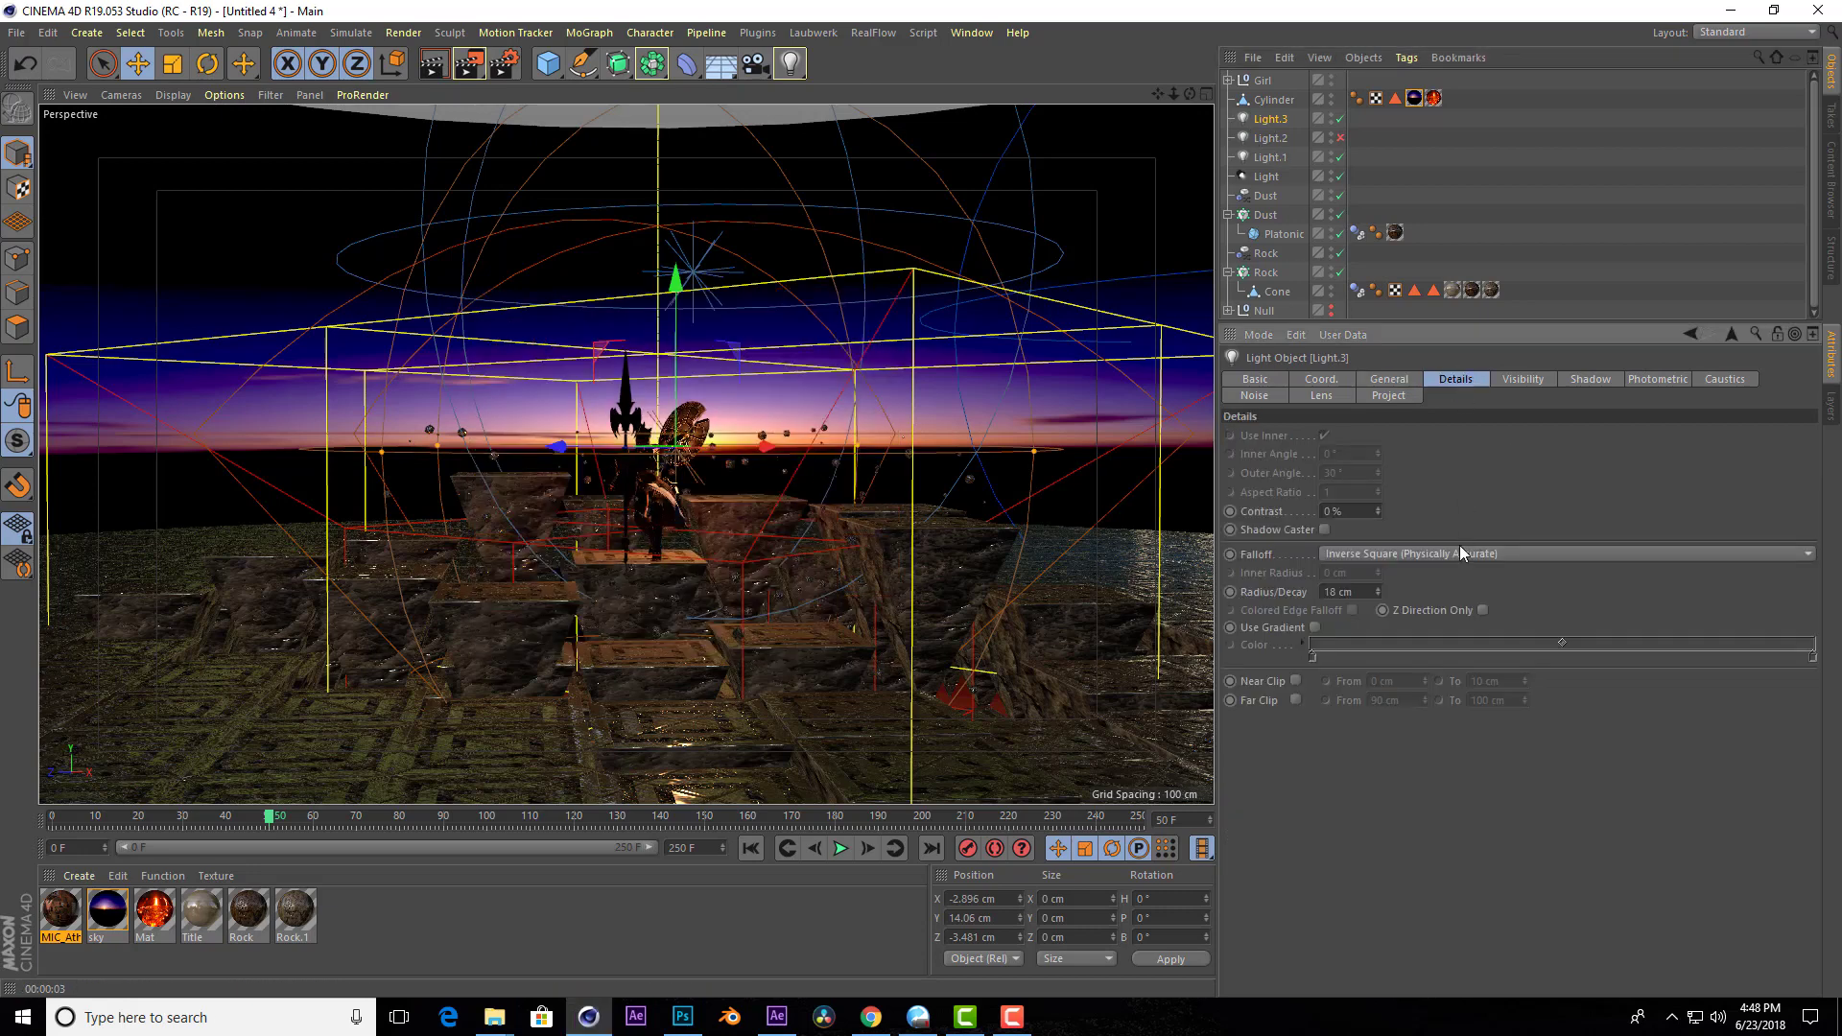
drag(1378, 592, 1378, 614)
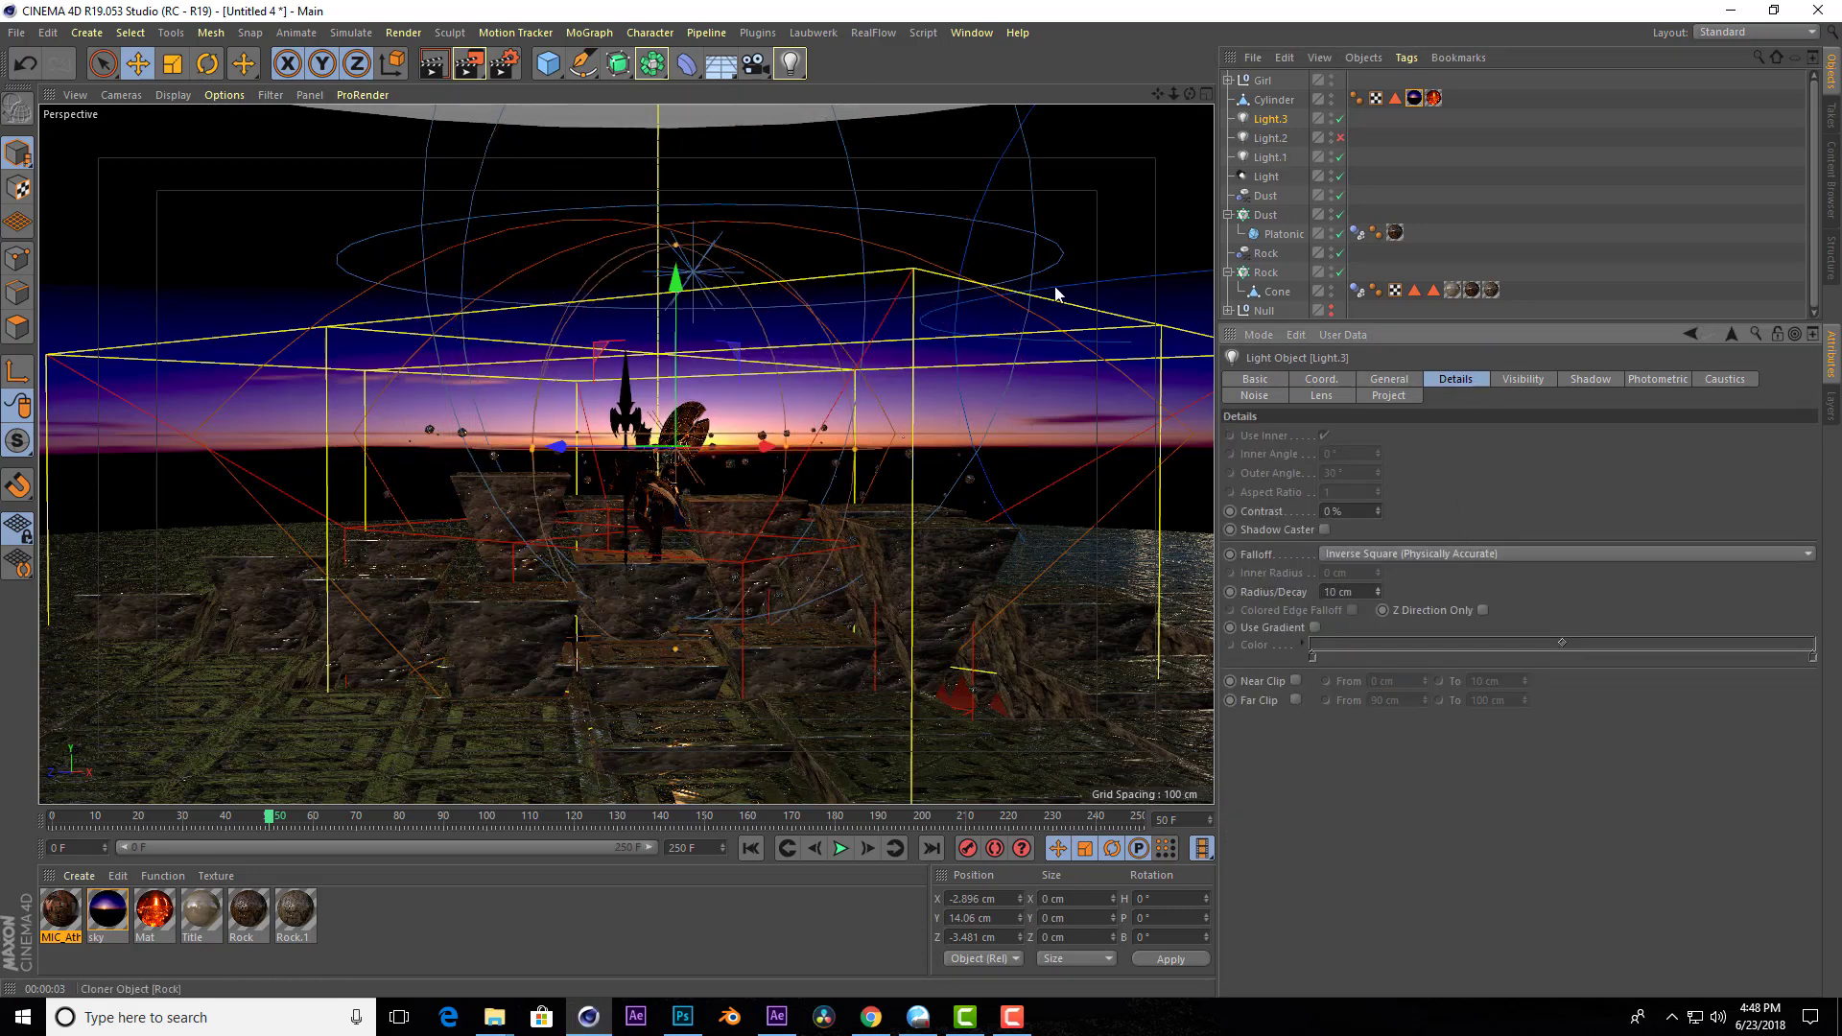
click(1206, 96)
drag(831, 276, 831, 292)
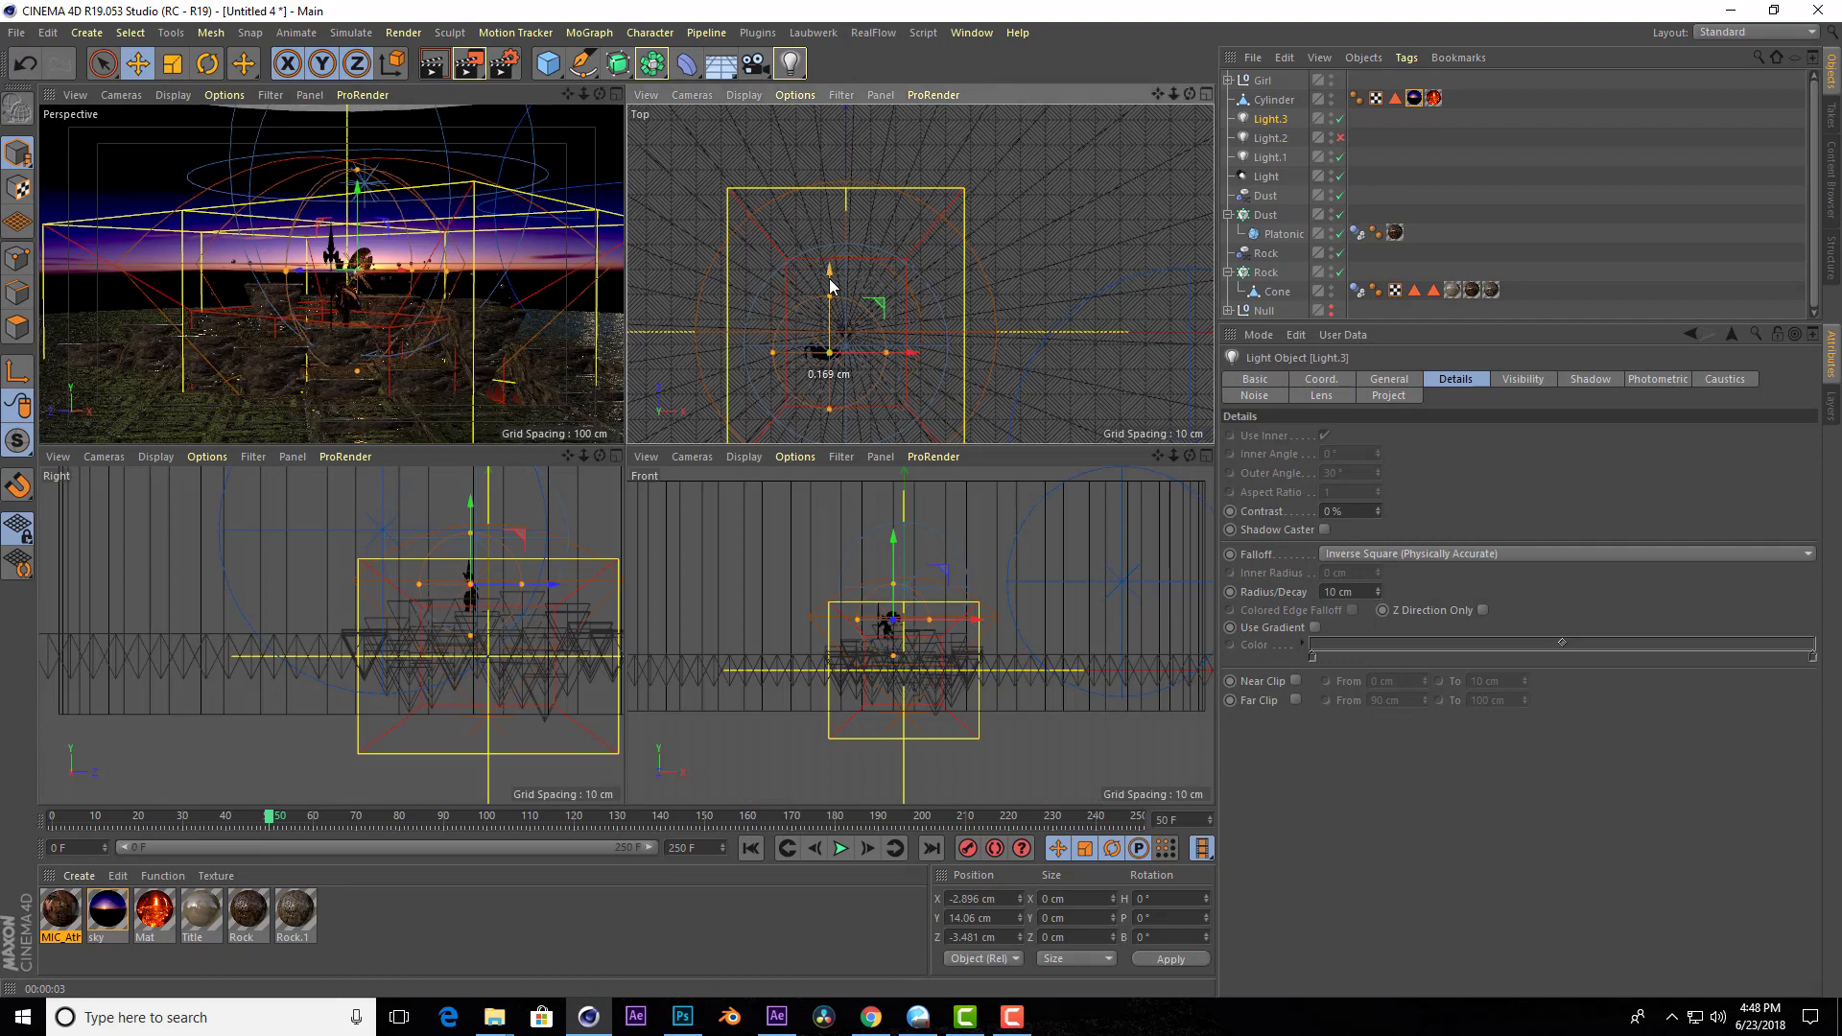
Reposition Light.3 behind and above the warrior, adjust its falloff sphere, and preview-render.
alt+drag(272, 279, 354, 267)
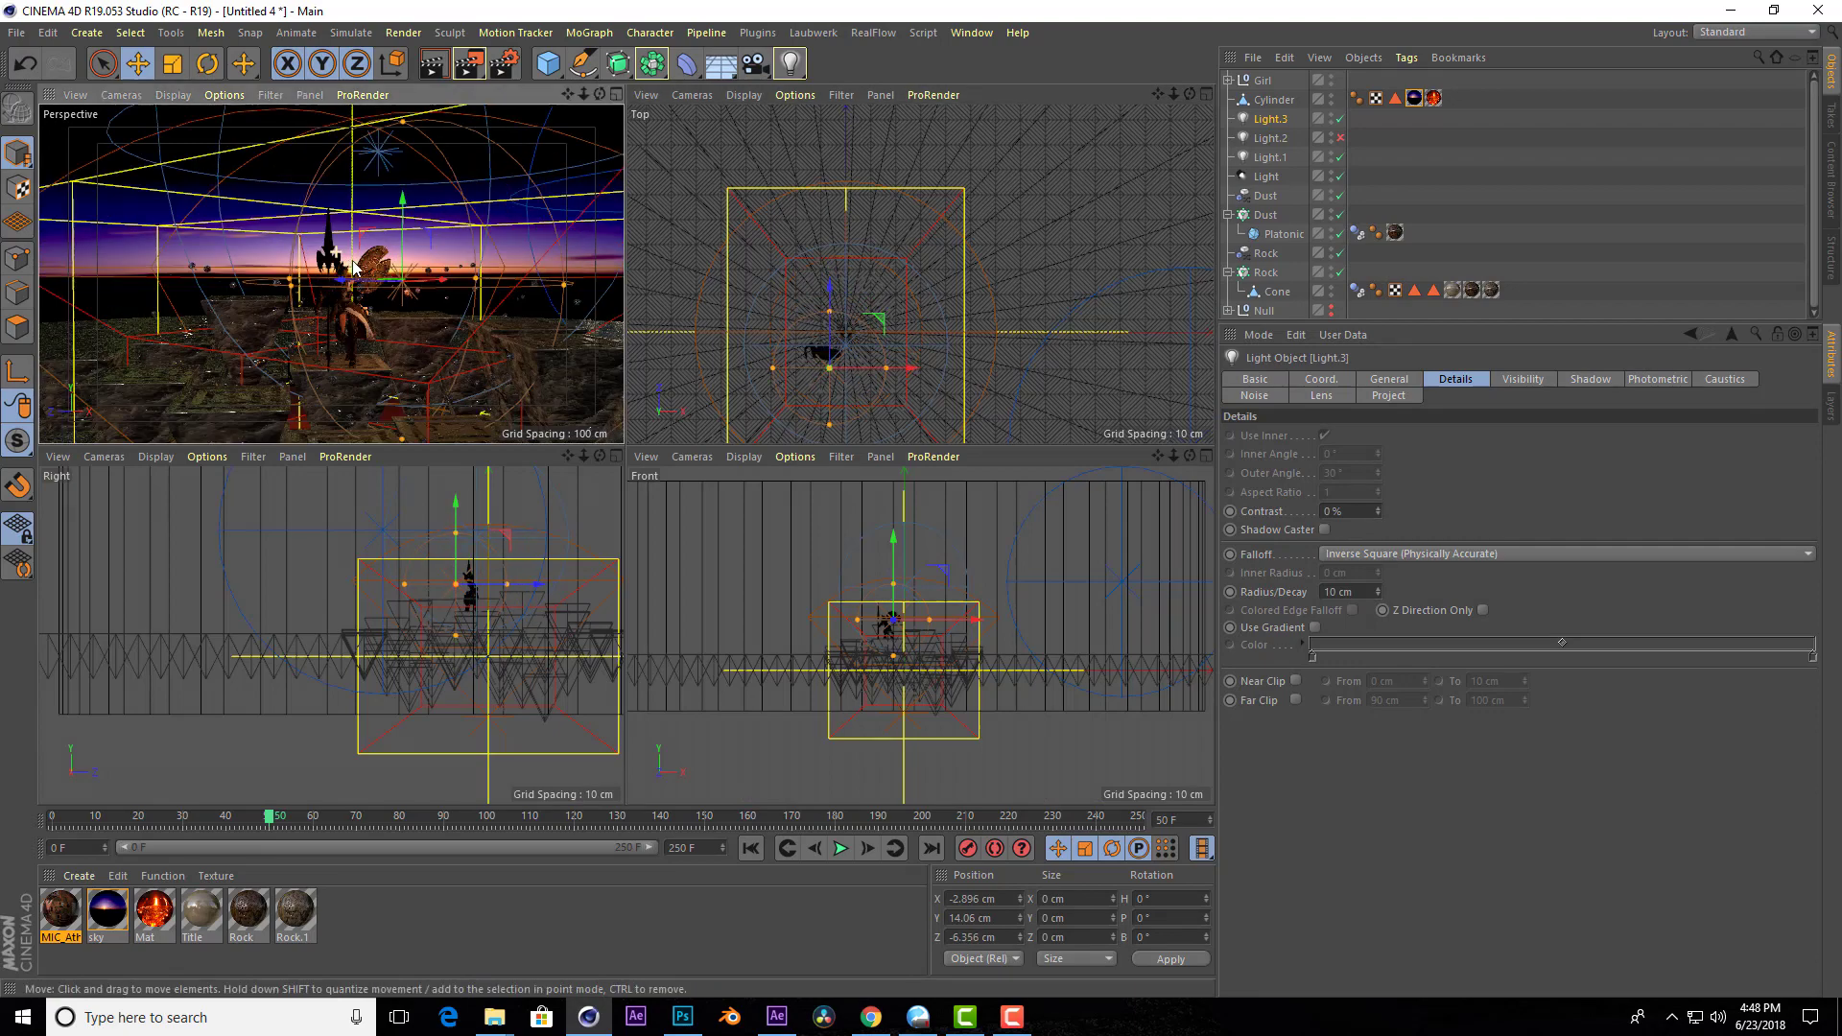
click(615, 95)
mouse_move(1171, 100)
mouse_down()
mouse_move(654, 533)
mouse_move(632, 578)
mouse_move(732, 535)
mouse_move(597, 591)
mouse_up()
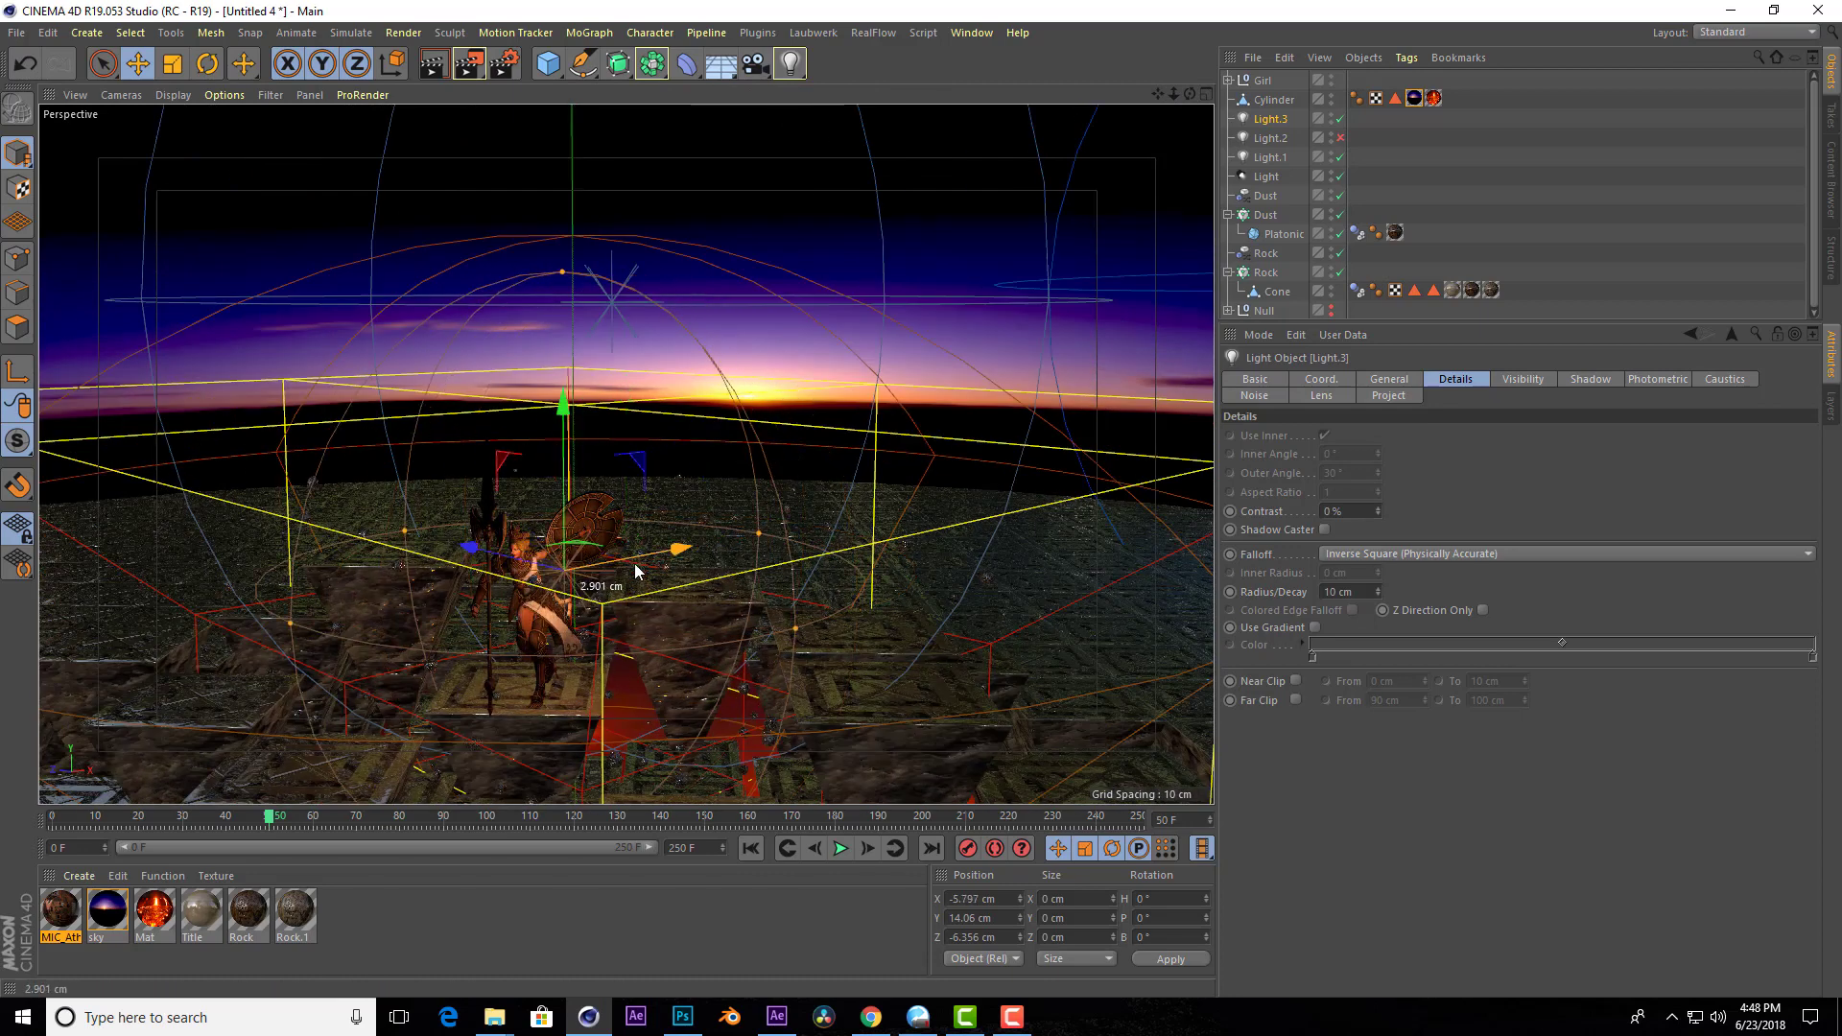
drag(409, 568, 449, 566)
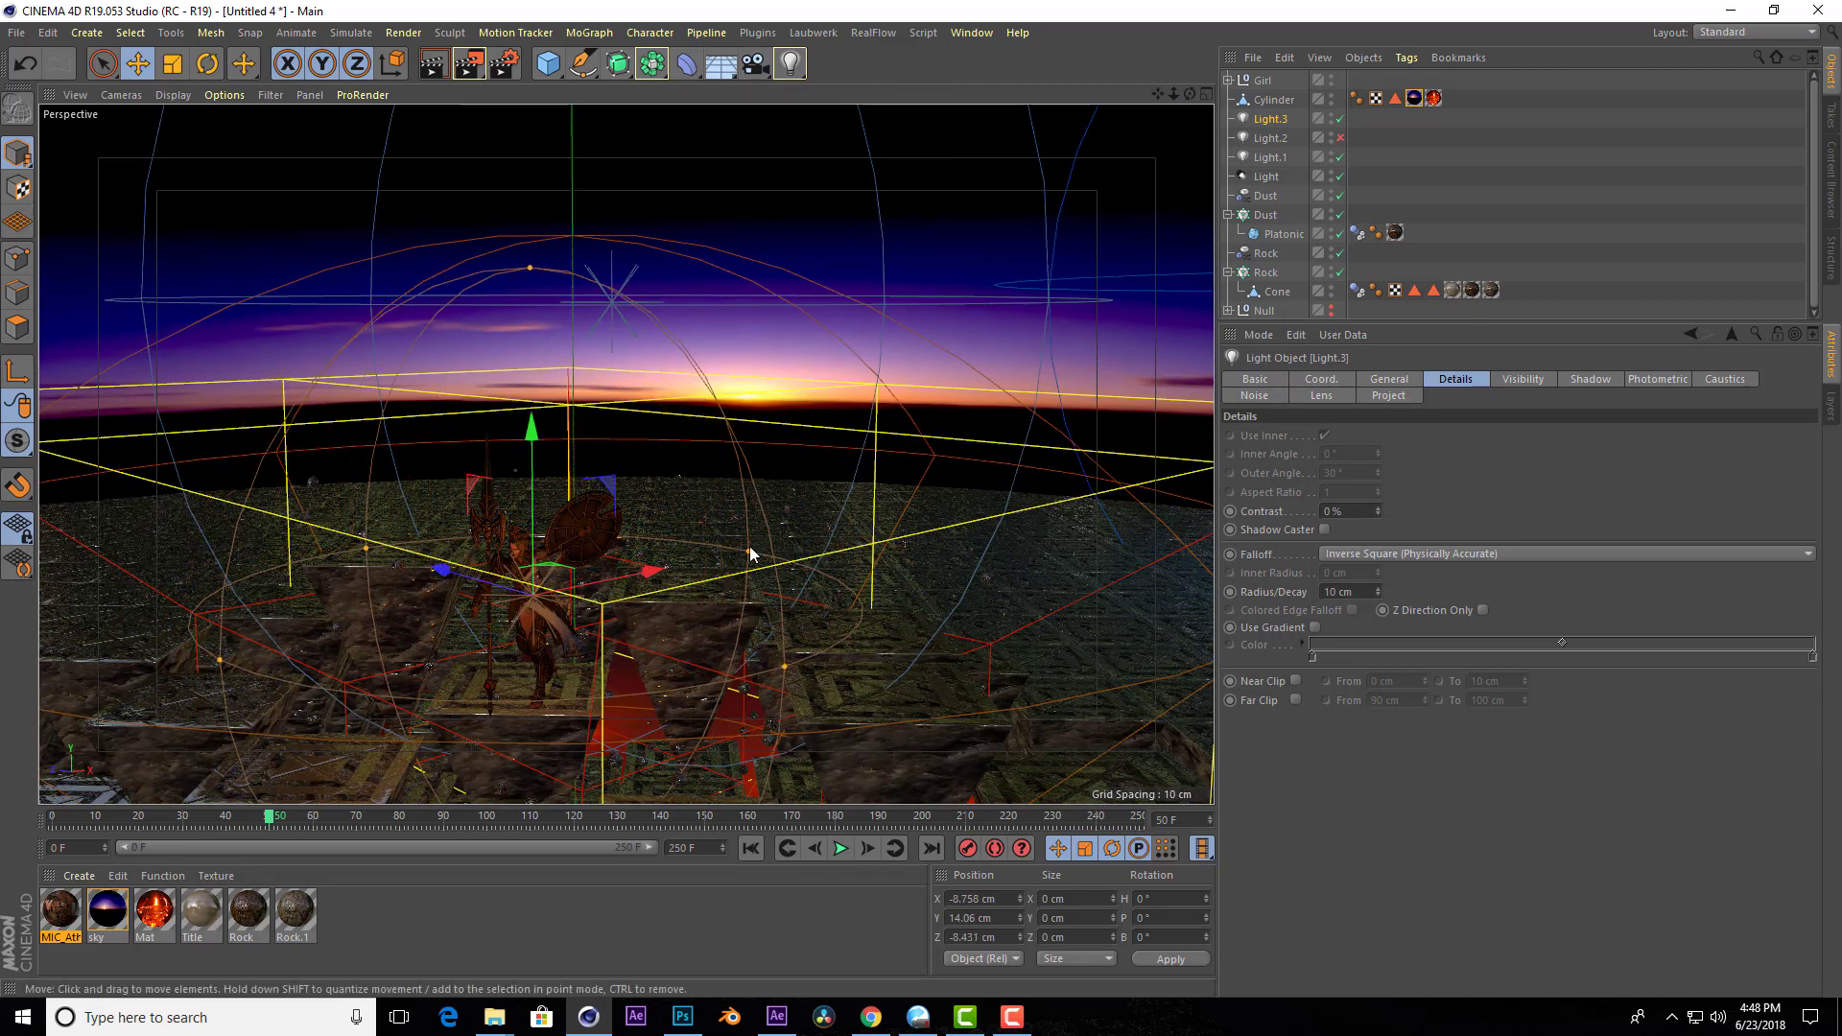
mouse_move(752, 556)
mouse_down()
mouse_move(827, 543)
mouse_move(667, 539)
mouse_up()
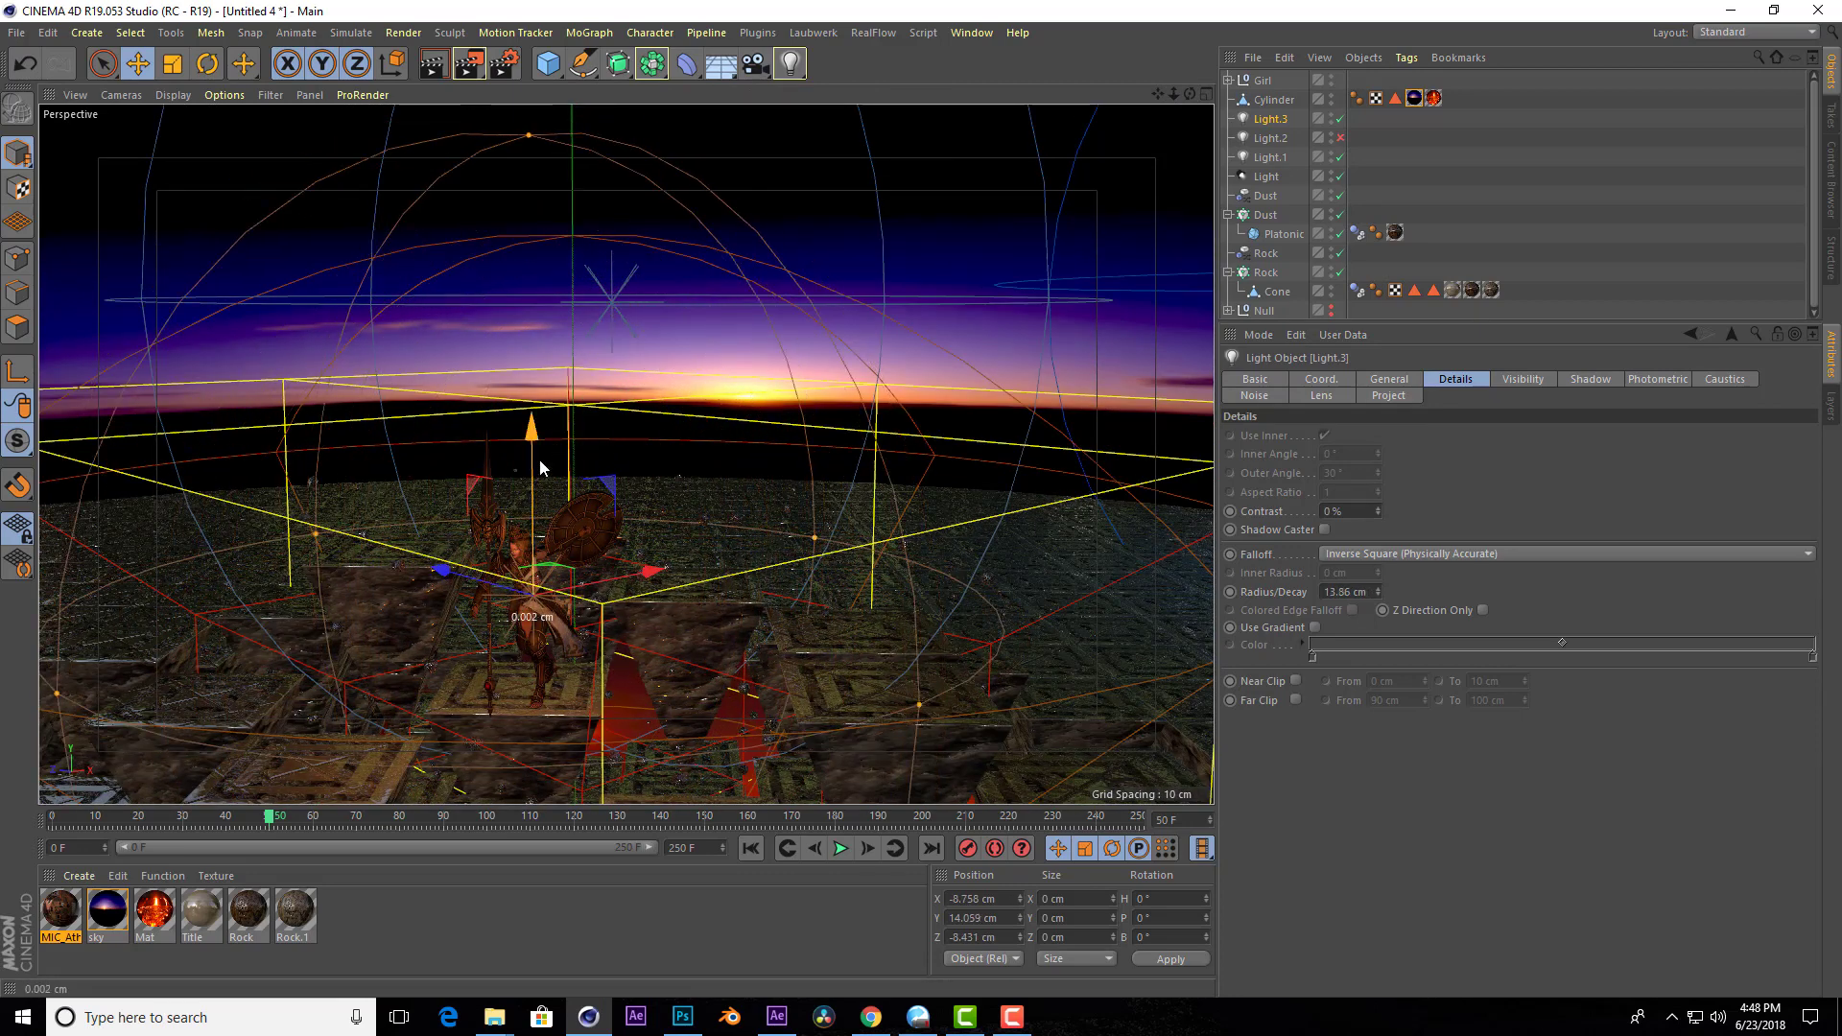
drag(540, 468, 539, 453)
mouse_move(802, 533)
mouse_down()
mouse_move(765, 572)
mouse_move(626, 454)
mouse_move(713, 403)
mouse_move(474, 135)
mouse_up()
click(433, 67)
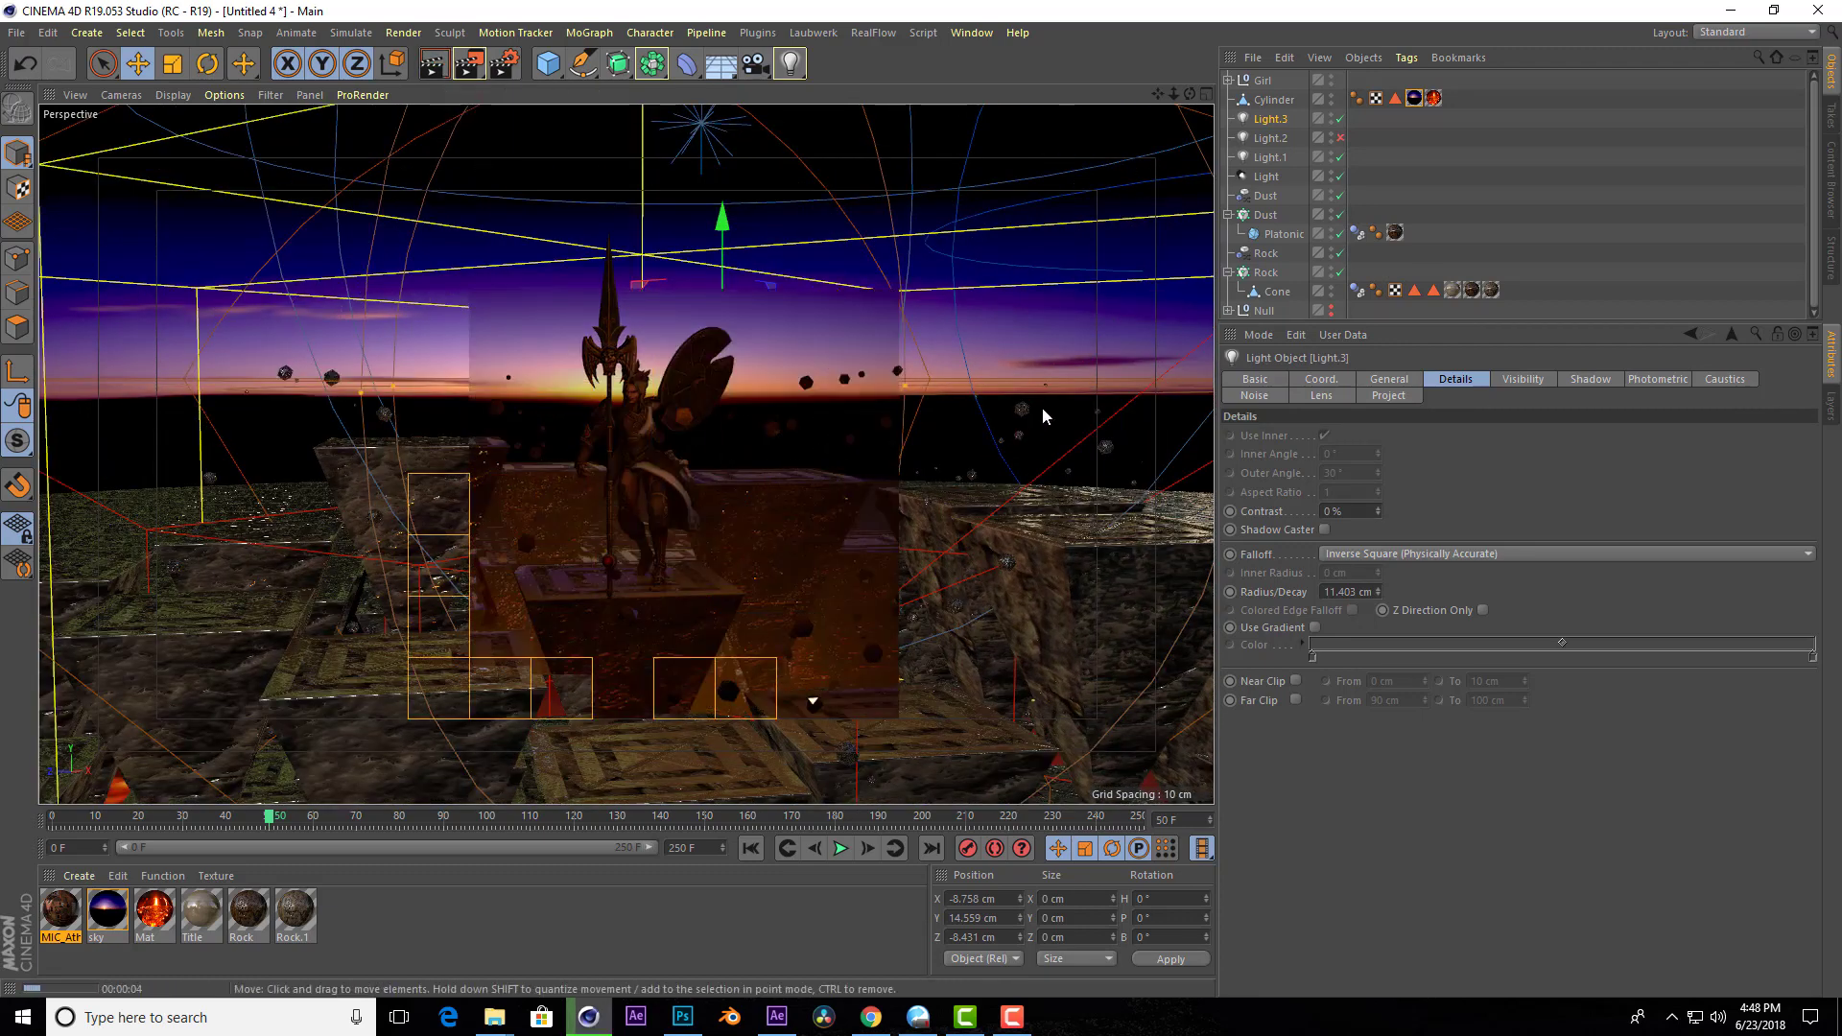
Give Light.3 a warm orange colour sampled from the scene at 100% intensity.
click(1390, 379)
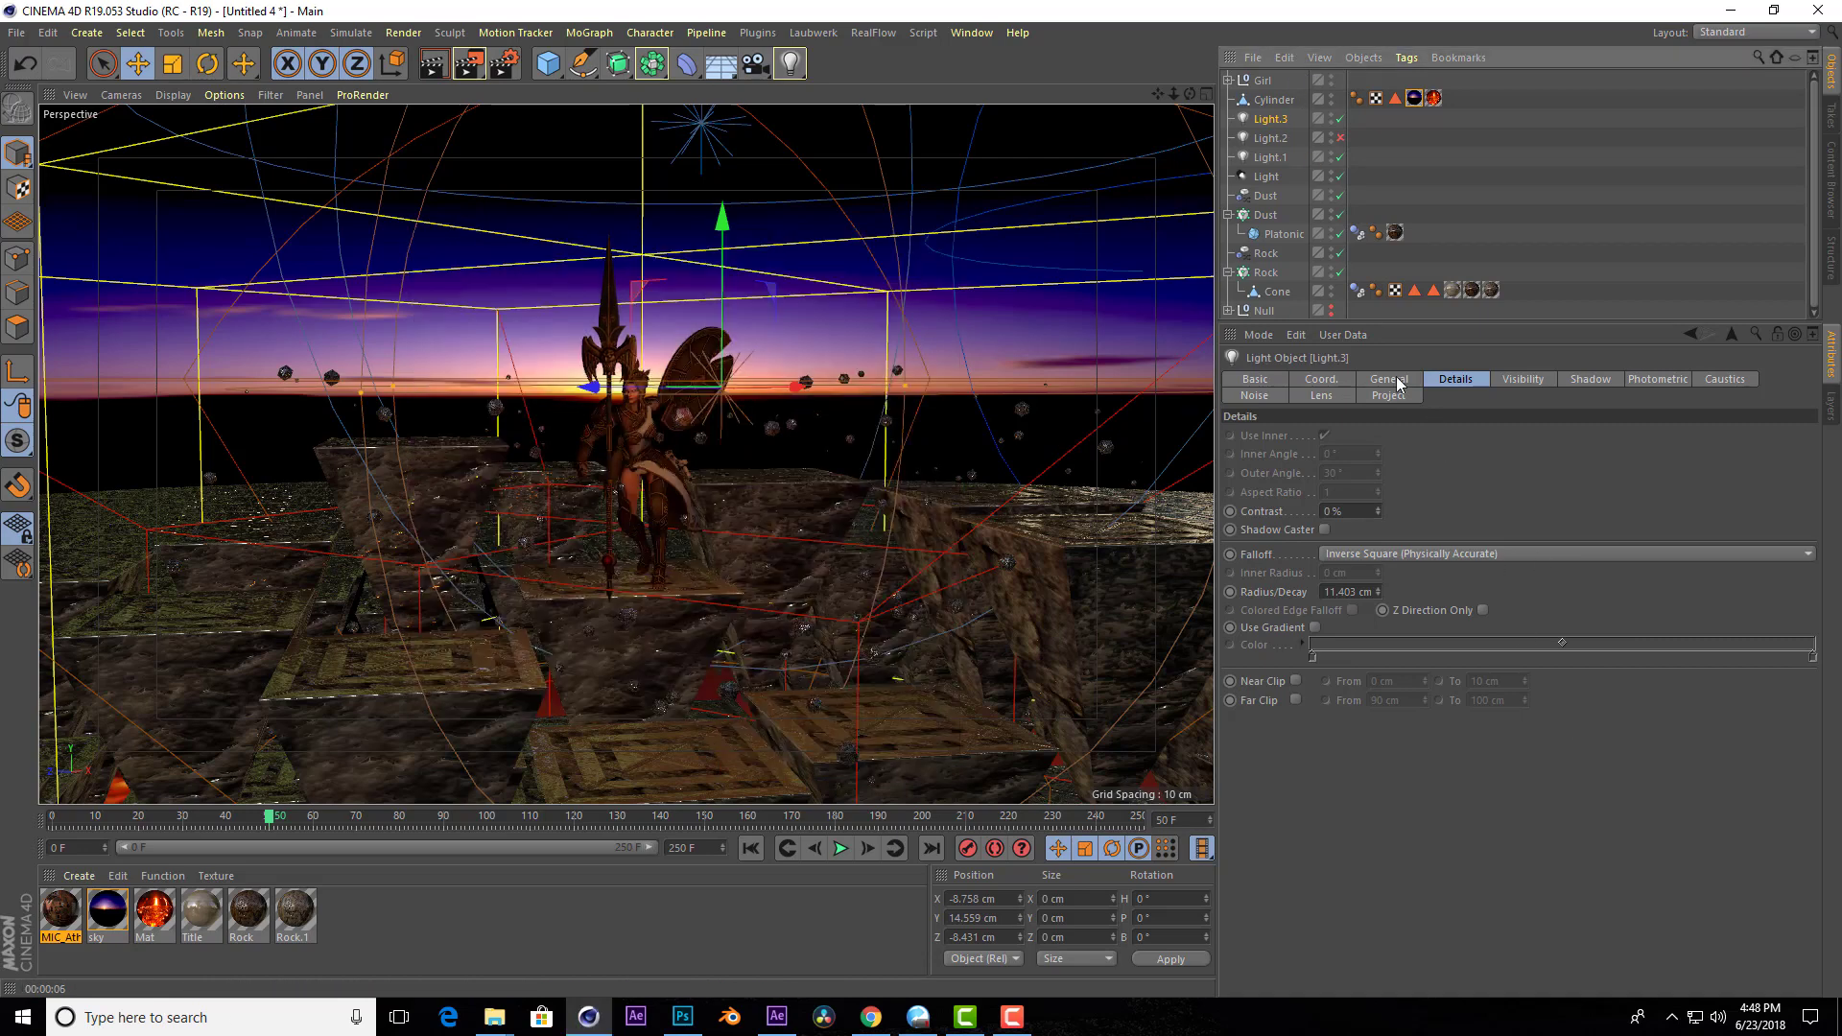
drag(1430, 483, 1421, 494)
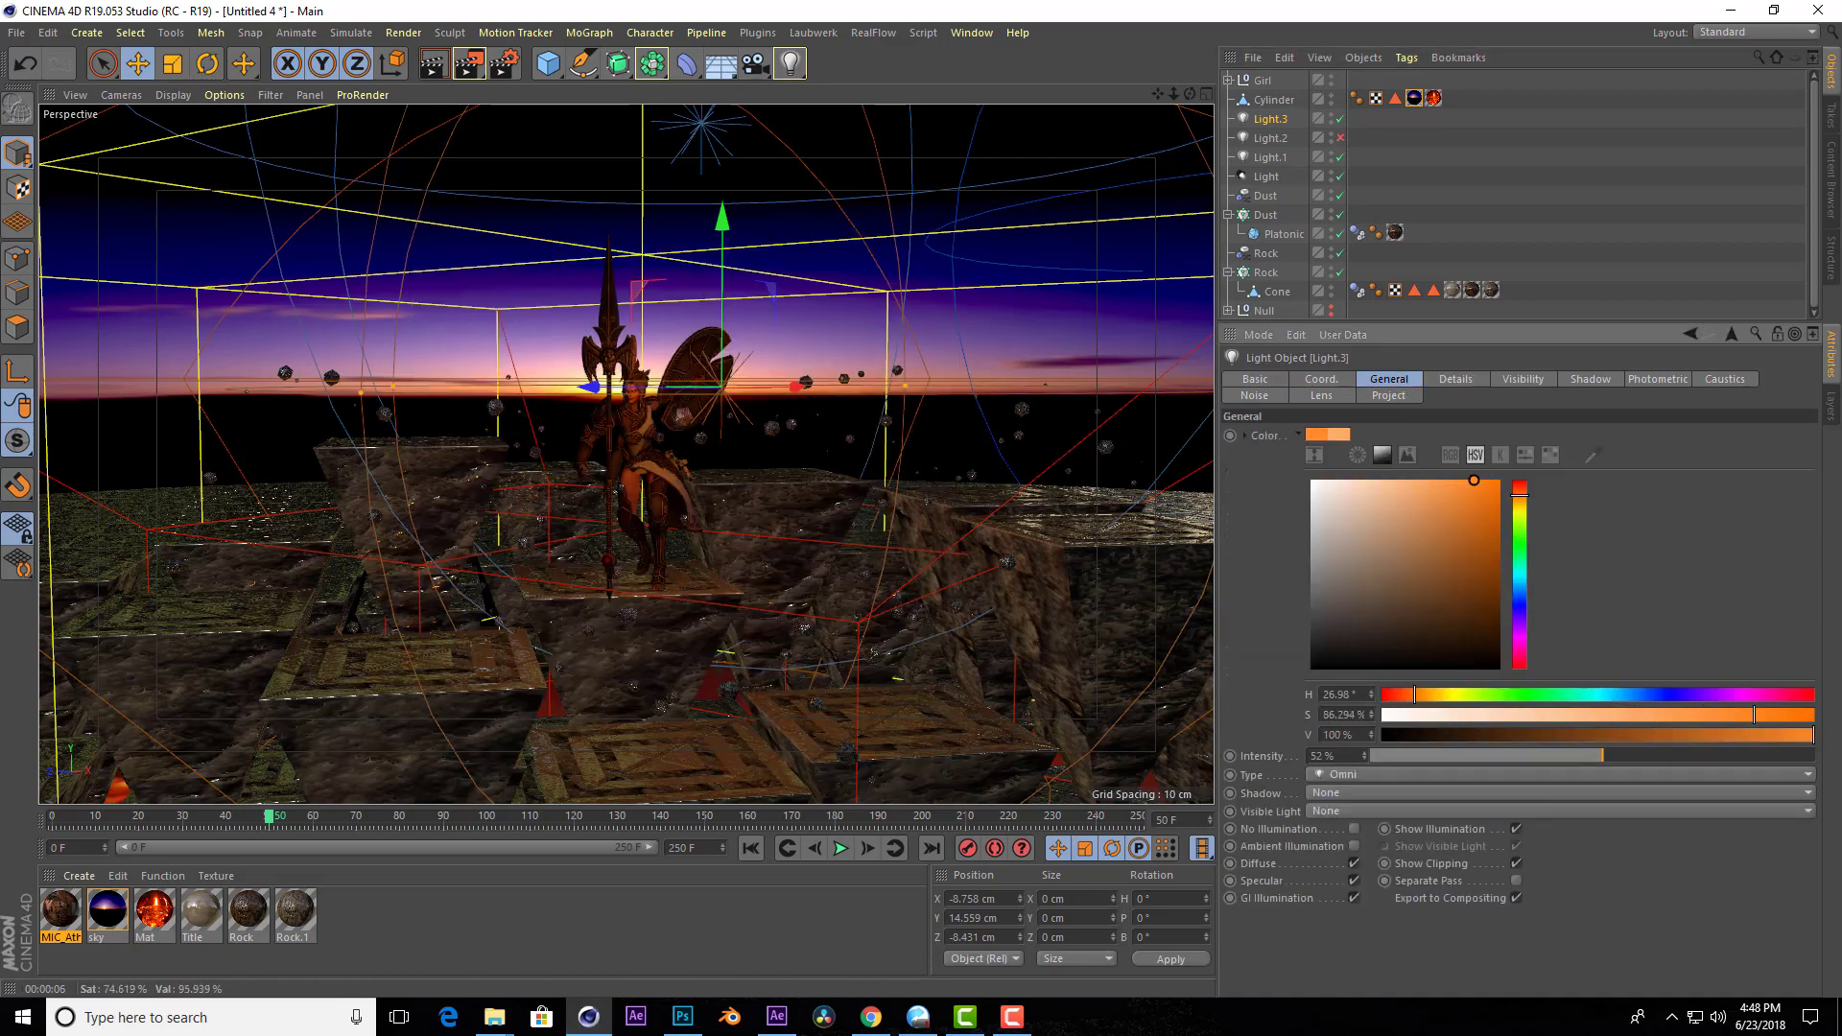
drag(1620, 757, 1841, 721)
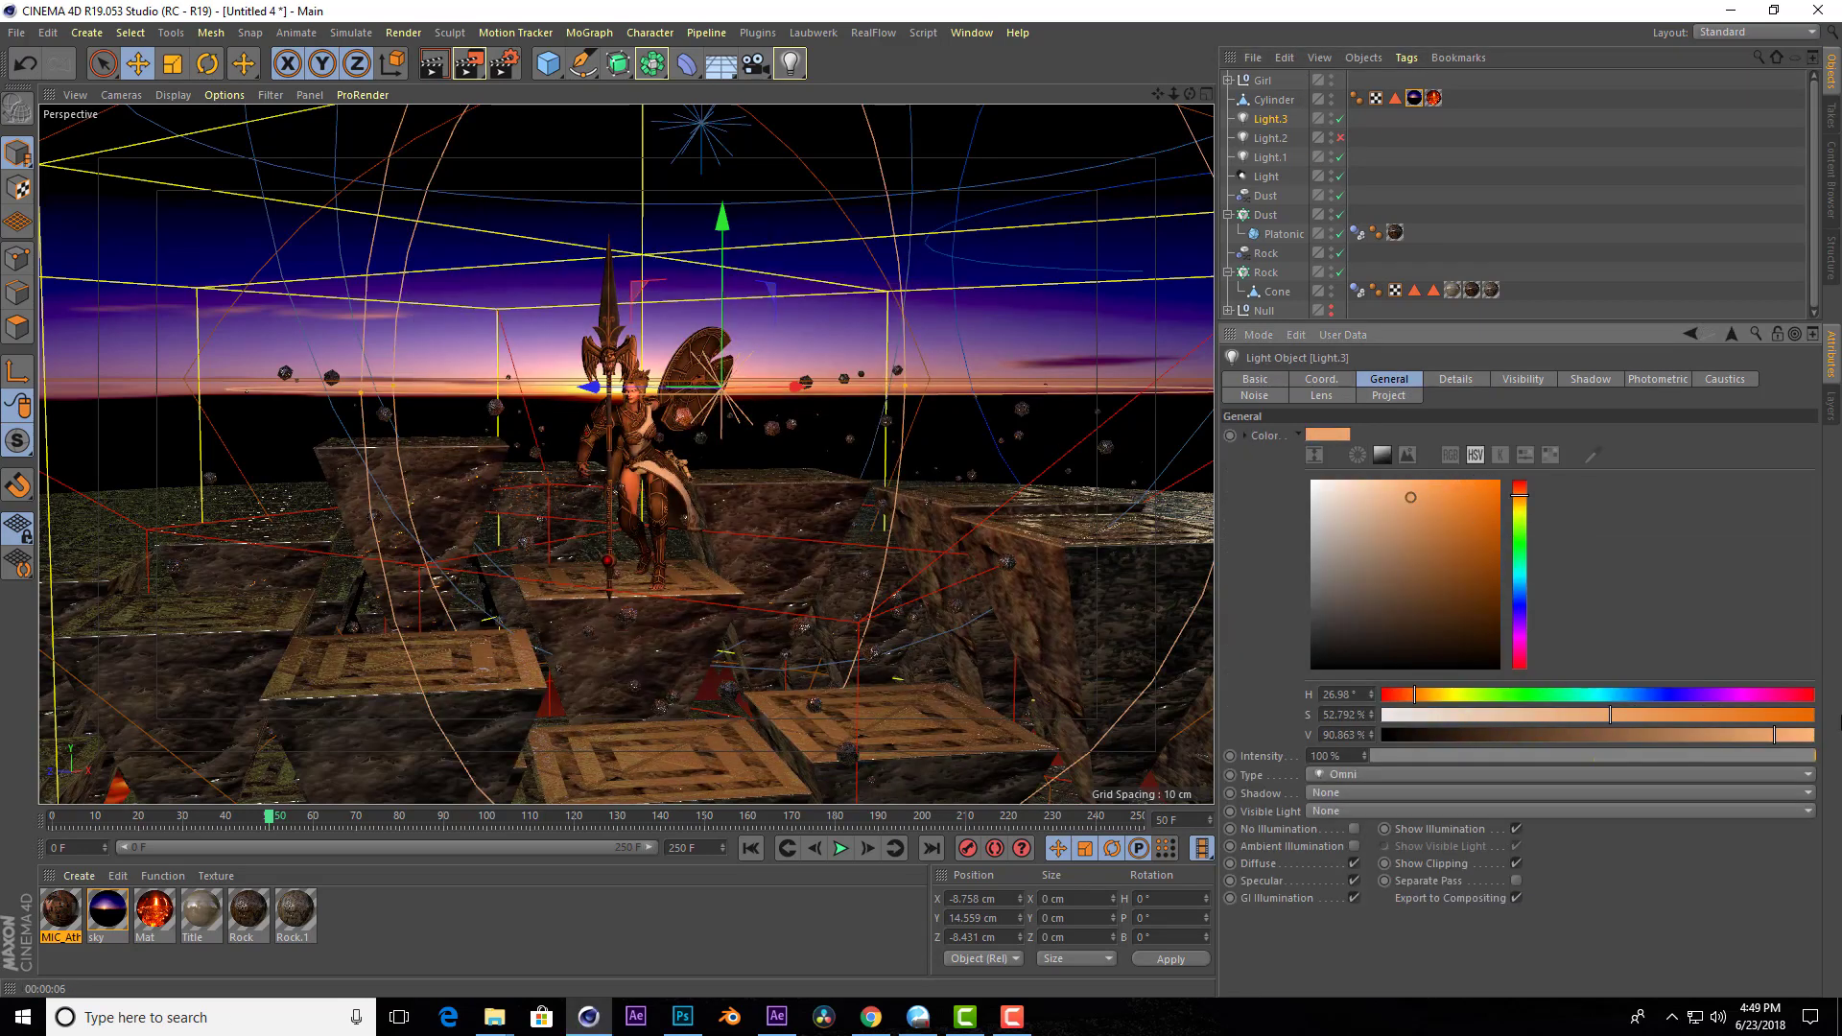
drag(1436, 496, 1465, 486)
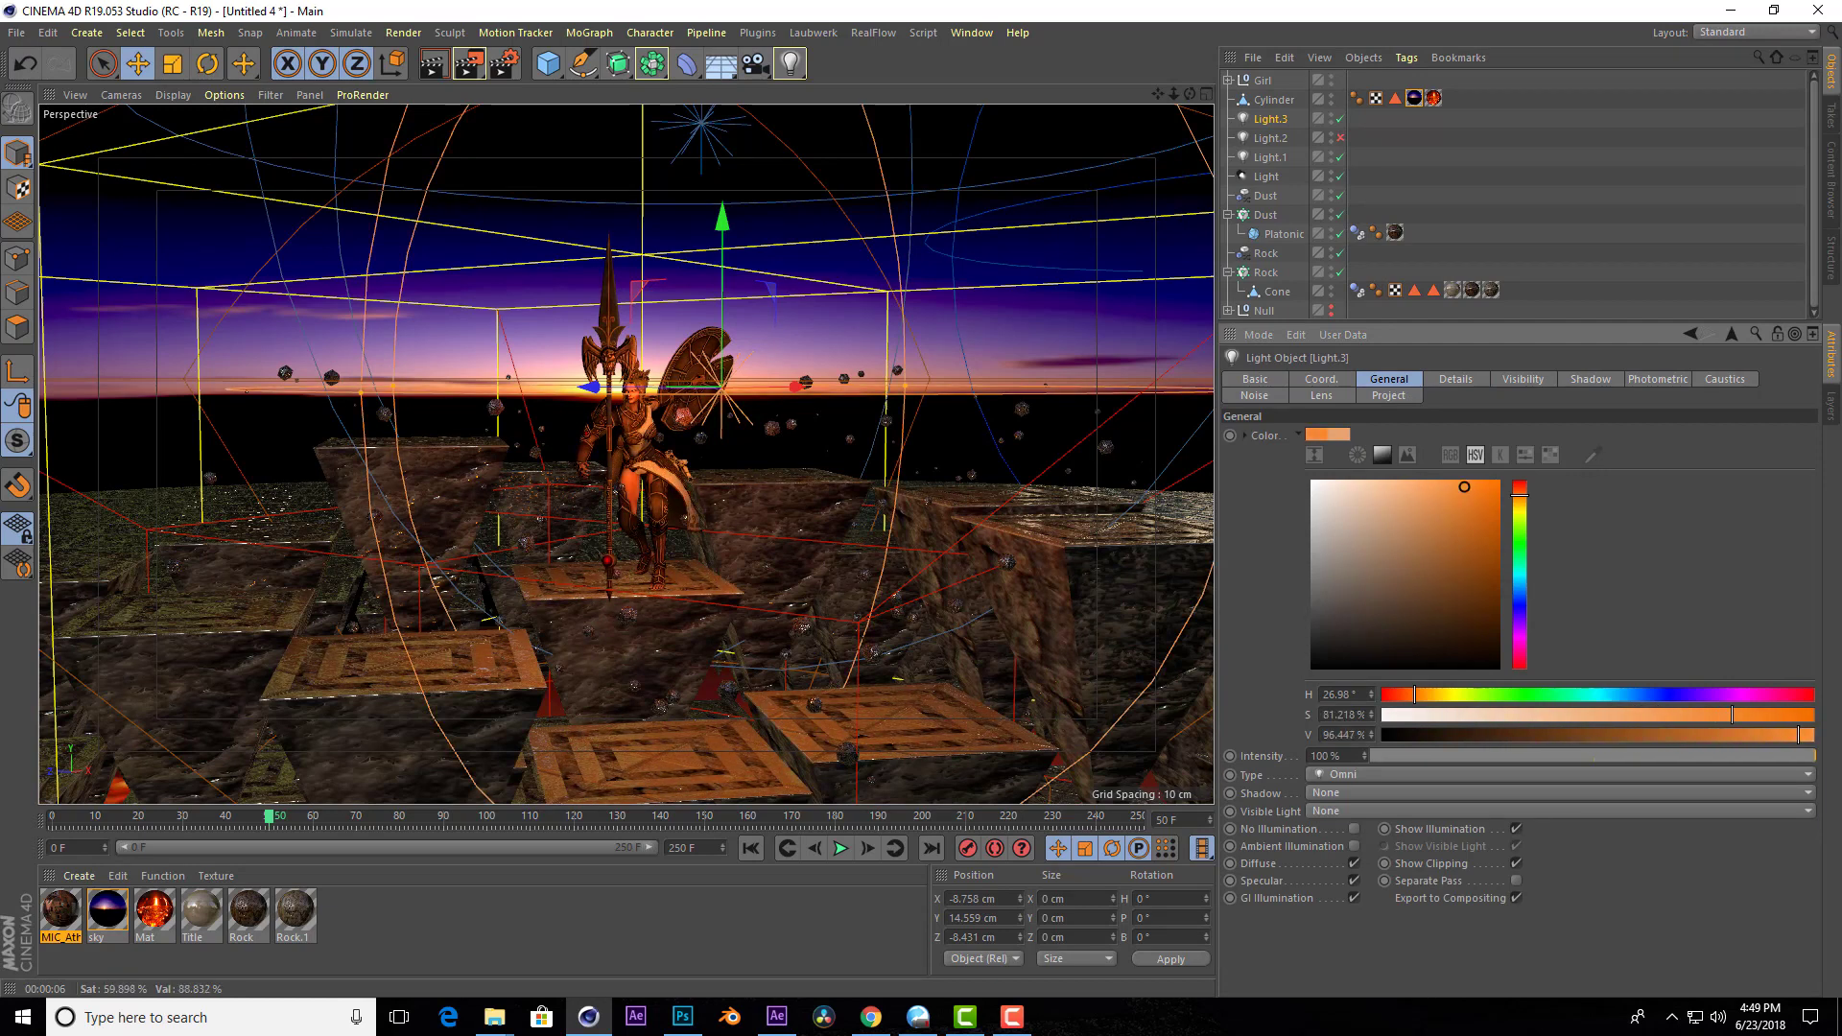
click(1594, 456)
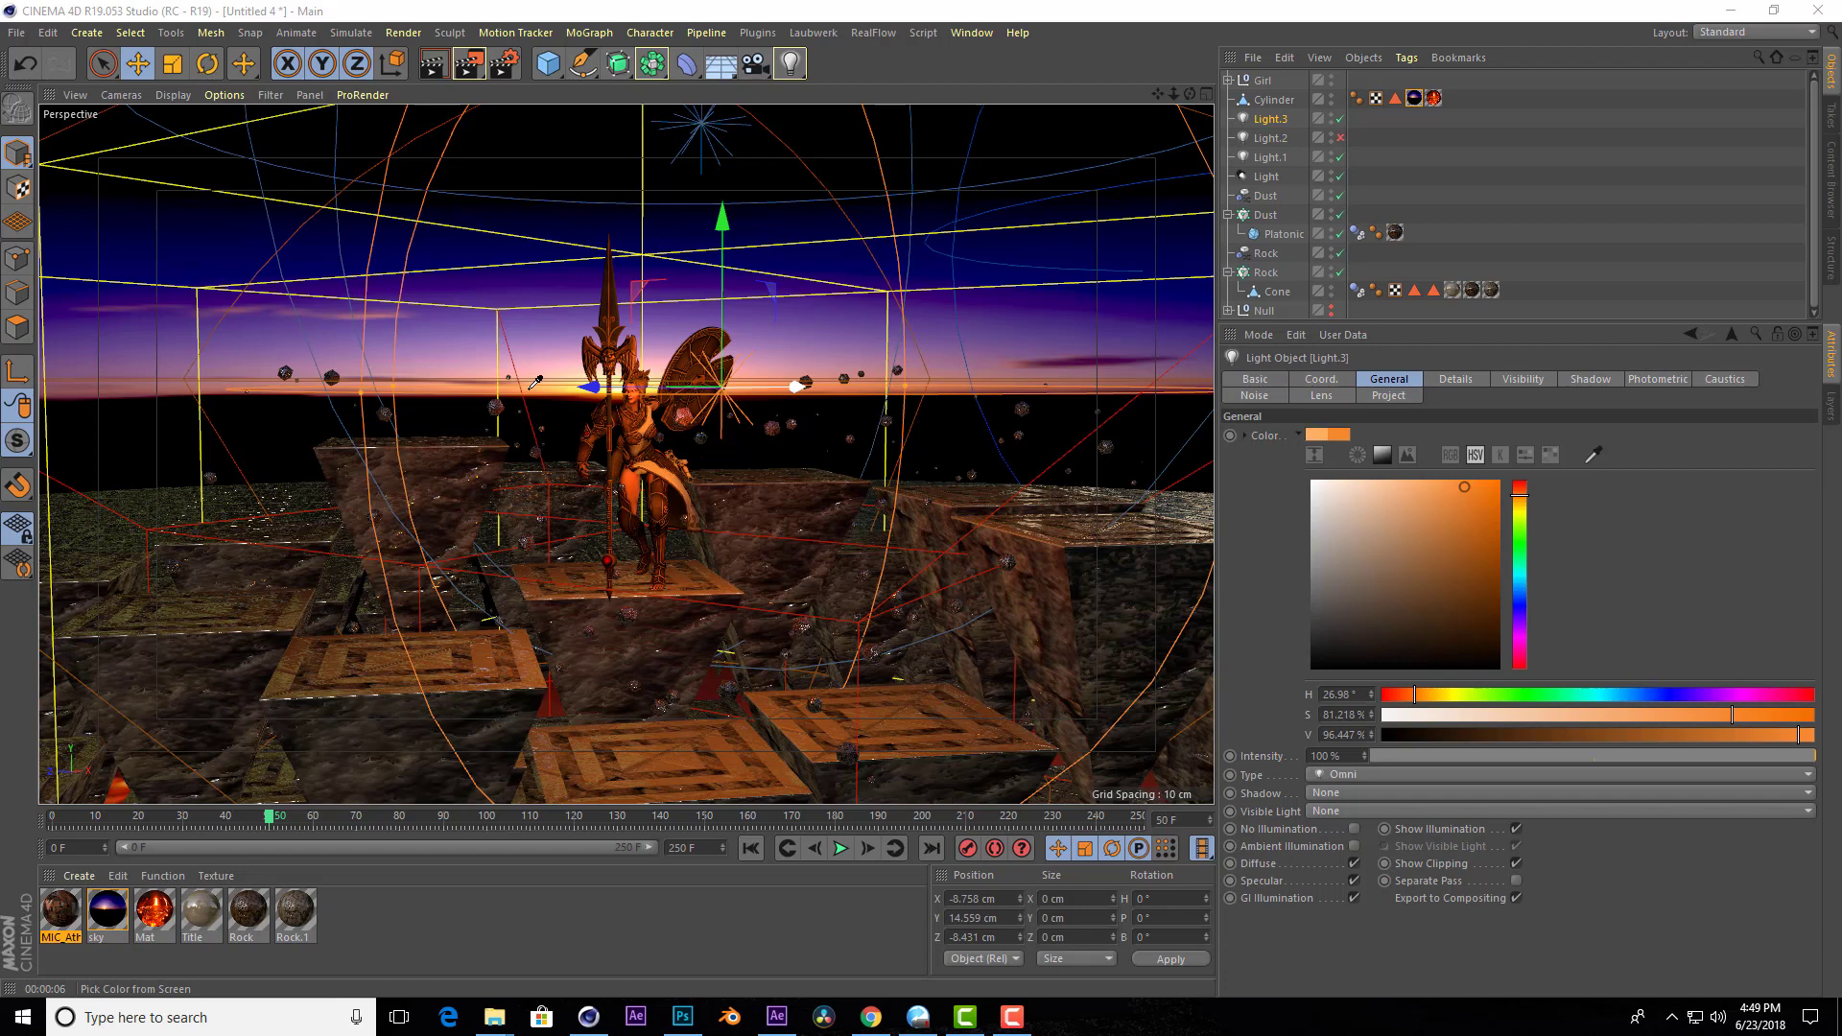
click(533, 386)
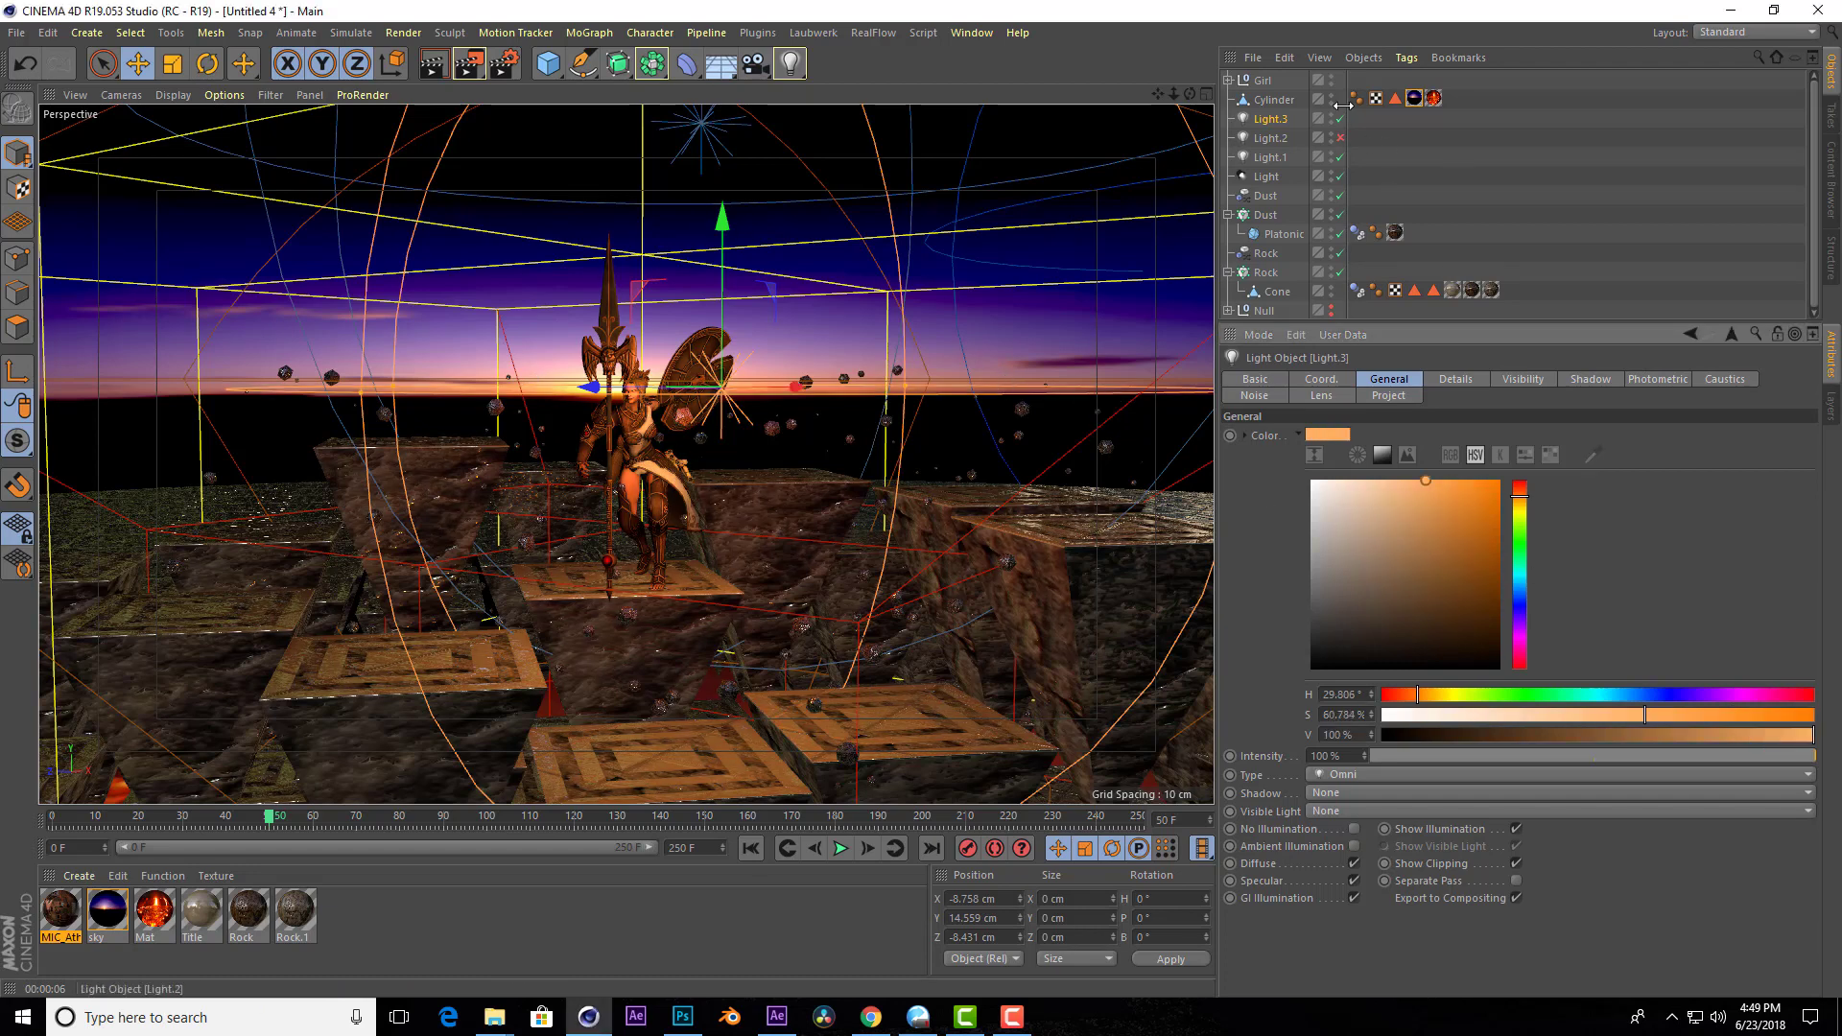
Shrink Light.3's falloff radius to 7 cm and check it with preview renders.
click(1456, 379)
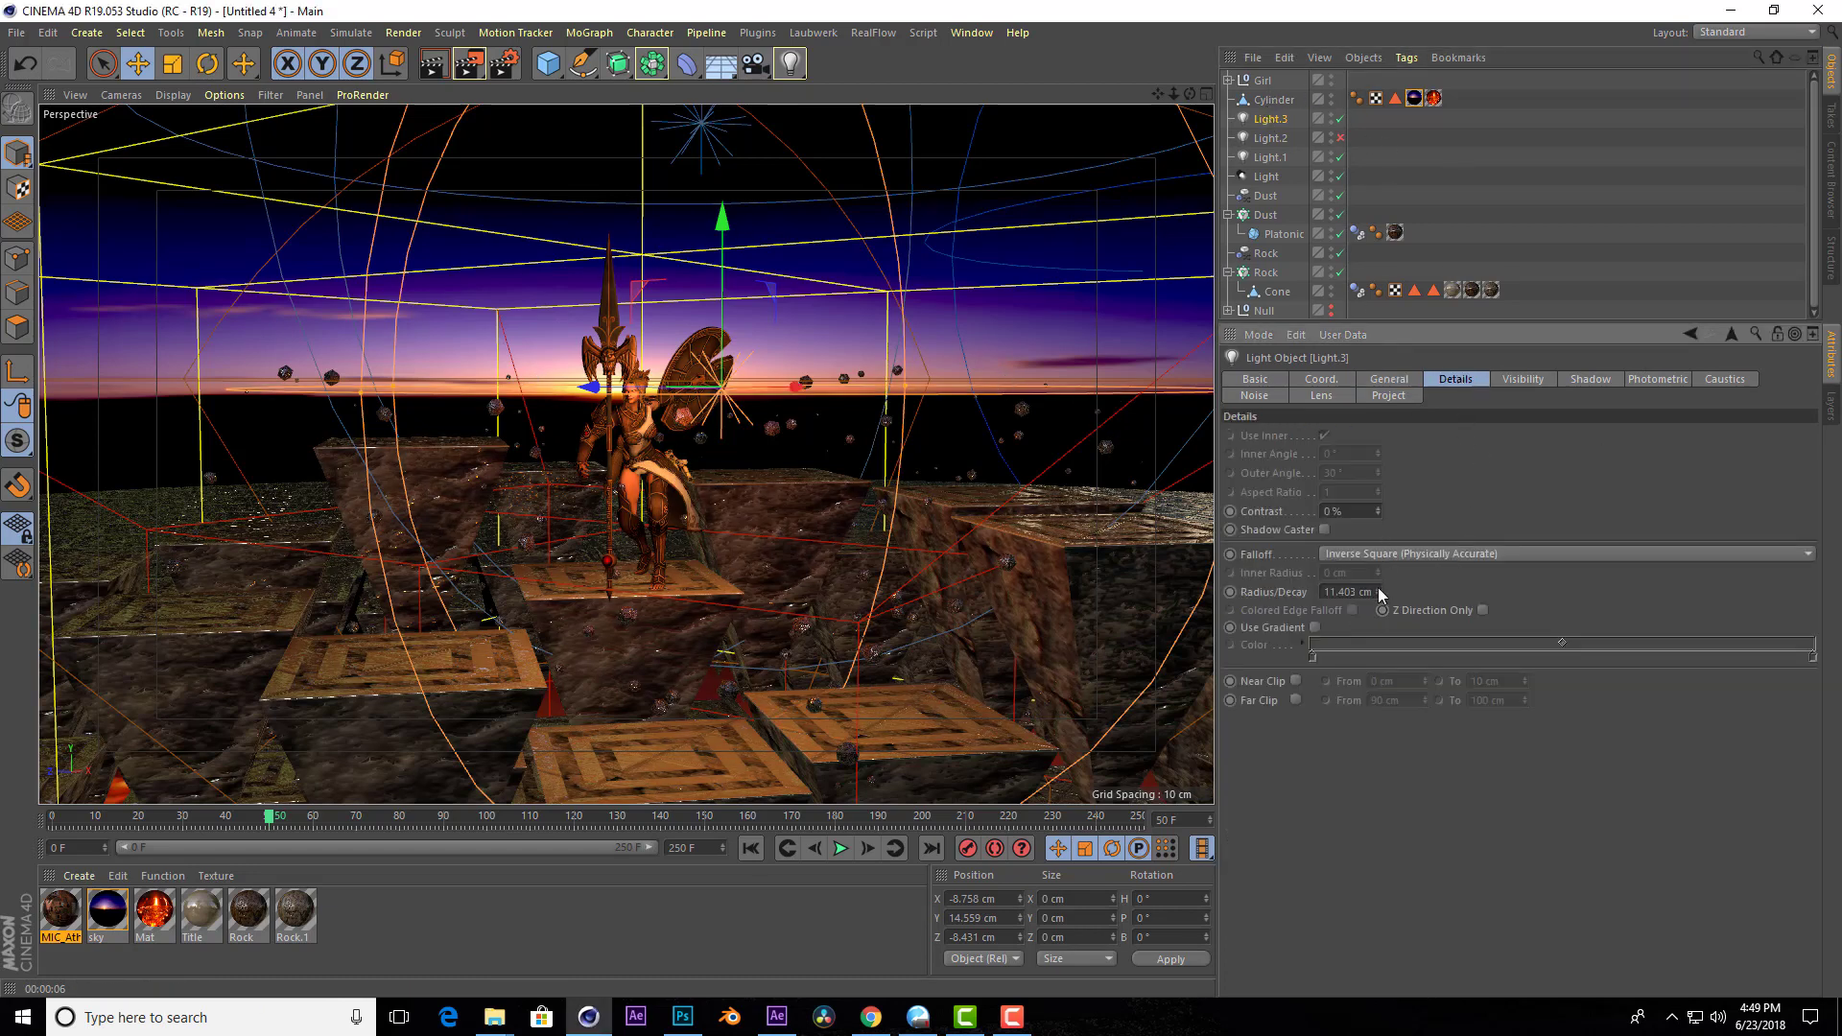
drag(1379, 592, 1379, 623)
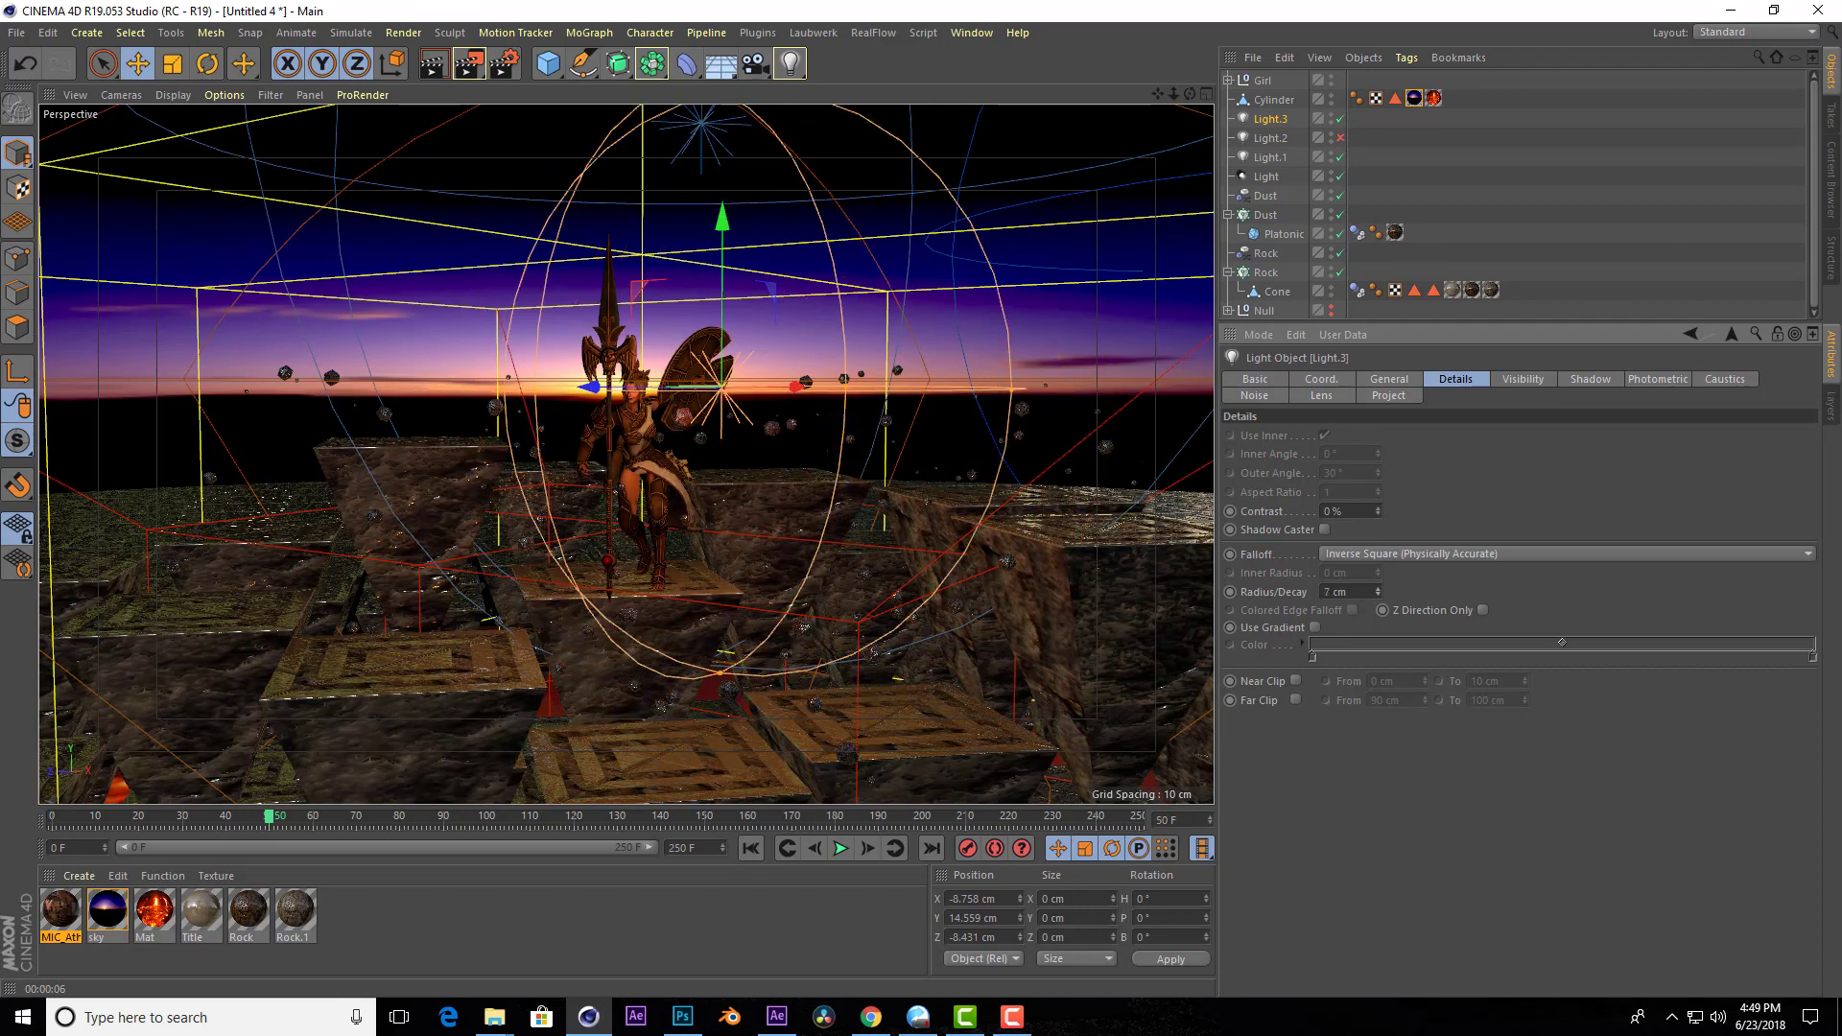
click(431, 72)
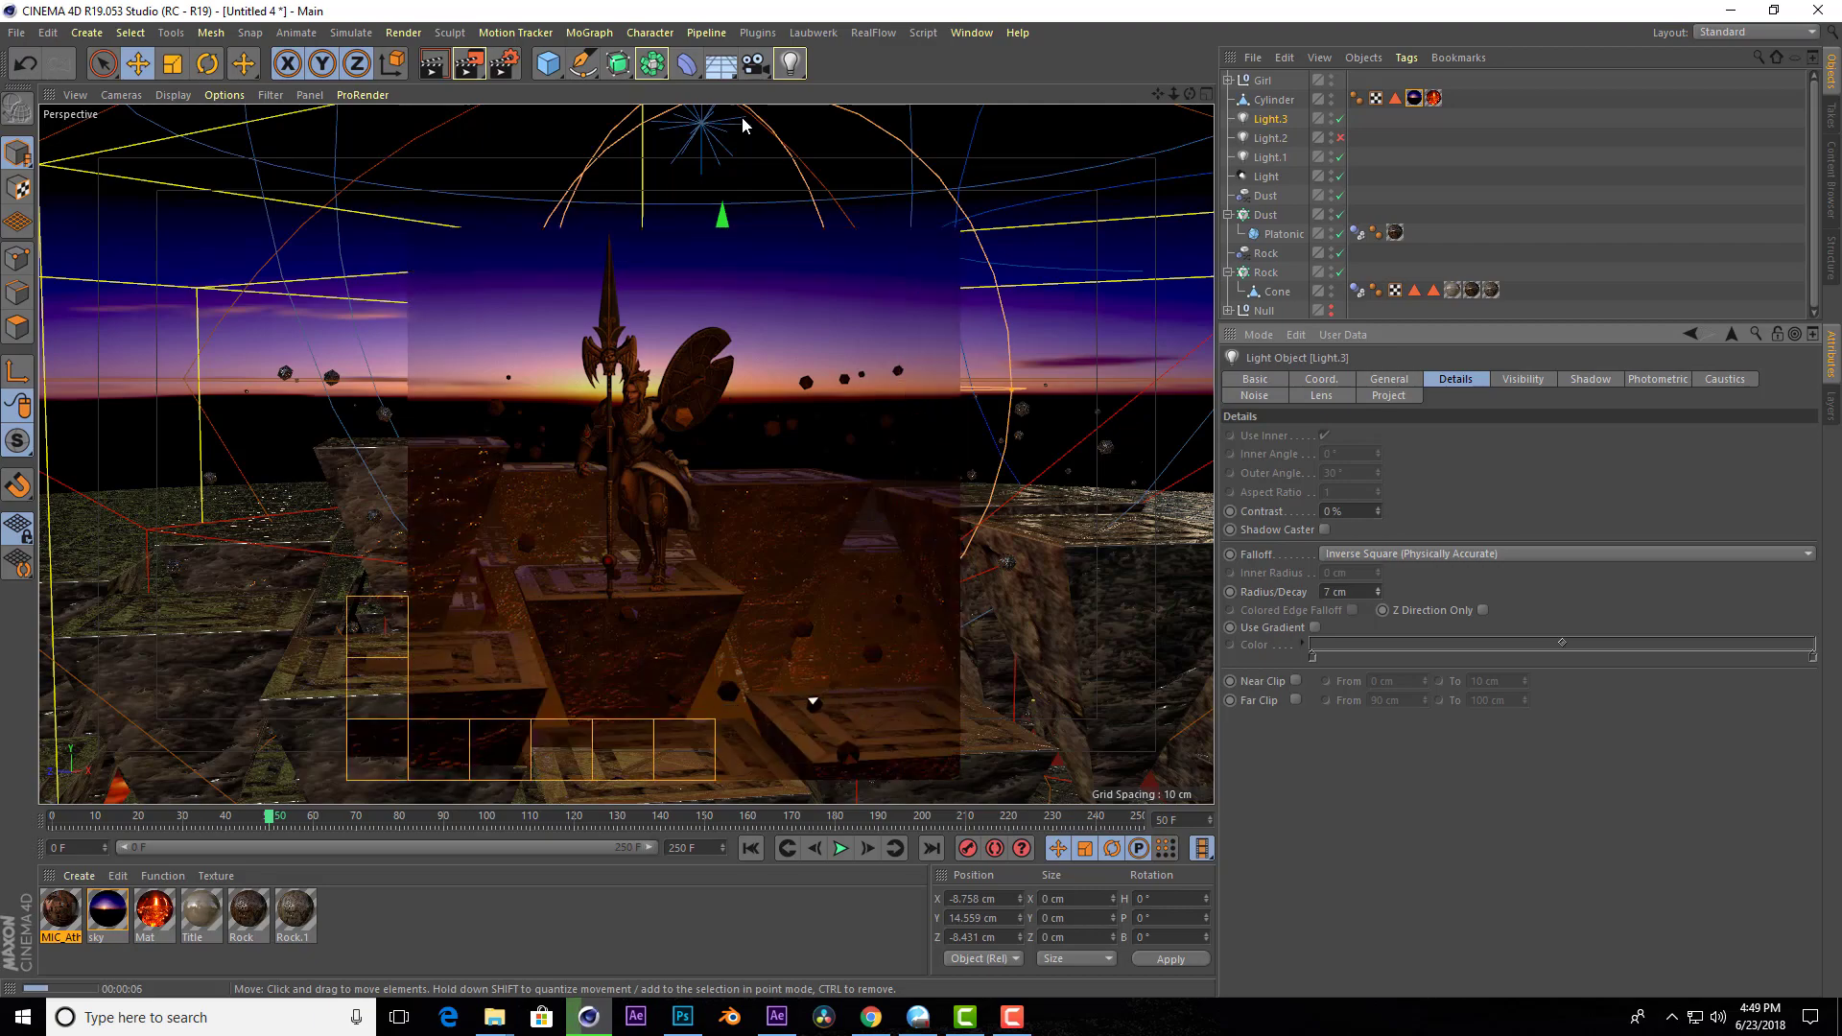
alt+drag(625, 453, 564, 432)
drag(1190, 99, 1207, 278)
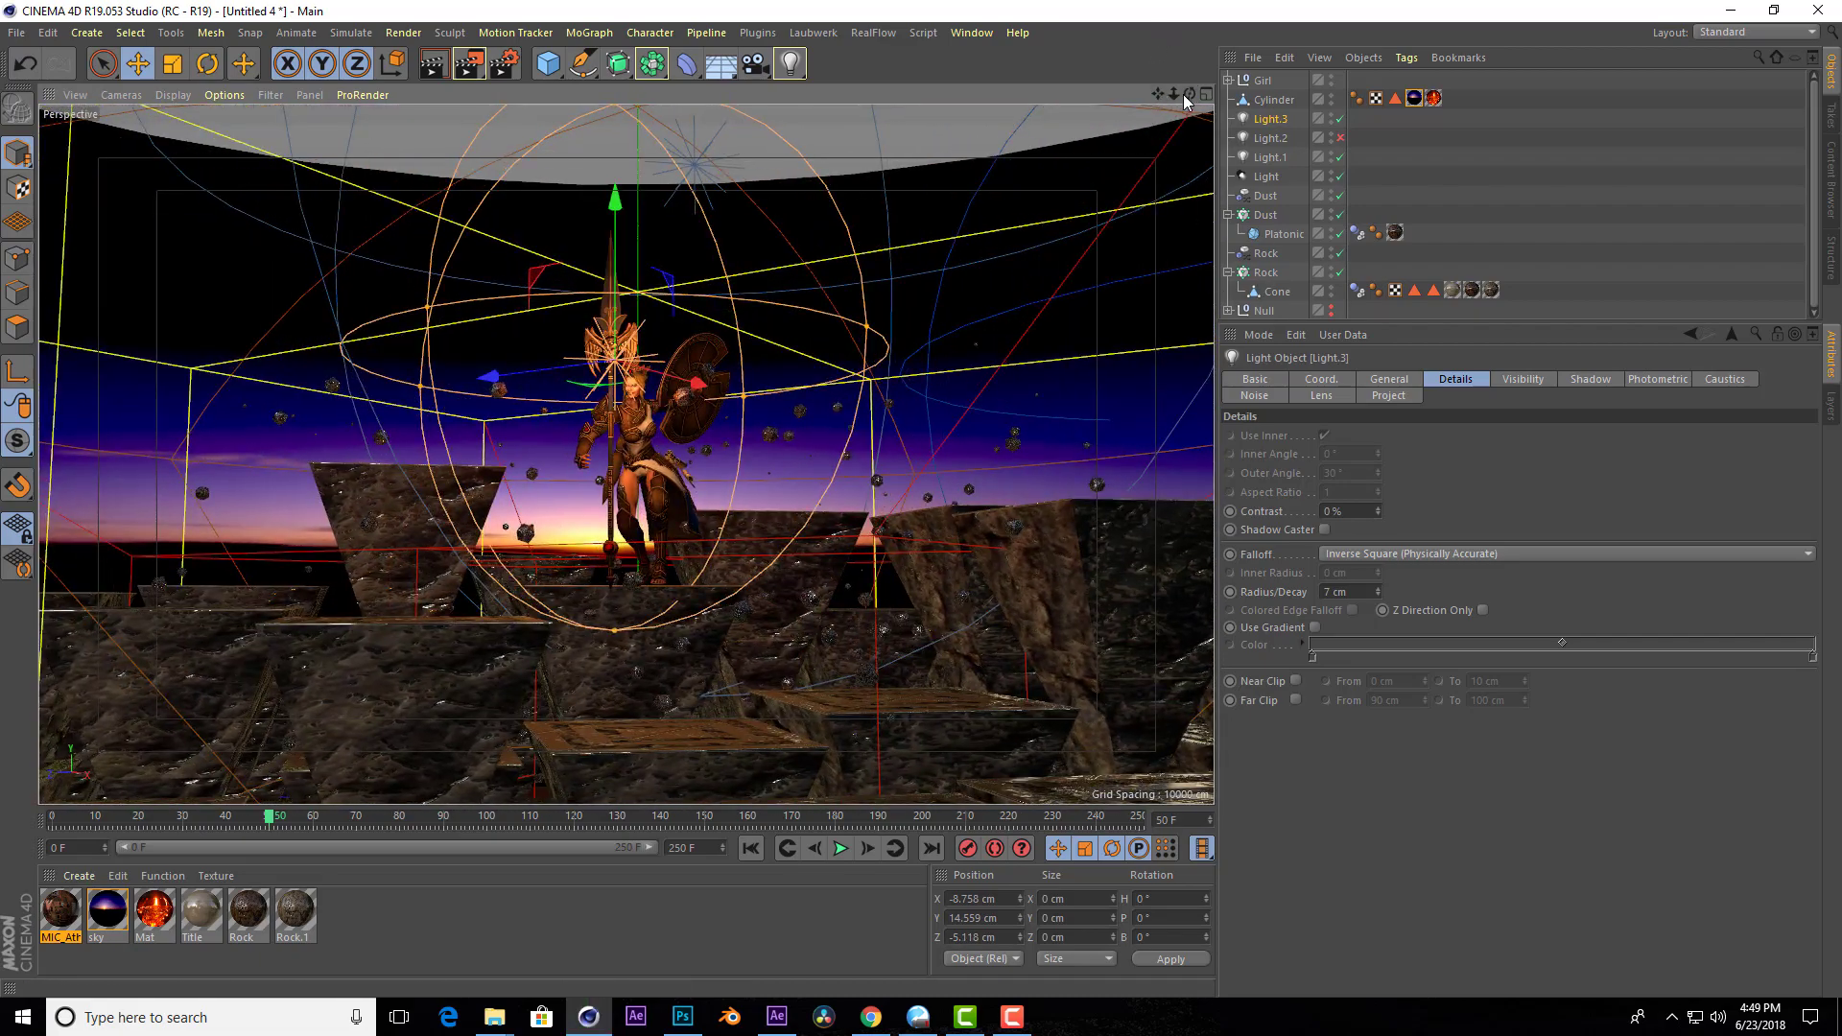
drag(1184, 94, 1211, 100)
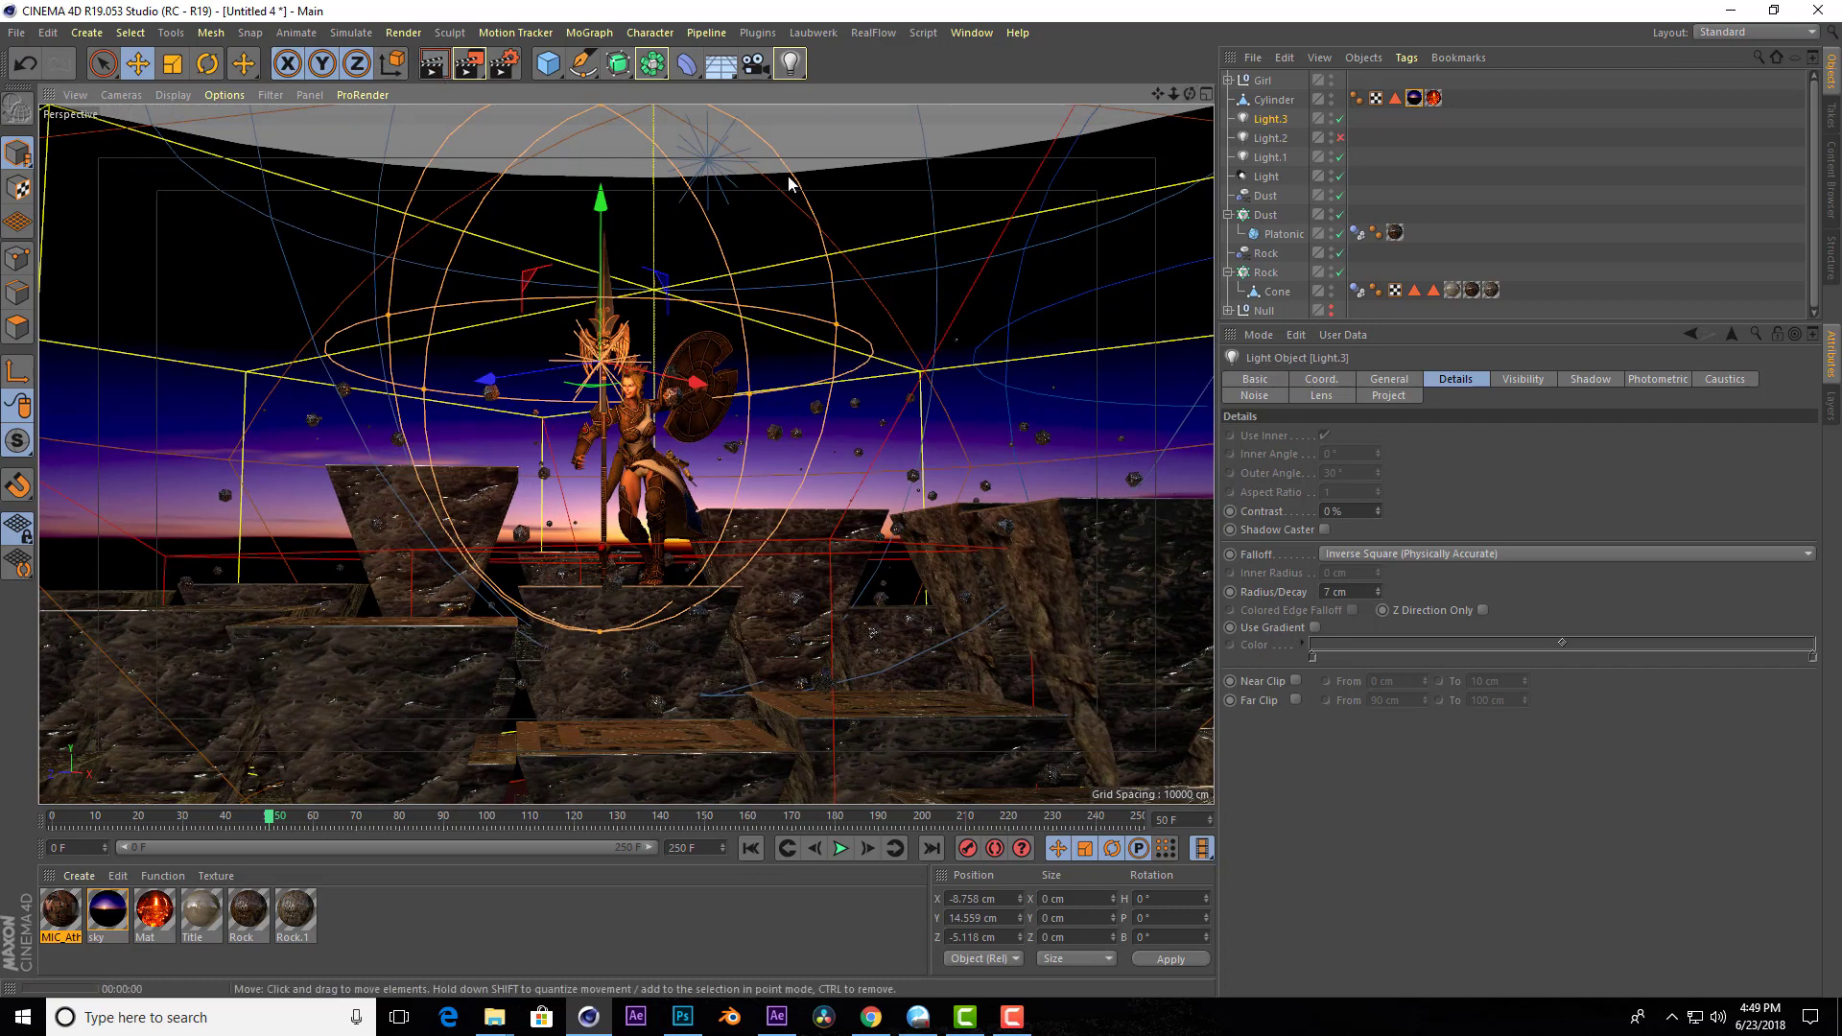
key(ctrl+r)
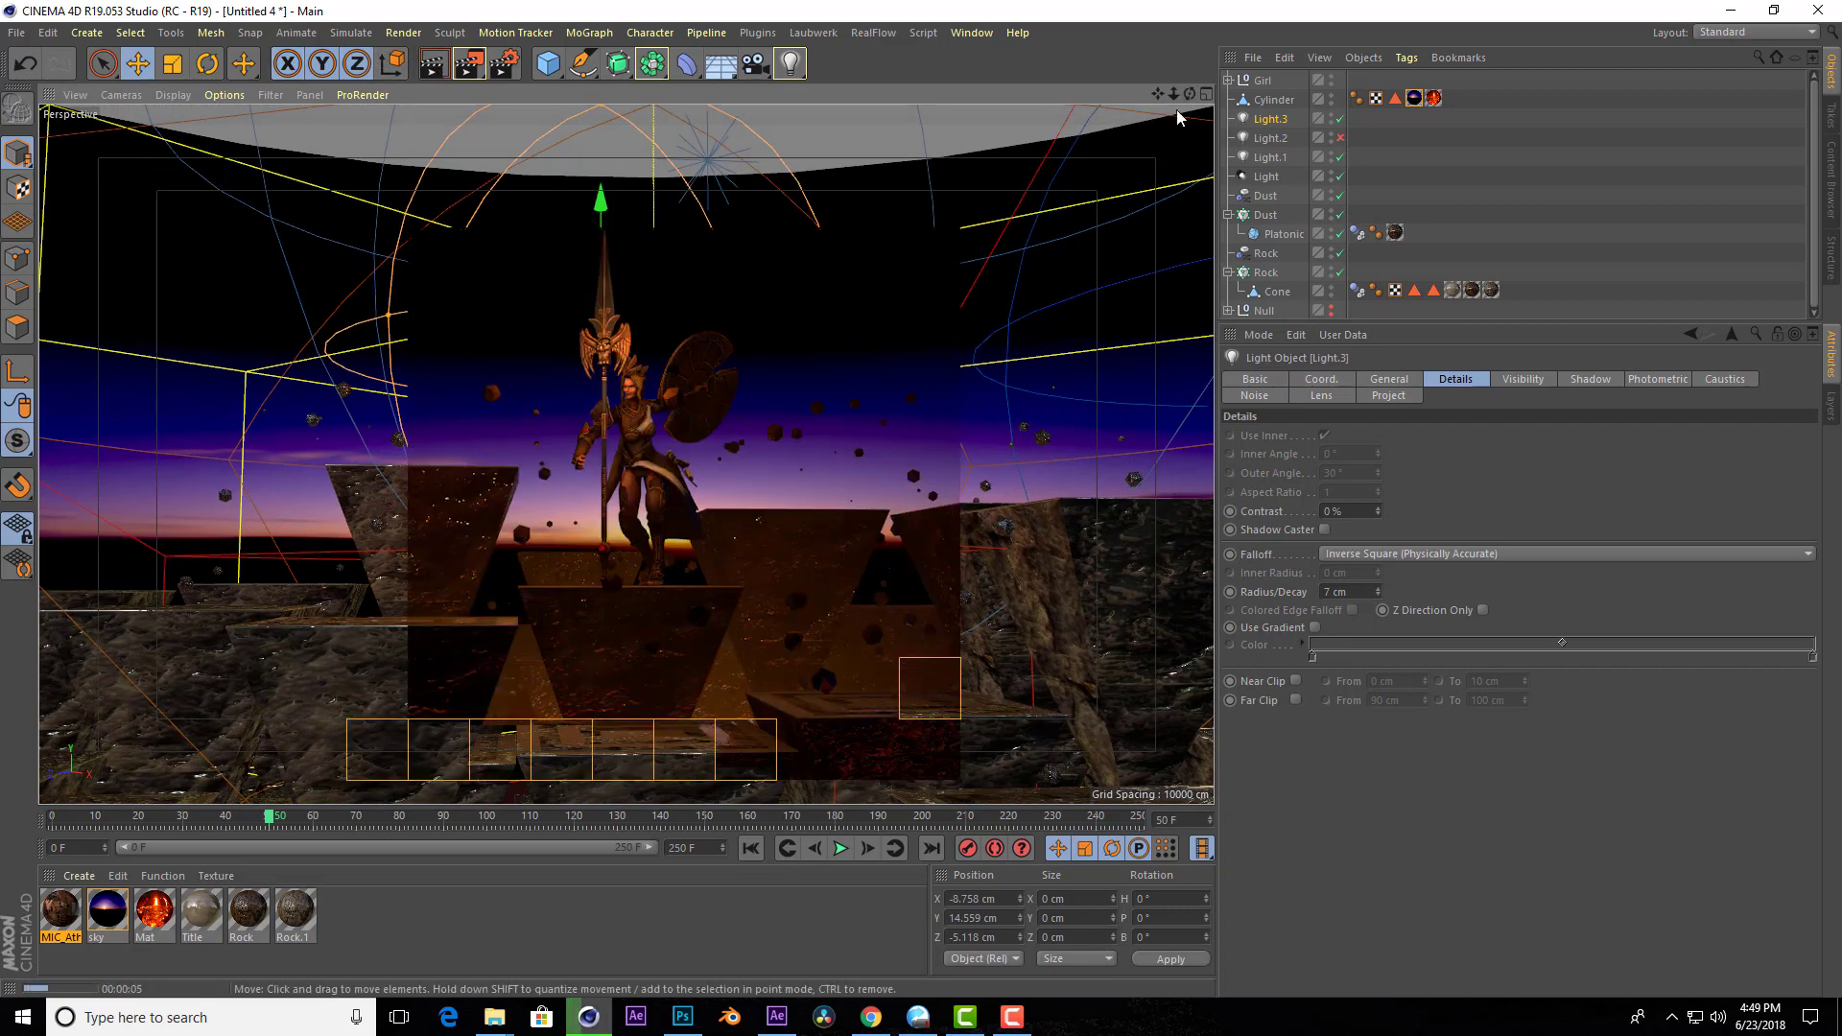
drag(1190, 93, 1380, 407)
drag(744, 75, 826, 119)
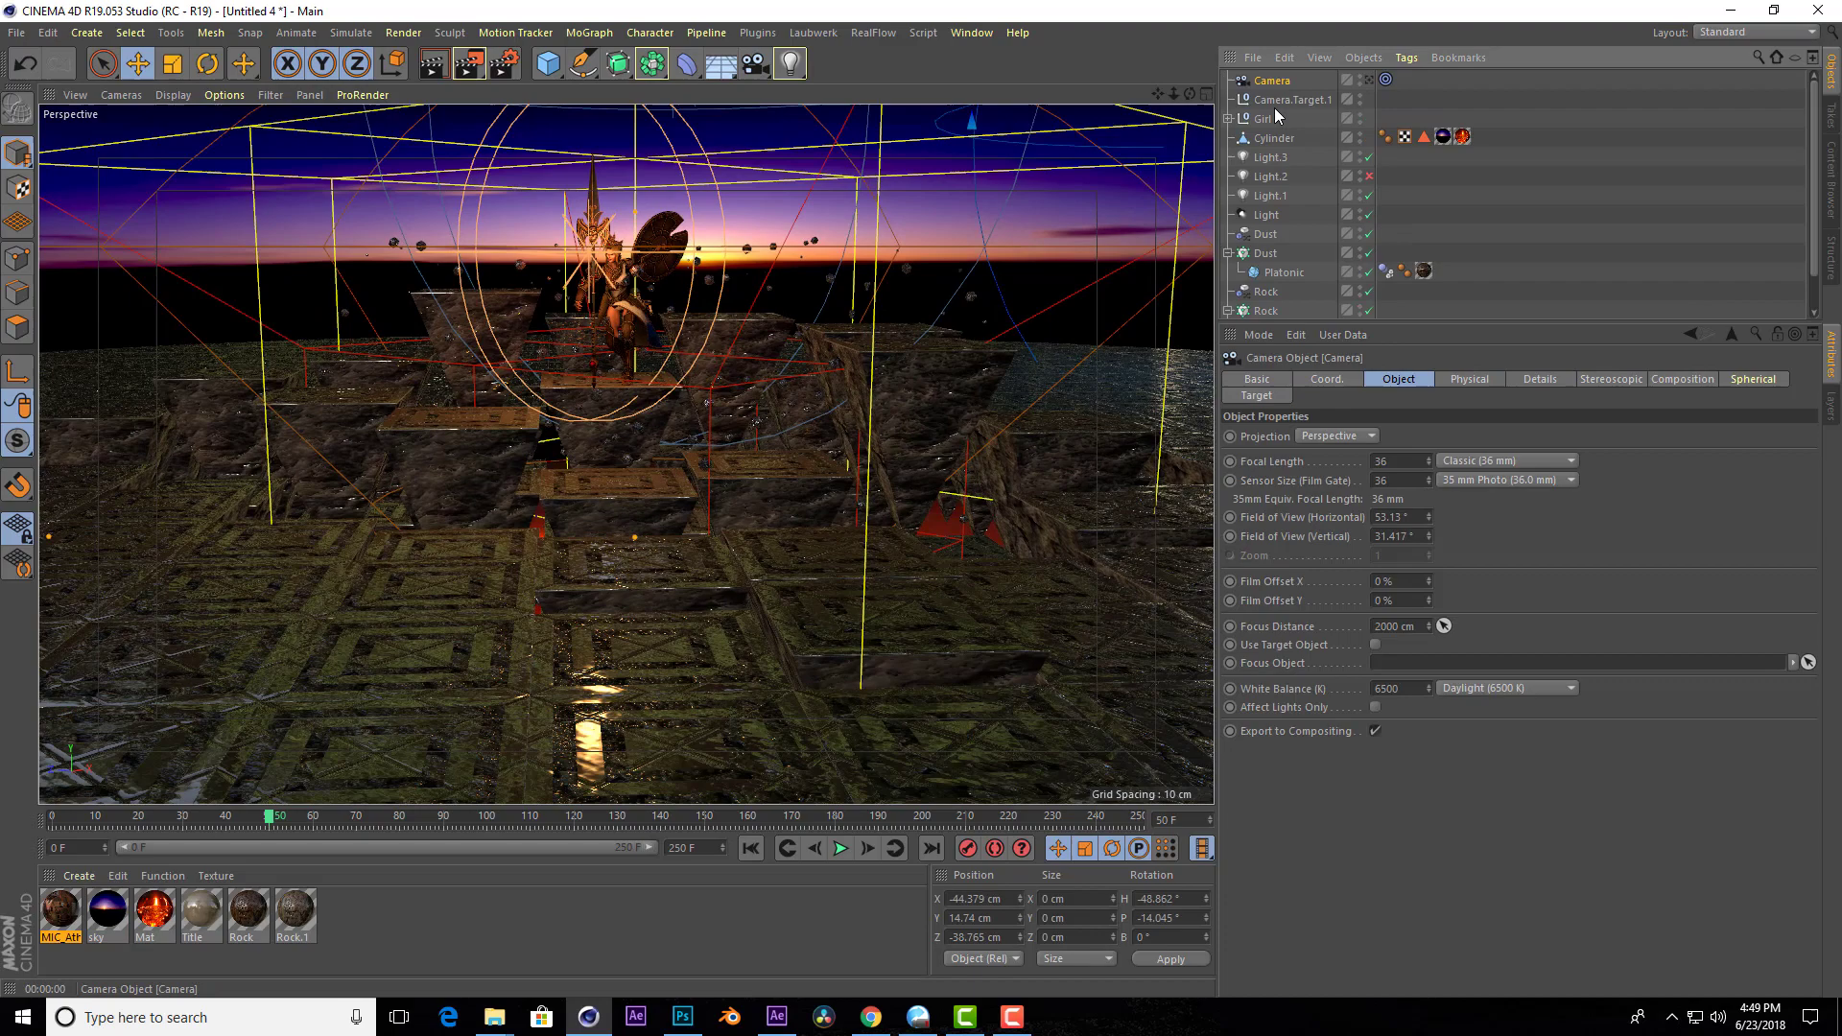
Raise the camera target above the floor and try, then undo, a focal length change.
click(1290, 100)
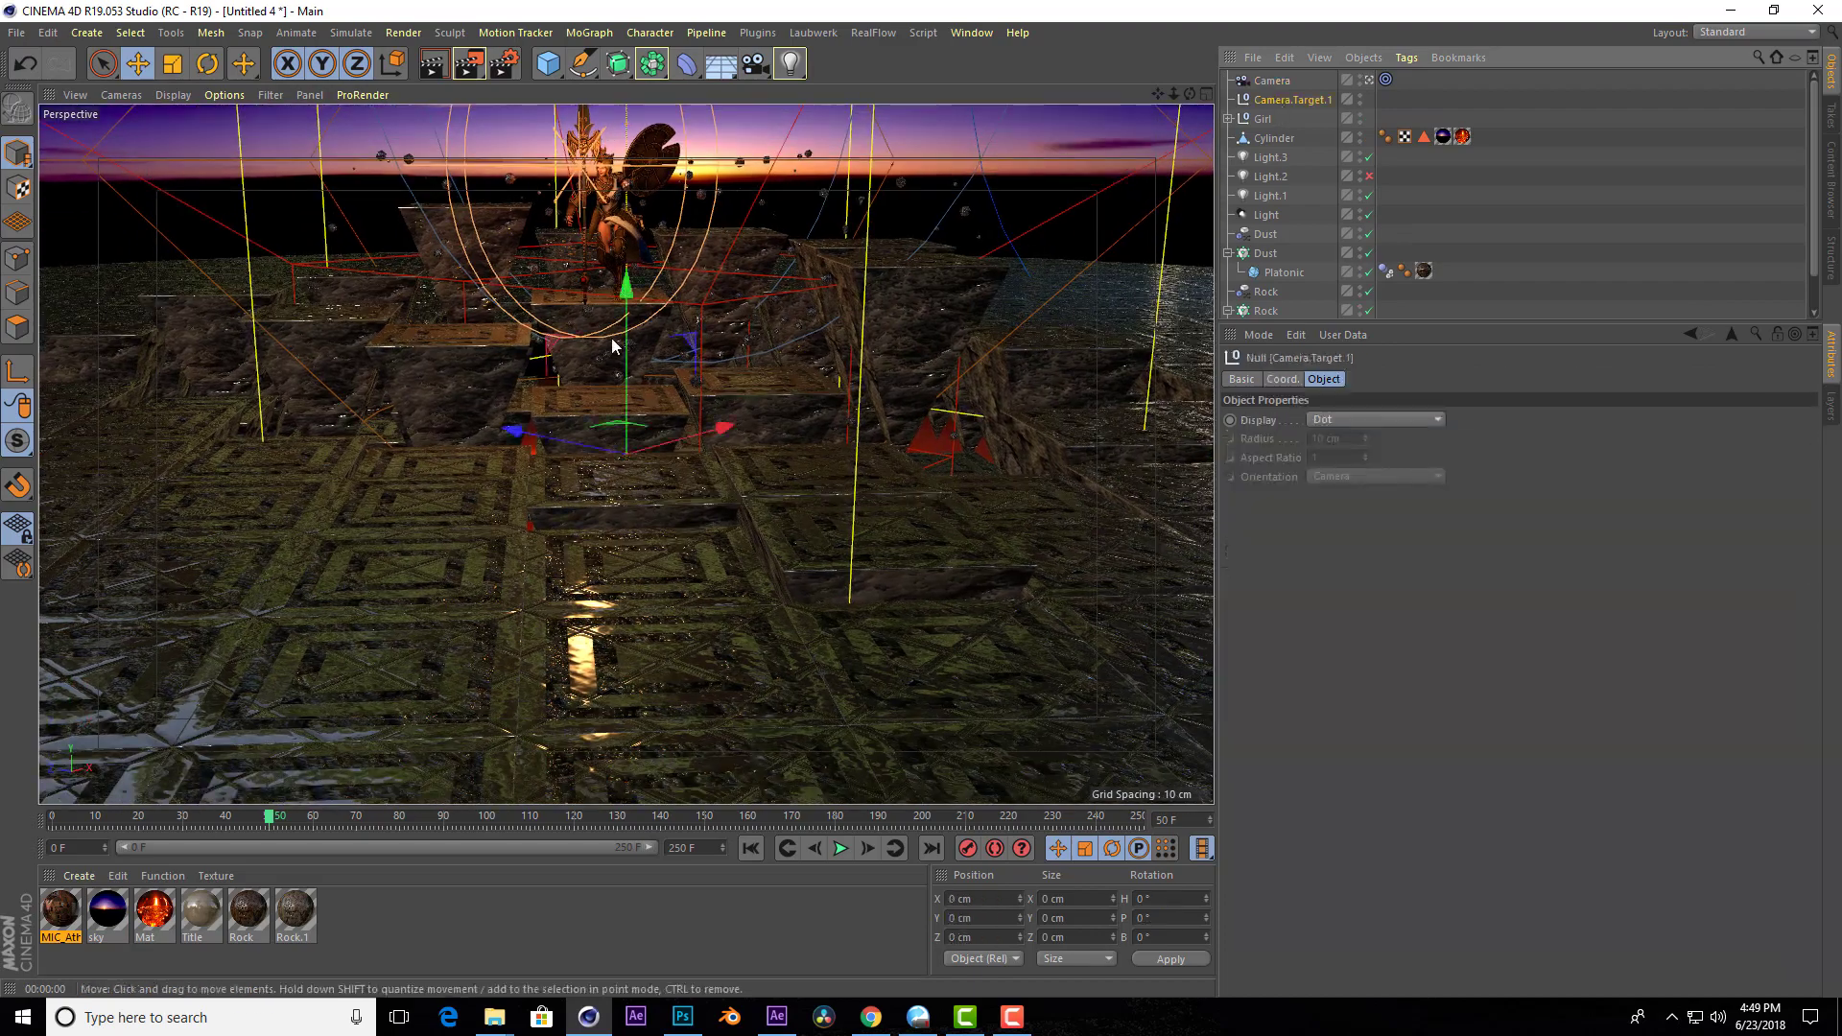
drag(625, 288, 637, 213)
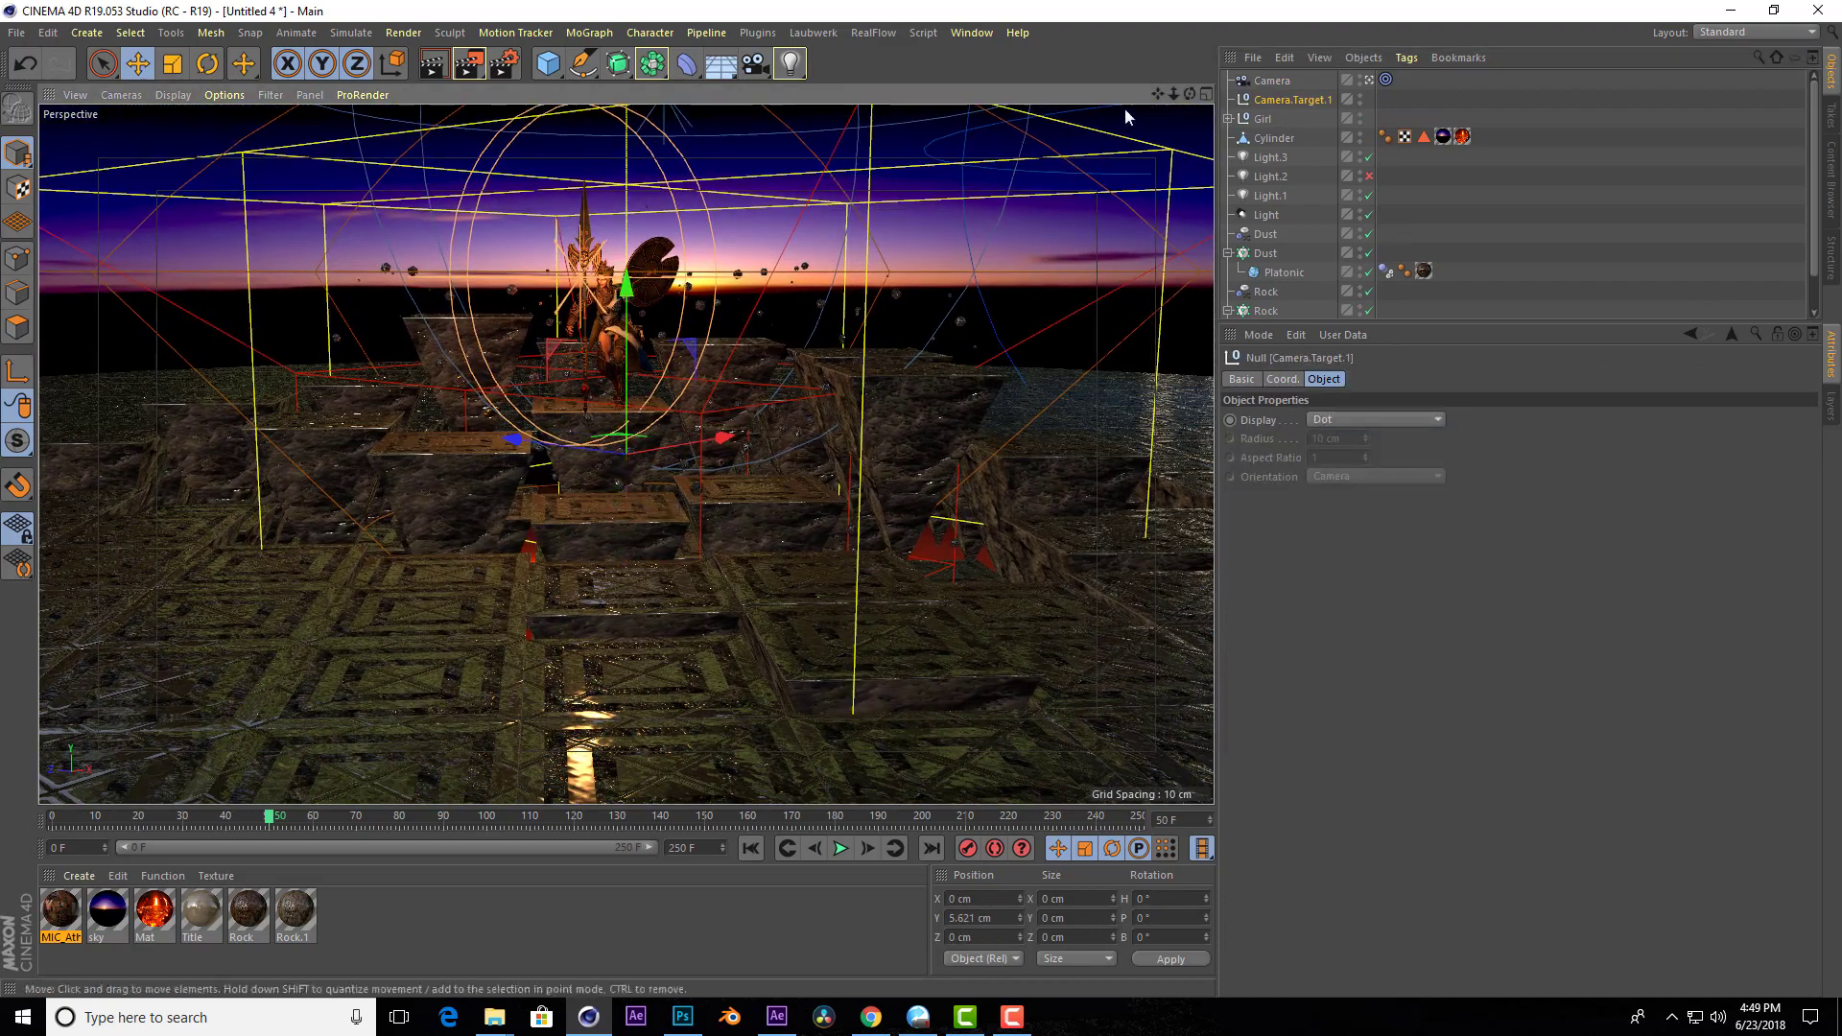
click(1271, 81)
middle_click(868, 296)
scroll(877, 298, down, 3)
scroll(881, 296, down, 2)
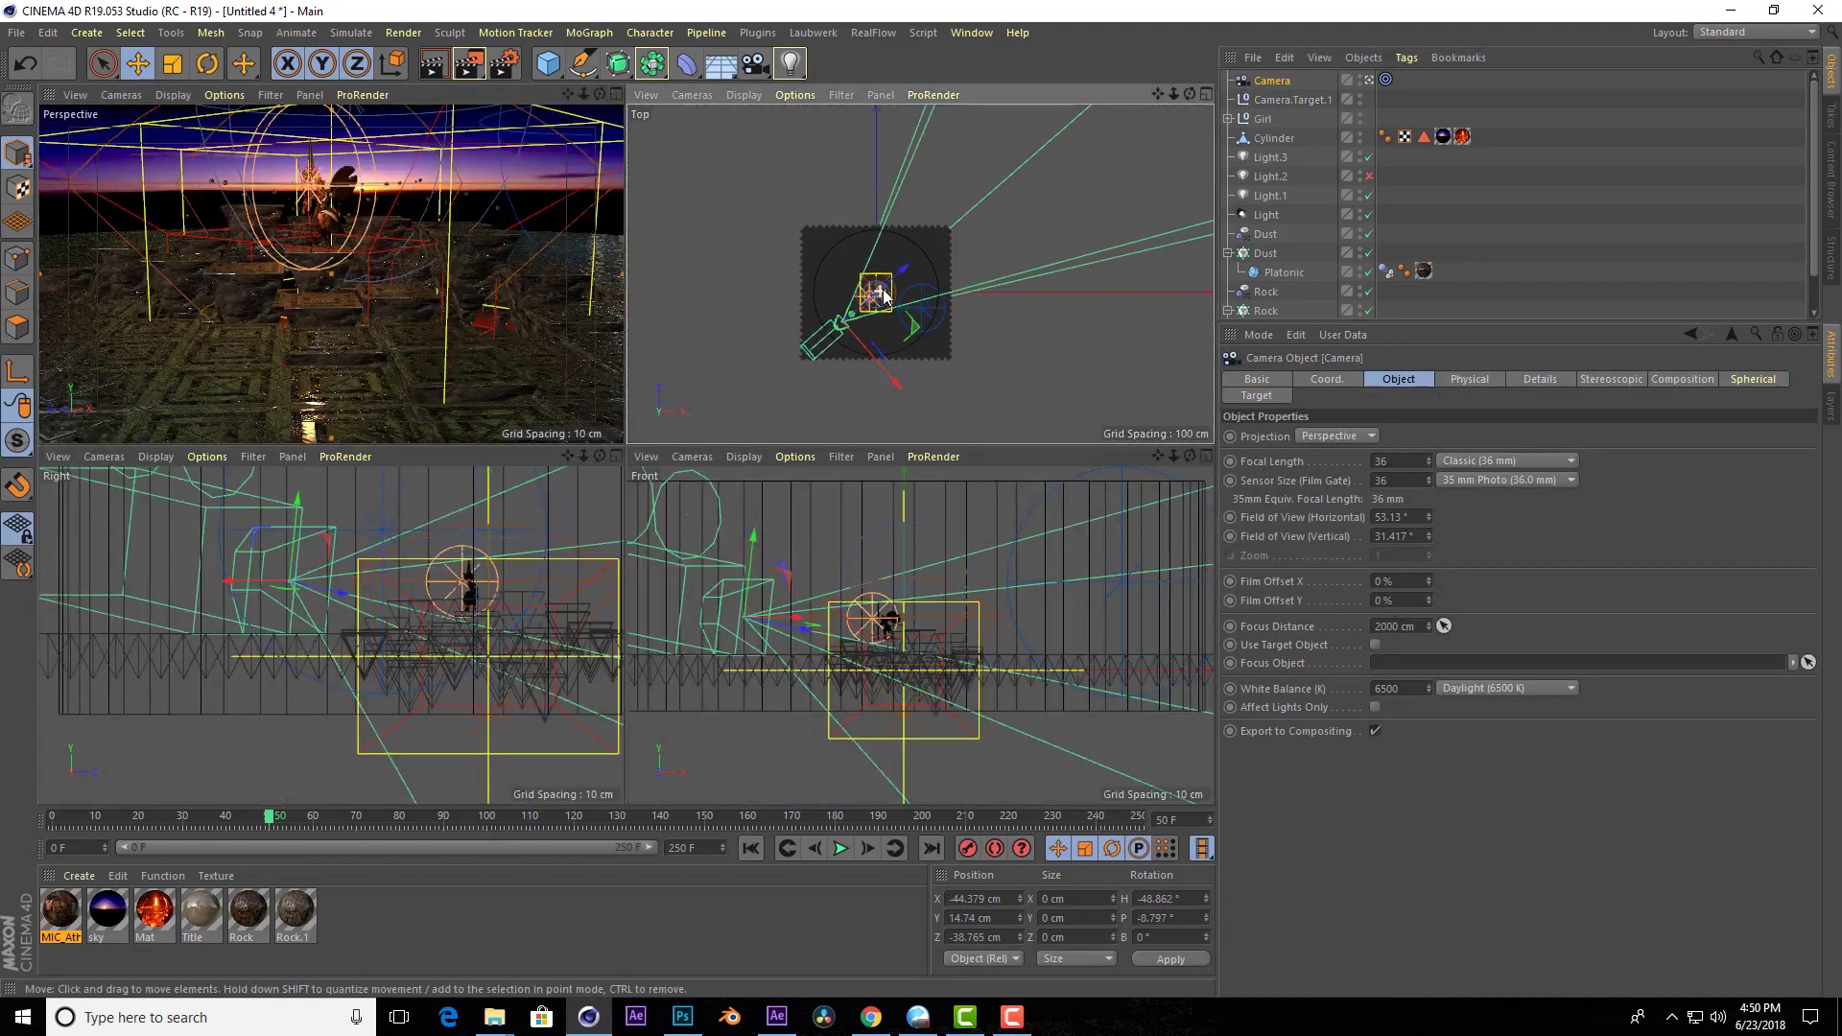
mouse_move(884, 296)
mouse_down()
mouse_move(769, 332)
mouse_move(1077, 164)
mouse_move(974, 272)
mouse_move(1083, 261)
mouse_up()
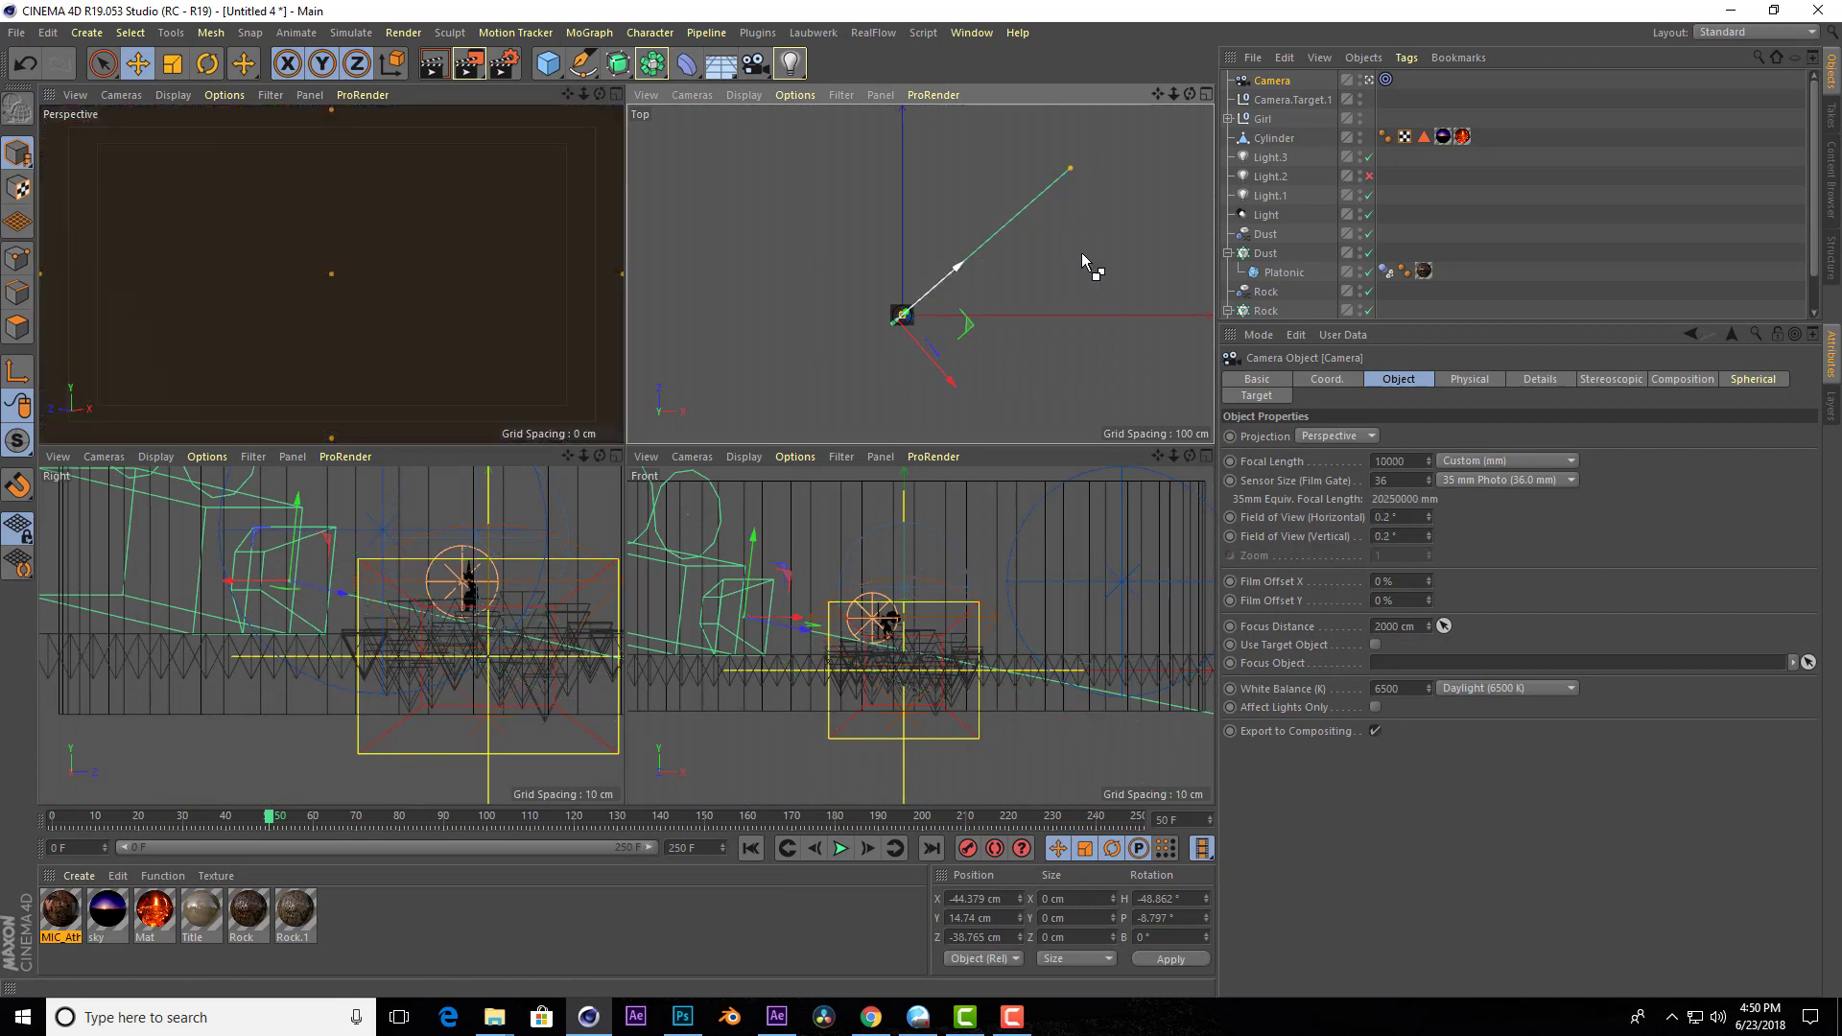
key(ctrl+z)
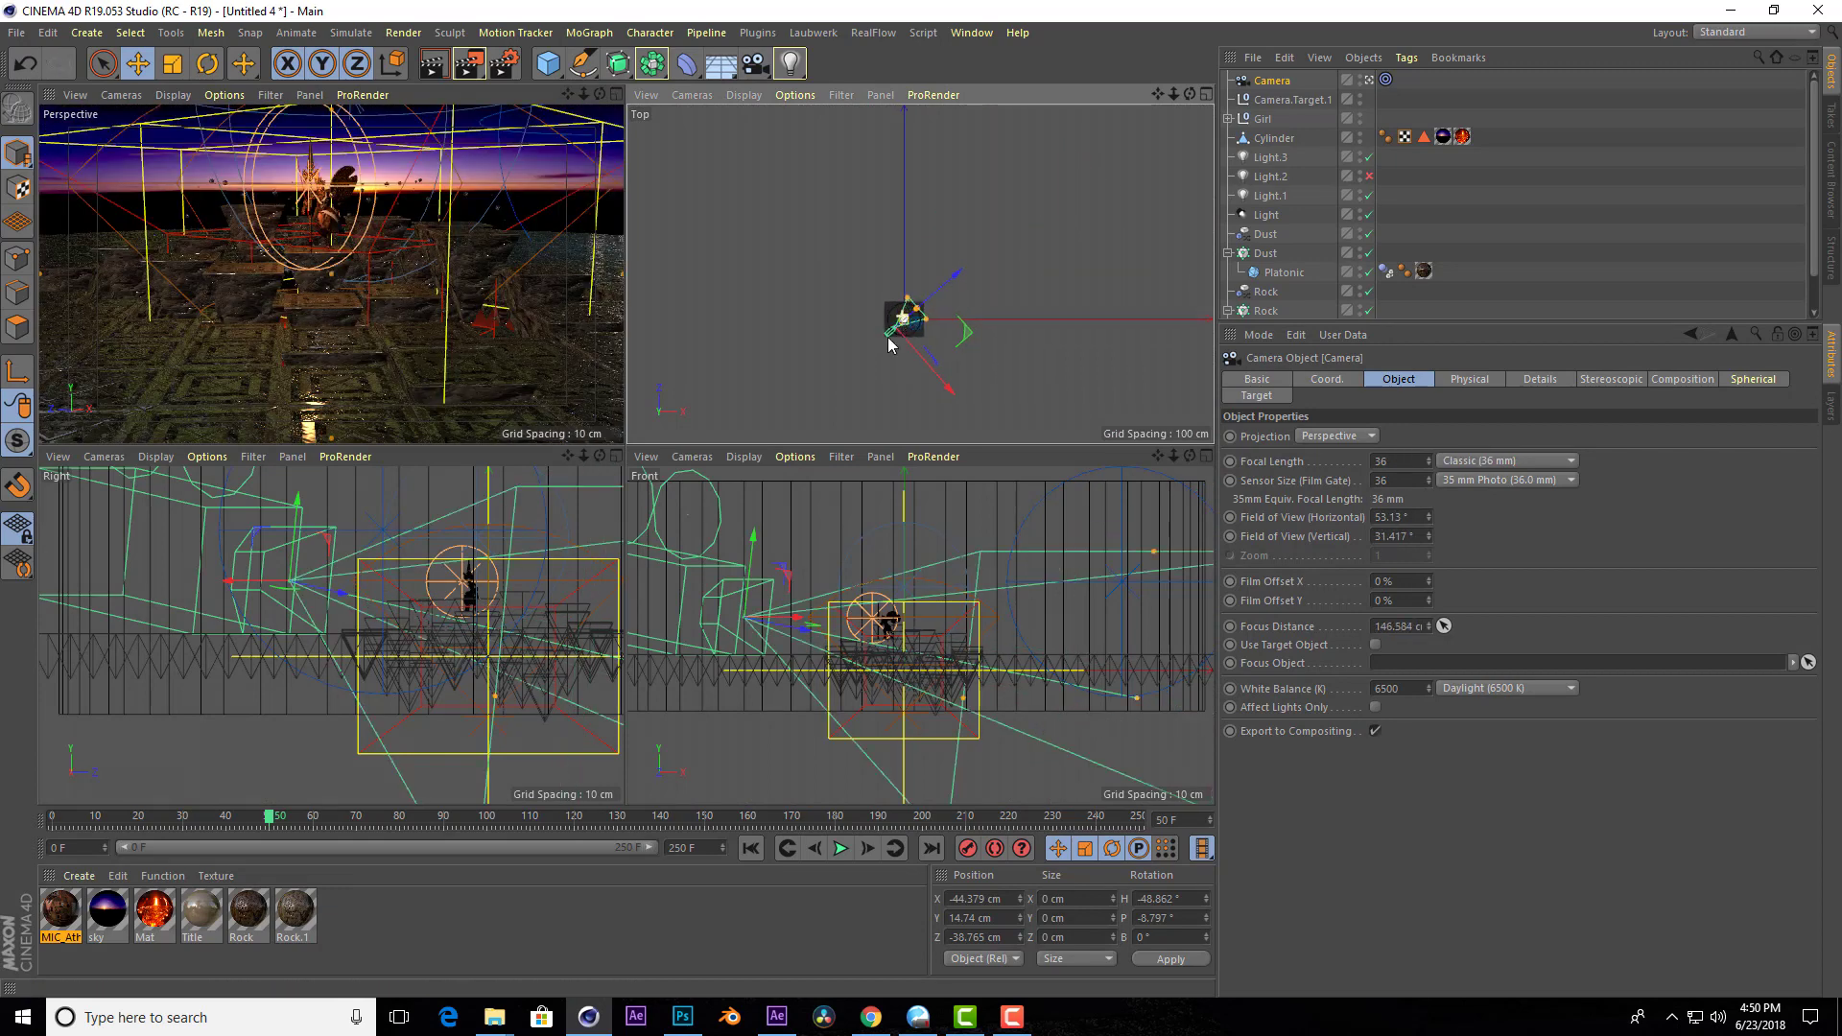
Set the camera focus distance to about 58 cm and widen its field of view.
scroll(898, 322, up, 2)
scroll(897, 322, up, 3)
drag(1042, 225, 982, 290)
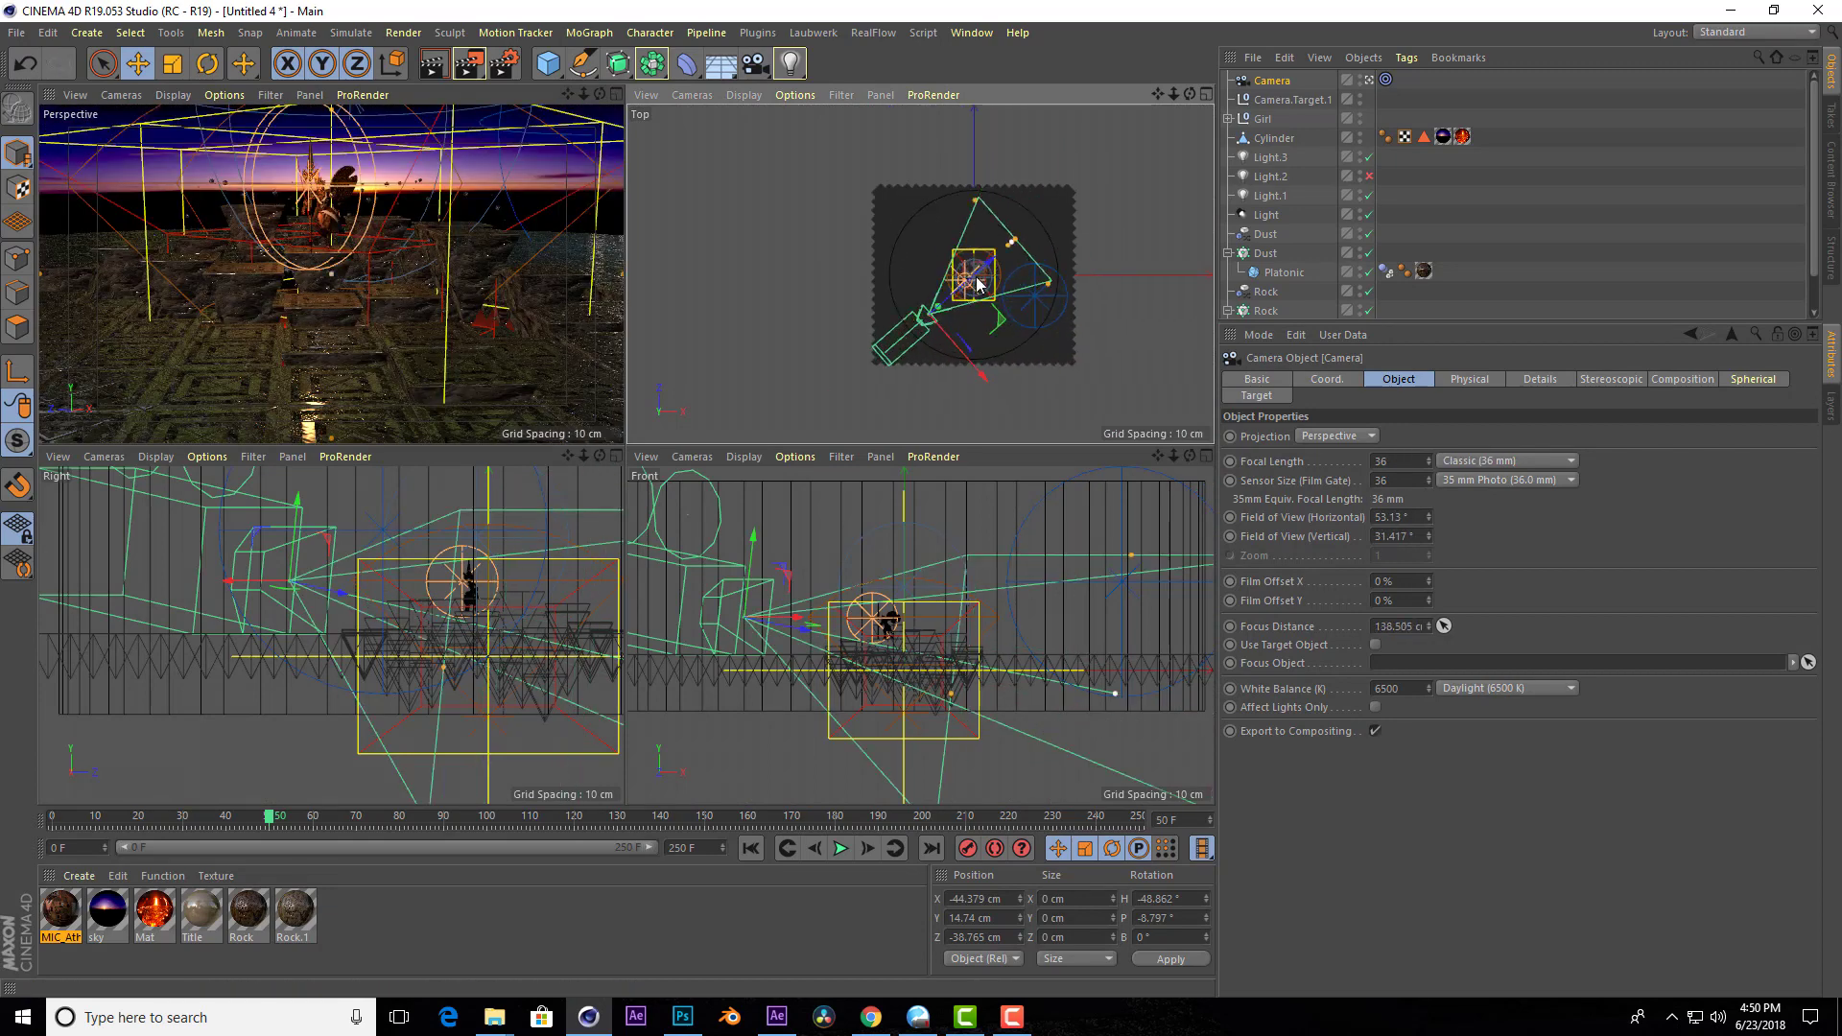
click(616, 94)
click(1207, 93)
scroll(1049, 259, up, 3)
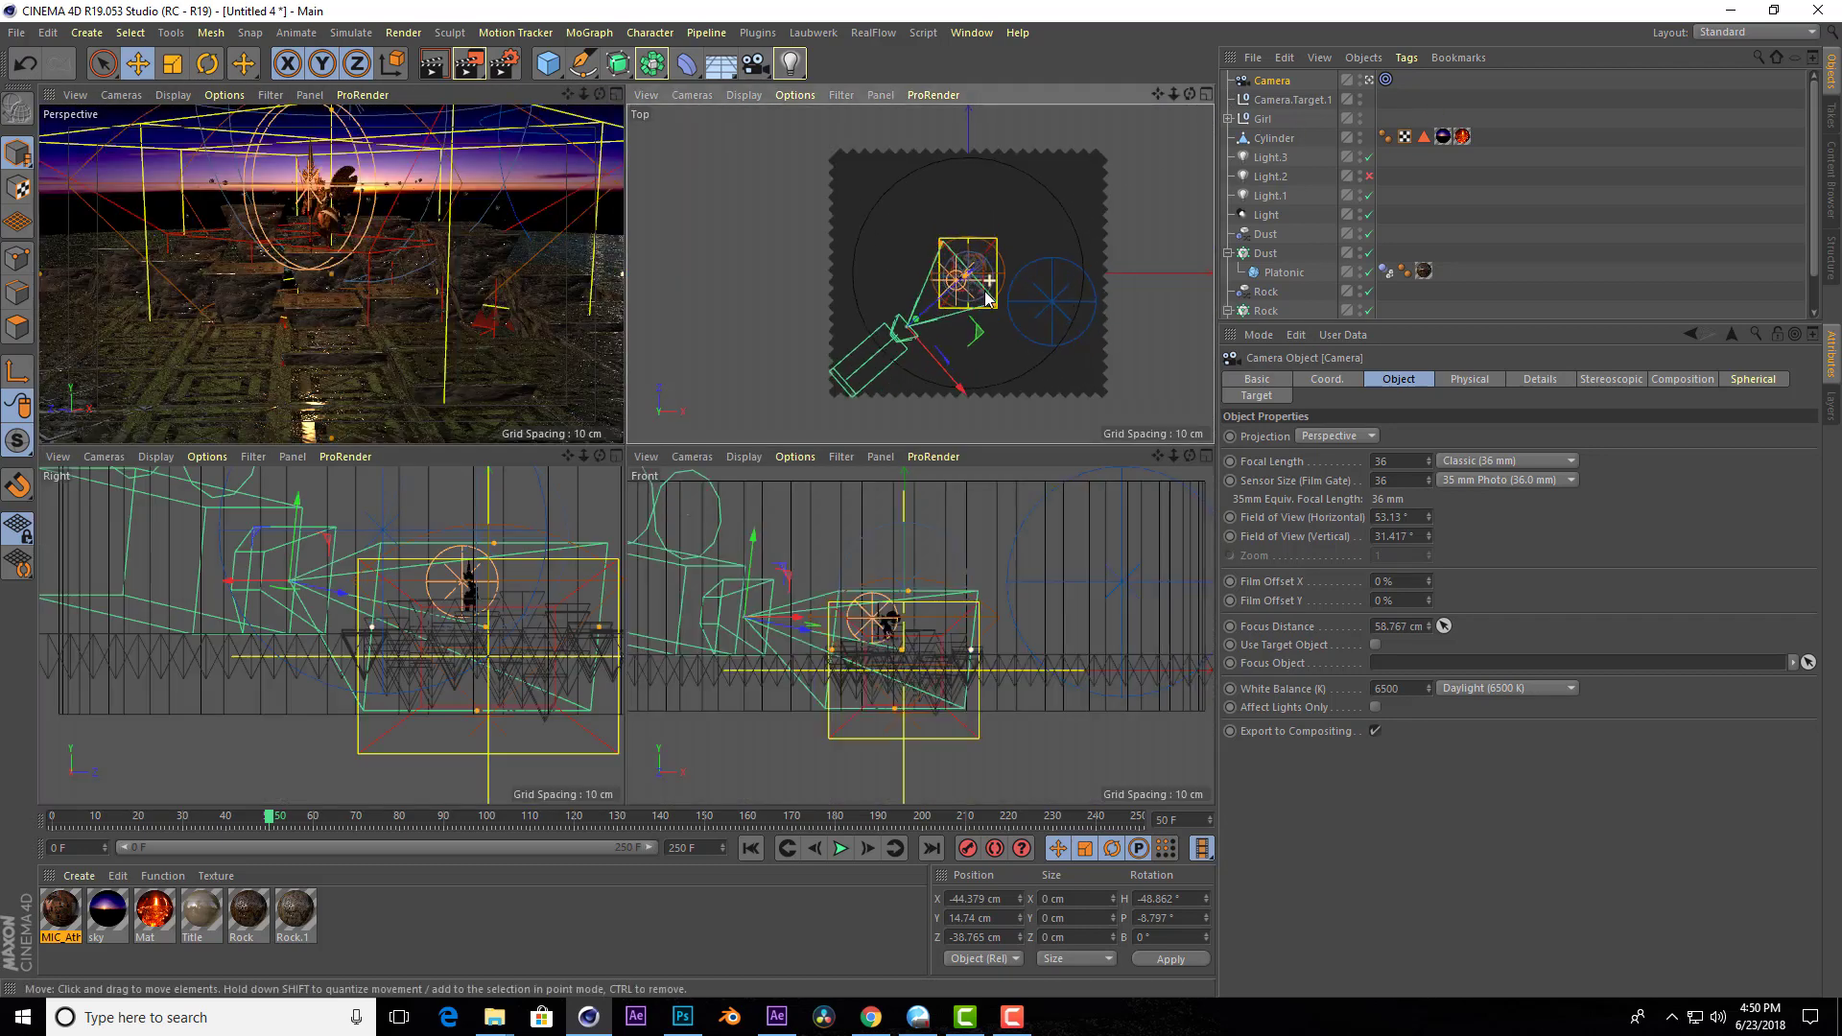
drag(993, 322, 1022, 346)
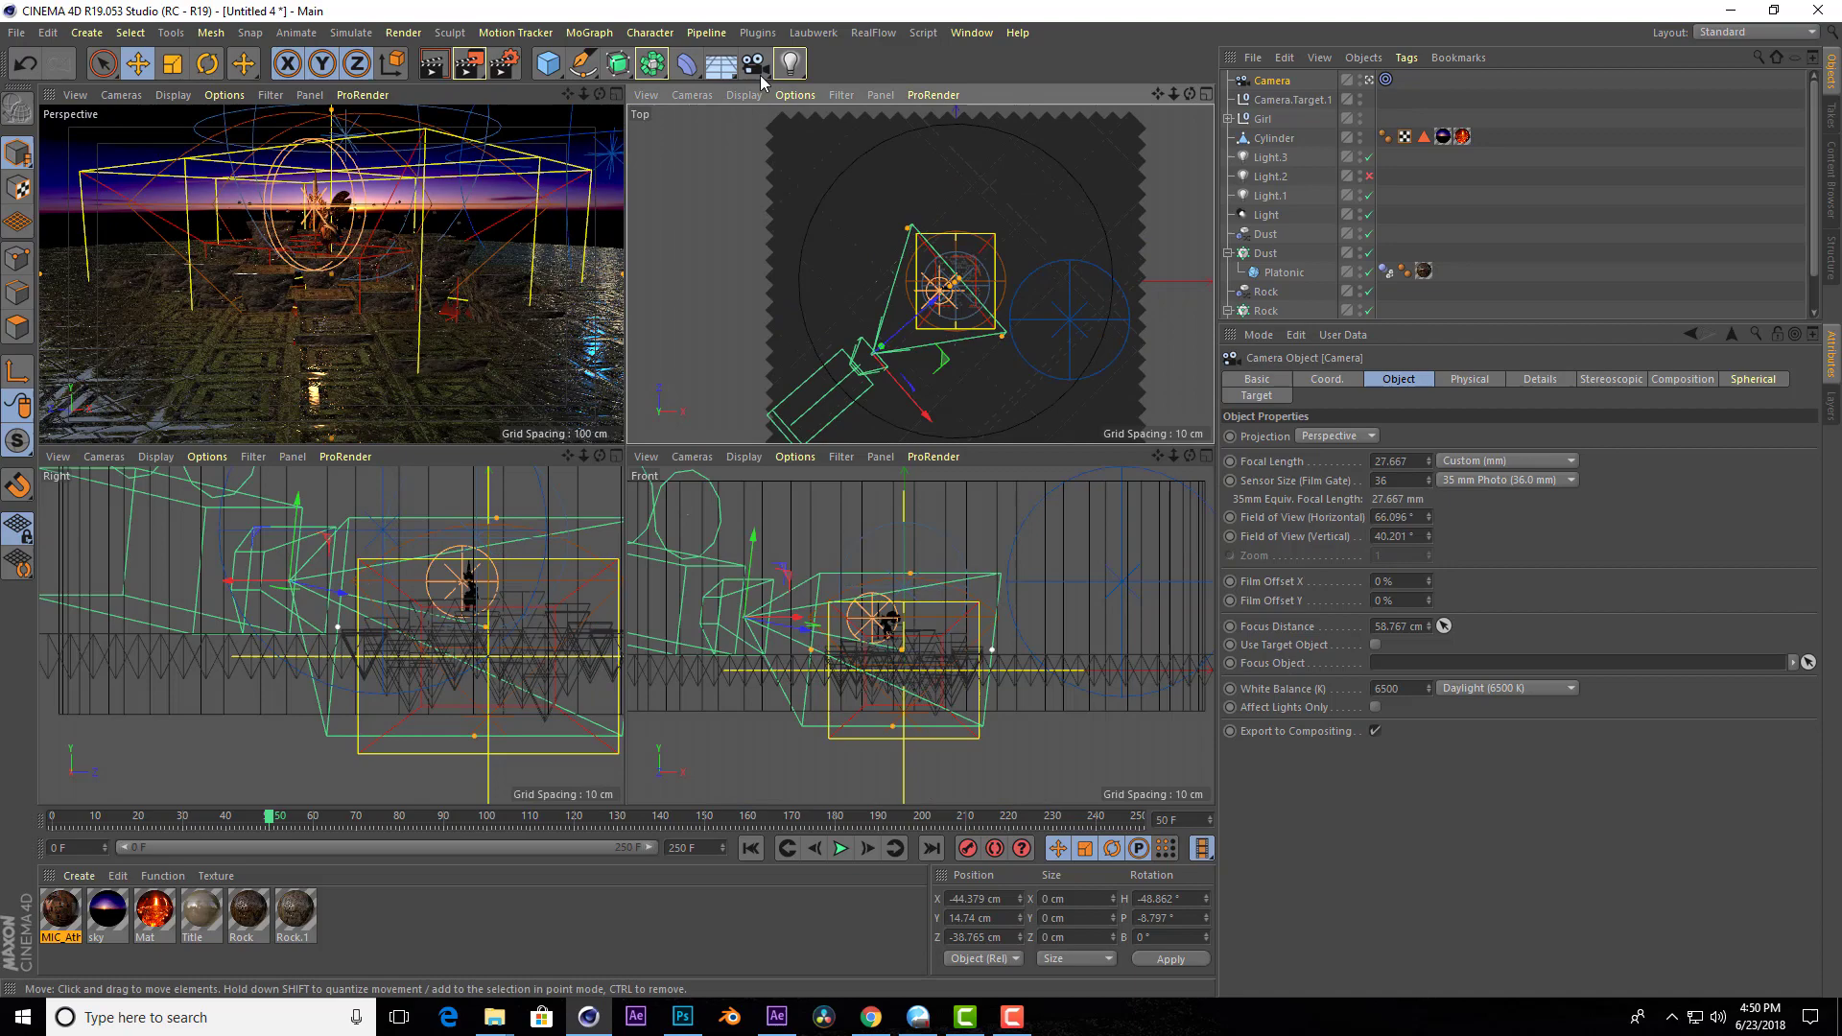
click(616, 93)
Raise the camera target slightly and preview-render the warrior scene.
drag(1172, 94, 1186, 110)
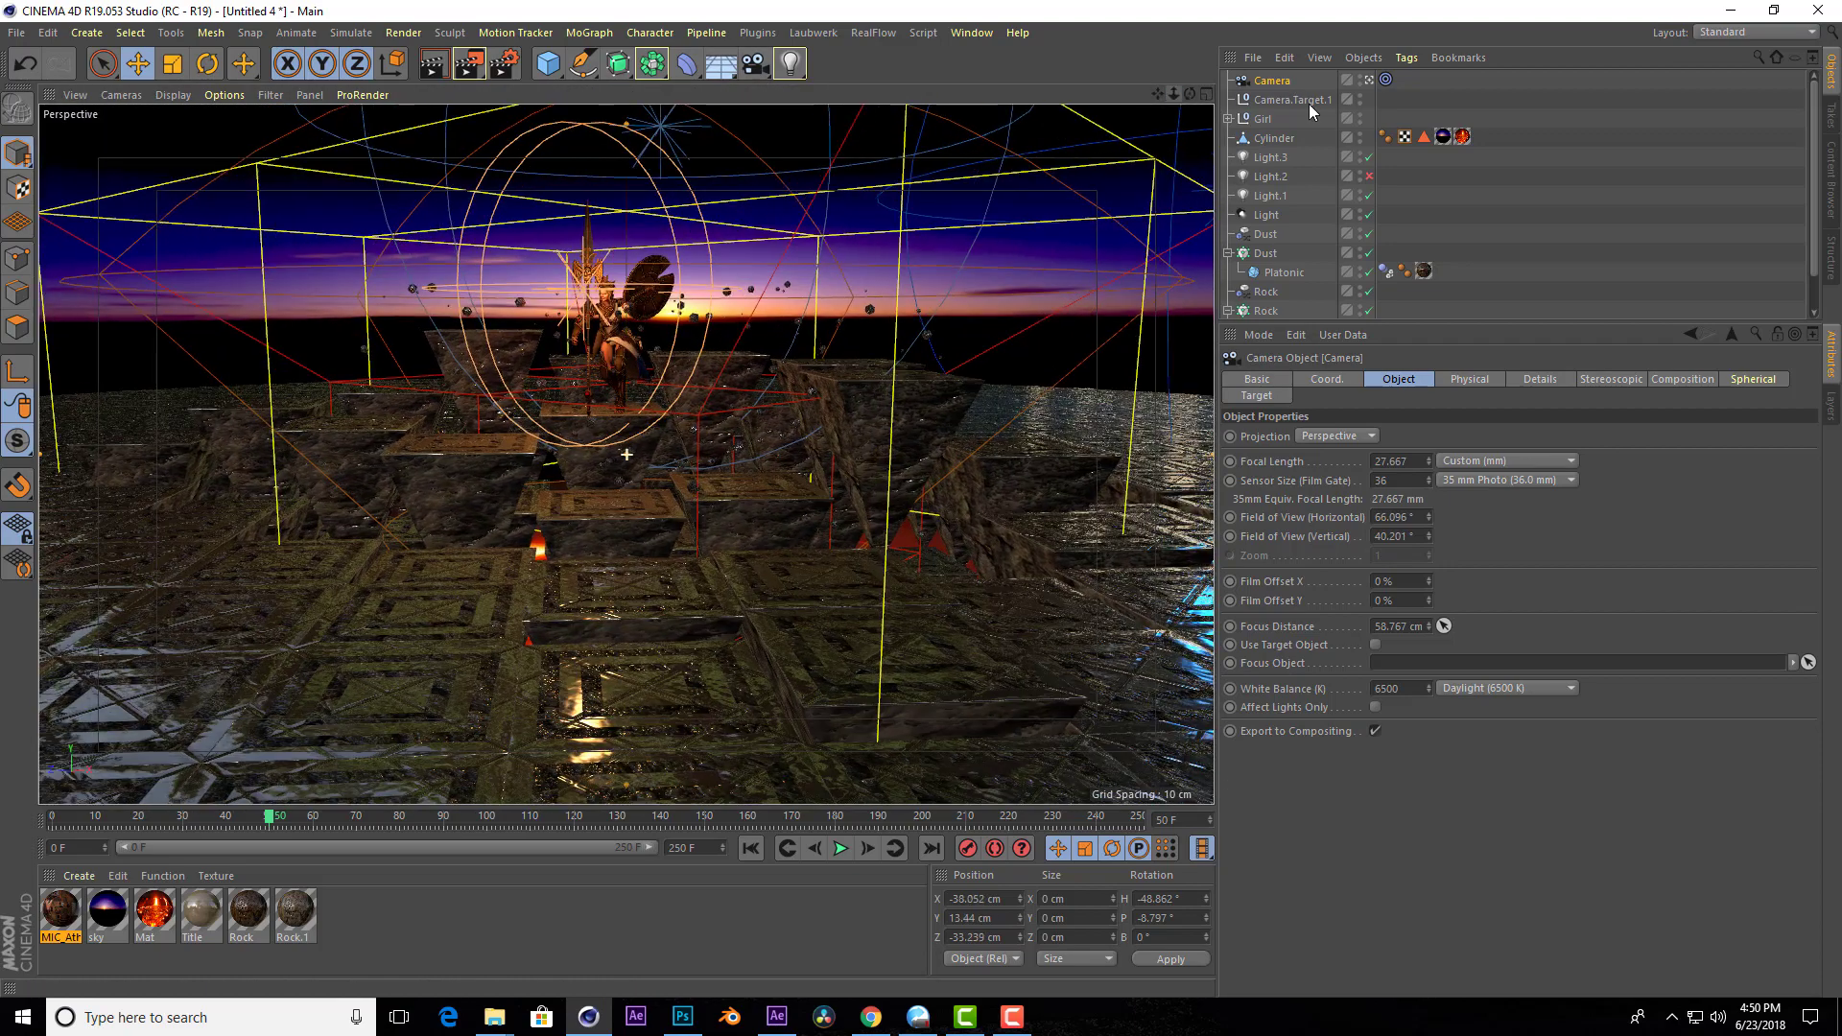
drag(622, 300, 623, 254)
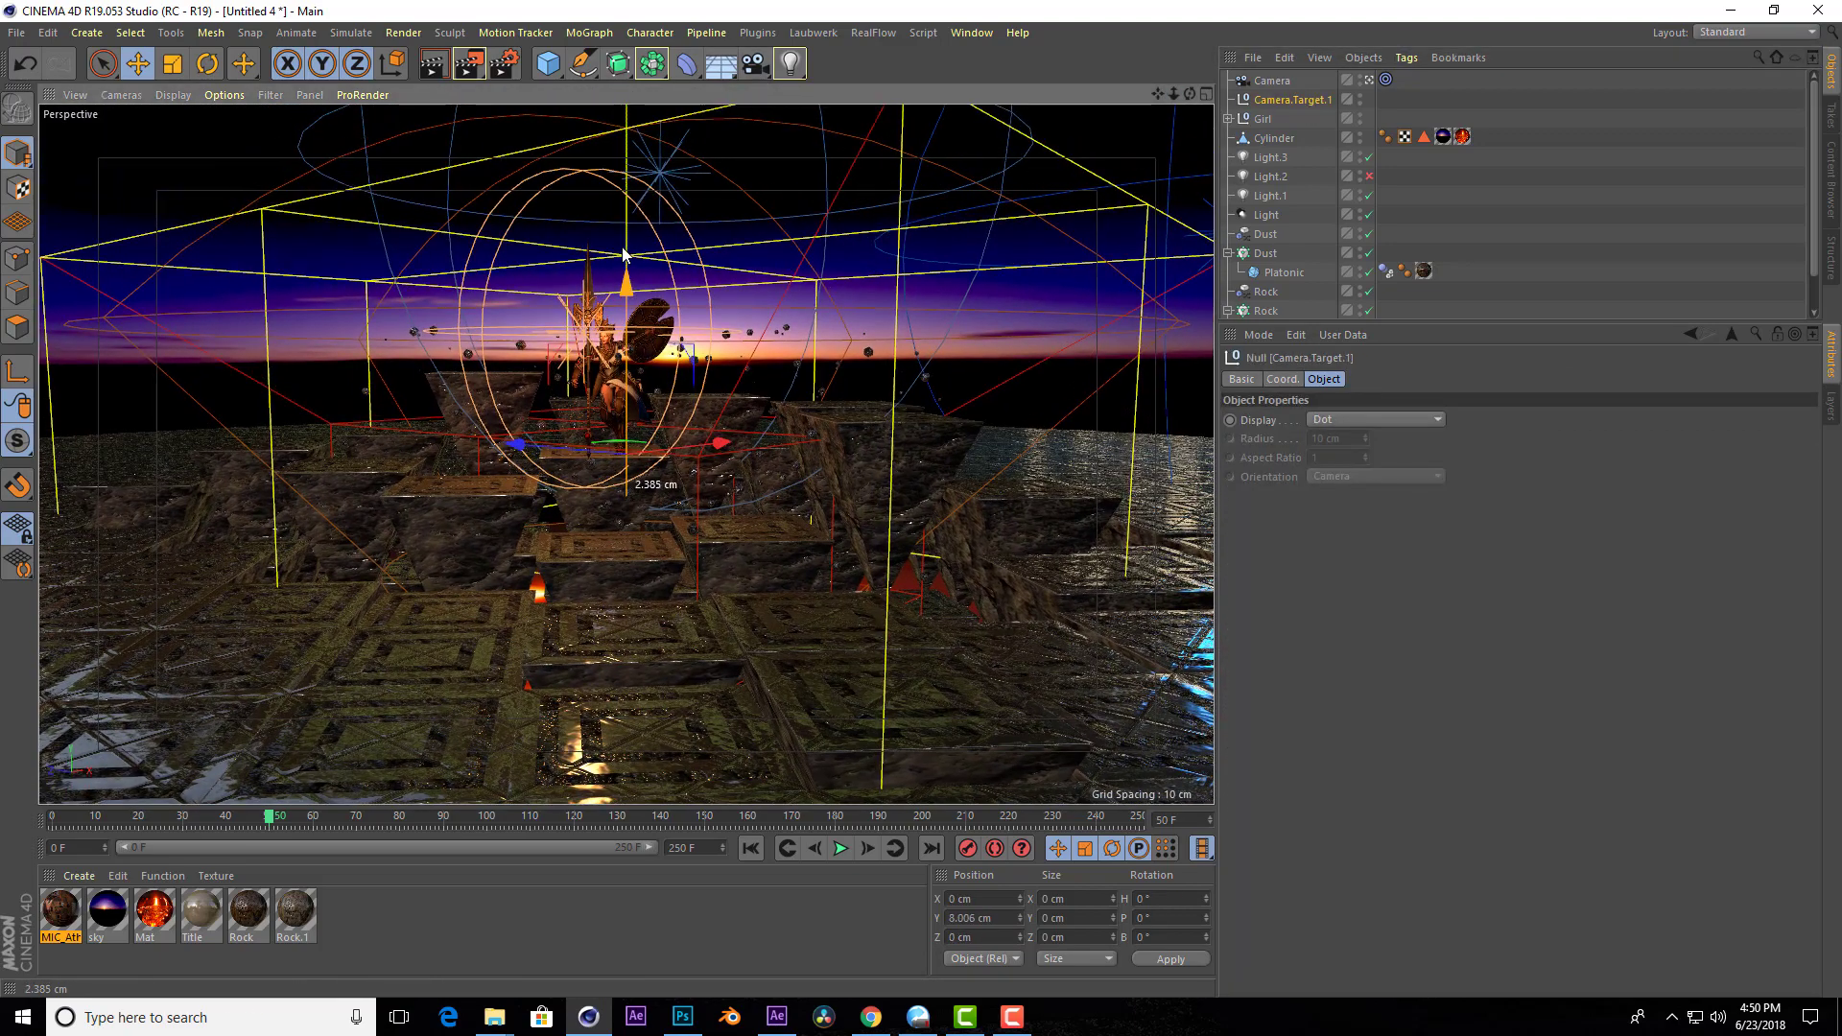
drag(1190, 93, 1151, 96)
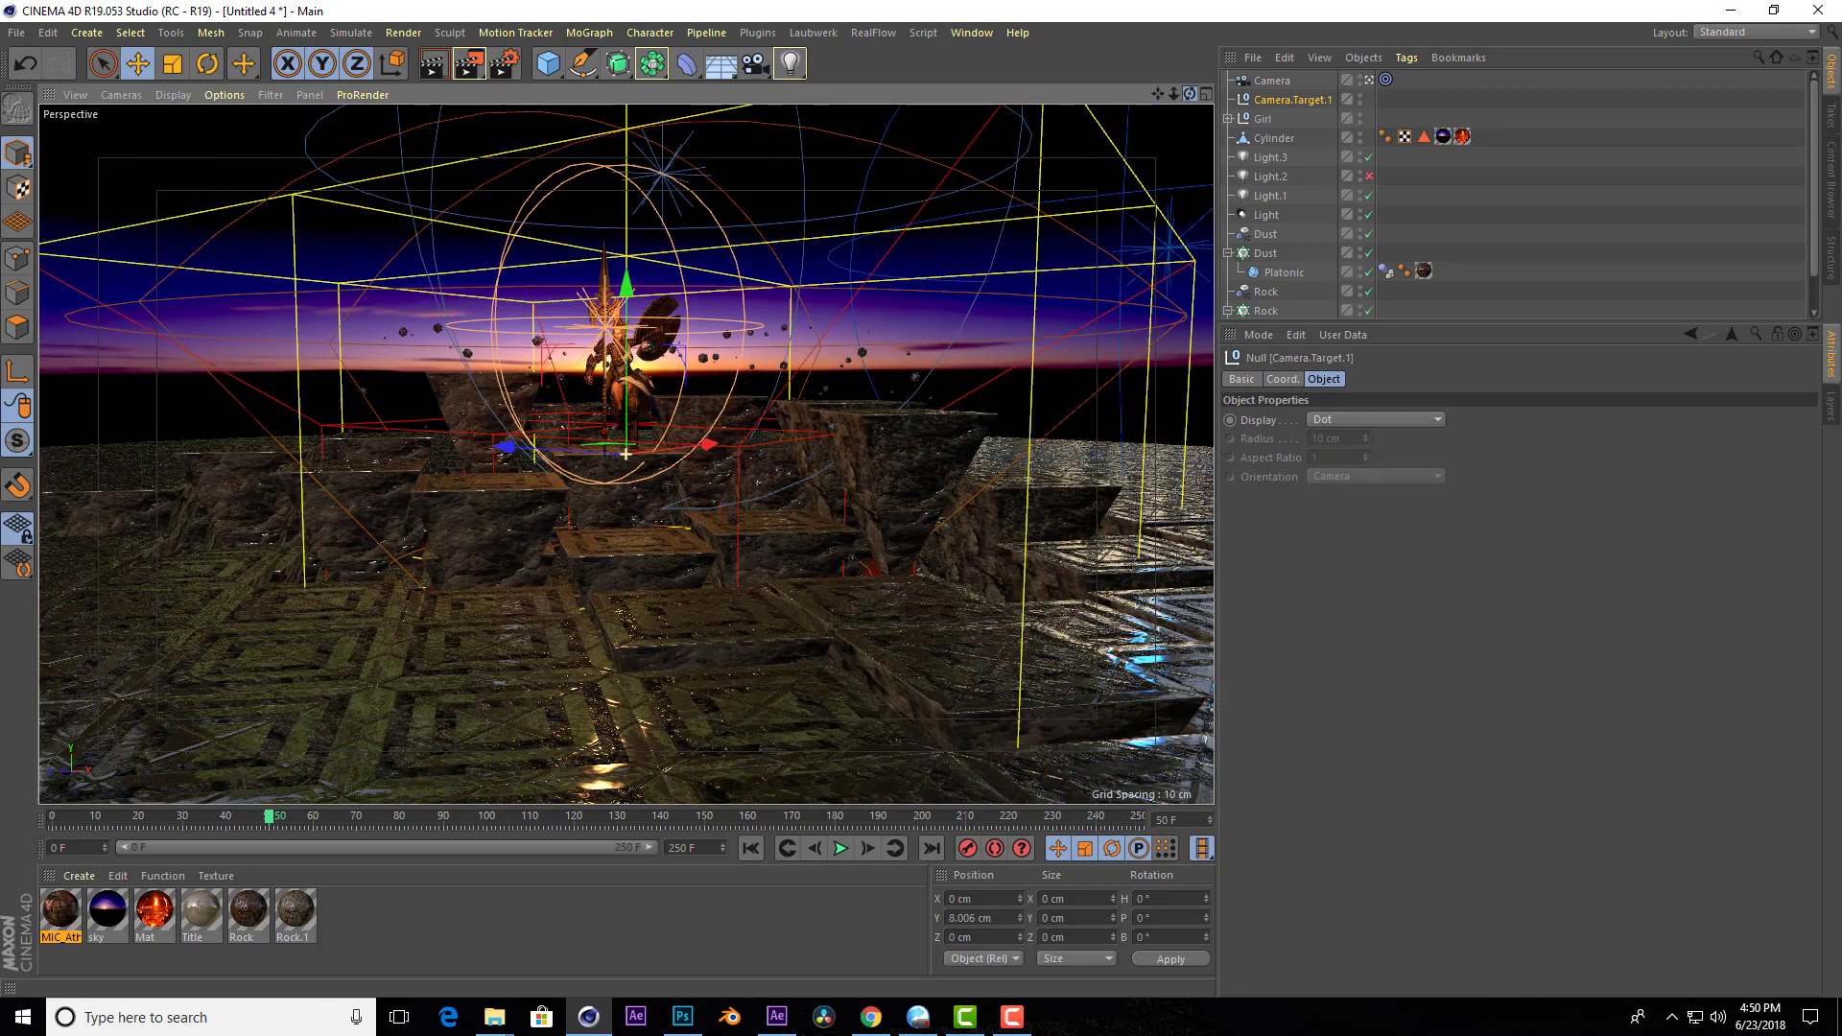
click(434, 68)
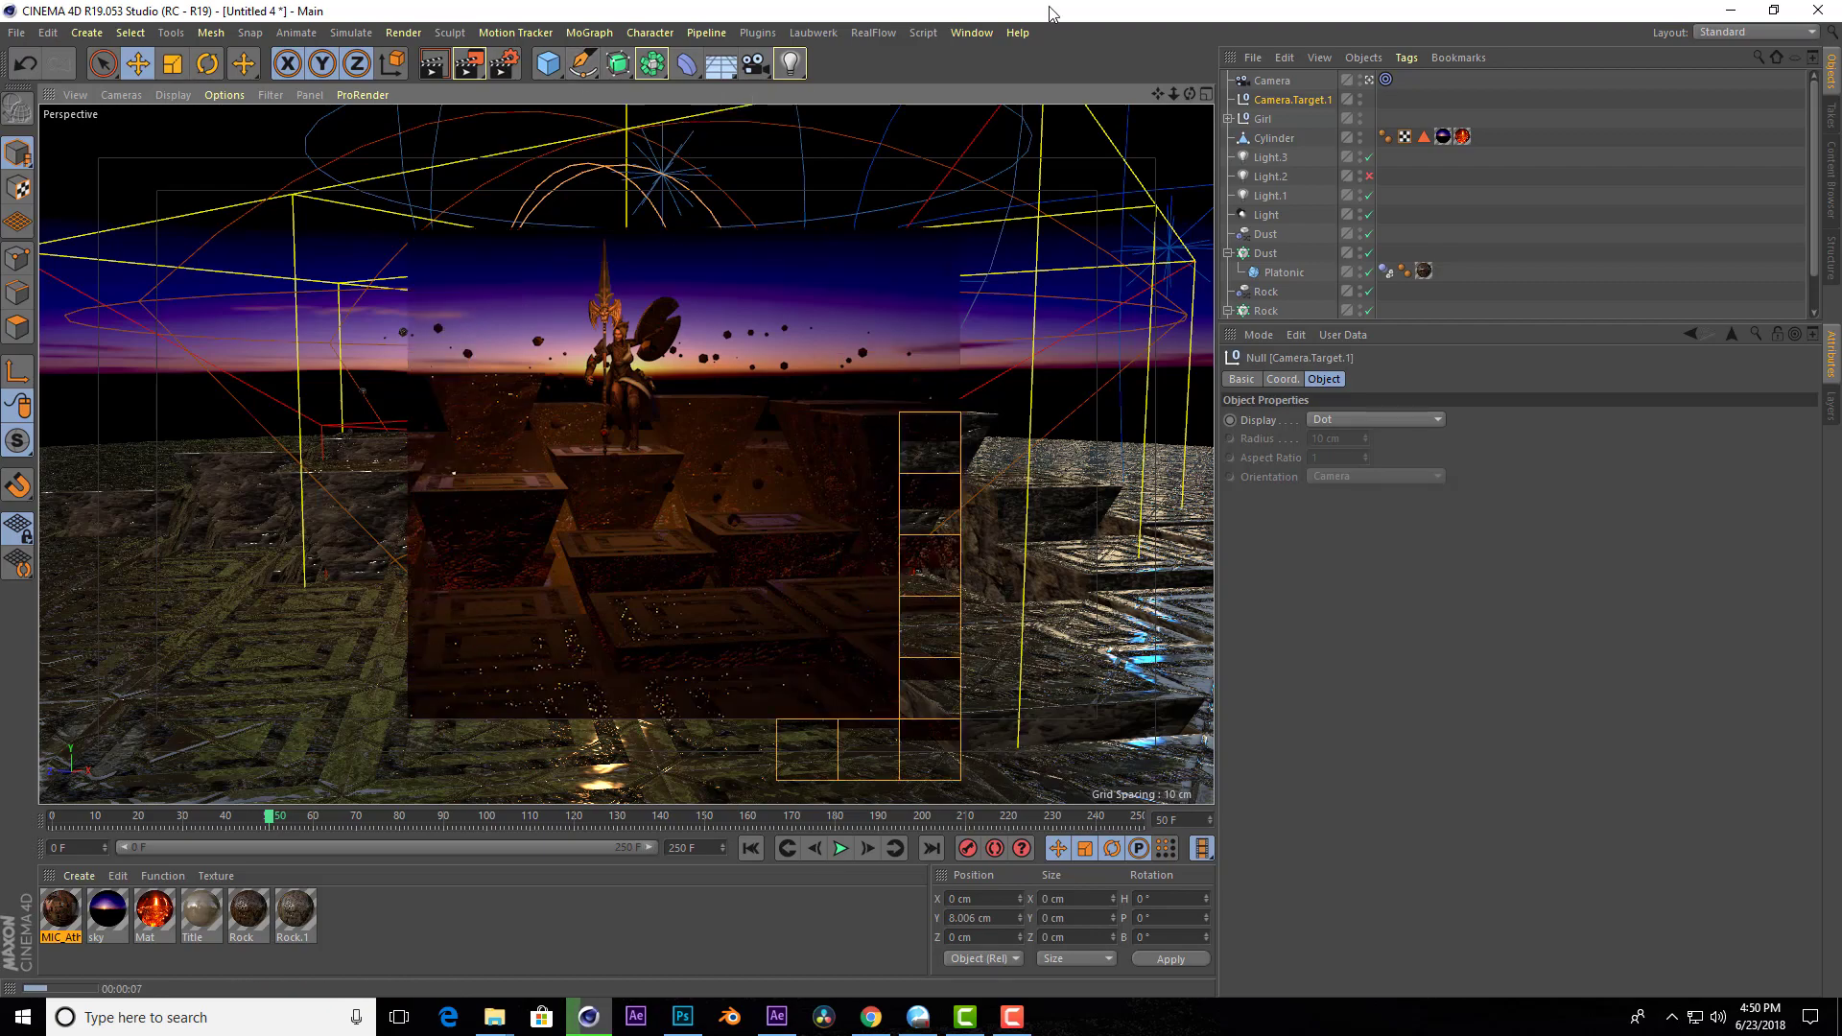
key(Escape)
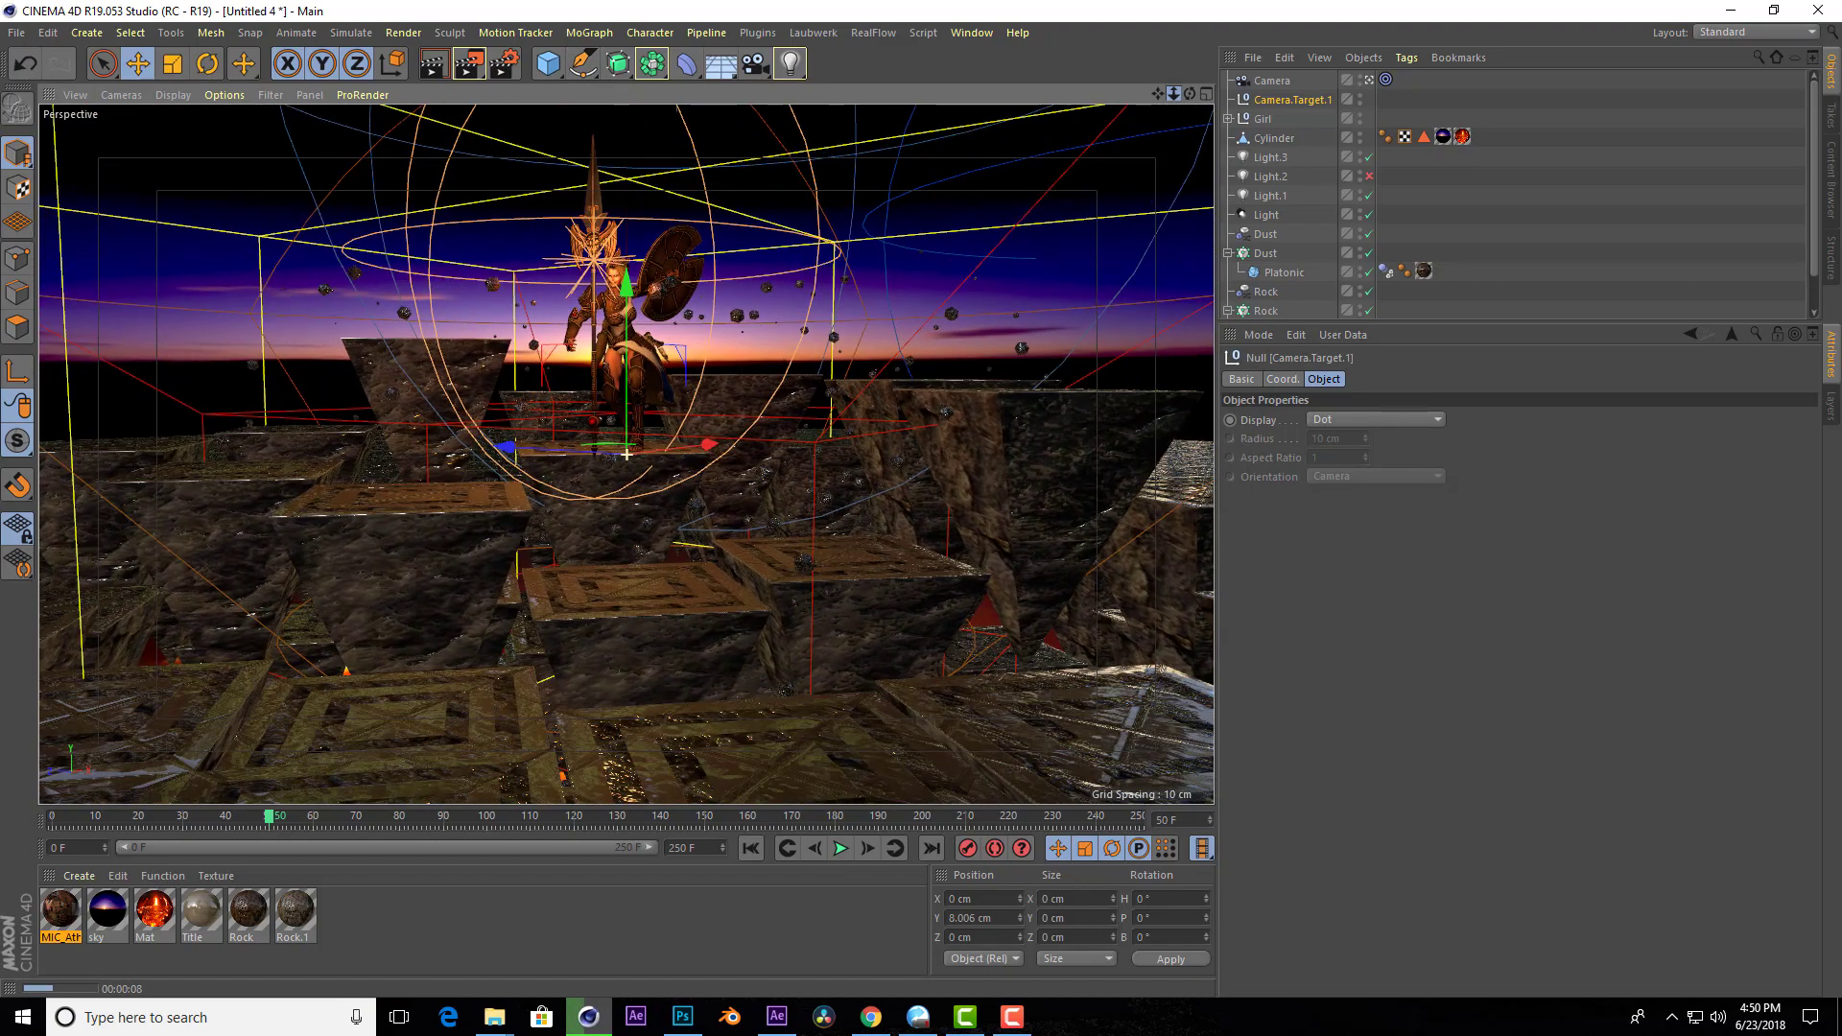
click(426, 73)
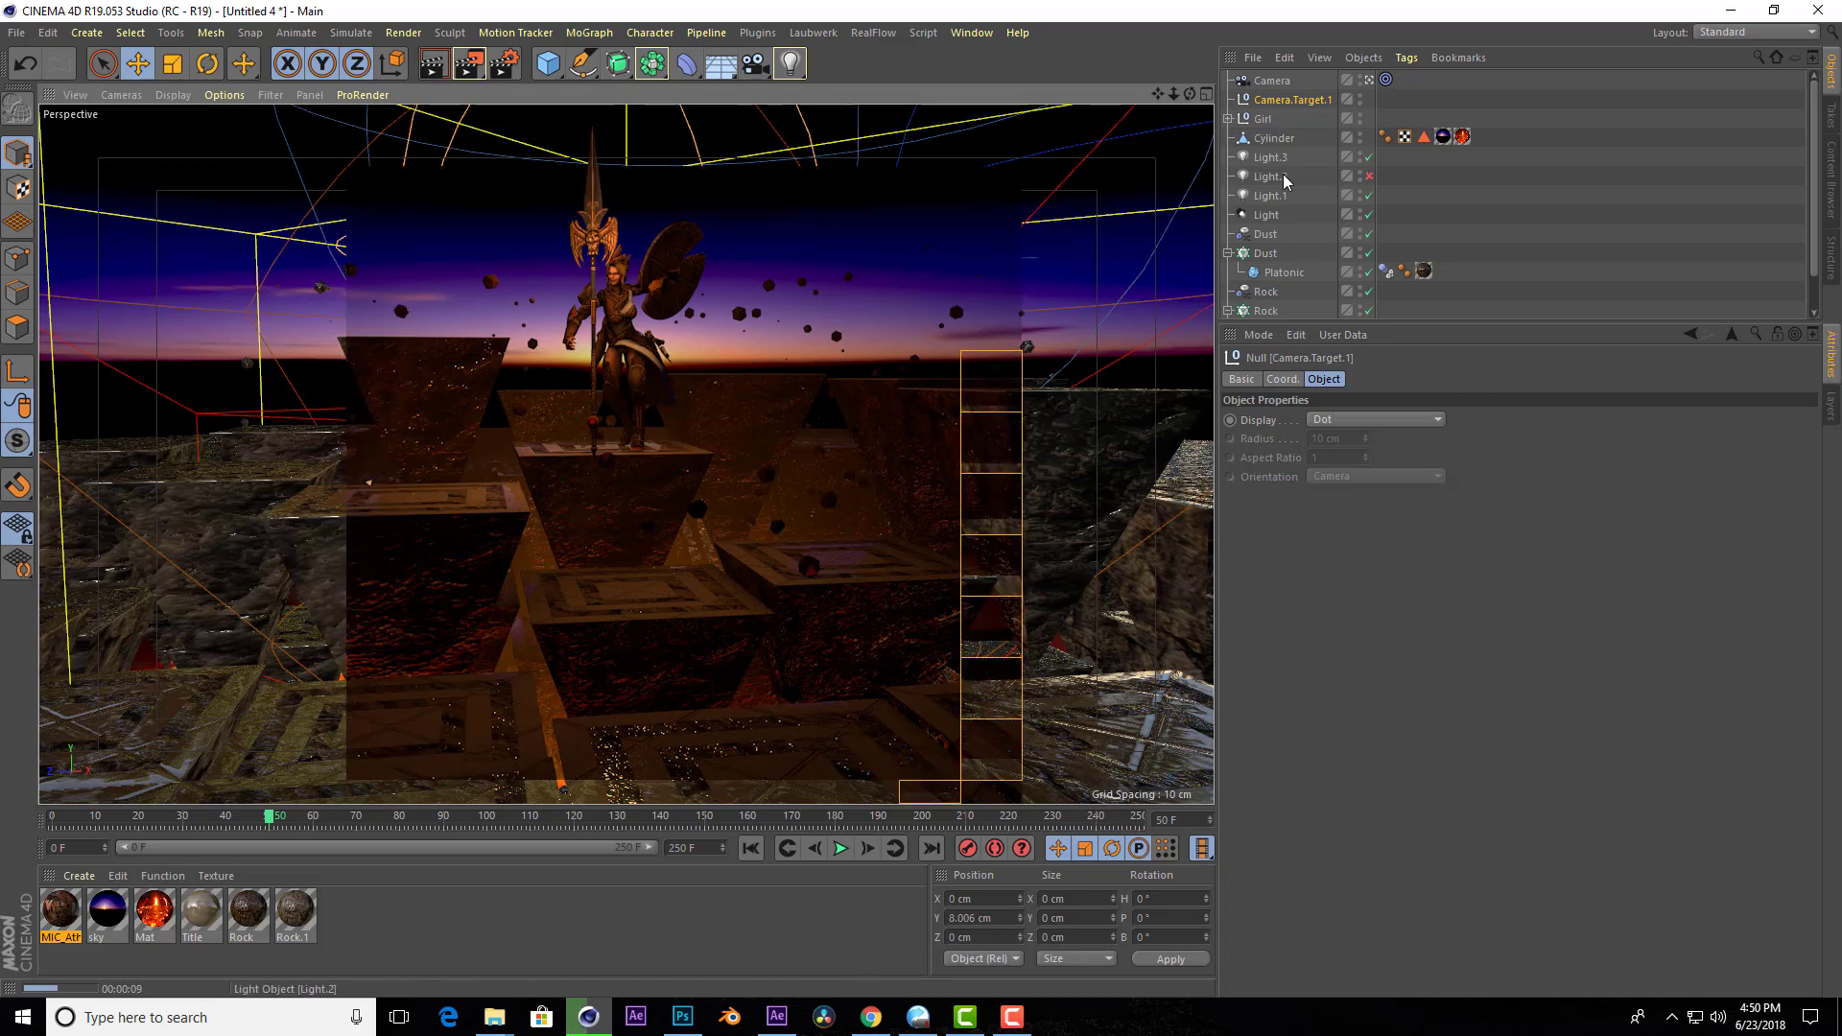
click(1272, 157)
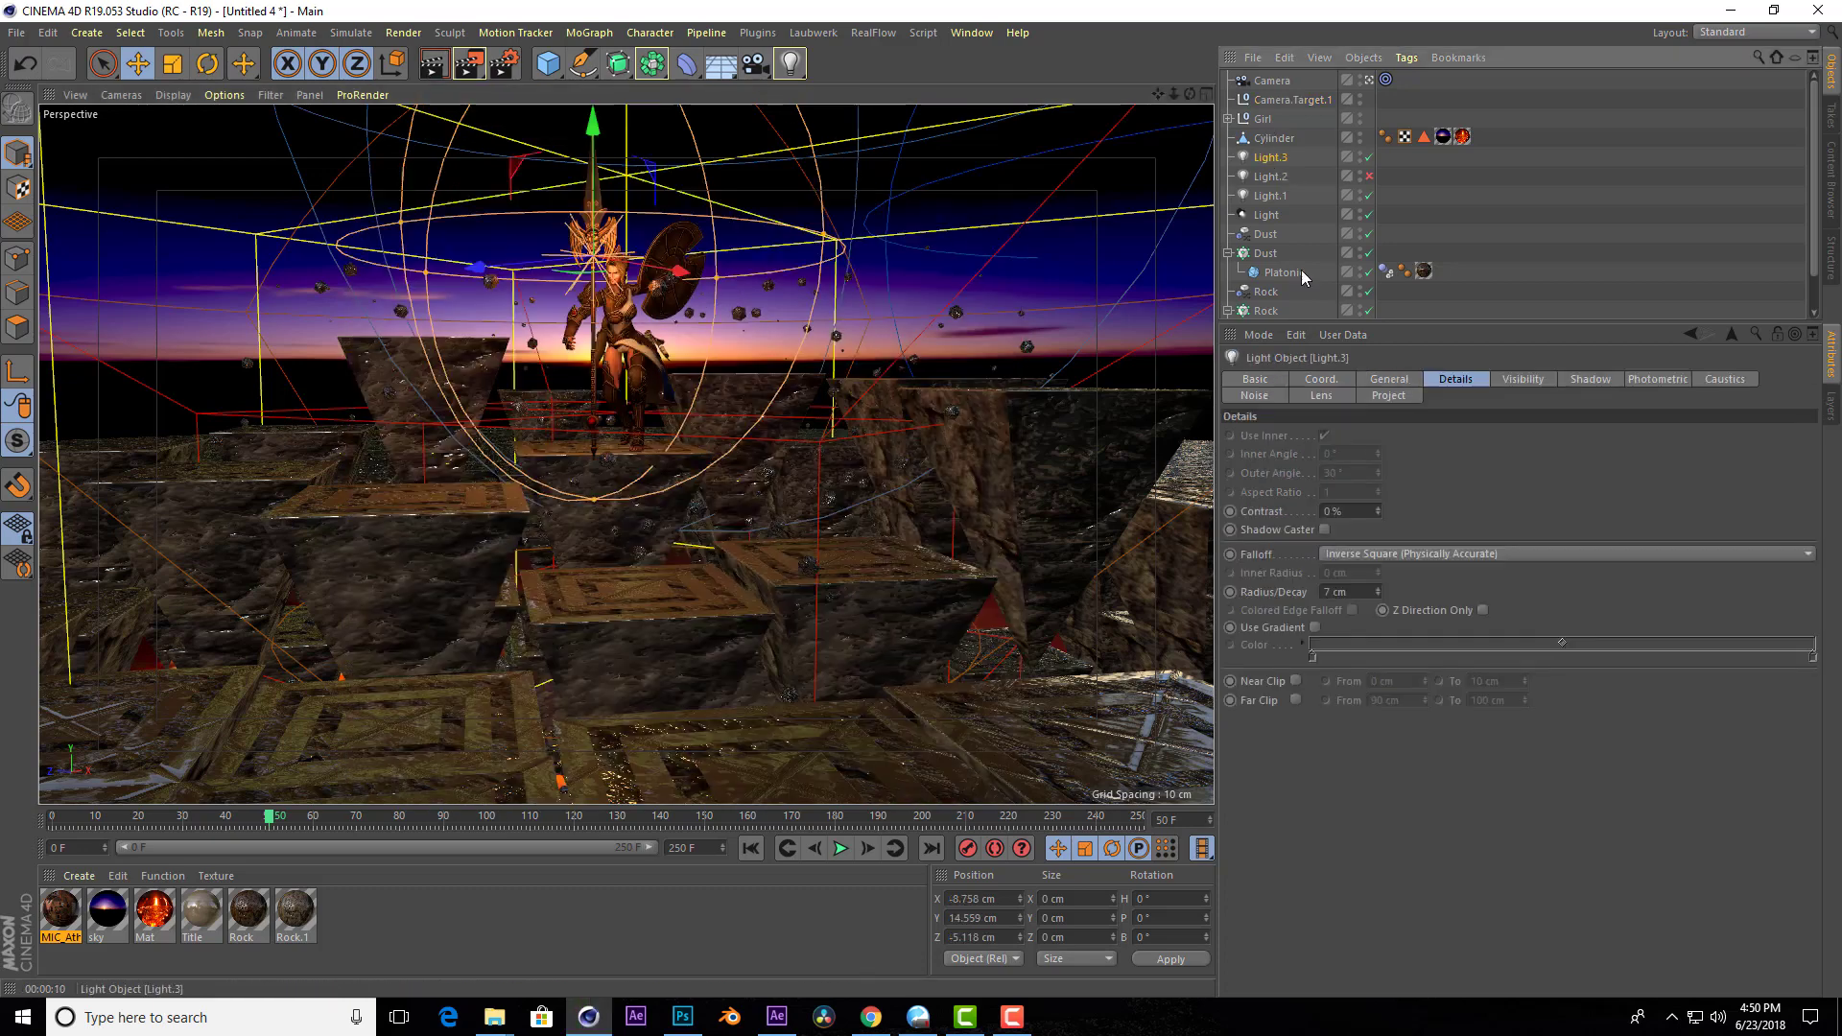
Review the spot Light's orange H 31° colour at 100% intensity and test-render the Perspective view.
click(1267, 216)
middle_click(374, 629)
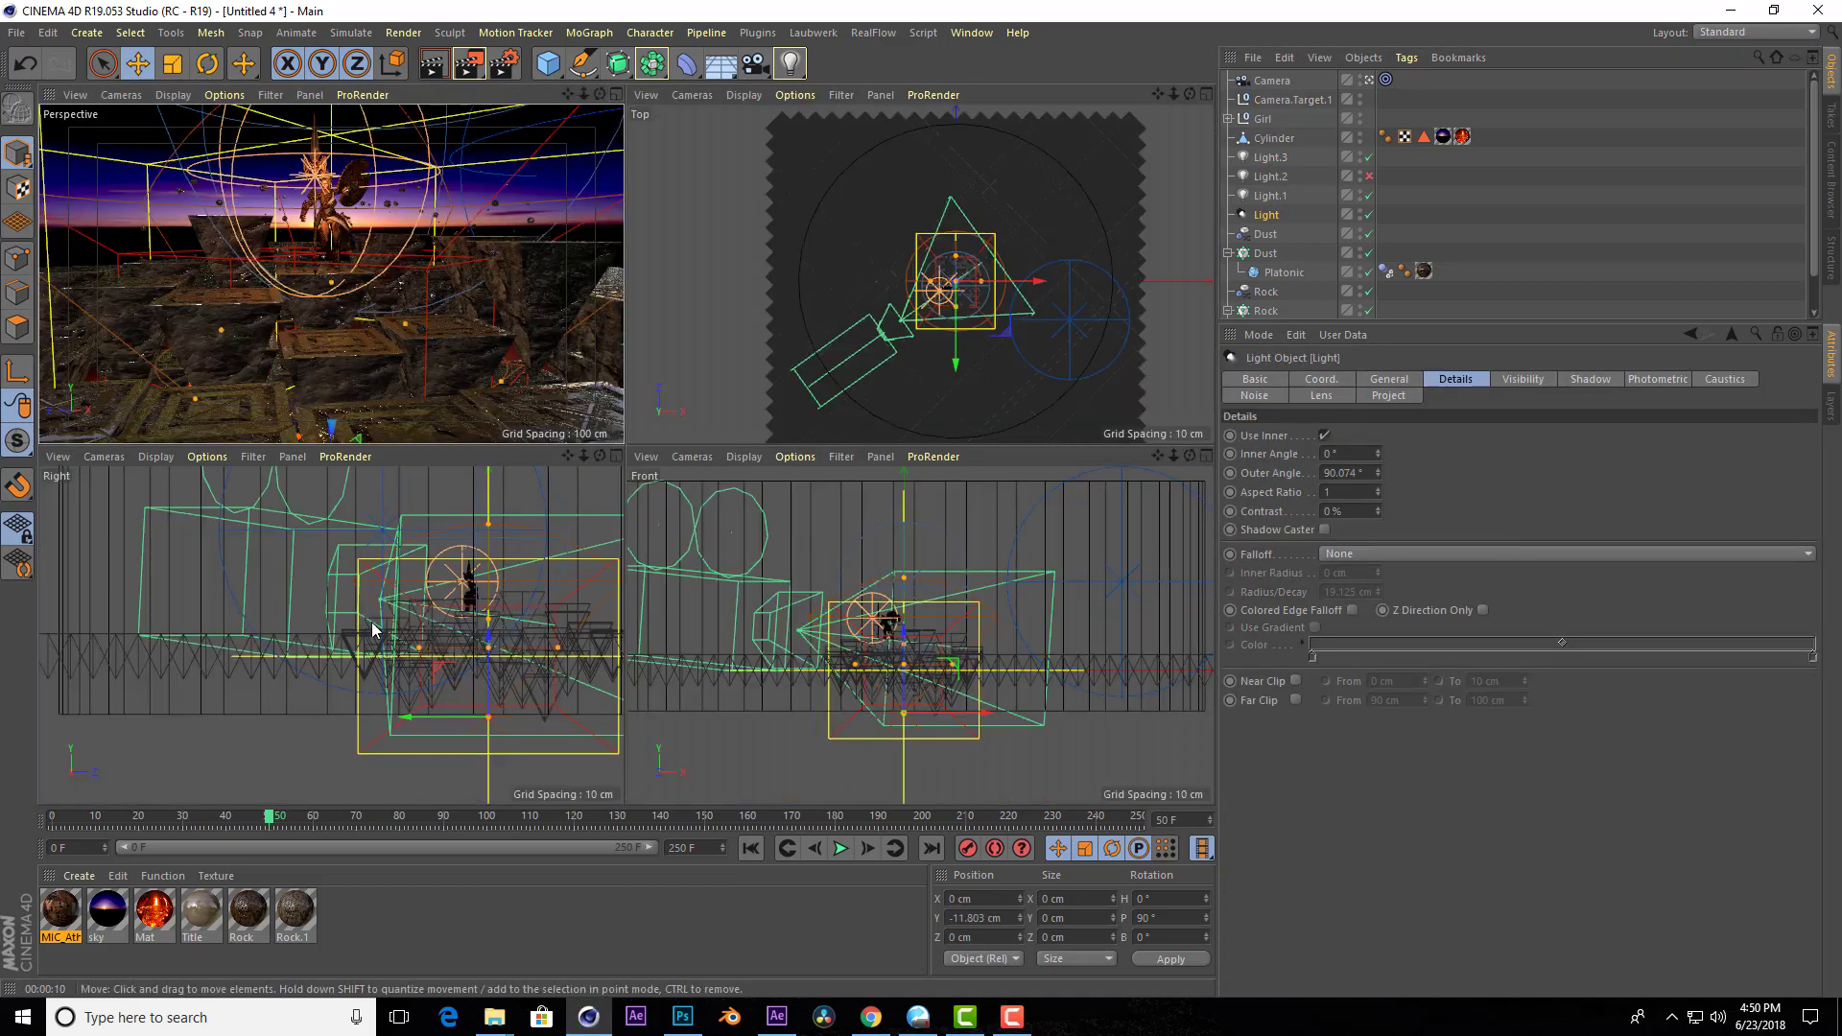
scroll(946, 685, down, 2)
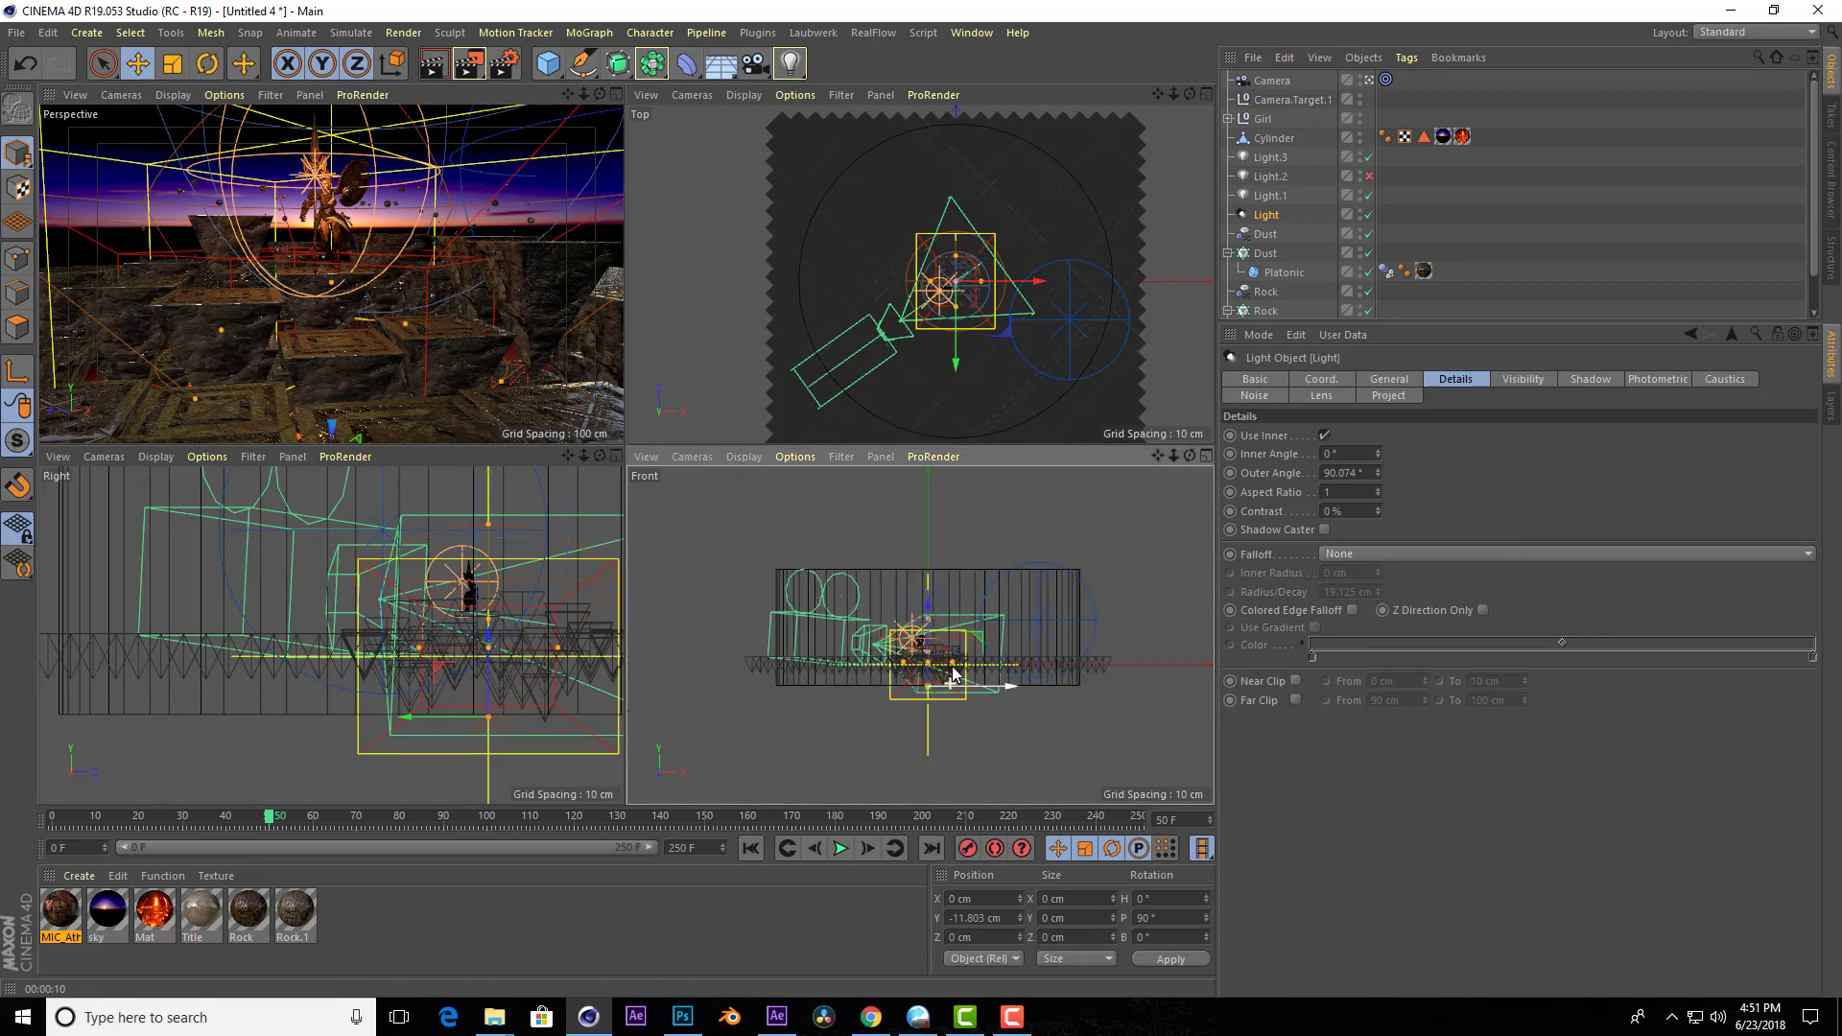
click(1390, 380)
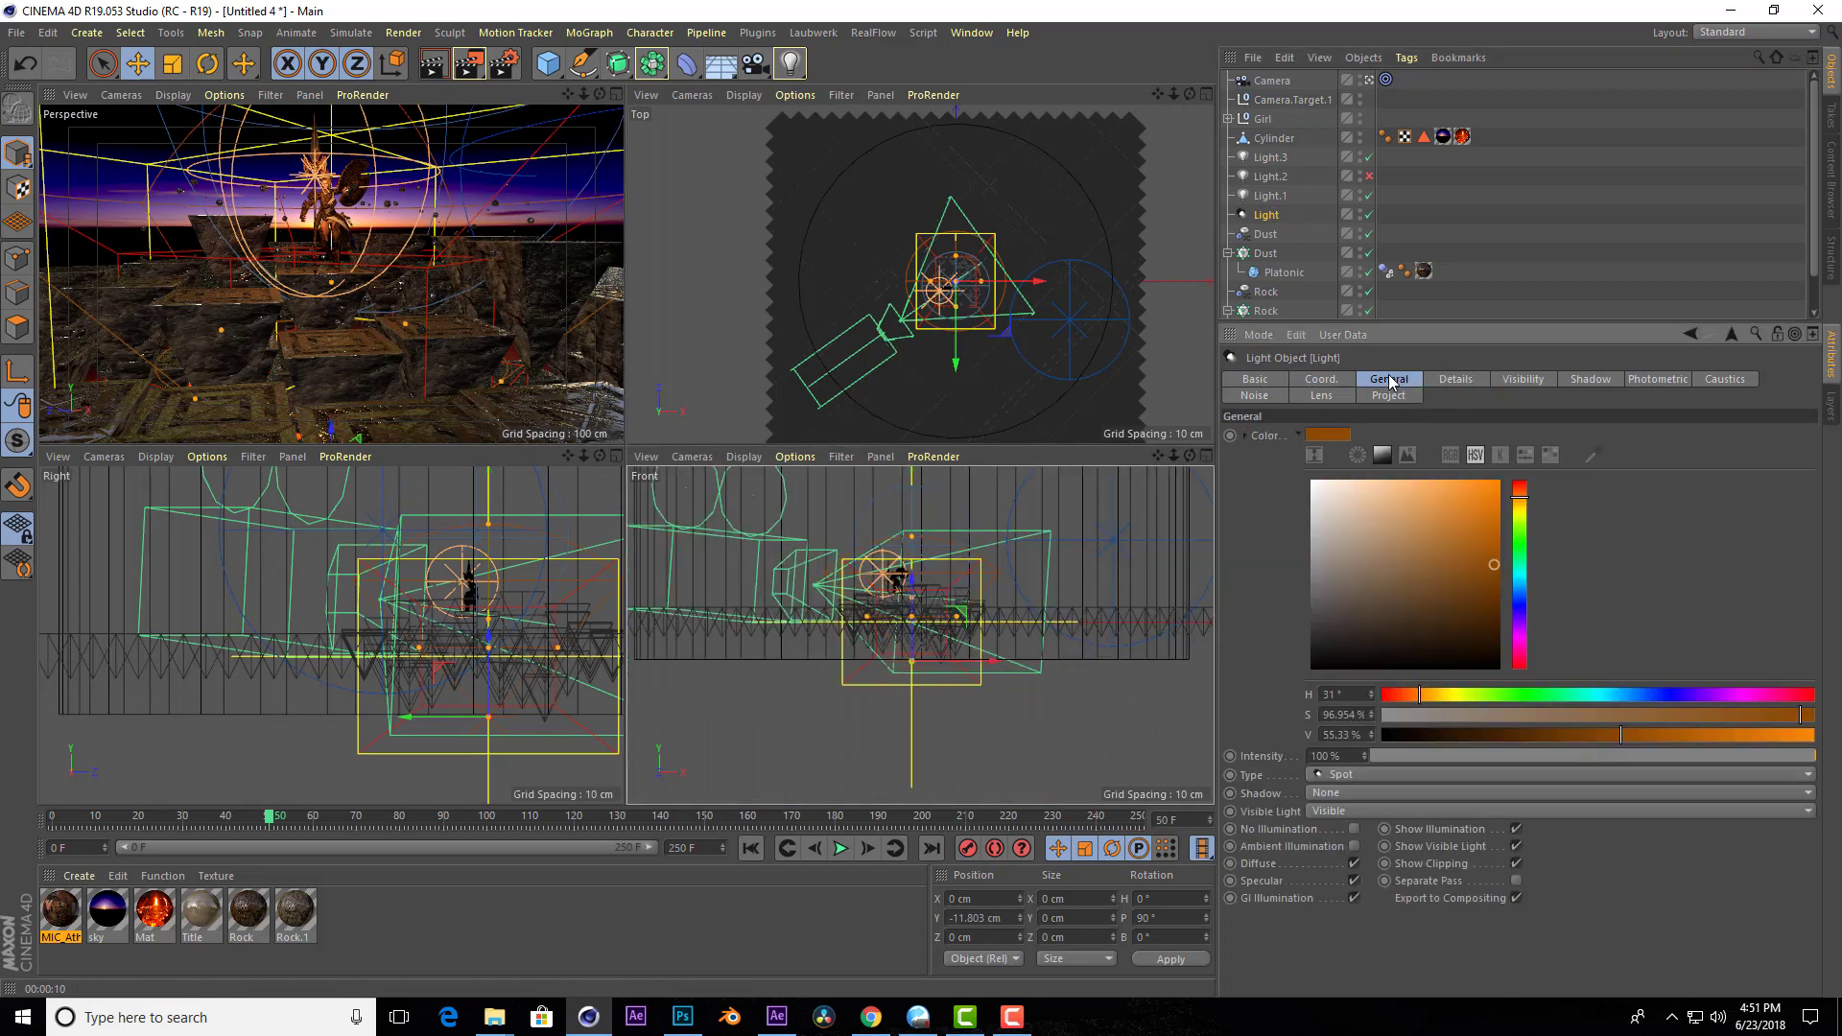
scroll(924, 562, up, 2)
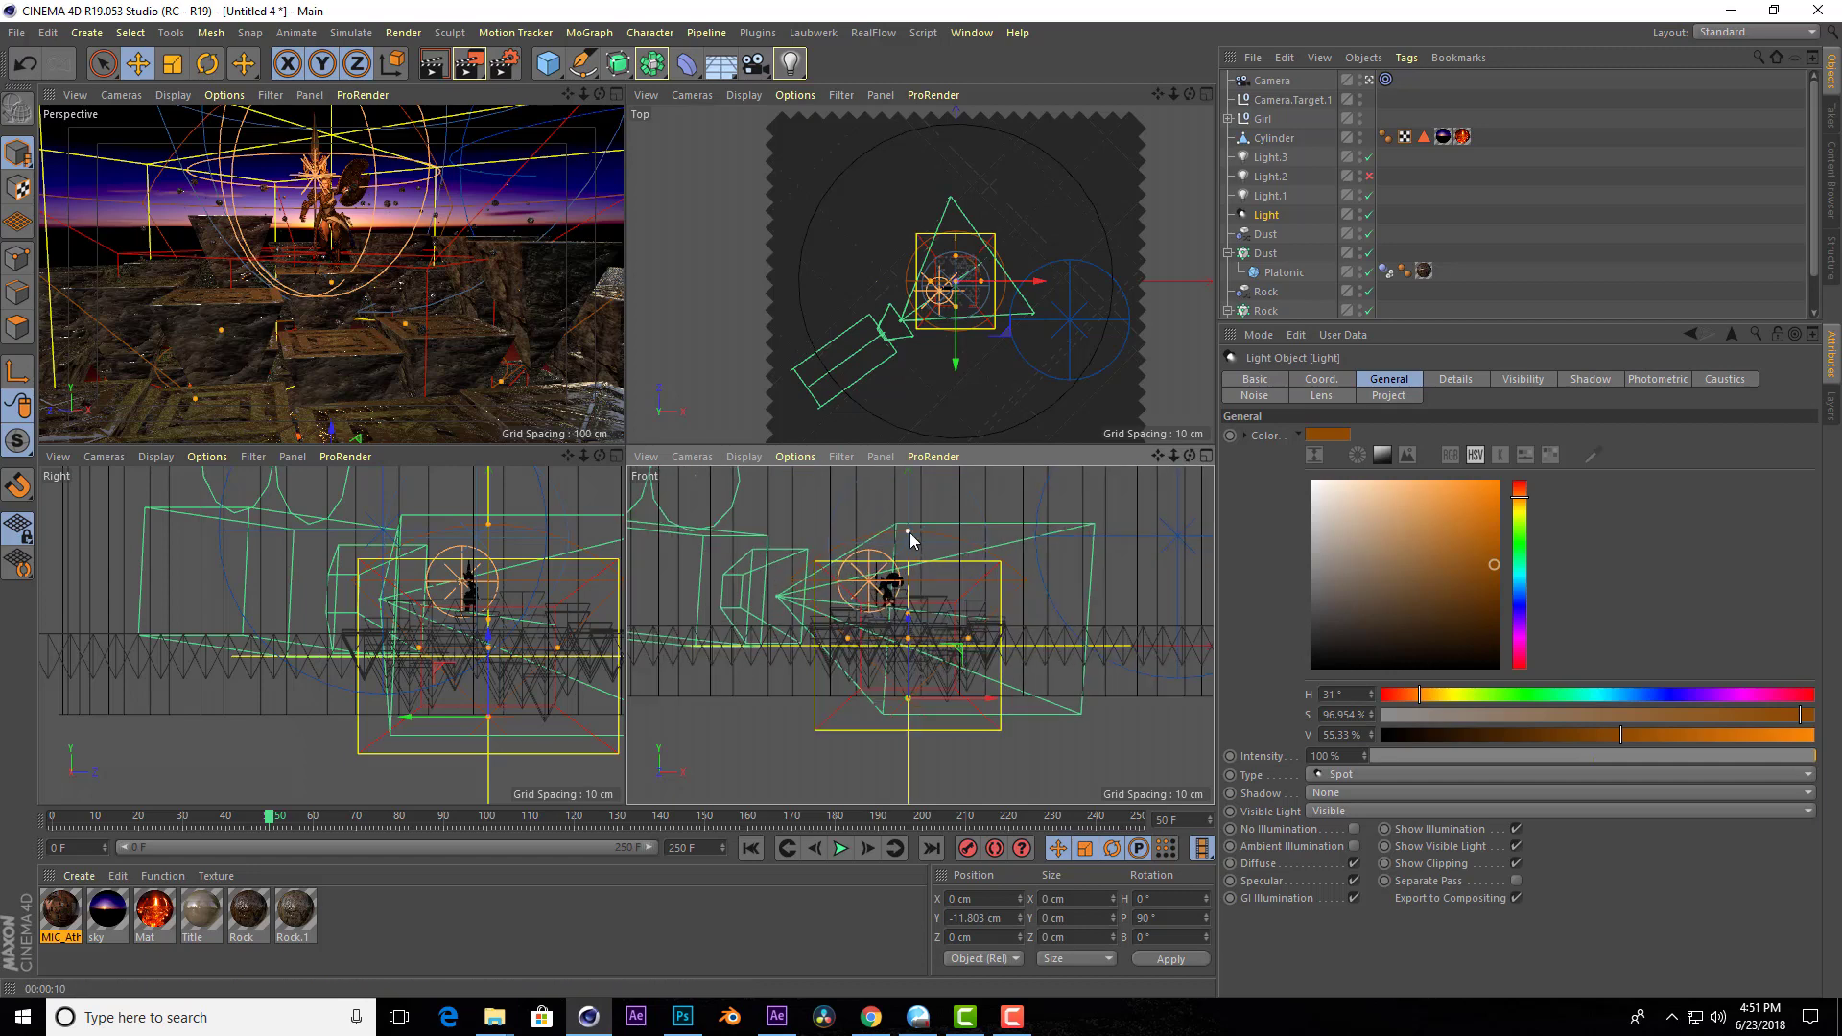
click(616, 96)
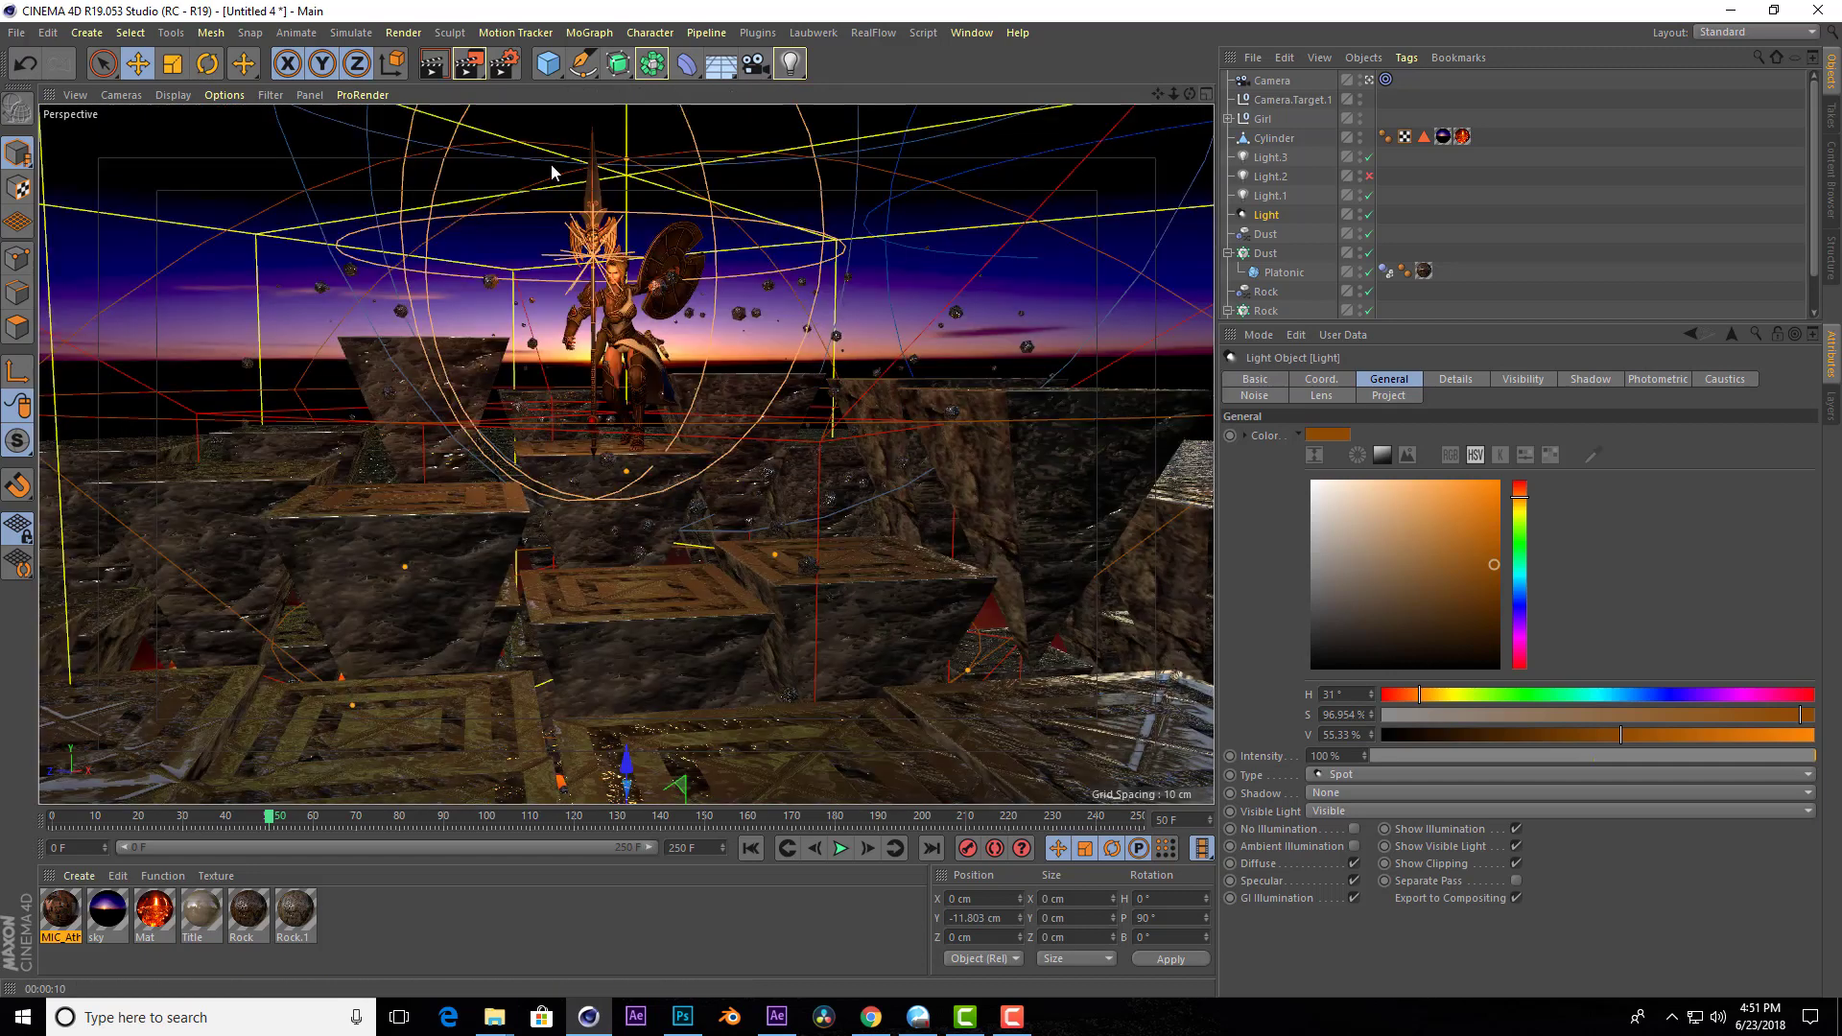
click(435, 68)
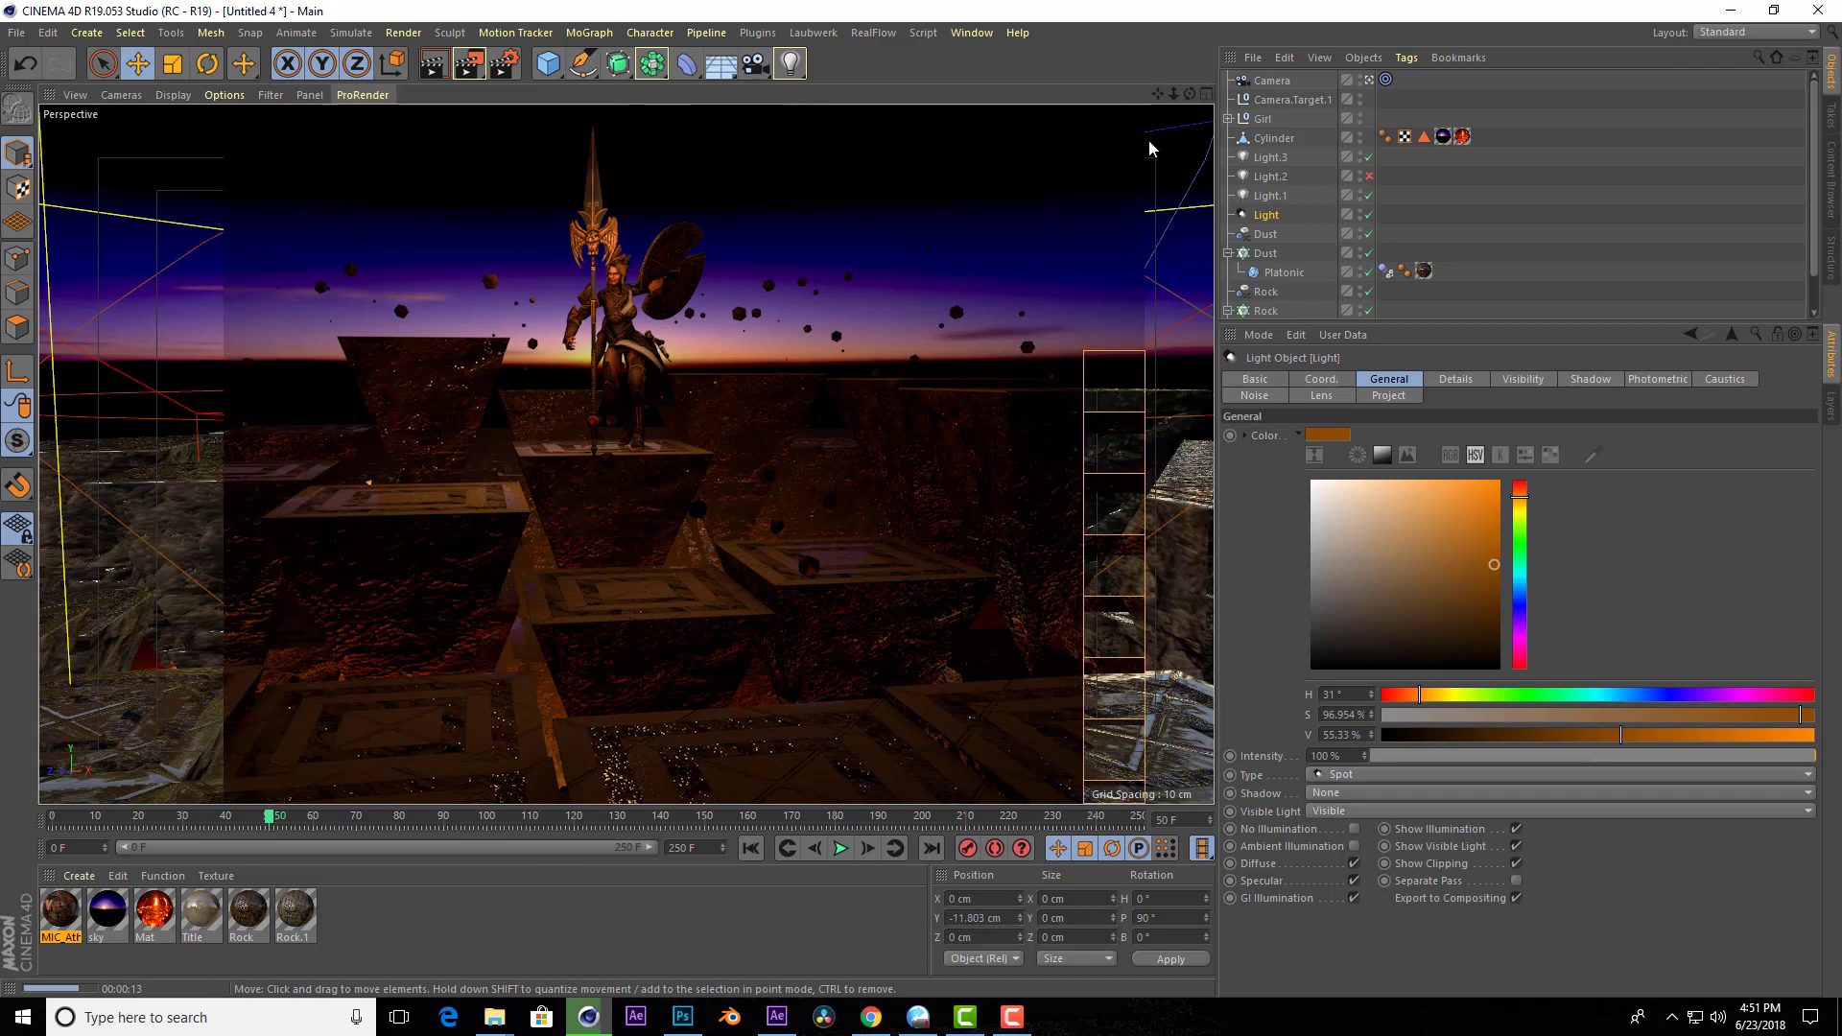
middle_click(1105, 247)
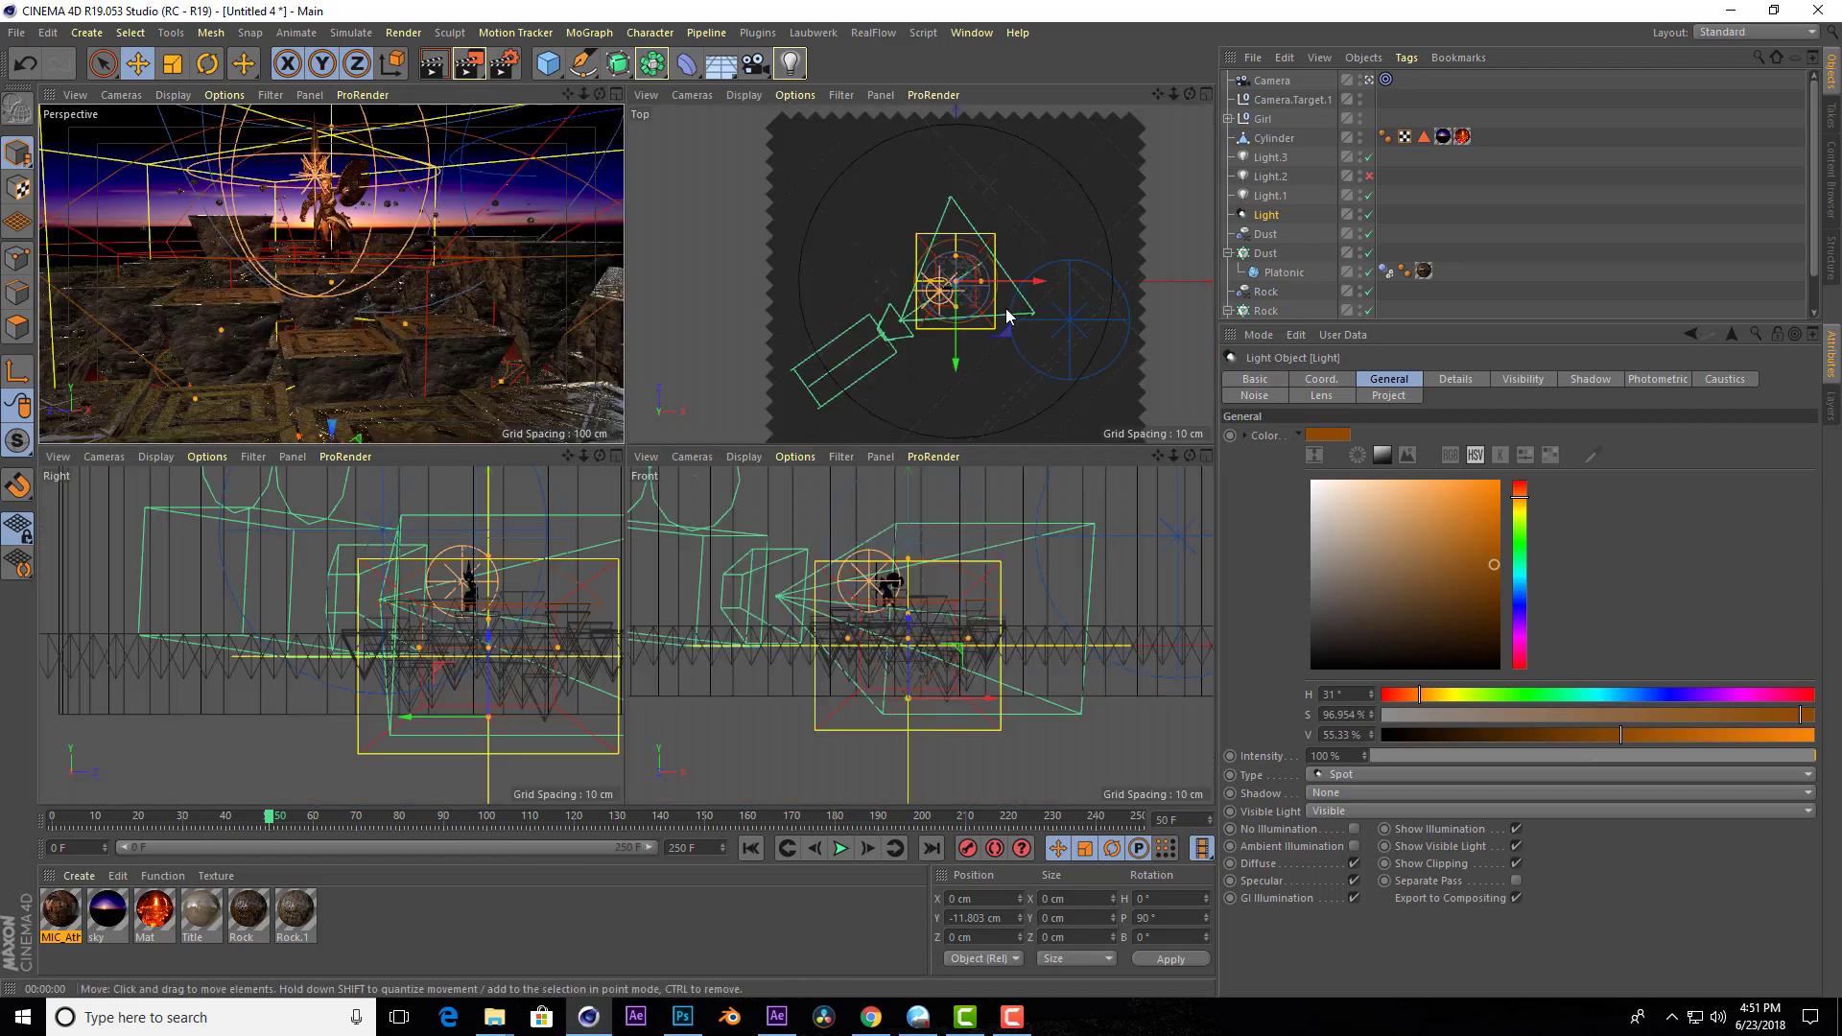
Turn on the blue Light.1 and move it forward, lower and beside the warrior.
click(1270, 198)
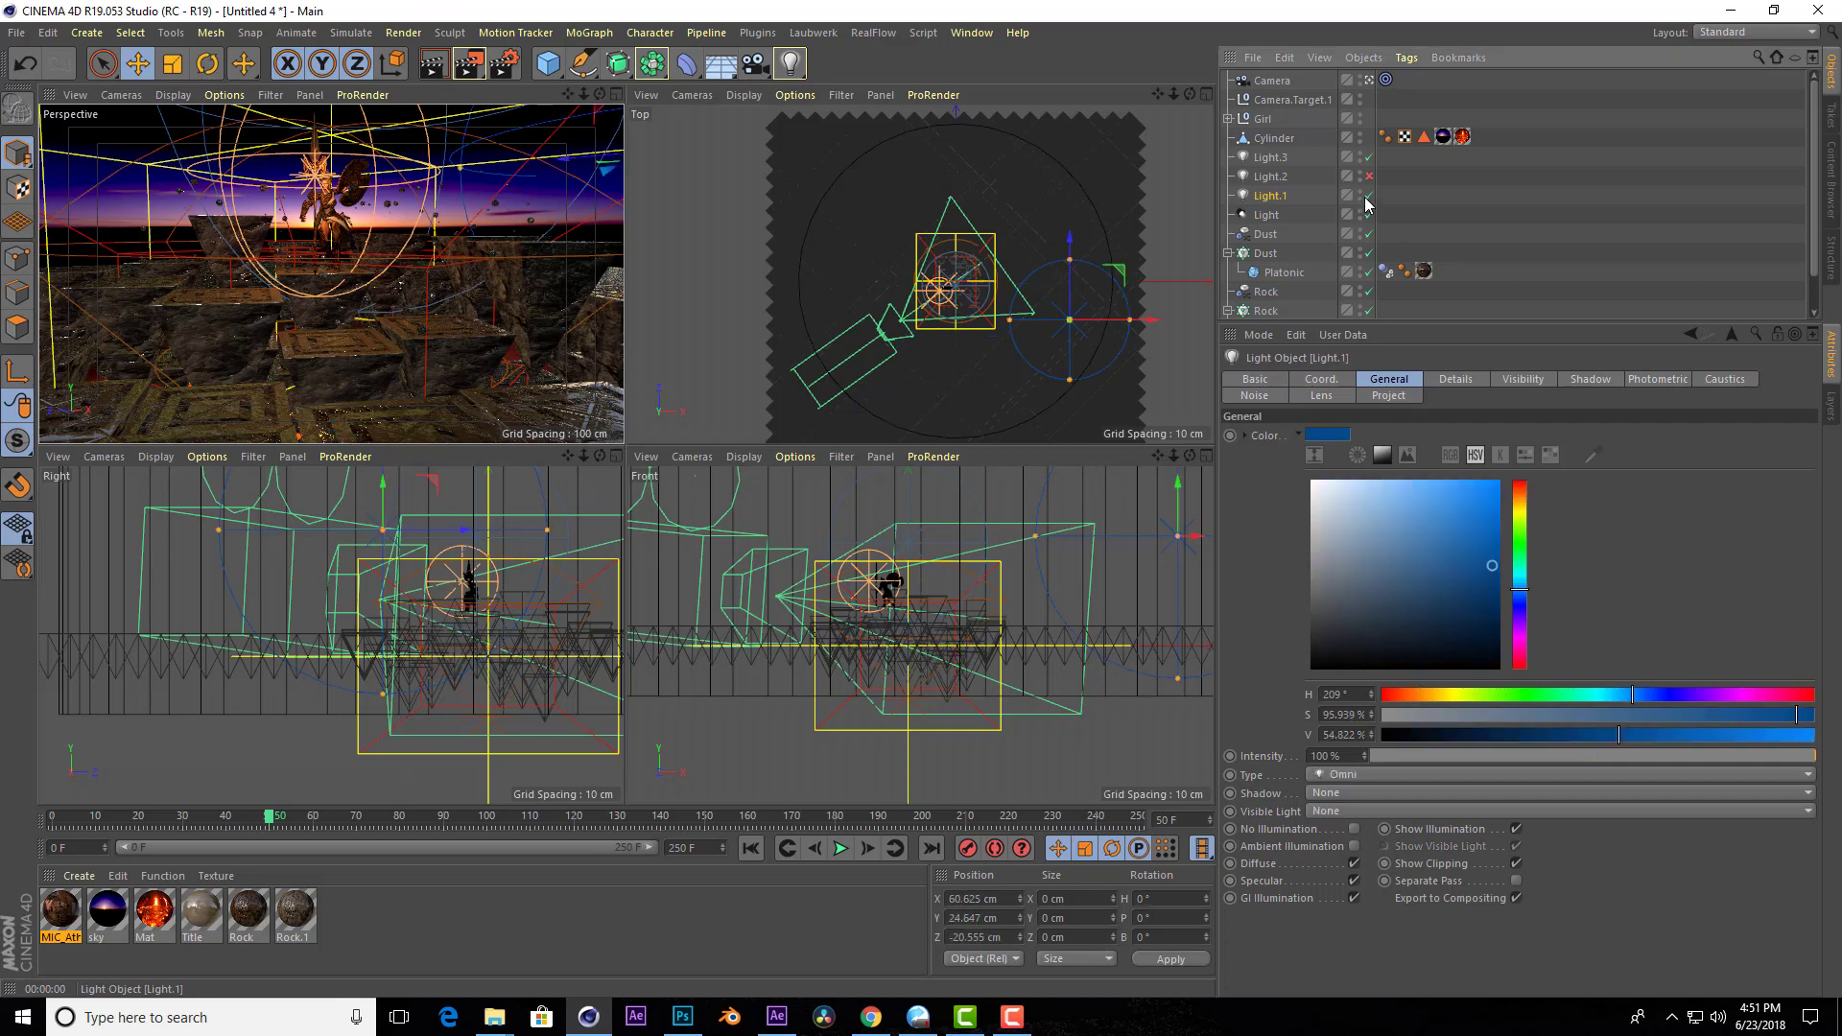
click(1369, 196)
drag(1071, 248, 1072, 168)
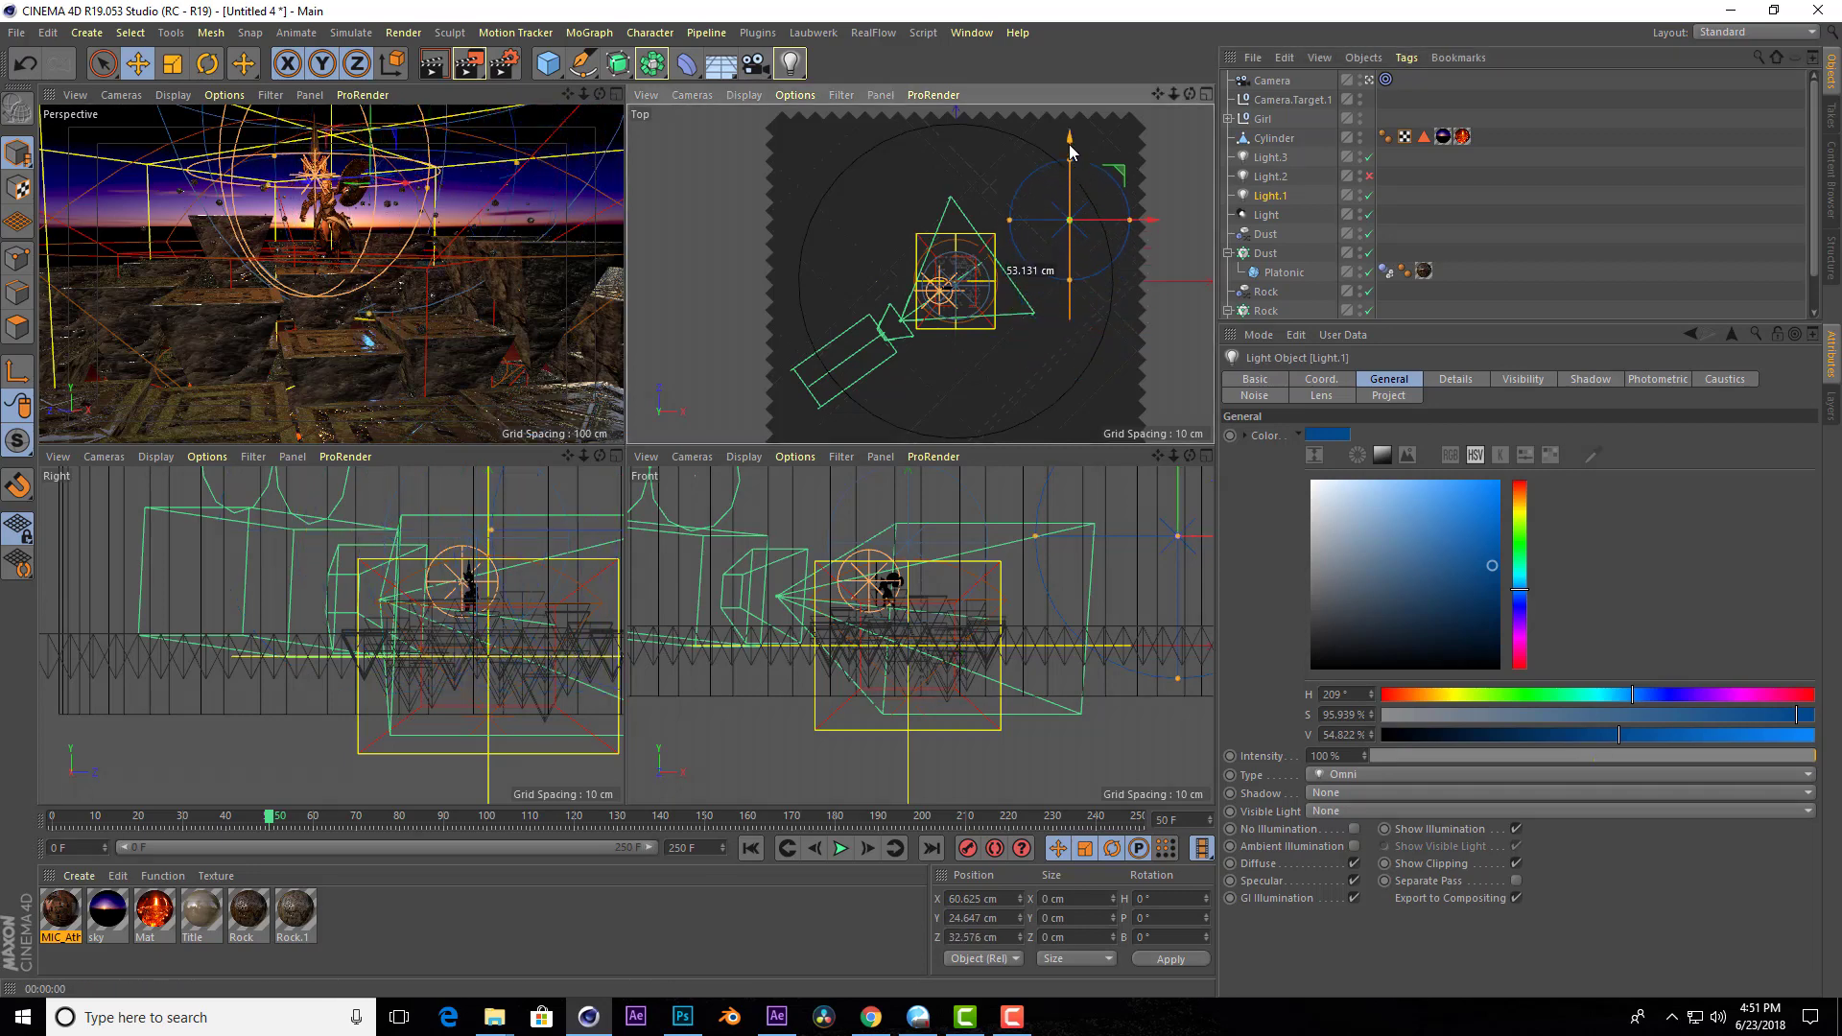
mouse_move(1110, 261)
mouse_down()
mouse_move(1012, 243)
mouse_move(878, 338)
mouse_move(876, 321)
mouse_move(907, 331)
mouse_move(902, 354)
mouse_up()
scroll(974, 191, up, 2)
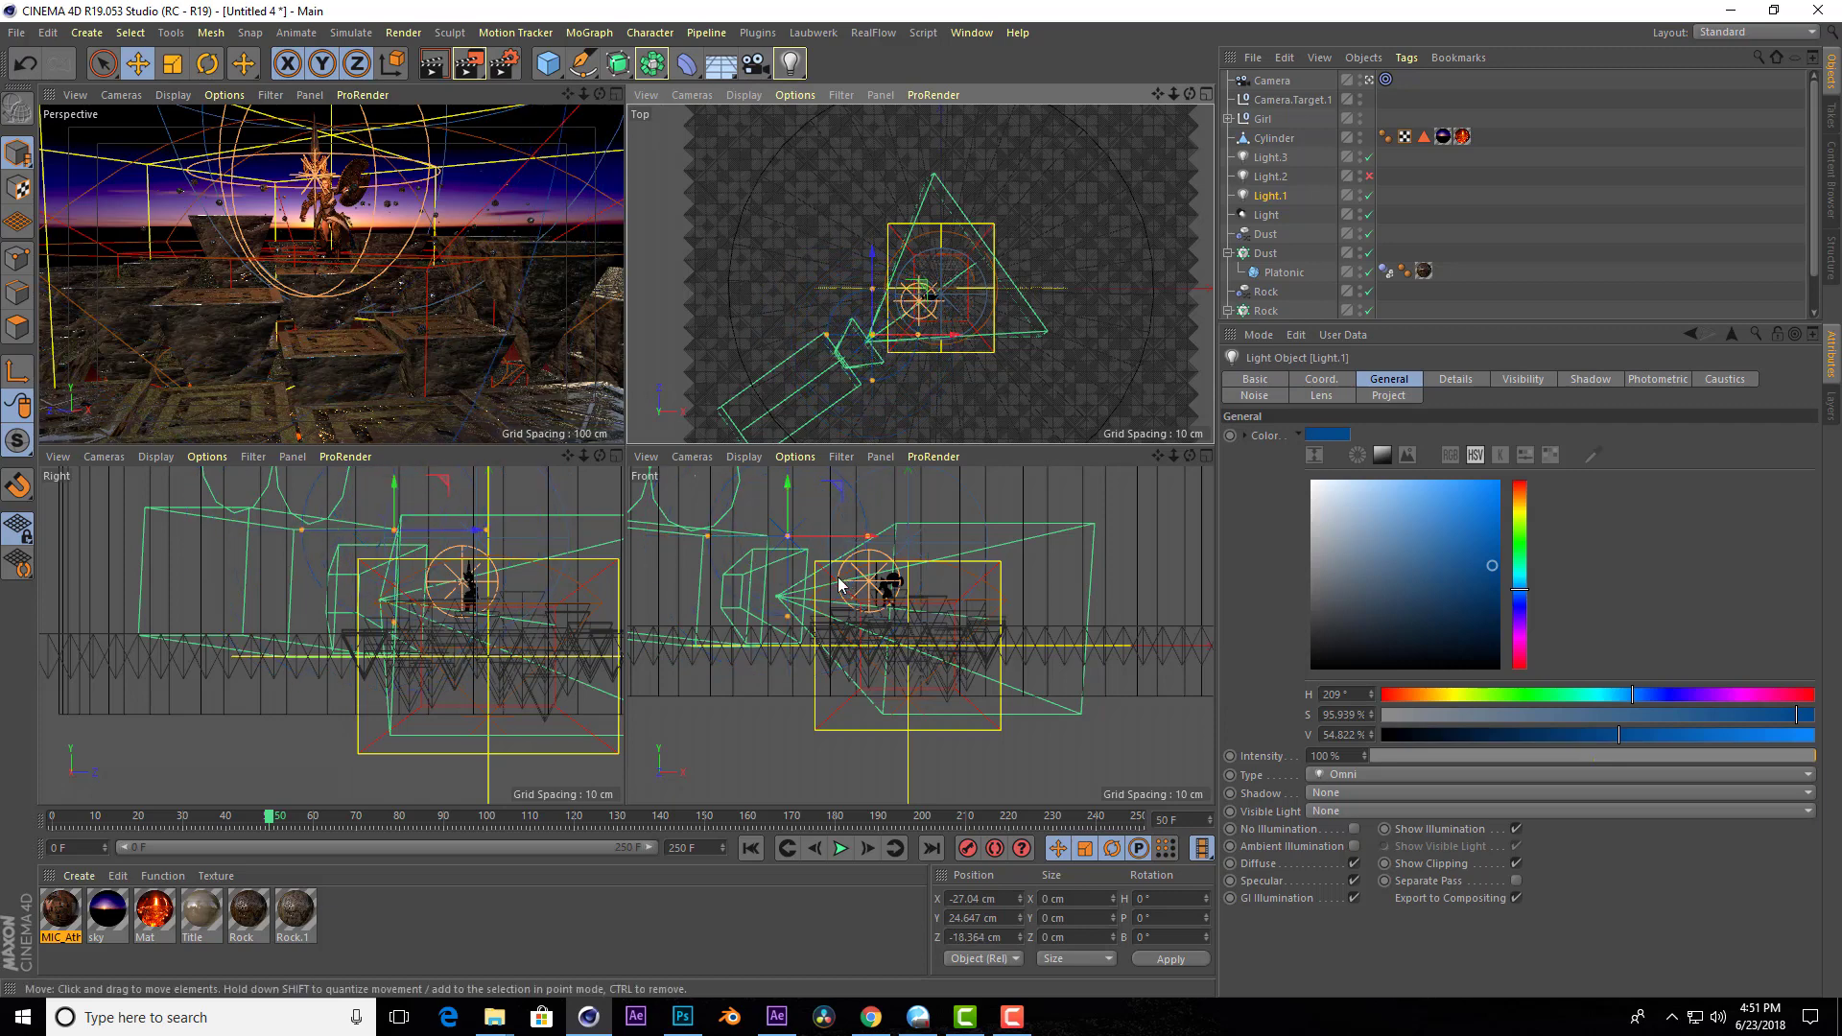
drag(394, 523, 395, 578)
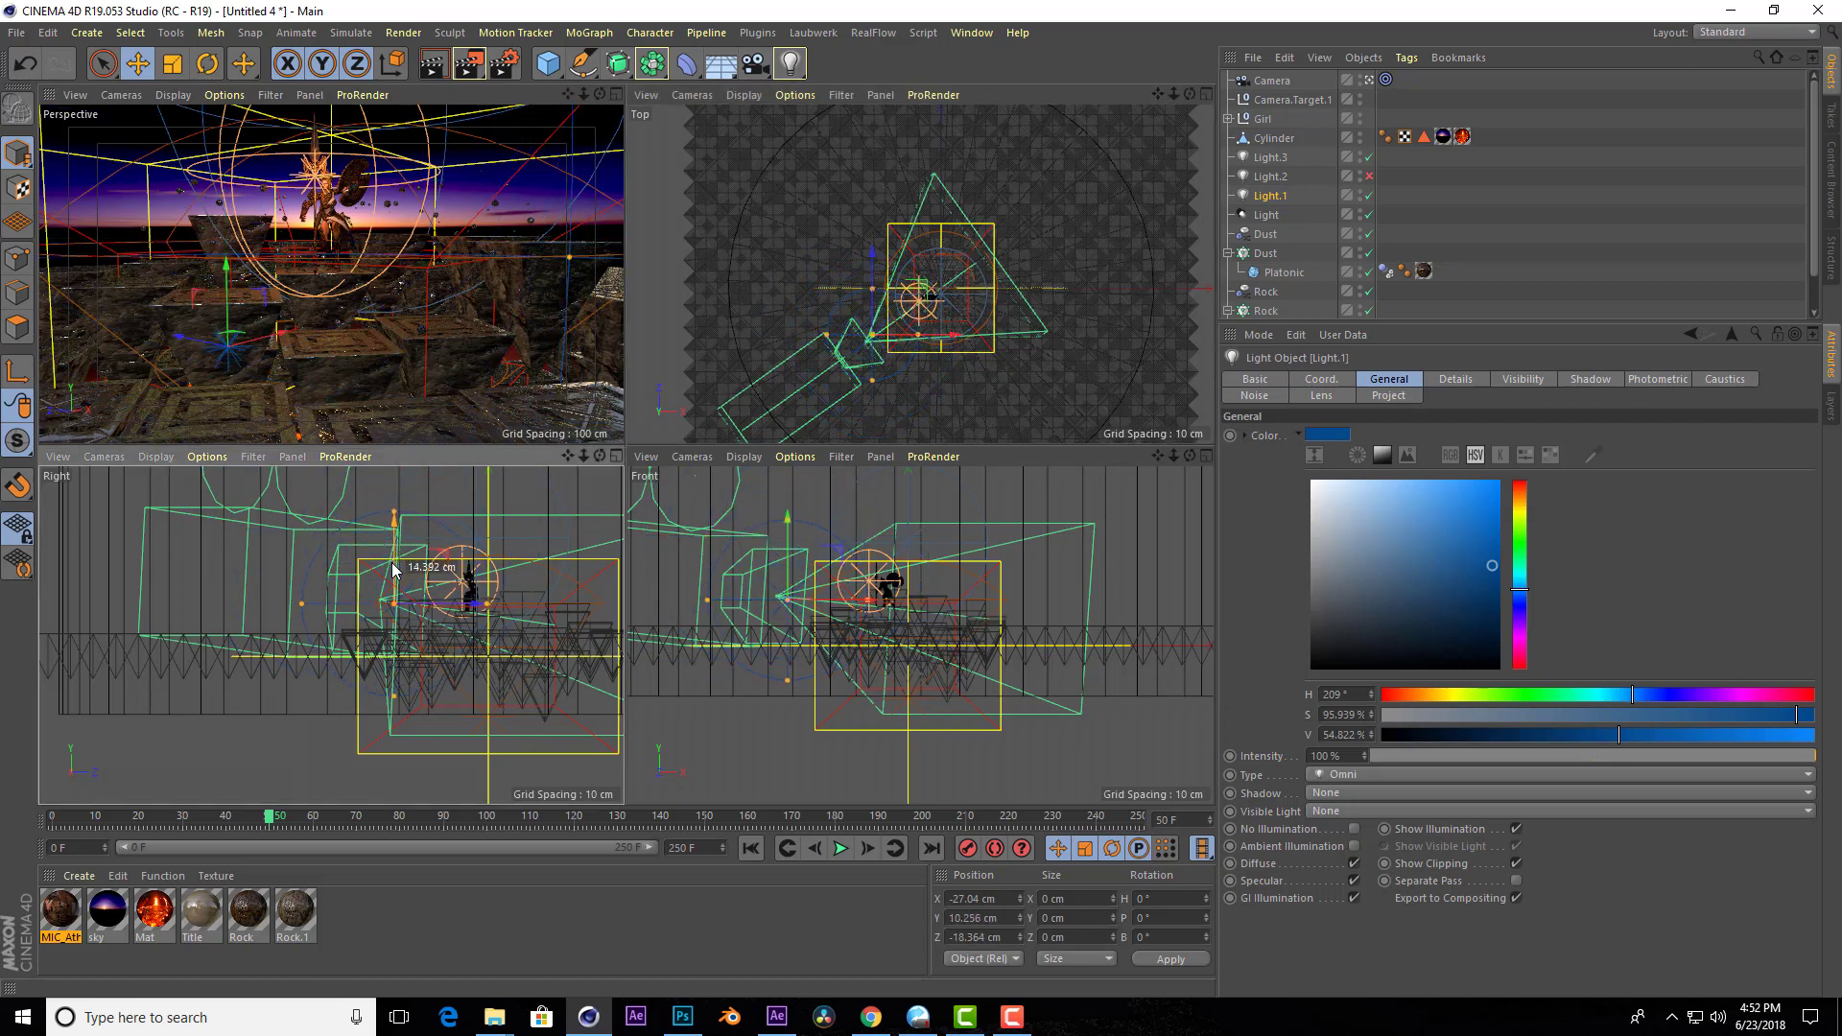
Test-render the relit scene, then select the Dust effector and scrub back to frame 42.
middle_click(427, 144)
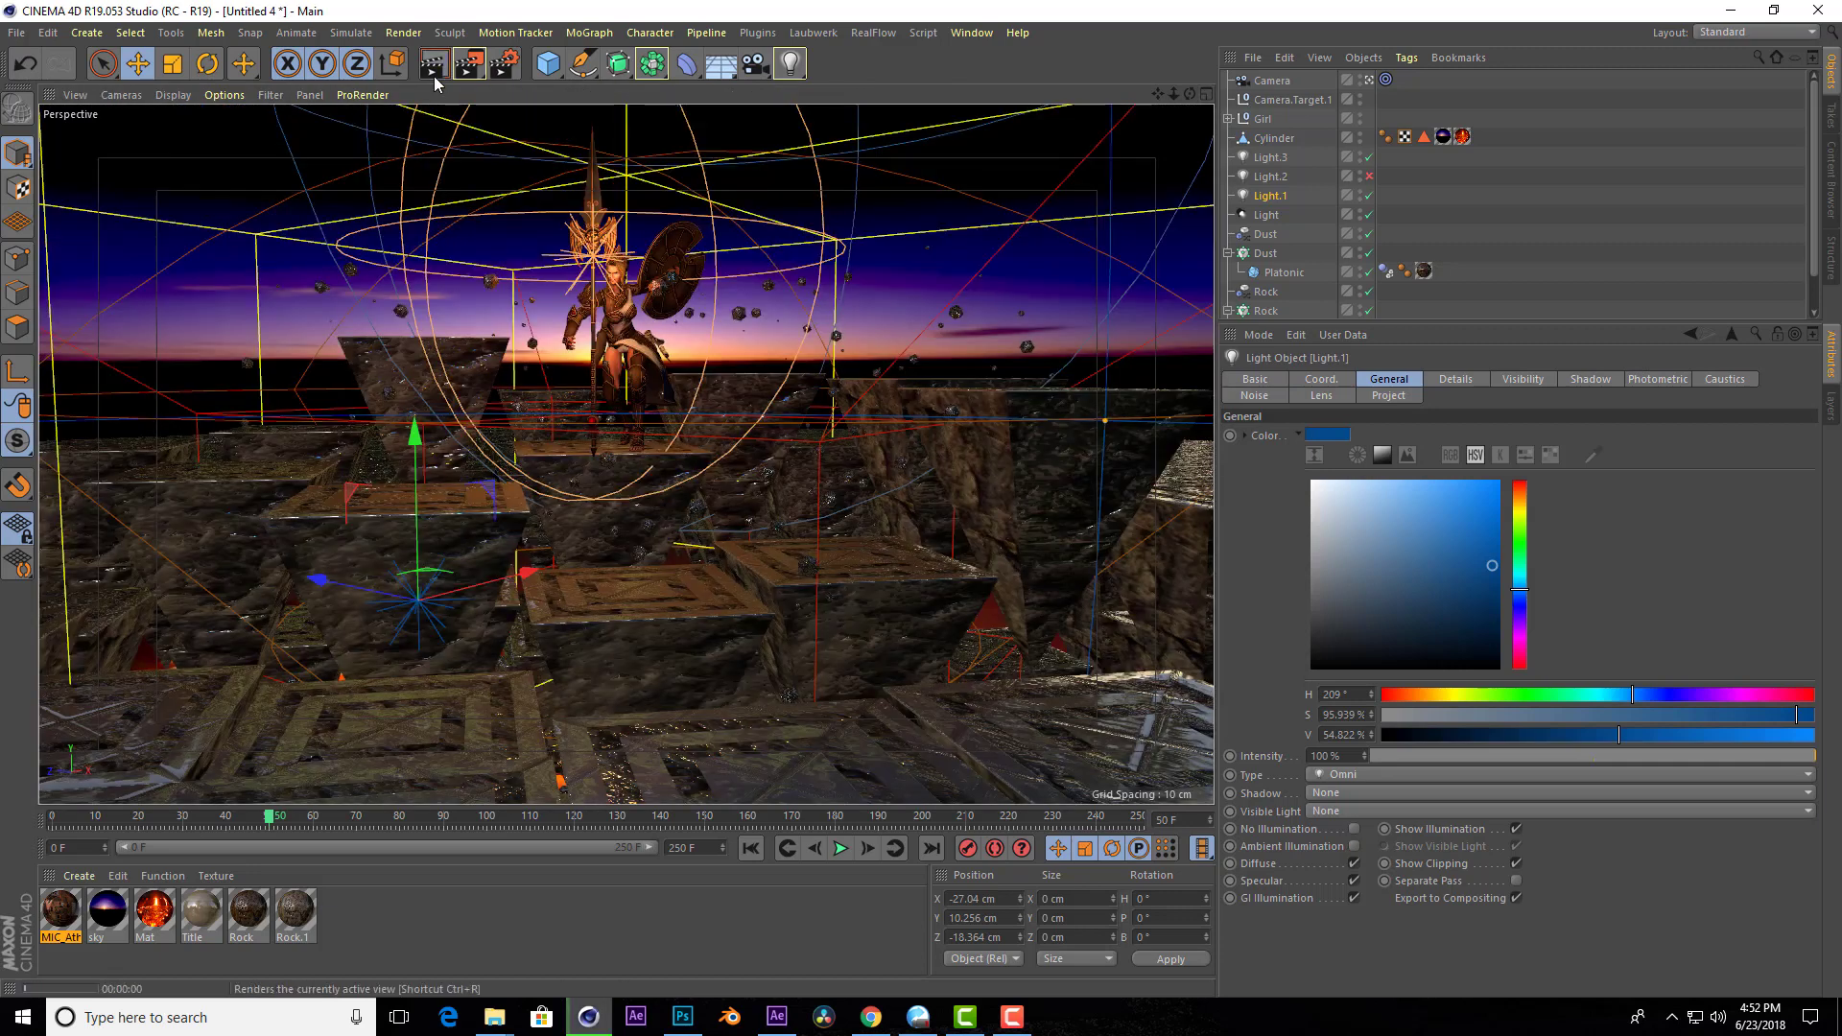
click(435, 78)
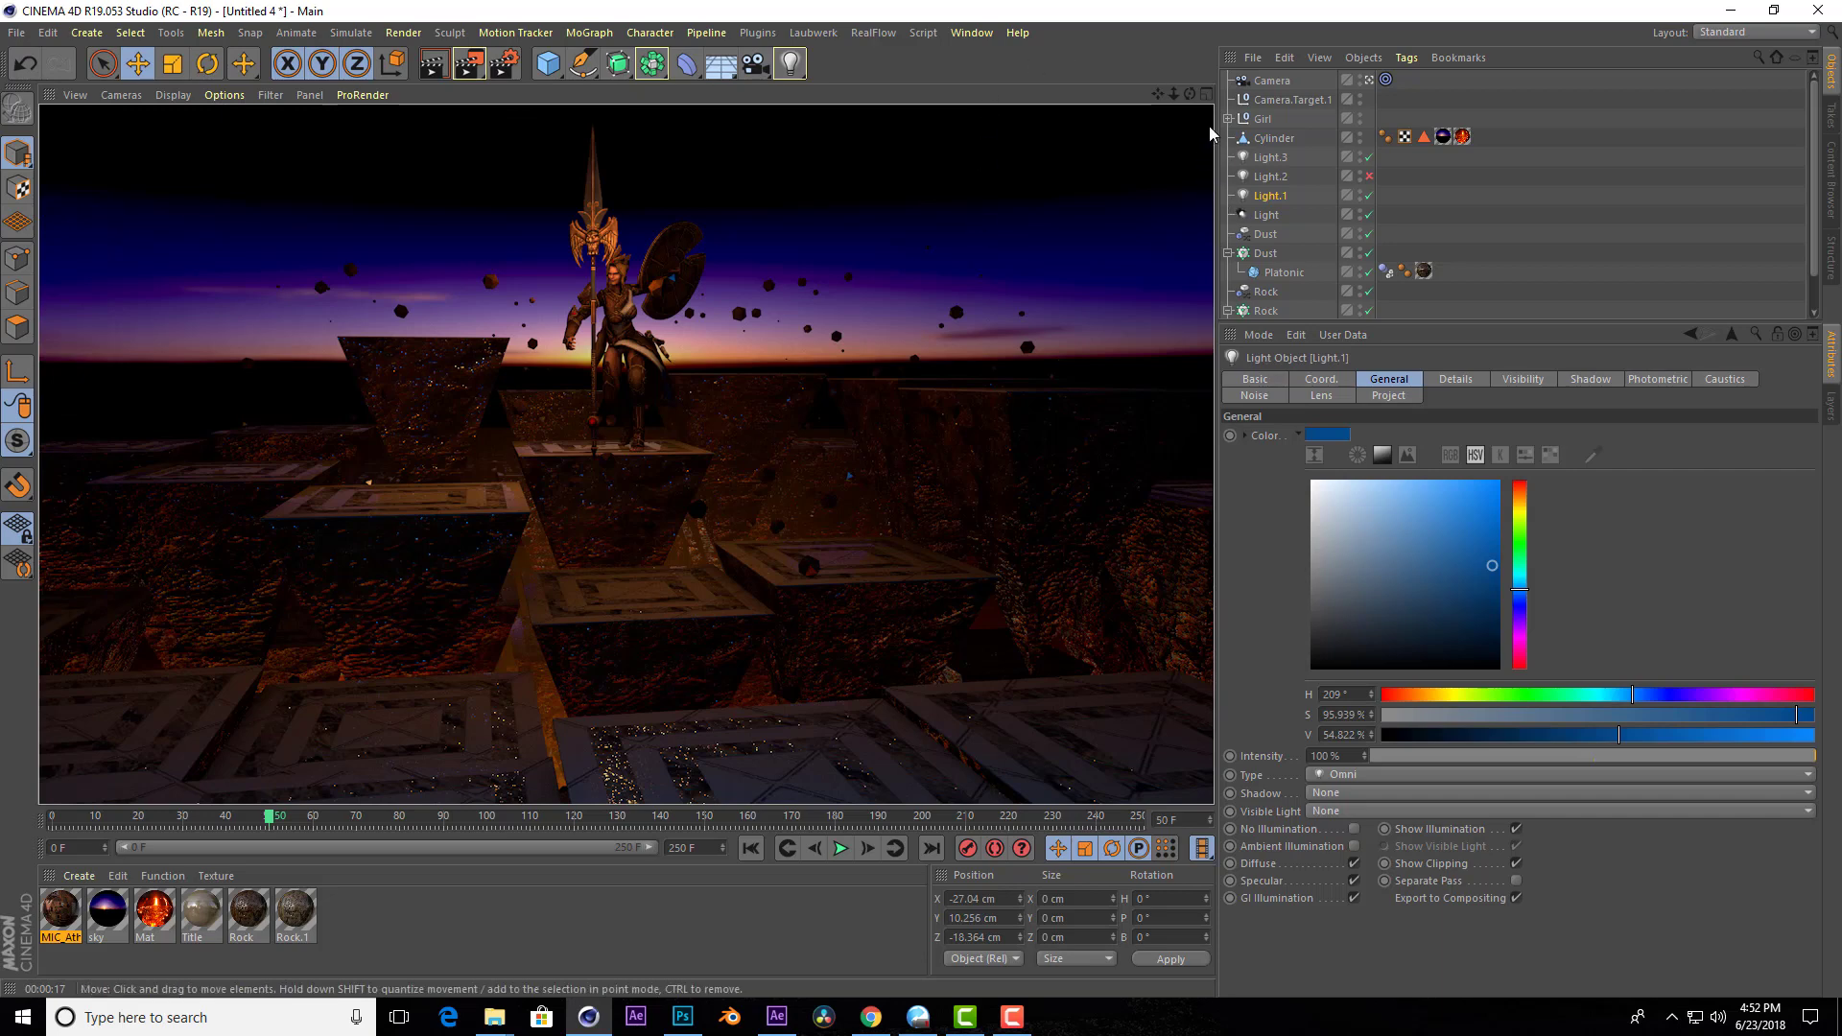
click(1272, 81)
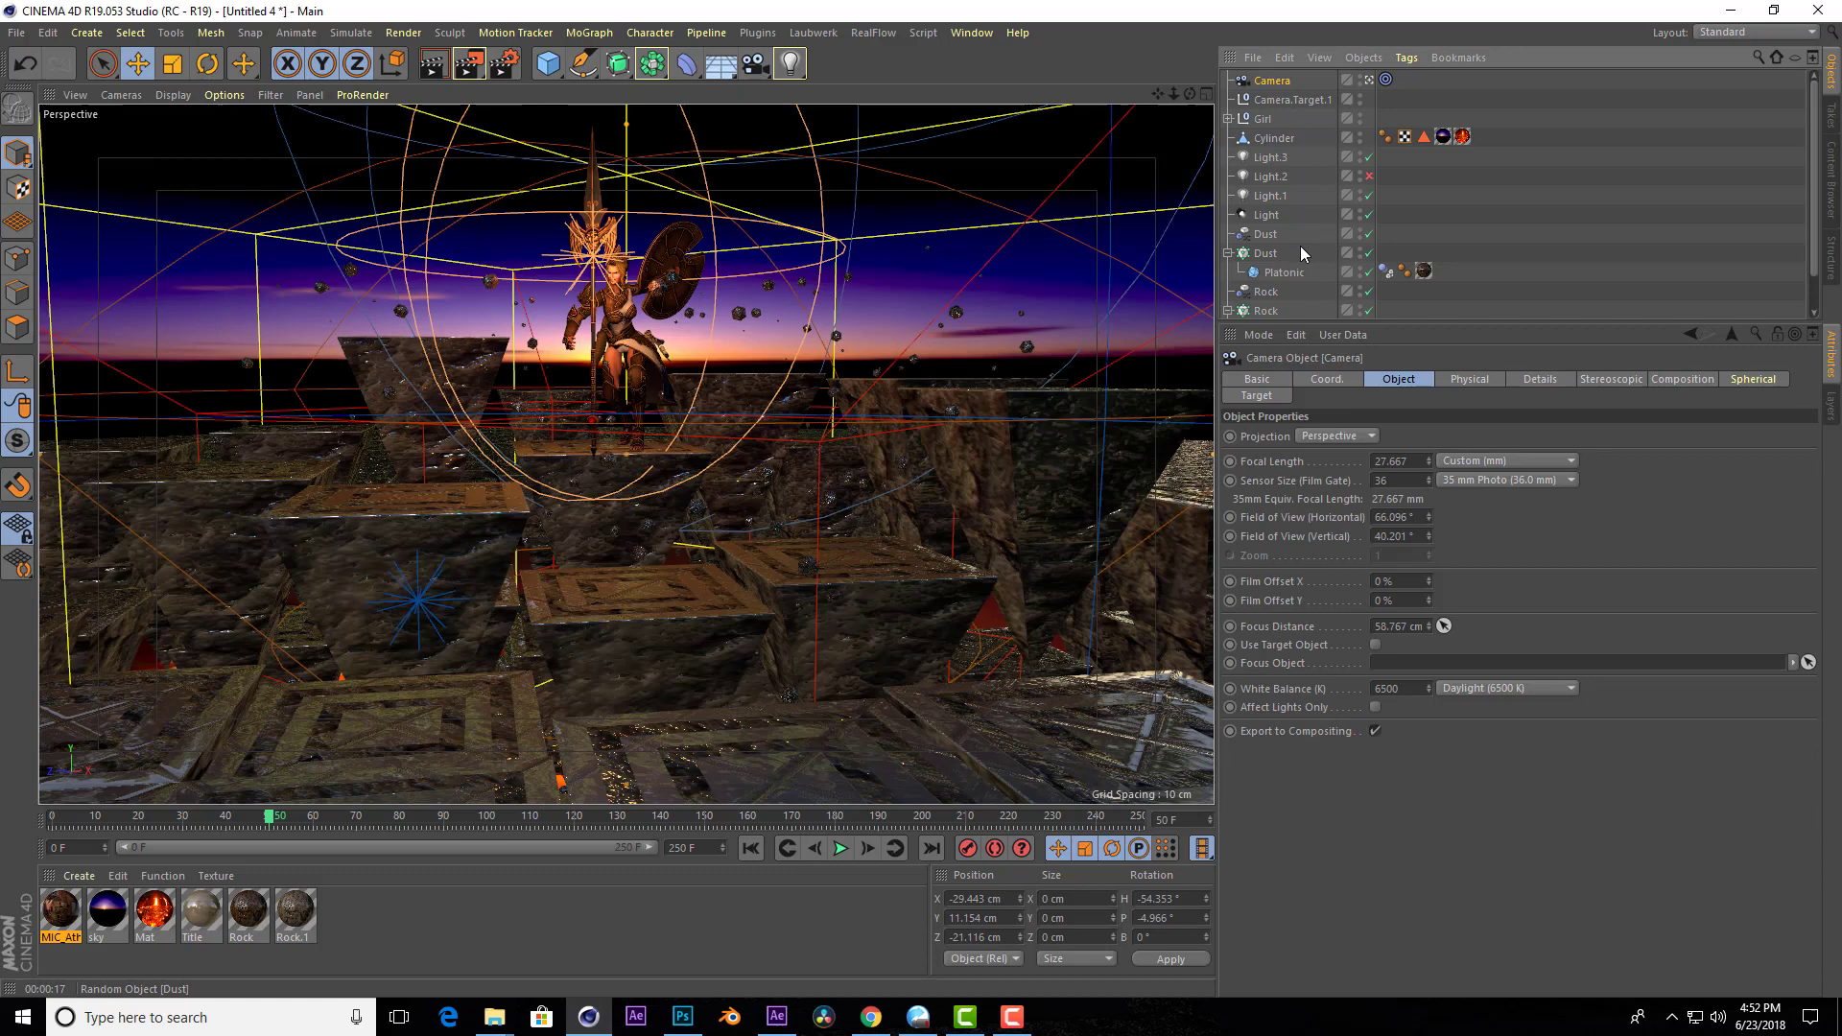
click(1228, 253)
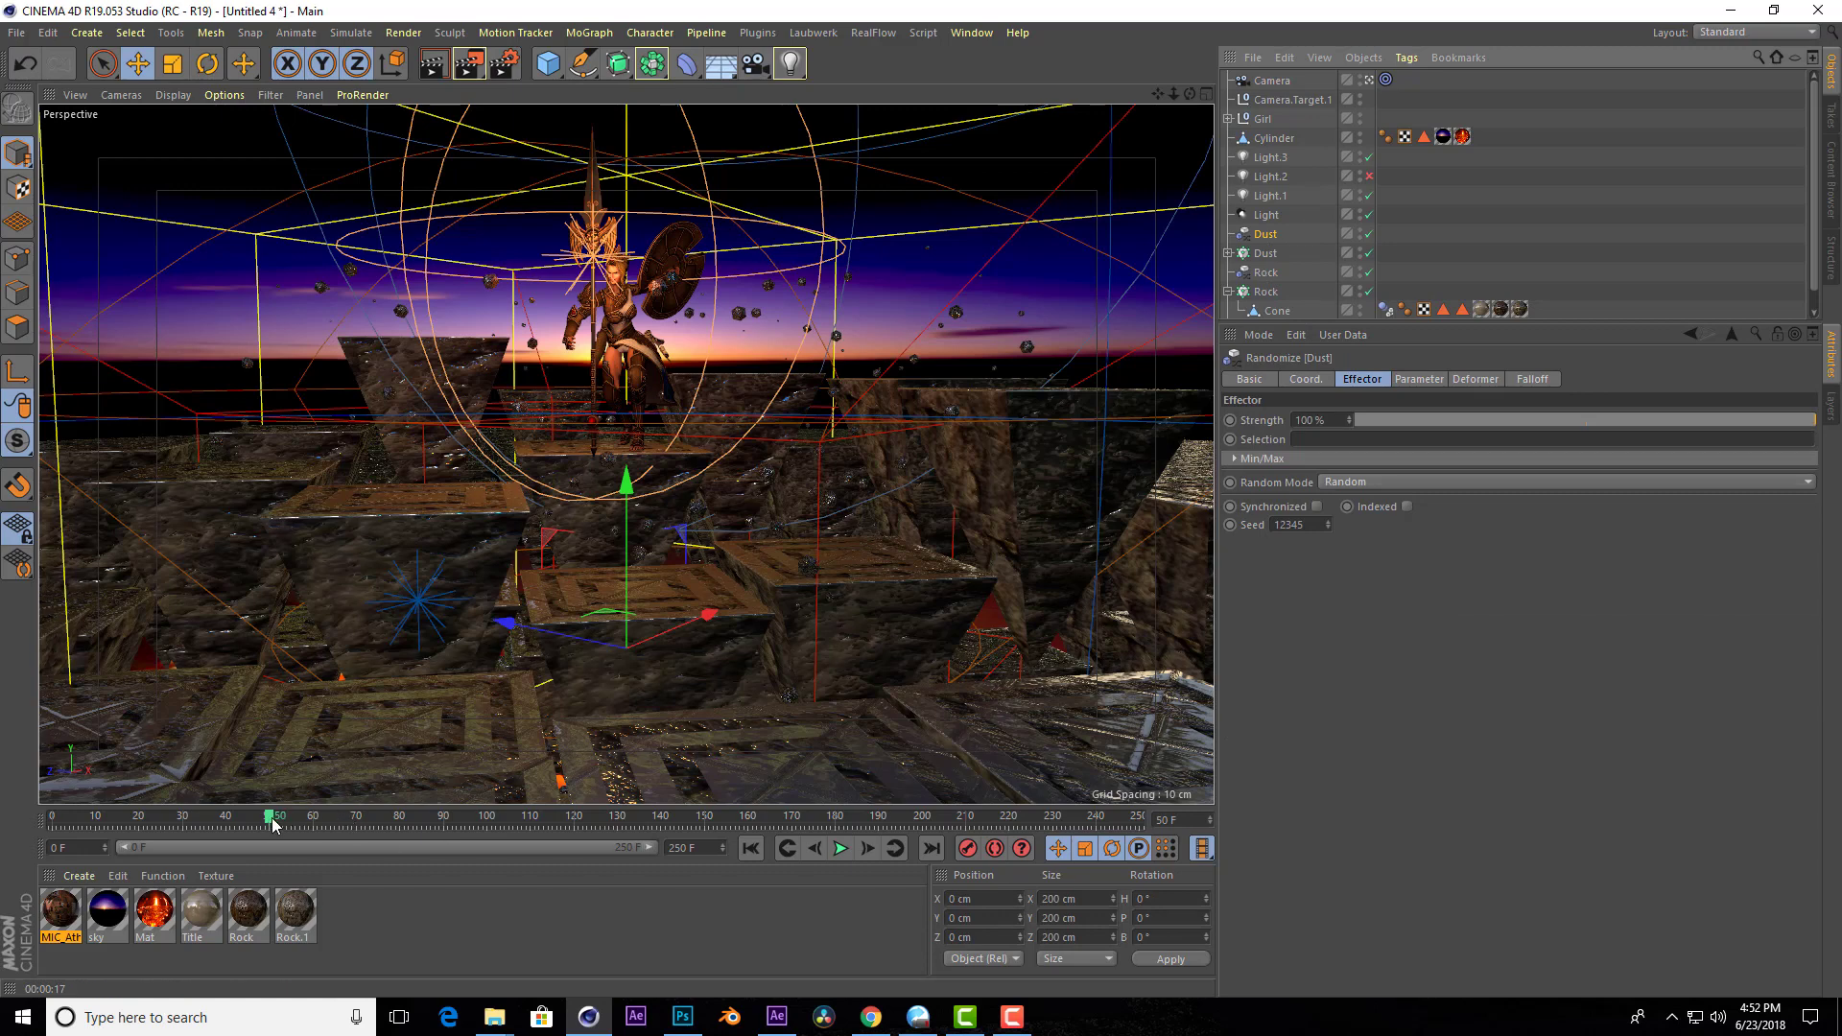
mouse_move(273, 826)
mouse_down()
mouse_move(94, 827)
mouse_move(254, 815)
mouse_move(205, 816)
mouse_move(238, 816)
mouse_up()
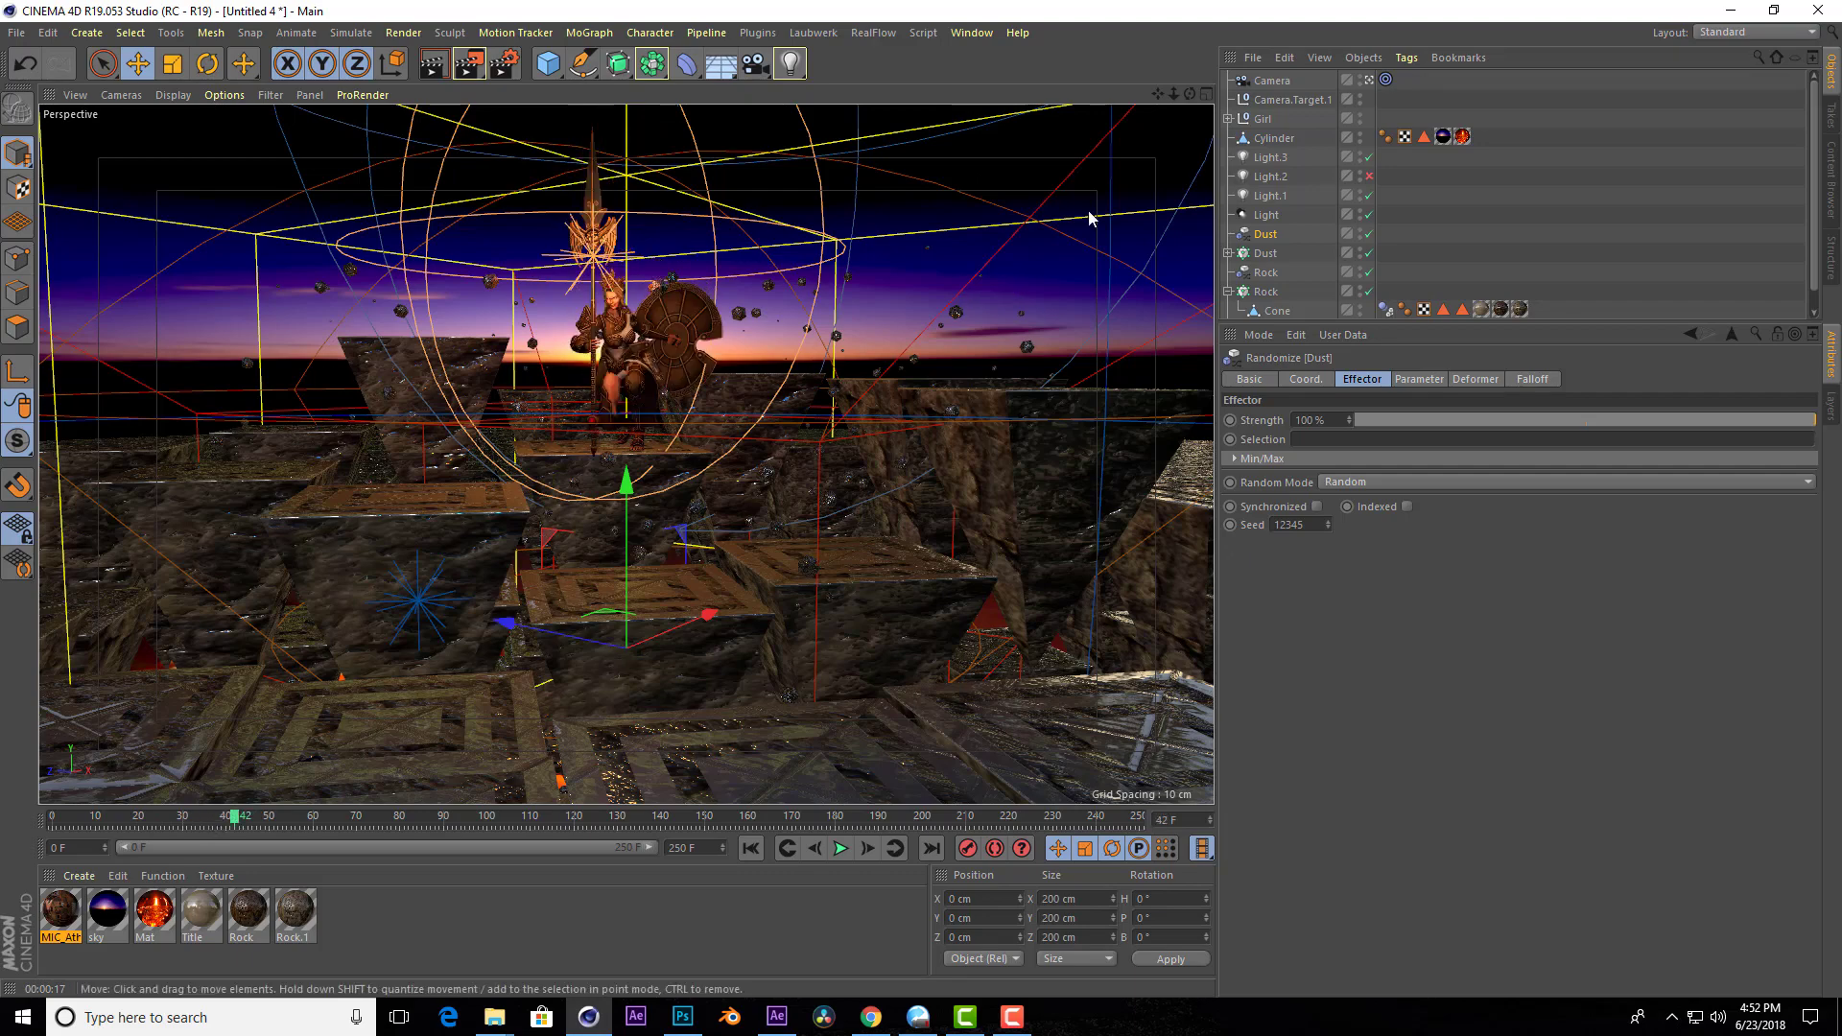
Nudge the Girl figure to X −4.679 cm, Z −2.101 cm on her pyramid platform.
drag(1190, 93, 1190, 163)
scroll(676, 449, up, 5)
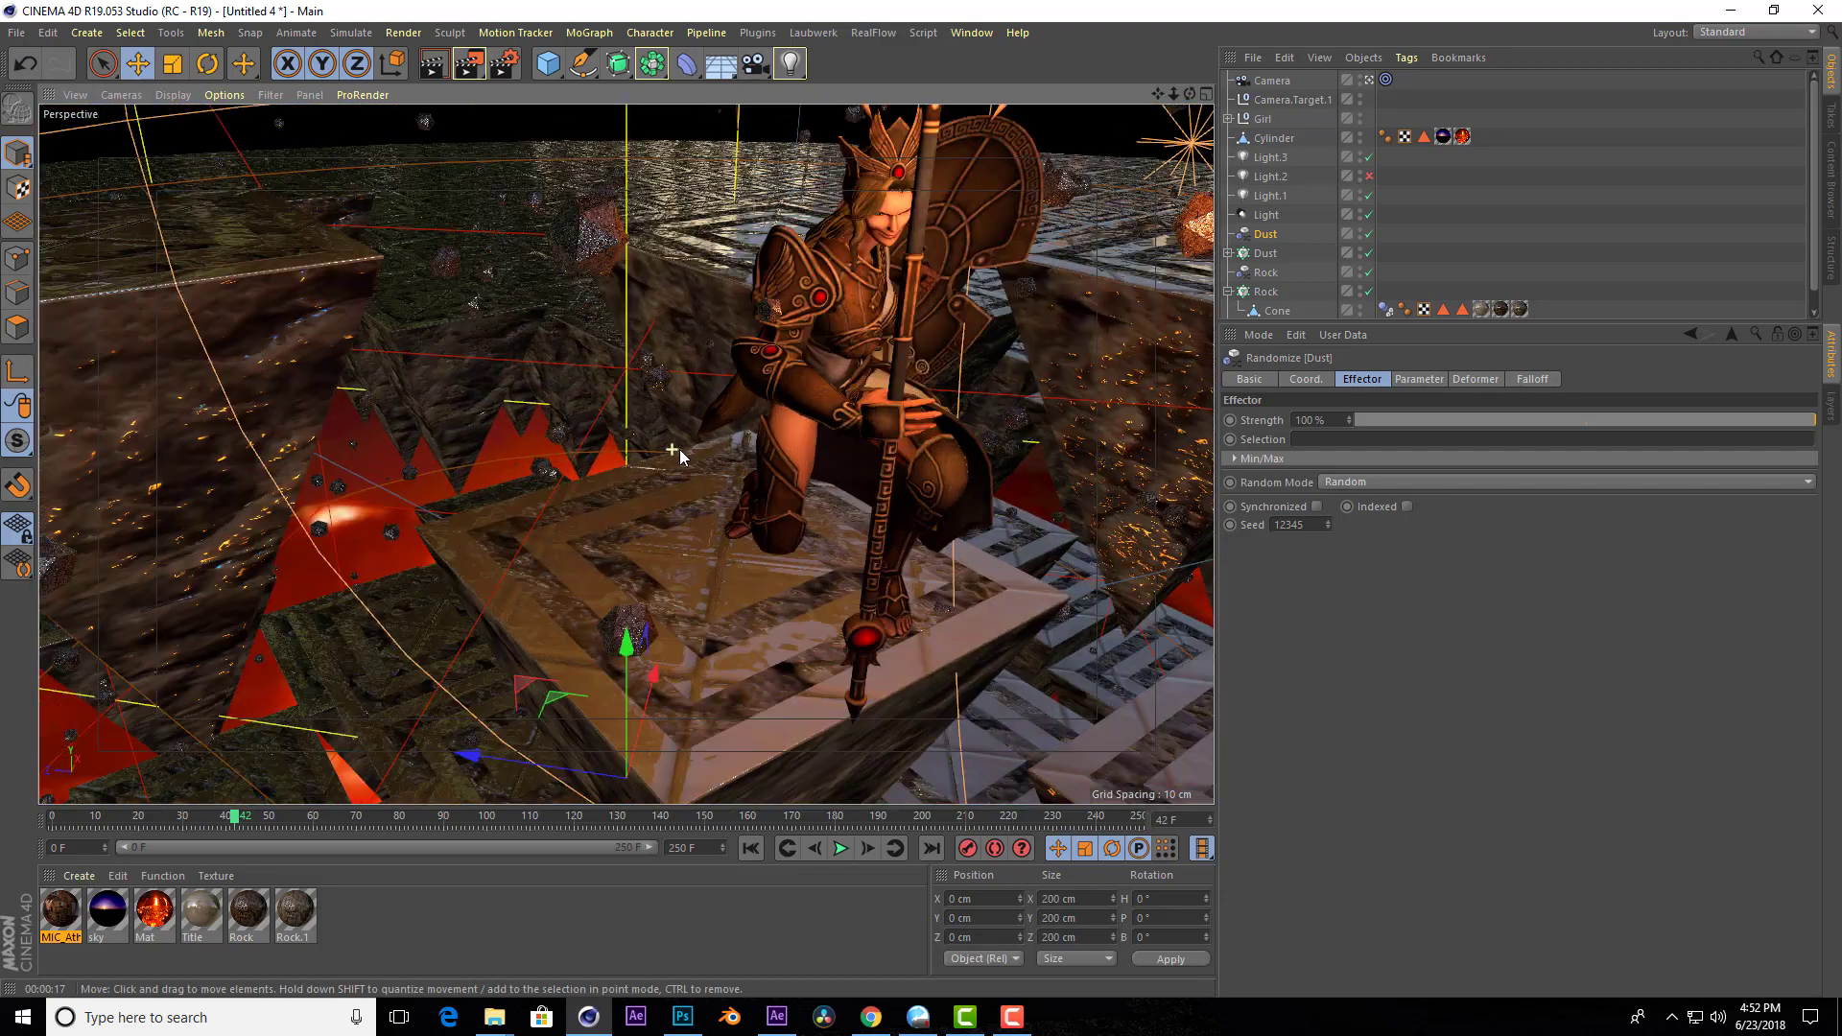
click(1258, 120)
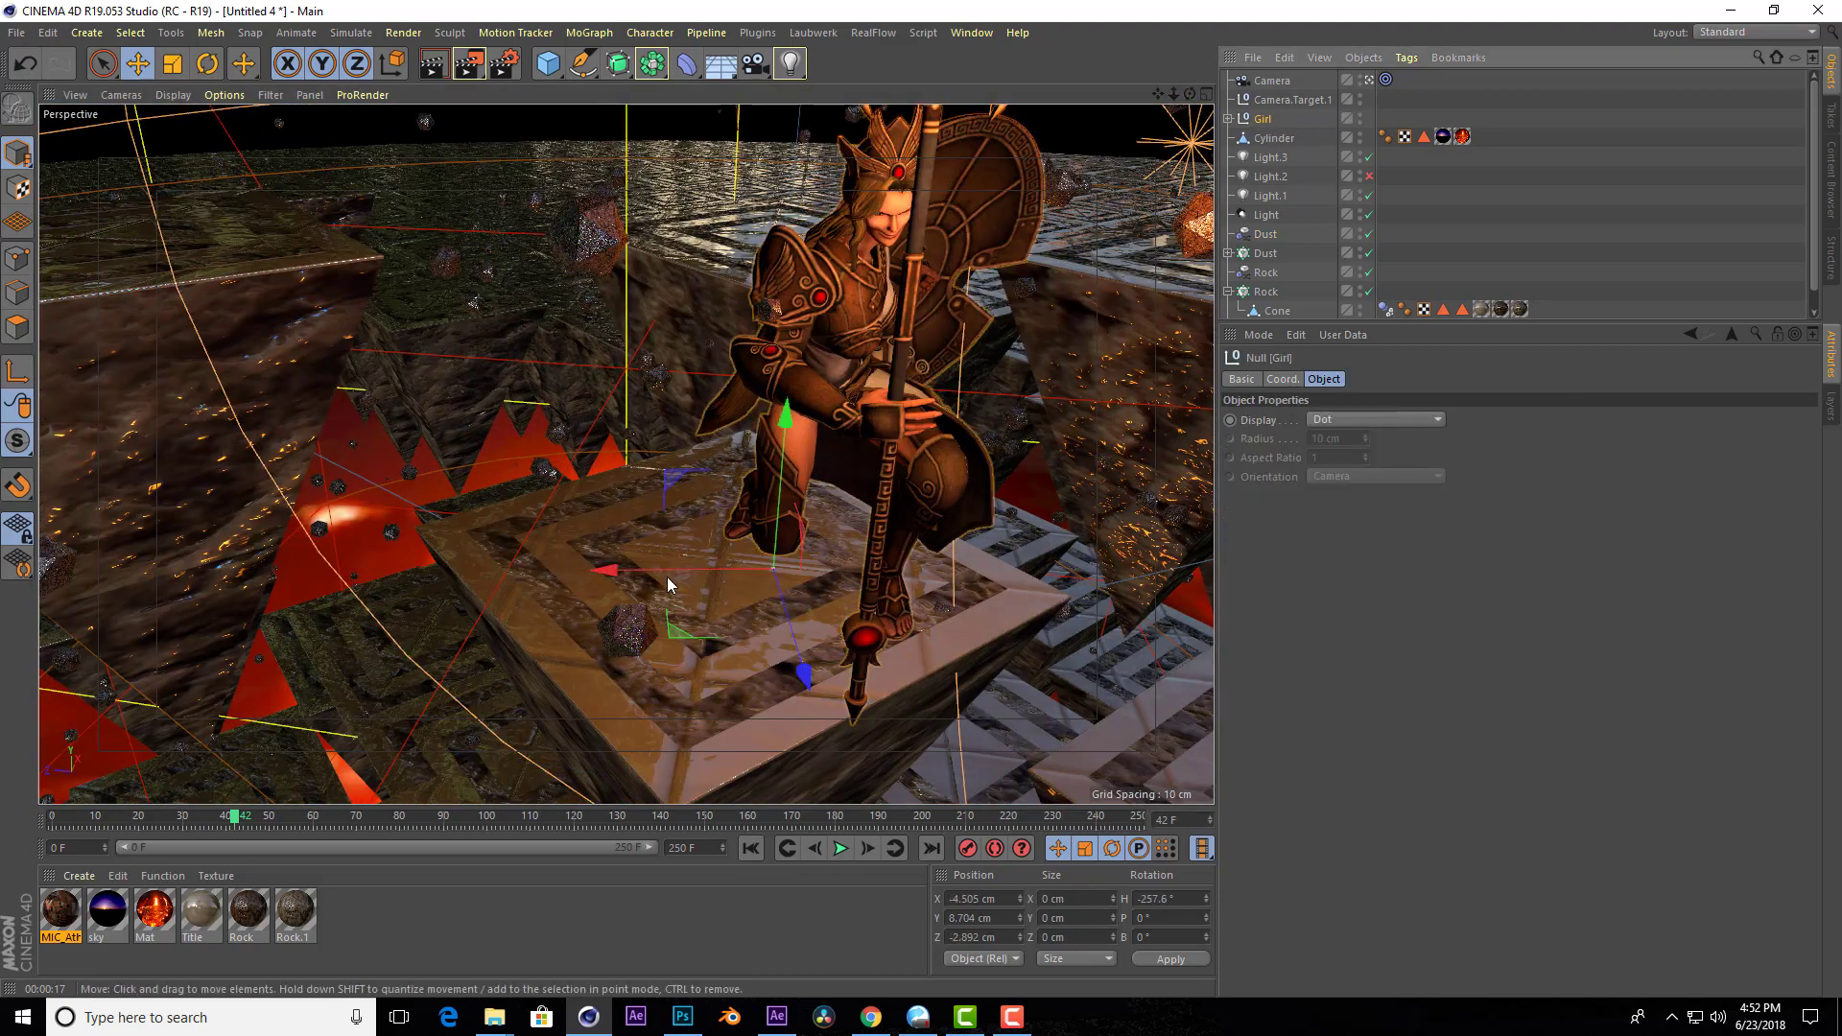
mouse_move(667, 582)
mouse_down()
mouse_move(637, 574)
mouse_move(668, 572)
mouse_up()
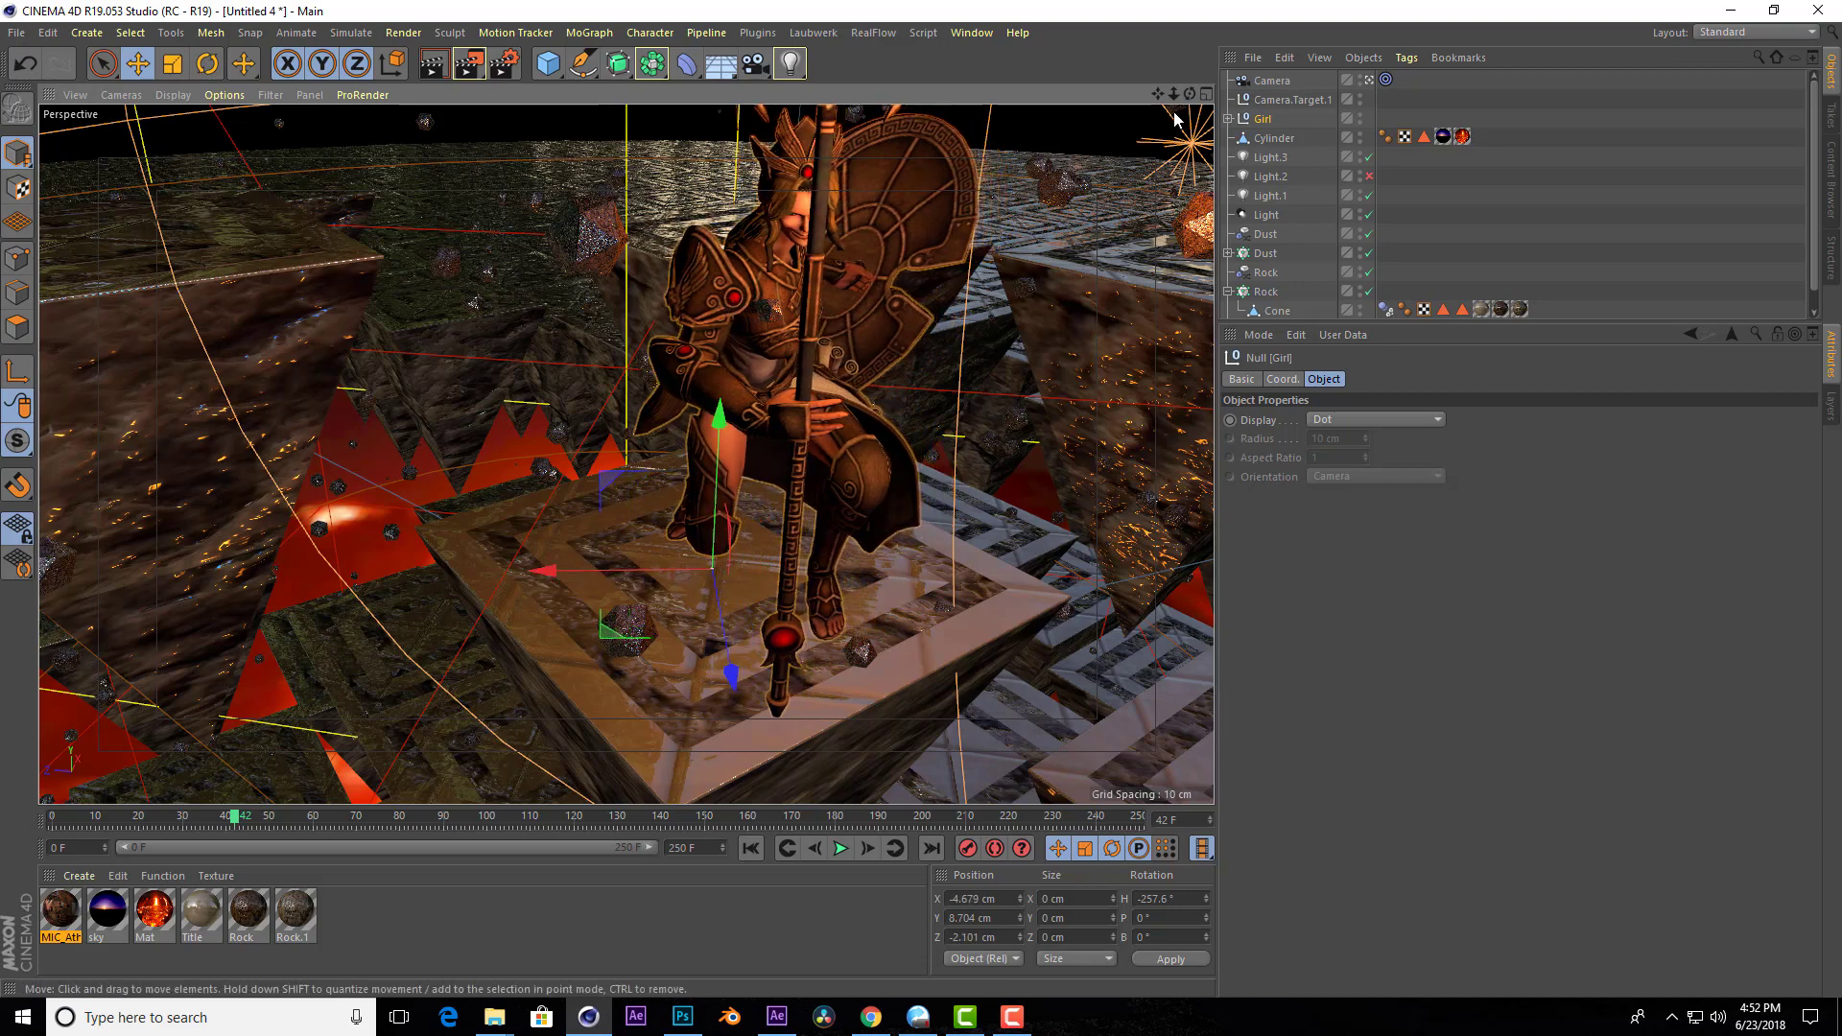
mouse_move(1190, 94)
mouse_down()
mouse_move(969, 516)
mouse_move(544, 414)
mouse_up()
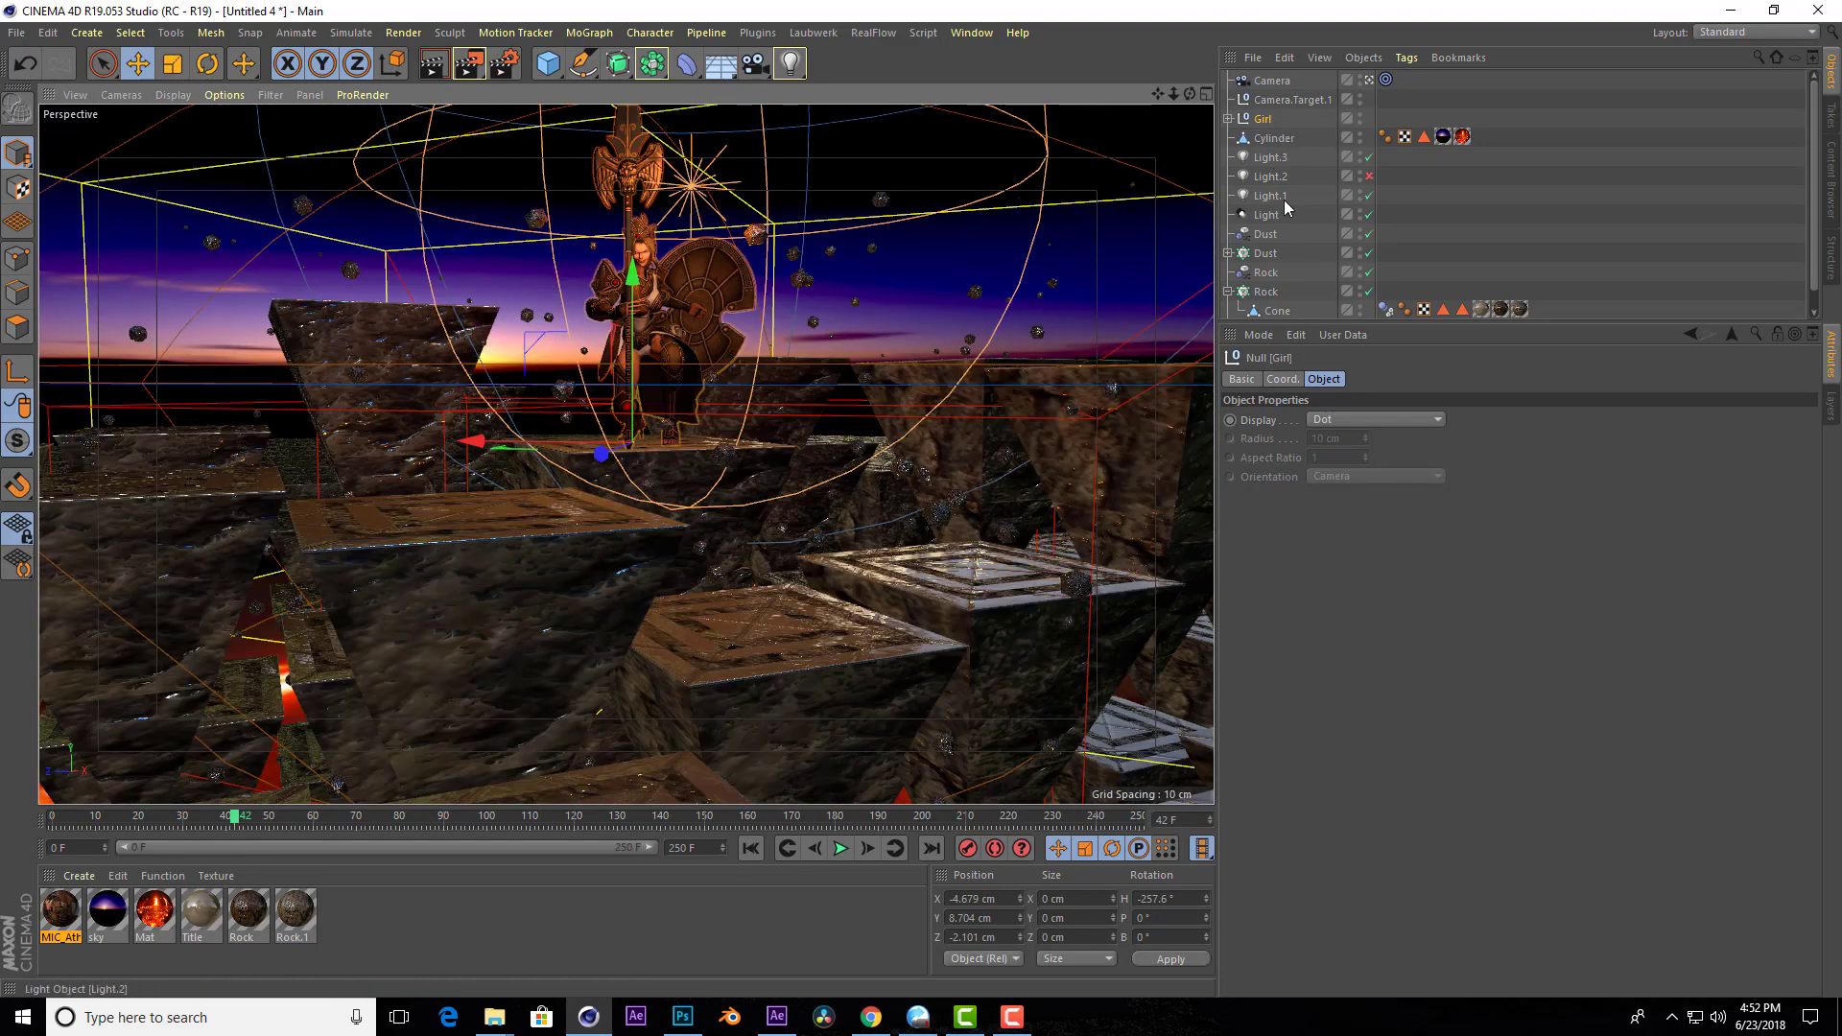
Show the Dust and Rock effectors' transform parameters, then try a Rock P.Y key and undo it.
click(1267, 235)
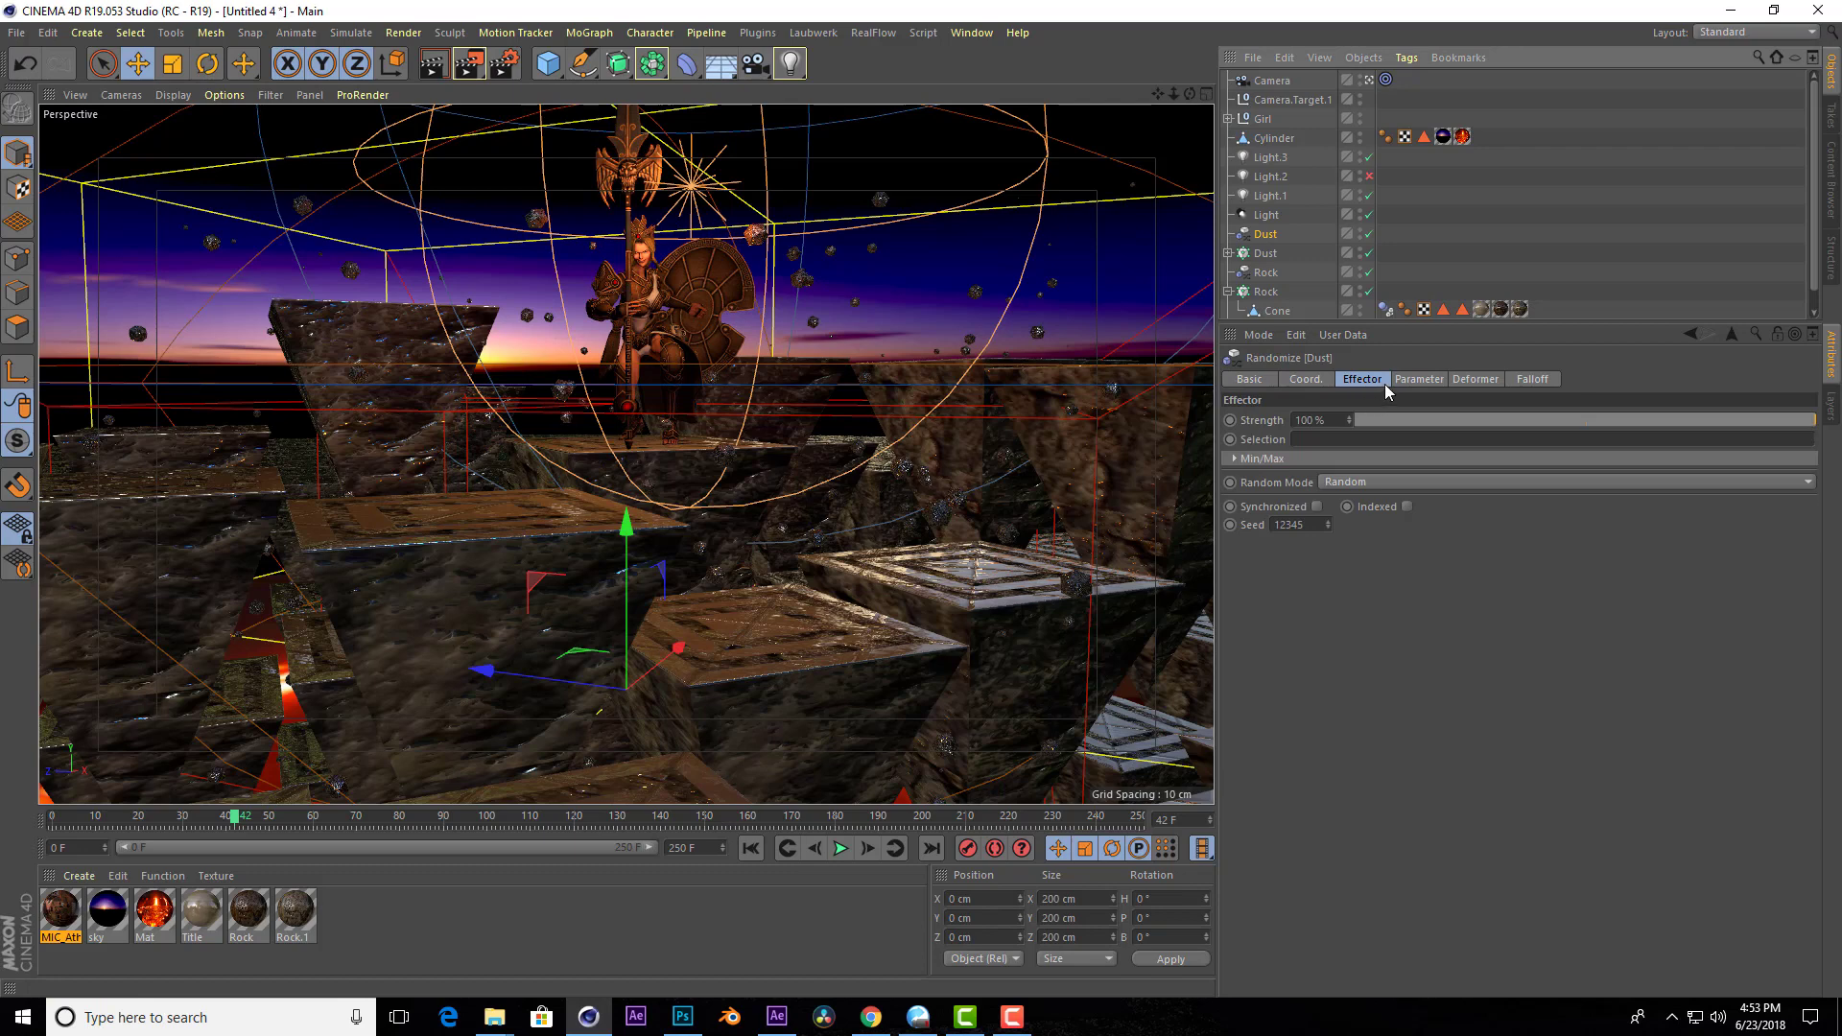
click(1419, 380)
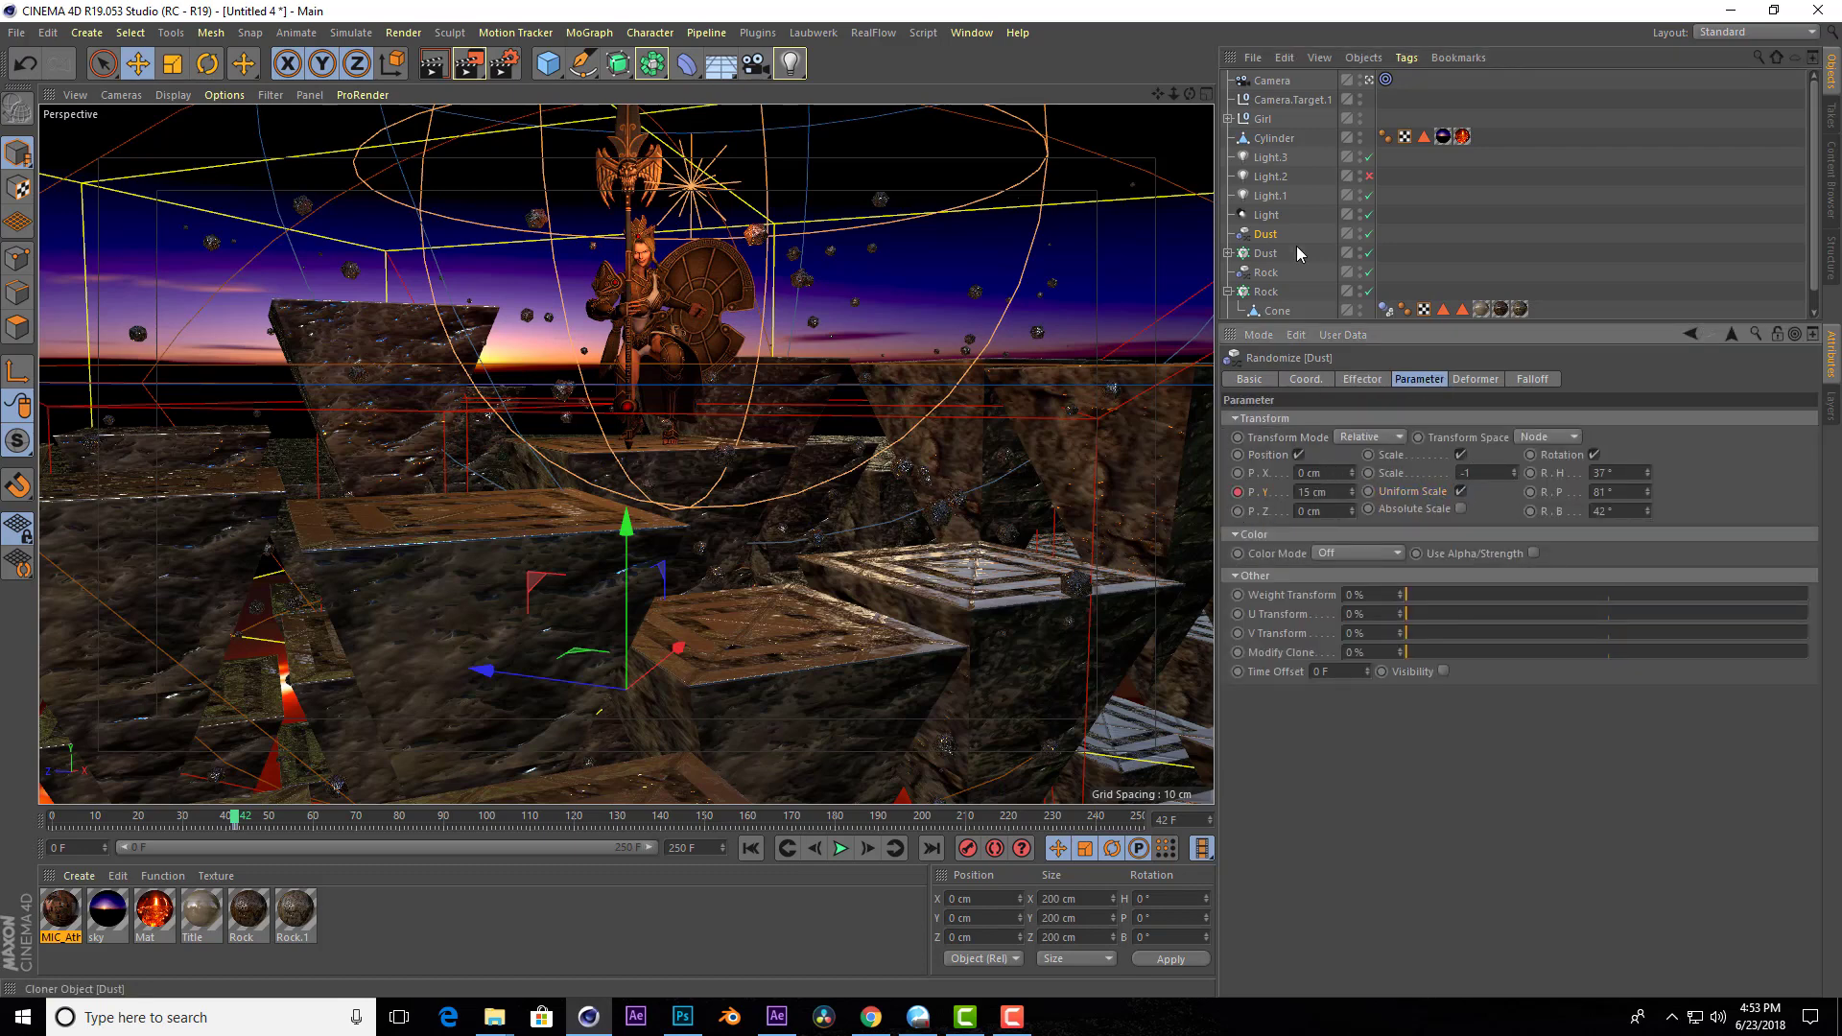
click(1267, 273)
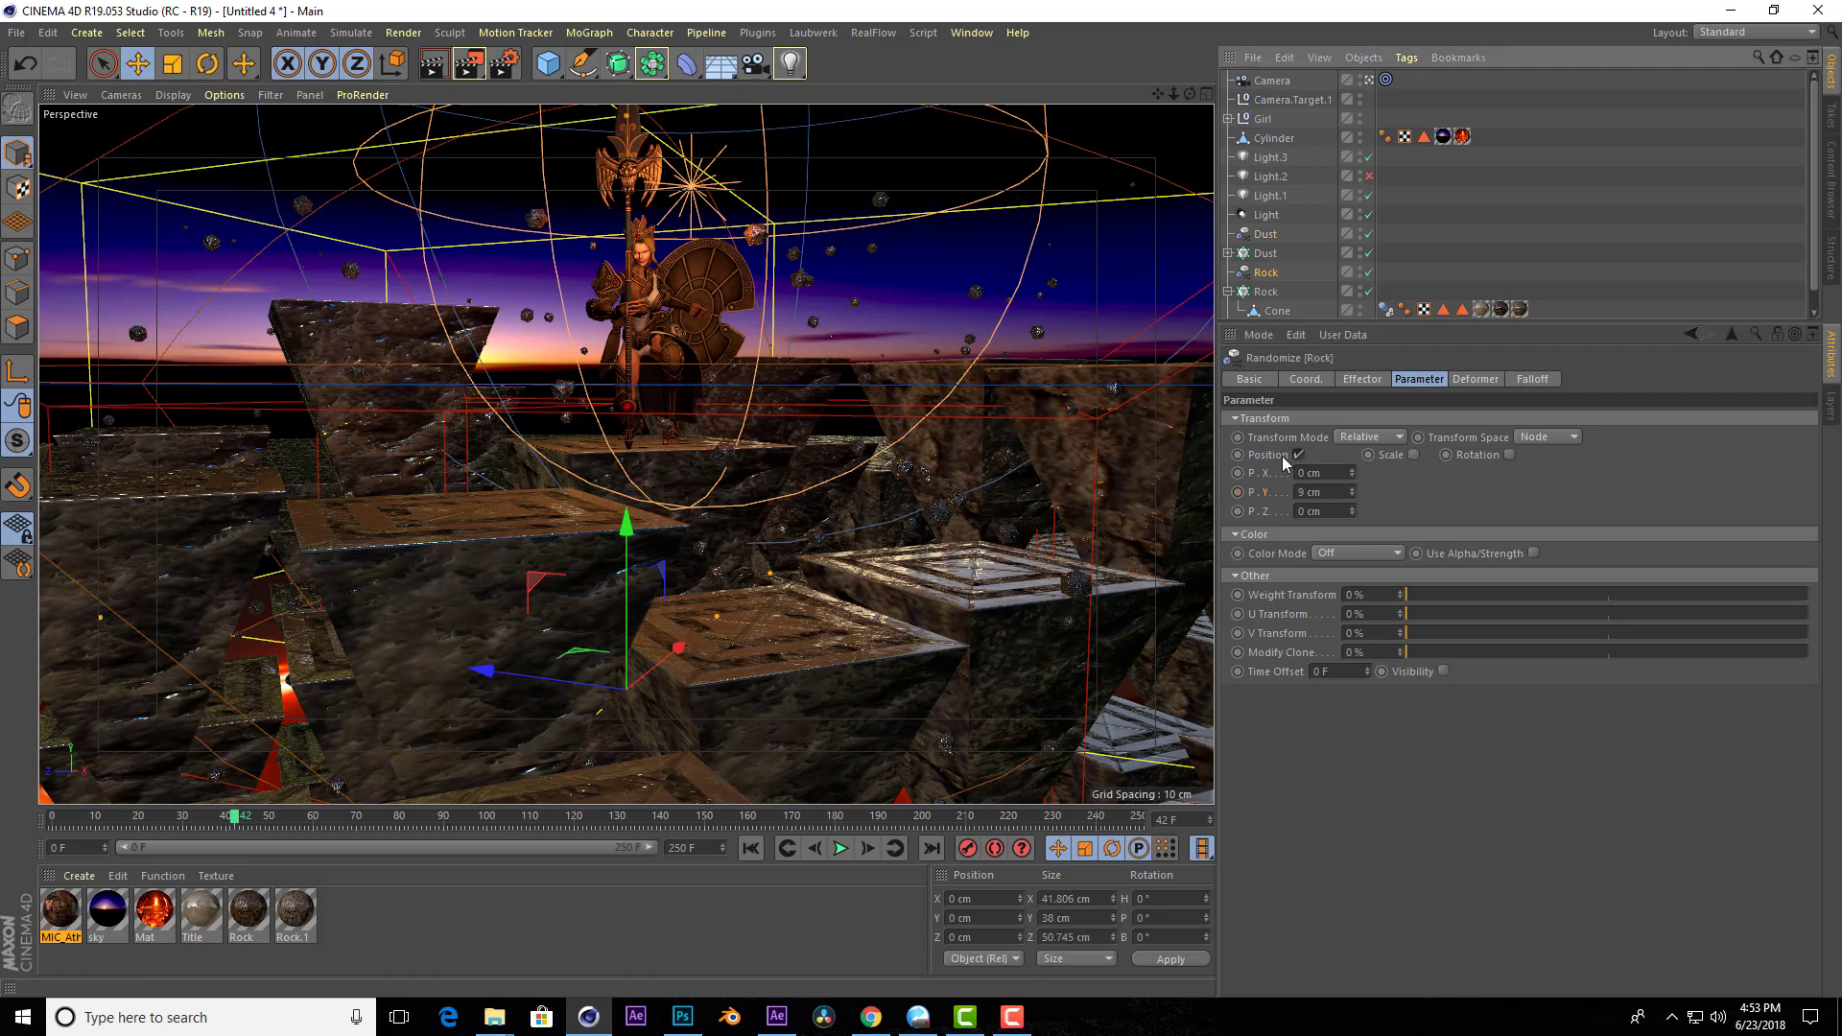
click(1238, 492)
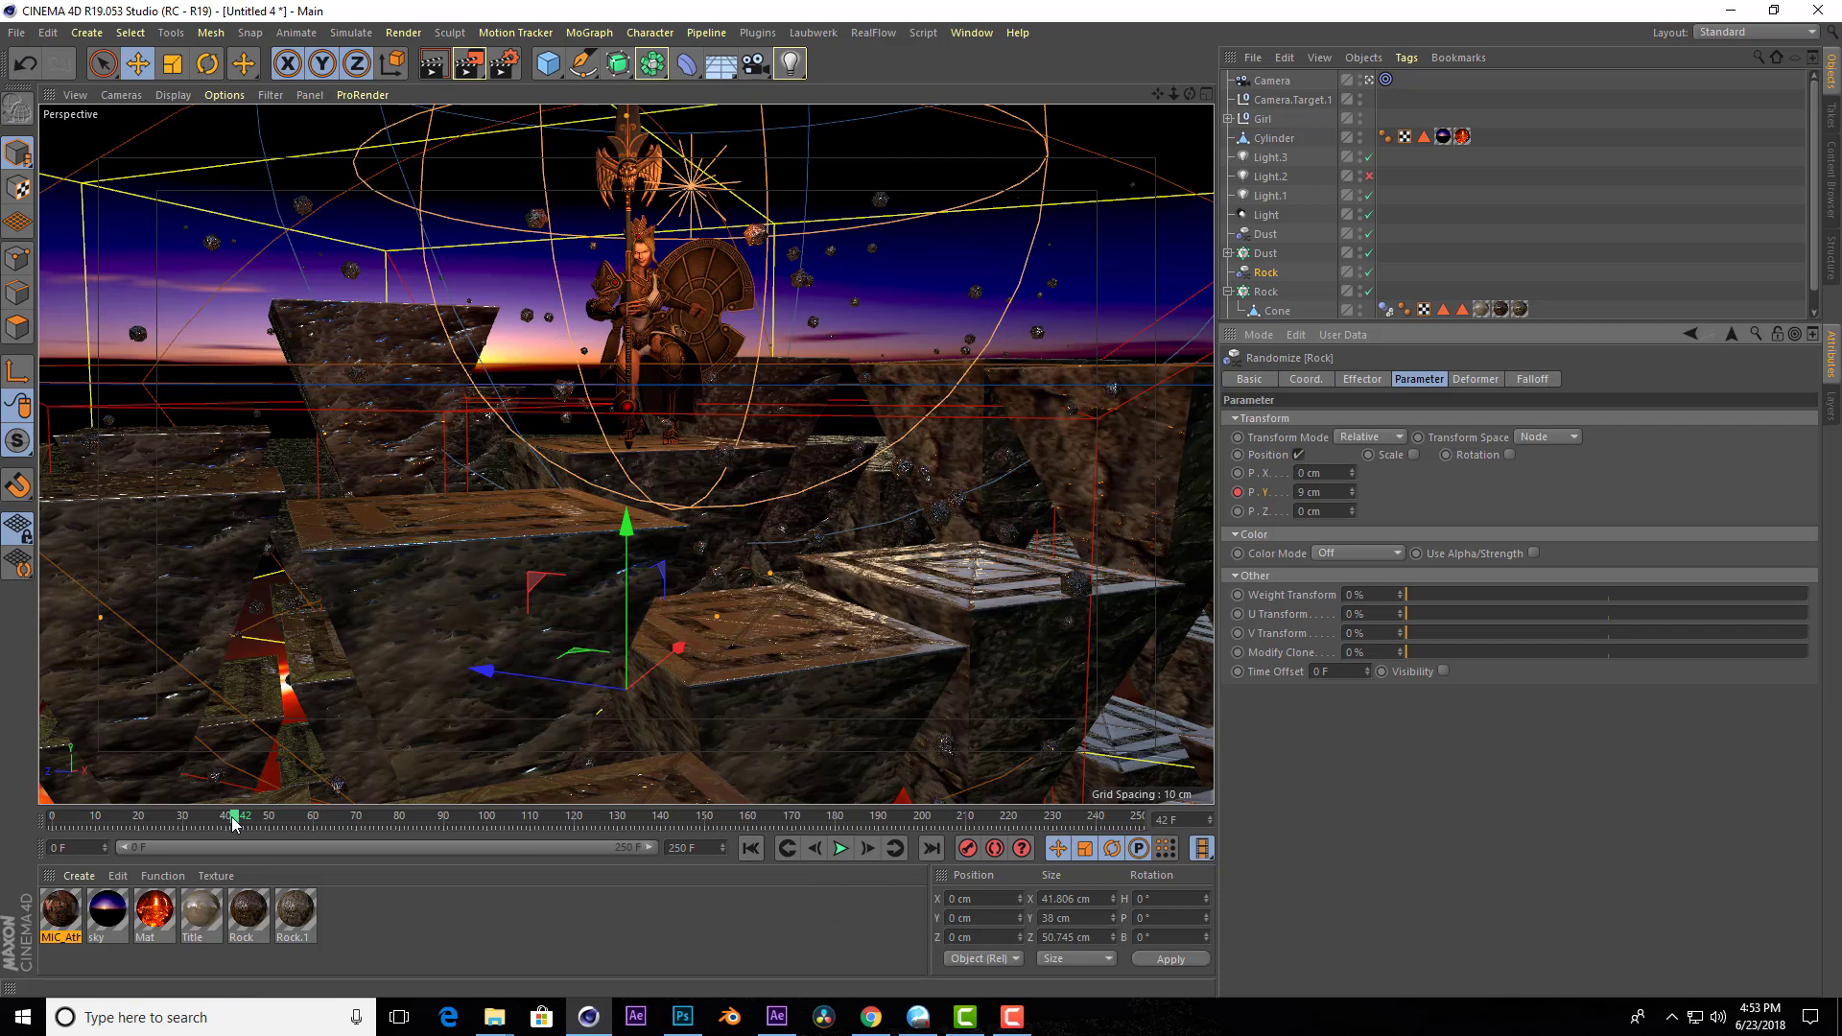
key(ctrl+z)
key(ctrl+z)
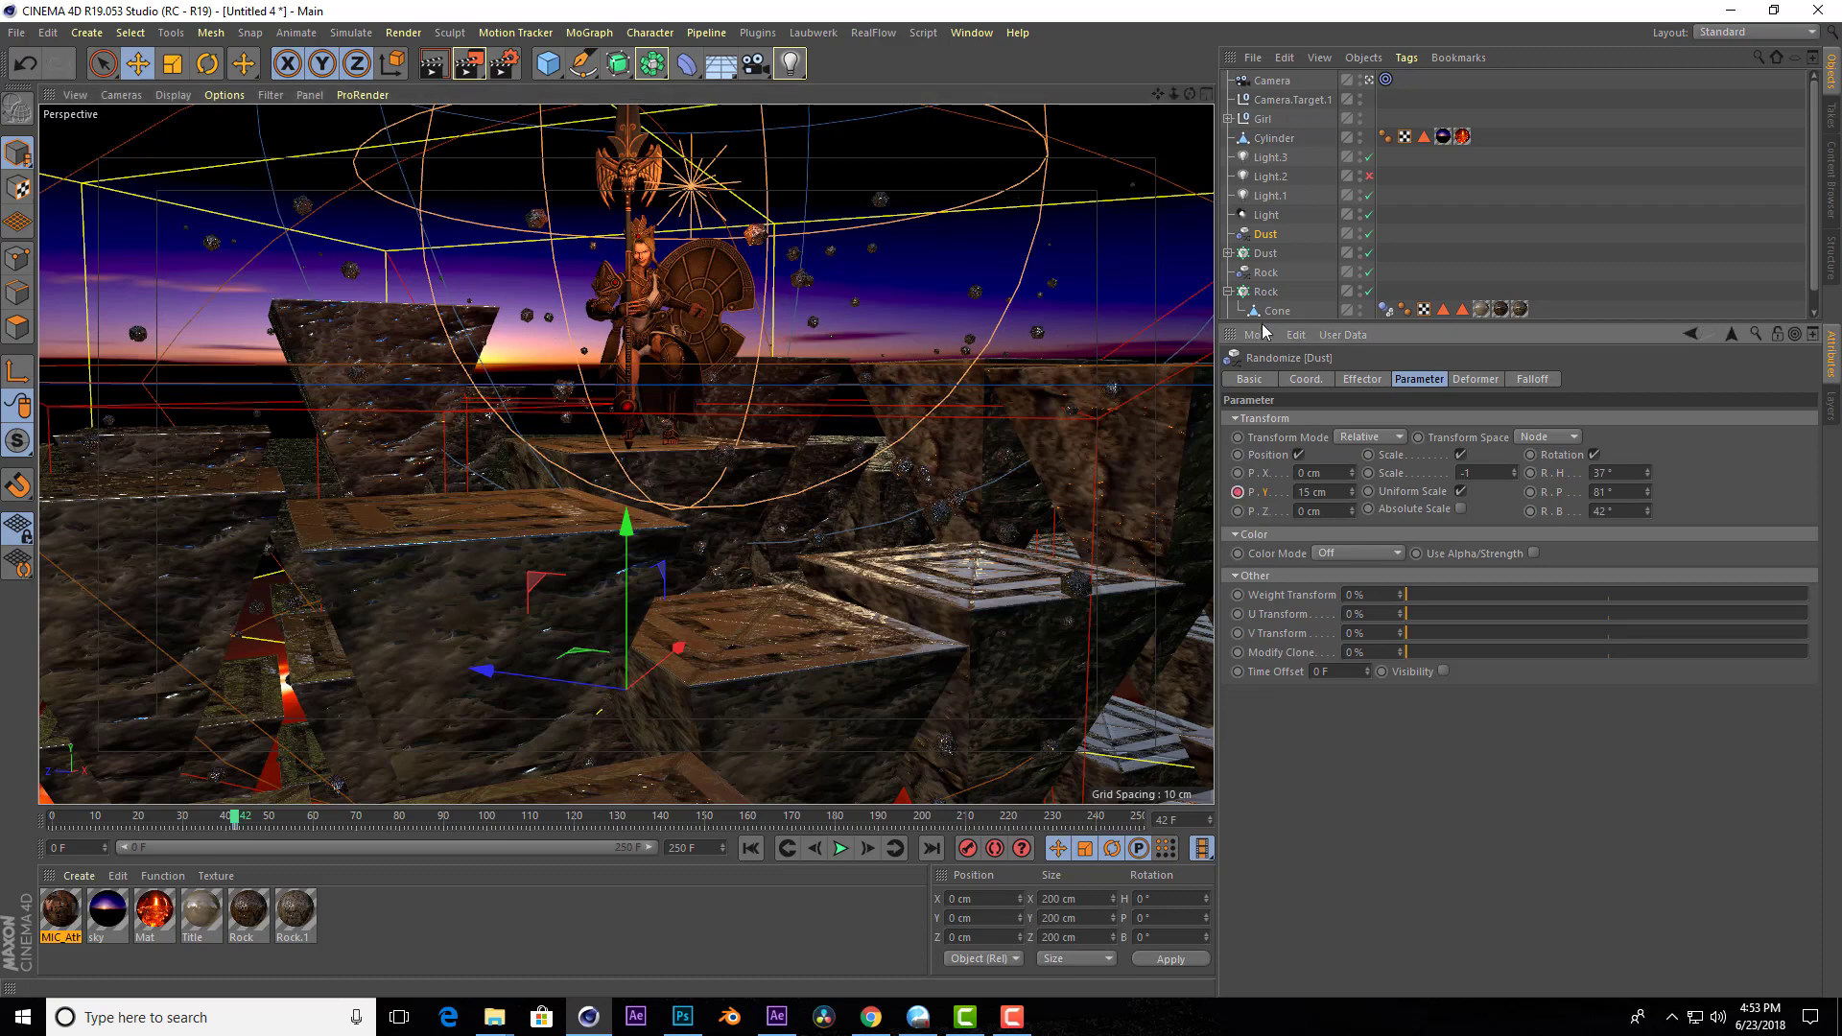
Key the Rock effector's 9 cm P.Y offset at frame 42 and bring up the layout choices.
click(1267, 272)
ctrl+click(1238, 492)
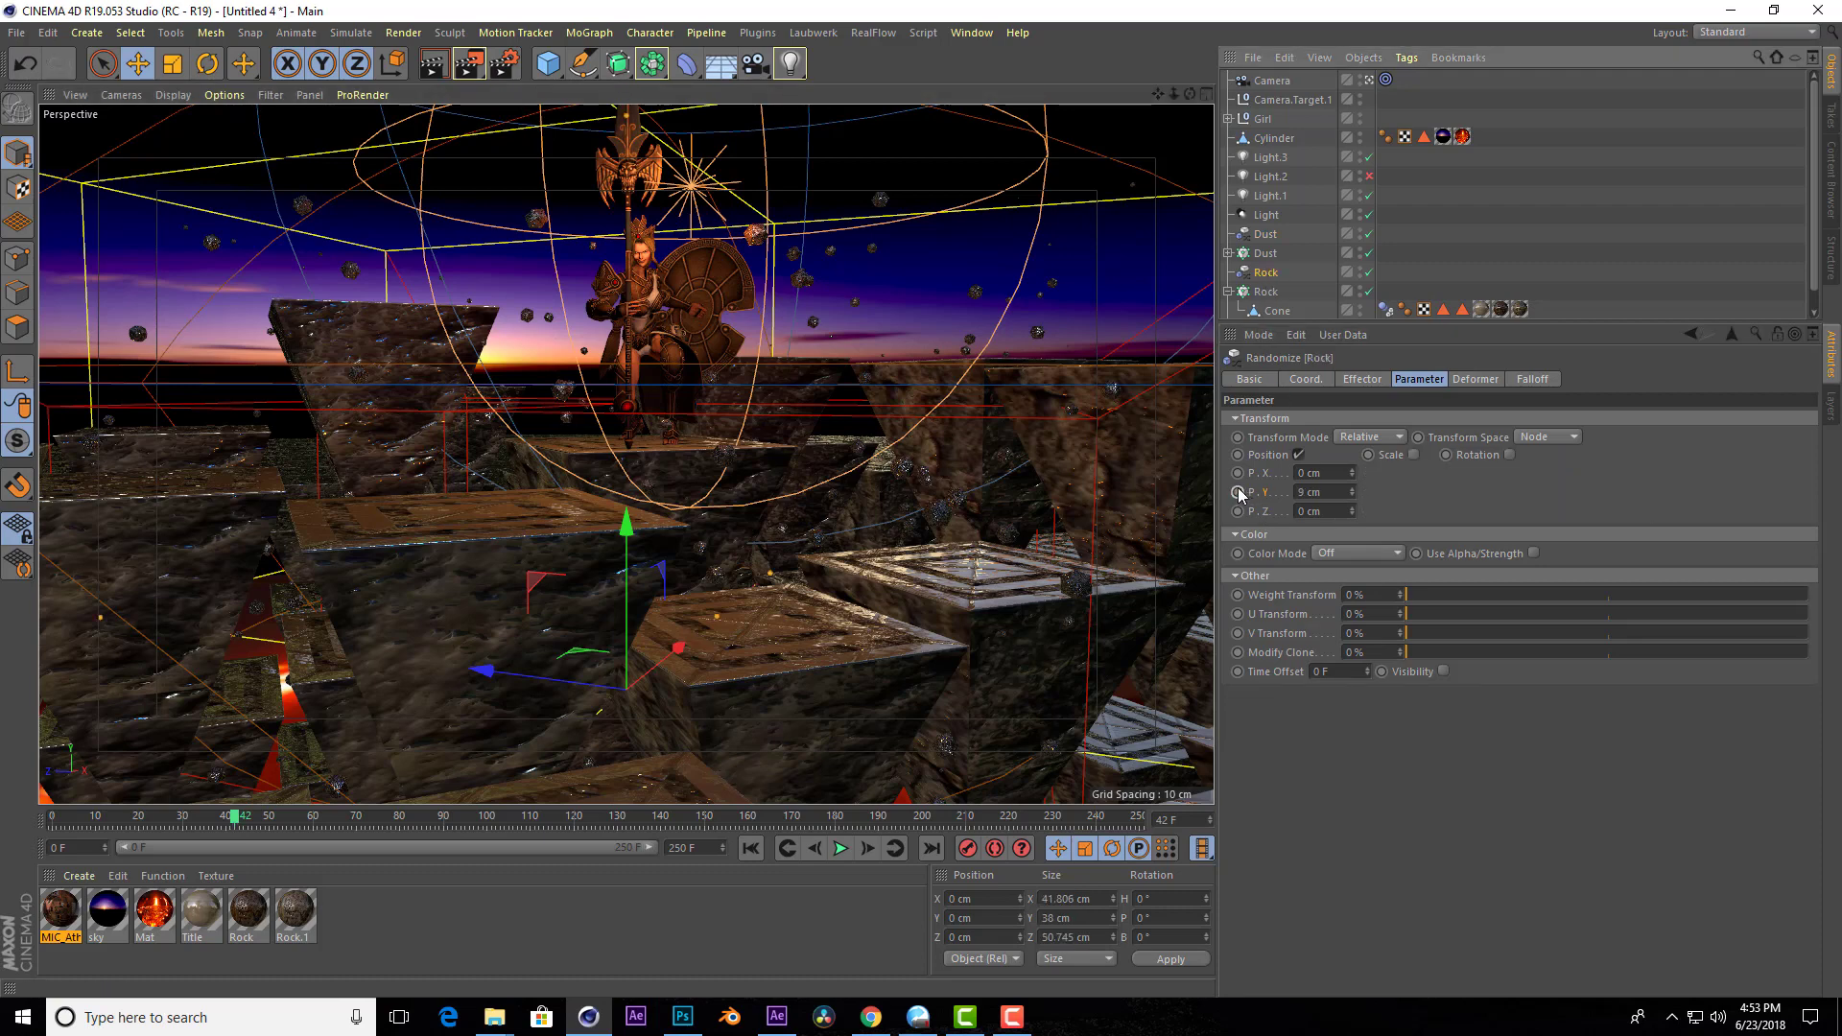
click(1732, 32)
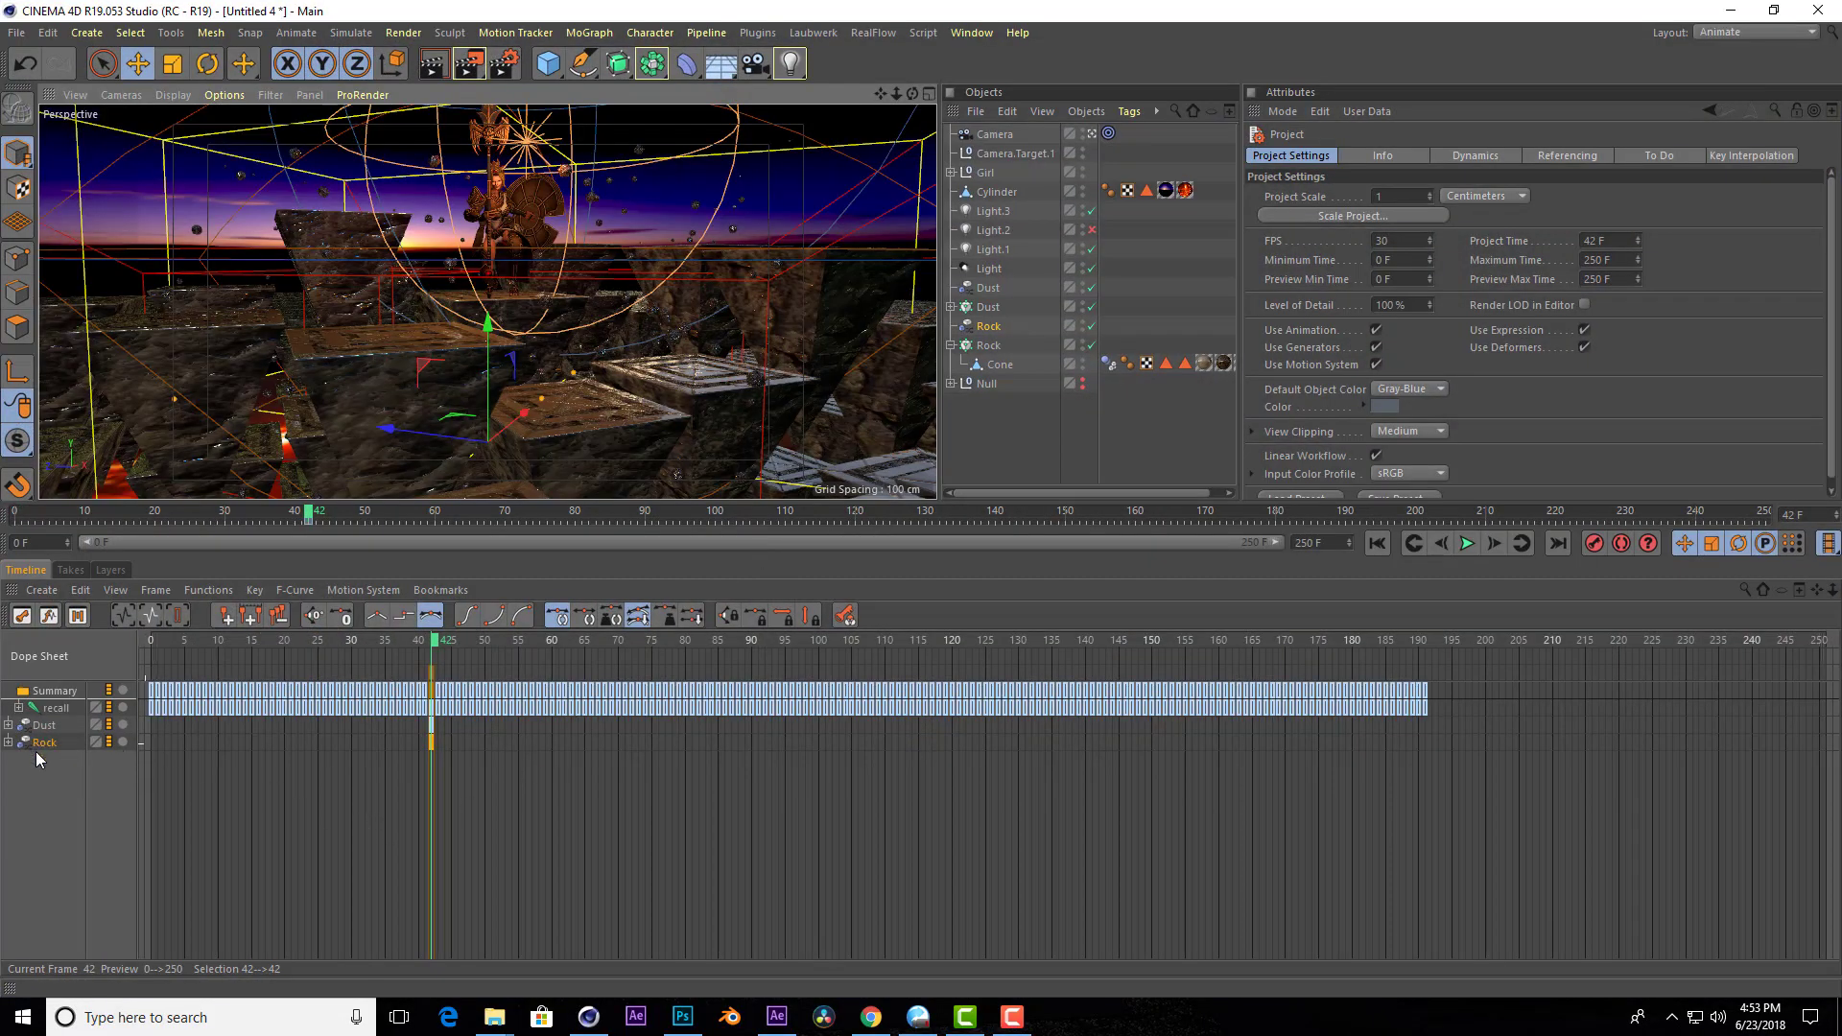
Move the Dust and Rock P.Y keys from frame 42 to frame 150.
click(44, 726)
drag(474, 779, 419, 726)
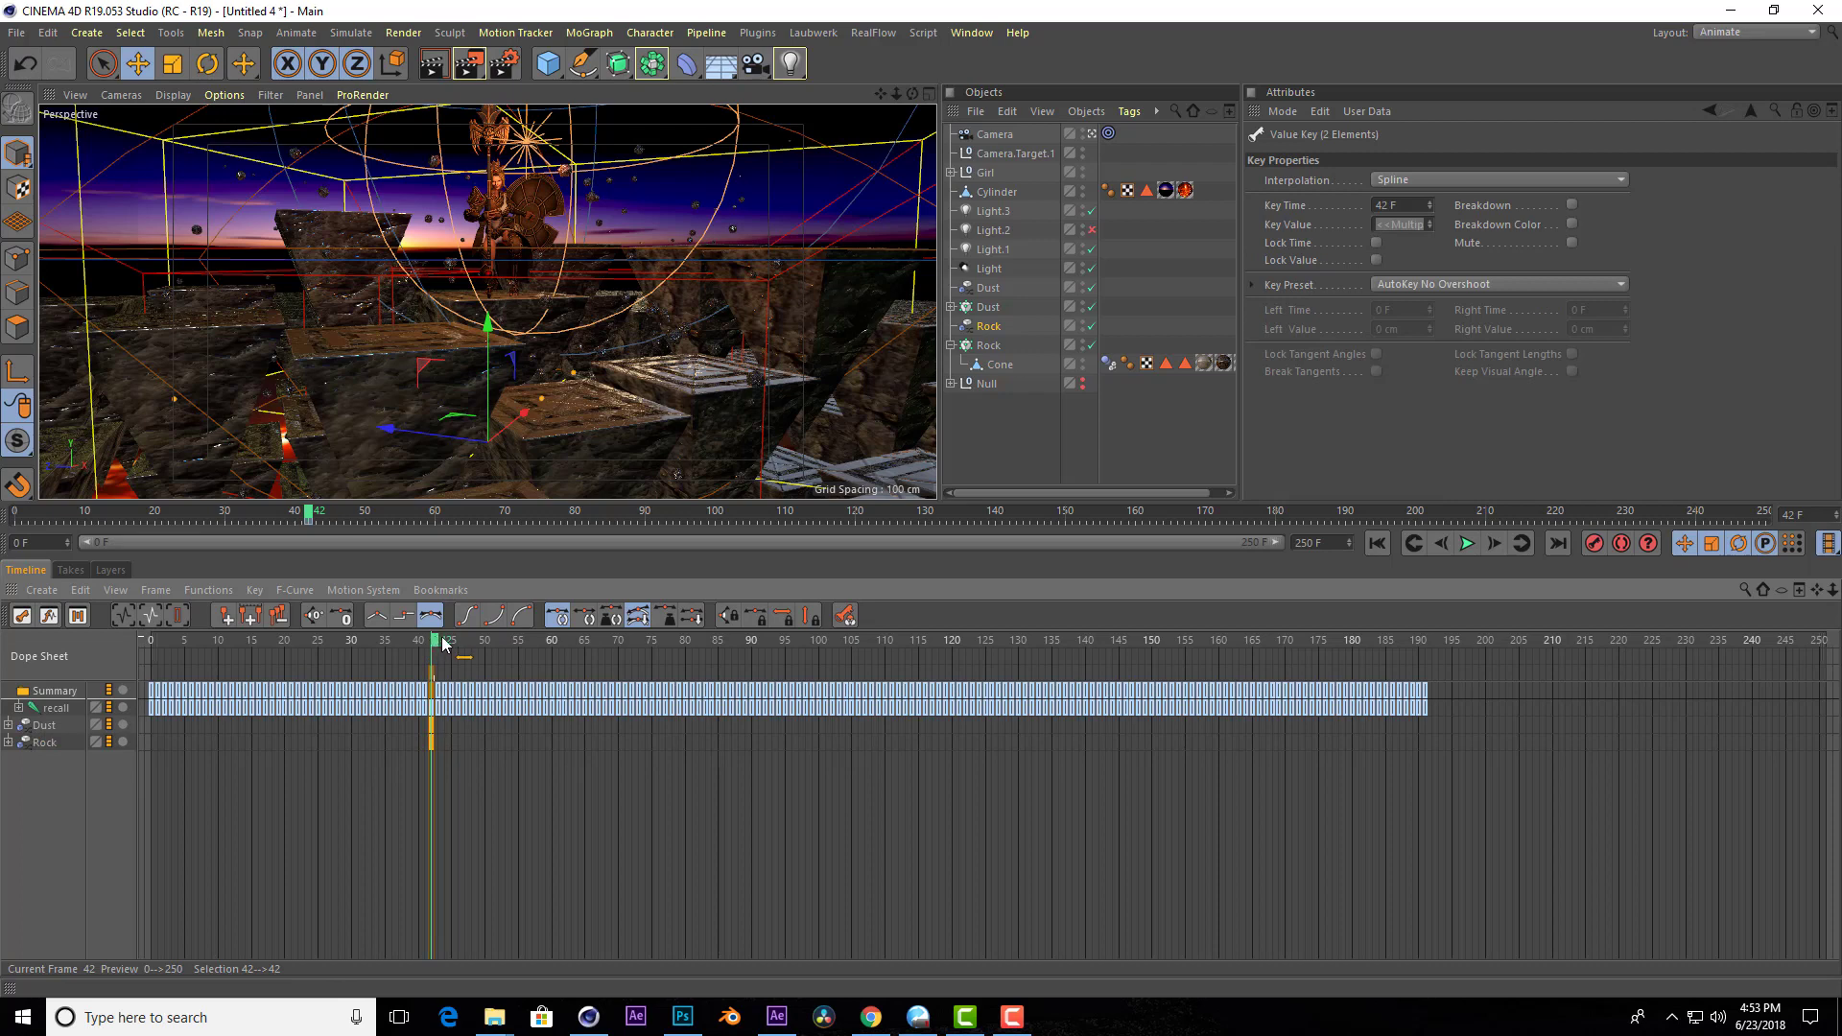
mouse_move(443, 645)
mouse_down()
mouse_move(722, 625)
mouse_move(1156, 655)
mouse_up()
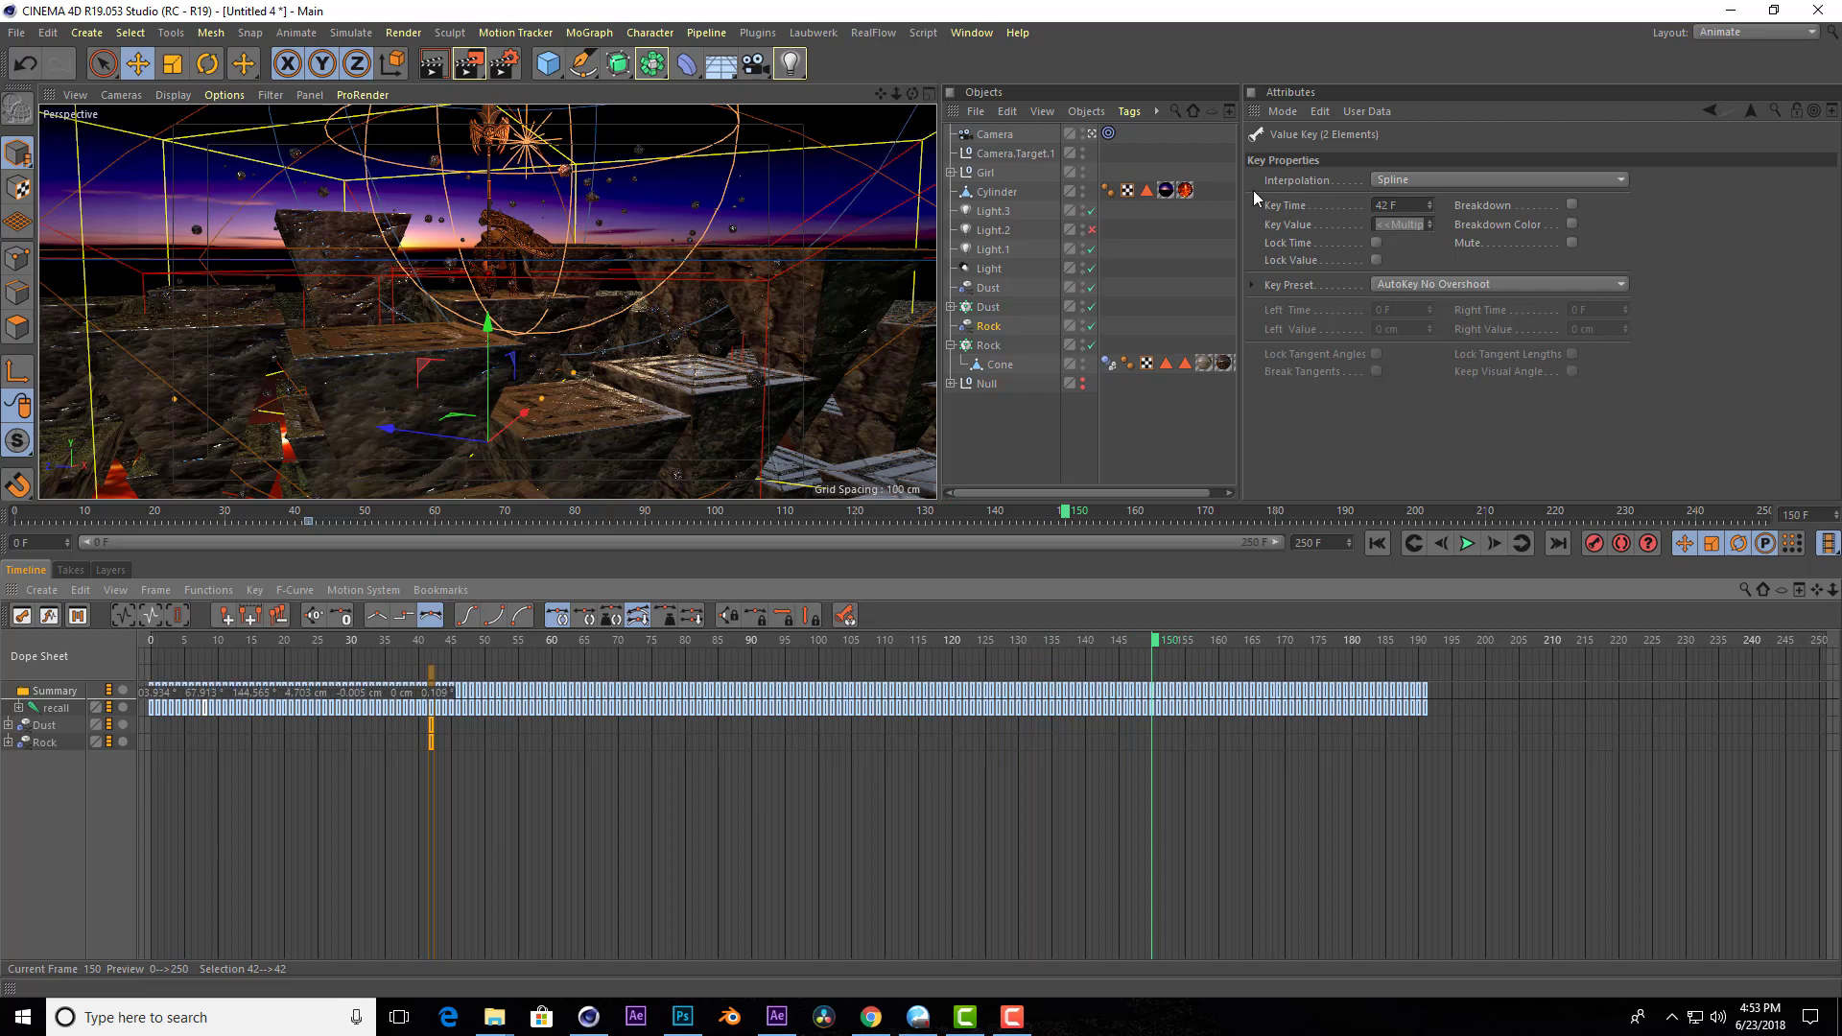
click(989, 331)
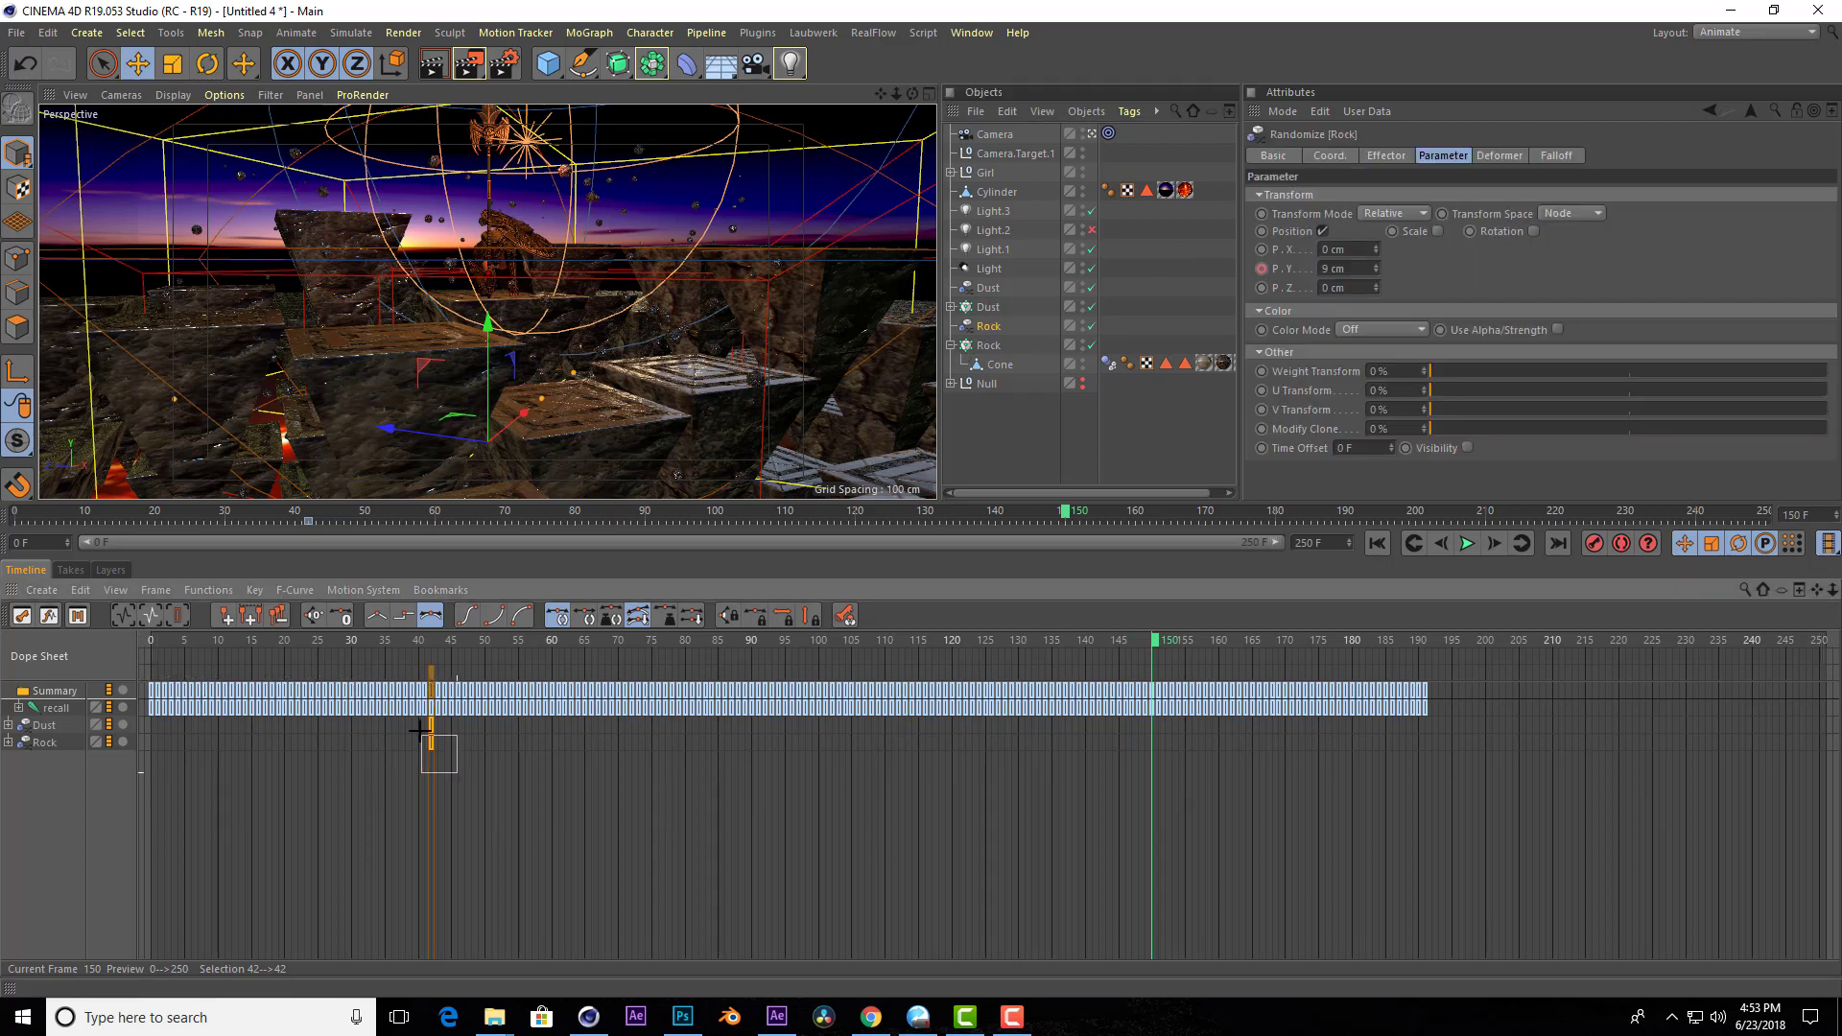
drag(451, 777, 422, 715)
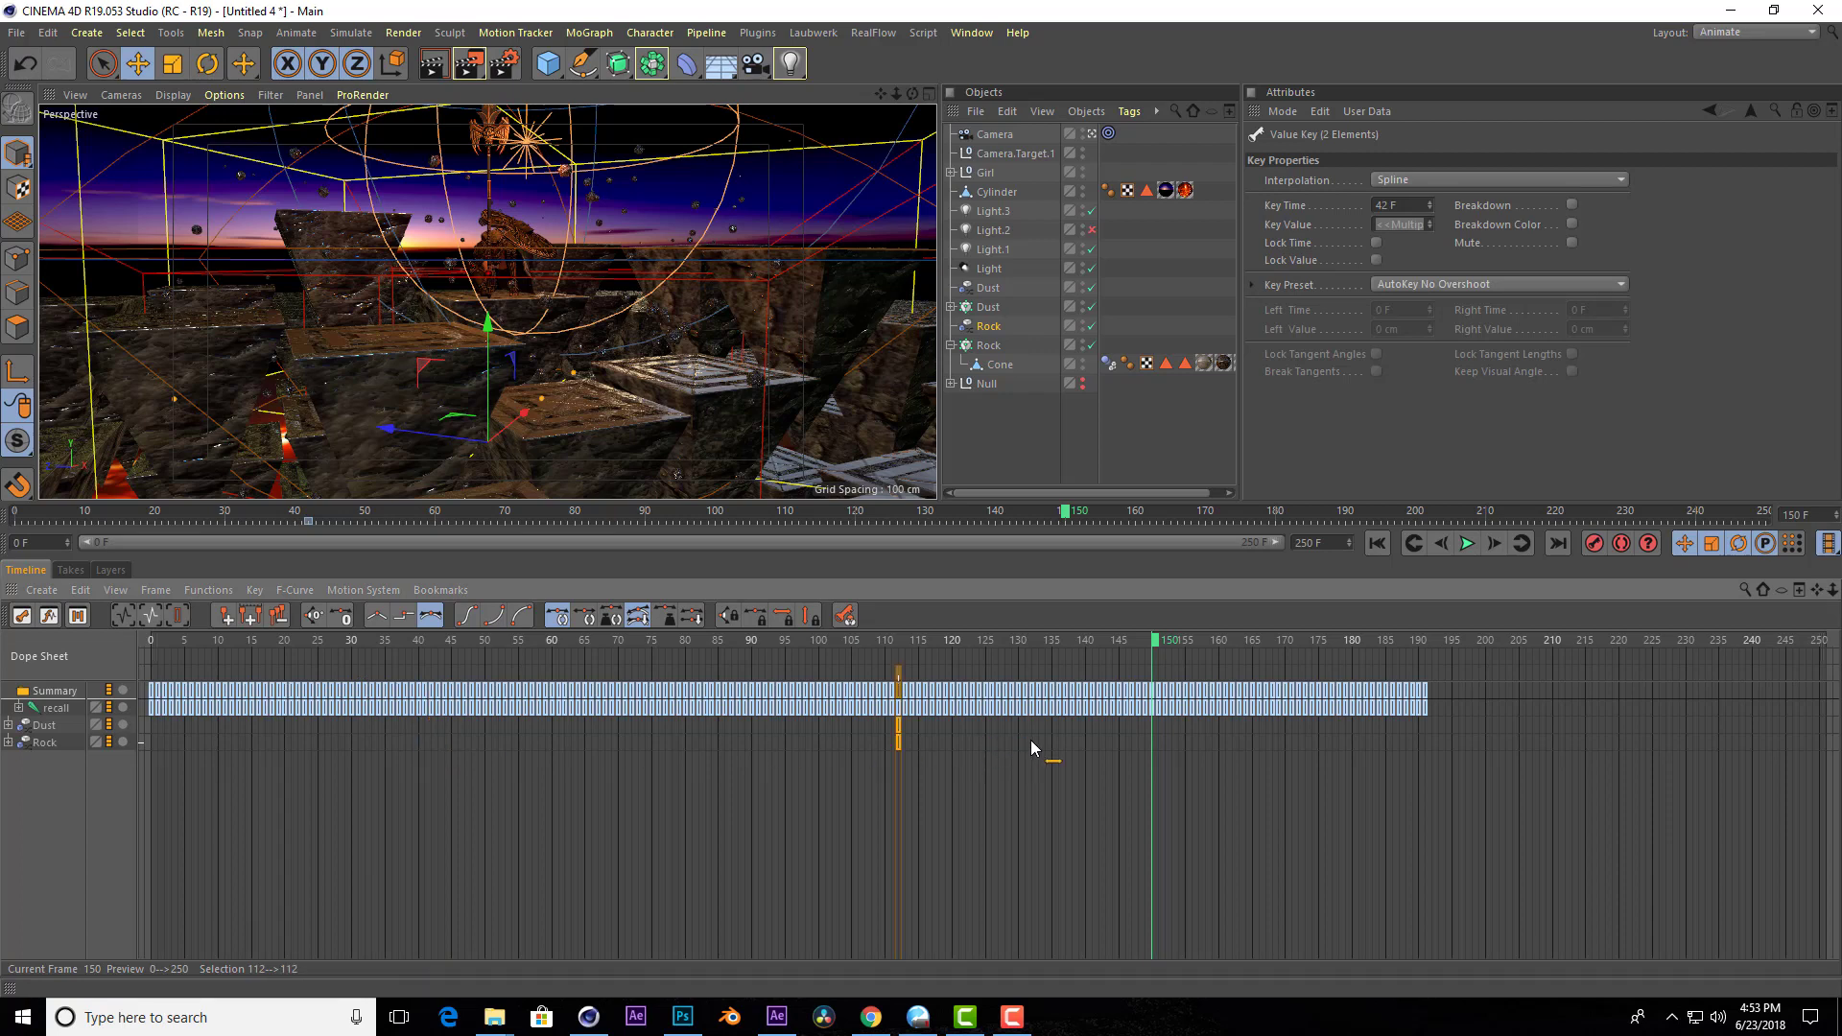
mouse_move(1032, 741)
mouse_down()
mouse_move(1170, 747)
mouse_move(1154, 747)
mouse_up()
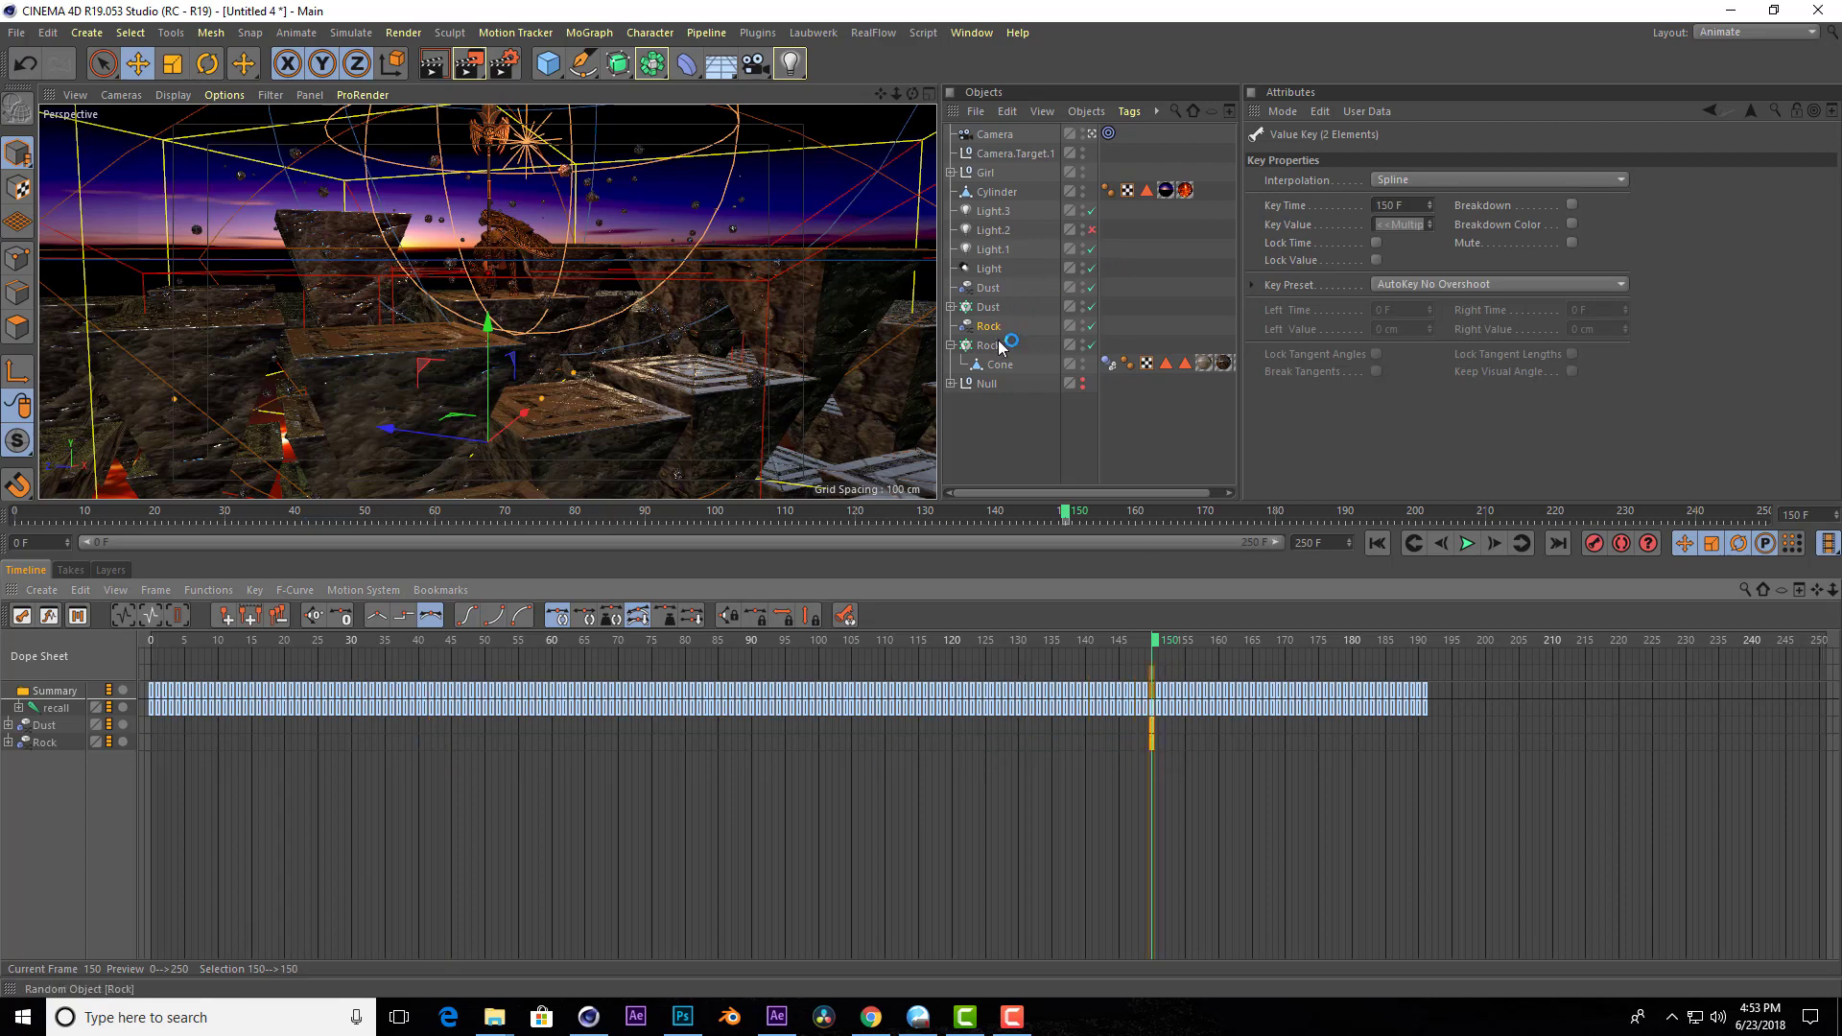
At frame 39, set Rock and Dust P.Y to 0 cm and keyframe both.
click(419, 647)
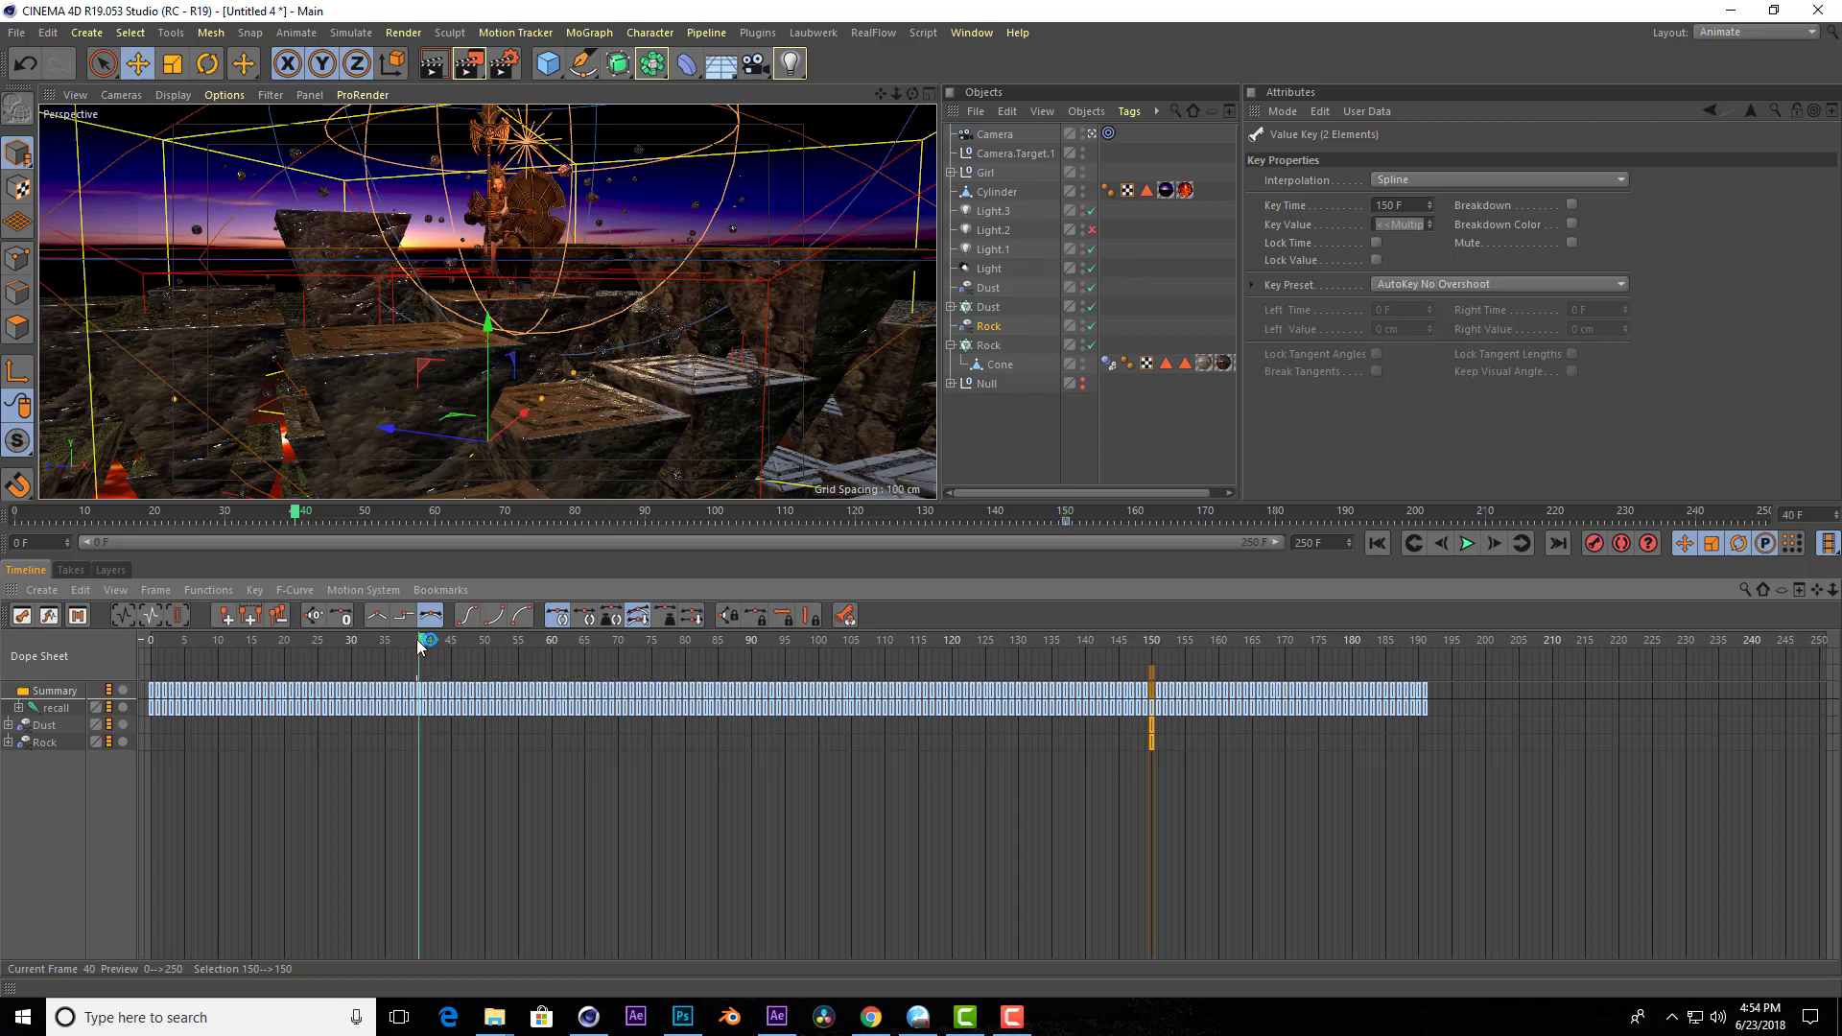
drag(428, 644, 416, 643)
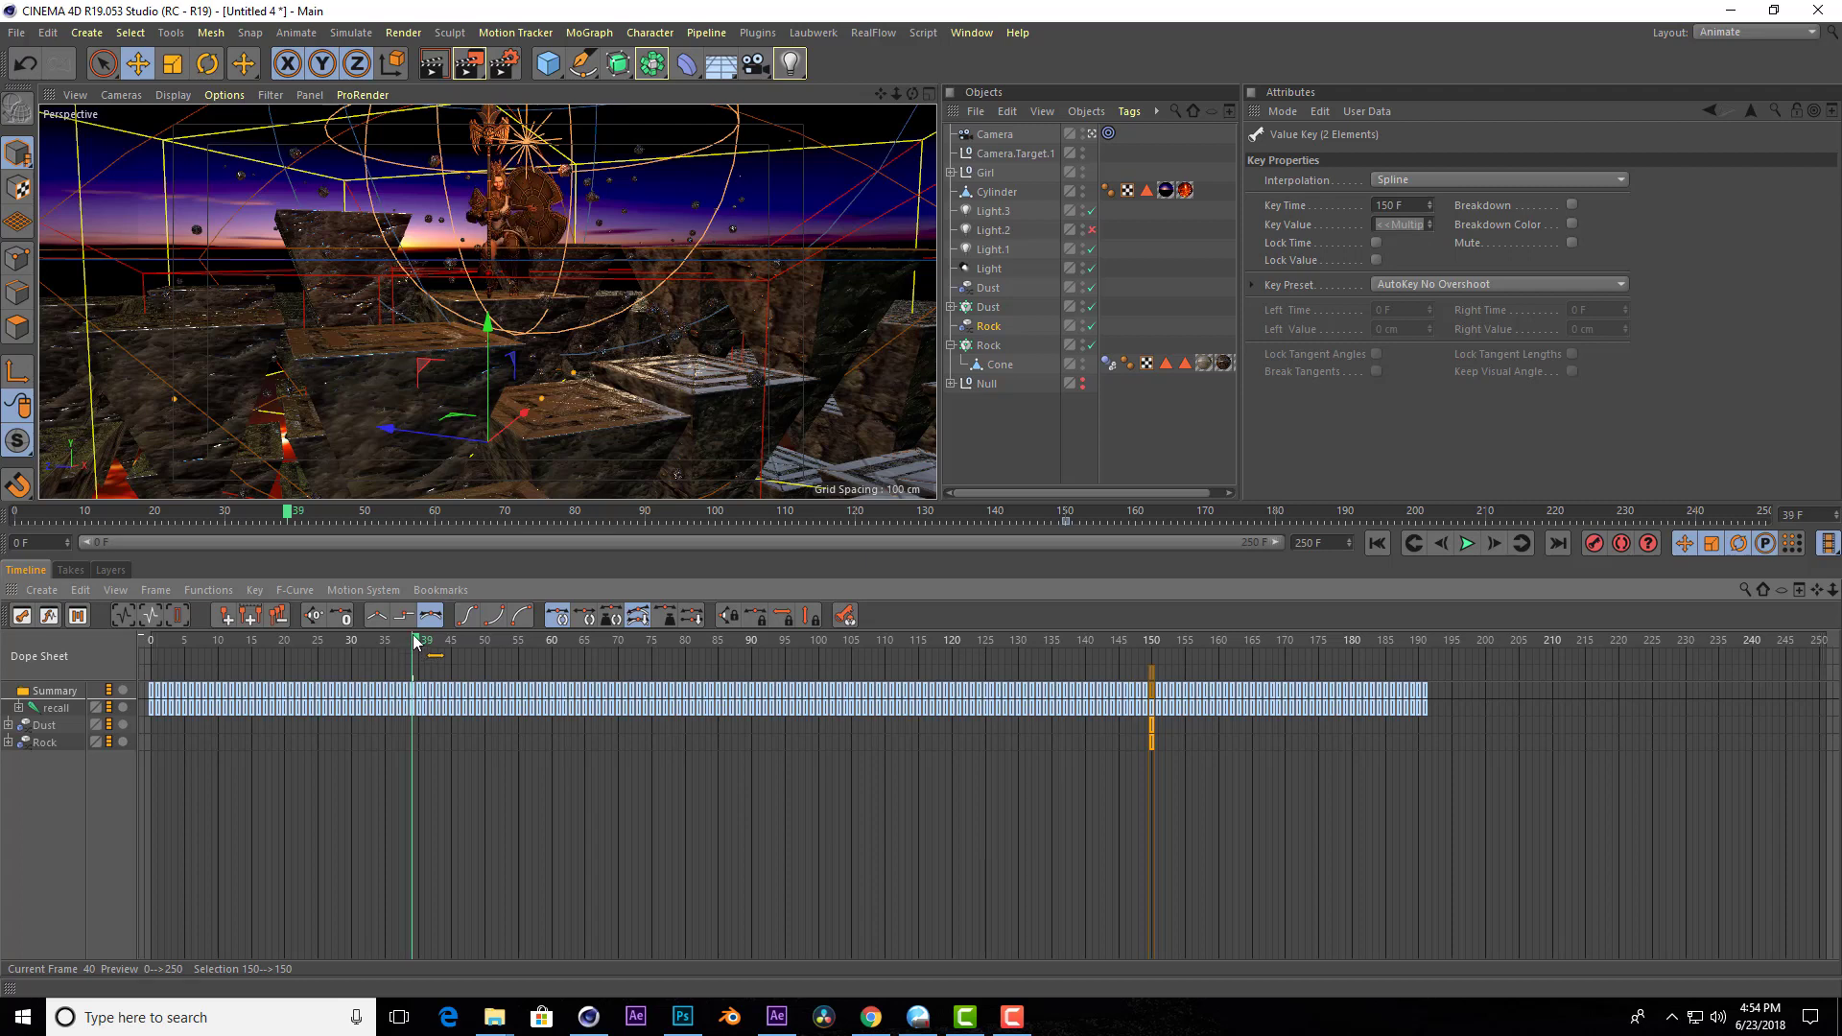
click(989, 328)
ctrl+click(990, 289)
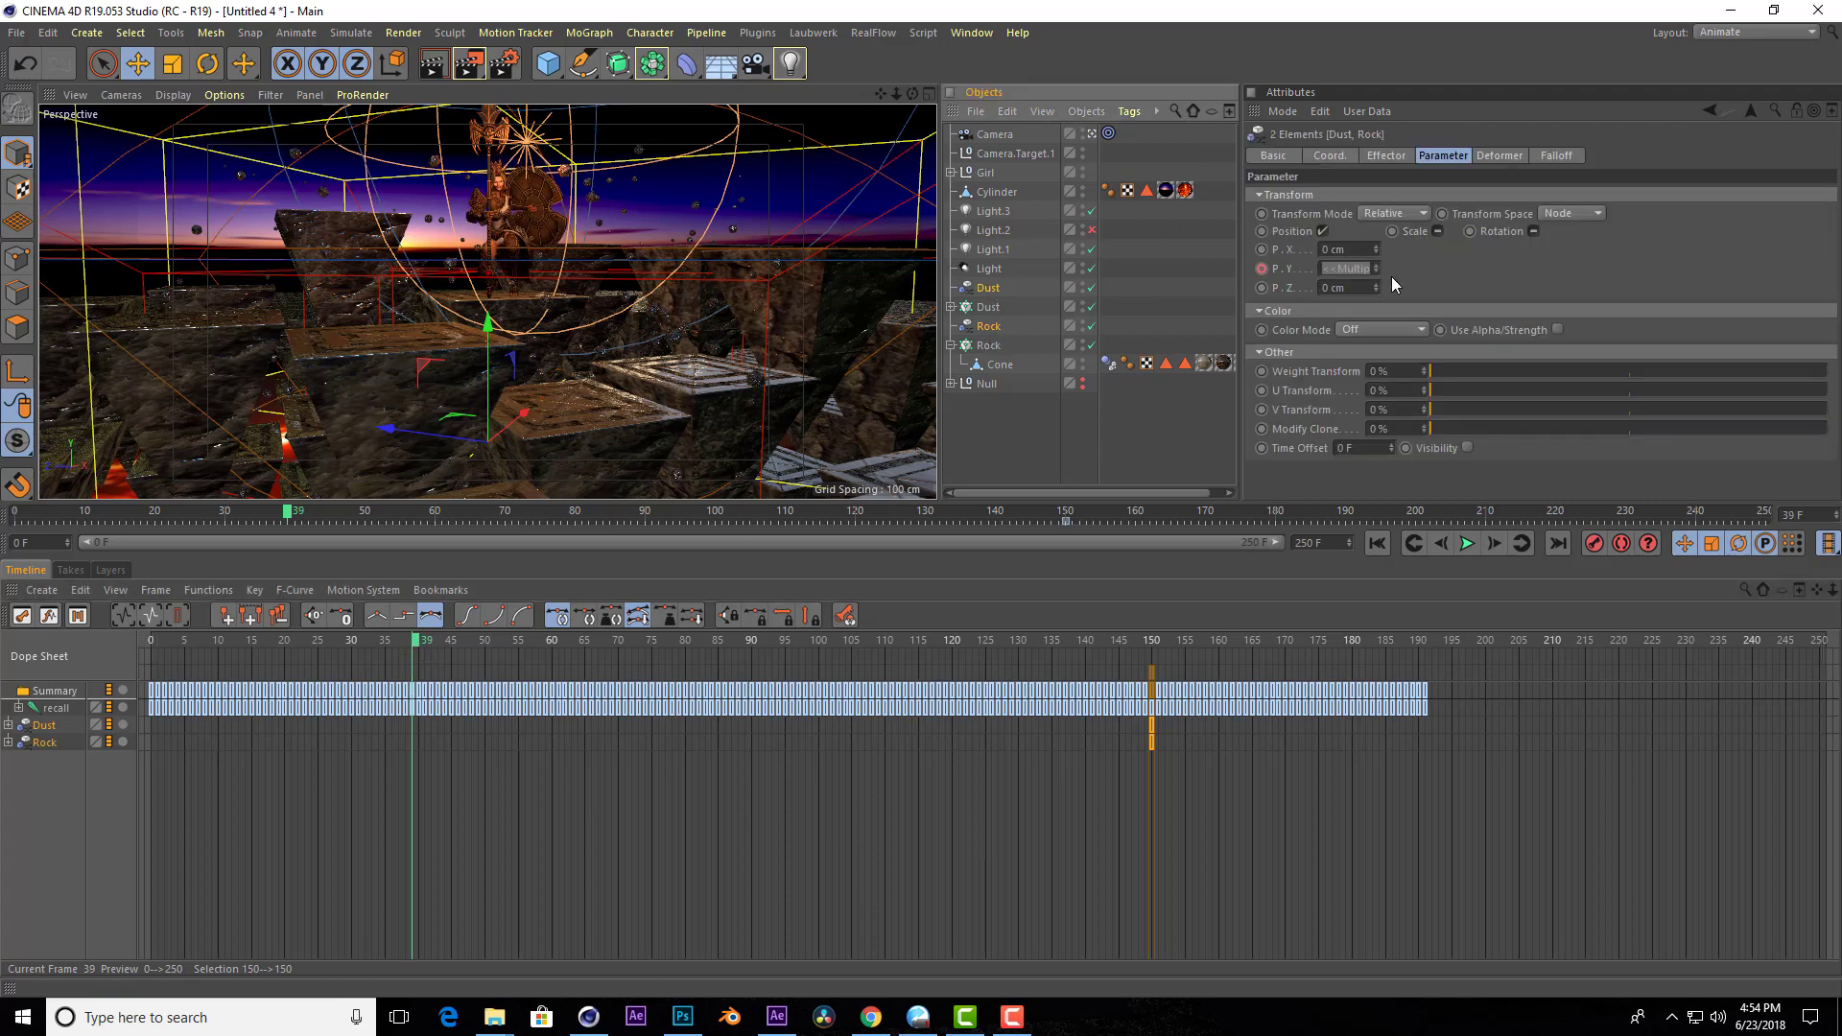
click(989, 326)
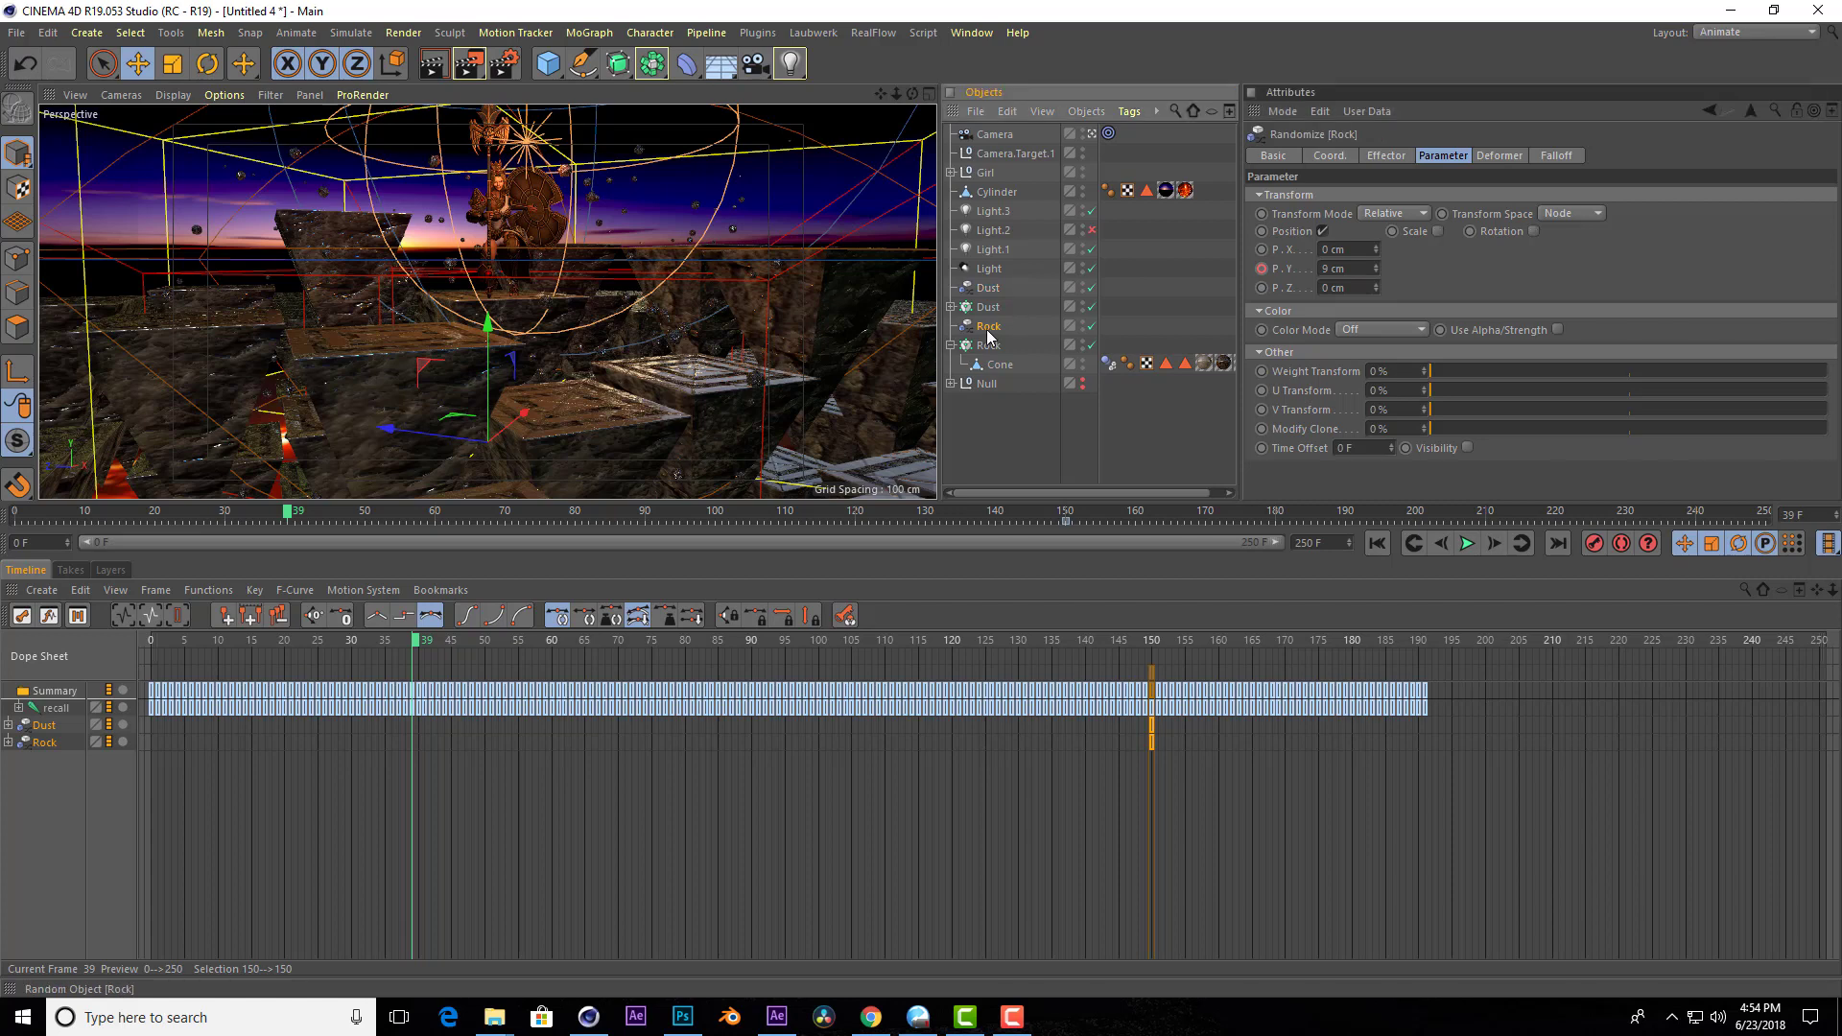
double_click(1334, 268)
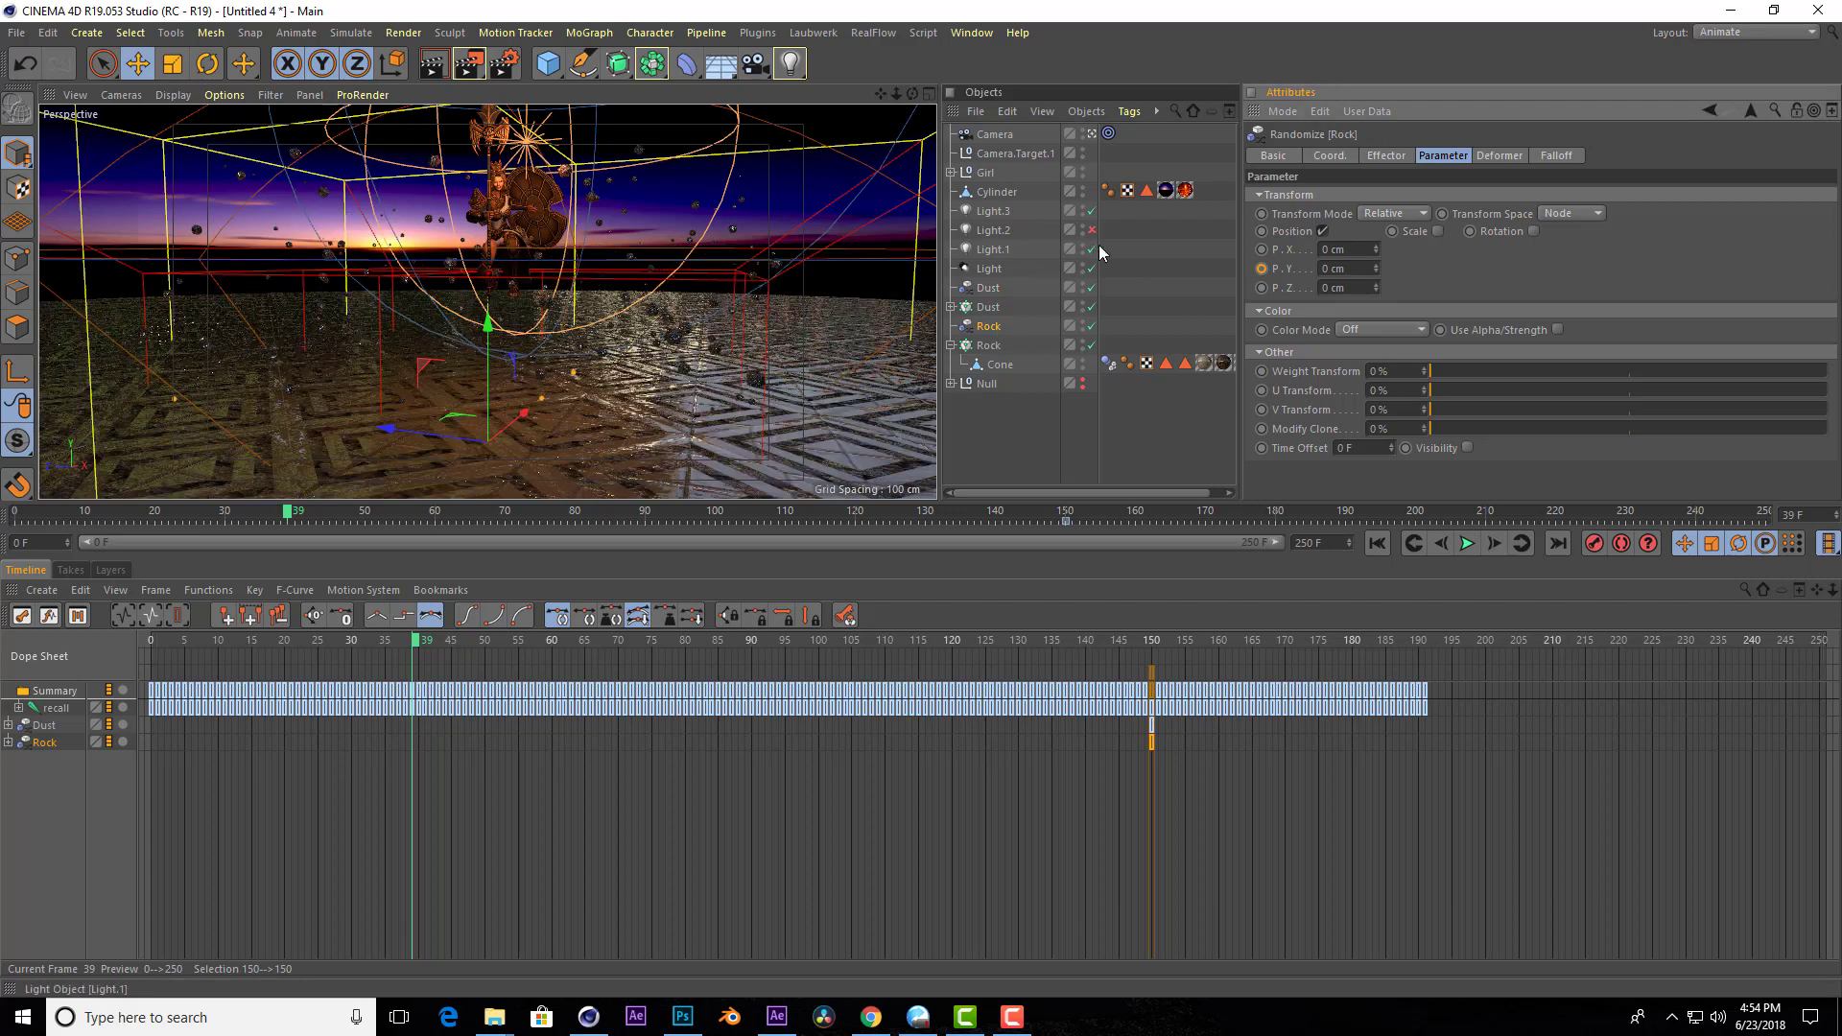
ctrl+click(1262, 269)
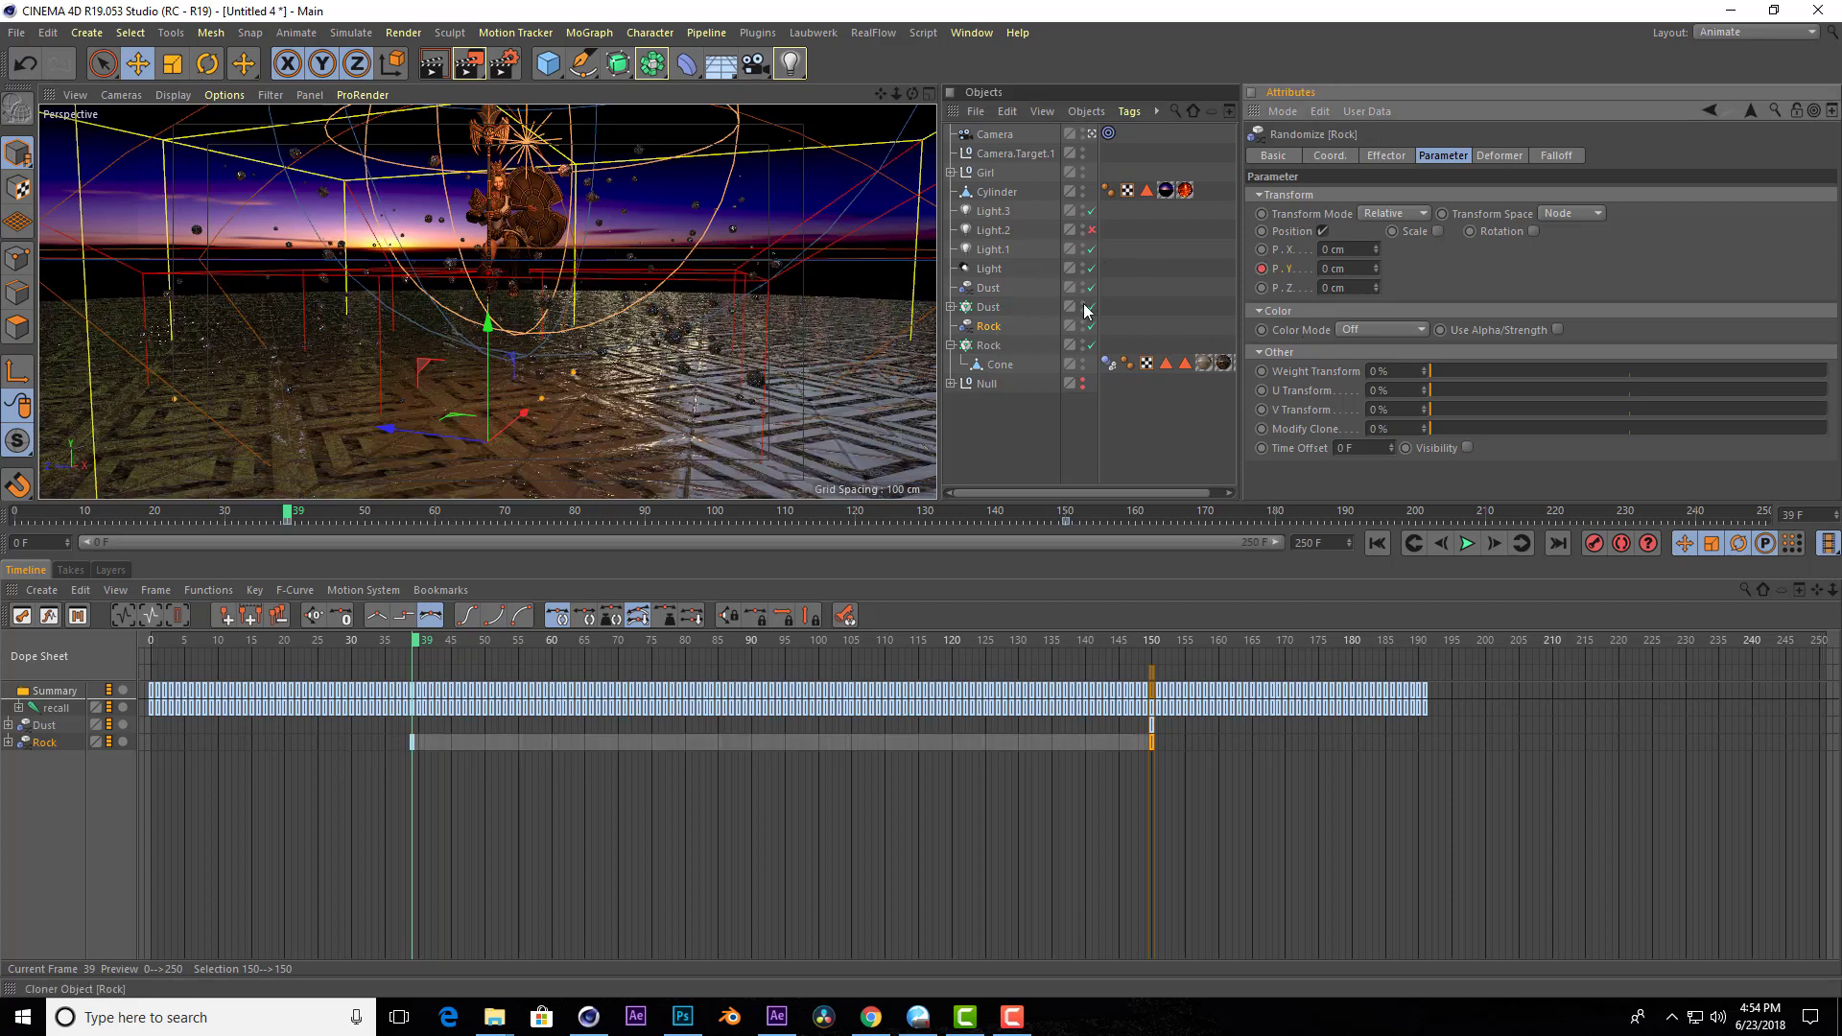
click(991, 290)
double_click(1358, 268)
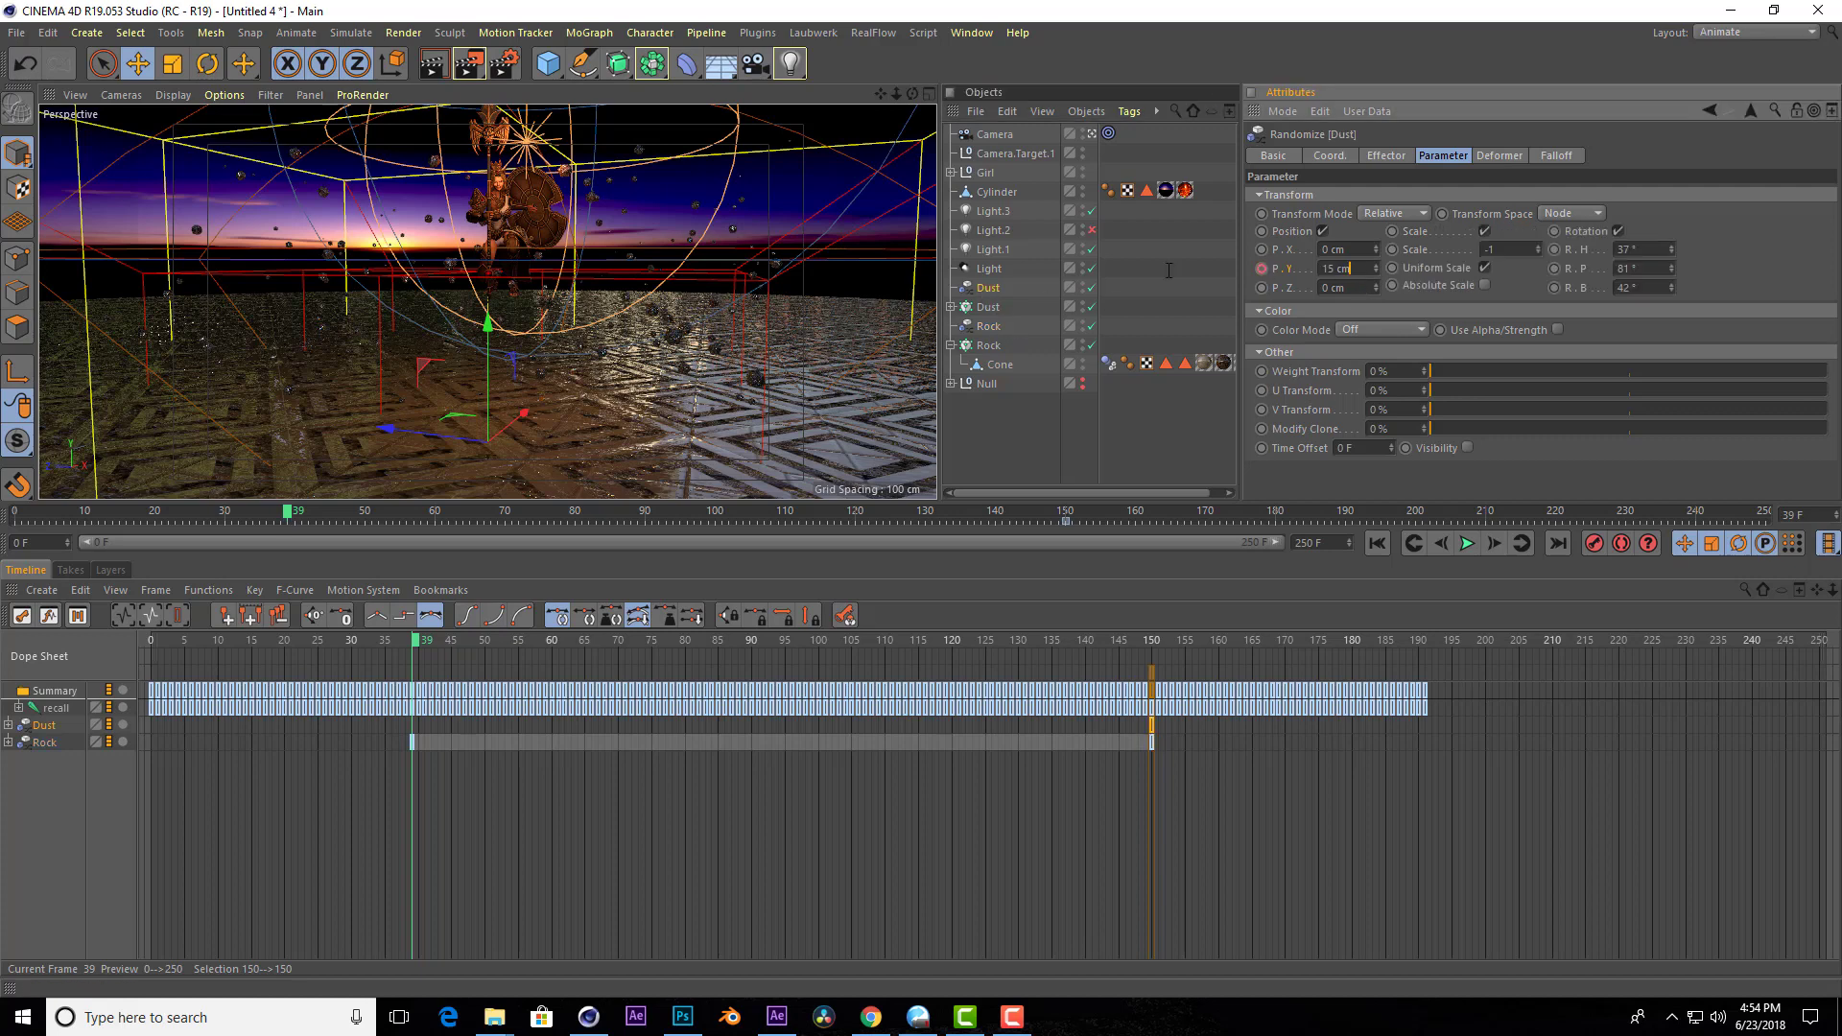
ctrl+click(1262, 269)
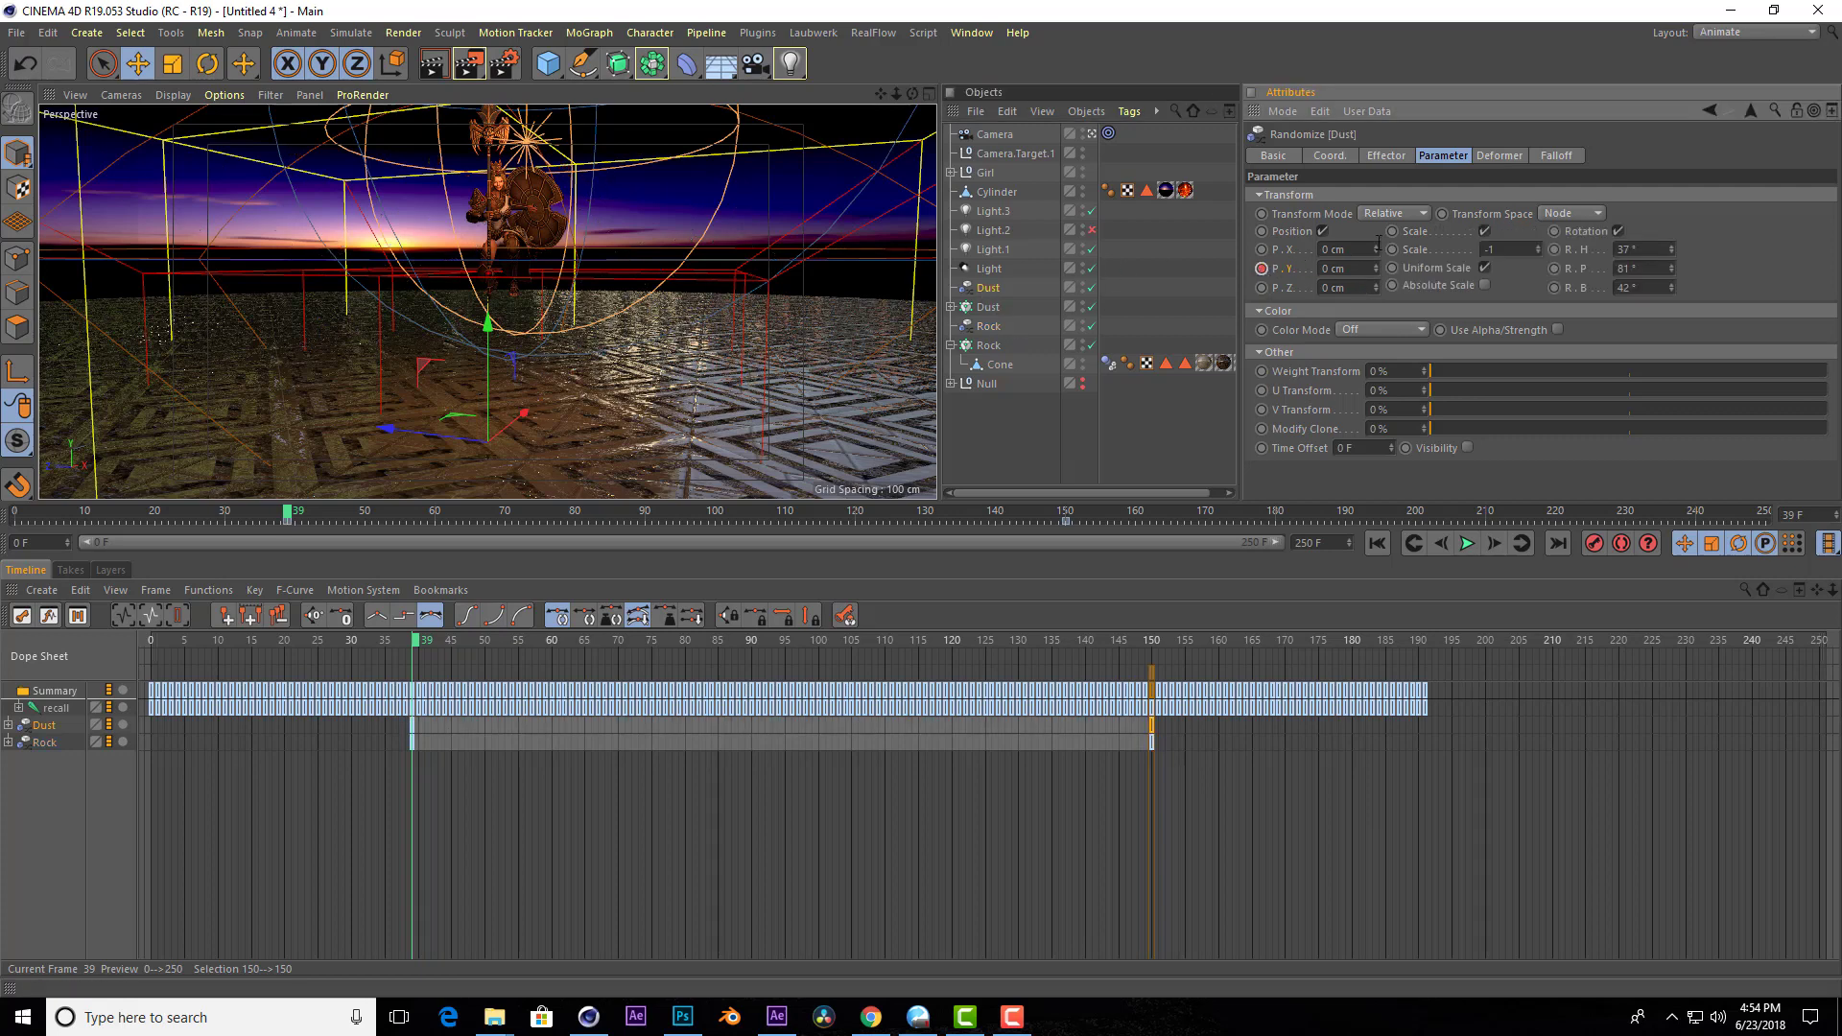
Toggle the four-view viewport and back, then switch to the Standard layout.
click(927, 96)
click(478, 96)
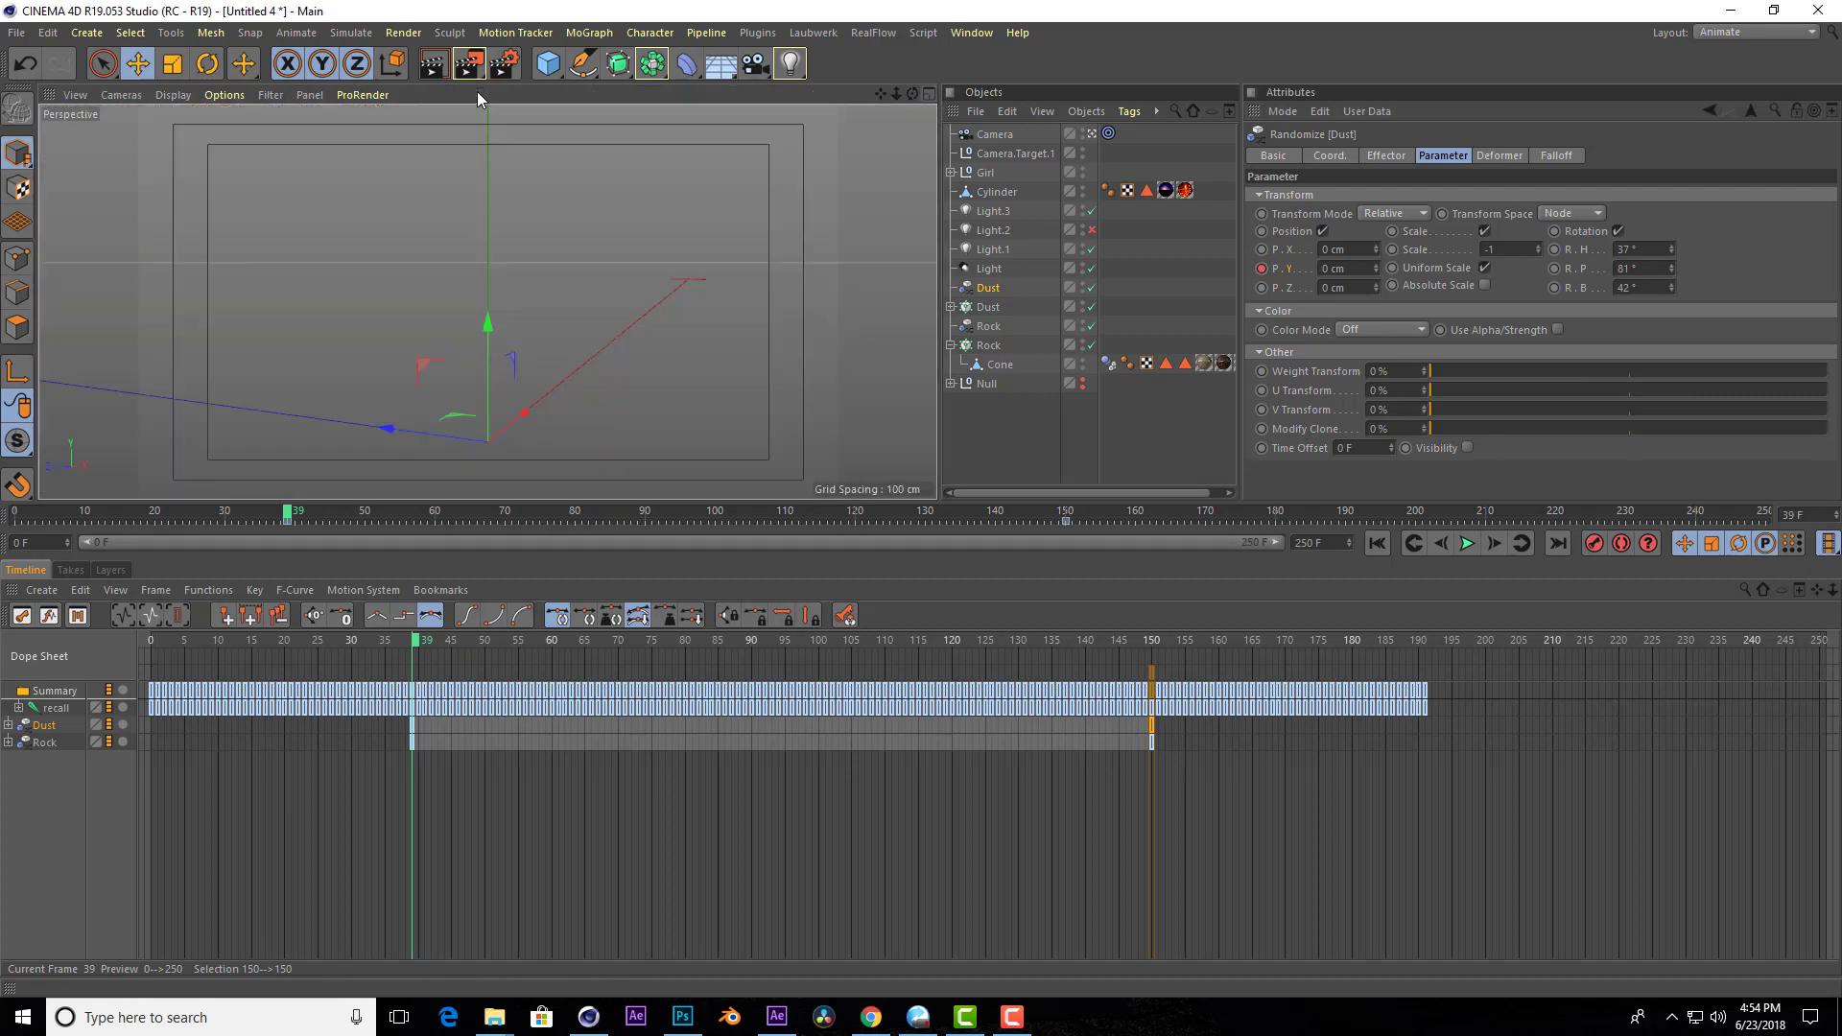
click(1741, 33)
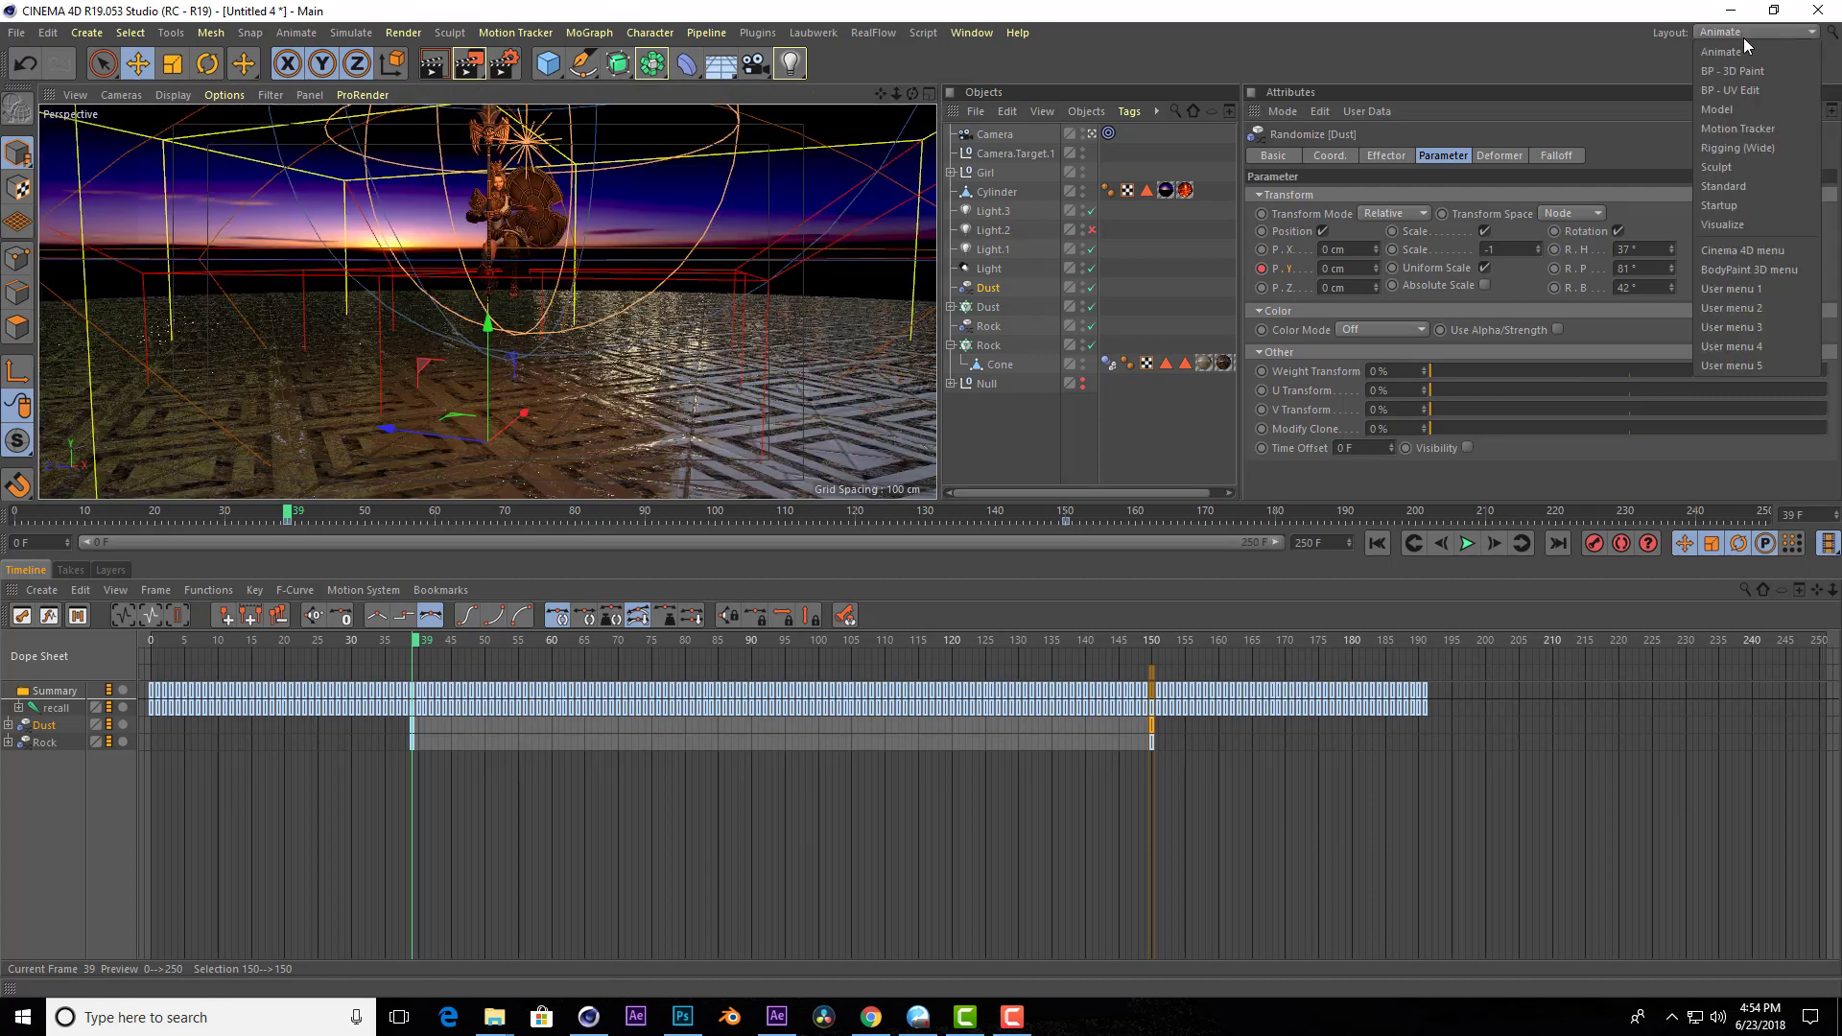
click(1735, 186)
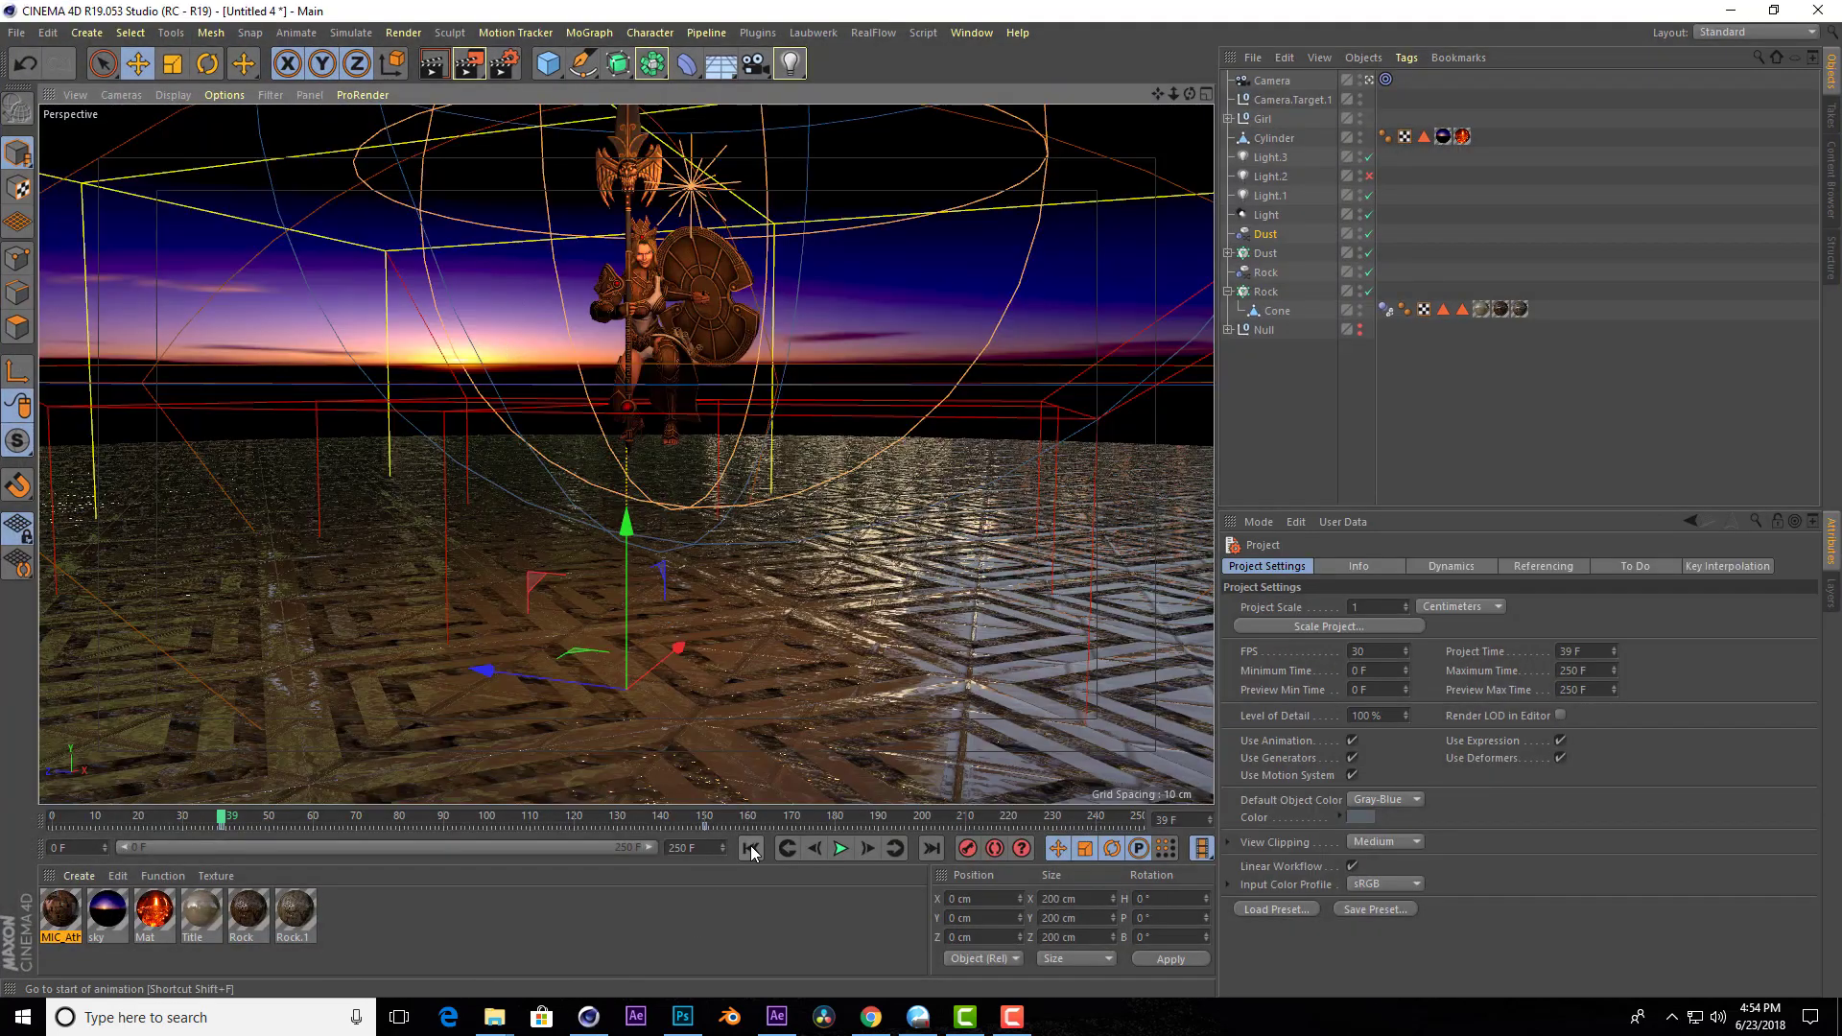
Play the animation from frame 0 and stop at frame 195 to preview the rising rocks.
click(750, 848)
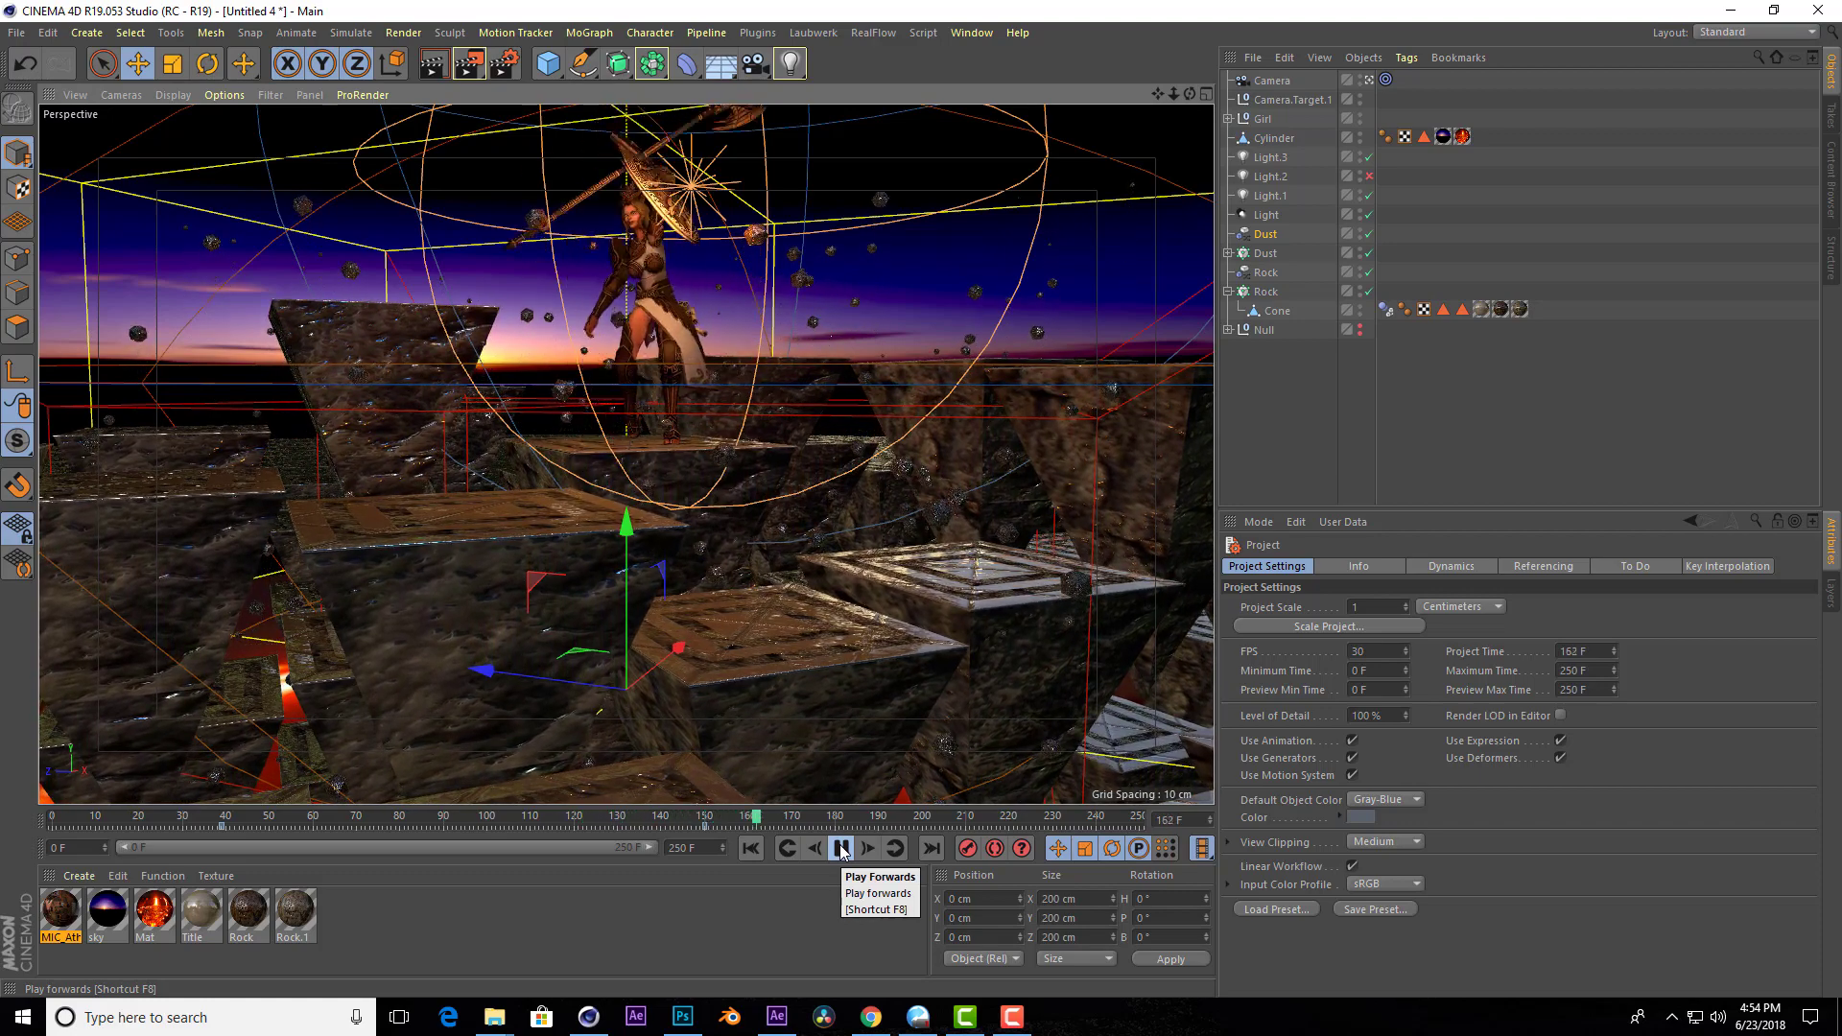
click(841, 849)
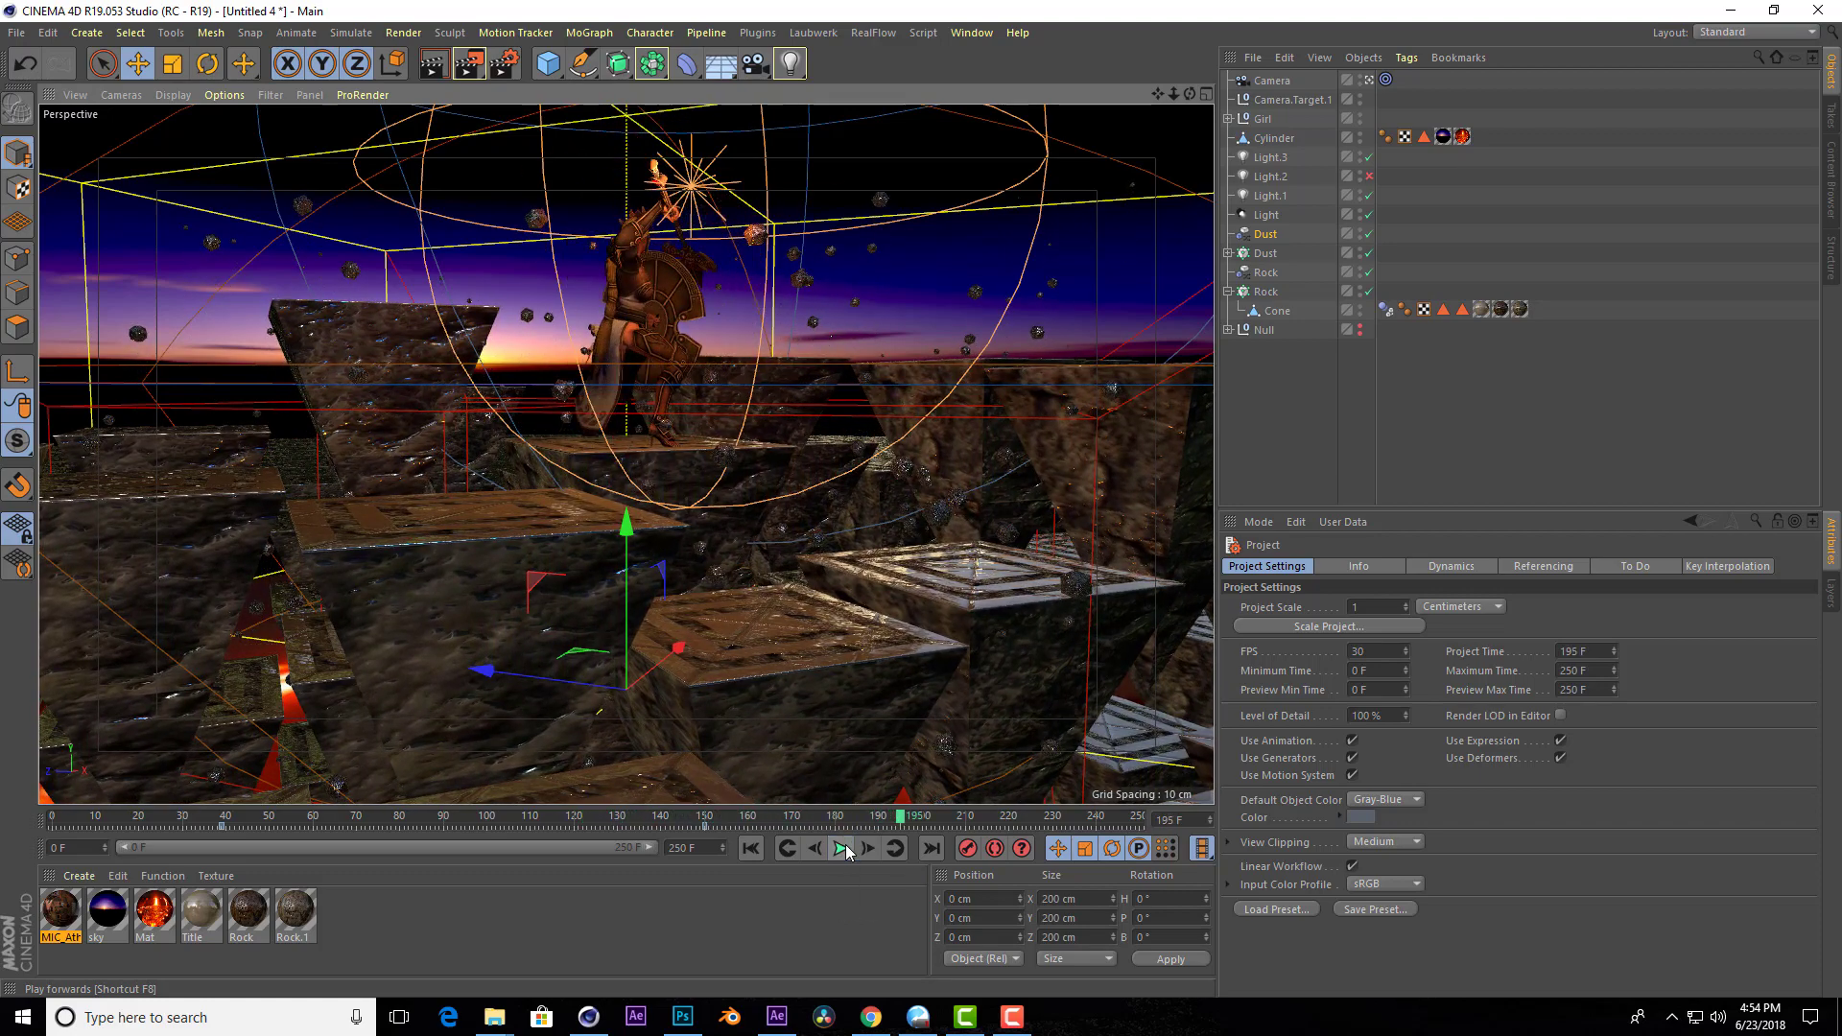
click(1735, 39)
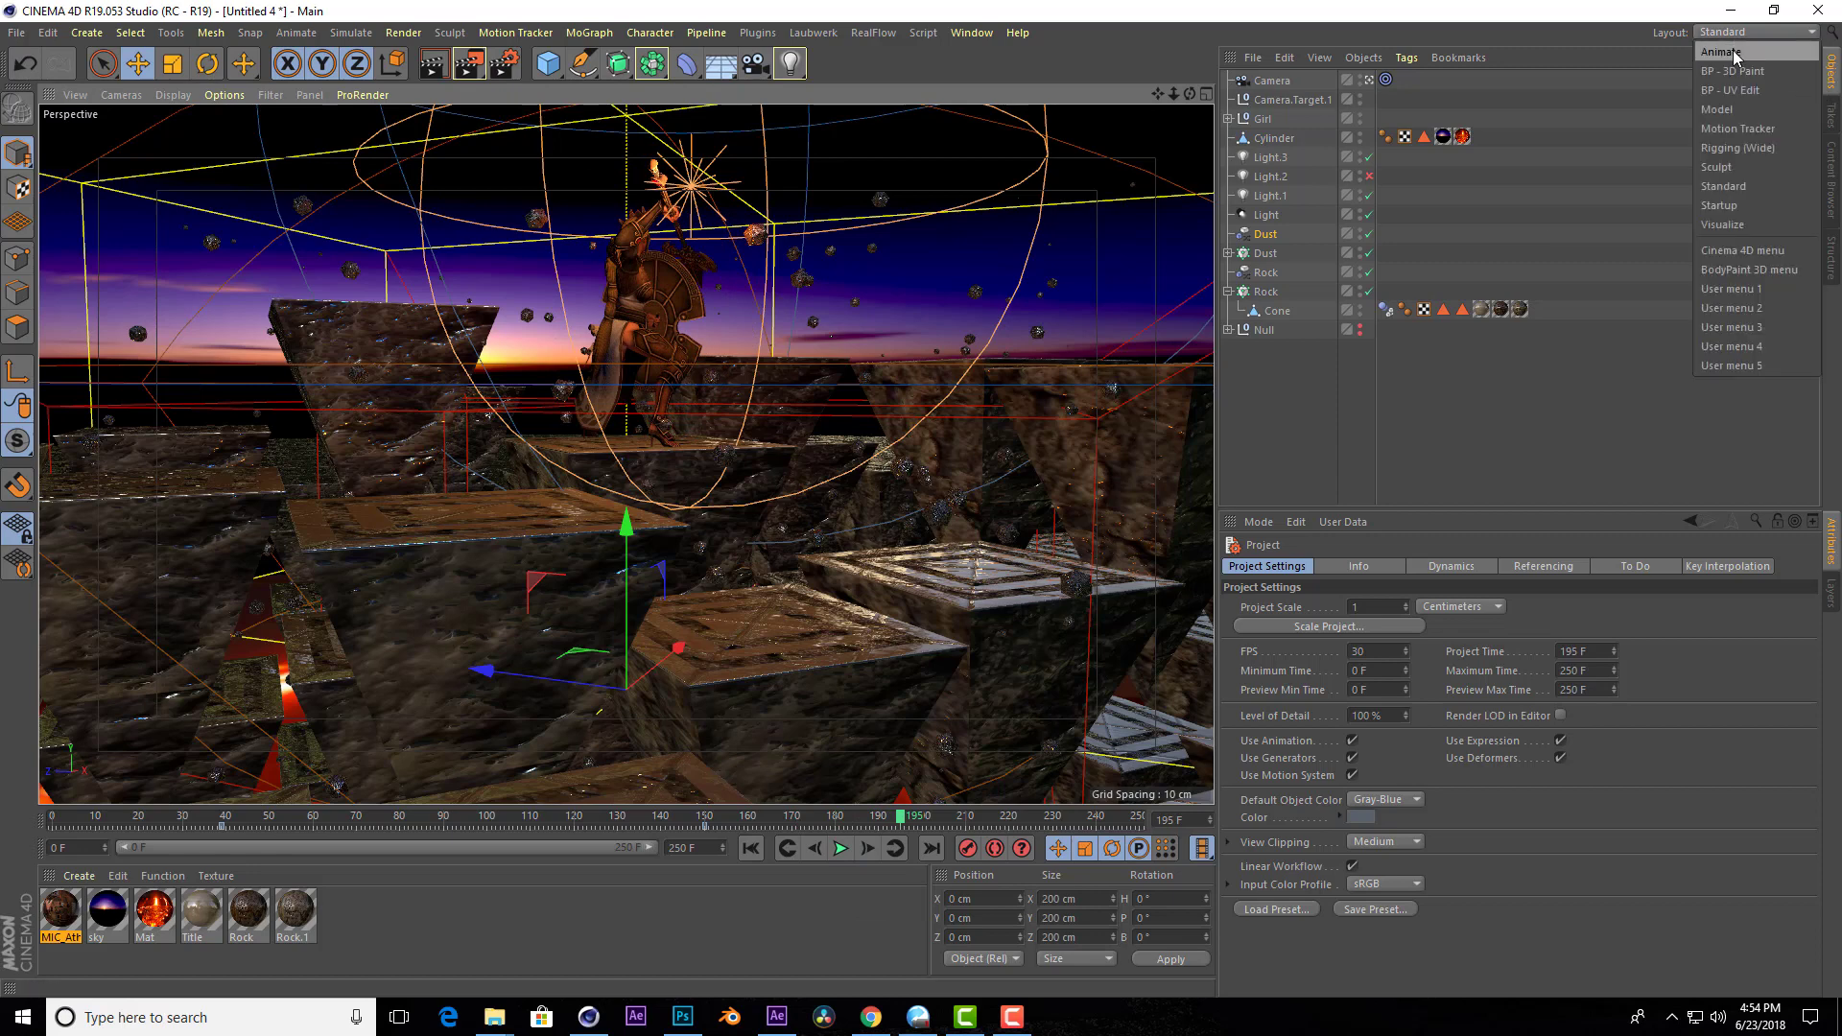
In the Animate layout, key Dust's P.Y offset at 17 cm on frame 250.
click(1738, 53)
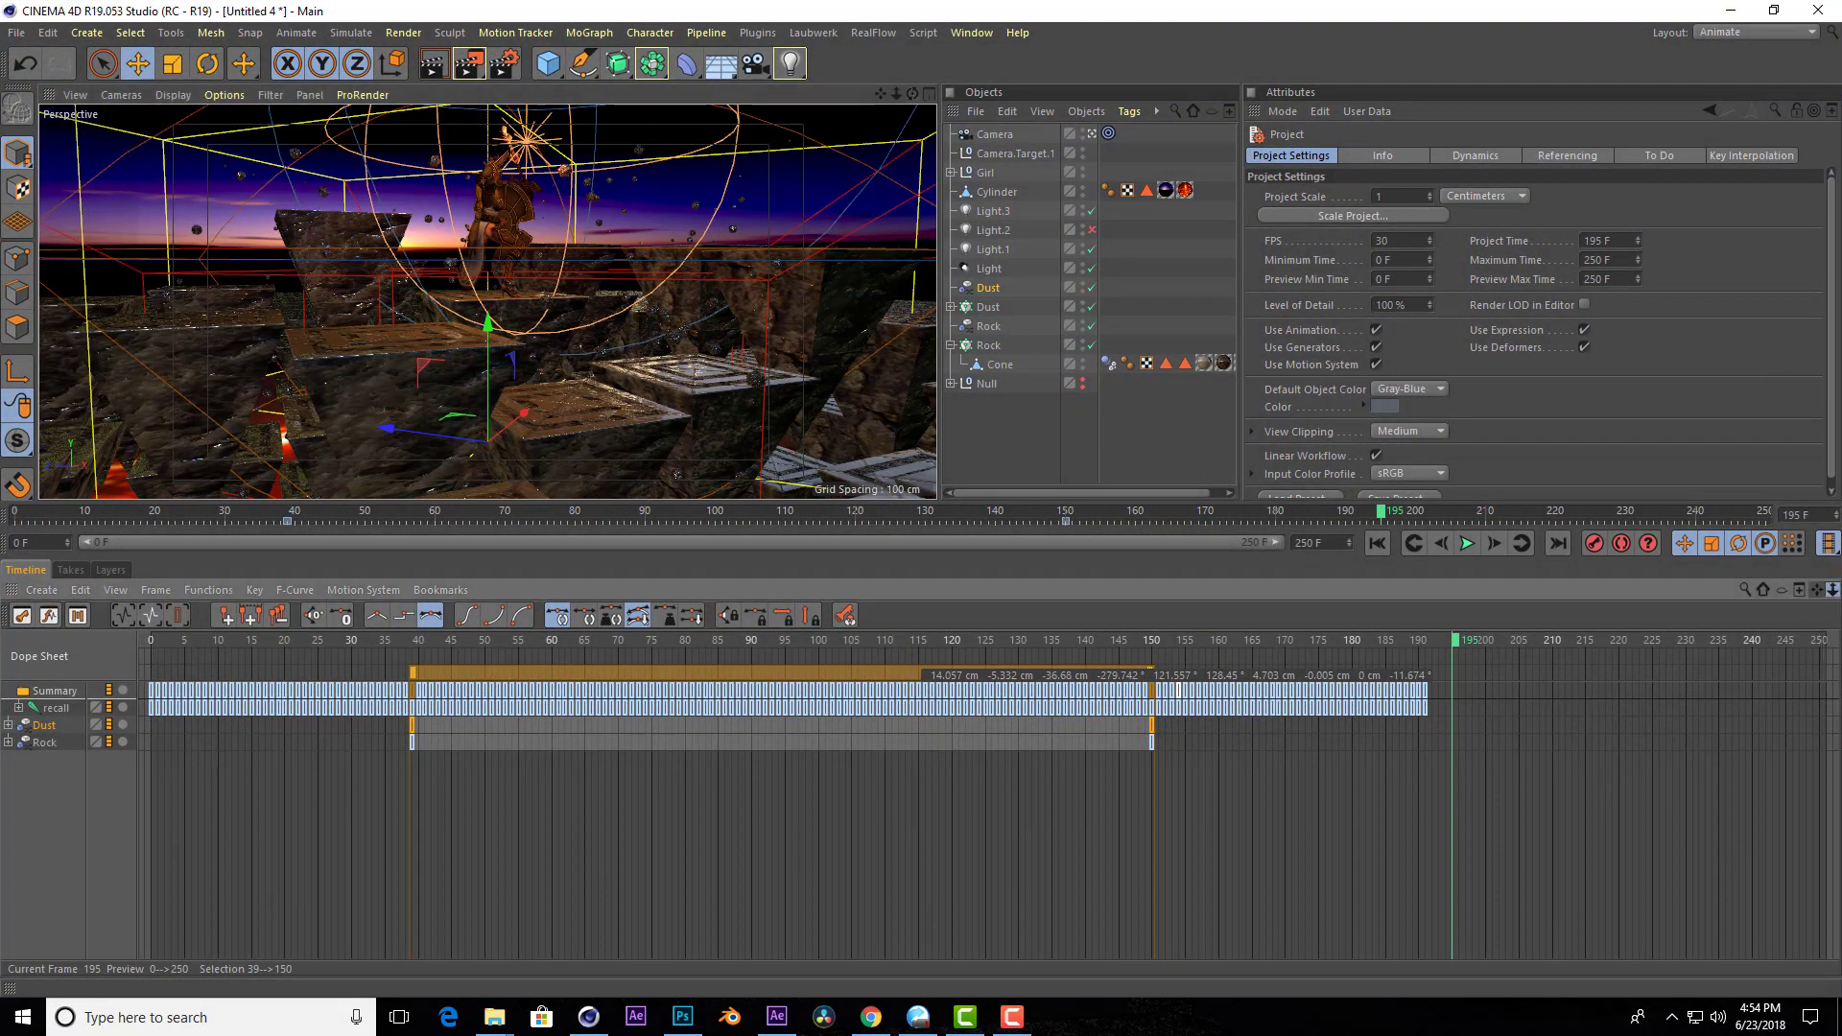
drag(1823, 595, 1814, 593)
click(288, 740)
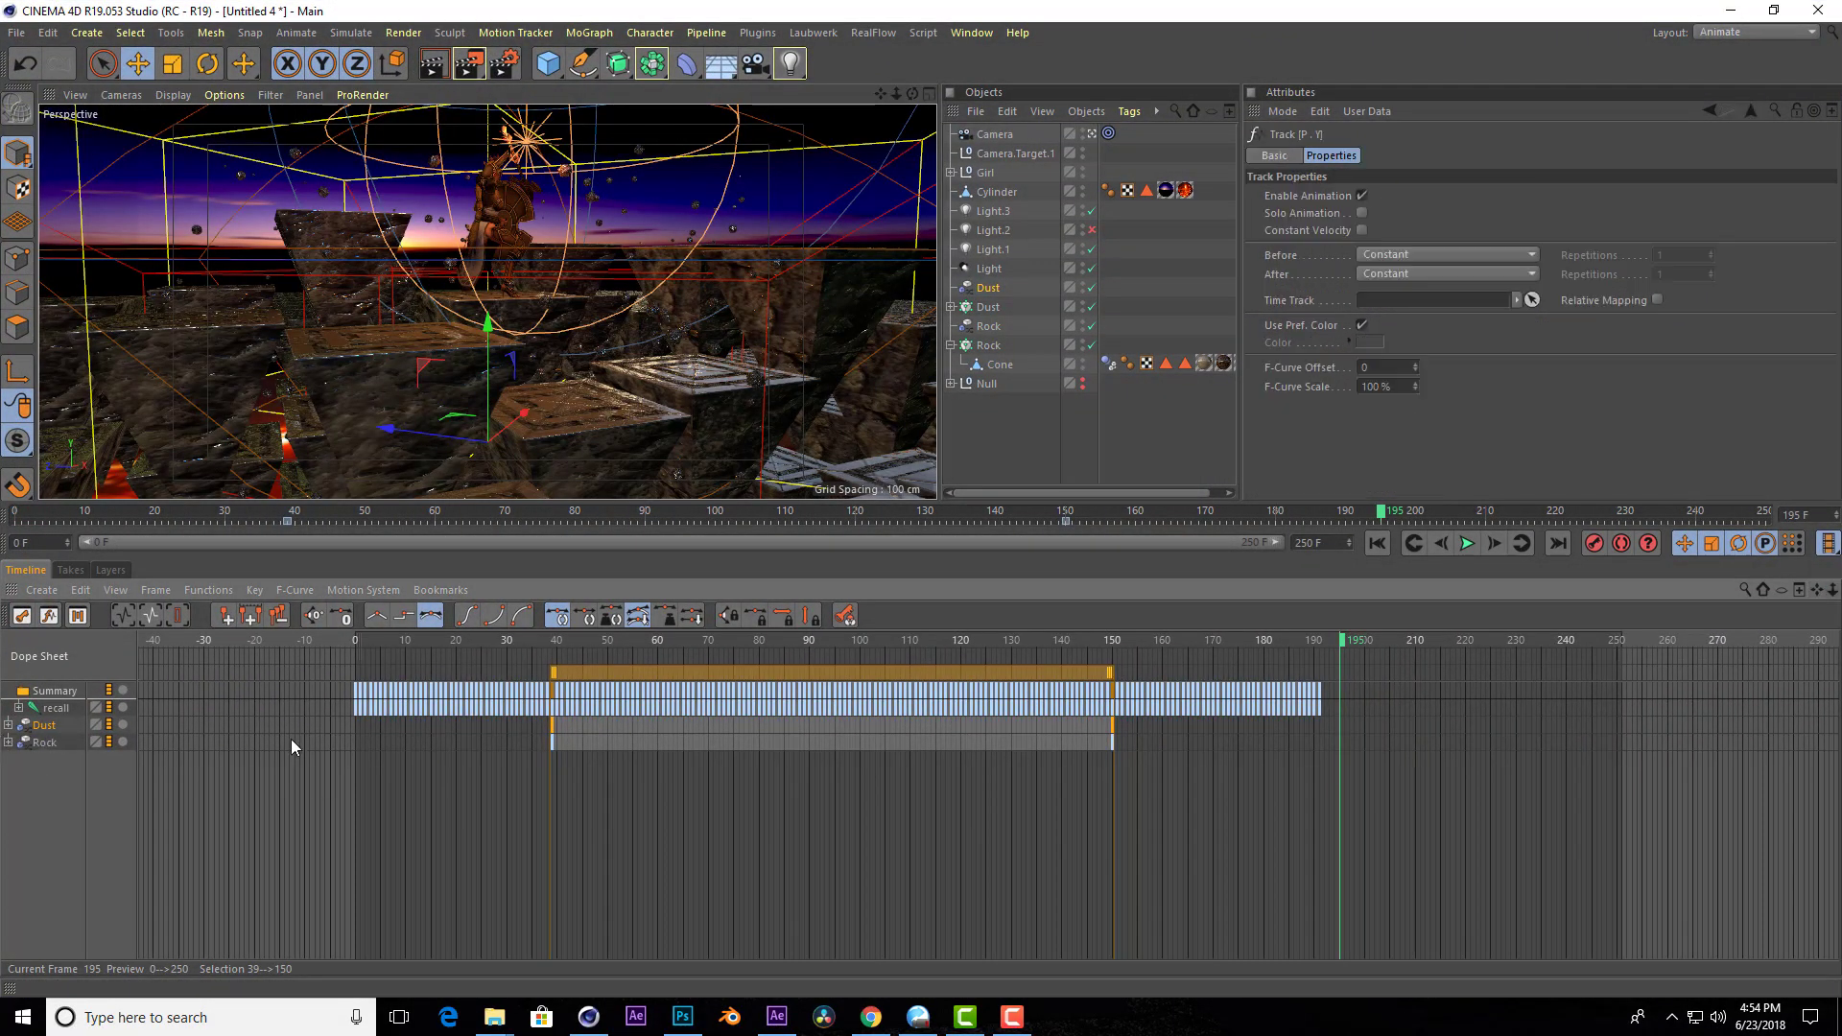
drag(1350, 645, 1629, 643)
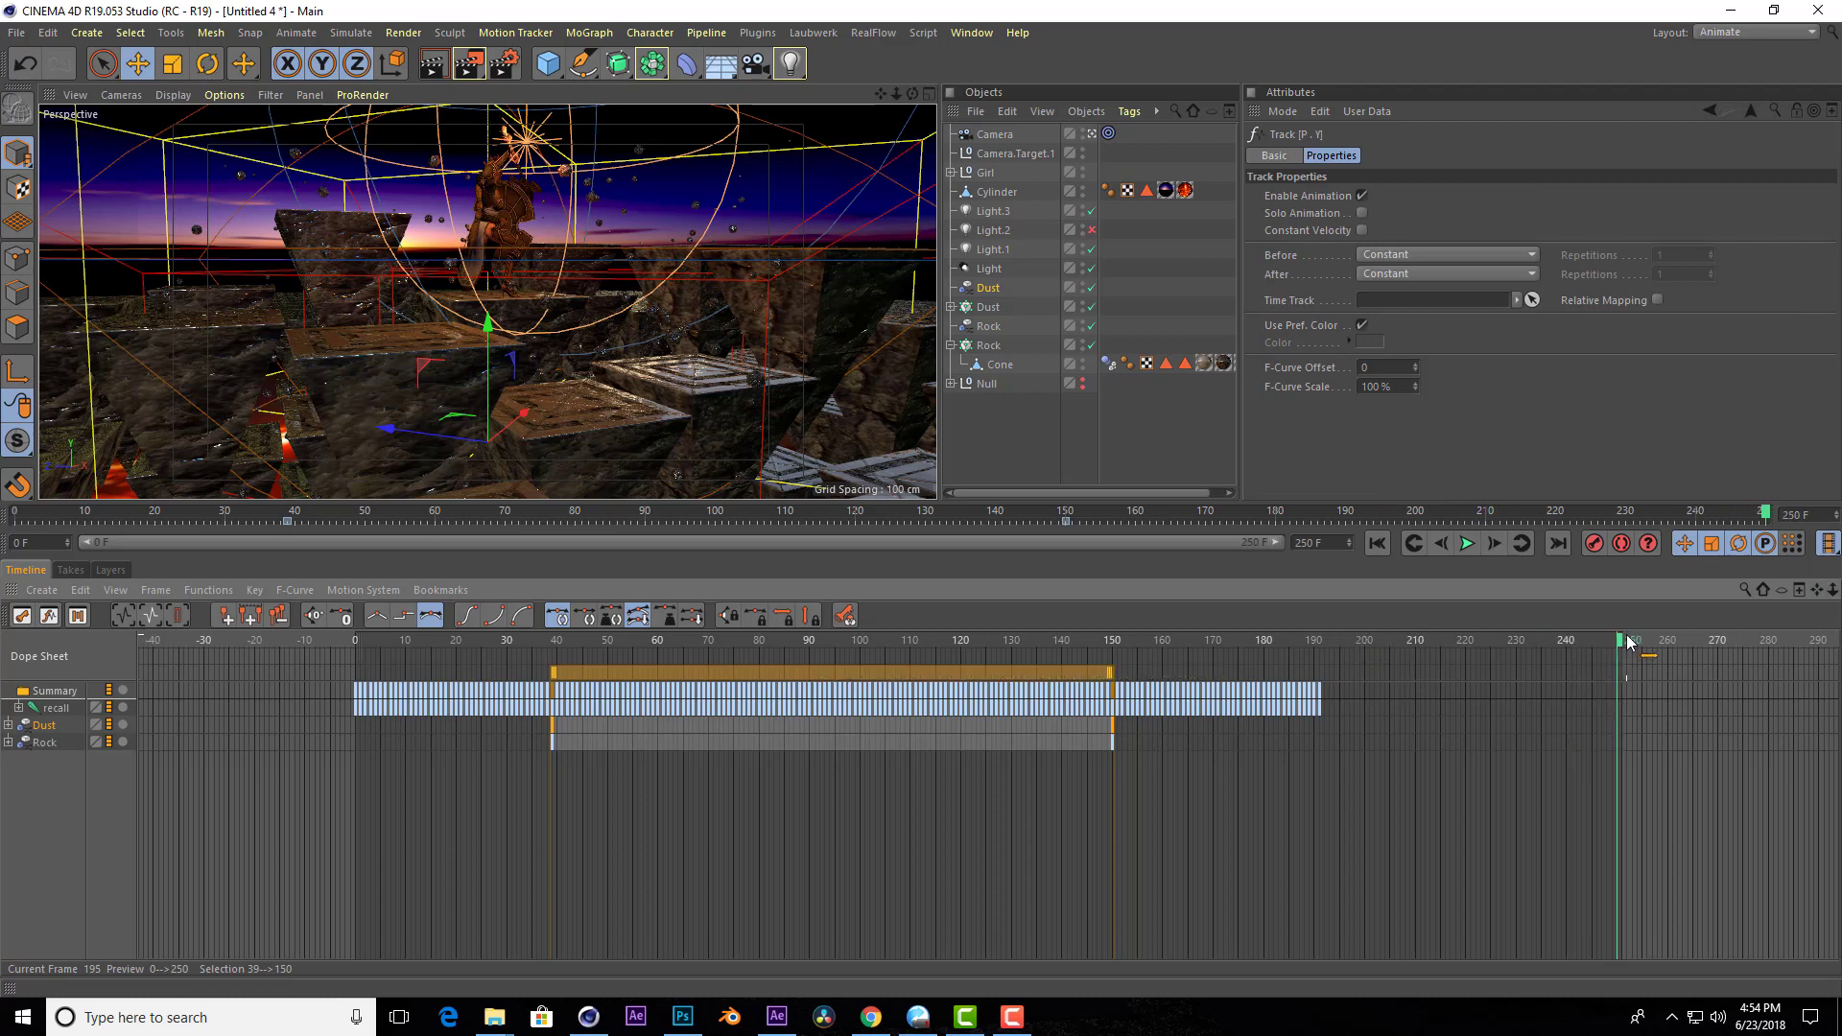
click(1017, 290)
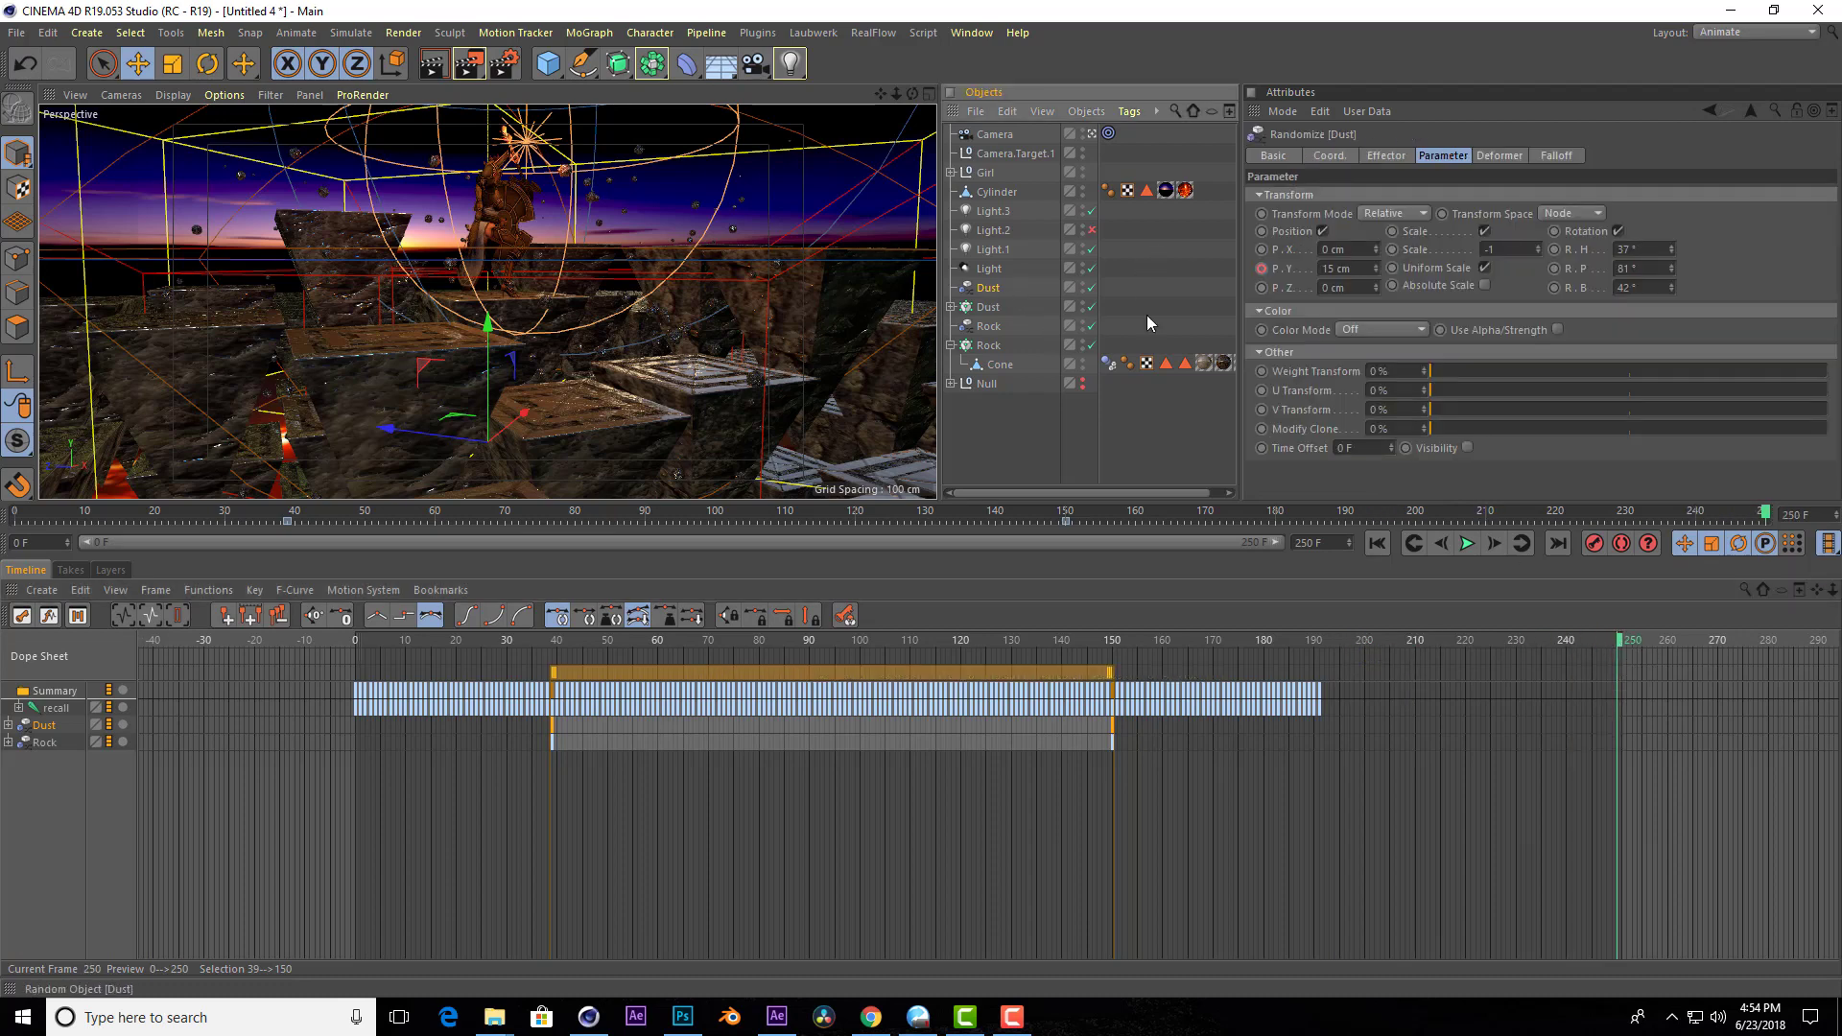
click(1374, 264)
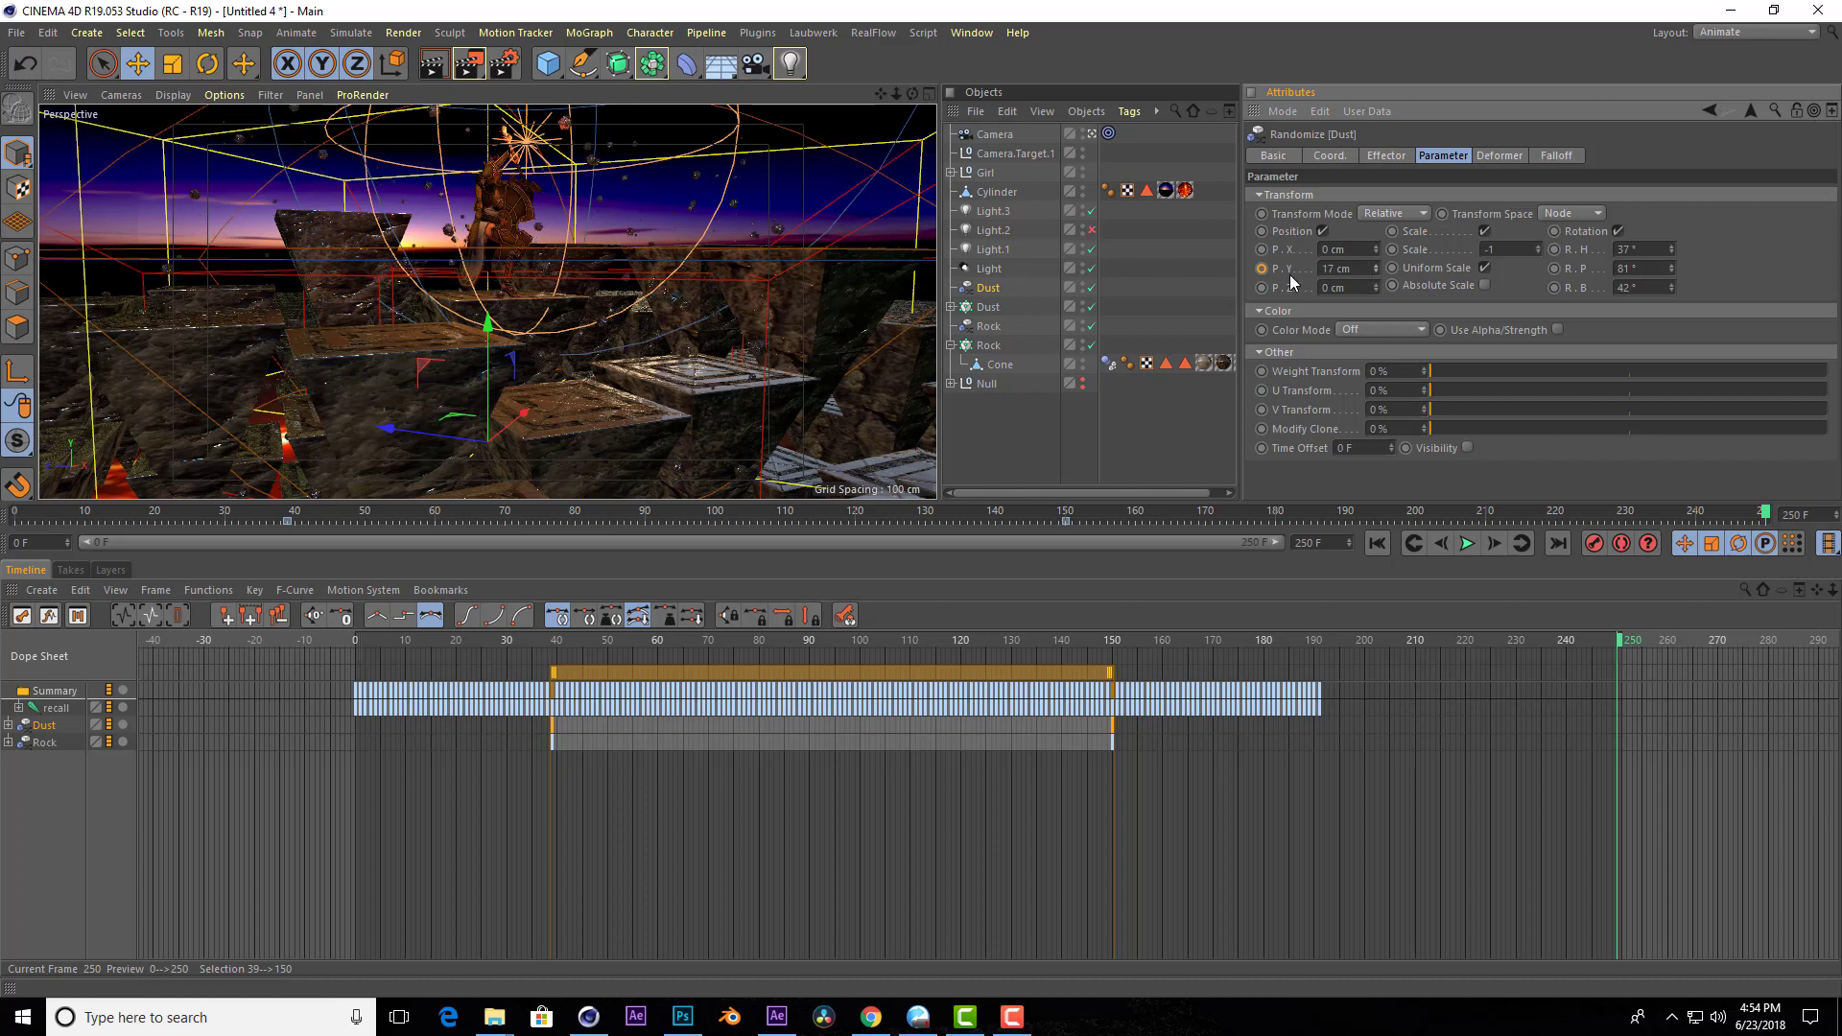
ctrl+click(1262, 268)
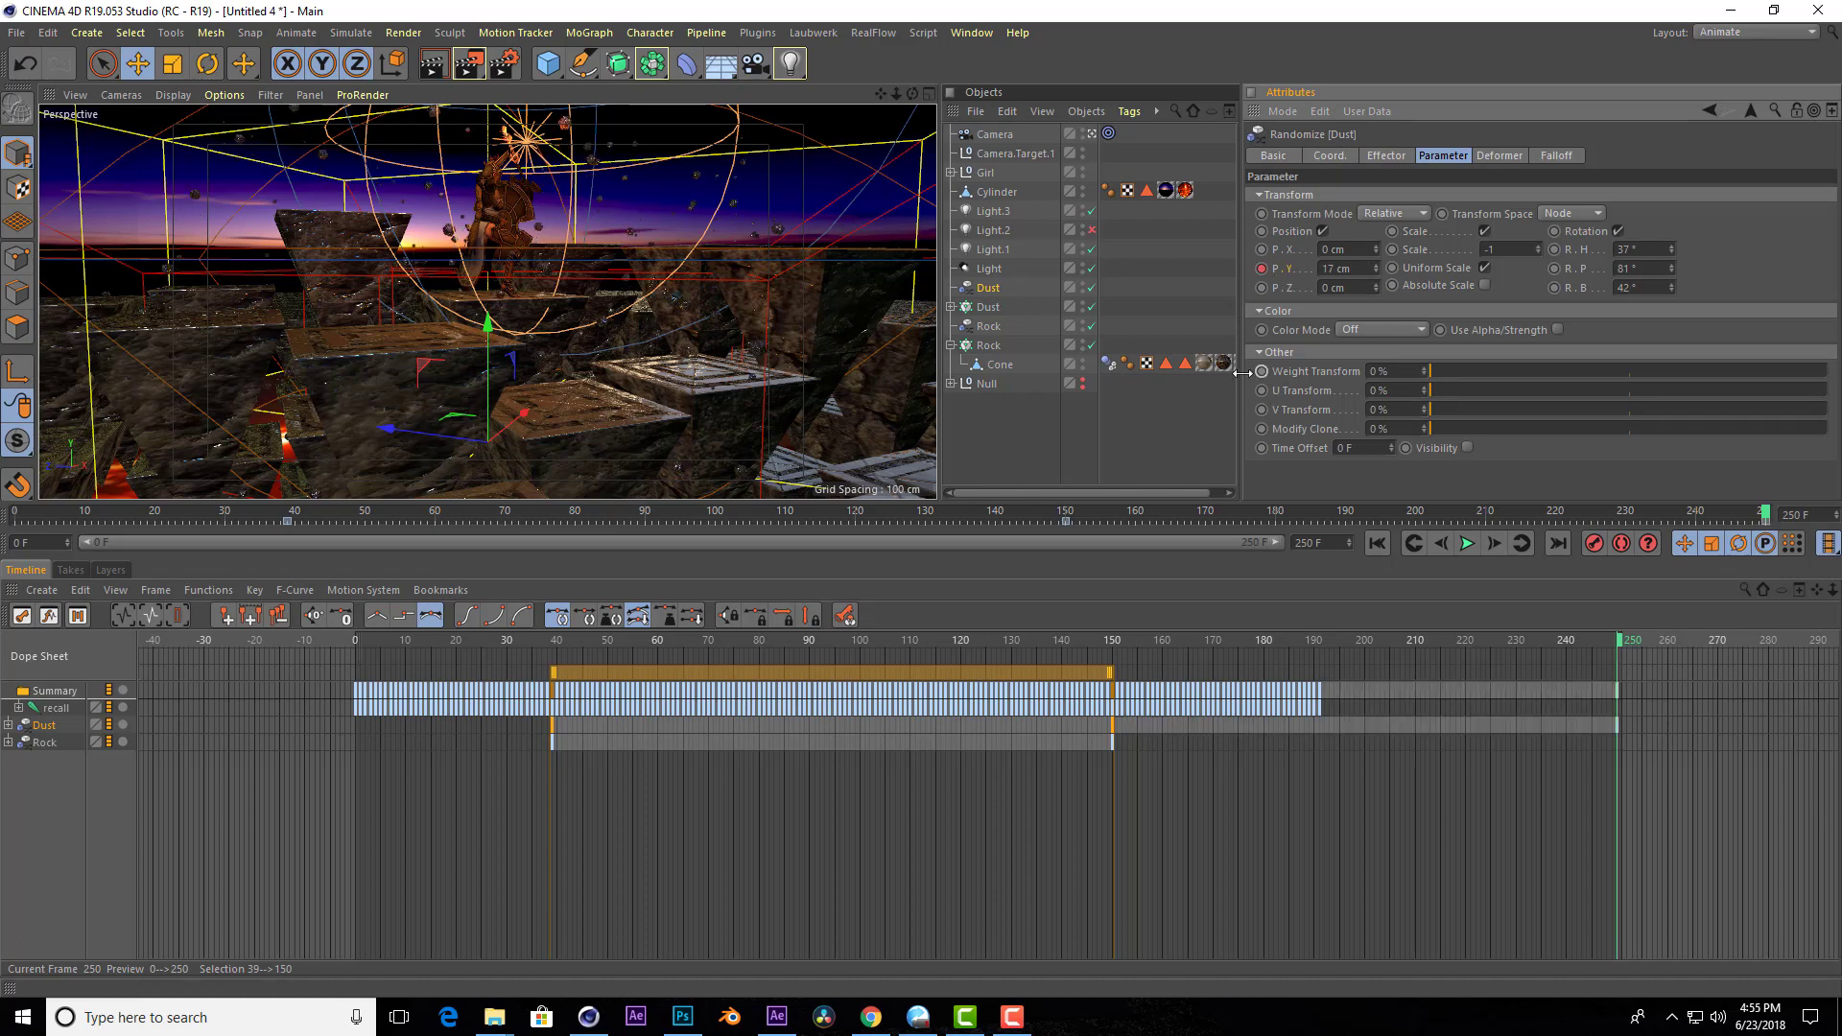
Return to the Standard layout and rewind to frame 0 for playback.
click(1746, 31)
click(1741, 184)
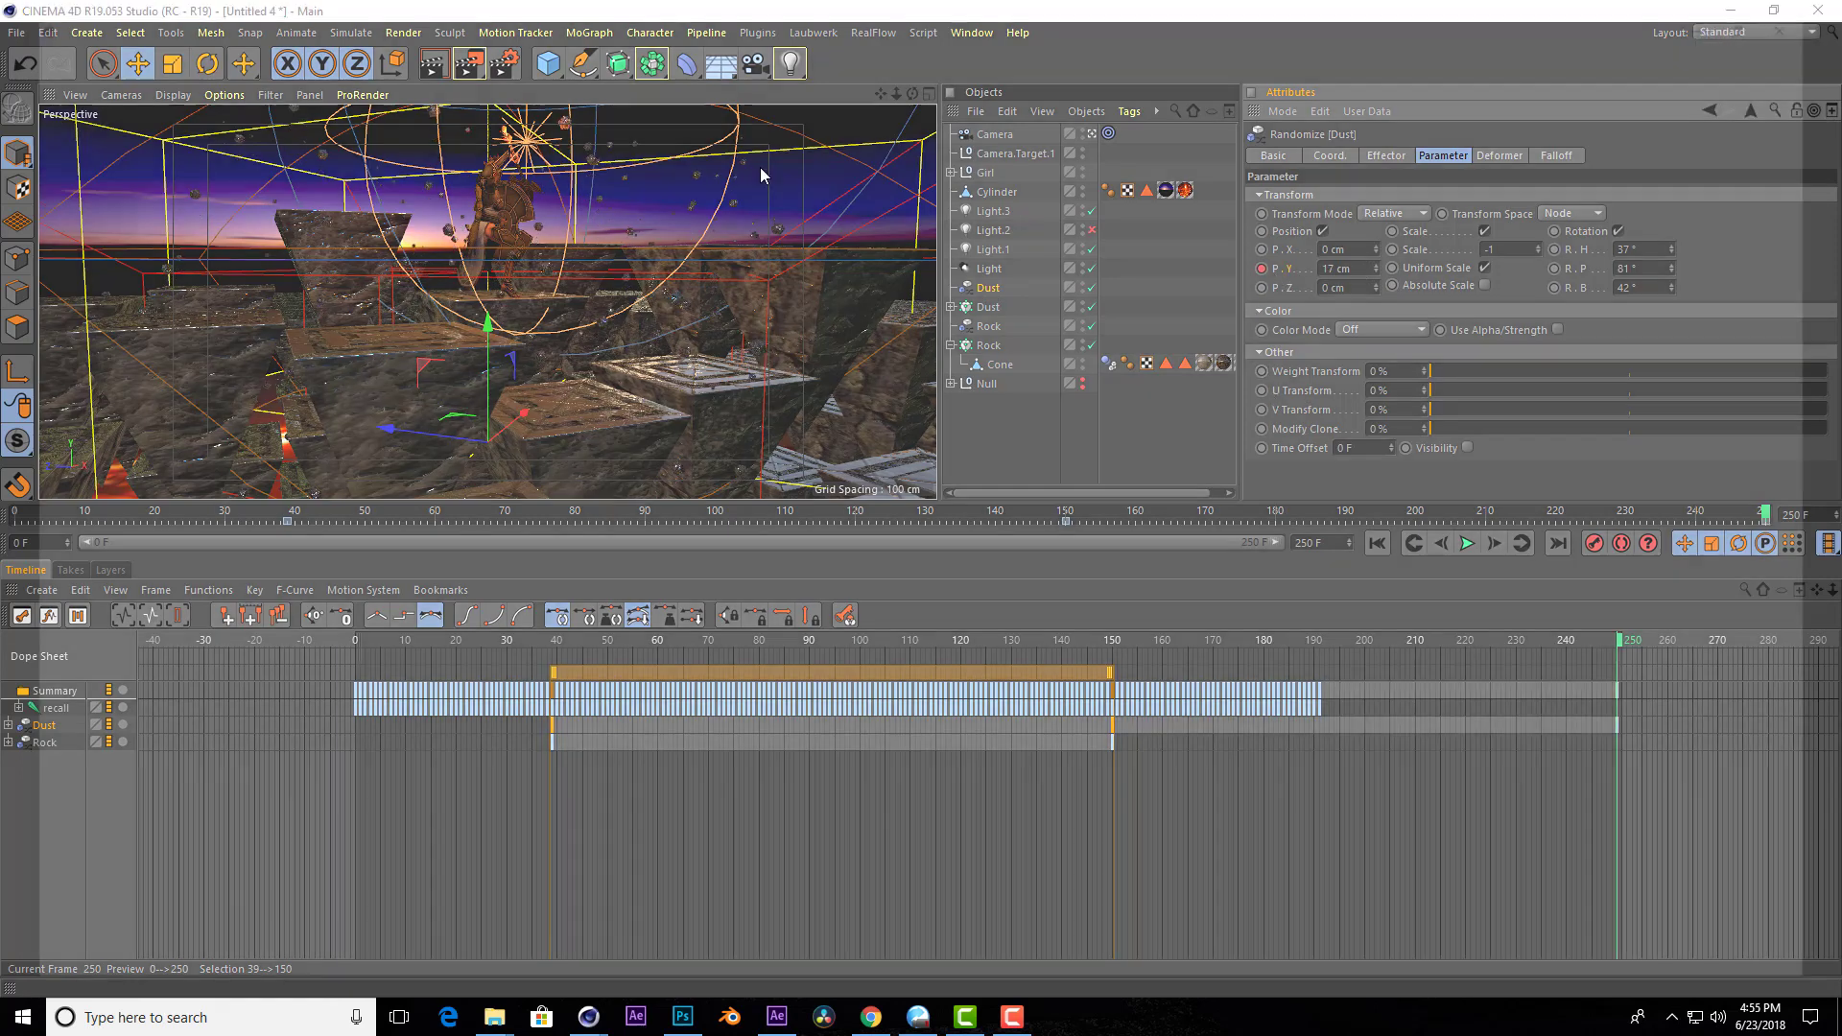
click(763, 844)
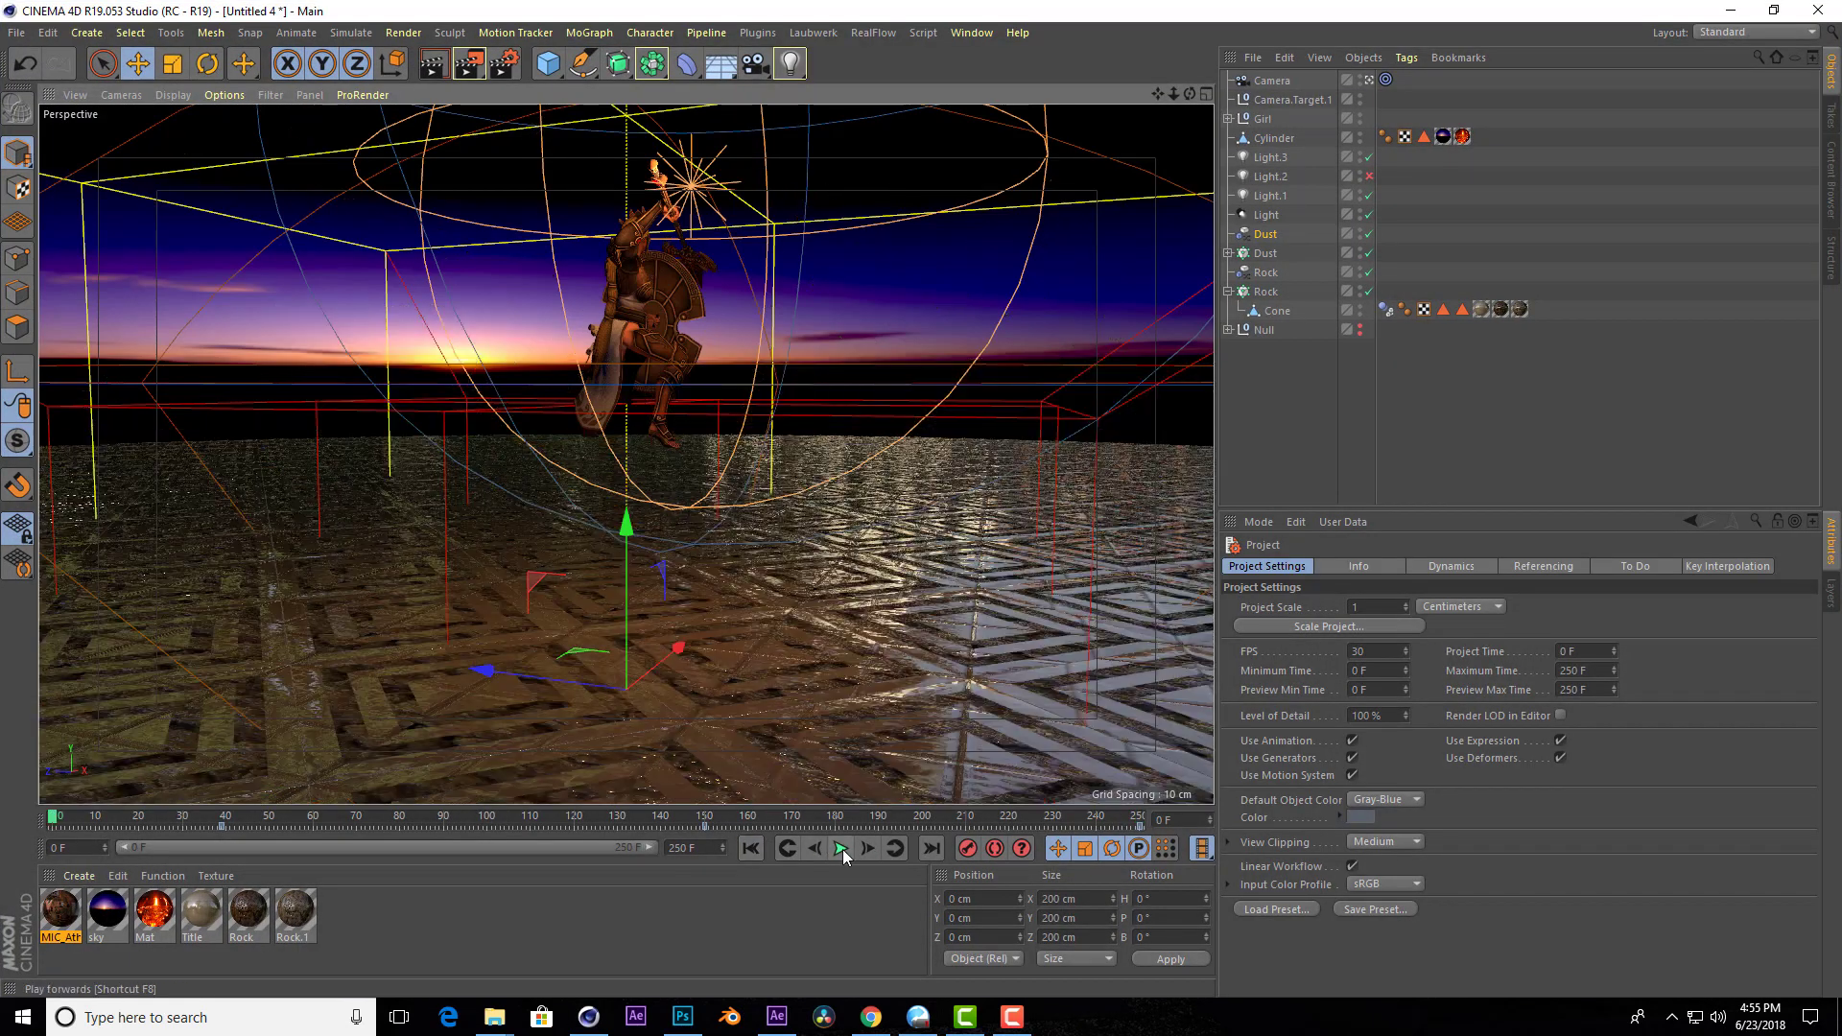
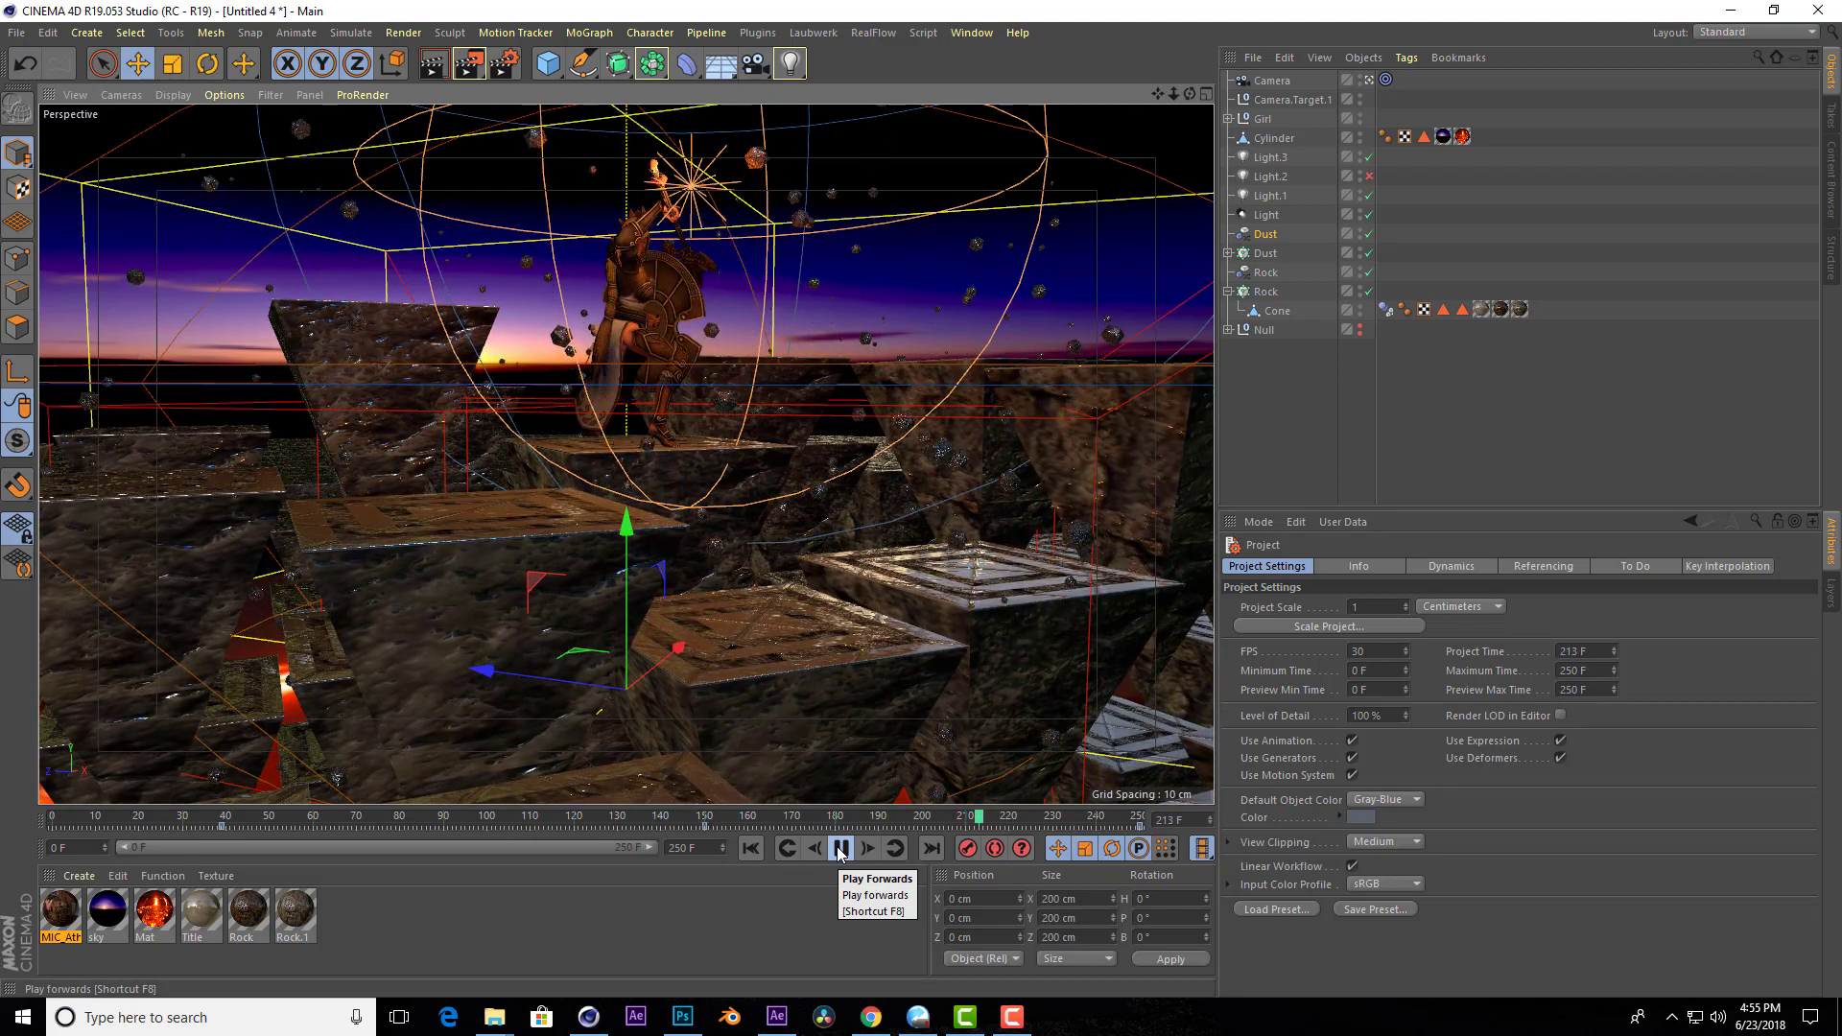
Pause the animation and scrub the timeline from frame 39 to around frame 142–150.
click(840, 848)
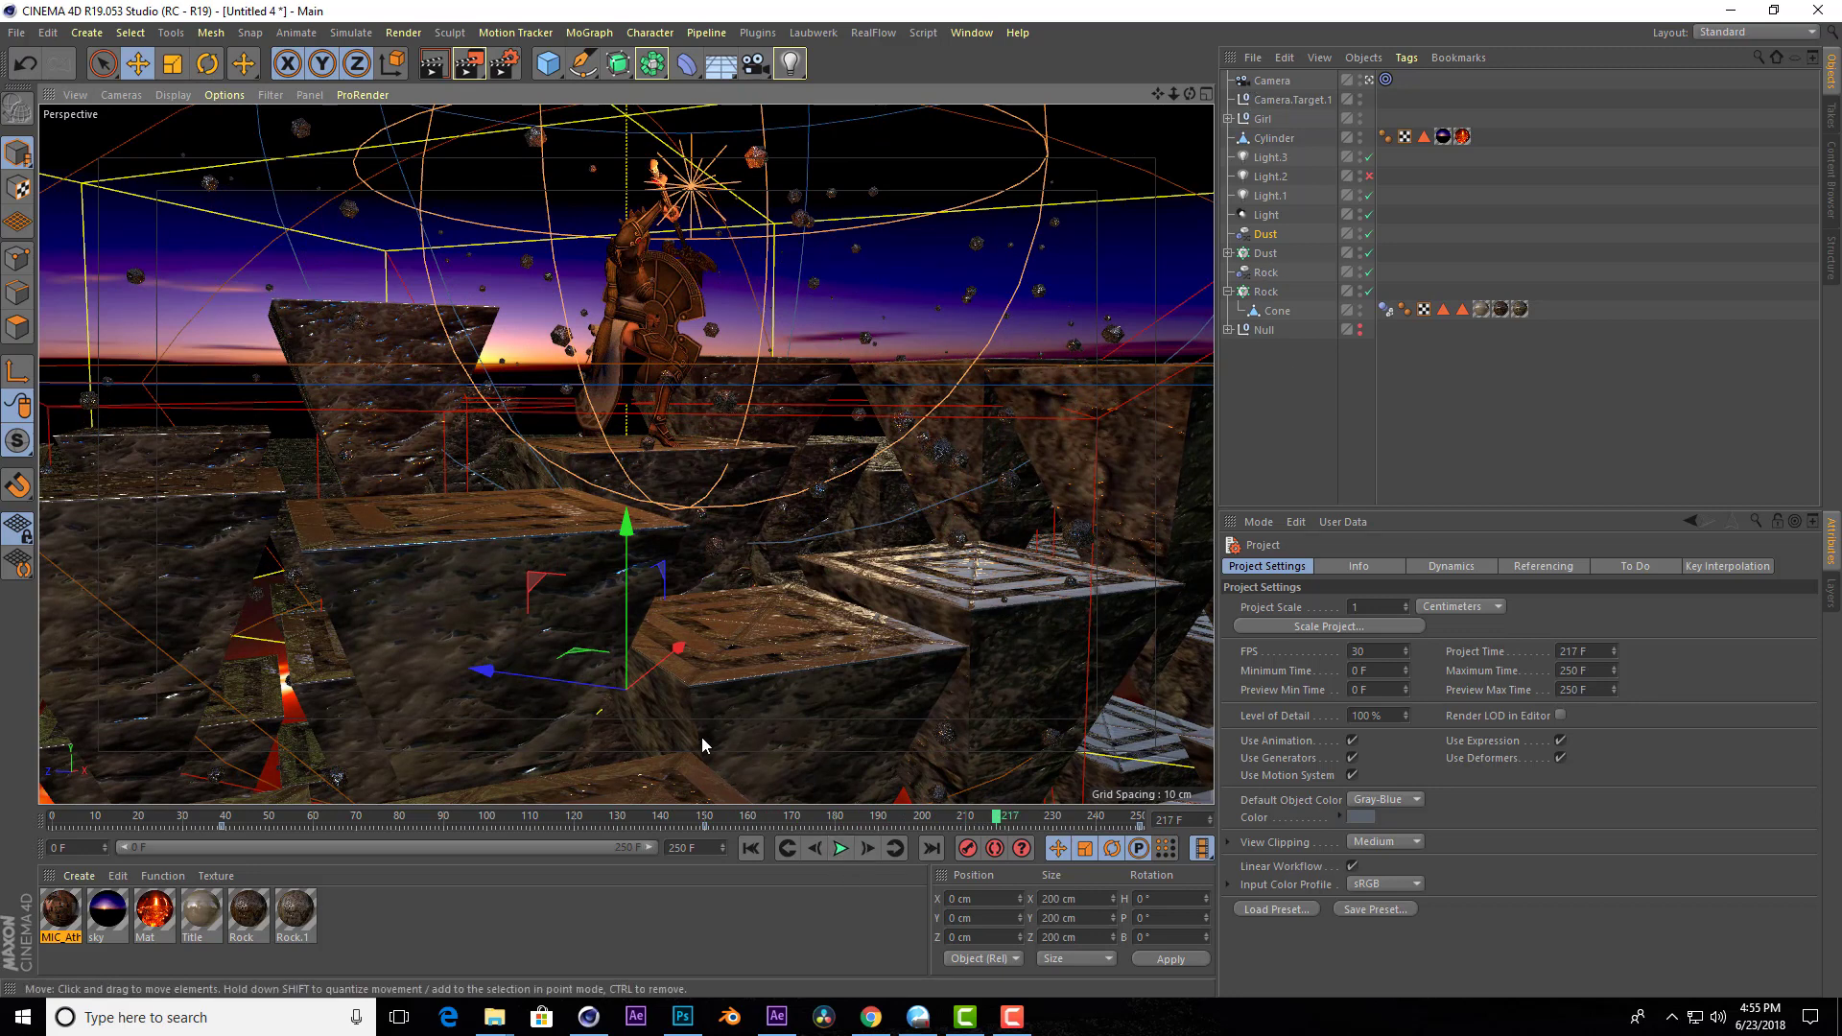
click(221, 818)
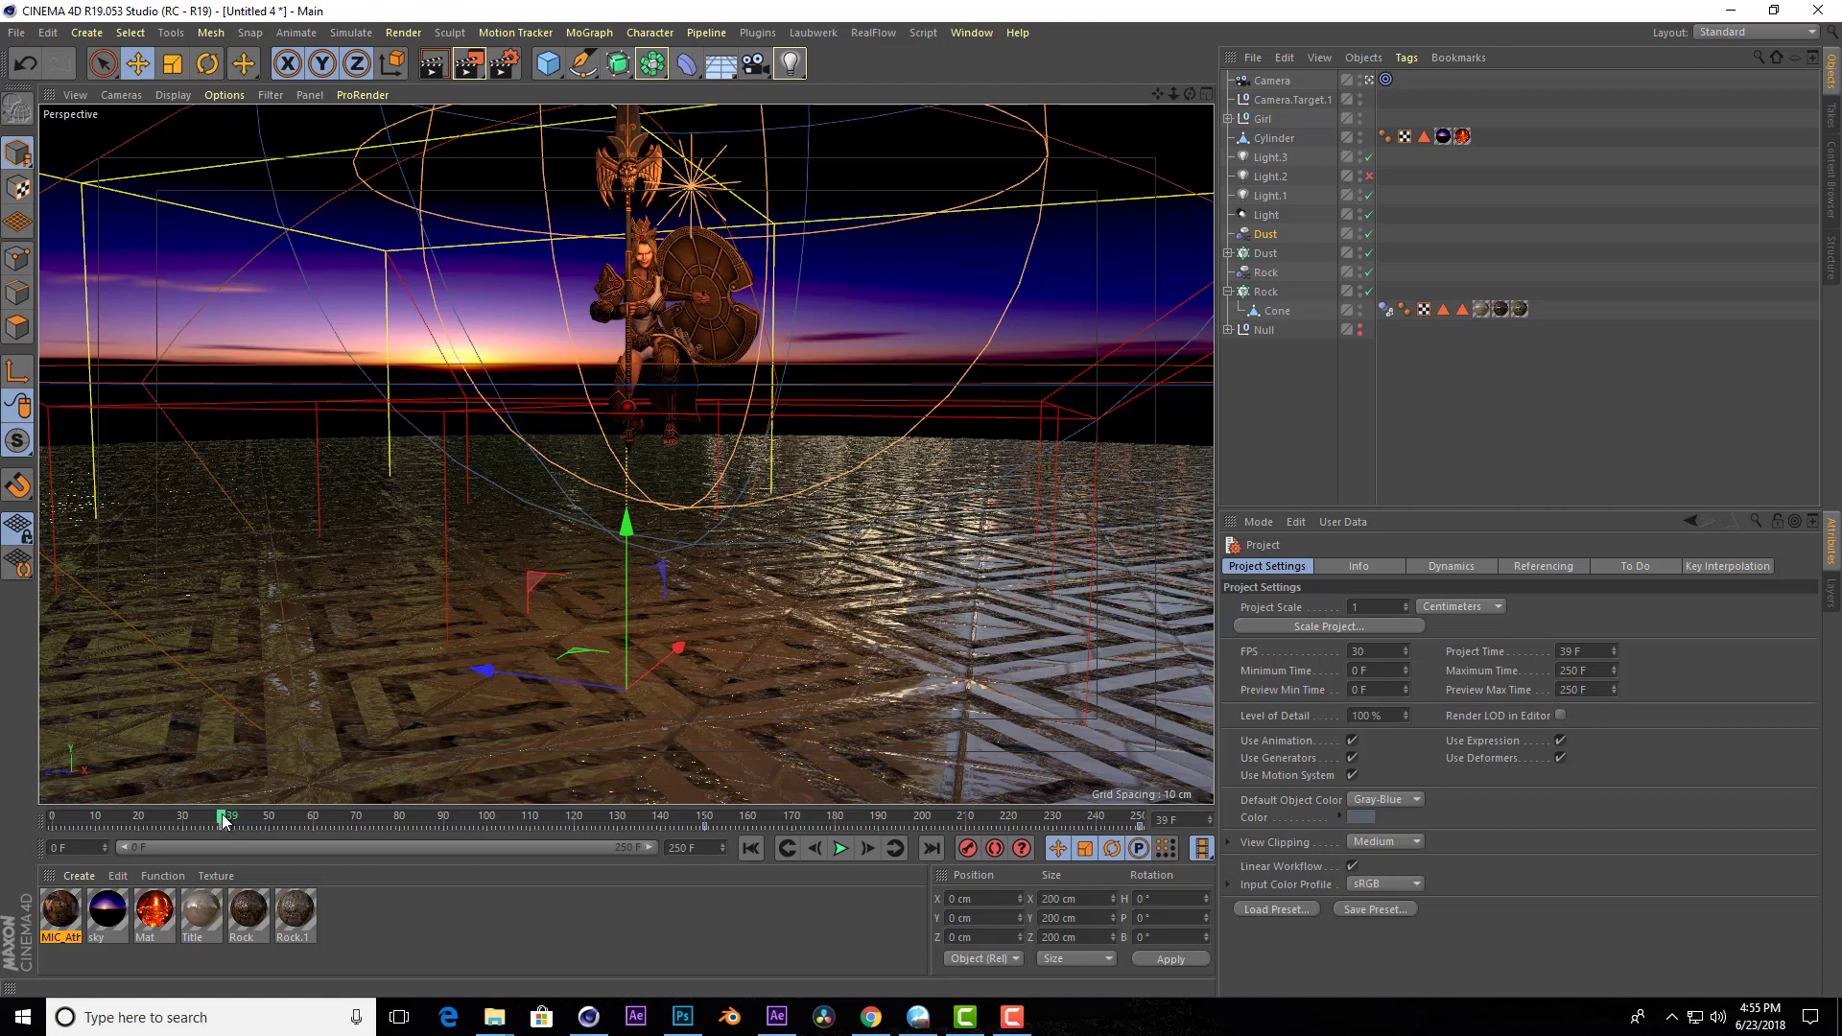
drag(222, 819, 706, 778)
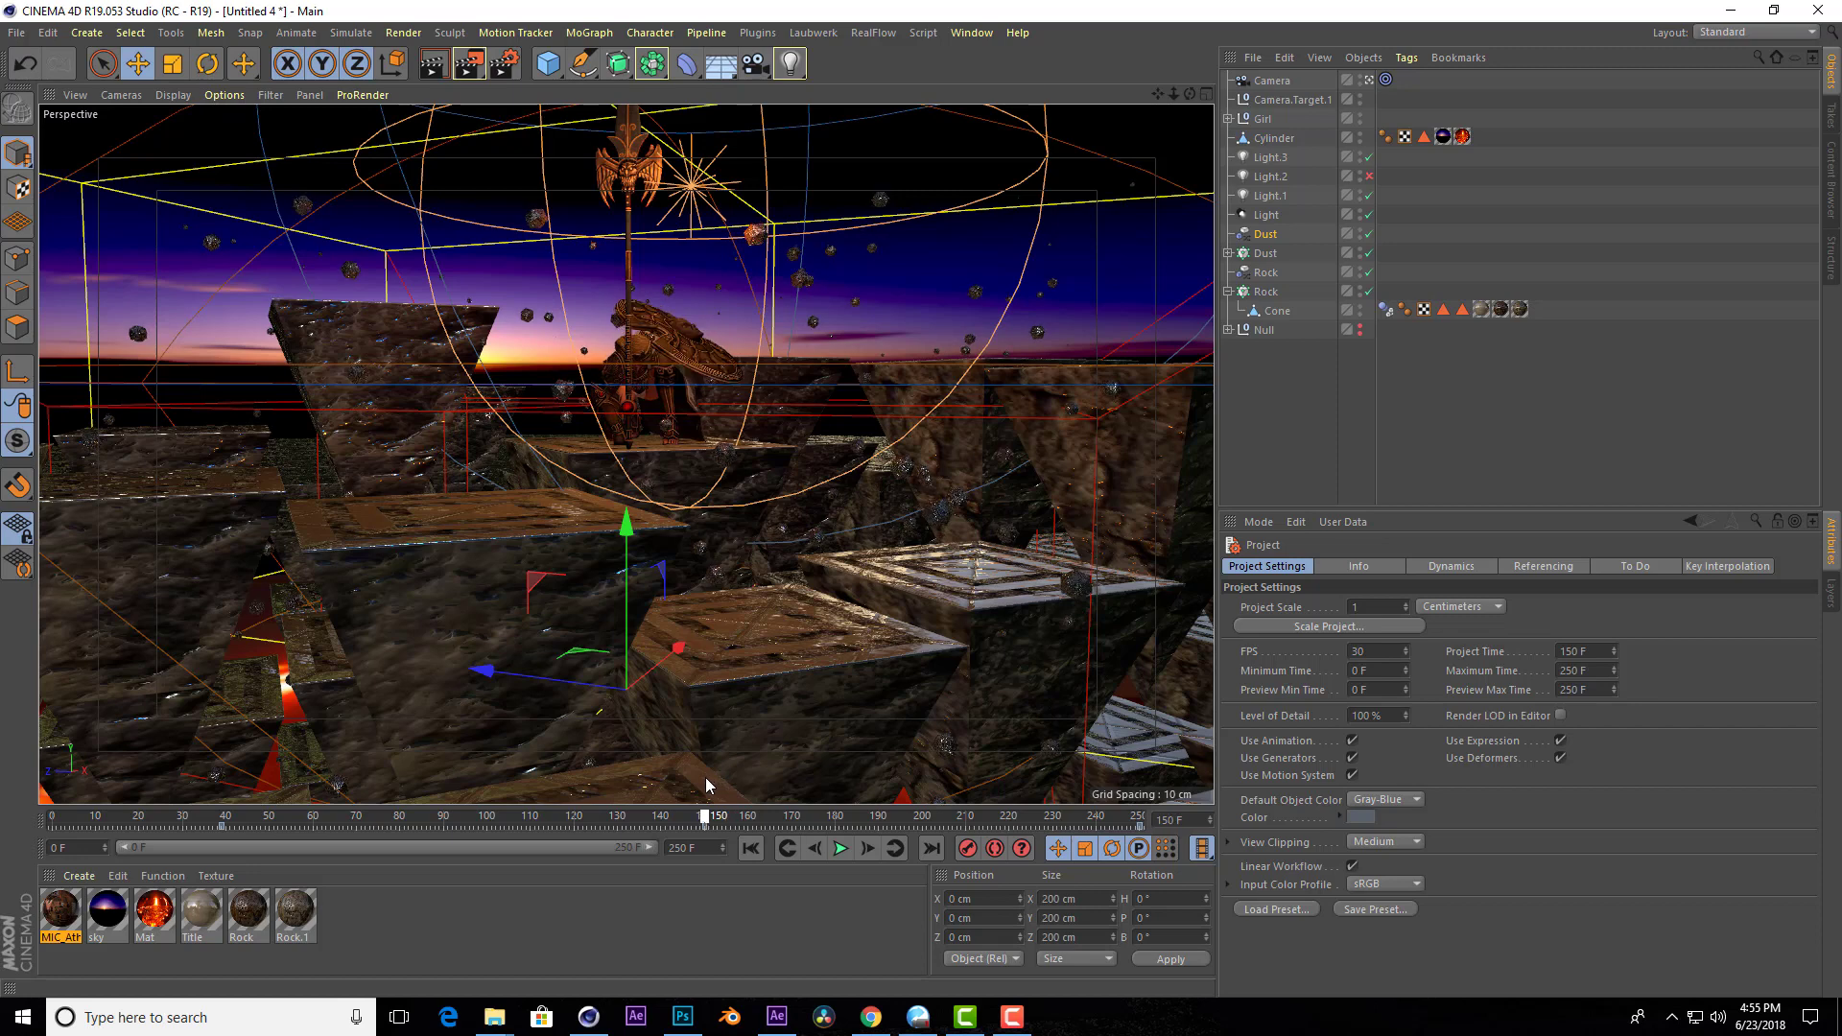
mouse_move(705, 777)
mouse_down()
mouse_move(689, 782)
mouse_move(707, 773)
mouse_up()
Select the Girl null, show its Coord. values, and go to frame 37.
click(1257, 120)
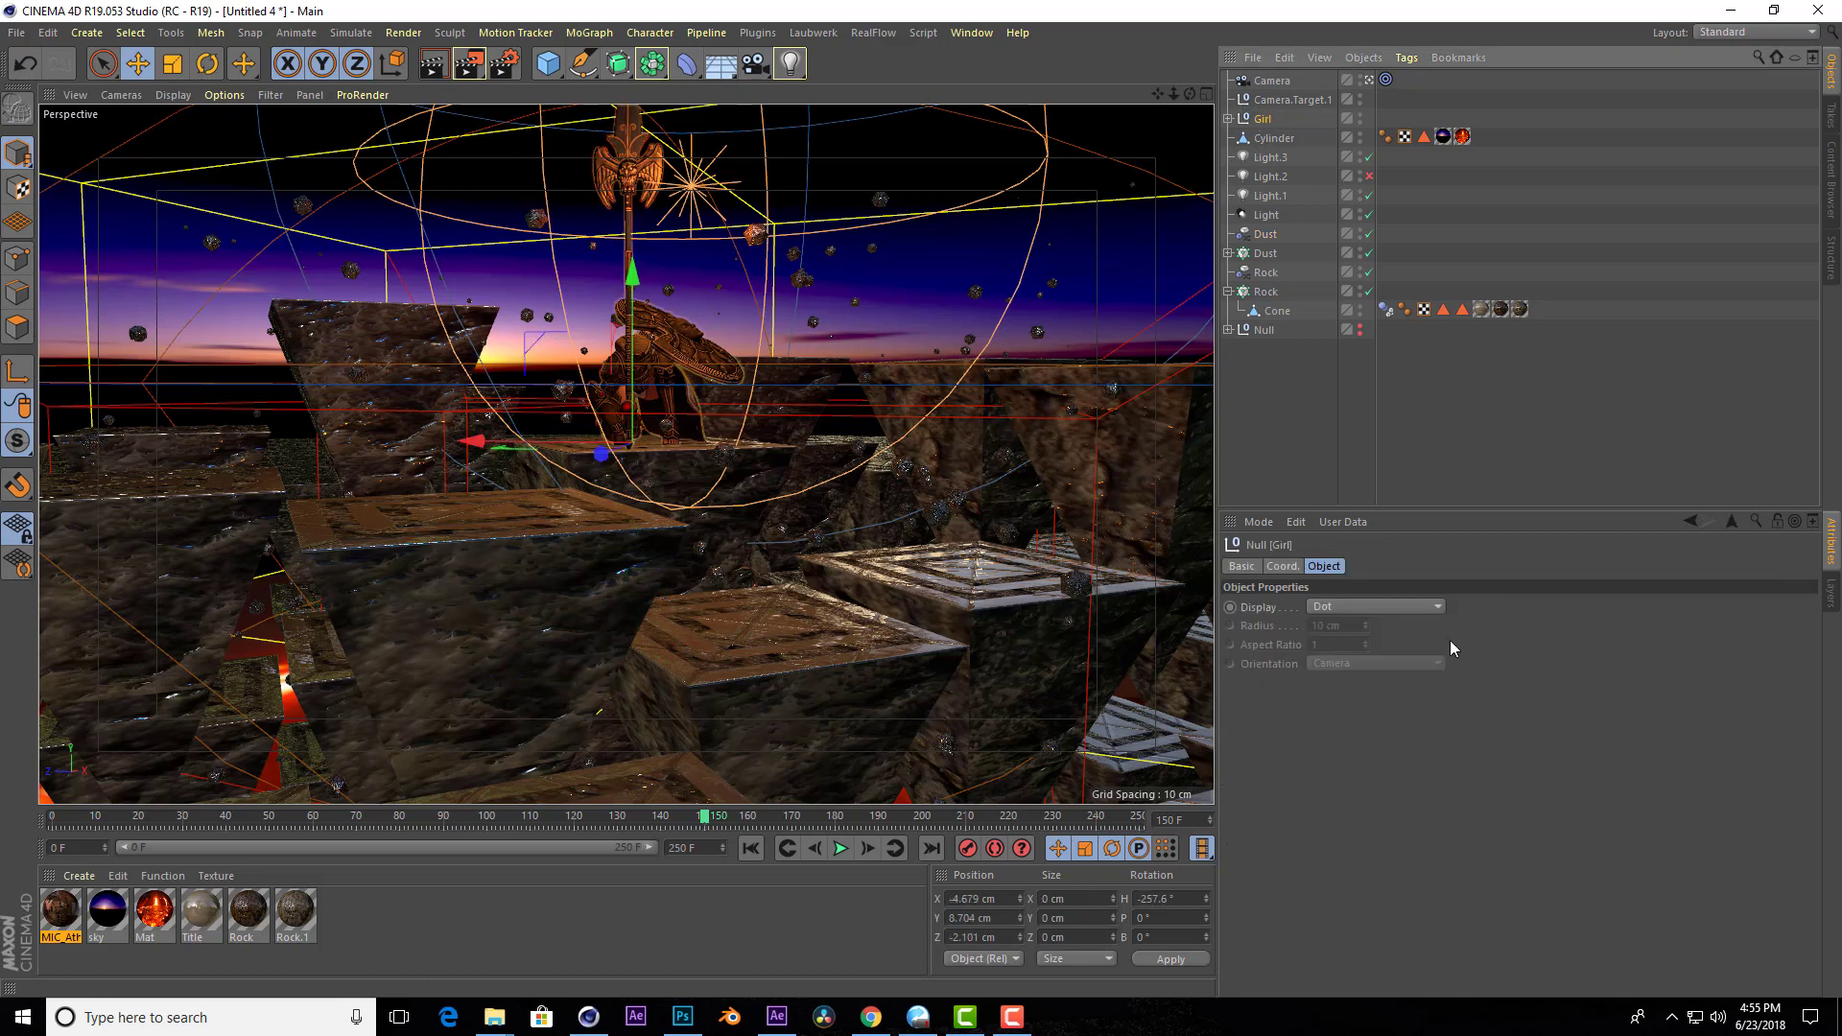
click(1283, 567)
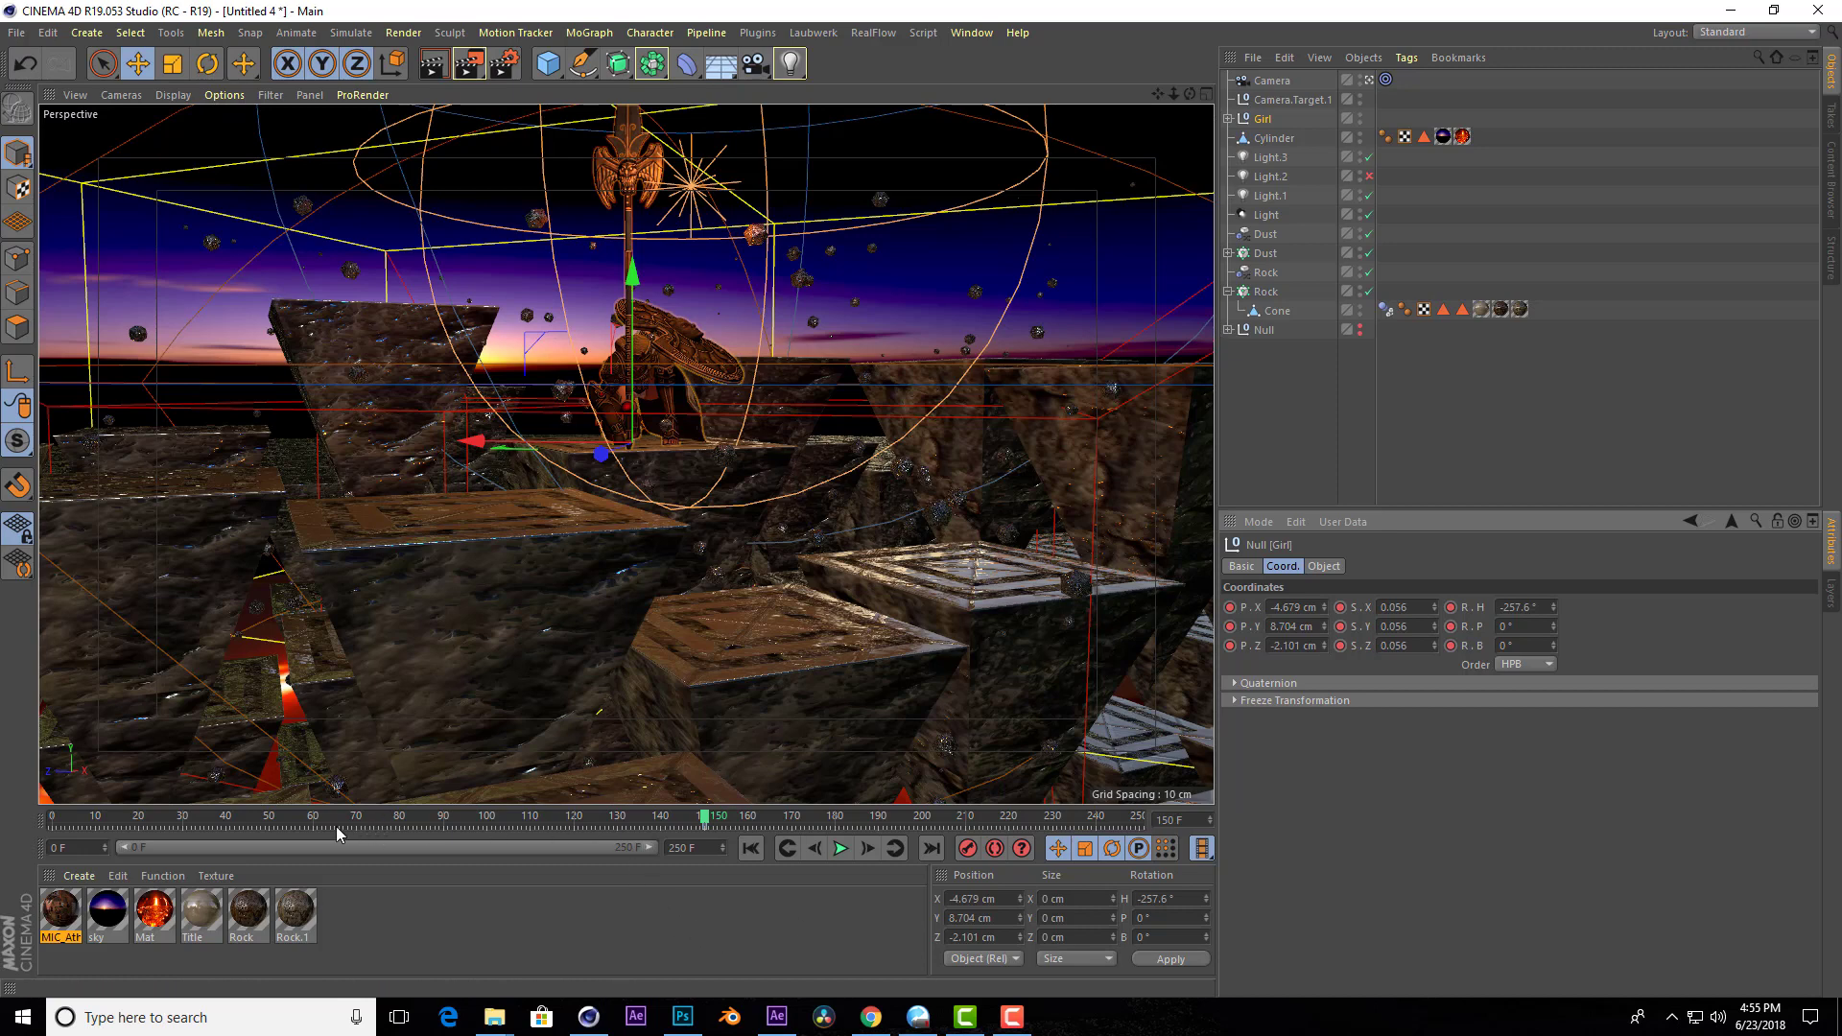
click(227, 823)
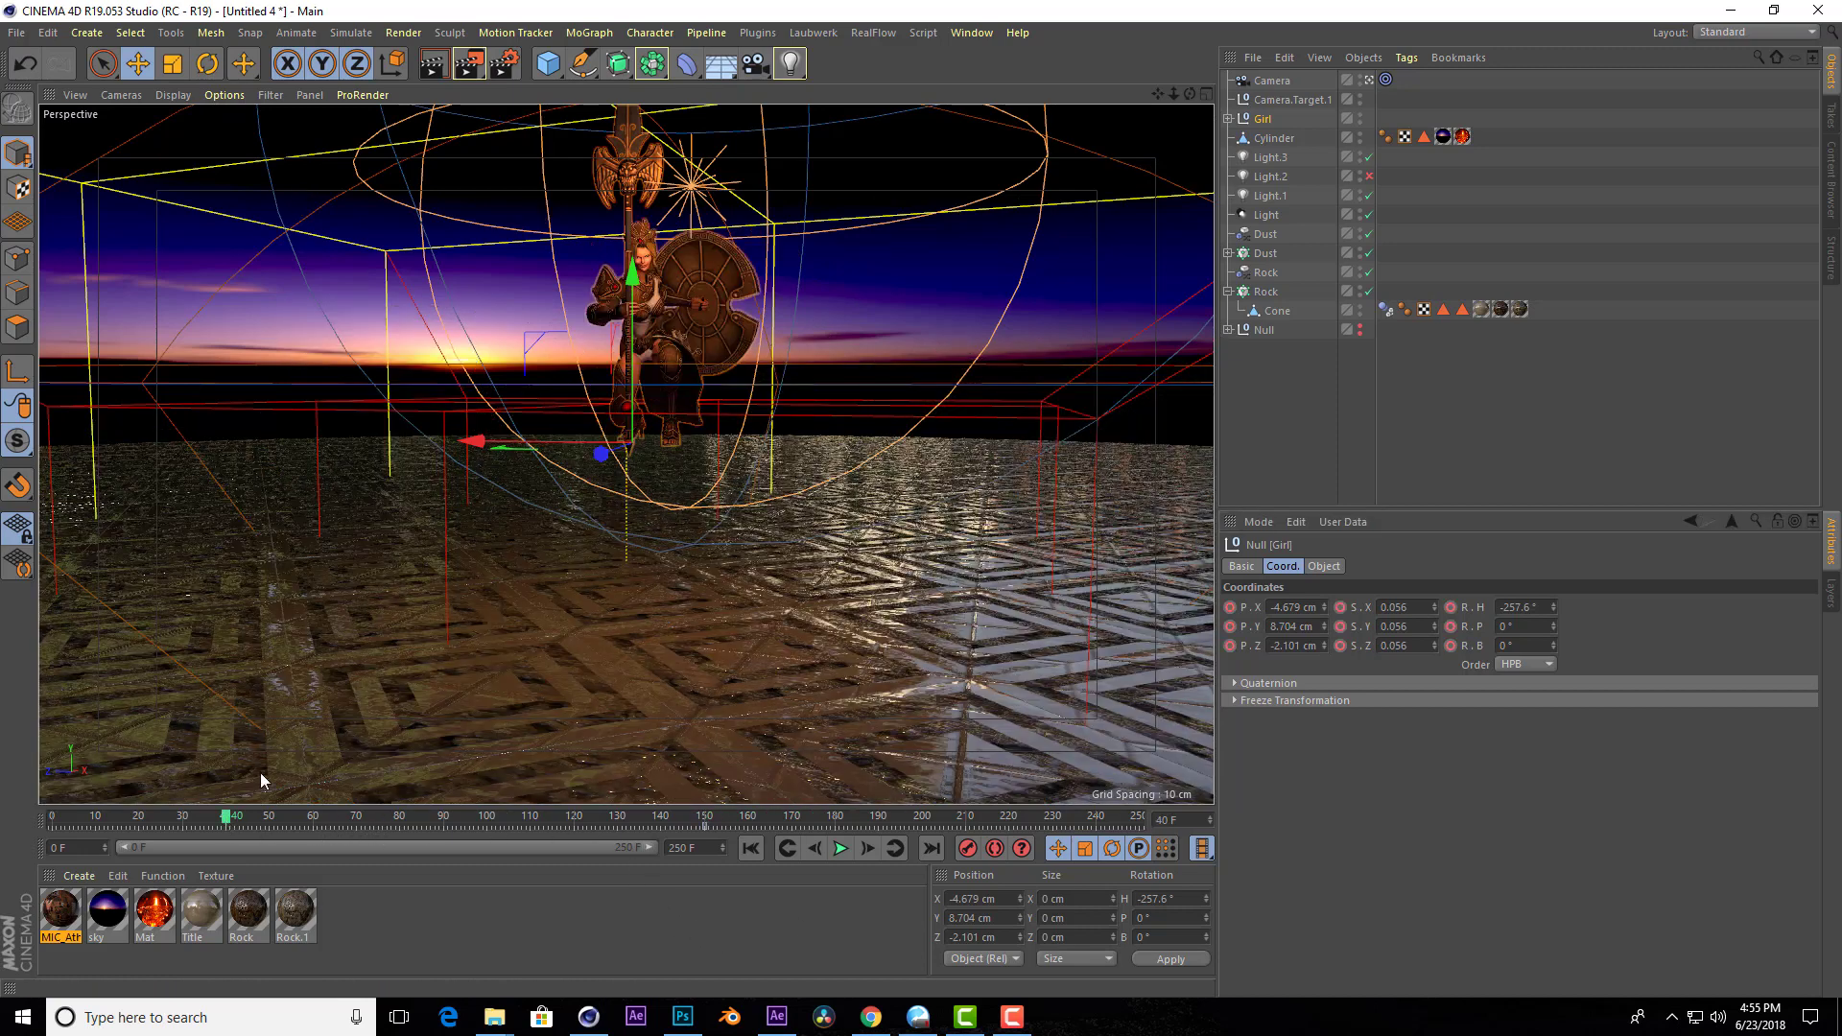
mouse_move(228, 823)
mouse_down()
mouse_move(189, 824)
mouse_move(248, 824)
mouse_move(187, 823)
mouse_move(213, 816)
mouse_up()
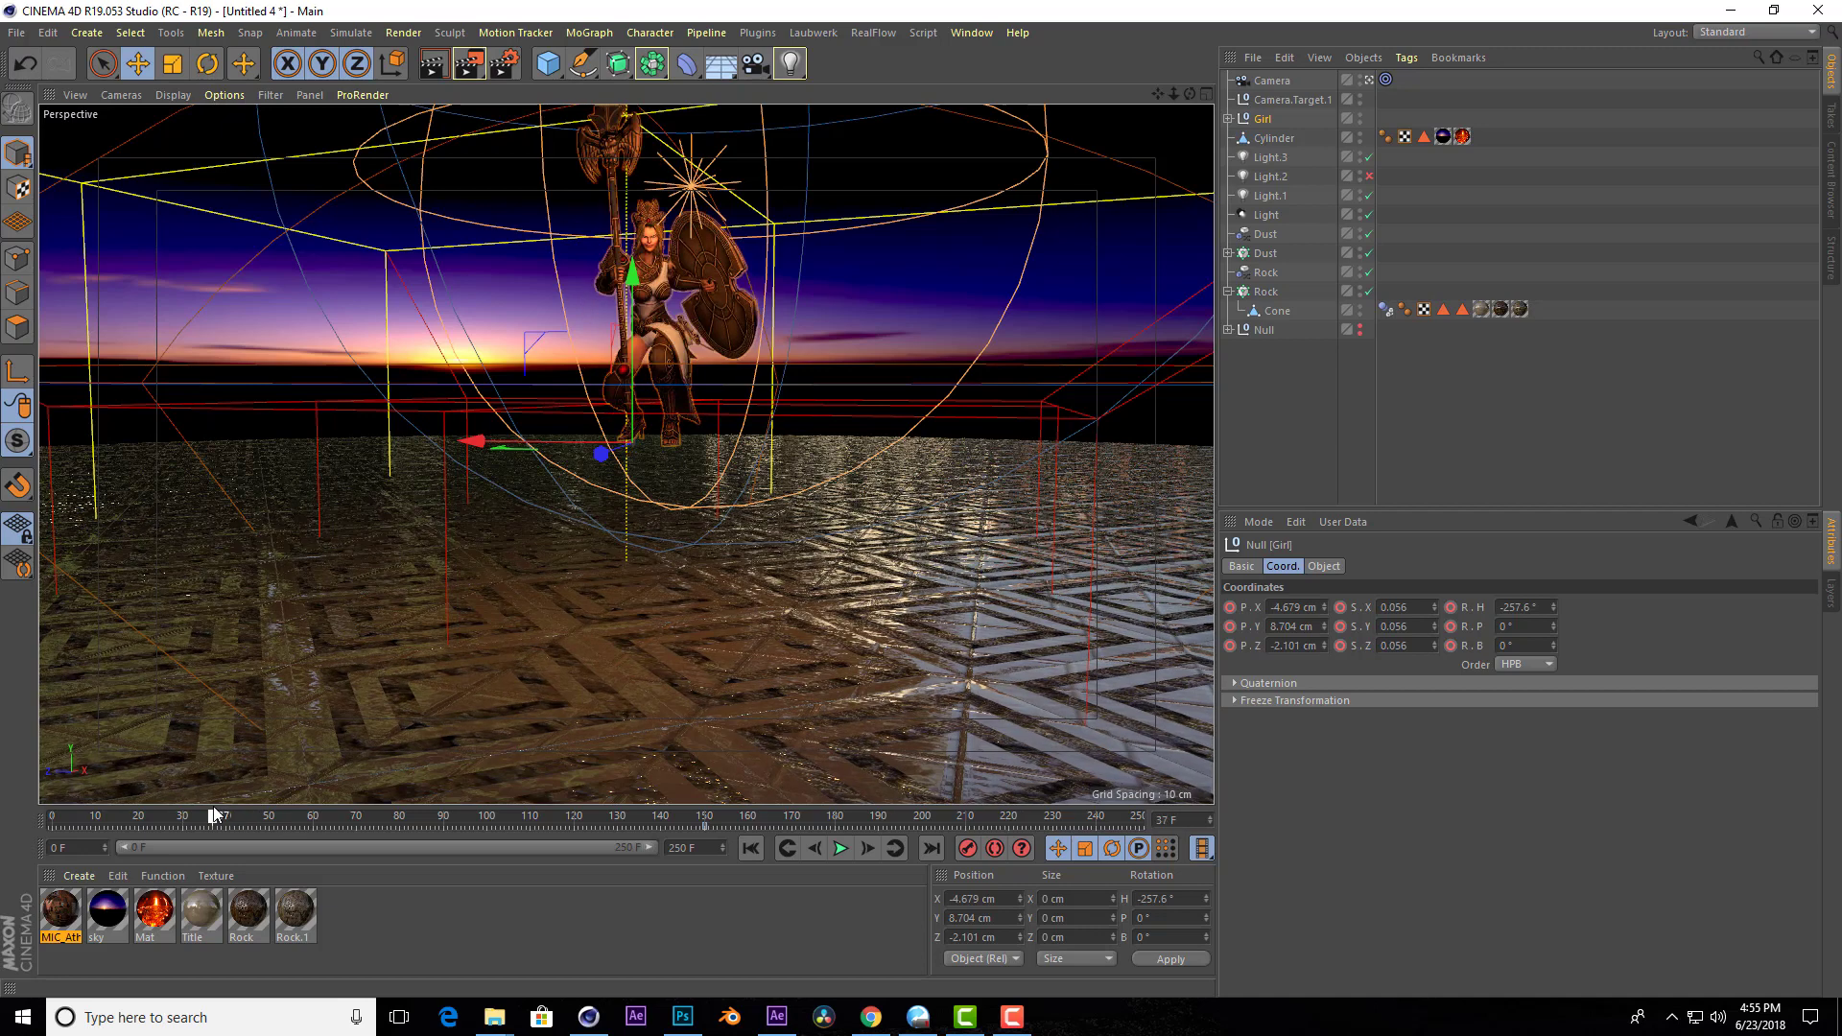
In the Right view, lower the Girl to P.Y 4.424 cm onto the ground and keyframe it.
click(1207, 94)
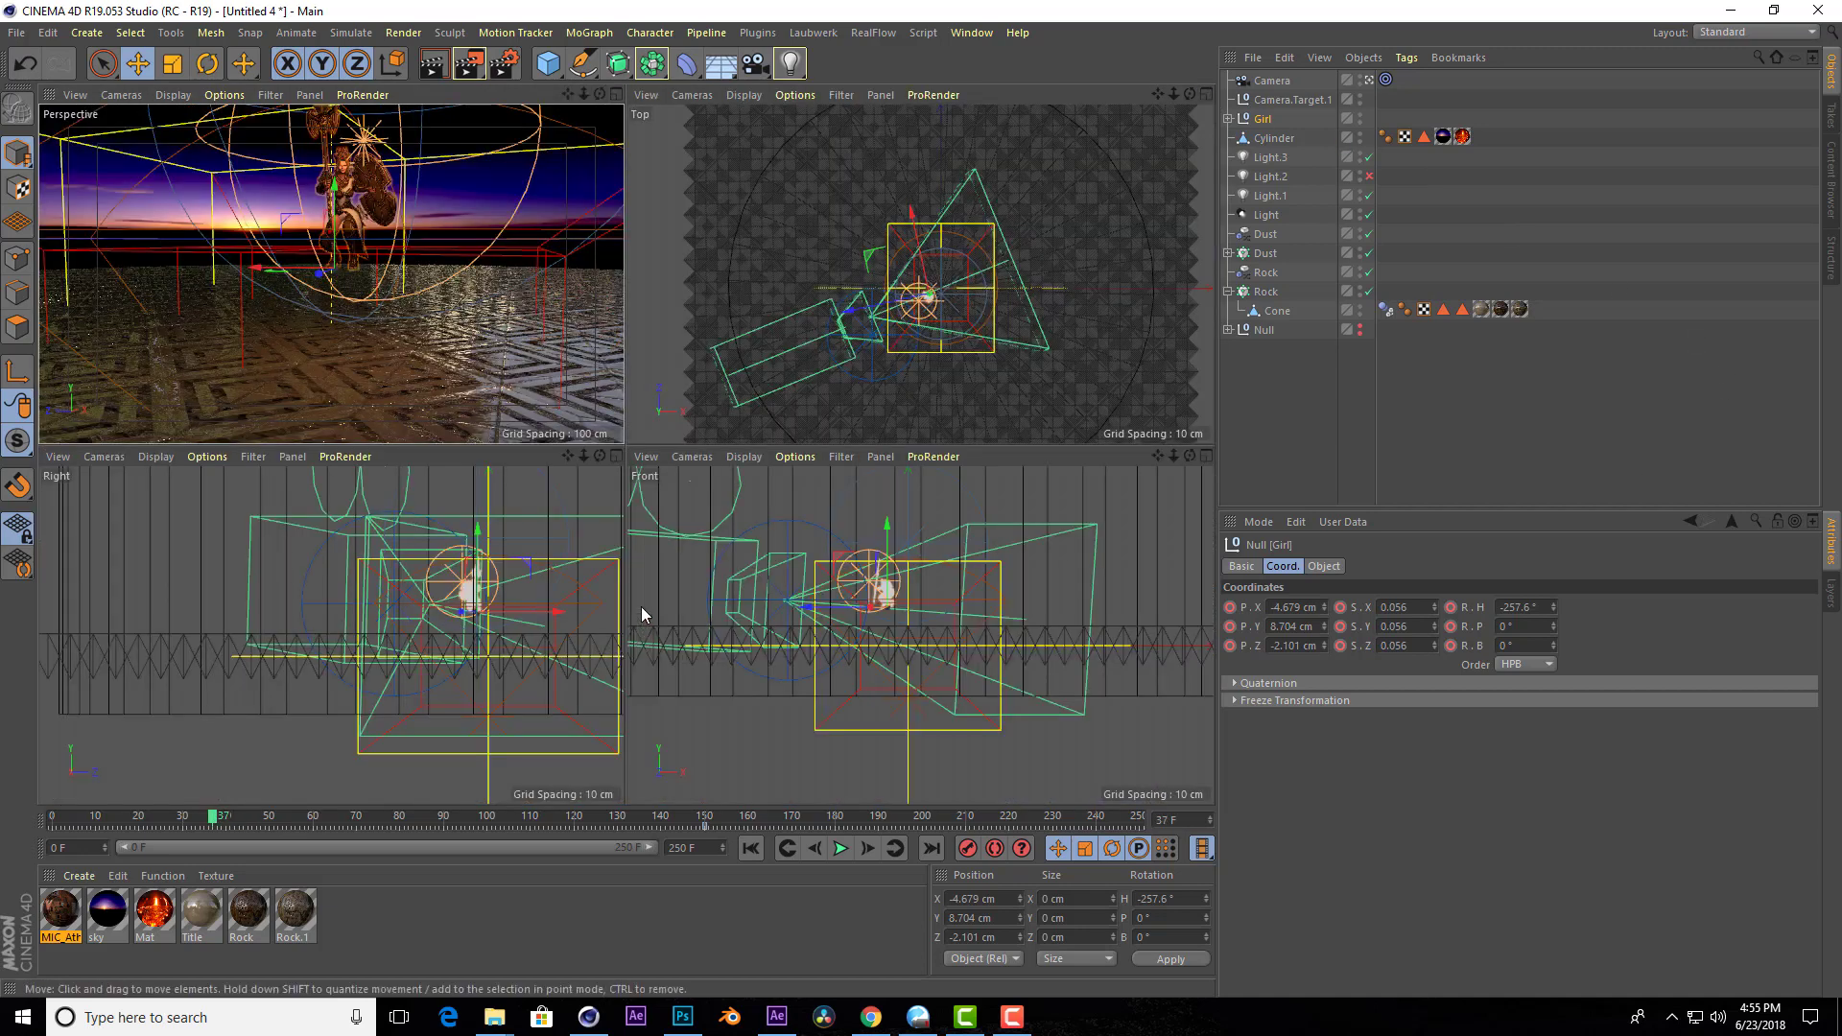
middle_click(566, 532)
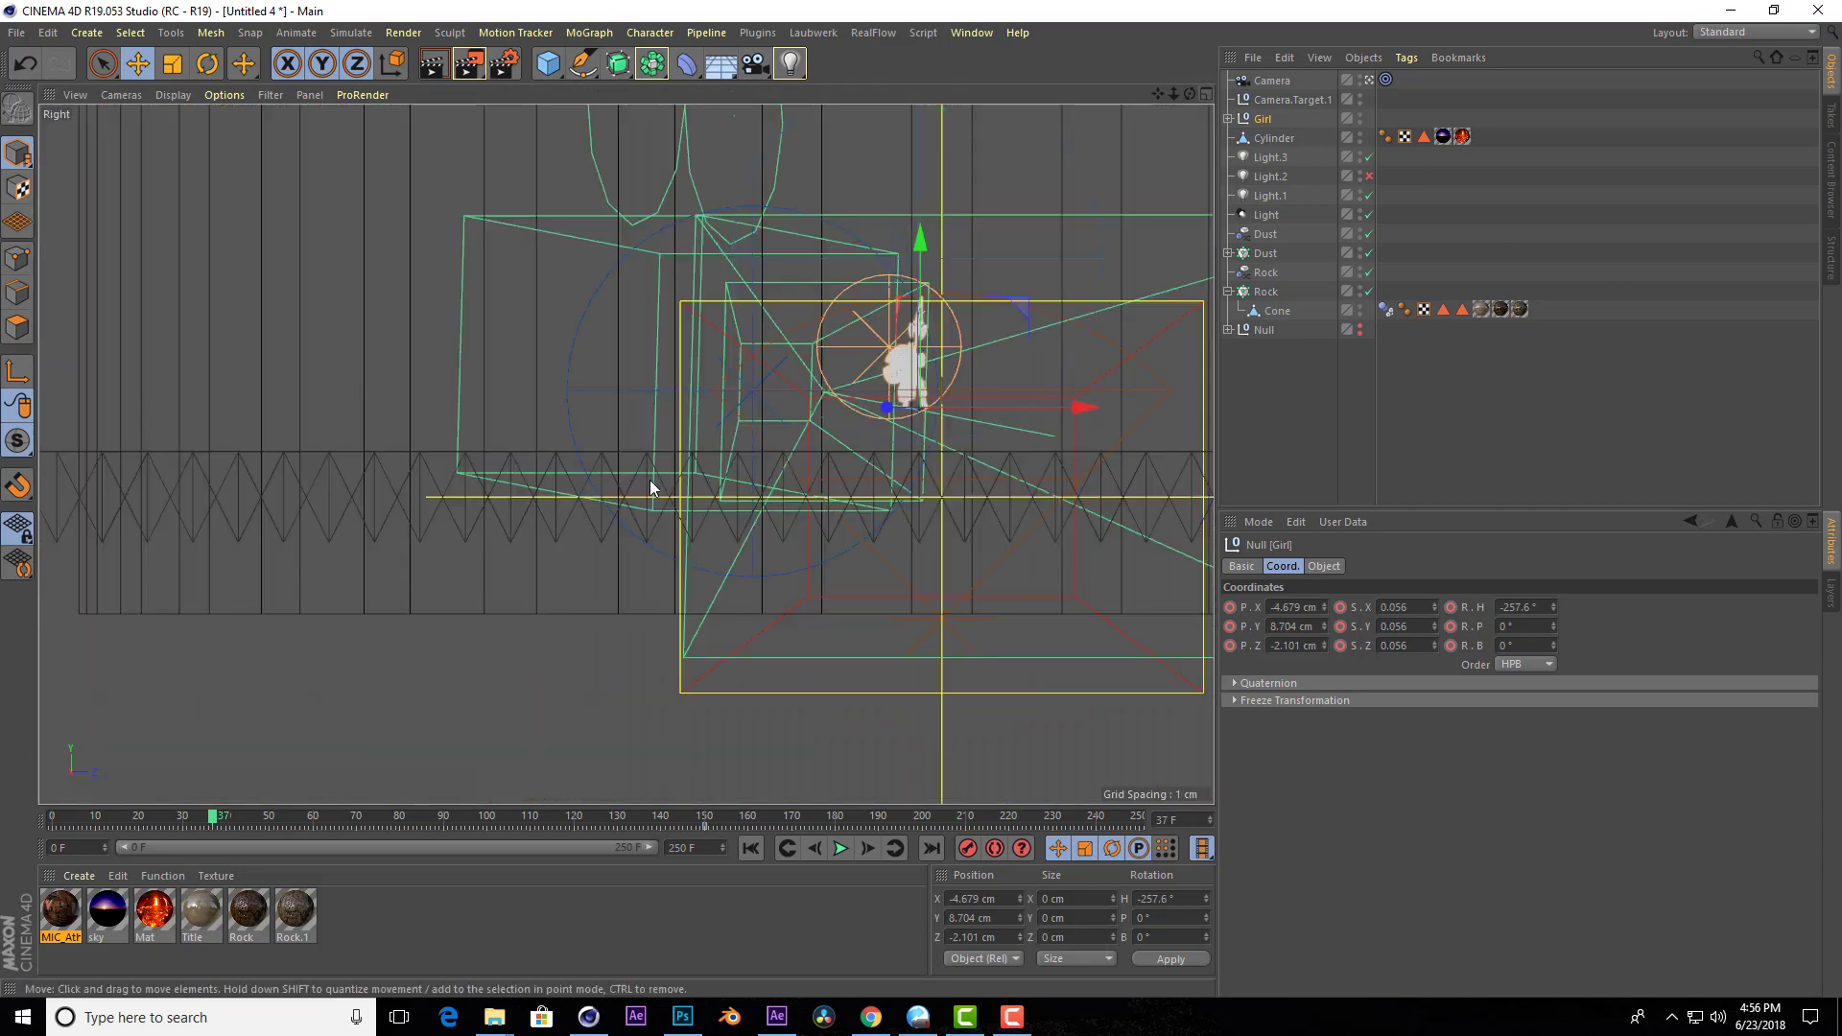
scroll(999, 453, up, 3)
scroll(999, 453, up, 2)
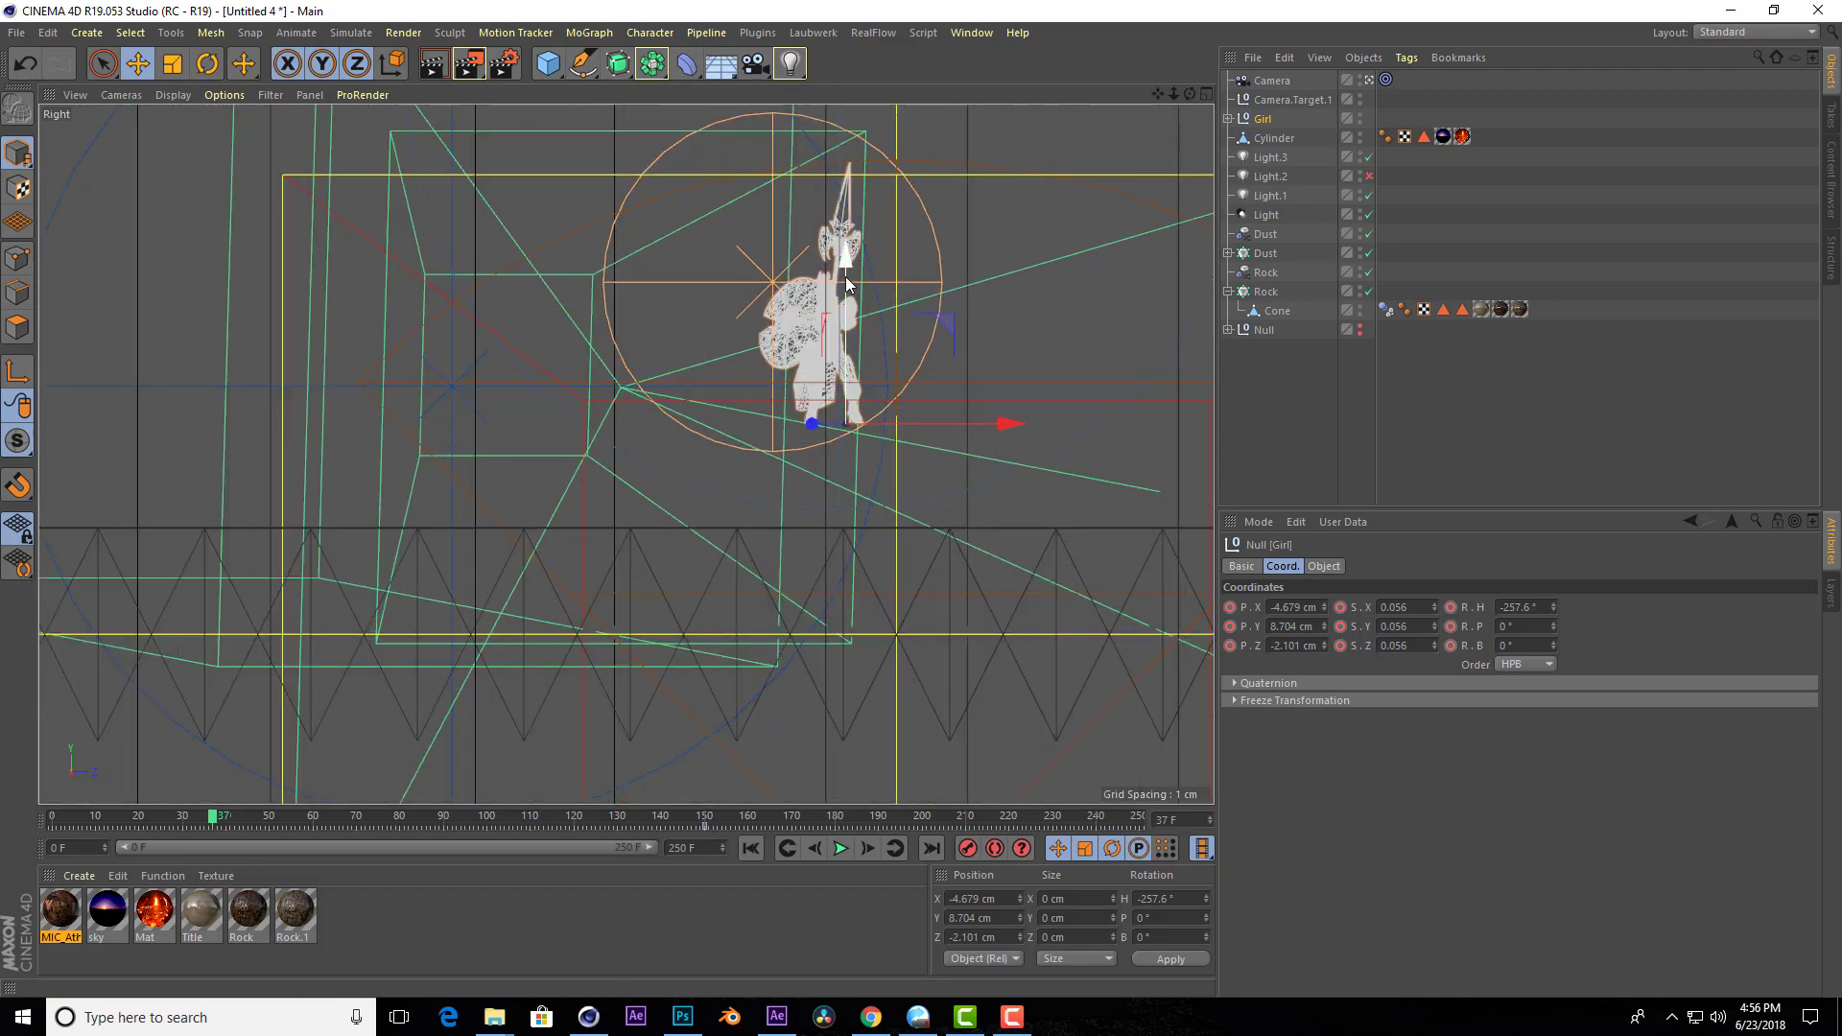
drag(846, 284, 848, 368)
scroll(887, 374, up, 2)
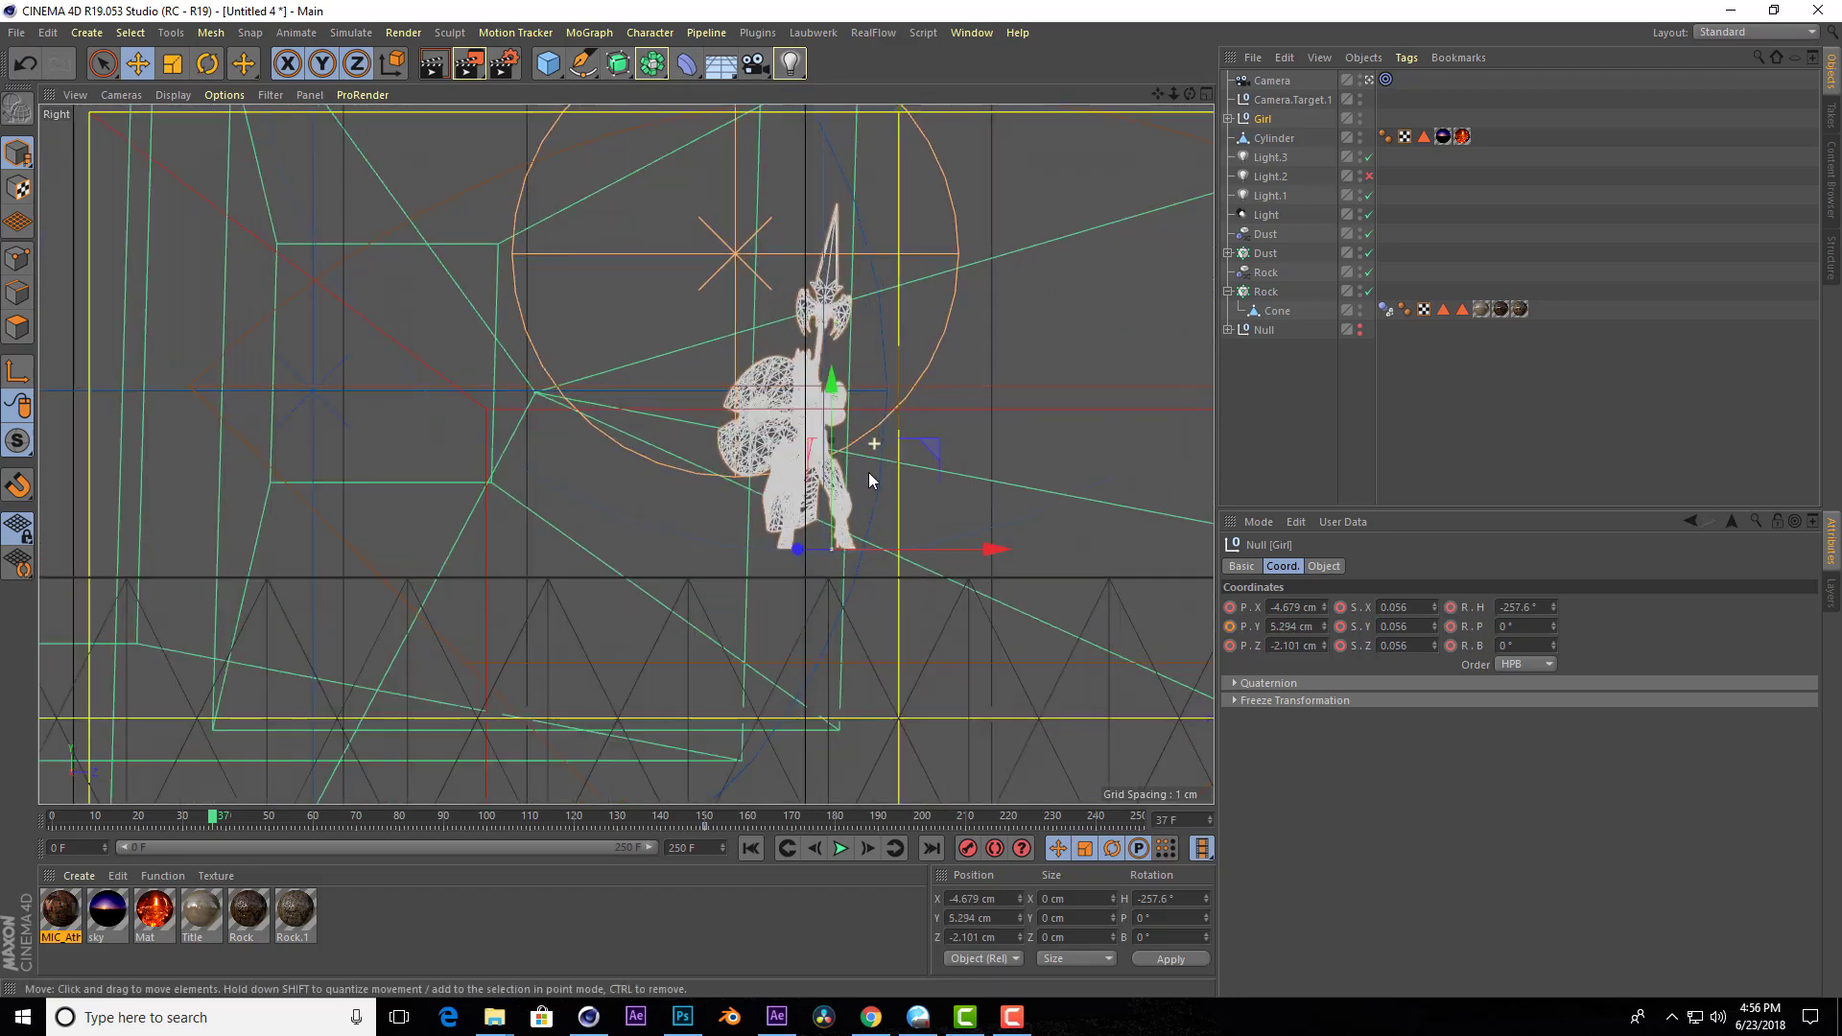
scroll(871, 480, up, 2)
drag(812, 448, 812, 485)
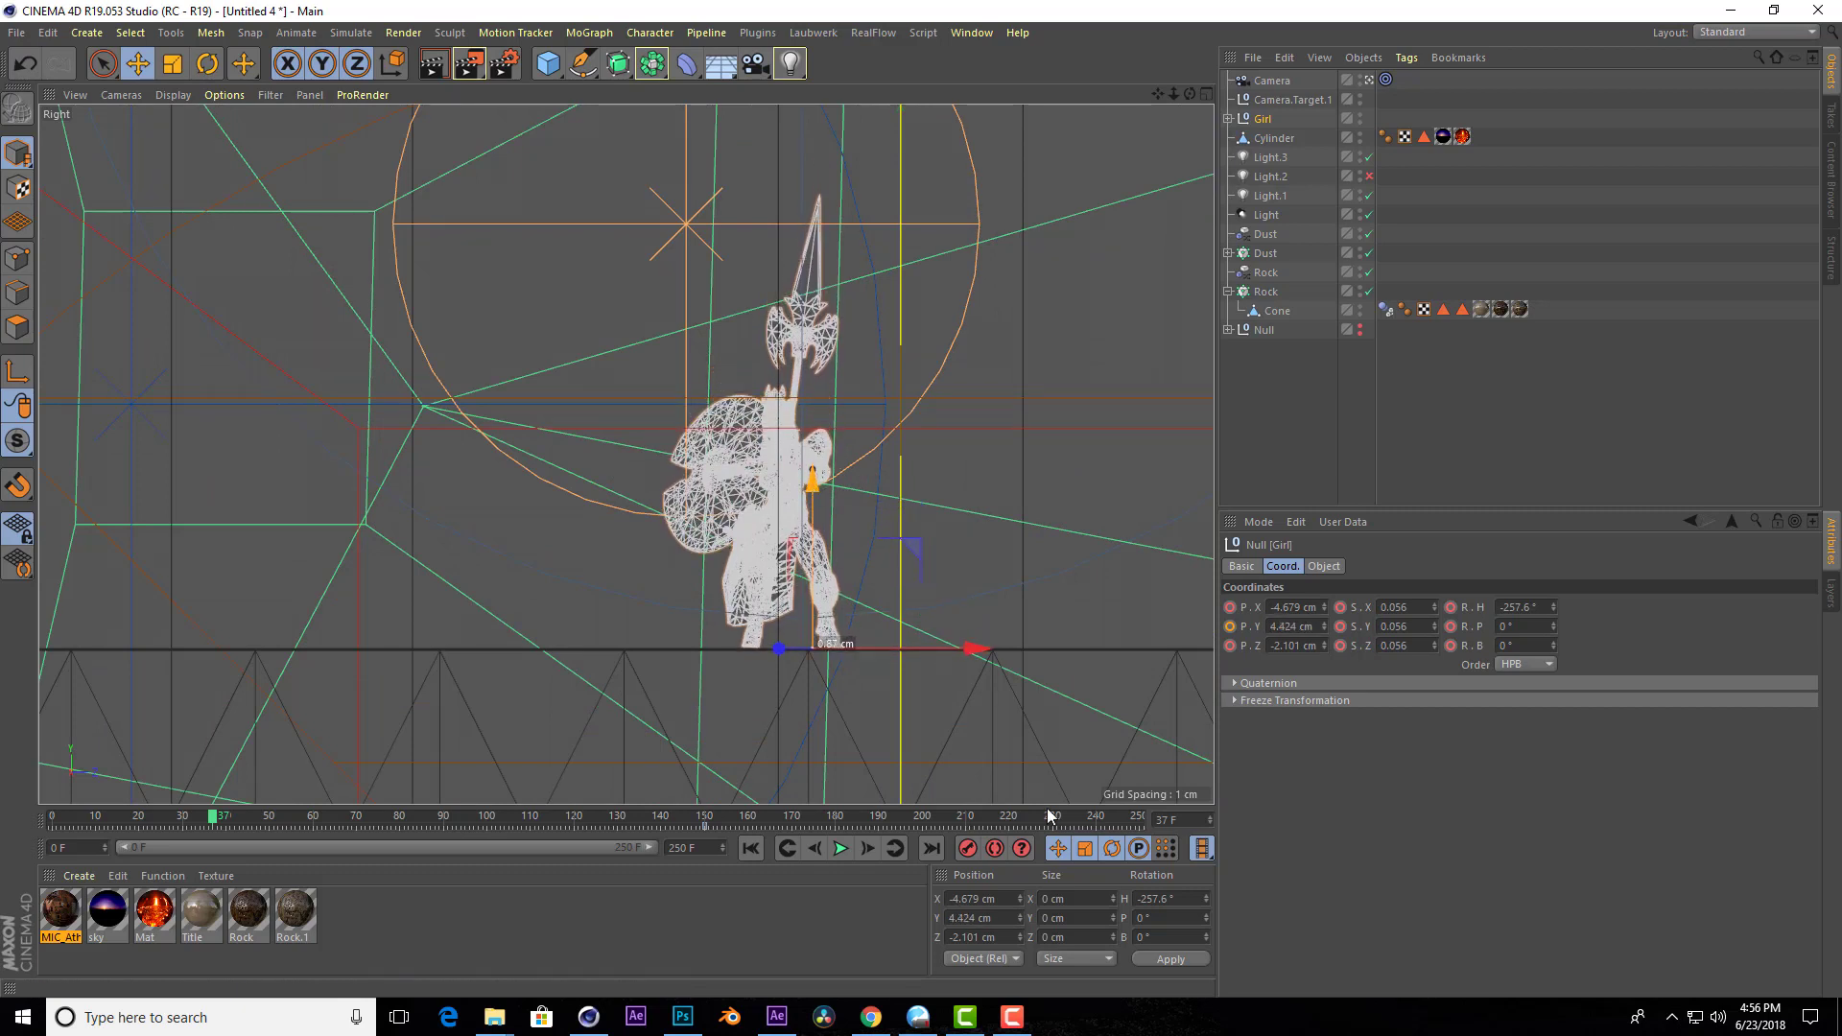
click(973, 854)
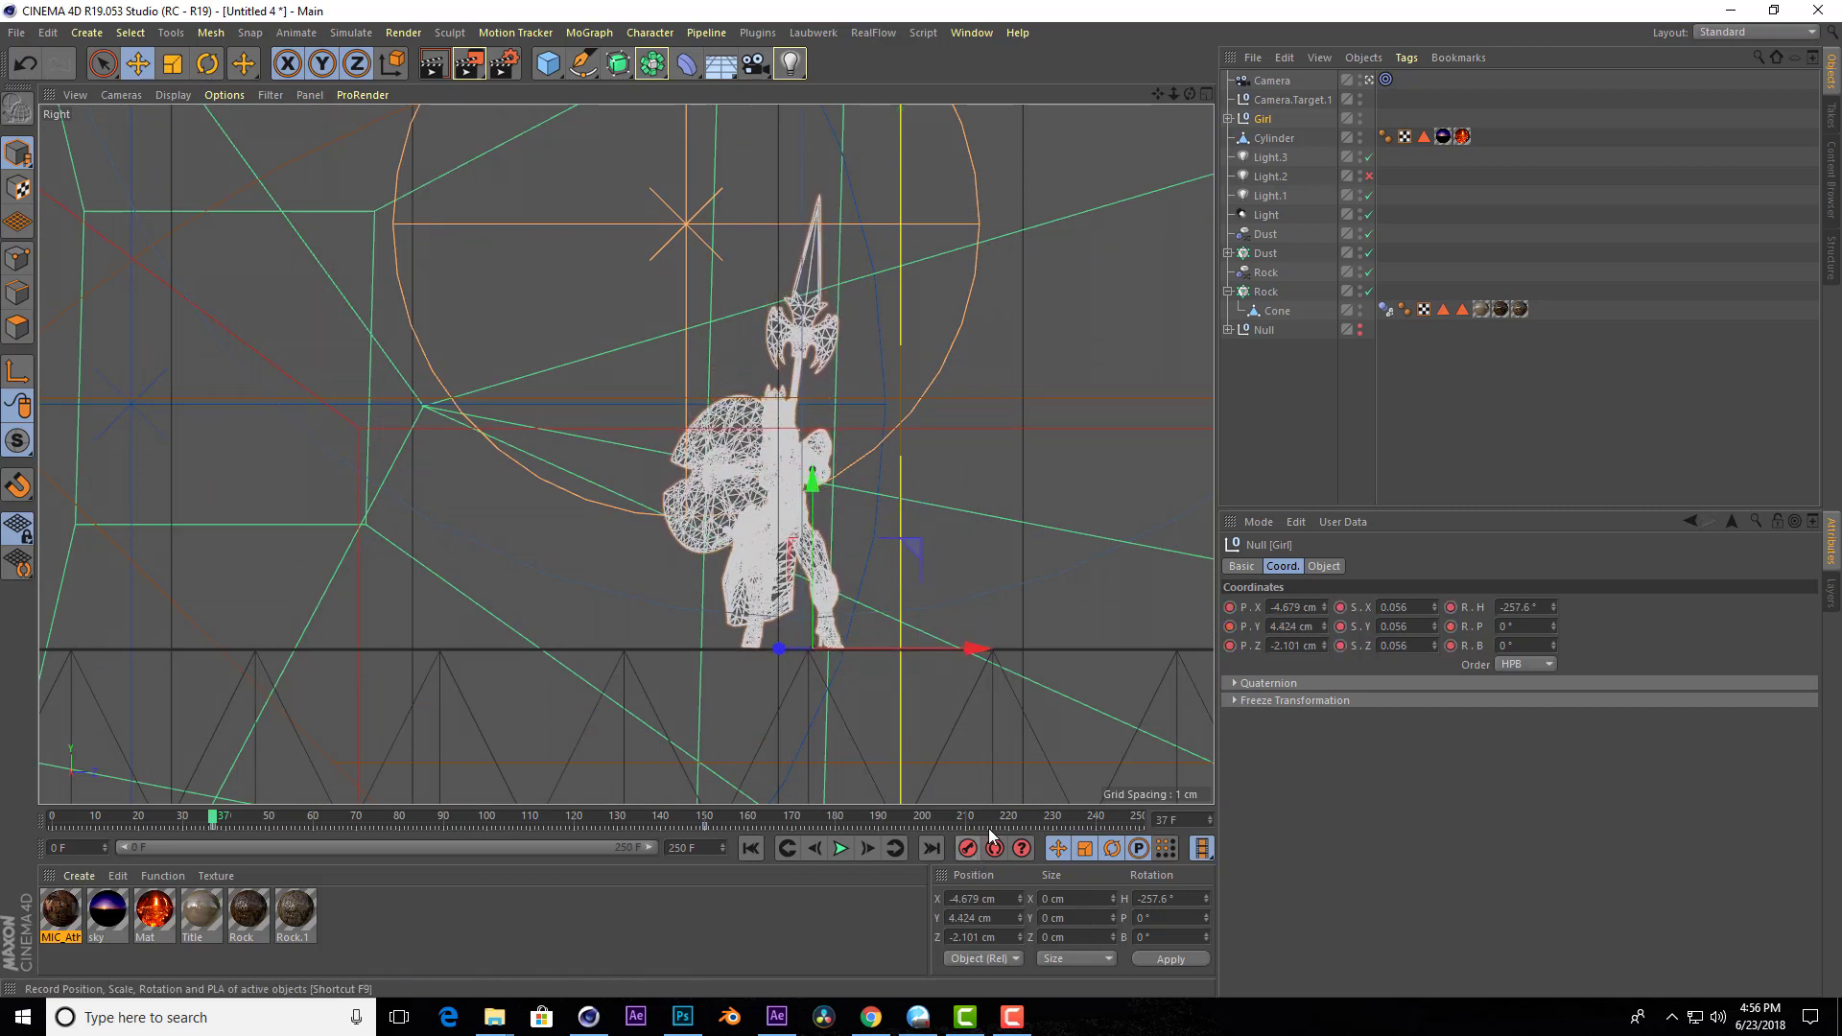
click(1209, 96)
click(616, 95)
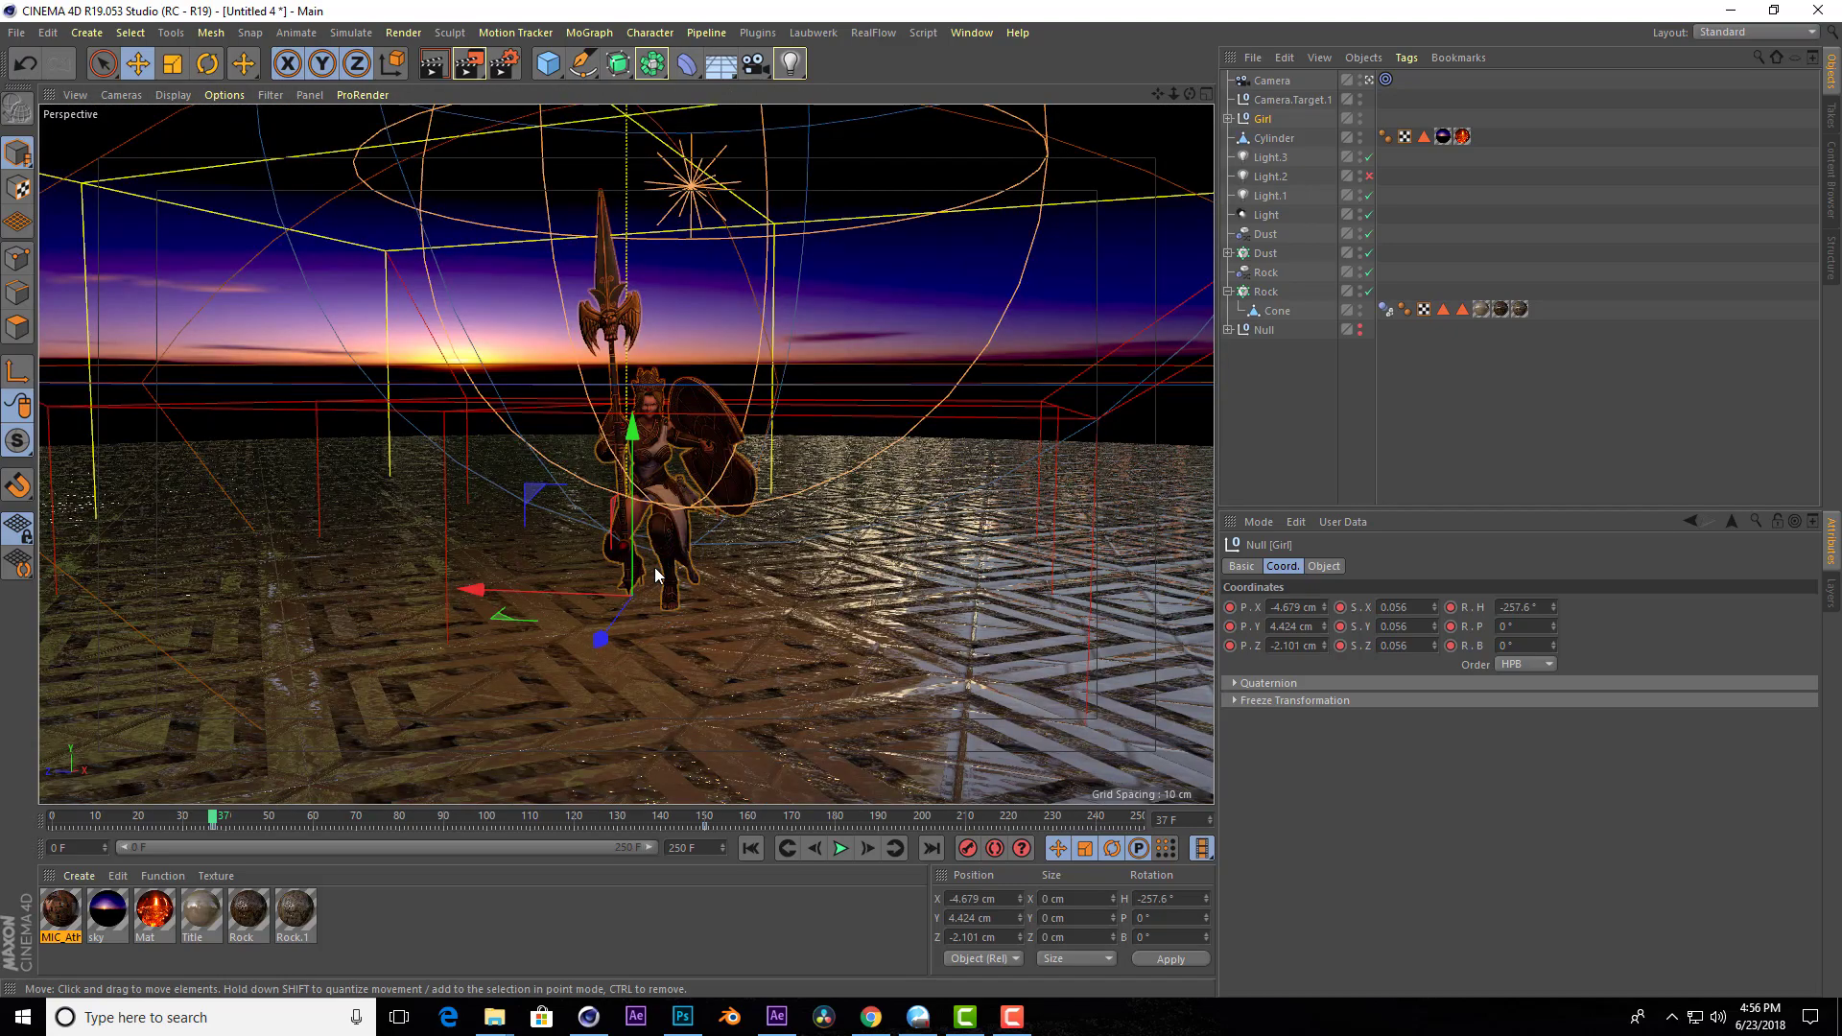
Zoom the perspective view in on the lowered girl and play the animation from frame 37.
scroll(705, 670, up, 5)
mouse_move(1190, 94)
mouse_down()
mouse_move(729, 333)
mouse_move(837, 597)
mouse_up()
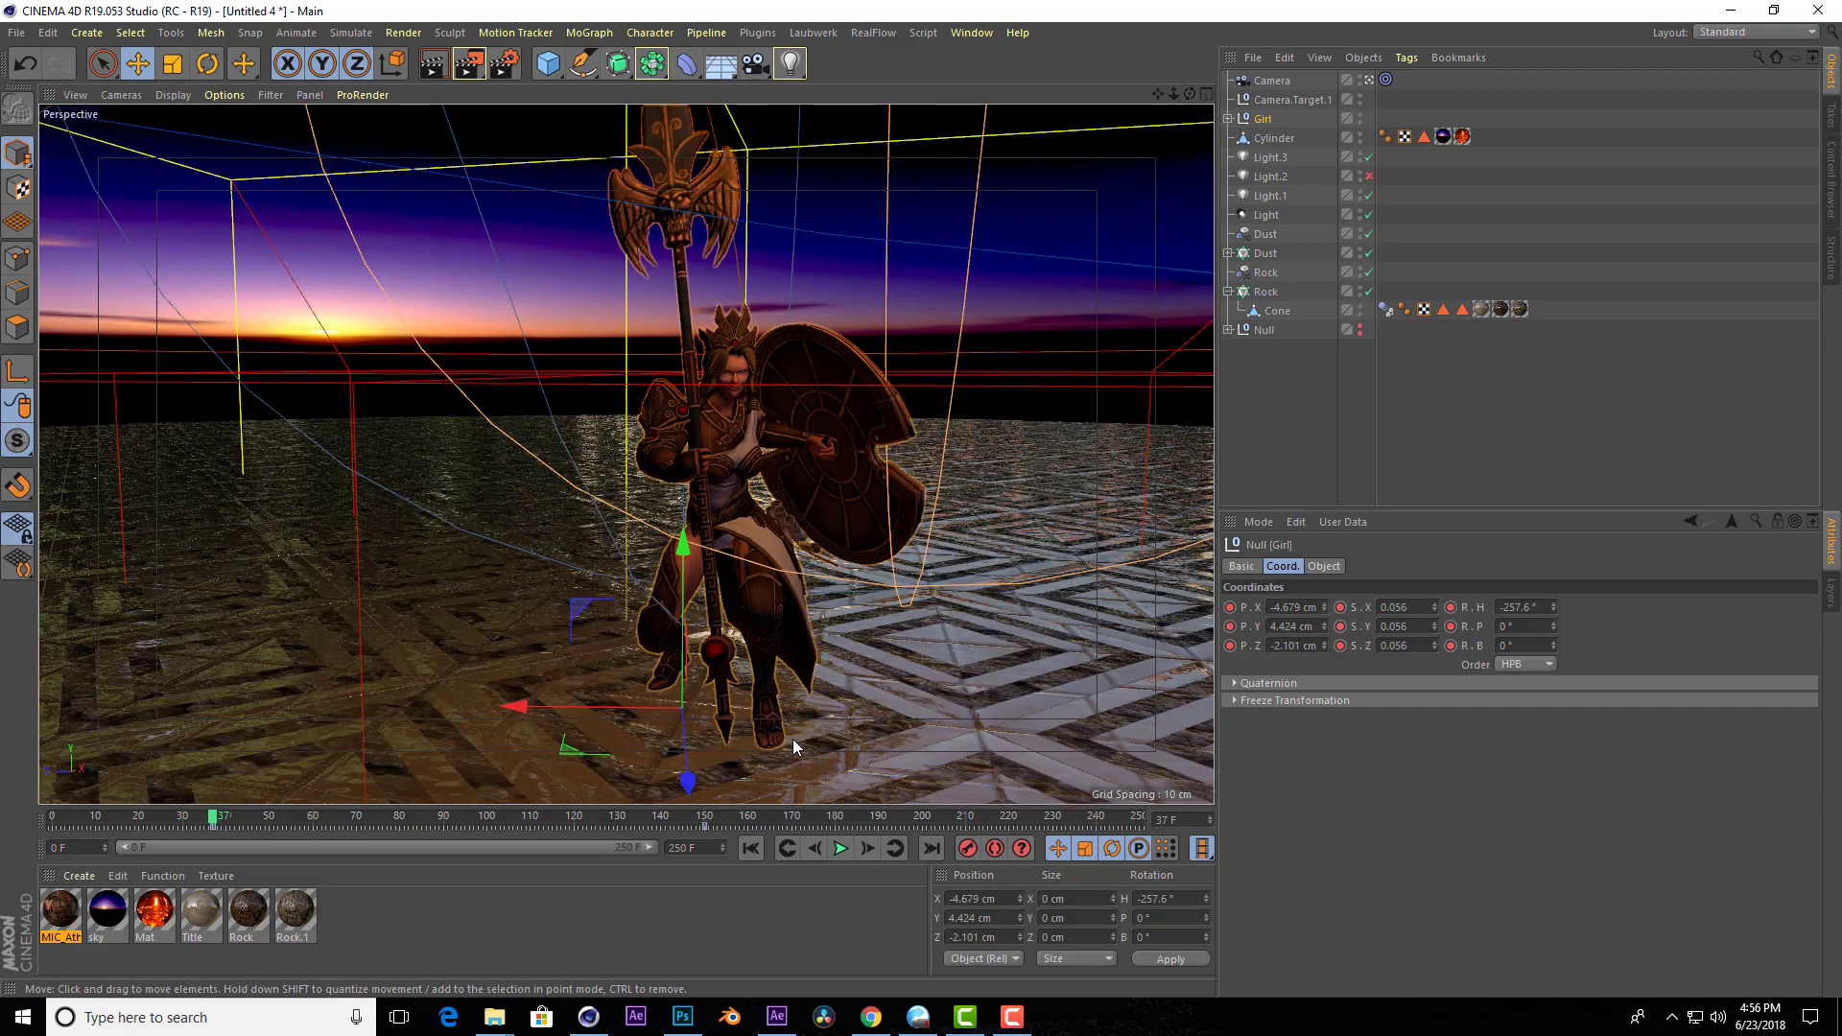
drag(793, 739, 1086, 66)
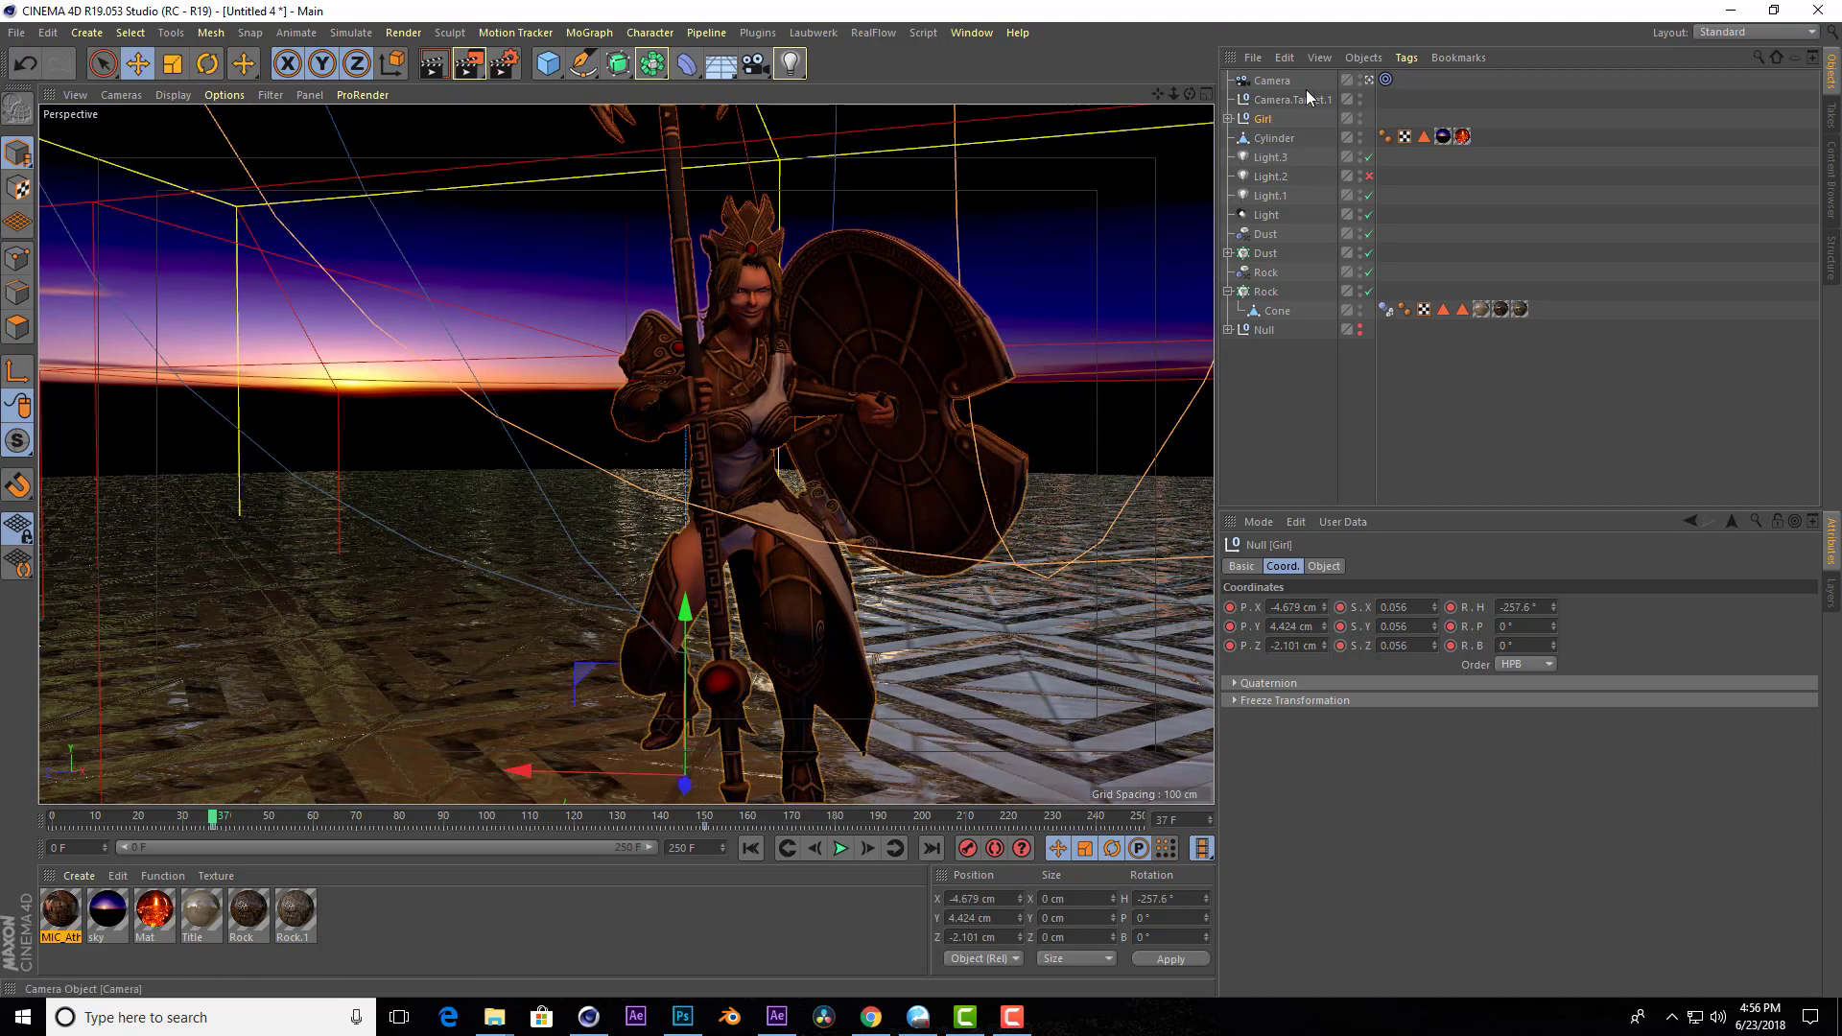
scroll(576, 307, down, 10)
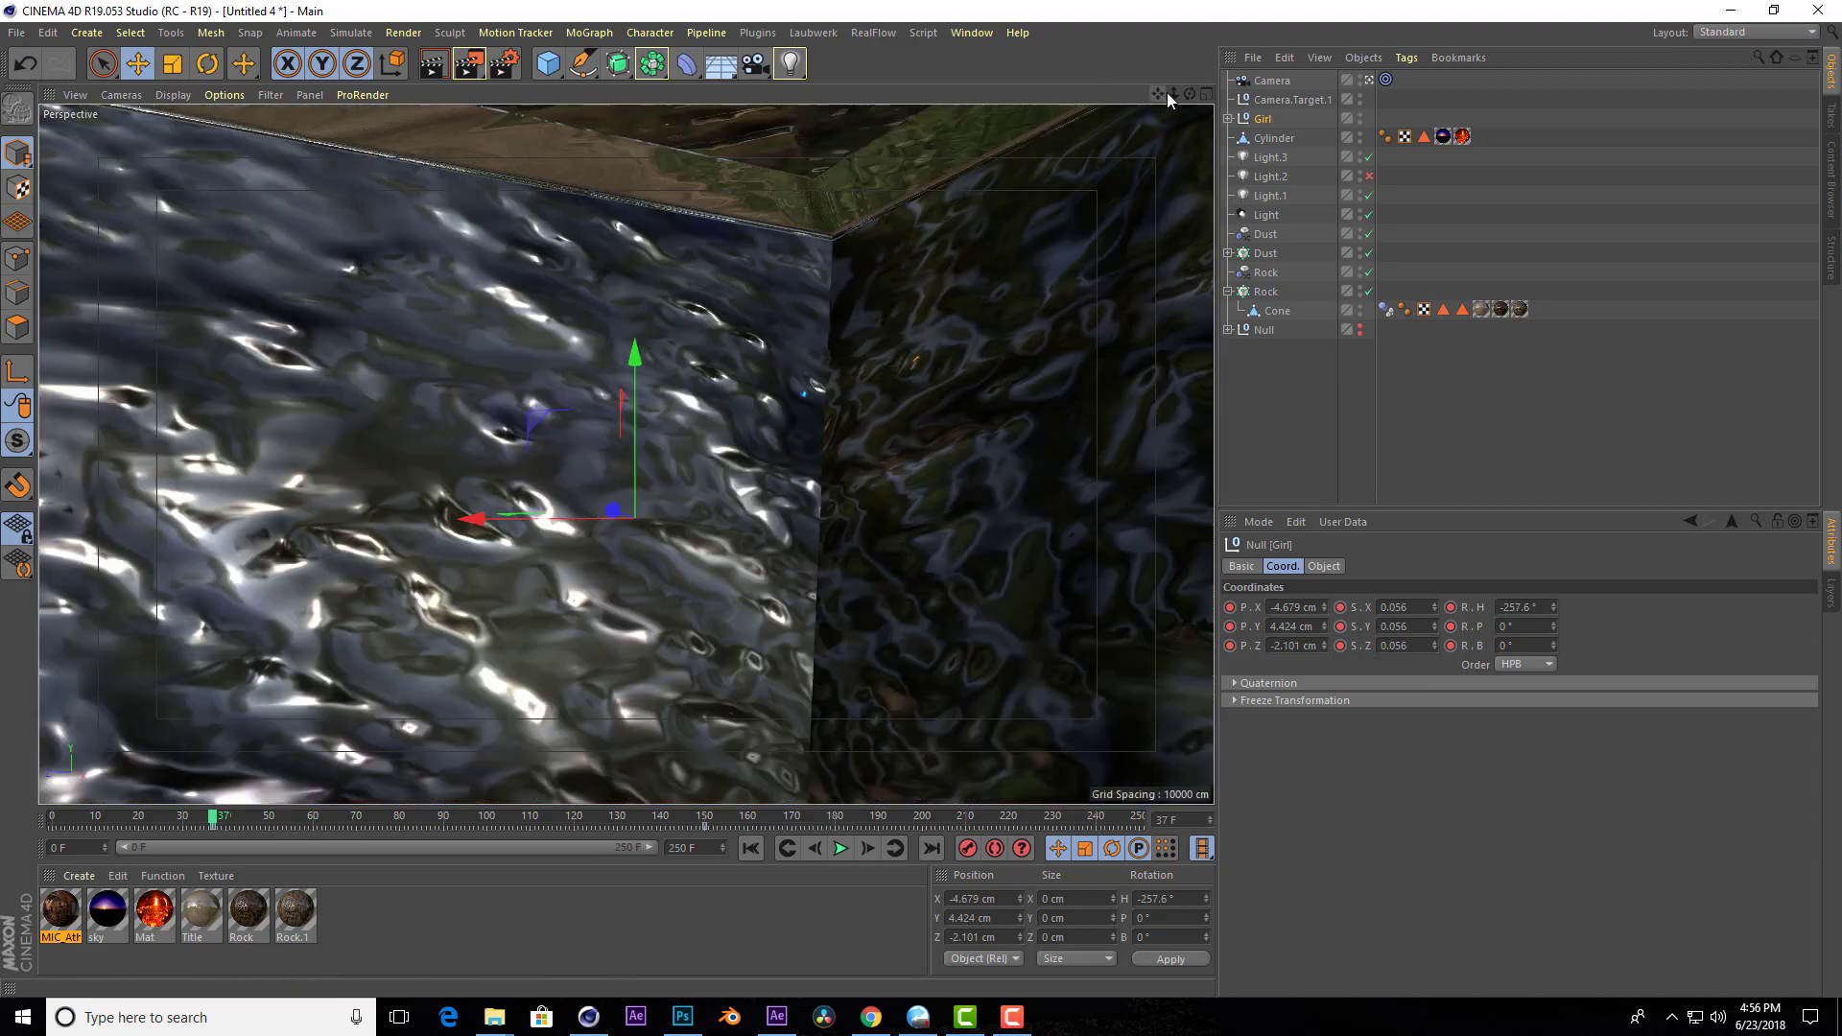
mouse_move(1173, 93)
mouse_down()
mouse_move(1173, 192)
mouse_move(1172, 103)
mouse_move(1180, 135)
mouse_up()
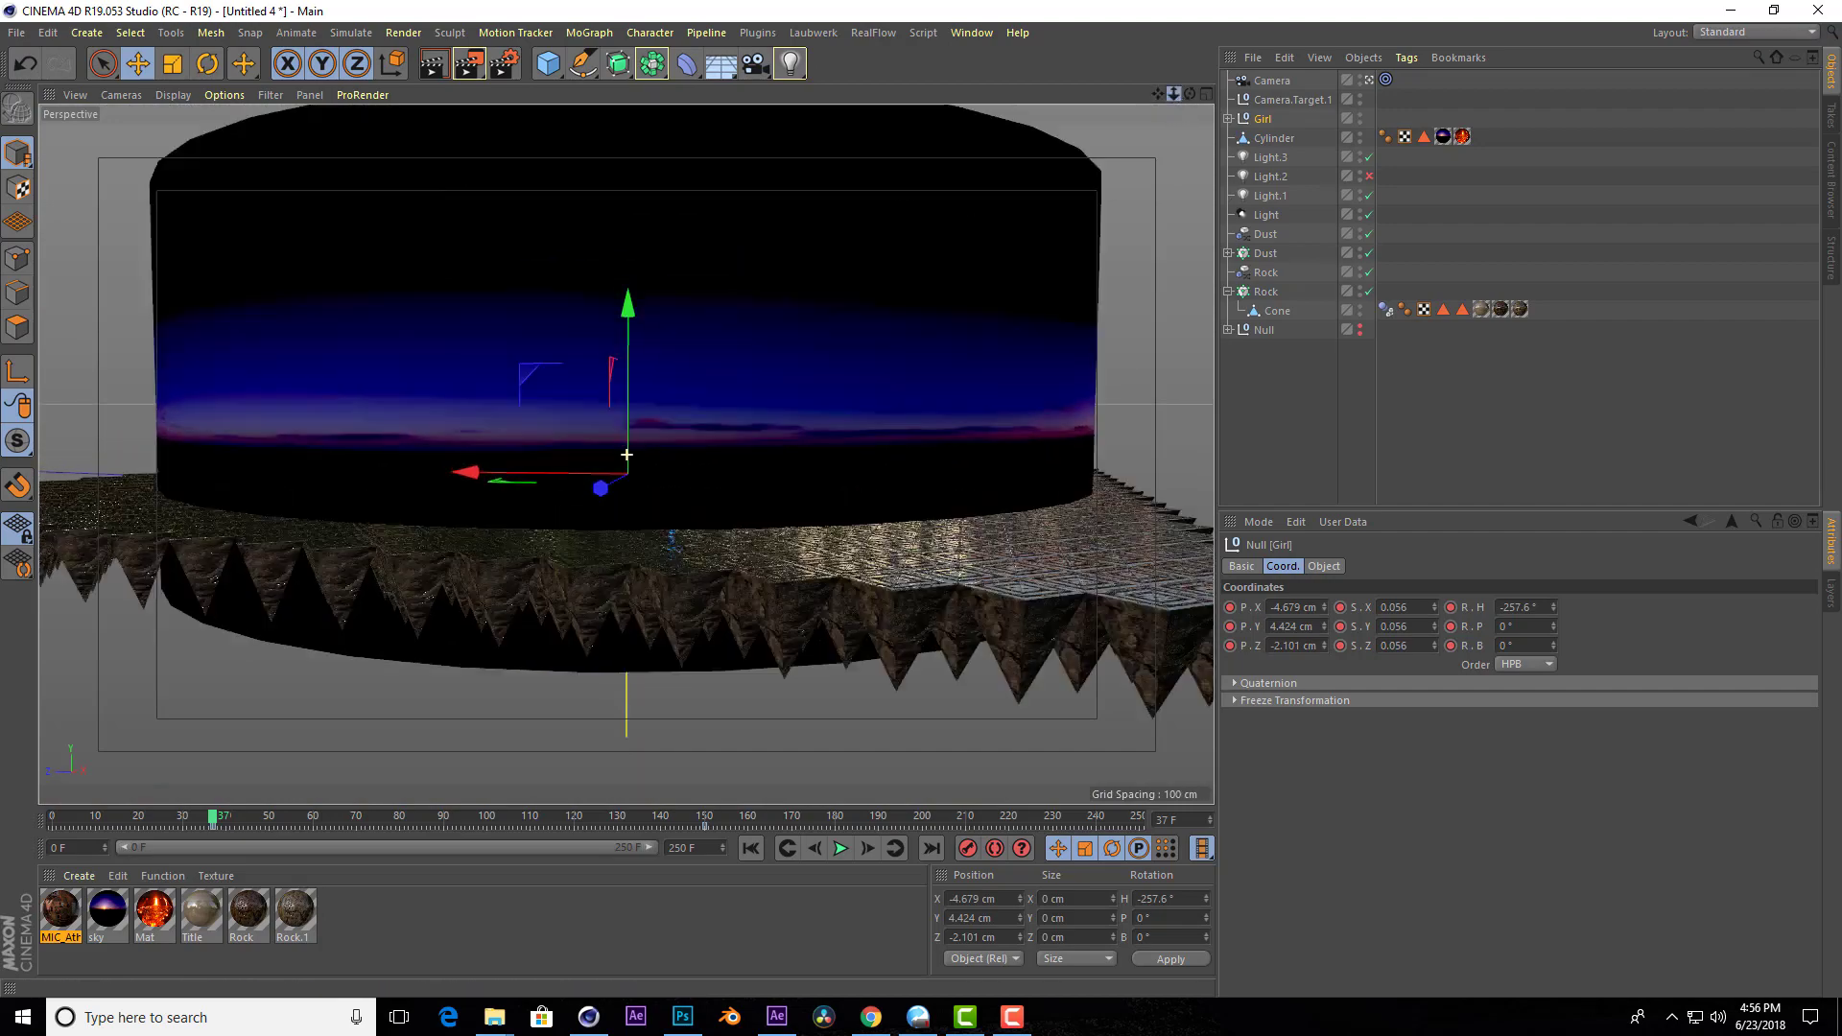
scroll(627, 454, up, 3)
scroll(626, 455, up, 3)
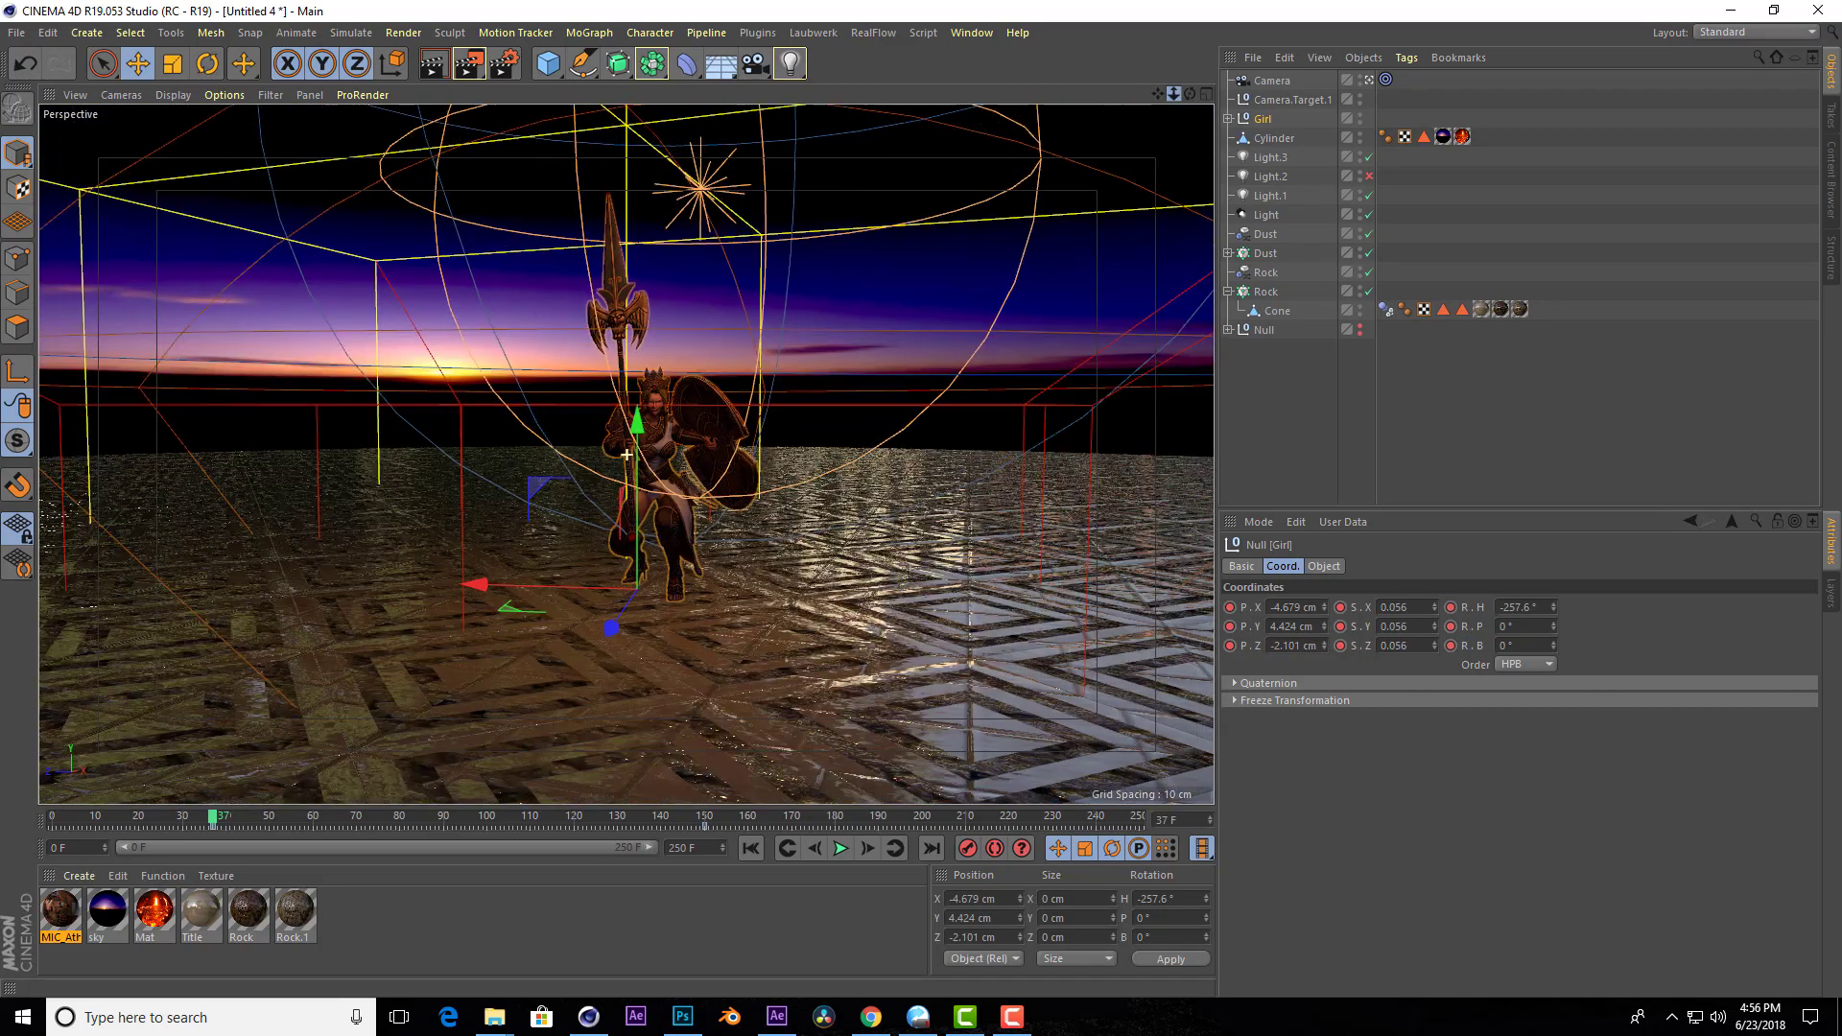
scroll(626, 455, up, 3)
scroll(627, 455, up, 3)
scroll(627, 455, down, 1)
scroll(627, 455, down, 1)
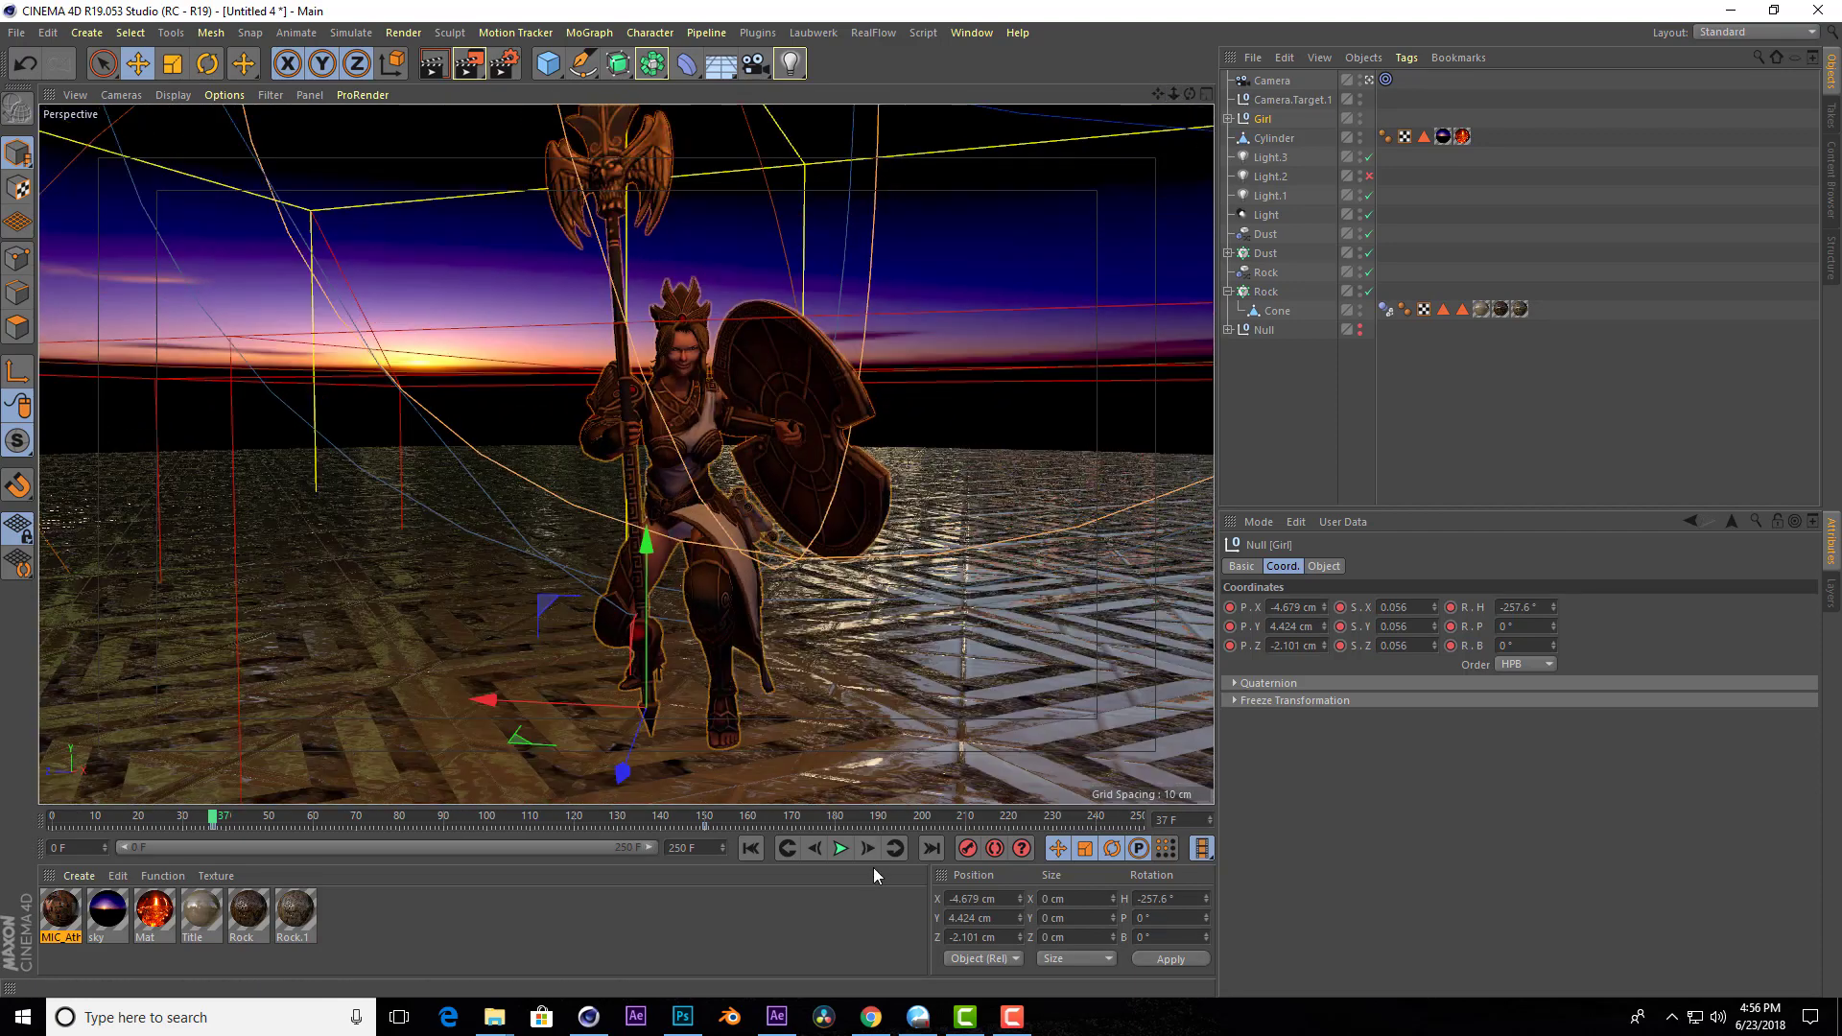
click(839, 848)
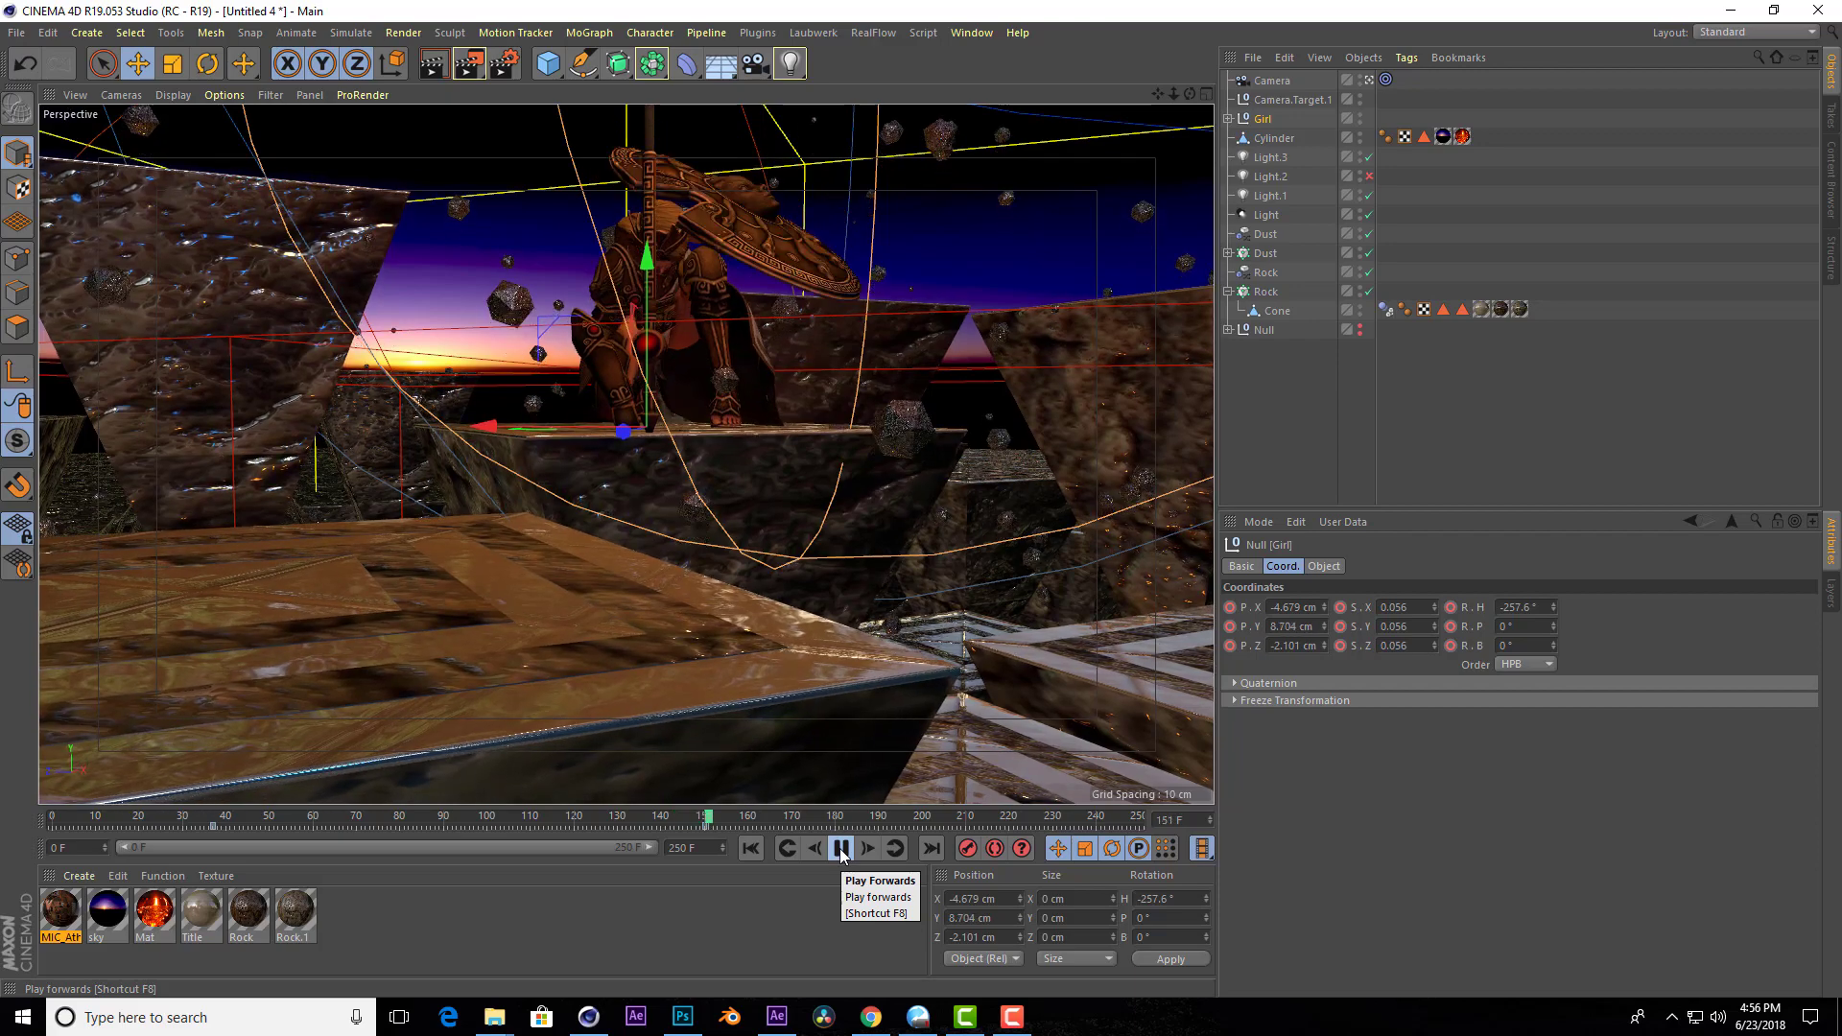
Stop playback at frame 166, frame the whole girl, and render the view.
click(841, 848)
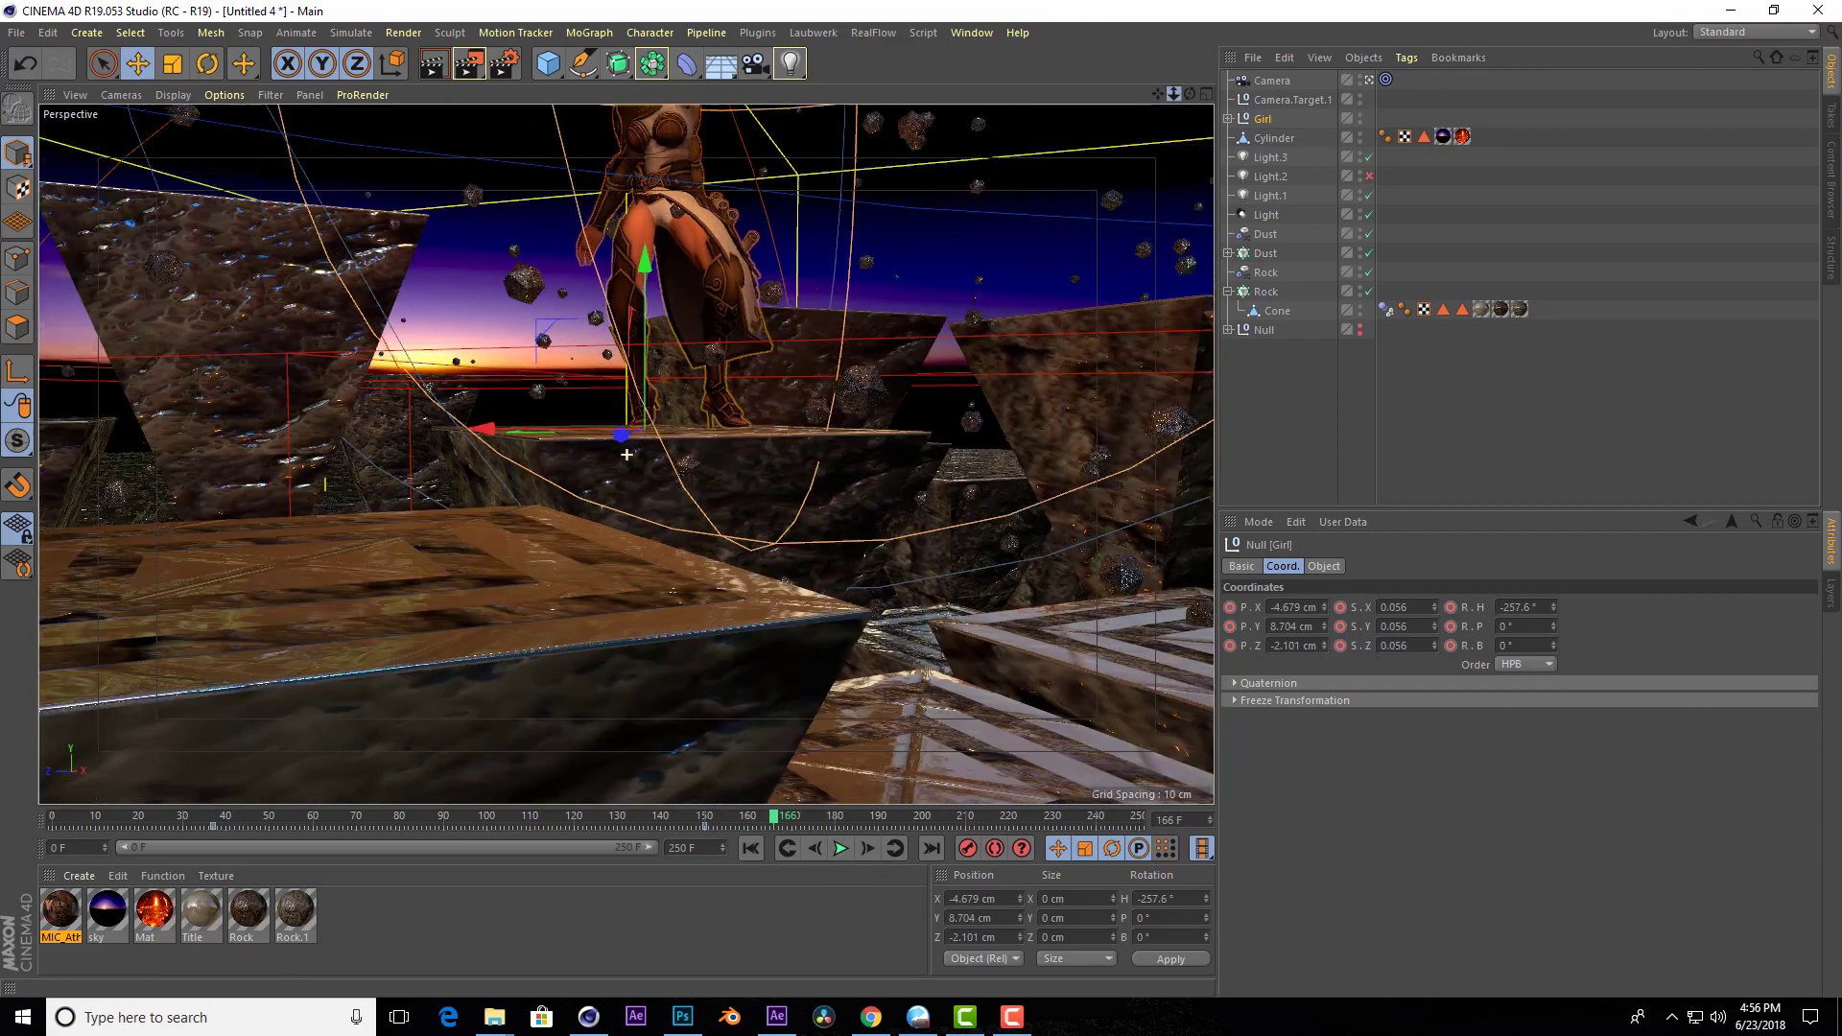
mouse_move(1174, 93)
mouse_down()
mouse_move(627, 454)
mouse_move(576, 461)
mouse_up()
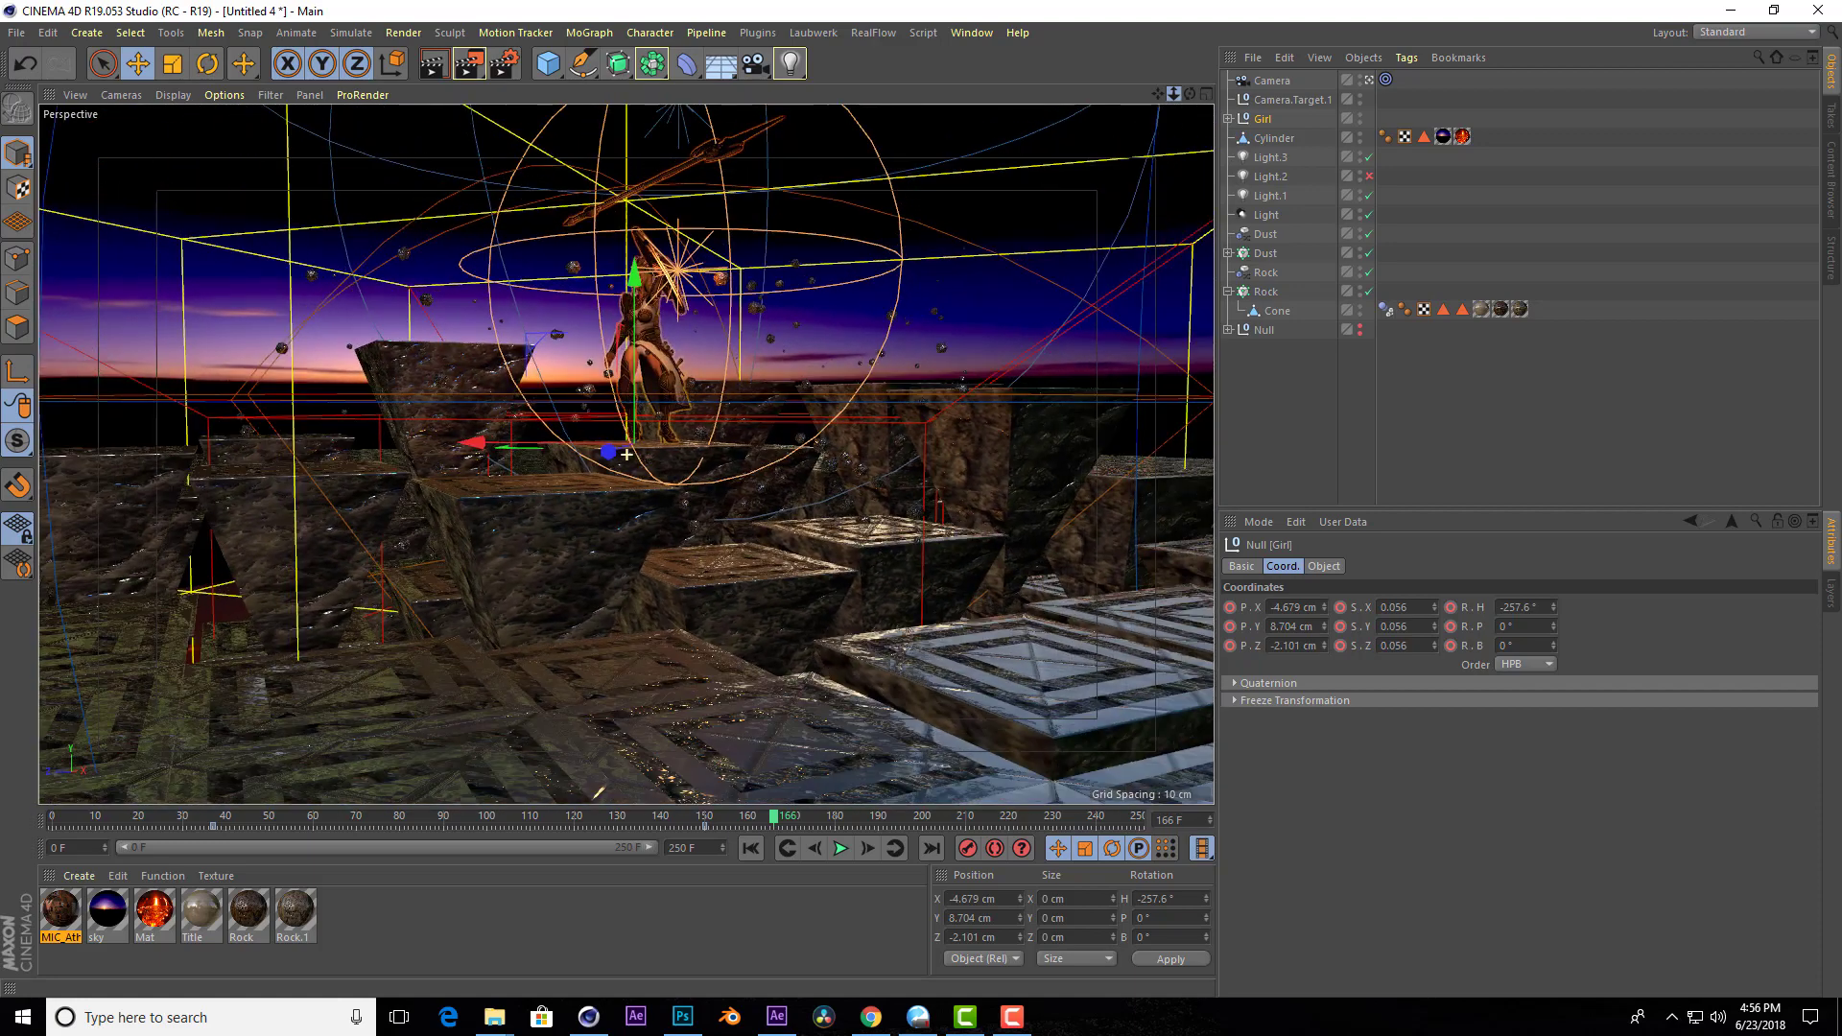
click(435, 76)
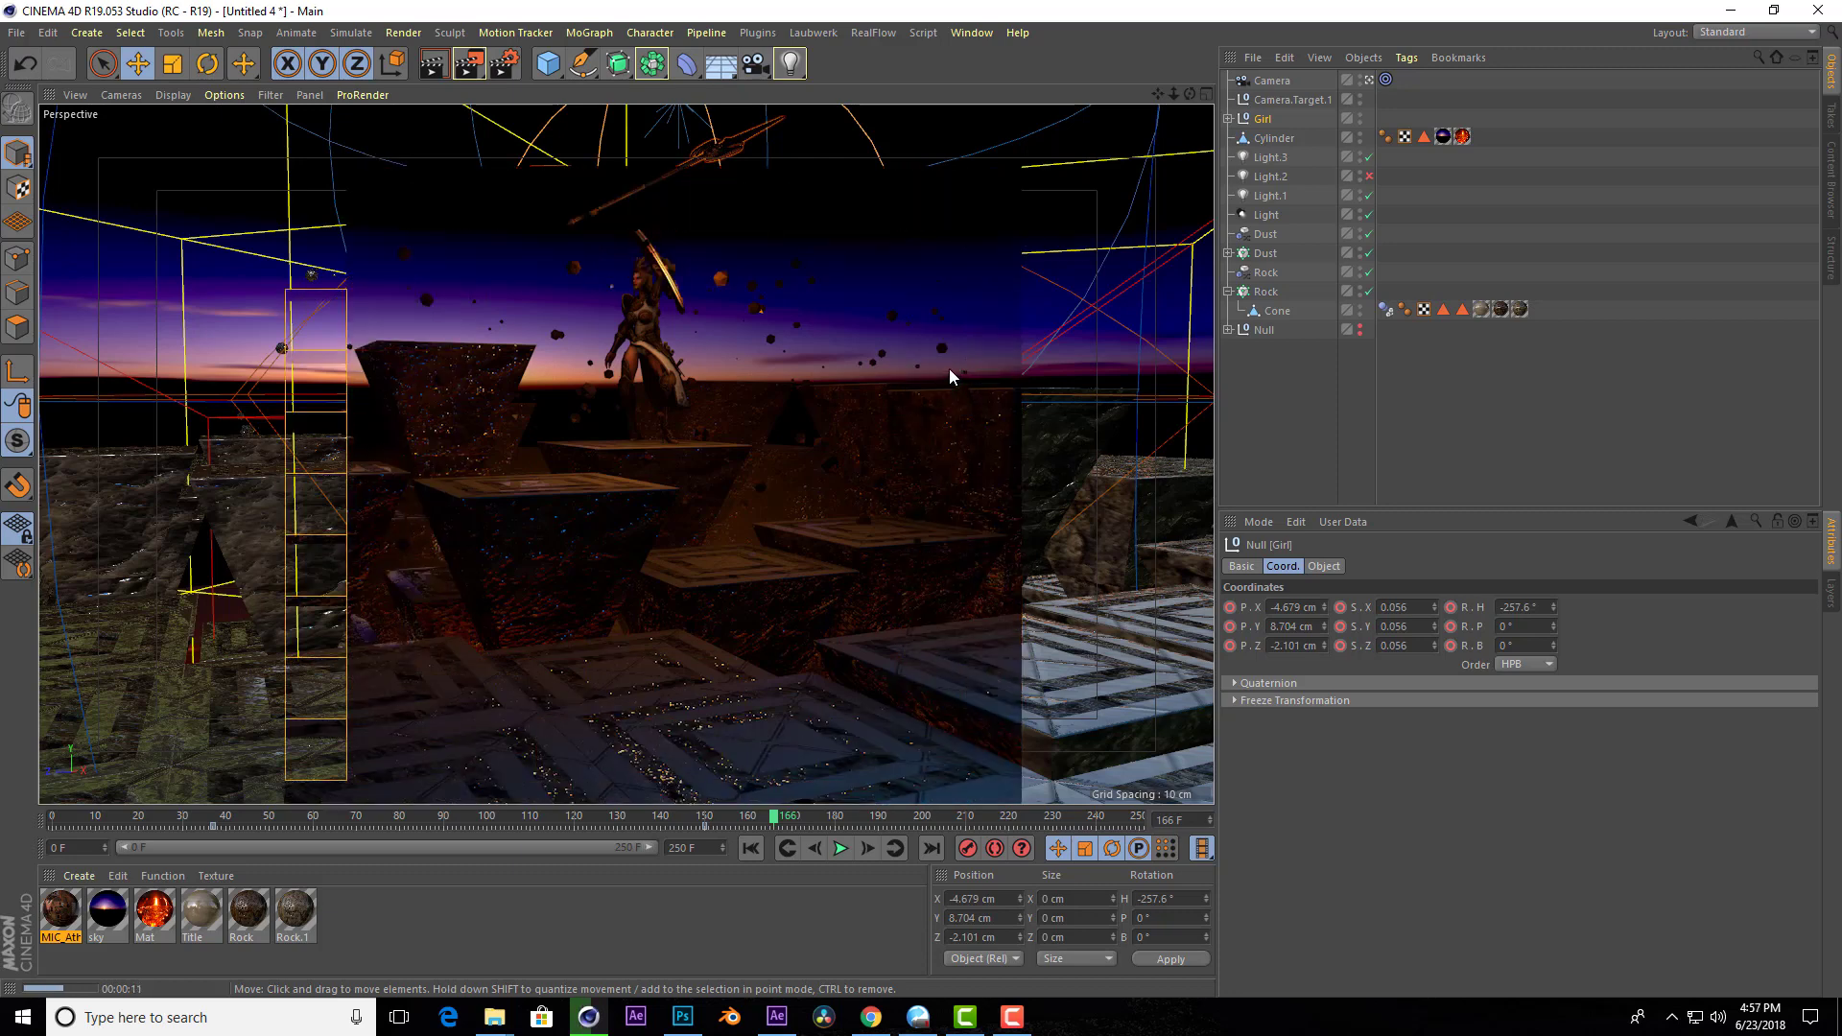
Try the Animate layout, then switch the workspace back to Standard.
click(1746, 32)
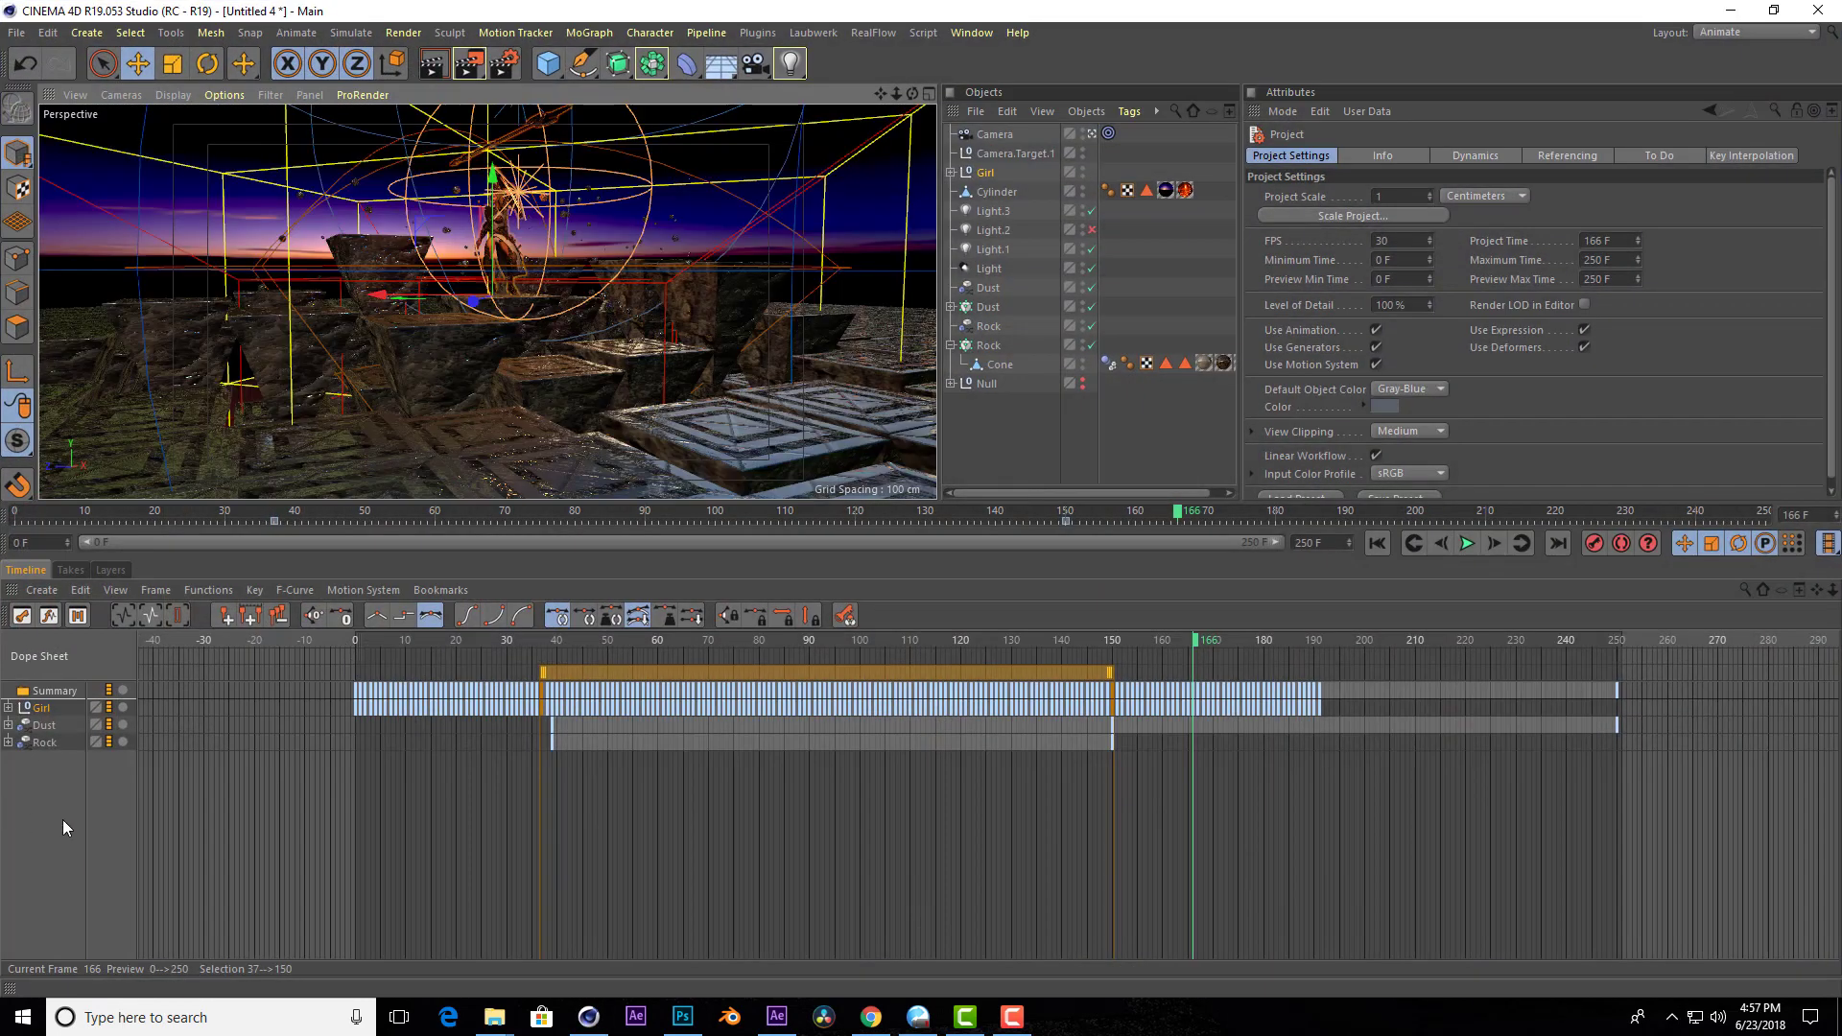
drag(73, 809, 33, 705)
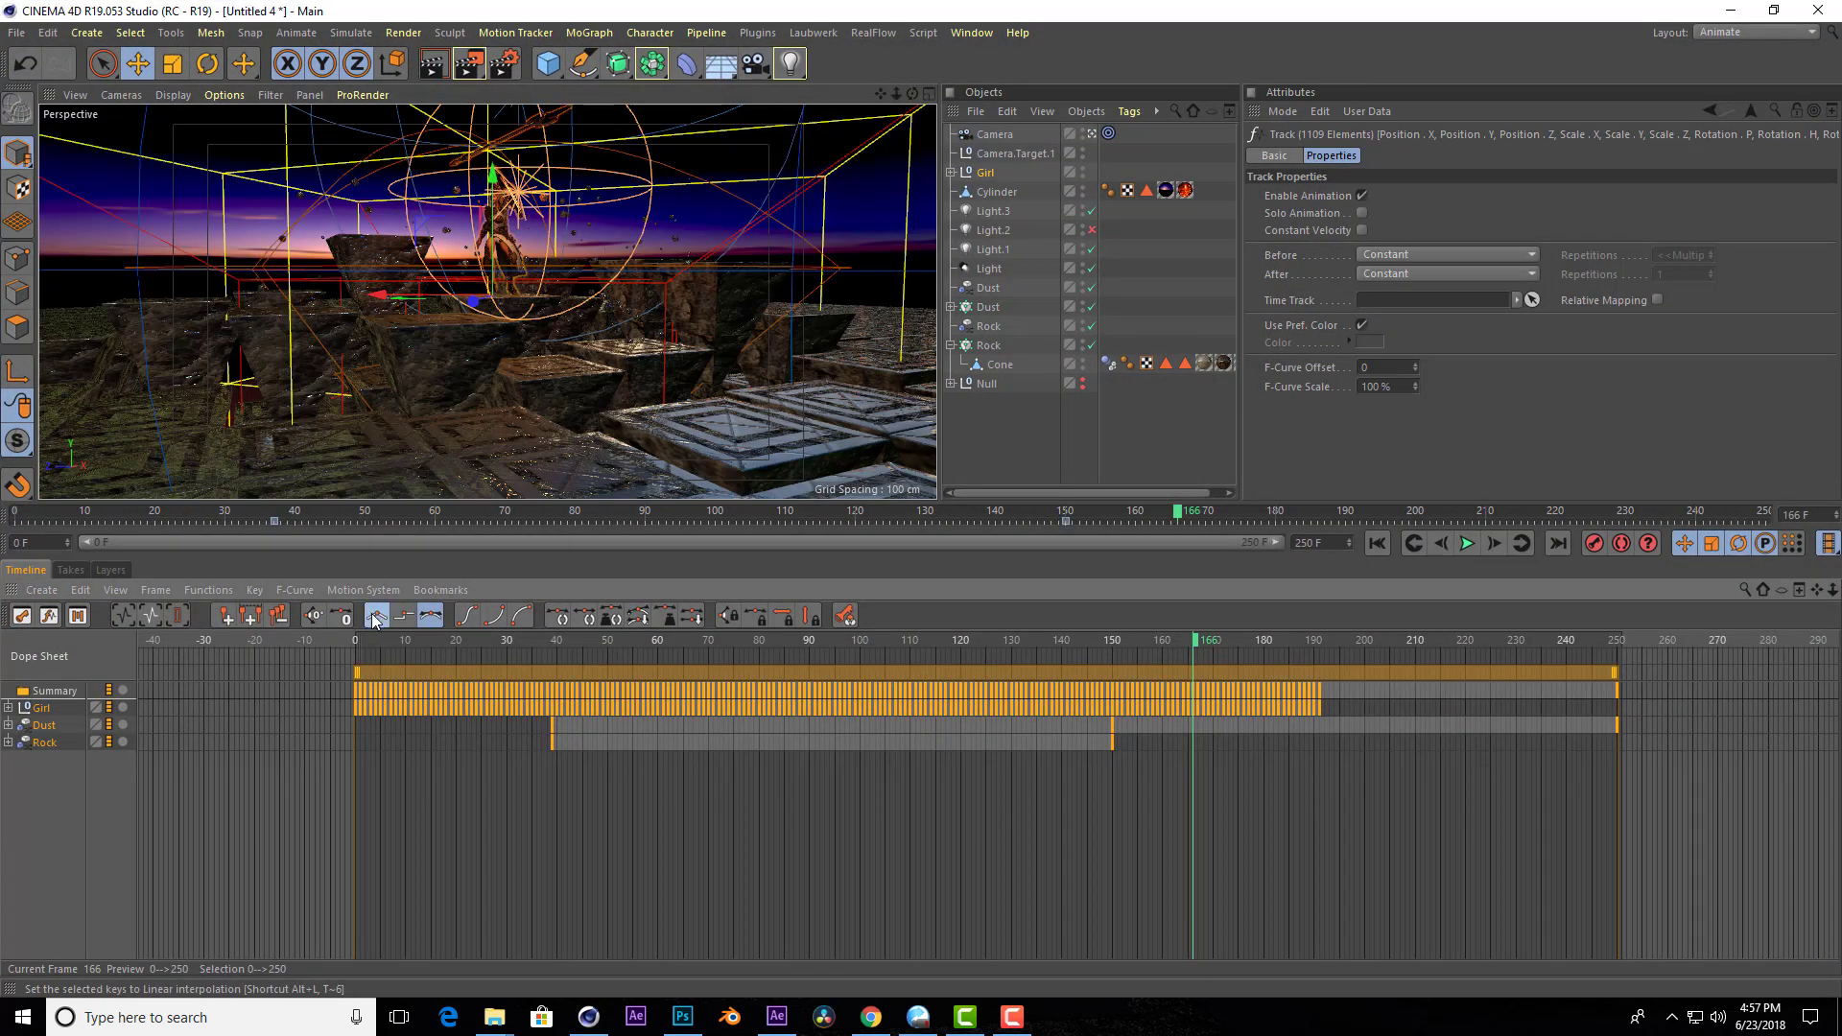
click(1725, 32)
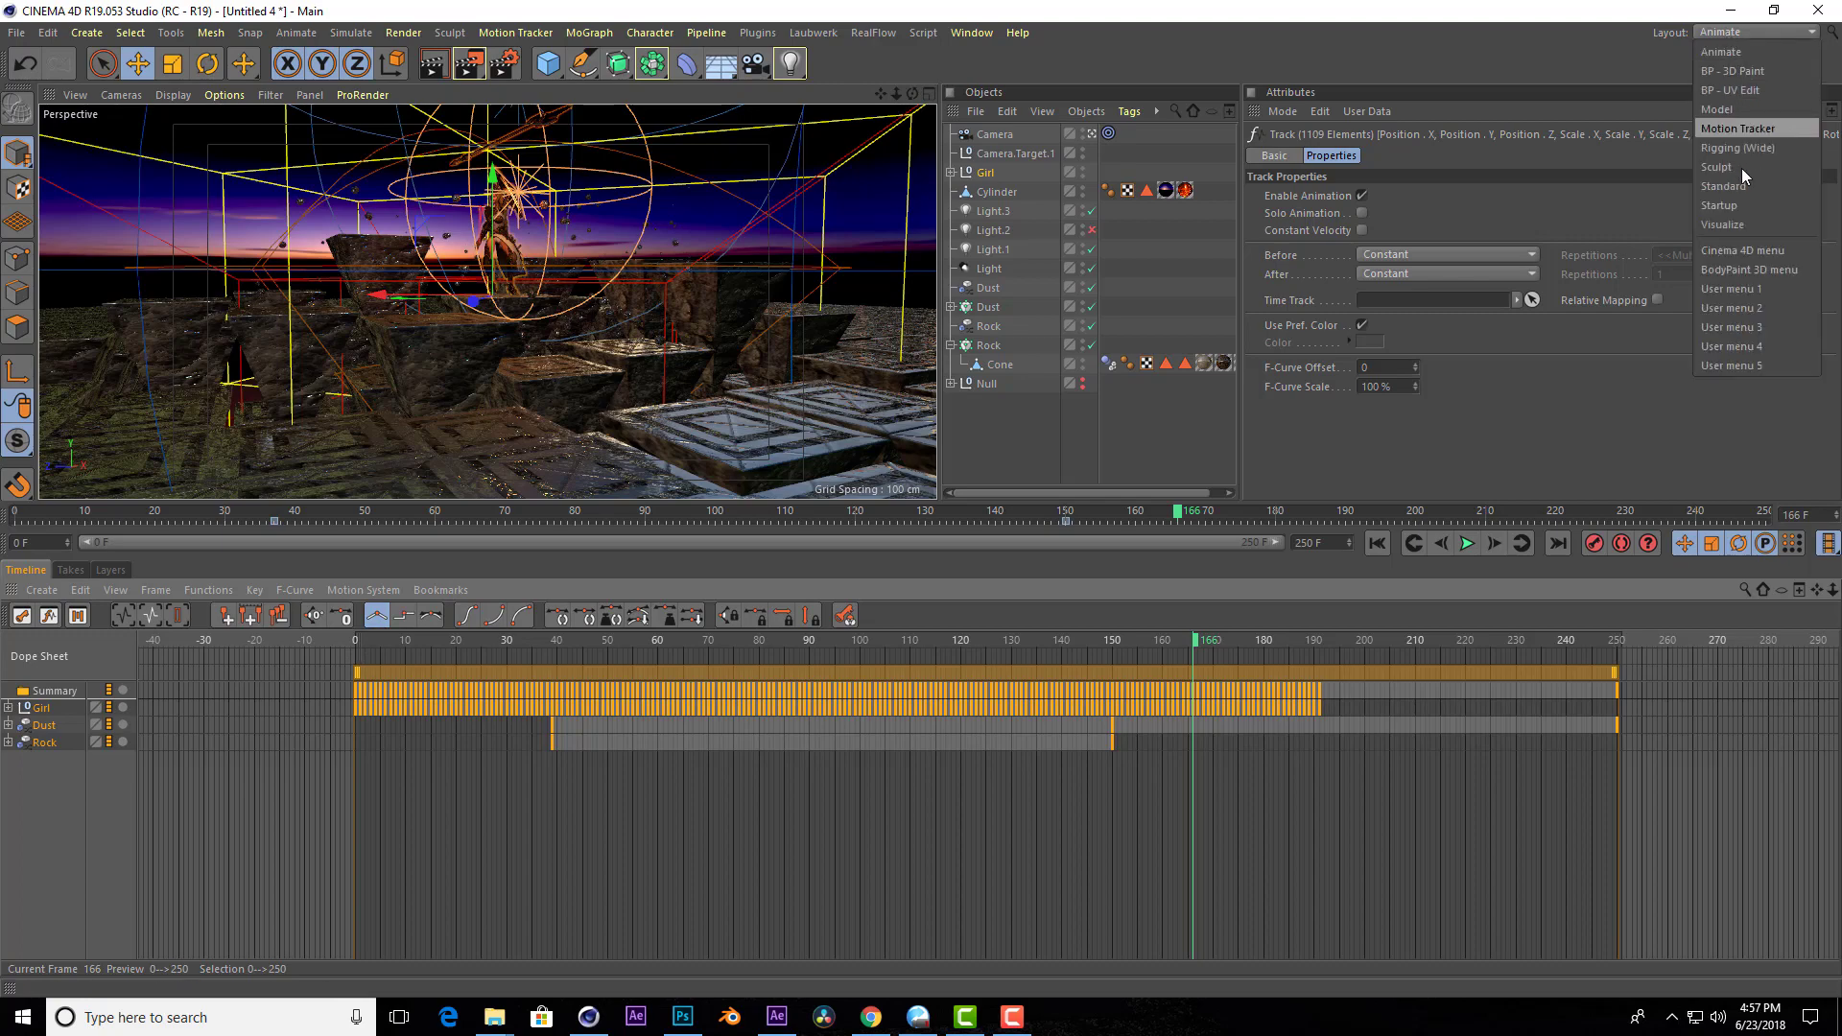
click(1742, 186)
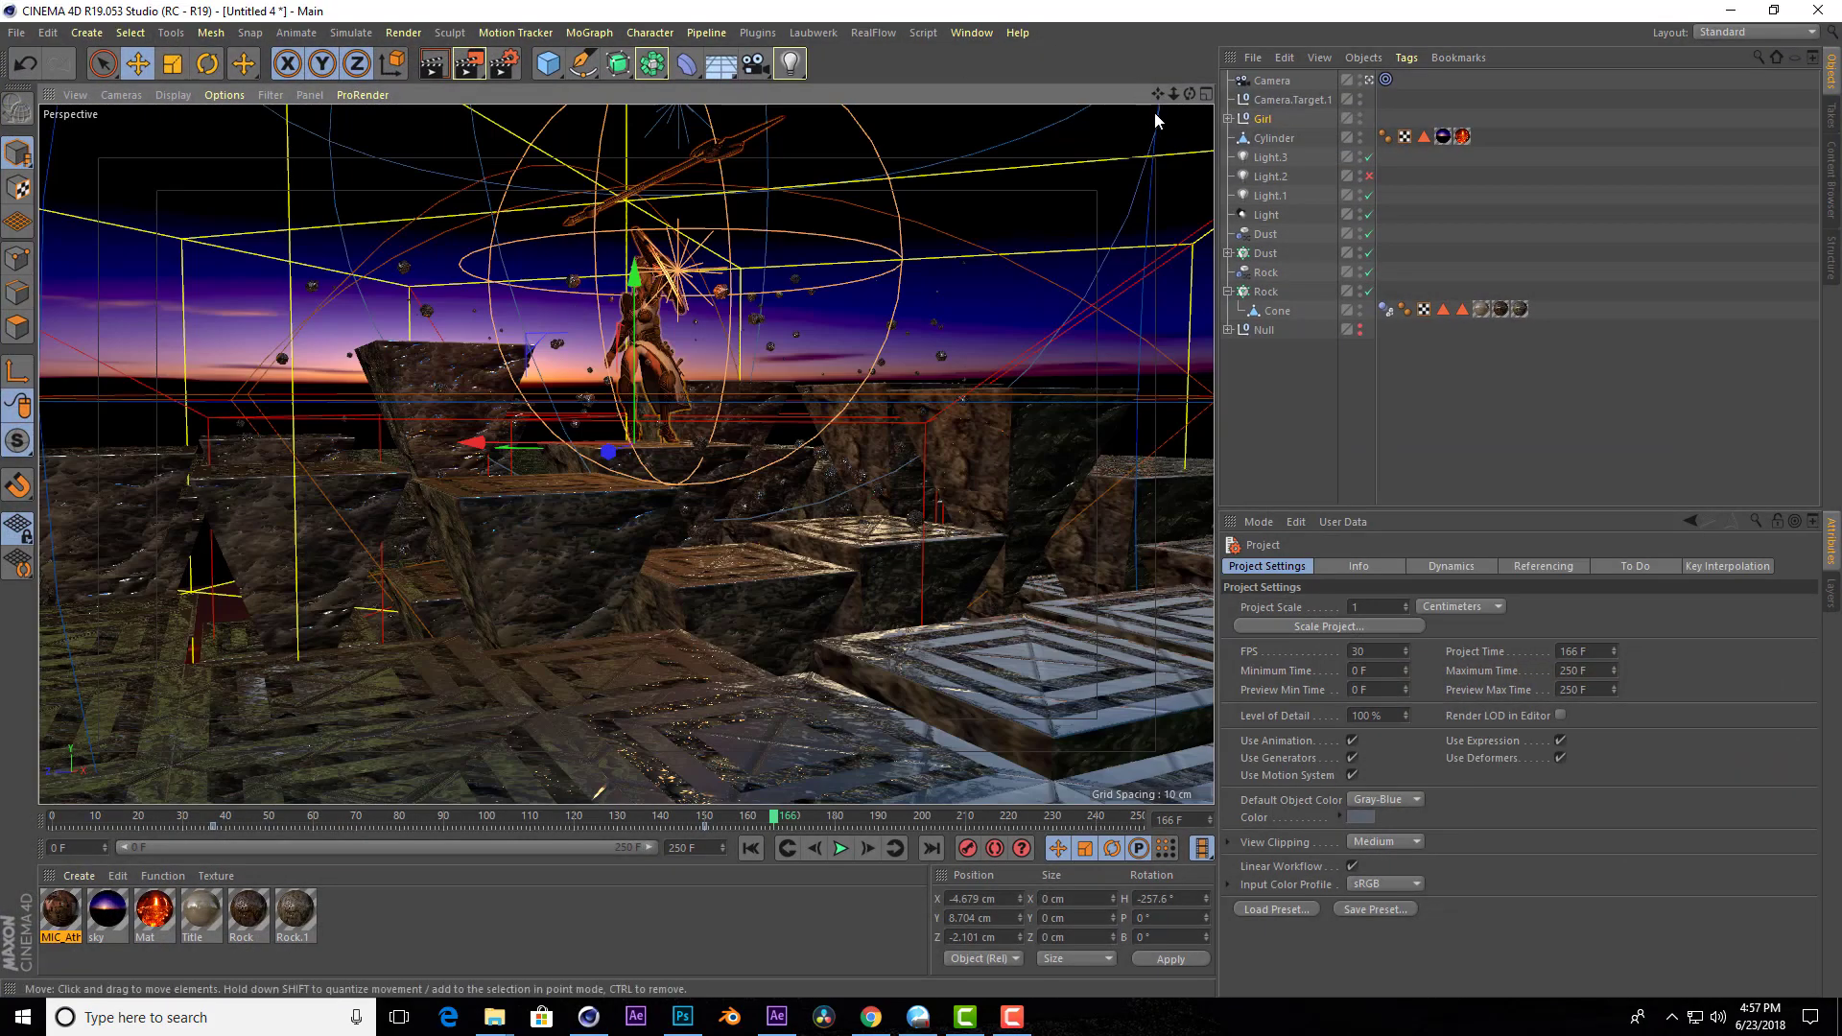
Play from the start, stop at frame 225, render a preview, and scrub back to frame 143.
scroll(1094, 432, up, 1)
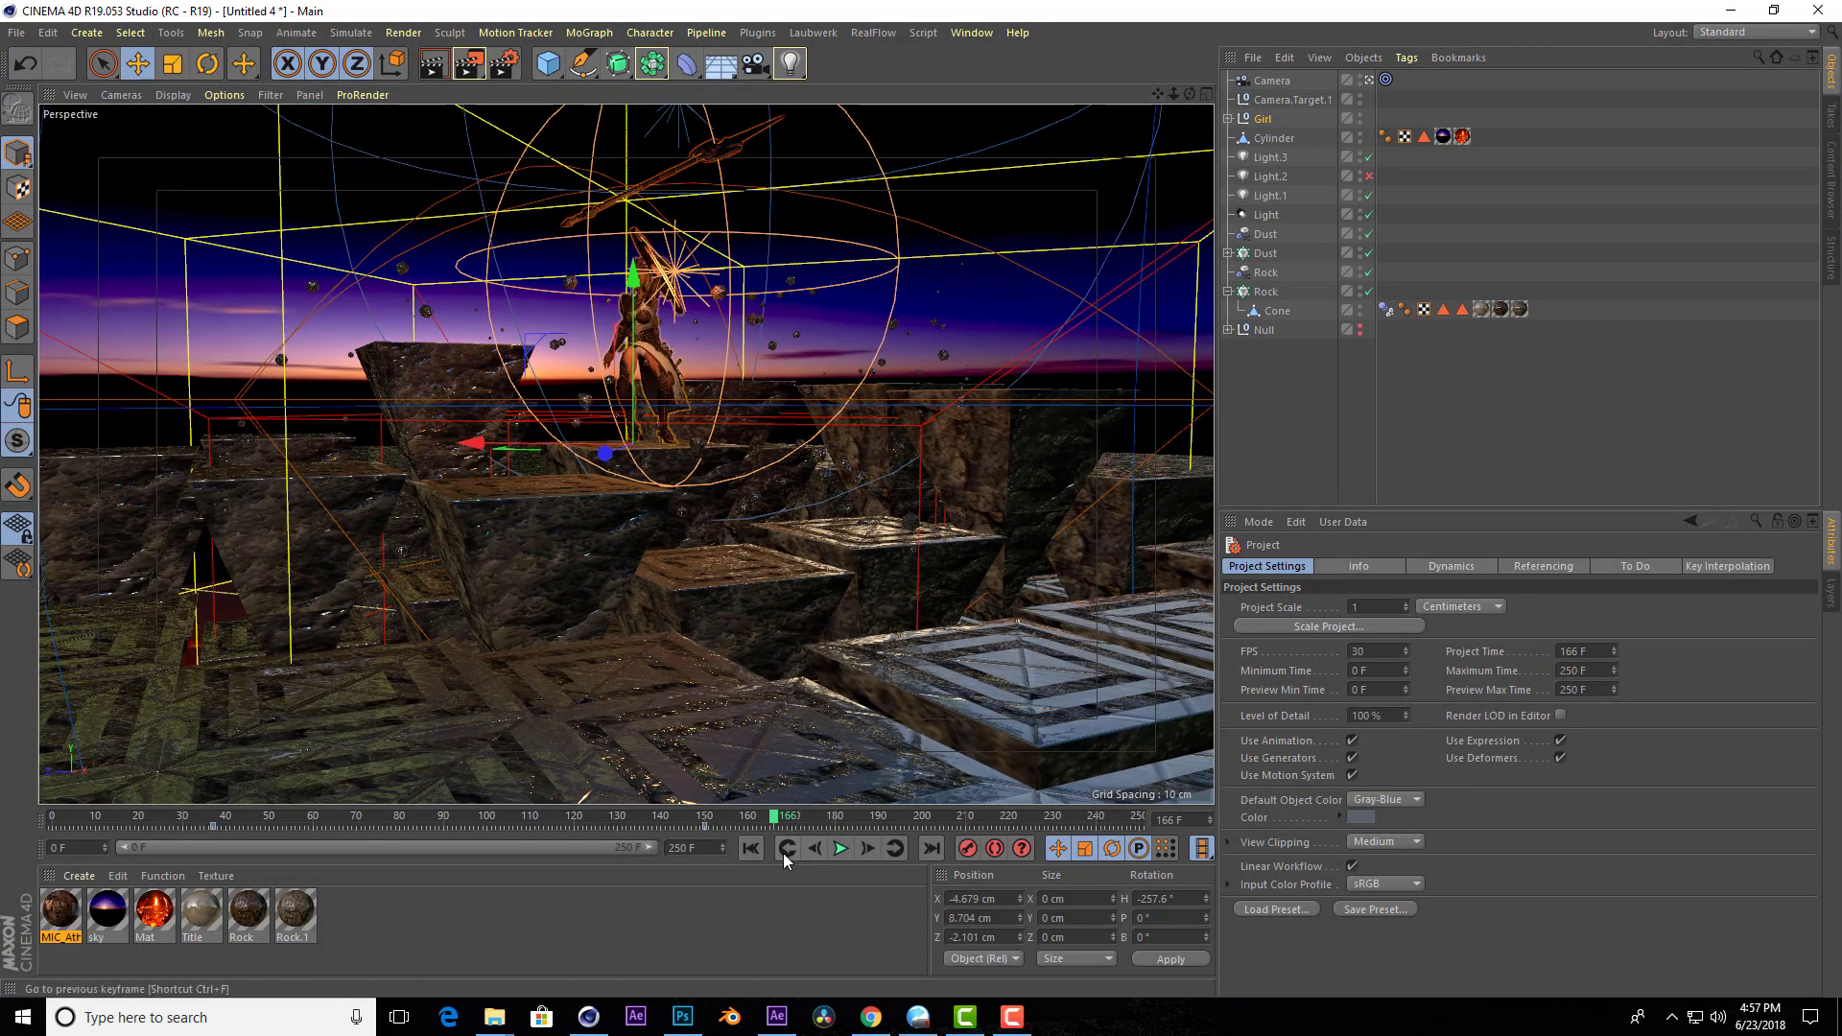
click(751, 848)
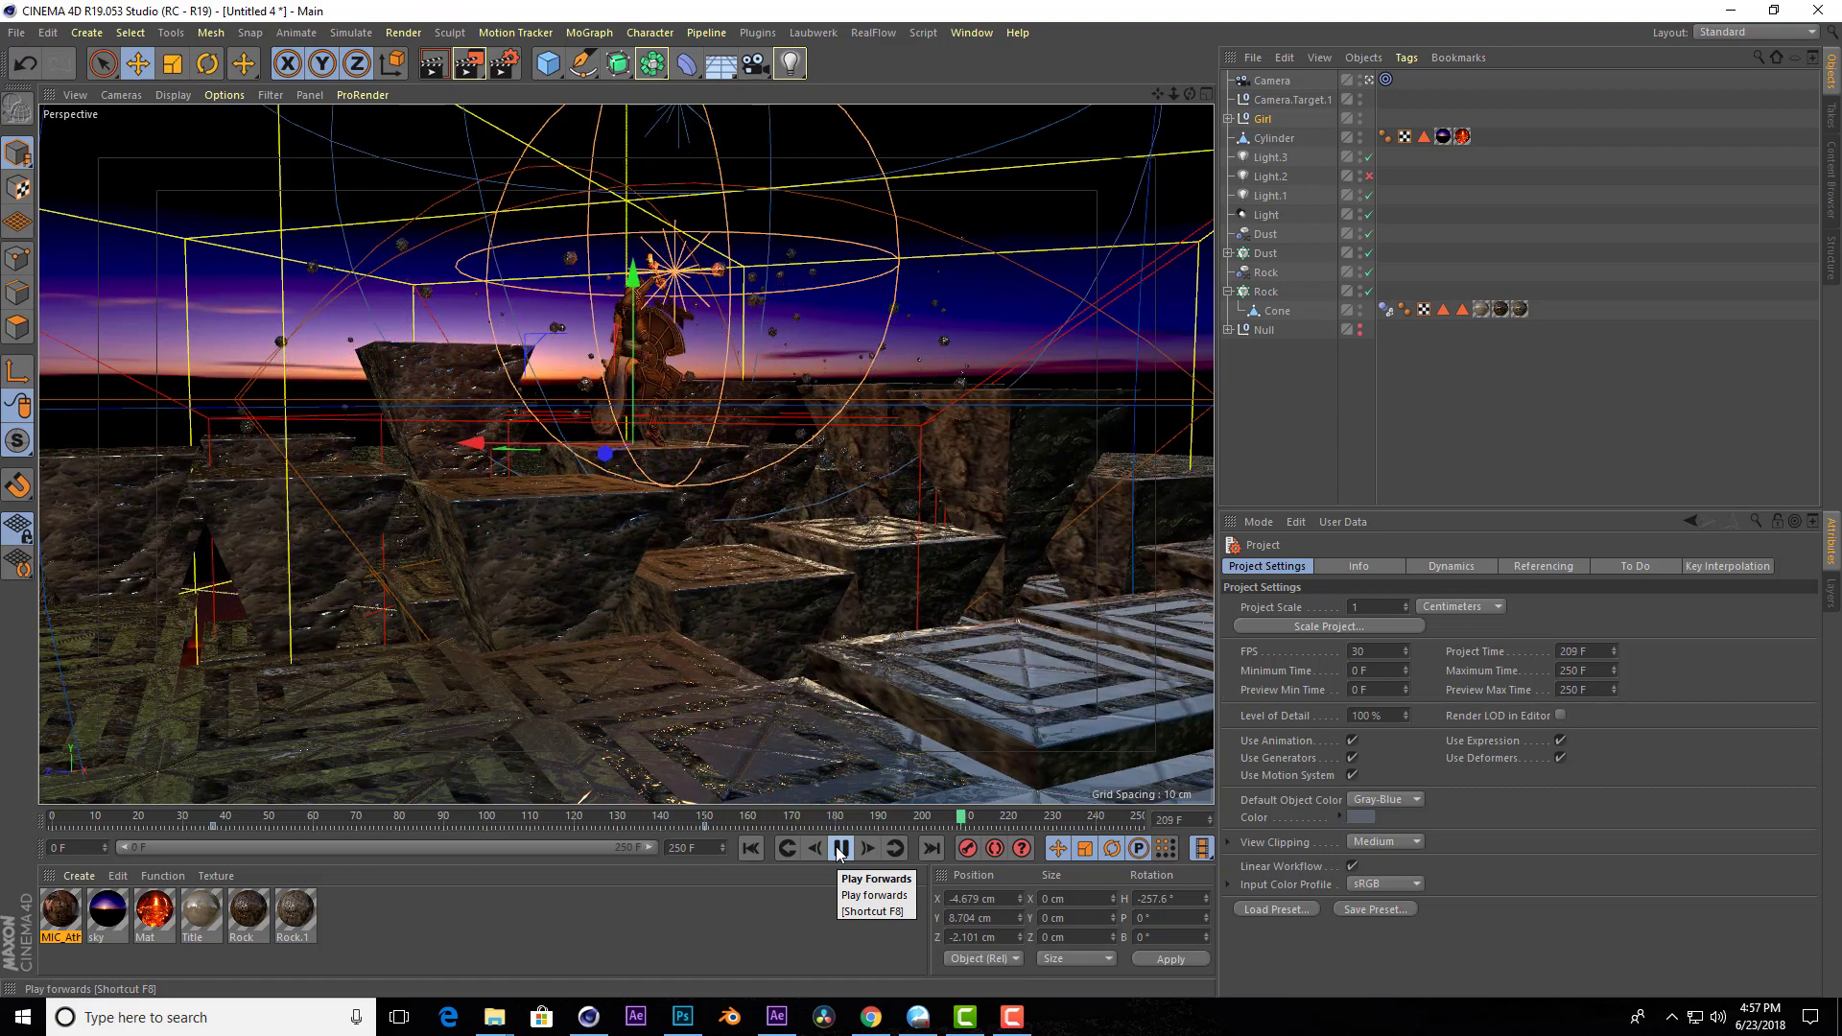
click(838, 853)
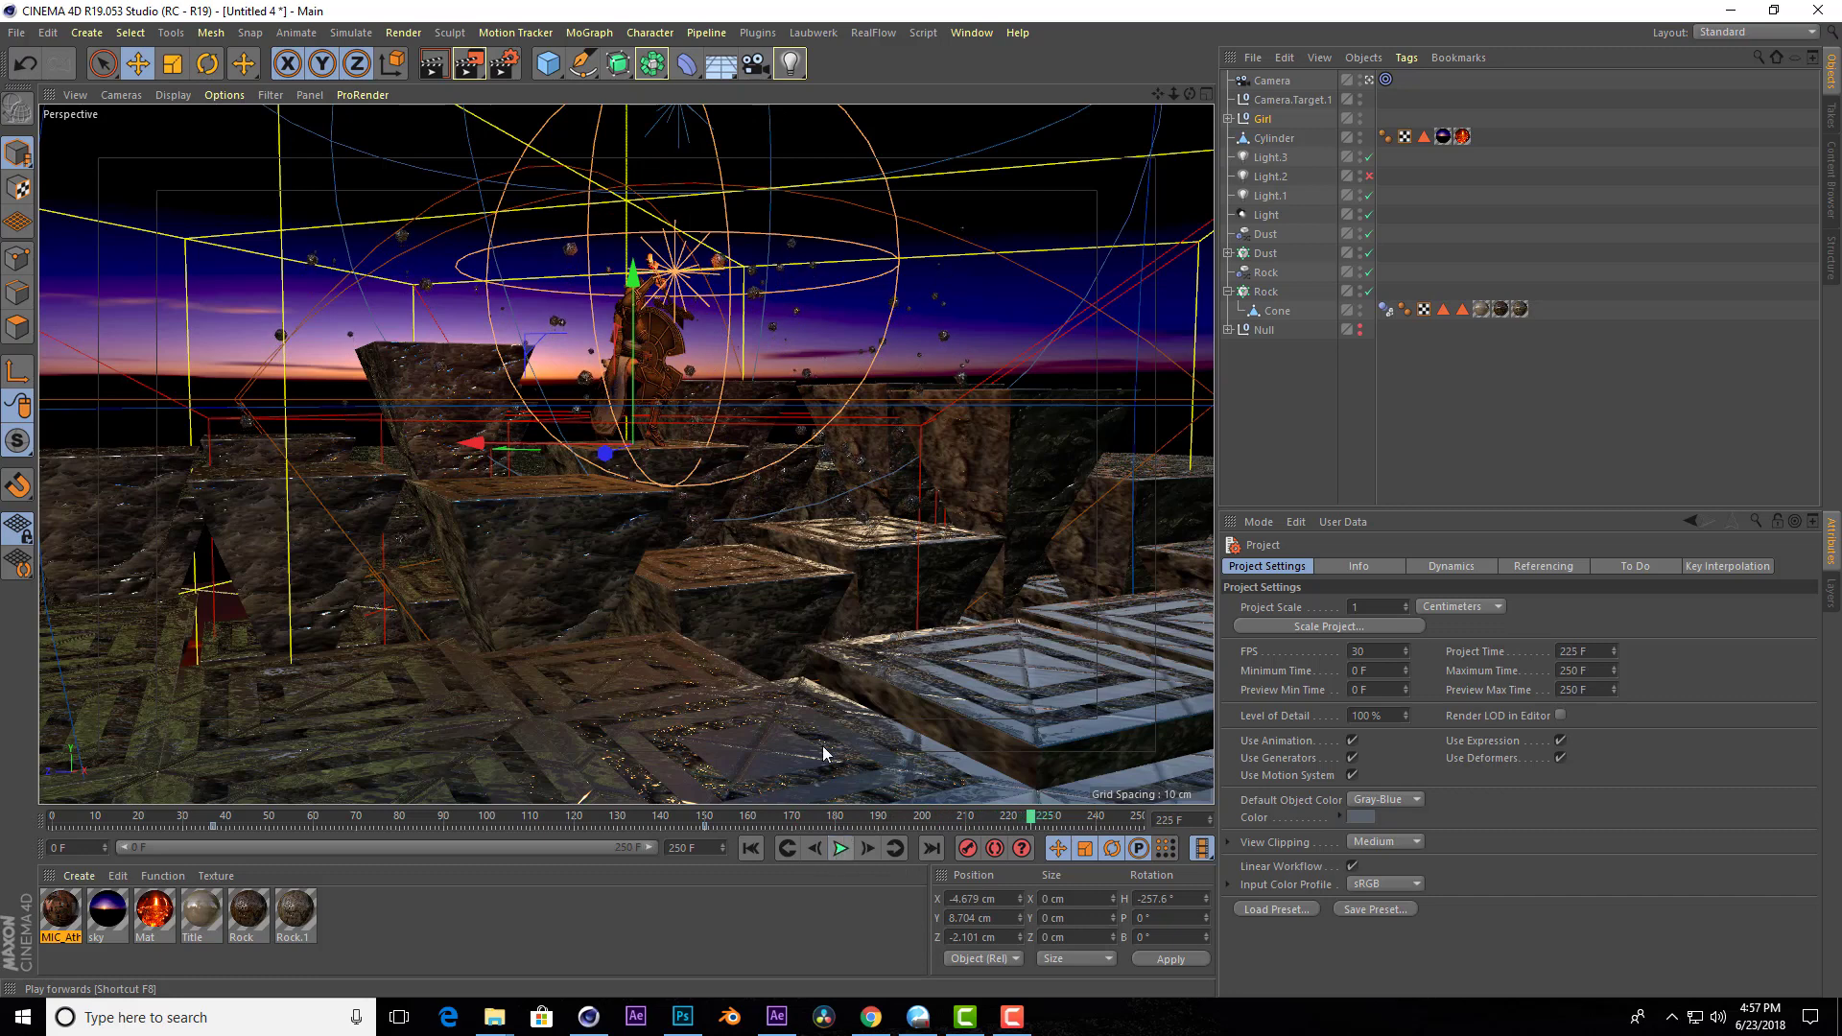
click(433, 73)
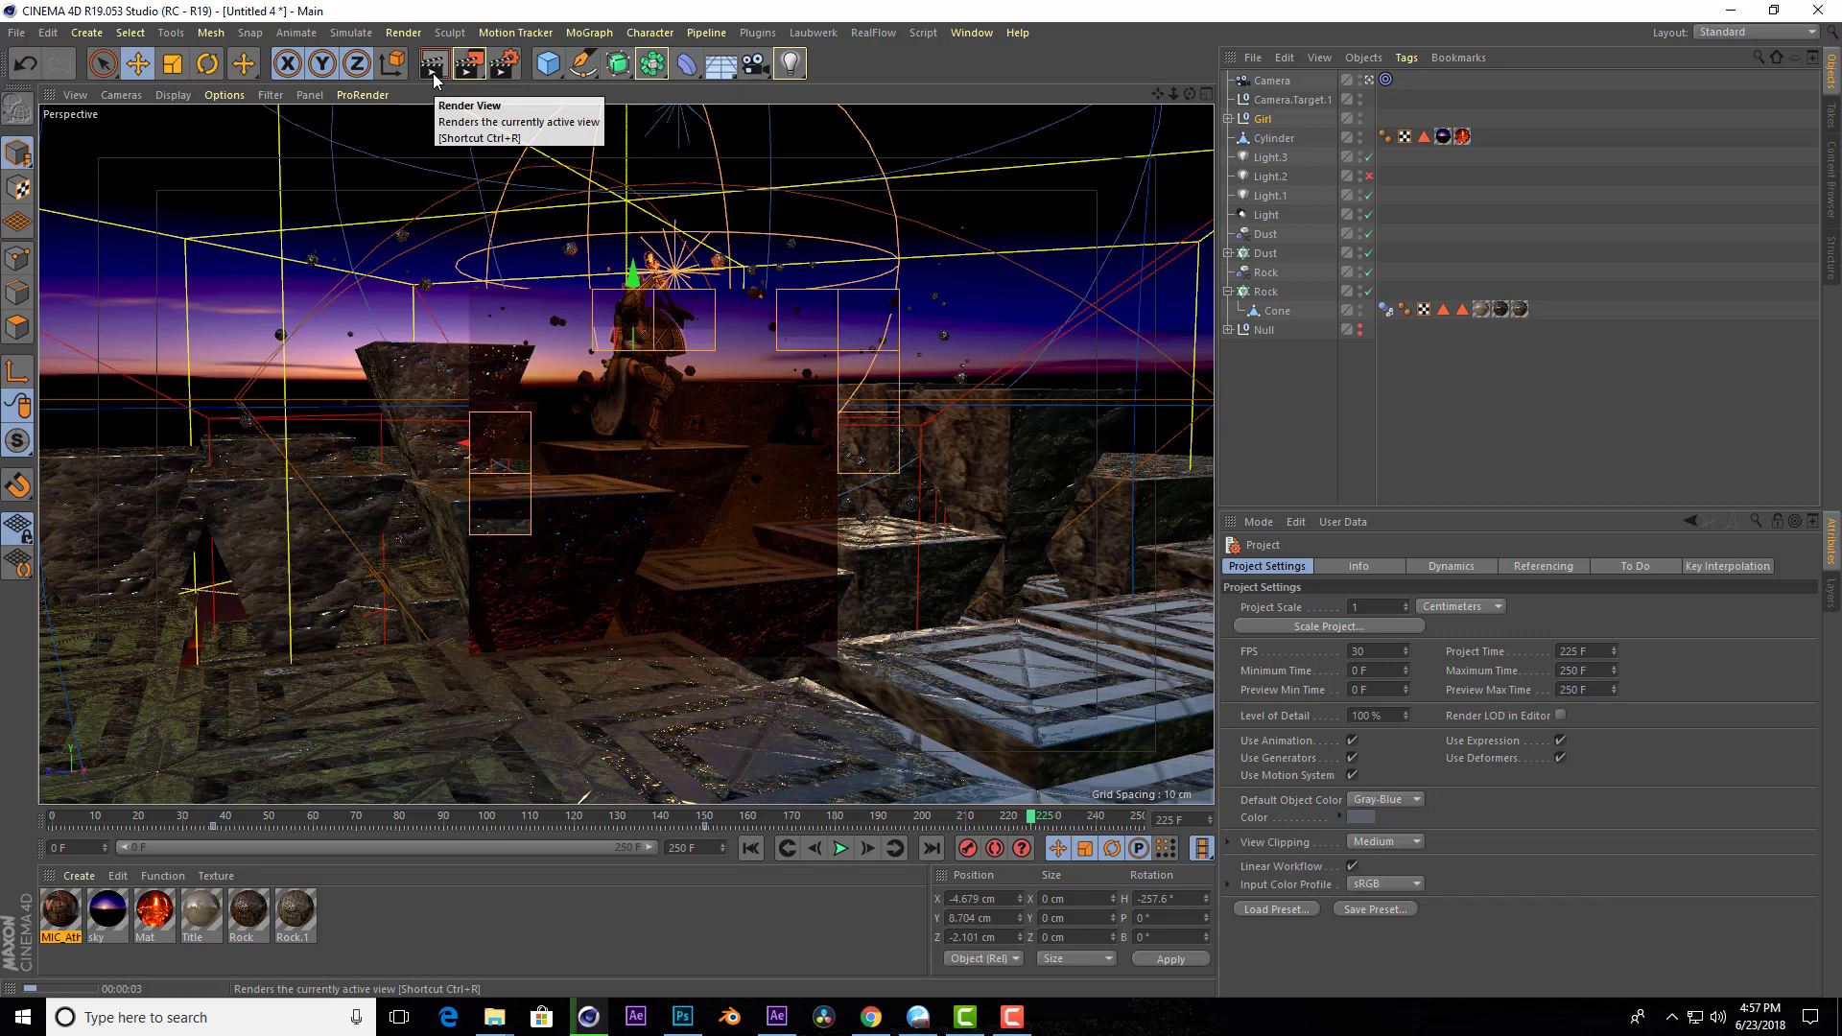
mouse_move(1032, 830)
mouse_down()
mouse_move(1077, 811)
mouse_move(714, 821)
mouse_move(975, 774)
mouse_up()
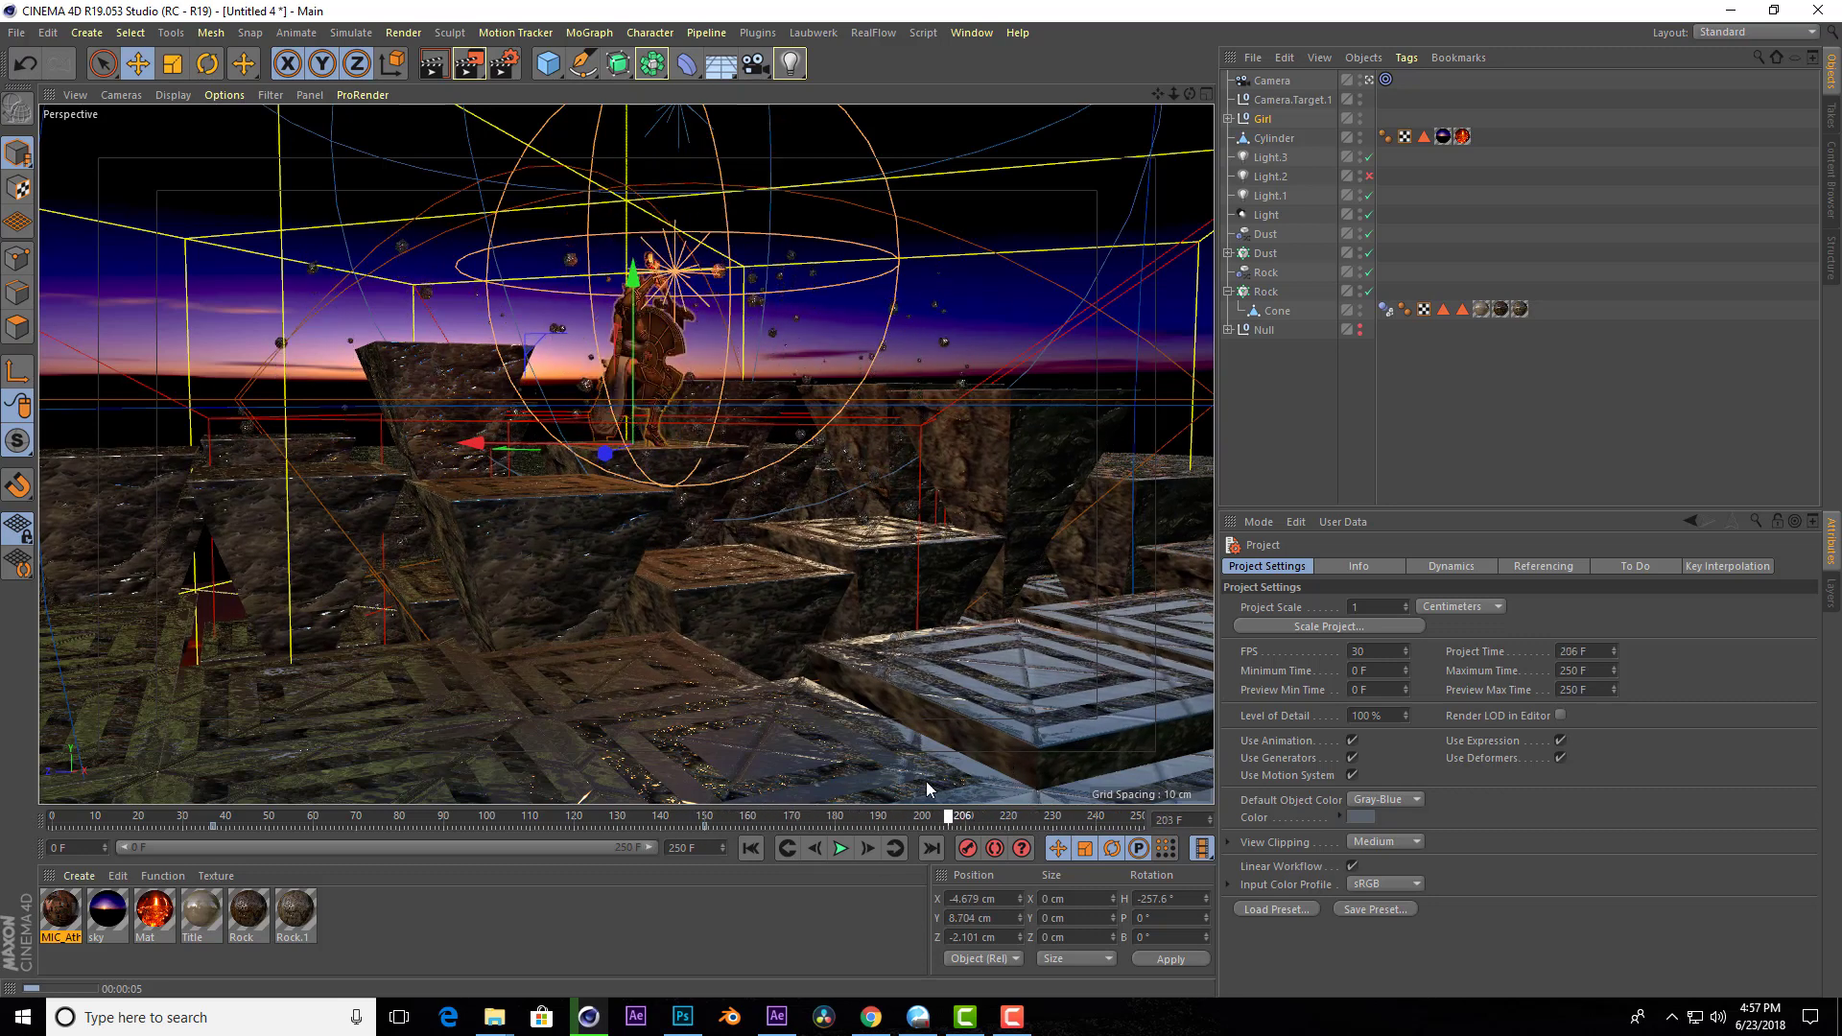
mouse_move(975, 779)
mouse_down()
mouse_move(675, 812)
mouse_move(1031, 775)
mouse_up()
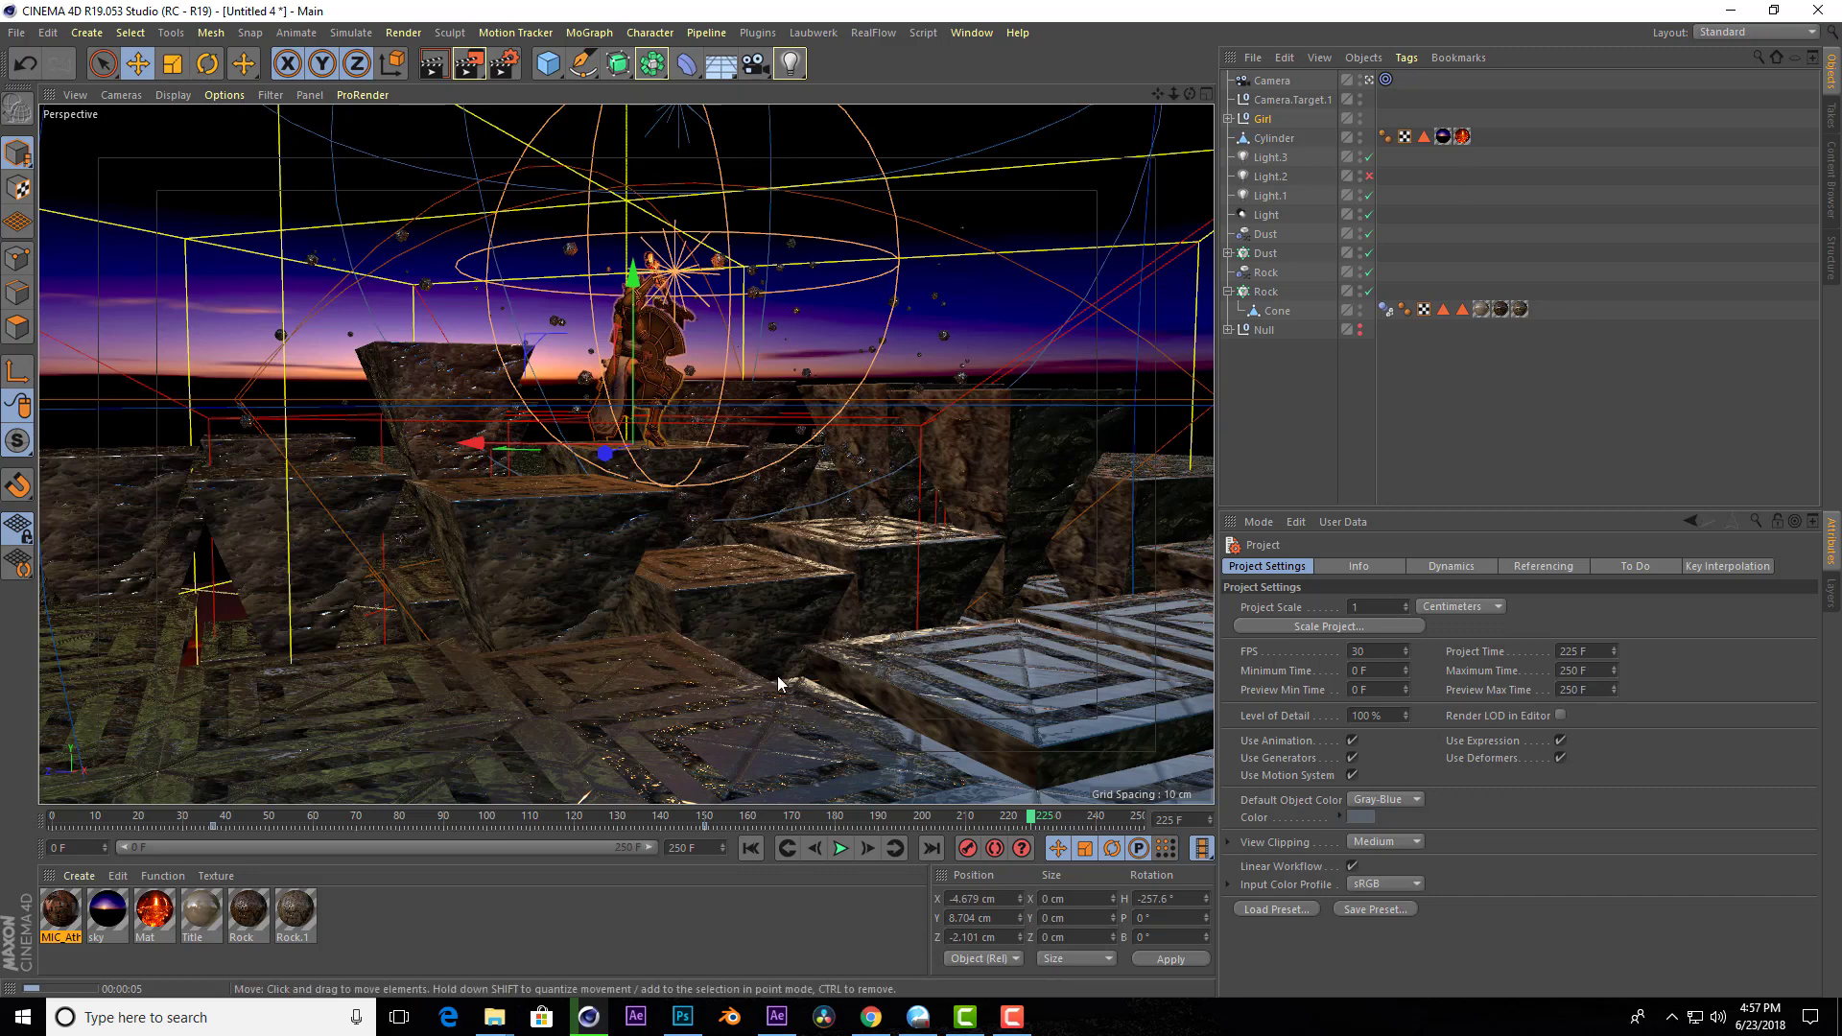
Select the Camera, scrub to an early frame, and dolly it in so the warrior fills the frame.
click(1286, 79)
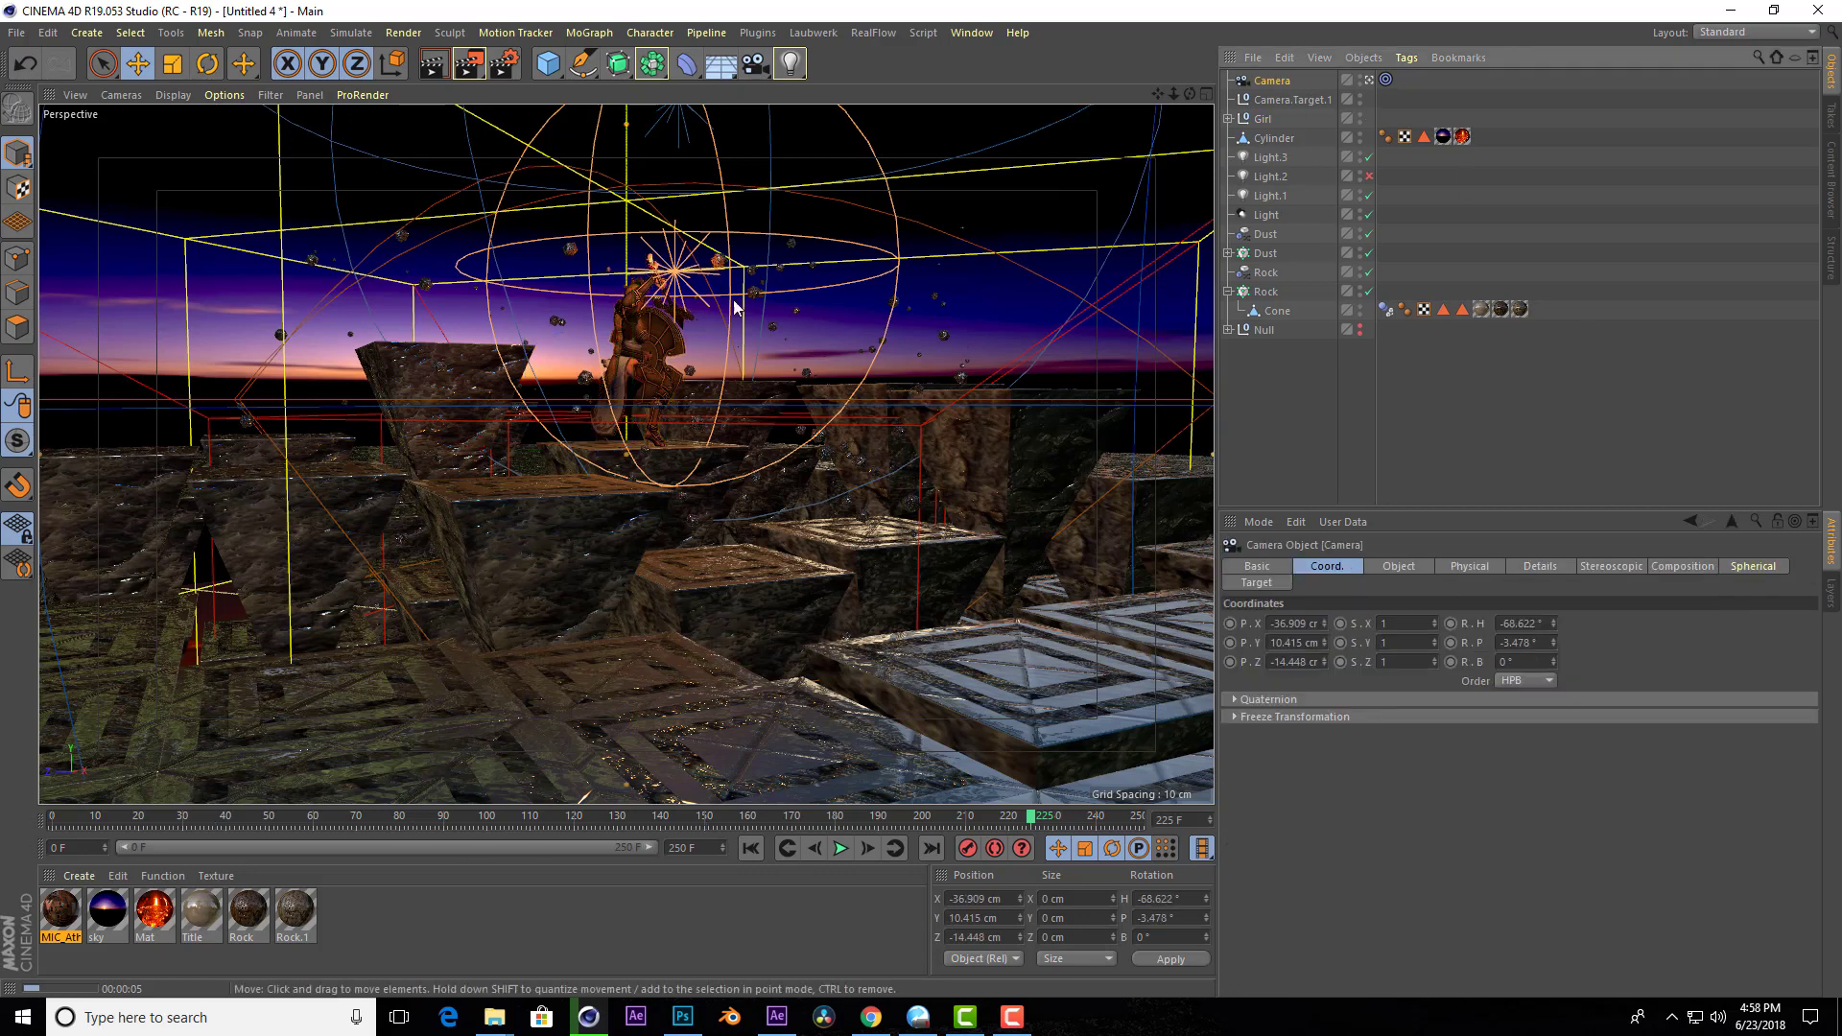
click(391, 814)
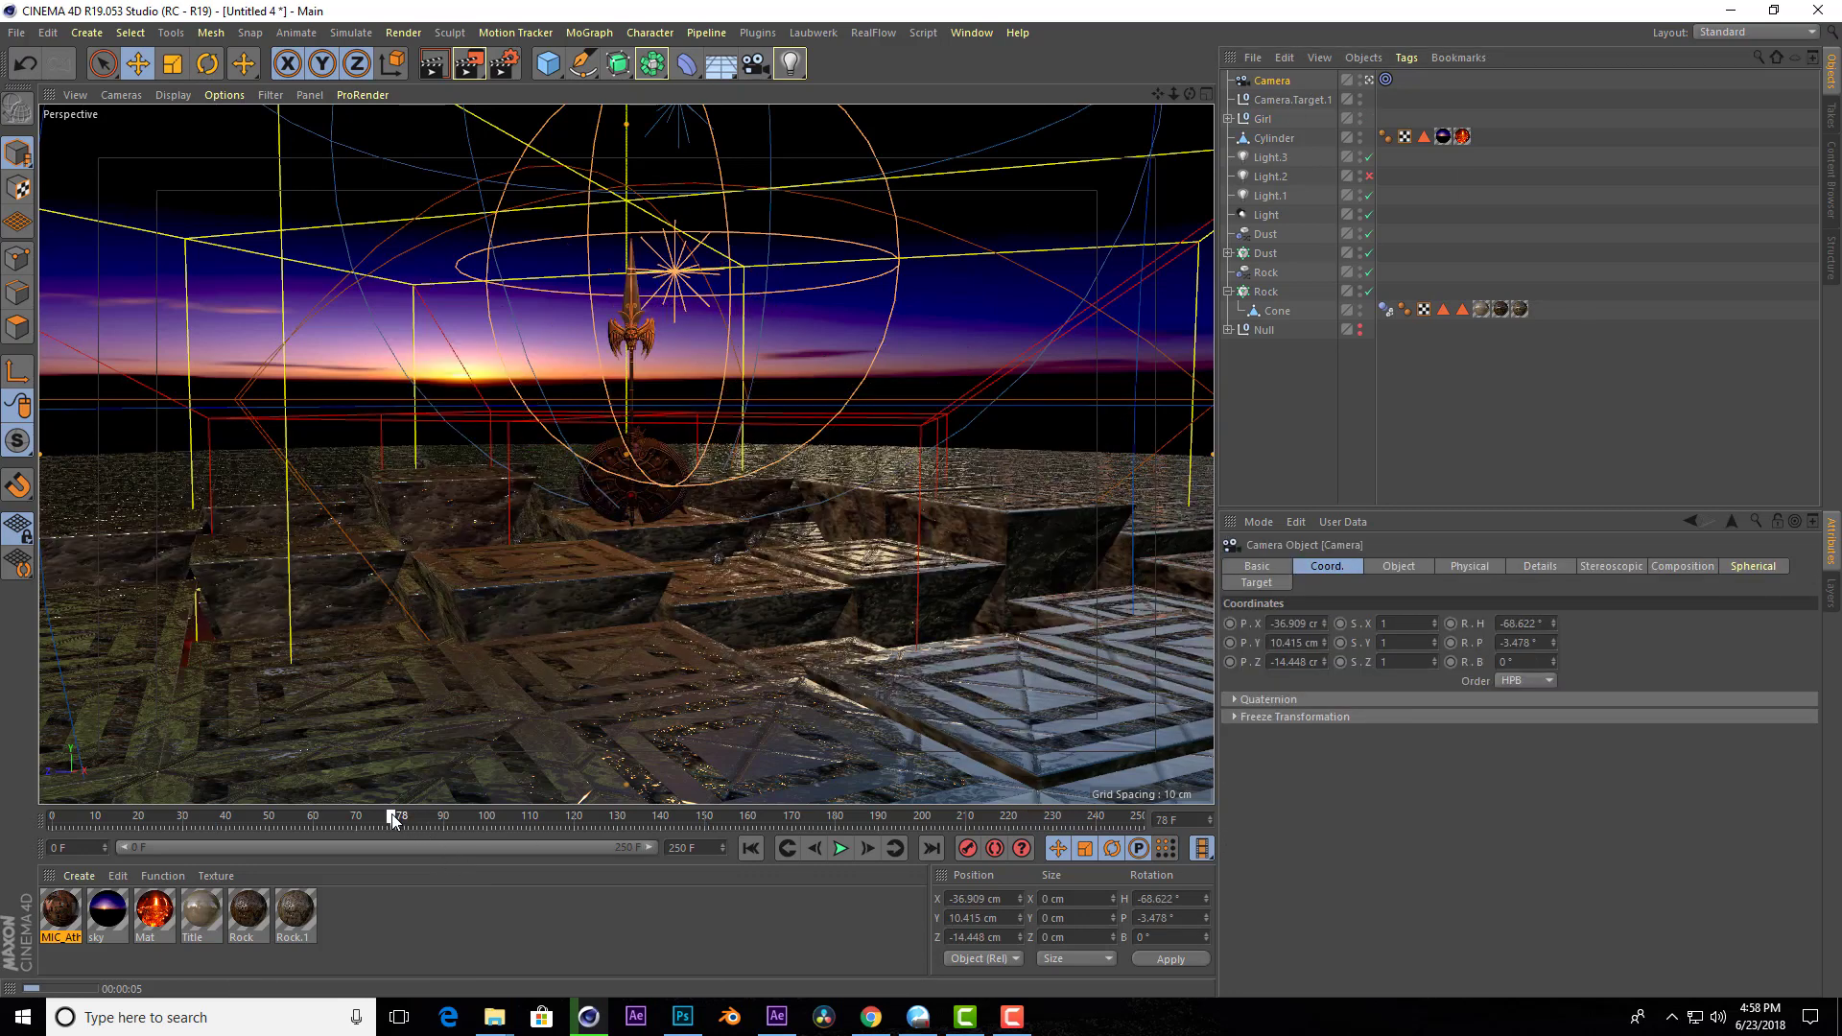
mouse_move(434, 814)
mouse_down()
mouse_move(671, 814)
mouse_move(188, 791)
mouse_up()
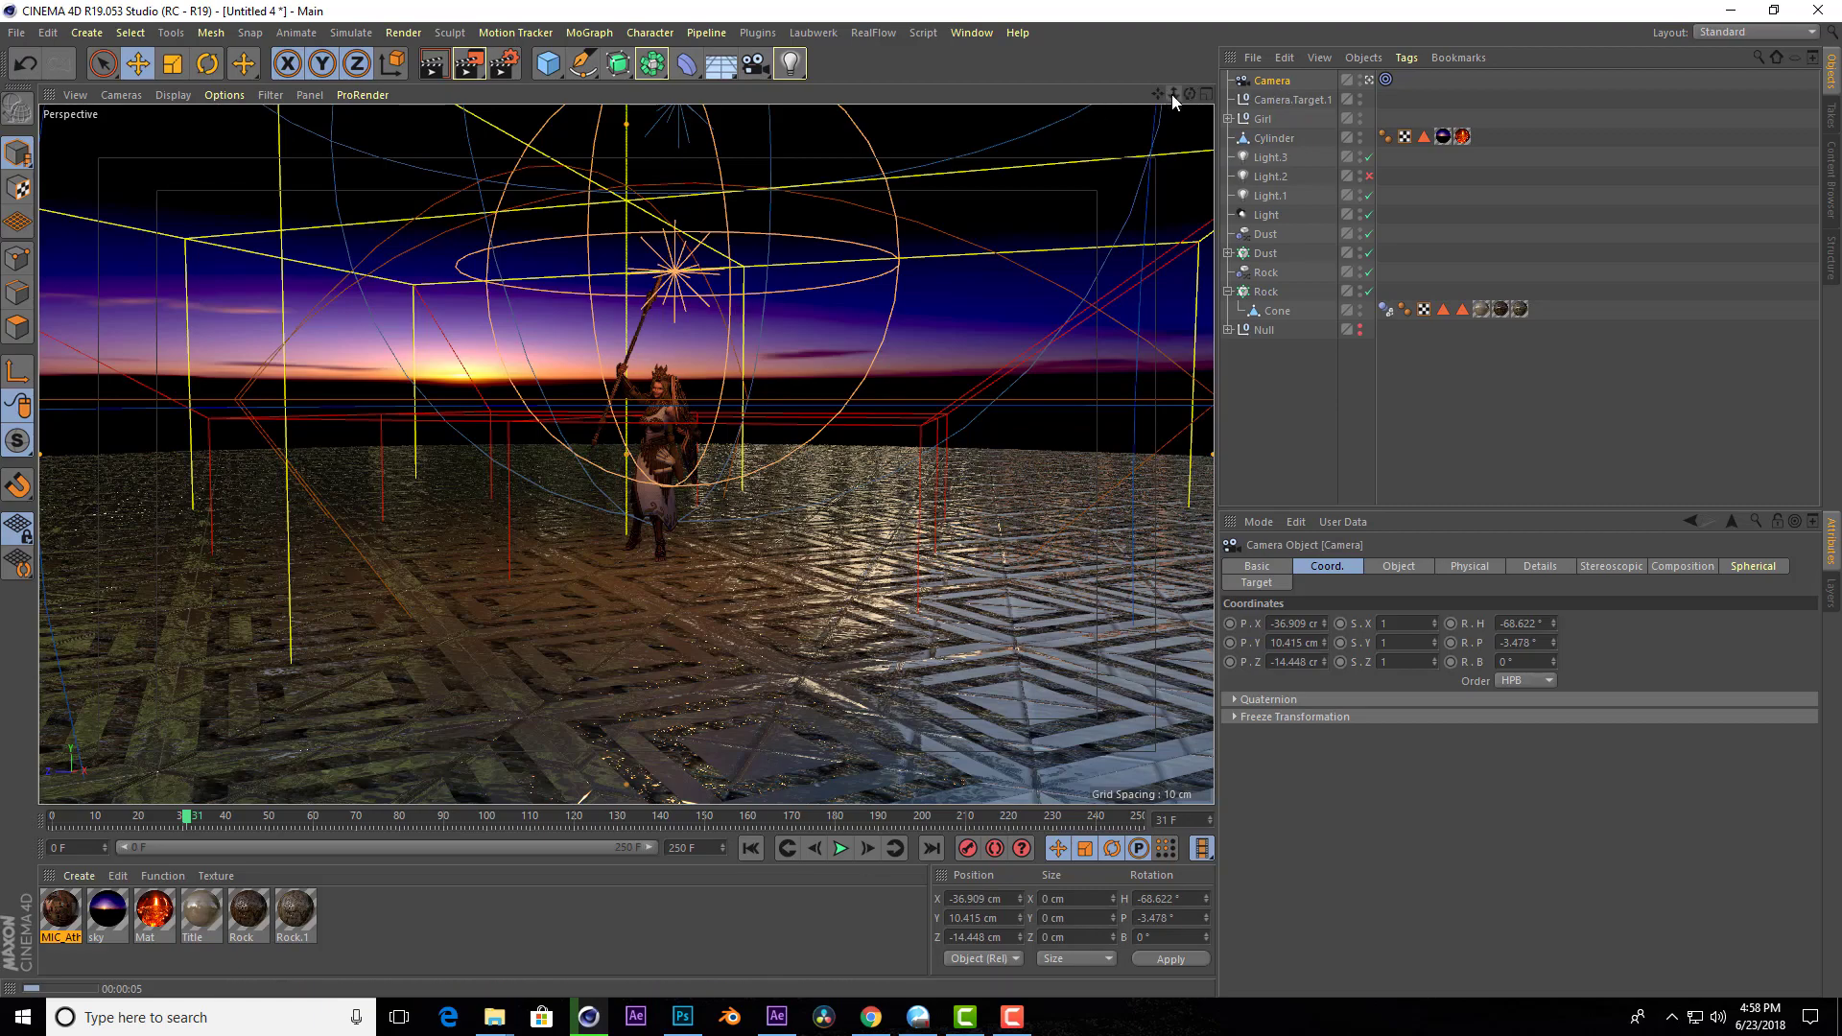
drag(1172, 94, 1290, 94)
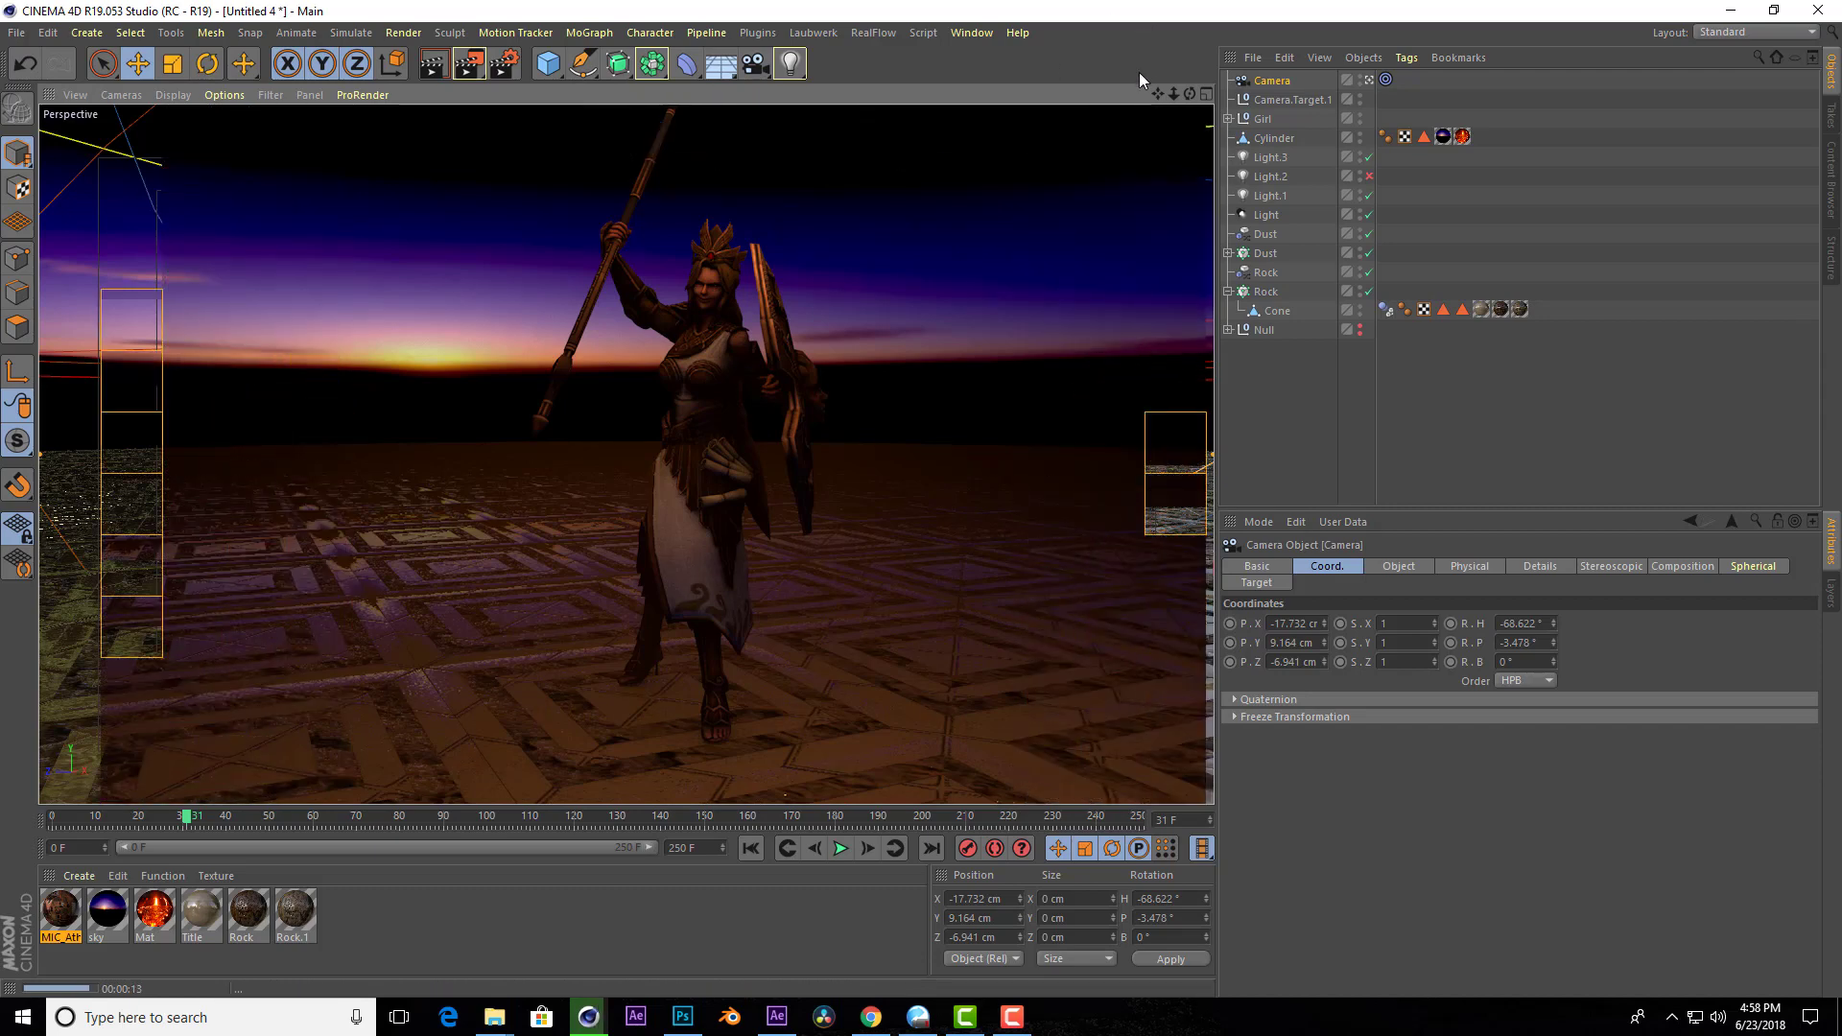
Enable Light.2 and maximize the Right view, undoing an accidental camera move.
click(1205, 94)
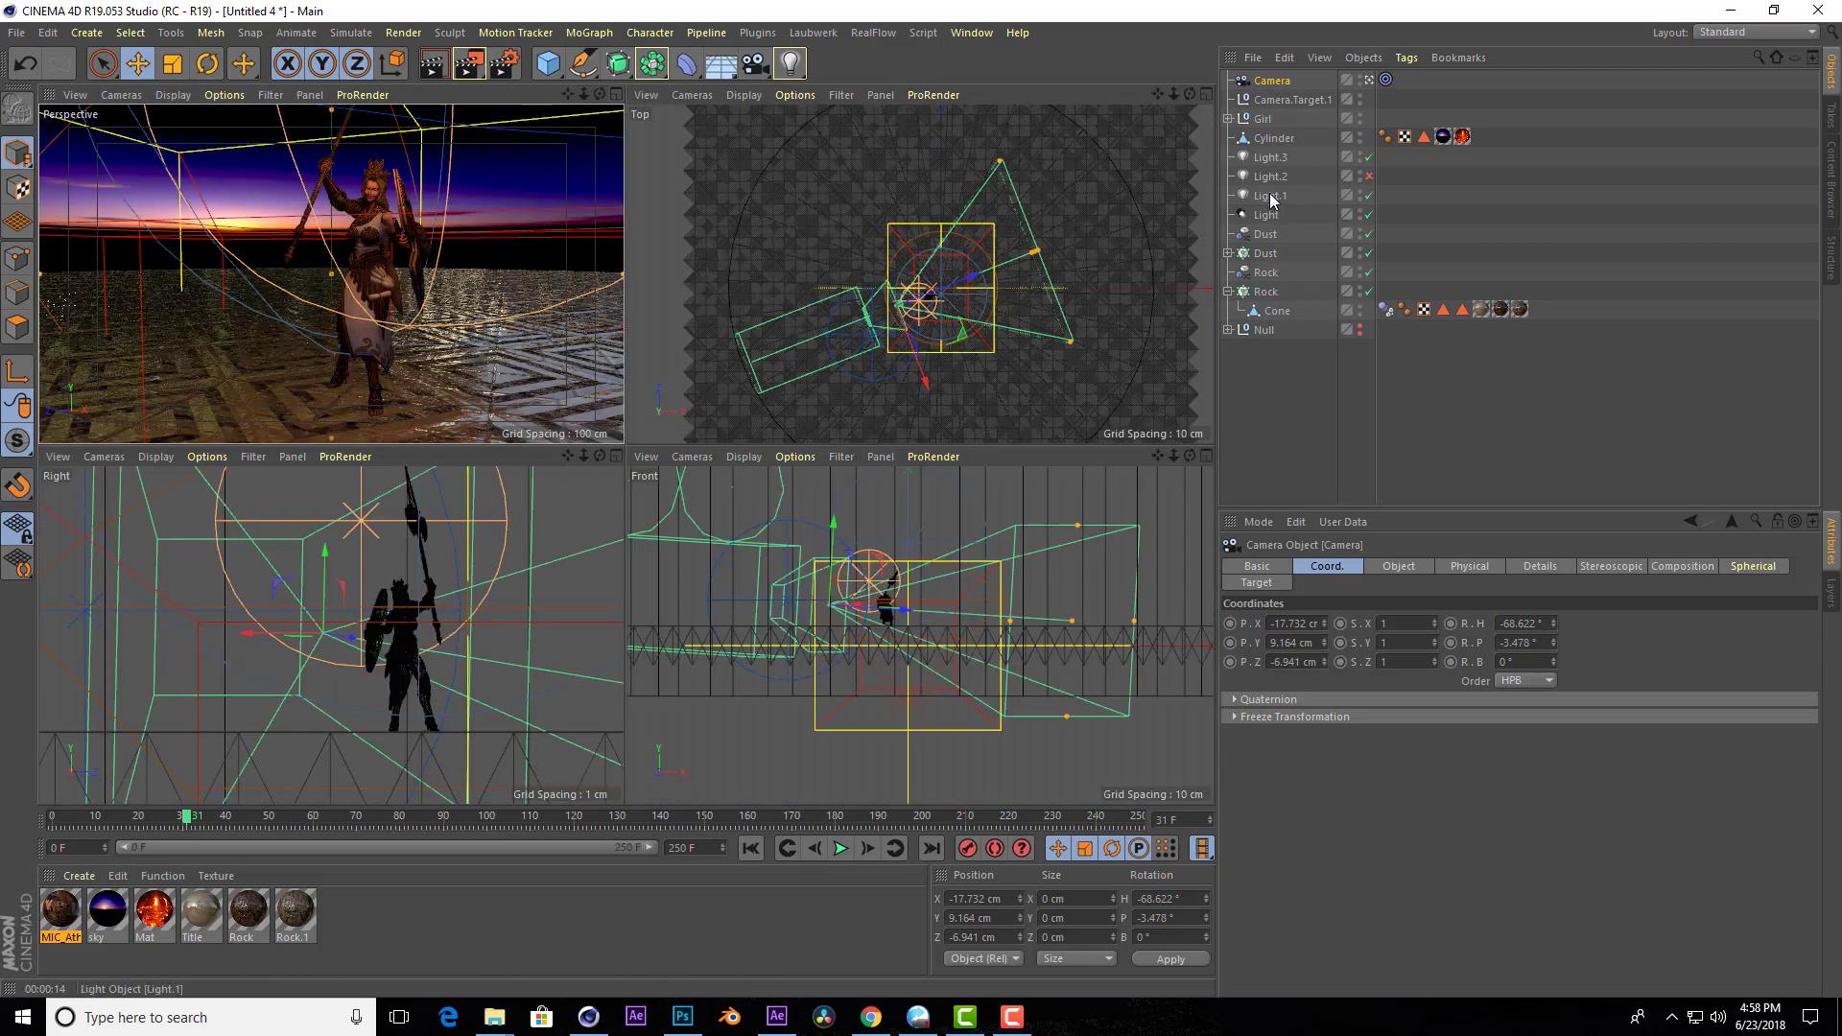
click(1371, 177)
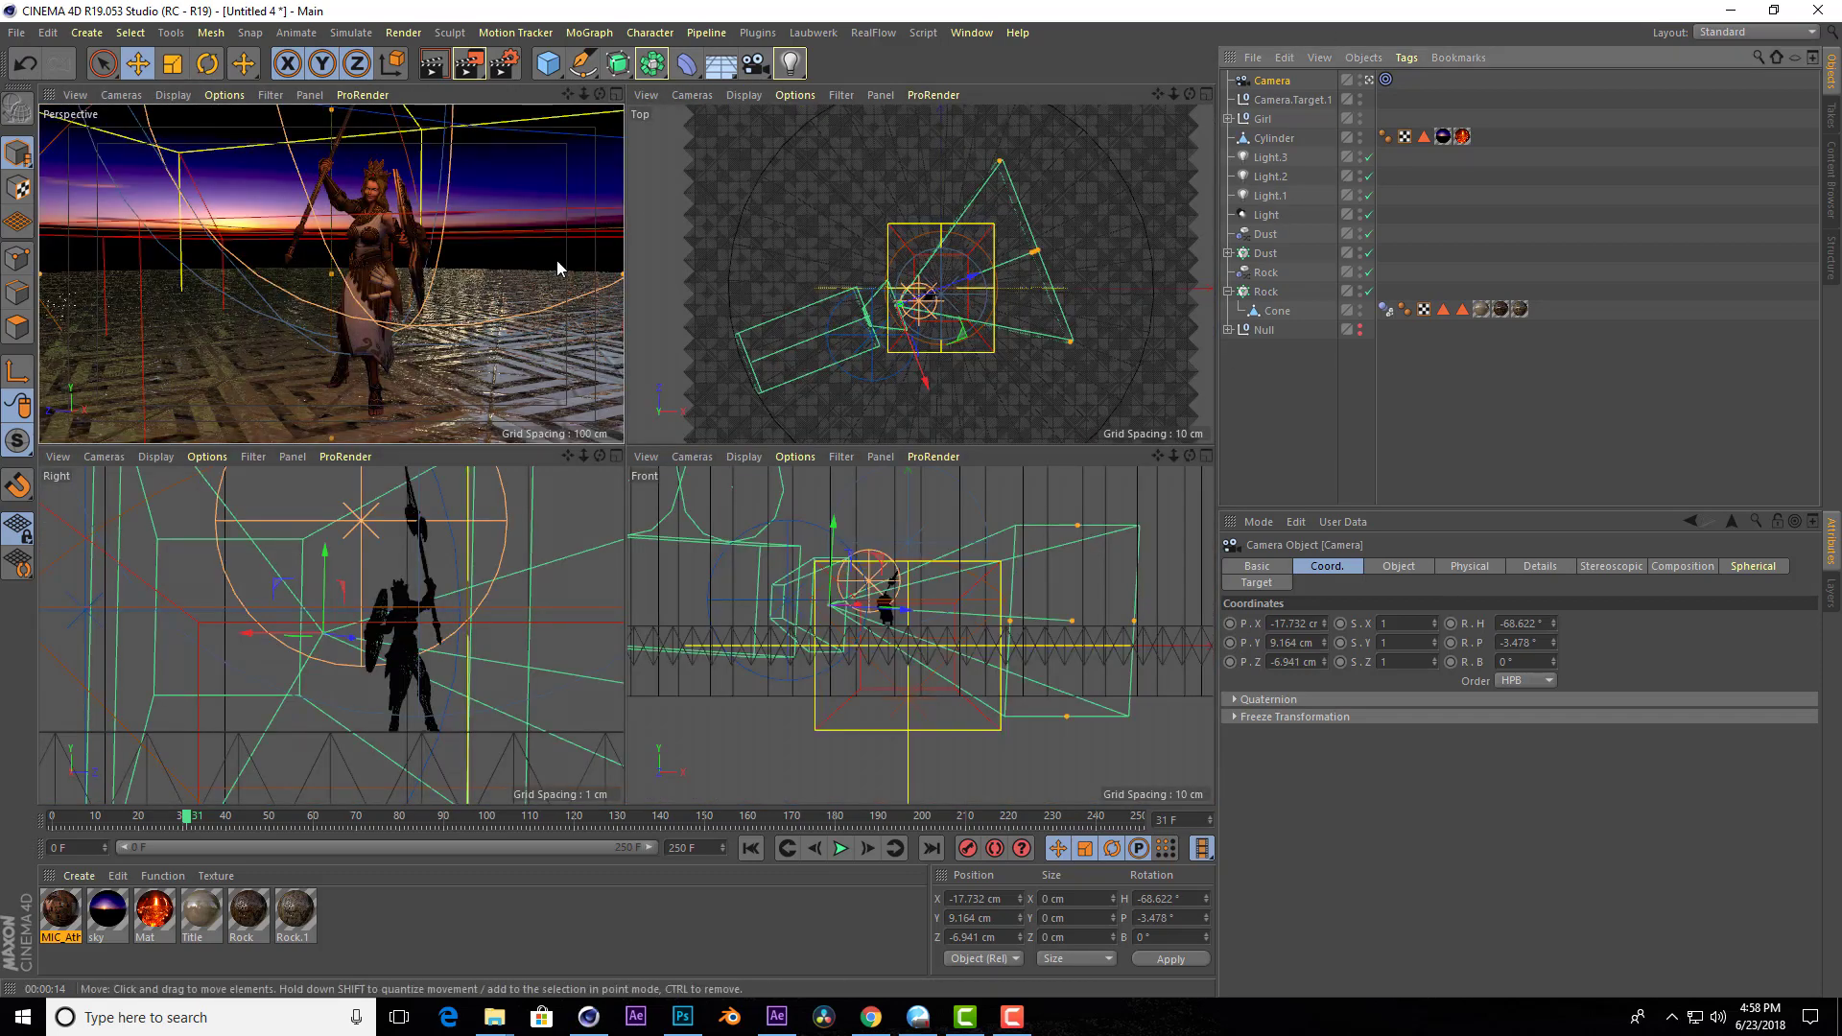
click(616, 457)
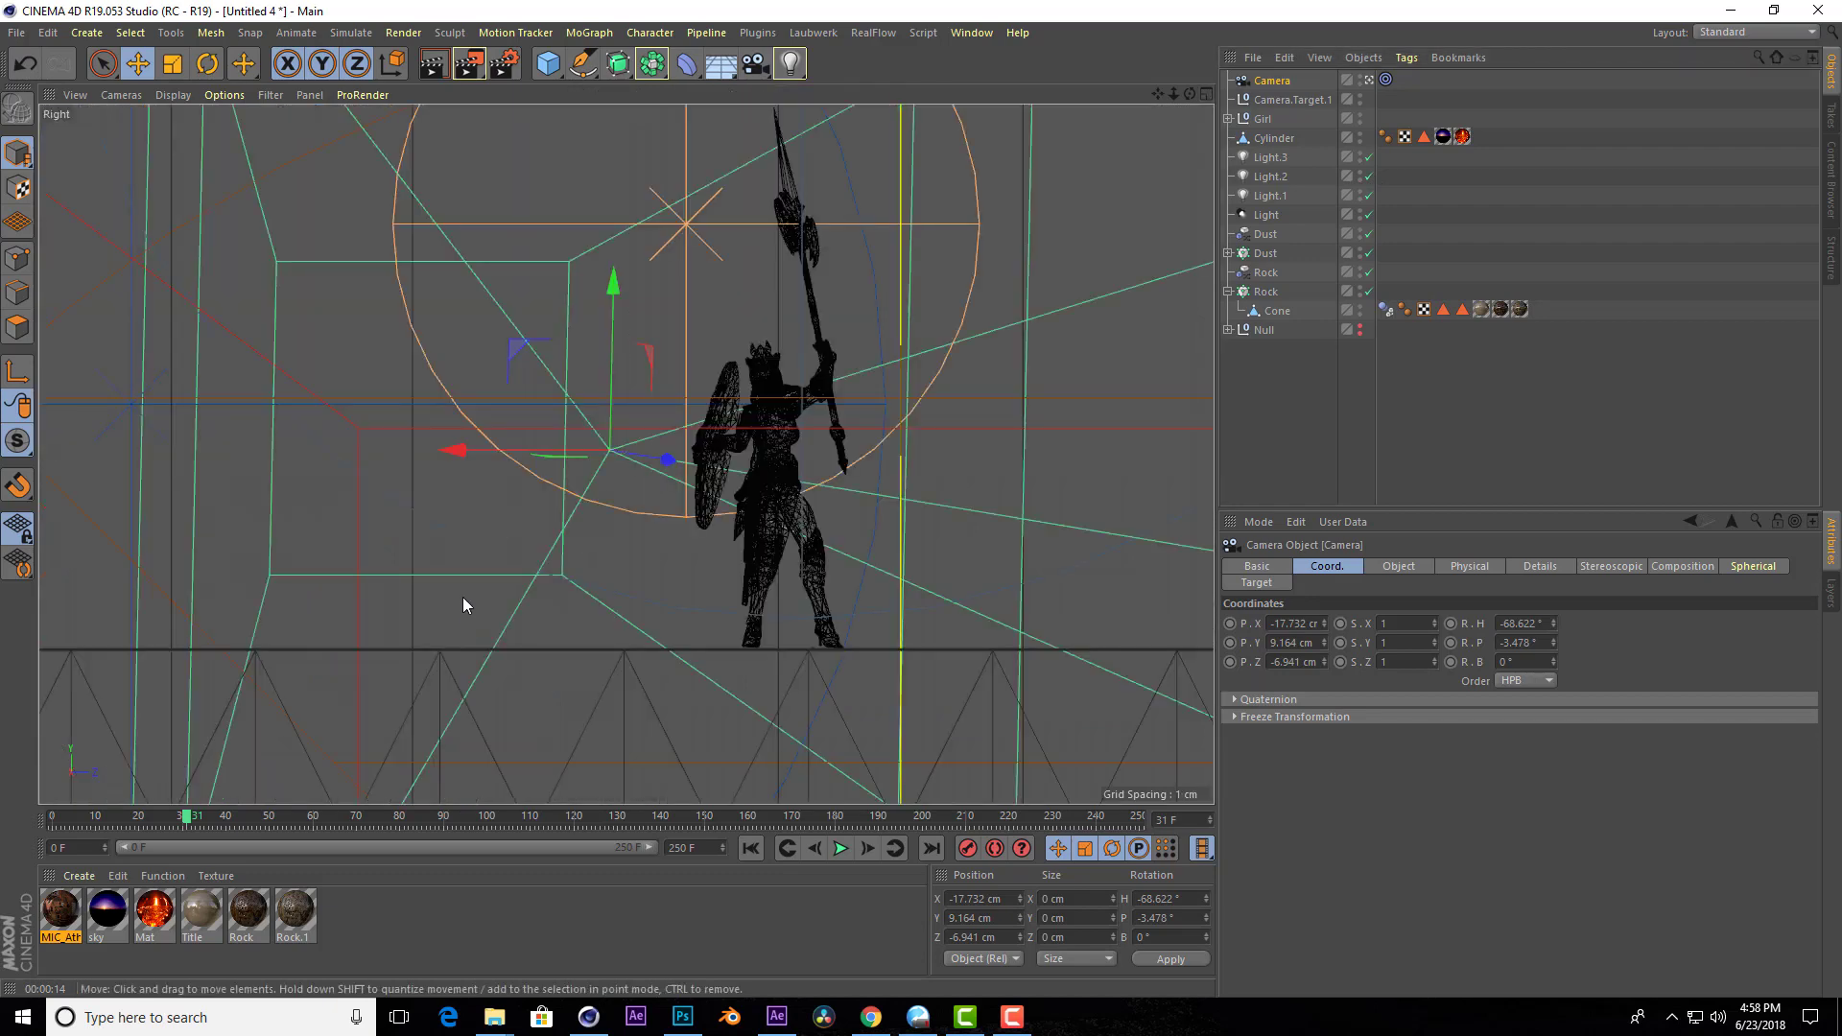
drag(578, 378, 578, 409)
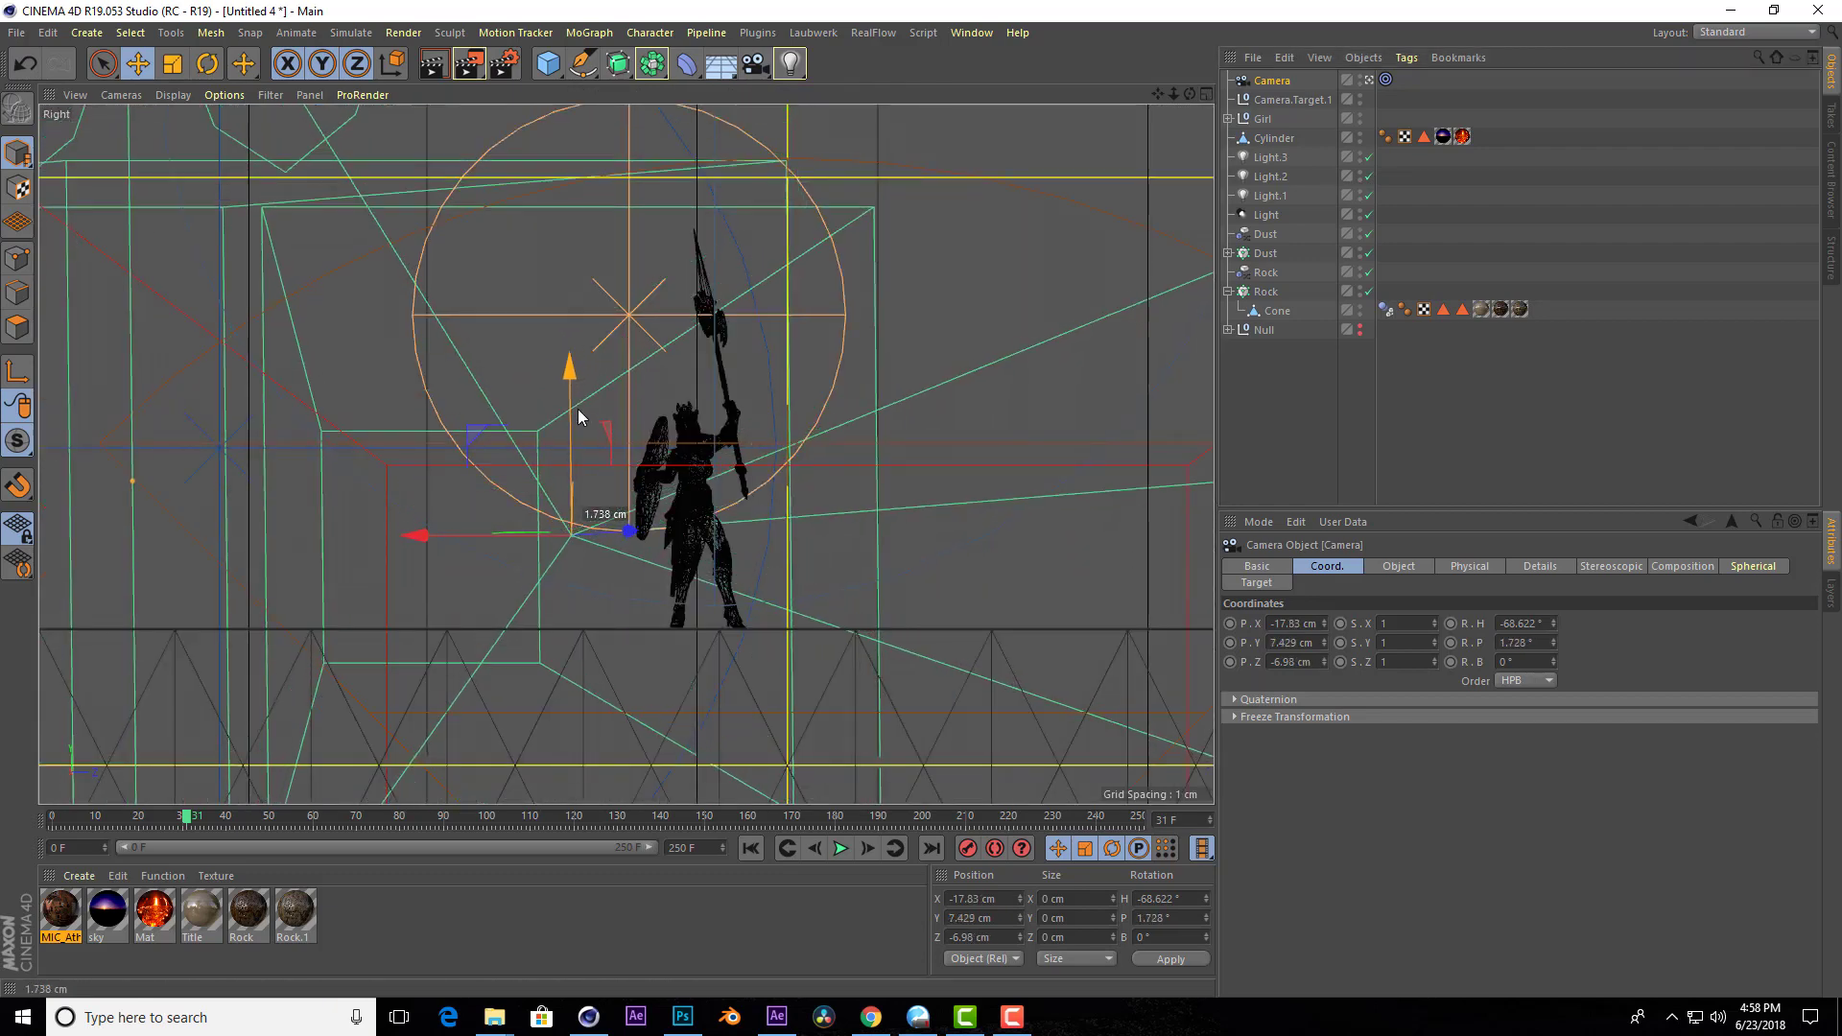
key(ctrl+z)
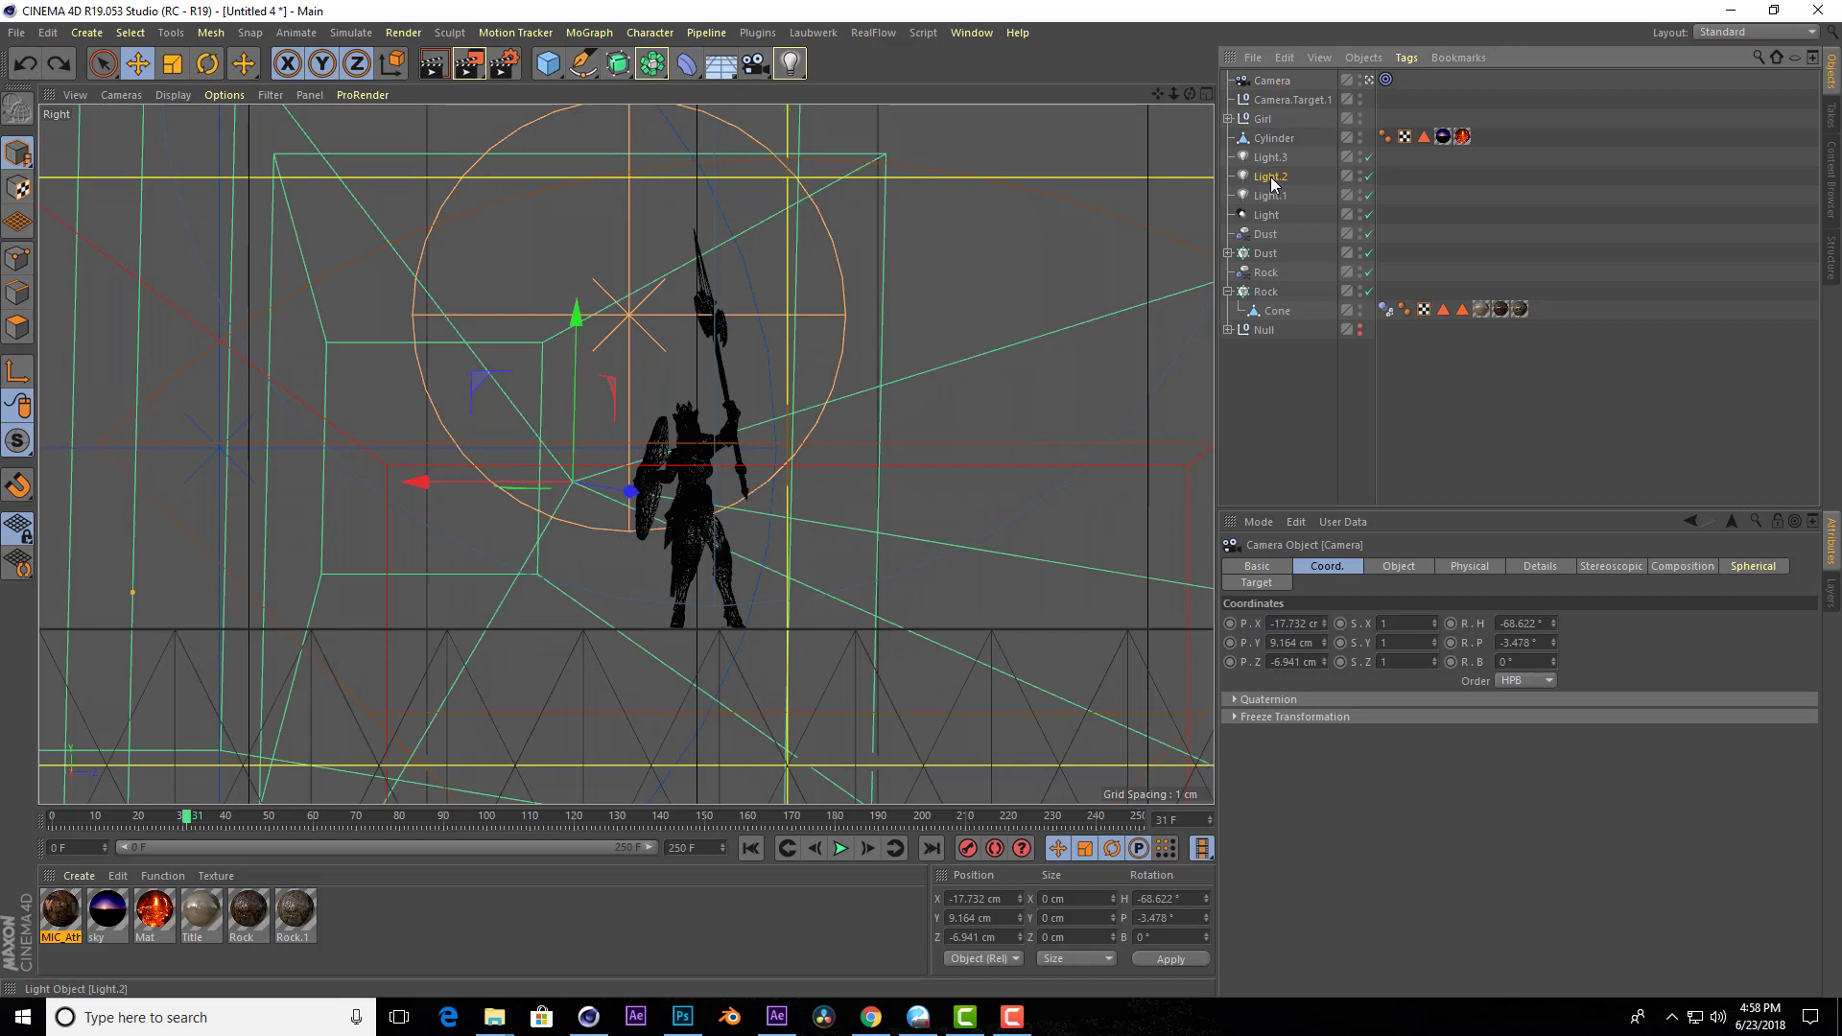
Select Light.2 and drag it down toward the warrior's head in the Right view.
click(1273, 184)
scroll(739, 361, down, 2)
scroll(739, 361, down, 2)
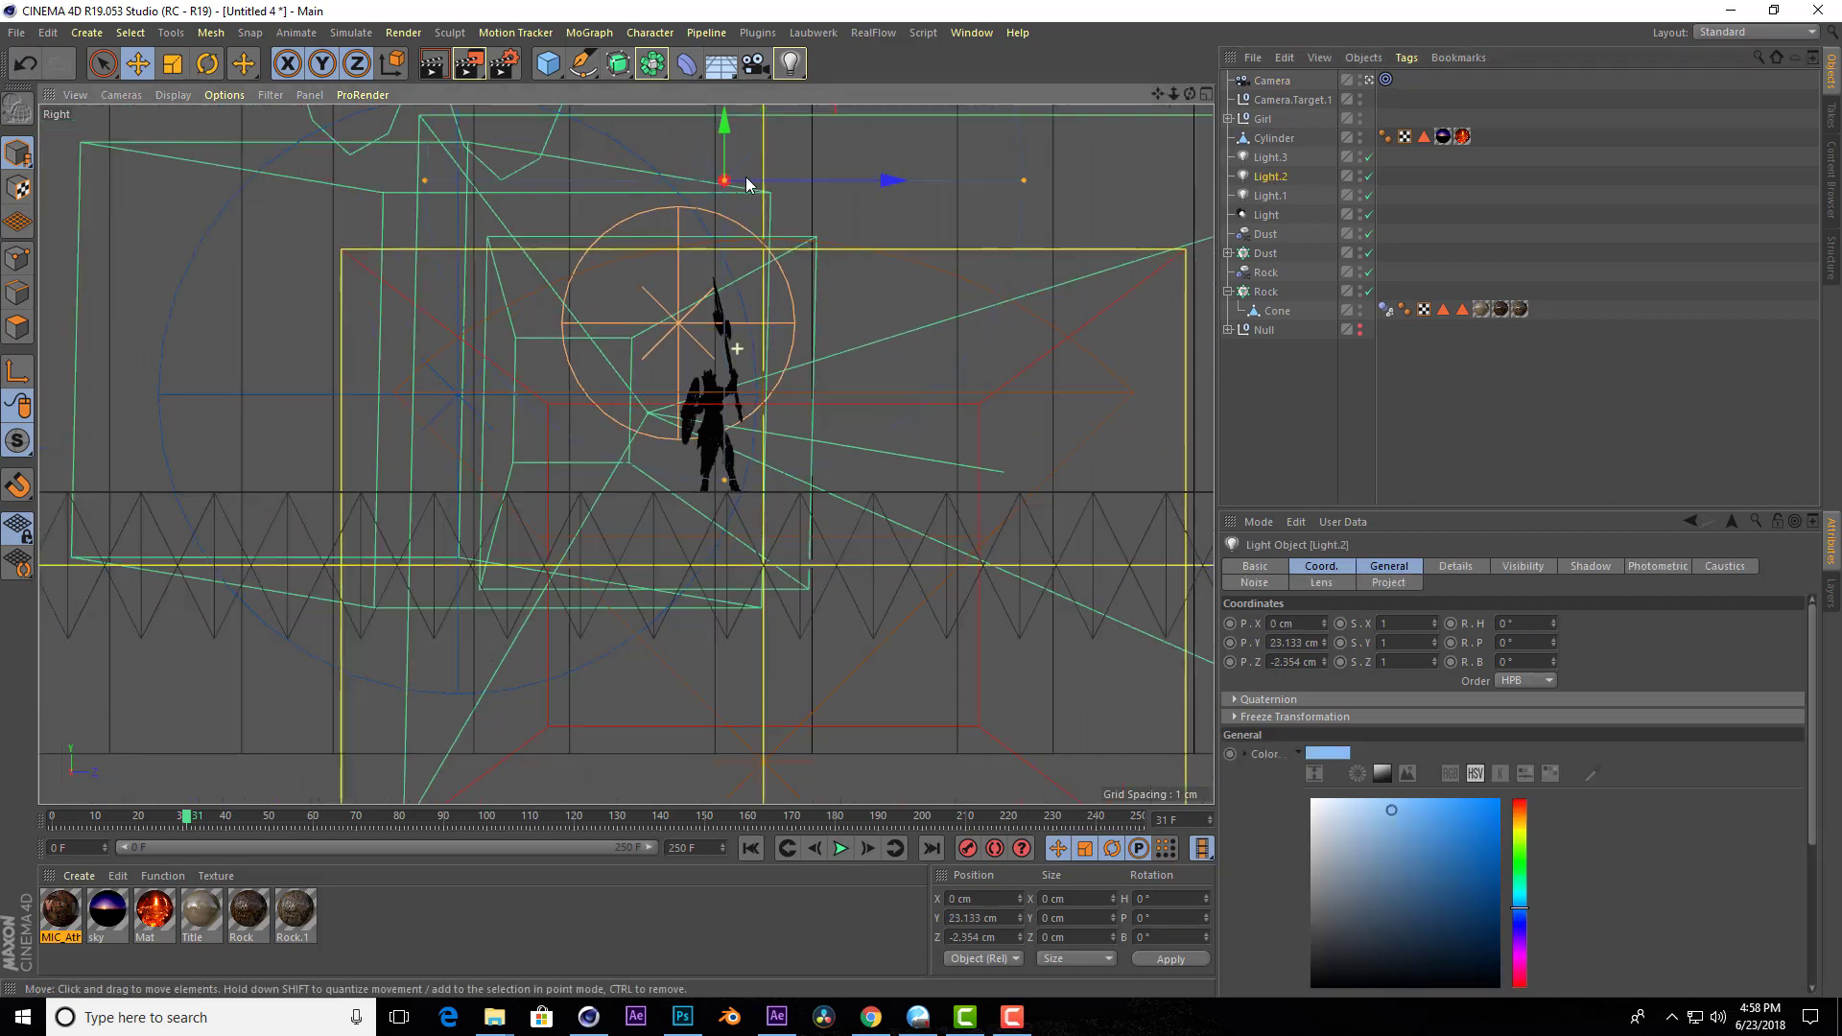
drag(746, 177, 745, 358)
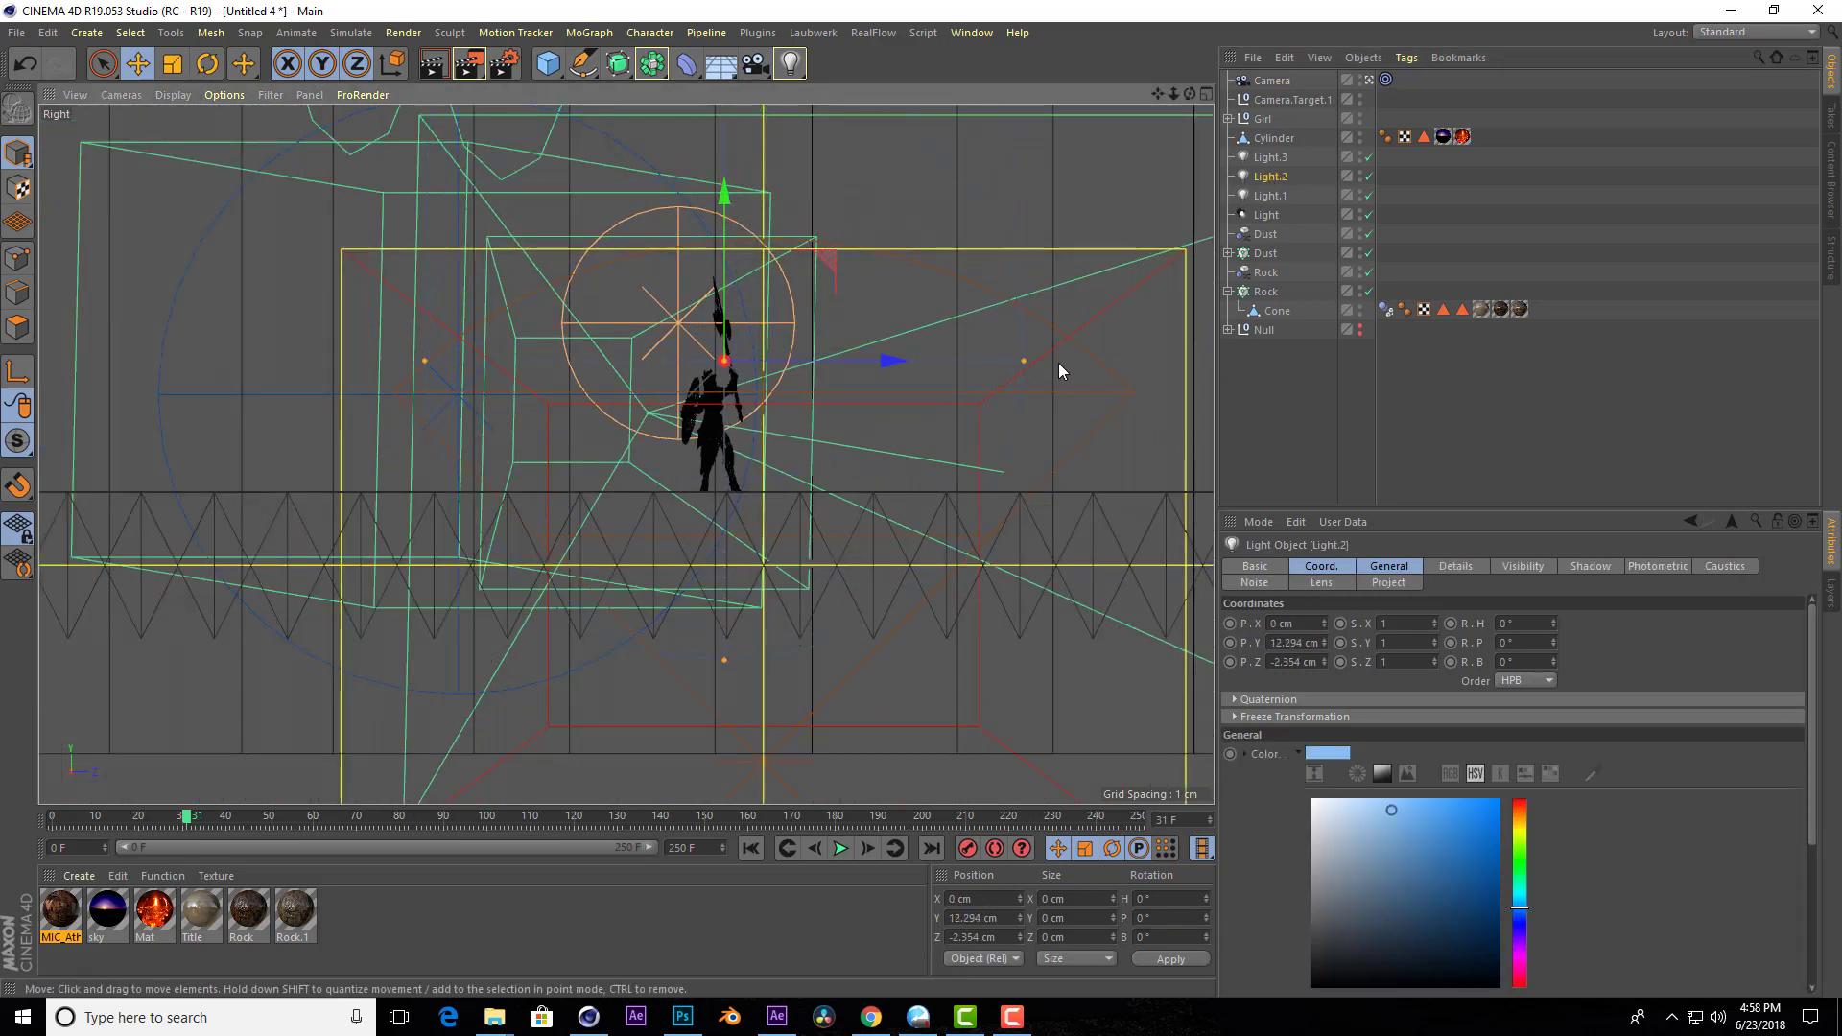
click(1207, 95)
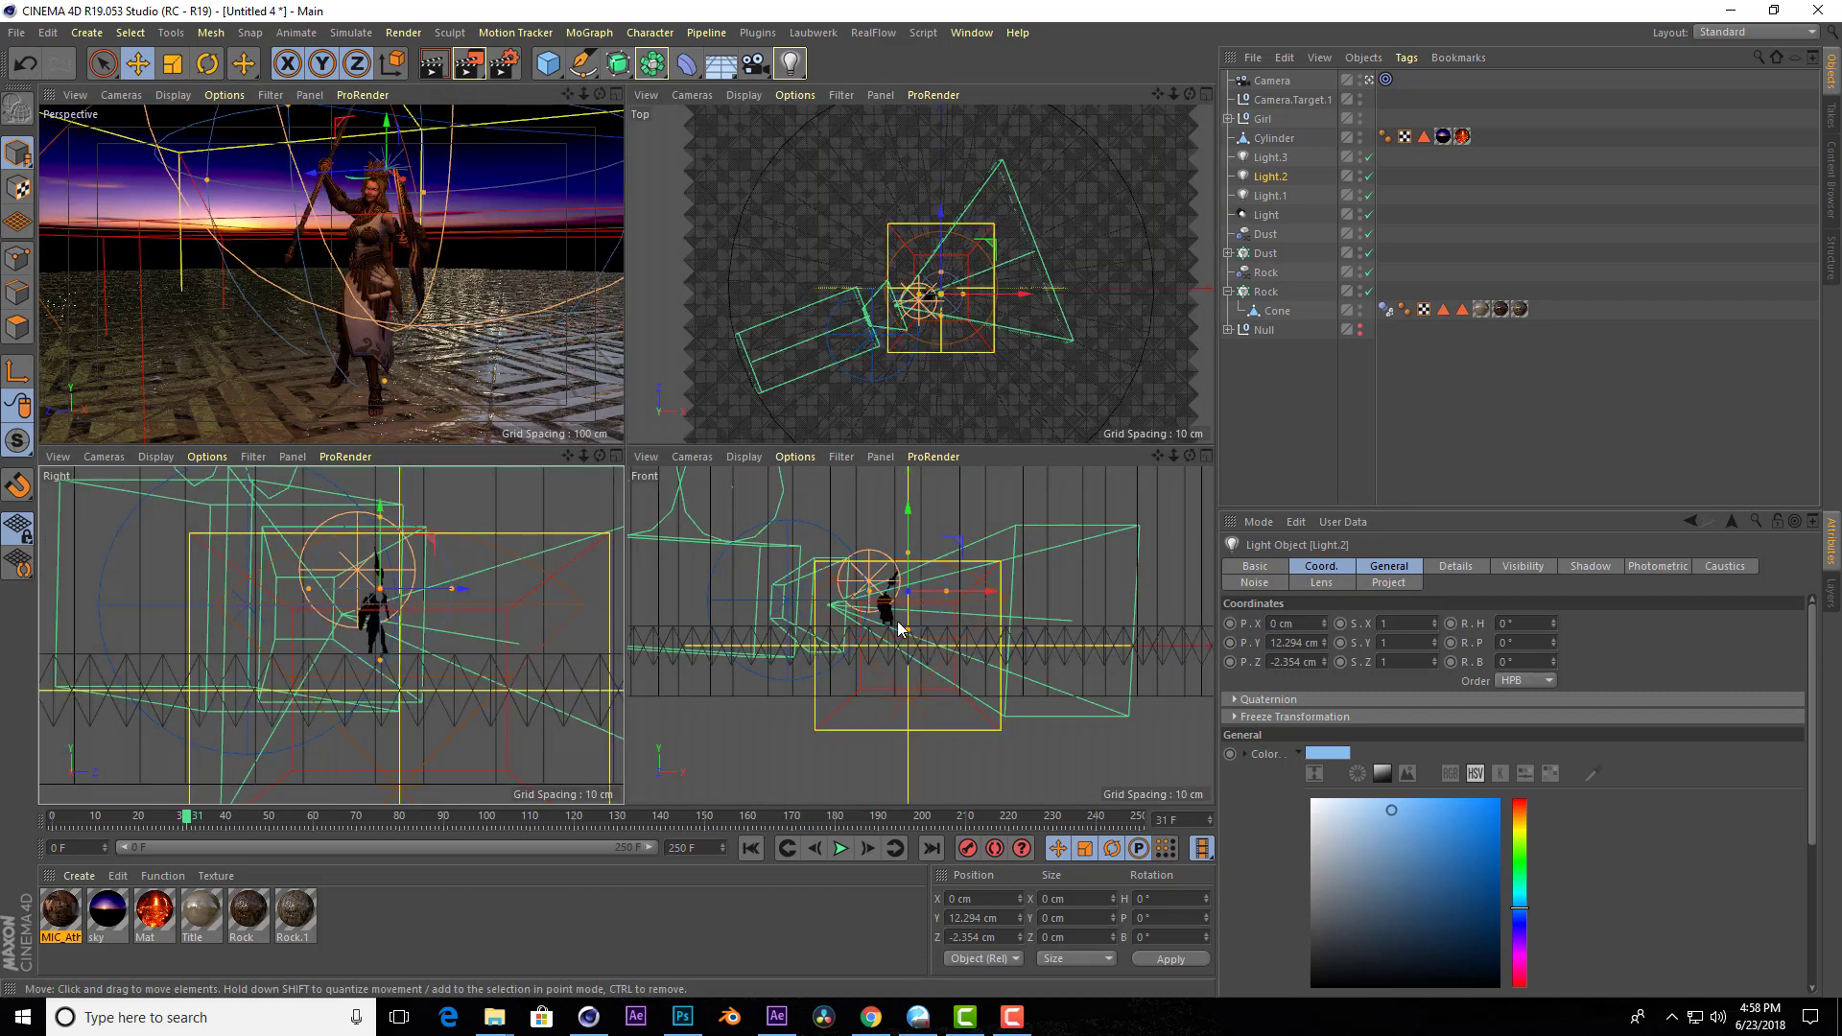
Shift and lower Light.2 to X -7.335, Y 10.696, Z -2.964 cm beside the warrior.
scroll(958, 288, up, 2)
scroll(954, 248, up, 3)
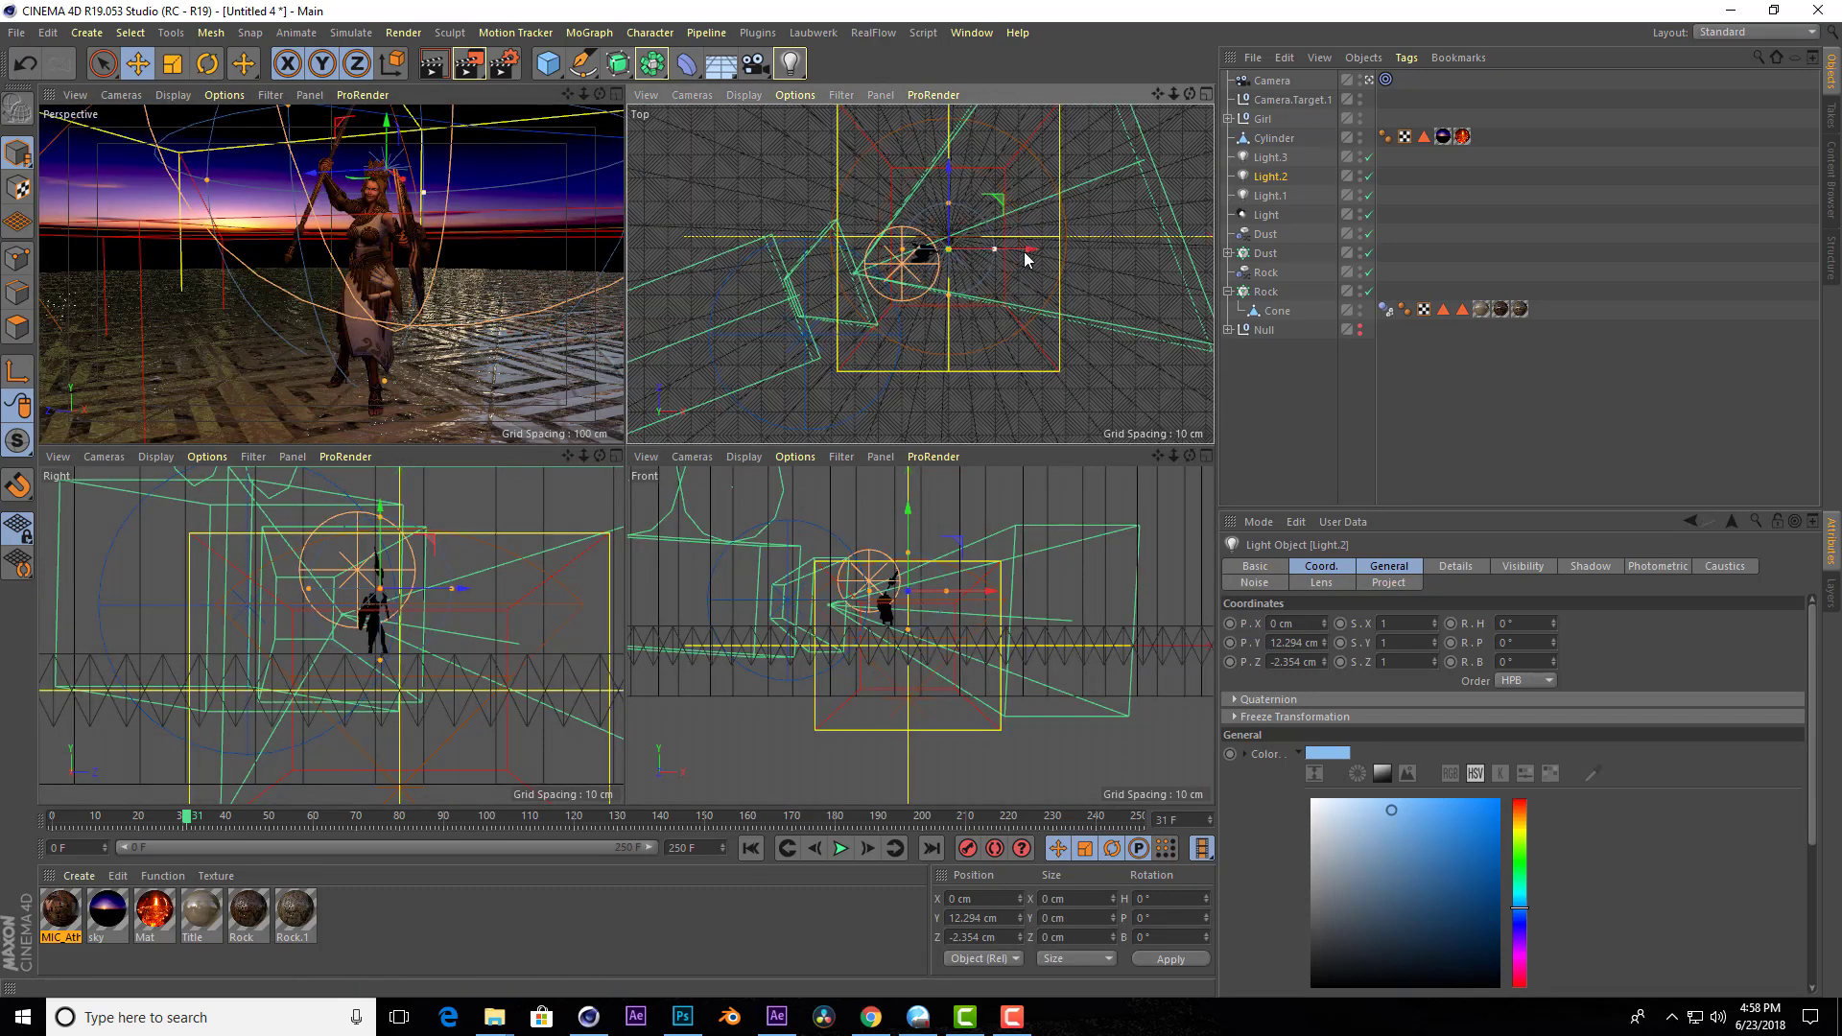
drag(1025, 259, 986, 268)
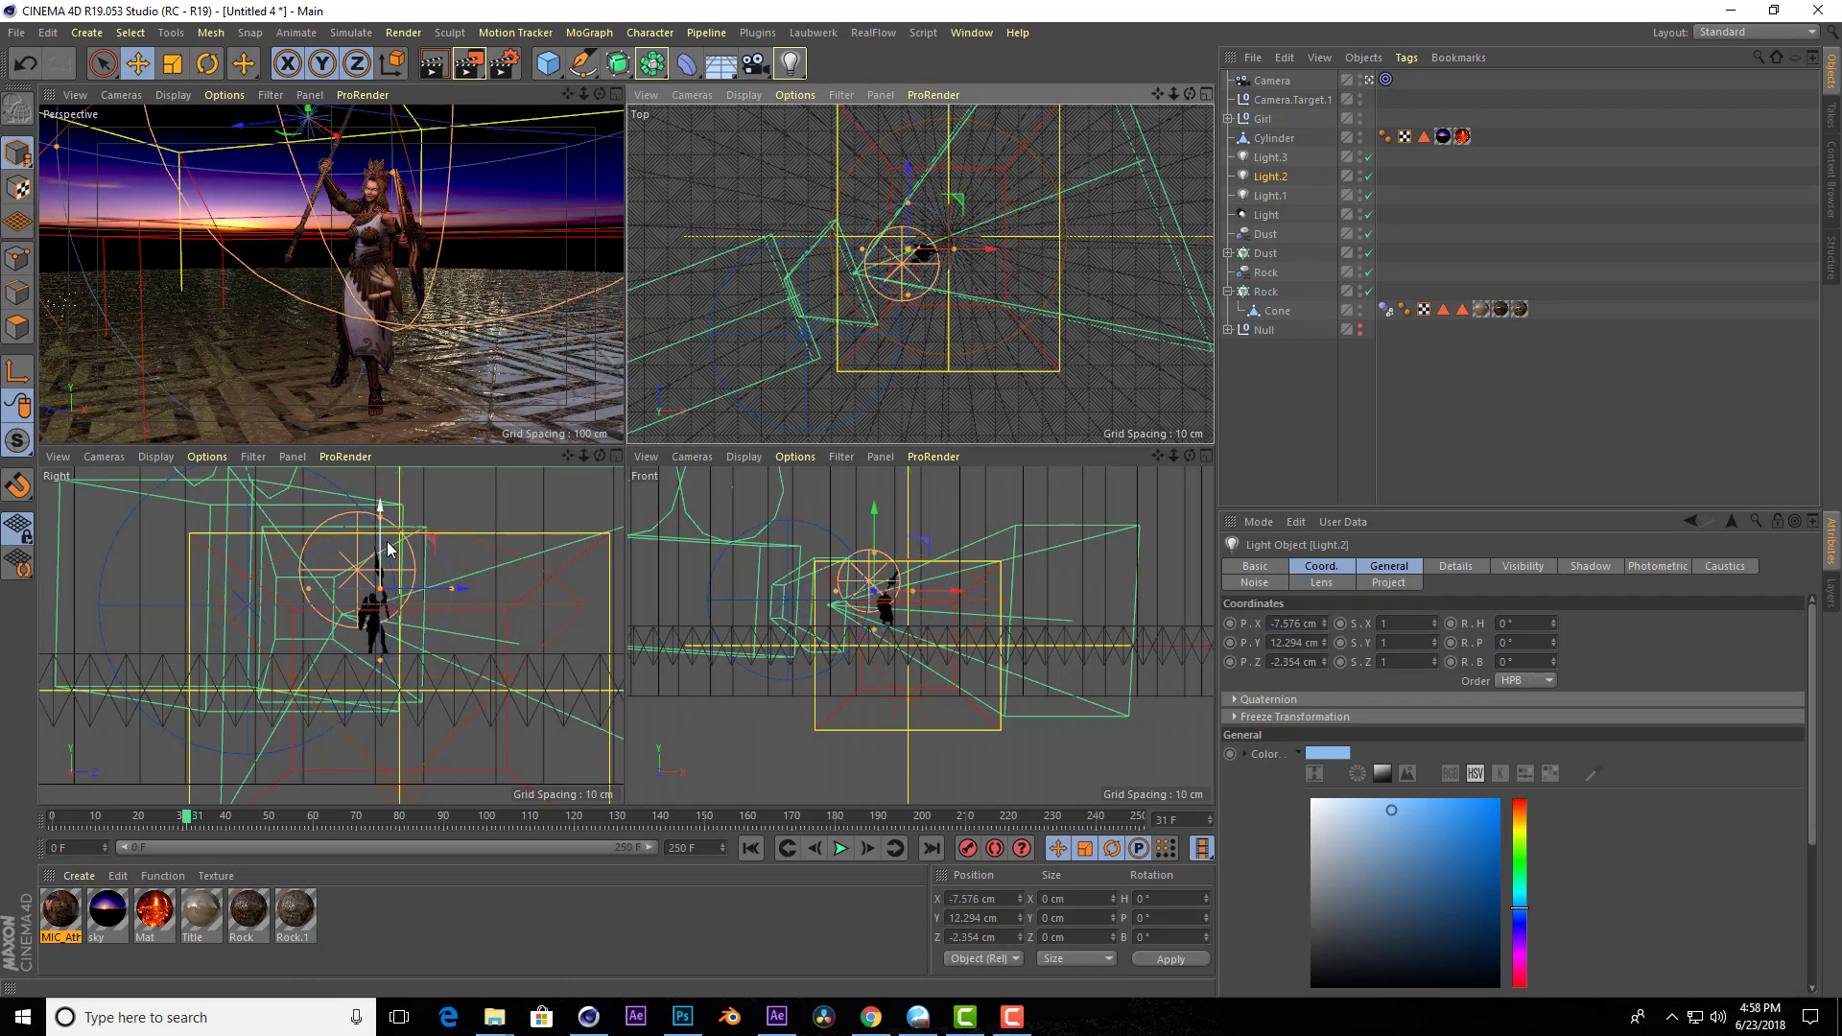
drag(383, 555, 391, 568)
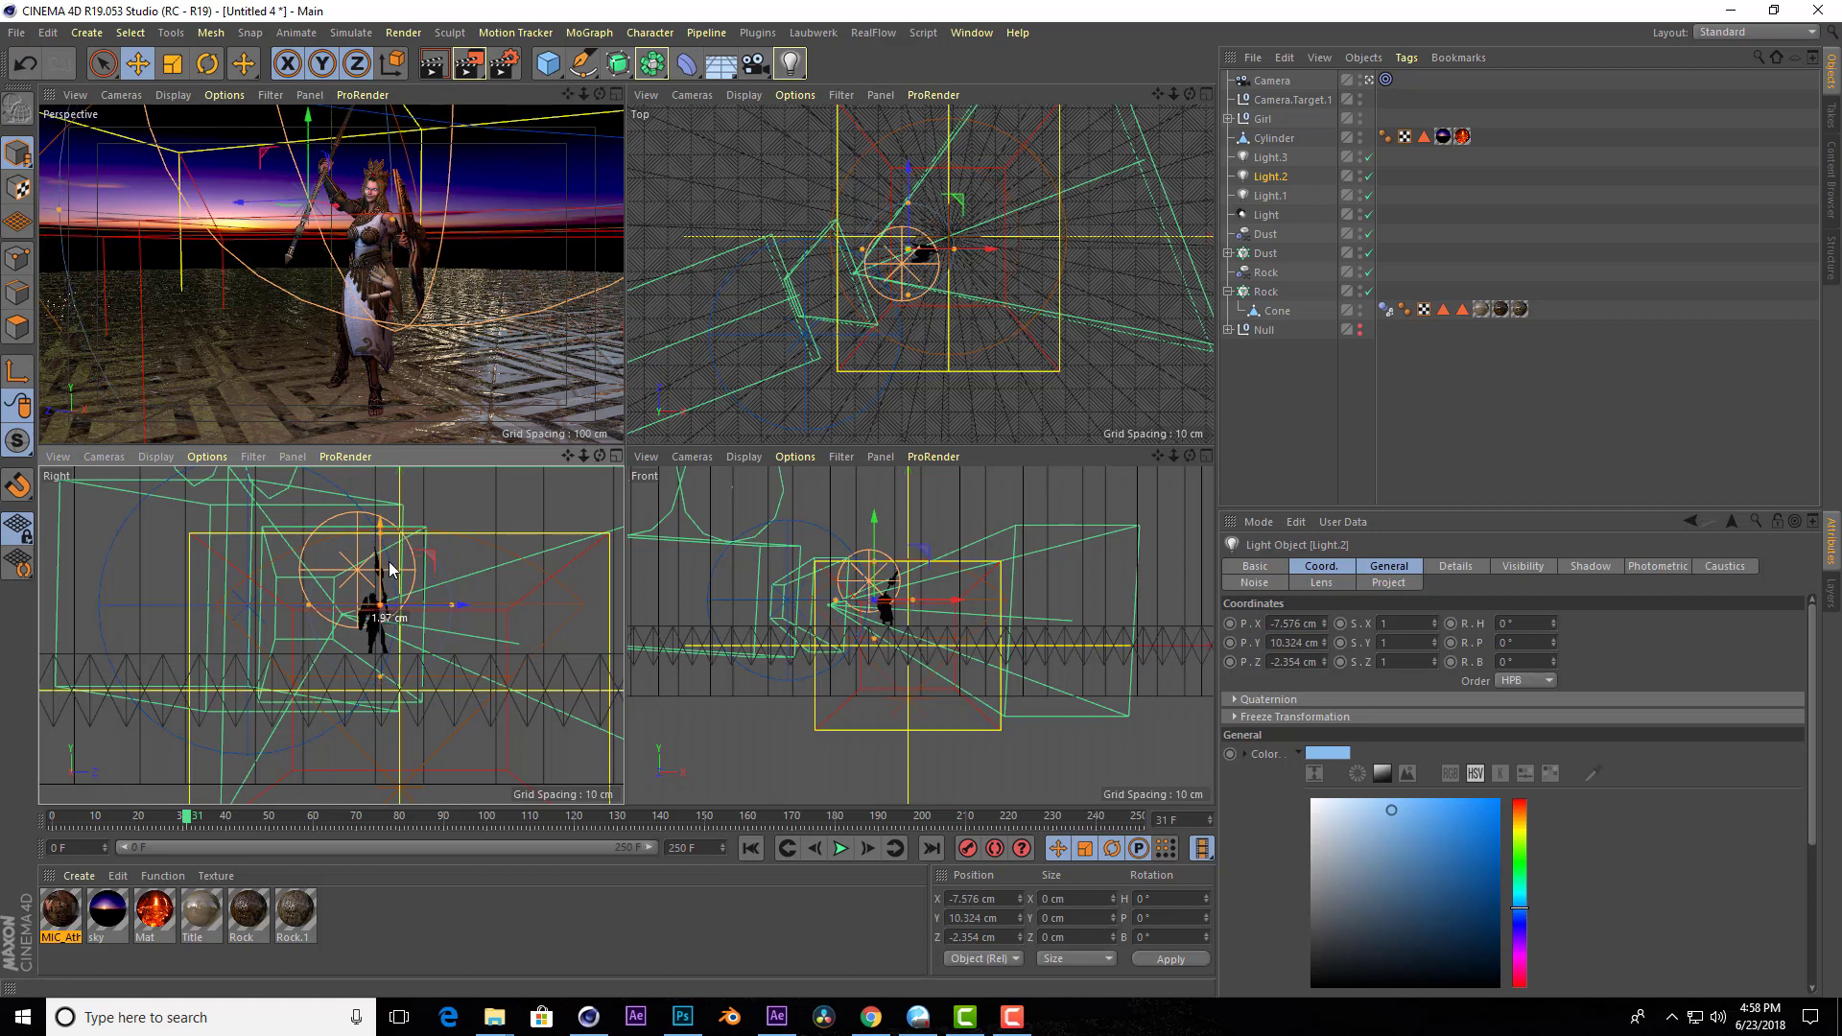
key(F1)
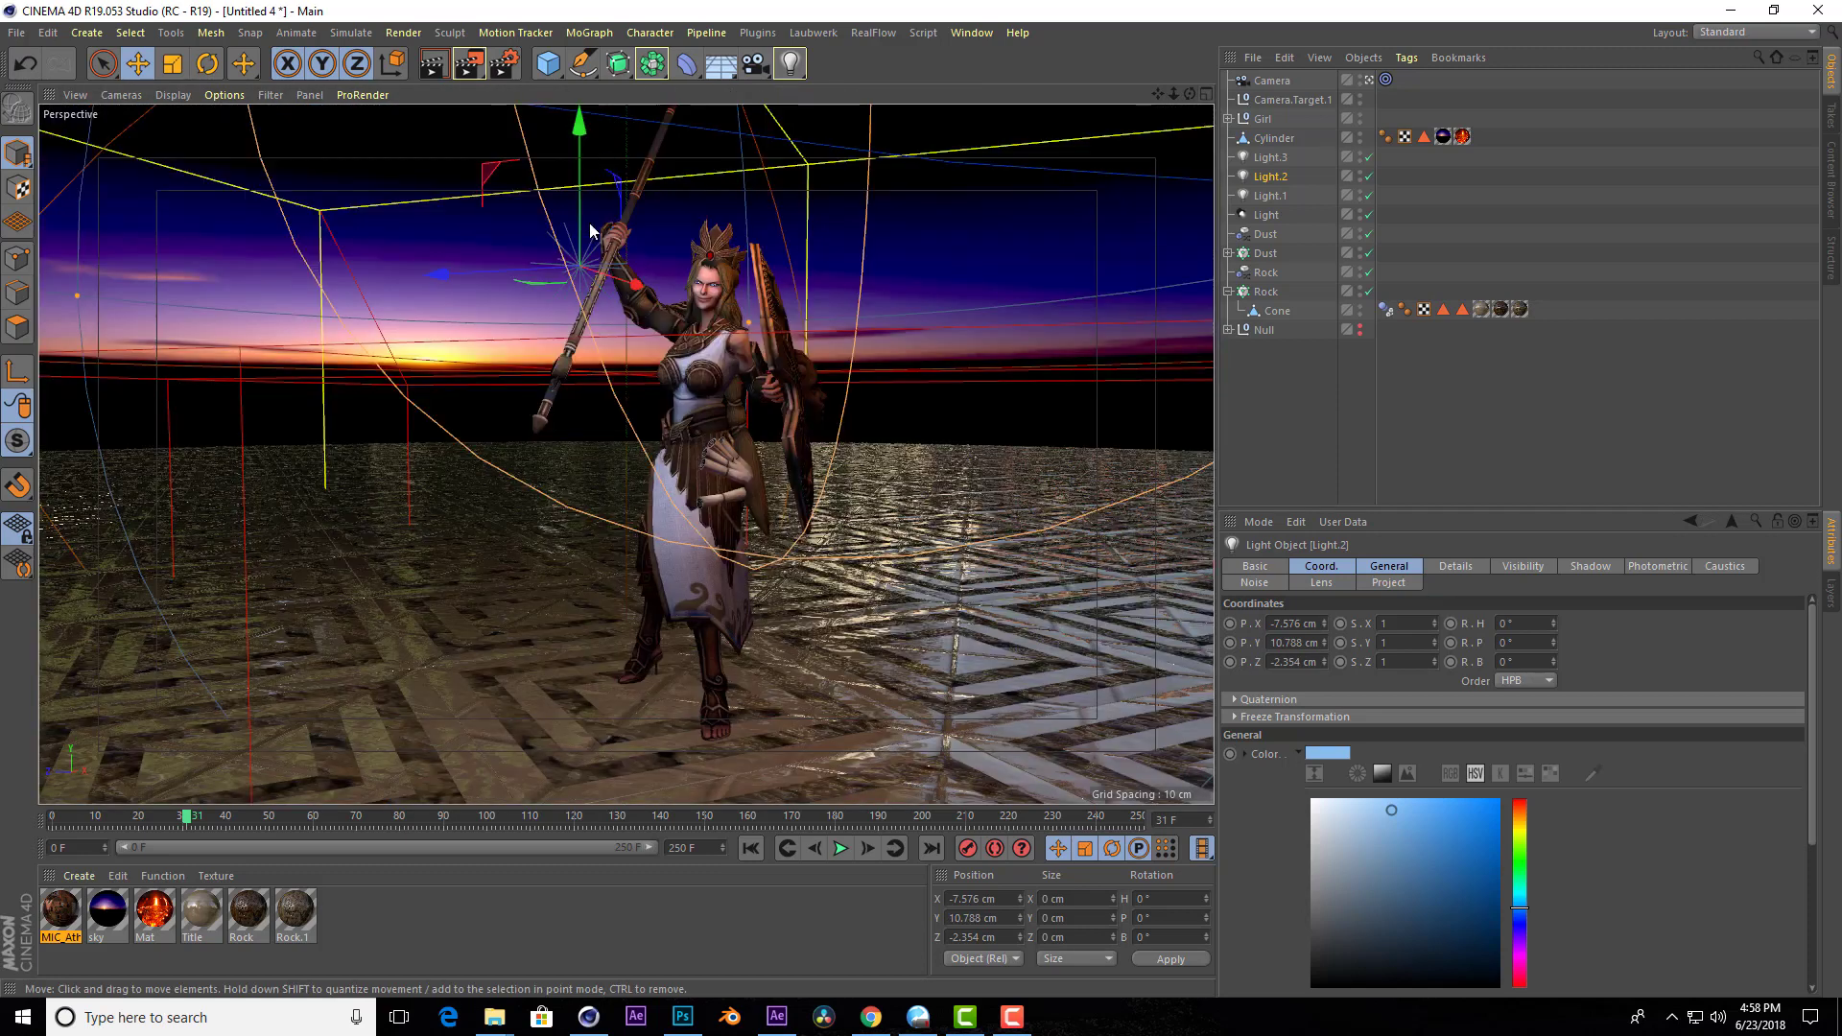
drag(737, 327, 790, 324)
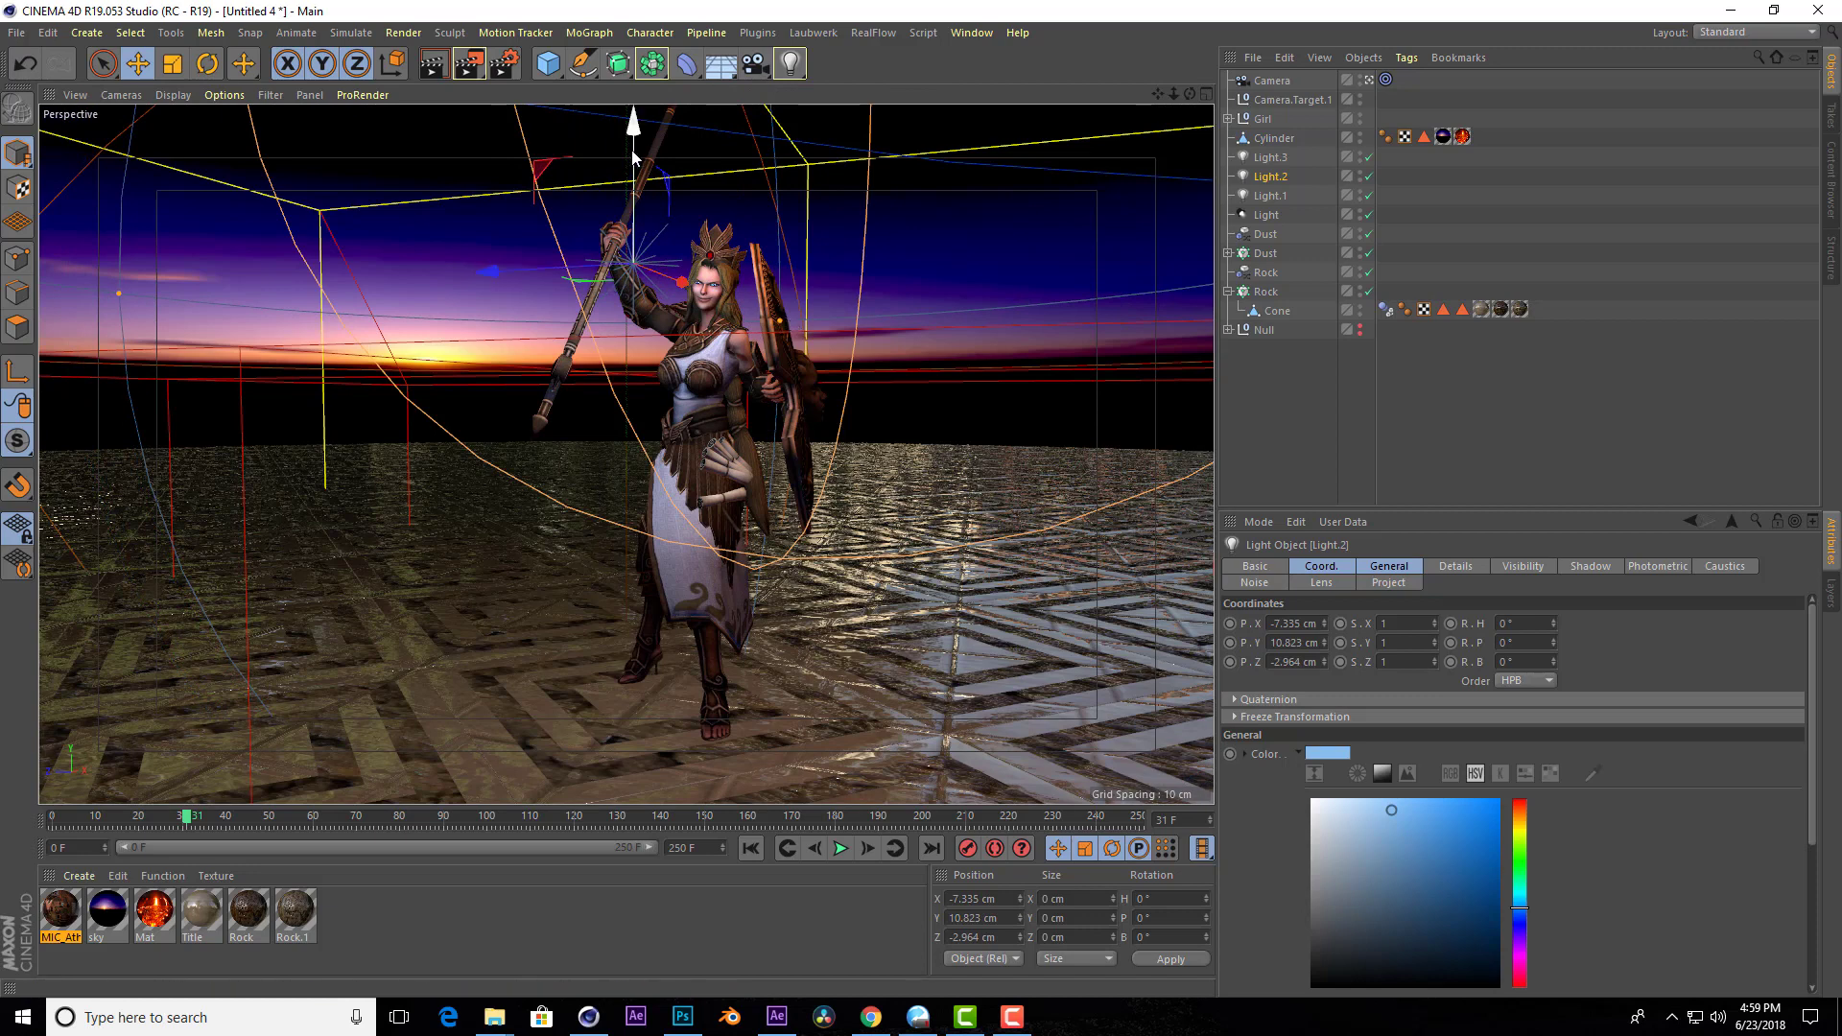
mouse_move(641, 111)
mouse_down()
mouse_move(643, 208)
mouse_move(643, 153)
mouse_up()
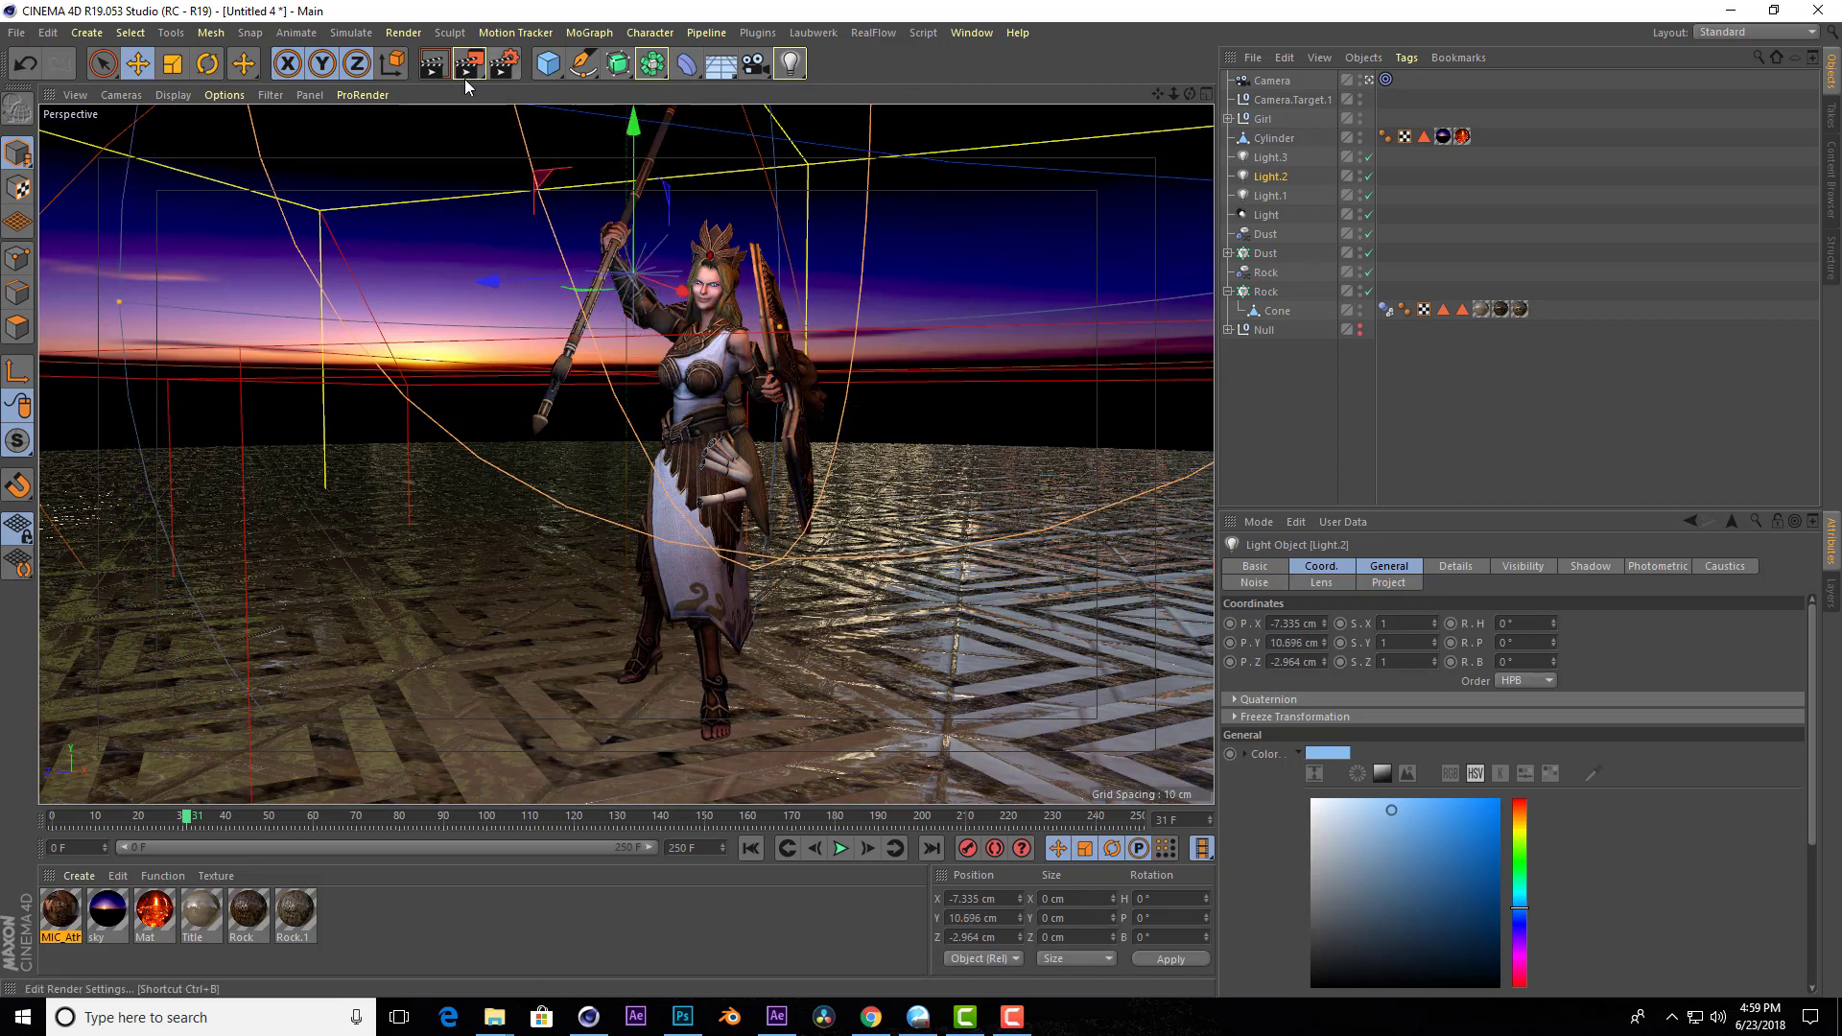
Render a preview, lighten Light.2's colour to nearly white, and re-render to compare.
click(434, 65)
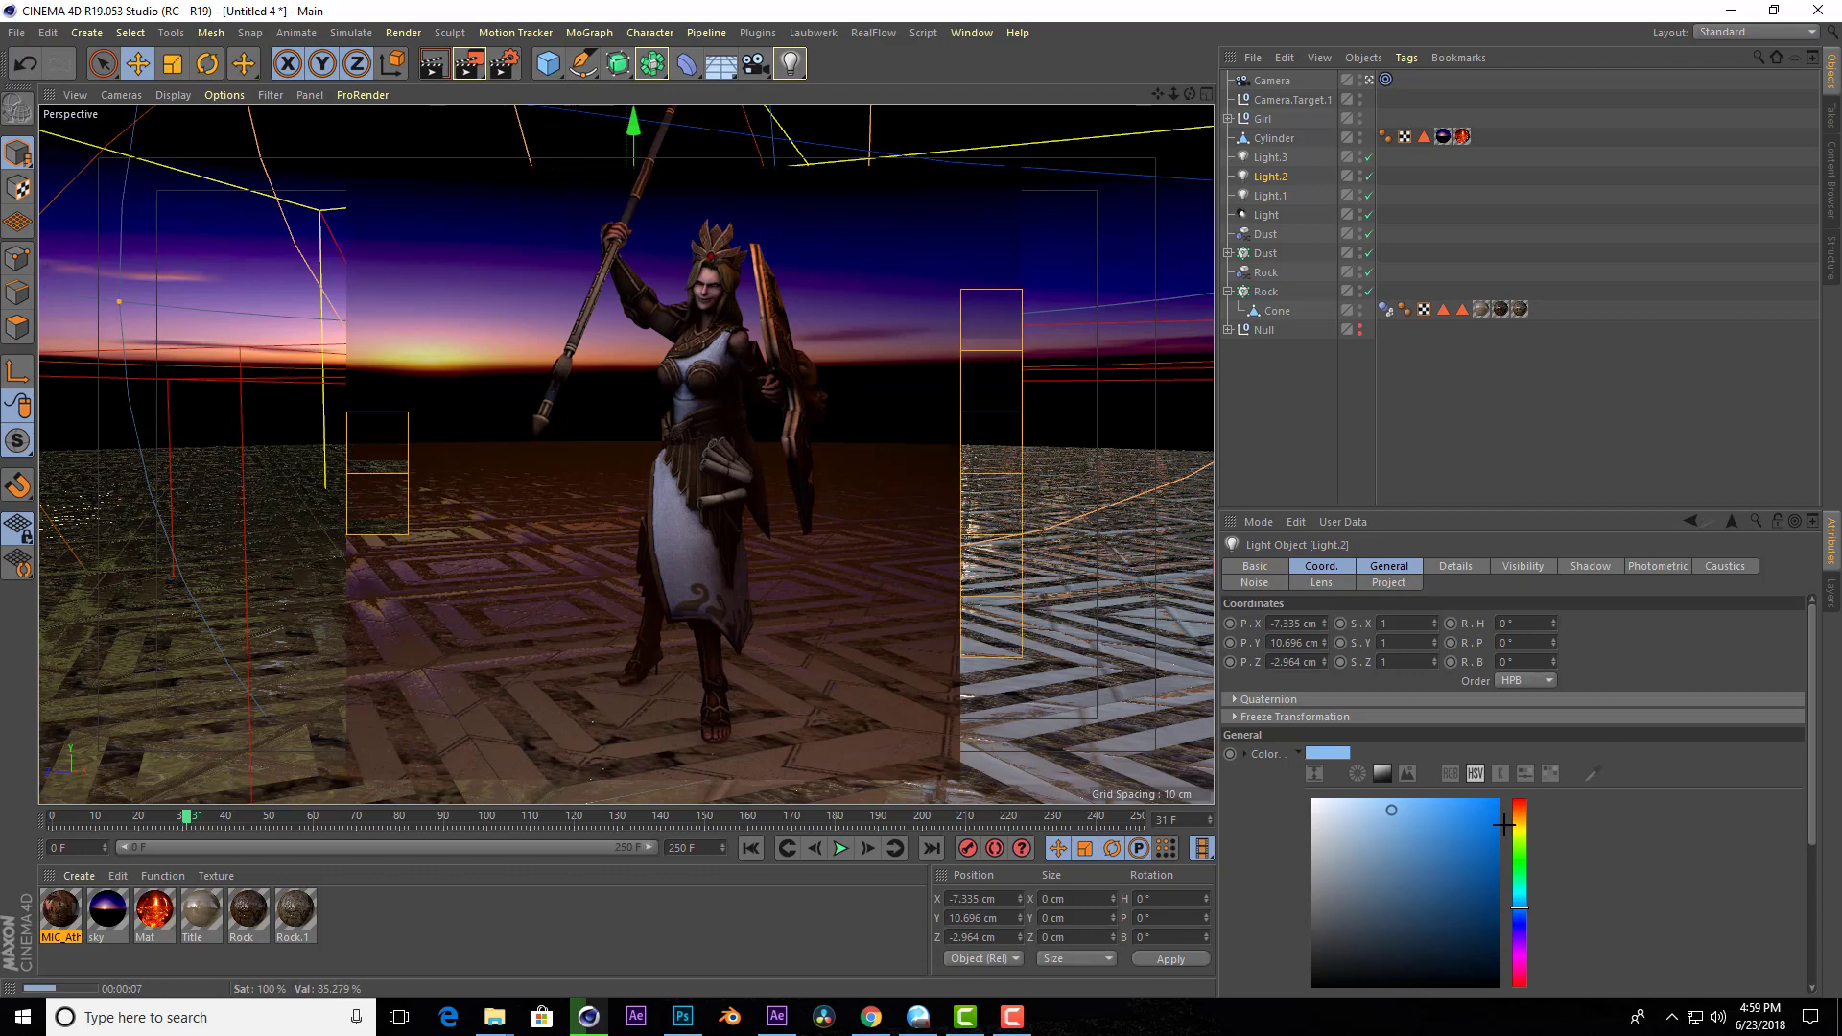
drag(1442, 831, 1321, 799)
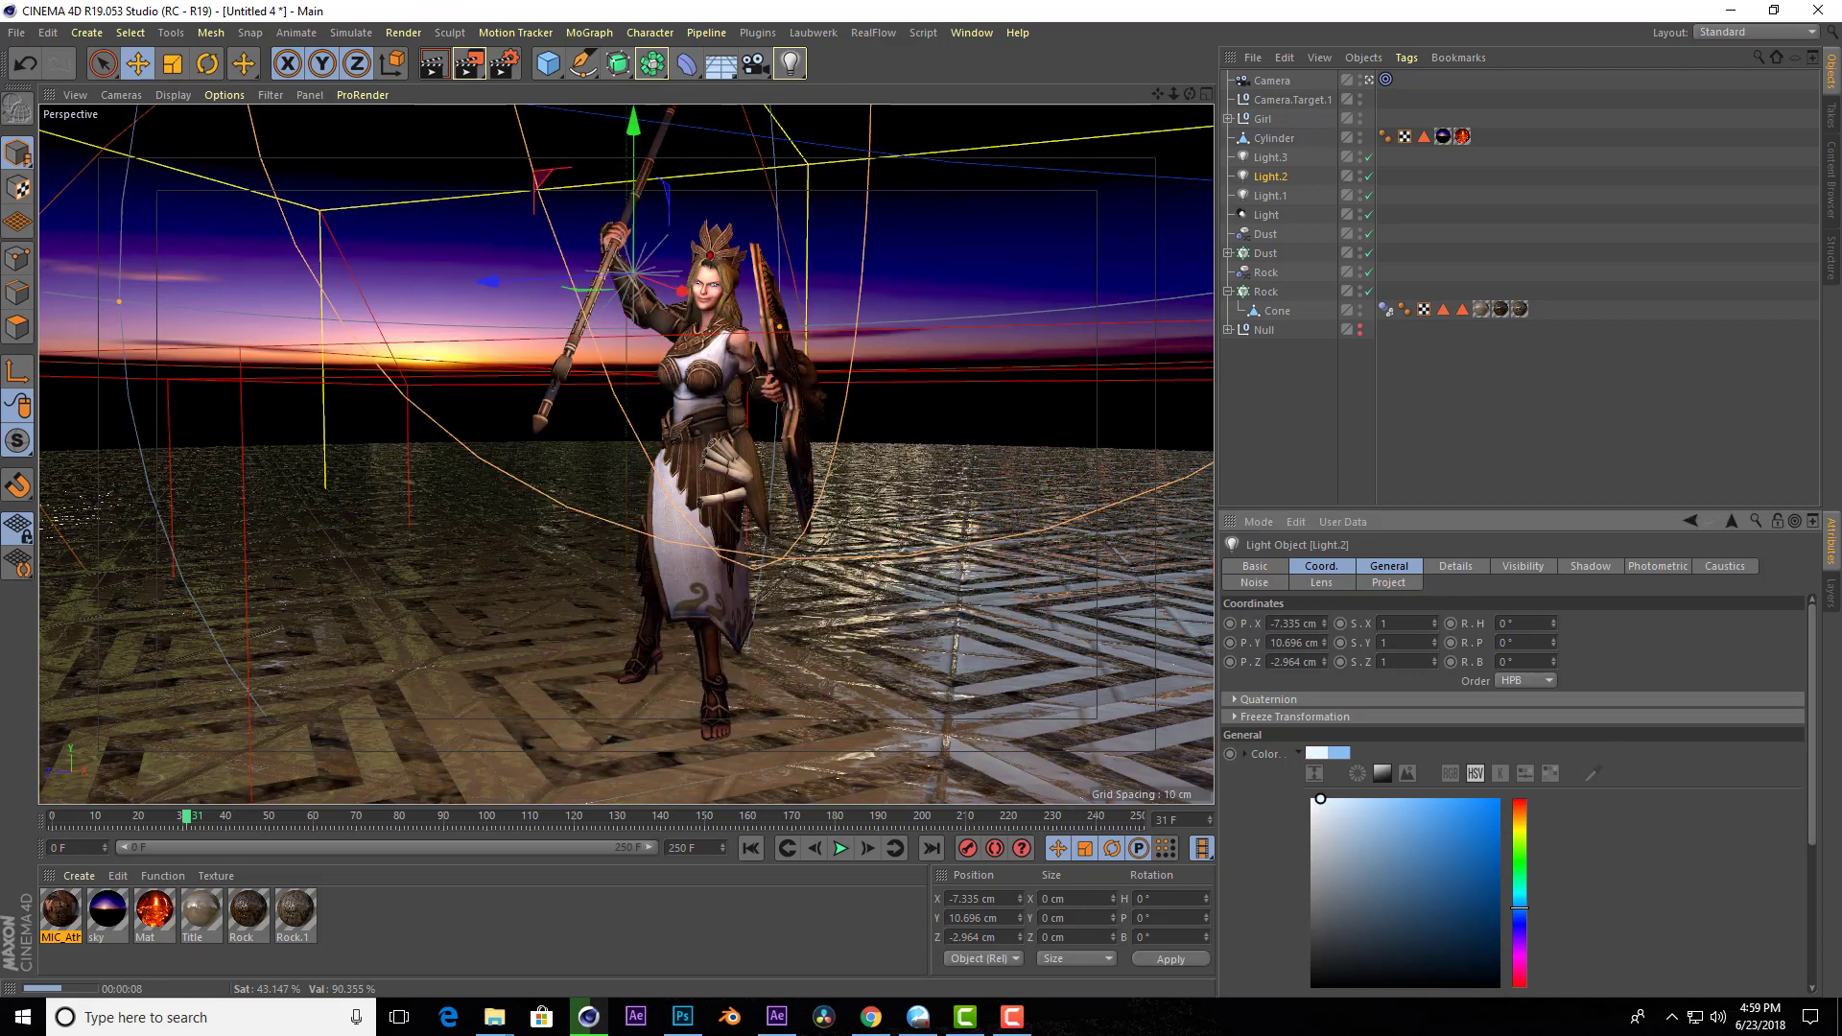
click(430, 66)
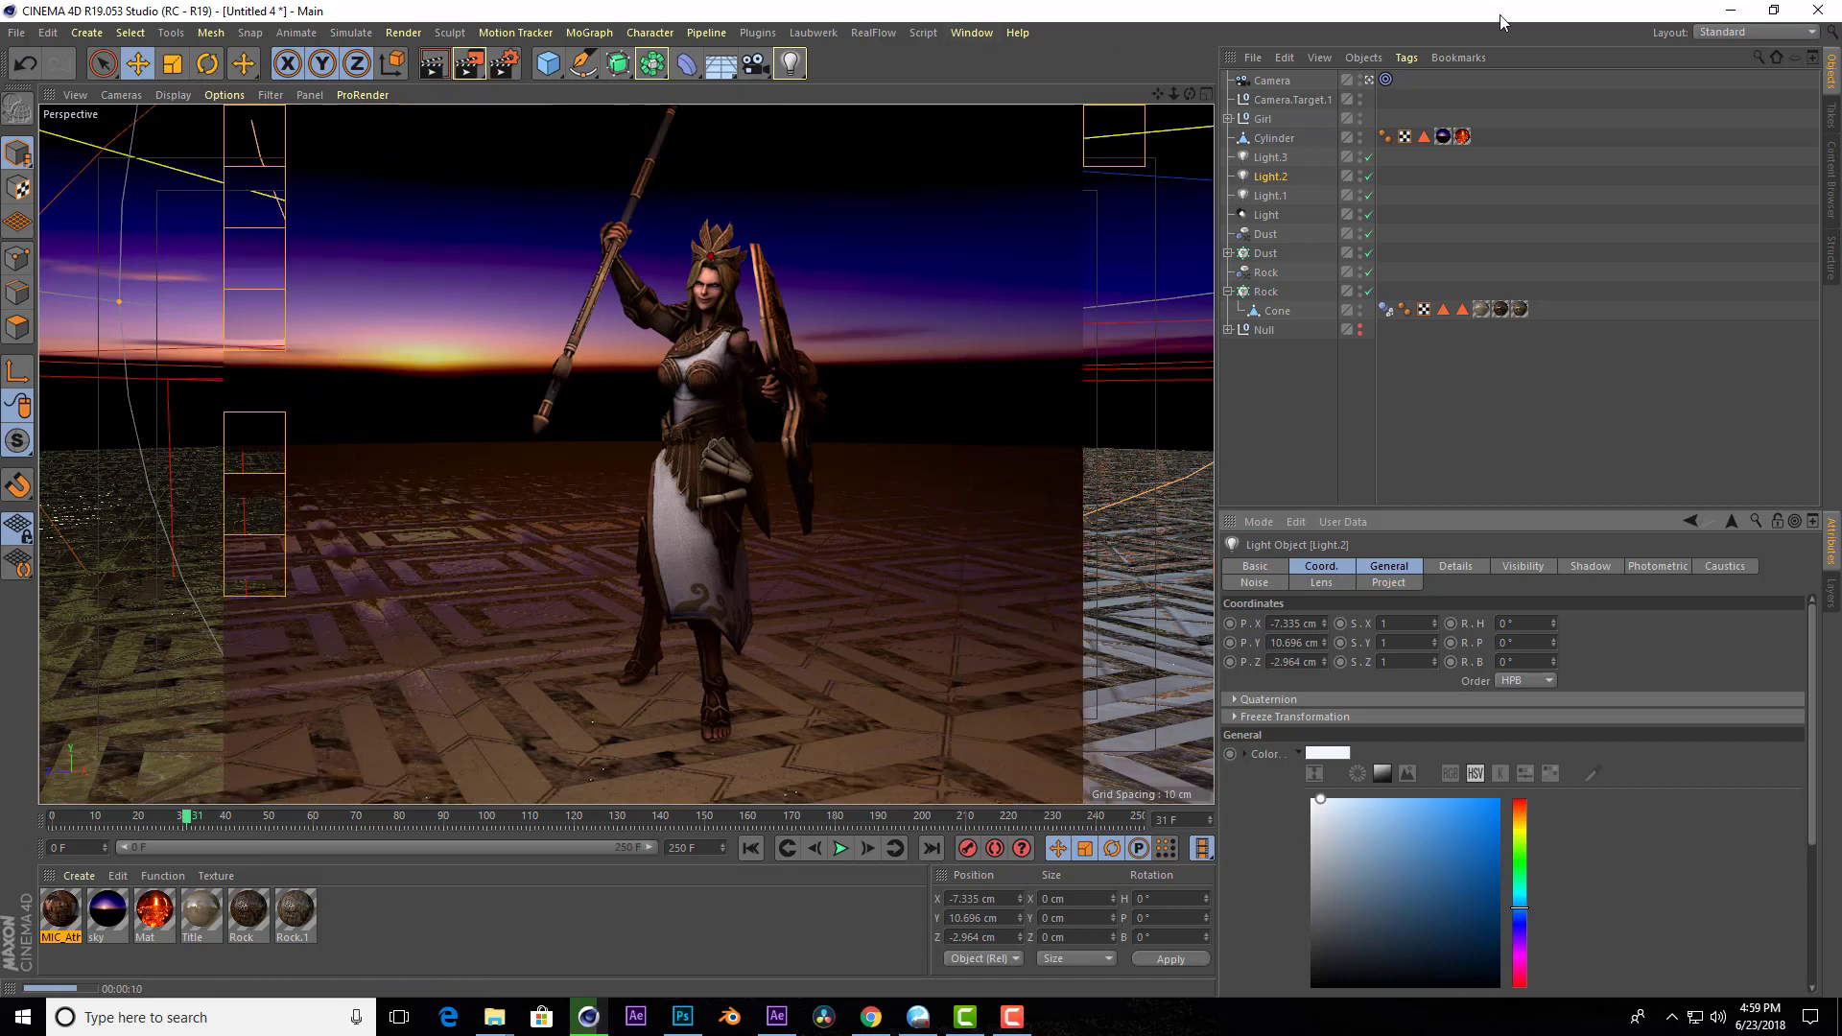
Set Light.1's Shadow type to Shadow Maps (Soft) in its General settings.
click(1269, 194)
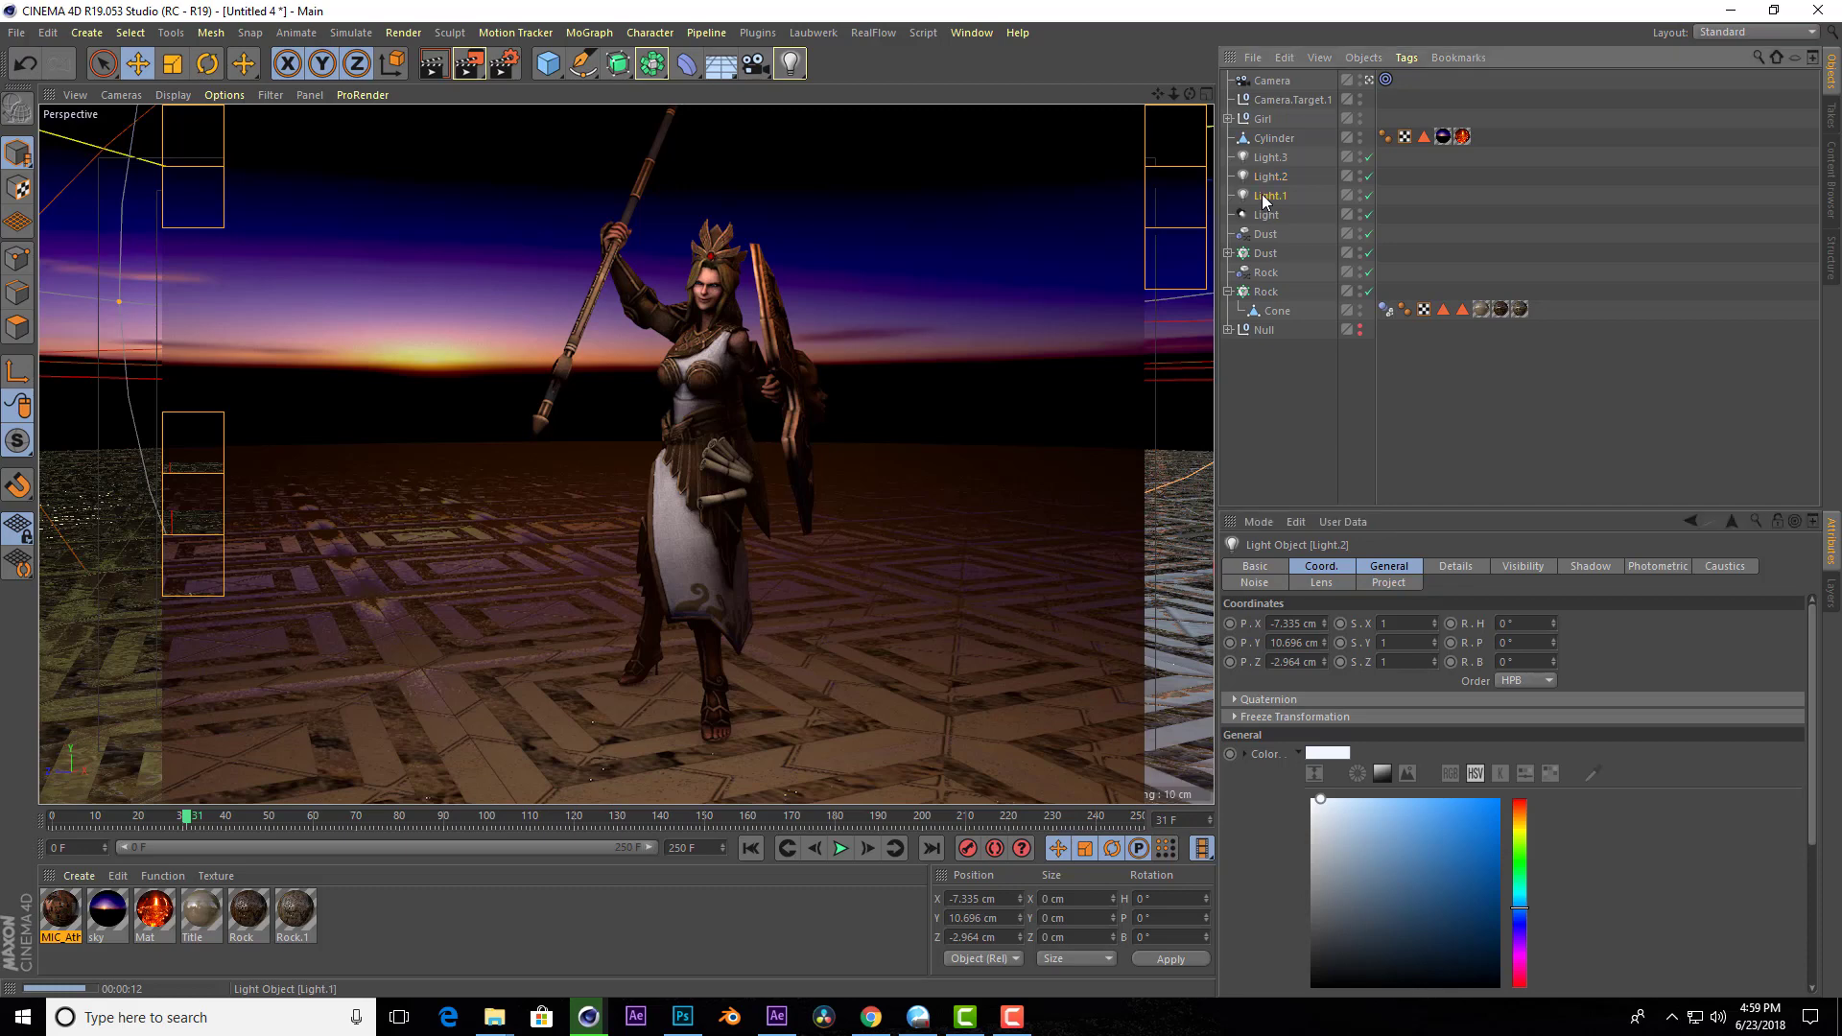
click(1204, 94)
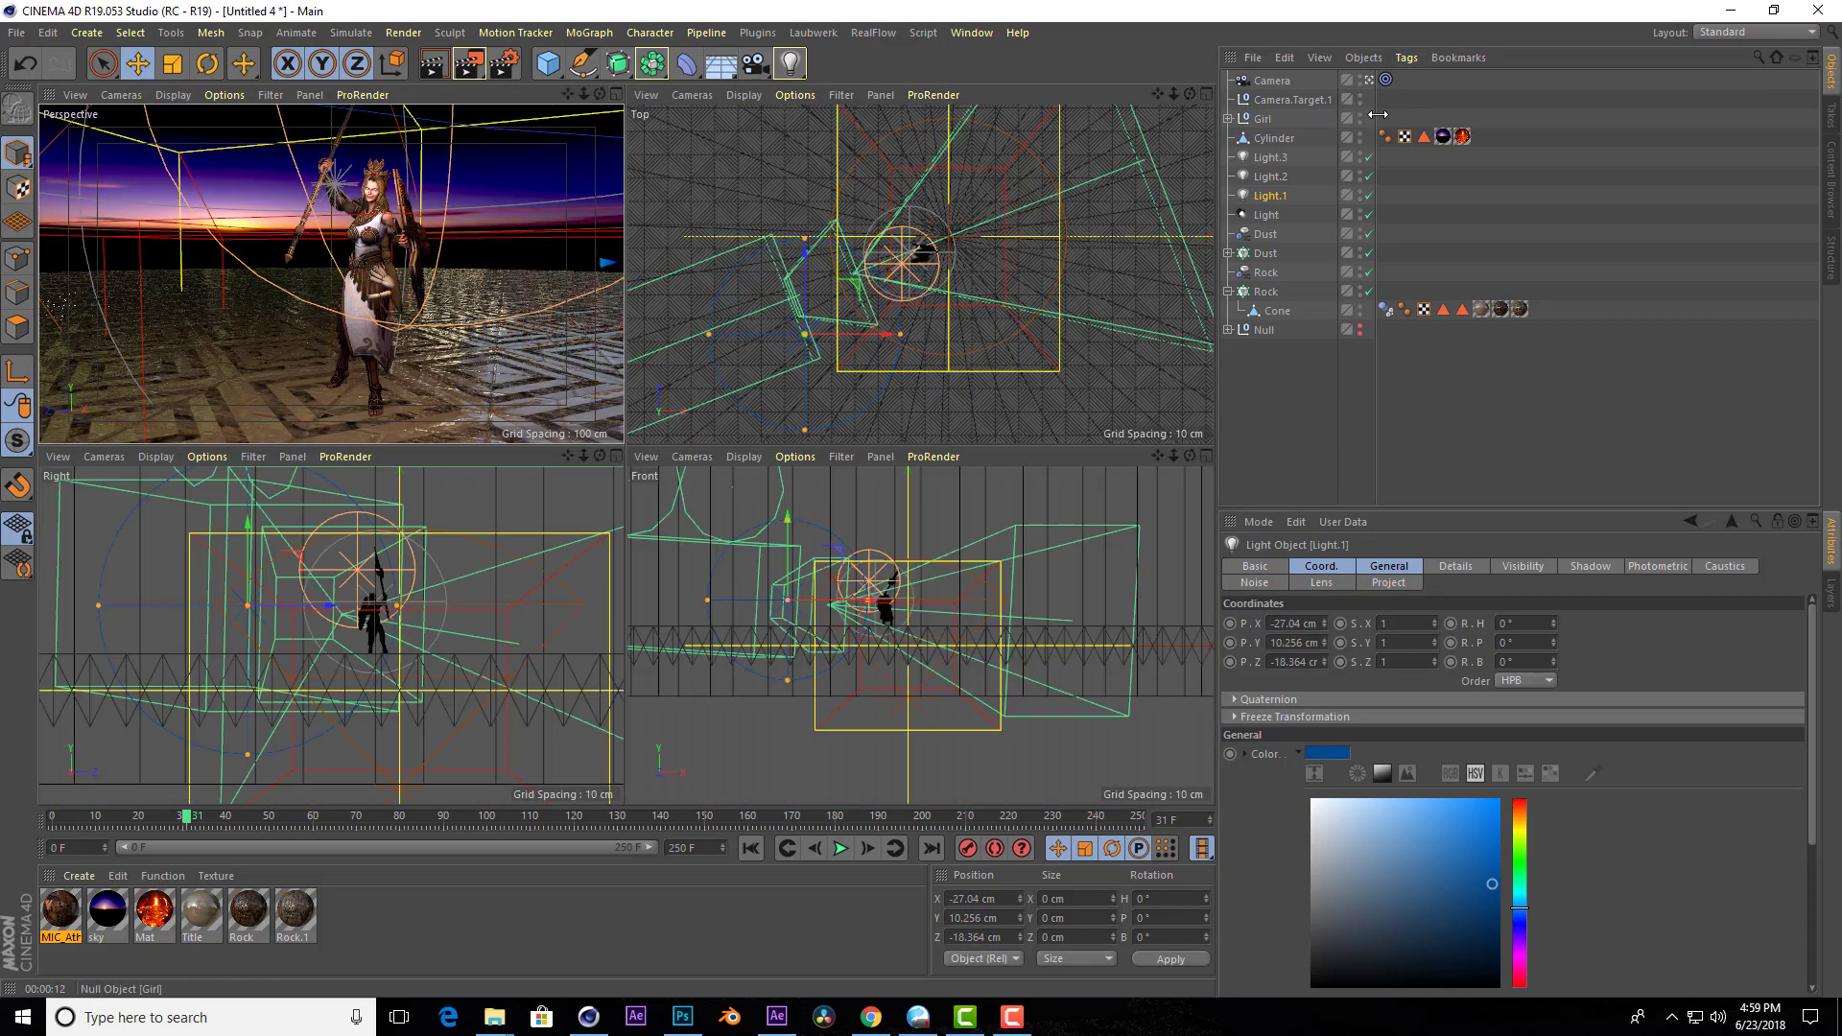
scroll(497, 674, down, 3)
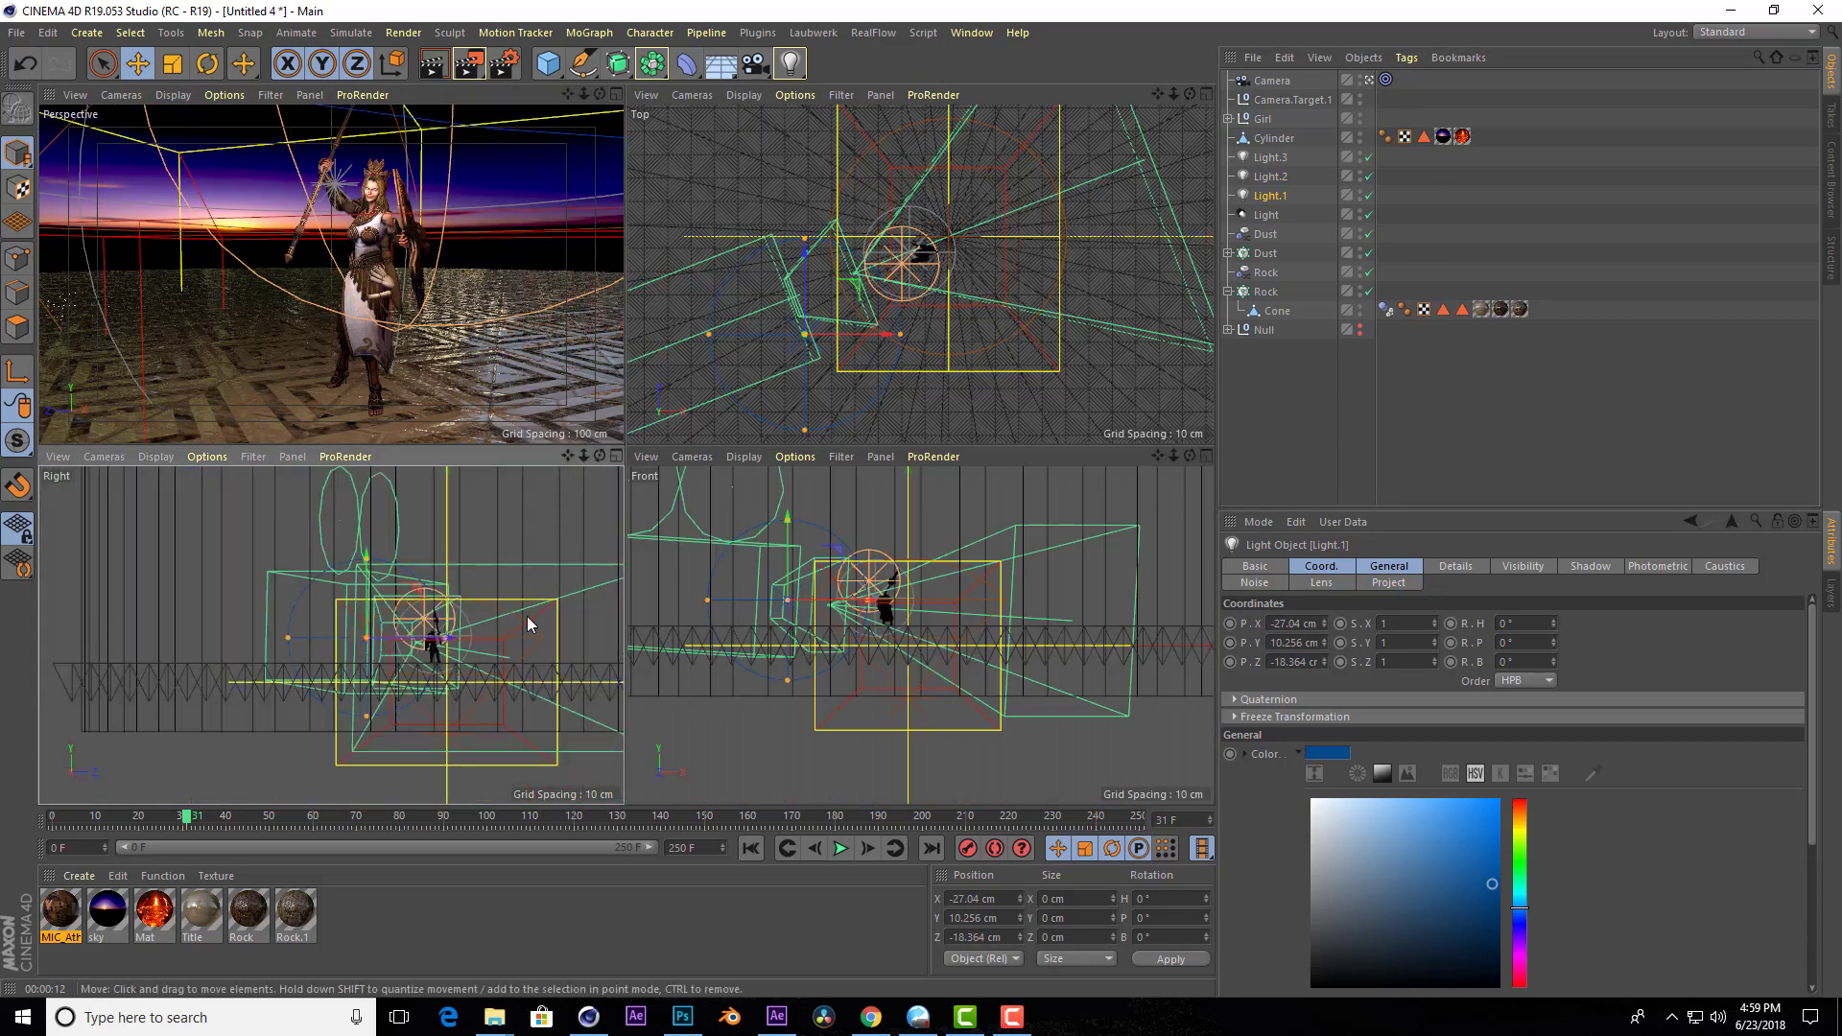
scroll(837, 331, up, 1)
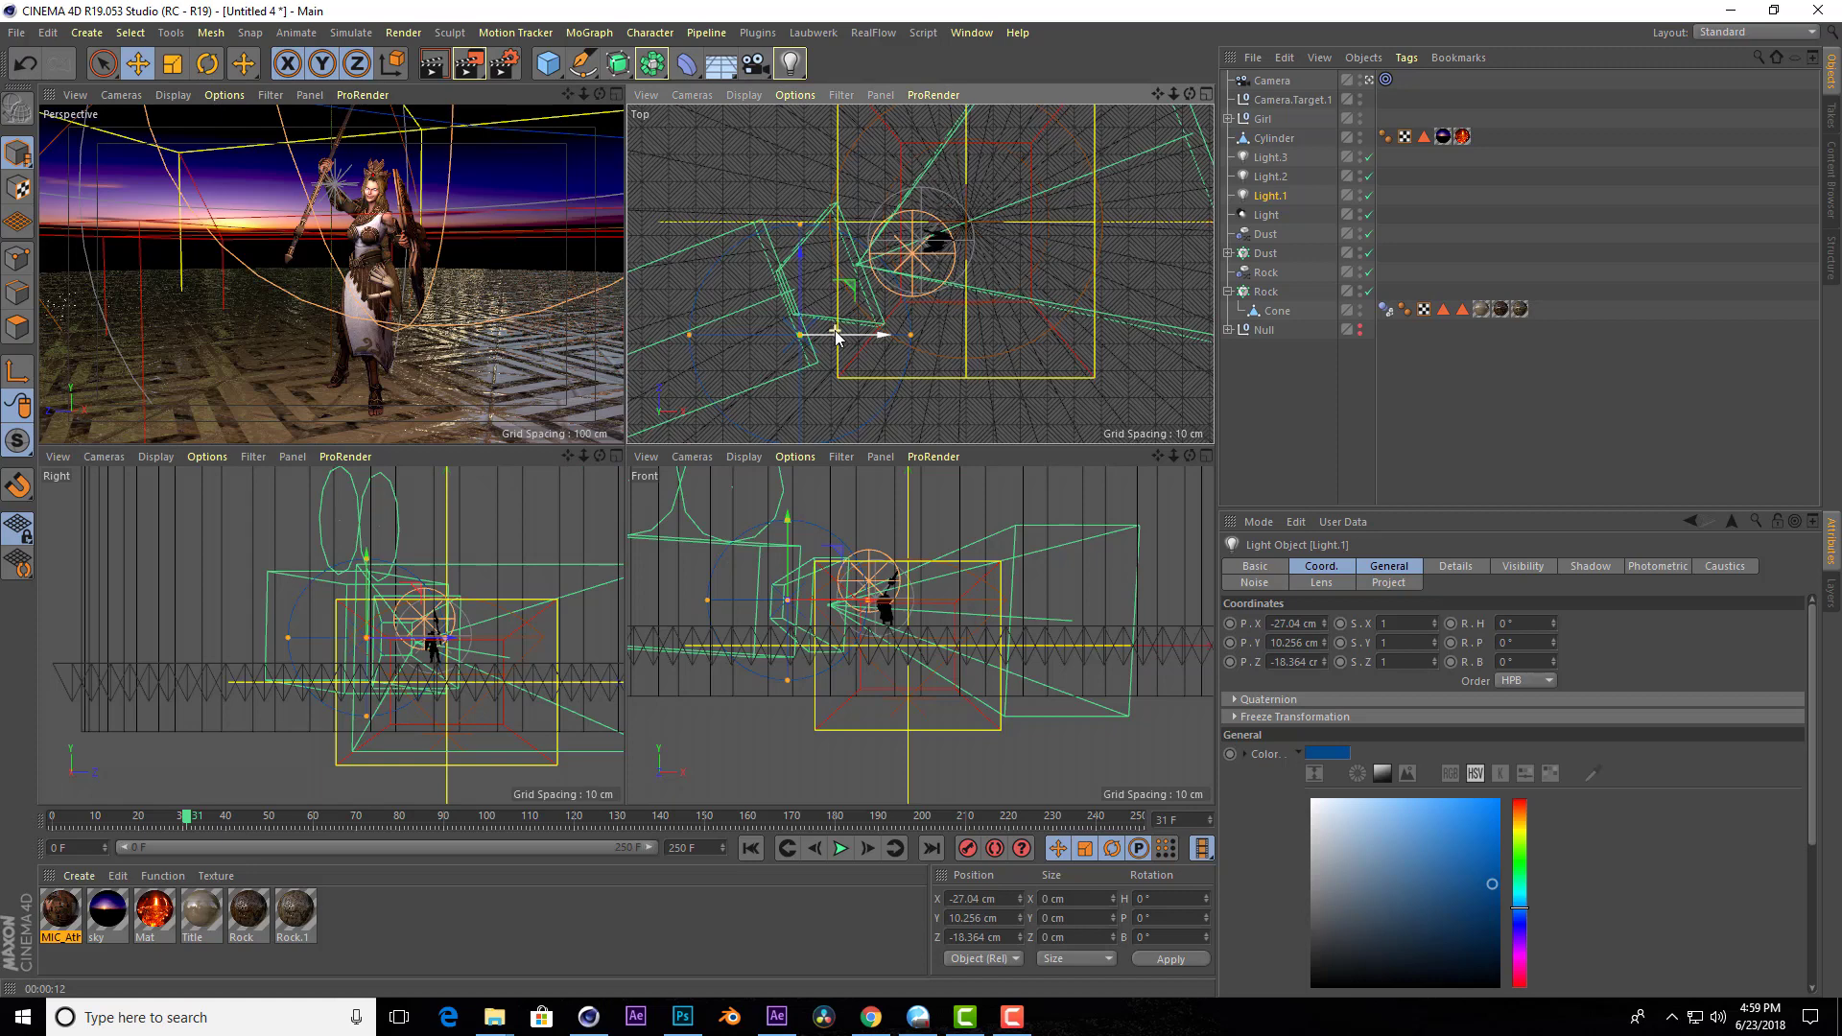
click(740, 332)
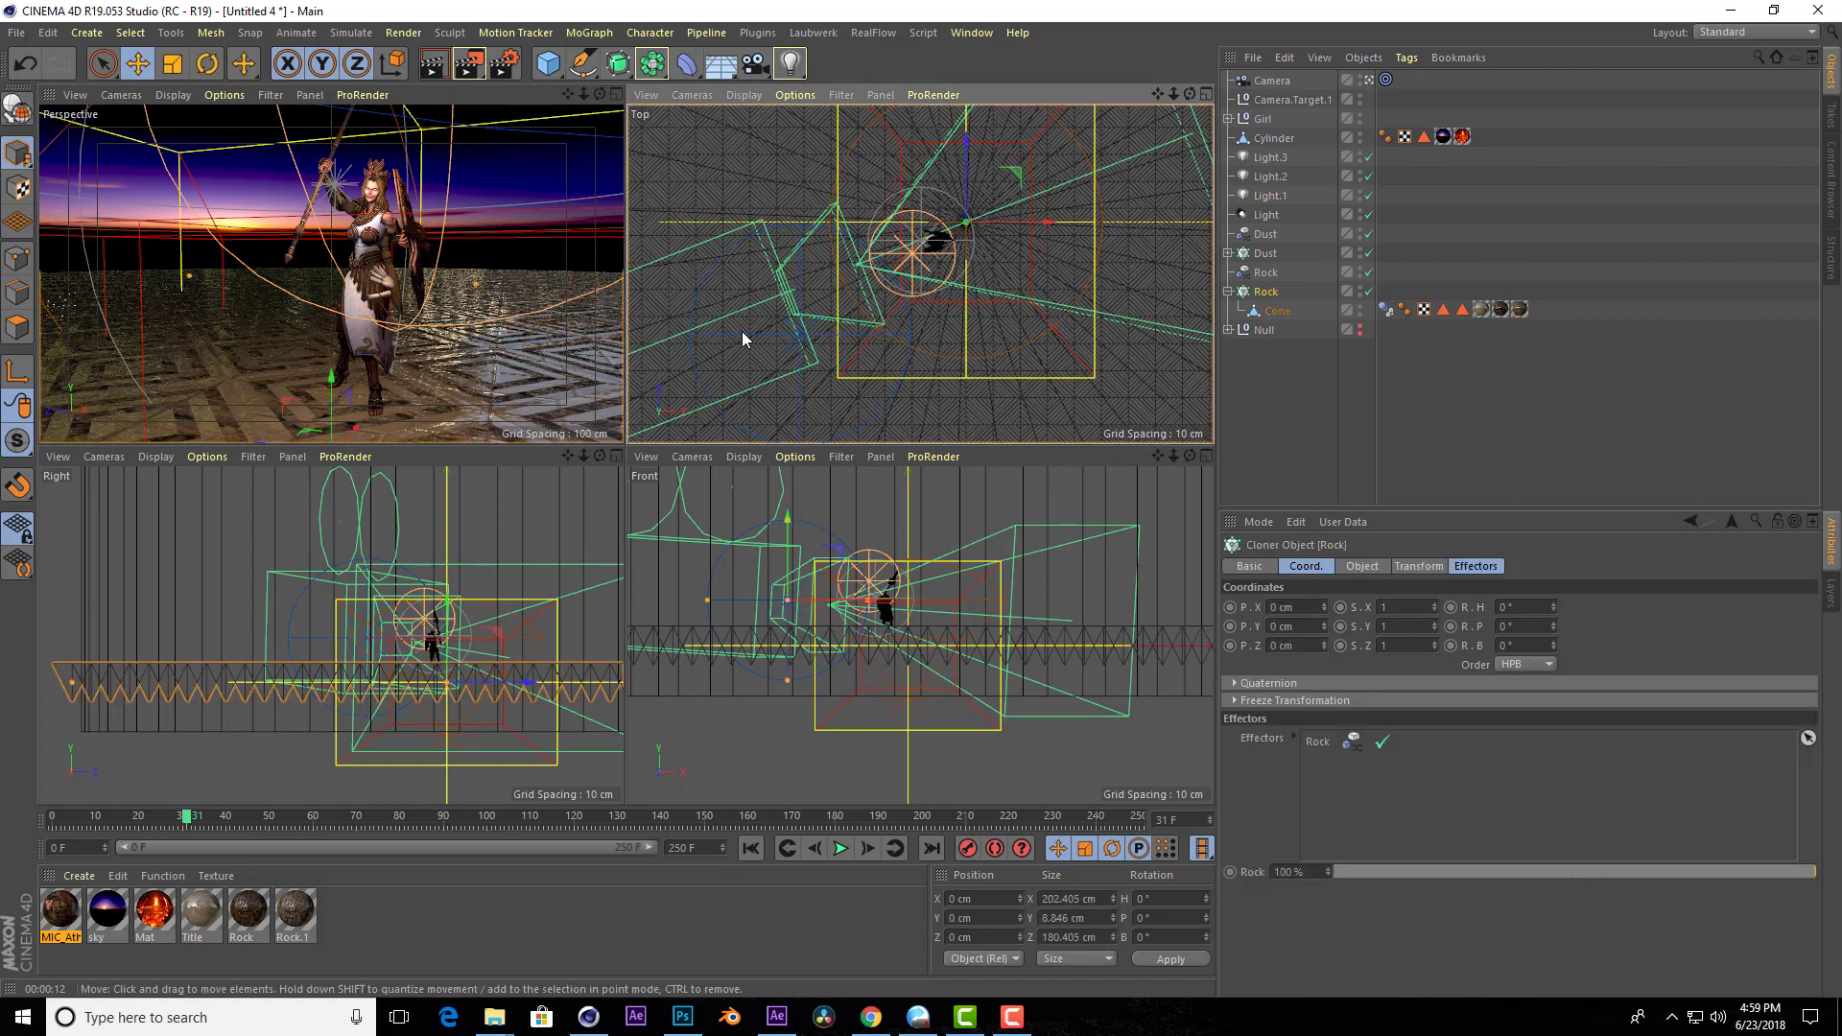
click(1272, 201)
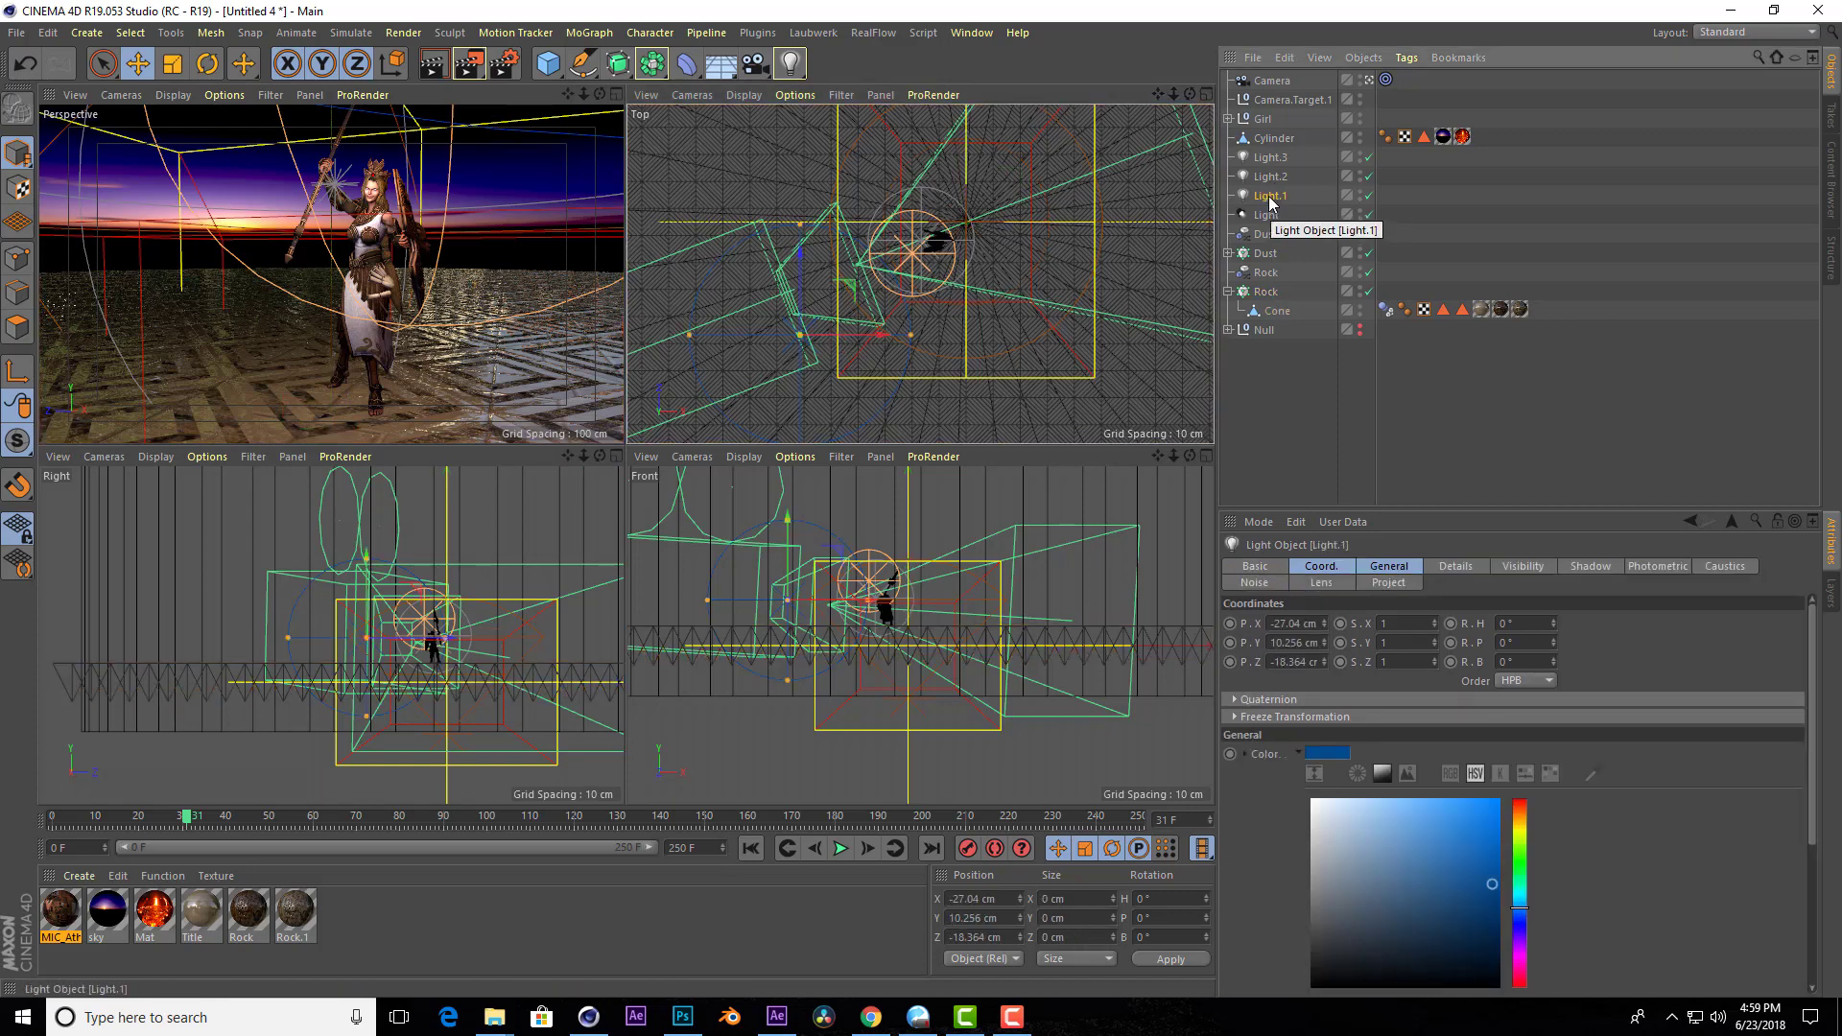
click(1396, 568)
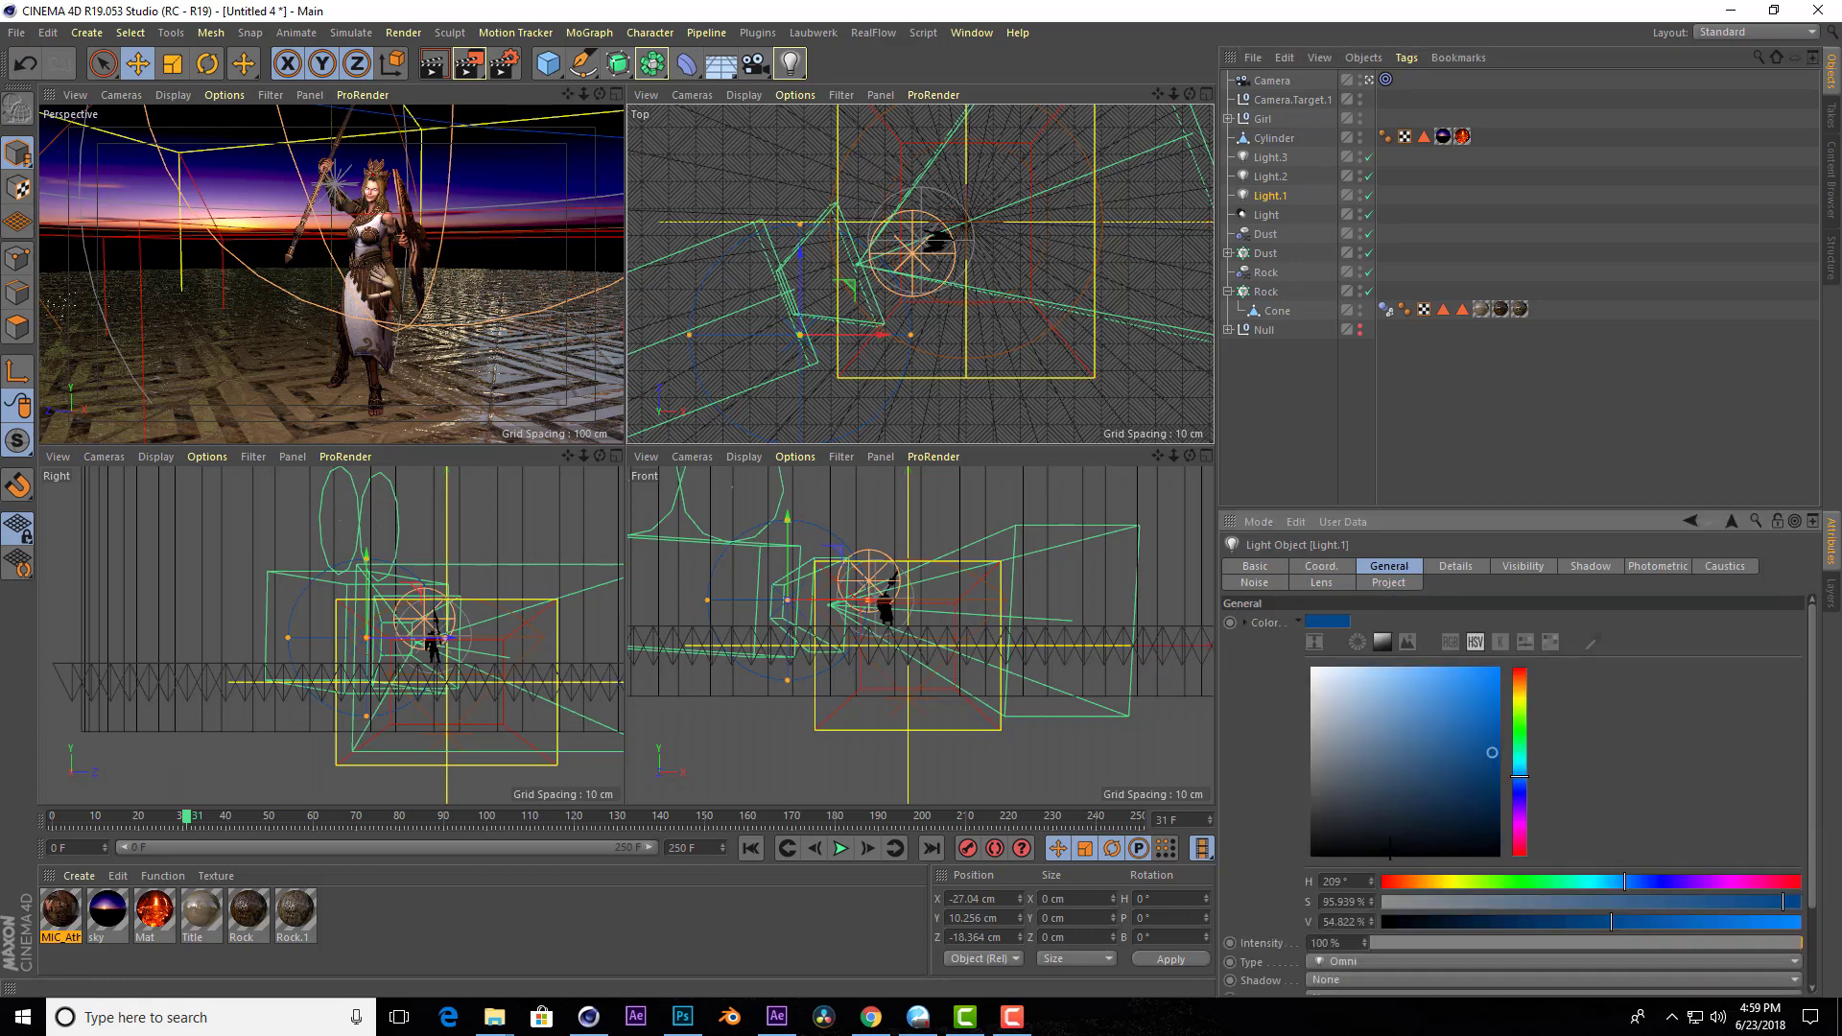
scroll(1821, 885, down, 2)
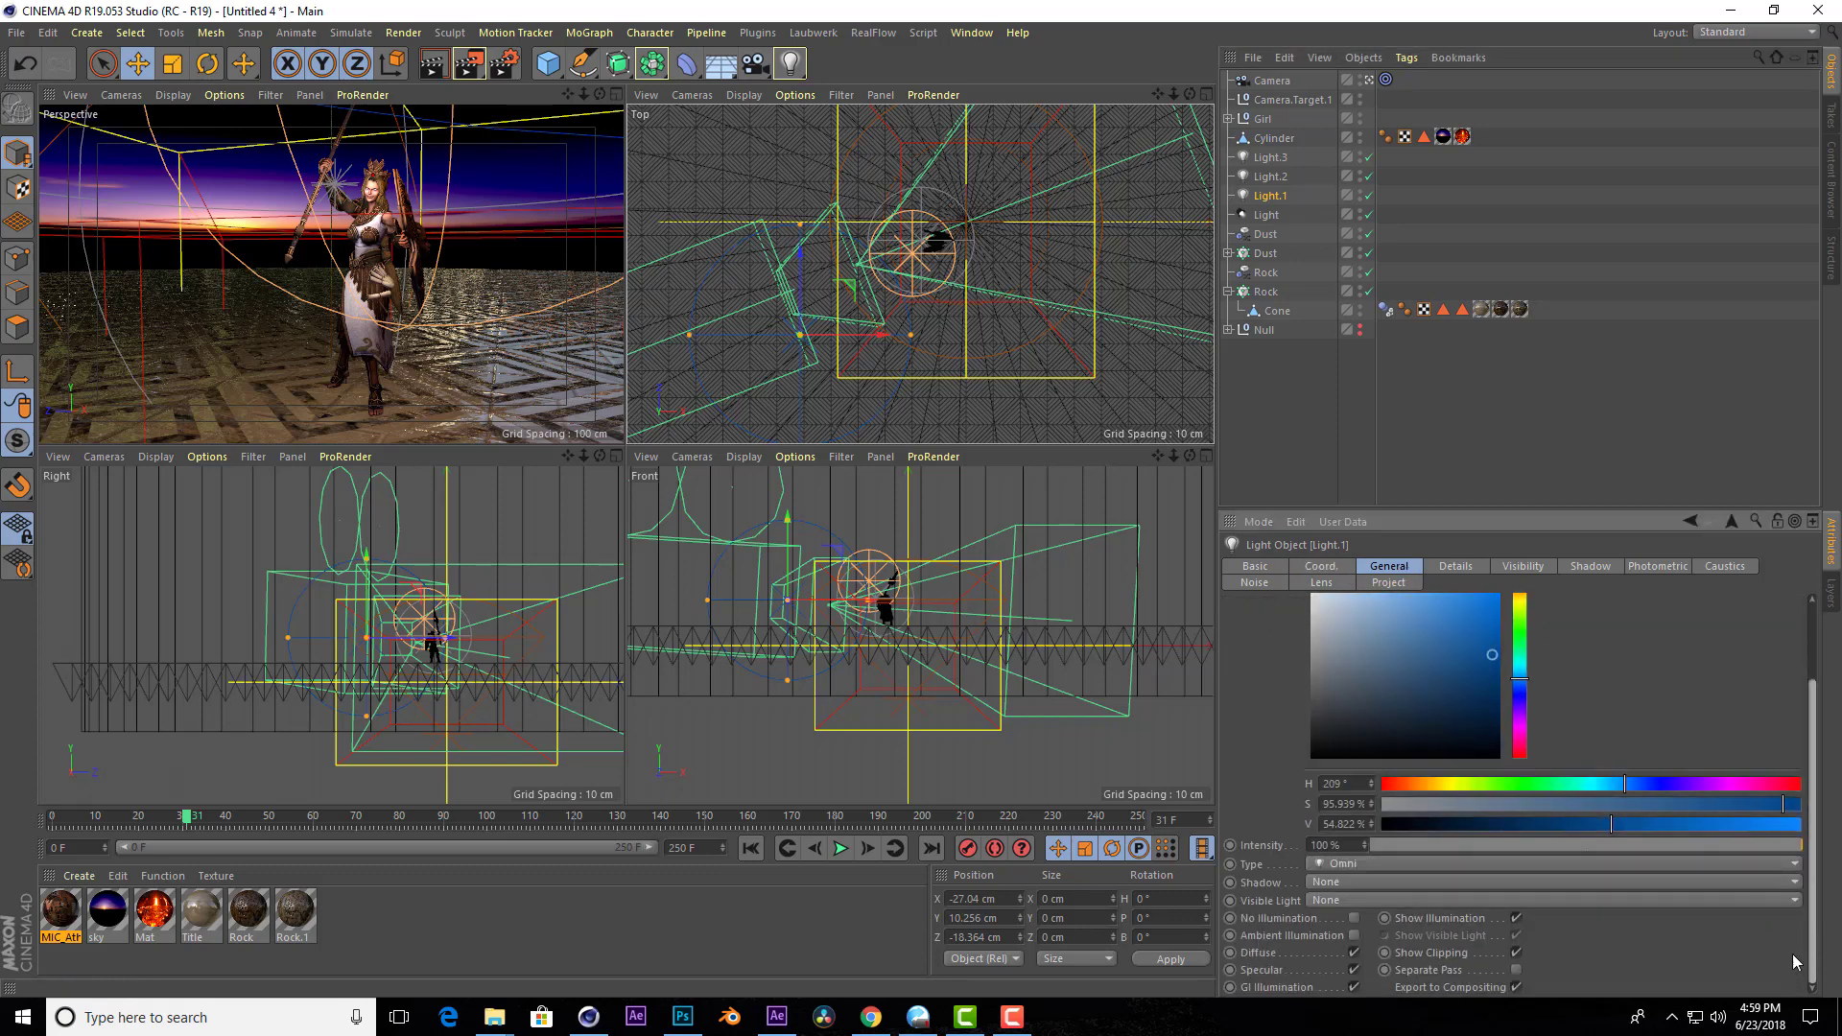
click(1365, 883)
click(1354, 924)
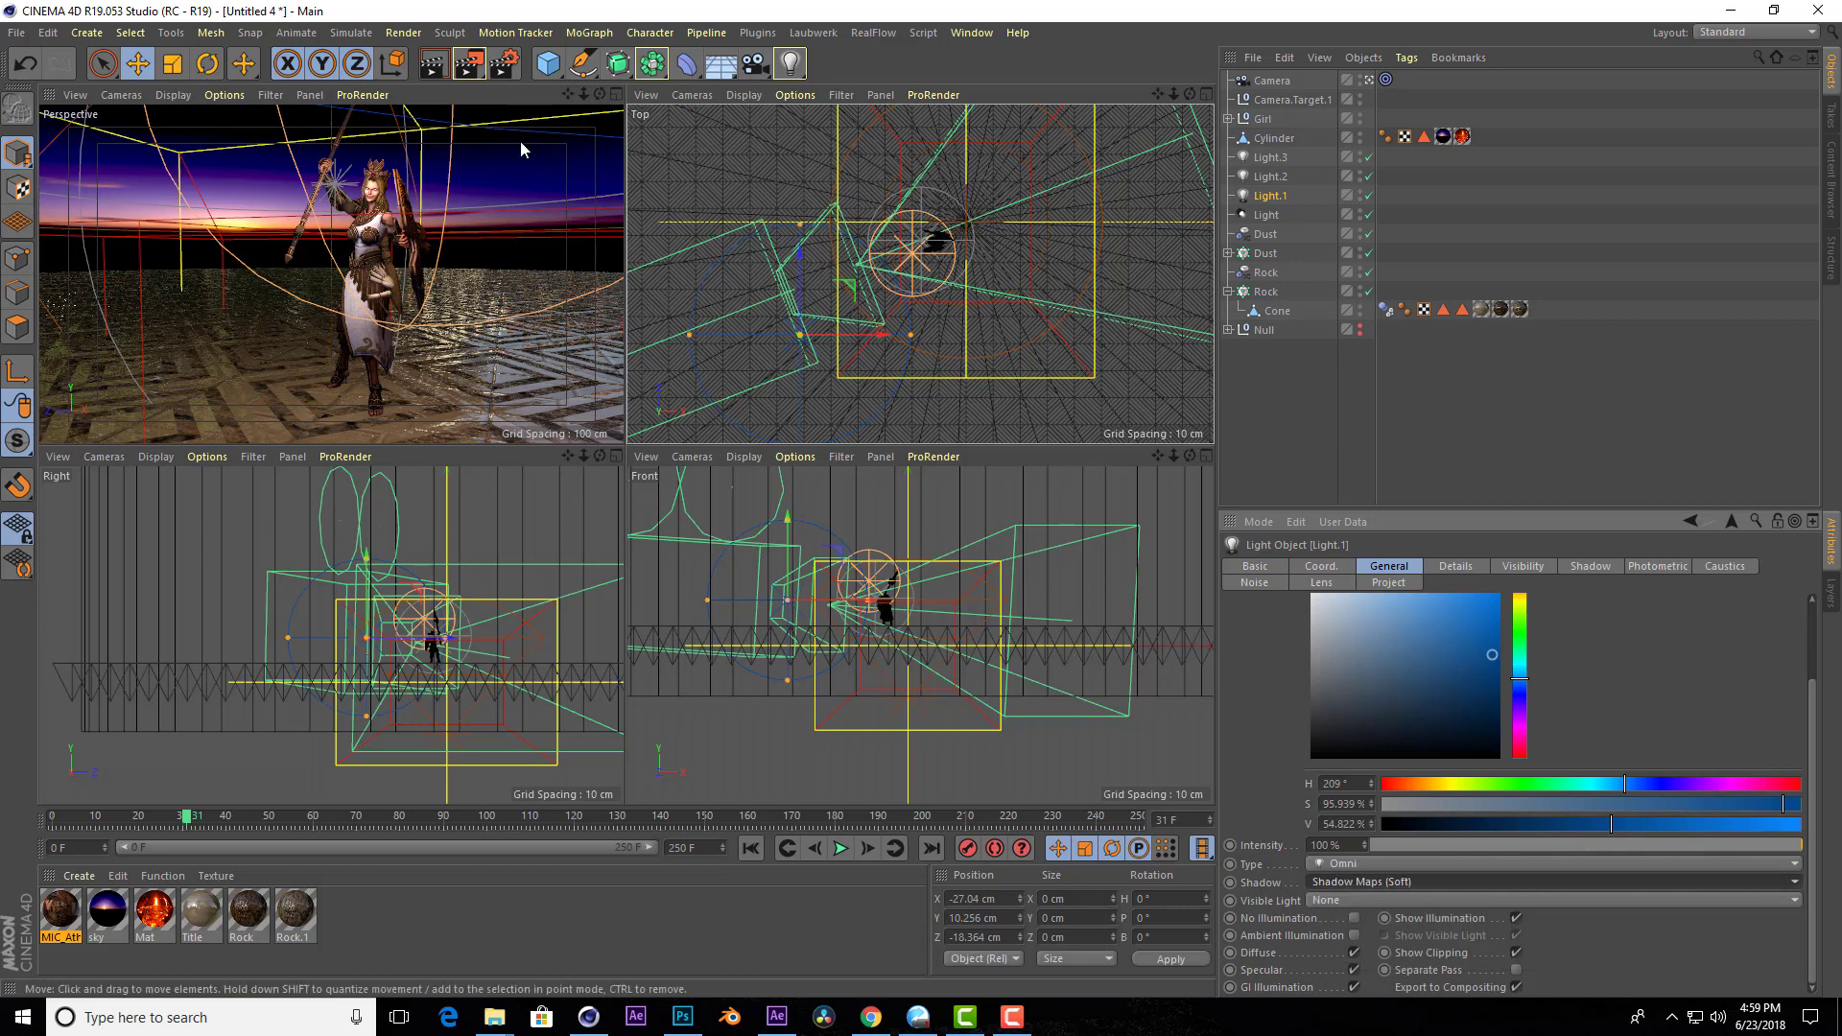
Maximize the Perspective view, render a preview, and return to frame 0.
click(616, 94)
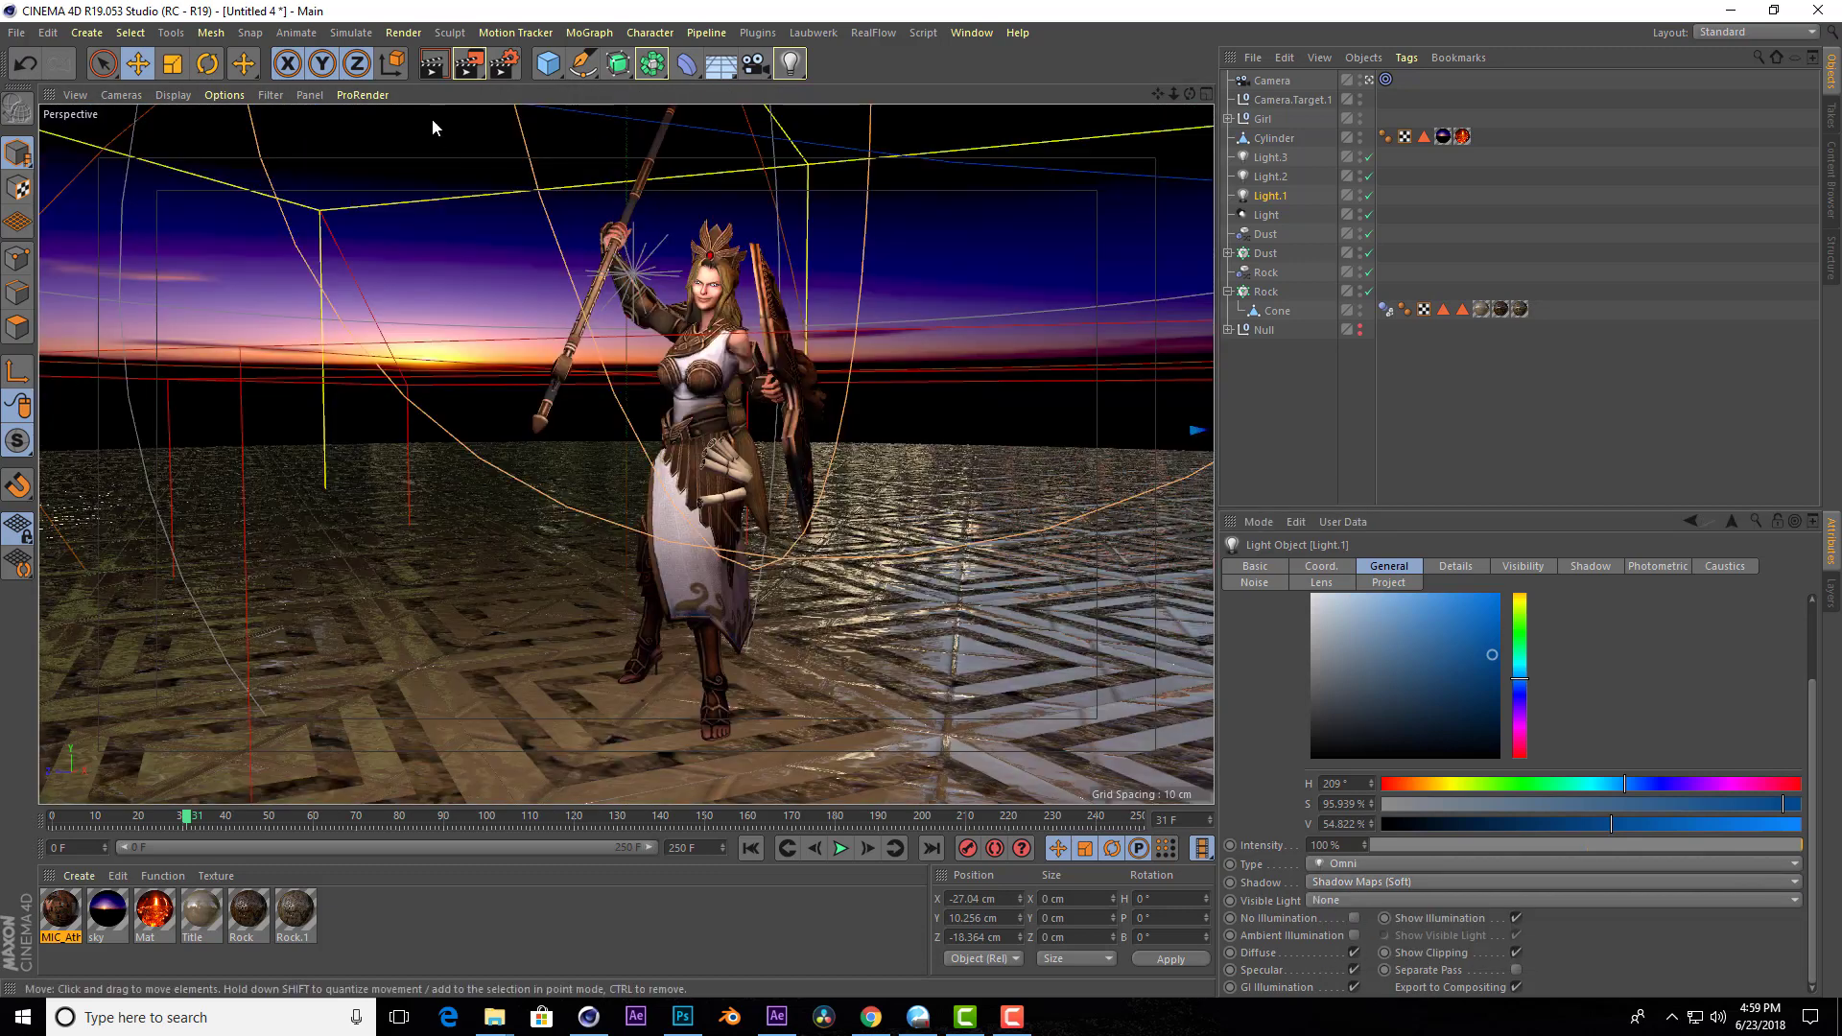
click(434, 64)
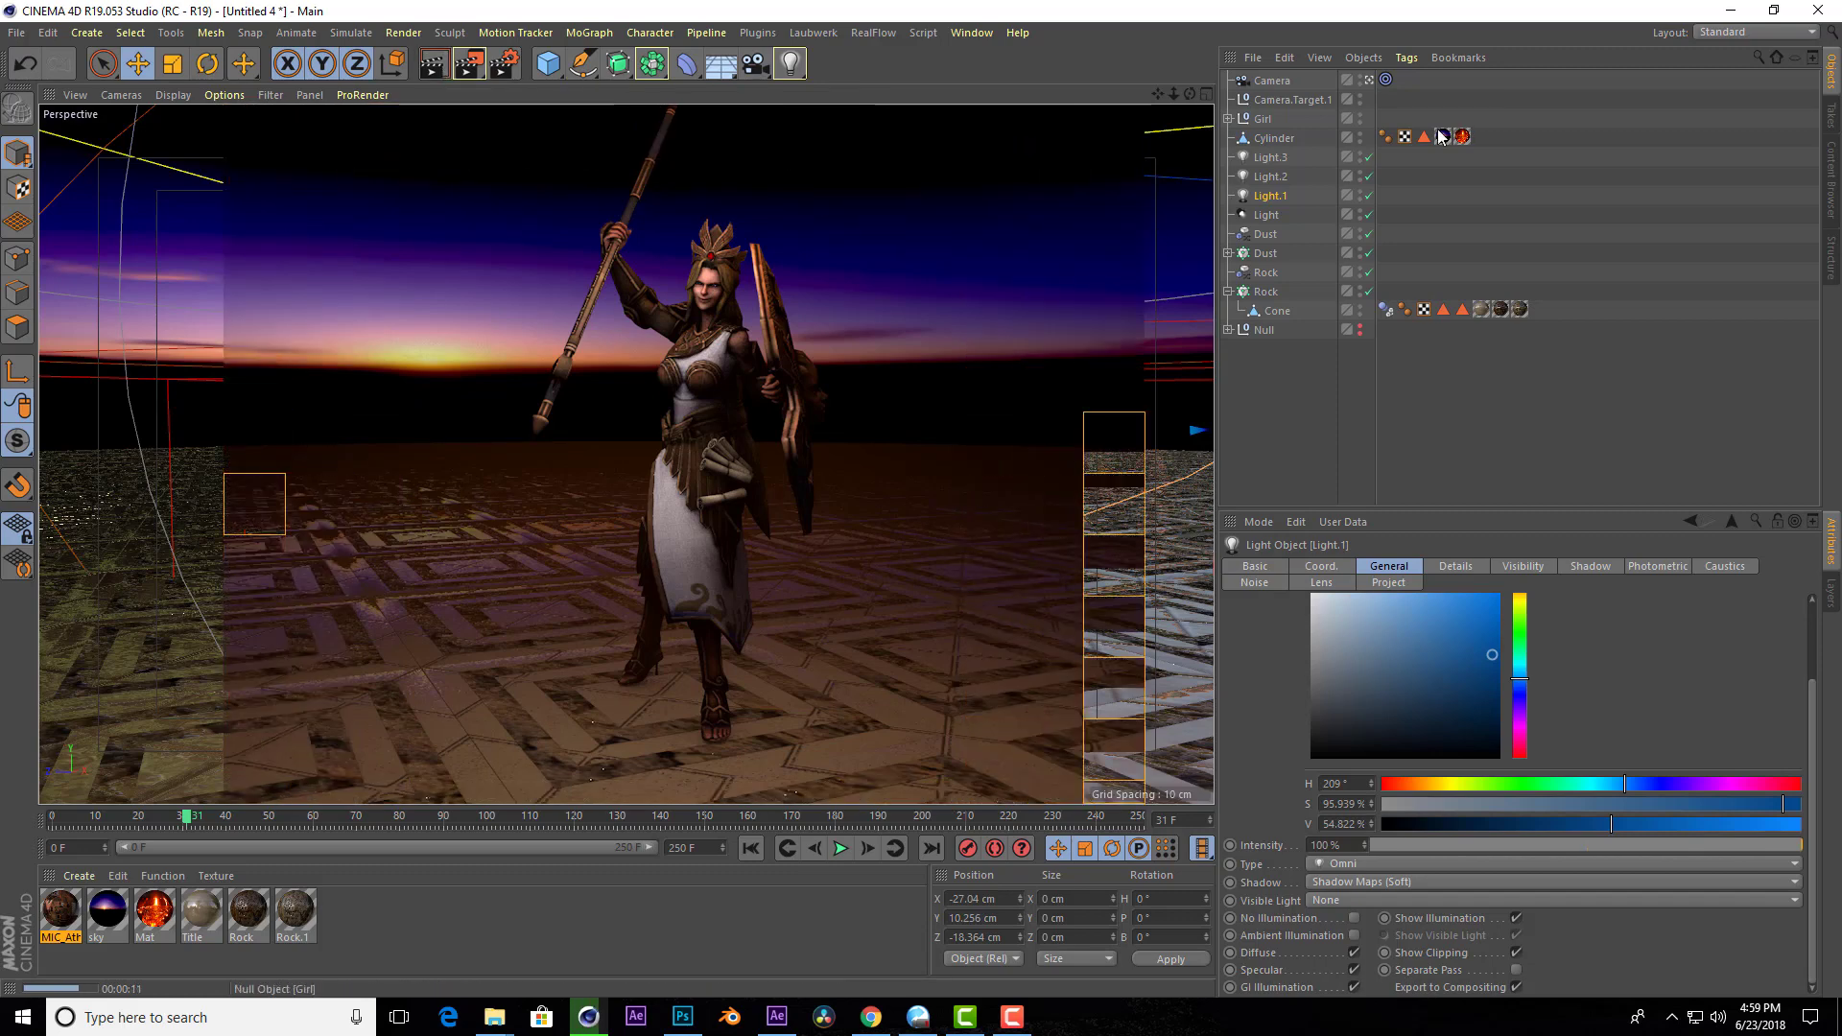
click(751, 849)
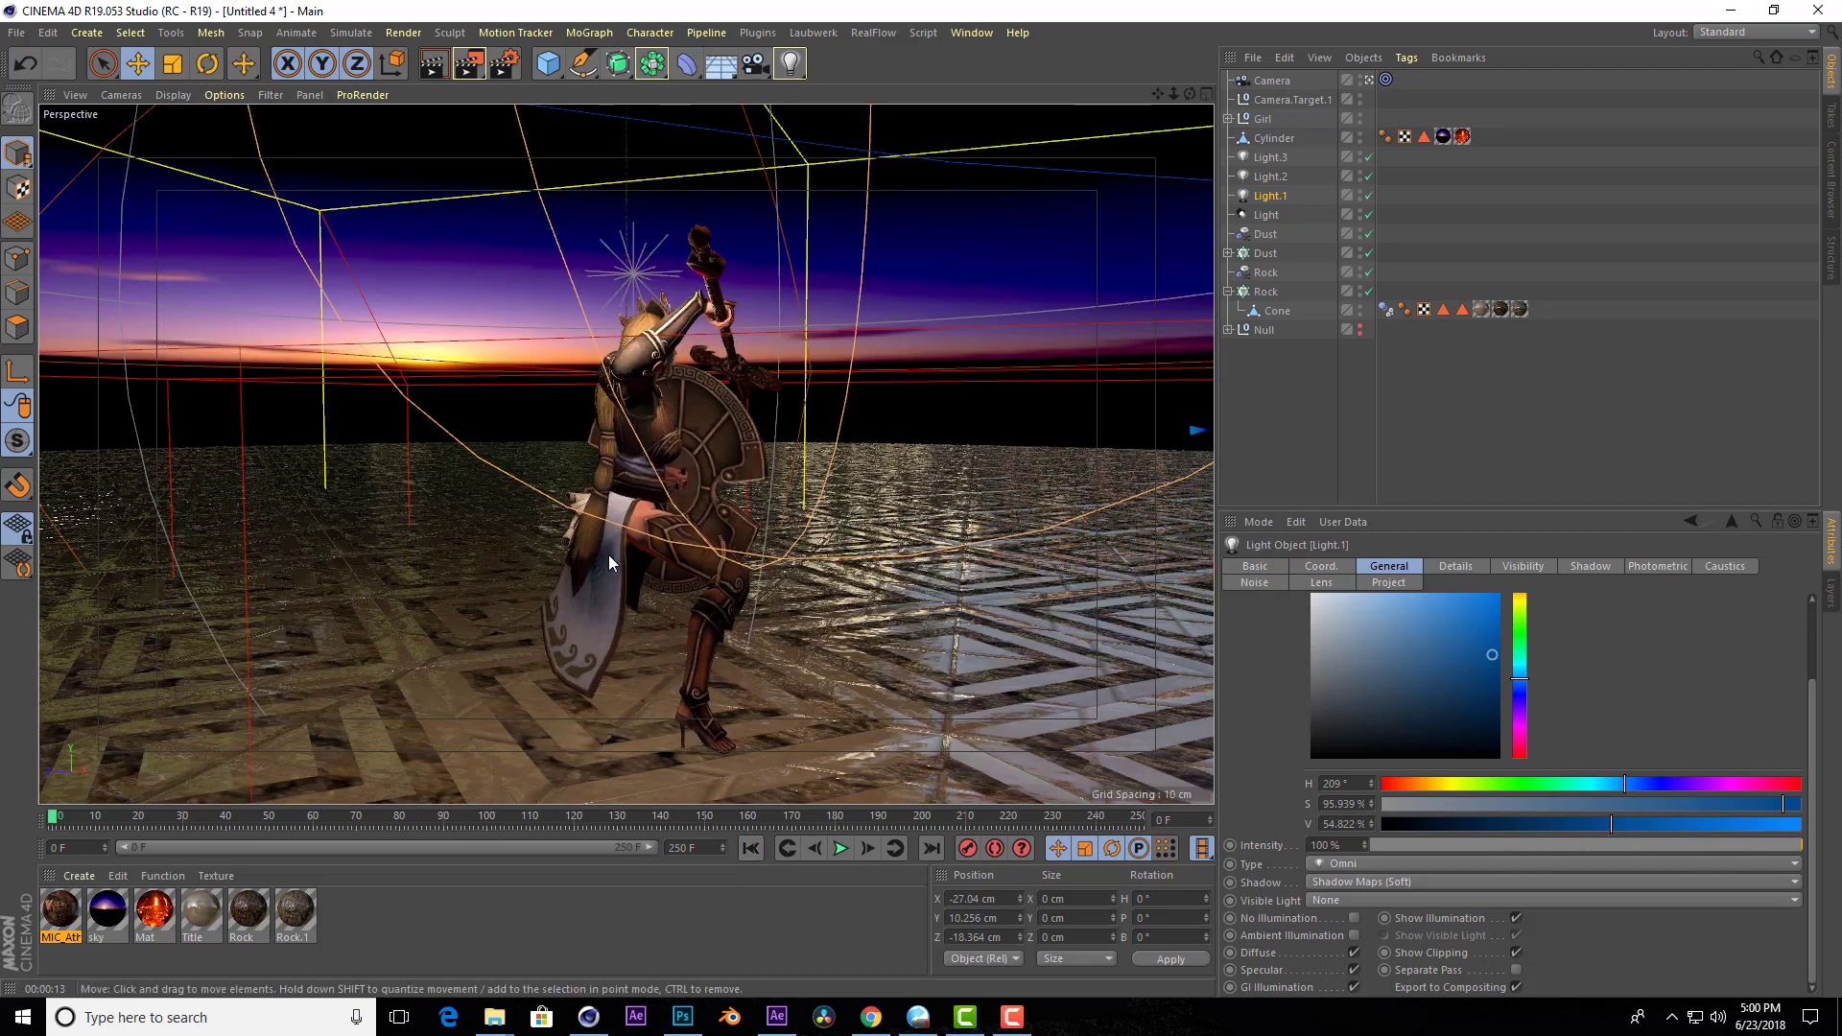
drag(1173, 94, 1148, 100)
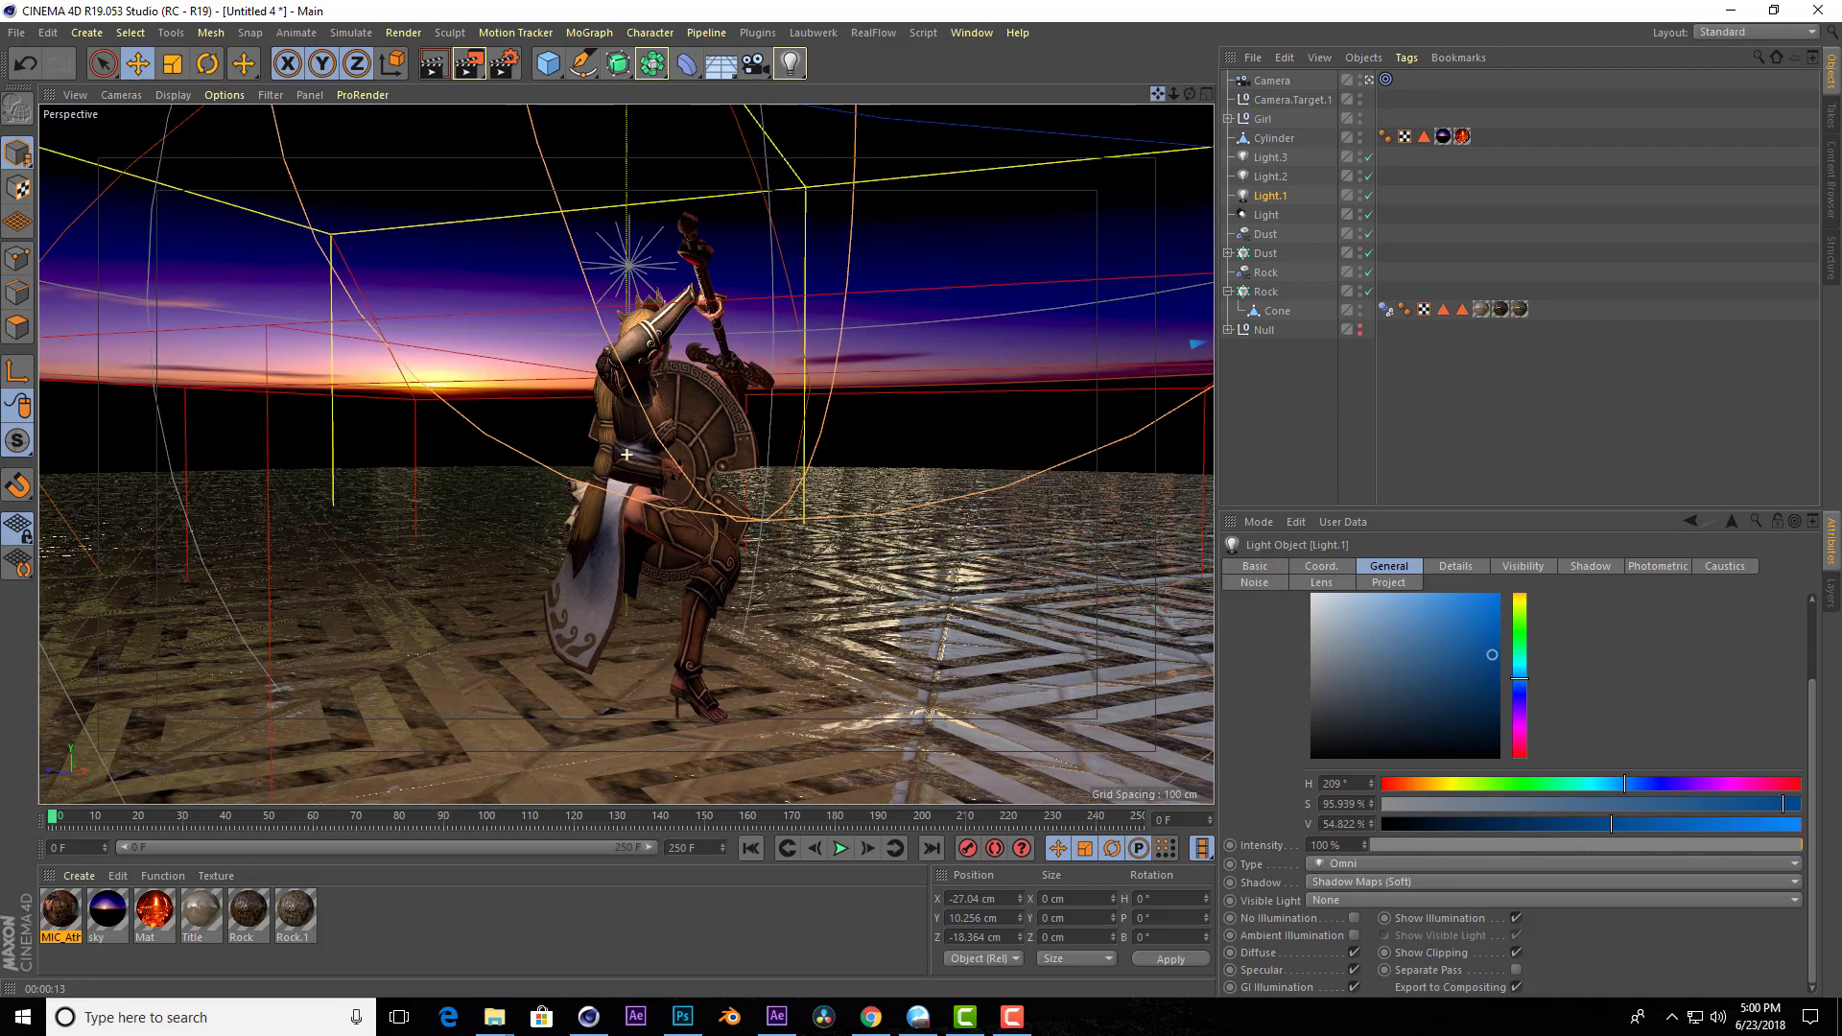
With Camera and Camera.Target.1 selected, scrub from frame 0 to 149 and zoom the view out.
click(1272, 81)
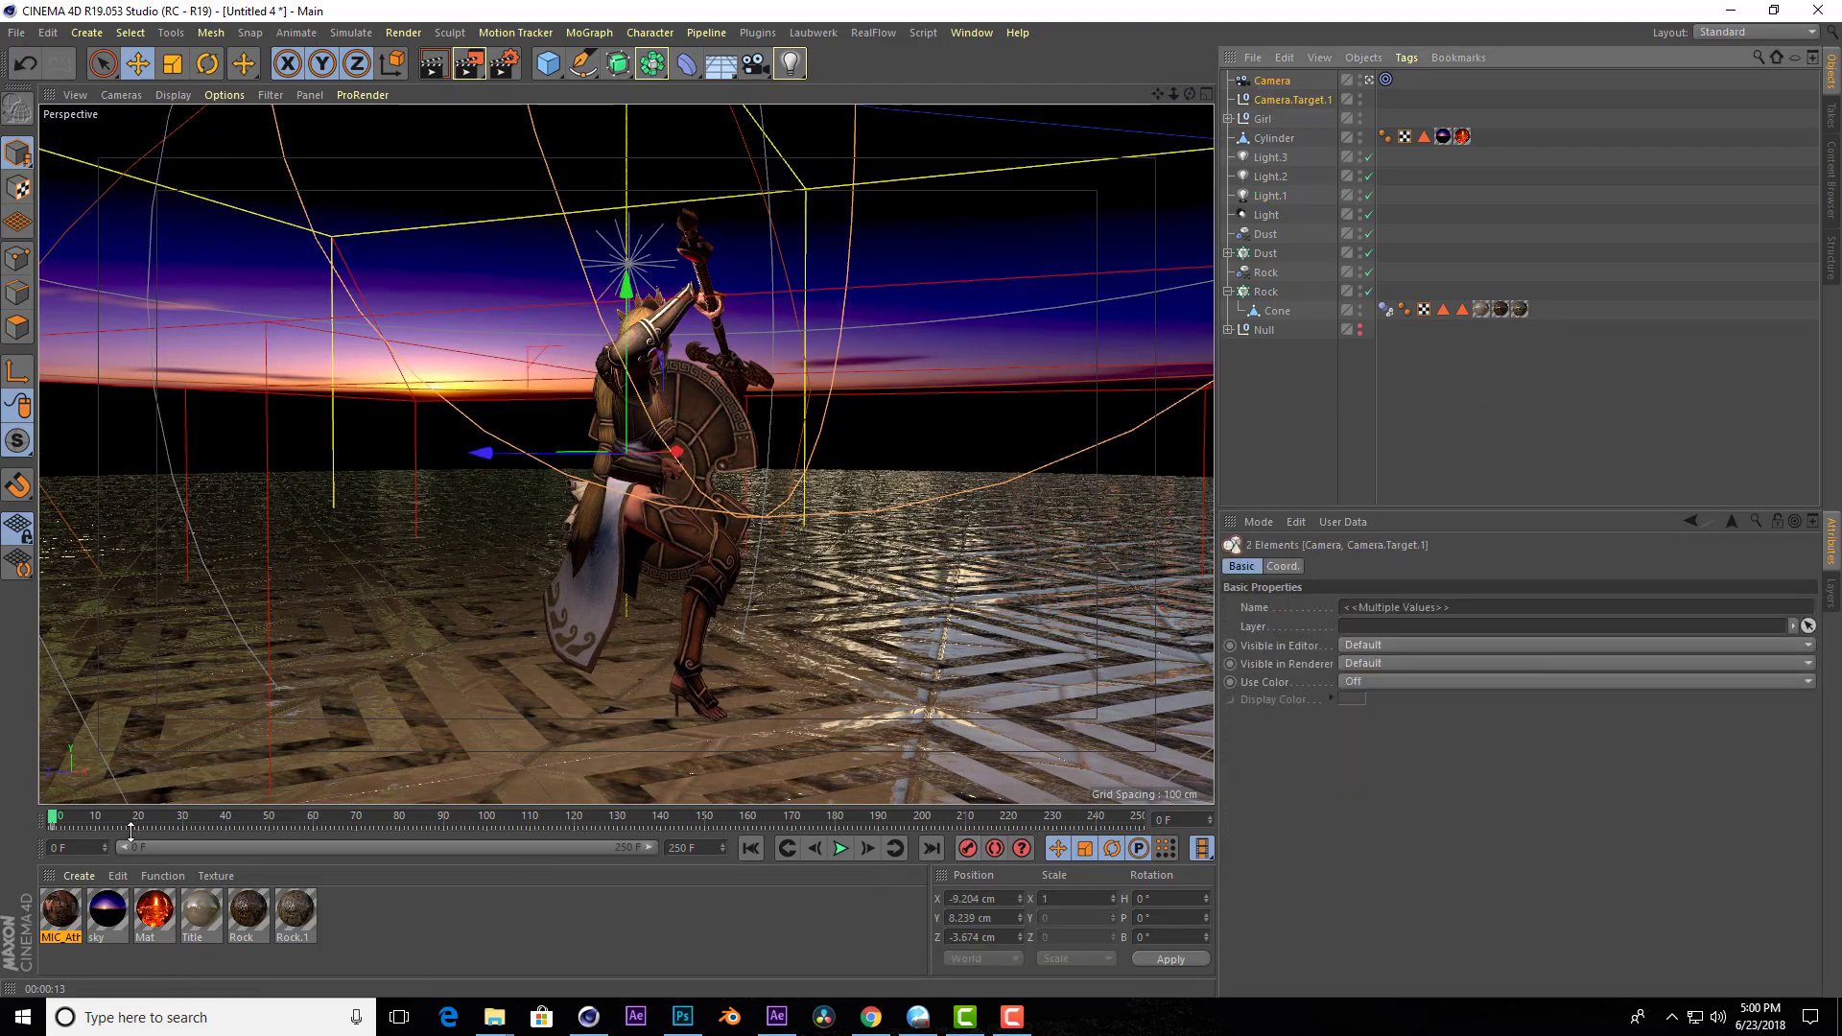
mouse_move(63, 818)
mouse_down()
mouse_move(285, 804)
mouse_move(215, 813)
mouse_up()
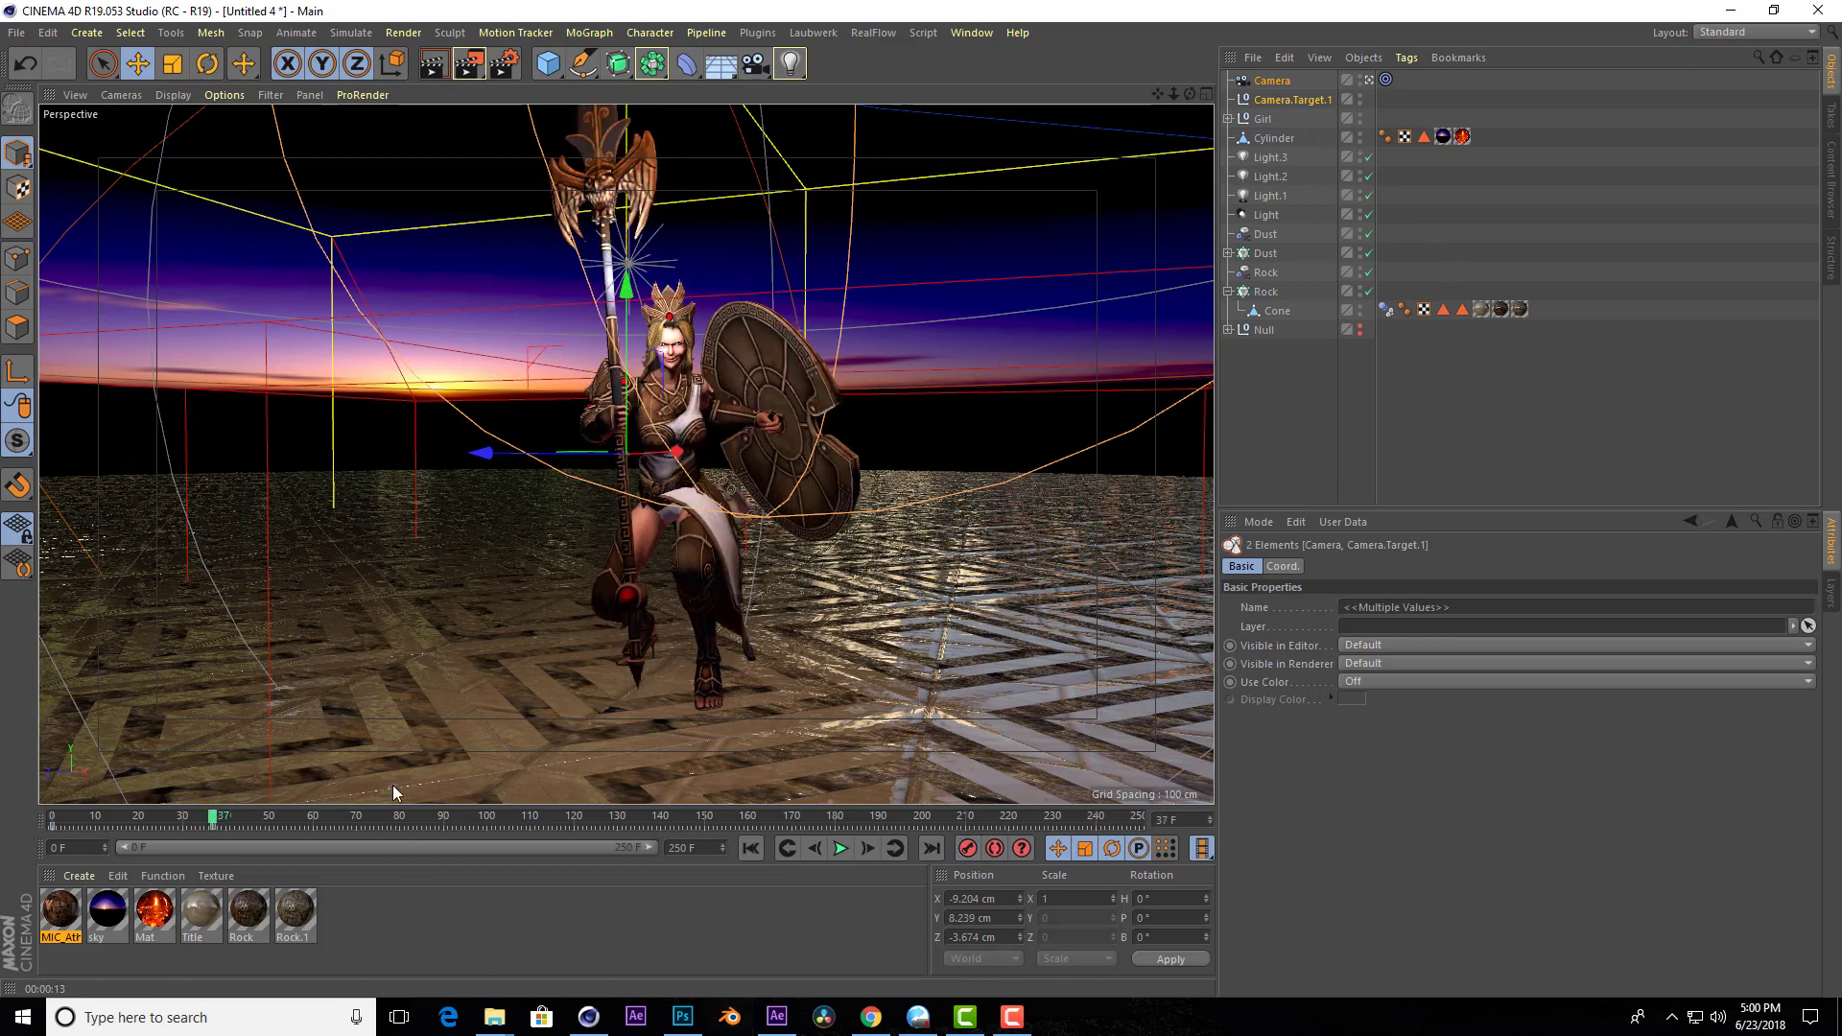
mouse_move(233, 821)
mouse_down()
mouse_move(446, 773)
mouse_move(592, 788)
mouse_move(717, 763)
mouse_move(700, 764)
mouse_up()
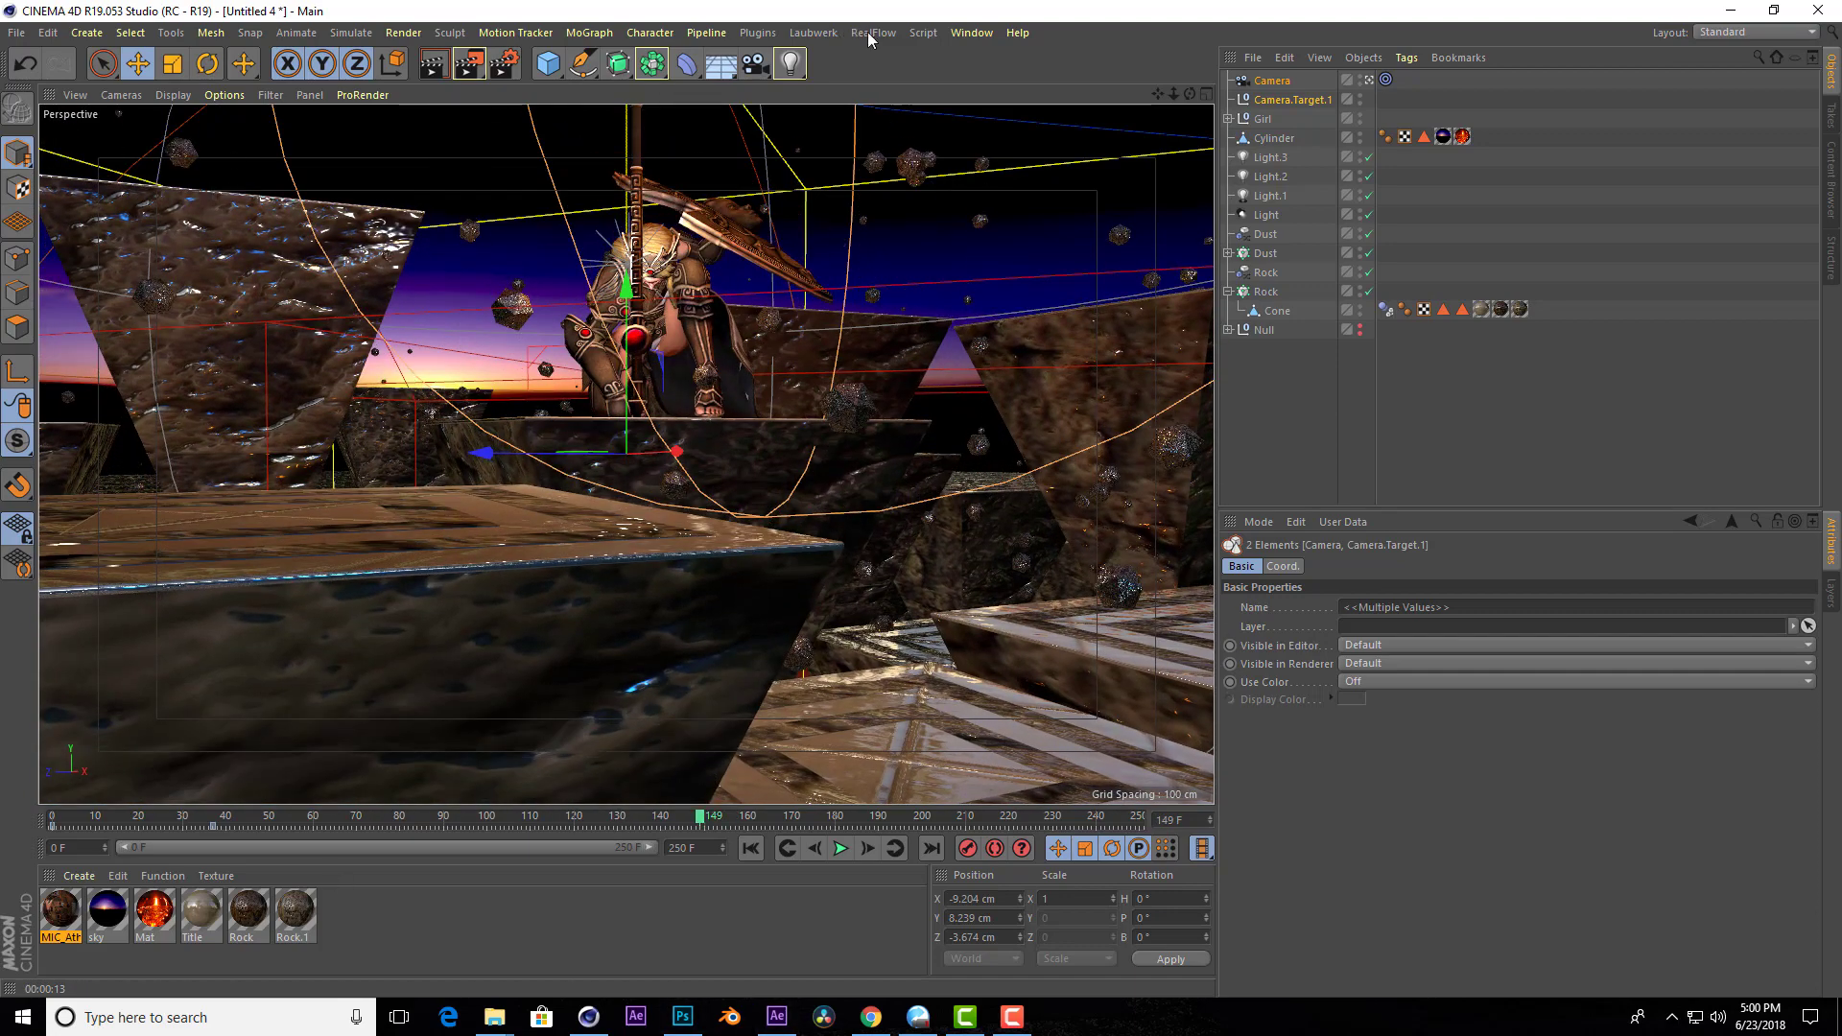
mouse_move(1171, 92)
mouse_down()
mouse_move(1113, 100)
mouse_move(1199, 96)
mouse_move(1173, 101)
mouse_up()
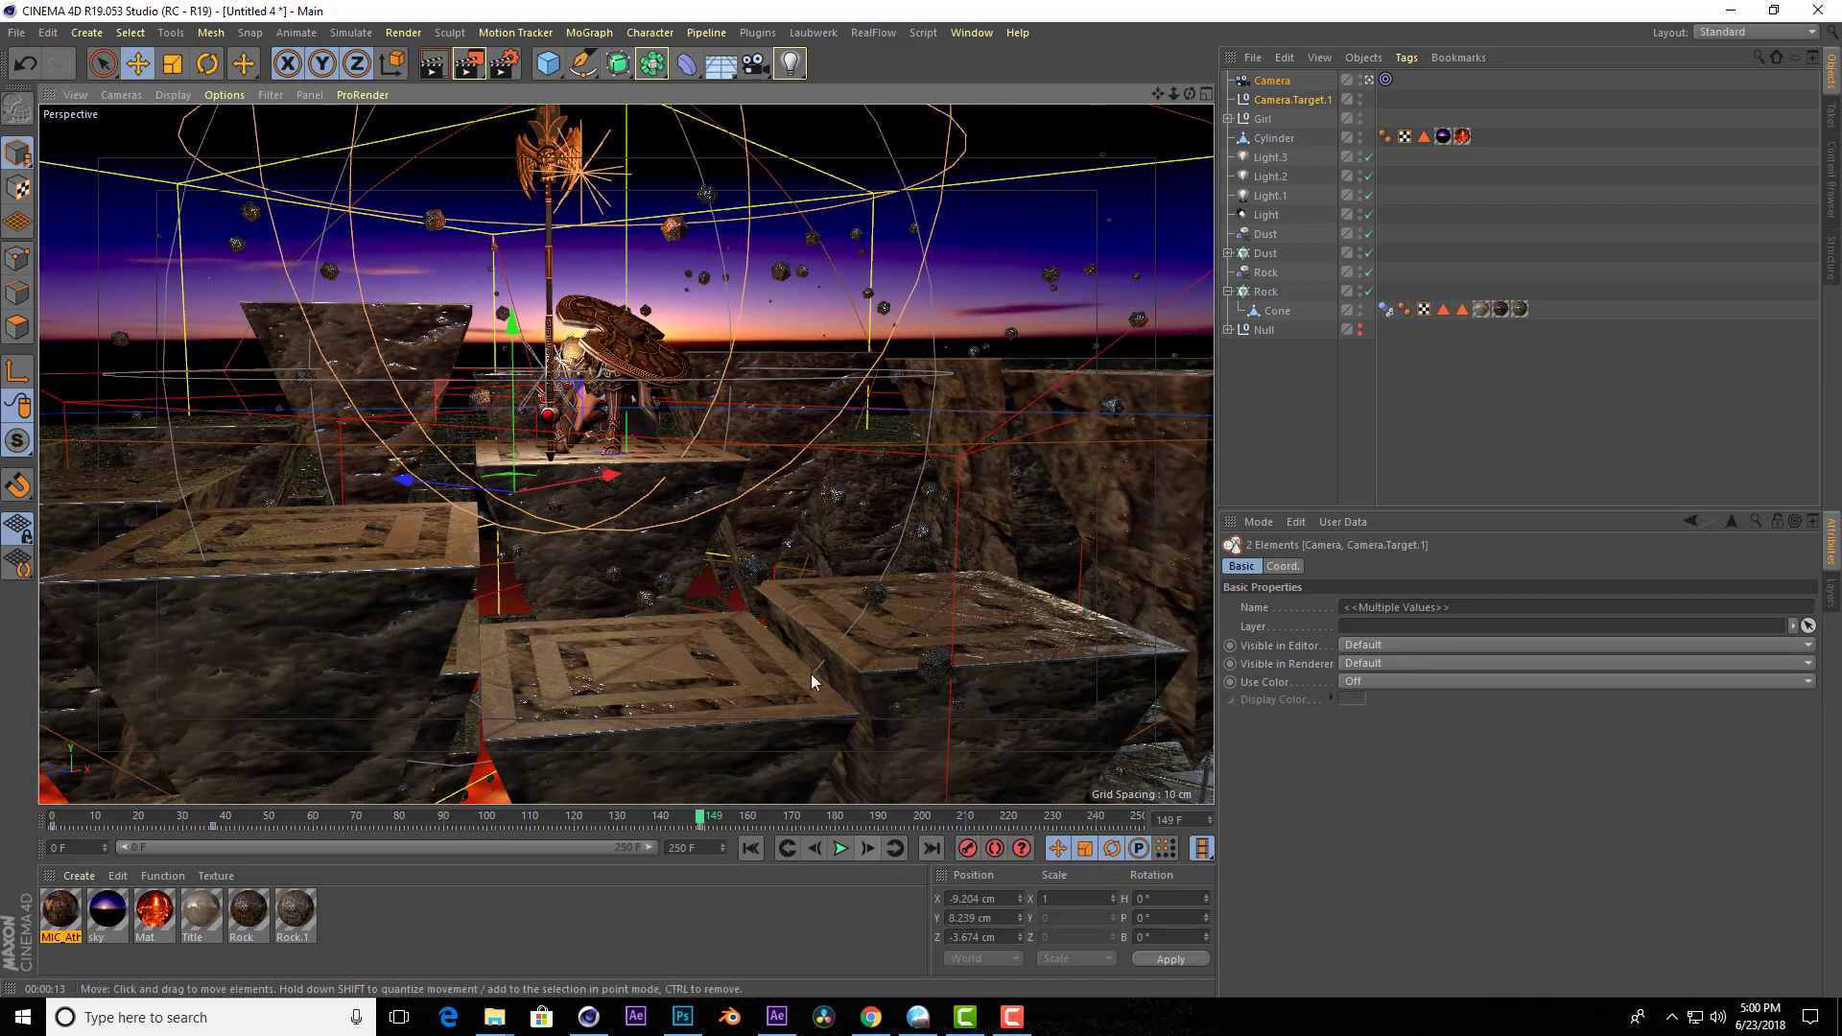
Scrub the timeline forward to about frame 250.
click(704, 817)
drag(731, 821, 959, 804)
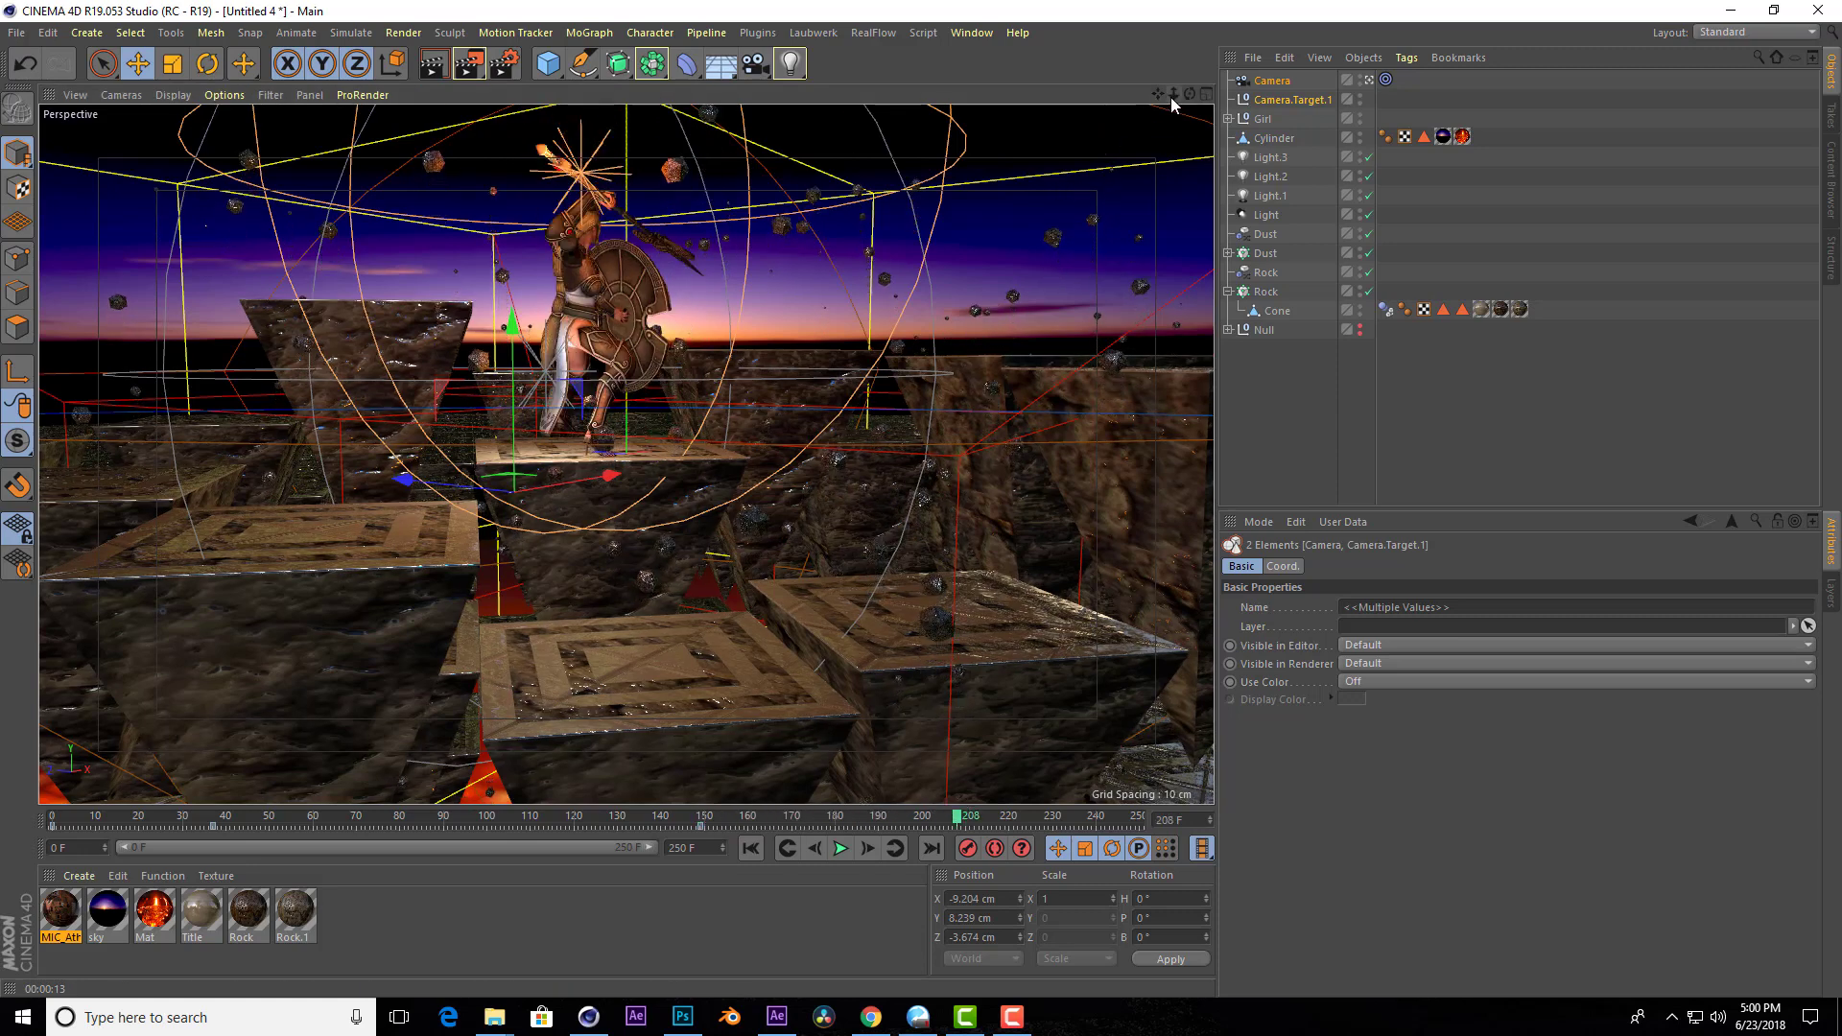
drag(960, 819, 1140, 817)
Move the camera and its target for a closer, lower view of the warrior.
drag(1190, 94, 1056, 102)
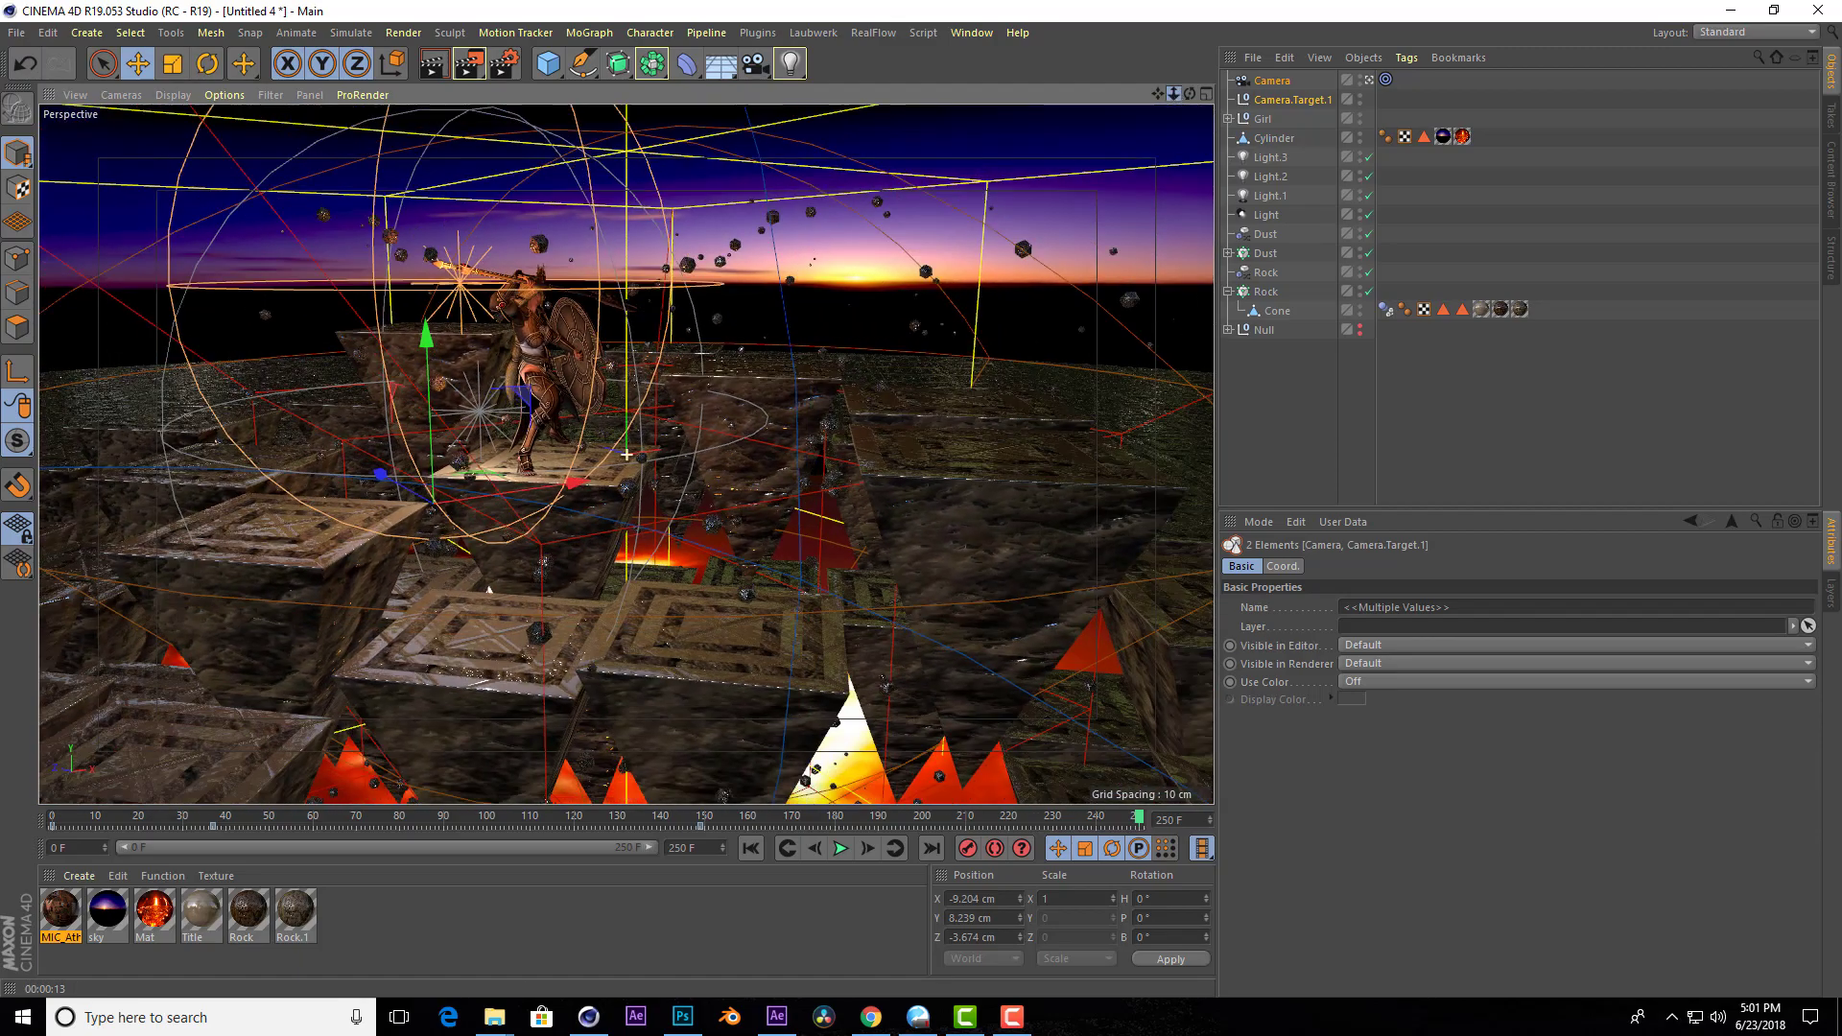
drag(1196, 101, 1161, 102)
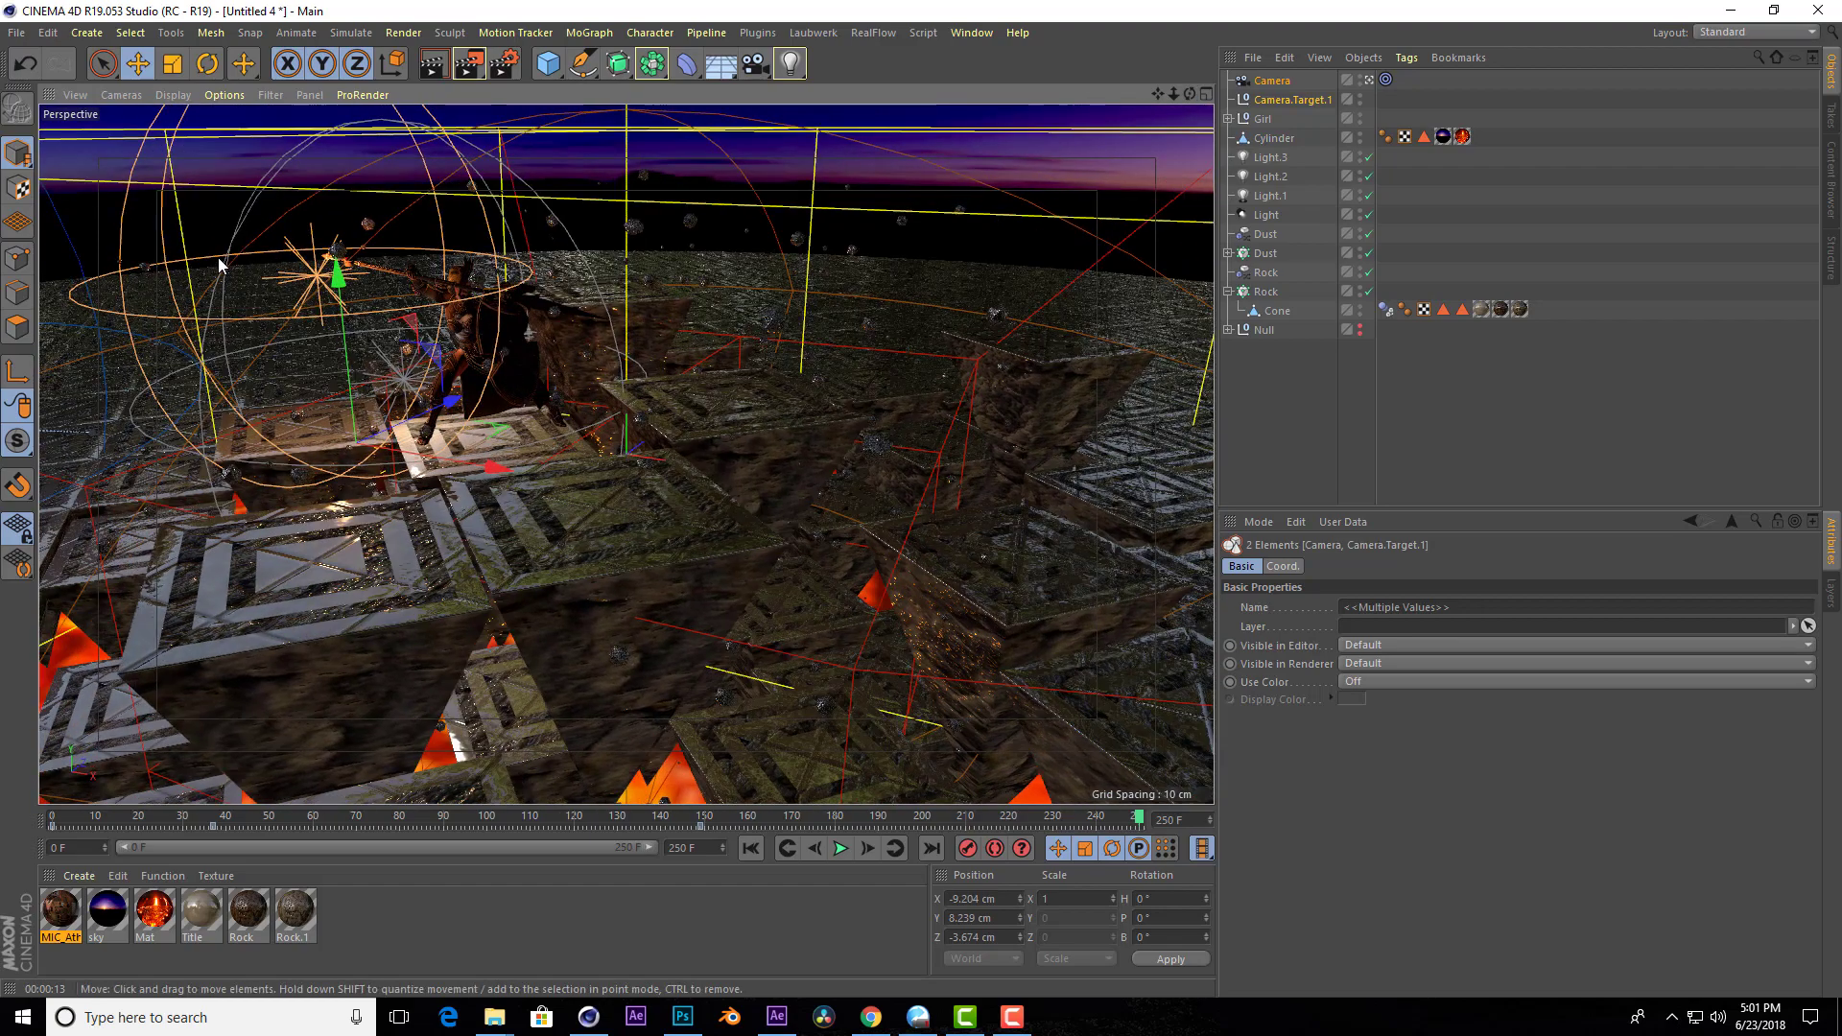
drag(217, 257, 248, 245)
drag(552, 425, 656, 437)
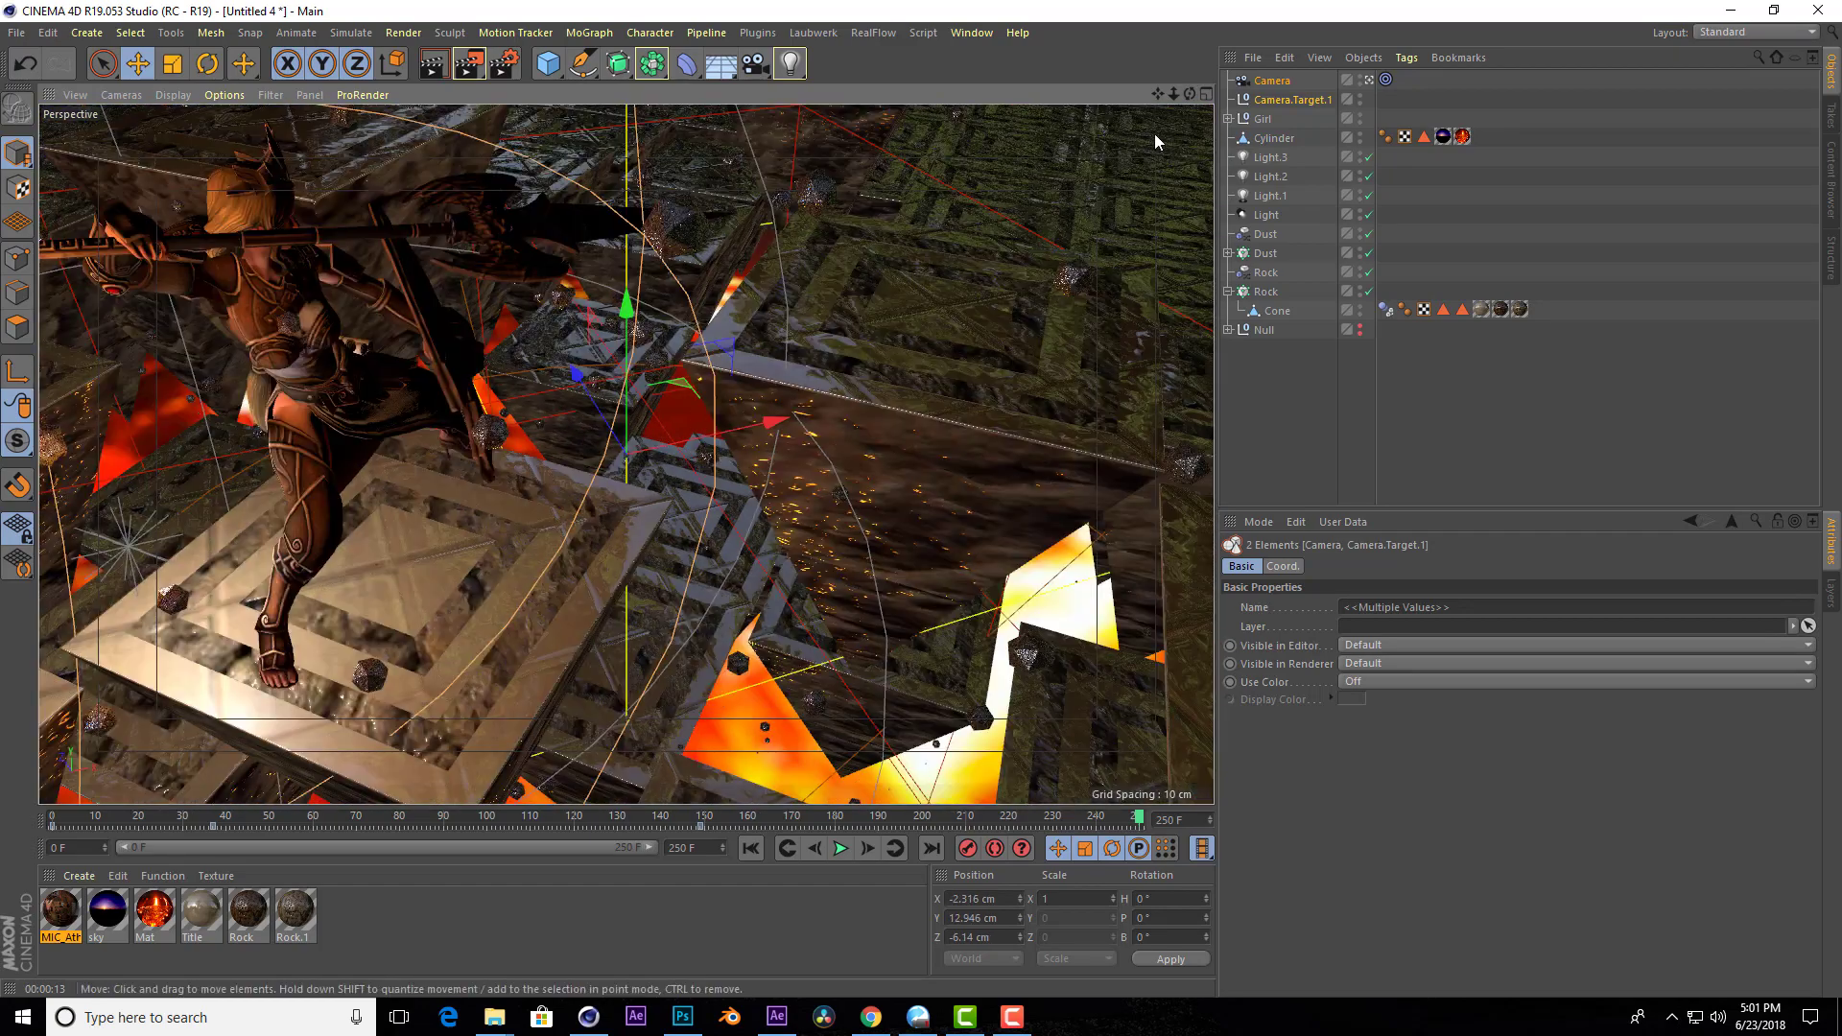
mouse_move(1157, 94)
mouse_down()
mouse_move(1104, 135)
mouse_move(1165, 103)
mouse_up()
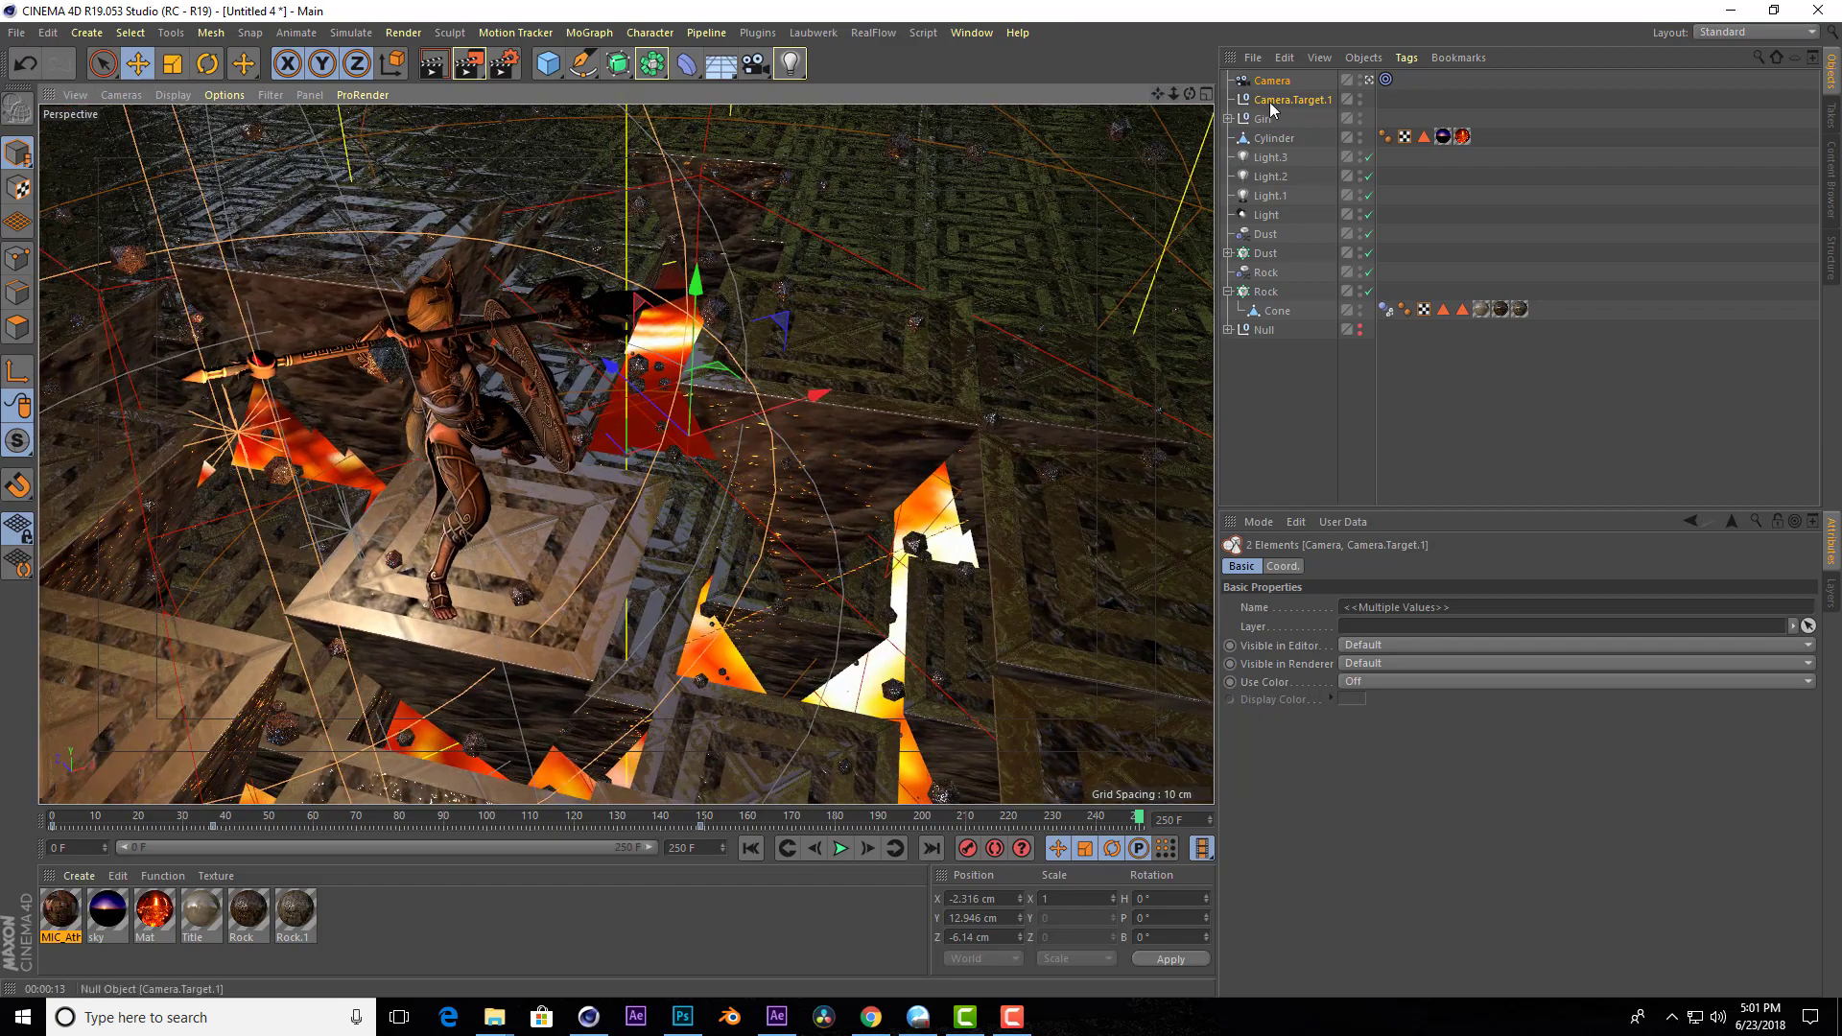
Shift Camera.Target.1 left and up to X -3.027 cm, Y 8.812 cm.
click(1272, 100)
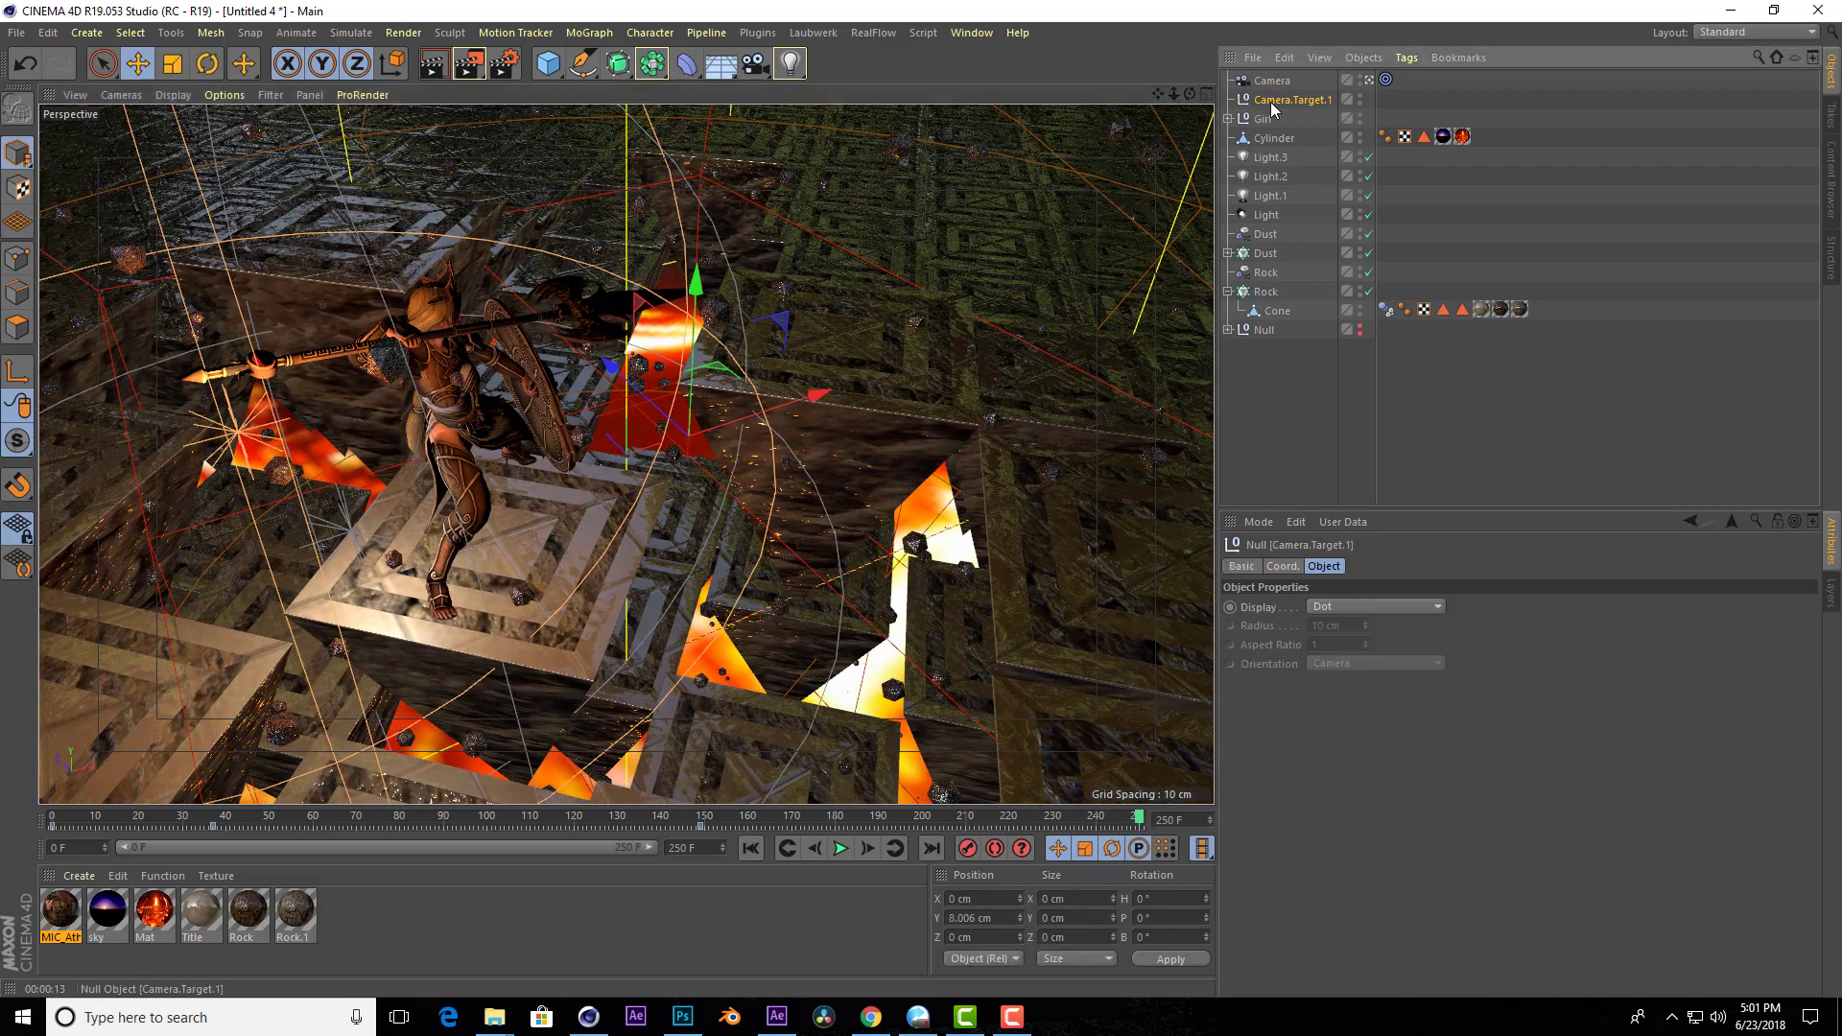
mouse_move(748, 415)
mouse_down()
mouse_move(606, 424)
mouse_move(602, 336)
mouse_up()
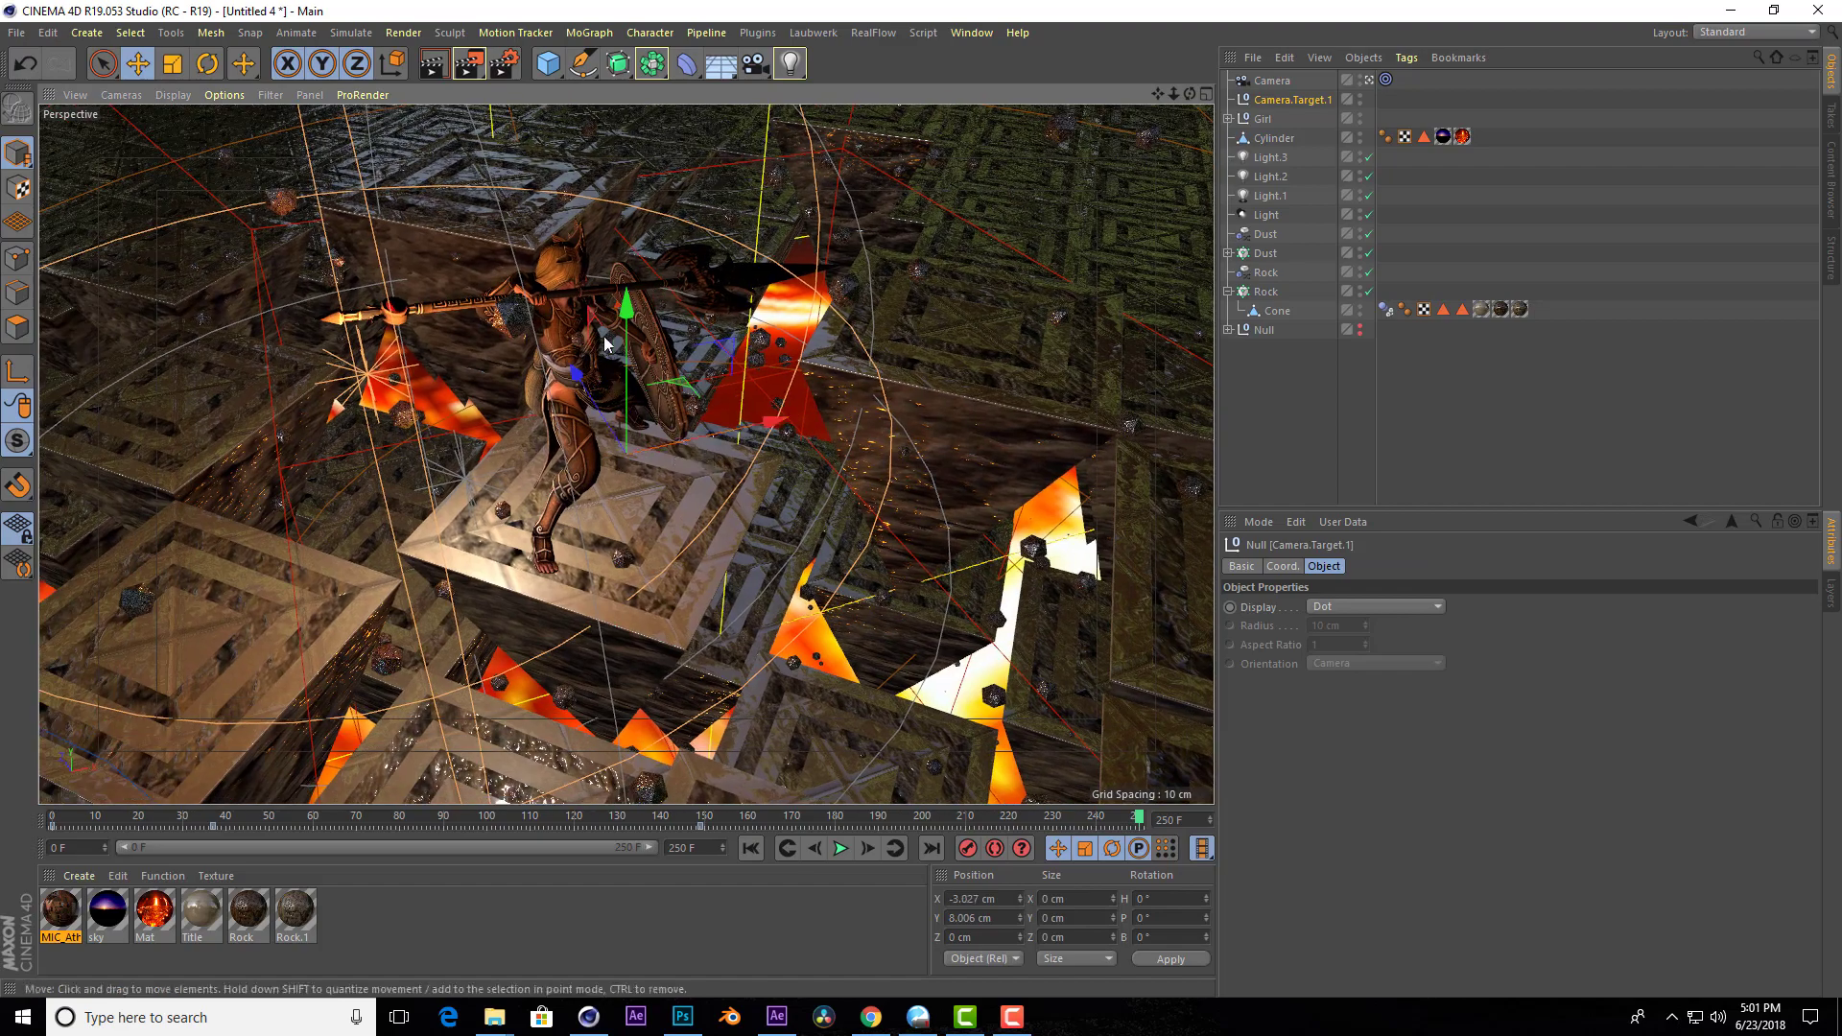
drag(1173, 94, 1151, 153)
drag(1190, 93, 1152, 134)
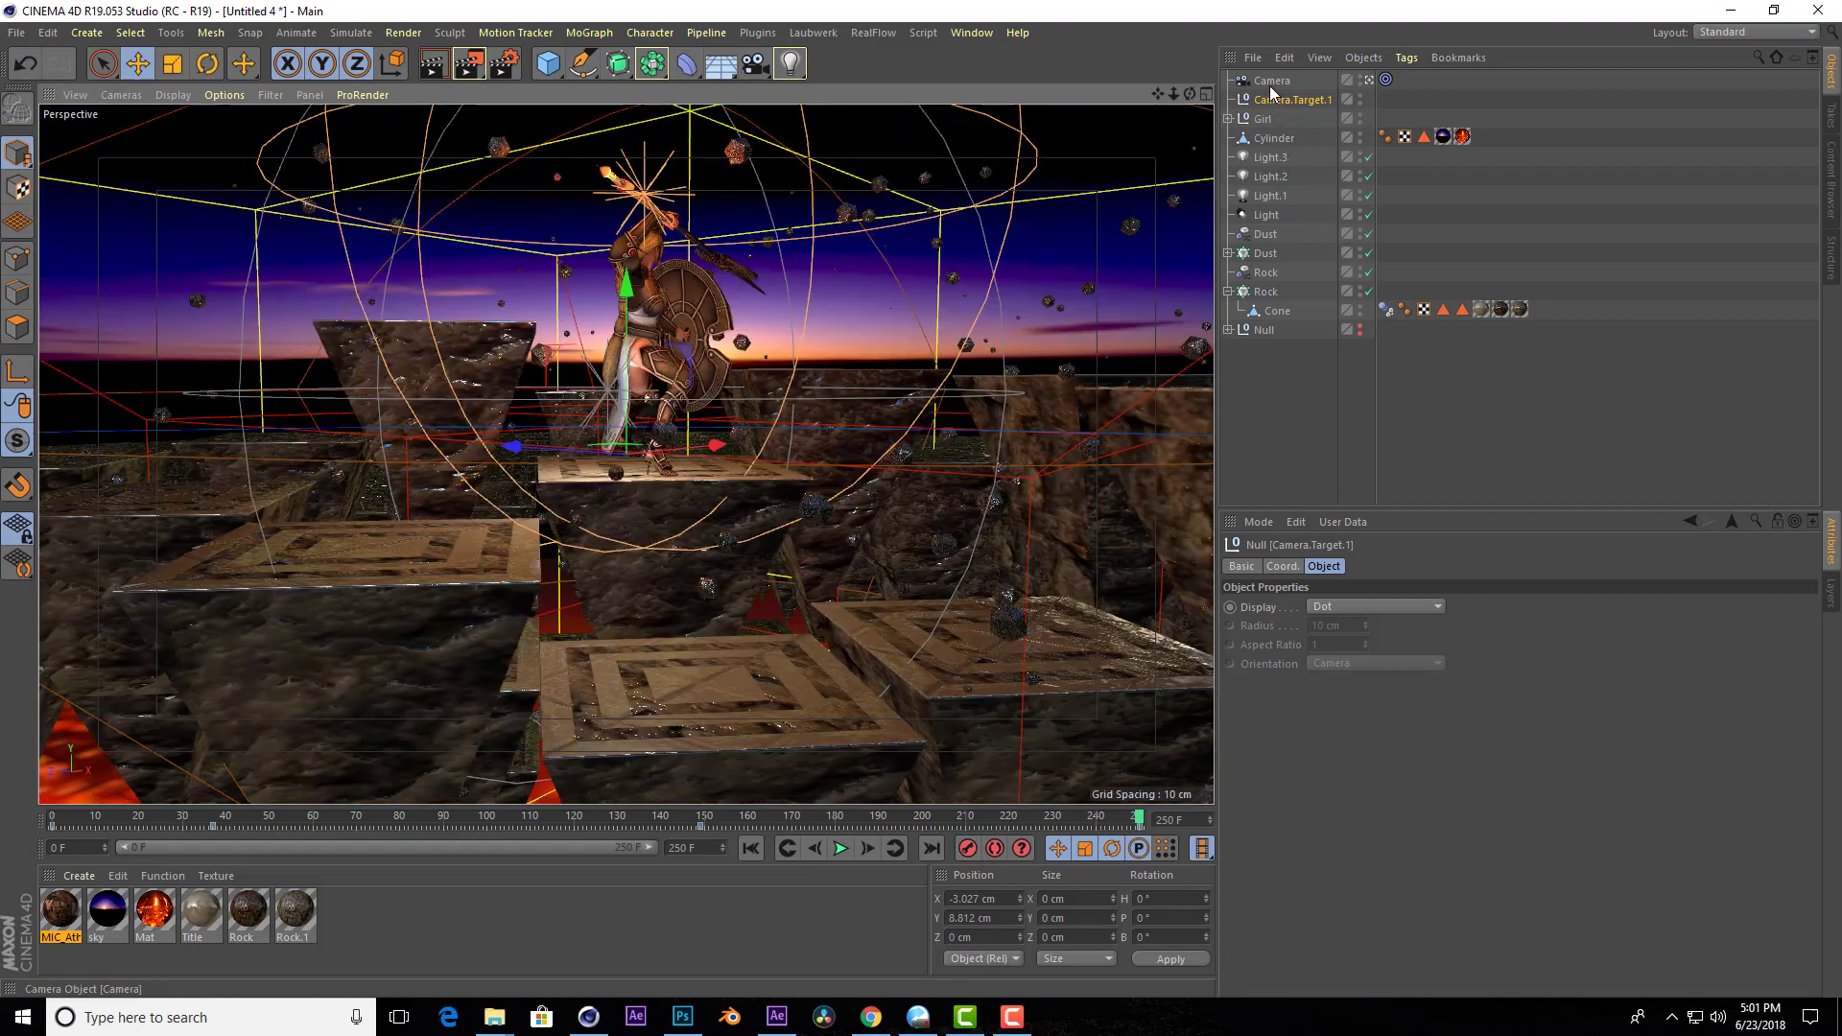
Orbit the camera to its new end position, then replay the move from frame 0 to 224.
click(1271, 84)
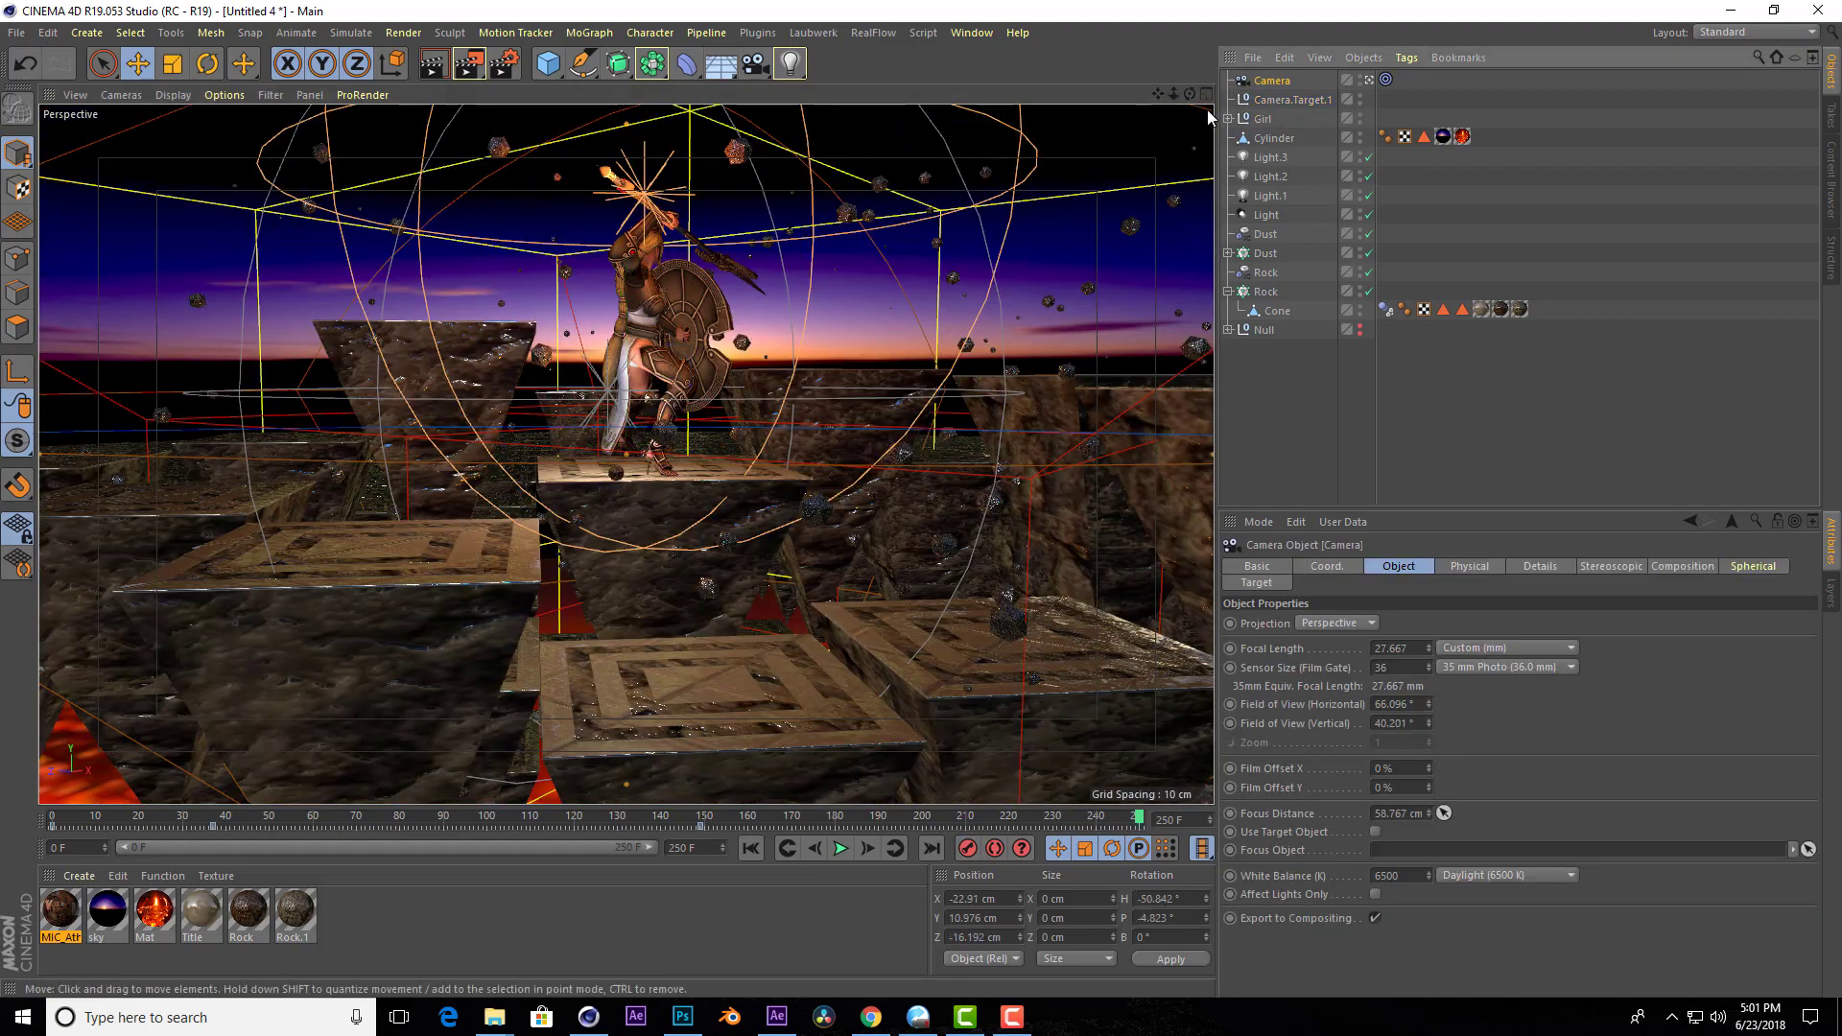
mouse_move(1191, 94)
mouse_down()
mouse_move(1113, 106)
mouse_move(1183, 96)
mouse_move(1153, 103)
mouse_up()
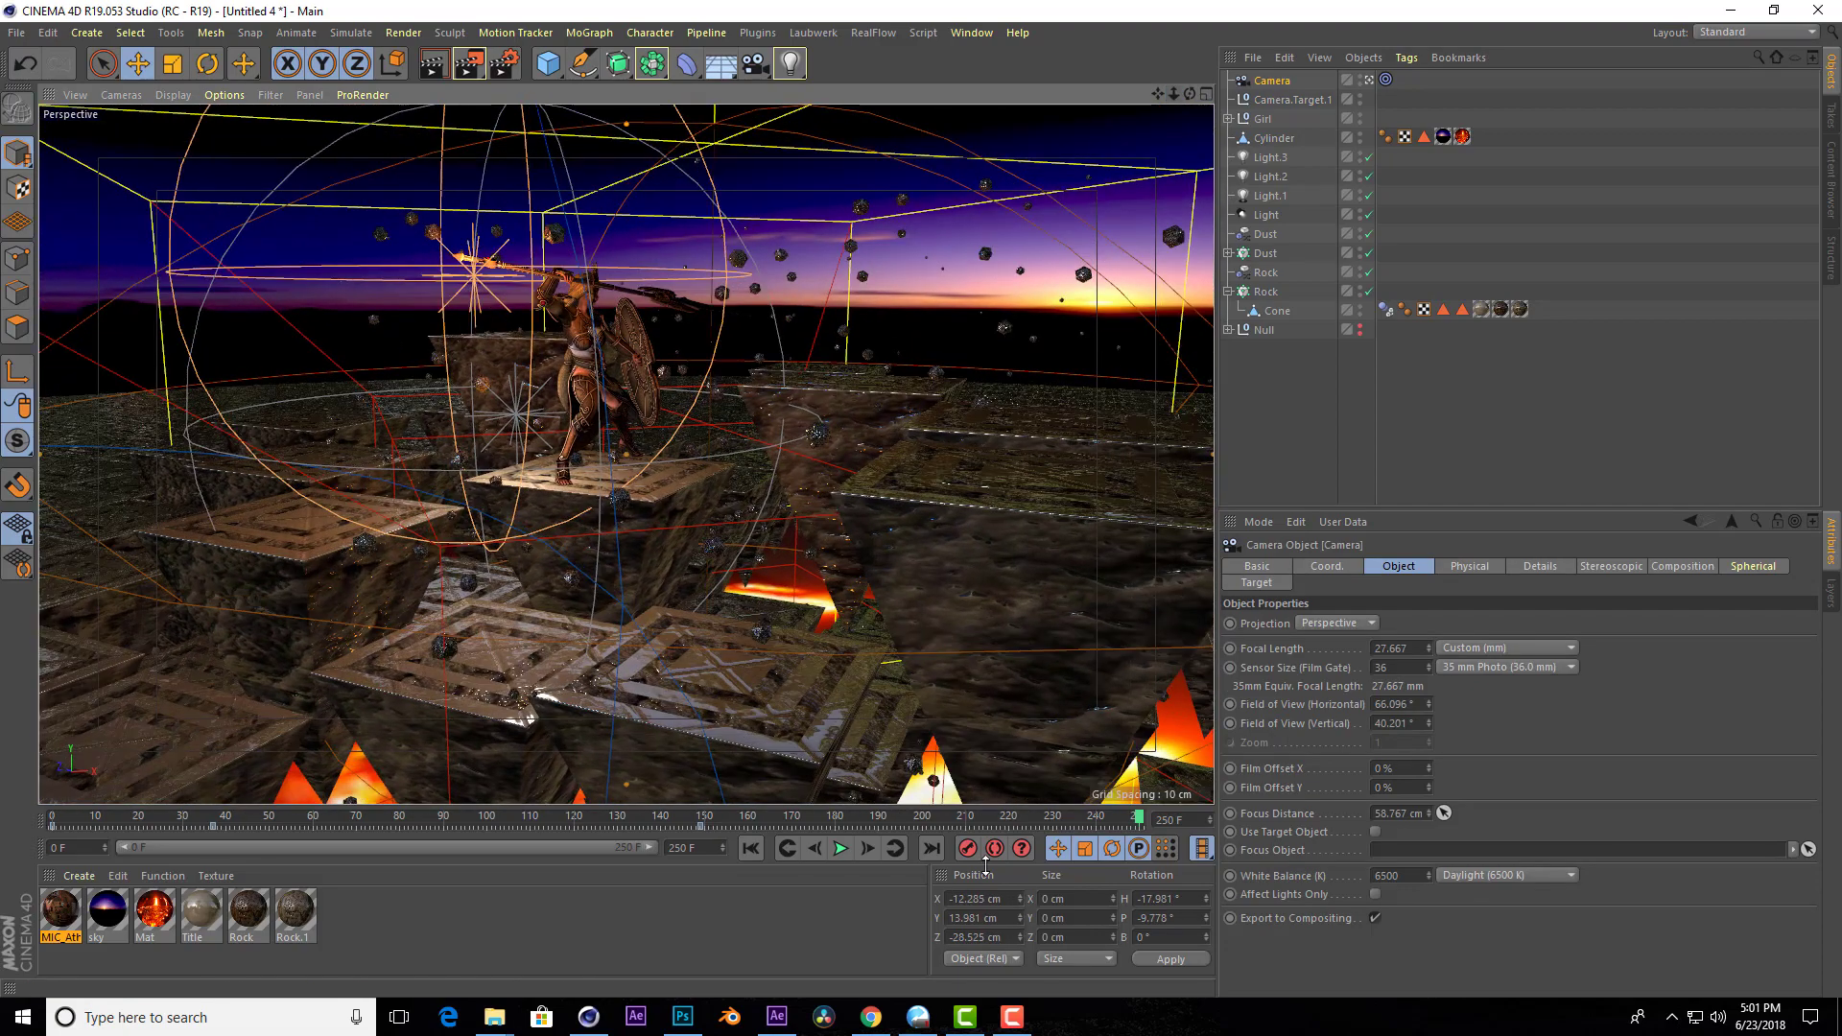
click(758, 848)
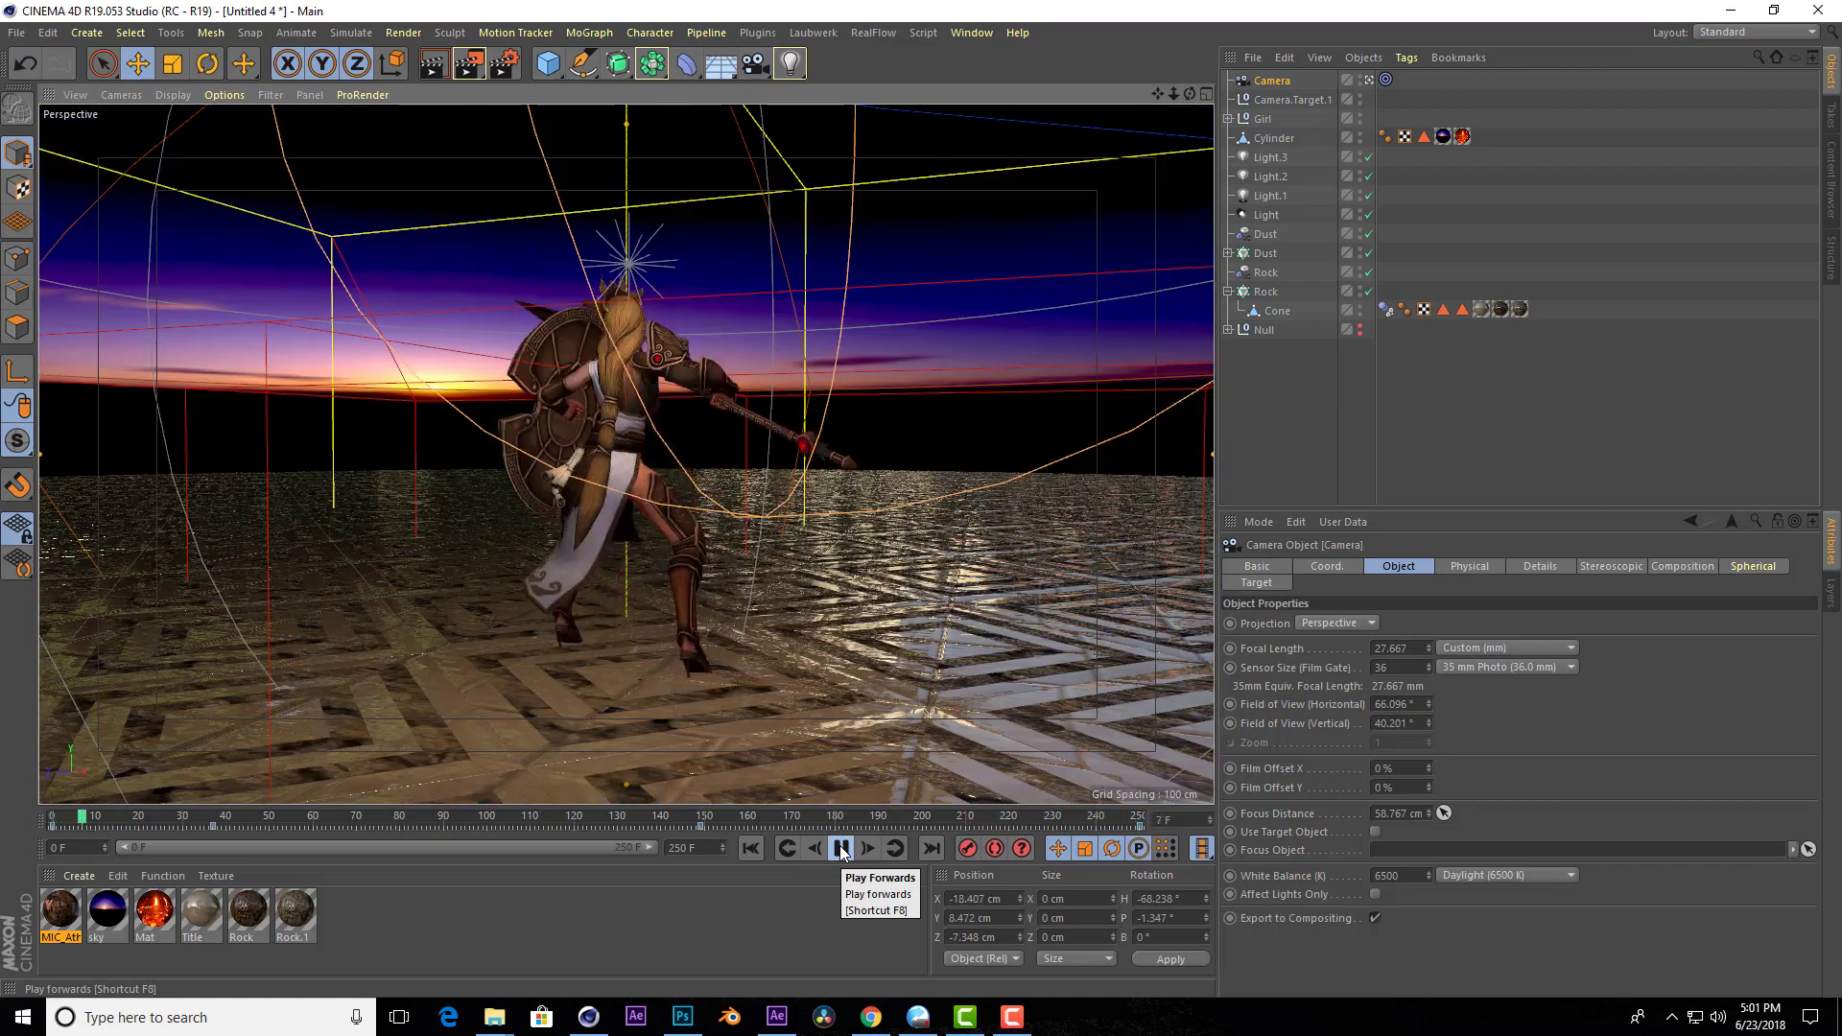
drag(860, 822, 1025, 814)
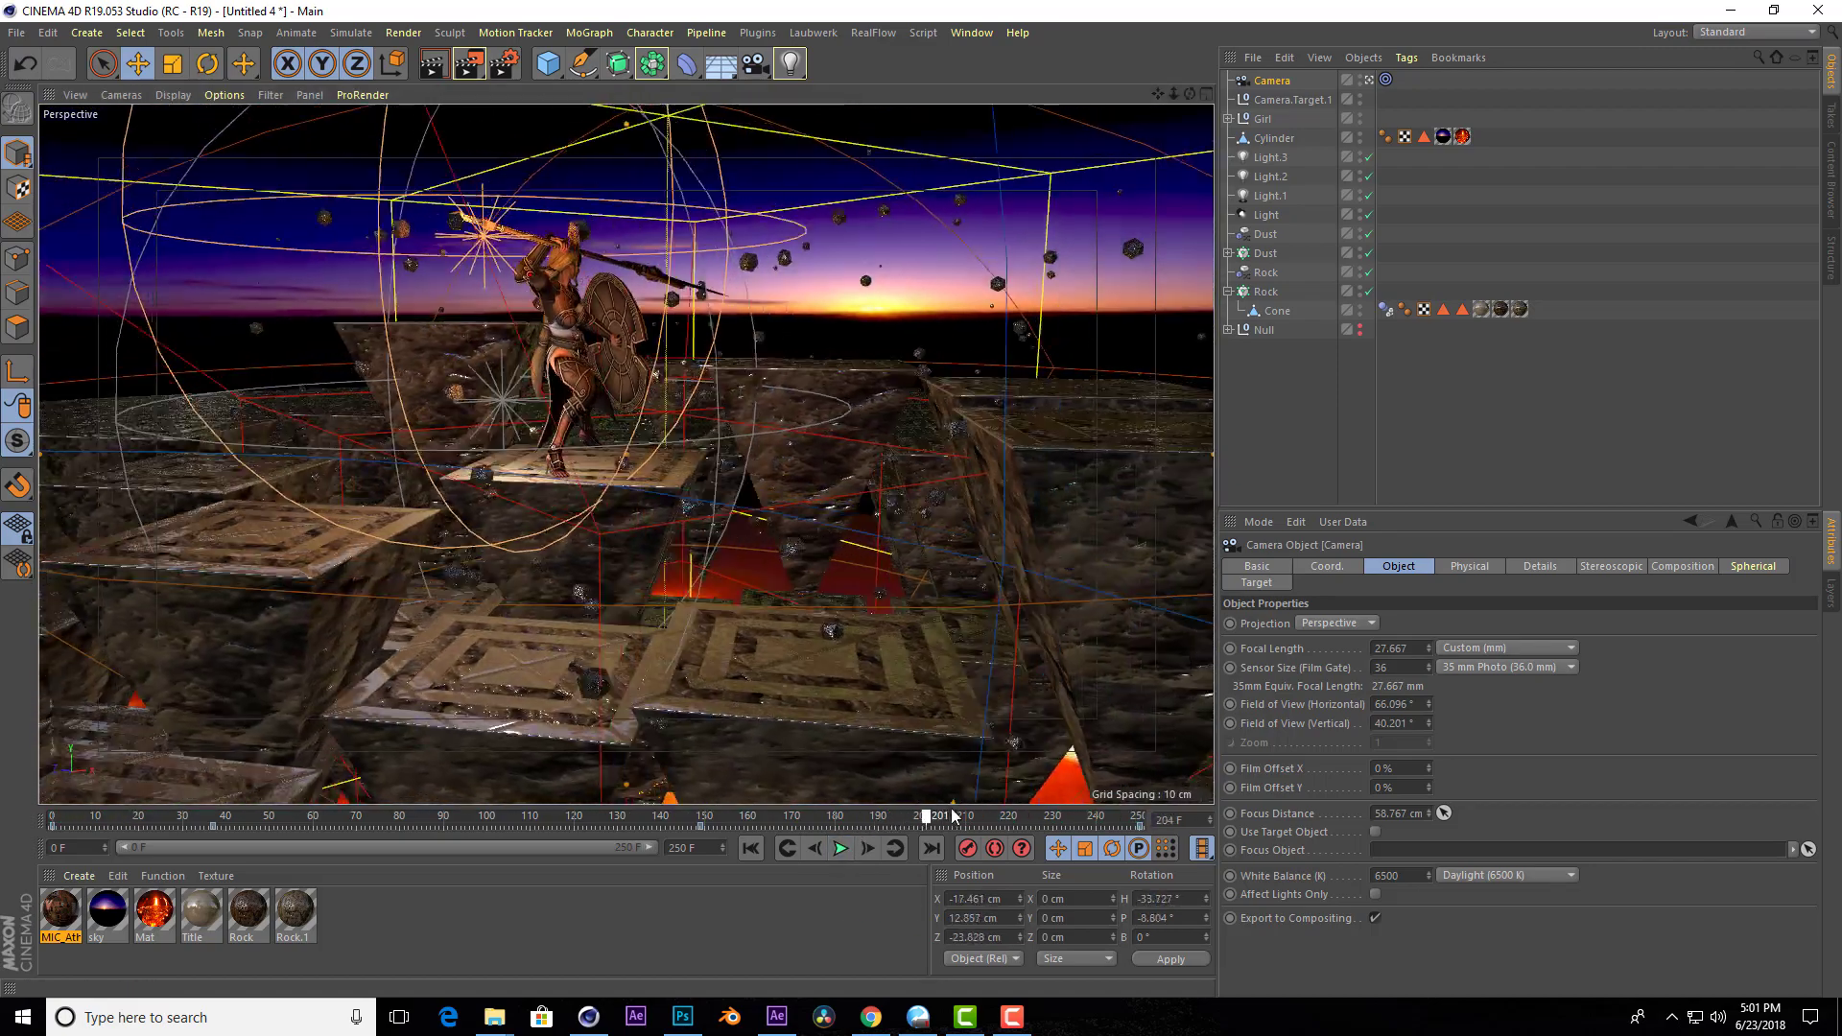